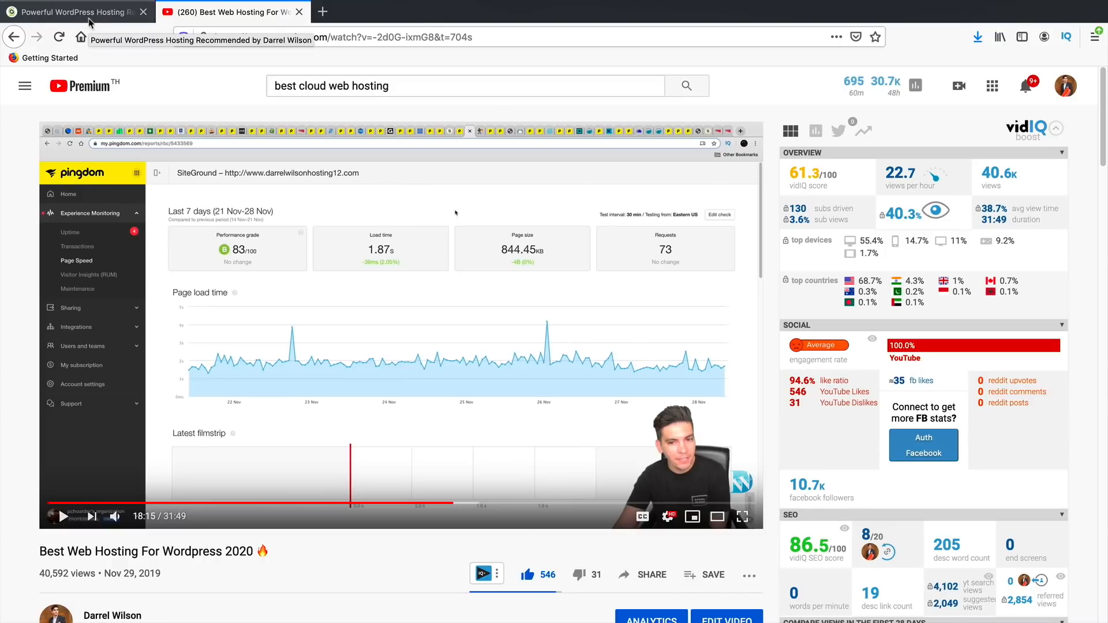
# - Compare the SiteGround plans' website and 20 GB web-space allowances, then order GrowBig
pyautogui.click(90, 21)
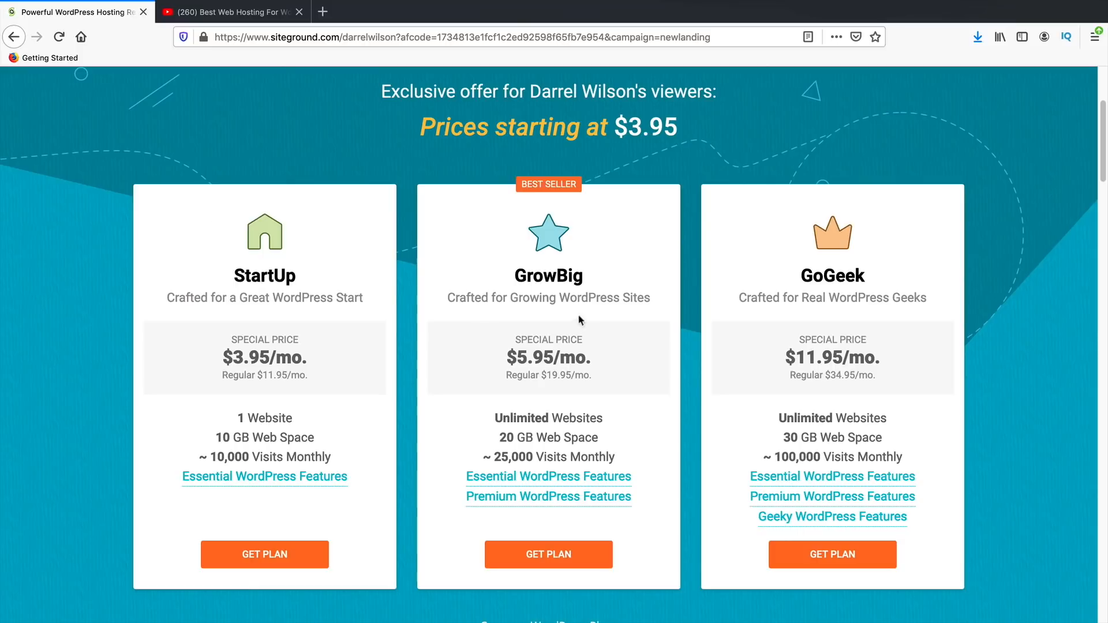
pyautogui.moveTo(585, 276); pyautogui.dragTo(518, 272)
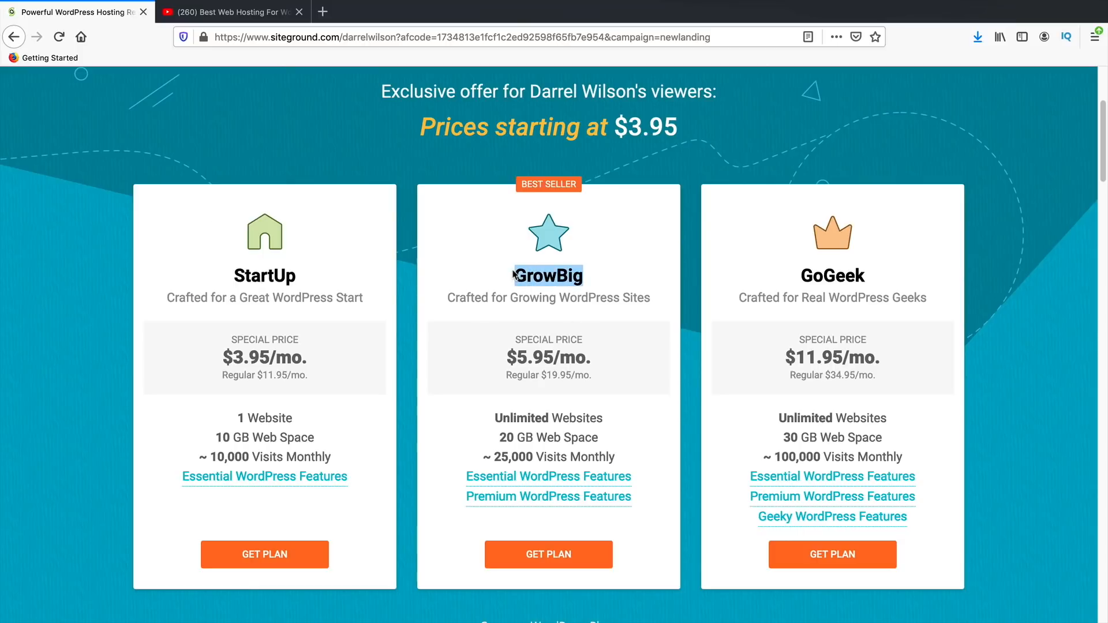
pyautogui.click(552, 425)
pyautogui.tripleClick(553, 422)
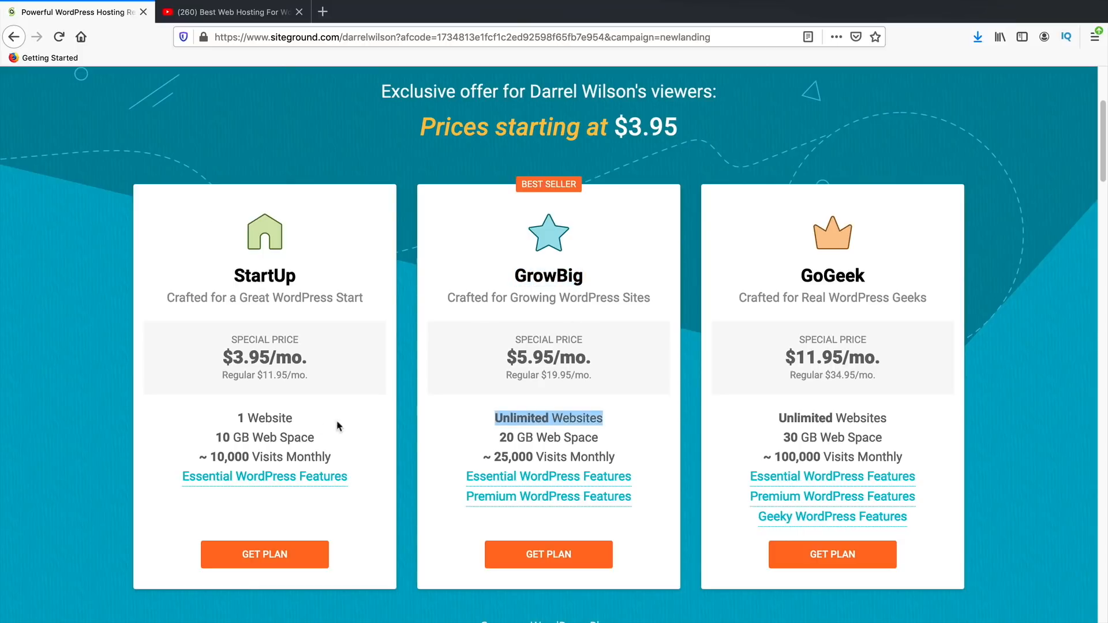
pyautogui.moveTo(309, 426); pyautogui.dragTo(237, 416)
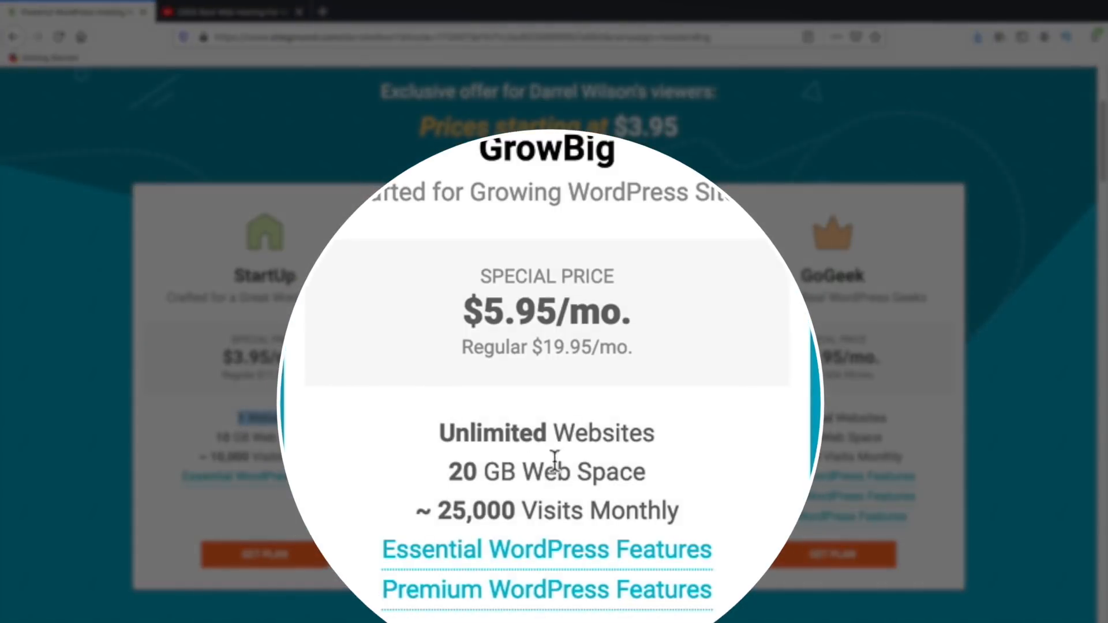
pyautogui.moveTo(666, 483); pyautogui.dragTo(435, 469)
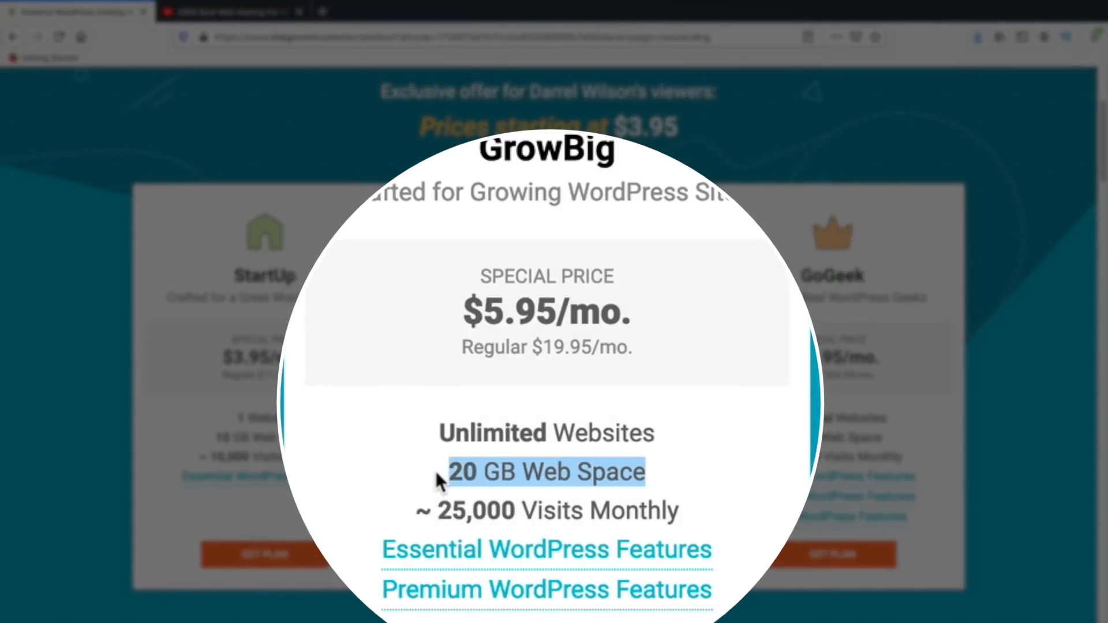
pyautogui.click(435, 469)
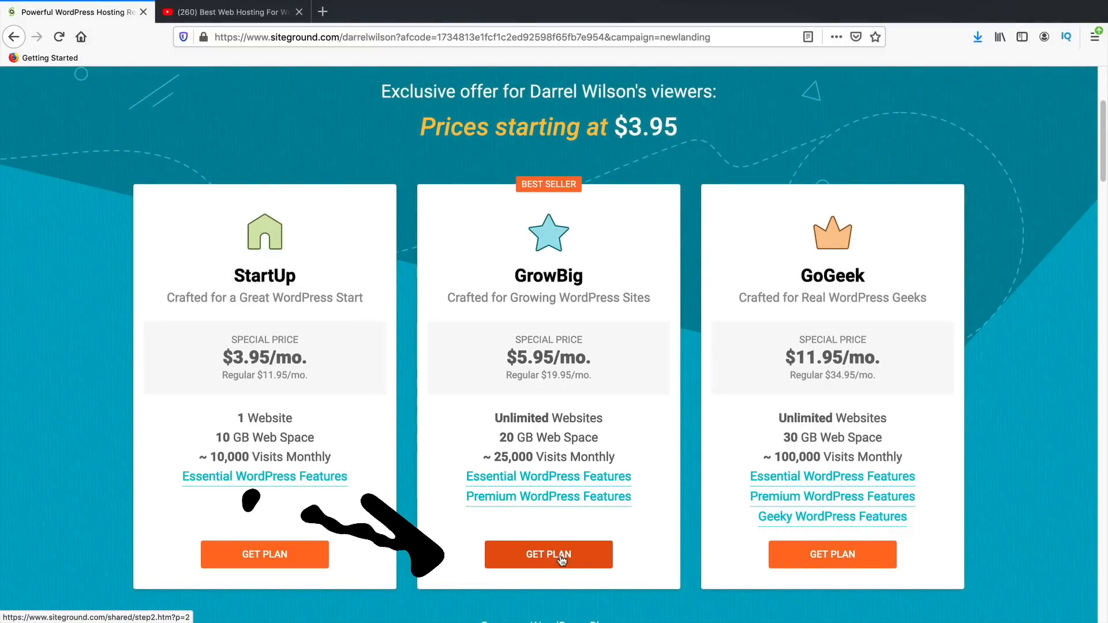
pyautogui.click(561, 558)
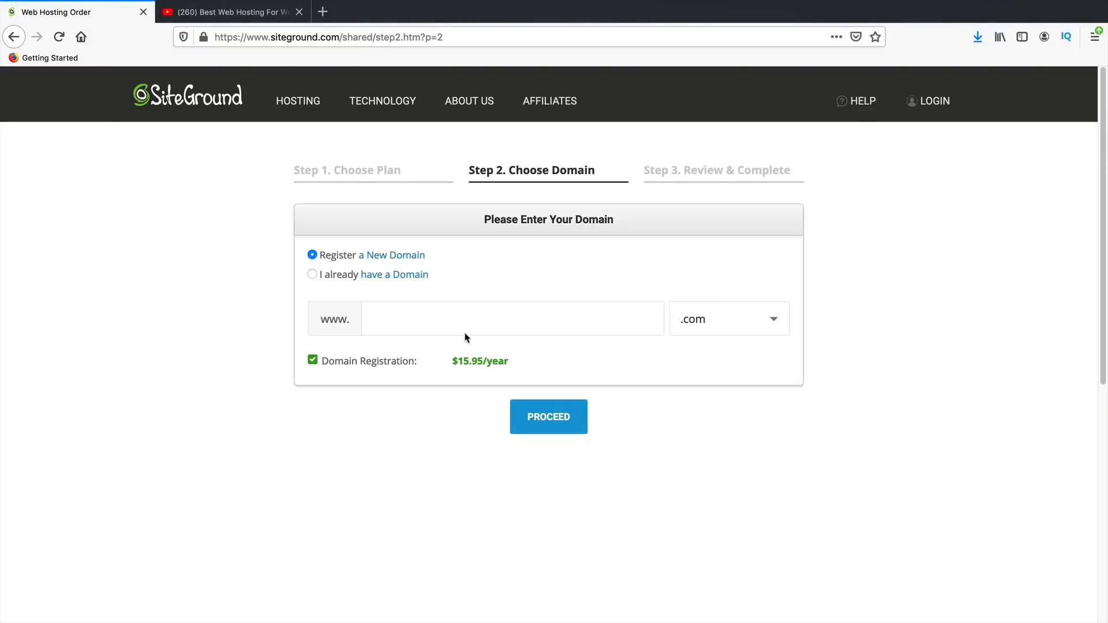
# - Check affiliatemarketingtutorial as a new domain and take the available .net version
pyautogui.click(455, 316)
pyautogui.write('affiliatemark')
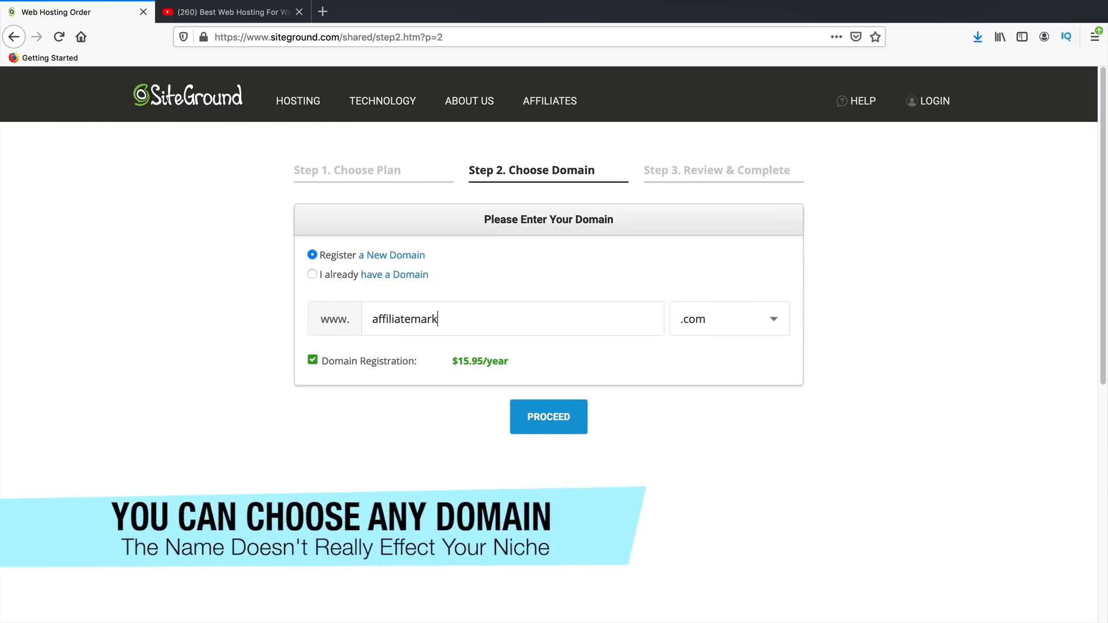
pyautogui.write('etingtutorial')
pyautogui.click(547, 416)
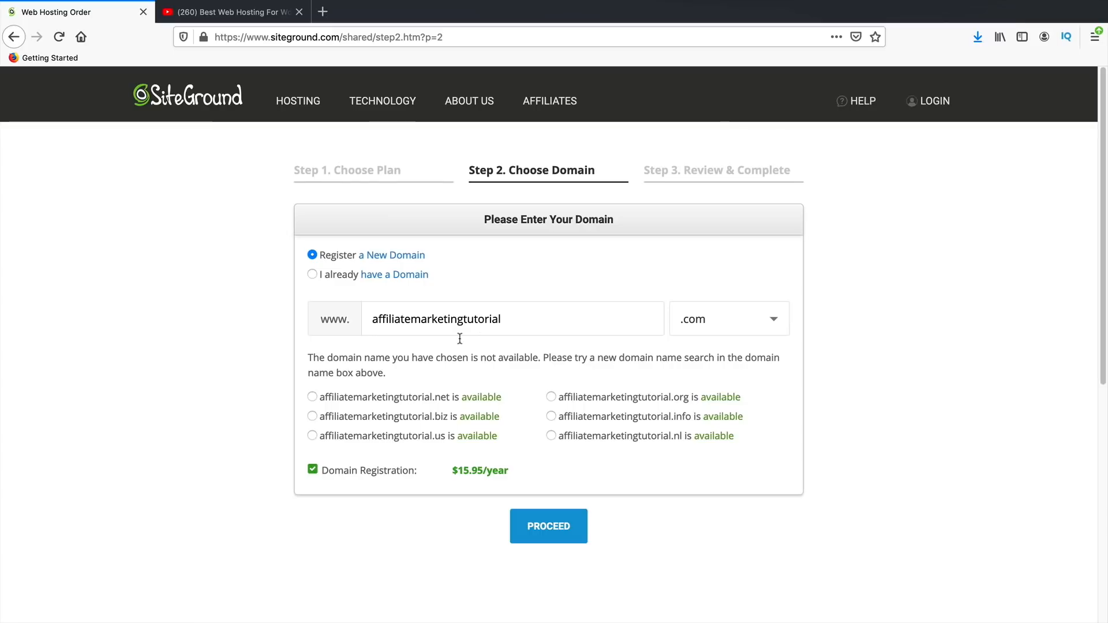
pyautogui.click(312, 397)
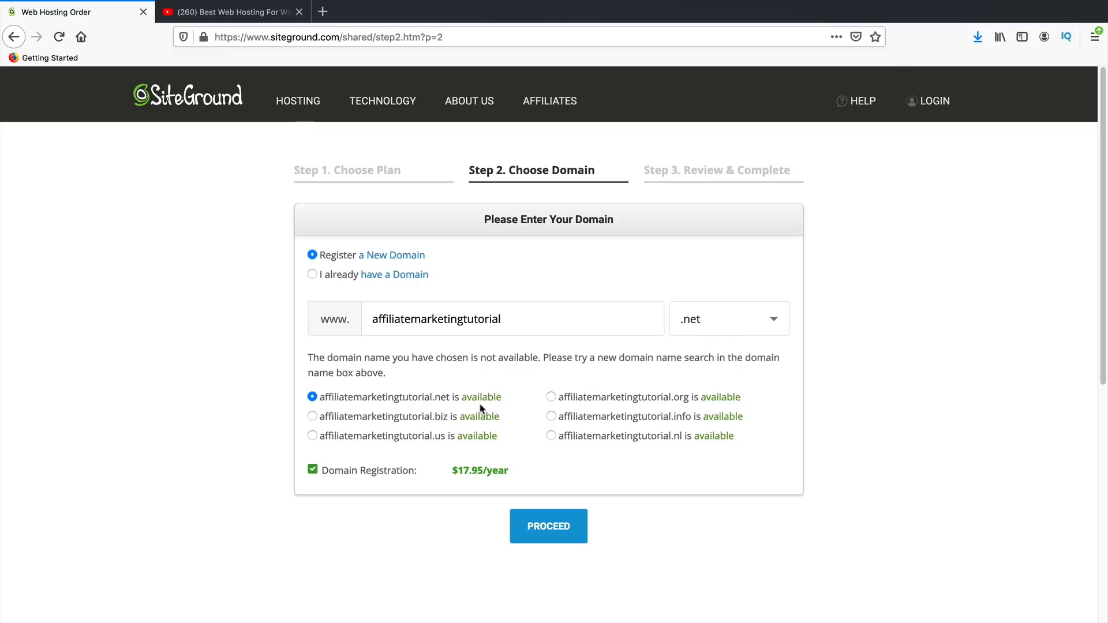
pyautogui.click(557, 530)
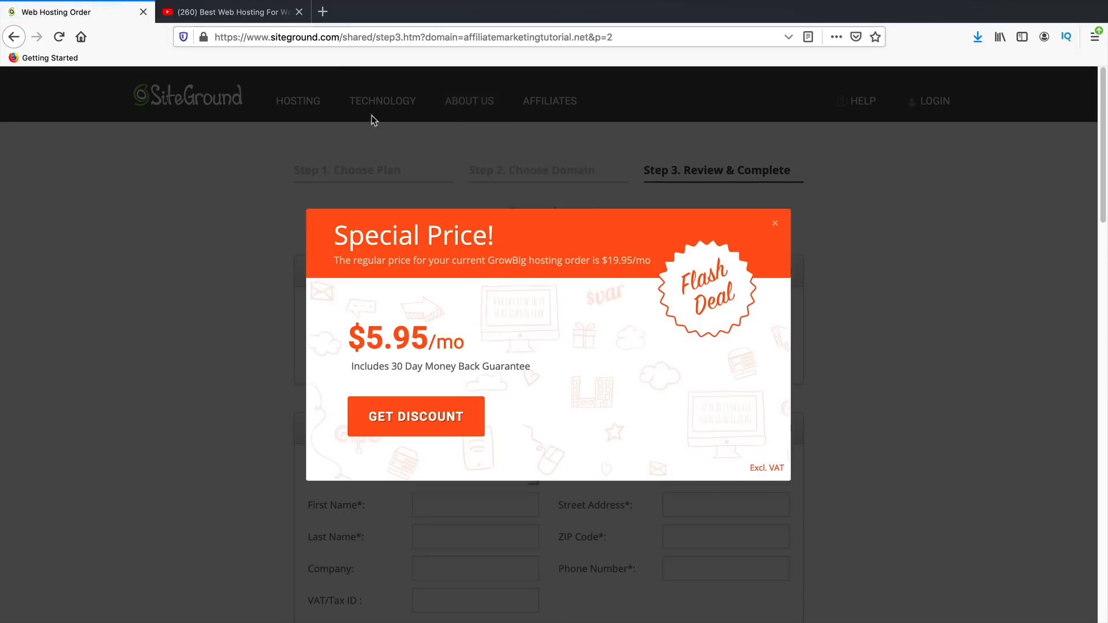
# - Dismiss the Special Price popup and review the order form details
pyautogui.click(775, 219)
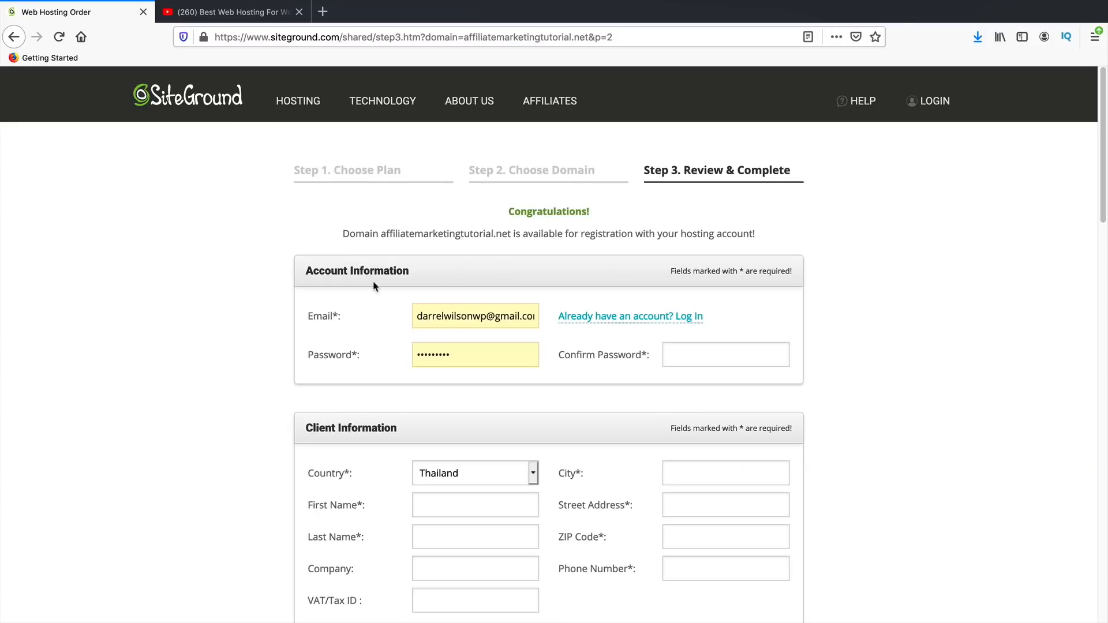
pyautogui.scroll(-3, 366, 350)
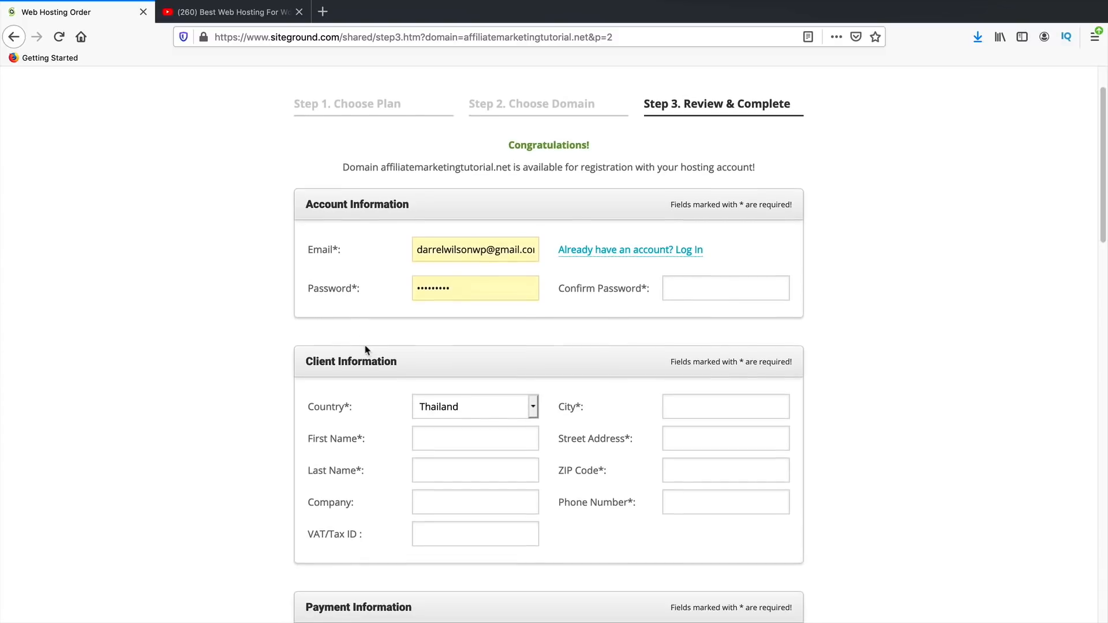
pyautogui.scroll(-5, 366, 346)
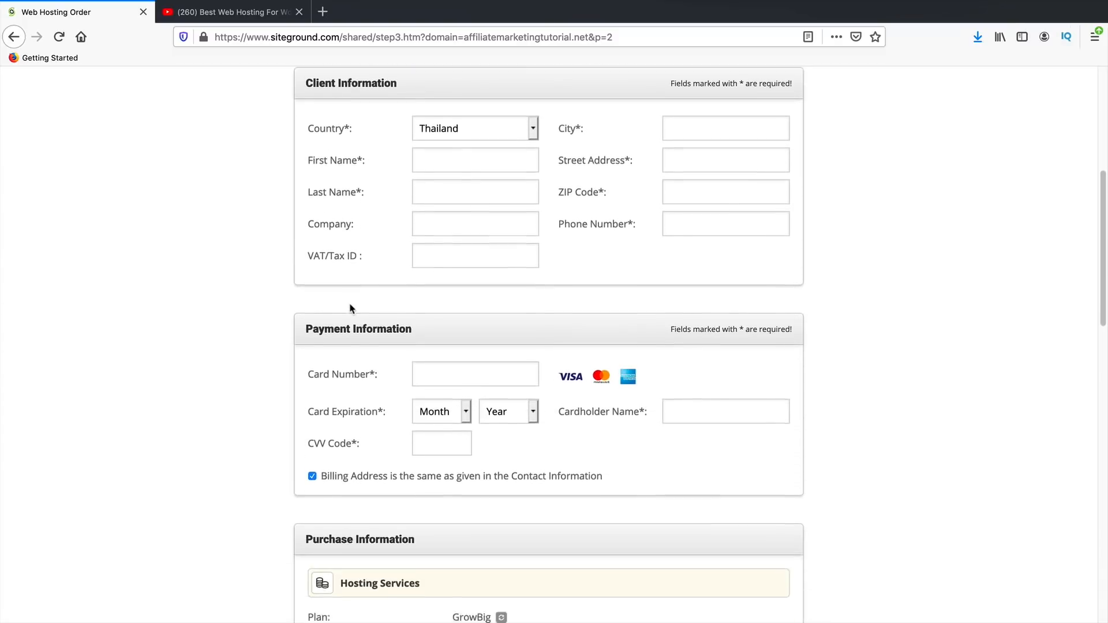
pyautogui.scroll(-3, 350, 309)
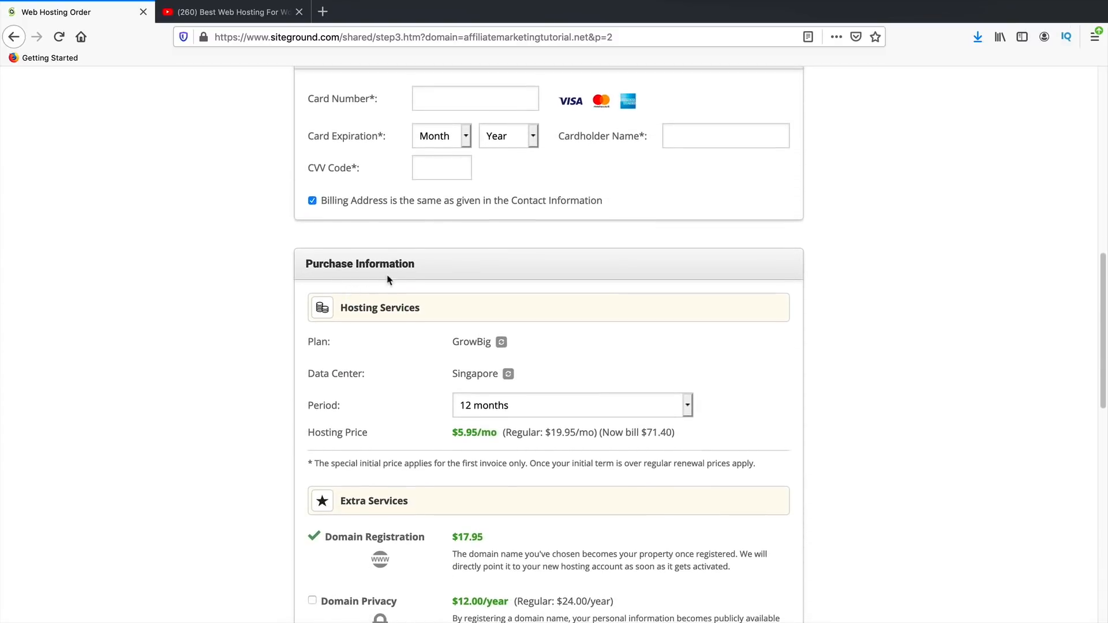
pyautogui.scroll(10, 330, 374)
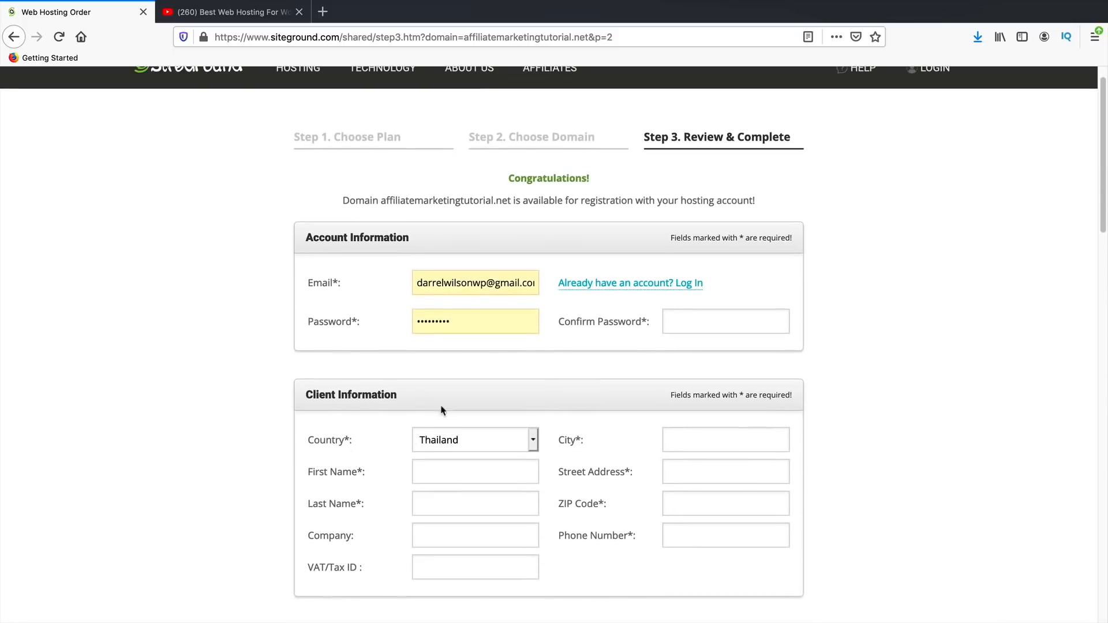
pyautogui.scroll(-2, 415, 444)
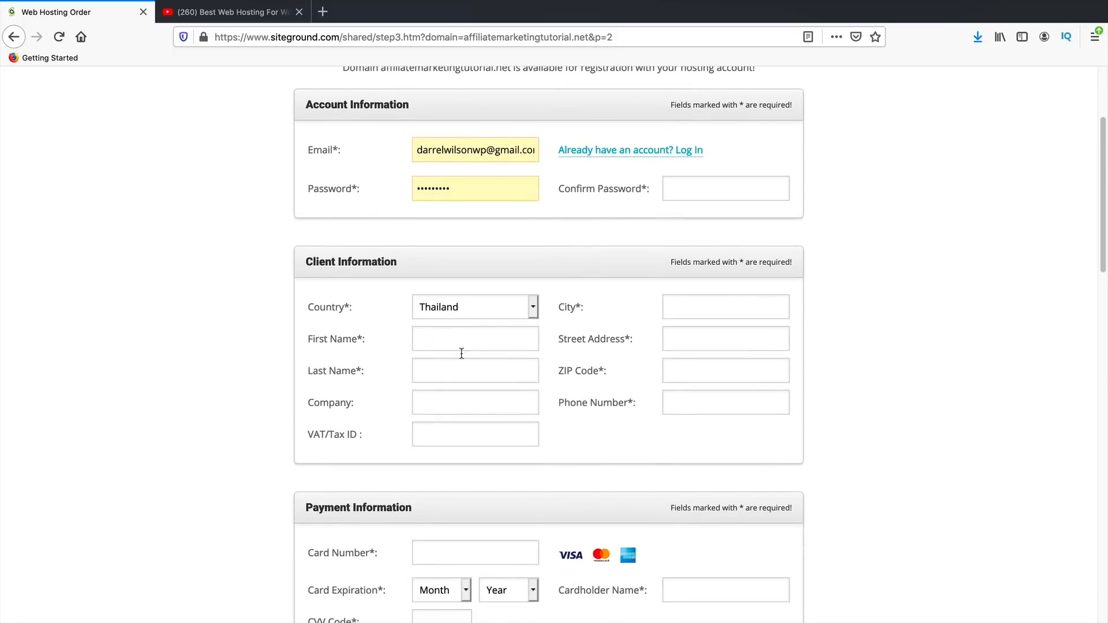
pyautogui.scroll(-1, 454, 378)
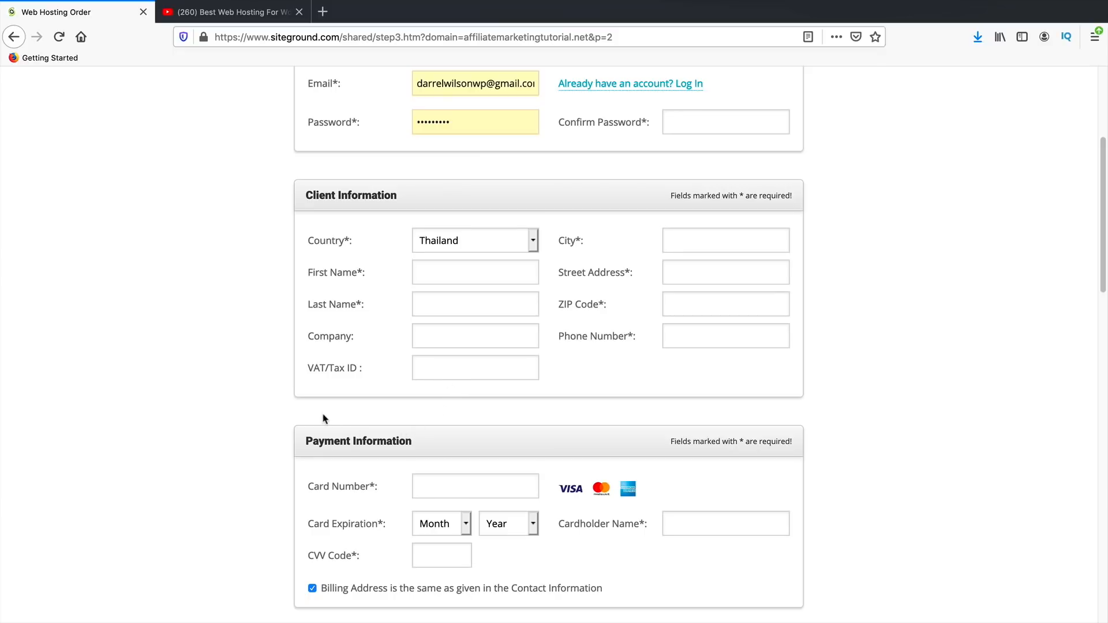
pyautogui.scroll(-1, 291, 408)
pyautogui.scroll(-1, 291, 408)
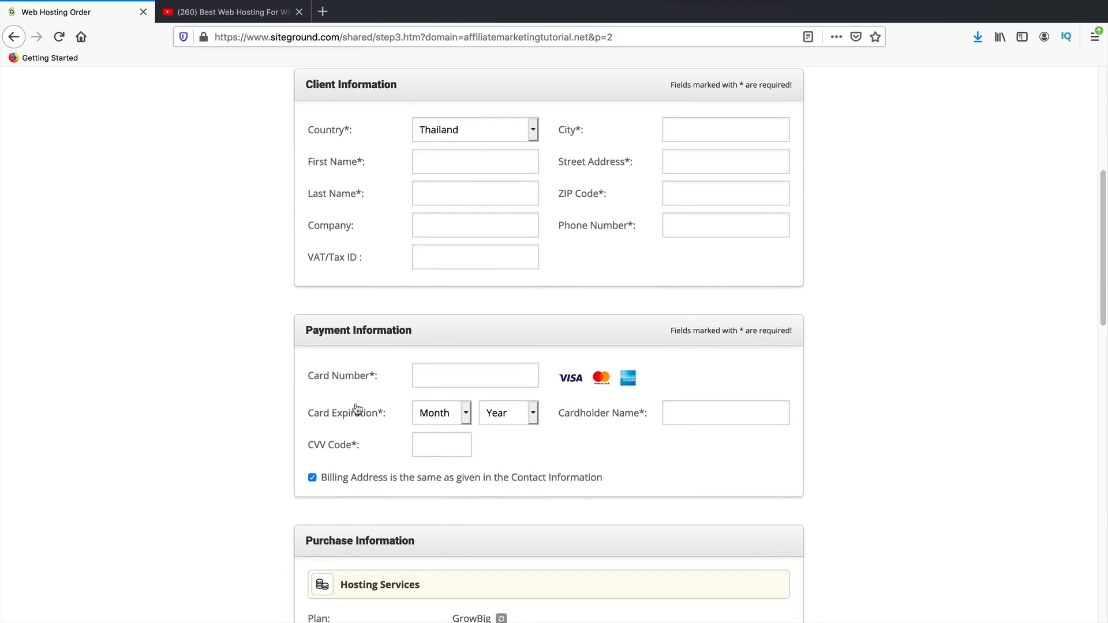
pyautogui.scroll(-1, 355, 384)
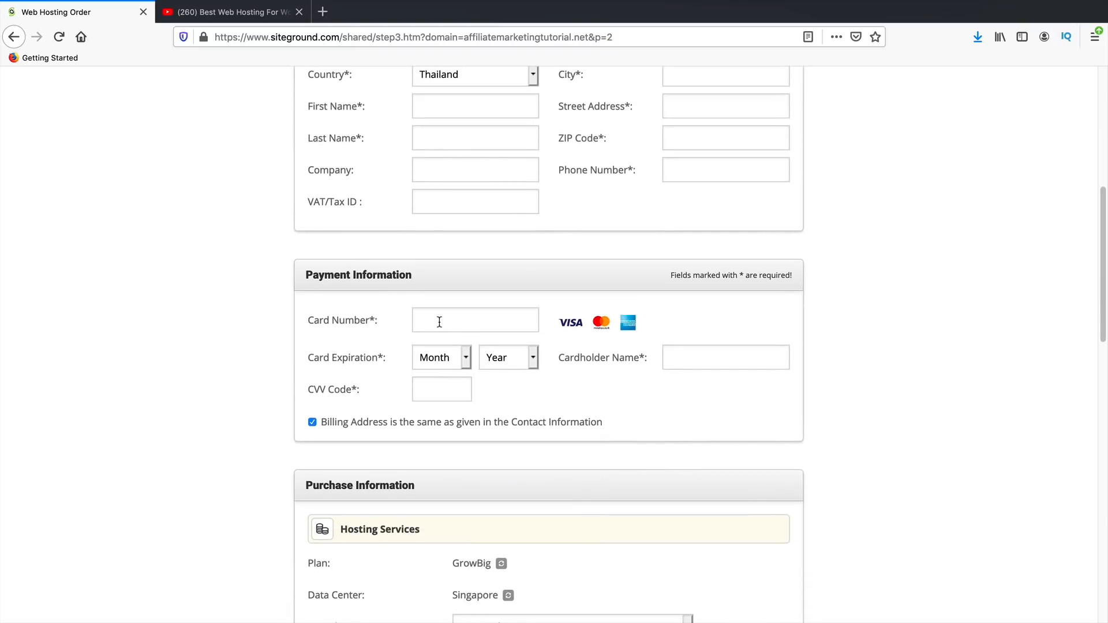
pyautogui.scroll(-6, 442, 323)
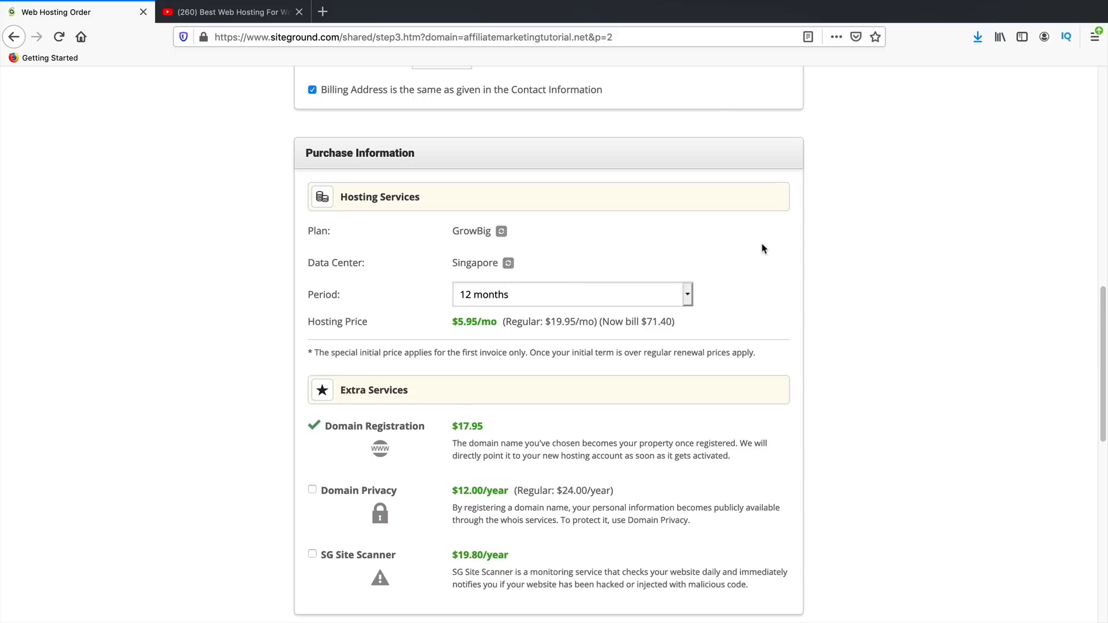
# - Set the GrowBig hosting period to 12 months
pyautogui.click(585, 295)
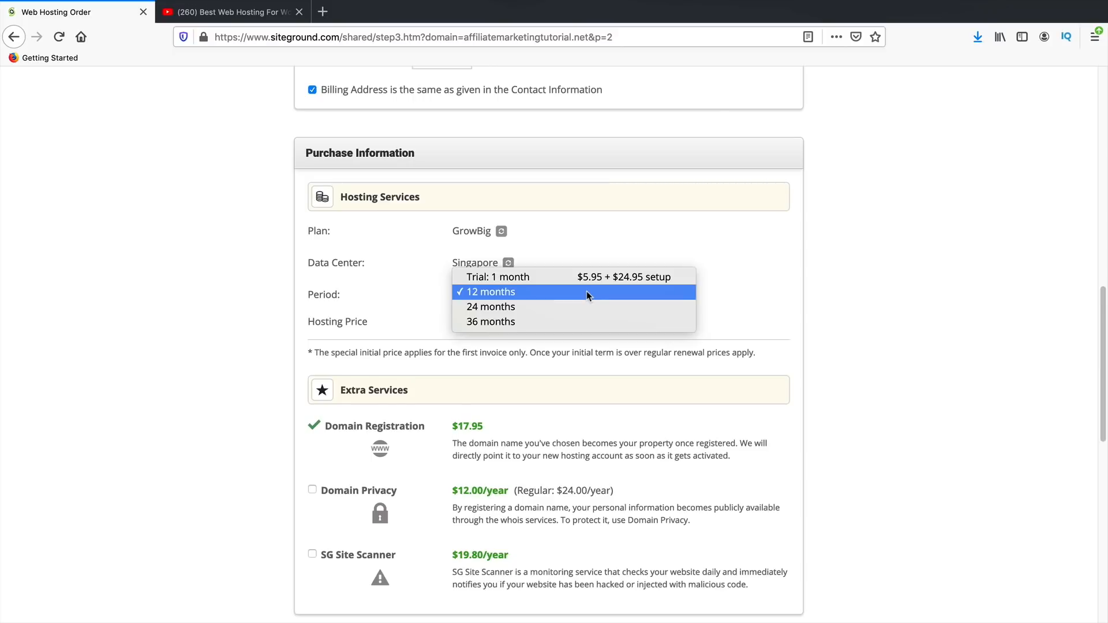
pyautogui.click(574, 294)
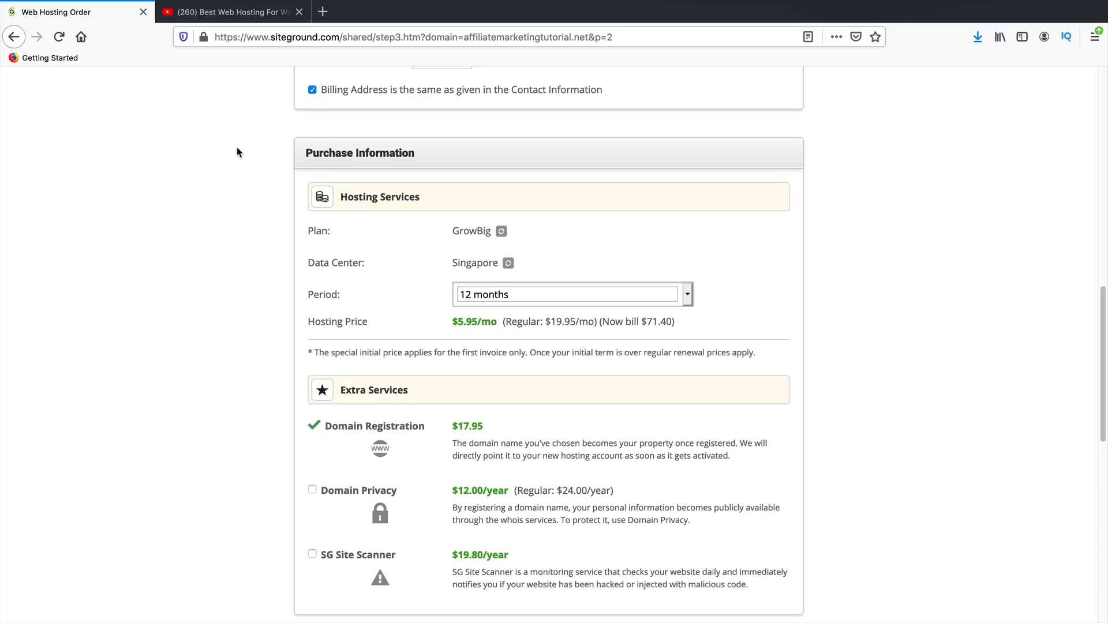
pyautogui.scroll(-3, 230, 359)
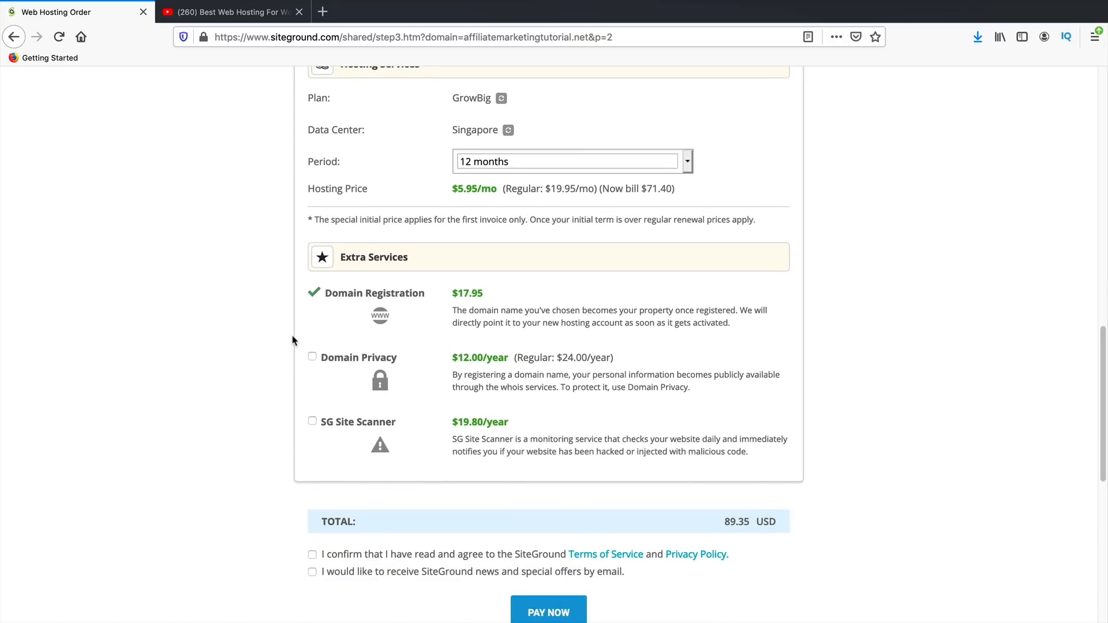
# - Add Domain Privacy, accept the terms of service, and leave email offers unticked
pyautogui.click(311, 359)
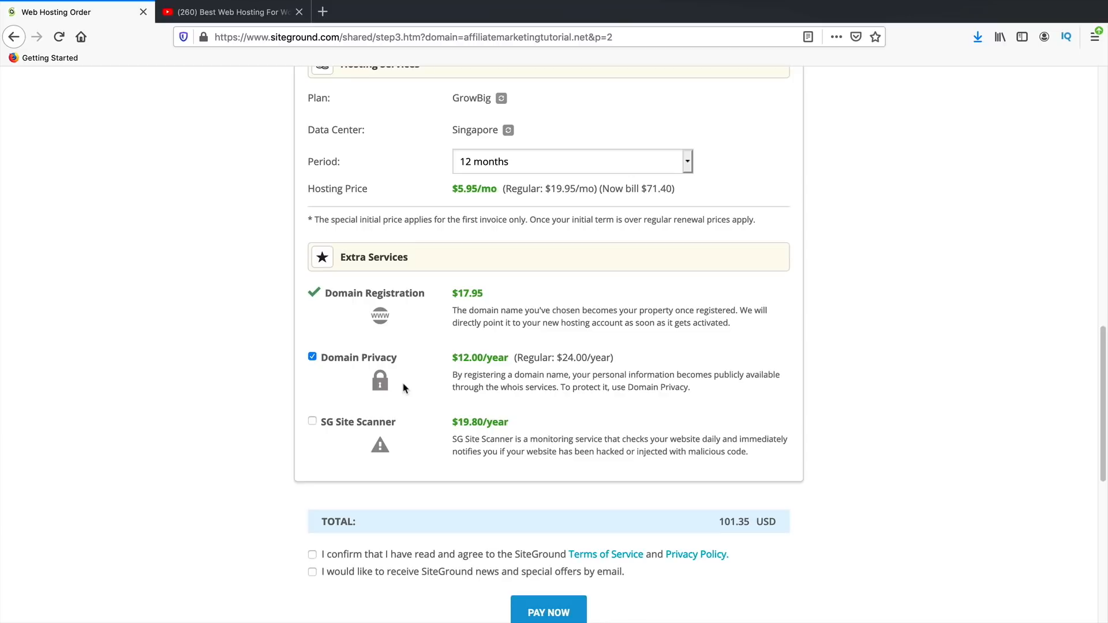
pyautogui.scroll(15, 583, 530)
pyautogui.scroll(-5, 327, 409)
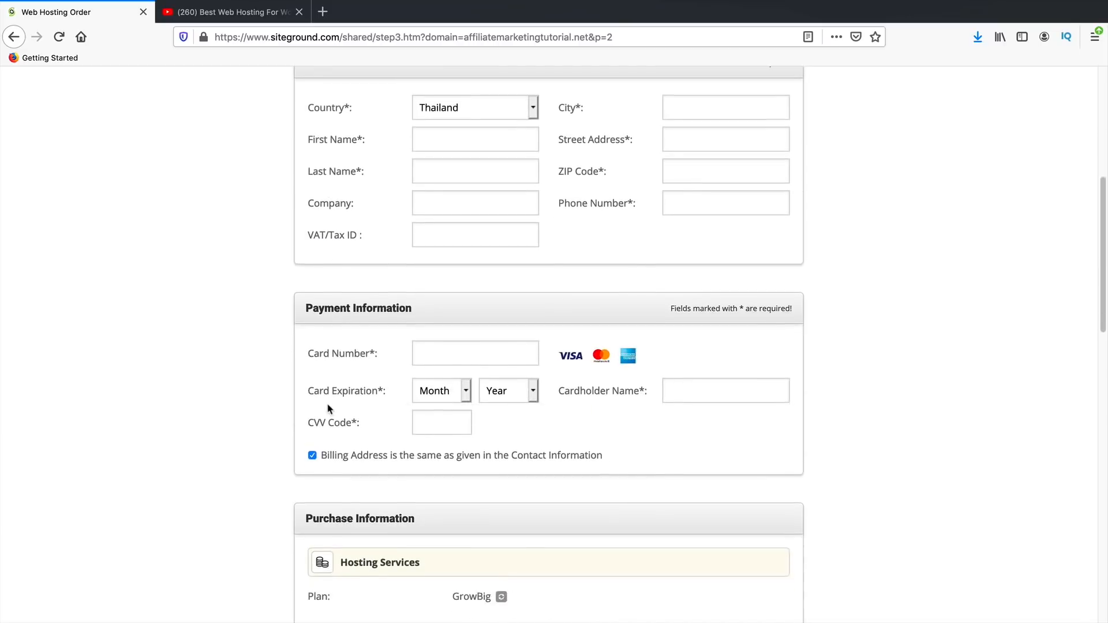
pyautogui.scroll(-10, 327, 408)
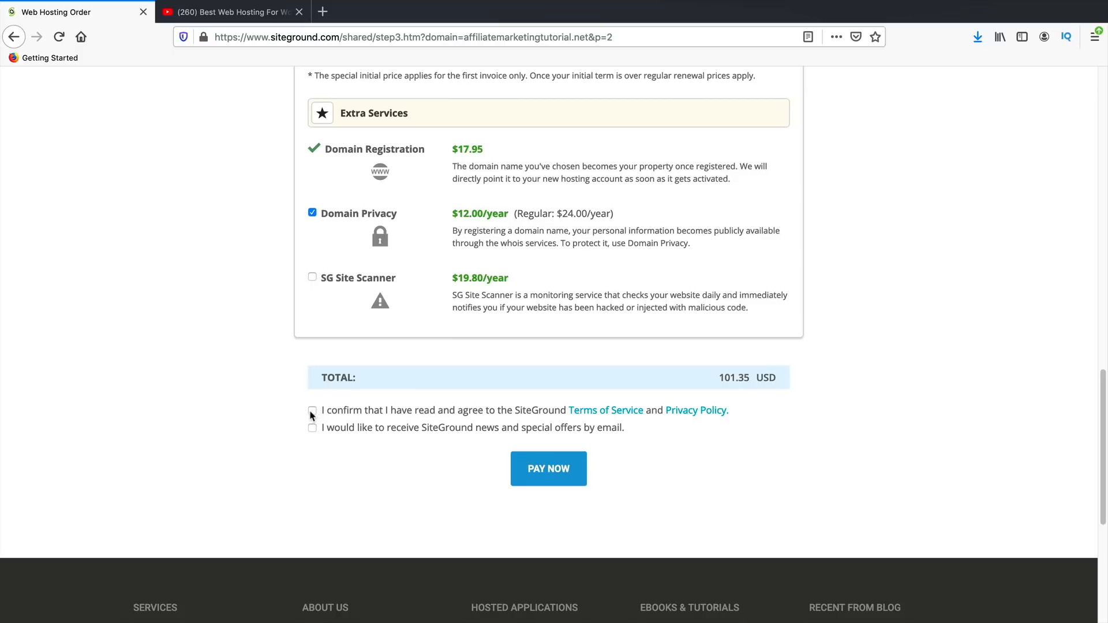
pyautogui.click(312, 411)
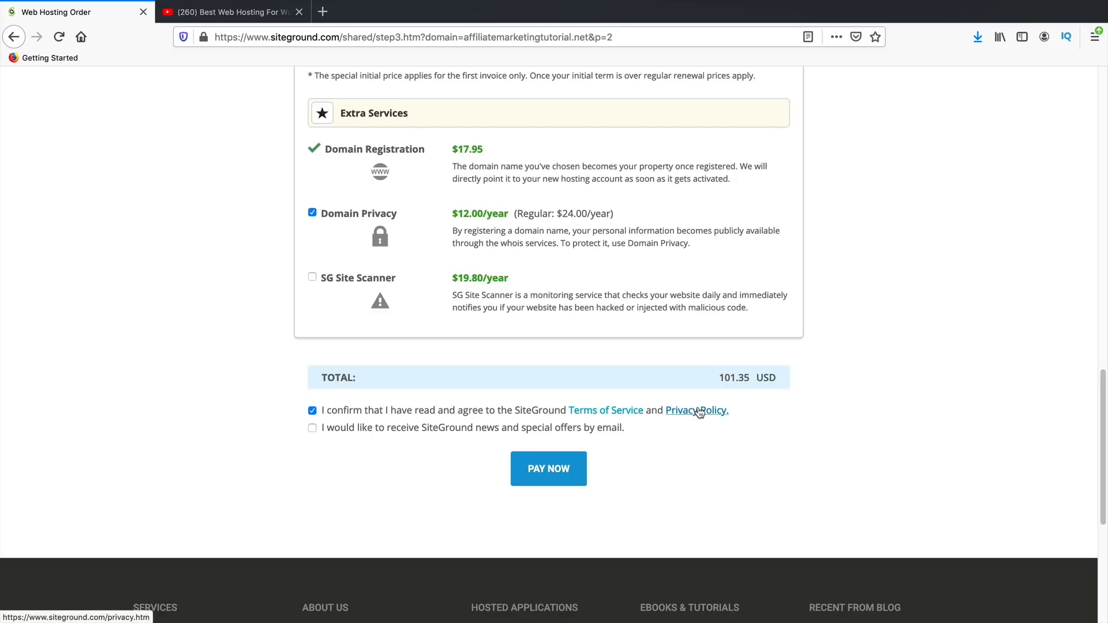
pyautogui.click(313, 429)
pyautogui.click(313, 429)
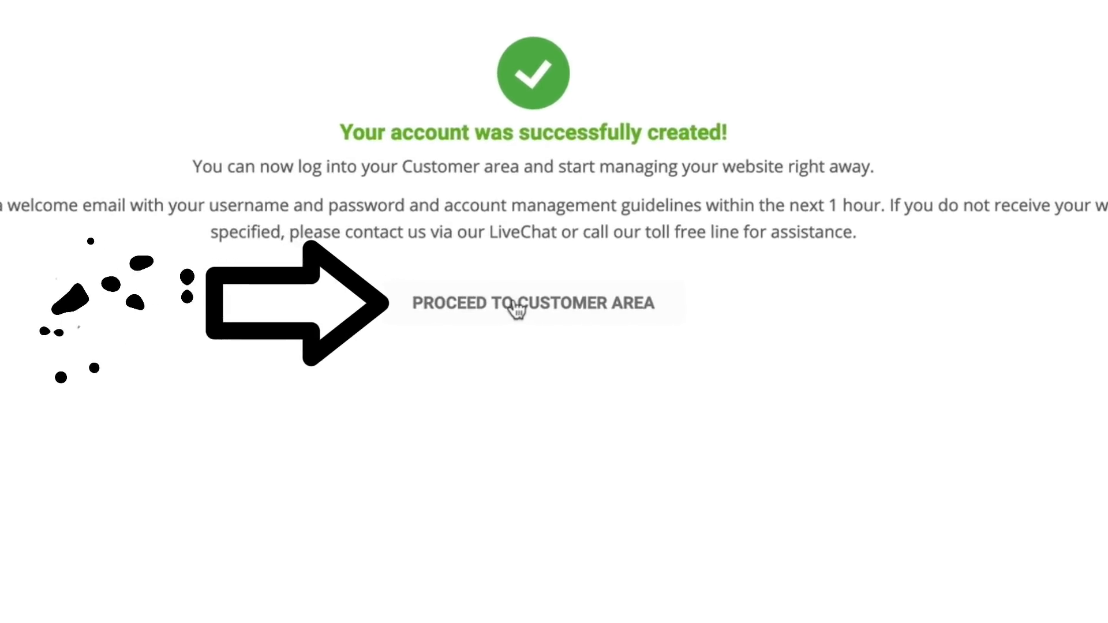
# - Go to the Customer Area and start site setup for affiliatemarketingtutorial.net
pyautogui.click(516, 304)
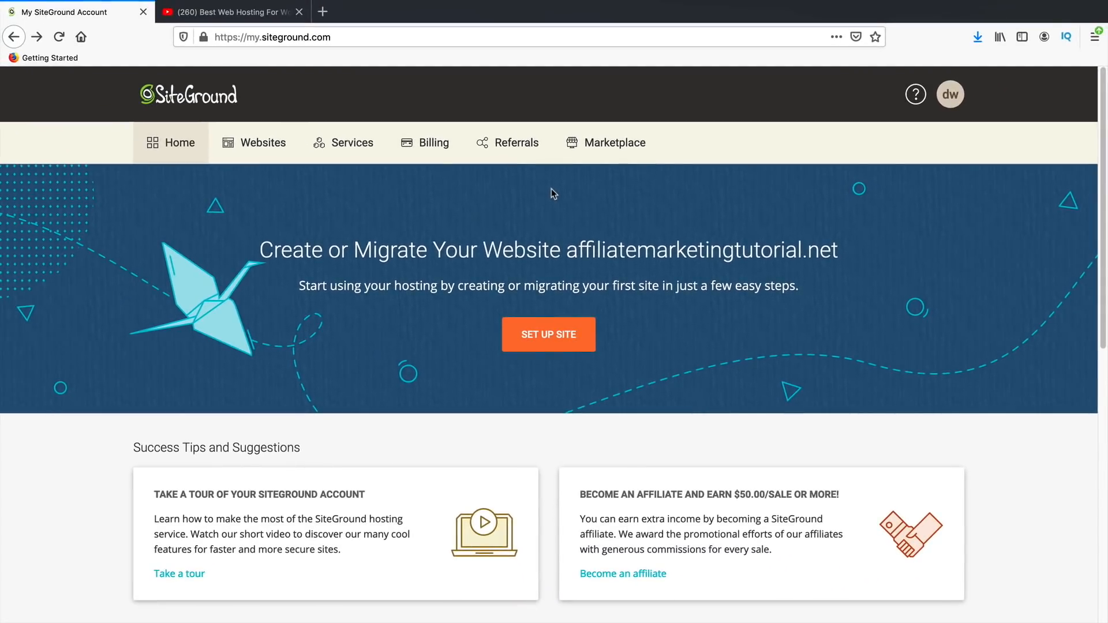
pyautogui.moveTo(585, 250); pyautogui.dragTo(257, 251)
pyautogui.click(545, 337)
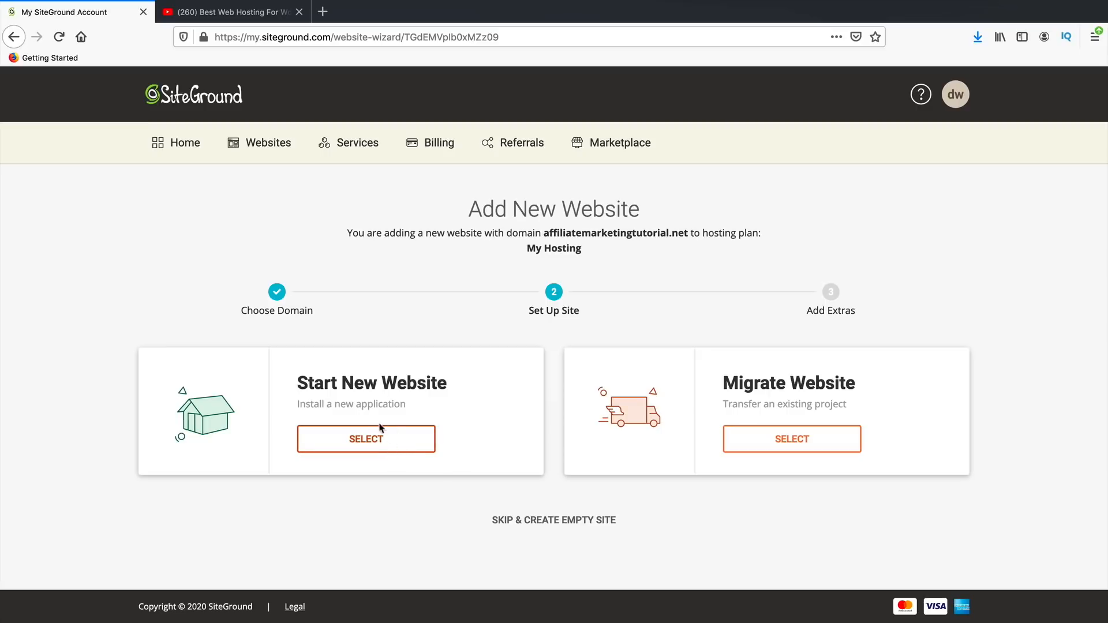
# - Choose Start New Website with WordPress, enter the admin email and password, and continue
pyautogui.moveTo(308, 385); pyautogui.dragTo(427, 383)
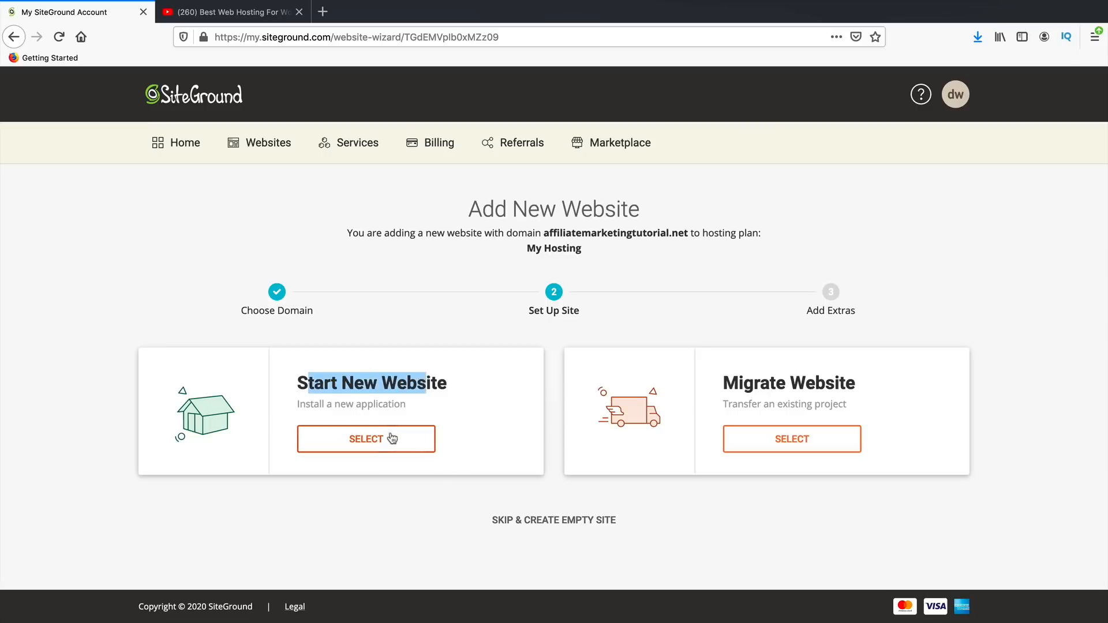
pyautogui.click(389, 440)
pyautogui.scroll(-3, 389, 440)
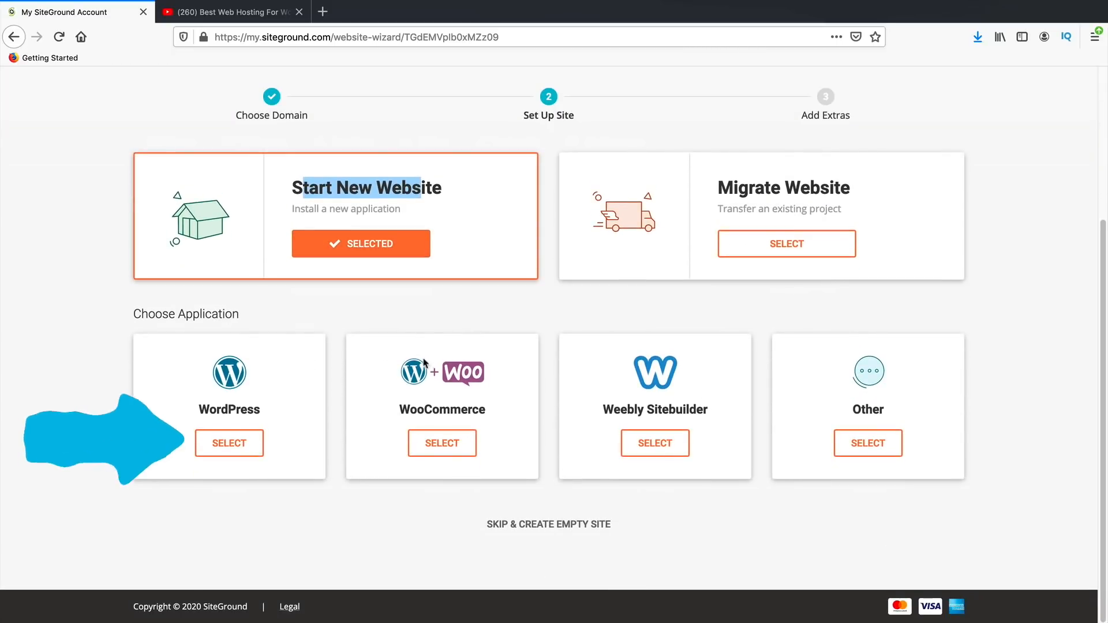
pyautogui.click(230, 444)
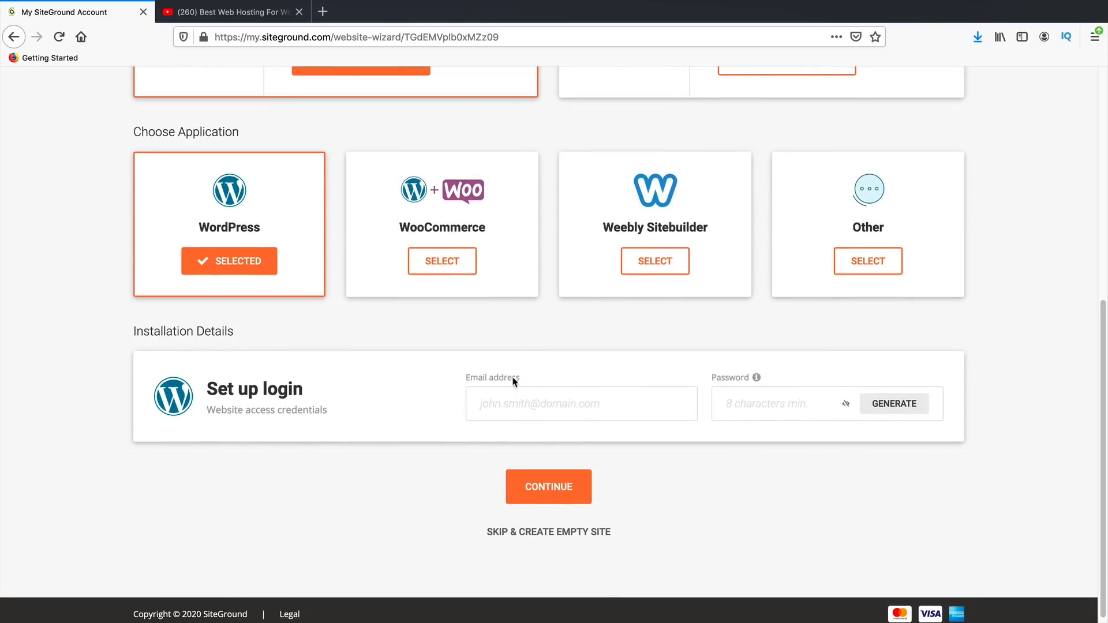
pyautogui.moveTo(520, 379); pyautogui.dragTo(464, 378)
pyautogui.moveTo(755, 381)
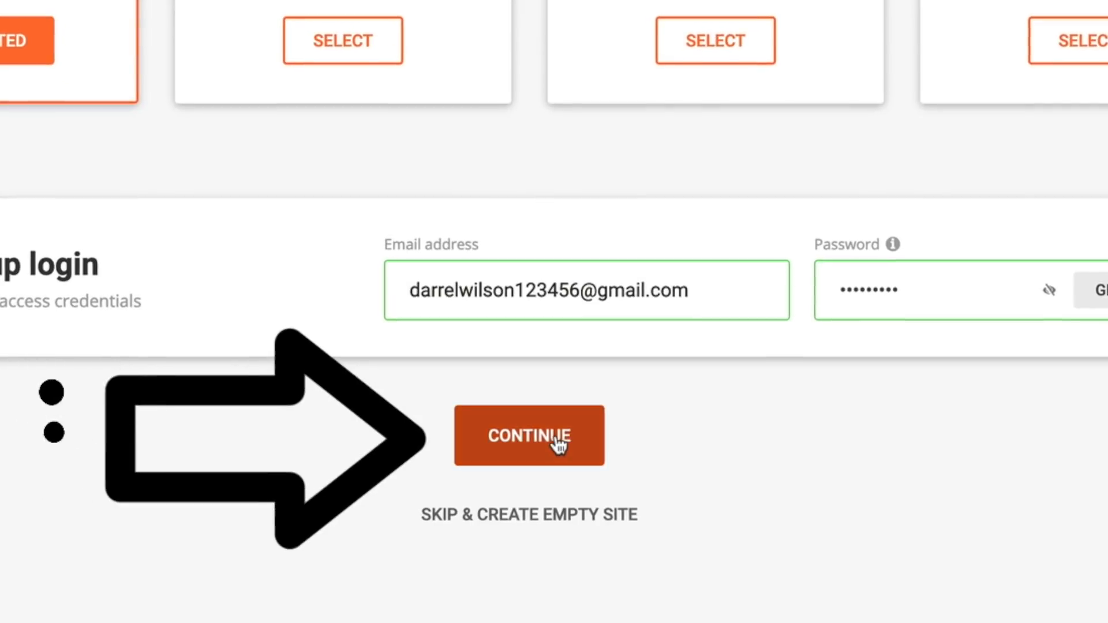
pyautogui.click(557, 438)
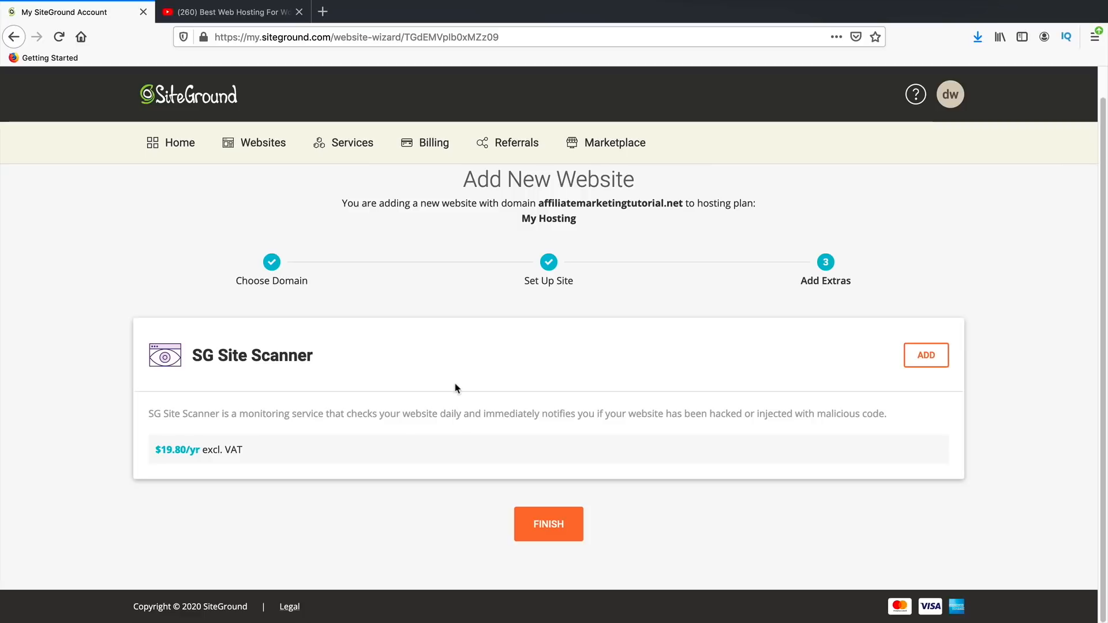
# - Finish the wizard with no extras, check the YouTube tab, then return to SiteGround
pyautogui.click(559, 521)
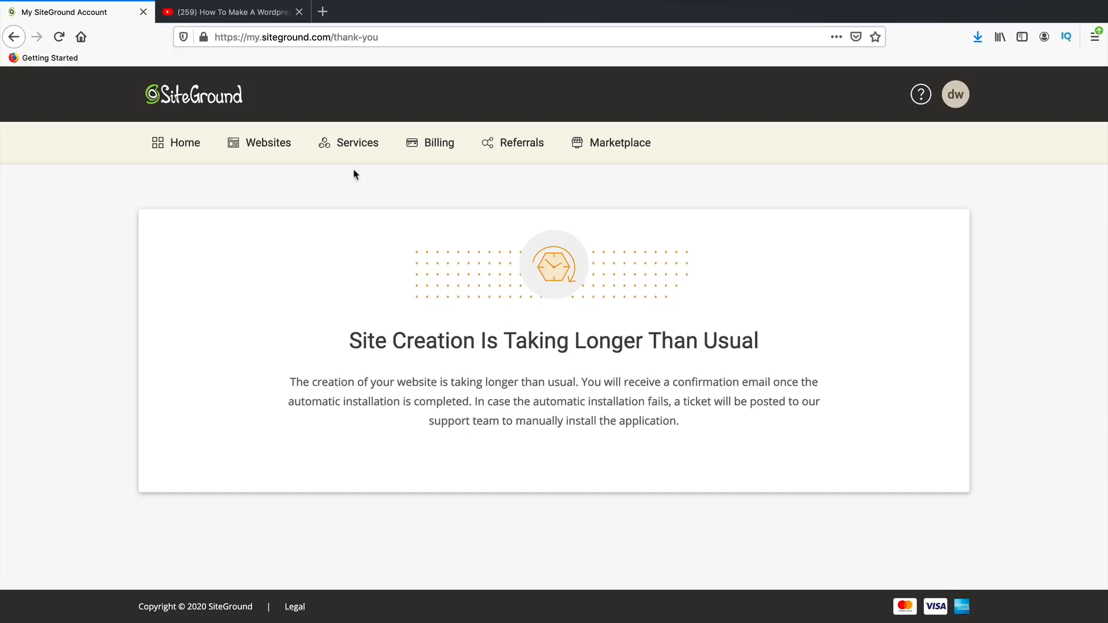
pyautogui.click(244, 16)
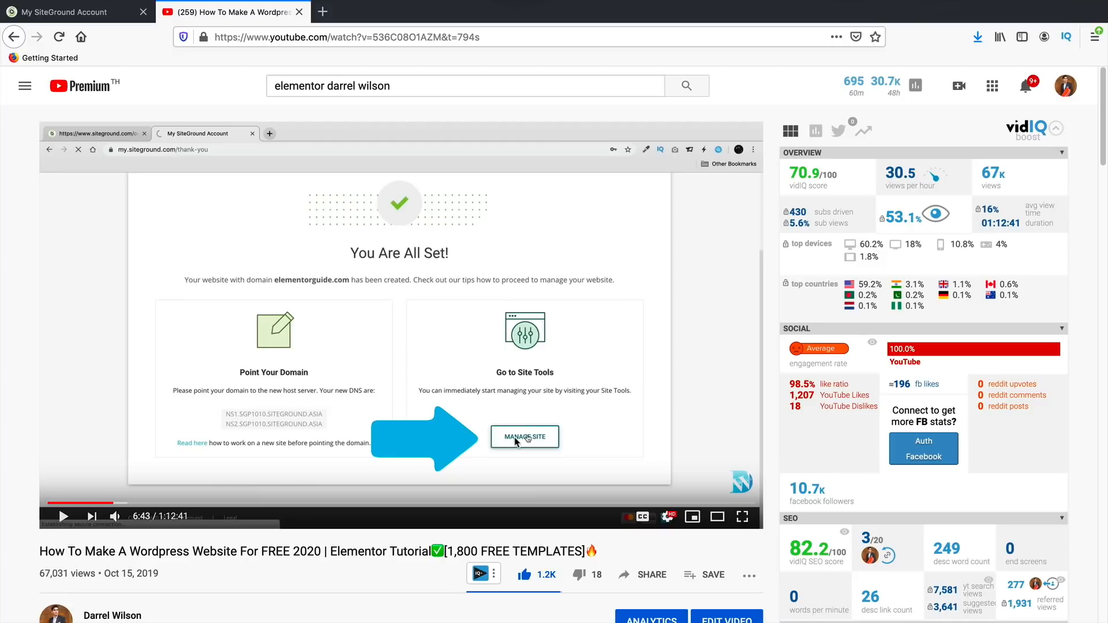
pyautogui.click(78, 13)
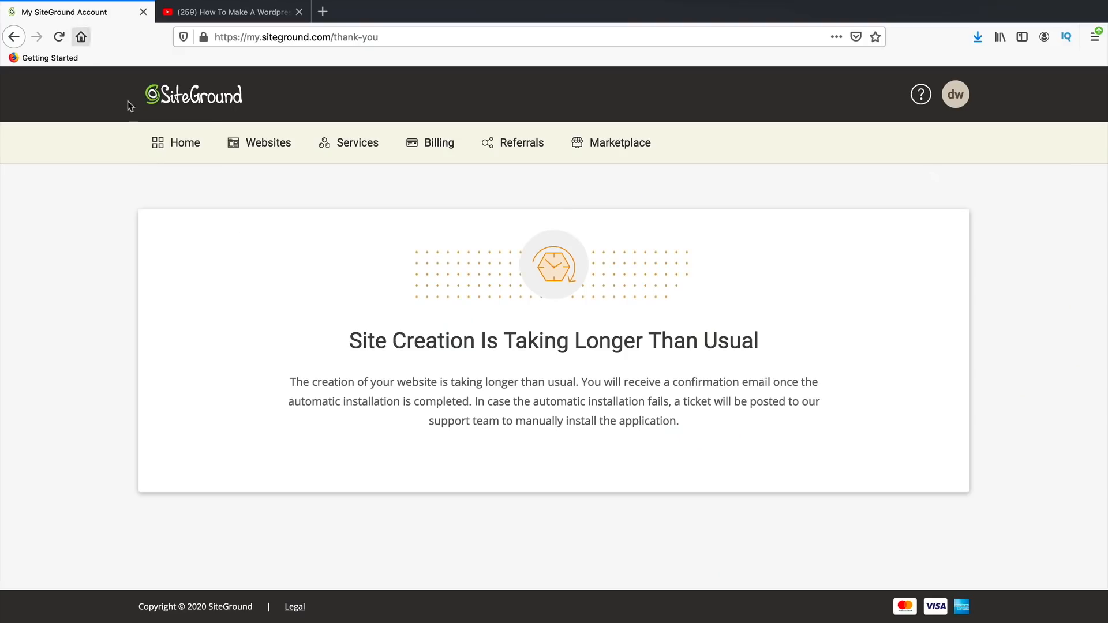
# - Open Site Tools for affiliatemarketingtutorial.net from the Websites list and expand WordPress
pyautogui.click(261, 143)
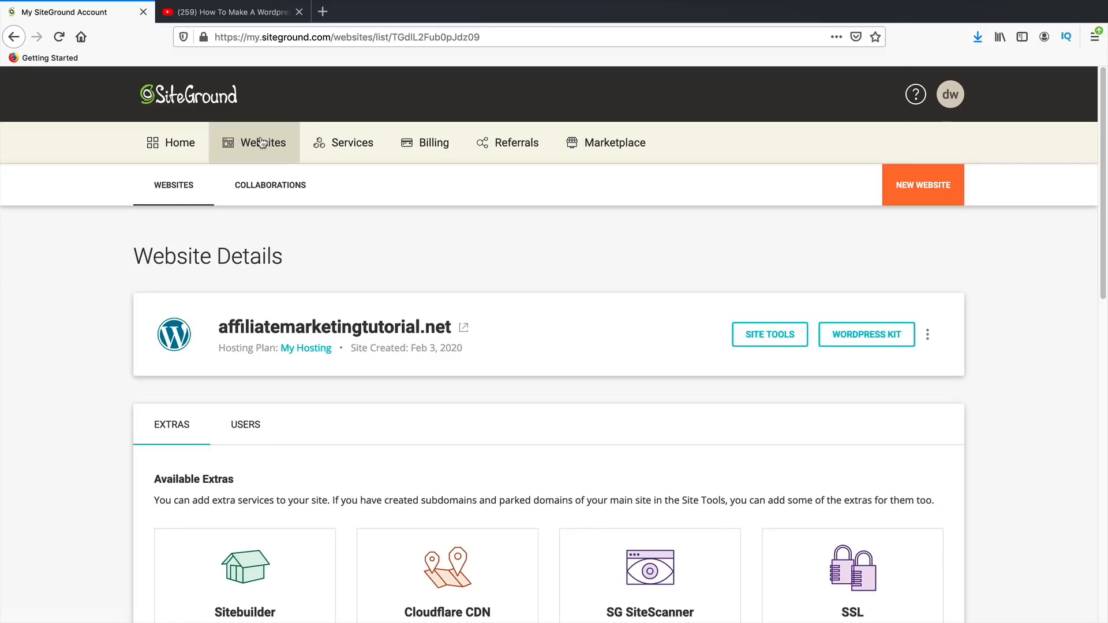
pyautogui.click(784, 336)
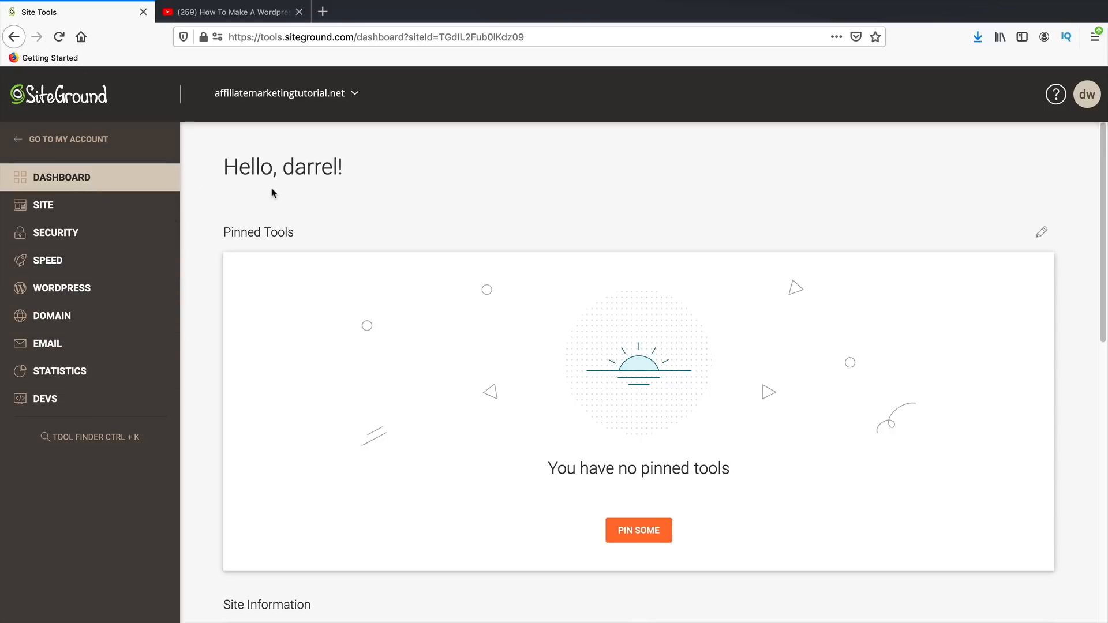
pyautogui.click(97, 297)
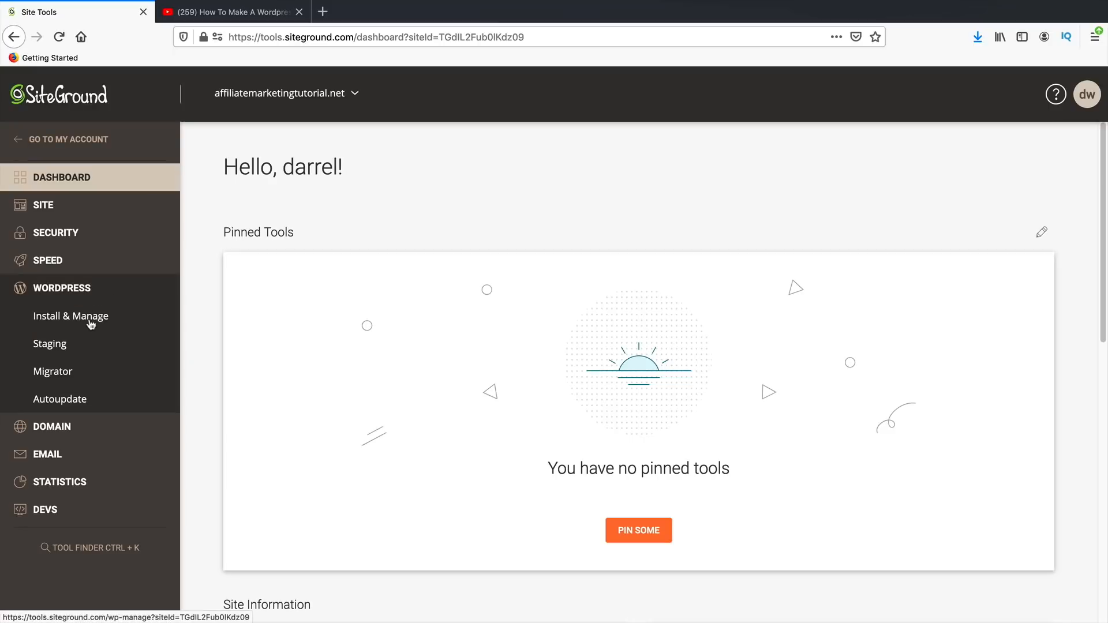
# - Find the affiliatemarketingtutorial.net installation under Install & Manage and log in to its admin panel
pyautogui.click(90, 322)
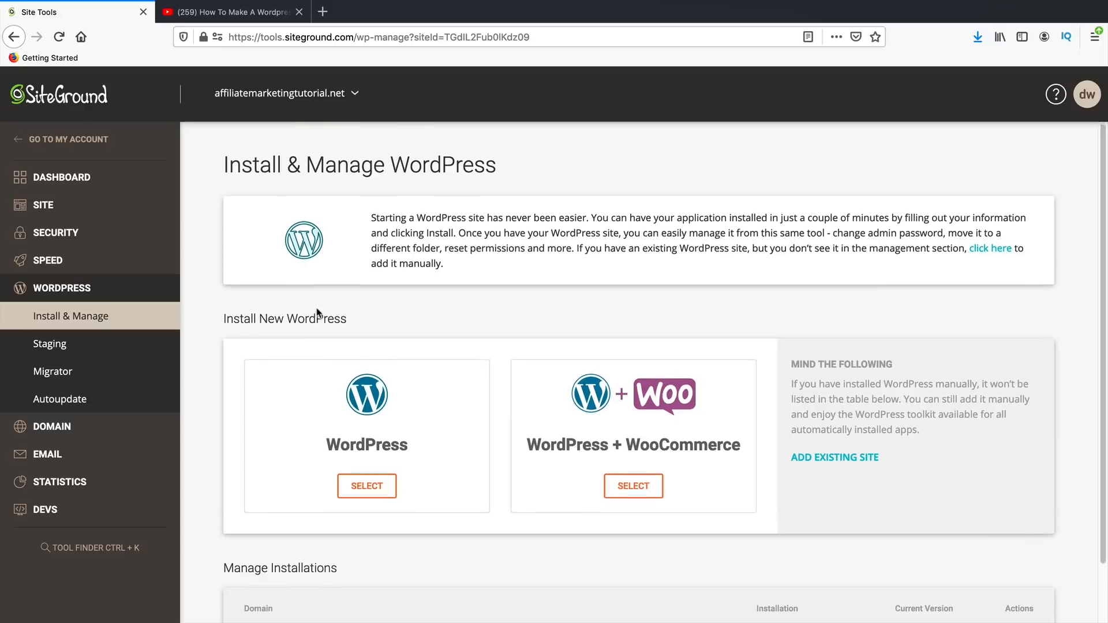
pyautogui.scroll(-2, 327, 306)
pyautogui.moveTo(379, 590); pyautogui.dragTo(241, 591)
pyautogui.click(306, 584)
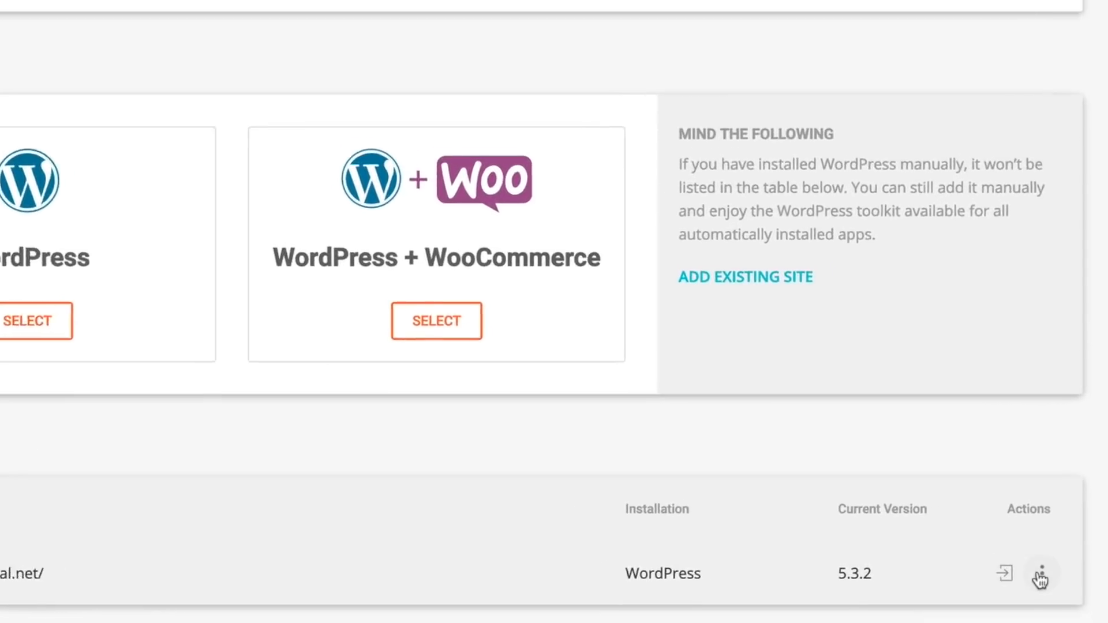
pyautogui.click(1028, 589)
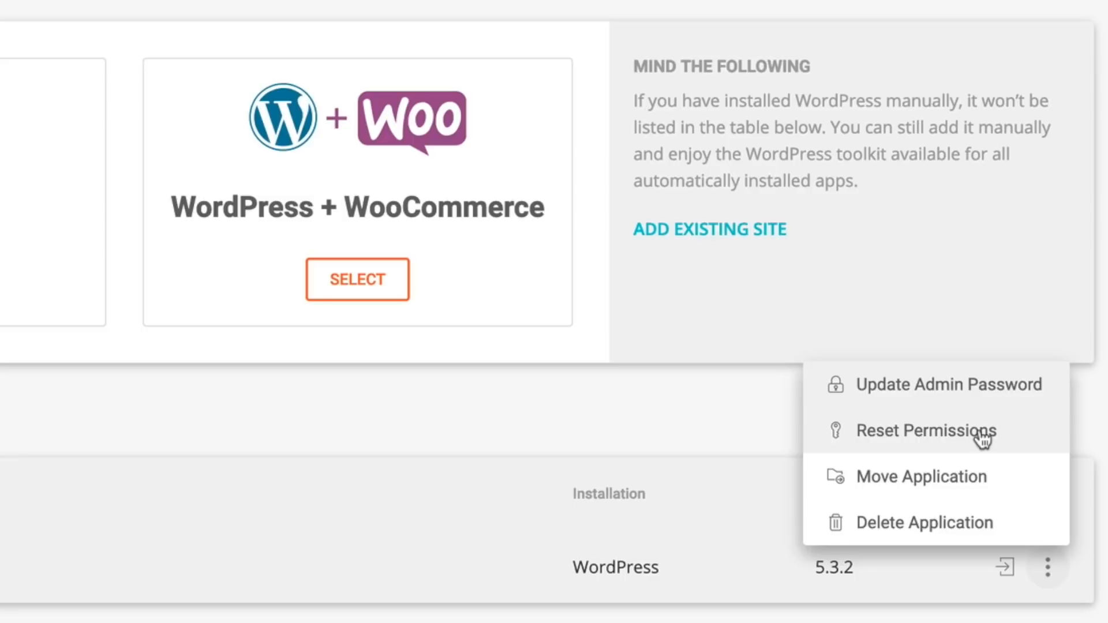
pyautogui.click(1071, 457)
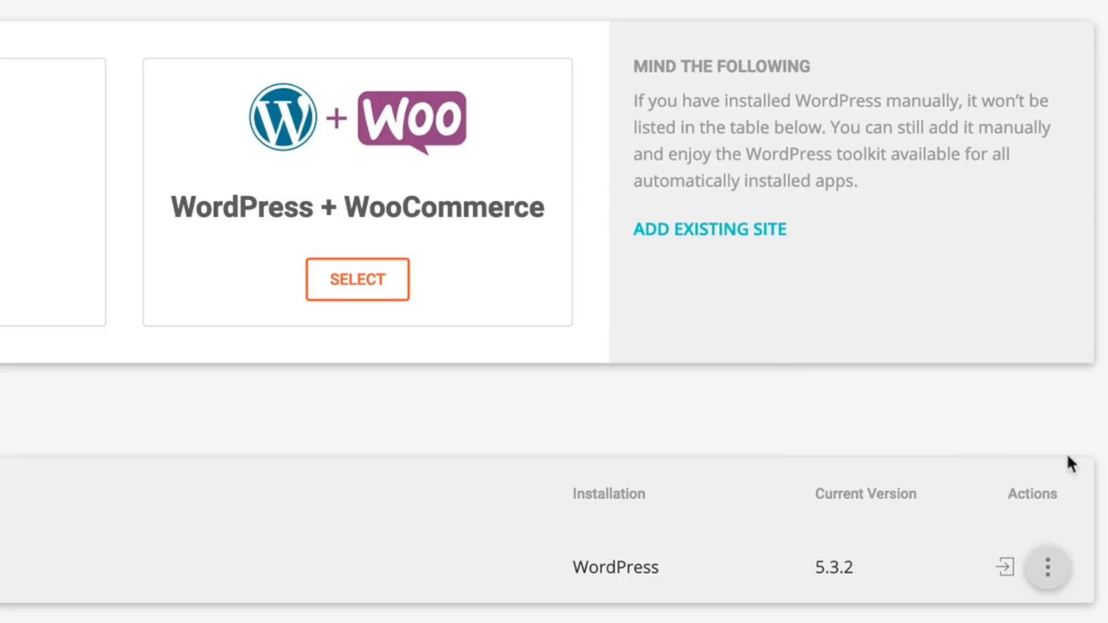
pyautogui.click(1004, 569)
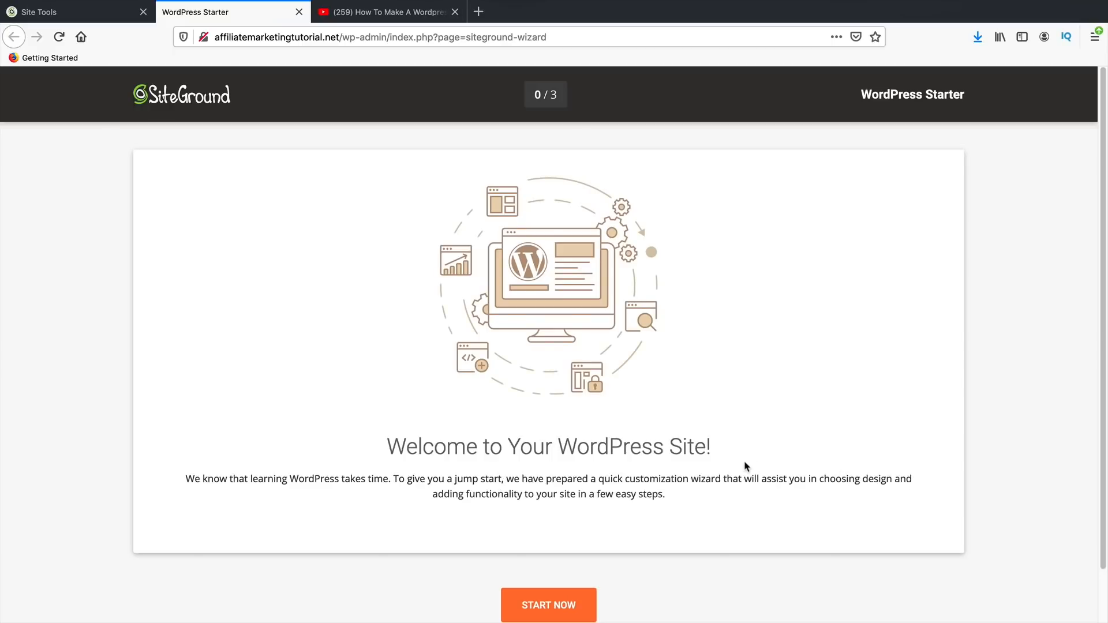
# - Exit the WordPress Starter wizard without customizing the site
pyautogui.scroll(-2, 656, 470)
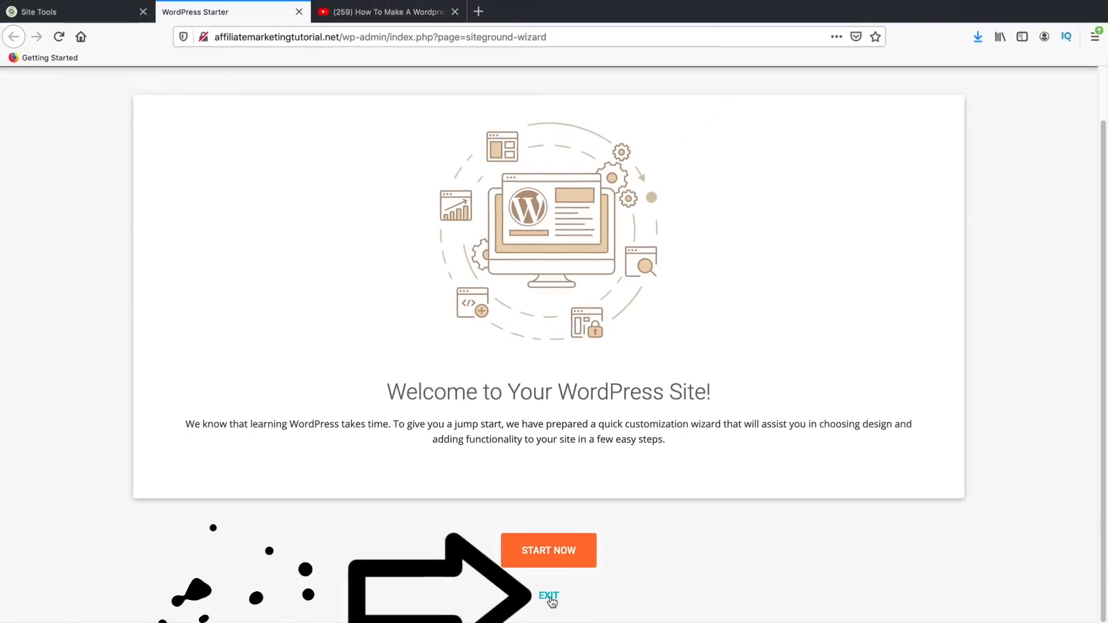
pyautogui.click(549, 596)
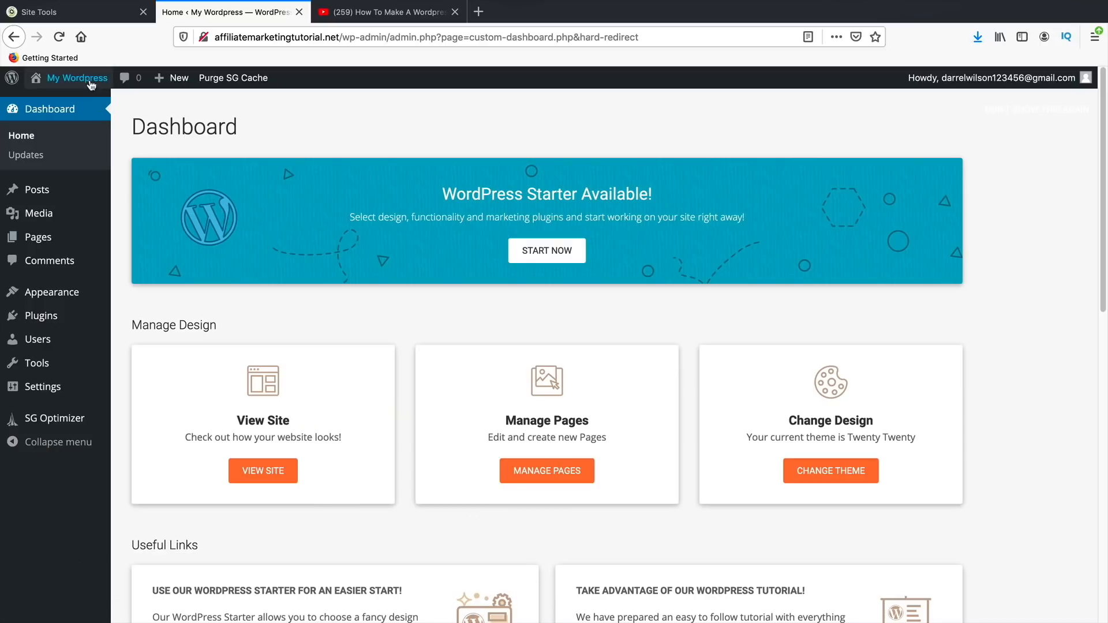
pyautogui.moveTo(76, 78)
pyautogui.click(64, 105)
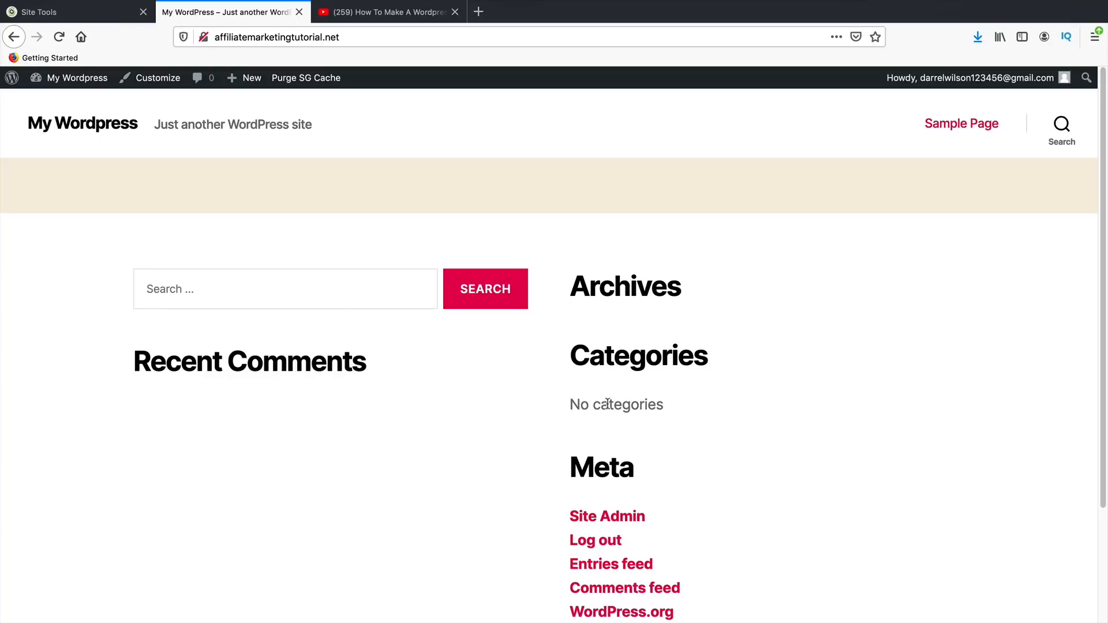
pyautogui.scroll(-3, 607, 399)
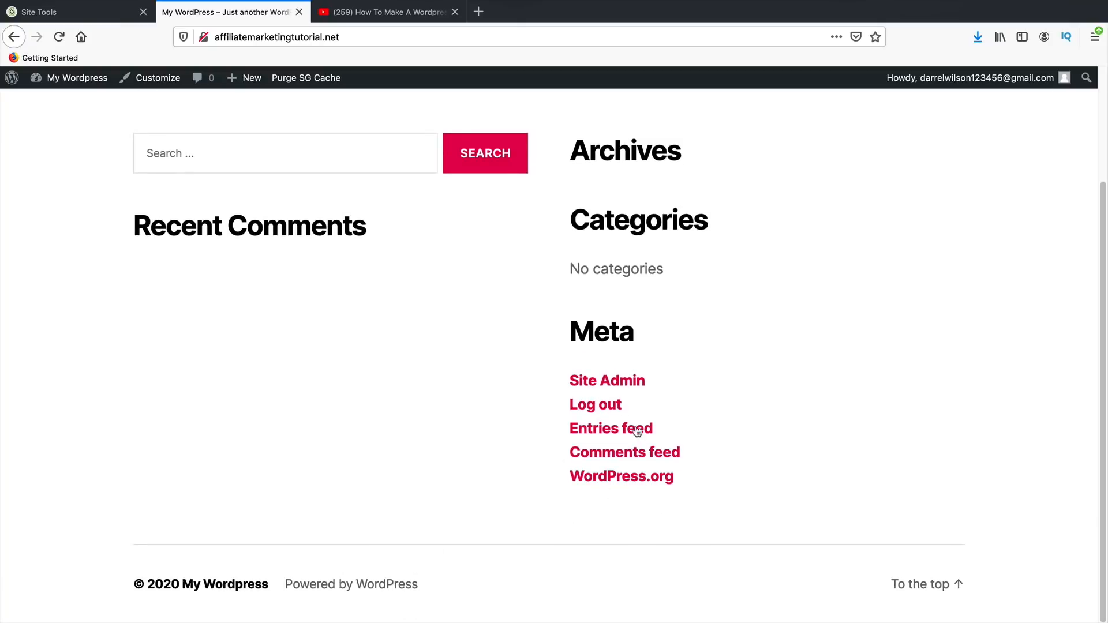
pyautogui.scroll(3, 452, 515)
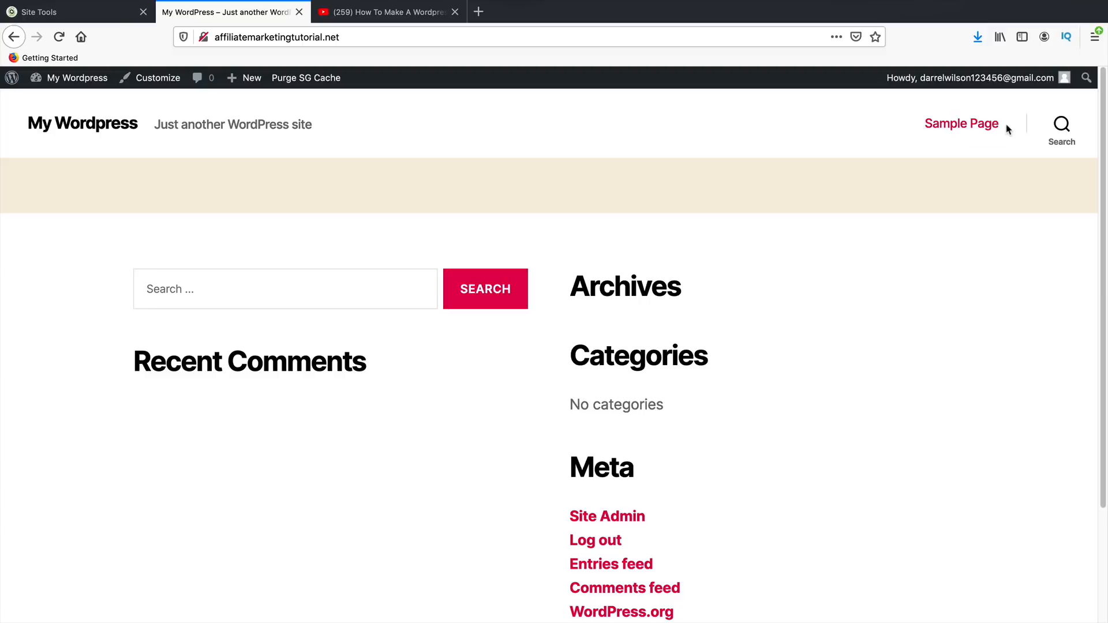
pyautogui.moveTo(75, 81)
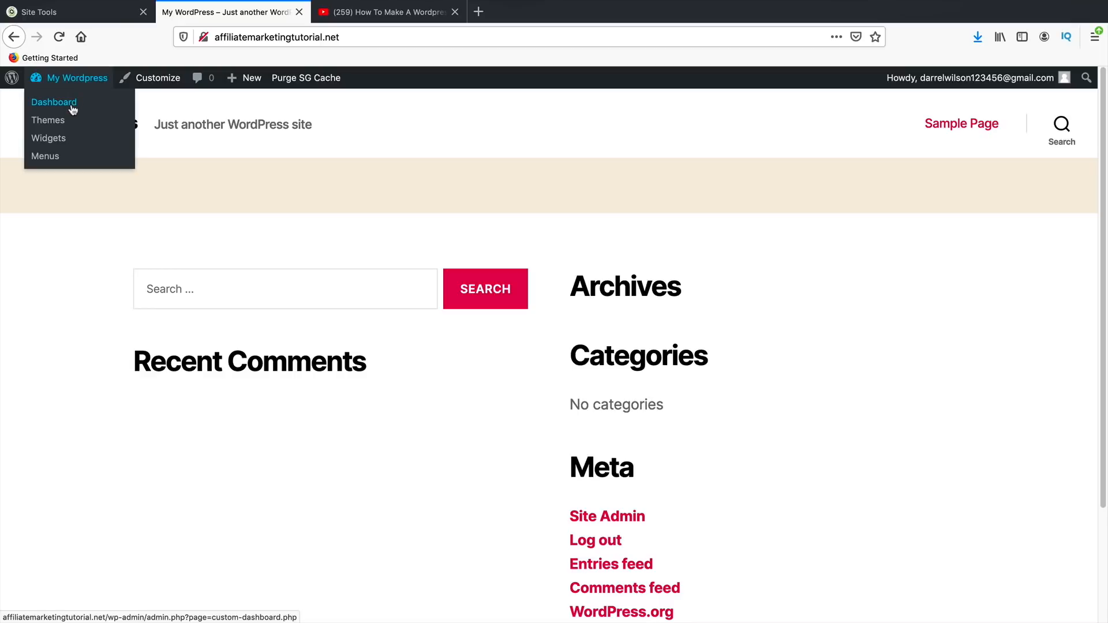
pyautogui.click(72, 109)
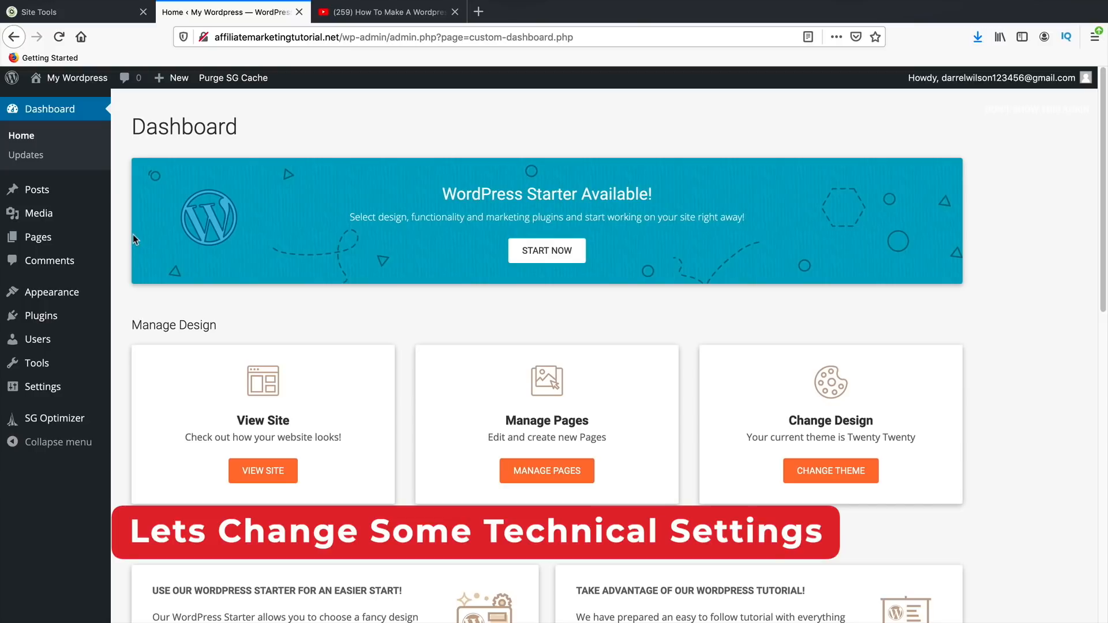
# - Open your user profile and, after trying Light, Blue, Coffee, Sunrise and Ocean, choose the Midnight admin colour scheme
pyautogui.moveTo(57, 323)
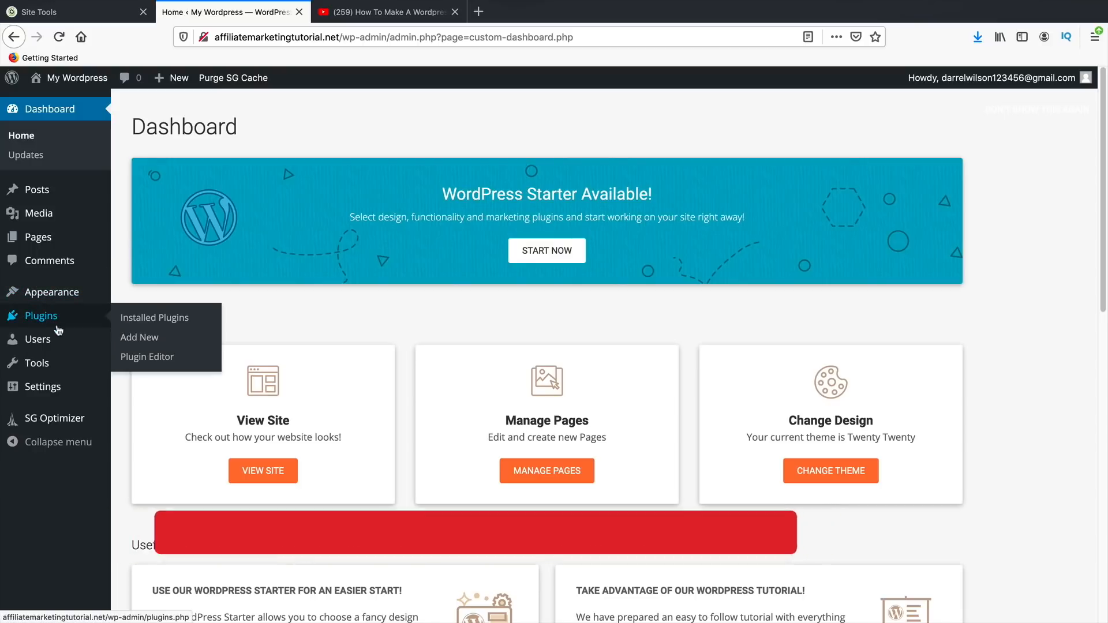
pyautogui.moveTo(60, 390)
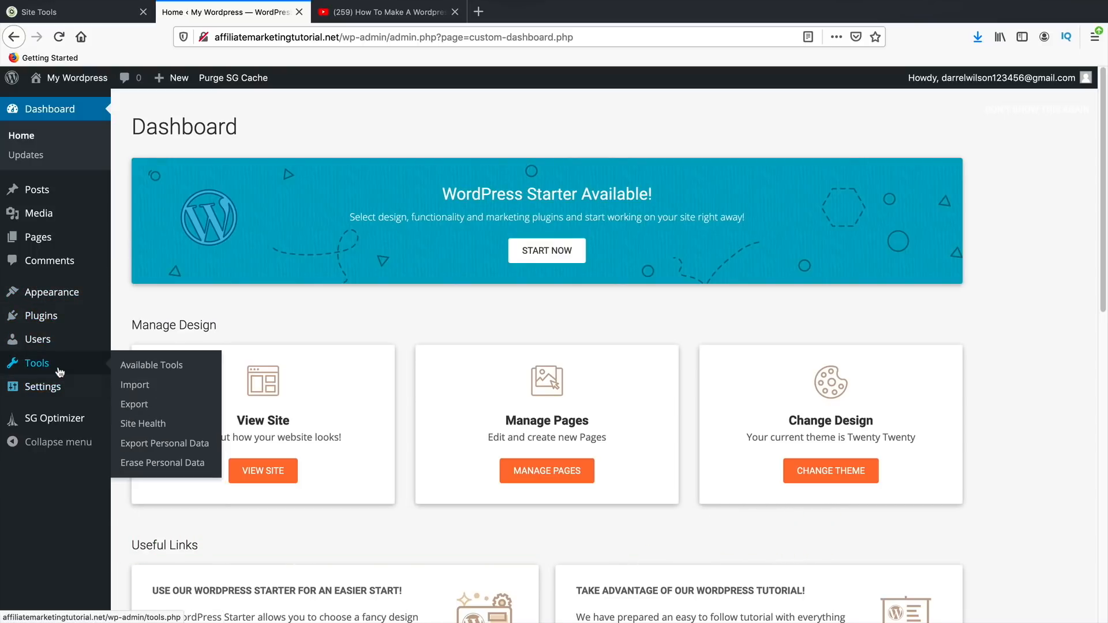
pyautogui.moveTo(61, 343)
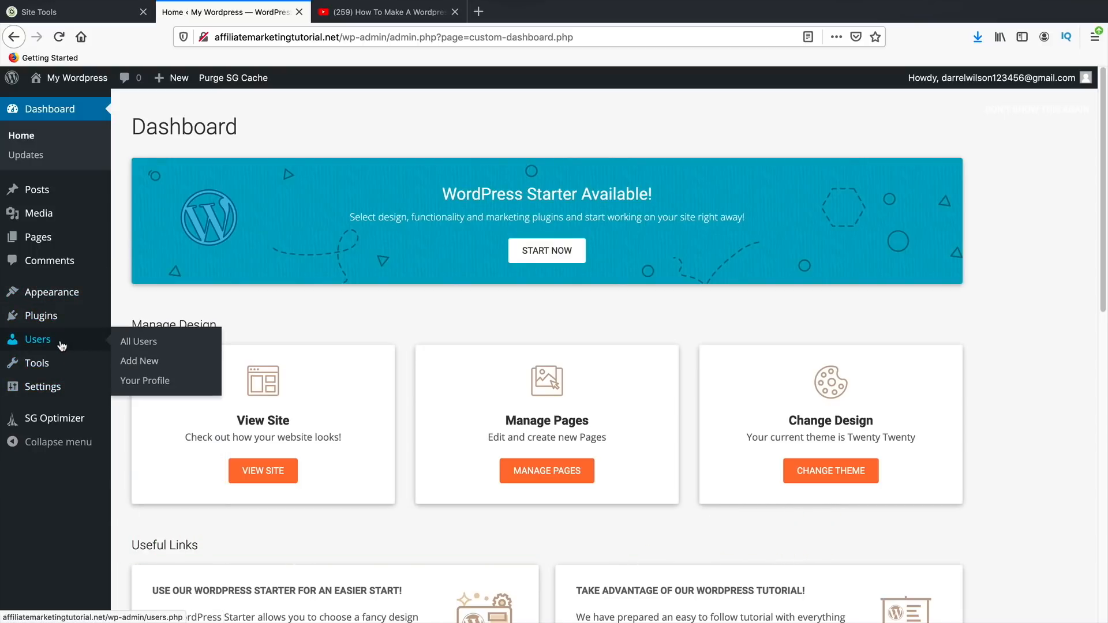
pyautogui.click(143, 381)
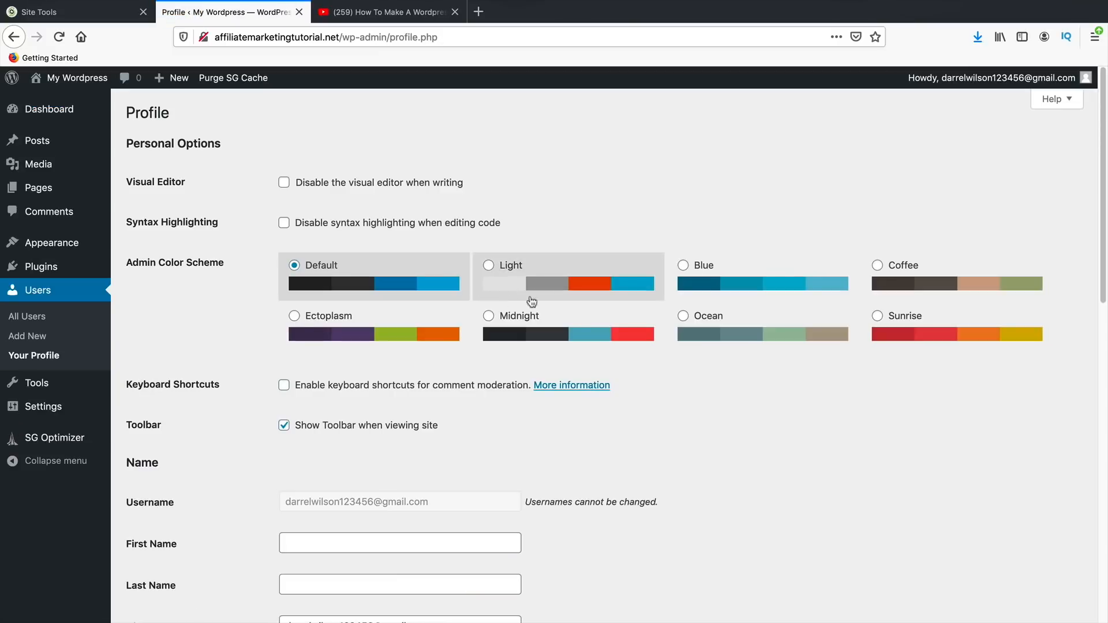
pyautogui.click(559, 281)
pyautogui.click(728, 286)
pyautogui.click(889, 283)
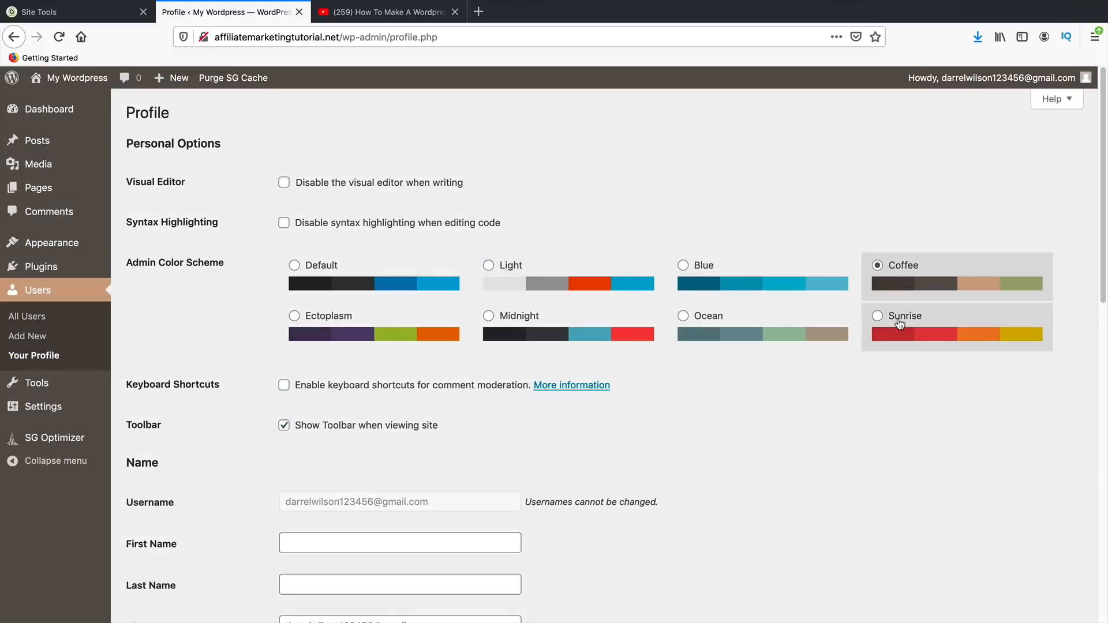
pyautogui.click(883, 323)
pyautogui.click(815, 331)
pyautogui.click(583, 333)
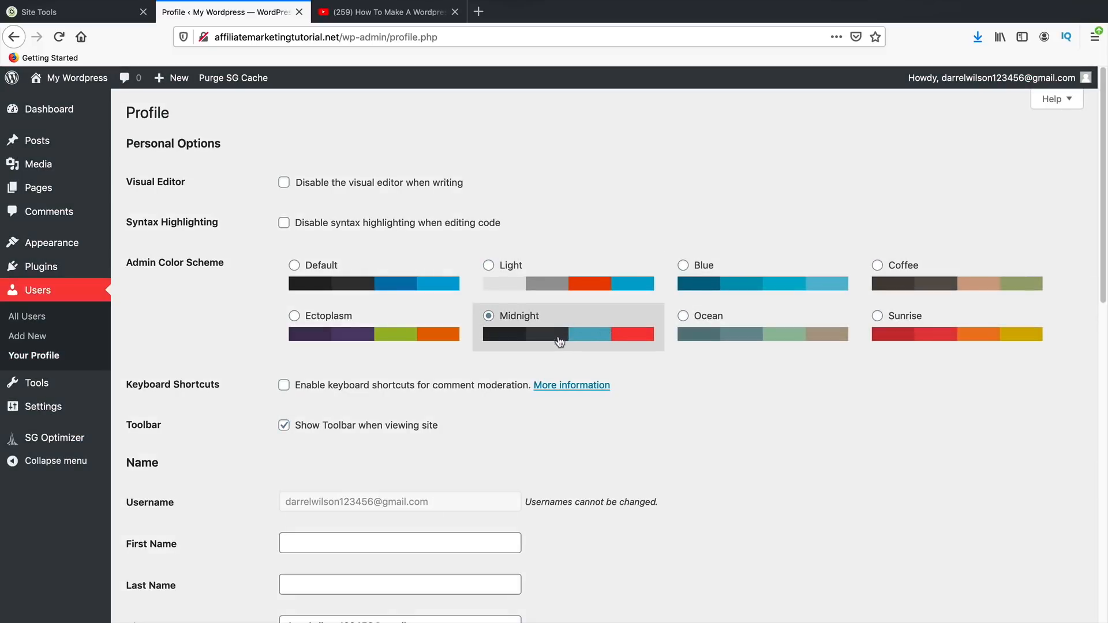
# - Generate a new password, discard it, and save the profile with Update Profile
pyautogui.scroll(-8, 507, 325)
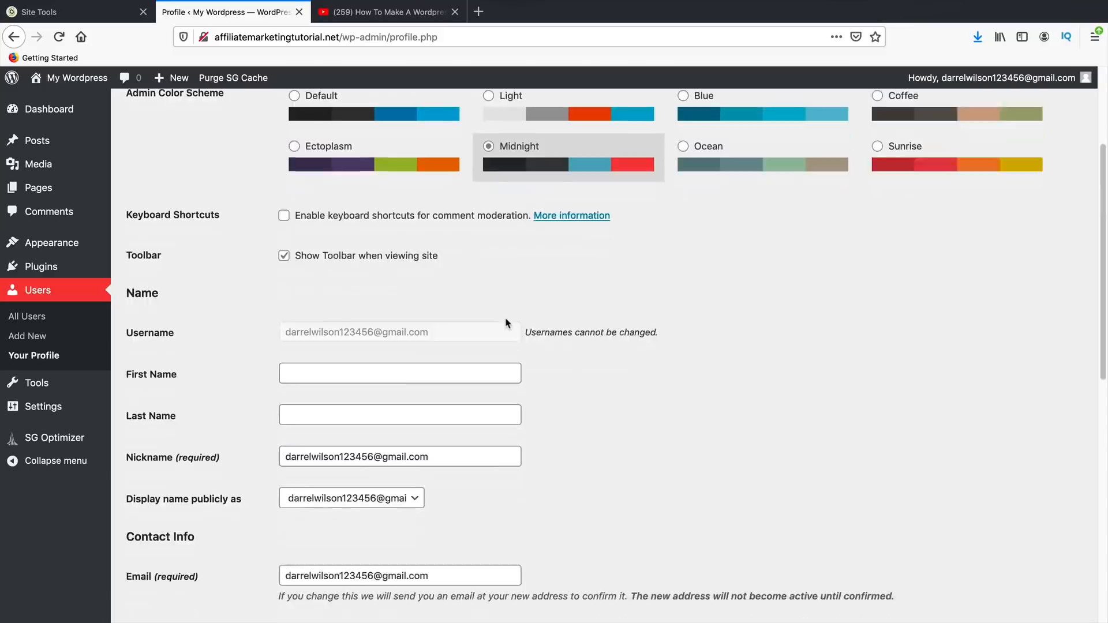
pyautogui.scroll(-4, 508, 314)
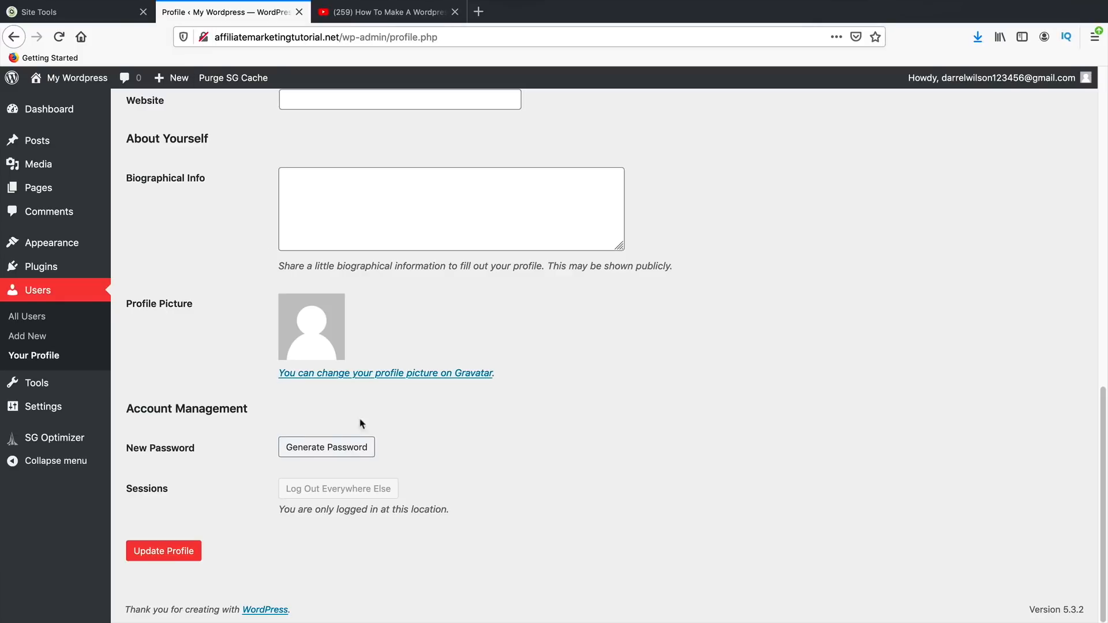
pyautogui.click(329, 453)
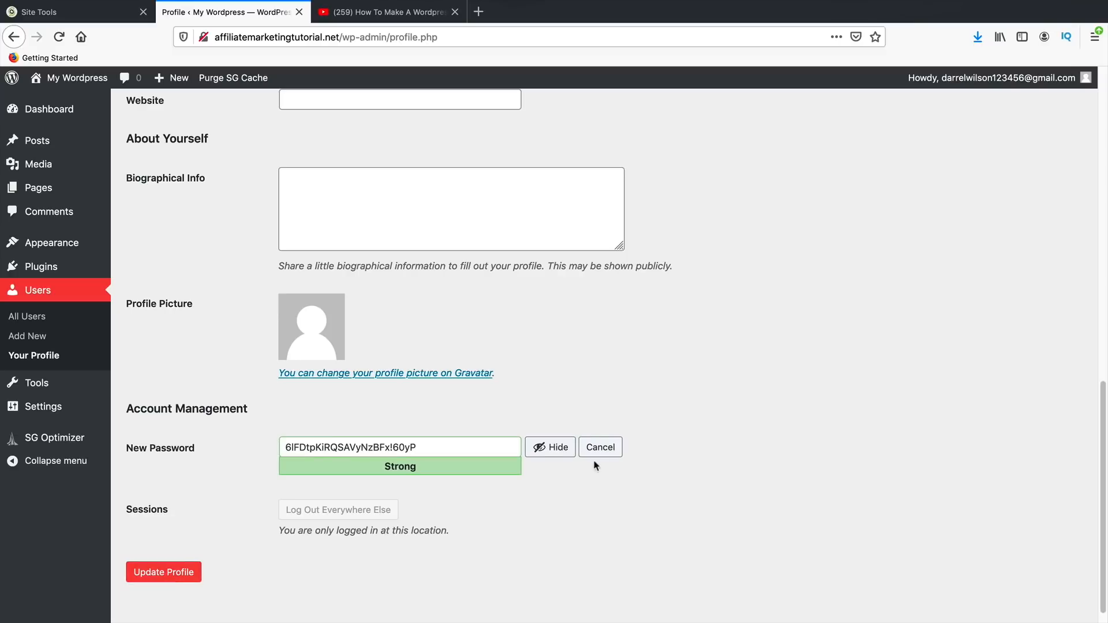
pyautogui.click(608, 453)
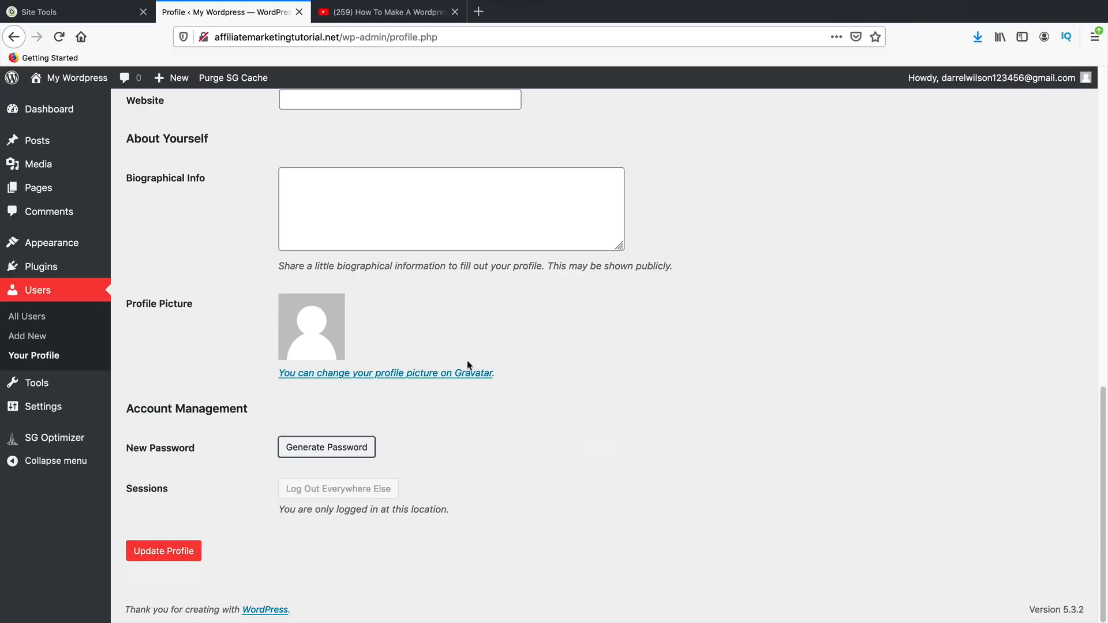
pyautogui.click(166, 549)
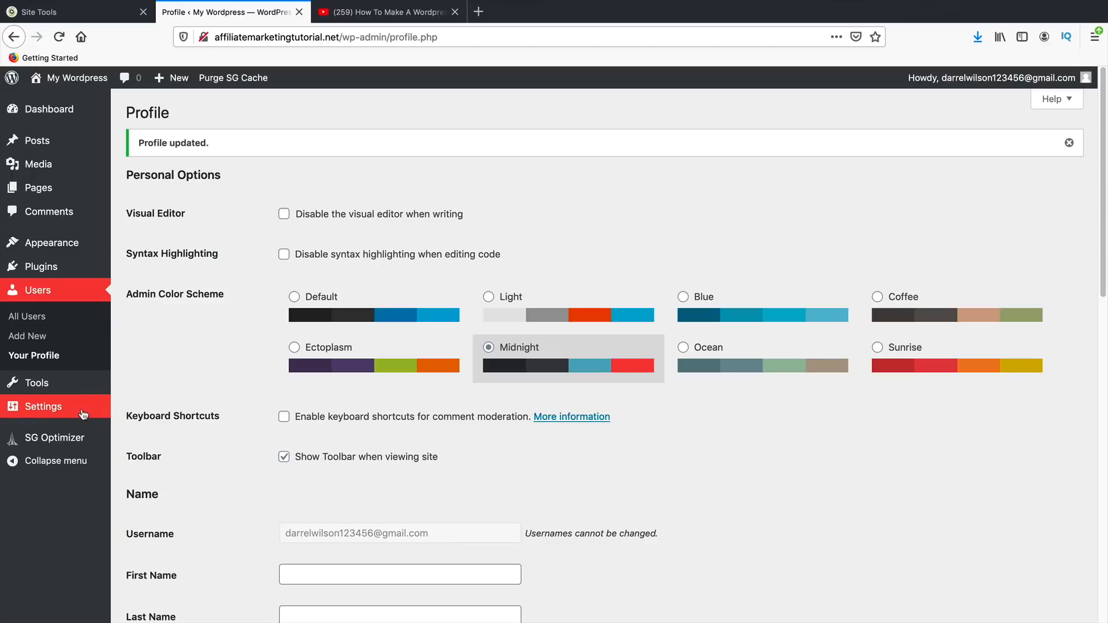
# - In Permalink Settings, compare the example addresses and save the Post name (/%postname%/) structure
pyautogui.moveTo(61, 414)
pyautogui.click(159, 504)
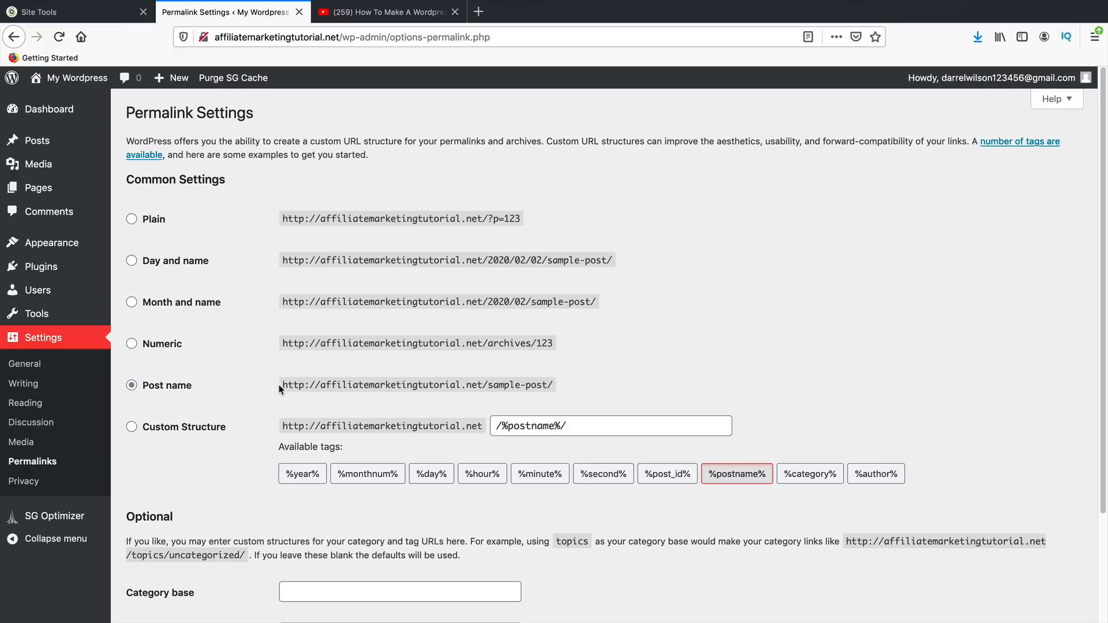
pyautogui.moveTo(280, 387); pyautogui.dragTo(545, 383)
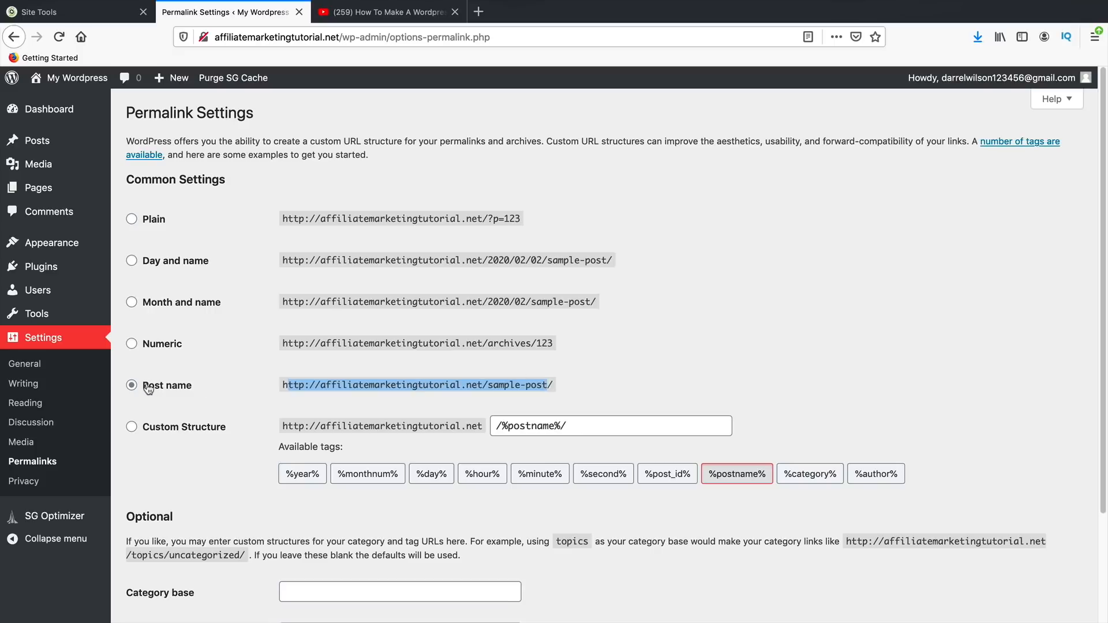
pyautogui.click(550, 388)
pyautogui.moveTo(540, 386); pyautogui.dragTo(337, 387)
pyautogui.moveTo(483, 261); pyautogui.dragTo(537, 261)
pyautogui.click(537, 261)
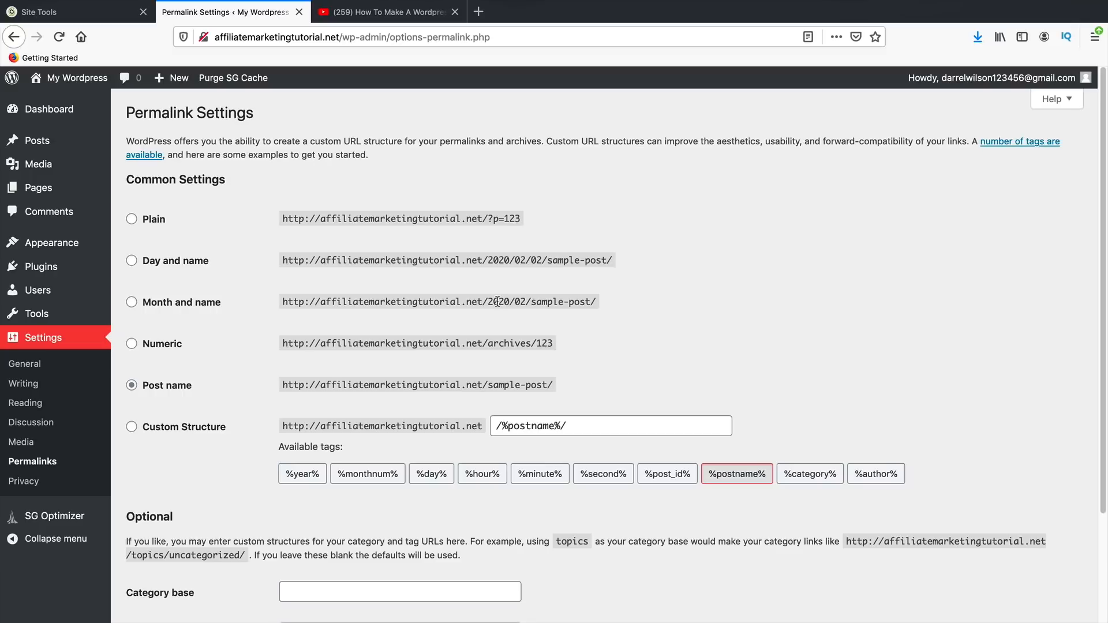
pyautogui.scroll(-3, 258, 430)
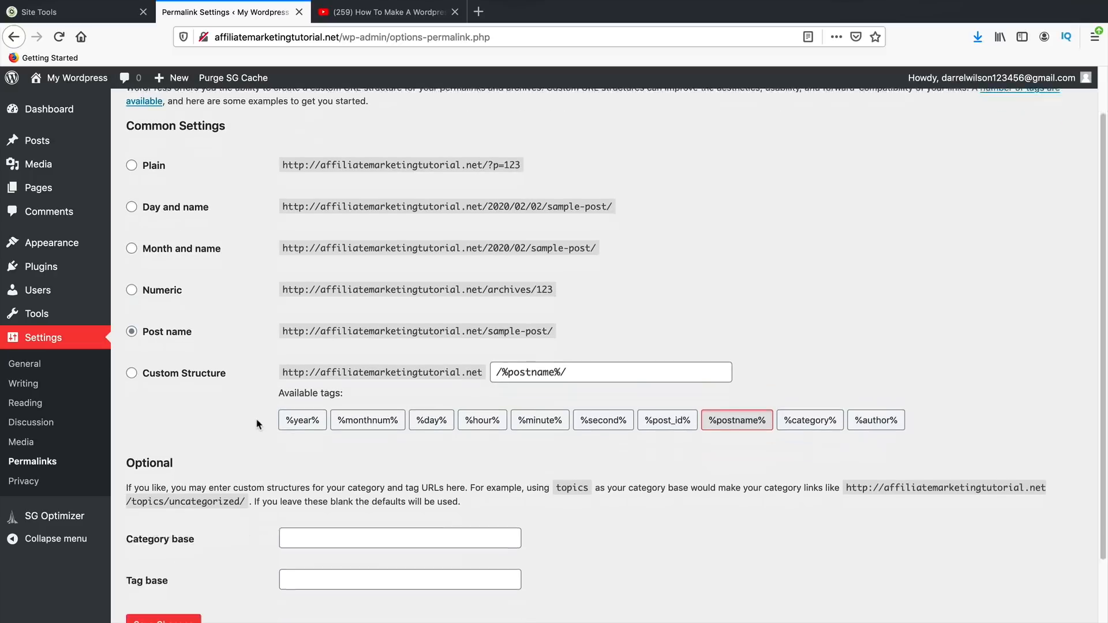
pyautogui.click(183, 551)
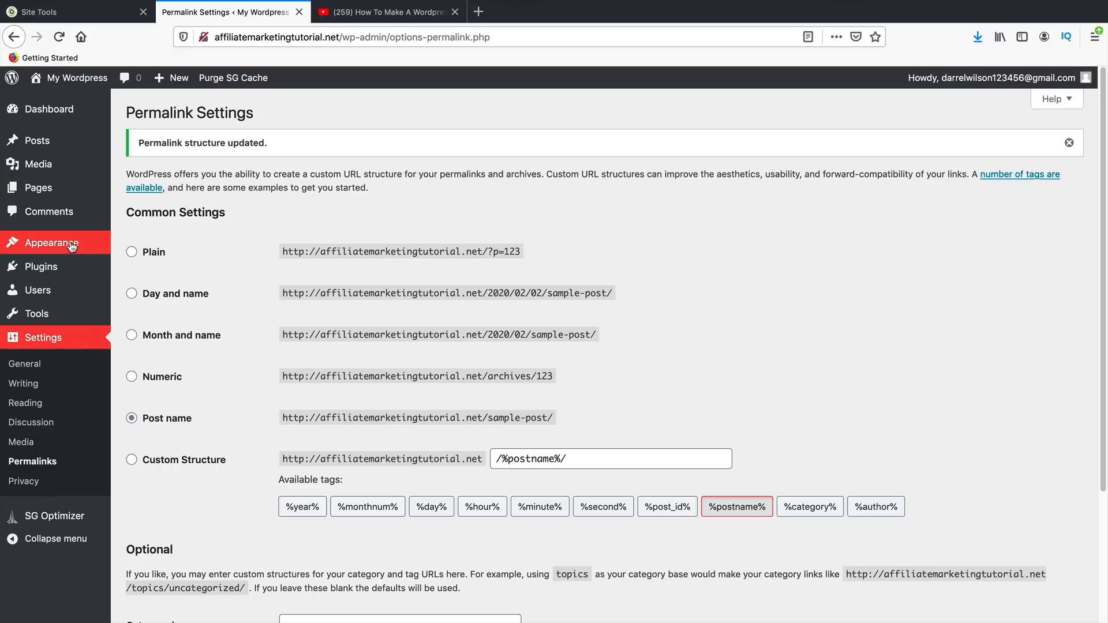
pyautogui.moveTo(71, 246)
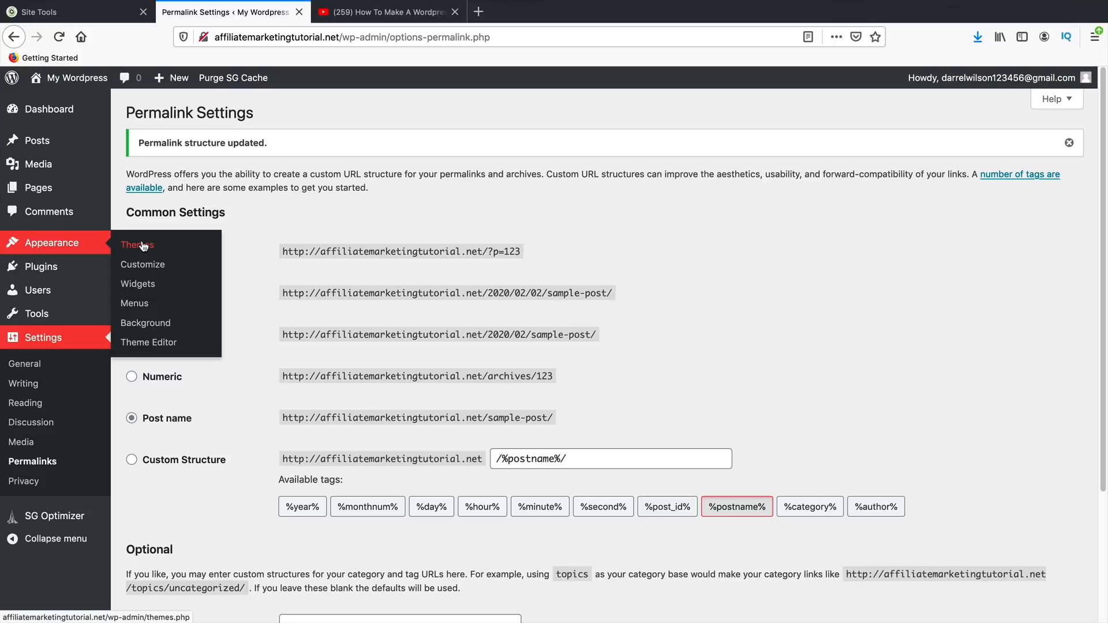
# - In General Settings, browse the Site Language list and close it, leaving English (United States)
pyautogui.click(57, 368)
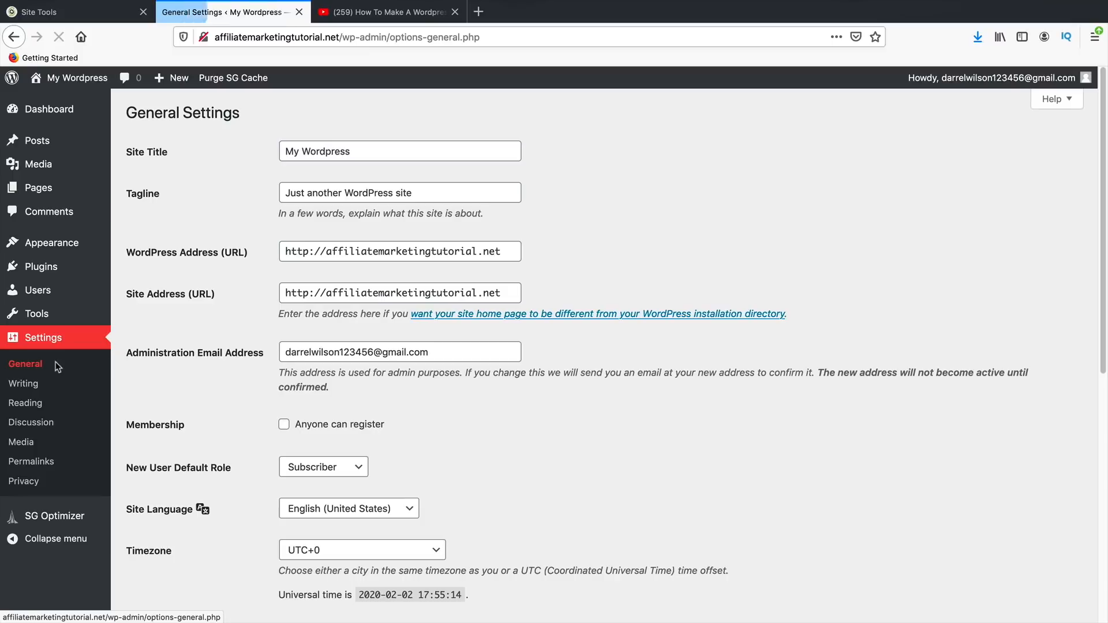
pyautogui.scroll(-1, 220, 410)
pyautogui.scroll(-3, 219, 410)
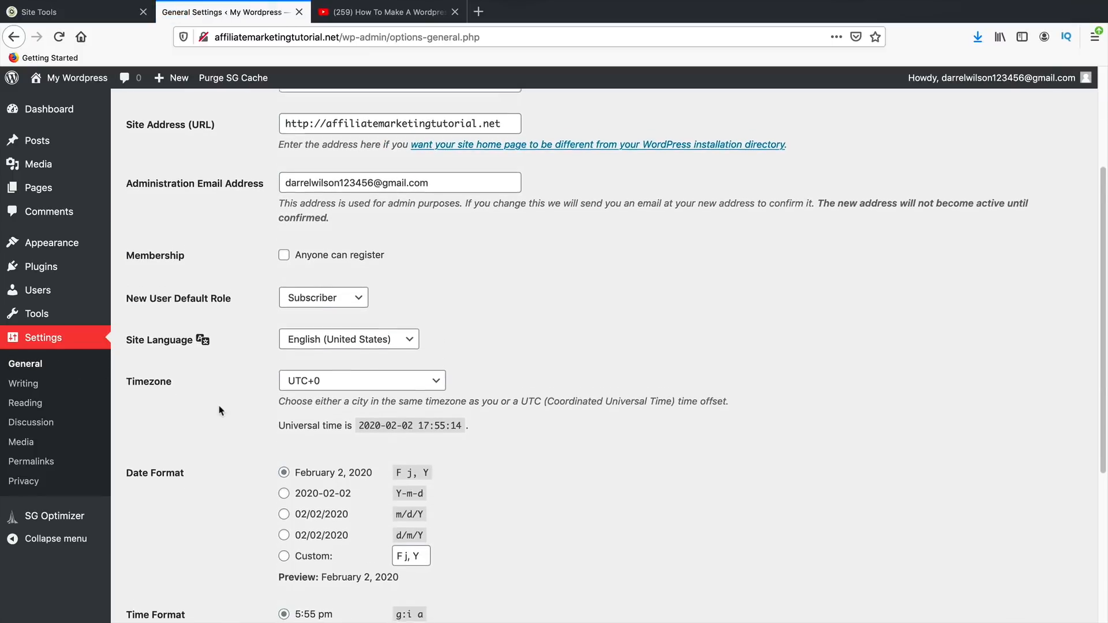
pyautogui.click(311, 295)
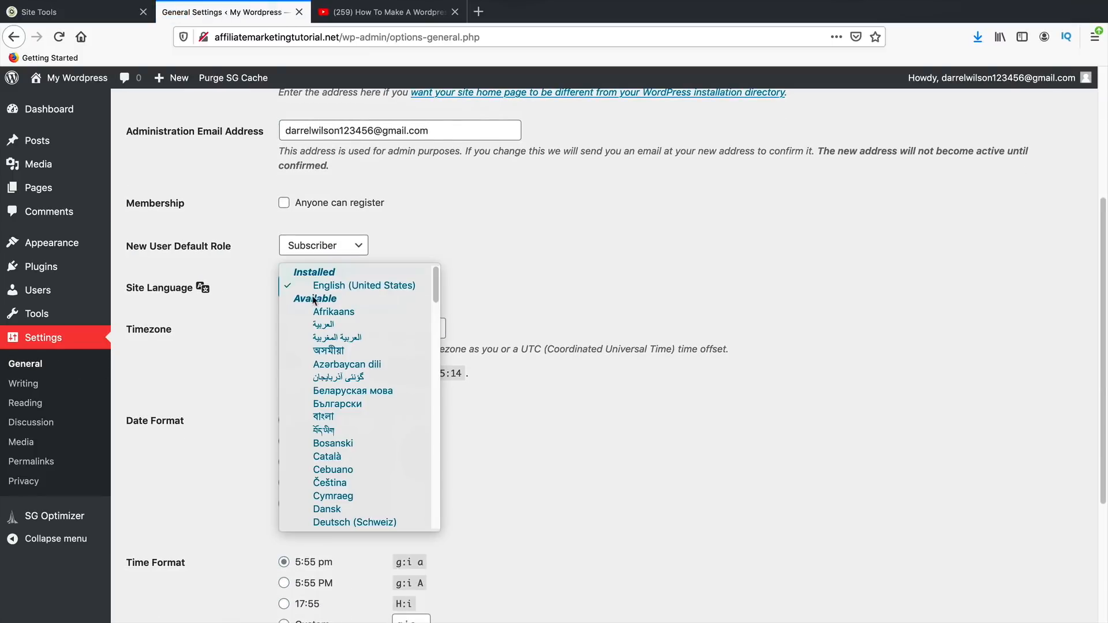
pyautogui.scroll(-5, 375, 436)
pyautogui.scroll(-4, 375, 435)
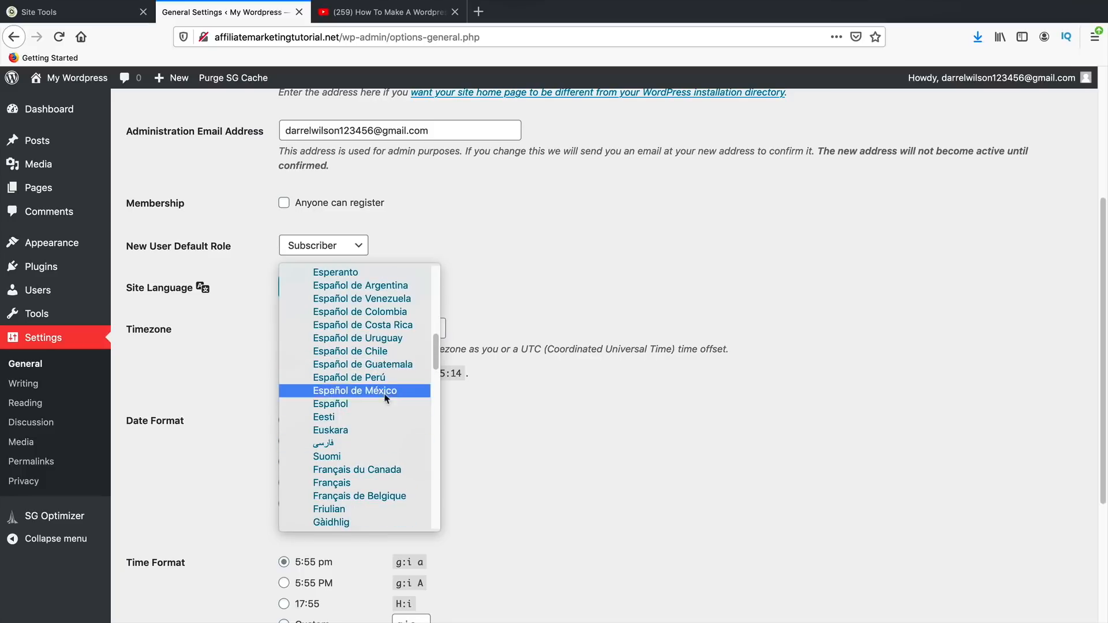
pyautogui.scroll(-5, 388, 390)
pyautogui.scroll(-10, 381, 405)
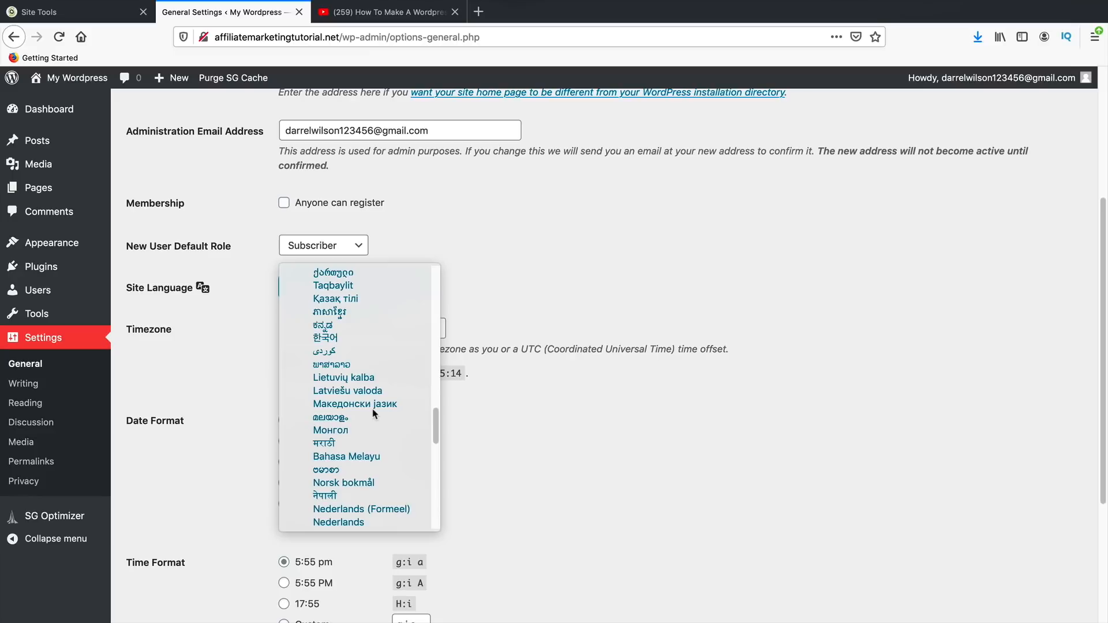
pyautogui.scroll(-8, 368, 445)
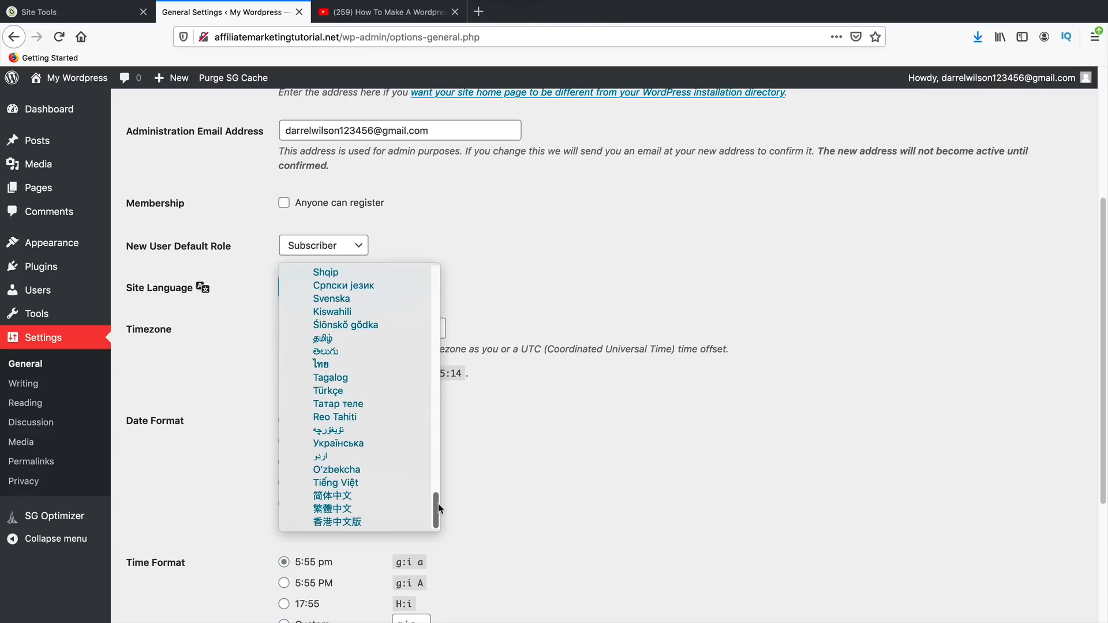
pyautogui.moveTo(434, 501); pyautogui.dragTo(434, 371)
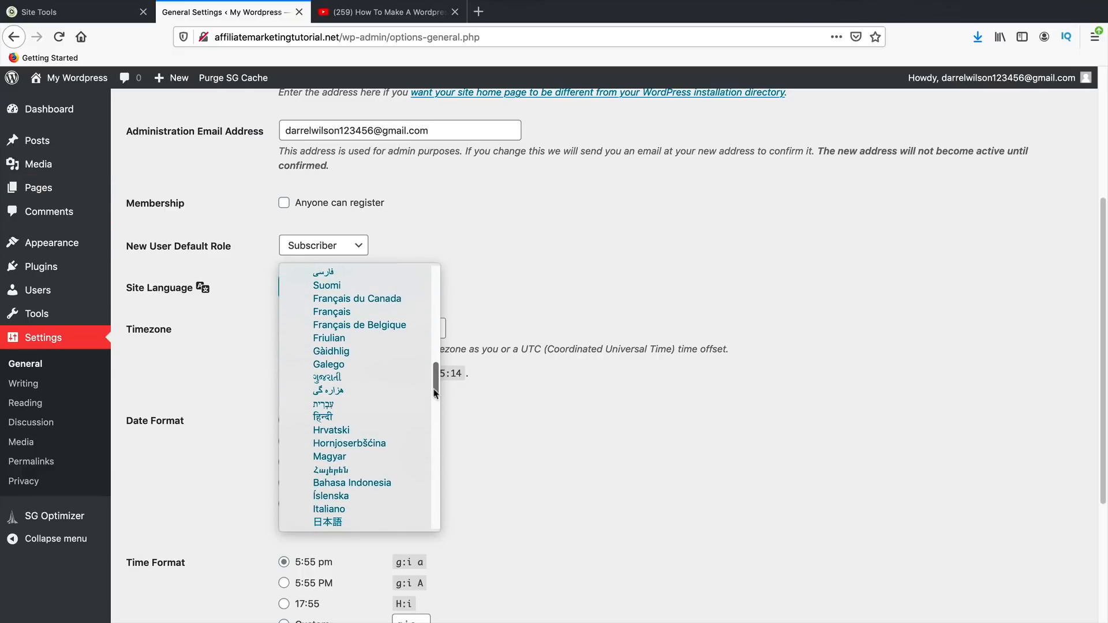
pyautogui.moveTo(437, 393); pyautogui.dragTo(439, 329)
pyautogui.press('Escape')
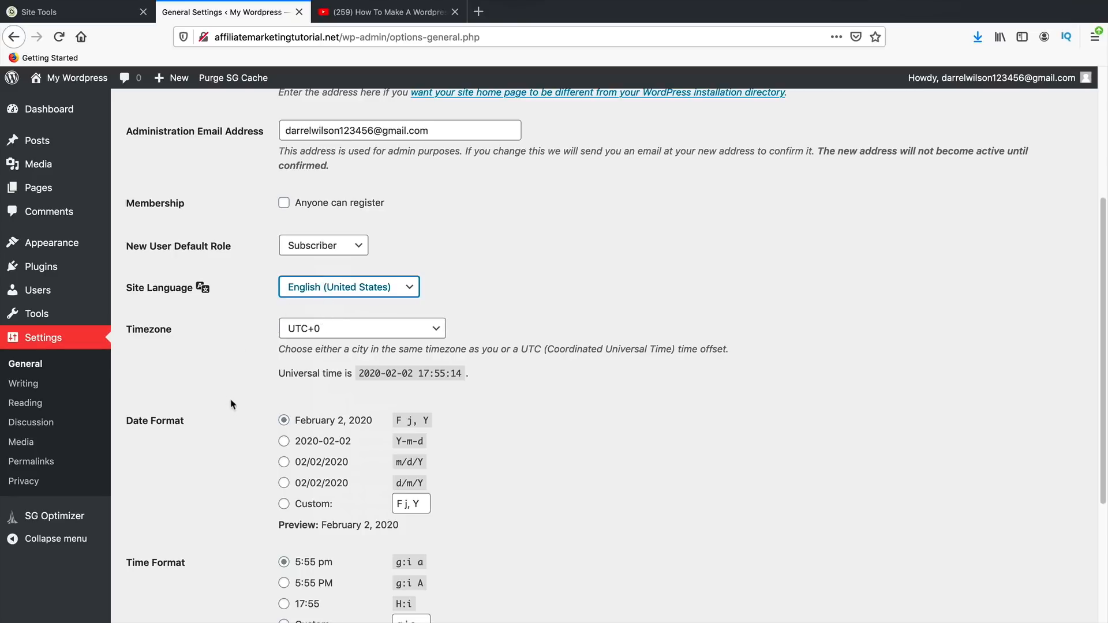
# - Leave General Settings and go to the installed Themes page
pyautogui.scroll(5, 240, 415)
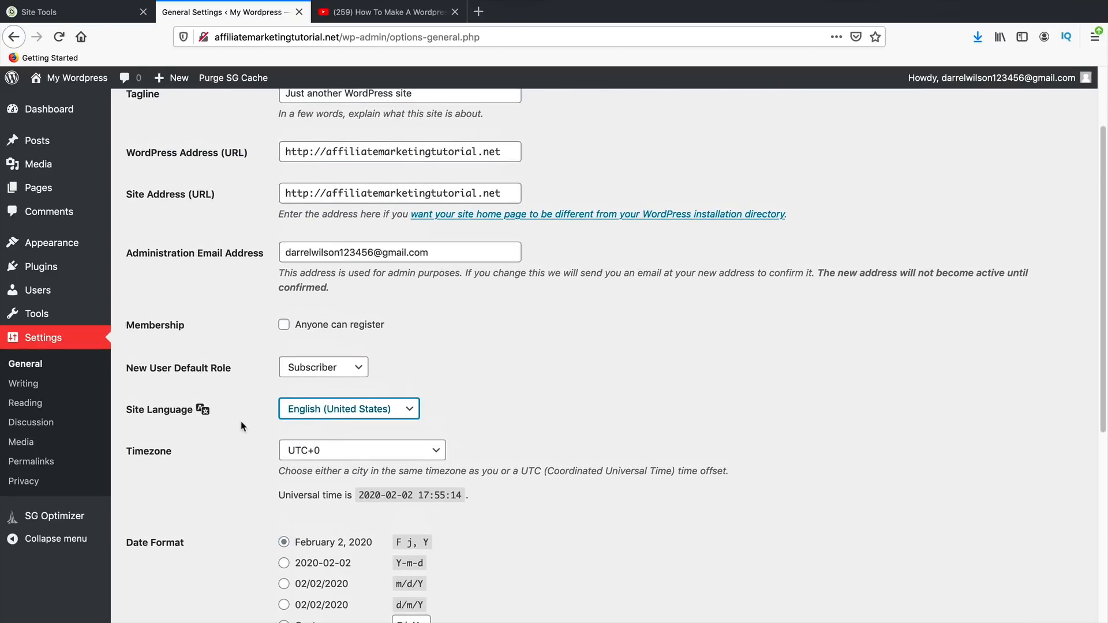
pyautogui.scroll(-5, 248, 442)
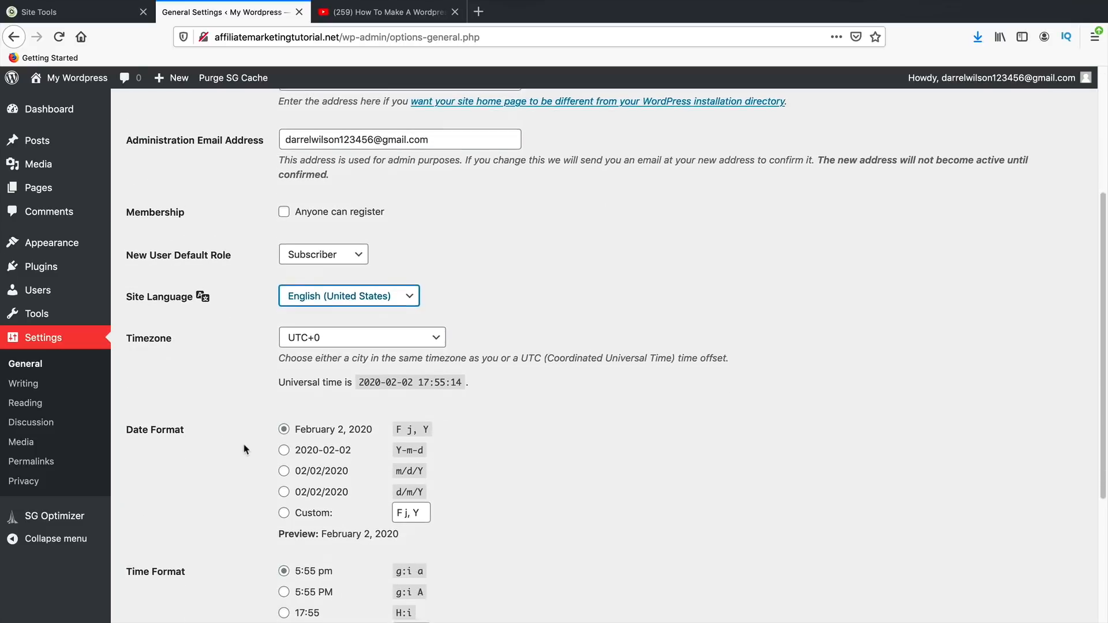
pyautogui.scroll(3, 242, 443)
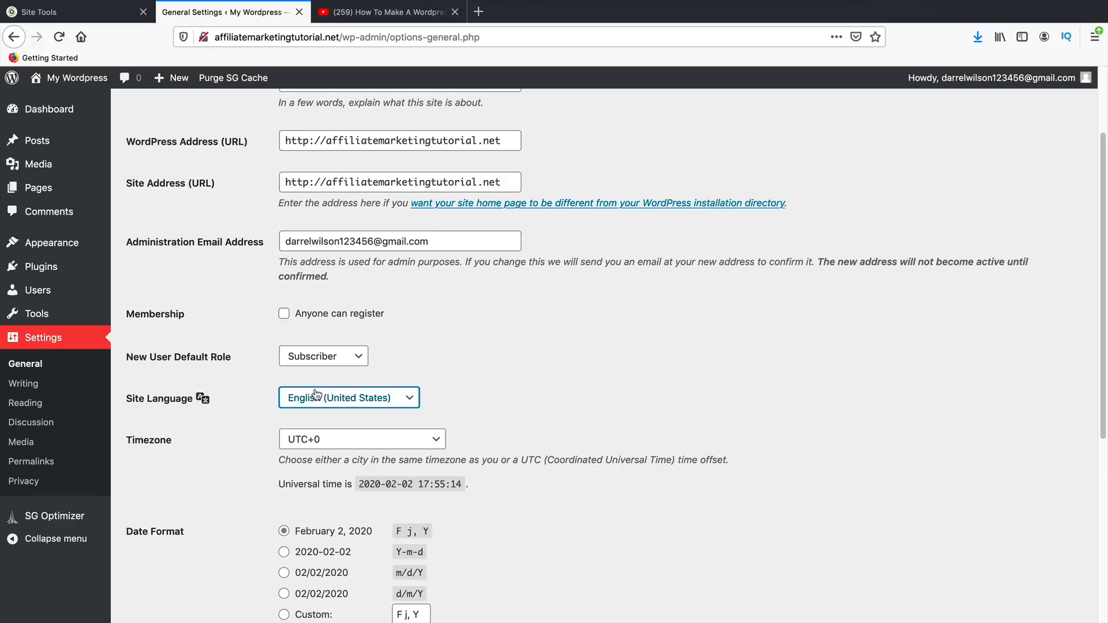
pyautogui.click(137, 246)
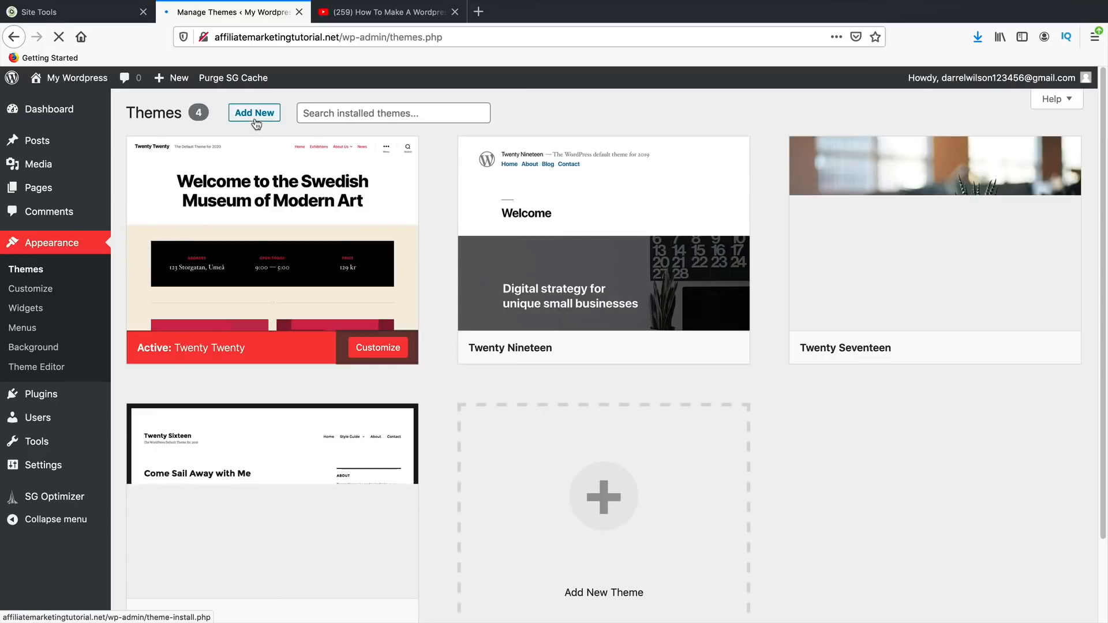
# - Under Add New Themes, browse the Popular list and point to the Astra theme card
pyautogui.click(254, 112)
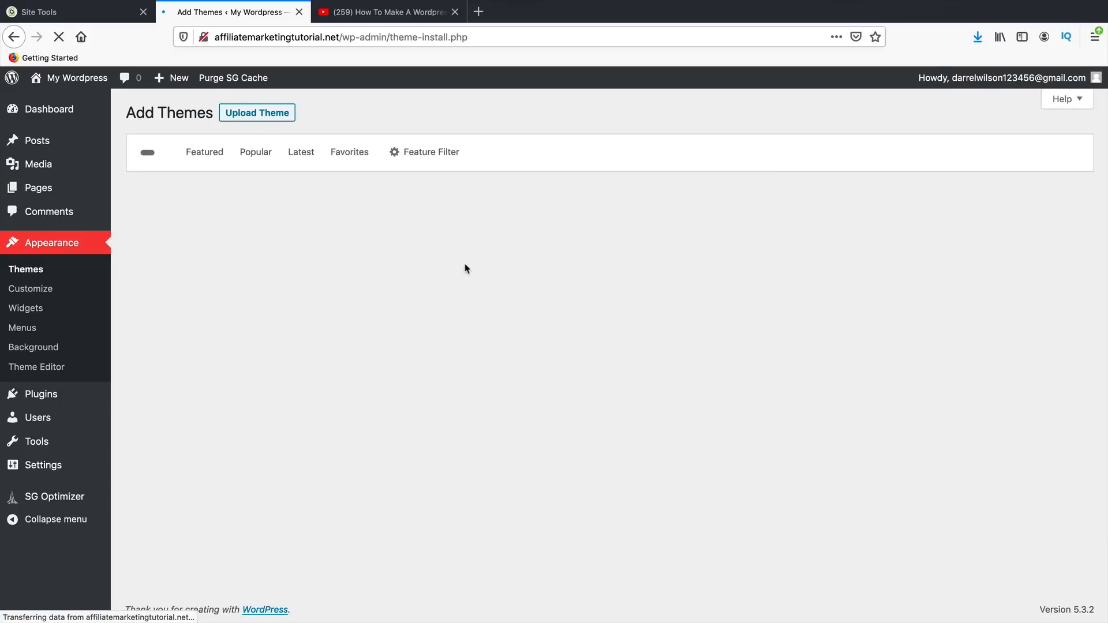
pyautogui.click(252, 155)
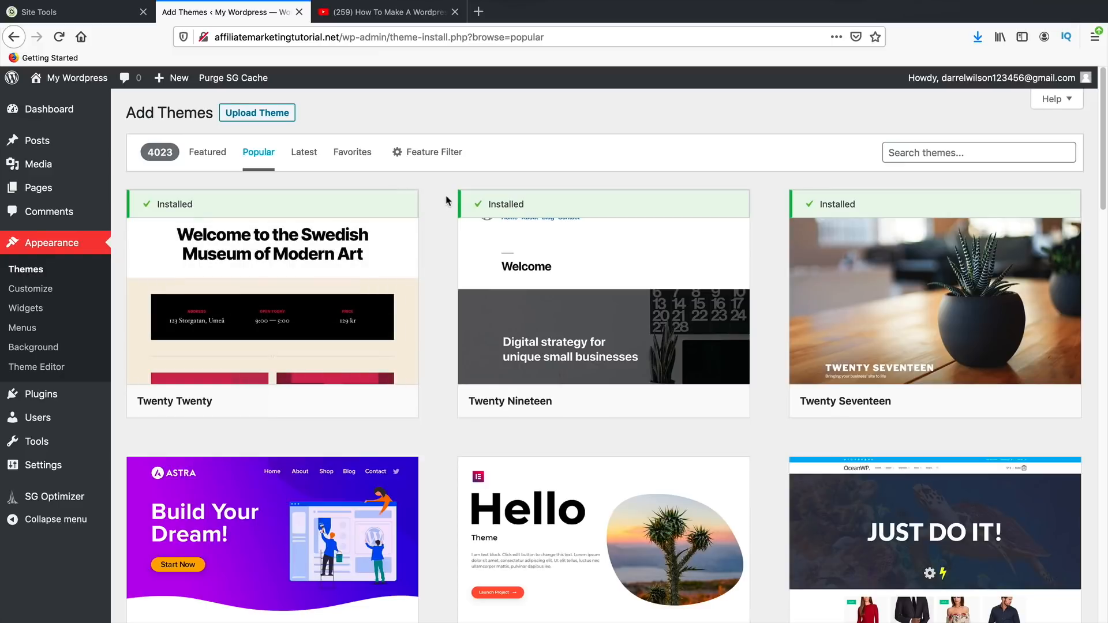
pyautogui.scroll(-5, 452, 347)
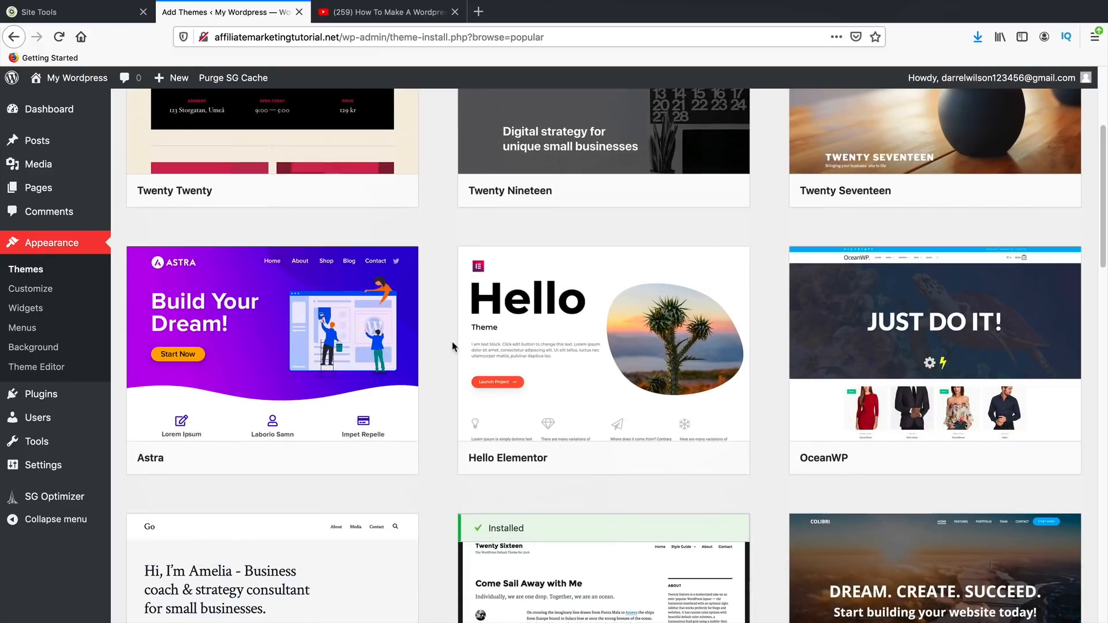
pyautogui.scroll(-8, 447, 351)
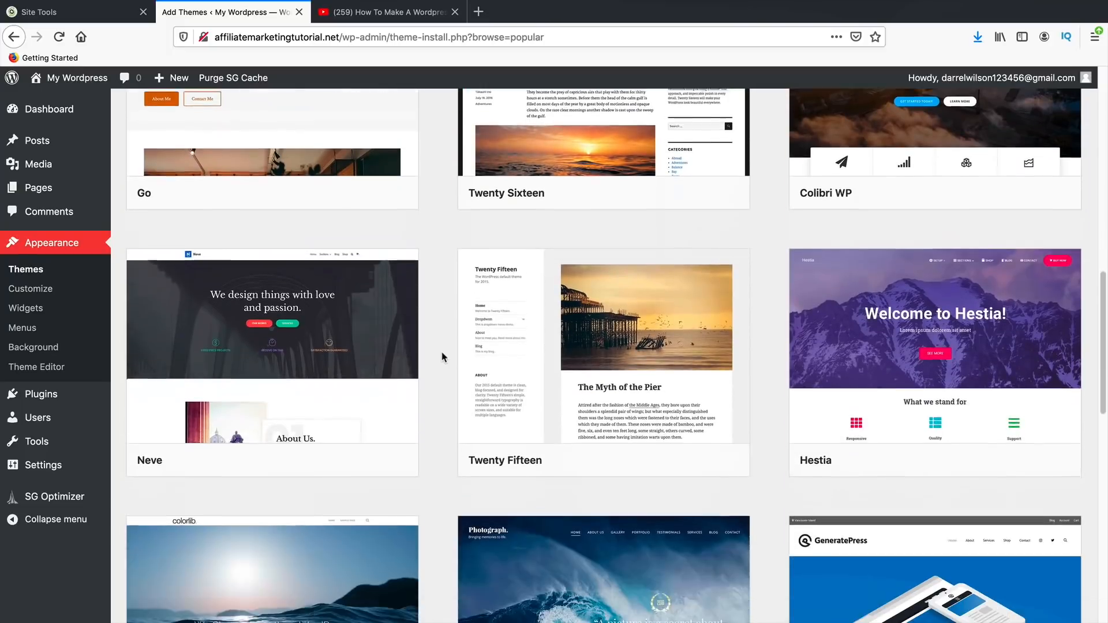
pyautogui.scroll(-5, 443, 358)
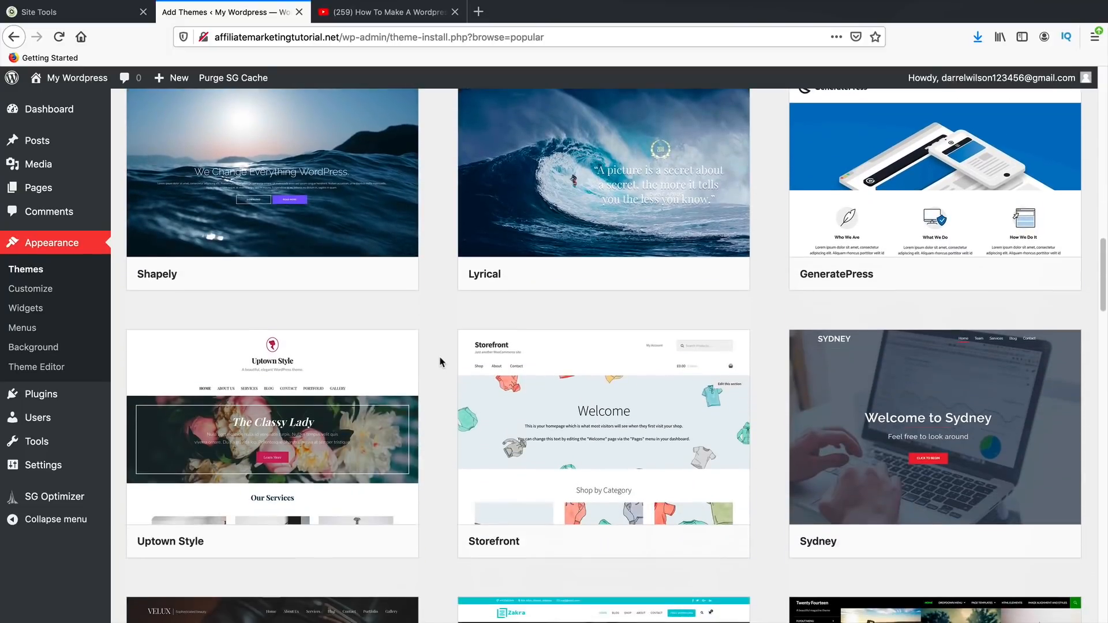
pyautogui.scroll(-4, 439, 364)
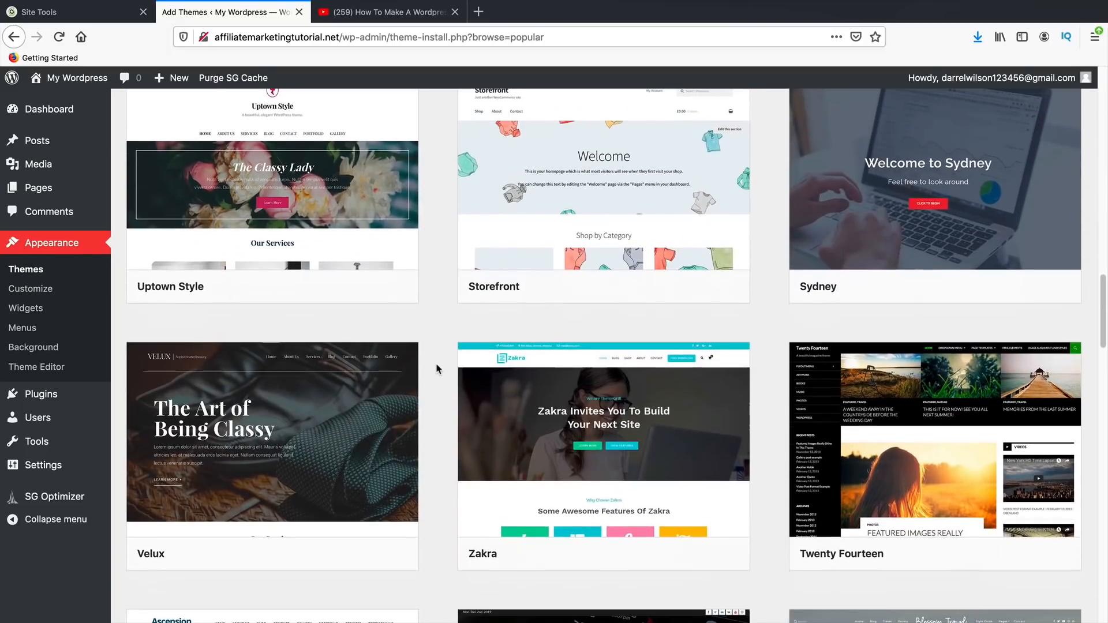
pyautogui.scroll(-4, 437, 369)
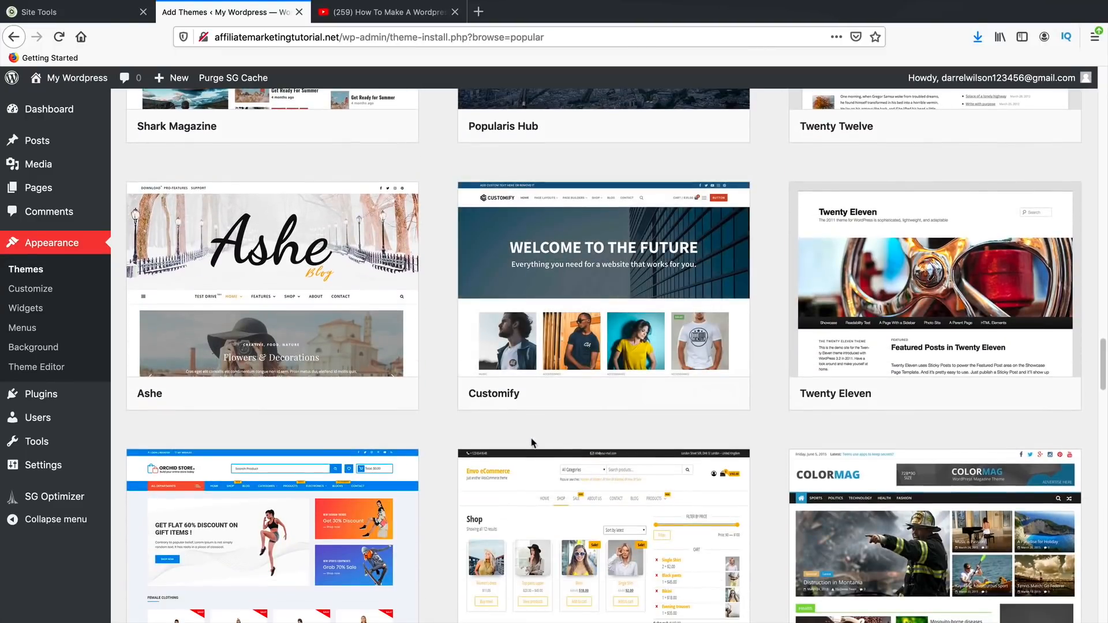
pyautogui.scroll(-4, 531, 445)
pyautogui.scroll(-5, 530, 444)
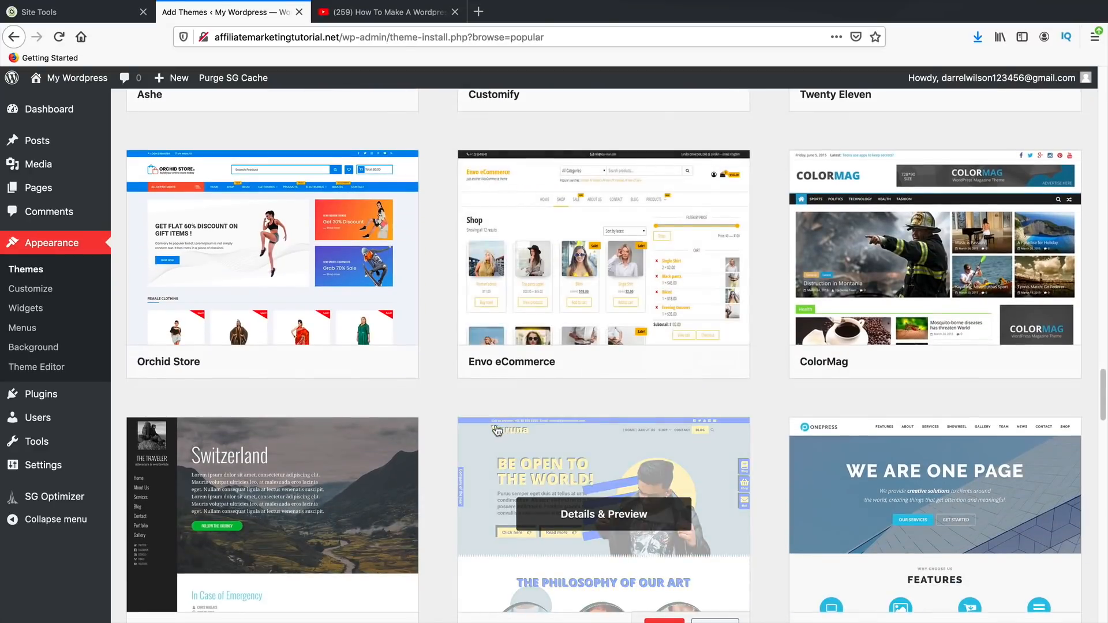
pyautogui.scroll(-4, 476, 419)
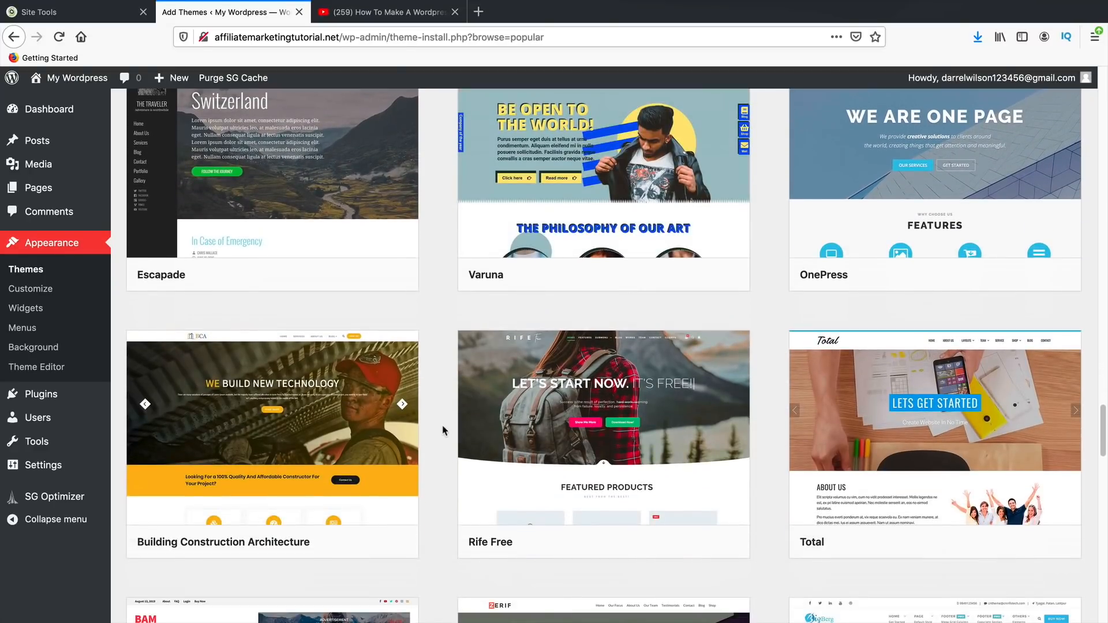
pyautogui.scroll(6, 444, 439)
pyautogui.scroll(20, 441, 452)
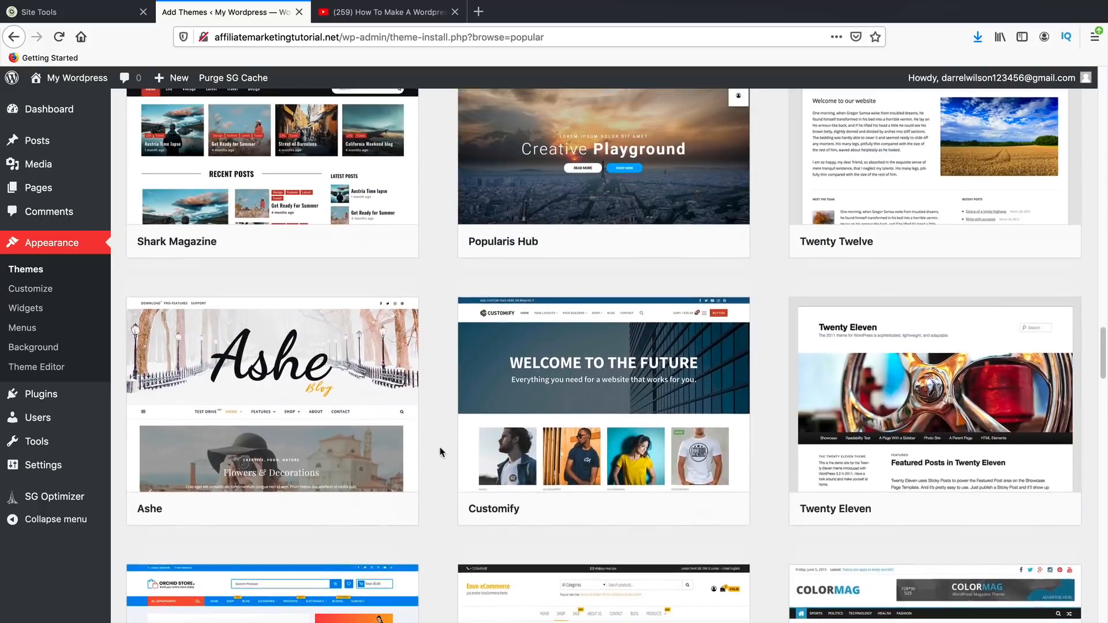
pyautogui.scroll(20, 440, 452)
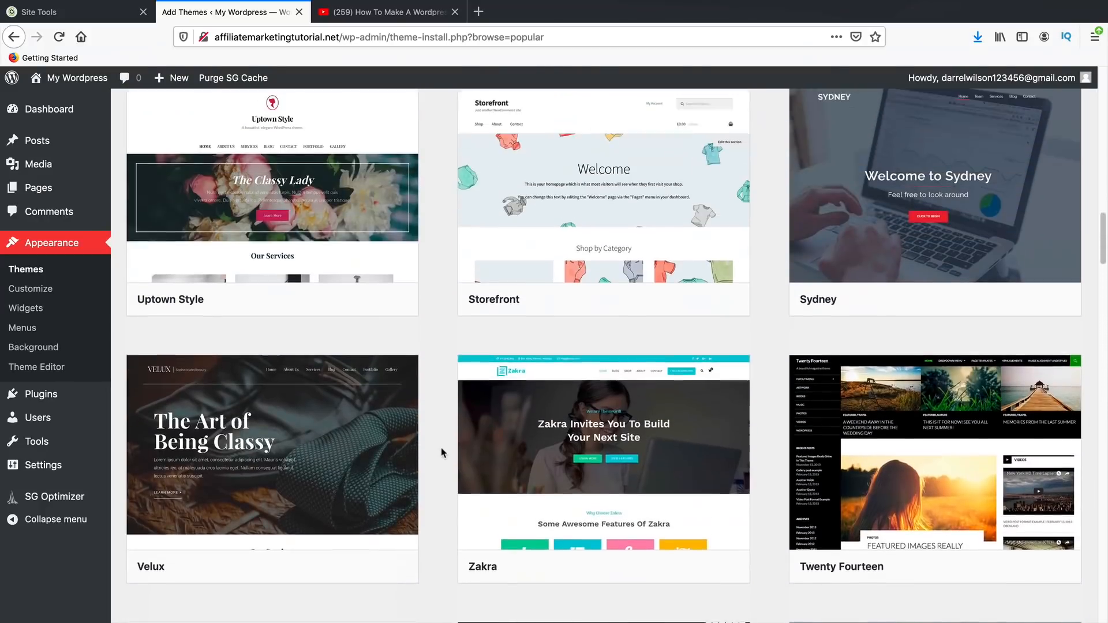
pyautogui.scroll(10, 440, 455)
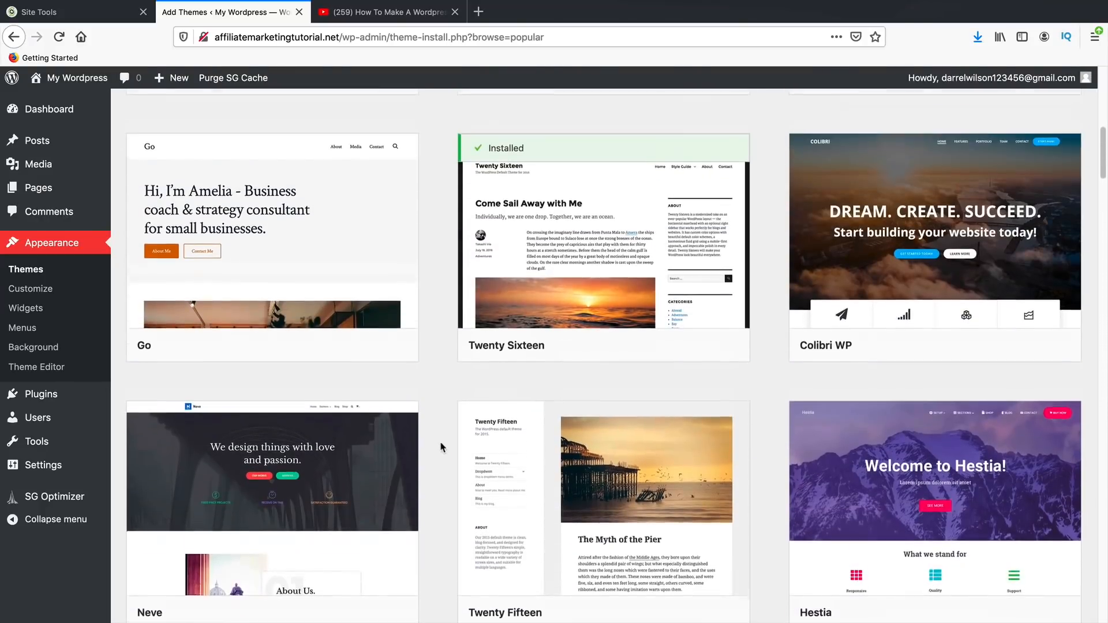
pyautogui.scroll(5, 433, 436)
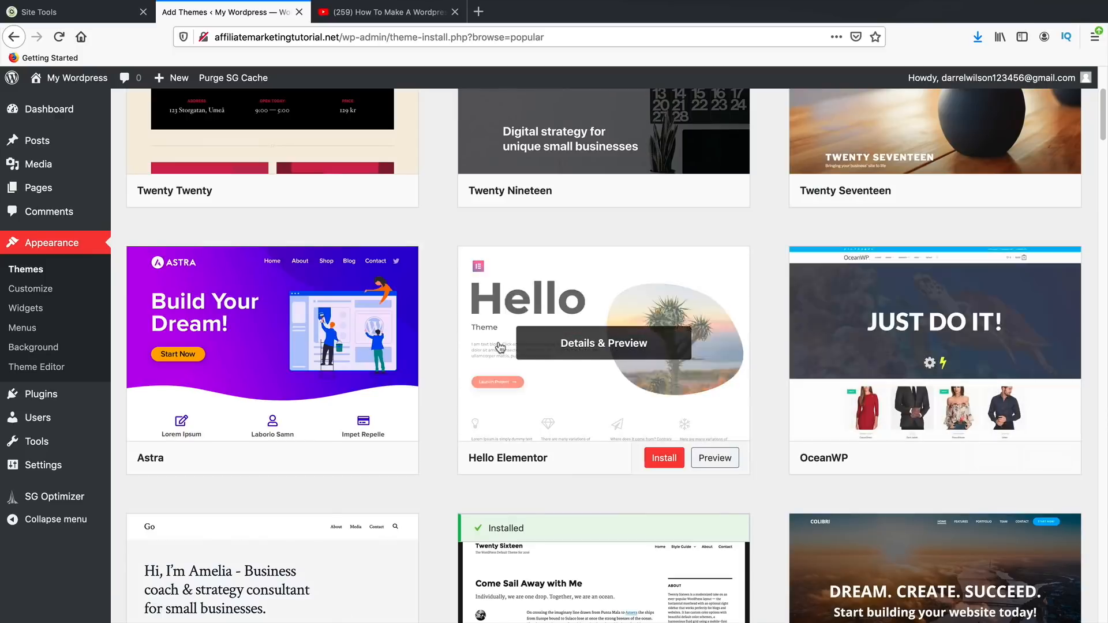
pyautogui.moveTo(347, 368)
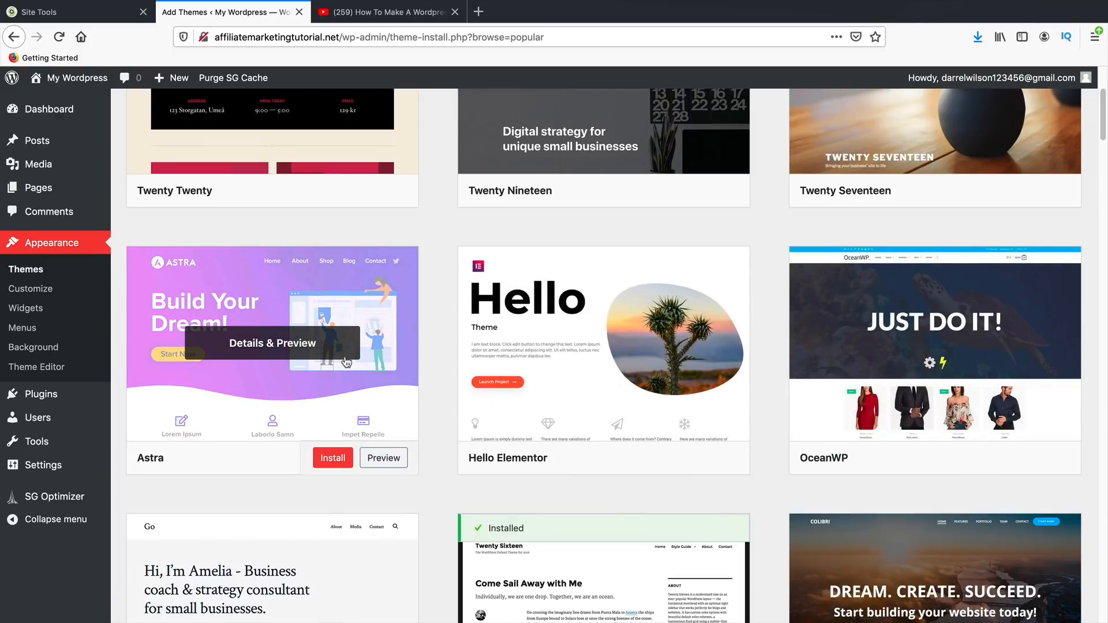
# - Open the Astra theme's preview, then close it to return to the themes list
pyautogui.click(251, 365)
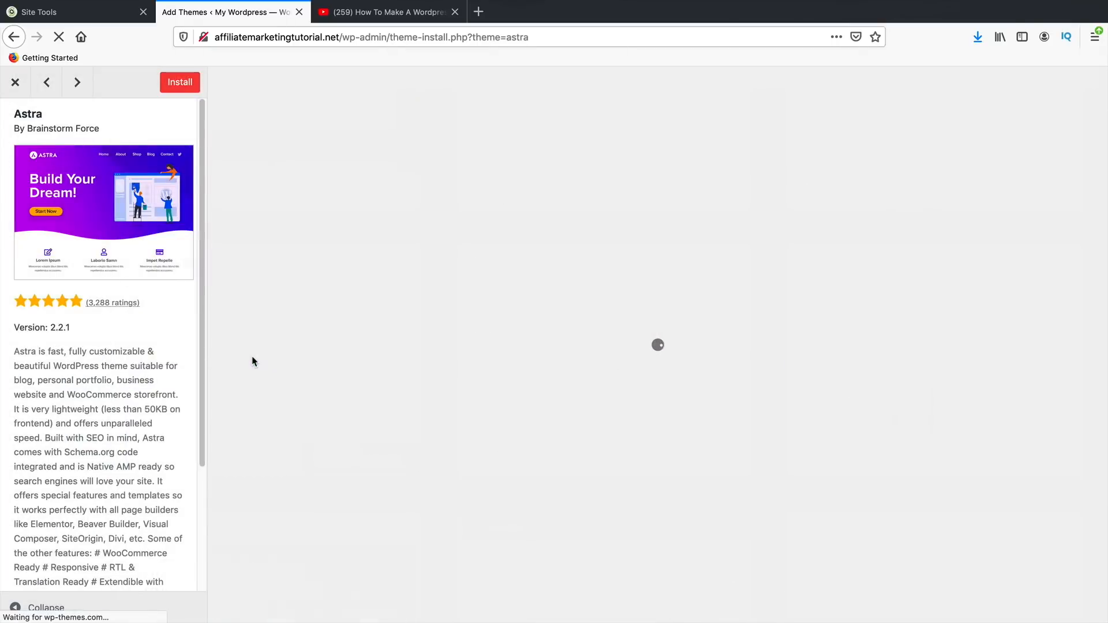
pyautogui.doubleClick(48, 116)
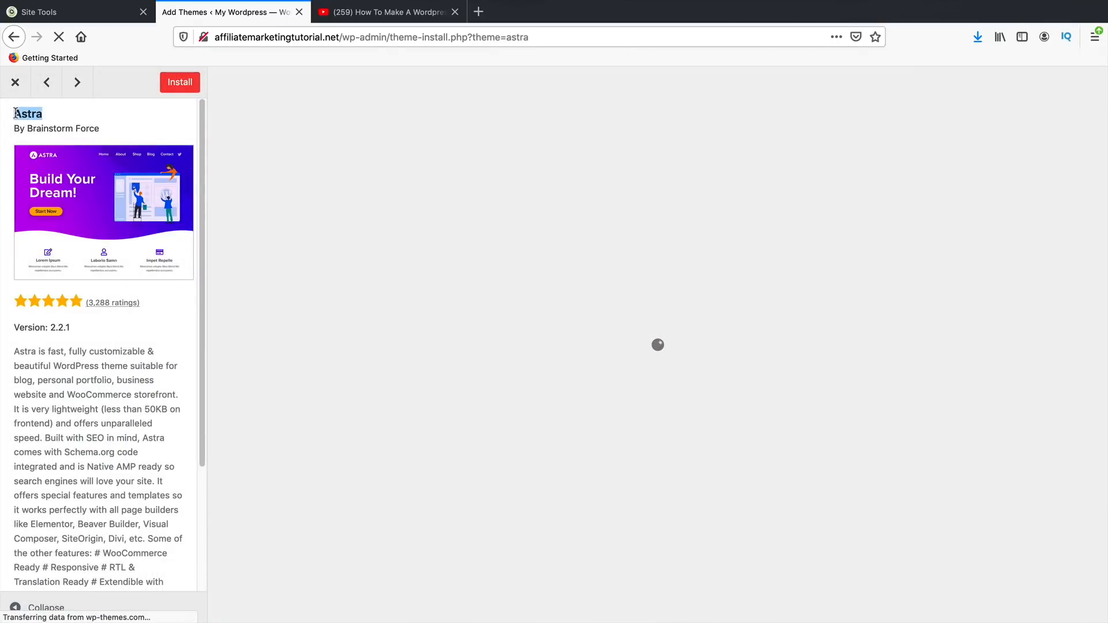
pyautogui.click(15, 82)
pyautogui.scroll(4, 723, 291)
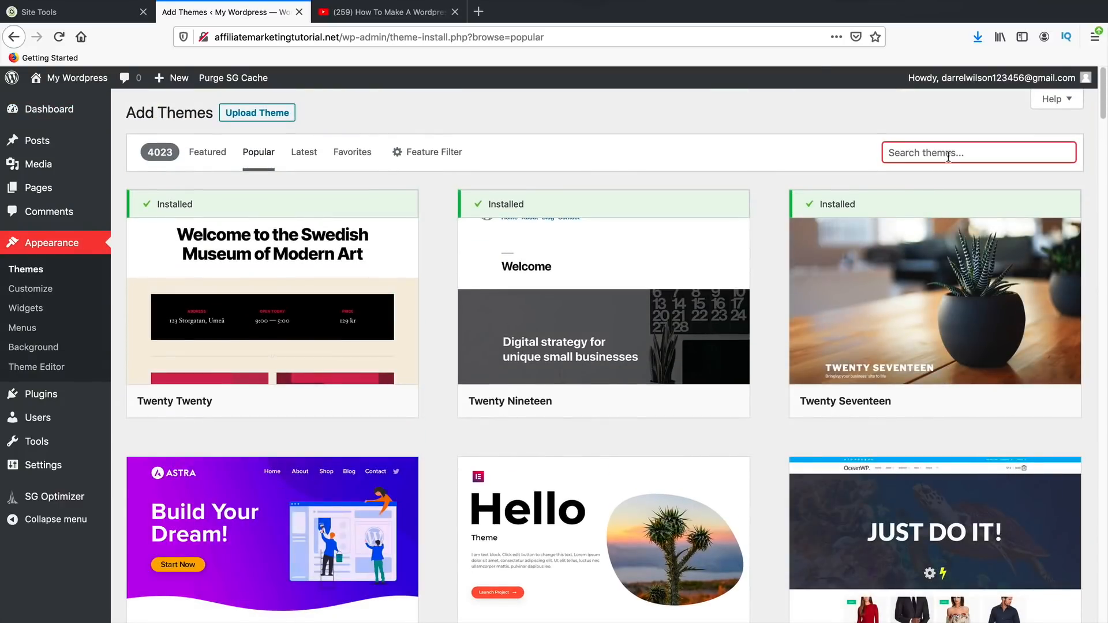
# - Search themes for 'astr', go back to Popular, and reopen Astra's Details & Preview
pyautogui.write('aster')
pyautogui.press('BackSpace')
pyautogui.press('BackSpace')
pyautogui.write('ra')
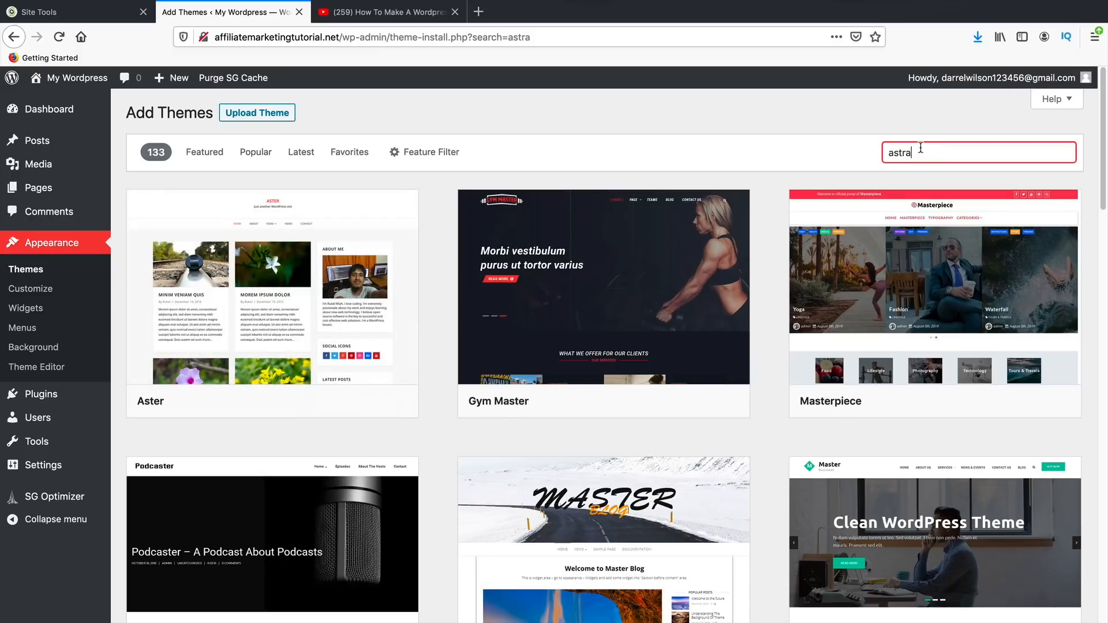
pyautogui.doubleClick(897, 160)
pyautogui.click(256, 165)
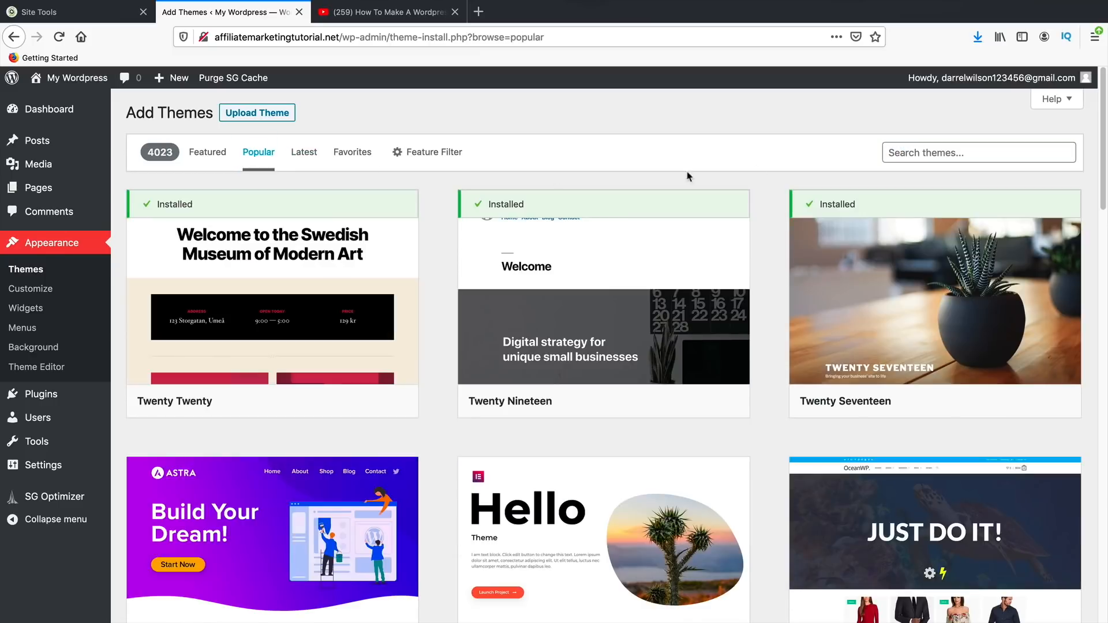
pyautogui.click(921, 156)
pyautogui.write('astra')
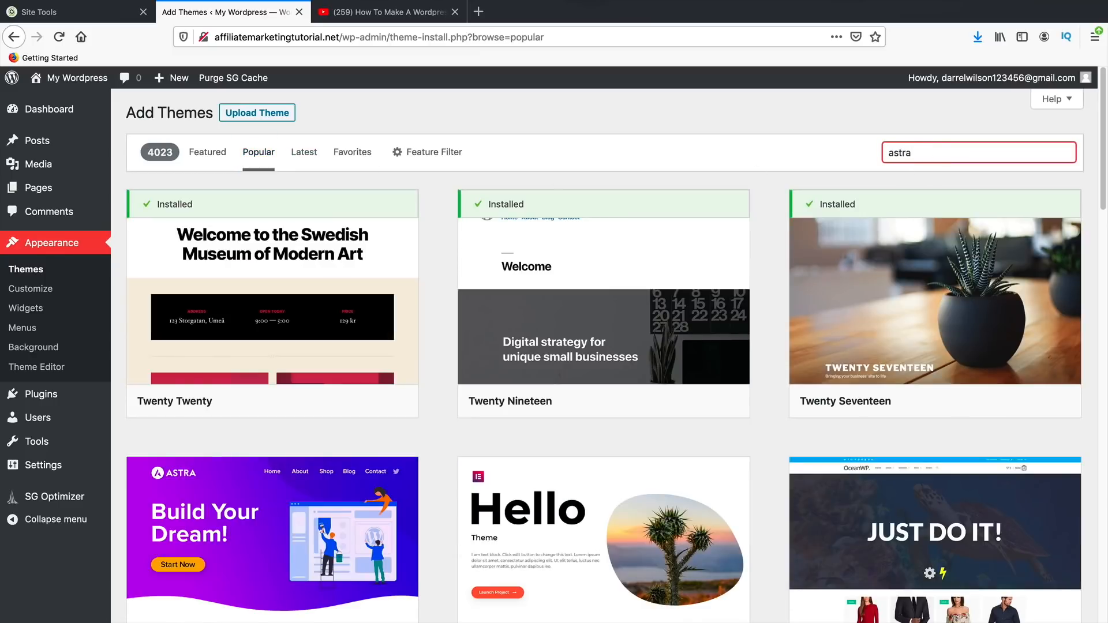
pyautogui.click(832, 152)
pyautogui.scroll(-5, 822, 144)
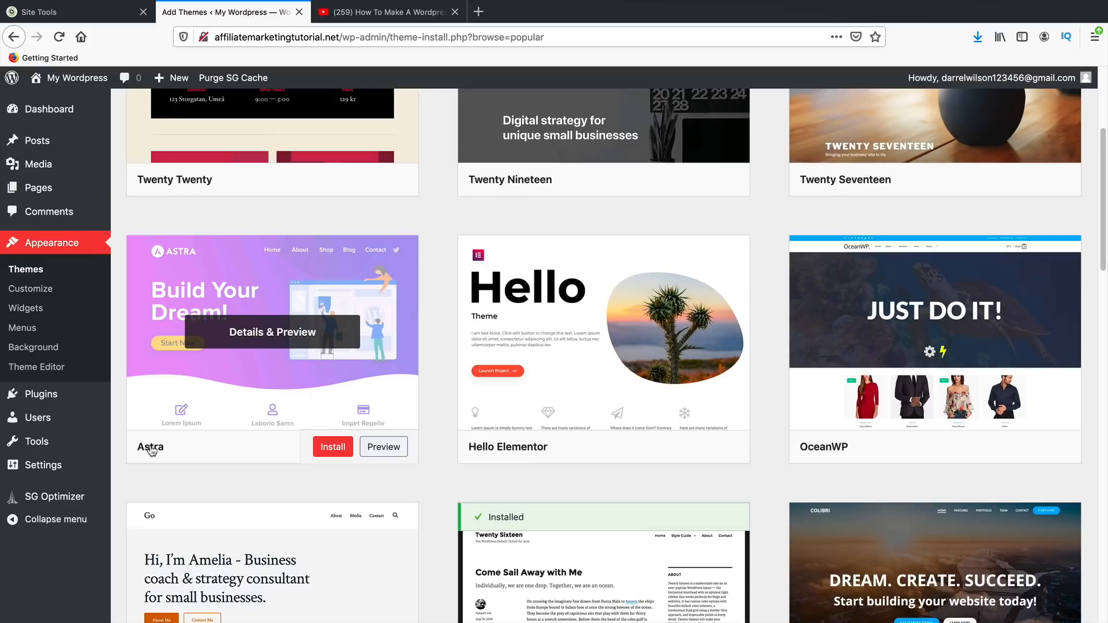
pyautogui.click(244, 357)
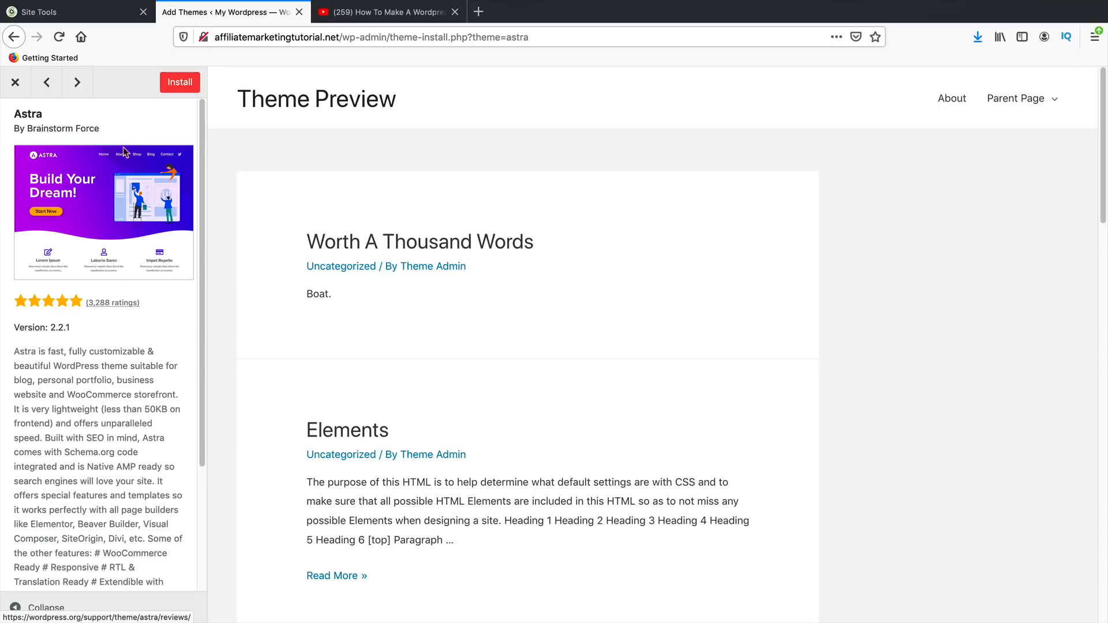
# - Install and activate the Astra theme, then visit the public site from the My Wordpress menu
pyautogui.click(185, 86)
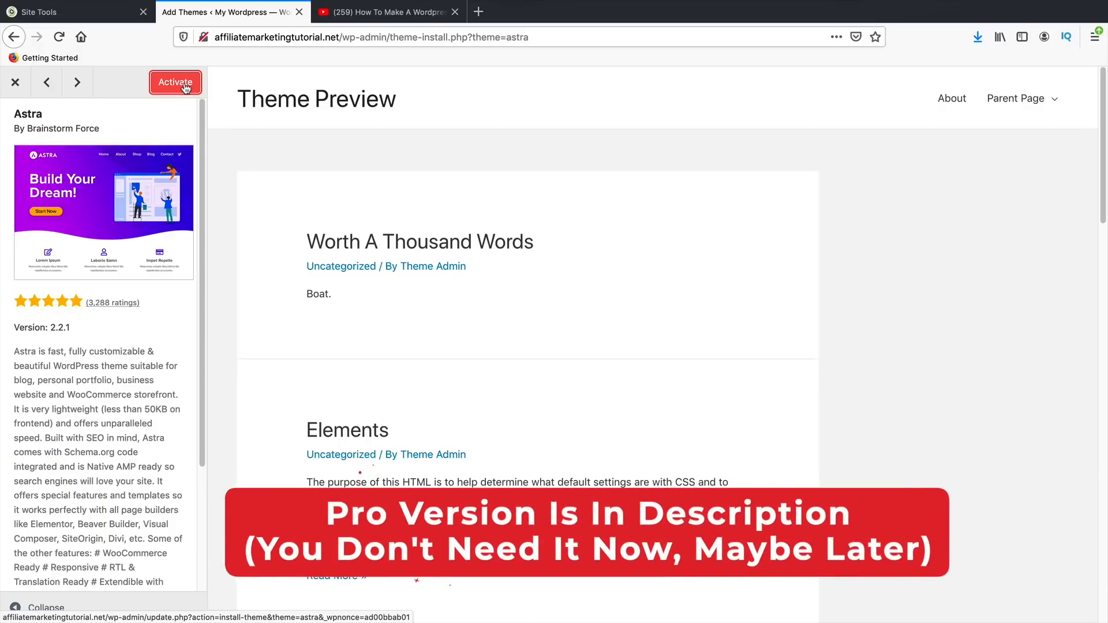
pyautogui.click(185, 86)
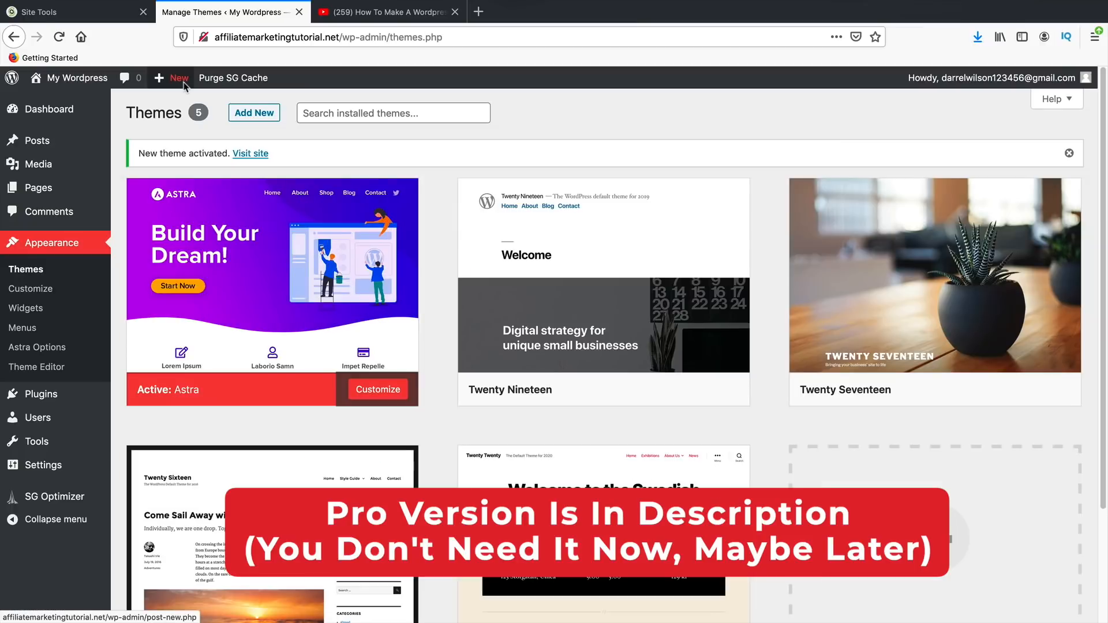
pyautogui.moveTo(295, 240)
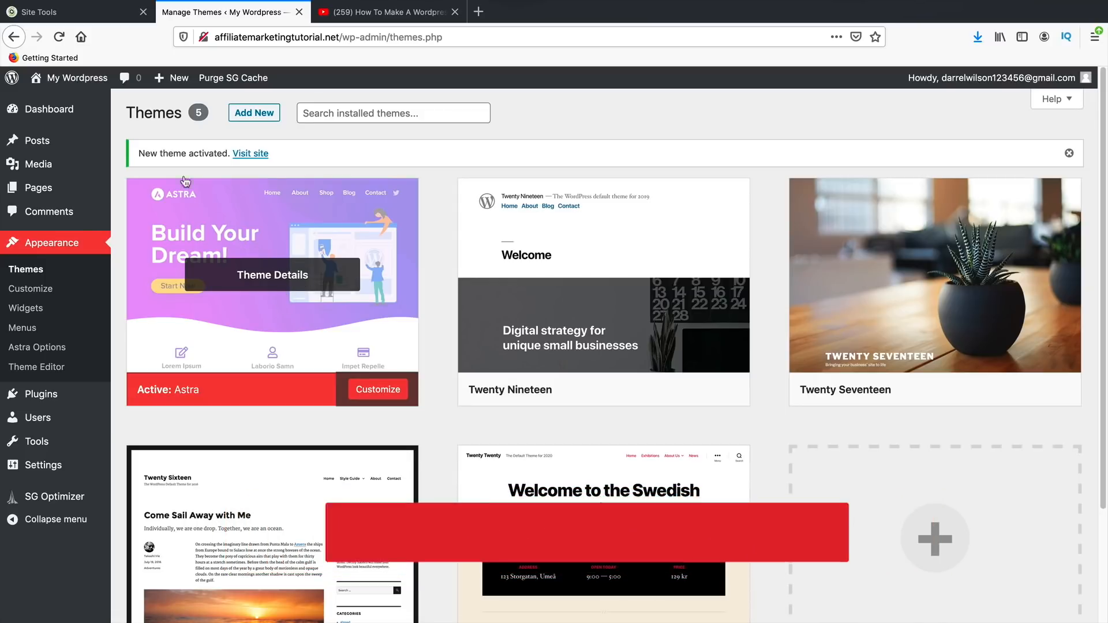
pyautogui.moveTo(69, 77)
pyautogui.click(62, 105)
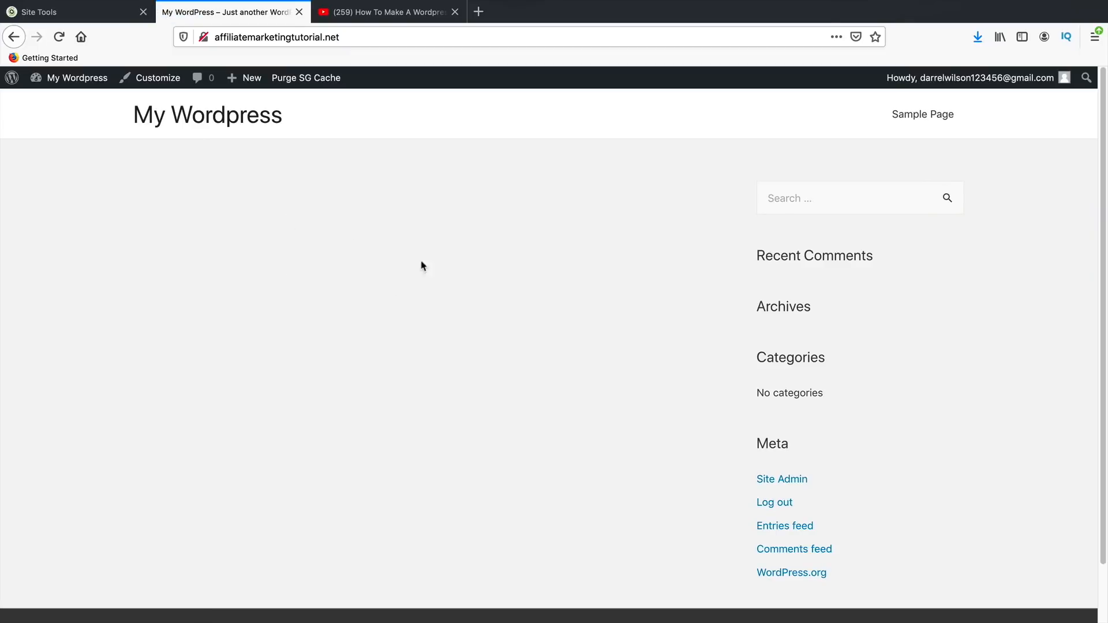
# - Scroll through the Astra-styled live site, then return to the admin Dashboard via My Wordpress
pyautogui.scroll(-2, 265, 312)
pyautogui.scroll(2, 385, 514)
pyautogui.scroll(-1, 826, 173)
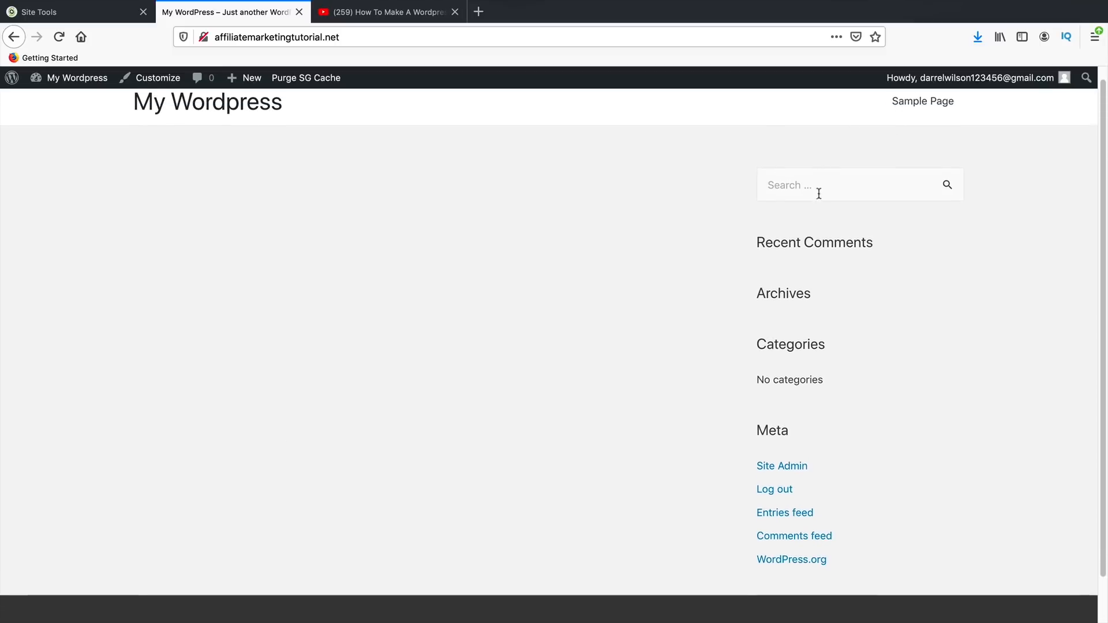
pyautogui.scroll(-2, 820, 193)
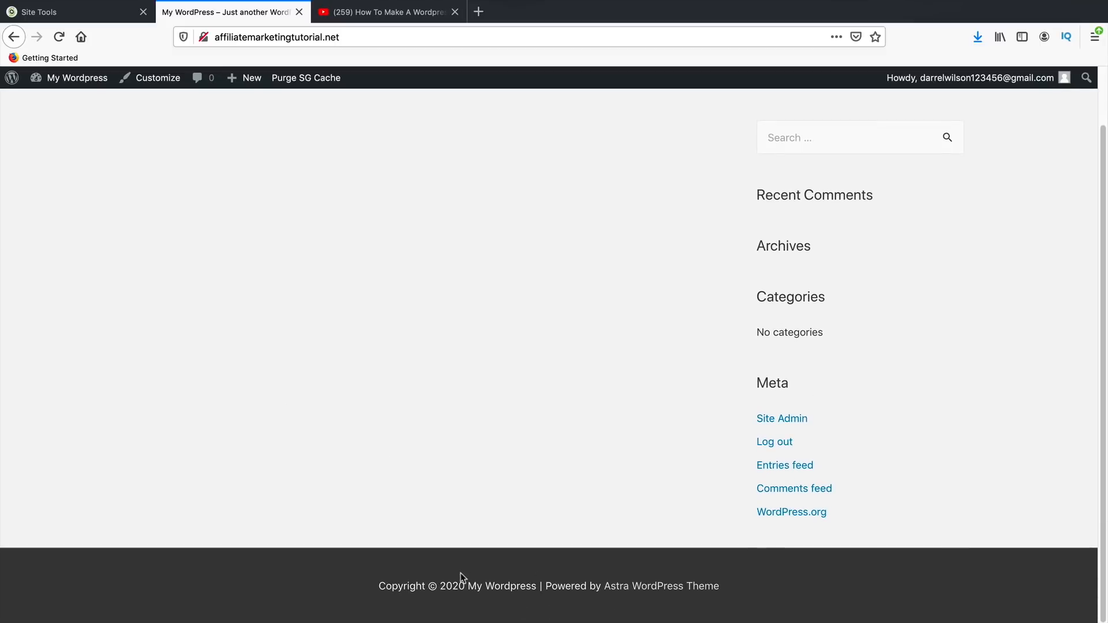
pyautogui.scroll(2, 409, 517)
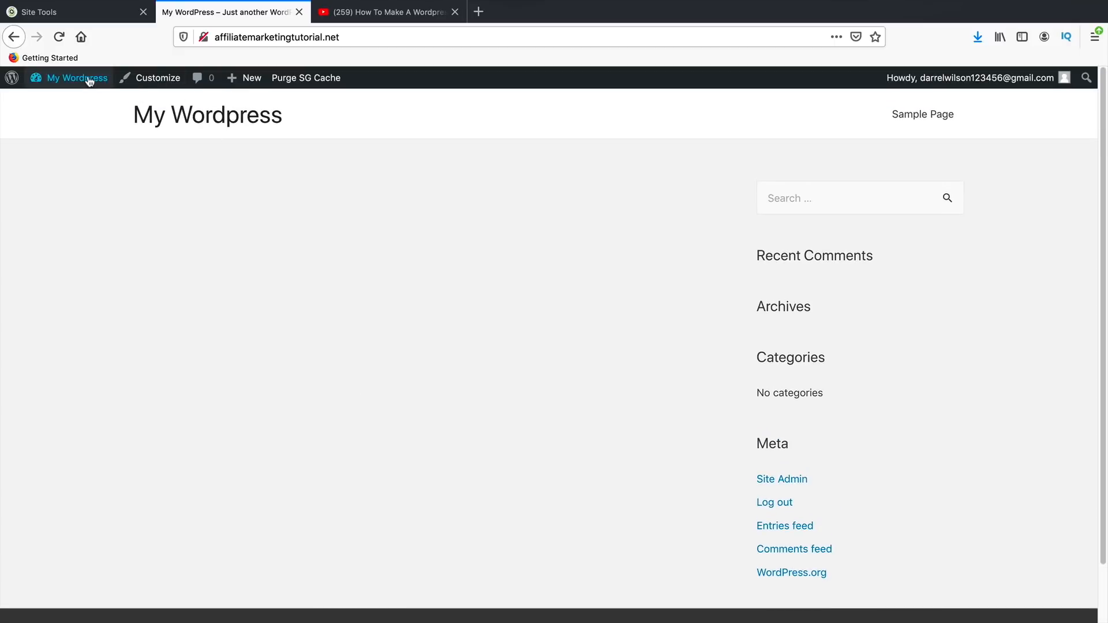
pyautogui.moveTo(89, 81)
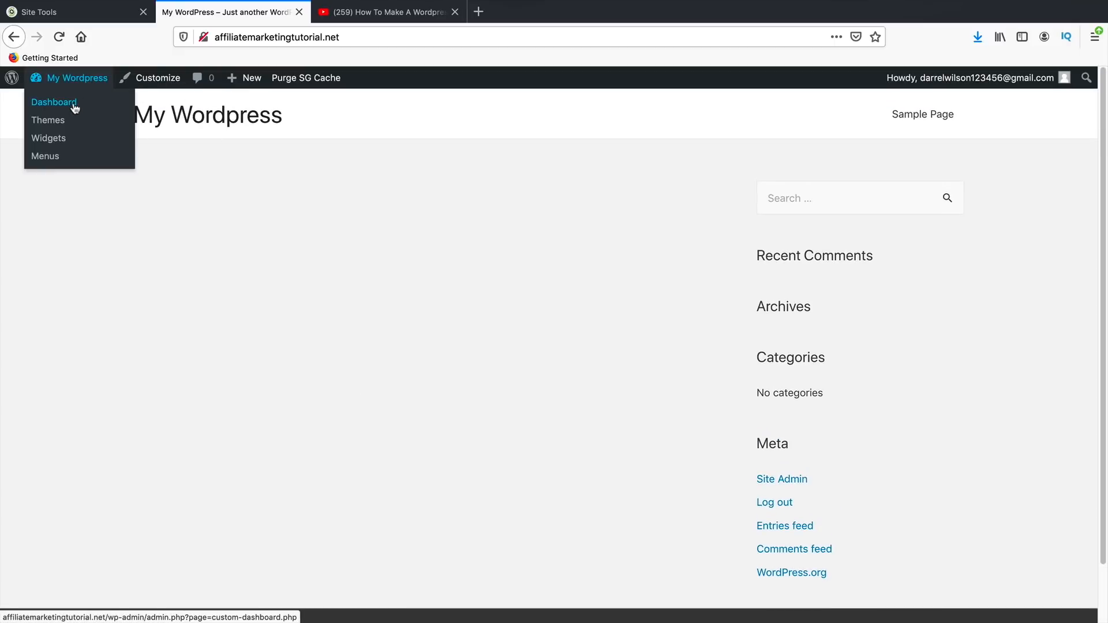
pyautogui.click(73, 105)
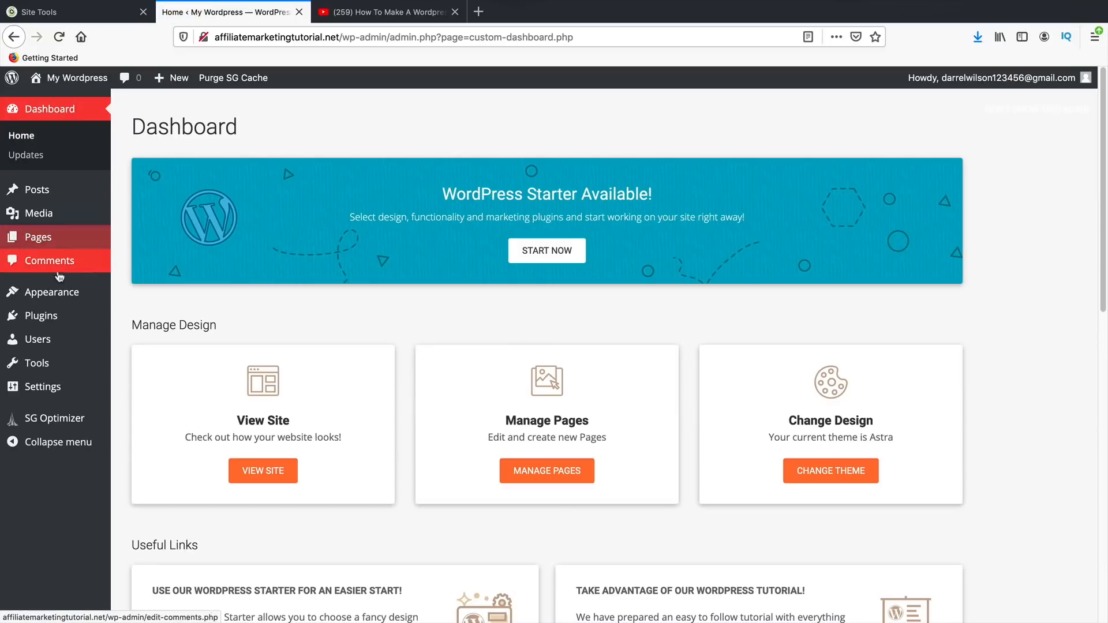
pyautogui.moveTo(52, 318)
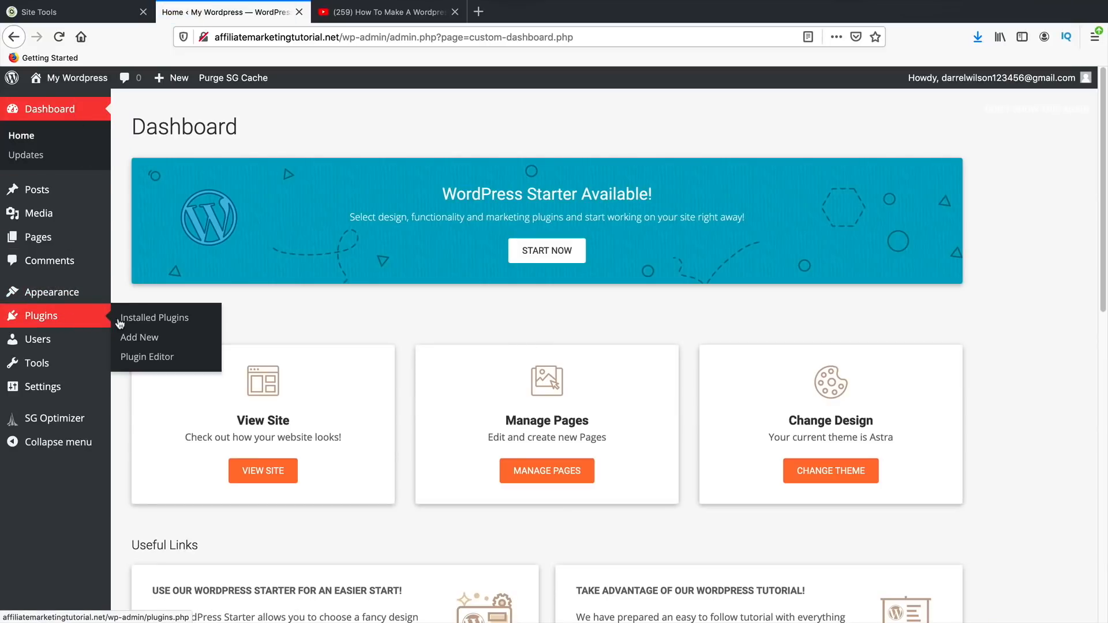
# - Search plugins for 'elementor', install Elementor and Essential Addons for Elementor, and activate Elementor
pyautogui.click(140, 340)
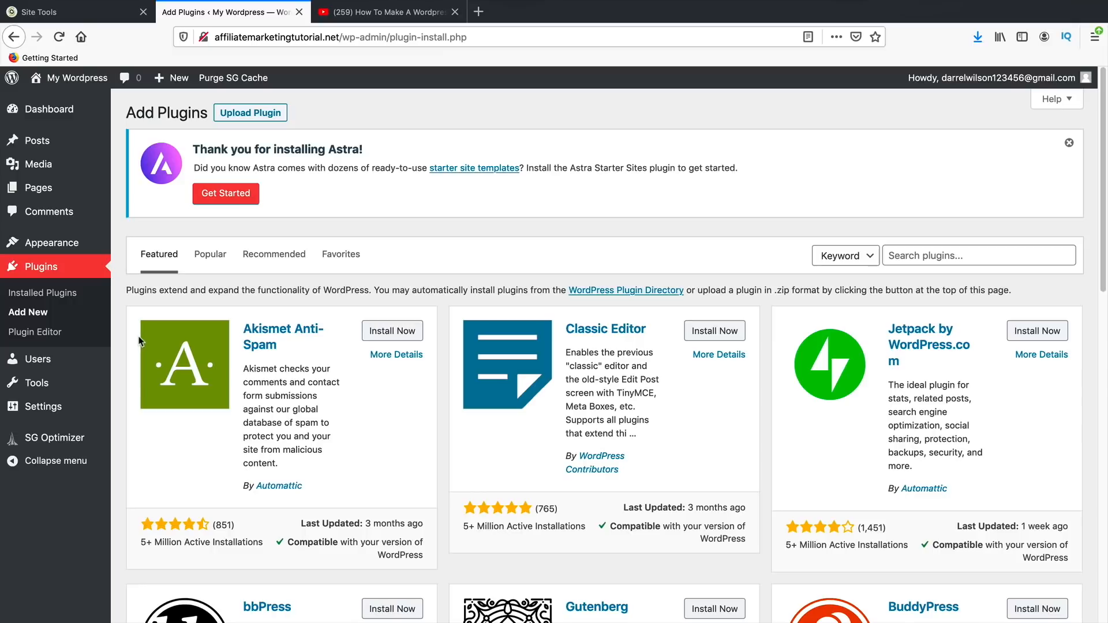
pyautogui.click(224, 254)
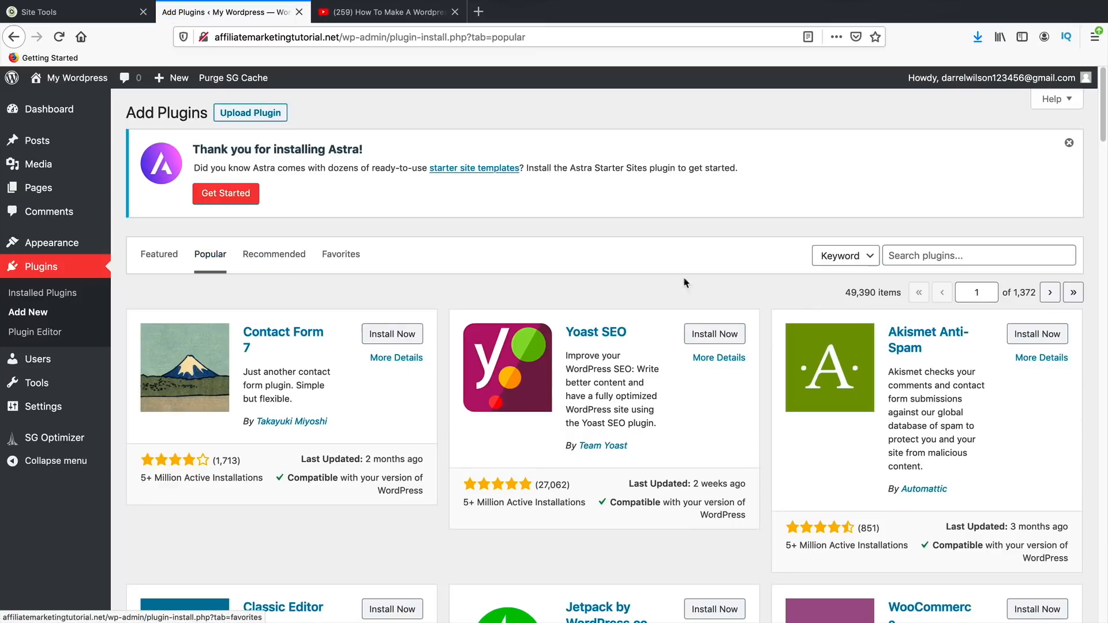
pyautogui.click(943, 254)
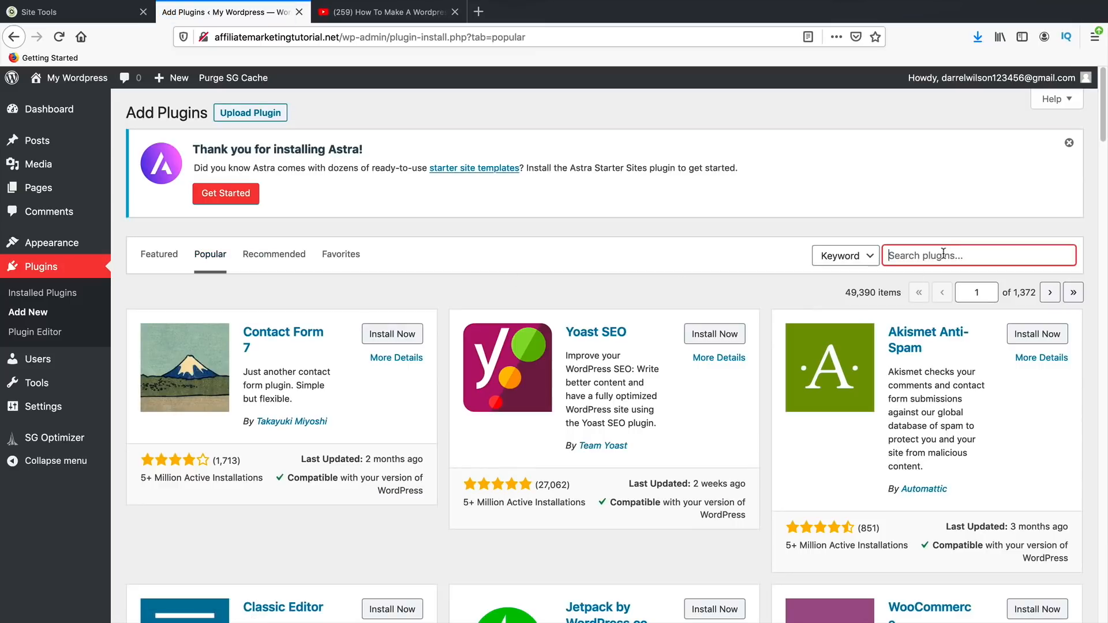
pyautogui.write('elementor')
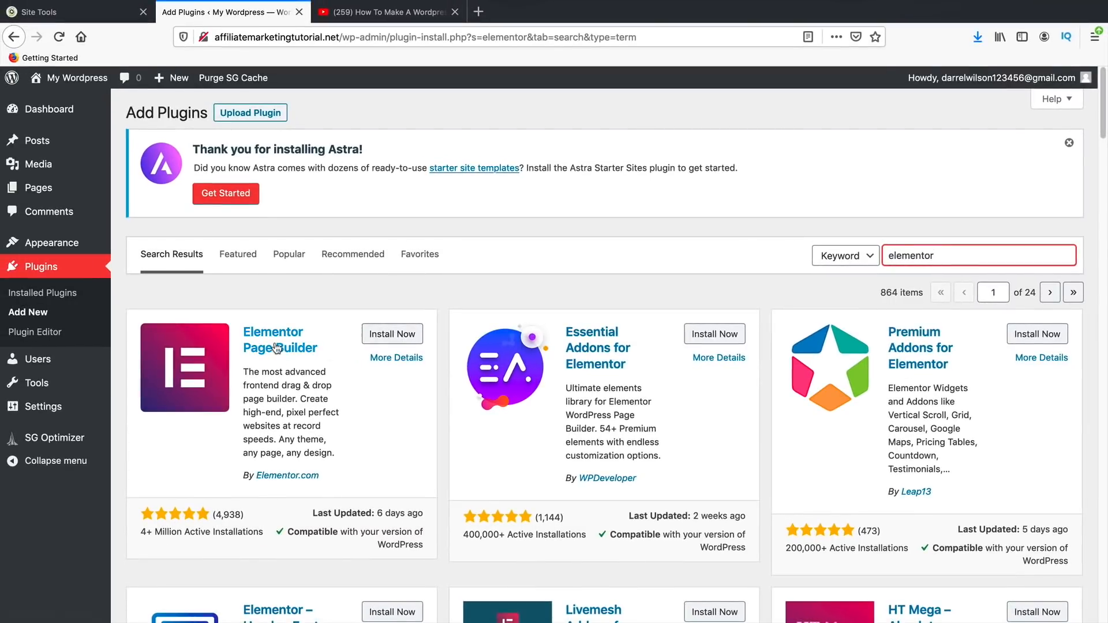
pyautogui.click(398, 339)
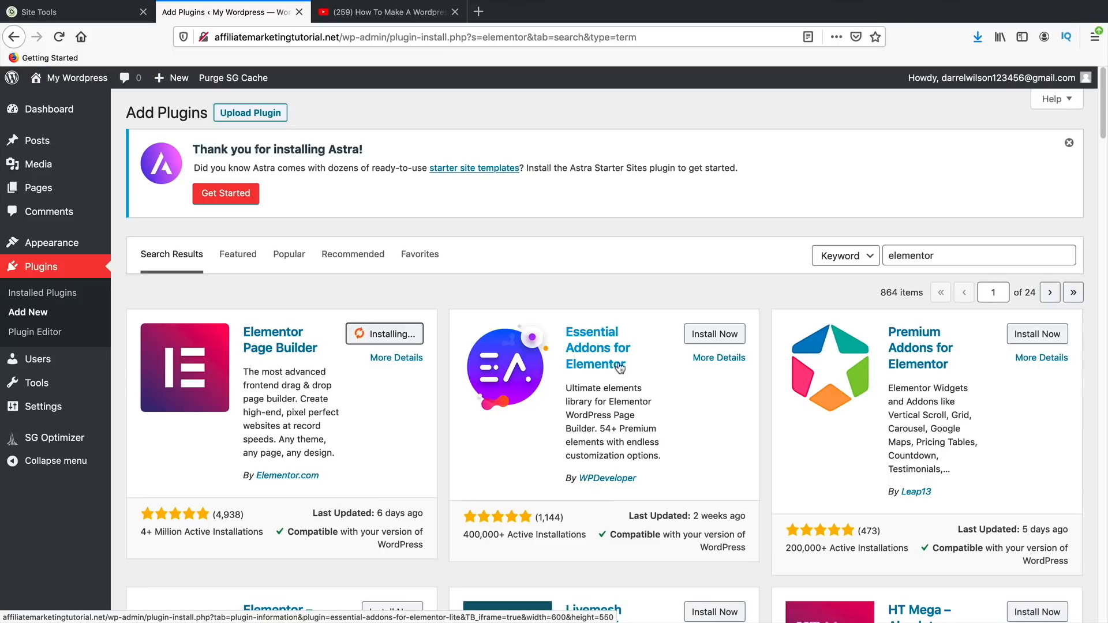
pyautogui.click(705, 341)
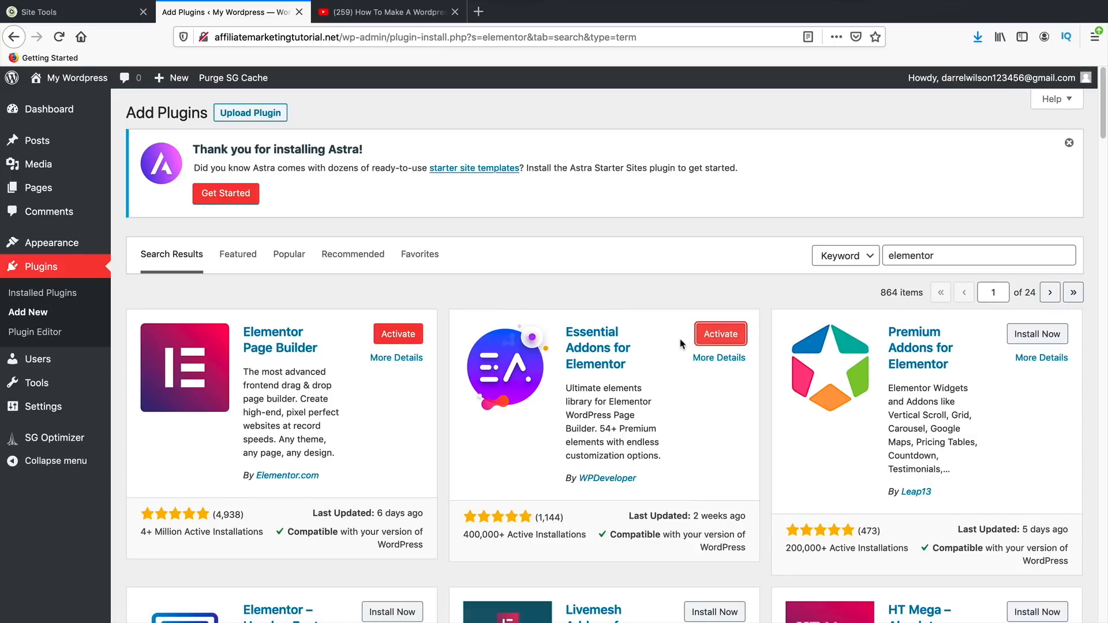
pyautogui.click(398, 336)
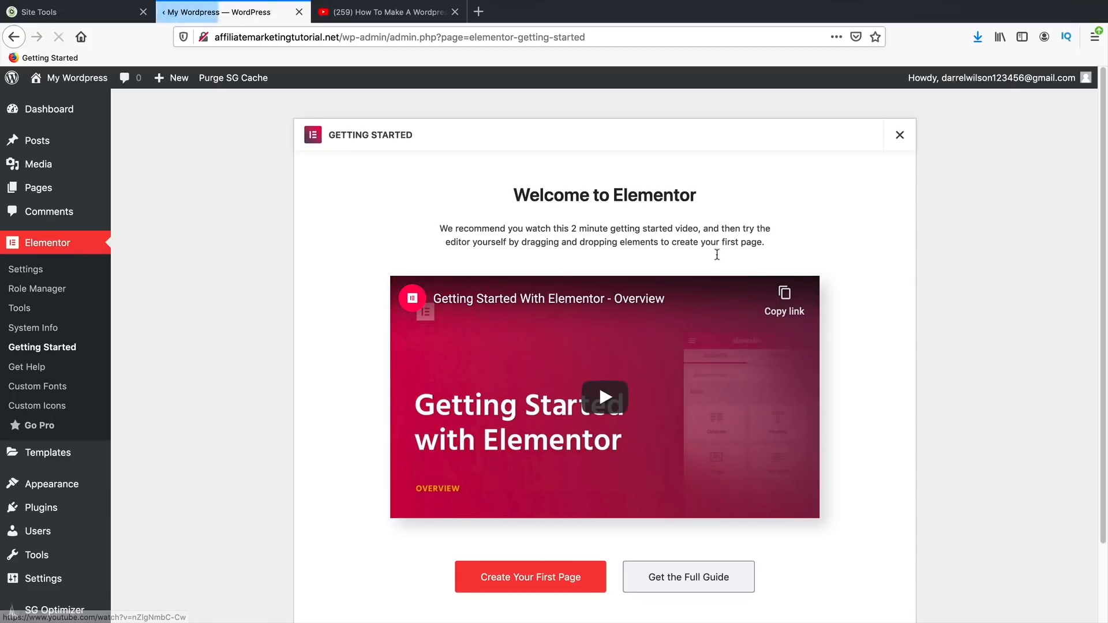
# - Close the Welcome to Elementor screen and go to Plugins > Installed Plugins
pyautogui.scroll(-2, 539, 485)
pyautogui.scroll(2, 549, 440)
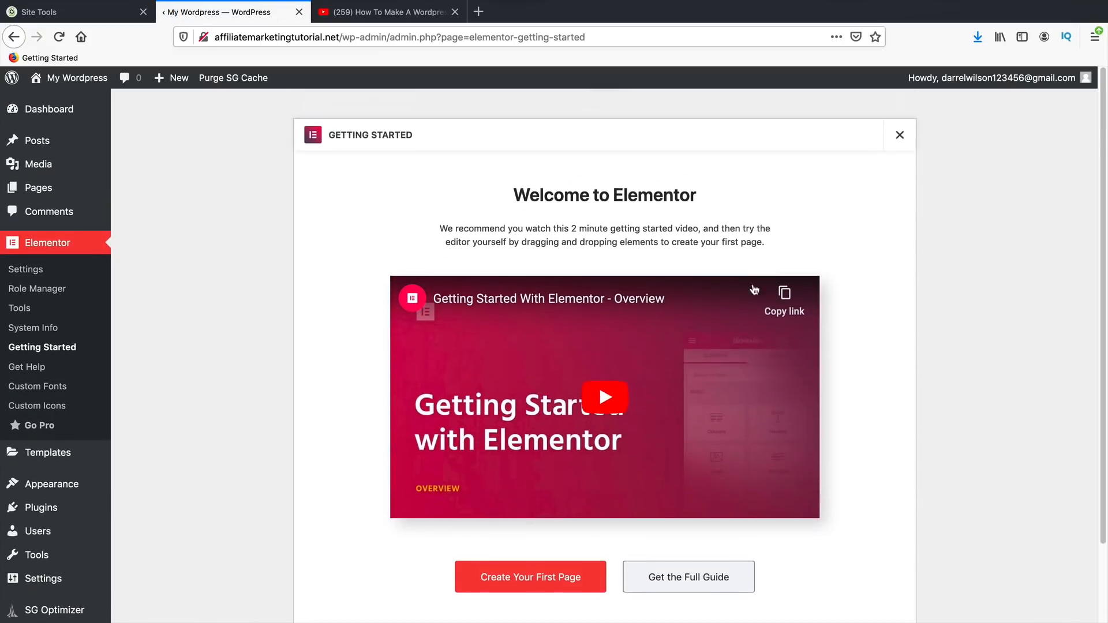
pyautogui.click(902, 137)
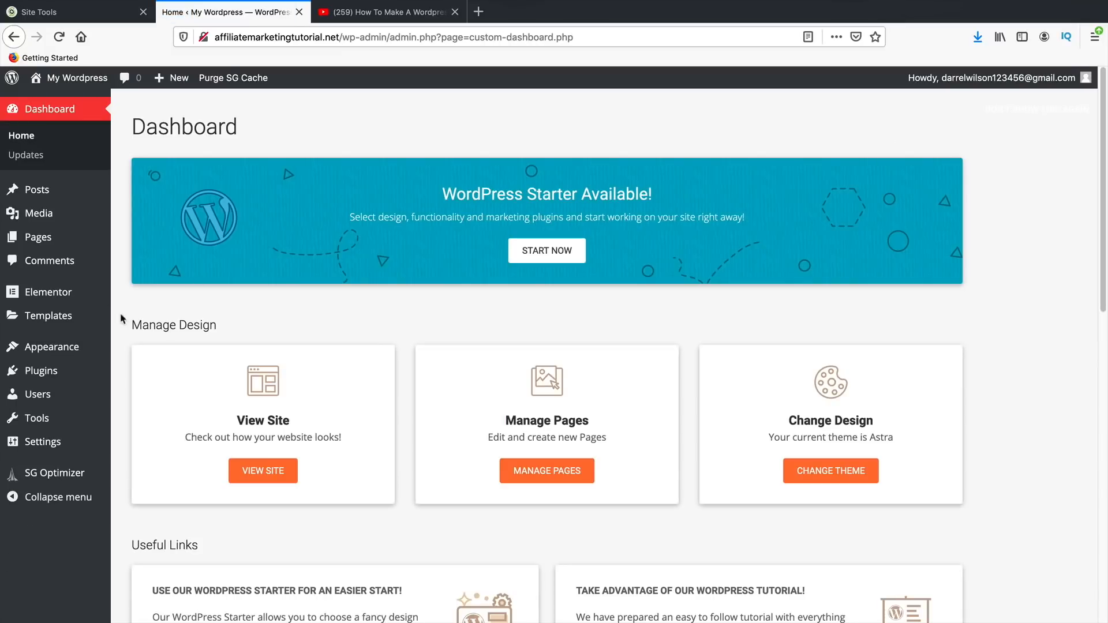
pyautogui.moveTo(86, 371)
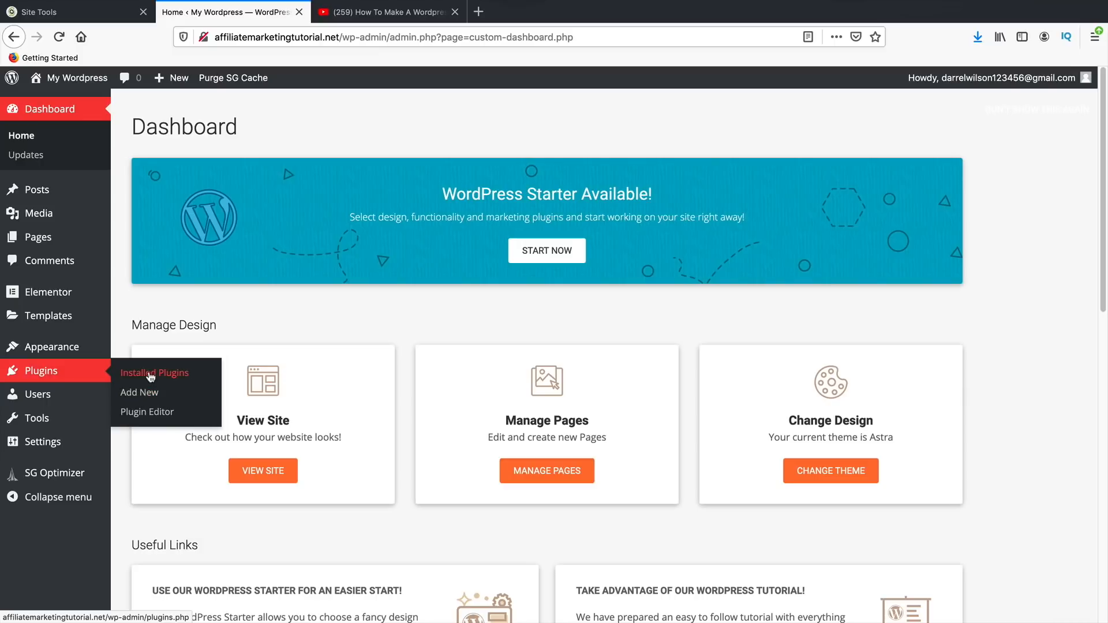
pyautogui.click(151, 377)
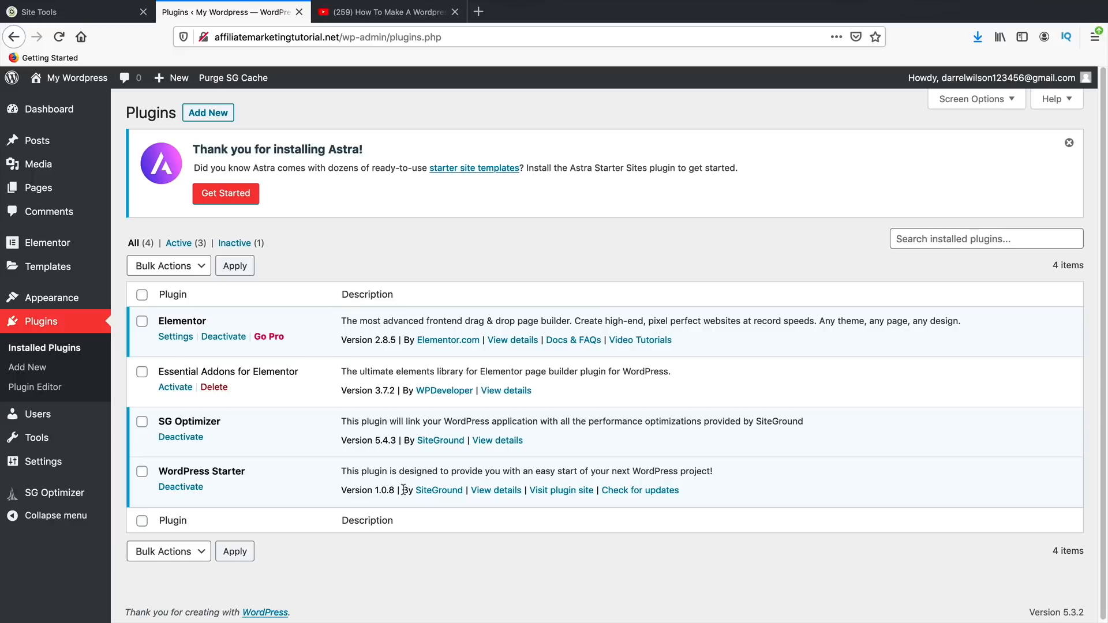
# - Deactivate and delete the WordPress Starter plugin, confirming the deletion
pyautogui.click(181, 486)
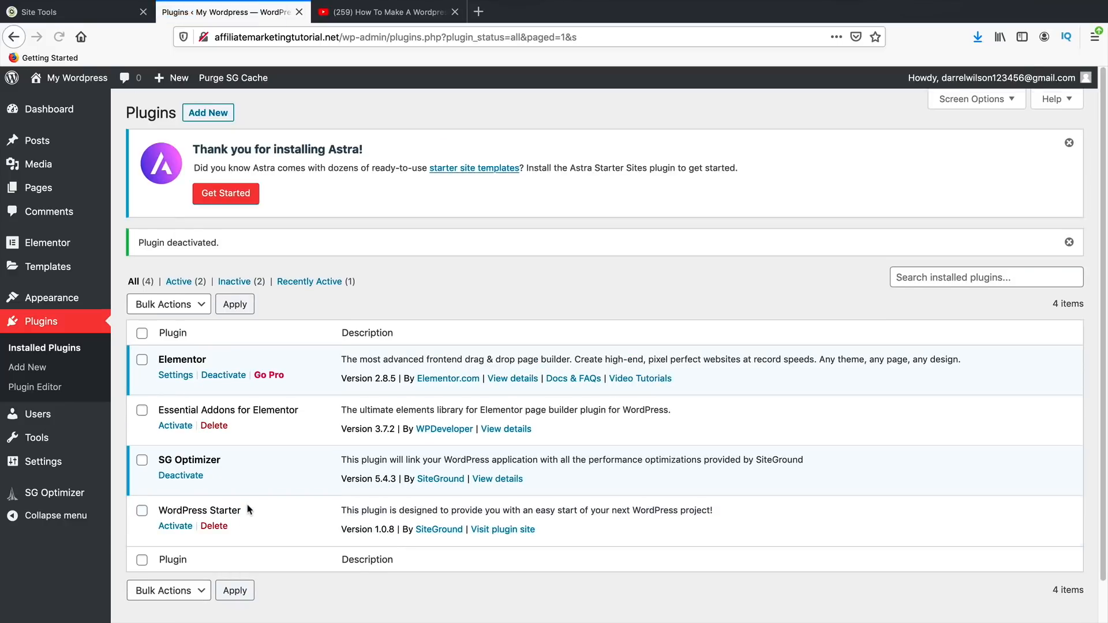
pyautogui.click(218, 526)
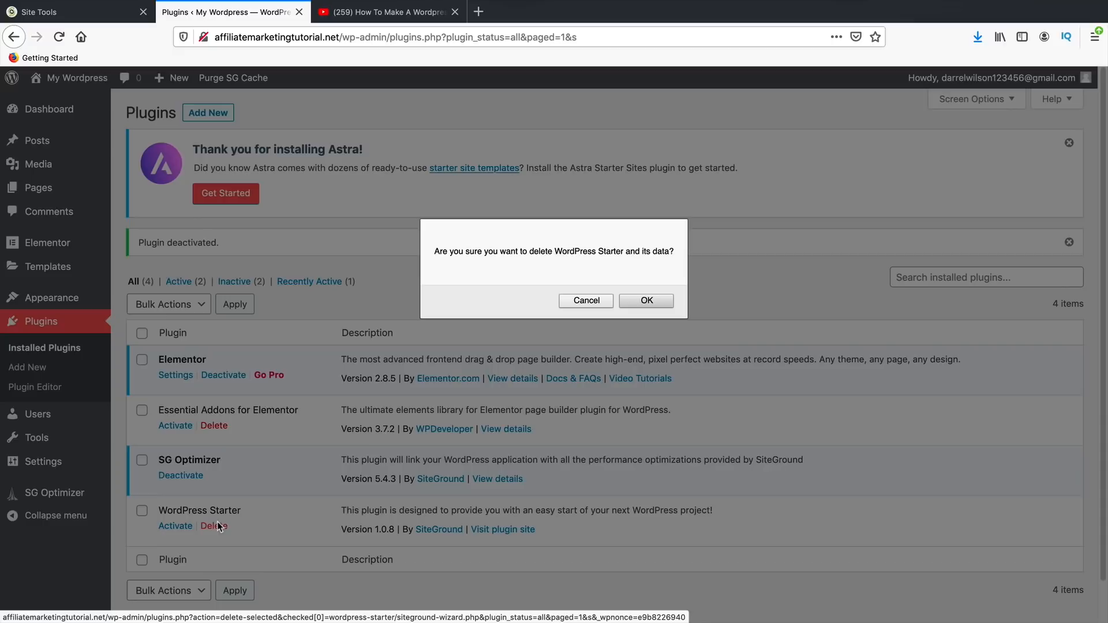
pyautogui.click(636, 300)
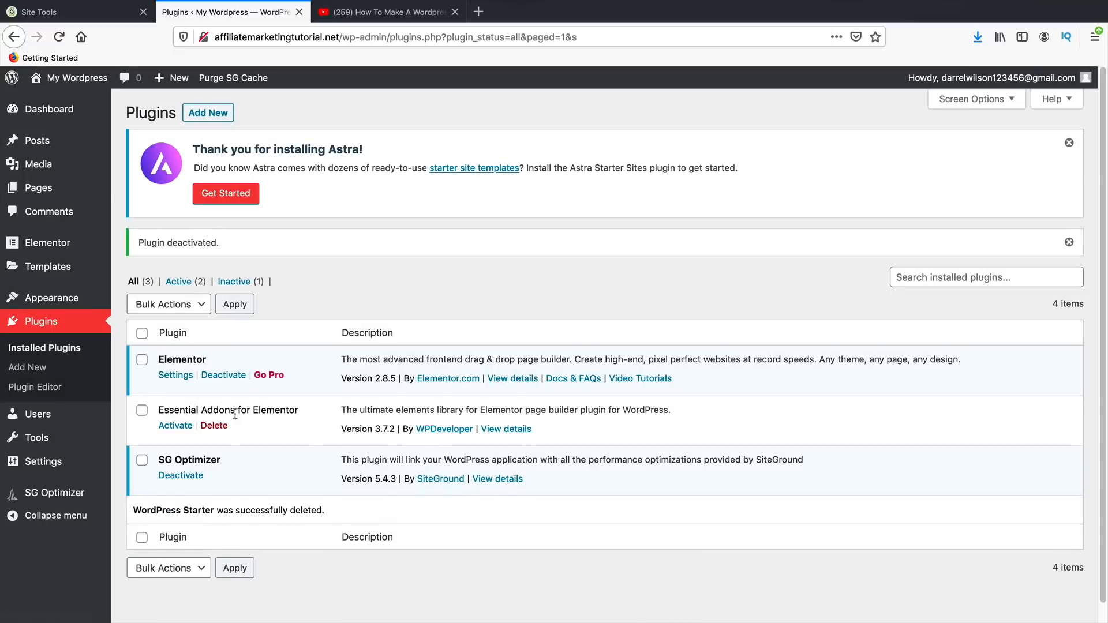
# - Activate Essential Addons for Elementor, so both Elementor plugins are active
pyautogui.moveTo(174, 409); pyautogui.dragTo(294, 409)
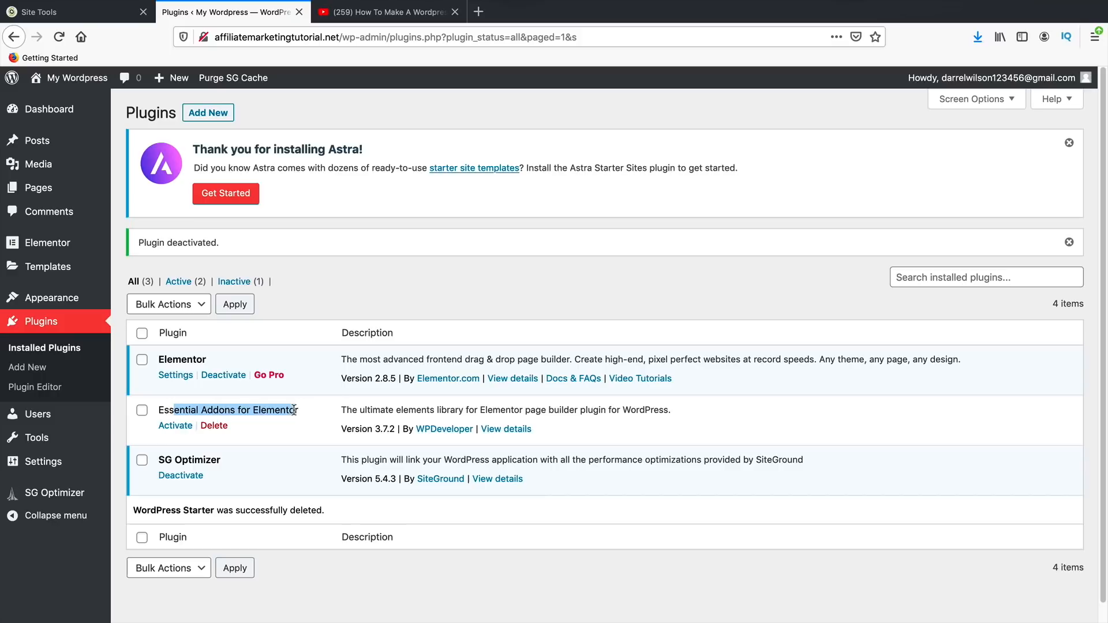
pyautogui.click(294, 410)
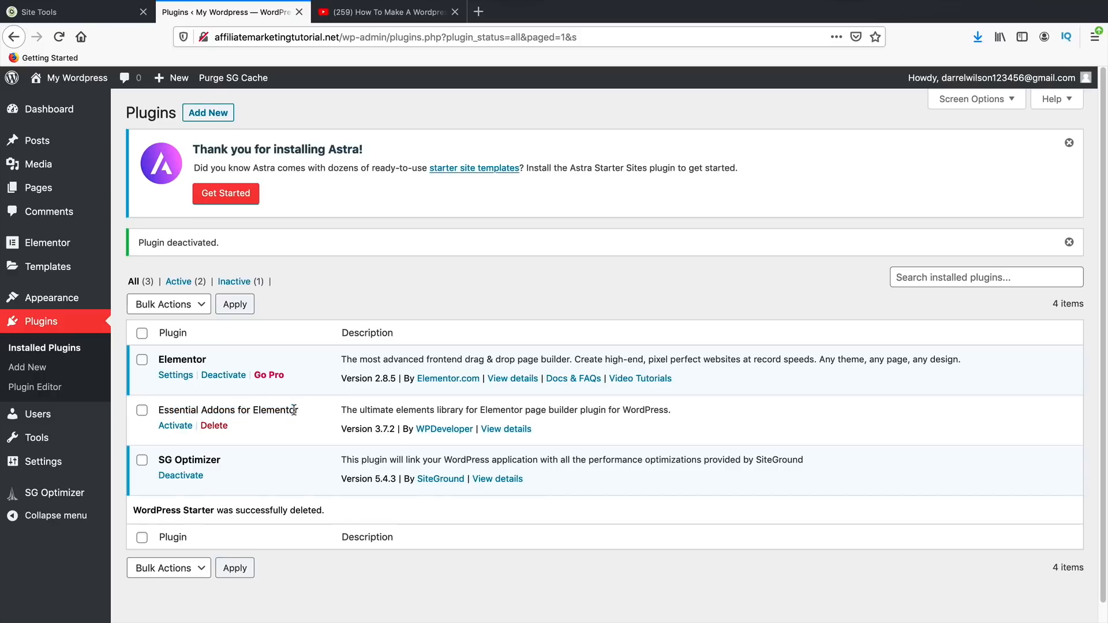
pyautogui.click(176, 425)
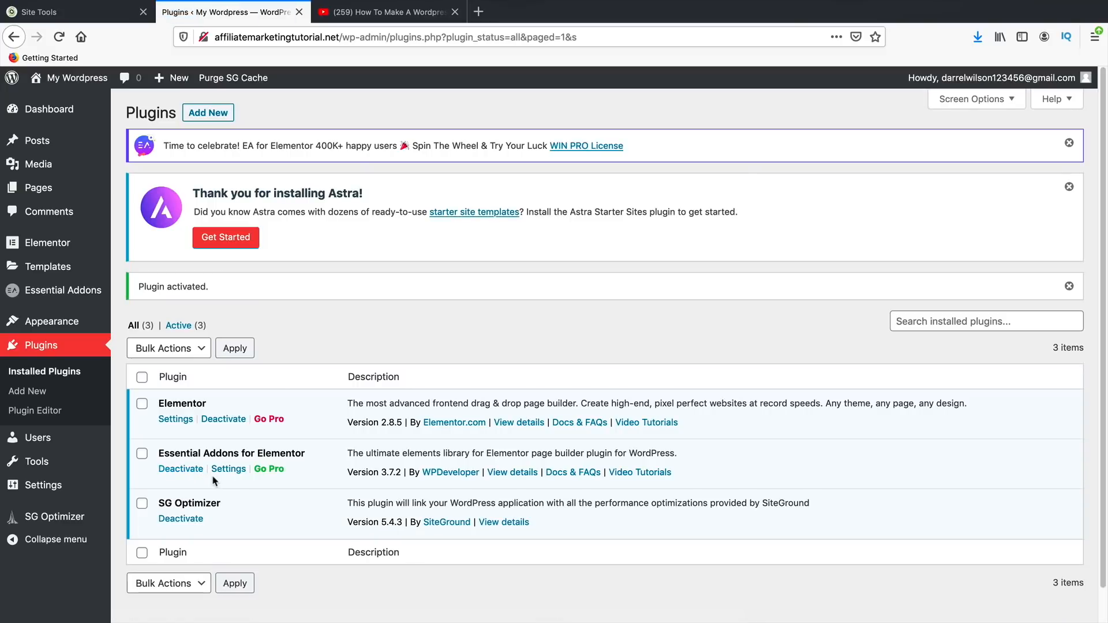
pyautogui.moveTo(169, 453); pyautogui.dragTo(261, 451)
pyautogui.moveTo(172, 404); pyautogui.dragTo(210, 408)
# - Search the Add New plugins directory for 'envato element'
pyautogui.click(35, 392)
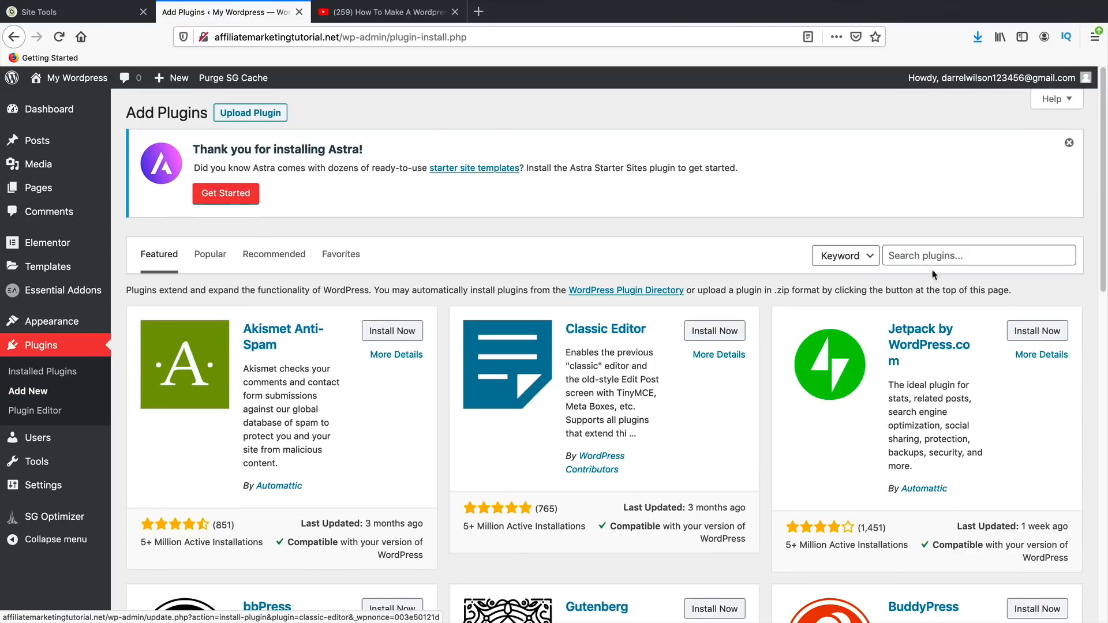
pyautogui.click(957, 255)
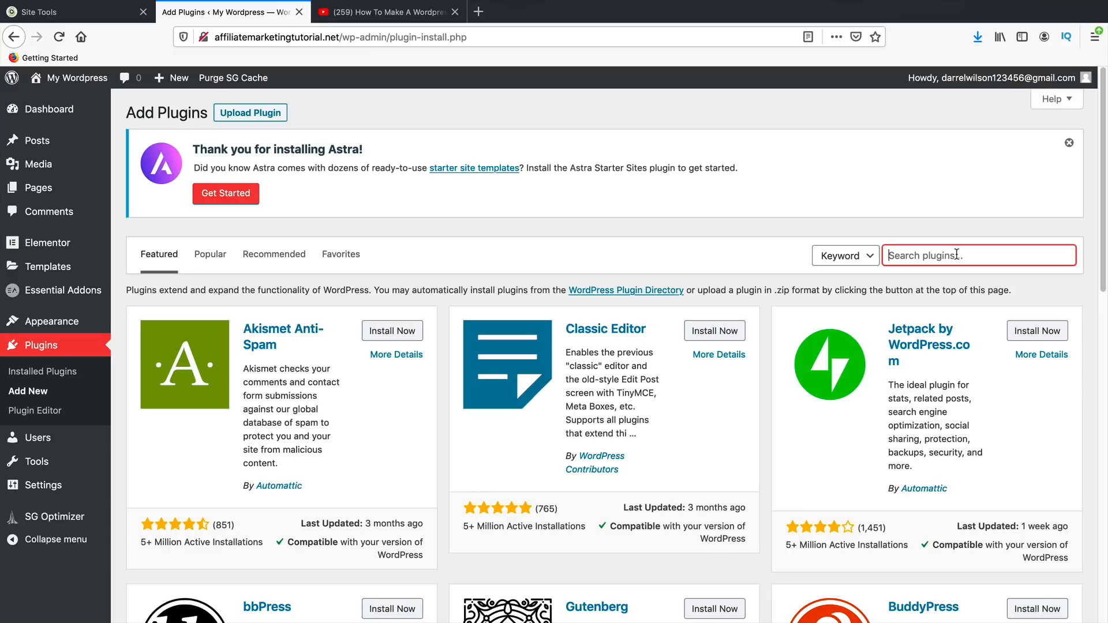
pyautogui.write('envato elements')
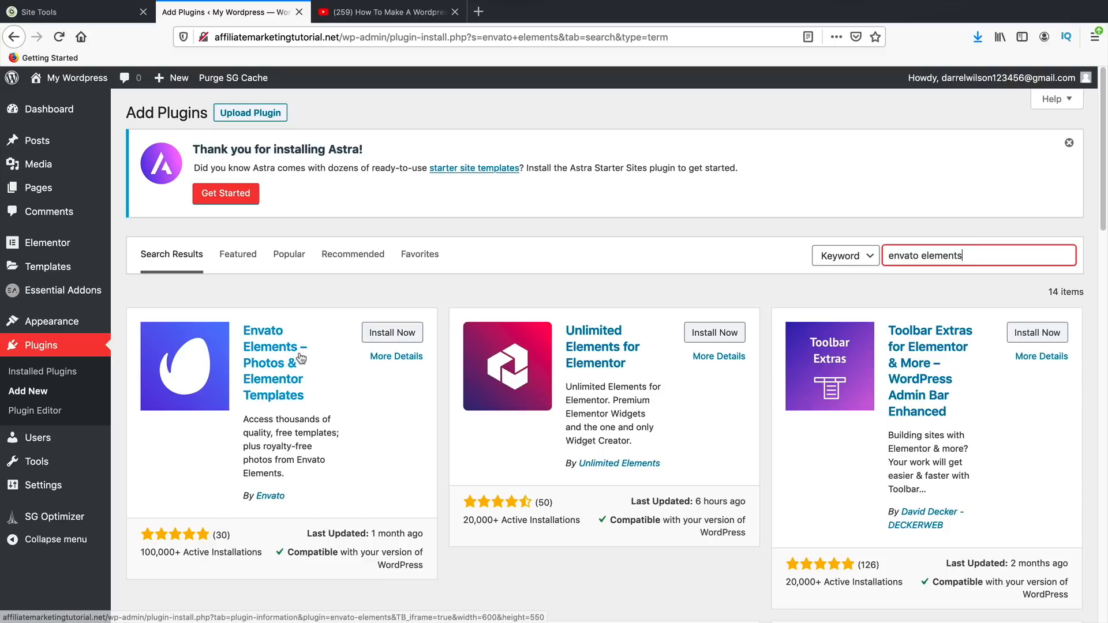
# - Install Envato Elements and search the directory for 'pretty links'
pyautogui.click(393, 333)
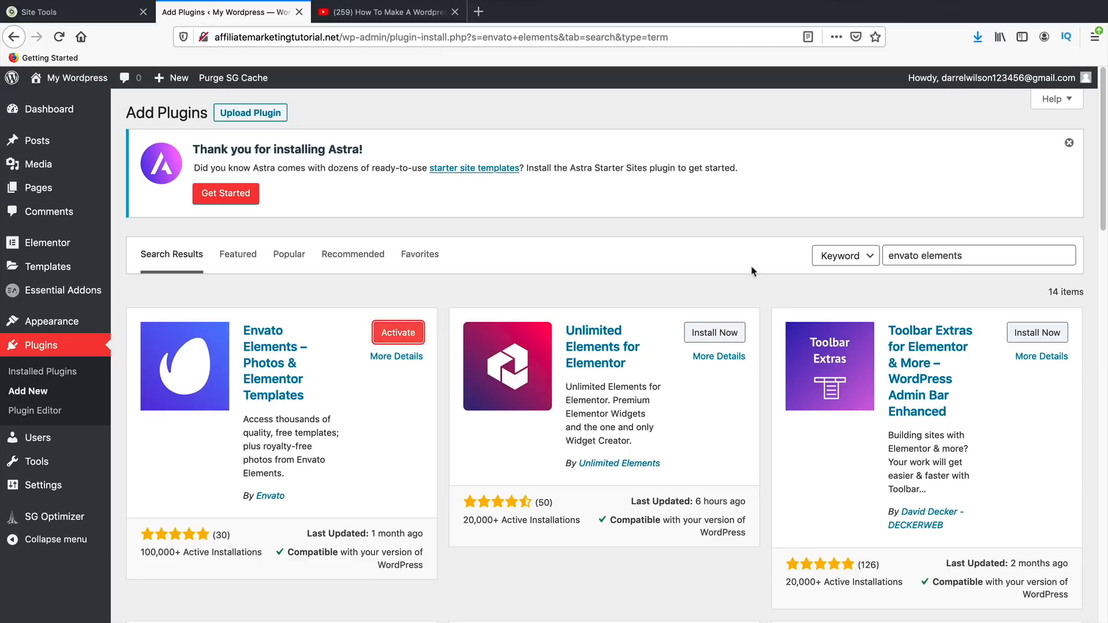
pyautogui.tripleClick(952, 257)
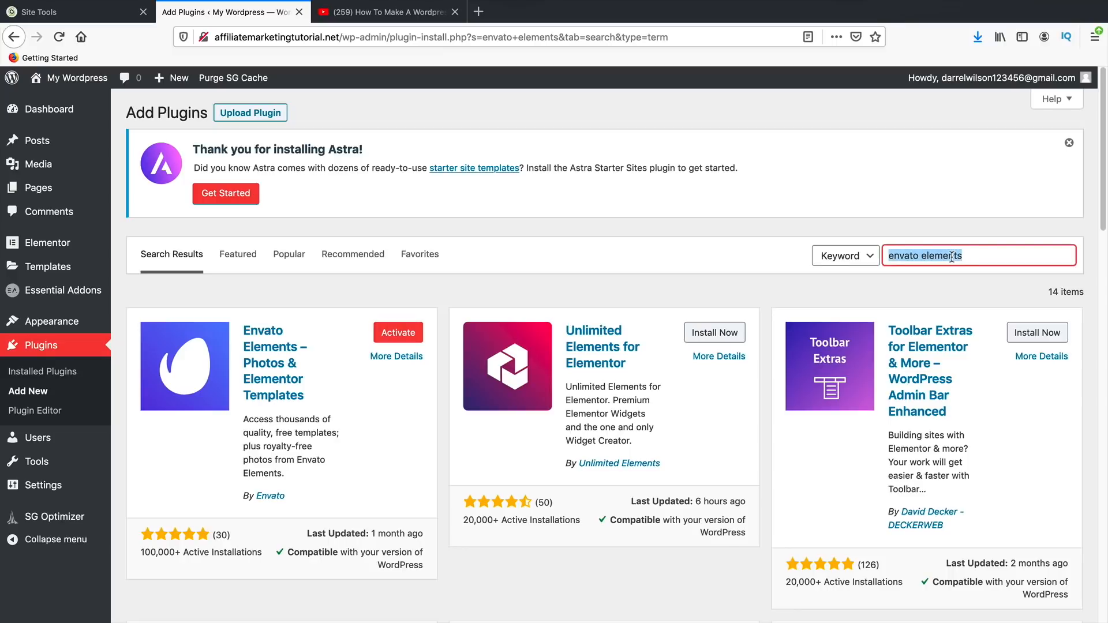
pyautogui.write('pretty links')
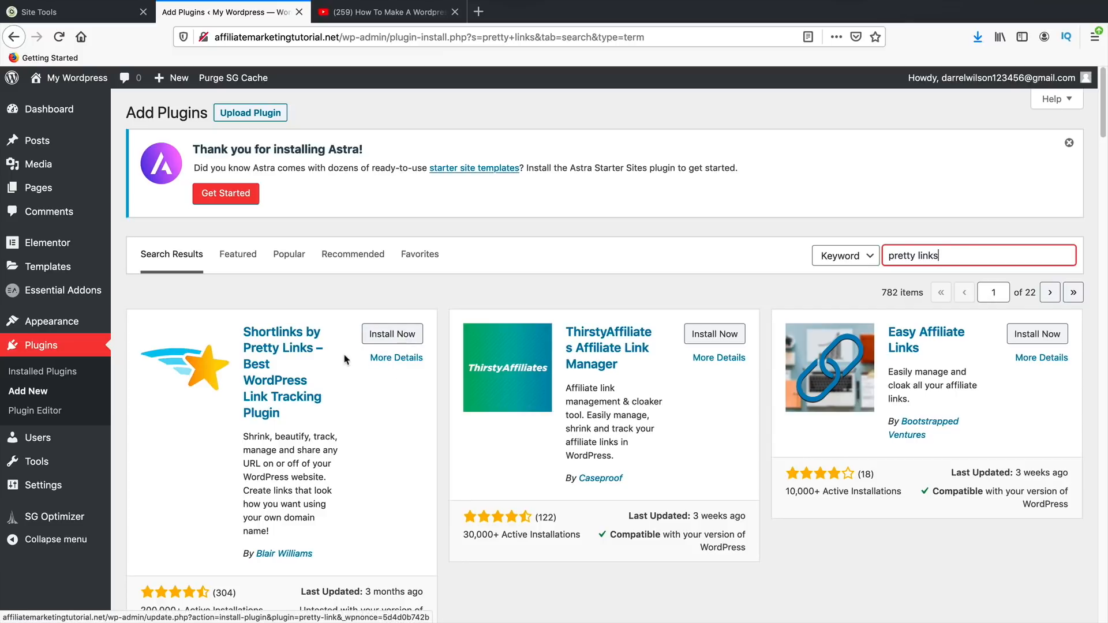
# - Install Shortlinks by Pretty Links and search the directory for 'yoas'
pyautogui.scroll(-1, 347, 375)
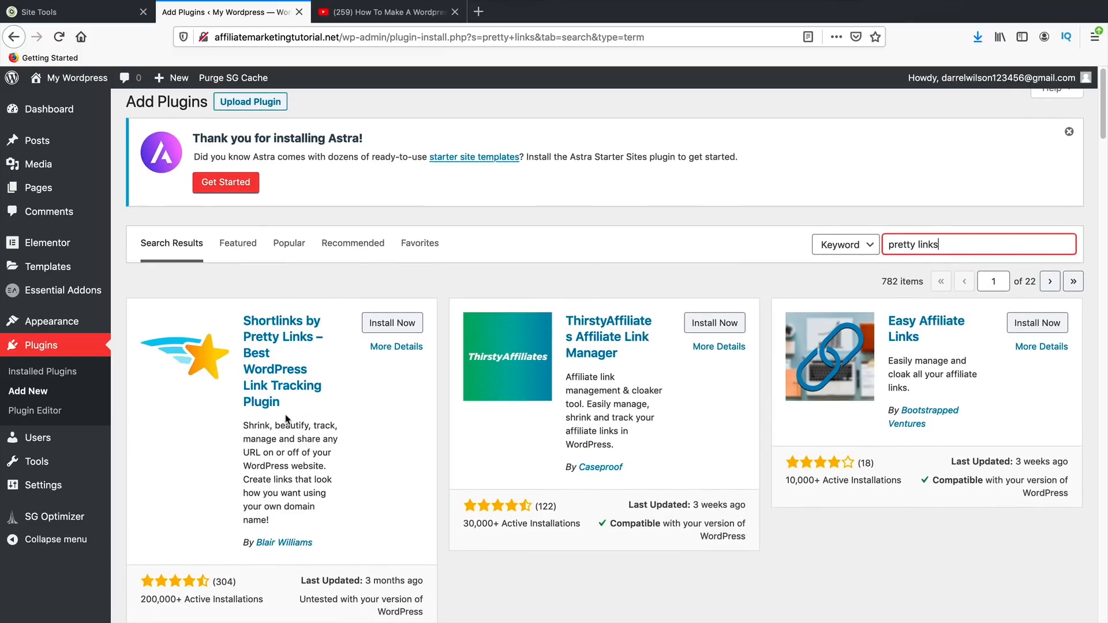
pyautogui.click(387, 325)
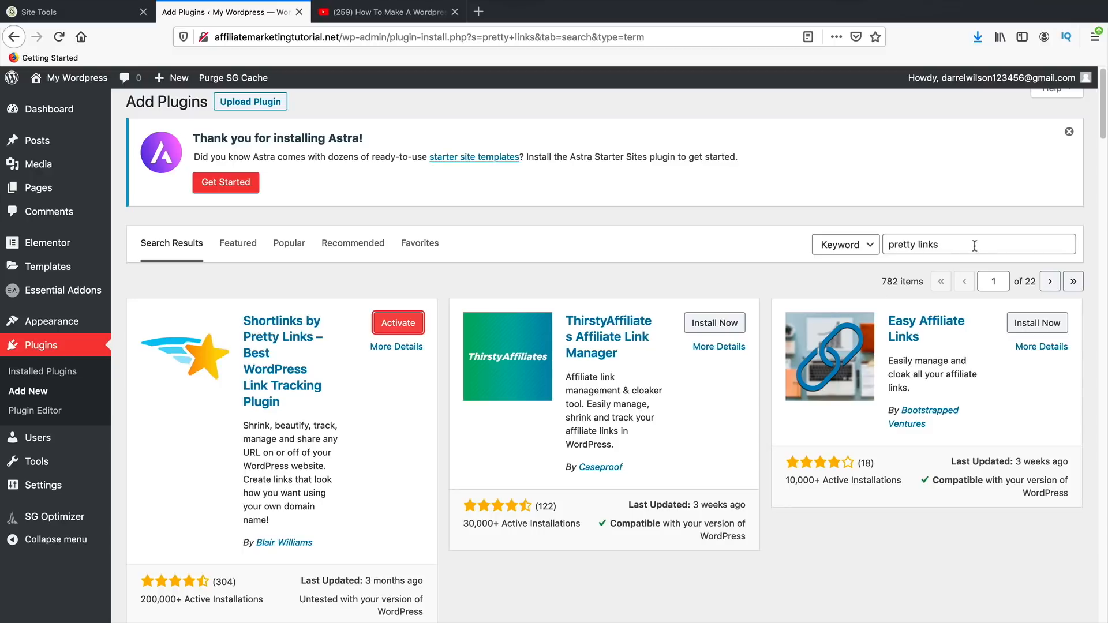
pyautogui.moveTo(973, 245); pyautogui.dragTo(871, 242)
pyautogui.write('yoast')
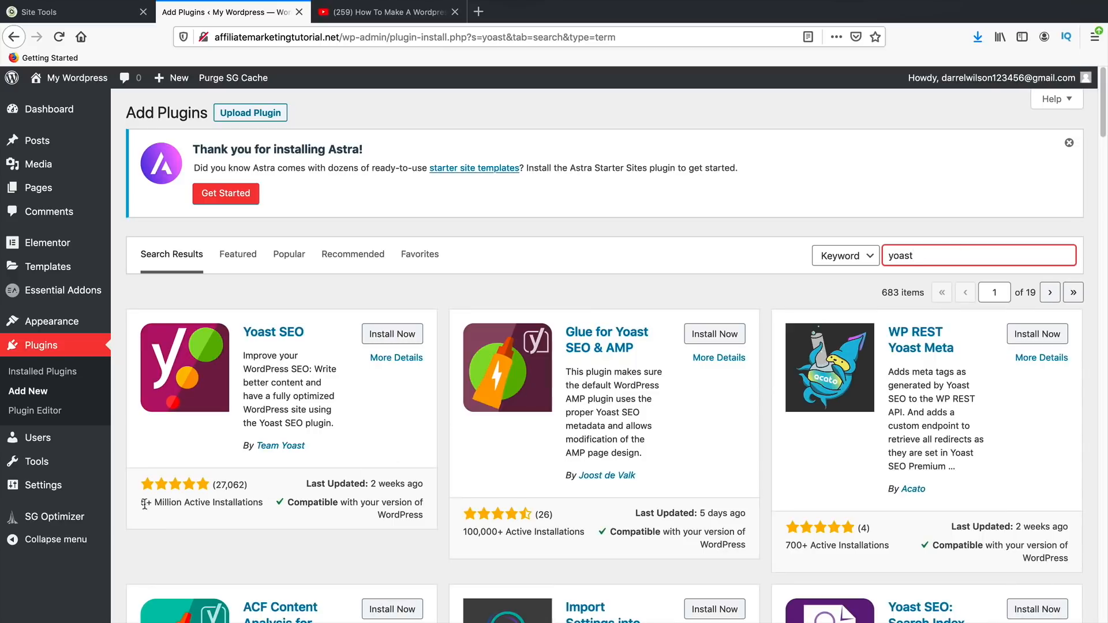
# - Install Yoast SEO and search the directory for 'really simple ssl'
pyautogui.moveTo(145, 504); pyautogui.dragTo(254, 505)
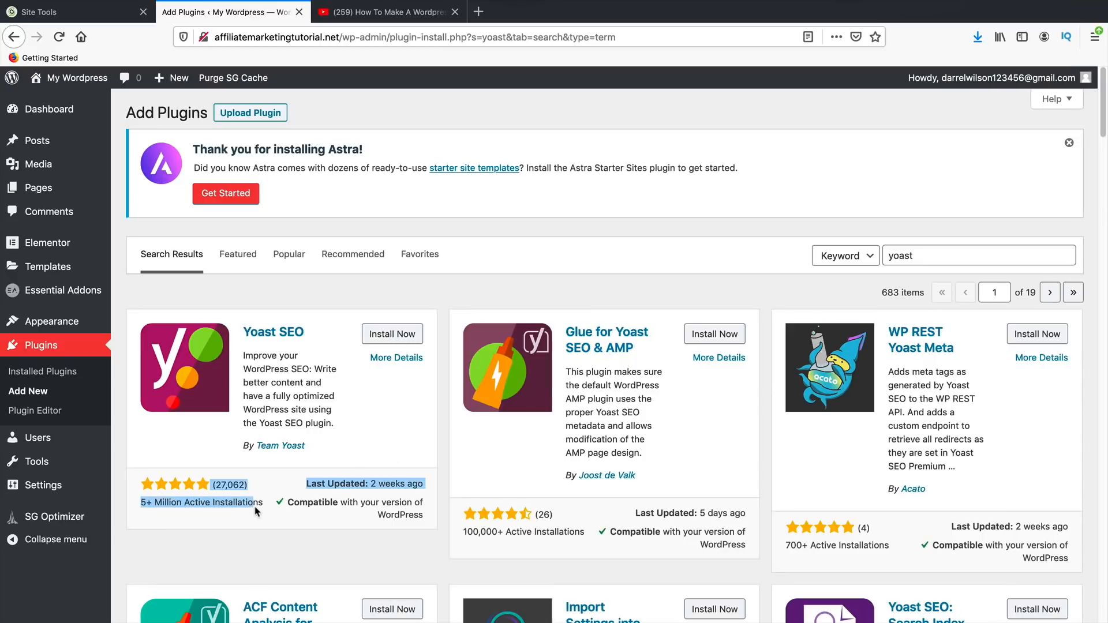
pyautogui.click(408, 335)
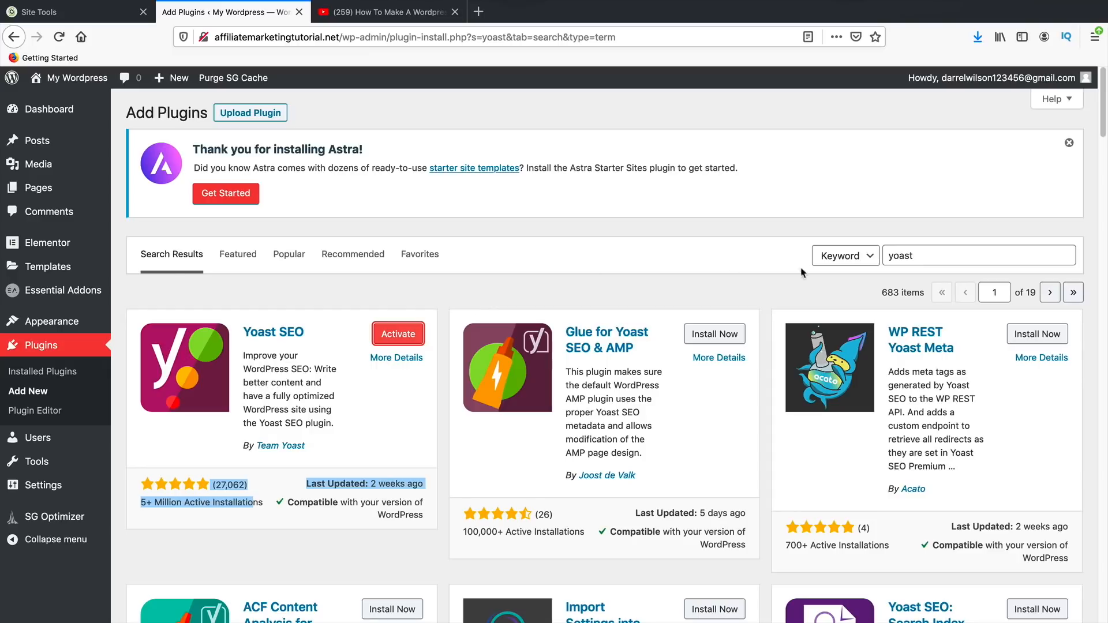
pyautogui.doubleClick(926, 257)
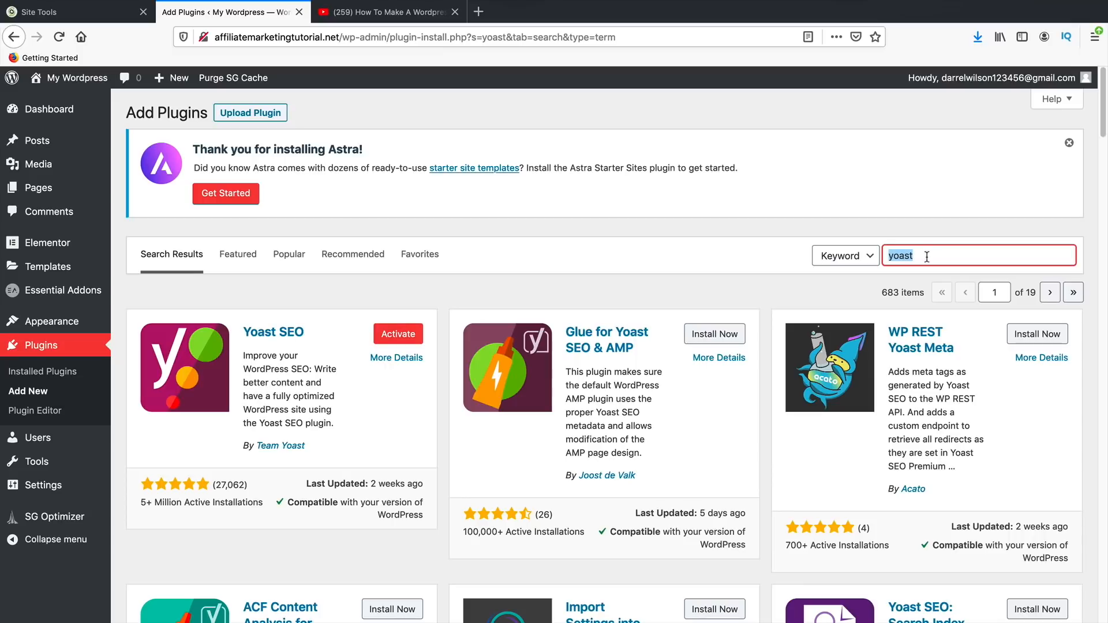
pyautogui.write('really simple ssl')
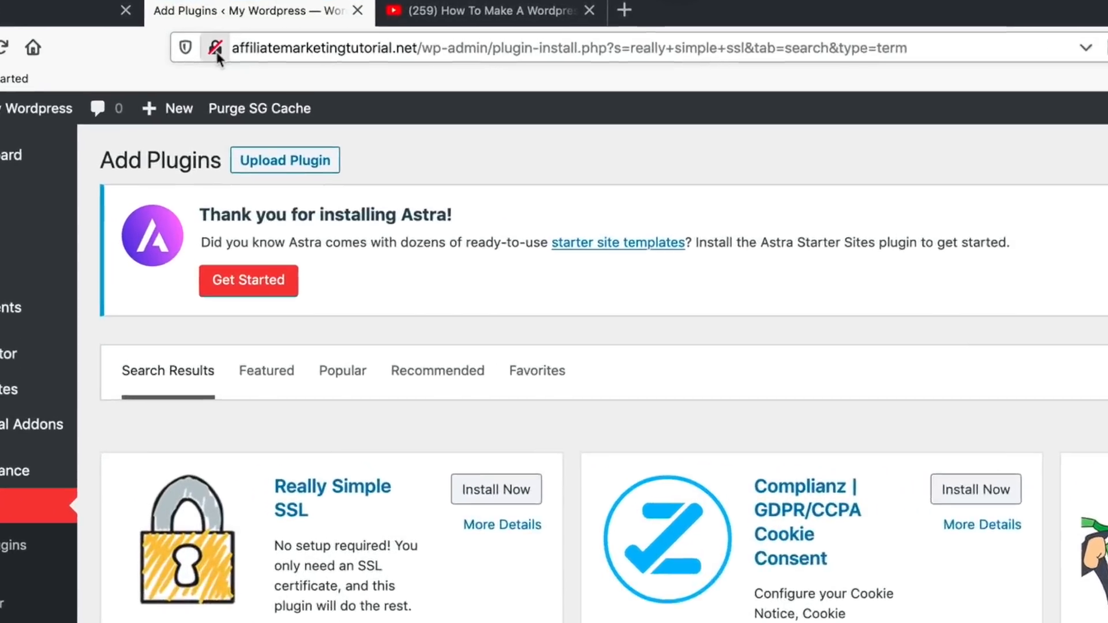
# - Install and activate Really Simple SSL, checking the padlock's site information before and after
pyautogui.click(216, 49)
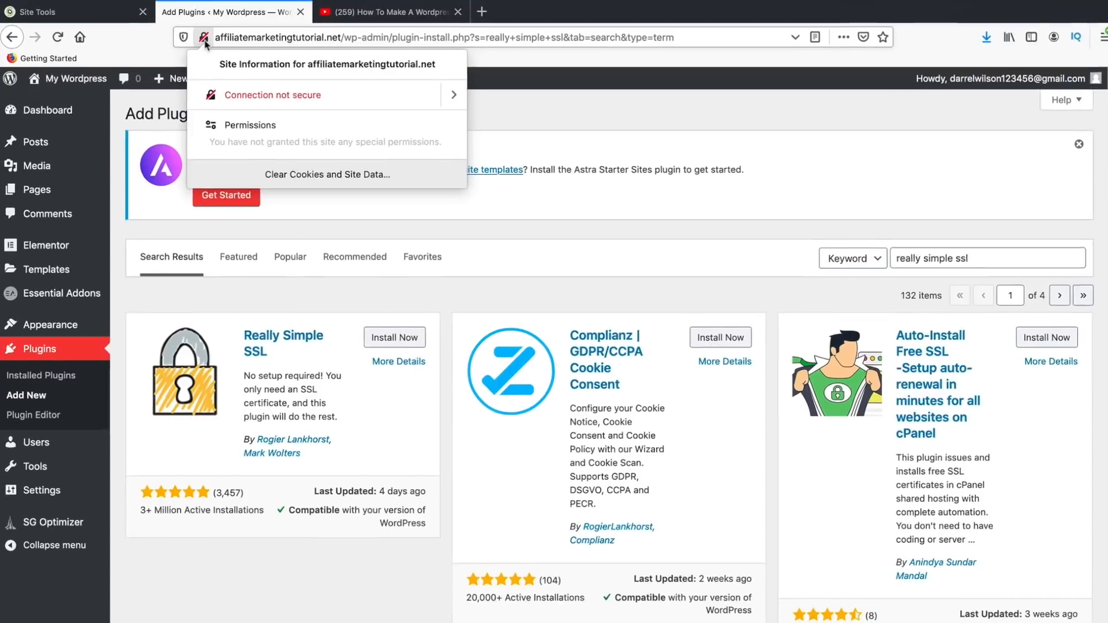
pyautogui.click(221, 54)
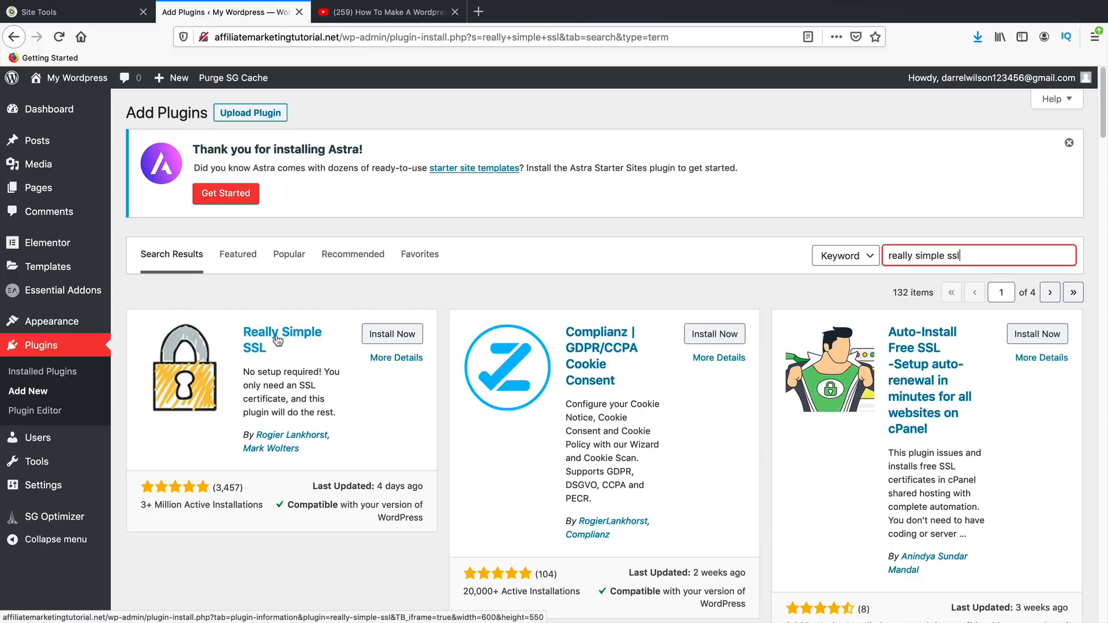
pyautogui.click(408, 338)
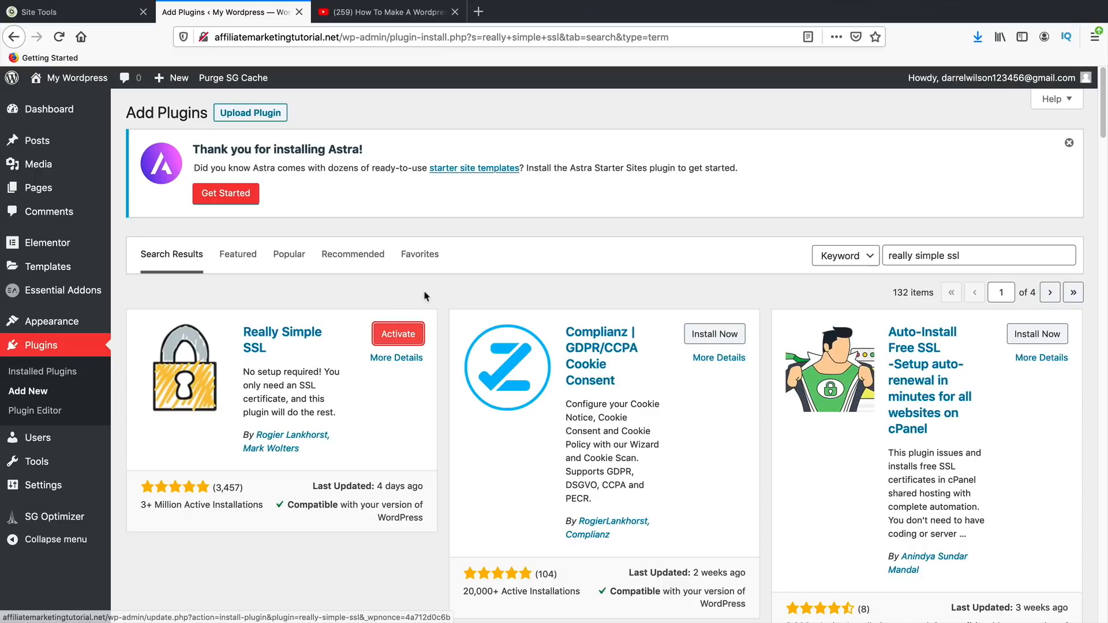
pyautogui.click(398, 336)
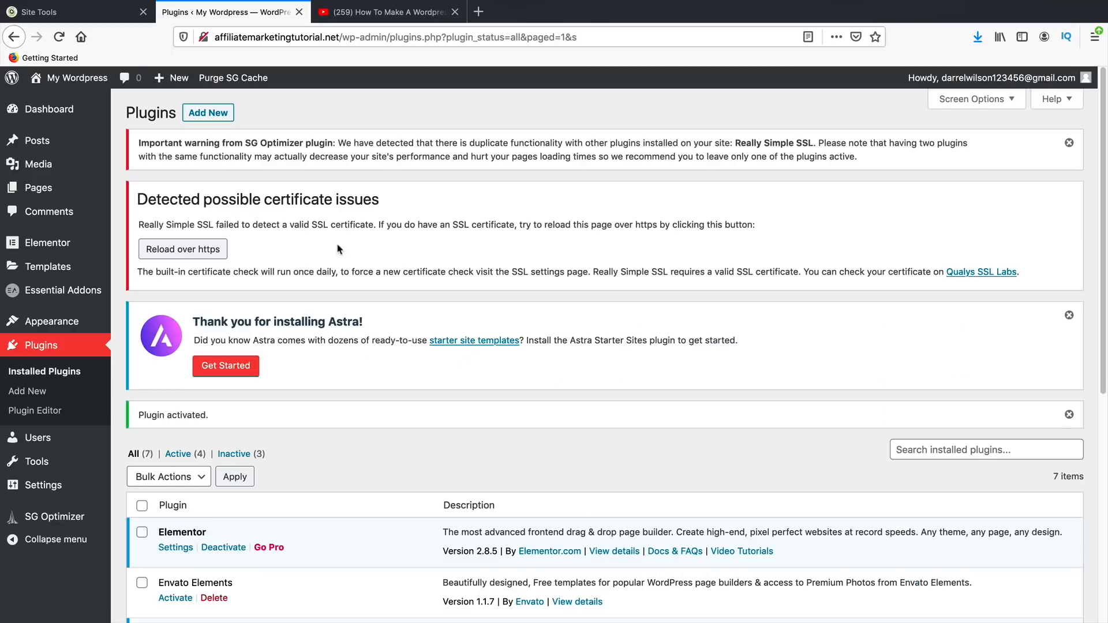
pyautogui.click(203, 39)
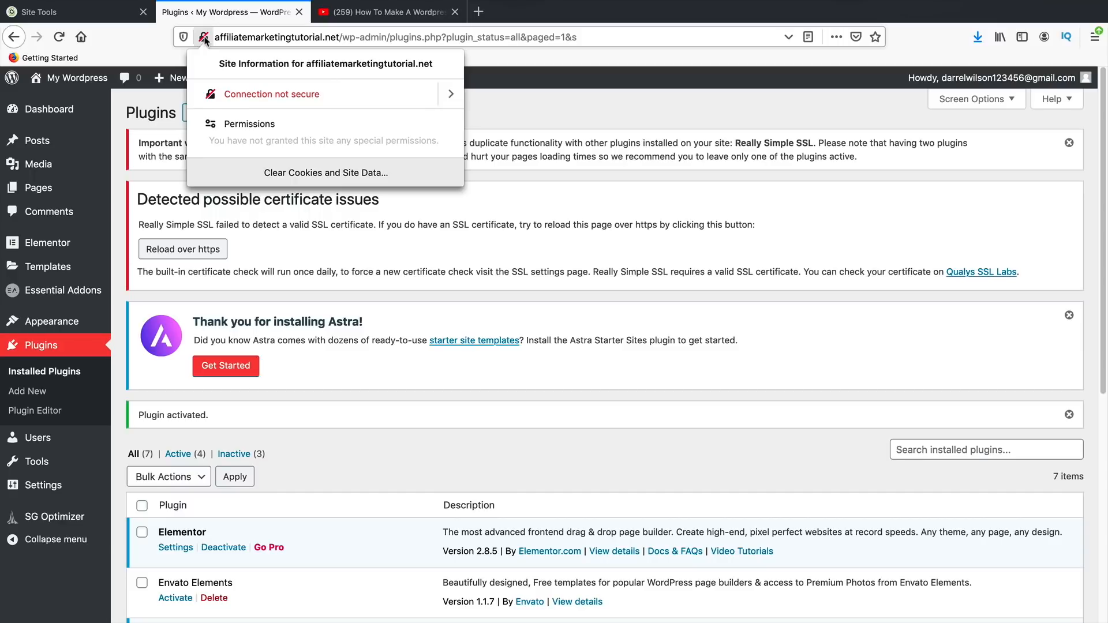
pyautogui.click(203, 38)
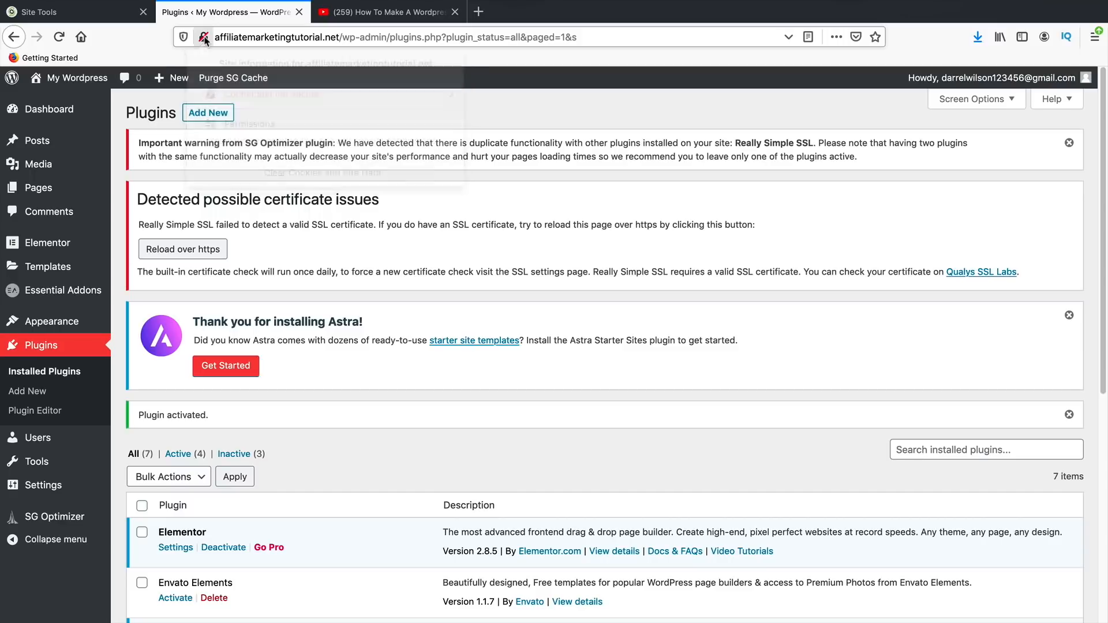
# - In Site Tools' SSL Manager, choose and install a Let's Encrypt certificate for the domain
pyautogui.click(109, 17)
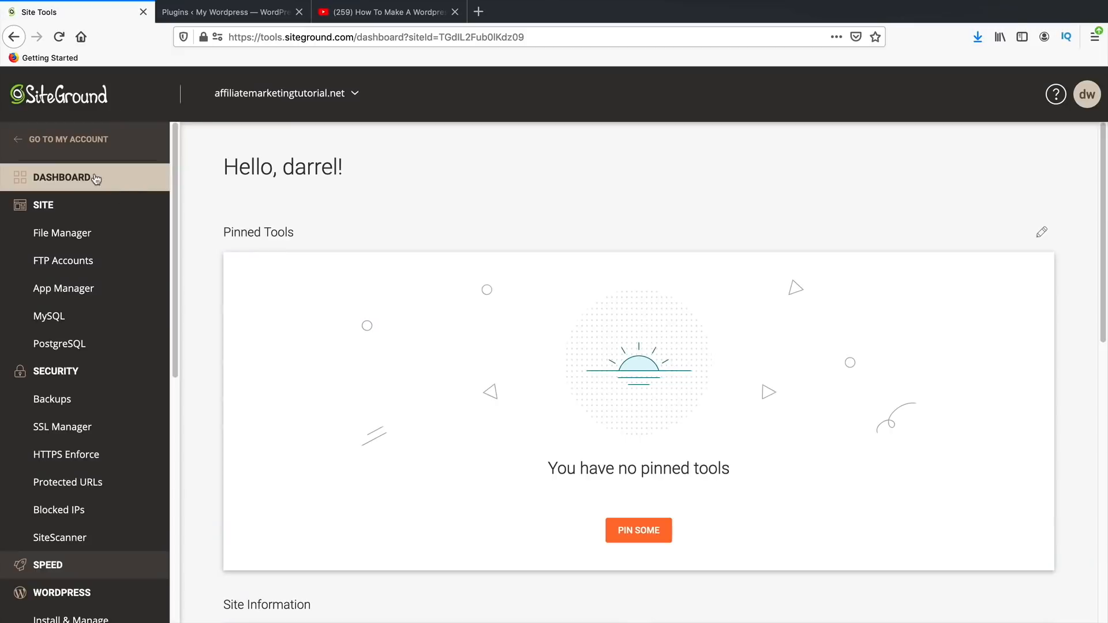
pyautogui.scroll(-1, 82, 317)
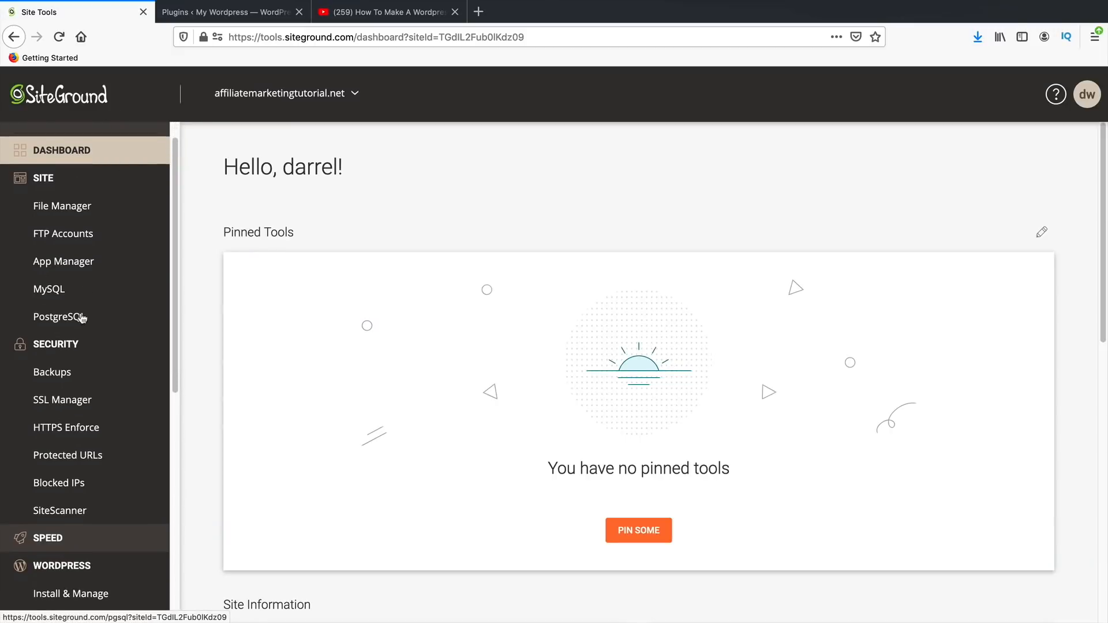
pyautogui.click(51, 433)
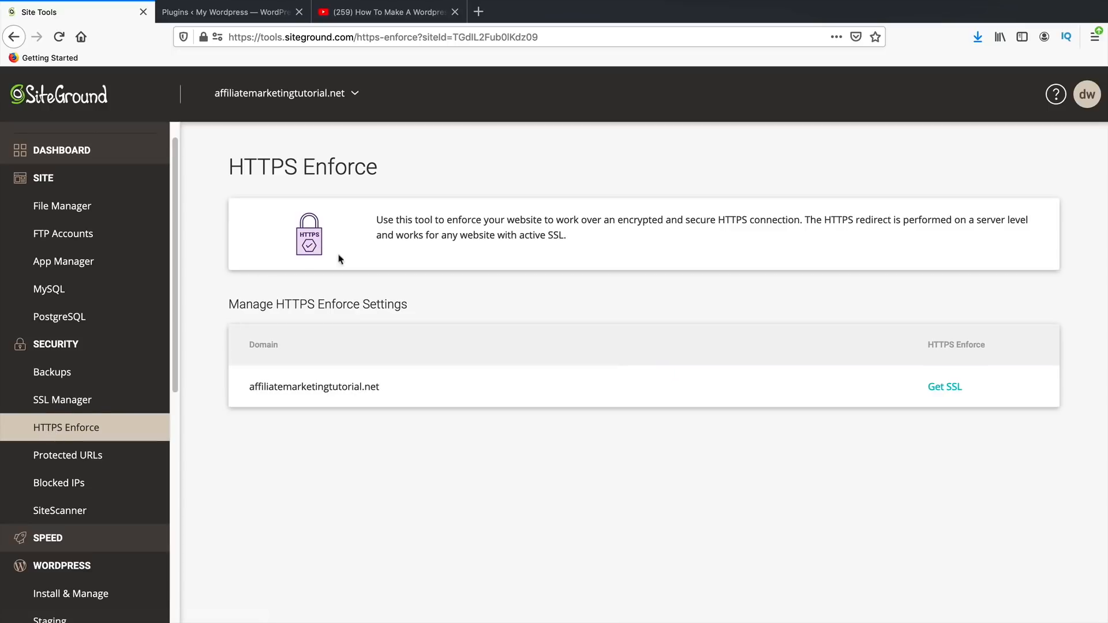
pyautogui.click(940, 388)
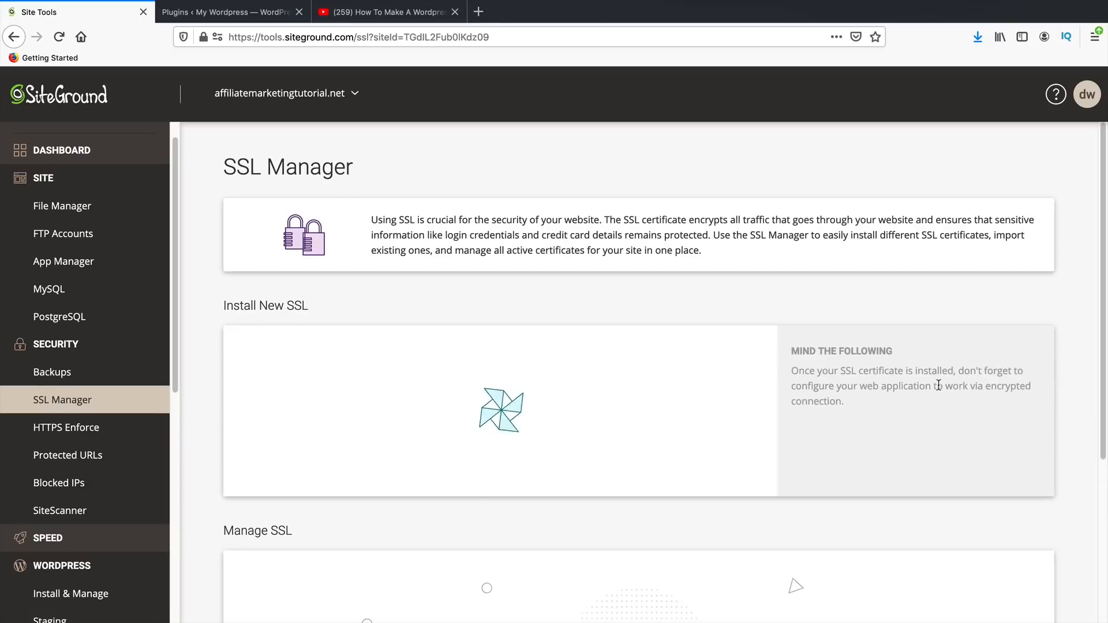
pyautogui.scroll(-3, 677, 304)
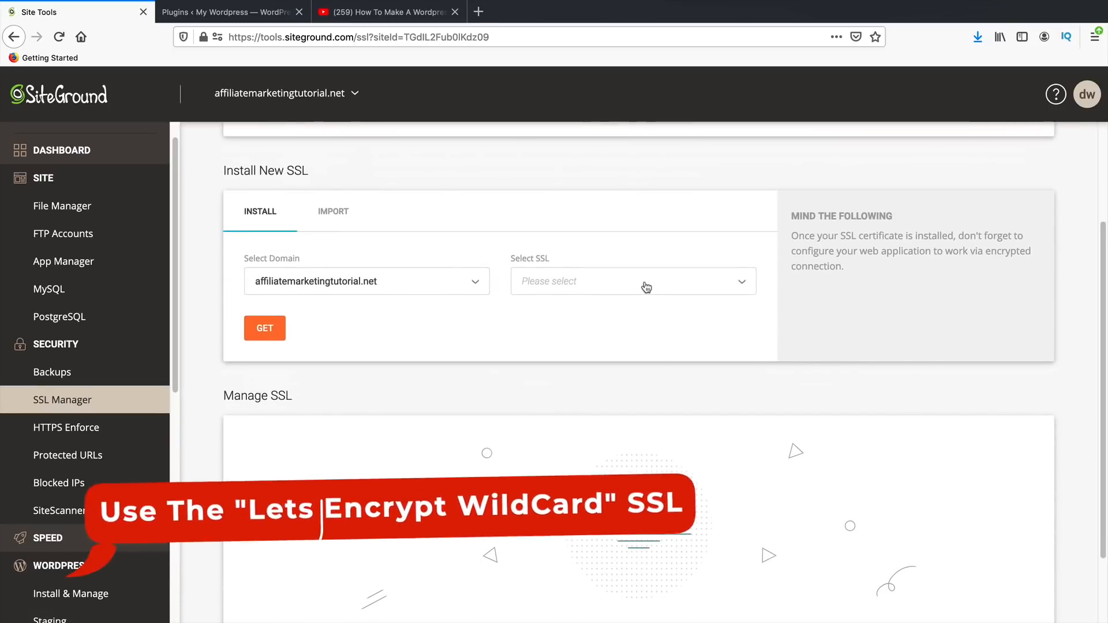
pyautogui.click(646, 286)
pyautogui.click(647, 316)
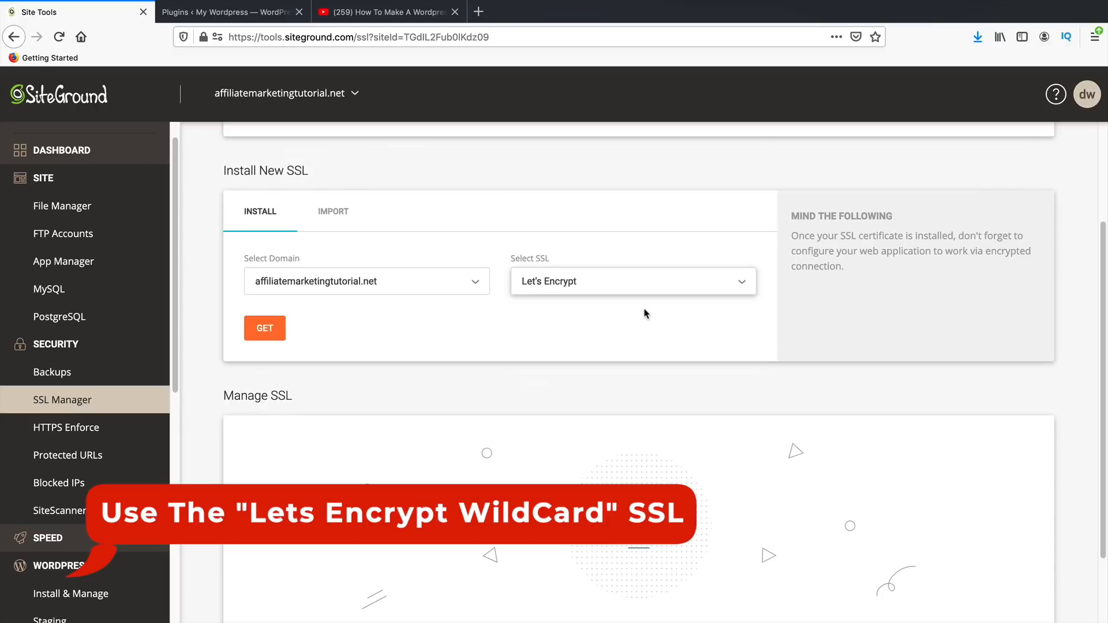
pyautogui.click(267, 334)
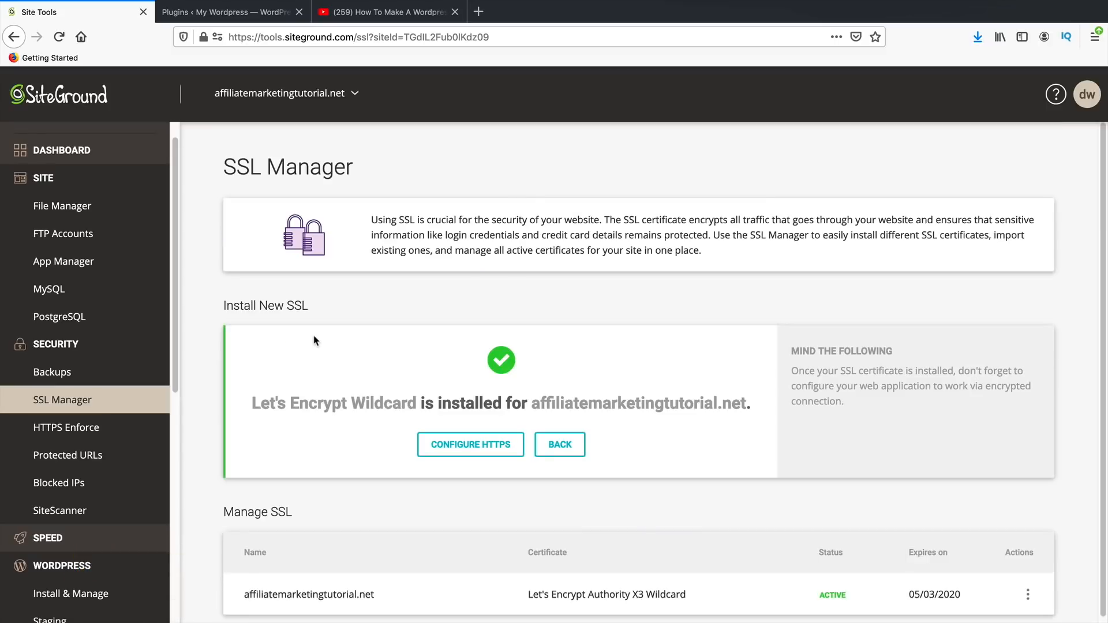
# - Confirm the Let's Encrypt Wildcard certificate is active, then return to the WordPress Plugins tab
pyautogui.moveTo(421, 403); pyautogui.dragTo(246, 406)
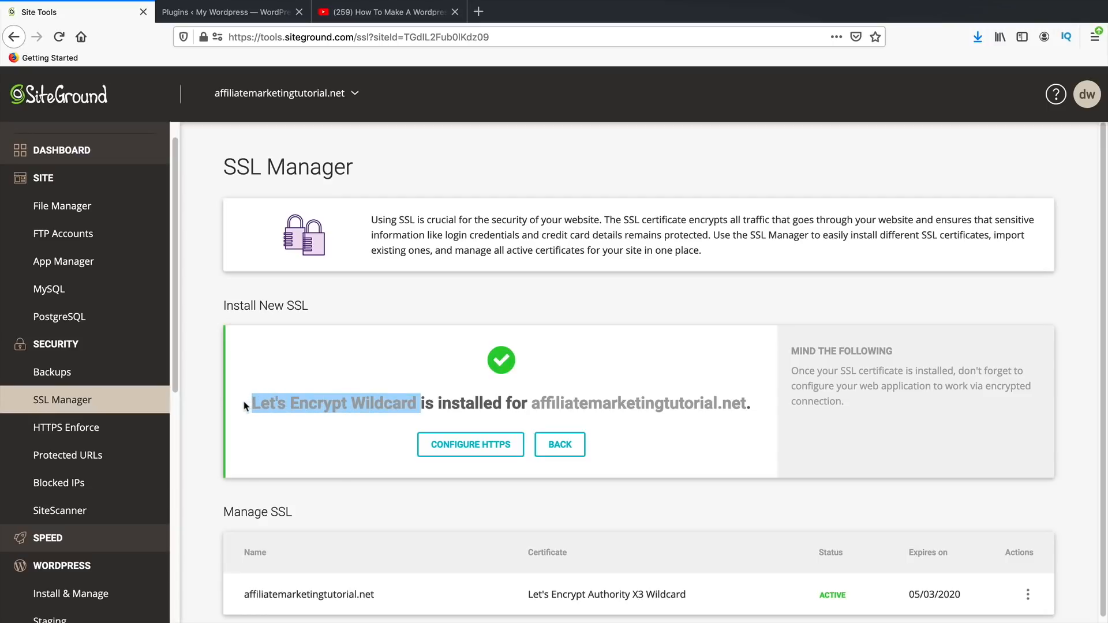
pyautogui.click(303, 402)
pyautogui.moveTo(426, 403); pyautogui.dragTo(253, 397)
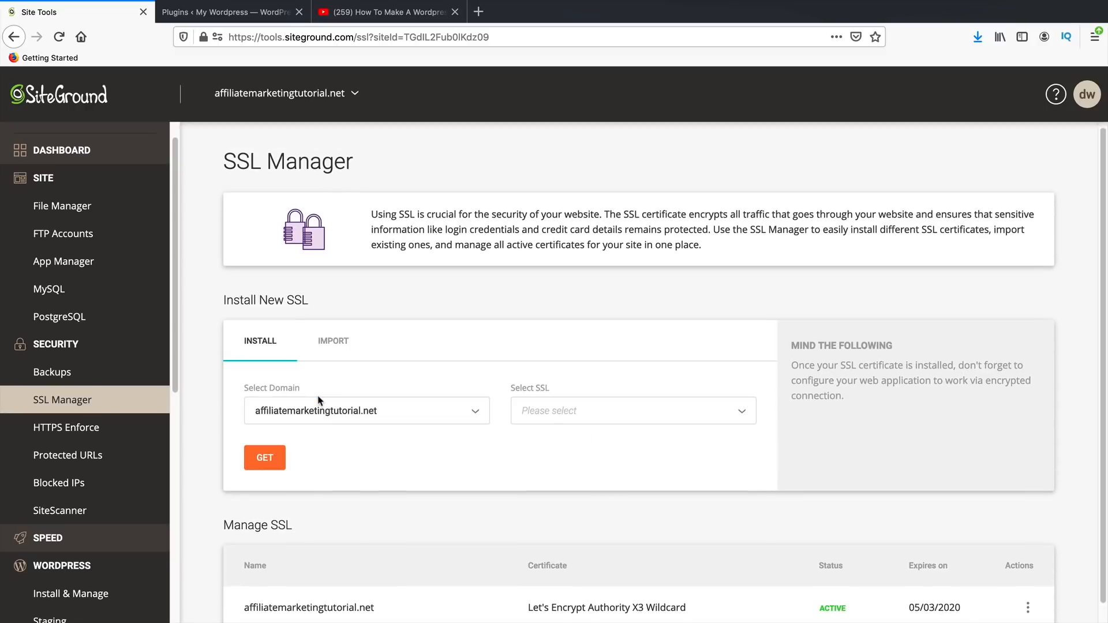
pyautogui.scroll(-1, 359, 423)
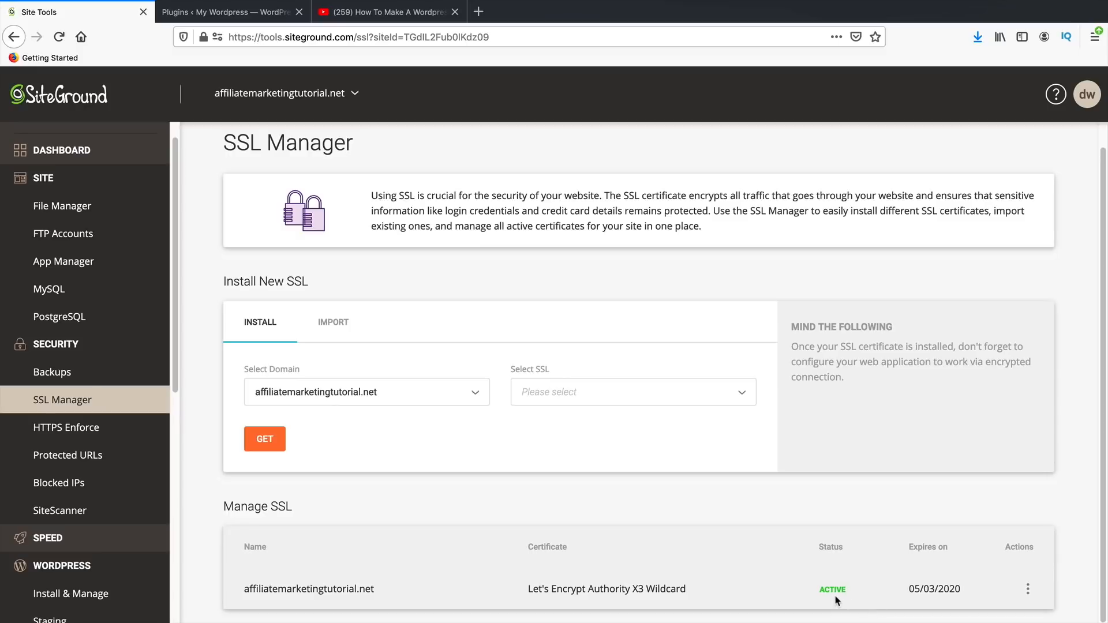
pyautogui.click(244, 18)
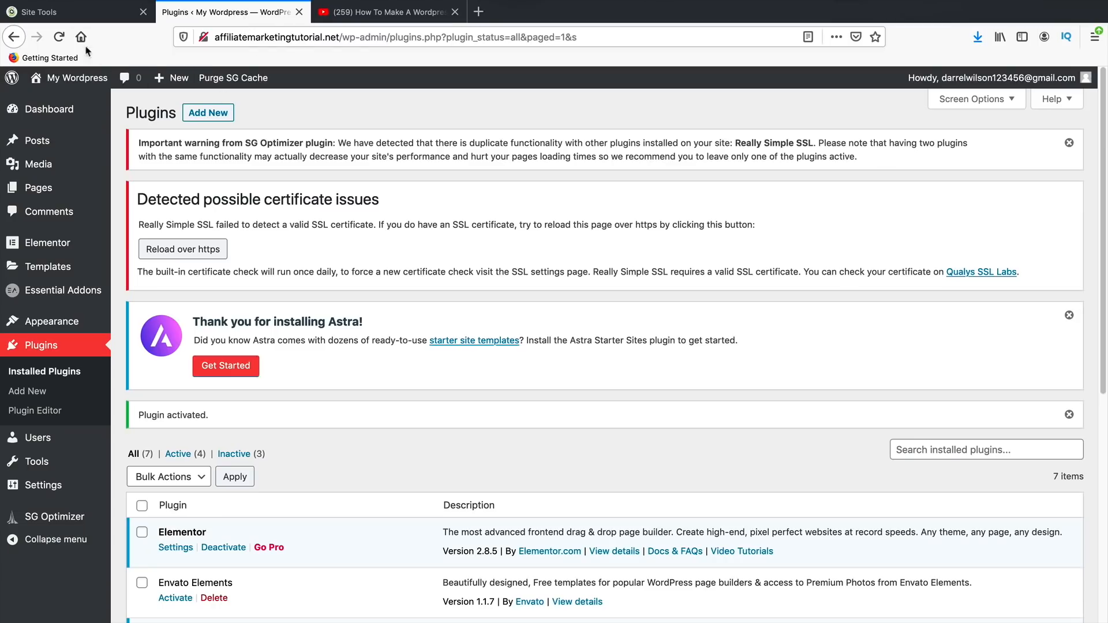
# - Reload over https, activate SSL site-wide, and log back in, saving the login
pyautogui.click(59, 37)
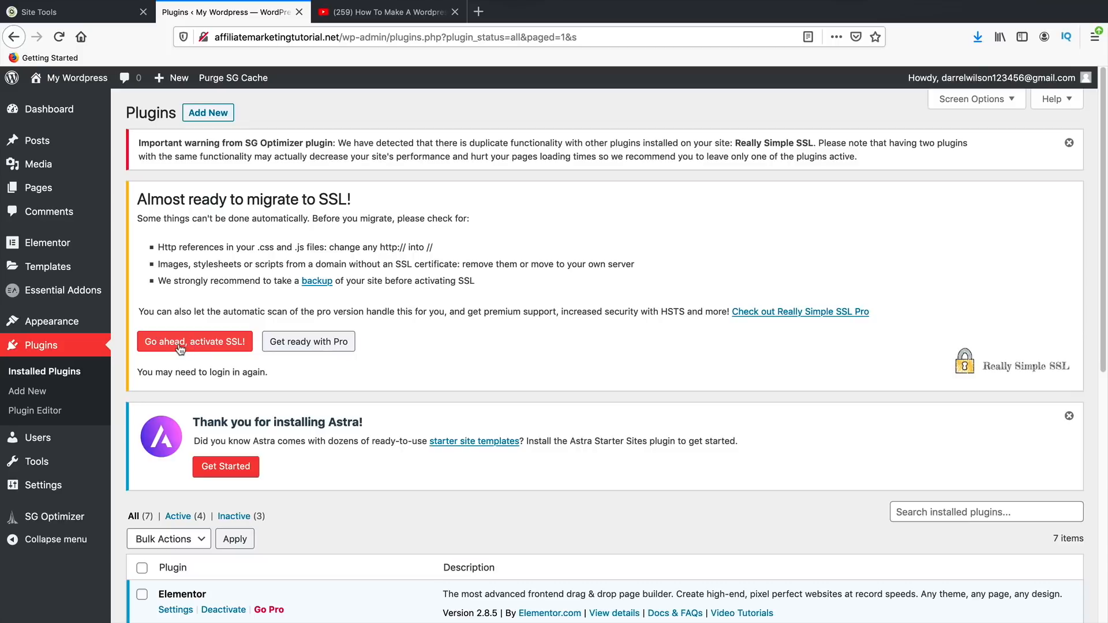
pyautogui.click(180, 346)
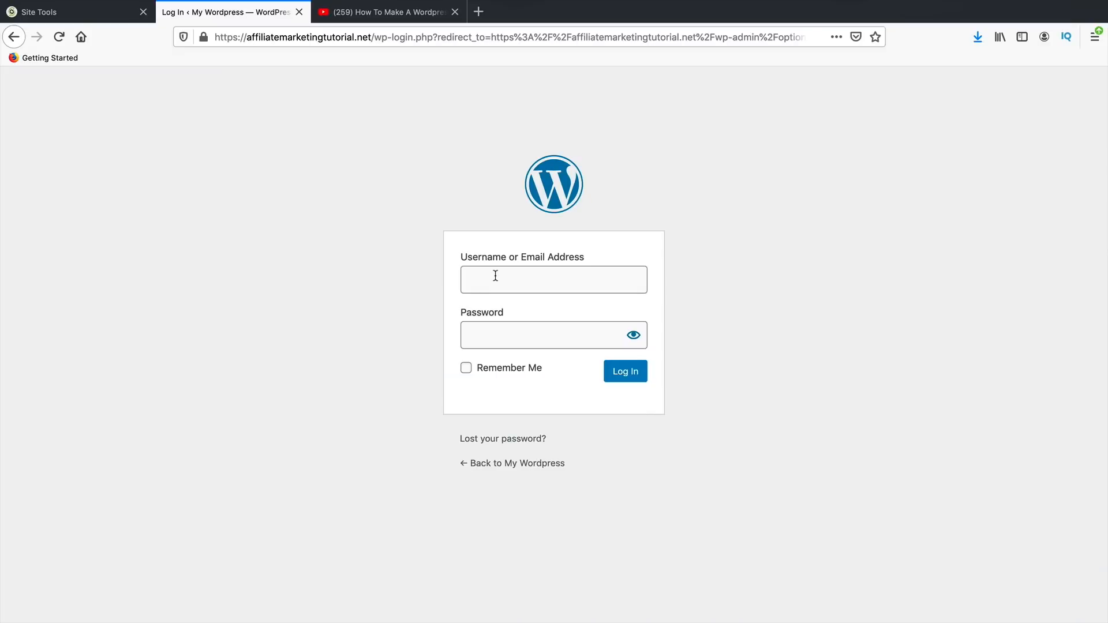
pyautogui.click(495, 276)
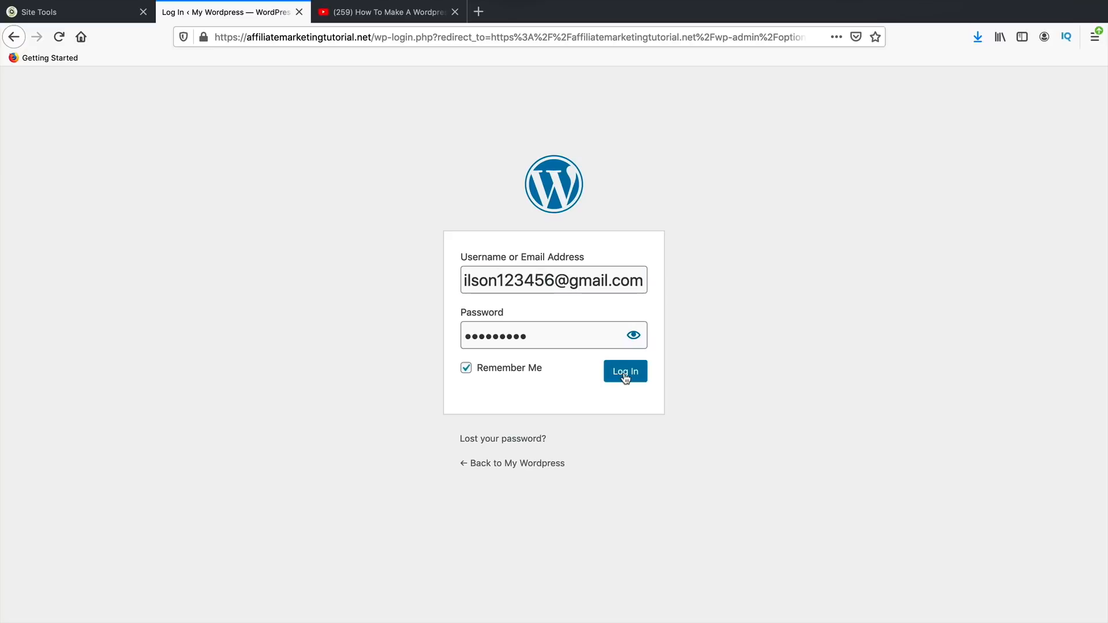
pyautogui.click(624, 372)
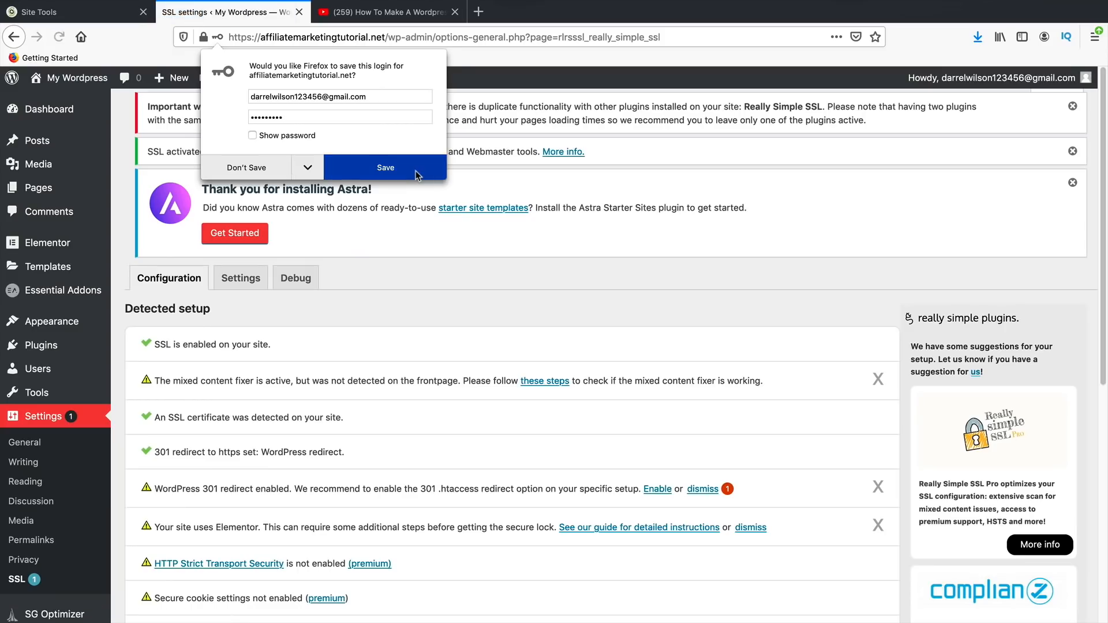
pyautogui.click(416, 170)
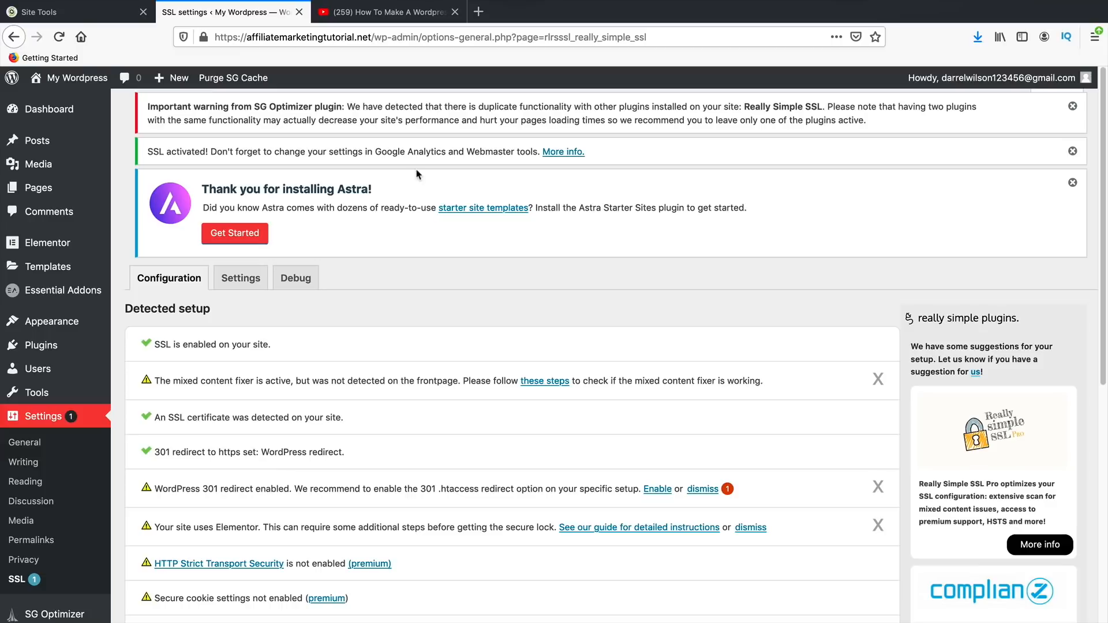
# - Confirm the connection is secure and dismiss the duplicate-functionality, SSL-activated and Astra welcome notices
pyautogui.click(204, 38)
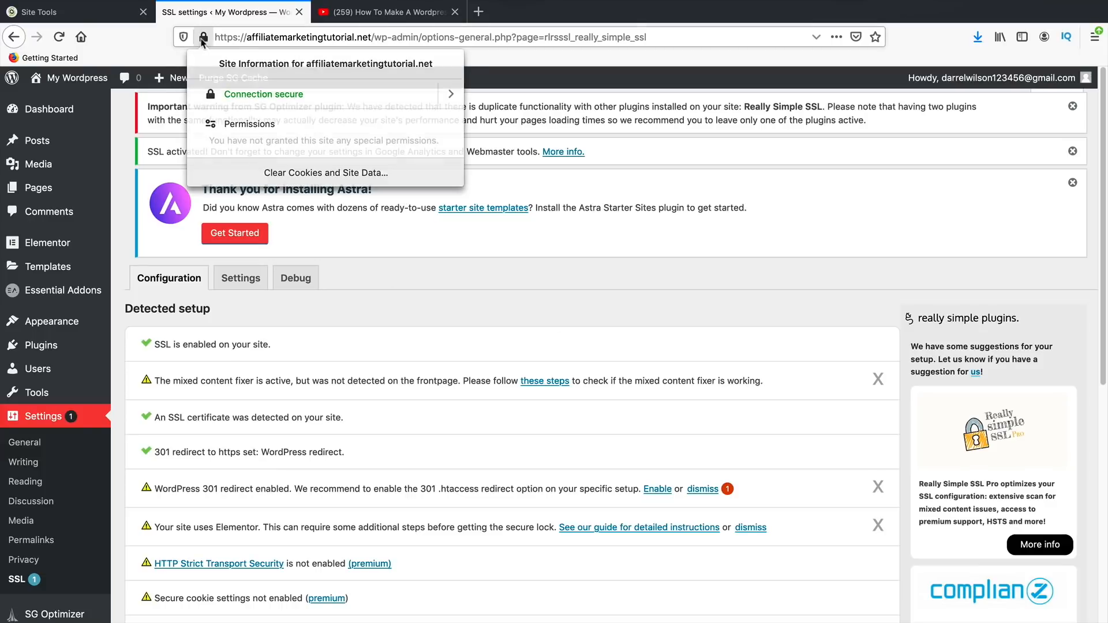
pyautogui.click(203, 38)
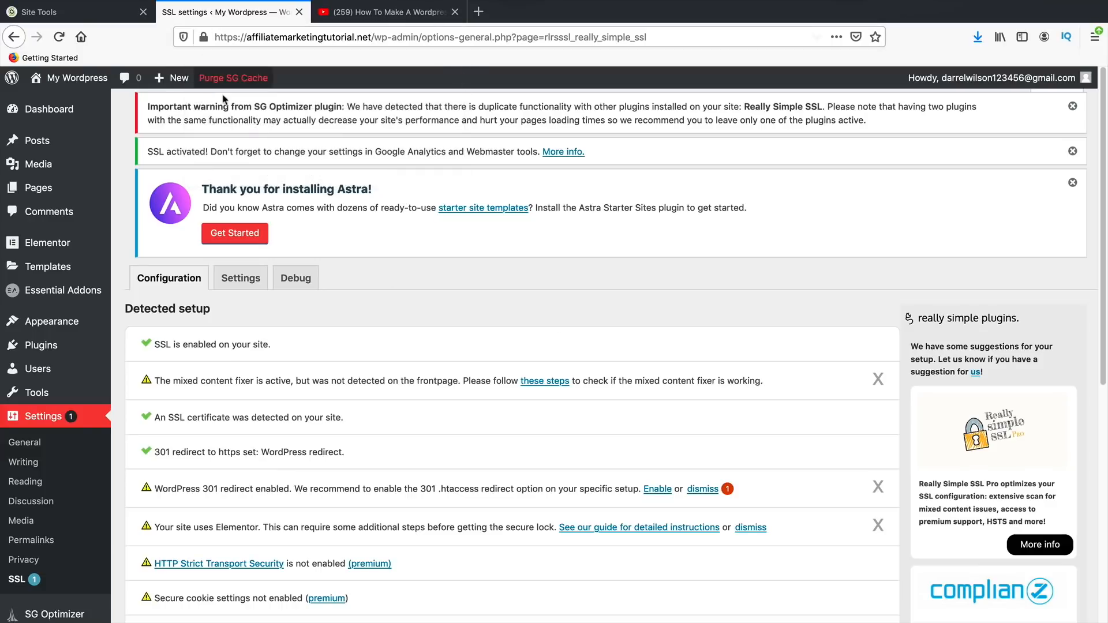
pyautogui.click(1072, 108)
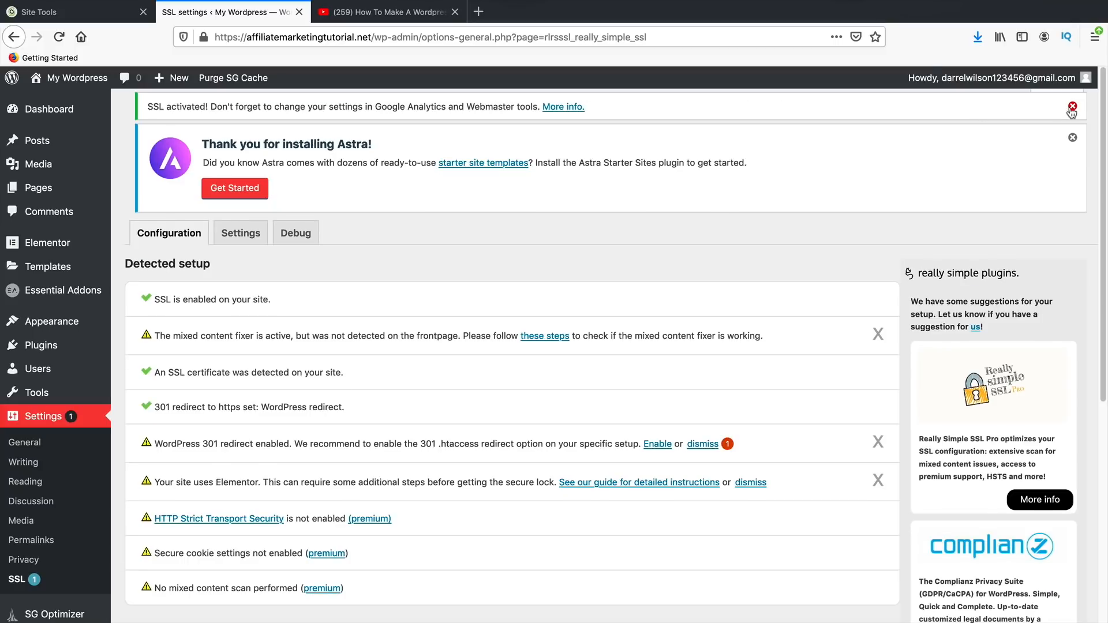
pyautogui.click(1072, 108)
pyautogui.click(1072, 109)
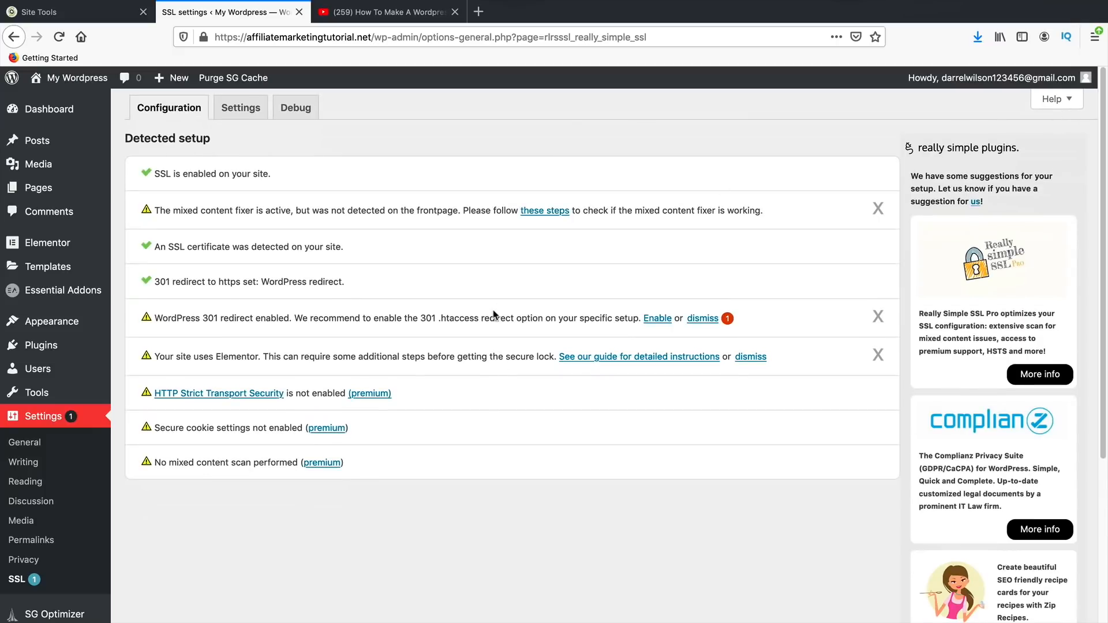
# - Bulk-activate Envato Elements and Pretty Links from the Installed Plugins list
pyautogui.moveTo(65, 346)
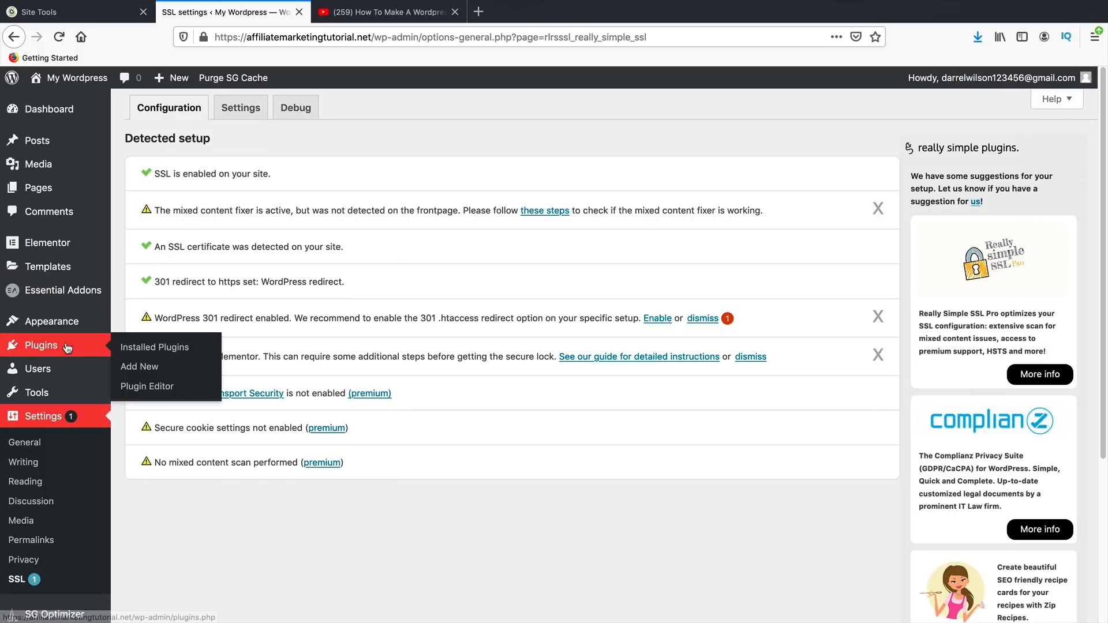
pyautogui.click(153, 347)
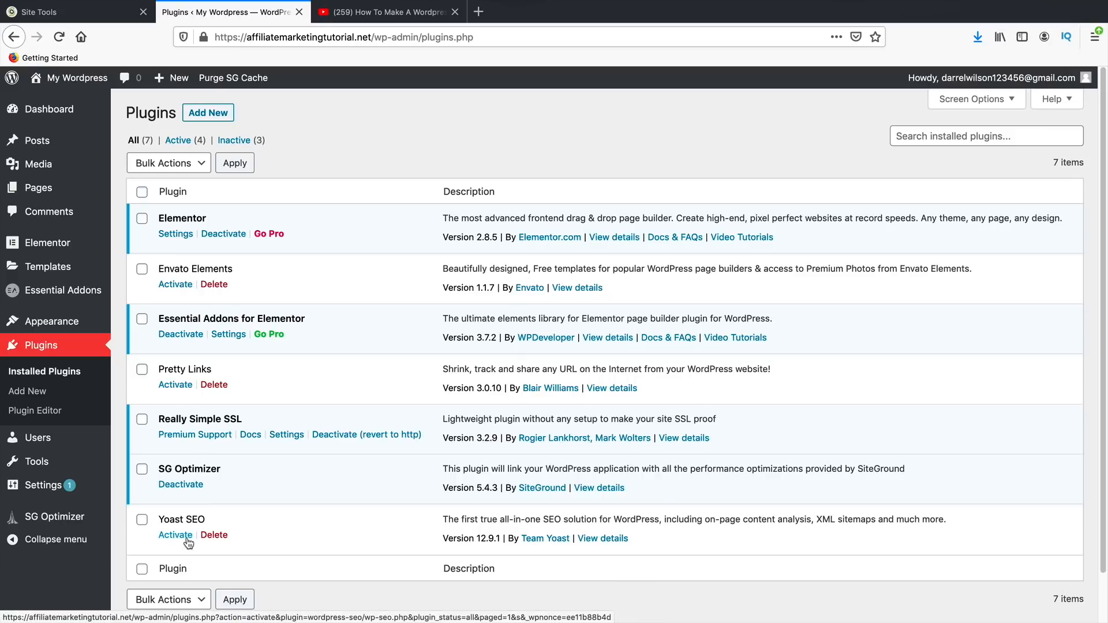
pyautogui.click(142, 271)
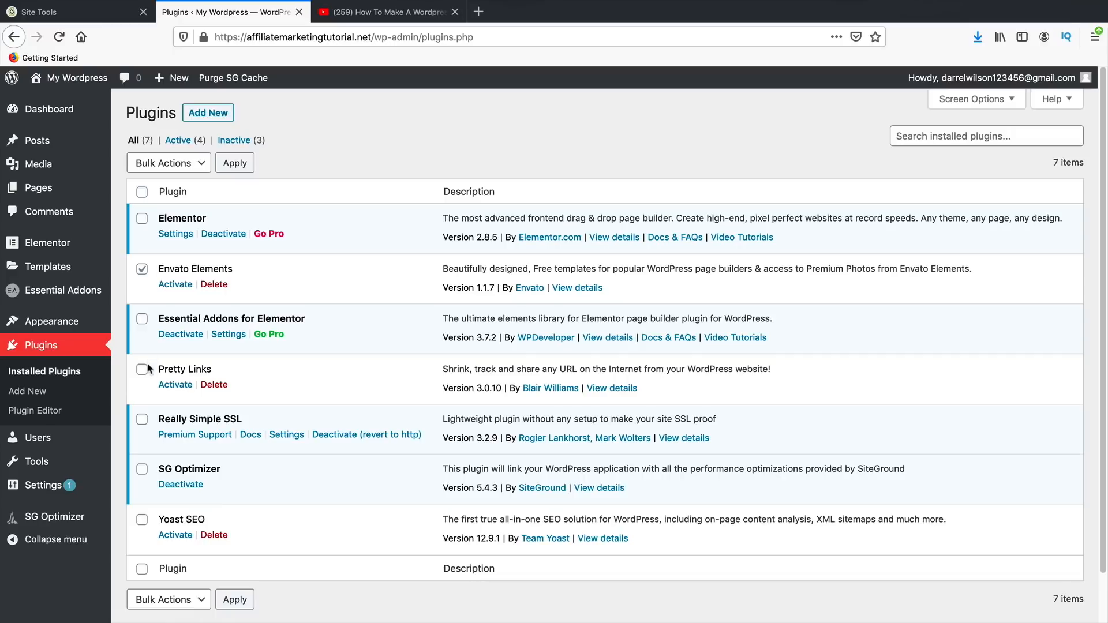
pyautogui.click(143, 370)
pyautogui.click(164, 168)
pyautogui.click(164, 176)
pyautogui.click(238, 167)
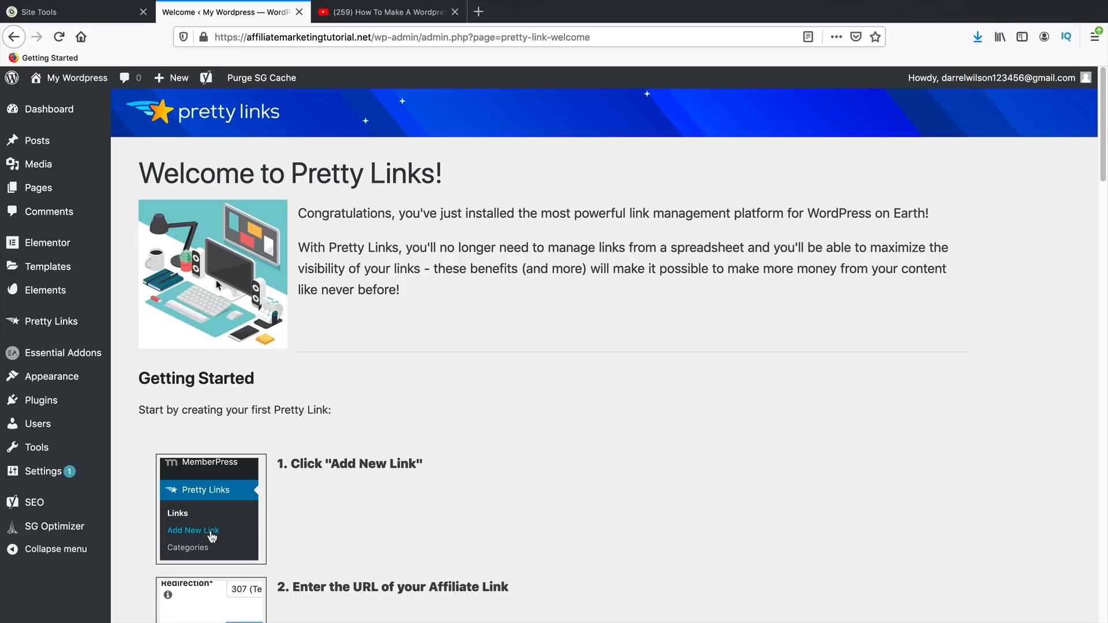
# - Review the installed plugins list, then visit the live site
pyautogui.scroll(-7, 269, 393)
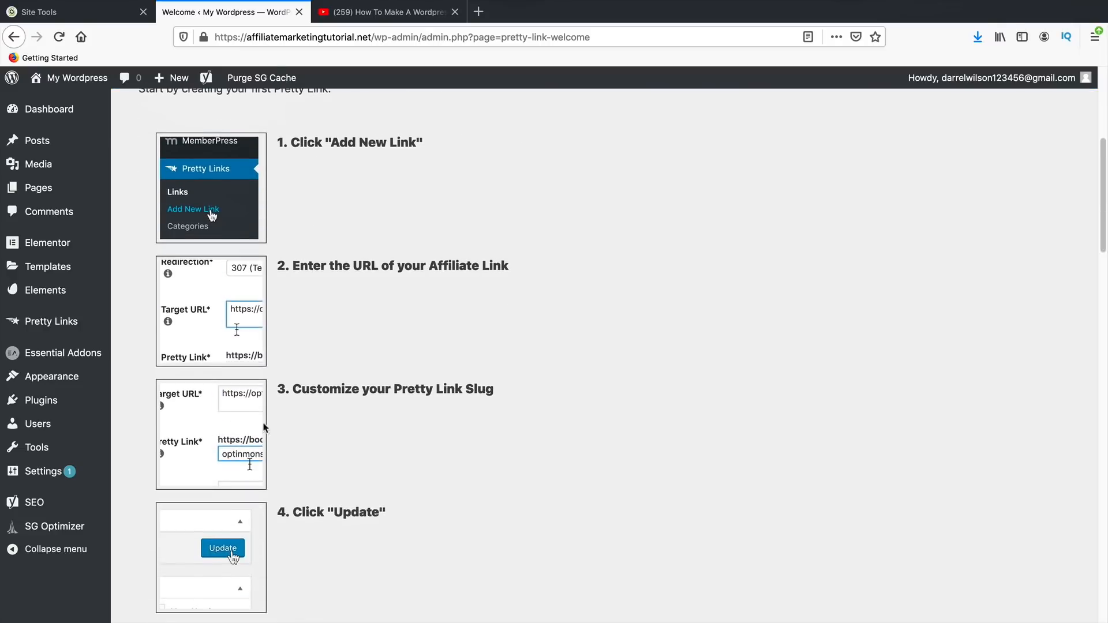
pyautogui.scroll(-6, 236, 448)
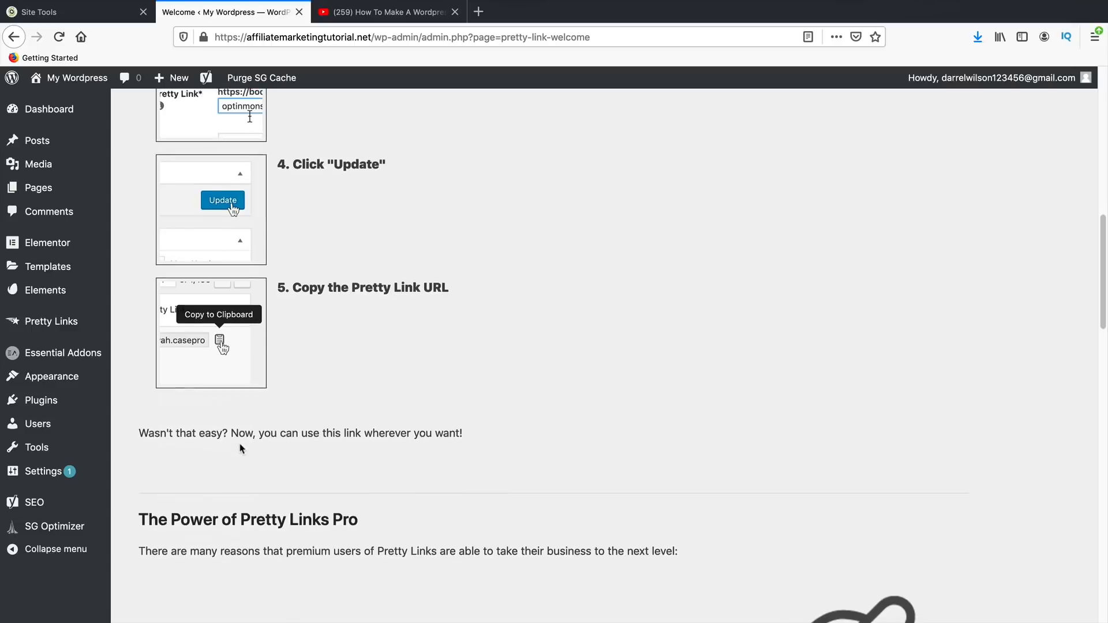
pyautogui.scroll(13, 234, 448)
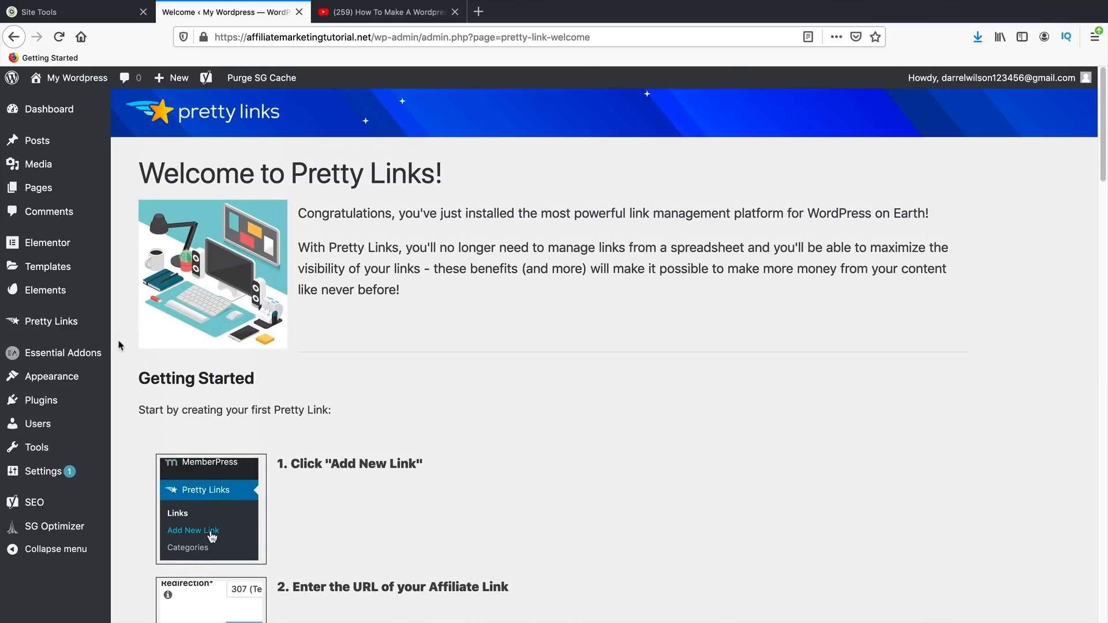
pyautogui.moveTo(79, 376)
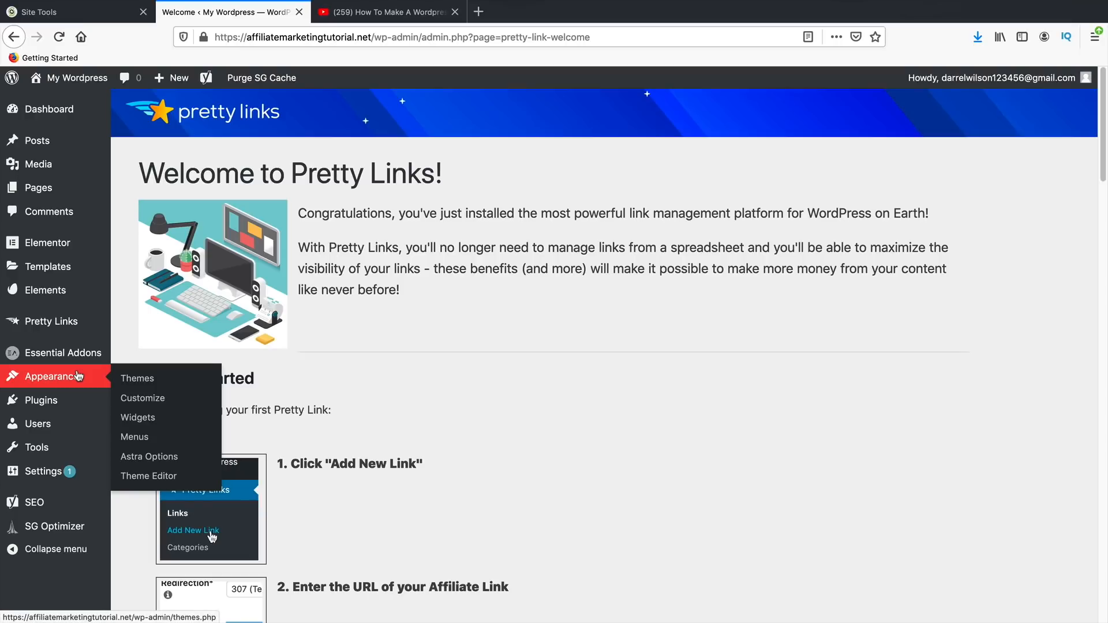
pyautogui.click(151, 402)
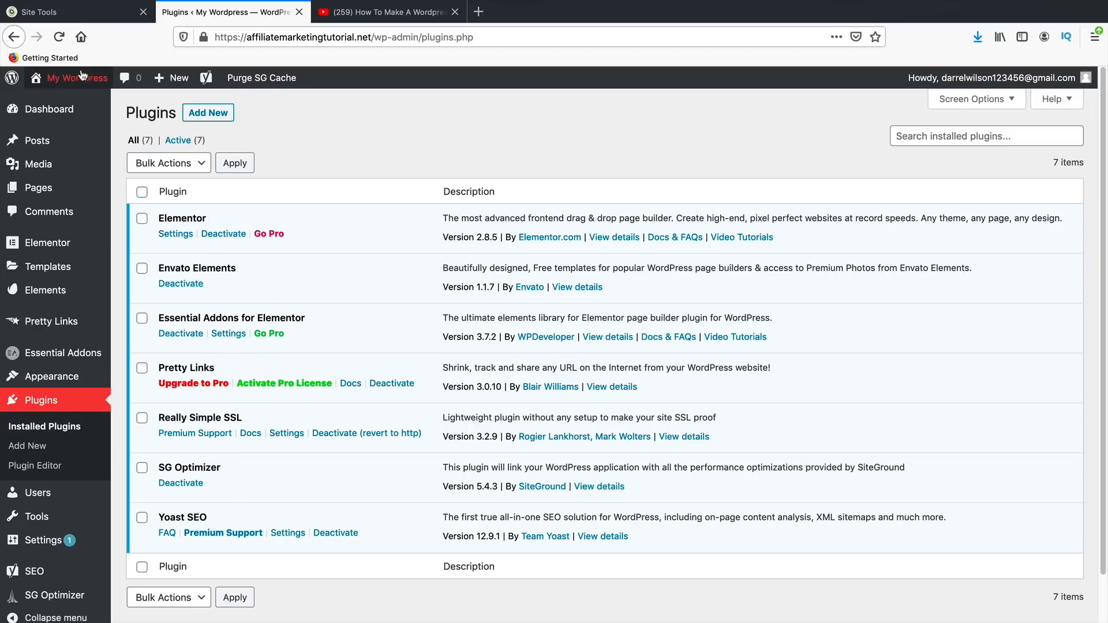
pyautogui.click(81, 103)
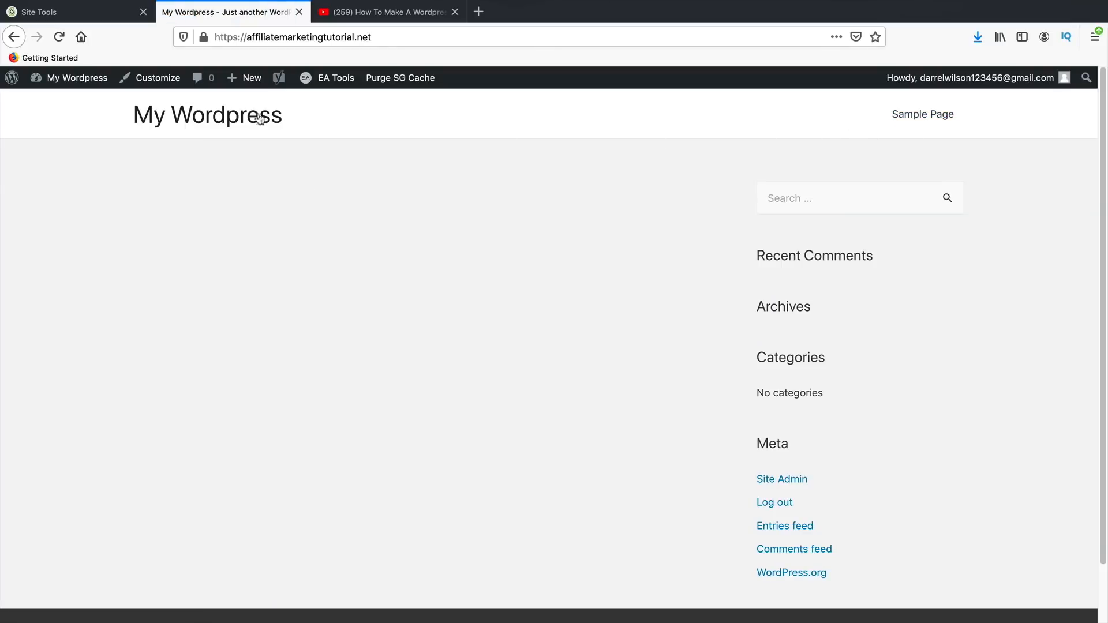
# - Open the All Pages list from the admin dashboard
pyautogui.moveTo(90, 91)
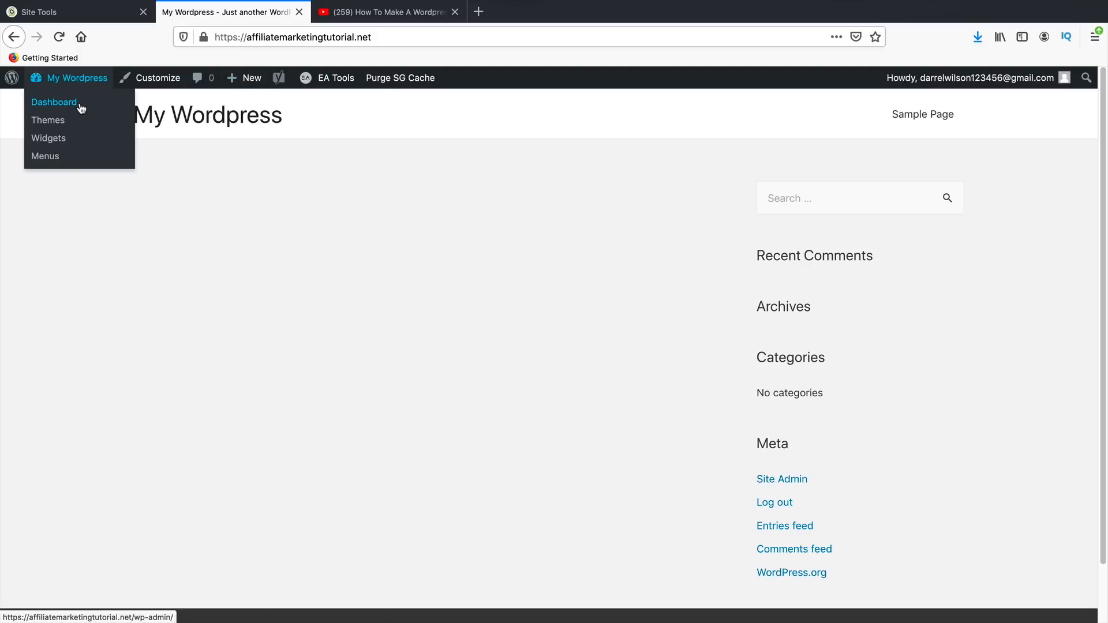
pyautogui.click(76, 107)
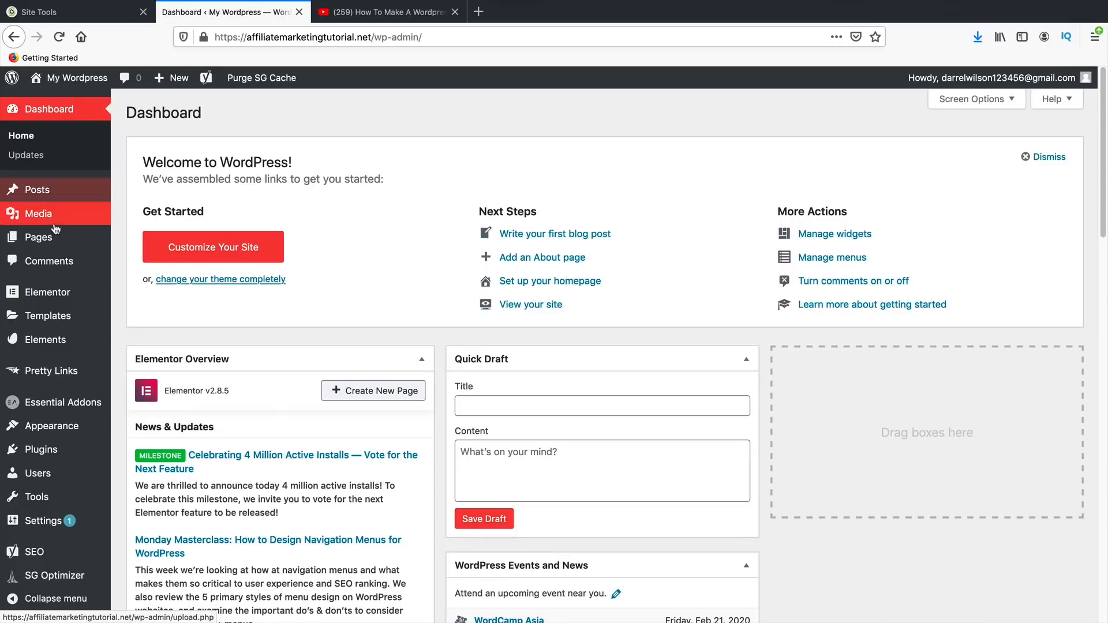
pyautogui.moveTo(57, 241)
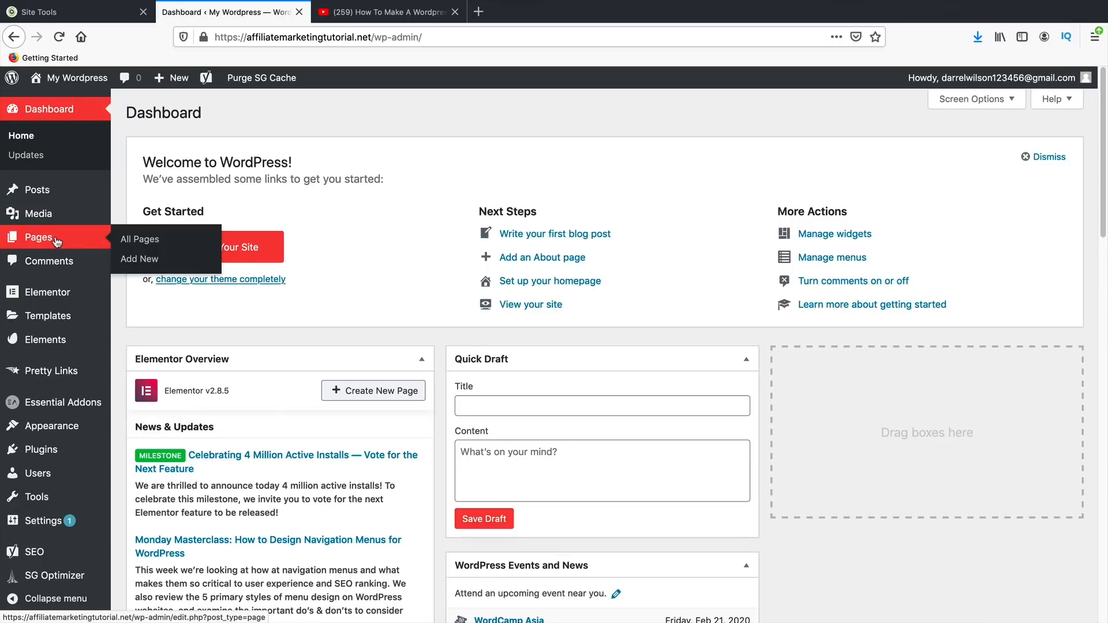
pyautogui.click(138, 239)
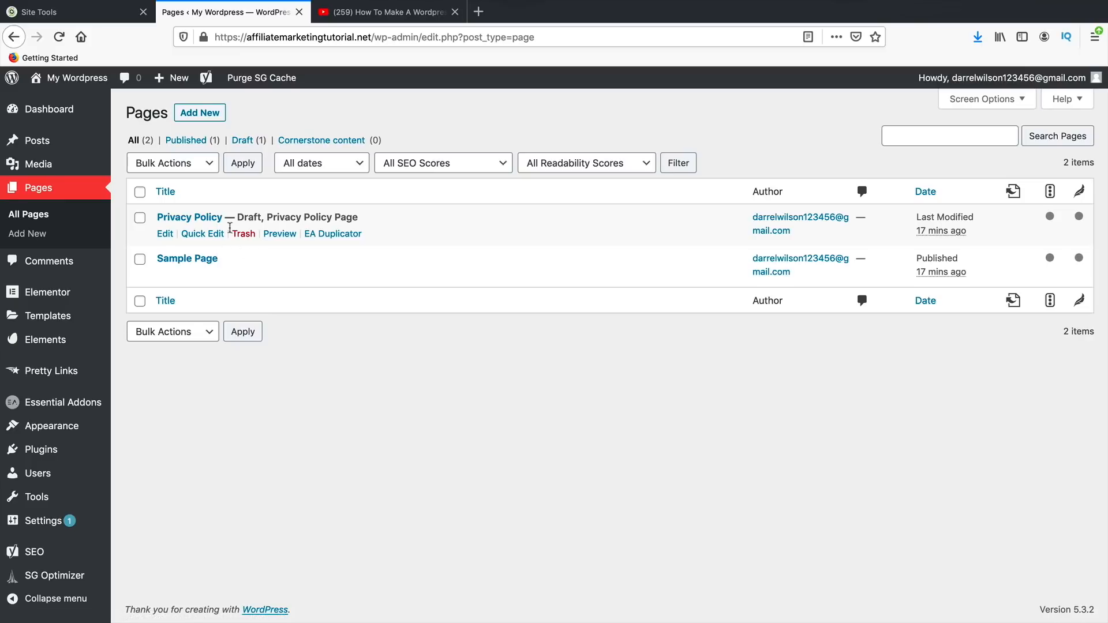
# - Bulk-trash Privacy Policy and Sample Page, dismiss the Yoast notice, and start a new page
pyautogui.click(140, 192)
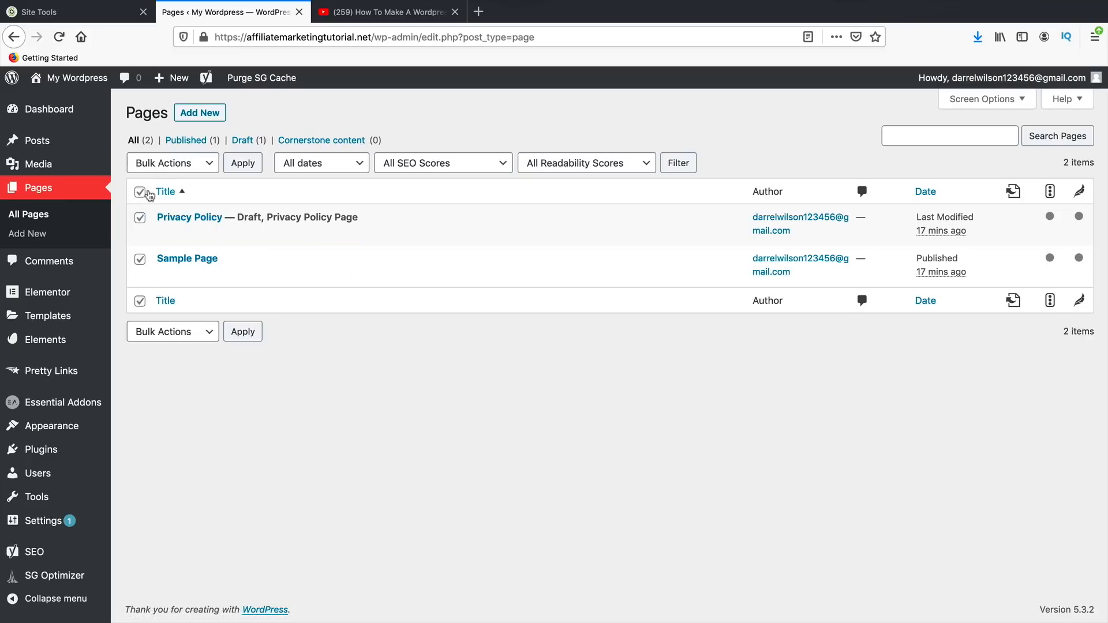
pyautogui.click(139, 192)
pyautogui.click(140, 218)
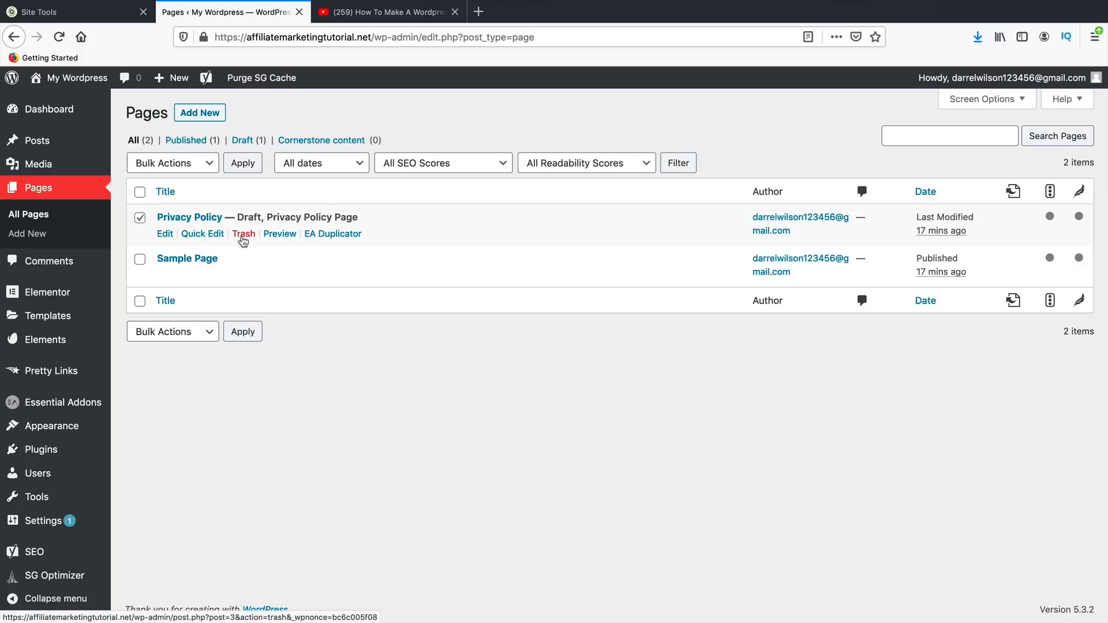
pyautogui.click(190, 163)
pyautogui.click(186, 207)
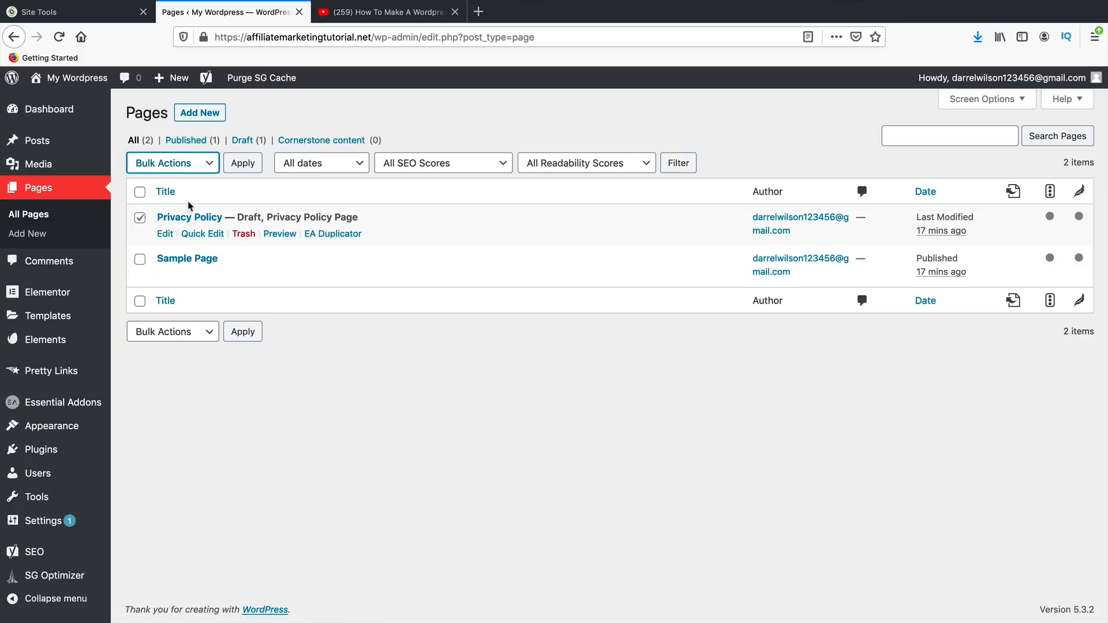
pyautogui.click(140, 192)
pyautogui.click(149, 164)
pyautogui.click(166, 188)
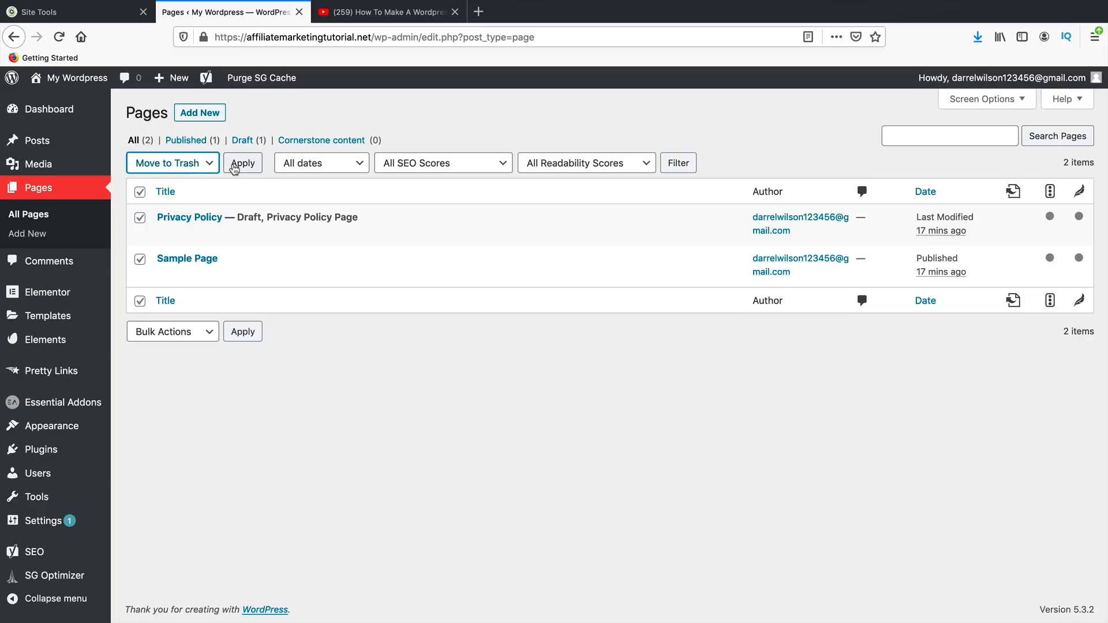
pyautogui.click(236, 165)
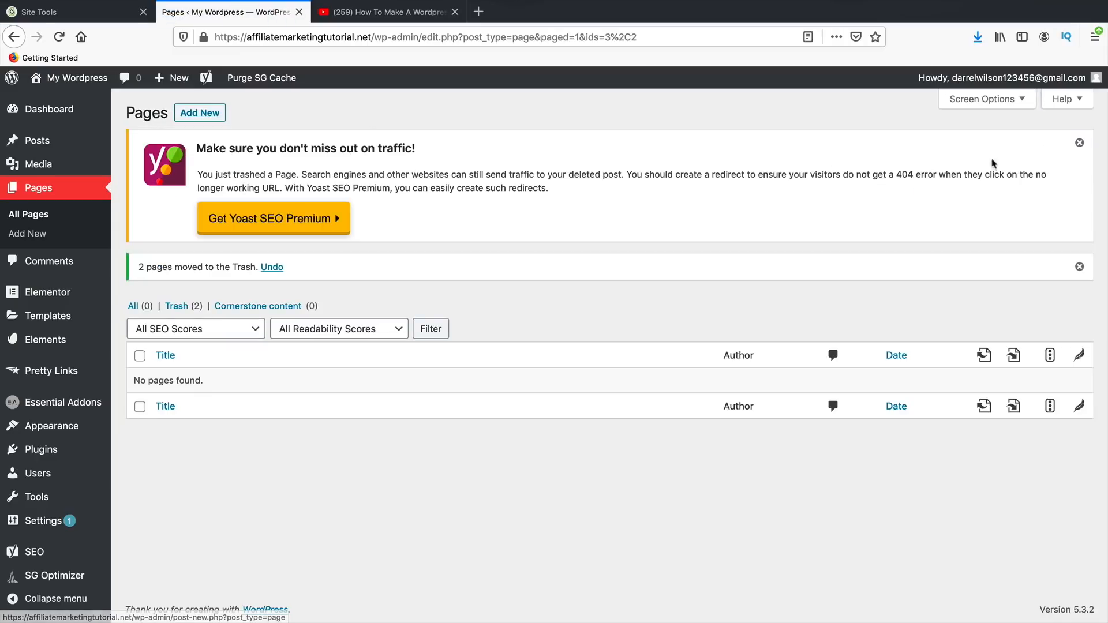
pyautogui.click(1079, 143)
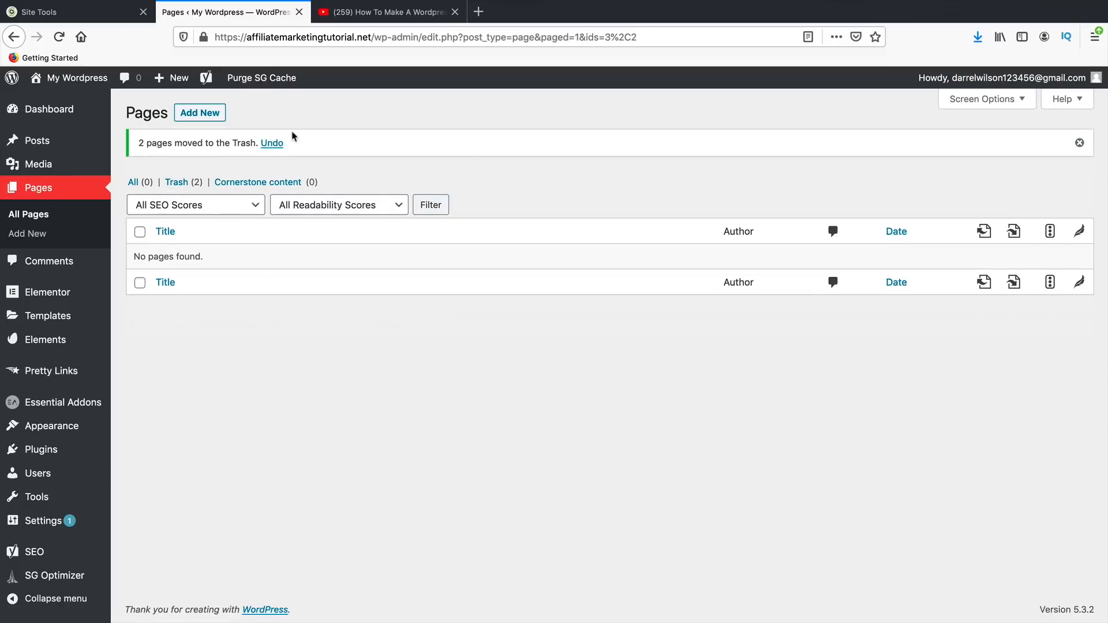
pyautogui.click(201, 113)
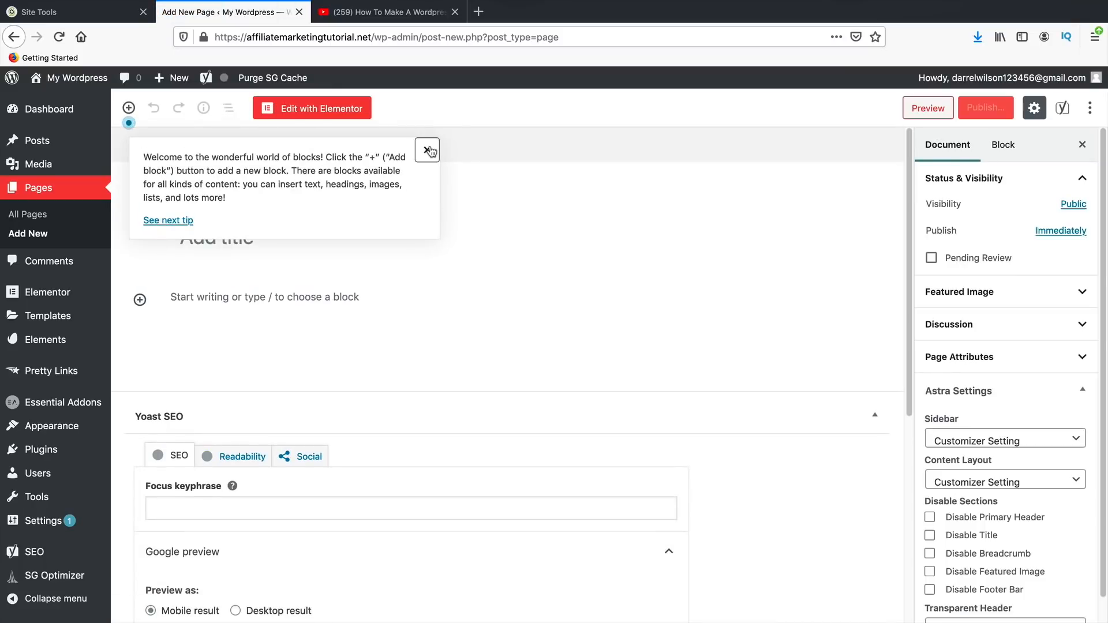
# - Publish a blank page titled 'Home'
pyautogui.click(429, 151)
pyautogui.click(345, 241)
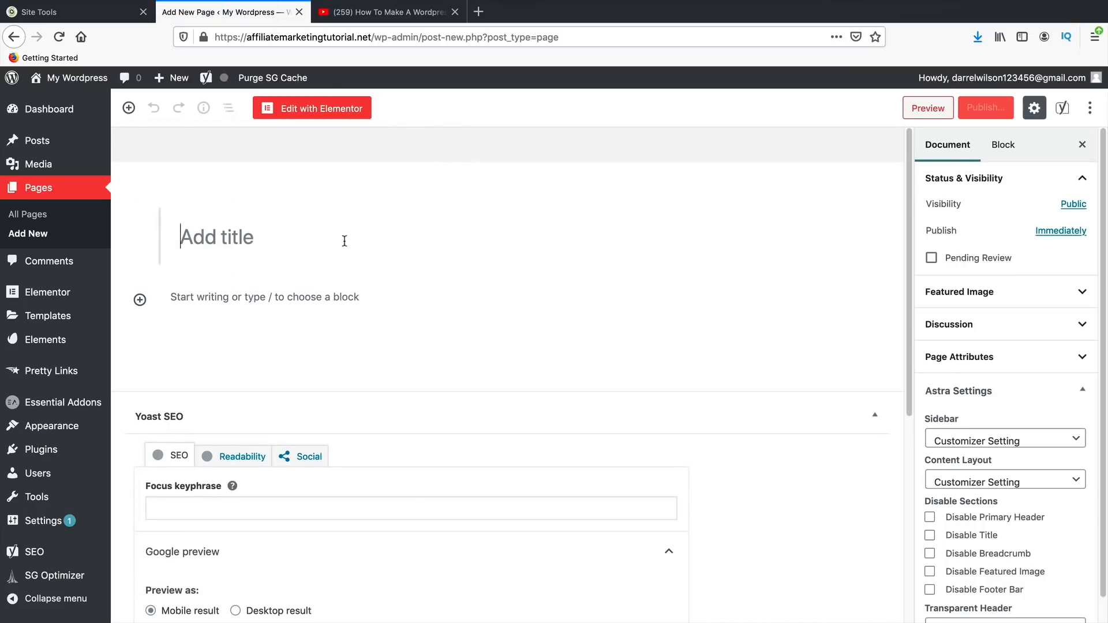
pyautogui.write('Home')
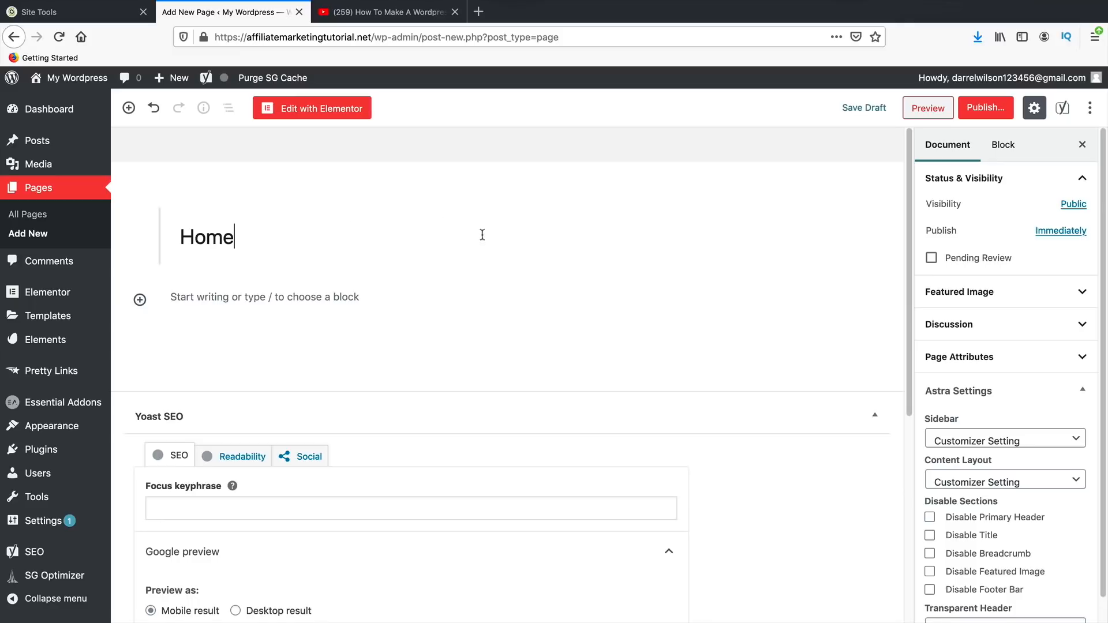
pyautogui.click(1000, 113)
pyautogui.click(1017, 114)
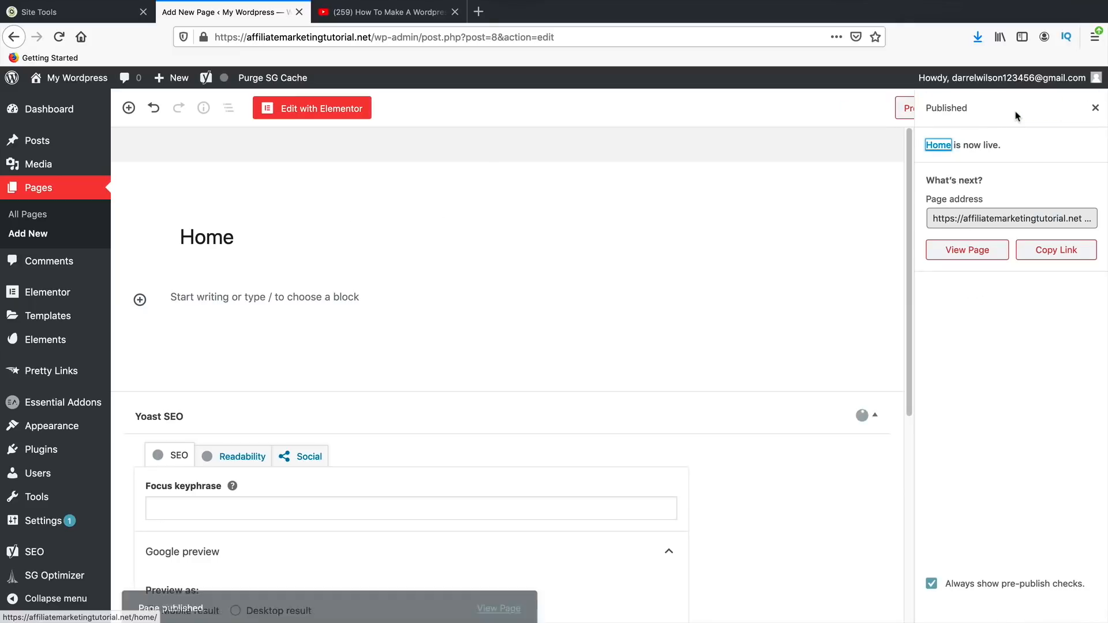
# - Publish a second blank page titled 'Blog'
pyautogui.moveTo(174, 86)
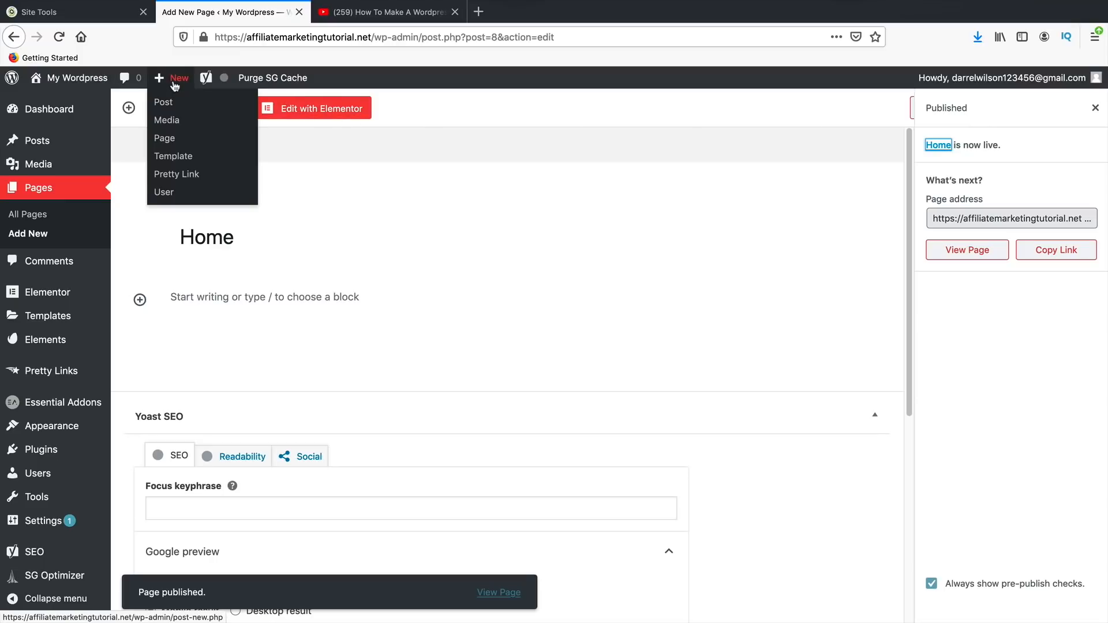
pyautogui.click(175, 141)
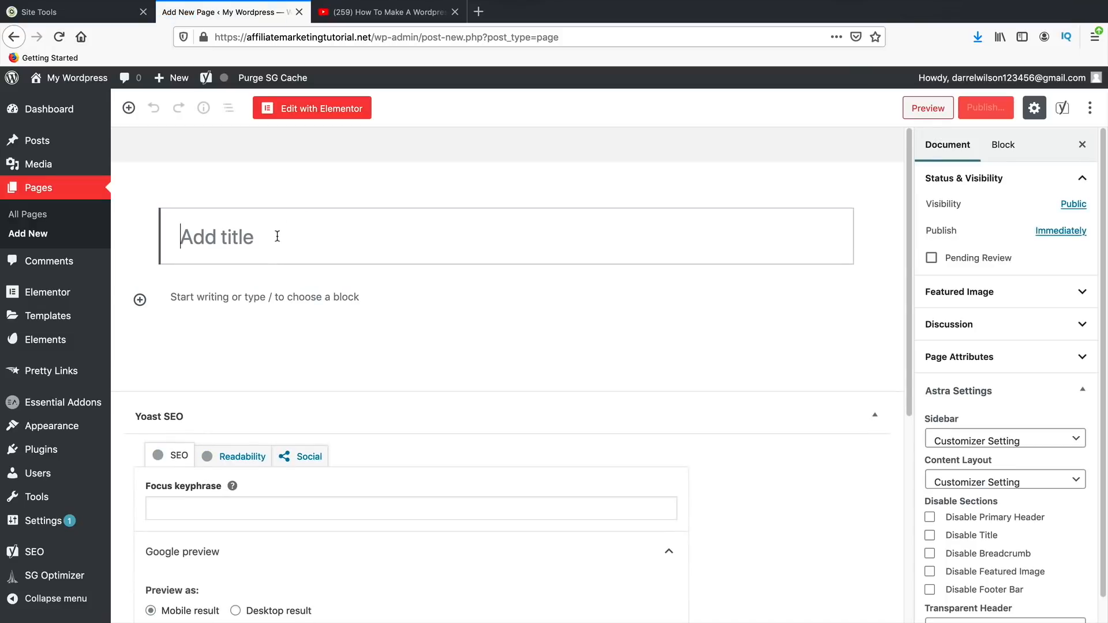
pyautogui.write('Blog')
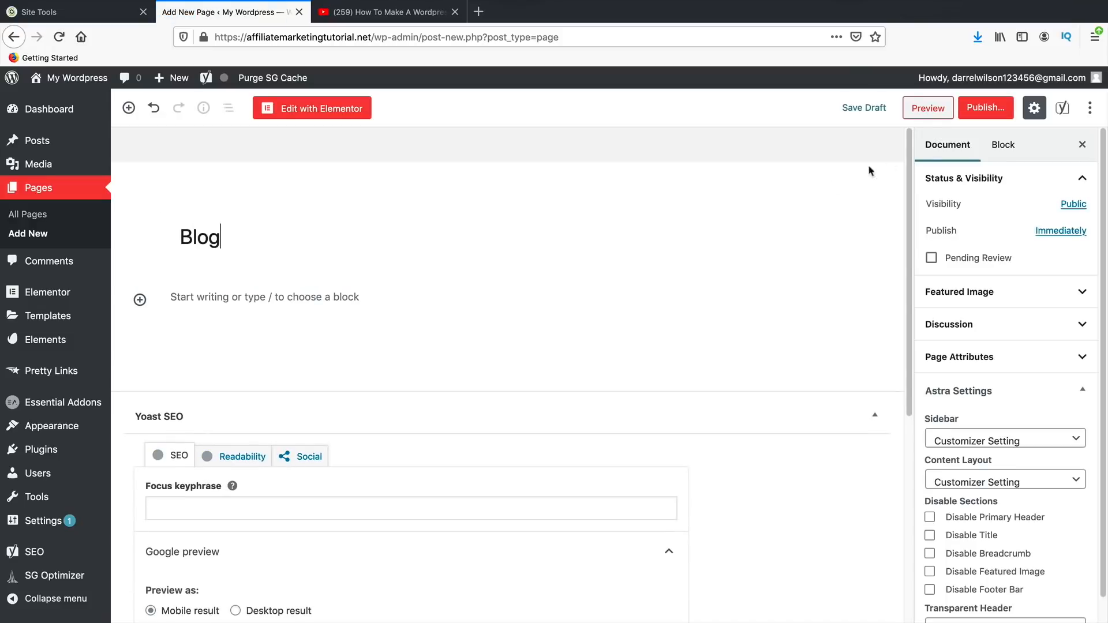
pyautogui.click(986, 108)
pyautogui.click(1017, 114)
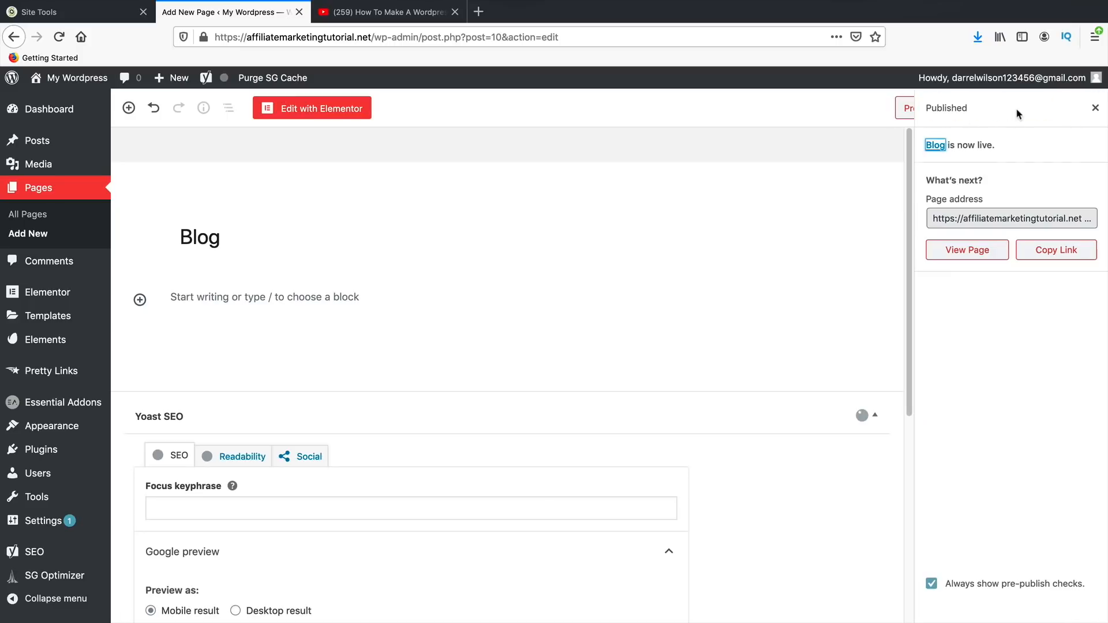
# - Publish a third blank page titled 'Contact Us'
pyautogui.moveTo(173, 77)
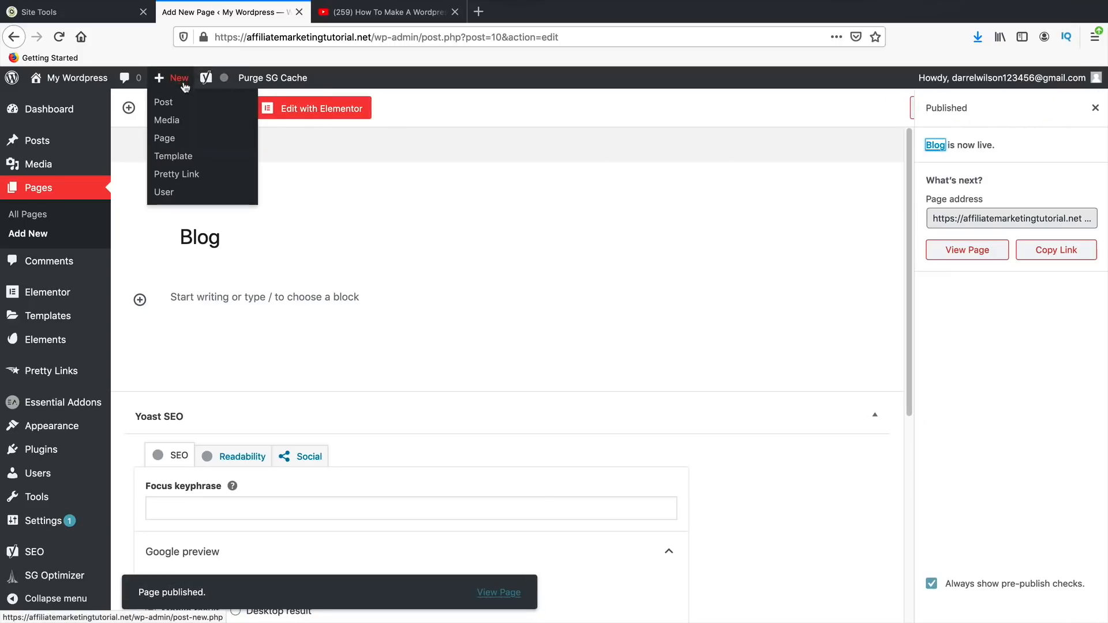
pyautogui.click(196, 137)
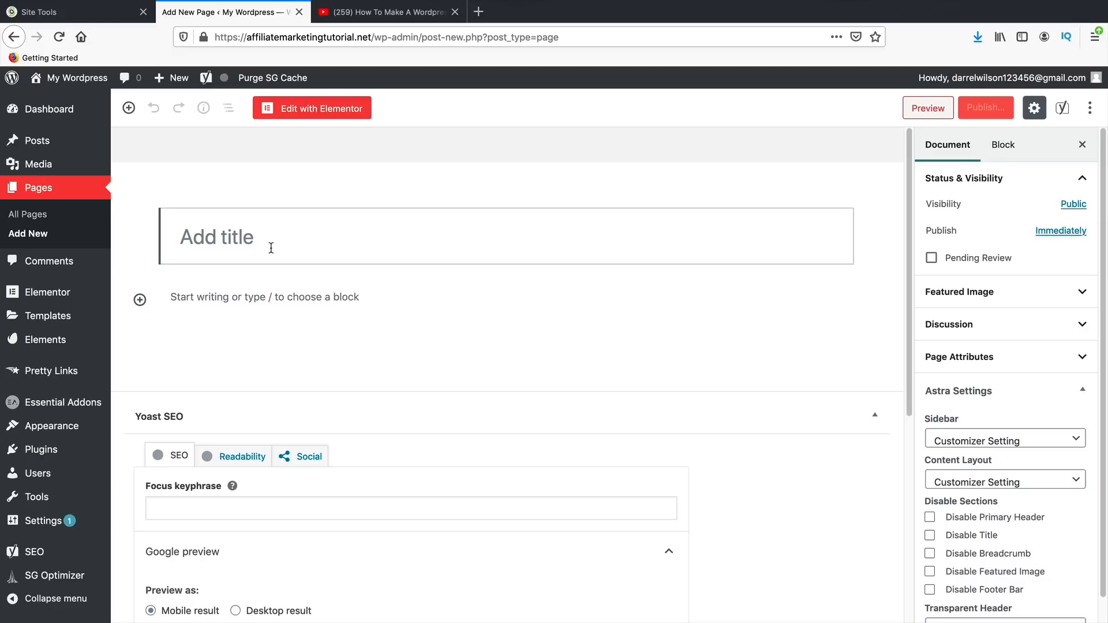
pyautogui.write('Contact Us')
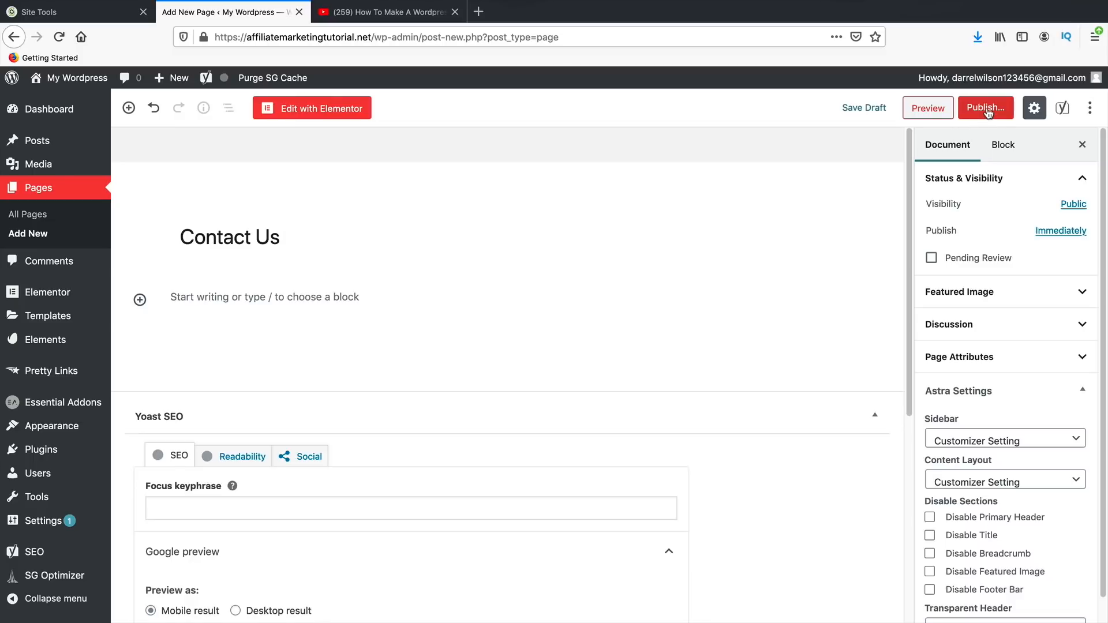
pyautogui.click(985, 111)
pyautogui.click(1016, 109)
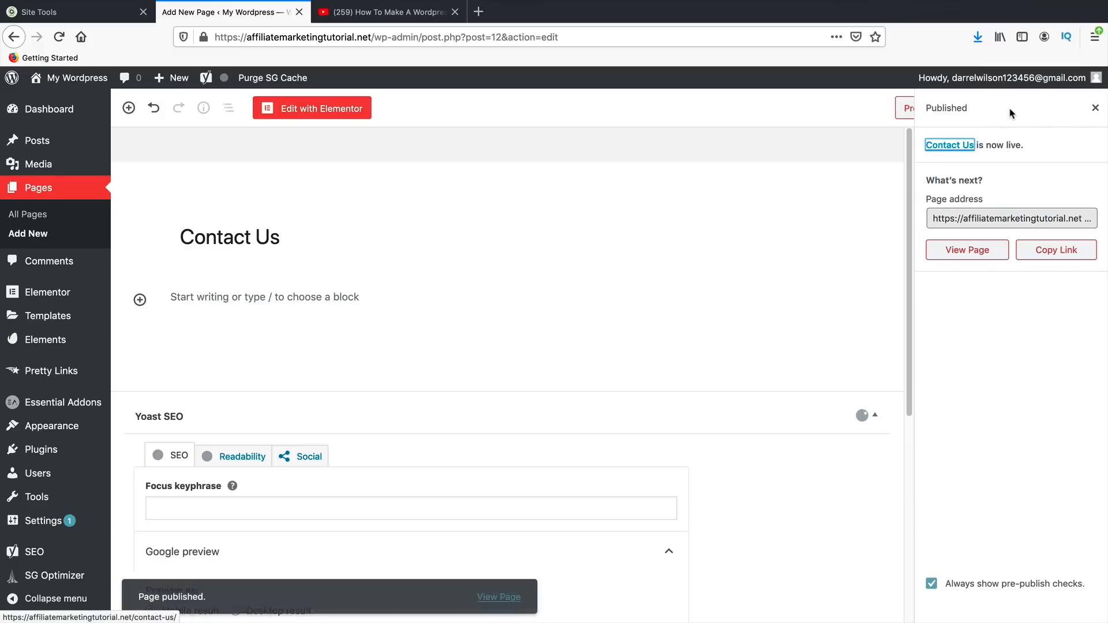
pyautogui.click(1094, 109)
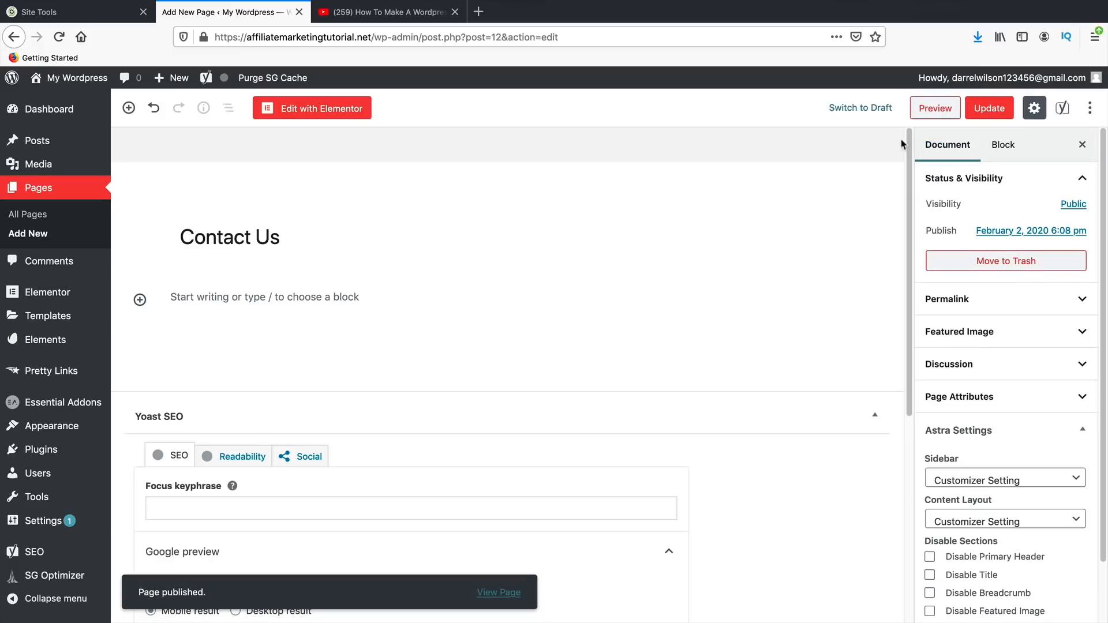
# - Create a new named menu in Appearance > Menus
pyautogui.moveTo(68, 430)
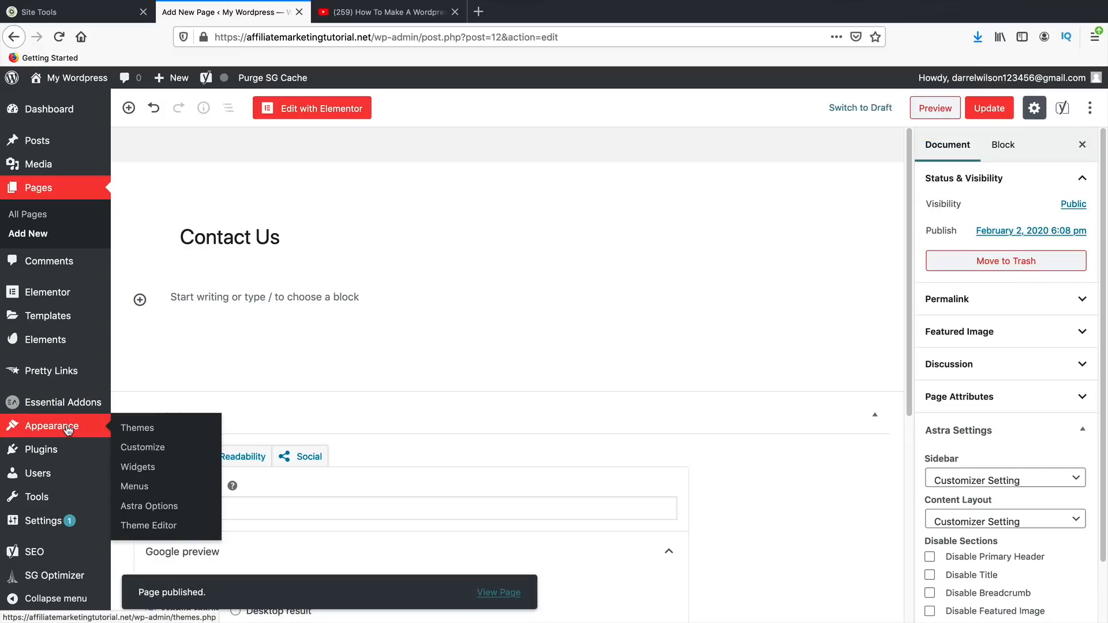
pyautogui.click(143, 489)
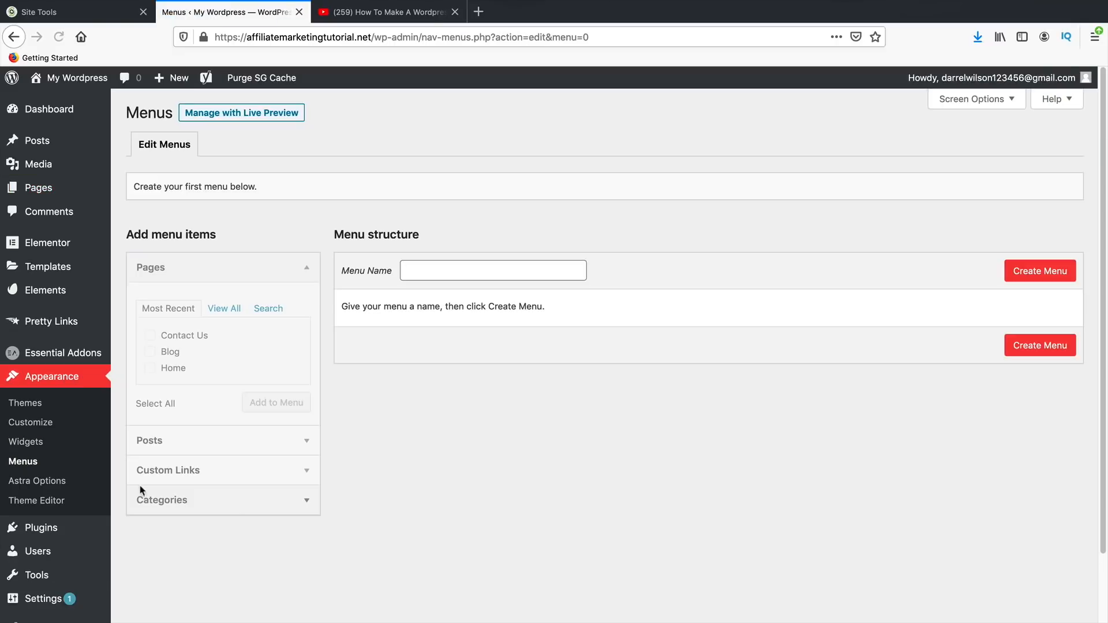
pyautogui.click(430, 275)
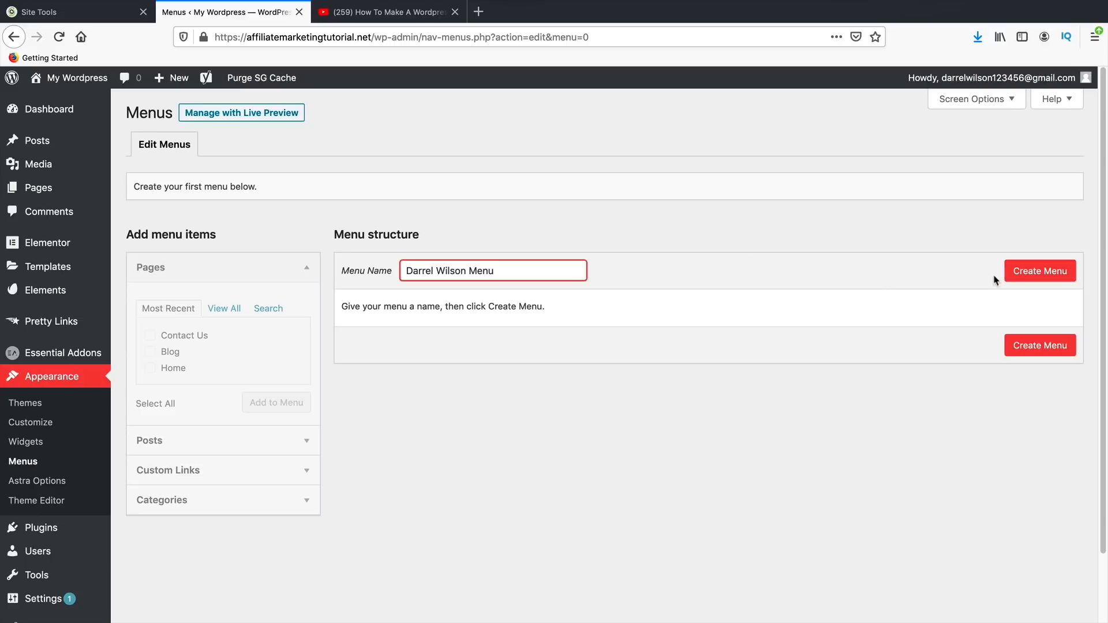
pyautogui.click(1037, 280)
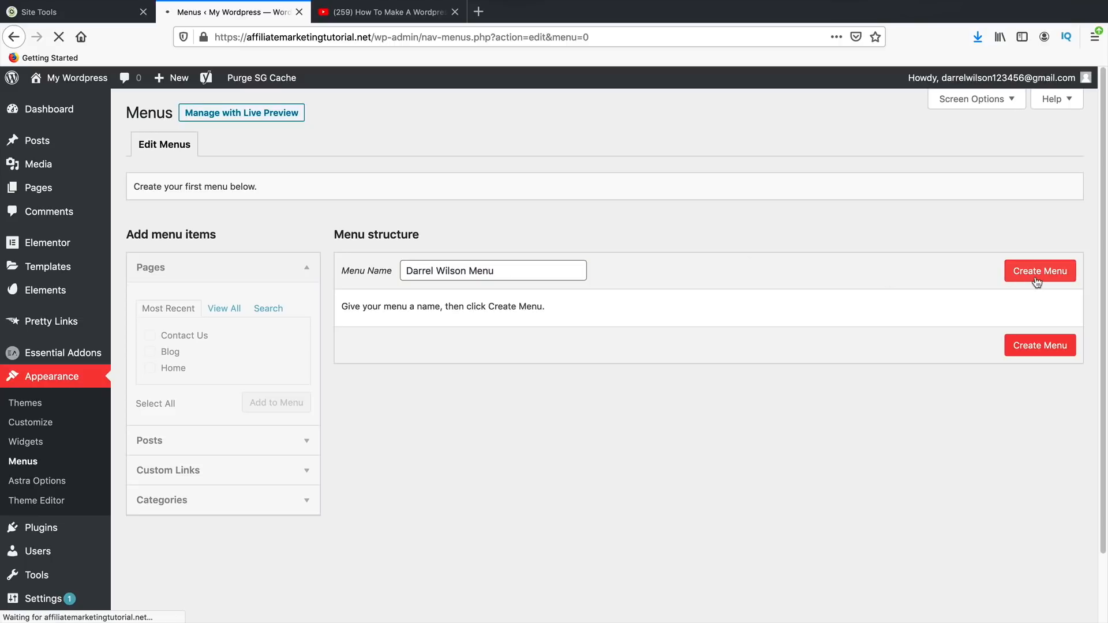
# - Add the Home, Blog and Contact Us pages to the menu
pyautogui.click(224, 309)
pyautogui.click(151, 335)
pyautogui.click(150, 352)
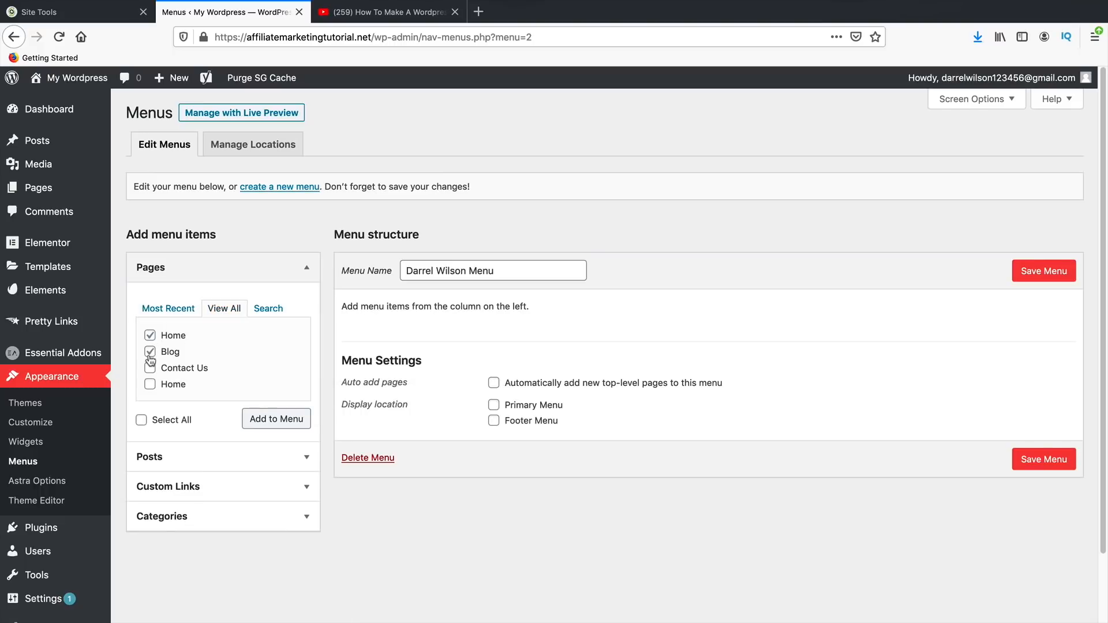
pyautogui.click(150, 368)
pyautogui.click(150, 384)
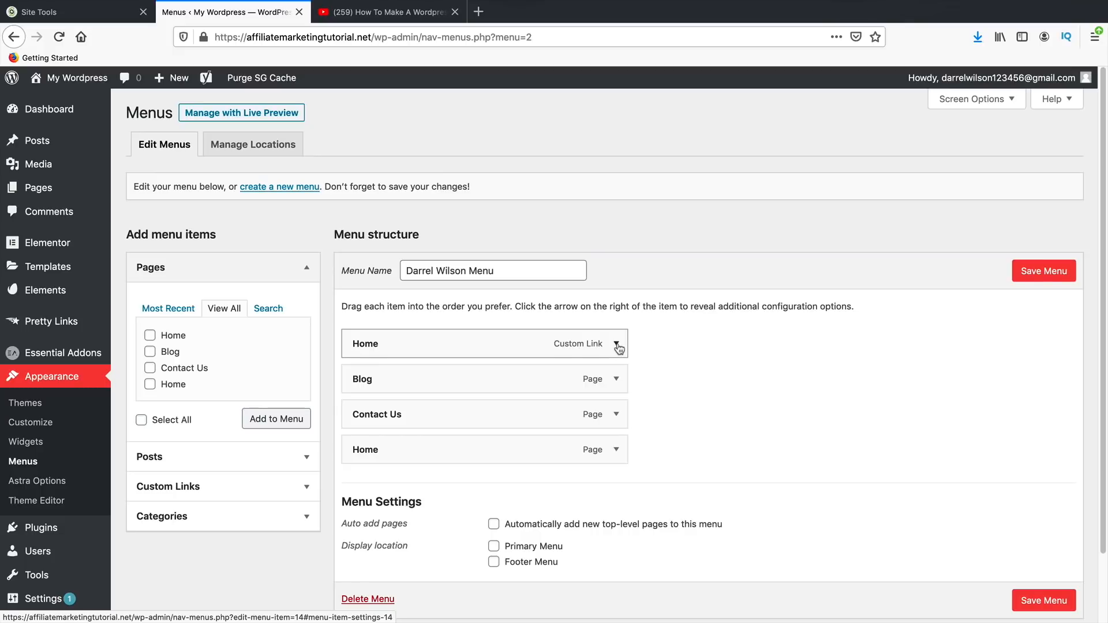
# - Remove the duplicate Home custom link, move Home to the top, and save the menu
pyautogui.click(617, 345)
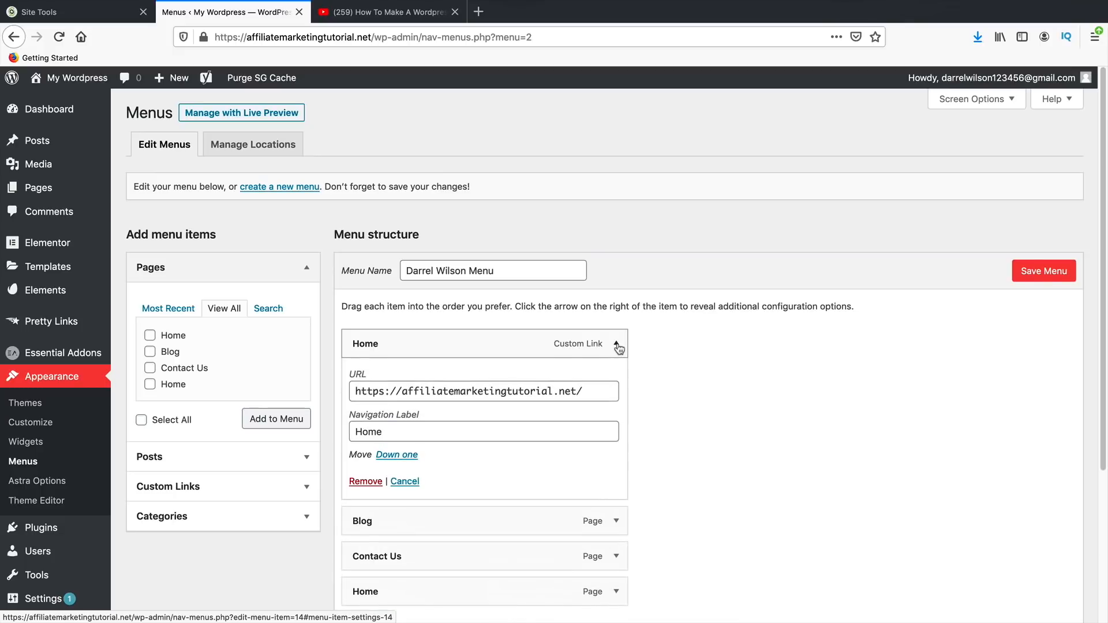
pyautogui.click(365, 482)
pyautogui.moveTo(398, 426); pyautogui.dragTo(391, 351)
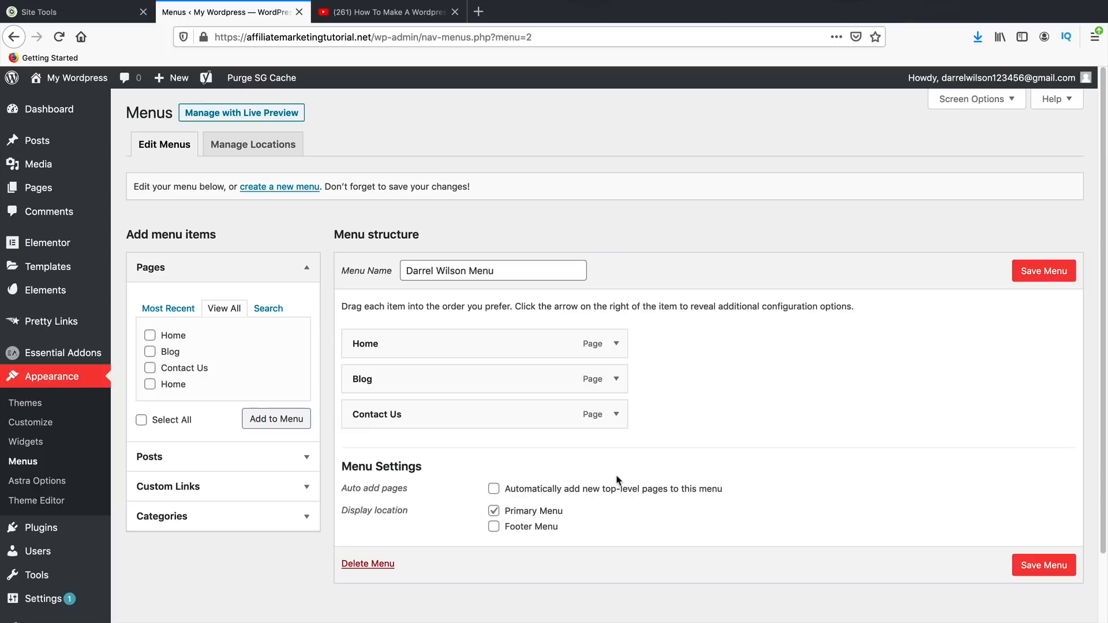
pyautogui.click(1035, 281)
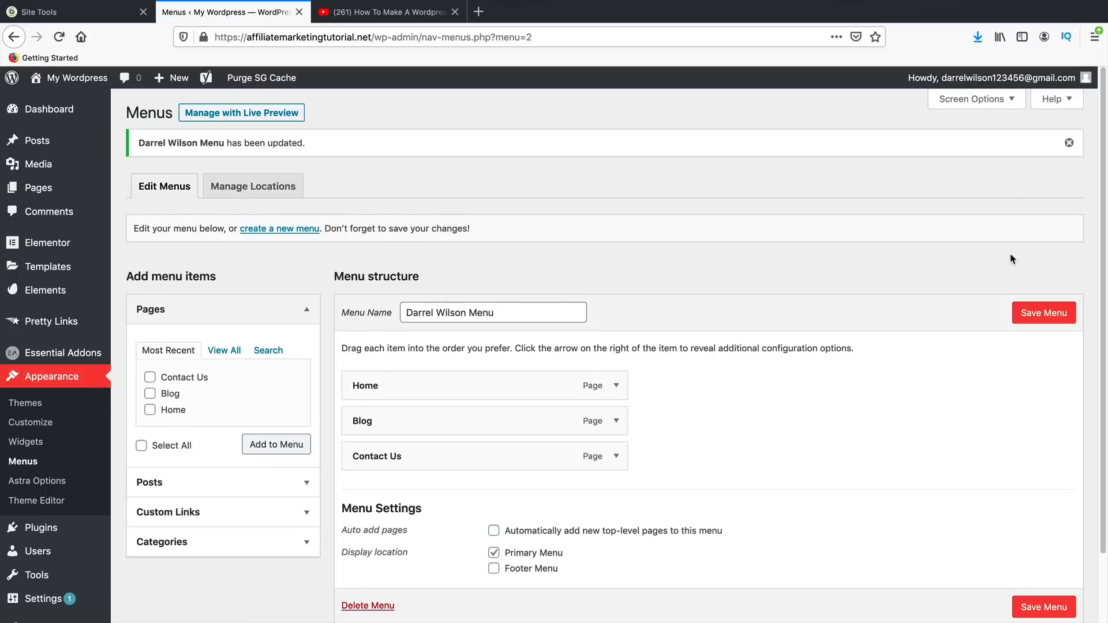
# - Open the live site and test the Home, Blog and Contact Us header links
pyautogui.moveTo(47, 81)
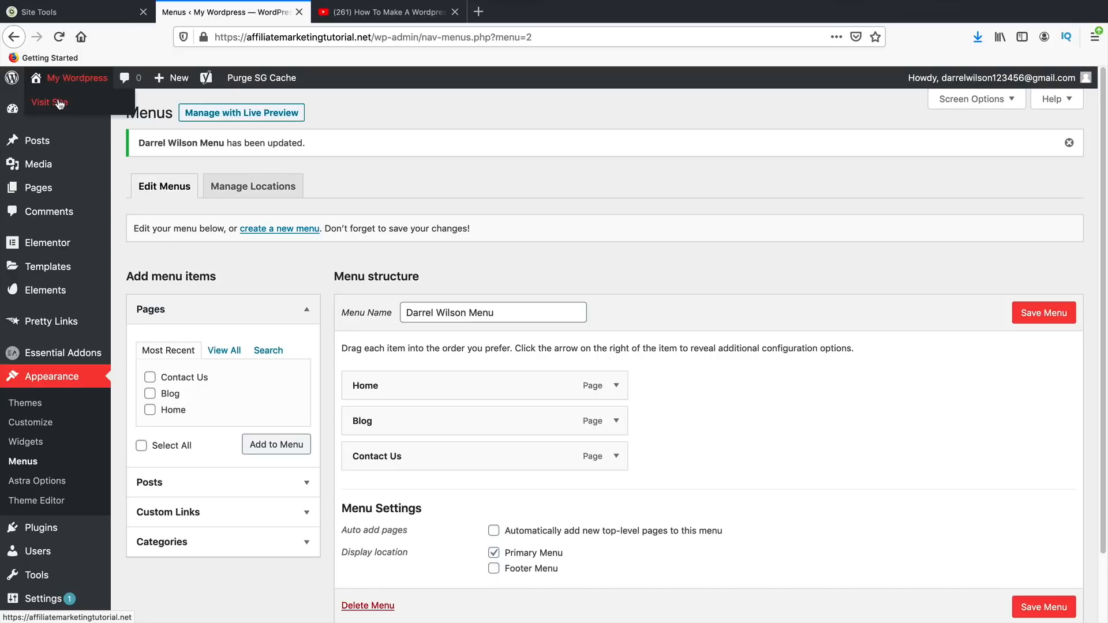
pyautogui.click(59, 103)
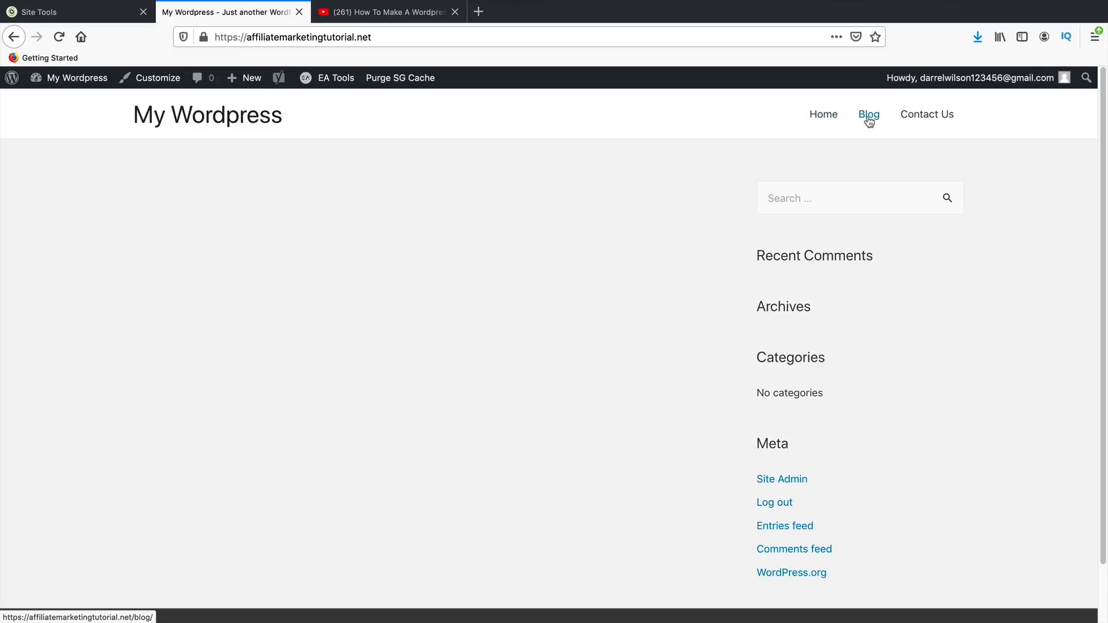
pyautogui.click(820, 118)
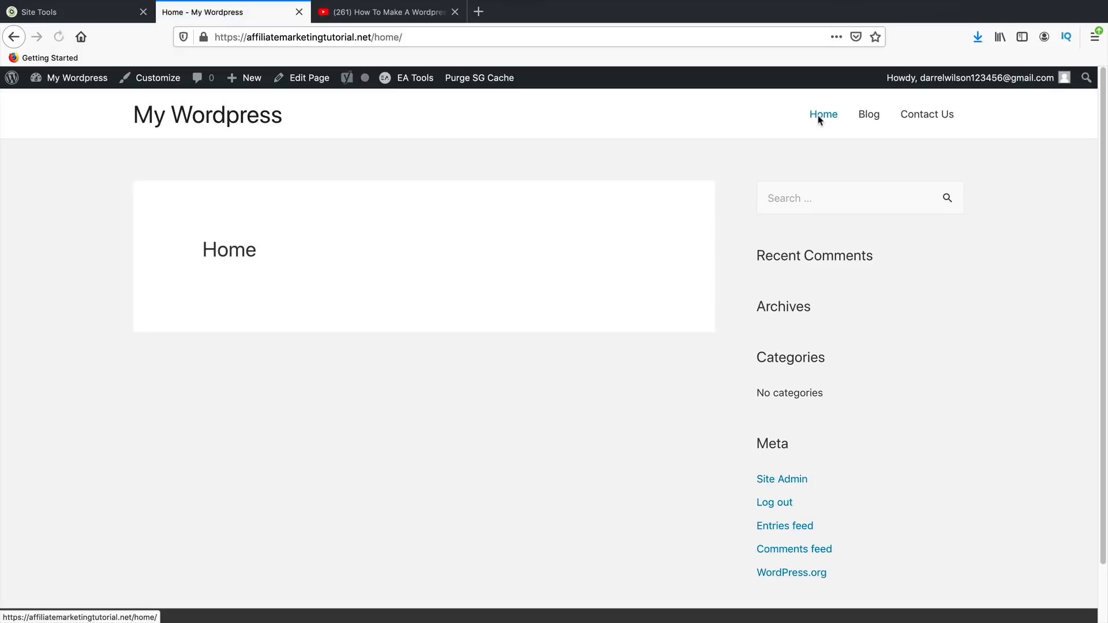
pyautogui.click(872, 119)
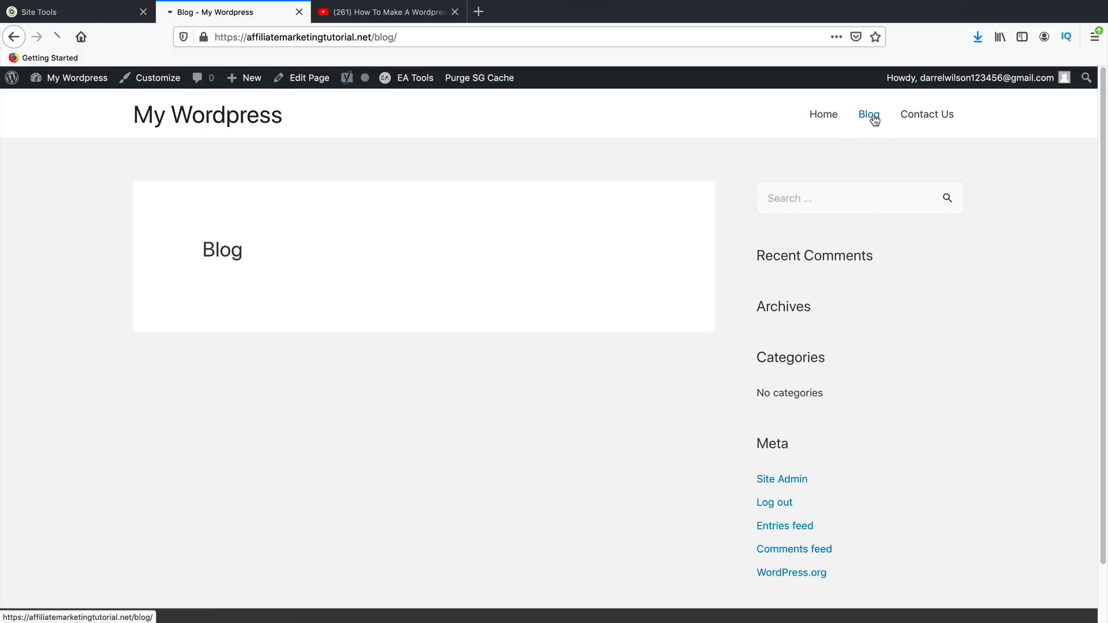
pyautogui.click(928, 118)
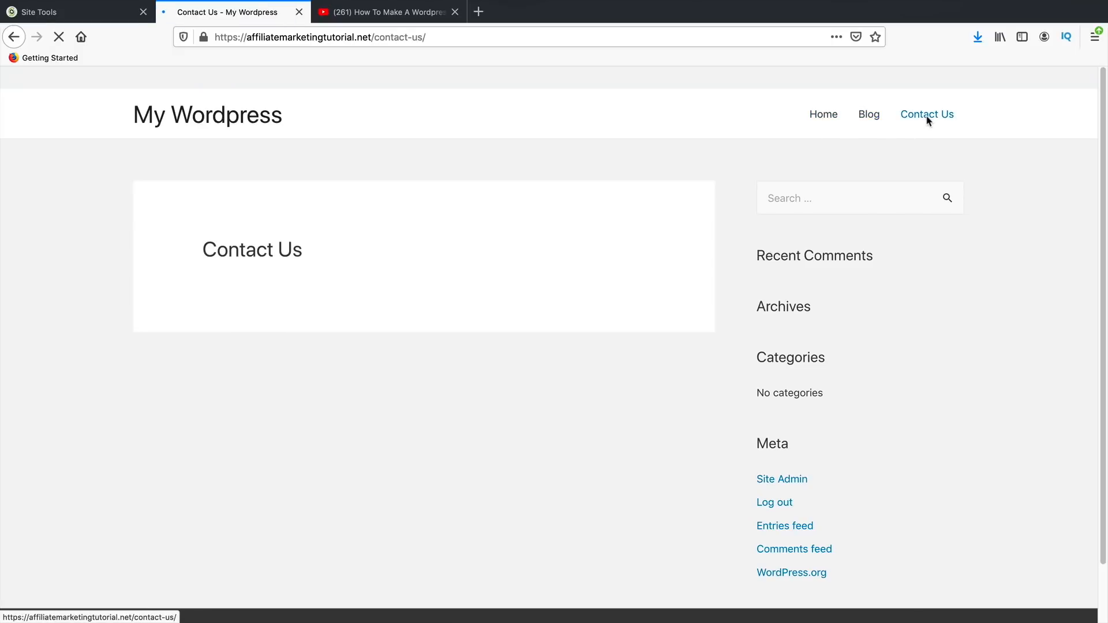
pyautogui.click(828, 118)
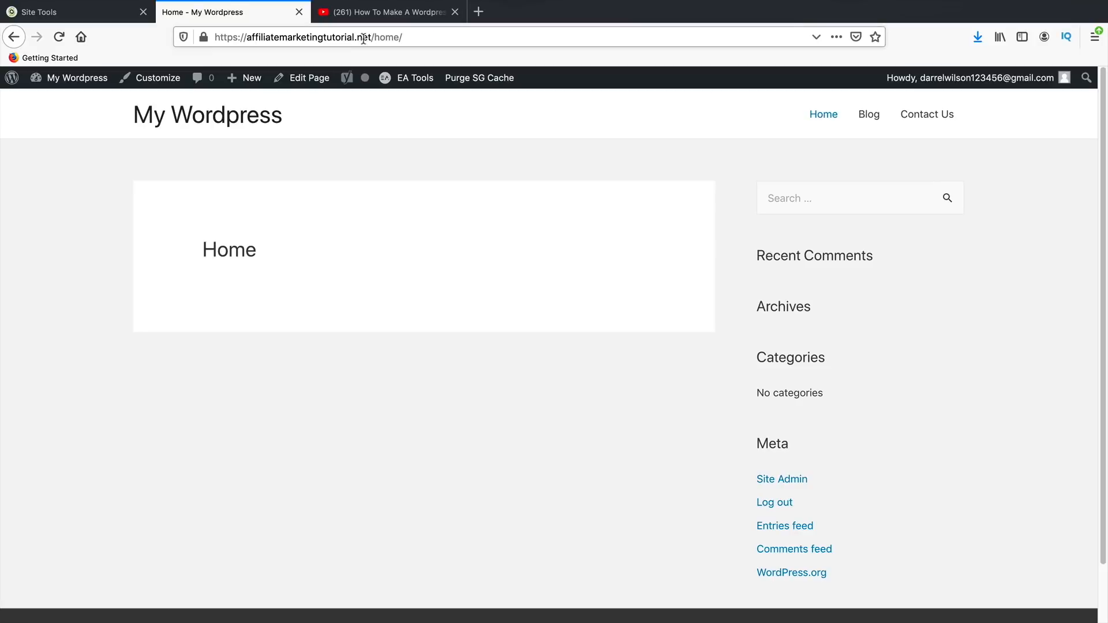
pyautogui.moveTo(371, 37); pyautogui.dragTo(201, 42)
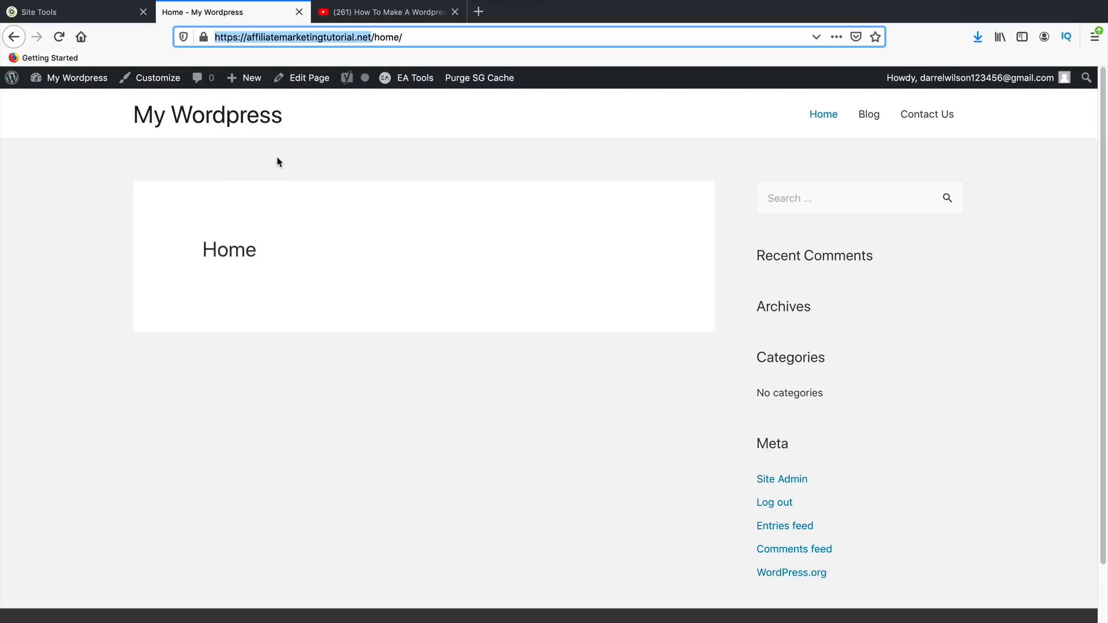
# - In the Customizer's Homepage Settings, make the homepage display the static page Home
pyautogui.click(158, 85)
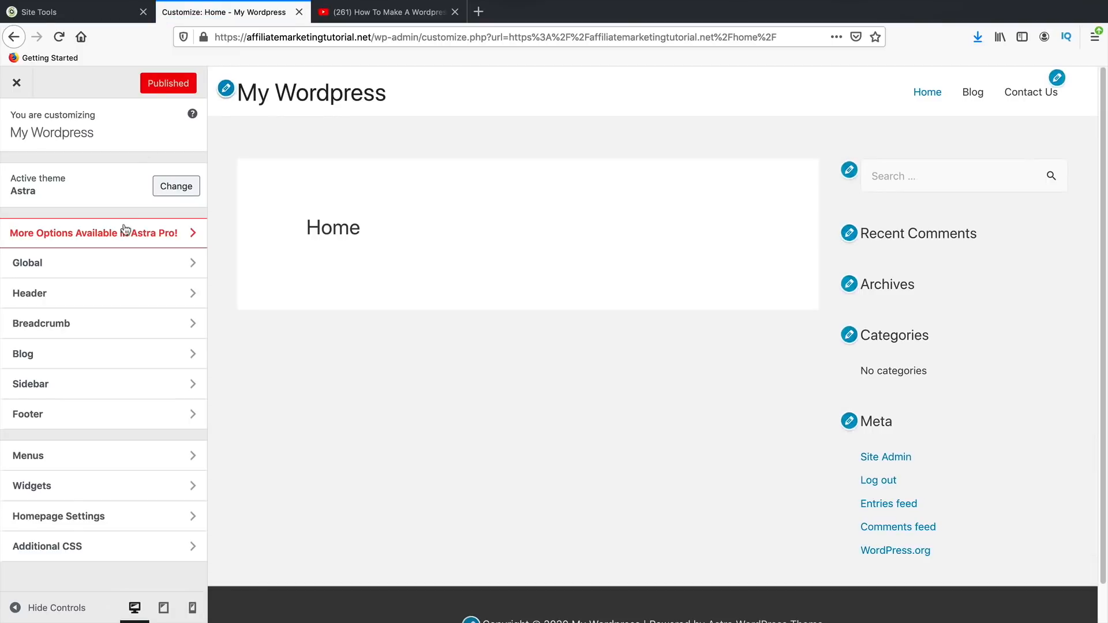
pyautogui.click(91, 519)
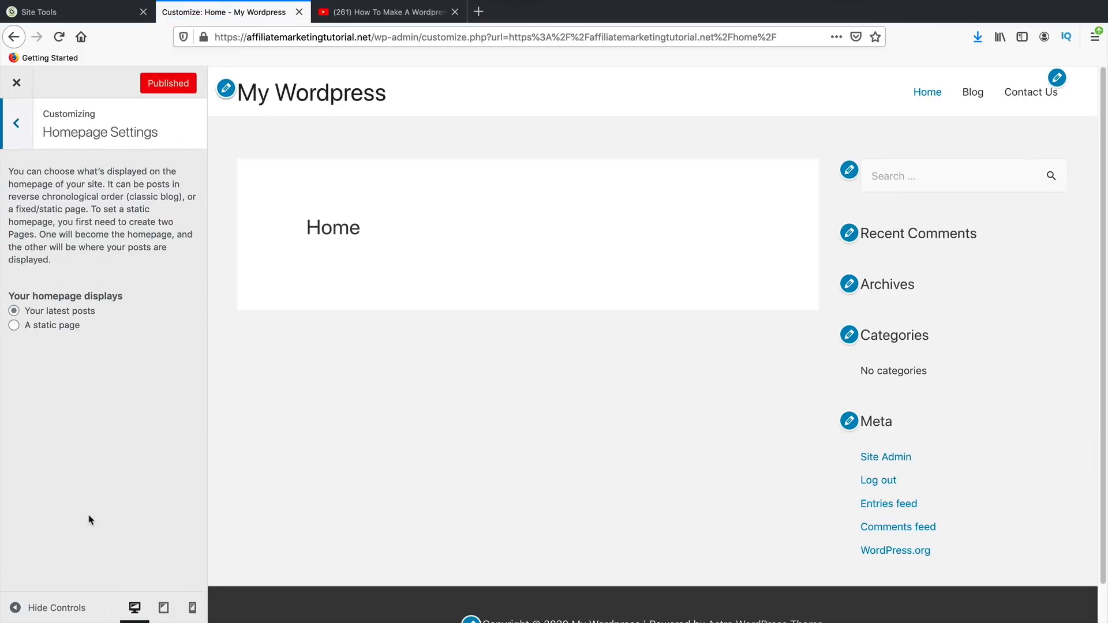
pyautogui.click(54, 327)
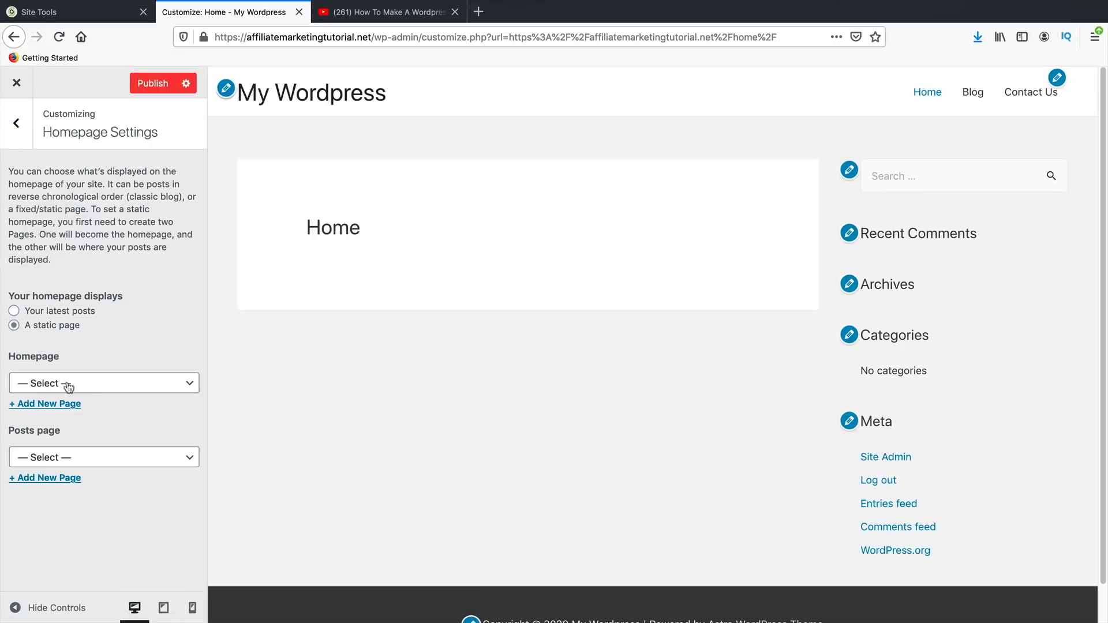
pyautogui.click(67, 383)
pyautogui.click(68, 422)
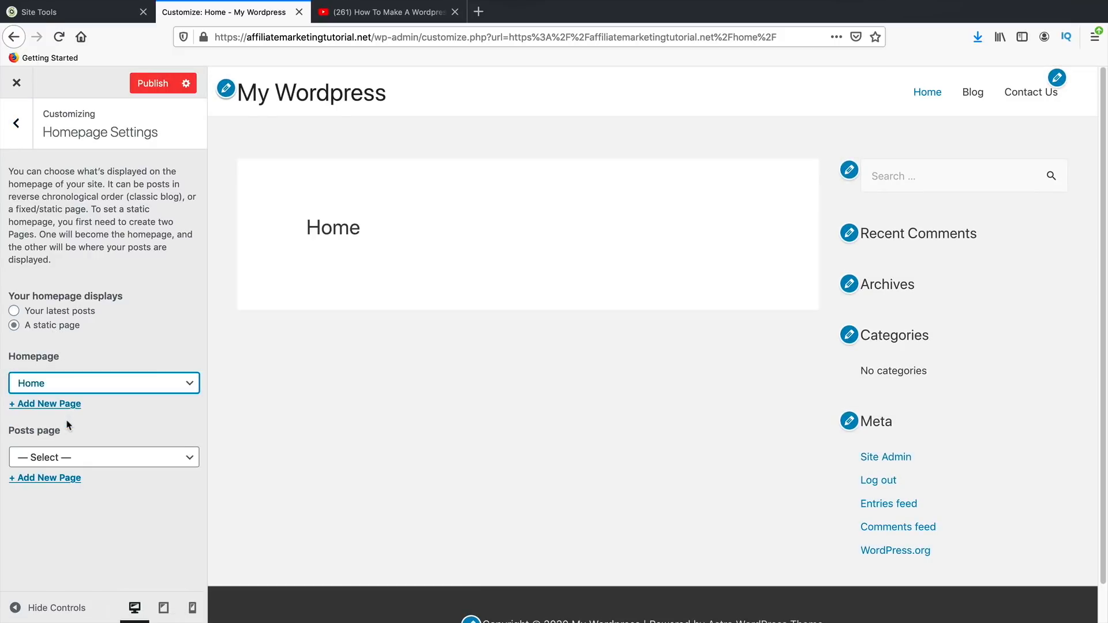
# - Choose Blog as the posts page, publish the change, and close the Customizer
pyautogui.click(63, 457)
pyautogui.click(63, 457)
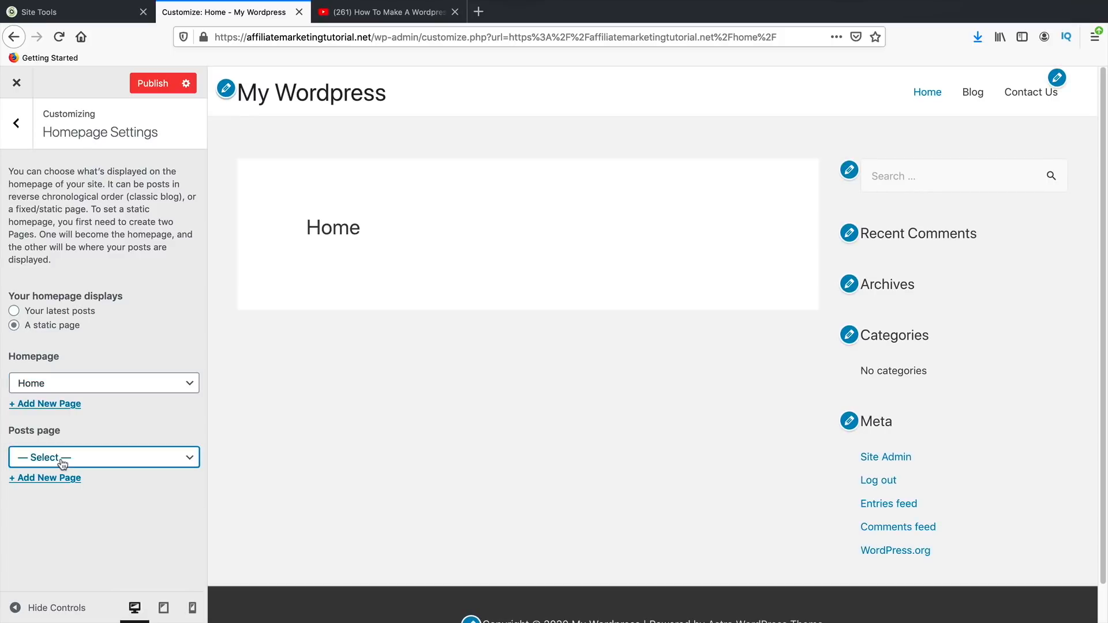
pyautogui.click(61, 458)
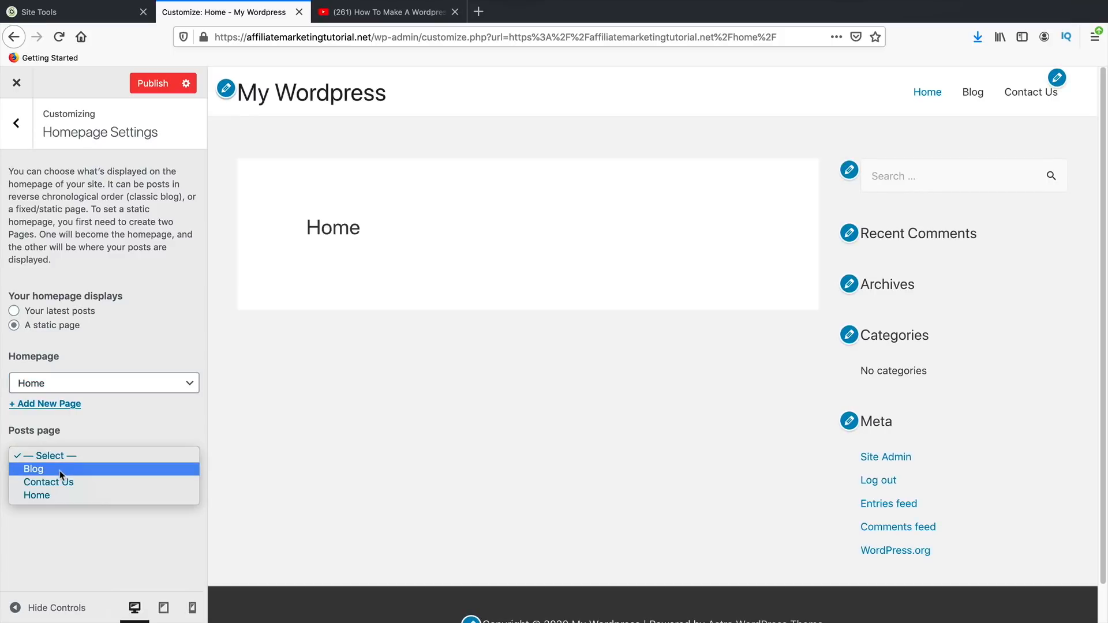
pyautogui.click(60, 470)
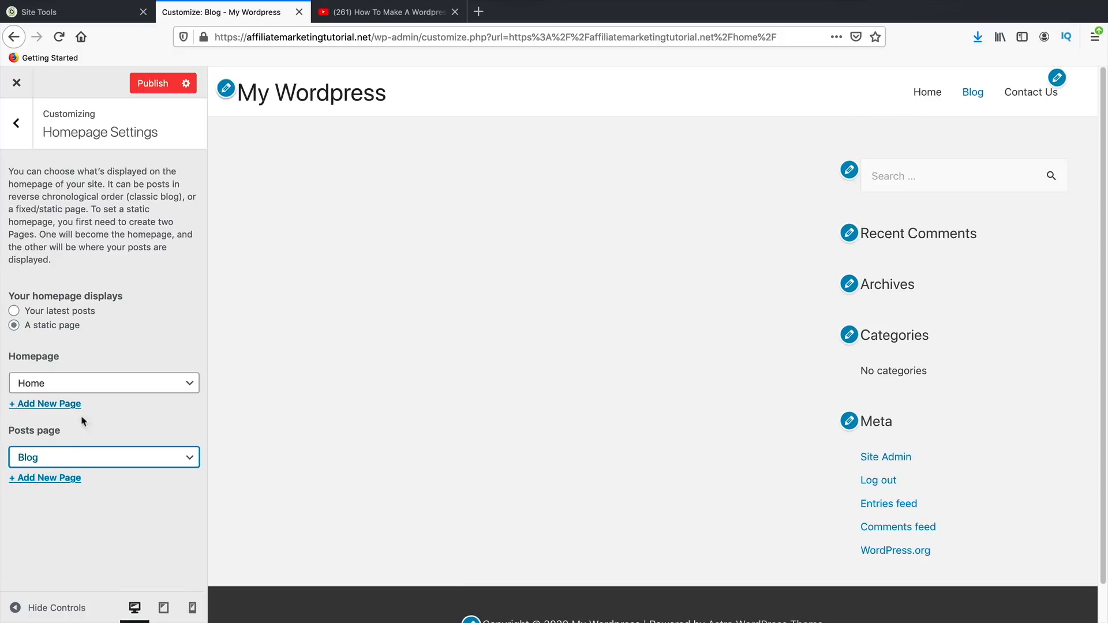
pyautogui.click(154, 85)
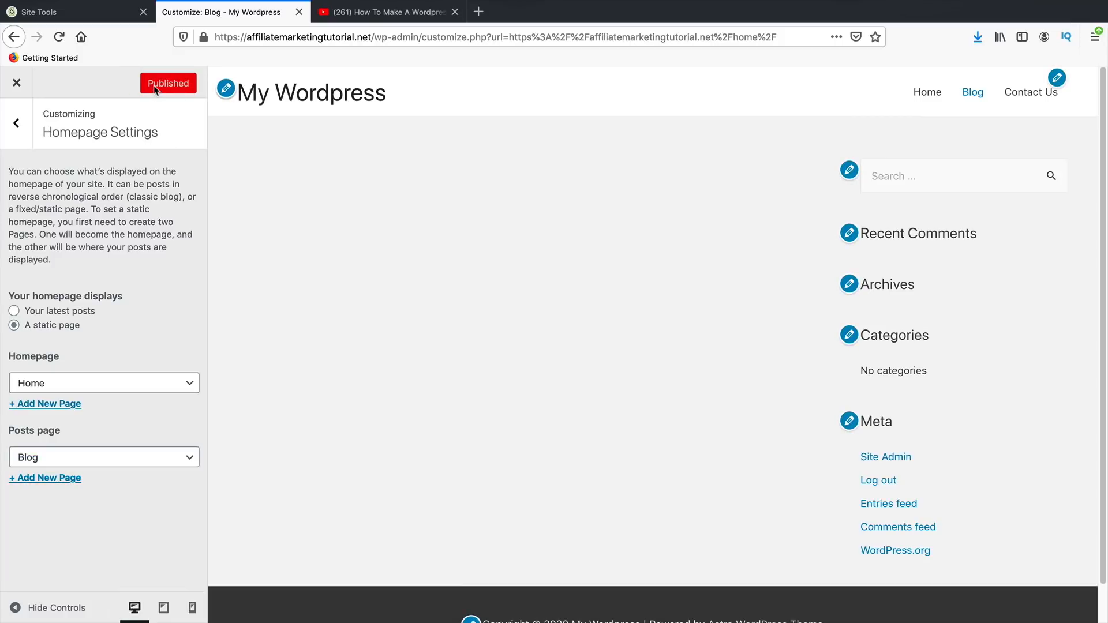
pyautogui.click(16, 84)
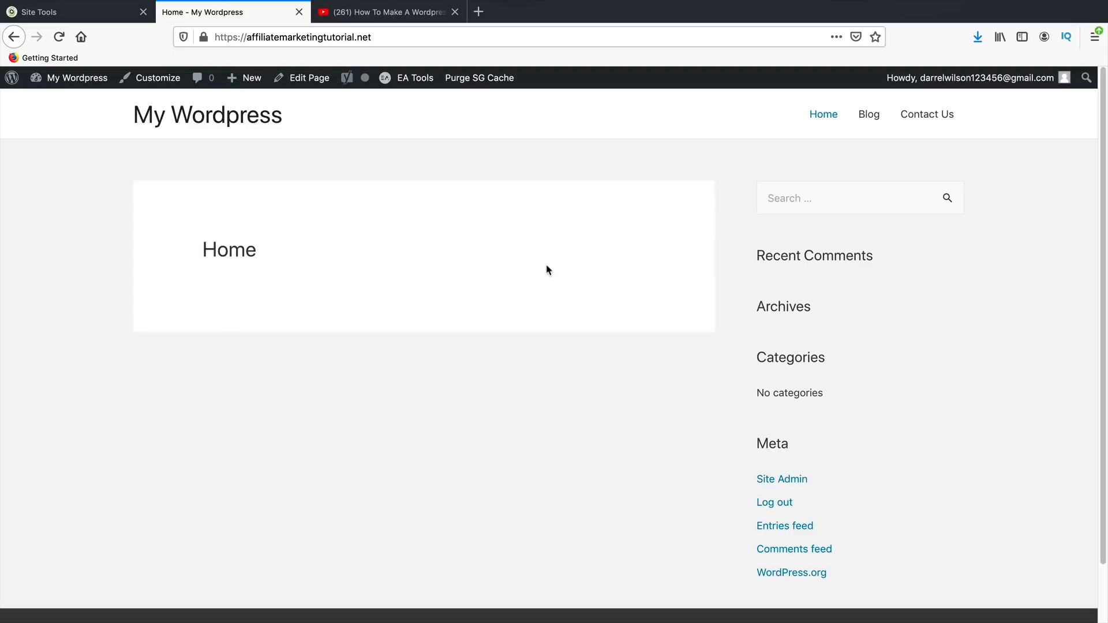
pyautogui.click(869, 115)
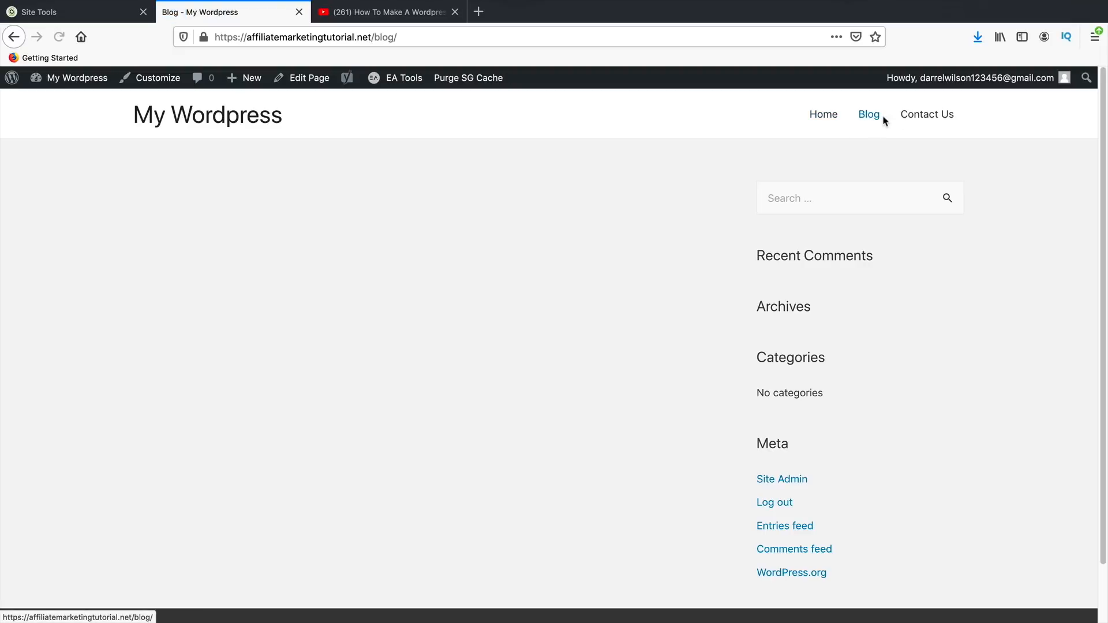
pyautogui.click(923, 117)
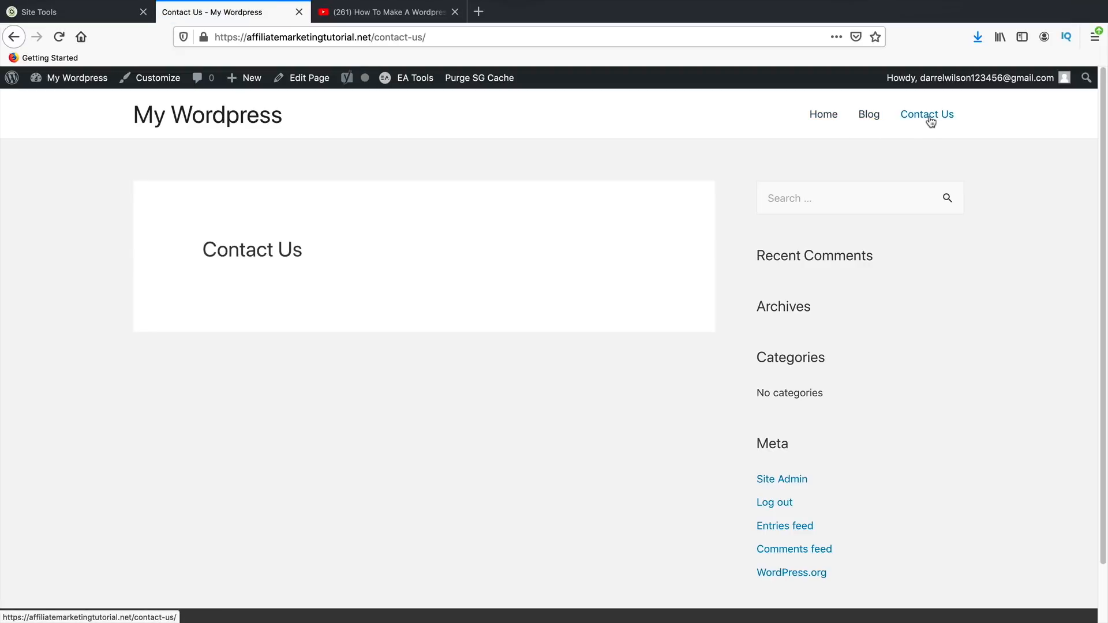
pyautogui.click(875, 116)
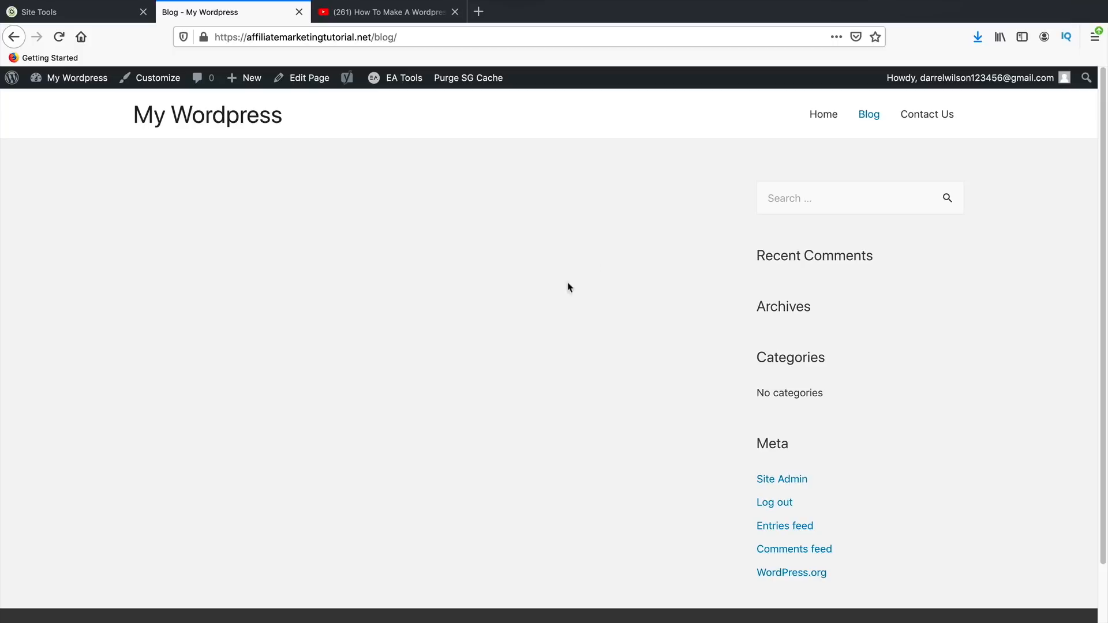
pyautogui.click(824, 116)
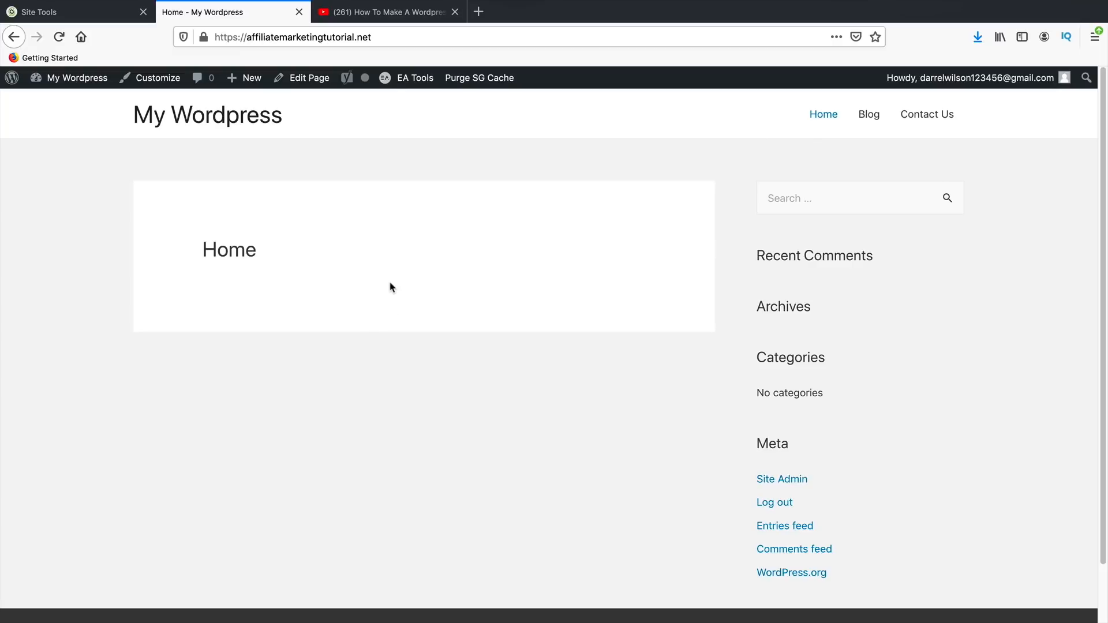
pyautogui.moveTo(84, 85)
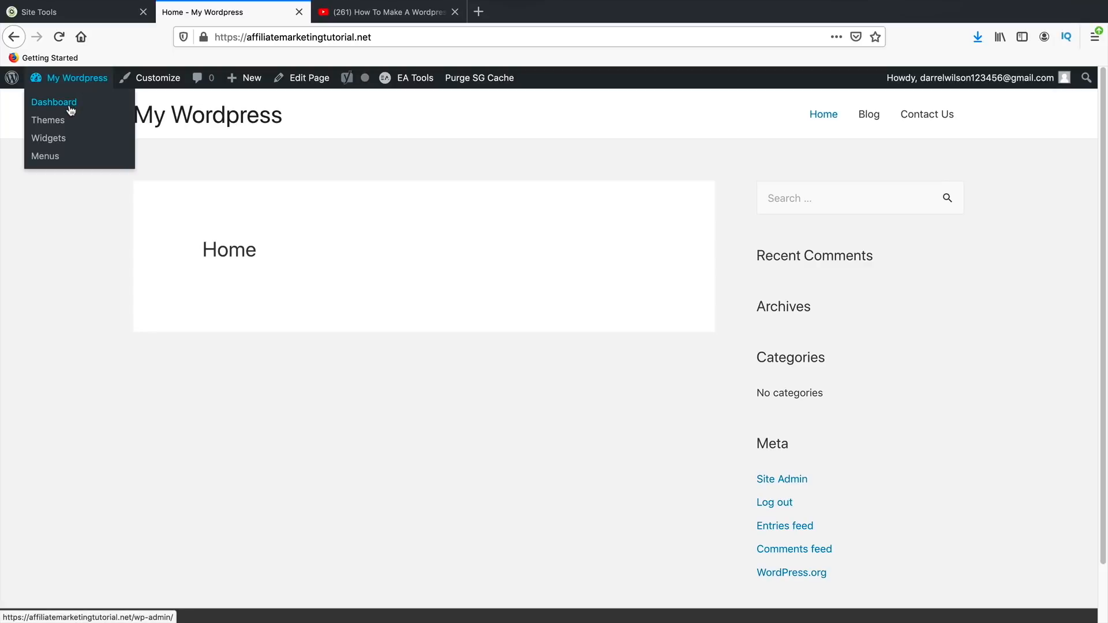
# - Open Elements from the Dashboard, accept the terms and promo-email opt-in, and continue
pyautogui.click(70, 109)
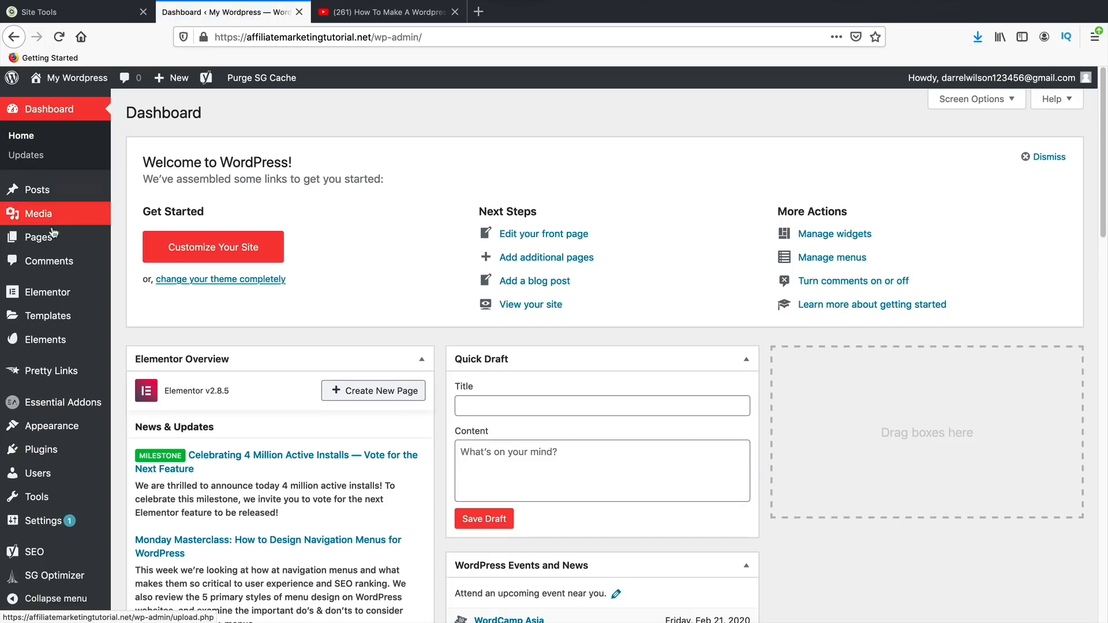
pyautogui.click(49, 344)
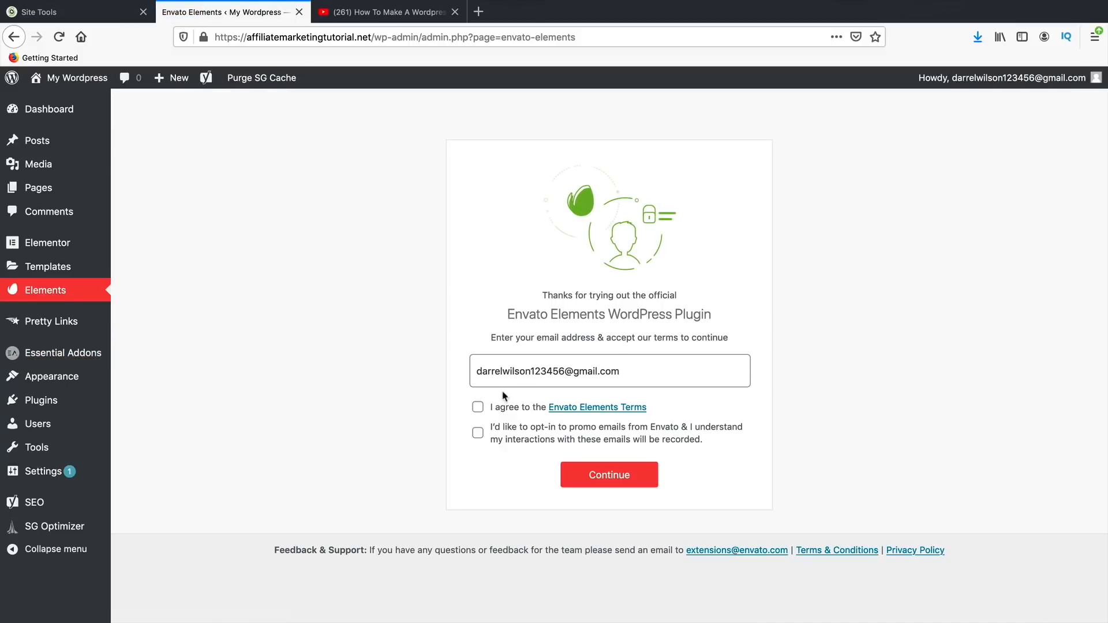
pyautogui.moveTo(630, 376); pyautogui.dragTo(489, 372)
pyautogui.click(478, 407)
pyautogui.click(478, 439)
pyautogui.click(621, 485)
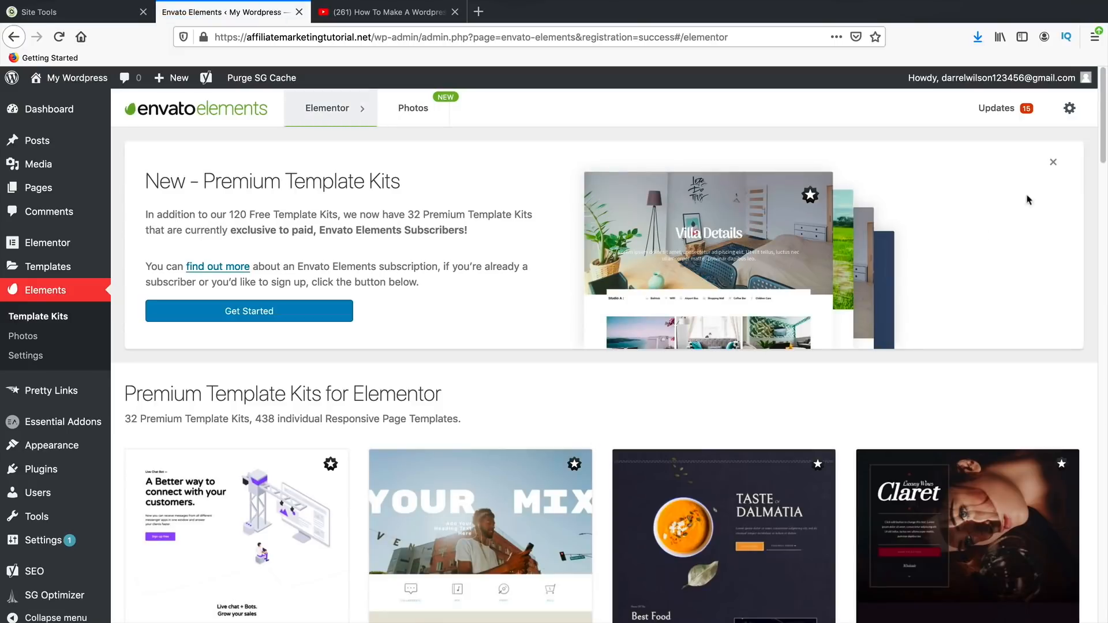
# - Dismiss the Premium Template Kits banner and scroll down to the Free Template Kits for Elementor
pyautogui.click(1053, 163)
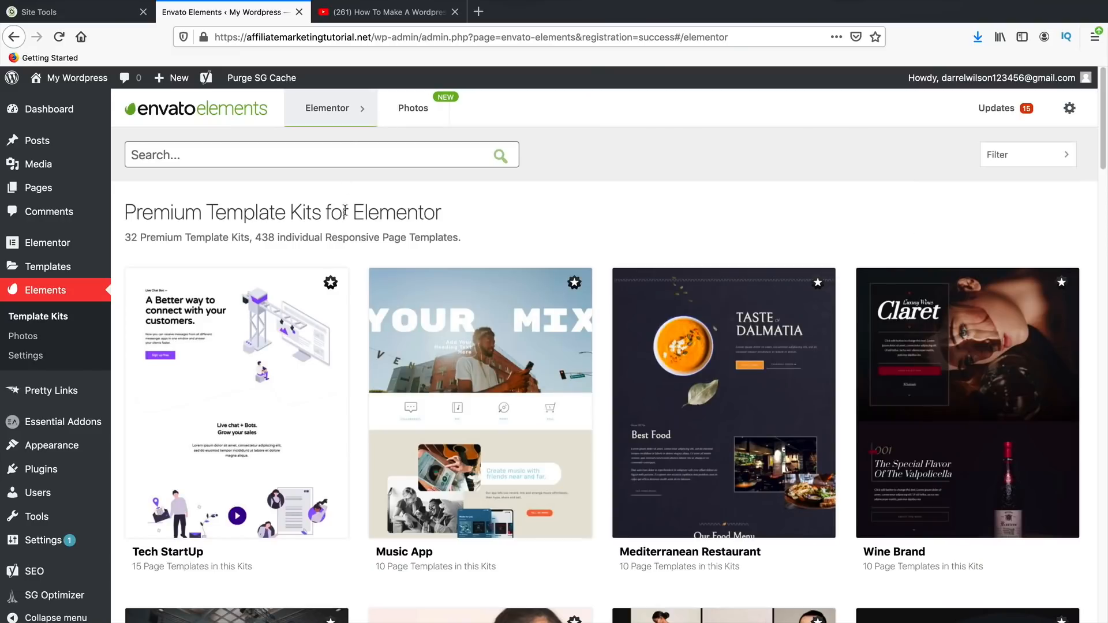
pyautogui.moveTo(184, 215); pyautogui.dragTo(471, 222)
pyautogui.click(471, 223)
pyautogui.scroll(-10, 583, 279)
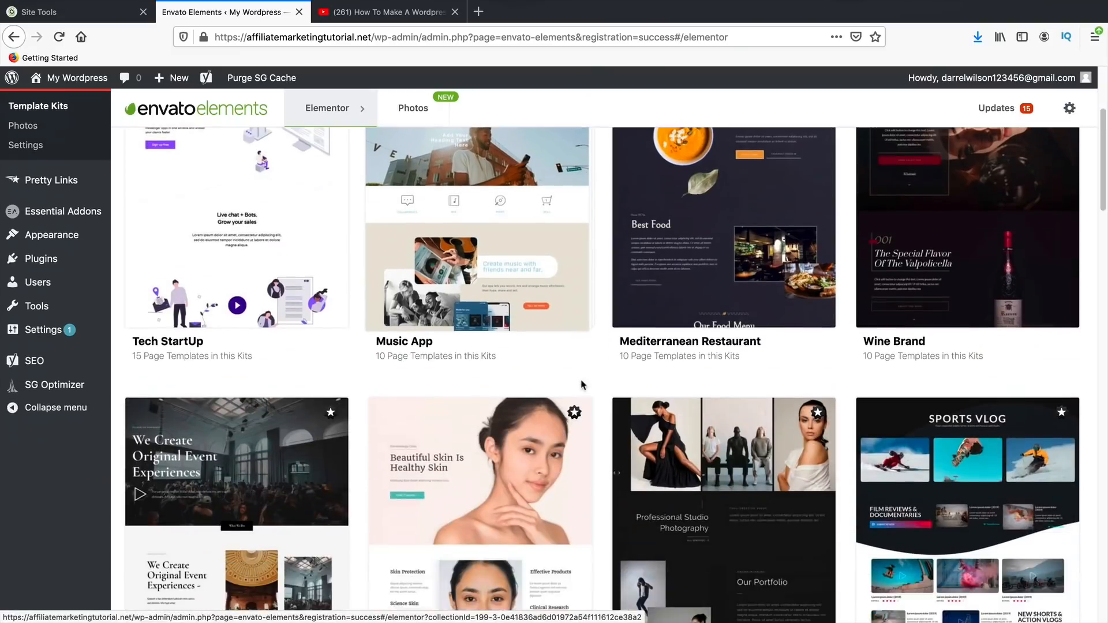
pyautogui.scroll(-11, 583, 386)
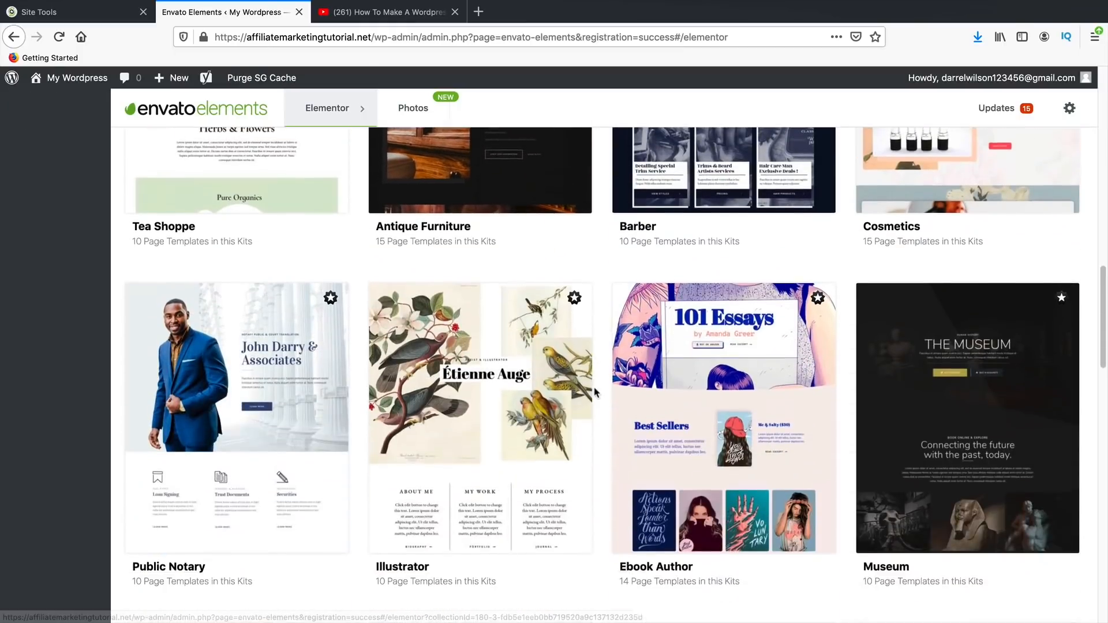
pyautogui.scroll(-13, 595, 392)
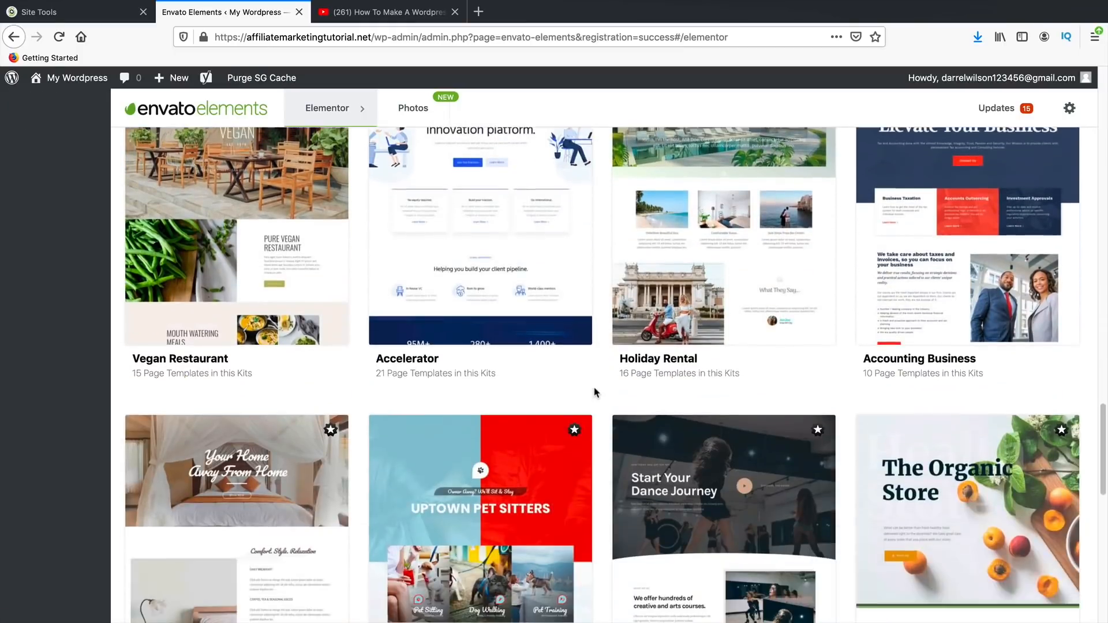
pyautogui.scroll(-10, 595, 393)
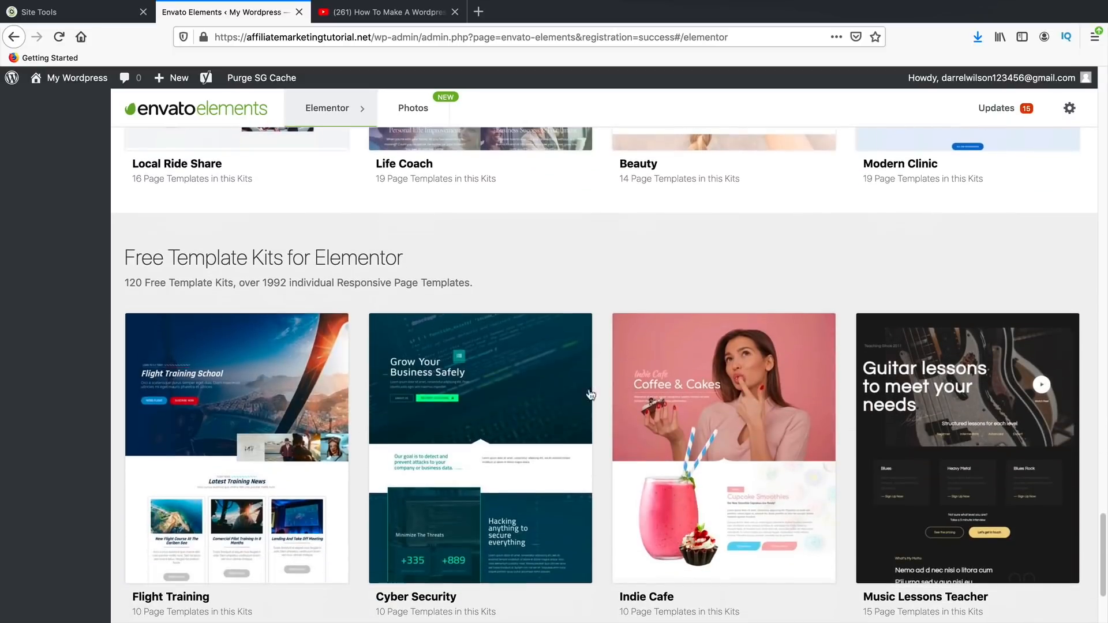
pyautogui.moveTo(126, 258); pyautogui.dragTo(422, 255)
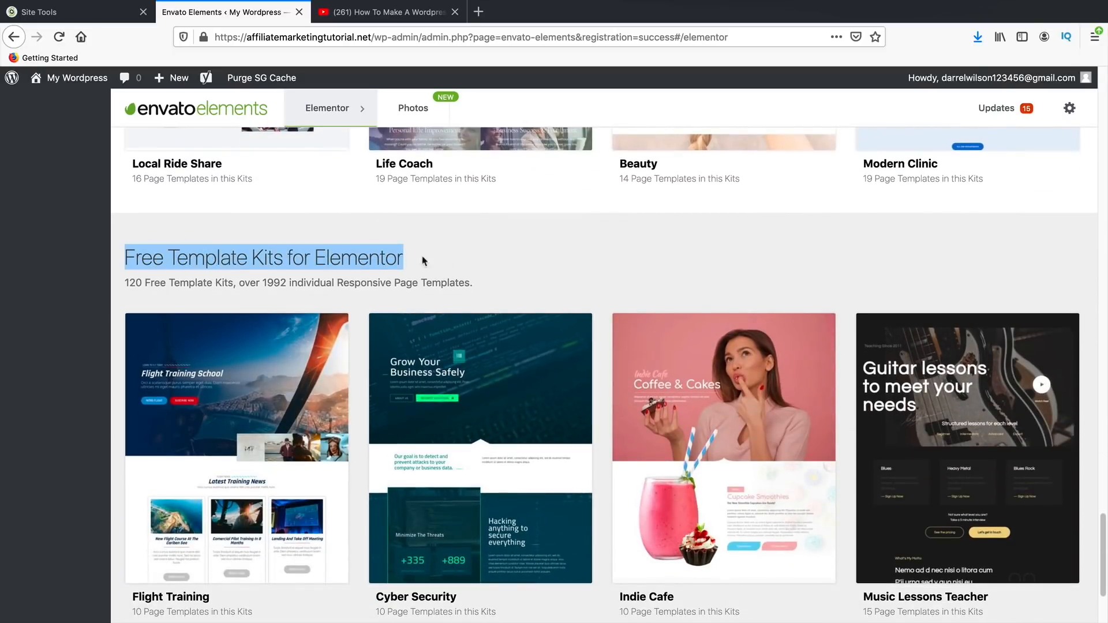
pyautogui.click(479, 259)
pyautogui.scroll(-2, 572, 277)
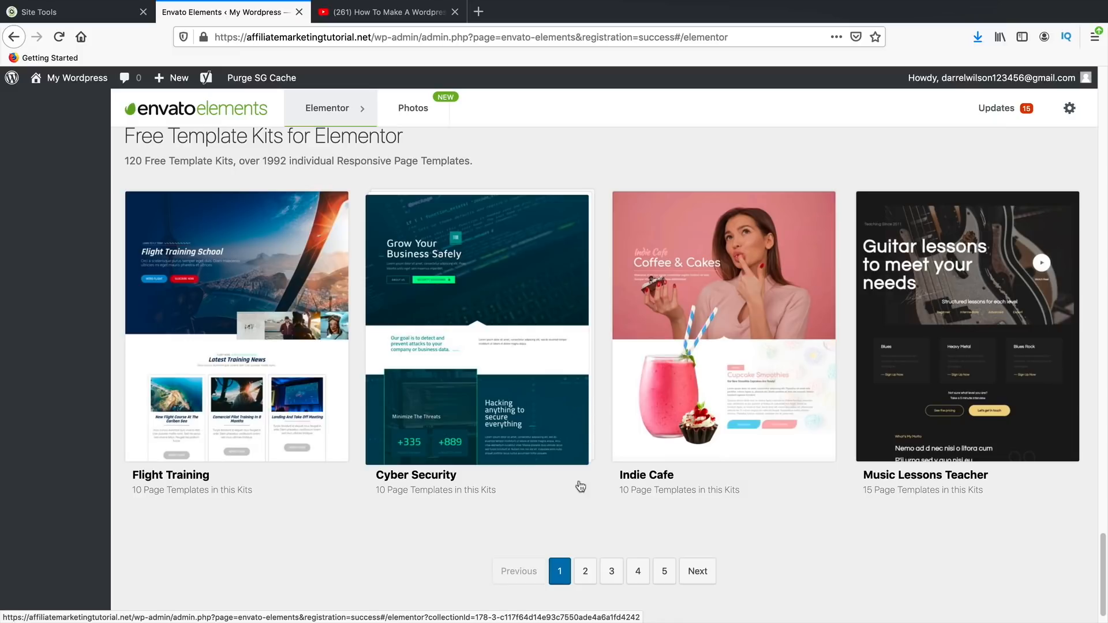
# - Go to page 2 of the free kits and scroll through Extreme Sports, Therapist, Travel Agency
pyautogui.click(586, 571)
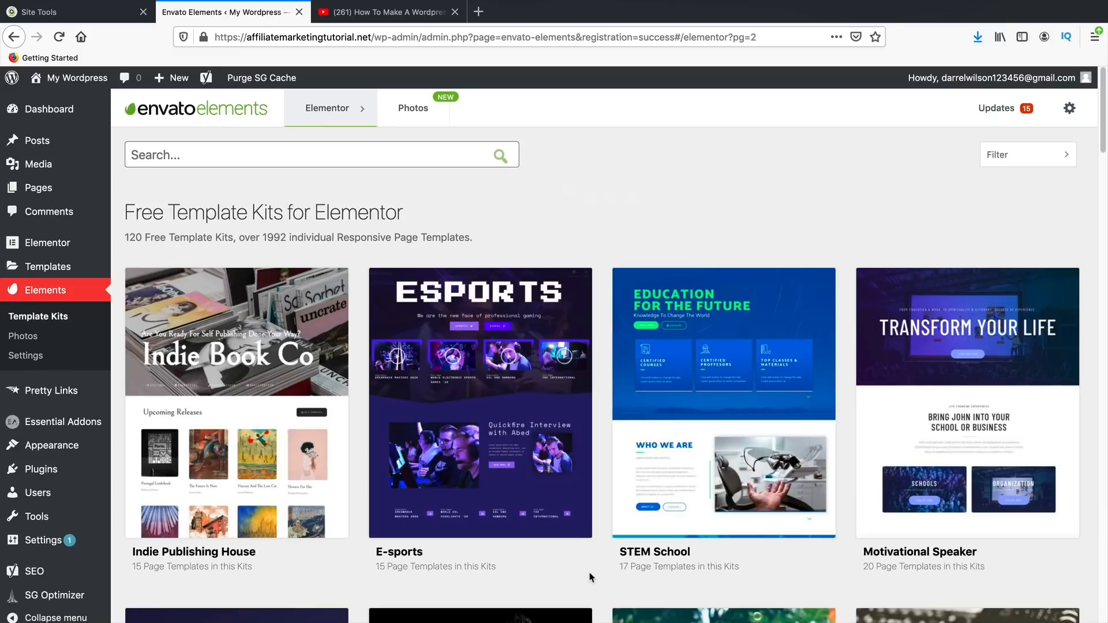
pyautogui.scroll(-3, 591, 554)
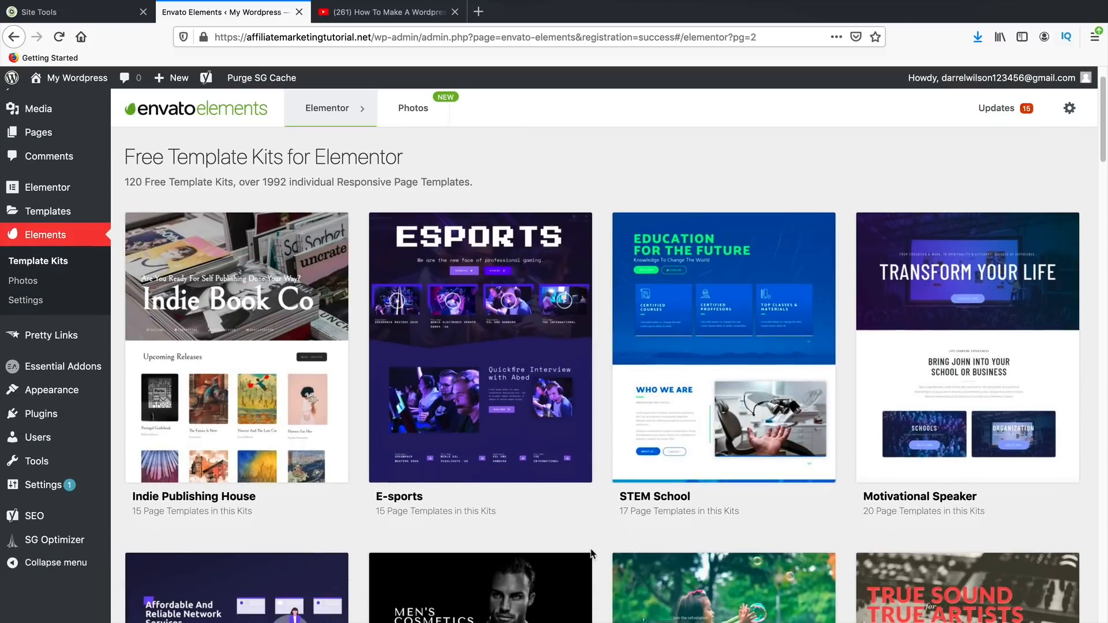
pyautogui.scroll(-5, 578, 545)
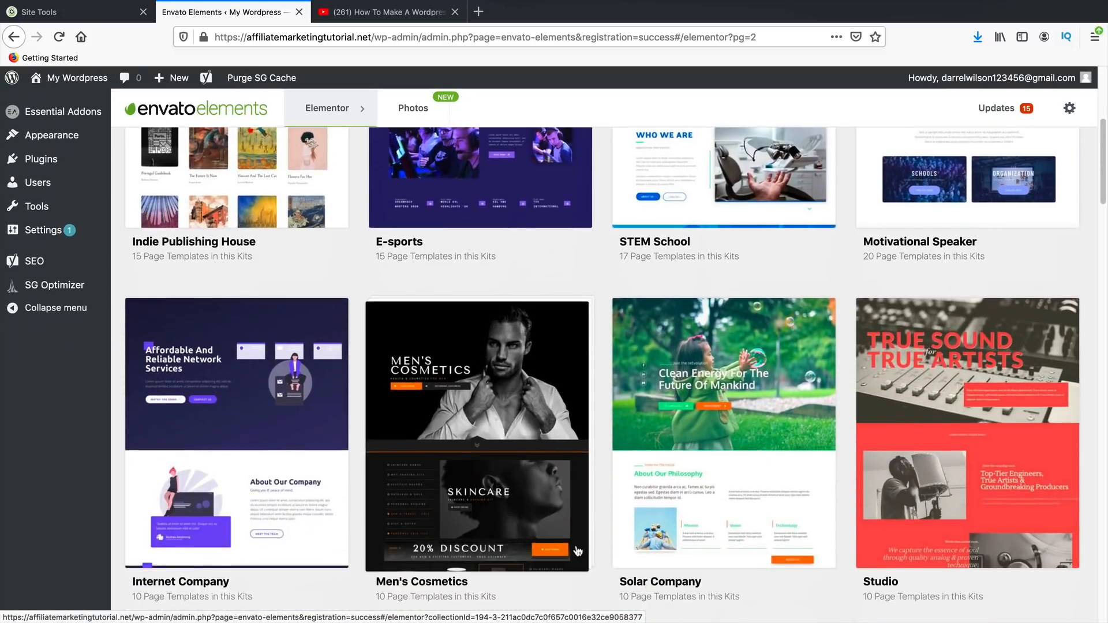
pyautogui.scroll(-2, 576, 556)
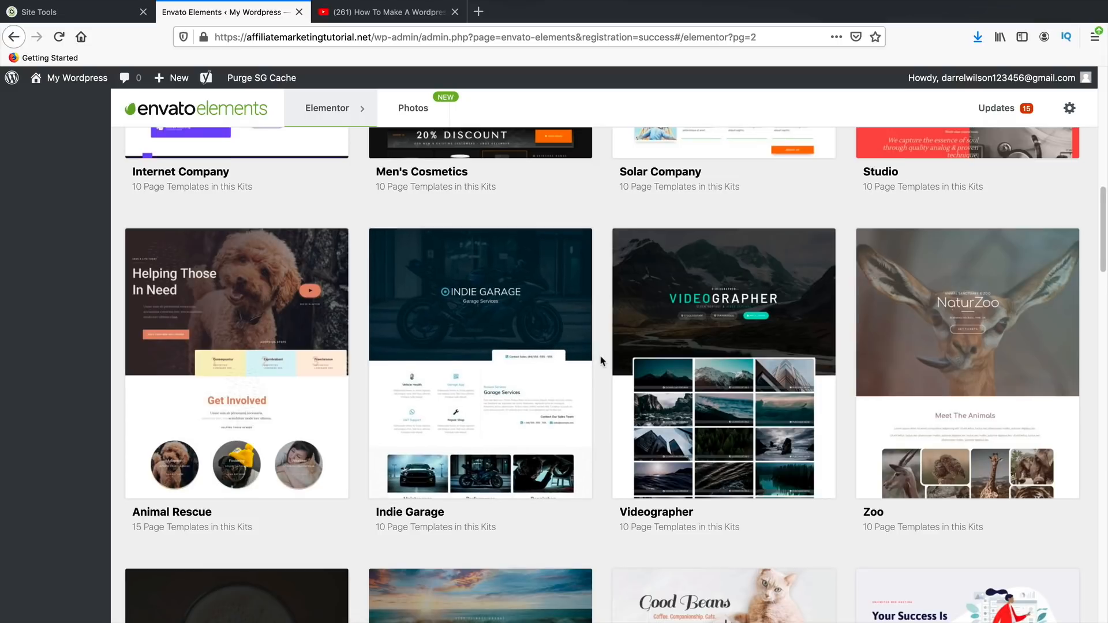
pyautogui.scroll(-4, 601, 361)
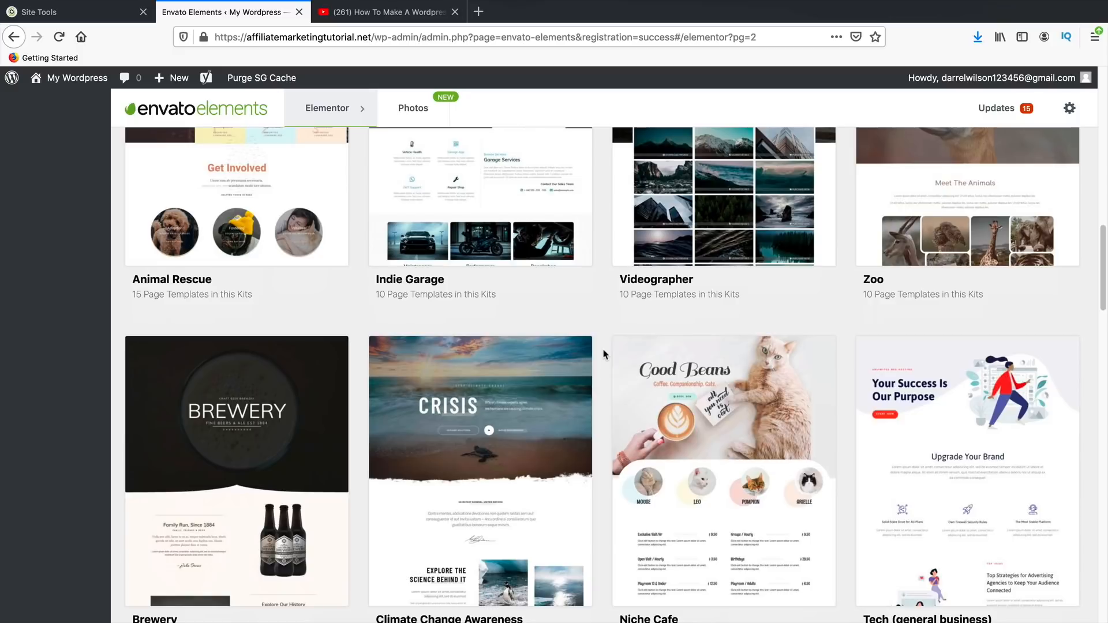
pyautogui.scroll(-7, 604, 353)
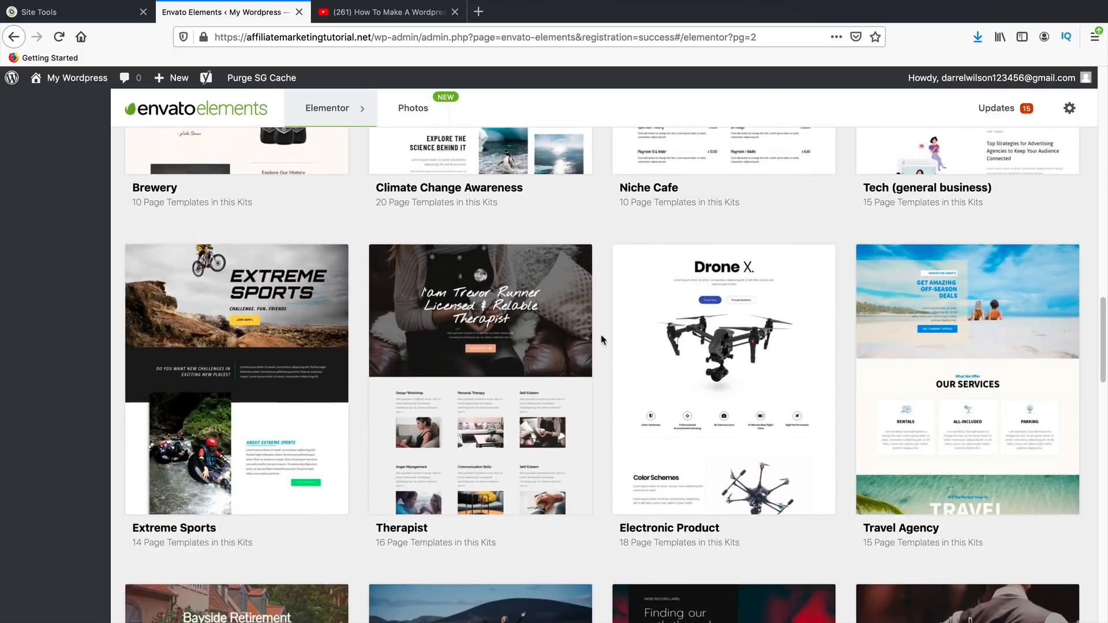
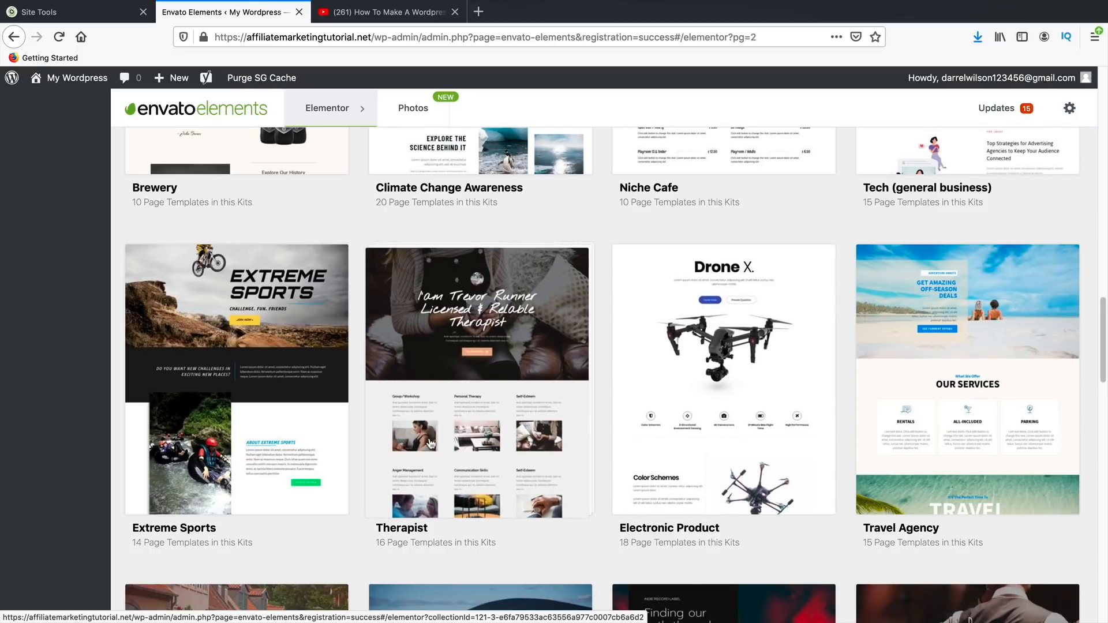
# - Find the Electronic Product kit in the template kits grid and open its 18 page templates
pyautogui.scroll(-4, 436, 444)
pyautogui.scroll(-8, 435, 443)
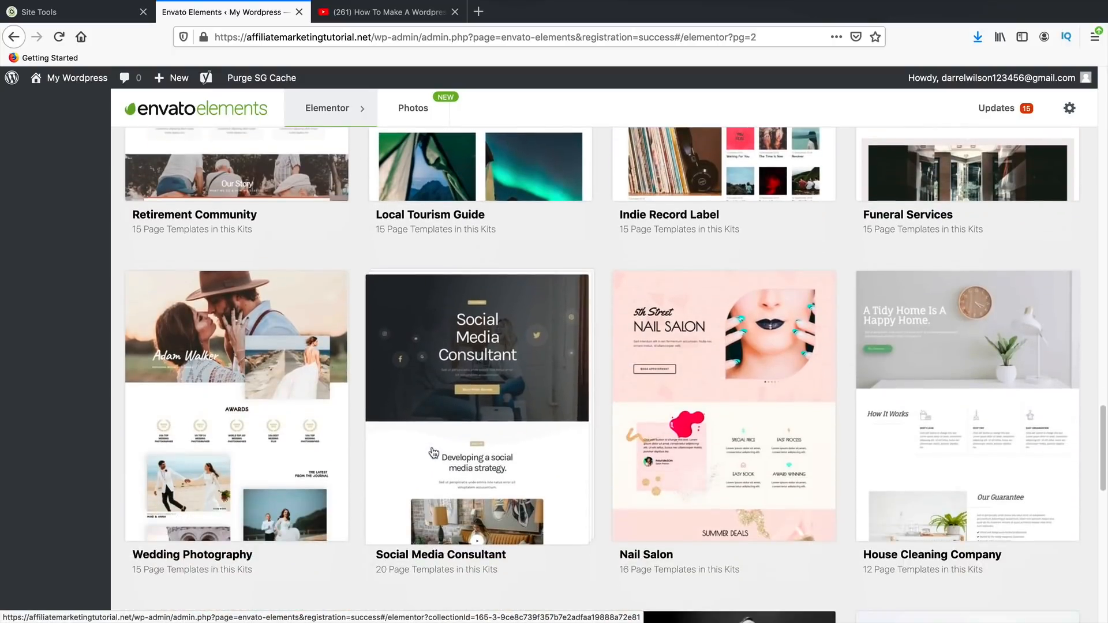
pyautogui.scroll(6, 436, 452)
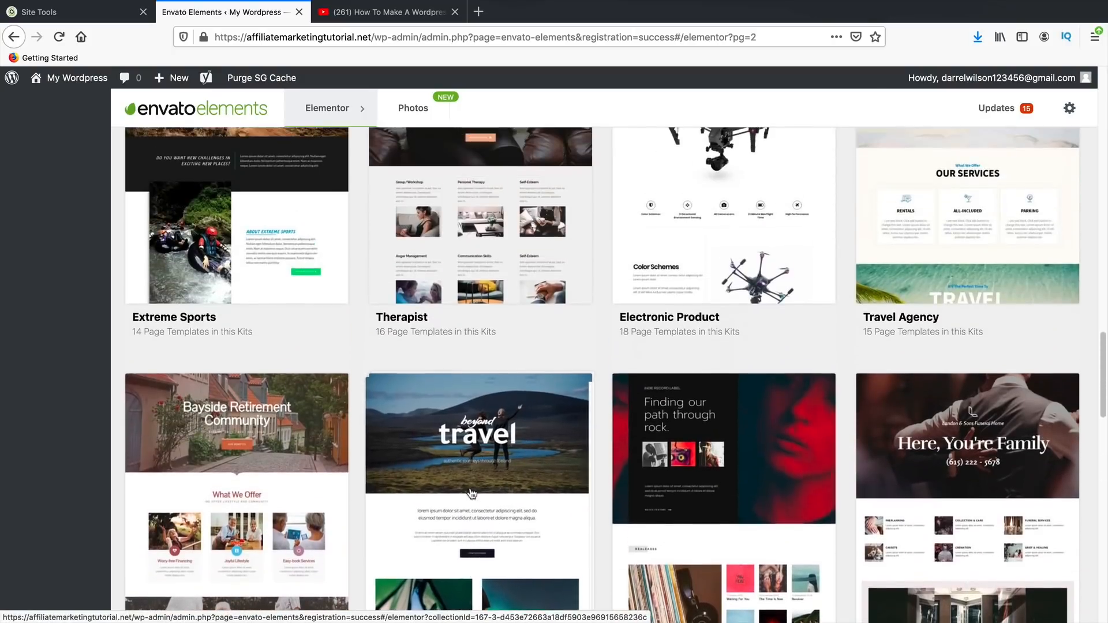
pyautogui.scroll(1, 473, 494)
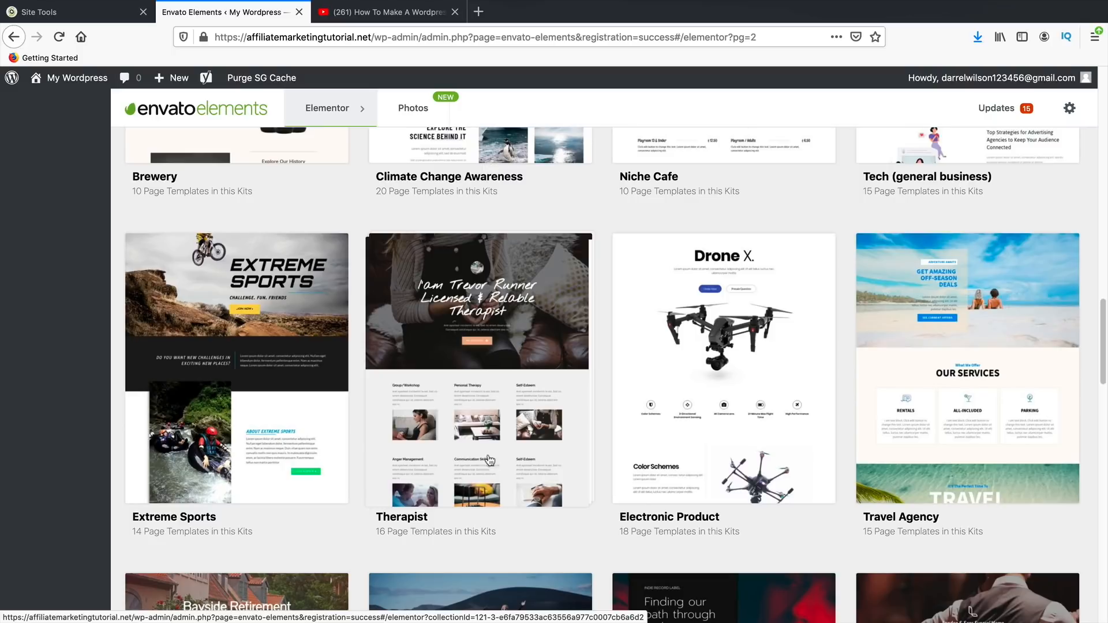
pyautogui.click(730, 341)
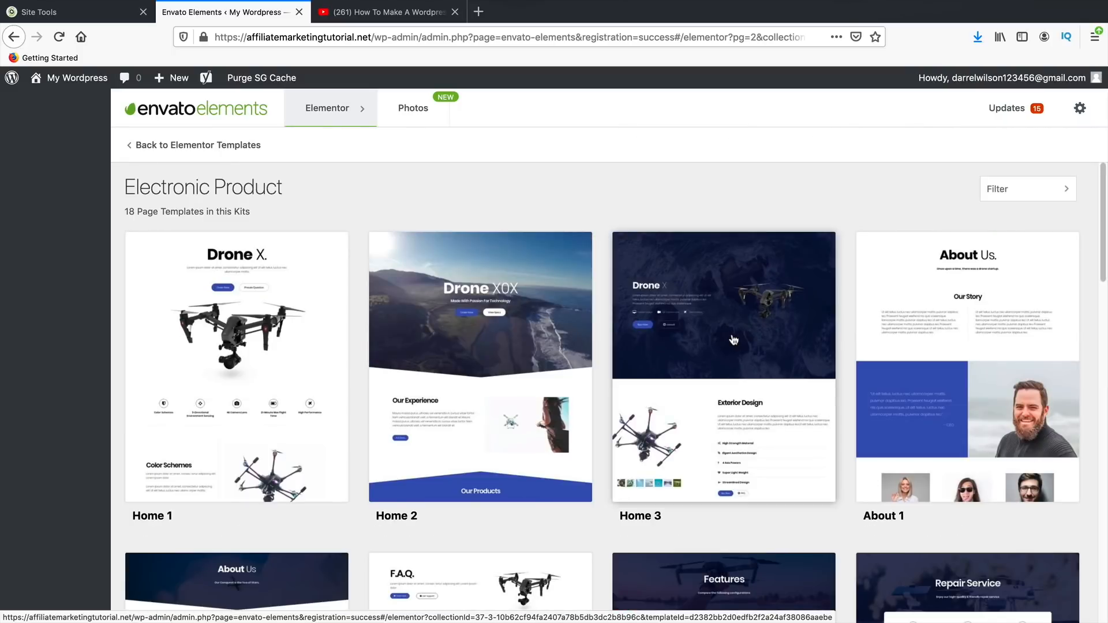
# - Open the Electronic Product Home 1 template and scroll through its preview
pyautogui.click(242, 326)
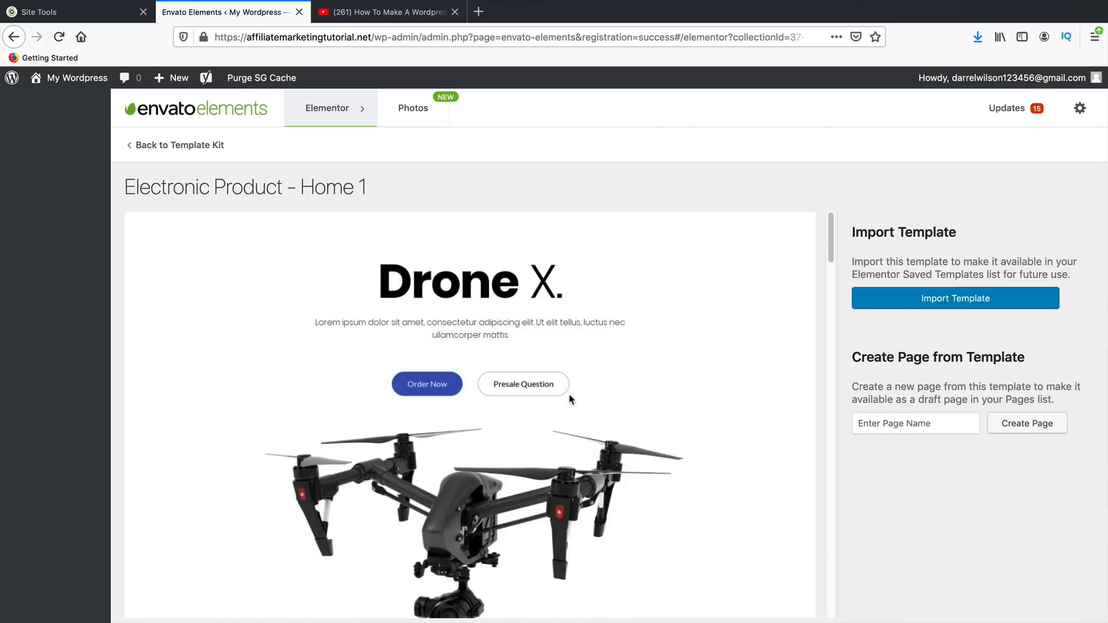
pyautogui.scroll(-10, 568, 398)
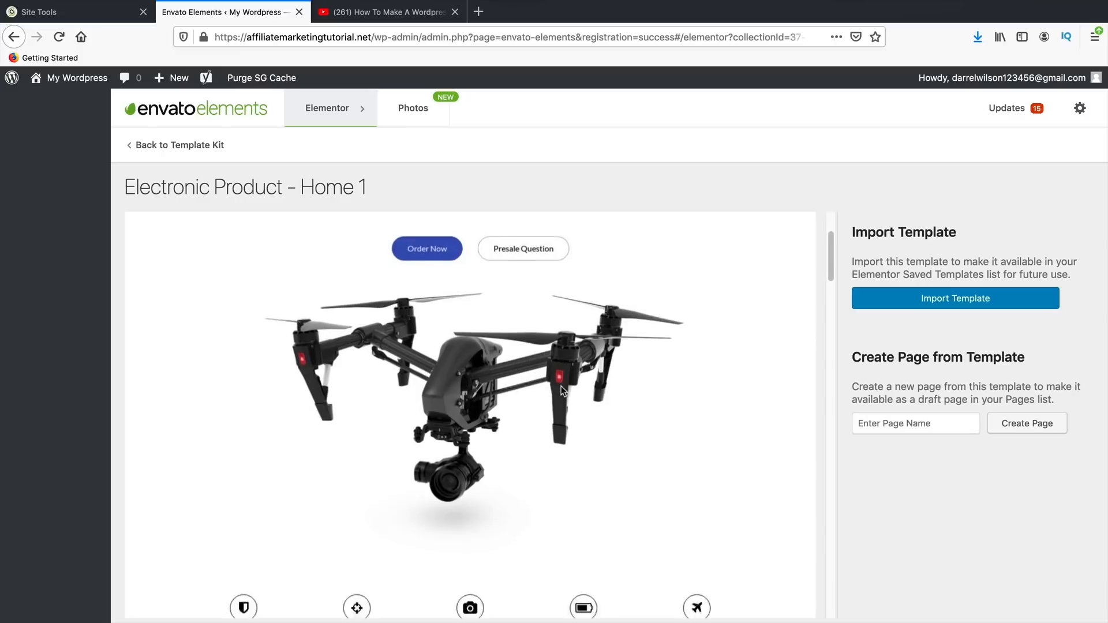
pyautogui.scroll(-6, 561, 387)
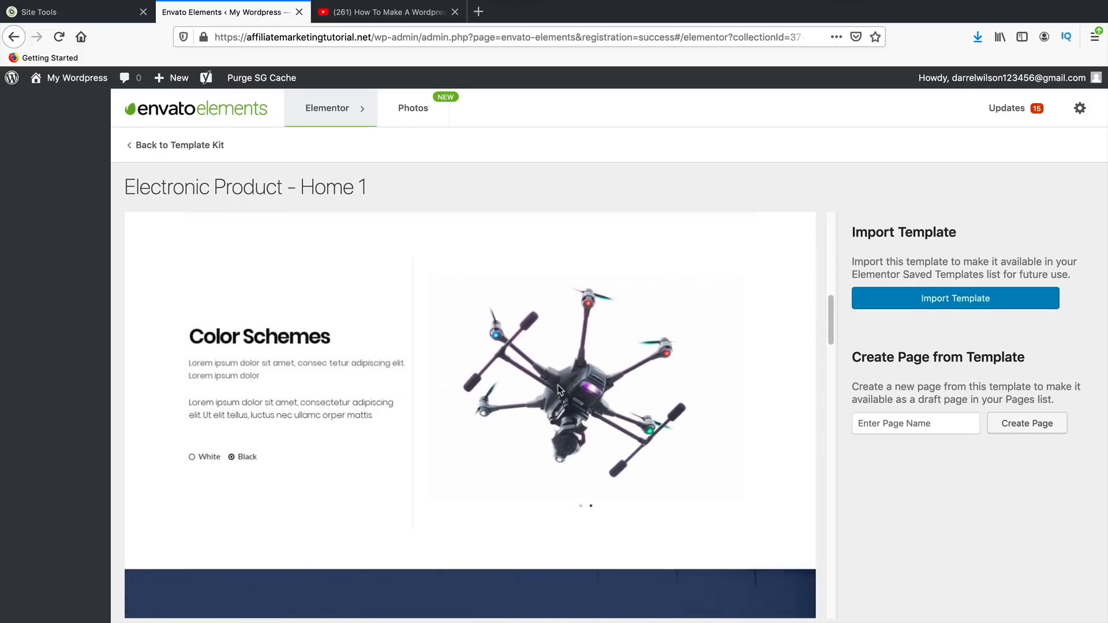
pyautogui.scroll(-10, 556, 381)
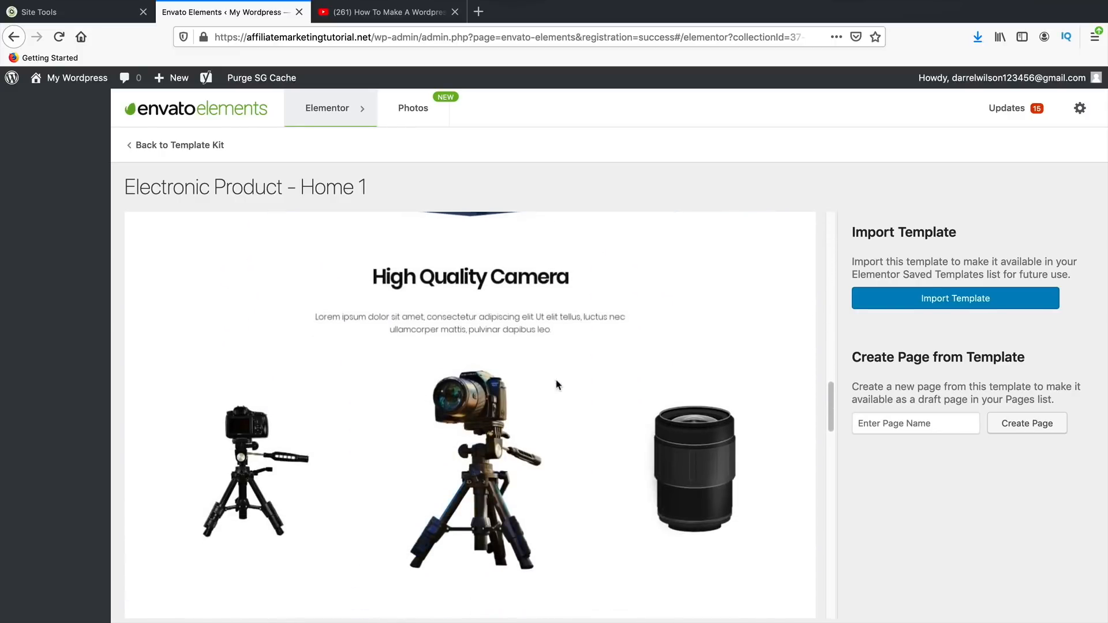
pyautogui.scroll(-8, 552, 391)
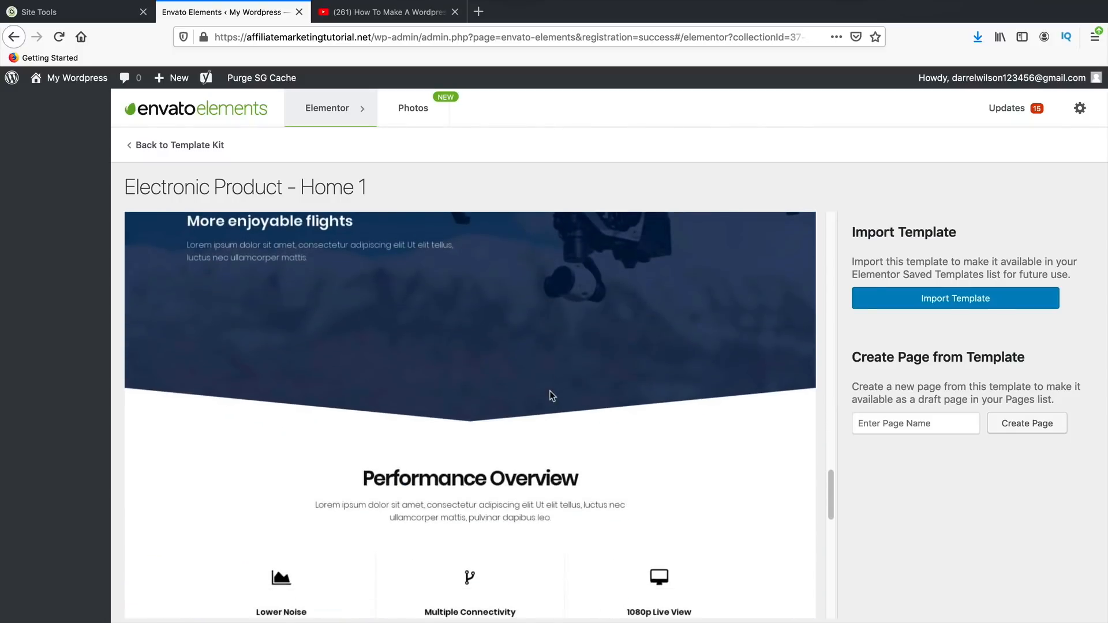
pyautogui.scroll(-10, 543, 426)
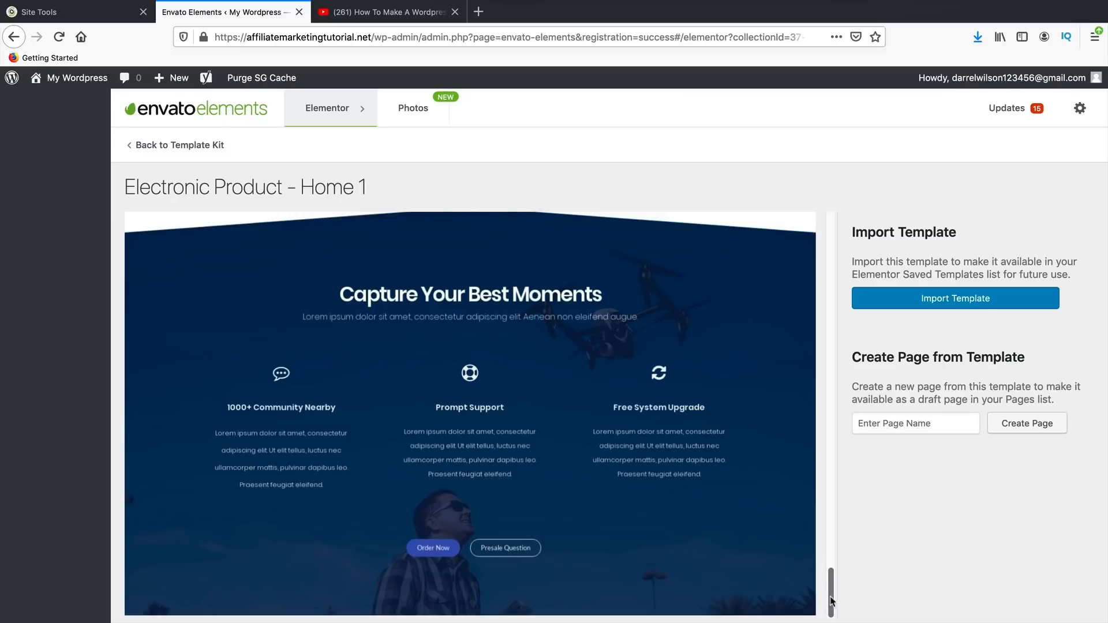
pyautogui.moveTo(831, 593); pyautogui.dragTo(805, 235)
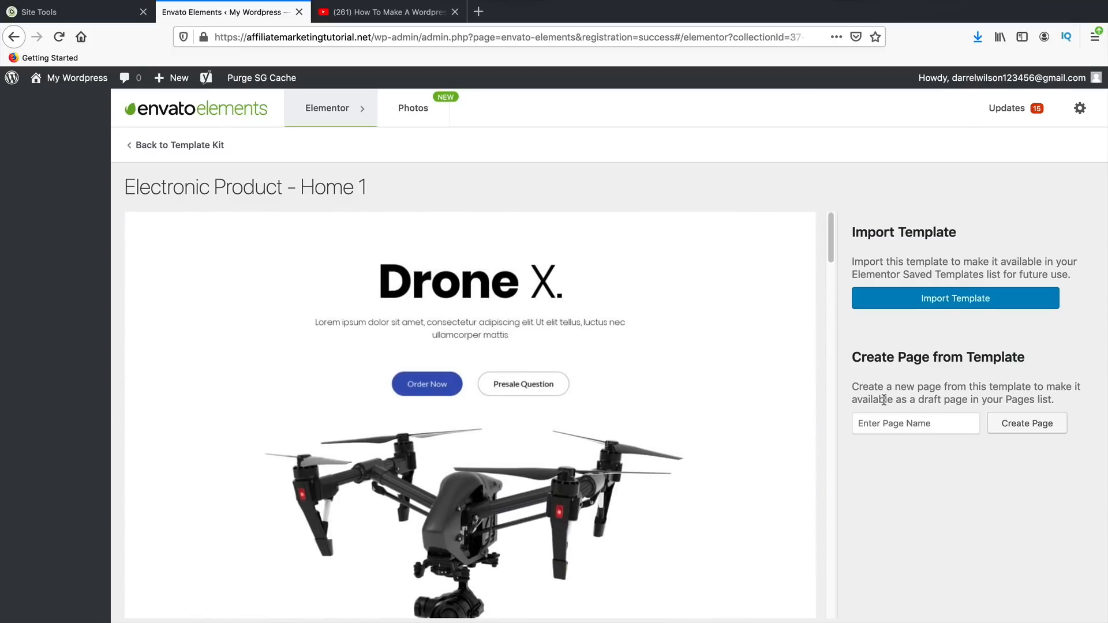
# - Import Home 1 into the template library and return to the kit's template list
pyautogui.click(903, 424)
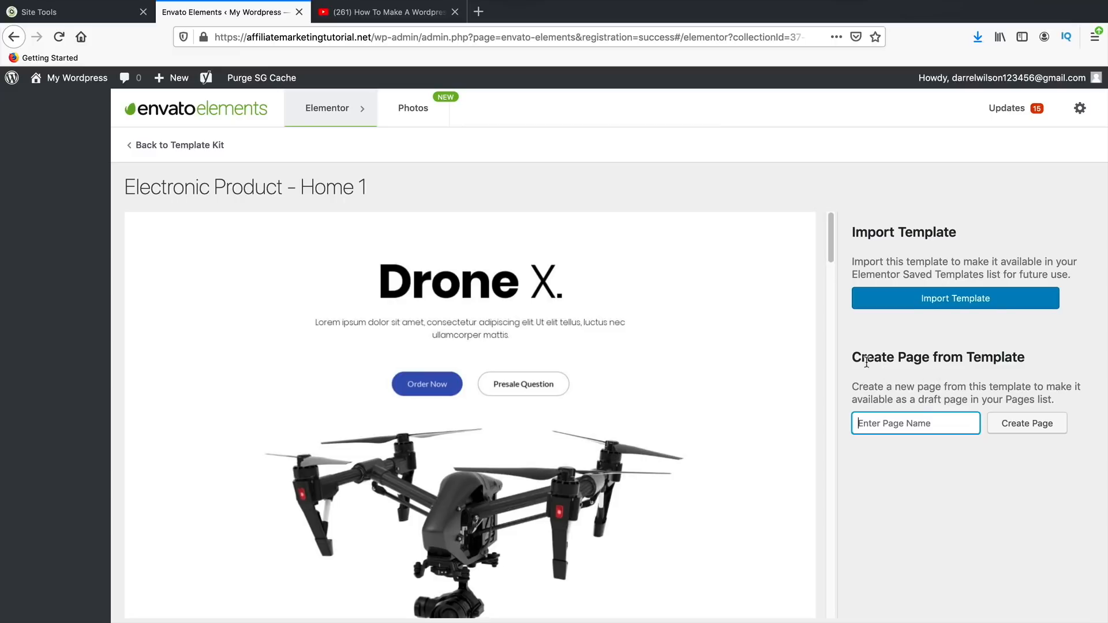
pyautogui.moveTo(867, 362); pyautogui.dragTo(1007, 360)
pyautogui.click(1008, 359)
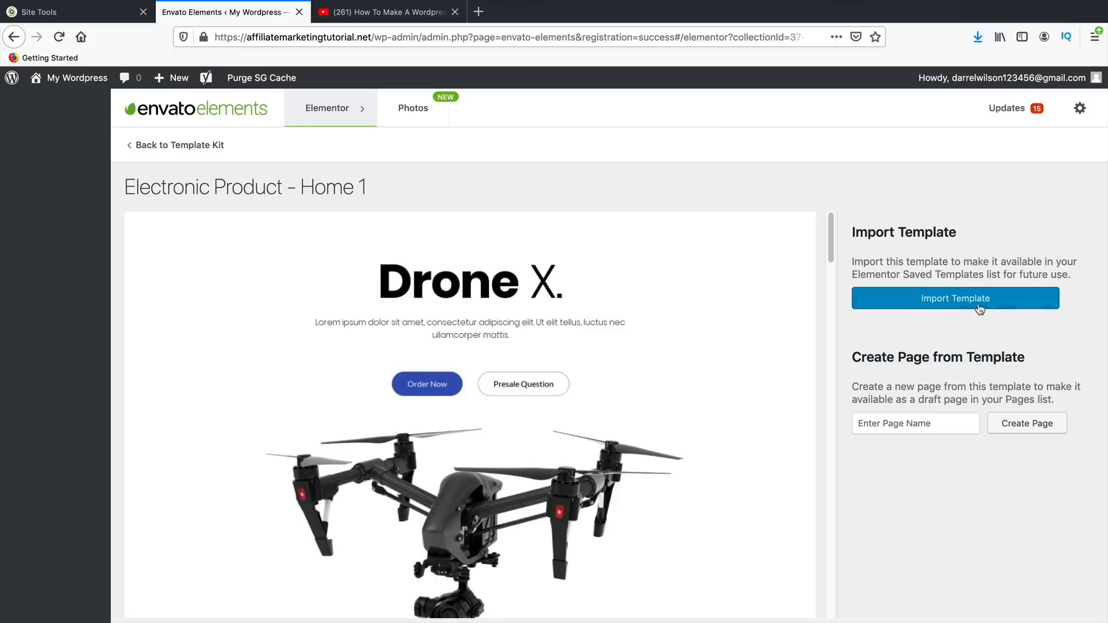
pyautogui.click(969, 302)
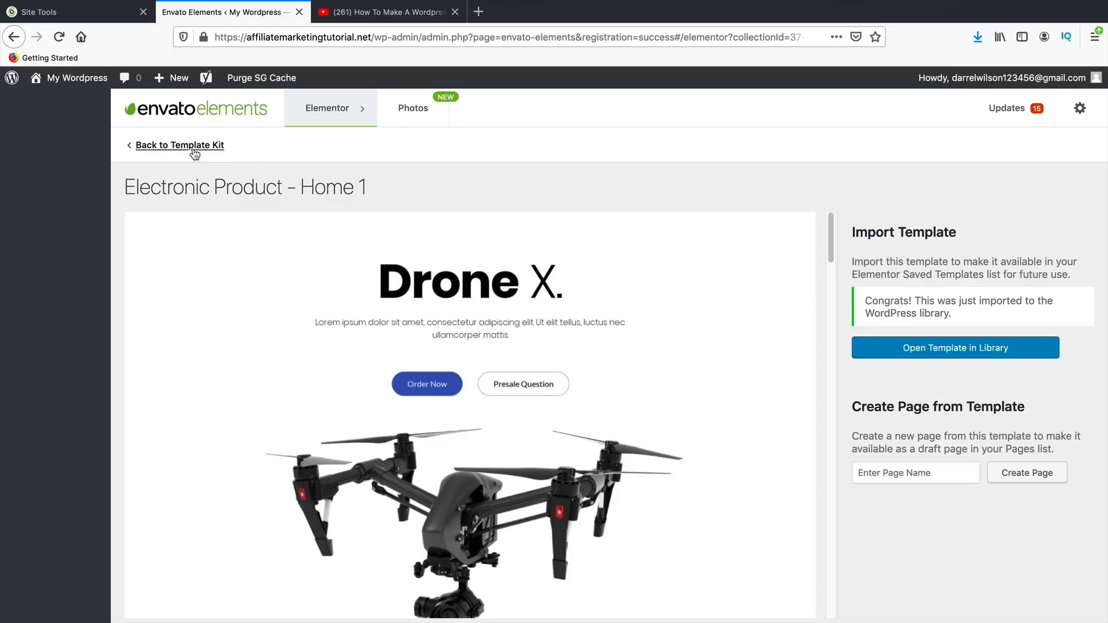
pyautogui.click(173, 145)
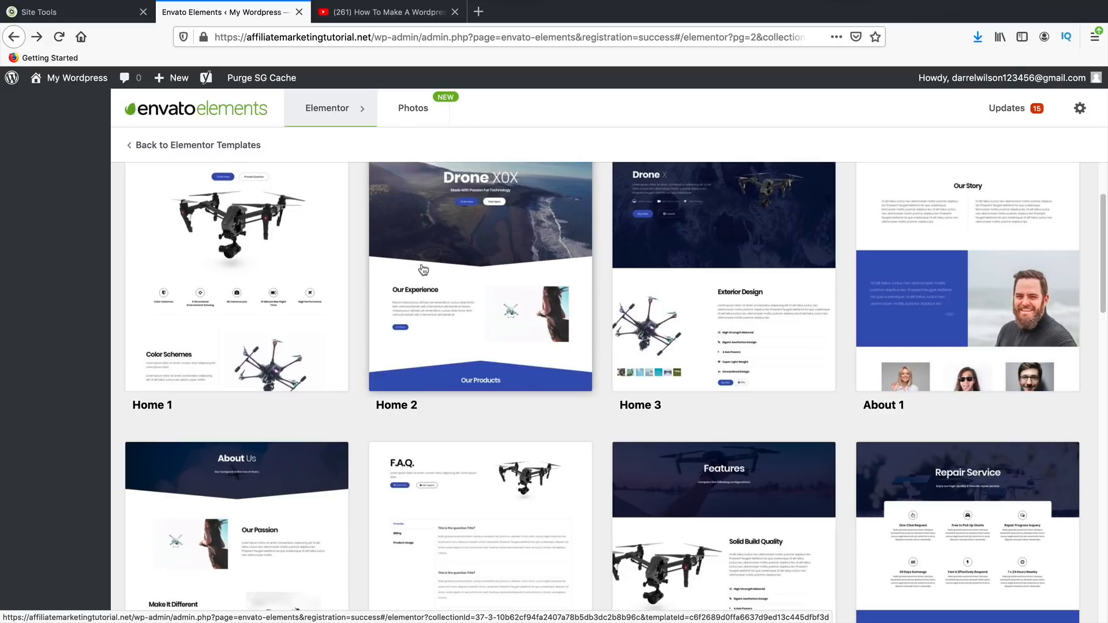
# - Import the FAQ template into the library and return to the kit's template list
pyautogui.scroll(-5, 486, 331)
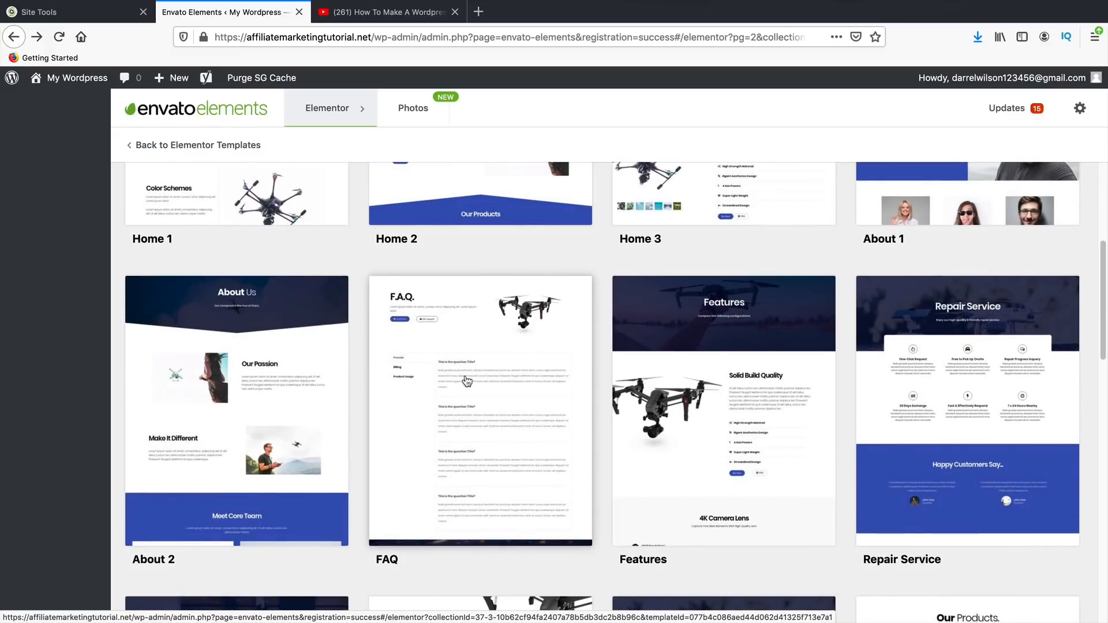
pyautogui.click(468, 382)
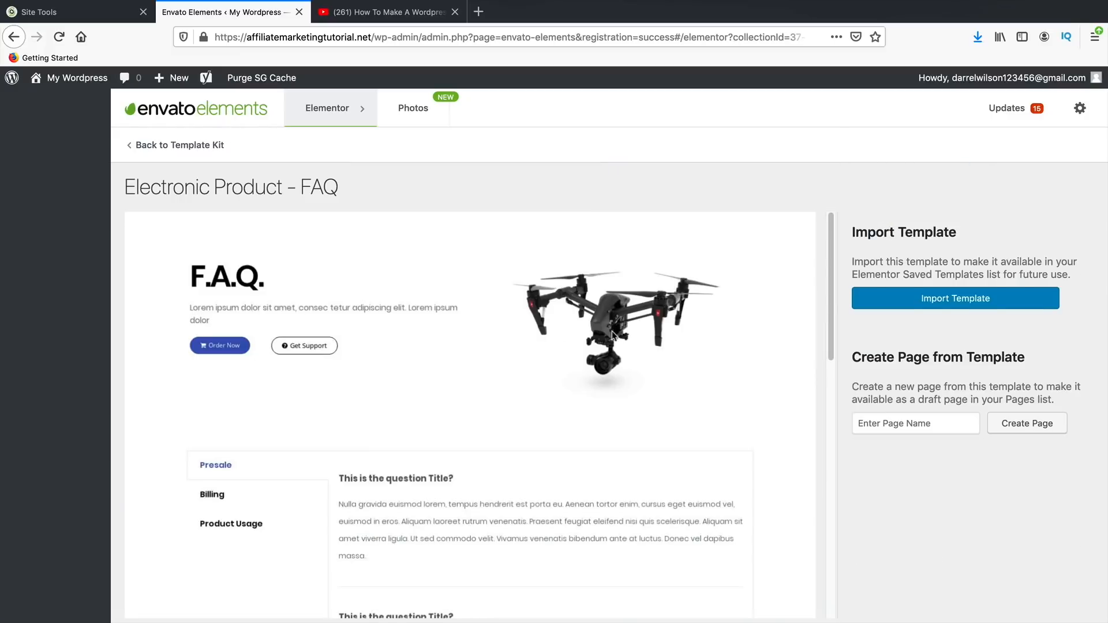
pyautogui.click(889, 304)
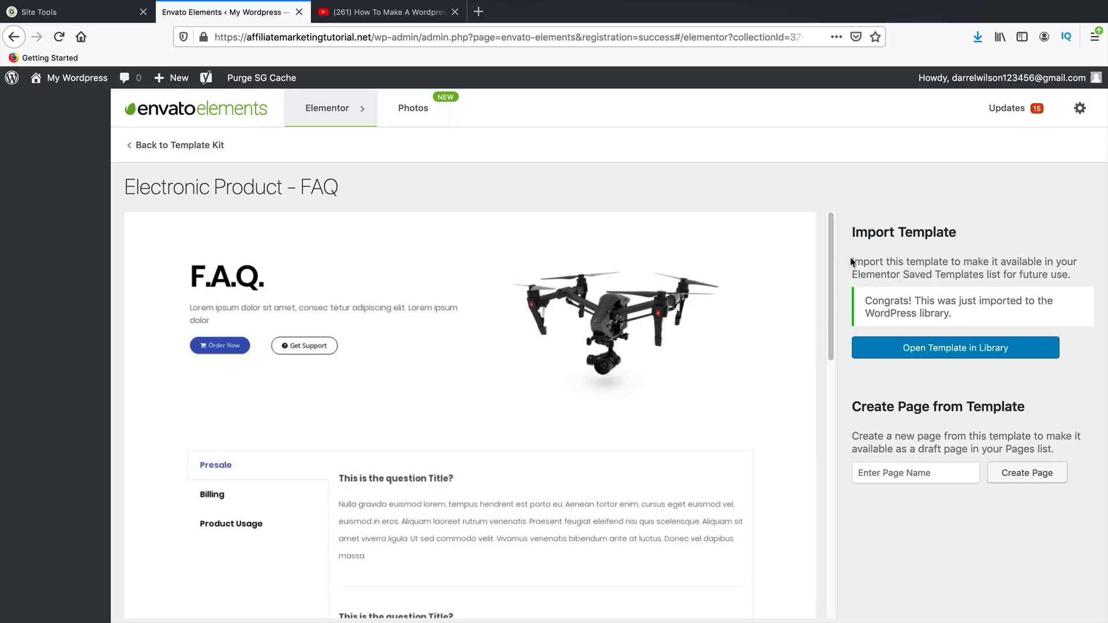
pyautogui.click(188, 149)
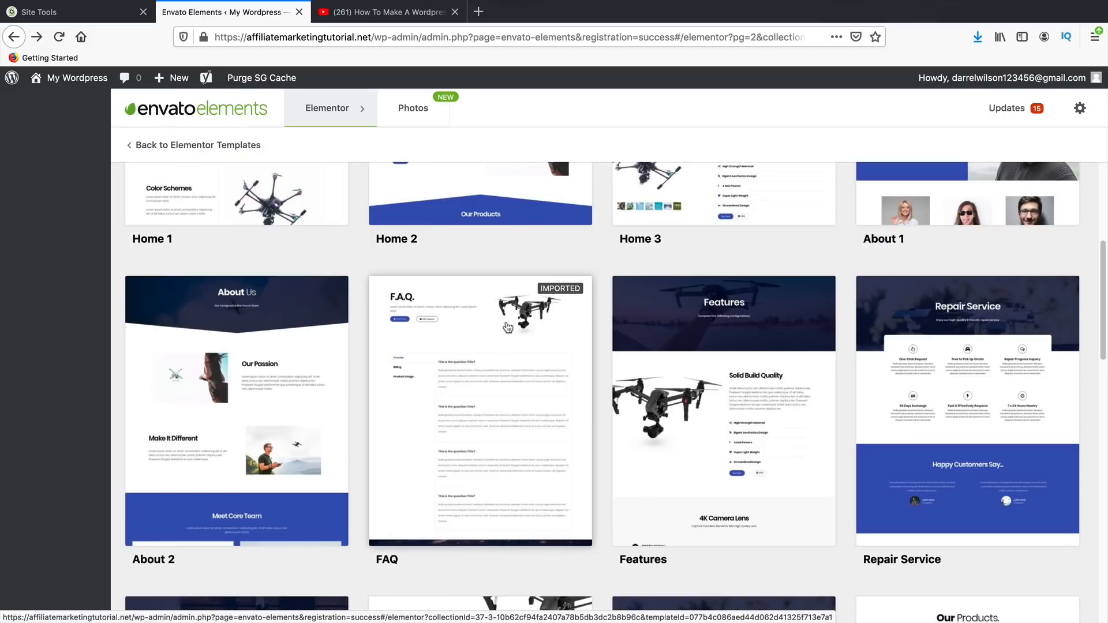
# - Import the Product Comparison template and return to the list of all template kits
pyautogui.scroll(-3, 534, 326)
pyautogui.scroll(-3, 534, 327)
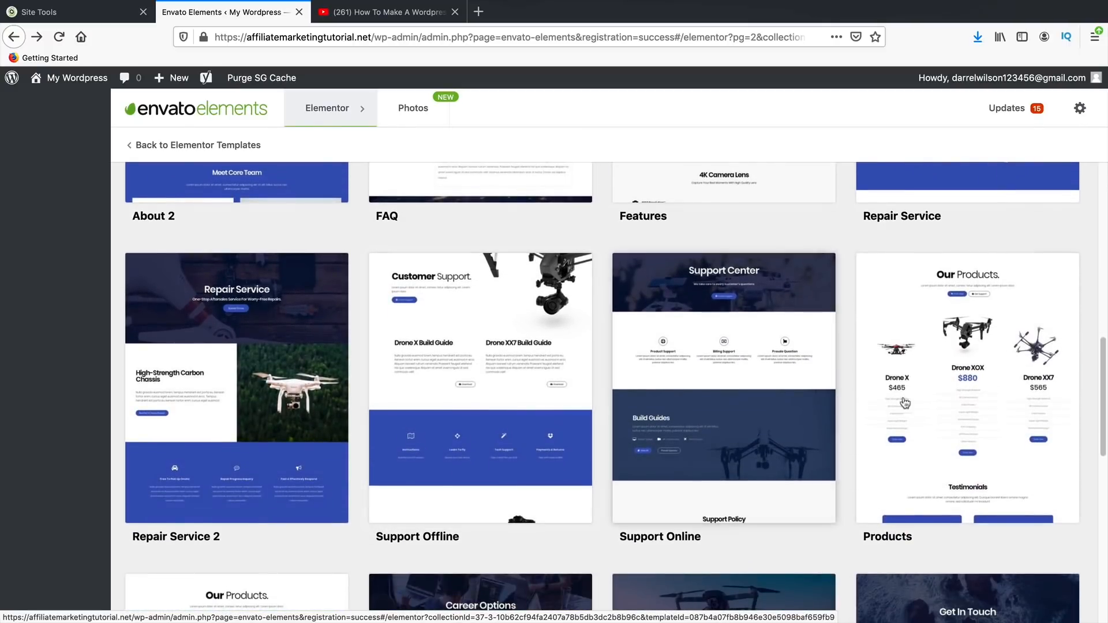
pyautogui.scroll(-4, 840, 386)
pyautogui.scroll(-2, 837, 385)
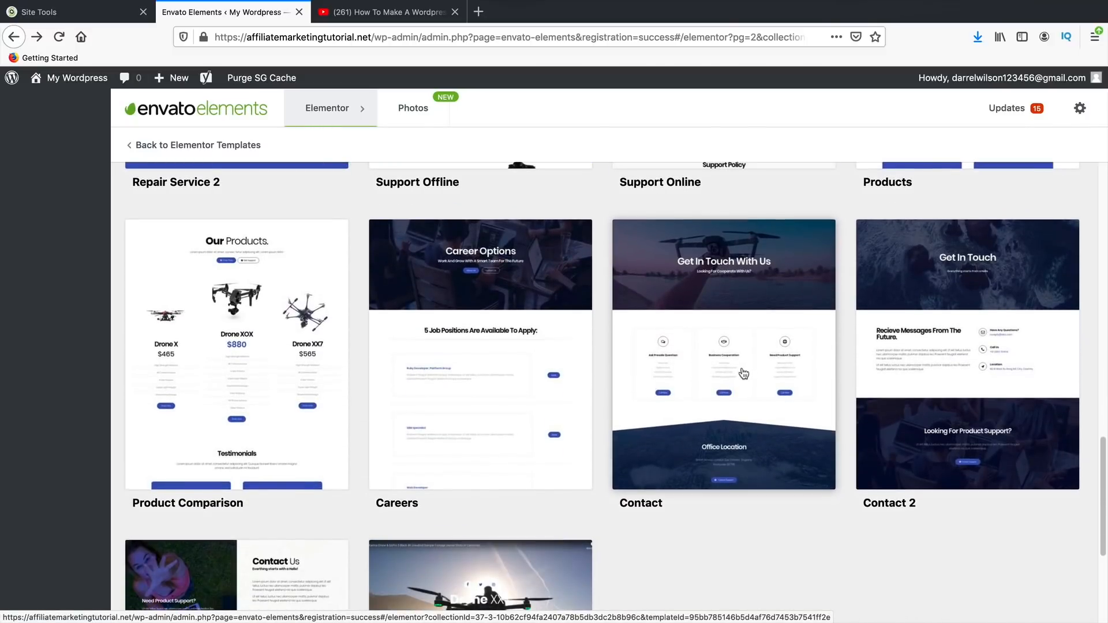
pyautogui.scroll(-1, 737, 373)
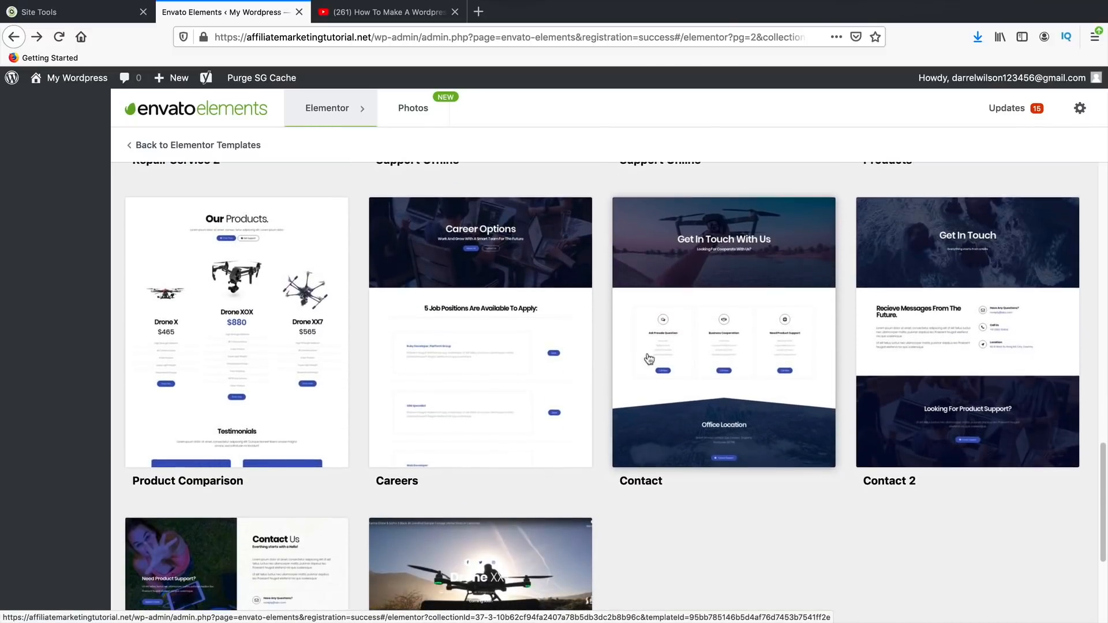
pyautogui.click(250, 329)
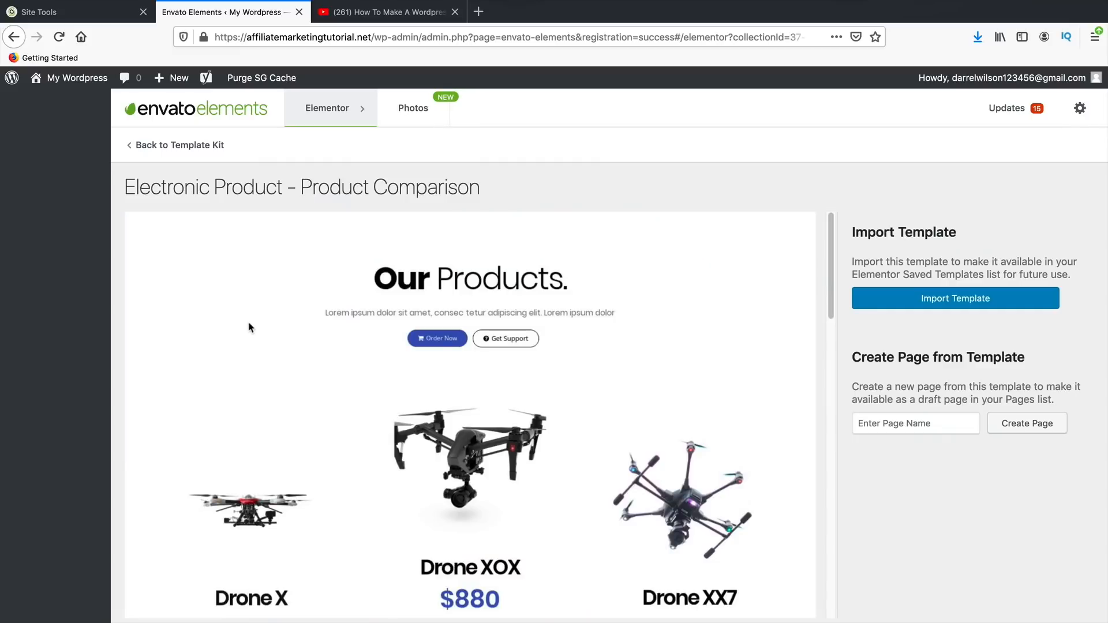
pyautogui.click(933, 306)
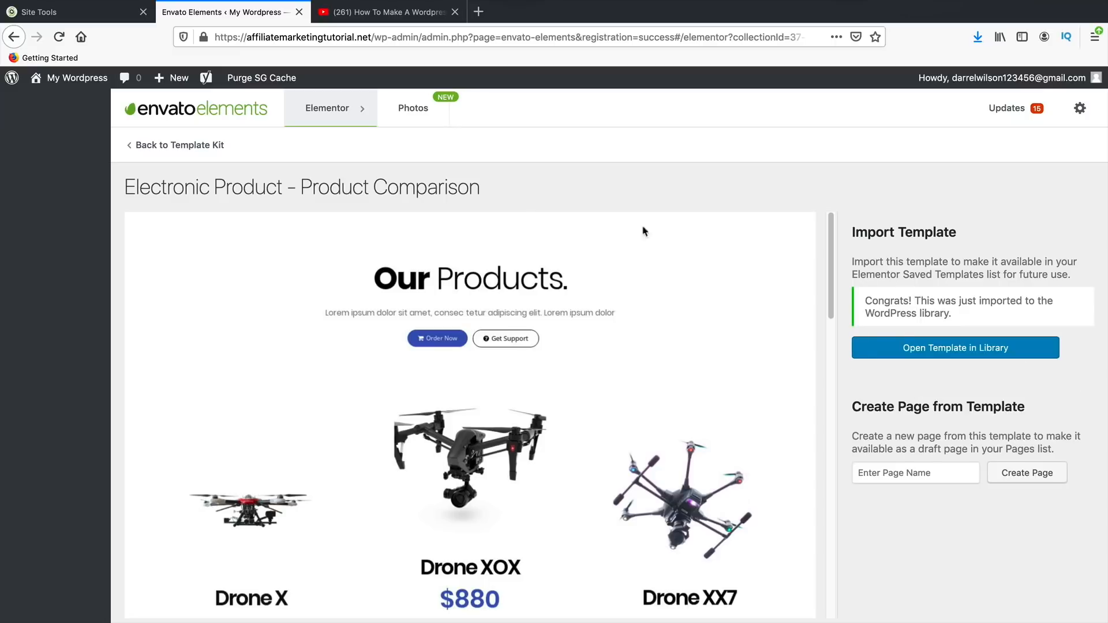
pyautogui.click(194, 147)
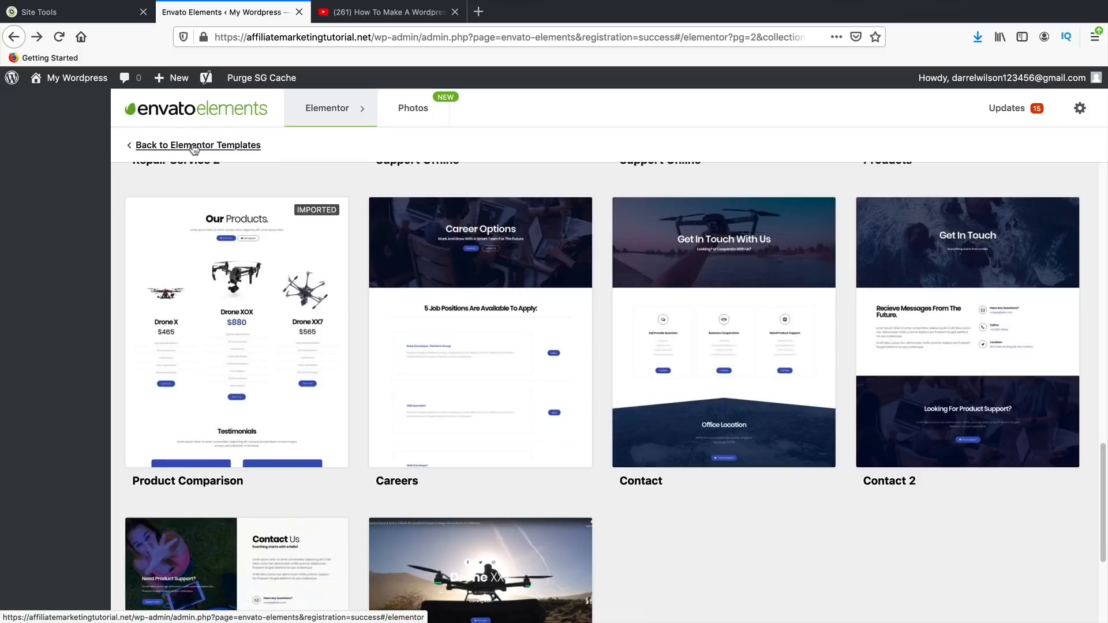
pyautogui.click(196, 146)
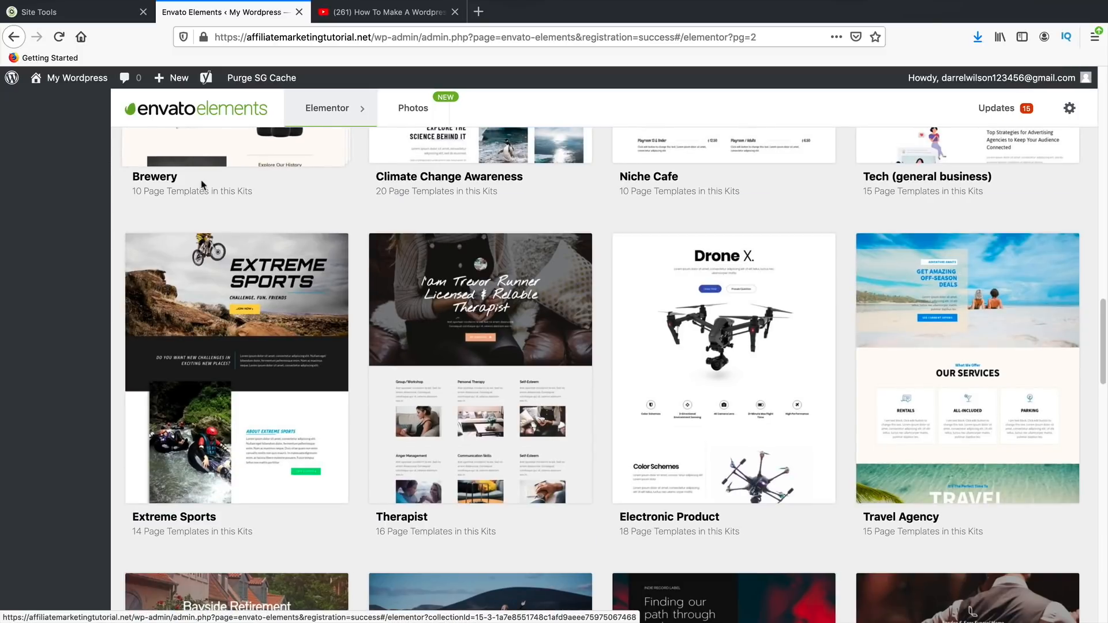
# - Open the Home page for editing from Pages > All Pages
pyautogui.scroll(20, 201, 185)
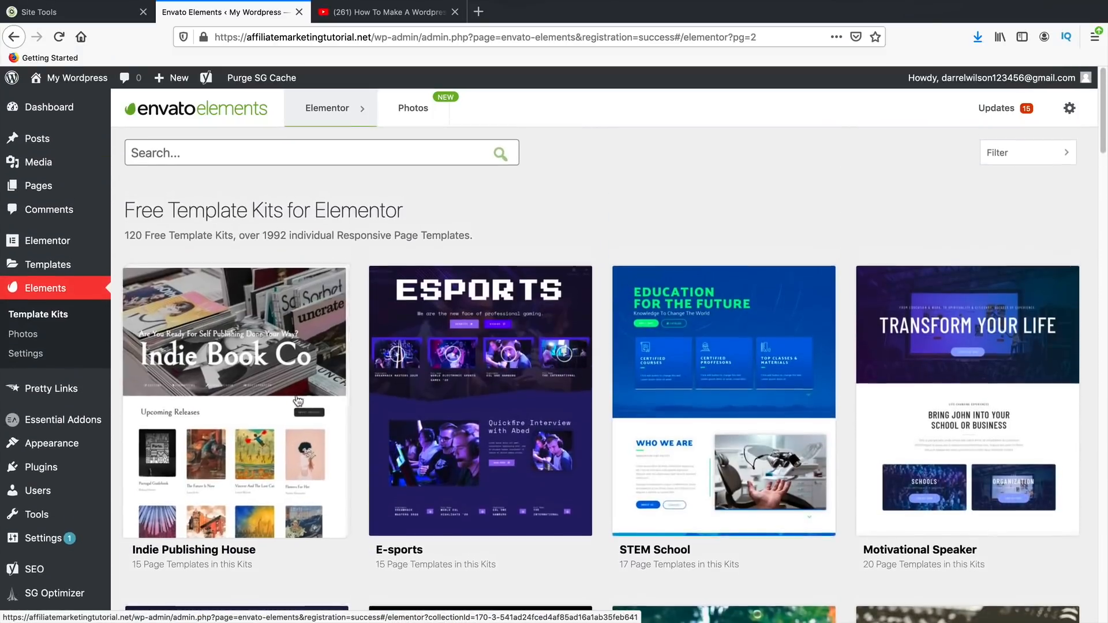
pyautogui.moveTo(68, 187)
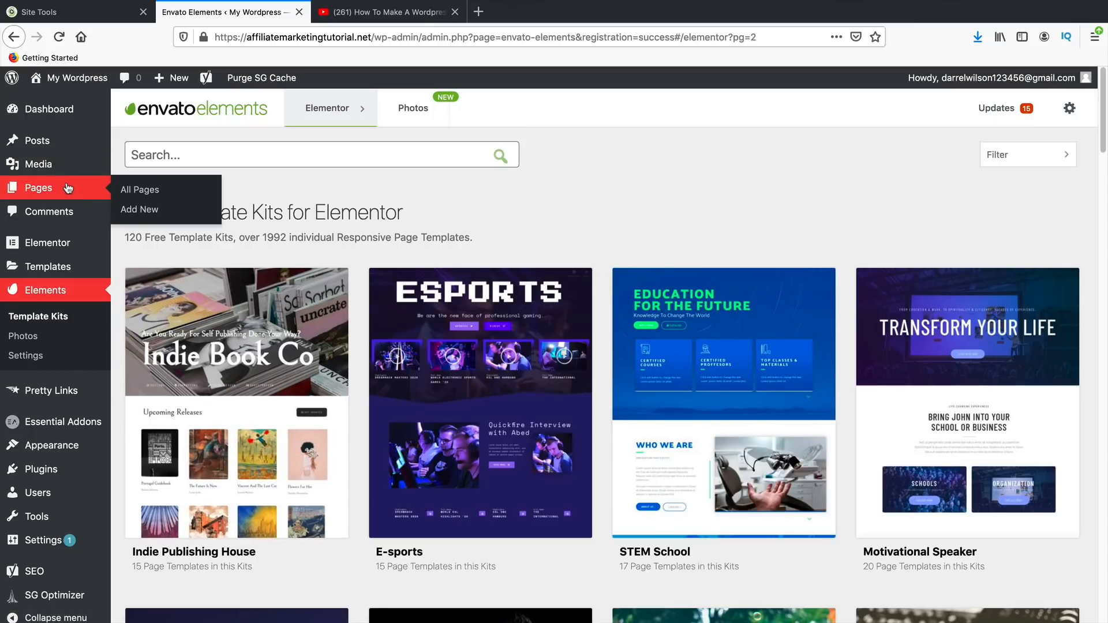
pyautogui.click(148, 192)
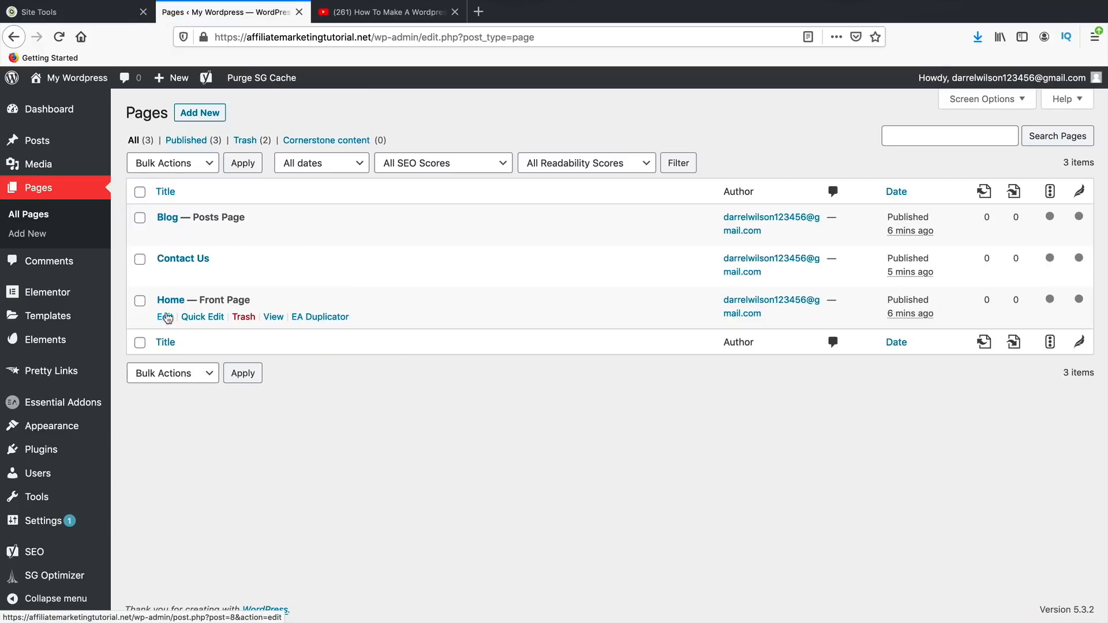
pyautogui.click(165, 317)
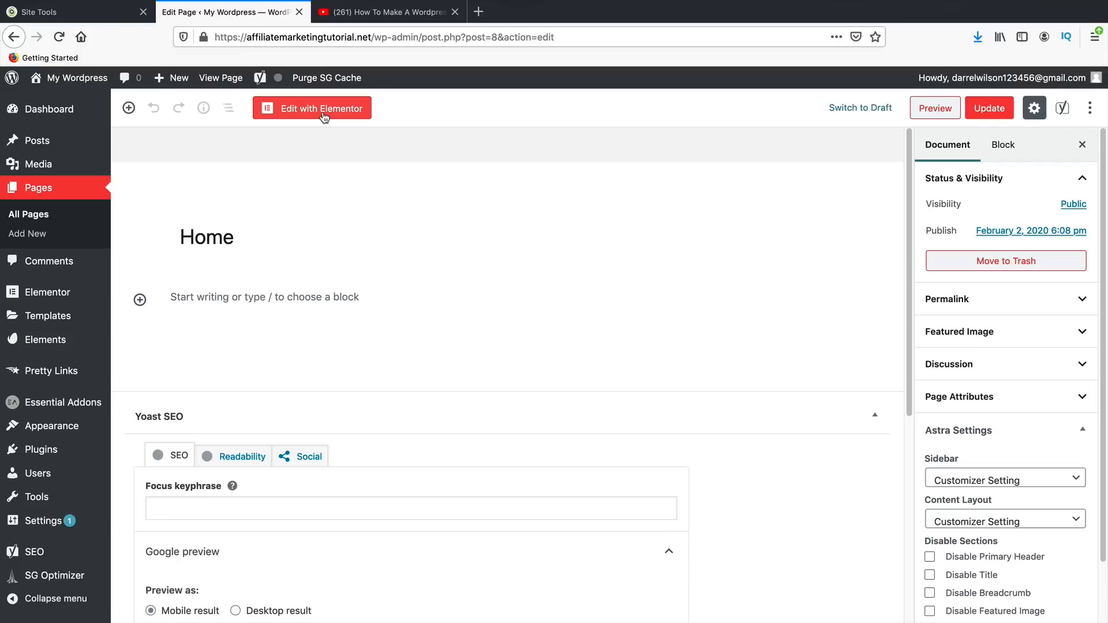
# - In Astra Settings choose No Sidebar and Full Width / Stretched layout, and tick Disable Title
pyautogui.scroll(-3, 710, 297)
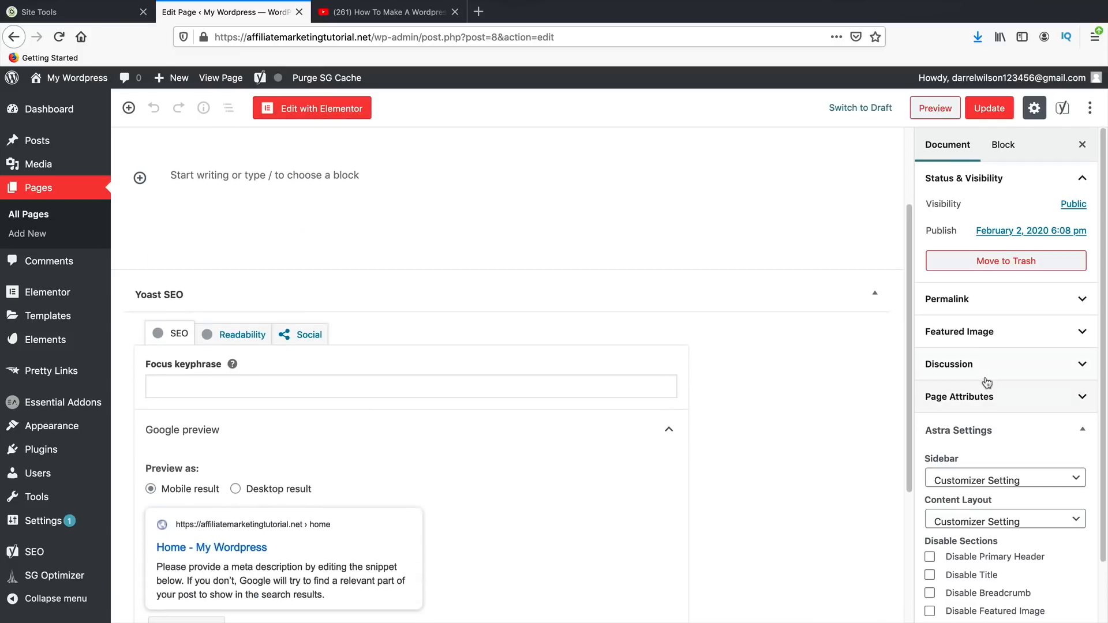
pyautogui.scroll(-1, 1001, 445)
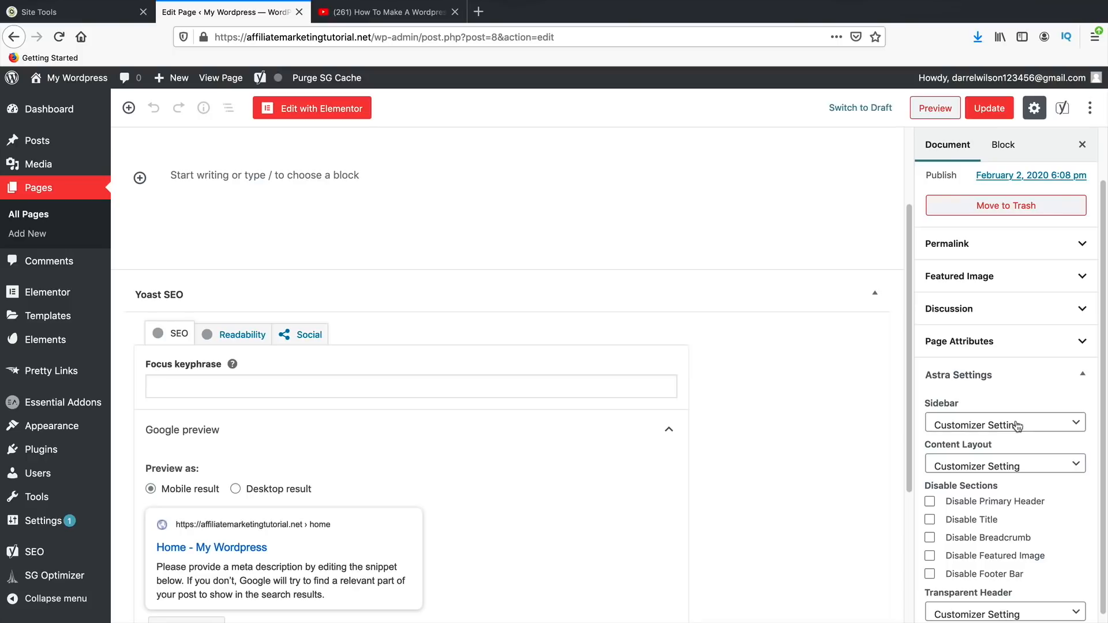
pyautogui.click(1017, 426)
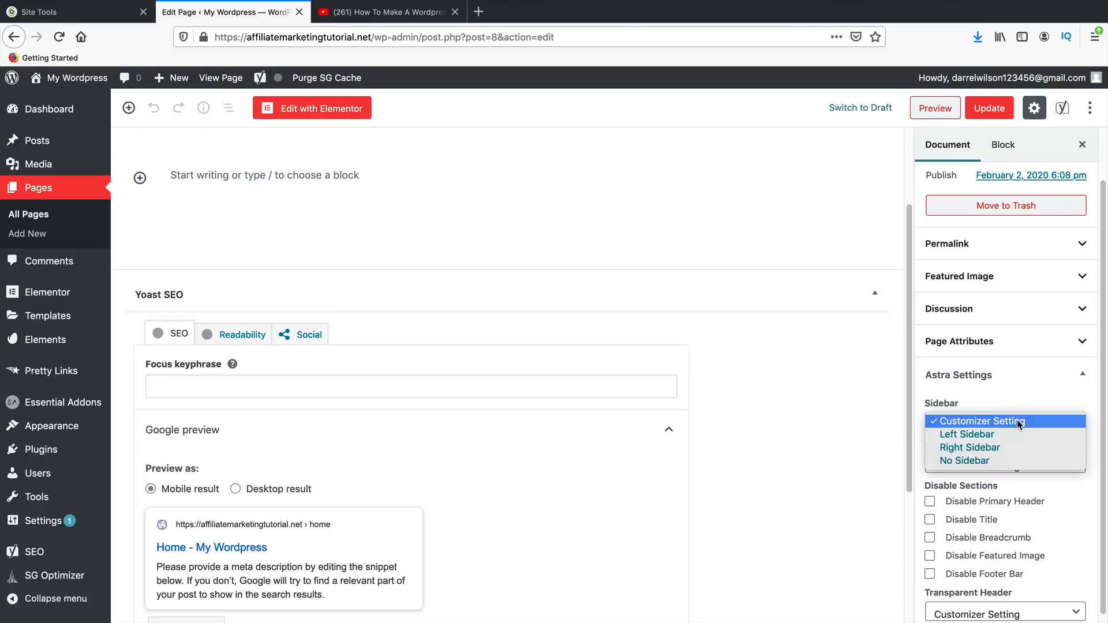
pyautogui.click(1021, 462)
pyautogui.click(1022, 467)
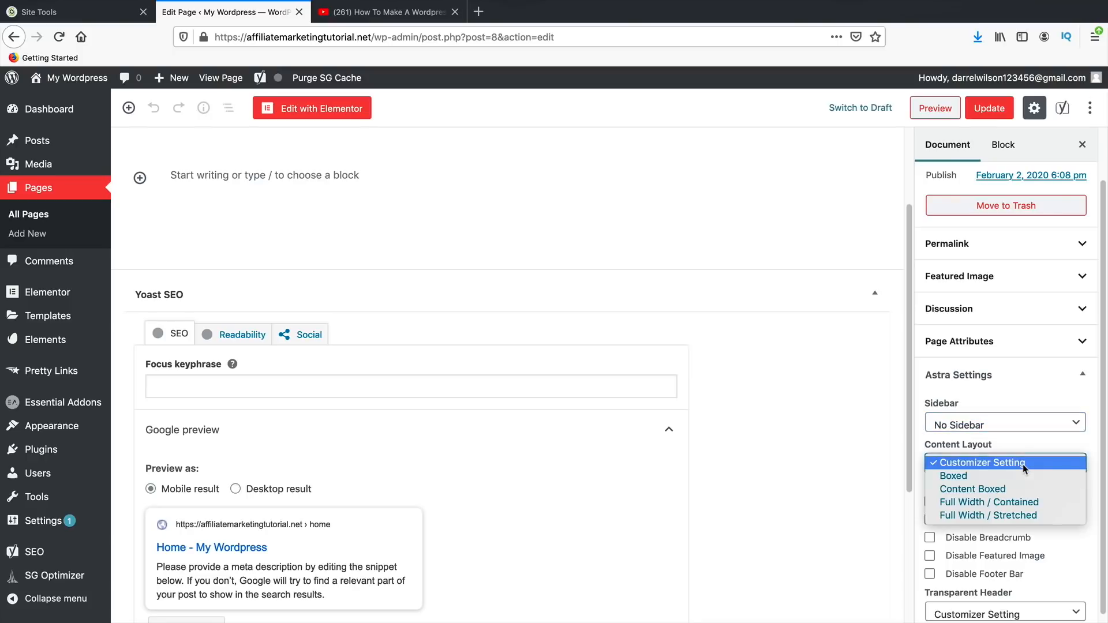
pyautogui.click(1028, 518)
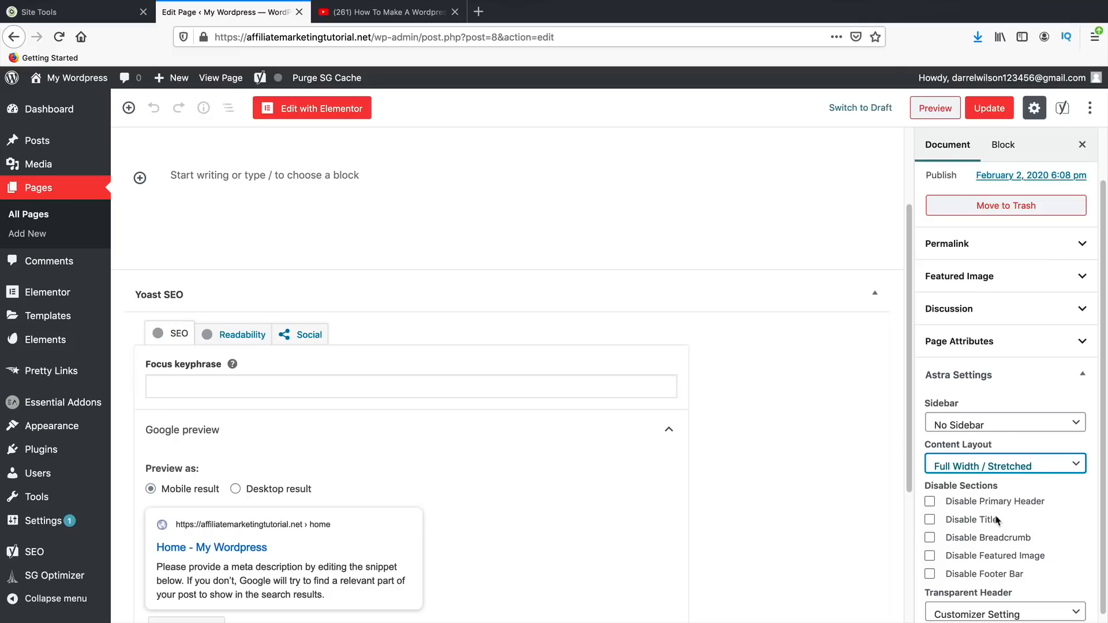
pyautogui.click(978, 526)
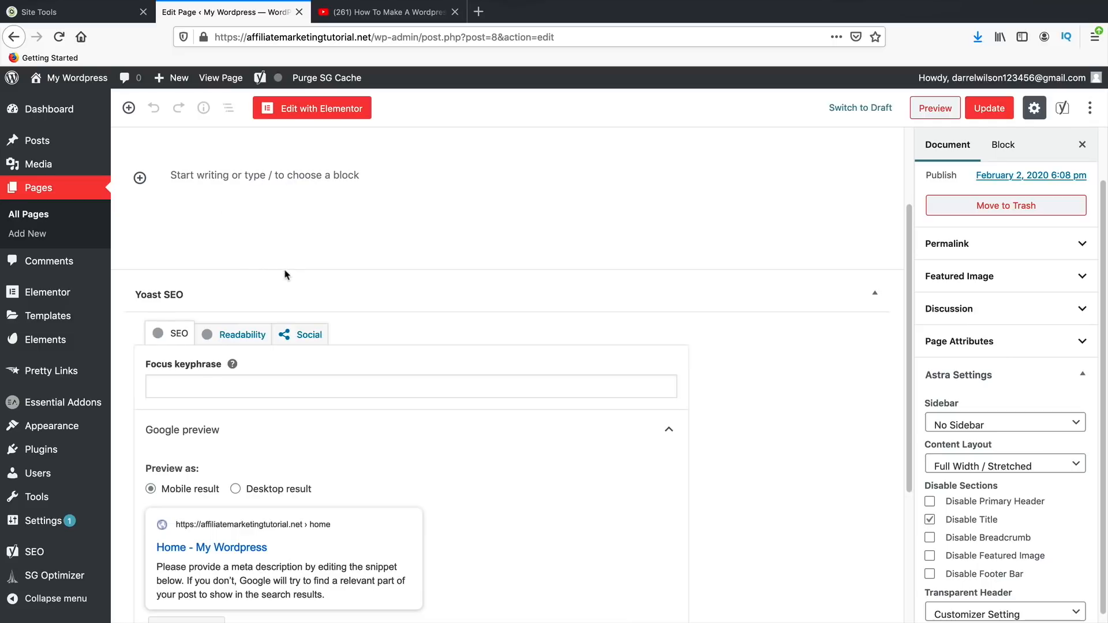
pyautogui.scroll(-3, 285, 275)
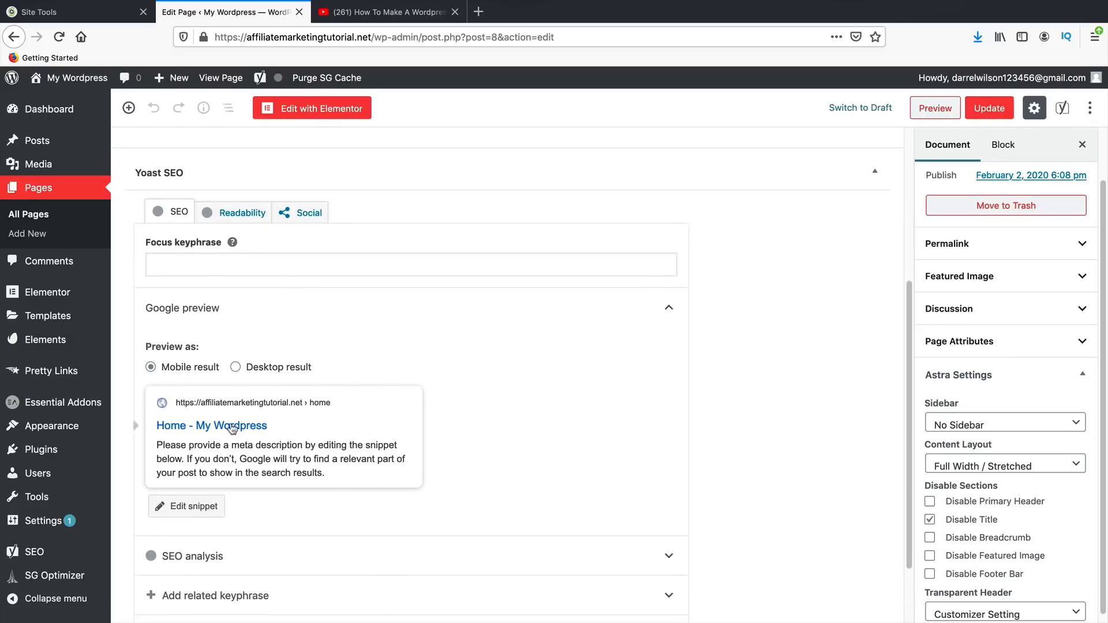
pyautogui.scroll(-1, 254, 430)
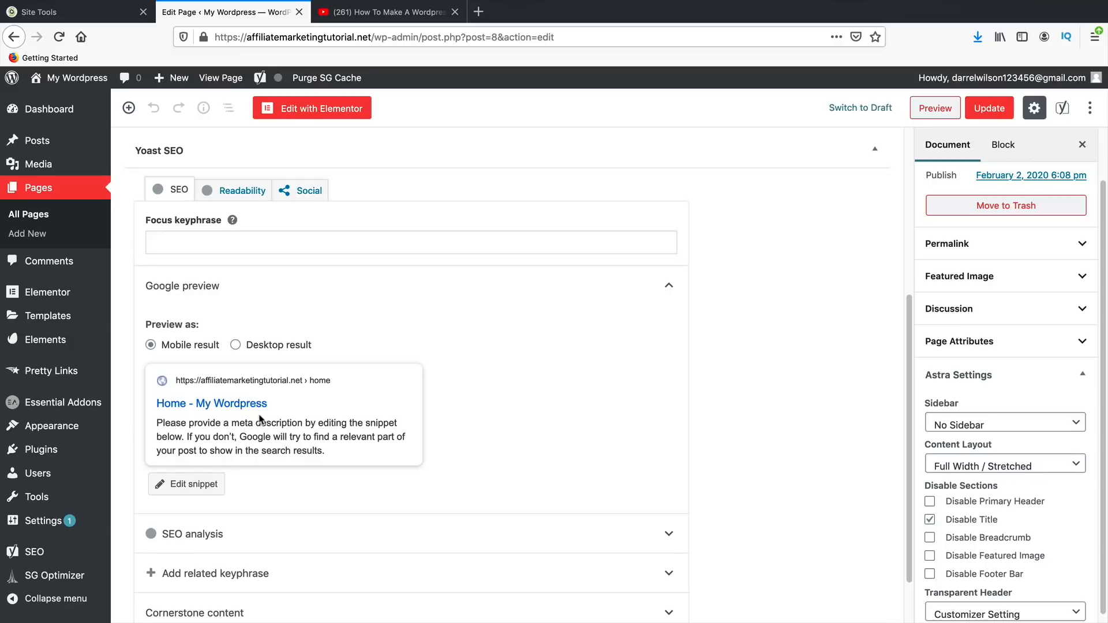
# - Enter the meta description 'this is the best website' in the search snippet
pyautogui.click(227, 478)
pyautogui.scroll(-2, 285, 446)
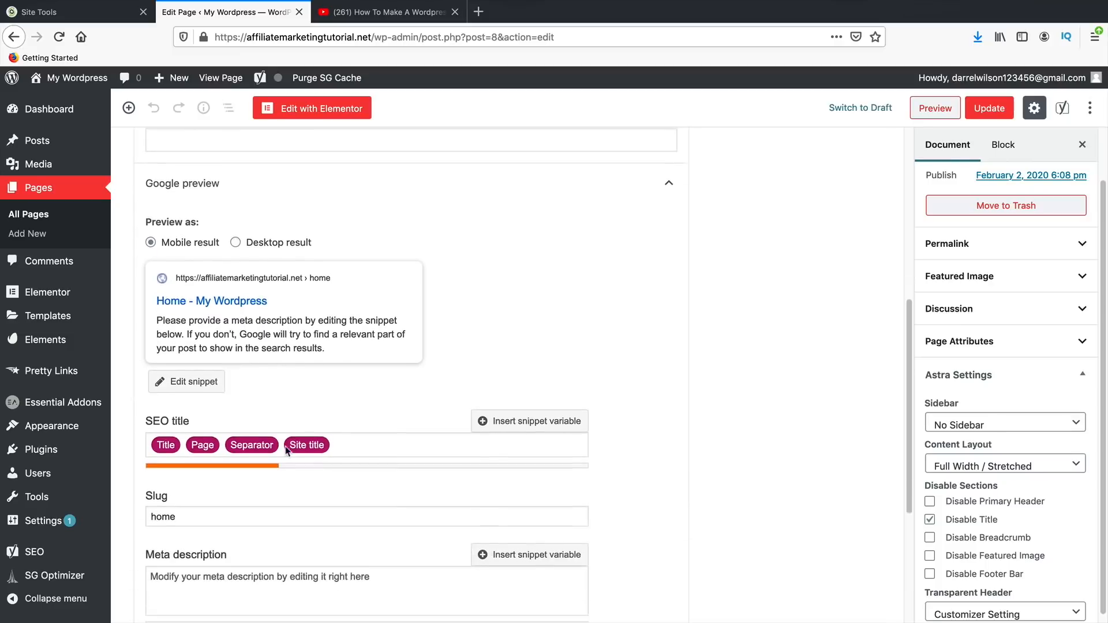
pyautogui.click(340, 554)
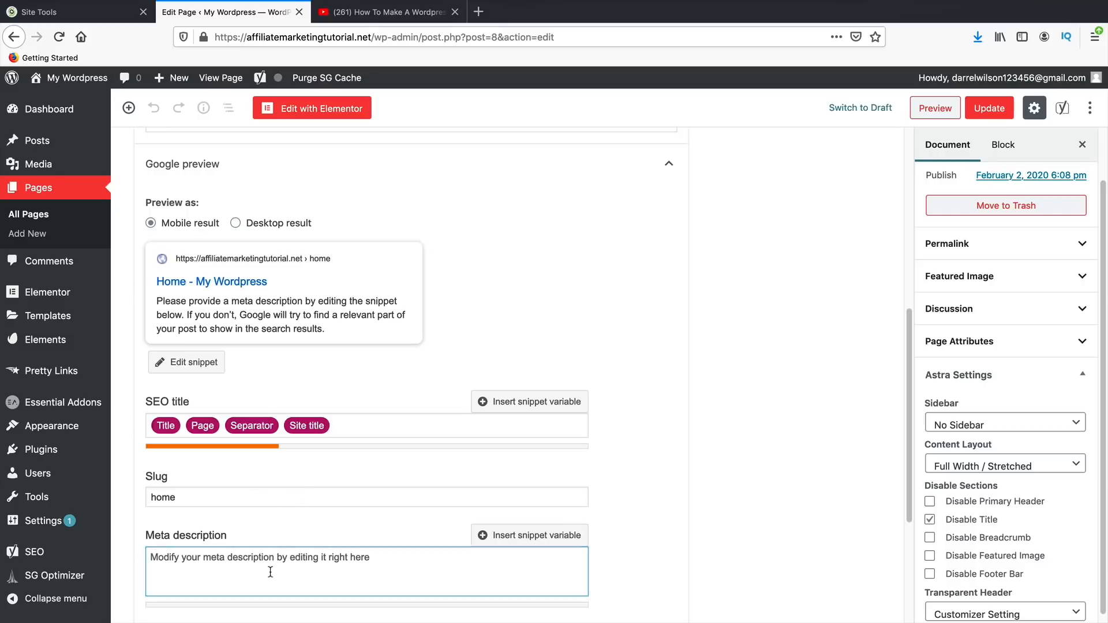
pyautogui.write('this ')
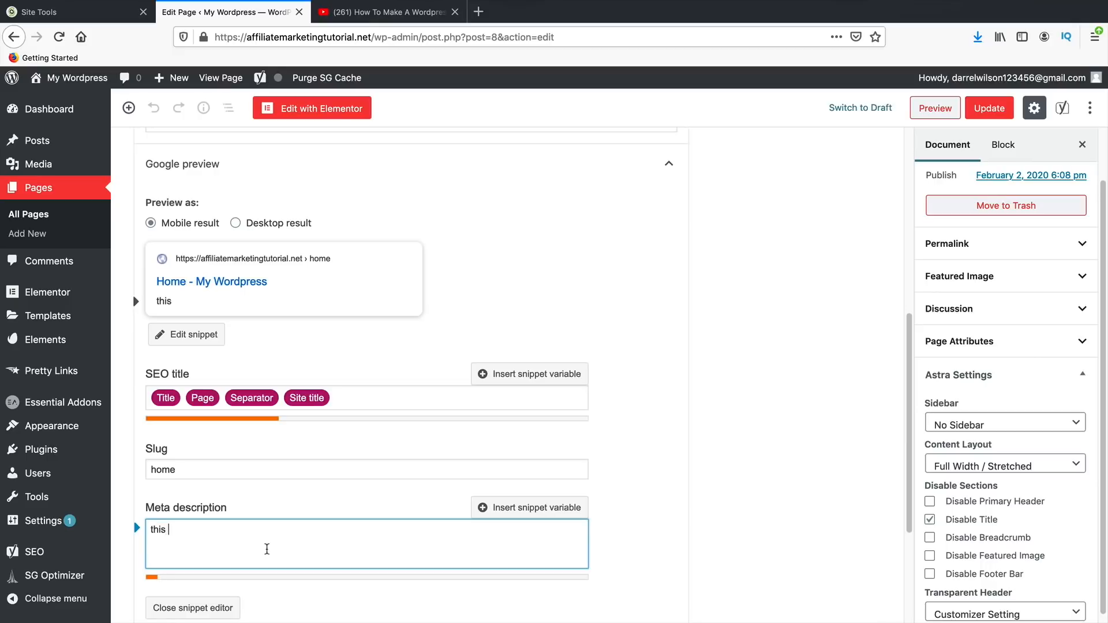
pyautogui.write('is the best website')
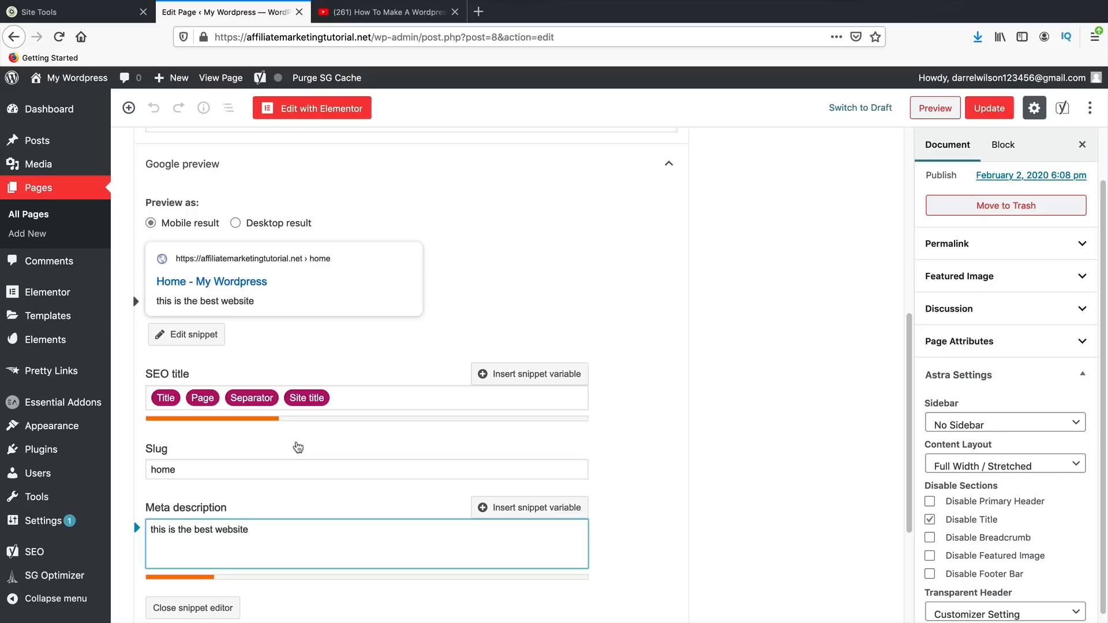
# - Update the Home page and open it in Elementor
pyautogui.scroll(7, 739, 416)
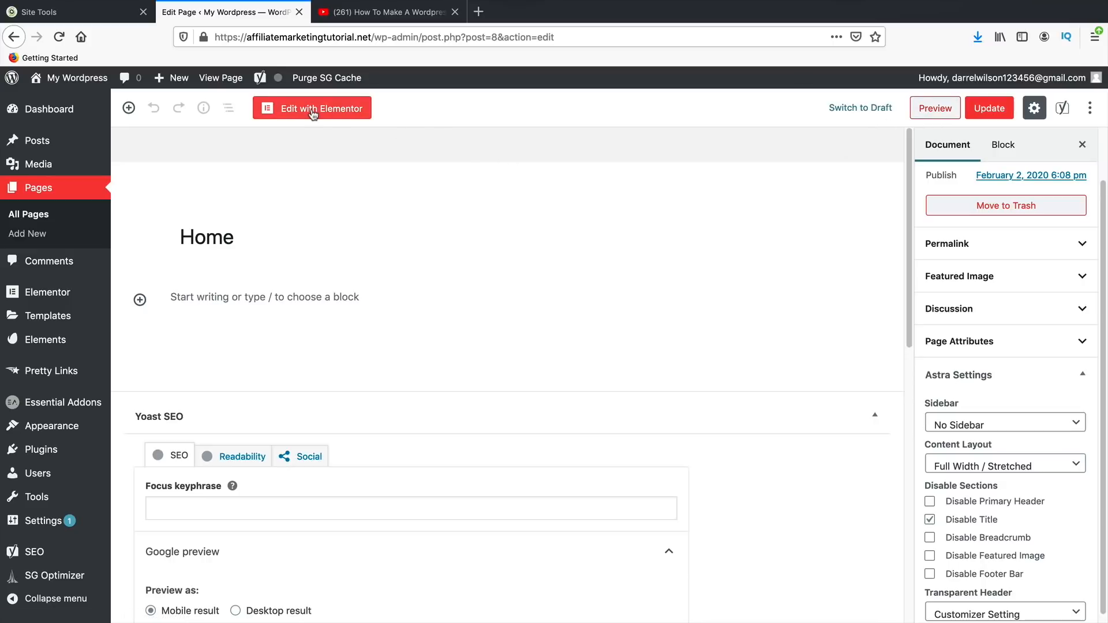
pyautogui.click(996, 110)
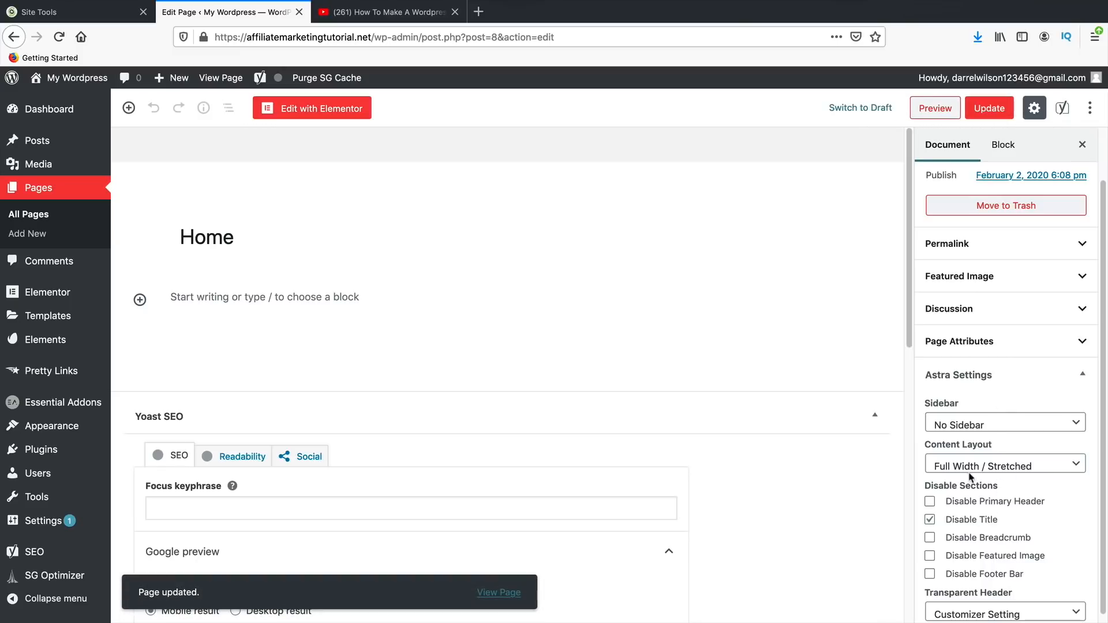
pyautogui.click(322, 110)
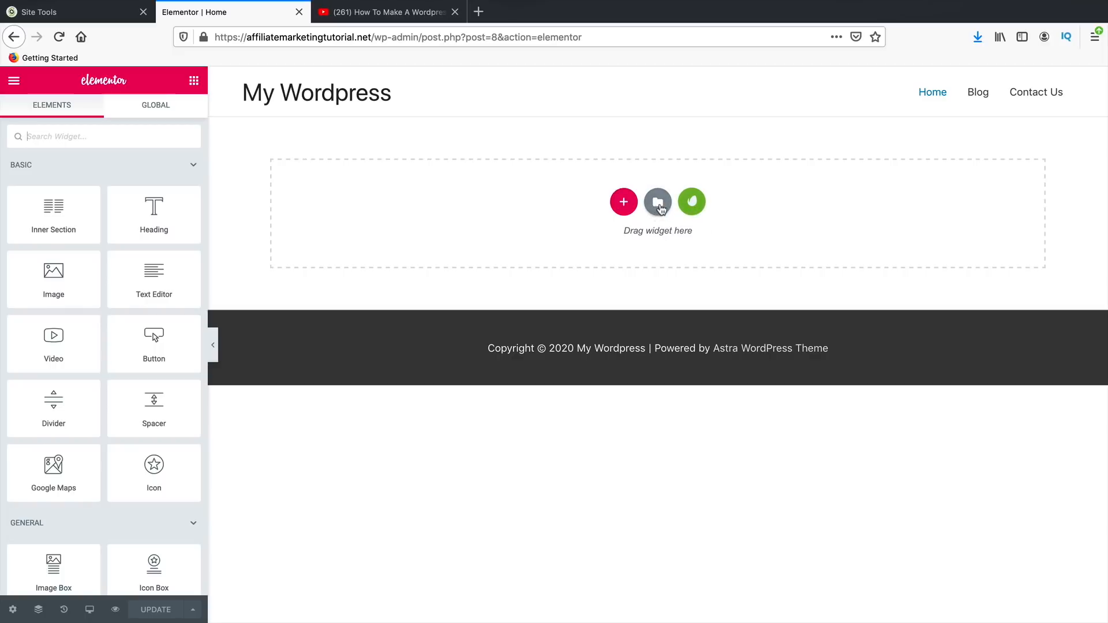
# - Add a three-column section with a Text Editor and a Button in the first column
pyautogui.click(623, 206)
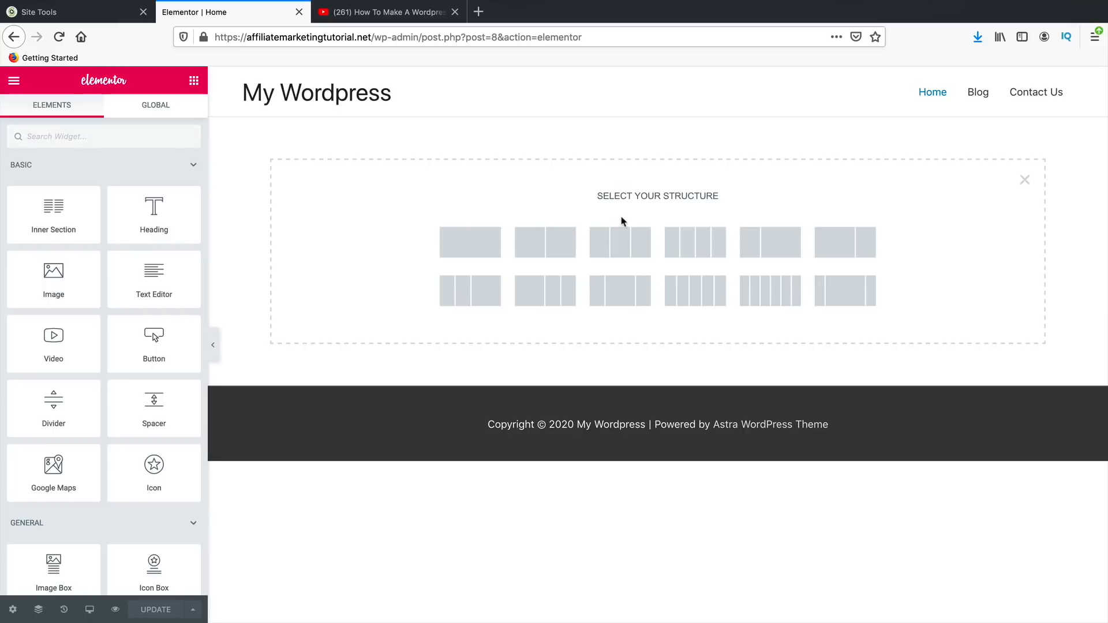
pyautogui.click(625, 242)
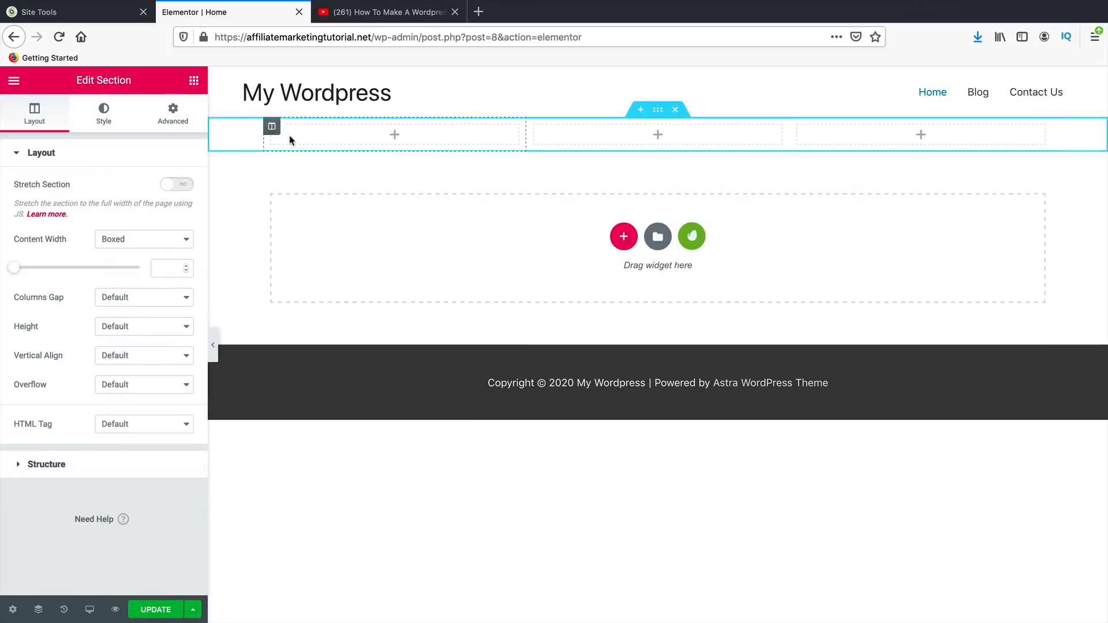
pyautogui.click(194, 85)
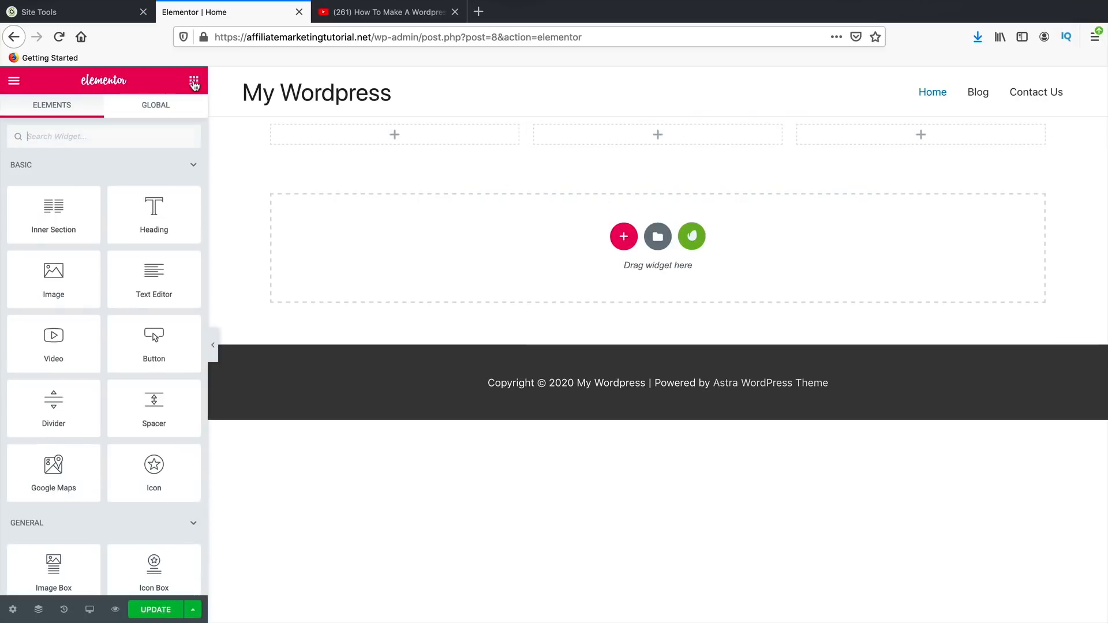
pyautogui.moveTo(154, 284); pyautogui.dragTo(393, 133)
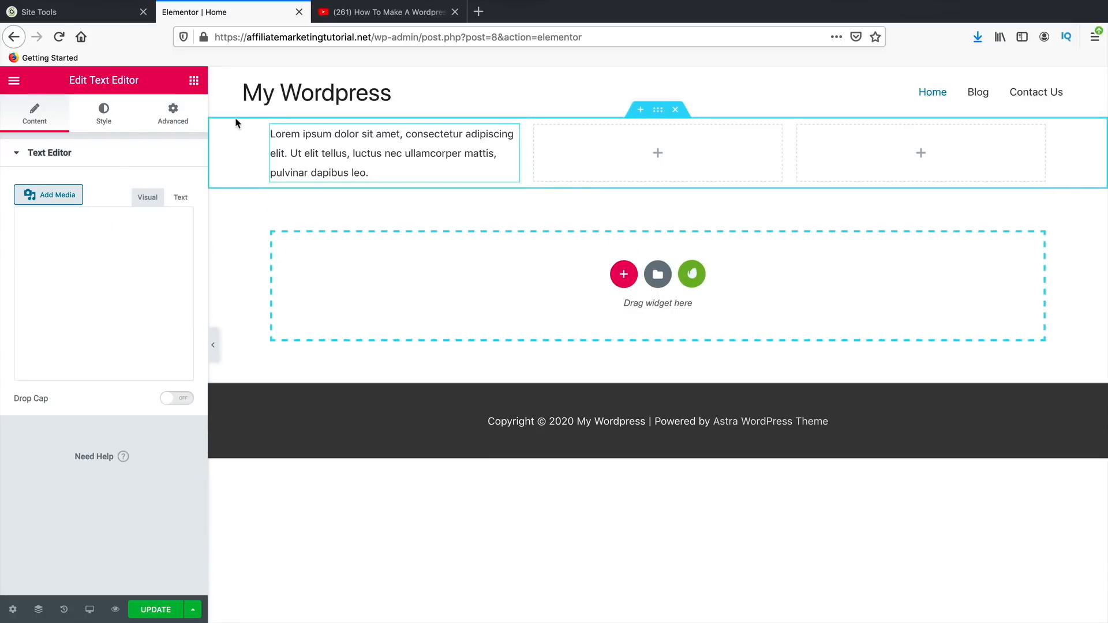
pyautogui.click(194, 85)
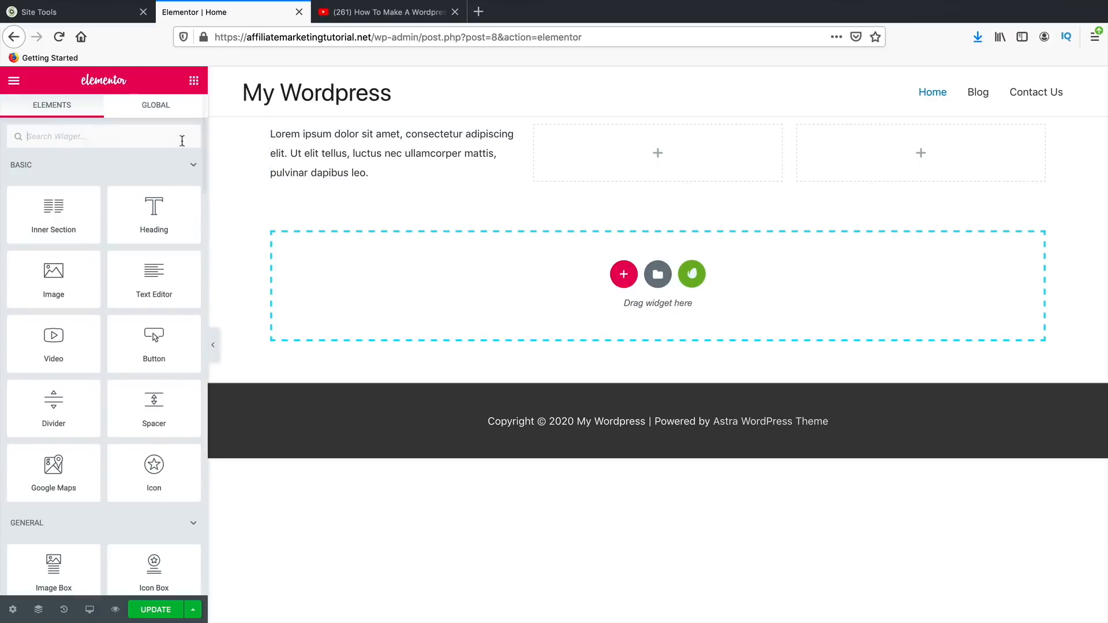
pyautogui.moveTo(155, 341); pyautogui.dragTo(328, 172)
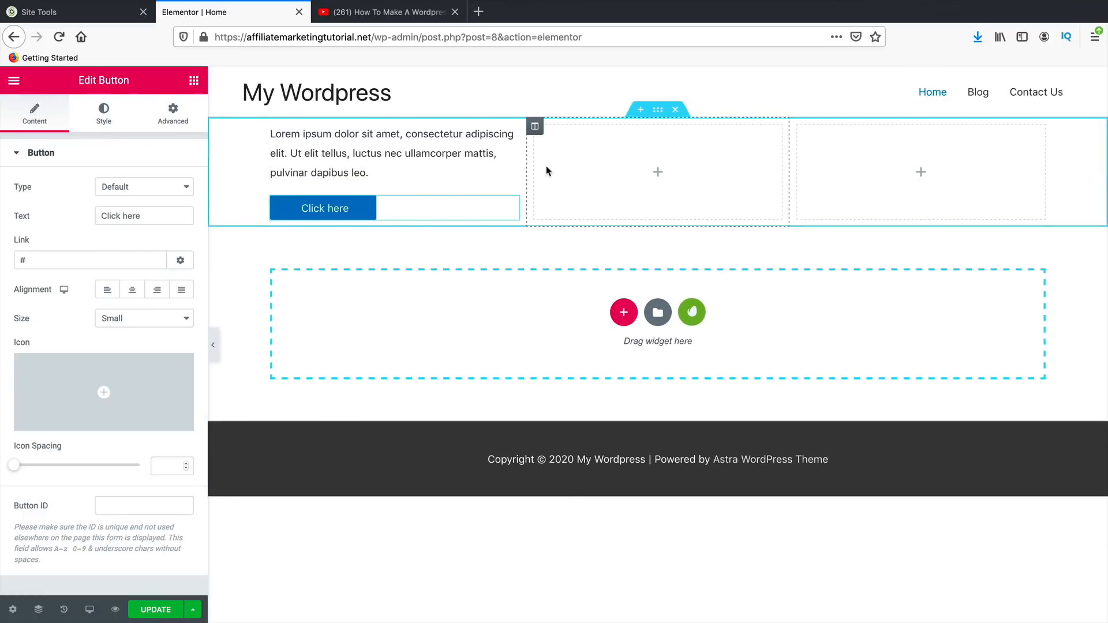
# - Add a Text Editor to the middle column reading 'you can make changes like this'
pyautogui.click(194, 80)
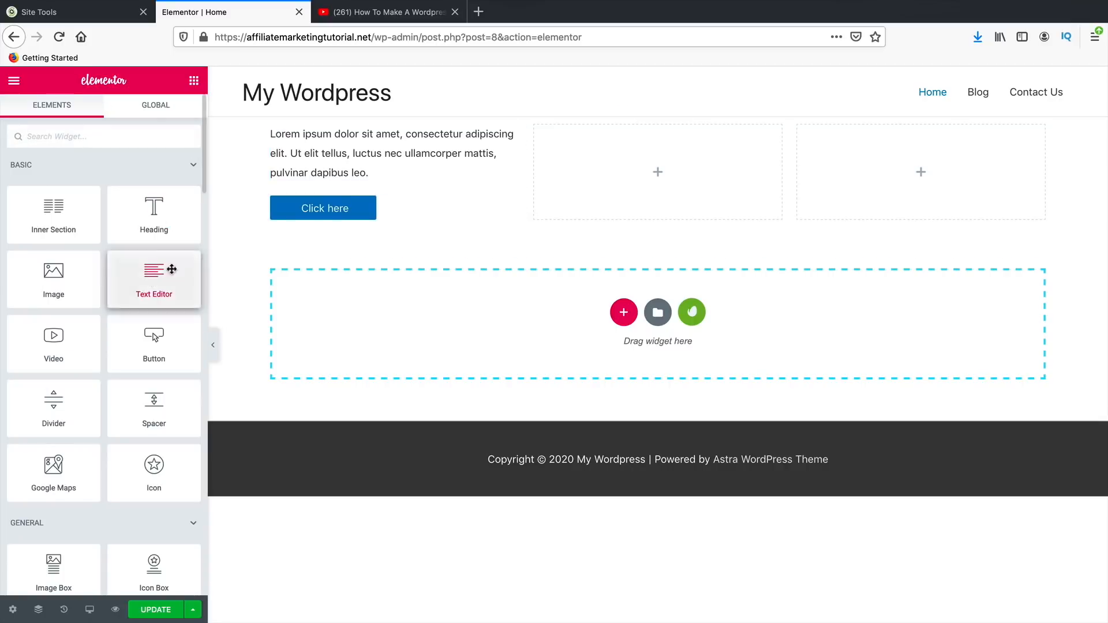
pyautogui.moveTo(171, 275); pyautogui.dragTo(632, 169)
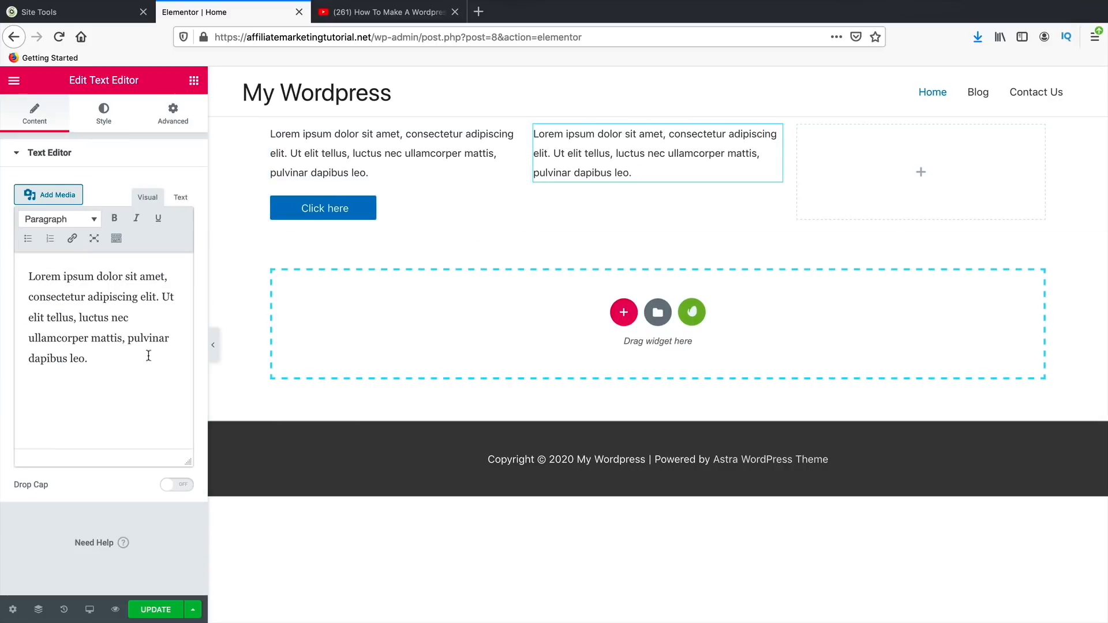
pyautogui.moveTo(139, 380); pyautogui.dragTo(2, 260)
pyautogui.write('yo')
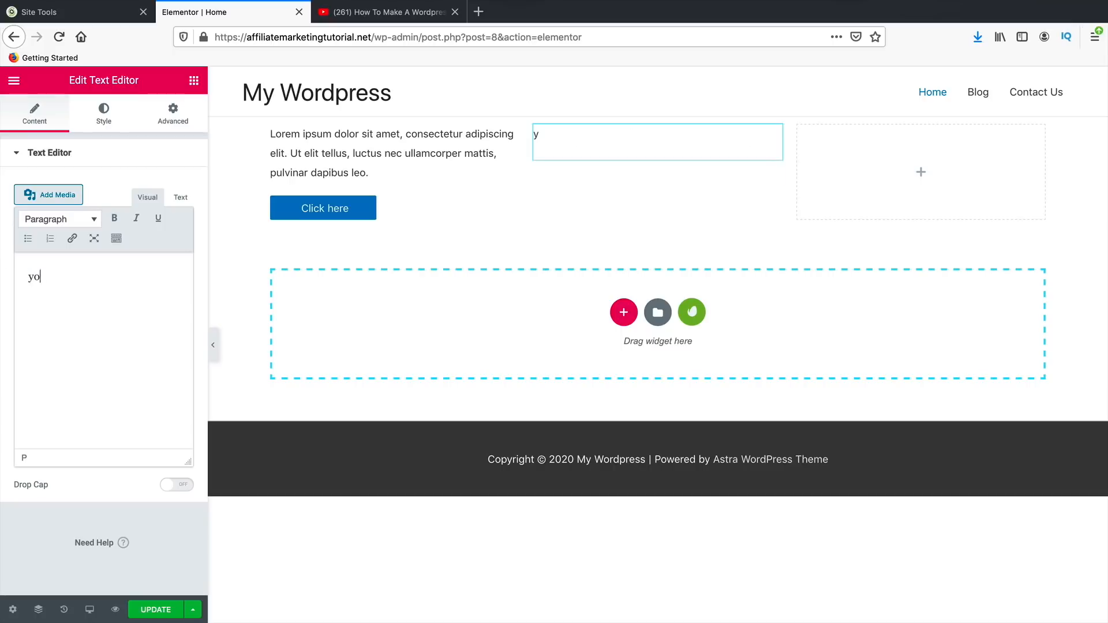
pyautogui.write('u can make changes ')
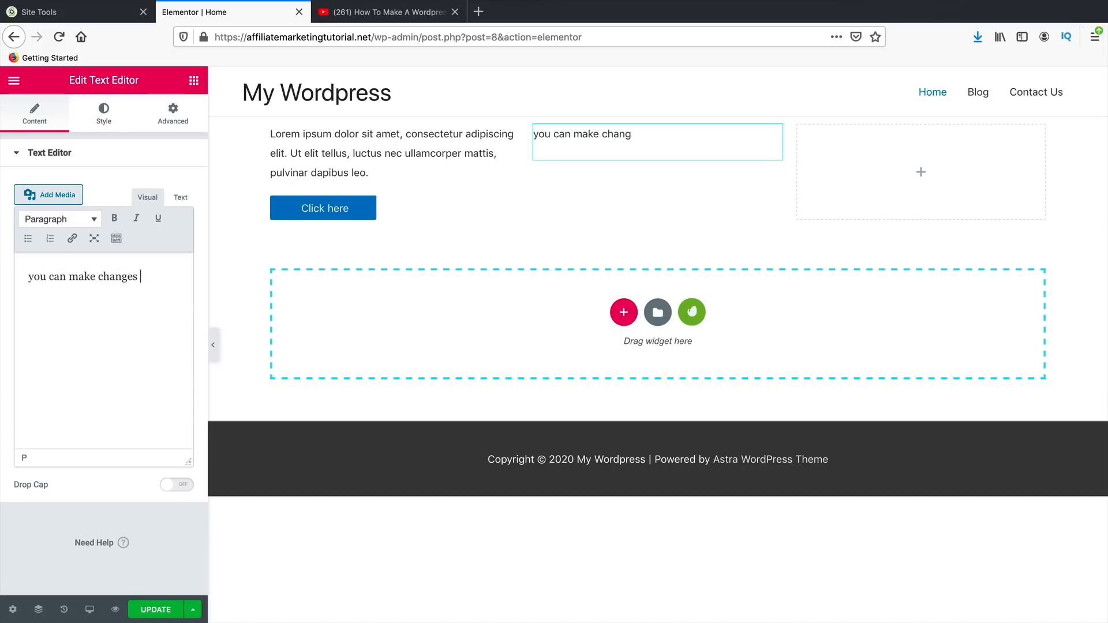
pyautogui.write('like this')
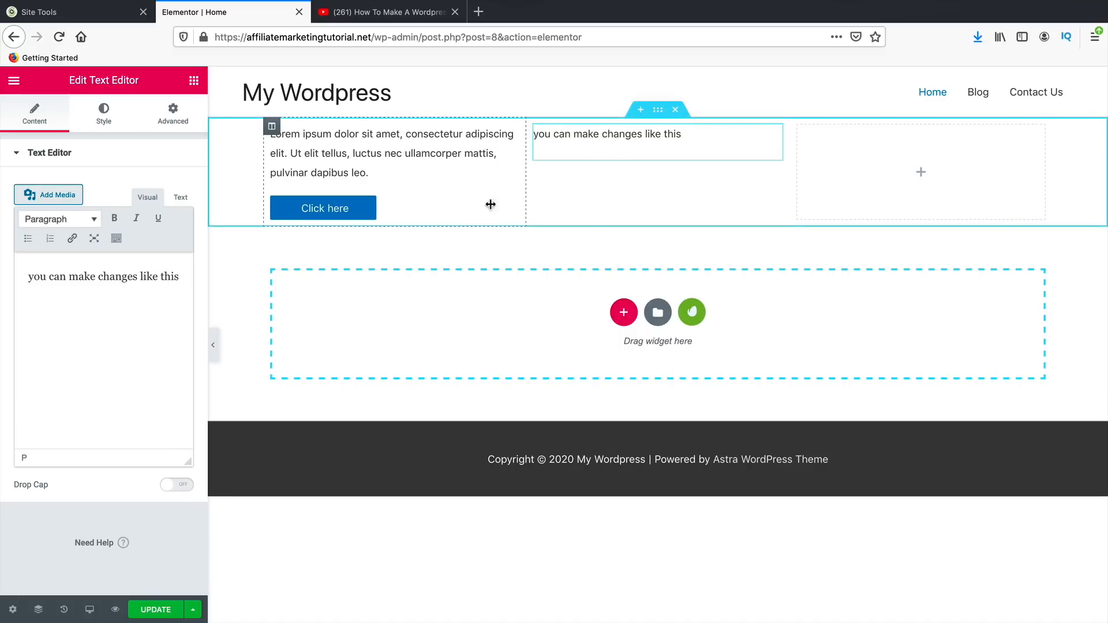
# - Place an Image Box widget in the third column
pyautogui.click(194, 80)
pyautogui.scroll(-3, 112, 415)
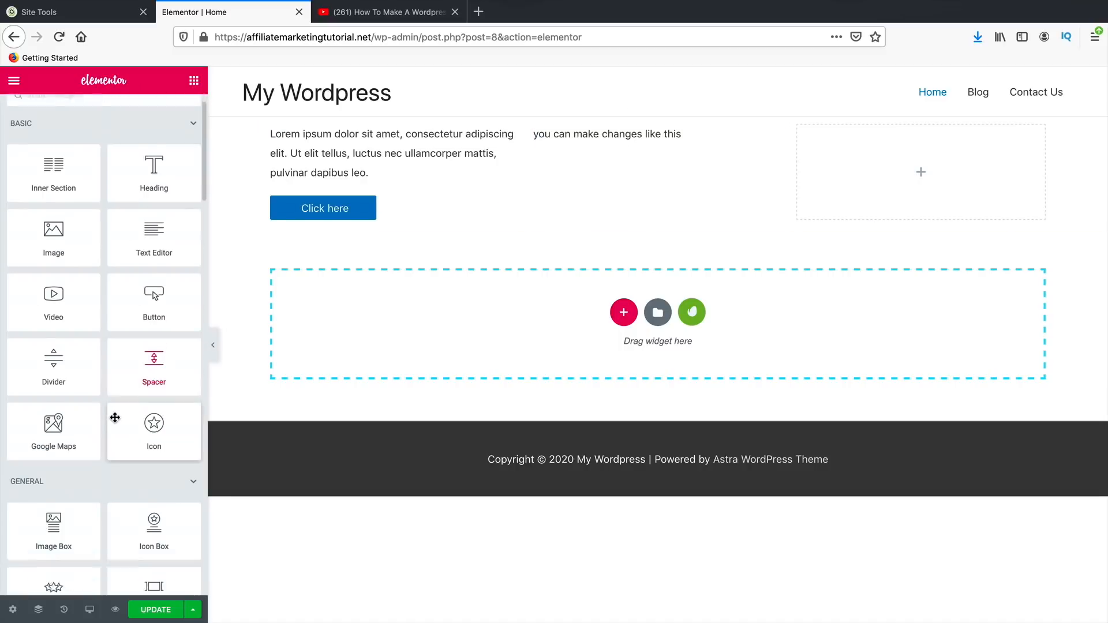
pyautogui.moveTo(87, 502); pyautogui.dragTo(935, 179)
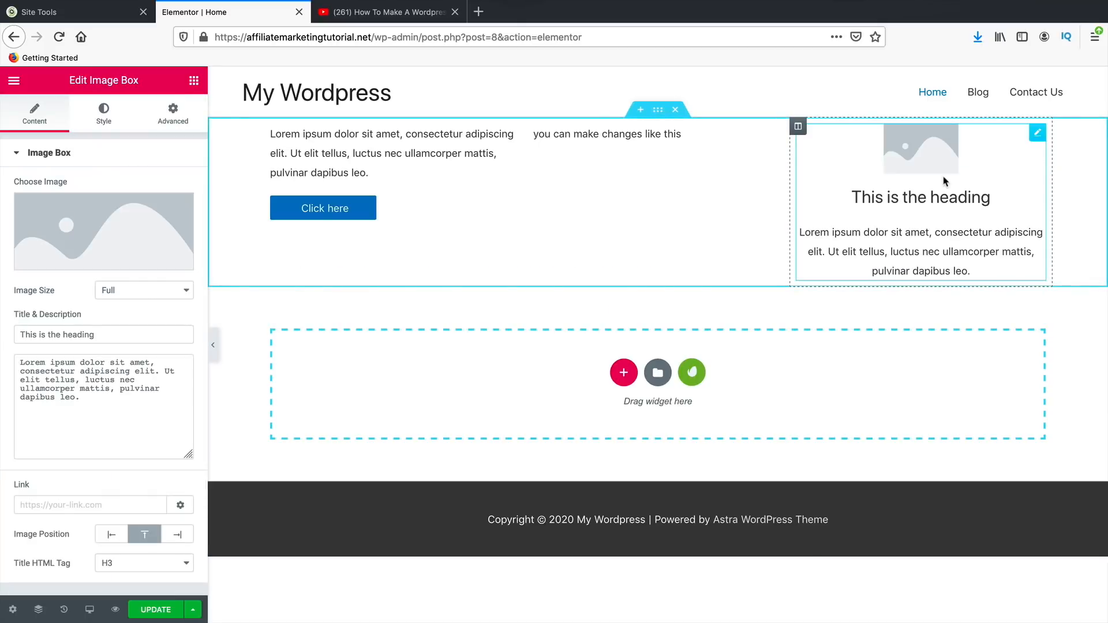
# - Delete the demo section and insert the saved Electronic Product – Home 1 template with its document settings
pyautogui.click(679, 110)
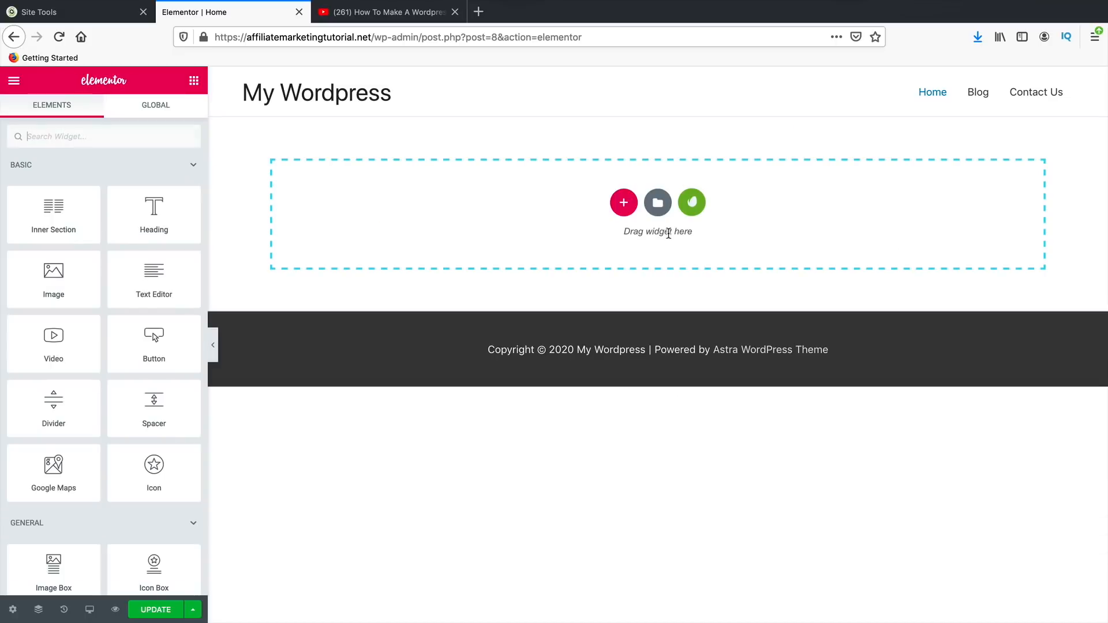
pyautogui.click(658, 203)
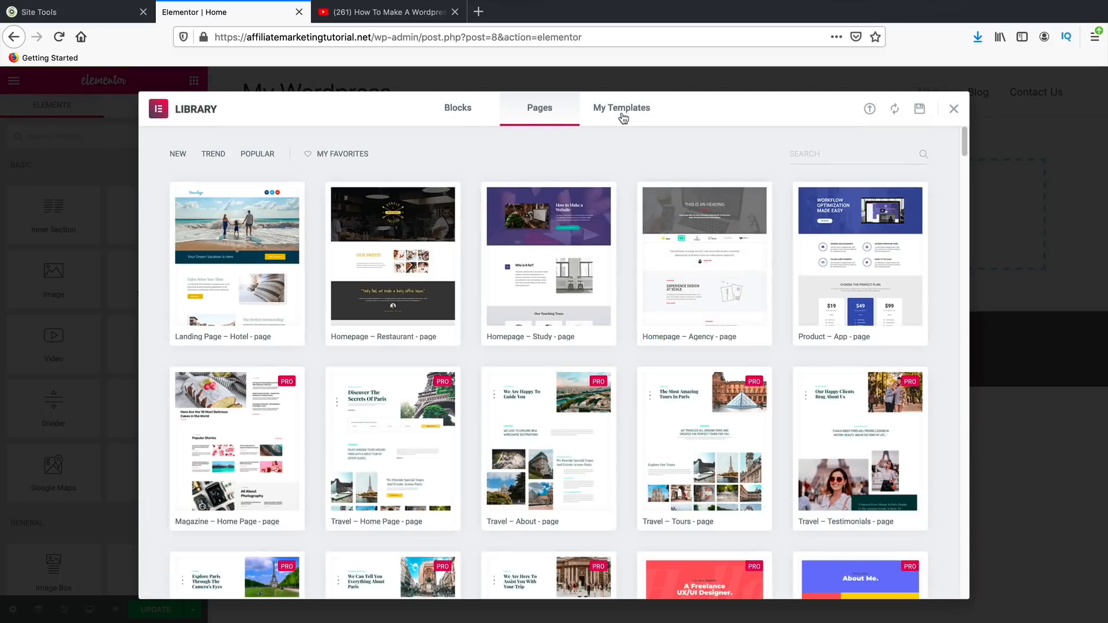
pyautogui.click(624, 118)
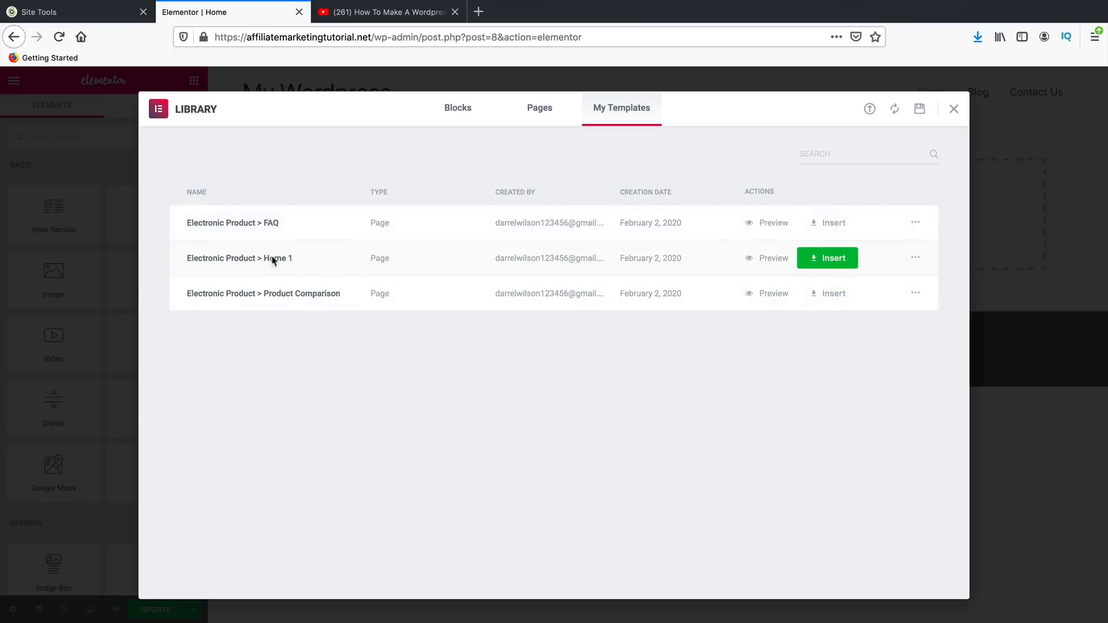
pyautogui.click(827, 261)
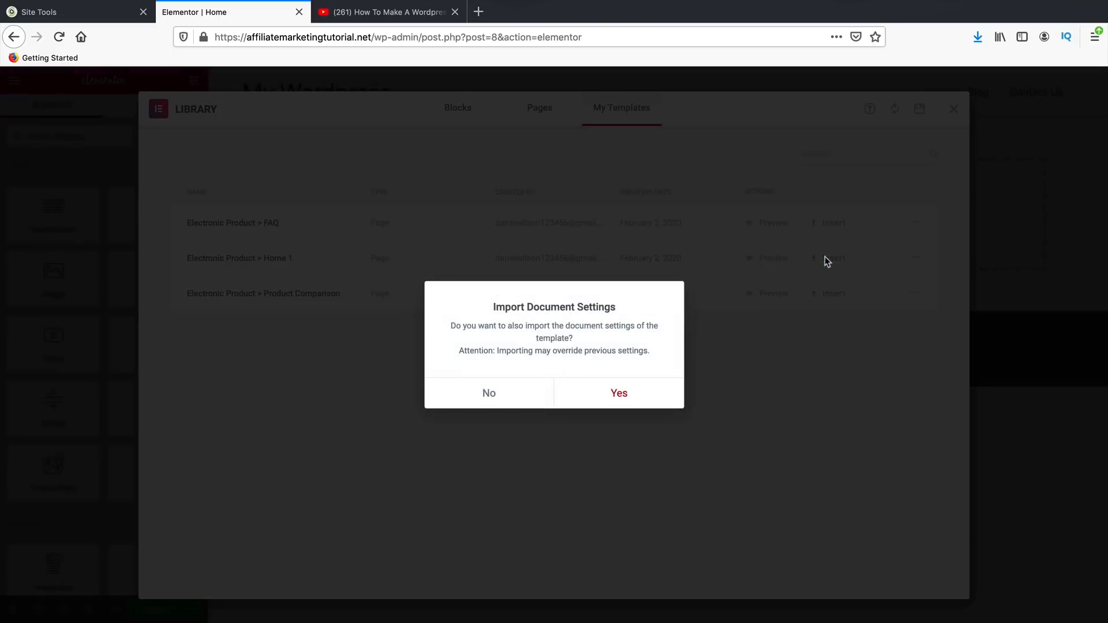
pyautogui.click(618, 397)
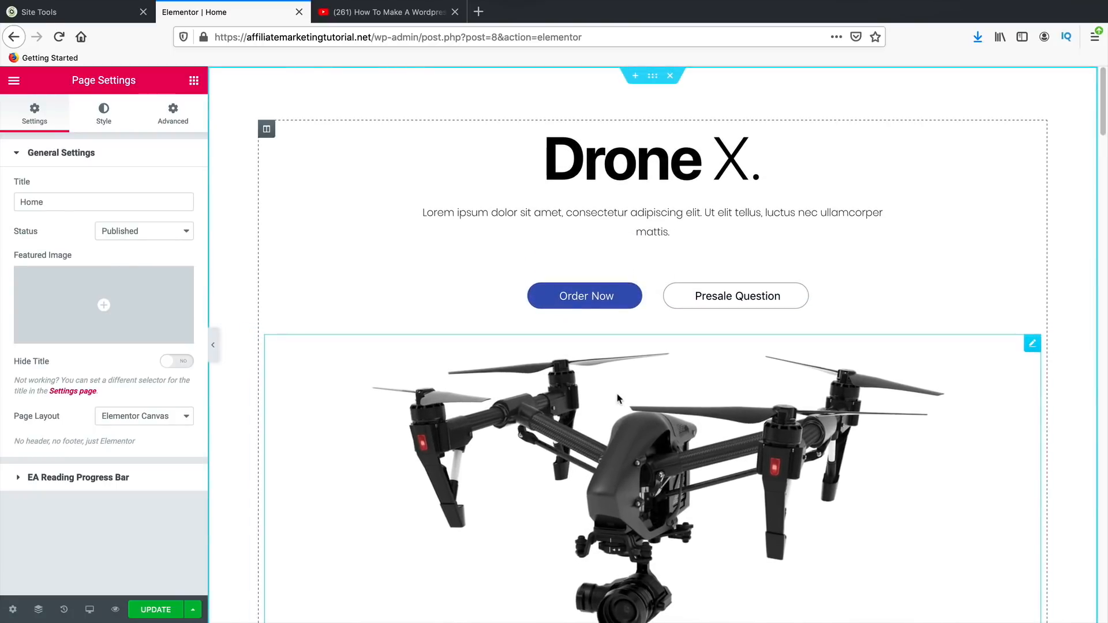
# - Set the Home page's Page Layout to Elementor Full Width
pyautogui.scroll(-1, 588, 373)
pyautogui.scroll(1, 587, 373)
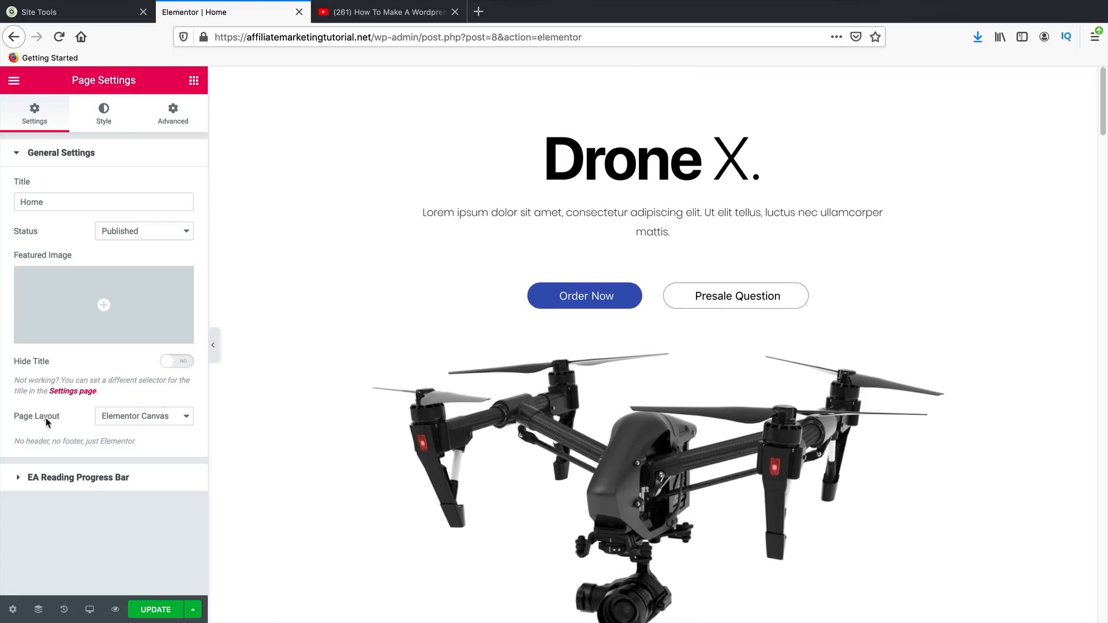
pyautogui.click(134, 419)
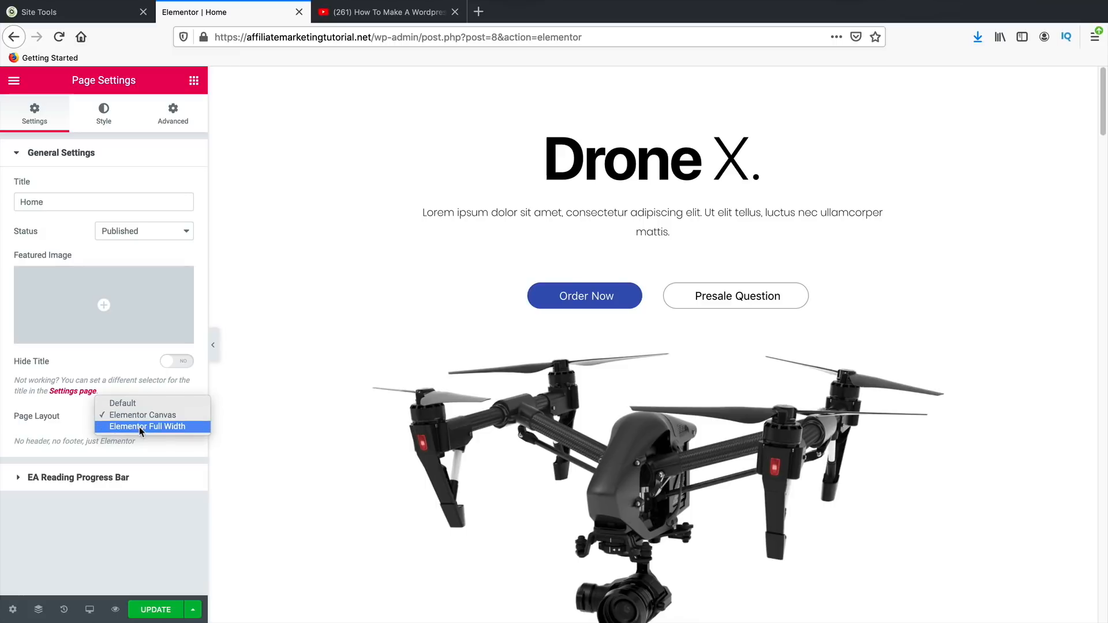
pyautogui.click(140, 427)
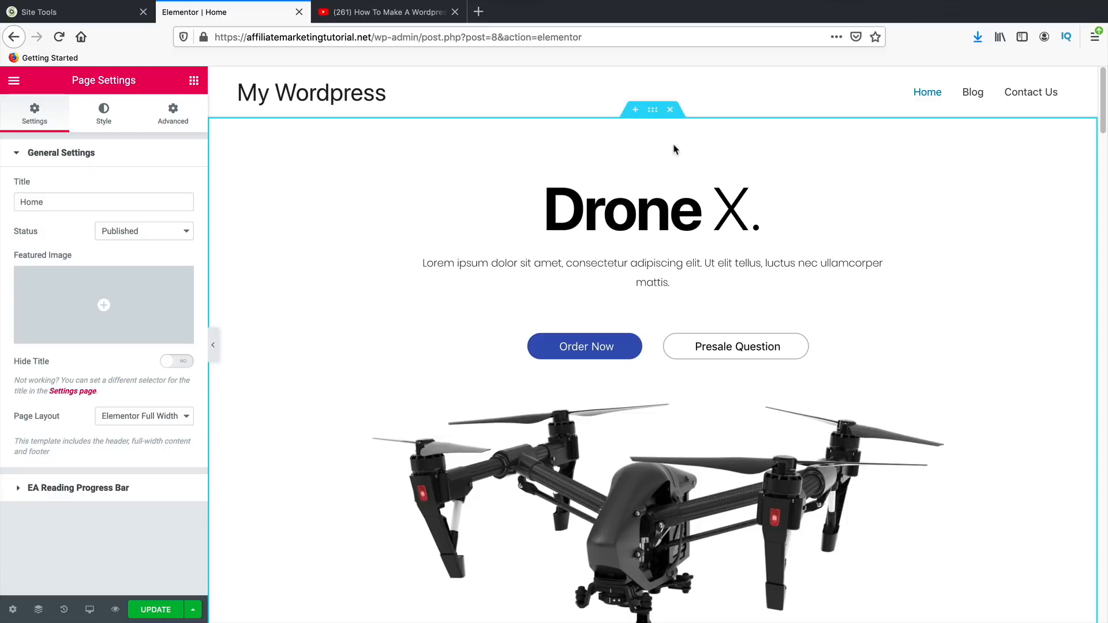
# - Scroll through the Drone X page from hero to footer to check the layout
pyautogui.scroll(-10, 572, 329)
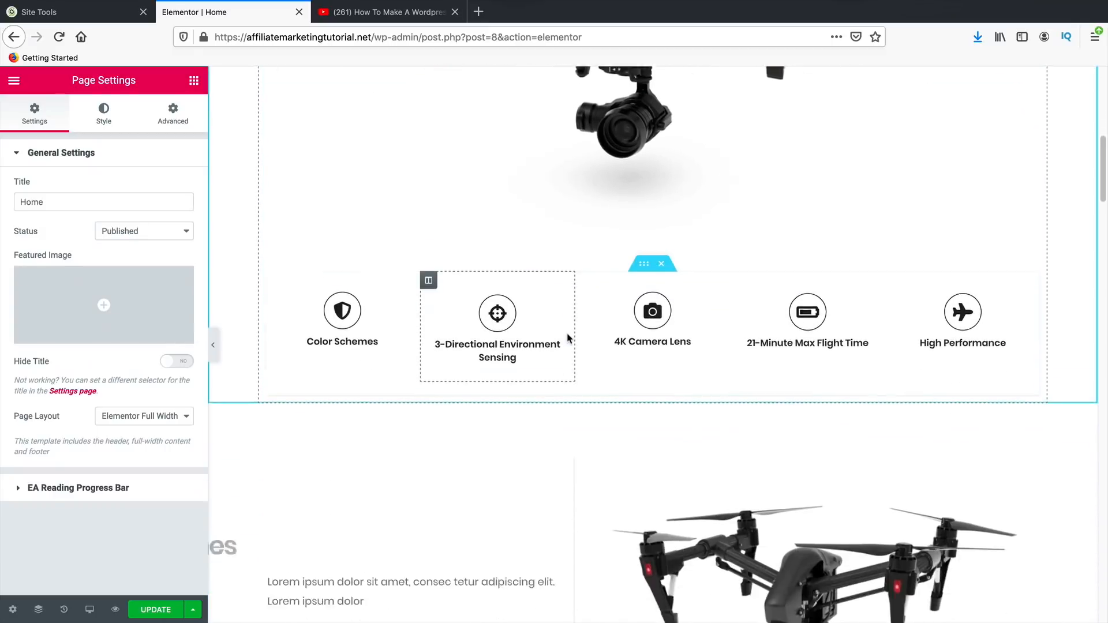
pyautogui.scroll(-15, 569, 338)
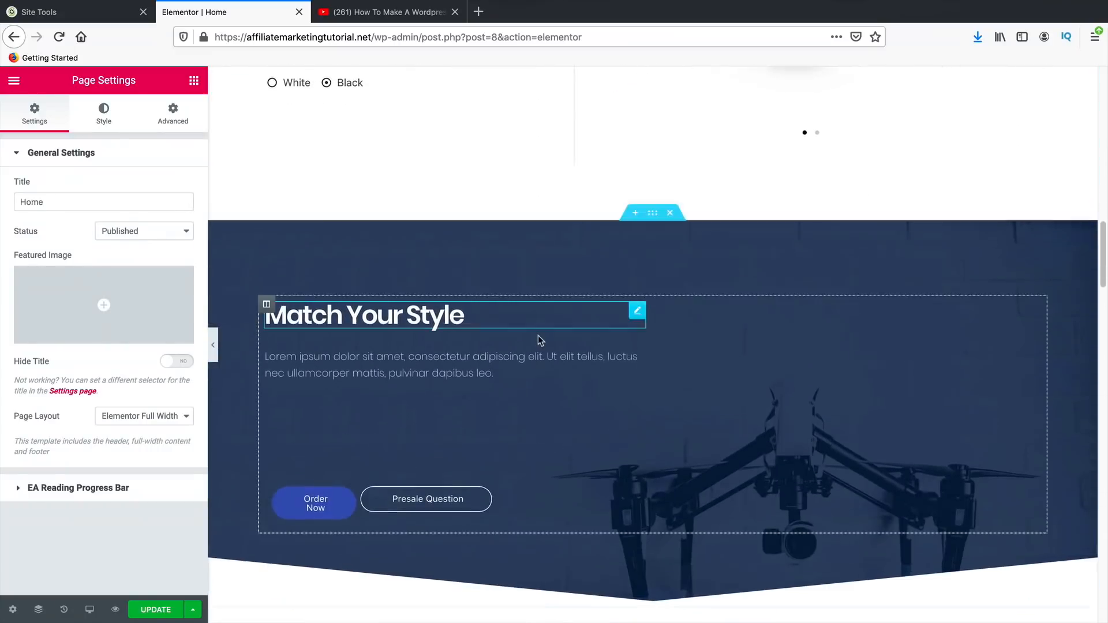
pyautogui.scroll(-15, 537, 340)
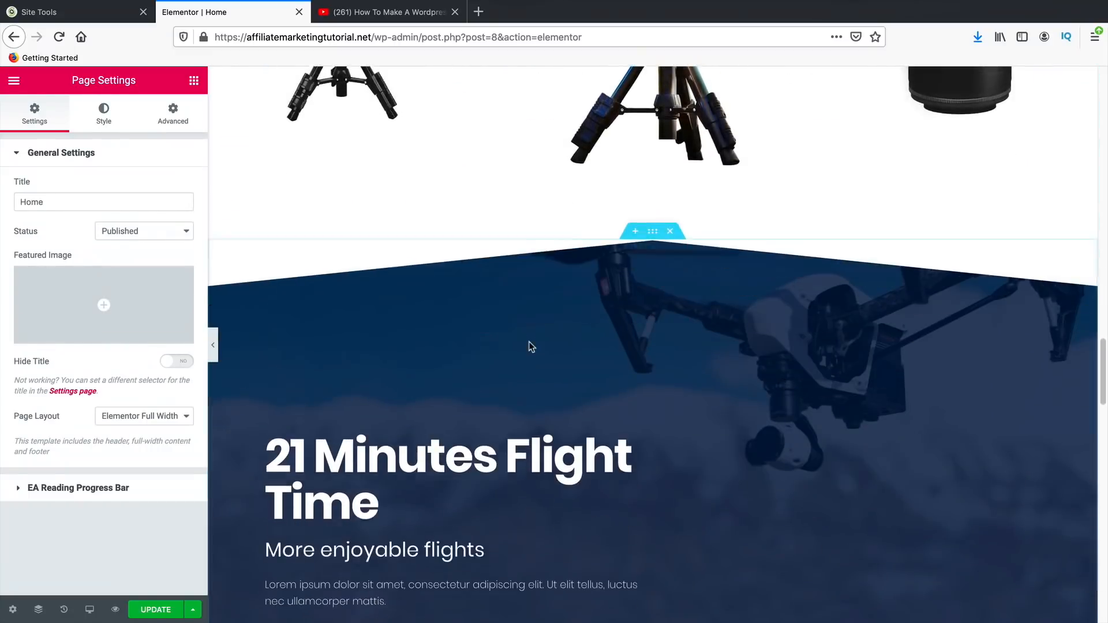
pyautogui.scroll(-15, 528, 346)
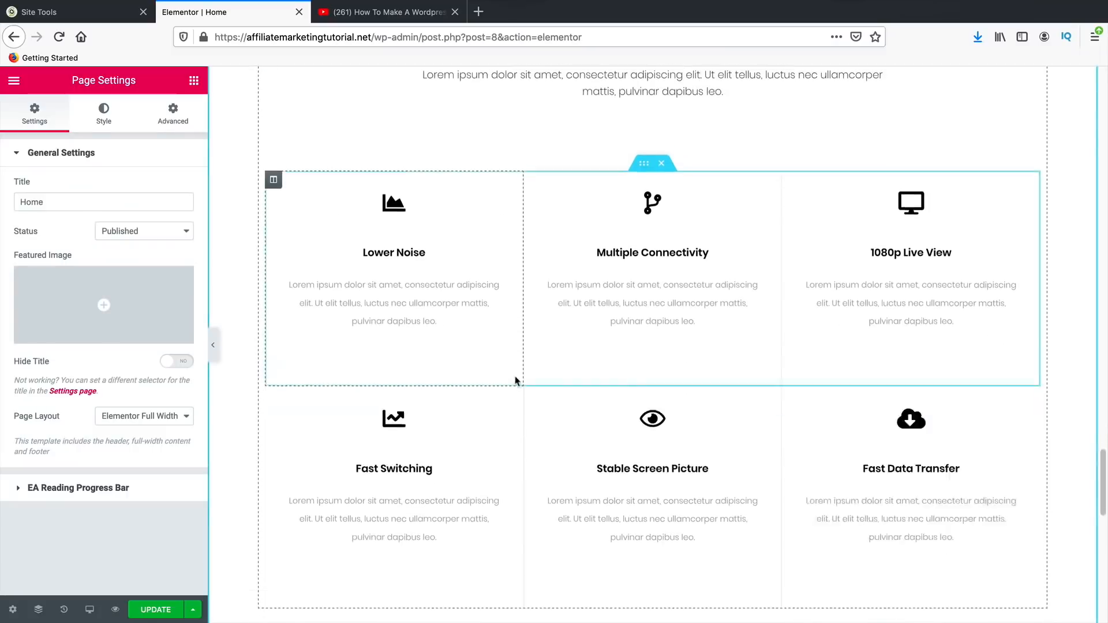
pyautogui.scroll(-15, 508, 404)
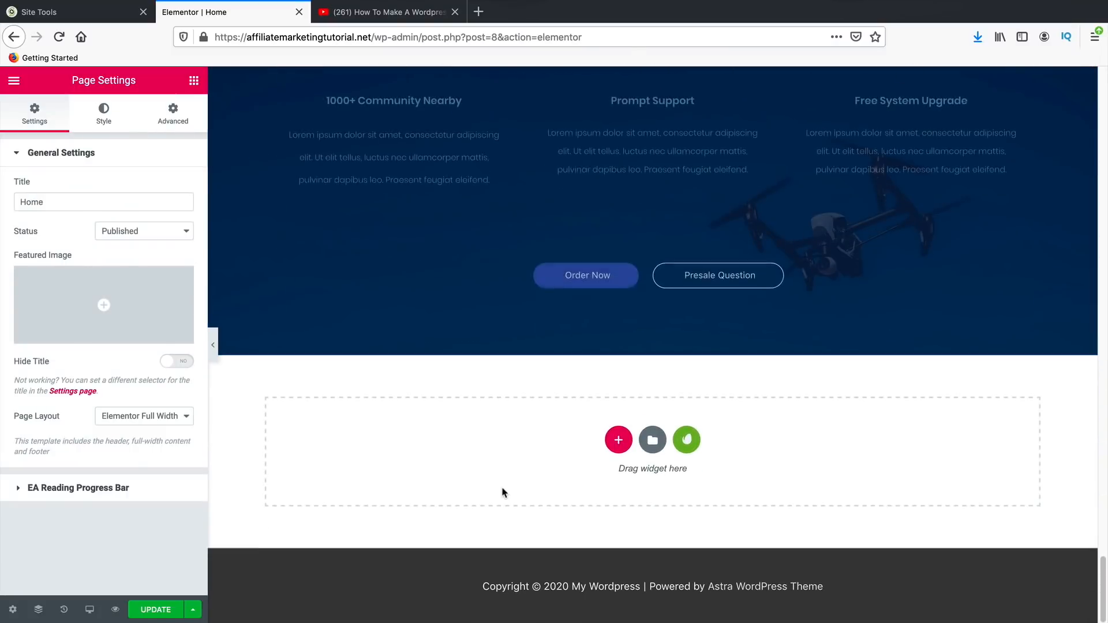
pyautogui.scroll(20, 508, 497)
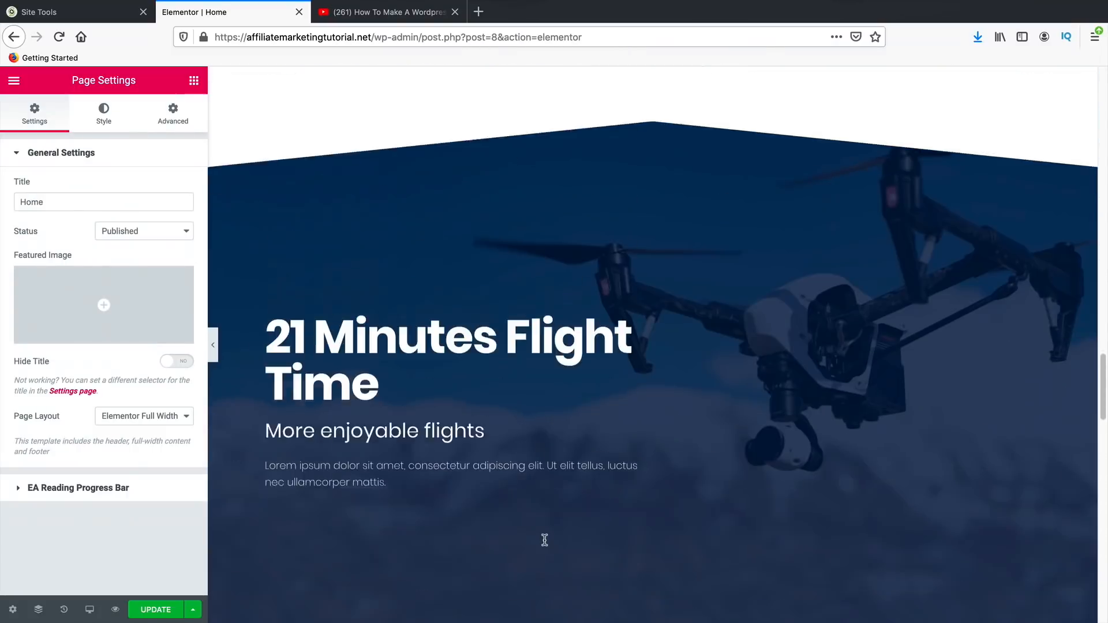
pyautogui.scroll(-15, 546, 535)
pyautogui.scroll(10, 545, 536)
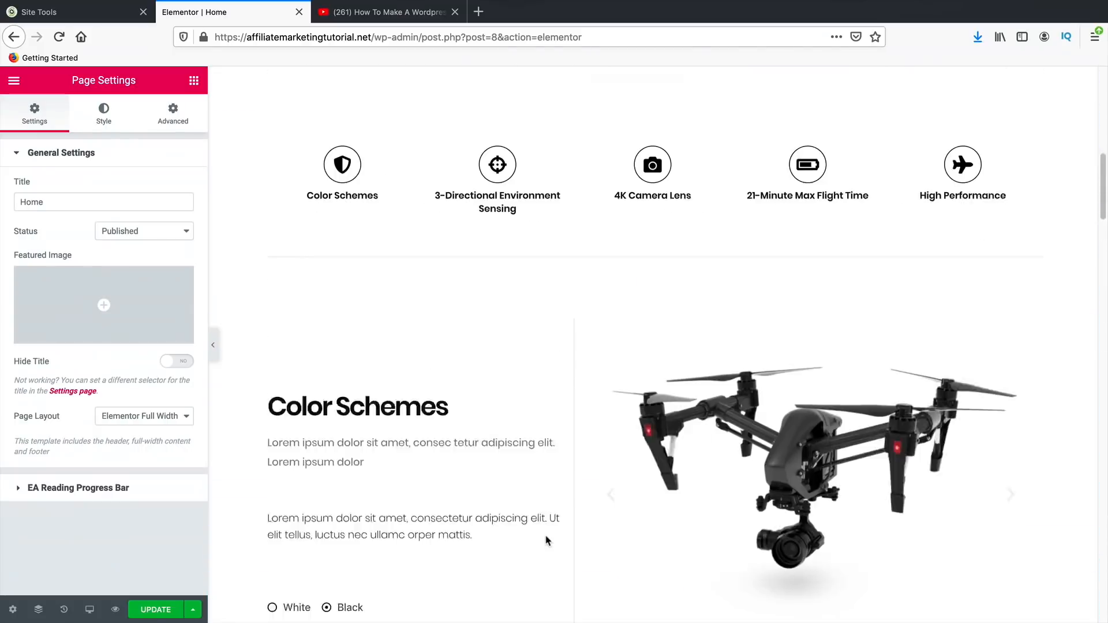
pyautogui.scroll(10, 545, 535)
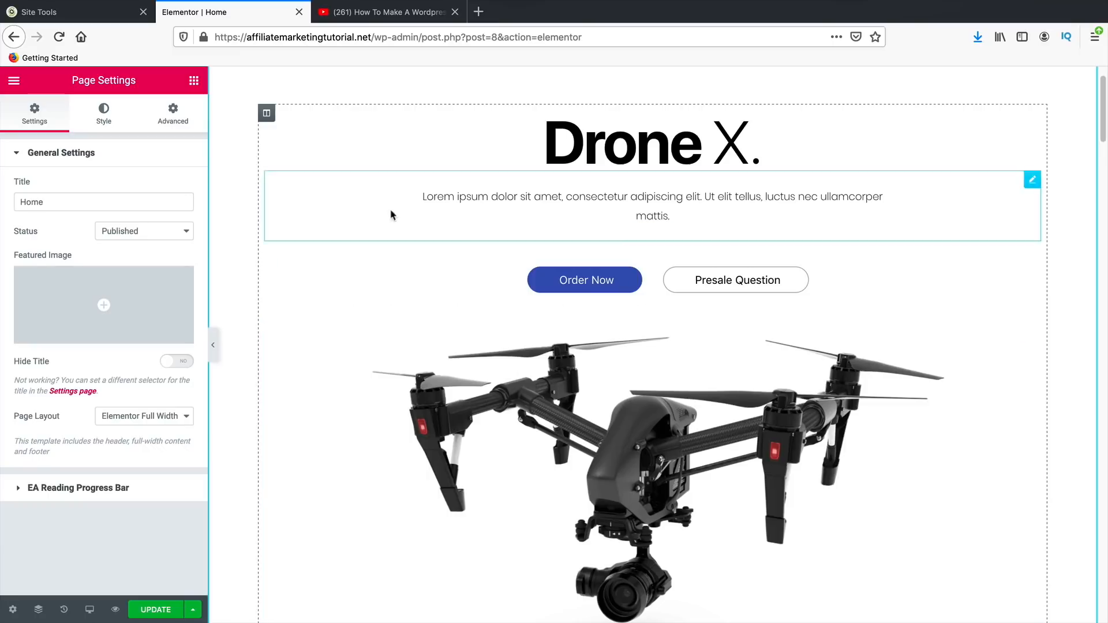
# - Change the hero heading to 'New Drone X.'
pyautogui.click(194, 84)
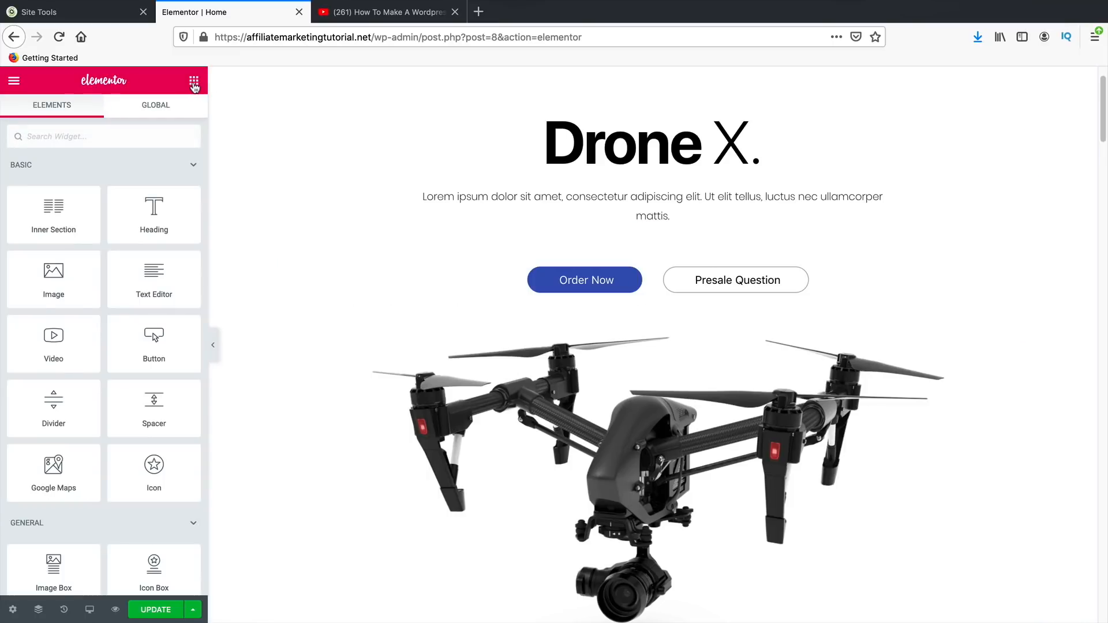
pyautogui.click(546, 148)
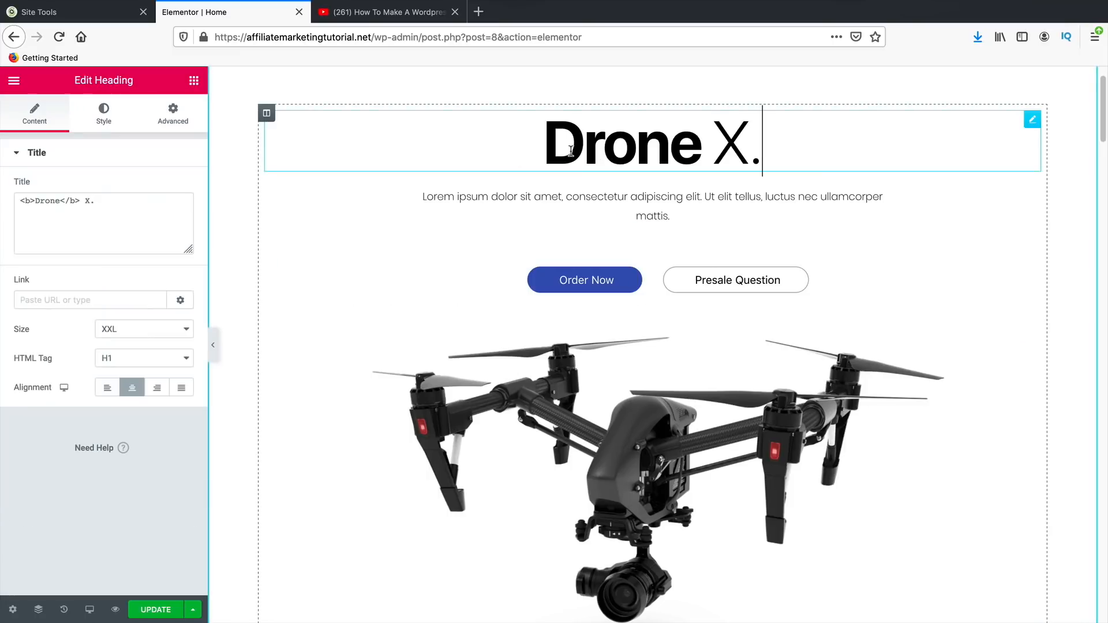
pyautogui.write('New')
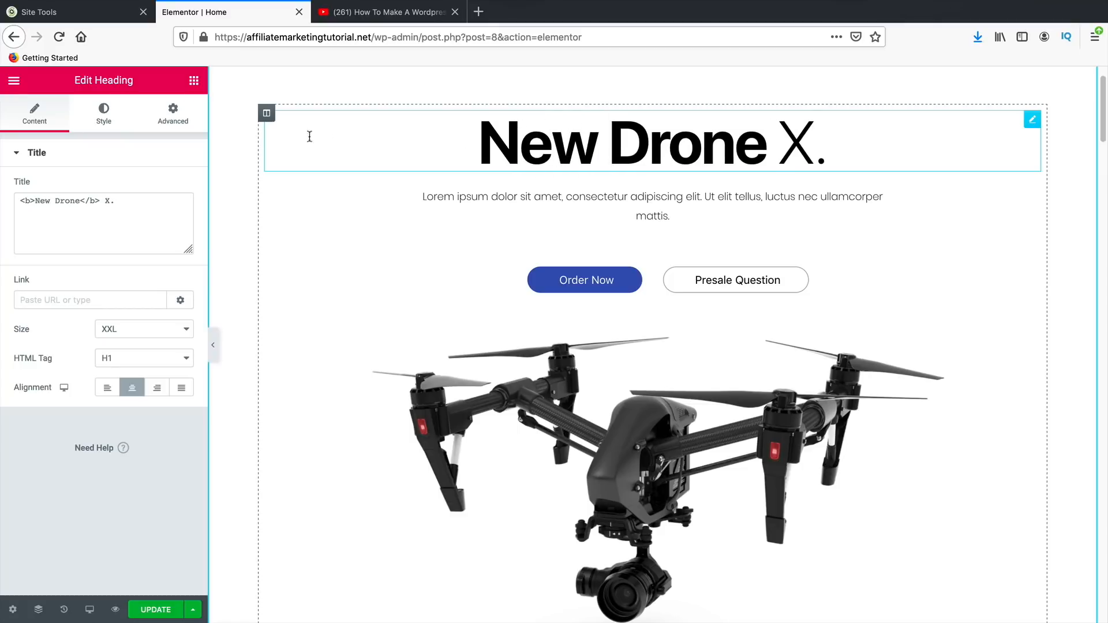
# - Add a centred Star Rating widget under the heading and enlarge its stars
pyautogui.click(194, 83)
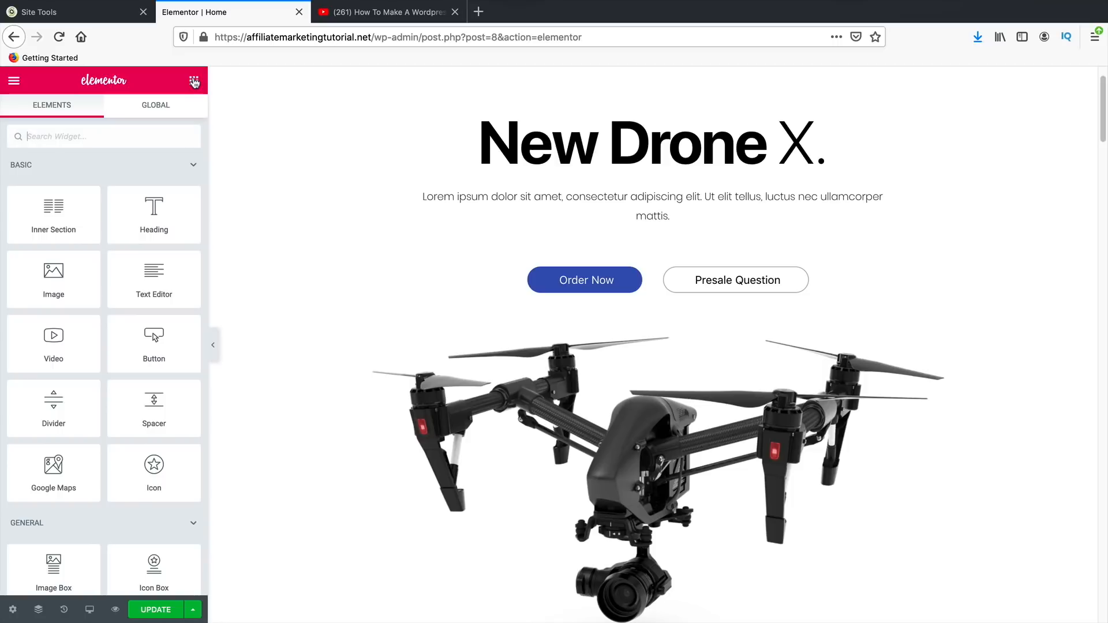
pyautogui.scroll(-2, 121, 355)
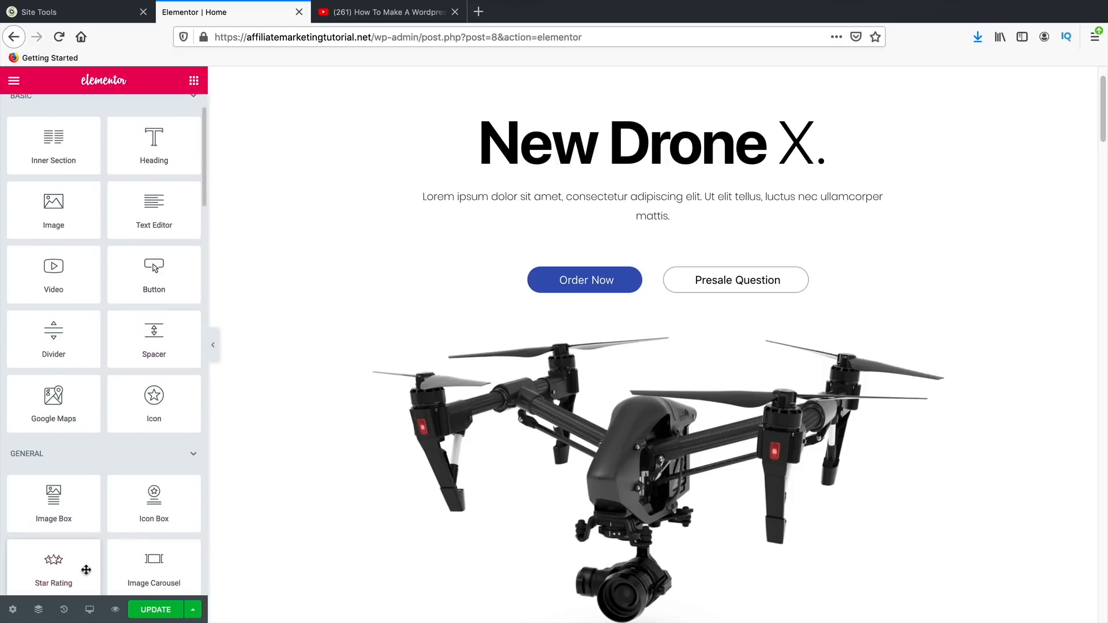
pyautogui.scroll(-1, 59, 568)
pyautogui.moveTo(53, 536); pyautogui.dragTo(656, 168)
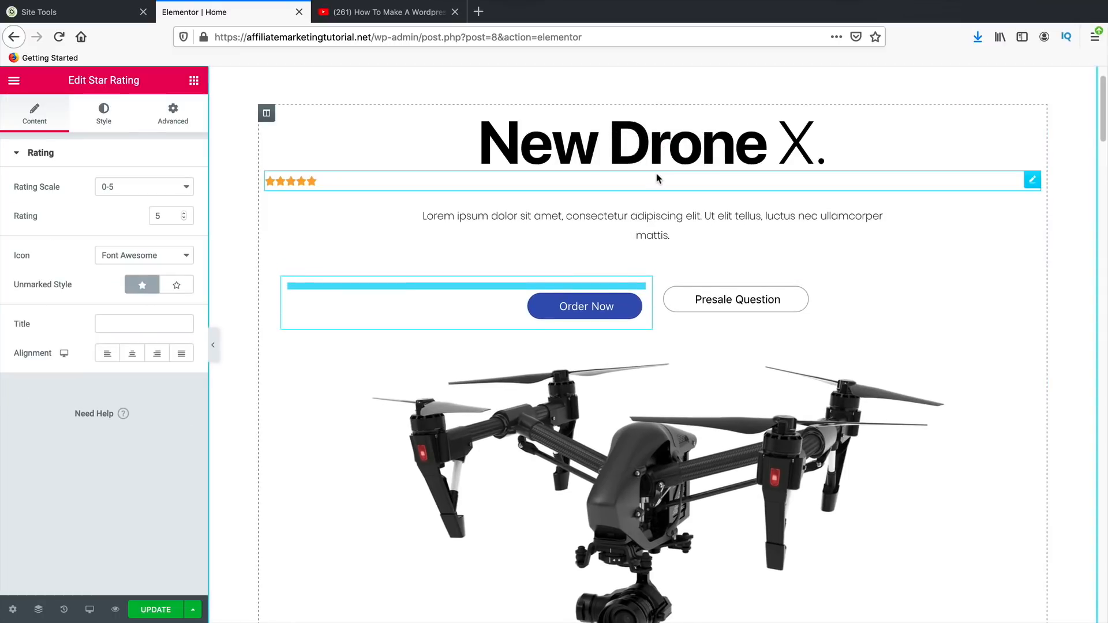
pyautogui.click(134, 357)
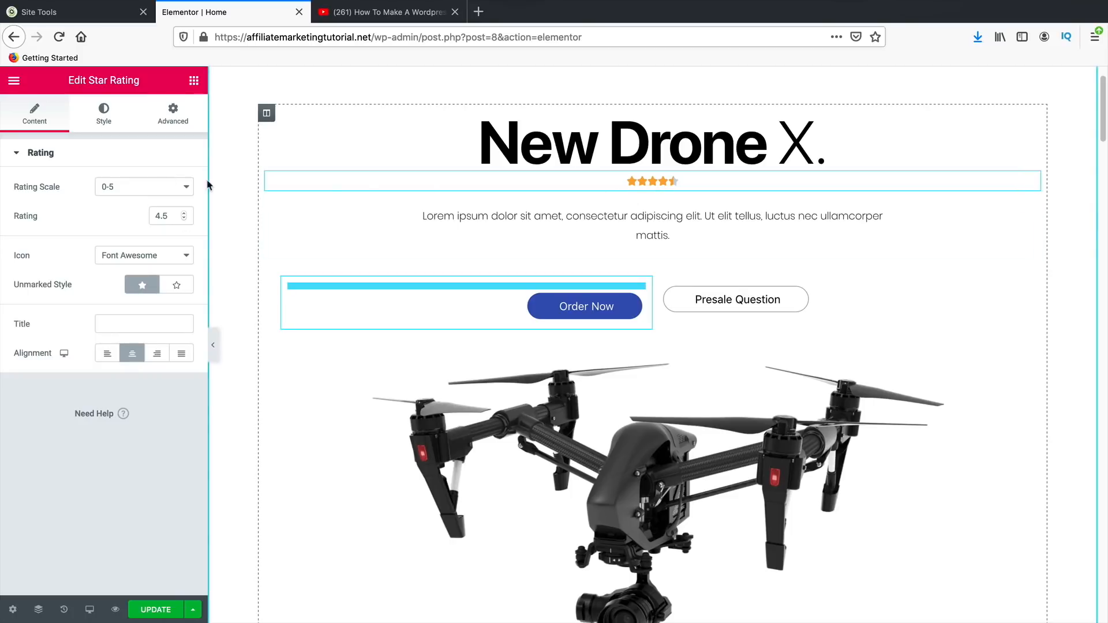
pyautogui.click(112, 118)
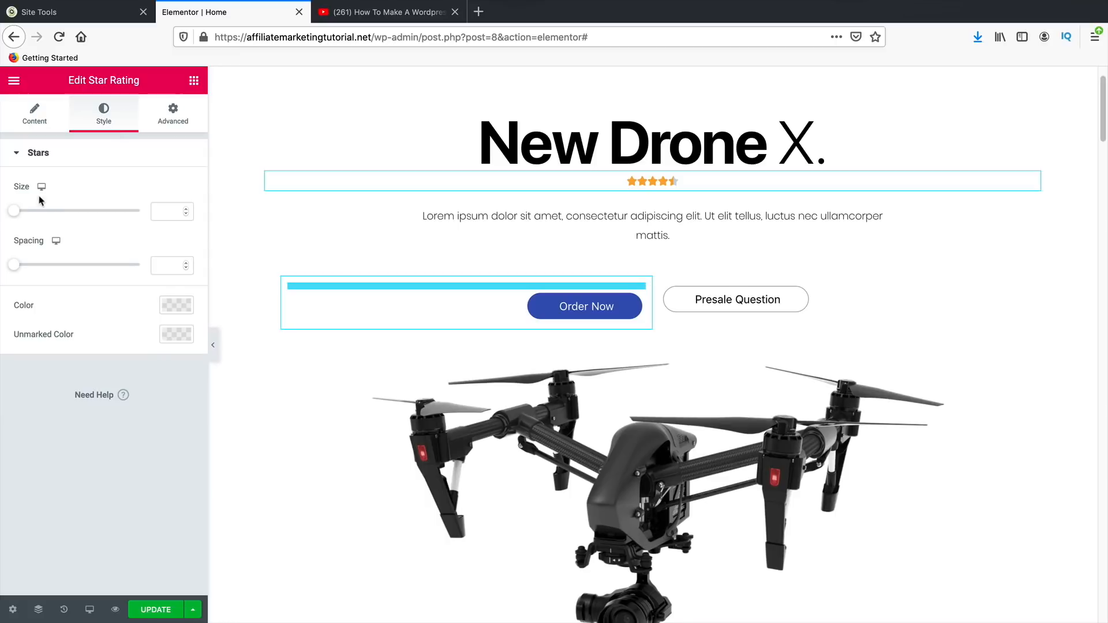
pyautogui.moveTo(16, 213); pyautogui.dragTo(61, 220)
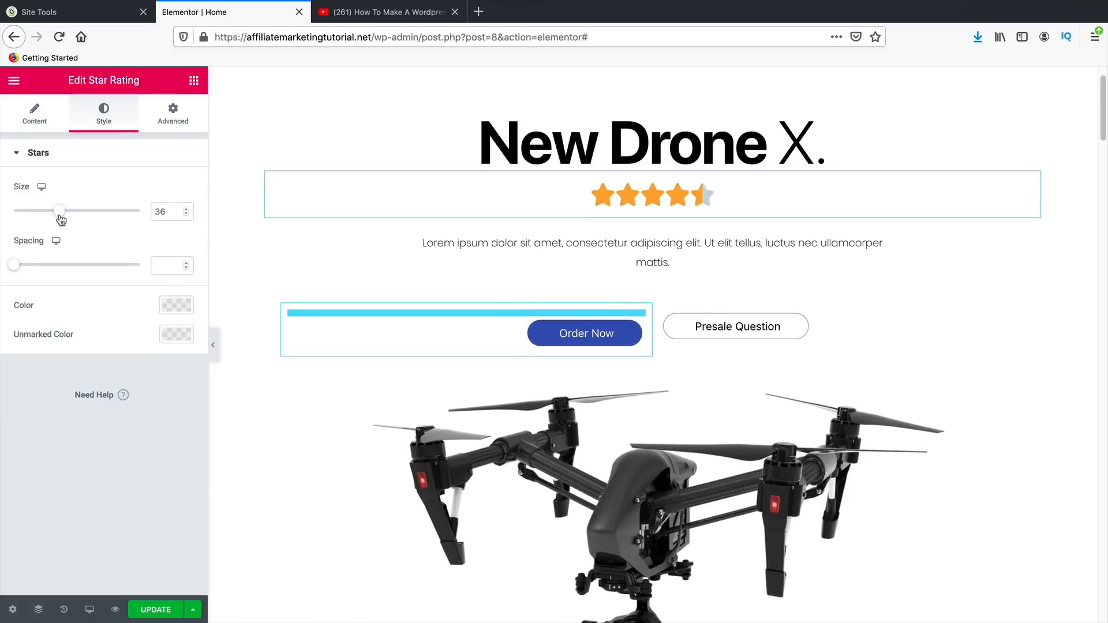
pyautogui.click(48, 128)
# - Set the star rating's title to 4.5
pyautogui.click(105, 321)
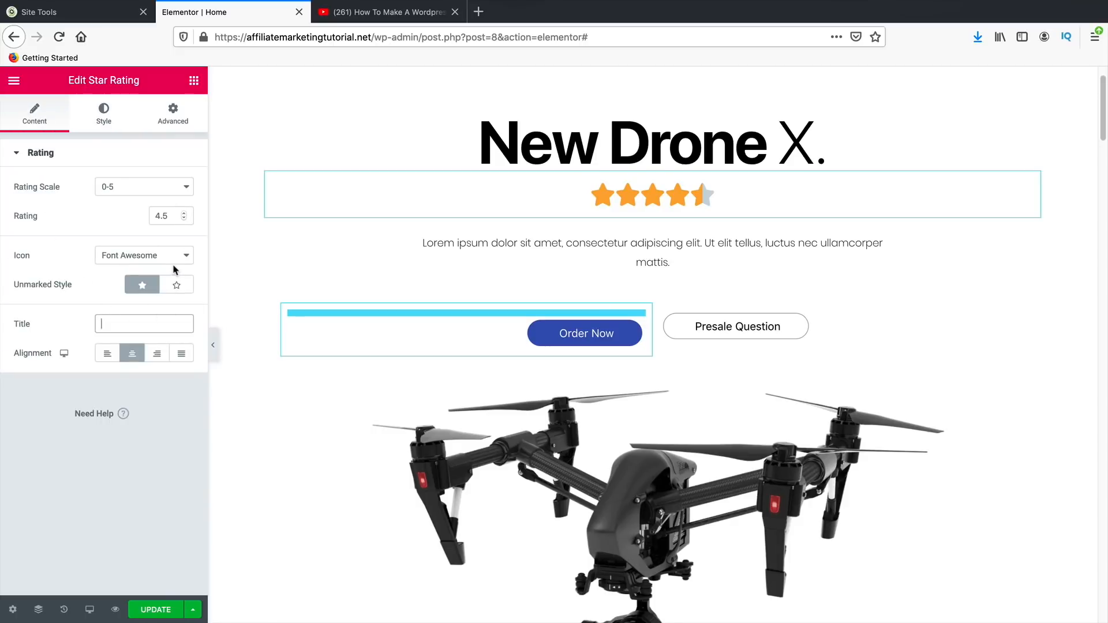
pyautogui.write('d')
pyautogui.press('BackSpace')
pyautogui.write('What we think?')
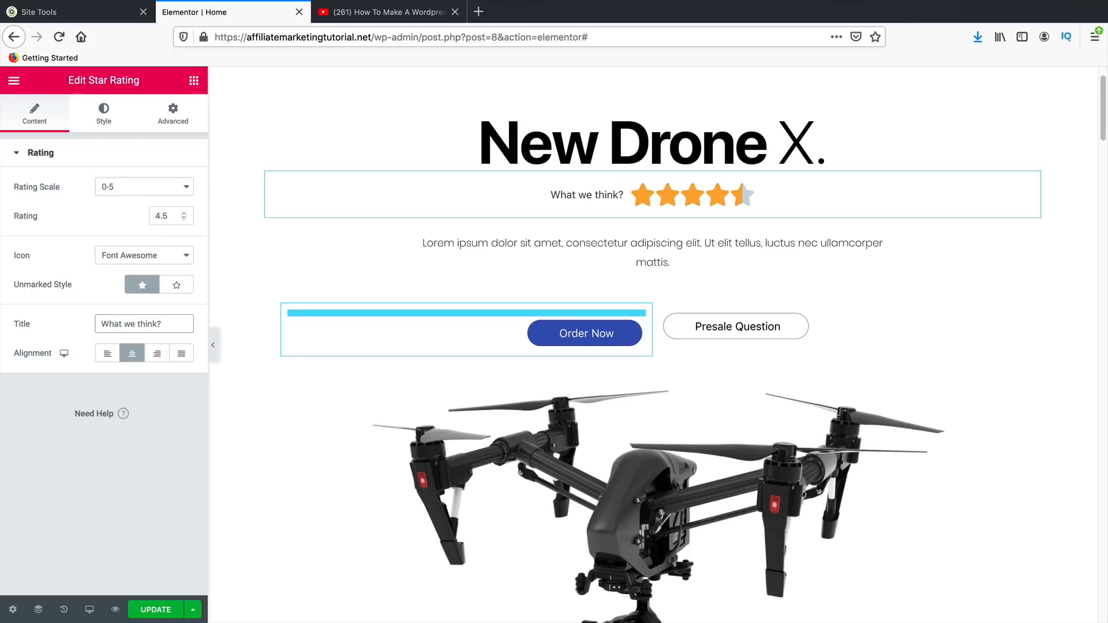
pyautogui.tripleClick(165, 322)
pyautogui.press('BackSpace')
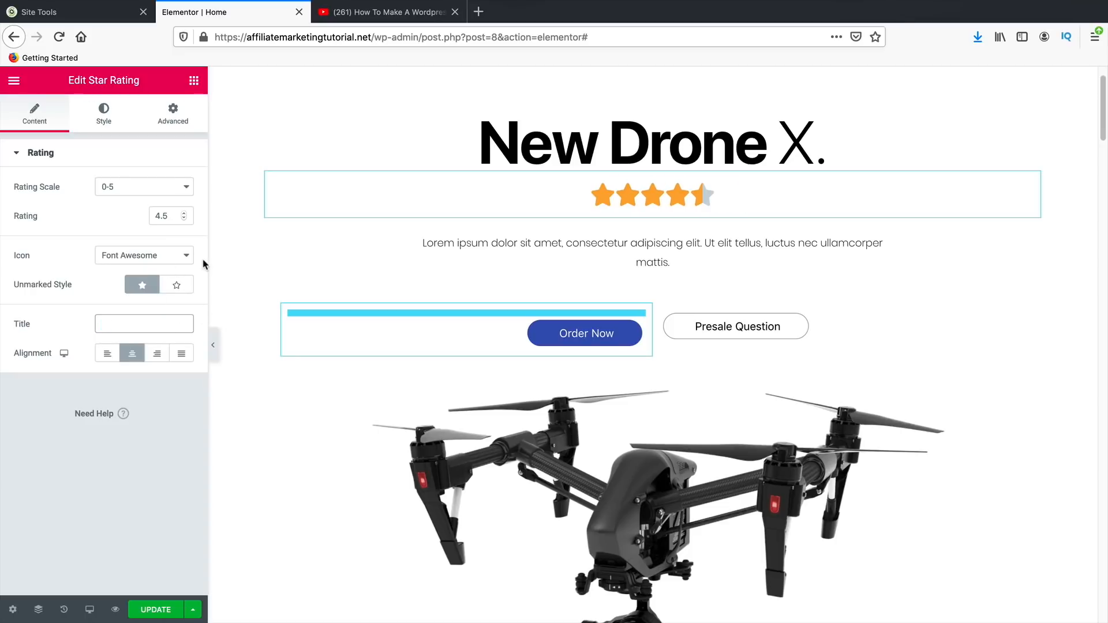
pyautogui.write('4.5')
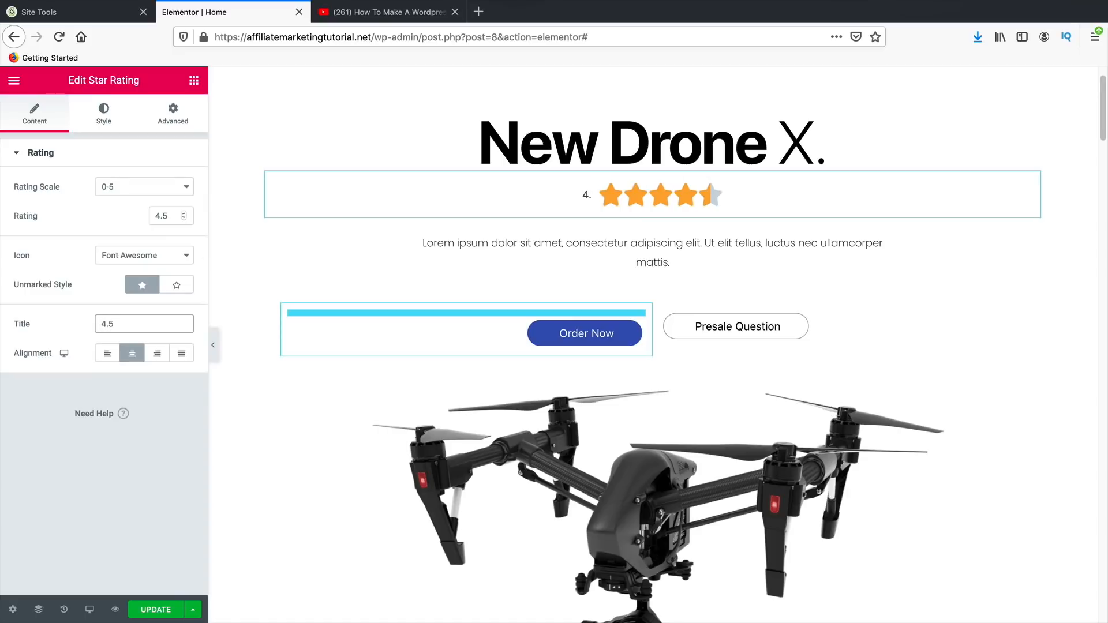
# - Enlarge the rating's 4.5 title to 36 px
pyautogui.click(105, 113)
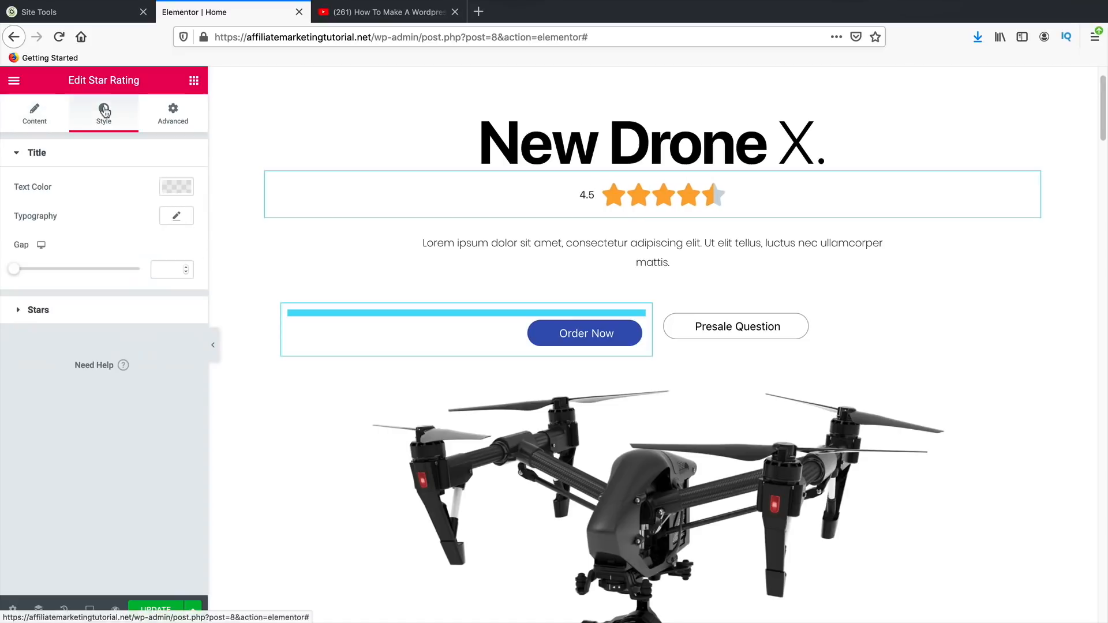
pyautogui.click(177, 217)
pyautogui.moveTo(25, 308); pyautogui.dragTo(45, 313)
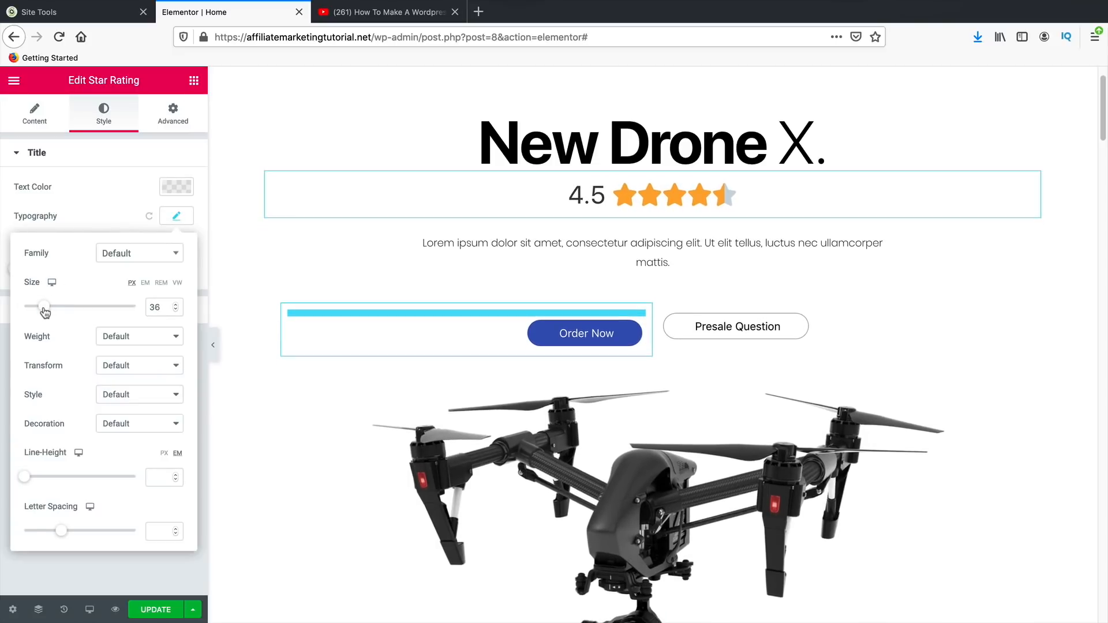
pyautogui.click(564, 237)
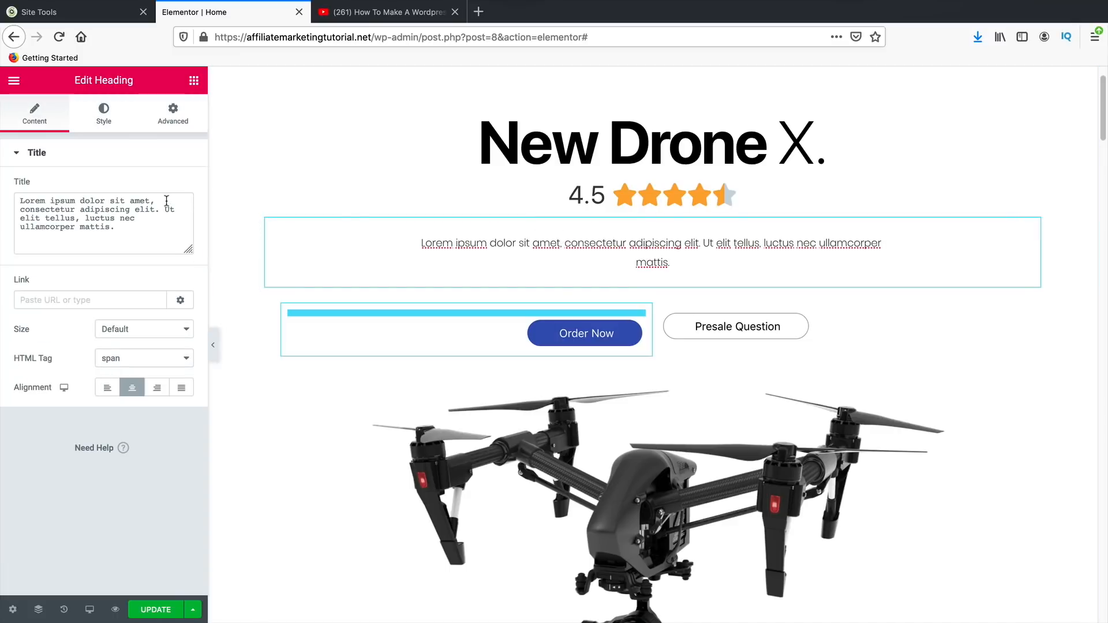
# - Change the lorem ipsum text under the Drone X rating to 'Read our crazy review about the new drone, its unreal!'
pyautogui.click(152, 233)
pyautogui.moveTo(121, 222); pyautogui.dragTo(16, 196)
pyautogui.write('Read out')
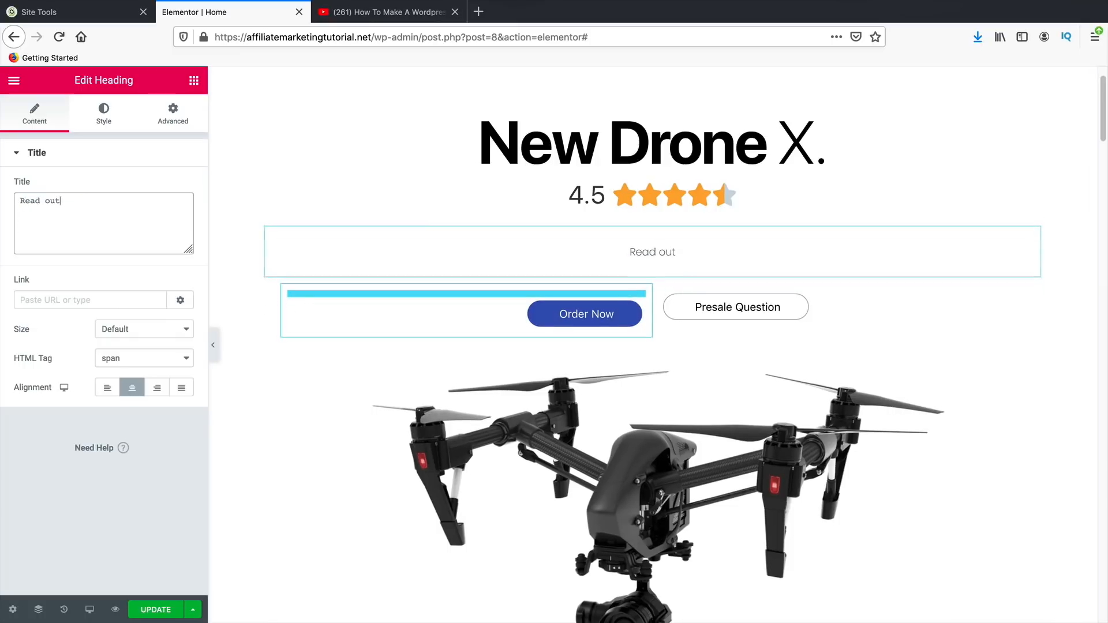
pyautogui.press('BackSpace')
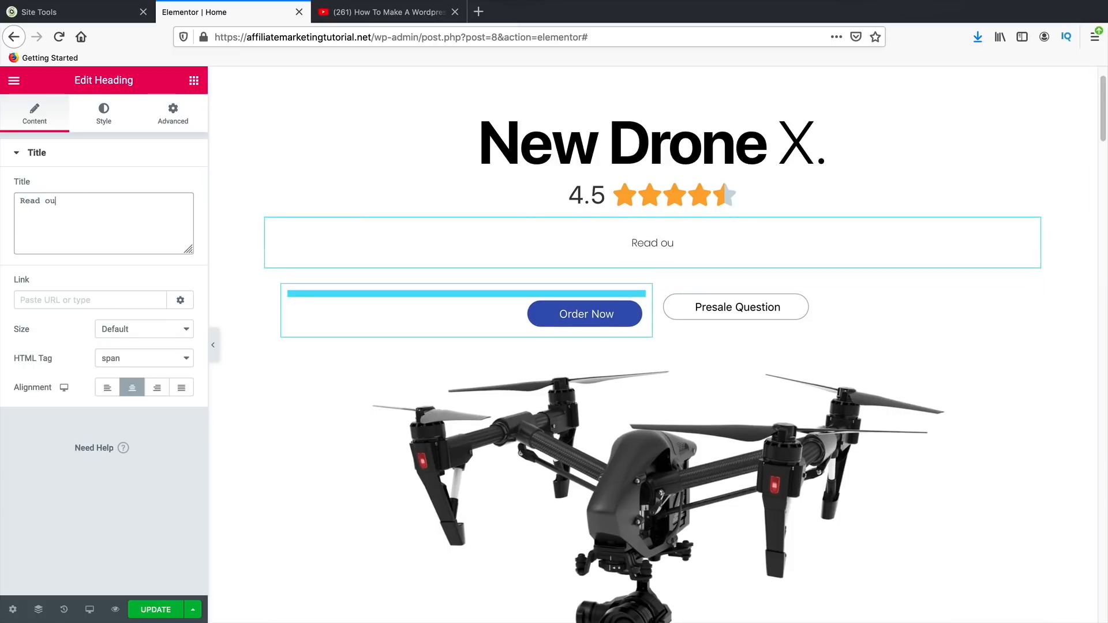
pyautogui.write('r crazy review about the')
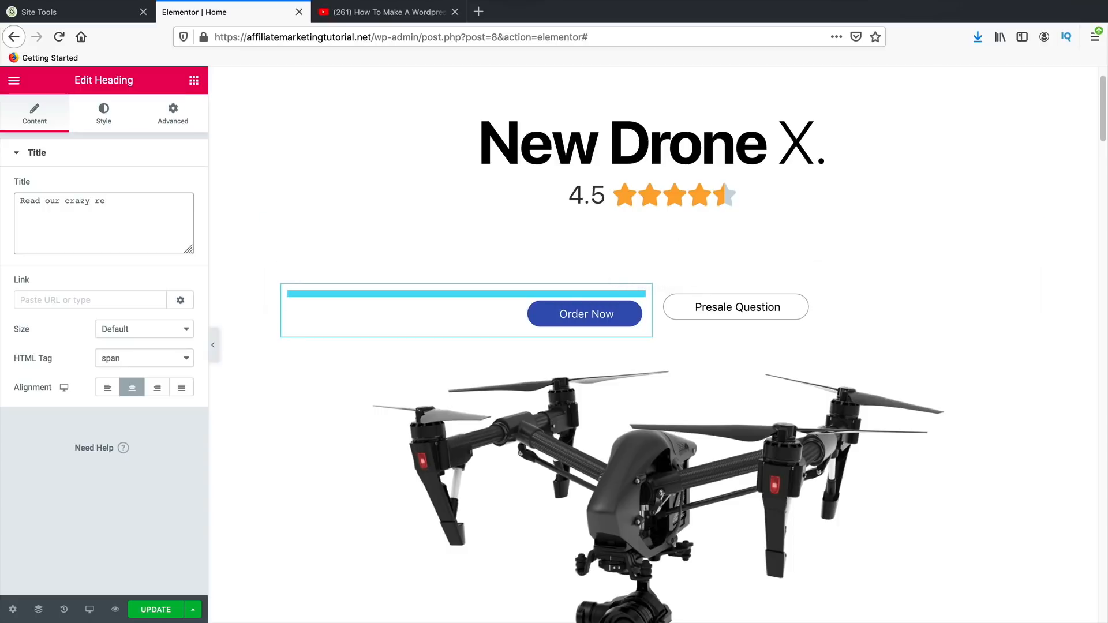
pyautogui.write(' new drone, its ')
pyautogui.write('unbelie')
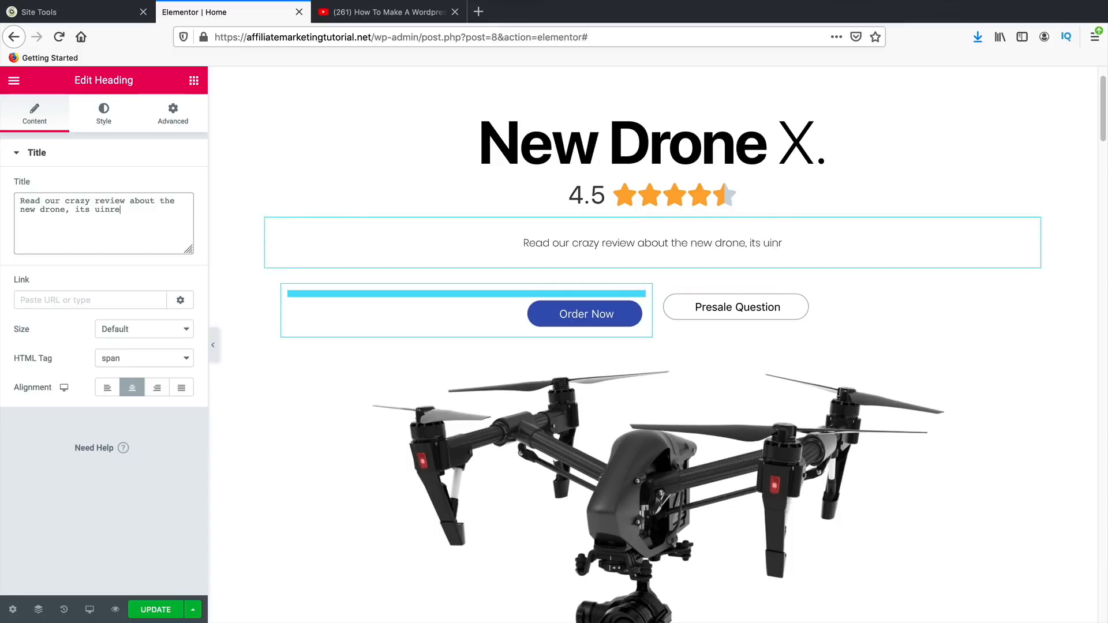
pyautogui.press('BackSpace')
pyautogui.press('BackSpace')
pyautogui.press('BackSpace')
pyautogui.press('BackSpace')
pyautogui.press('BackSpace')
pyautogui.press('BackSpace')
pyautogui.write('nreal!')
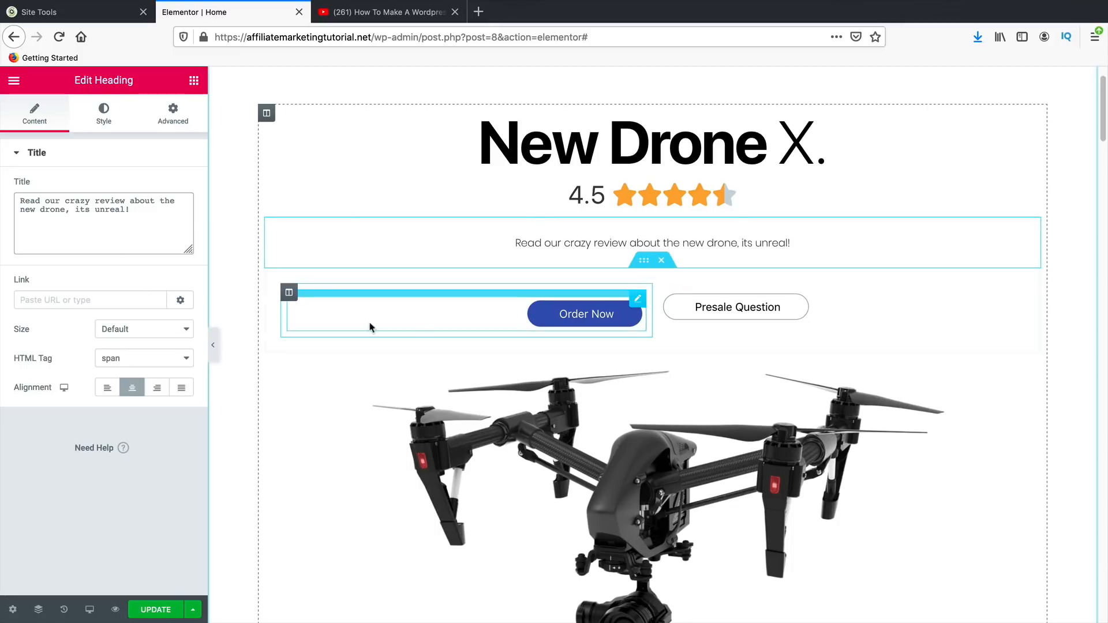
# - Relabel the Order Now button to 'Read Review'
pyautogui.click(582, 312)
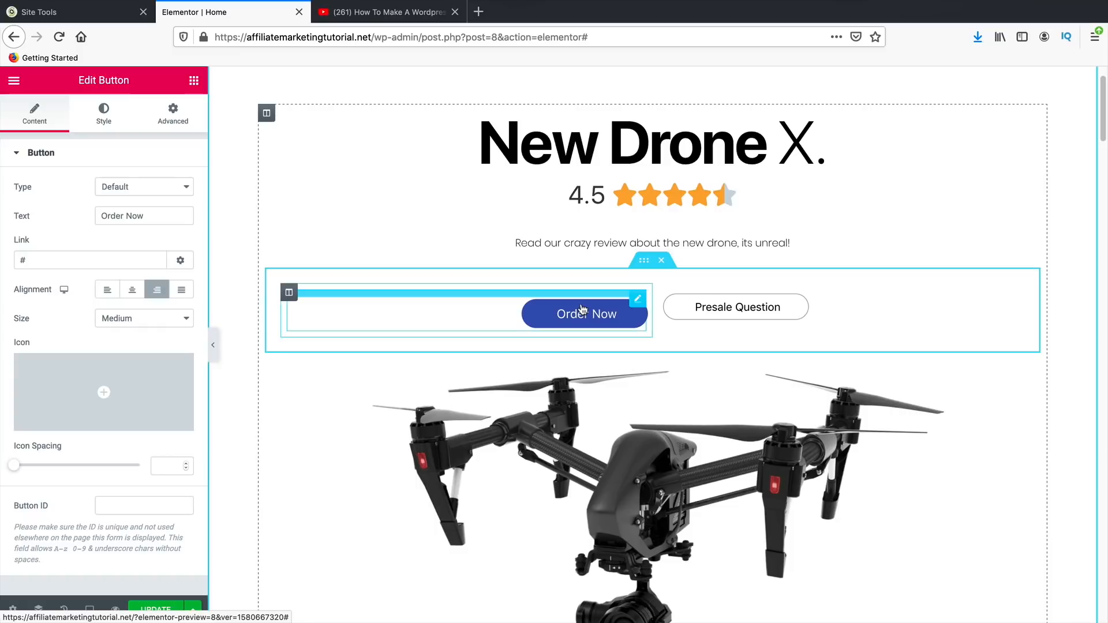
pyautogui.moveTo(168, 215); pyautogui.dragTo(78, 210)
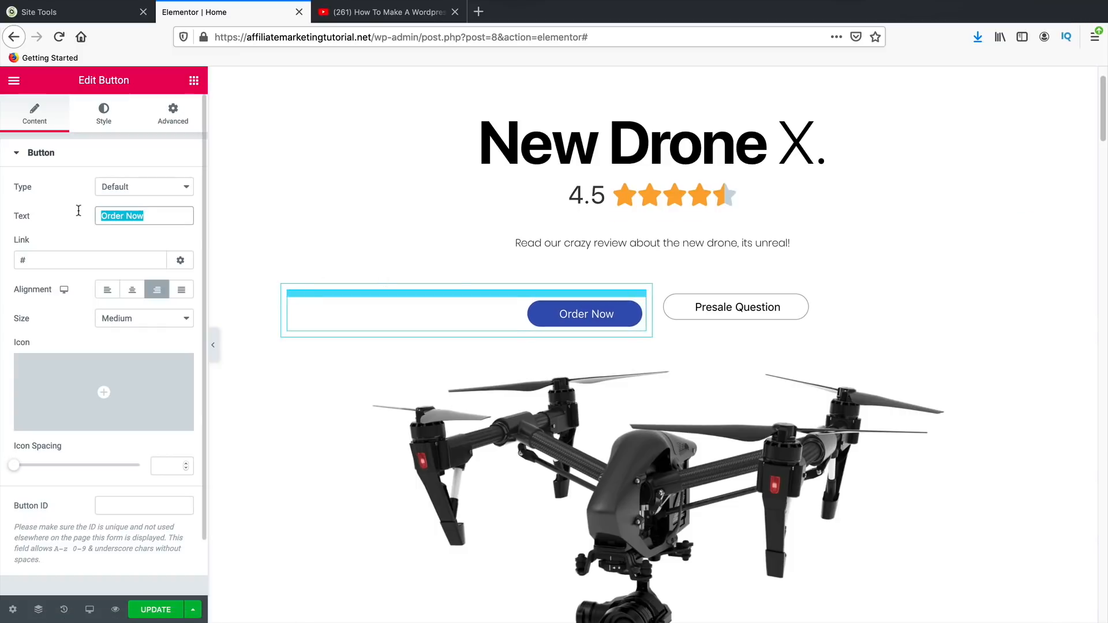
pyautogui.write('Read R')
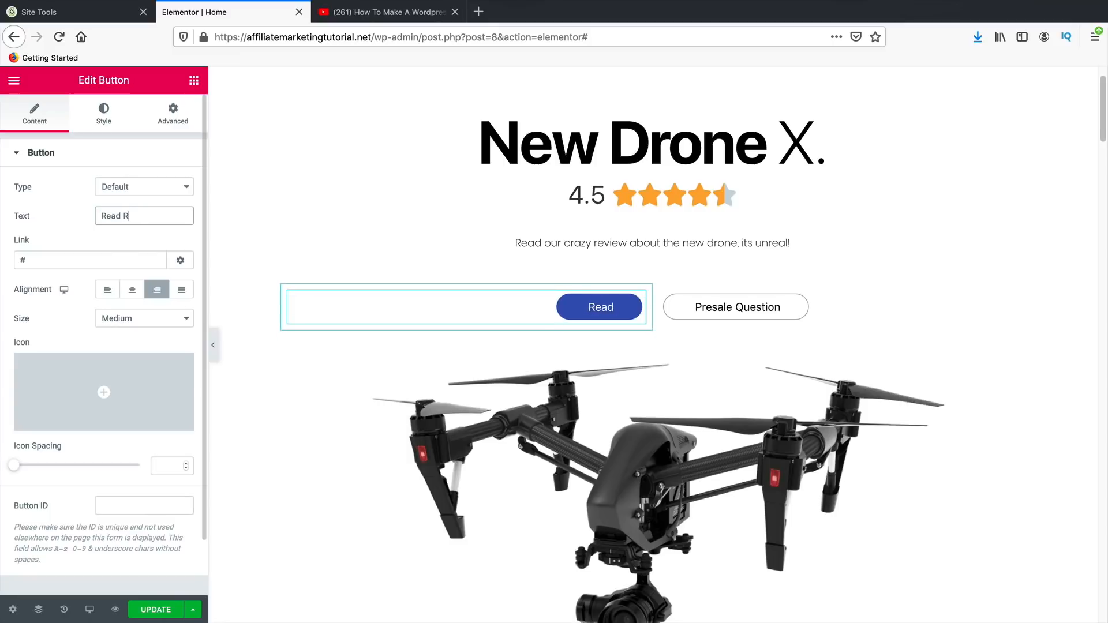
pyautogui.write('eview')
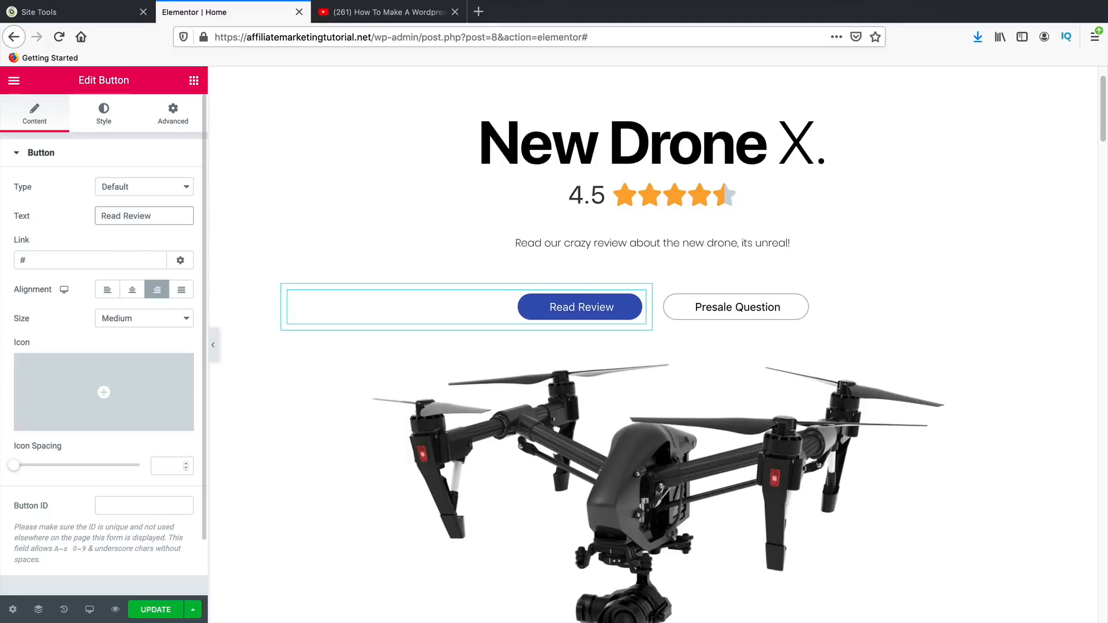
pyautogui.doubleClick(73, 264)
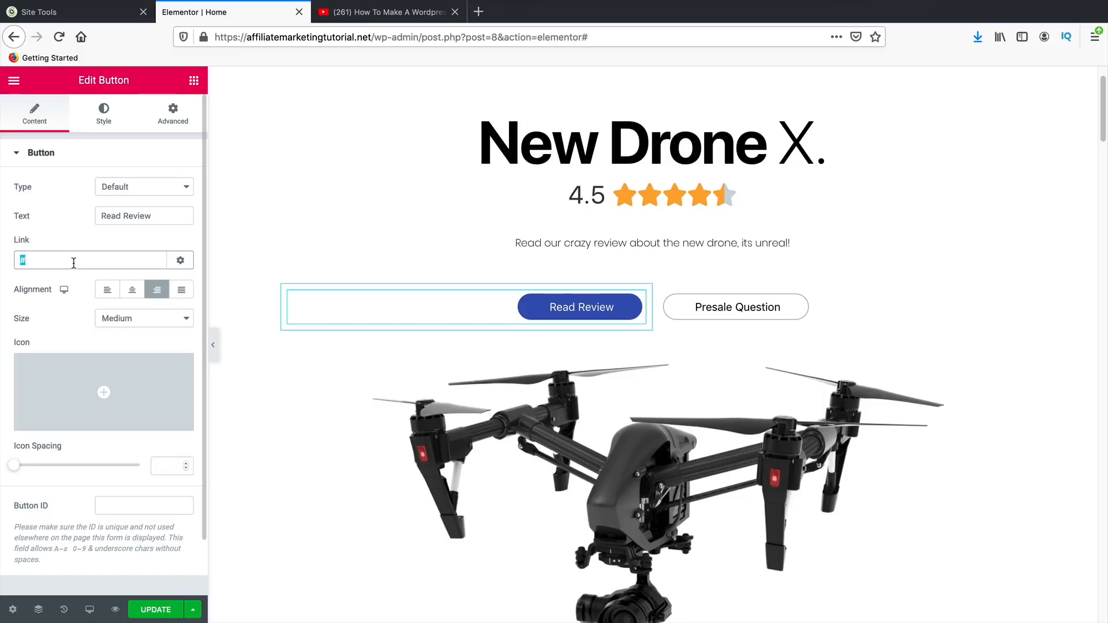
# - Relabel the Presale Question button to 'Buy On Amazon'
pyautogui.click(735, 319)
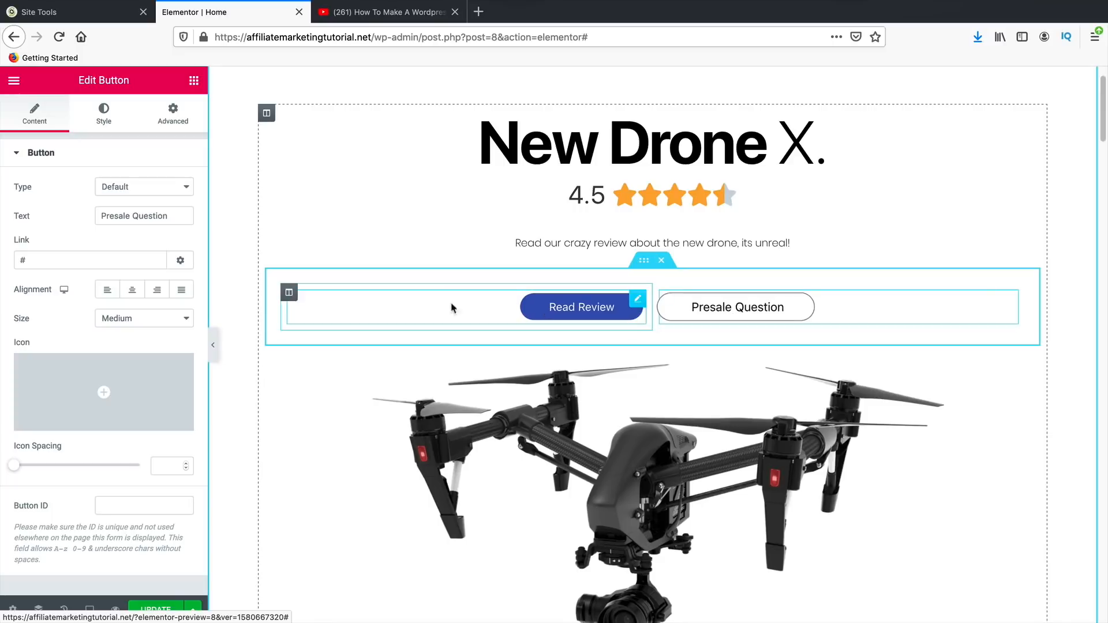
pyautogui.tripleClick(136, 217)
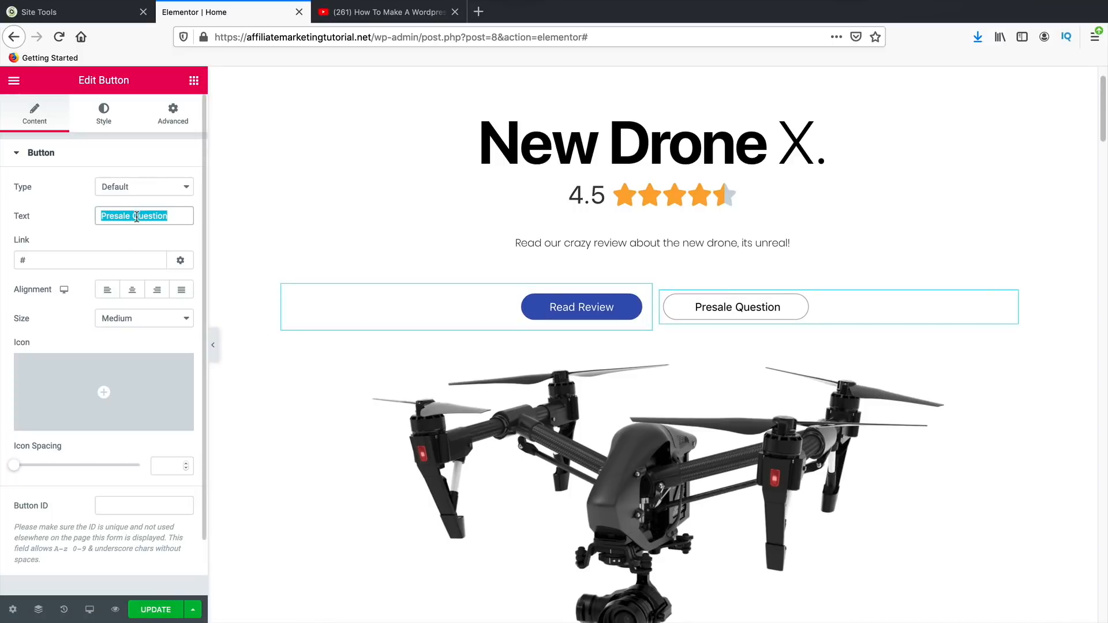
pyautogui.write('Buy Ol')
pyautogui.write(' Amazon')
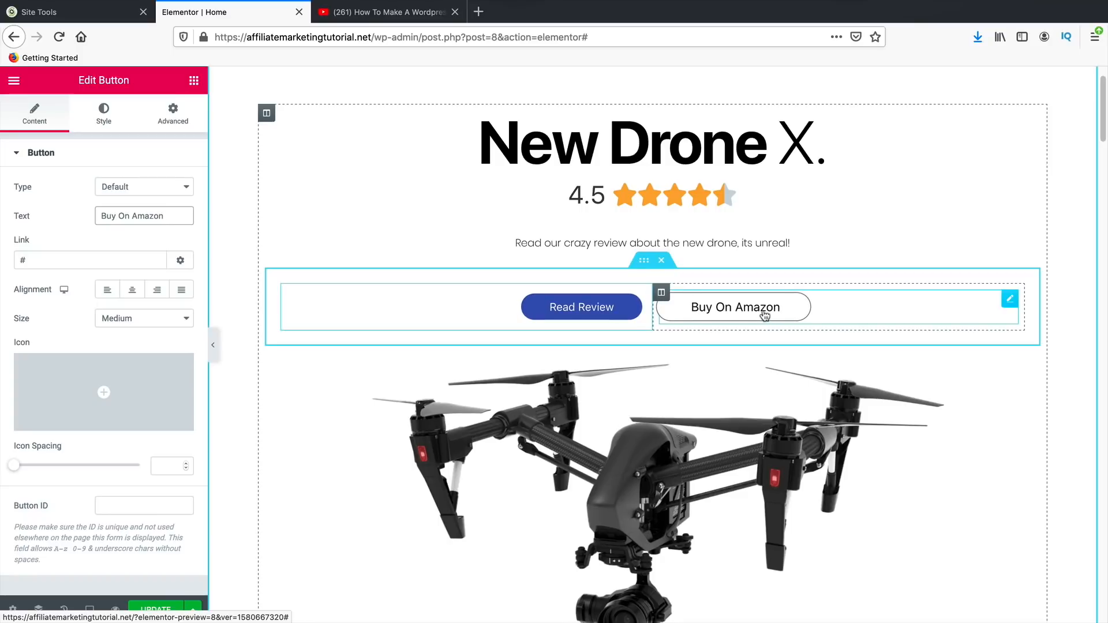
pyautogui.doubleClick(16, 262)
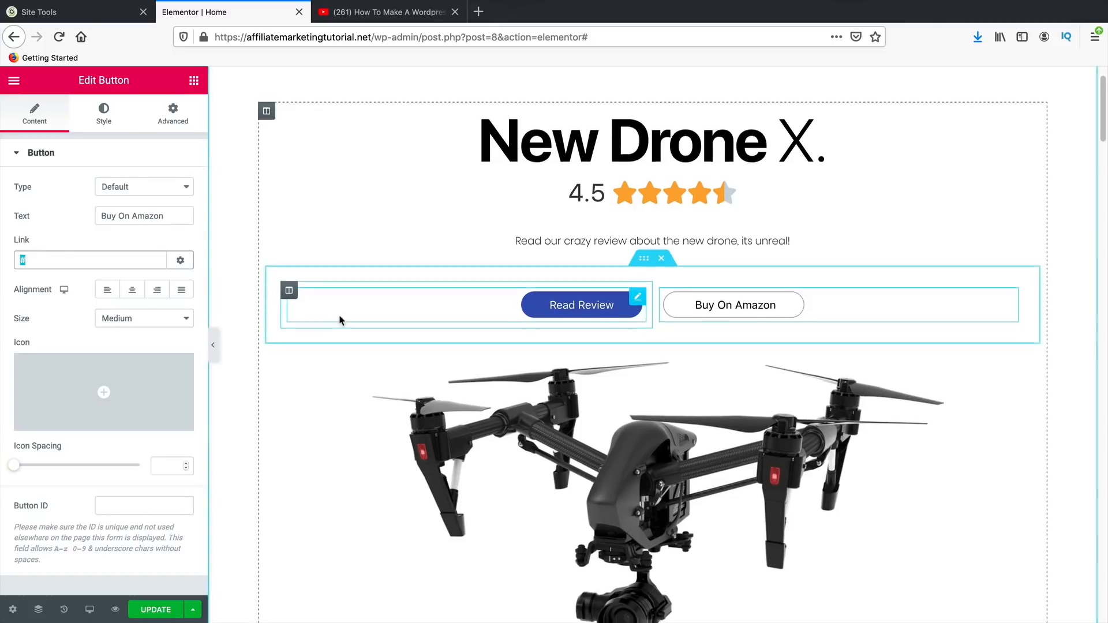
# - Remove the Exterior Design item, then delete the whole feature icon list
pyautogui.scroll(-2, 408, 287)
pyautogui.scroll(-8, 458, 325)
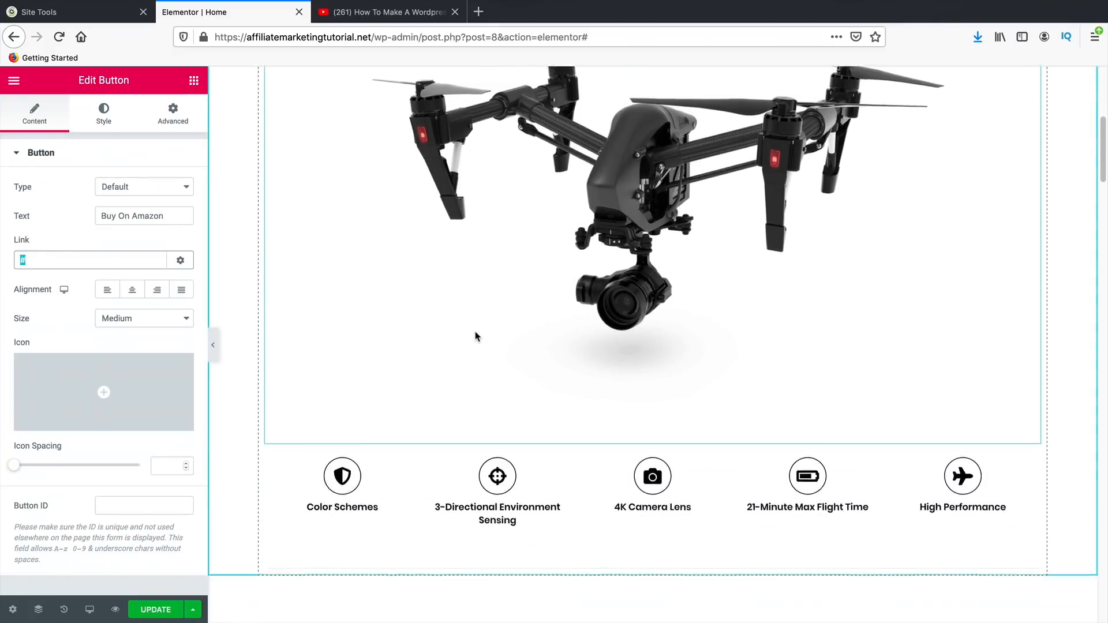
pyautogui.scroll(-5, 475, 336)
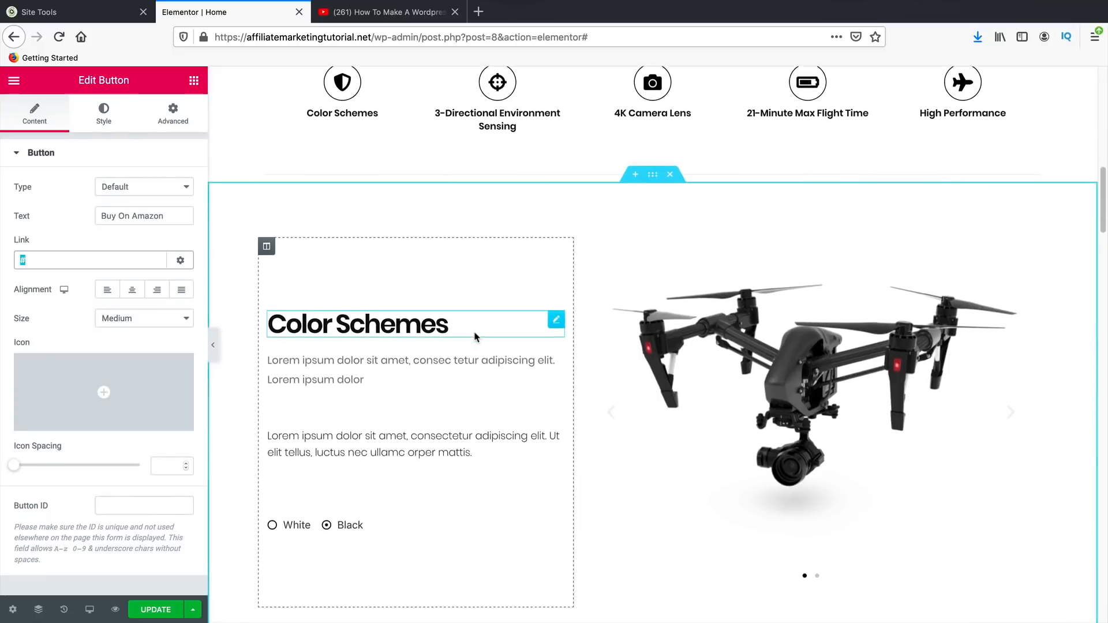
pyautogui.scroll(-6, 505, 344)
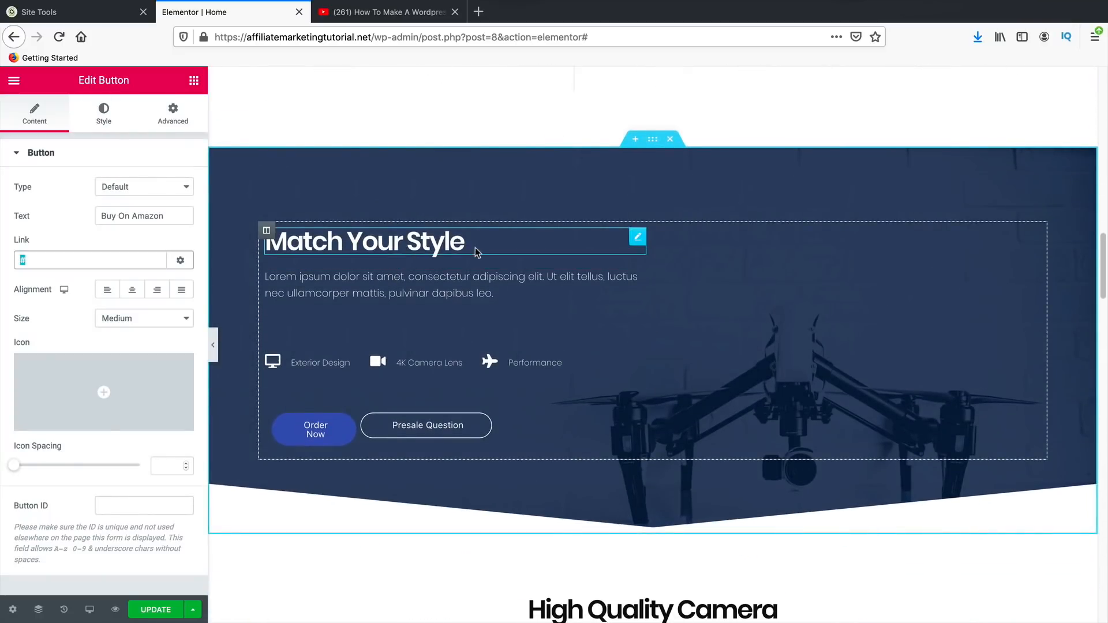
pyautogui.scroll(-1, 541, 299)
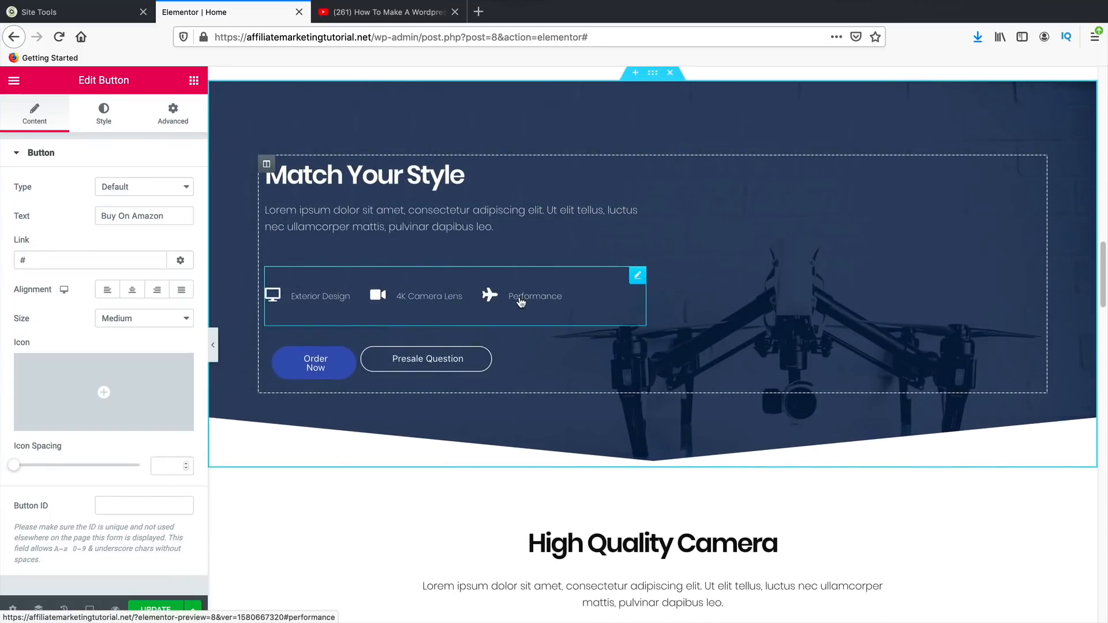
pyautogui.click(521, 300)
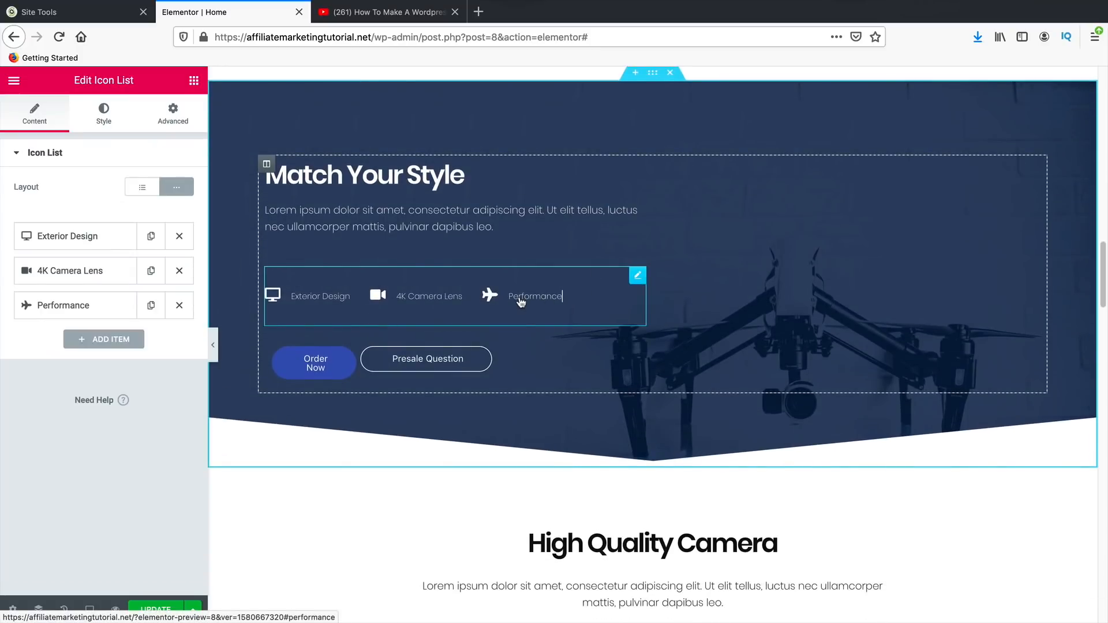
pyautogui.click(180, 238)
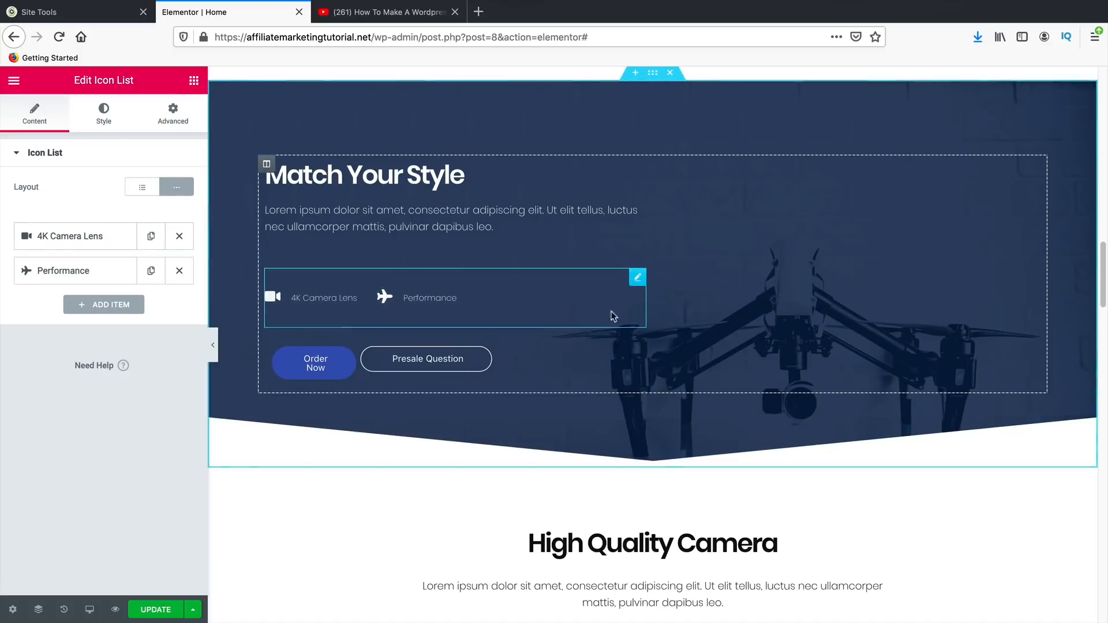
pyautogui.rightClick(637, 278)
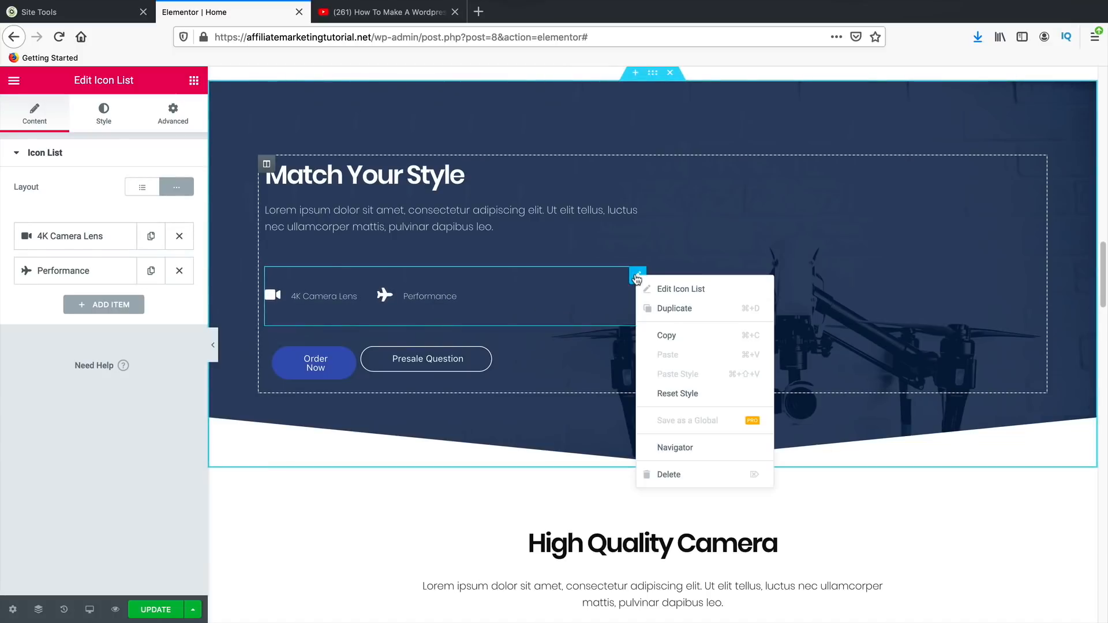
pyautogui.click(669, 477)
# - Delete the Match Your Style section
pyautogui.scroll(2, 667, 444)
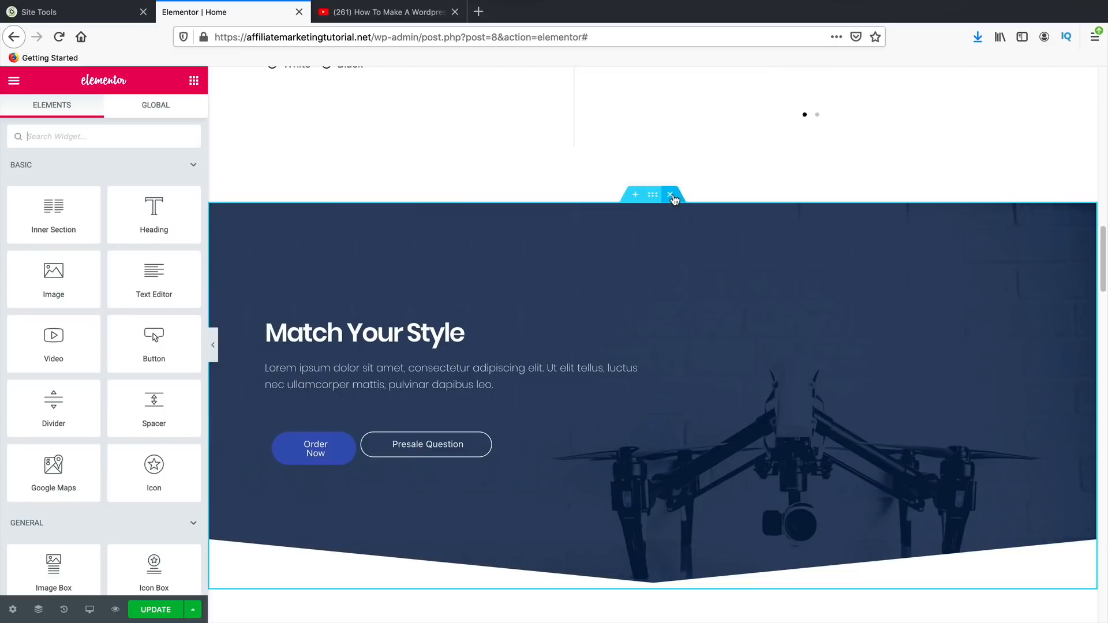
pyautogui.rightClick(540, 267)
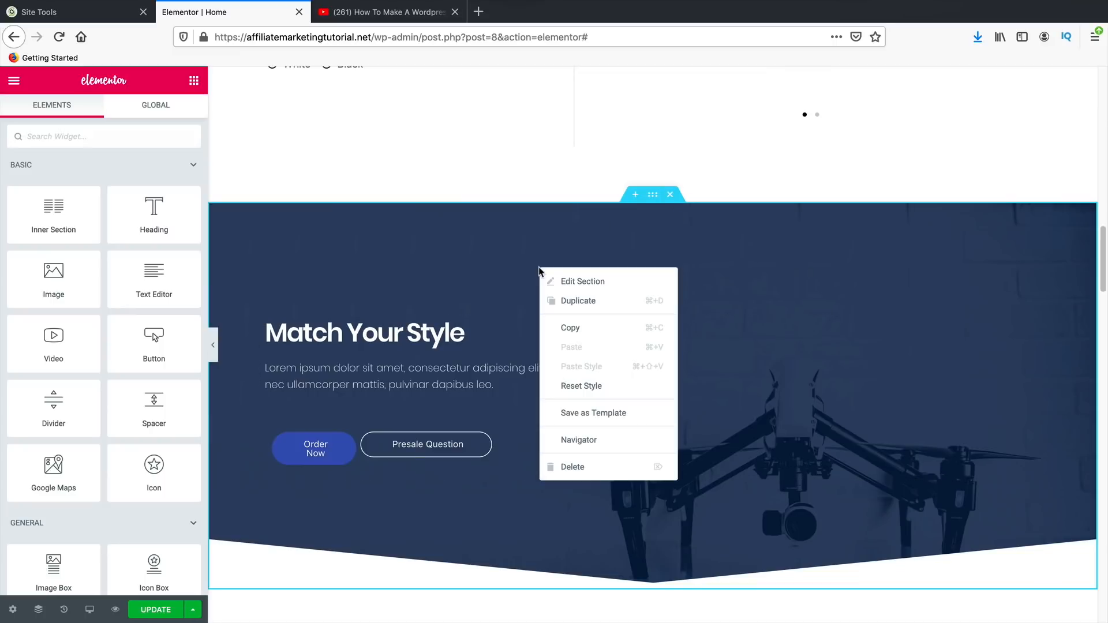
pyautogui.click(597, 481)
# - Delete the Performance Overview and Capture Your Best Moments sections
pyautogui.scroll(-4, 603, 449)
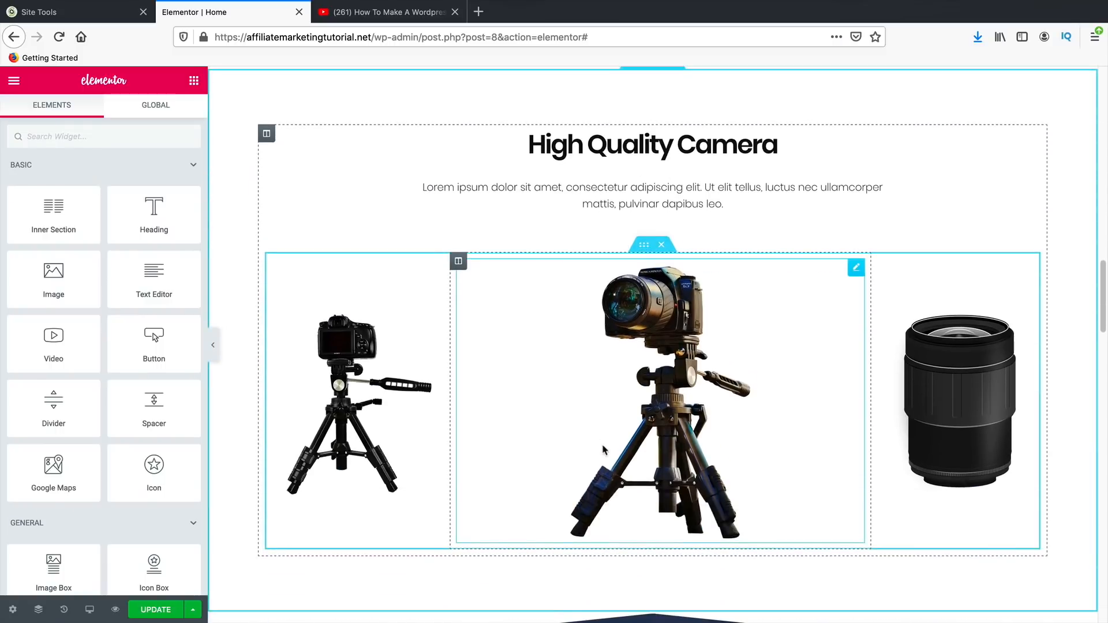
pyautogui.scroll(-10, 606, 439)
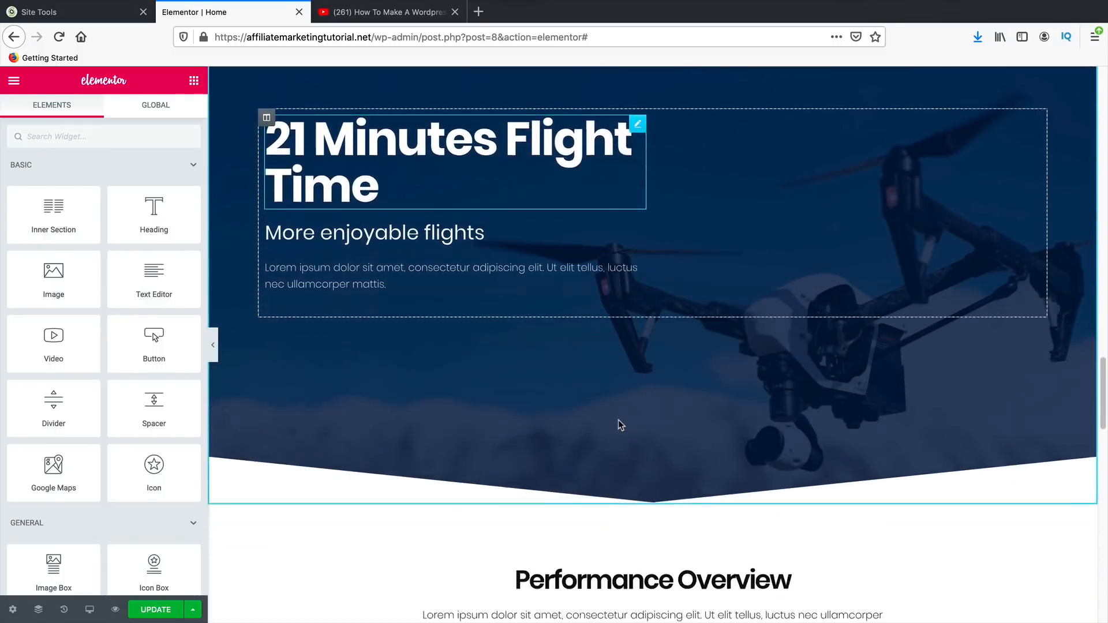
pyautogui.scroll(-9, 618, 421)
pyautogui.scroll(4, 618, 424)
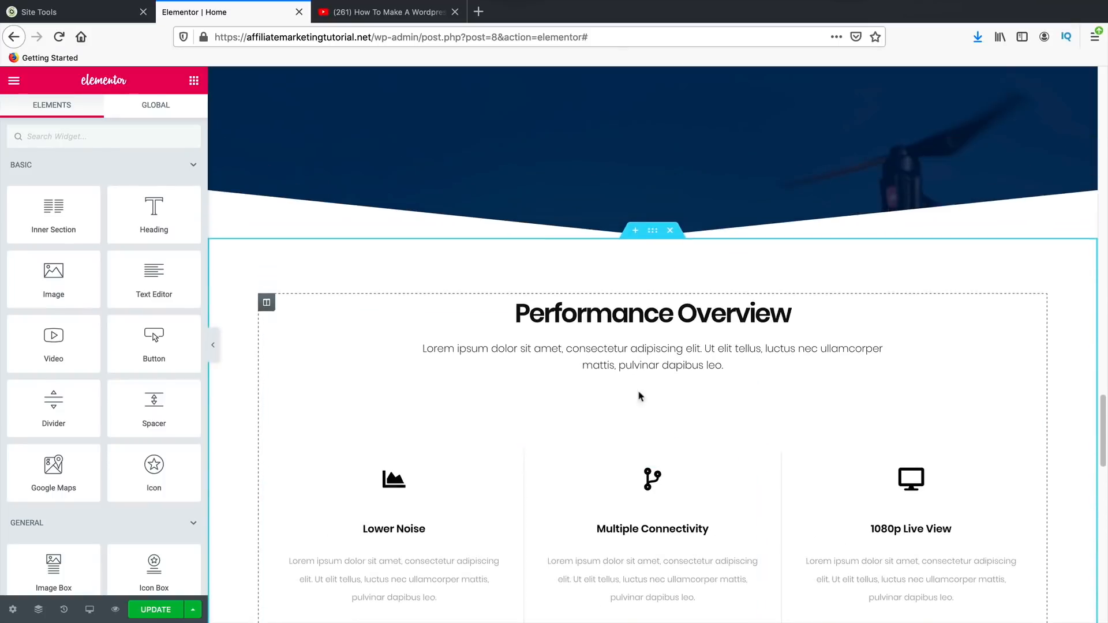
pyautogui.click(671, 247)
pyautogui.scroll(-5, 647, 350)
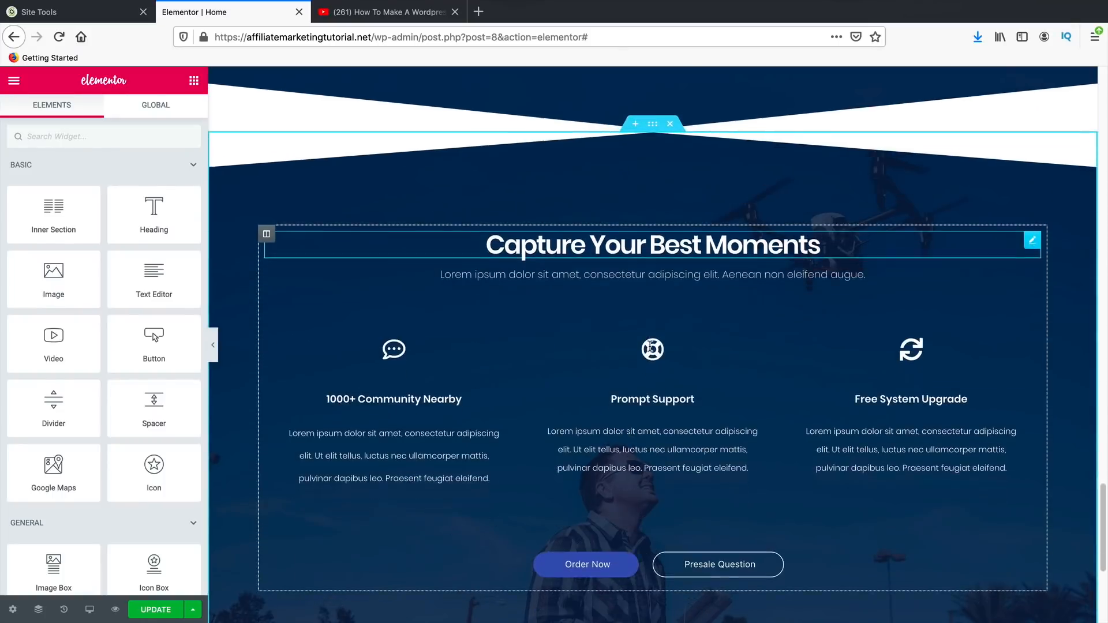
pyautogui.scroll(5, 576, 413)
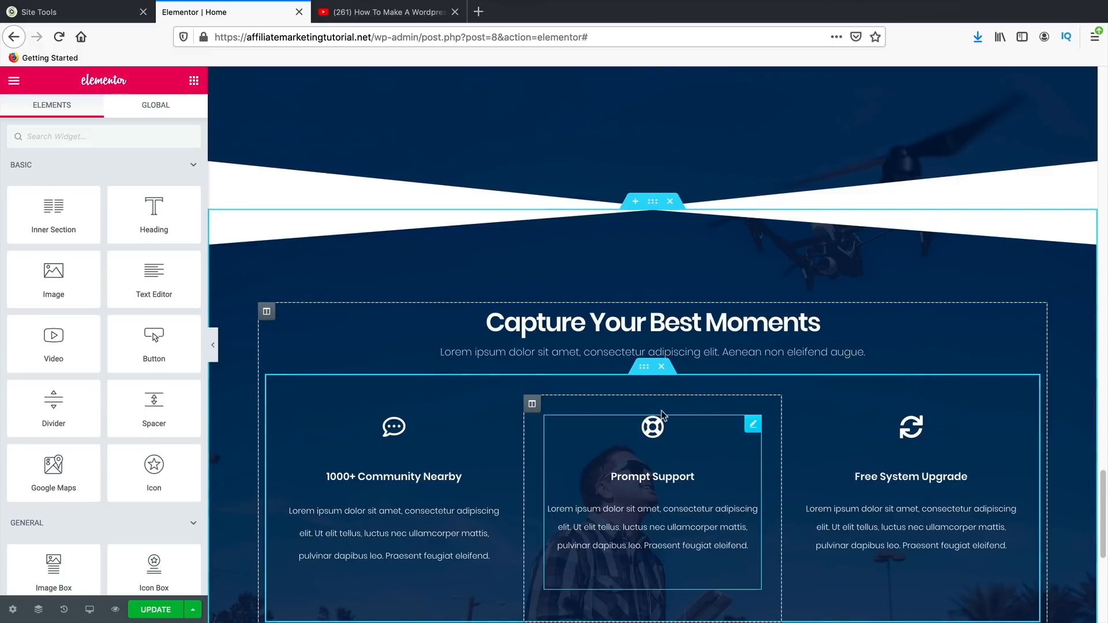
pyautogui.click(671, 180)
# - Retitle the High Quality Camera heading to 'Whats The Best Camera For You?'
pyautogui.scroll(10, 569, 431)
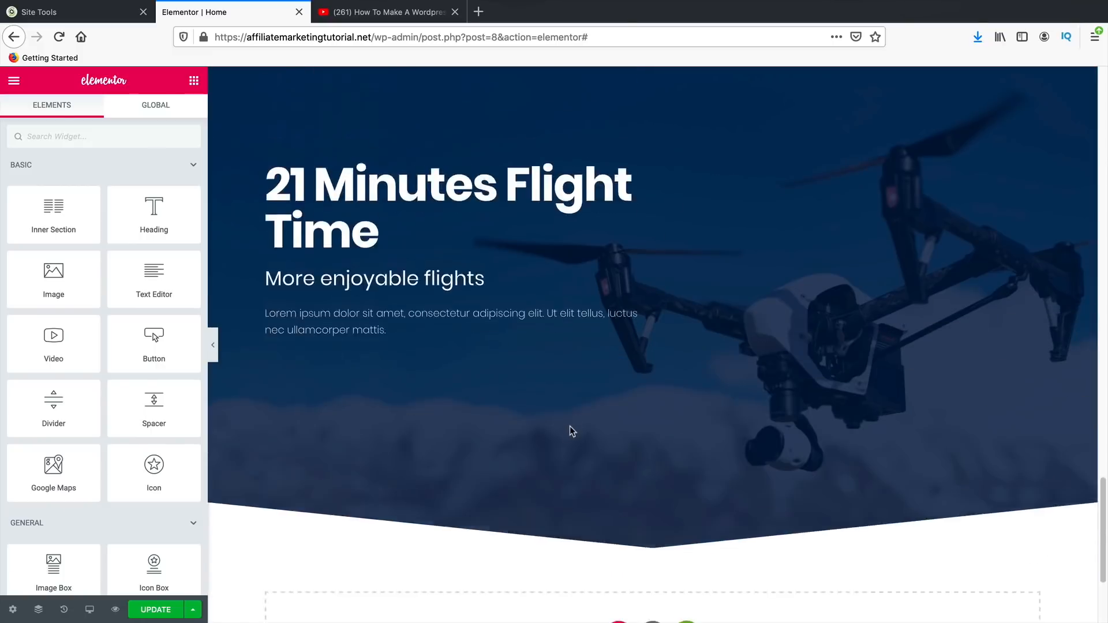
pyautogui.scroll(5, 571, 447)
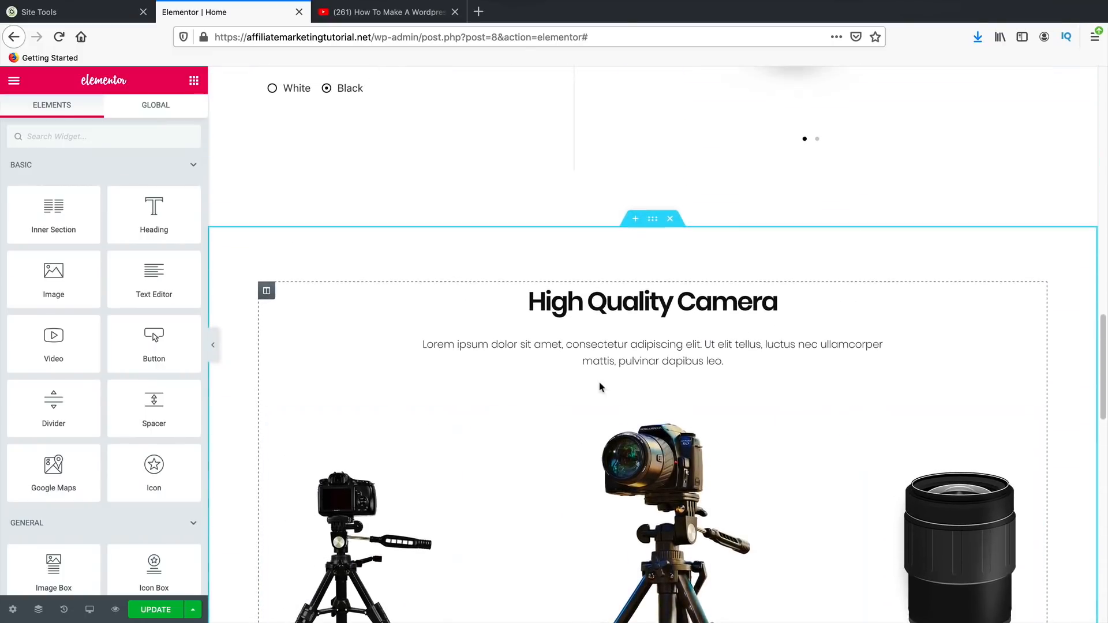
pyautogui.scroll(-3, 609, 351)
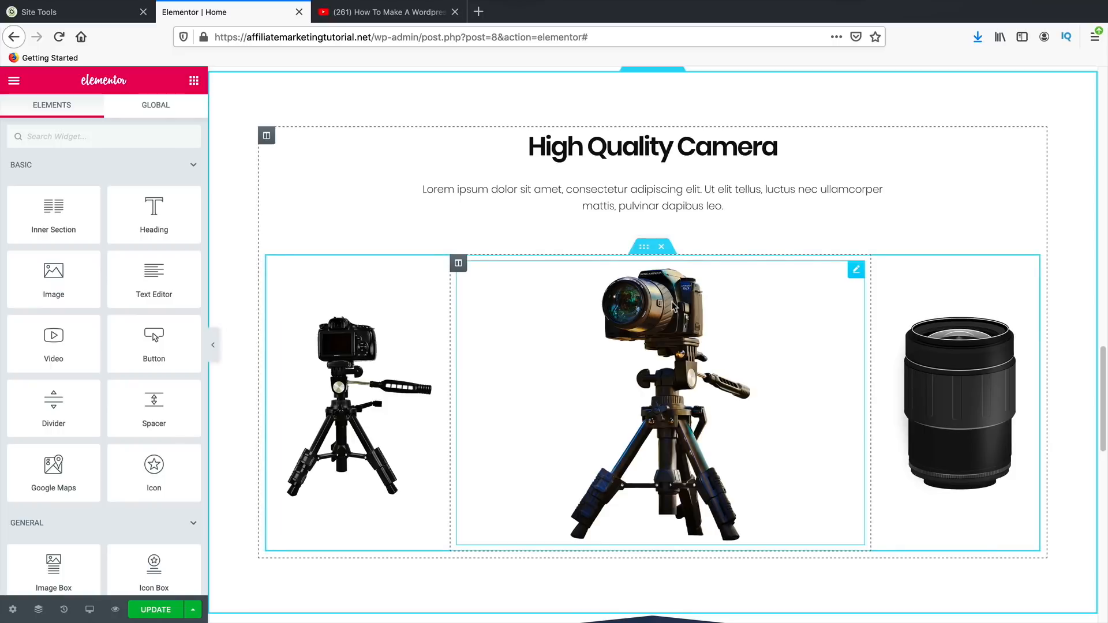
pyautogui.tripleClick(663, 147)
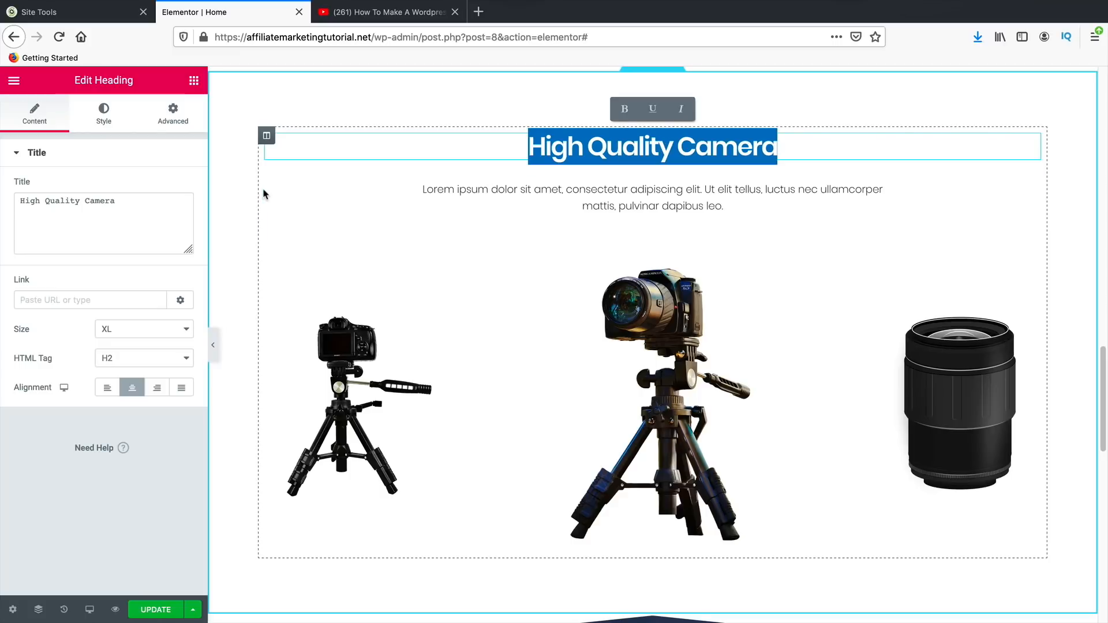
pyautogui.write('Whats The ')
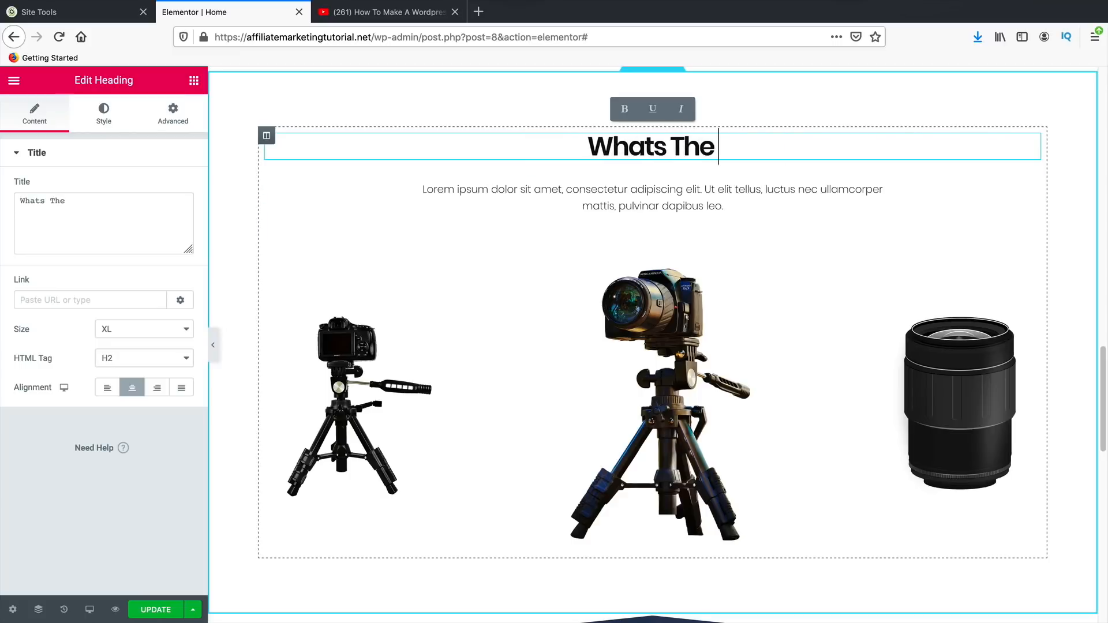
pyautogui.write('Best Camera ')
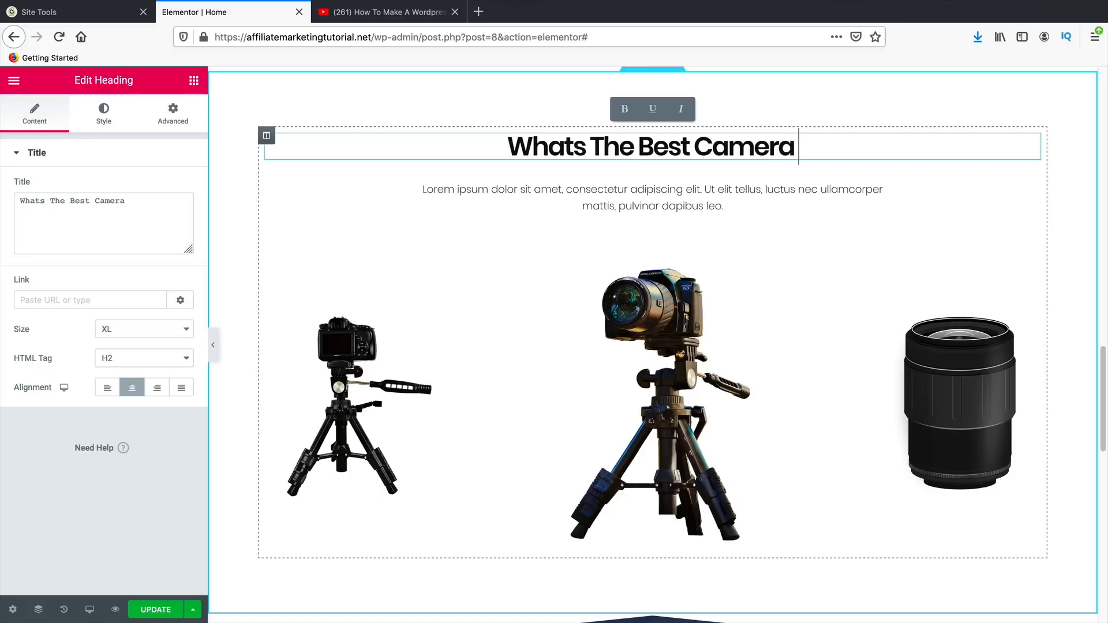
pyautogui.write('For You?')
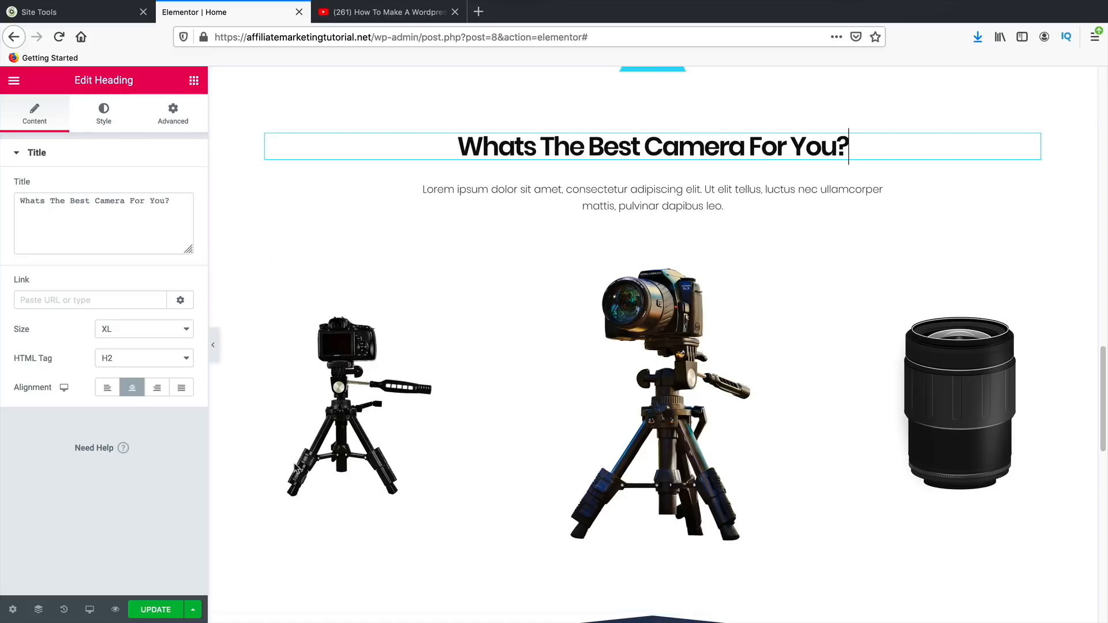
pyautogui.scroll(-2, 370, 429)
pyautogui.scroll(-1, 370, 429)
pyautogui.scroll(2, 371, 428)
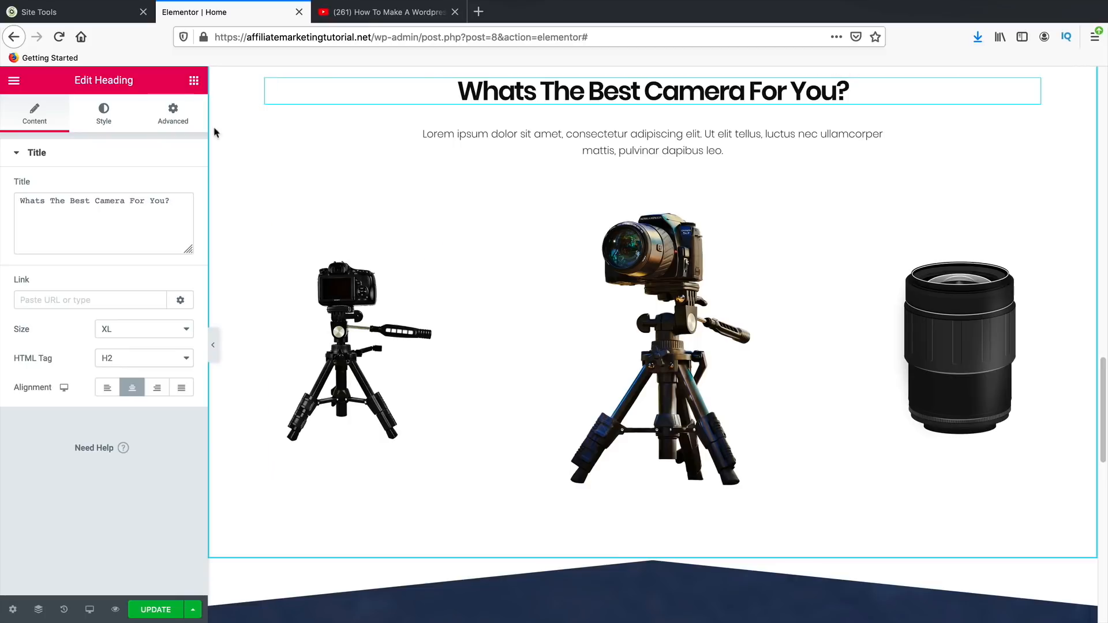
# - Add Button widgets under the left, middle and right camera images
pyautogui.click(194, 83)
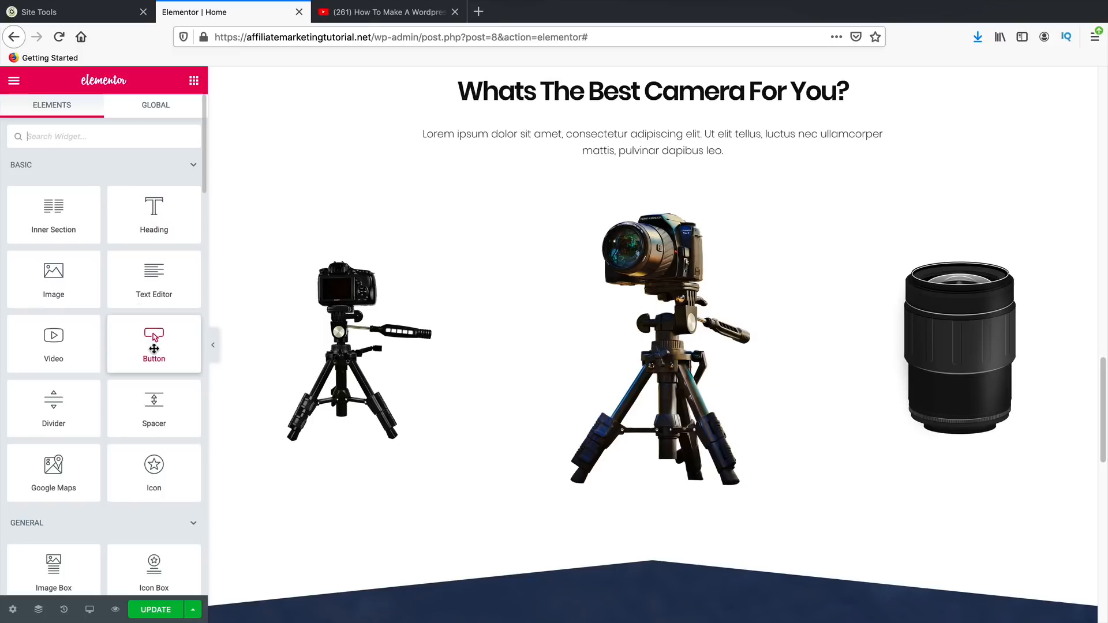
pyautogui.moveTo(155, 339); pyautogui.dragTo(332, 455)
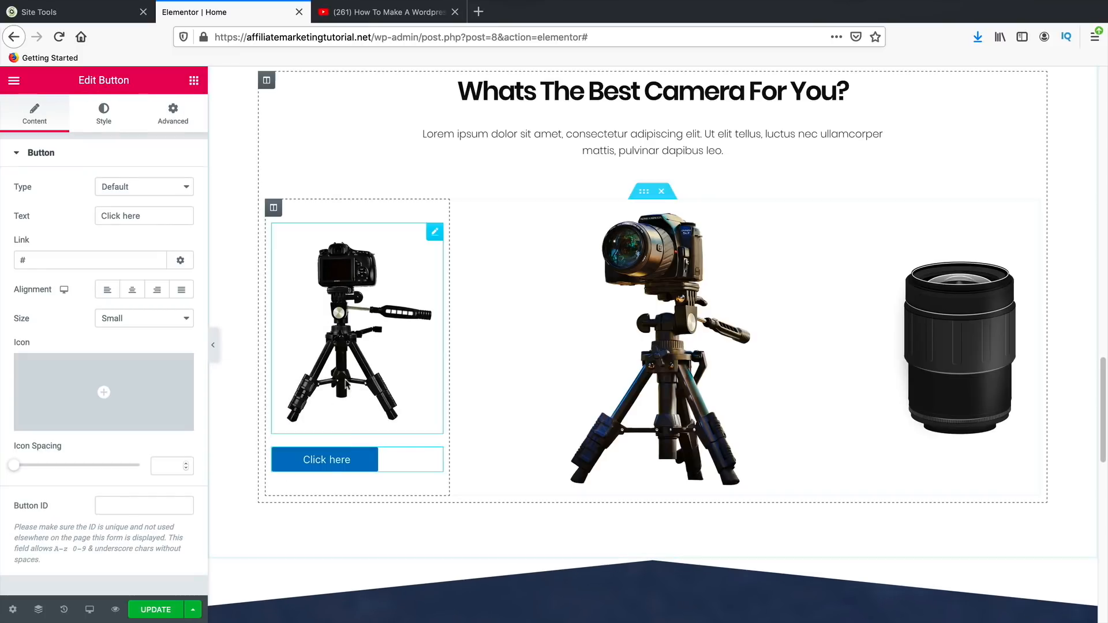
pyautogui.click(195, 84)
pyautogui.moveTo(154, 342); pyautogui.dragTo(606, 482)
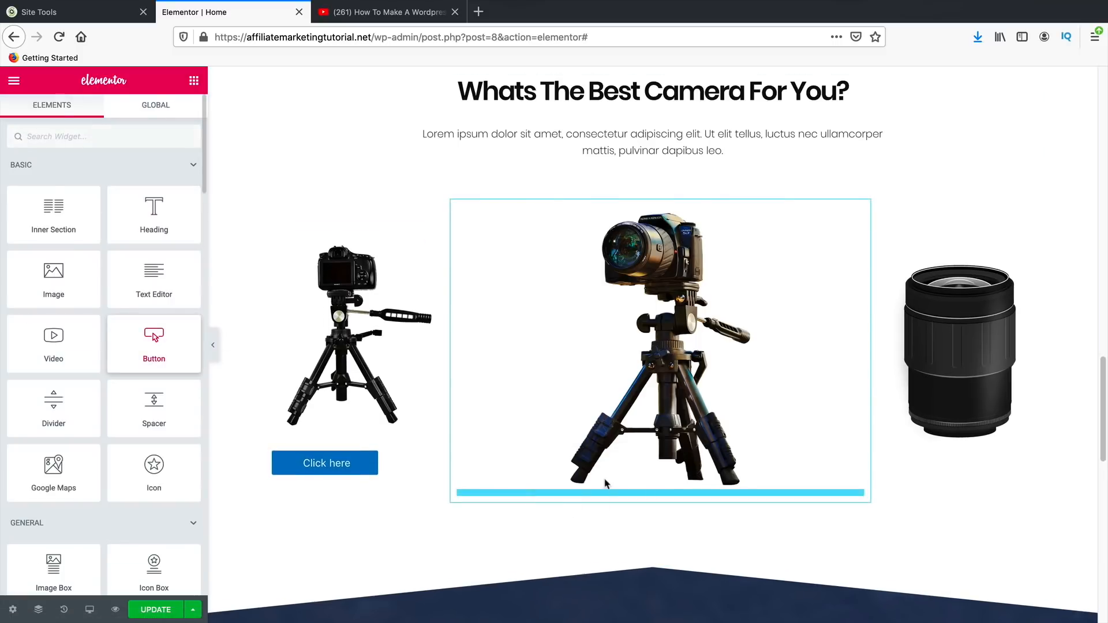
pyautogui.click(194, 80)
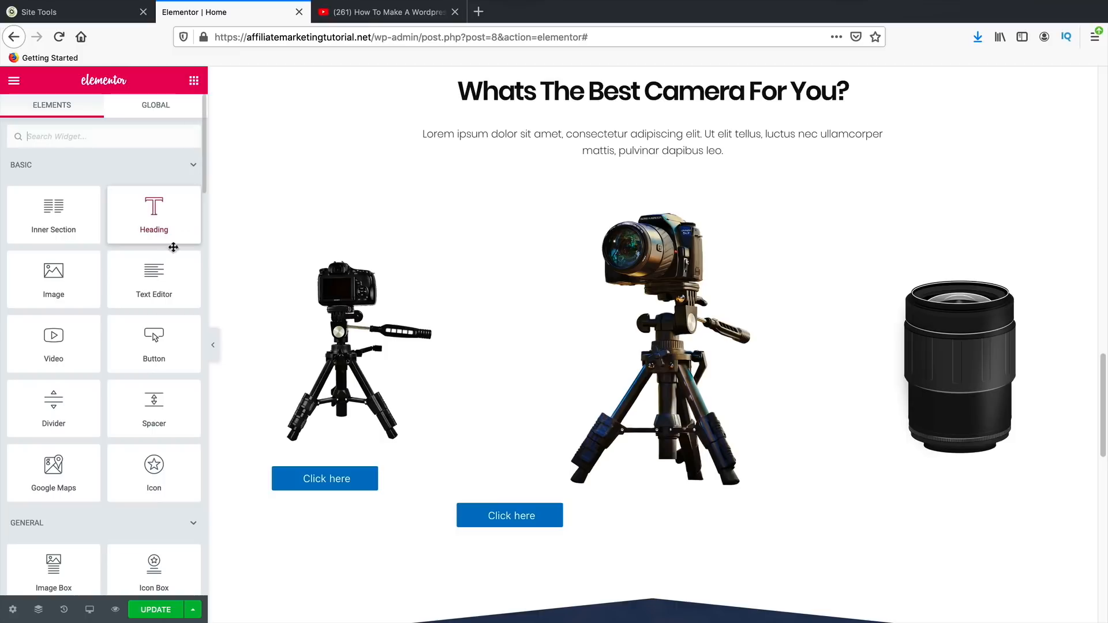
pyautogui.moveTo(123, 343); pyautogui.dragTo(901, 435)
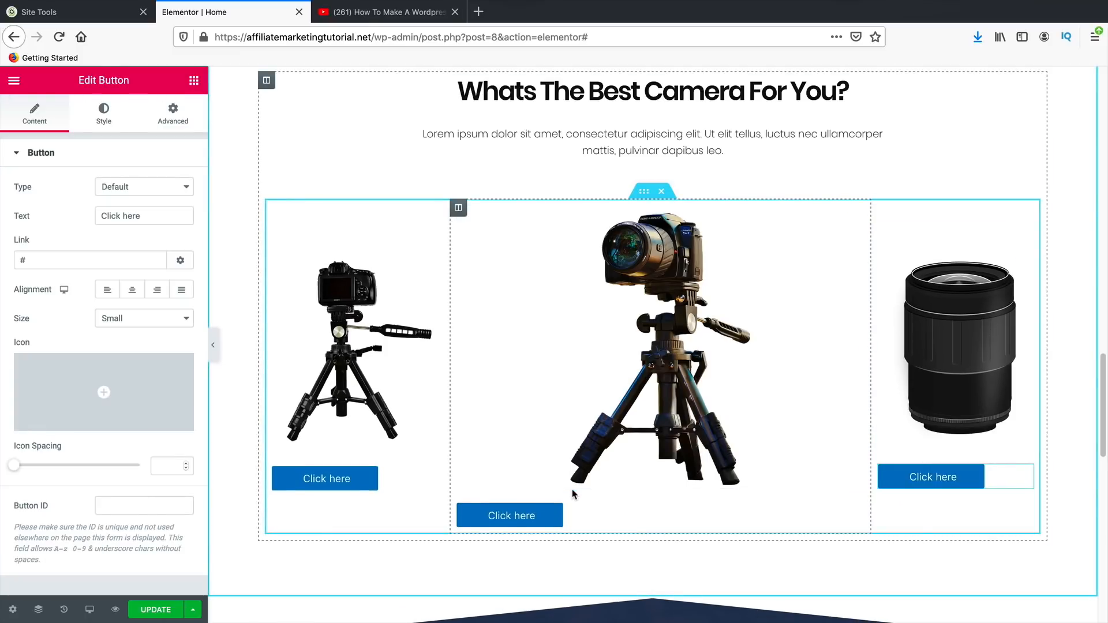
# - Label the left and middle buttons 'Read Review' and centre them
pyautogui.click(354, 479)
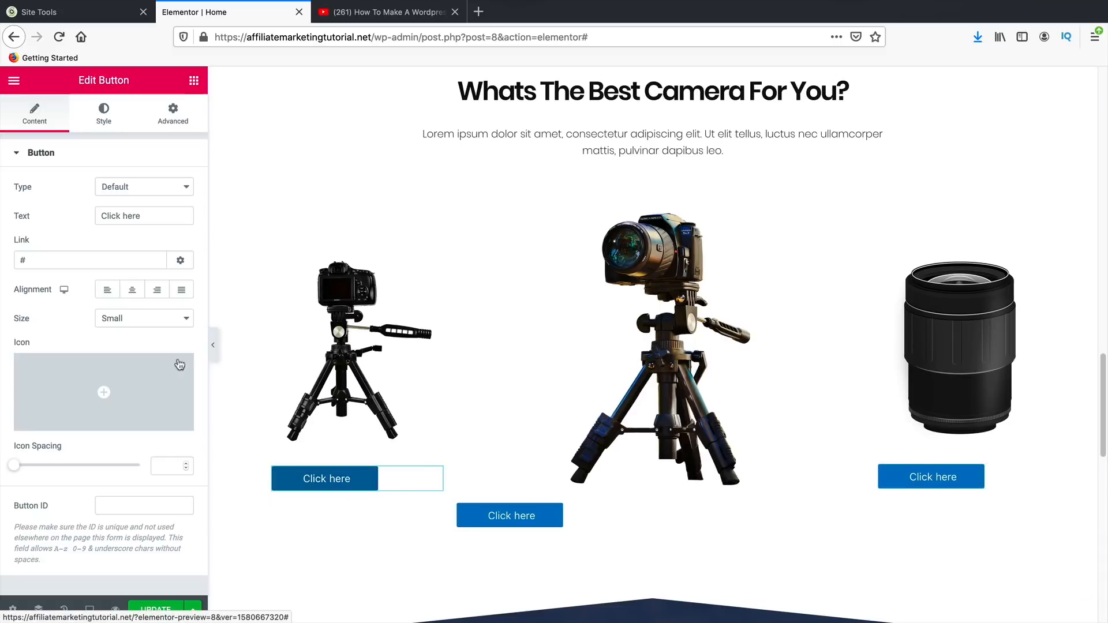
pyautogui.tripleClick(133, 219)
pyautogui.write('Read REview')
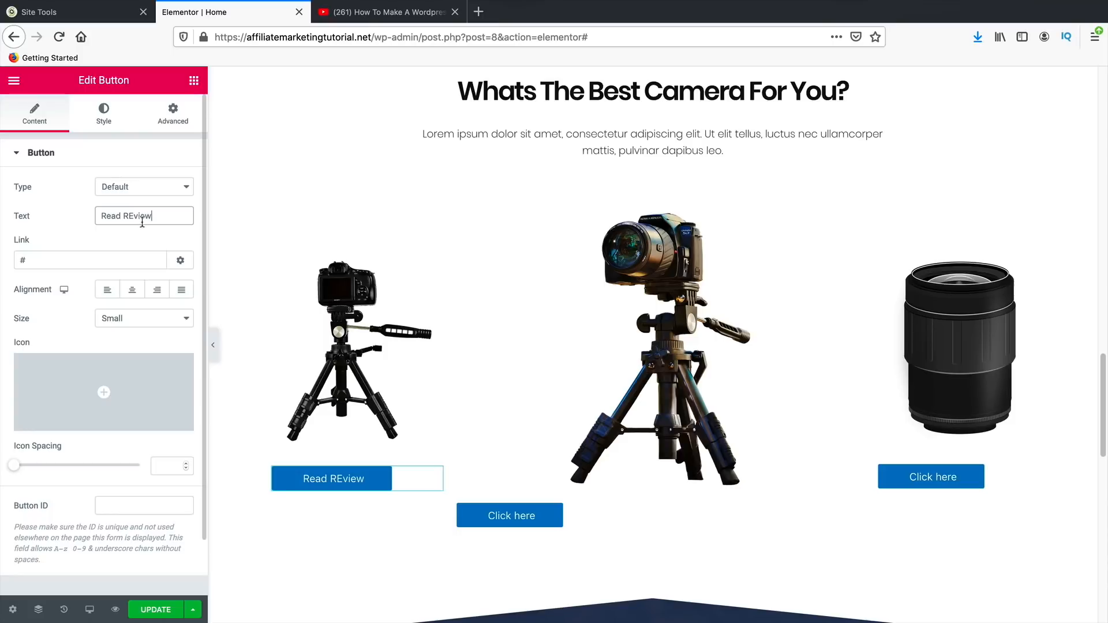
pyautogui.press('BackSpace')
pyautogui.write('e')
pyautogui.click(133, 288)
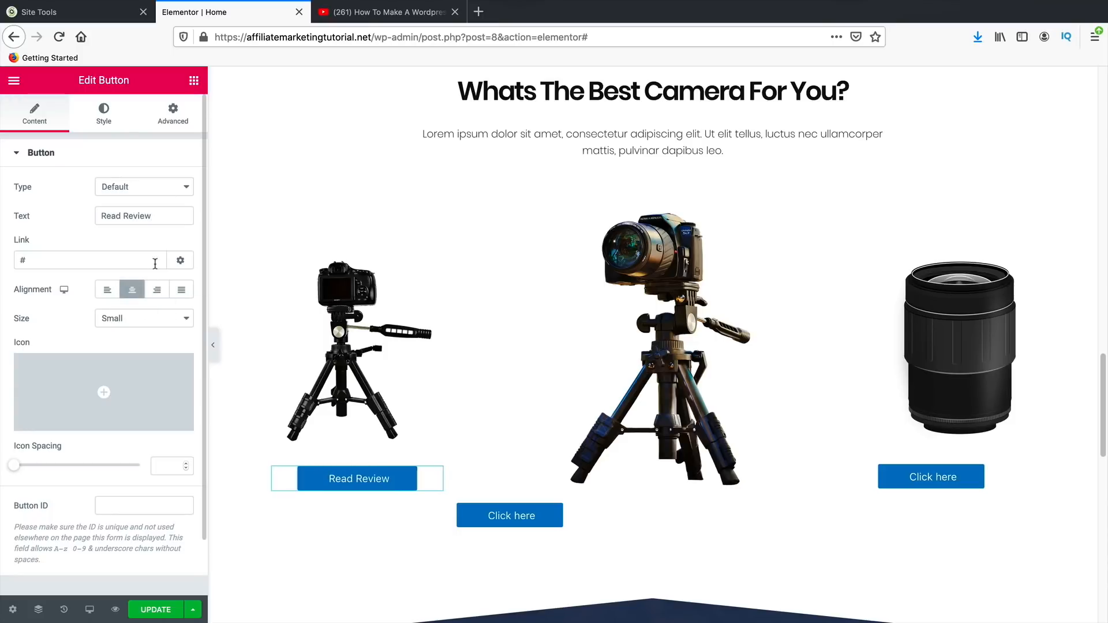
pyautogui.click(509, 516)
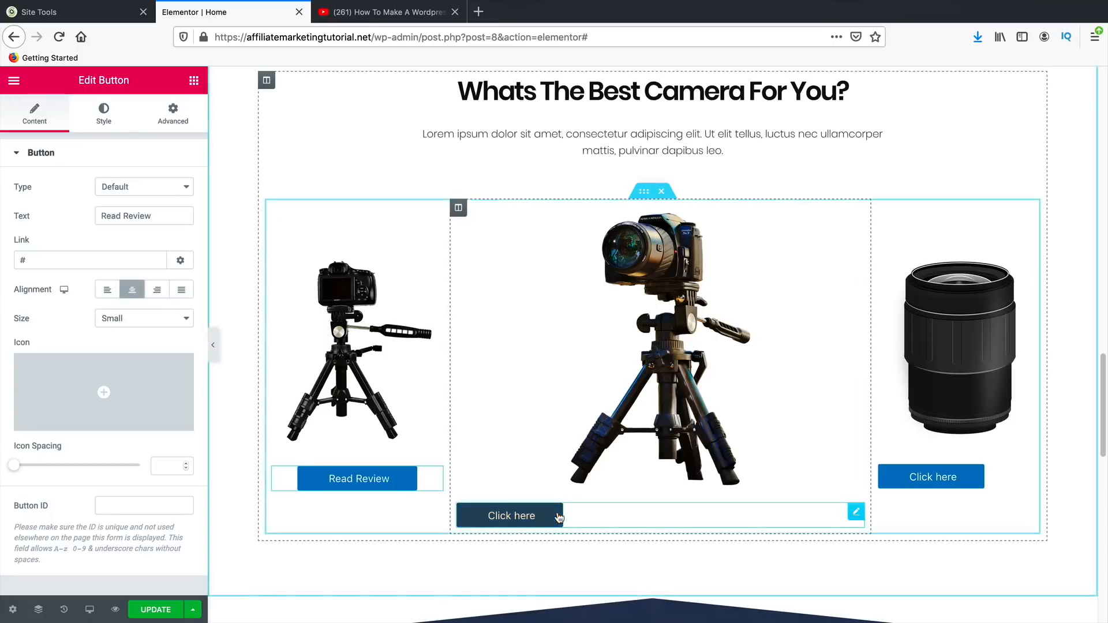
pyautogui.tripleClick(176, 214)
pyautogui.write('Read Review')
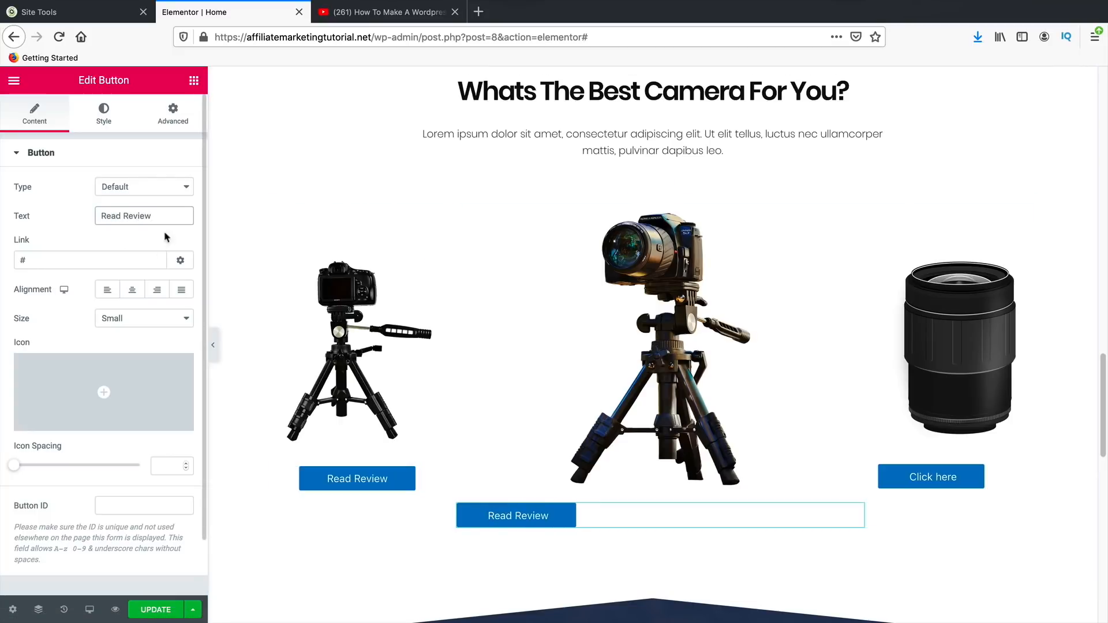
pyautogui.click(132, 290)
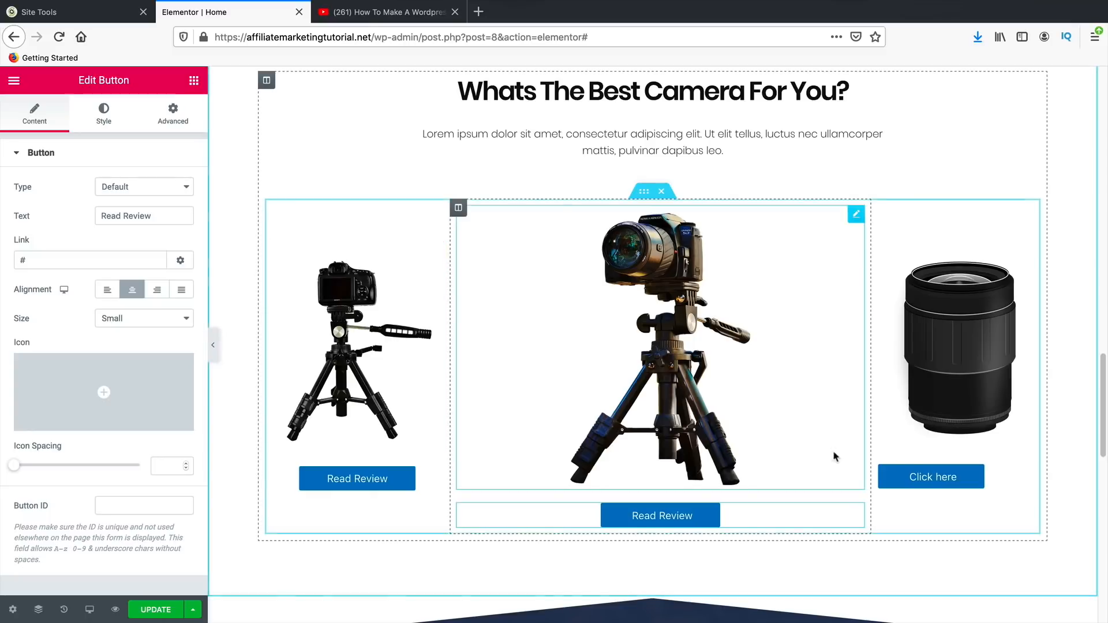
# - Label the button under the lens 'Read Review' and centre it
pyautogui.click(921, 478)
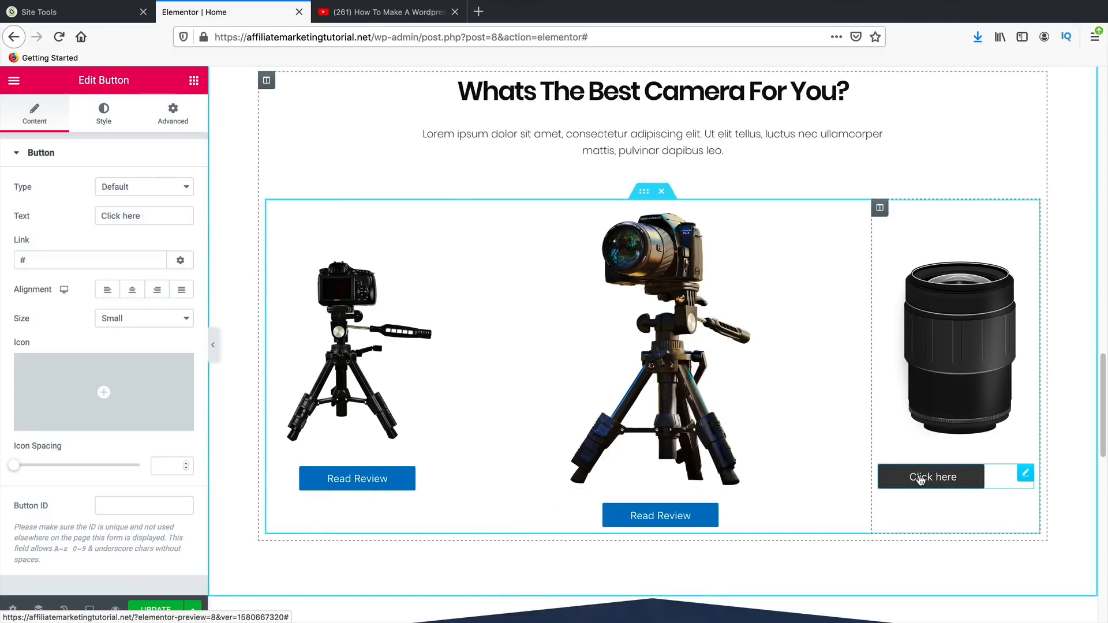
pyautogui.tripleClick(147, 216)
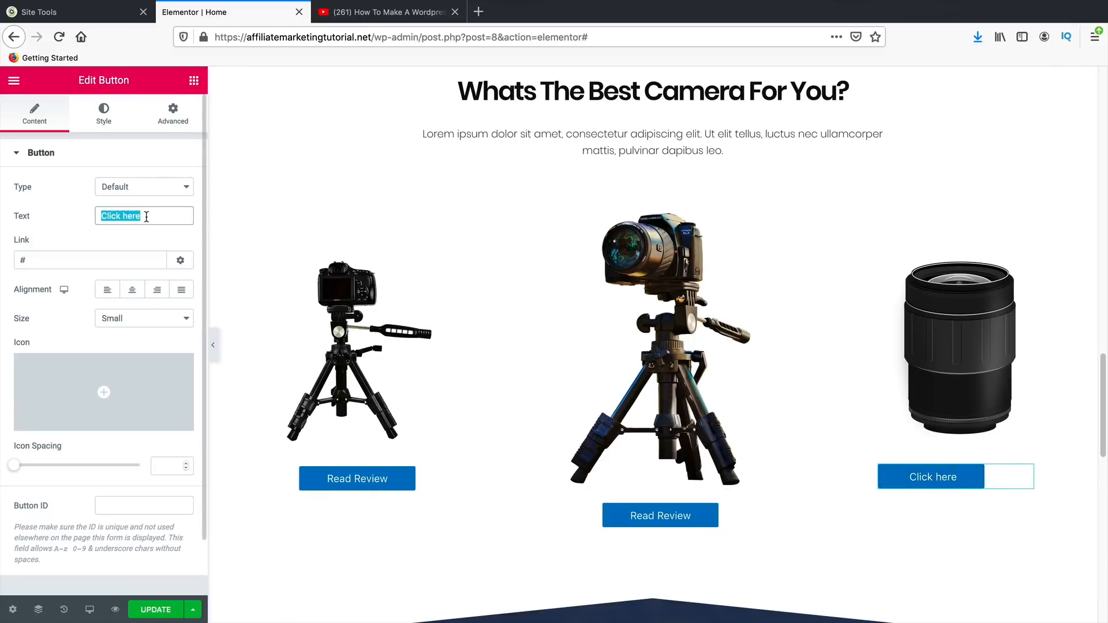
pyautogui.write('Read REview')
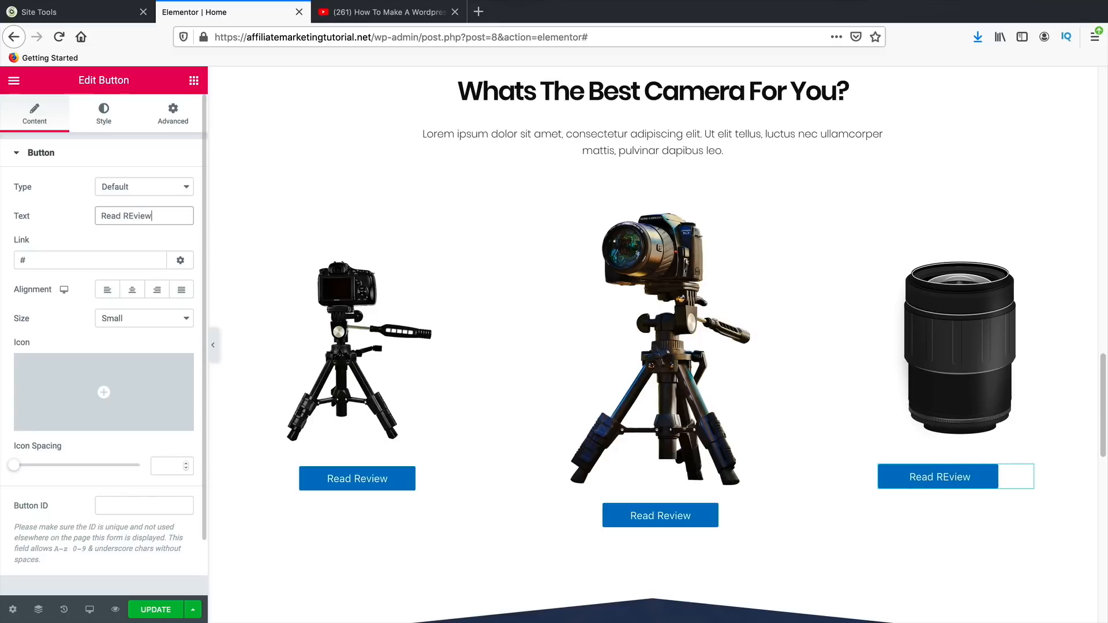
pyautogui.press('BackSpace')
pyautogui.press('BackSpace')
pyautogui.press('BackSpace')
pyautogui.press('BackSpace')
pyautogui.press('BackSpace')
pyautogui.write('eview')
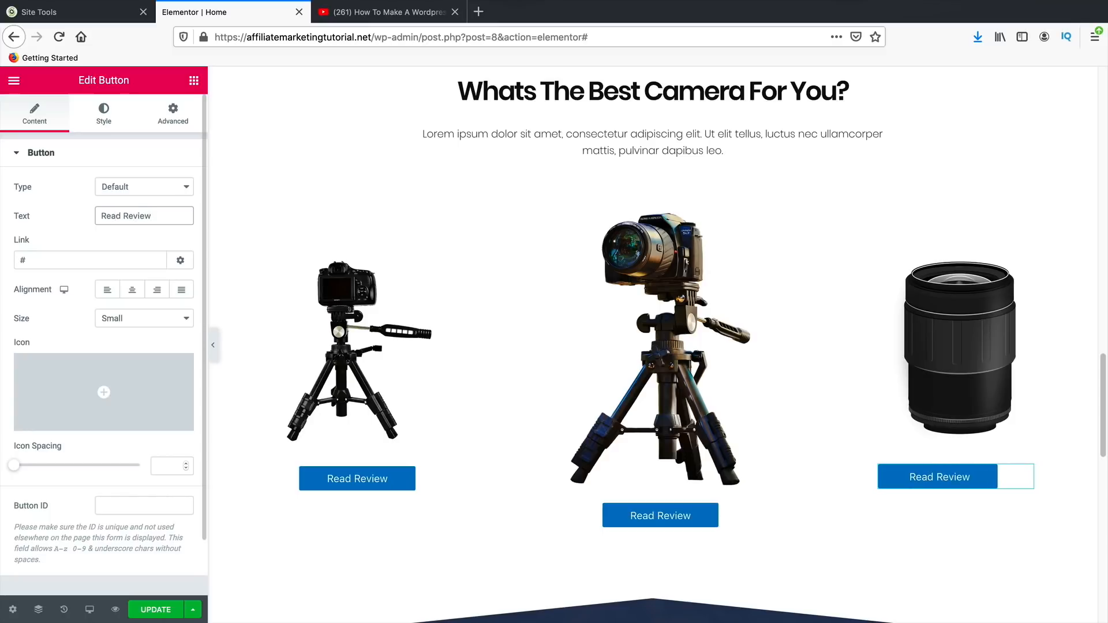
pyautogui.click(132, 289)
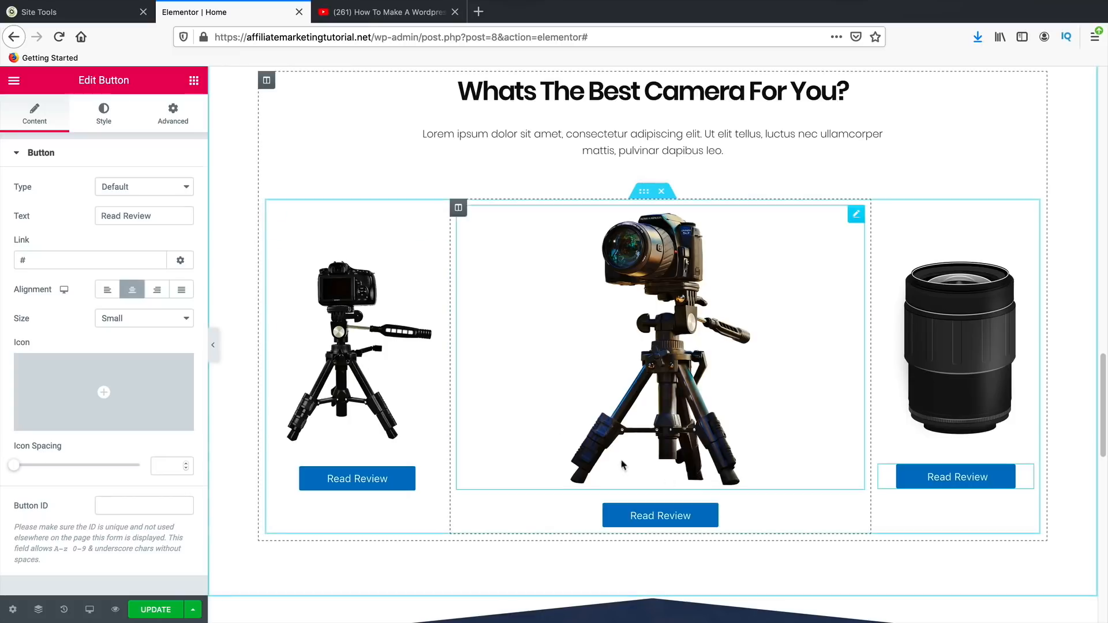
# - Retitle the Color Schemes heading to 'The Result Was Crazy'
pyautogui.scroll(1, 1043, 438)
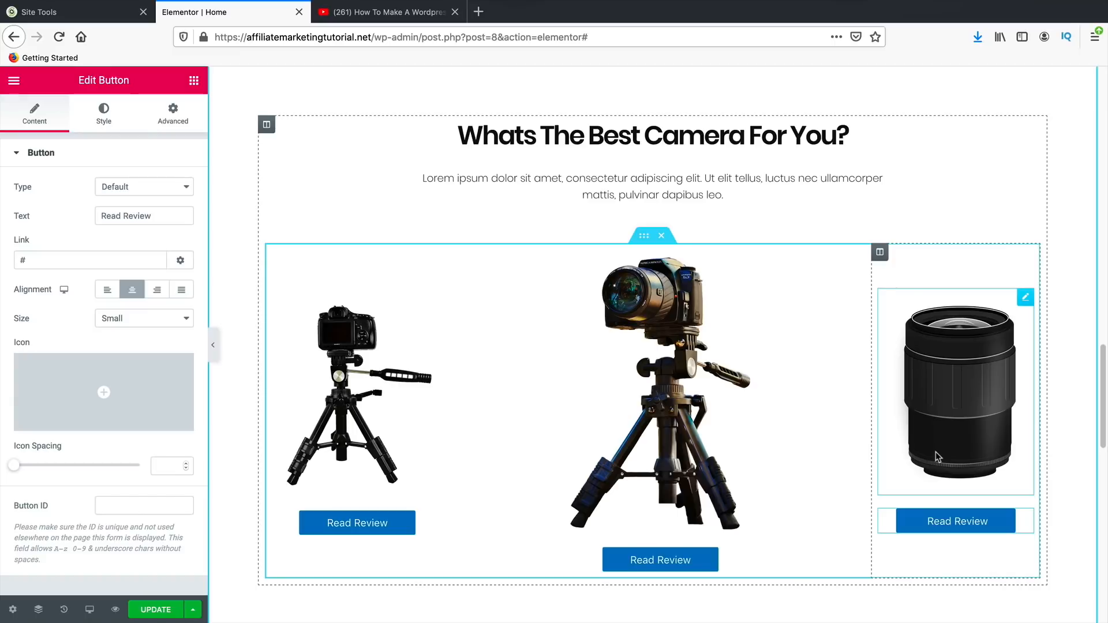
pyautogui.scroll(7, 924, 450)
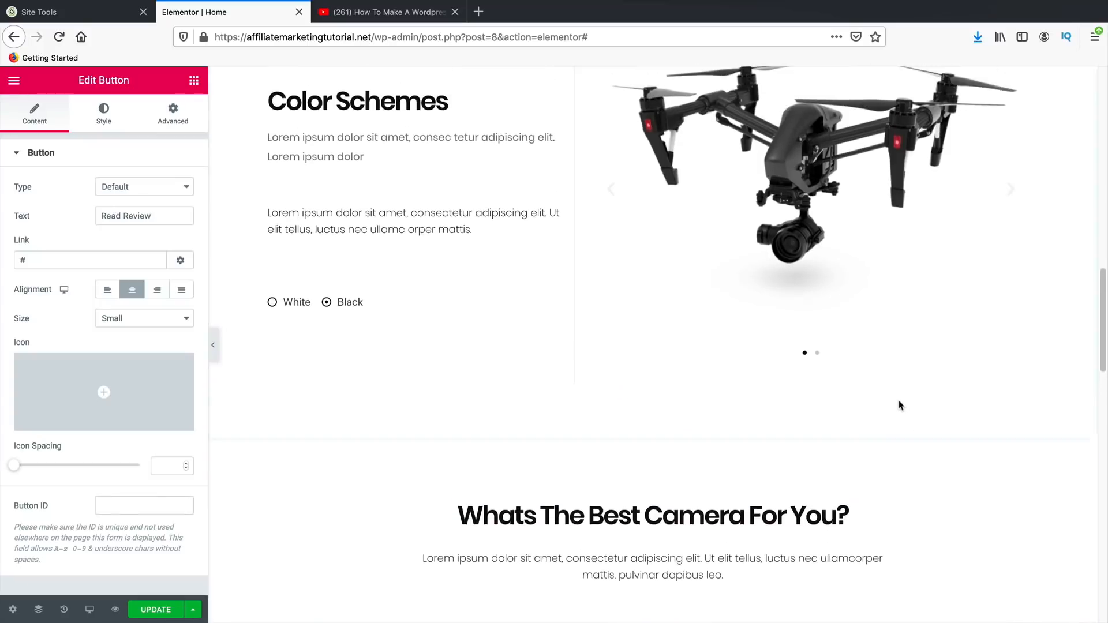
pyautogui.scroll(7, 901, 406)
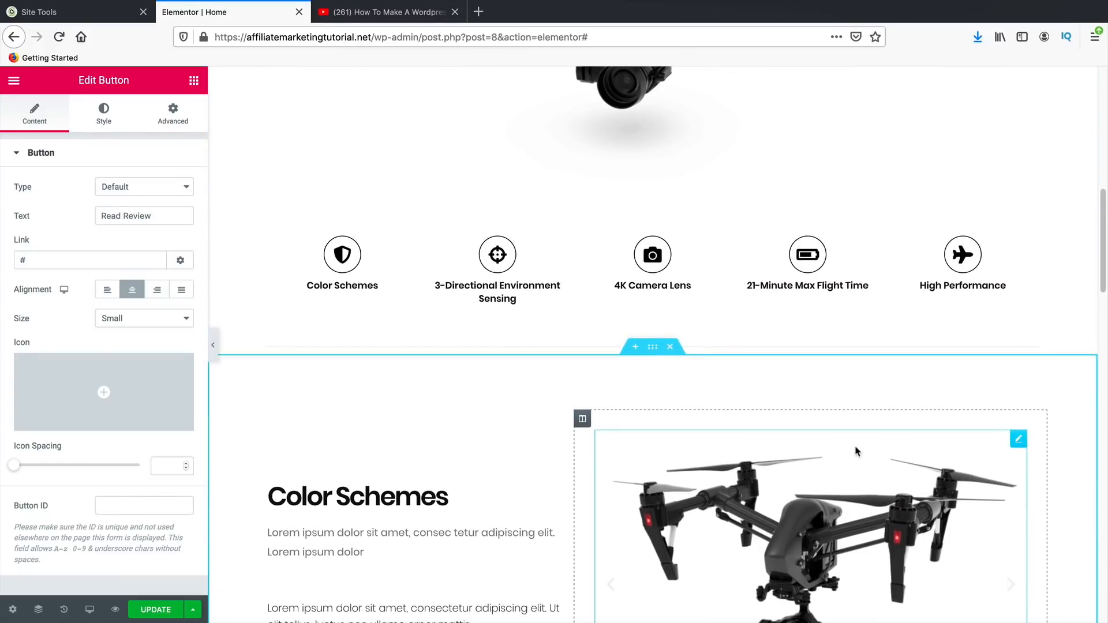
pyautogui.scroll(-2, 856, 457)
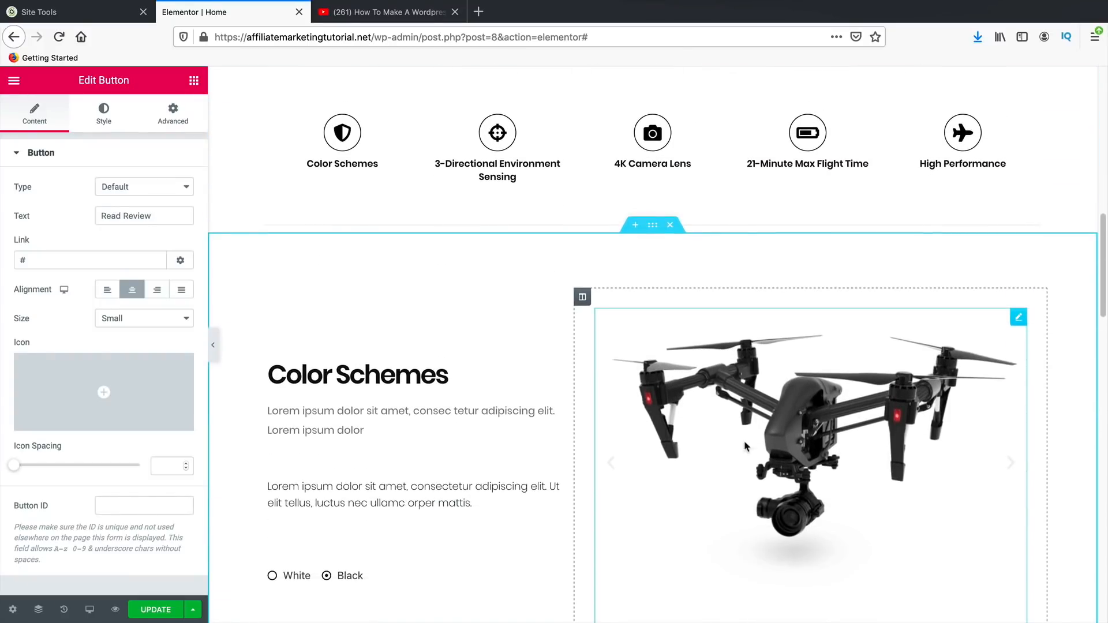
pyautogui.scroll(-2, 760, 456)
pyautogui.scroll(-1, 731, 452)
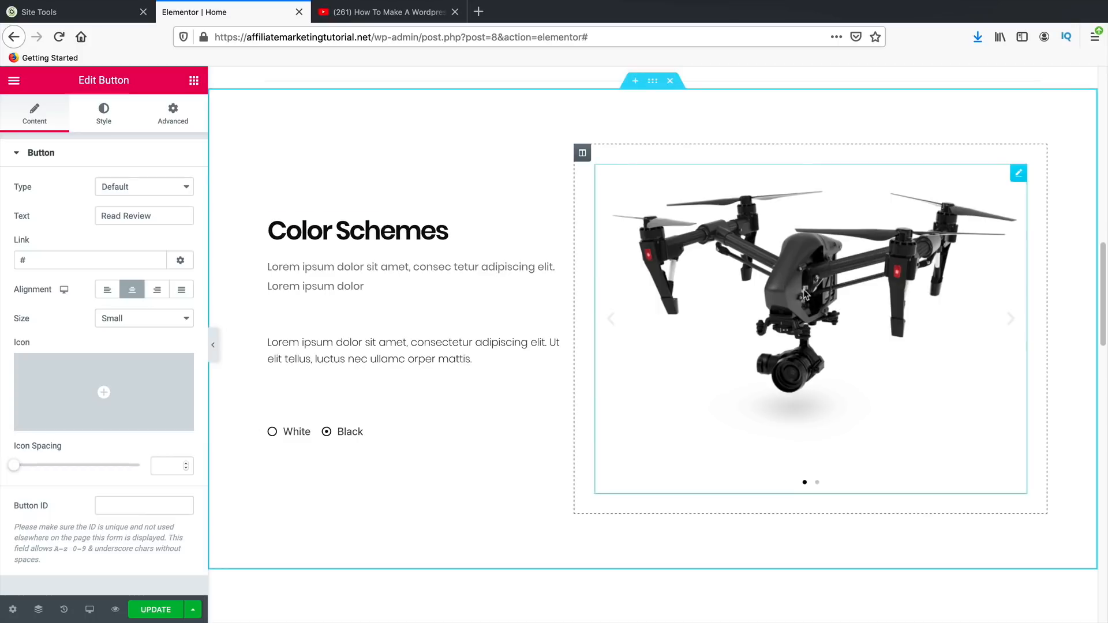
pyautogui.tripleClick(437, 233)
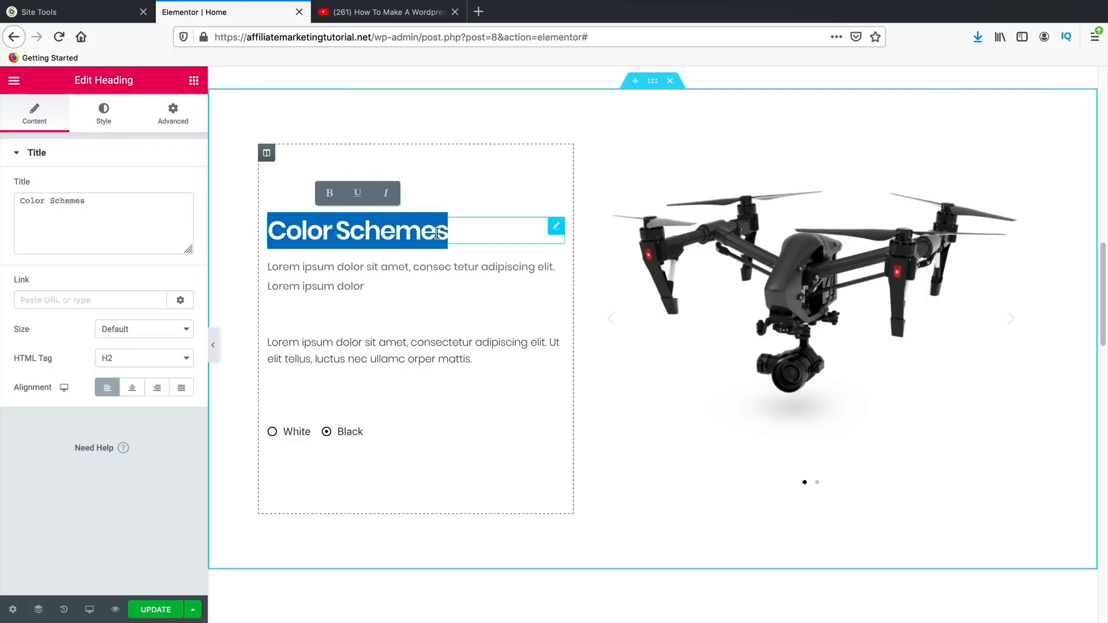
pyautogui.write('W')
pyautogui.press('BackSpace')
pyautogui.write('T')
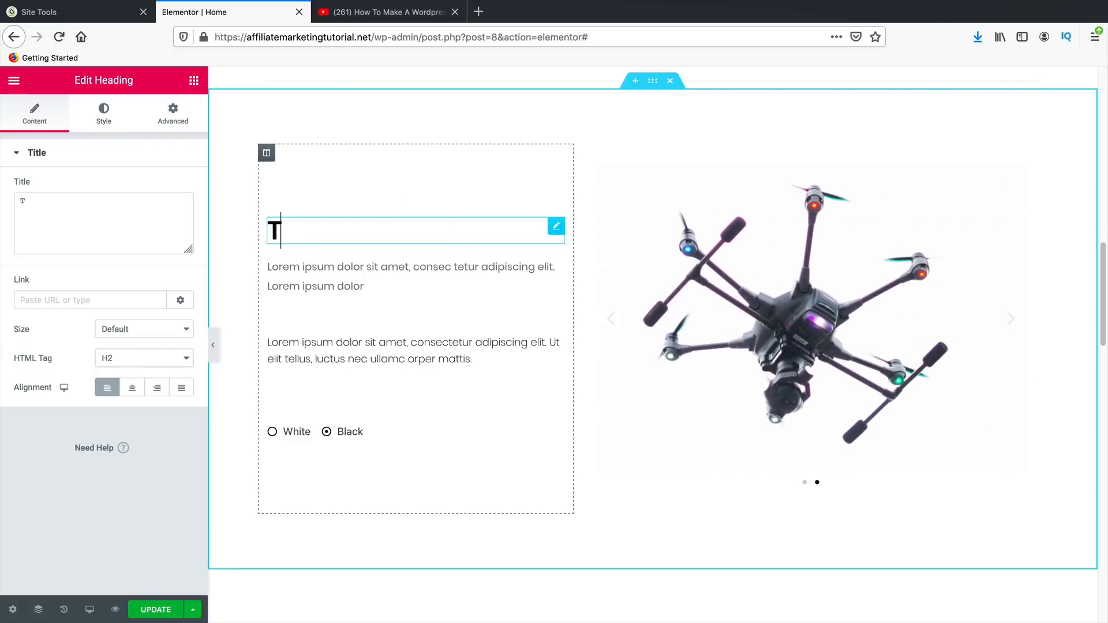
pyautogui.write('he Result W')
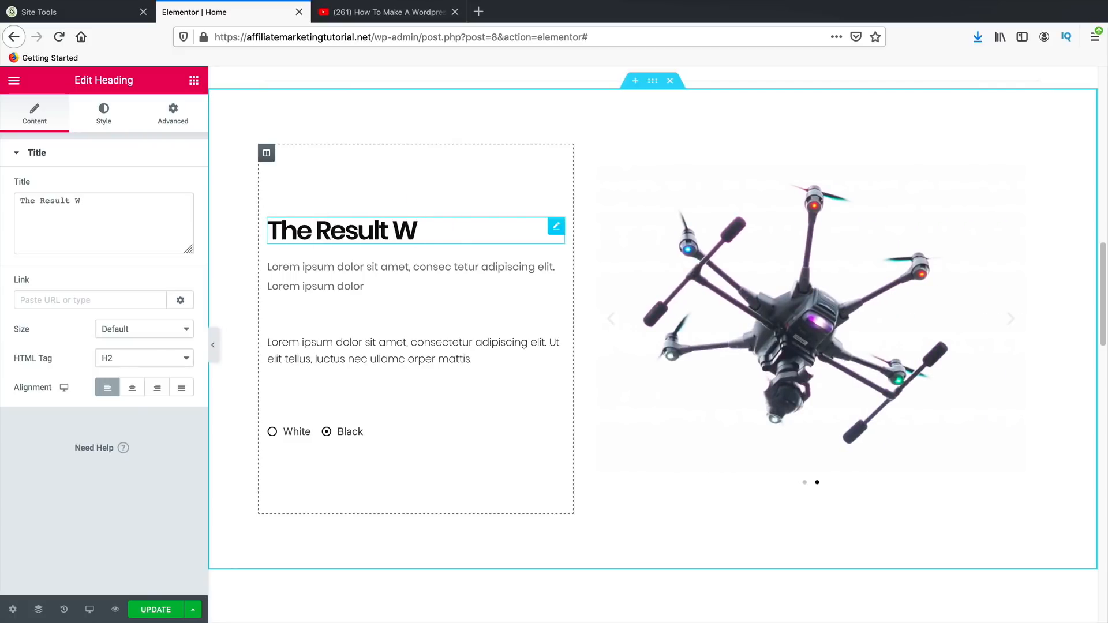
pyautogui.write('as Crazy')
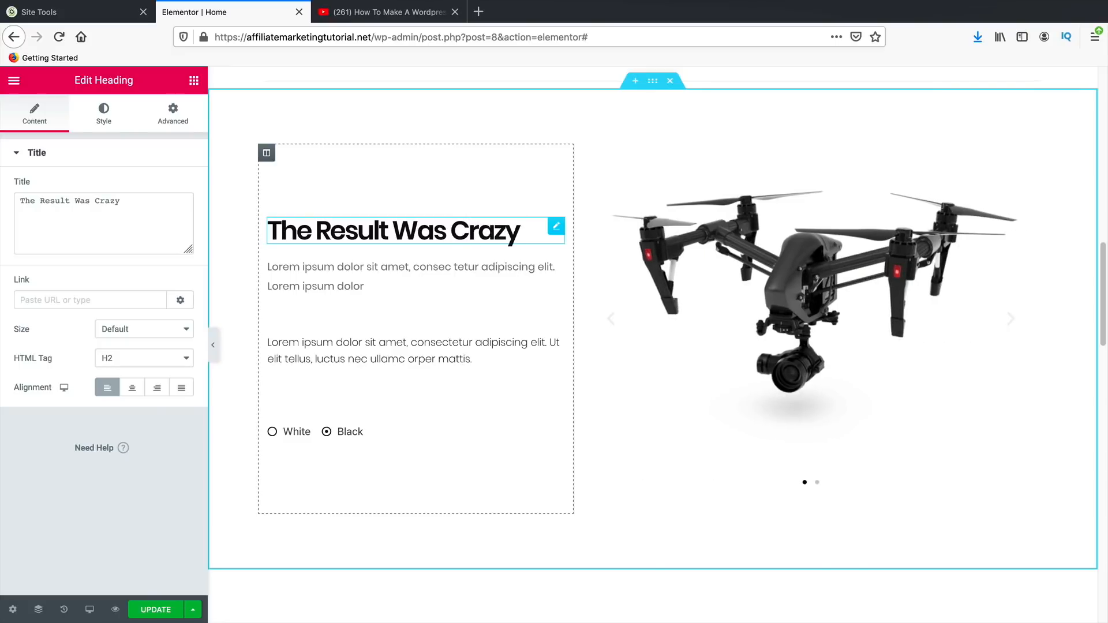
# - Delete the White/Black colour options list
pyautogui.rightClick(383, 433)
pyautogui.click(440, 609)
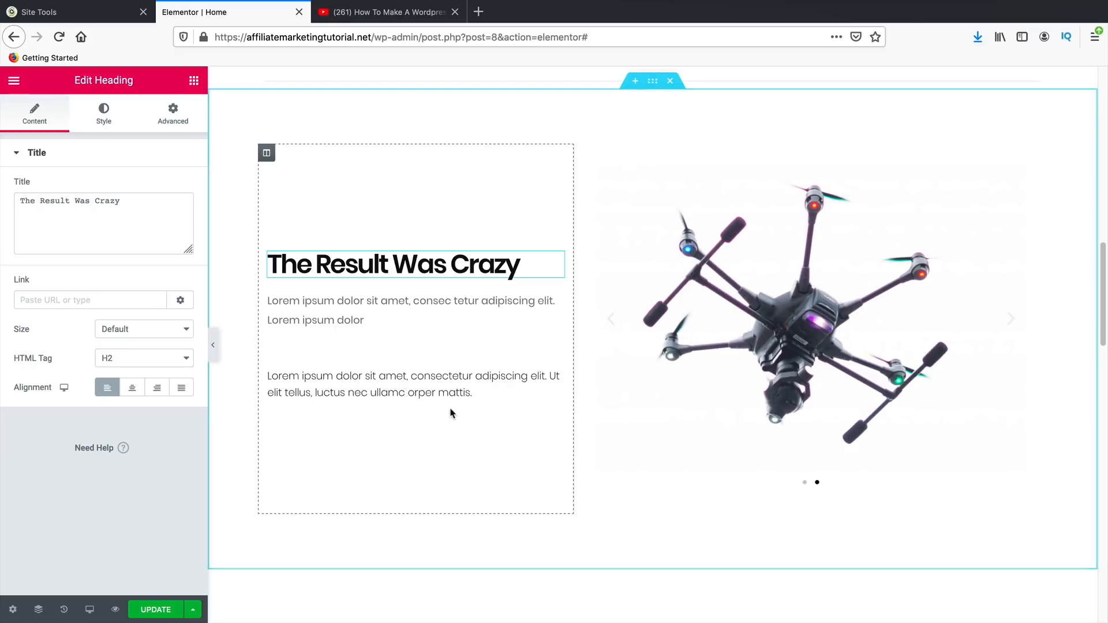
pyautogui.click(194, 81)
# - Add a star rating under the new heading, rated below five, with stars enlarged to size 31
pyautogui.scroll(-1, 128, 361)
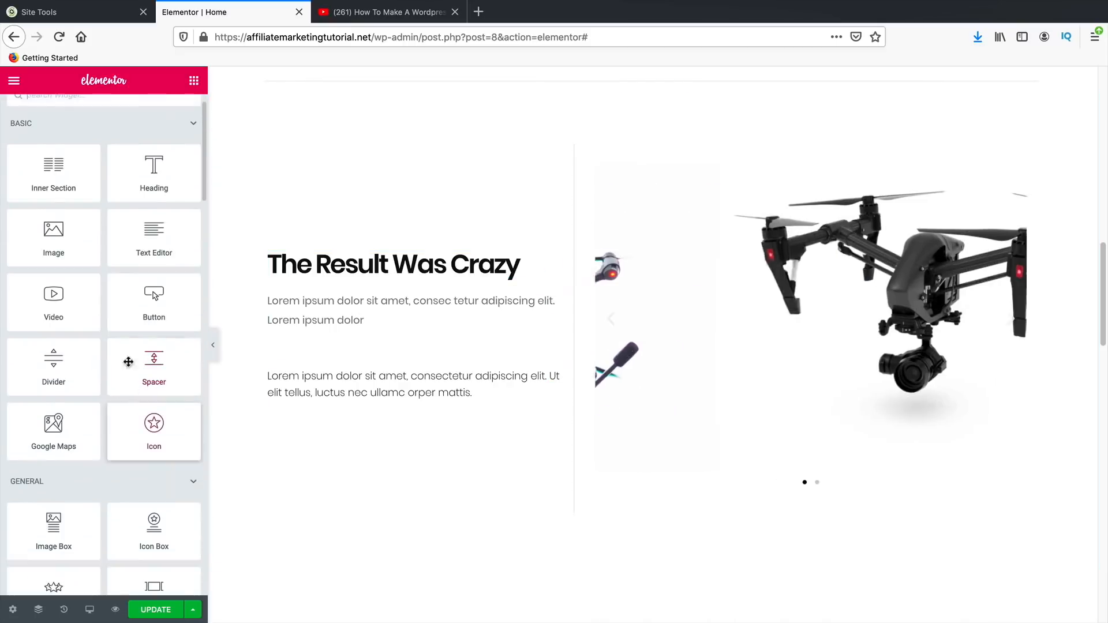
pyautogui.scroll(-3, 85, 508)
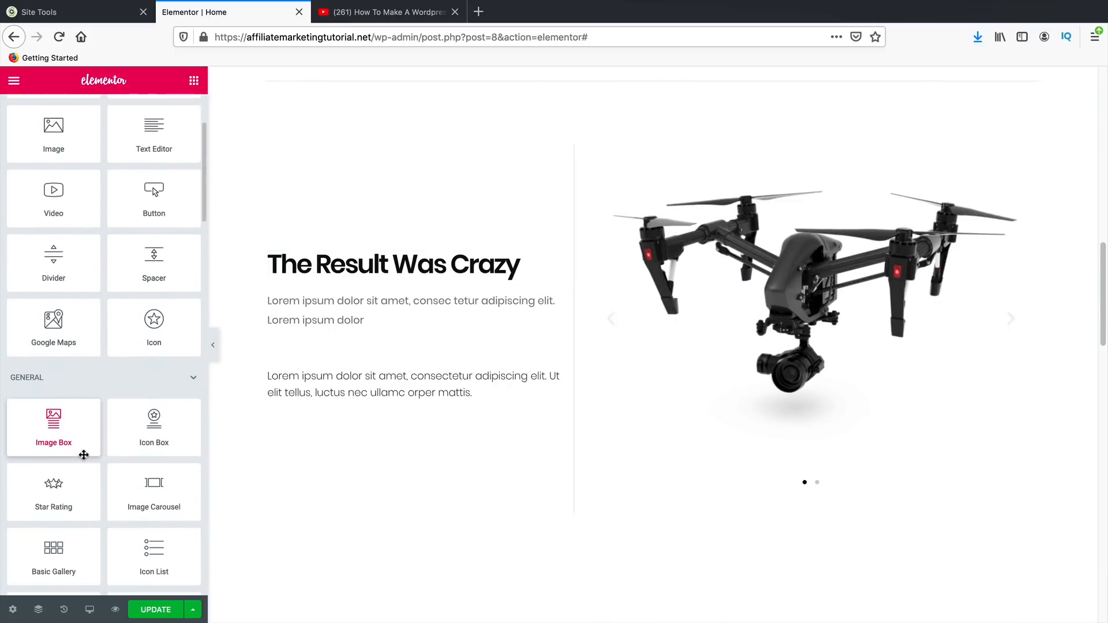
pyautogui.moveTo(67, 487); pyautogui.dragTo(342, 280)
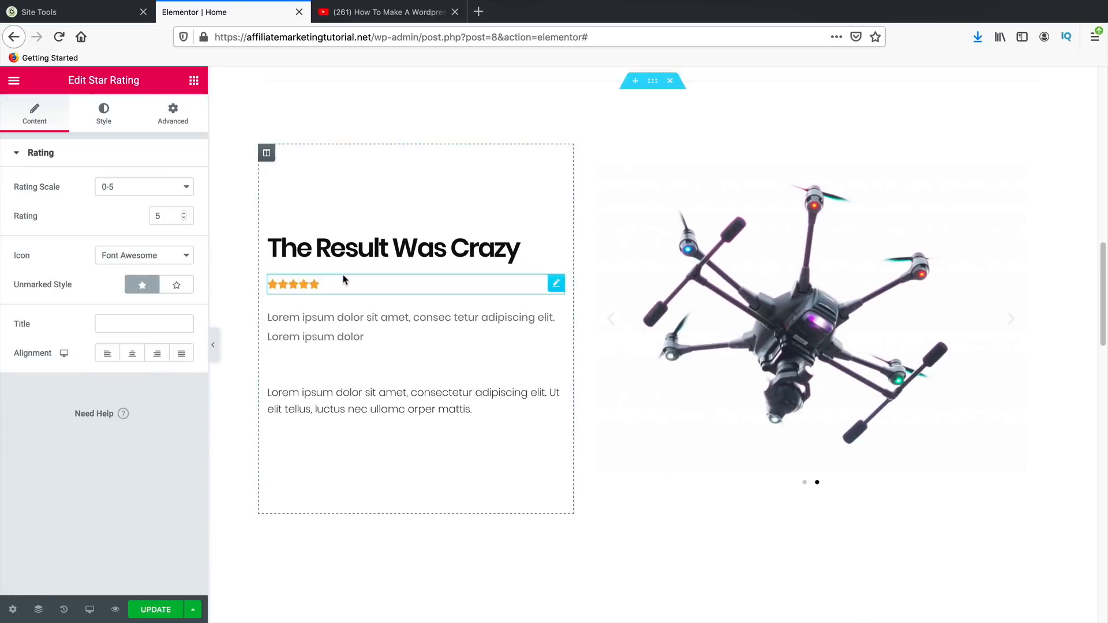
pyautogui.click(184, 218)
pyautogui.click(183, 218)
pyautogui.click(184, 218)
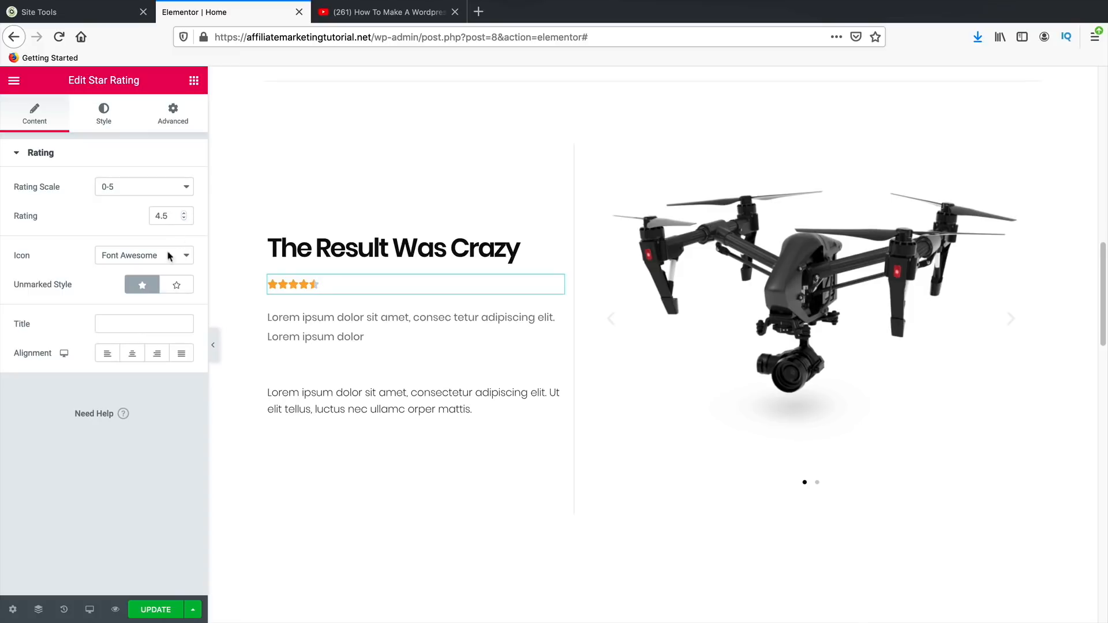
pyautogui.click(103, 117)
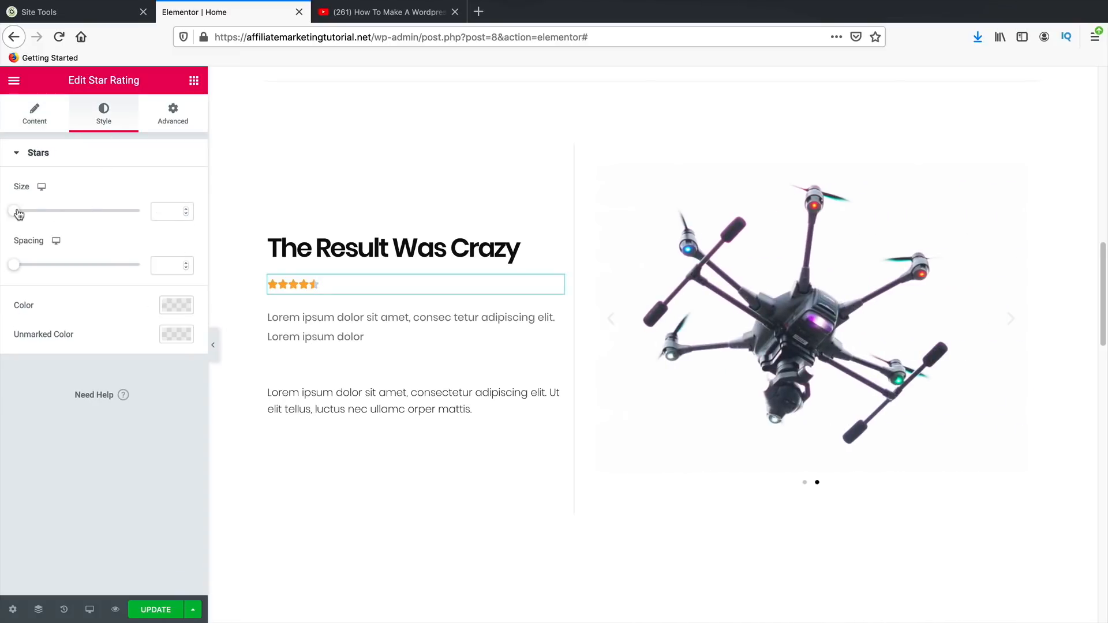
pyautogui.moveTo(14, 211); pyautogui.dragTo(58, 216)
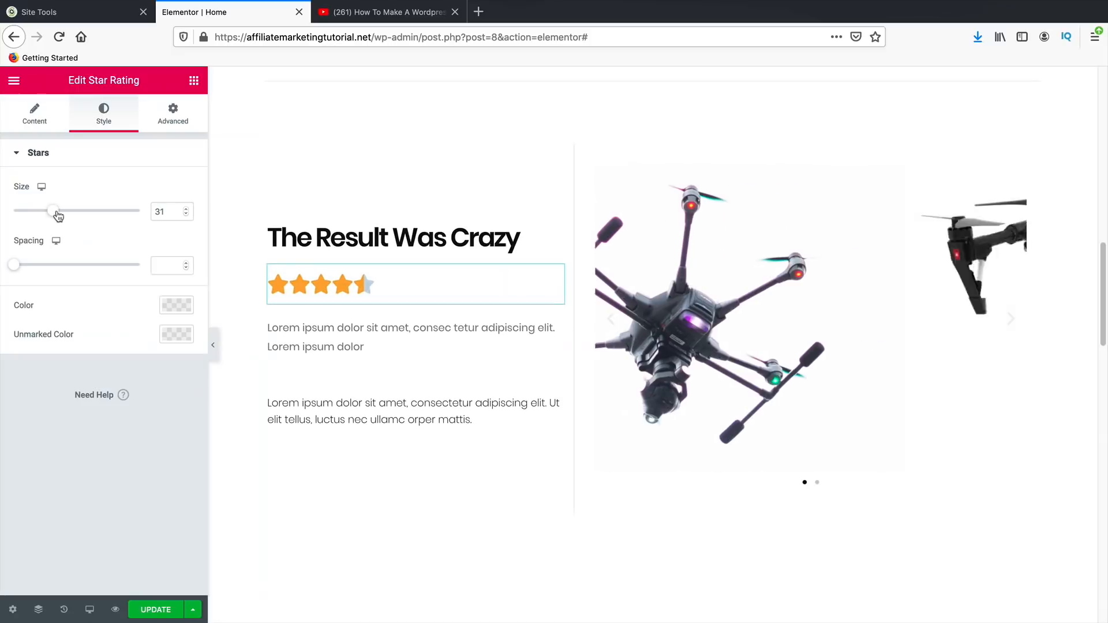
# - Set the star rating's title to 4.5/5
pyautogui.click(34, 114)
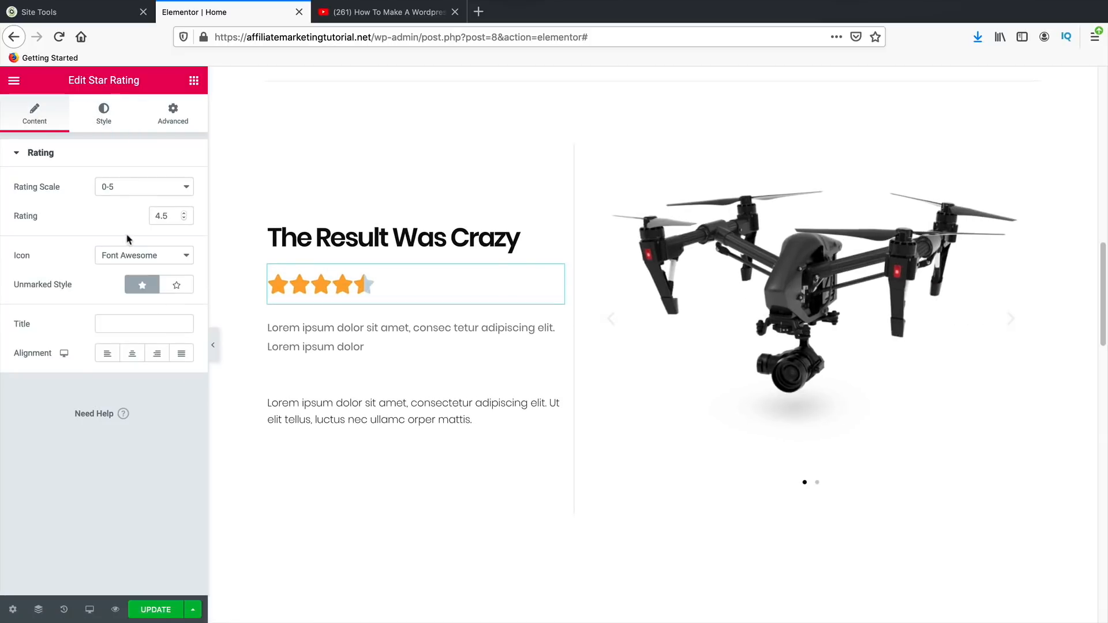
pyautogui.click(140, 322)
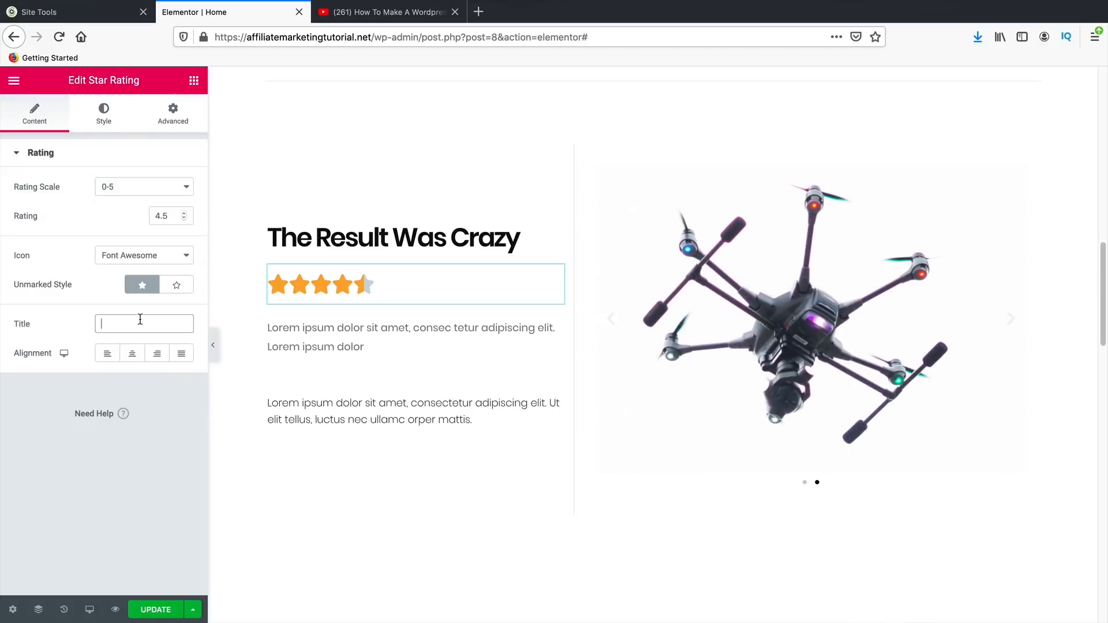
pyautogui.write('4/5')
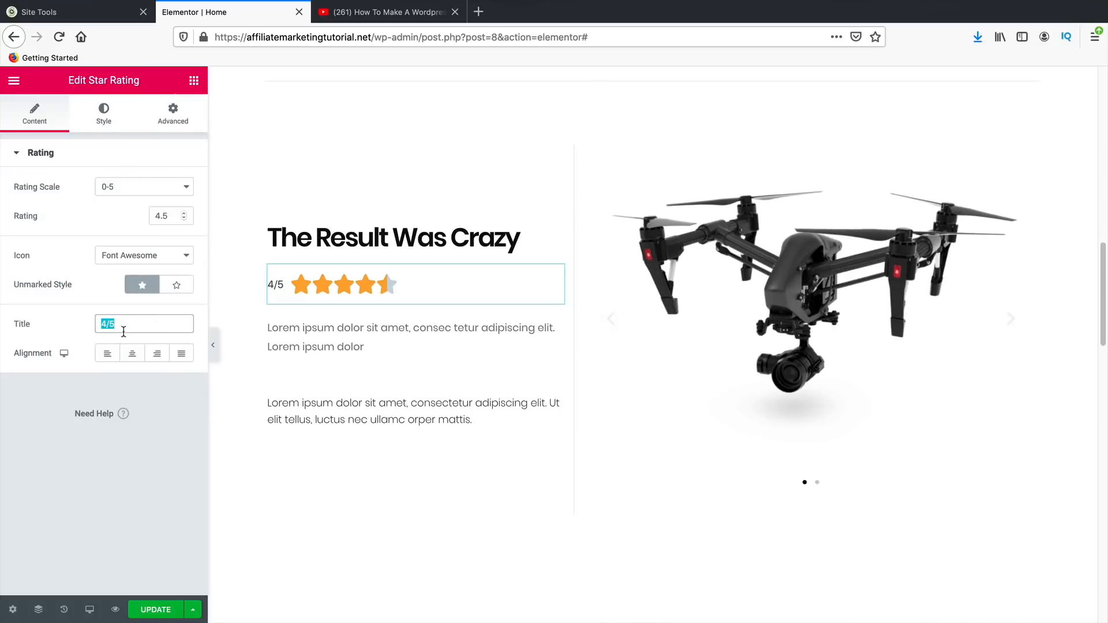
pyautogui.write('4')
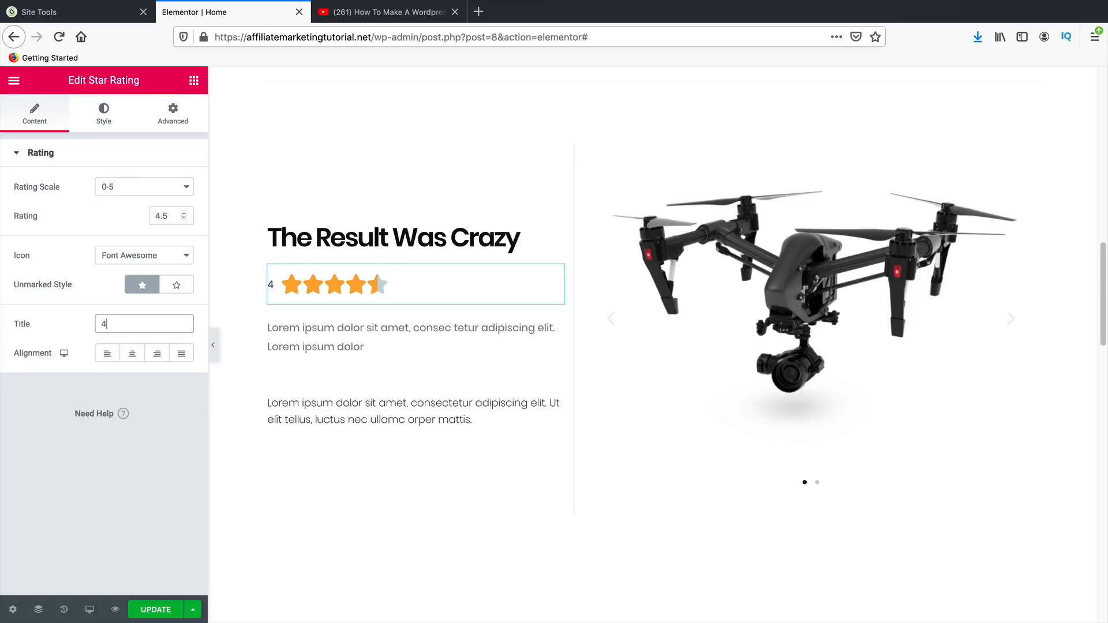
pyautogui.write('.5/5')
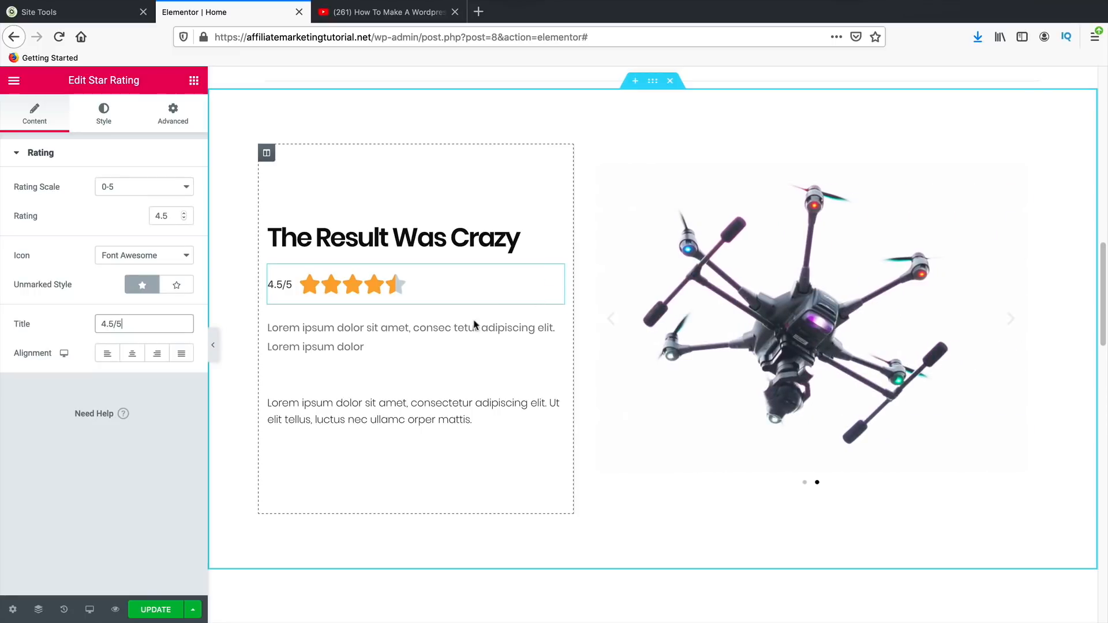
# - Delete the upper Lorem ipsum paragraph
pyautogui.rightClick(418, 418)
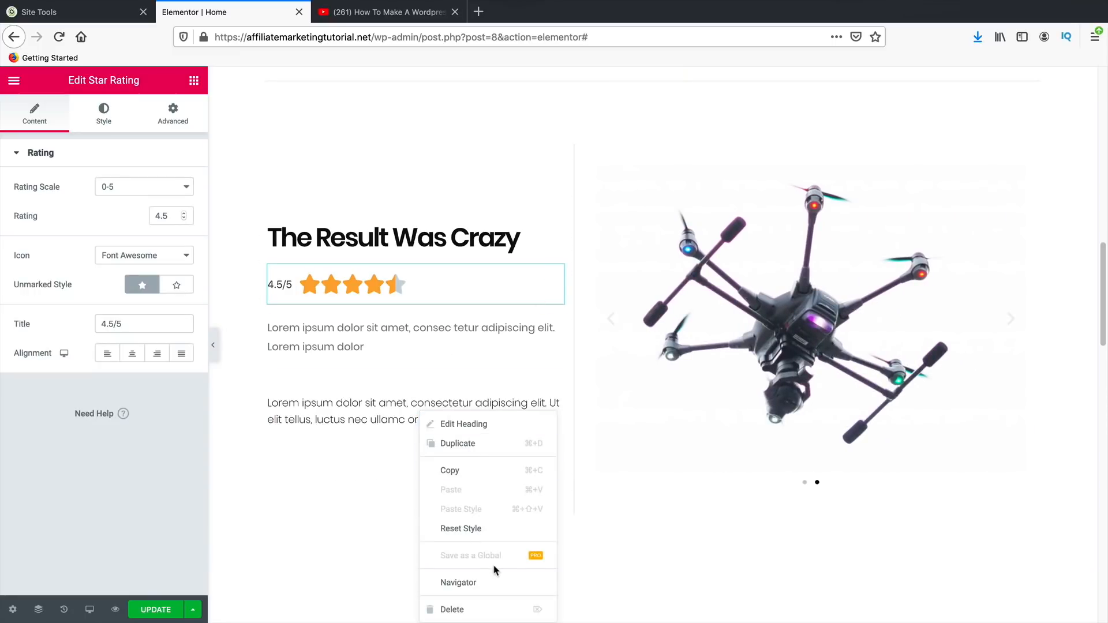
pyautogui.rightClick(377, 328)
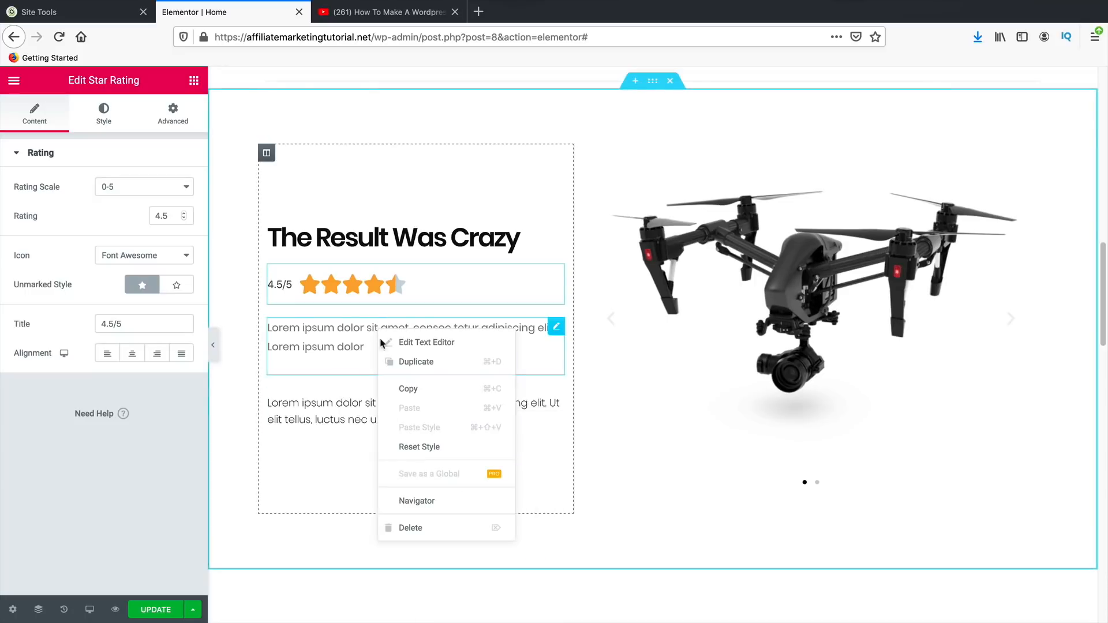
pyautogui.click(404, 527)
# - Add a 'Read Review' button below the remaining text and update the page
pyautogui.click(194, 80)
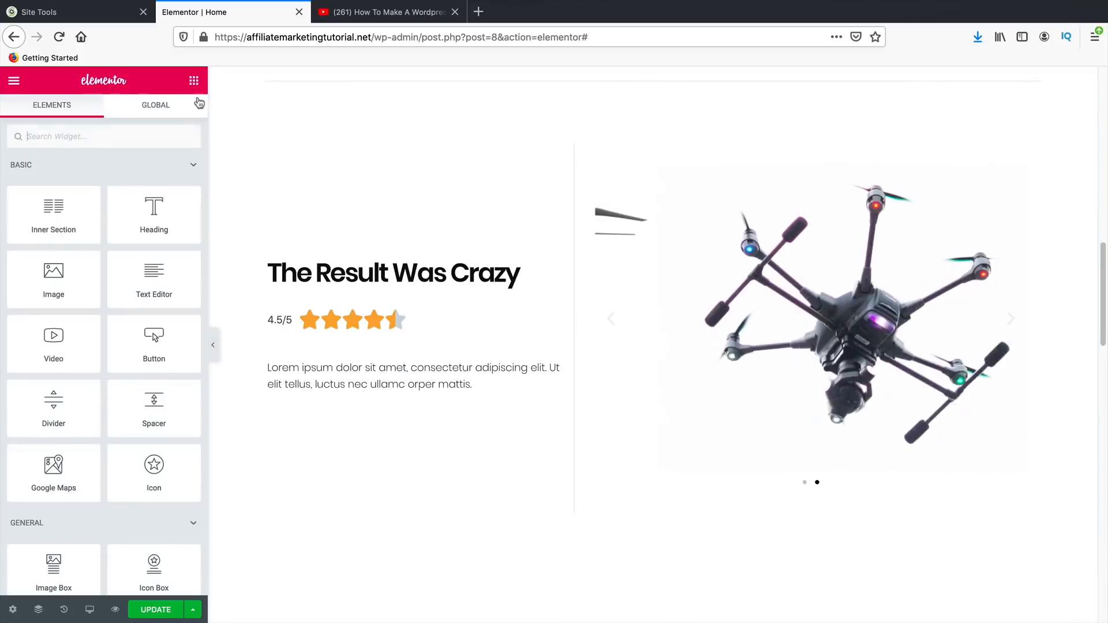
pyautogui.moveTo(154, 351); pyautogui.dragTo(322, 393)
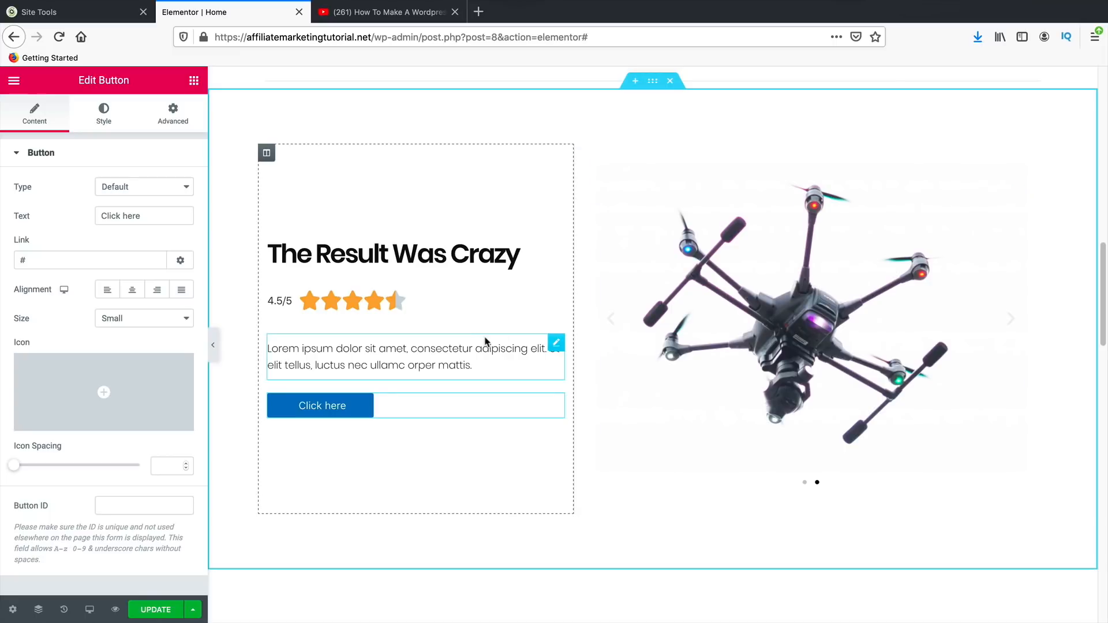
pyautogui.tripleClick(143, 213)
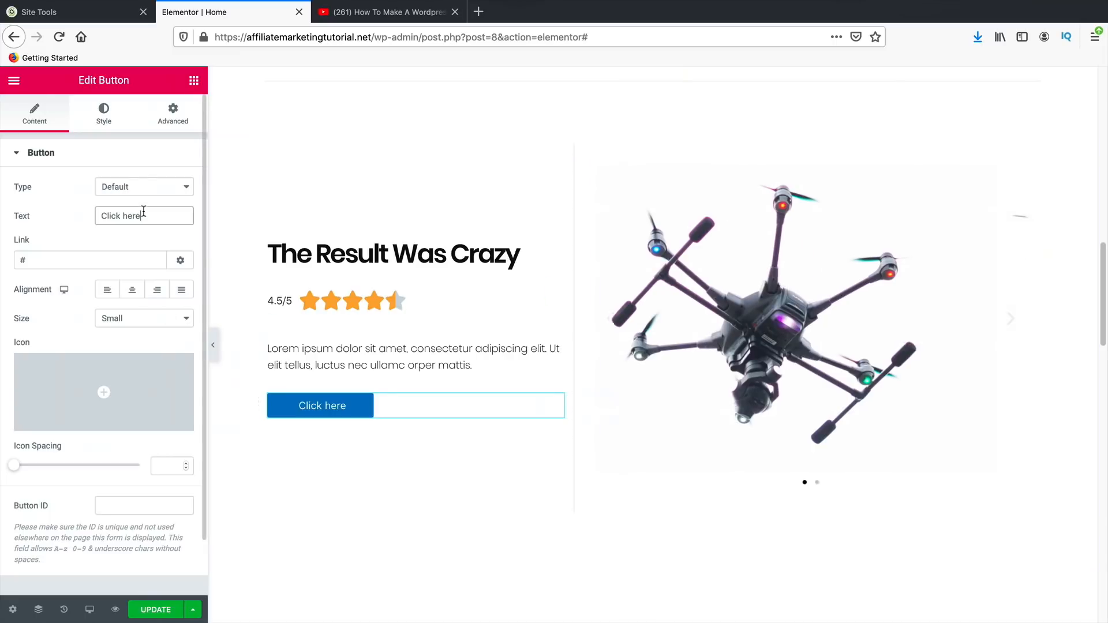
pyautogui.write('Review')
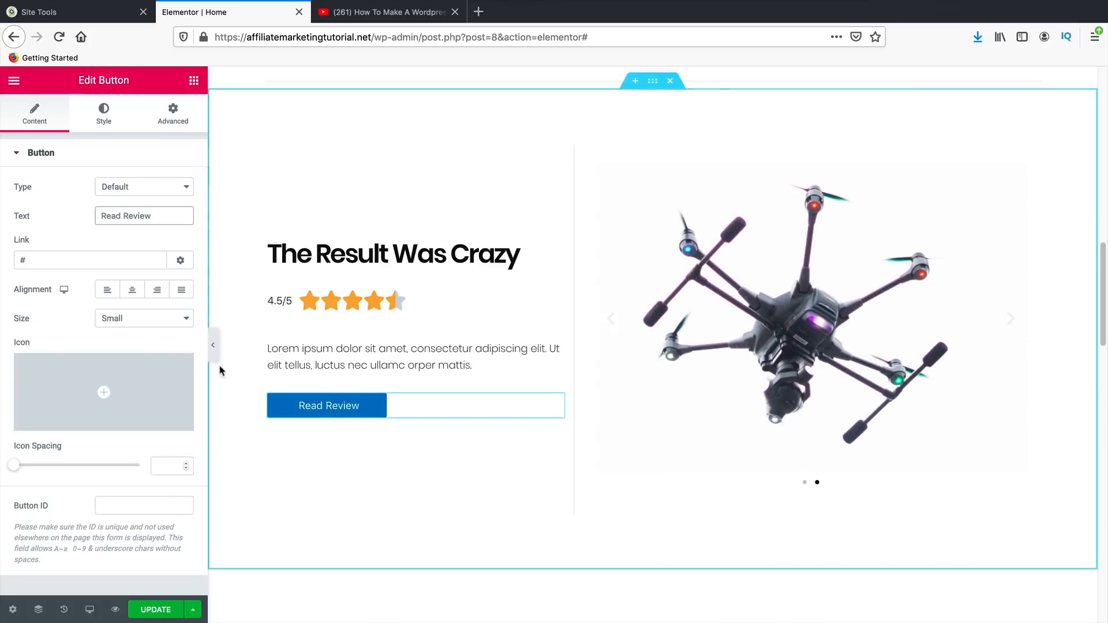
pyautogui.click(170, 614)
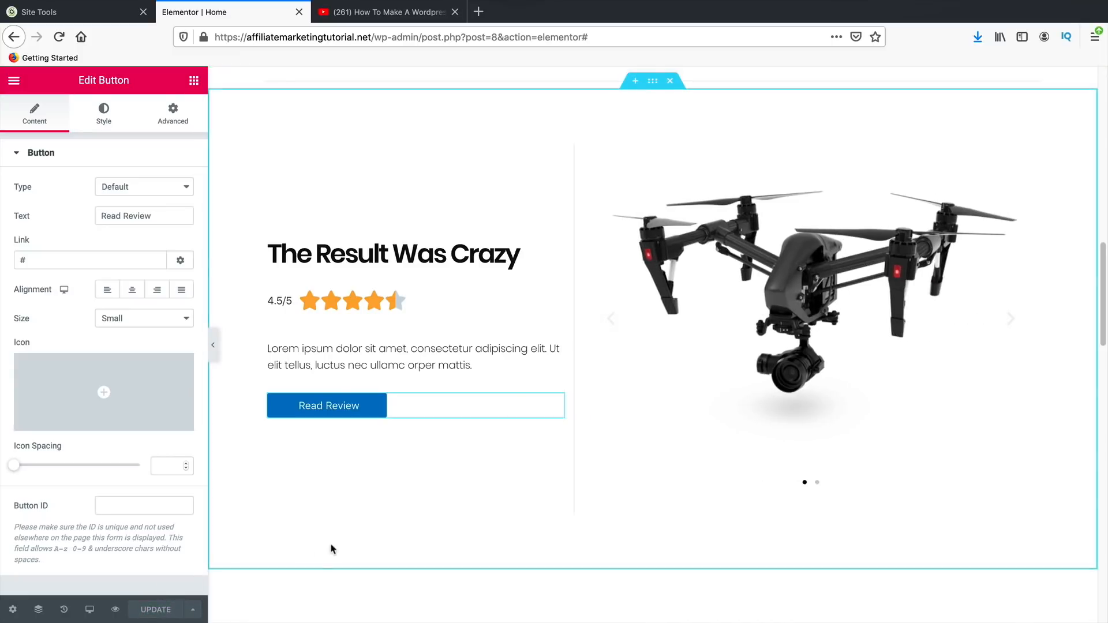
# - Collapse the Elementor sidebar and scroll through the full-width home page, ending at the top
pyautogui.scroll(1, 351, 547)
pyautogui.scroll(12, 351, 547)
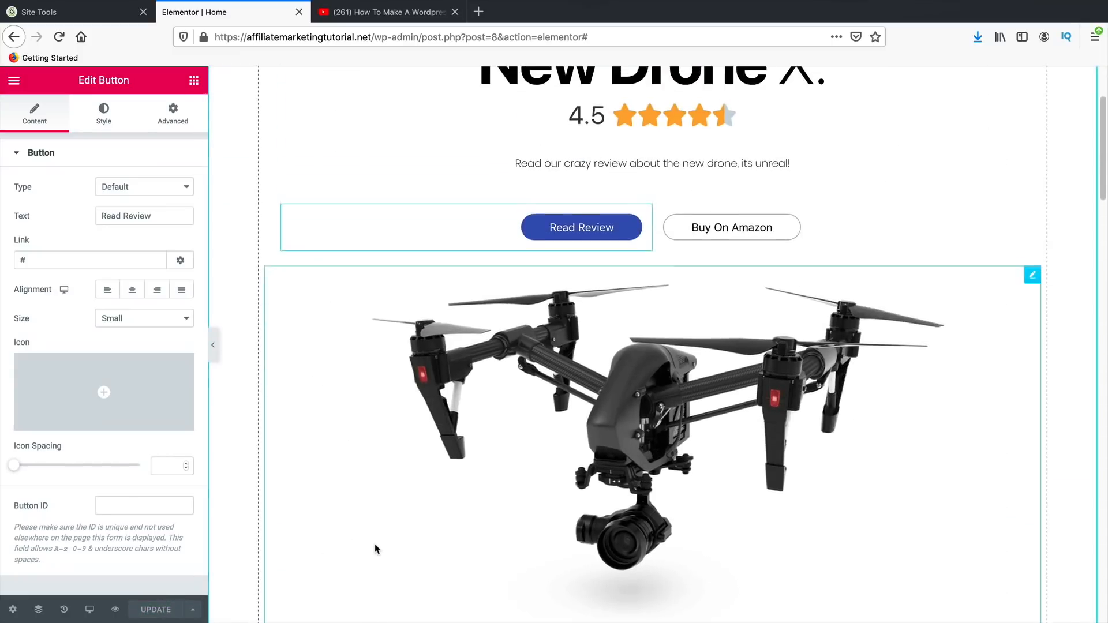
pyautogui.scroll(-10, 396, 548)
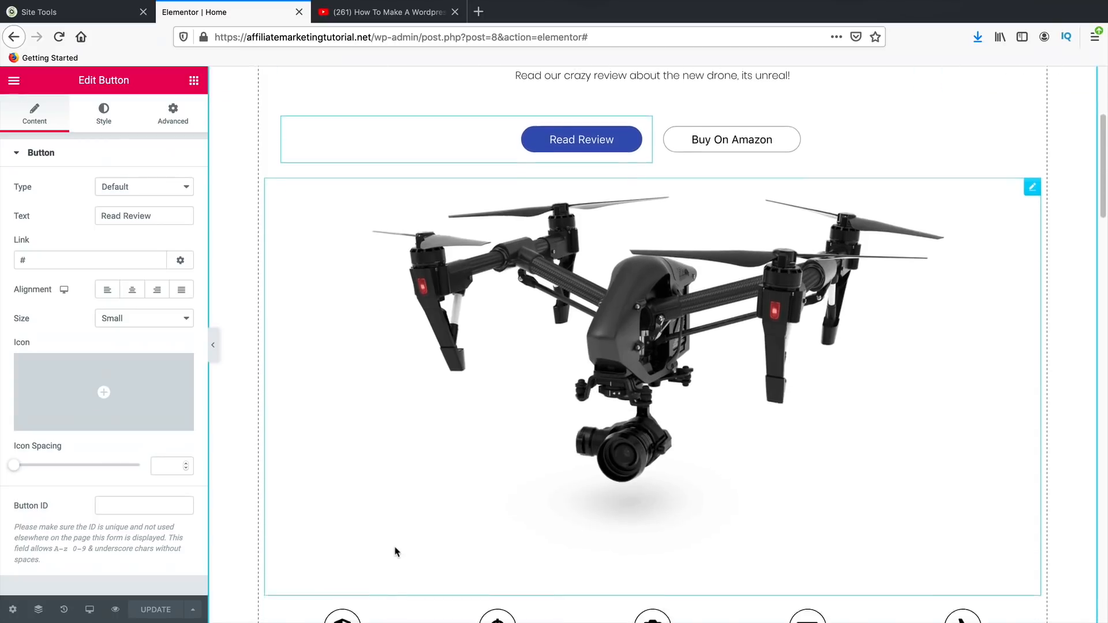
pyautogui.scroll(2, 397, 553)
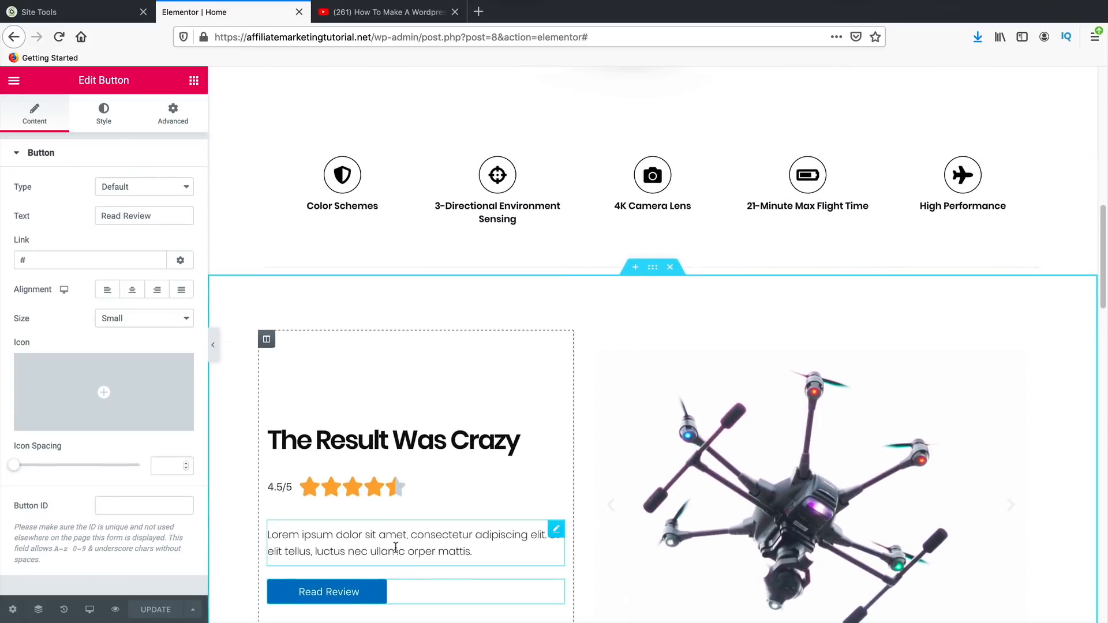
pyautogui.scroll(-6, 398, 551)
pyautogui.scroll(8, 396, 550)
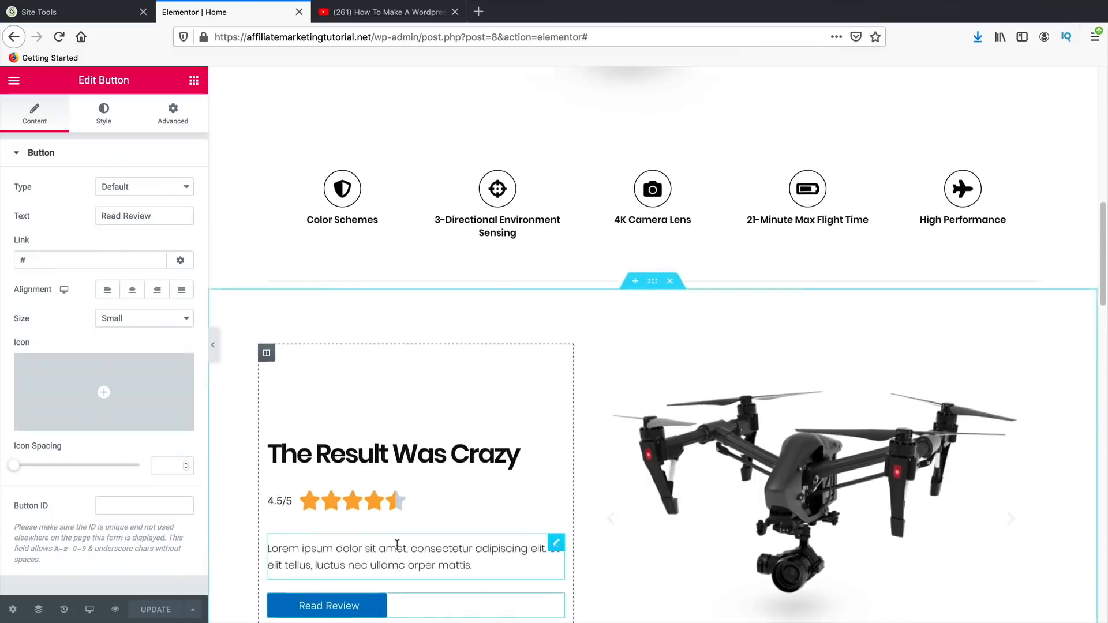
pyautogui.click(212, 345)
pyautogui.scroll(10, 349, 468)
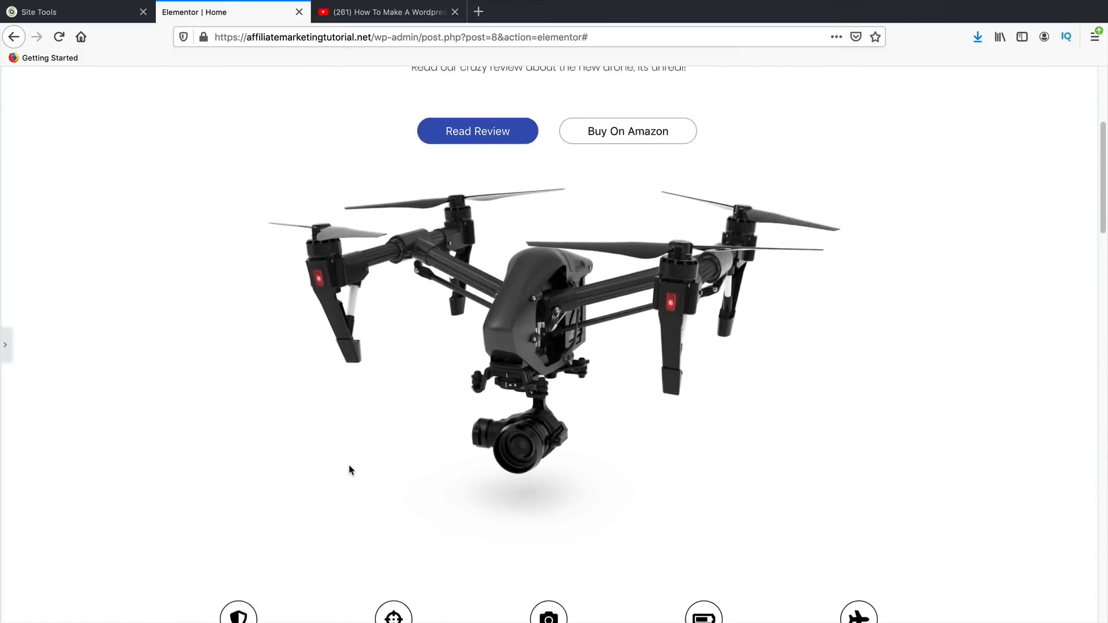
pyautogui.scroll(-3, 350, 472)
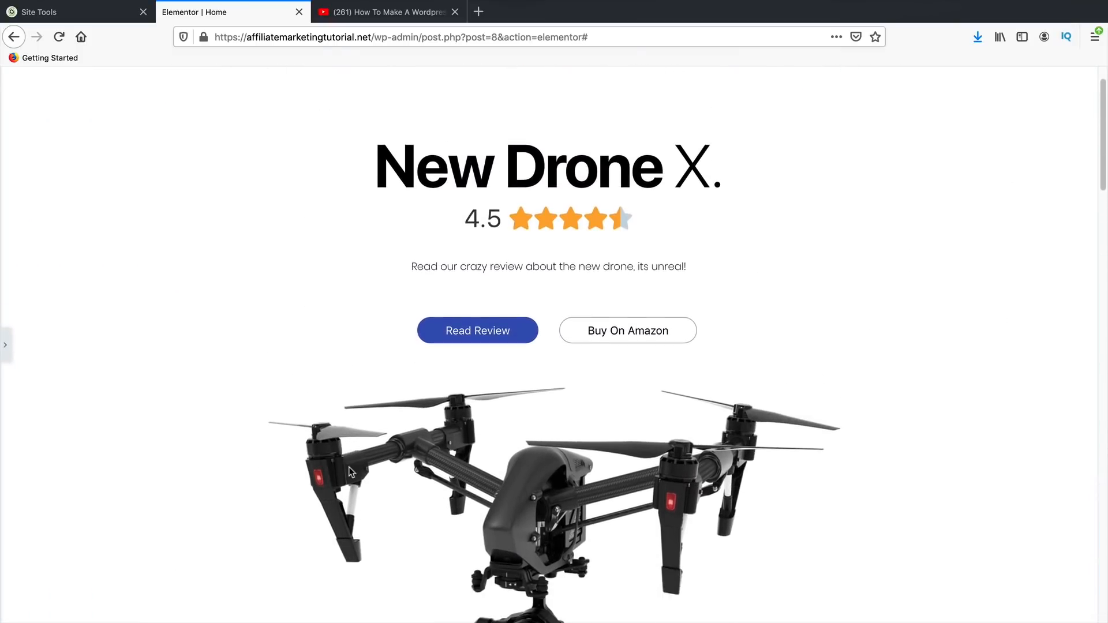
pyautogui.scroll(-15, 350, 471)
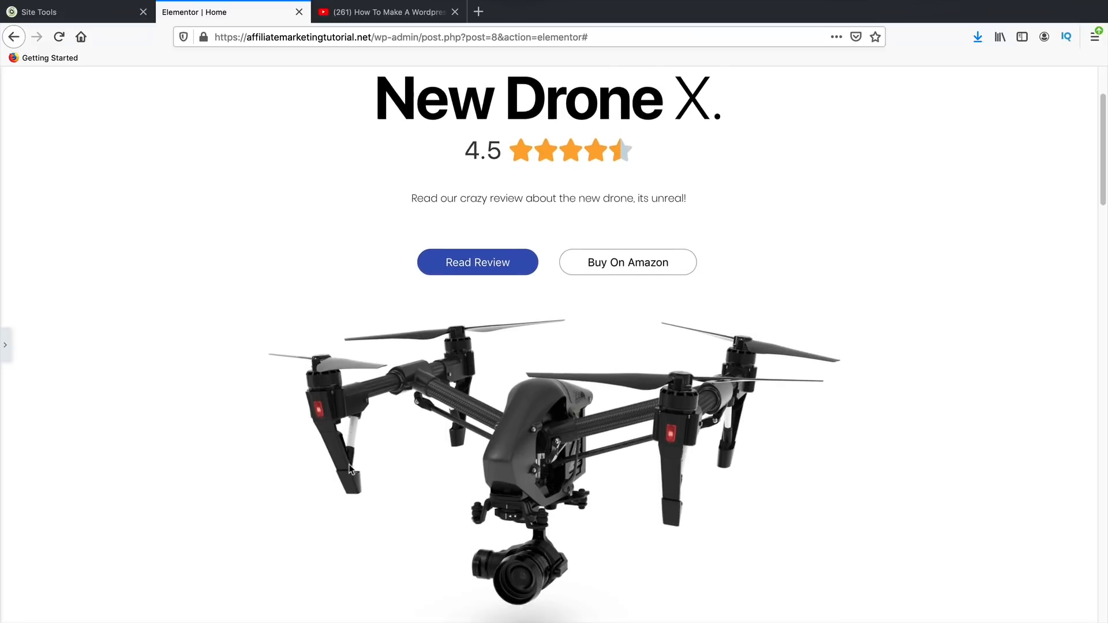
pyautogui.scroll(-7, 349, 469)
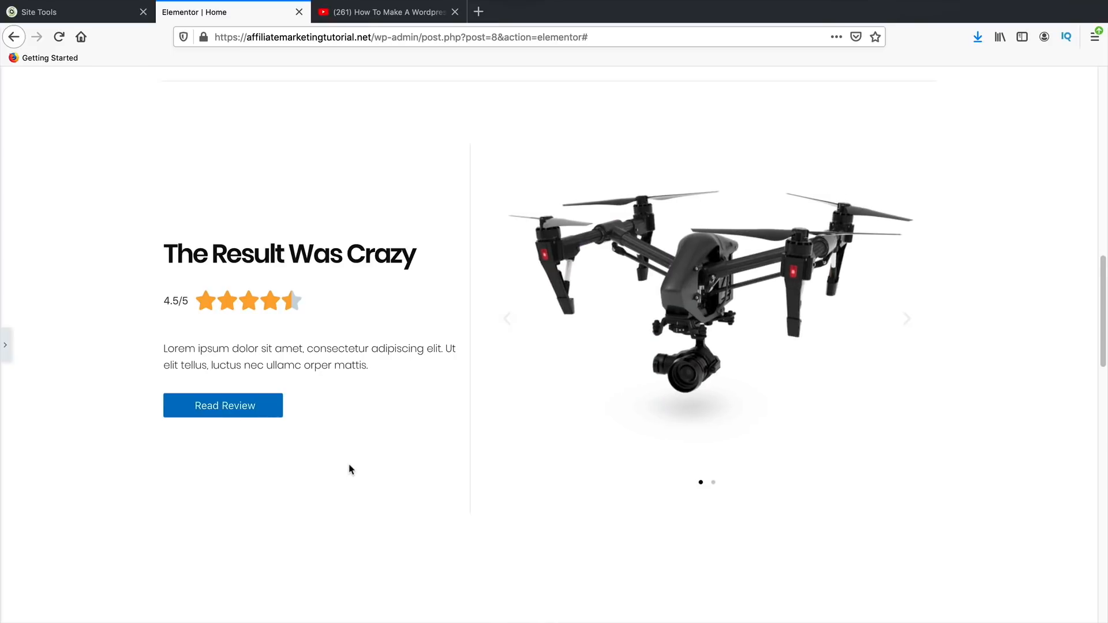
pyautogui.scroll(-13, 349, 470)
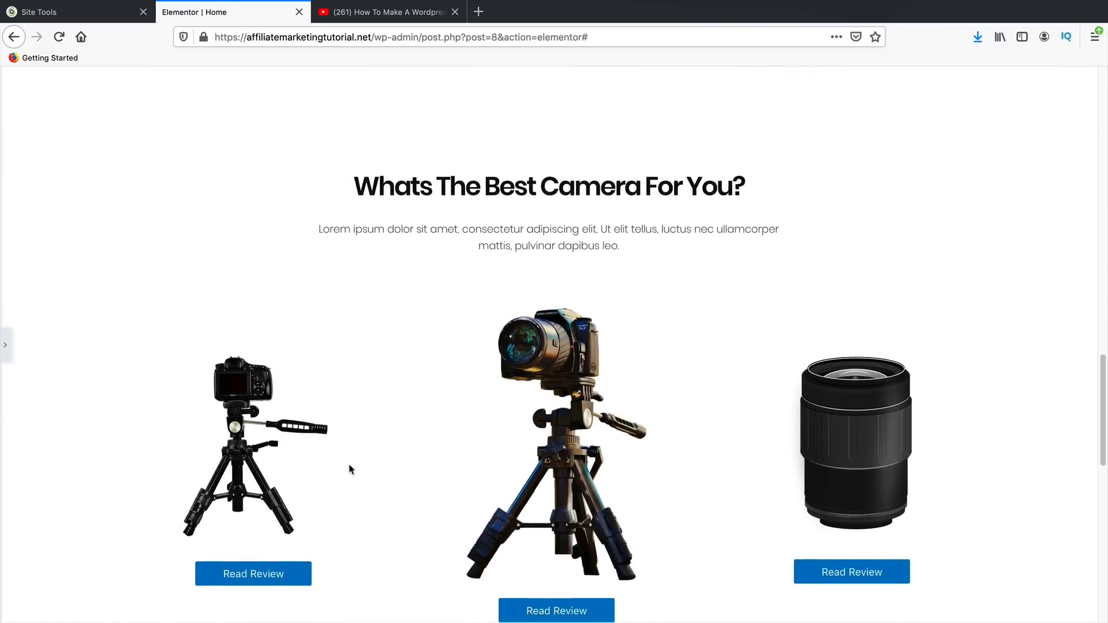
pyautogui.scroll(-11, 349, 470)
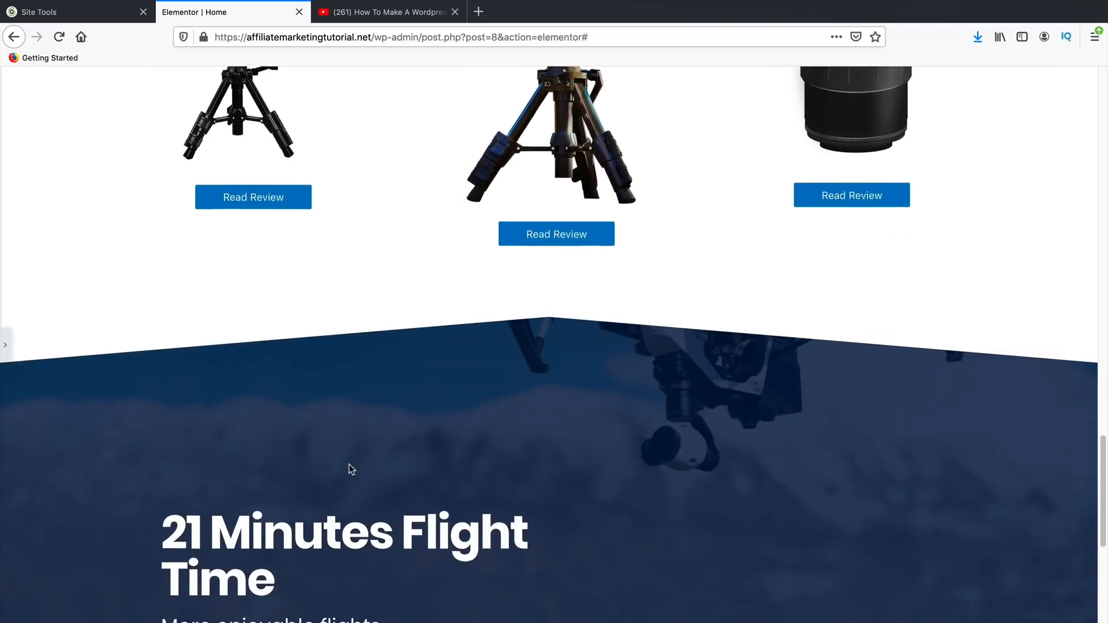
pyautogui.scroll(-10, 349, 464)
pyautogui.scroll(2, 352, 467)
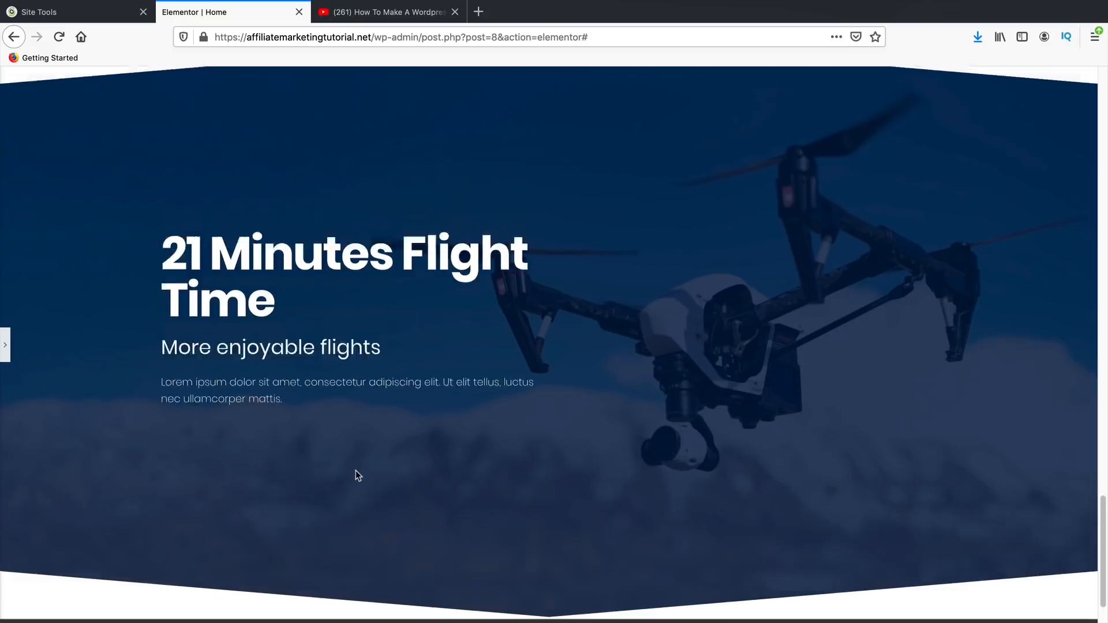
pyautogui.scroll(20, 356, 474)
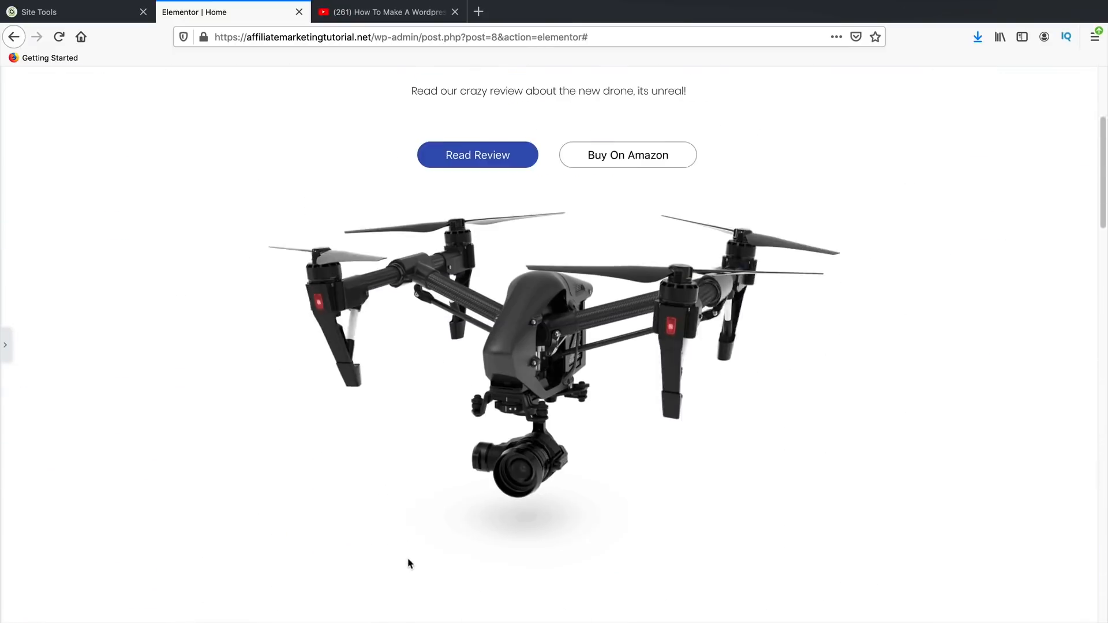
pyautogui.scroll(5, 408, 569)
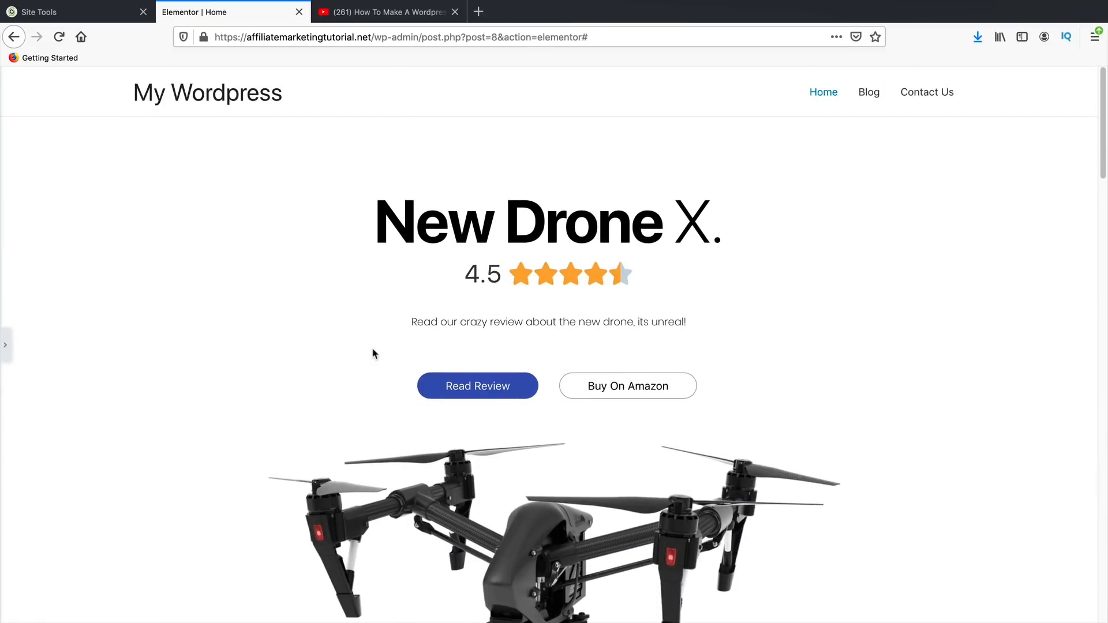
pyautogui.scroll(-3, 373, 353)
# - Restore the editing panel and add a single-column section below the features row
pyautogui.click(5, 345)
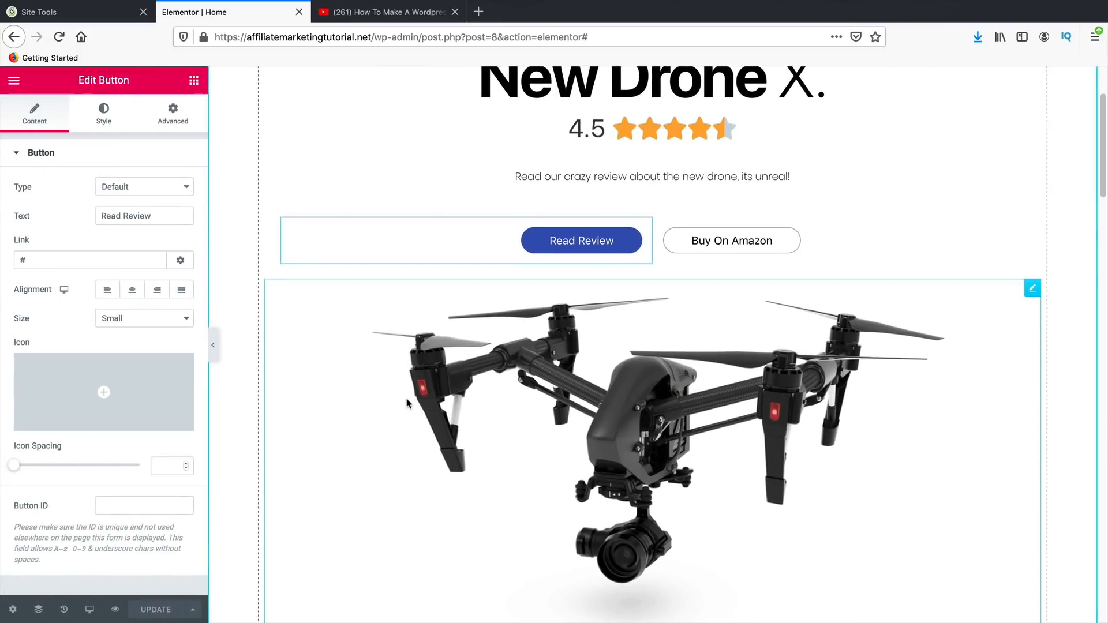
pyautogui.scroll(-7, 407, 402)
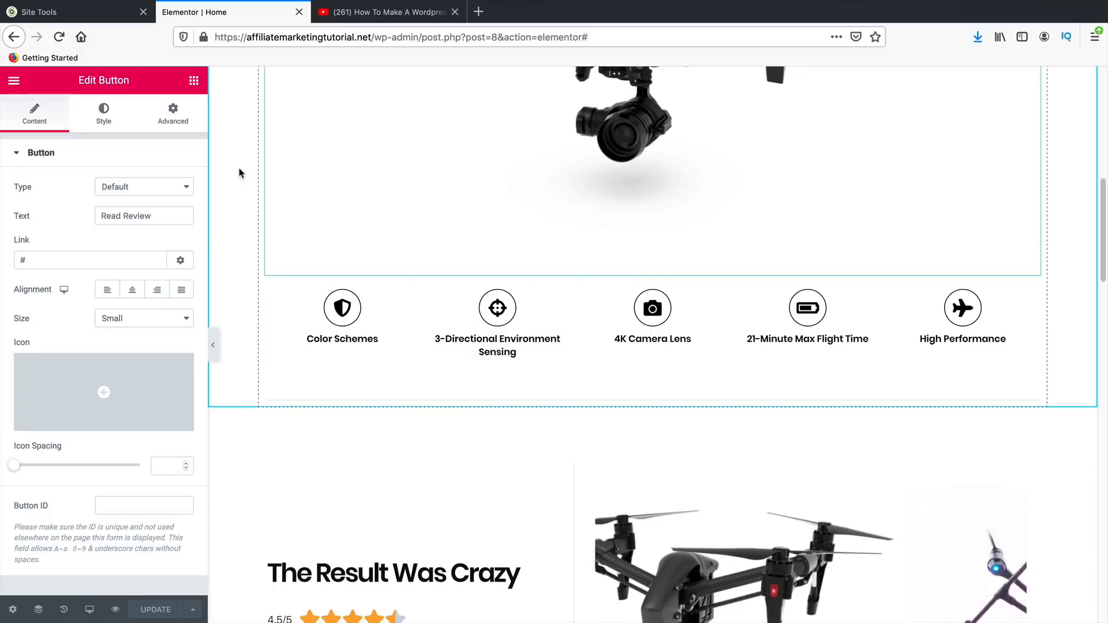
pyautogui.click(194, 80)
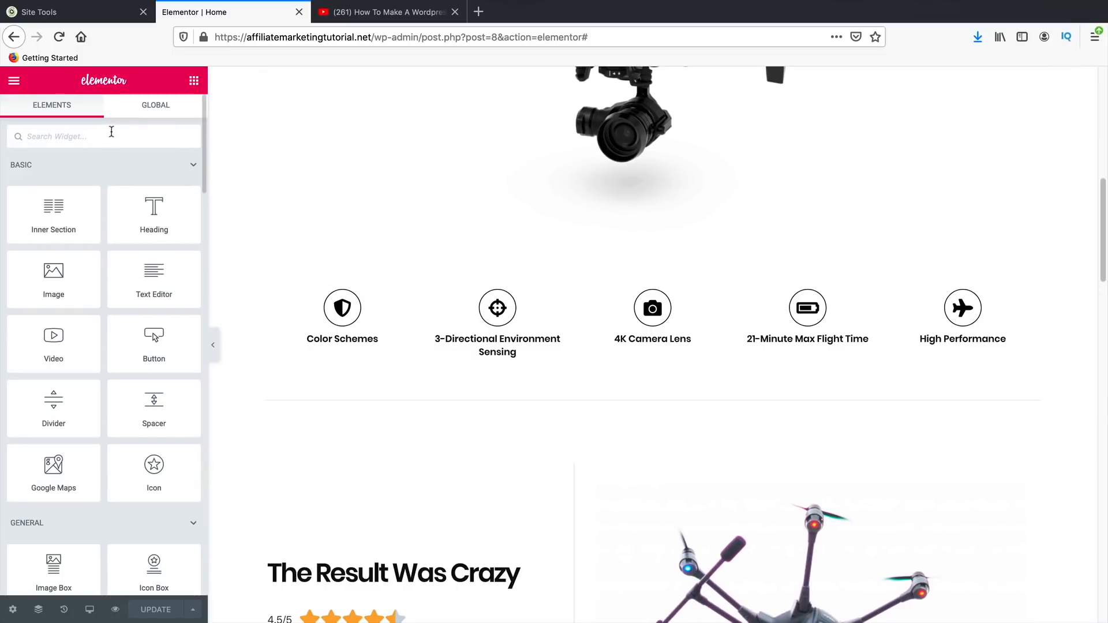
pyautogui.write('post')
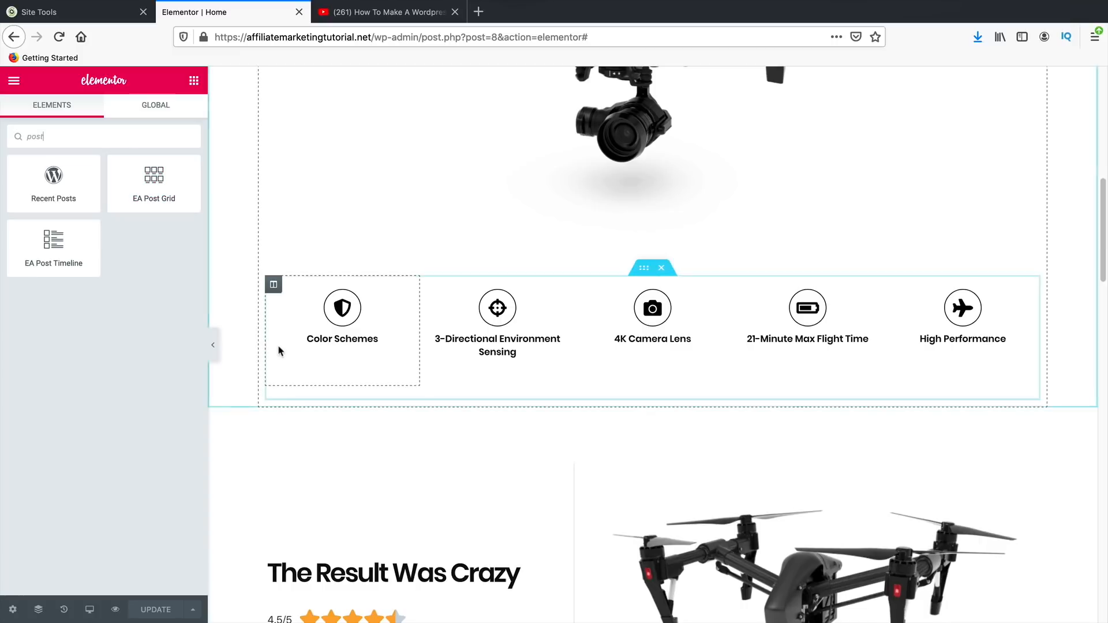
pyautogui.scroll(-1, 252, 327)
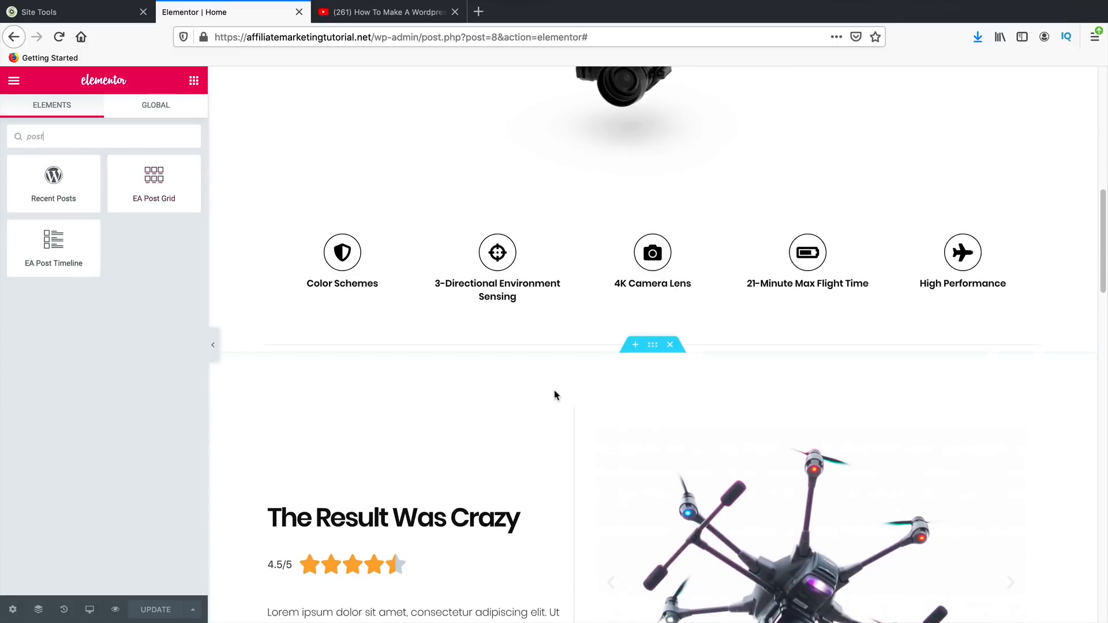
pyautogui.click(635, 347)
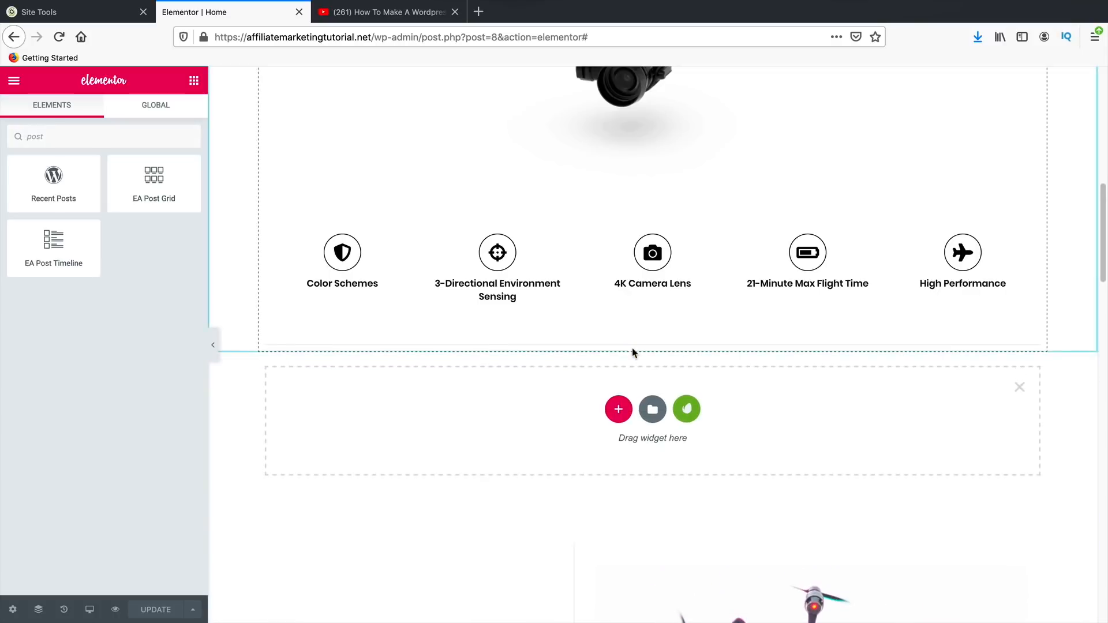
pyautogui.click(617, 411)
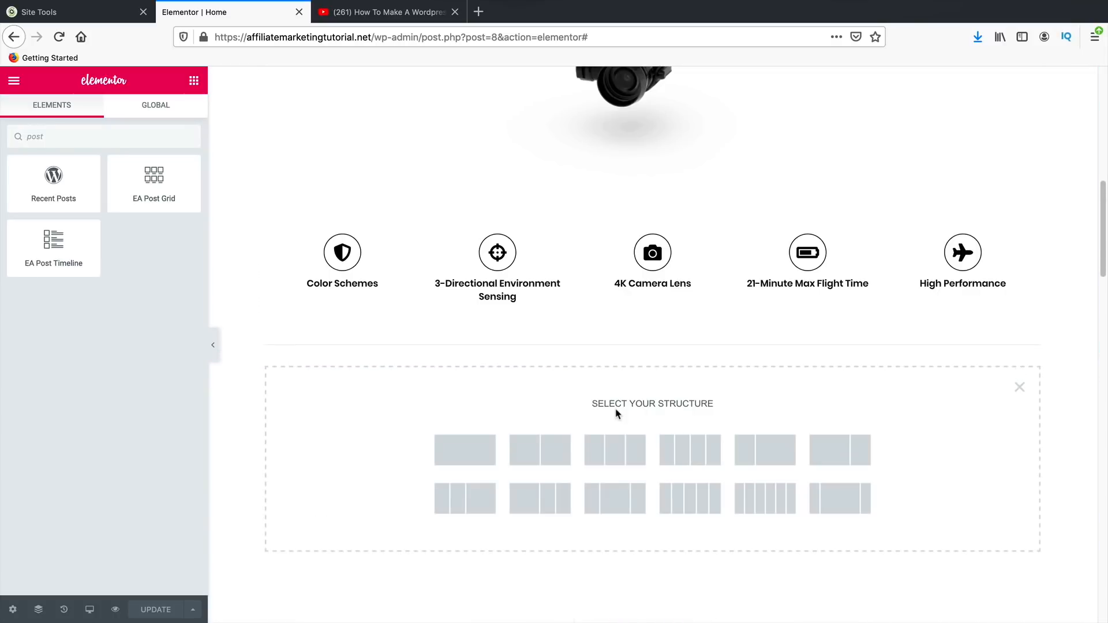
pyautogui.click(473, 449)
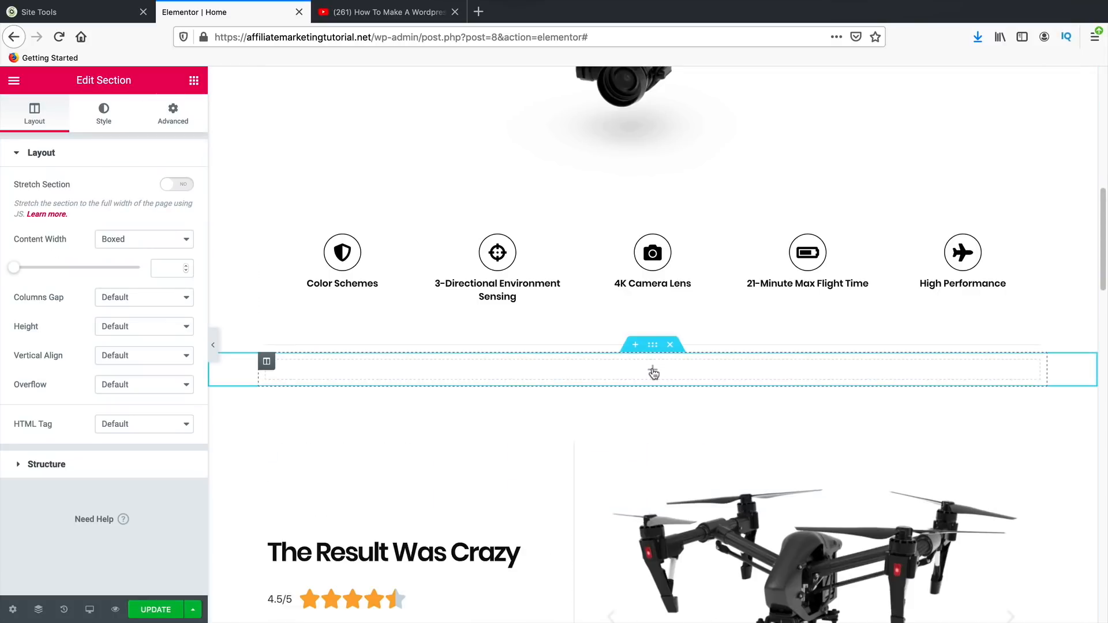
# - Place an EA Post Grid widget in the new section and update the page
pyautogui.click(195, 82)
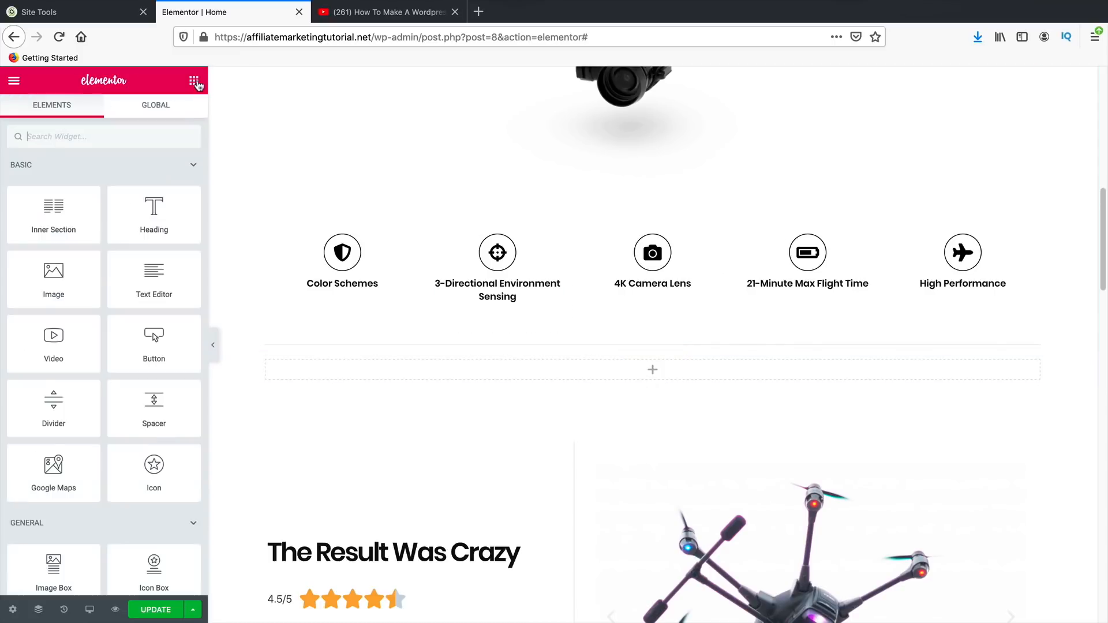
pyautogui.click(142, 134)
pyautogui.write('post')
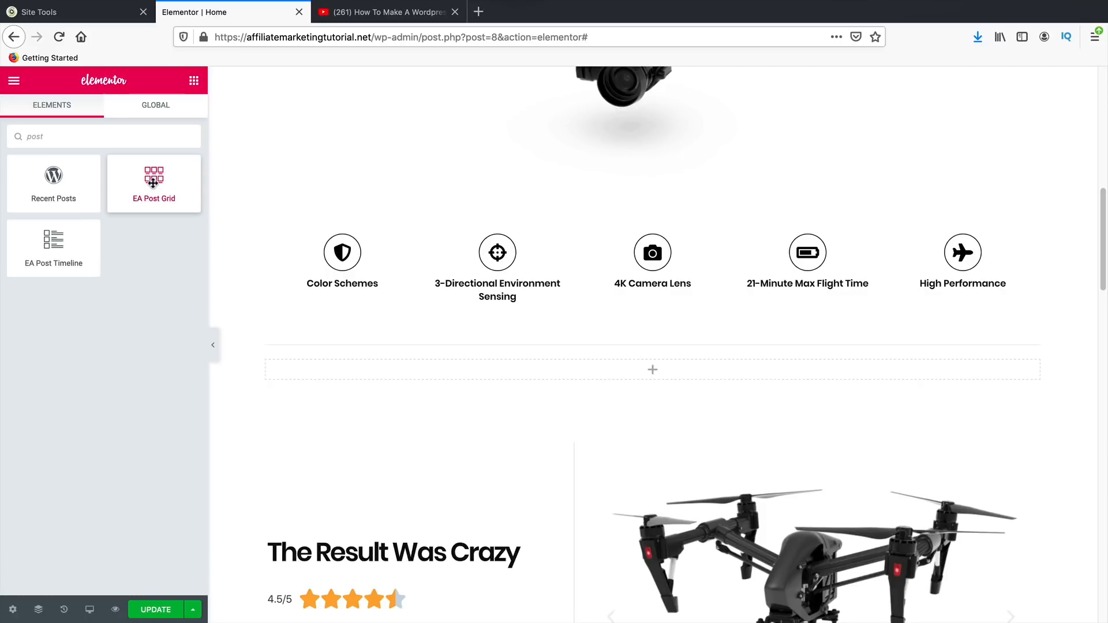
pyautogui.moveTo(153, 182); pyautogui.dragTo(648, 376)
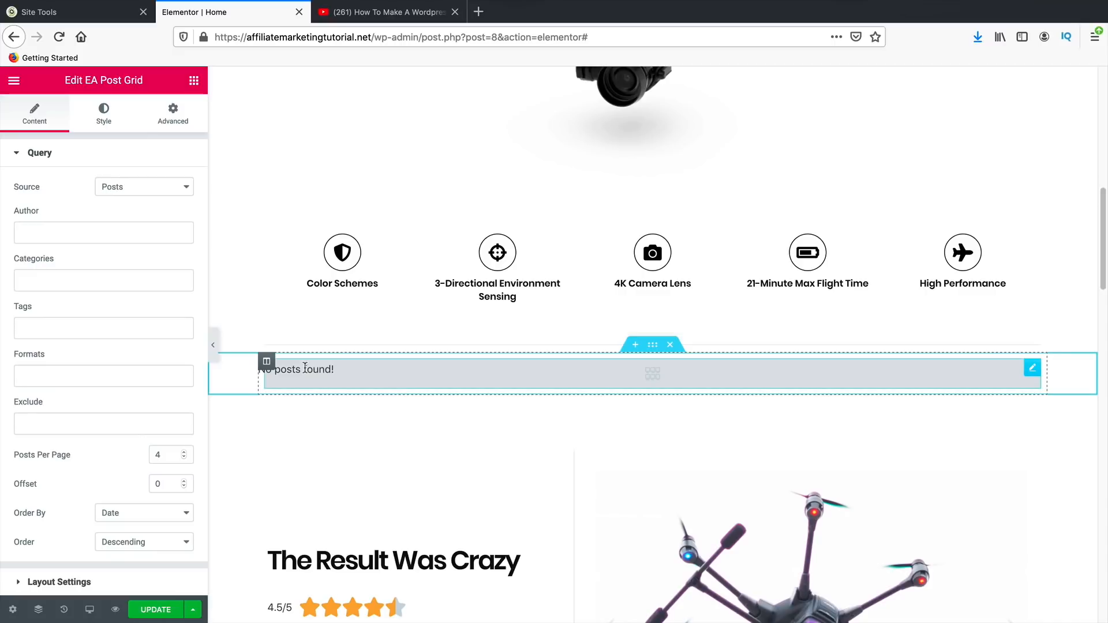
pyautogui.click(156, 610)
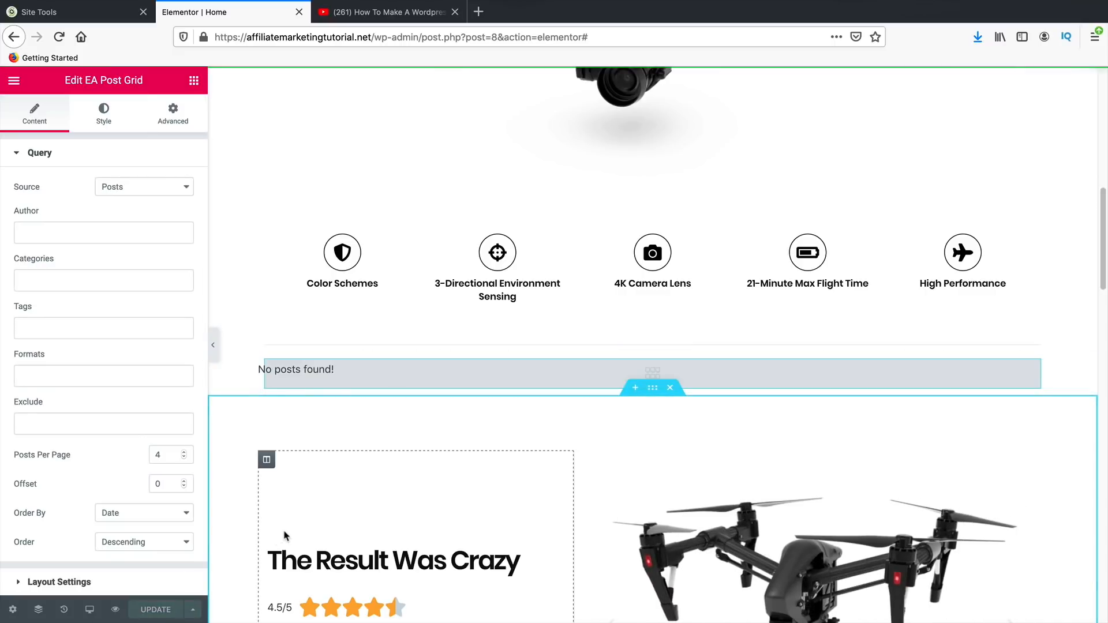
pyautogui.scroll(-10, 284, 531)
pyautogui.scroll(2, 315, 553)
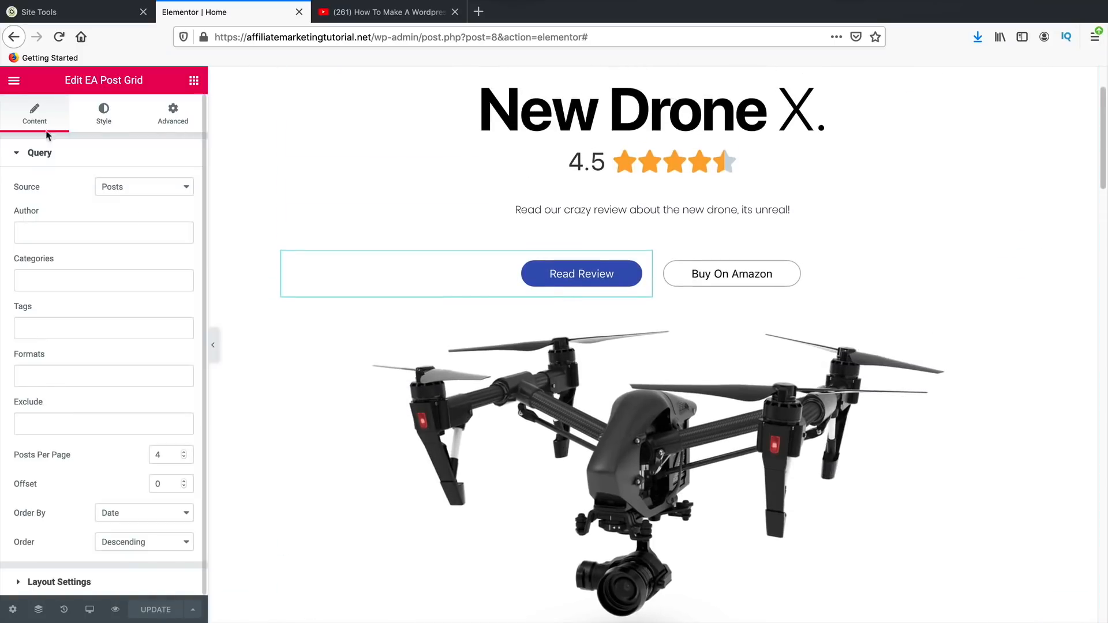
# - View the live page from Elementor, then open the Contact Us page and its editor
pyautogui.click(13, 80)
pyautogui.click(85, 413)
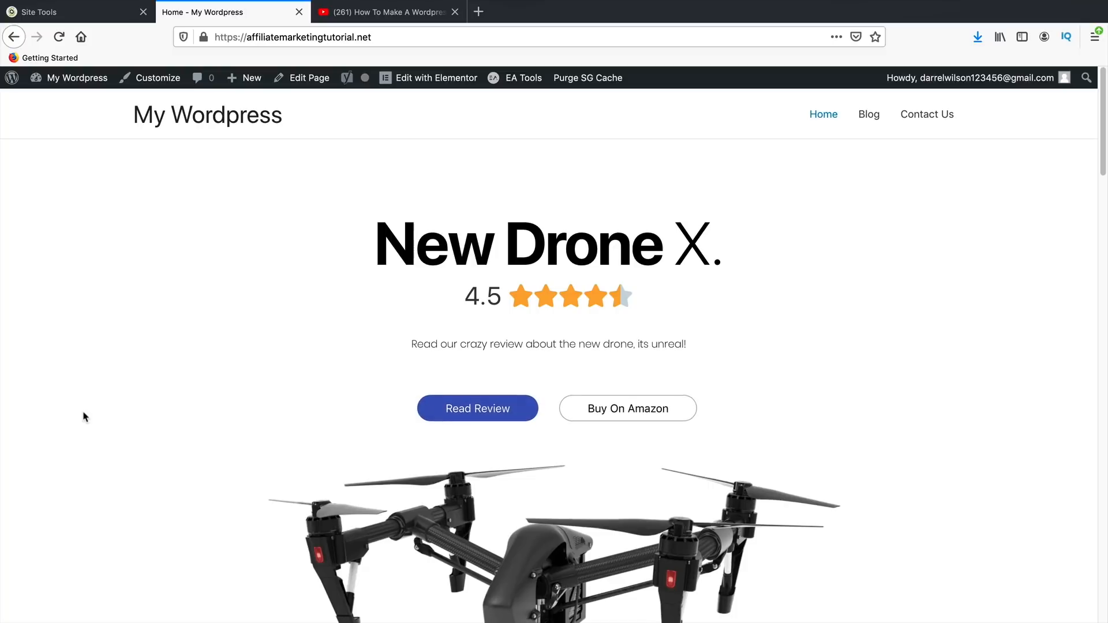
pyautogui.click(923, 117)
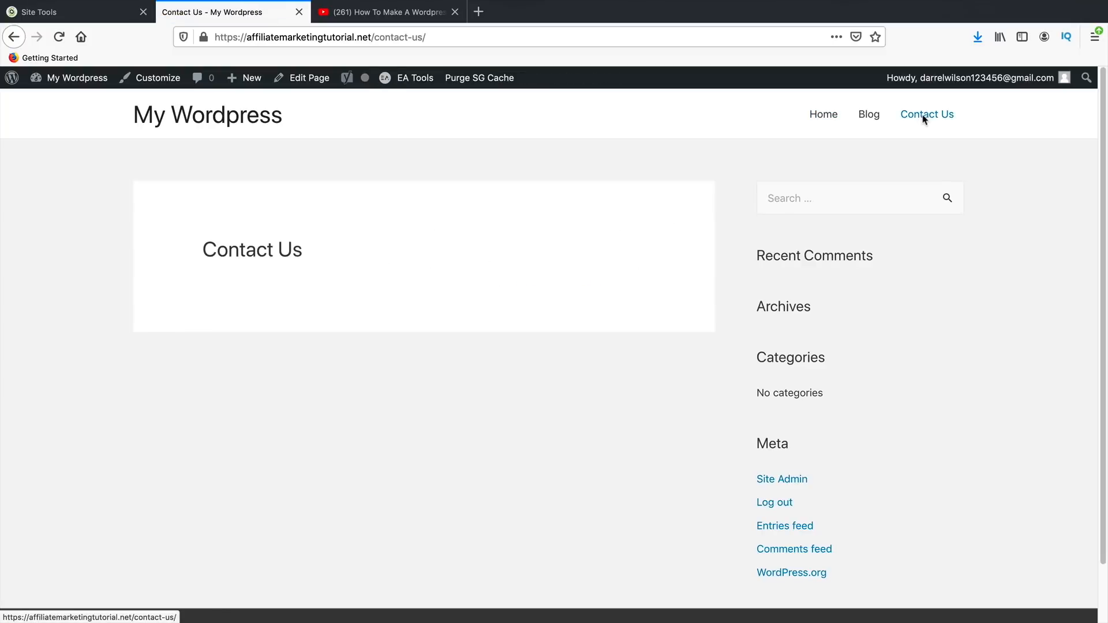
pyautogui.click(311, 81)
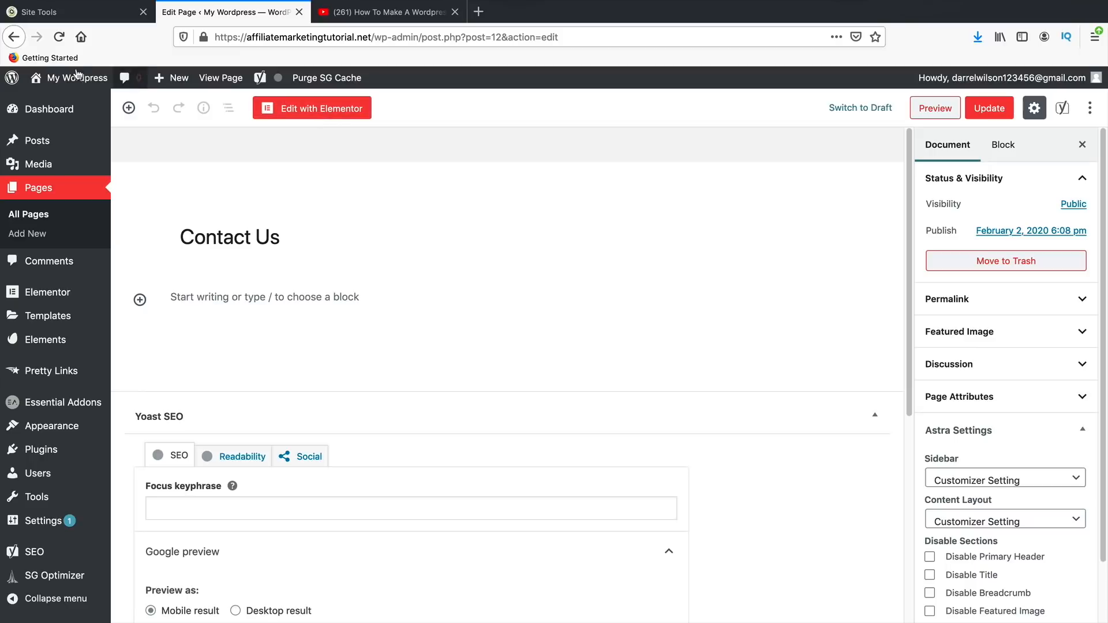
# - Return to the live Contact Us page, then the home page, then go to the admin Dashboard
pyautogui.click(13, 37)
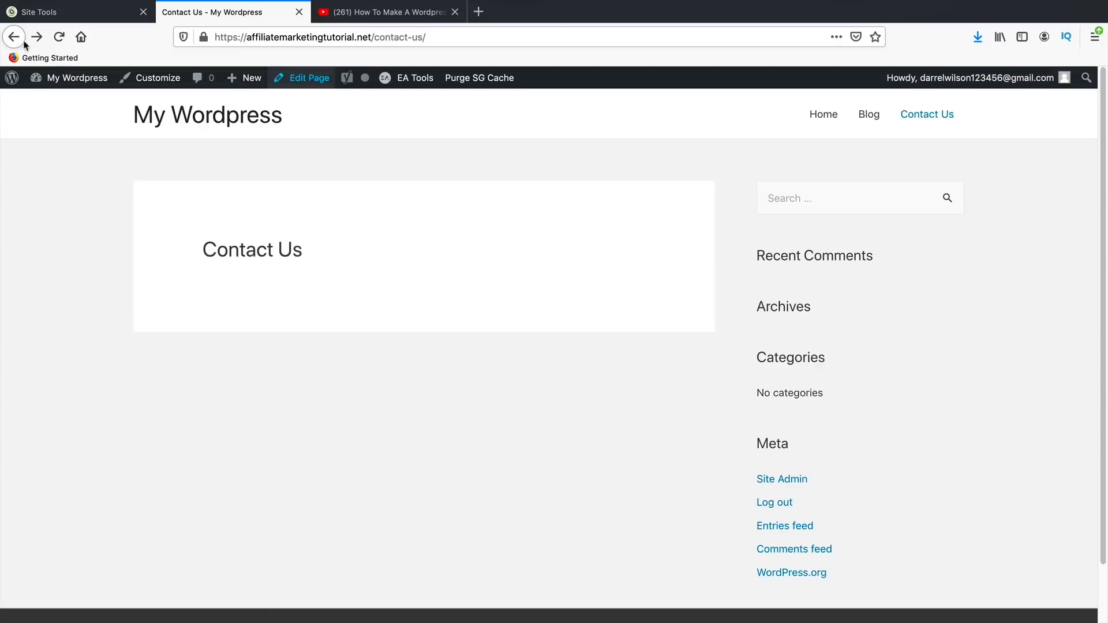
pyautogui.click(834, 118)
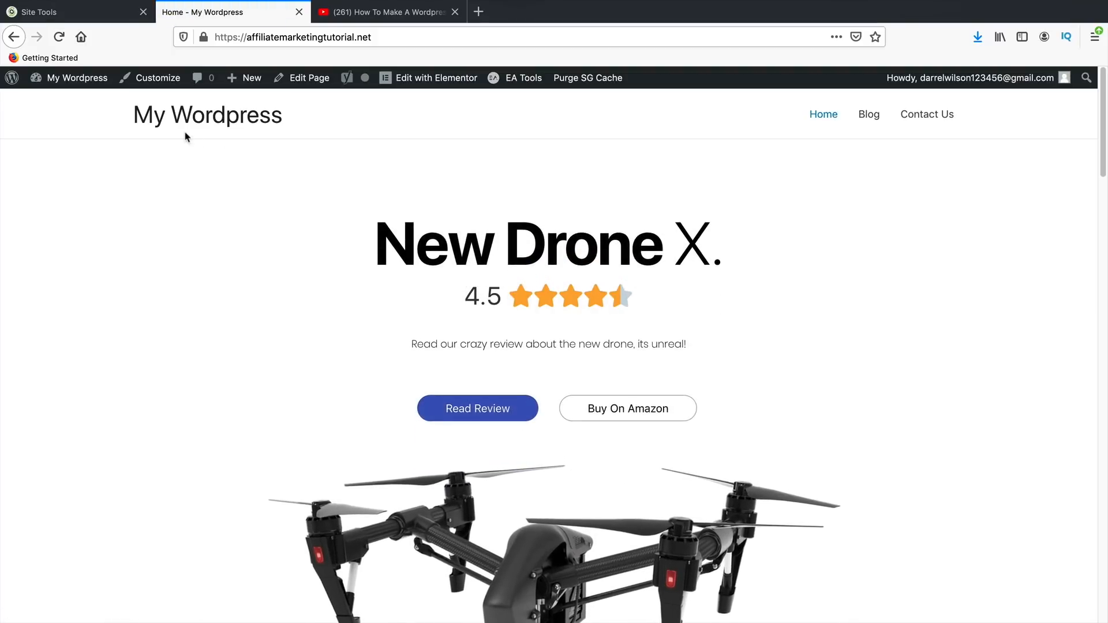
pyautogui.moveTo(72, 81)
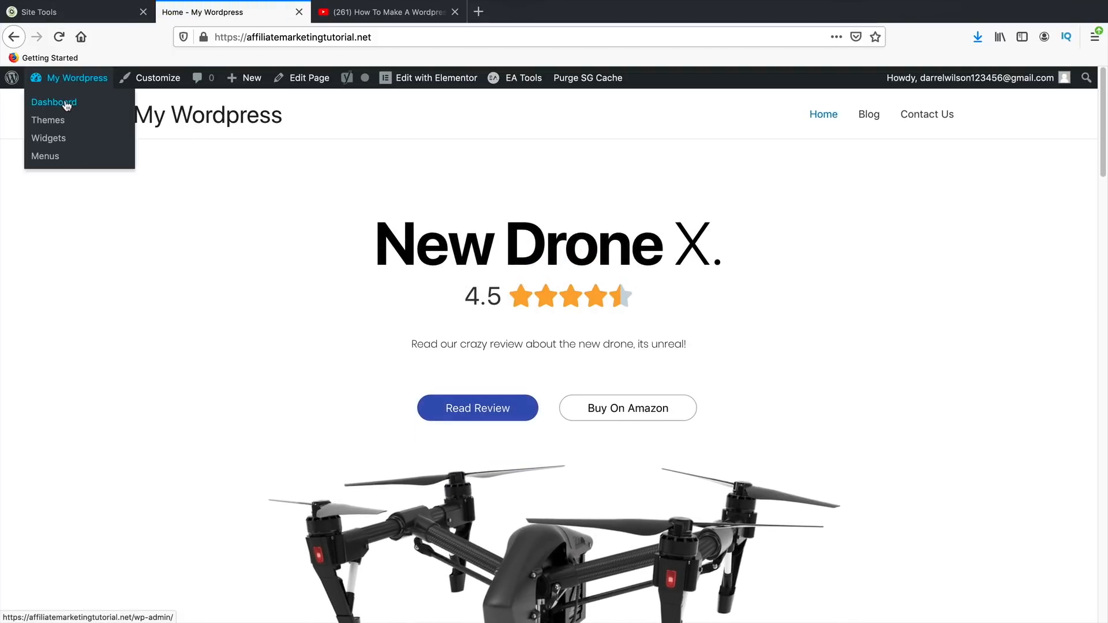
pyautogui.click(67, 104)
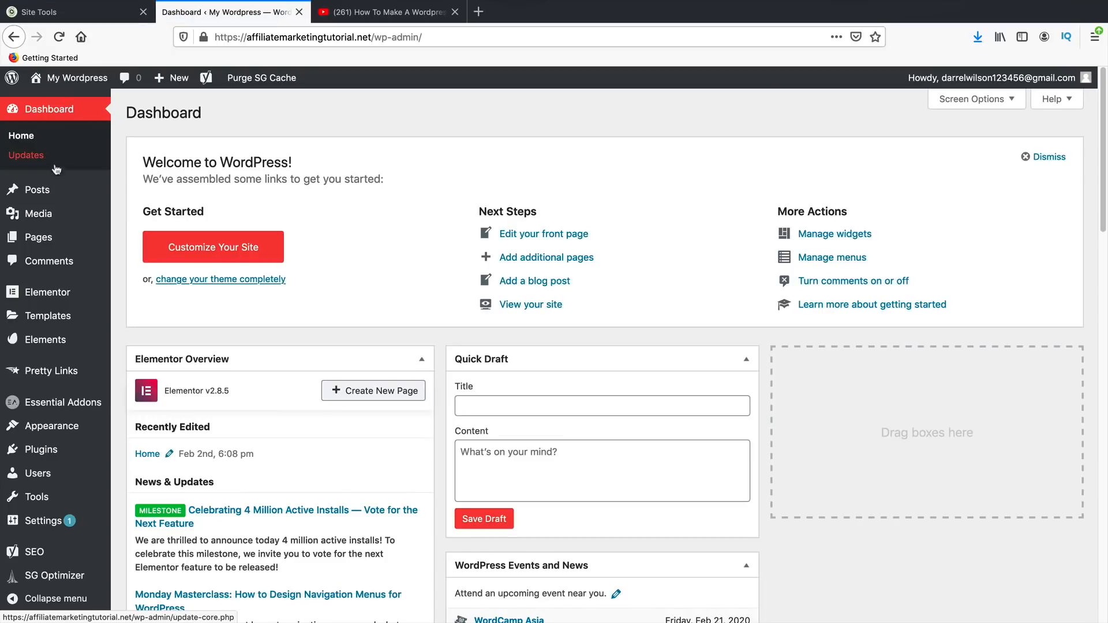
# - From All Posts, add a new post titled 'Top 10 Best Drones For 2020'
pyautogui.moveTo(53, 197)
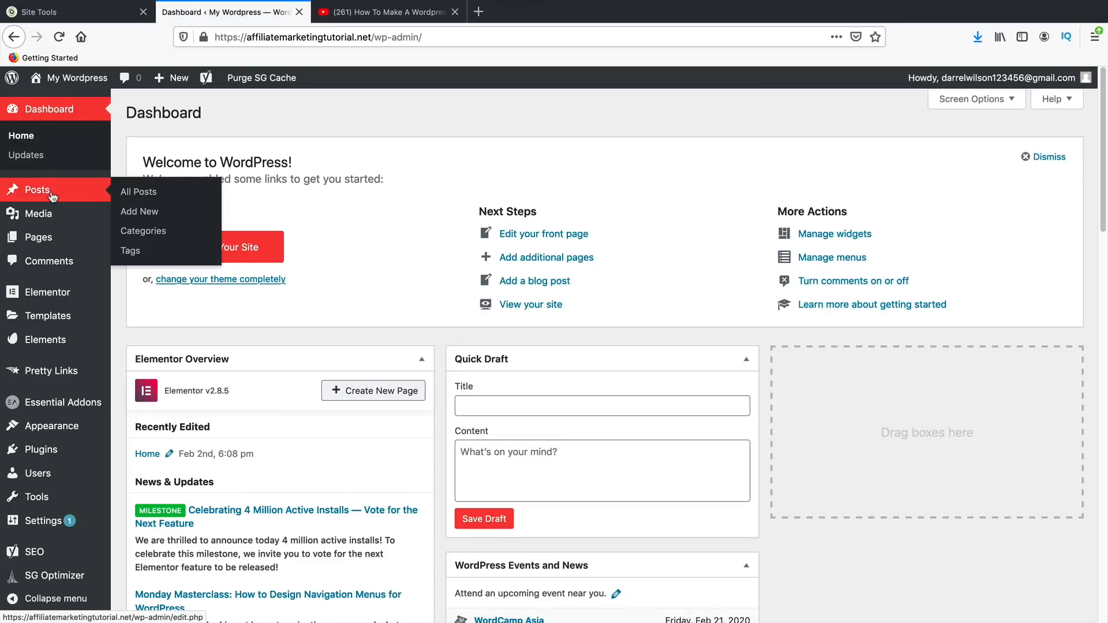
pyautogui.click(150, 195)
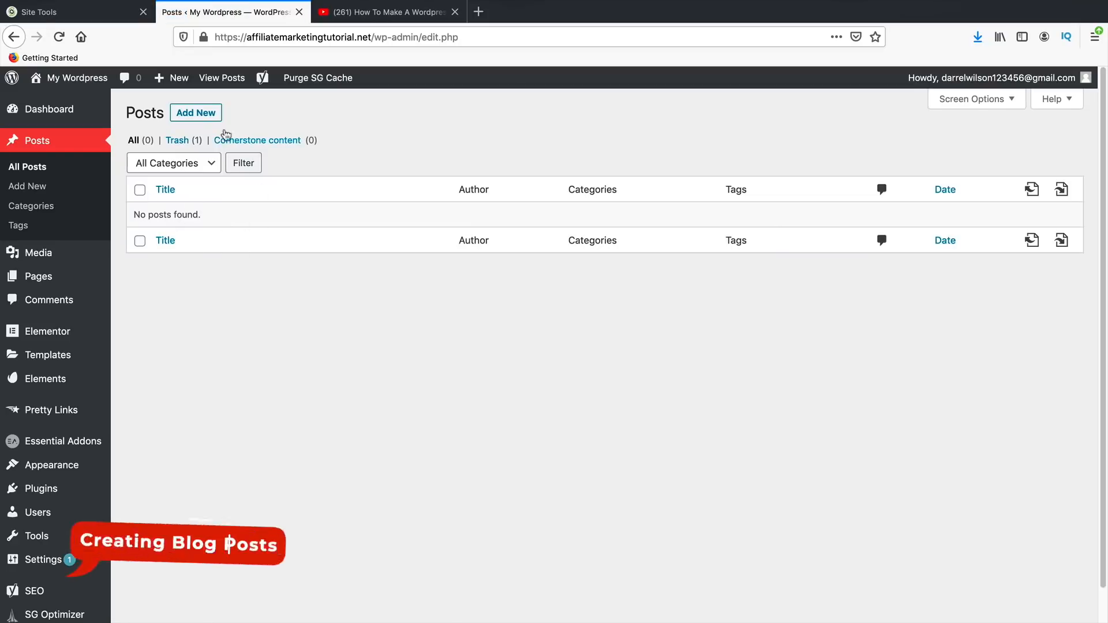
pyautogui.click(199, 115)
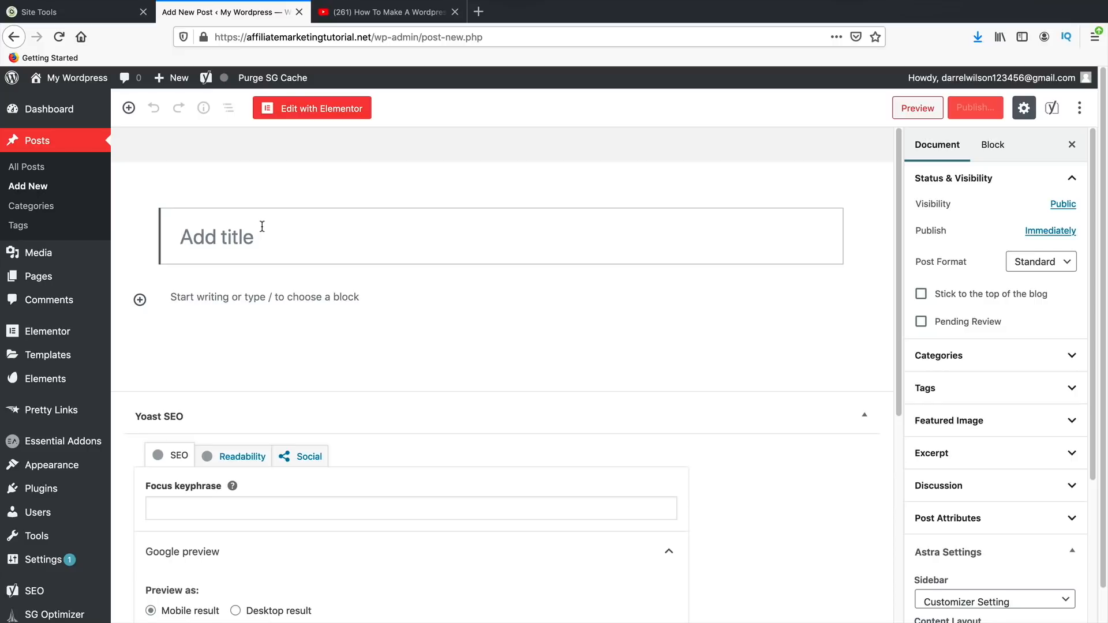
pyautogui.write('Top')
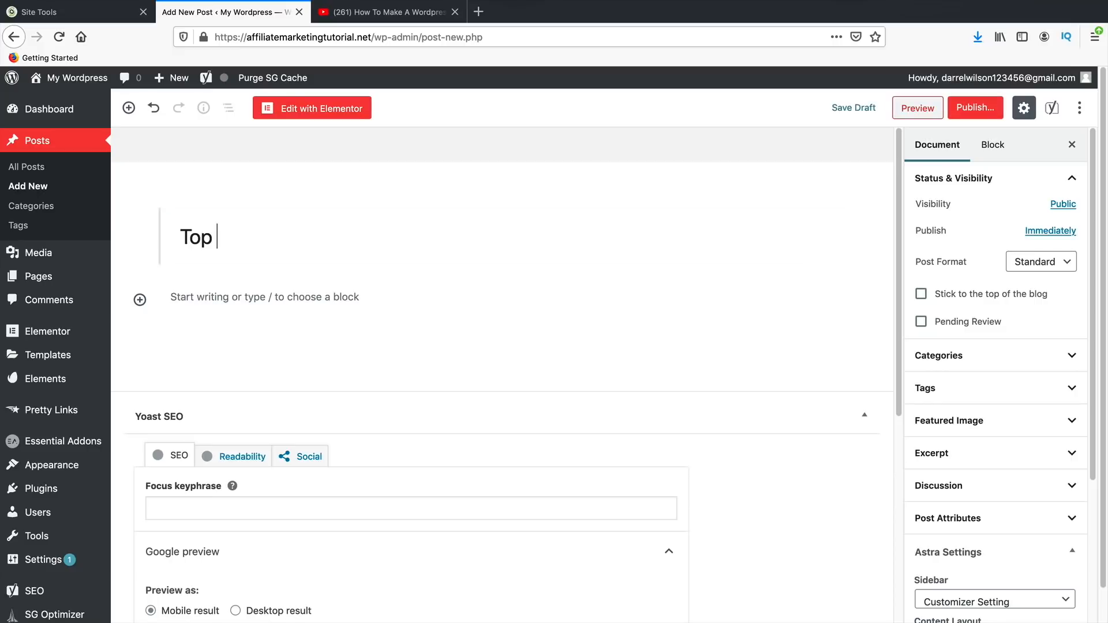
pyautogui.write(' 10 Best D')
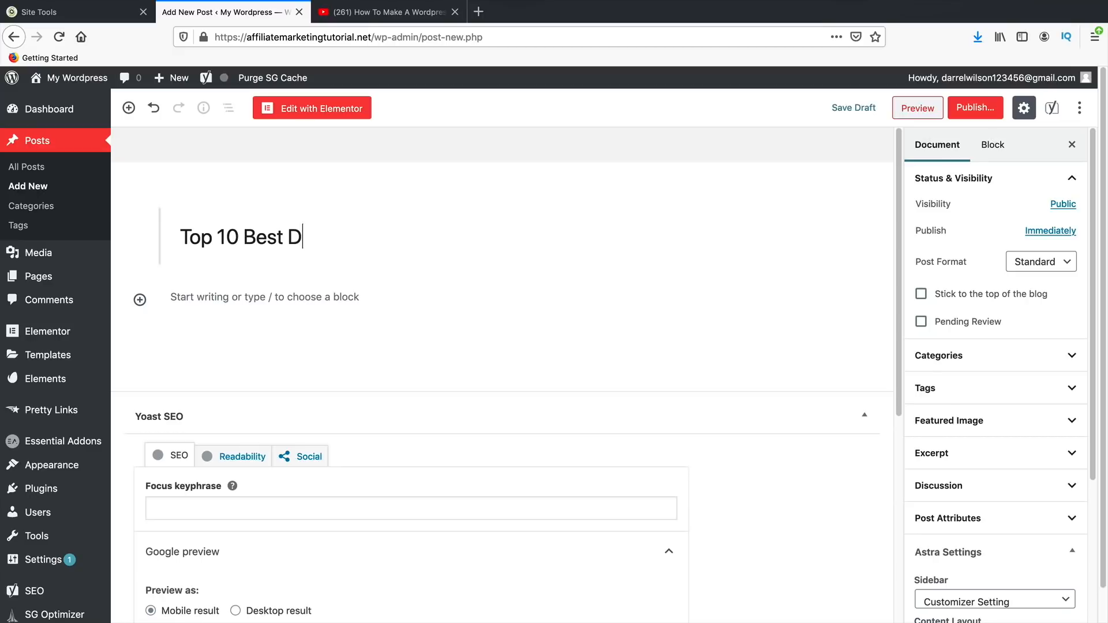
pyautogui.write('rones For 2020')
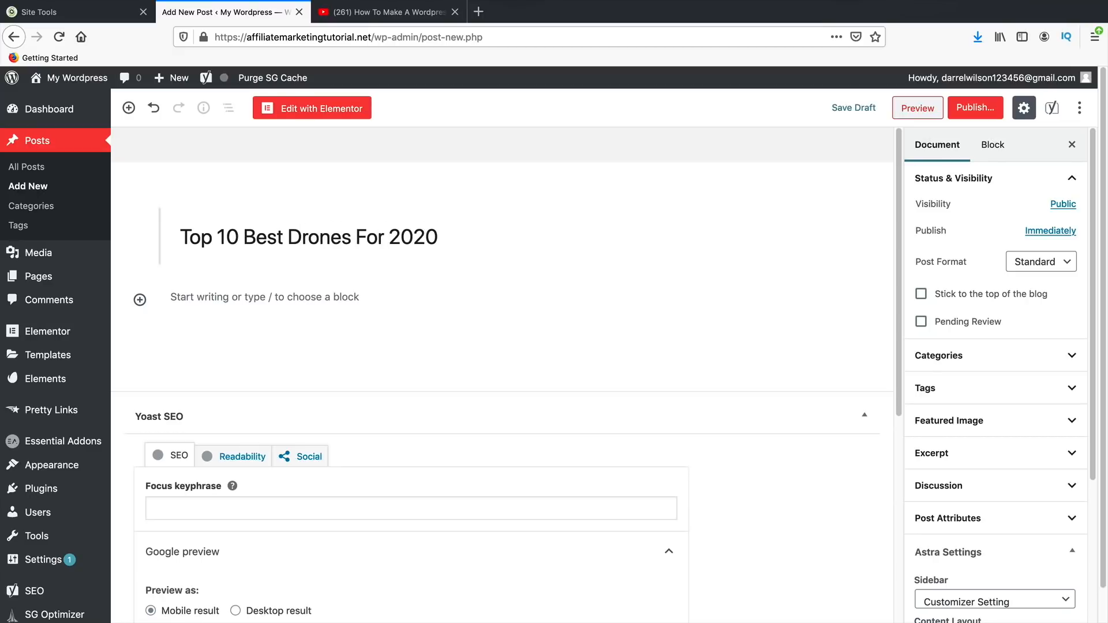
# - Search 'dummy content' in a new tab and open the lipsum.com Lorem Ipsum page
pyautogui.click(479, 16)
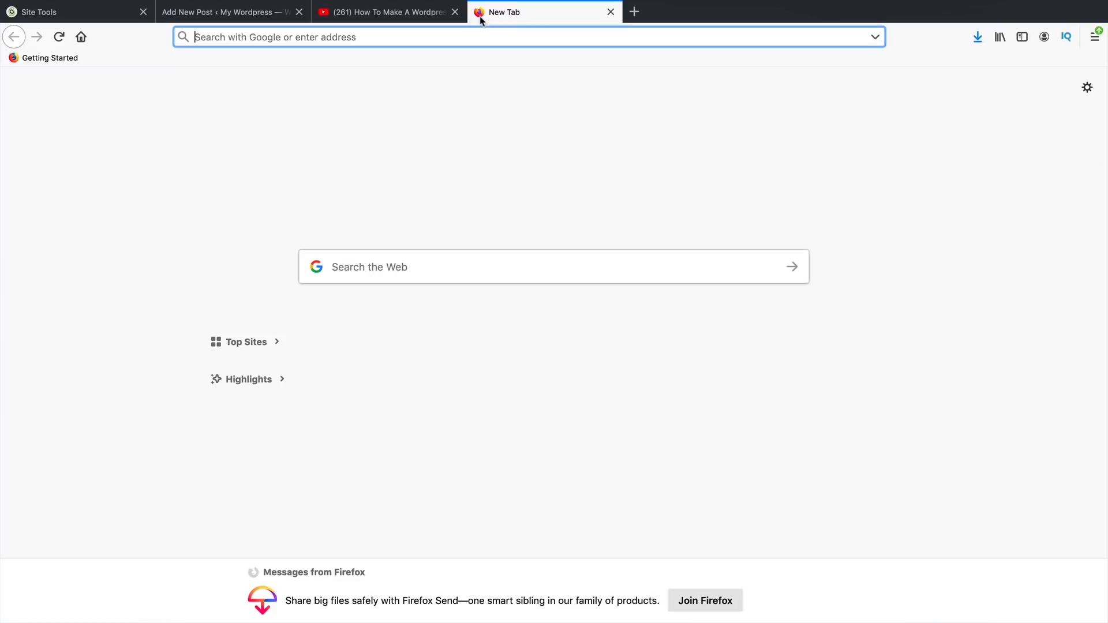
pyautogui.write('dummy')
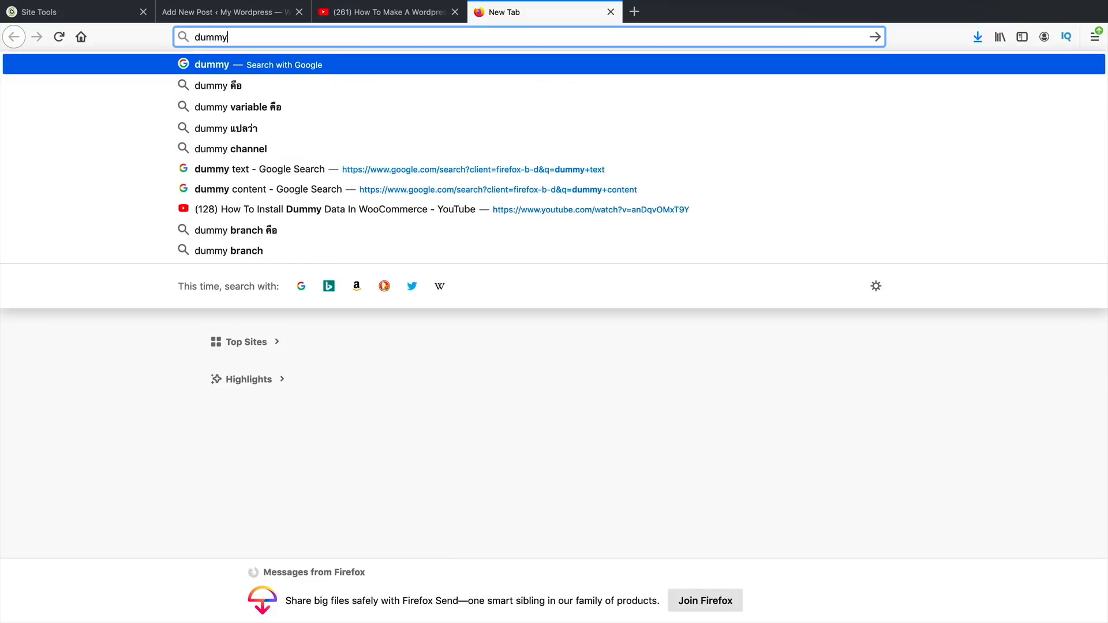
pyautogui.write(' conten')
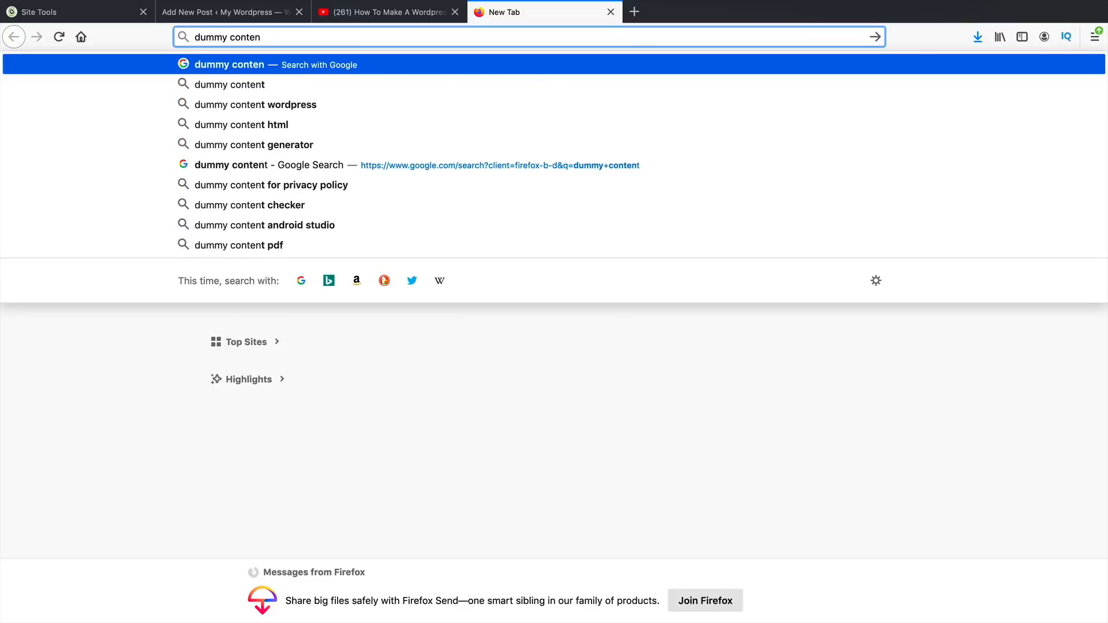
pyautogui.write('t')
pyautogui.press('Return')
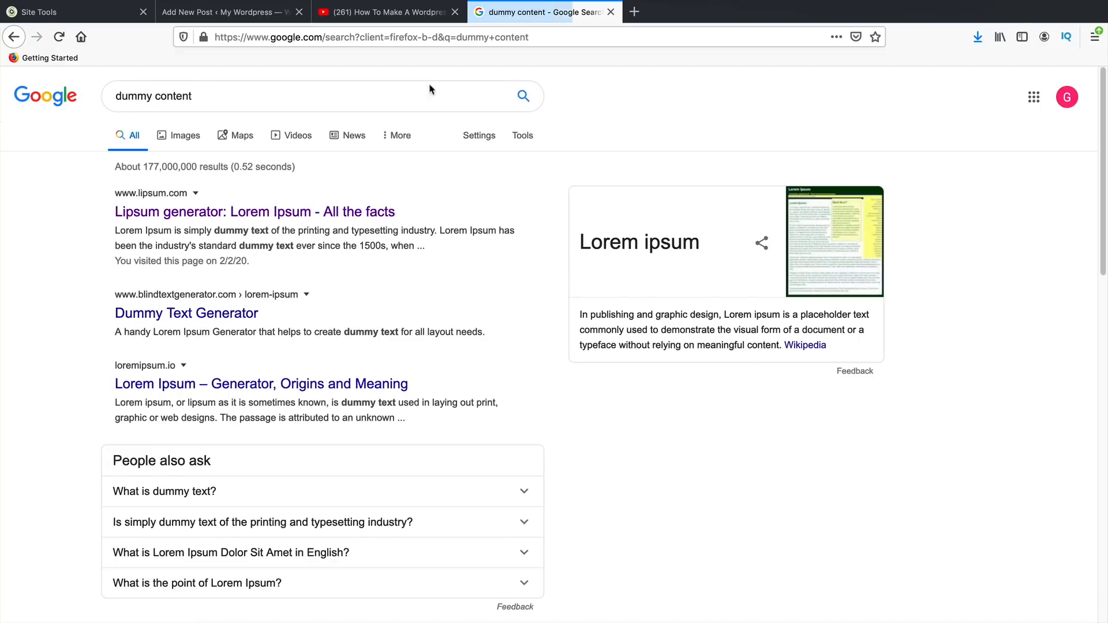
pyautogui.click(267, 213)
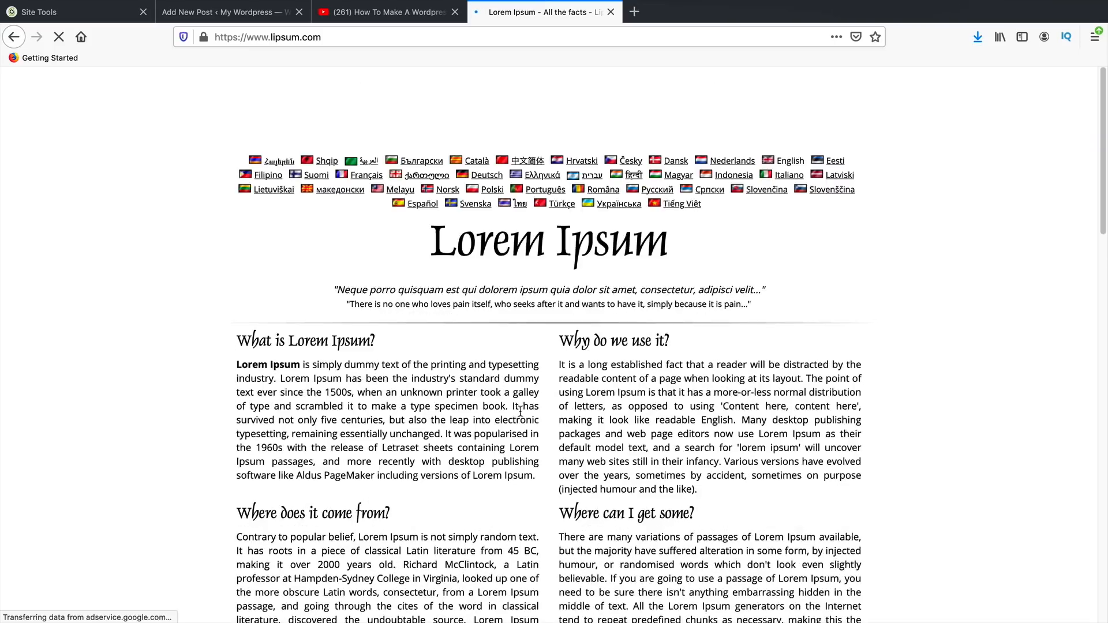
# - Copy the 'What is Lorem Ipsum?' heading and paragraph, then return to the new post
pyautogui.moveTo(535, 475); pyautogui.dragTo(239, 338)
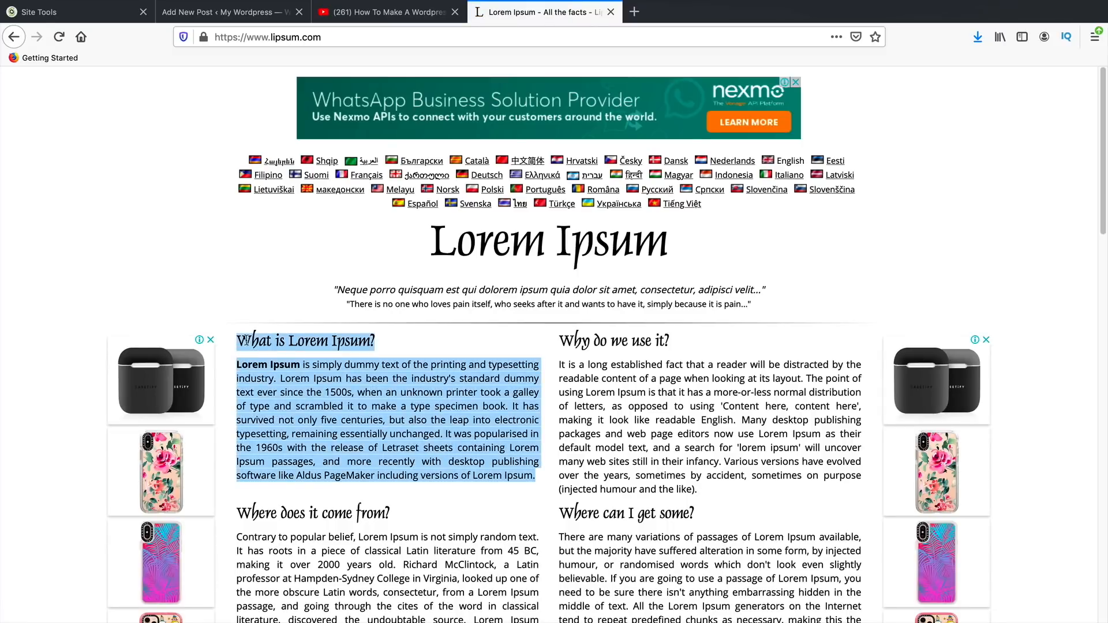
pyautogui.rightClick(247, 337)
pyautogui.click(281, 347)
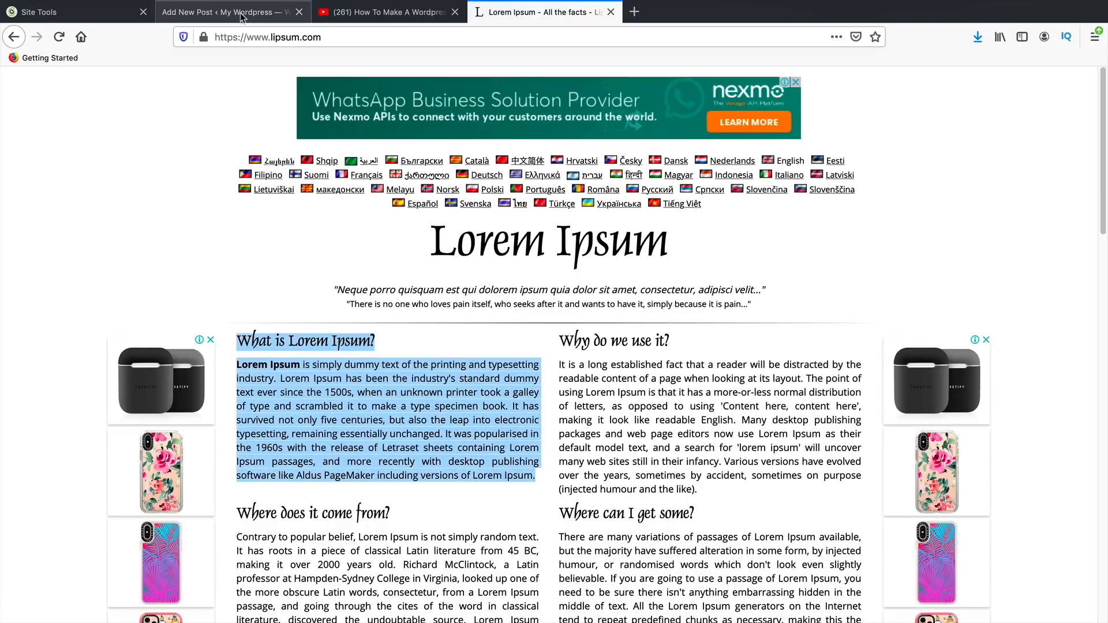
pyautogui.moveTo(519, 13); pyautogui.dragTo(399, 14)
pyautogui.click(258, 13)
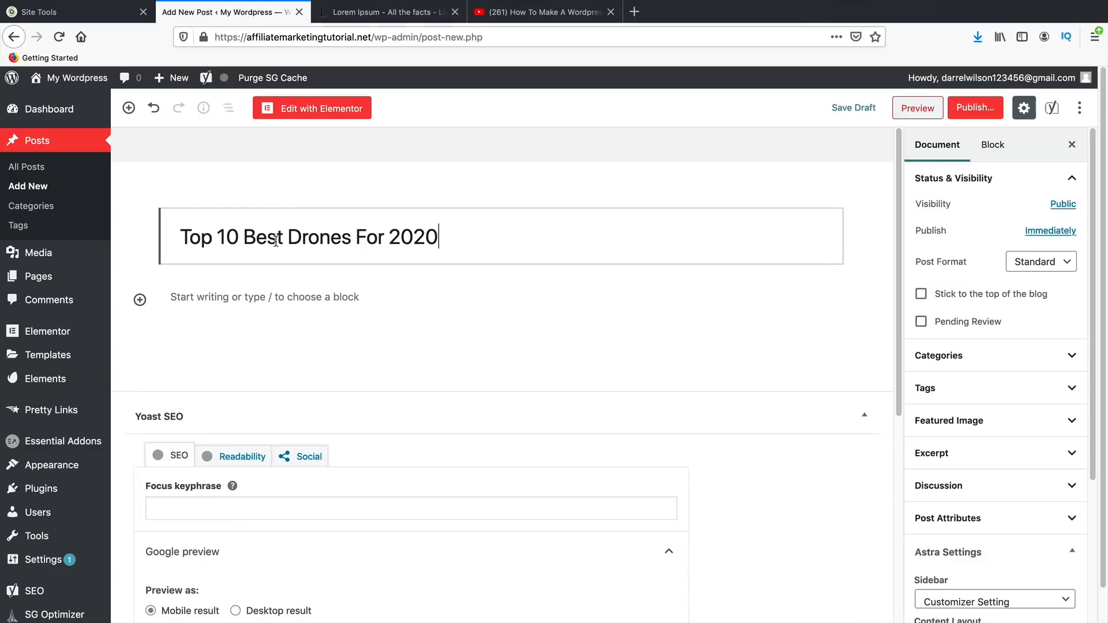
# - Paste the 'What is Lorem Ipsum?' heading and paragraph into the body, caret at the paragraph's end
pyautogui.click(220, 298)
pyautogui.rightClick(220, 298)
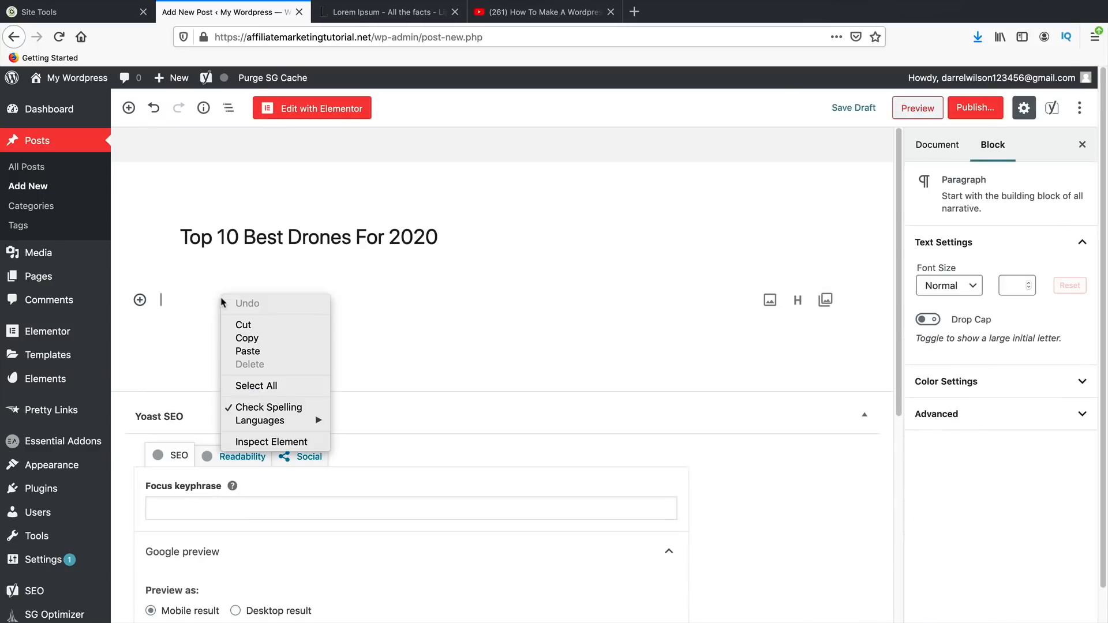
pyautogui.click(249, 352)
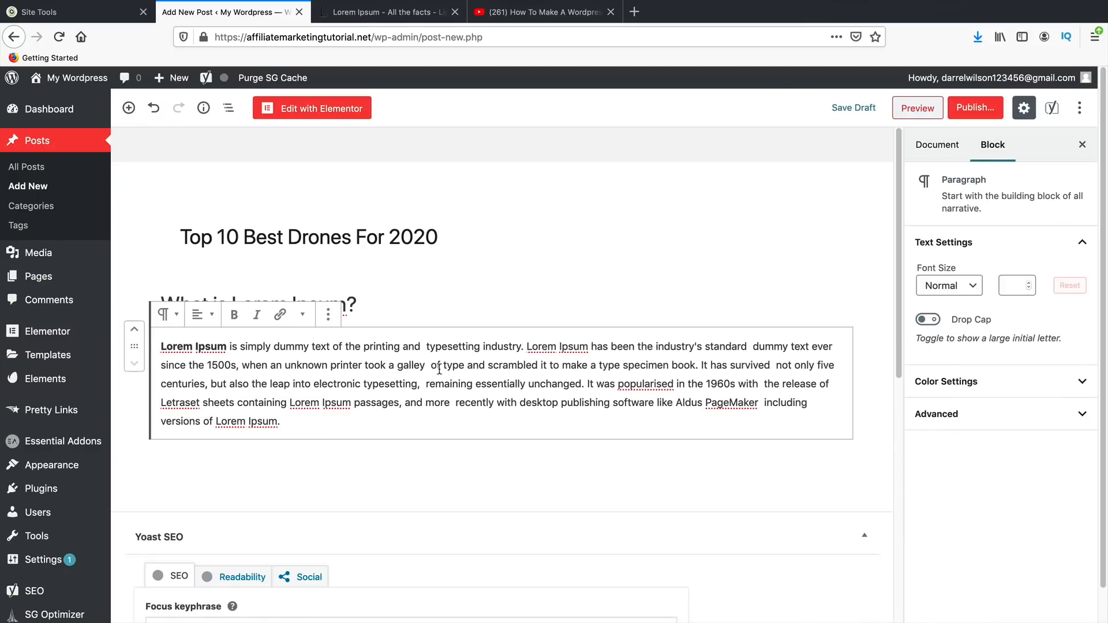
pyautogui.scroll(-2, 311, 426)
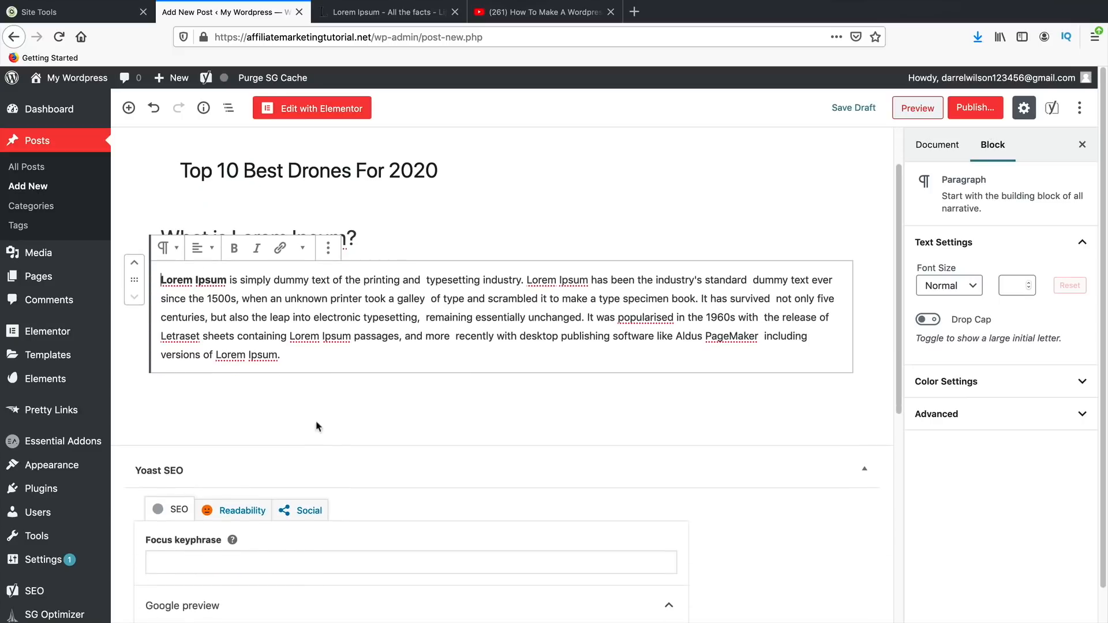
pyautogui.click(285, 390)
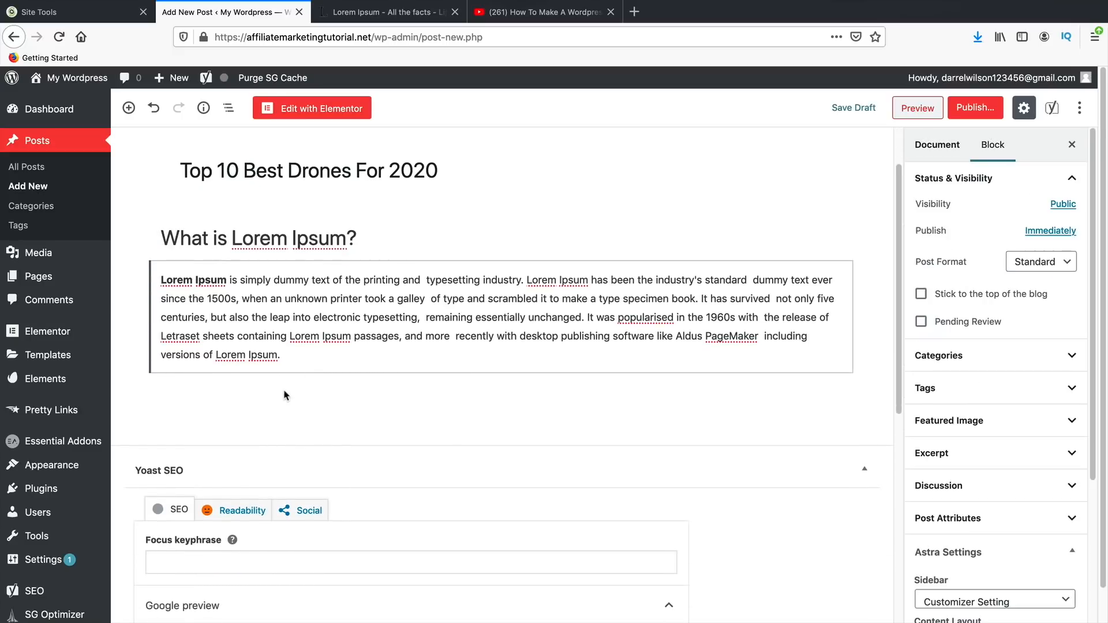
pyautogui.click(299, 354)
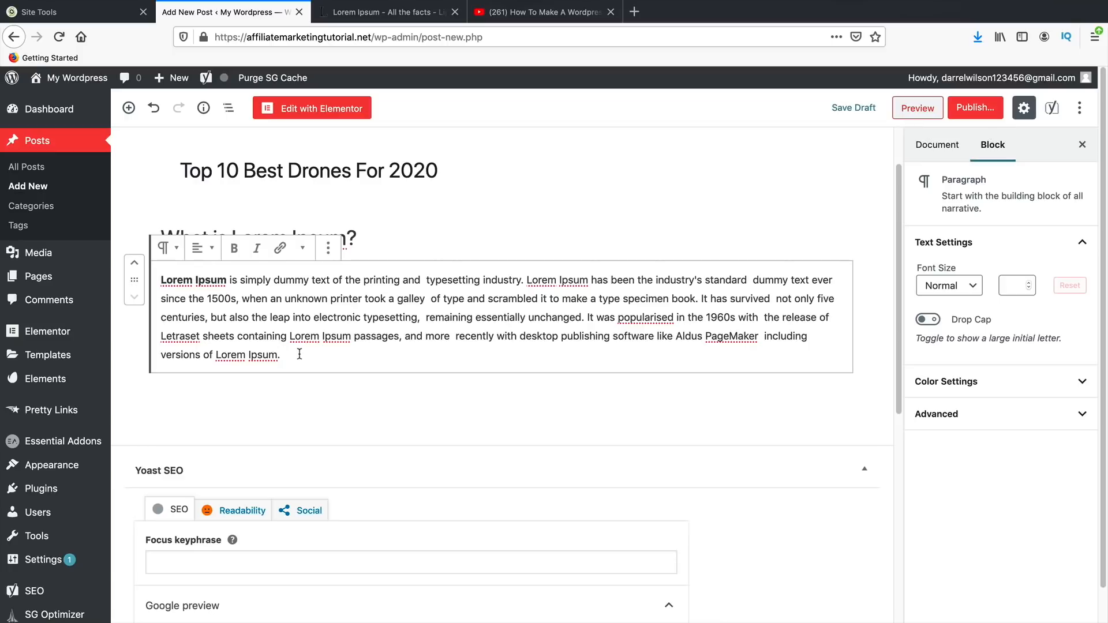
pyautogui.press('Right')
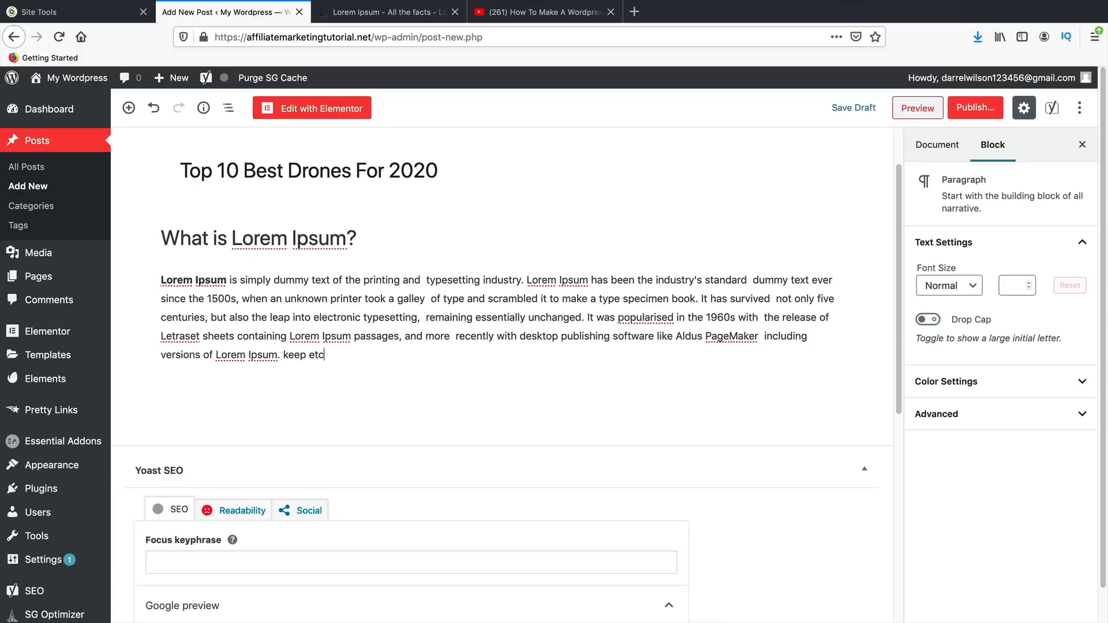
pyautogui.scroll(2, 376, 447)
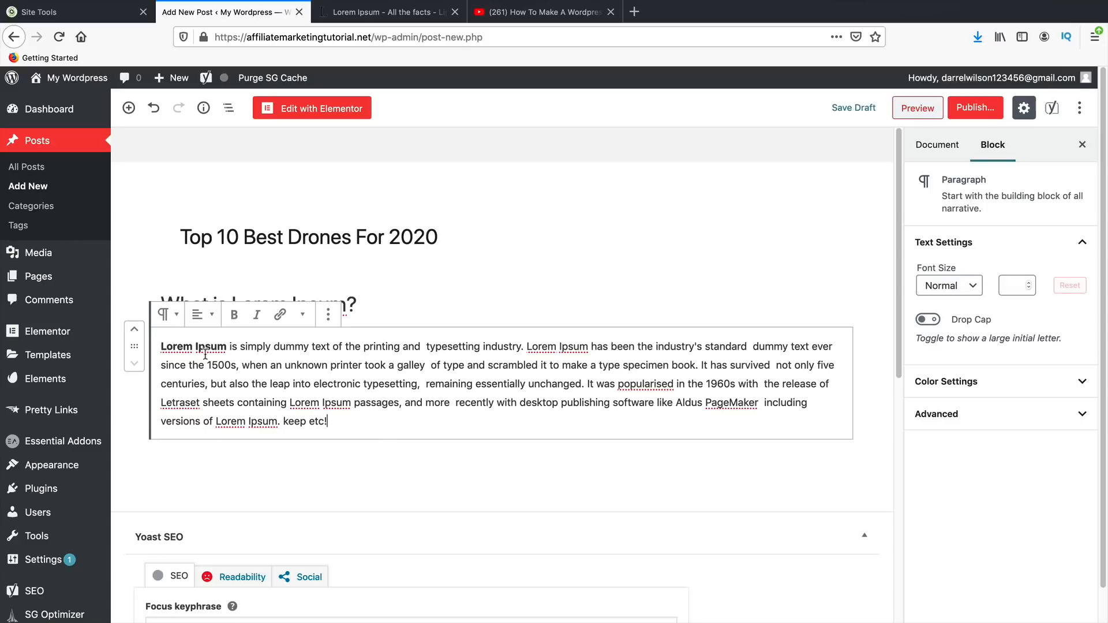
# - Link the word 'printing' to darrelwilson.com/siteground70 and start a new paragraph below
pyautogui.moveTo(228, 344); pyautogui.dragTo(162, 345)
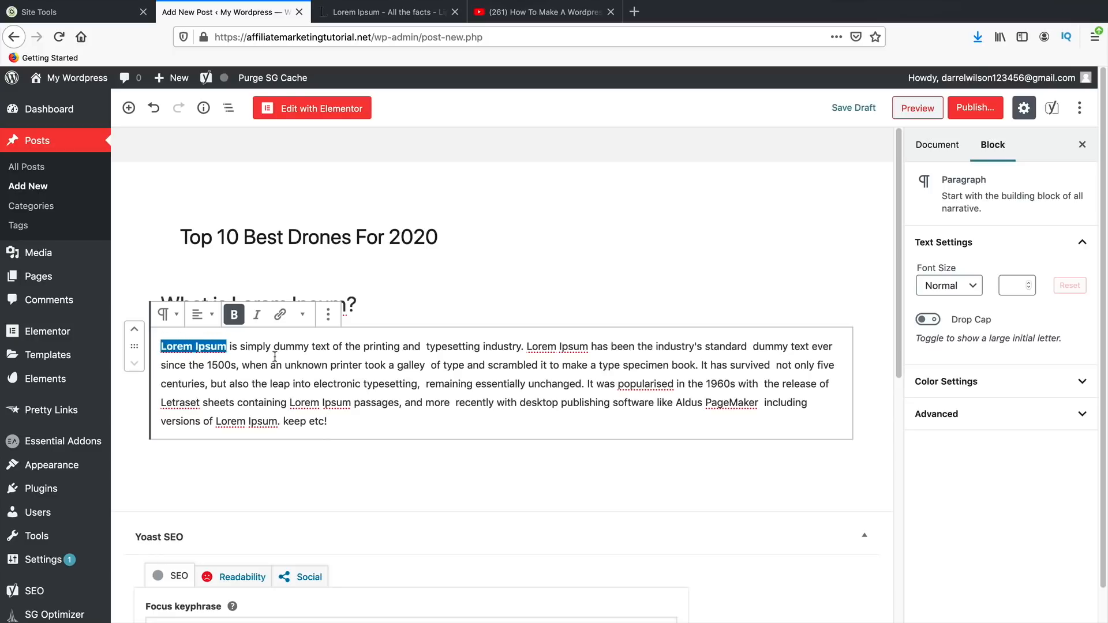
pyautogui.doubleClick(381, 346)
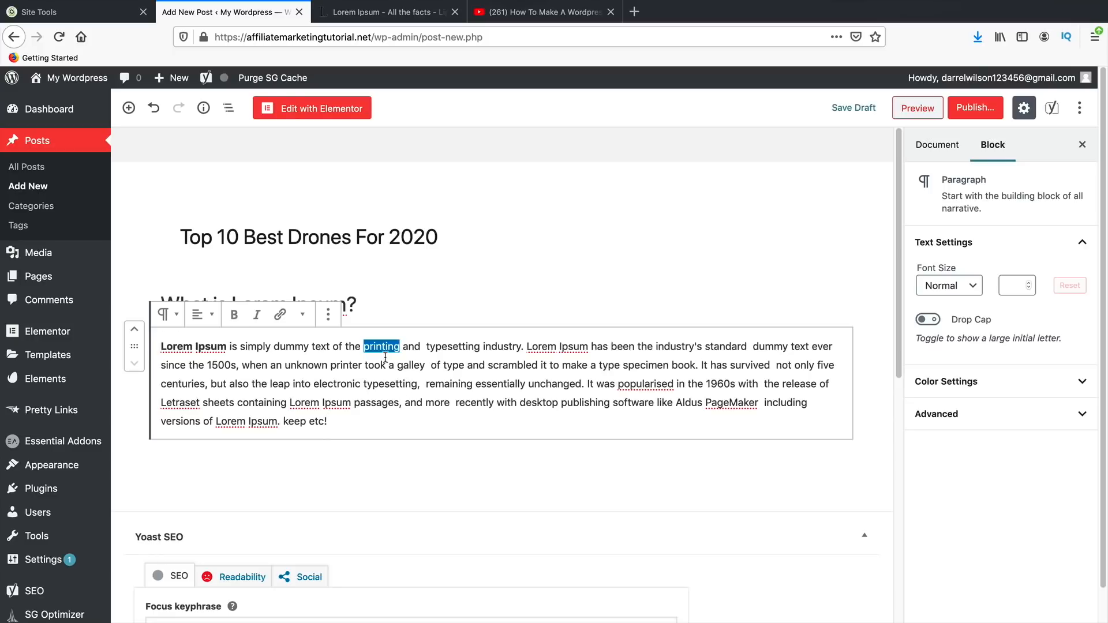
pyautogui.click(281, 316)
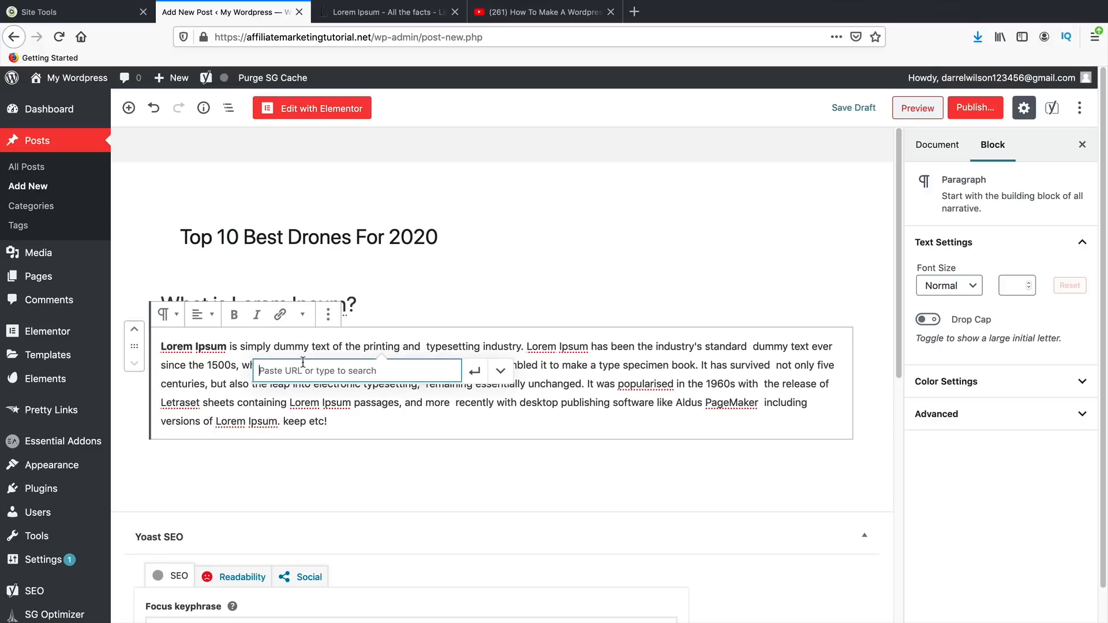
pyautogui.write('www.darre')
pyautogui.press('BackSpace')
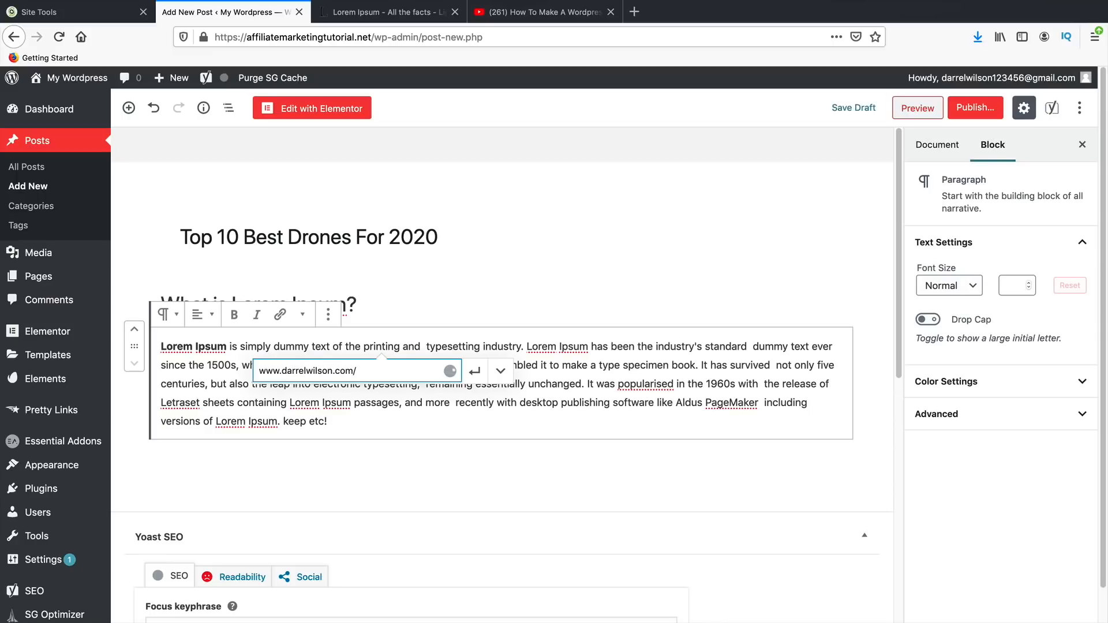
pyautogui.write('elwilson.com/siteground70')
pyautogui.click(475, 370)
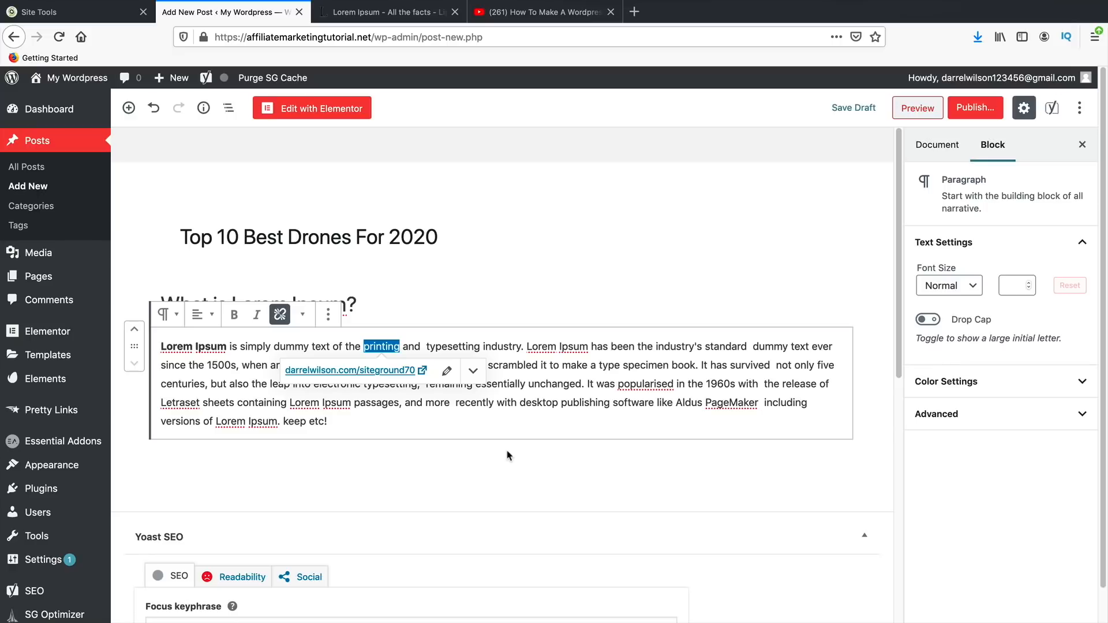
pyautogui.click(407, 422)
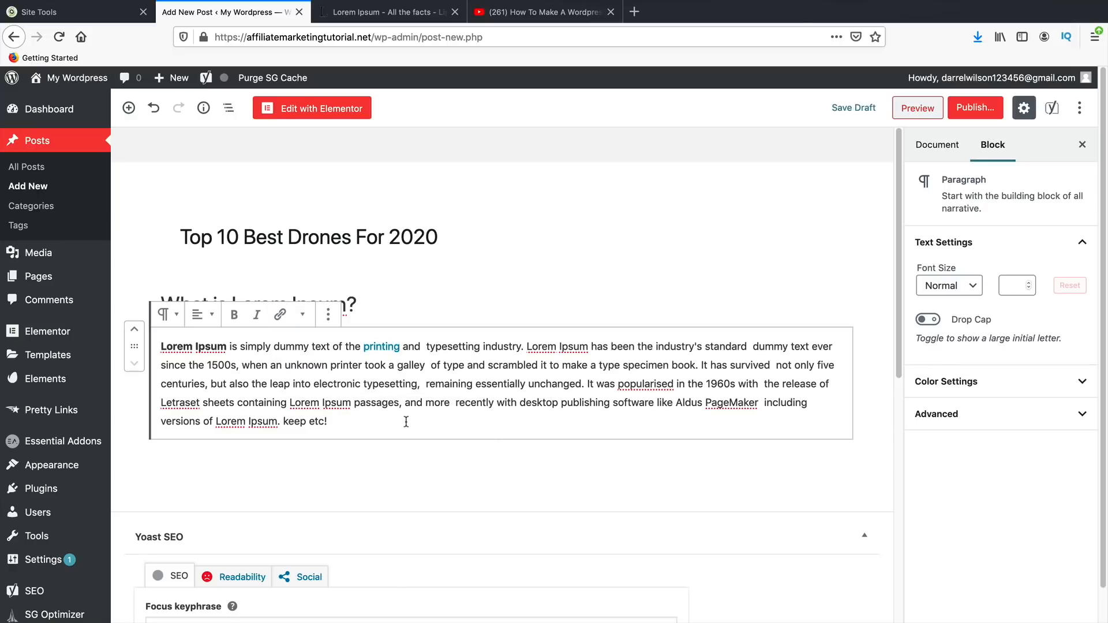
pyautogui.press('Return')
pyautogui.write('Cli')
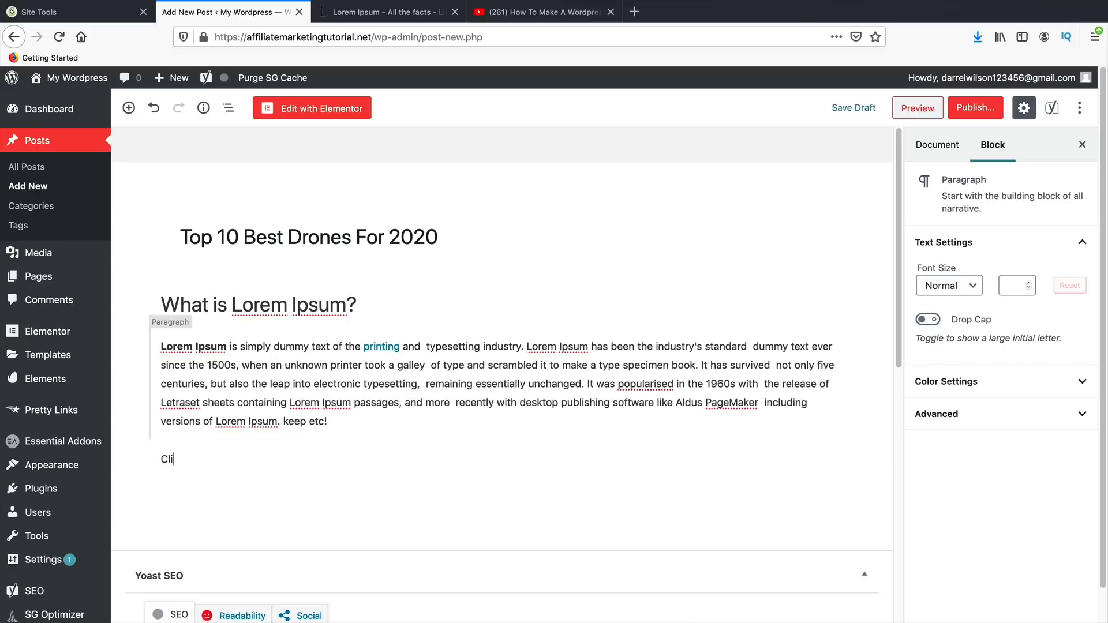
pyautogui.write('ck Here For More Info')
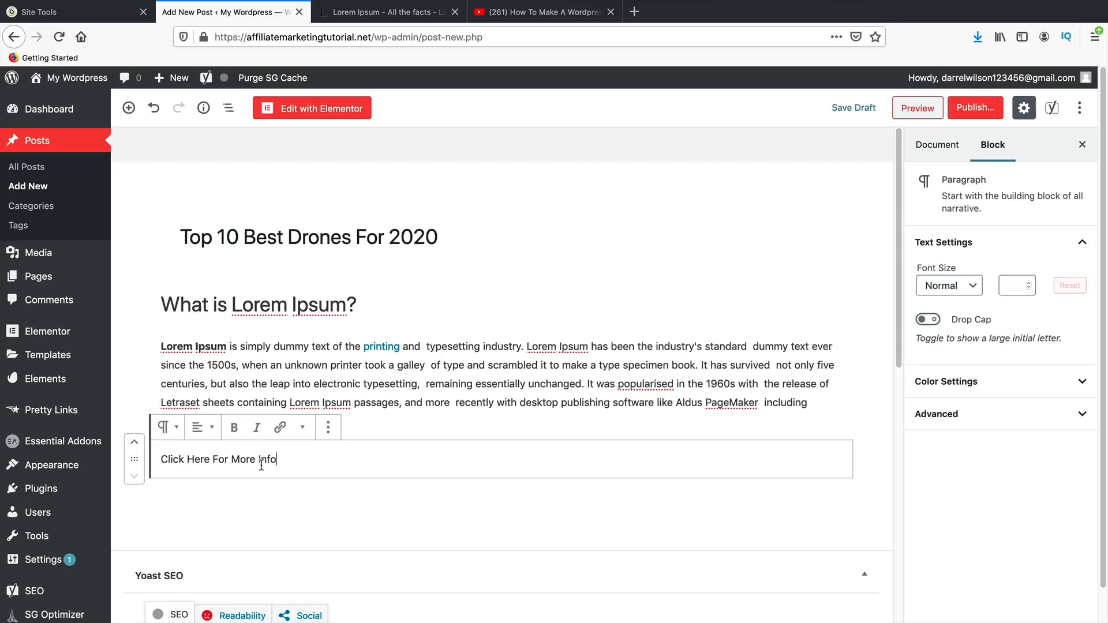
pyautogui.tripleClick(261, 462)
pyautogui.click(280, 427)
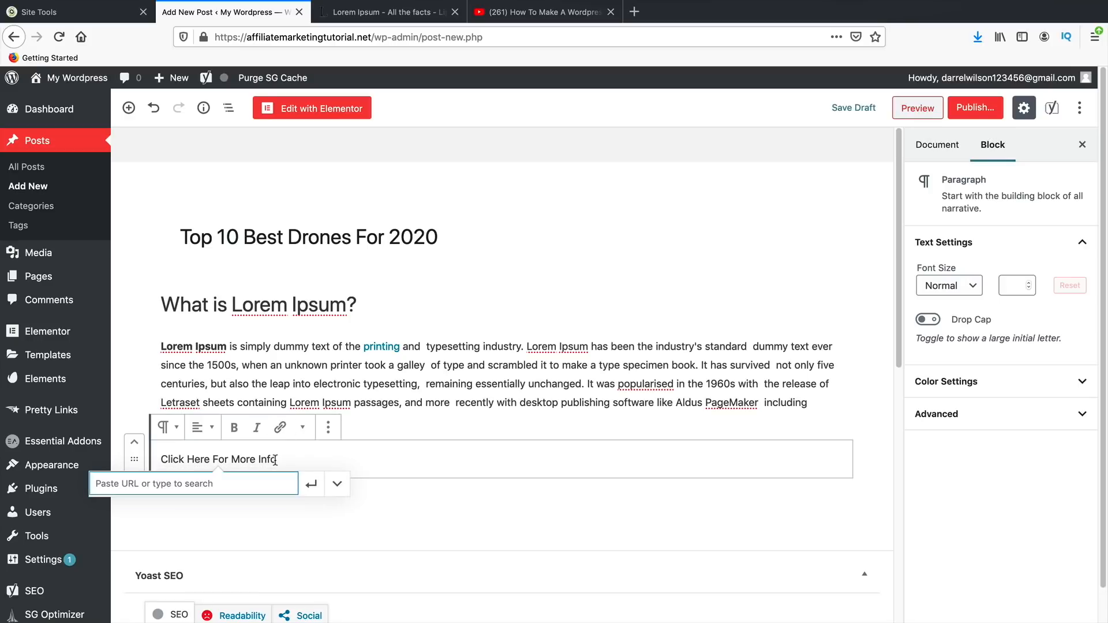
pyautogui.write('https://www.darre')
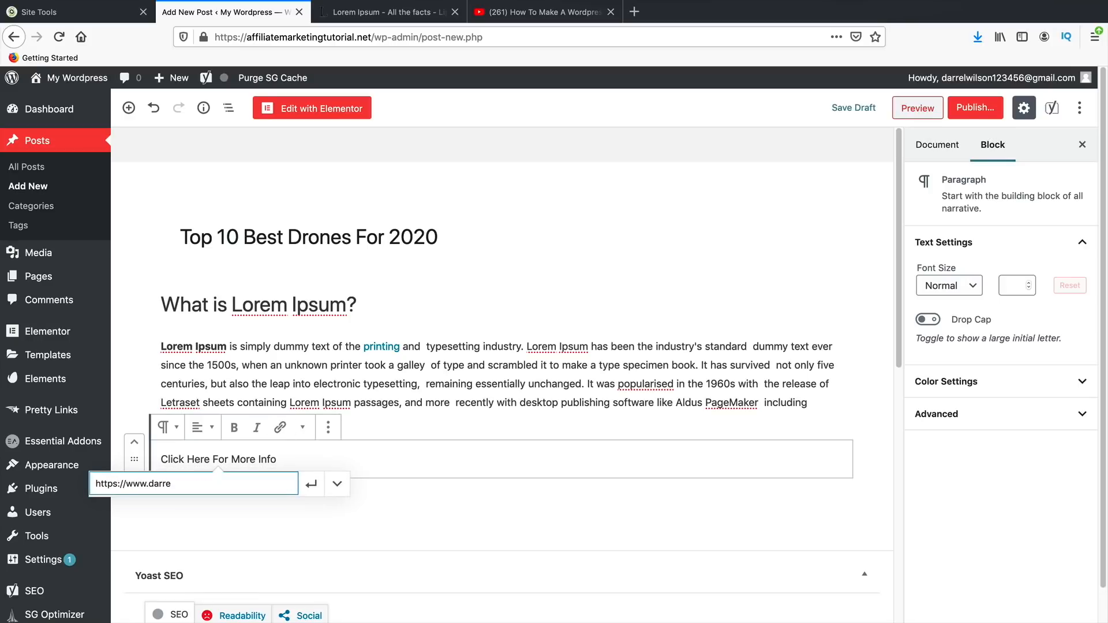
pyautogui.write('lwilson.com/siteground')
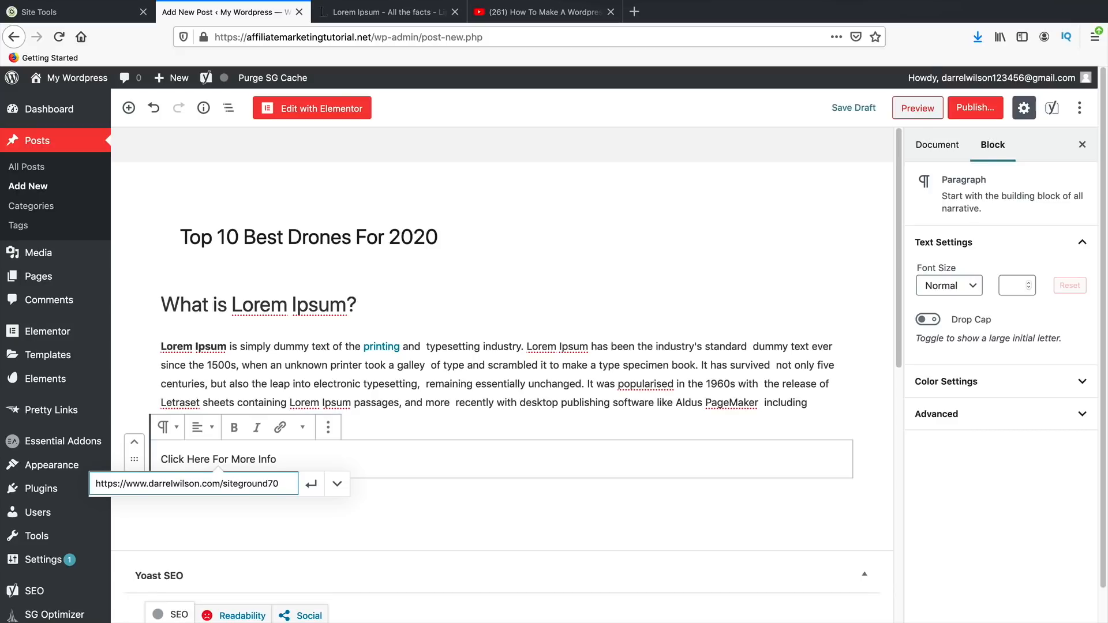
pyautogui.write('70')
pyautogui.click(311, 484)
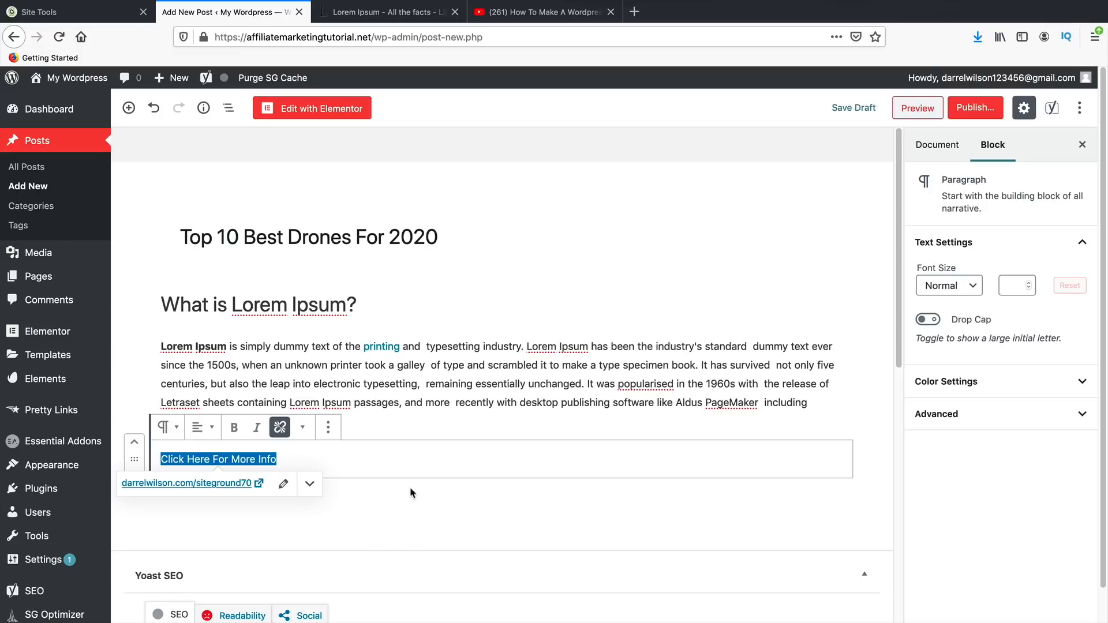
pyautogui.scroll(-1, 407, 475)
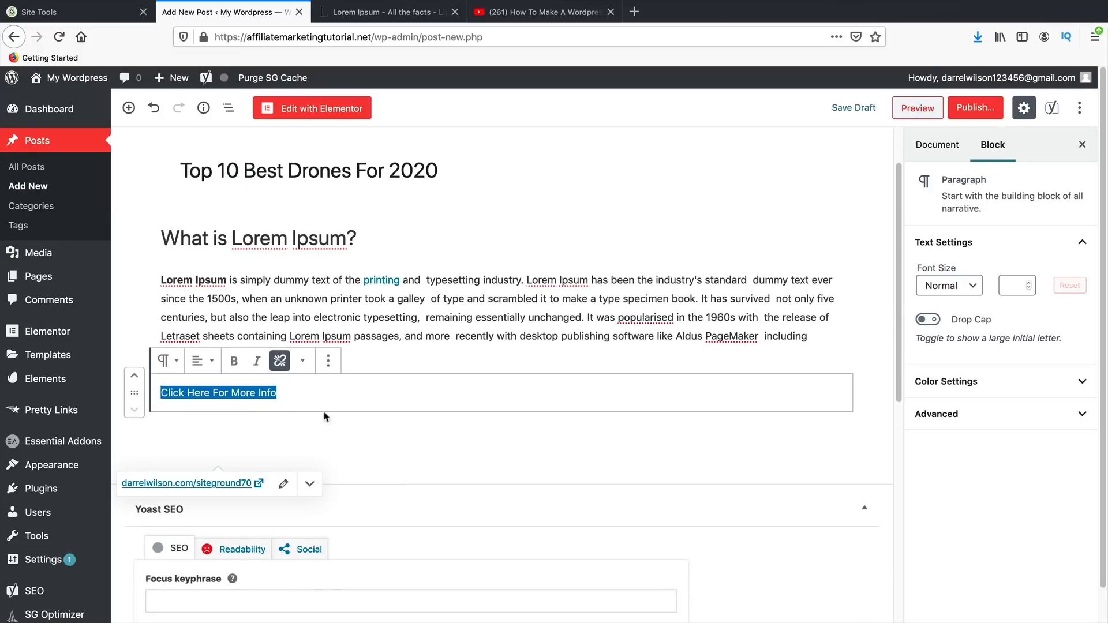
pyautogui.click(448, 421)
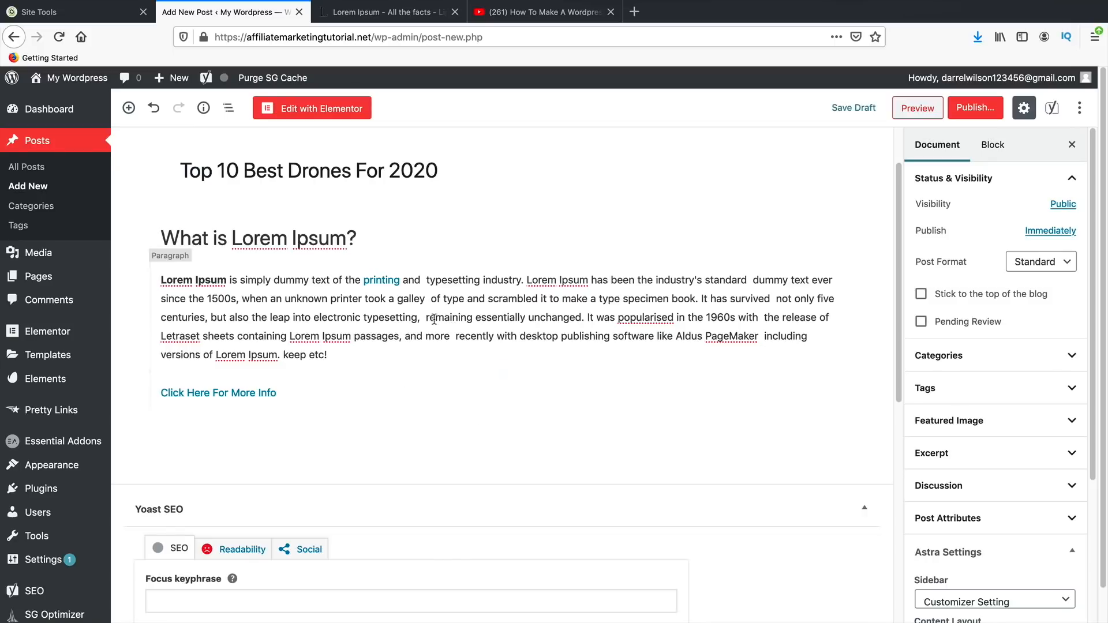
# - Paste a second 'What is Lorem Ipsum?' heading and paragraph into a new paragraph block
pyautogui.click(129, 110)
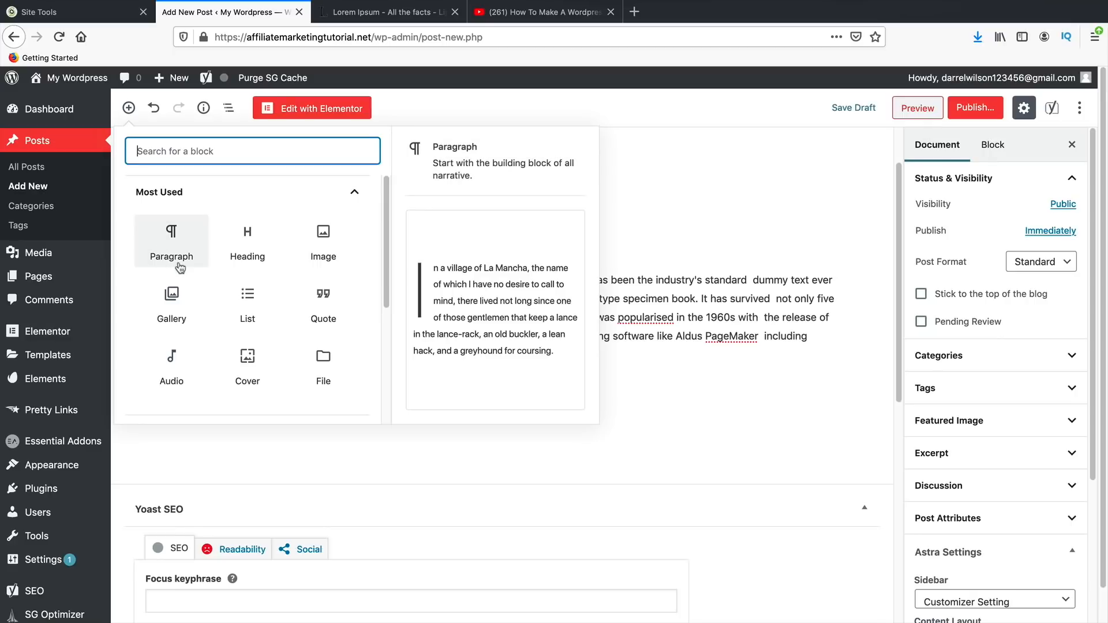
pyautogui.click(171, 242)
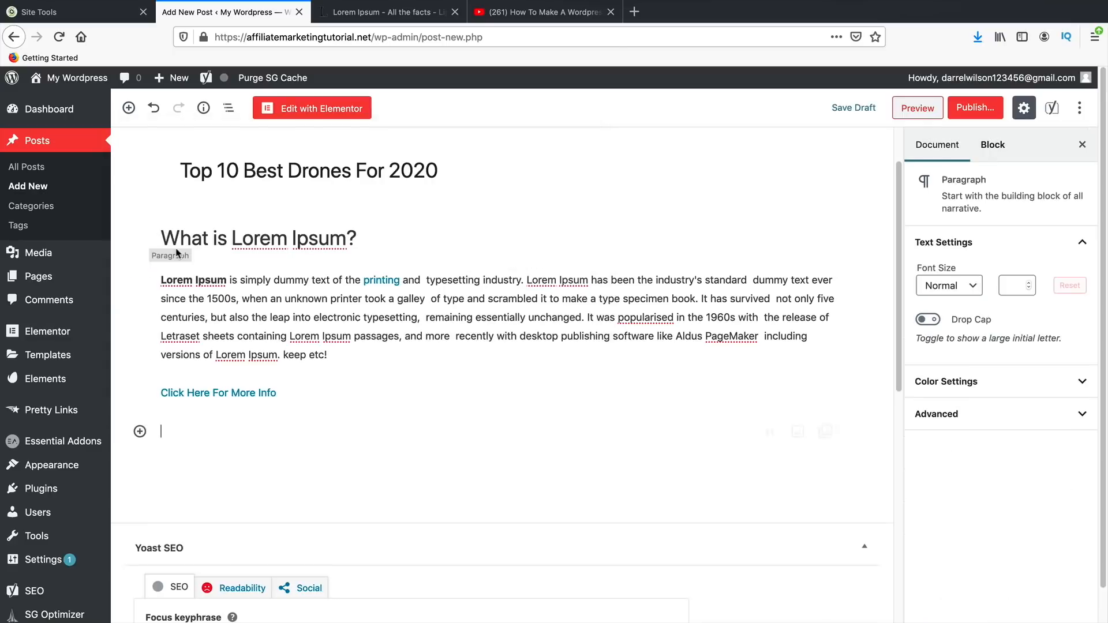
pyautogui.rightClick(171, 438)
pyautogui.click(198, 488)
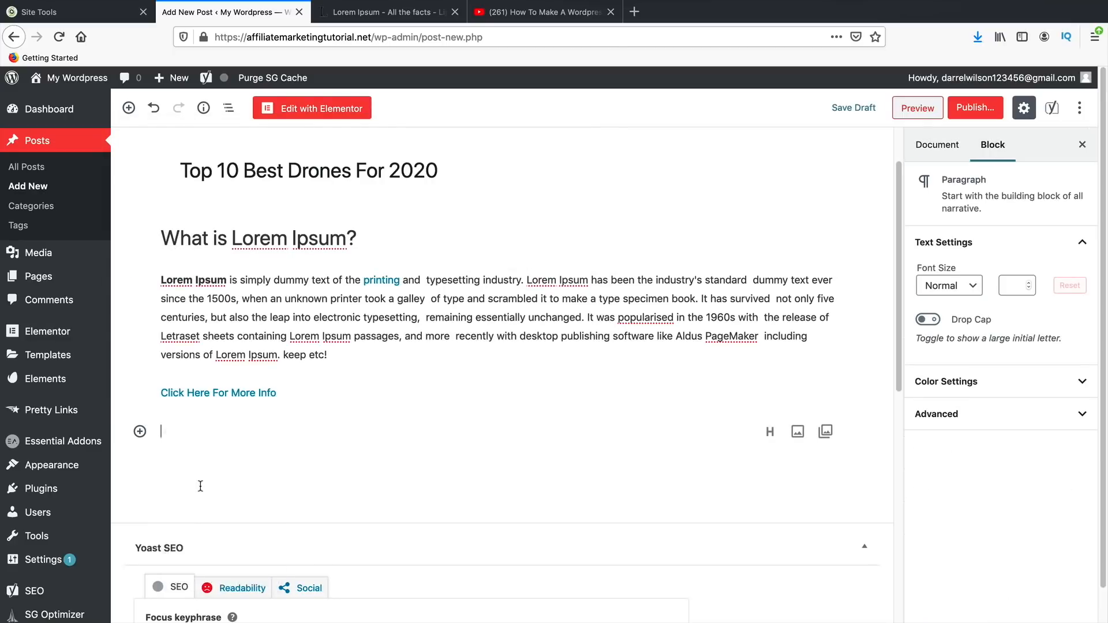
pyautogui.scroll(-2, 204, 475)
pyautogui.scroll(3, 205, 404)
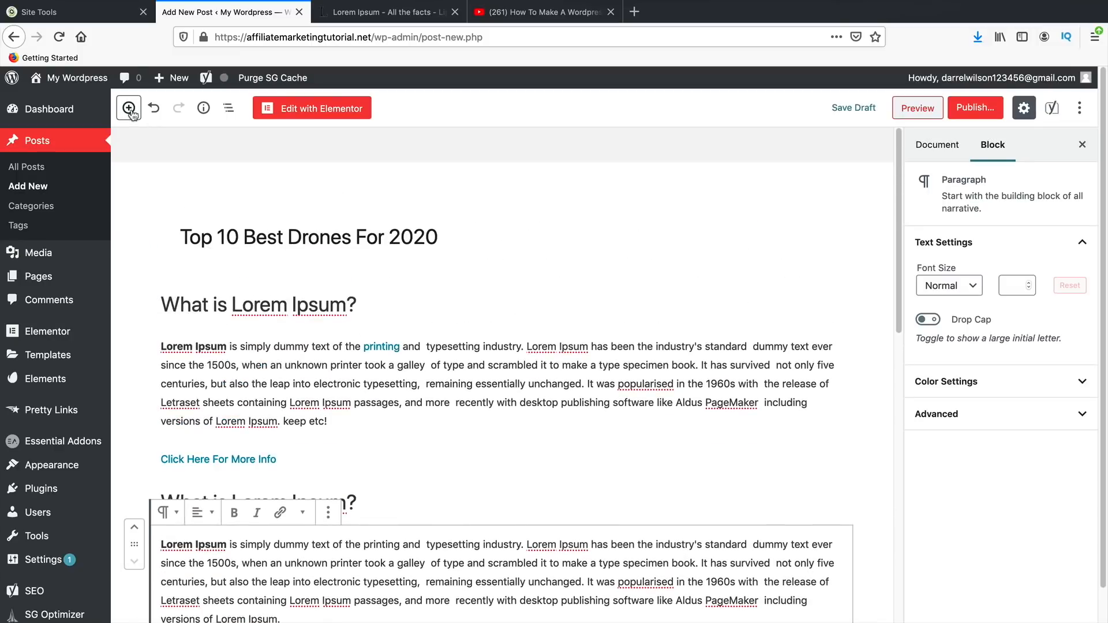
# - Insert an empty Image block below the pasted text
pyautogui.click(129, 108)
pyautogui.click(323, 240)
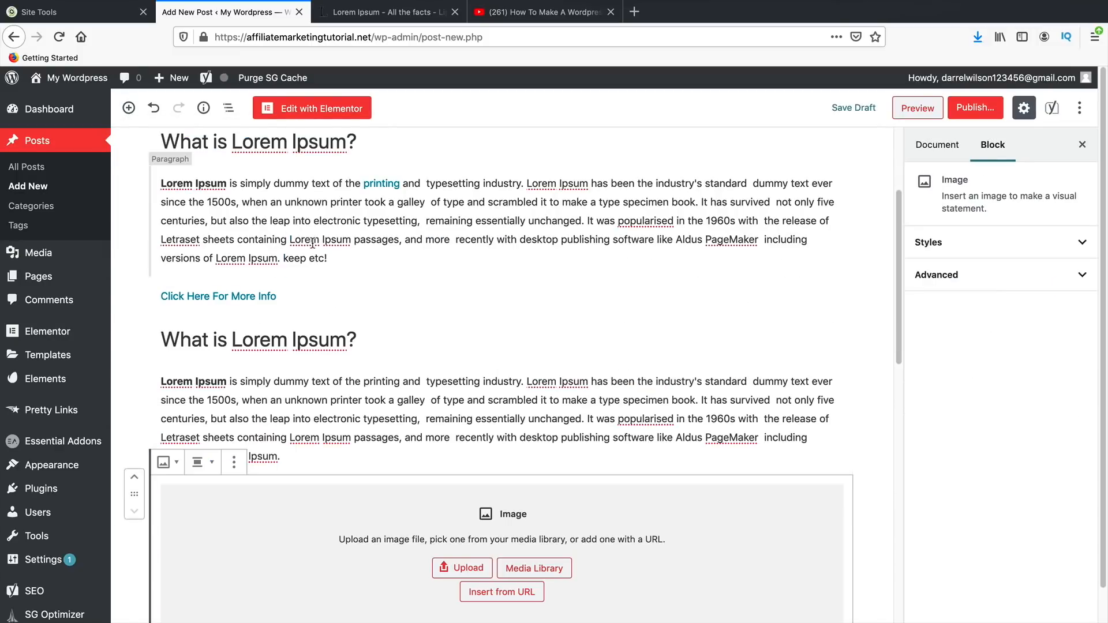
pyautogui.scroll(-2, 436, 414)
pyautogui.scroll(-1, 436, 414)
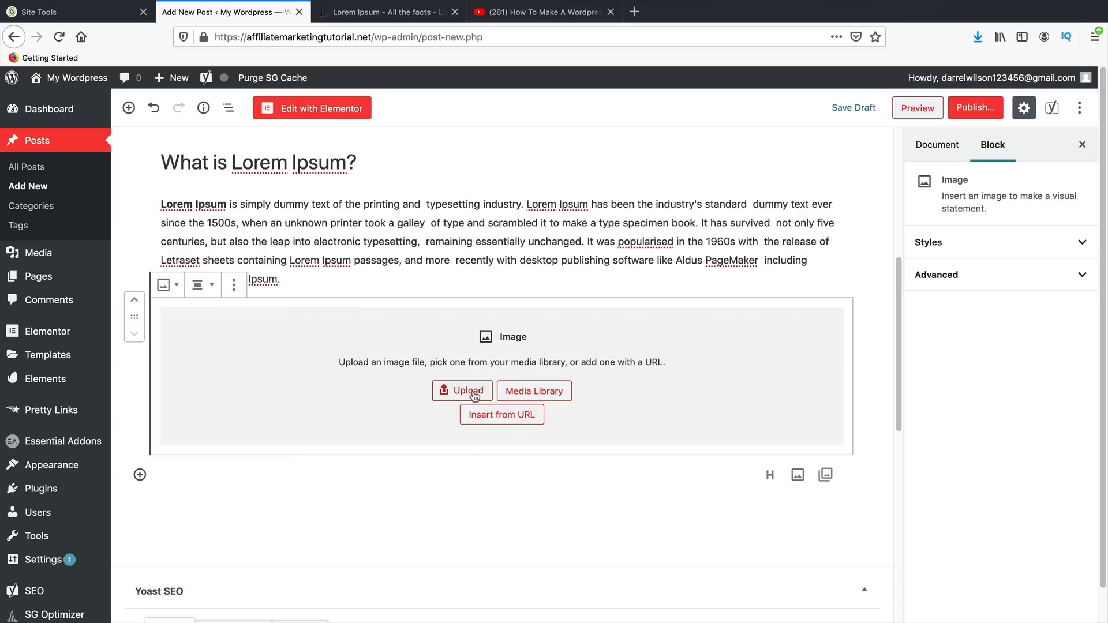
# - Upload the DJI Mavic drone JPG into the Image block
pyautogui.click(469, 392)
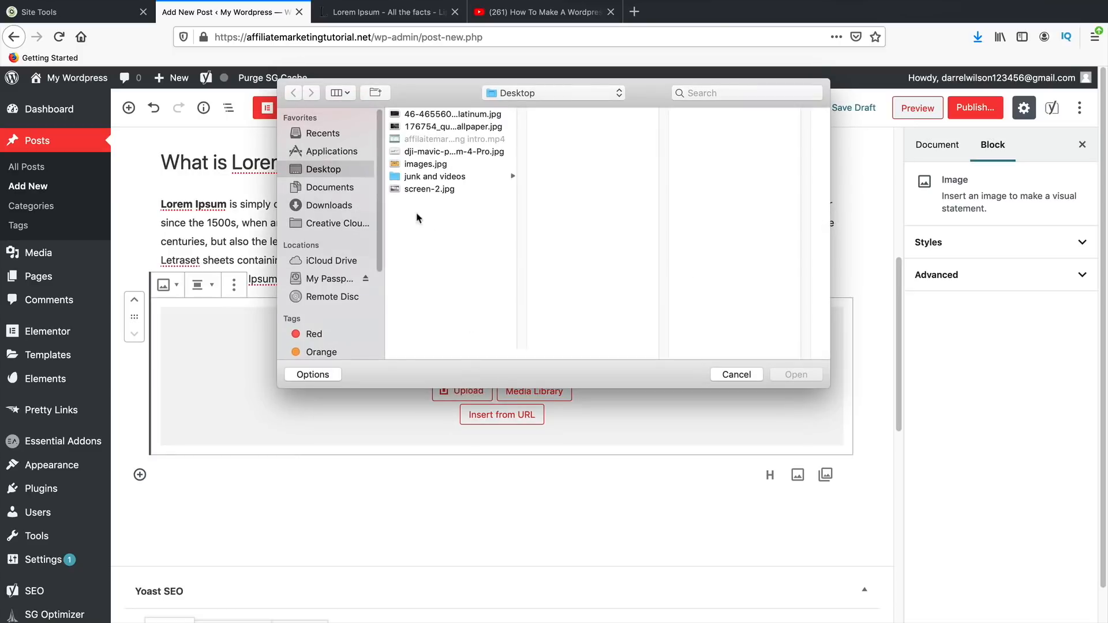
pyautogui.click(453, 119)
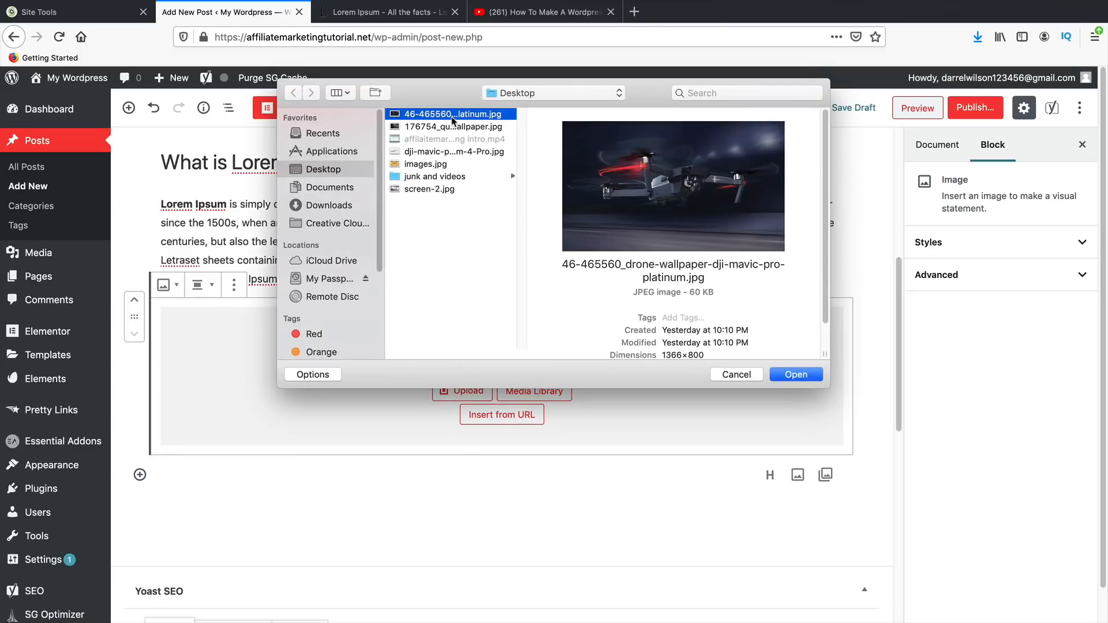
pyautogui.click(477, 127)
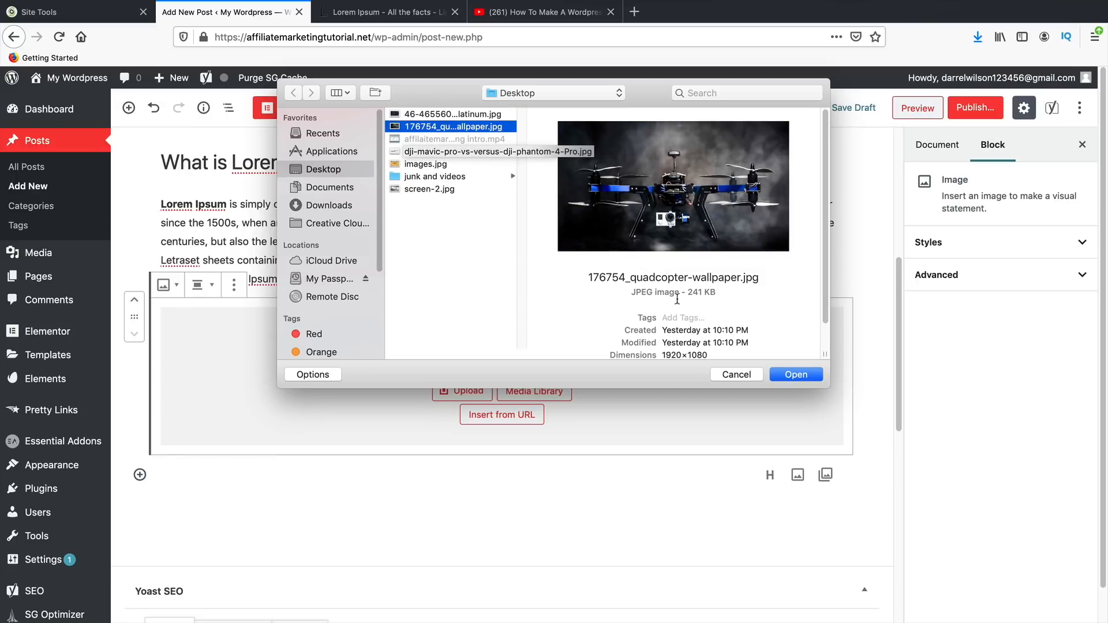
pyautogui.click(481, 116)
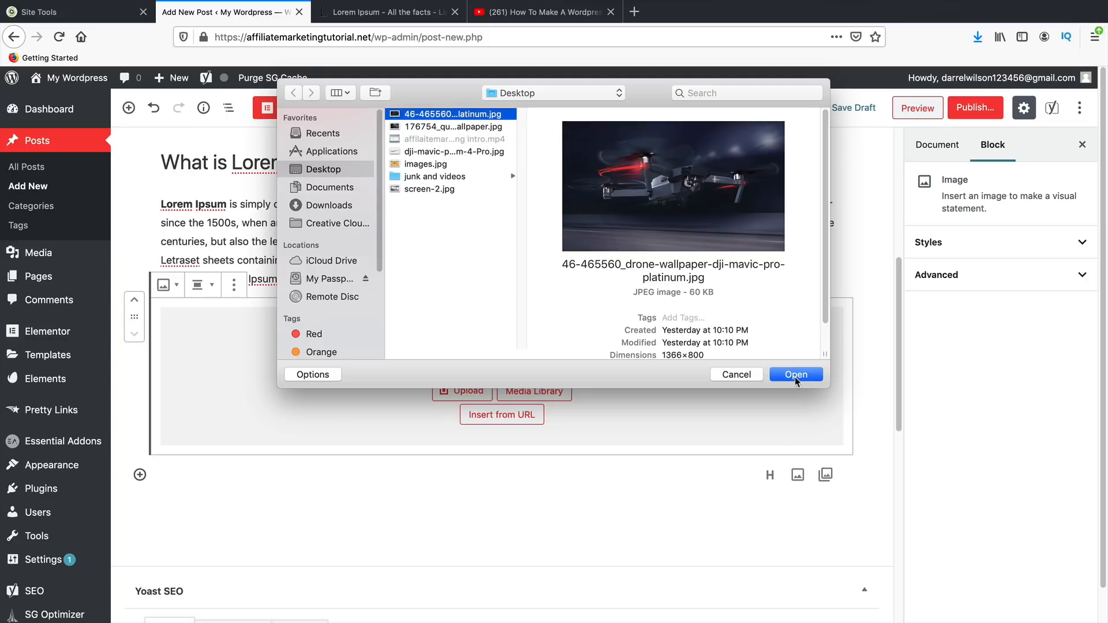
pyautogui.click(796, 375)
# - Shrink the drone photo to about 228 × 133 and add an empty paragraph below
pyautogui.scroll(-5, 677, 444)
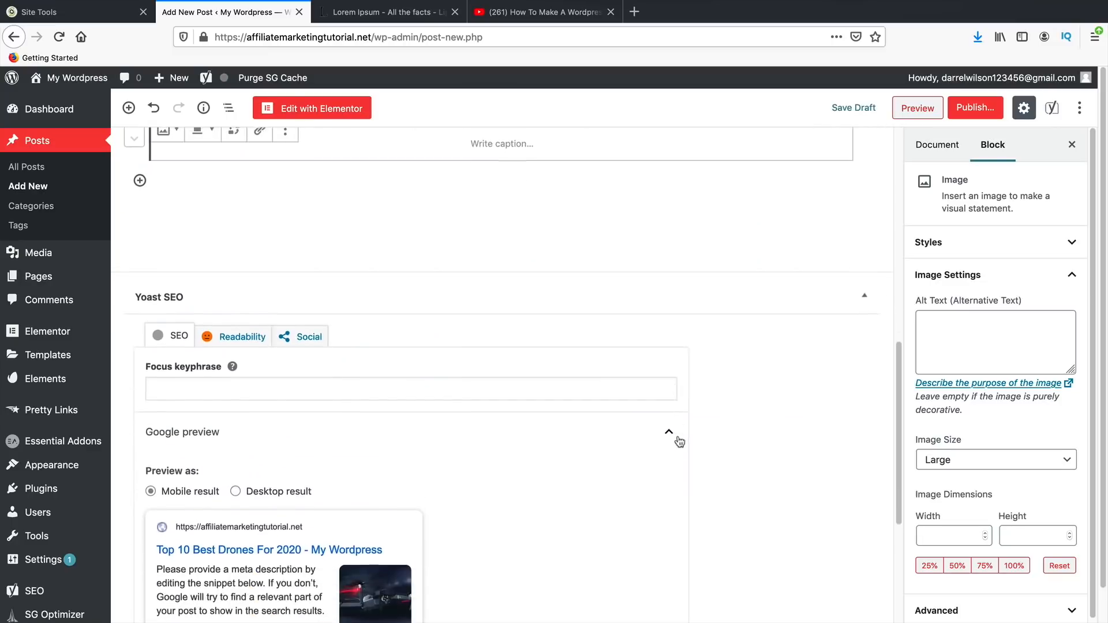
pyautogui.scroll(5, 679, 441)
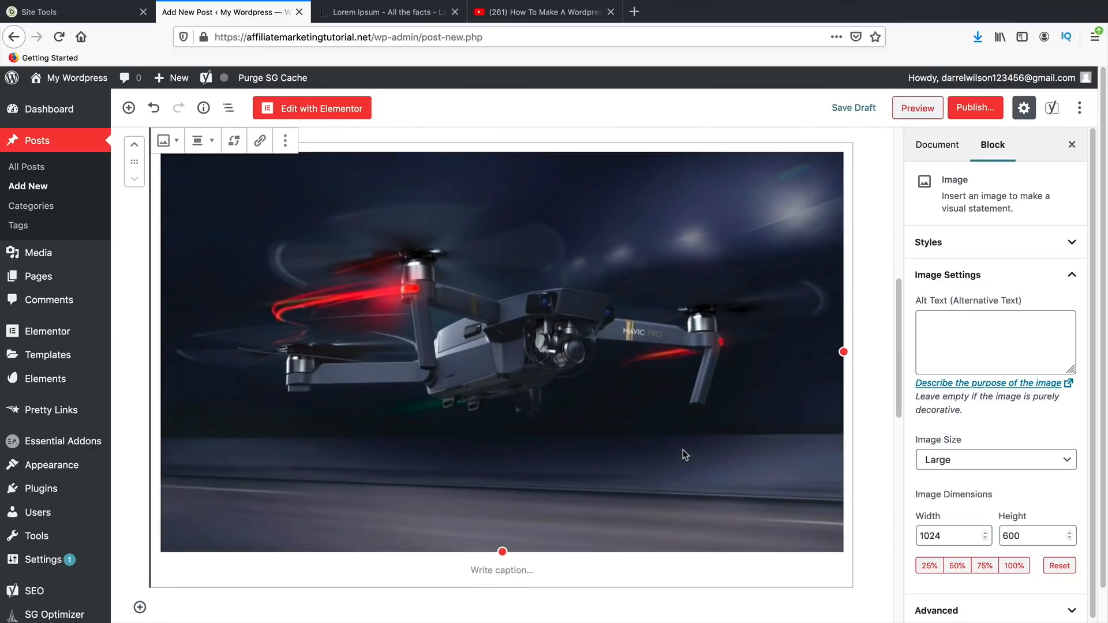
pyautogui.scroll(2, 683, 450)
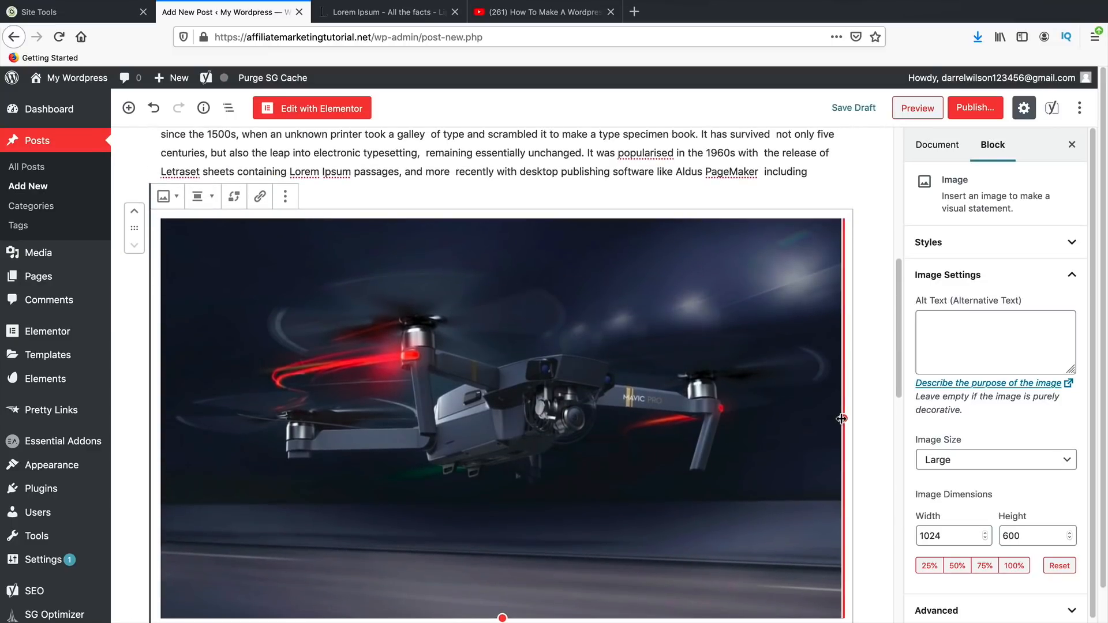
pyautogui.moveTo(842, 418); pyautogui.dragTo(576, 403)
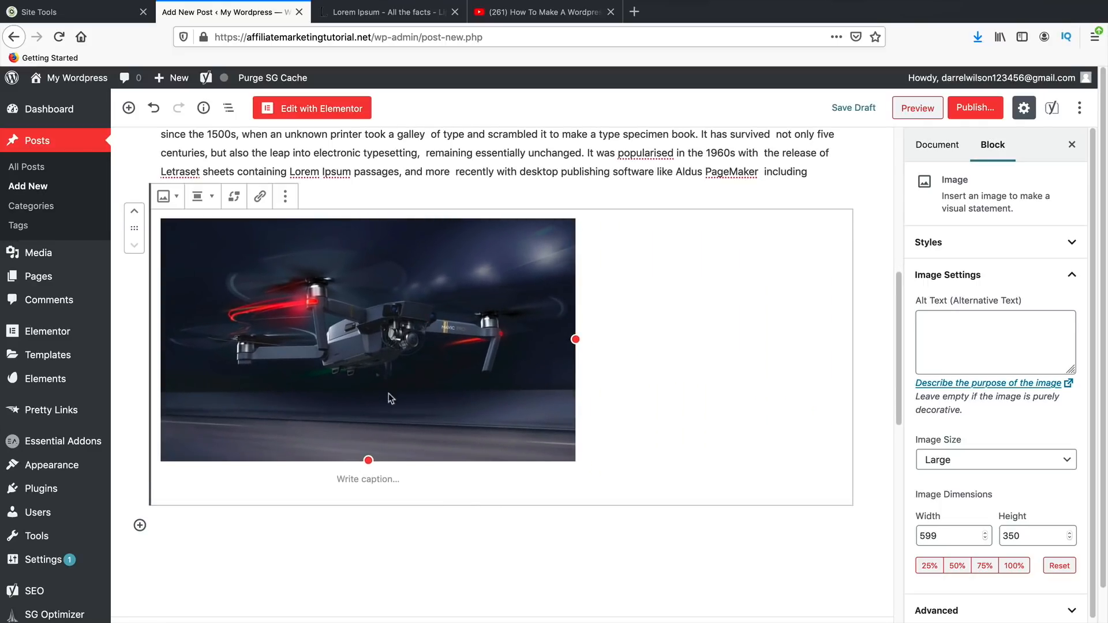
pyautogui.scroll(2, 532, 416)
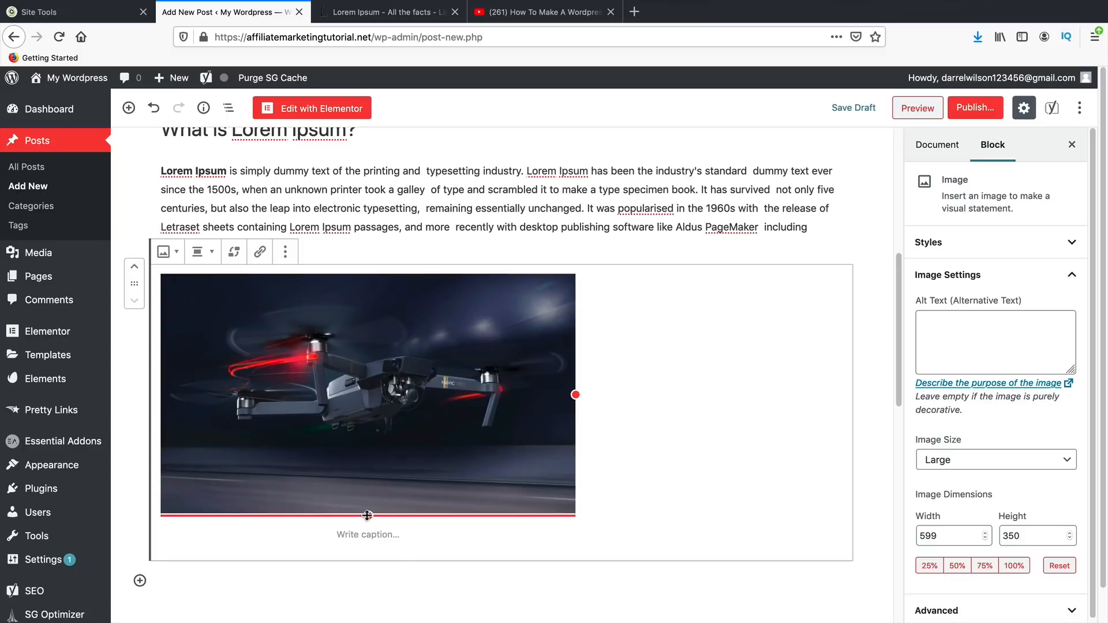
pyautogui.moveTo(373, 512); pyautogui.dragTo(350, 367)
pyautogui.scroll(4, 417, 434)
pyautogui.scroll(-6, 421, 438)
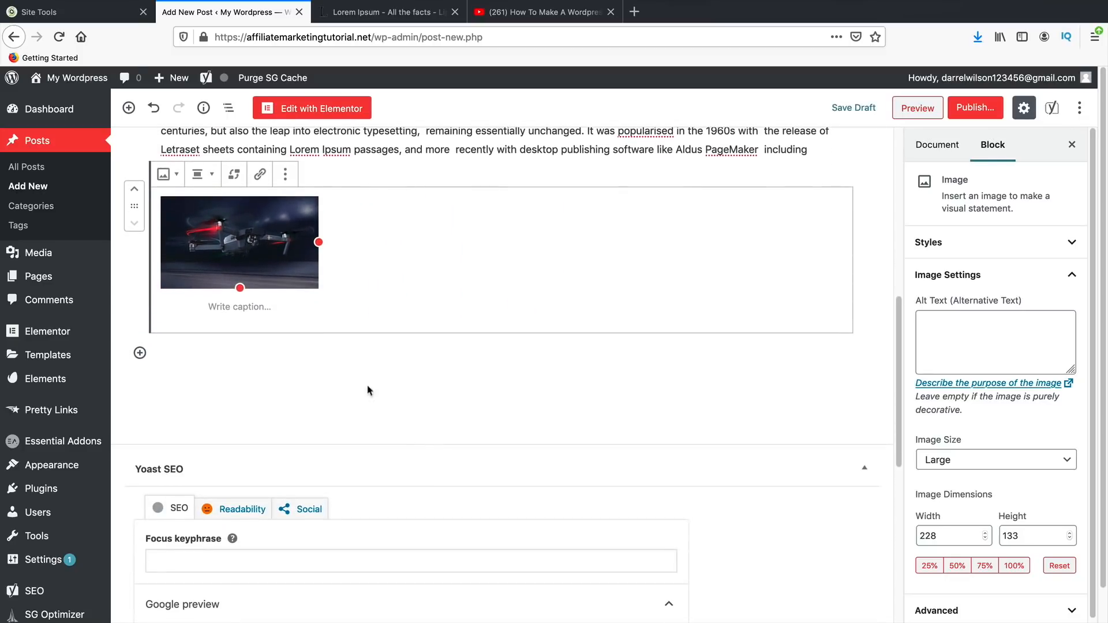
pyautogui.click(216, 369)
# - Paste a third 'What is Lorem Ipsum?' heading and paragraph below the drone thumbnail
pyautogui.rightClick(185, 316)
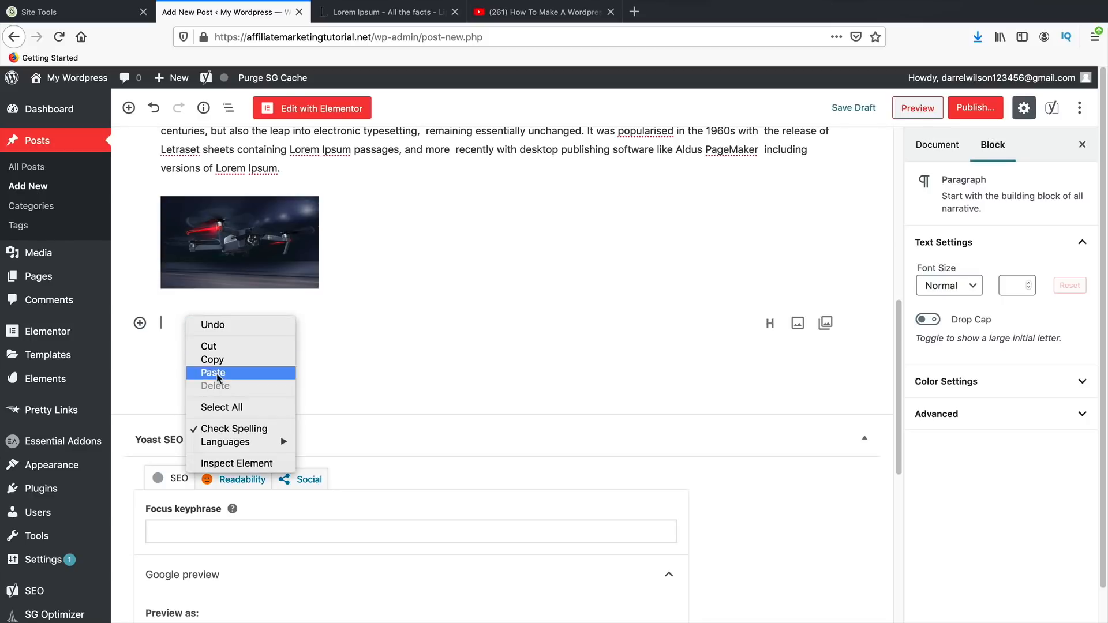
pyautogui.click(217, 373)
pyautogui.scroll(3, 306, 377)
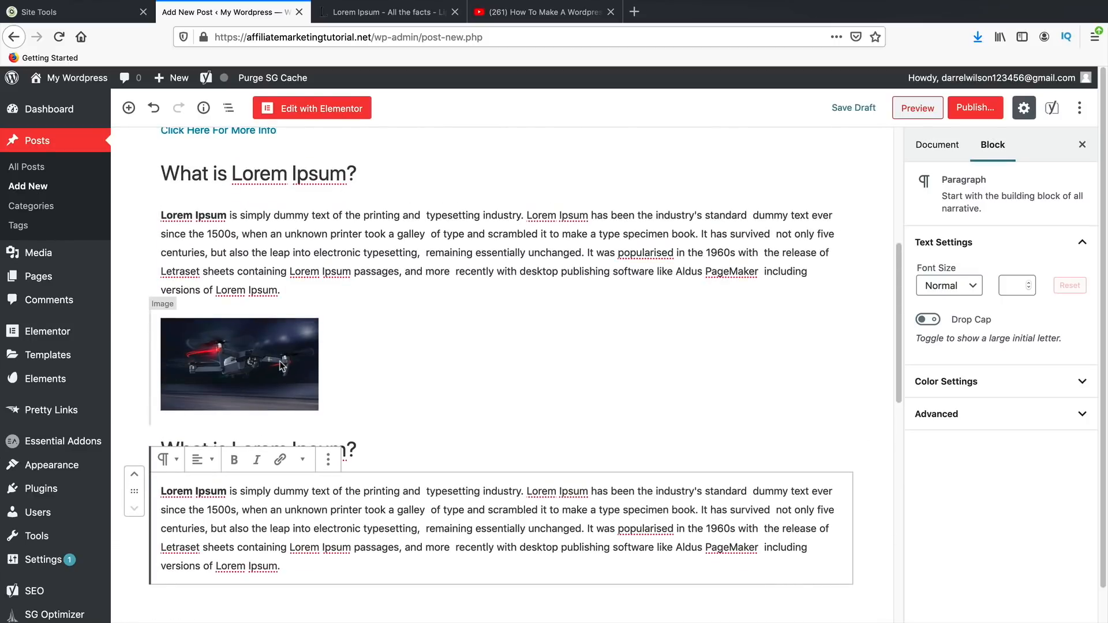
# - Check the drone image's link options, then show the post's Document settings in the sidebar
pyautogui.click(279, 362)
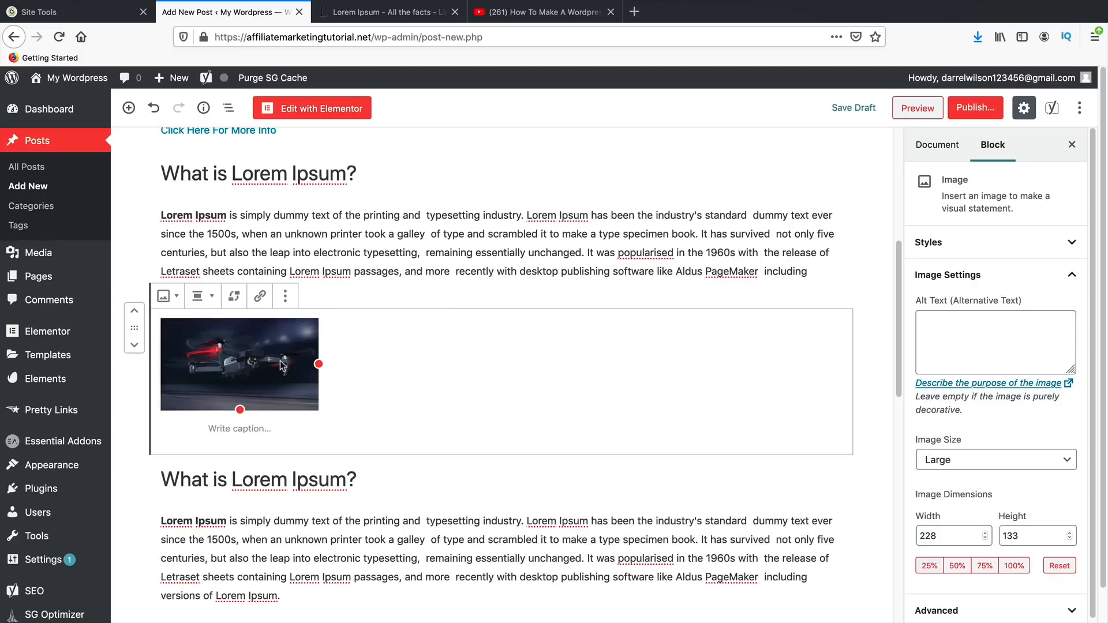
pyautogui.click(260, 296)
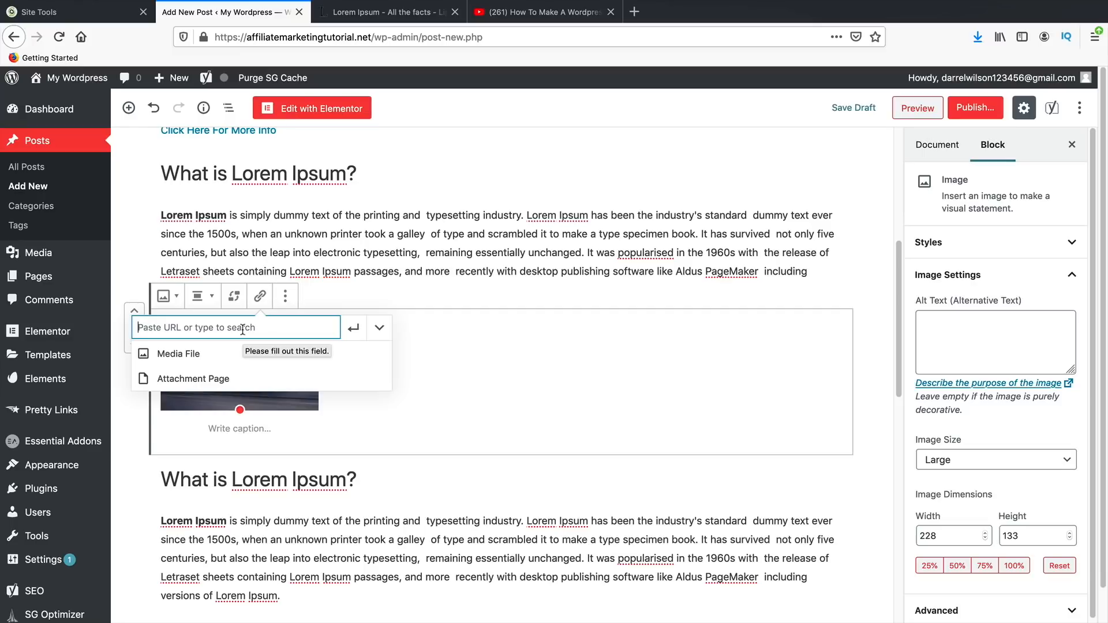
pyautogui.click(429, 521)
pyautogui.scroll(-1, 476, 488)
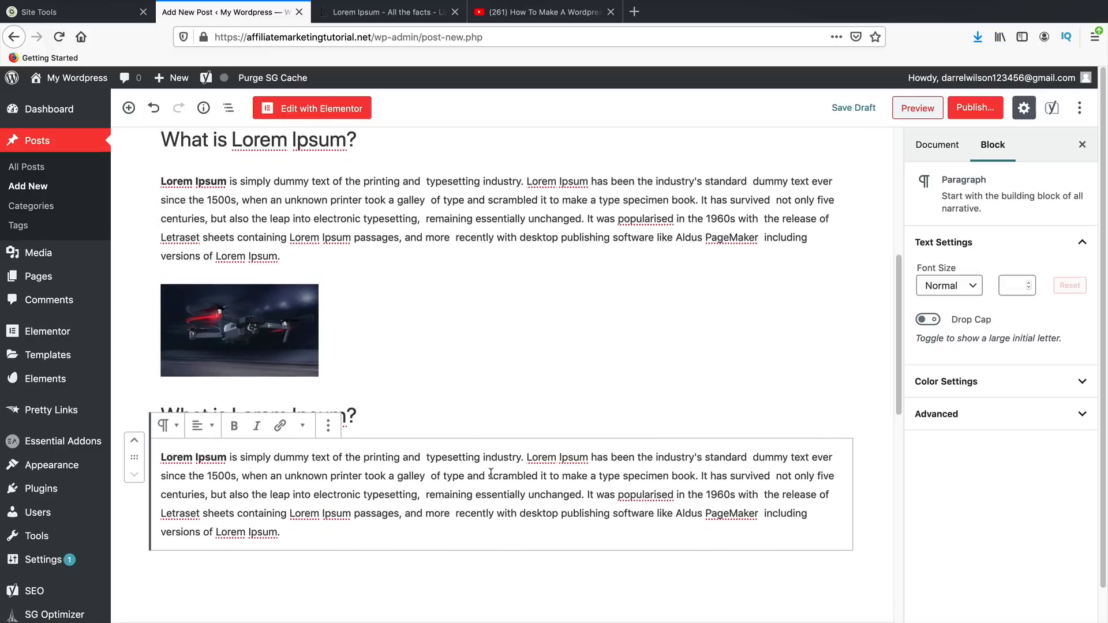
pyautogui.scroll(4, 476, 488)
pyautogui.scroll(2, 470, 500)
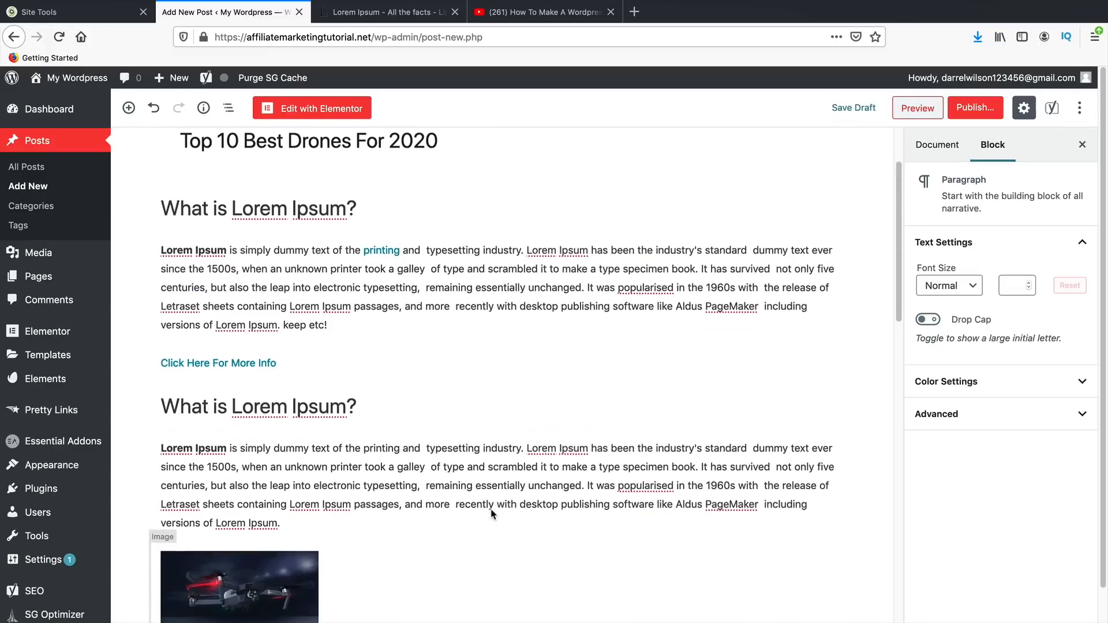
pyautogui.scroll(-4, 493, 508)
pyautogui.scroll(-5, 488, 504)
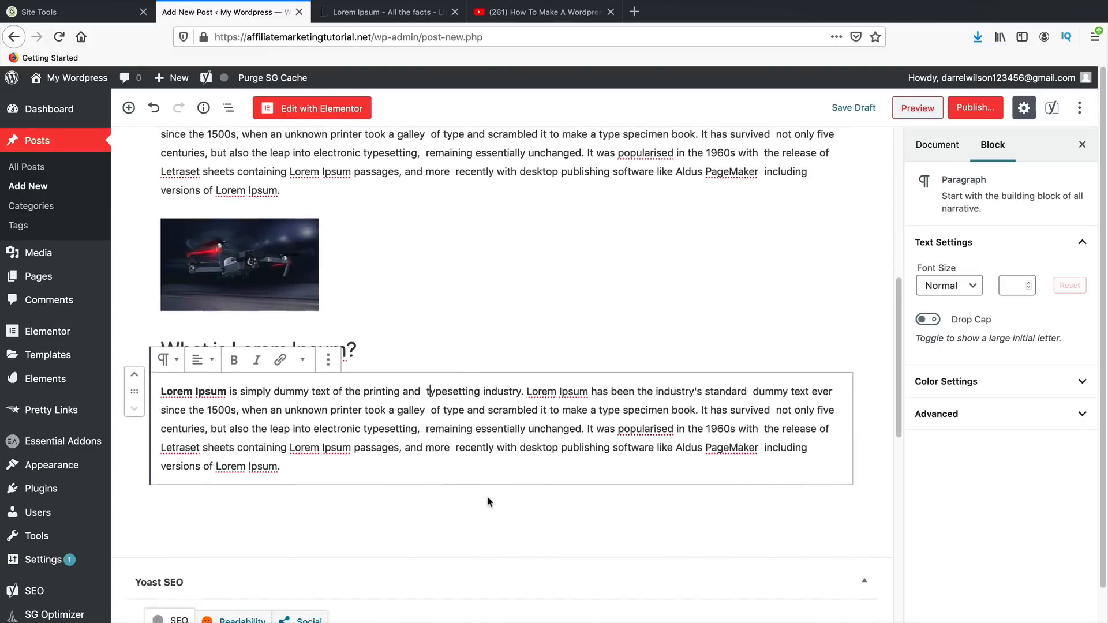
pyautogui.scroll(4, 668, 413)
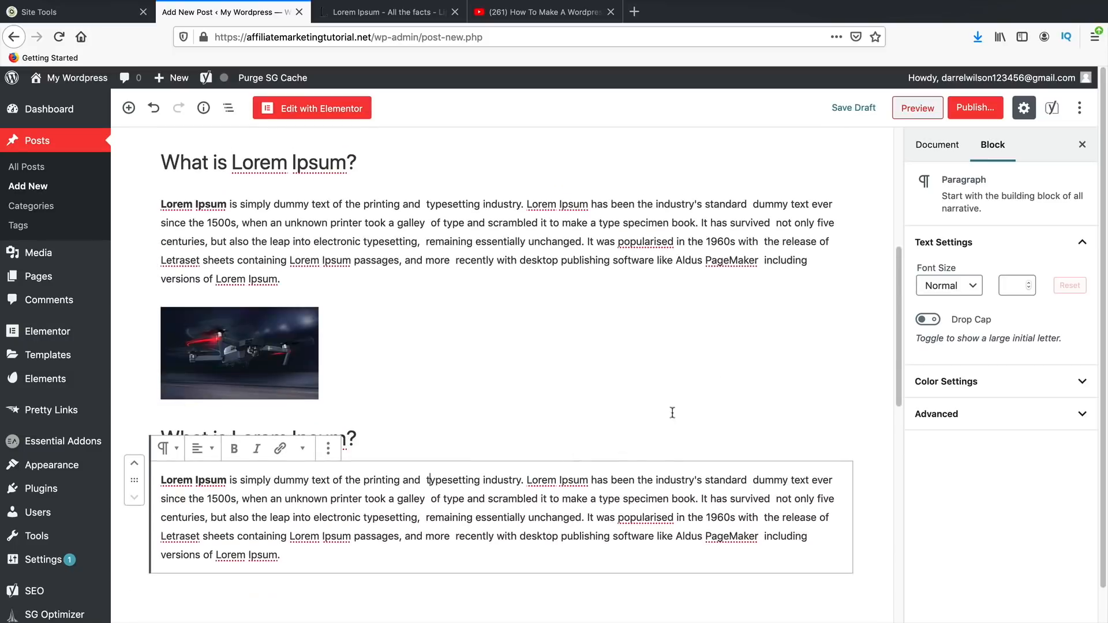
pyautogui.click(954, 144)
pyautogui.scroll(-2, 953, 455)
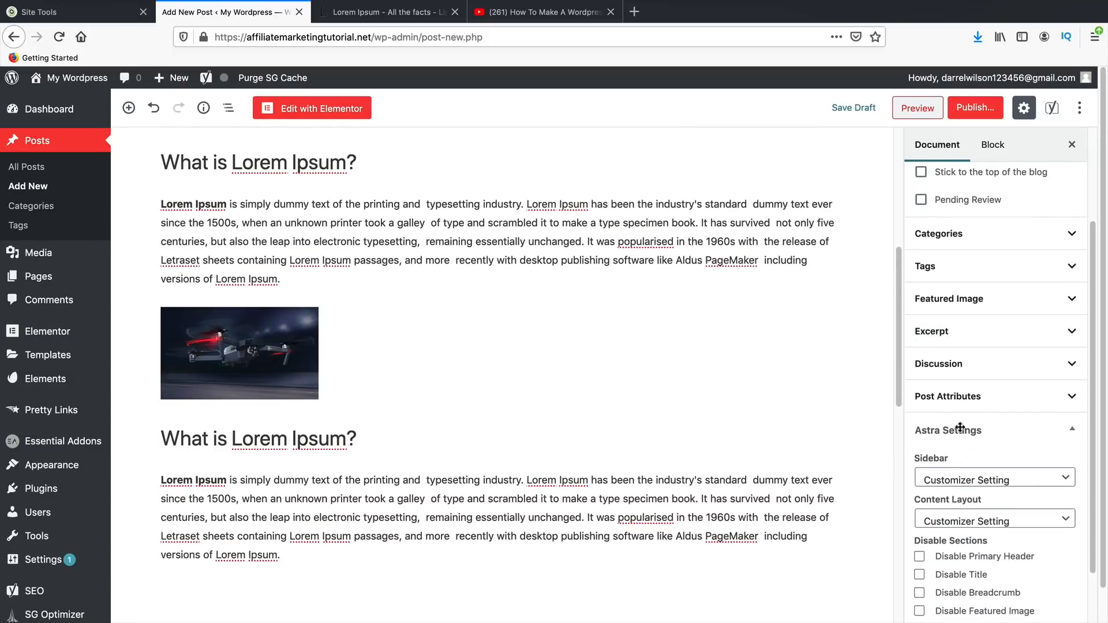
# - Set the dark DJI Mavic drone photo with red lights from the Media Library as featured image
pyautogui.click(975, 309)
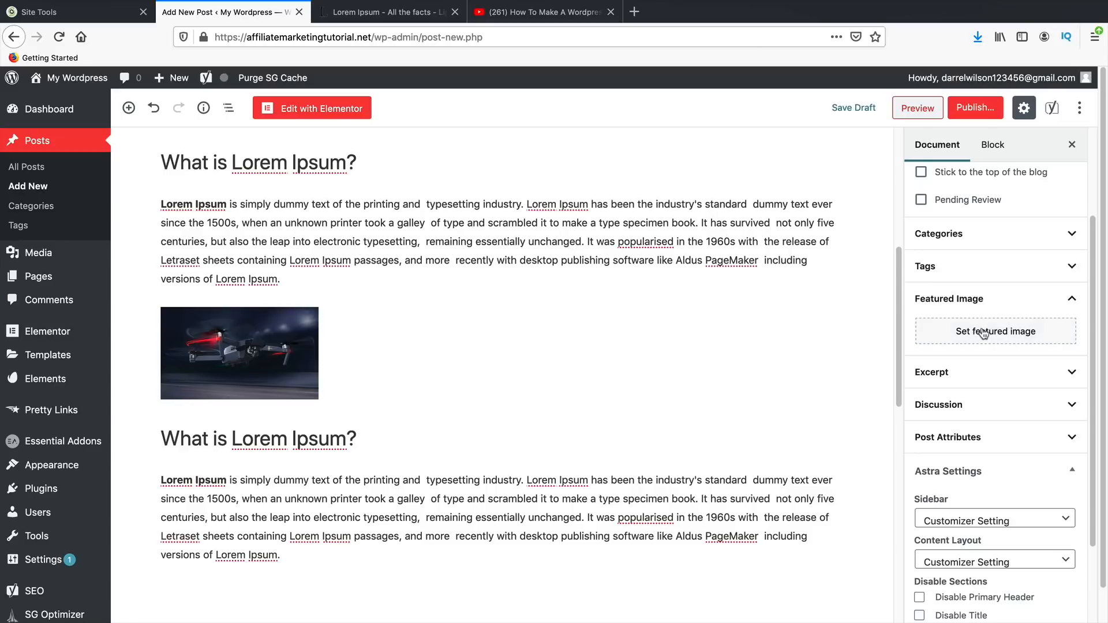
pyautogui.click(987, 335)
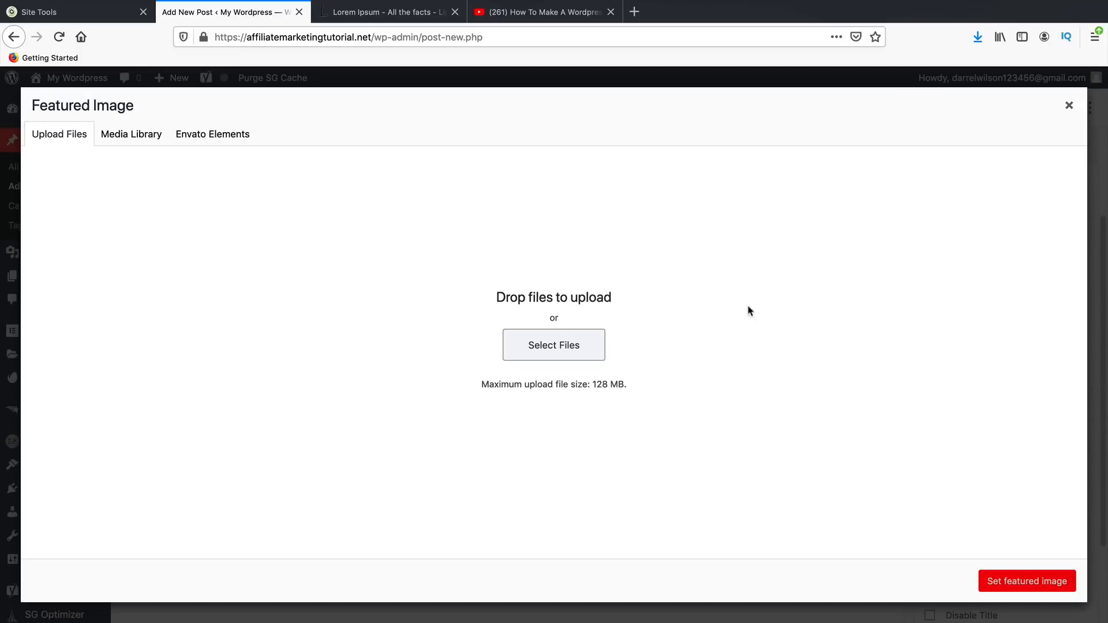
pyautogui.click(138, 136)
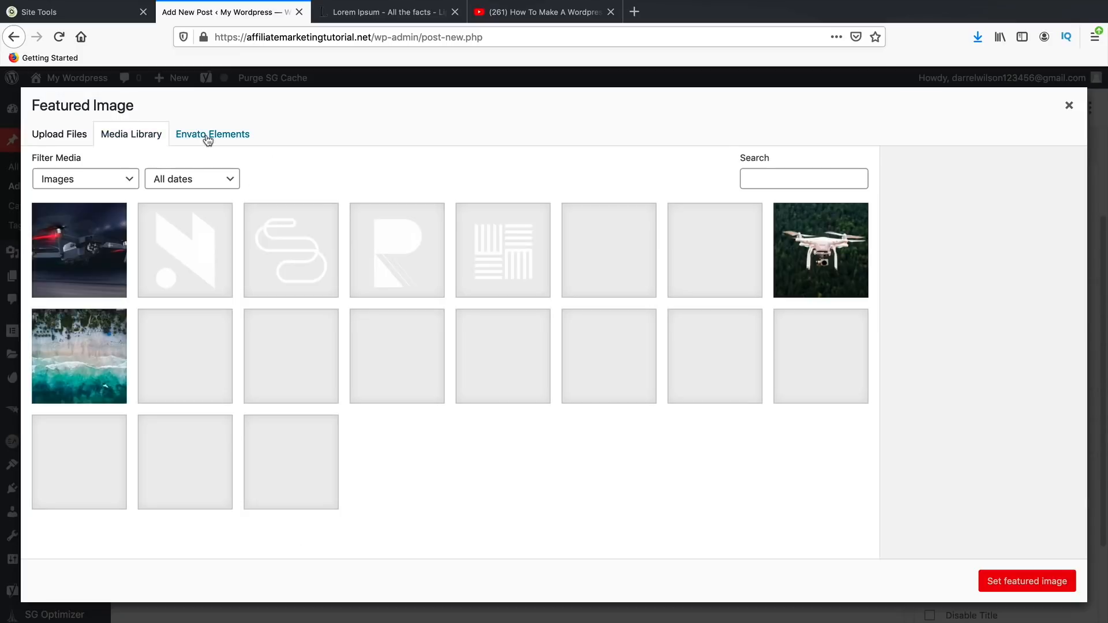
pyautogui.click(209, 139)
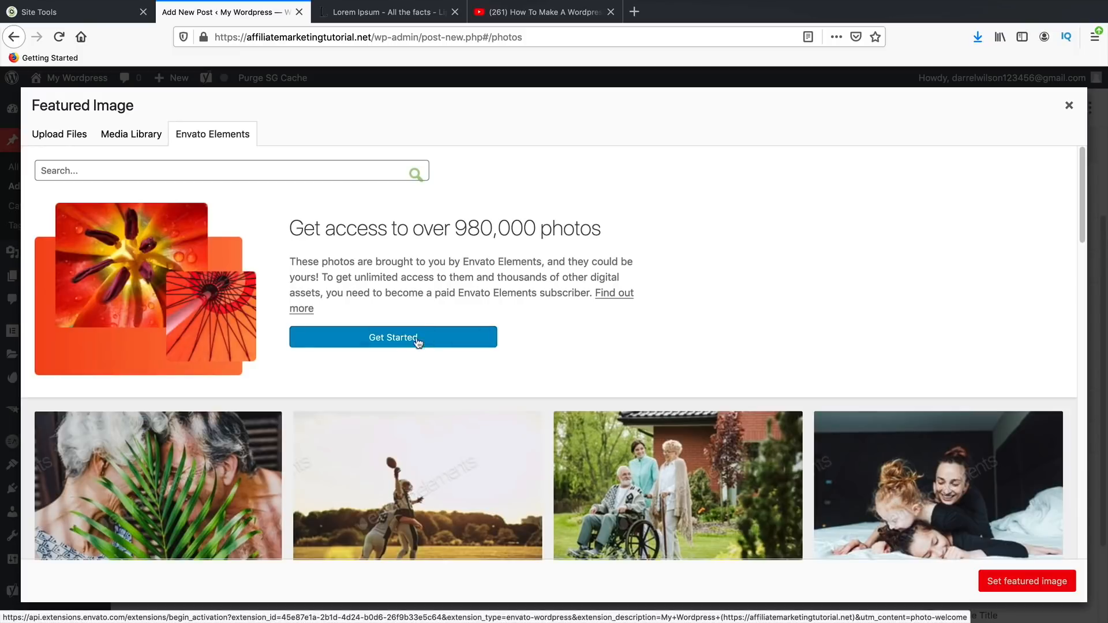
pyautogui.scroll(-3, 470, 475)
pyautogui.scroll(3, 344, 352)
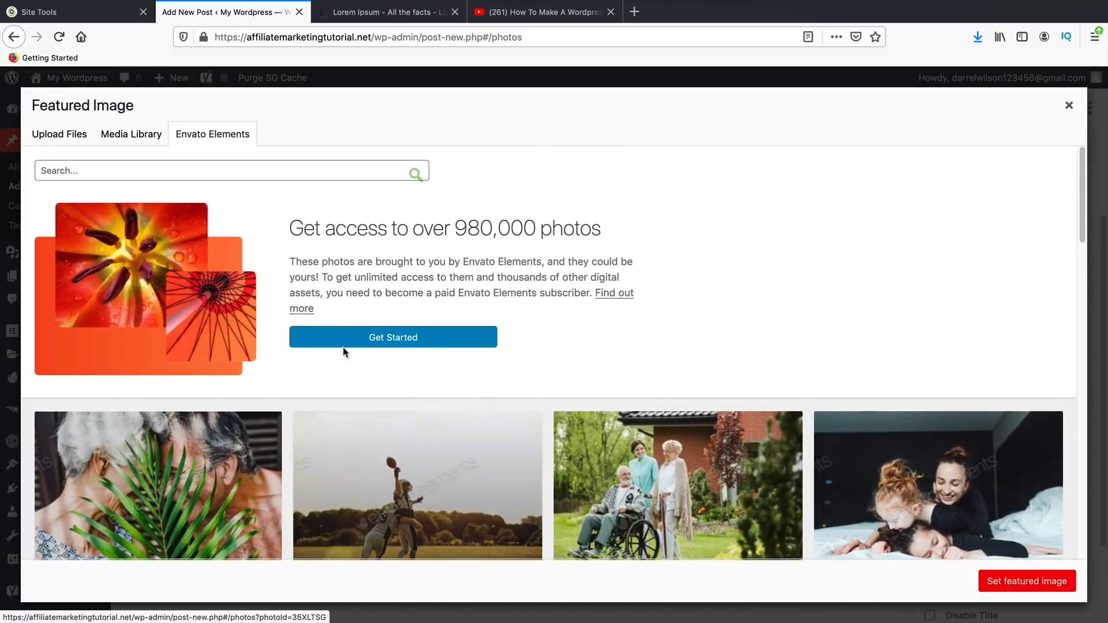
pyautogui.click(134, 136)
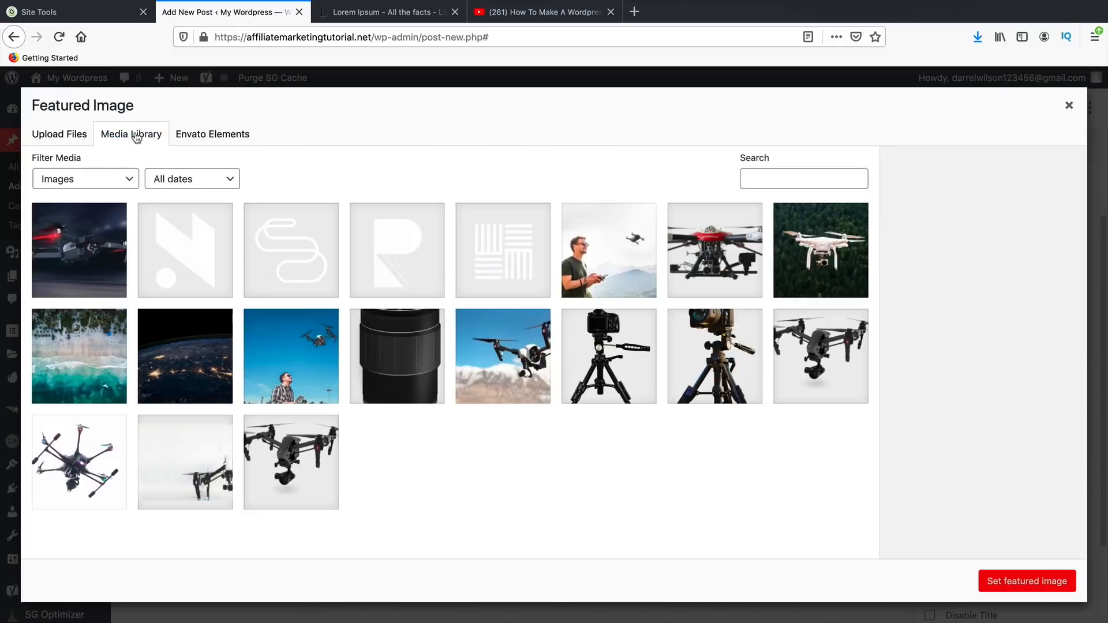
pyautogui.click(65, 237)
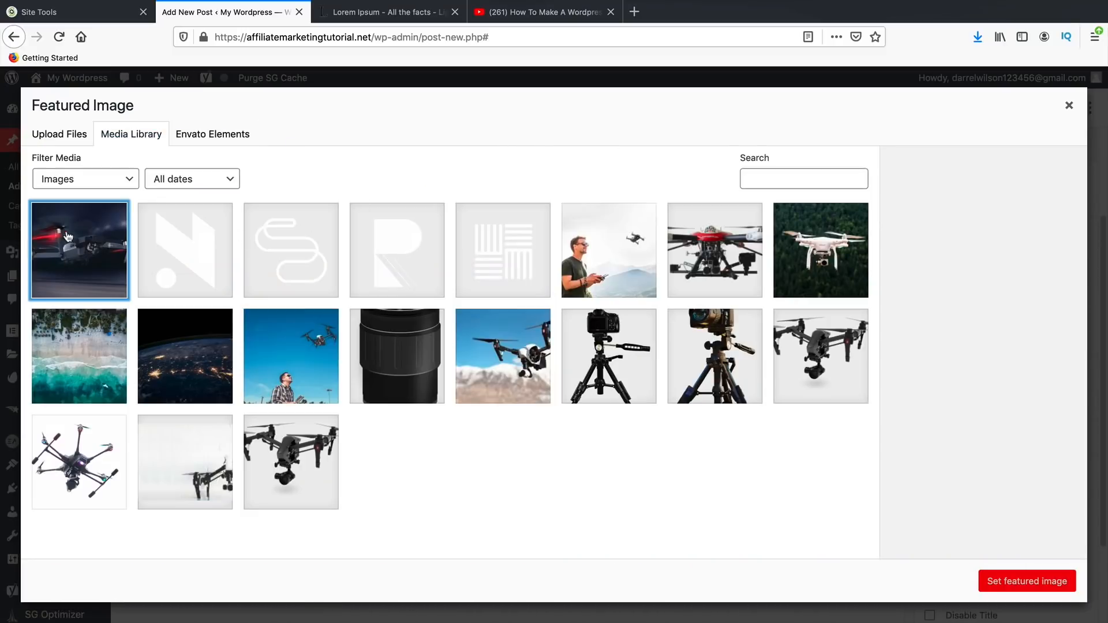
pyautogui.click(1031, 583)
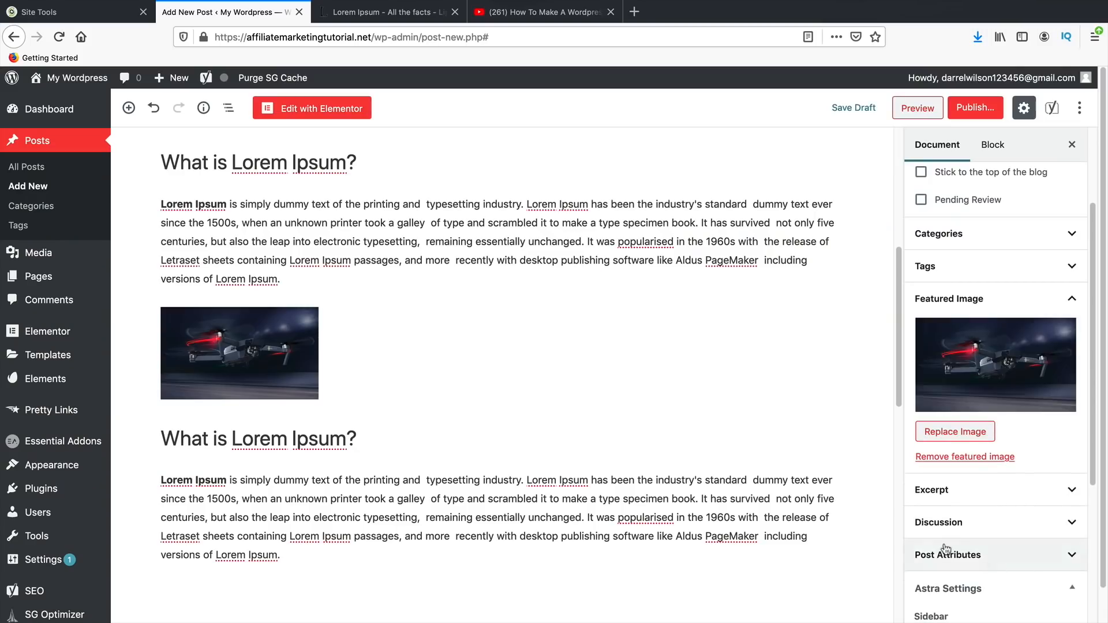
pyautogui.scroll(3, 753, 490)
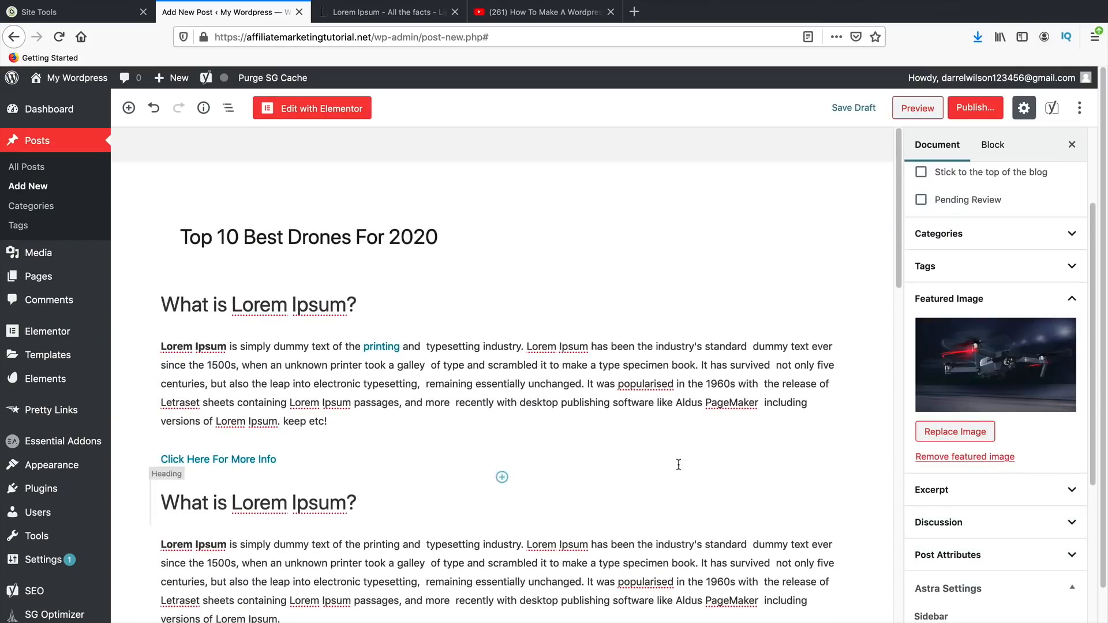
# - Publish the 'Top 10 Best Drones For 2020' post and view it live
pyautogui.click(976, 107)
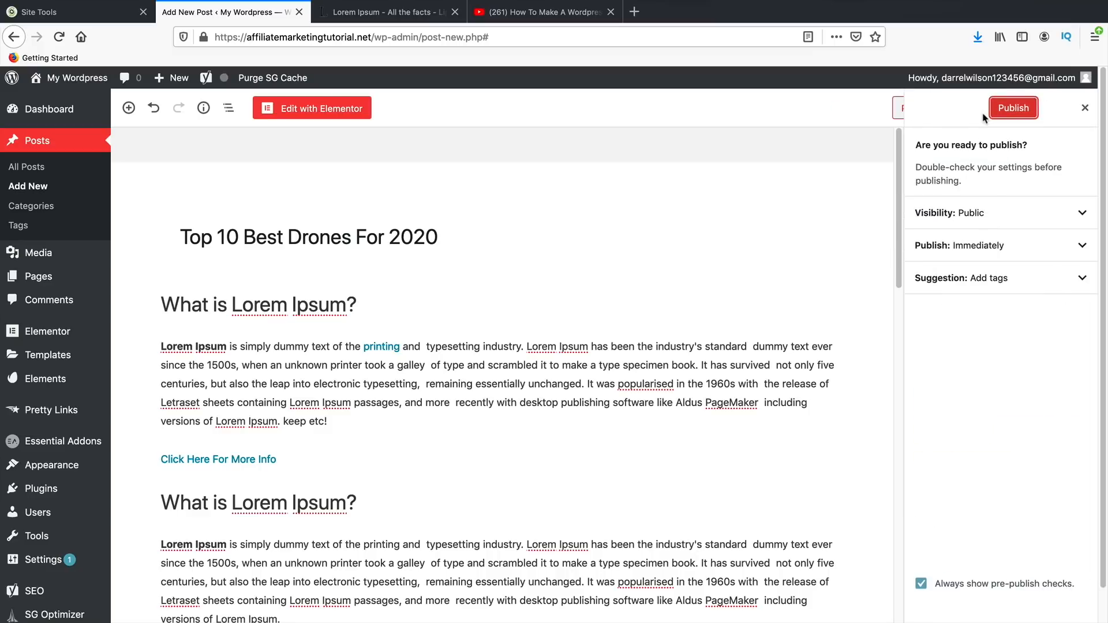
pyautogui.click(1011, 112)
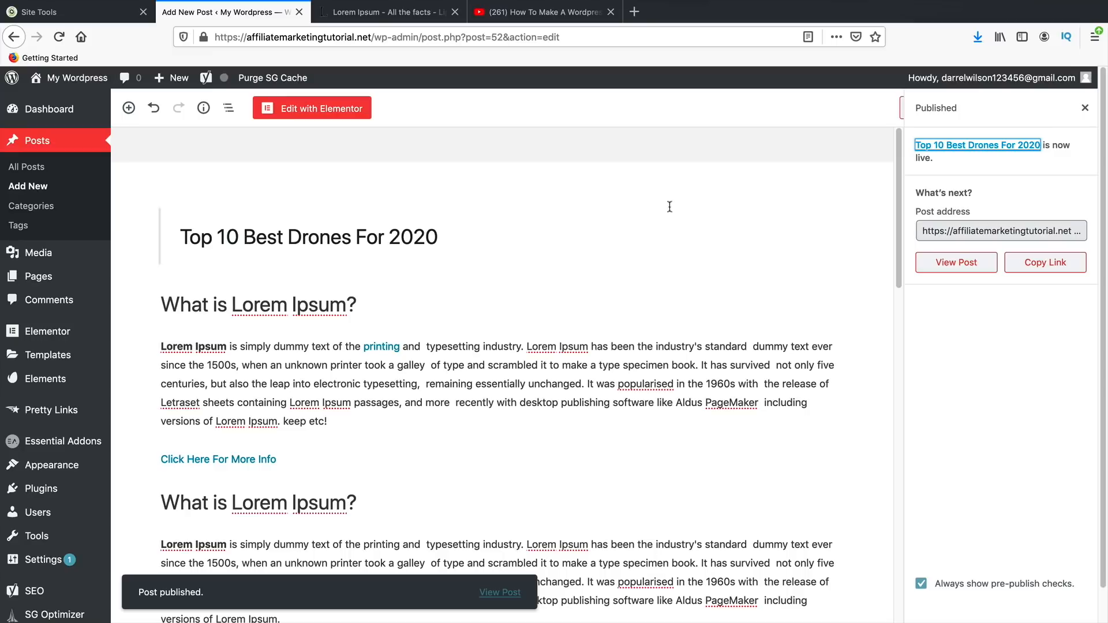
pyautogui.click(501, 595)
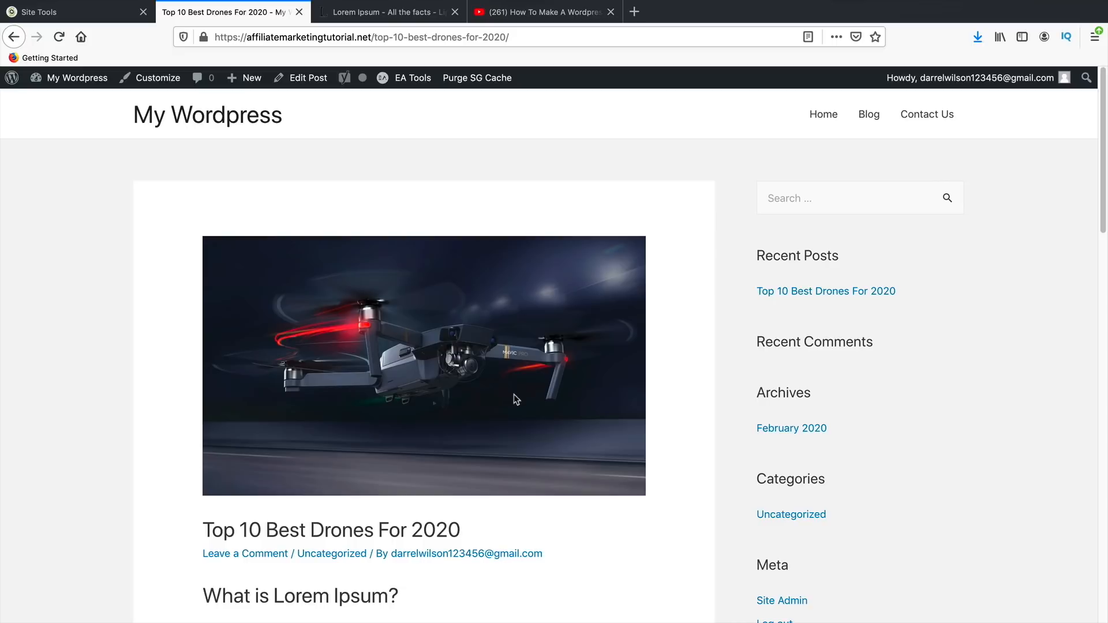
# - Scroll through the live post, highlighting the title and a Lorem Ipsum paragraph
pyautogui.scroll(-3, 517, 391)
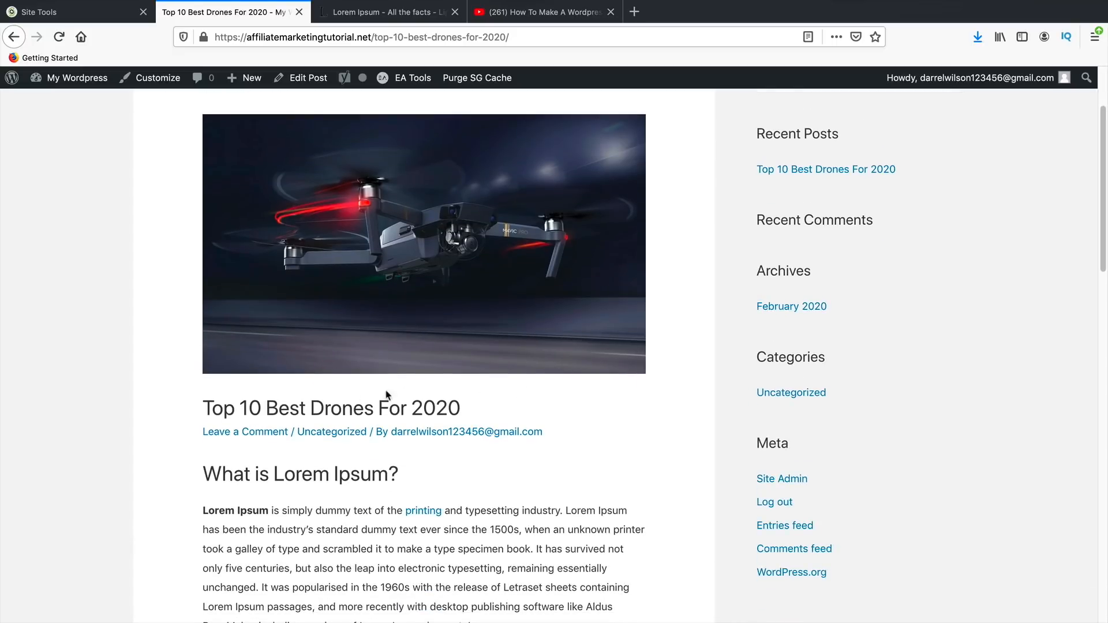
pyautogui.moveTo(230, 411); pyautogui.dragTo(479, 421)
pyautogui.scroll(-5, 359, 397)
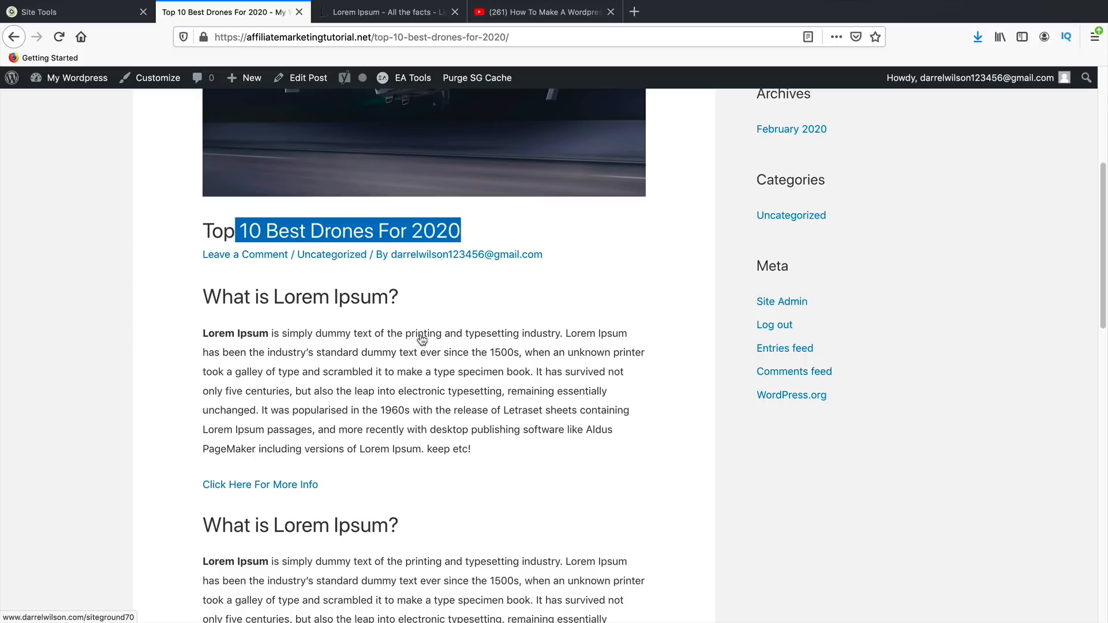
pyautogui.scroll(-7, 289, 485)
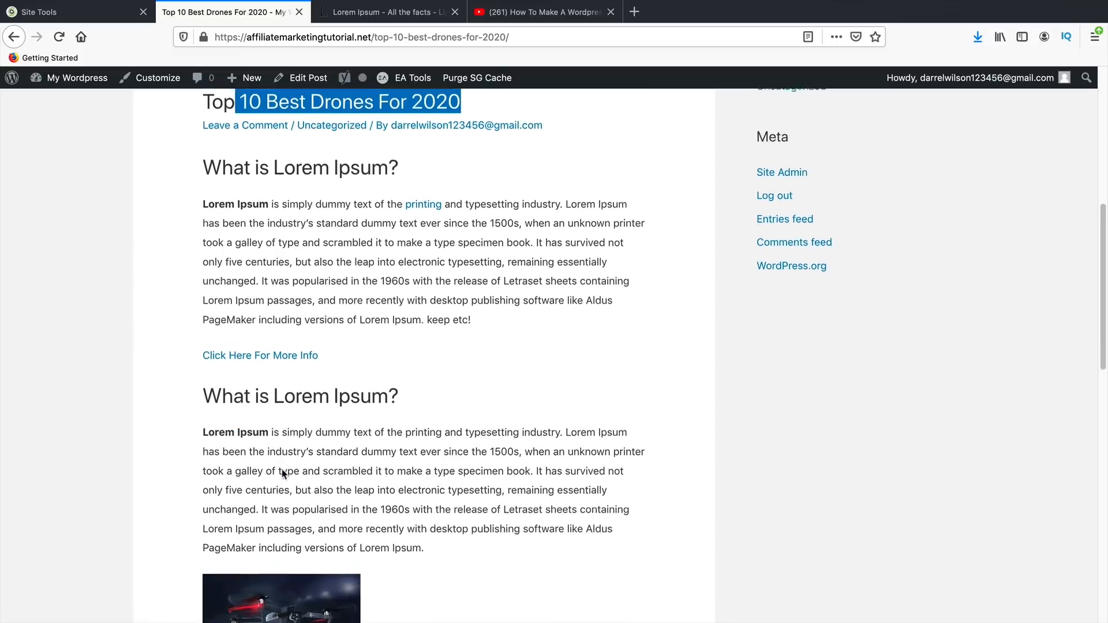
pyautogui.moveTo(223, 208); pyautogui.dragTo(375, 307)
pyautogui.scroll(-2, 328, 367)
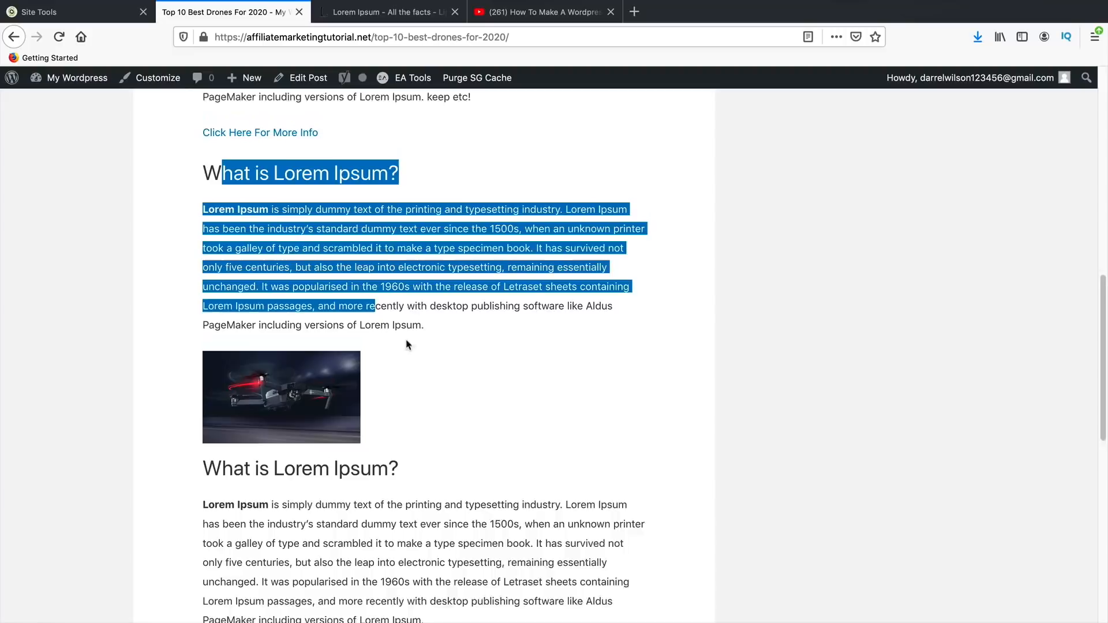
pyautogui.scroll(-4, 328, 366)
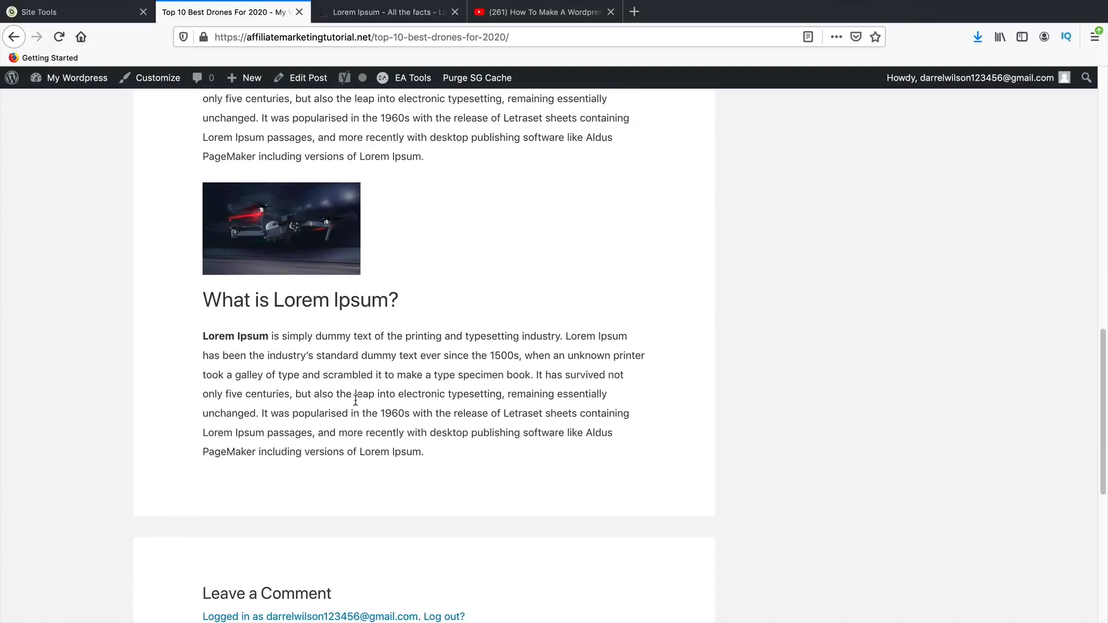
pyautogui.tripleClick(227, 336)
pyautogui.scroll(-10, 247, 334)
# - Post the comment 'nice comment' on the article
pyautogui.click(288, 338)
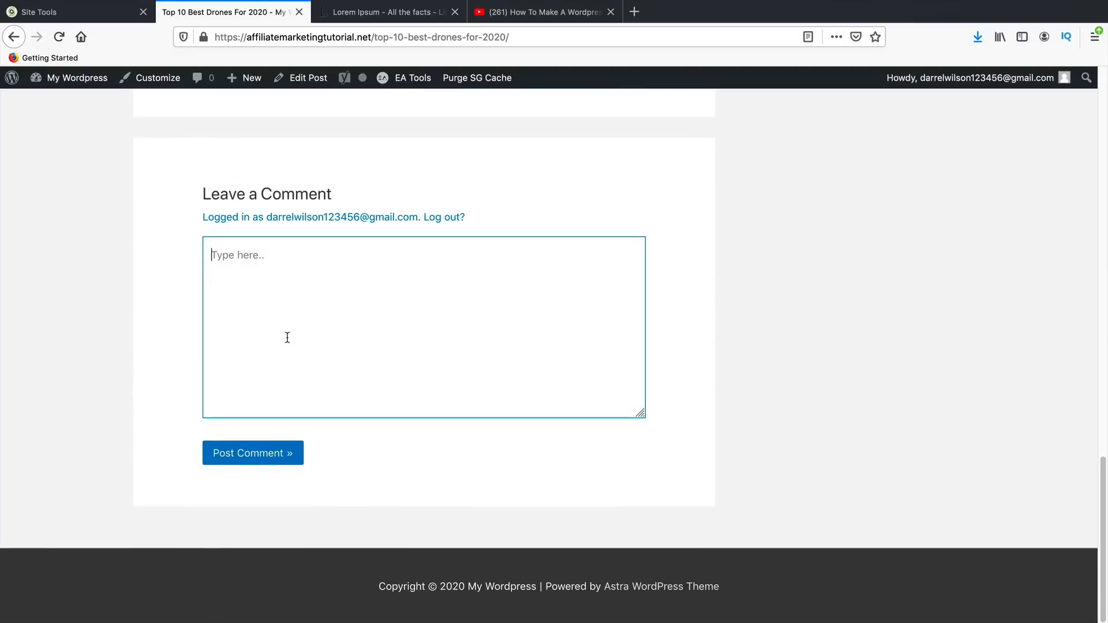
pyautogui.write('nice comment')
pyautogui.click(284, 452)
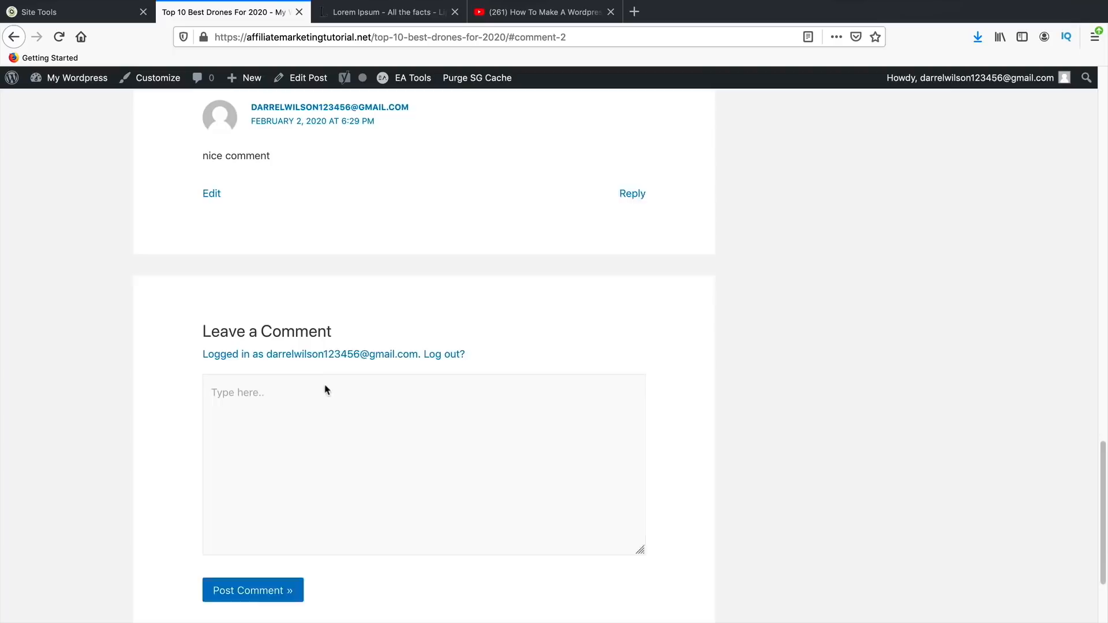
pyautogui.scroll(5, 326, 391)
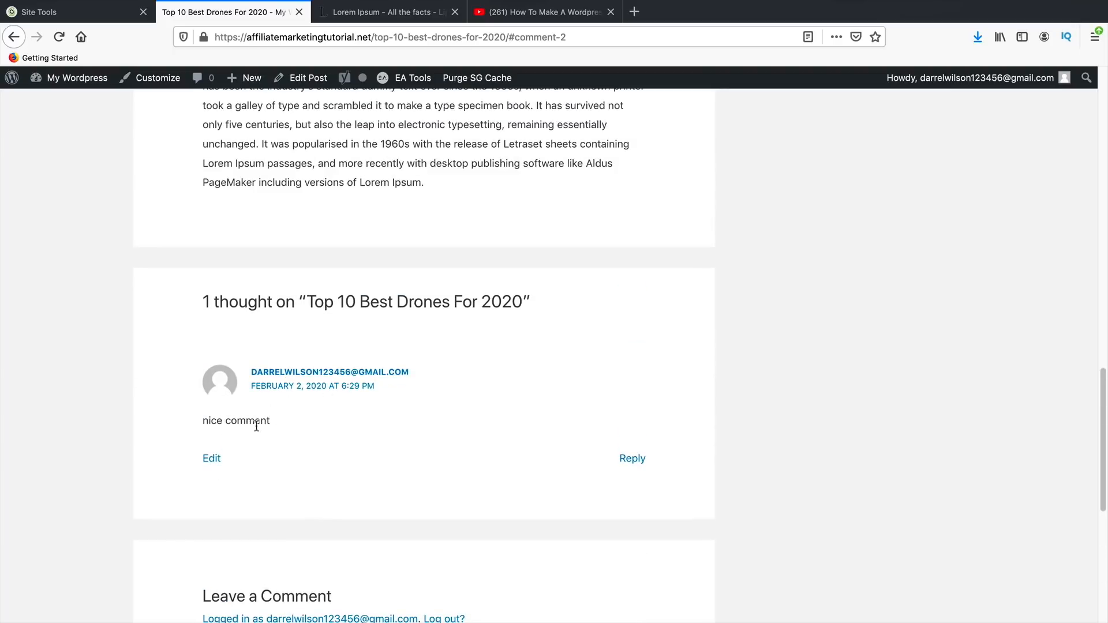
pyautogui.scroll(15, 252, 432)
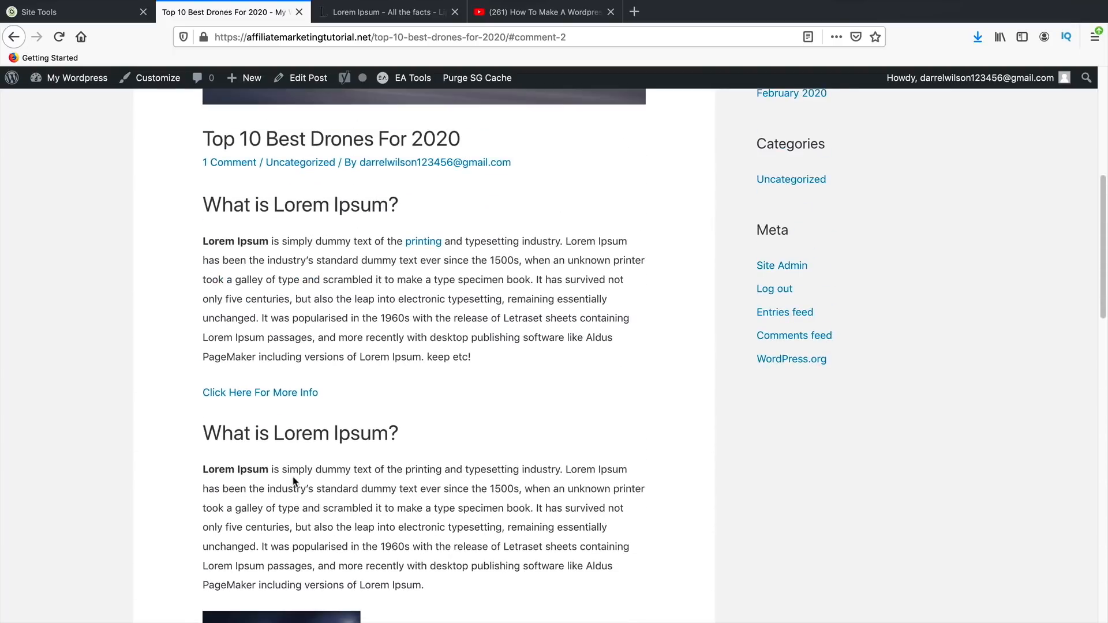
pyautogui.rightClick(272, 398)
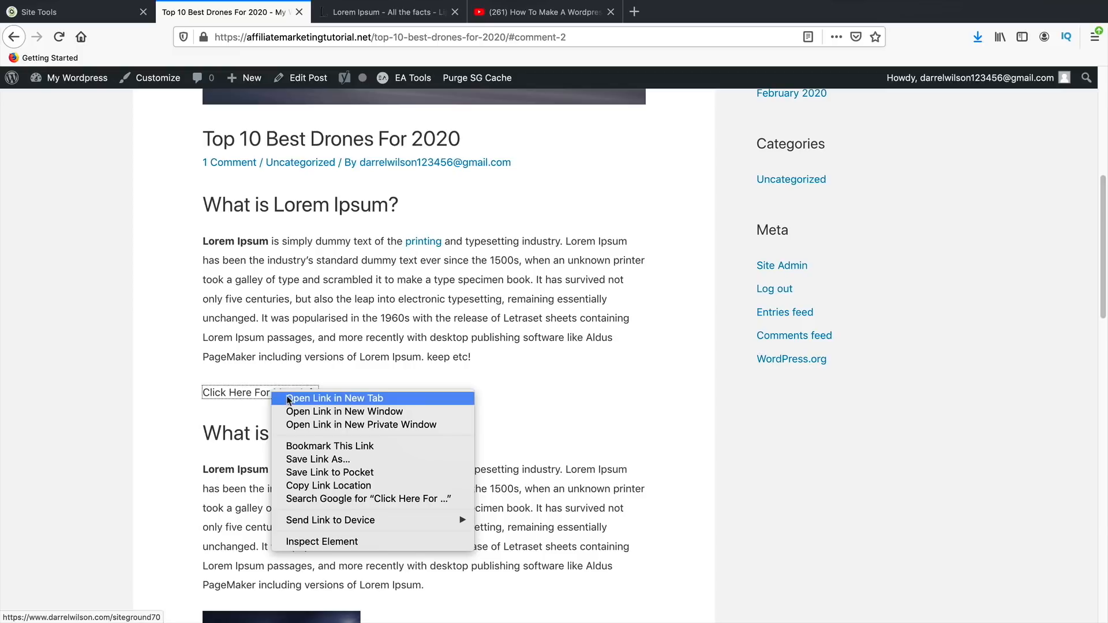
pyautogui.click(296, 400)
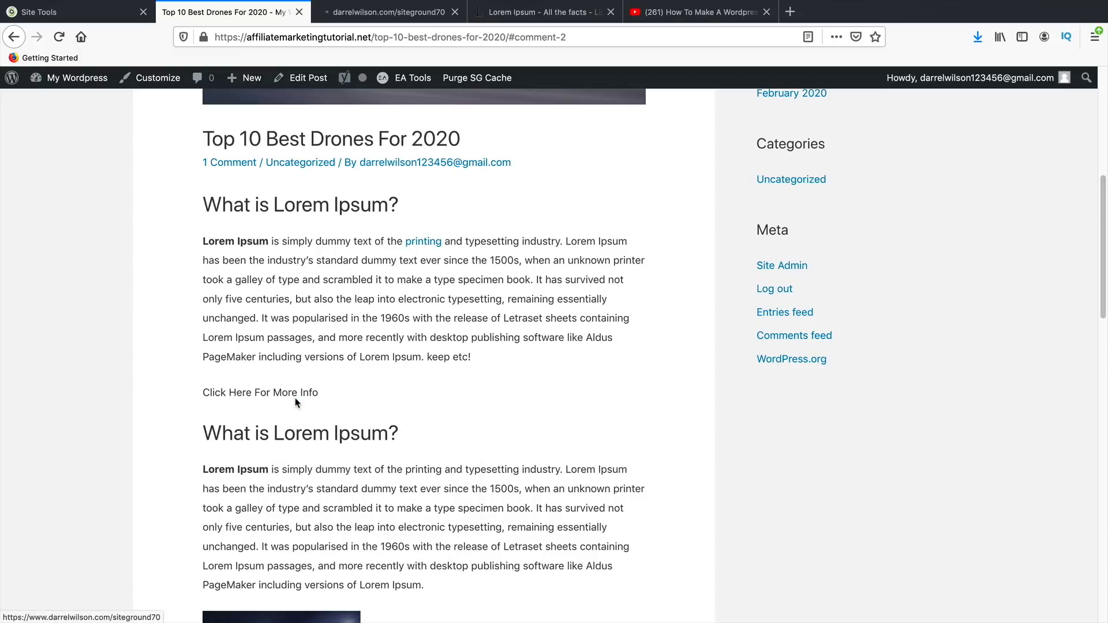
pyautogui.click(387, 14)
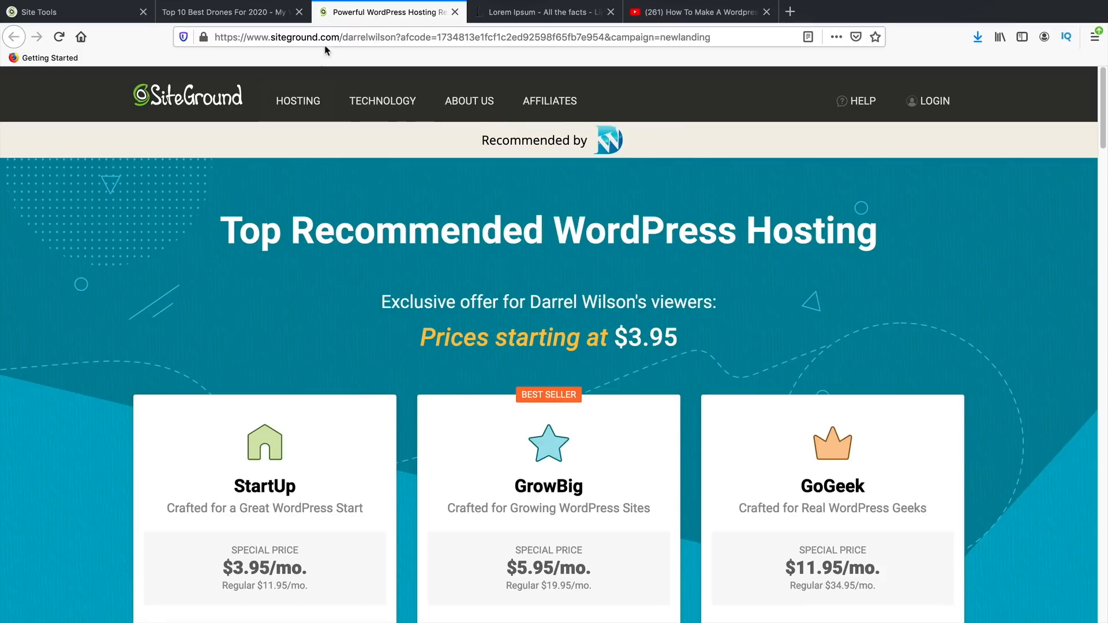
pyautogui.moveTo(340, 37); pyautogui.dragTo(254, 37)
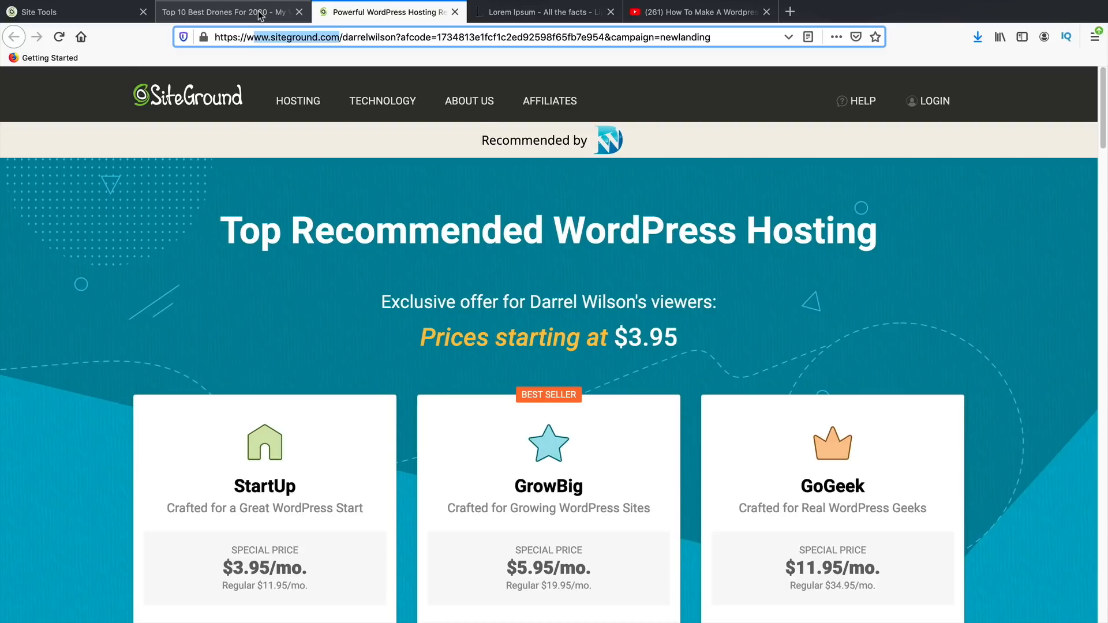
pyautogui.click(259, 16)
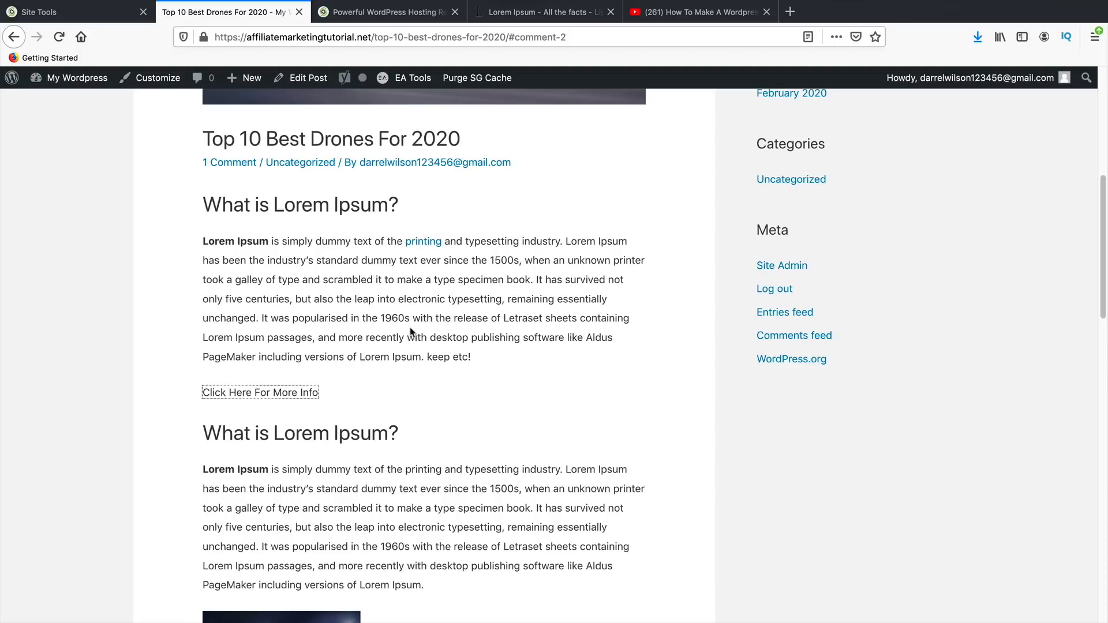
pyautogui.scroll(7, 483, 560)
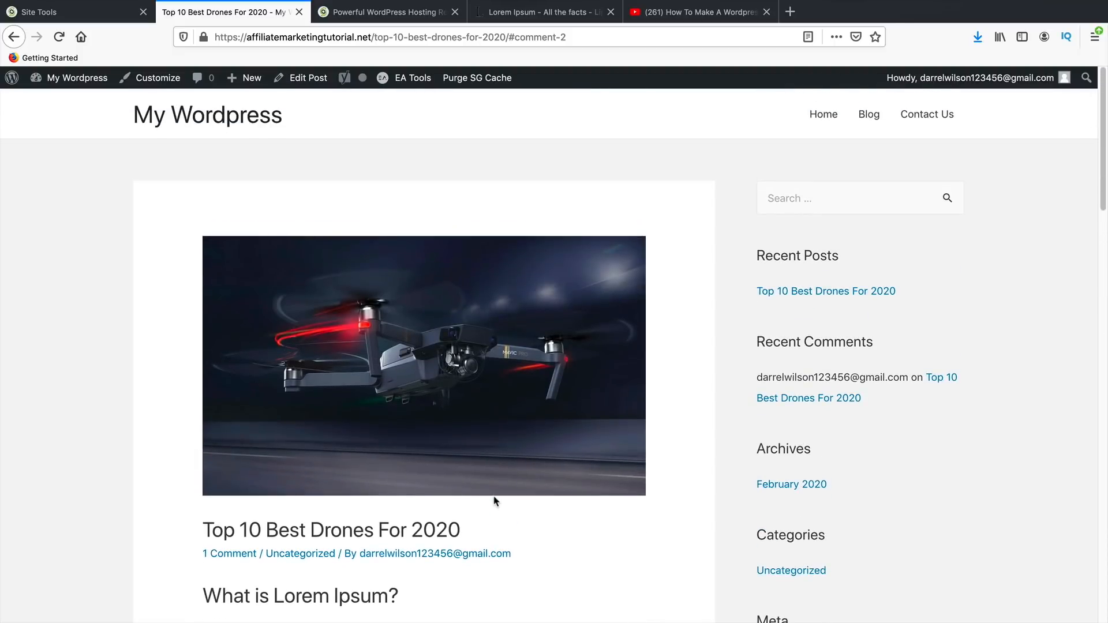
pyautogui.scroll(-1, 495, 500)
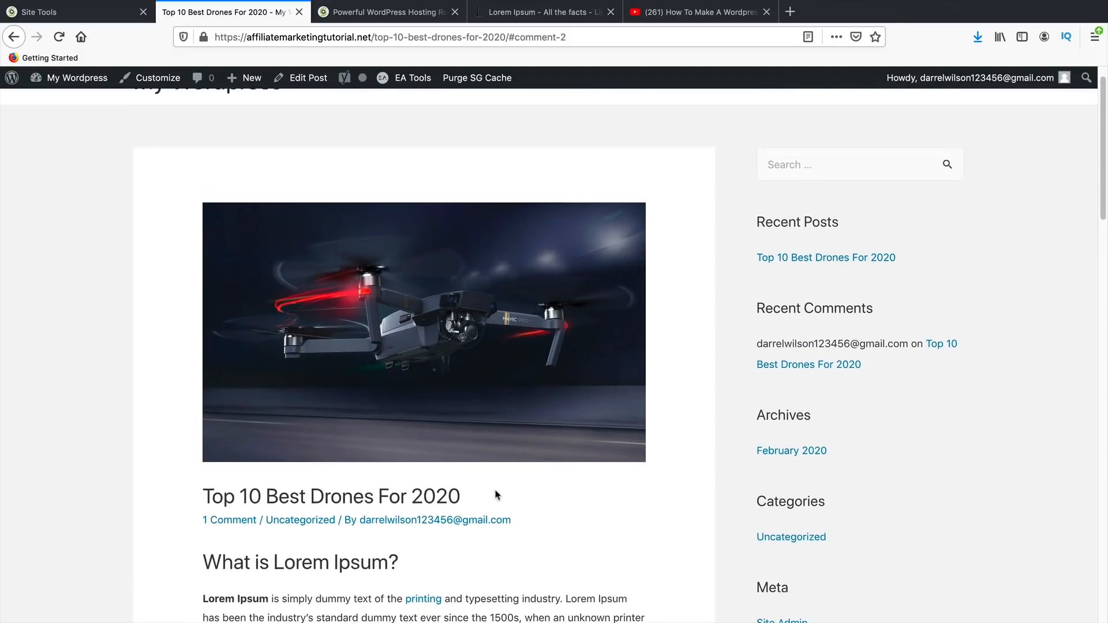
pyautogui.scroll(1, 496, 495)
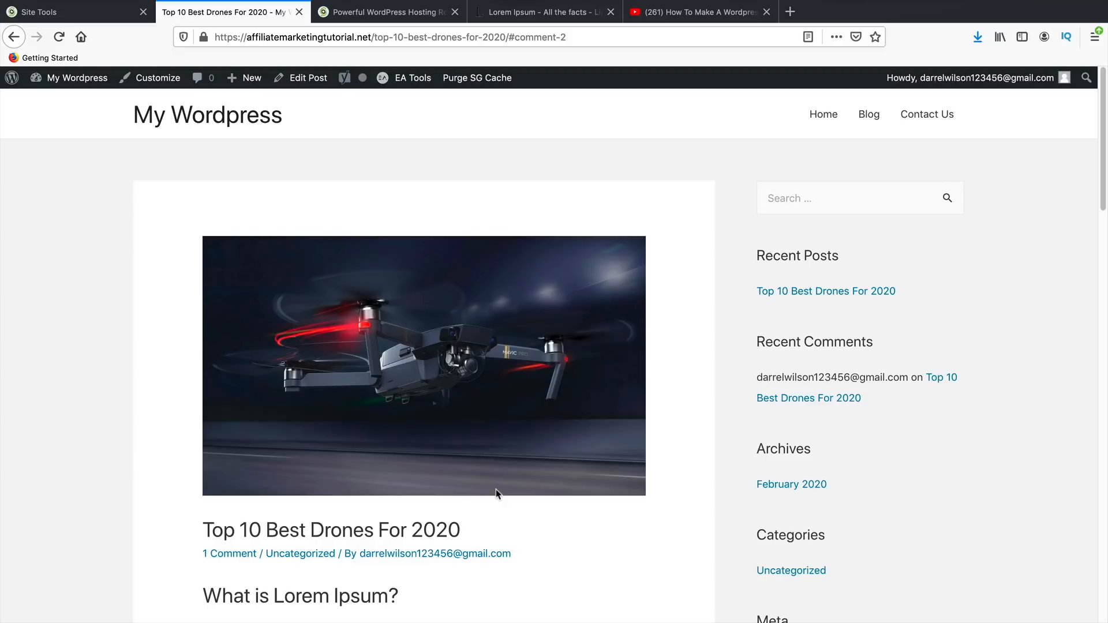
# - Set the post's Astra Sidebar to No Sidebar and Content Layout to Full Width / Contained, then update
pyautogui.click(313, 79)
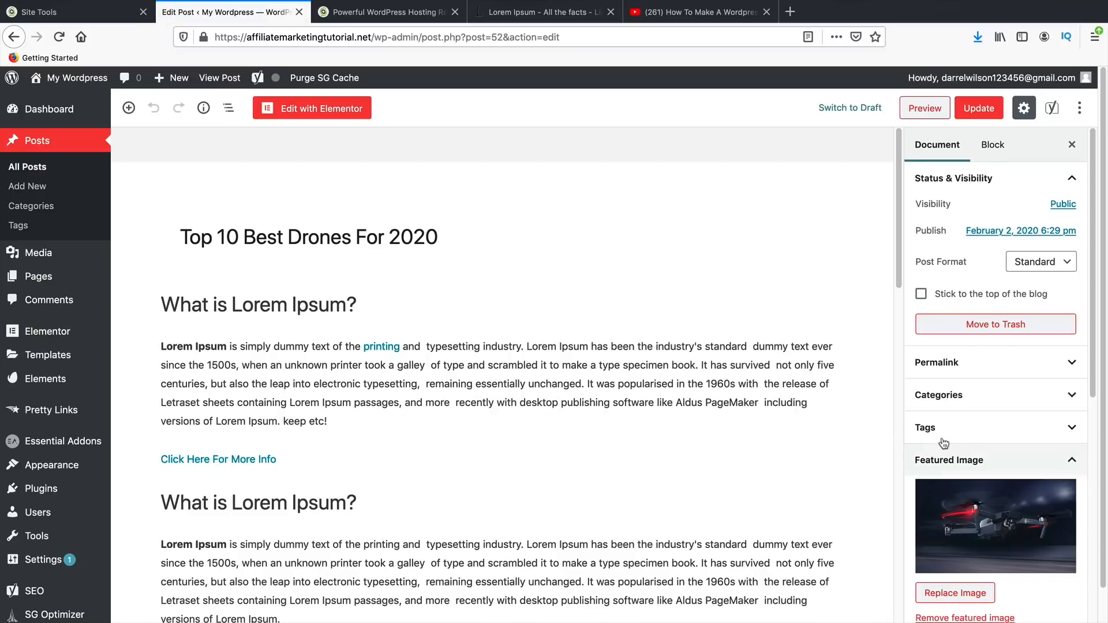
pyautogui.scroll(-3, 892, 416)
pyautogui.scroll(-6, 968, 416)
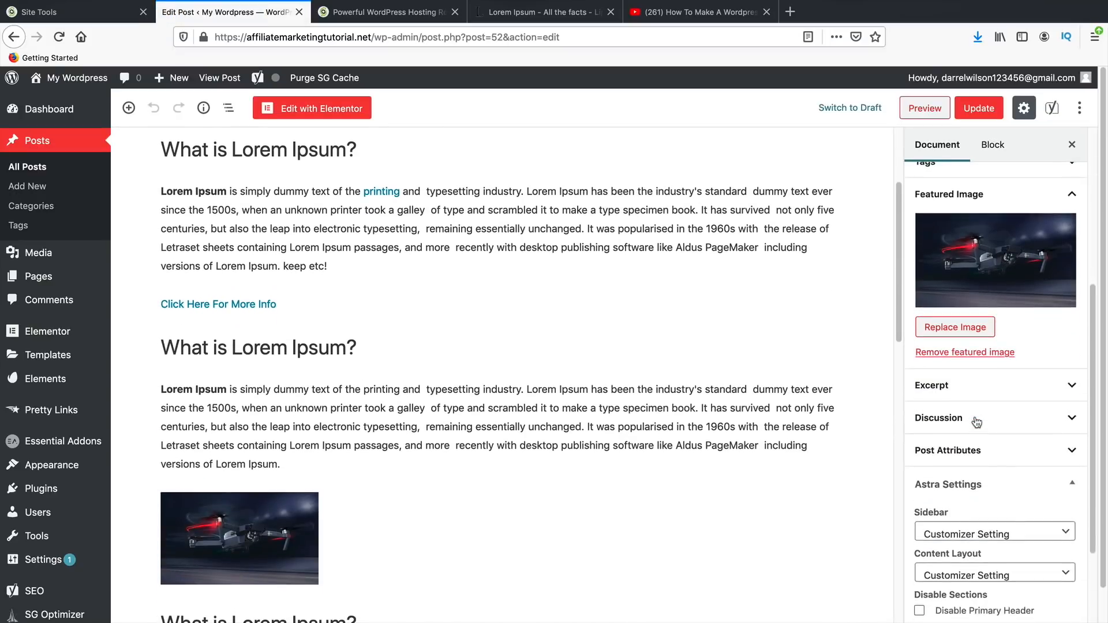
pyautogui.scroll(-2, 968, 416)
pyautogui.click(969, 415)
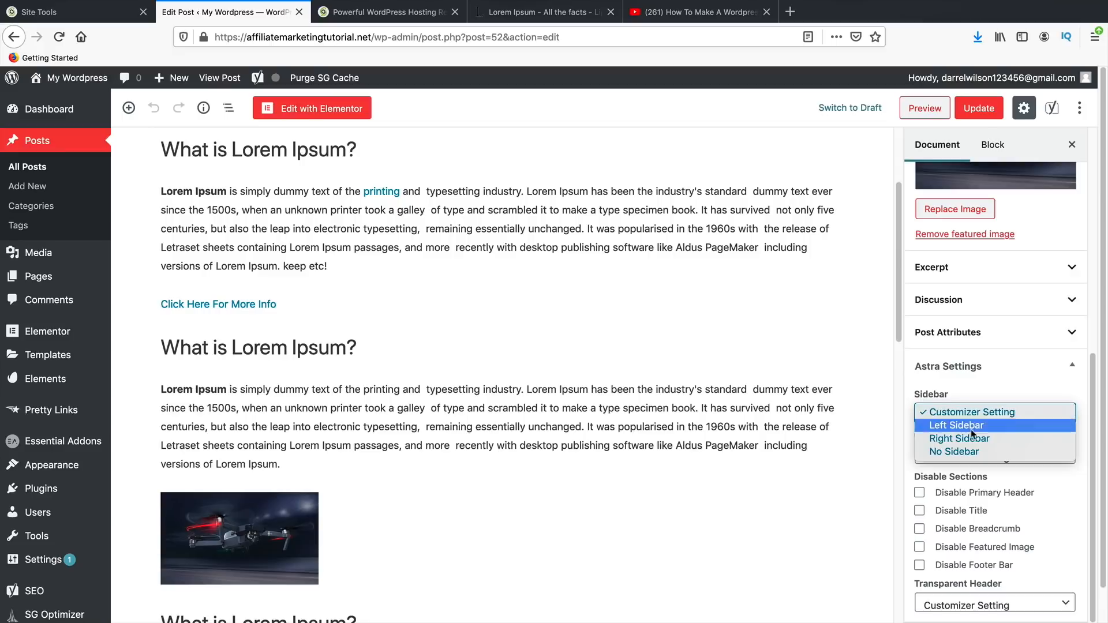
pyautogui.click(971, 452)
pyautogui.click(972, 455)
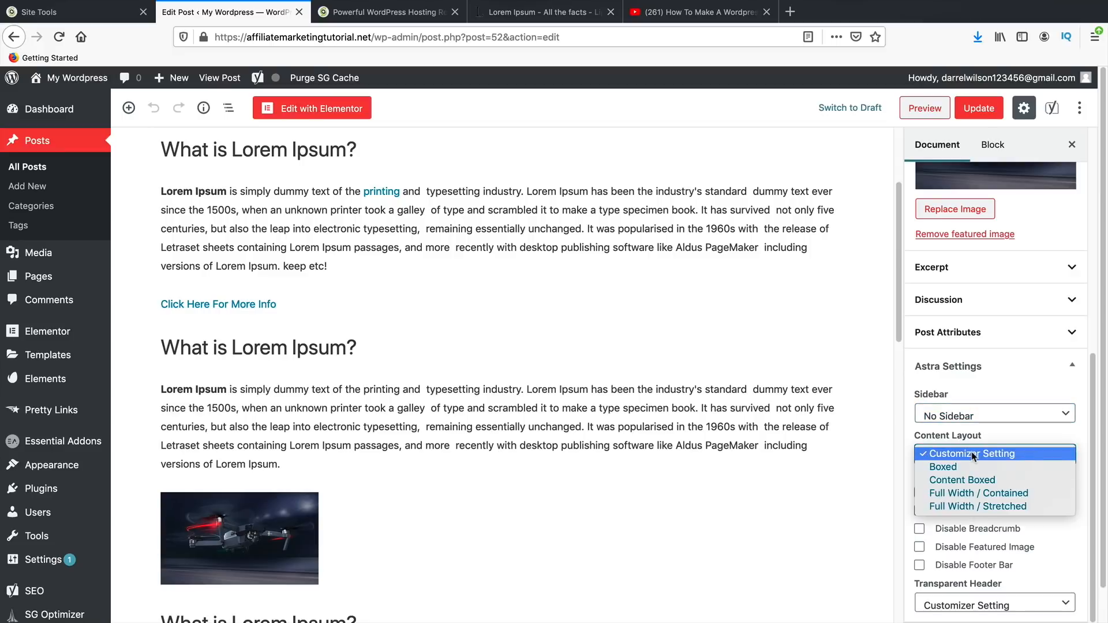
pyautogui.click(969, 494)
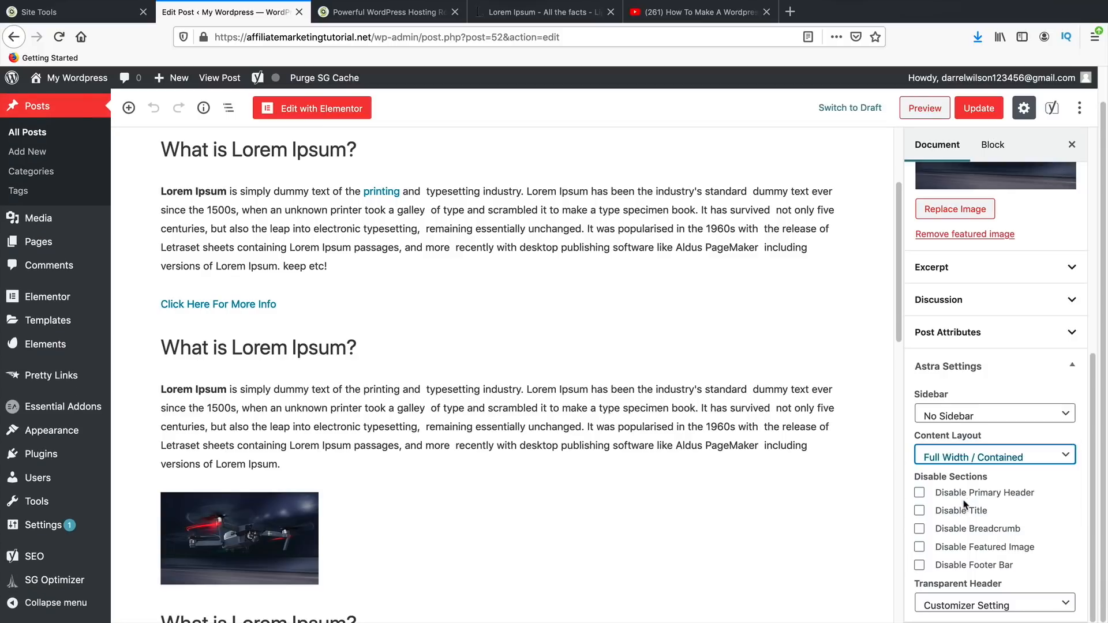
pyautogui.scroll(3, 844, 510)
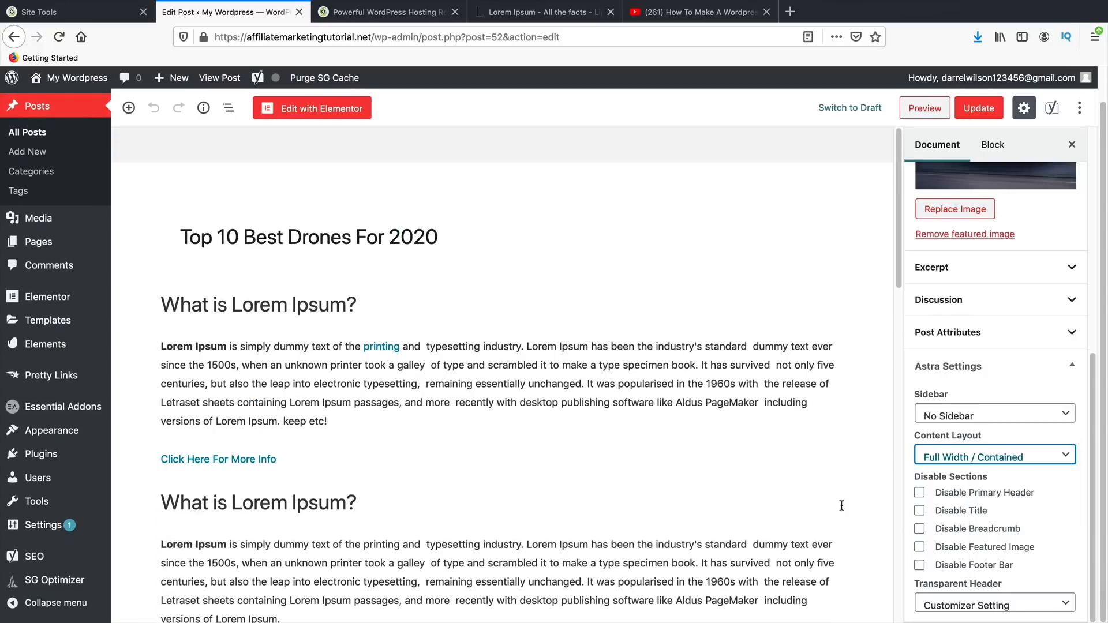
pyautogui.click(979, 108)
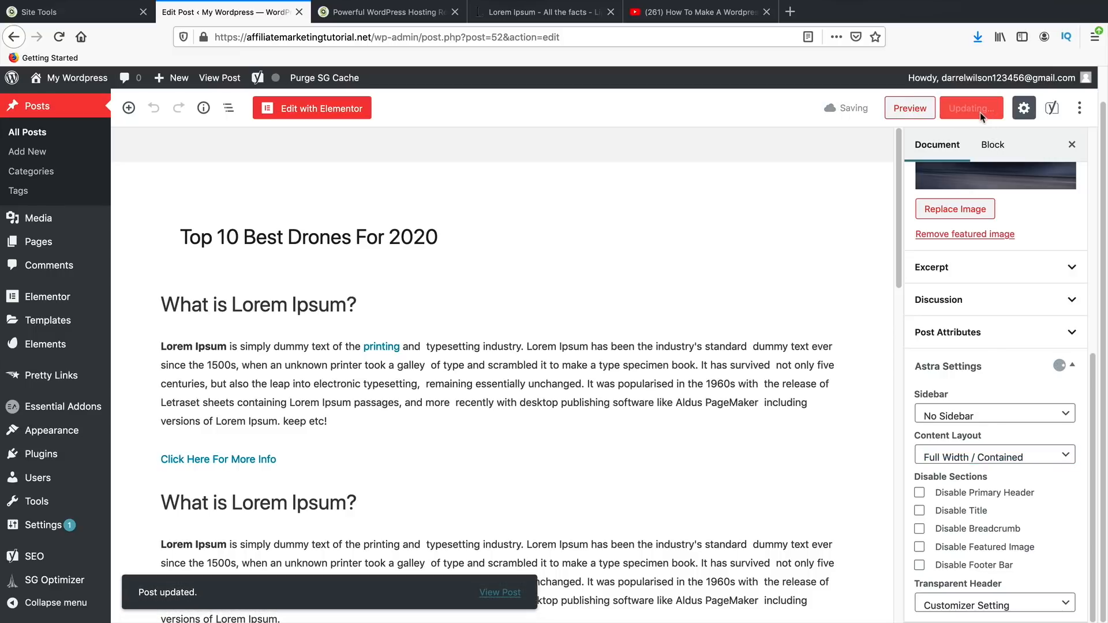
# - Preview the drone post in a new tab and scroll through its full-width, sidebar-free layout
pyautogui.click(910, 111)
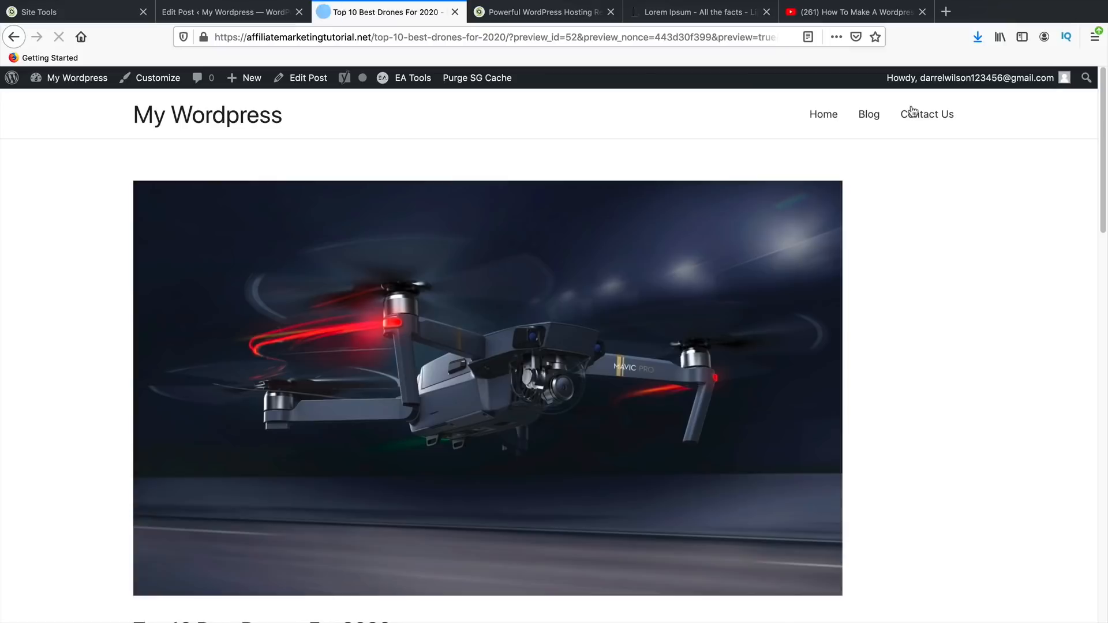
pyautogui.scroll(-7, 553, 400)
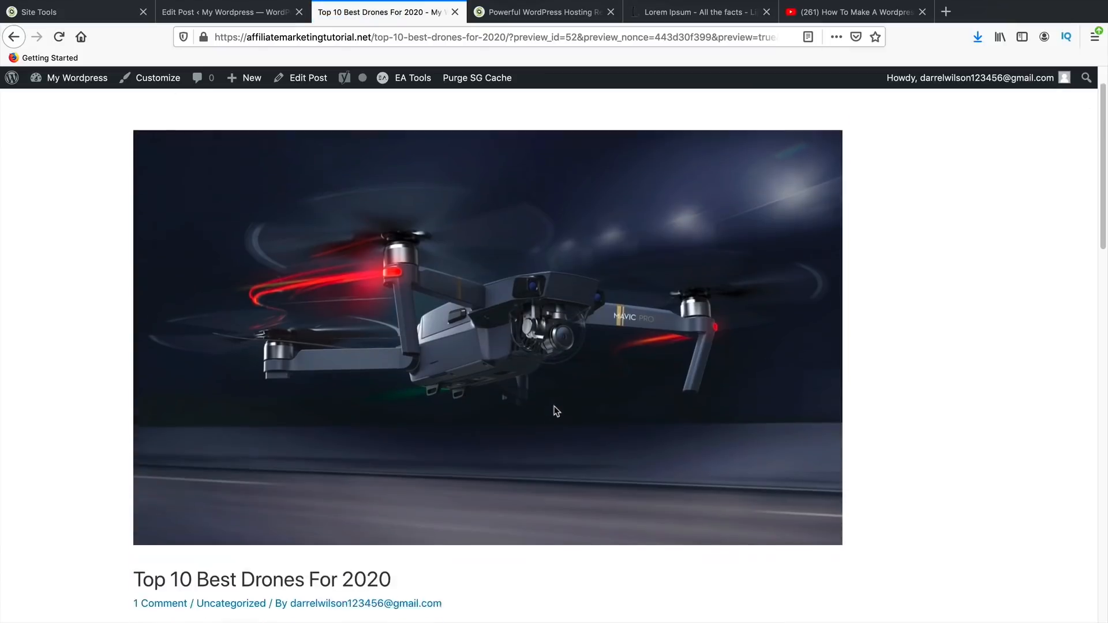
pyautogui.scroll(-8, 554, 406)
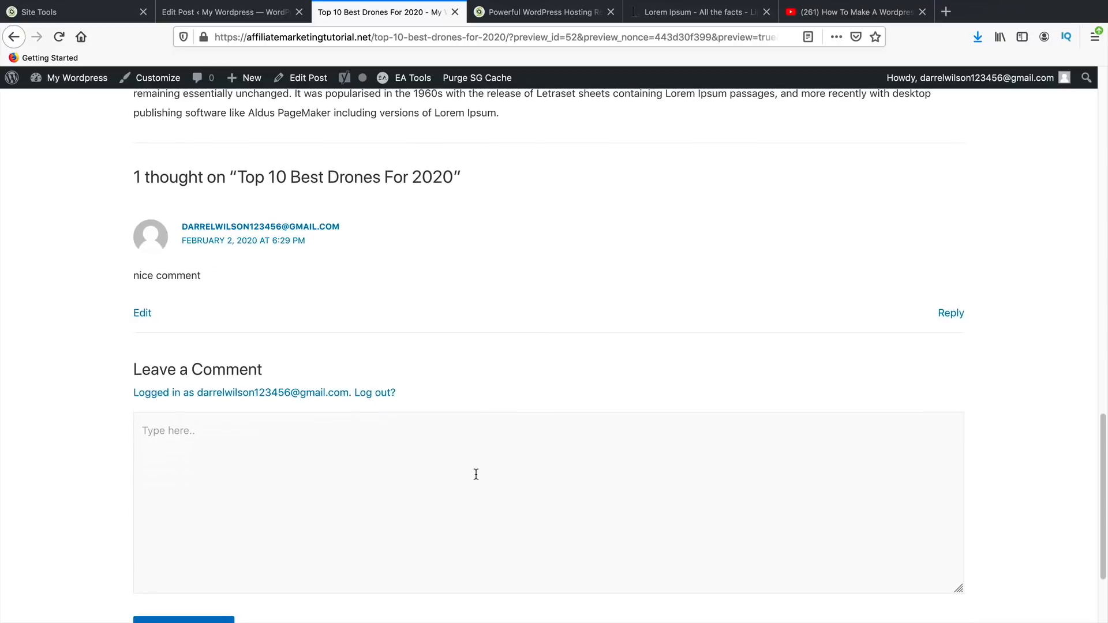
pyautogui.scroll(-3, 477, 479)
pyautogui.scroll(15, 478, 488)
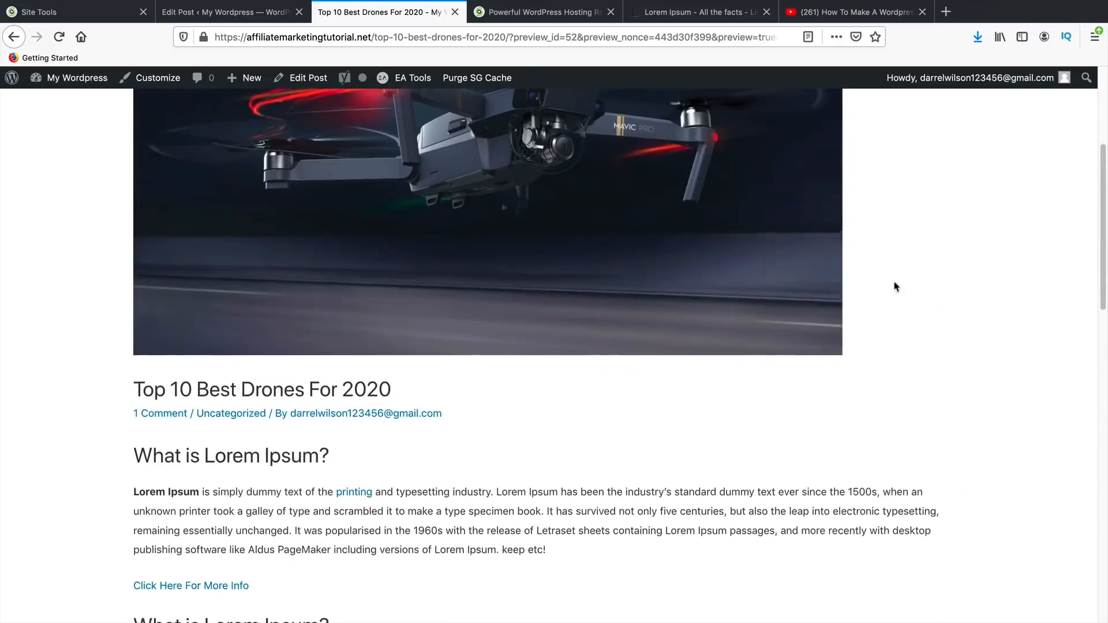
pyautogui.scroll(4, 896, 287)
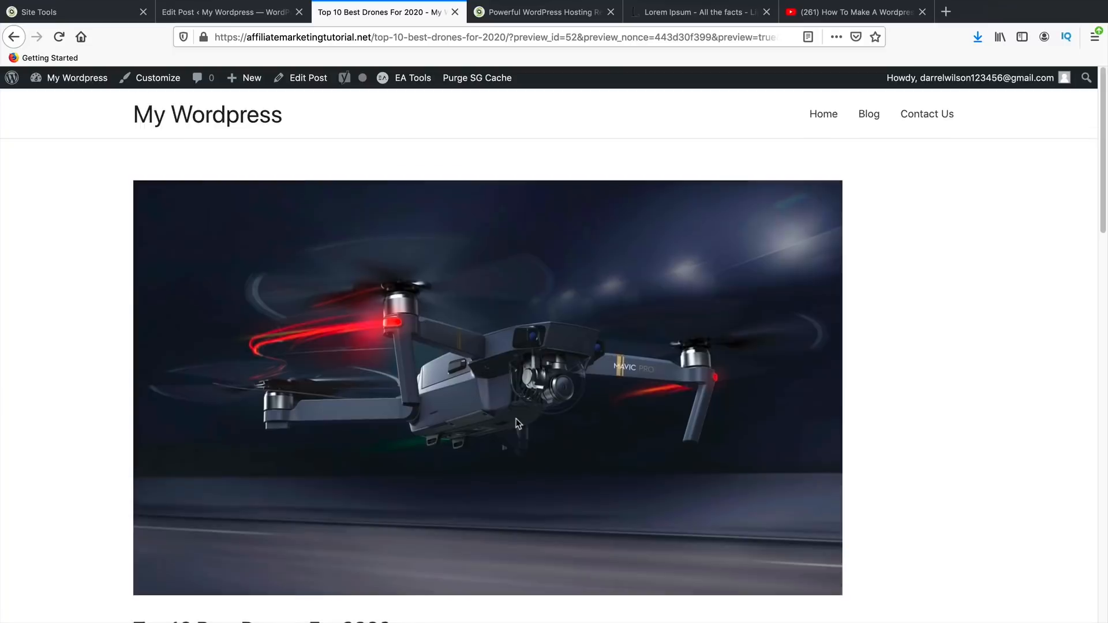
pyautogui.scroll(-4, 515, 408)
pyautogui.scroll(4, 509, 413)
pyautogui.scroll(-4, 501, 422)
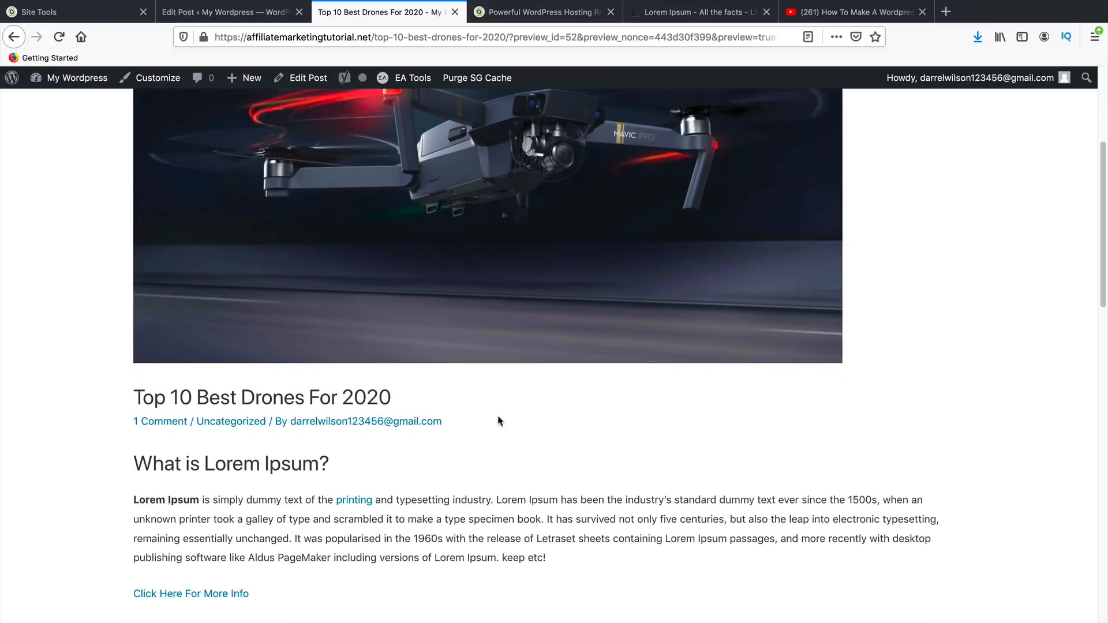
pyautogui.scroll(-7, 499, 421)
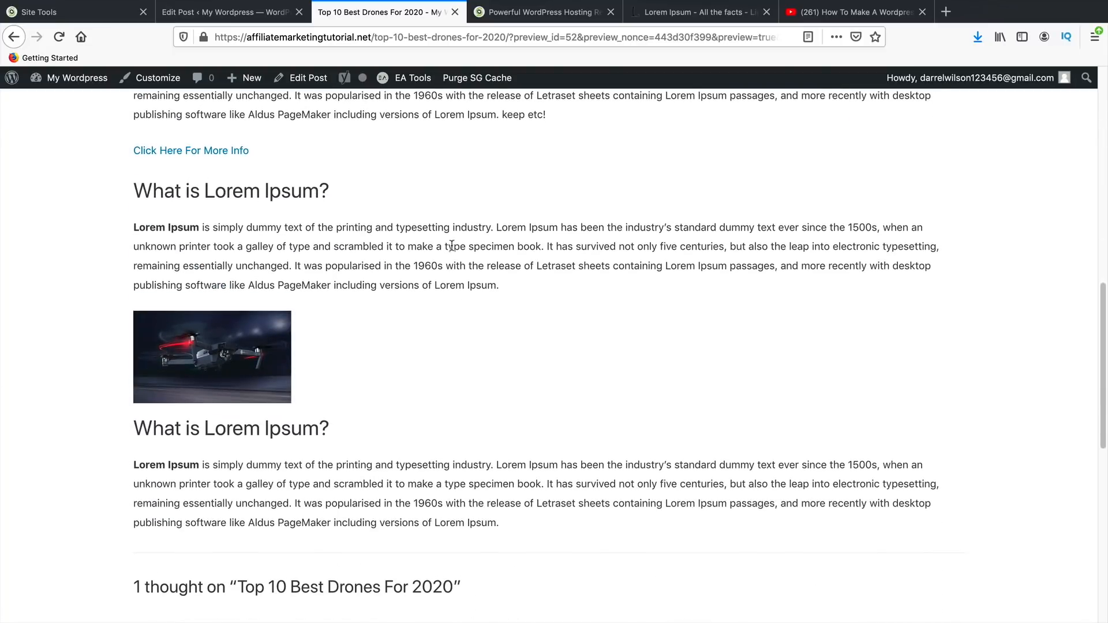
pyautogui.scroll(-4, 445, 456)
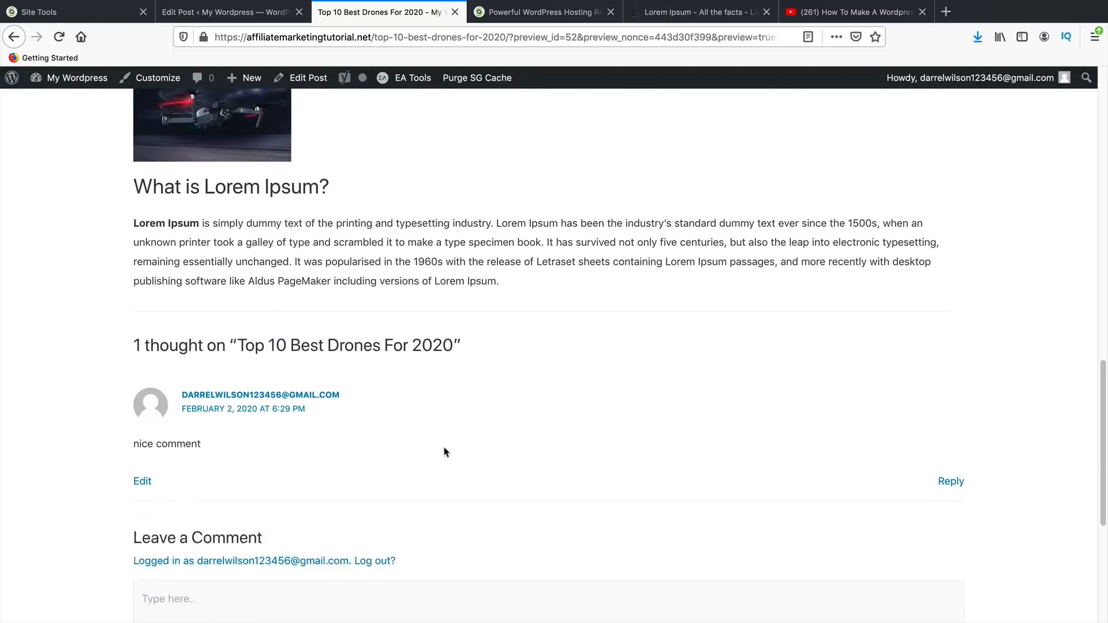
pyautogui.scroll(4, 445, 453)
pyautogui.scroll(10, 374, 185)
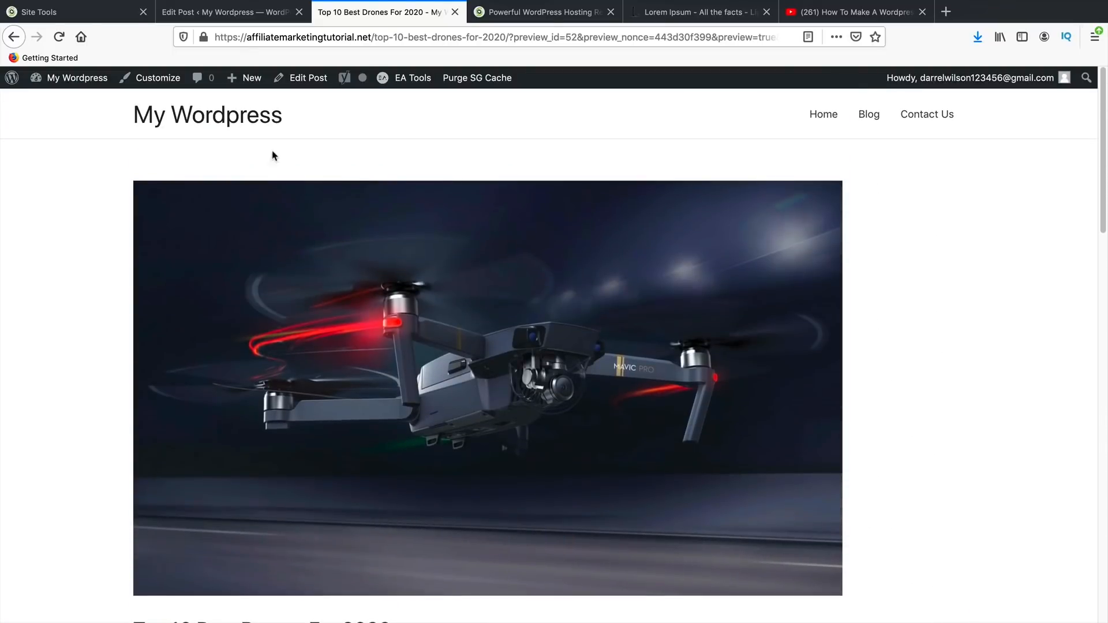
# - Put the drones post's sidebar back on the right, keep Full Width / Contained, and update
pyautogui.click(242, 9)
pyautogui.click(981, 416)
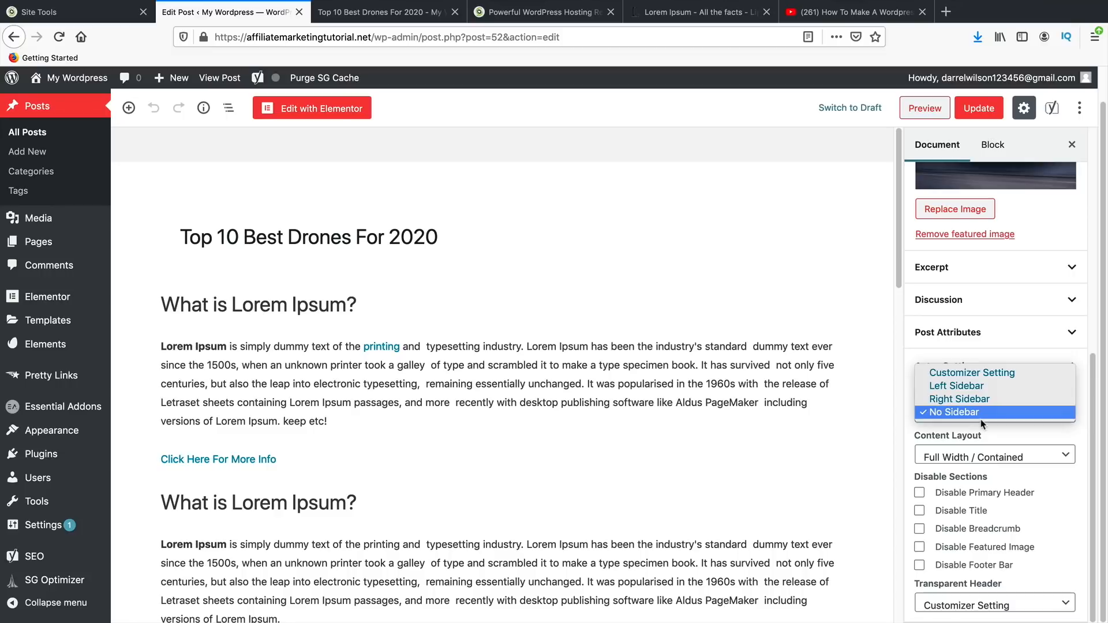
pyautogui.click(982, 406)
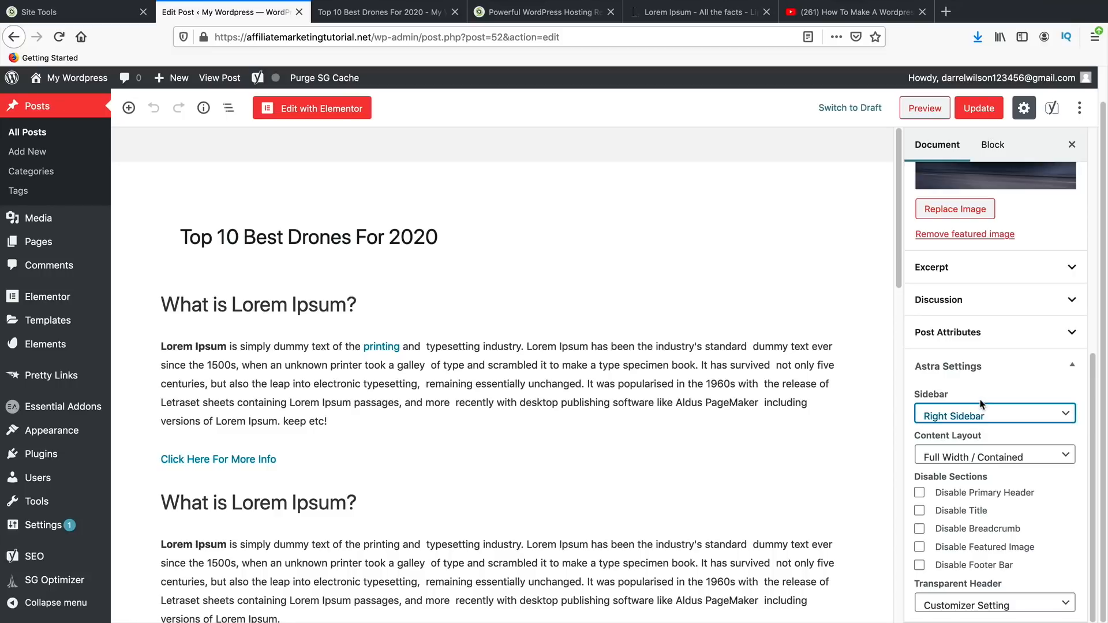
pyautogui.click(988, 453)
pyautogui.click(991, 458)
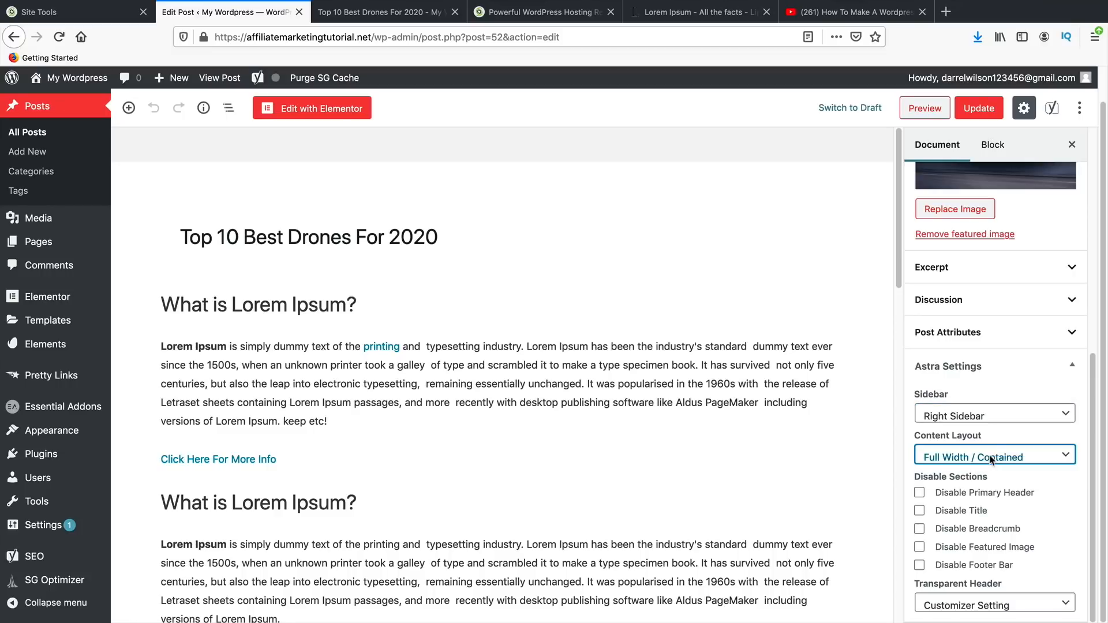
pyautogui.click(982, 414)
pyautogui.click(981, 413)
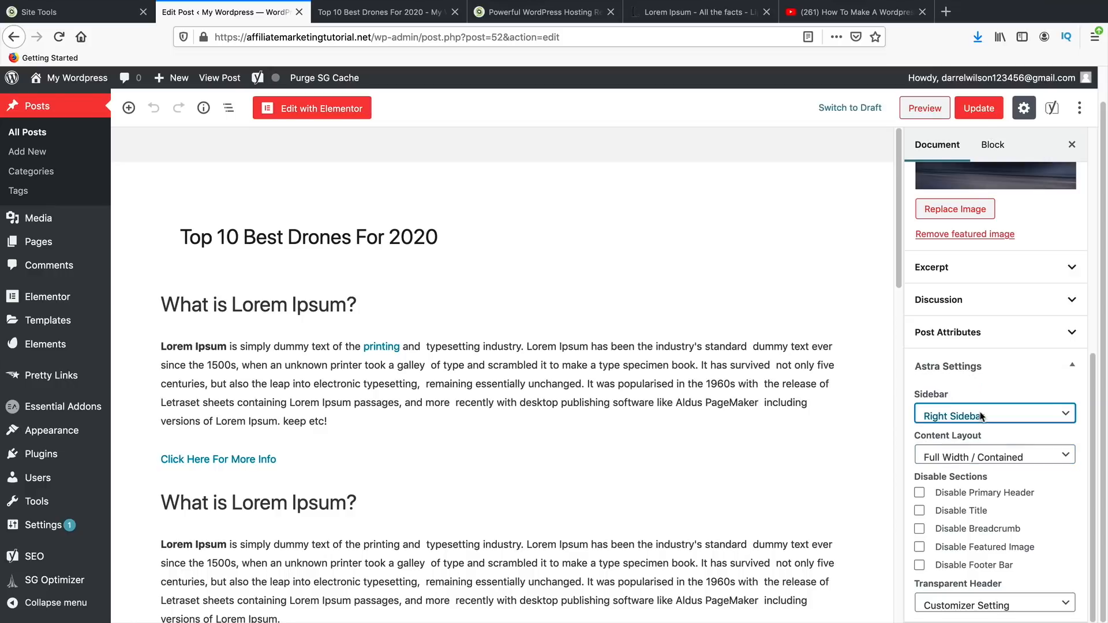
pyautogui.click(988, 462)
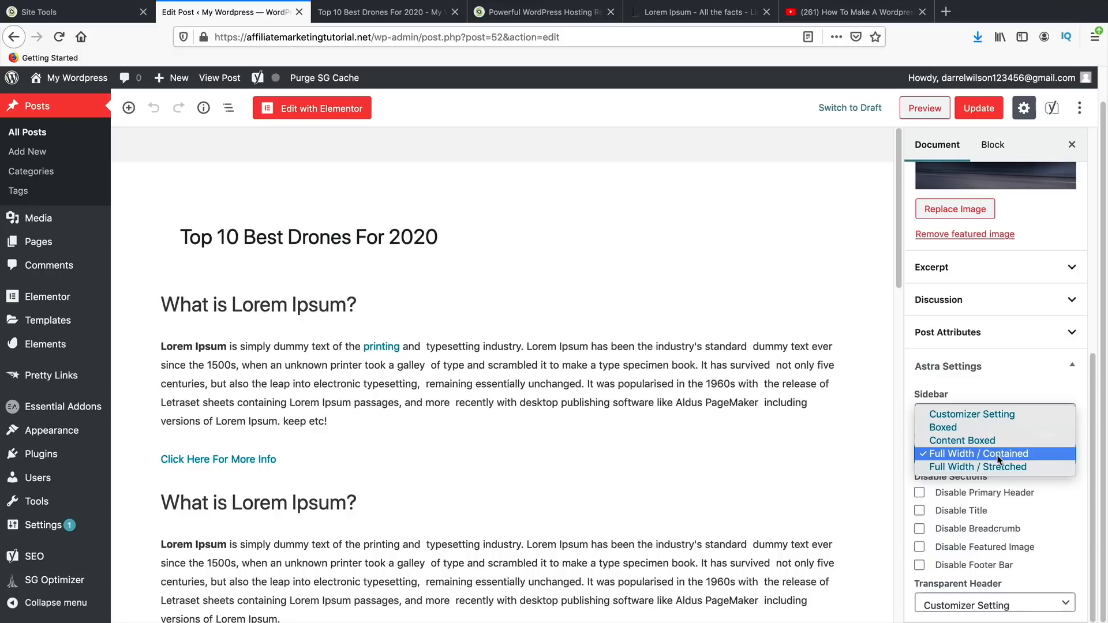
pyautogui.click(998, 454)
pyautogui.click(981, 109)
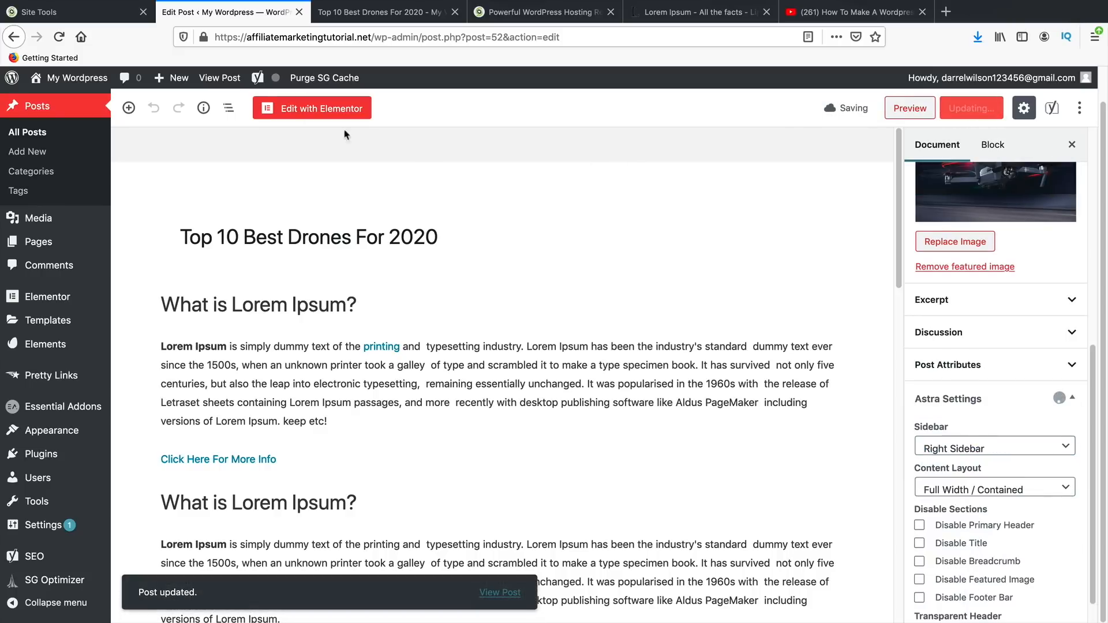
# - View the live Top 10 Best Drones For 2020 post and scroll through it
pyautogui.click(225, 79)
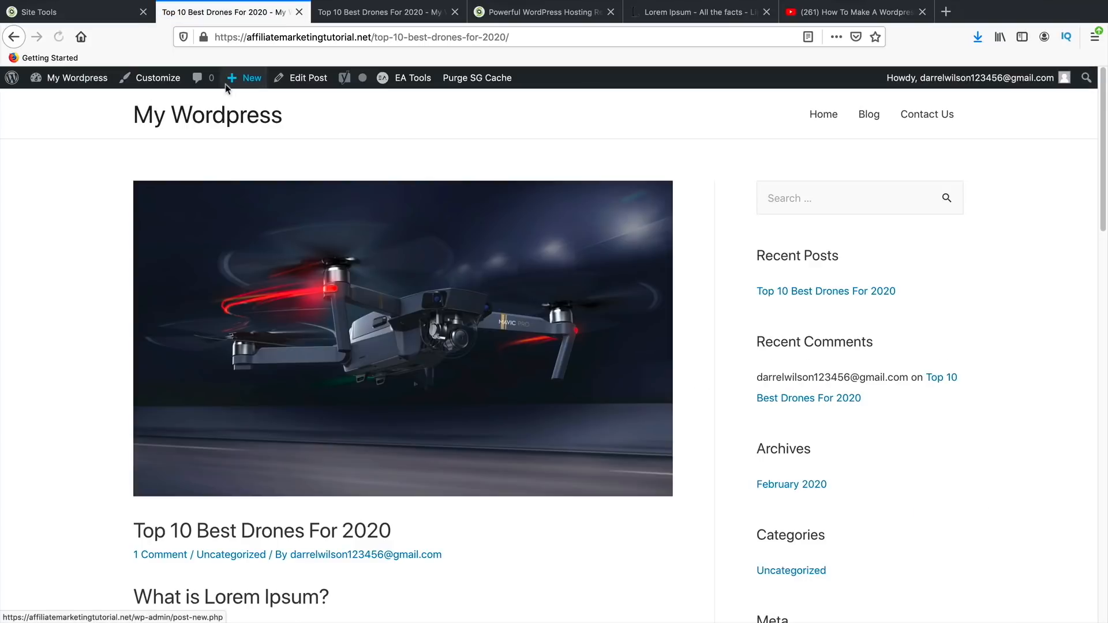
pyautogui.scroll(-2, 479, 421)
pyautogui.scroll(-10, 478, 422)
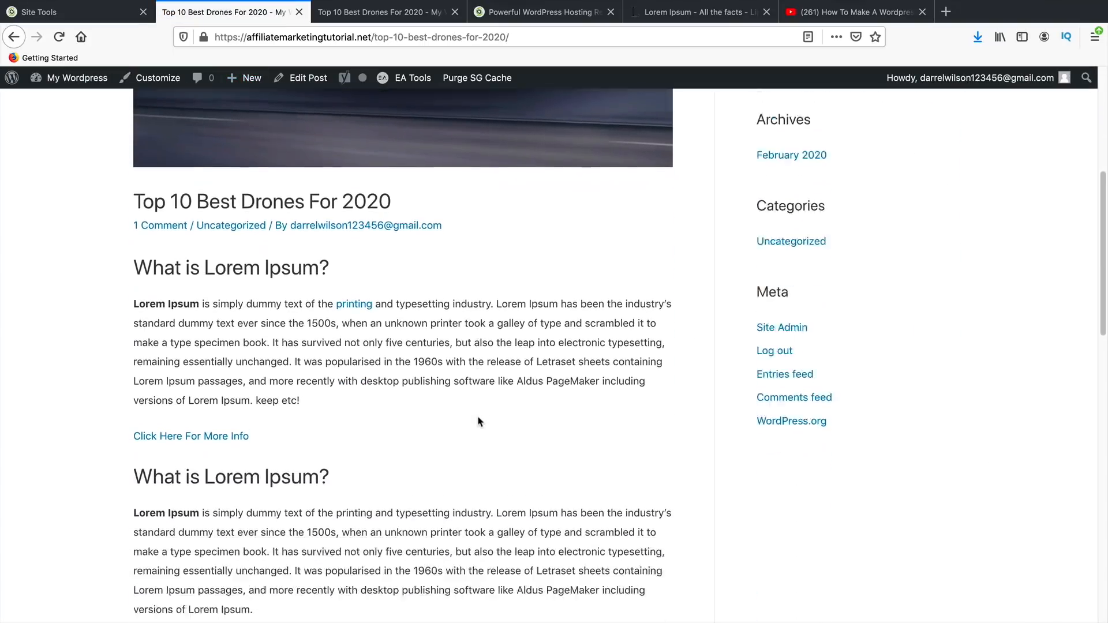
pyautogui.scroll(-4, 437, 422)
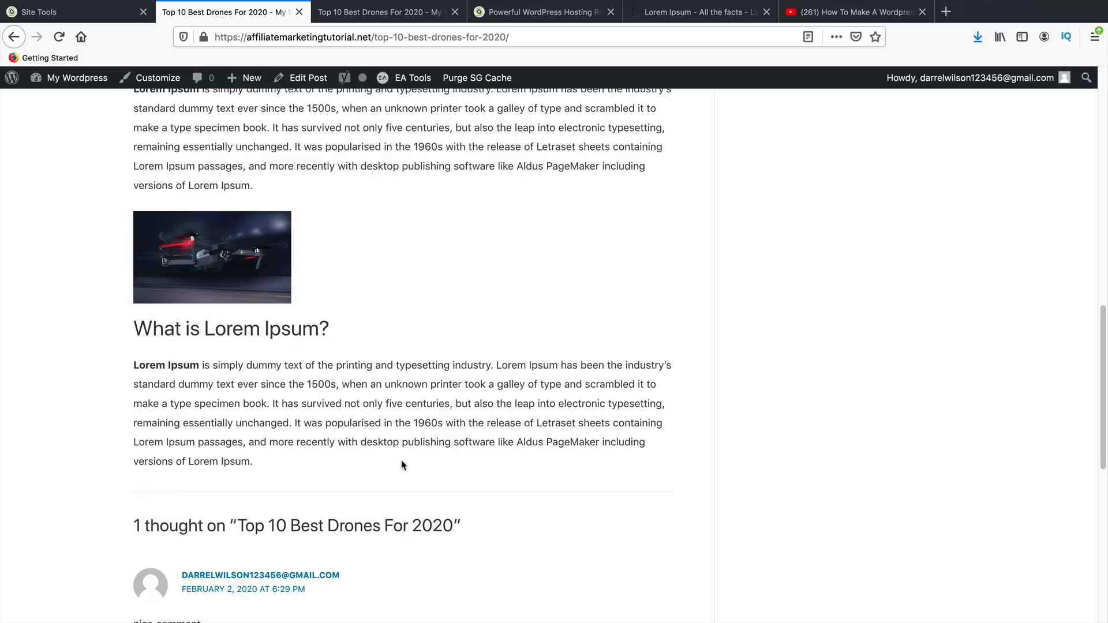
pyautogui.scroll(-5, 370, 464)
pyautogui.scroll(8, 404, 525)
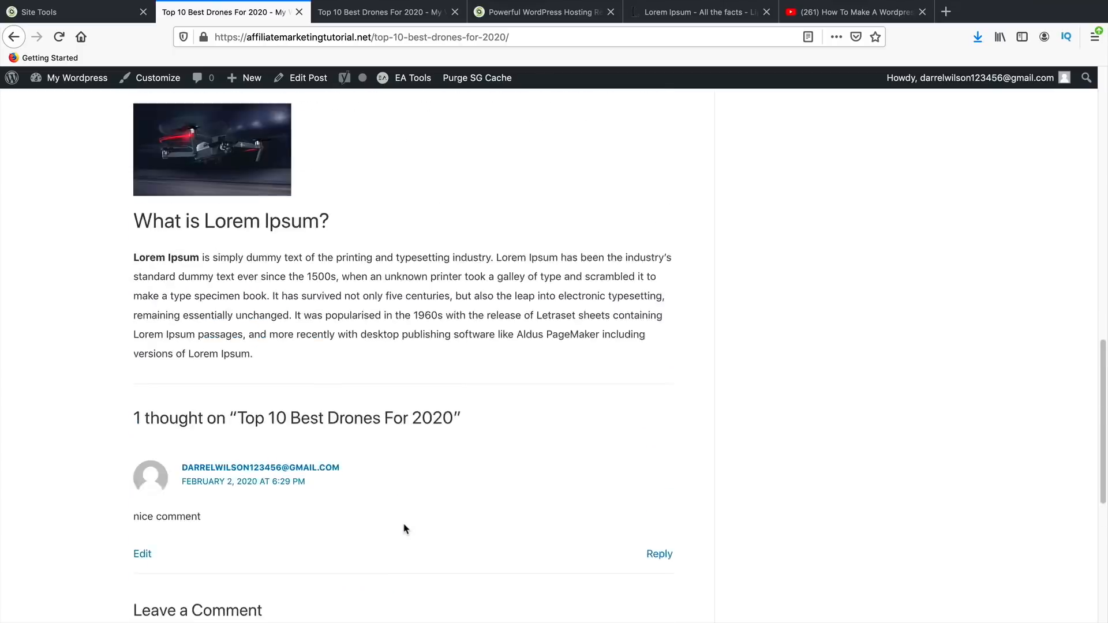
pyautogui.scroll(1, 350, 447)
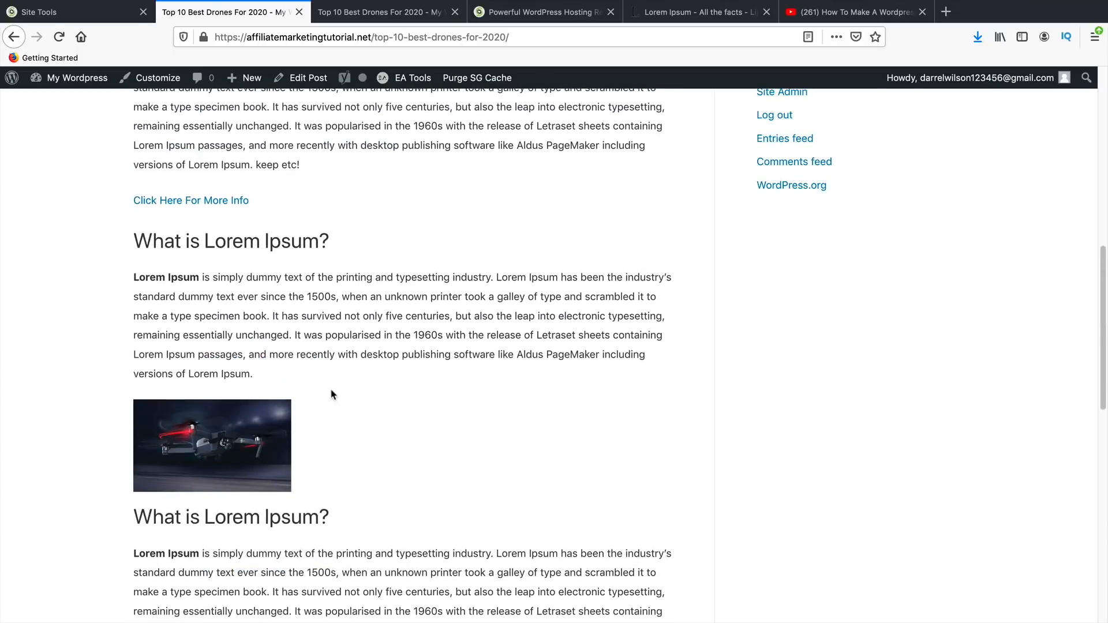
pyautogui.scroll(2, 332, 395)
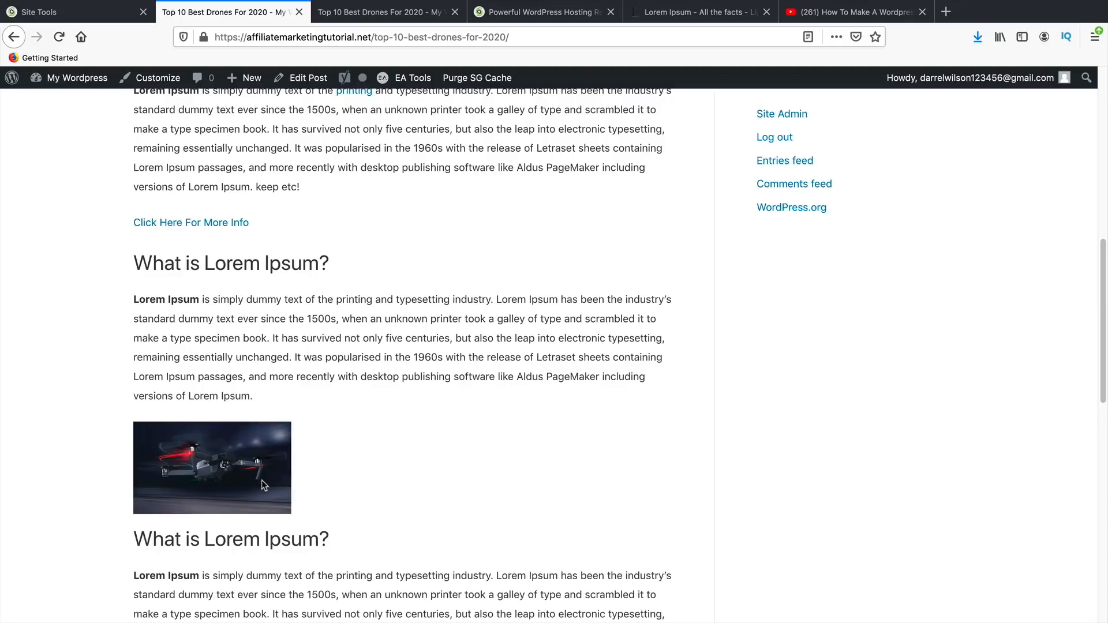
pyautogui.scroll(6, 262, 481)
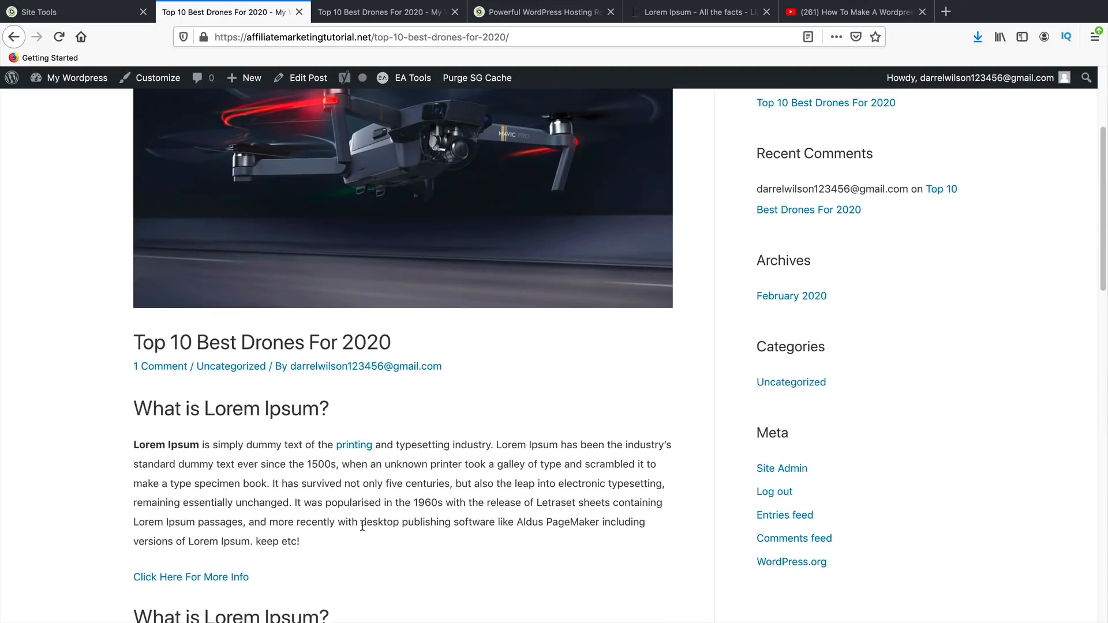
pyautogui.scroll(-3, 362, 527)
# - Select and copy the second What is Lorem Ipsum? heading and paragraph
pyautogui.moveTo(154, 276); pyautogui.dragTo(287, 278)
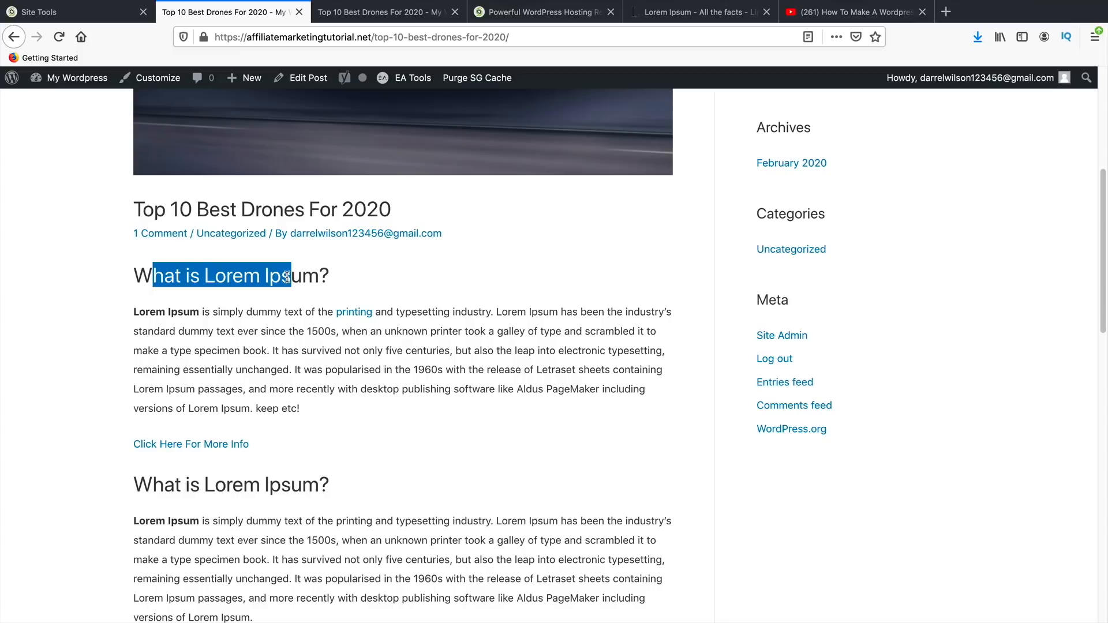
pyautogui.scroll(-3, 316, 456)
pyautogui.moveTo(153, 365); pyautogui.dragTo(344, 381)
pyautogui.scroll(-3, 227, 316)
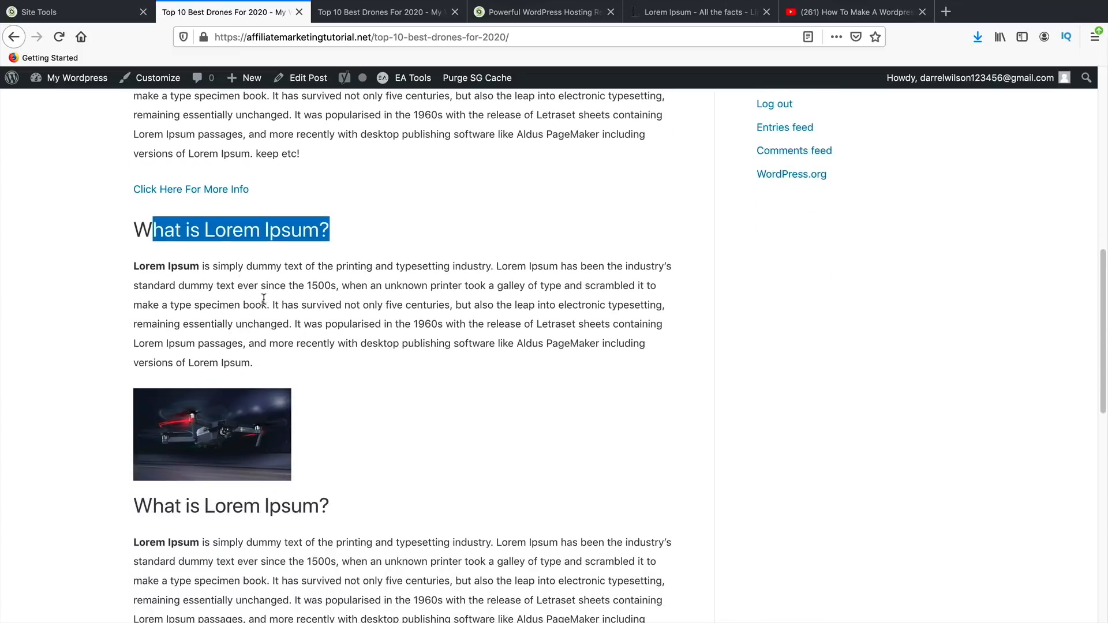
pyautogui.moveTo(283, 361); pyautogui.dragTo(157, 279)
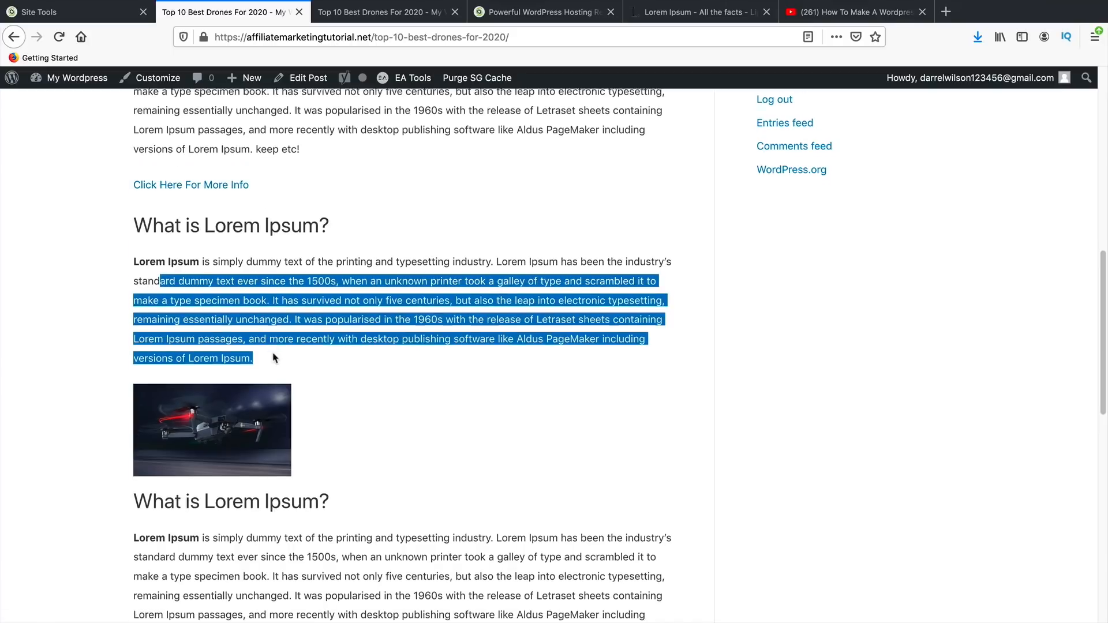
pyautogui.scroll(-5, 273, 353)
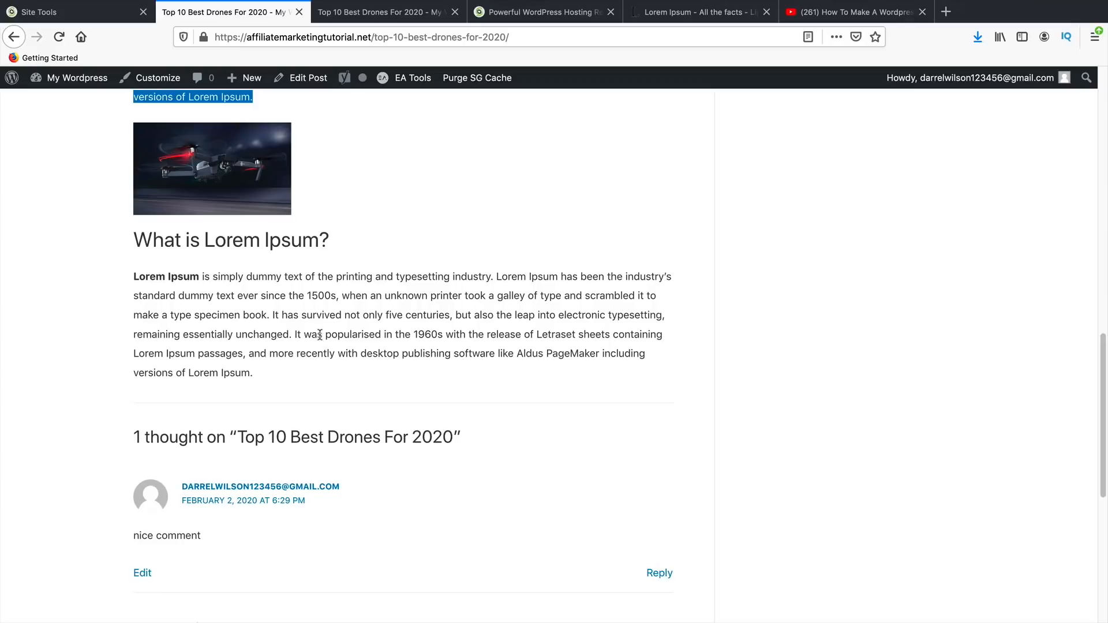
pyautogui.scroll(10, 342, 375)
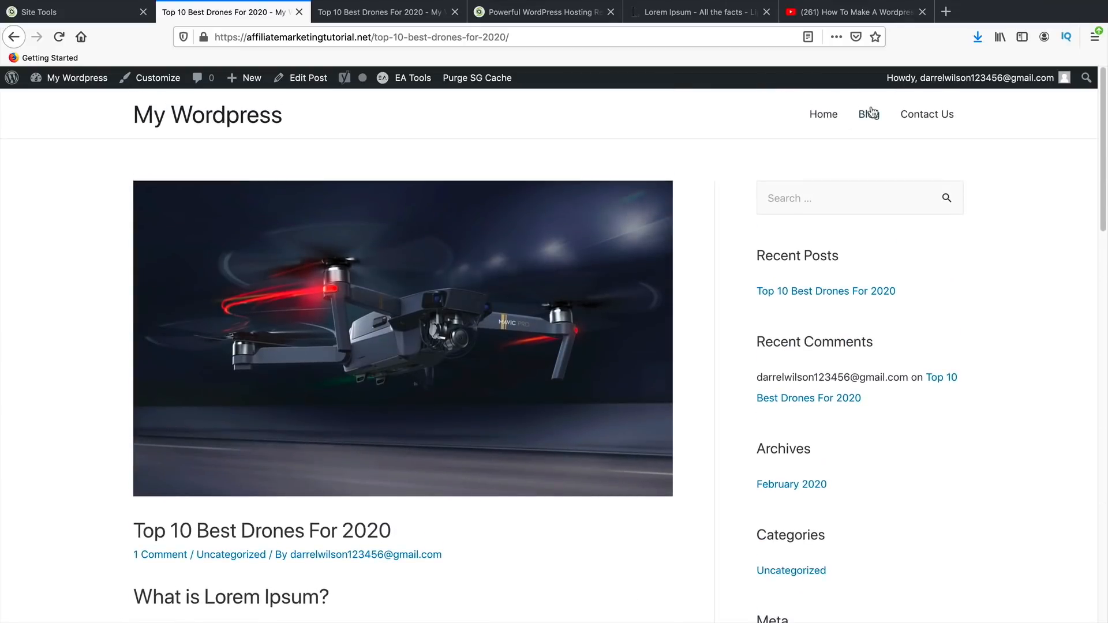
# - Check the drones post on the Blog page, then start a new post via New > Post
pyautogui.click(872, 113)
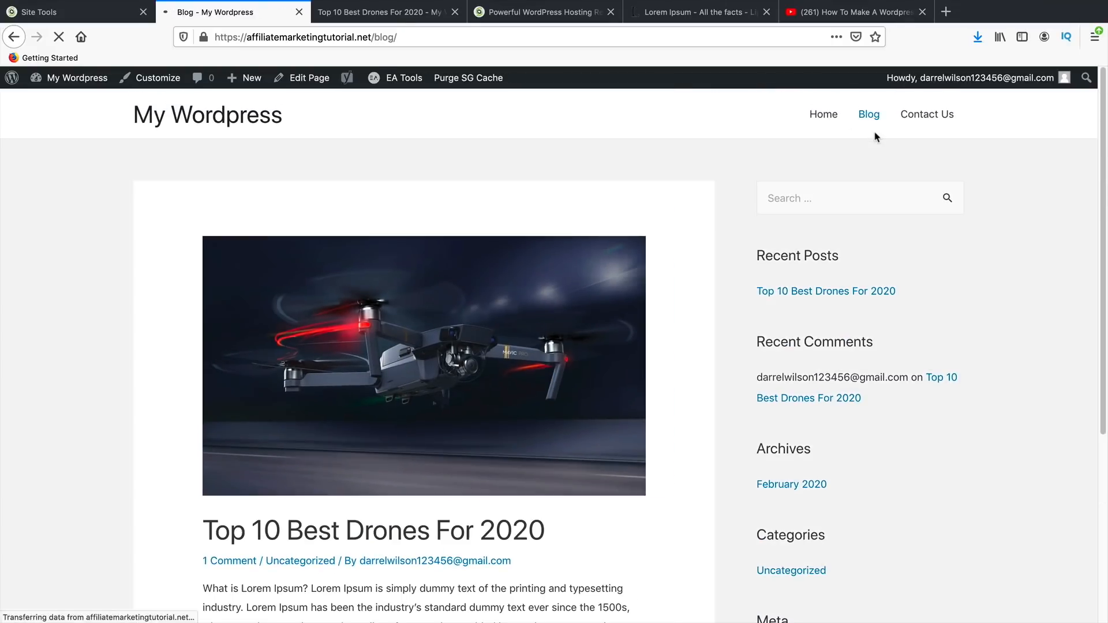
pyautogui.scroll(-3, 673, 250)
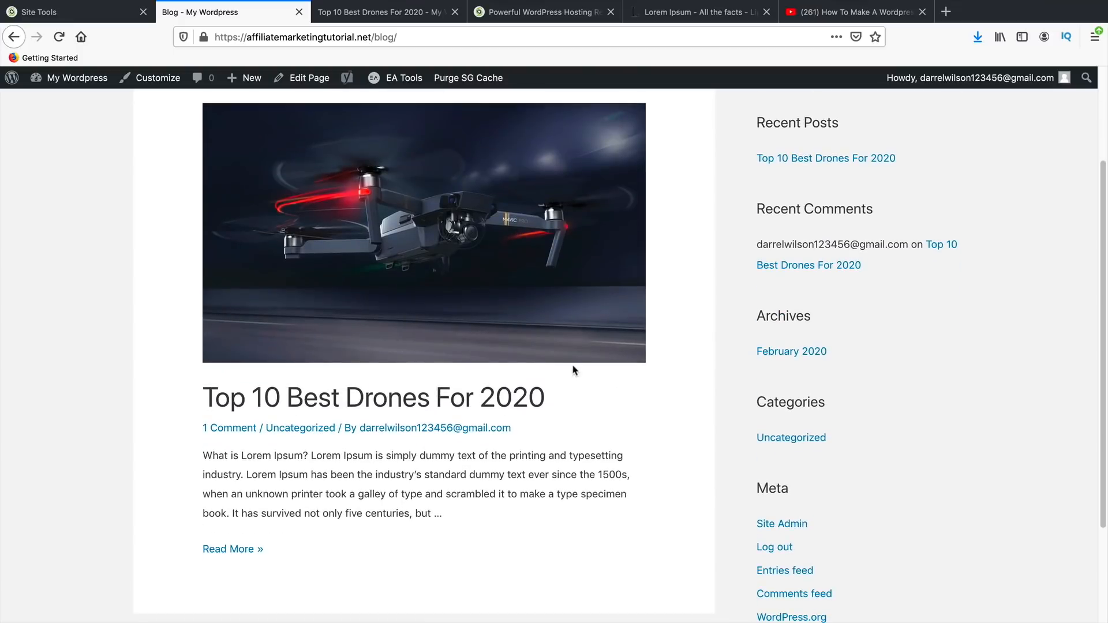
pyautogui.scroll(-2, 574, 370)
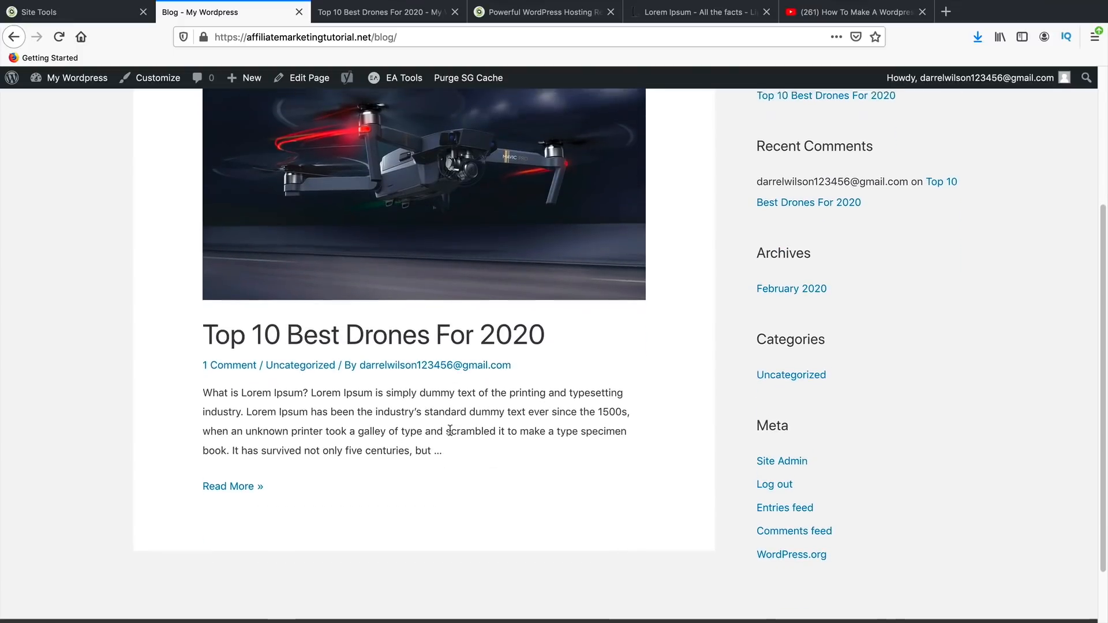
pyautogui.scroll(3, 451, 433)
pyautogui.scroll(-2, 459, 439)
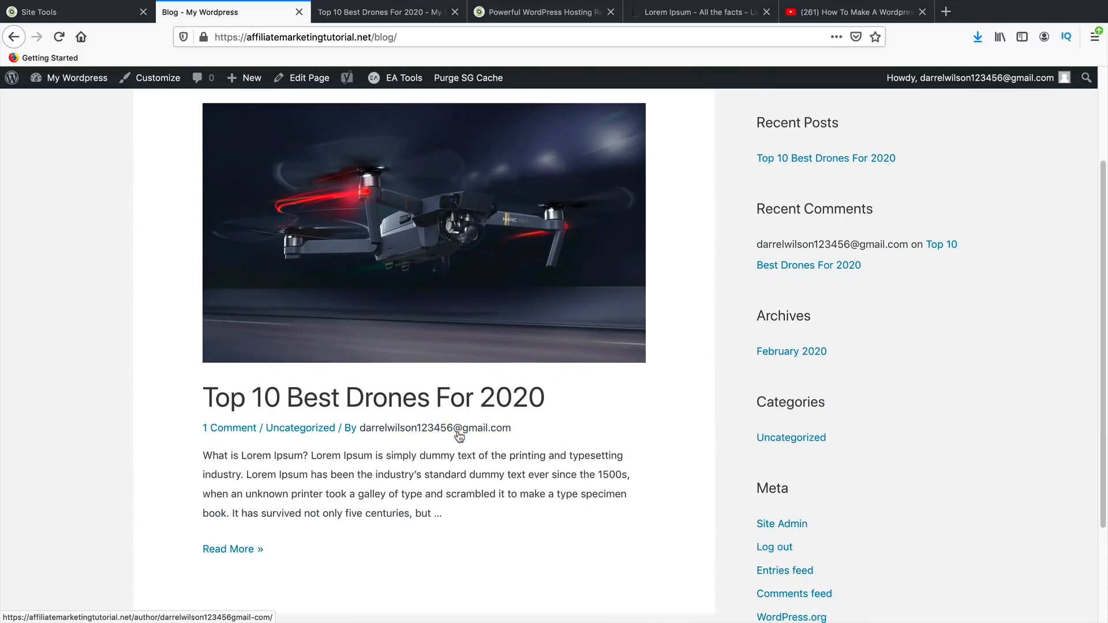
pyautogui.scroll(3, 462, 440)
pyautogui.moveTo(247, 76)
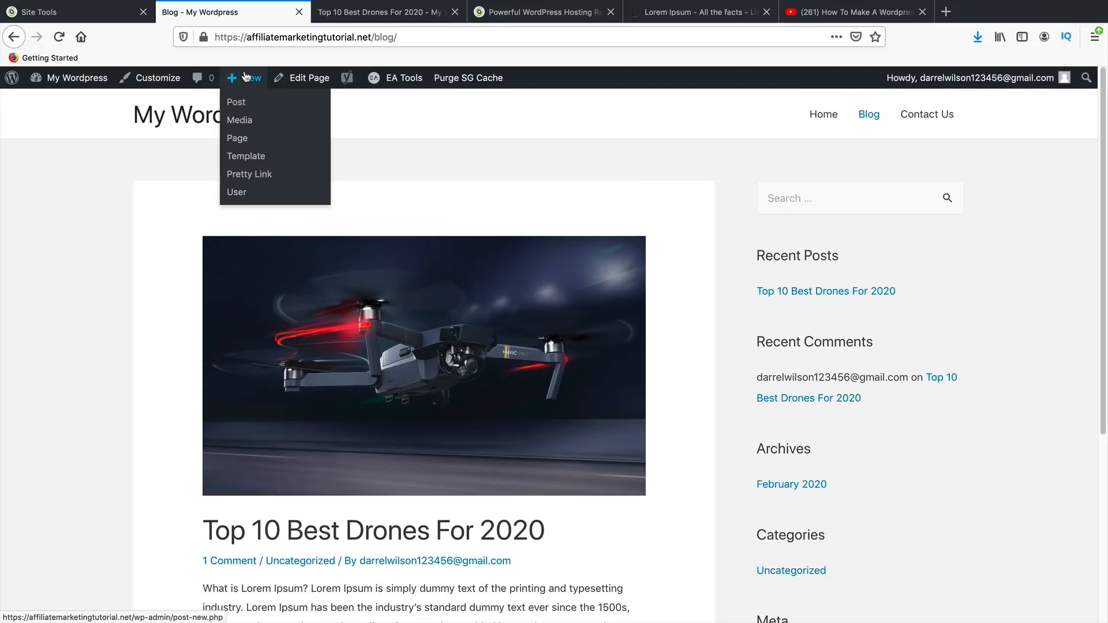
pyautogui.click(253, 104)
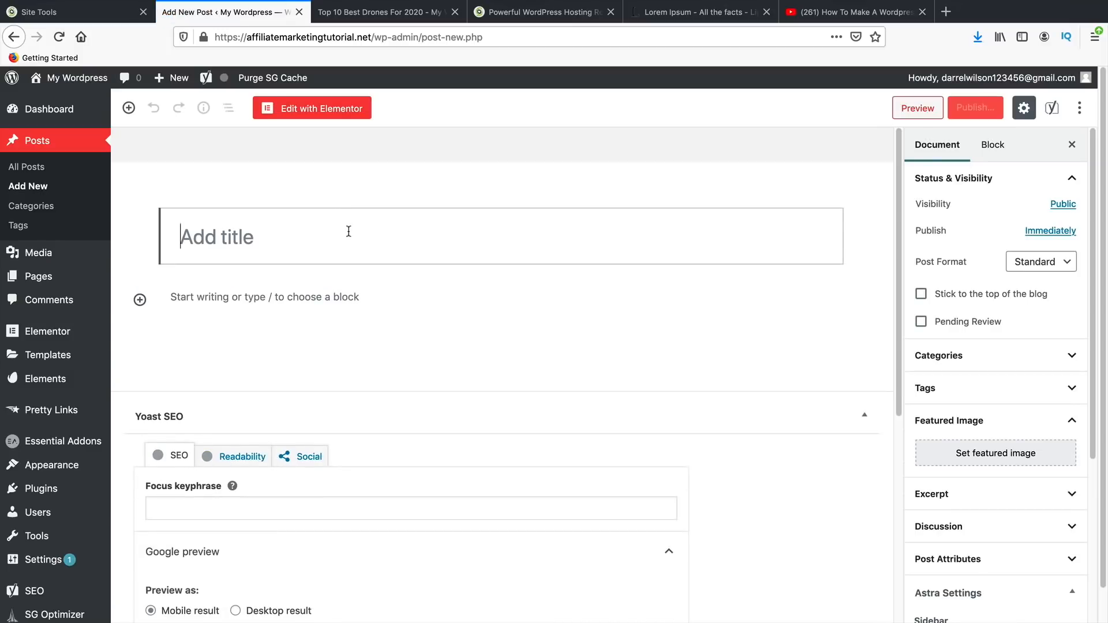
# - Title the post 'Good Drones For Winter' and paste the Lorem Ipsum section into its body
pyautogui.write('Good Drones Toi')
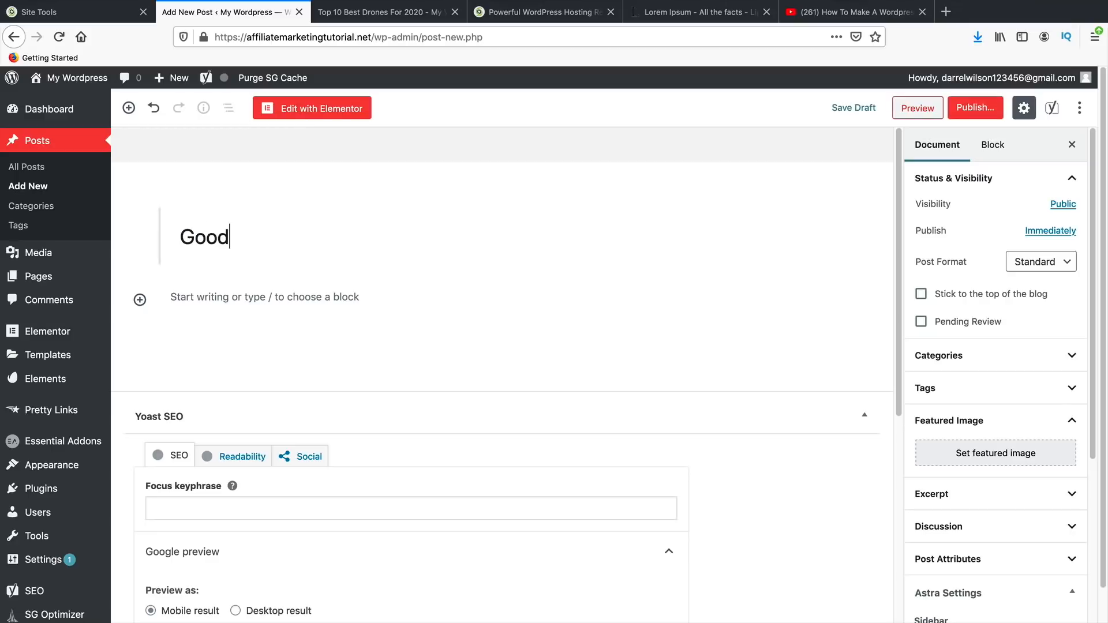
pyautogui.press('BackSpace')
pyautogui.press('BackSpace')
pyautogui.press('BackSpace')
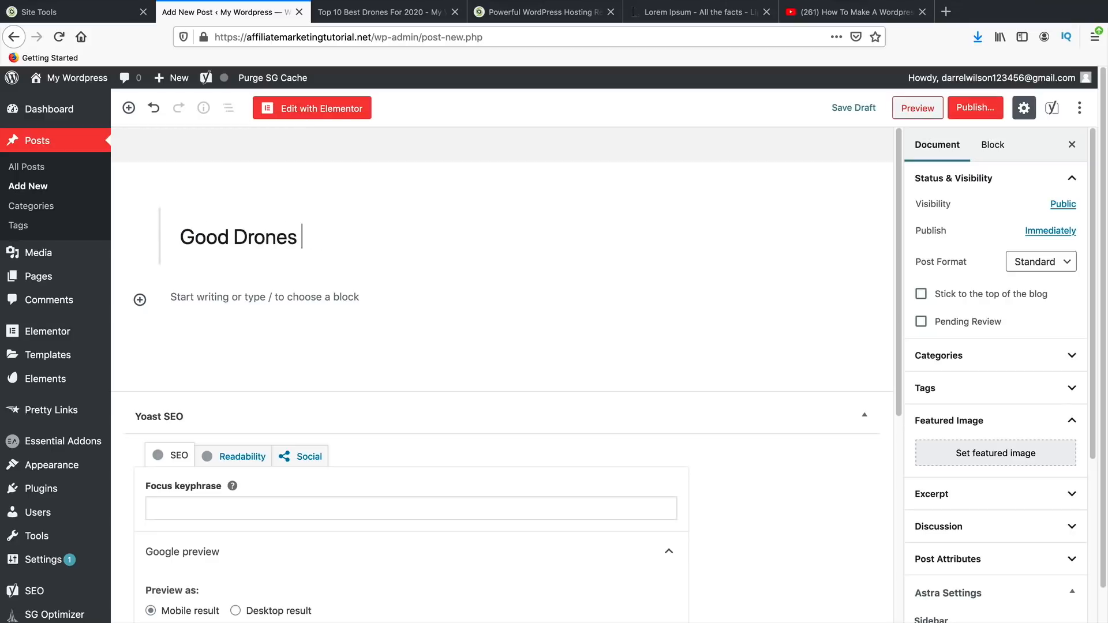
pyautogui.write('For Winter')
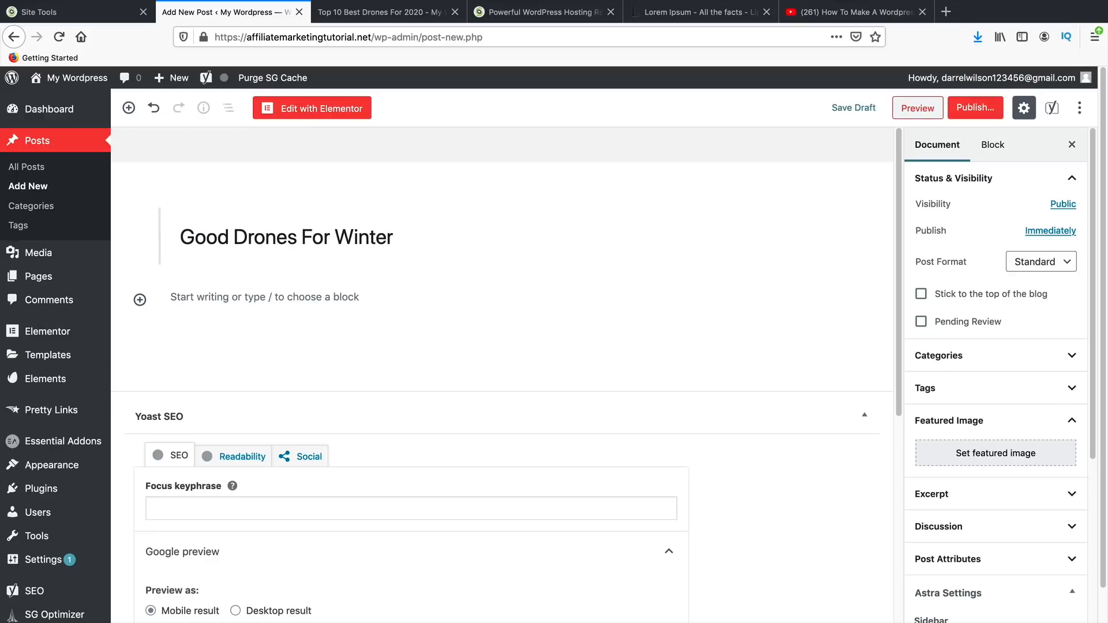
pyautogui.press('Return')
pyautogui.rightClick(203, 299)
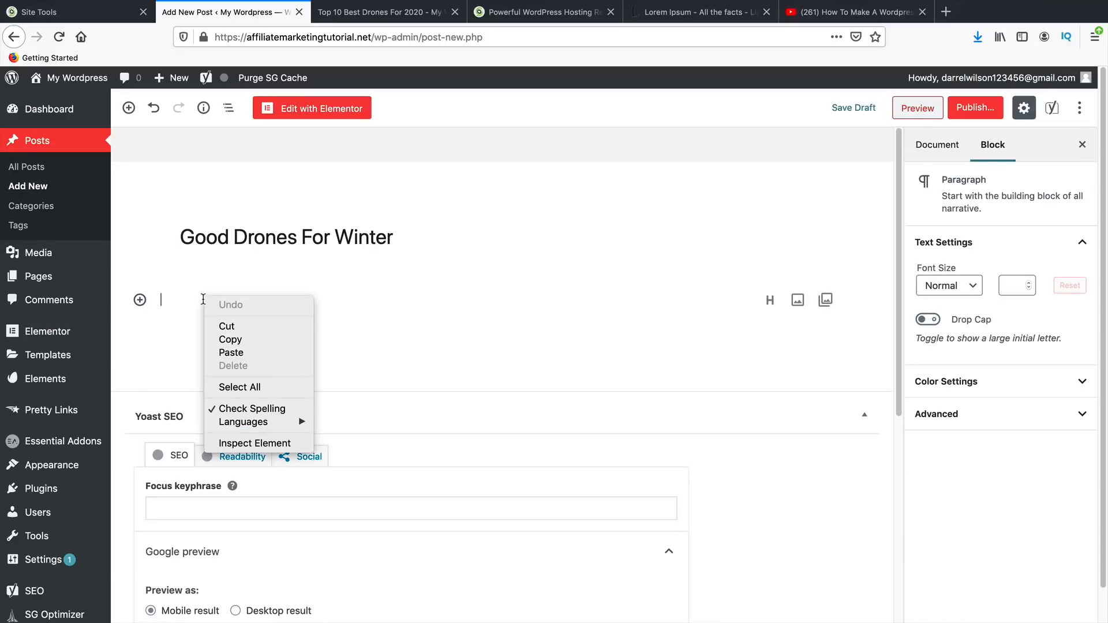
pyautogui.click(248, 354)
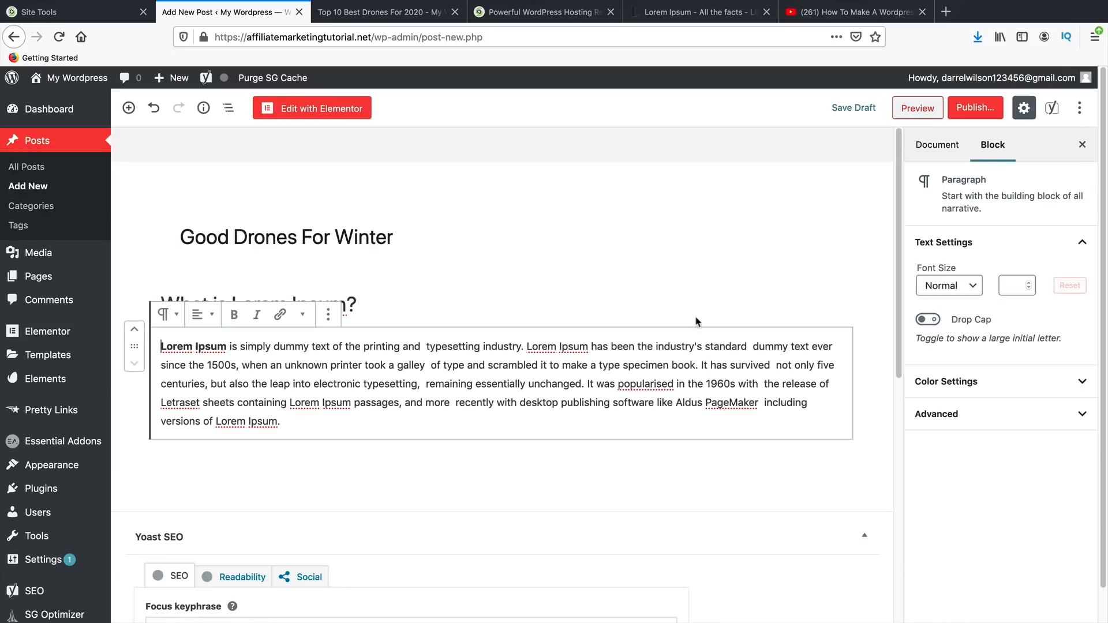
pyautogui.click(416, 302)
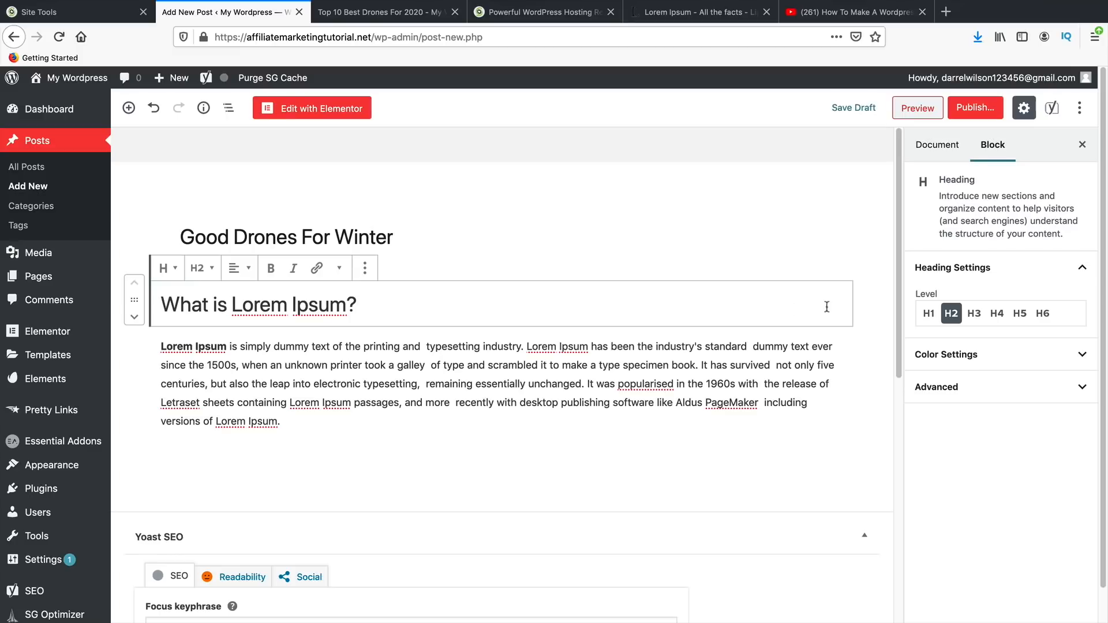
# - Open the featured-image library from the post's Document settings
pyautogui.click(938, 144)
pyautogui.scroll(-1, 969, 490)
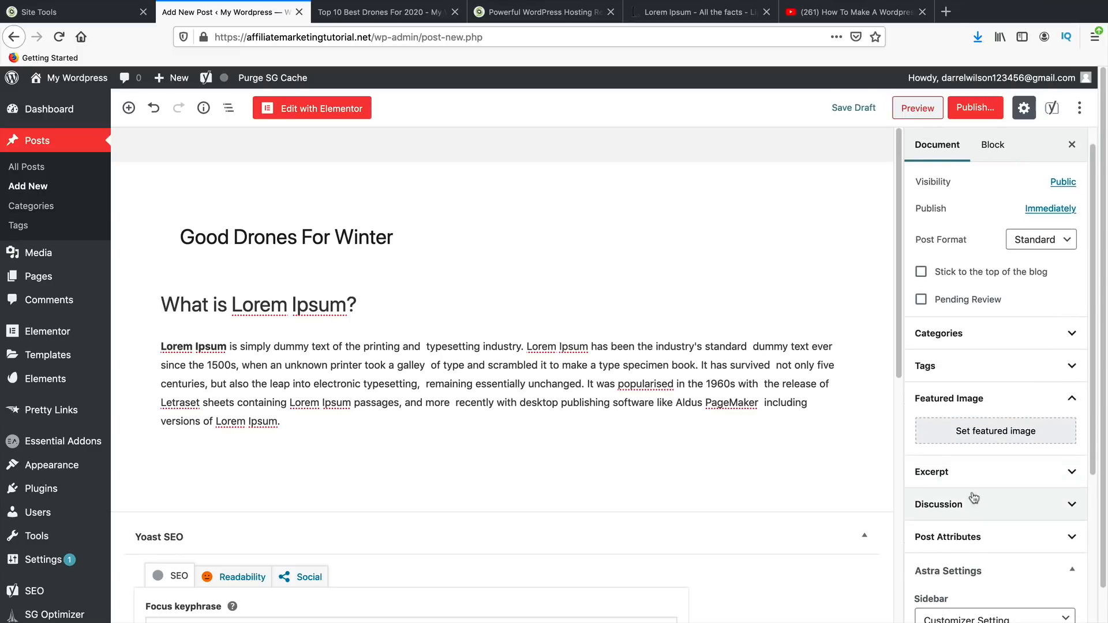
pyautogui.click(996, 431)
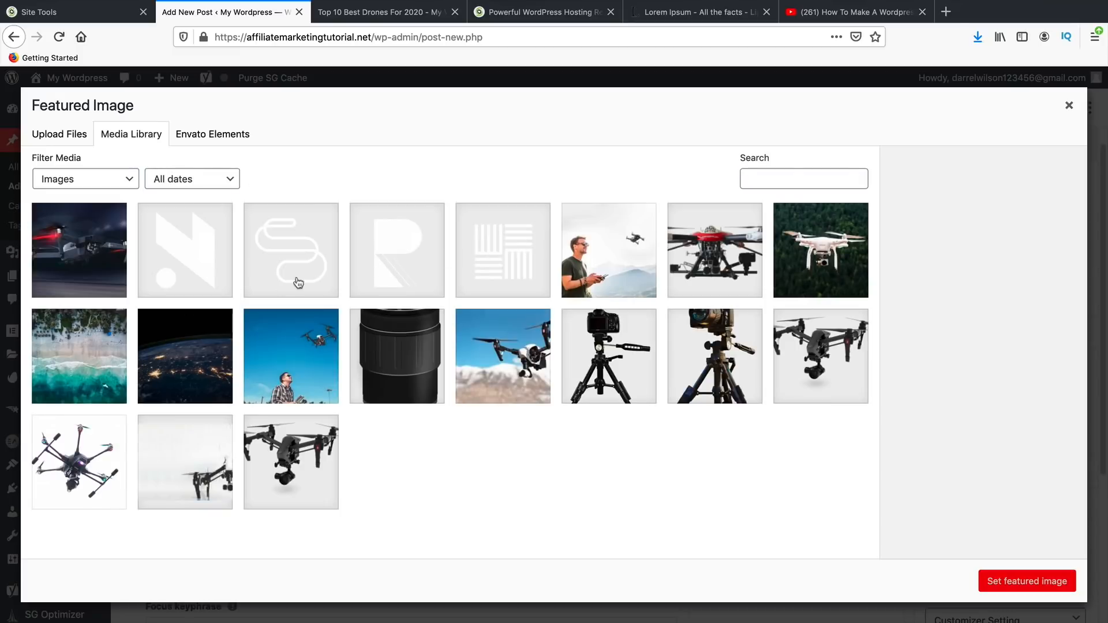
# - Set the man-flying-a-drone photo as featured image and expand the Categories panel
pyautogui.click(559, 356)
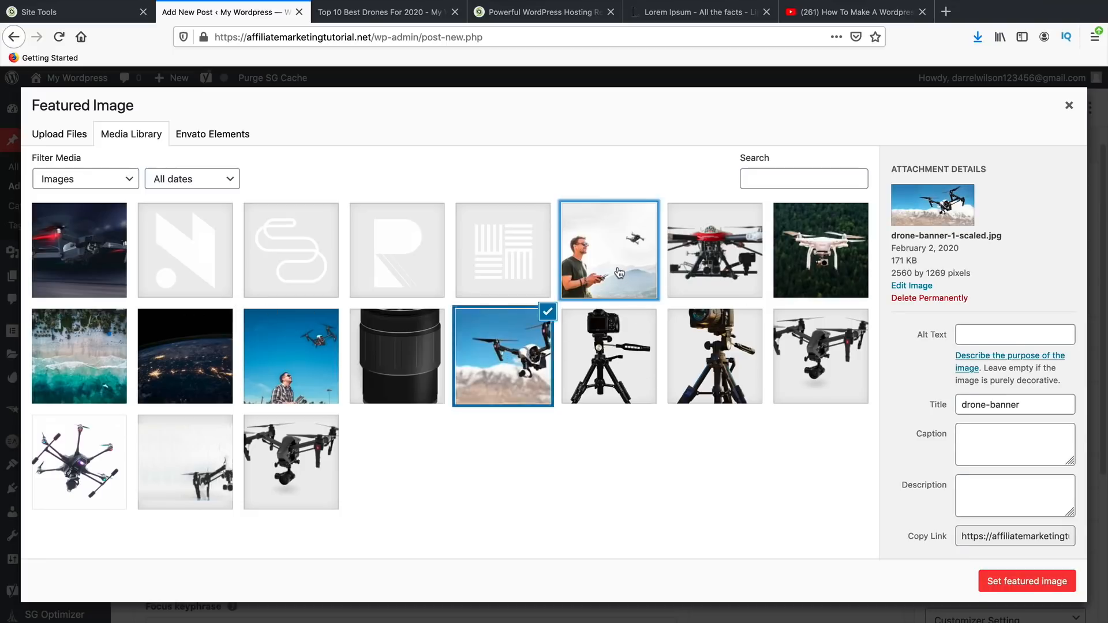
pyautogui.click(619, 273)
pyautogui.click(1073, 591)
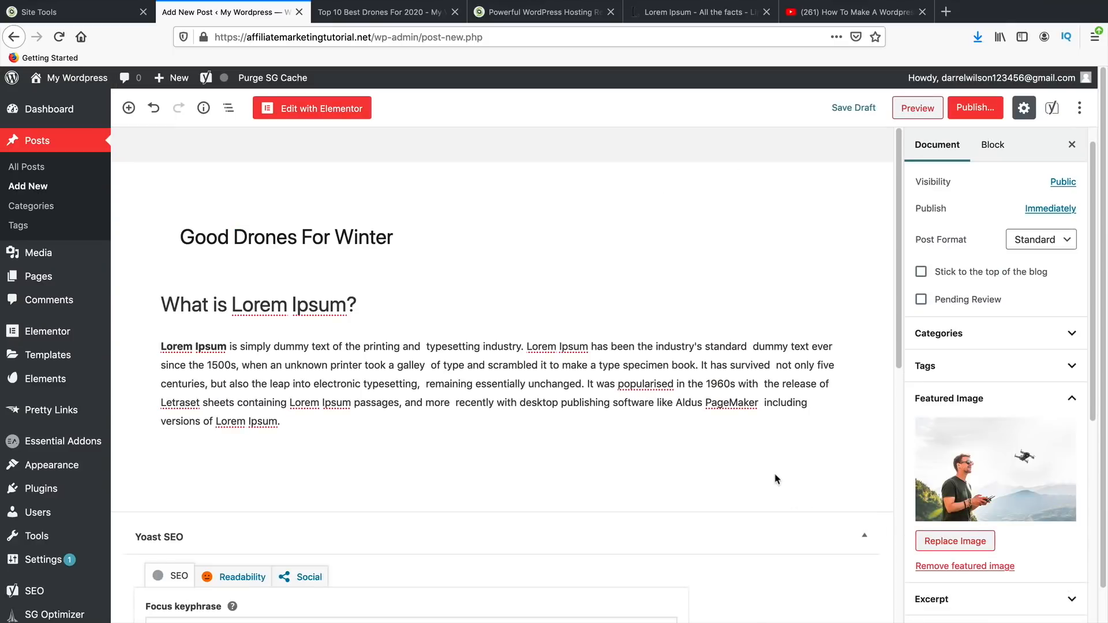
pyautogui.click(938, 334)
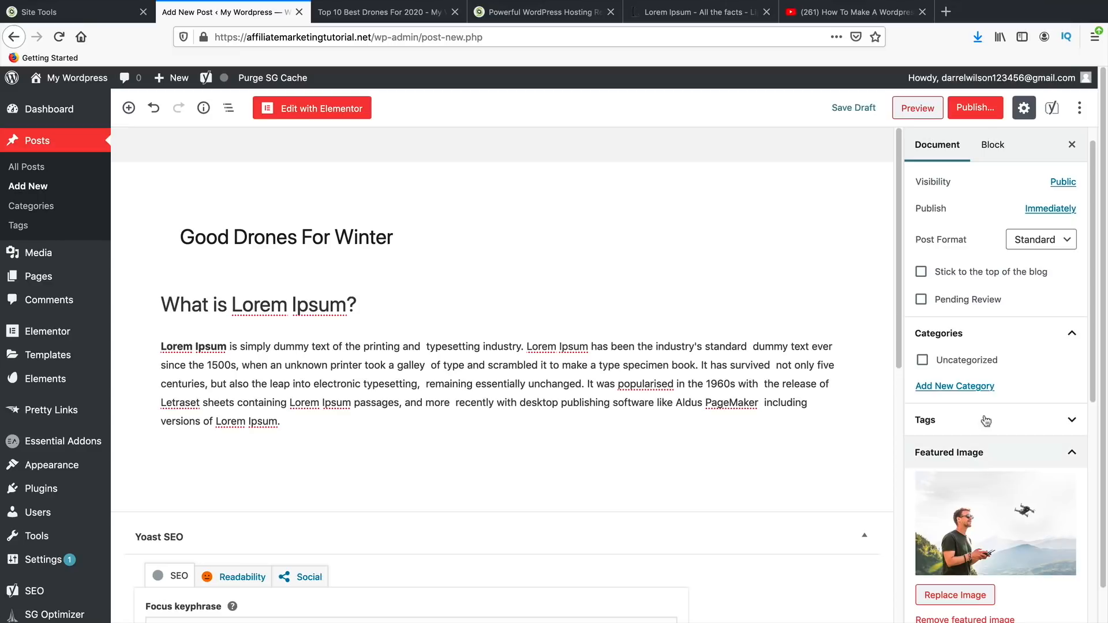
# - Create the new categories Drones, Memory and Beta Drones for the post
pyautogui.click(985, 386)
pyautogui.click(996, 427)
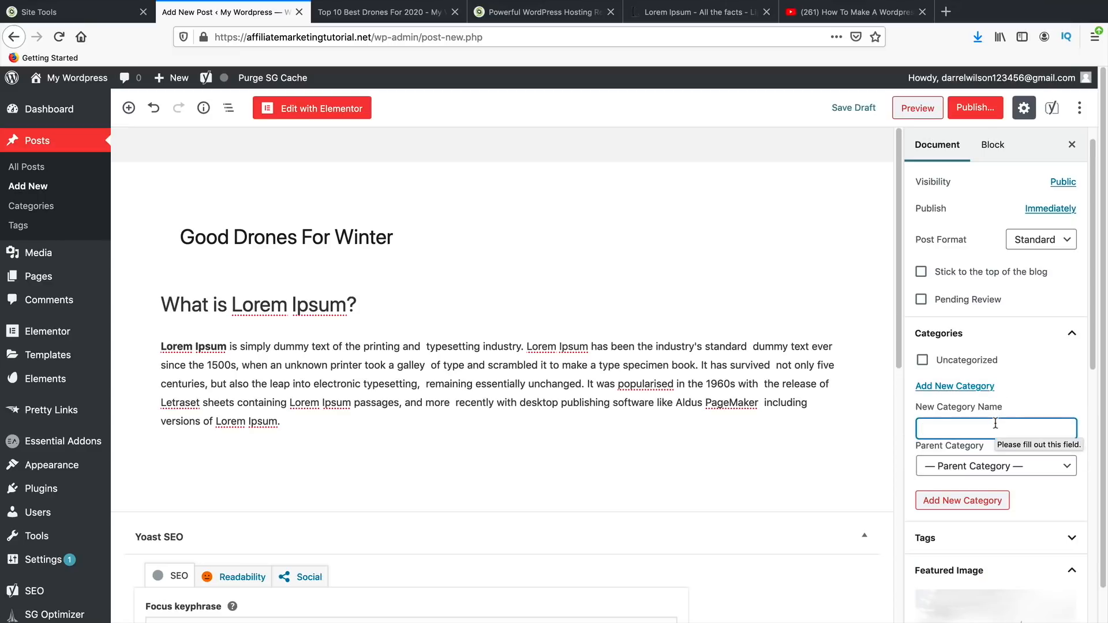
pyautogui.write('Dronhe')
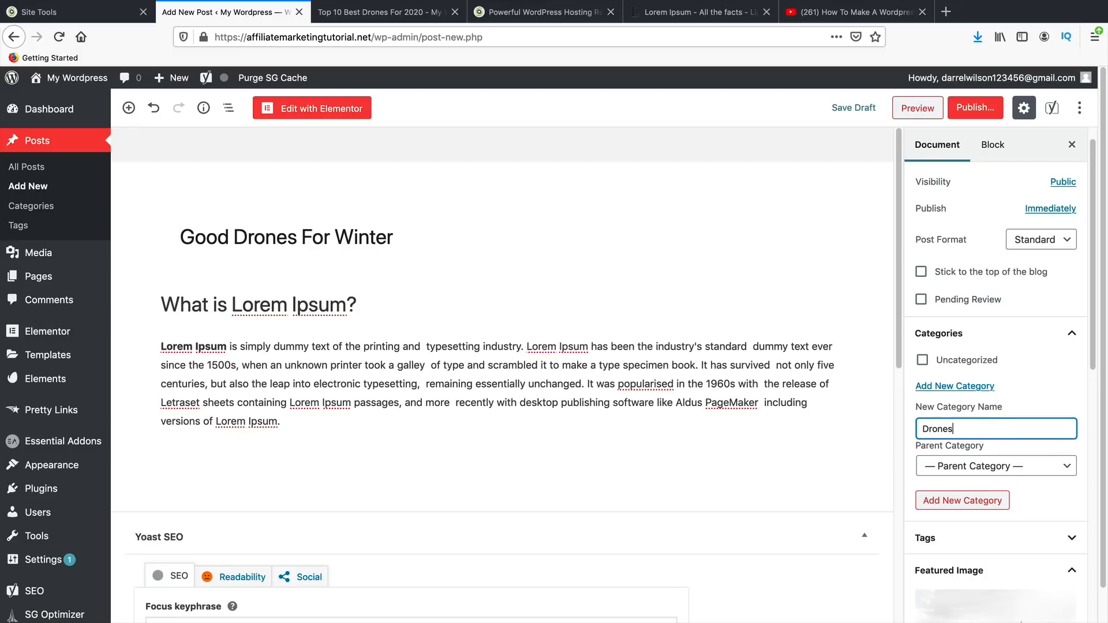
pyautogui.click(988, 505)
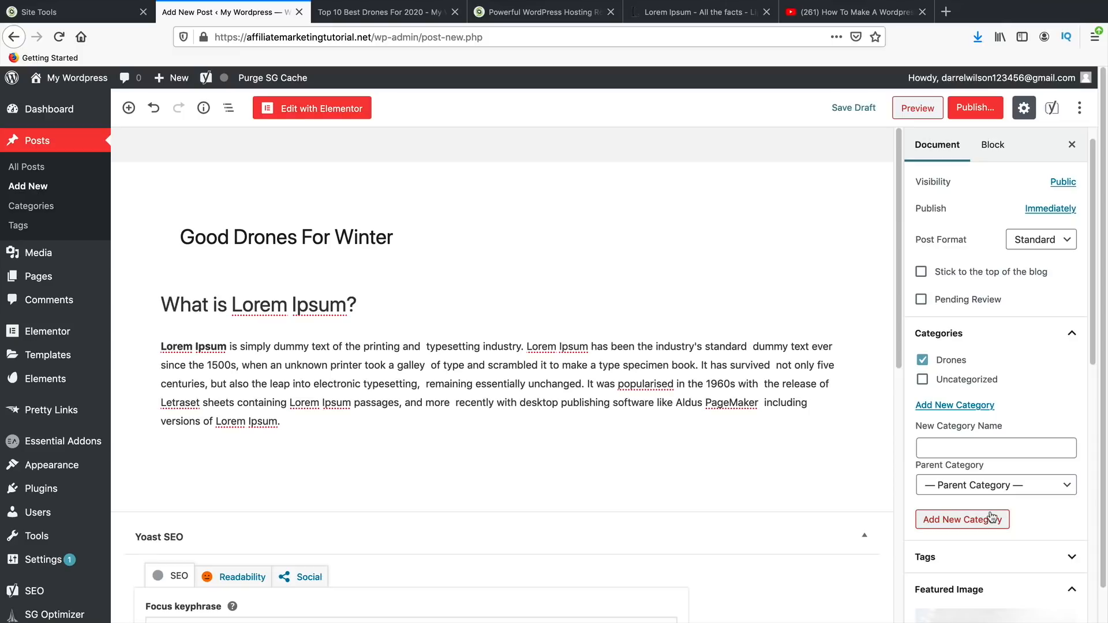
pyautogui.click(1018, 448)
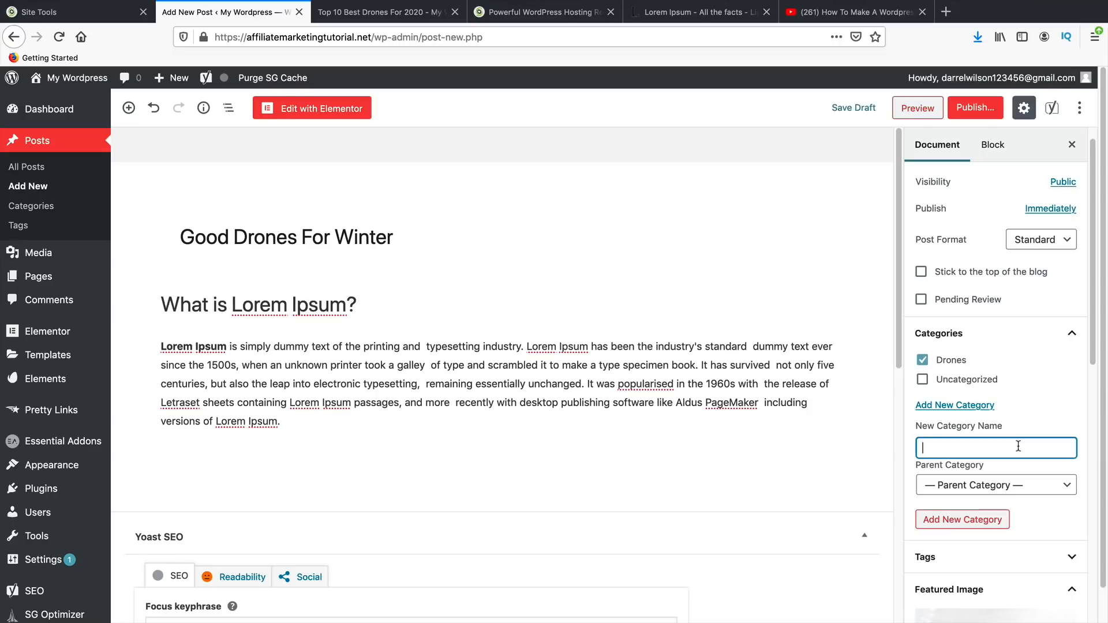
pyautogui.write('Memory')
pyautogui.click(971, 521)
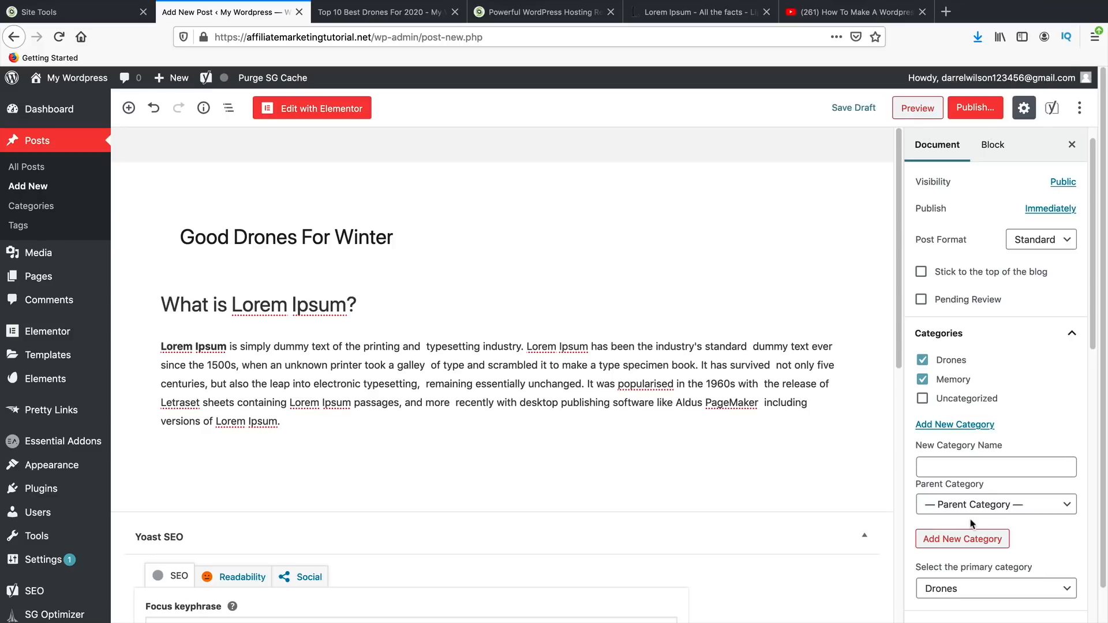
pyautogui.click(987, 475)
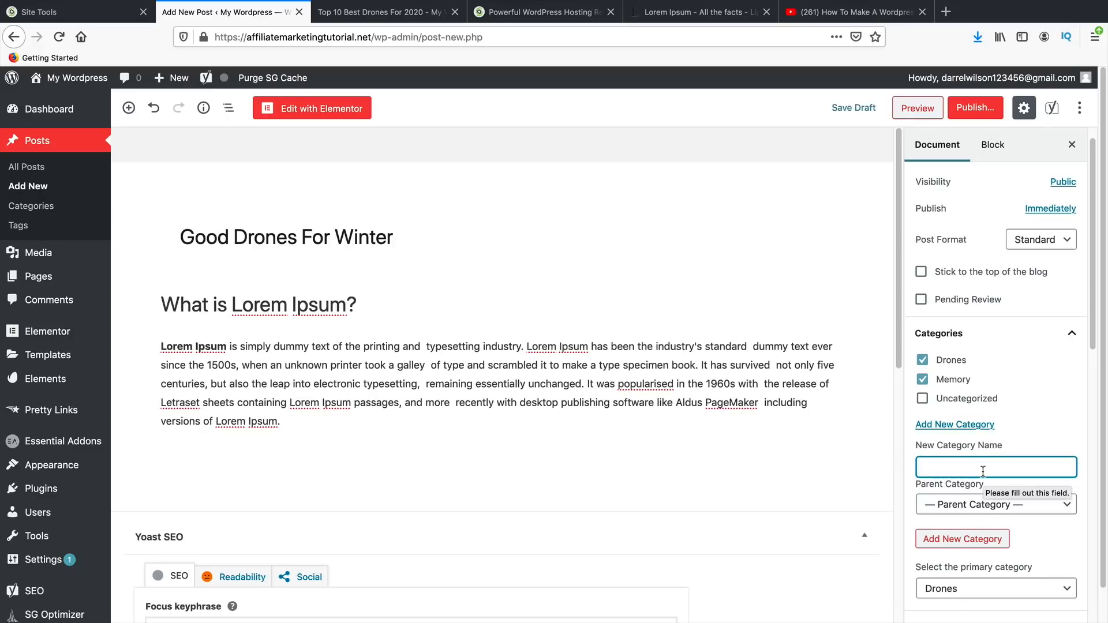
pyautogui.write('Beta Drones')
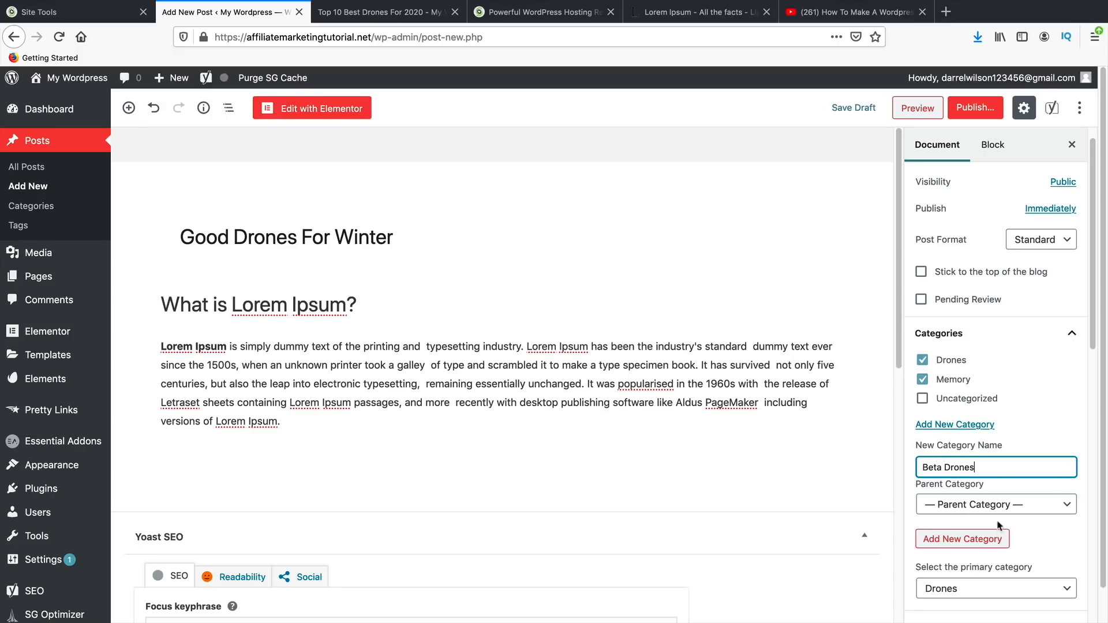
pyautogui.click(994, 541)
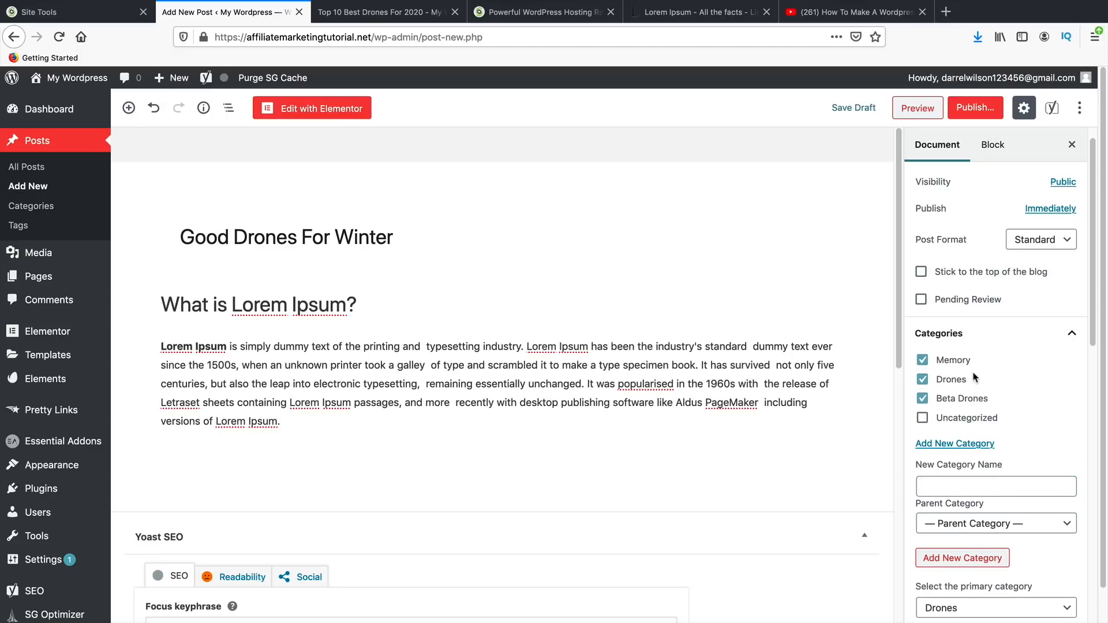
# - Leave the post filed under the Drones and Memory categories
pyautogui.click(923, 379)
pyautogui.click(922, 361)
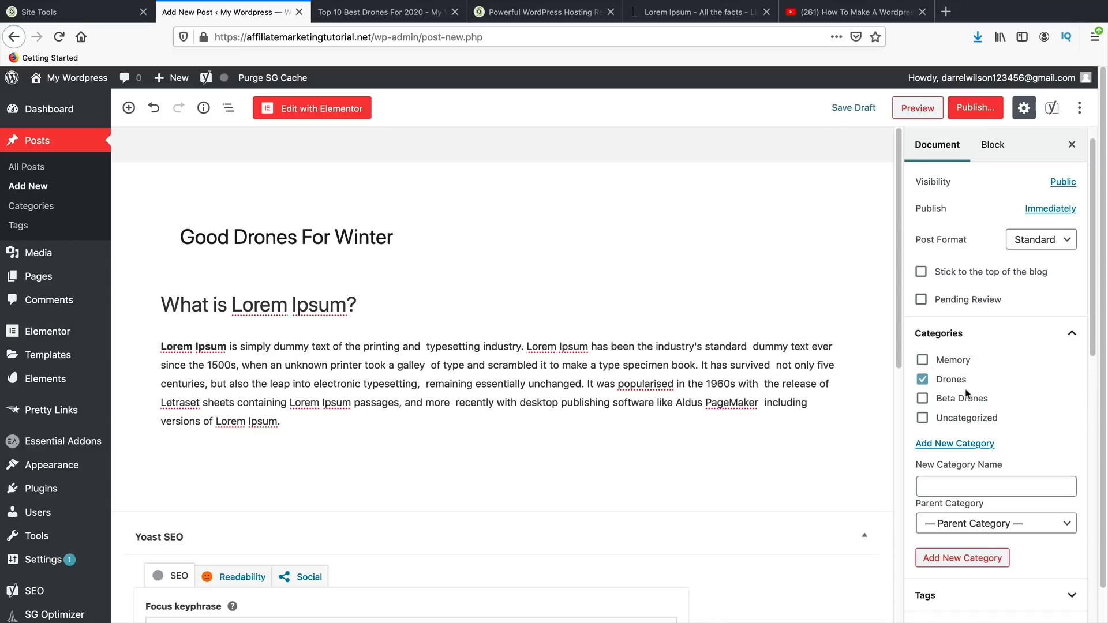
pyautogui.click(930, 361)
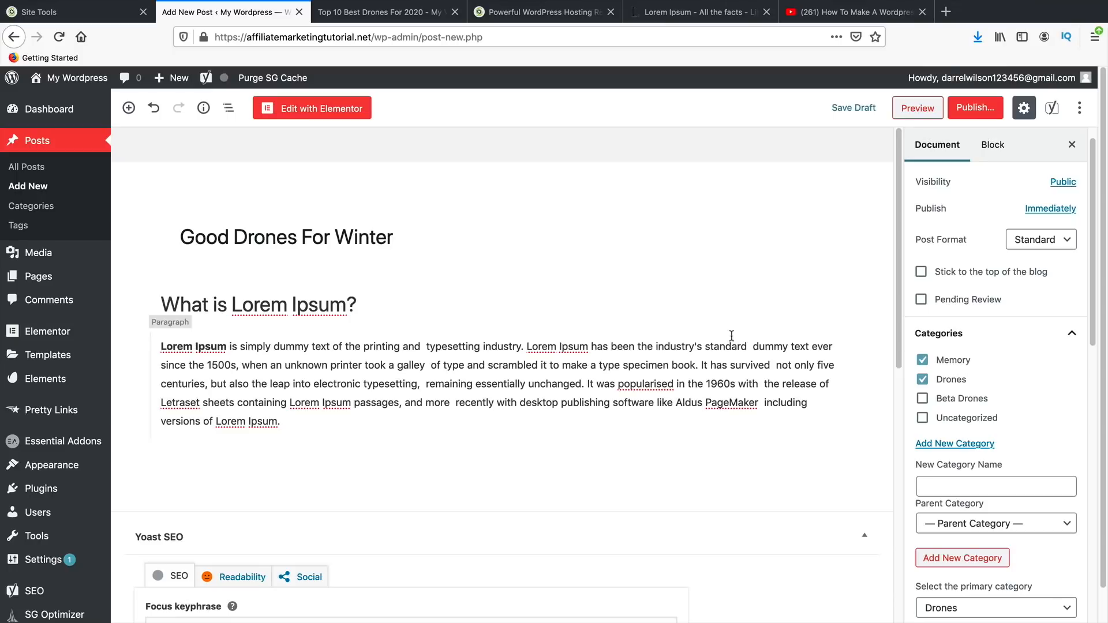
# - Add a new empty block below the Lorem Ipsum paragraph
pyautogui.scroll(-3, 716, 343)
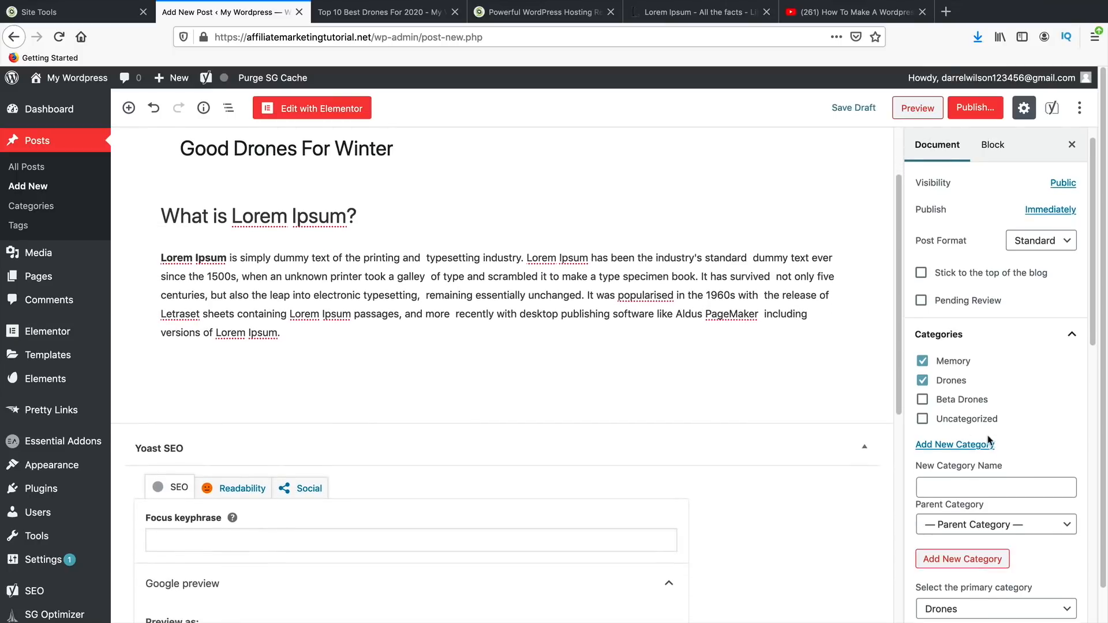
pyautogui.scroll(1, 979, 426)
pyautogui.scroll(-5, 979, 421)
pyautogui.scroll(-2, 980, 421)
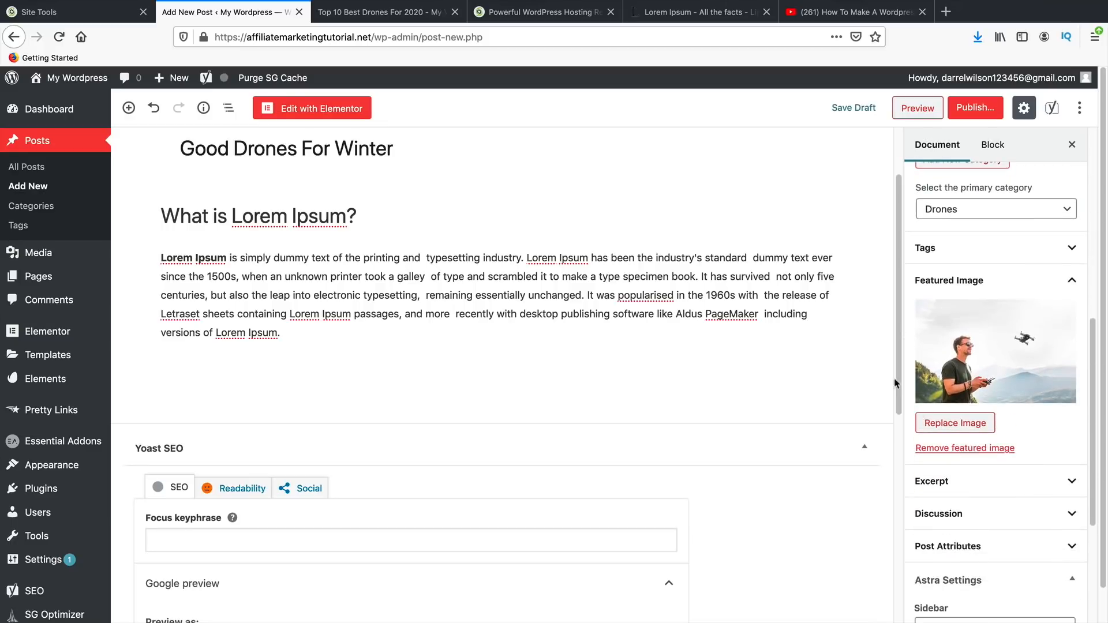
pyautogui.click(288, 338)
pyautogui.scroll(2, 266, 300)
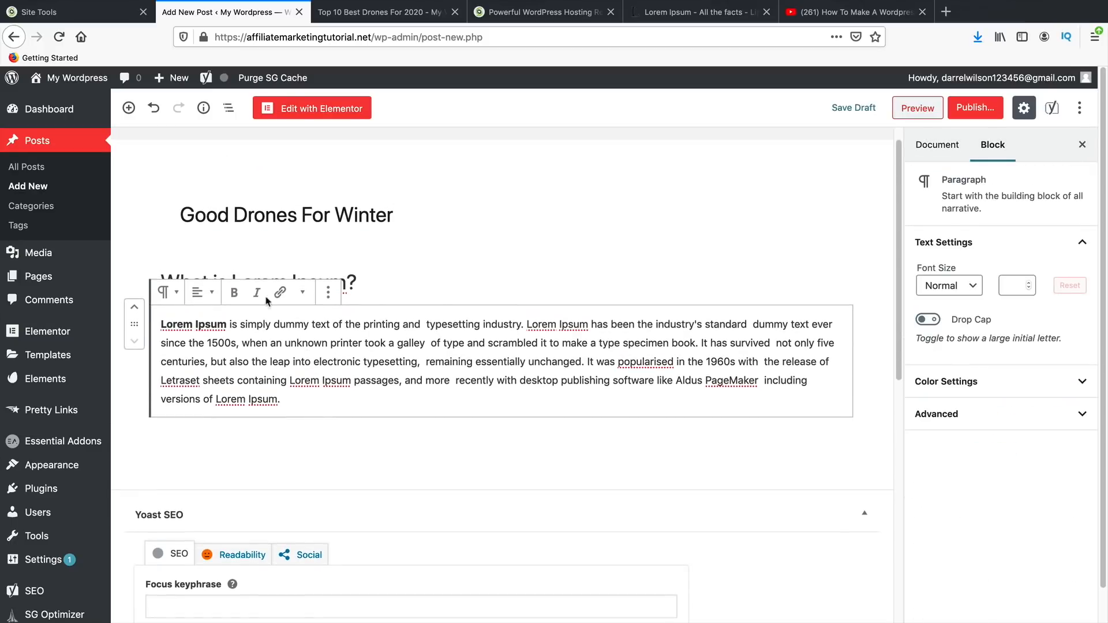
pyautogui.click(249, 427)
pyautogui.click(298, 403)
pyautogui.press('Return')
# - Insert an Image block with the drone-over-forest photo from the Media Library
pyautogui.click(129, 108)
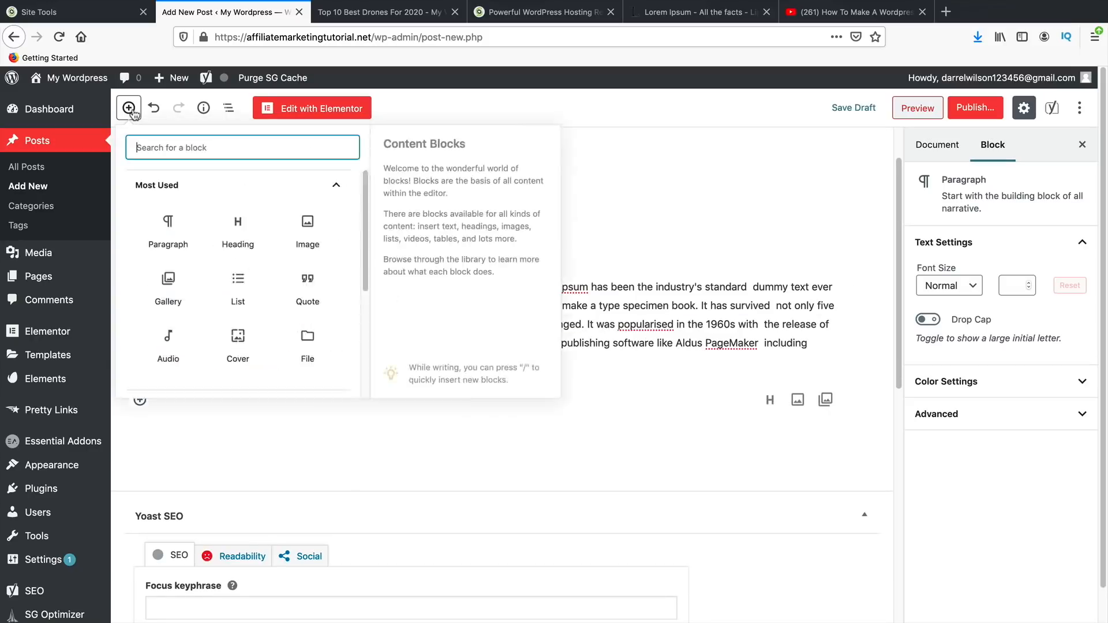
pyautogui.click(308, 231)
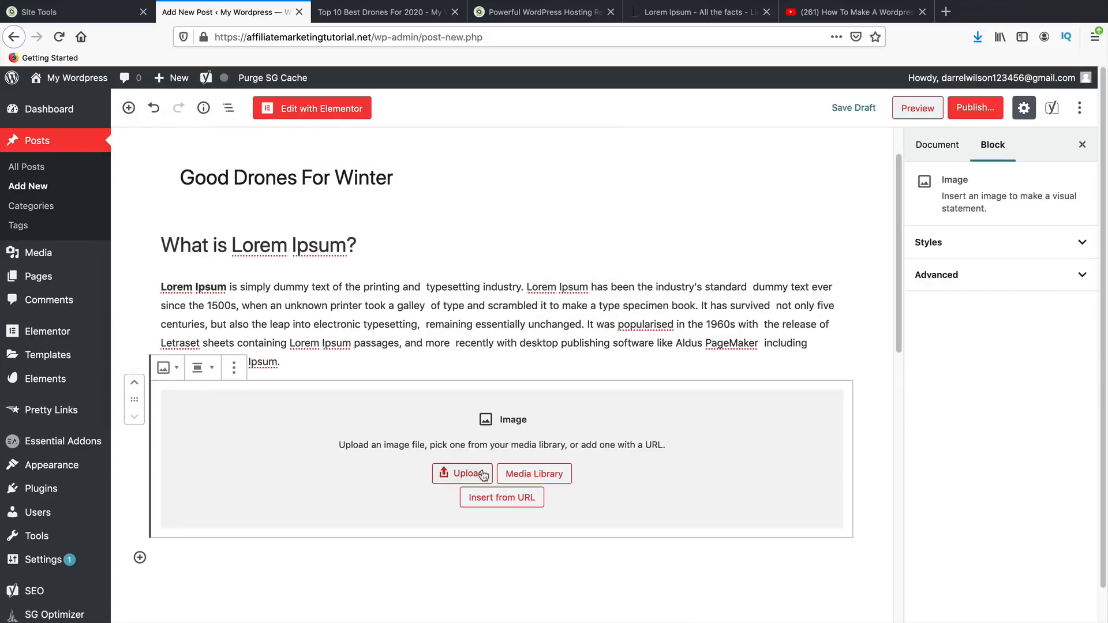
pyautogui.click(518, 474)
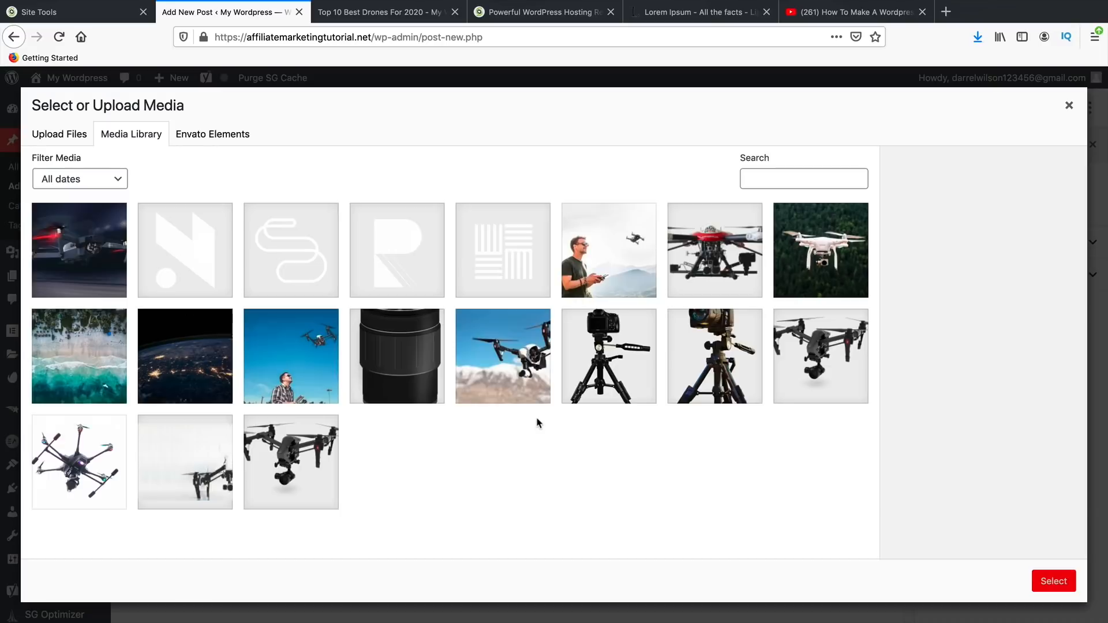
pyautogui.click(792, 282)
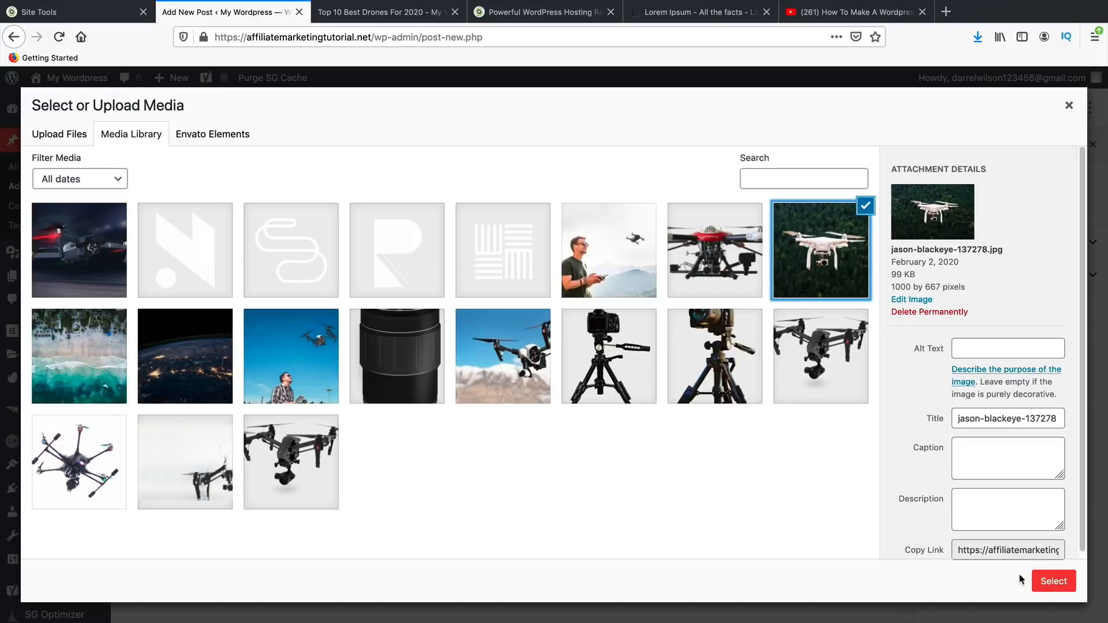
pyautogui.click(1042, 582)
# - Resize the photo to 562 px wide and centre it in the post
pyautogui.scroll(-2, 667, 454)
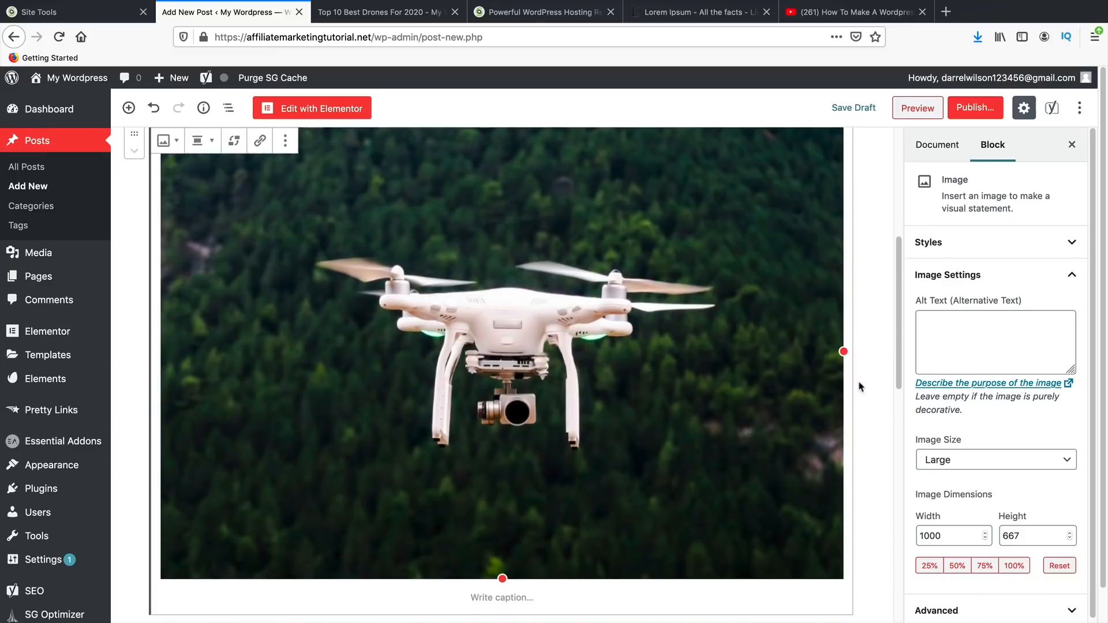
pyautogui.moveTo(844, 347); pyautogui.dragTo(551, 323)
pyautogui.scroll(3, 354, 346)
pyautogui.click(199, 257)
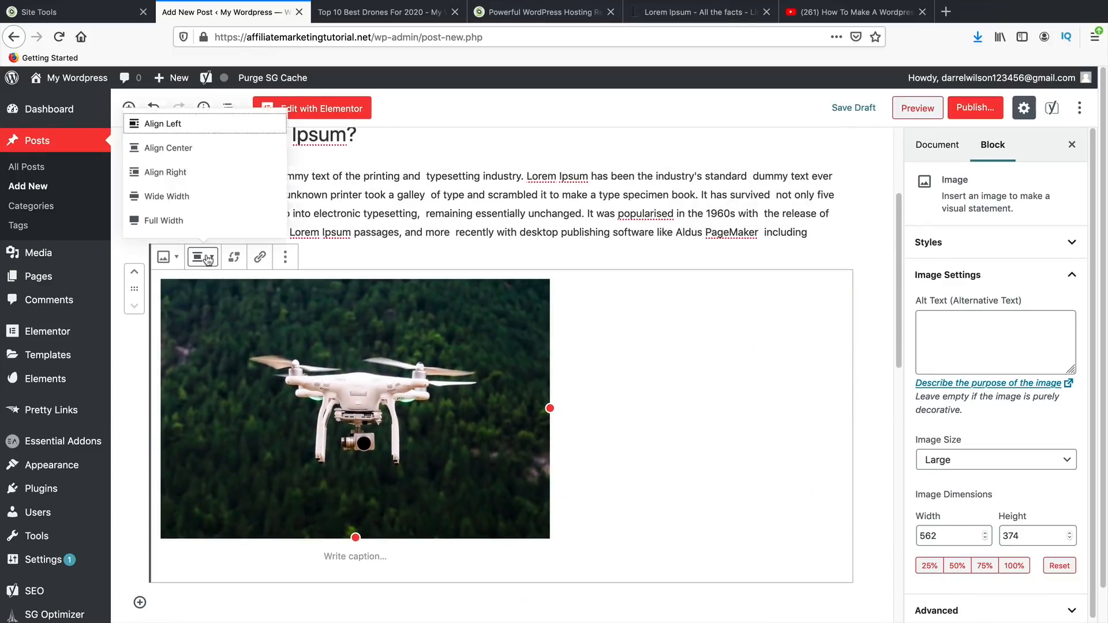
pyautogui.click(190, 149)
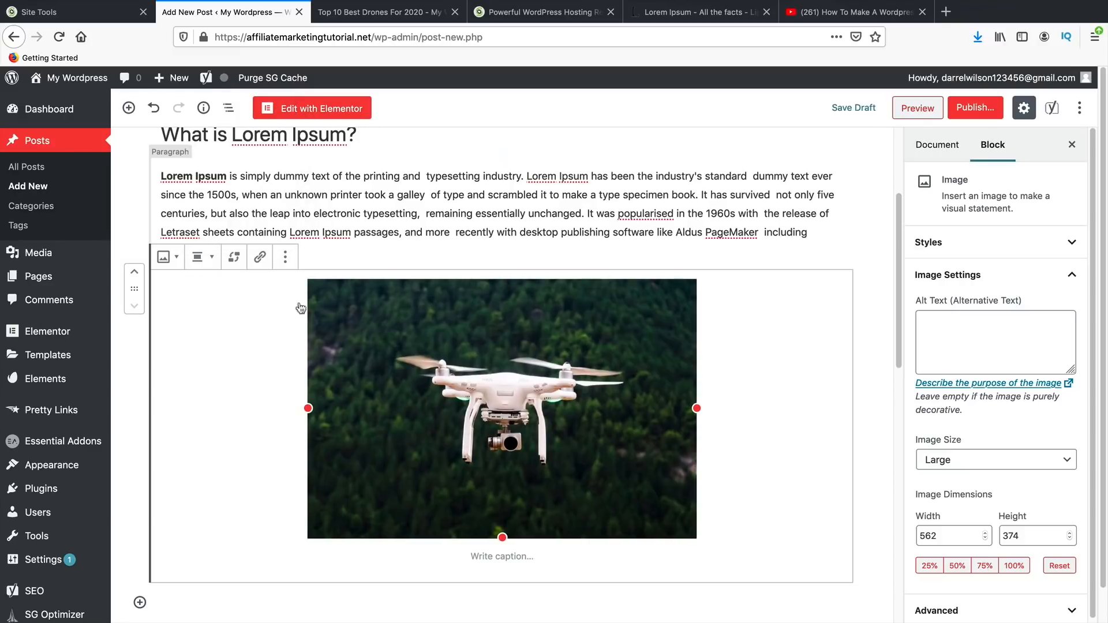
pyautogui.click(975, 110)
# - Publish 'Good Drones For Winter' and open it on the live site
pyautogui.click(1006, 108)
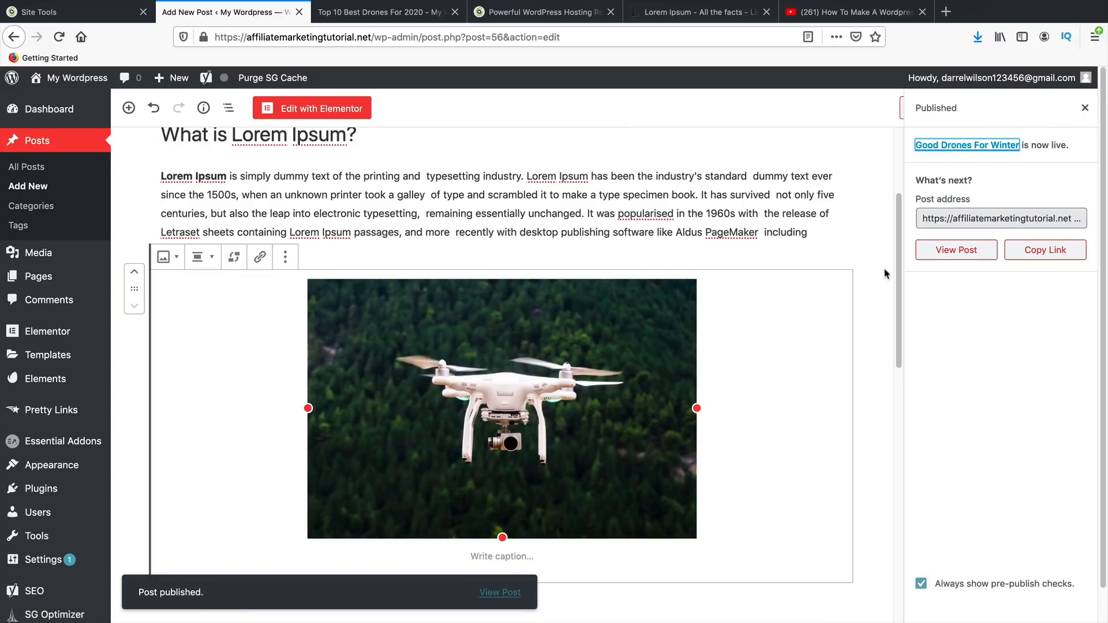
pyautogui.click(973, 254)
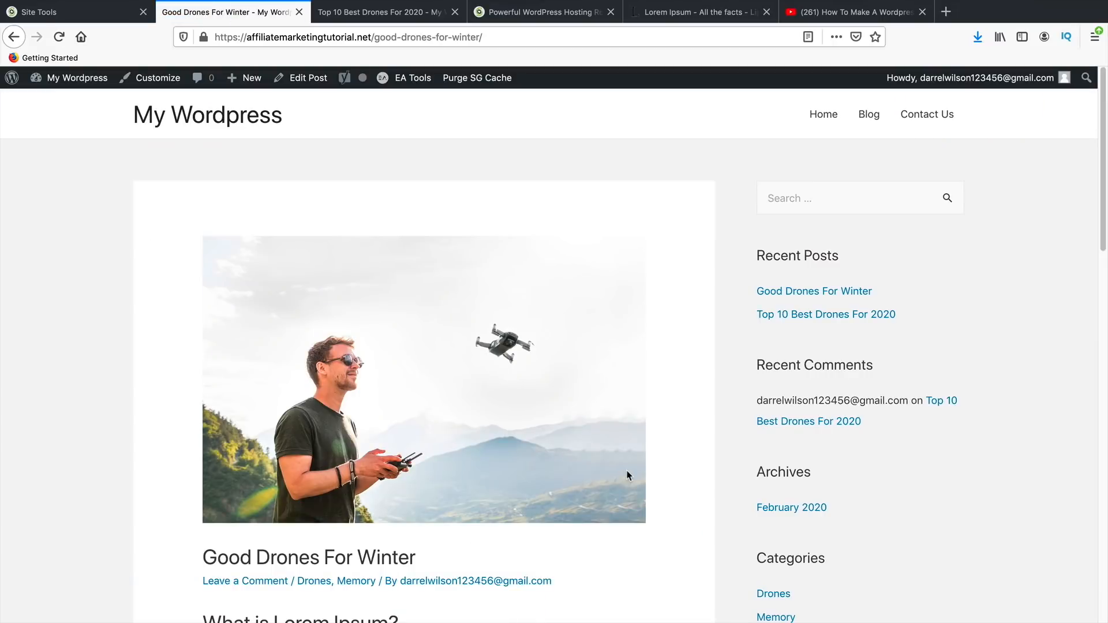
pyautogui.scroll(-5, 629, 475)
pyautogui.moveTo(430, 289); pyautogui.dragTo(228, 308)
# - Scroll through the live post, then go to the site's Home page
pyautogui.scroll(-6, 396, 423)
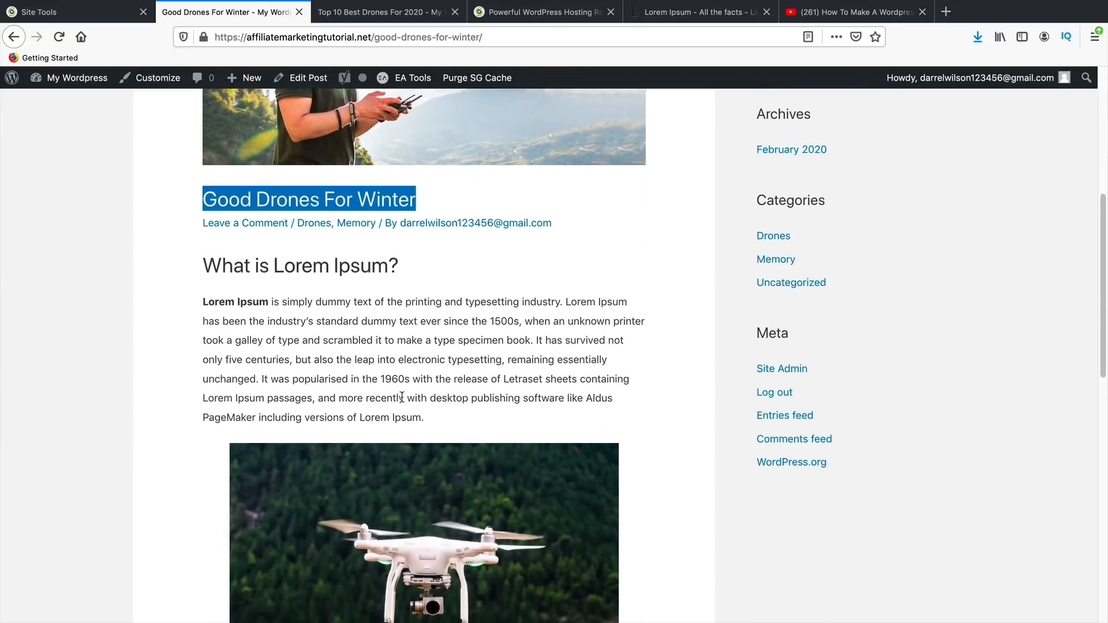
pyautogui.scroll(-2, 433, 394)
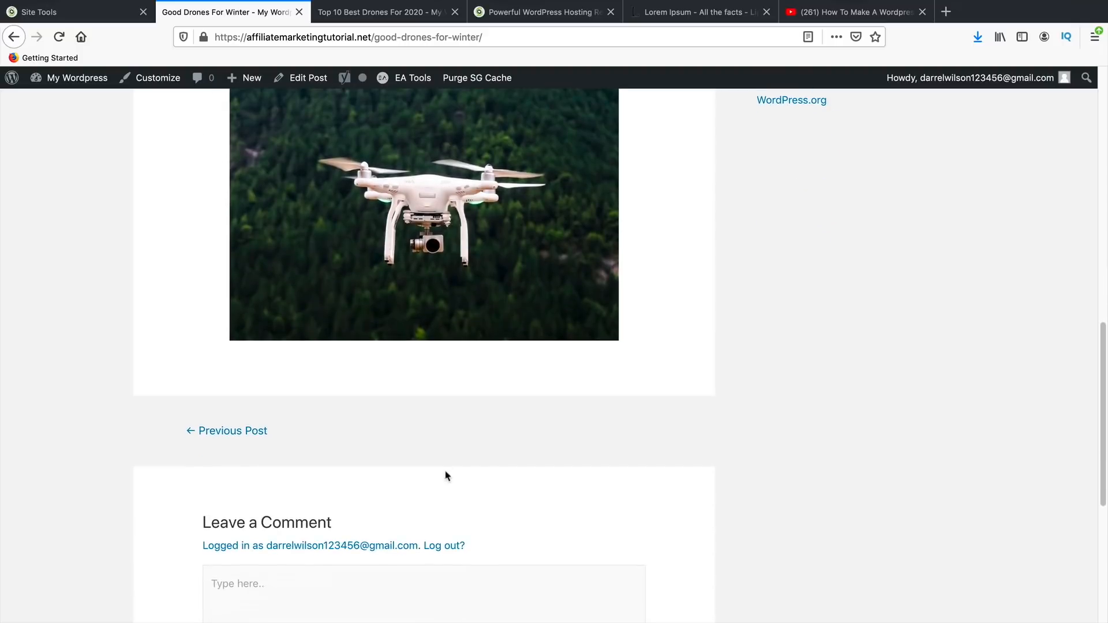
pyautogui.scroll(12, 446, 475)
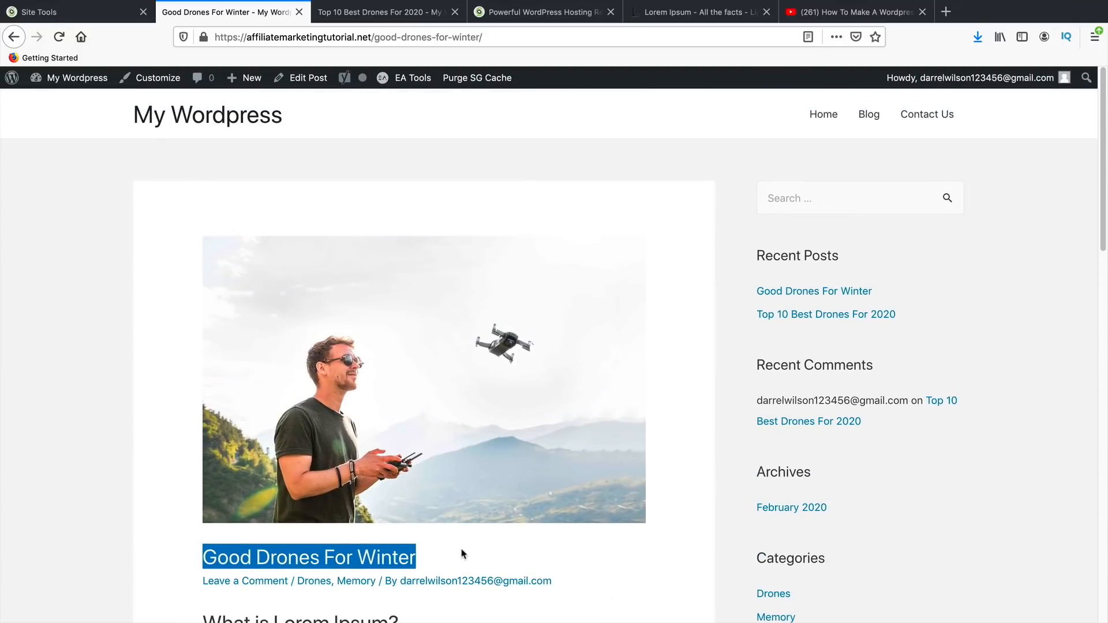
pyautogui.scroll(-3, 485, 543)
pyautogui.scroll(2, 487, 541)
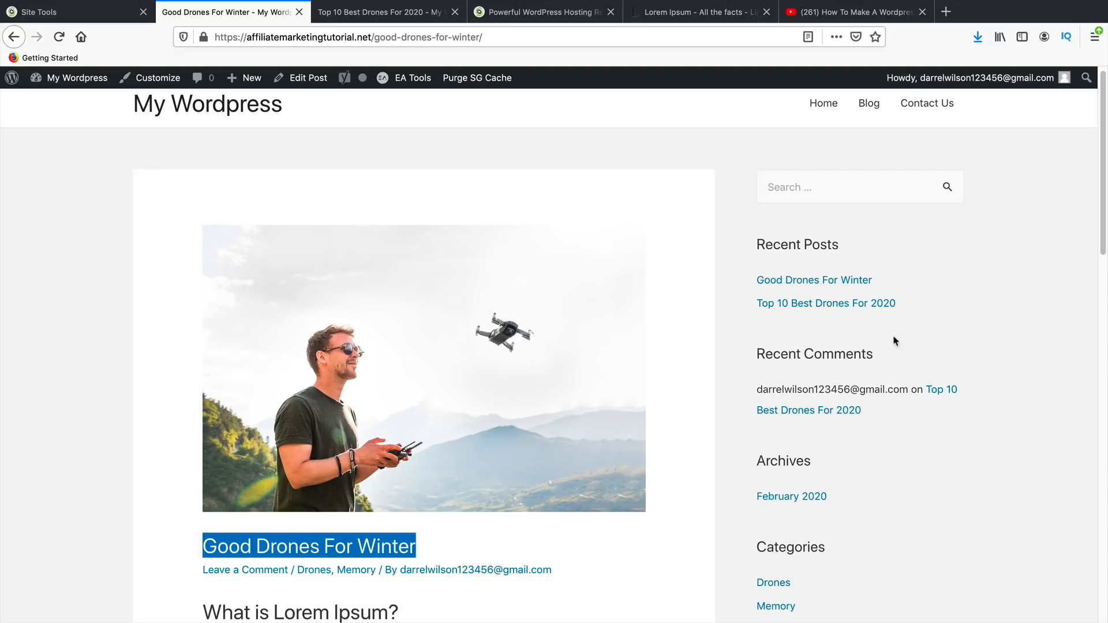
pyautogui.scroll(-5, 900, 329)
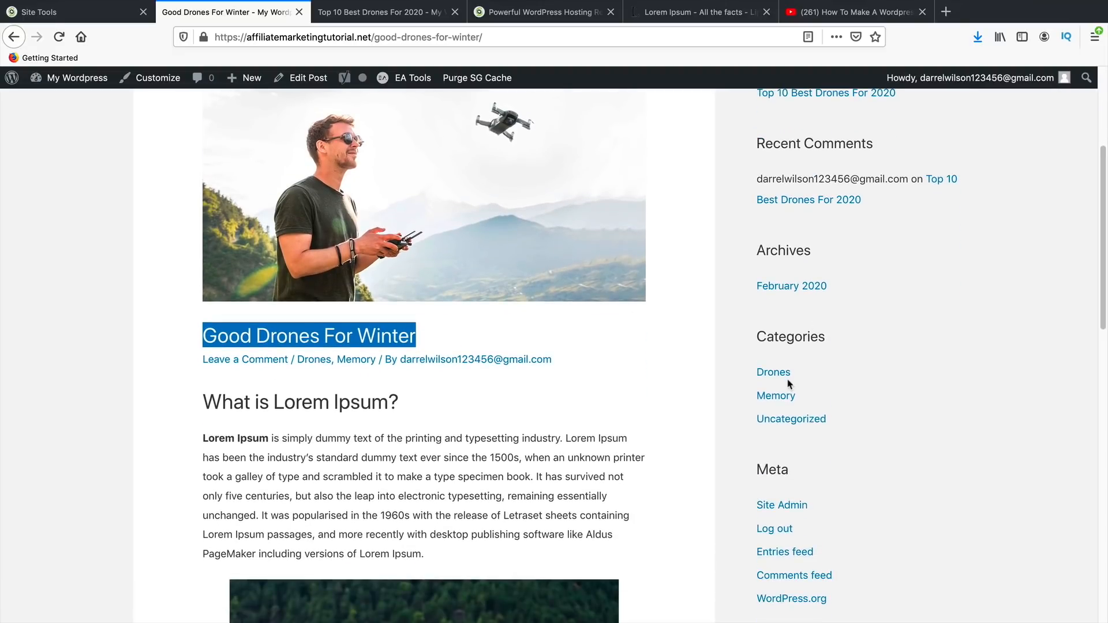
pyautogui.scroll(5, 673, 482)
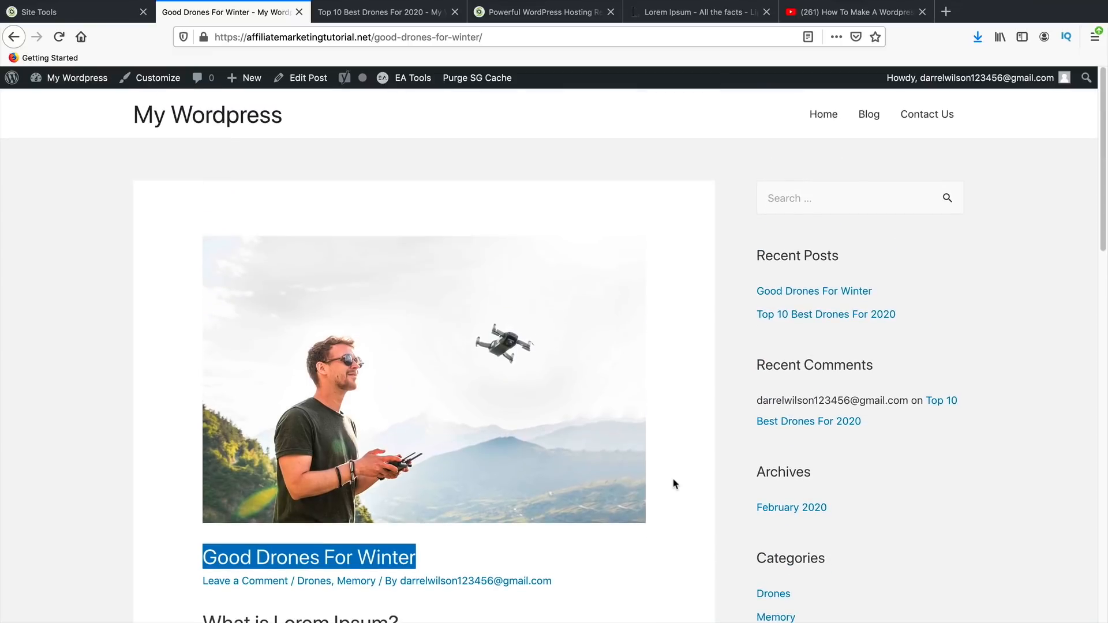
pyautogui.click(823, 122)
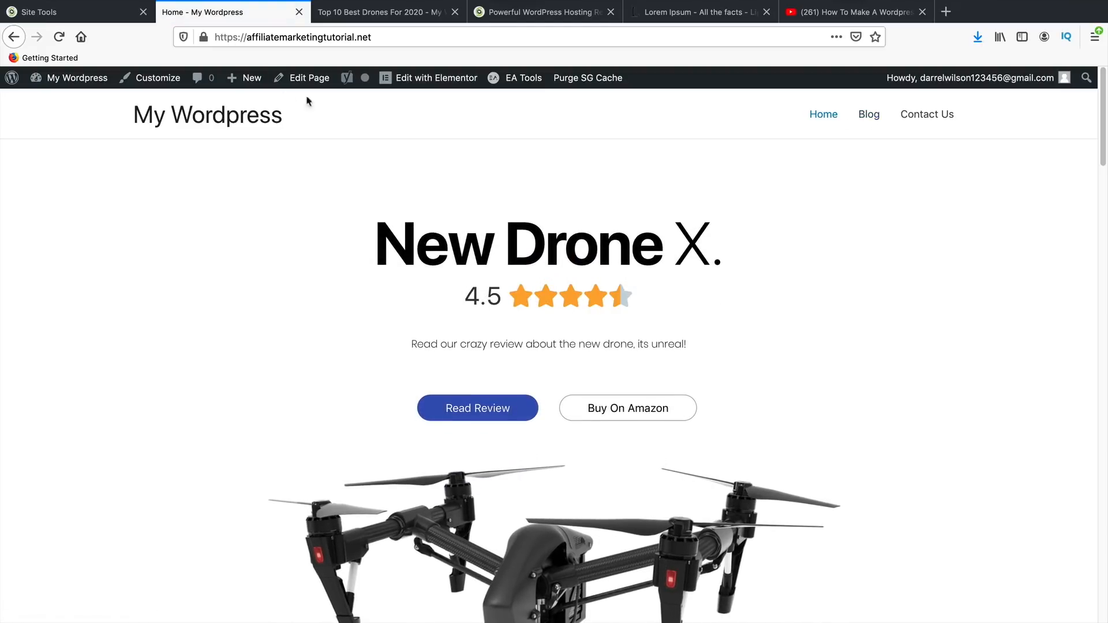
# - Create a new page titled 'Premium Blog'
pyautogui.moveTo(242, 87)
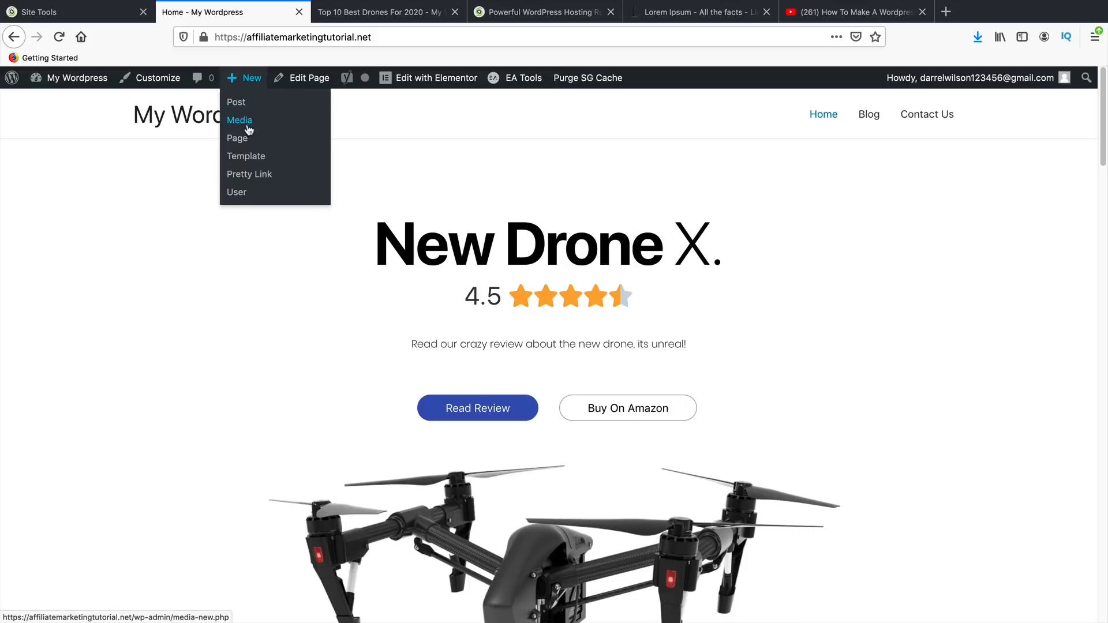
pyautogui.click(246, 141)
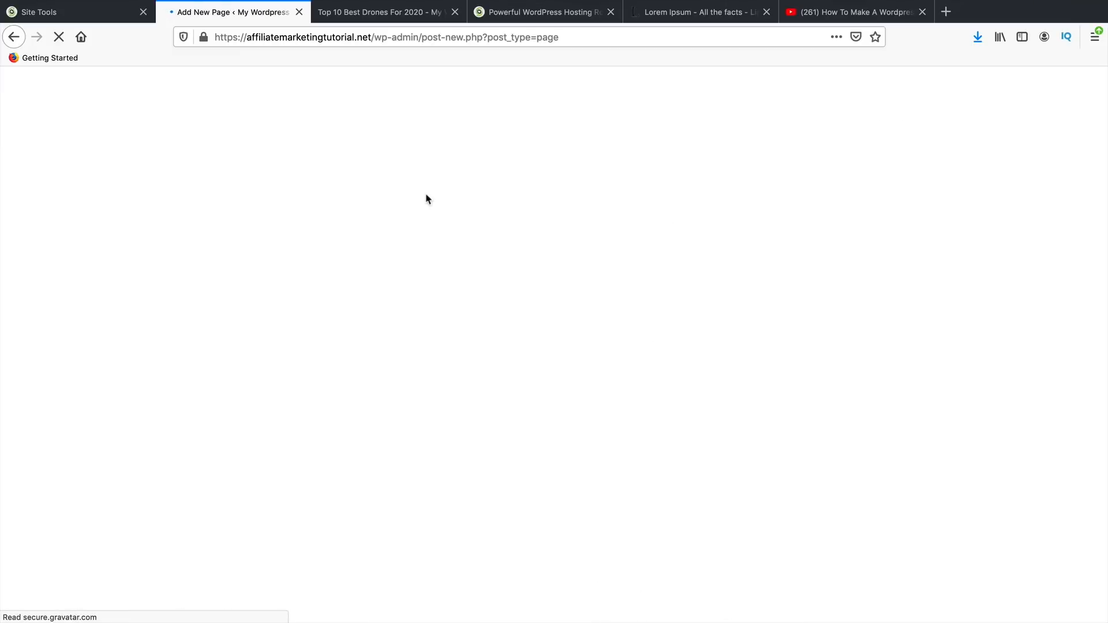
pyautogui.write('P')
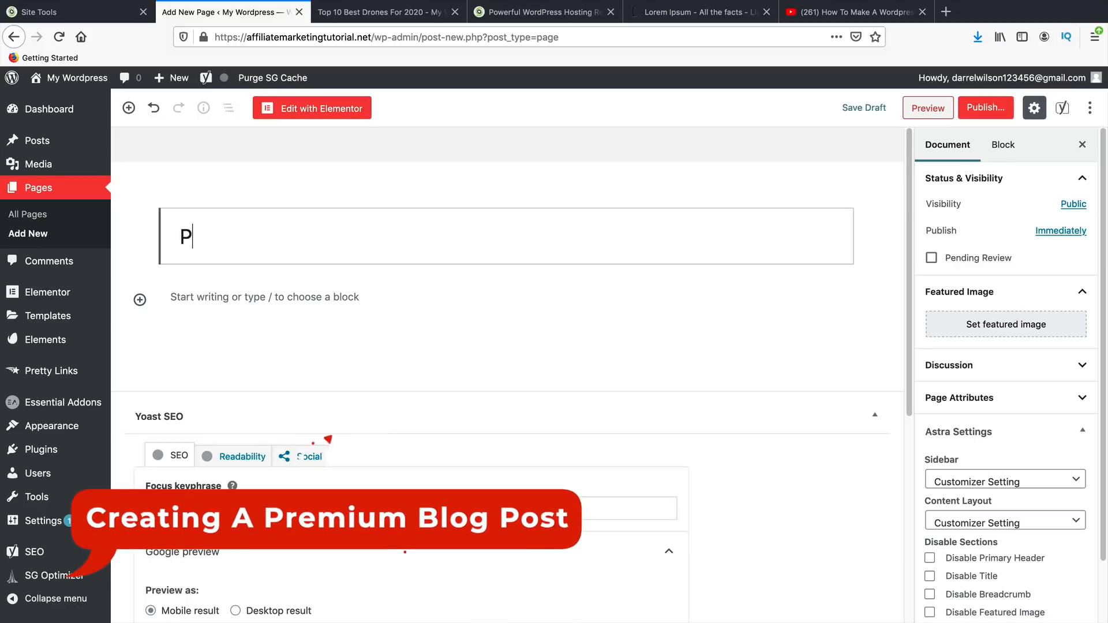
pyautogui.write('remium Blo')
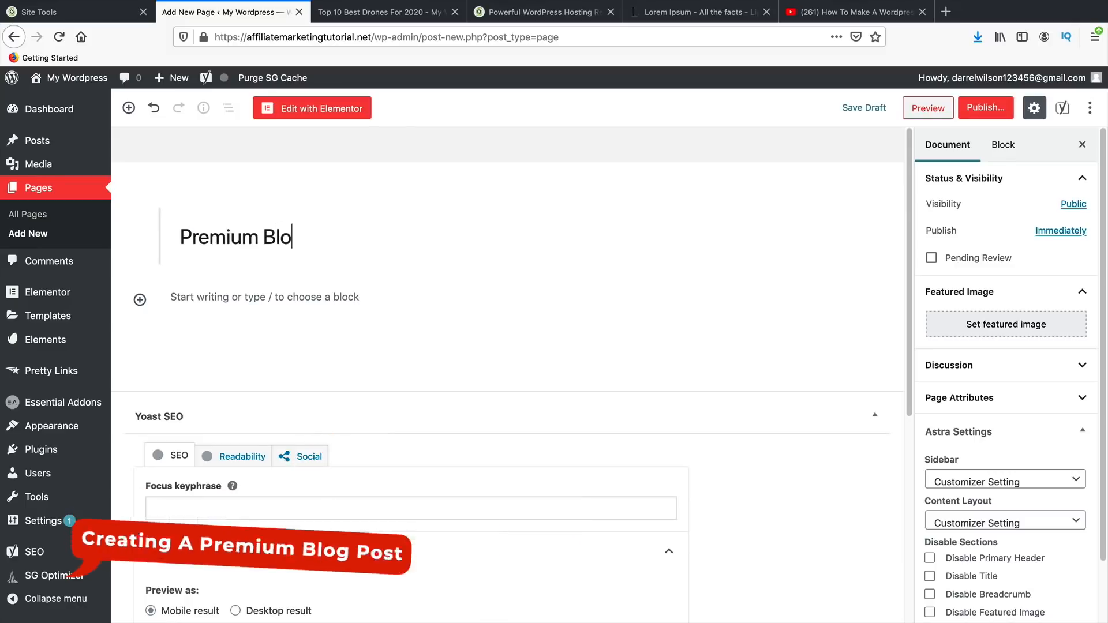
pyautogui.write('g')
# - Give the page No Sidebar, a Full Width / Stretched layout and a disabled title
pyautogui.click(982, 482)
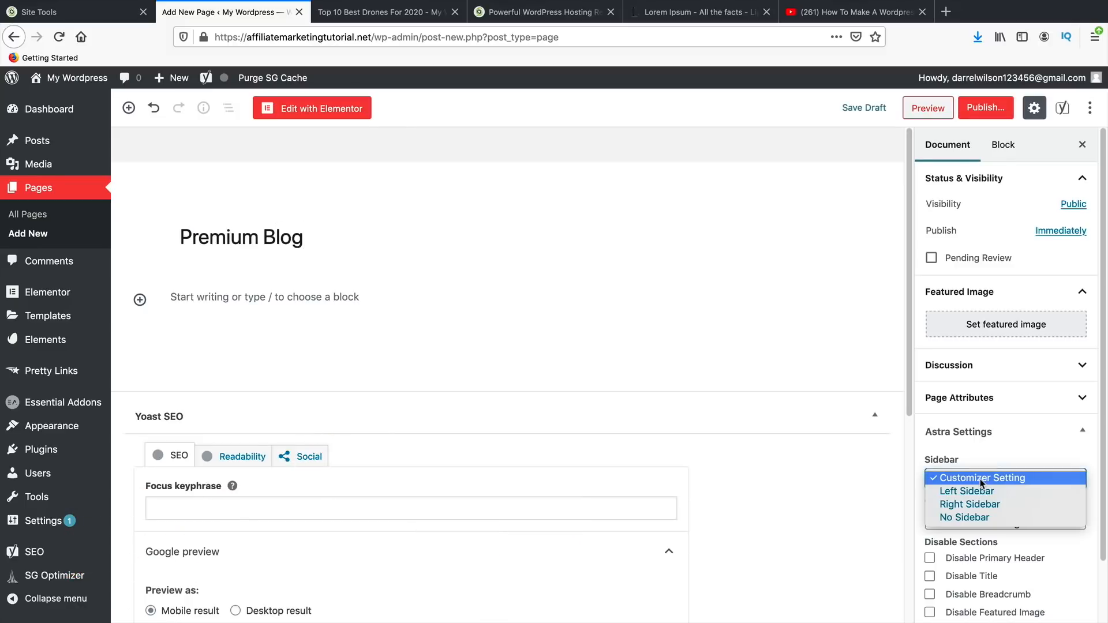
pyautogui.click(984, 518)
pyautogui.click(984, 521)
pyautogui.click(991, 521)
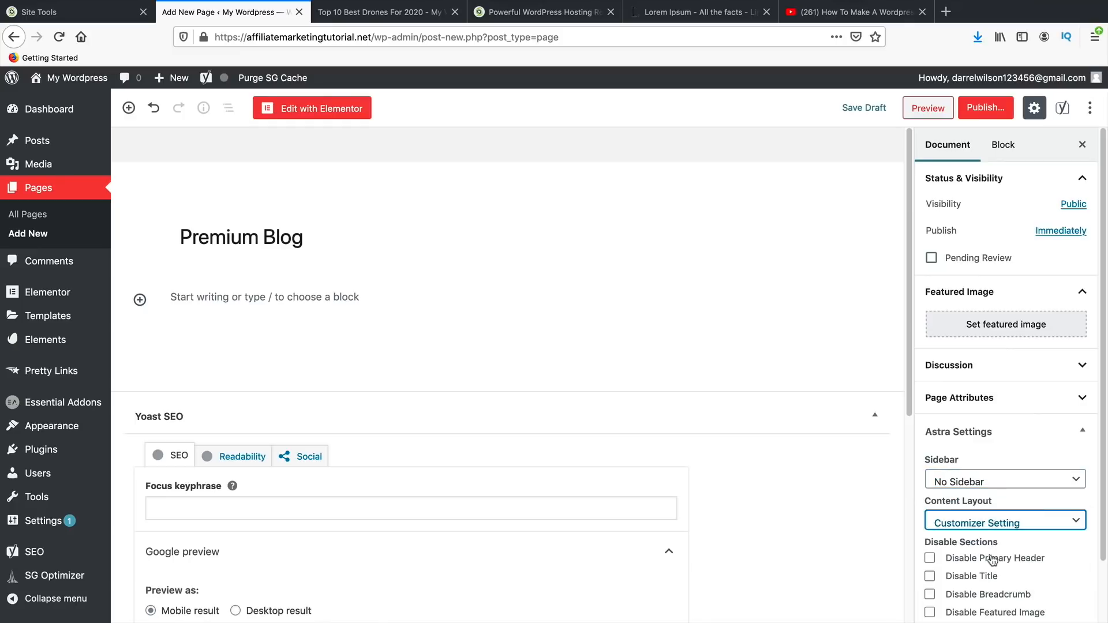
pyautogui.click(993, 522)
pyautogui.click(996, 572)
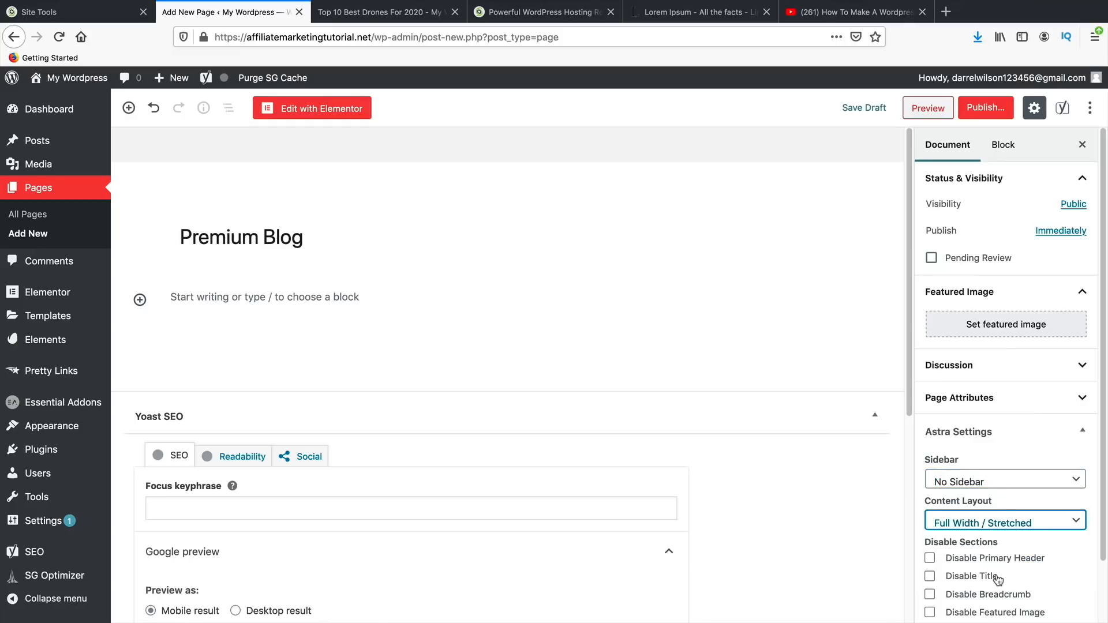
pyautogui.click(984, 577)
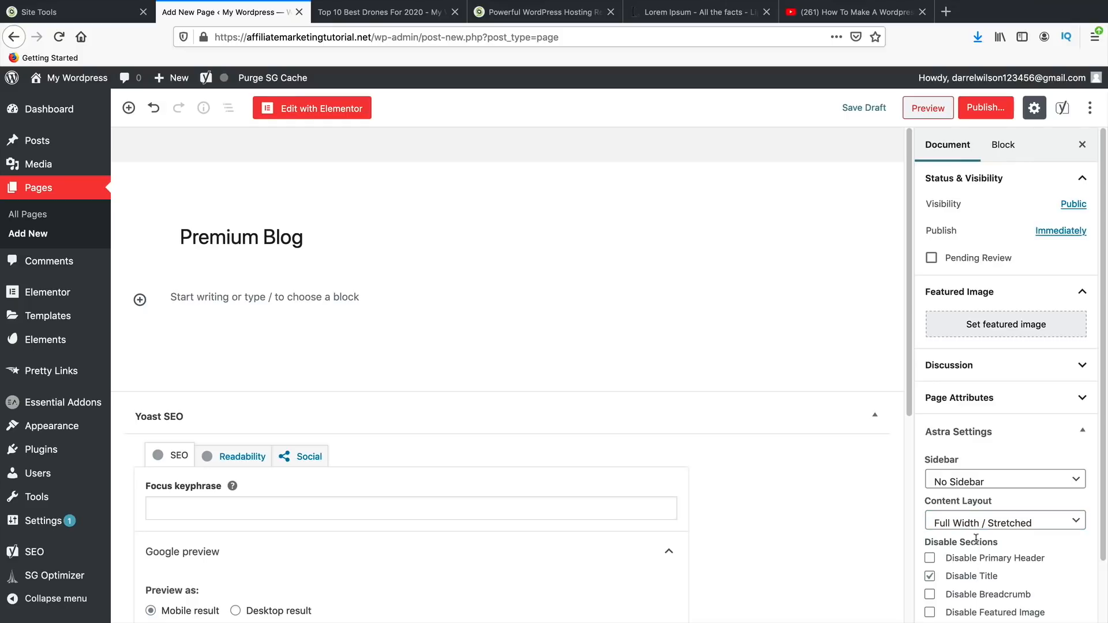
# - Publish the Premium Blog page, view it live, and return to editing it
pyautogui.click(994, 111)
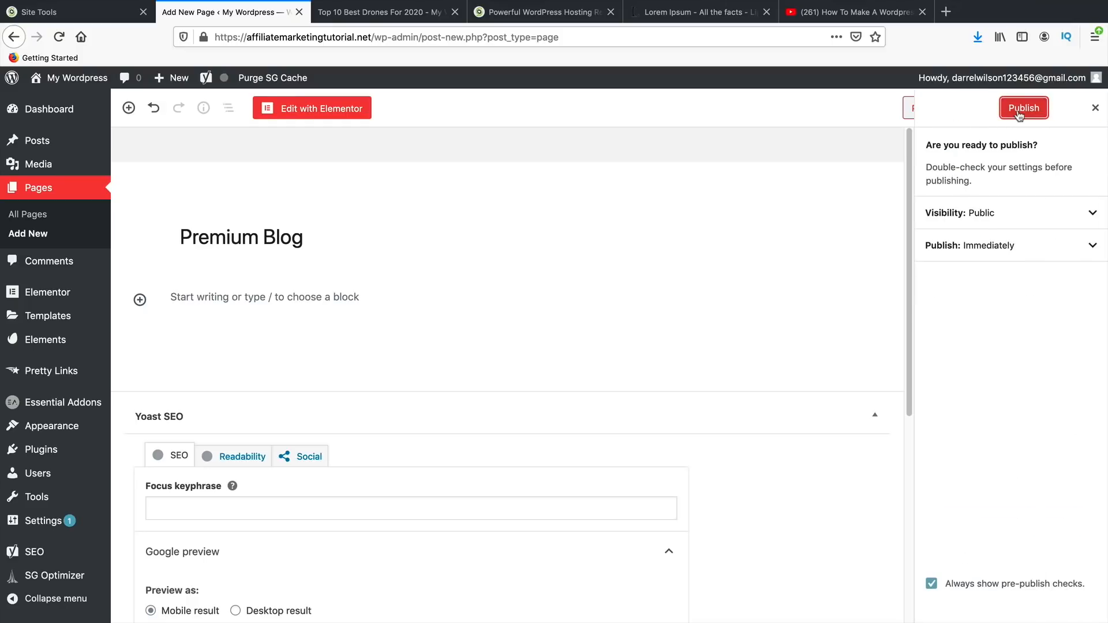
pyautogui.click(1020, 110)
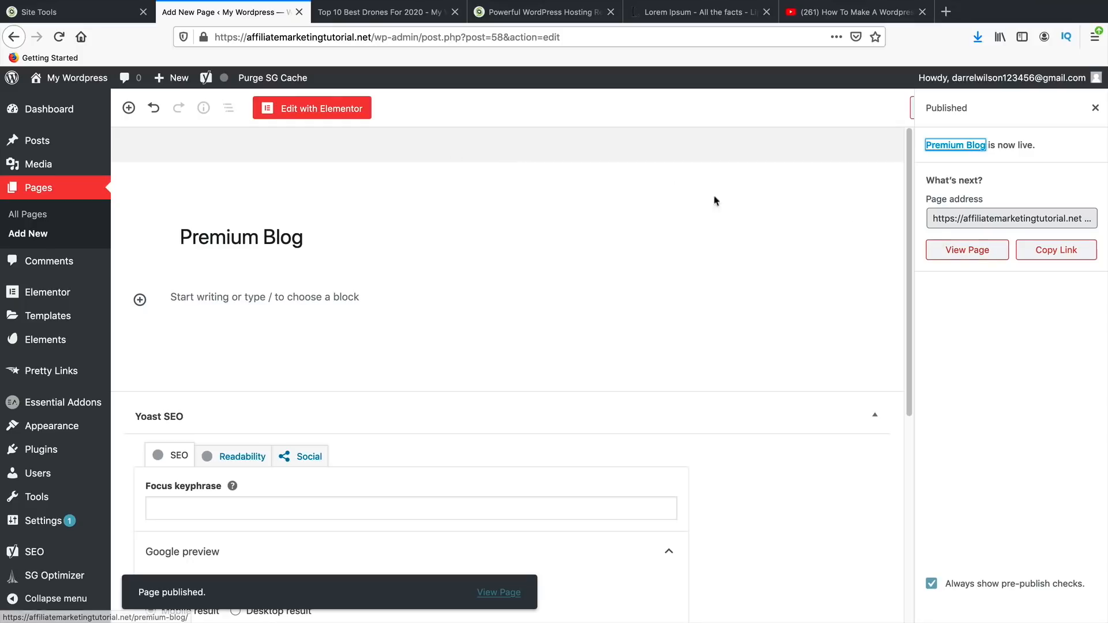
pyautogui.click(968, 254)
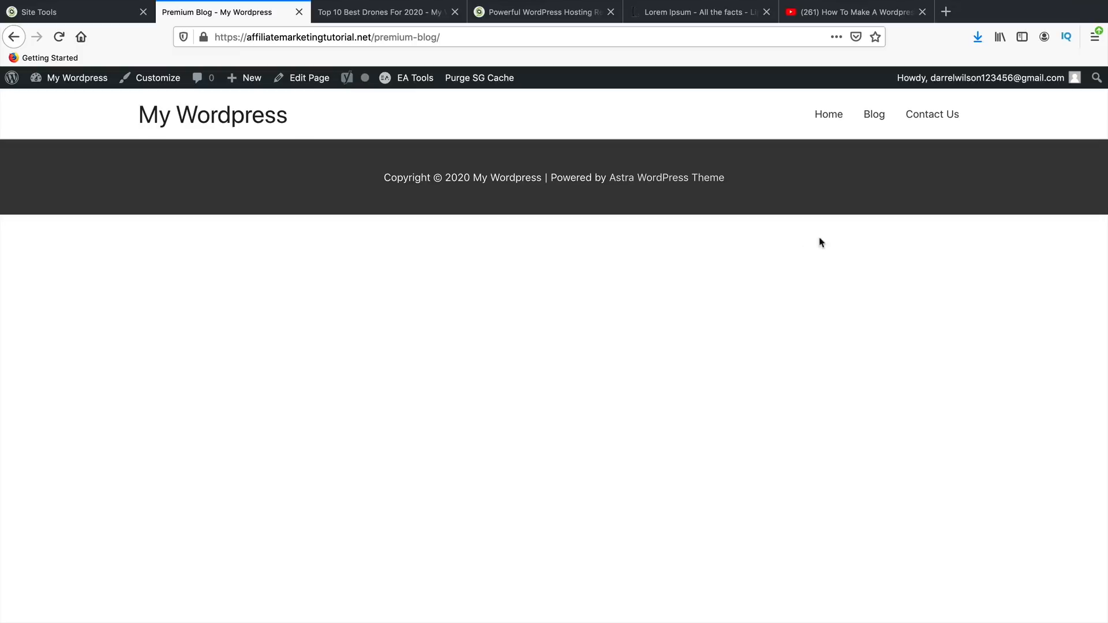
pyautogui.click(300, 83)
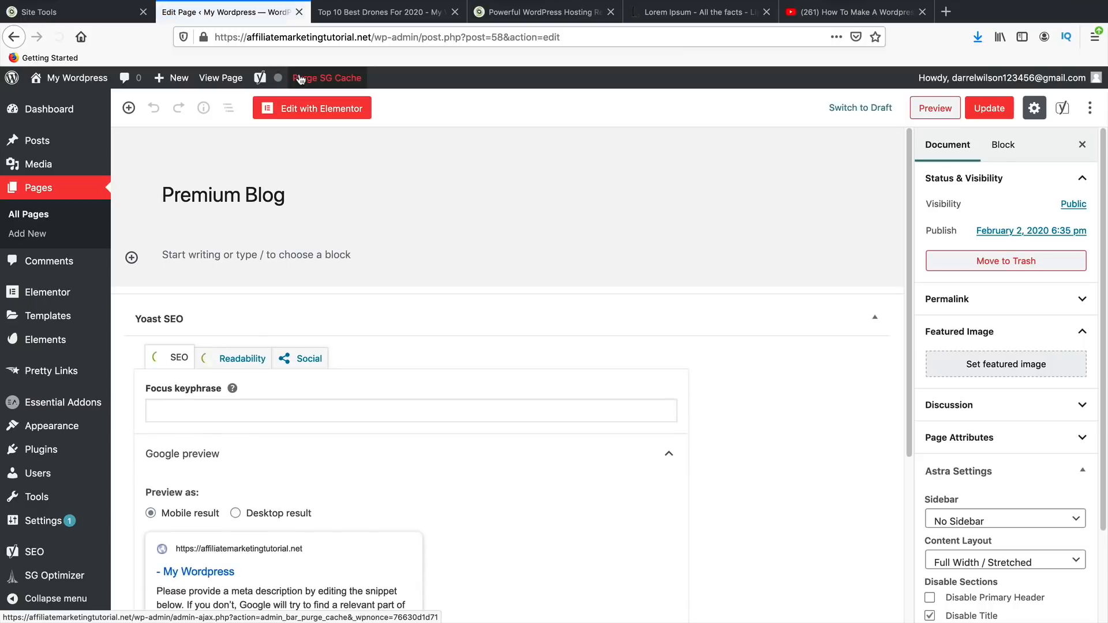
# - Open the page in Elementor and preview the saved FAQ and Product Comparison templates
pyautogui.click(333, 112)
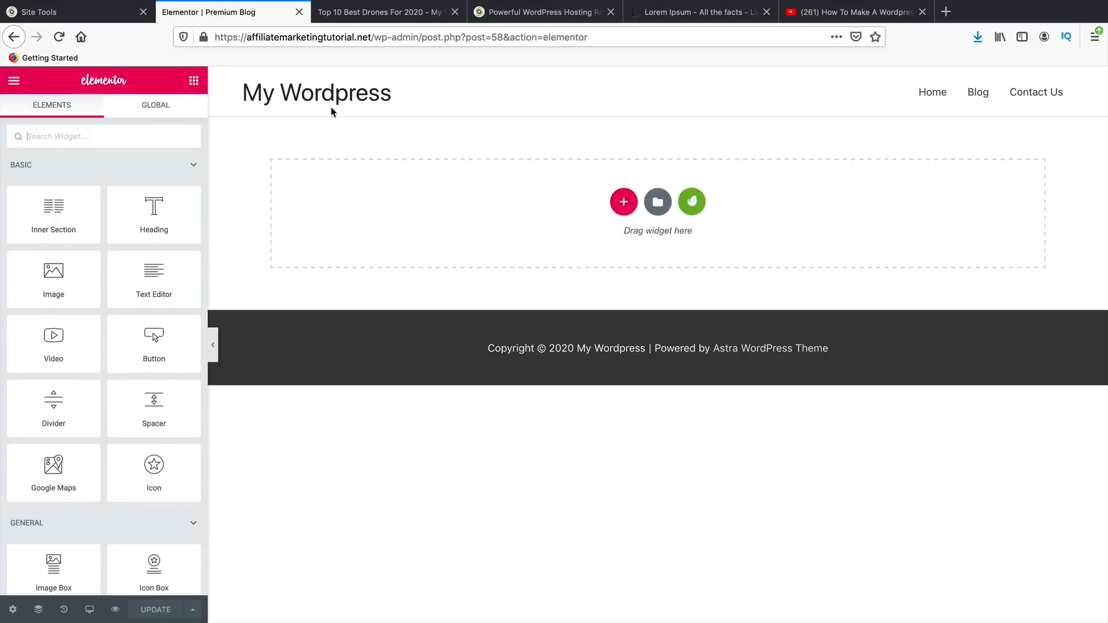
pyautogui.click(658, 204)
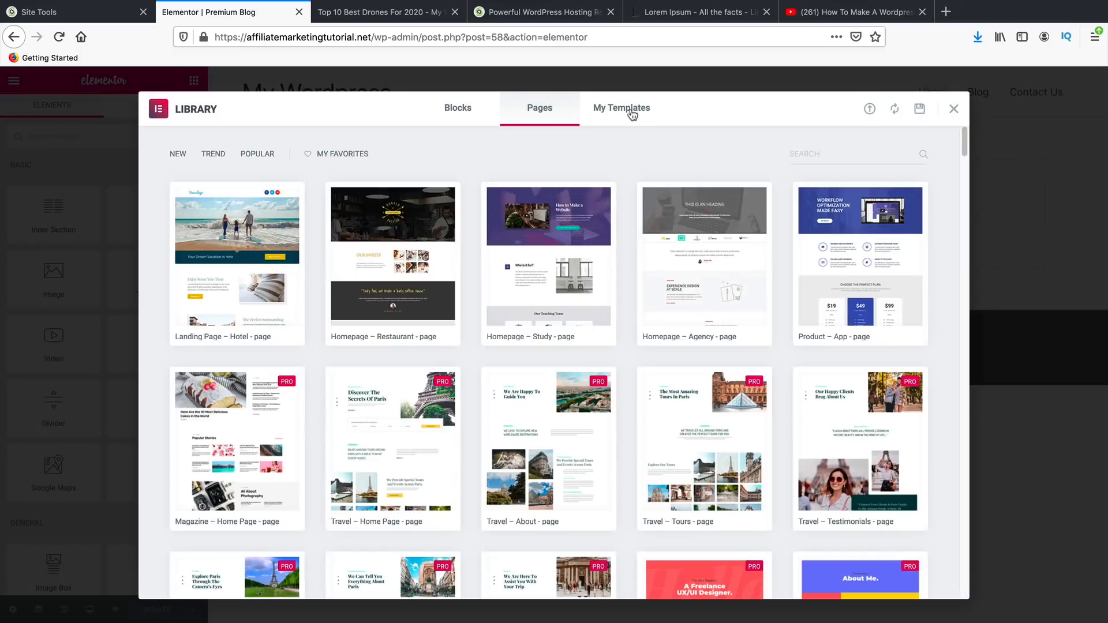
pyautogui.click(633, 113)
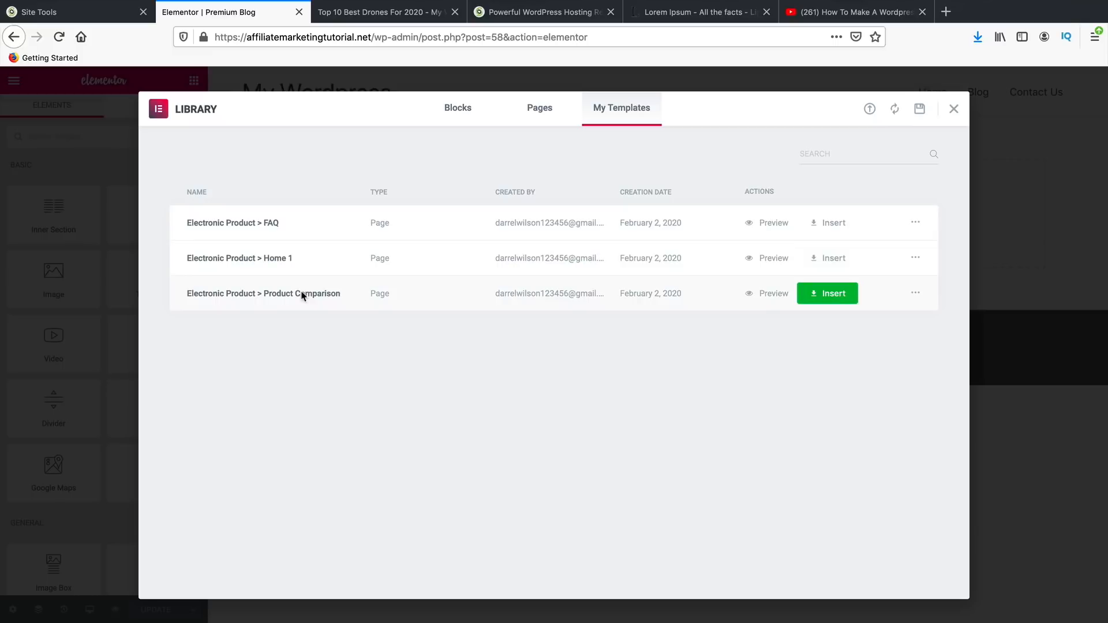
pyautogui.click(772, 225)
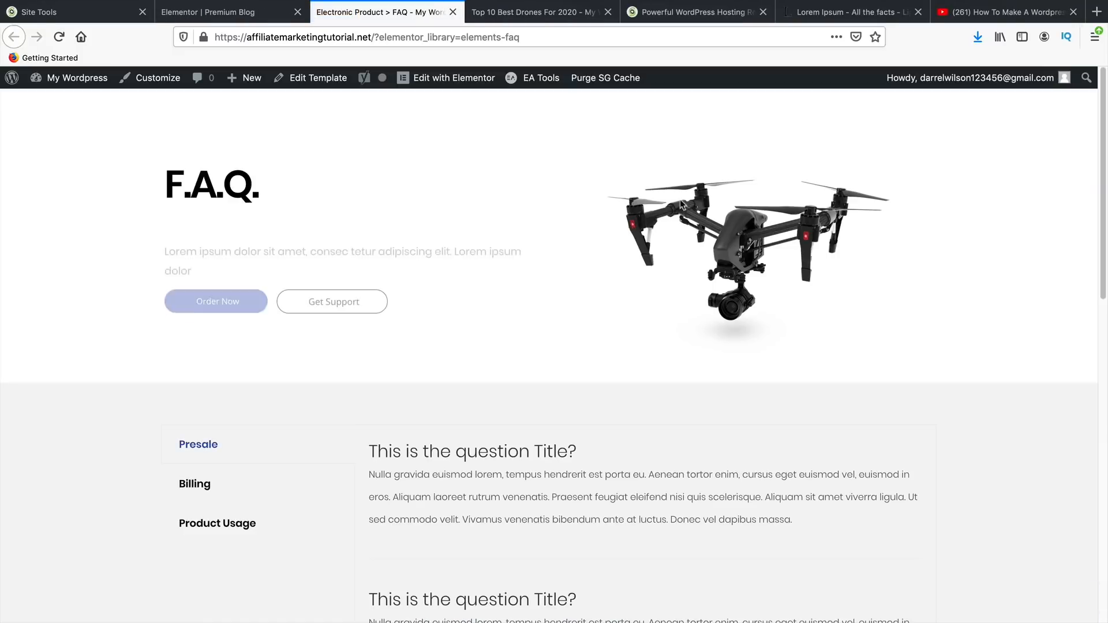
pyautogui.click(256, 18)
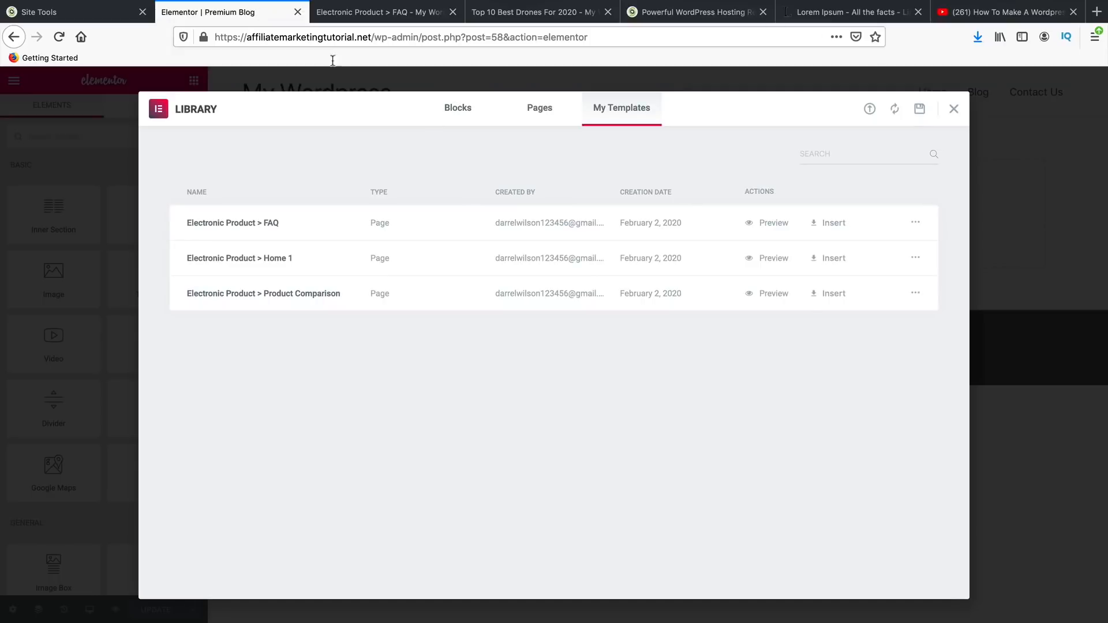
pyautogui.click(768, 293)
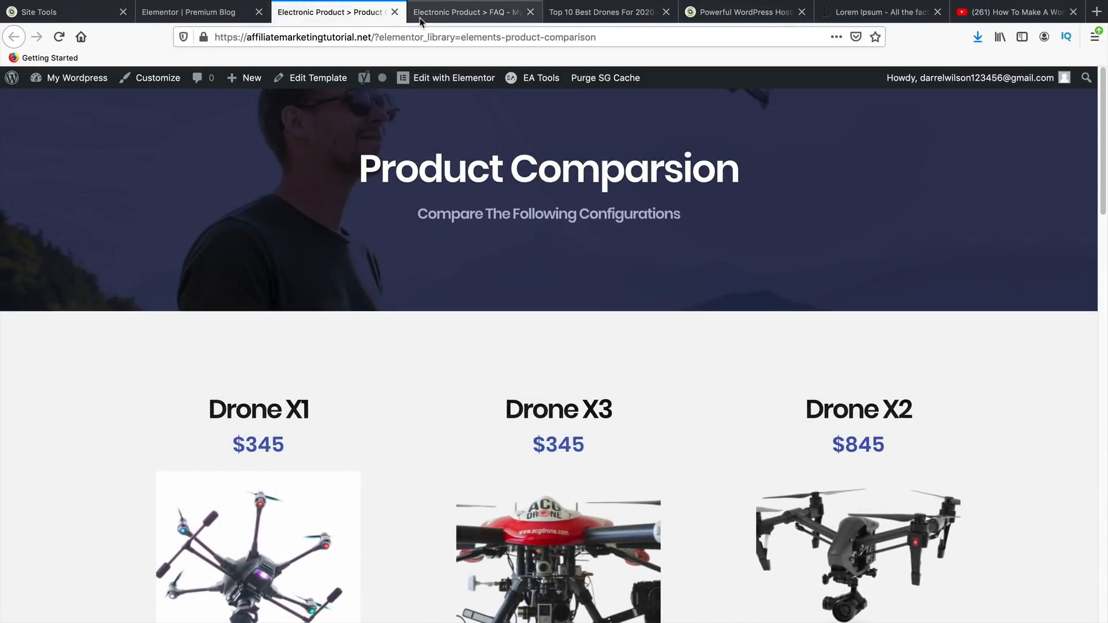
pyautogui.click(230, 17)
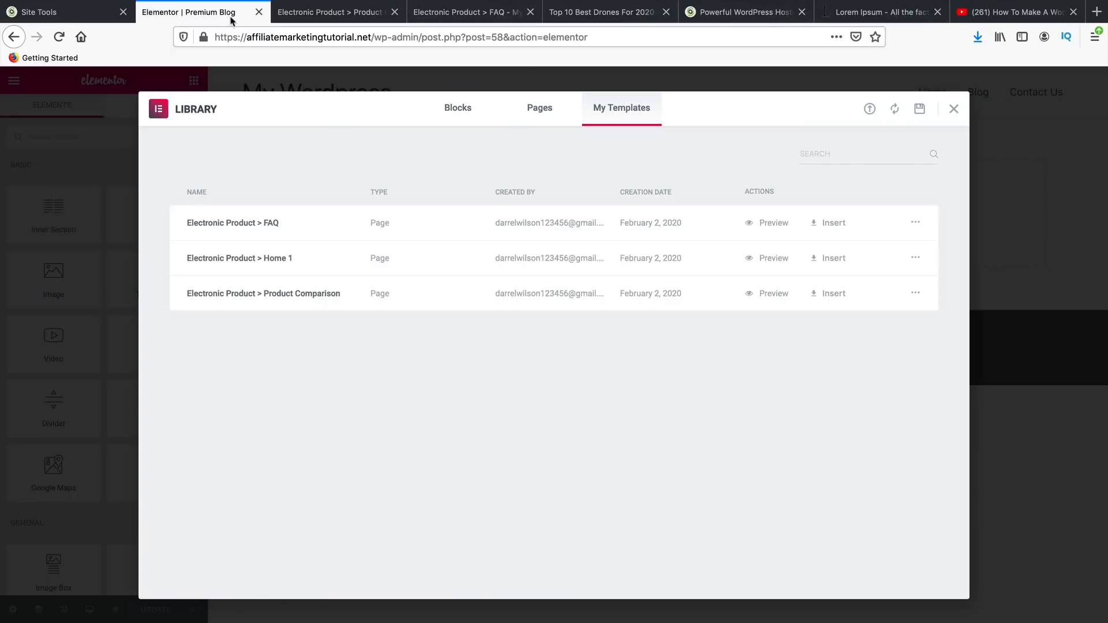
# - Insert the Product Comparison template, importing its page settings
pyautogui.click(832, 298)
pyautogui.click(620, 392)
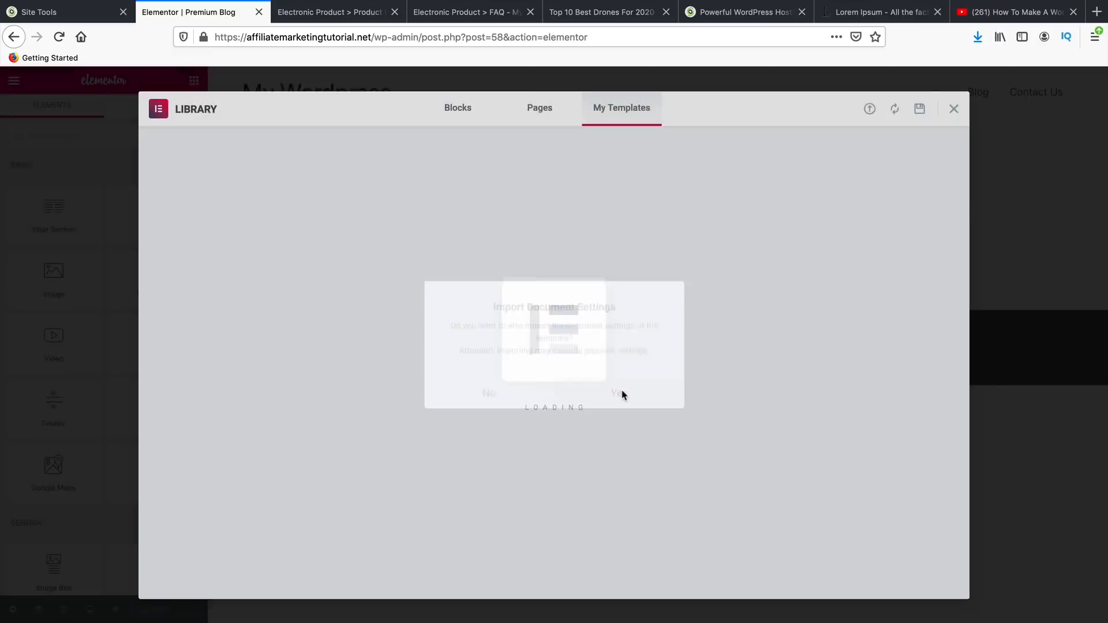
pyautogui.click(394, 12)
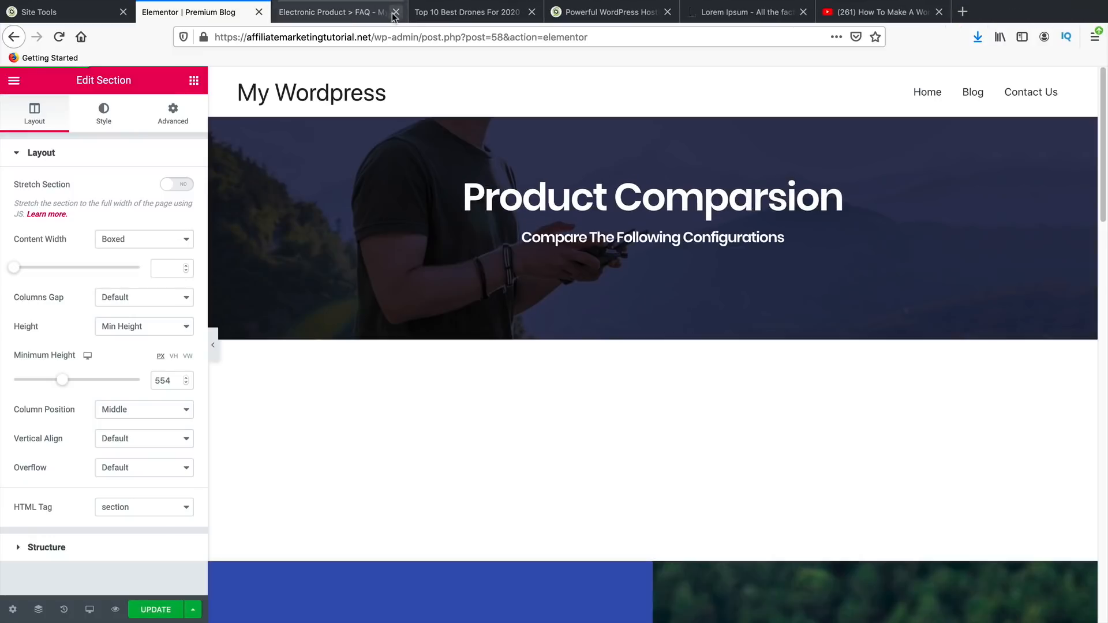
pyautogui.click(394, 12)
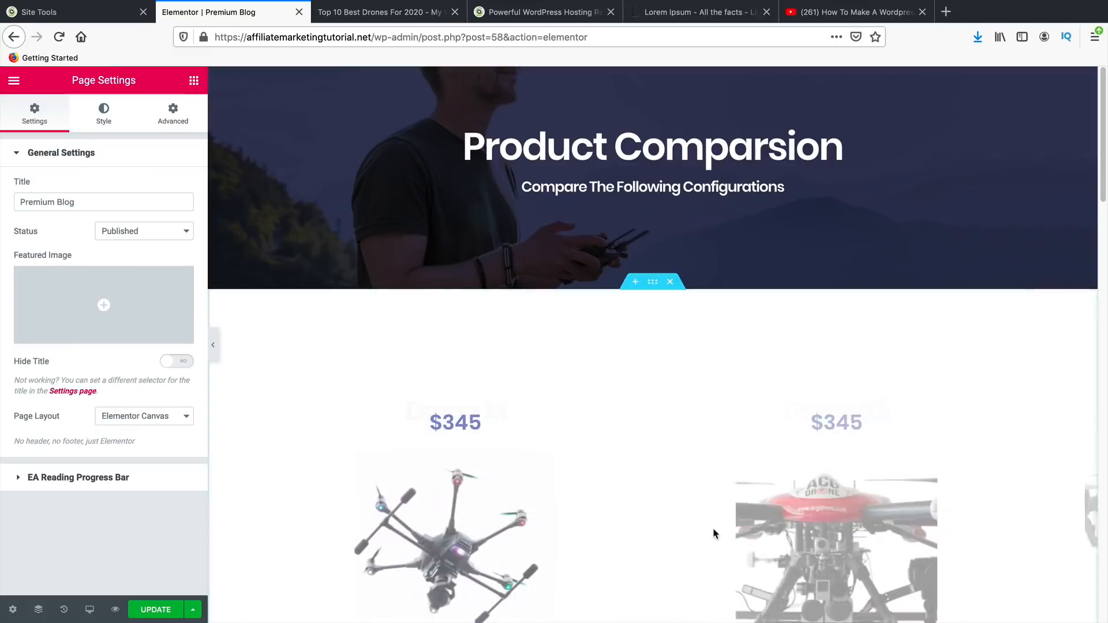
# - Change the header to 'The Blog' with subheading 'Meet The Latest Drone Trends'
pyautogui.click(644, 146)
pyautogui.tripleClick(645, 146)
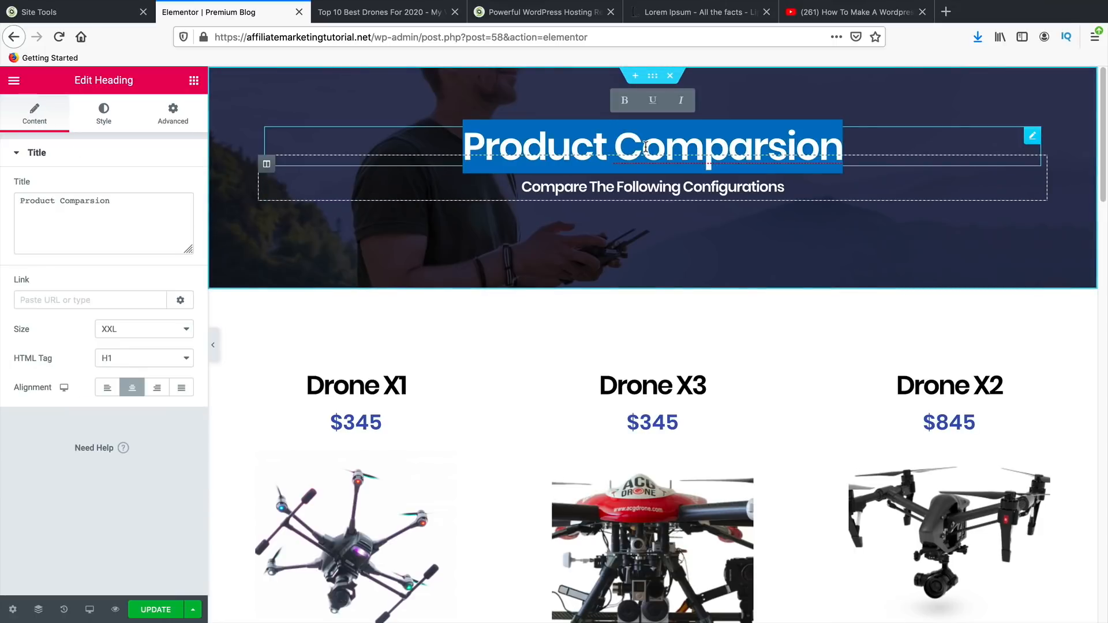
pyautogui.write('The Blog')
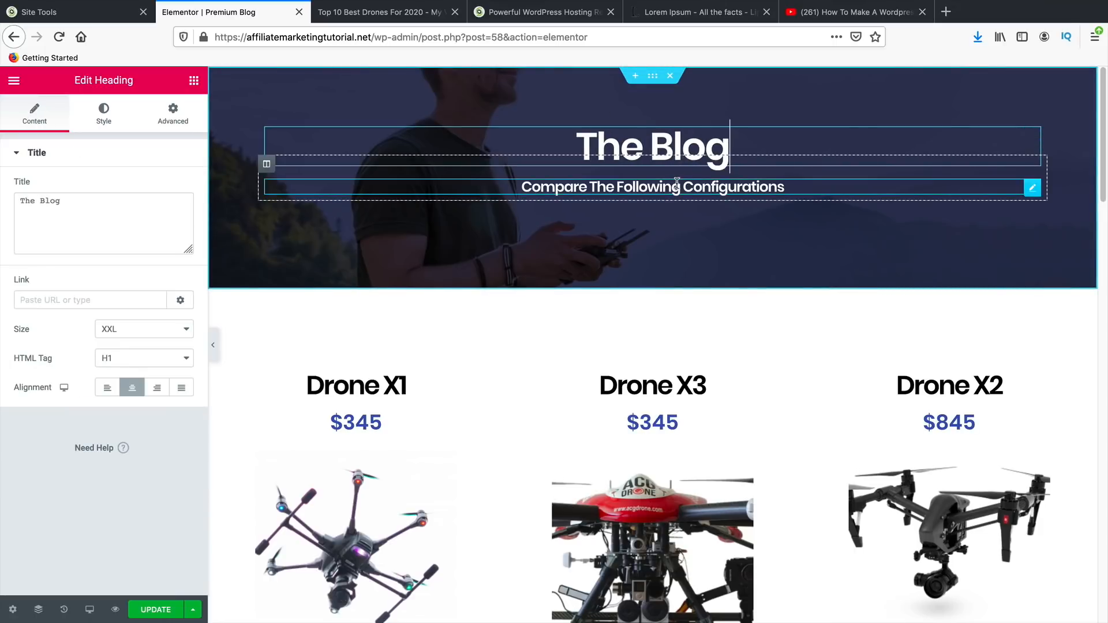
pyautogui.tripleClick(677, 183)
pyautogui.write('Meet')
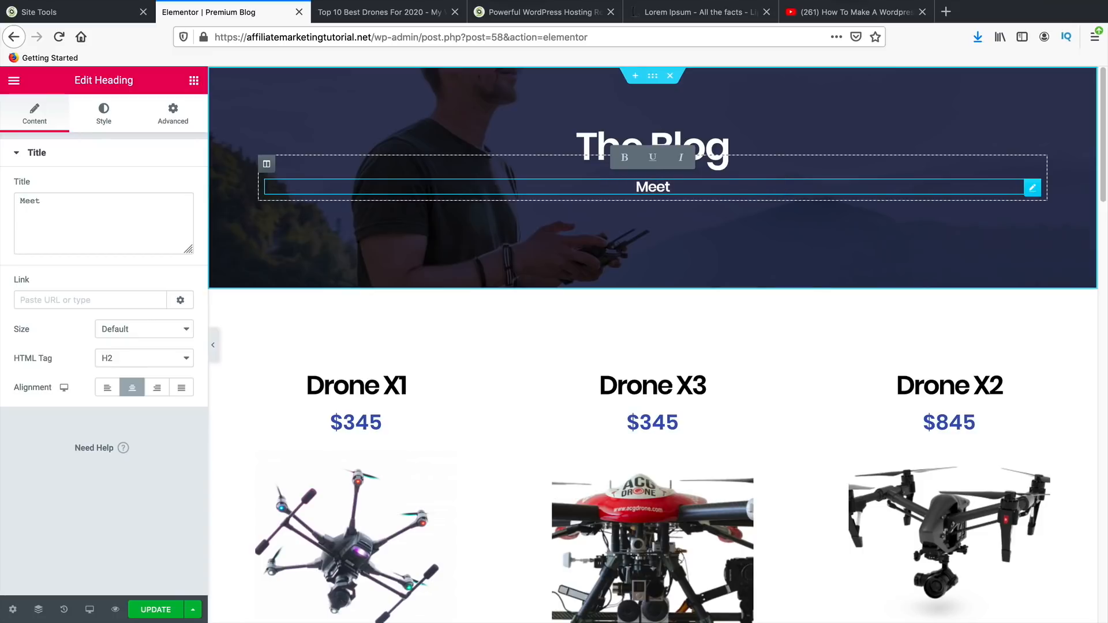
pyautogui.write(' The Latest Dr')
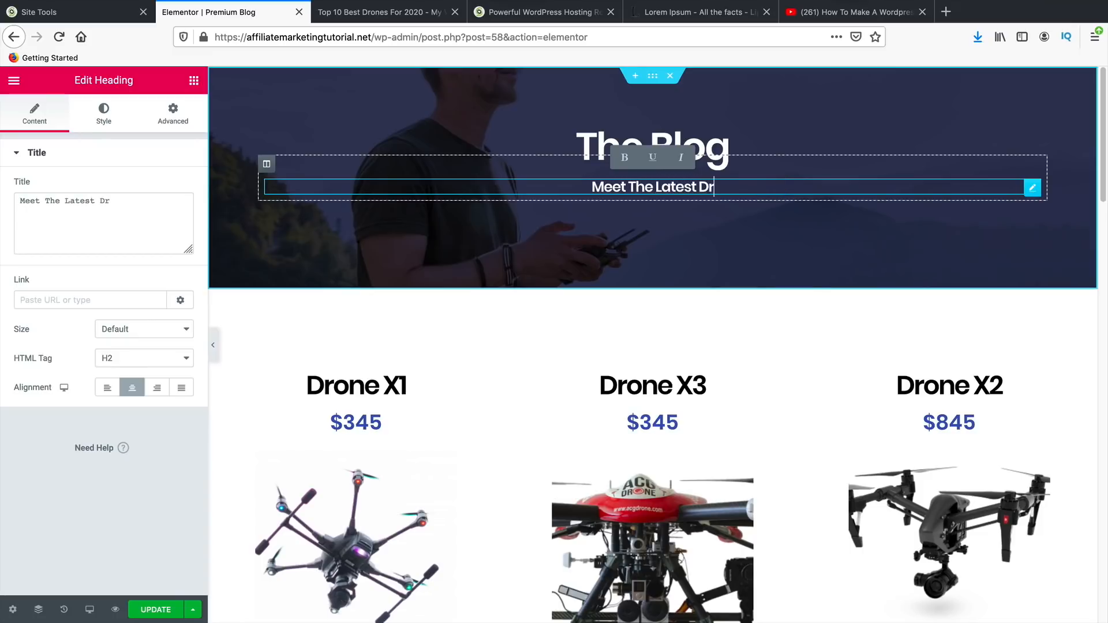
pyautogui.write('ones')
pyautogui.press('BackSpace')
pyautogui.write('Tr')
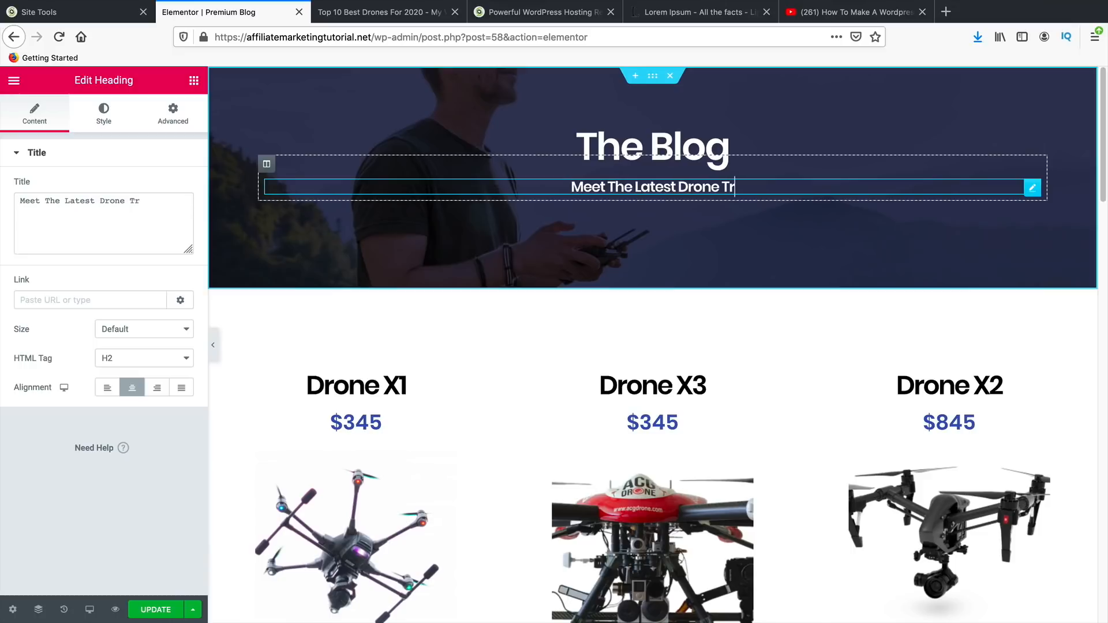
pyautogui.write('ends')
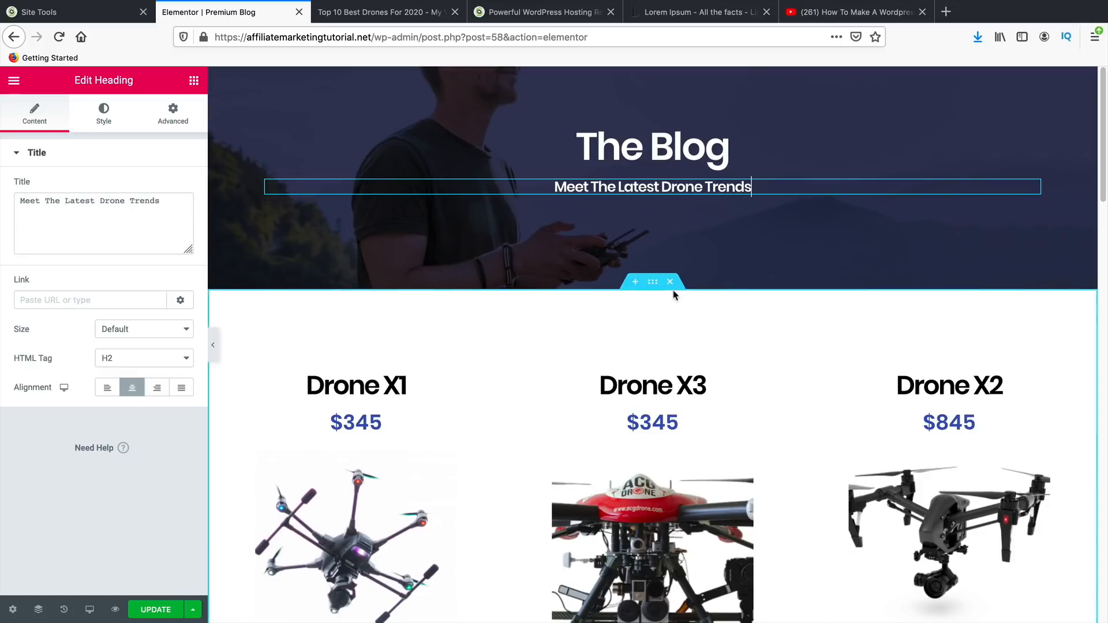
# - Delete the drone products, Outstanding Performance and Our Partners sections, then save
pyautogui.click(671, 283)
pyautogui.click(672, 284)
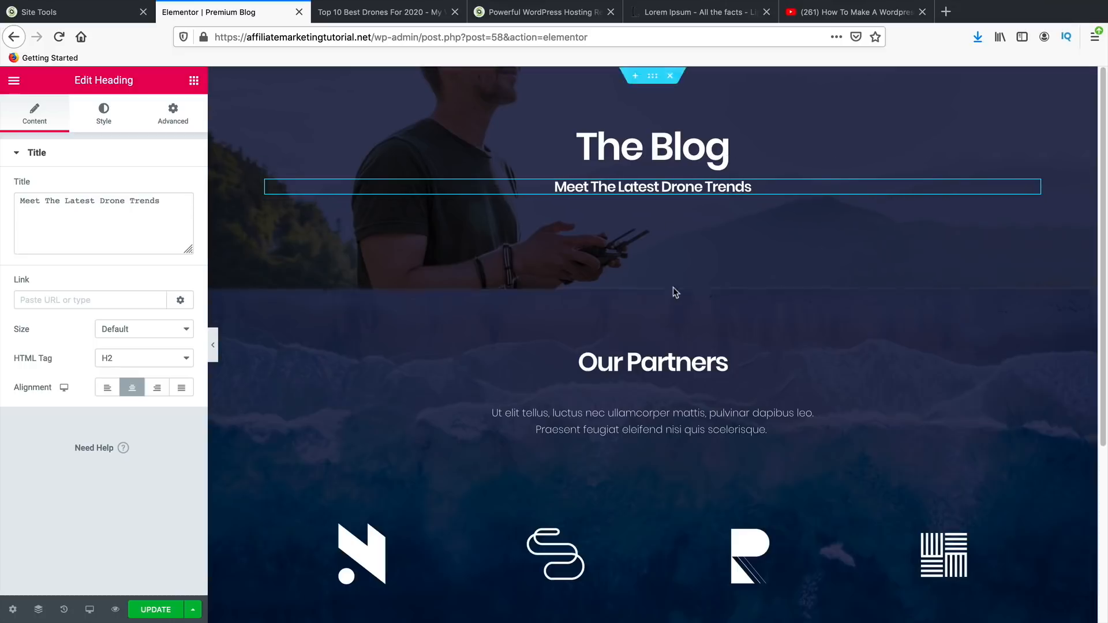
pyautogui.click(673, 284)
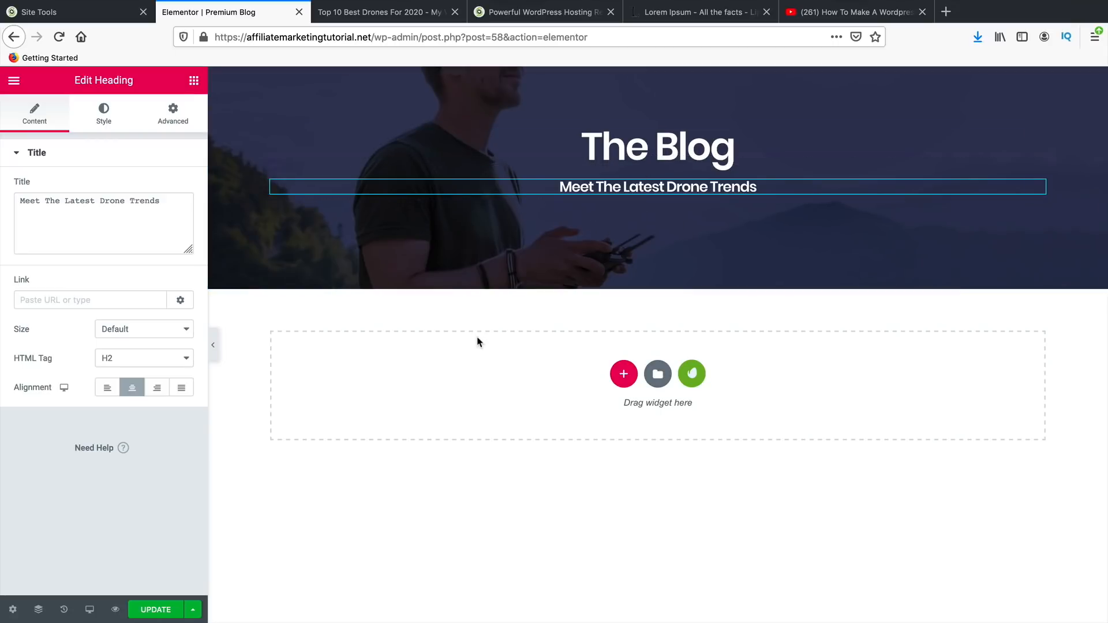
pyautogui.click(171, 611)
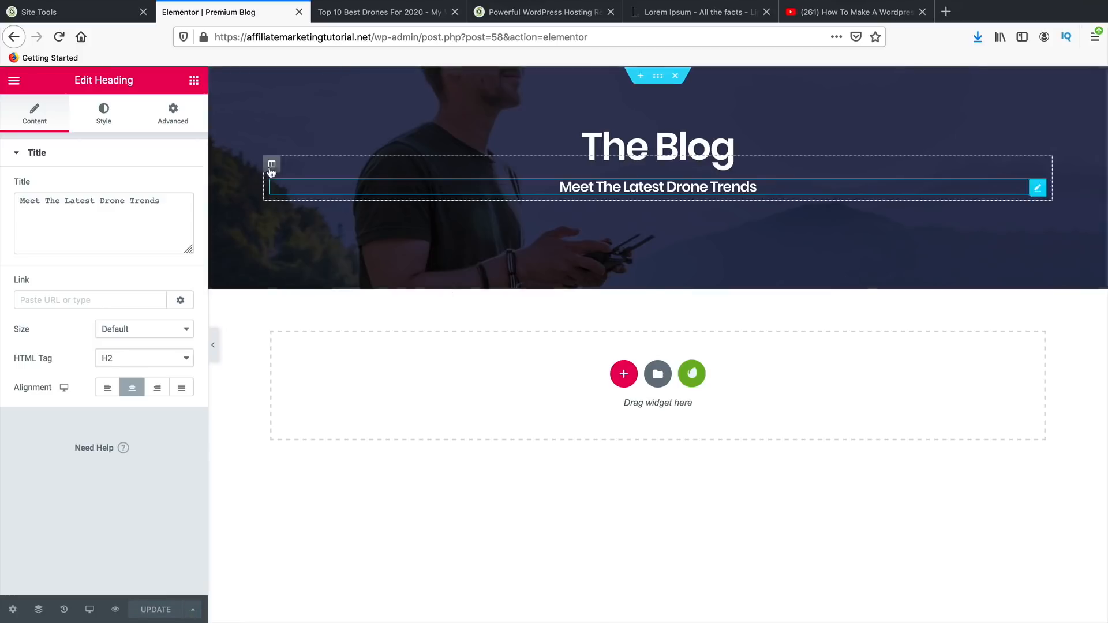
# - Search widgets for 'pos' and drop an EA Post Grid into the empty section
pyautogui.click(195, 83)
pyautogui.click(139, 133)
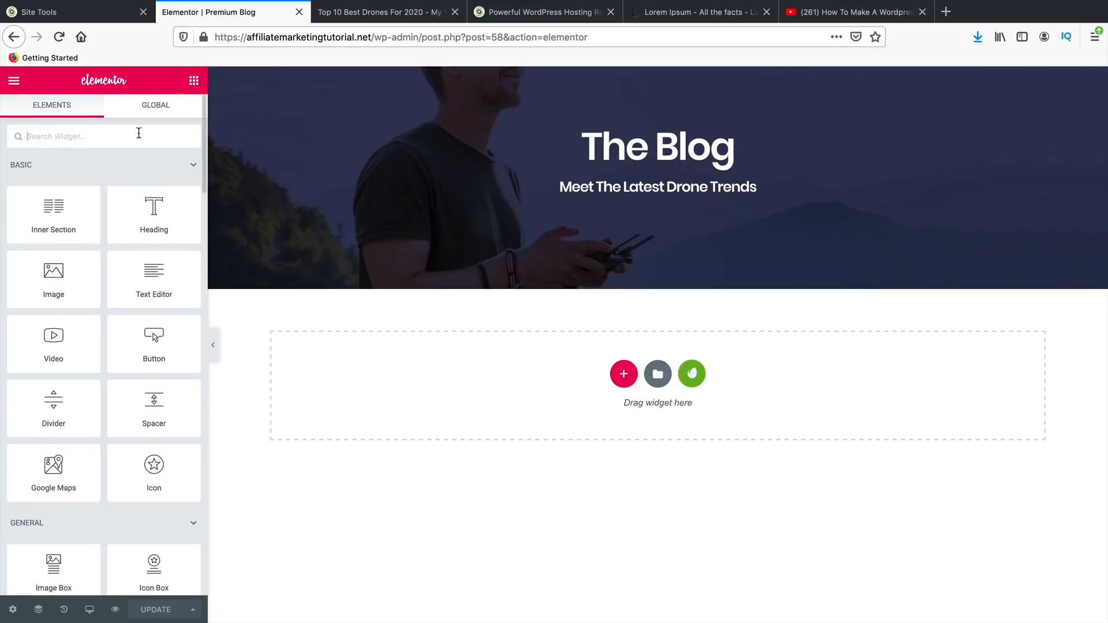
pyautogui.write('pos')
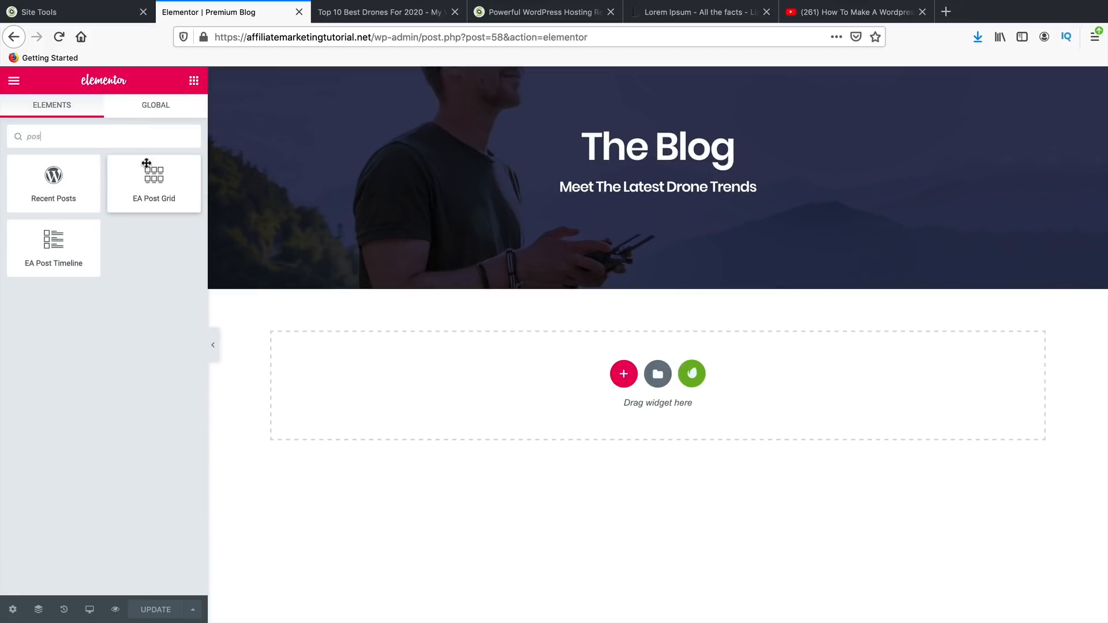
pyautogui.moveTo(147, 171); pyautogui.dragTo(654, 350)
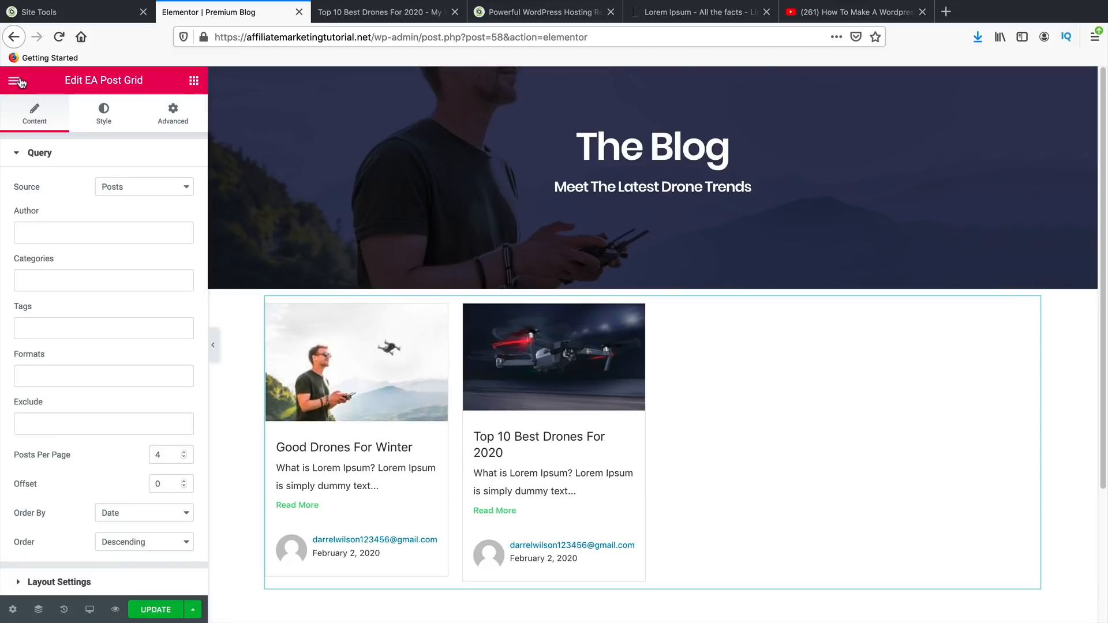
pyautogui.click(12, 611)
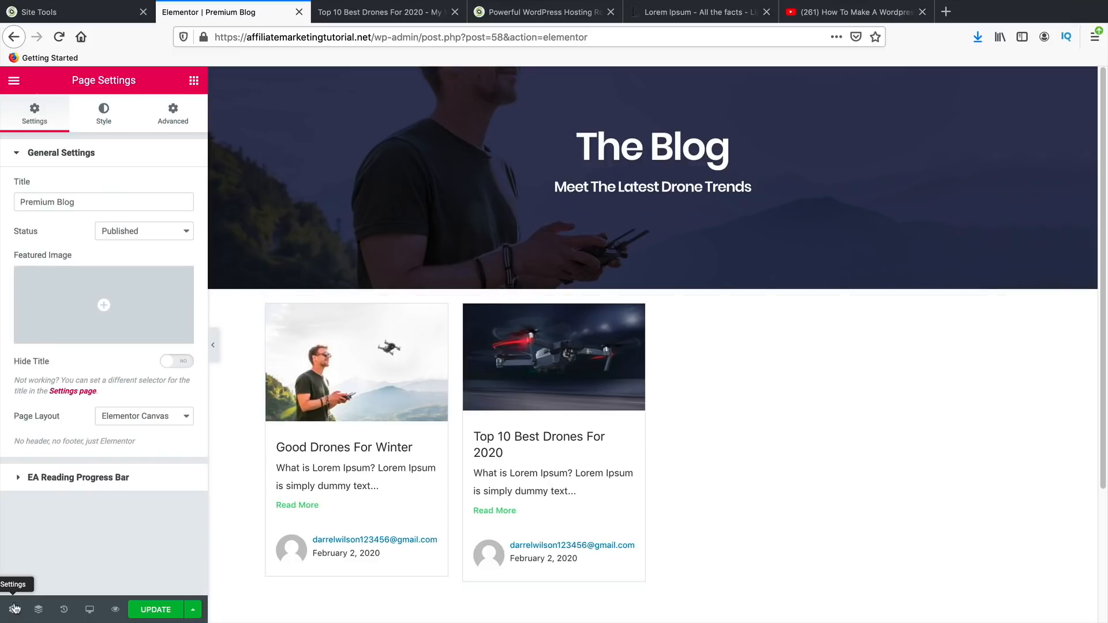
# - Set the page layout to Elementor Full Width and save the page with UPDATE
pyautogui.click(128, 423)
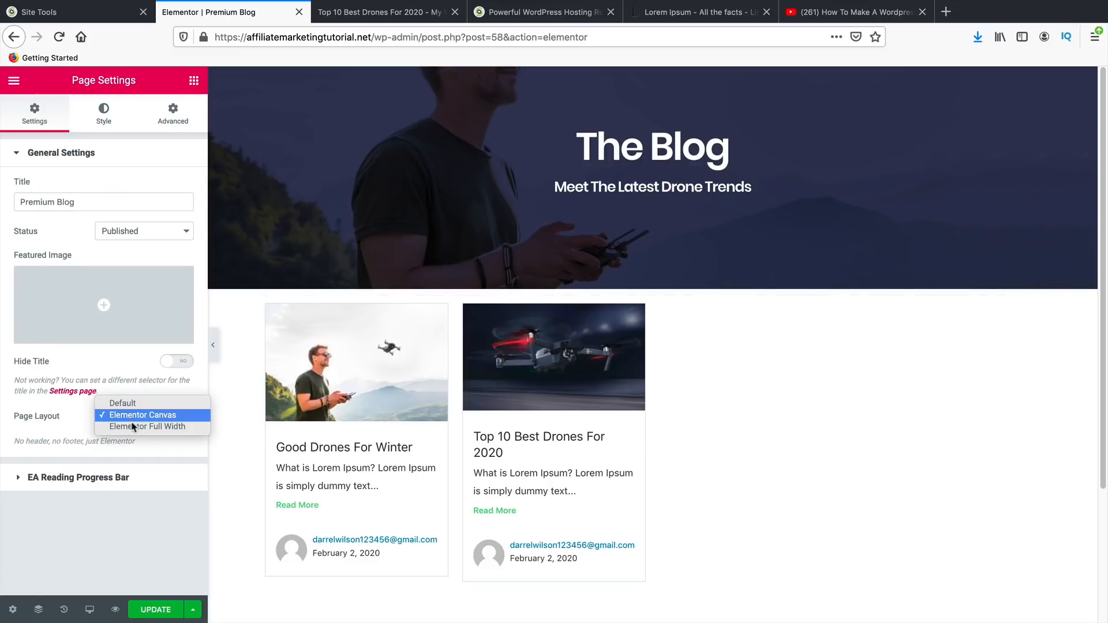
pyautogui.click(133, 428)
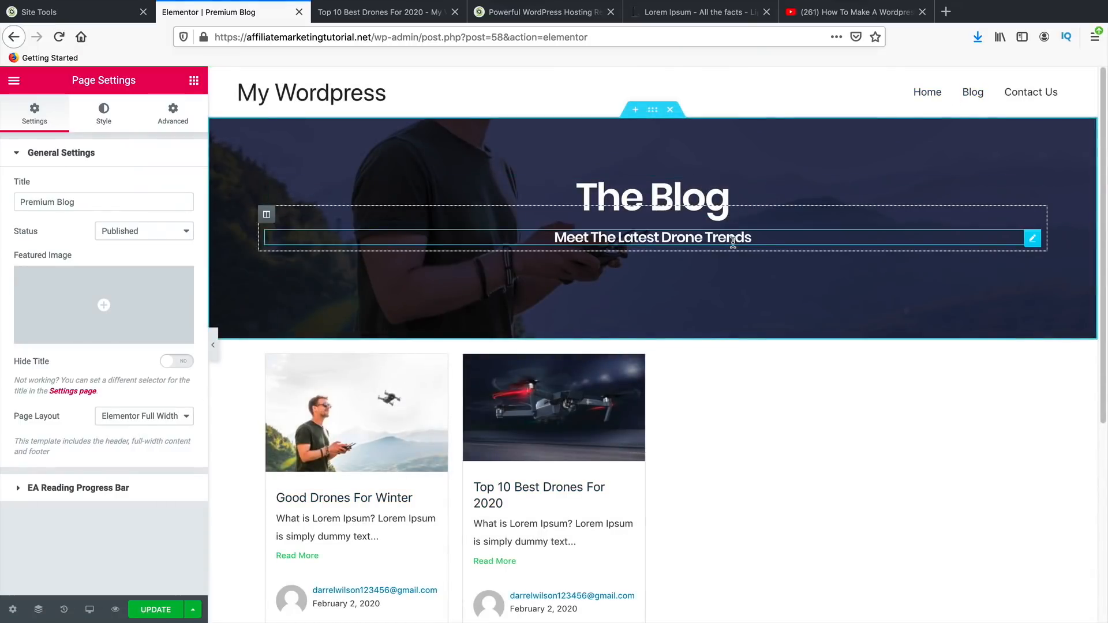
pyautogui.click(166, 613)
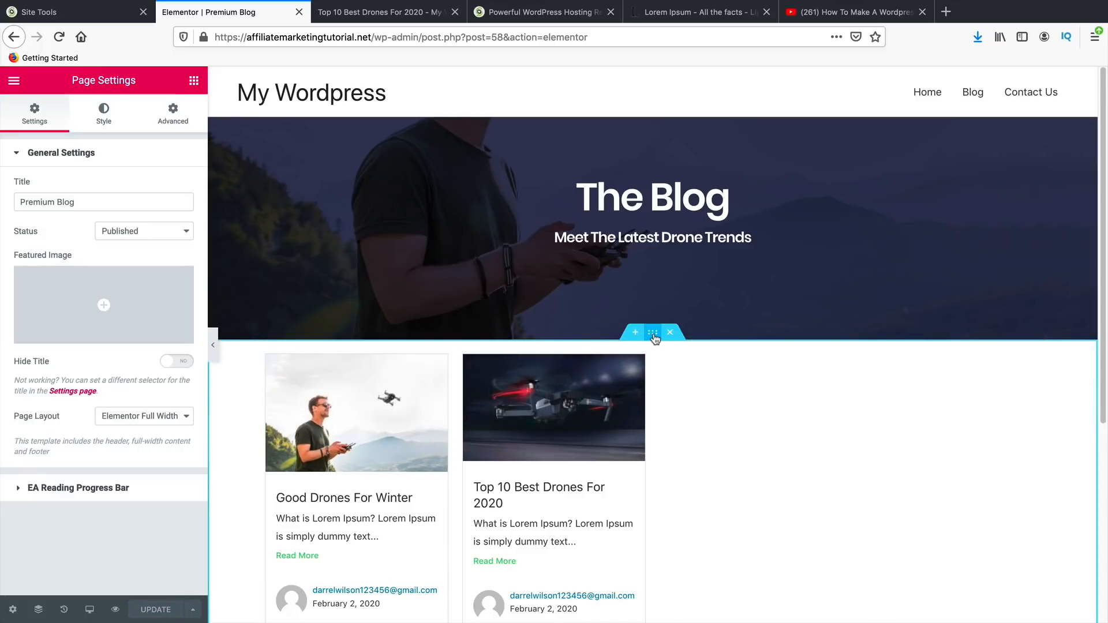
# - Lower the EA Post Grid's Posts Per Page from 4 to 3
pyautogui.click(653, 333)
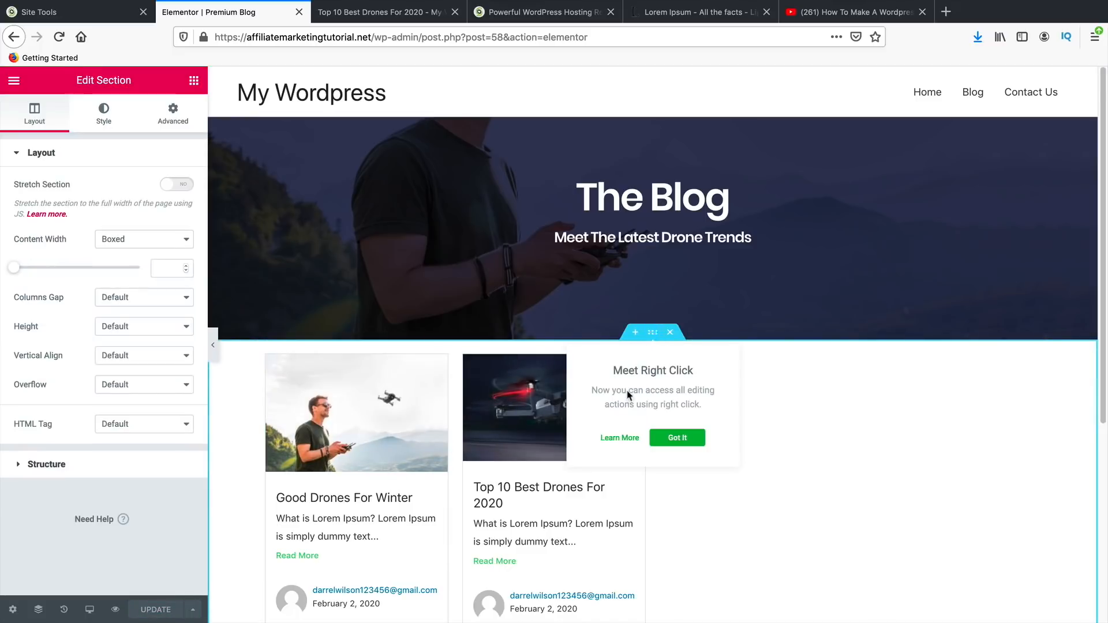
pyautogui.click(459, 456)
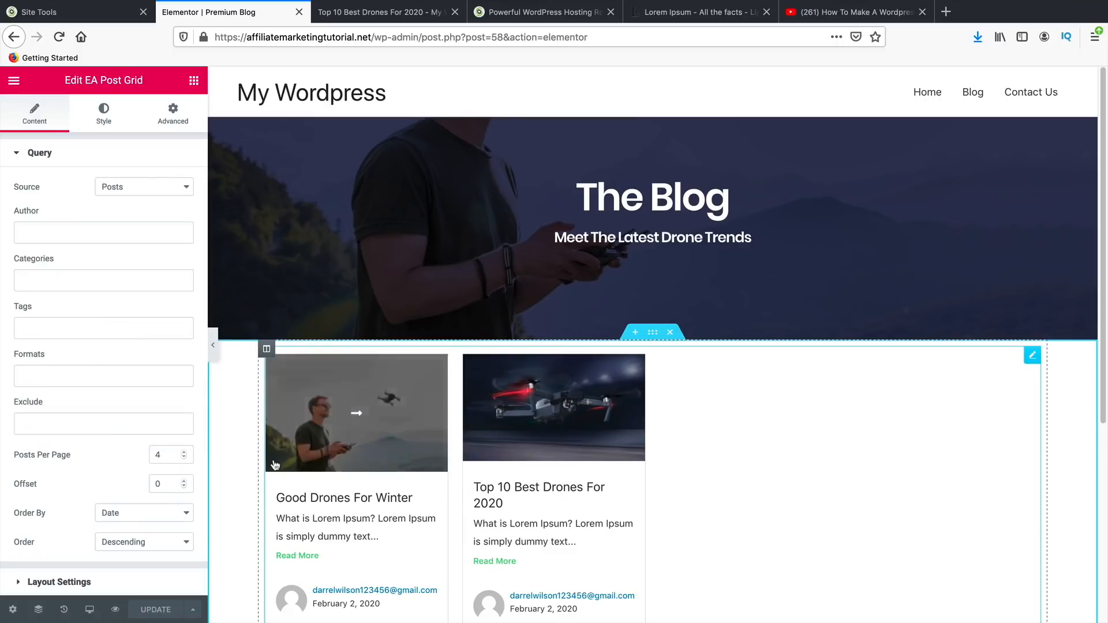
pyautogui.click(185, 458)
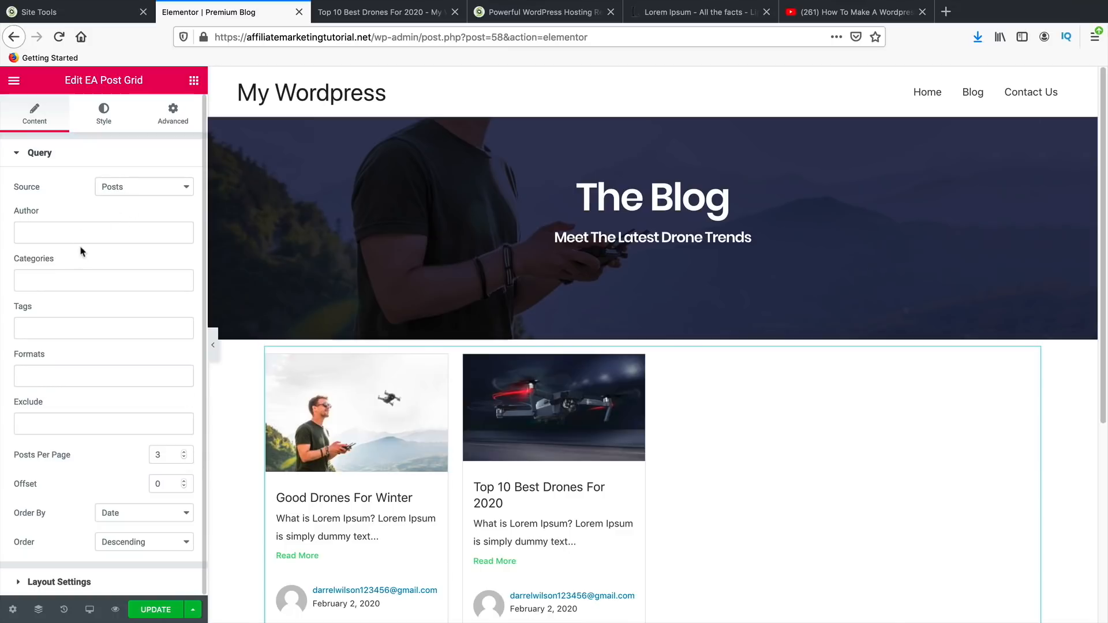
# - Clear the Drones and Memory category filters so the grid lists both drone posts, then view Style
pyautogui.click(71, 282)
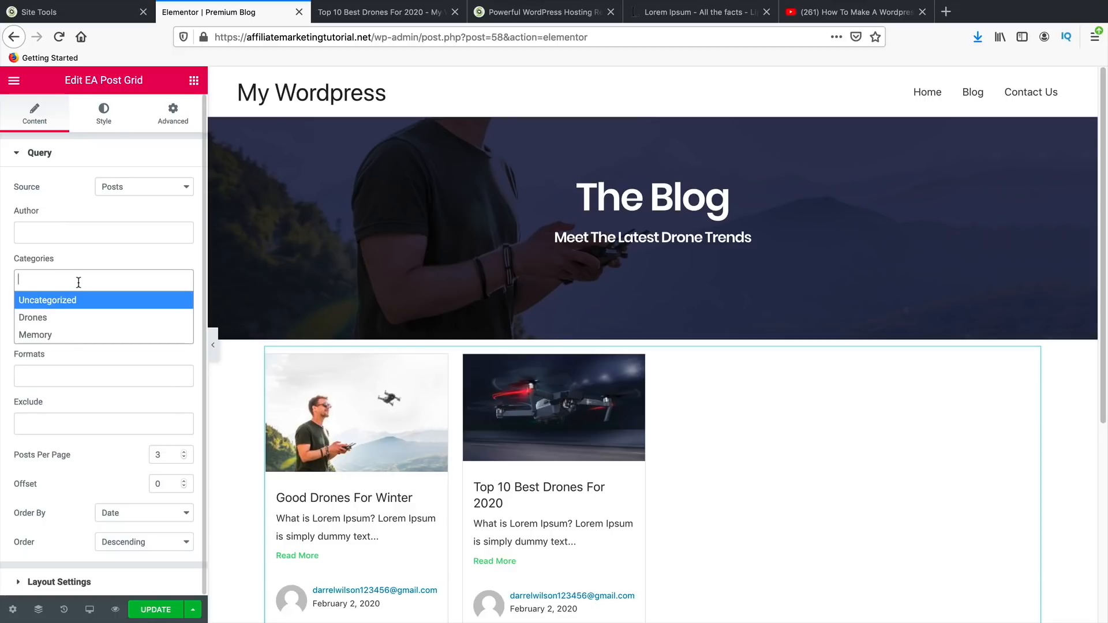
pyautogui.click(80, 318)
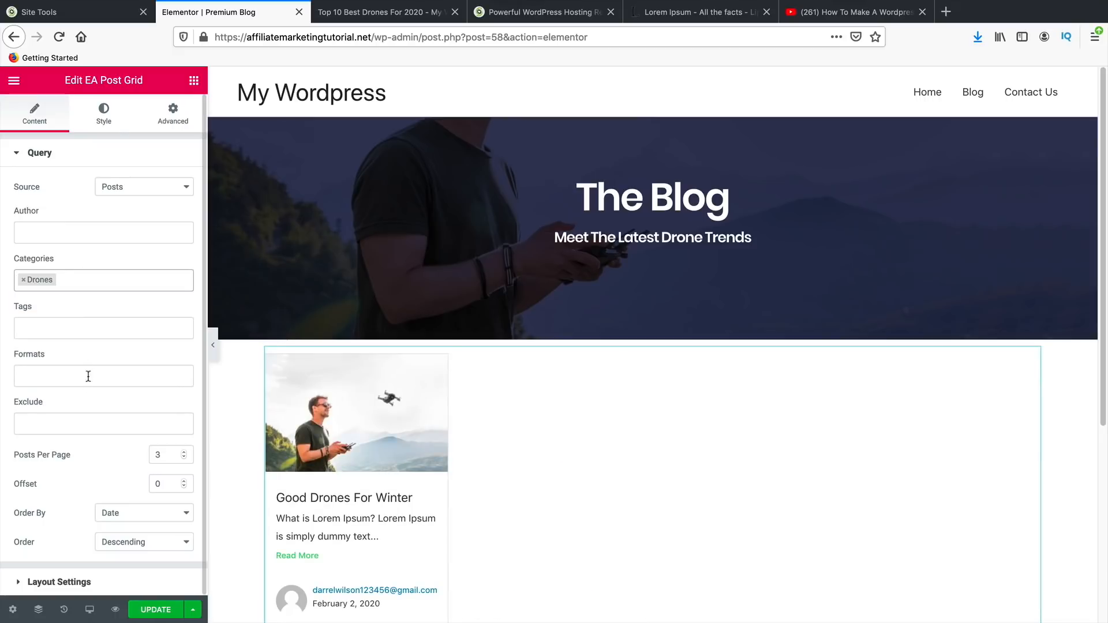
pyautogui.click(25, 286)
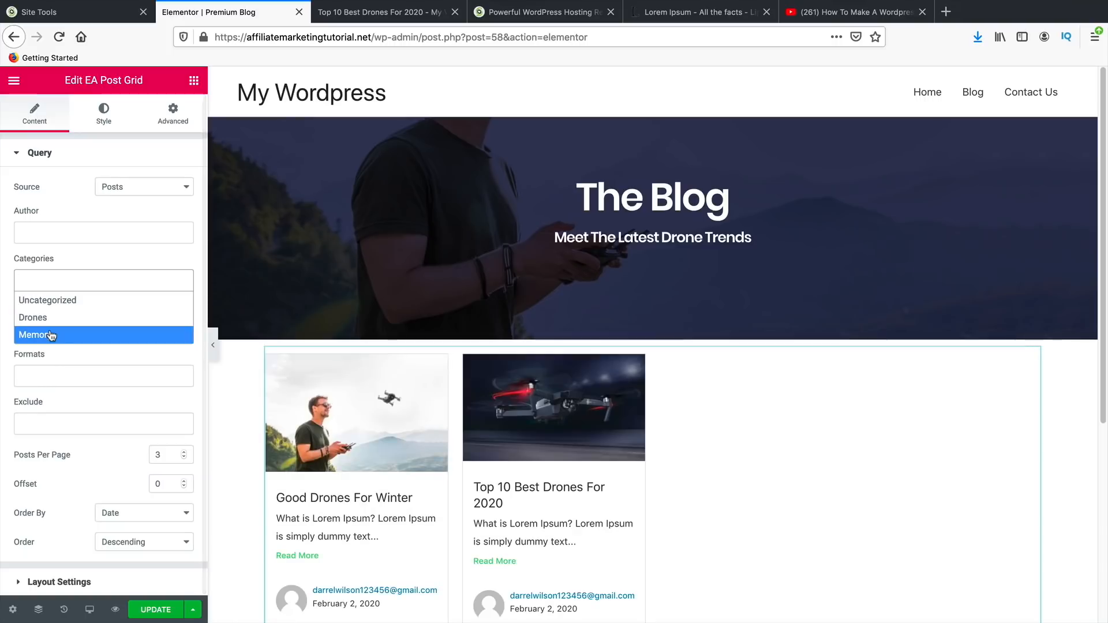
pyautogui.click(34, 348)
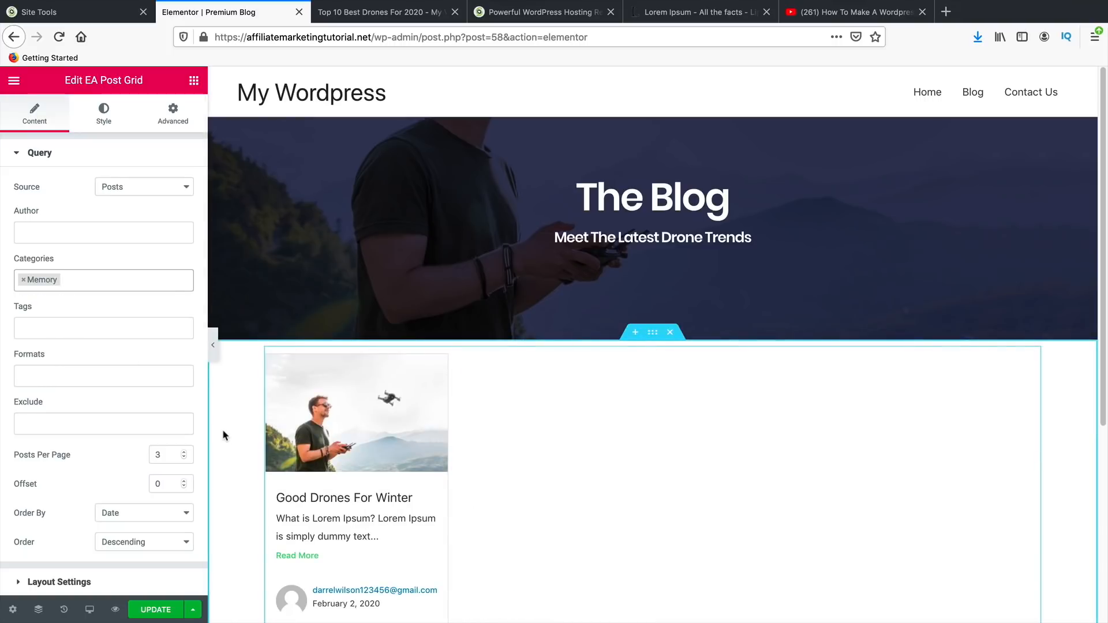
pyautogui.click(24, 280)
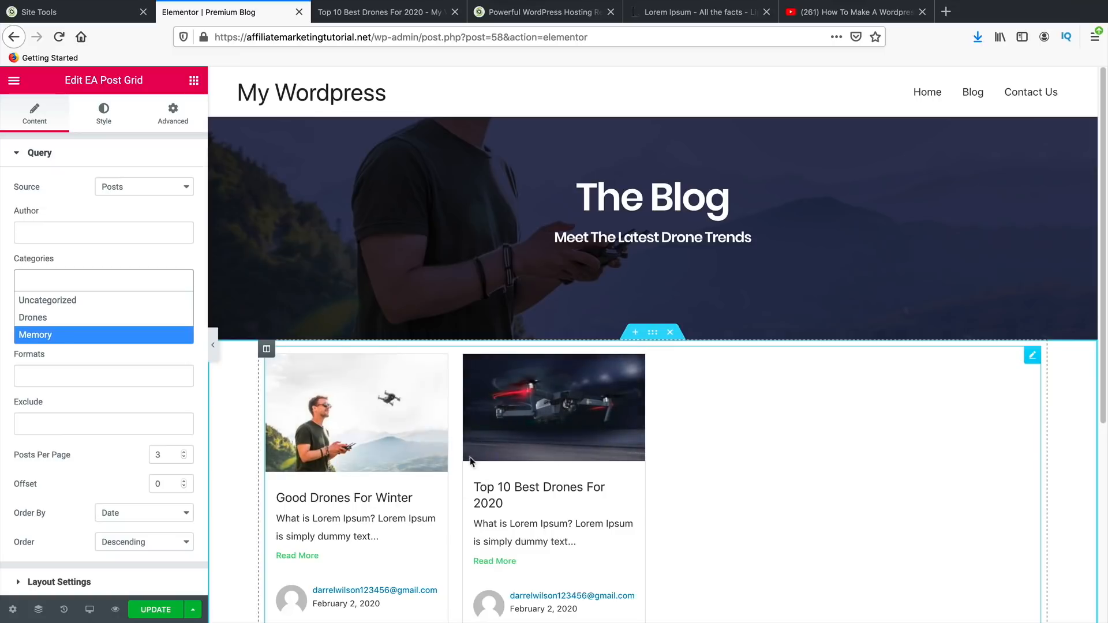
pyautogui.click(104, 115)
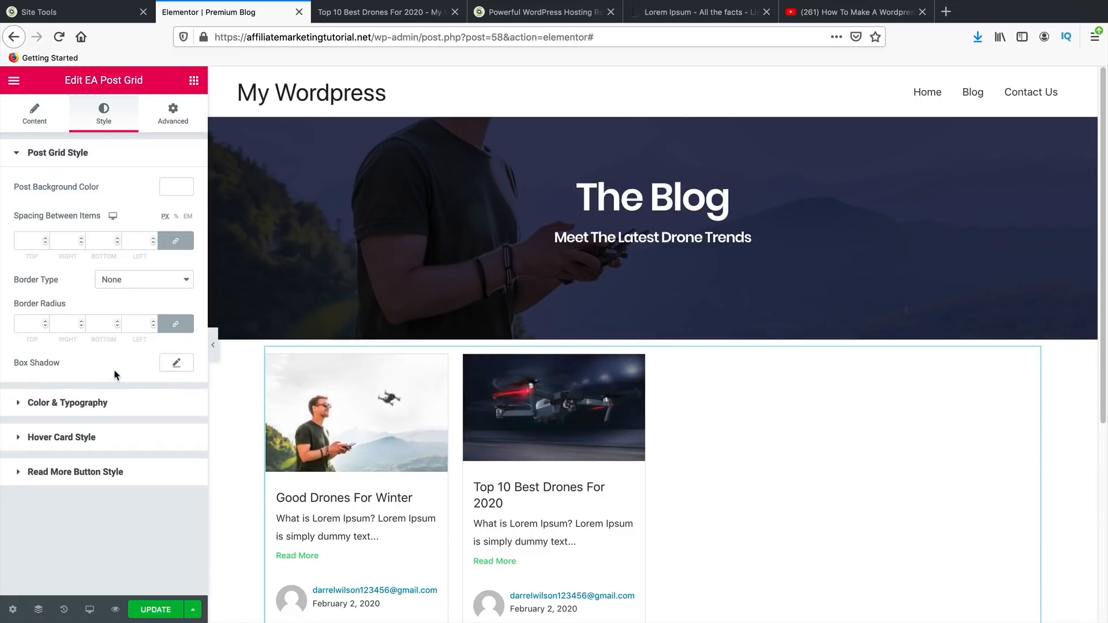
# - Set the Hover Card Style animation to SlideUp
pyautogui.click(100, 407)
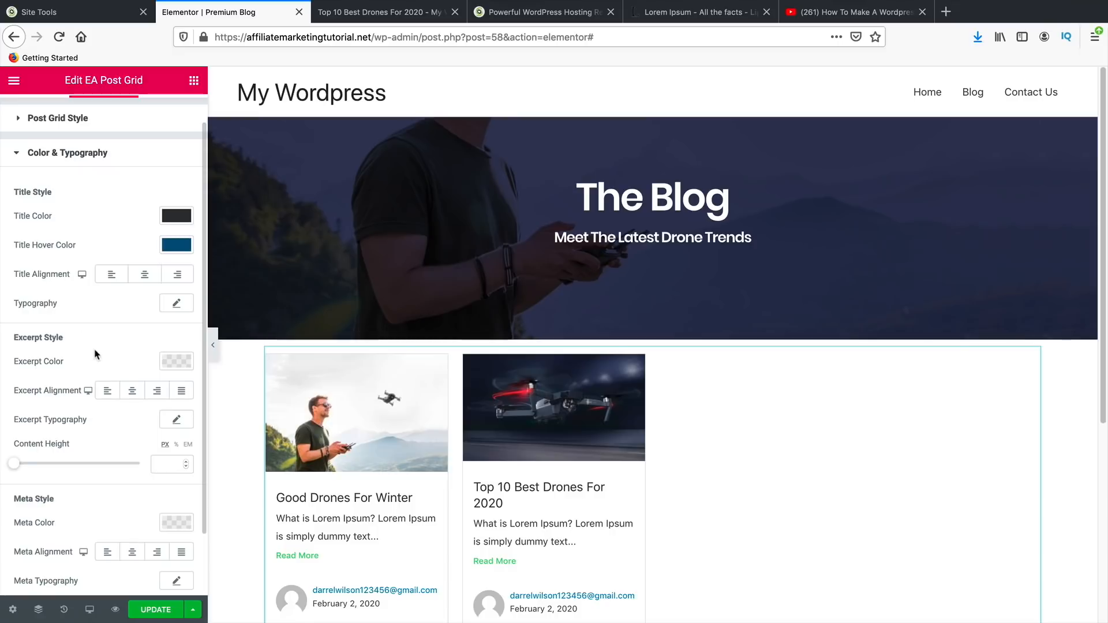
pyautogui.scroll(-2, 65, 379)
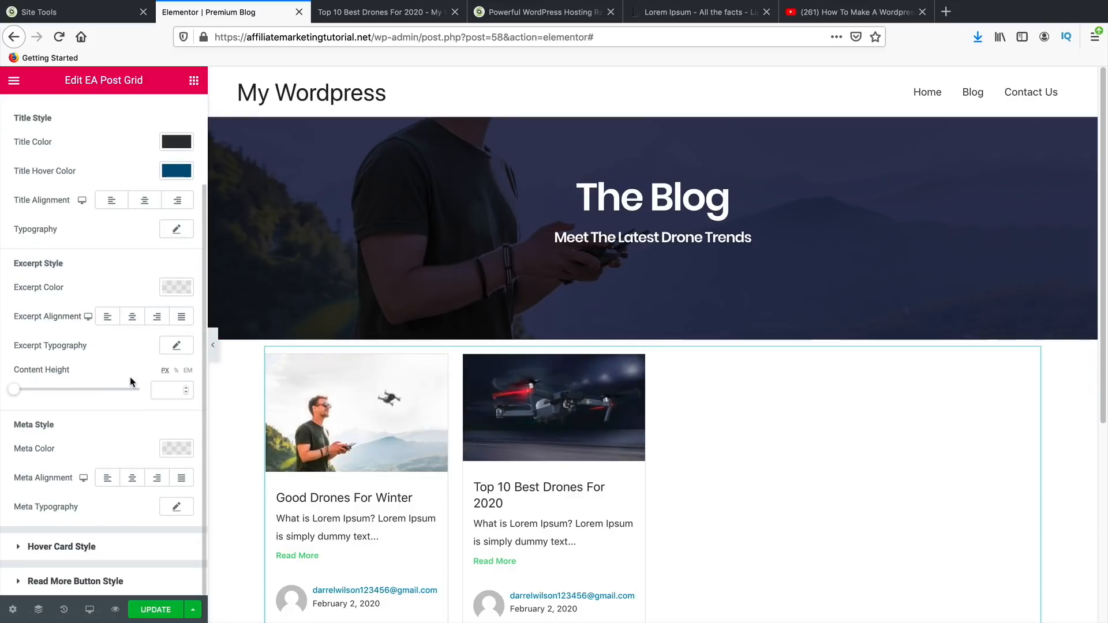
pyautogui.click(84, 557)
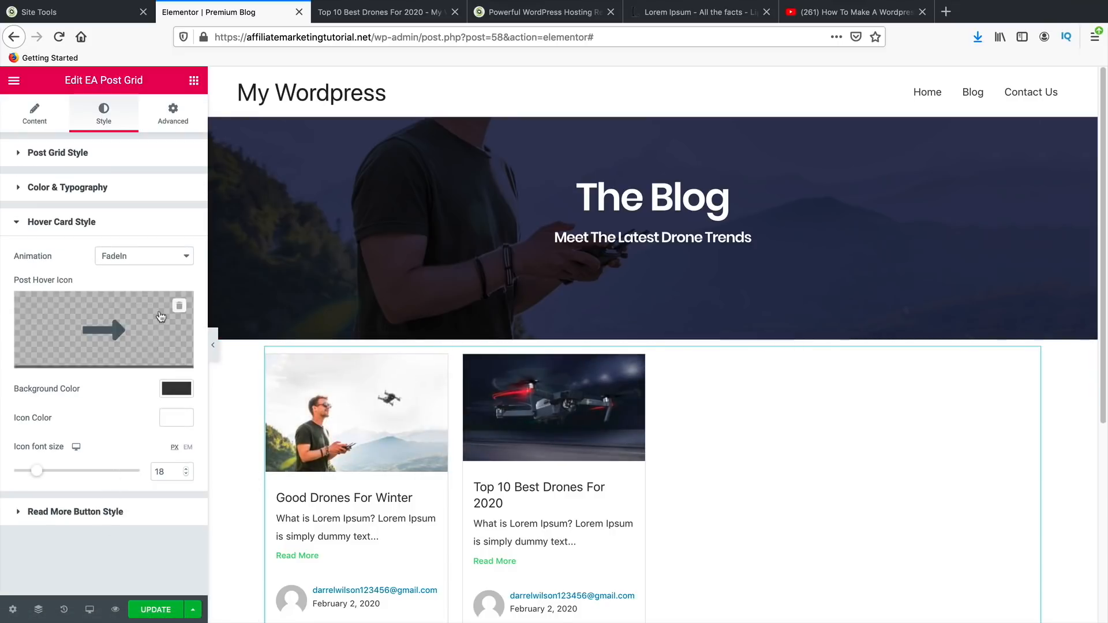
pyautogui.click(147, 256)
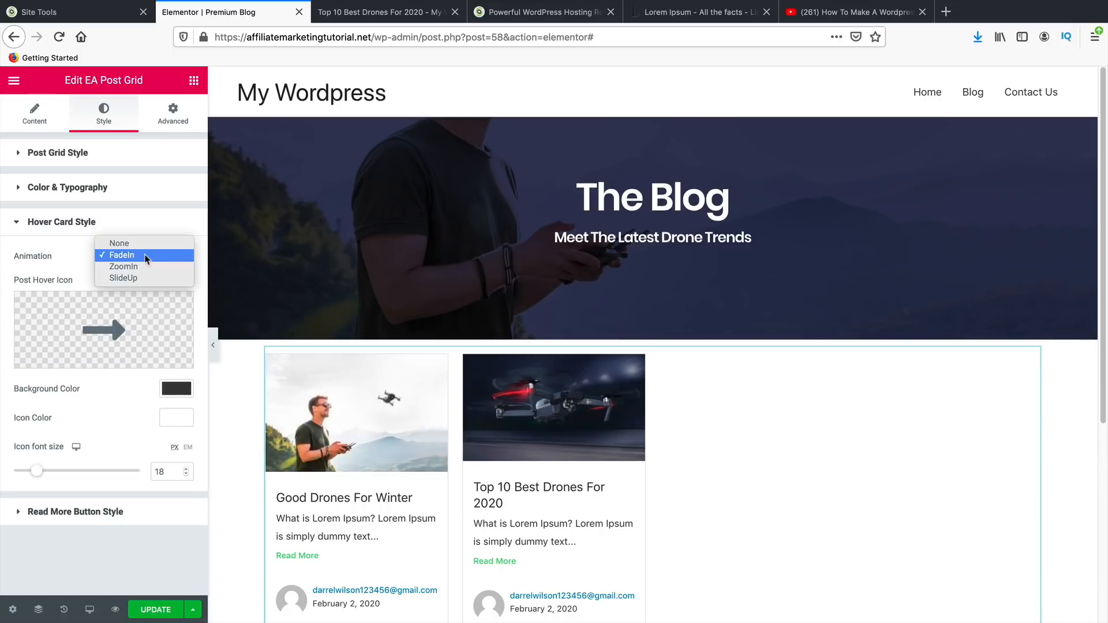
pyautogui.click(150, 263)
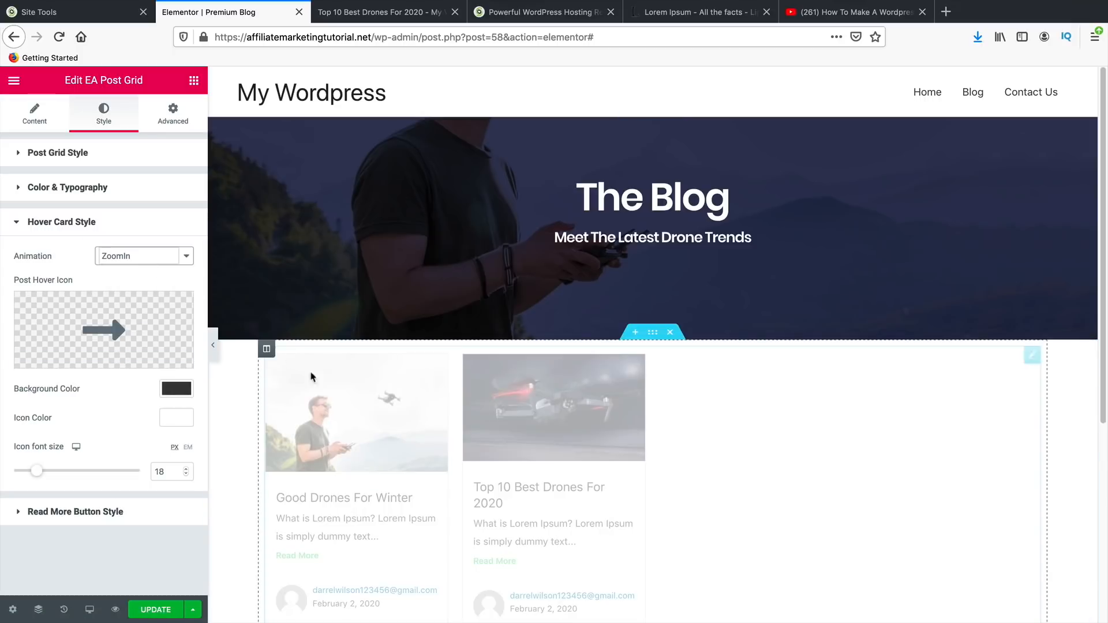
pyautogui.click(161, 256)
pyautogui.click(165, 265)
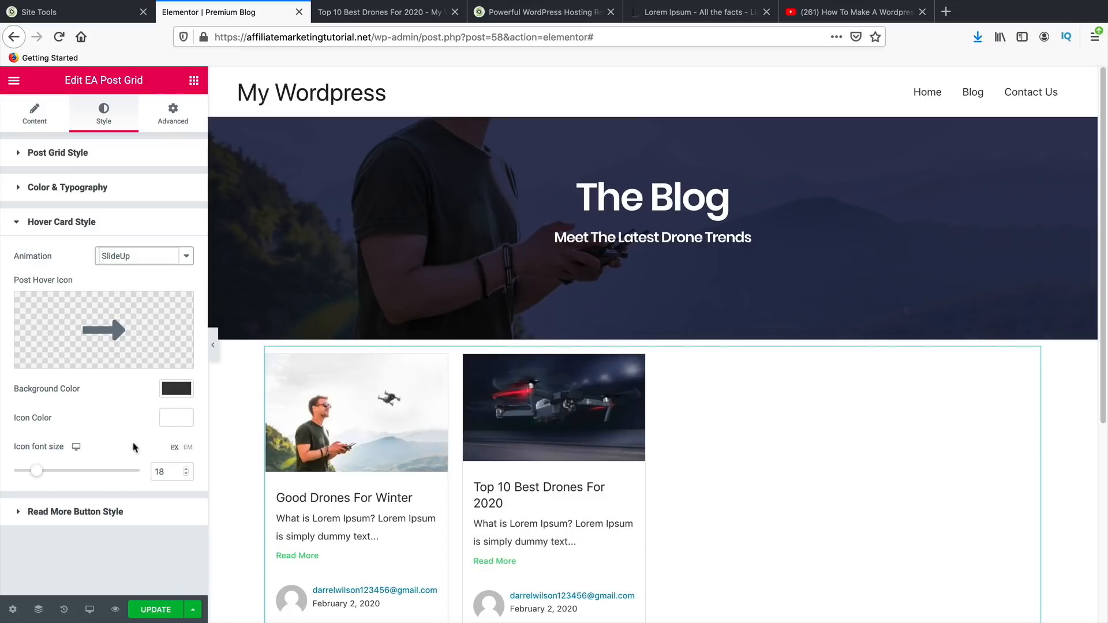
# - Set the Read More button text colour to black (#000000)
pyautogui.click(105, 512)
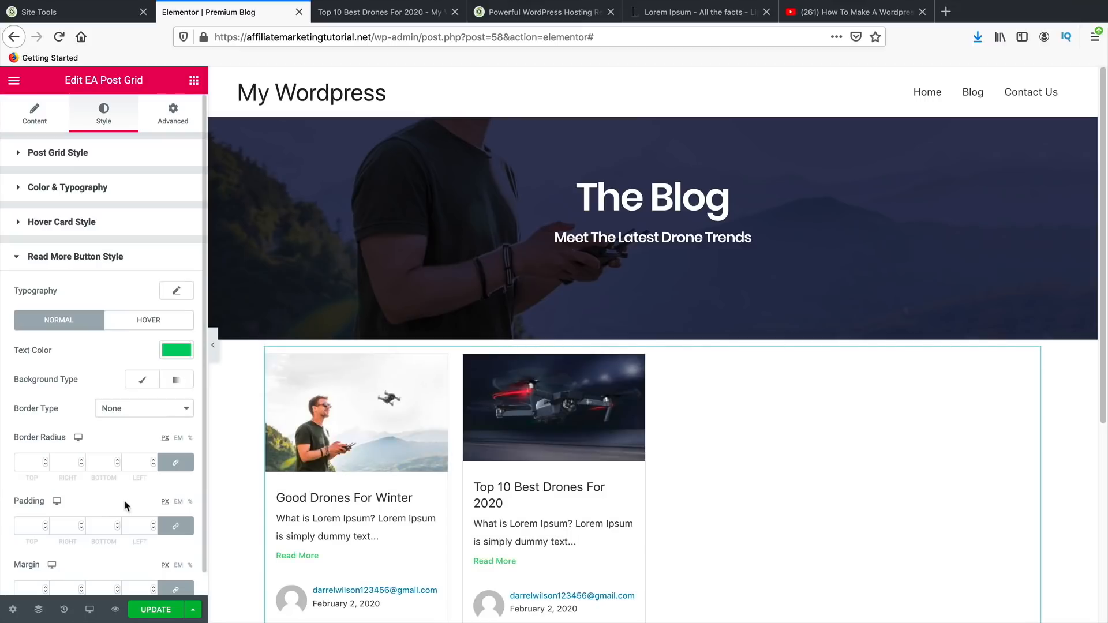
pyautogui.scroll(-1, 152, 494)
pyautogui.click(183, 338)
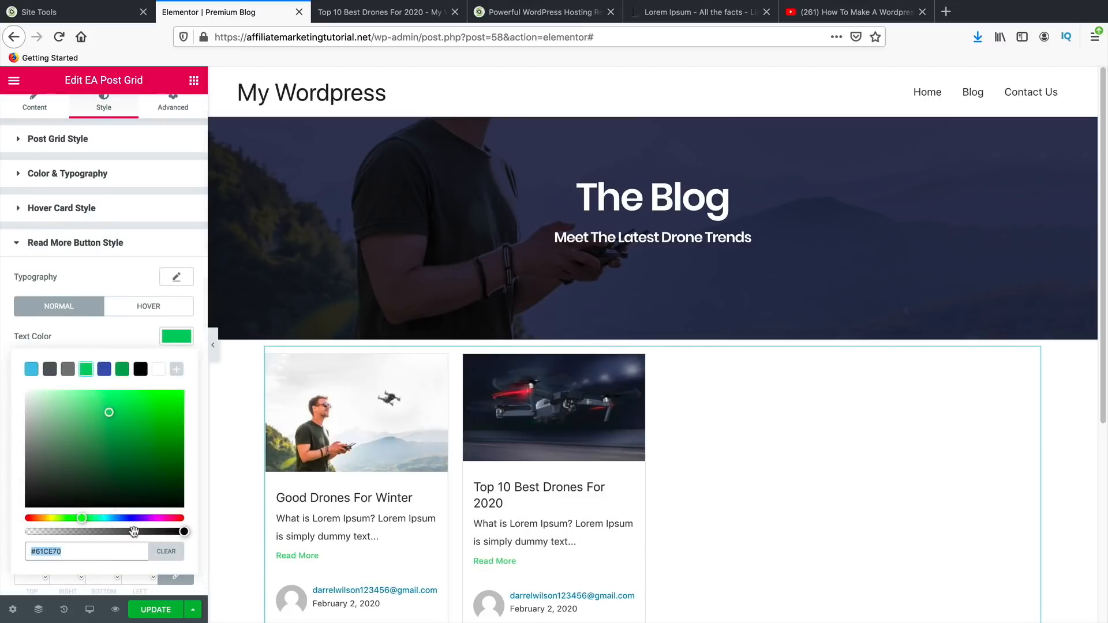
pyautogui.moveTo(92, 439); pyautogui.dragTo(23, 511)
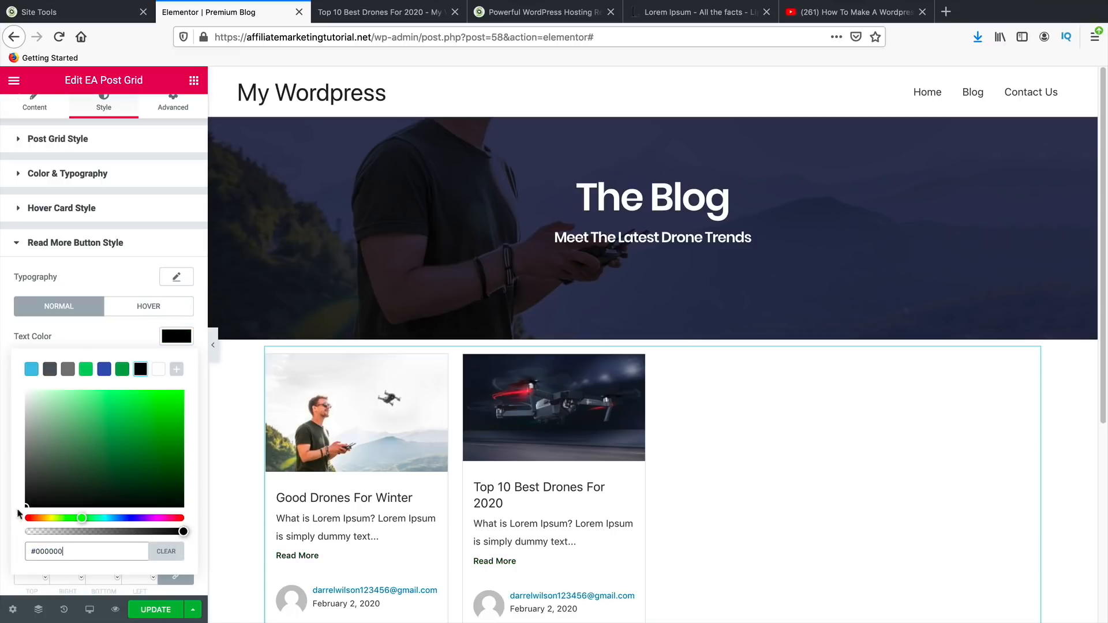
pyautogui.scroll(-1, 687, 501)
pyautogui.scroll(-2, 687, 501)
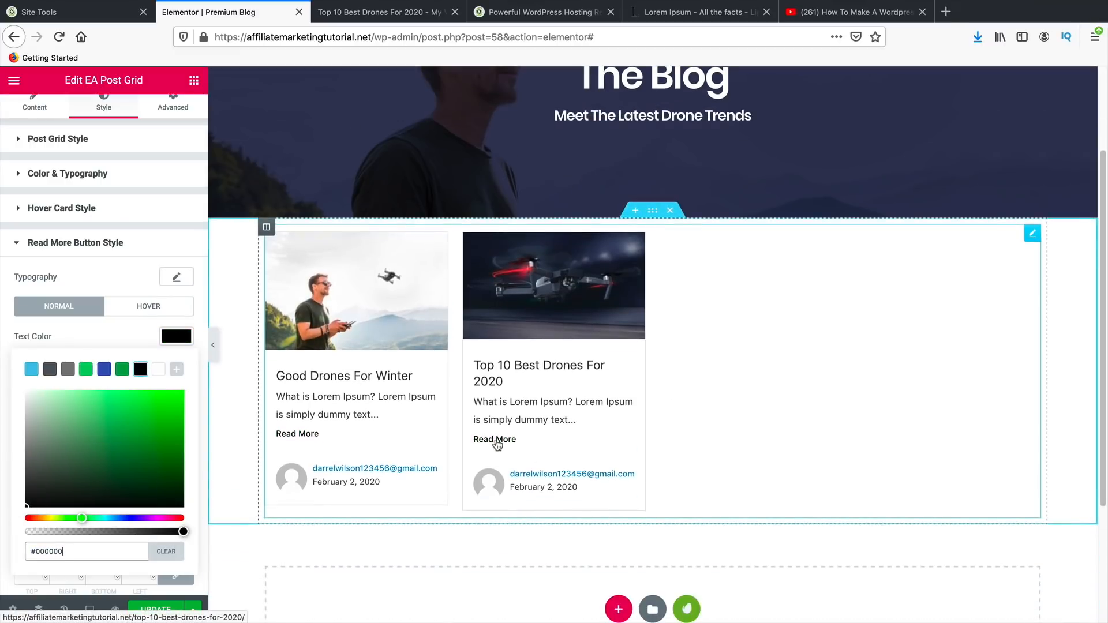
pyautogui.scroll(1, 119, 329)
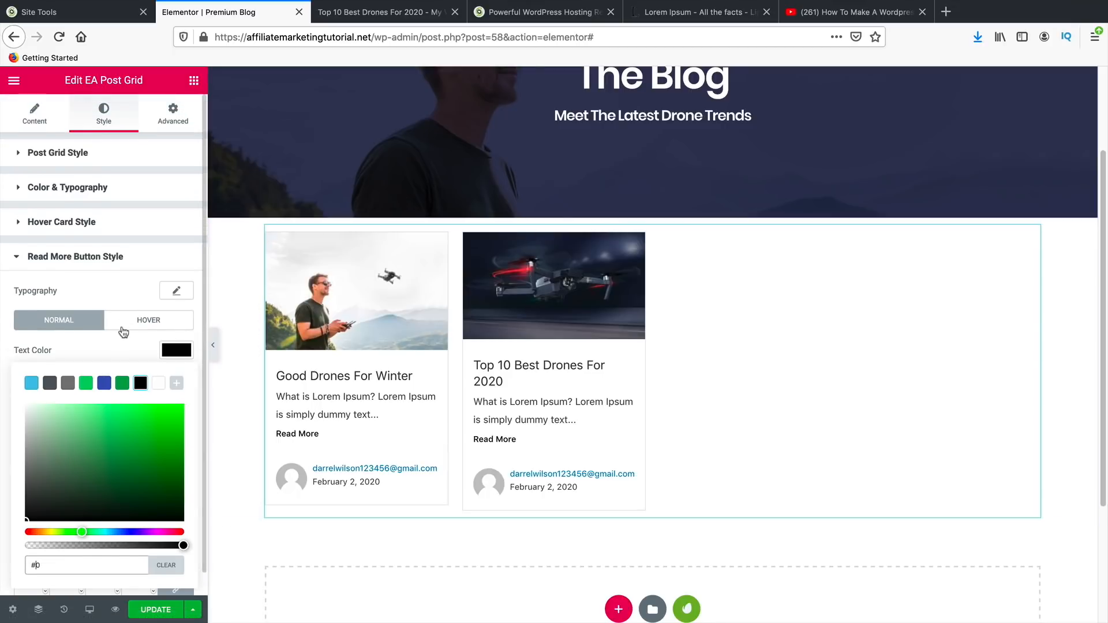
pyautogui.click(77, 162)
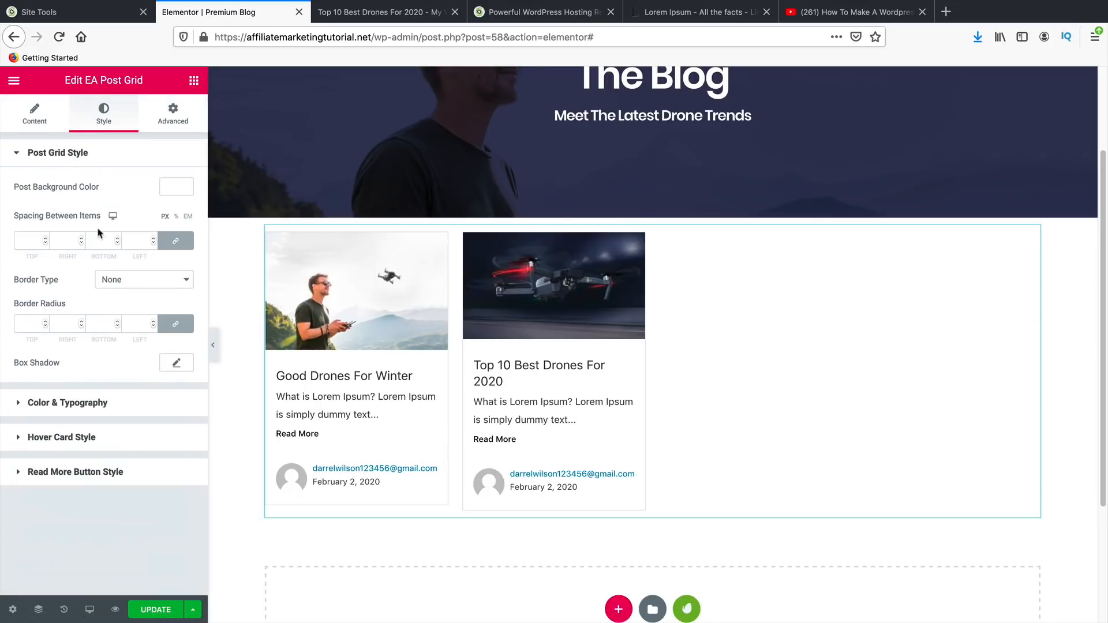
# - Give the post cards a border of width 1 in black (#000000)
pyautogui.click(146, 280)
pyautogui.click(148, 290)
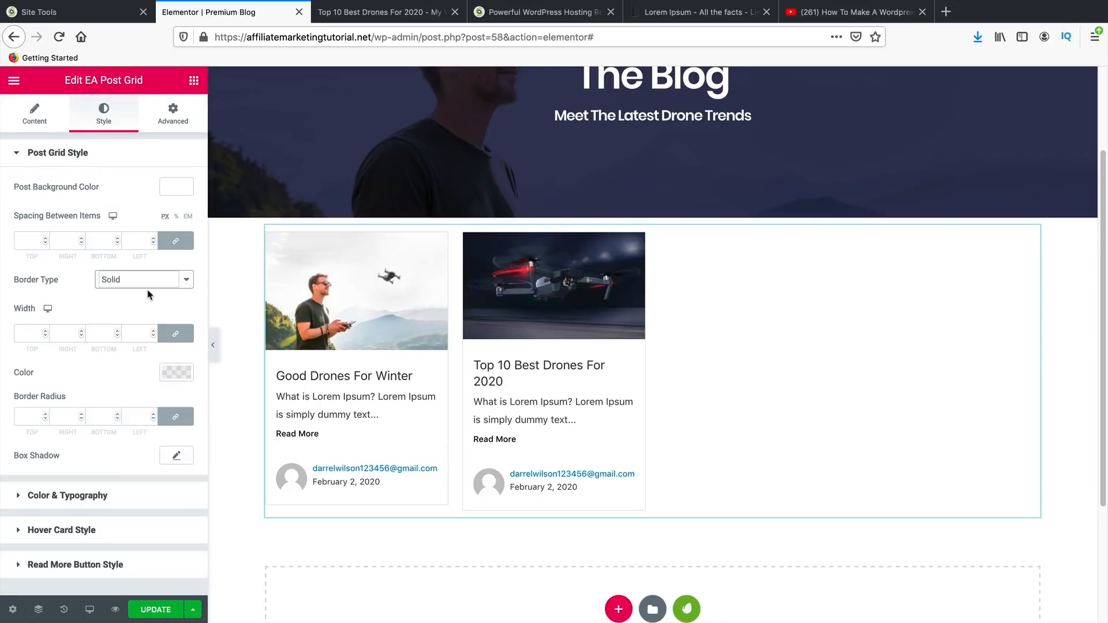
pyautogui.click(45, 331)
pyautogui.click(45, 330)
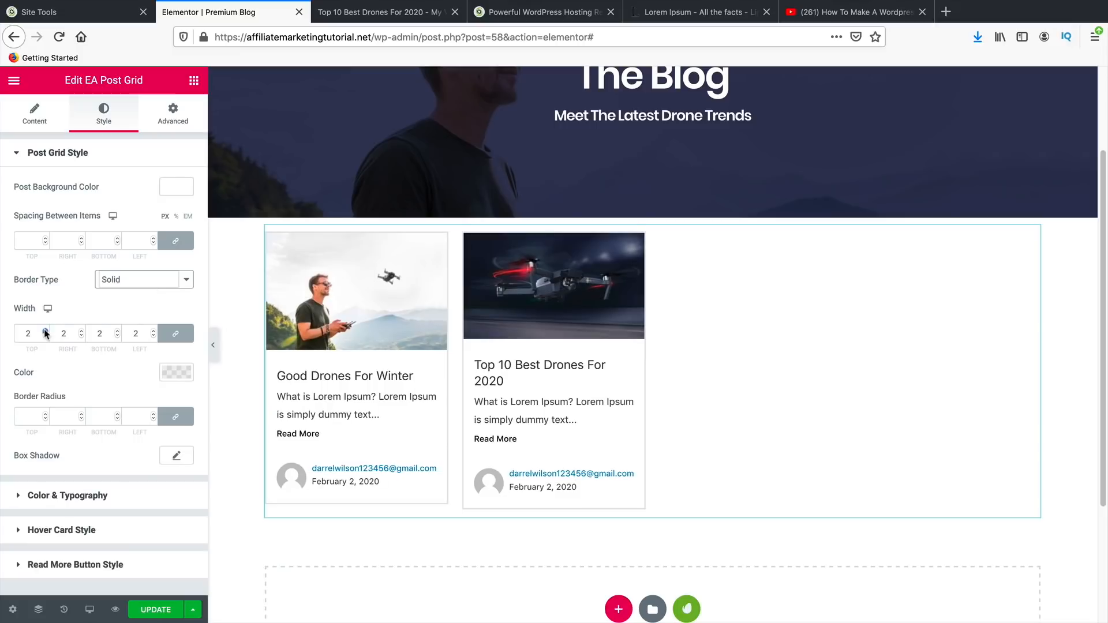
pyautogui.click(45, 331)
pyautogui.click(45, 331)
pyautogui.click(46, 336)
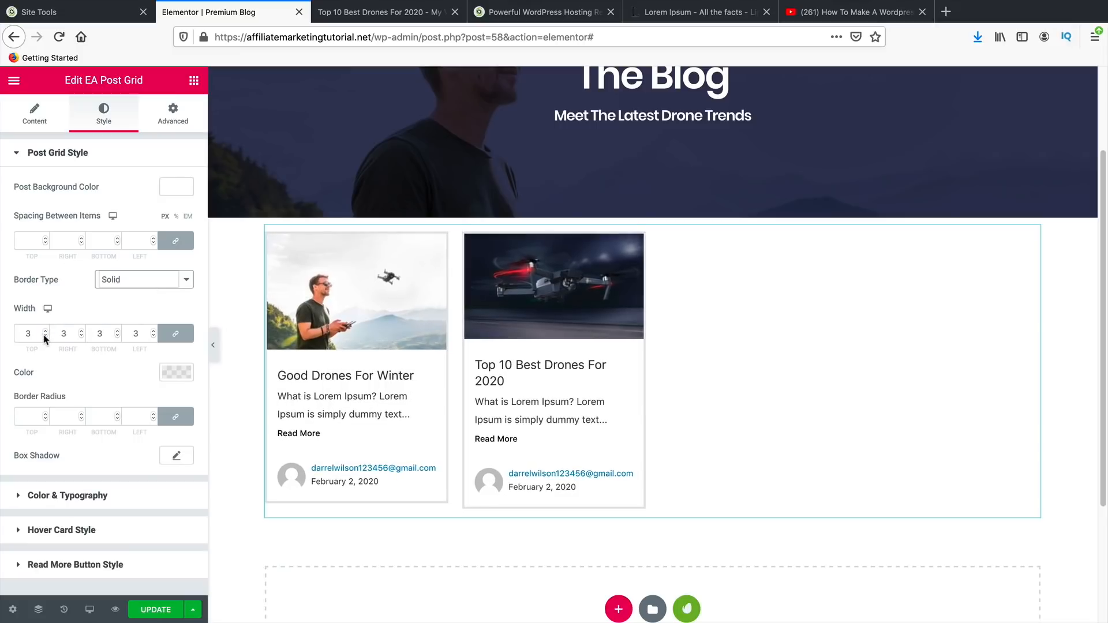
pyautogui.click(46, 337)
pyautogui.click(46, 336)
pyautogui.click(176, 372)
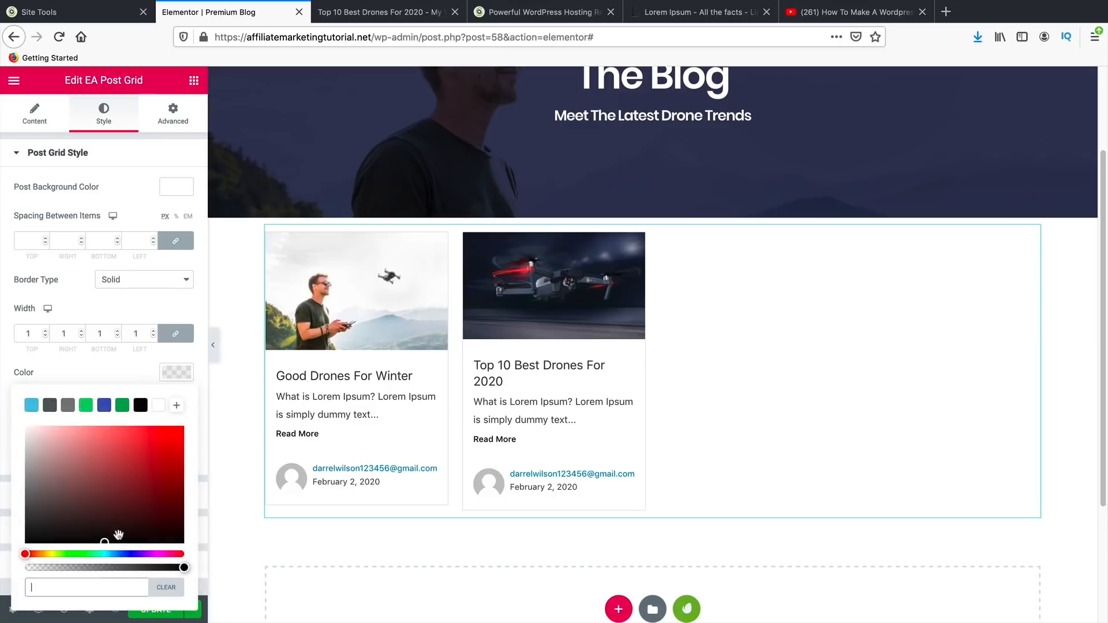
pyautogui.click(182, 571)
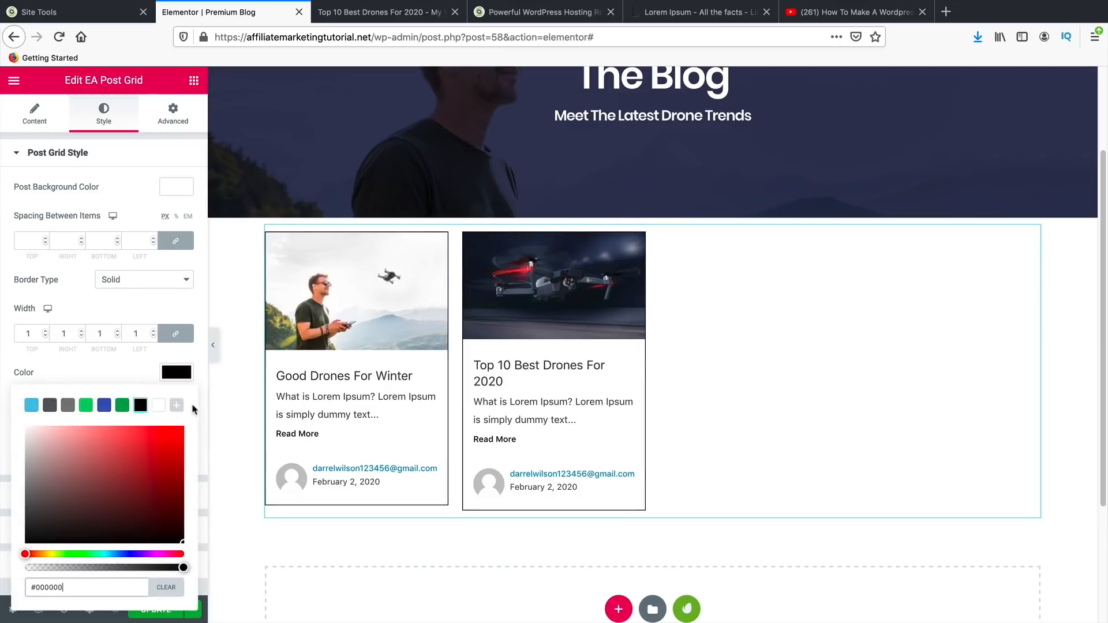
# - Change the card border type to Dashed
pyautogui.click(152, 280)
pyautogui.click(155, 293)
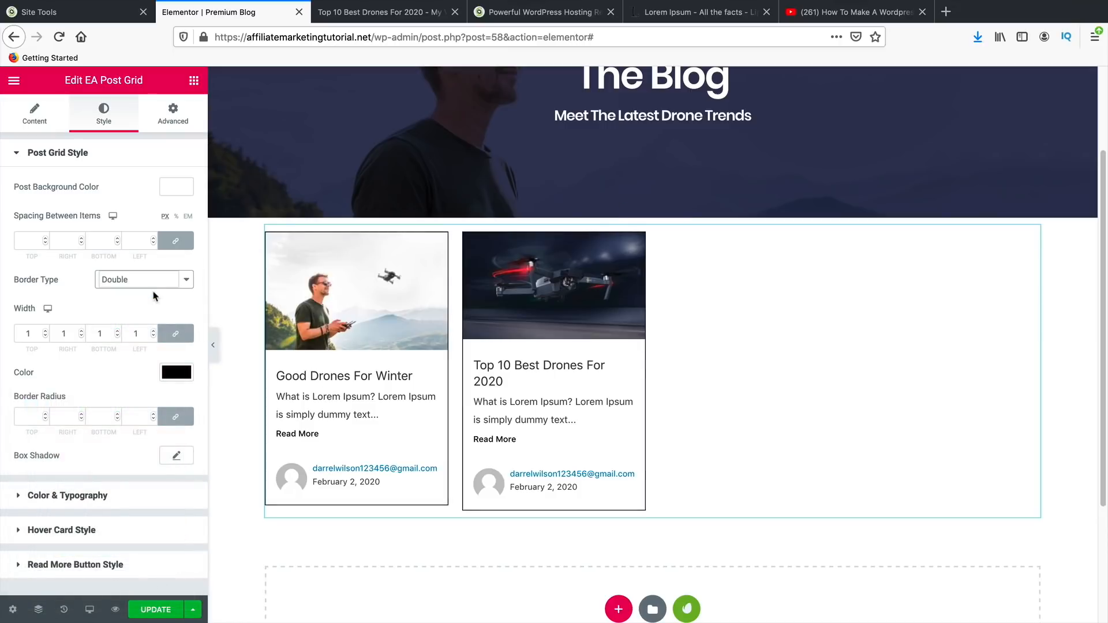
pyautogui.click(157, 280)
pyautogui.click(157, 292)
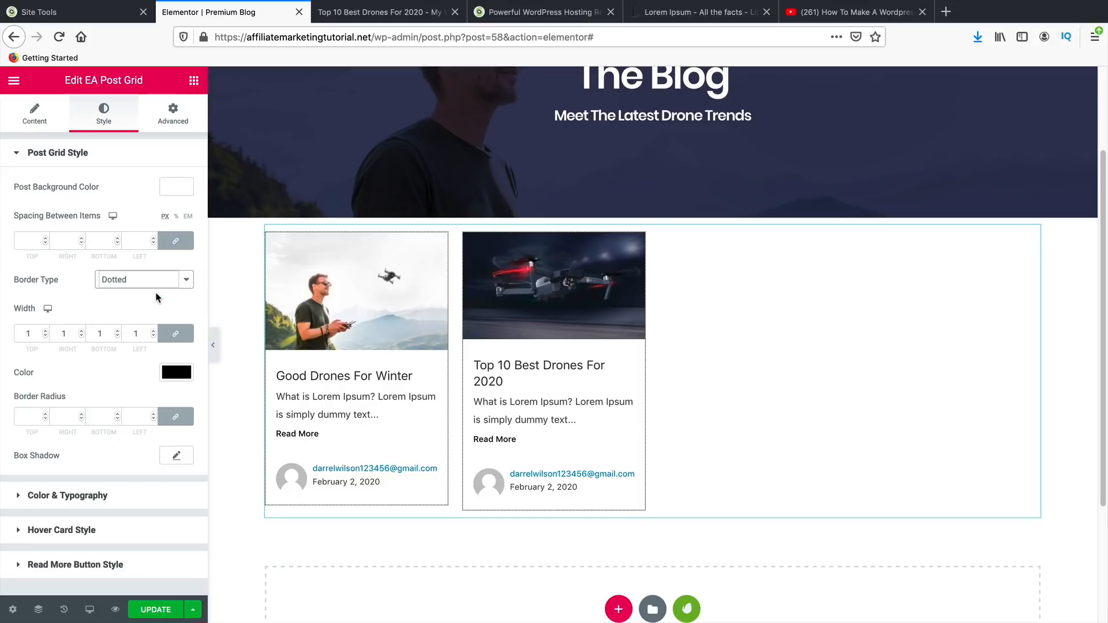
pyautogui.click(161, 280)
pyautogui.click(160, 292)
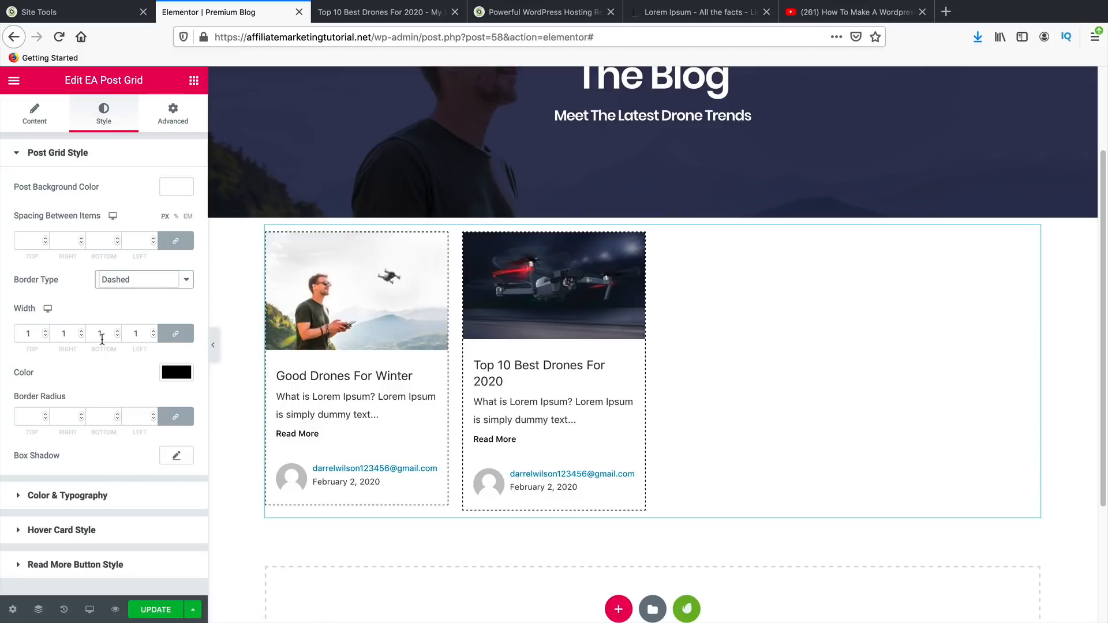
pyautogui.click(42, 115)
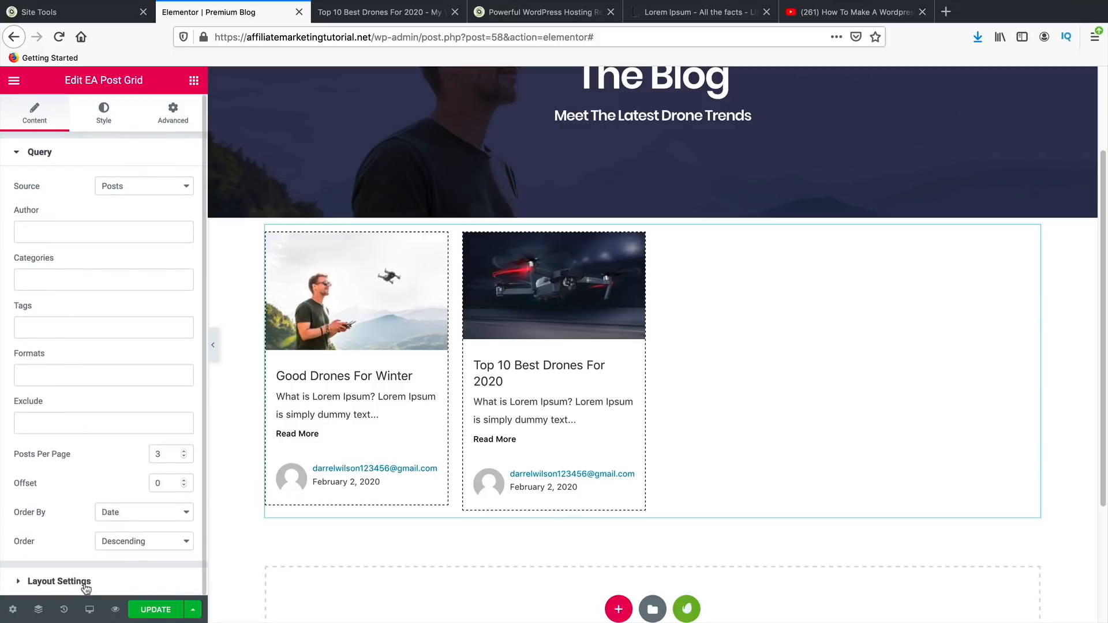
# - Lay out the post grid in three columns
pyautogui.click(59, 582)
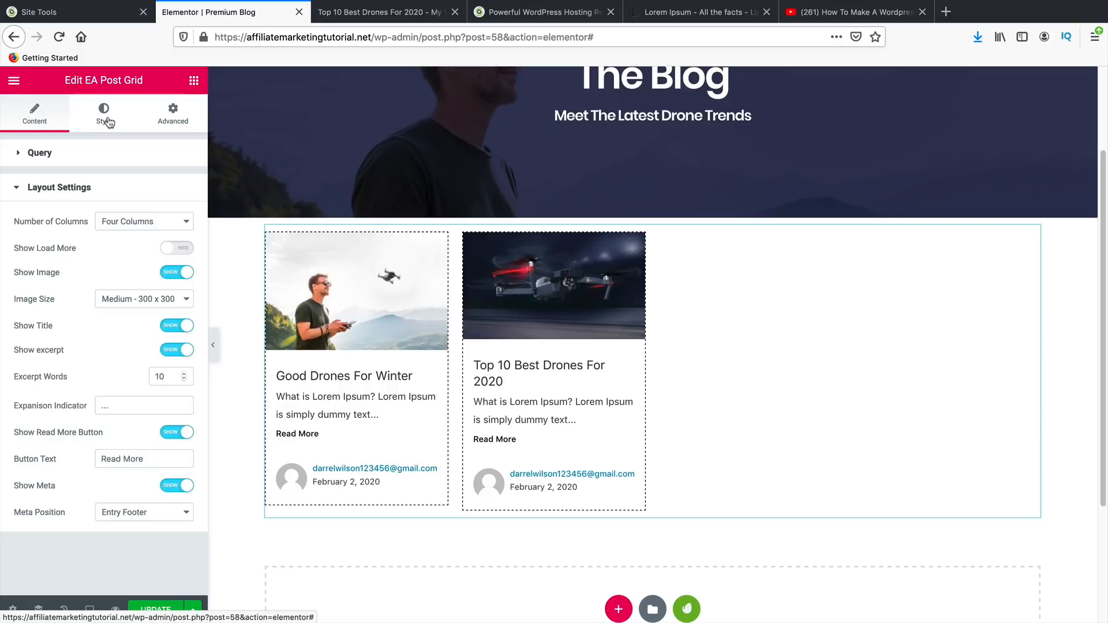
pyautogui.click(138, 222)
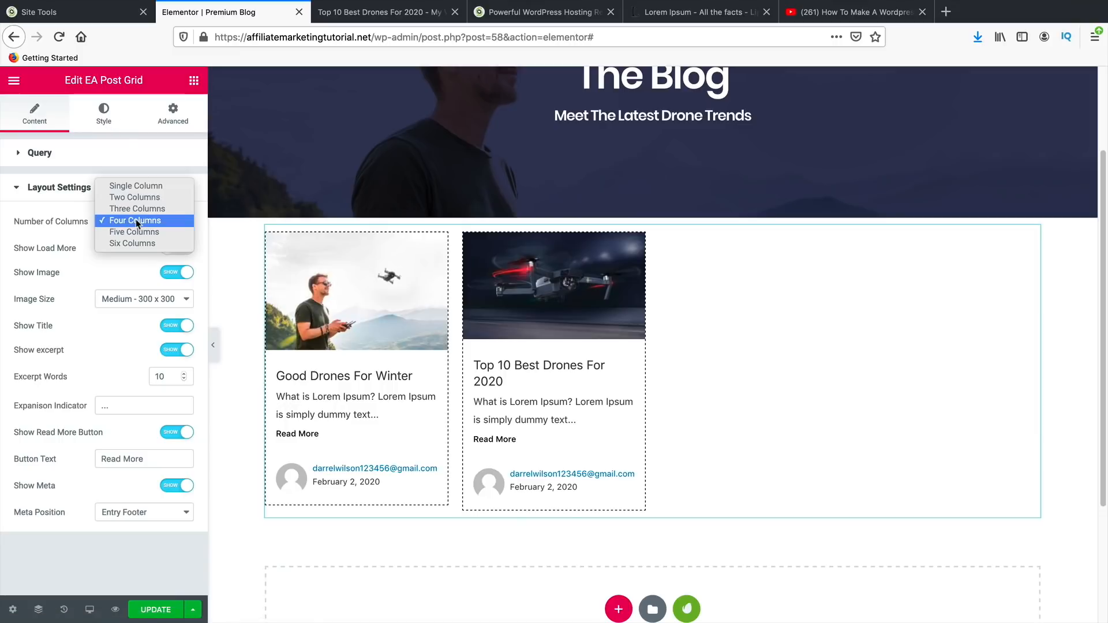
pyautogui.click(139, 210)
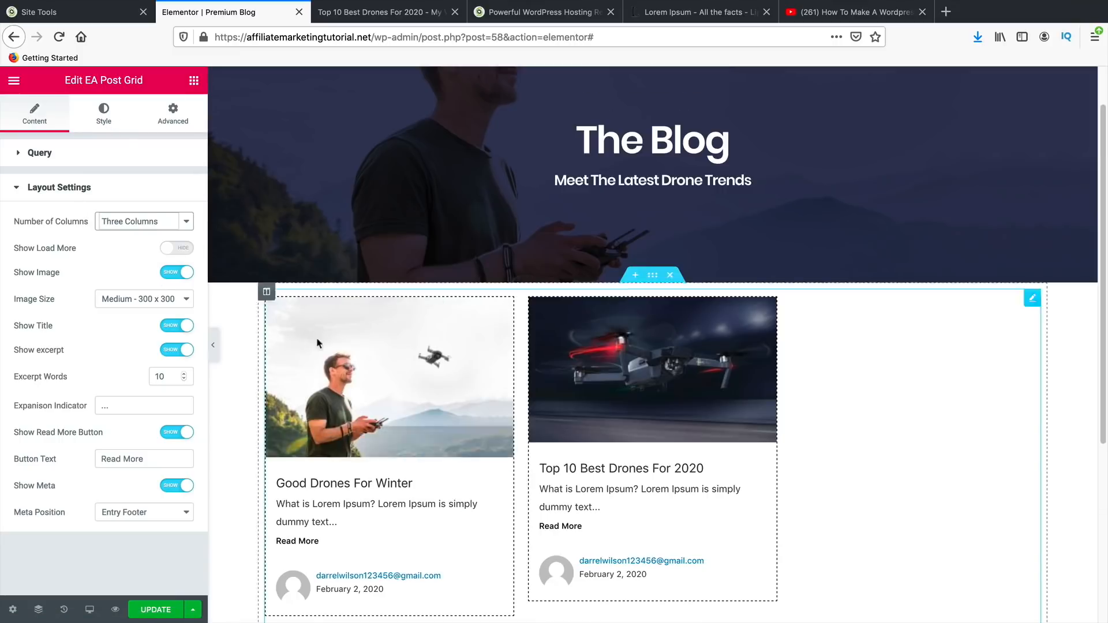
pyautogui.scroll(-2, 388, 368)
pyautogui.scroll(2, 388, 368)
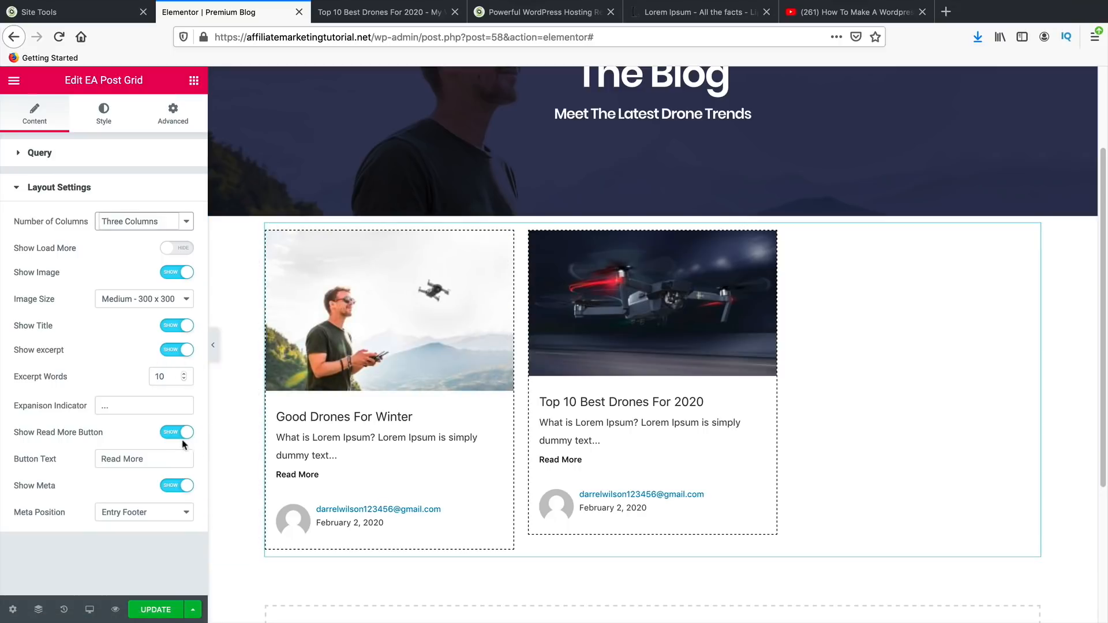
# - Set the post image size to Large – 1024 x 1024 and save the page
pyautogui.click(182, 326)
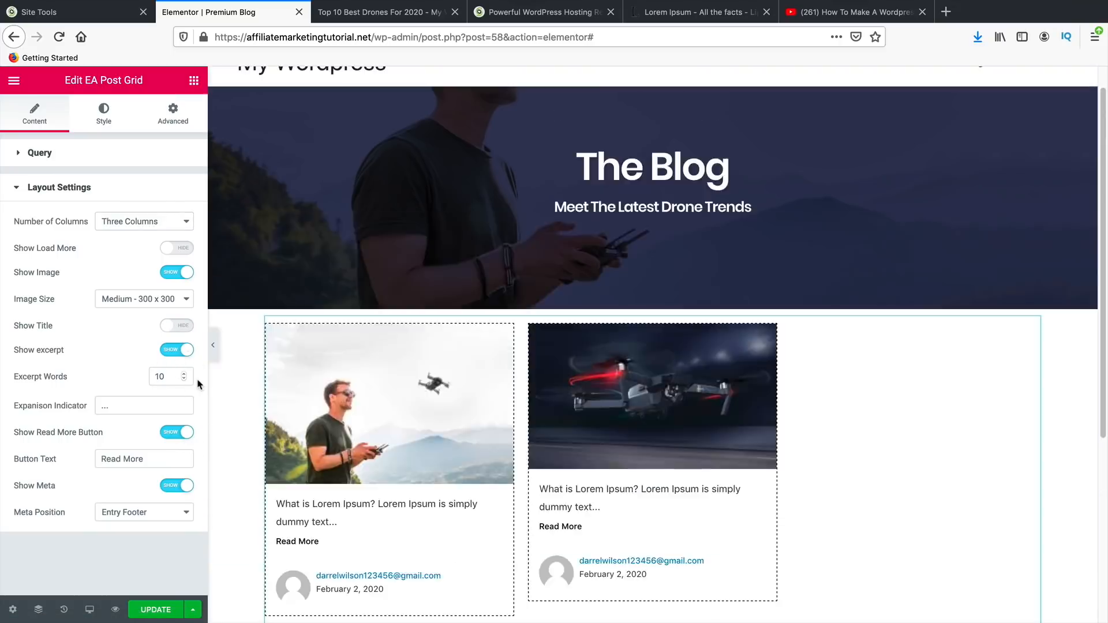
pyautogui.click(179, 333)
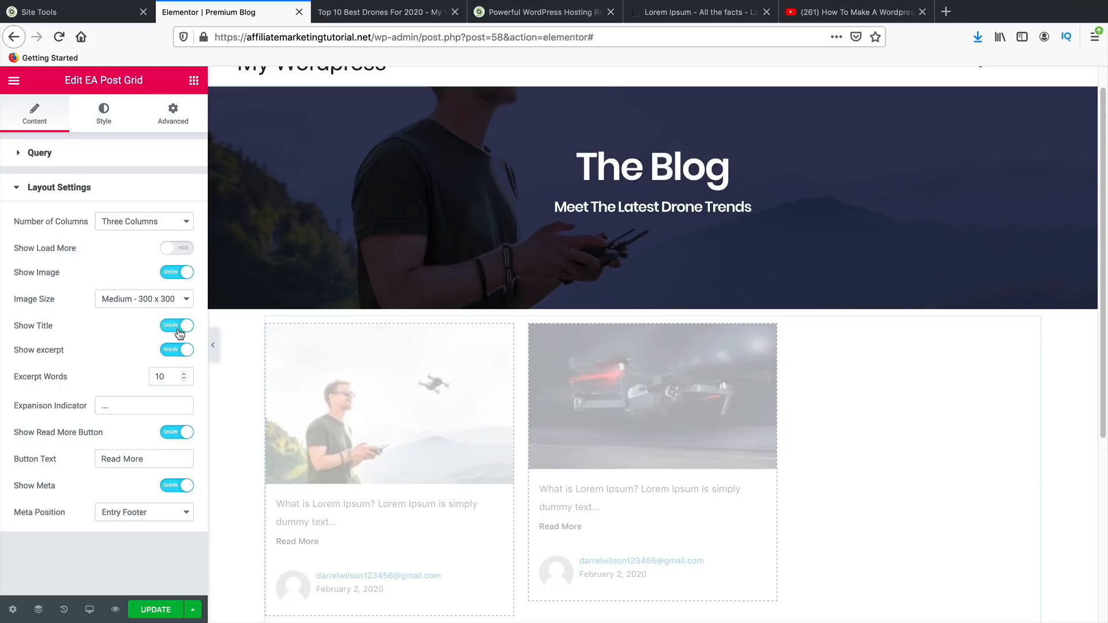
pyautogui.click(177, 490)
pyautogui.click(185, 488)
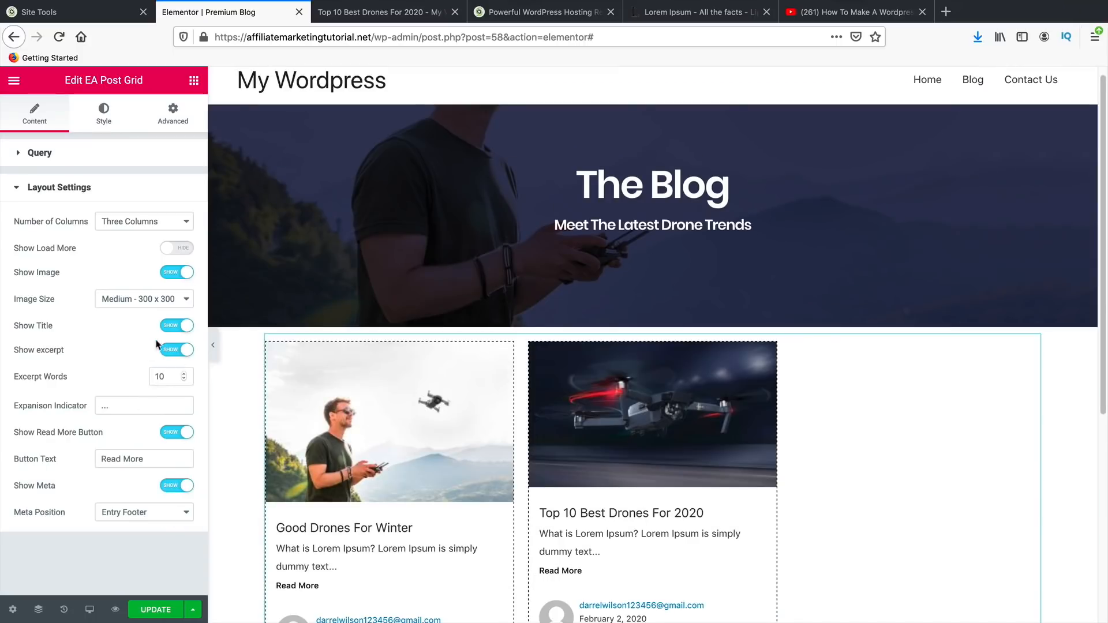
pyautogui.click(149, 300)
pyautogui.click(147, 319)
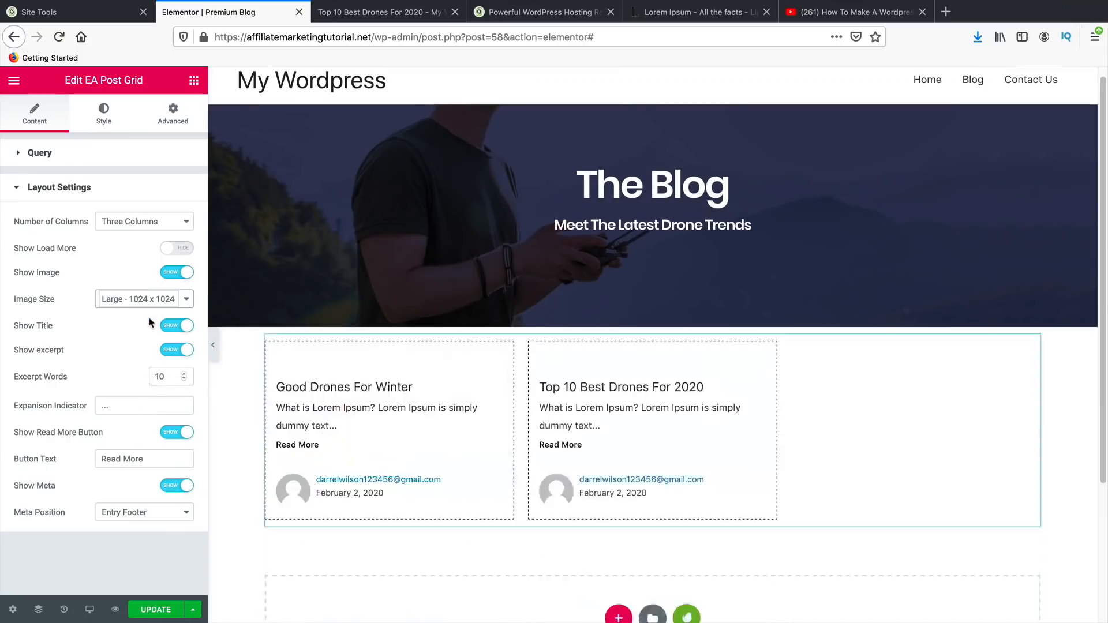
pyautogui.scroll(-2, 888, 304)
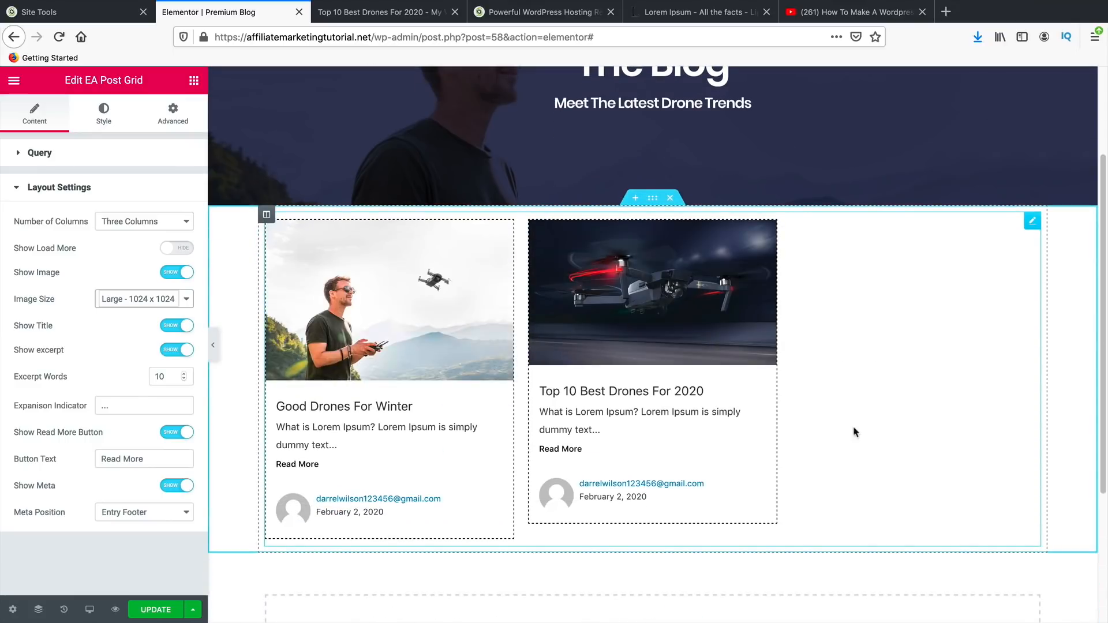
pyautogui.scroll(3, 785, 431)
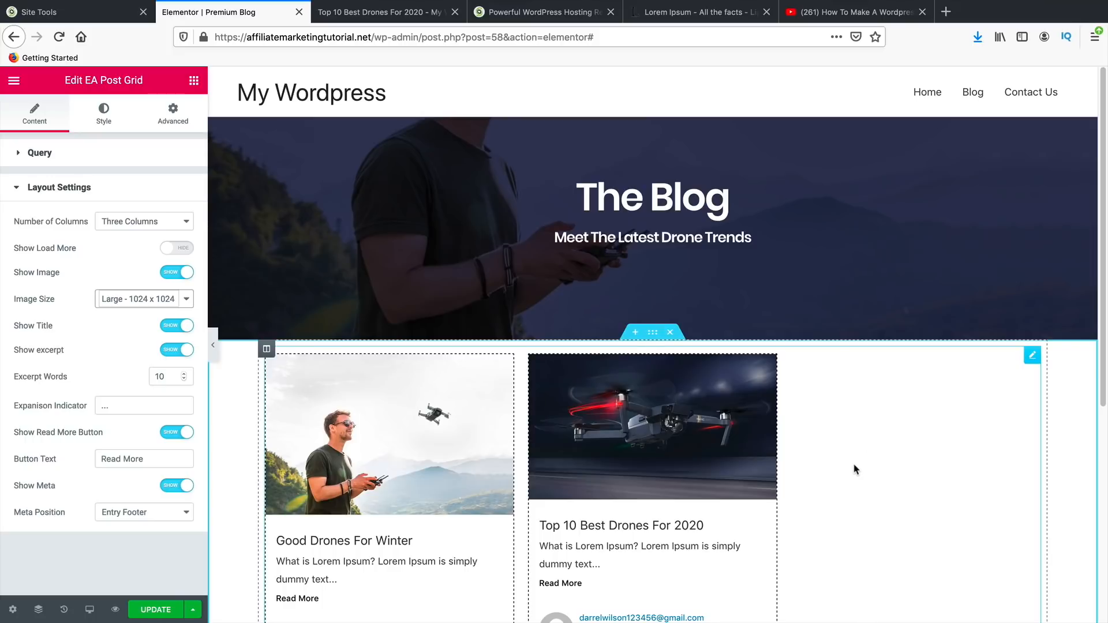
pyautogui.click(154, 609)
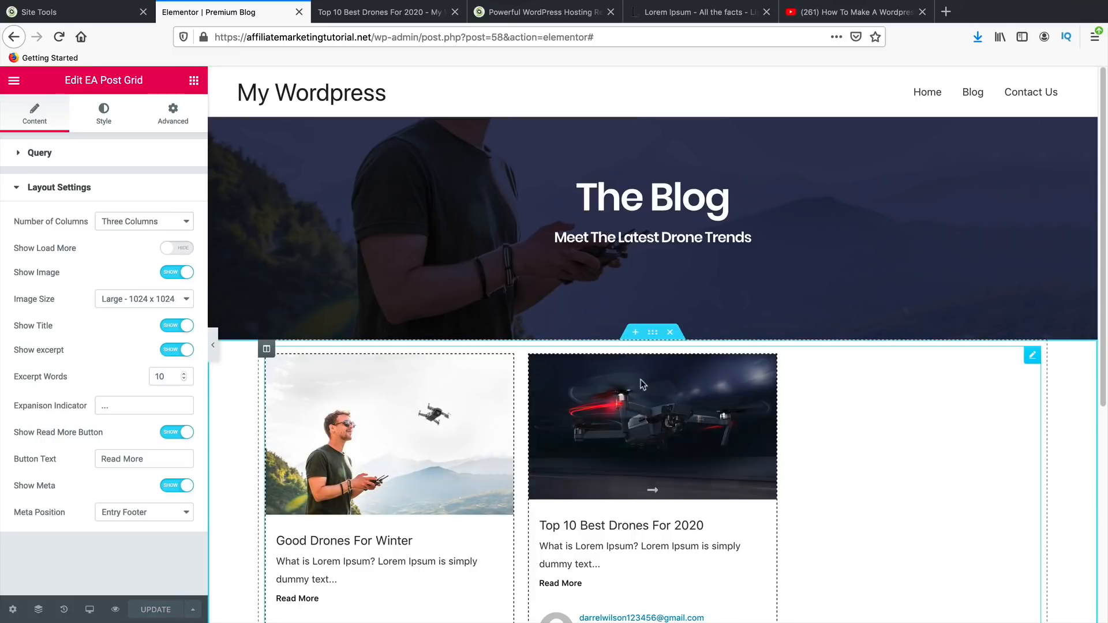
# - View the live Premium Blog page, reload it, and check the two-post grid
pyautogui.click(14, 82)
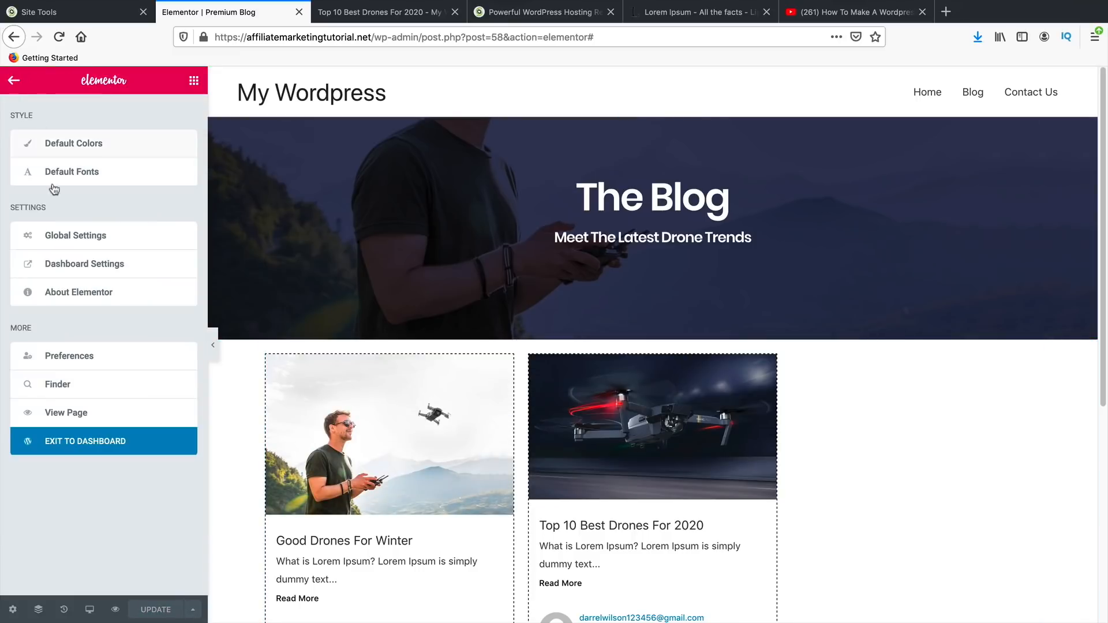
pyautogui.click(87, 417)
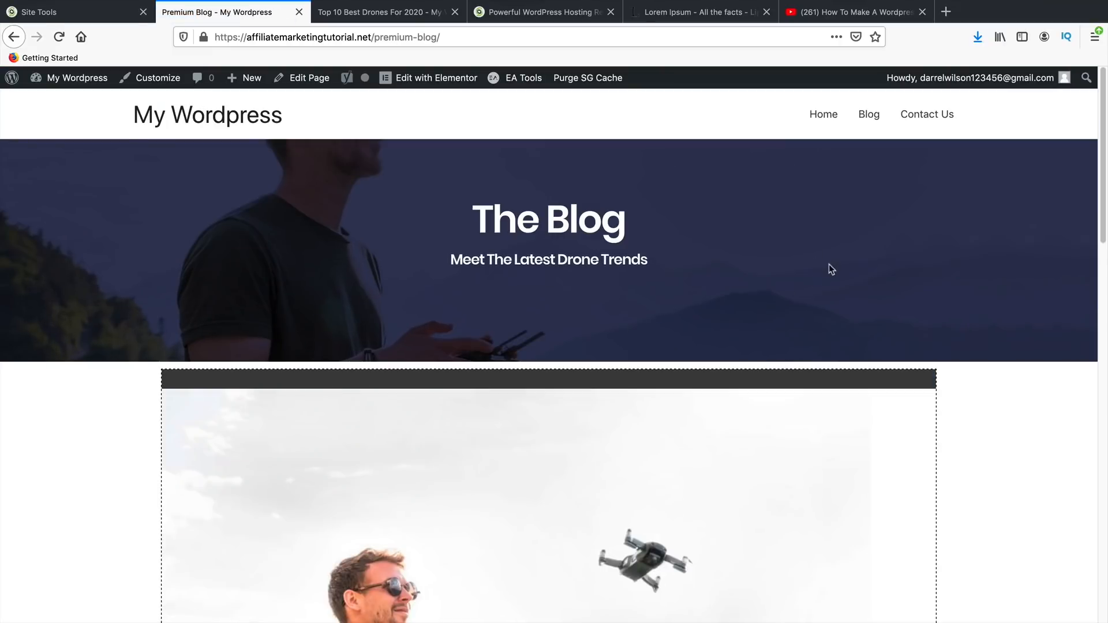
pyautogui.scroll(-15, 829, 266)
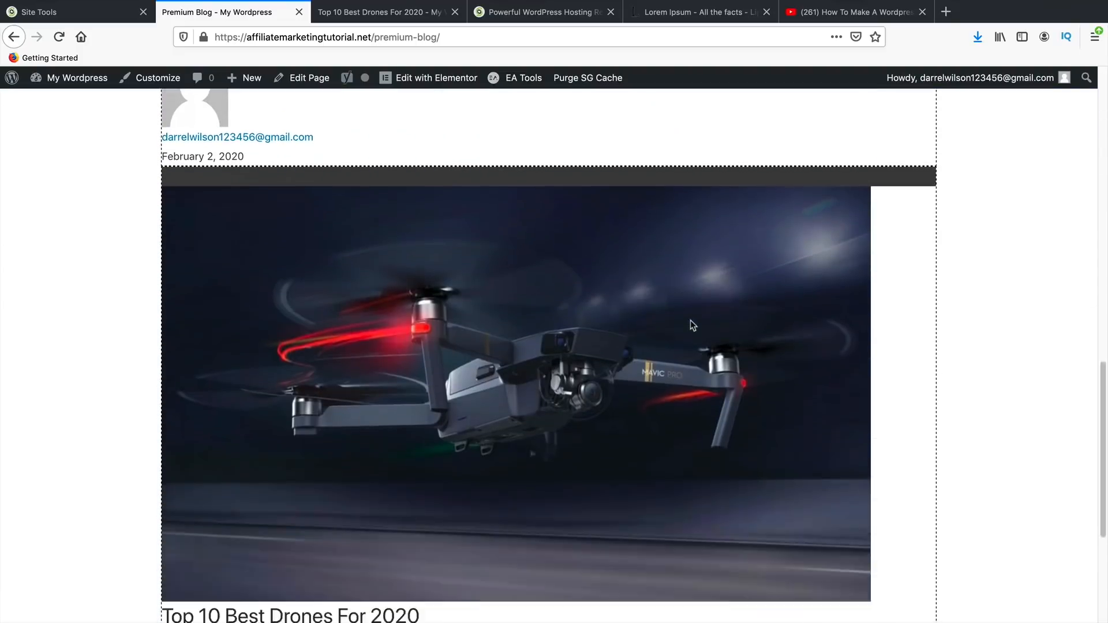
pyautogui.scroll(-4, 690, 324)
pyautogui.scroll(9, 618, 391)
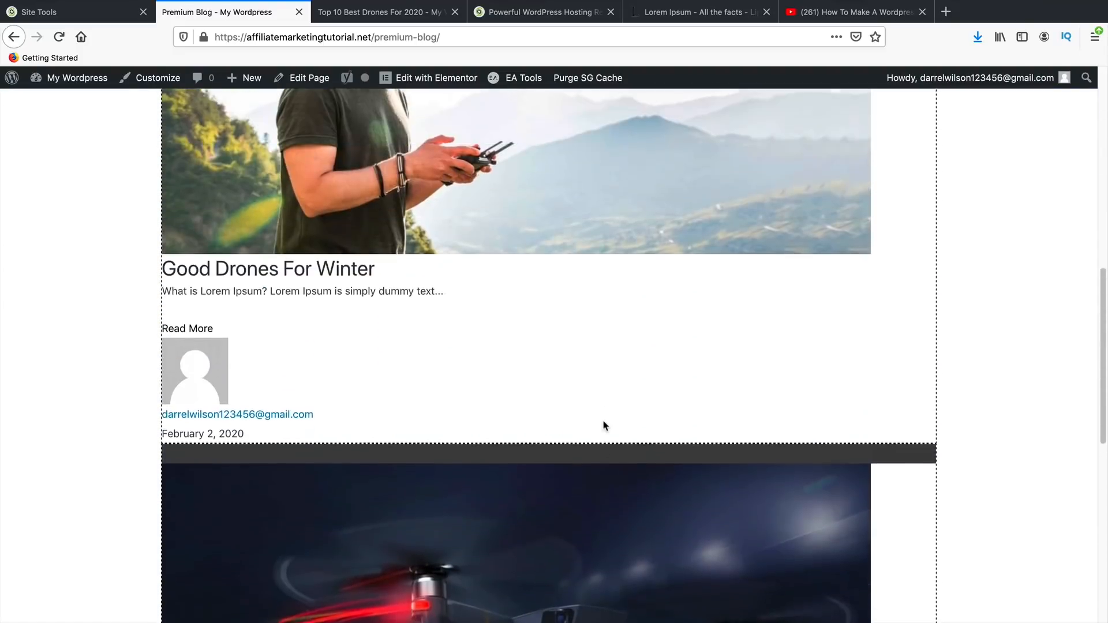
pyautogui.scroll(10, 605, 426)
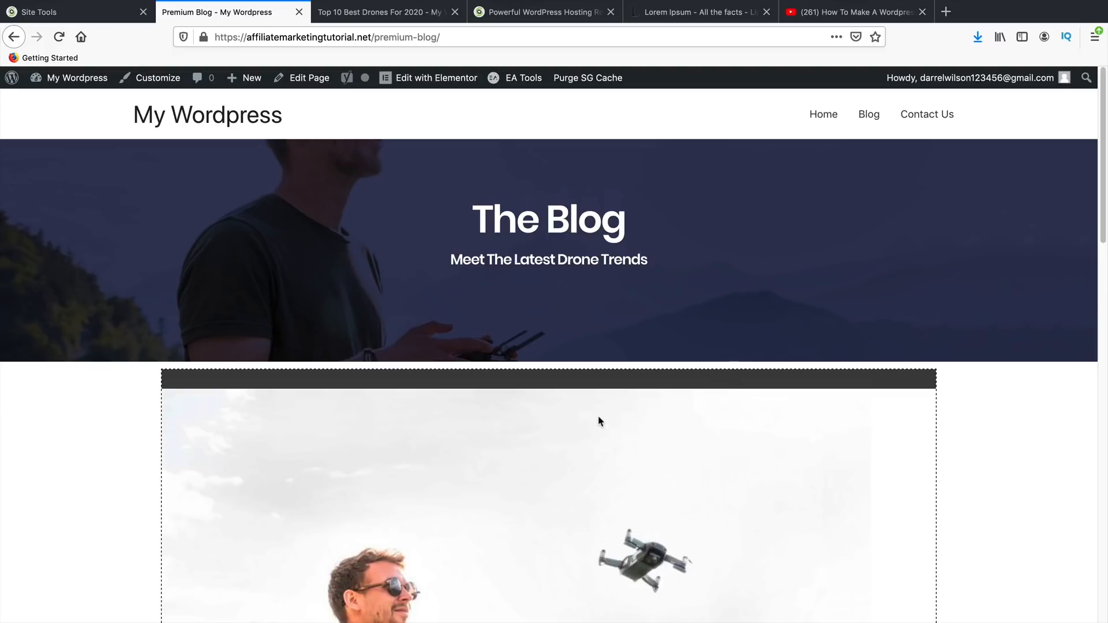
pyautogui.moveTo(80, 86)
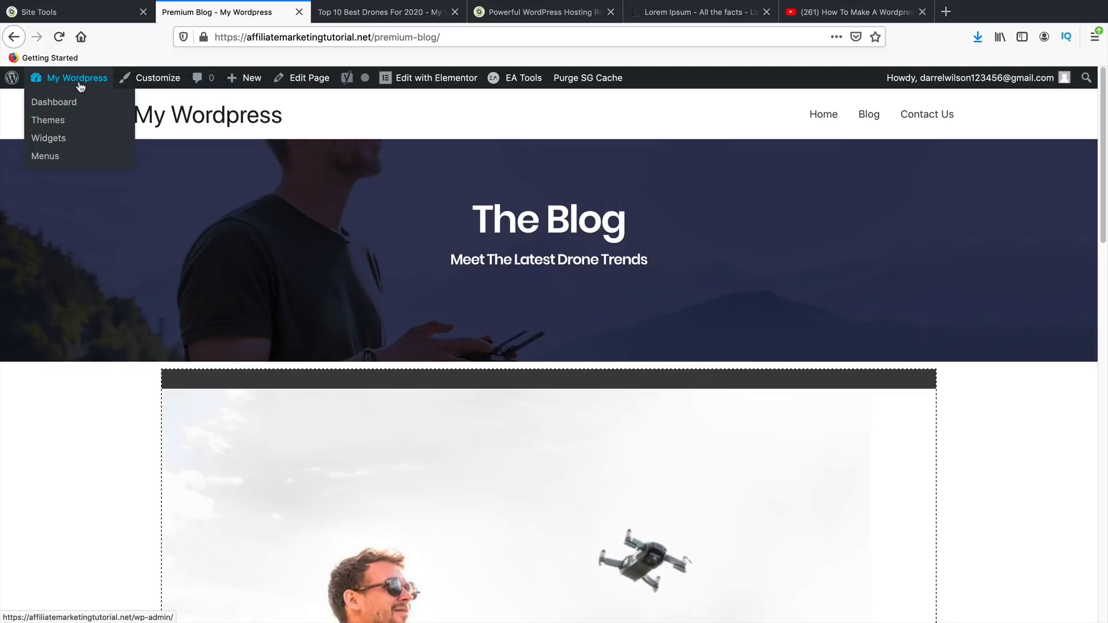
pyautogui.click(59, 37)
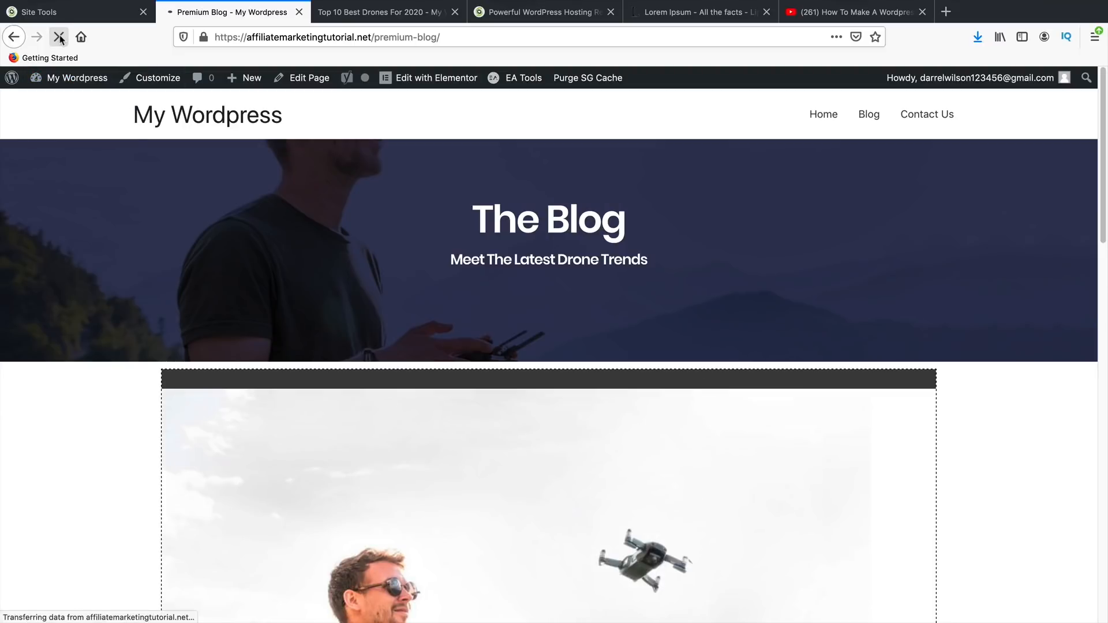
pyautogui.scroll(-1, 273, 304)
pyautogui.scroll(-3, 277, 323)
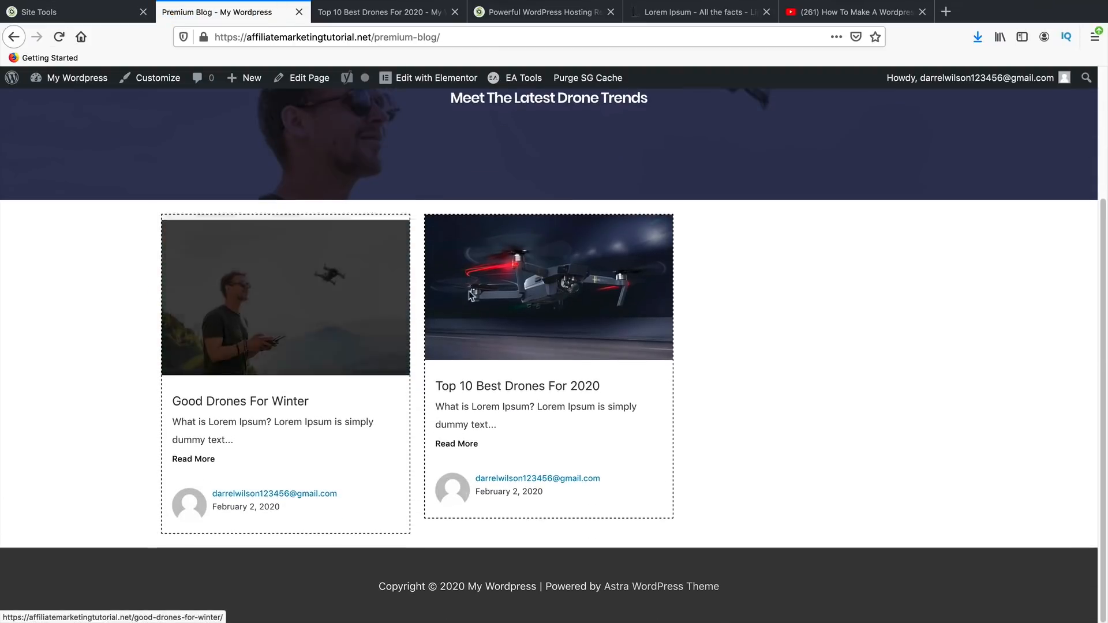
pyautogui.scroll(3, 317, 403)
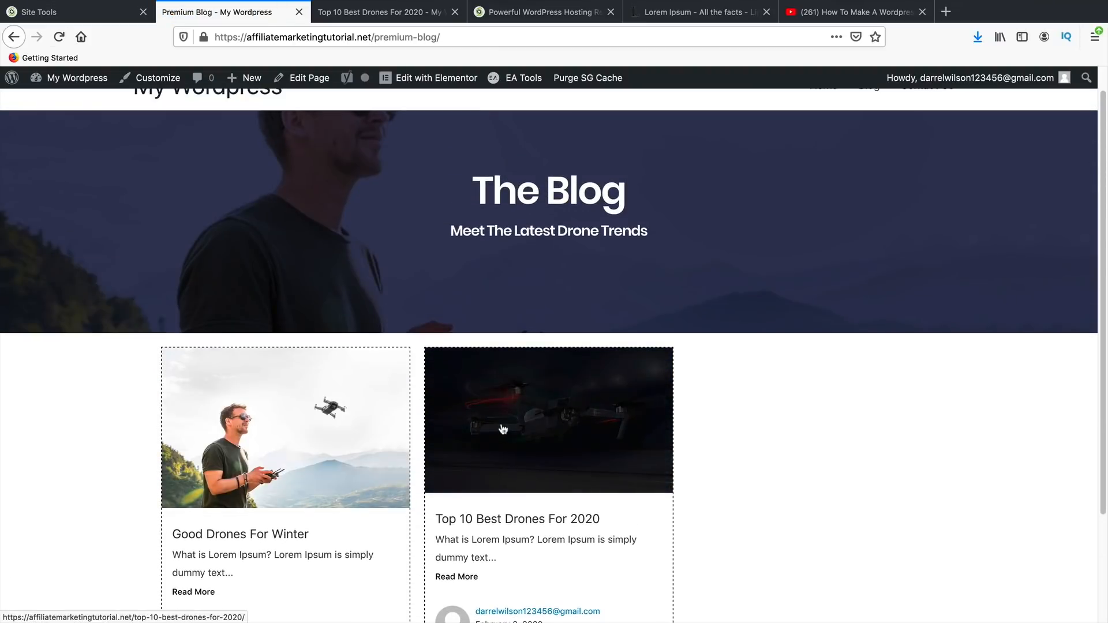
pyautogui.scroll(1, 503, 429)
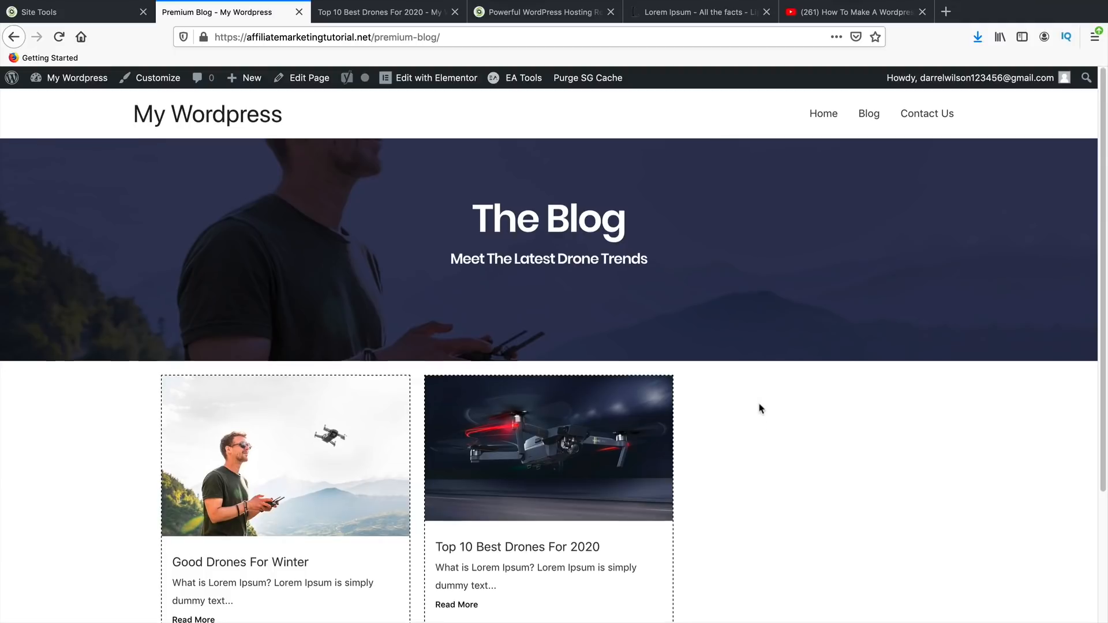
pyautogui.scroll(-3, 756, 396)
pyautogui.scroll(-2, 760, 407)
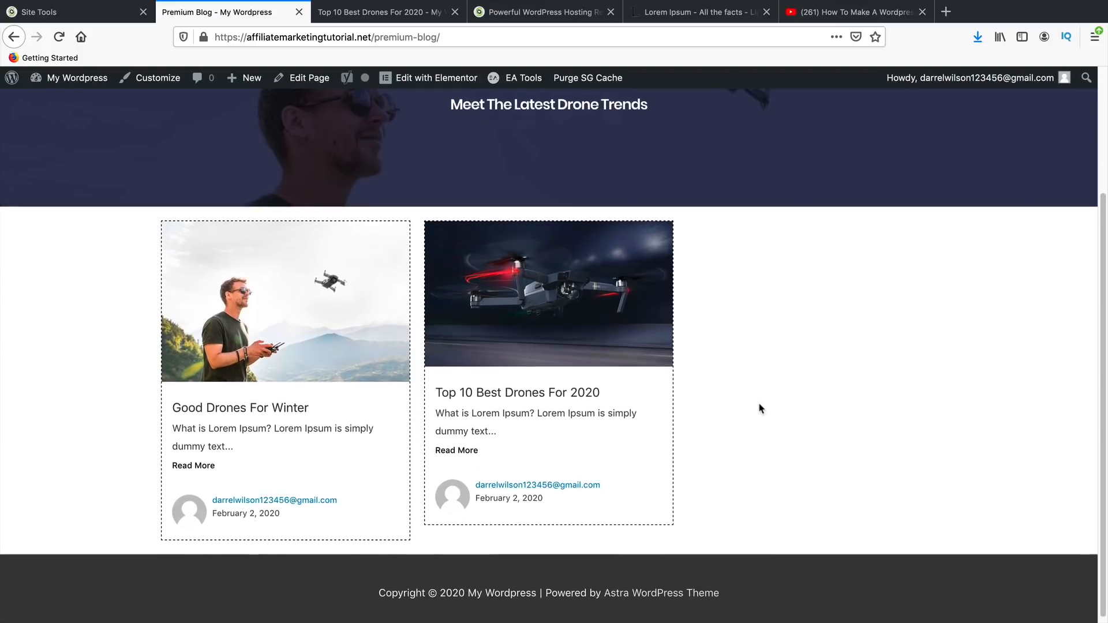
pyautogui.scroll(5, 774, 468)
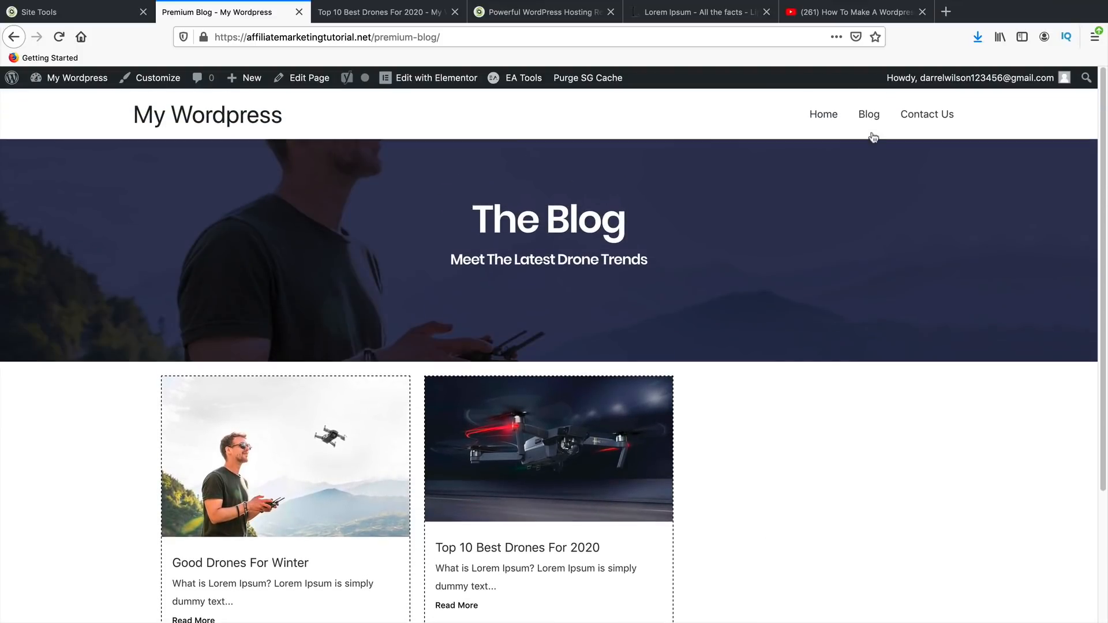
# - Browse the site's Blog page, then go back to Premium Blog
pyautogui.click(869, 115)
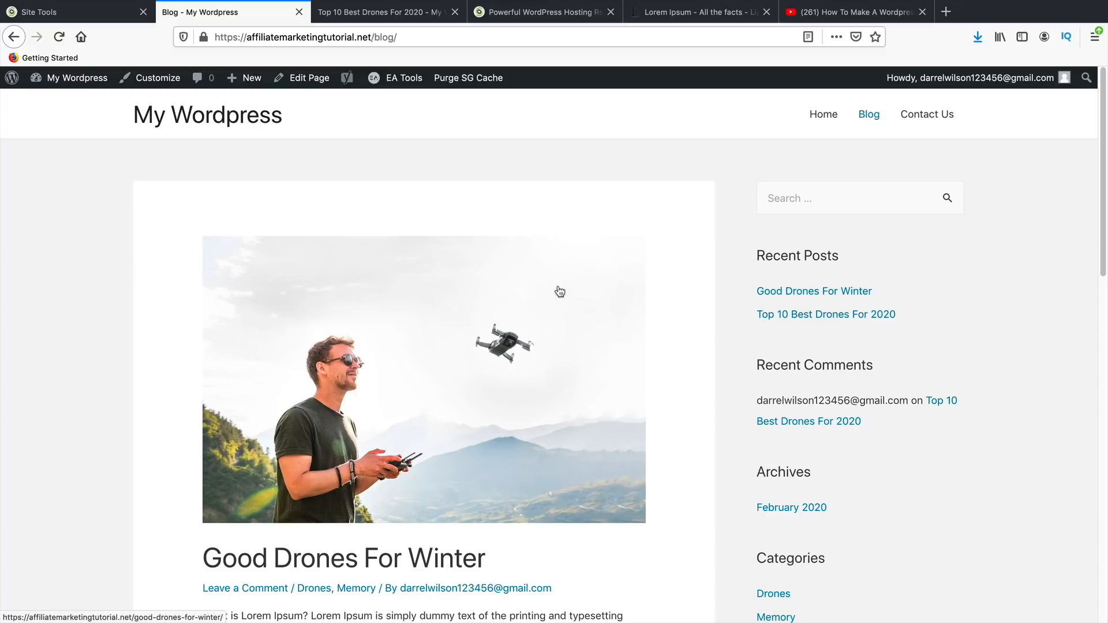
pyautogui.scroll(-1, 559, 291)
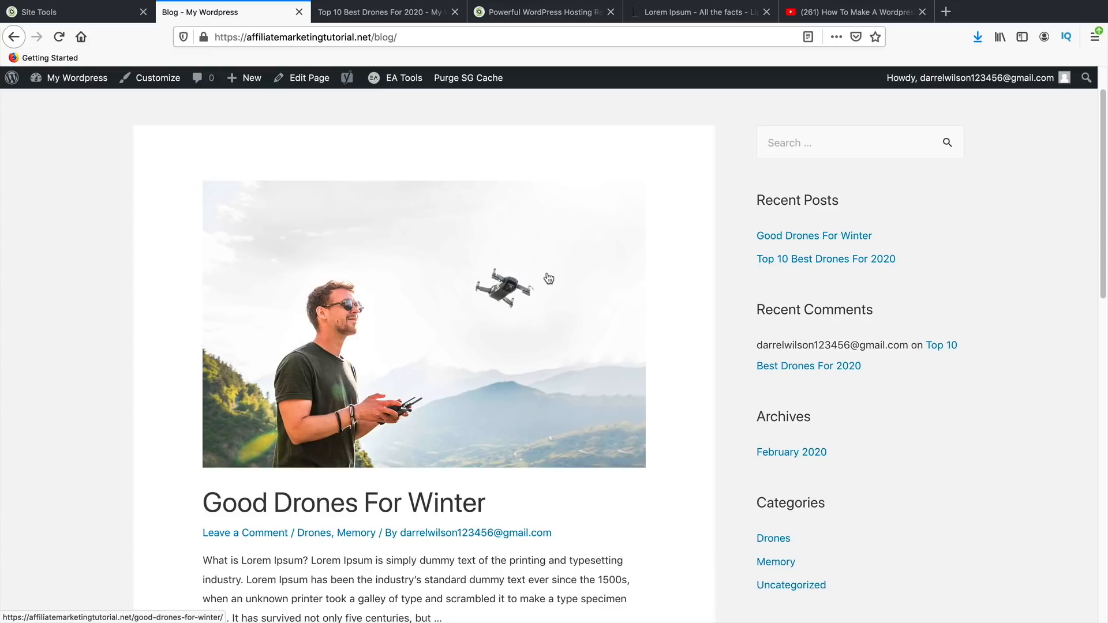
pyautogui.scroll(-1, 549, 279)
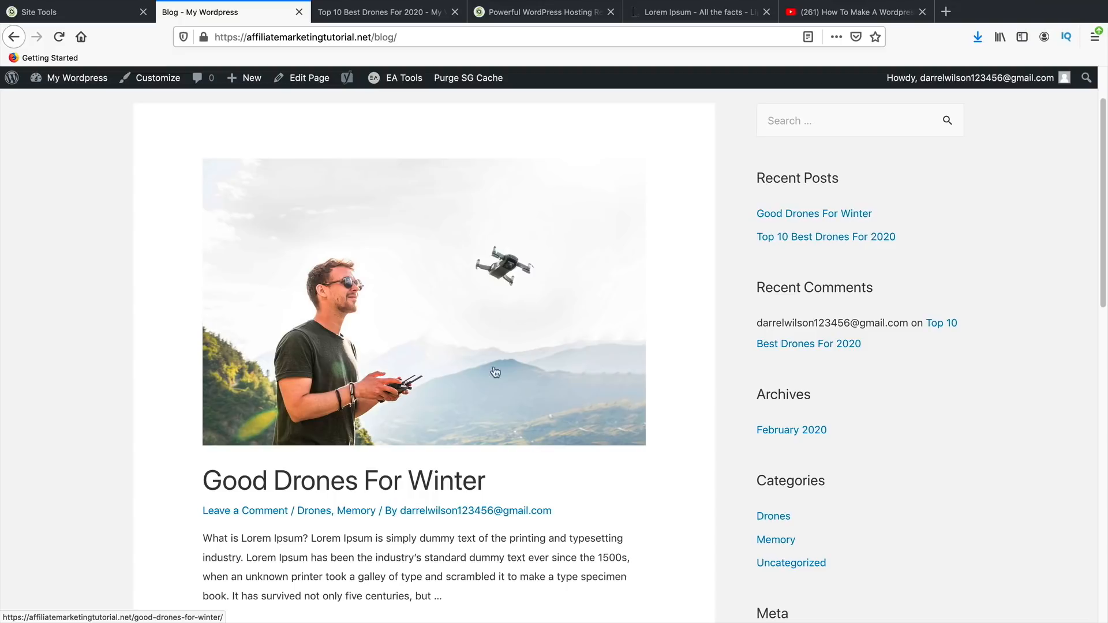
pyautogui.scroll(-8, 510, 356)
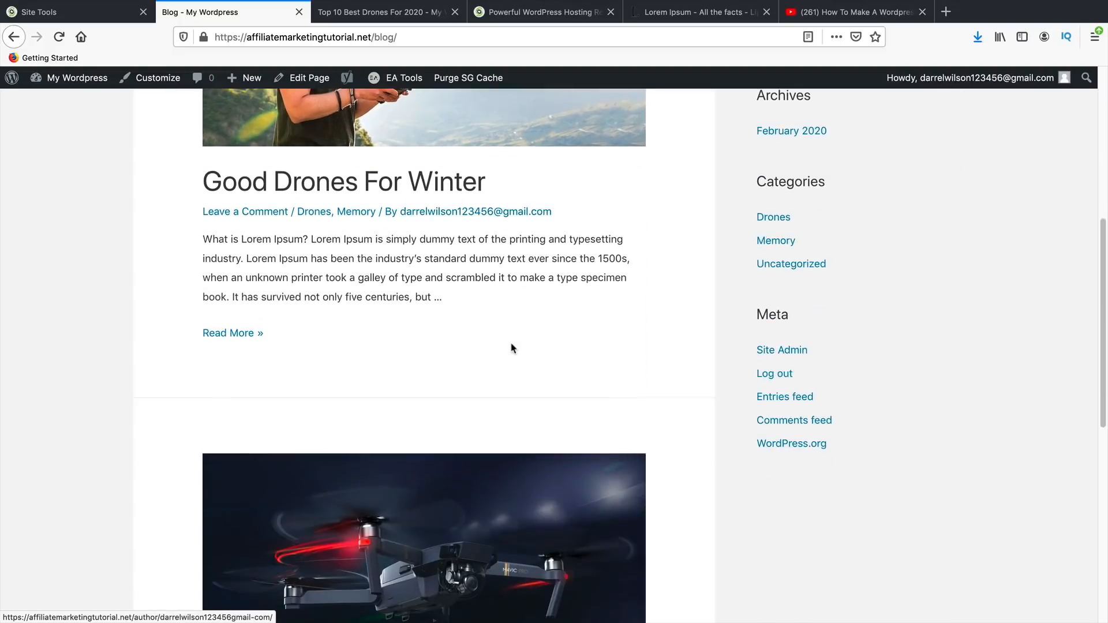
pyautogui.scroll(-2, 512, 356)
pyautogui.click(13, 37)
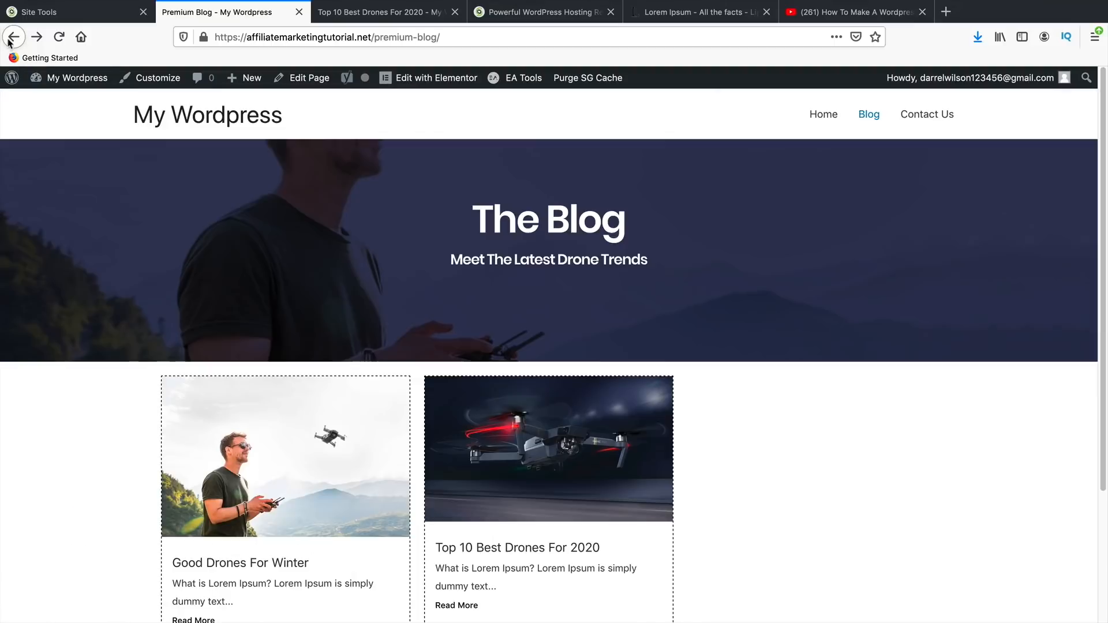
pyautogui.scroll(-3, 146, 299)
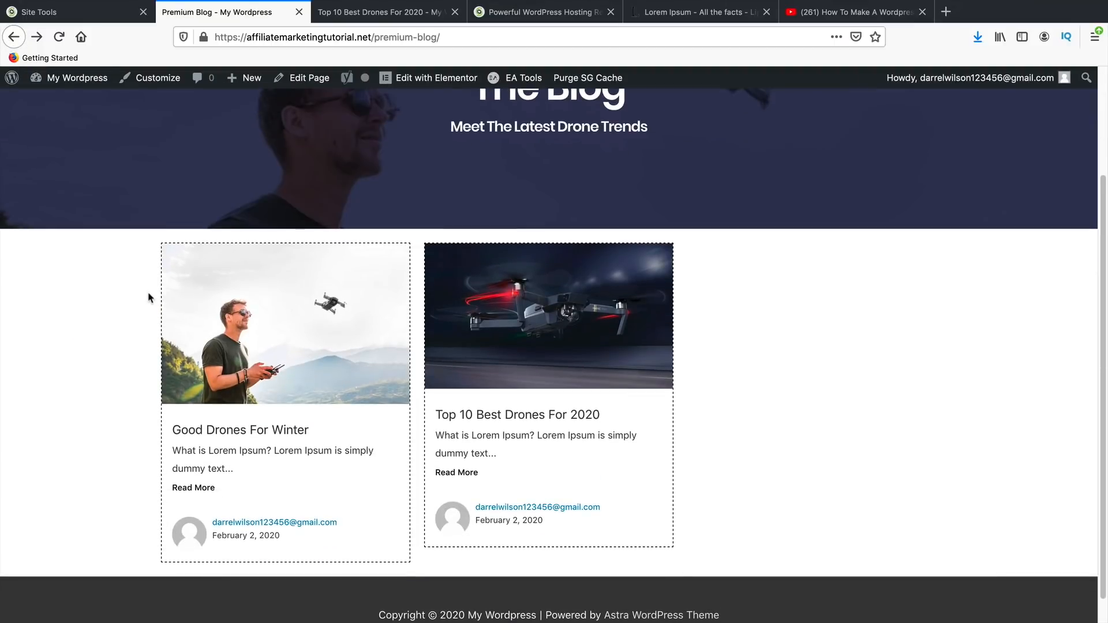
pyautogui.scroll(2, 161, 300)
pyautogui.scroll(1, 175, 305)
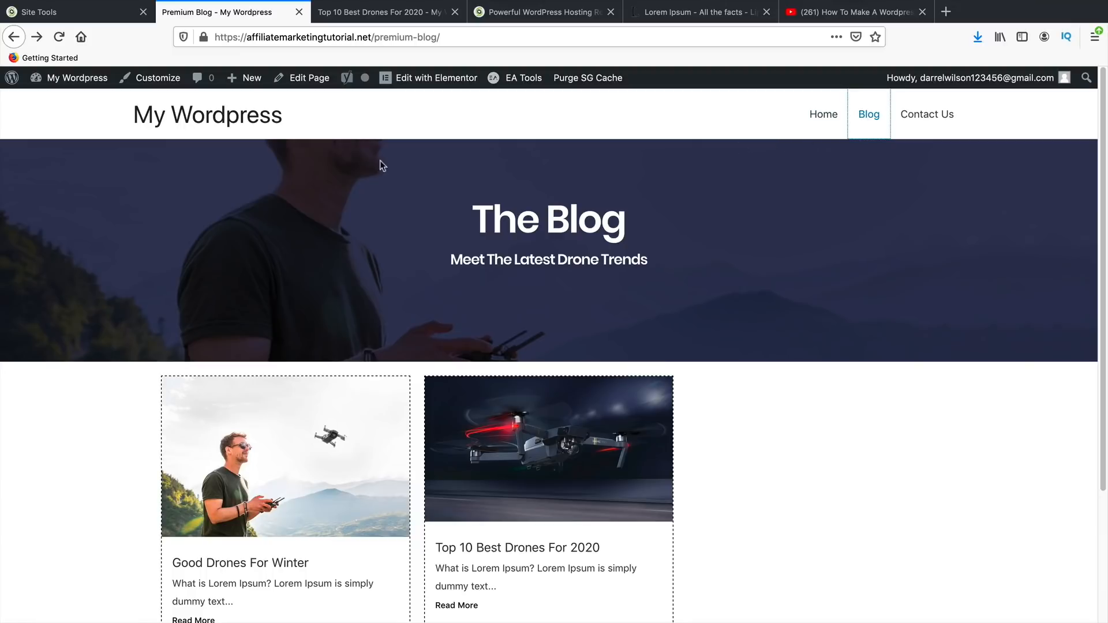
# - Add the Drones and Memory categories to the menu from Appearance > Menus
pyautogui.moveTo(75, 77)
pyautogui.click(66, 103)
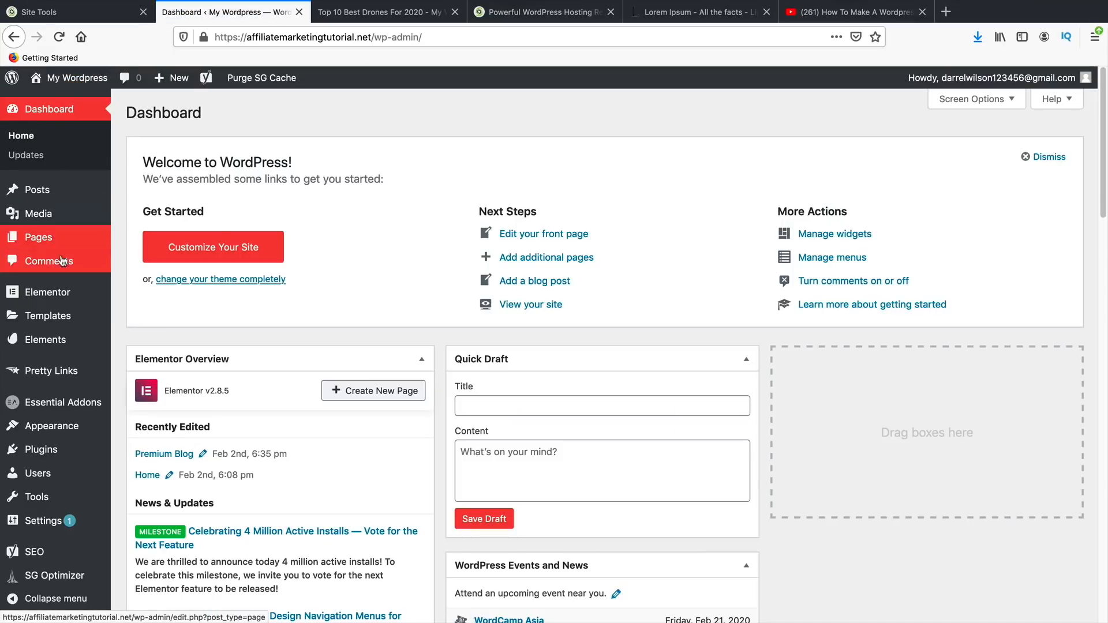
pyautogui.moveTo(72, 428)
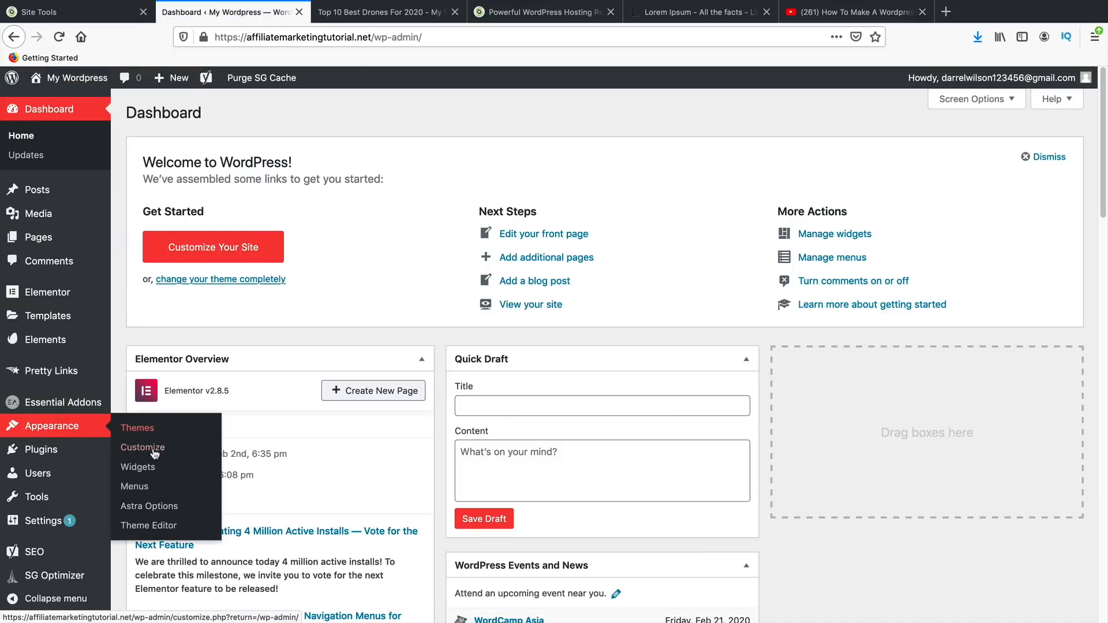
pyautogui.click(136, 488)
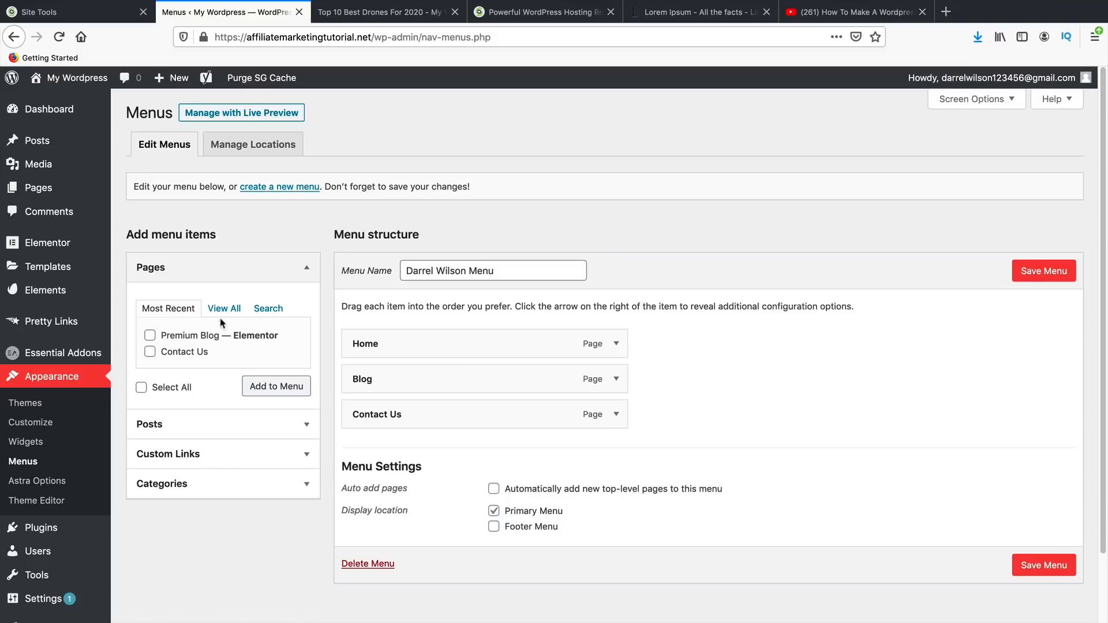
pyautogui.click(244, 481)
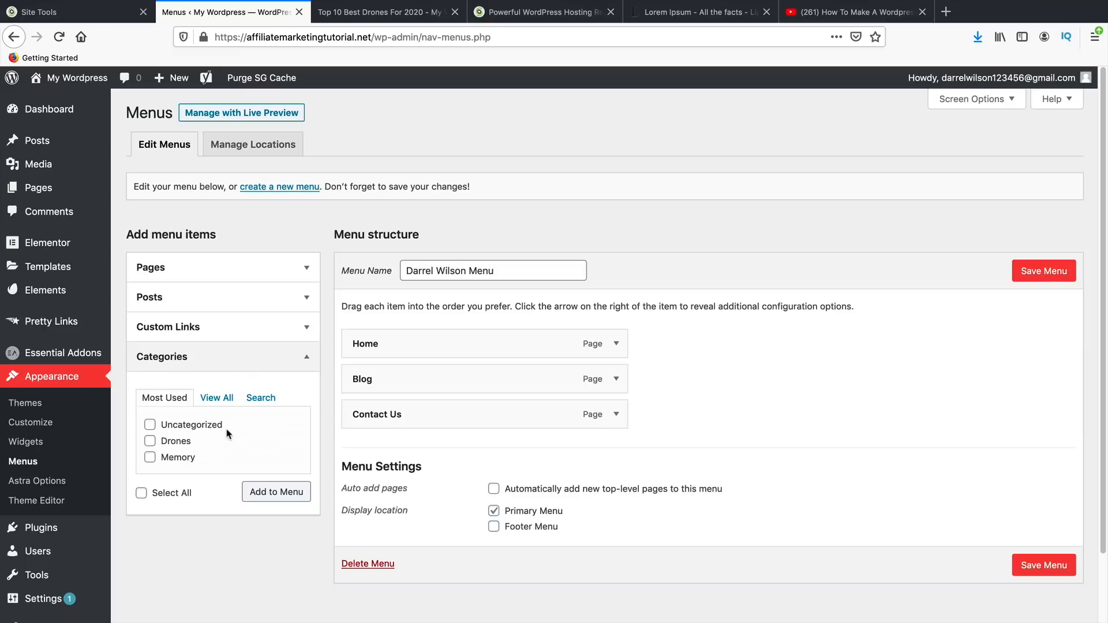
pyautogui.click(157, 441)
pyautogui.click(151, 458)
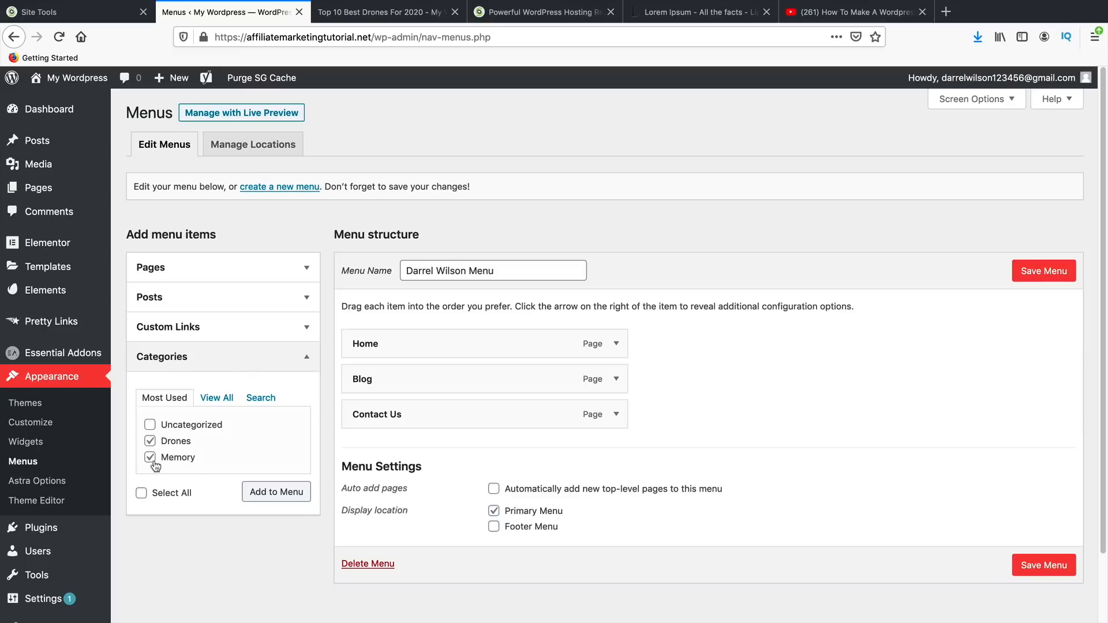
pyautogui.click(281, 496)
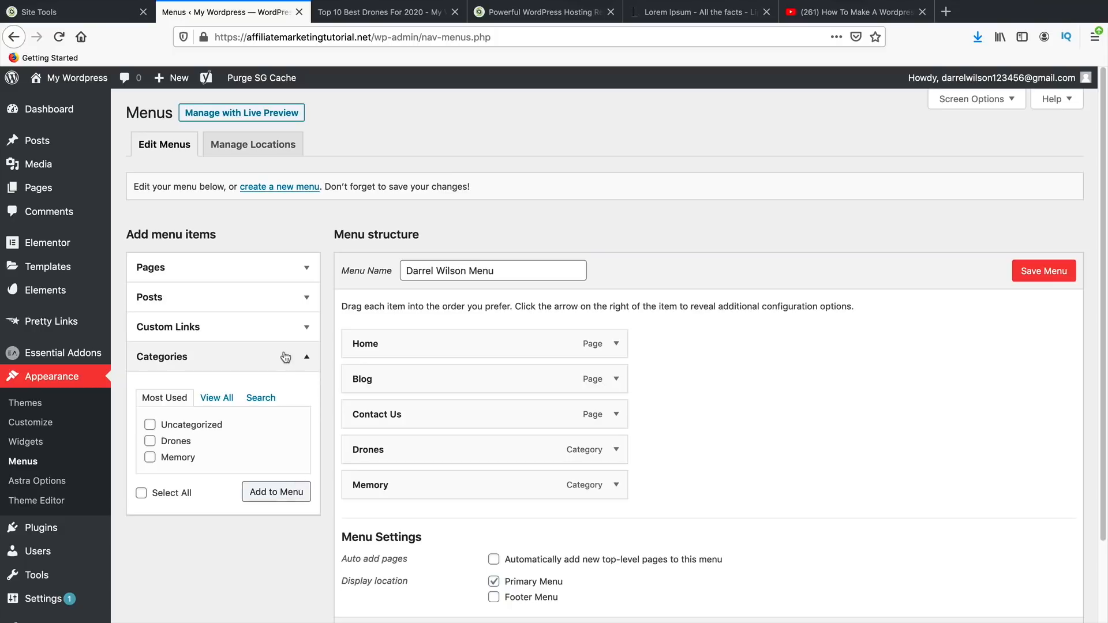
# - Add the Premium Blog page, move it and Drones under Home, and save the menu
pyautogui.click(305, 269)
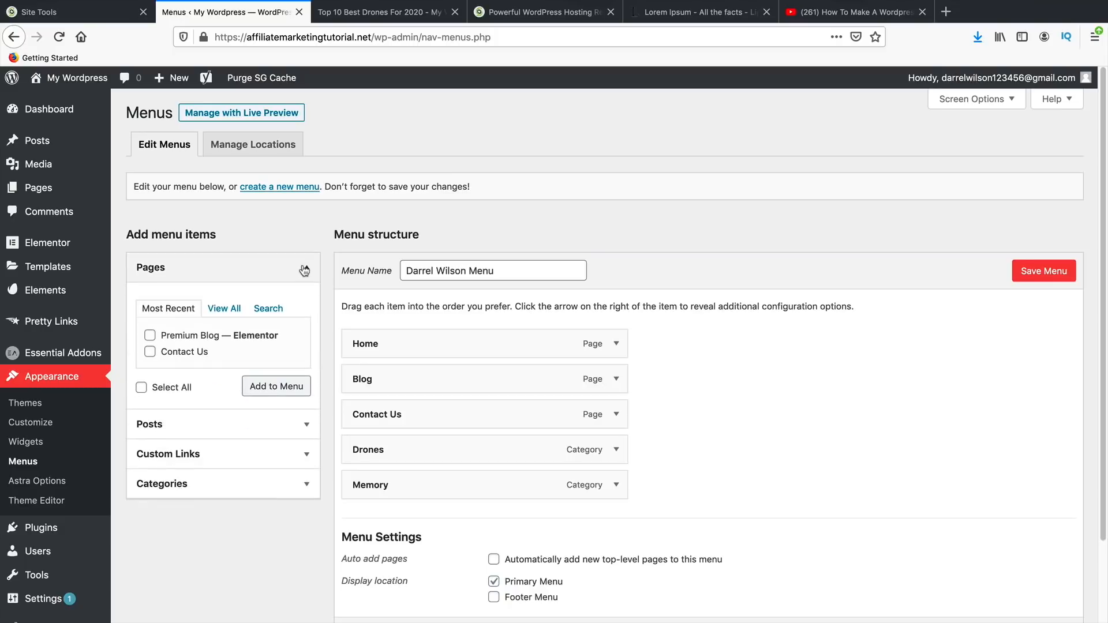
pyautogui.click(276, 387)
pyautogui.moveTo(435, 523); pyautogui.dragTo(435, 380)
pyautogui.moveTo(451, 507); pyautogui.dragTo(443, 452)
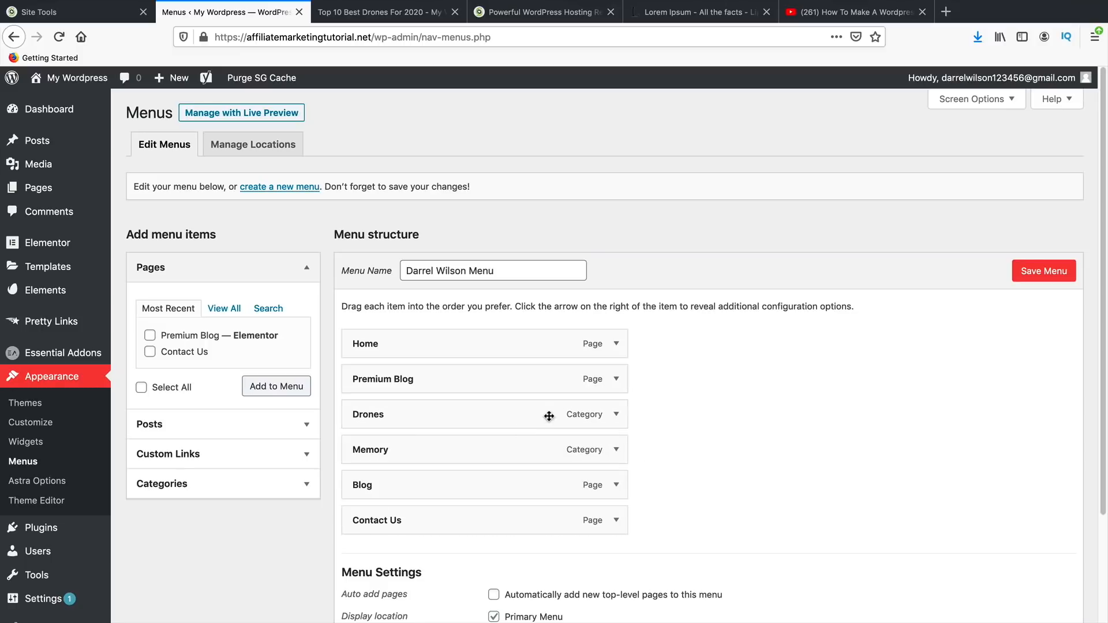
pyautogui.click(1042, 273)
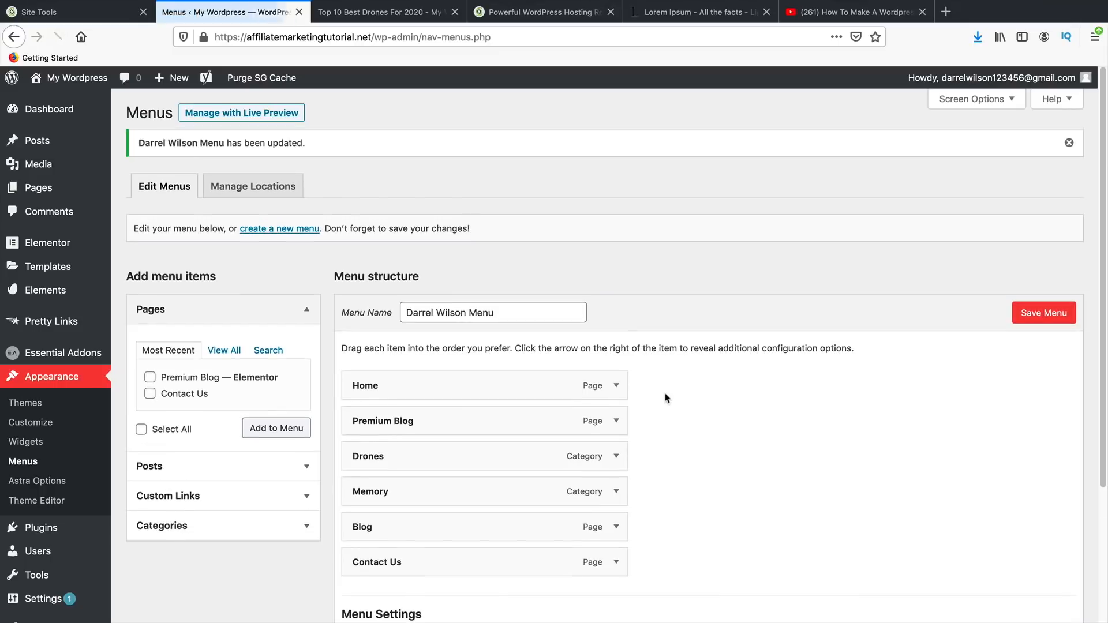
# - Visit the live Blog, Premium Blog and Drones archive, then open Good Drones For Winter
pyautogui.moveTo(58, 78)
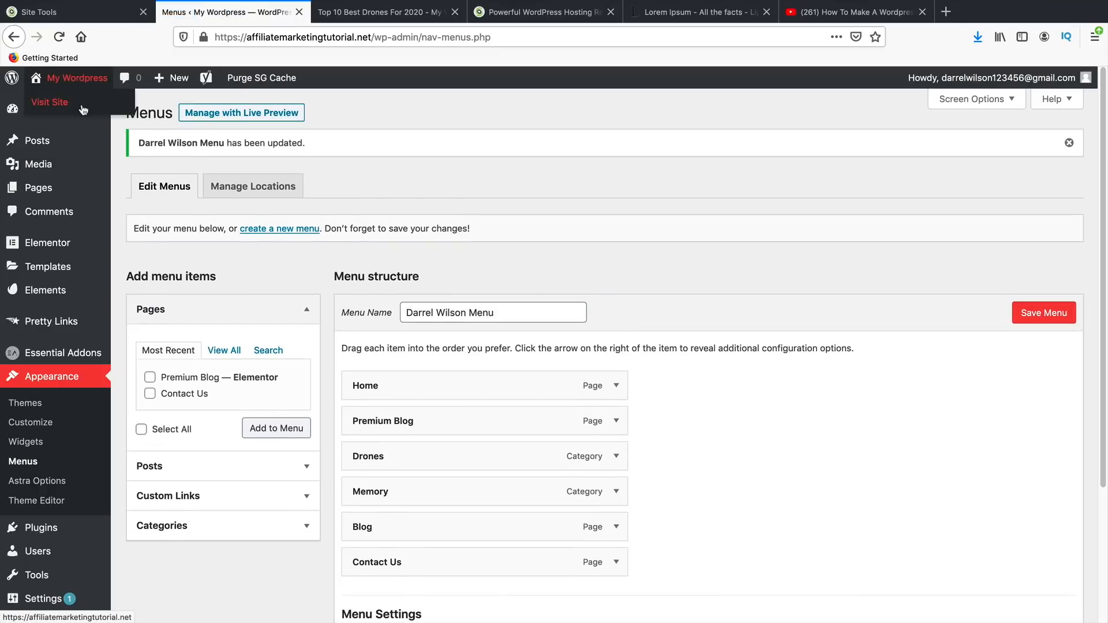
pyautogui.click(84, 110)
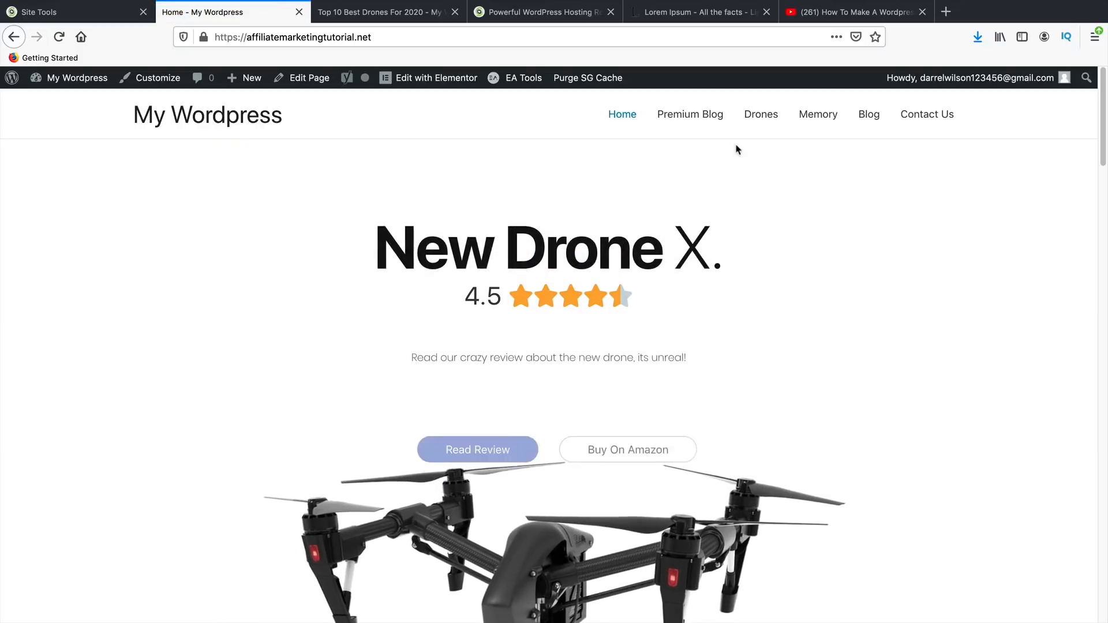
pyautogui.click(869, 118)
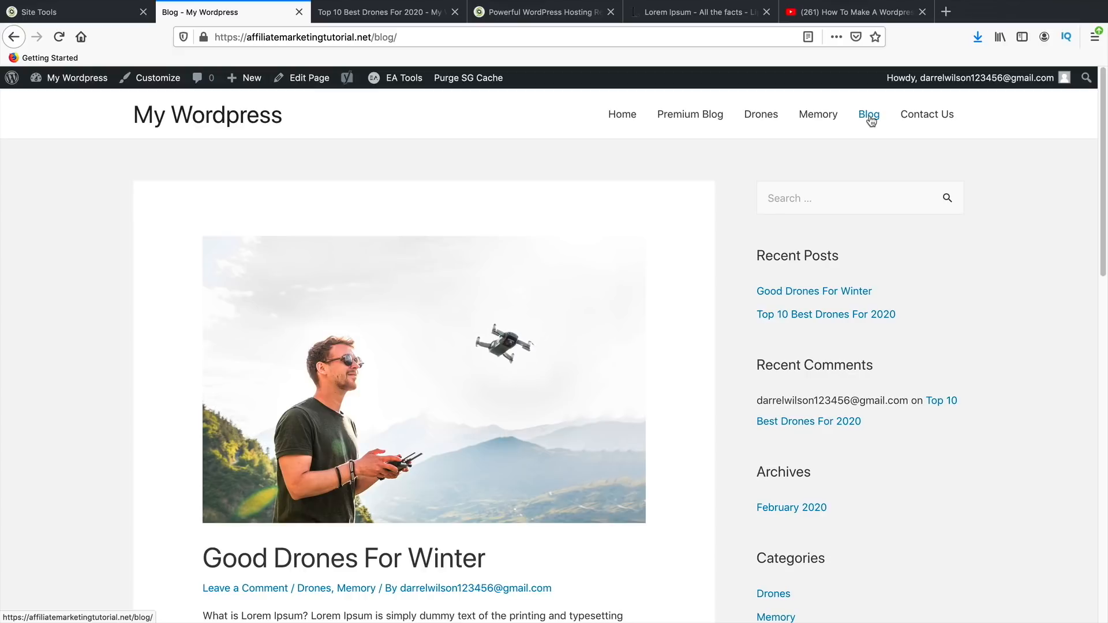
pyautogui.click(695, 120)
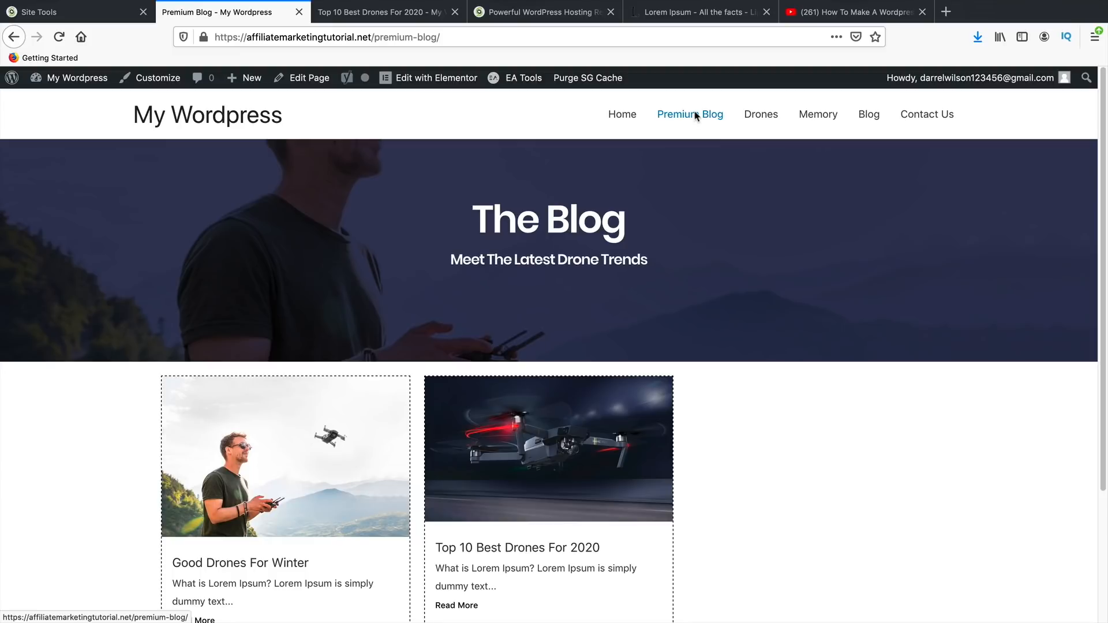
pyautogui.click(762, 116)
pyautogui.scroll(-2, 557, 398)
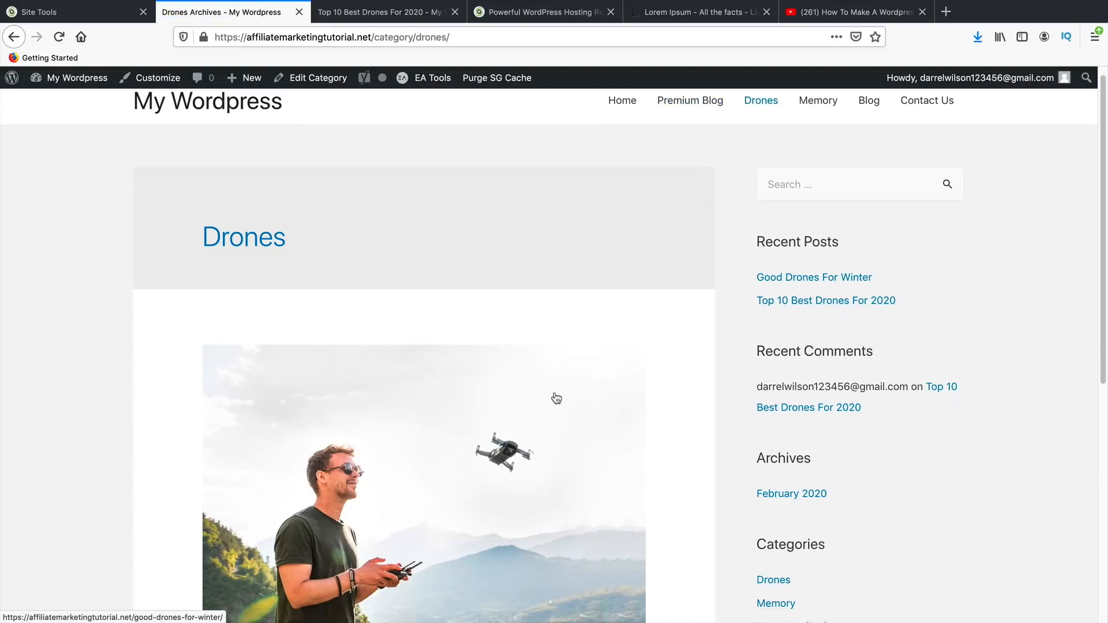
pyautogui.scroll(-5, 556, 398)
pyautogui.click(381, 322)
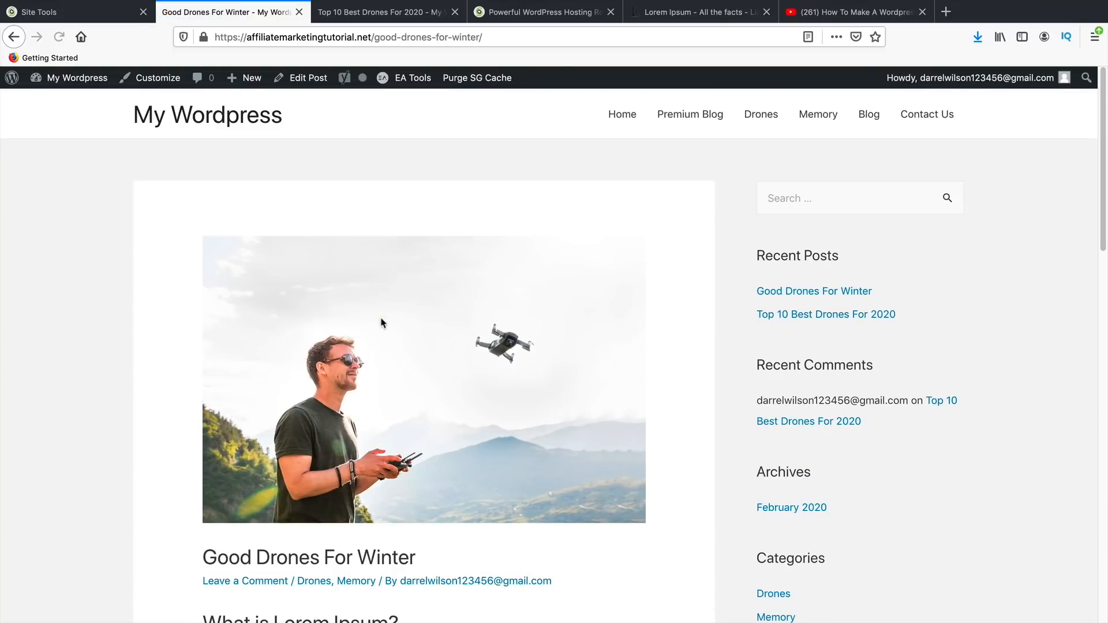
pyautogui.scroll(-7, 428, 445)
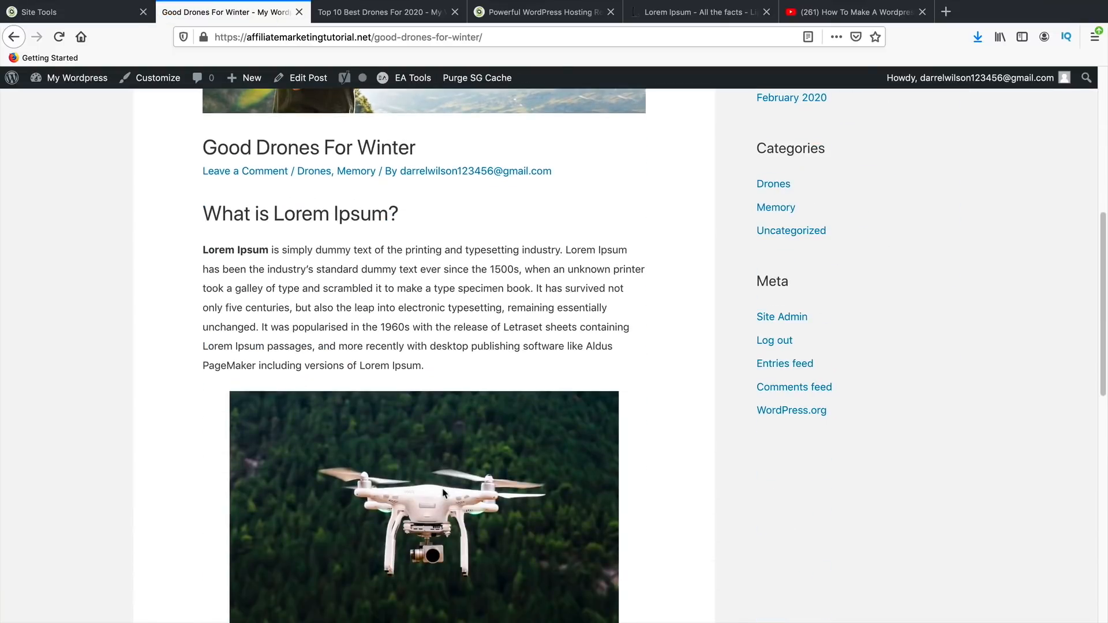
pyautogui.scroll(9, 459, 493)
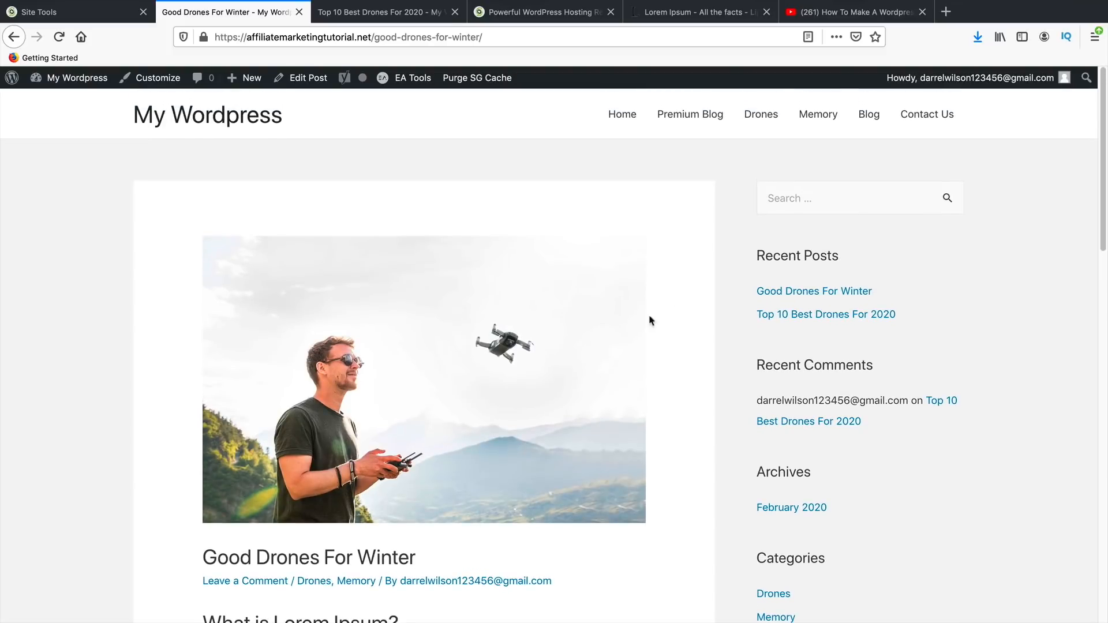
# - Reopen Good Drones For Winter from its Premium Blog card, read it, then return home
pyautogui.click(718, 119)
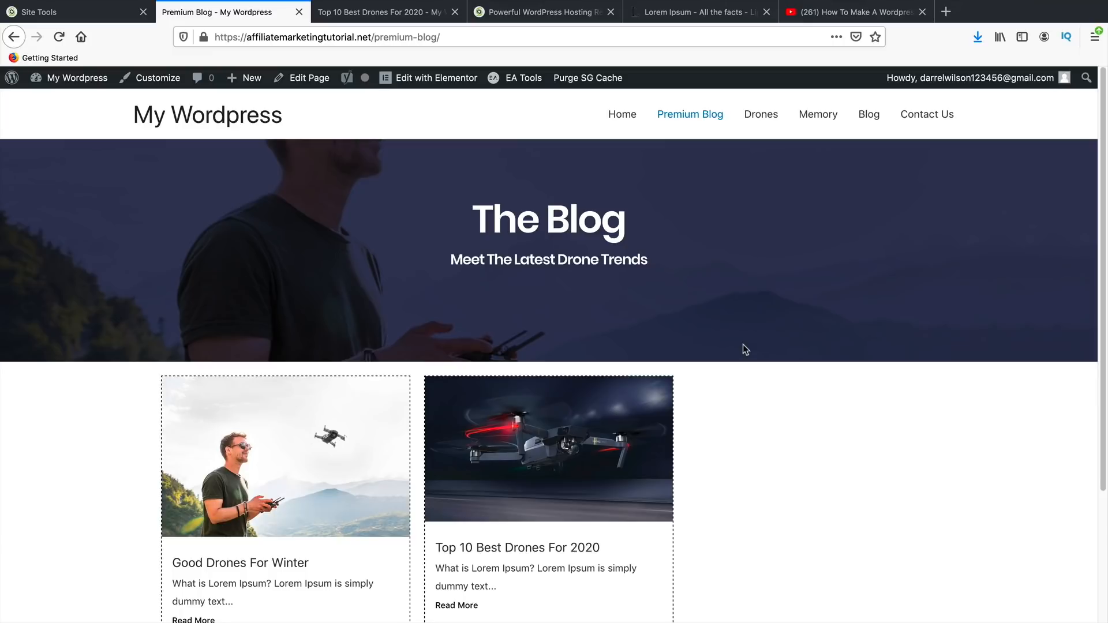
pyautogui.click(317, 484)
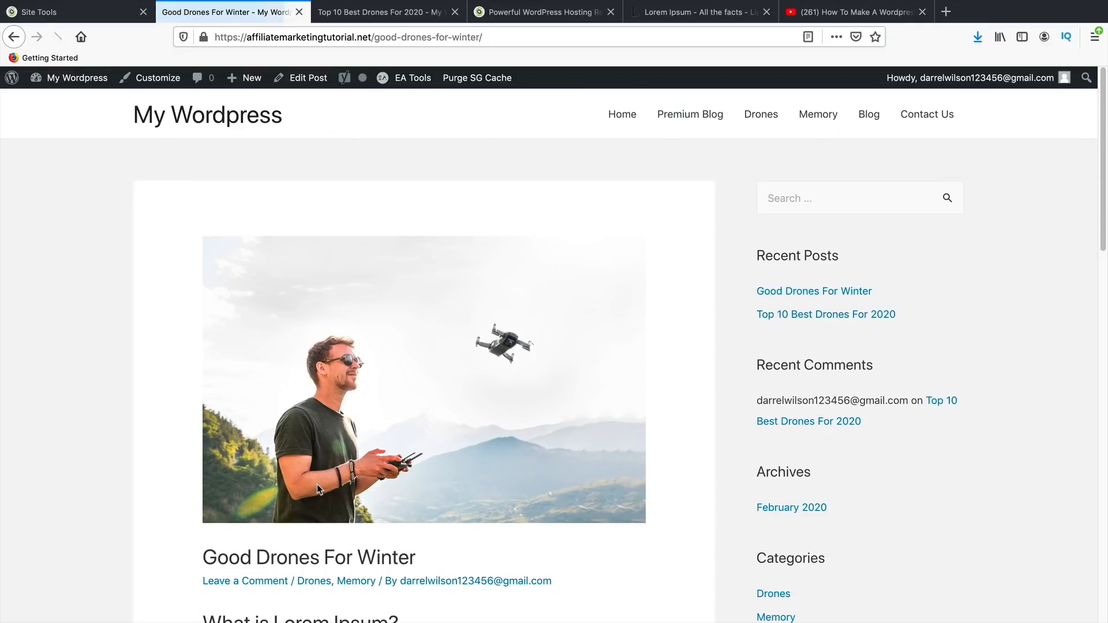
pyautogui.scroll(-7, 317, 484)
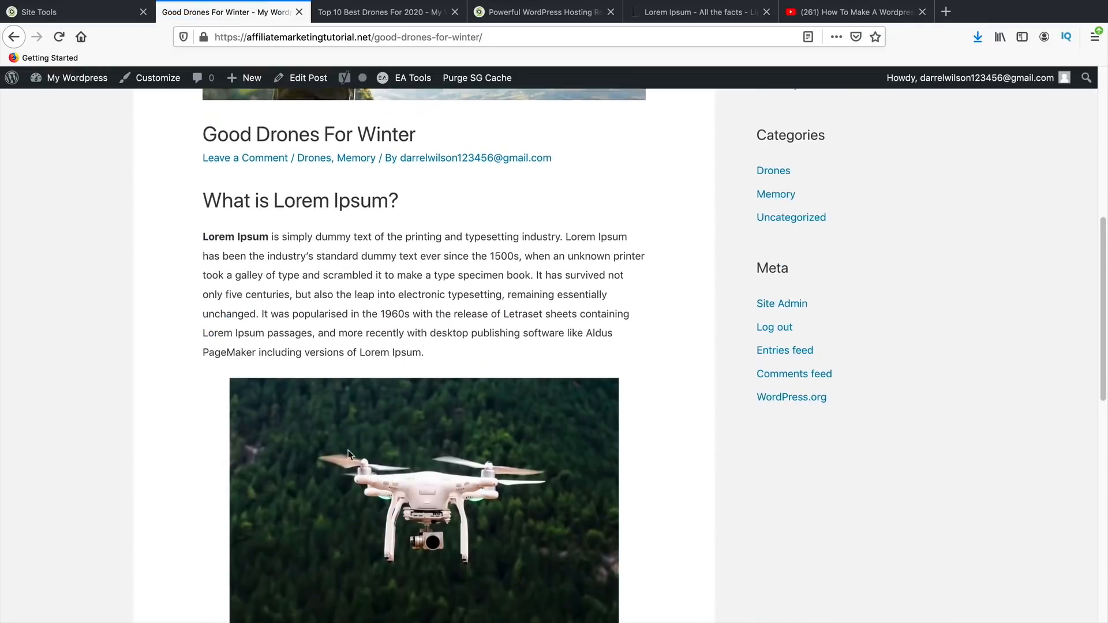
pyautogui.scroll(-3, 418, 370)
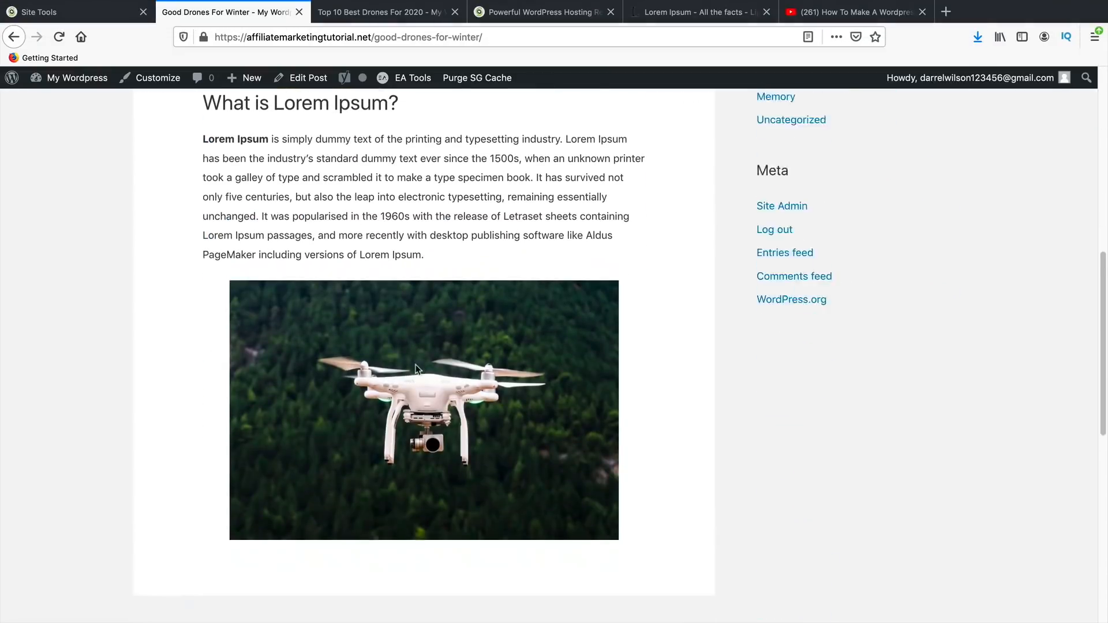
pyautogui.scroll(-5, 417, 367)
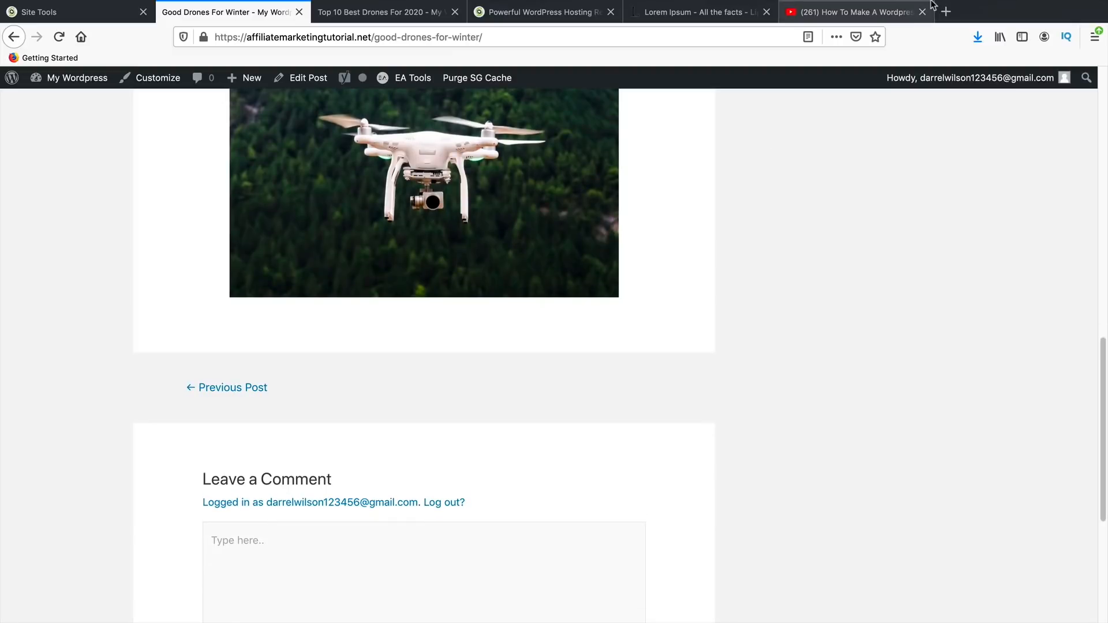
pyautogui.scroll(10, 512, 439)
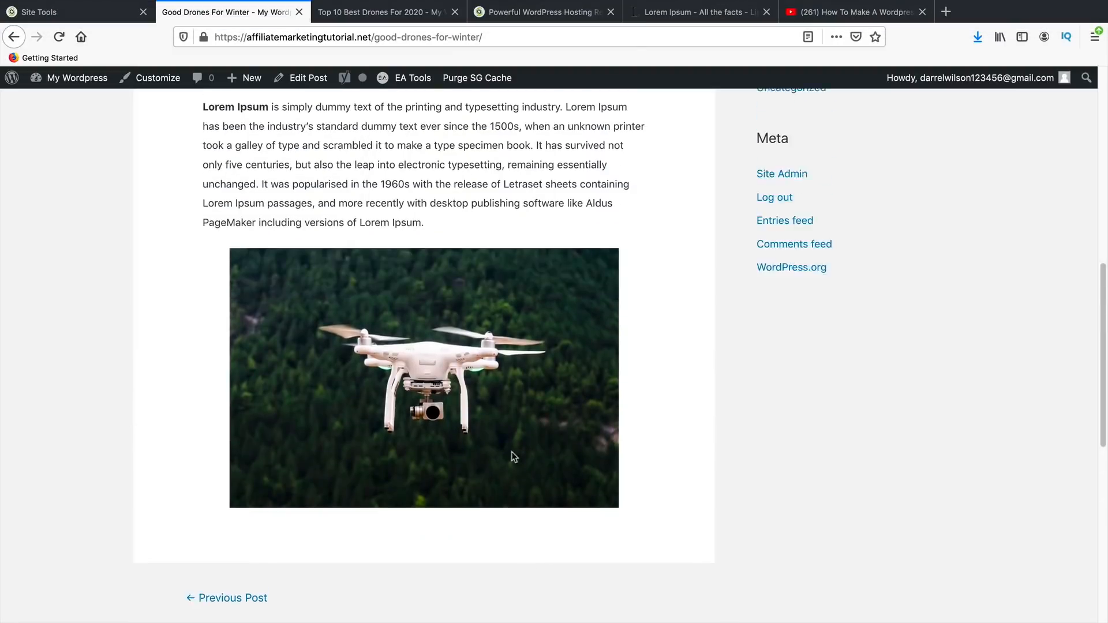
pyautogui.scroll(2, 493, 429)
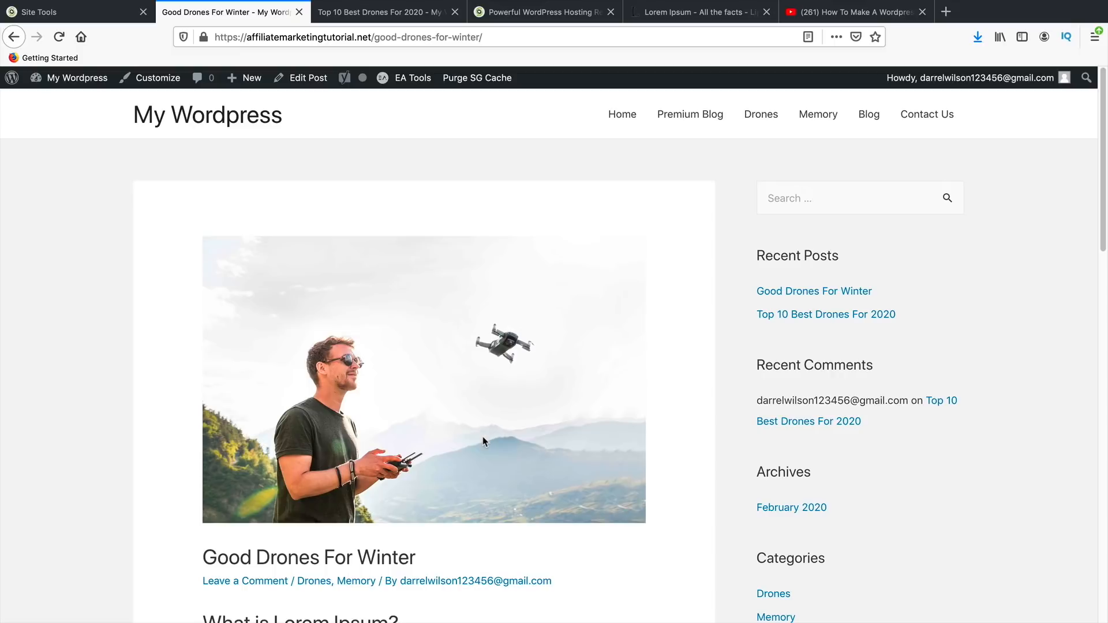
pyautogui.click(633, 120)
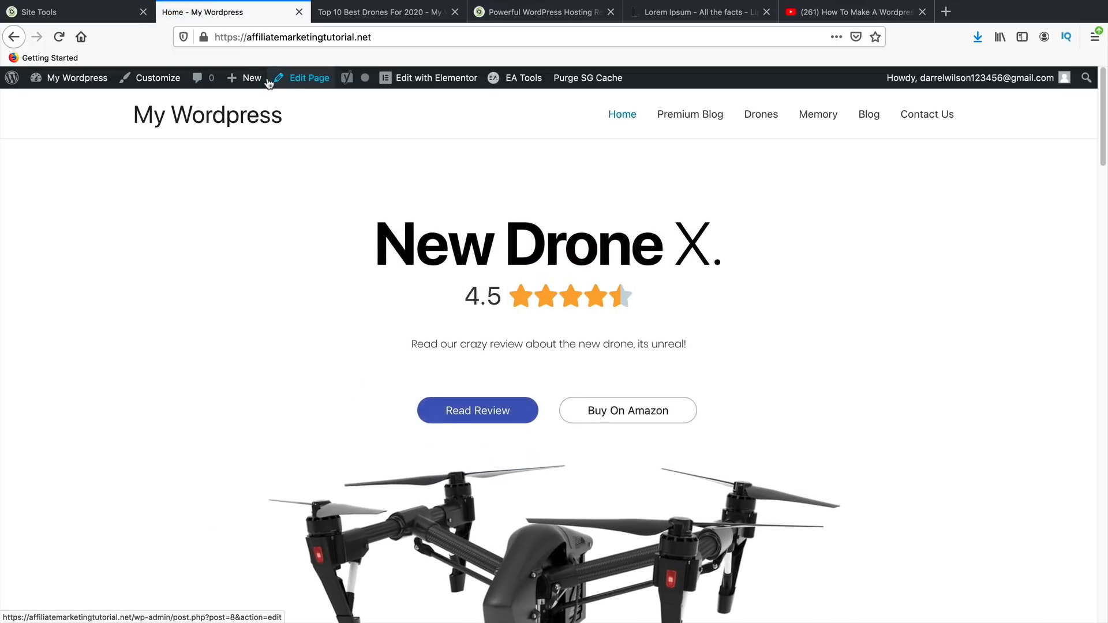
# - Start a new post titled 'How My Drone Saved My Life'
pyautogui.moveTo(249, 79)
pyautogui.click(242, 103)
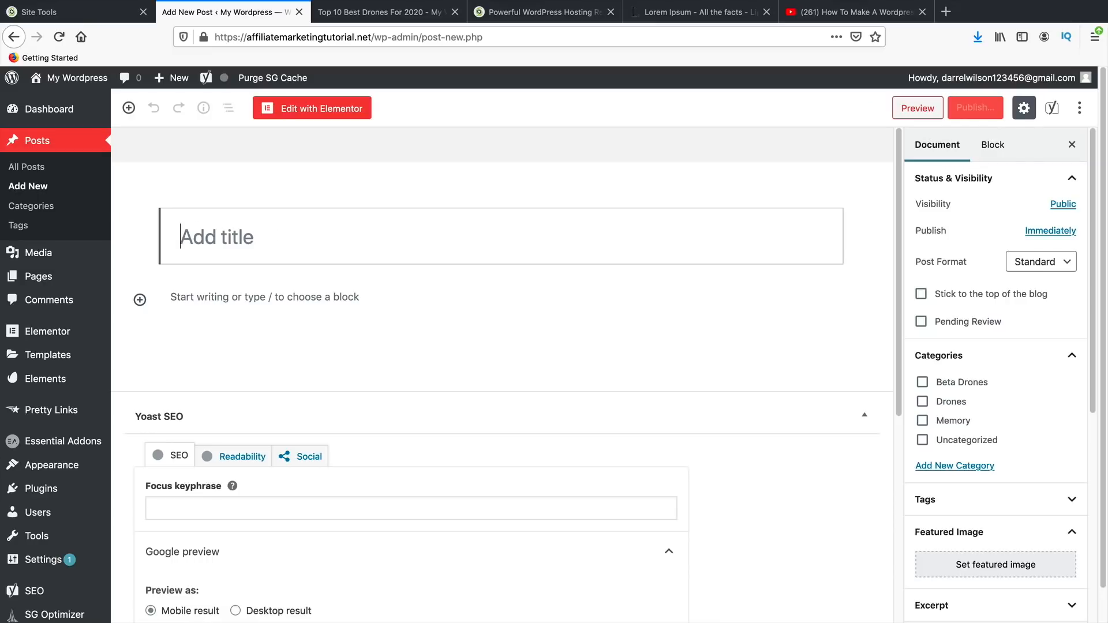
pyautogui.write('How My Drone')
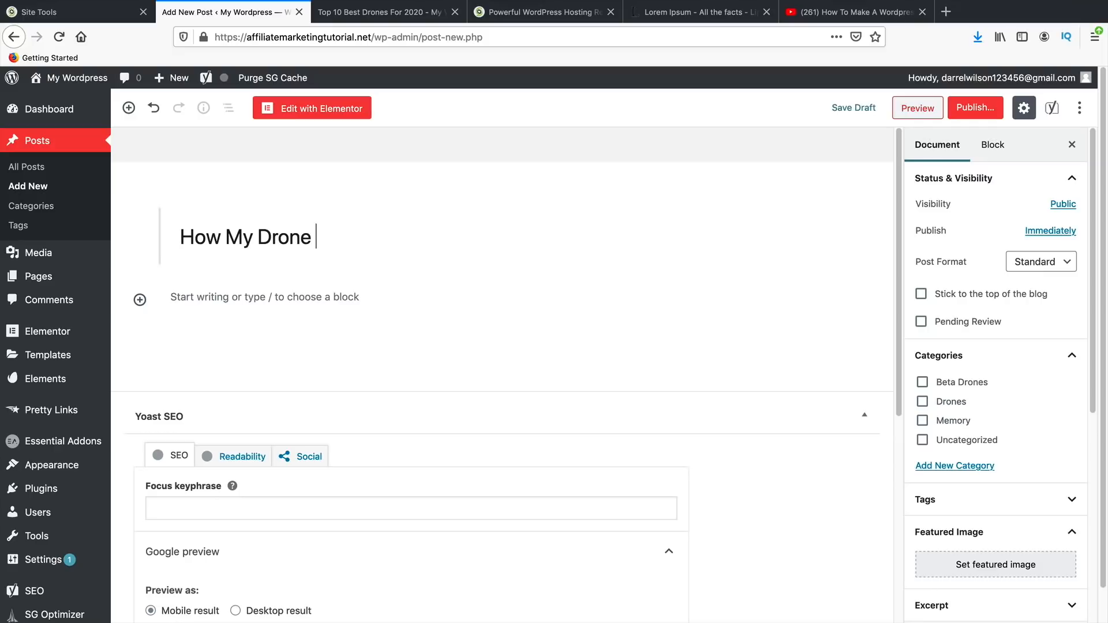
pyautogui.write(' Saved My Life')
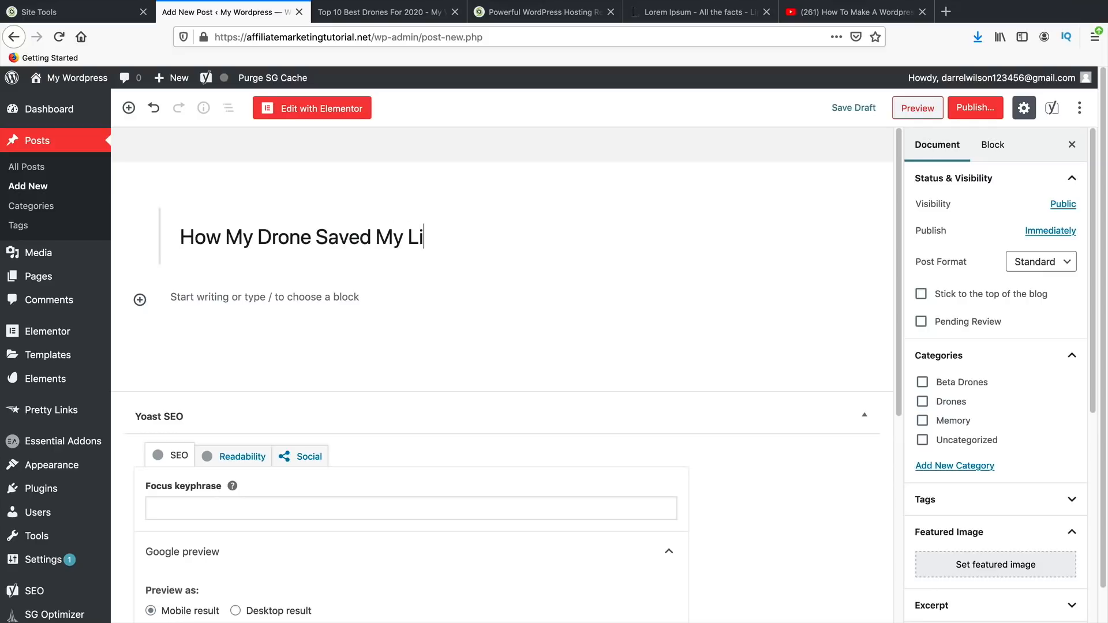
pyautogui.press('Return')
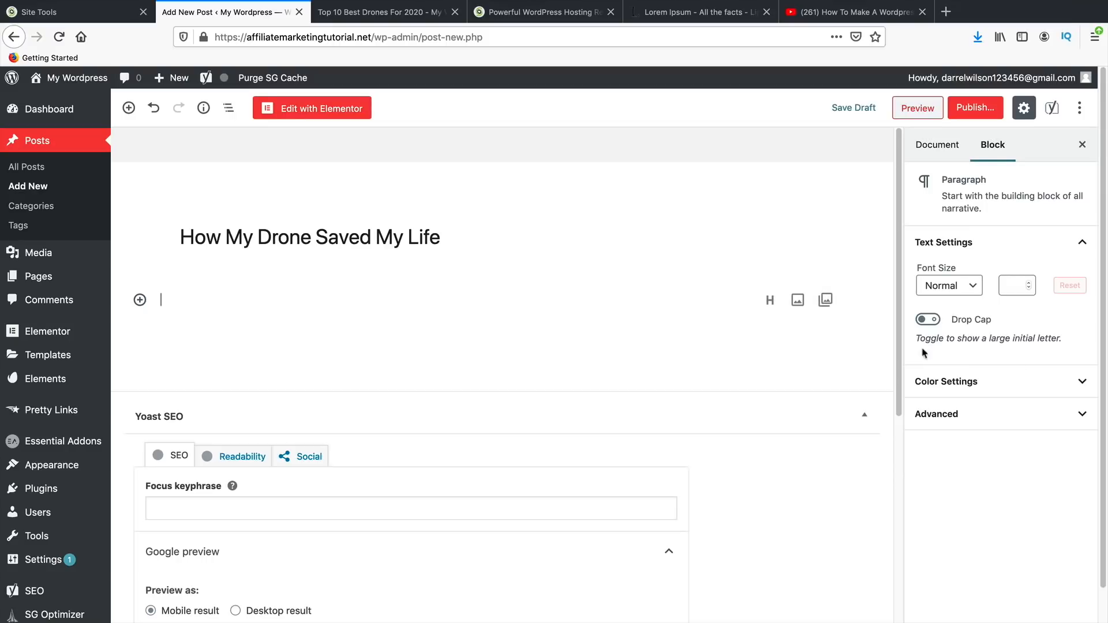
# - Set the post to No Sidebar, Full Width / Stretched layout, with the title disabled
pyautogui.click(940, 143)
pyautogui.scroll(-5, 975, 439)
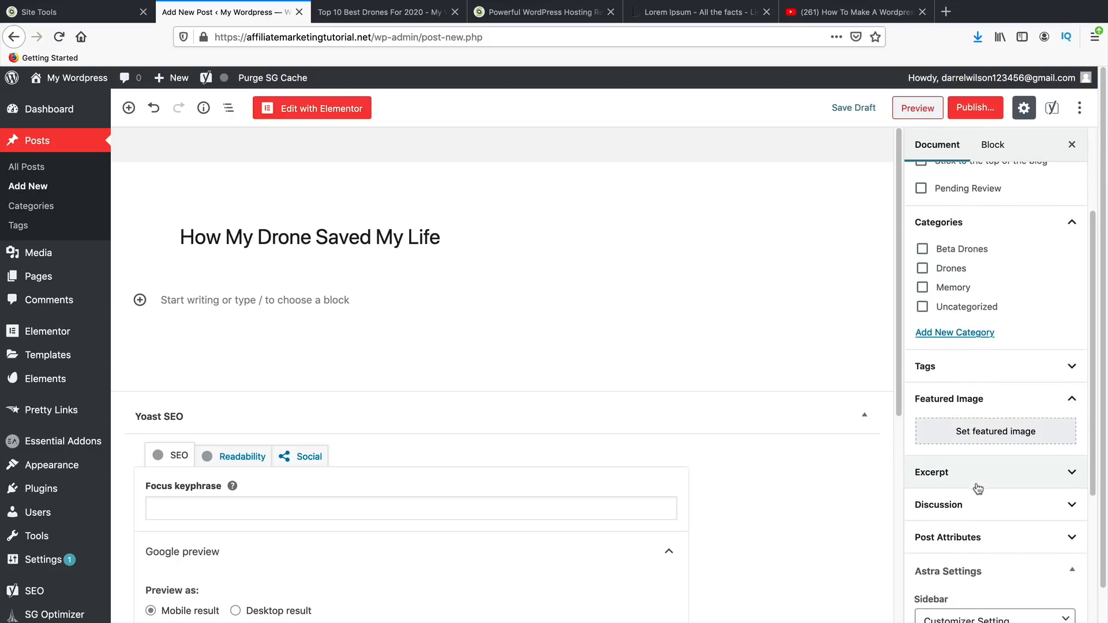
pyautogui.scroll(-1, 978, 489)
pyautogui.click(973, 416)
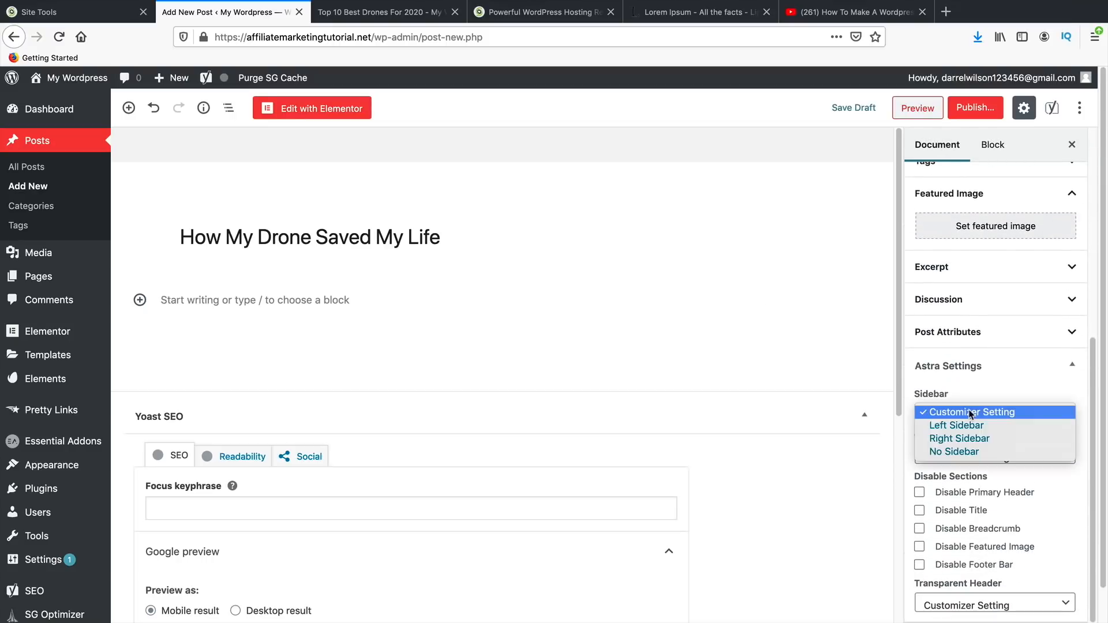
pyautogui.click(979, 453)
pyautogui.click(979, 459)
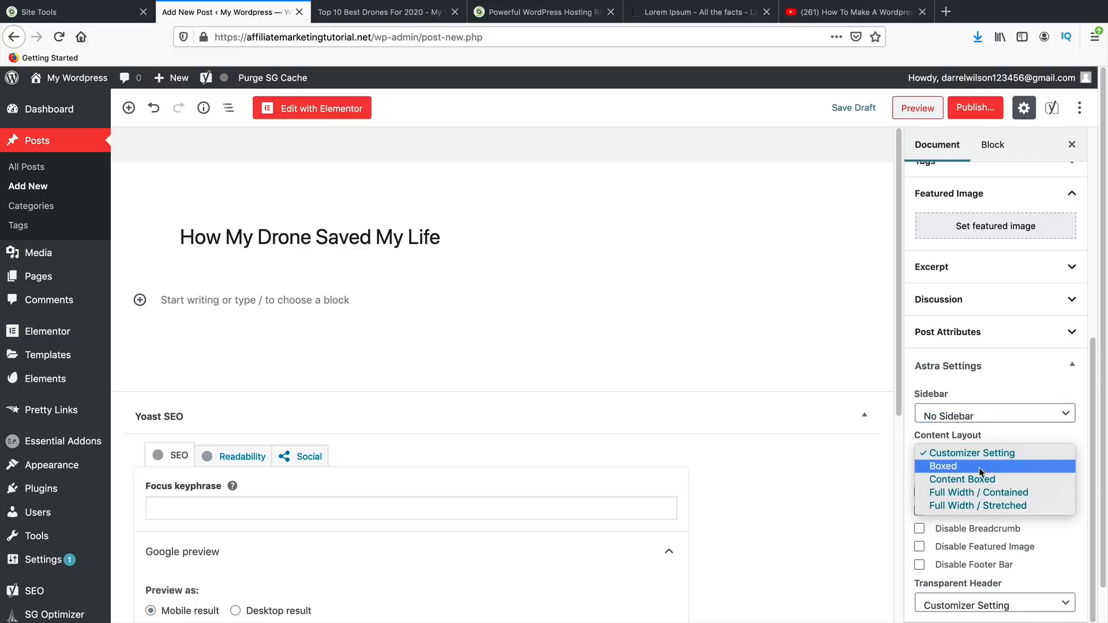
pyautogui.click(989, 507)
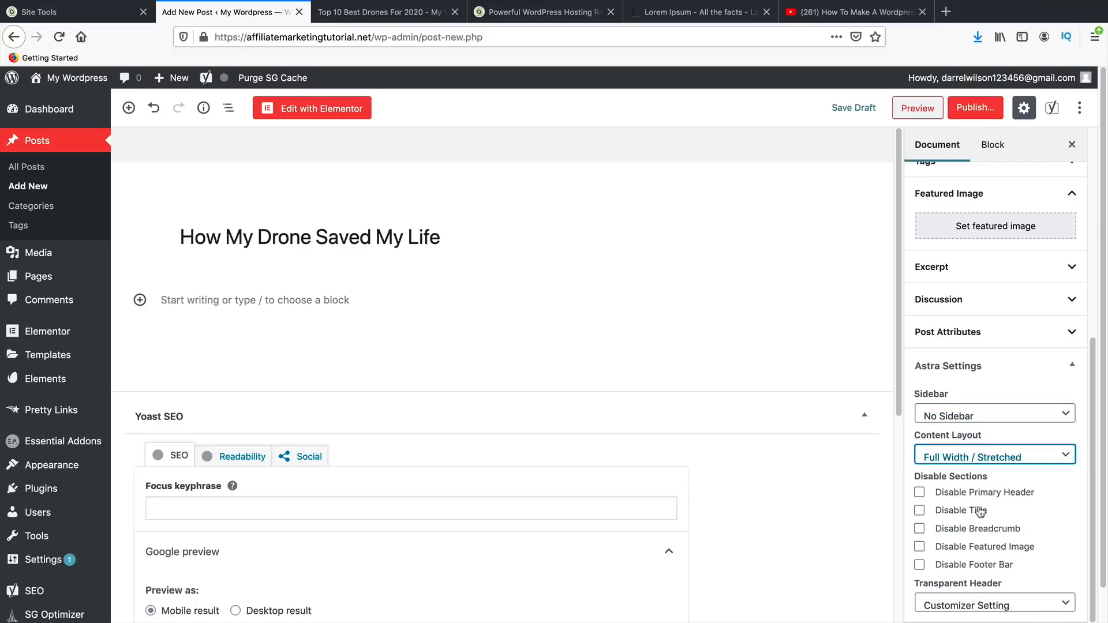
pyautogui.click(969, 512)
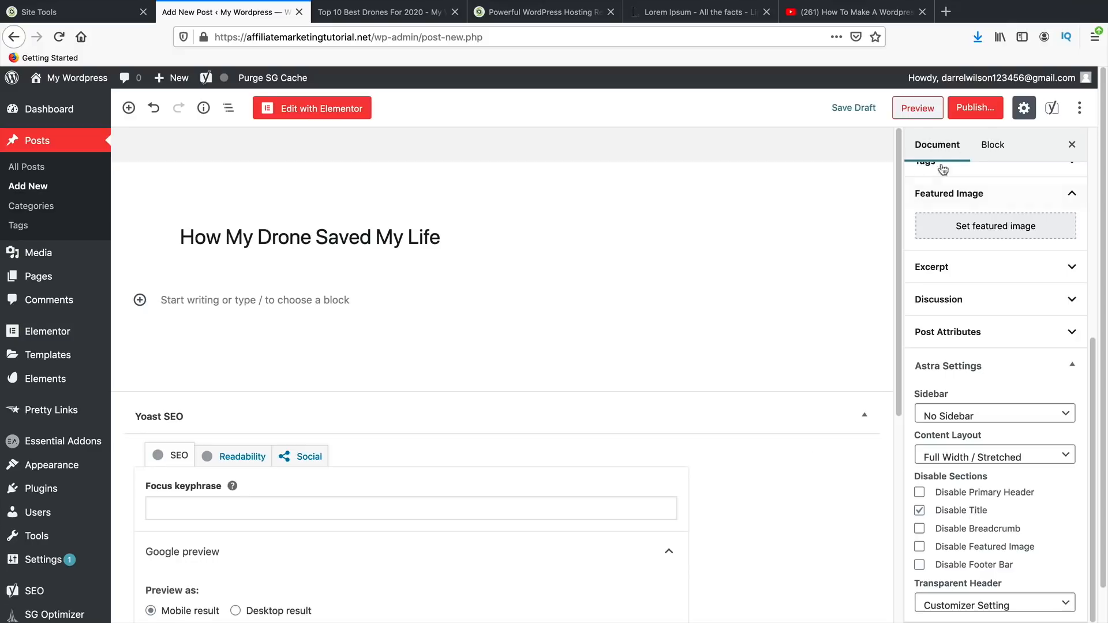
# - Publish the post and open it with Elementor
pyautogui.click(975, 107)
pyautogui.click(1012, 109)
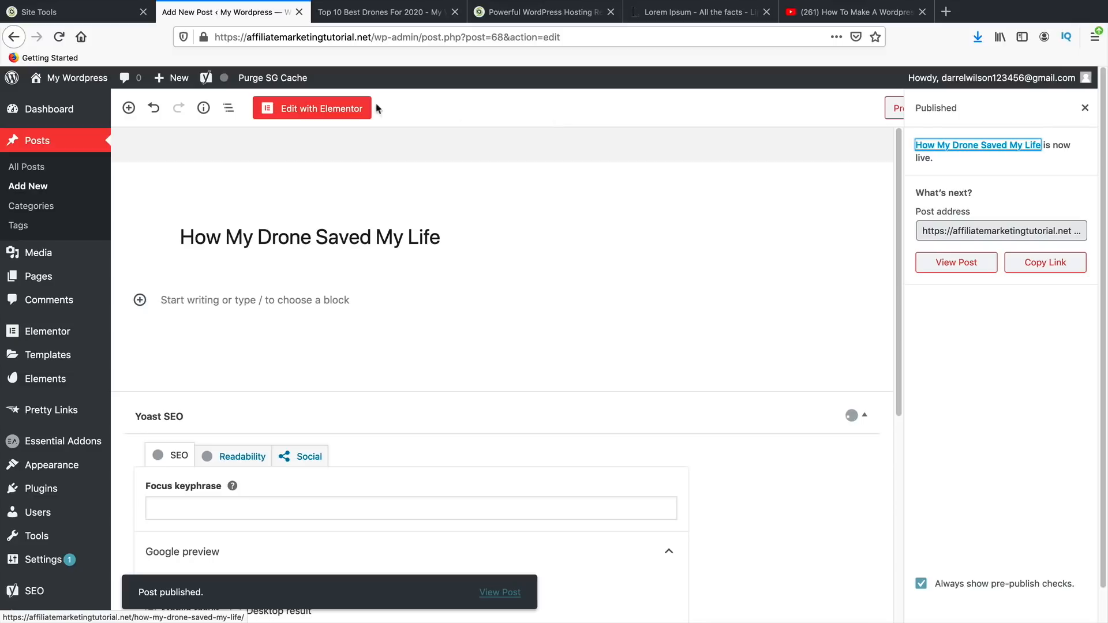
pyautogui.click(337, 108)
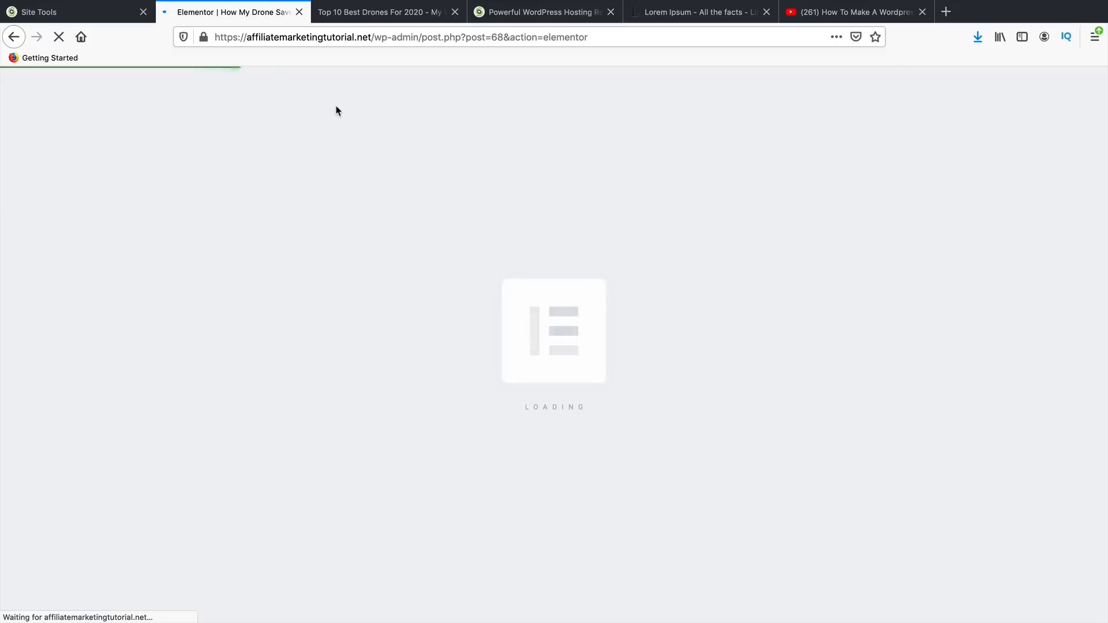
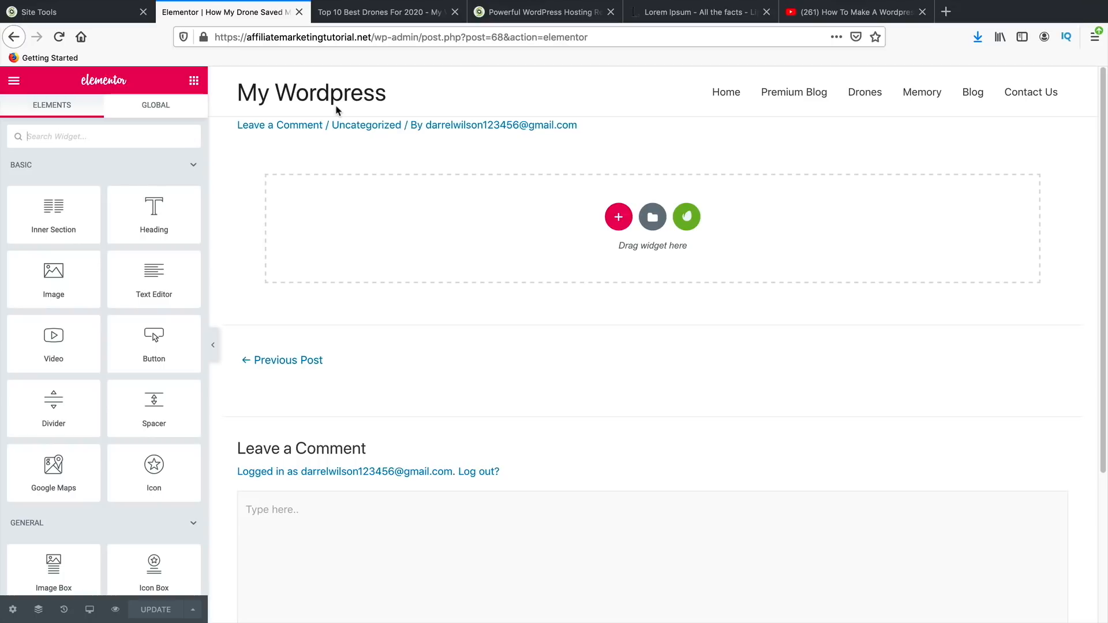
# - Insert the saved Electronic Product template from My Templates and set Page Layout to Elementor Full Width
pyautogui.click(653, 217)
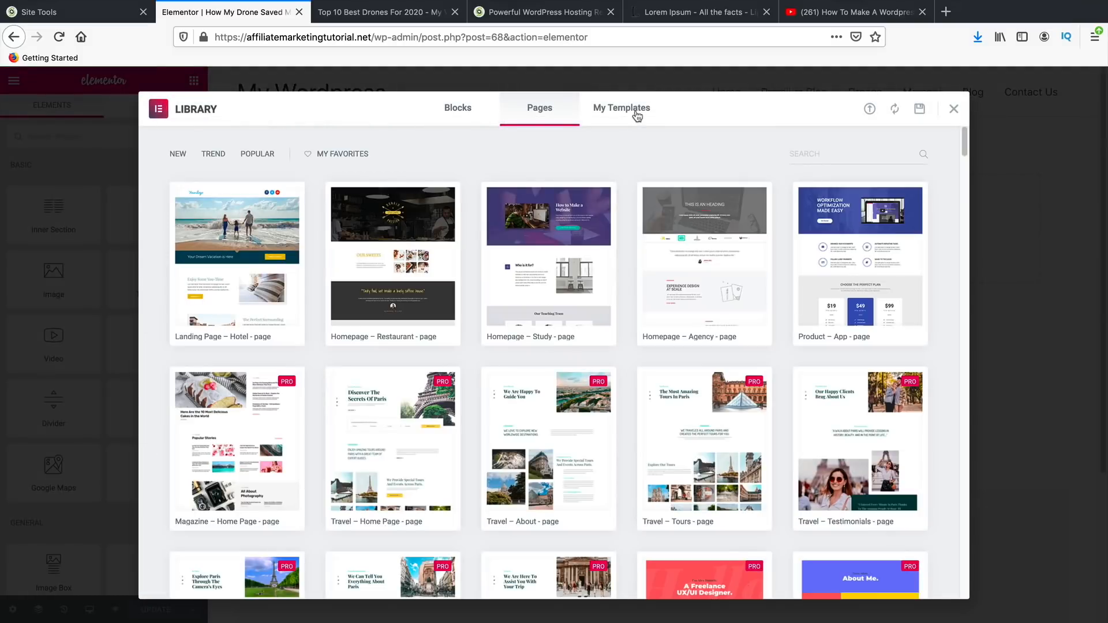
pyautogui.click(637, 114)
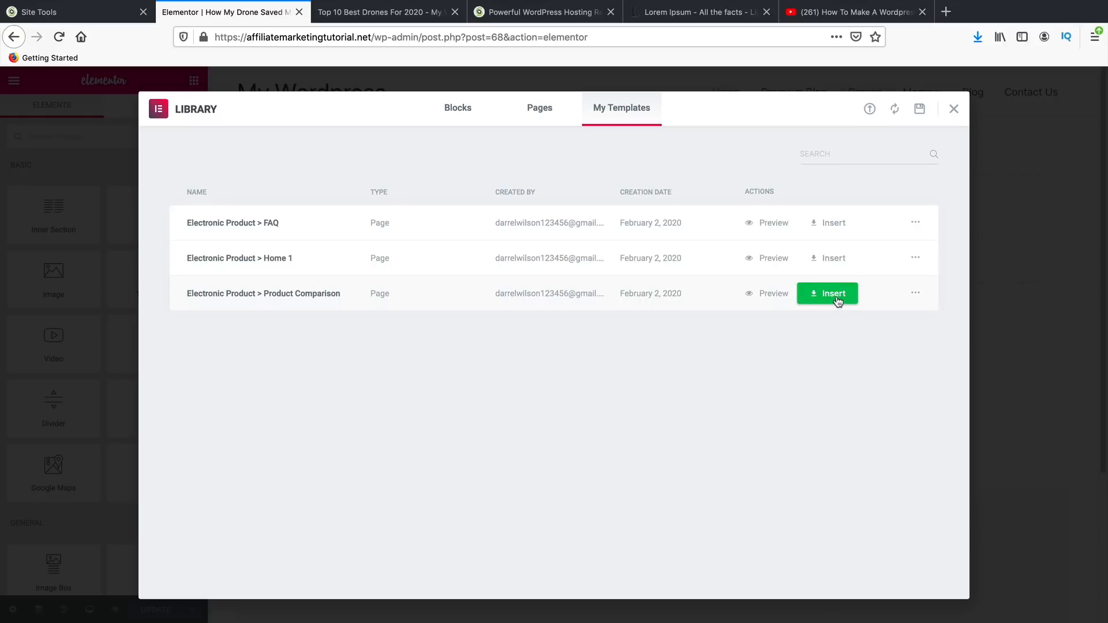
pyautogui.click(834, 224)
pyautogui.click(639, 396)
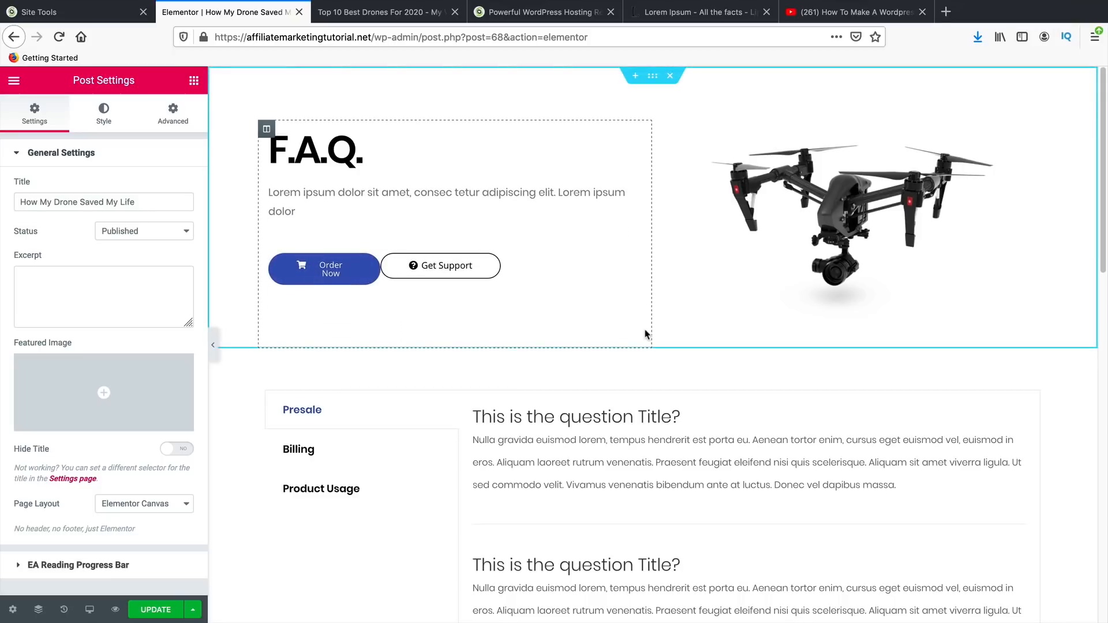
pyautogui.click(125, 503)
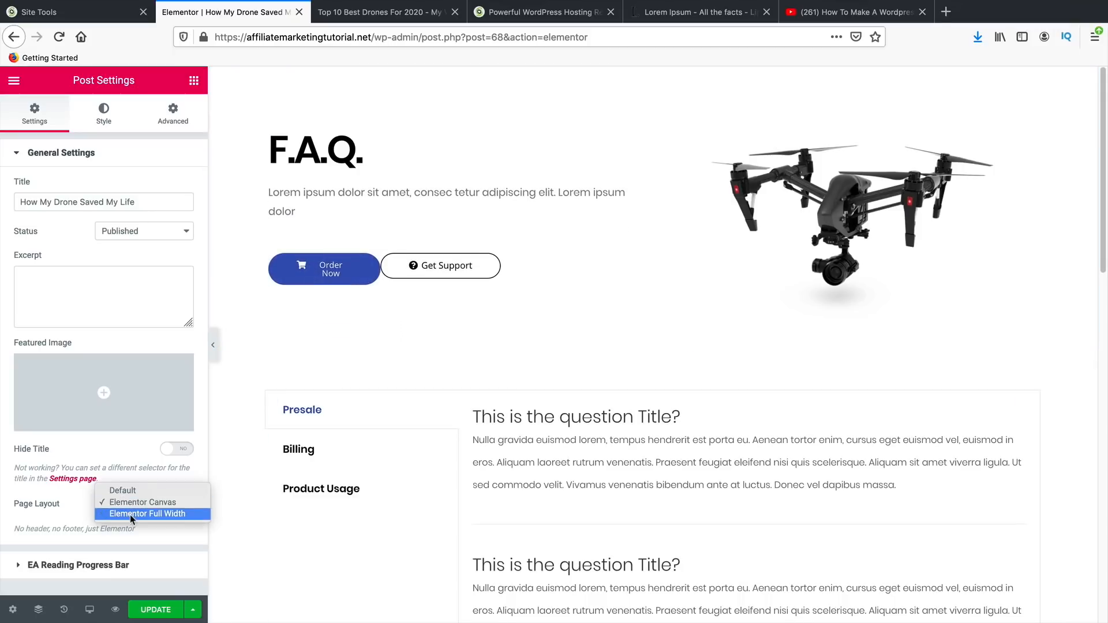
pyautogui.click(130, 515)
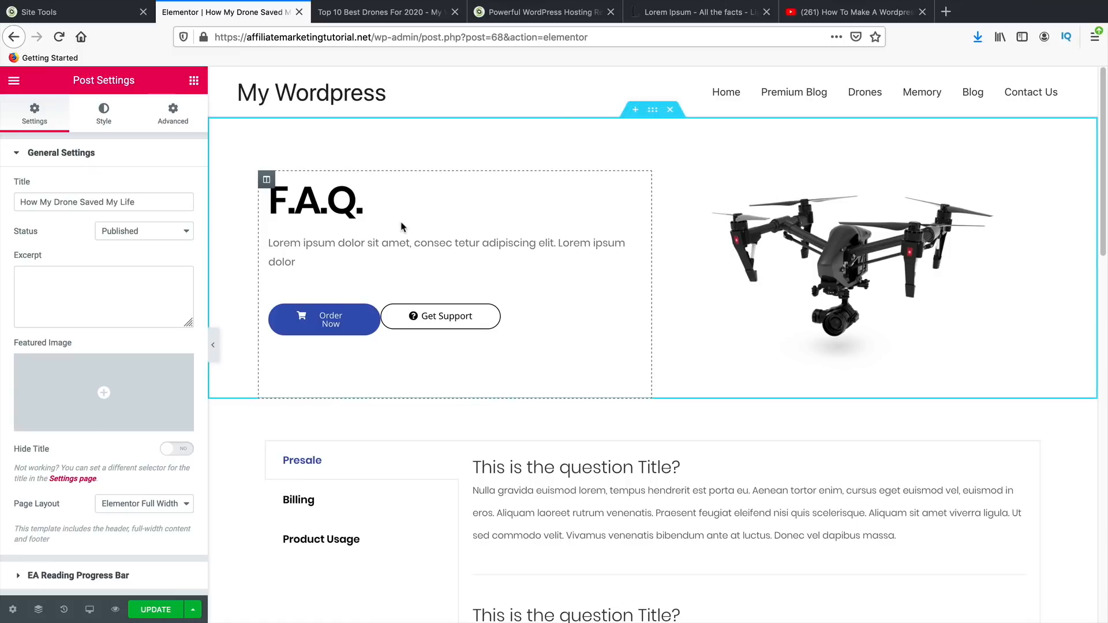
# - Add a Star Rating widget below the F.A.Q. heading and retitle the heading 'Our Verdict'
pyautogui.click(195, 84)
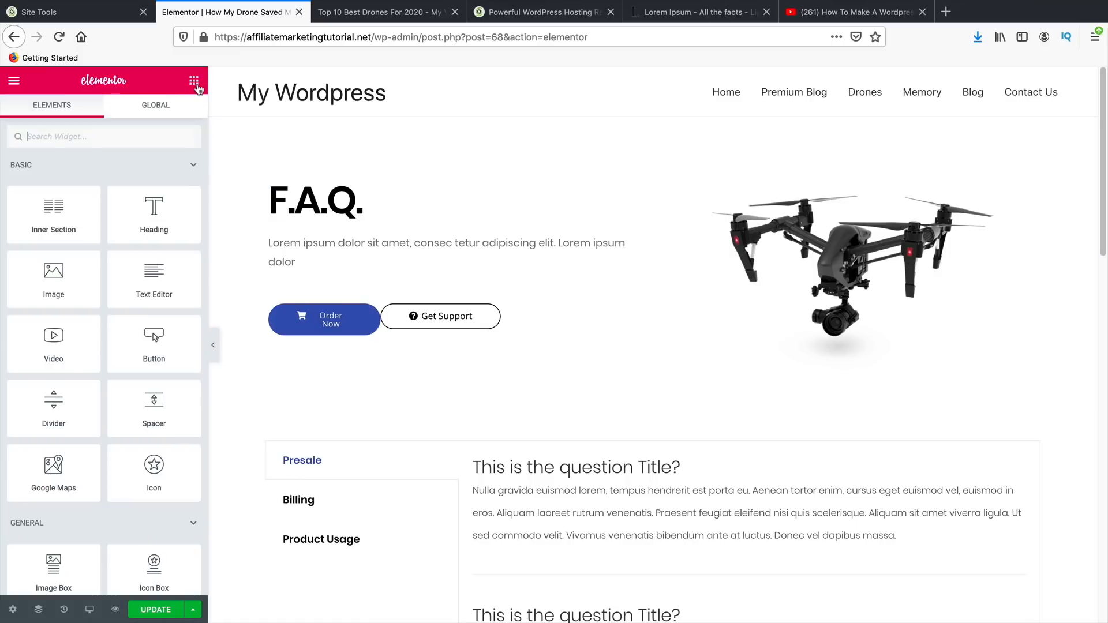
pyautogui.scroll(-3, 148, 292)
pyautogui.moveTo(57, 522); pyautogui.dragTo(277, 189)
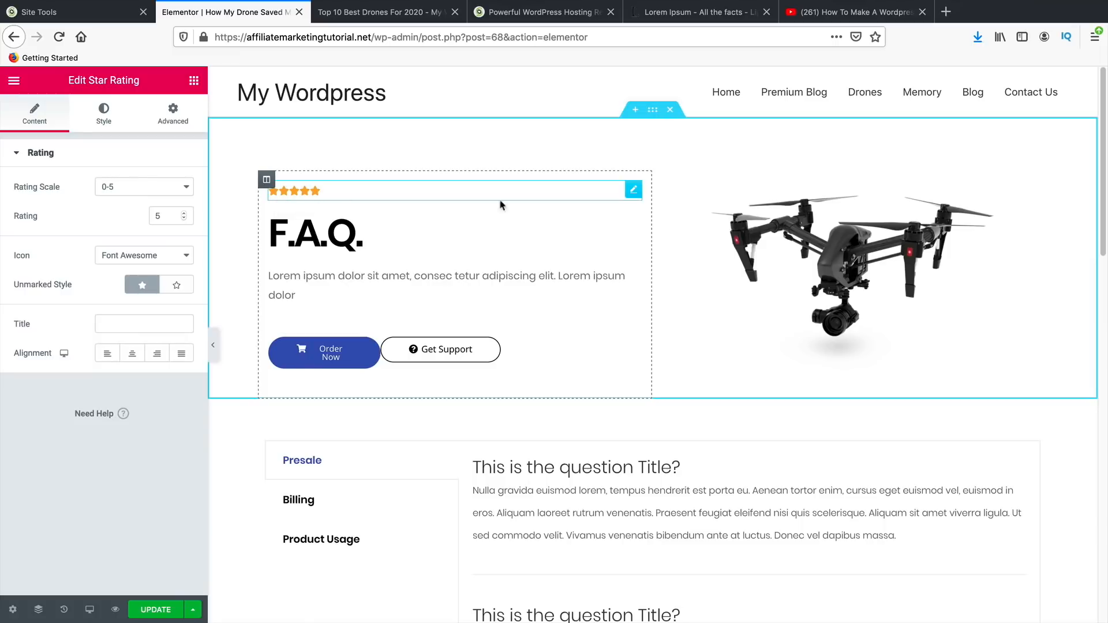
pyautogui.moveTo(633, 190); pyautogui.dragTo(415, 232)
pyautogui.doubleClick(327, 206)
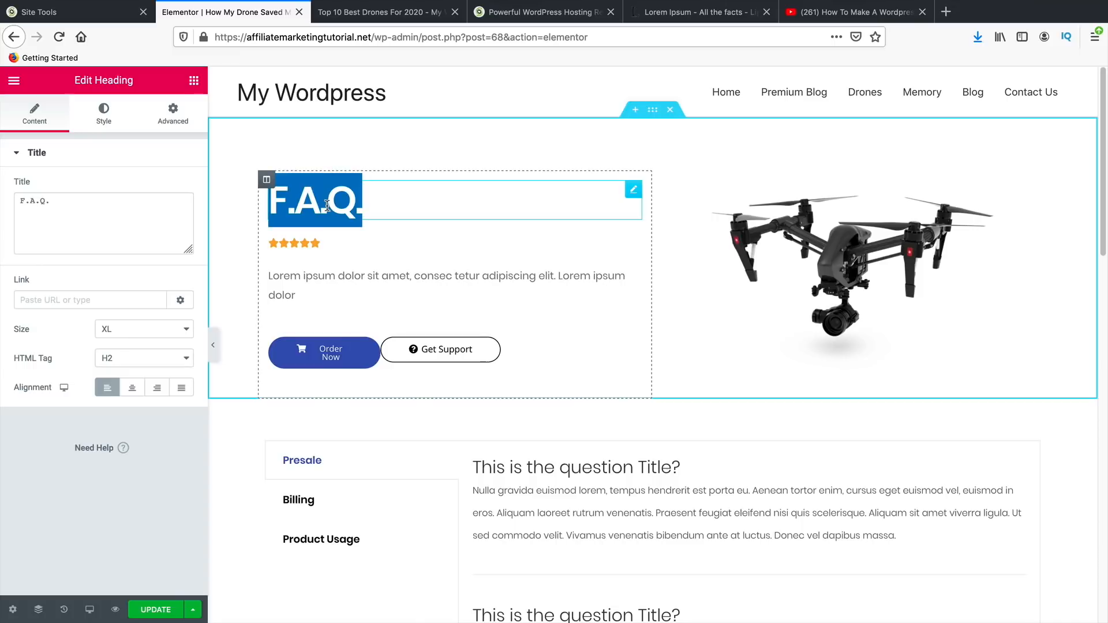
pyautogui.write('Ou')
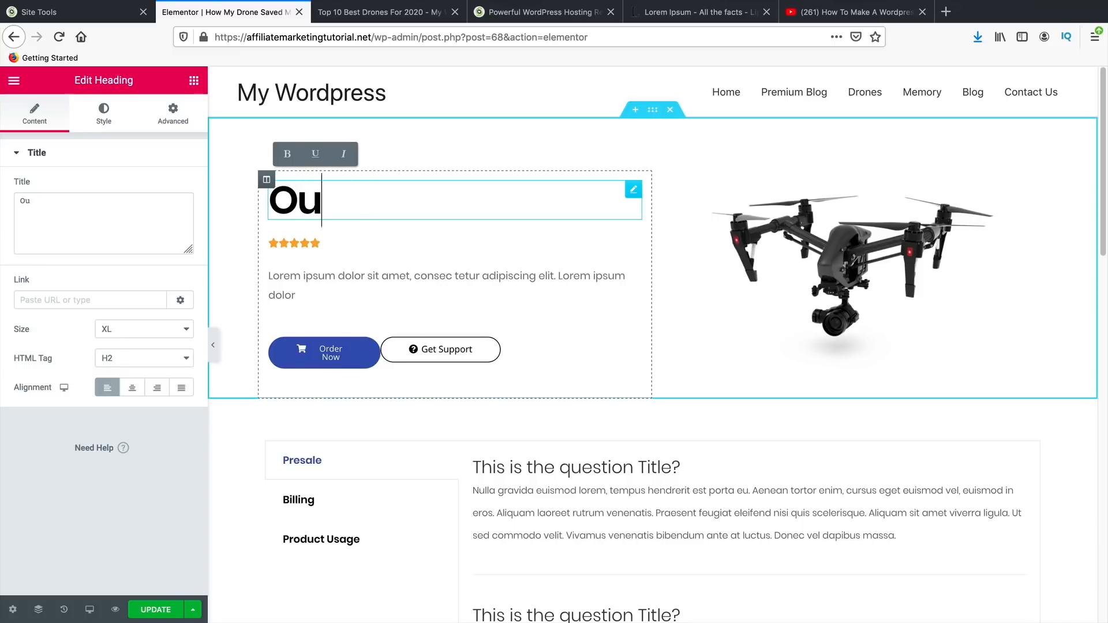
pyautogui.write('r Verdict')
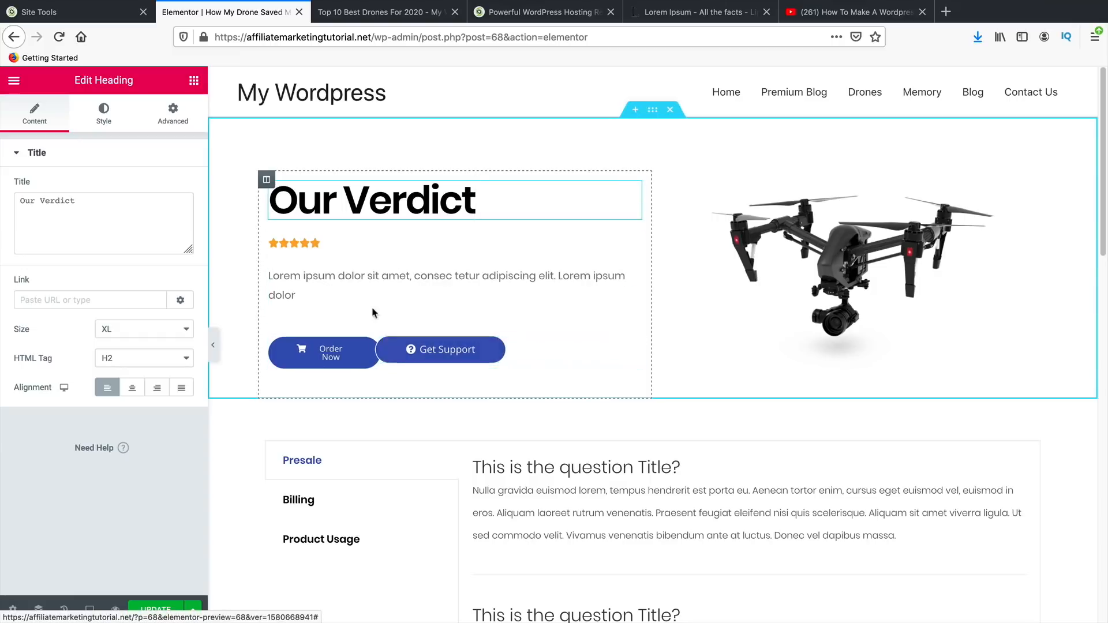
# - Enlarge the rating stars to size 26
pyautogui.click(310, 247)
pyautogui.click(115, 124)
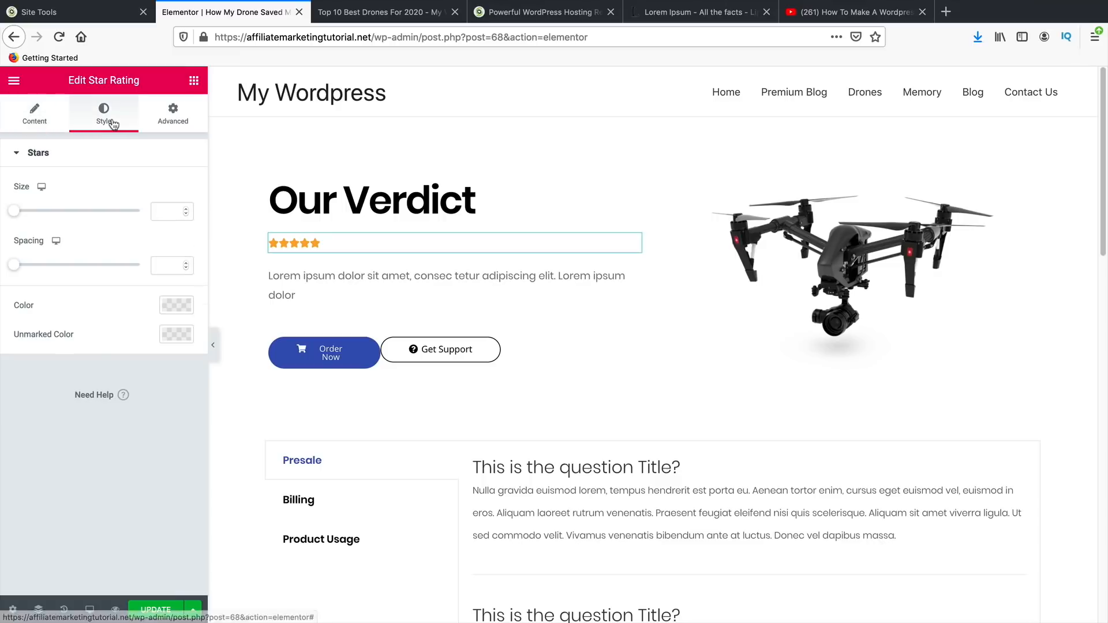
pyautogui.moveTo(24, 215); pyautogui.dragTo(48, 211)
# - Replace the placeholder paragraph with the house-fire story beginning 'You can see what happened'
pyautogui.tripleClick(338, 292)
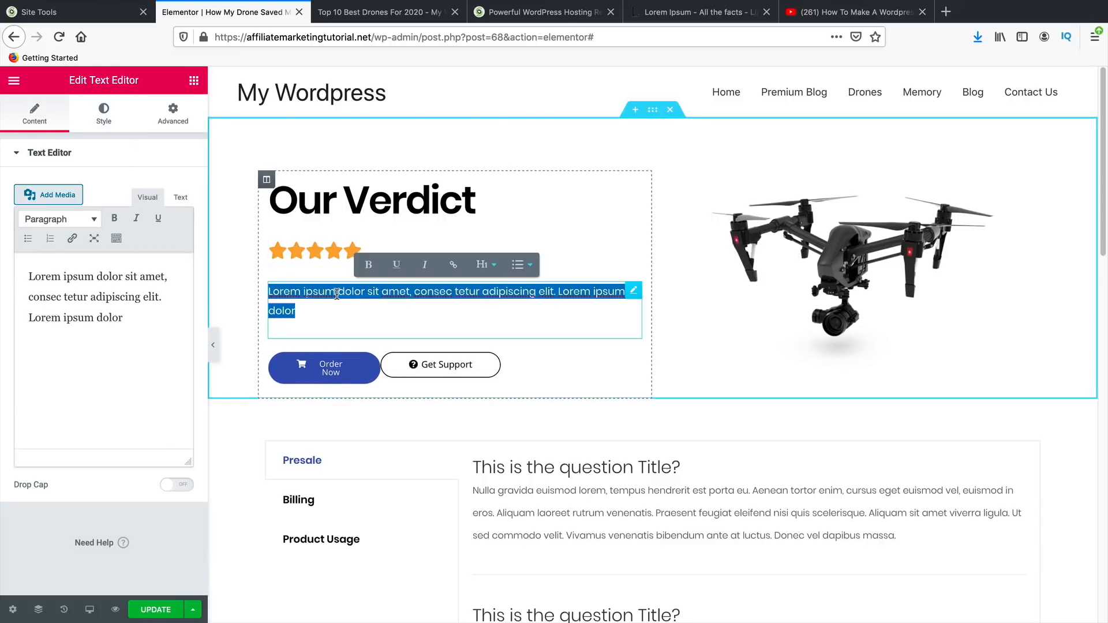
pyautogui.write('You can s')
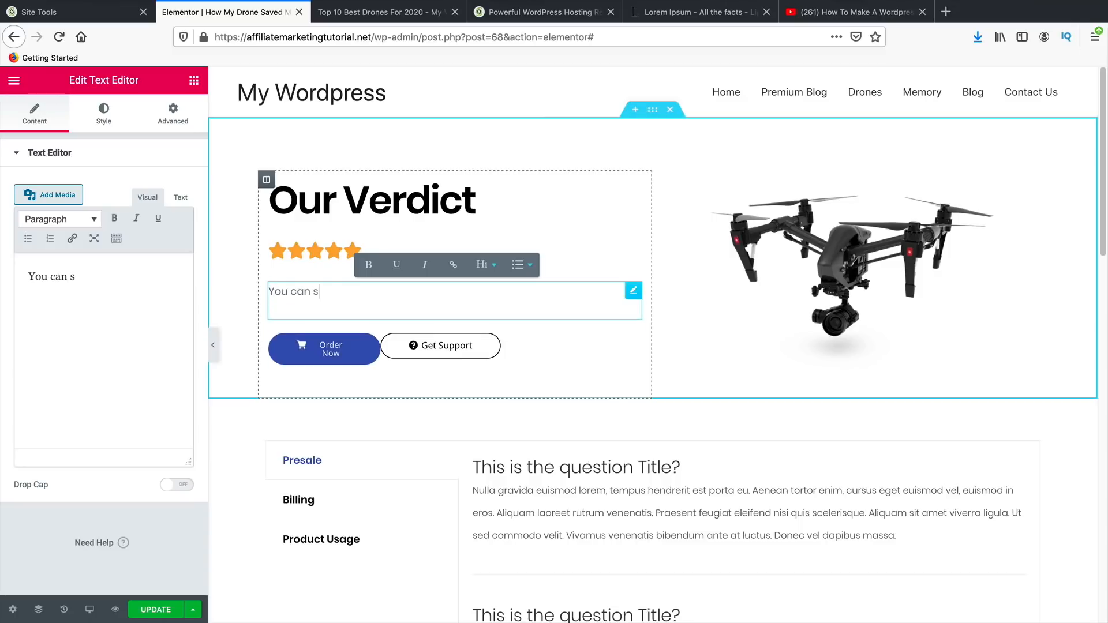
pyautogui.write('ee what happened ')
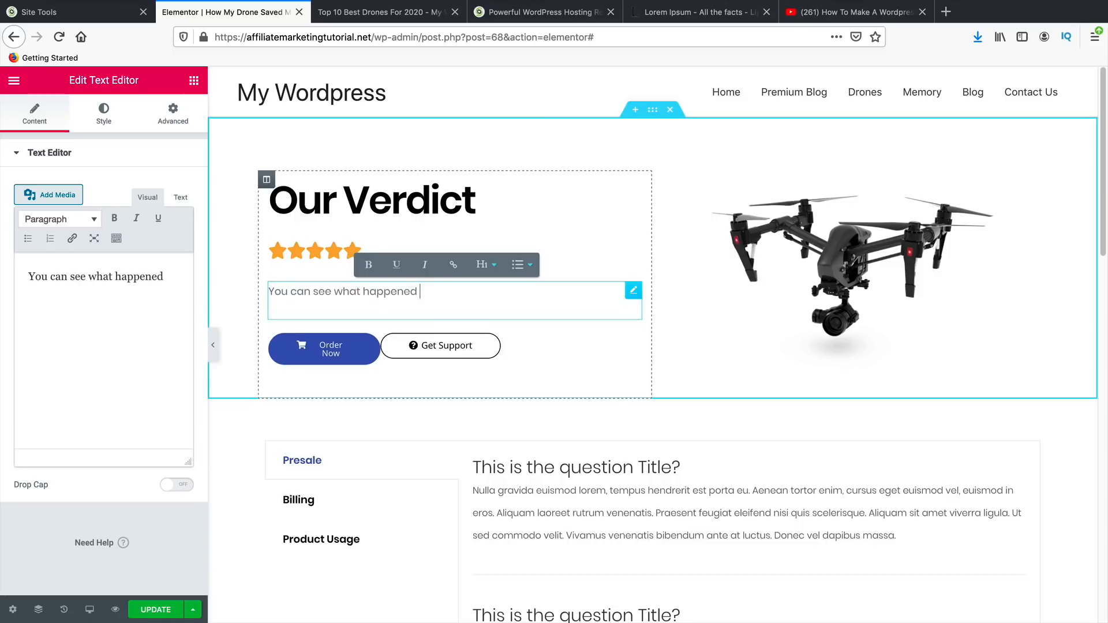
pyautogui.write('when we tr')
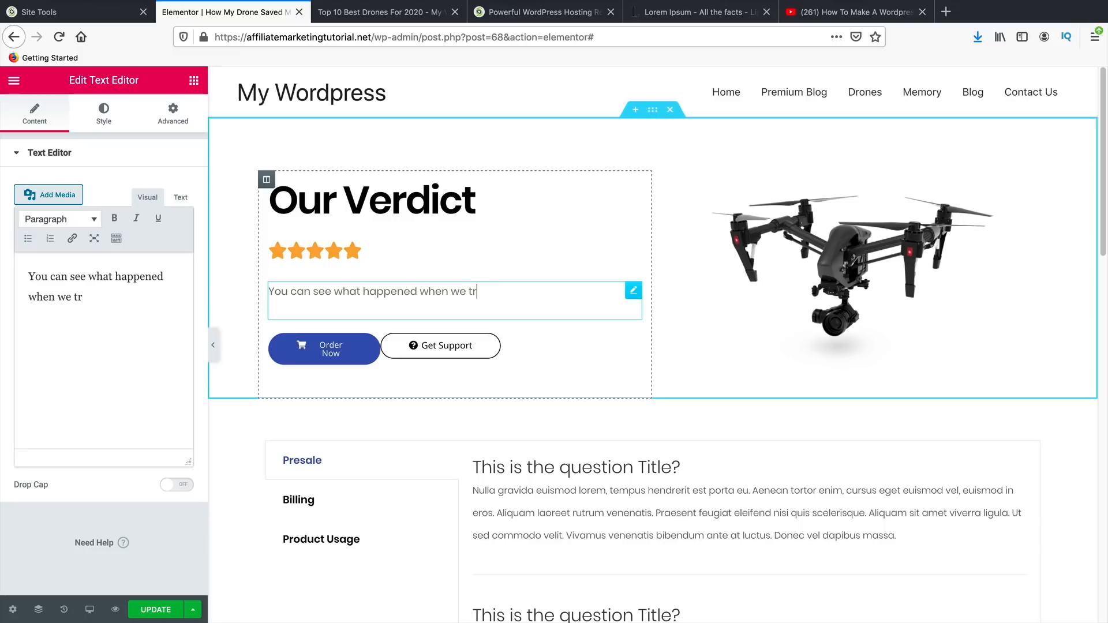
pyautogui.write('ied to use this to ')
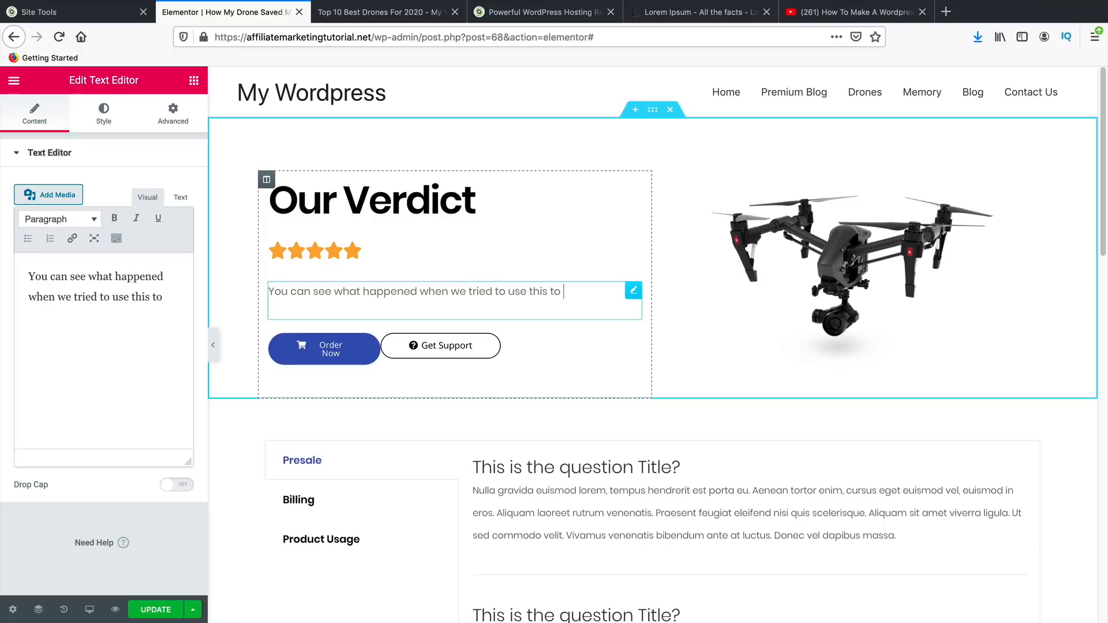
pyautogui.write('take the fuire')
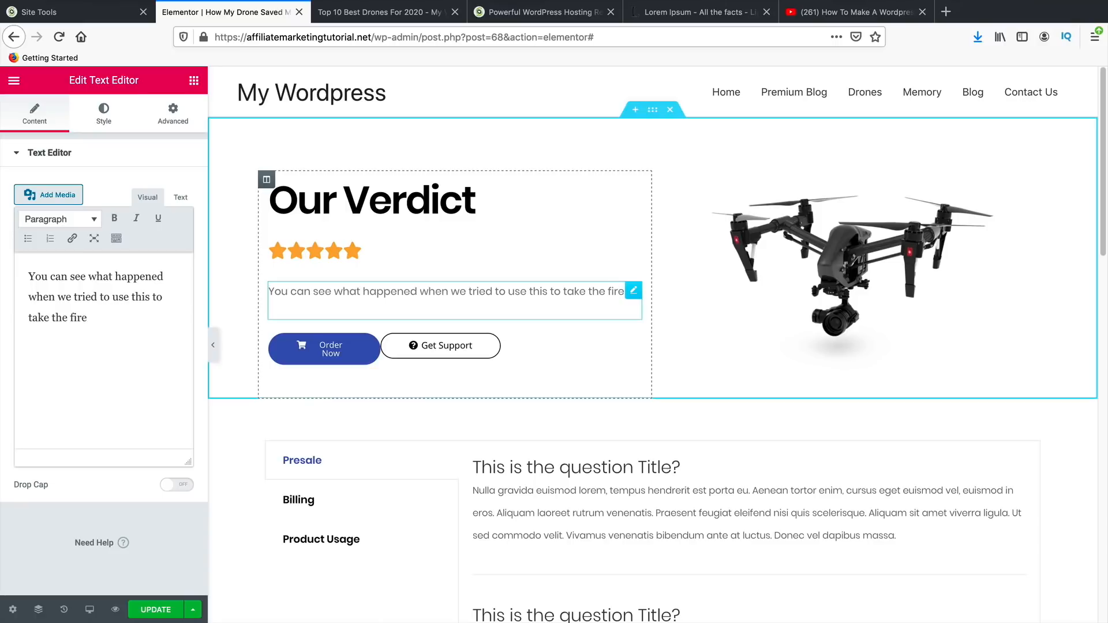
pyautogui.write(' out of our h')
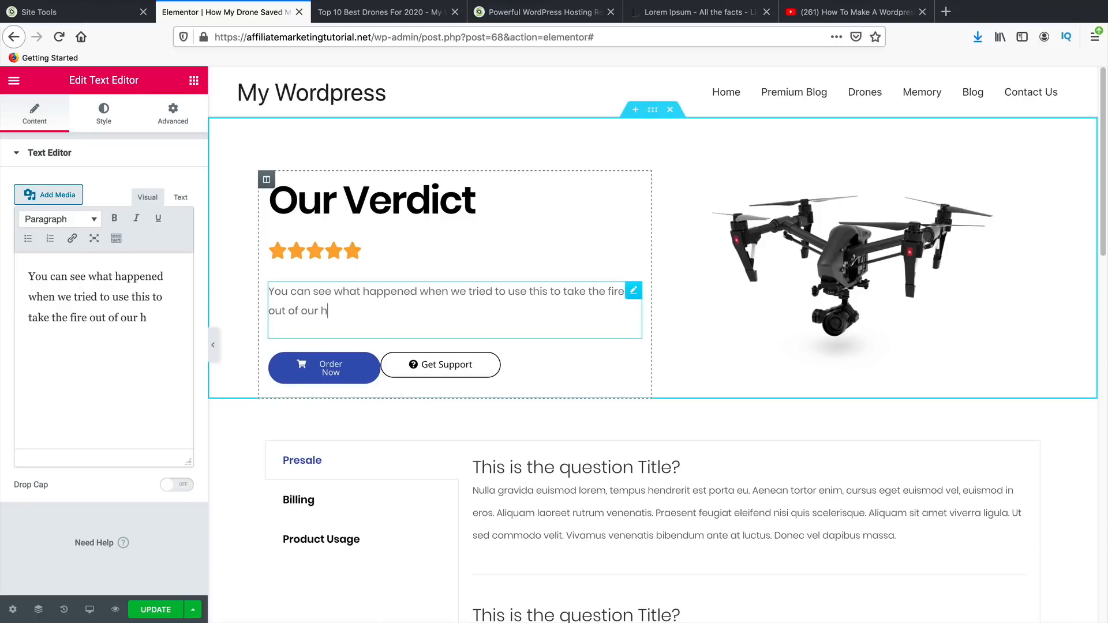
pyautogui.write('ouse, it saf')
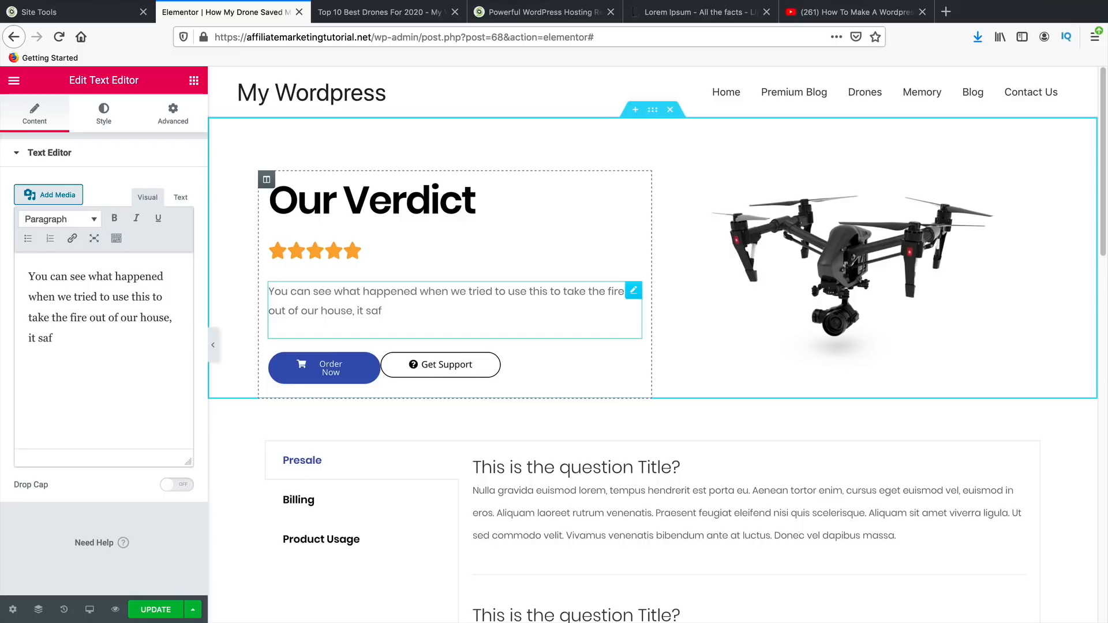
pyautogui.press('BackSpace')
pyautogui.write('ved us')
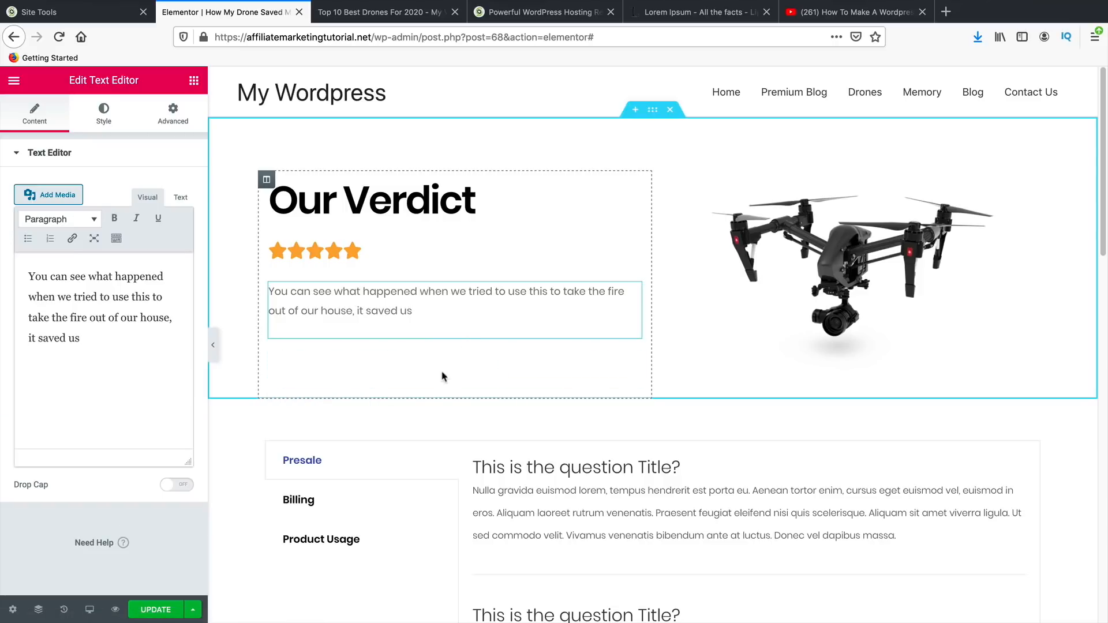
# - Add a button below the paragraph labelled 'Buy On Amazon.com'
pyautogui.click(195, 81)
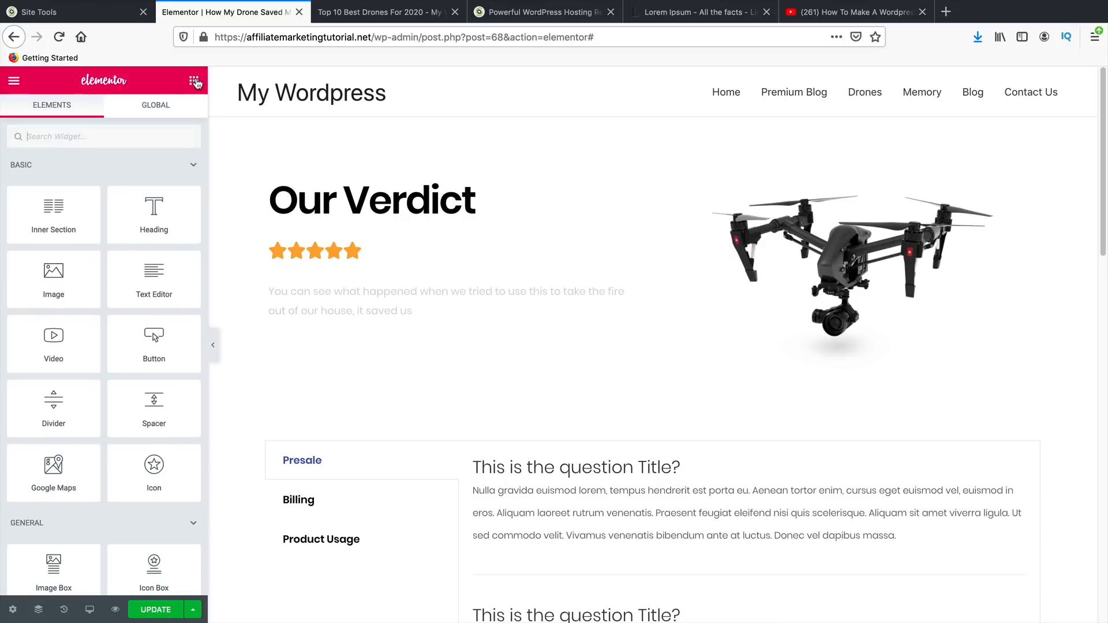
pyautogui.moveTo(162, 323); pyautogui.dragTo(334, 343)
pyautogui.click(149, 218)
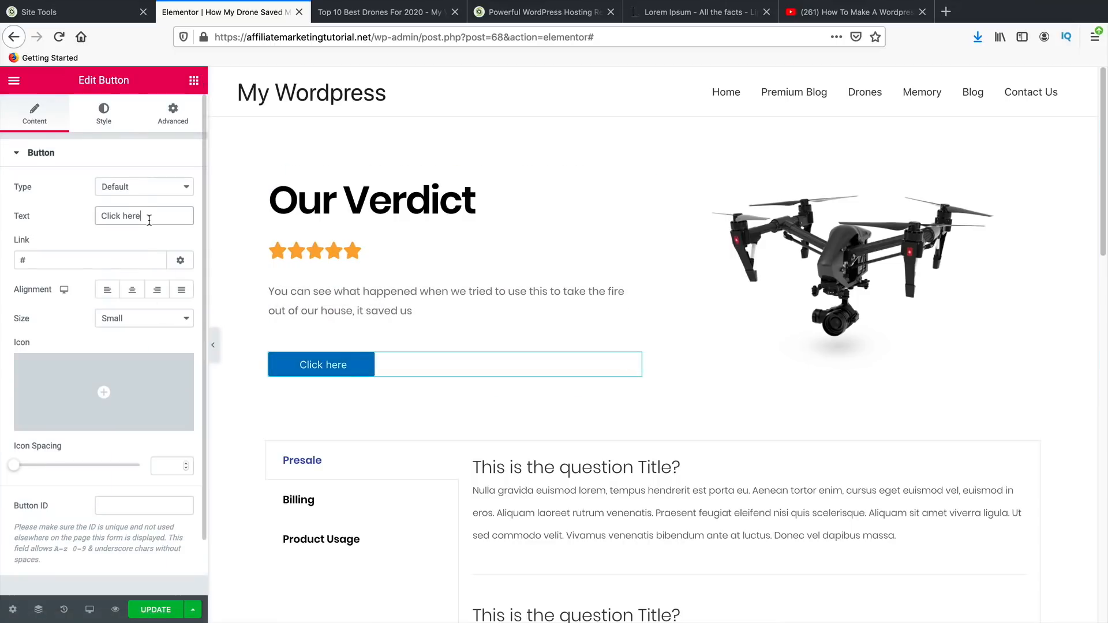
pyautogui.tripleClick(149, 218)
pyautogui.write('Buy On Amazon')
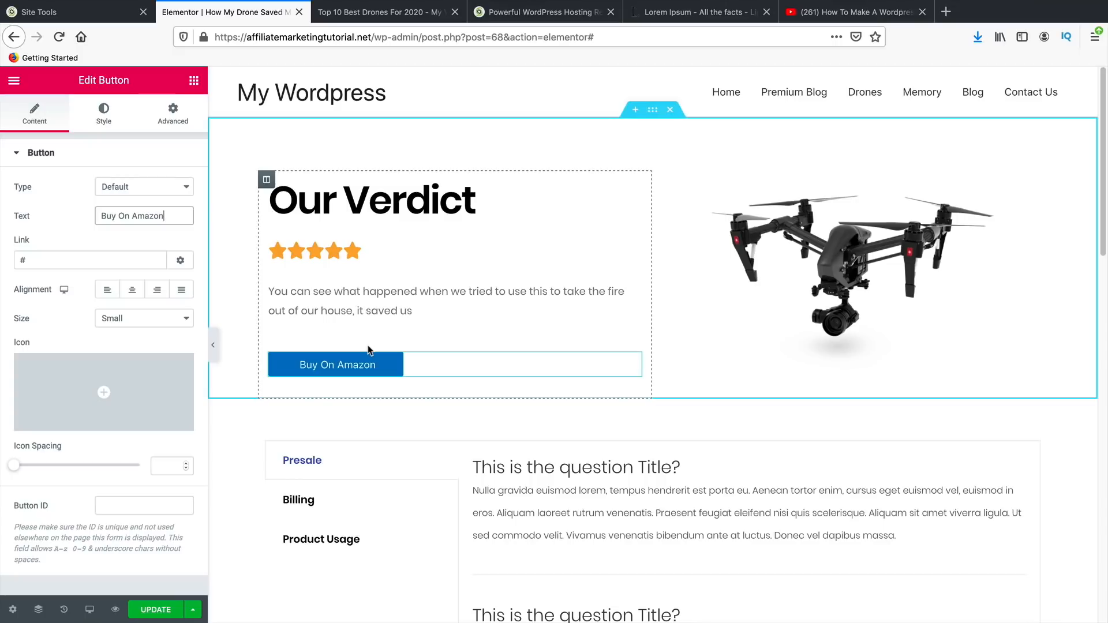
pyautogui.write('m')
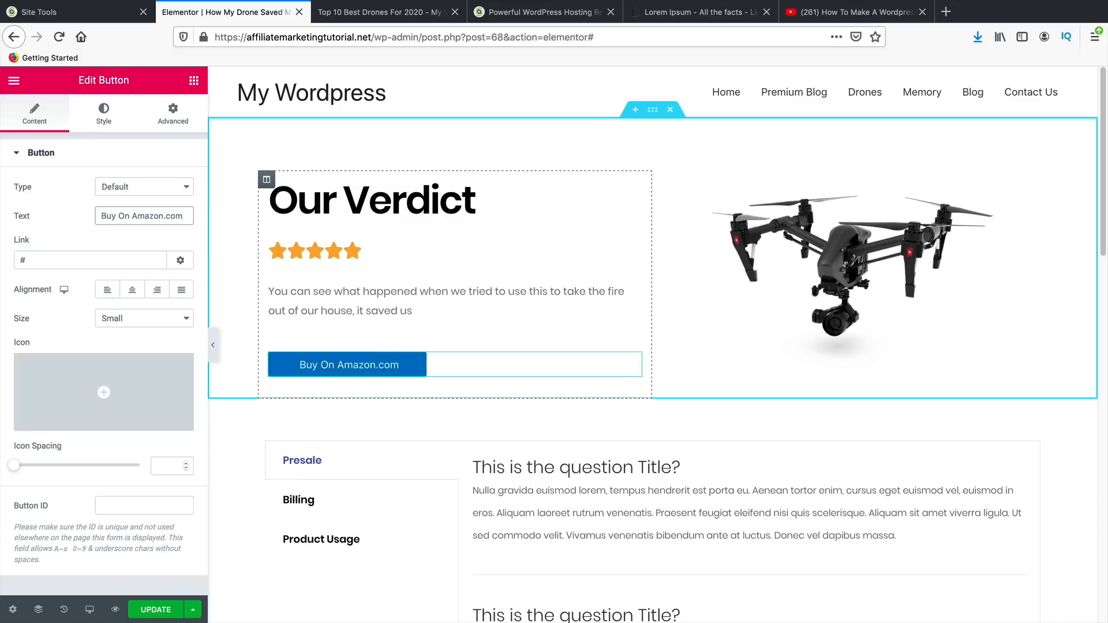
# - Make the button link open in a new window and save the post
pyautogui.scroll(-1, 372, 398)
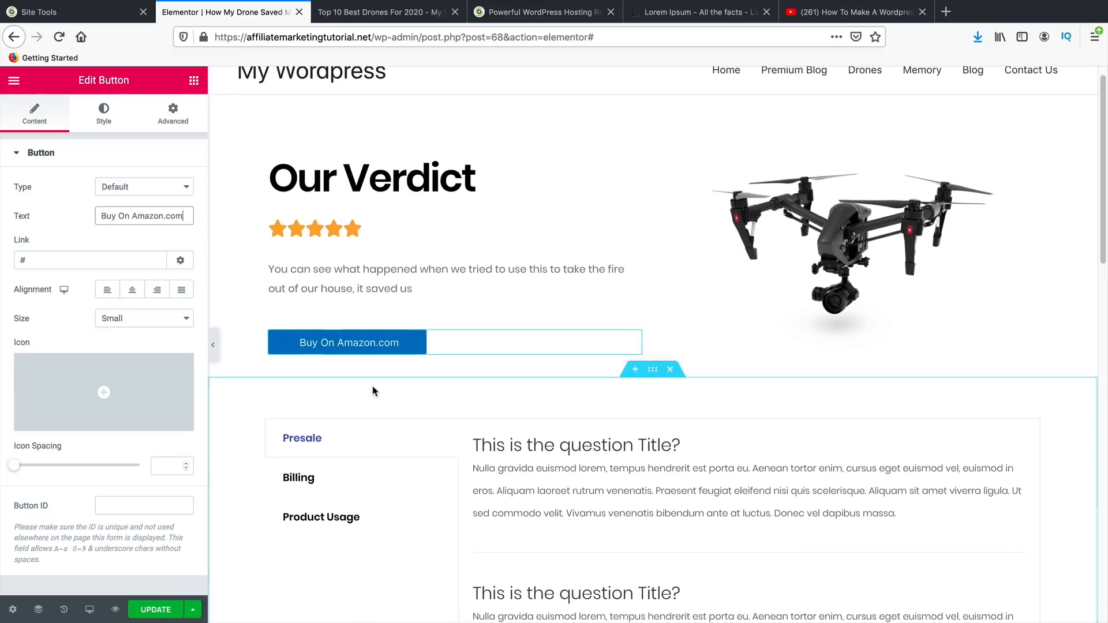
pyautogui.click(183, 261)
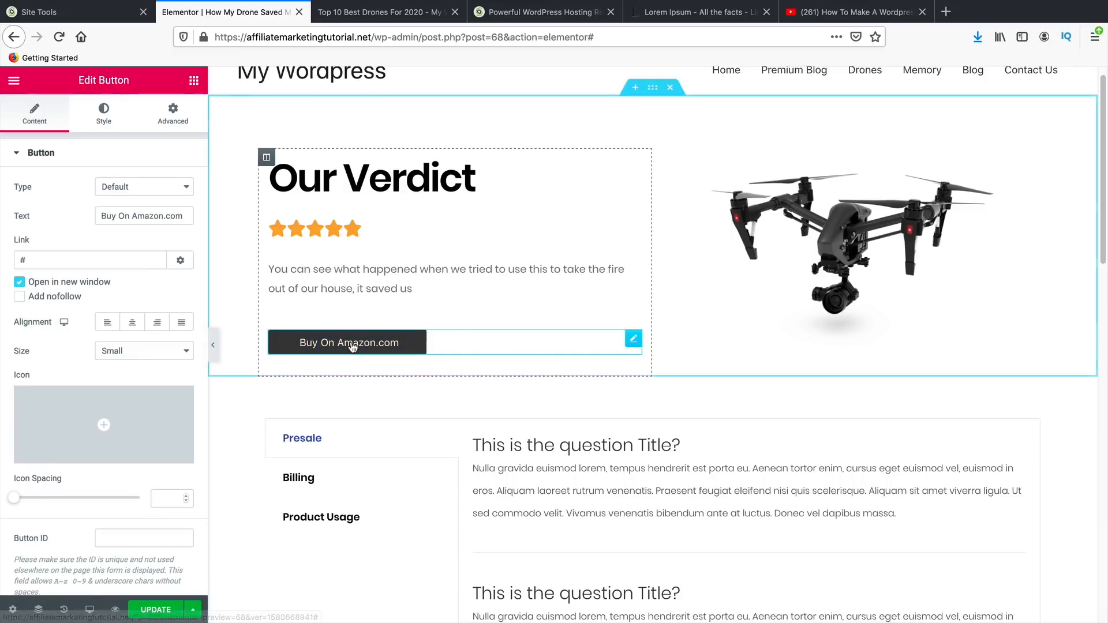
pyautogui.click(372, 17)
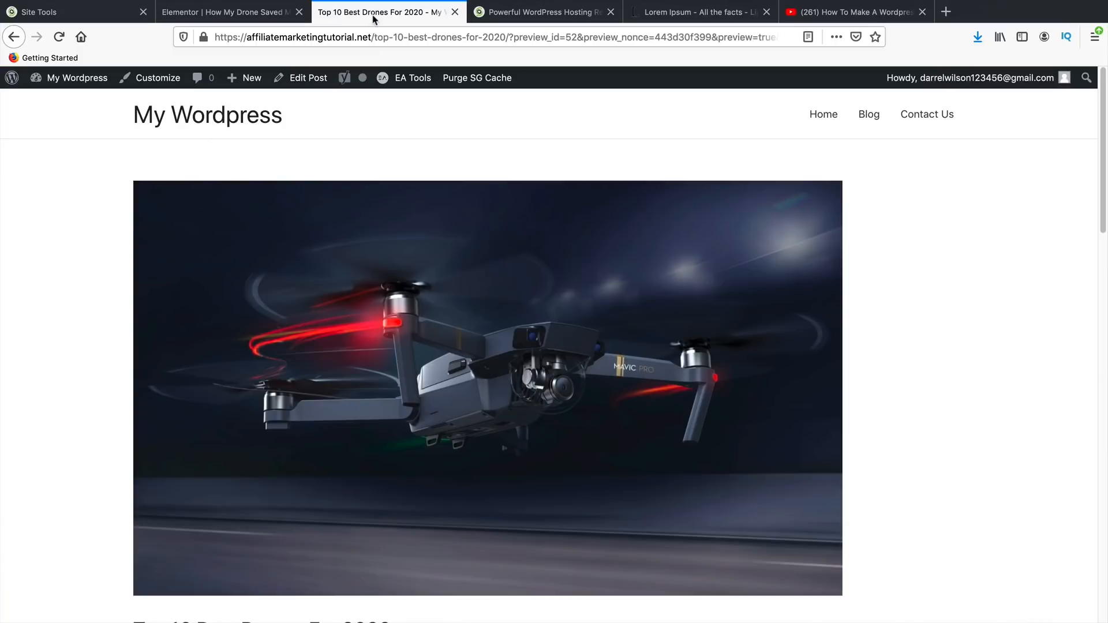
pyautogui.click(256, 19)
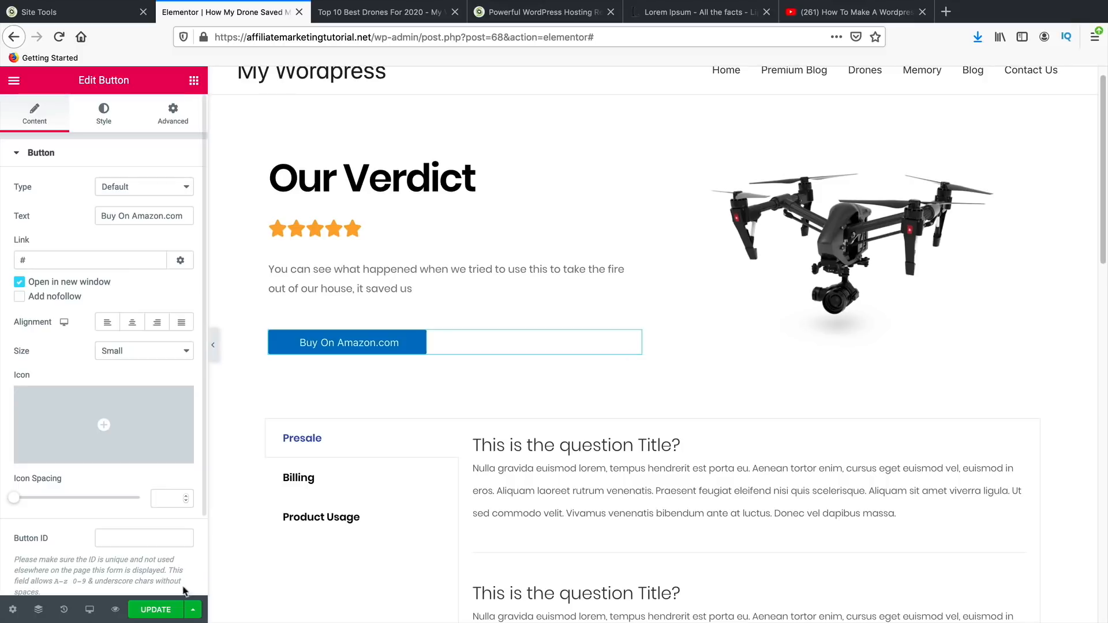
pyautogui.hotkey('ctrl', 's')
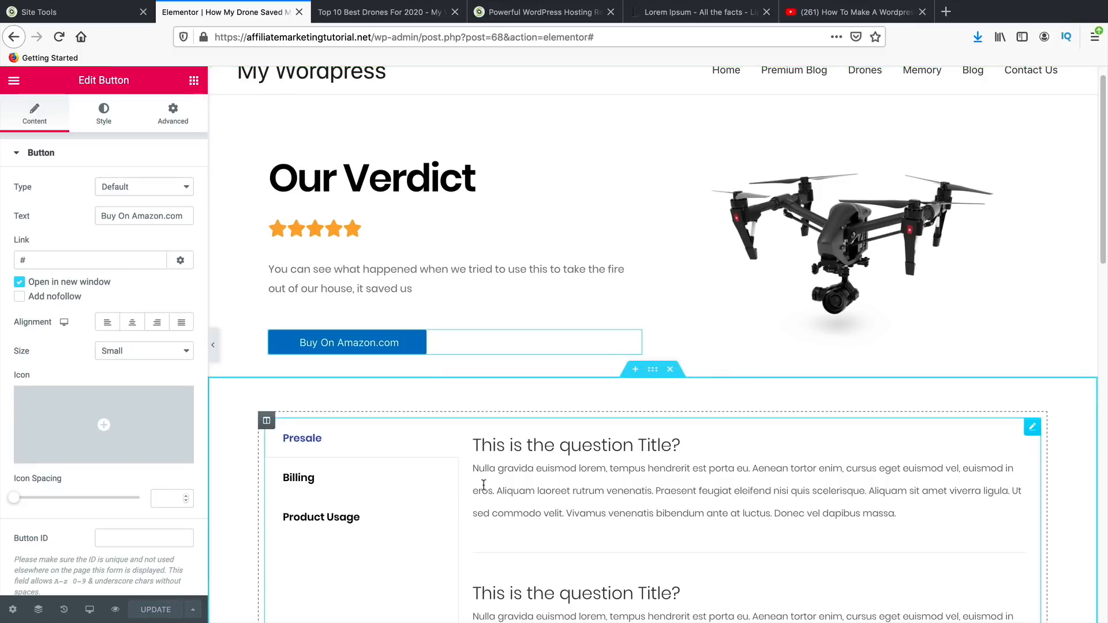
# - Rename the tabs widget's Presale tab to 'Speed'
pyautogui.scroll(-3, 510, 501)
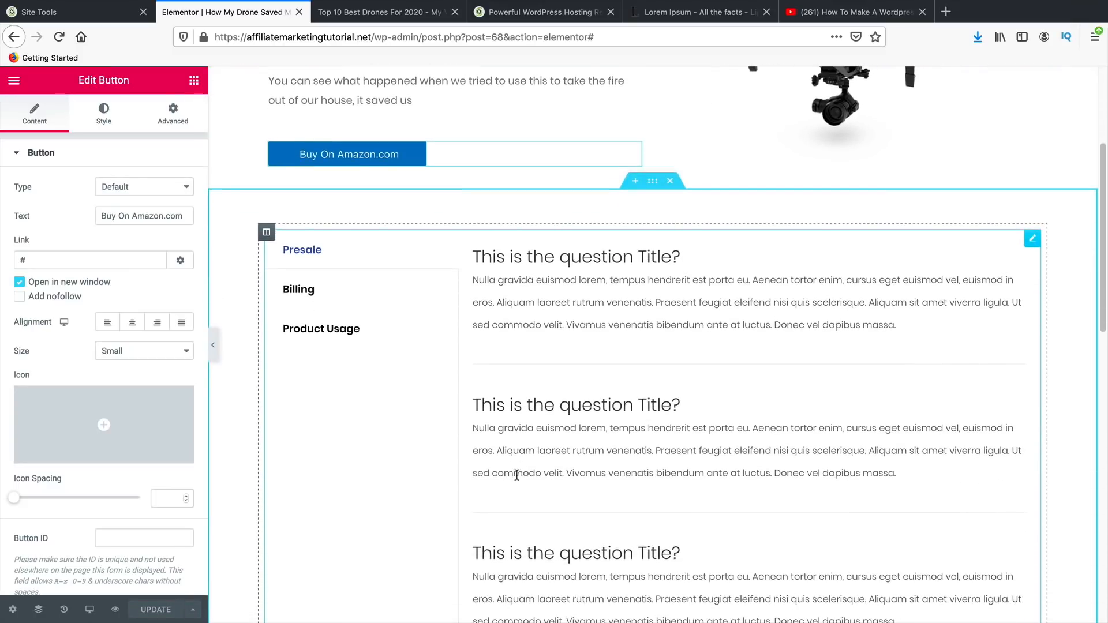
pyautogui.click(267, 232)
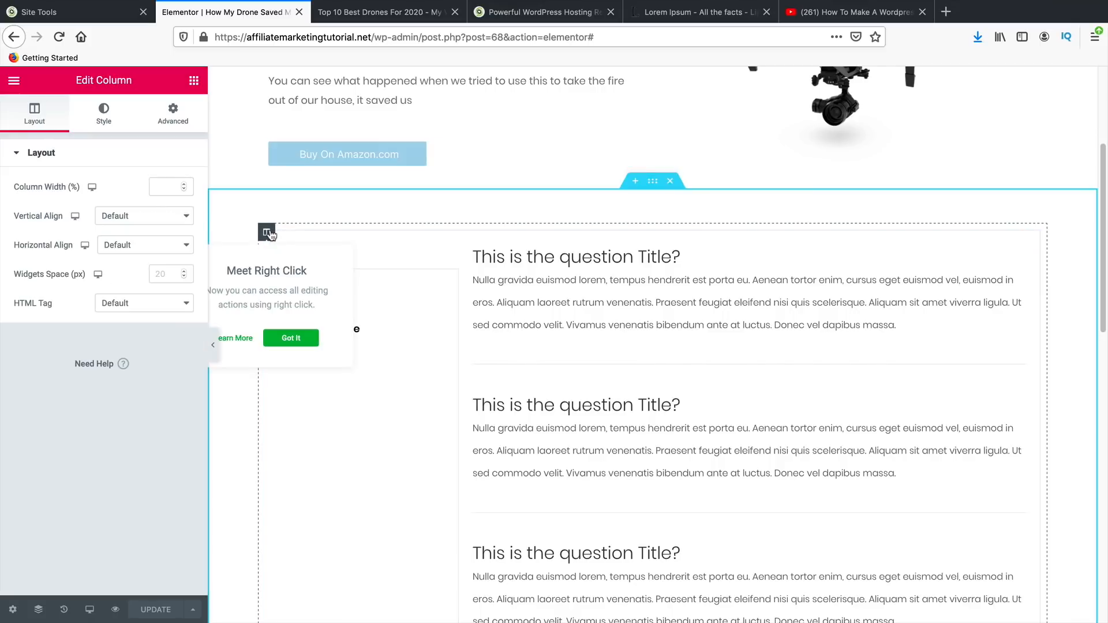
pyautogui.click(613, 283)
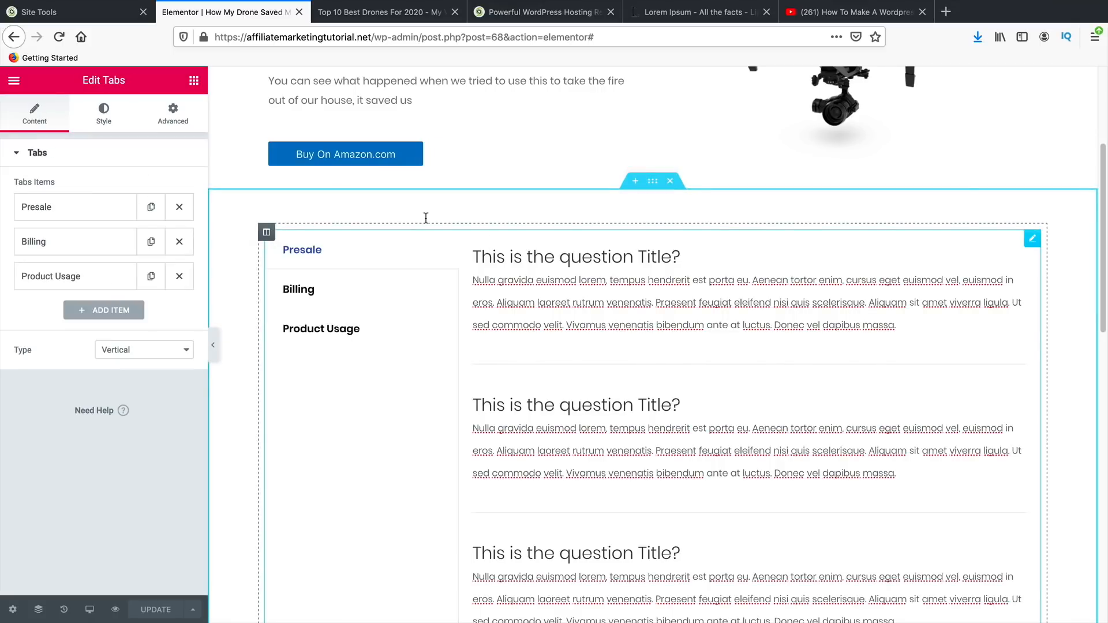
pyautogui.click(194, 81)
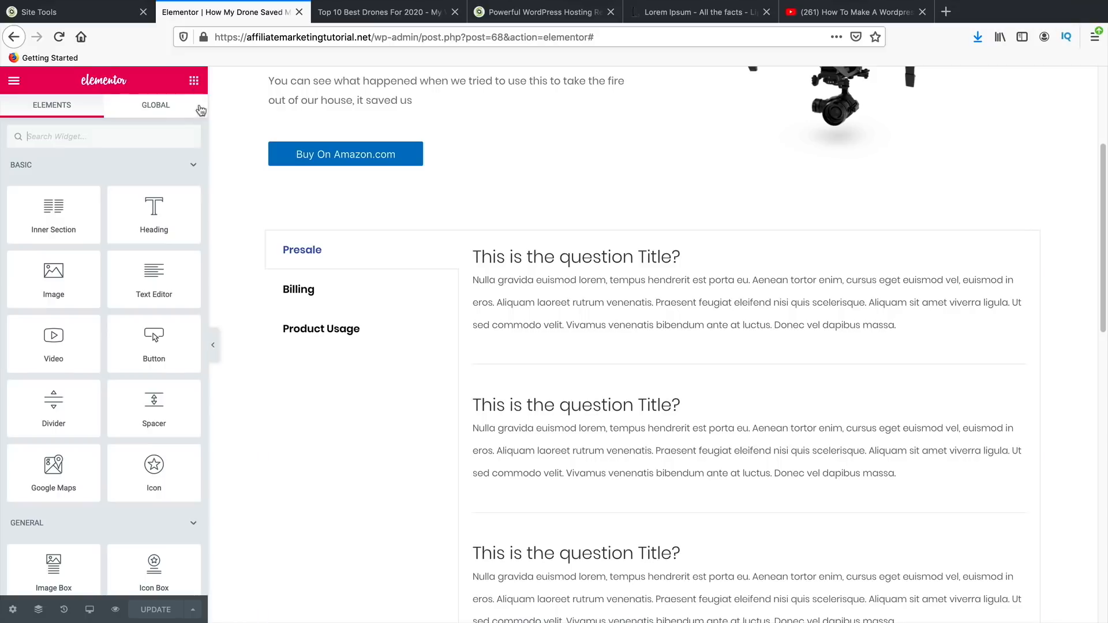
pyautogui.click(113, 134)
pyautogui.write('tab')
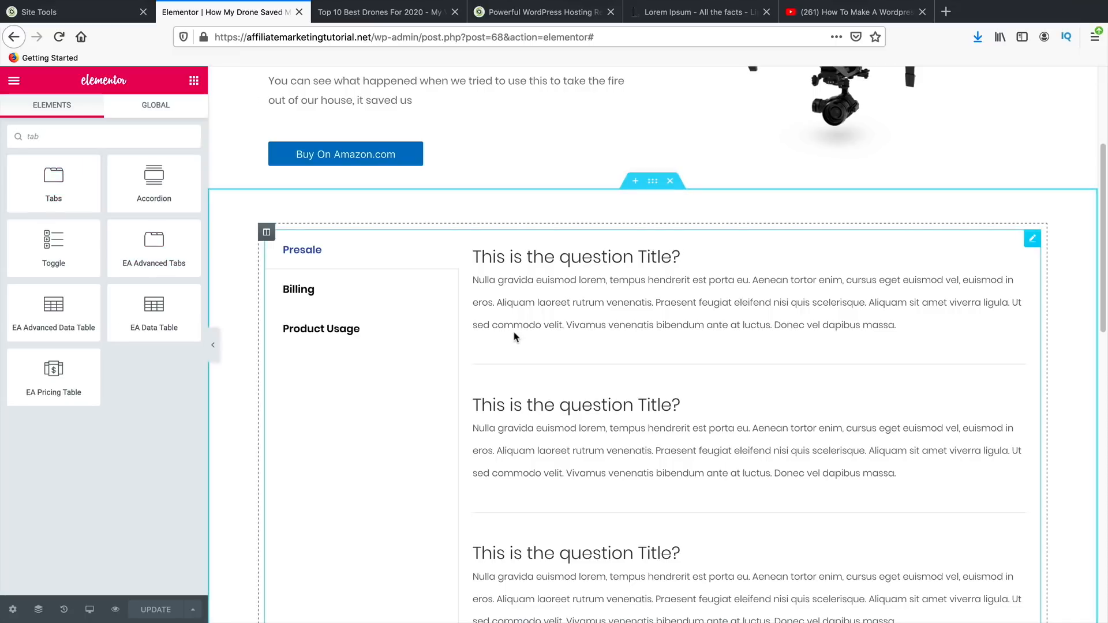
pyautogui.click(316, 252)
pyautogui.click(128, 215)
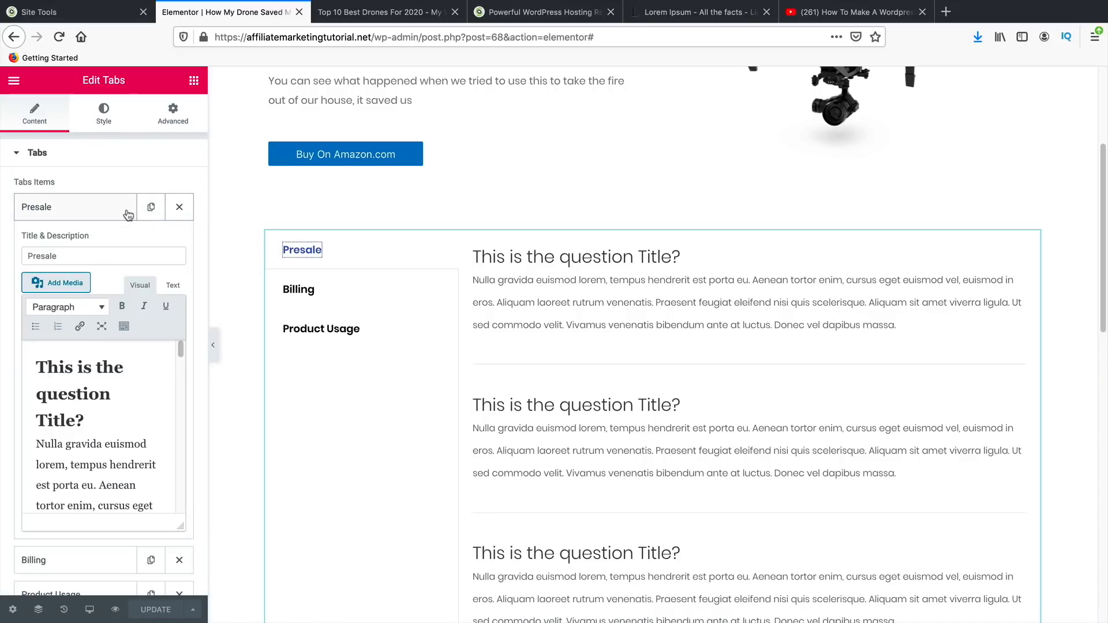
pyautogui.doubleClick(103, 254)
pyautogui.write('Speed')
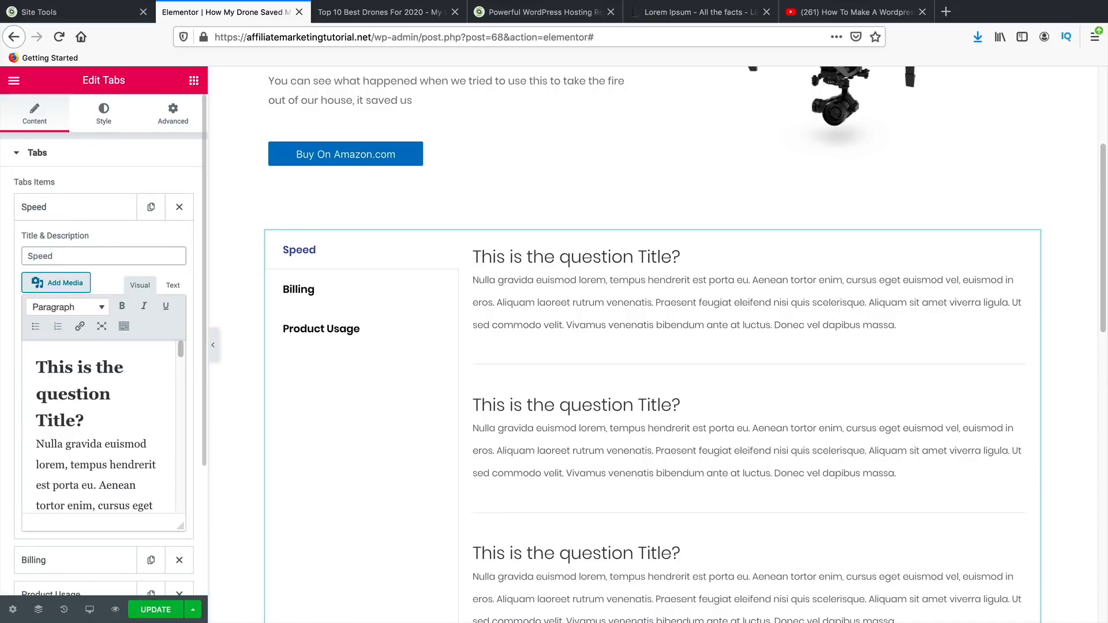
# - Rename the Billing tab to 'Price Value'
pyautogui.click(299, 290)
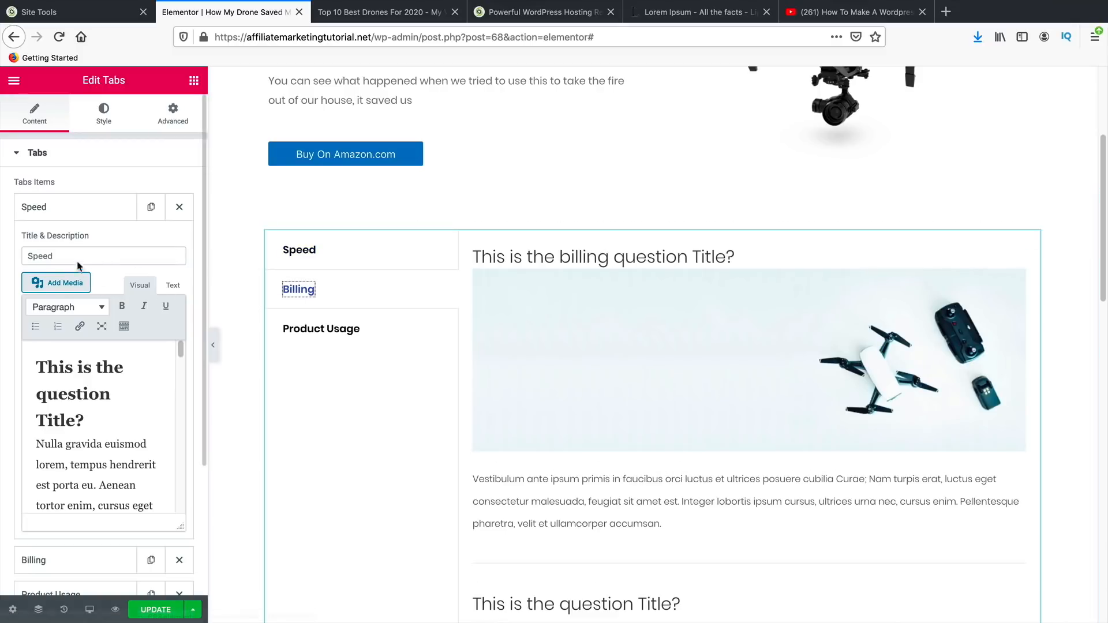
pyautogui.scroll(-3, 120, 497)
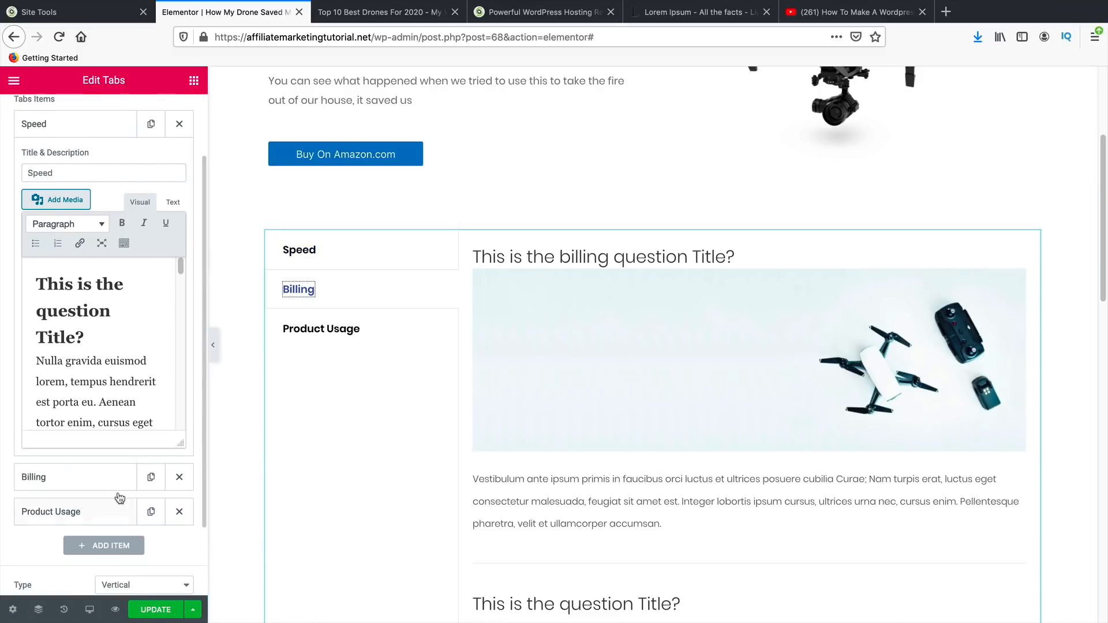
pyautogui.click(58, 482)
pyautogui.doubleClick(84, 207)
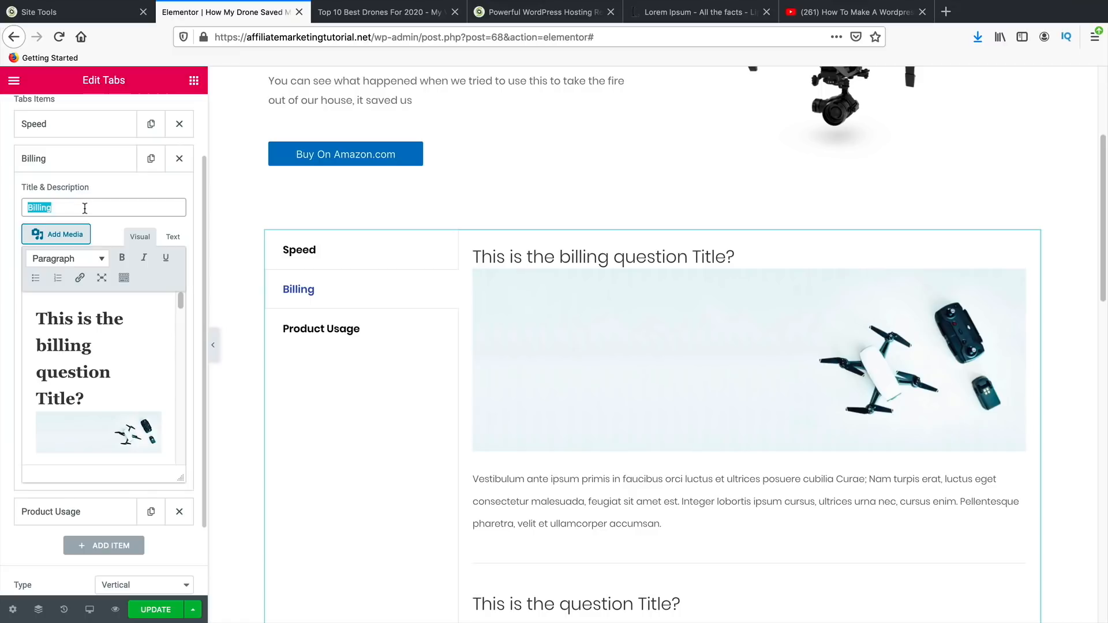
pyautogui.write('Price Value')
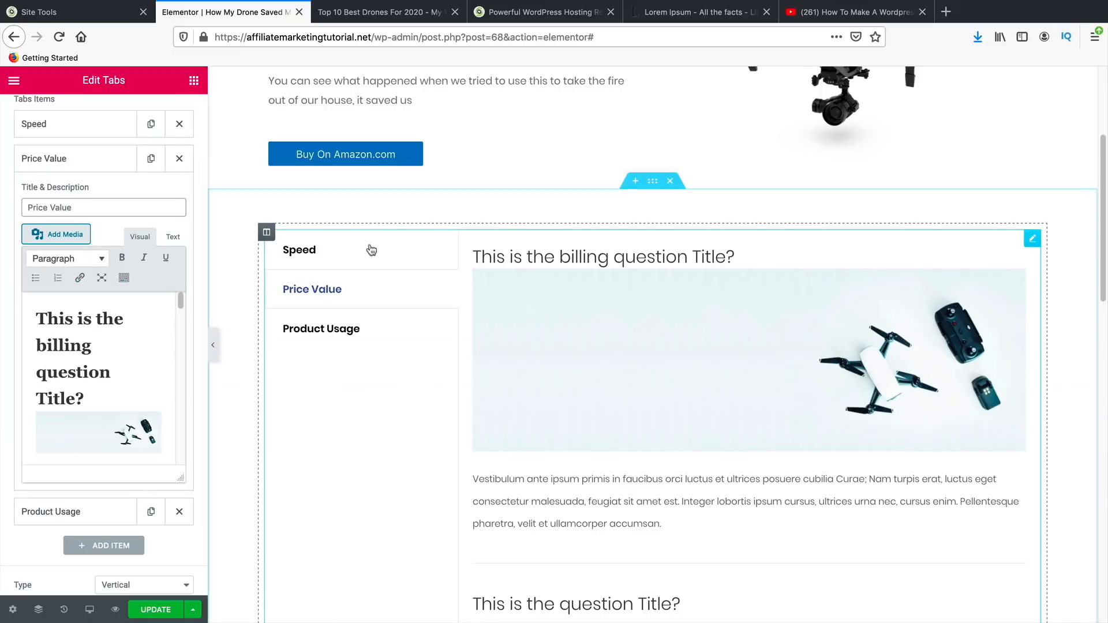
pyautogui.click(329, 250)
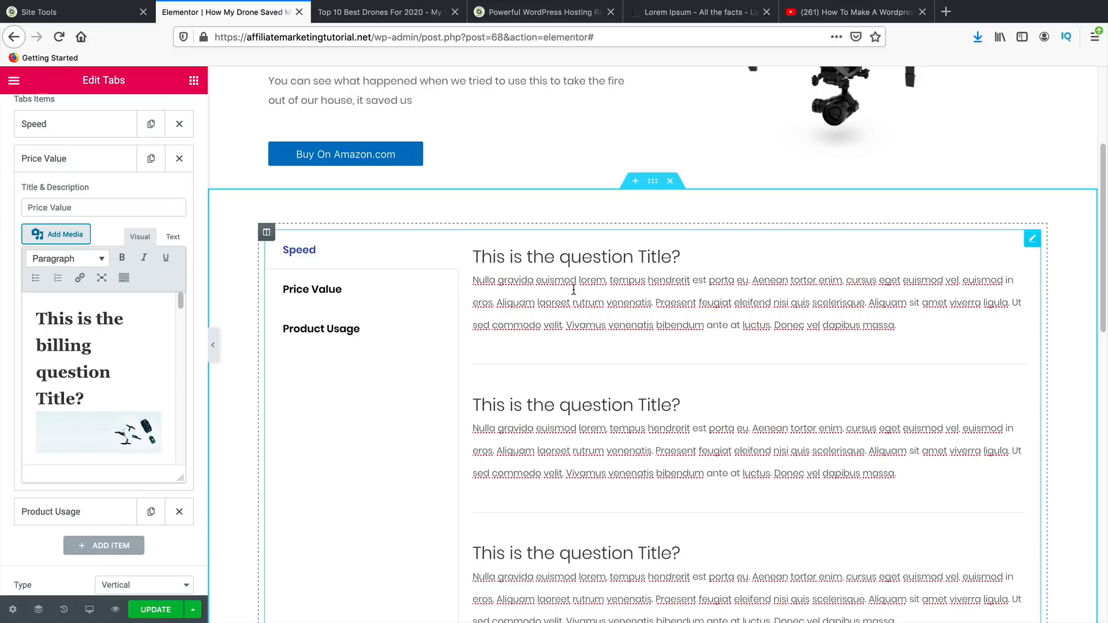
# - Delete the whole tabs section below Our Verdict
pyautogui.scroll(-3, 144, 361)
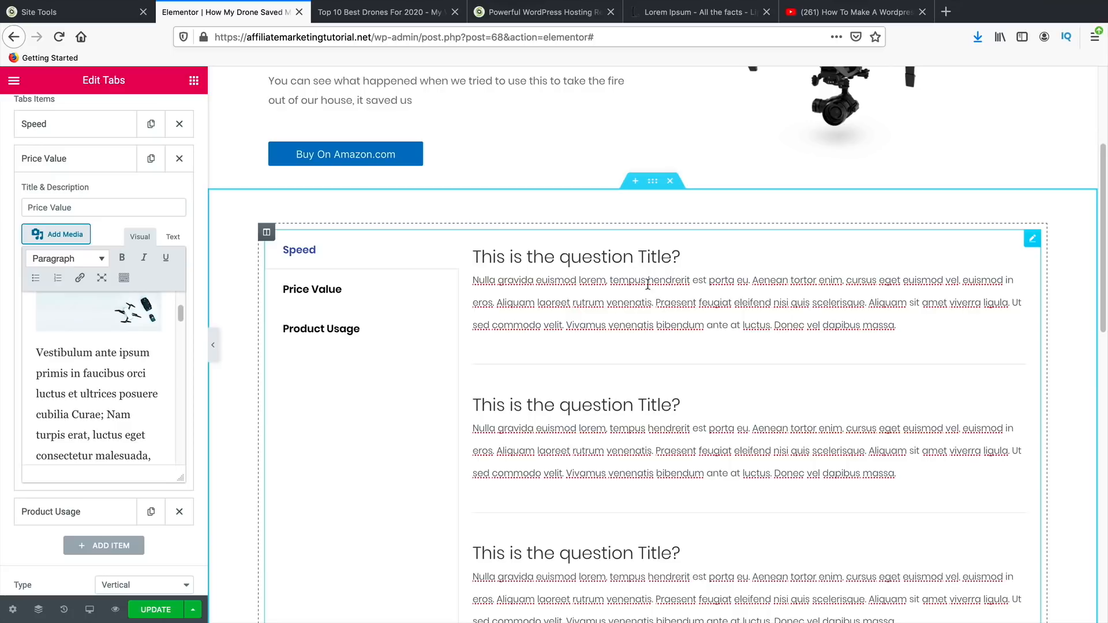
pyautogui.moveTo(483, 254); pyautogui.dragTo(473, 255)
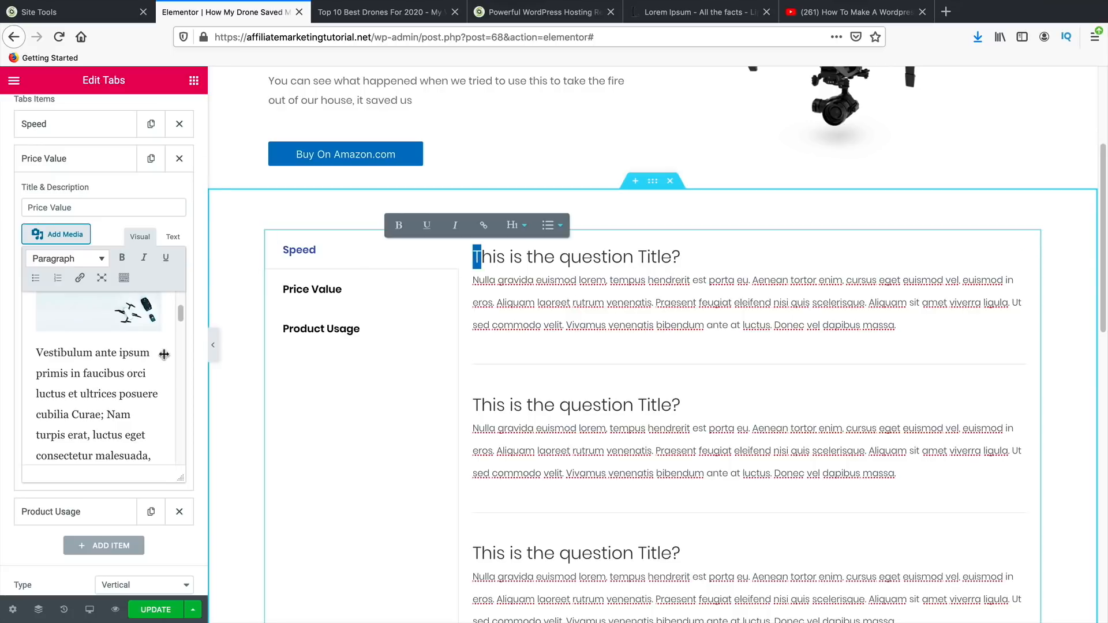
pyautogui.scroll(3, 114, 417)
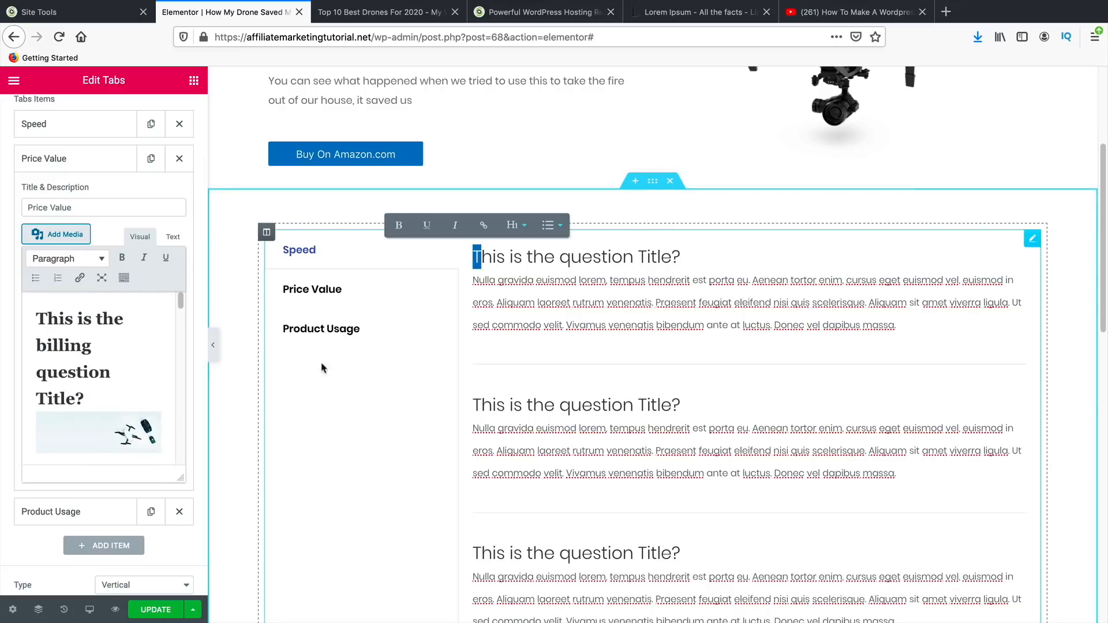
pyautogui.scroll(-5, 575, 421)
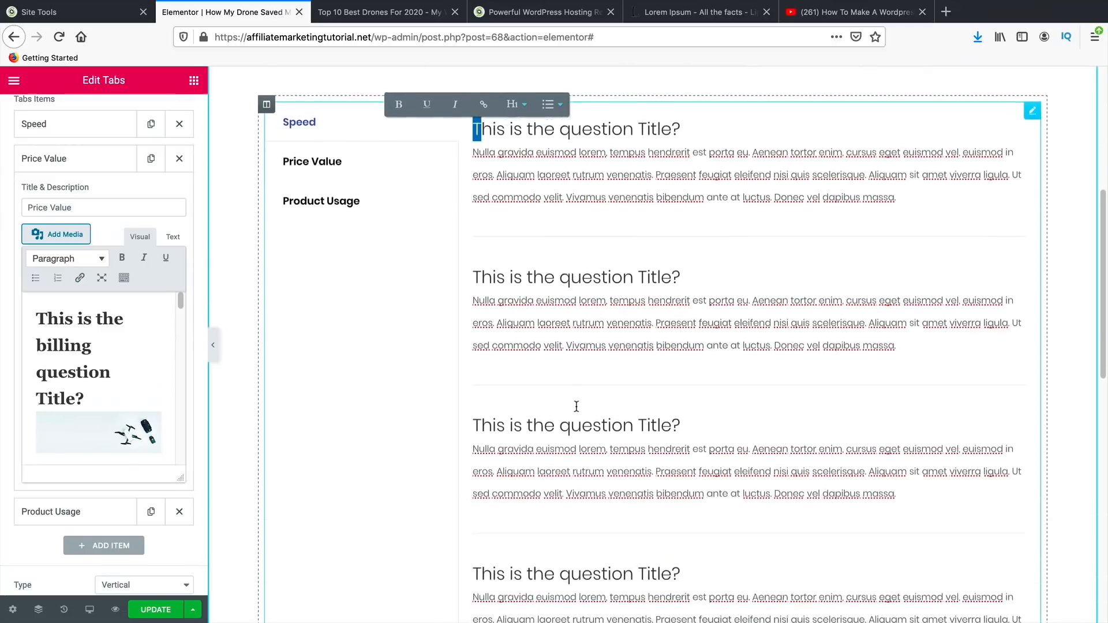
pyautogui.scroll(6, 570, 427)
pyautogui.scroll(3, 571, 428)
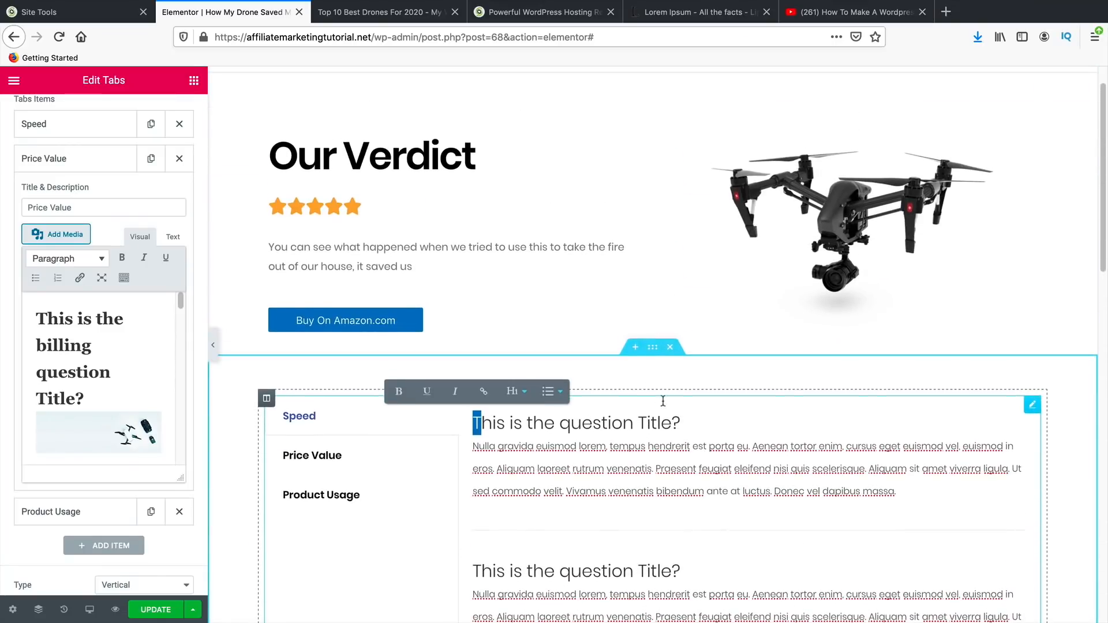
pyautogui.click(670, 348)
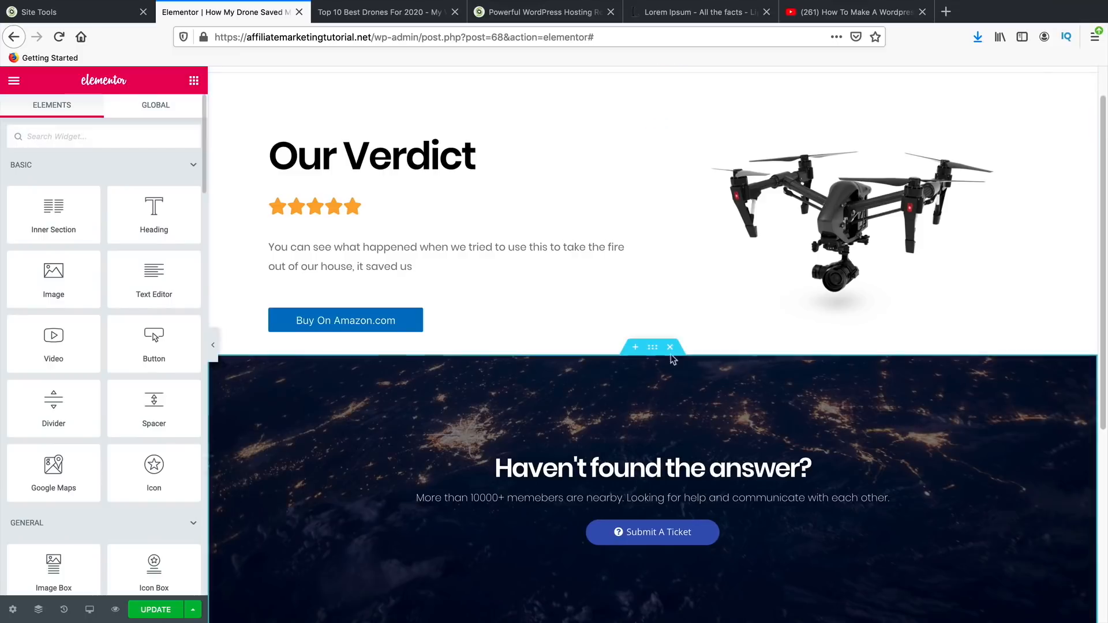
# - Delete the dark help section and add a text block filled with pasted Lorem Ipsum text
pyautogui.click(670, 355)
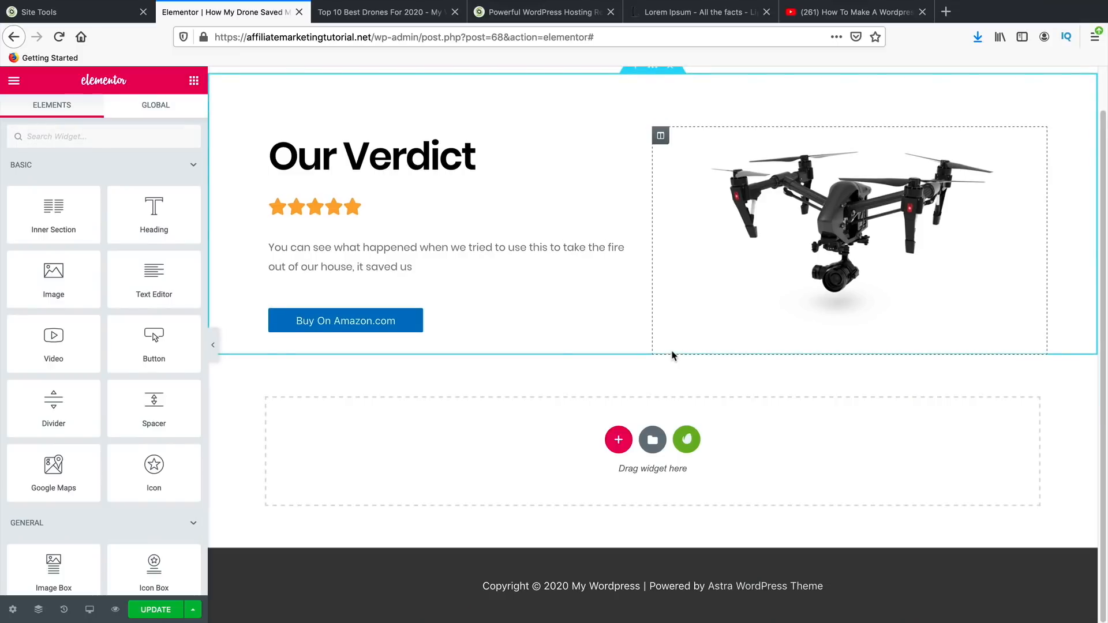
pyautogui.moveTo(158, 288); pyautogui.dragTo(584, 413)
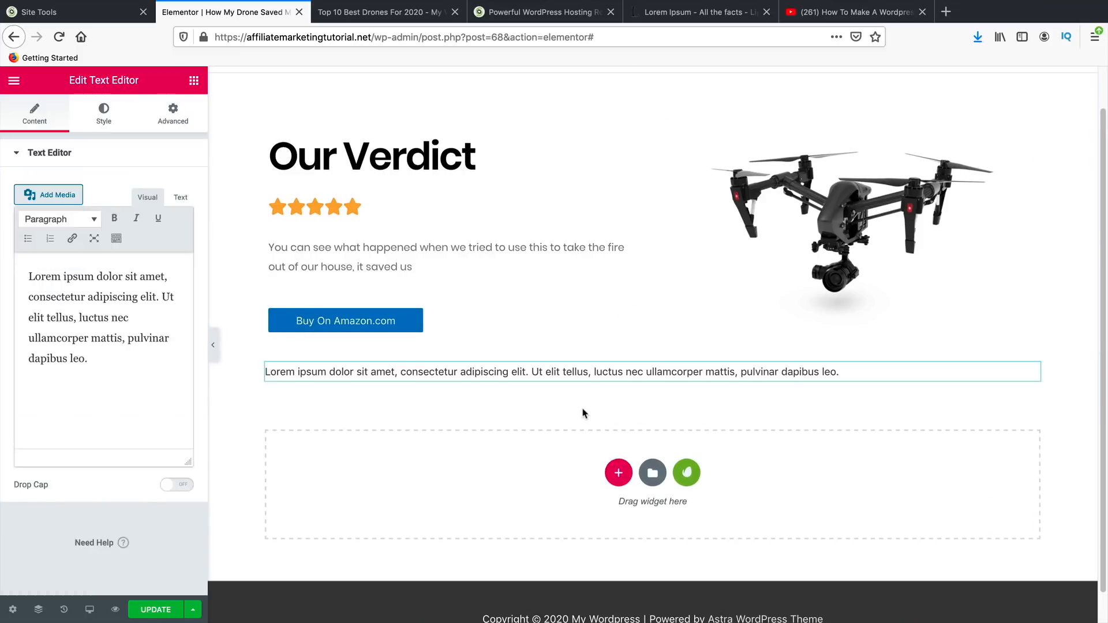
pyautogui.tripleClick(283, 371)
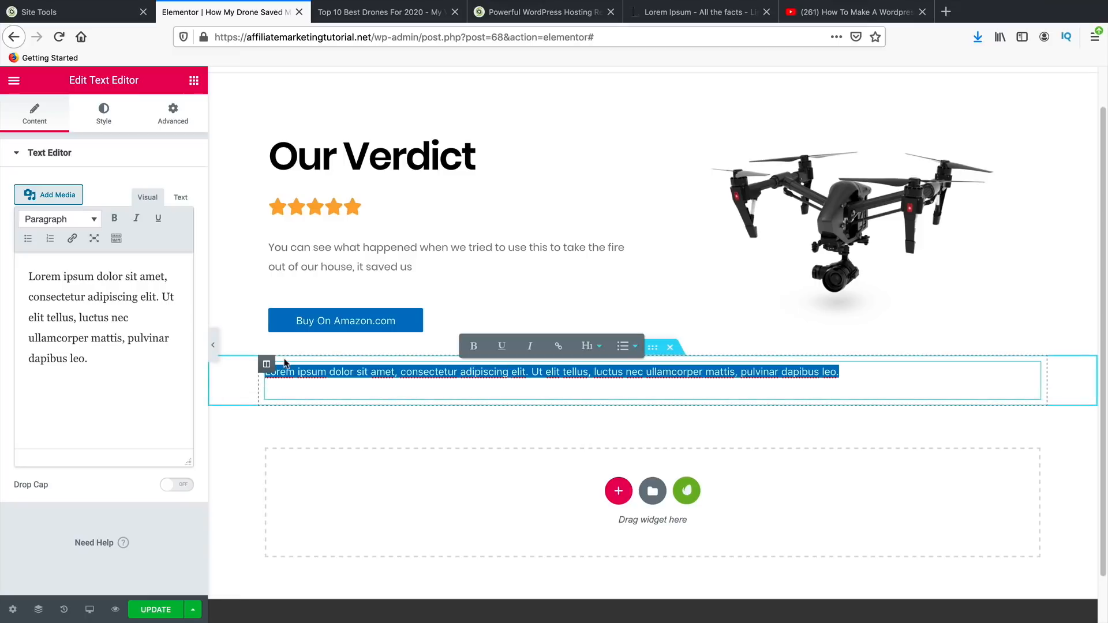
pyautogui.rightClick(299, 377)
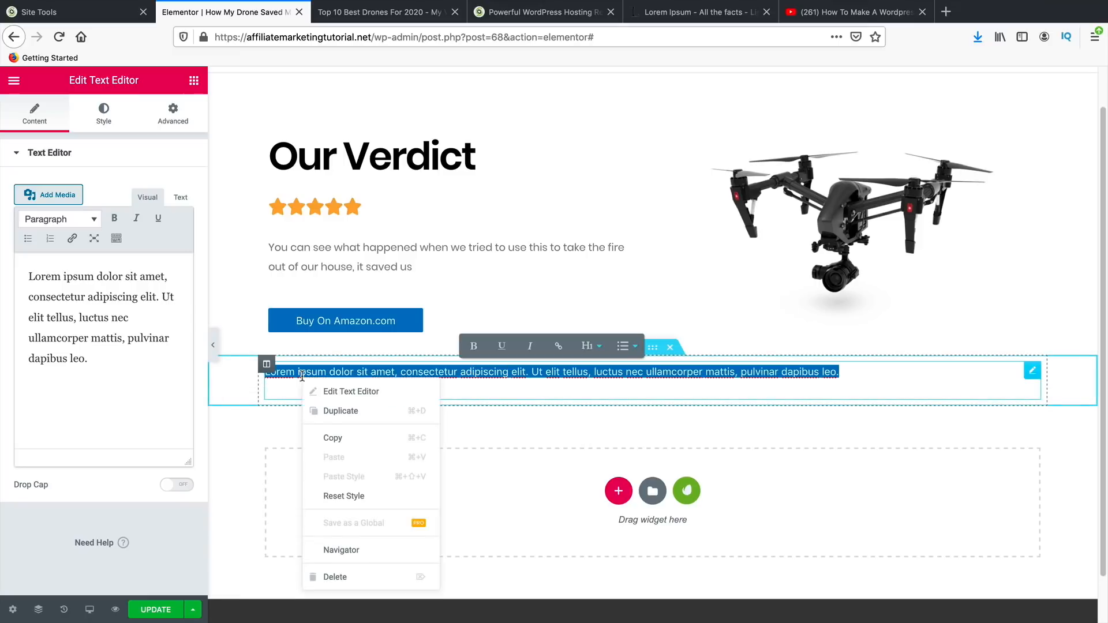
pyautogui.click(508, 472)
pyautogui.moveTo(91, 360); pyautogui.dragTo(29, 278)
pyautogui.rightClick(43, 281)
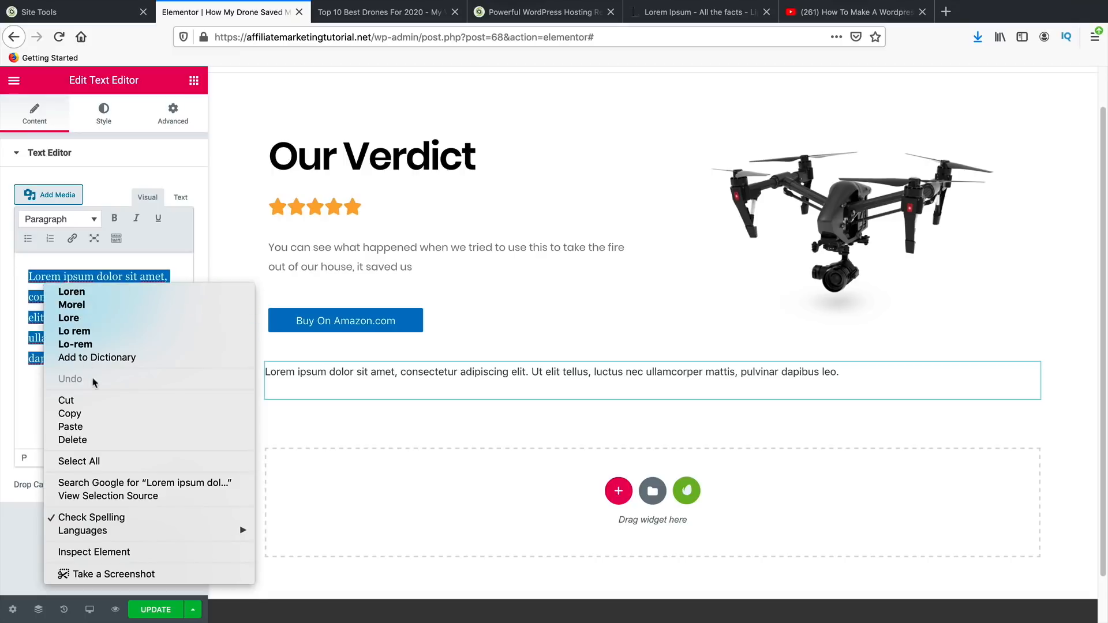
pyautogui.click(71, 426)
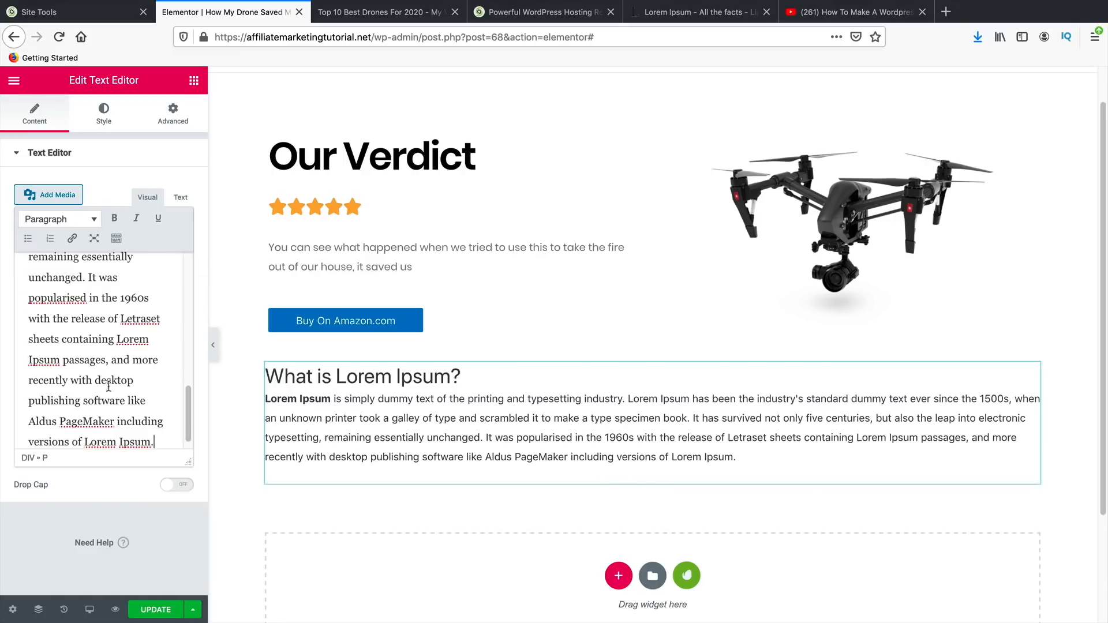
# - Centre-align the Lorem Ipsum text block
pyautogui.scroll(-1, 157, 425)
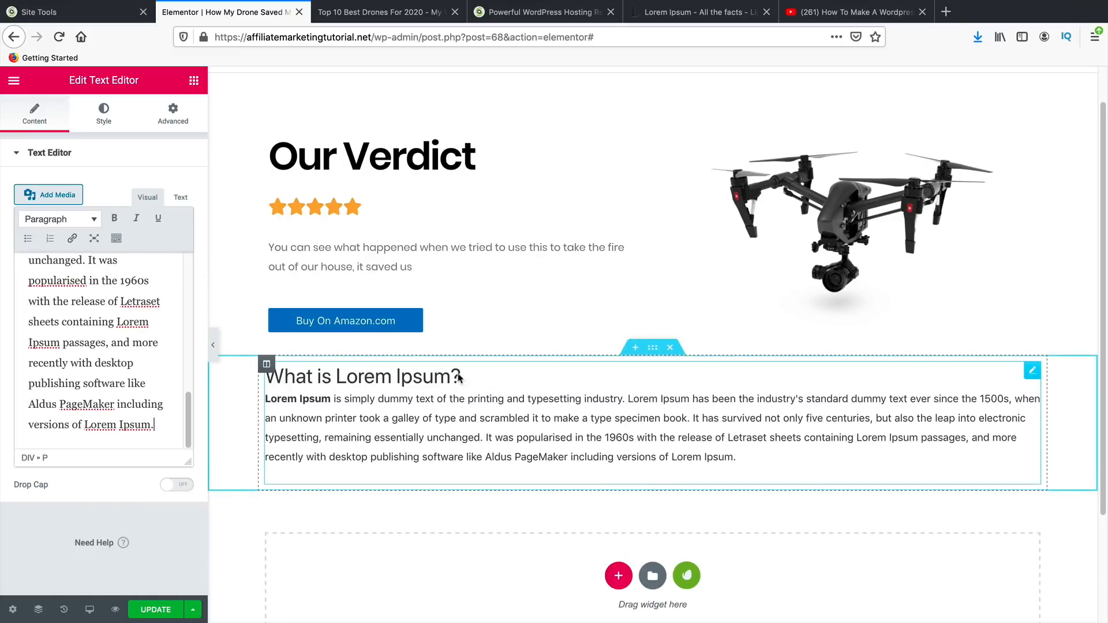
pyautogui.click(103, 125)
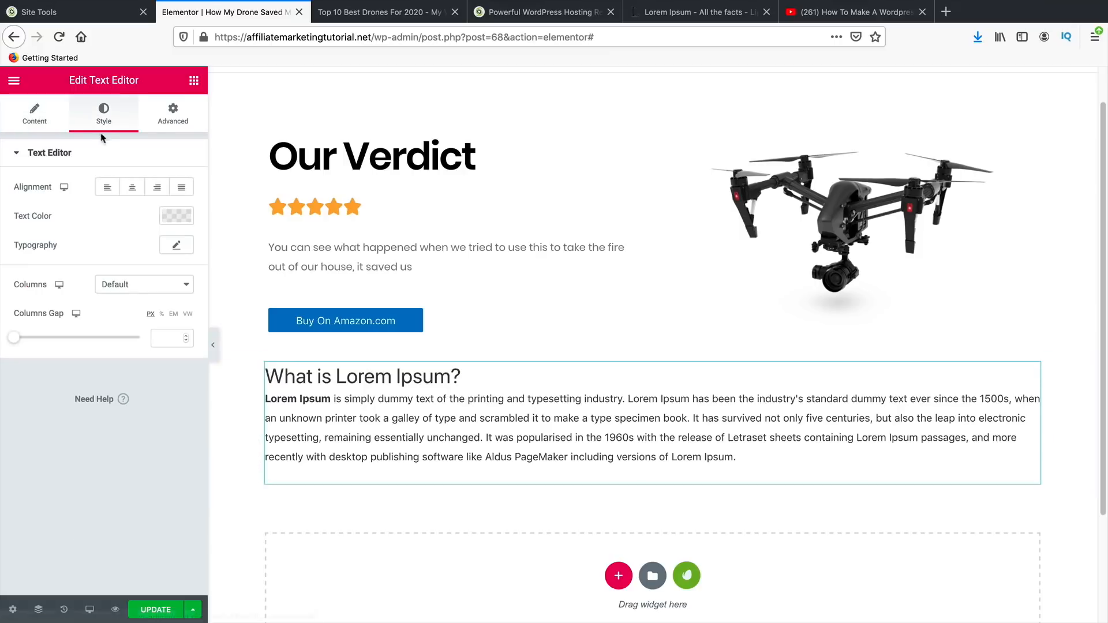
pyautogui.click(132, 187)
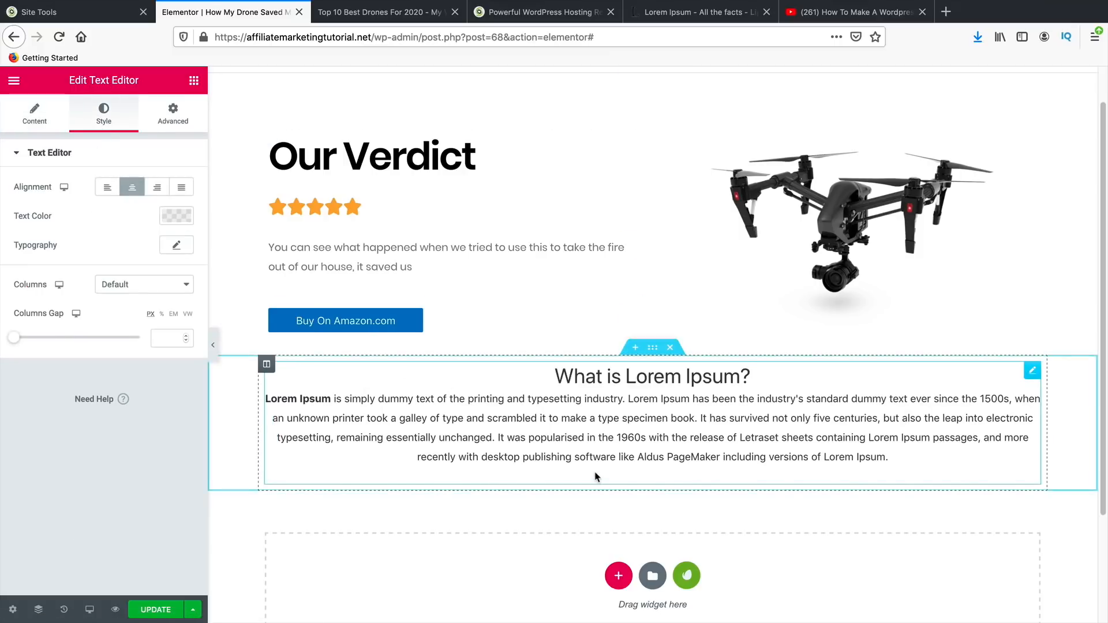
pyautogui.scroll(-1, 594, 472)
# - Add a centred Click here button below the text block
pyautogui.click(194, 82)
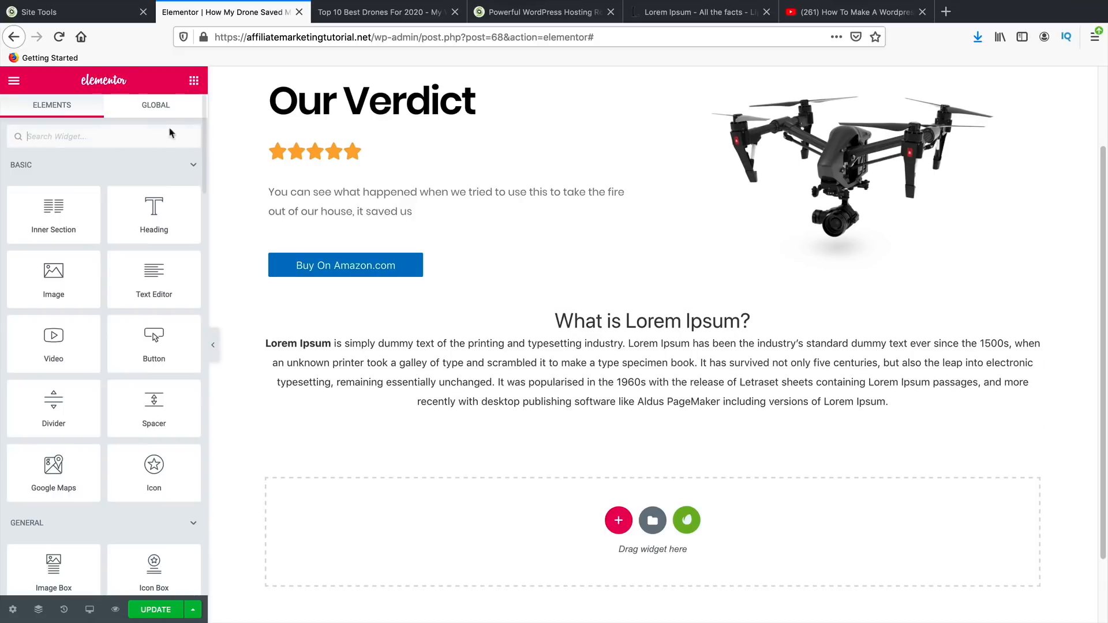
pyautogui.moveTo(153, 341); pyautogui.dragTo(681, 426)
pyautogui.click(133, 289)
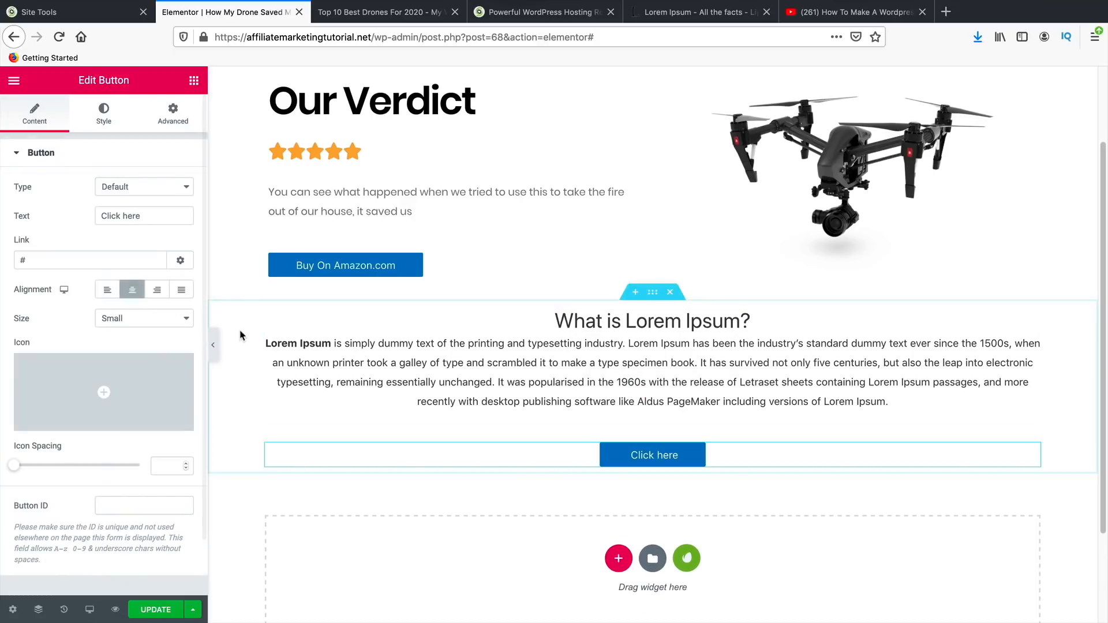
pyautogui.click(194, 81)
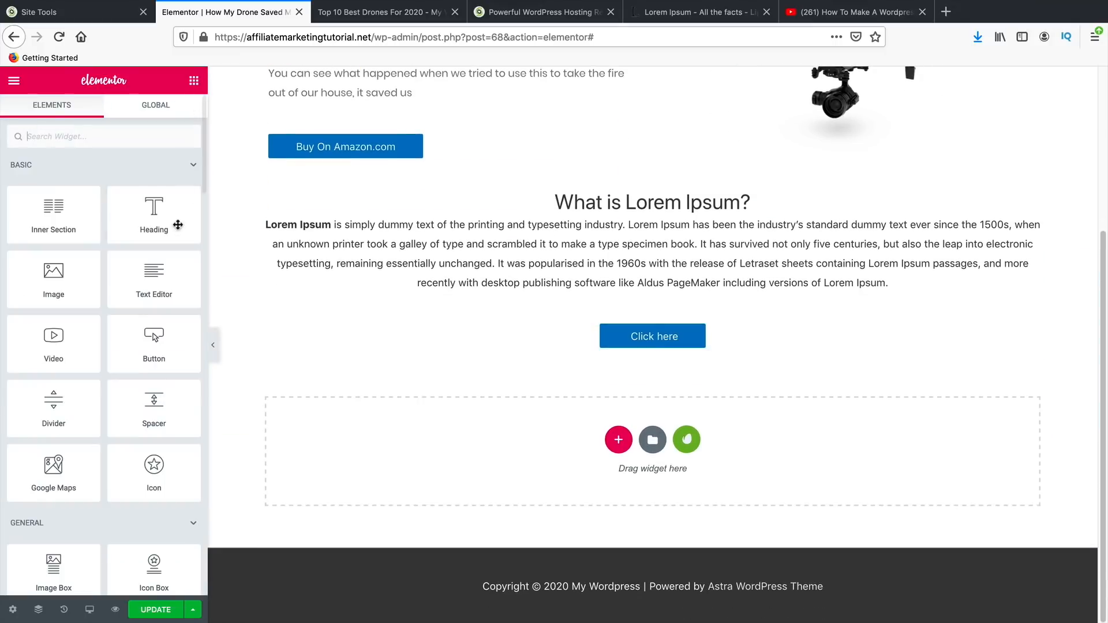
pyautogui.scroll(-3, 154, 404)
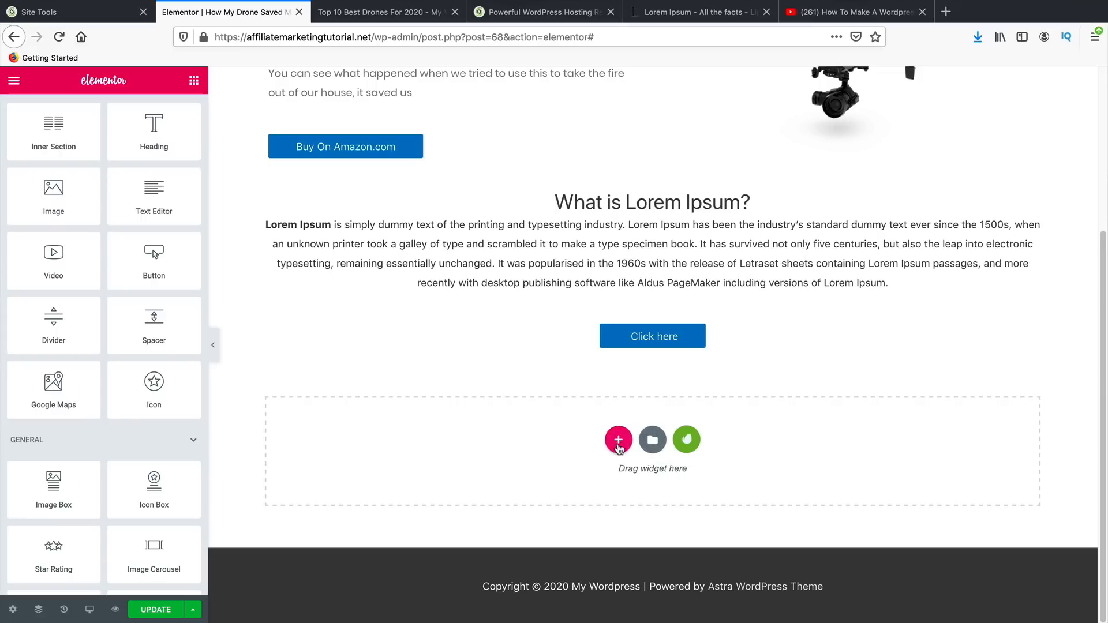
# - Open the template library's Blocks tab and browse the ready-made blocks
pyautogui.click(619, 442)
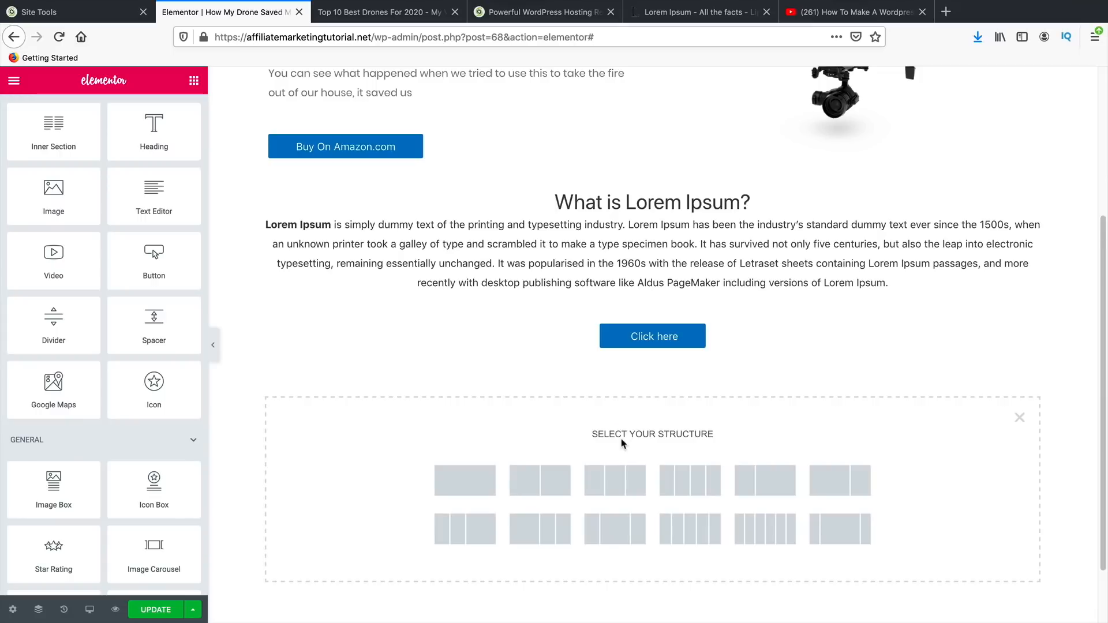
pyautogui.click(1020, 416)
pyautogui.click(659, 448)
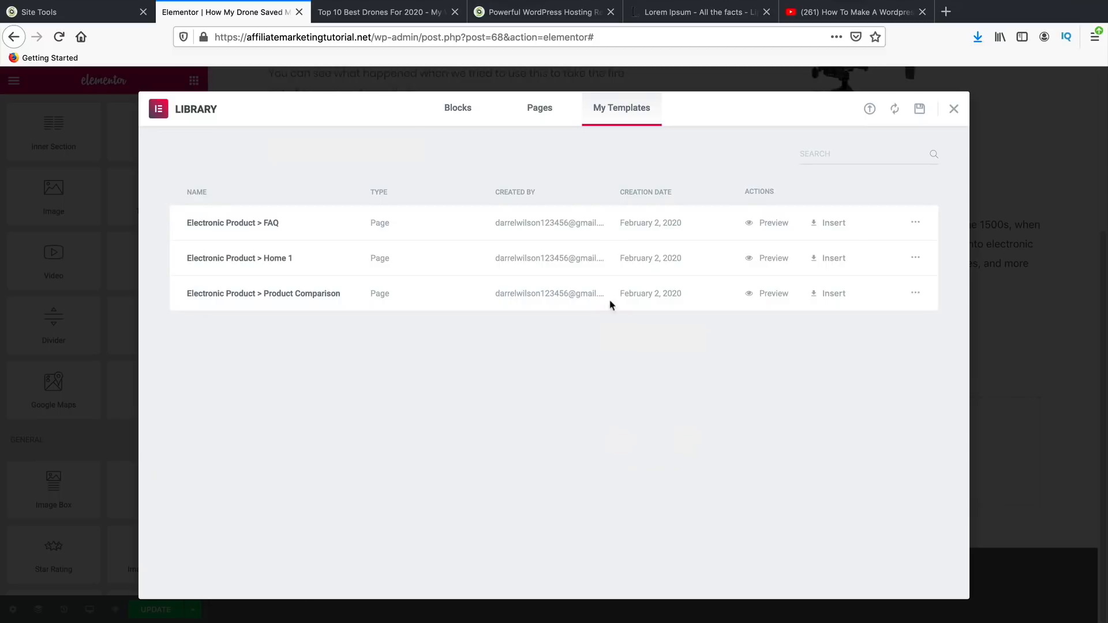
pyautogui.click(460, 105)
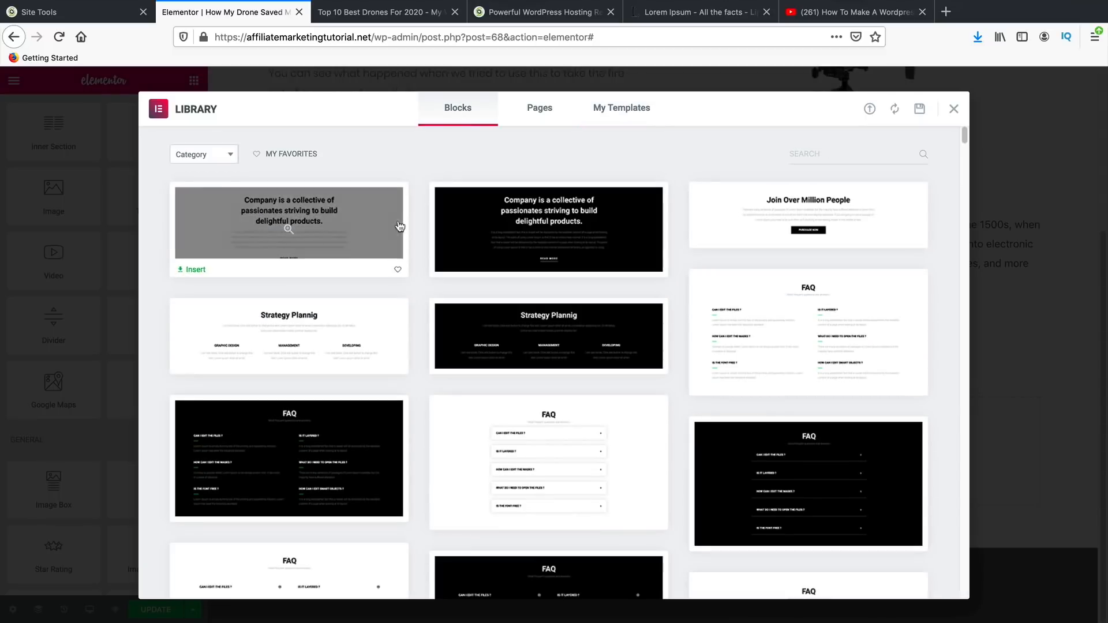
pyautogui.scroll(-7, 448, 396)
pyautogui.scroll(-15, 450, 391)
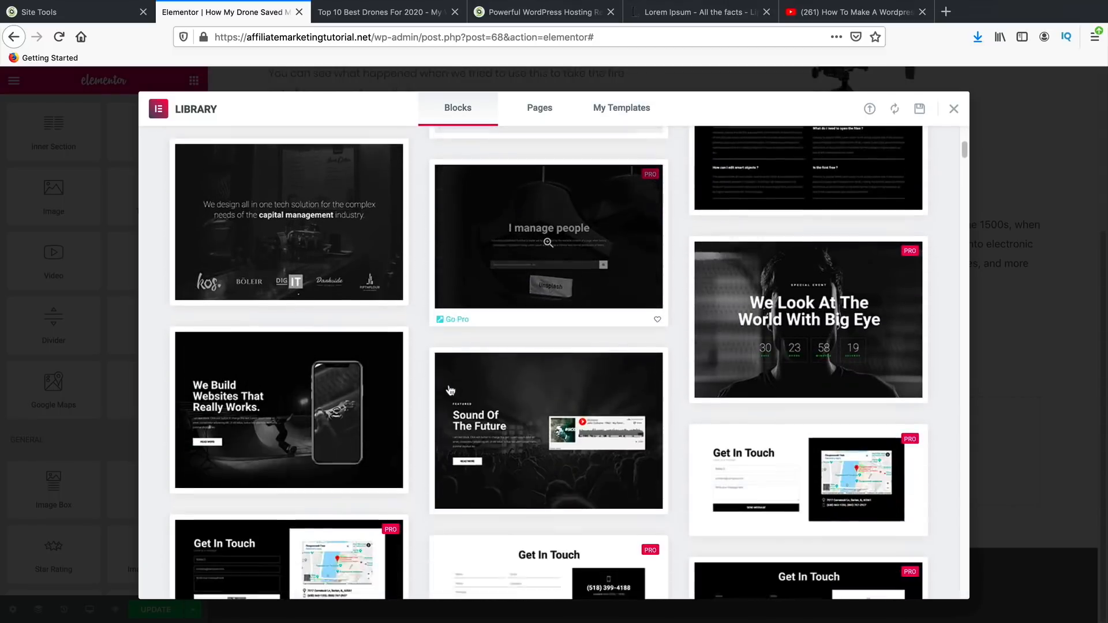
pyautogui.scroll(-8, 421, 457)
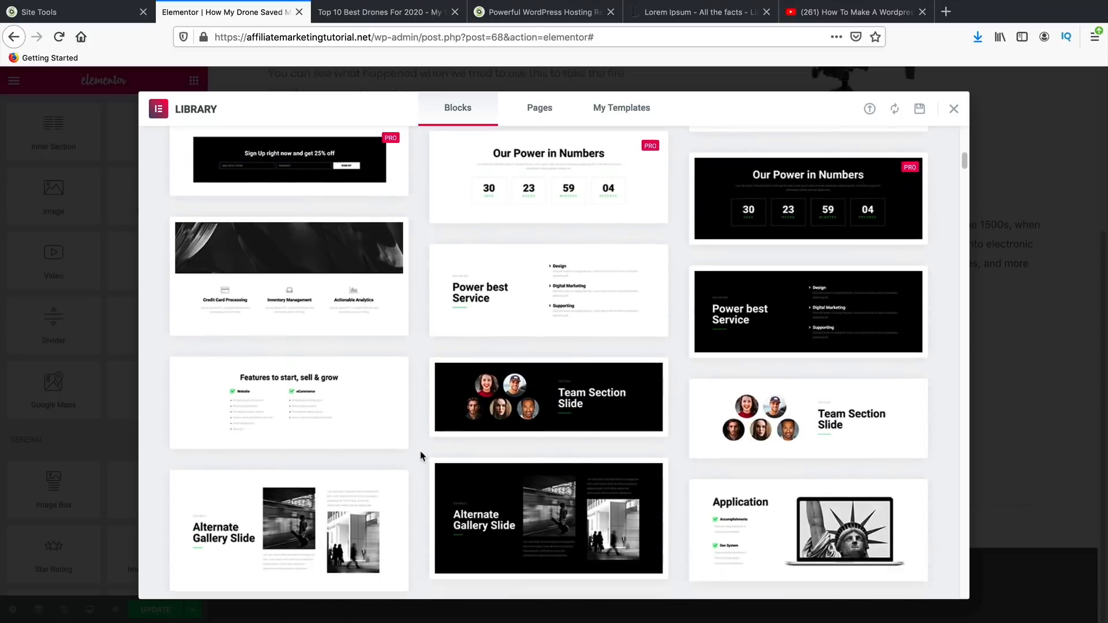
pyautogui.scroll(-3, 421, 452)
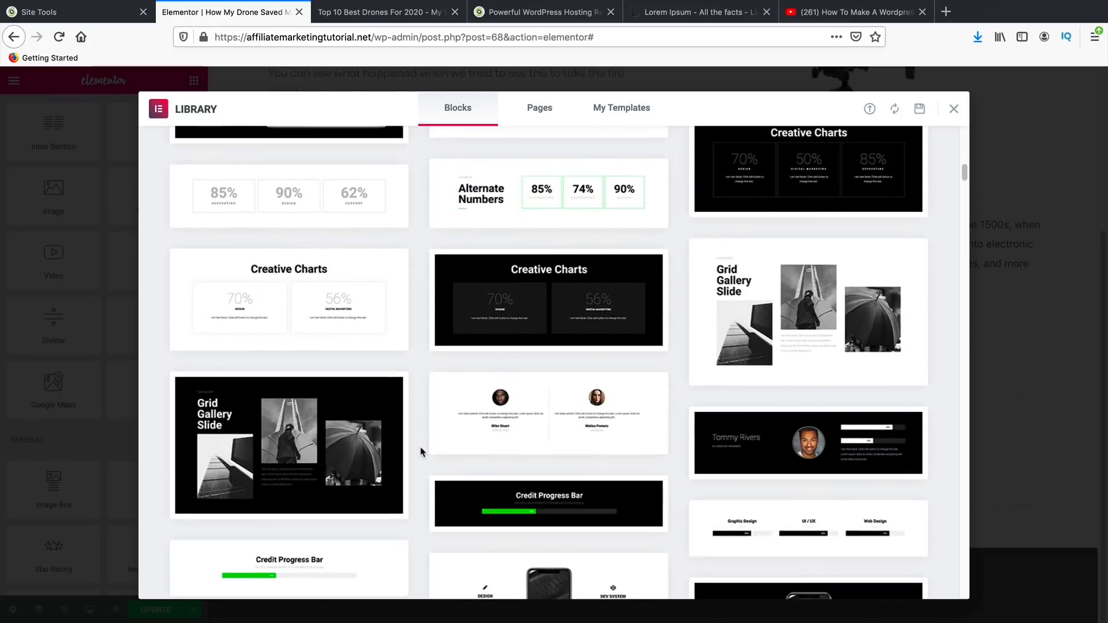
# - Try inserting the Alternate Numbers block, then dismiss the template library sign-up prompt
pyautogui.click(533, 208)
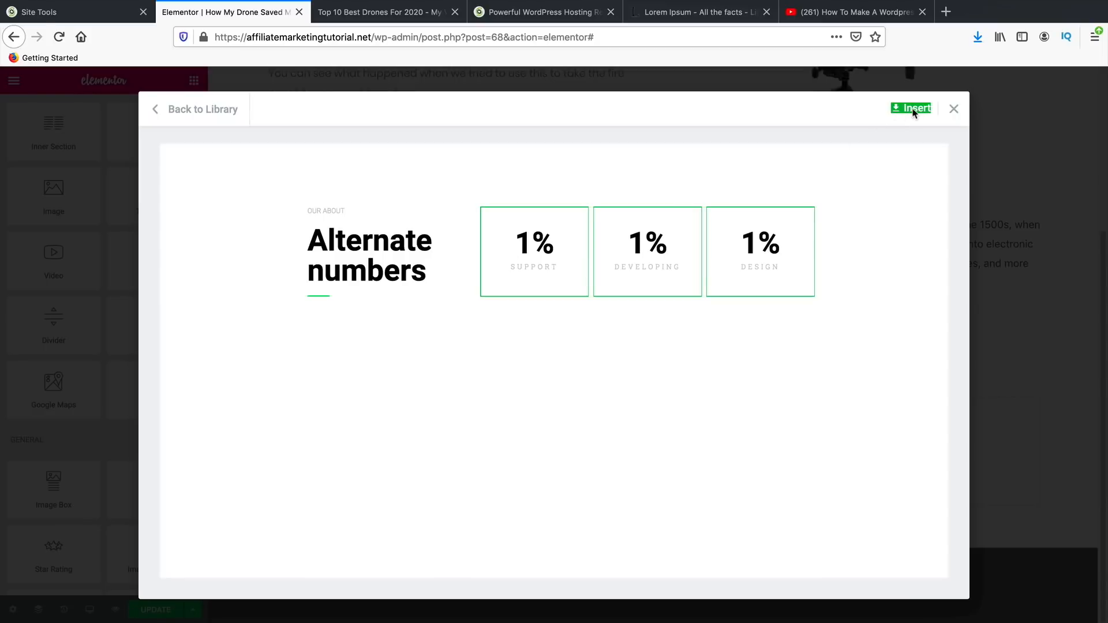
pyautogui.click(913, 110)
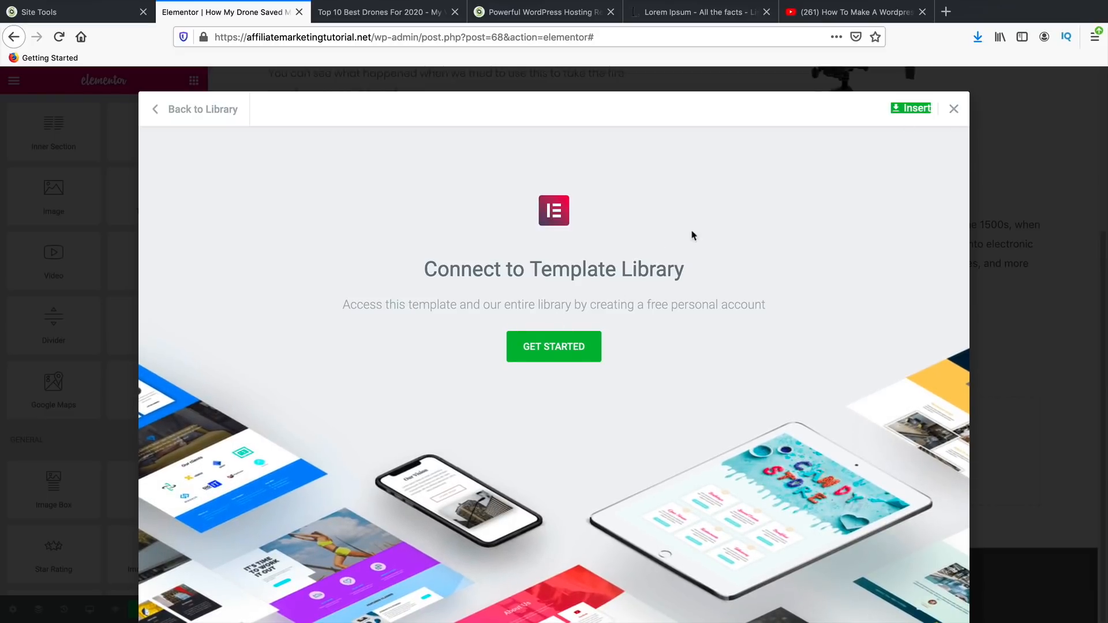
pyautogui.click(954, 110)
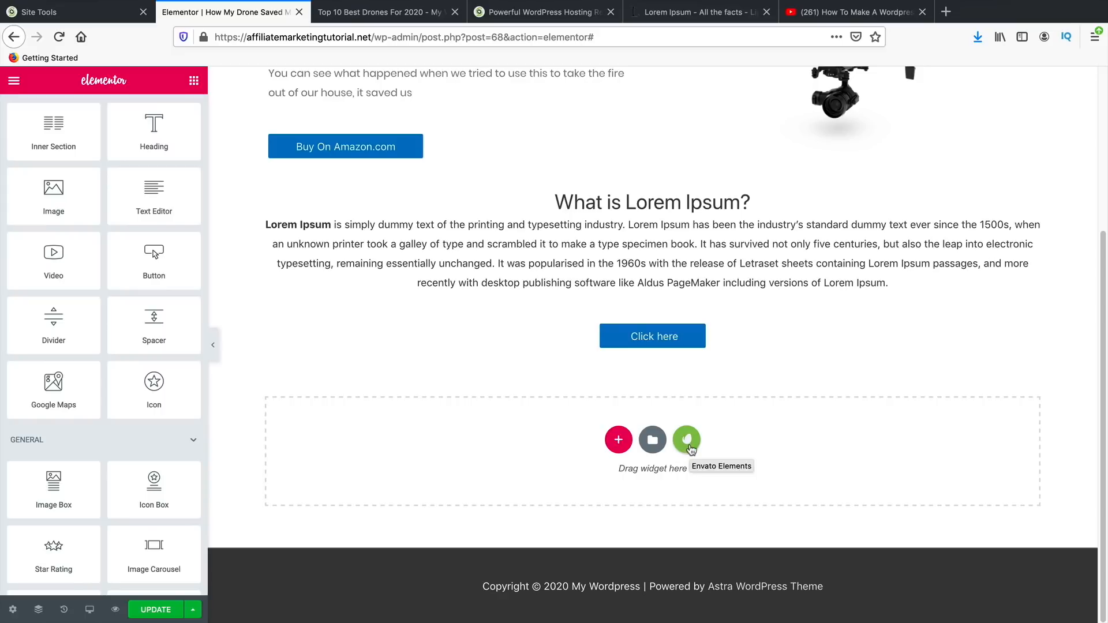
# - Open the Envato Elements free block kits and preview the Pricing Table blocks
pyautogui.click(690, 446)
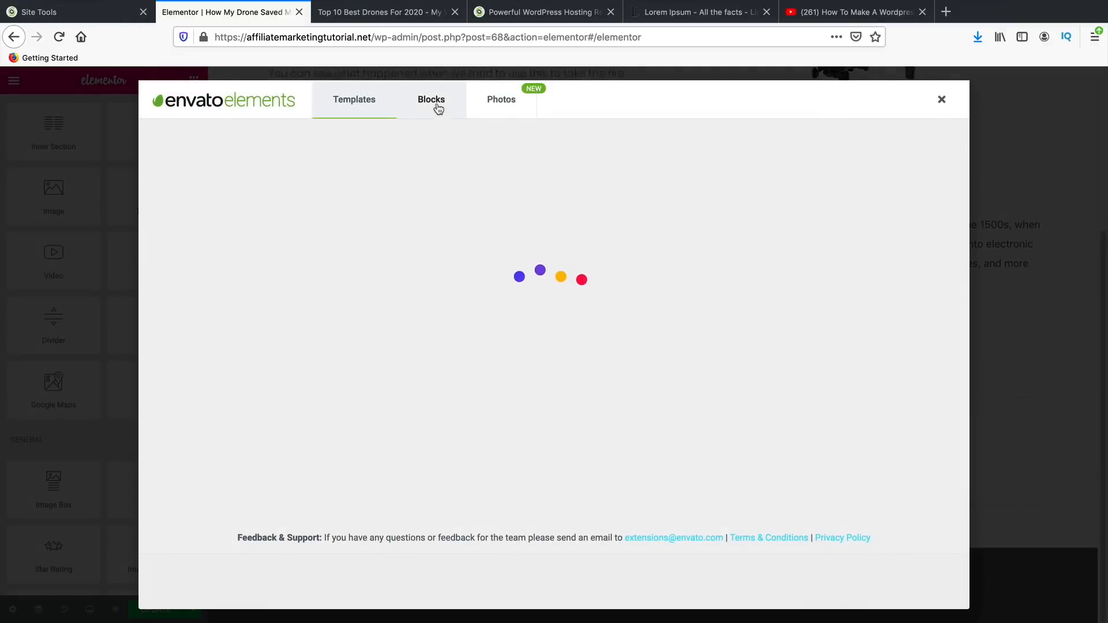
pyautogui.click(437, 106)
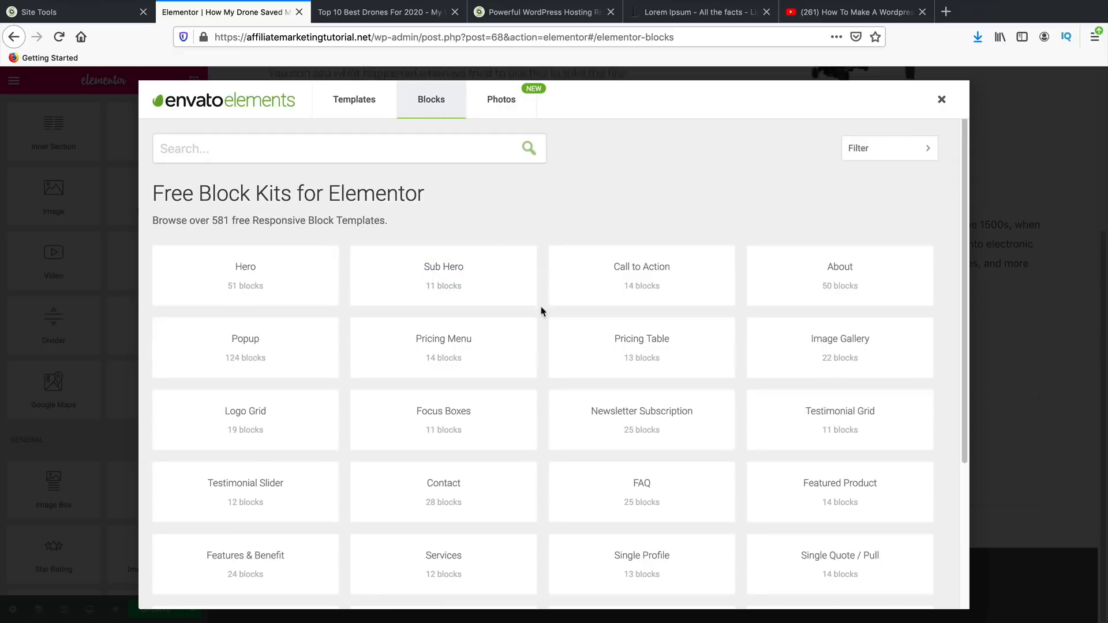
pyautogui.scroll(-3, 508, 396)
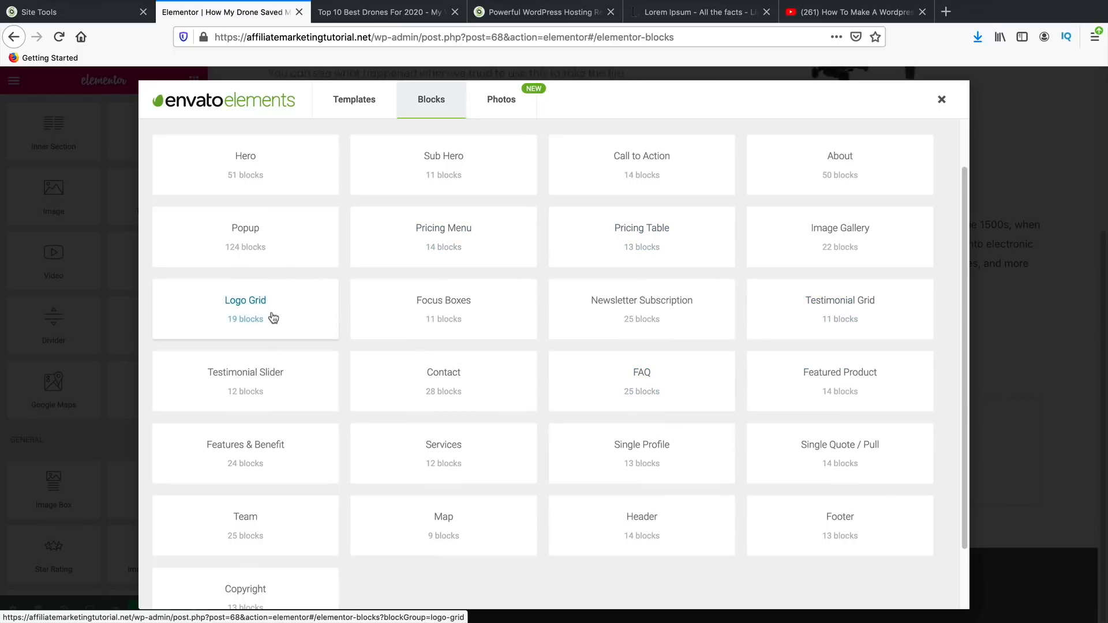
pyautogui.scroll(-3, 760, 405)
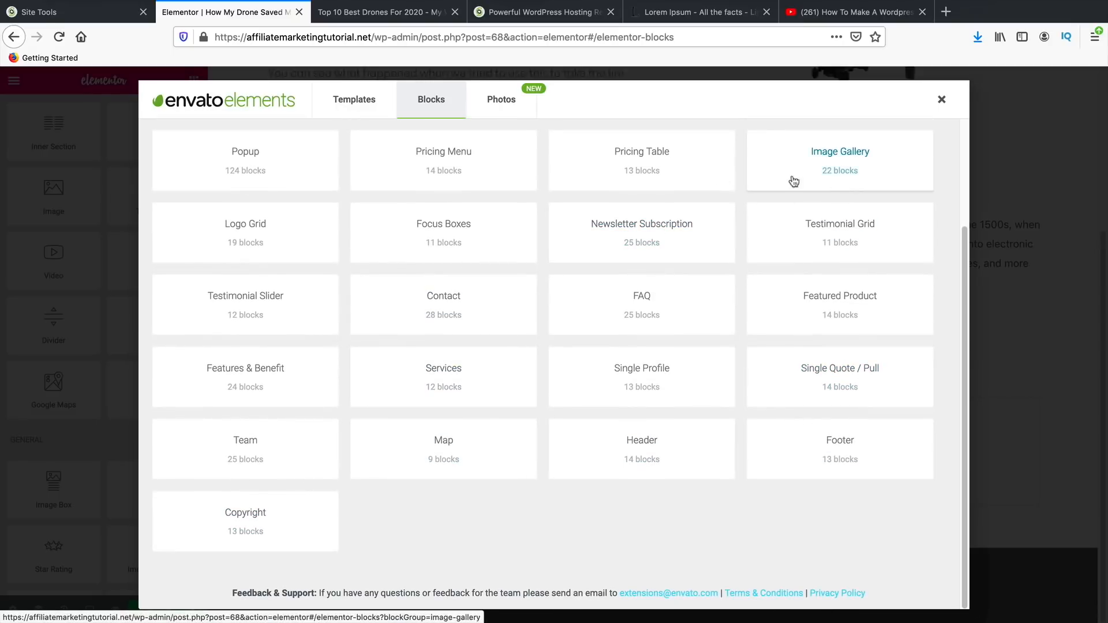
pyautogui.click(656, 168)
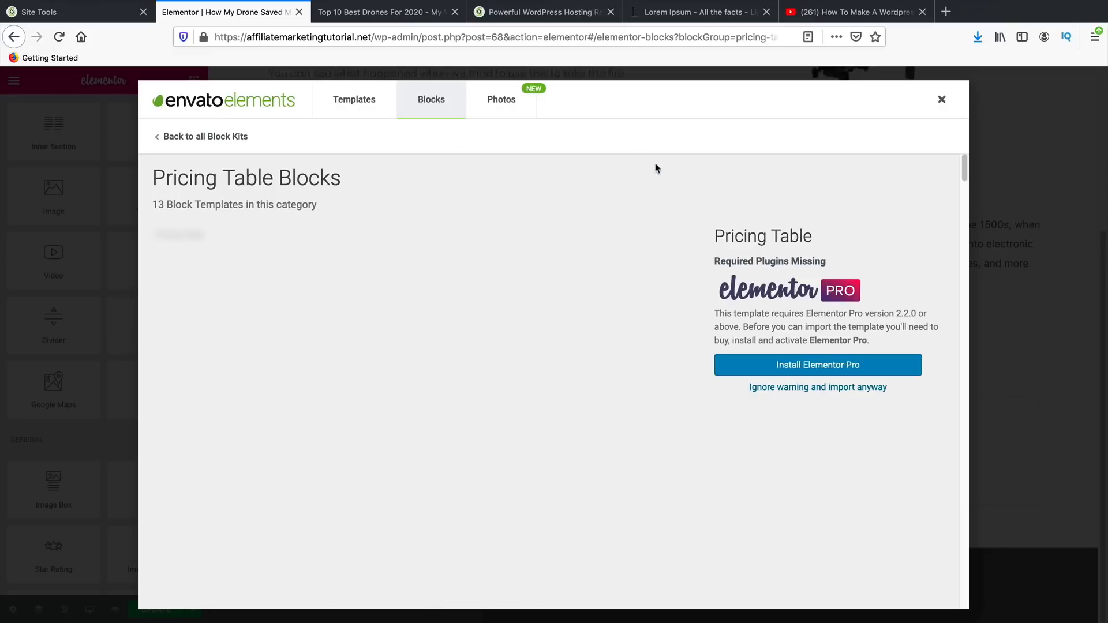
pyautogui.scroll(-1, 745, 340)
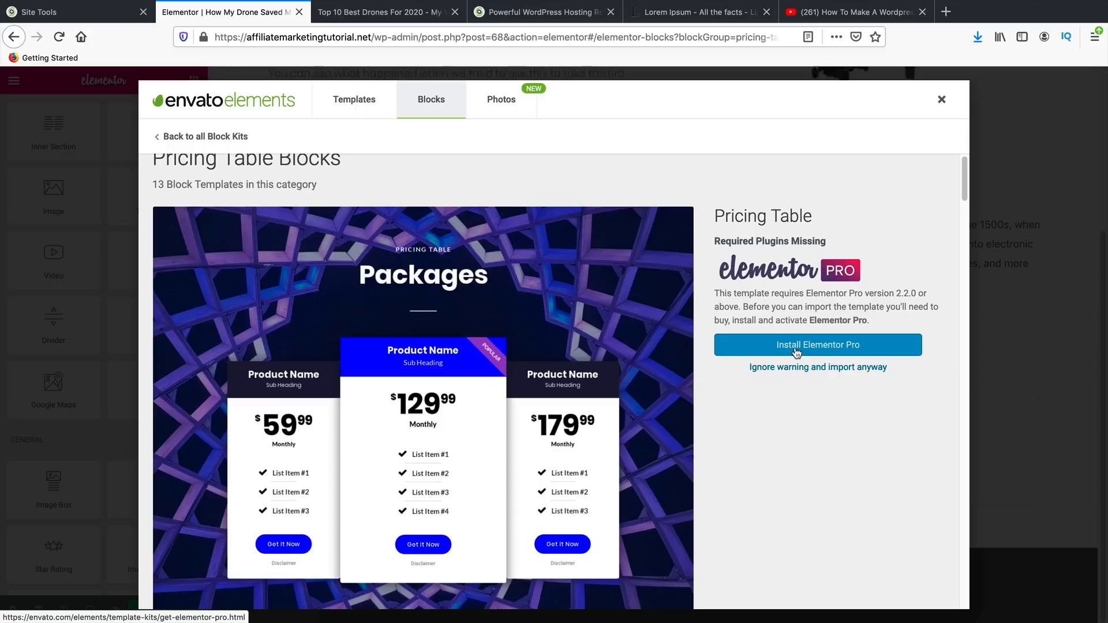
pyautogui.click(225, 137)
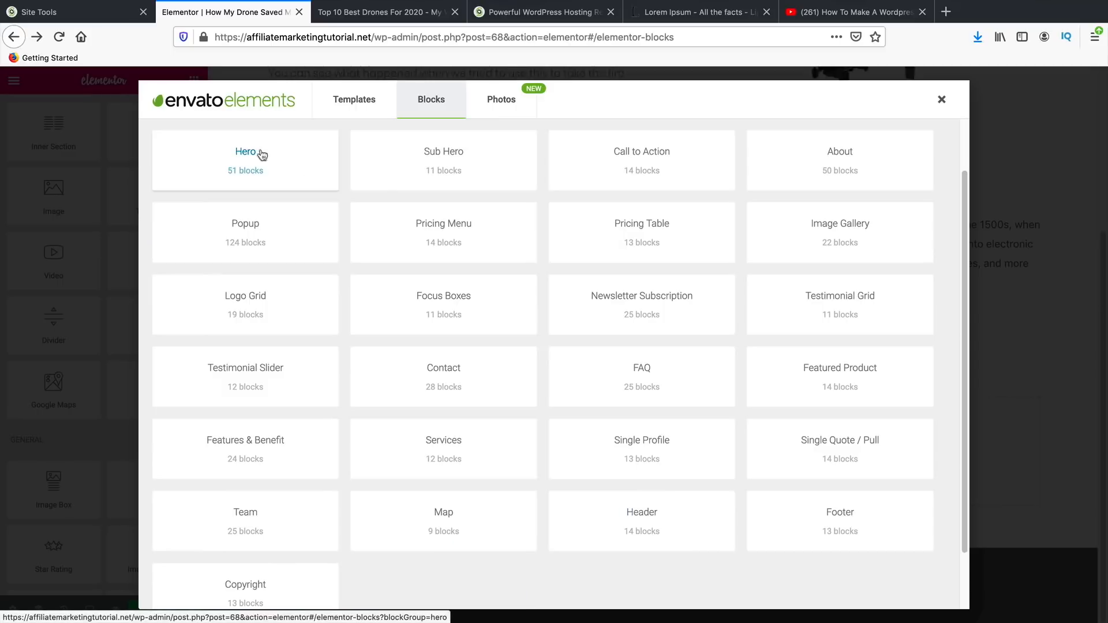
# - Preview the Pricing Menu blocks, then browse the Featured Product blocks
pyautogui.click(445, 240)
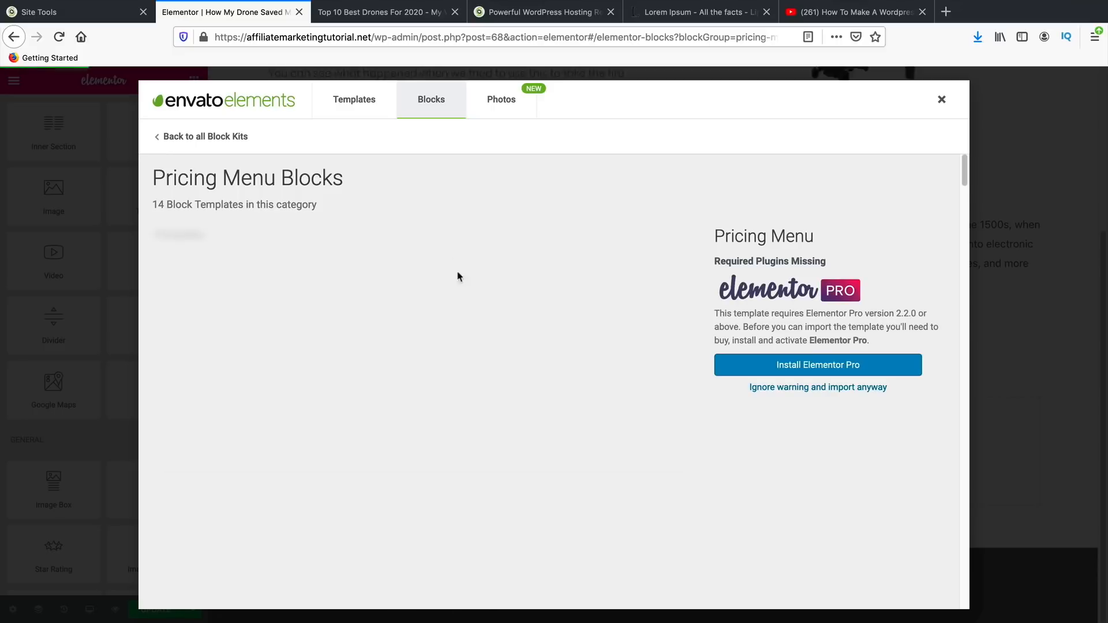
pyautogui.scroll(-10, 715, 396)
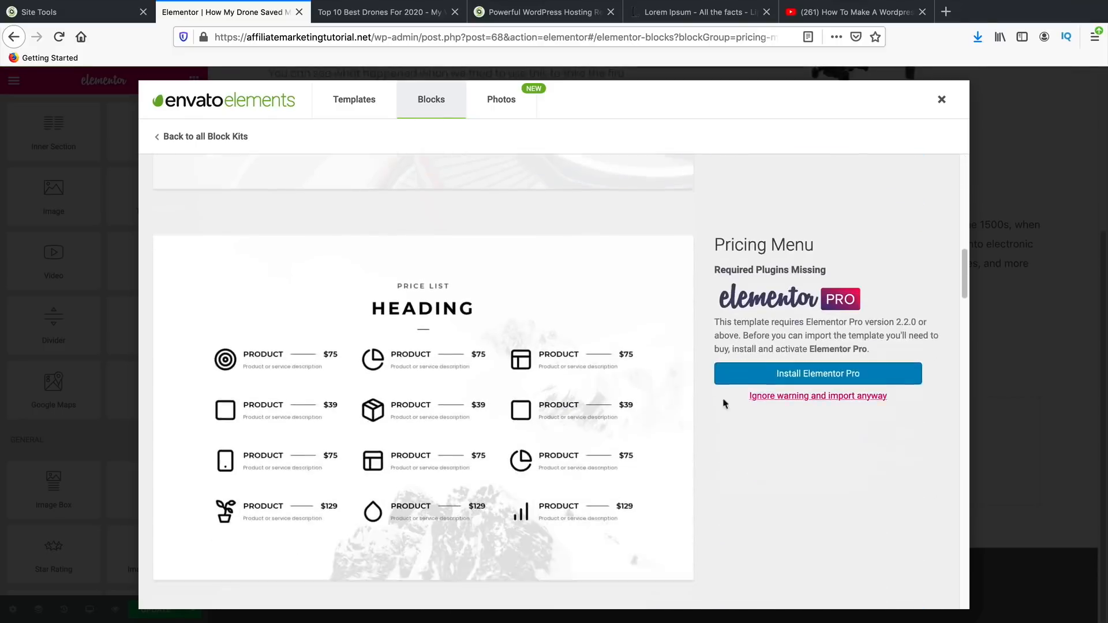
pyautogui.scroll(5, 635, 421)
pyautogui.click(162, 136)
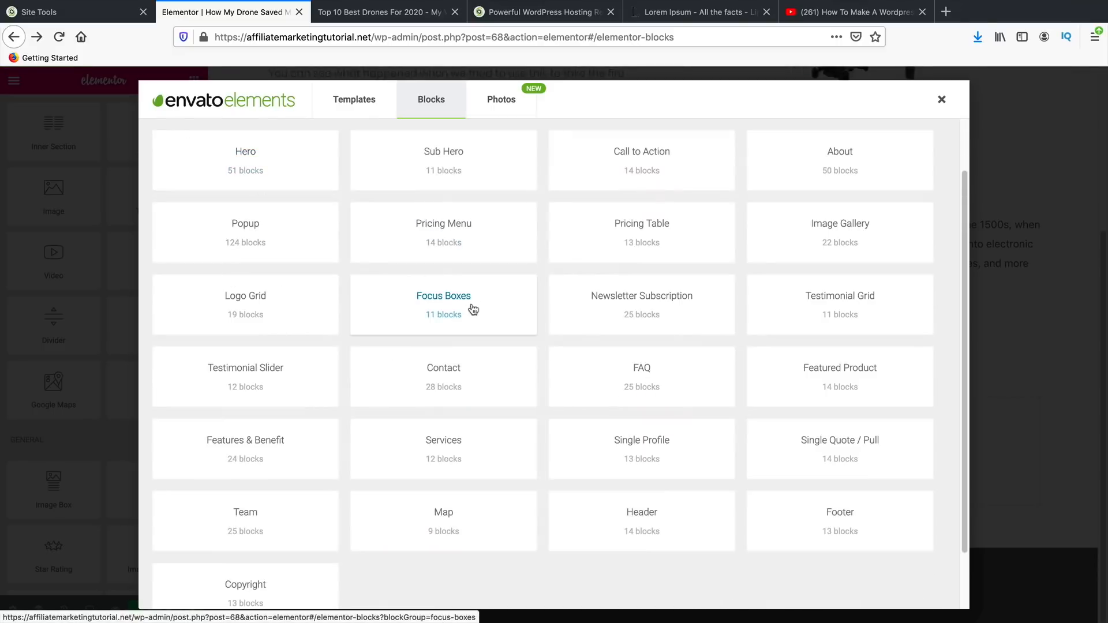
pyautogui.scroll(2, 386, 317)
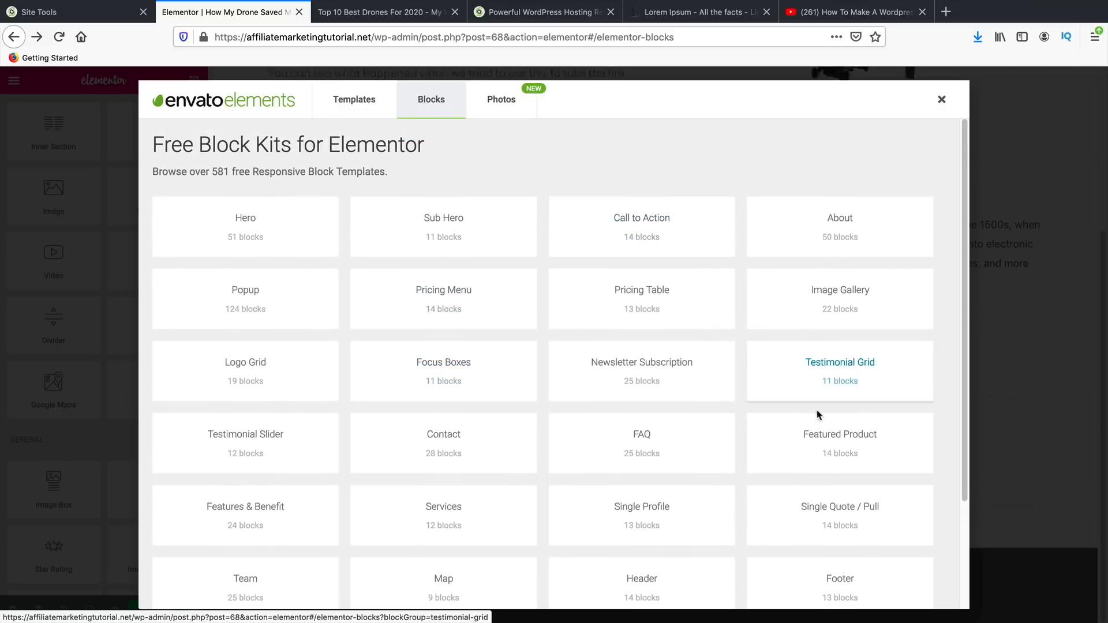
pyautogui.click(834, 447)
pyautogui.scroll(-3, 594, 410)
pyautogui.scroll(-15, 592, 407)
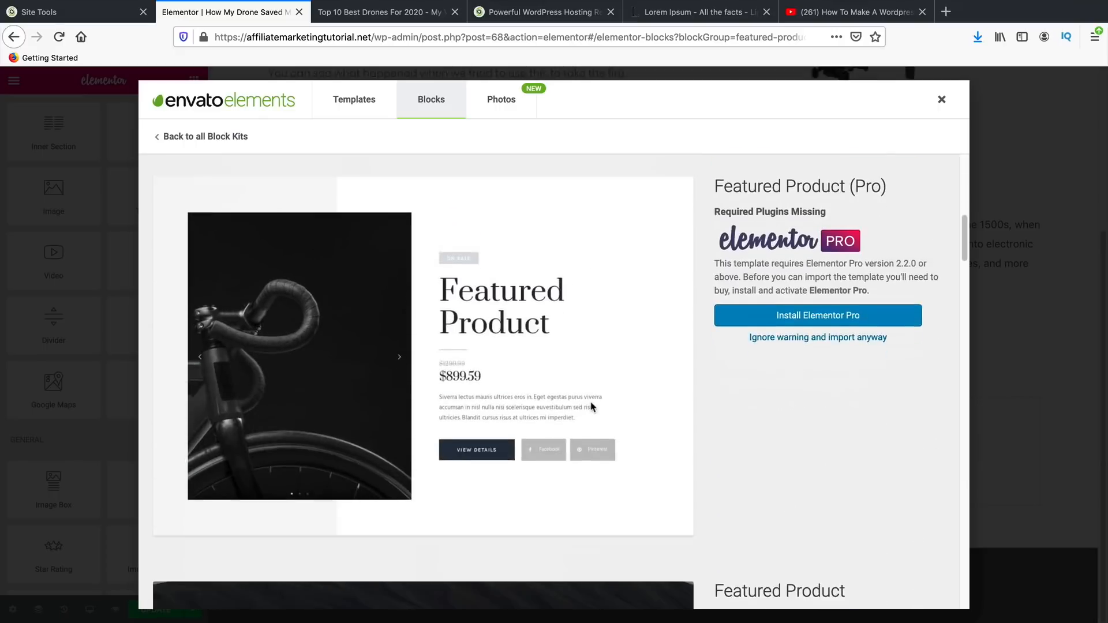
pyautogui.scroll(3, 552, 407)
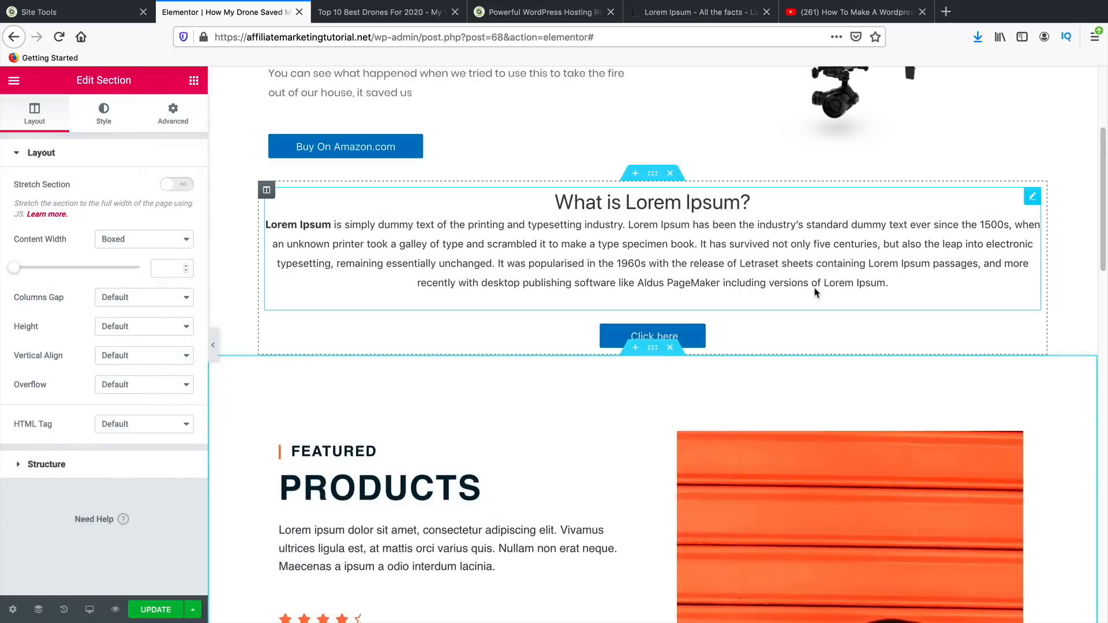
# - Review the orange Featured Products block in the post, then delete its section
pyautogui.scroll(-5, 609, 399)
pyautogui.scroll(-3, 609, 398)
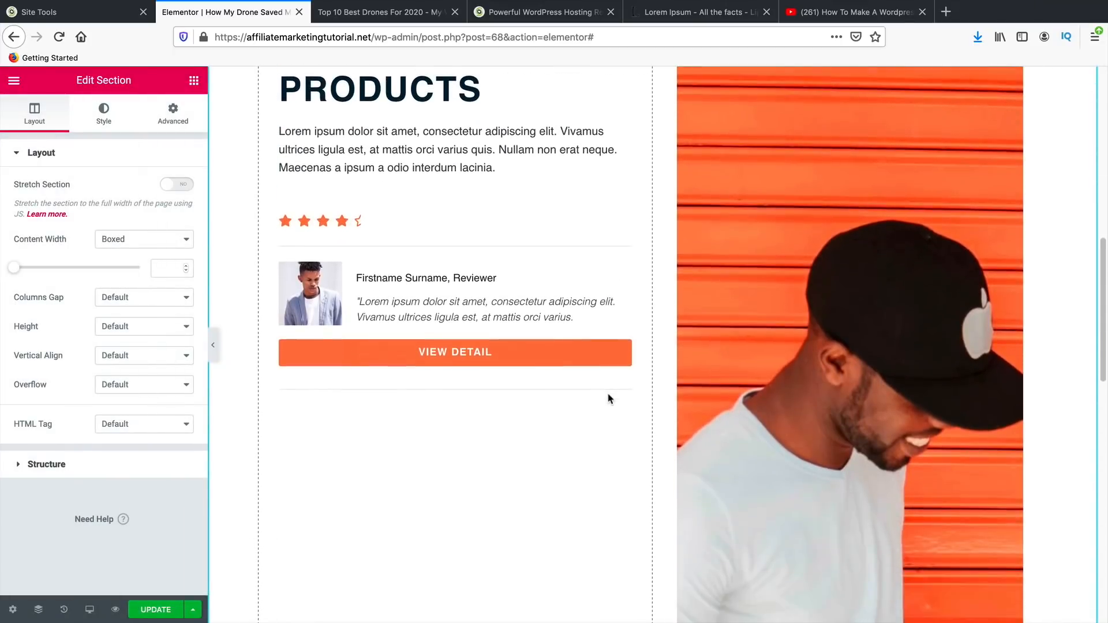
pyautogui.scroll(2, 612, 346)
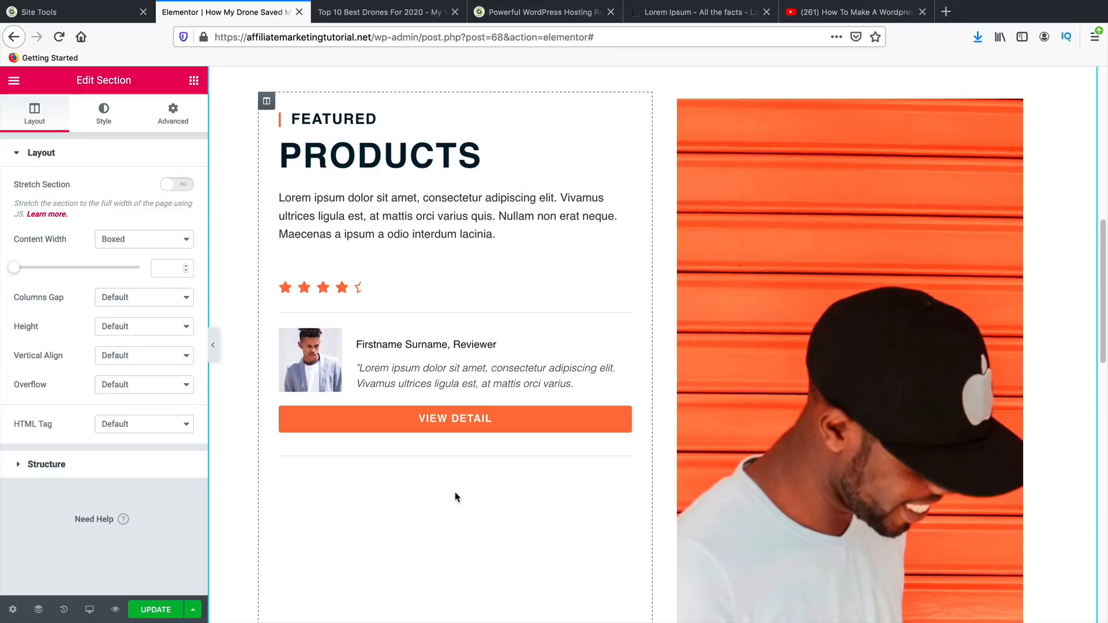
pyautogui.scroll(-10, 455, 492)
pyautogui.scroll(-3, 527, 441)
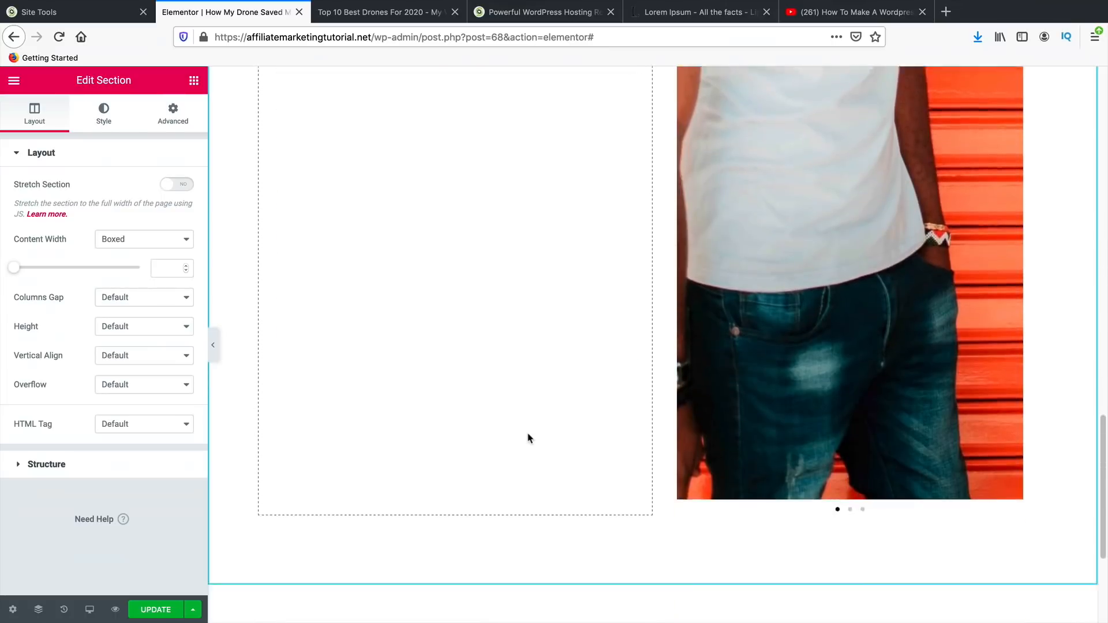
pyautogui.scroll(10, 530, 474)
pyautogui.scroll(4, 530, 495)
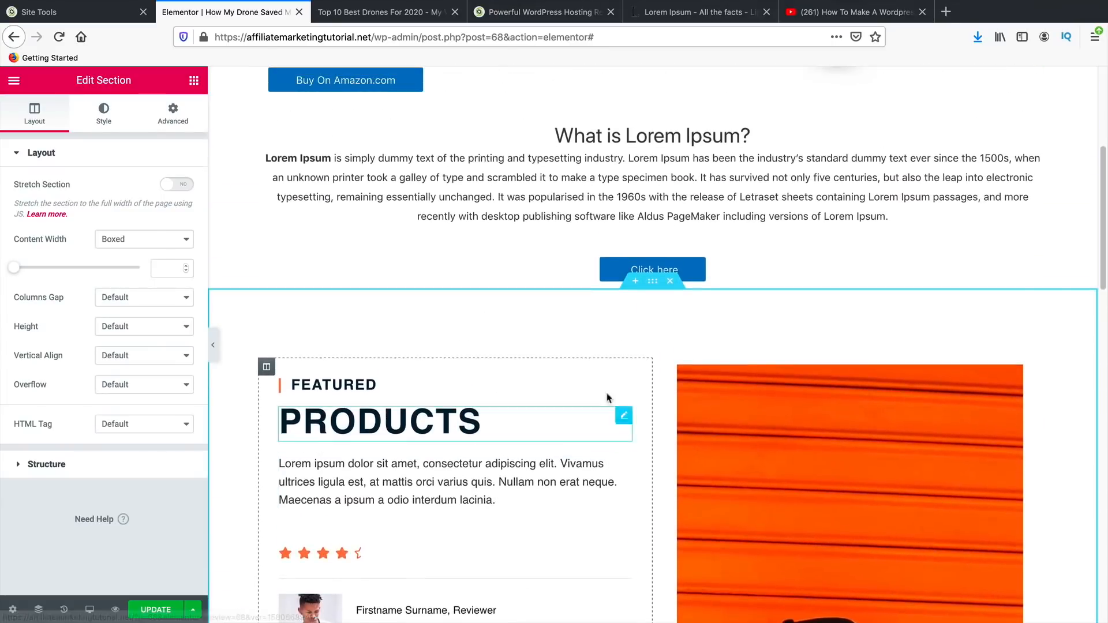
pyautogui.click(672, 284)
pyautogui.scroll(4, 592, 398)
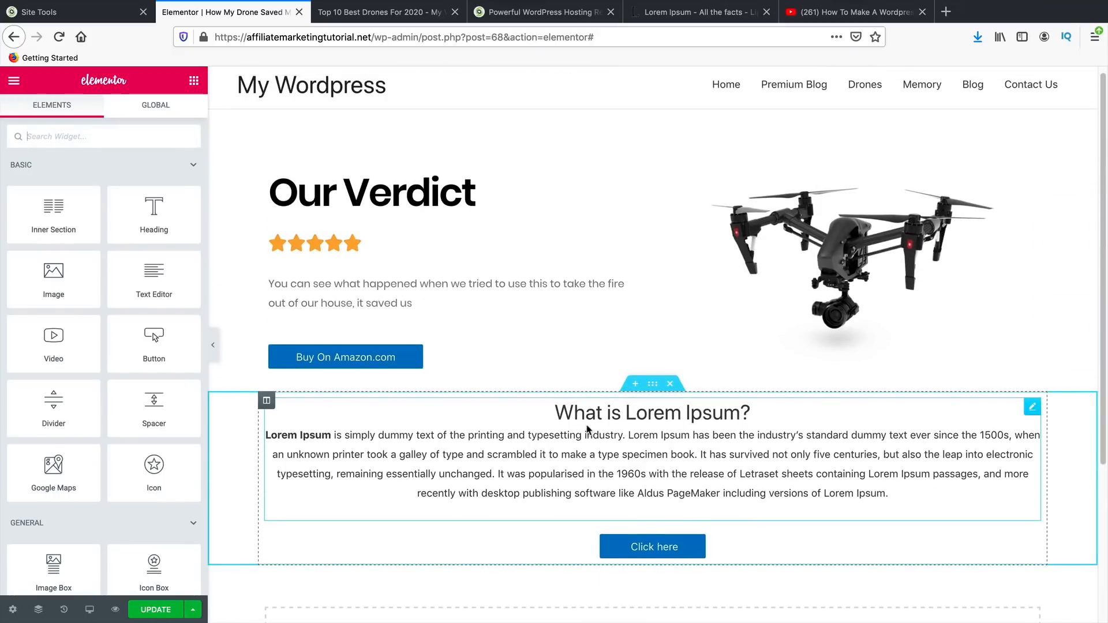
pyautogui.scroll(-3, 587, 429)
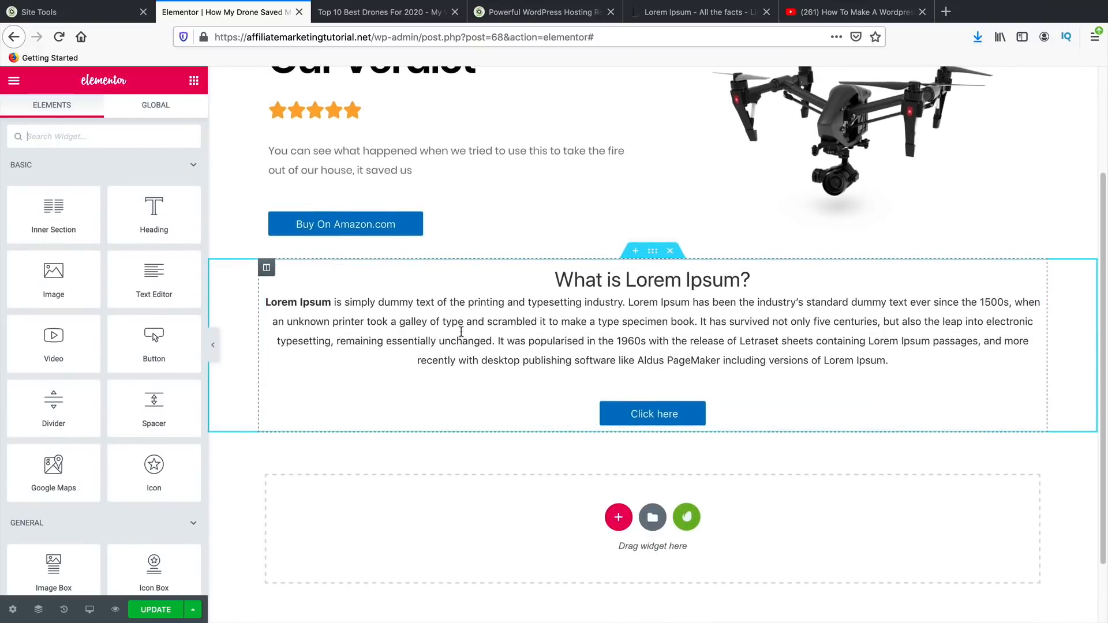
# - Add a text paragraph and an image showing the white drone-over-forest photo
pyautogui.moveTo(162, 285); pyautogui.dragTo(625, 374)
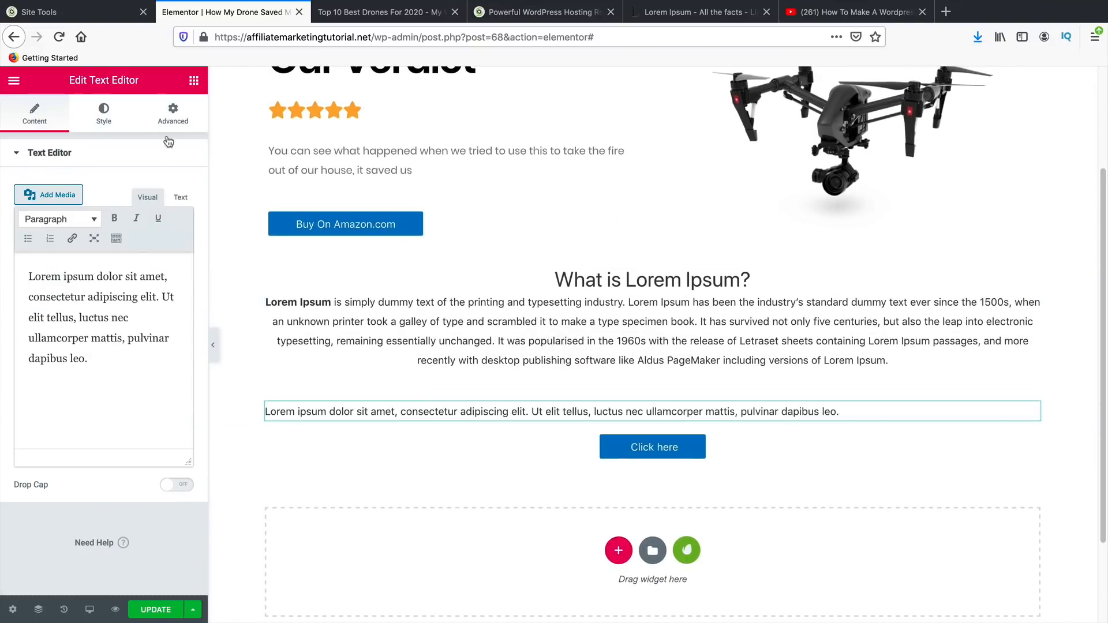
pyautogui.click(194, 80)
pyautogui.moveTo(52, 286); pyautogui.dragTo(620, 384)
pyautogui.click(117, 249)
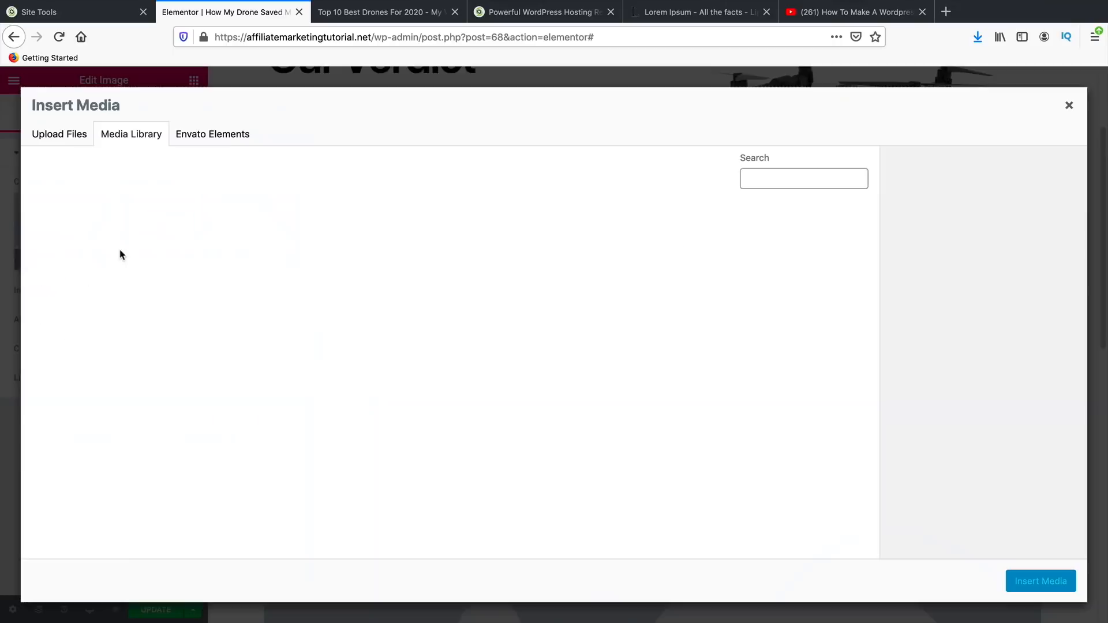
pyautogui.click(502, 358)
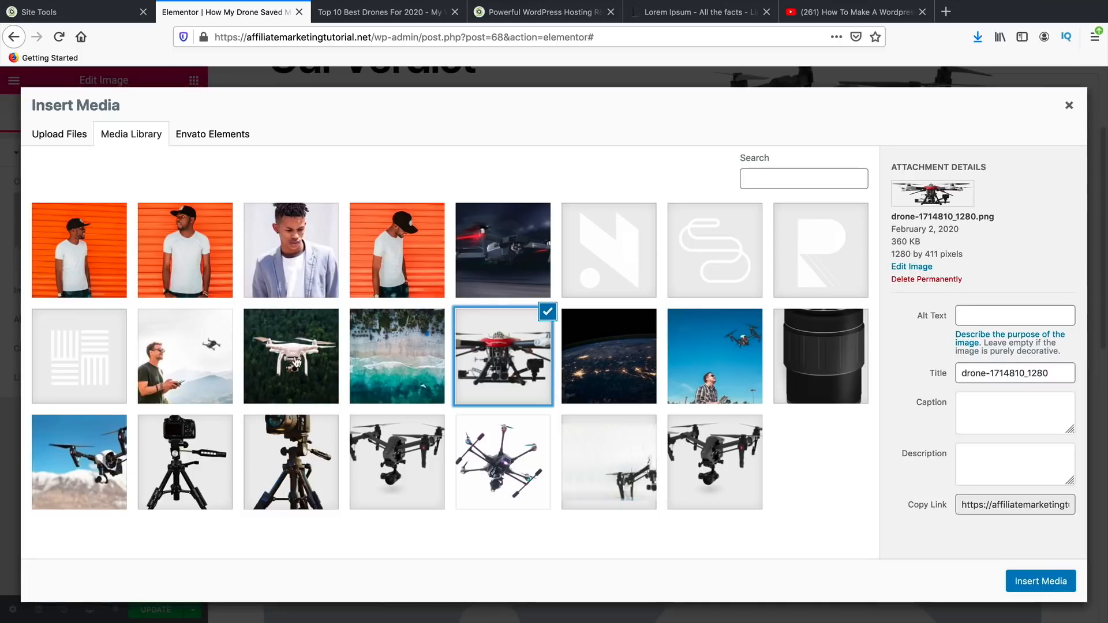
pyautogui.click(291, 356)
pyautogui.click(1041, 582)
# - Set the drone image size to Large - 1024 x 1024
pyautogui.scroll(-6, 753, 473)
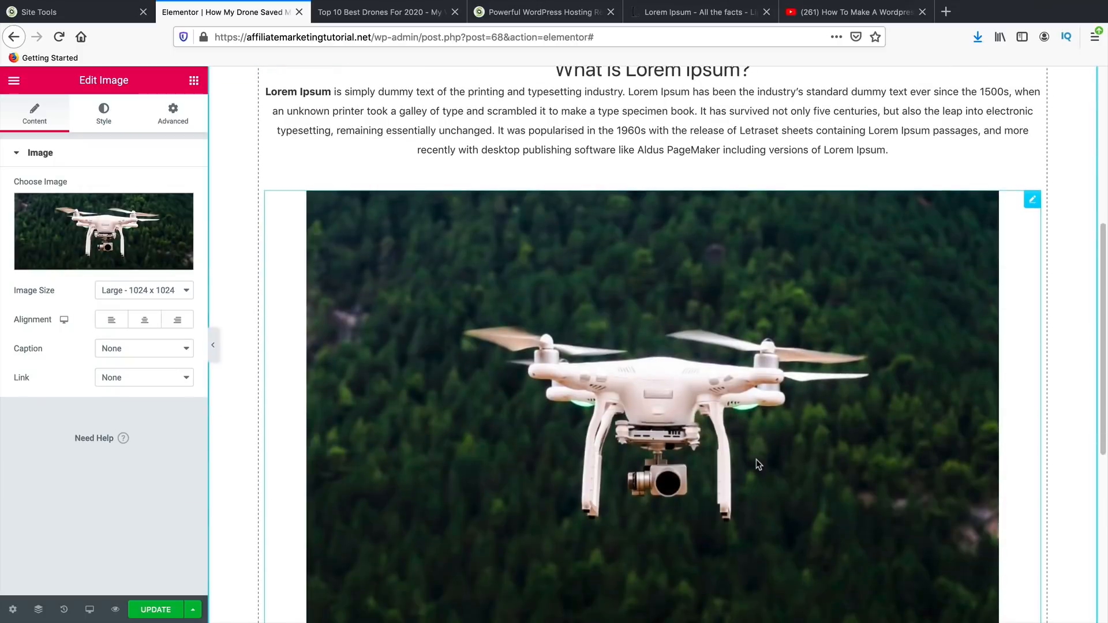
pyautogui.click(144, 290)
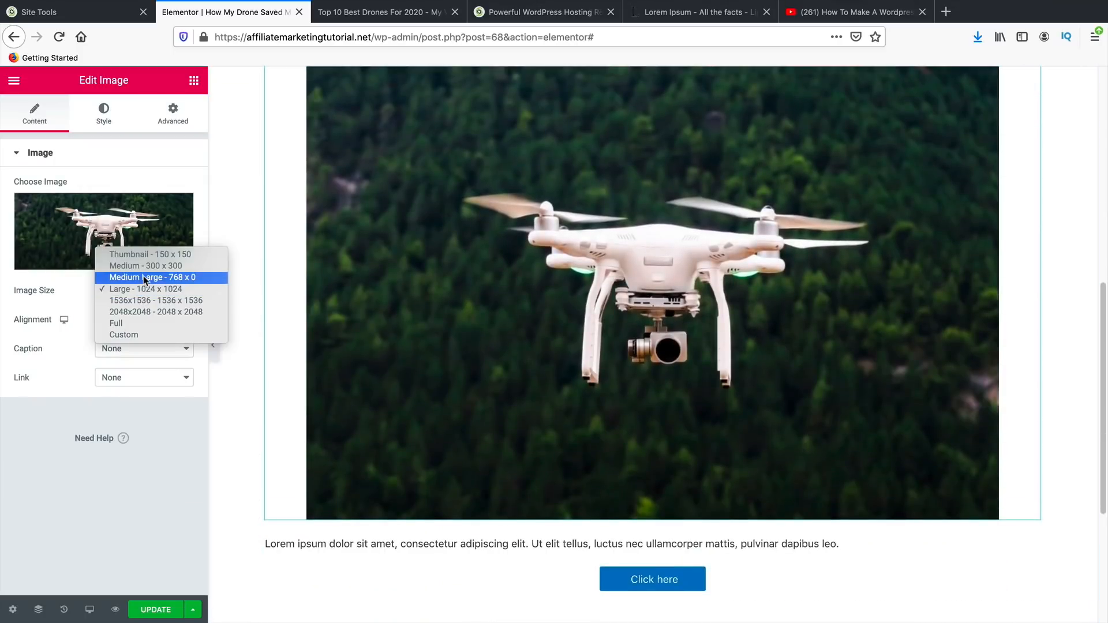
pyautogui.click(144, 277)
pyautogui.click(145, 289)
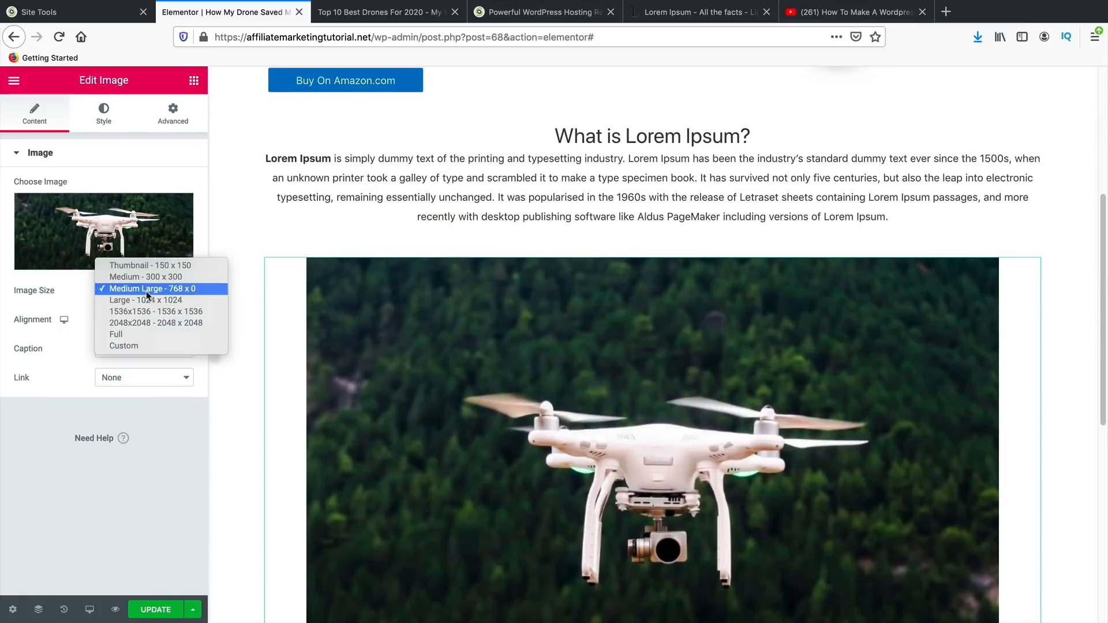
pyautogui.click(144, 299)
pyautogui.scroll(-3, 725, 394)
pyautogui.scroll(-4, 730, 387)
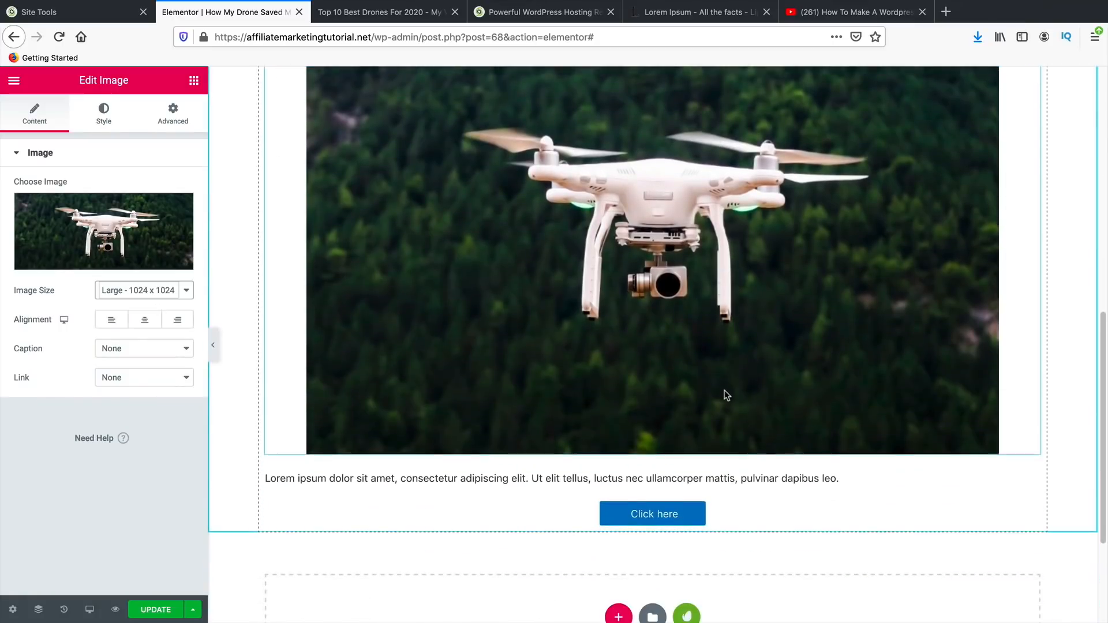
# - Replace the placeholder line under the drone photo with the copied 'What is Lorem Ipsum?' text
pyautogui.tripleClick(612, 415)
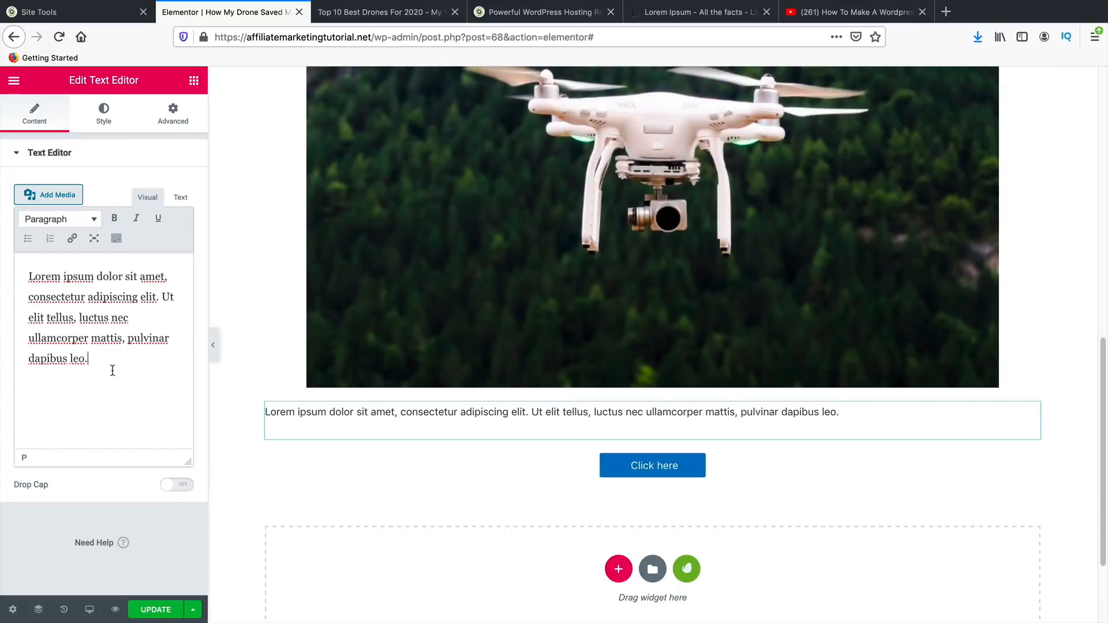
pyautogui.moveTo(111, 361); pyautogui.dragTo(35, 277)
pyautogui.rightClick(56, 286)
pyautogui.press('Escape')
pyautogui.moveTo(111, 361); pyautogui.dragTo(27, 277)
pyautogui.rightClick(42, 278)
pyautogui.click(86, 417)
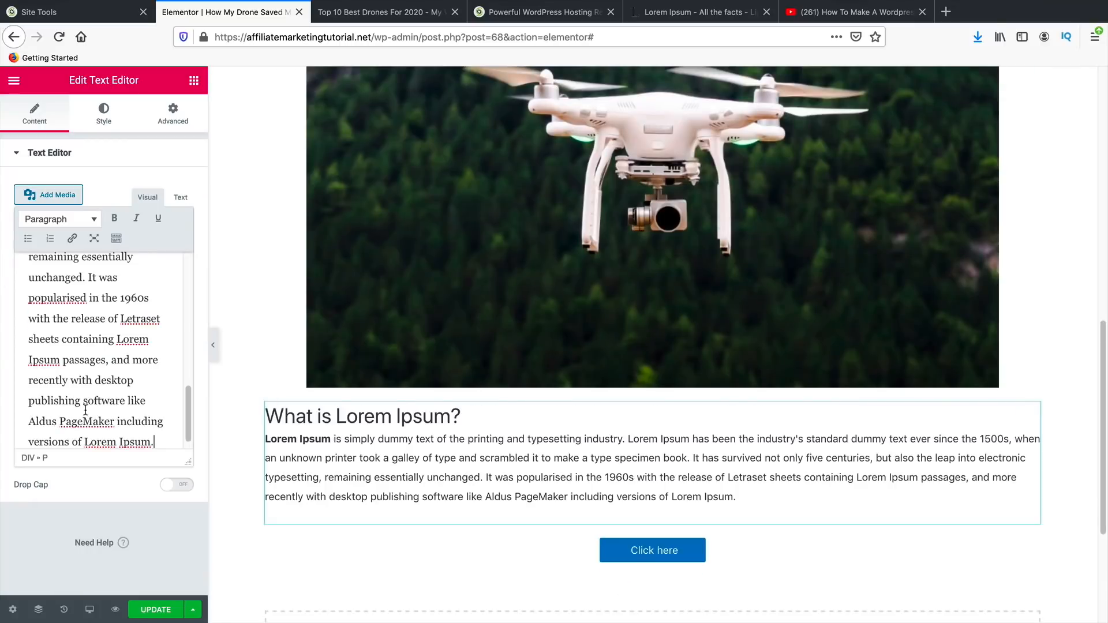
# - Add a second 'What is Lorem Ipsum?' heading and paragraph in a new line below
pyautogui.scroll(-1, 144, 422)
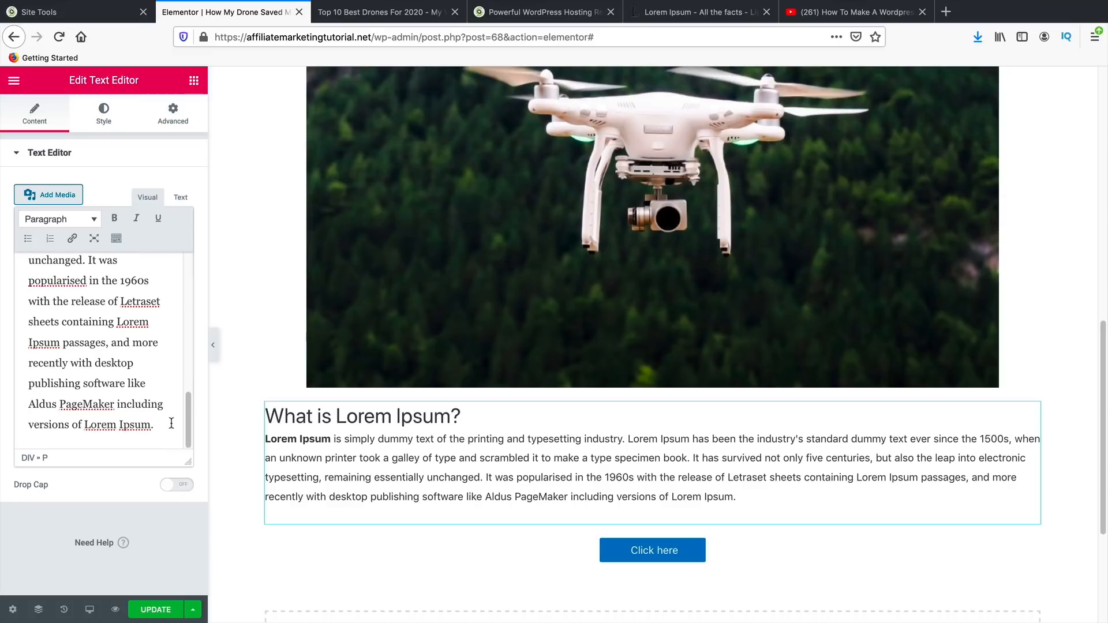
pyautogui.press('Return')
pyautogui.scroll(-1, 138, 433)
pyautogui.rightClick(69, 418)
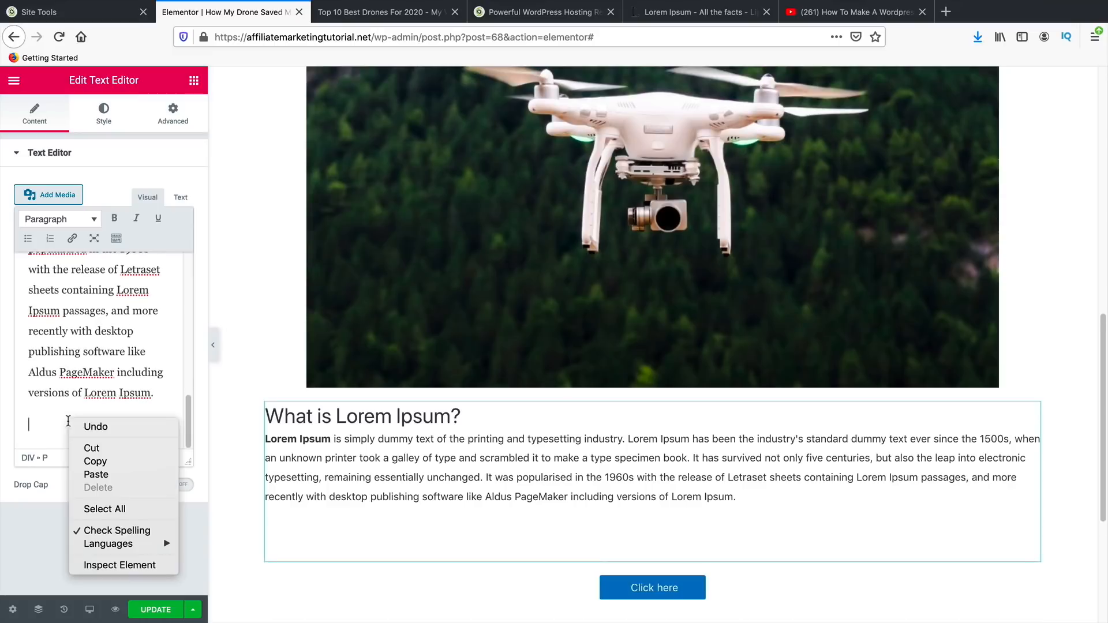
pyautogui.click(96, 474)
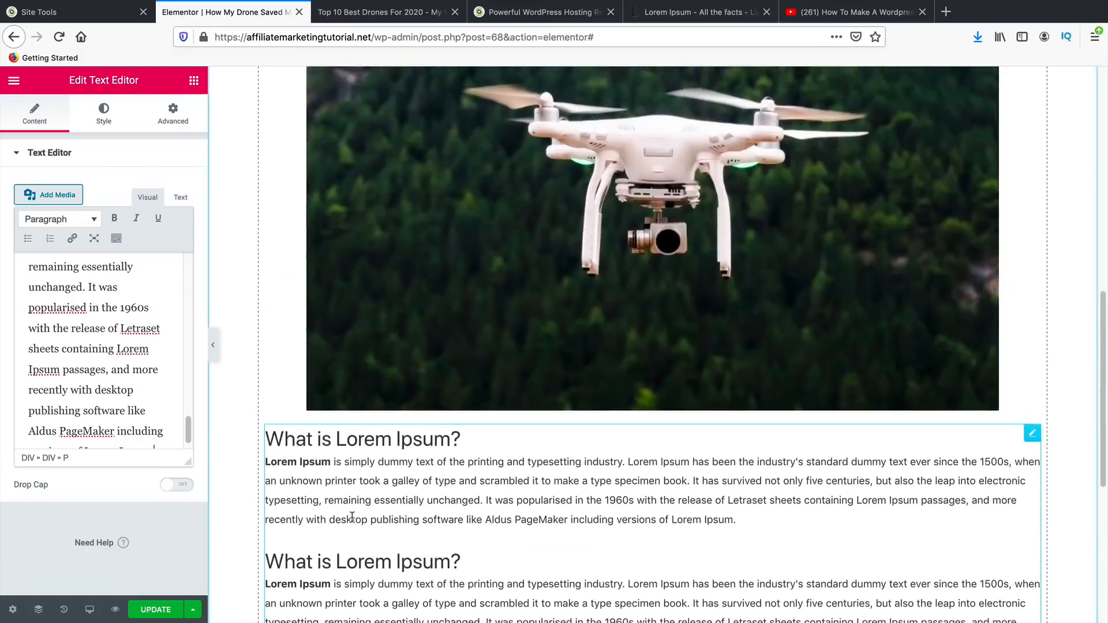
pyautogui.scroll(10, 352, 520)
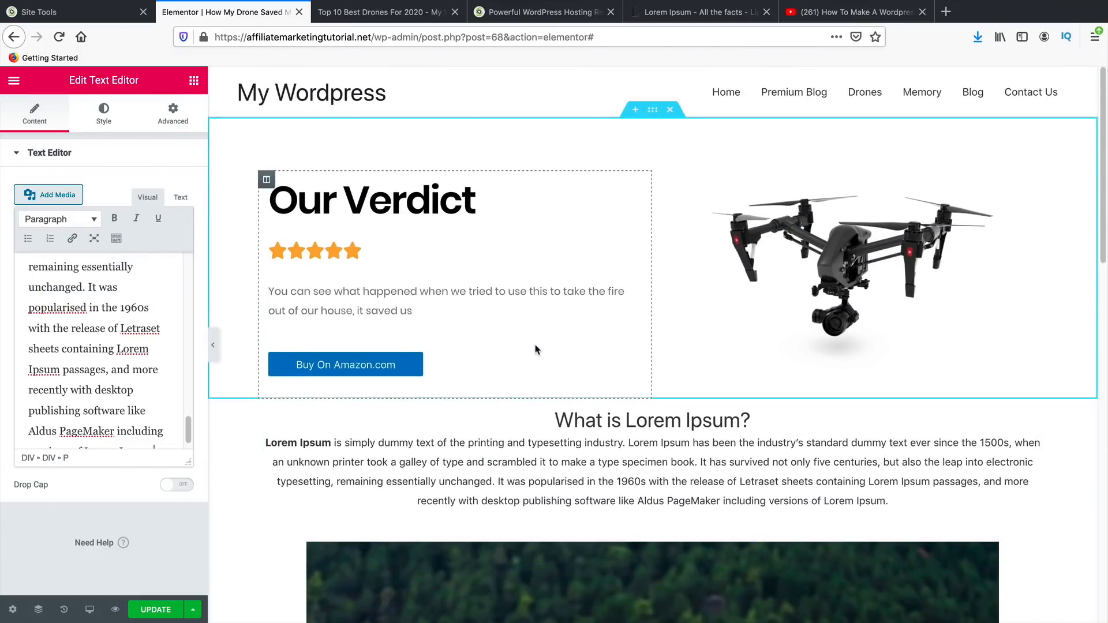
# - Return to the Elements widget panel and scroll through the available widgets
pyautogui.click(194, 81)
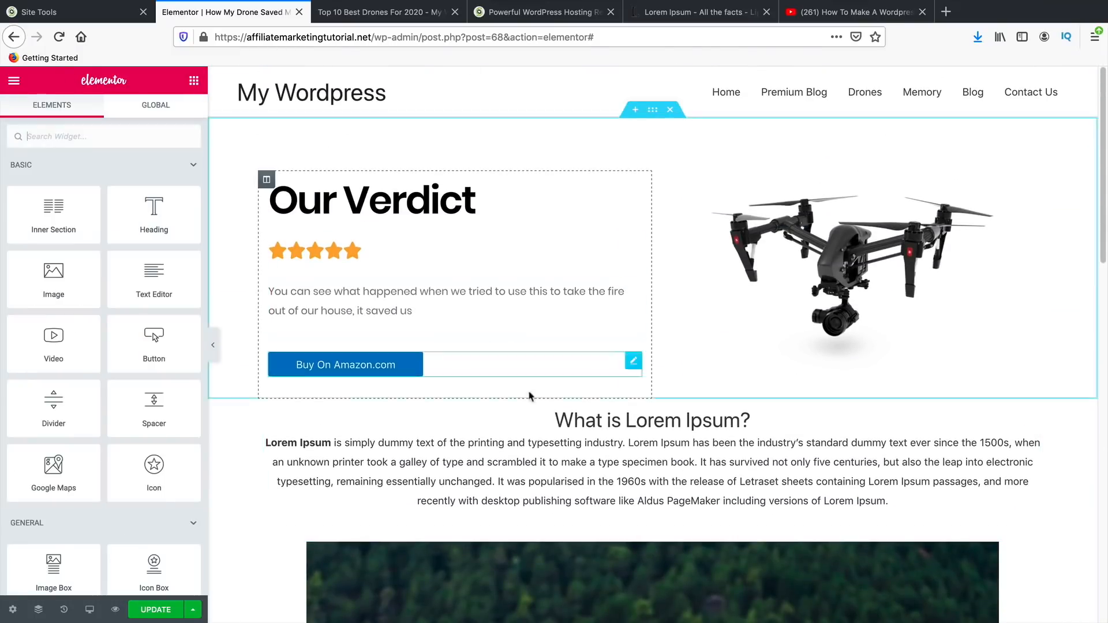
pyautogui.scroll(-1, 514, 389)
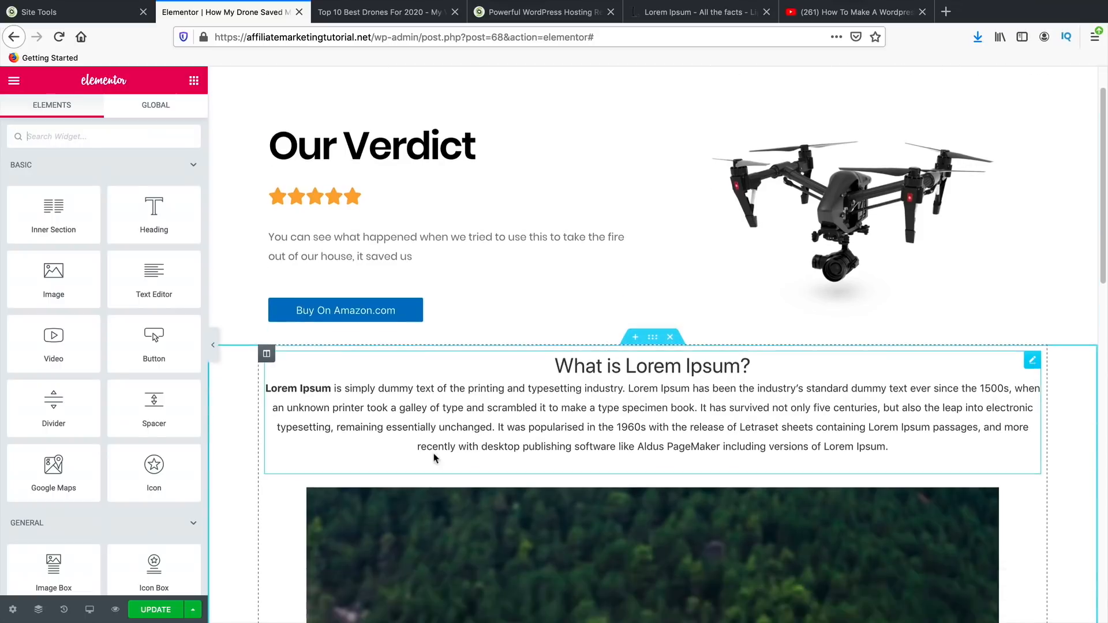
pyautogui.scroll(-10, 434, 456)
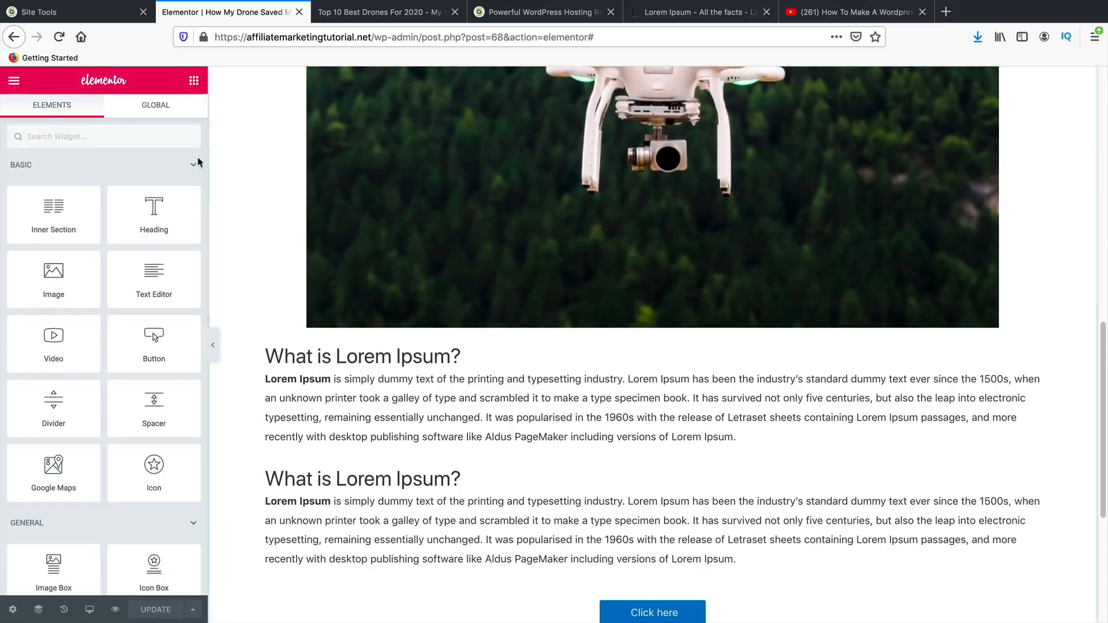
pyautogui.scroll(-5, 704, 533)
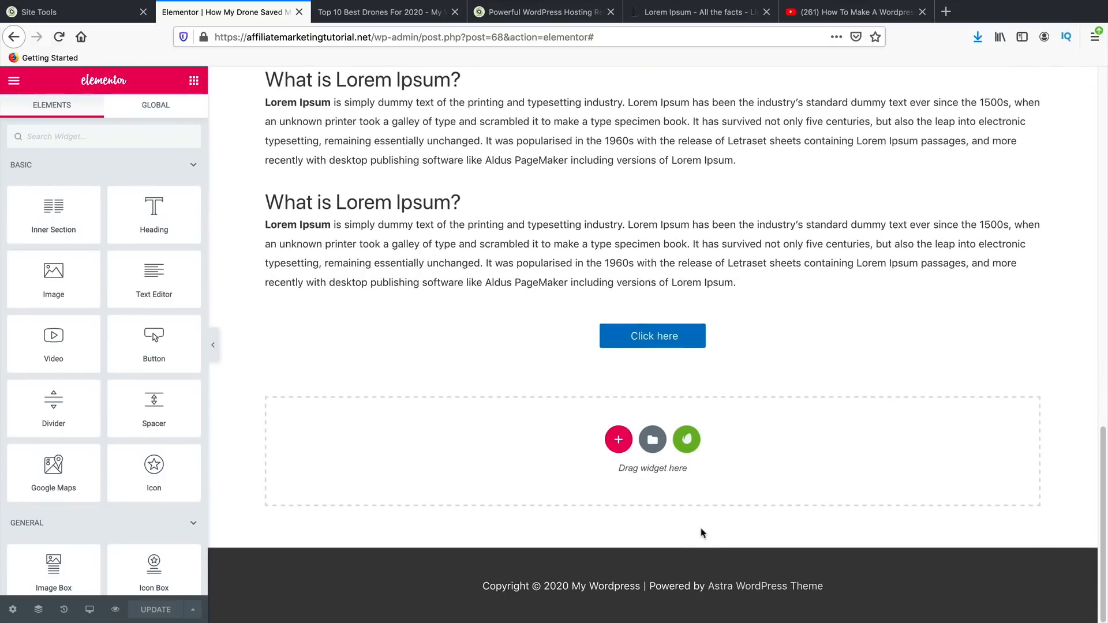
# - Open the Elementor template library on Pages and try searching for 'pos' and 'bl'
pyautogui.click(654, 442)
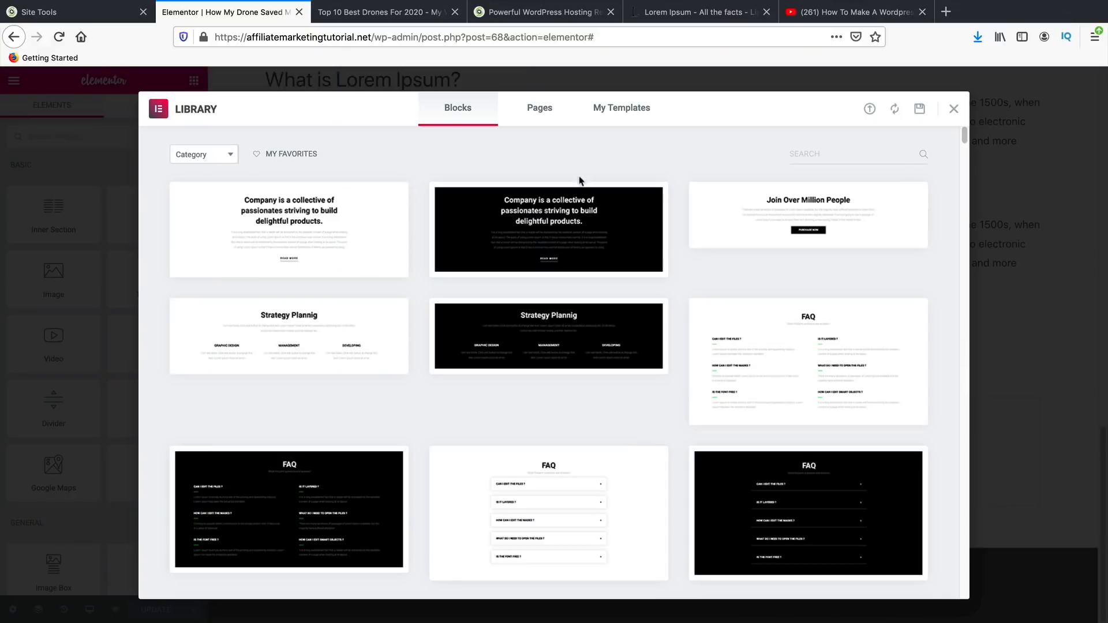
pyautogui.click(528, 109)
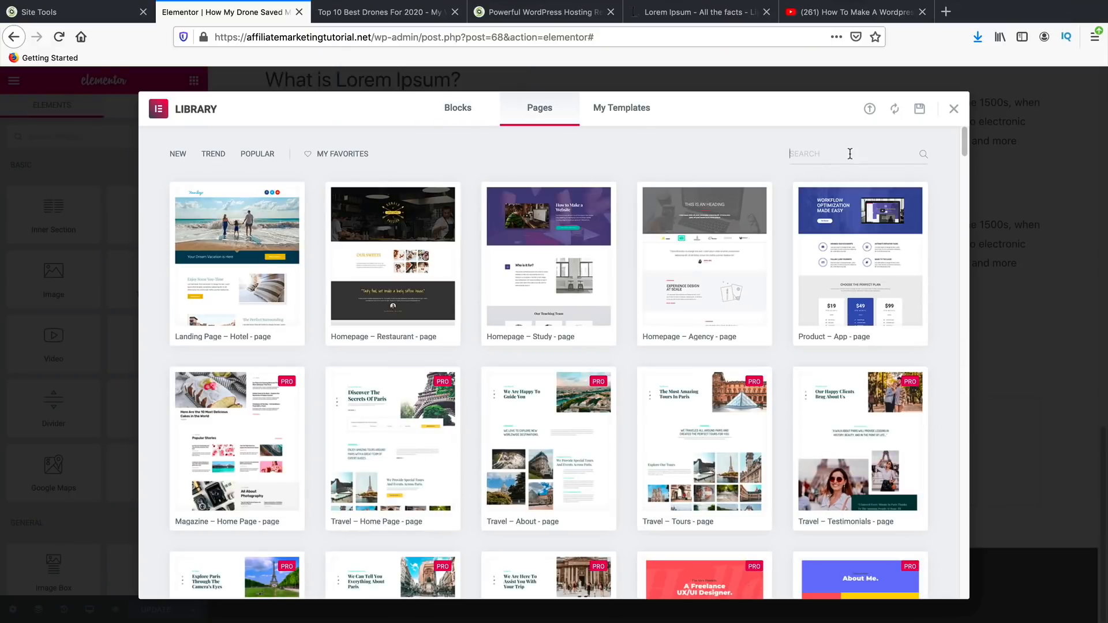
pyautogui.click(849, 159)
pyautogui.write('po')
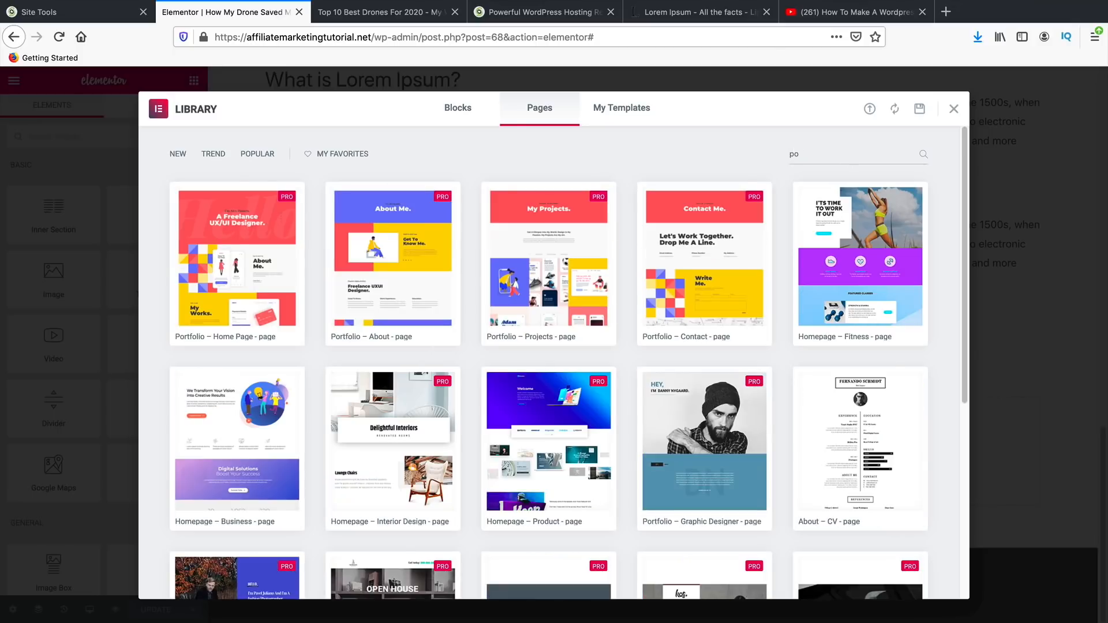
pyautogui.write('s')
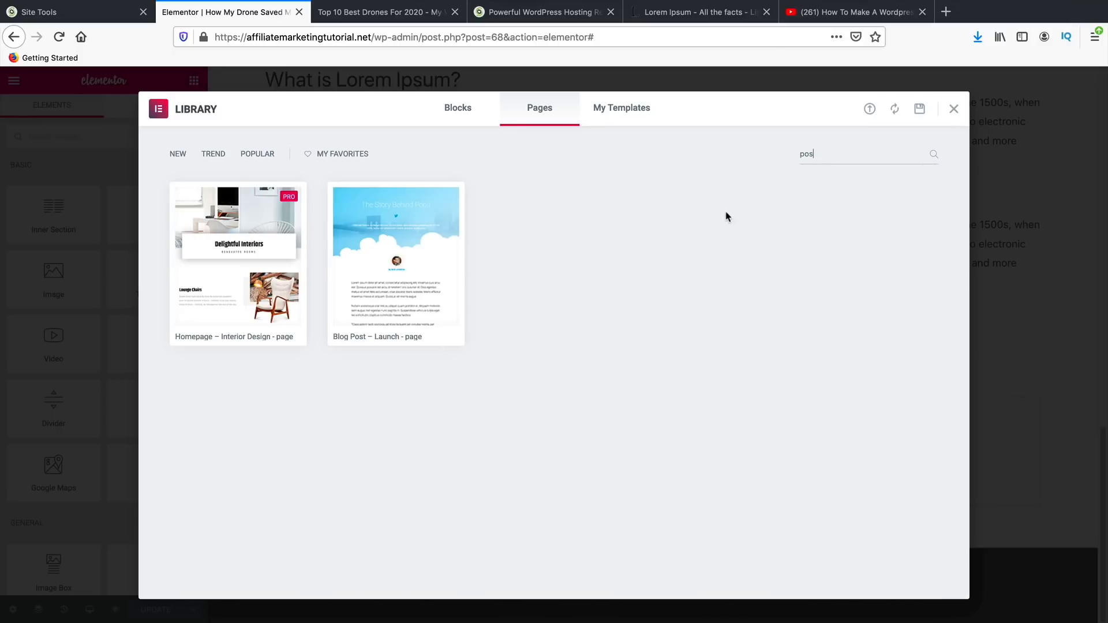
pyautogui.moveTo(416, 278)
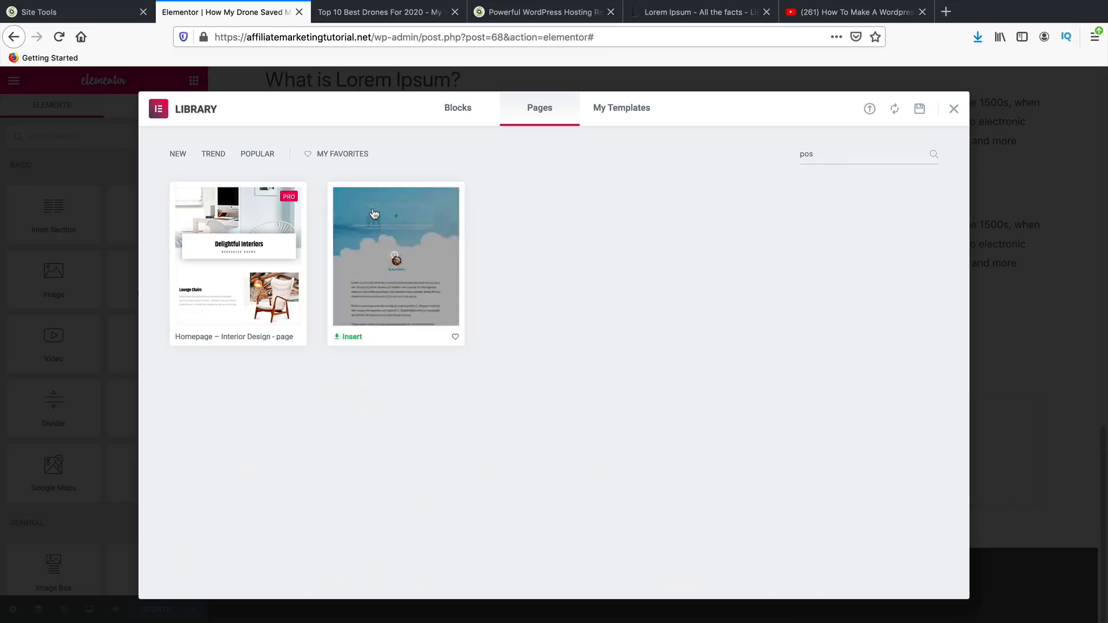
pyautogui.press('BackSpace')
pyautogui.press('BackSpace')
pyautogui.press('BackSpace')
pyautogui.scroll(-1, 595, 332)
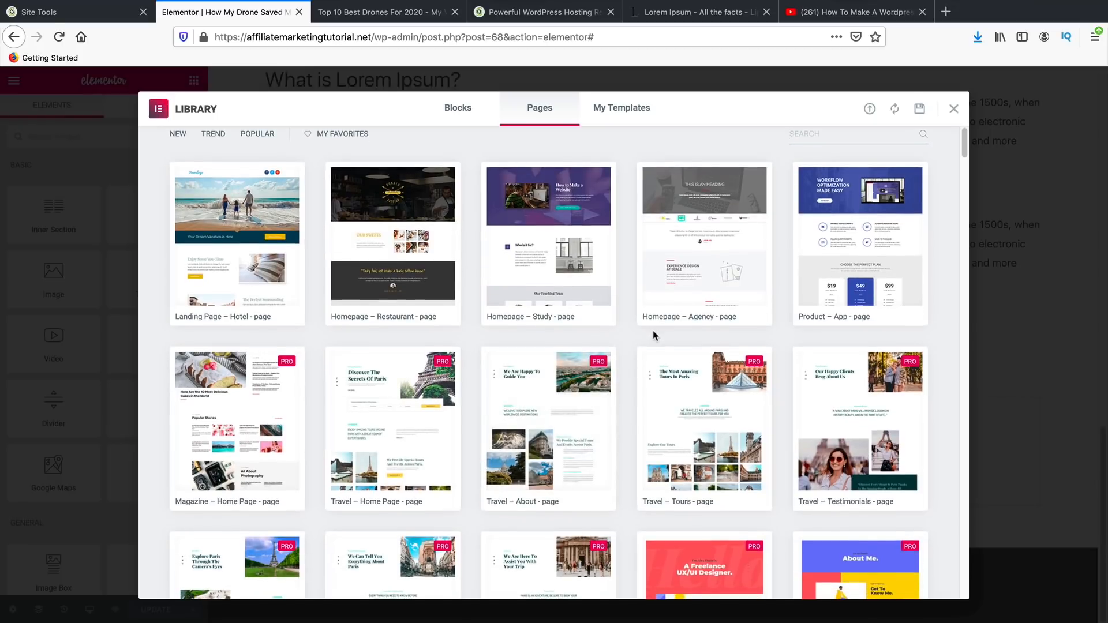
pyautogui.write('pos')
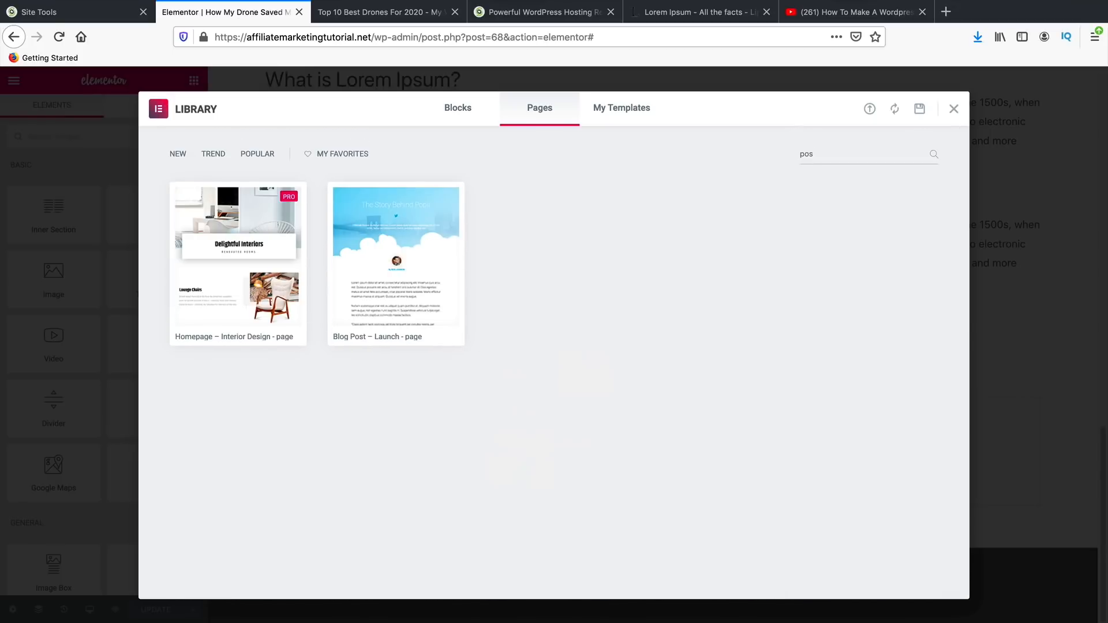
pyautogui.press('BackSpace')
pyautogui.press('BackSpace')
pyautogui.press('BackSpace')
pyautogui.write('bl')
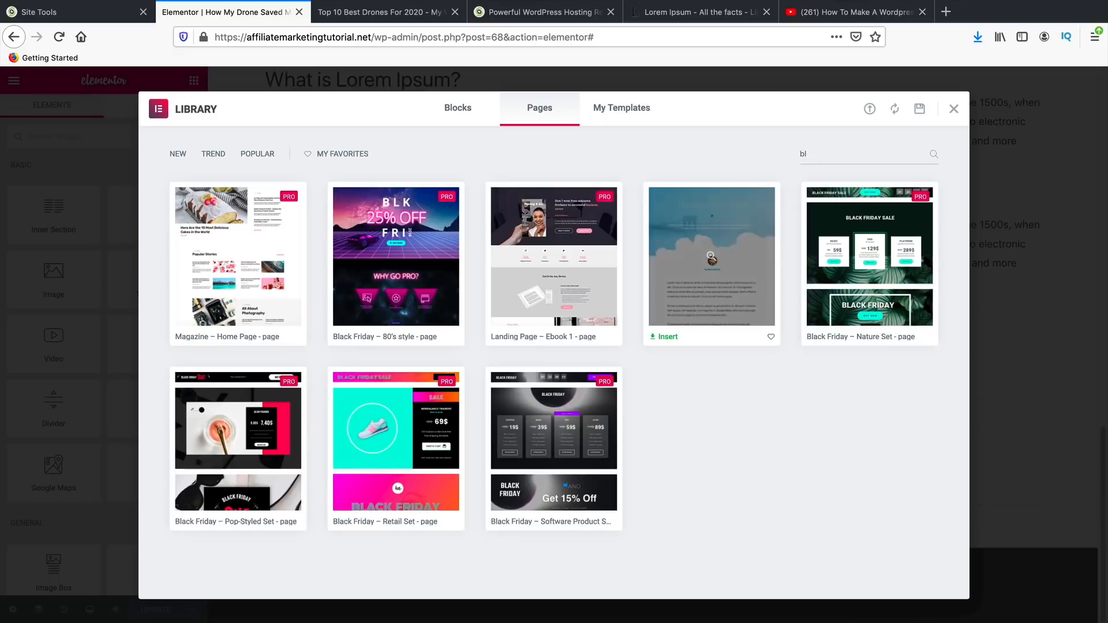
pyautogui.press('BackSpace')
pyautogui.press('BackSpace')
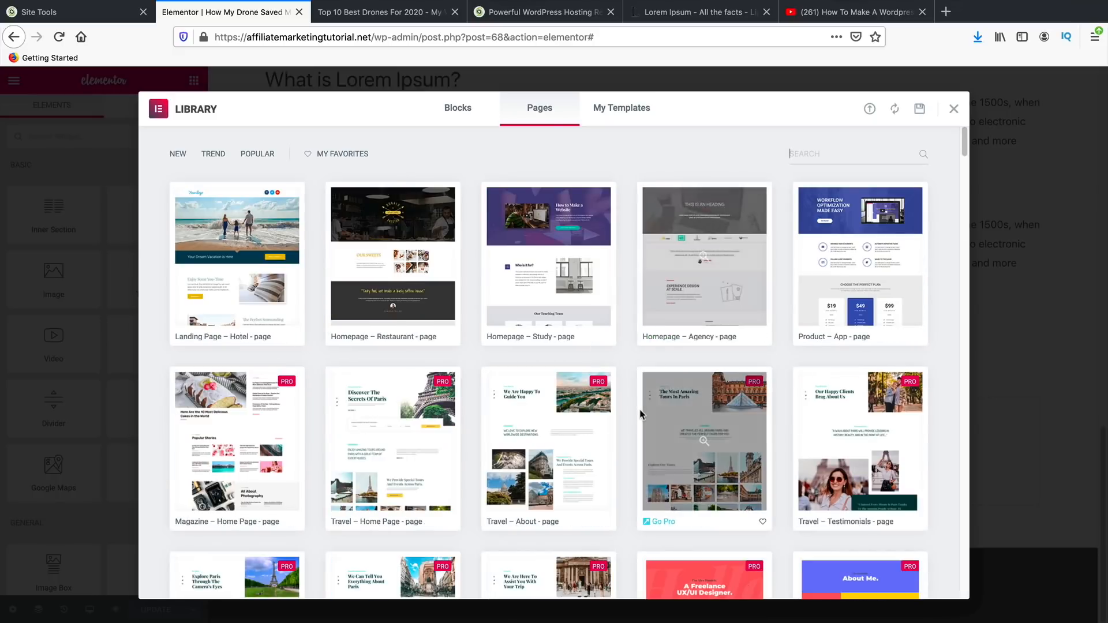
# - Browse the full page templates, then switch the library to the Blocks tab
pyautogui.scroll(-5, 646, 414)
pyautogui.scroll(-20, 647, 414)
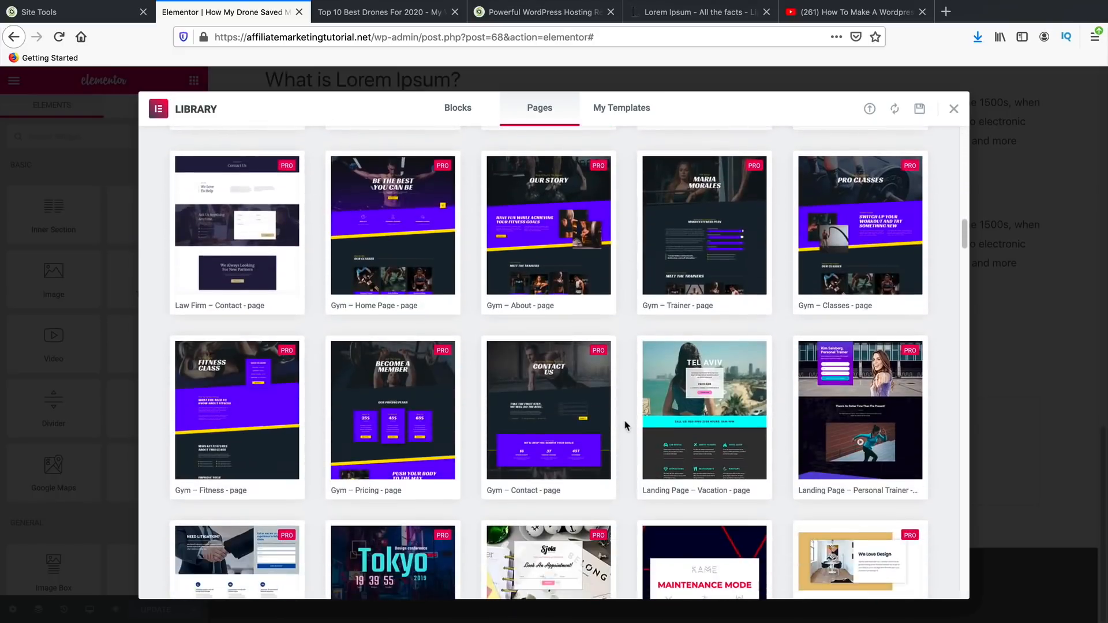
pyautogui.scroll(-15, 626, 426)
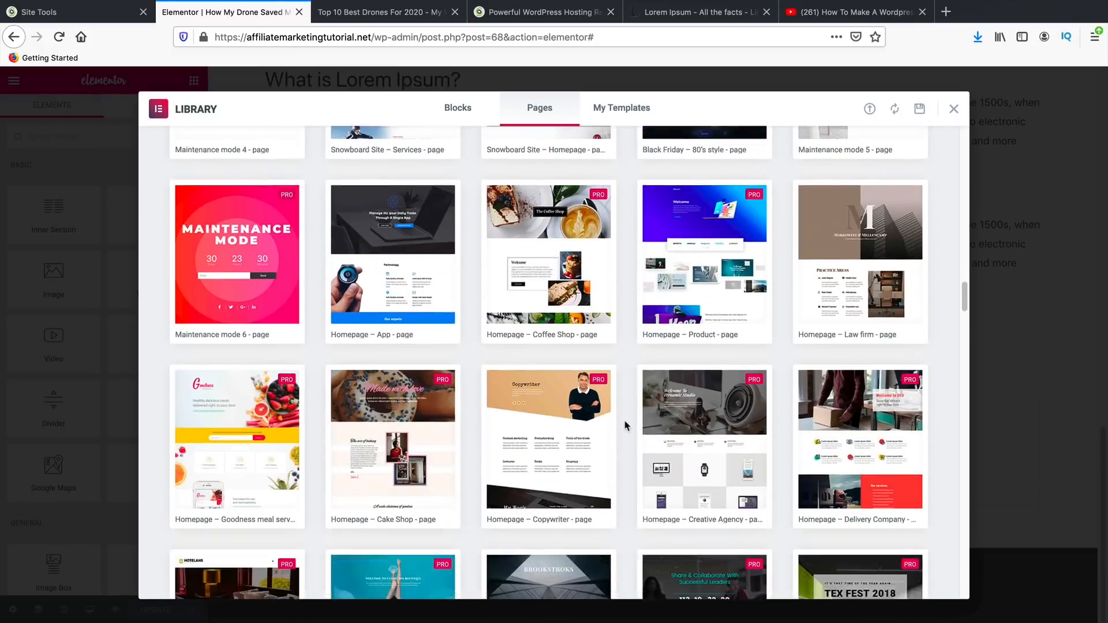
pyautogui.scroll(-6, 626, 427)
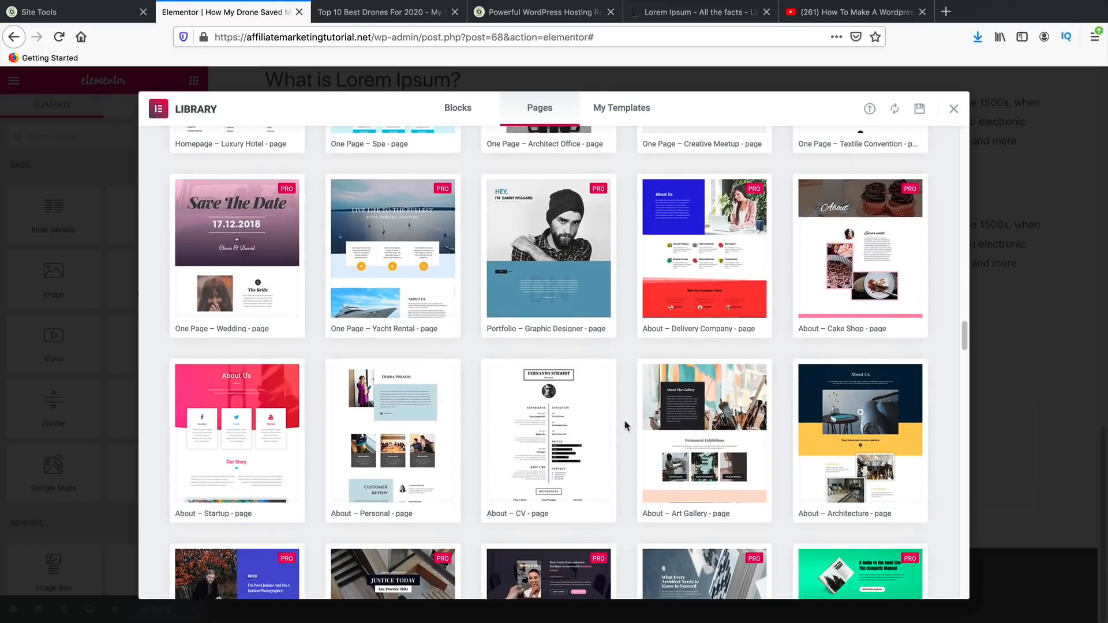
pyautogui.scroll(-10, 626, 426)
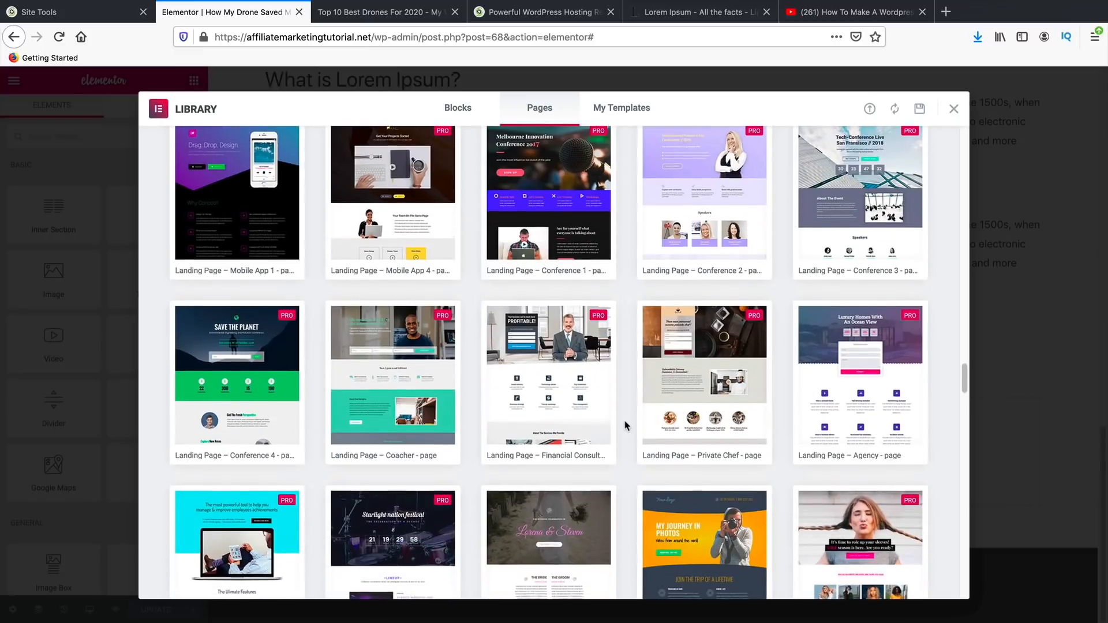
pyautogui.scroll(-12, 626, 426)
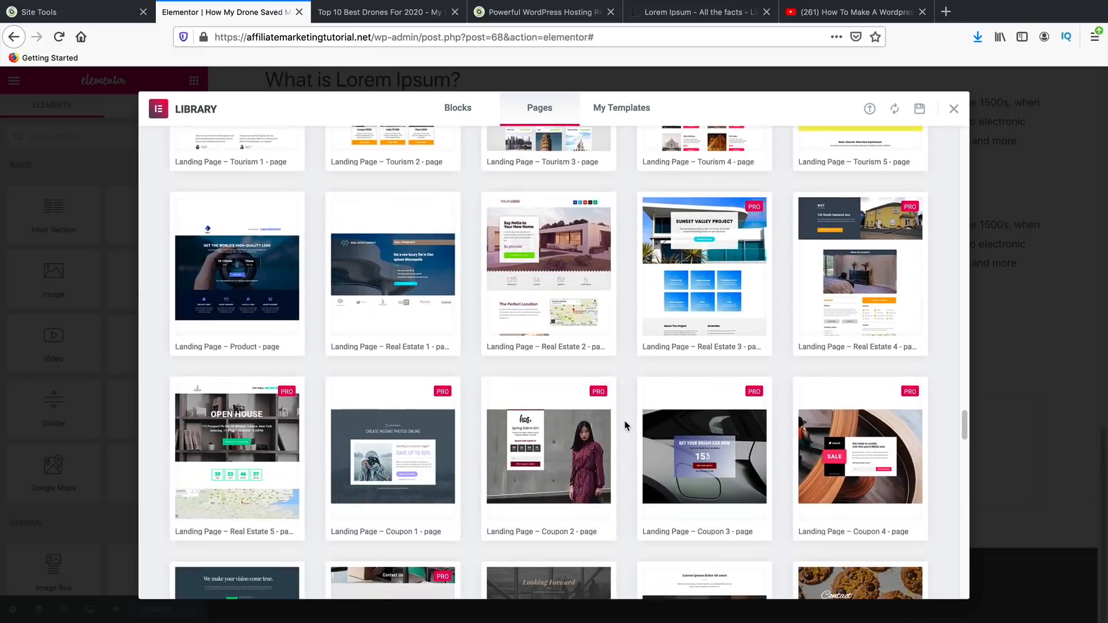
pyautogui.scroll(-18, 626, 426)
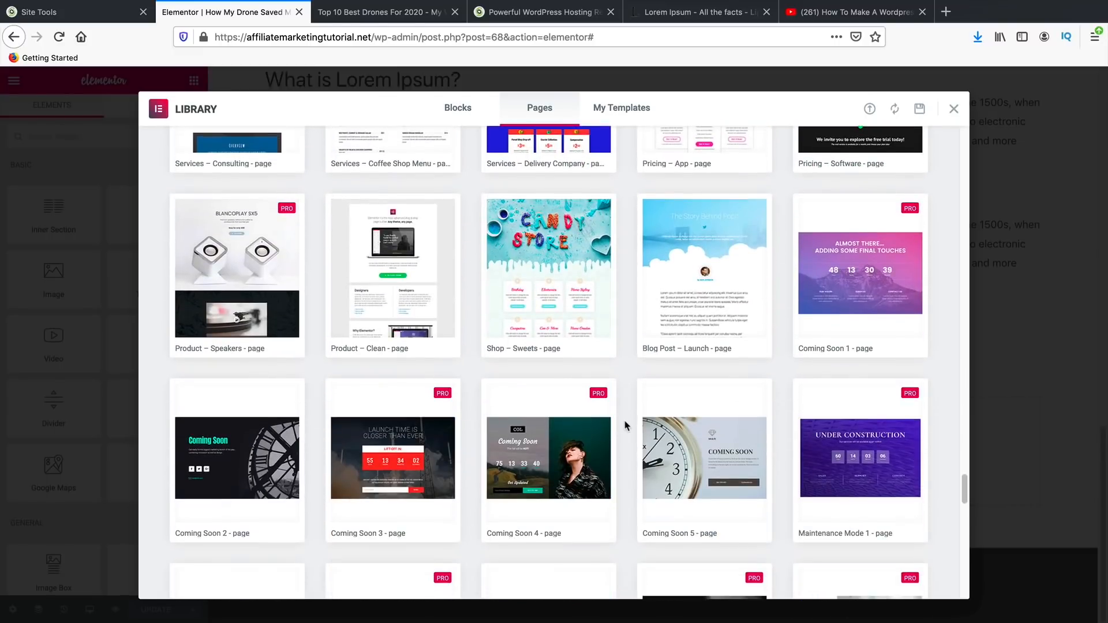
pyautogui.scroll(-10, 626, 426)
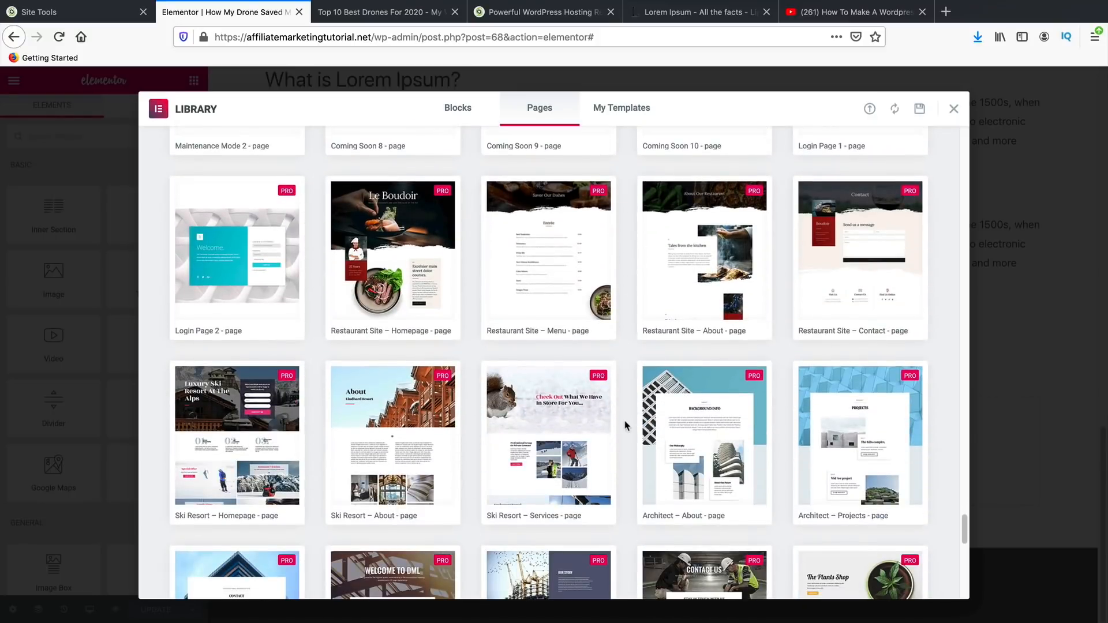
pyautogui.scroll(-10, 626, 426)
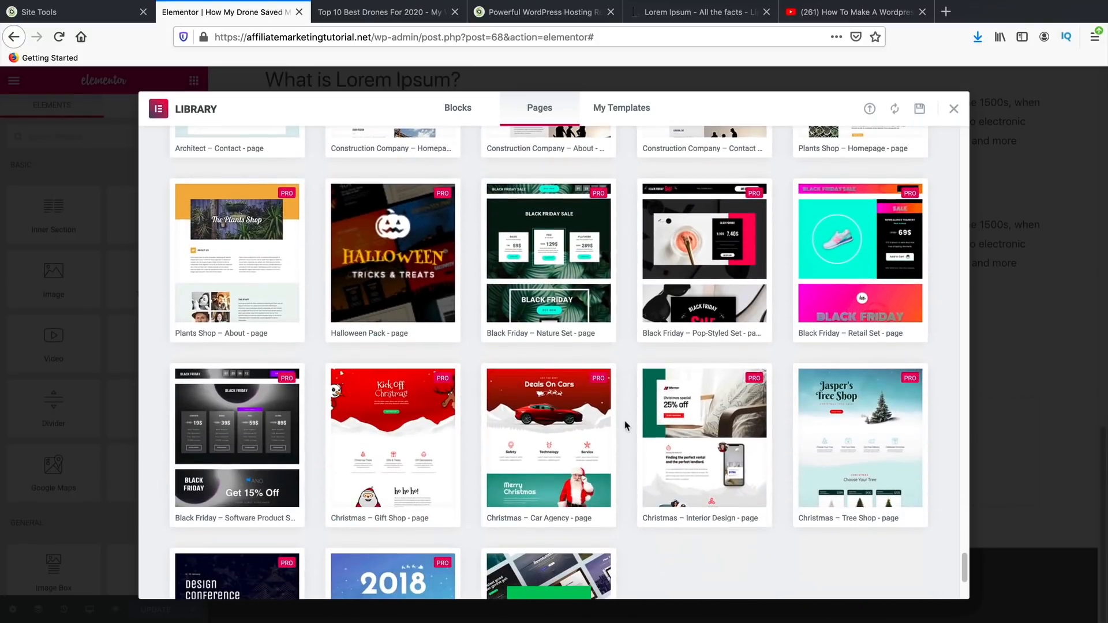
pyautogui.scroll(-2, 626, 426)
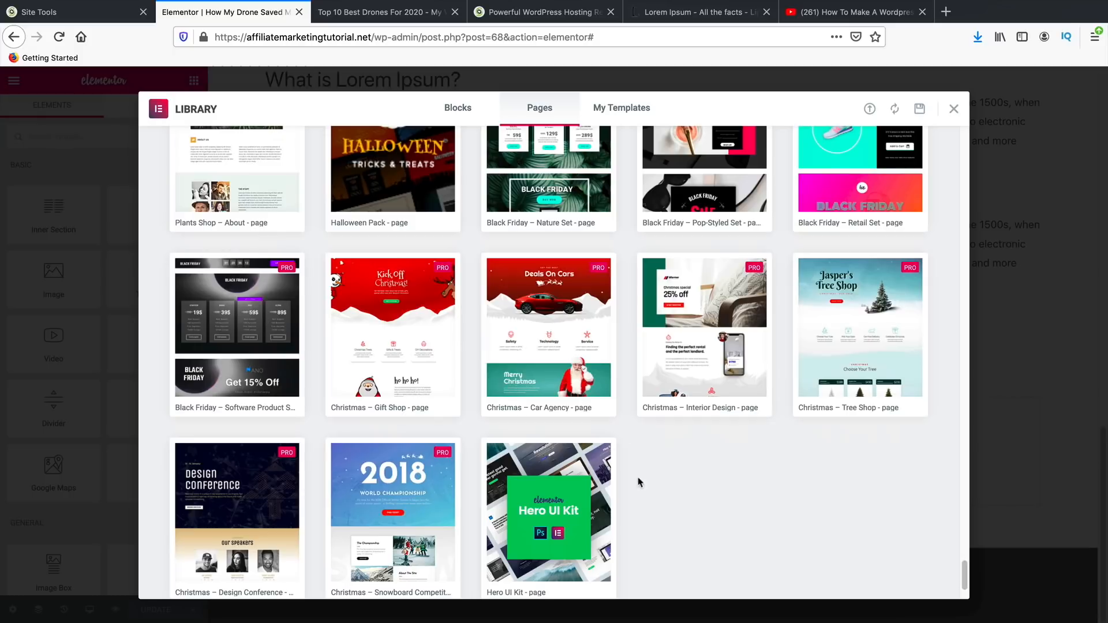
pyautogui.scroll(12, 639, 483)
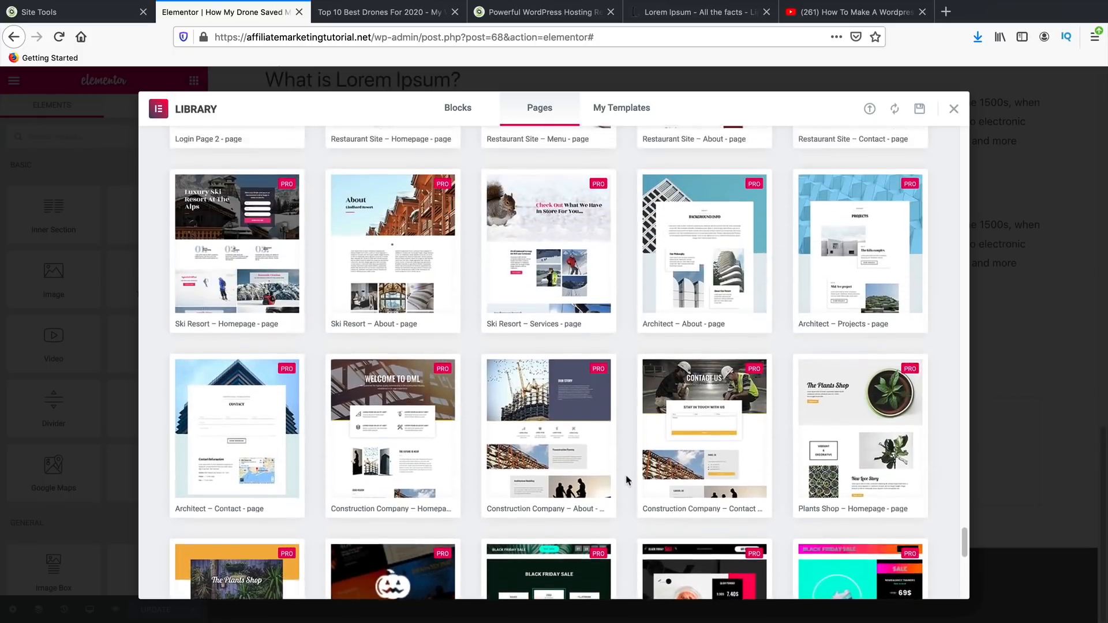
pyautogui.scroll(3, 627, 481)
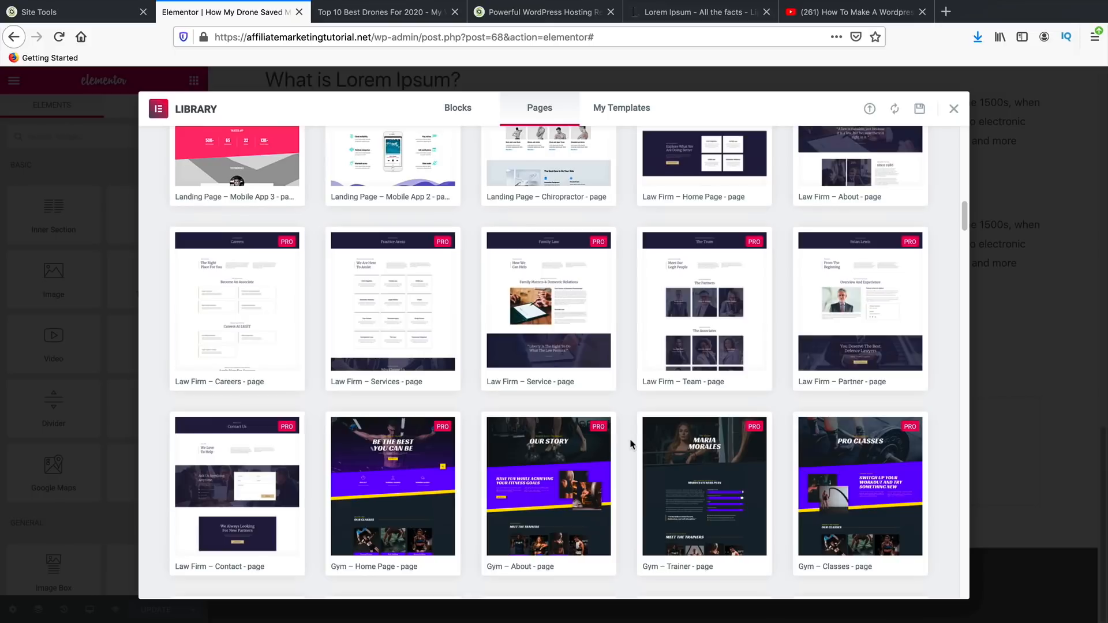
pyautogui.scroll(10, 630, 445)
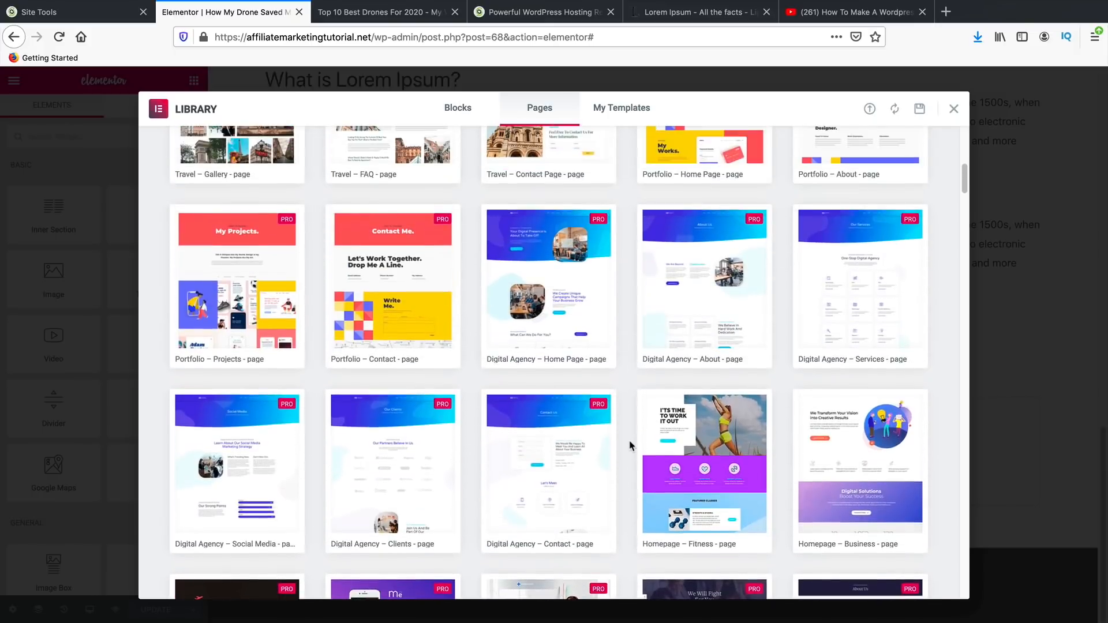
pyautogui.scroll(3, 623, 445)
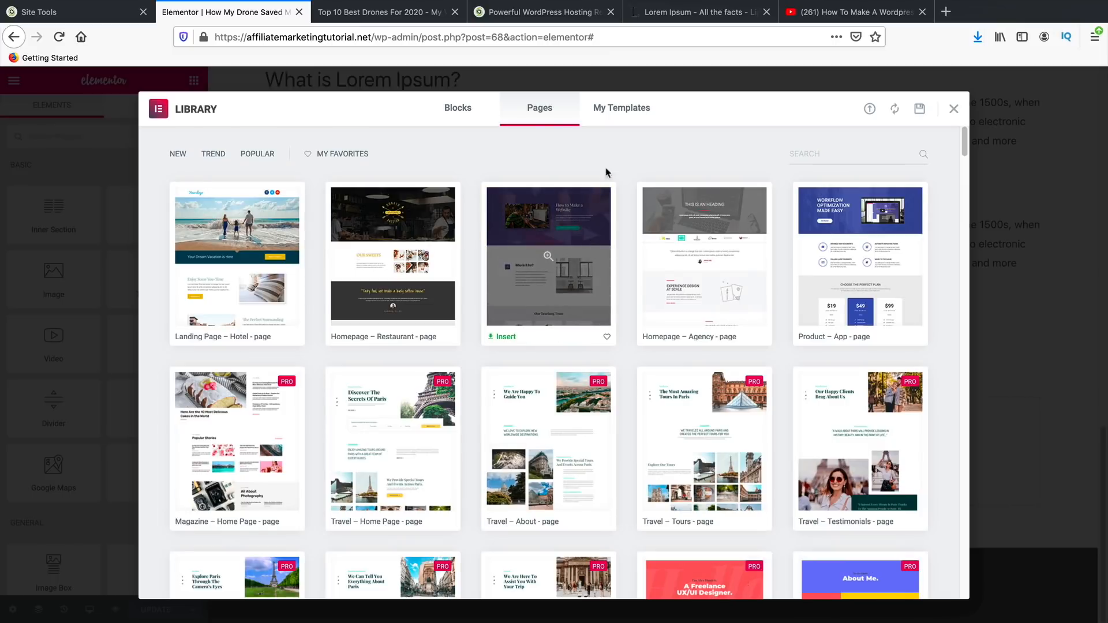
pyautogui.click(457, 108)
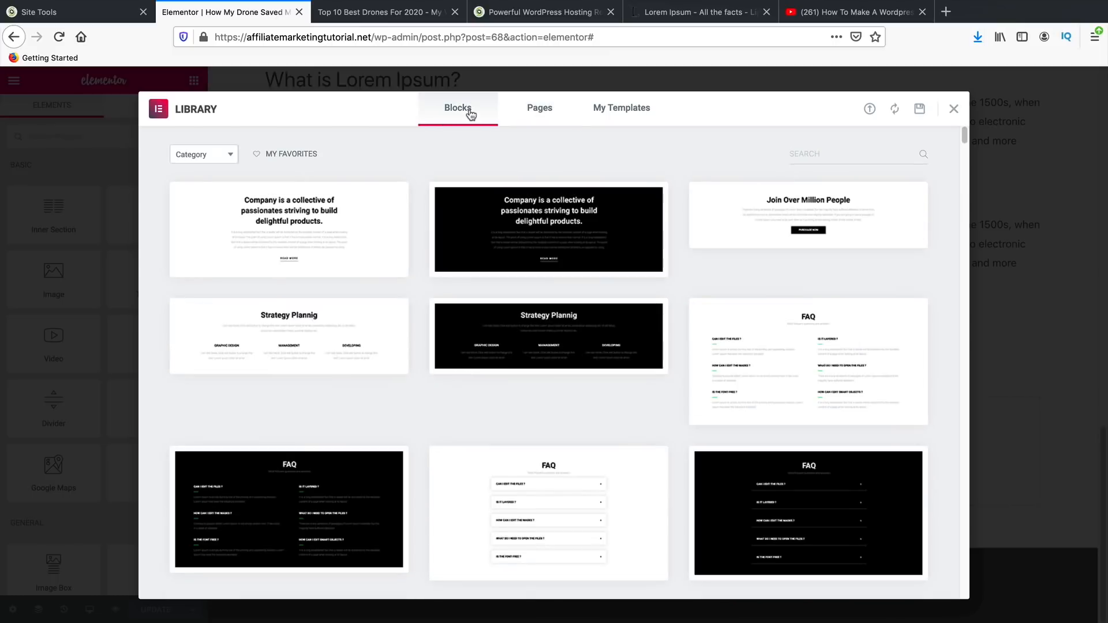
# - Filter the block library to the Single Post category
pyautogui.click(231, 156)
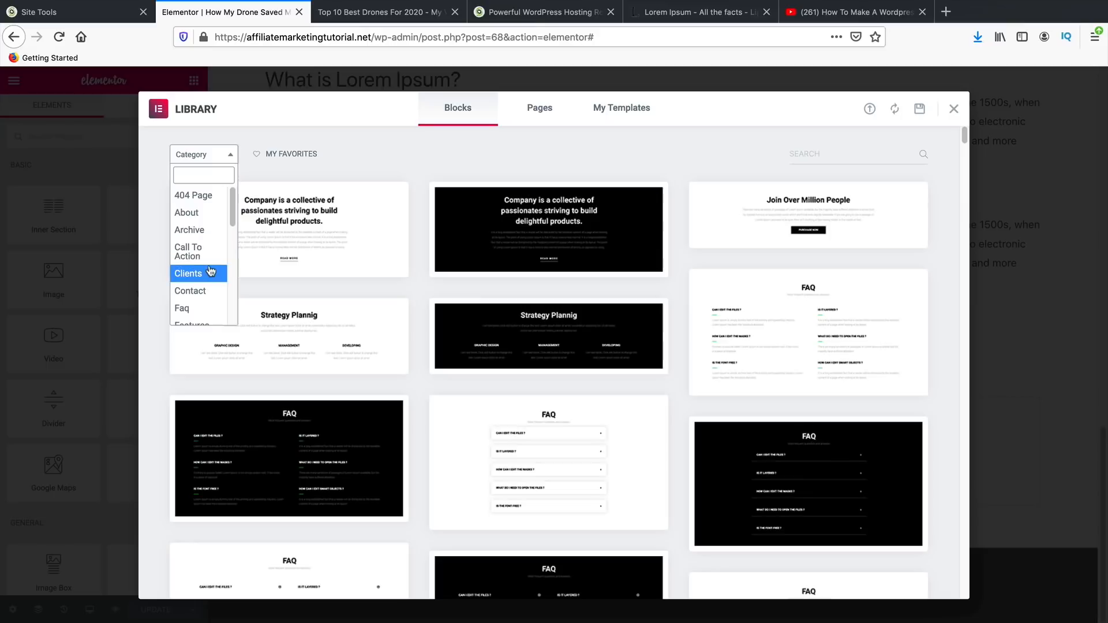
pyautogui.scroll(-3, 210, 273)
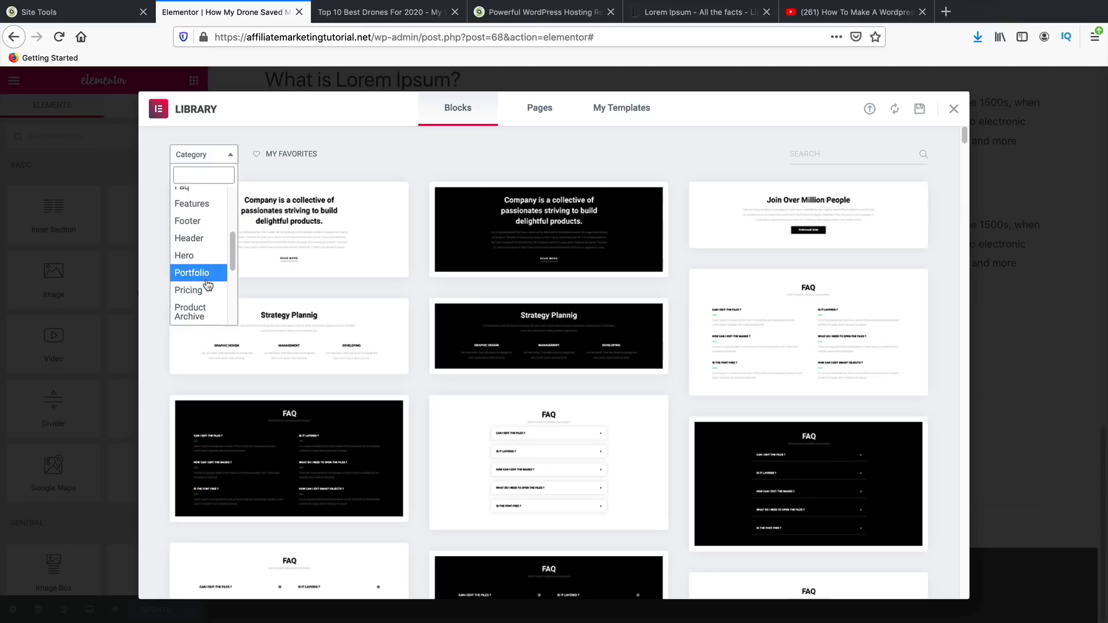
pyautogui.scroll(-2, 208, 286)
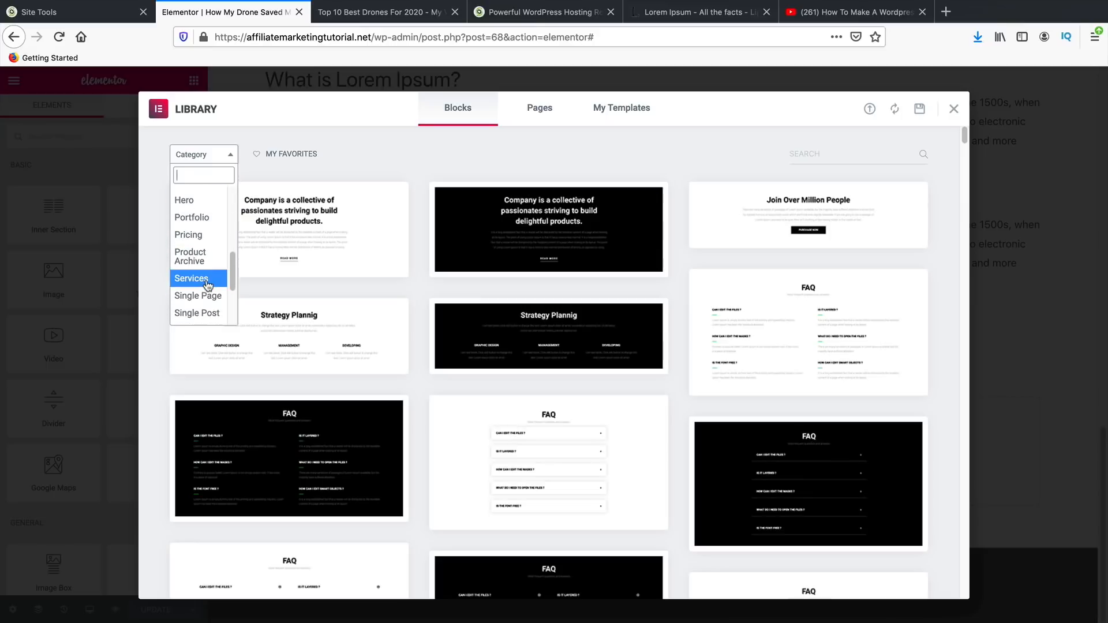
pyautogui.click(217, 319)
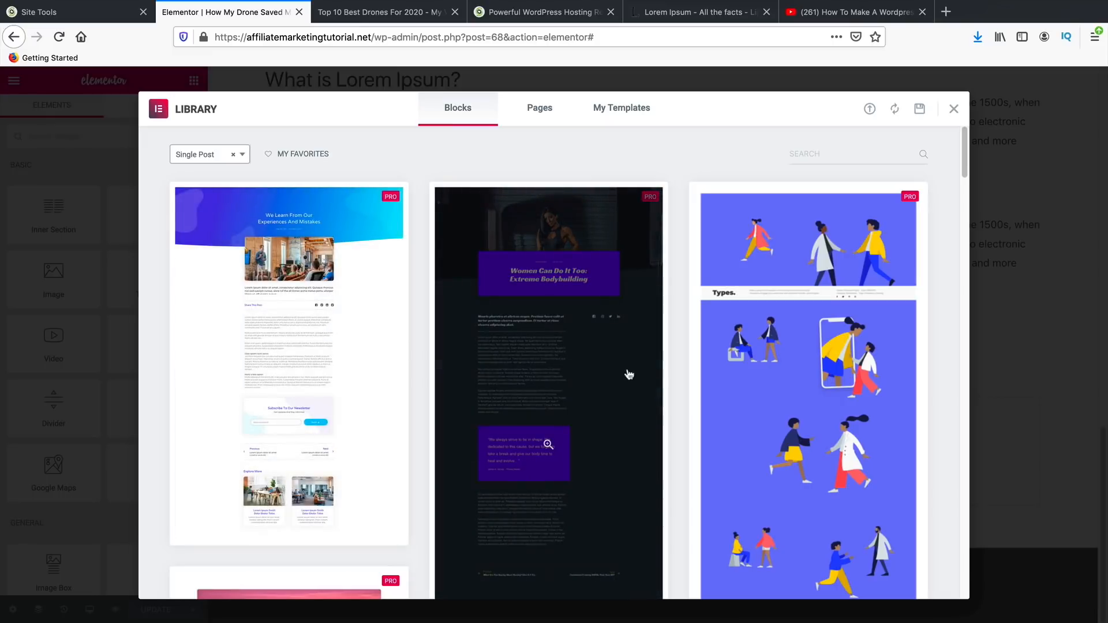
# - Preview the first Single Post block template and scroll through its design
pyautogui.scroll(-2, 366, 287)
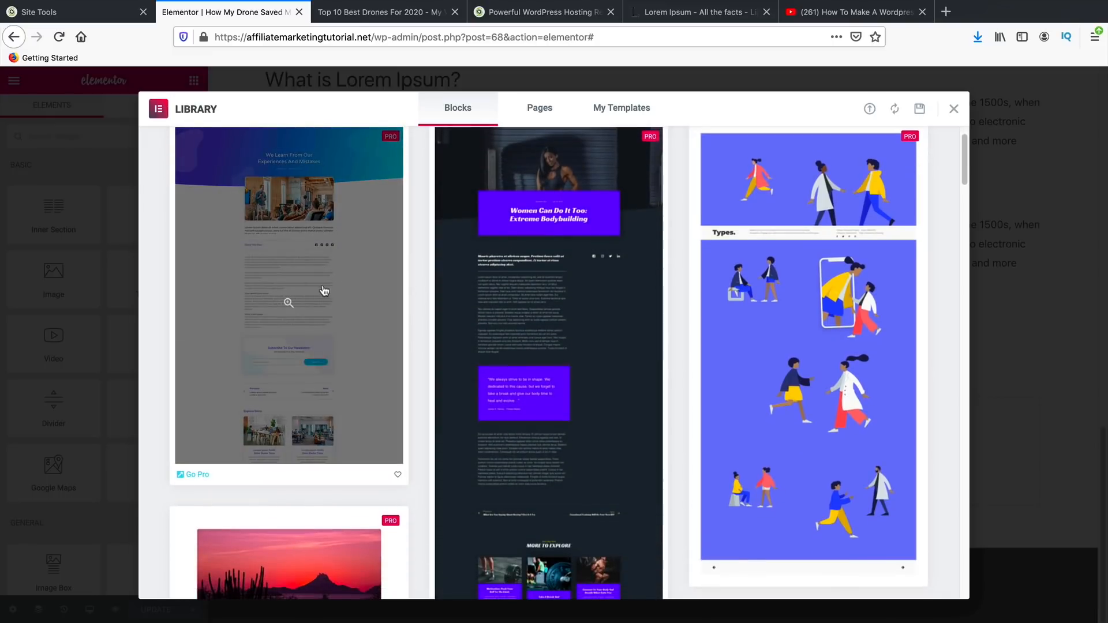
pyautogui.click(299, 303)
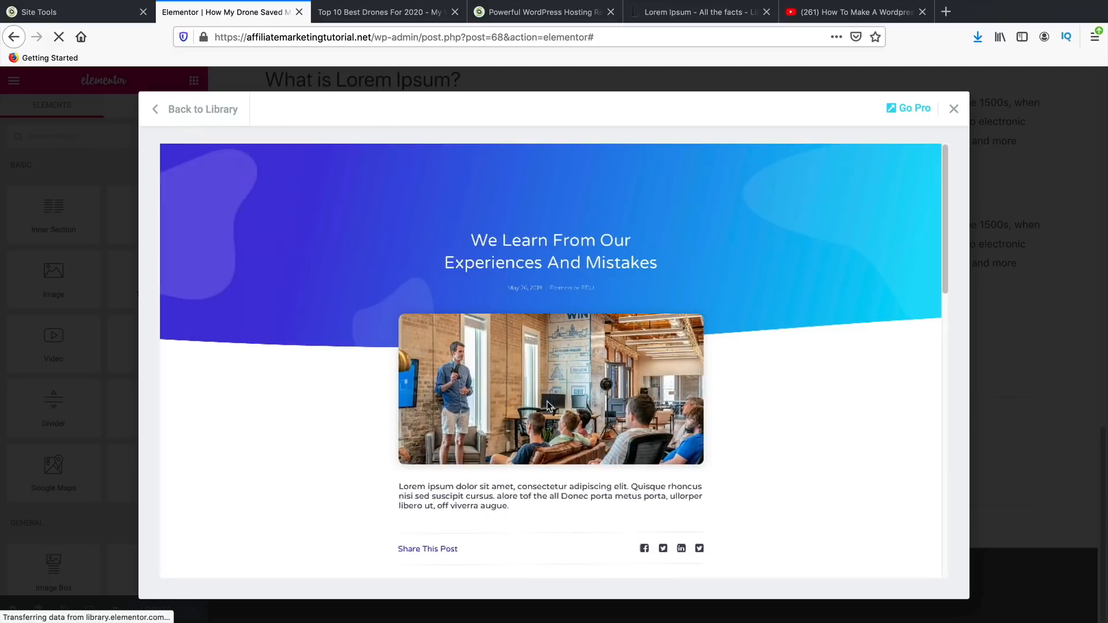
pyautogui.scroll(-10, 560, 399)
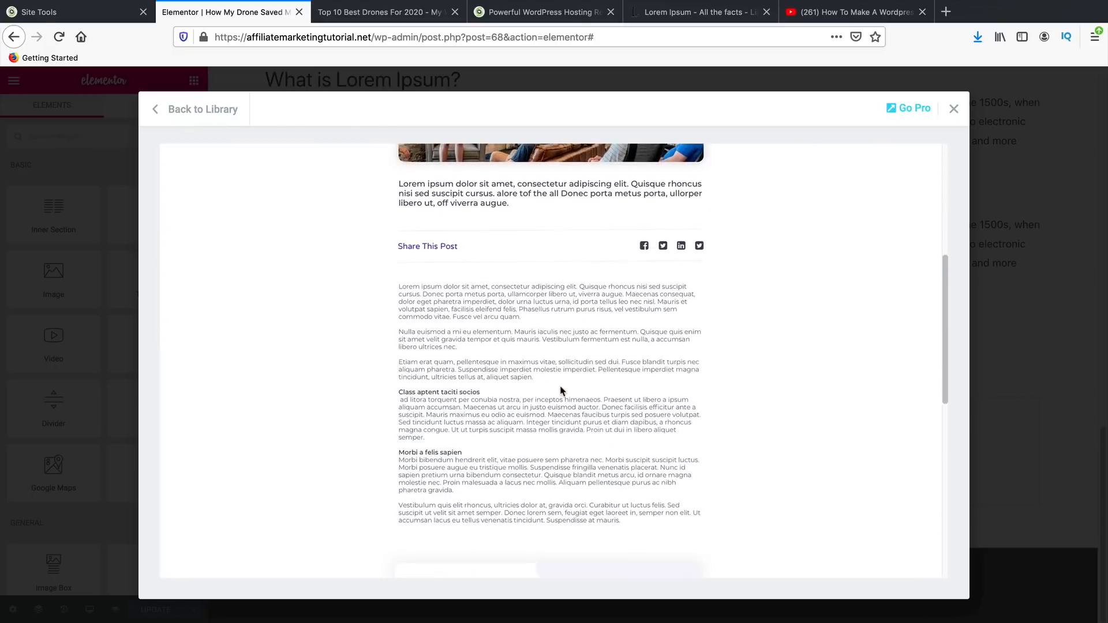
pyautogui.scroll(-5, 560, 391)
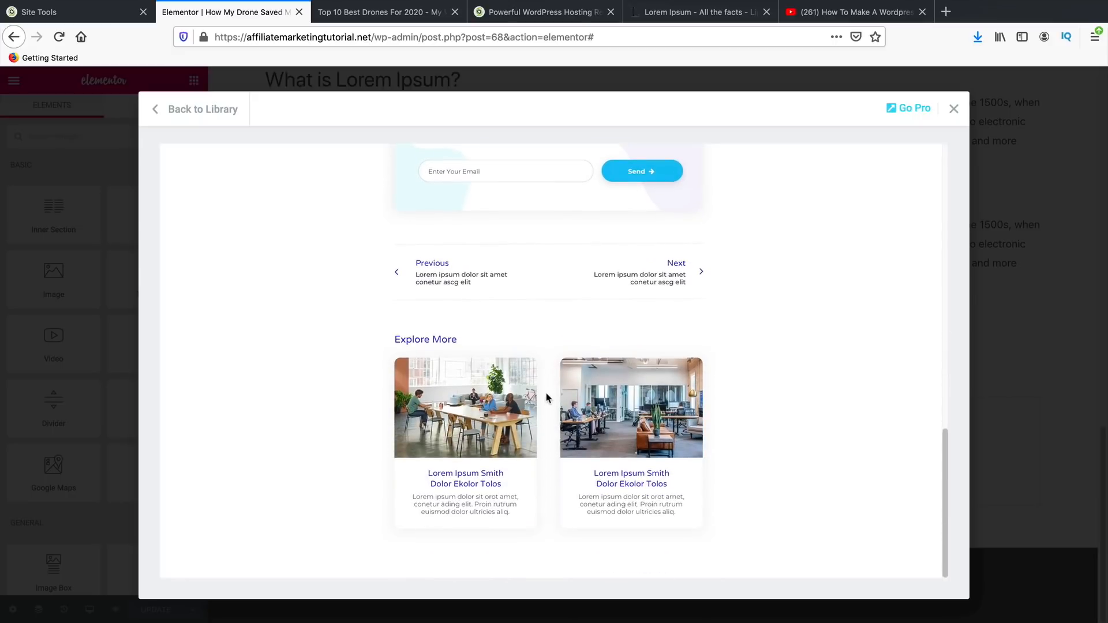
pyautogui.scroll(8, 760, 426)
pyautogui.click(953, 109)
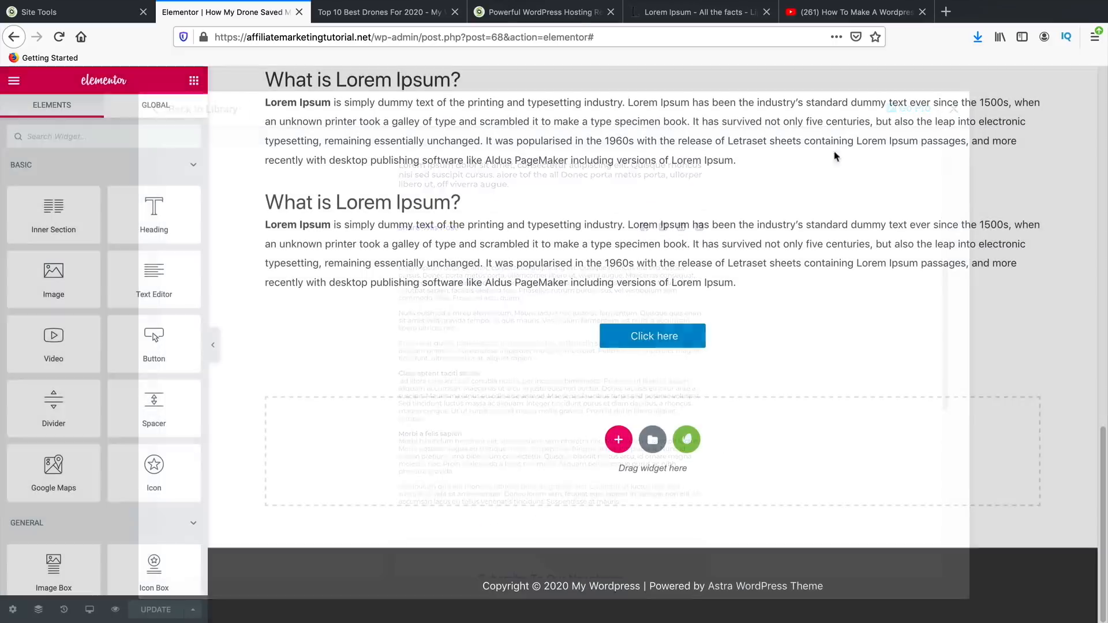
pyautogui.click(645, 430)
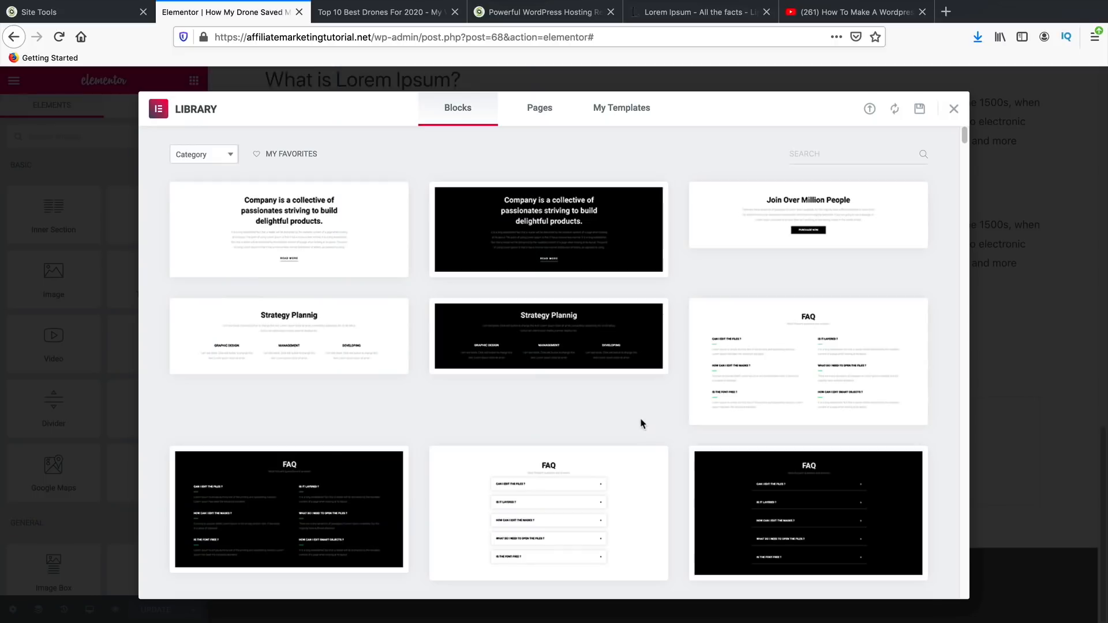
pyautogui.click(215, 155)
pyautogui.scroll(-6, 199, 278)
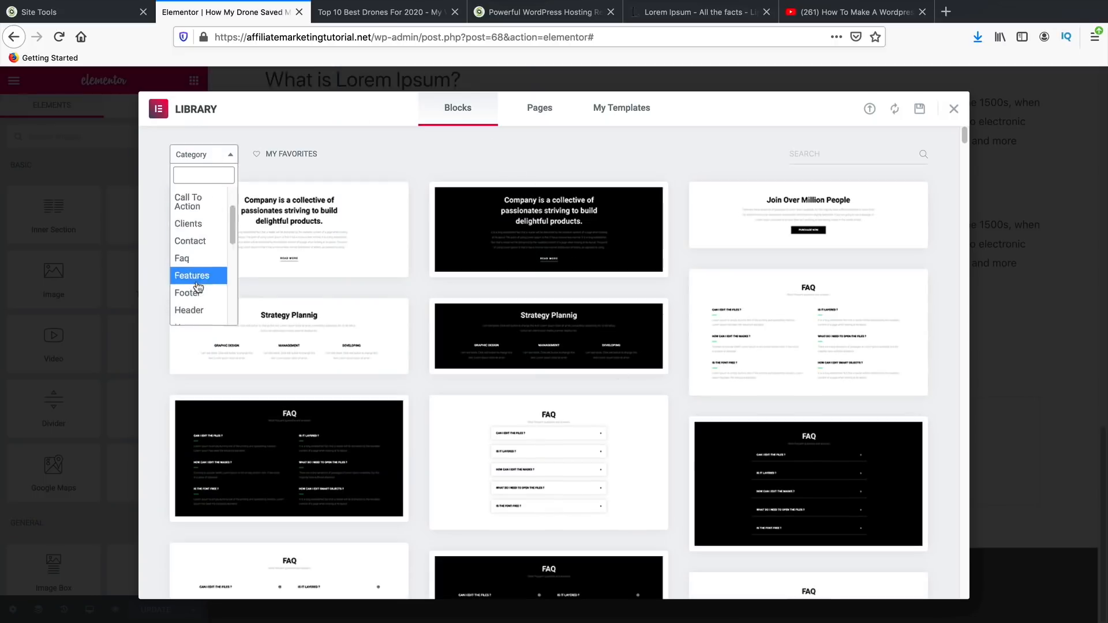
pyautogui.click(202, 303)
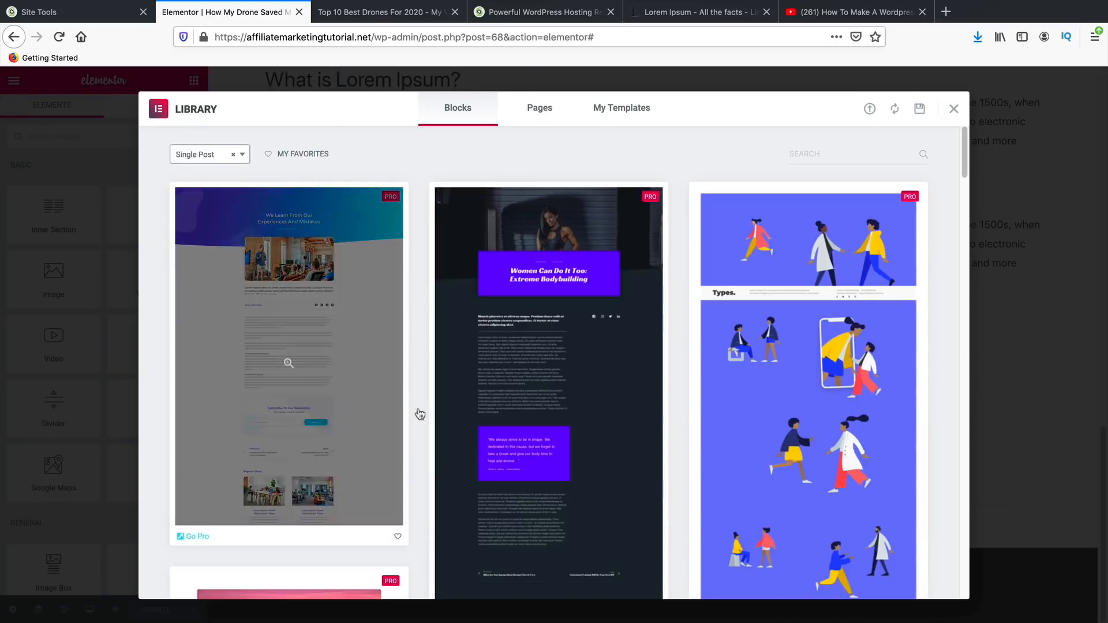
pyautogui.scroll(-10, 439, 427)
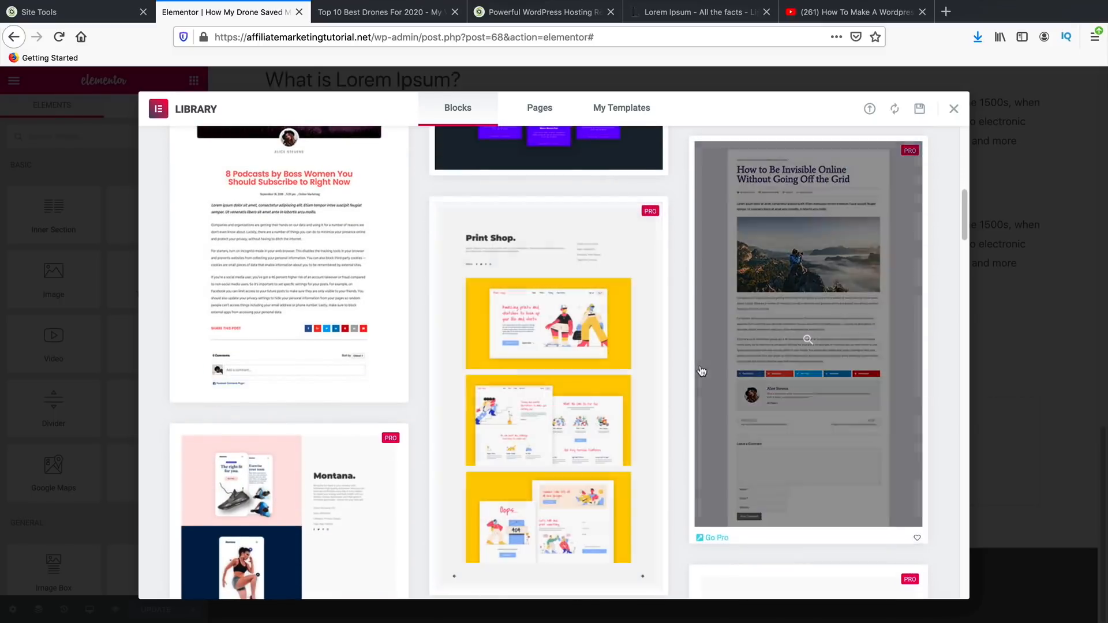
pyautogui.scroll(-2, 684, 381)
pyautogui.scroll(-10, 679, 385)
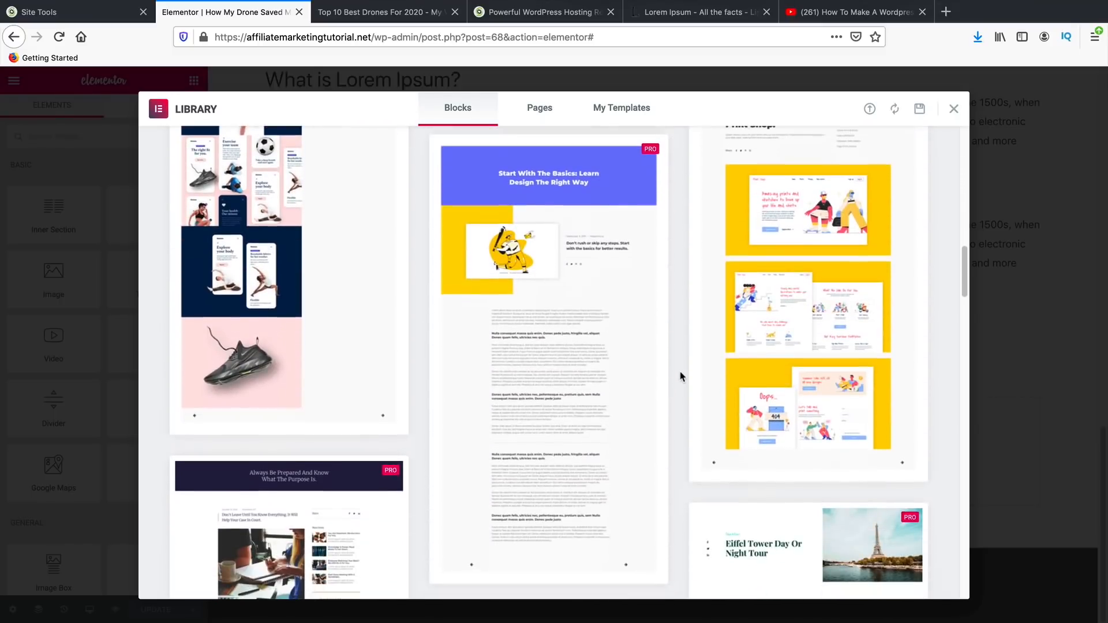
pyautogui.scroll(-6, 681, 376)
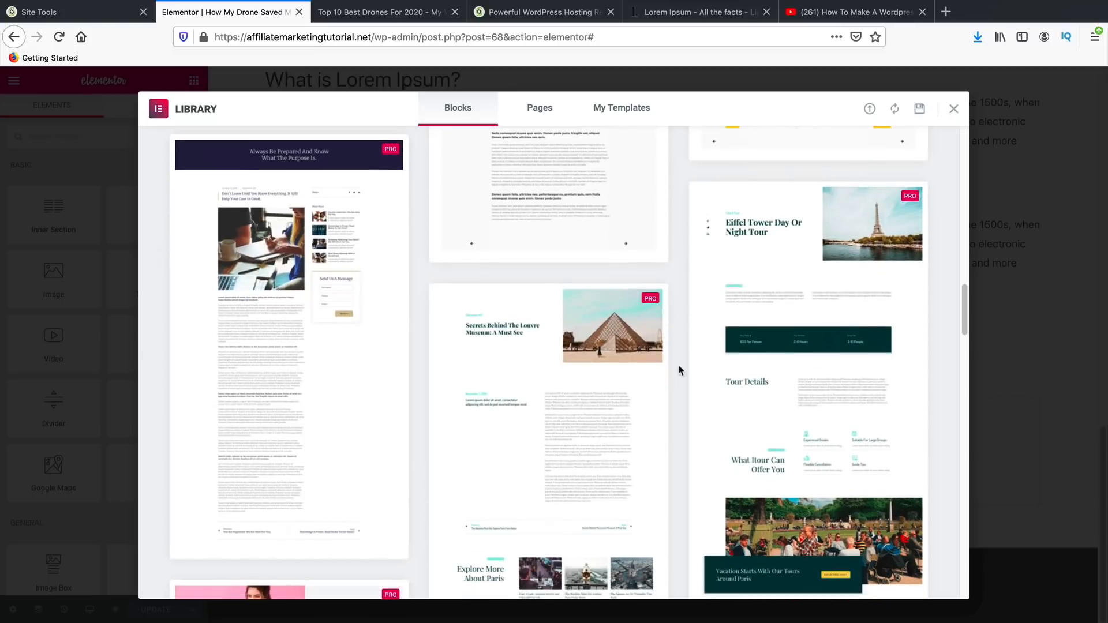
pyautogui.scroll(-5, 680, 371)
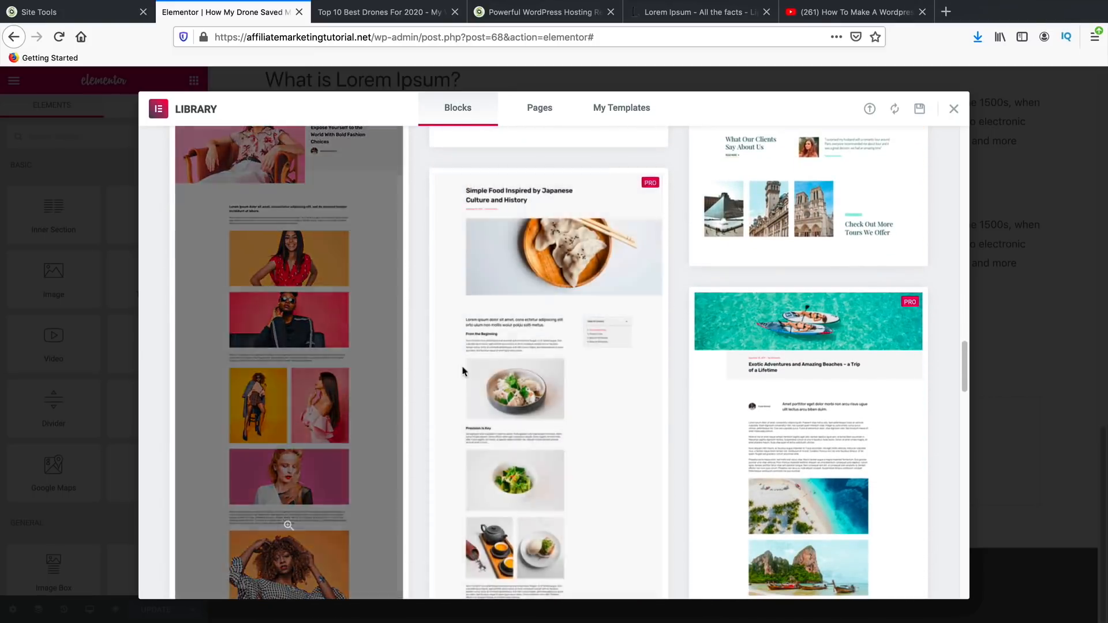
pyautogui.scroll(-10, 675, 410)
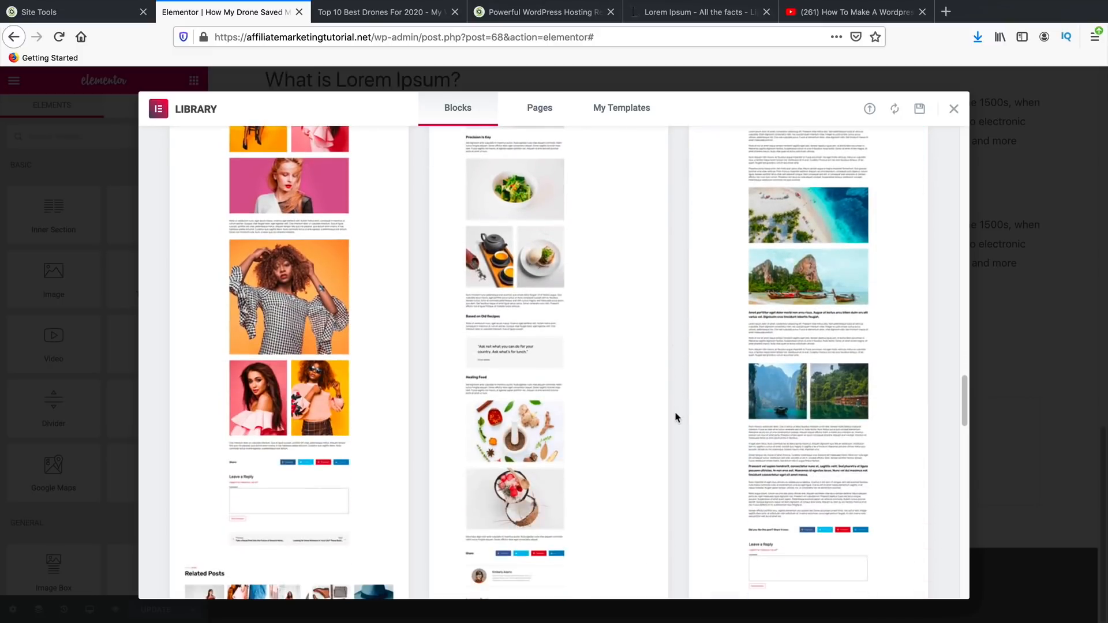
pyautogui.scroll(3, 678, 411)
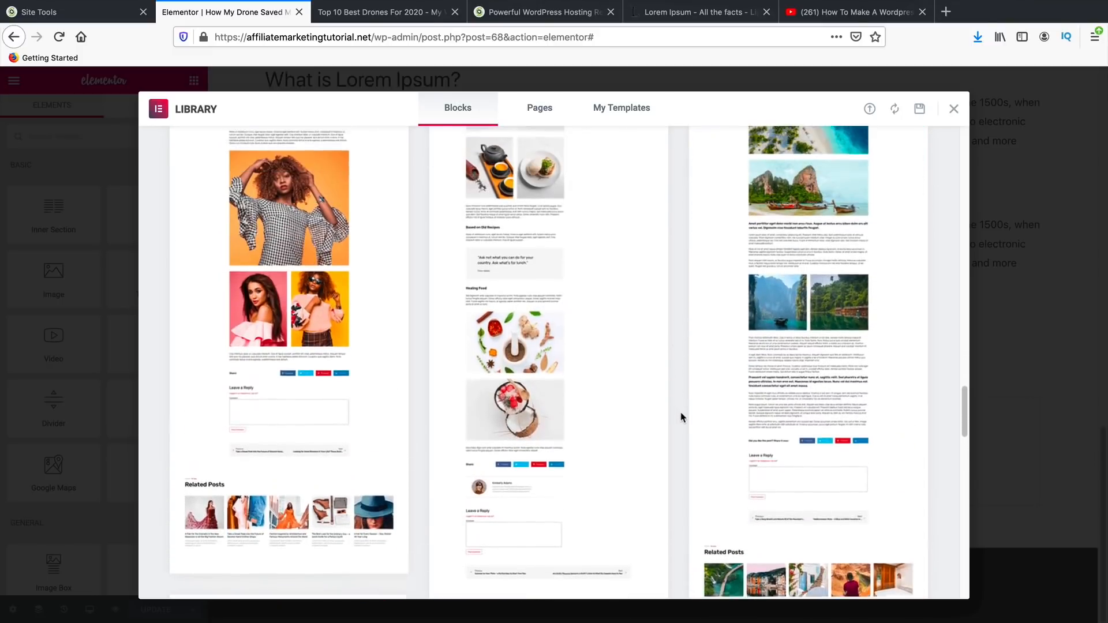
pyautogui.scroll(-4, 684, 412)
pyautogui.scroll(-8, 683, 411)
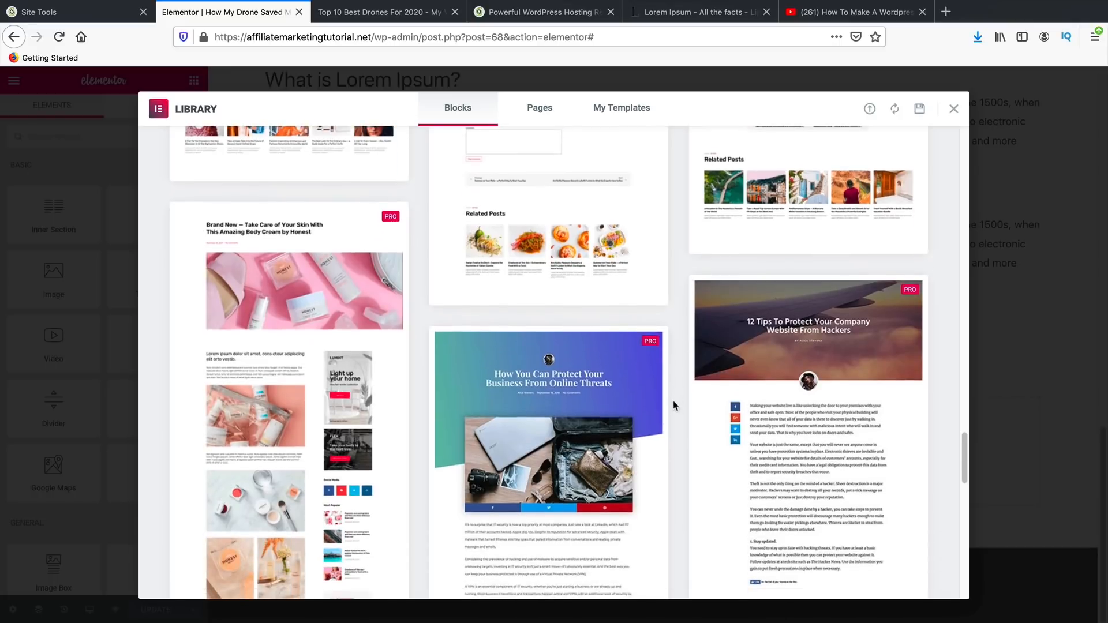
pyautogui.scroll(-6, 674, 401)
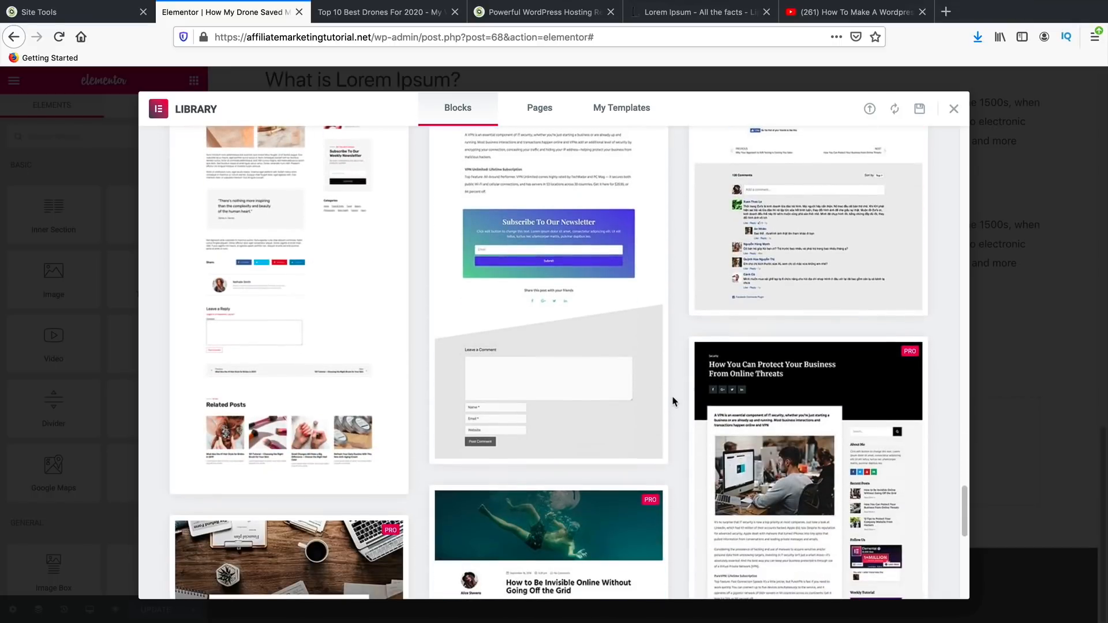
pyautogui.scroll(-4, 673, 398)
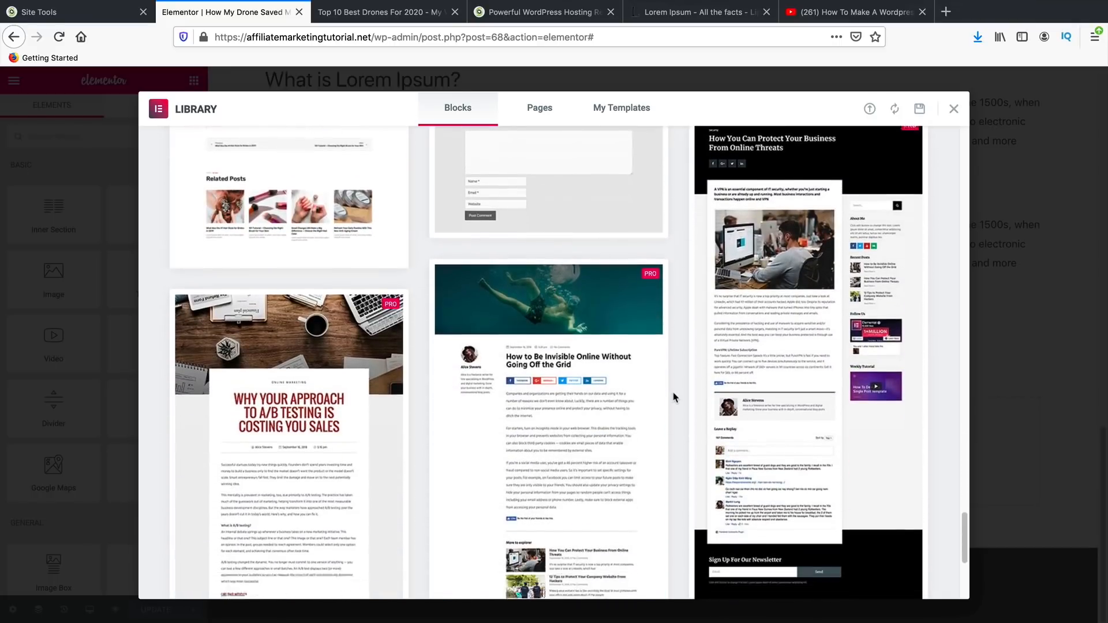
pyautogui.scroll(-2, 673, 398)
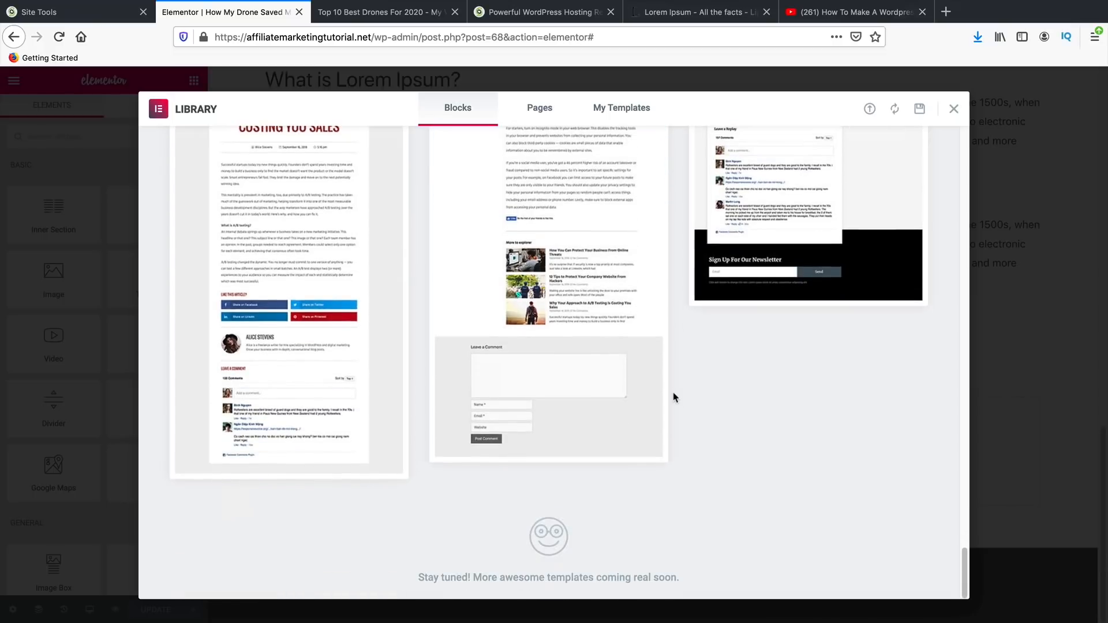
pyautogui.scroll(15, 687, 468)
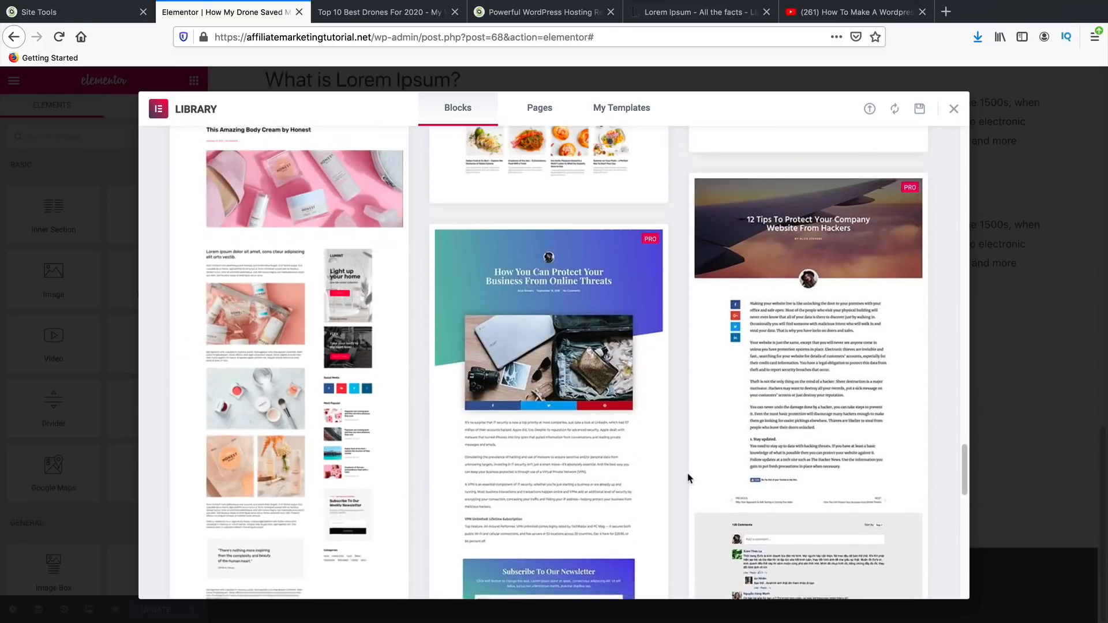
pyautogui.scroll(-7, 594, 395)
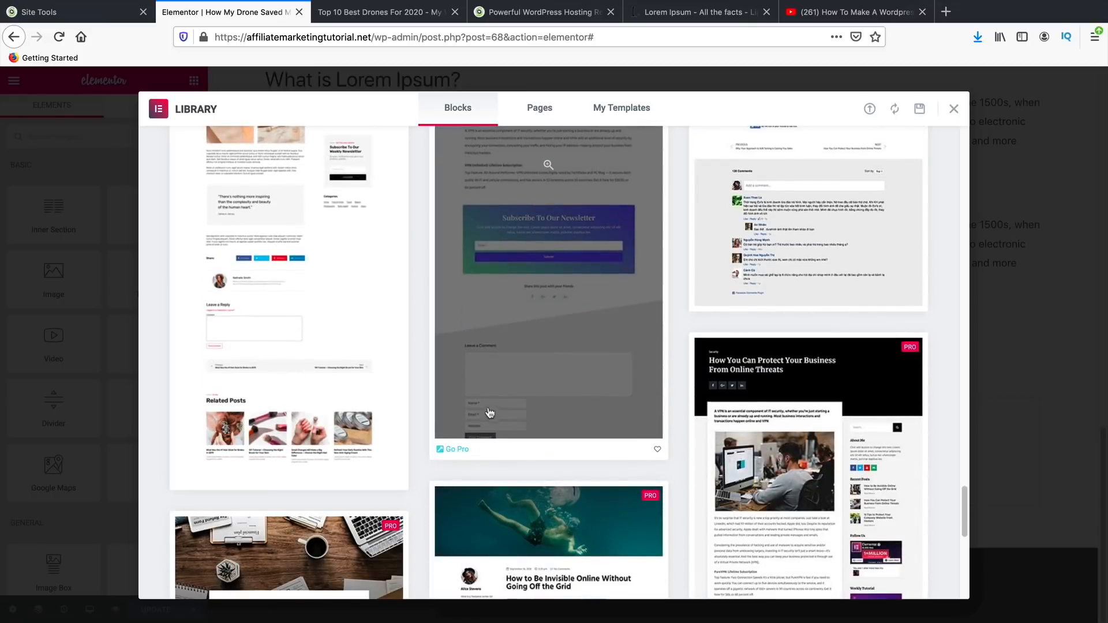
pyautogui.click(954, 108)
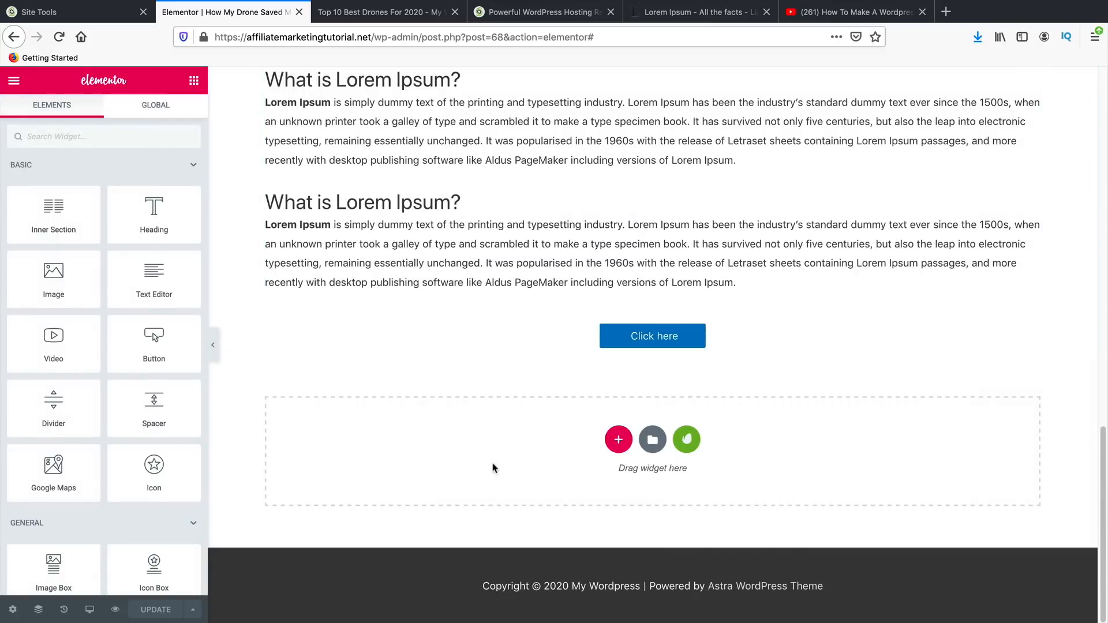
pyautogui.scroll(15, 503, 439)
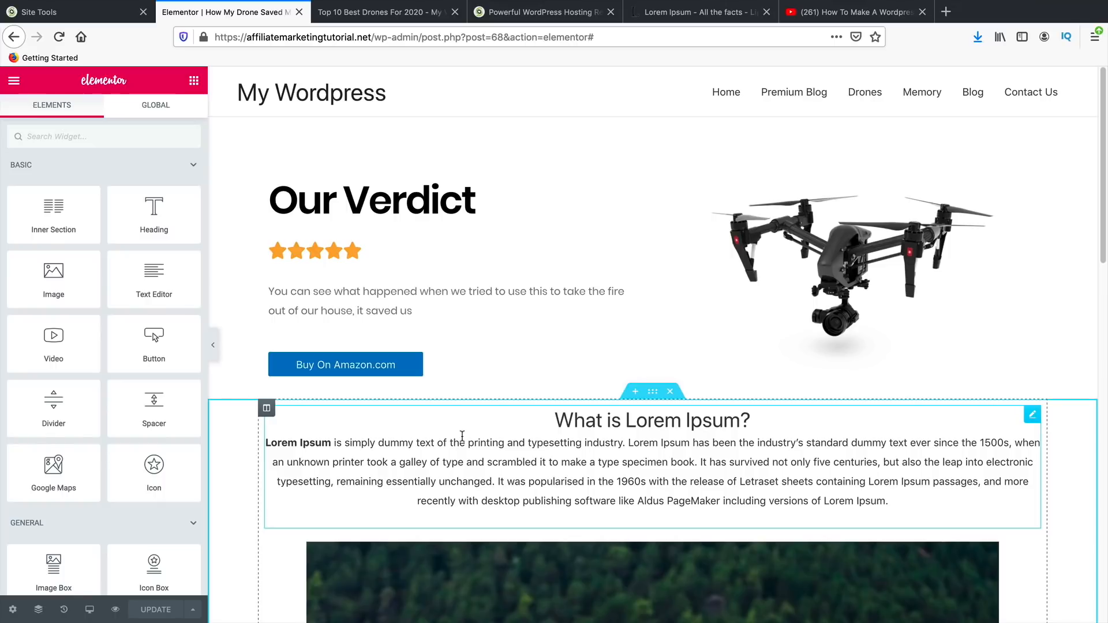
# - Open darrelwilson.com in a new browser tab placed beside the Elementor editor tab
pyautogui.click(946, 12)
pyautogui.write('da')
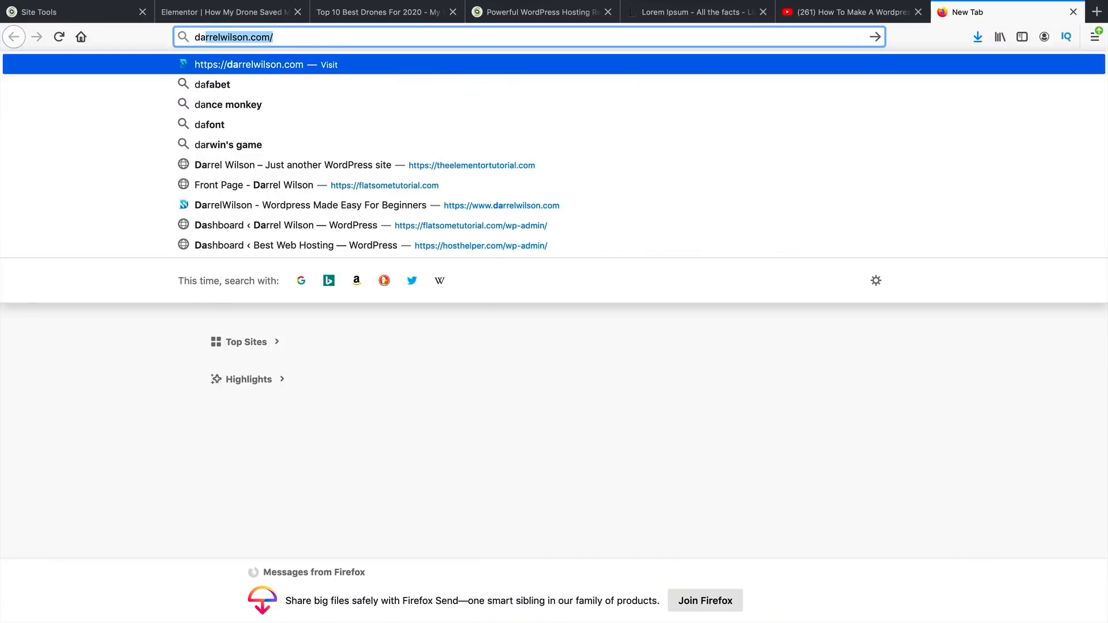
pyautogui.press('Return')
pyautogui.moveTo(940, 13); pyautogui.dragTo(332, 19)
pyautogui.click(258, 14)
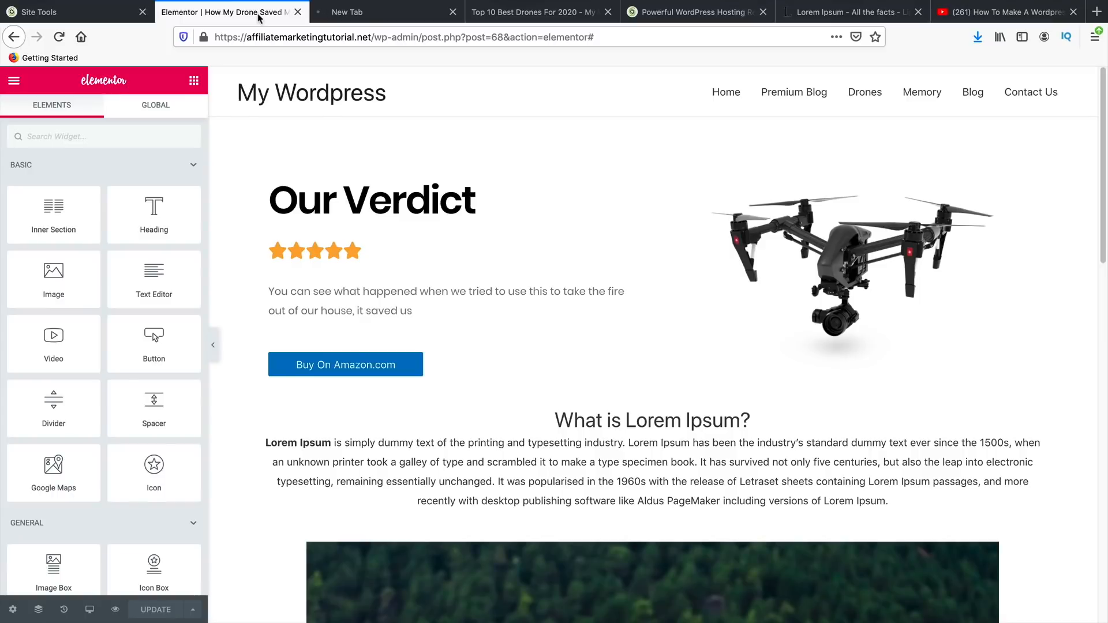
pyautogui.click(338, 12)
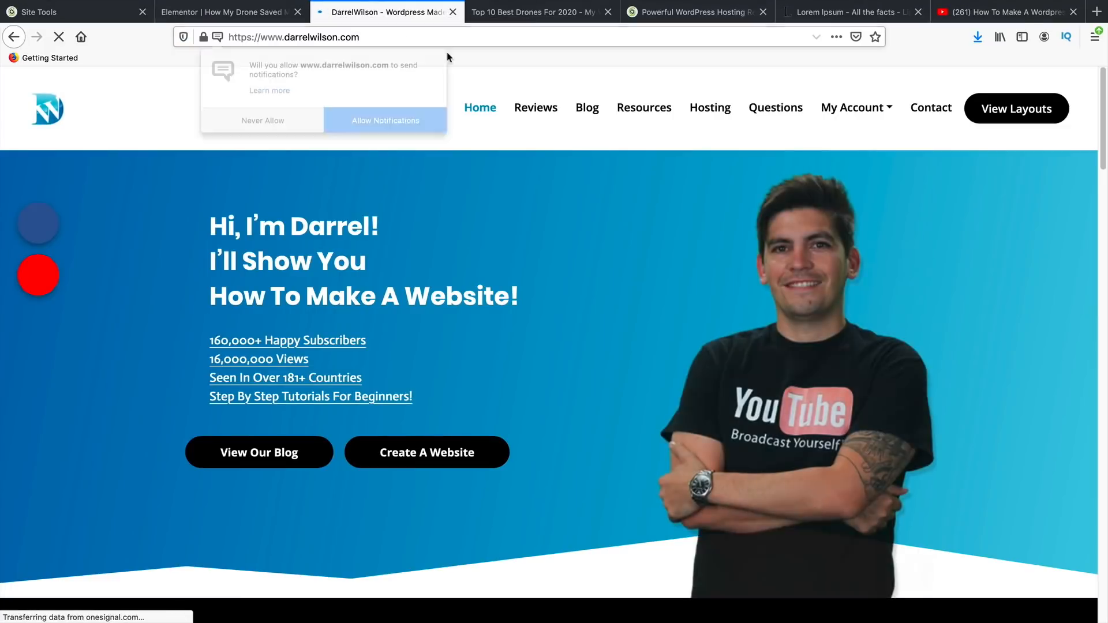
# - Go to the Blog, Complete WordPress Tutorial category, and open the Divi Theme 2020 post
pyautogui.click(393, 119)
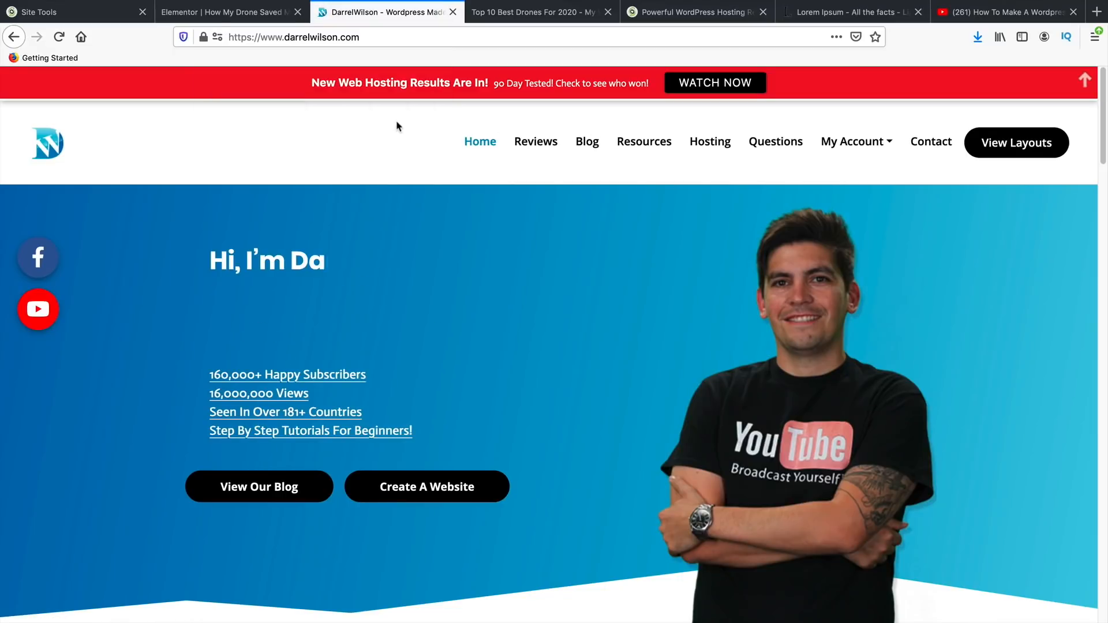
pyautogui.click(590, 149)
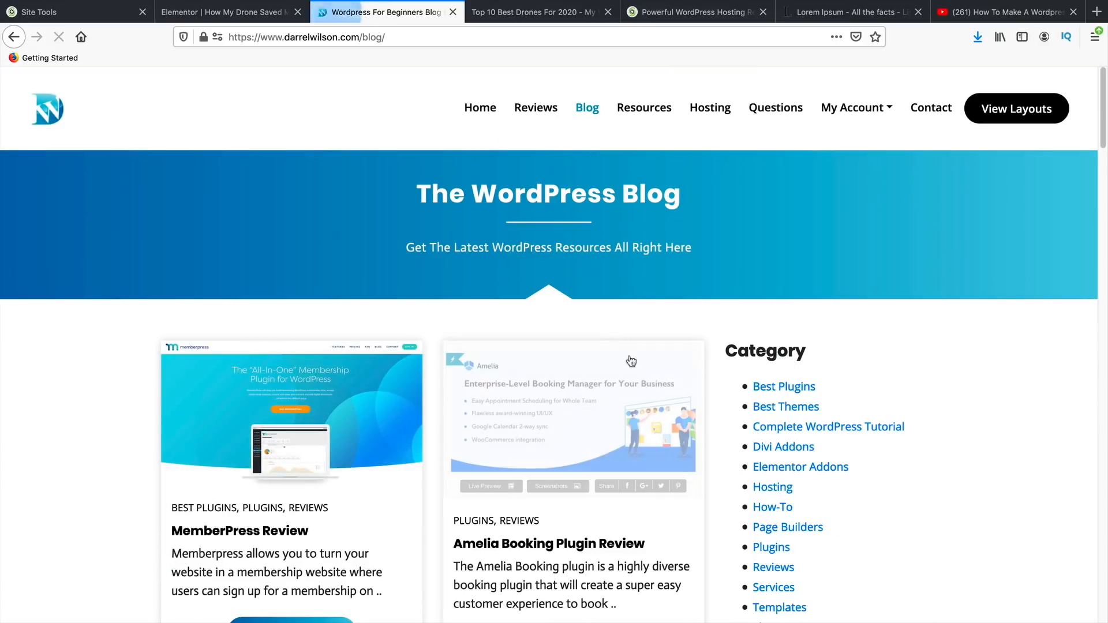
pyautogui.scroll(-5, 722, 445)
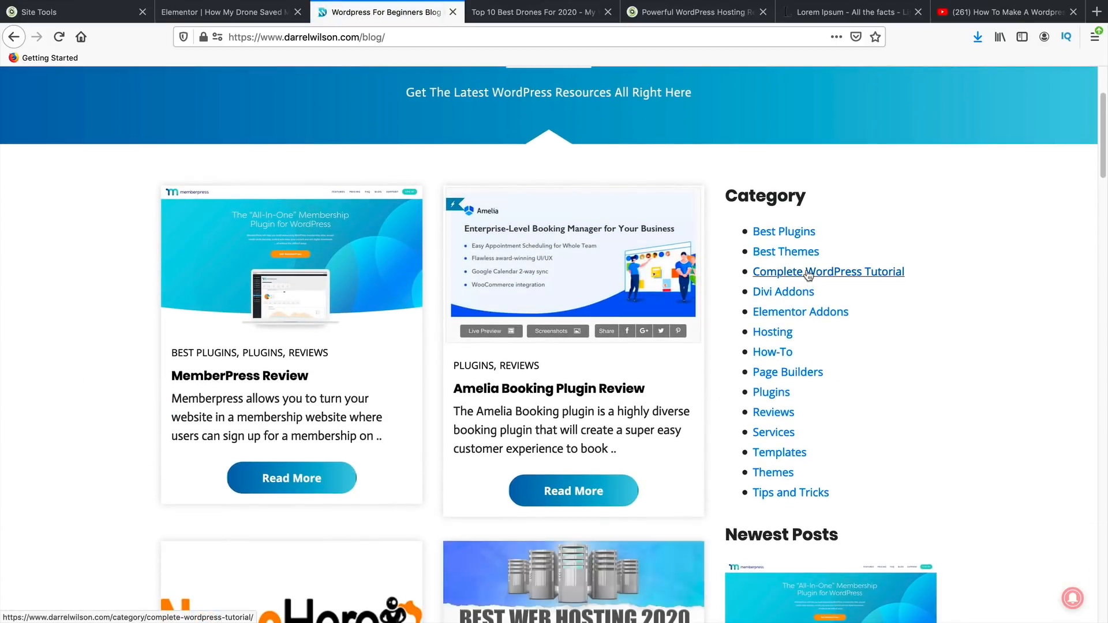
pyautogui.click(809, 276)
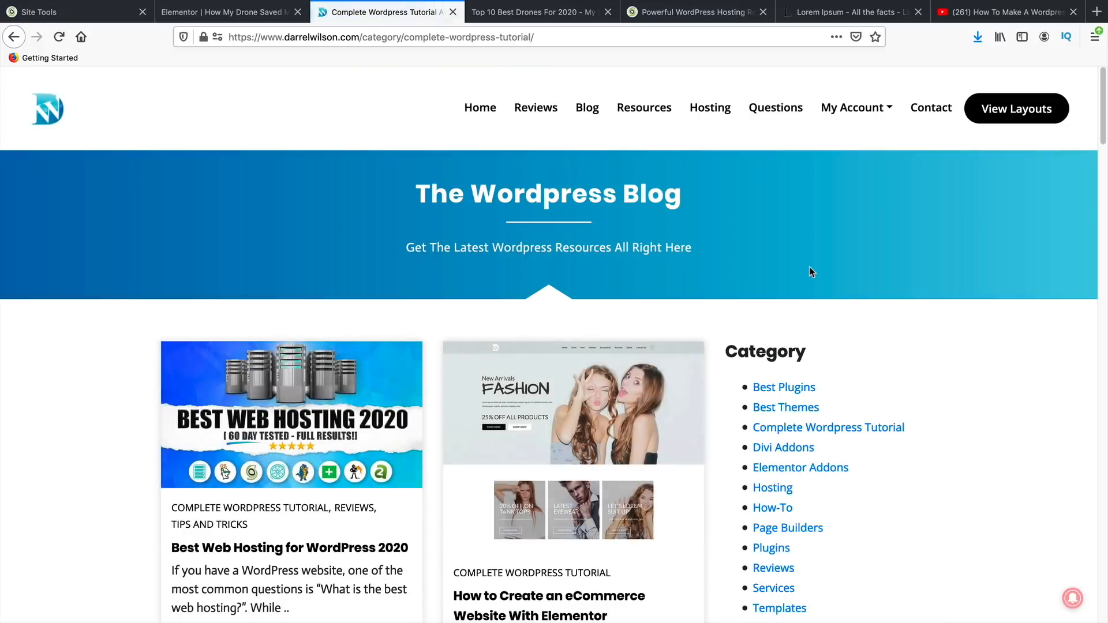
pyautogui.scroll(-10, 549, 462)
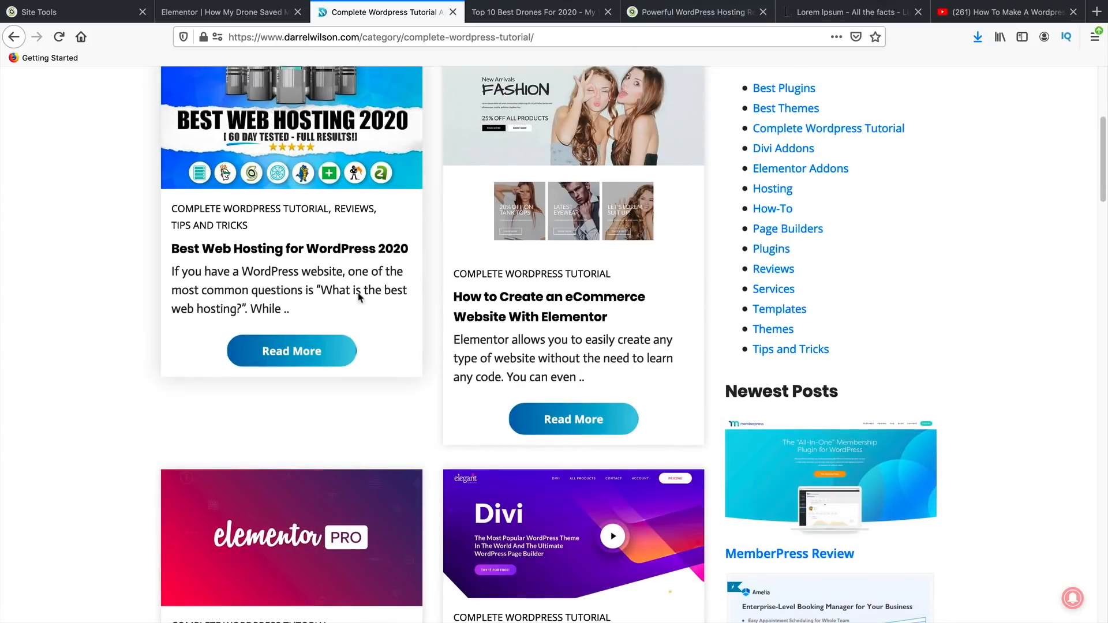
pyautogui.scroll(-7, 426, 452)
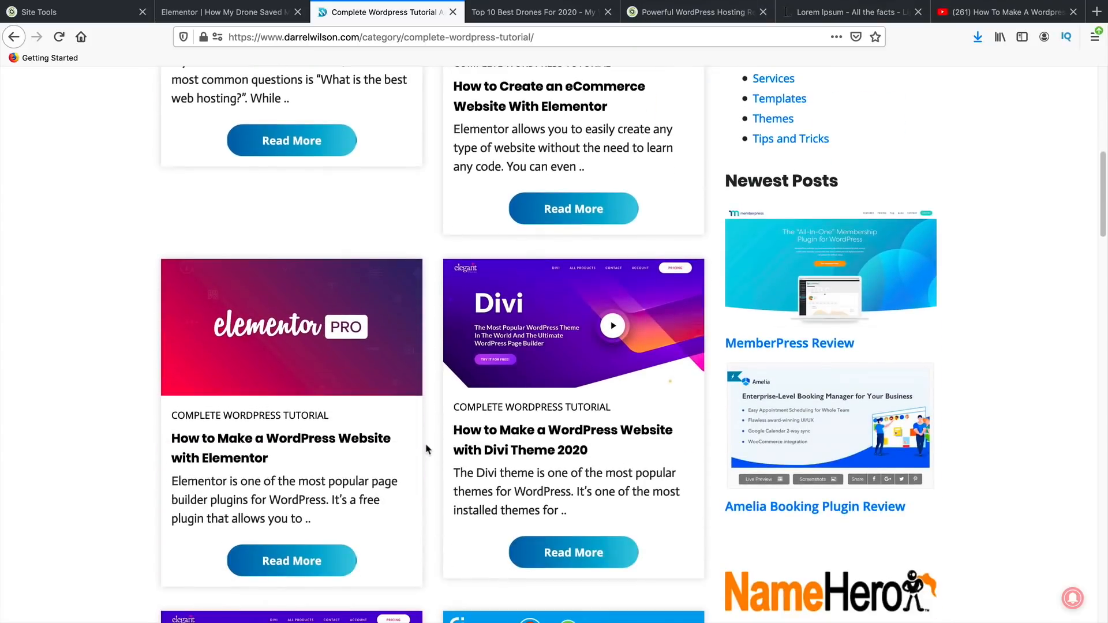
pyautogui.click(528, 459)
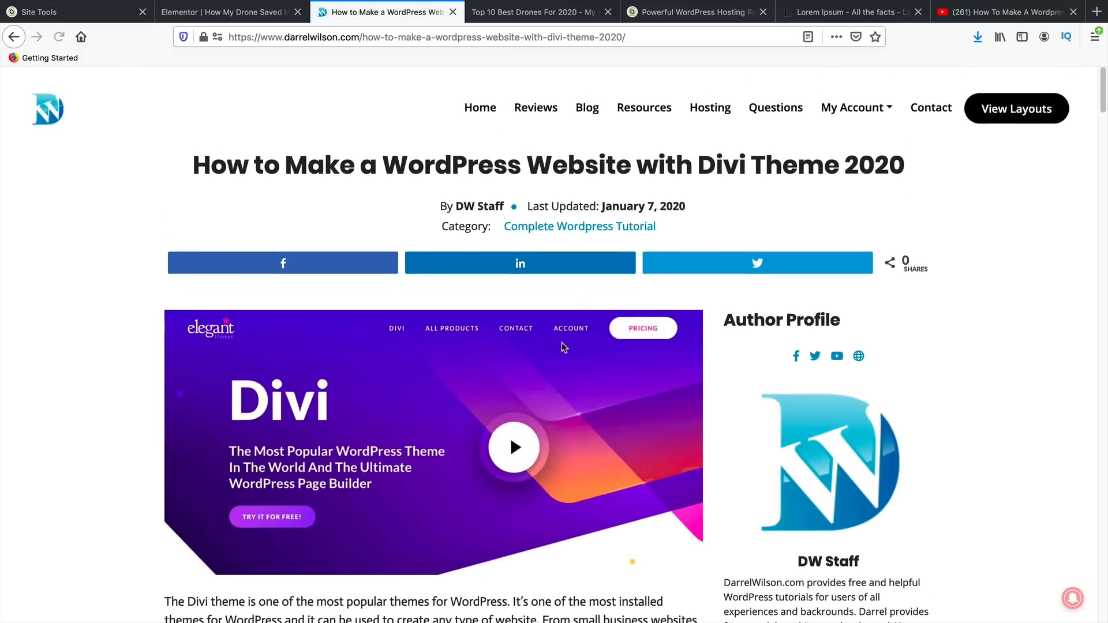
# - Close the newsletter sign-up popup and read the opening of the Divi article
pyautogui.moveTo(768, 178); pyautogui.dragTo(458, 165)
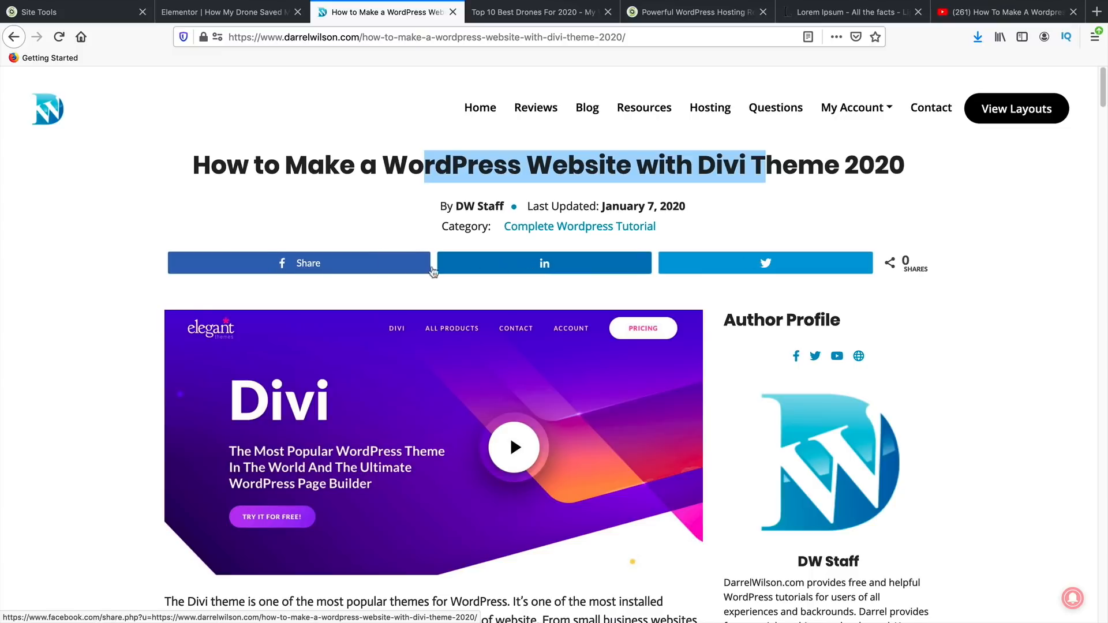
pyautogui.scroll(-3, 793, 326)
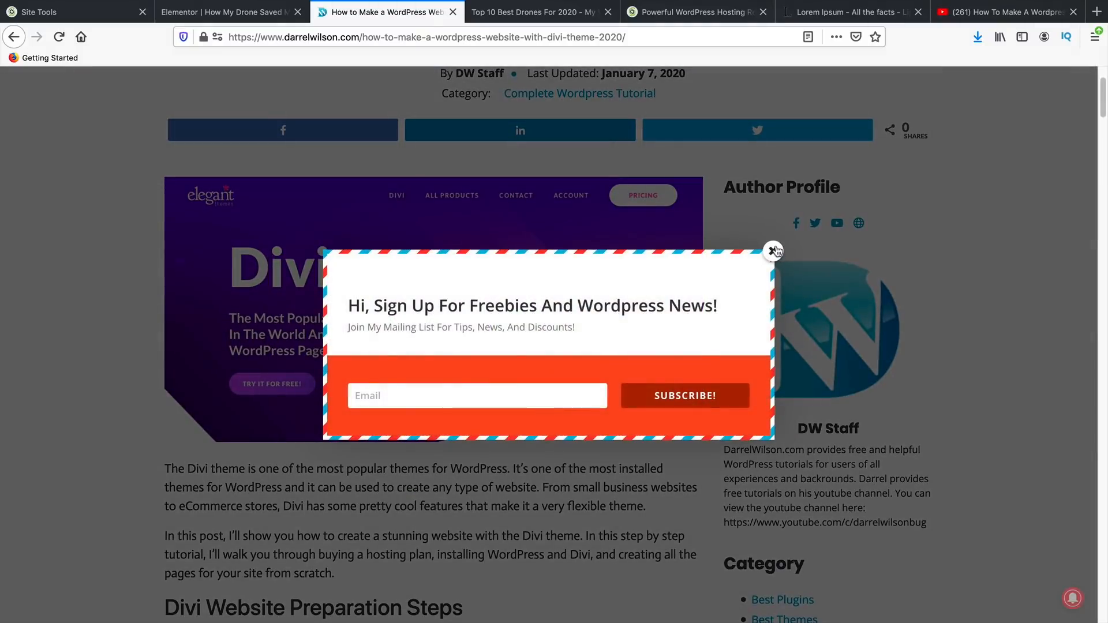
pyautogui.click(793, 326)
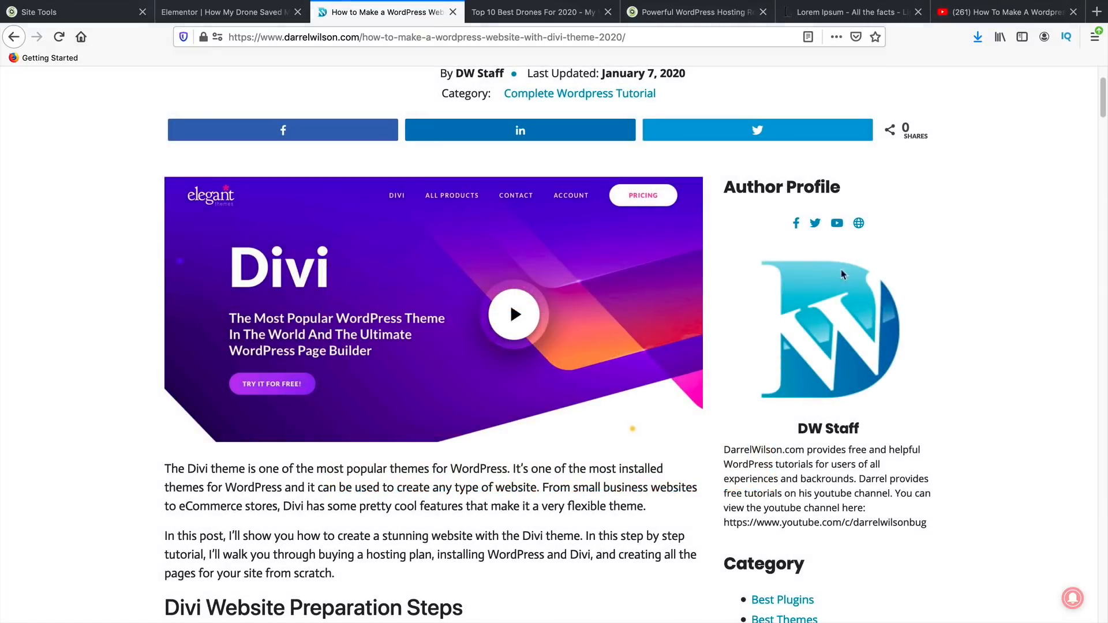
pyautogui.scroll(-3, 635, 352)
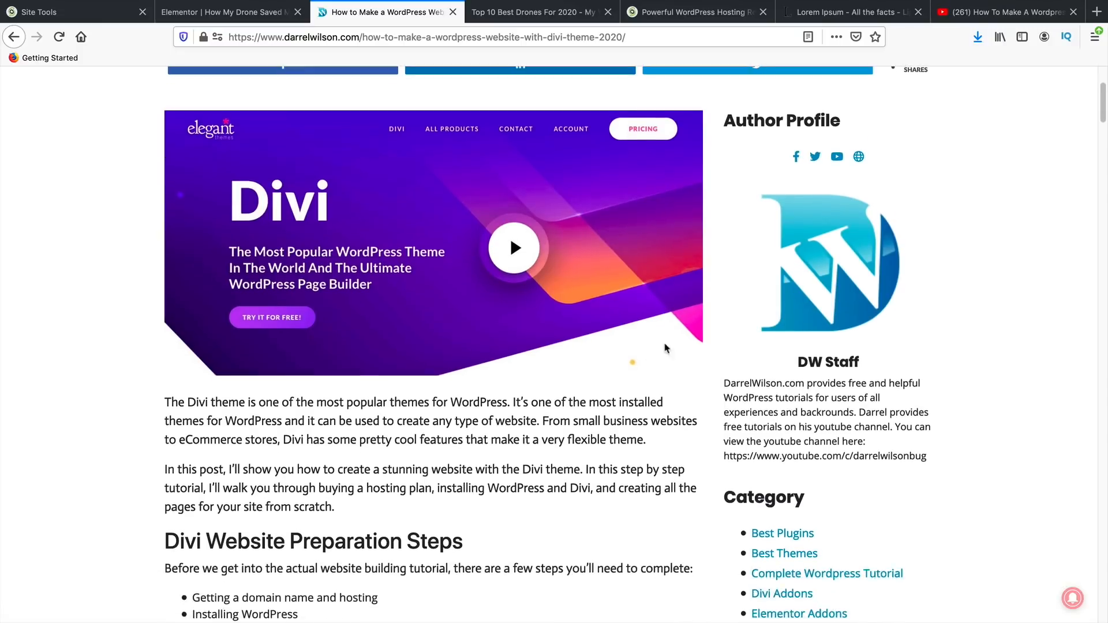
pyautogui.scroll(2, 475, 332)
pyautogui.scroll(-1, 364, 382)
pyautogui.scroll(-10, 364, 382)
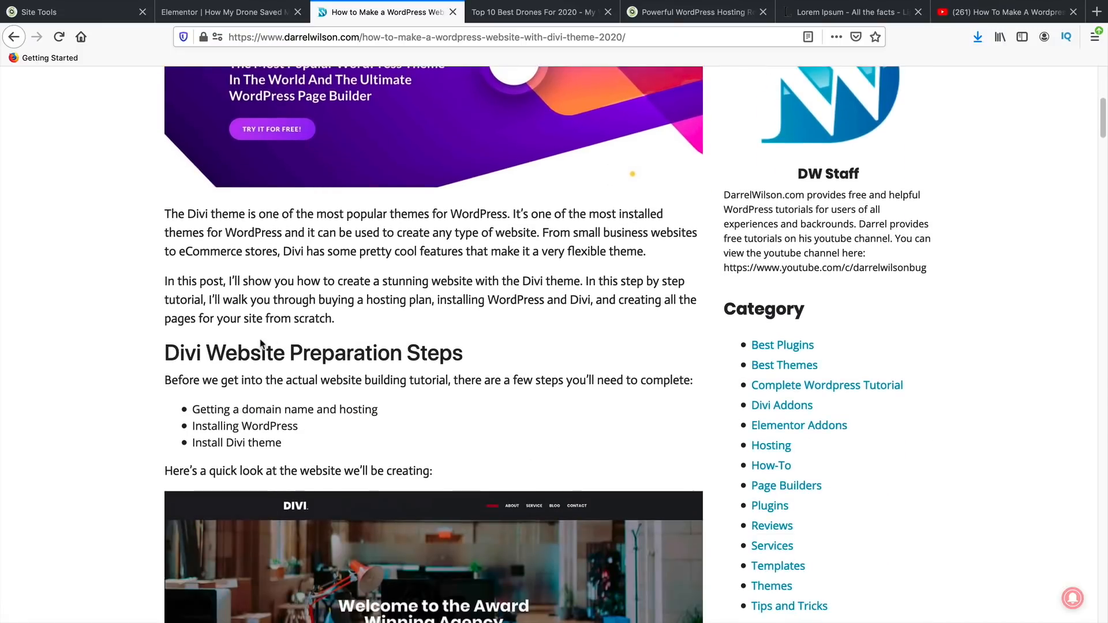
pyautogui.scroll(5, 323, 387)
pyautogui.scroll(7, 323, 387)
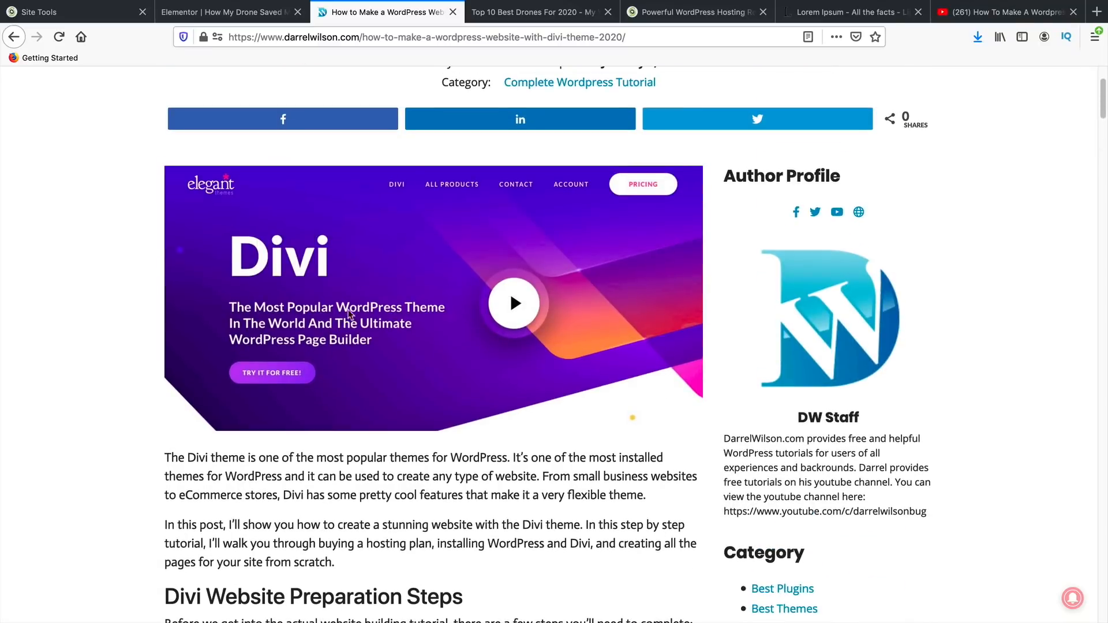
pyautogui.scroll(-4, 321, 368)
pyautogui.scroll(-2, 278, 324)
pyautogui.moveTo(269, 307); pyautogui.dragTo(299, 380)
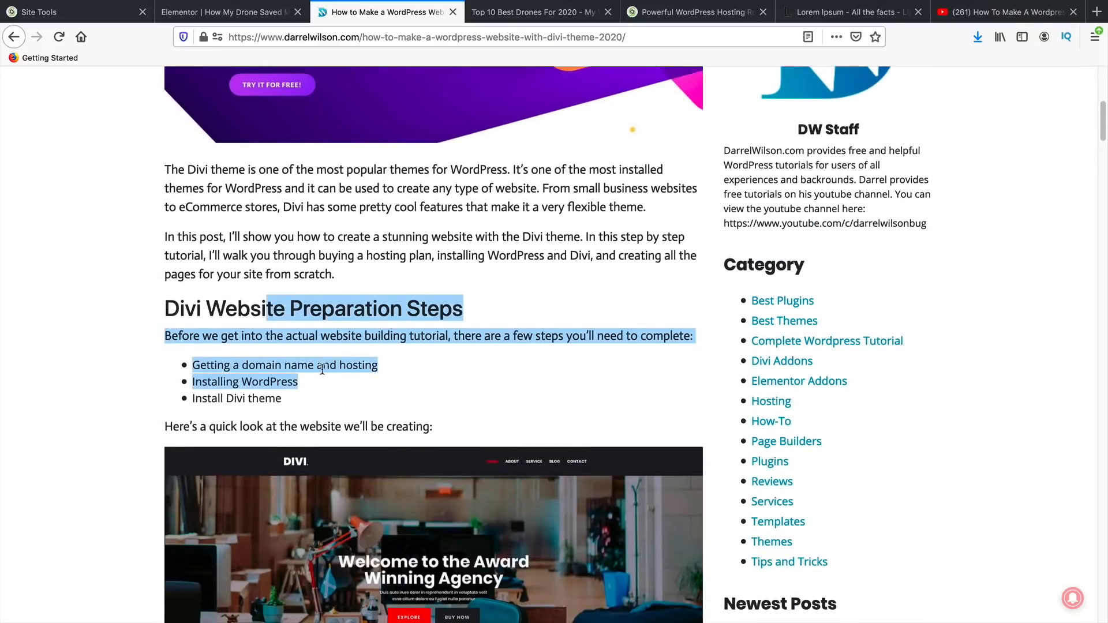
pyautogui.scroll(-10, 300, 380)
pyautogui.scroll(-10, 368, 302)
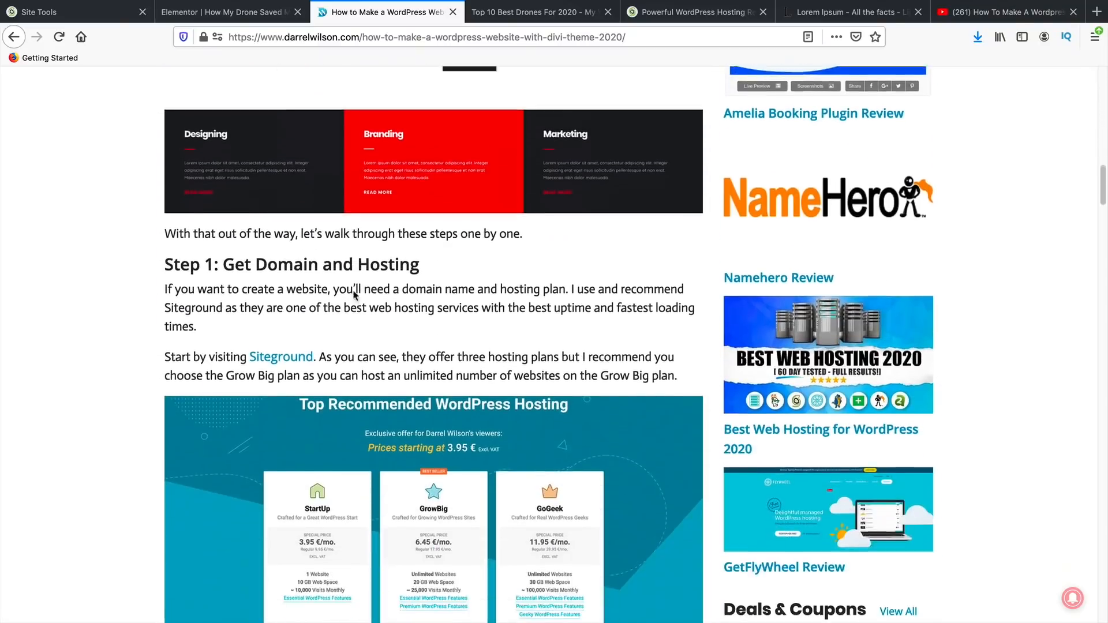
pyautogui.scroll(2, 347, 259)
pyautogui.moveTo(523, 151); pyautogui.dragTo(432, 293)
pyautogui.click(336, 221)
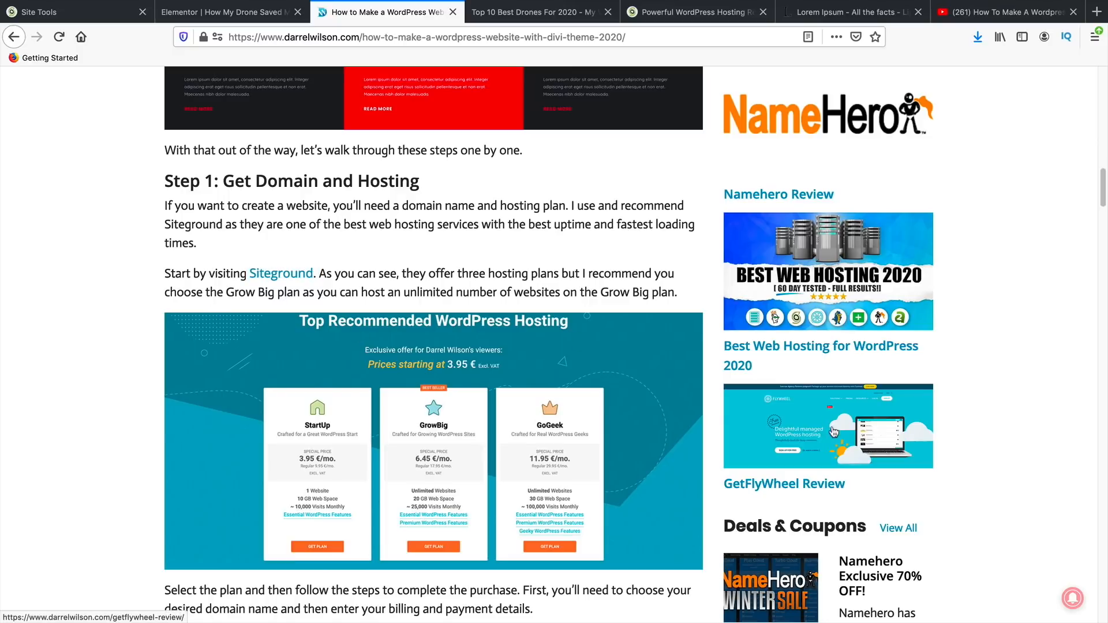
# - Scroll through the rest of the article down to its Final Thoughts section
pyautogui.scroll(-4, 820, 456)
pyautogui.scroll(-10, 782, 421)
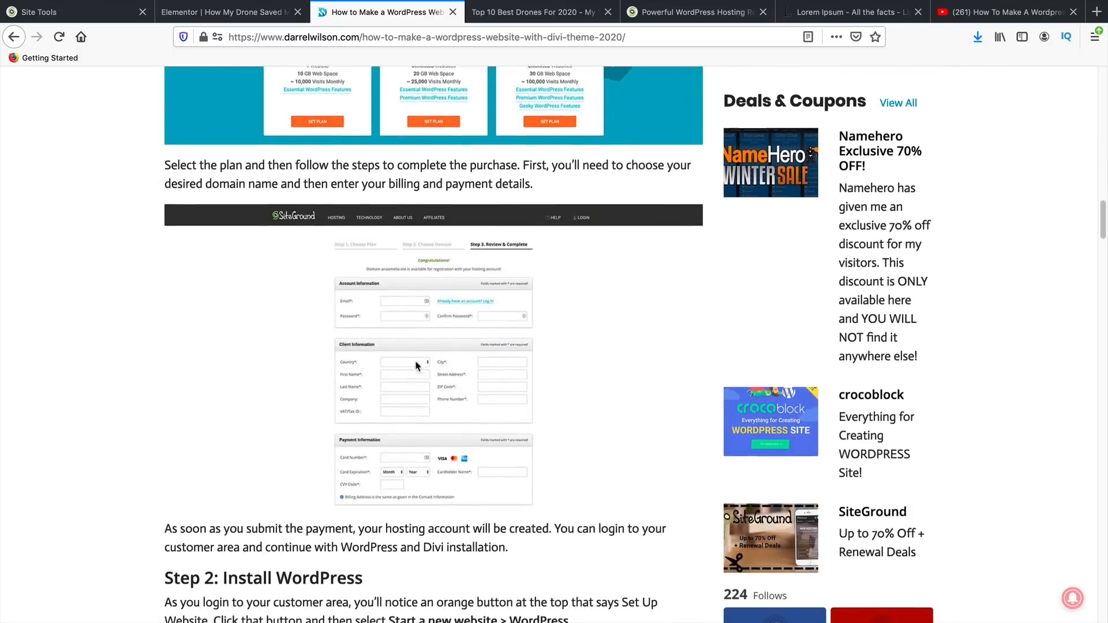
pyautogui.scroll(-7, 365, 341)
pyautogui.scroll(-8, 365, 340)
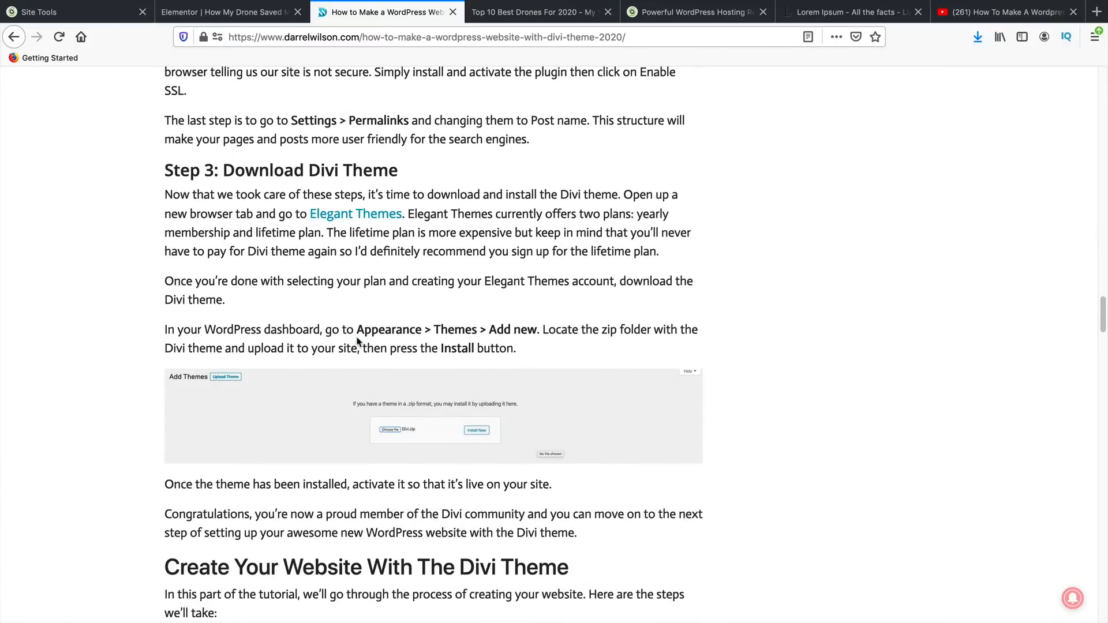
pyautogui.scroll(-12, 358, 342)
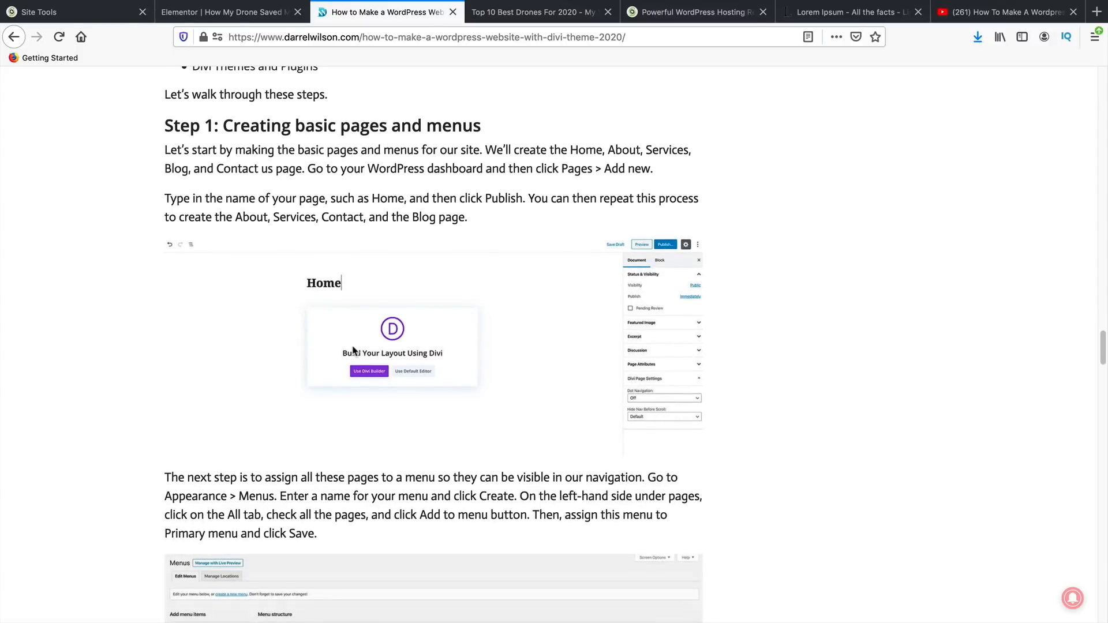
pyautogui.scroll(-8, 353, 350)
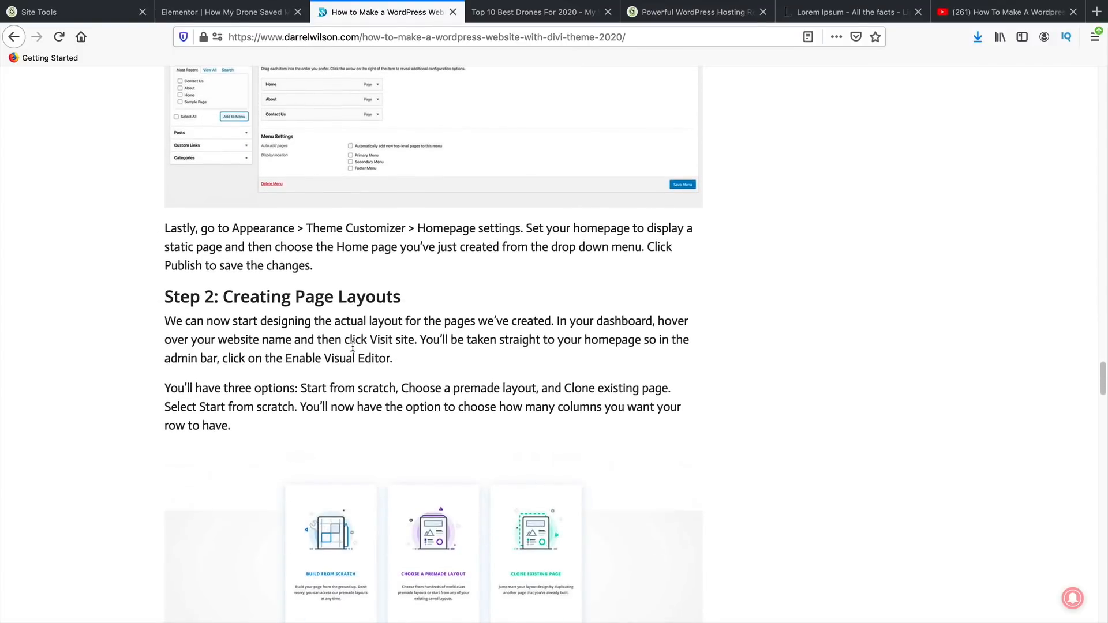
pyautogui.scroll(-10, 353, 346)
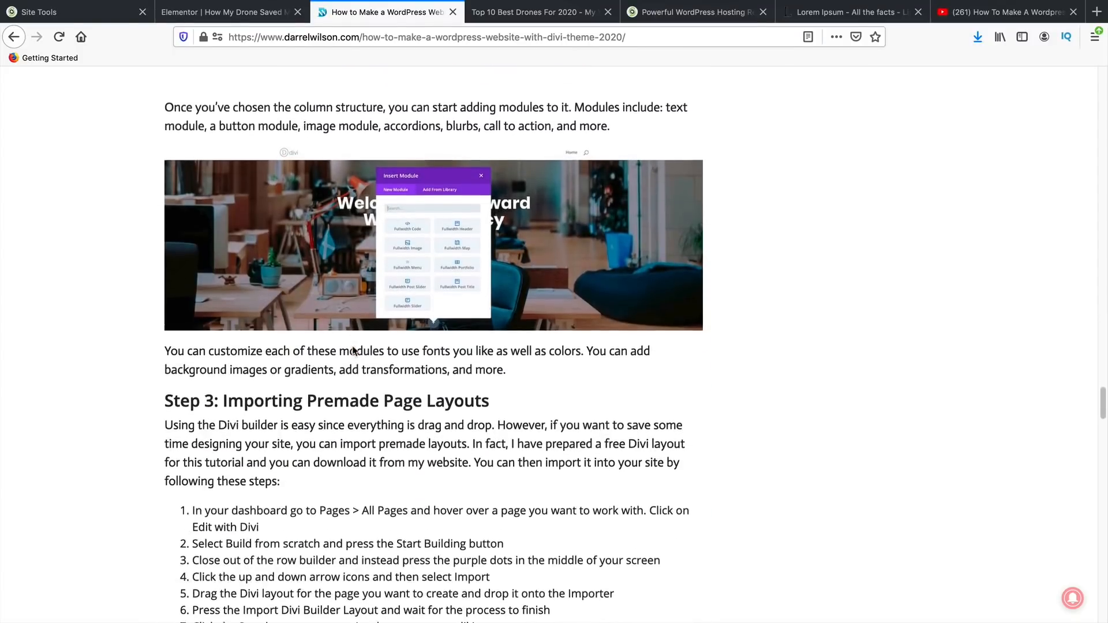
pyautogui.scroll(-2, 354, 351)
pyautogui.scroll(-10, 354, 350)
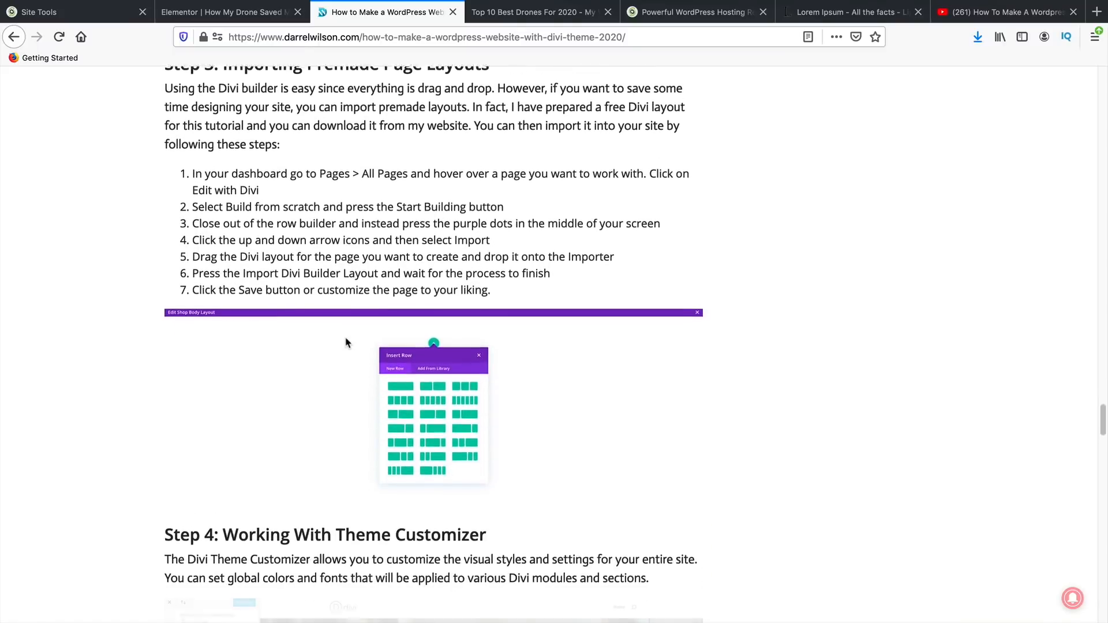
pyautogui.scroll(-10, 346, 331)
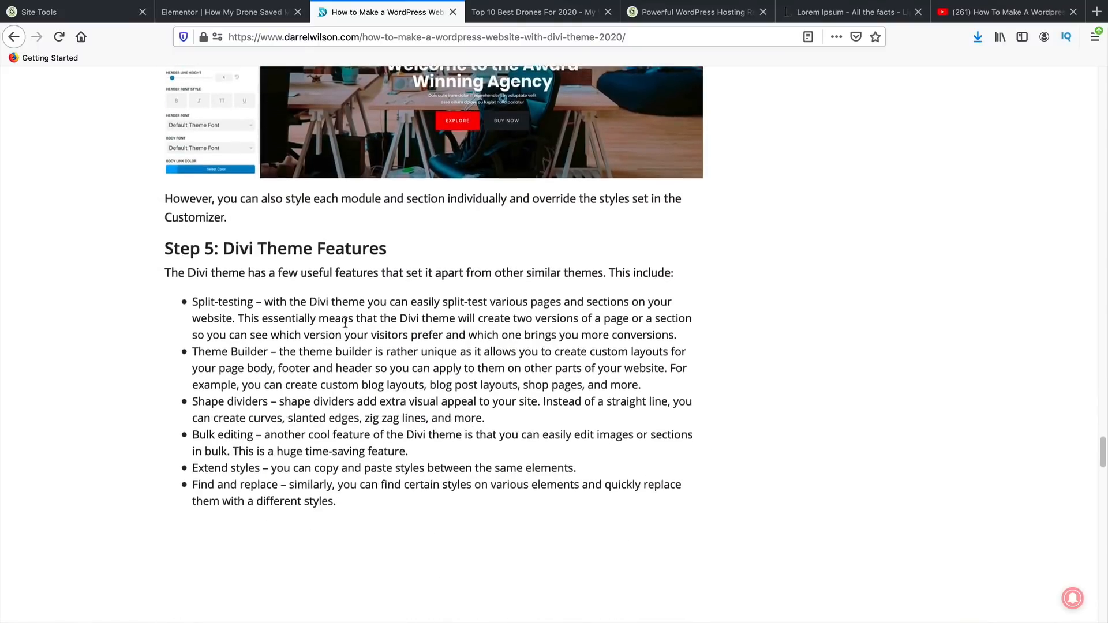
pyautogui.scroll(-4, 347, 327)
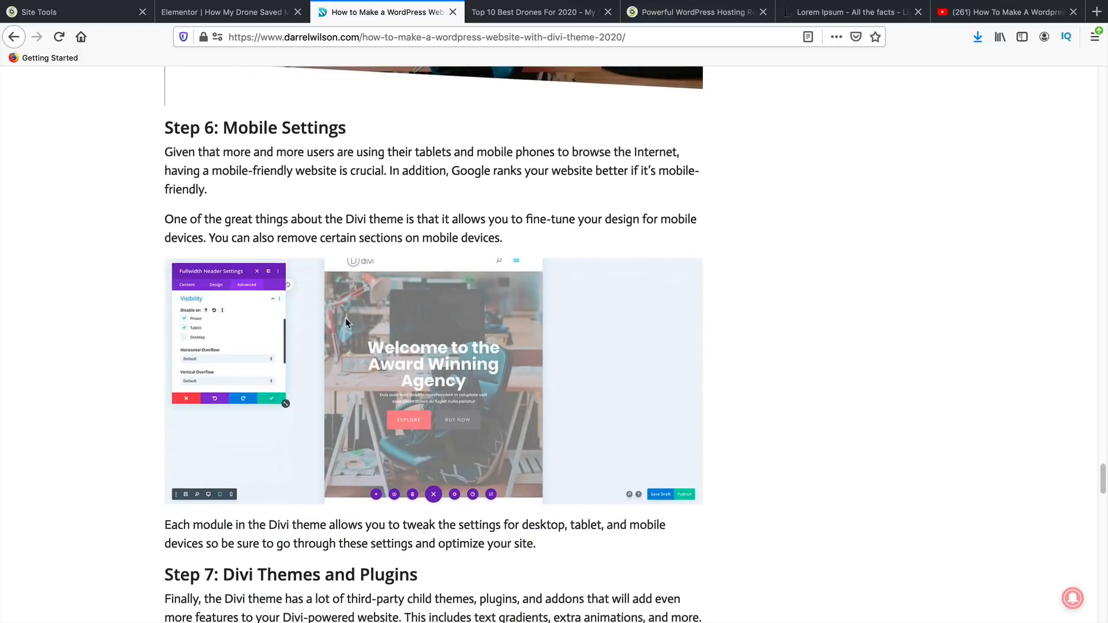
pyautogui.scroll(-4, 345, 320)
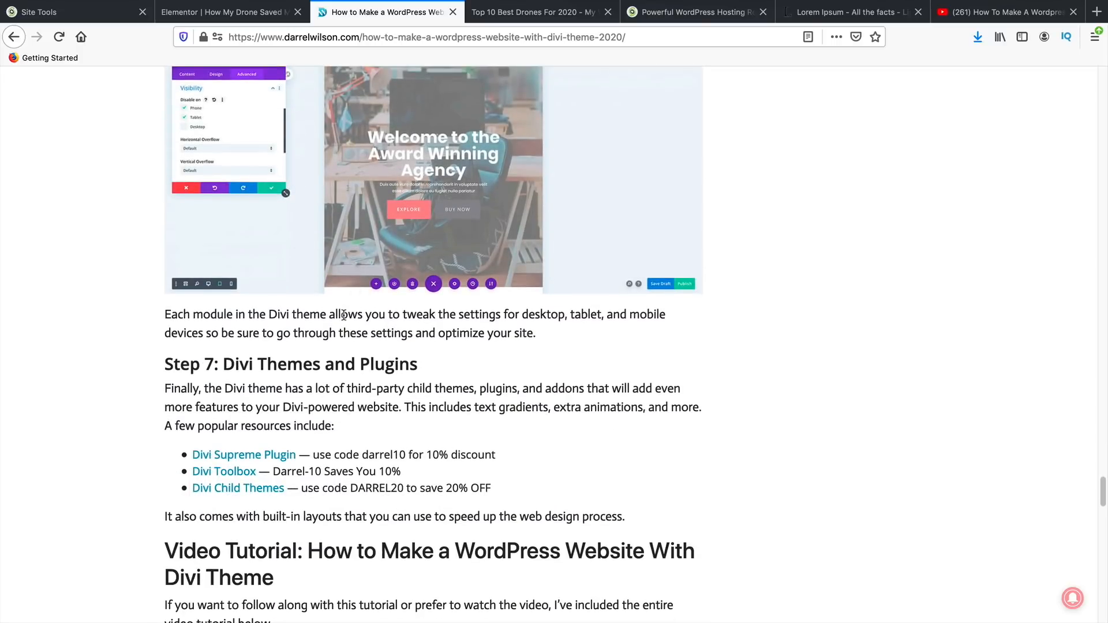
pyautogui.scroll(-4, 344, 315)
pyautogui.scroll(-6, 349, 300)
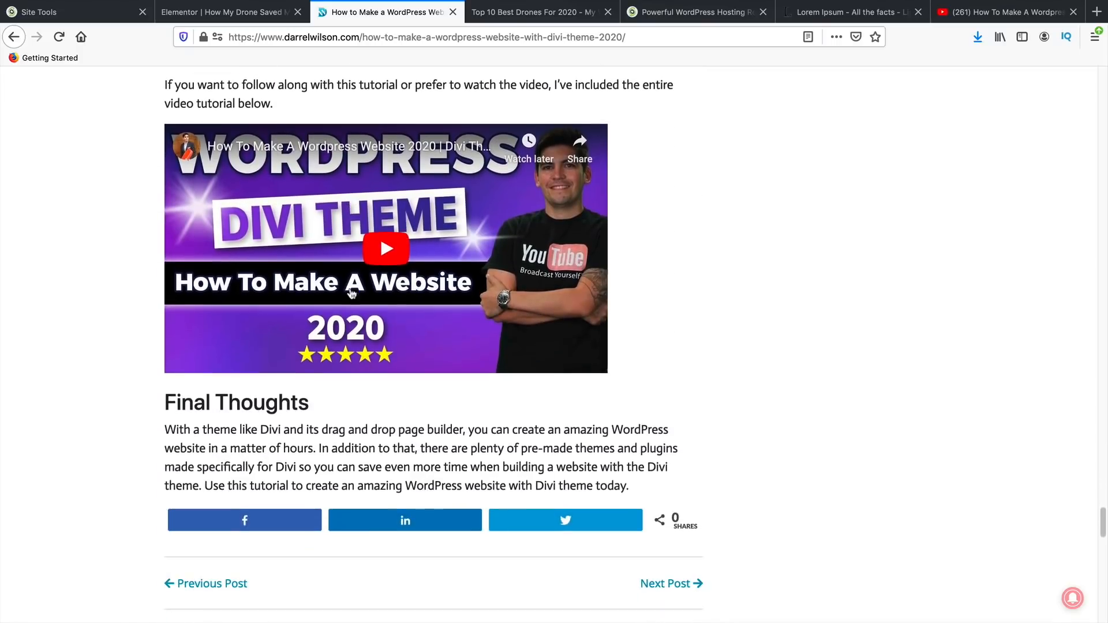
pyautogui.scroll(-4, 358, 297)
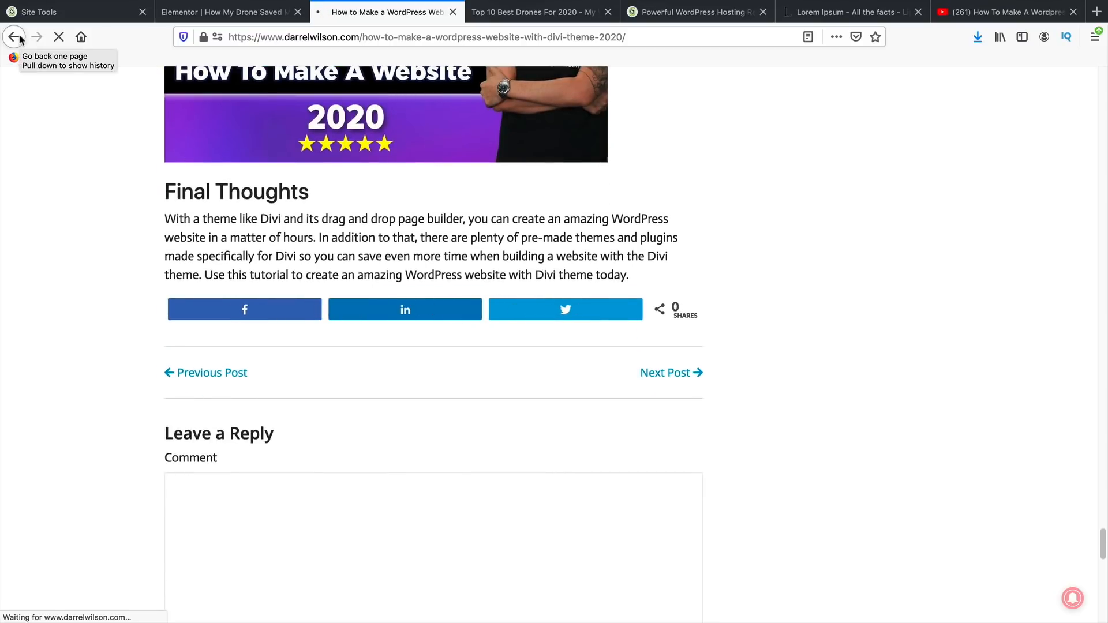
pyautogui.scroll(6, 324, 434)
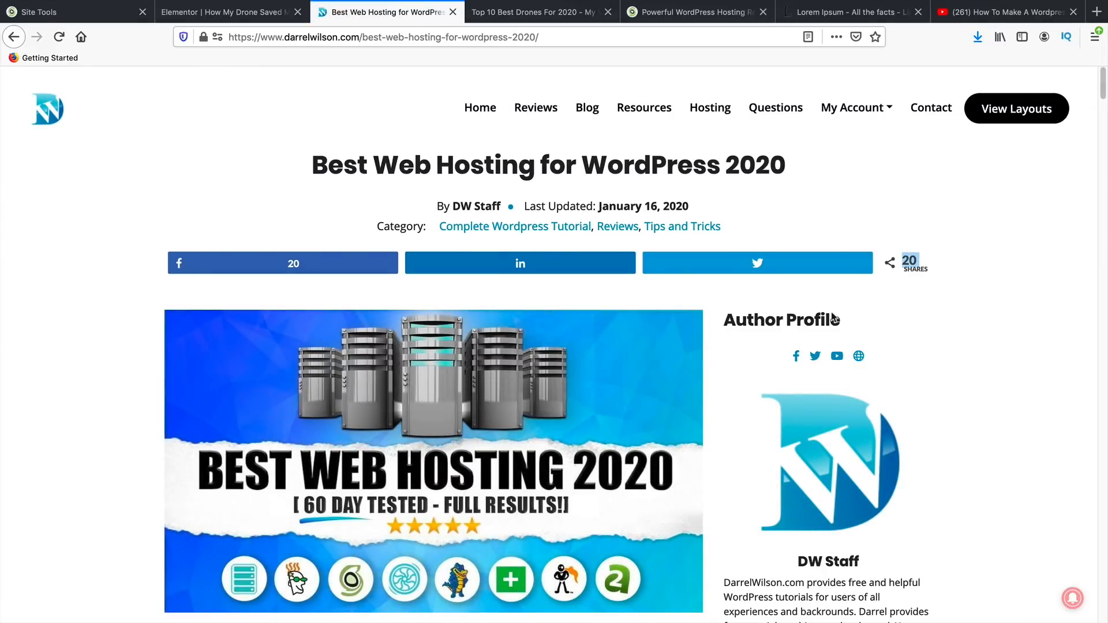
pyautogui.scroll(-10, 418, 419)
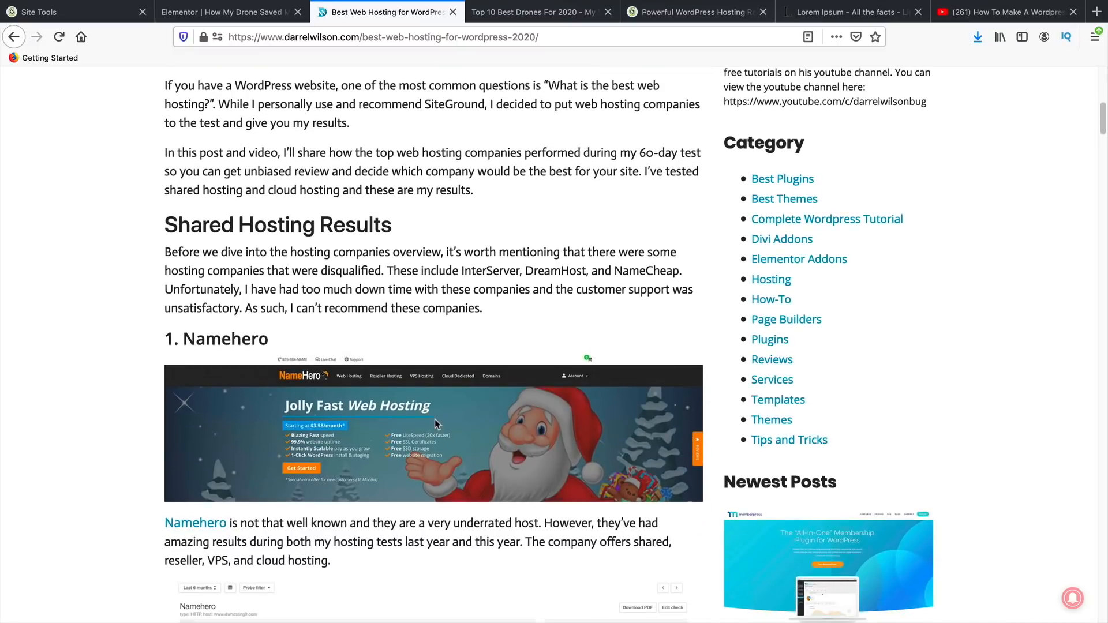
pyautogui.scroll(-4, 435, 419)
pyautogui.scroll(2, 390, 374)
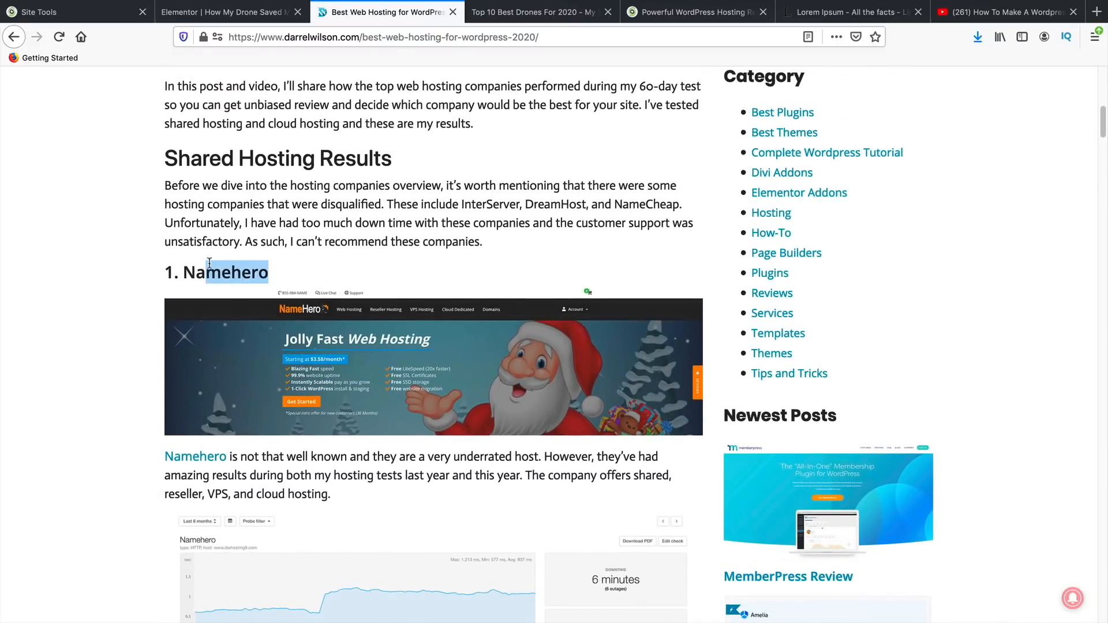
pyautogui.scroll(-12, 236, 304)
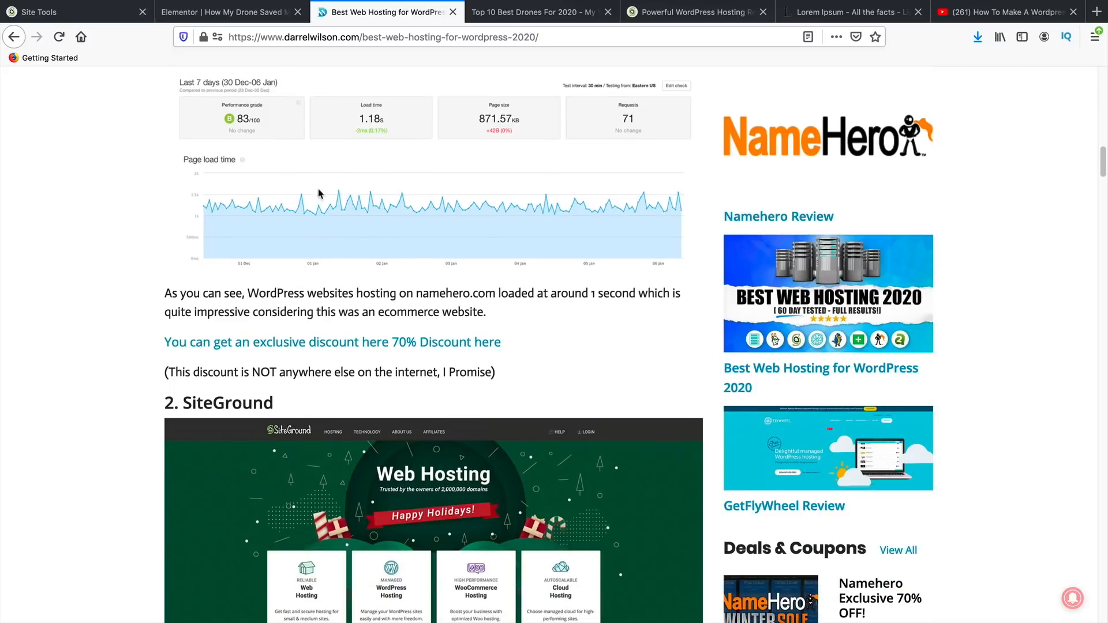
pyautogui.scroll(-3, 380, 289)
pyautogui.moveTo(276, 206); pyautogui.dragTo(160, 205)
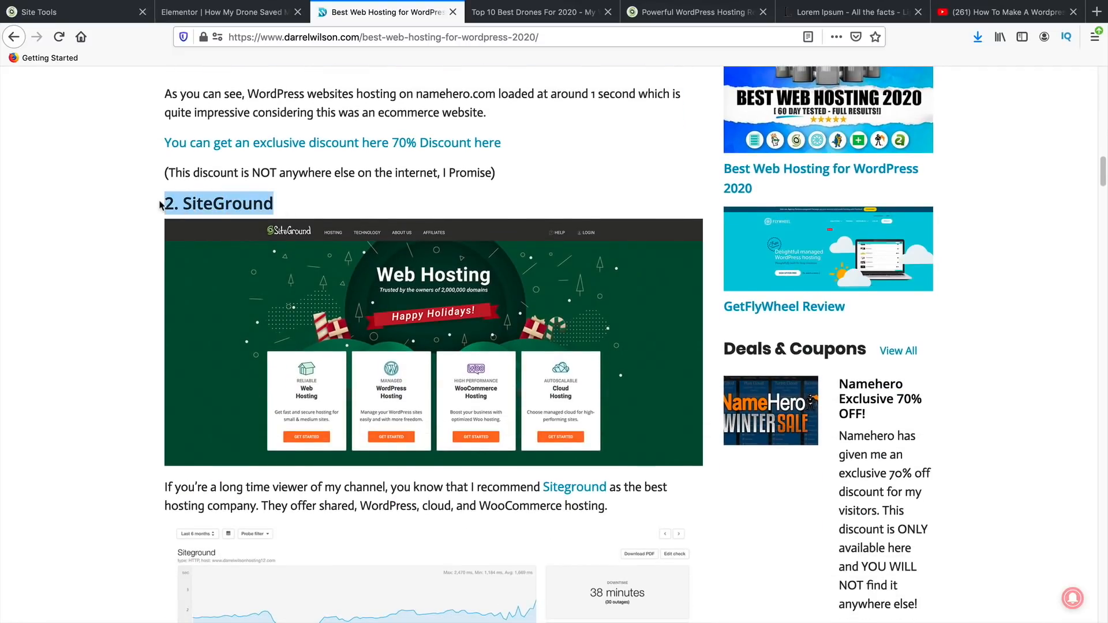
pyautogui.scroll(4, 123, 361)
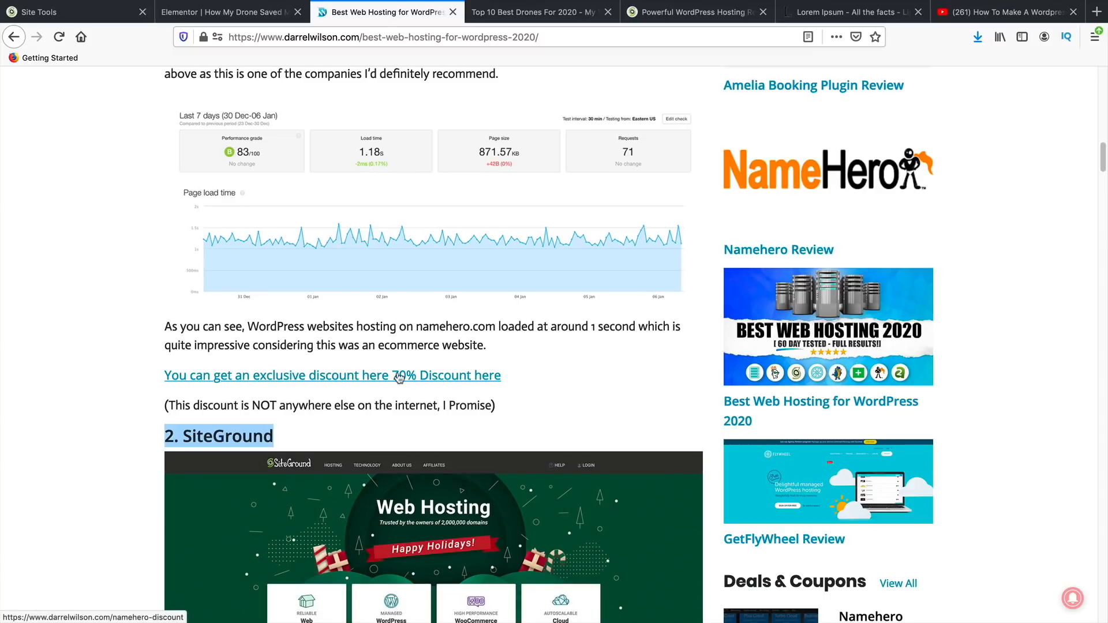
pyautogui.scroll(-7, 380, 381)
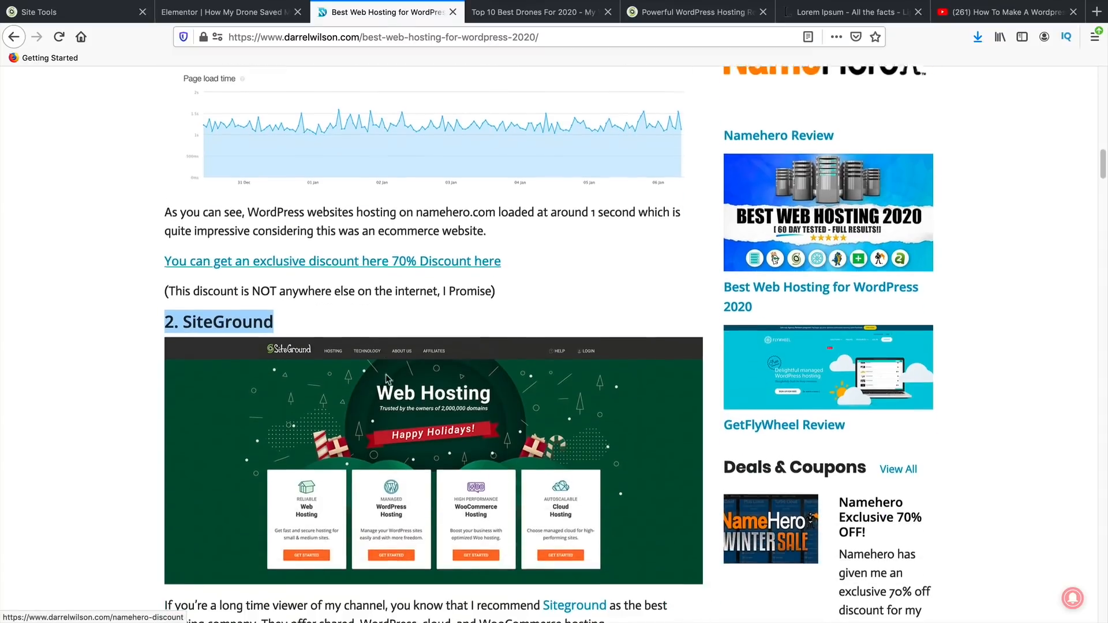
pyautogui.scroll(-9, 242, 299)
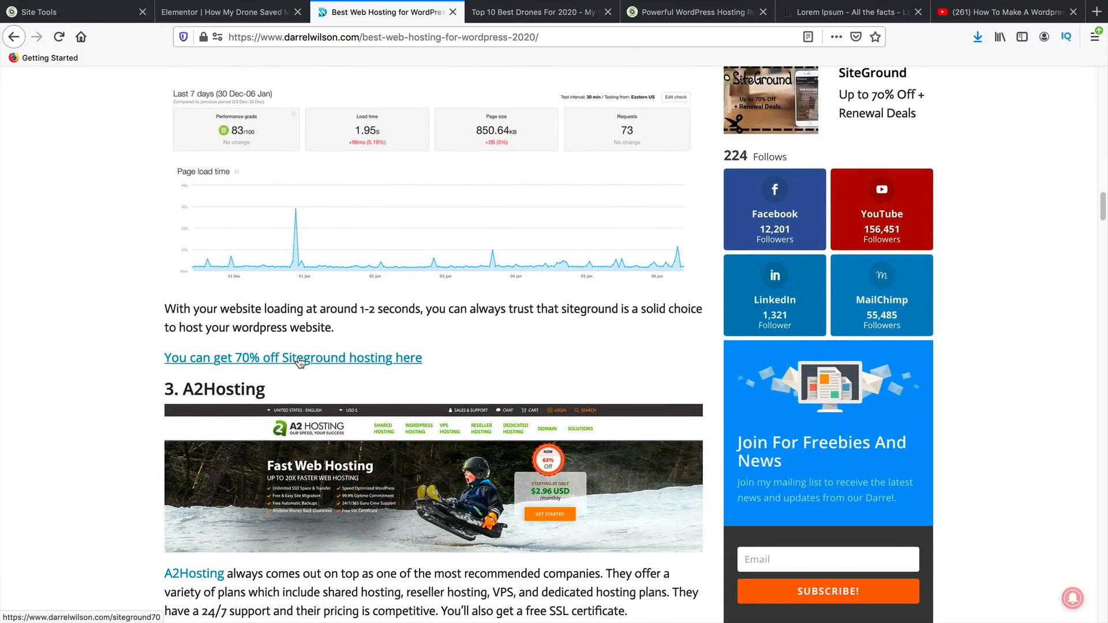
pyautogui.scroll(-7, 354, 394)
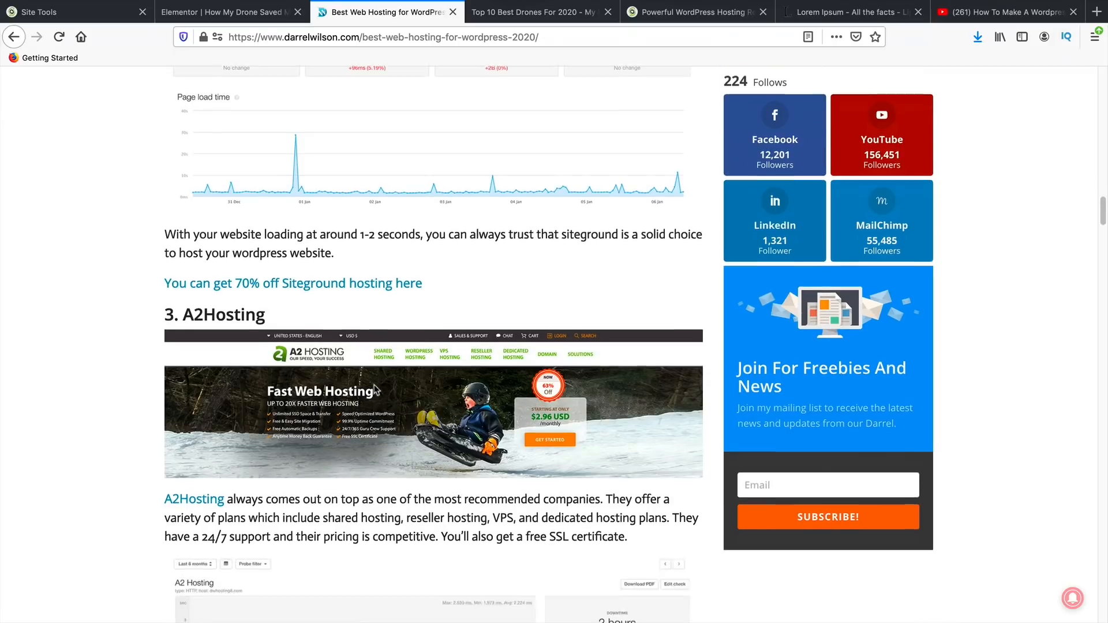
pyautogui.scroll(5, 372, 417)
pyautogui.scroll(5, 383, 436)
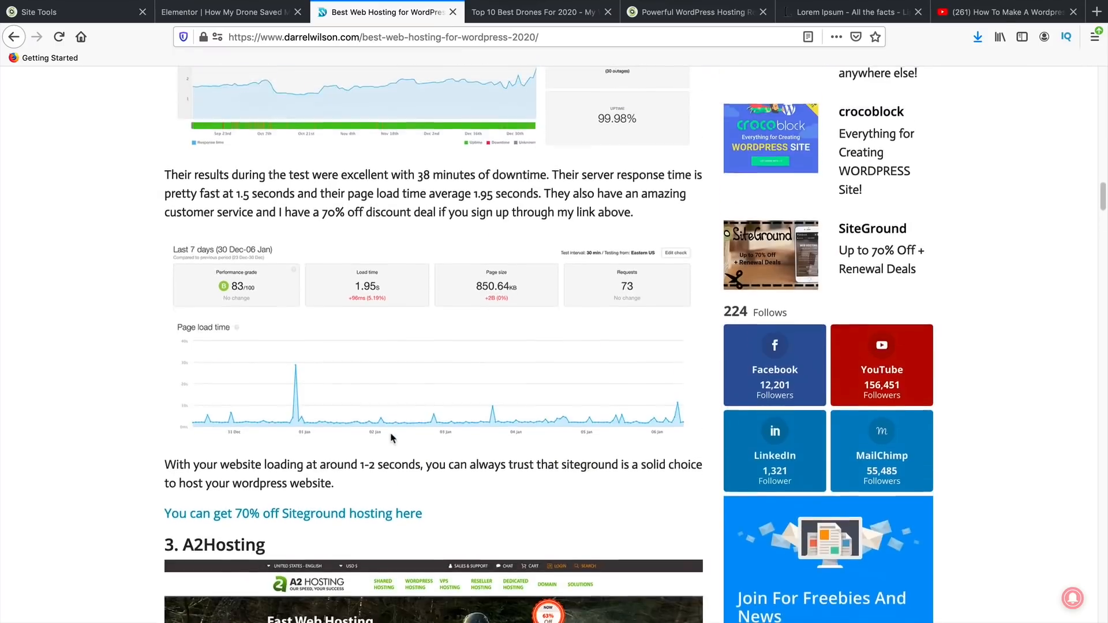
pyautogui.scroll(-2, 520, 347)
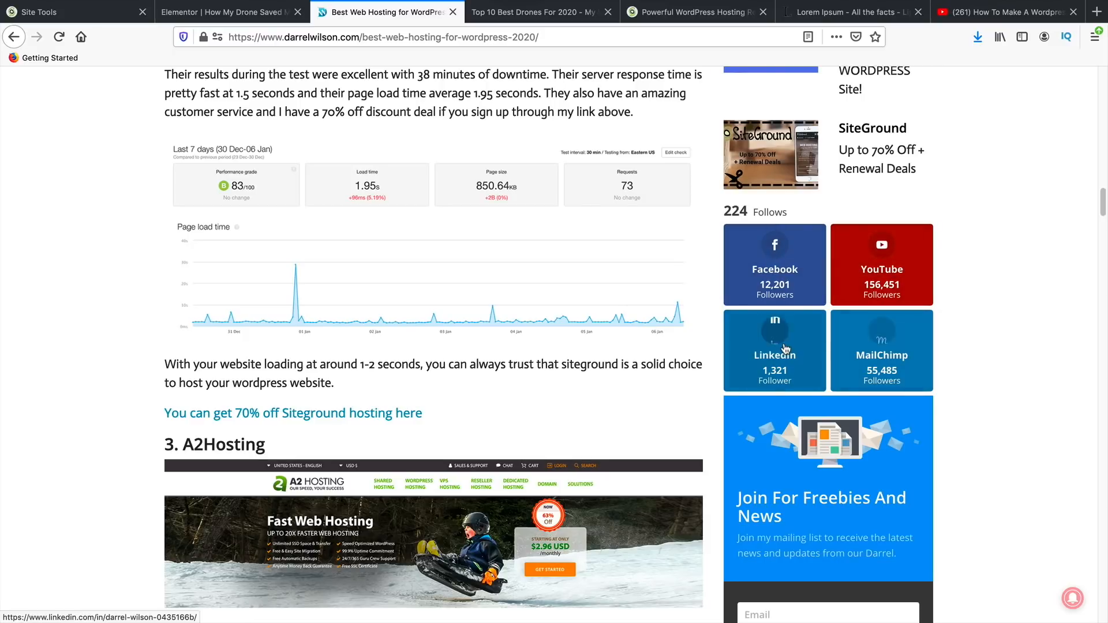
pyautogui.scroll(-1, 783, 348)
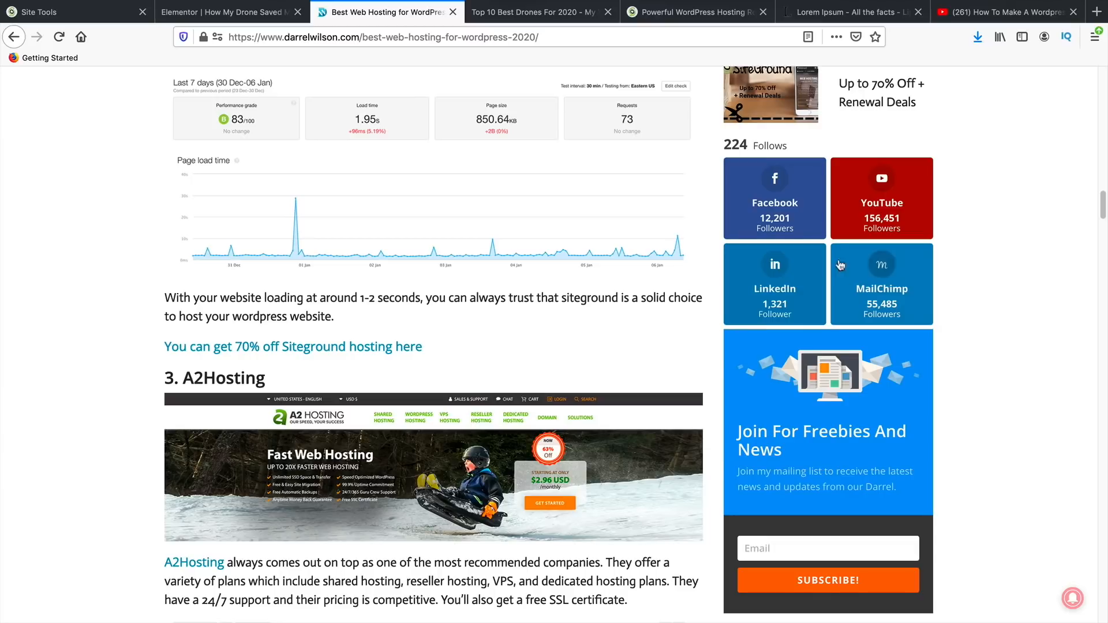
pyautogui.scroll(4, 835, 473)
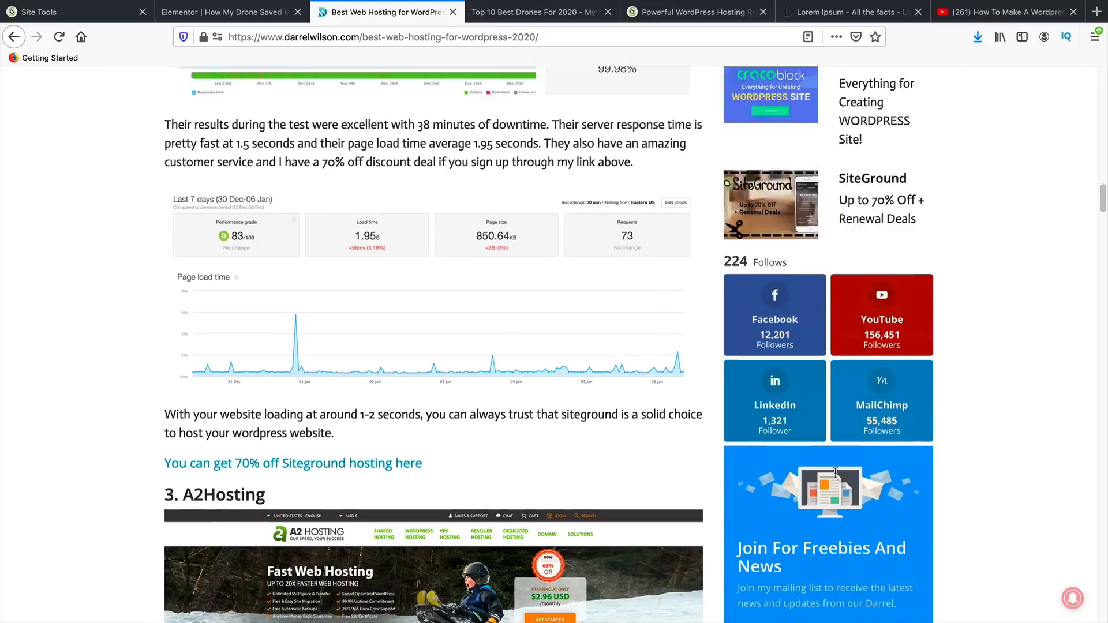
pyautogui.scroll(-7, 835, 478)
pyautogui.scroll(2, 883, 438)
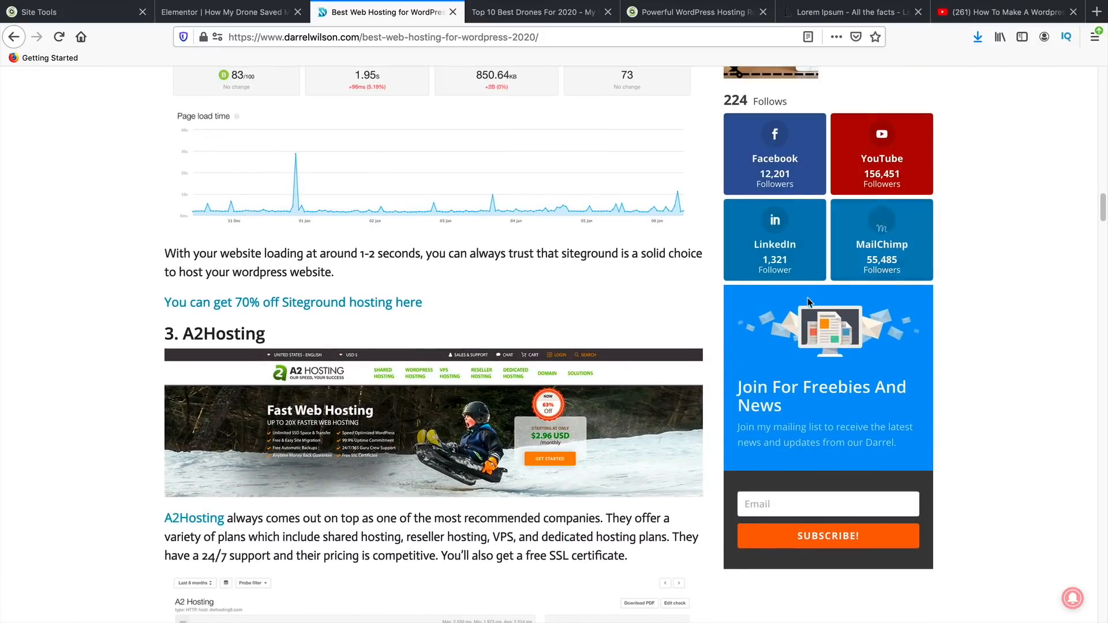
pyautogui.scroll(15, 808, 301)
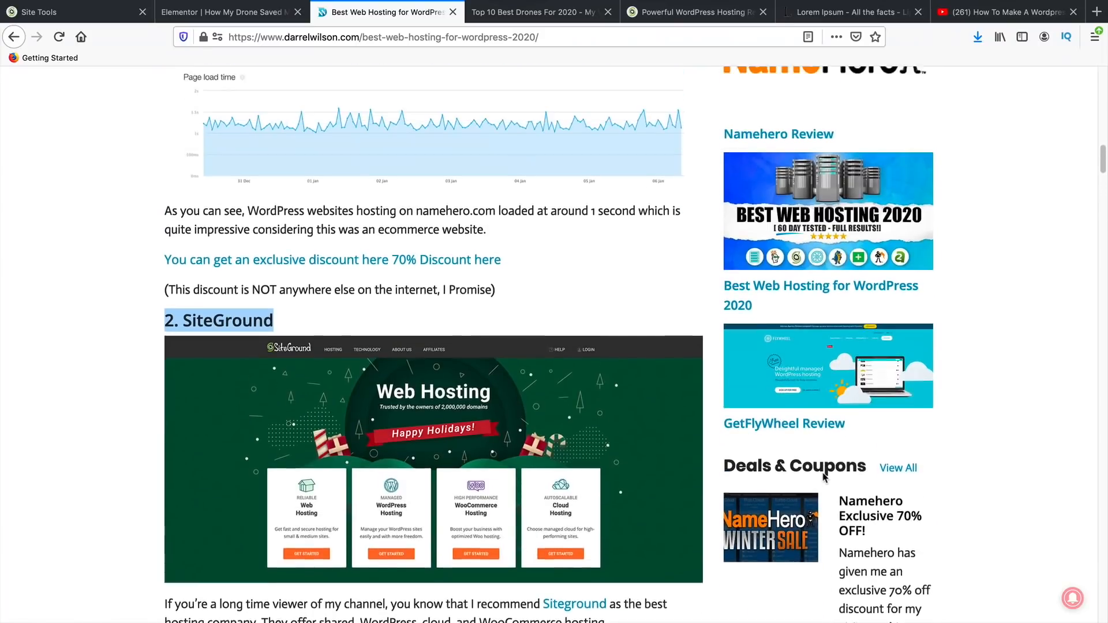
pyautogui.scroll(15, 824, 477)
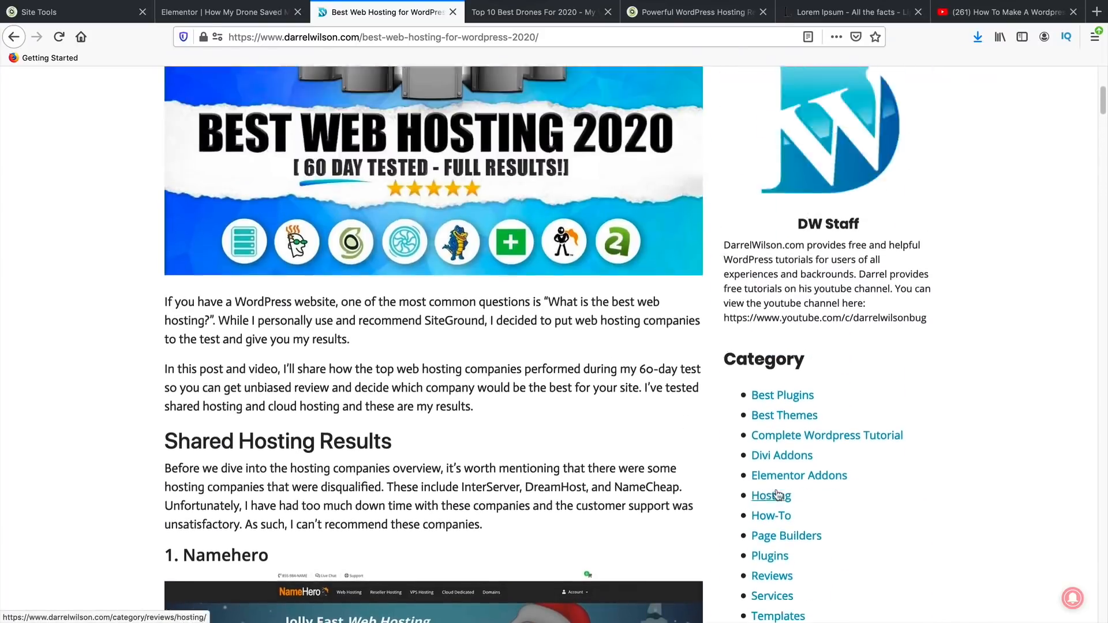
pyautogui.scroll(6, 777, 495)
pyautogui.scroll(-4, 750, 474)
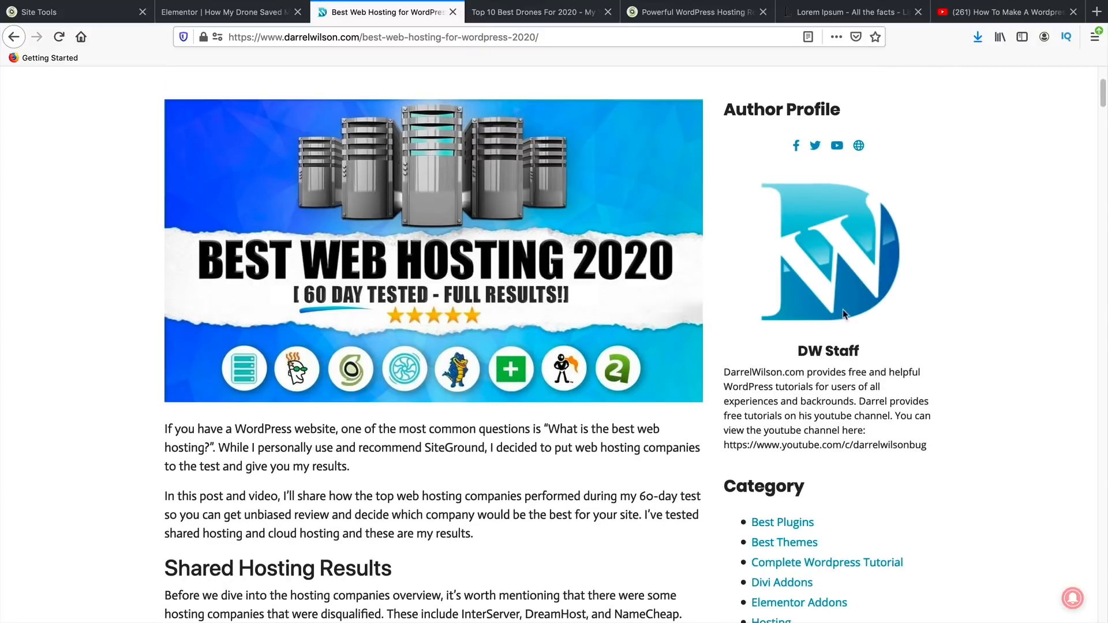
pyautogui.scroll(-6, 820, 358)
pyautogui.scroll(9, 796, 470)
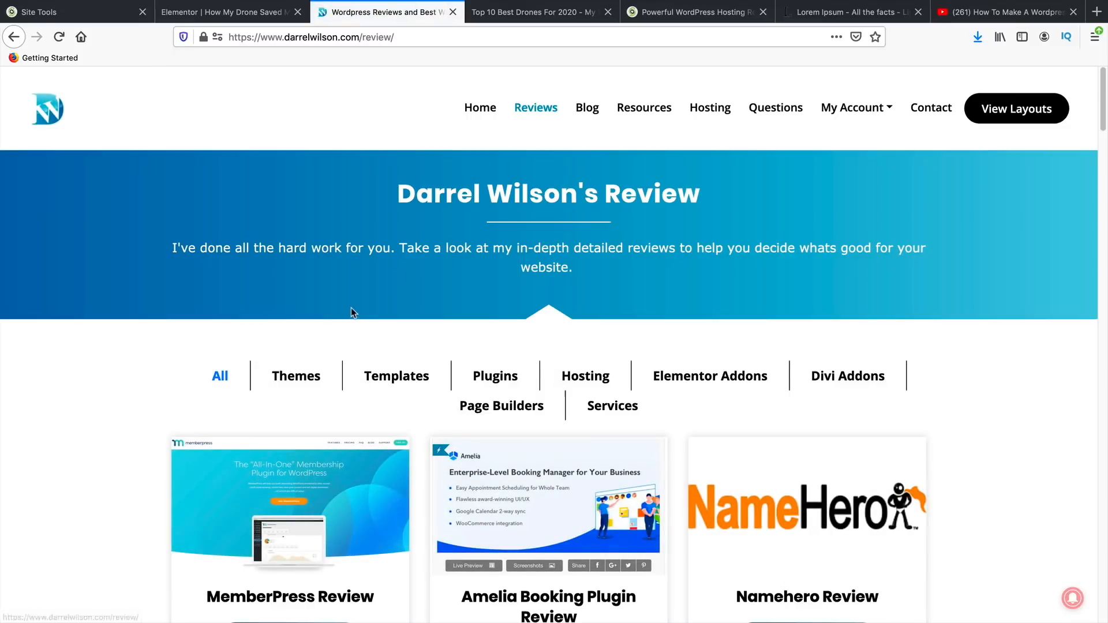
# - Open the Namehero review and read through it, including its Cons list
pyautogui.scroll(-3, 351, 303)
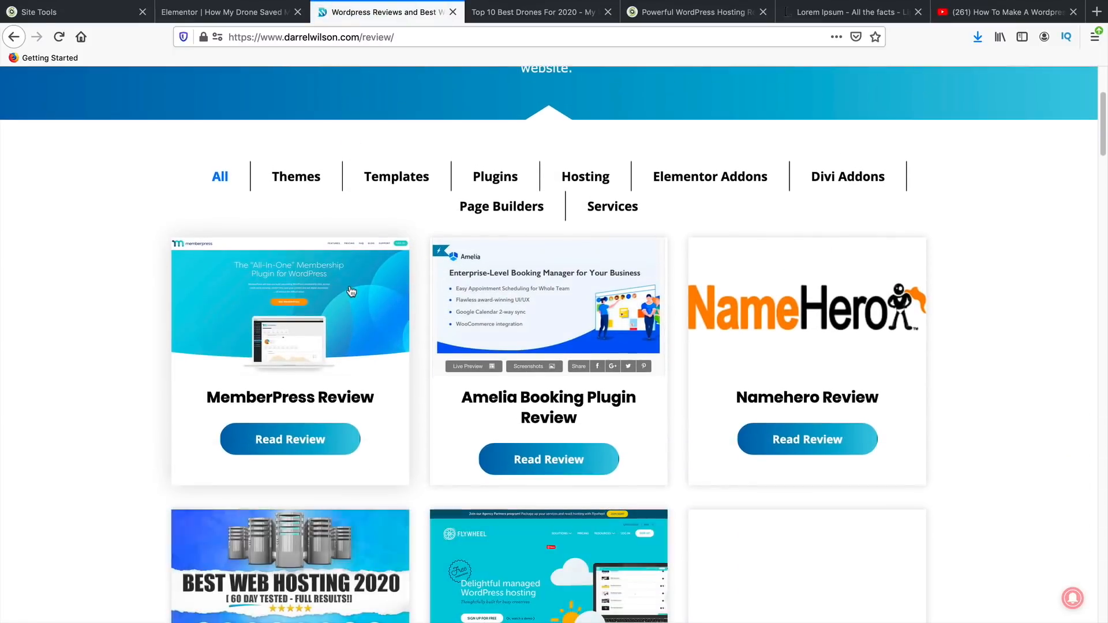
pyautogui.click(815, 443)
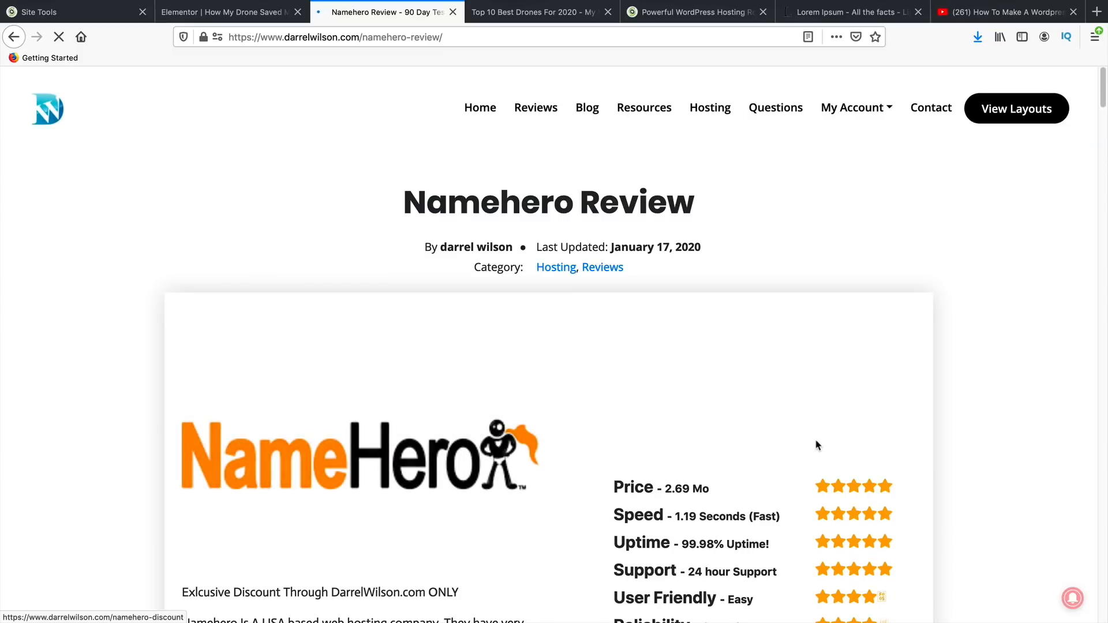
pyautogui.scroll(-1, 438, 421)
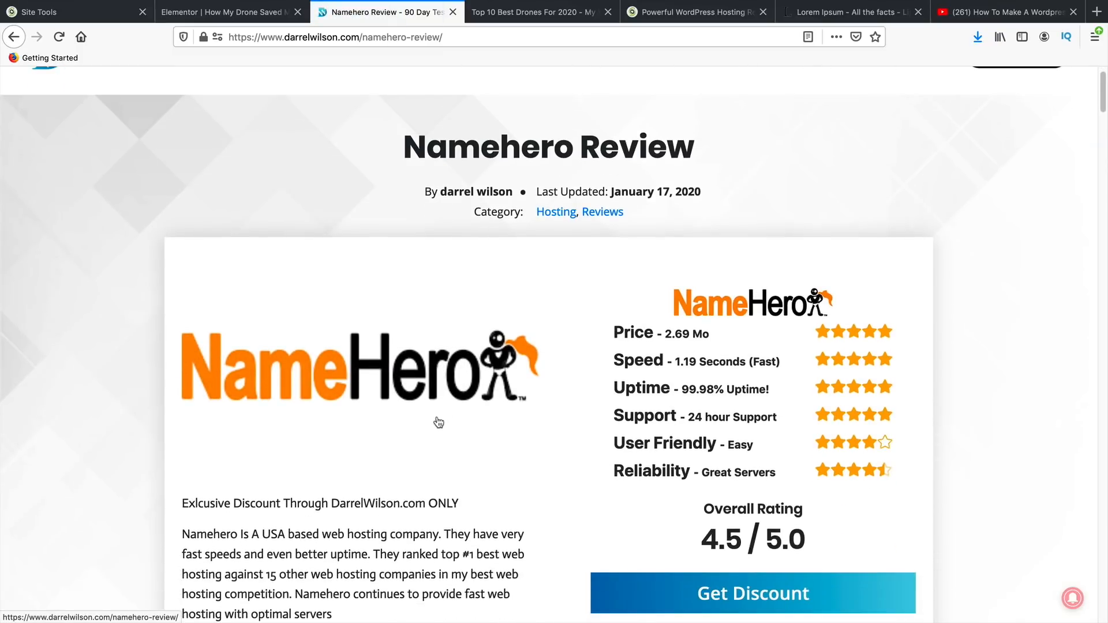
pyautogui.scroll(-1, 438, 423)
pyautogui.scroll(-1, 439, 423)
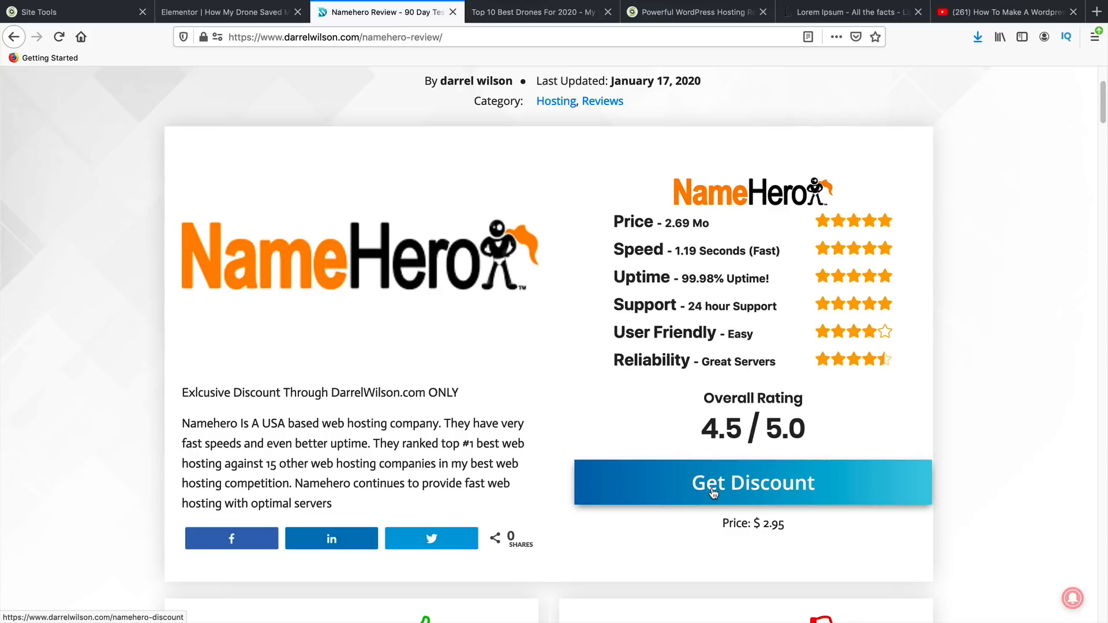
pyautogui.scroll(-6, 714, 492)
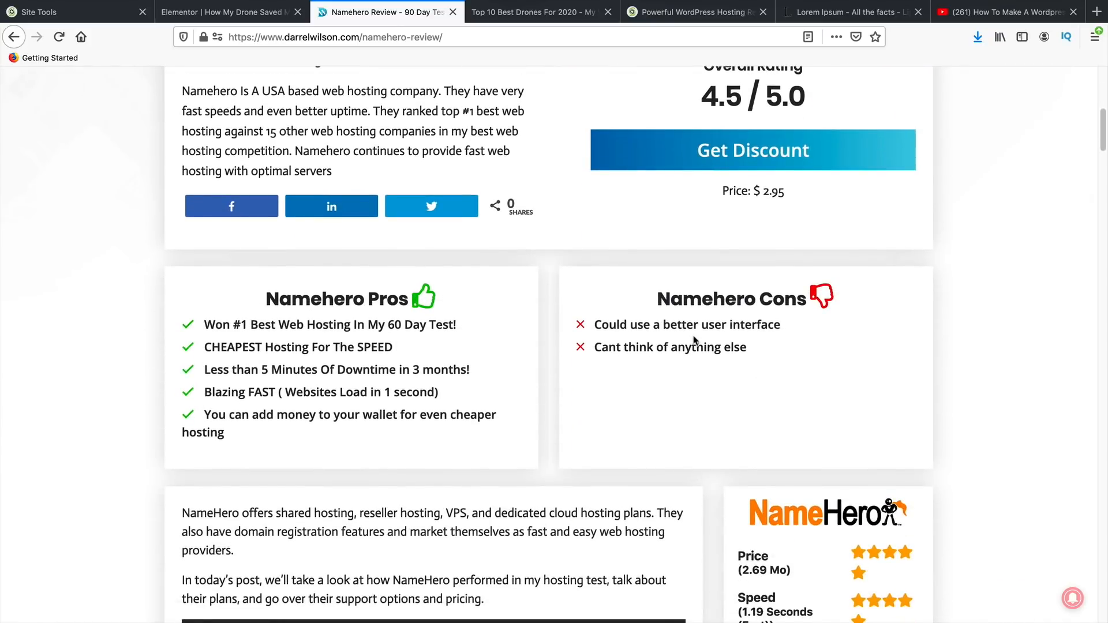
pyautogui.tripleClick(731, 328)
pyautogui.scroll(-6, 732, 347)
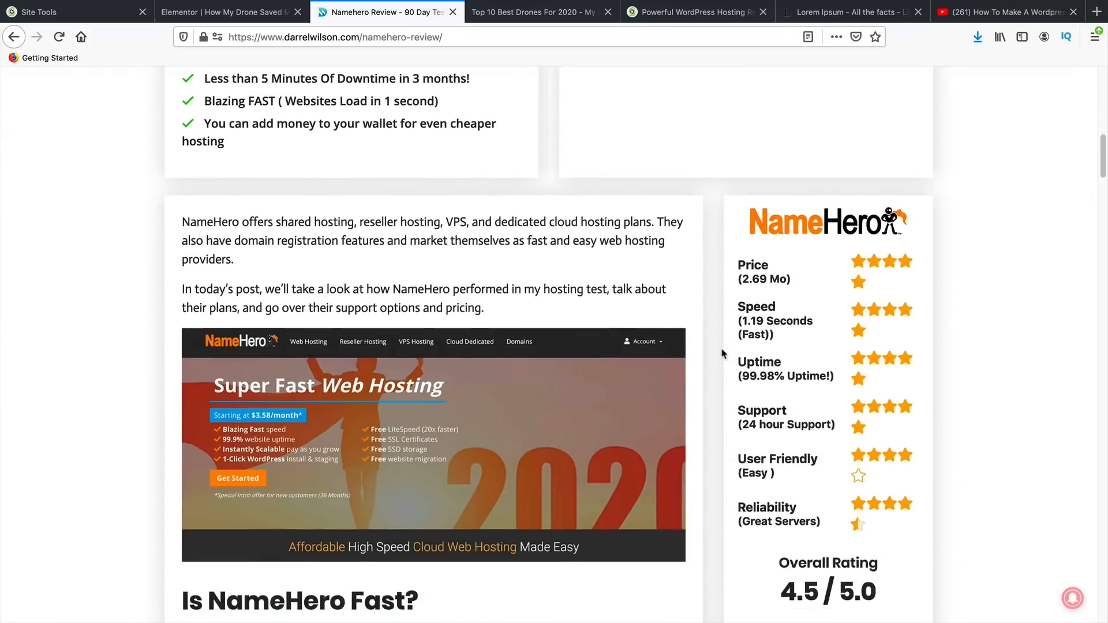
pyautogui.scroll(-7, 485, 243)
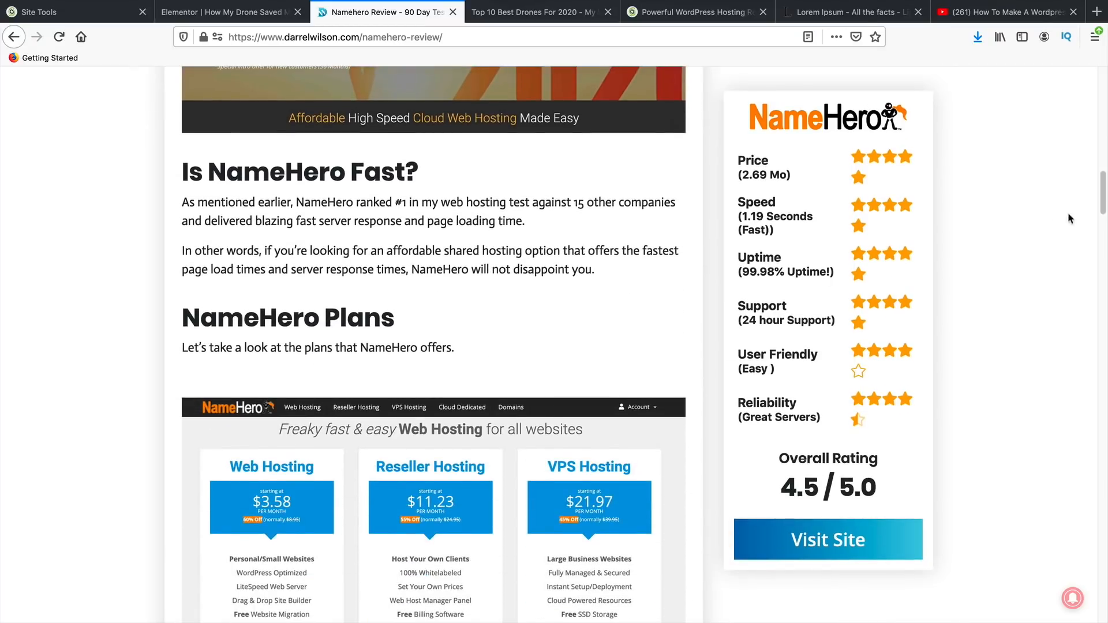
pyautogui.moveTo(1102, 211); pyautogui.dragTo(1085, 293)
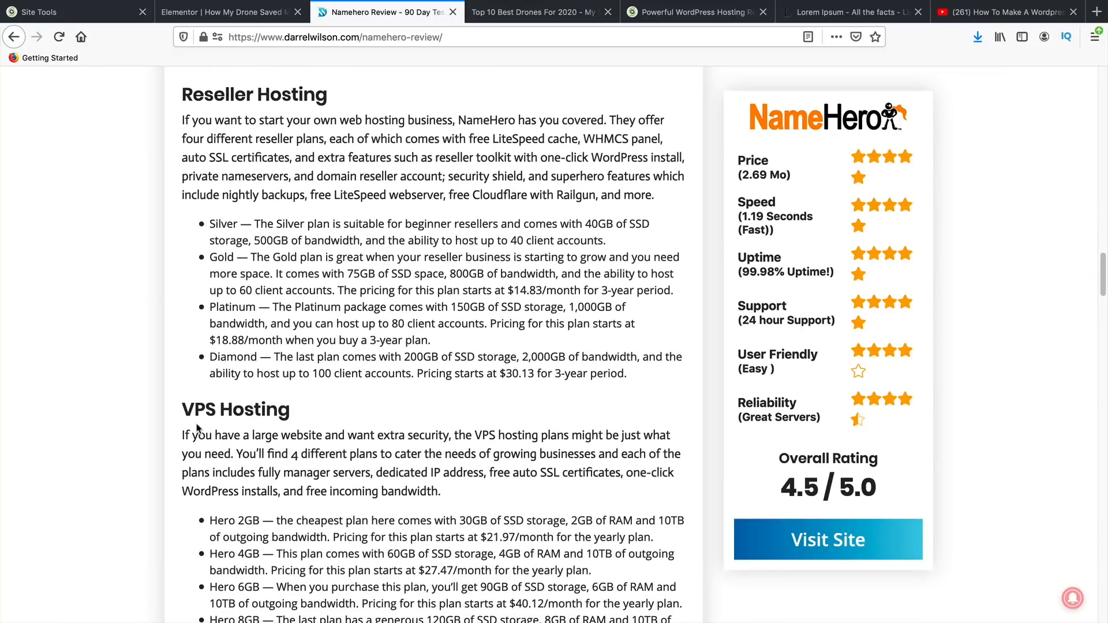
pyautogui.scroll(-3, 217, 416)
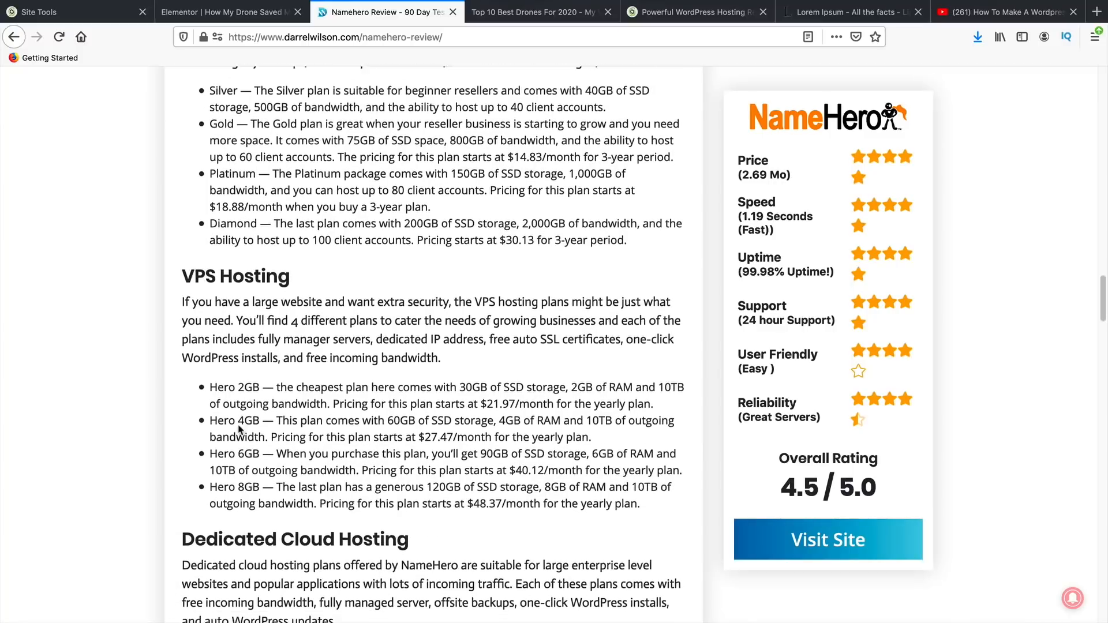
pyautogui.moveTo(218, 413); pyautogui.dragTo(266, 414)
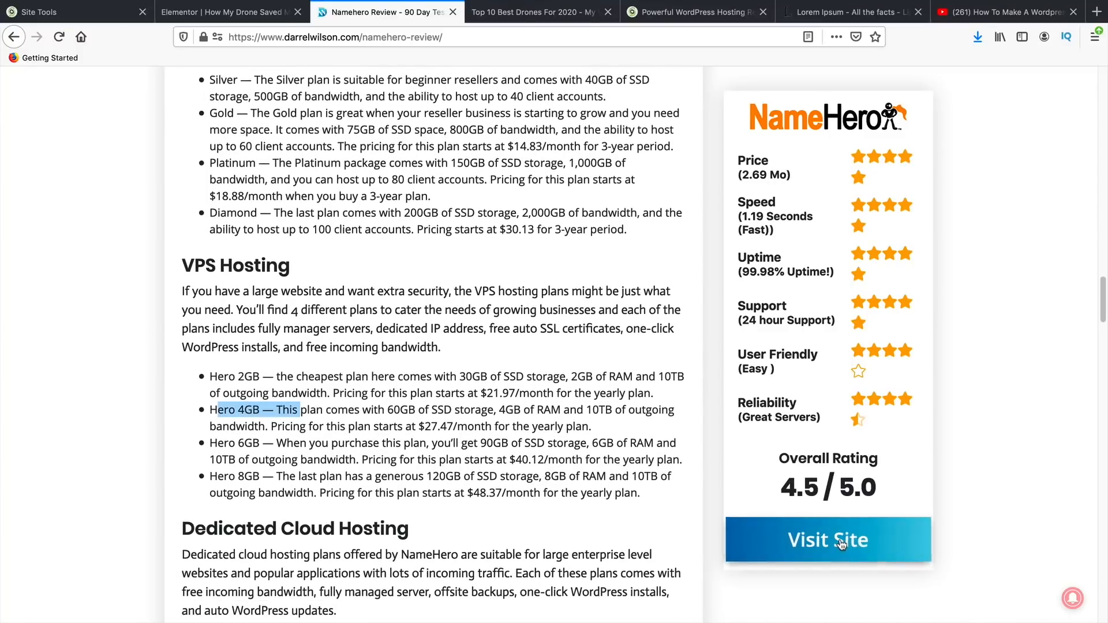
# - Open the NameHero hosting offer in a new tab, then return to the review page
pyautogui.click(840, 539)
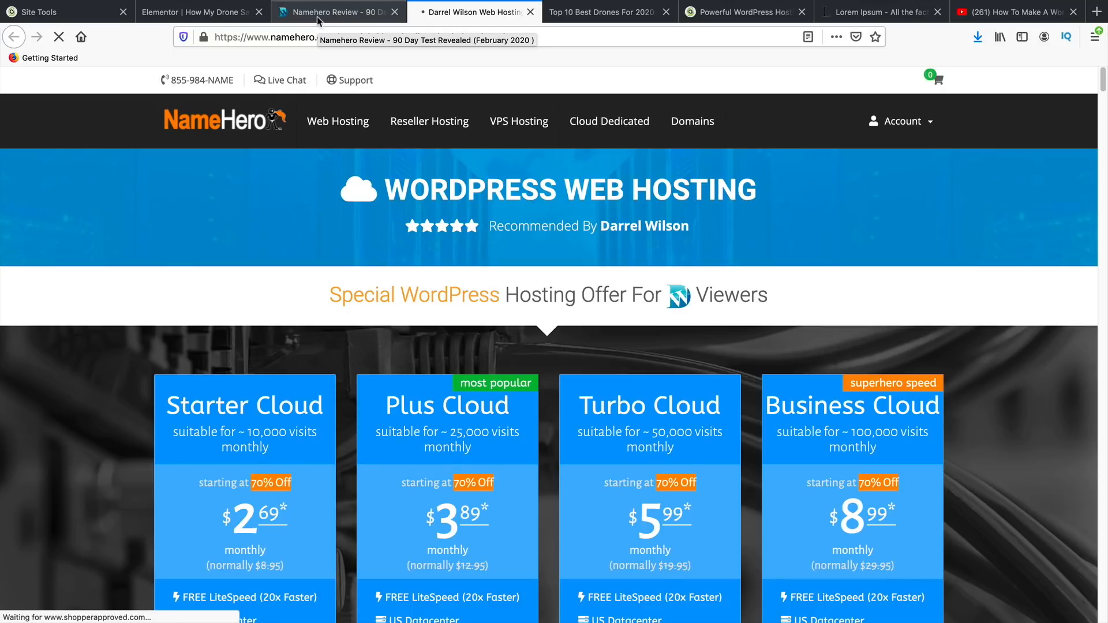
pyautogui.click(318, 20)
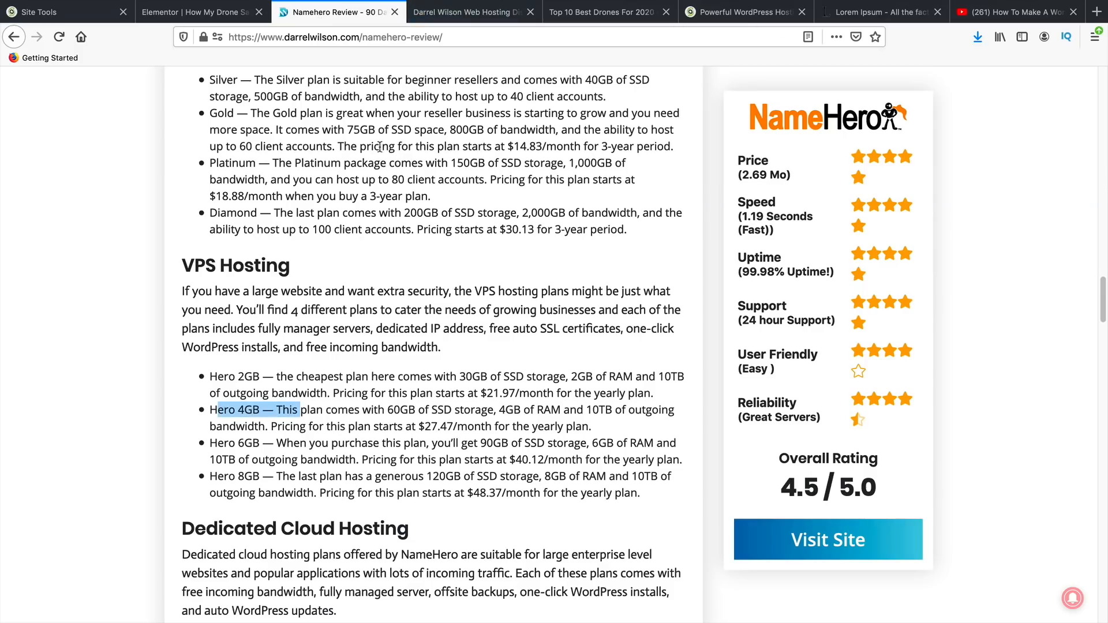
pyautogui.scroll(-7, 462, 330)
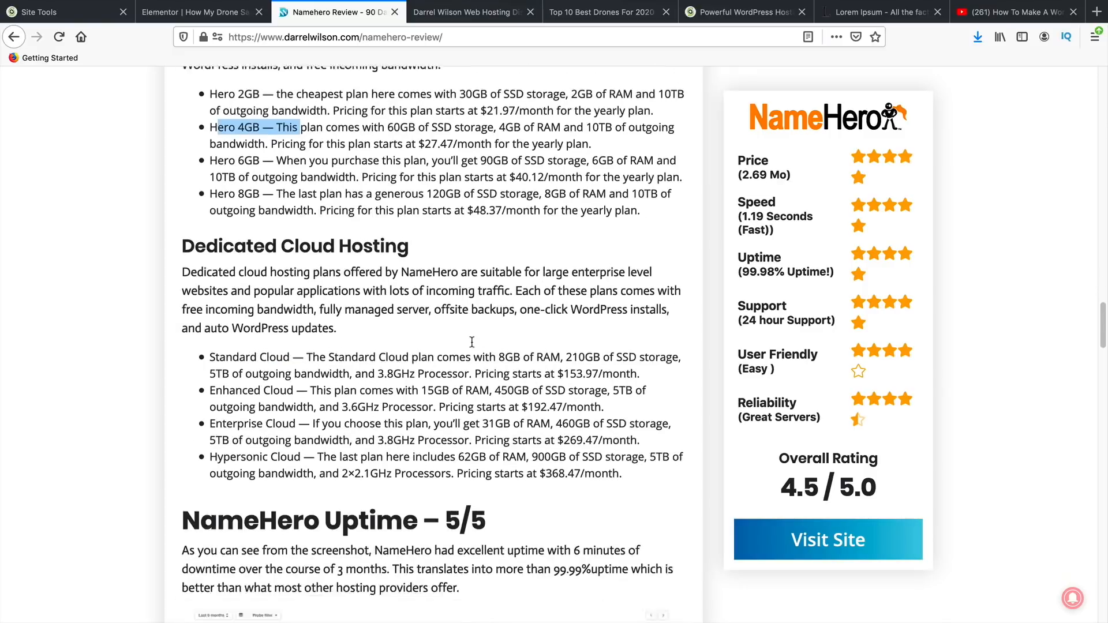
pyautogui.scroll(-4, 449, 417)
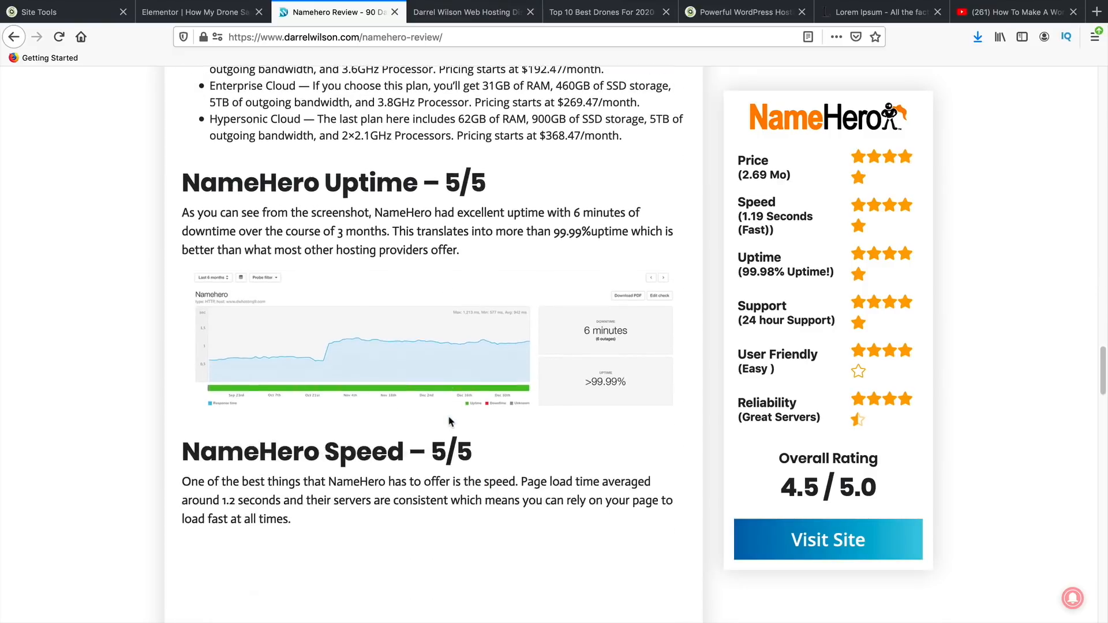
pyautogui.scroll(20, 442, 433)
pyautogui.scroll(15, 439, 439)
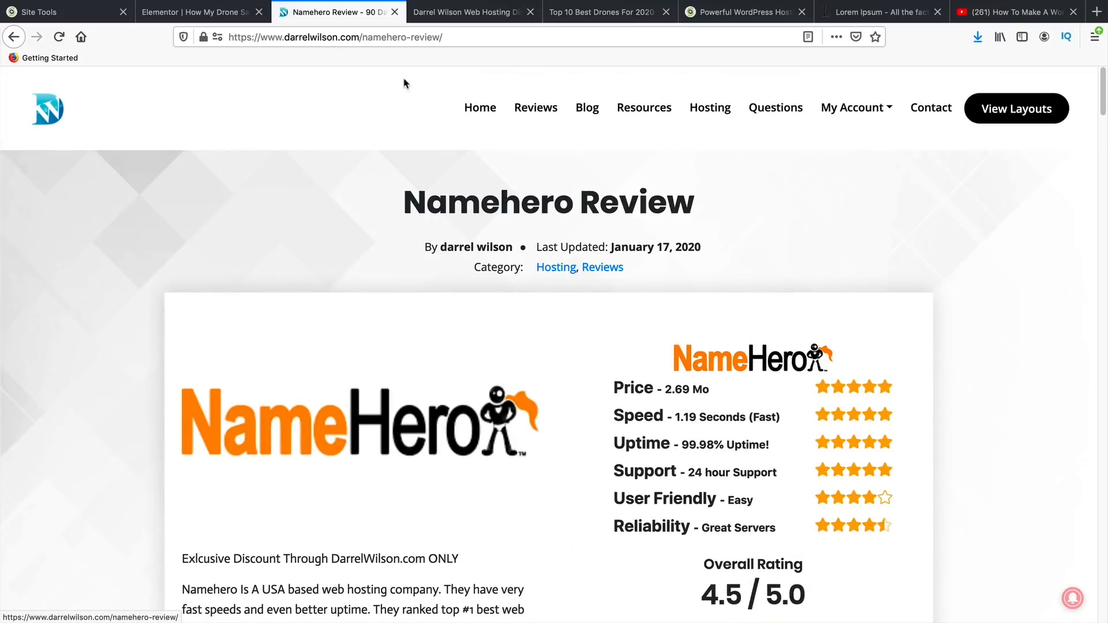
# - Leave the Elementor editor and view the published post on the live site
pyautogui.click(190, 16)
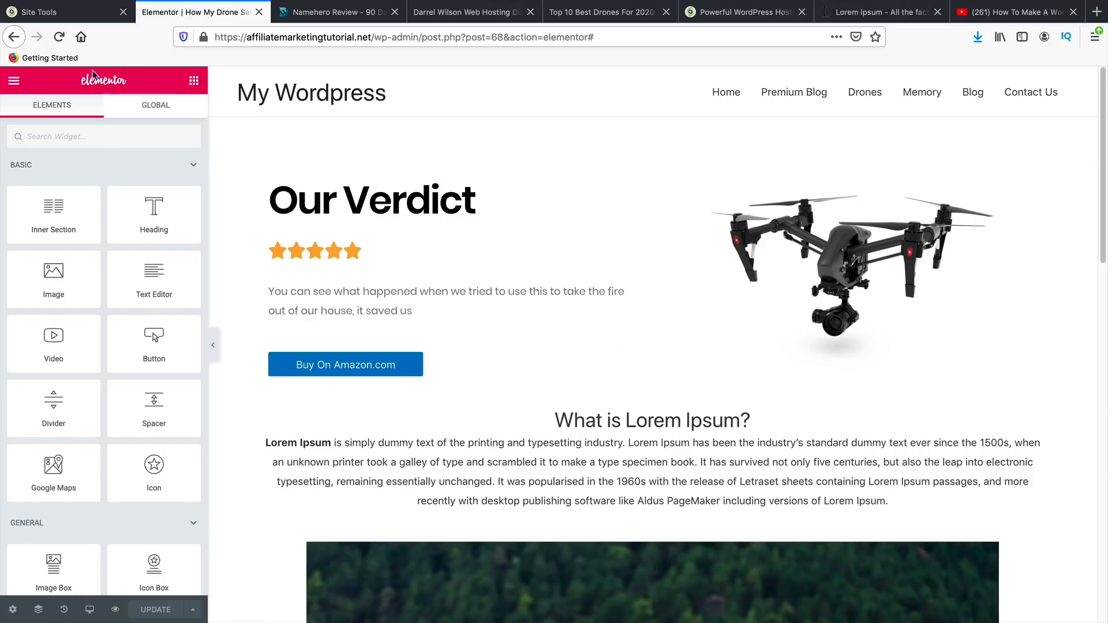
pyautogui.click(8, 80)
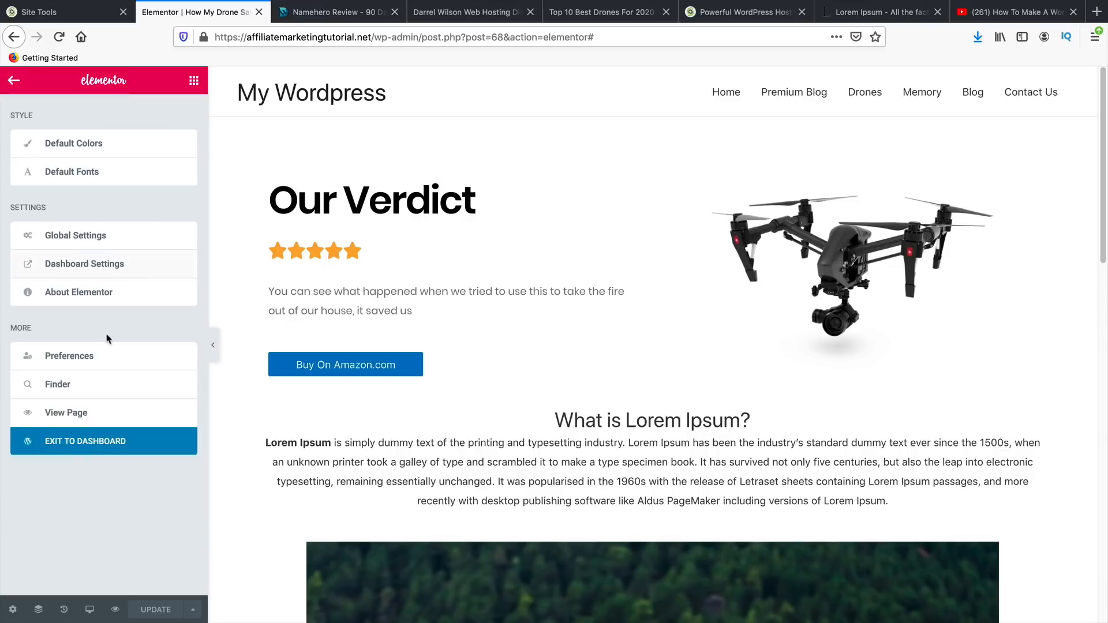
pyautogui.click(97, 413)
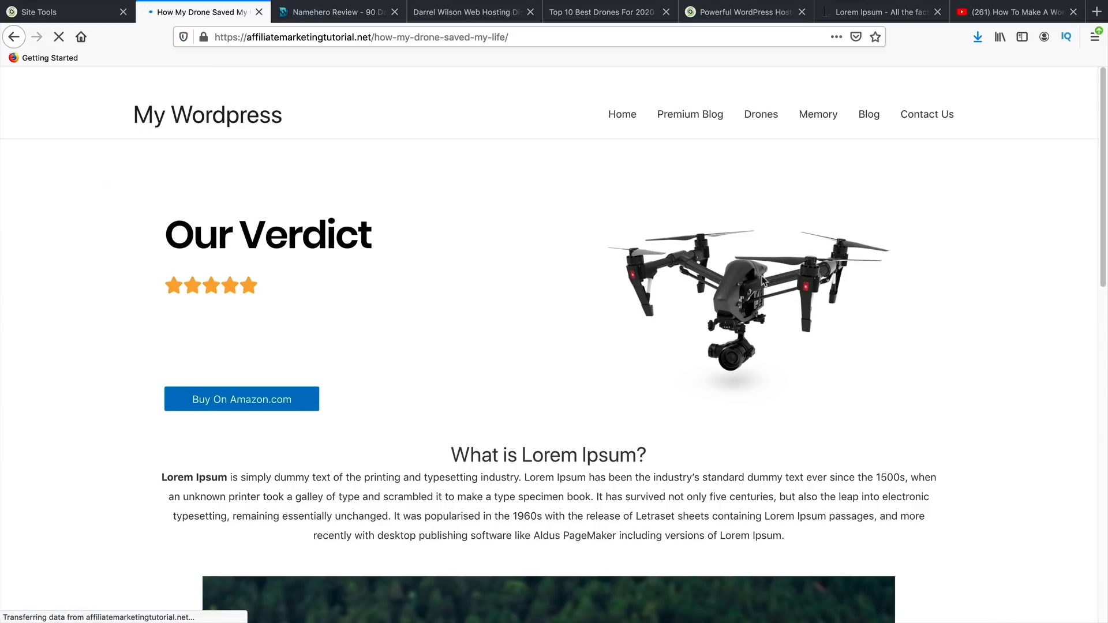
# - Check the Blog listing of drone posts, then go to the admin Dashboard via My Wordpress
pyautogui.click(867, 116)
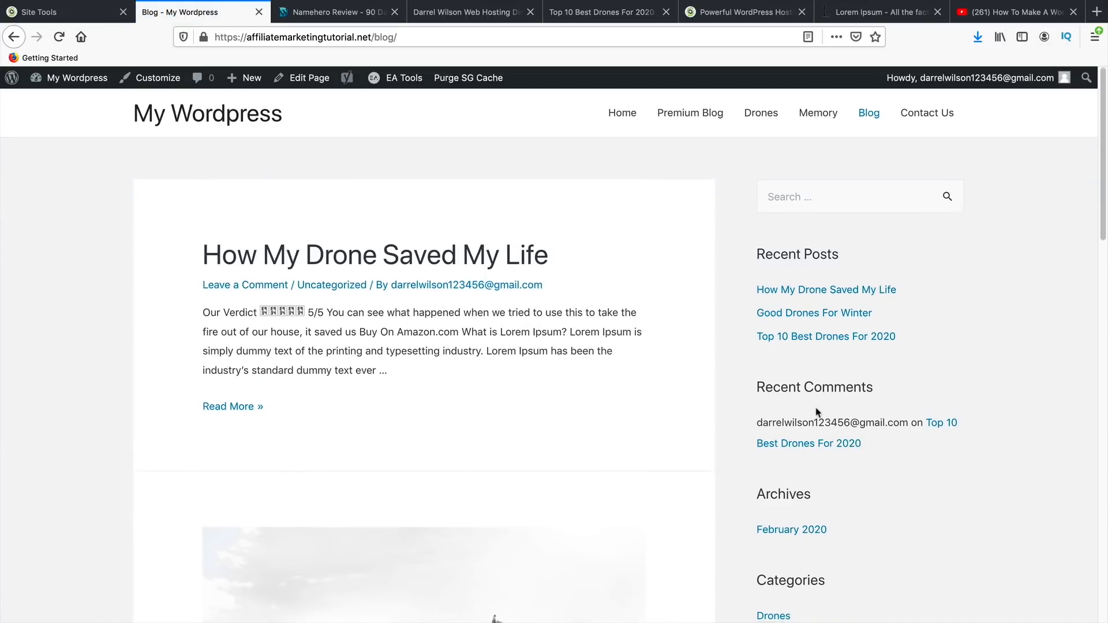
pyautogui.scroll(-5, 817, 415)
pyautogui.scroll(-4, 806, 493)
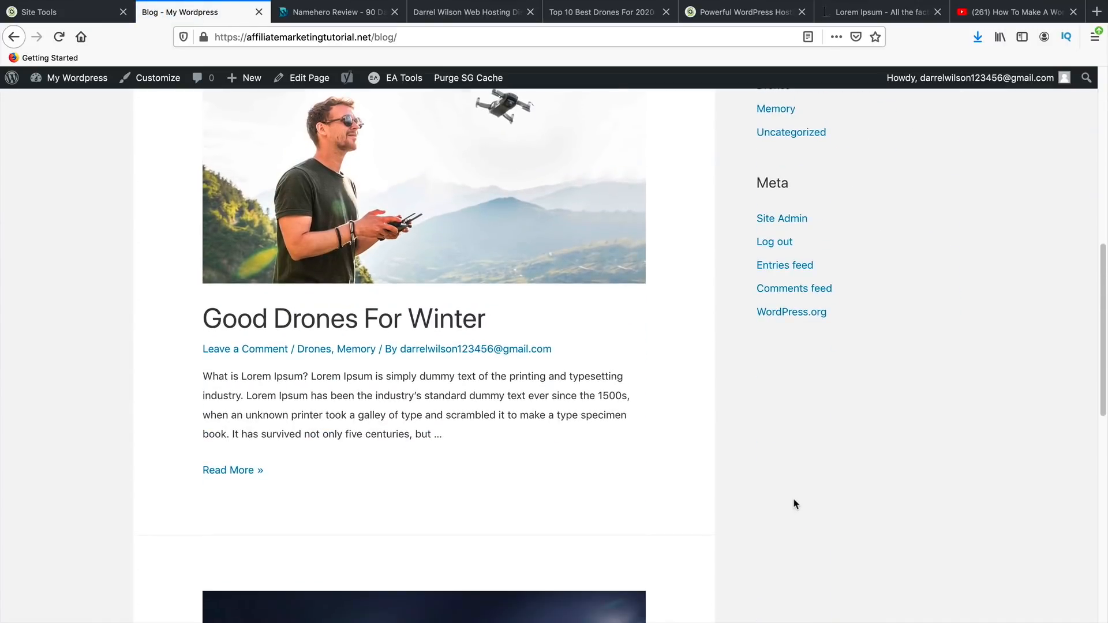
pyautogui.scroll(7, 794, 504)
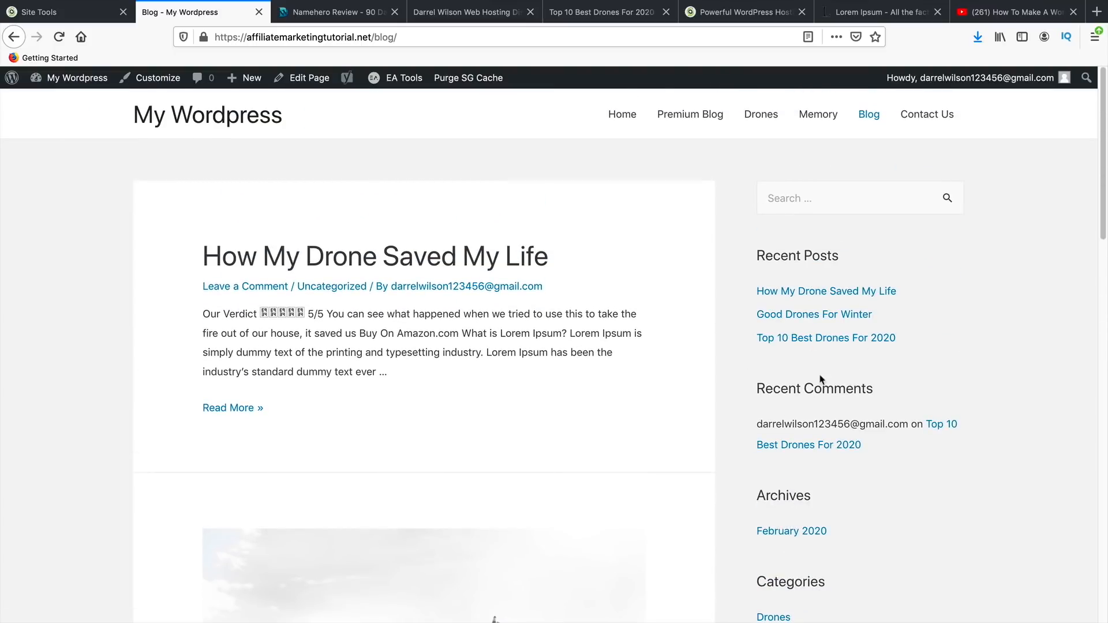
pyautogui.moveTo(60, 86)
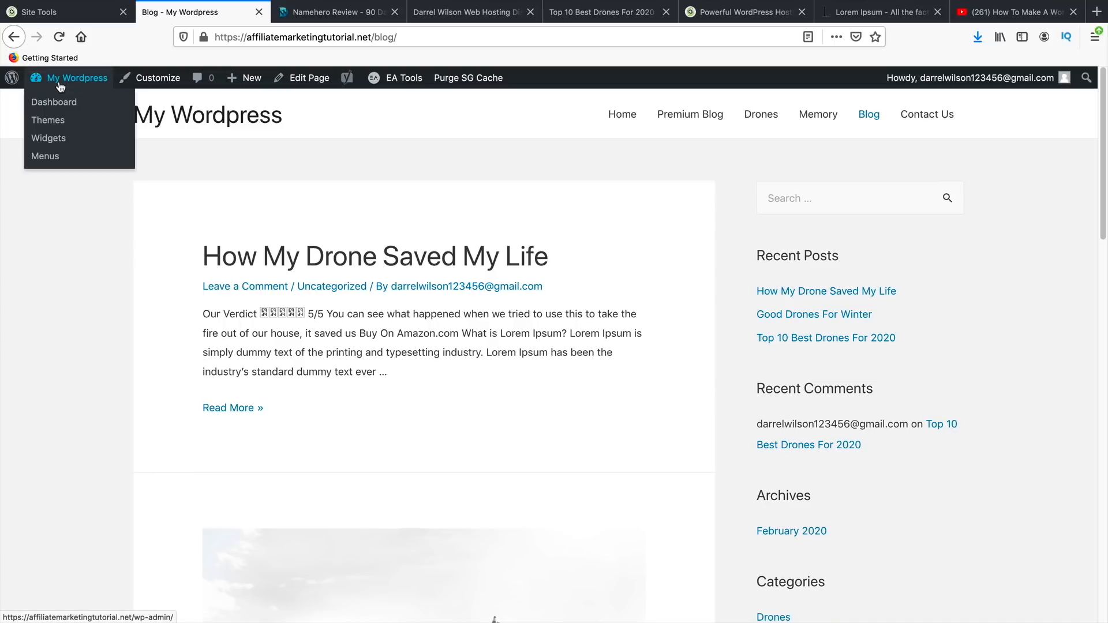
pyautogui.click(57, 102)
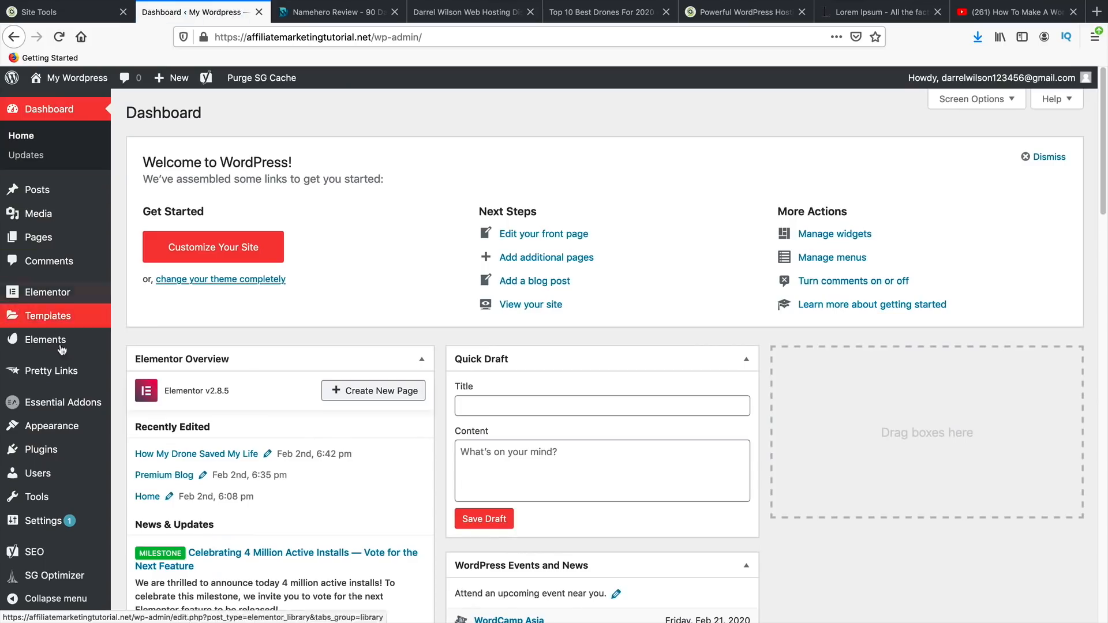
# - Delete the Search, Archives and Meta widgets from the Main Sidebar
pyautogui.moveTo(63, 436)
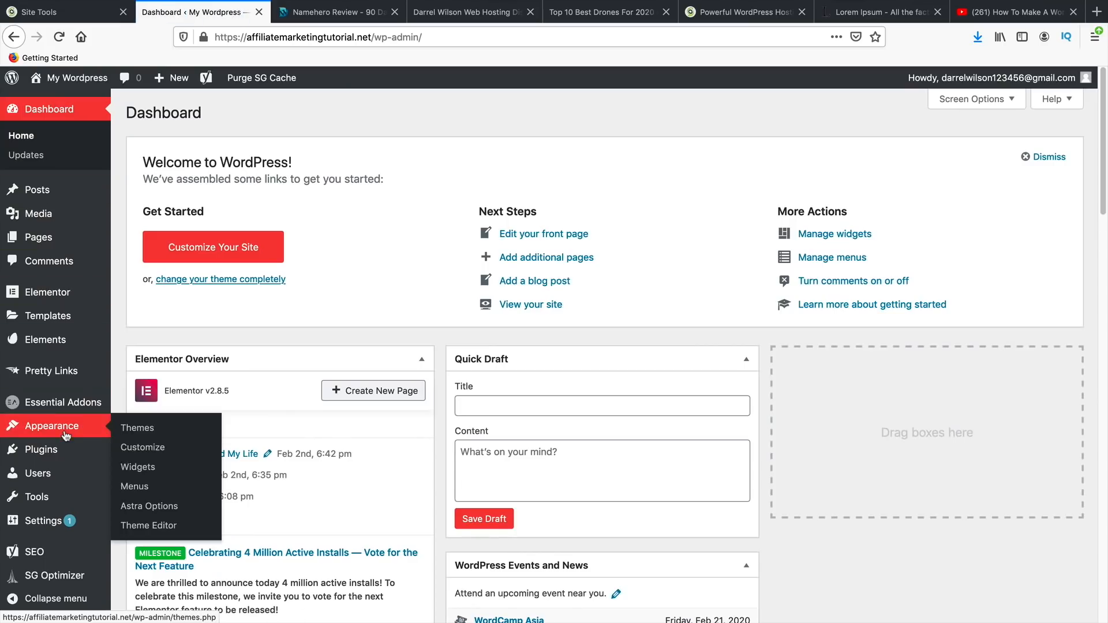
pyautogui.click(145, 468)
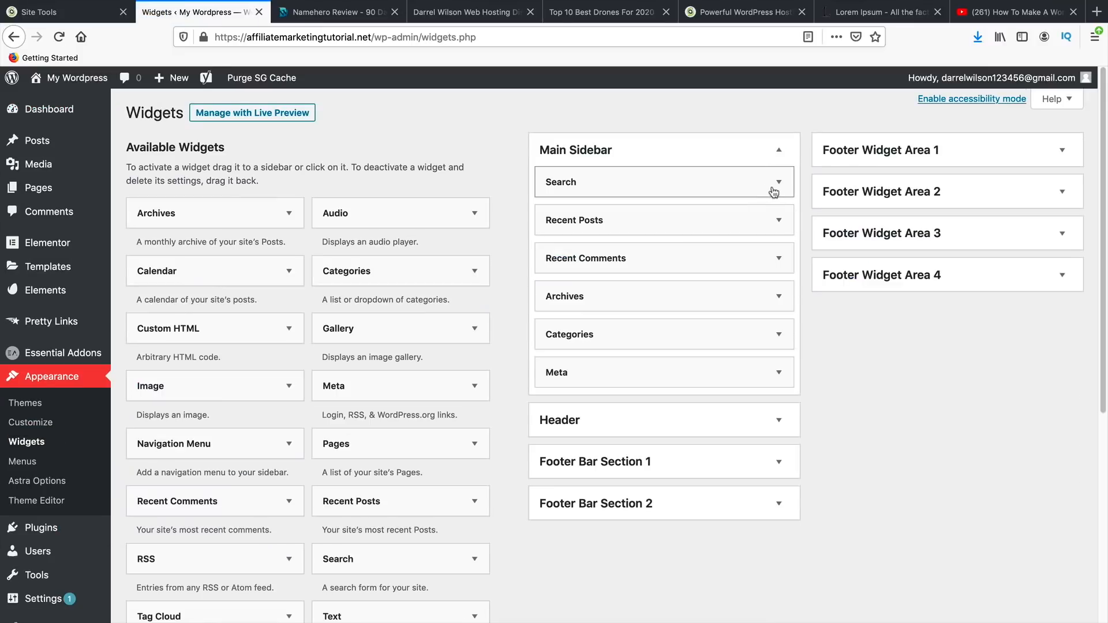
pyautogui.click(779, 184)
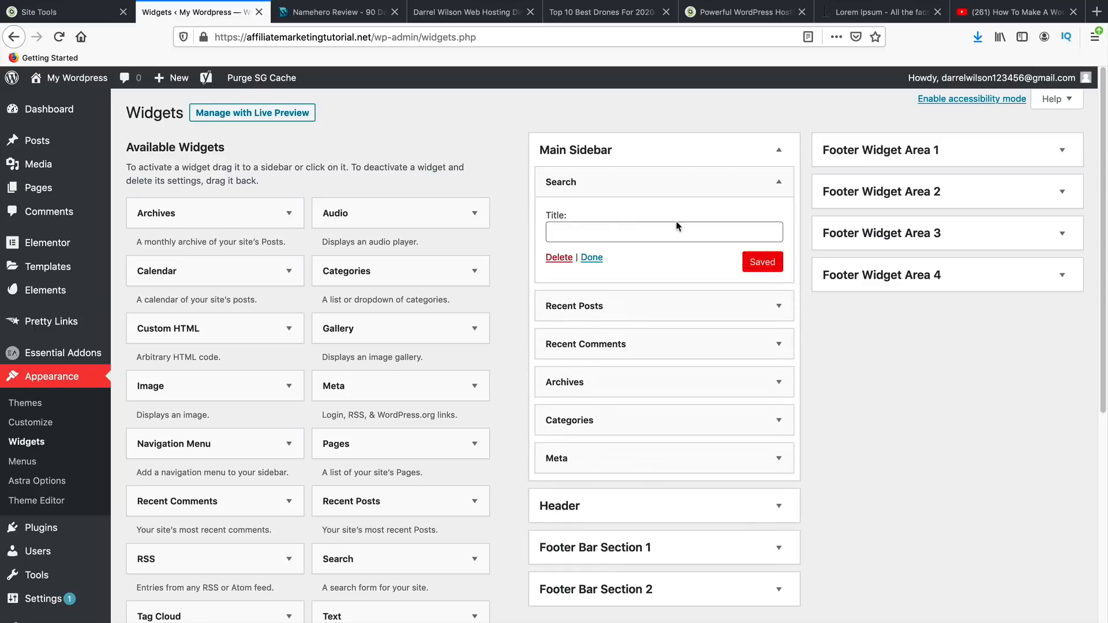
pyautogui.click(555, 257)
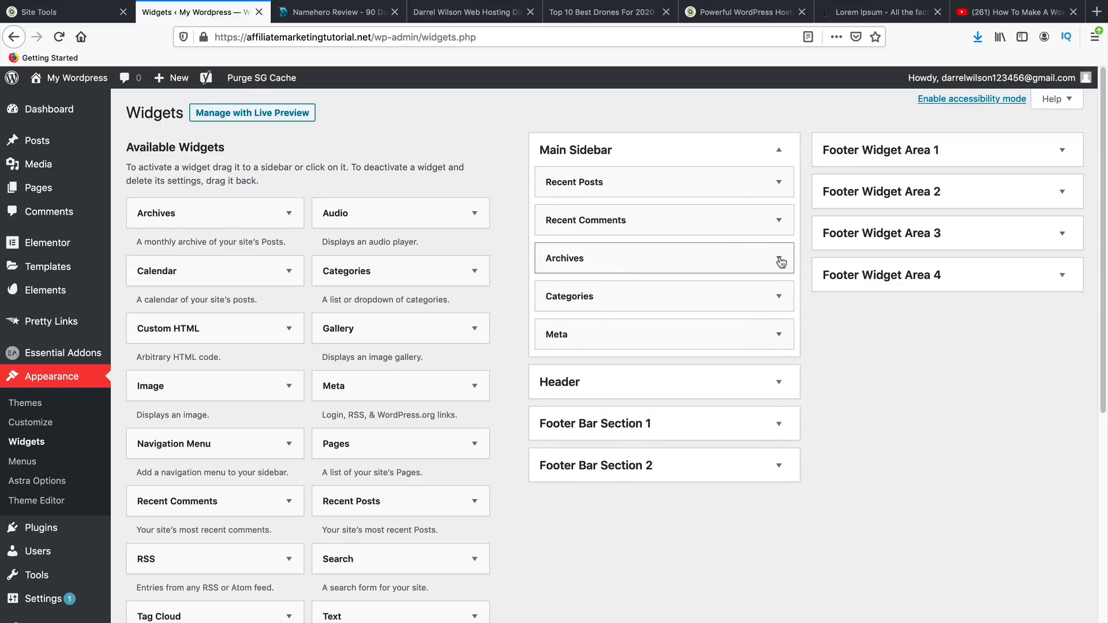
pyautogui.click(778, 257)
pyautogui.click(558, 373)
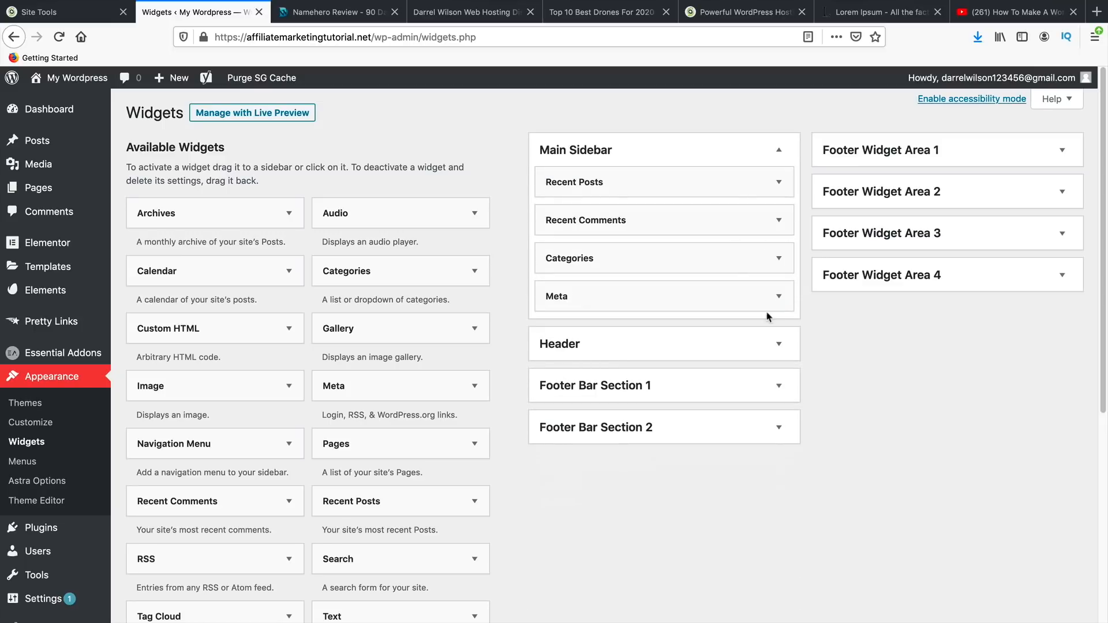
pyautogui.click(775, 299)
pyautogui.click(565, 372)
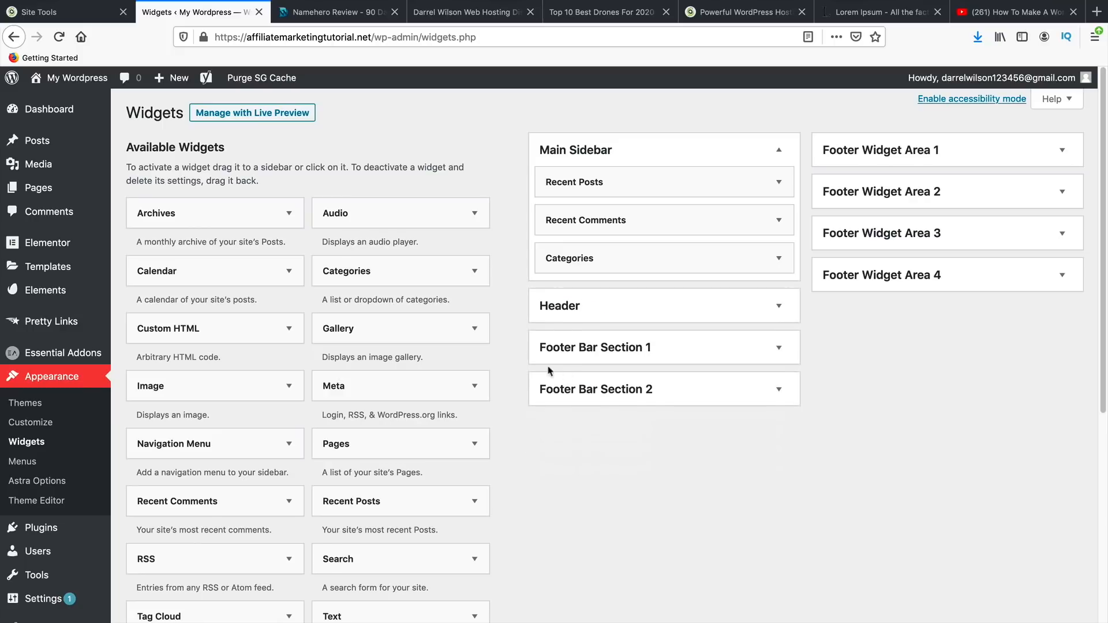
# - Add an Image widget to the Main Sidebar showing the red drone photo
pyautogui.scroll(-5, 398, 409)
pyautogui.scroll(2, 378, 430)
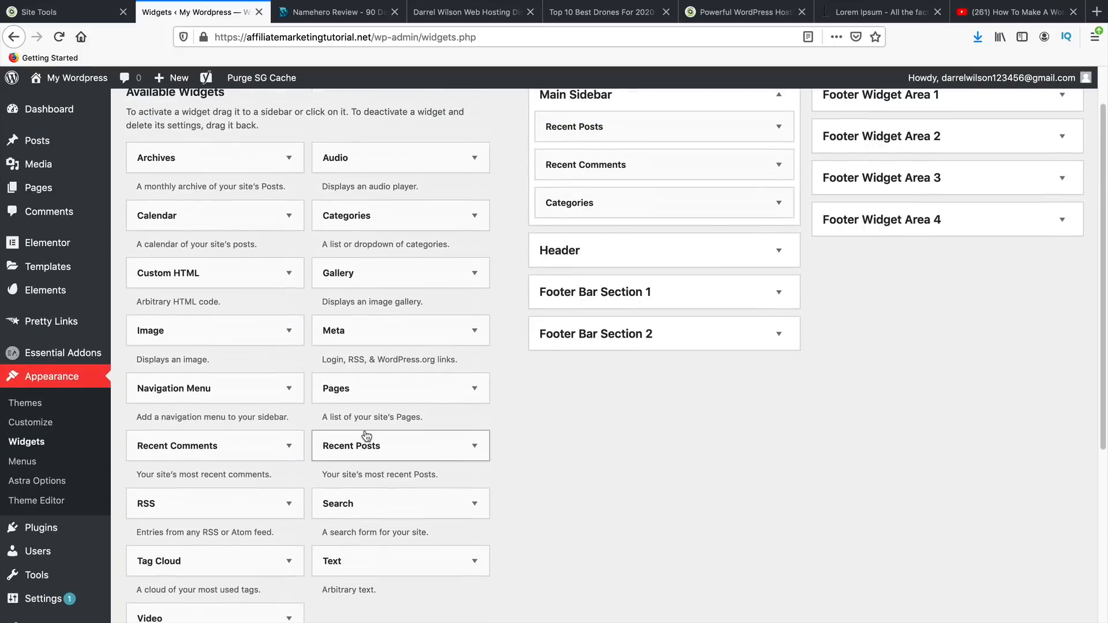
pyautogui.click(224, 347)
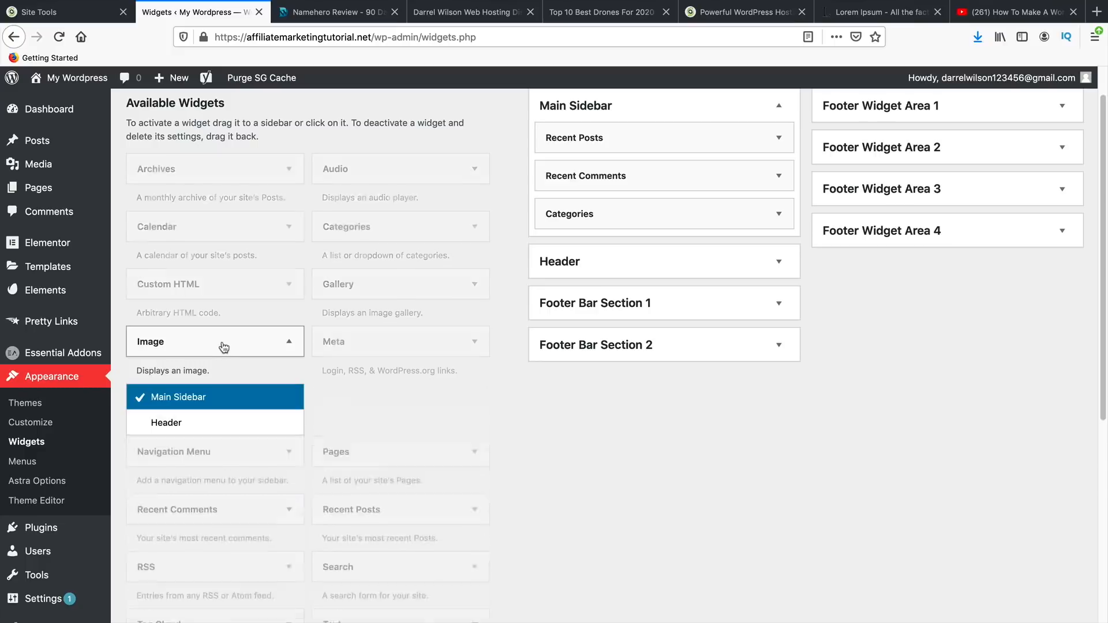
pyautogui.click(250, 609)
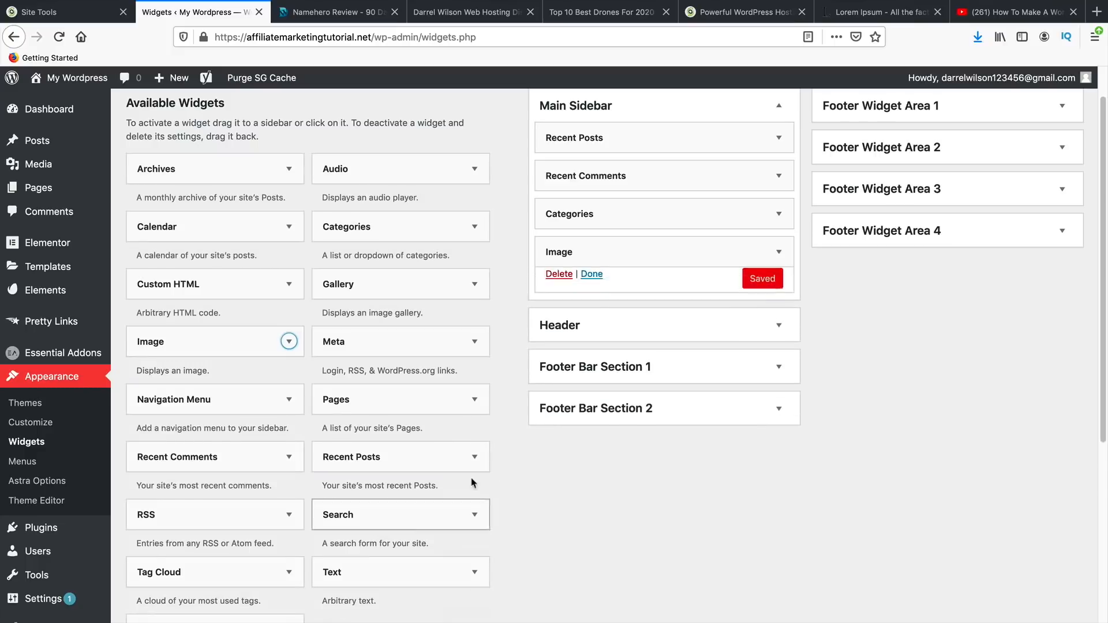
pyautogui.click(666, 338)
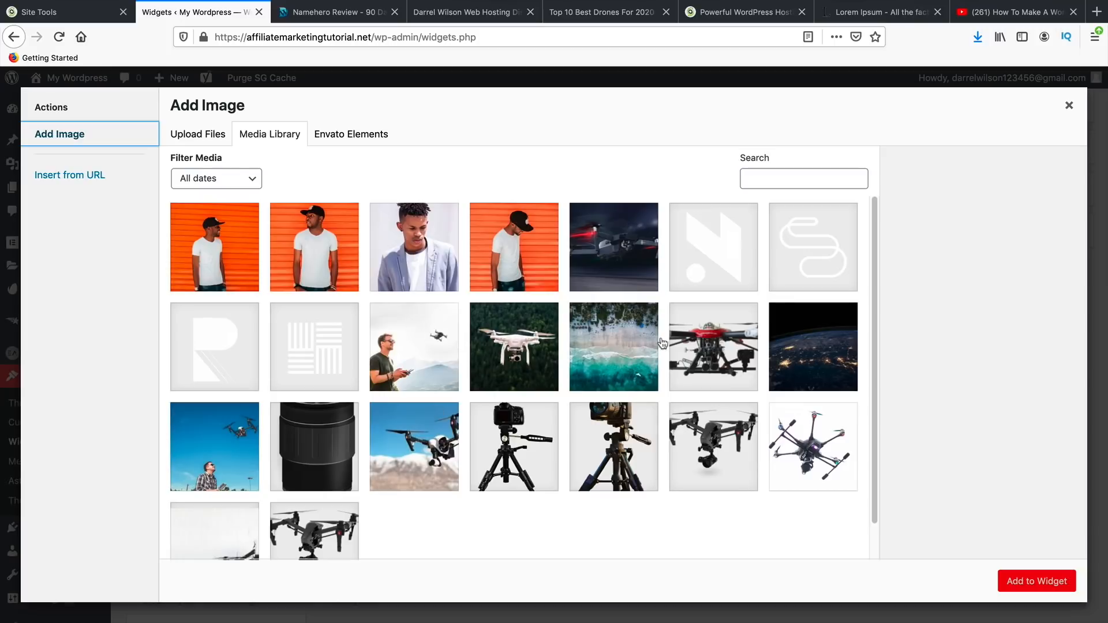
pyautogui.click(733, 346)
pyautogui.click(1026, 582)
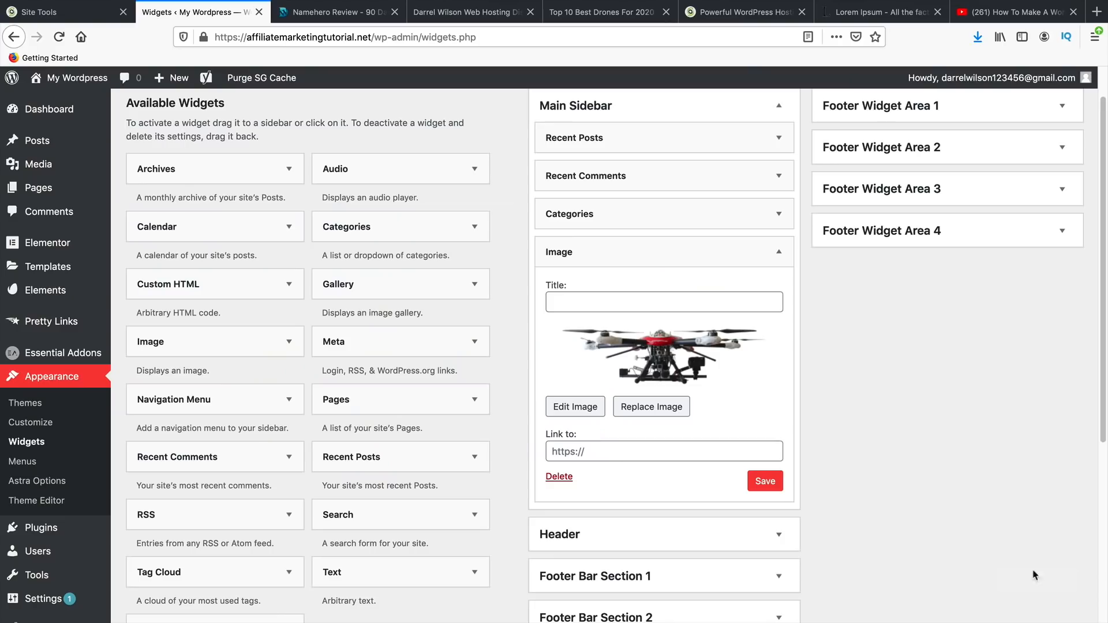
# - Title the image widget '10% New Mavick Pro', link it to #, and save
pyautogui.click(704, 306)
pyautogui.write('New Mavick Pro')
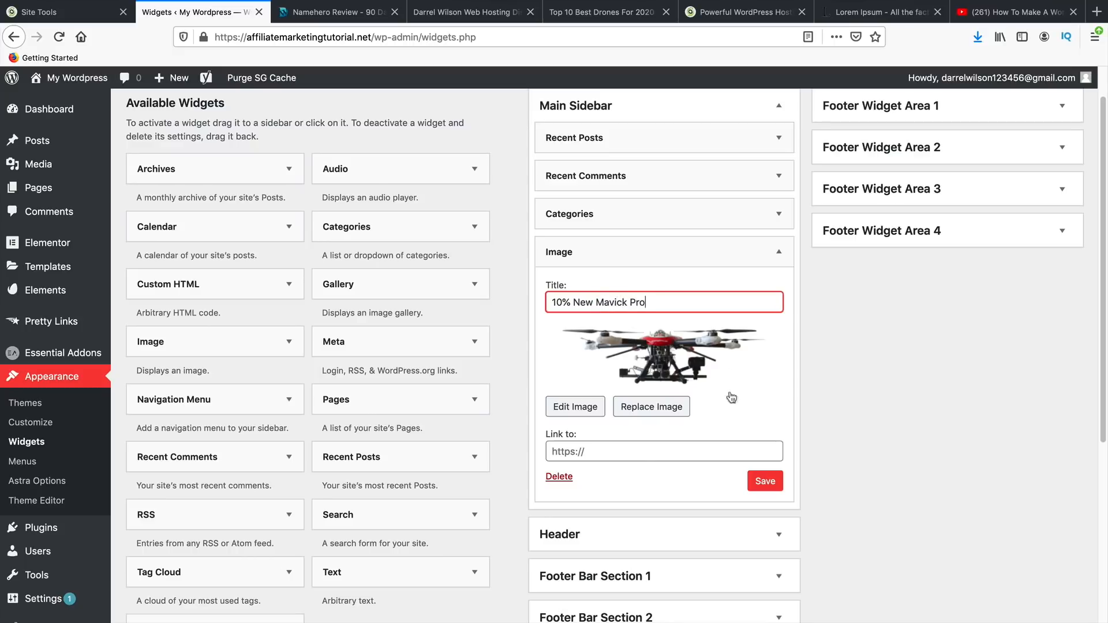
pyautogui.click(653, 458)
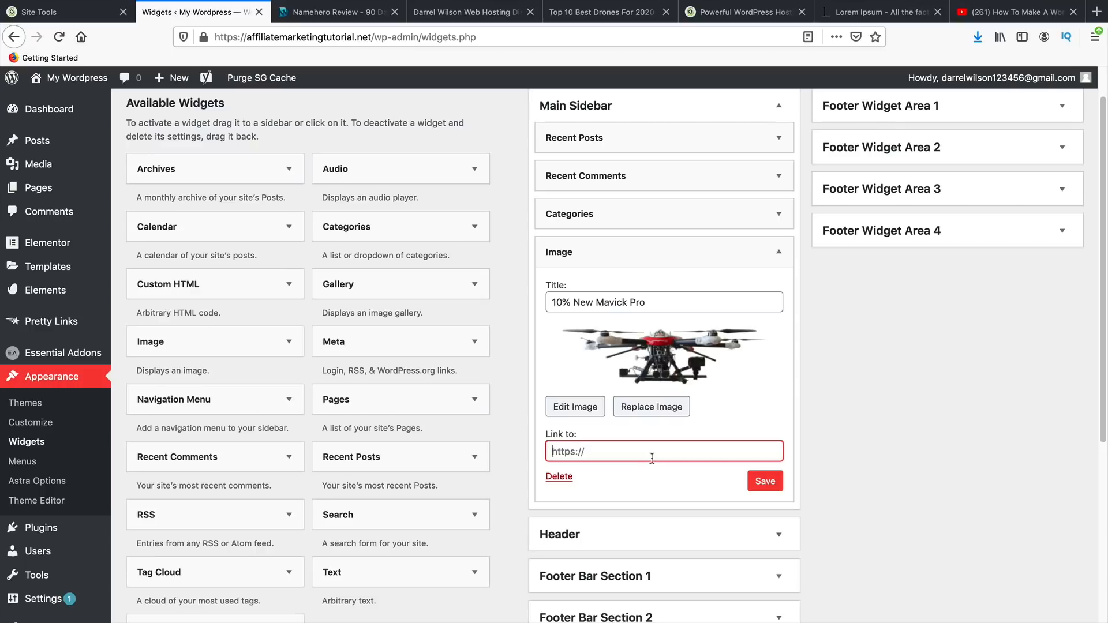
pyautogui.write('#')
pyautogui.click(773, 483)
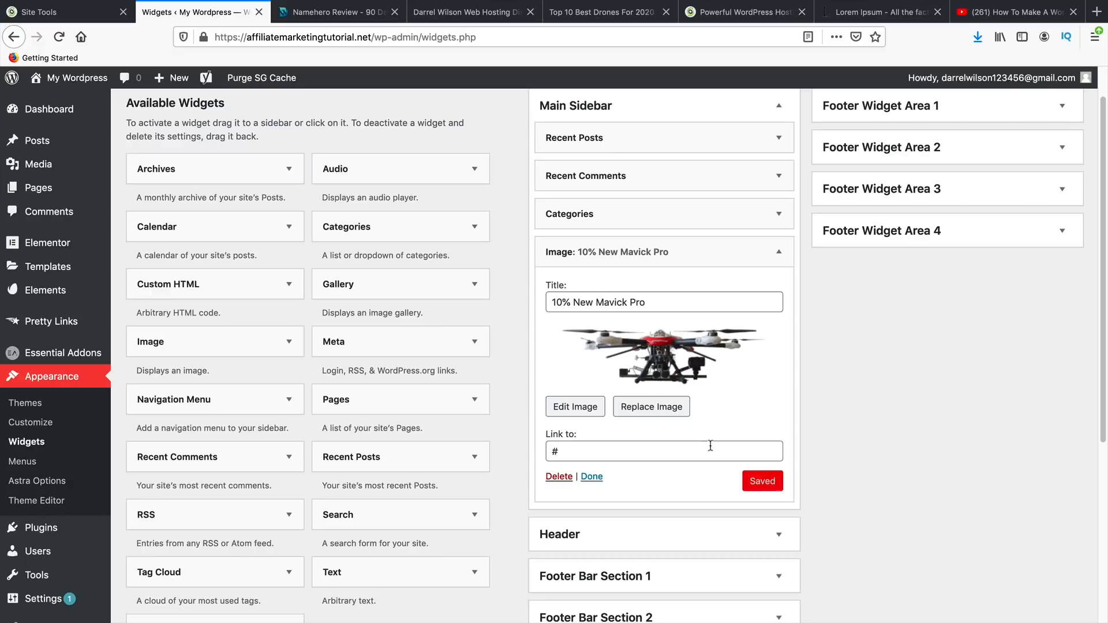
# - Search plugins for social icons, then install and activate Social Media Share Buttons & Social Sharing Icons
pyautogui.moveTo(58, 528)
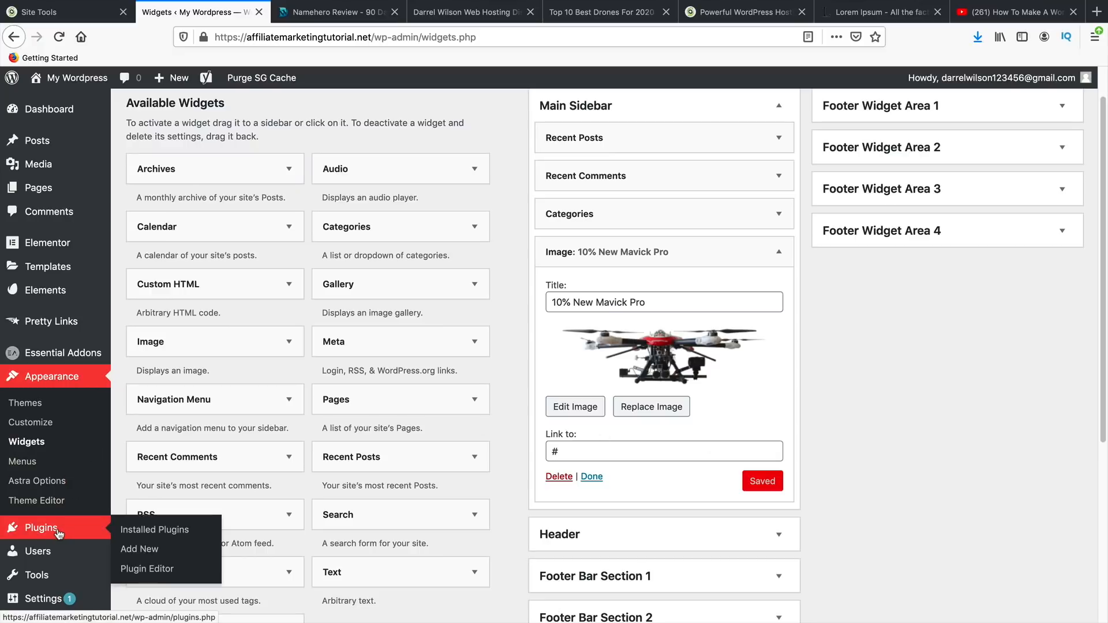
pyautogui.click(152, 551)
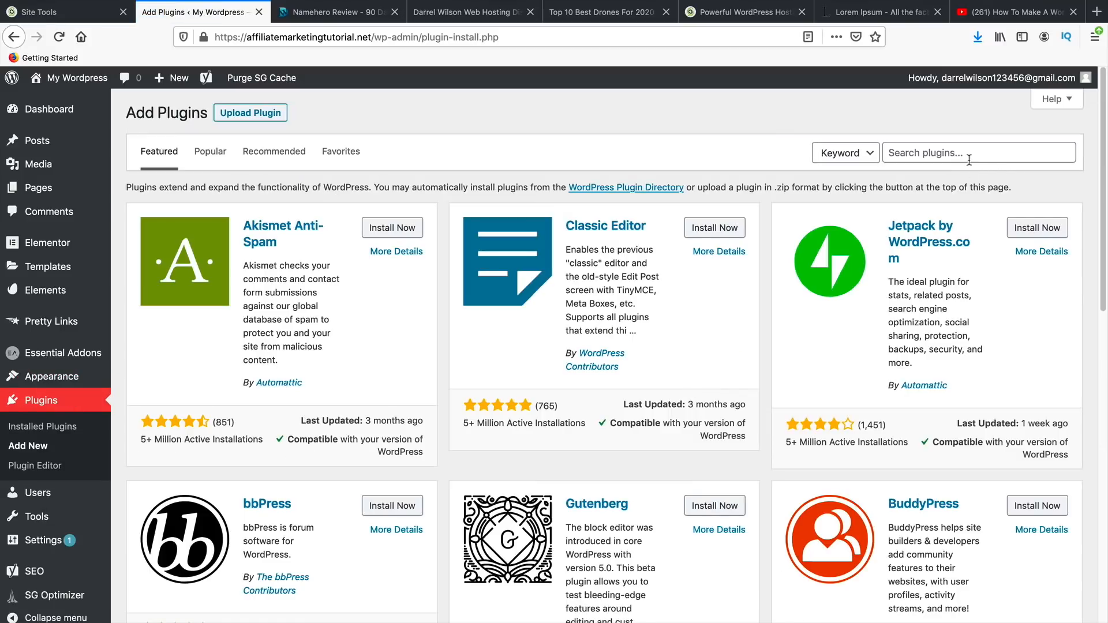
pyautogui.click(971, 155)
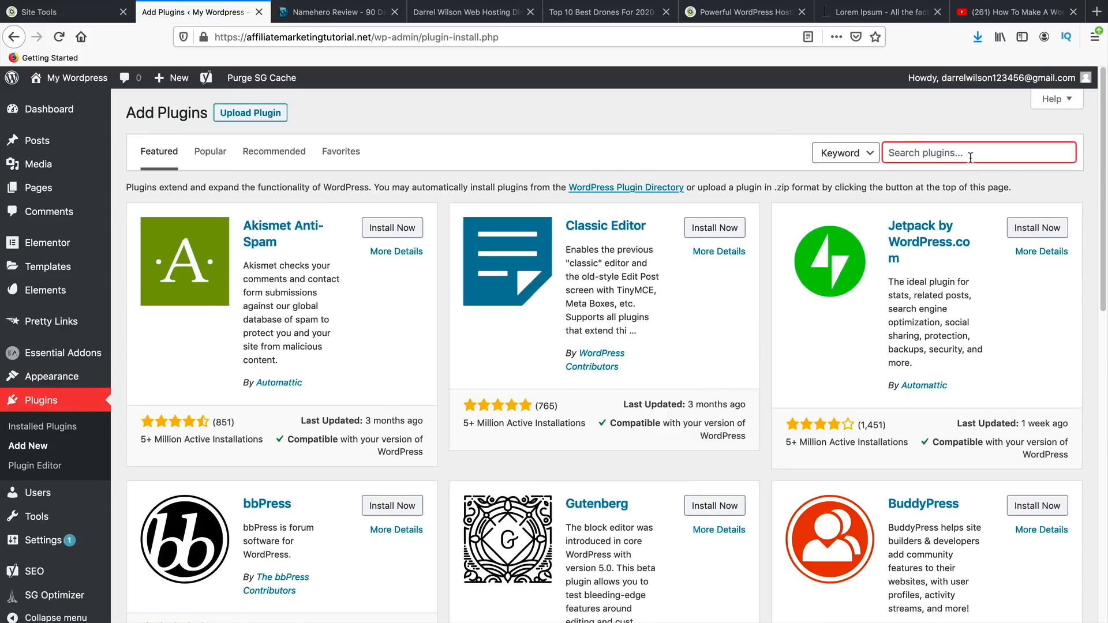
pyautogui.write('social icons')
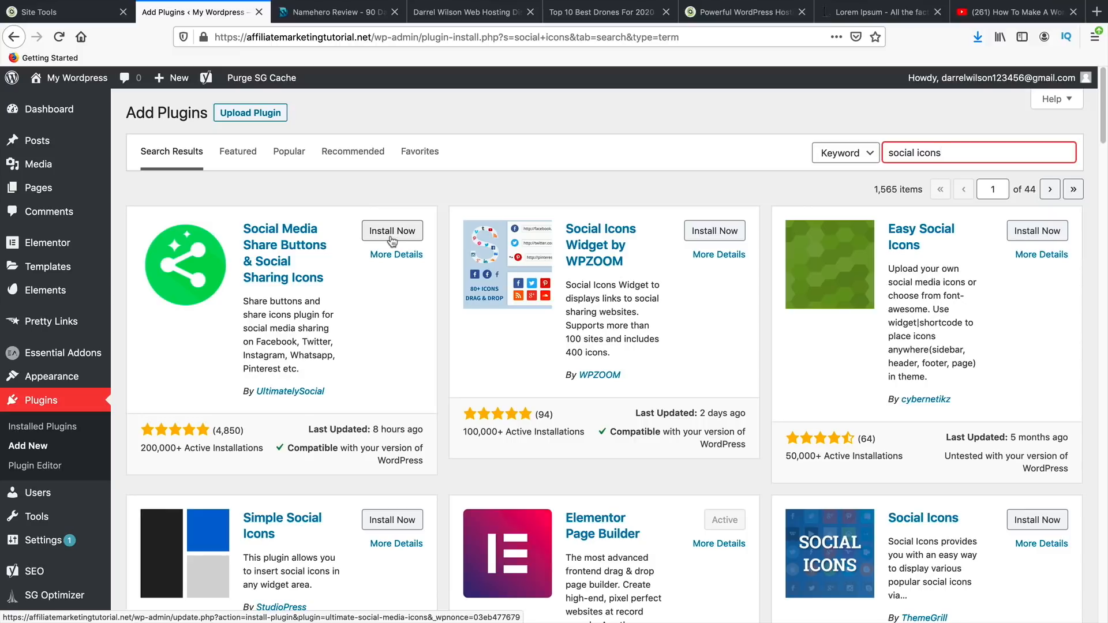
pyautogui.moveTo(874, 185)
pyautogui.mouseDown()
pyautogui.moveTo(906, 181)
pyautogui.moveTo(891, 194)
pyautogui.mouseUp()
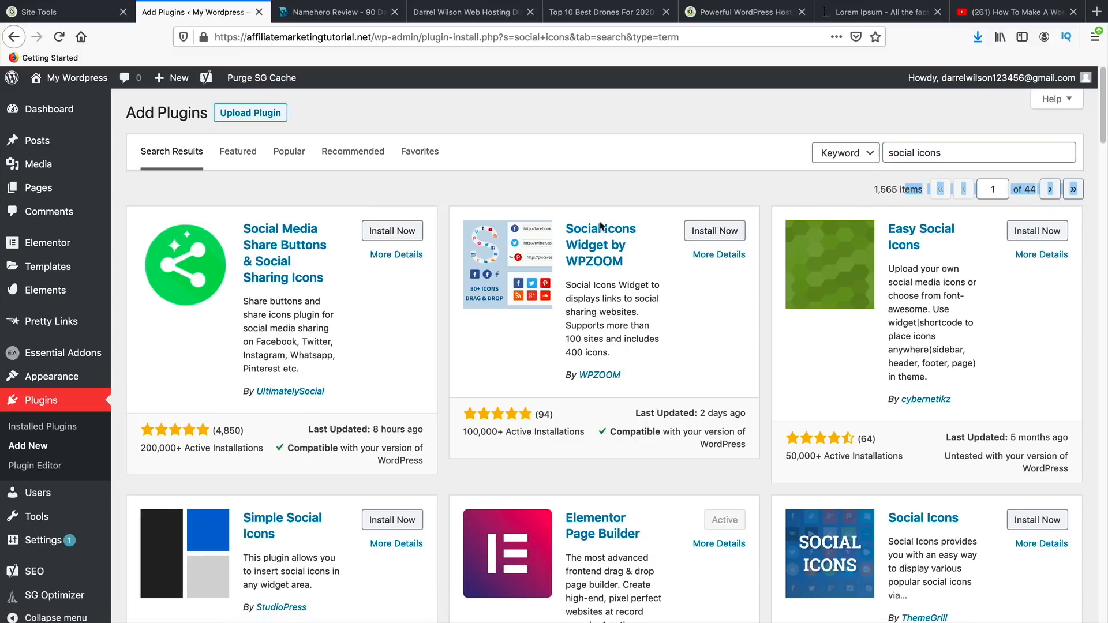
pyautogui.click(408, 234)
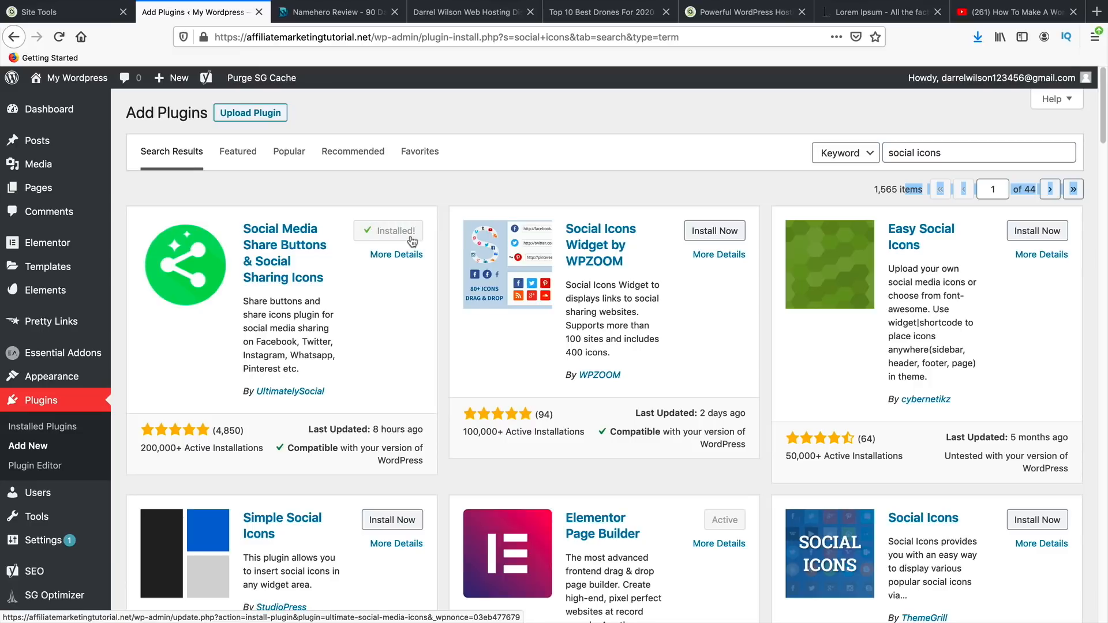
pyautogui.click(412, 242)
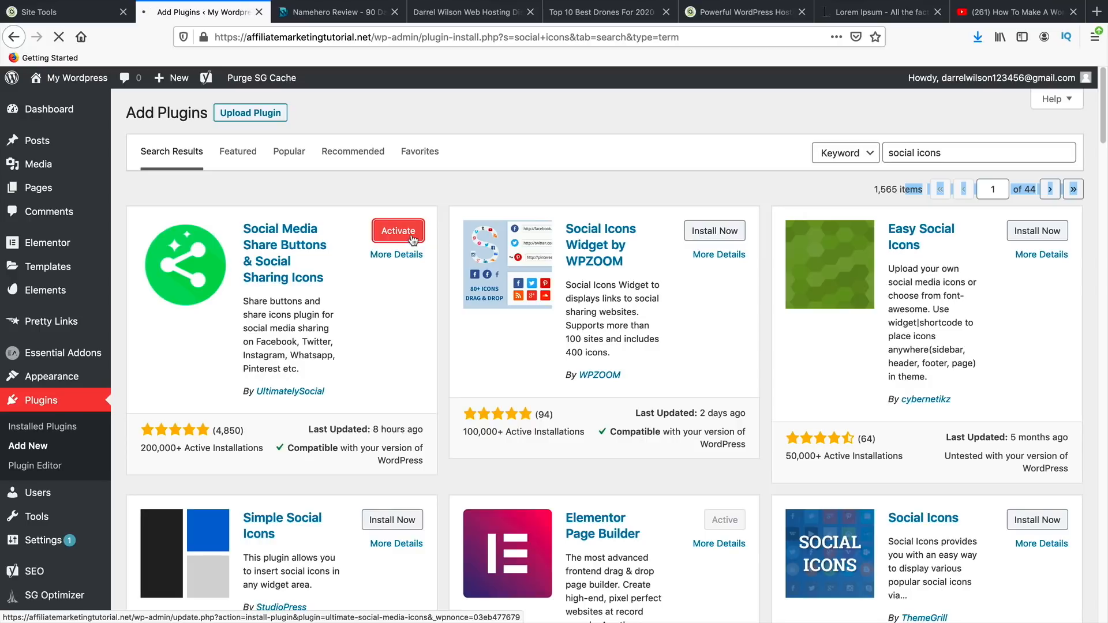
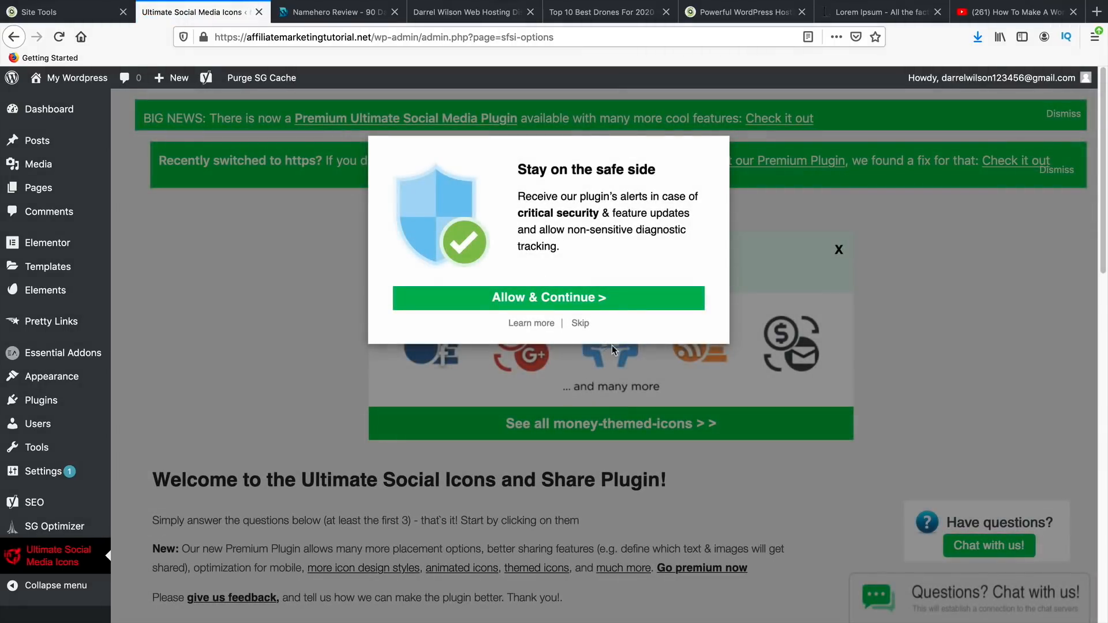
# - Skip the opt-in prompt and choose 'Show them via a widget' for the social icons, then save
pyautogui.click(580, 325)
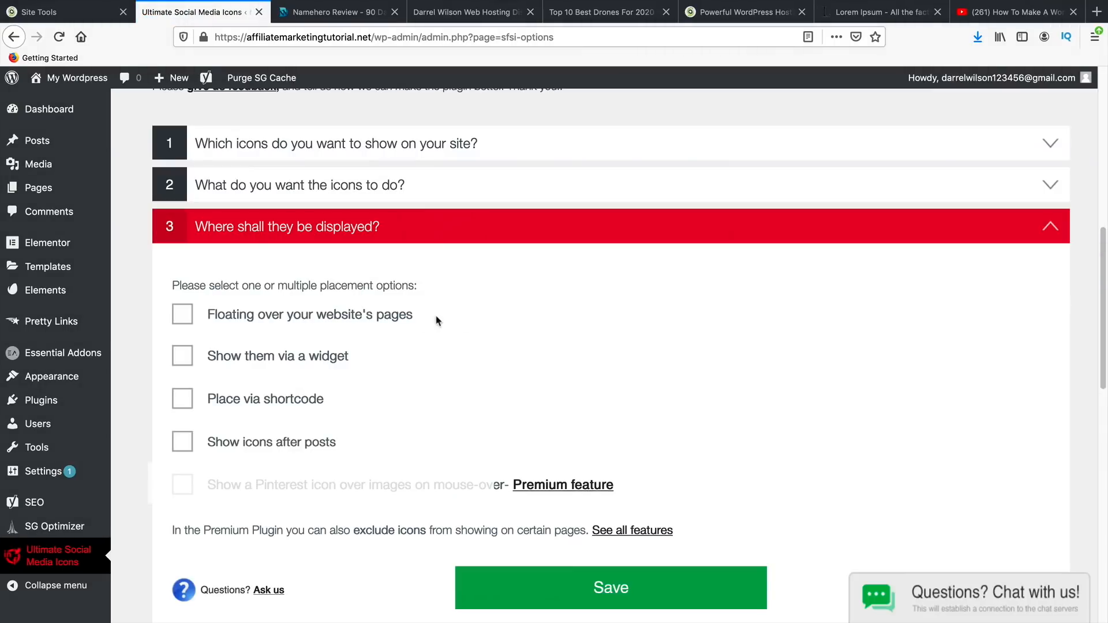
pyautogui.click(182, 355)
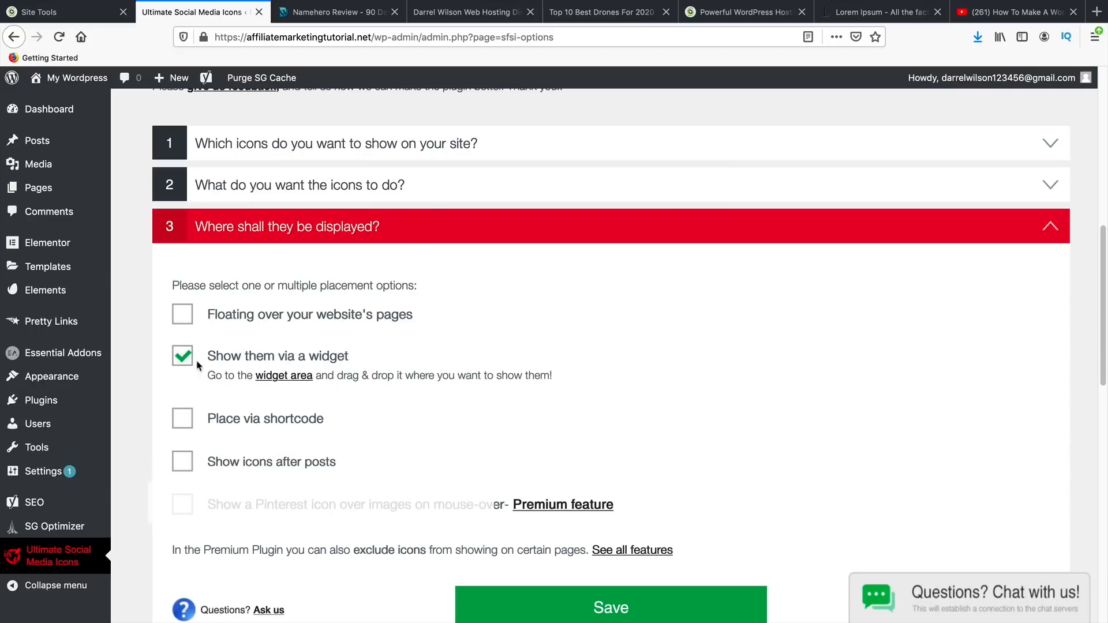
pyautogui.scroll(-2, 579, 522)
pyautogui.click(579, 522)
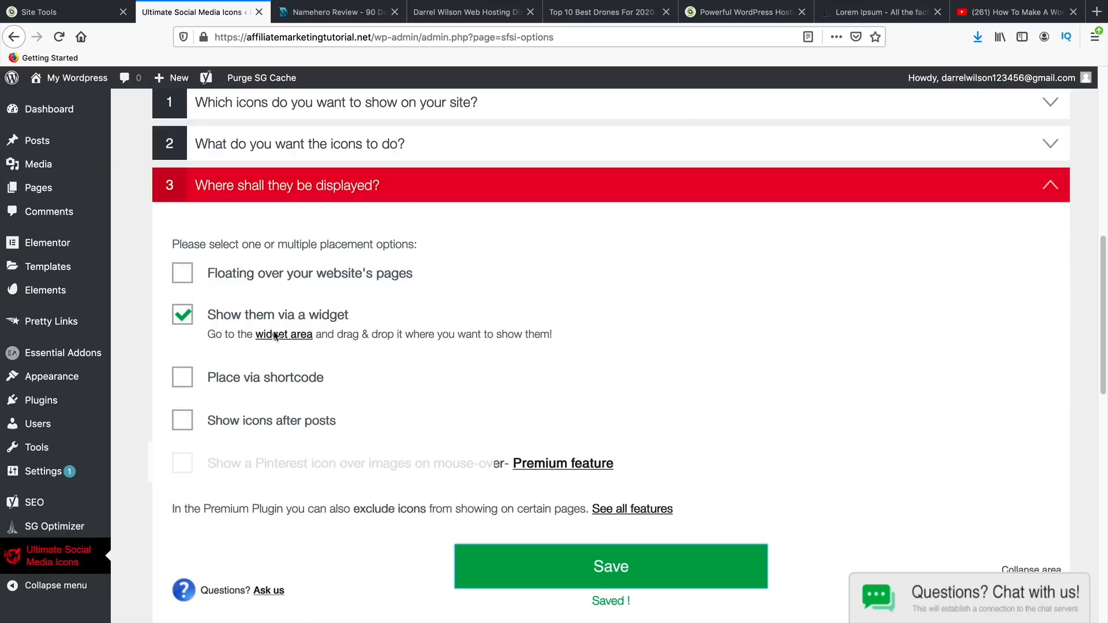
pyautogui.click(660, 555)
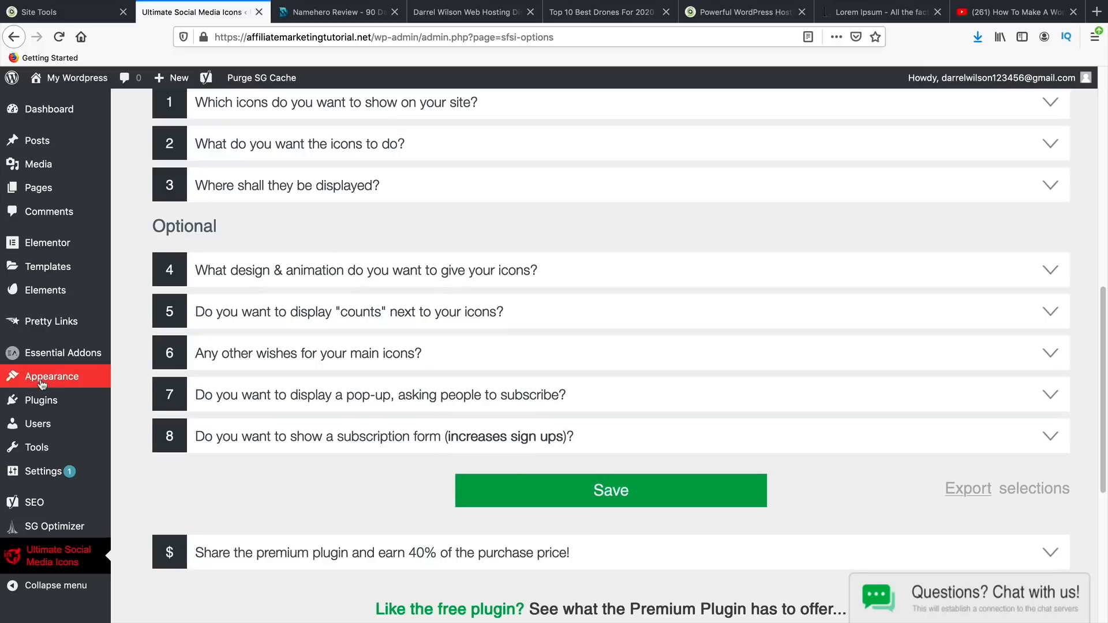
# - Add the Ultimate Social Media Icons widget to the Main Sidebar
pyautogui.moveTo(50, 384)
pyautogui.click(151, 418)
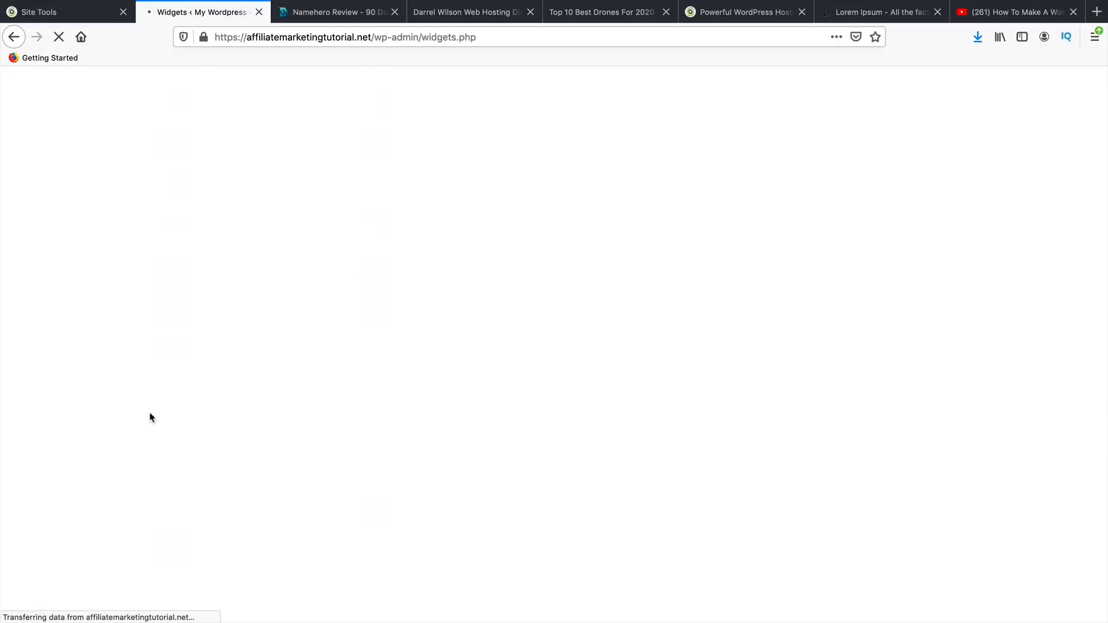
pyautogui.scroll(-5, 248, 445)
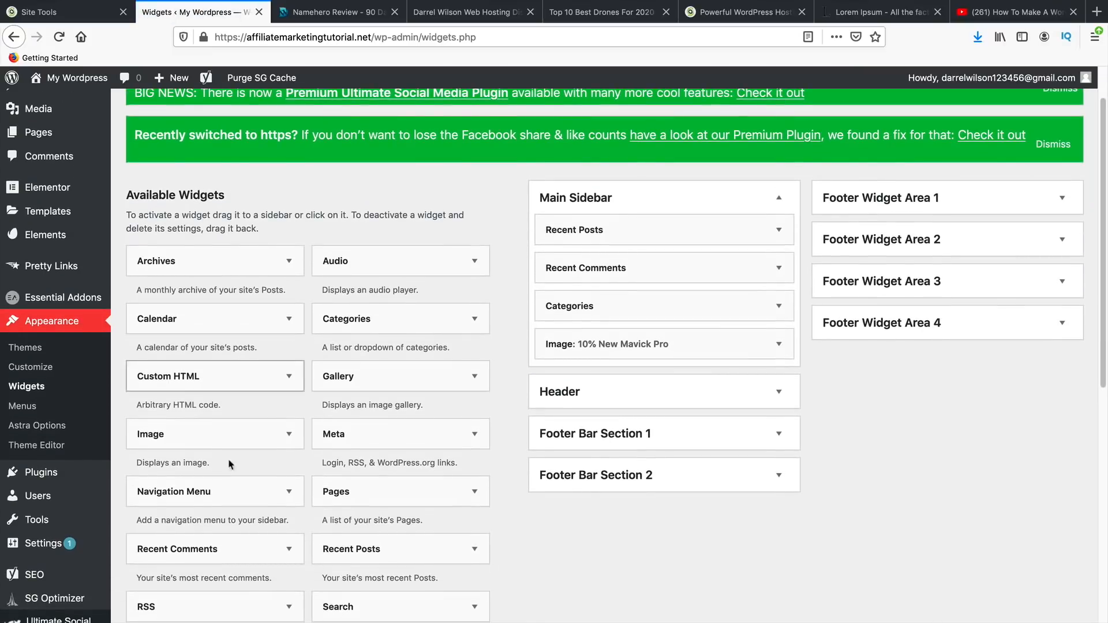
pyautogui.scroll(-5, 320, 462)
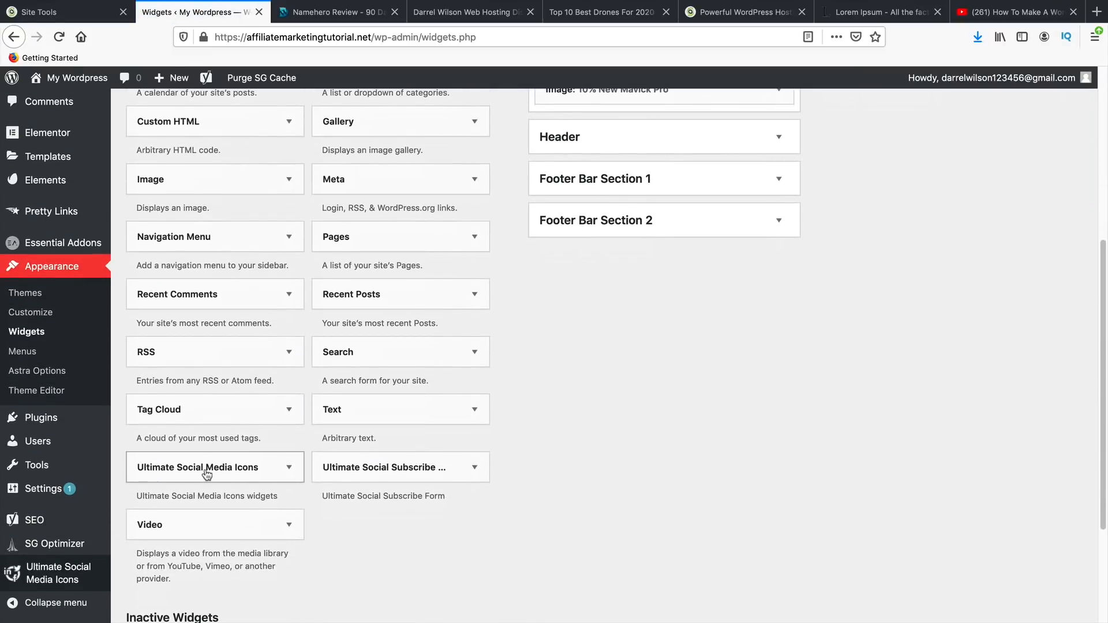
pyautogui.click(287, 476)
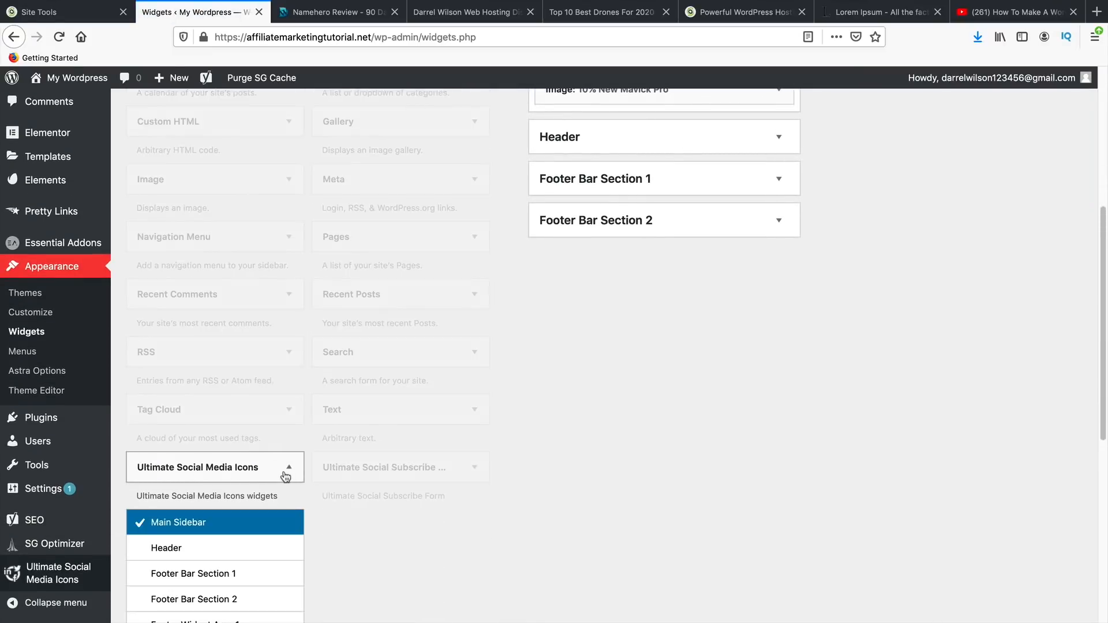
pyautogui.scroll(-3, 179, 525)
pyautogui.scroll(-1, 179, 522)
pyautogui.click(237, 530)
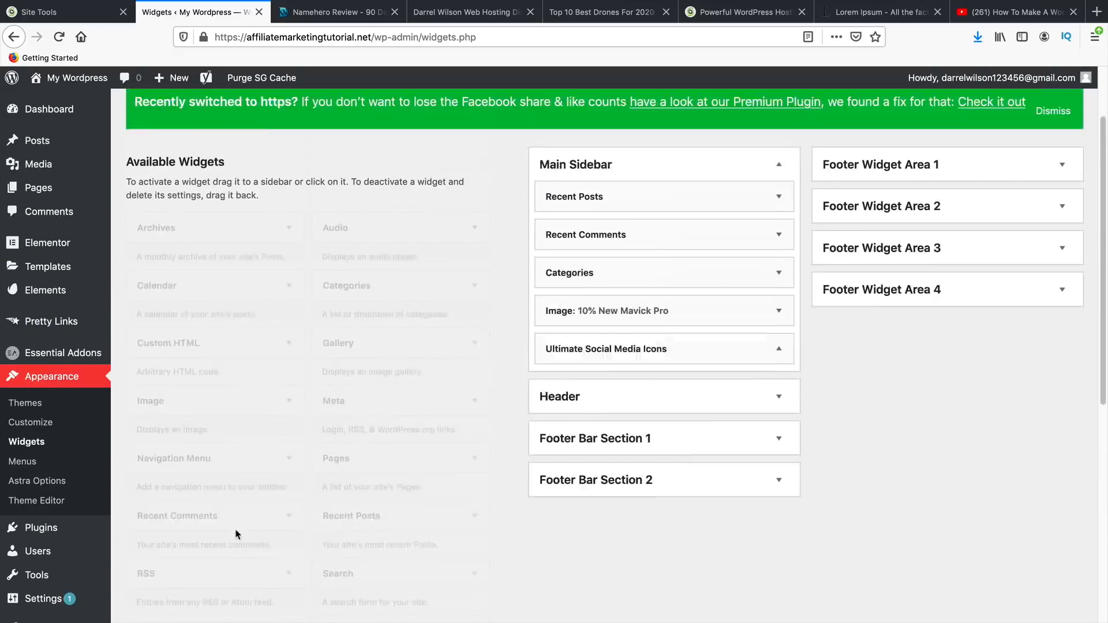
# - Add the Ultimate Social Subscribe widget to the Main Sidebar, titled 'Follow Us', and save it
pyautogui.scroll(-8, 387, 508)
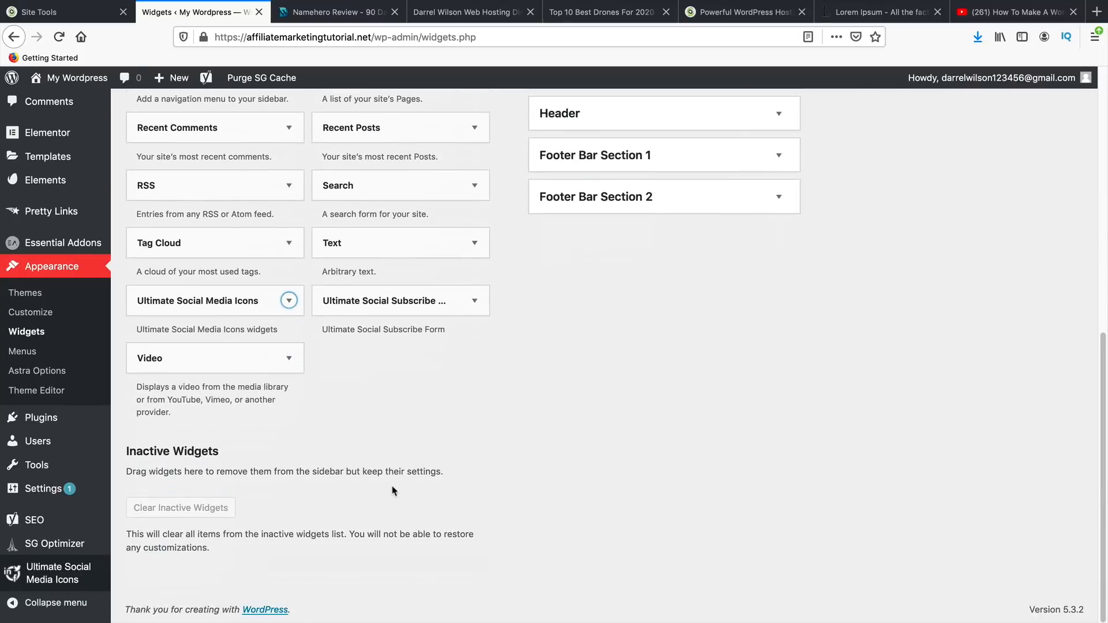
pyautogui.click(474, 375)
pyautogui.scroll(-4, 450, 416)
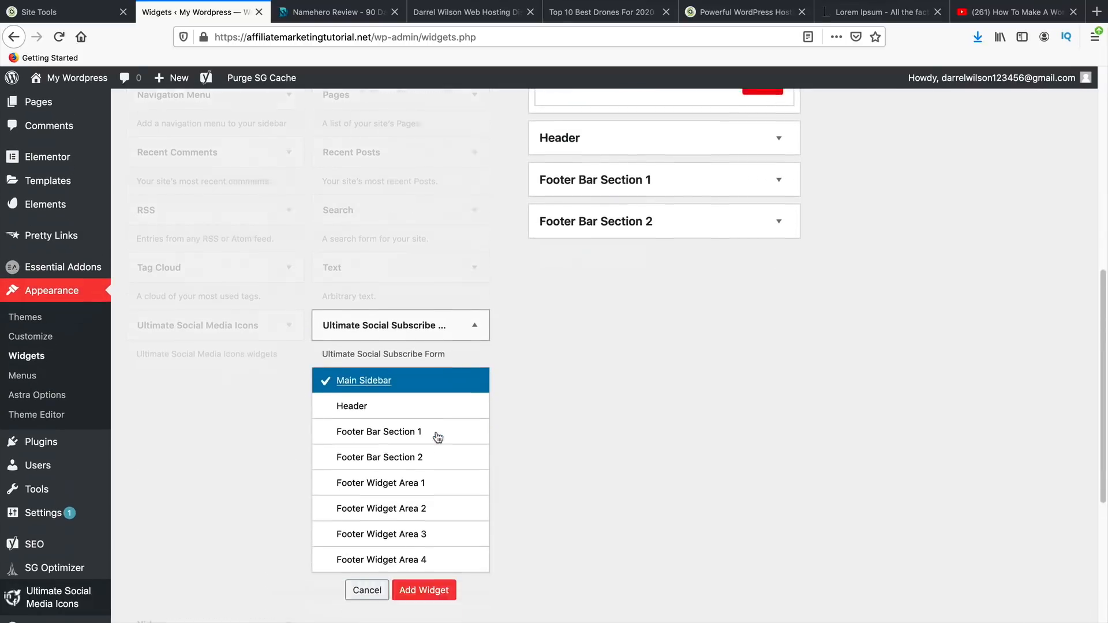
pyautogui.click(426, 497)
pyautogui.click(601, 459)
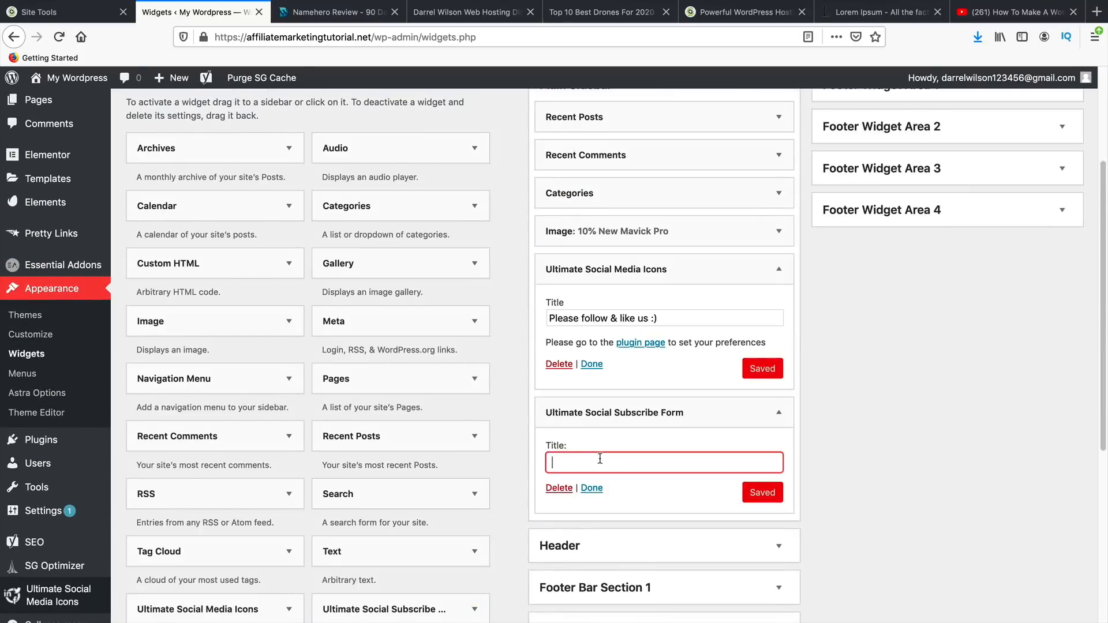
pyautogui.write('FOl')
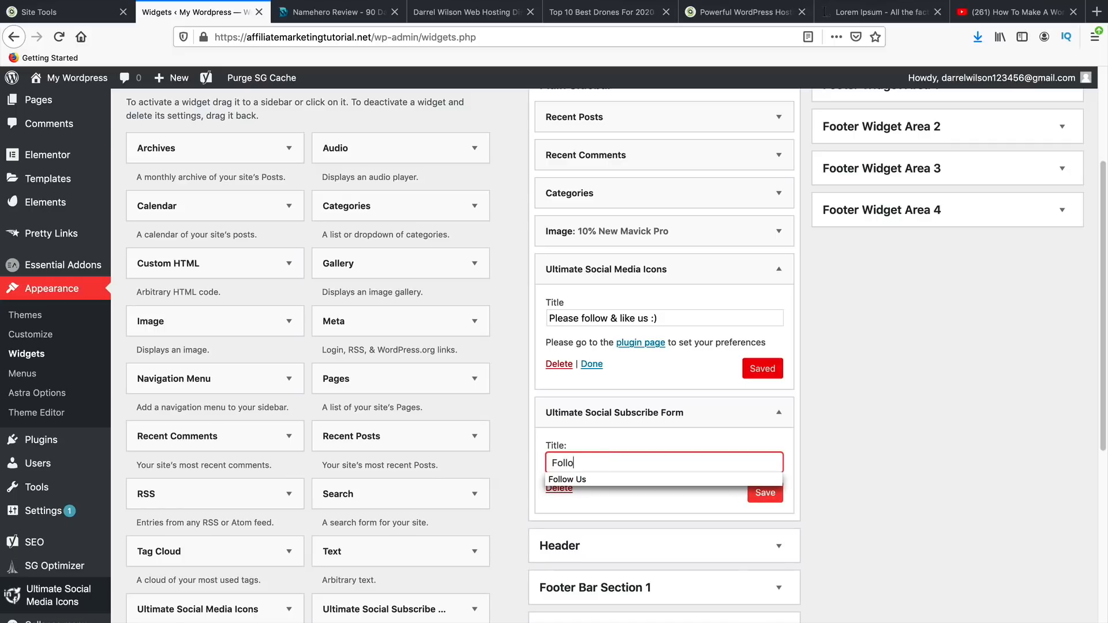
pyautogui.click(774, 493)
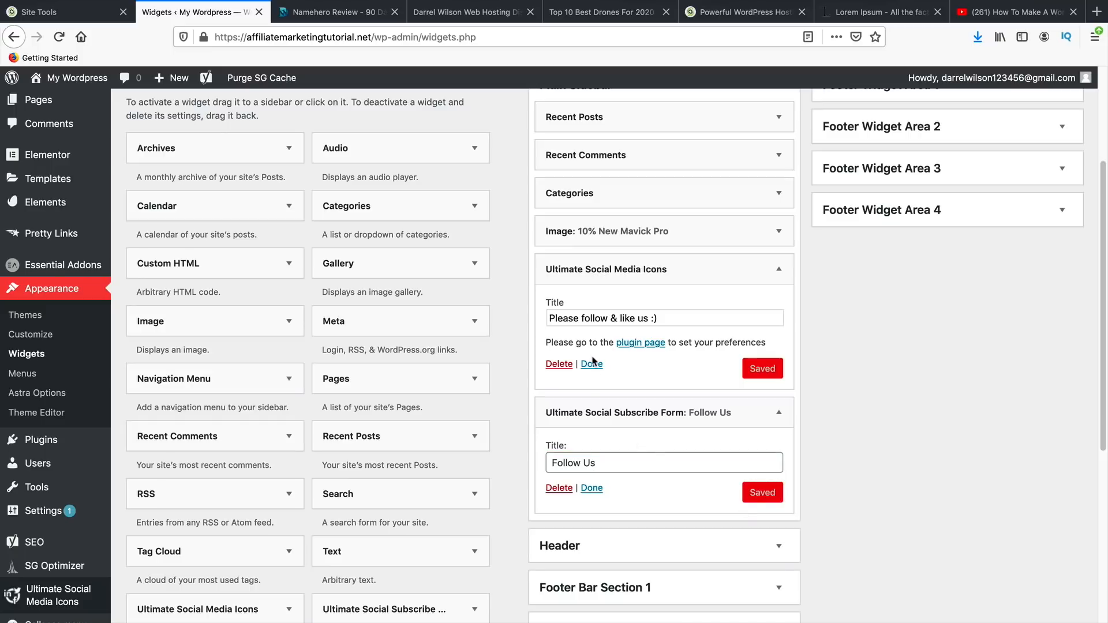
pyautogui.click(640, 345)
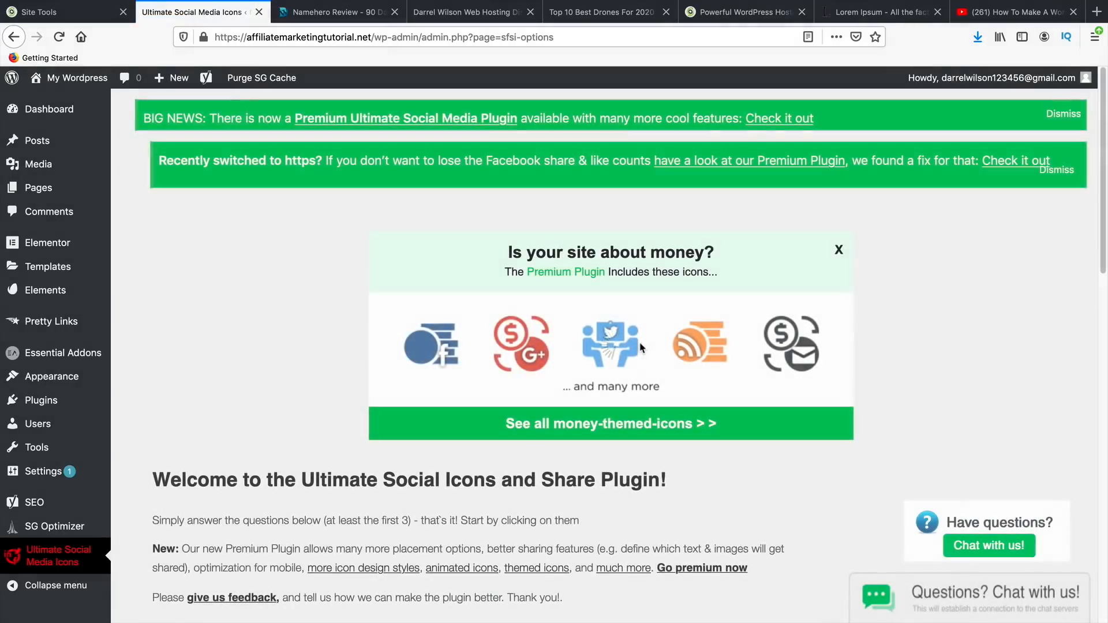
# - Expand the which-icons and what-icons-do sections of the plugin settings and save
pyautogui.scroll(-2, 577, 466)
pyautogui.scroll(-9, 576, 467)
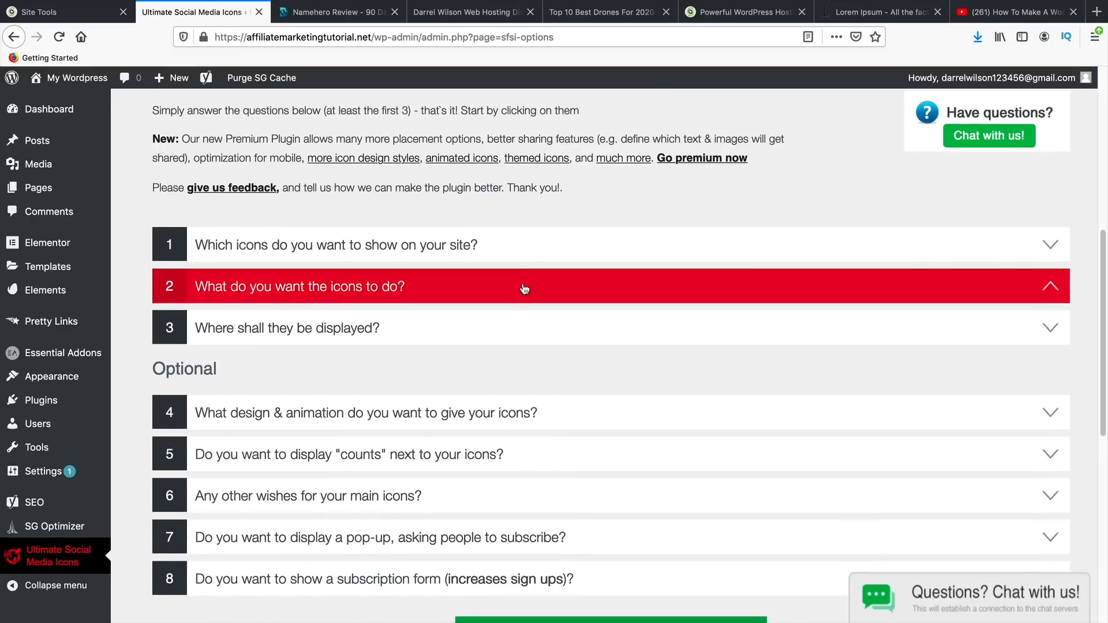
pyautogui.click(511, 252)
pyautogui.scroll(-12, 506, 302)
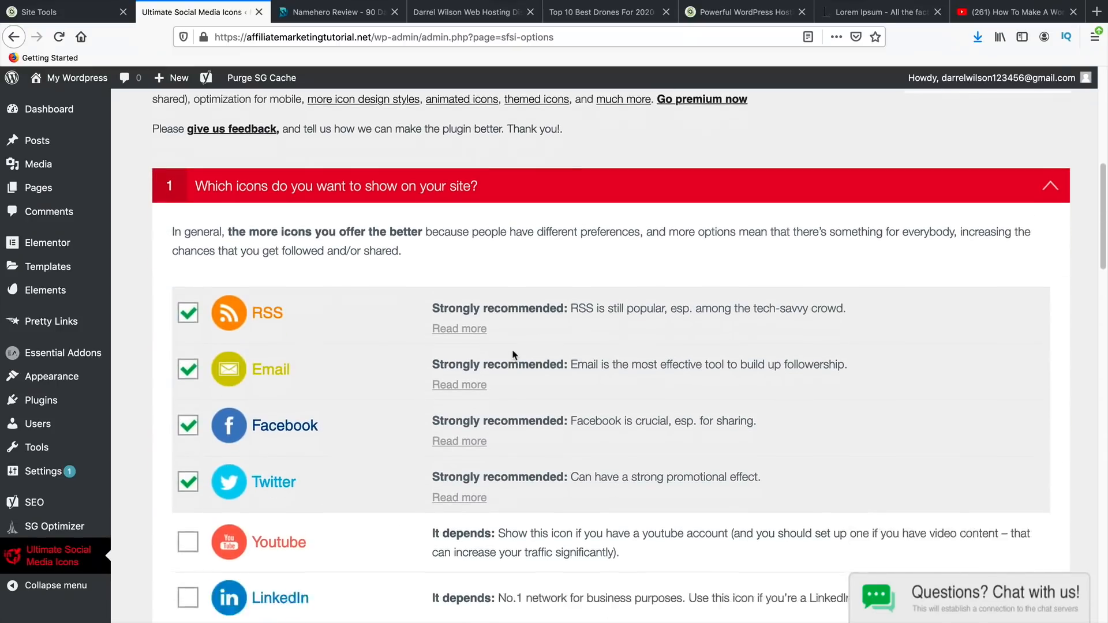
pyautogui.scroll(-20, 416, 347)
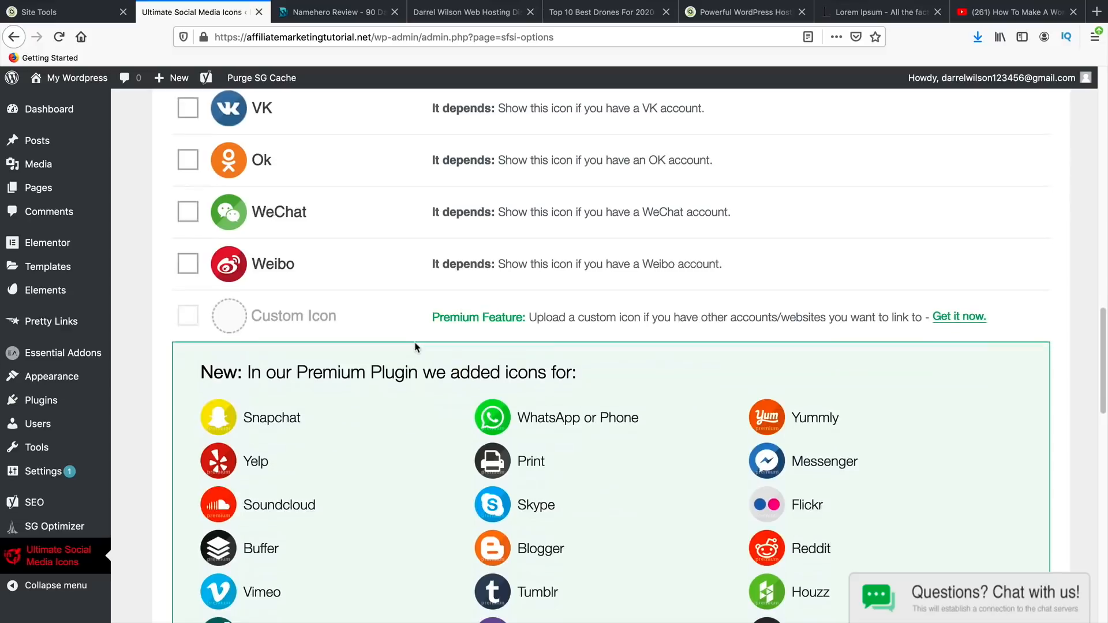
pyautogui.click(338, 398)
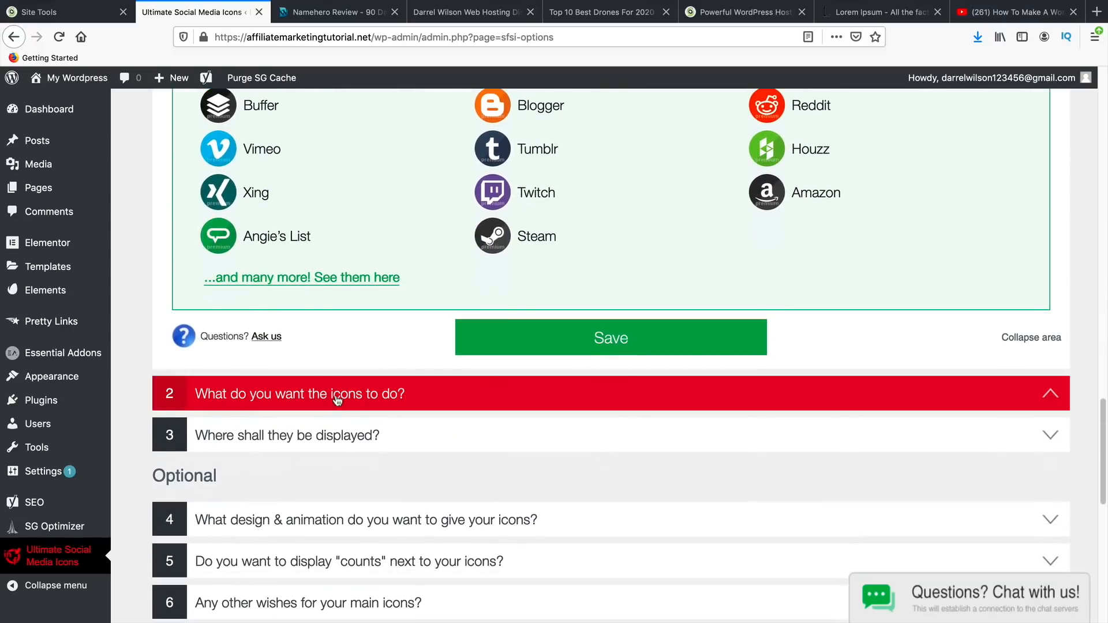
pyautogui.scroll(-6, 358, 404)
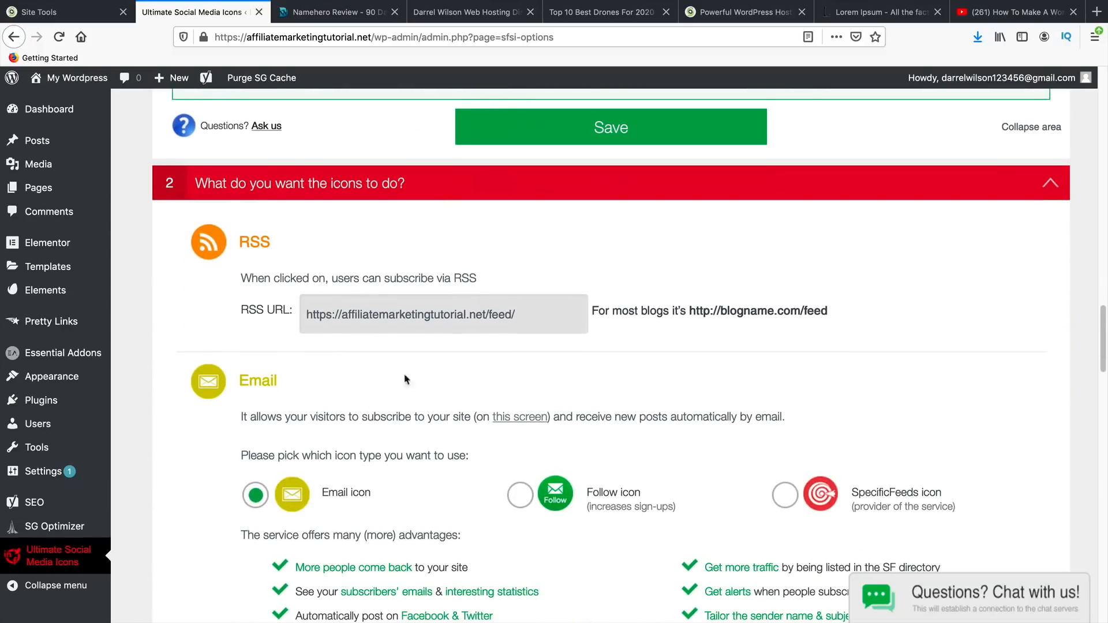
pyautogui.click(577, 130)
# - Link the Twitter and Facebook icons to the '#' placeholder and save the settings
pyautogui.scroll(-12, 442, 312)
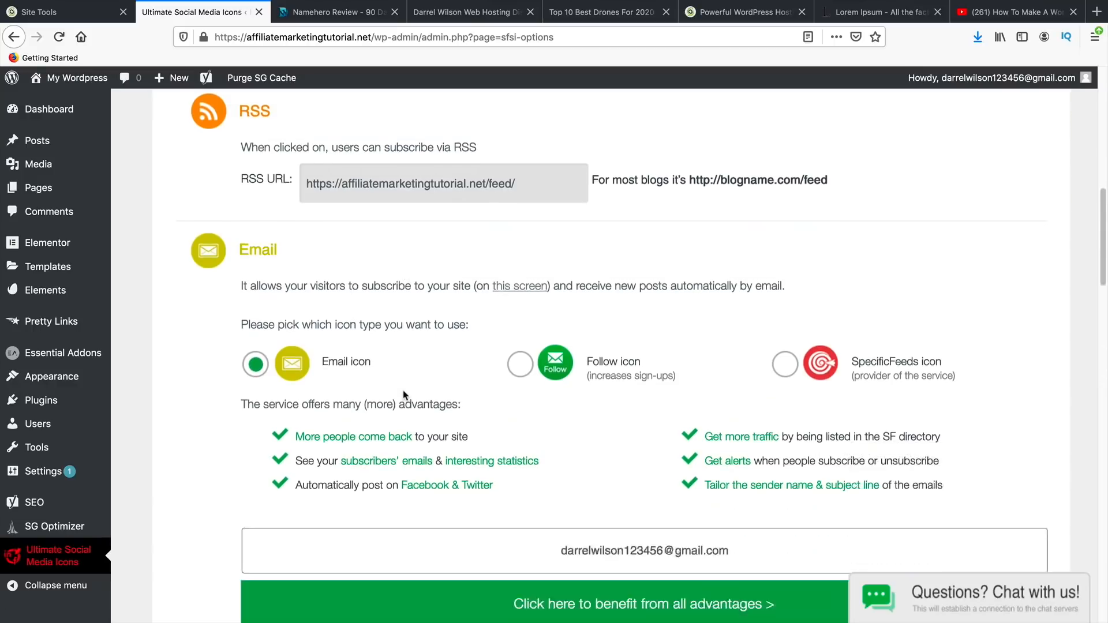
pyautogui.scroll(-4, 495, 355)
pyautogui.scroll(-15, 494, 355)
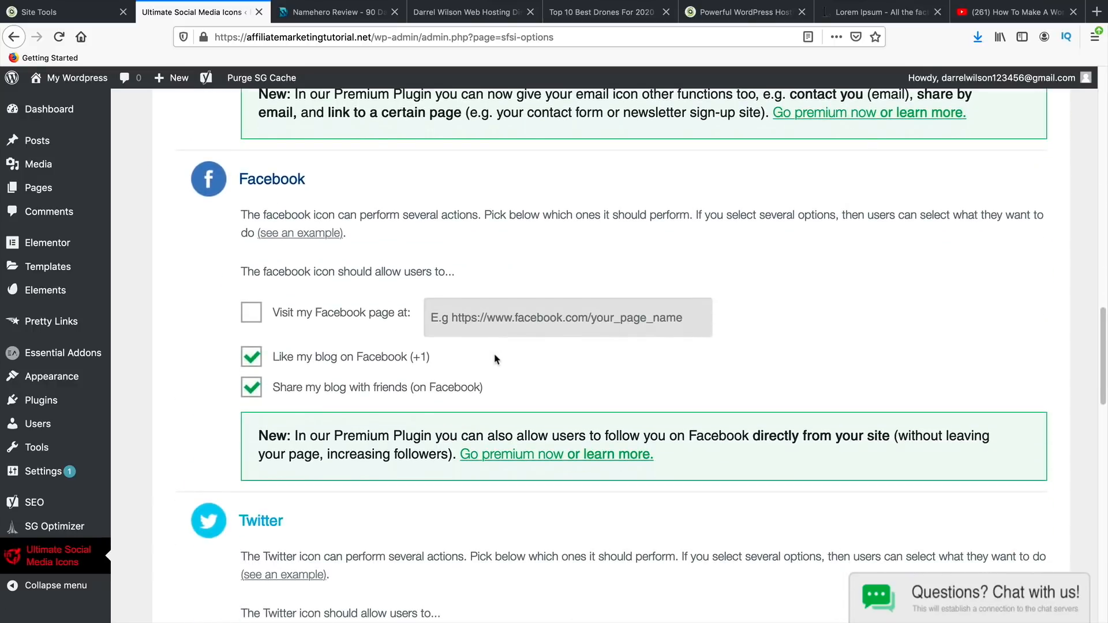
pyautogui.scroll(3, 495, 354)
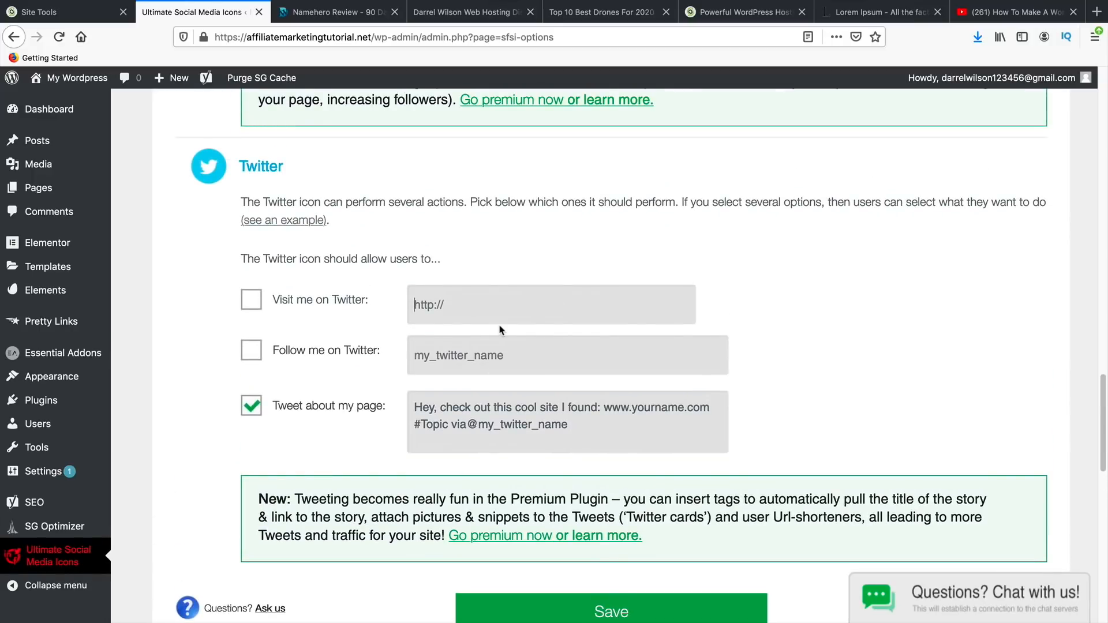
pyautogui.click(255, 304)
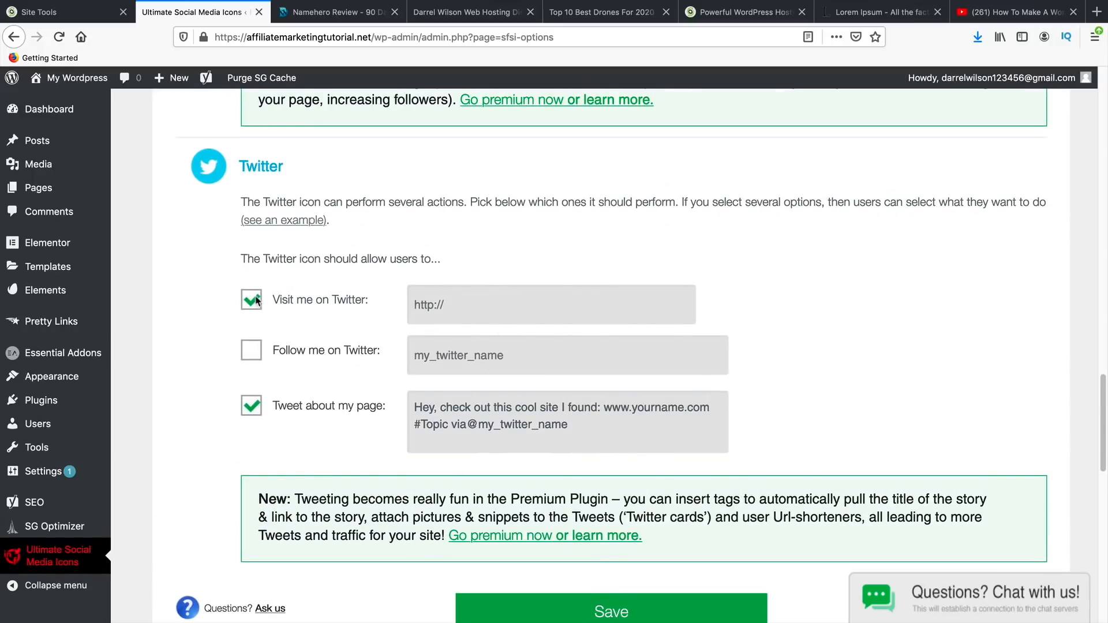
pyautogui.click(463, 308)
pyautogui.write('#')
pyautogui.scroll(12, 478, 306)
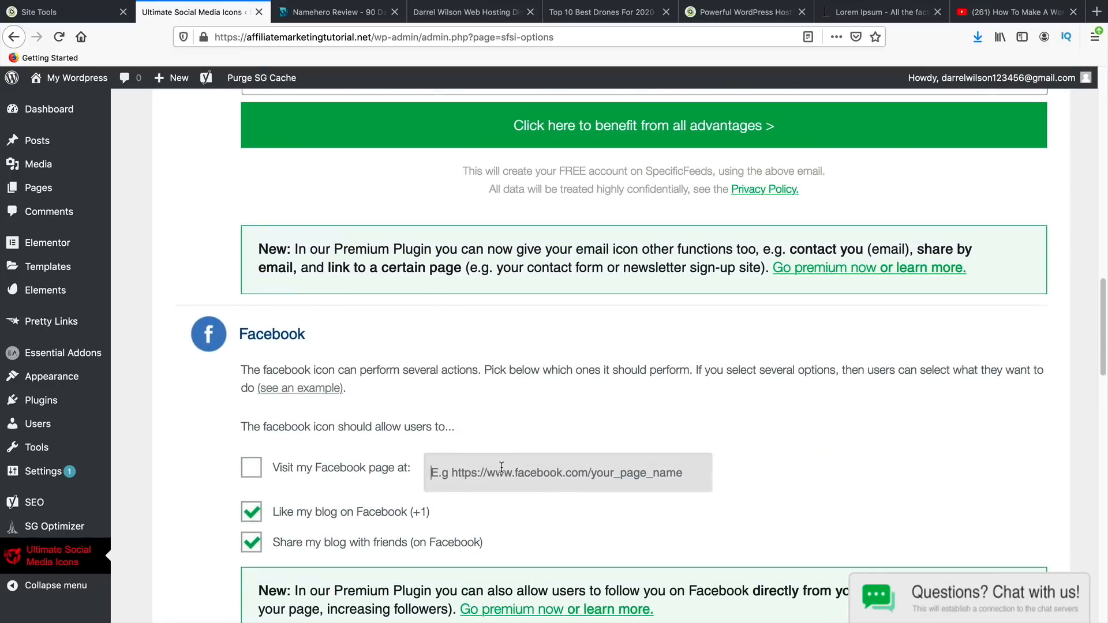
pyautogui.write('#')
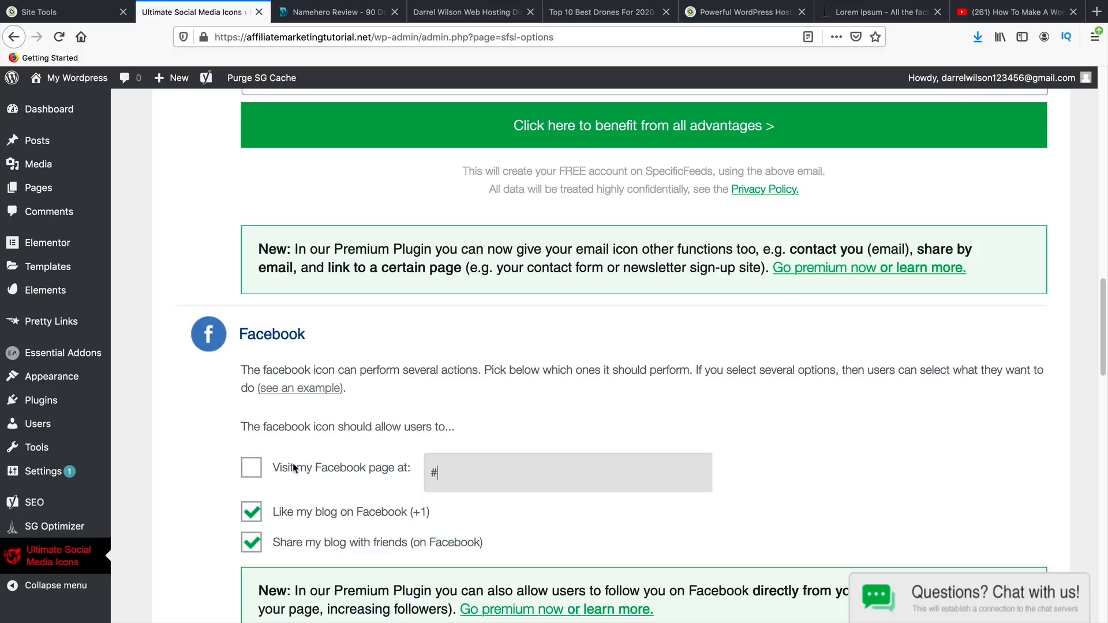
pyautogui.click(252, 469)
pyautogui.scroll(-20, 424, 501)
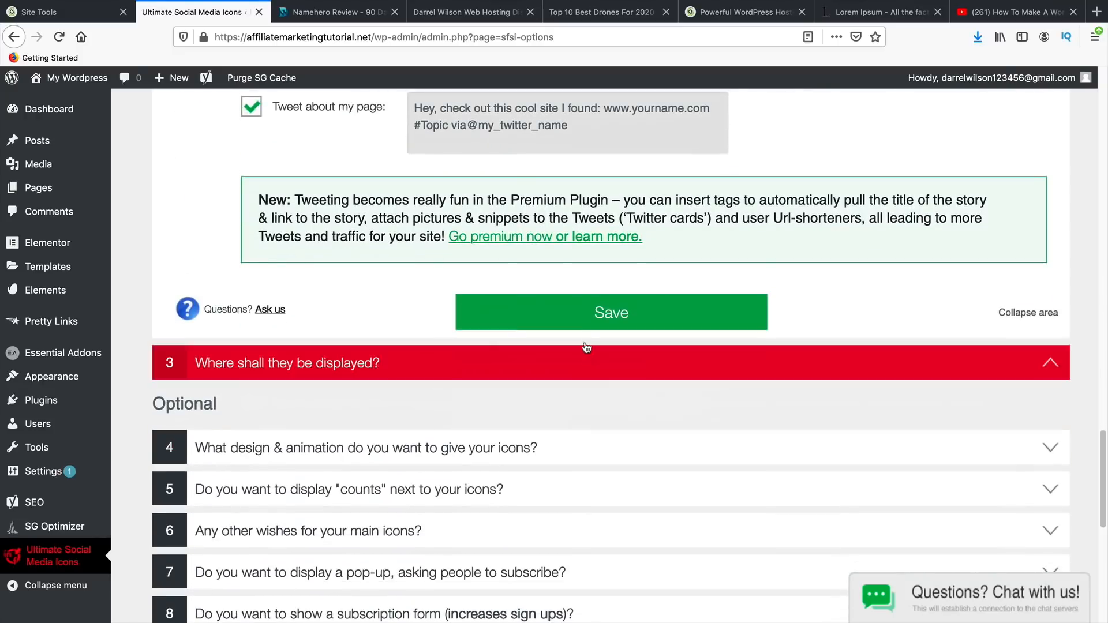
pyautogui.click(591, 314)
pyautogui.scroll(-12, 591, 317)
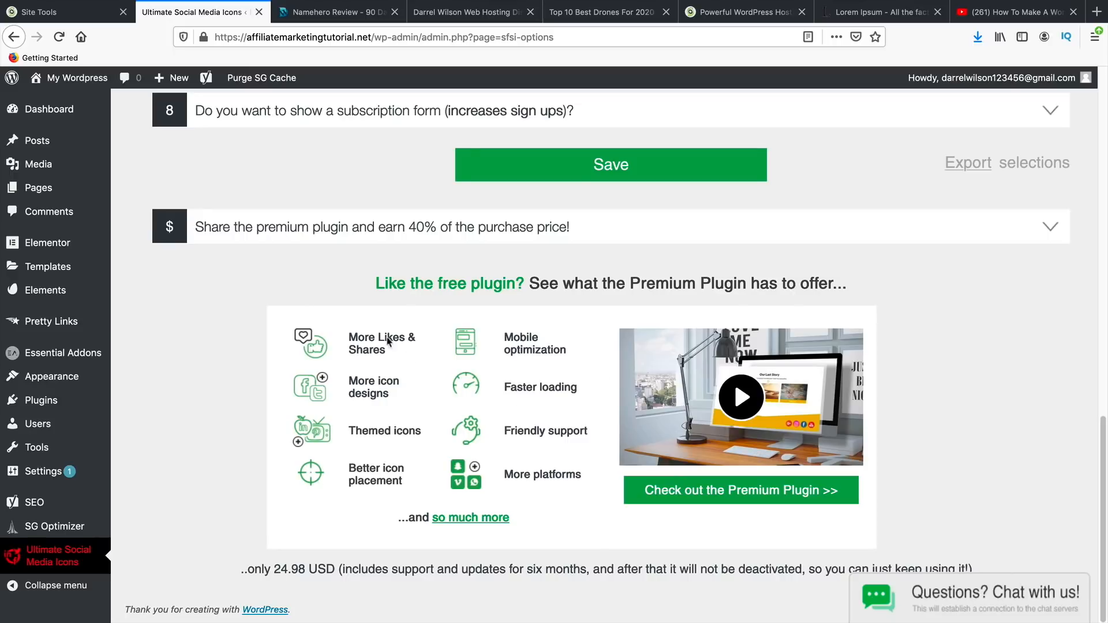
pyautogui.click(63, 103)
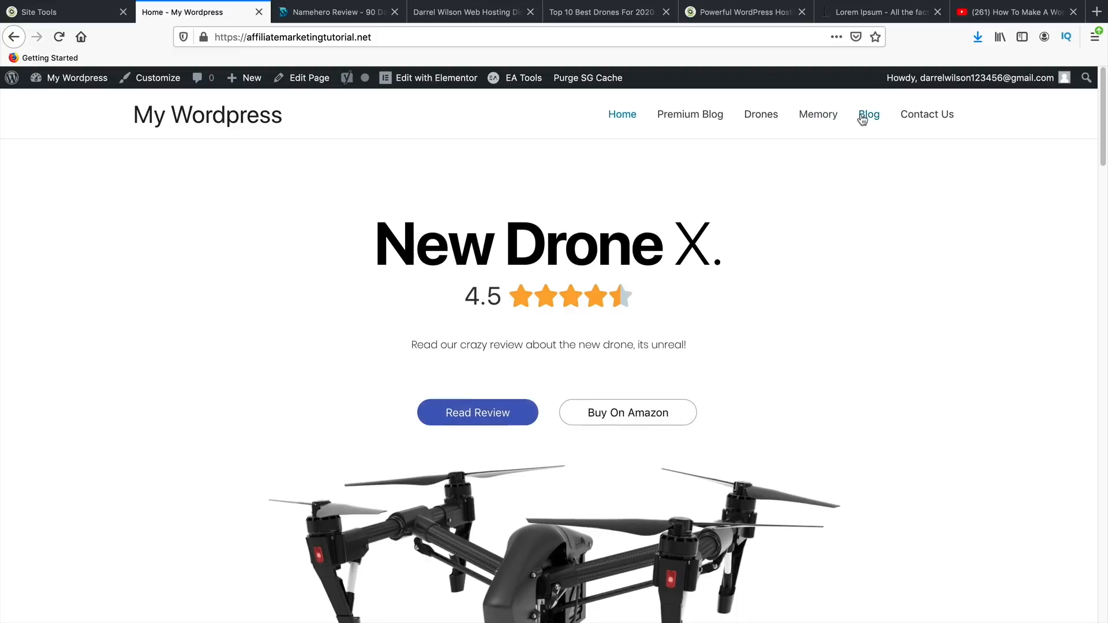
# - Check the Follow Us icons and subscribe box in the live Blog page sidebar
pyautogui.click(862, 116)
pyautogui.scroll(-3, 791, 301)
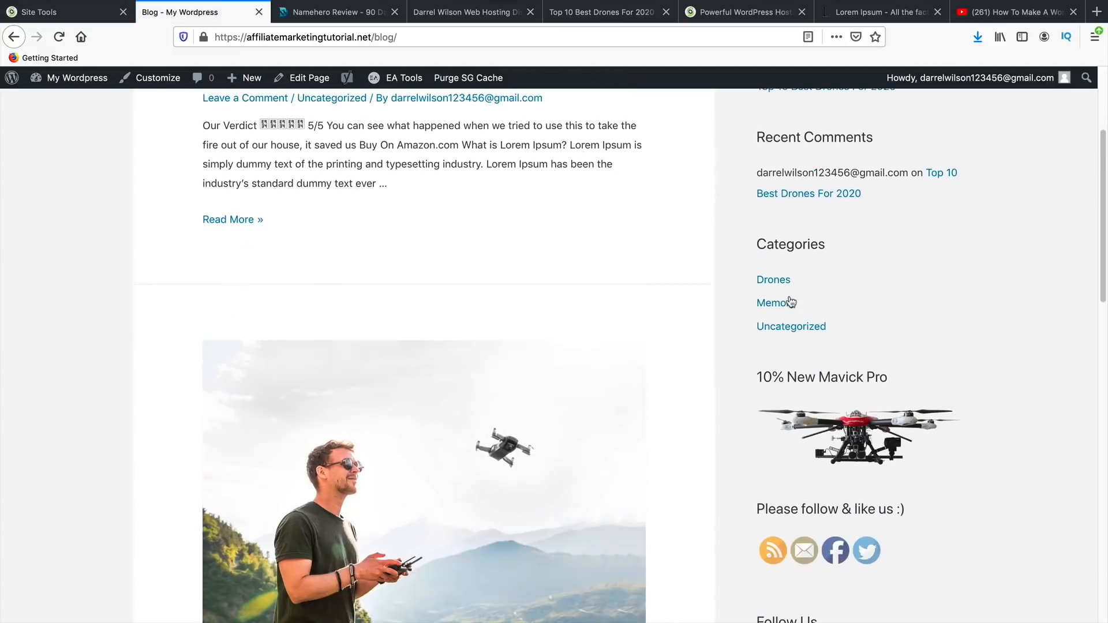
pyautogui.scroll(-3, 791, 301)
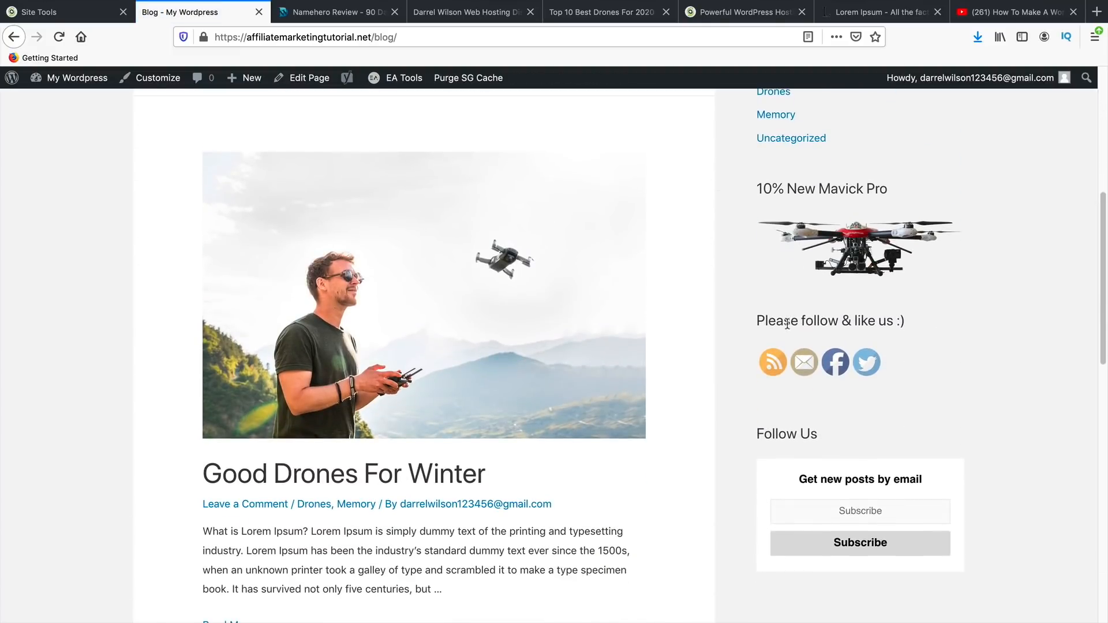
pyautogui.moveTo(787, 324); pyautogui.dragTo(918, 325)
pyautogui.scroll(-2, 893, 361)
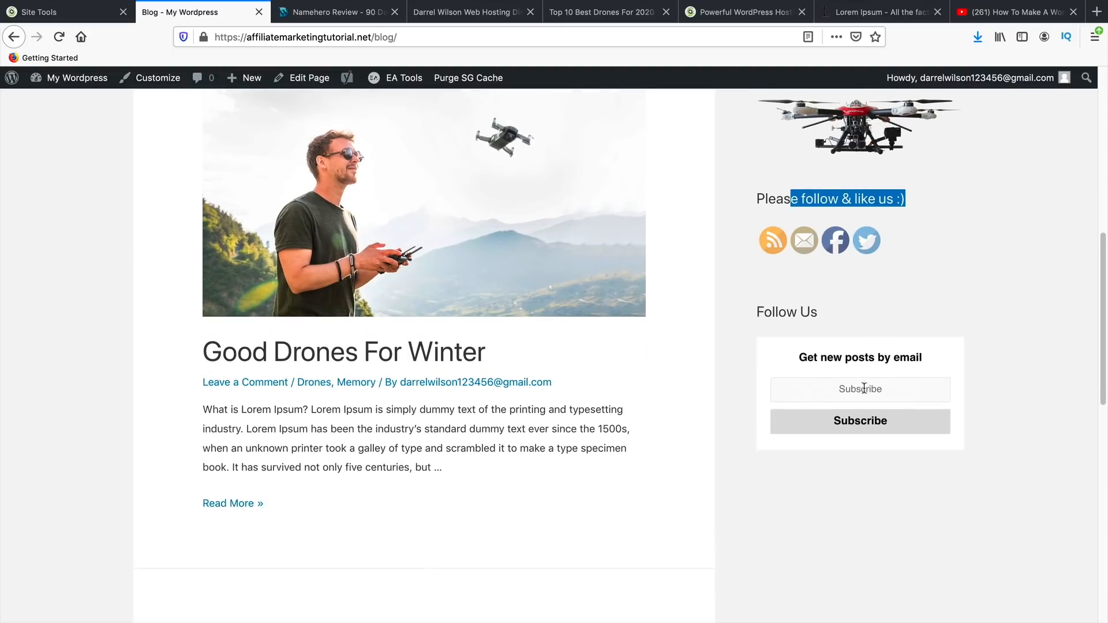
pyautogui.click(869, 388)
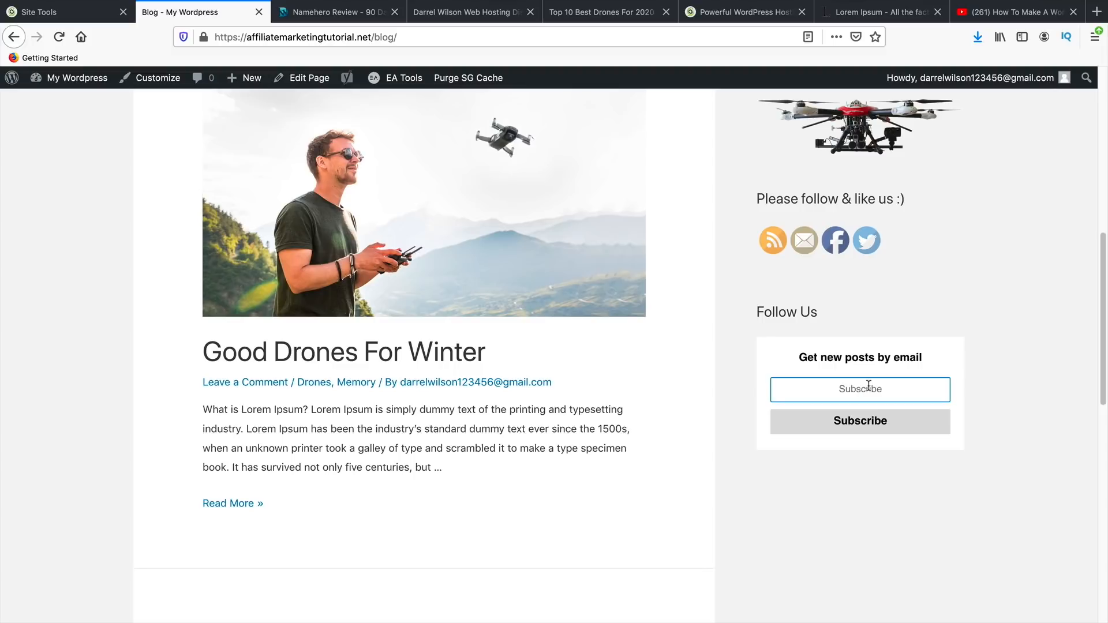
pyautogui.scroll(1, 872, 374)
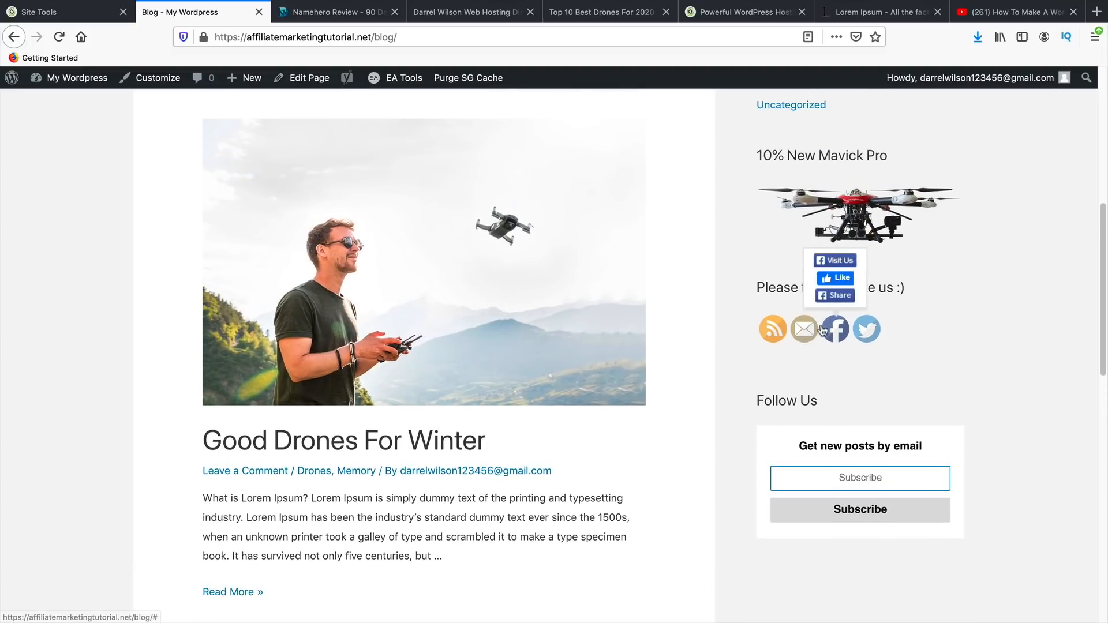
pyautogui.moveTo(838, 337)
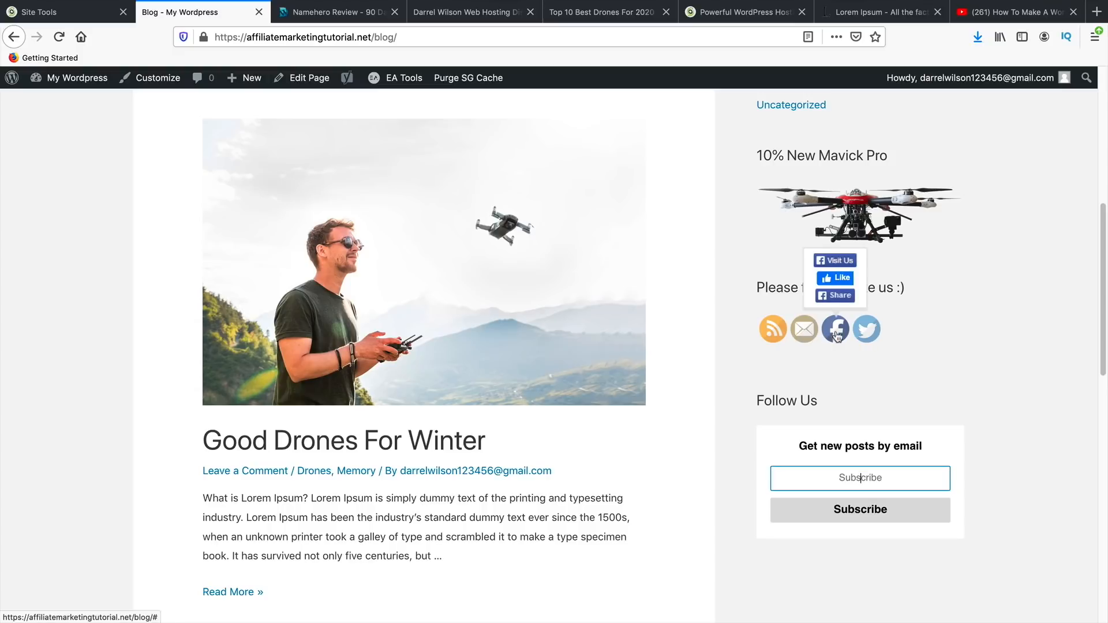
pyautogui.scroll(7, 824, 465)
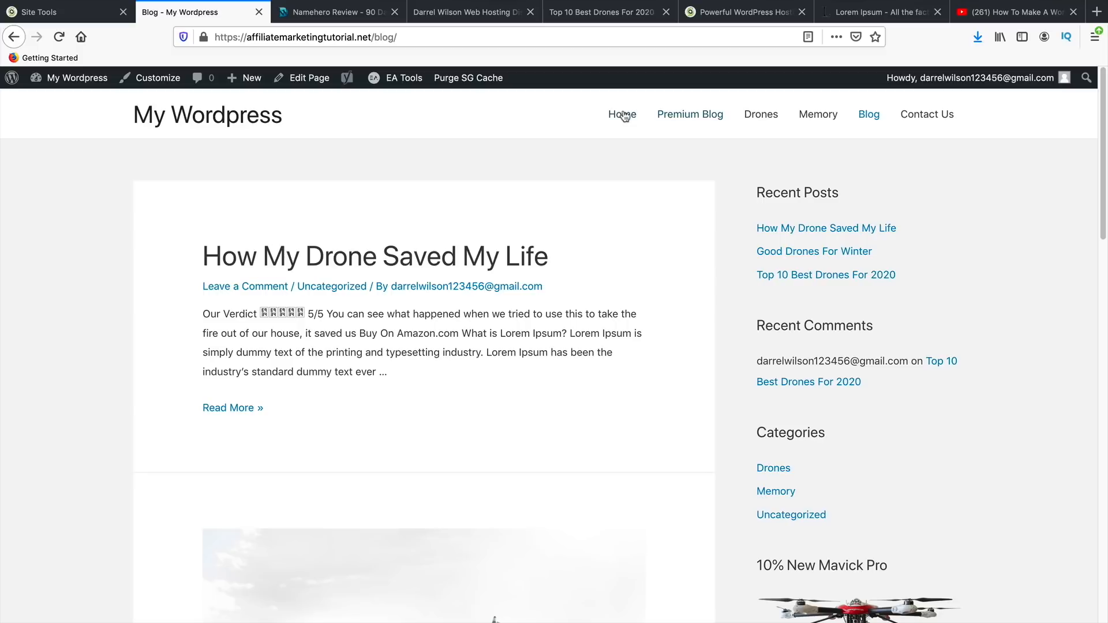
# - Open the 'How My Drone Saved My Life' post from Premium Blog in the editor
pyautogui.click(624, 116)
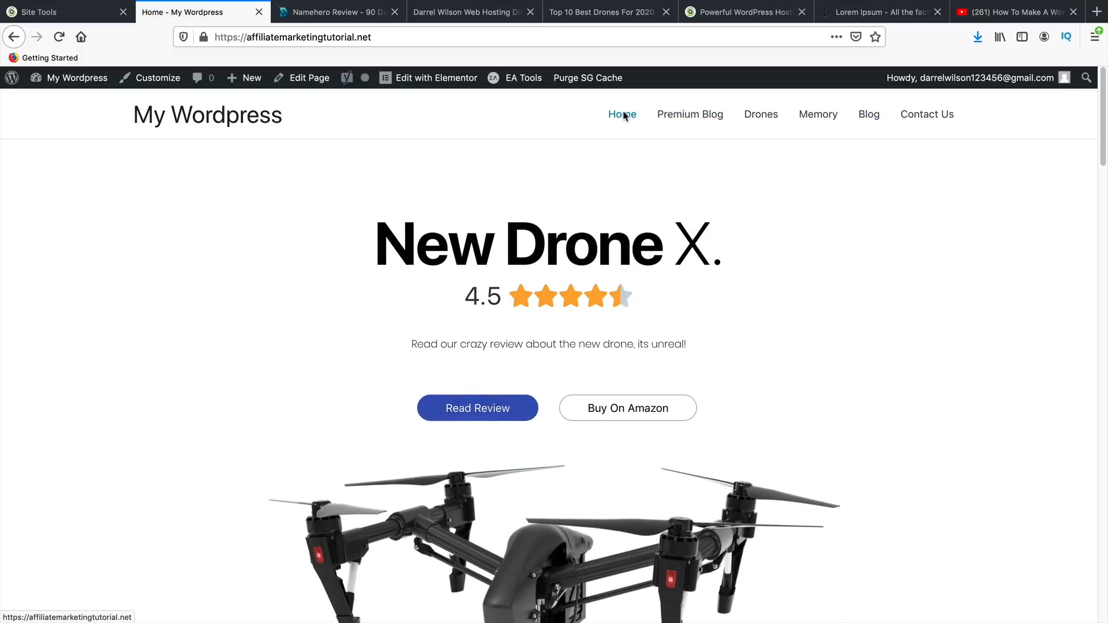
pyautogui.click(686, 119)
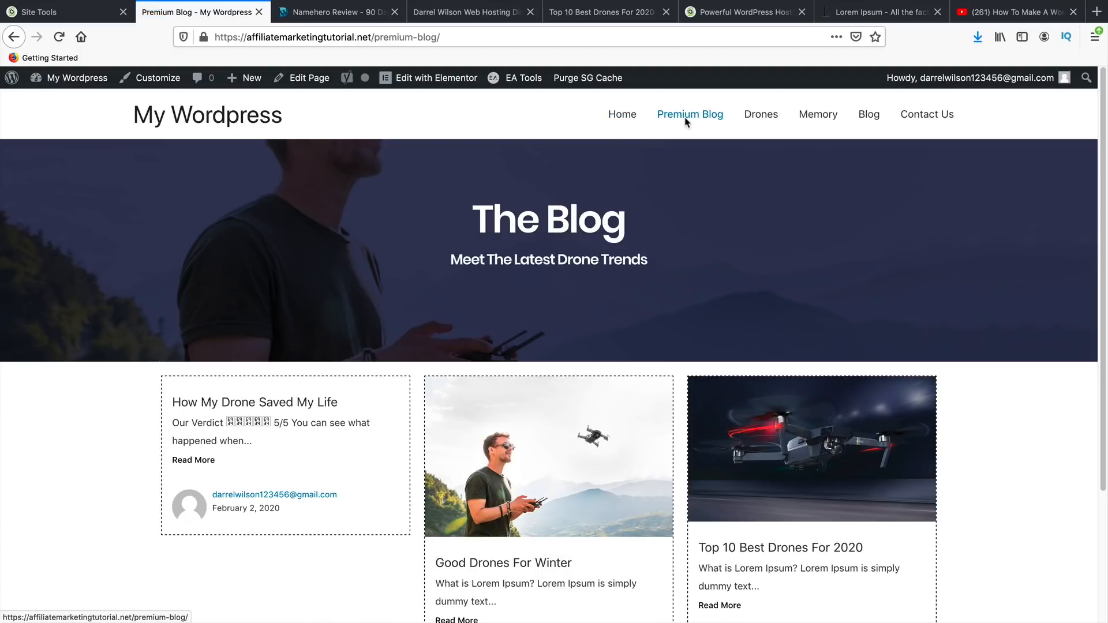
pyautogui.click(305, 407)
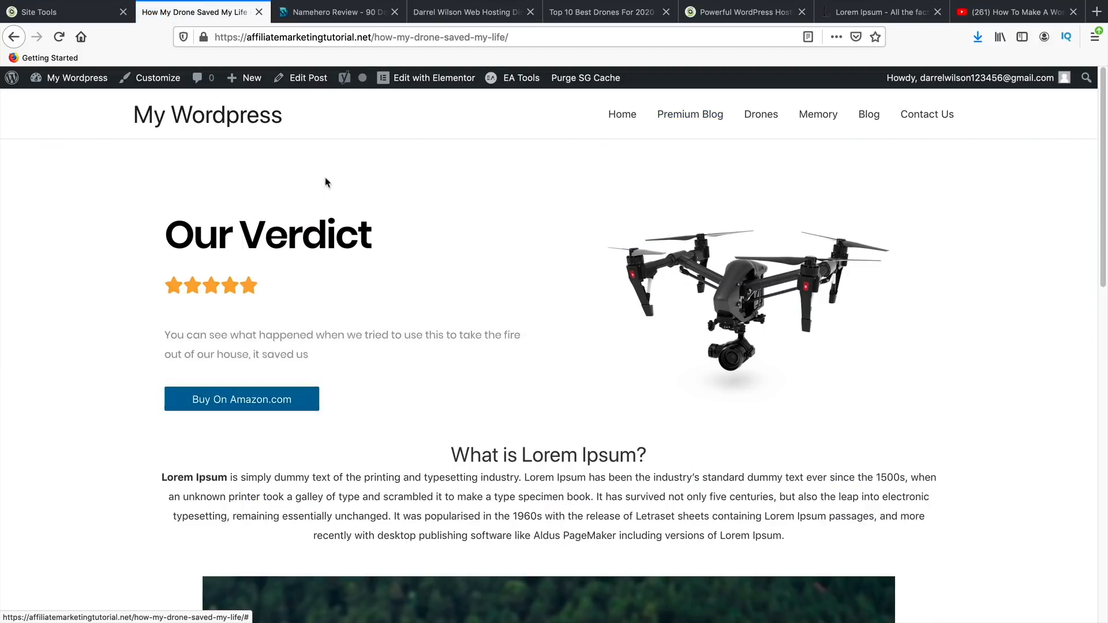
pyautogui.click(310, 83)
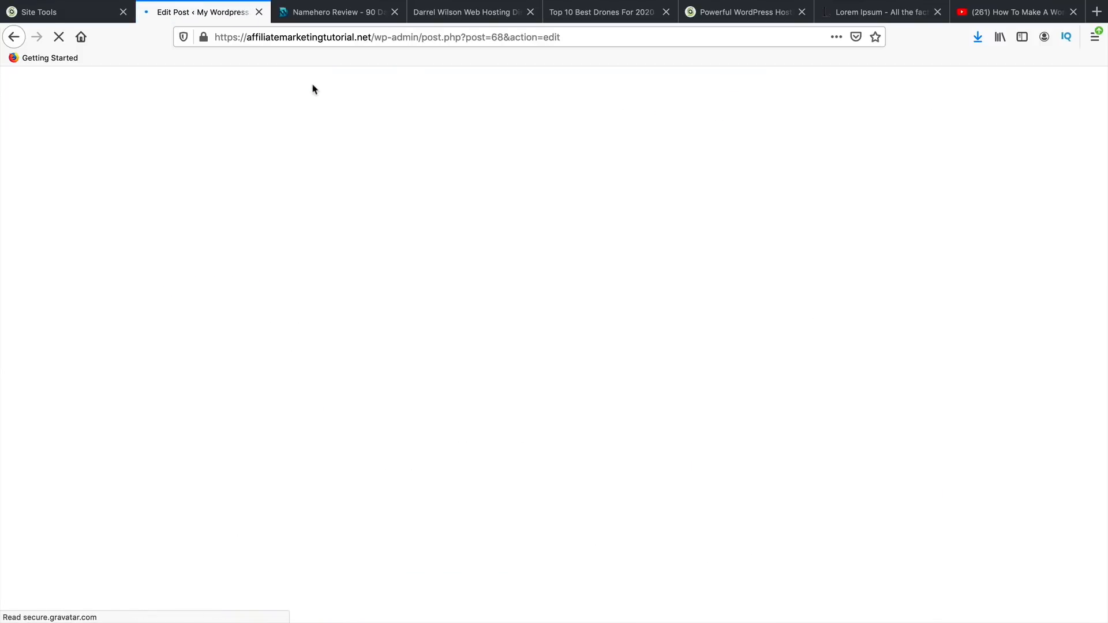
# - Set the drone-over-forest featured image, file the post under Beta Drones and Drones, and update
pyautogui.scroll(-3, 998, 563)
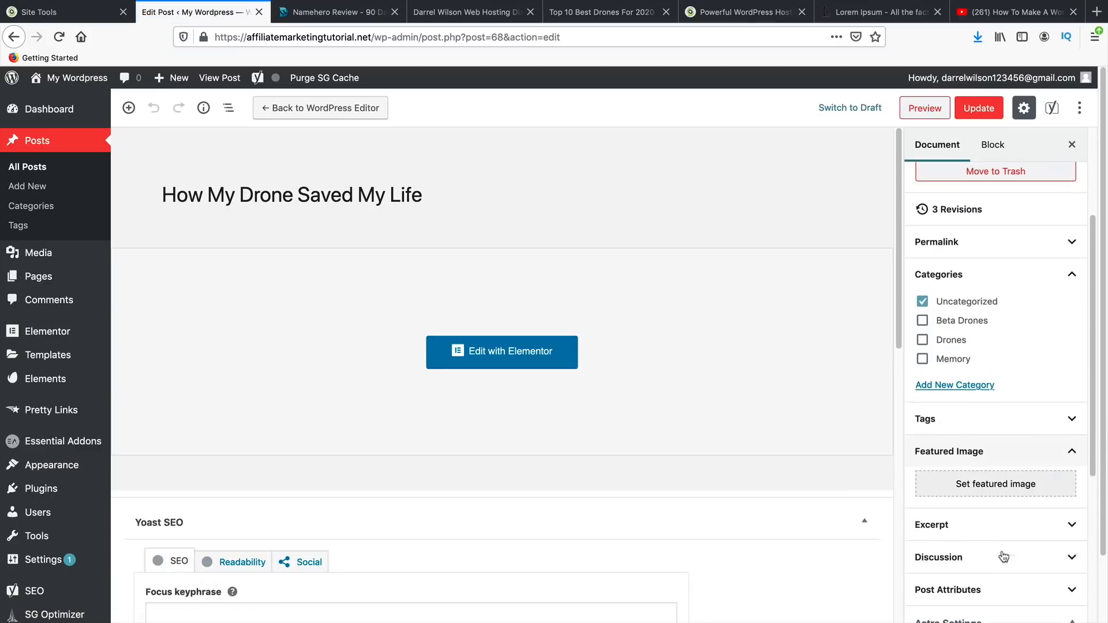
pyautogui.click(1023, 492)
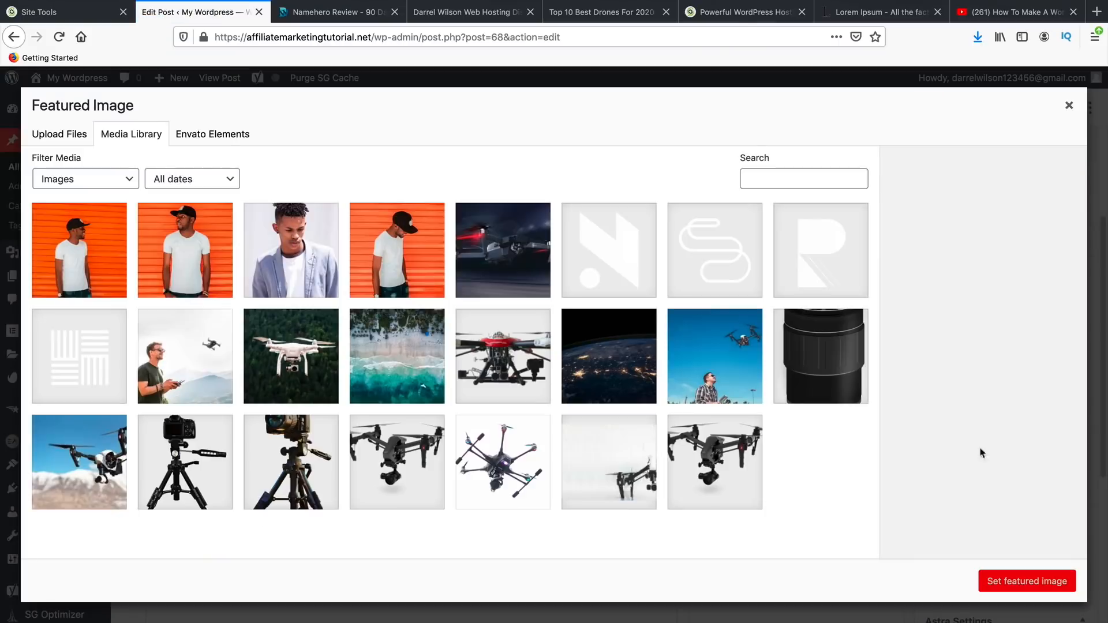
pyautogui.click(299, 358)
pyautogui.click(1016, 582)
pyautogui.click(924, 321)
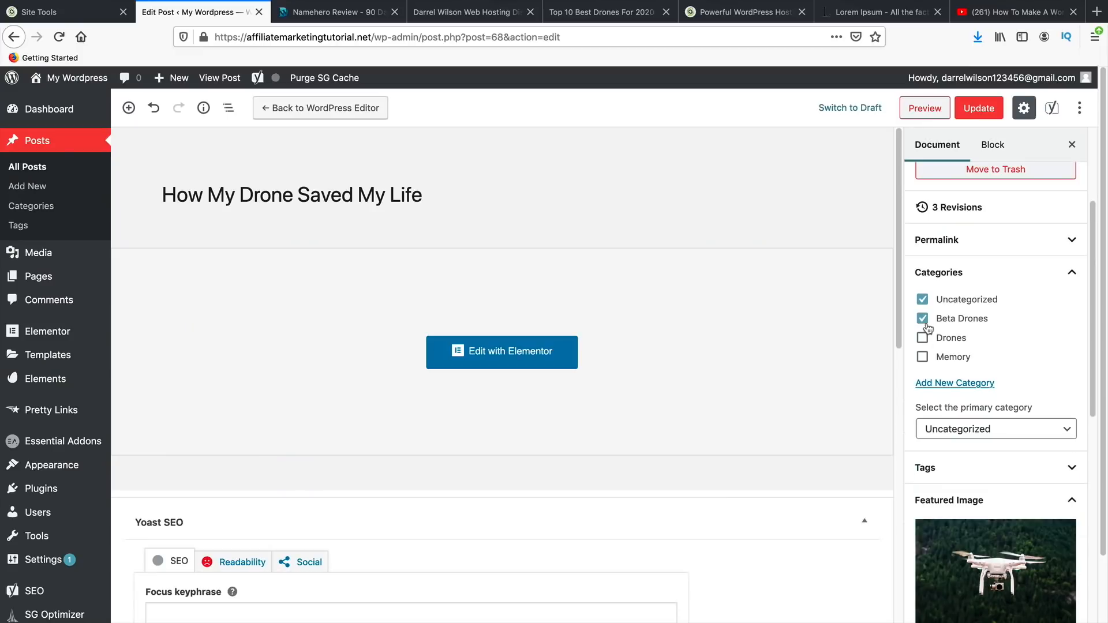
pyautogui.click(923, 339)
pyautogui.click(923, 301)
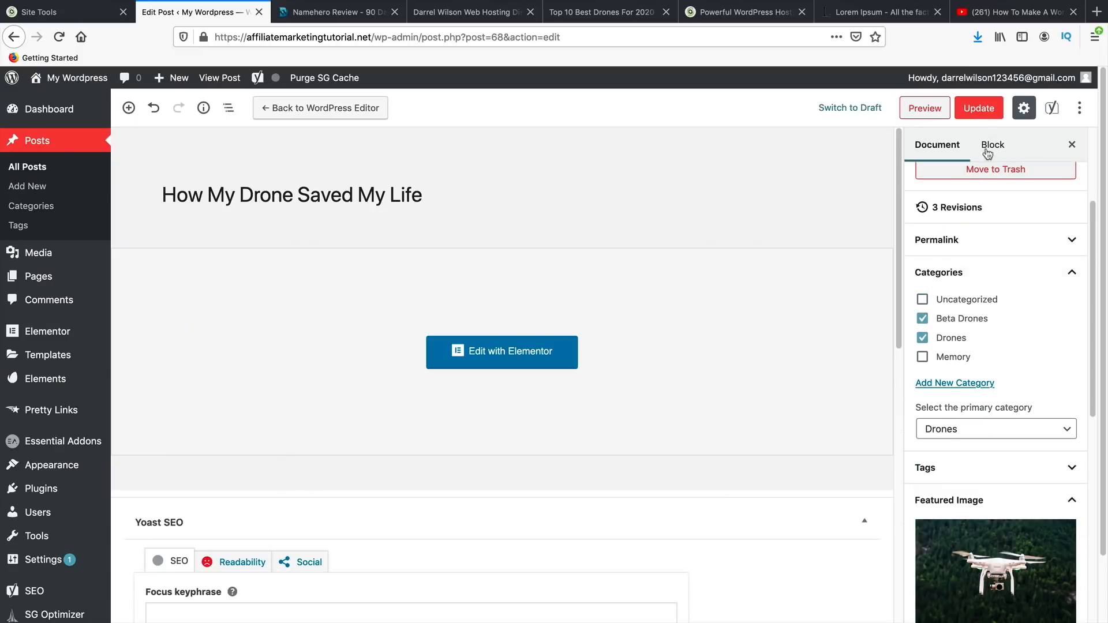
pyautogui.click(979, 109)
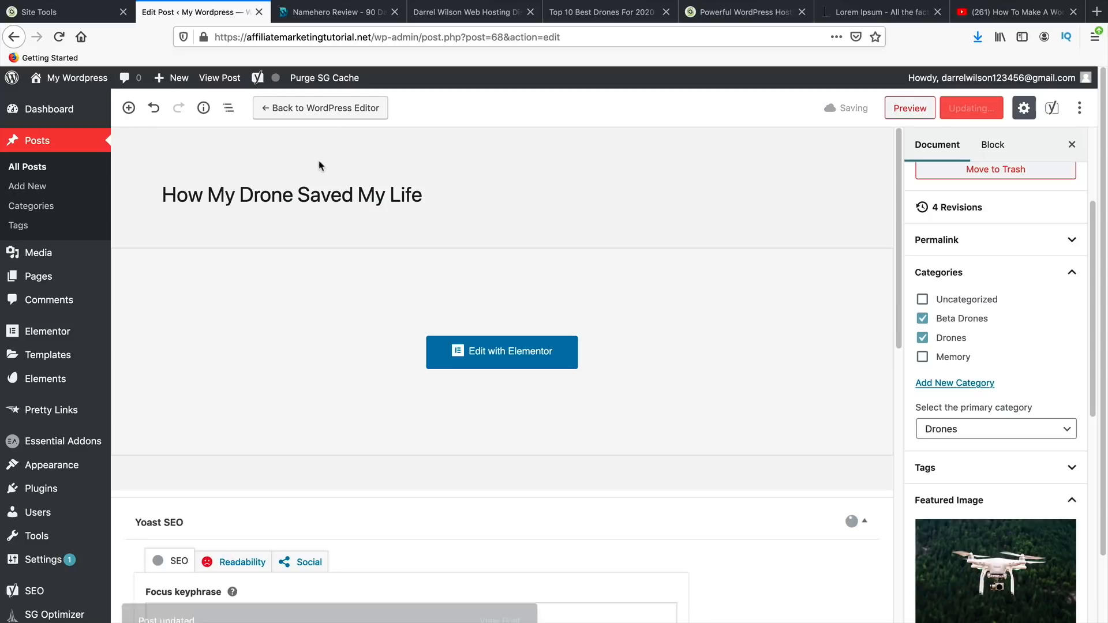
pyautogui.click(221, 81)
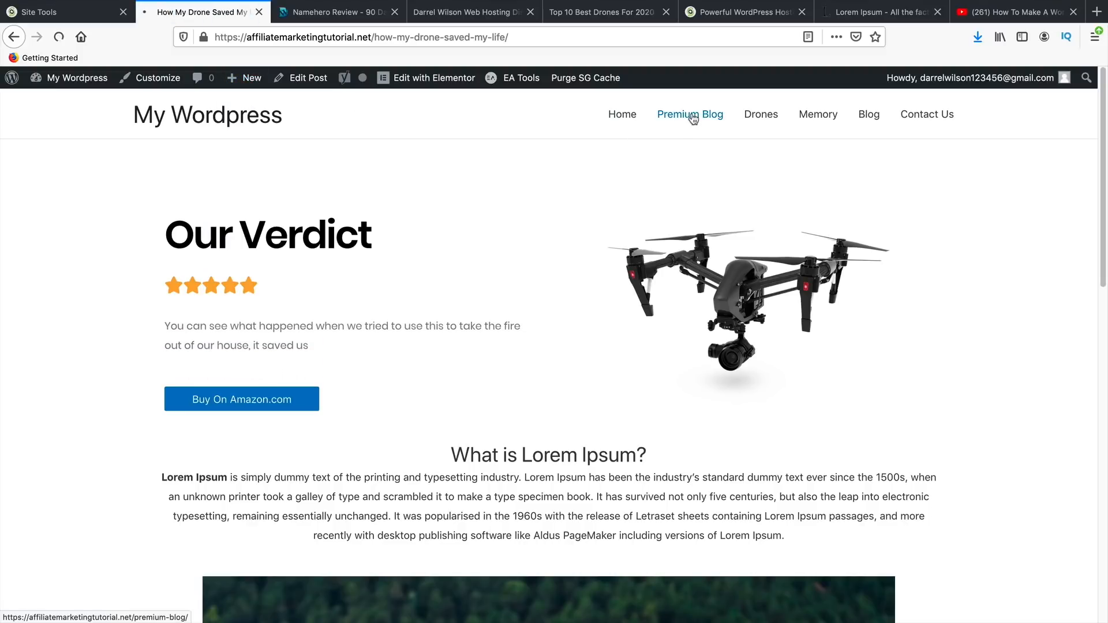
# - Browse the live Premium Blog, Home, Drones, Memory and Blog pages, ending on Contact Us
pyautogui.click(688, 115)
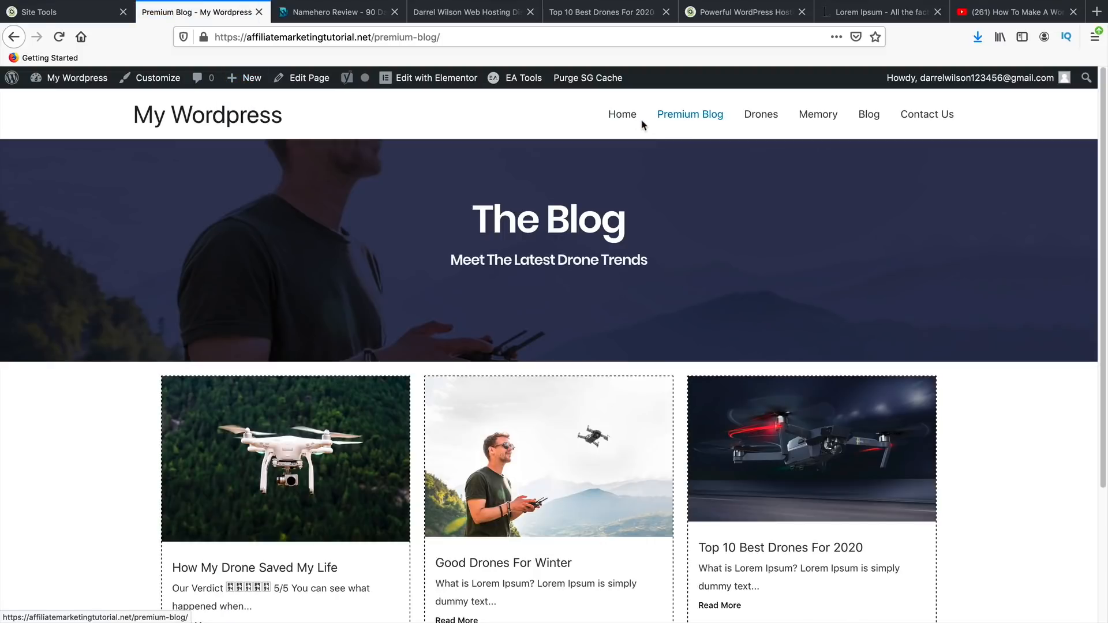
pyautogui.click(629, 118)
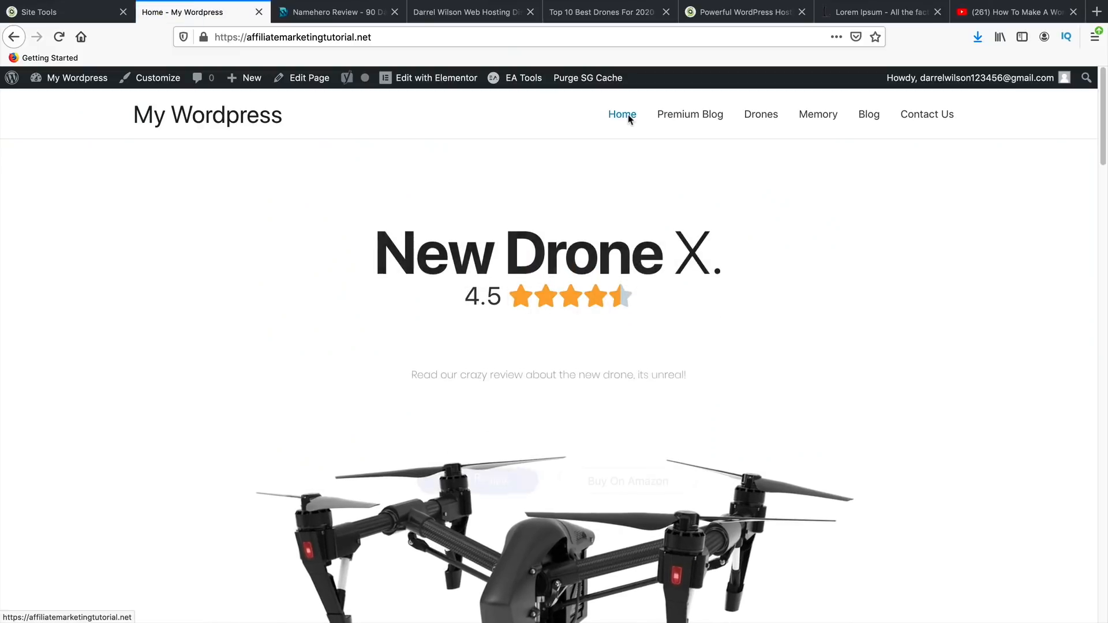
pyautogui.click(687, 114)
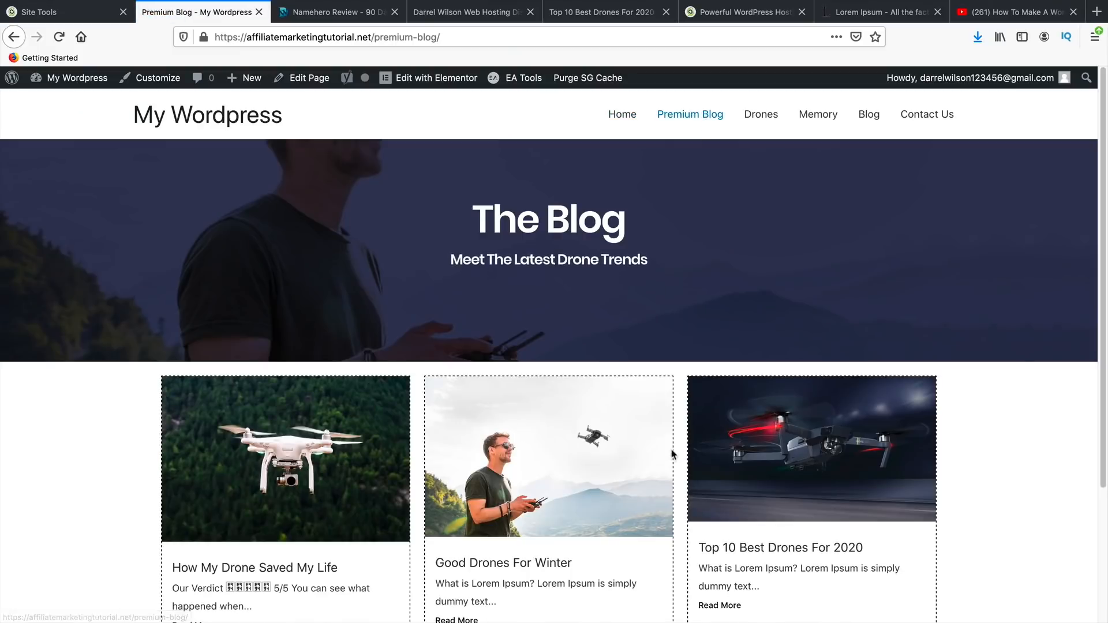
pyautogui.scroll(-3, 673, 453)
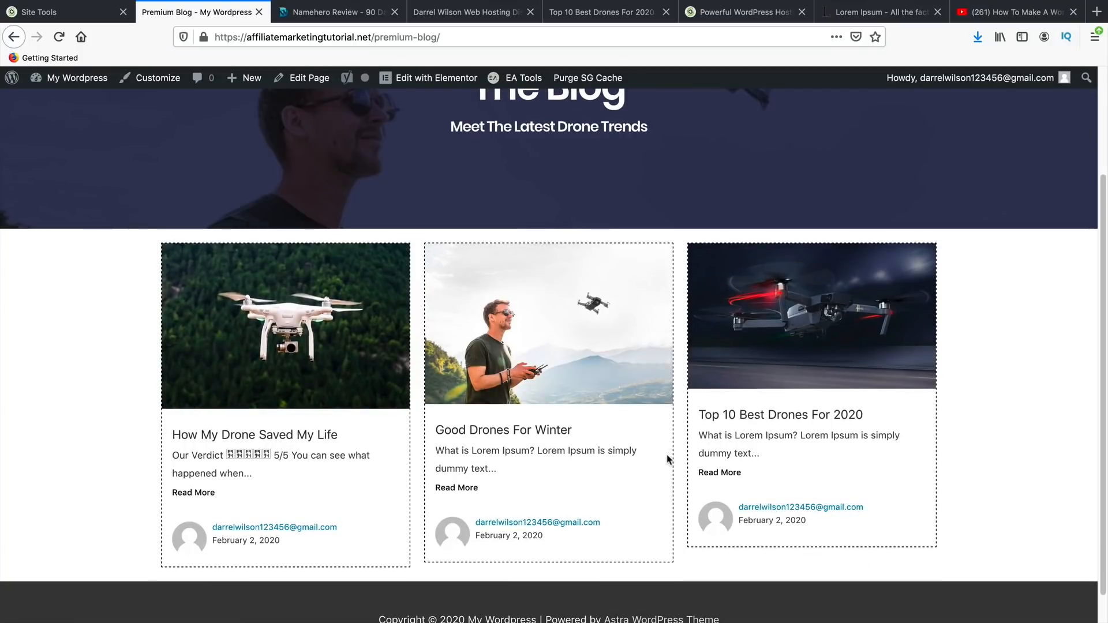
pyautogui.scroll(-1, 667, 459)
pyautogui.scroll(5, 664, 448)
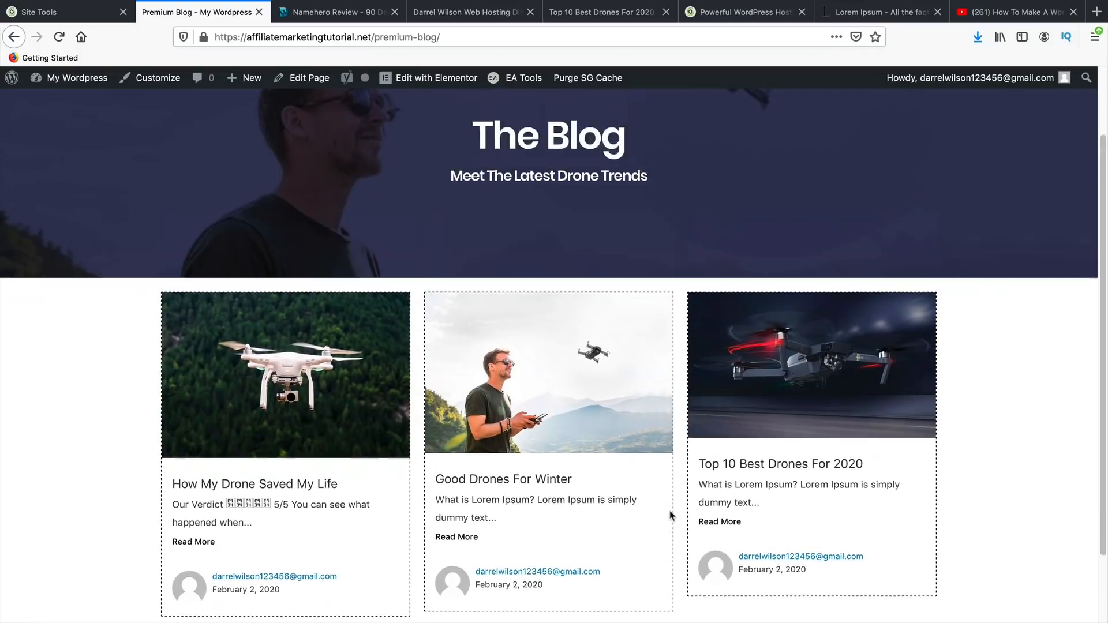
pyautogui.click(763, 115)
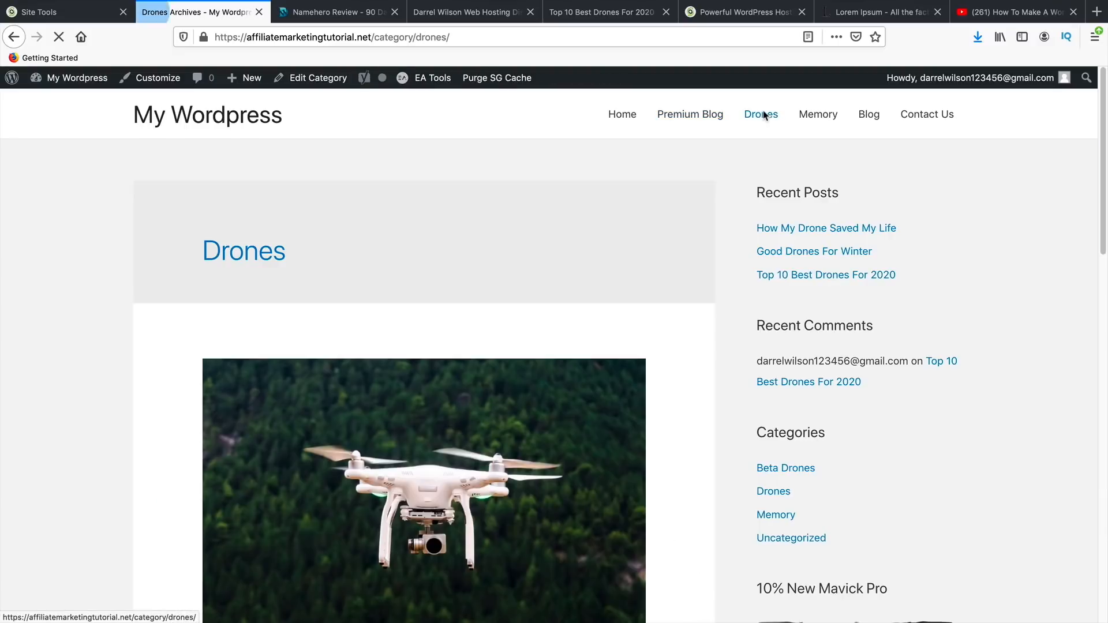
pyautogui.click(819, 117)
pyautogui.click(866, 119)
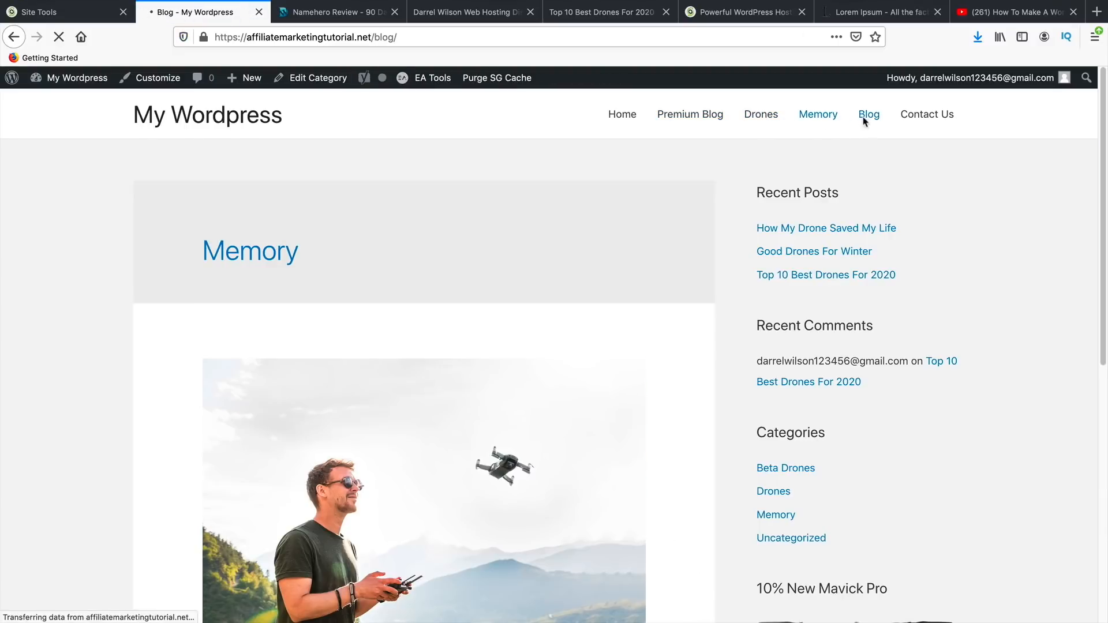
pyautogui.click(911, 119)
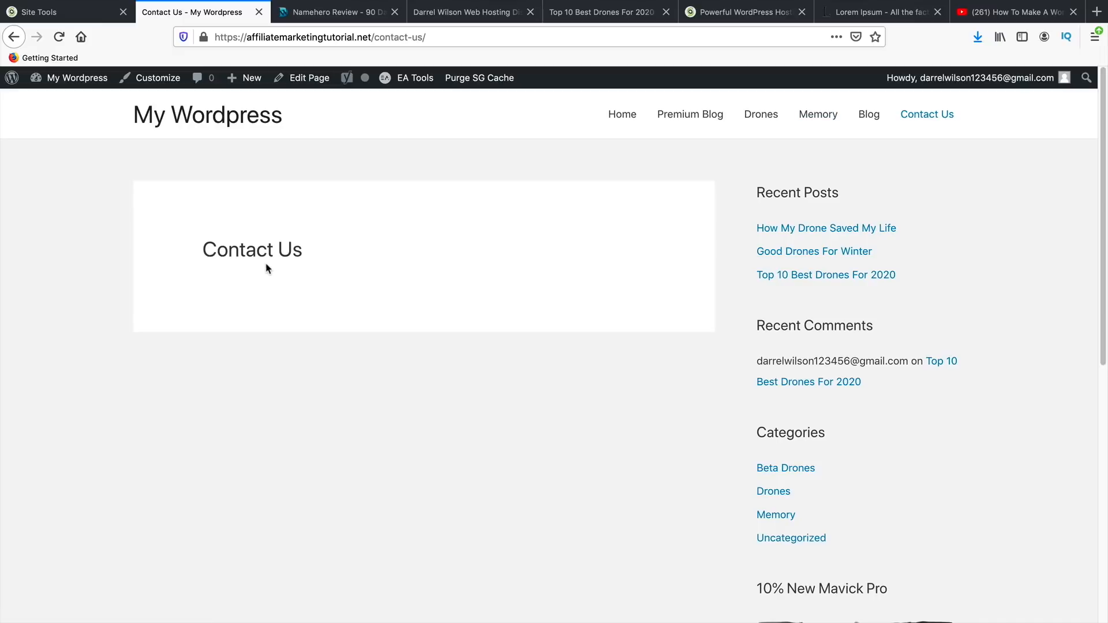
# - Search plugins for 'wp forms', then install and activate Contact Form by WPForms
pyautogui.moveTo(101, 81)
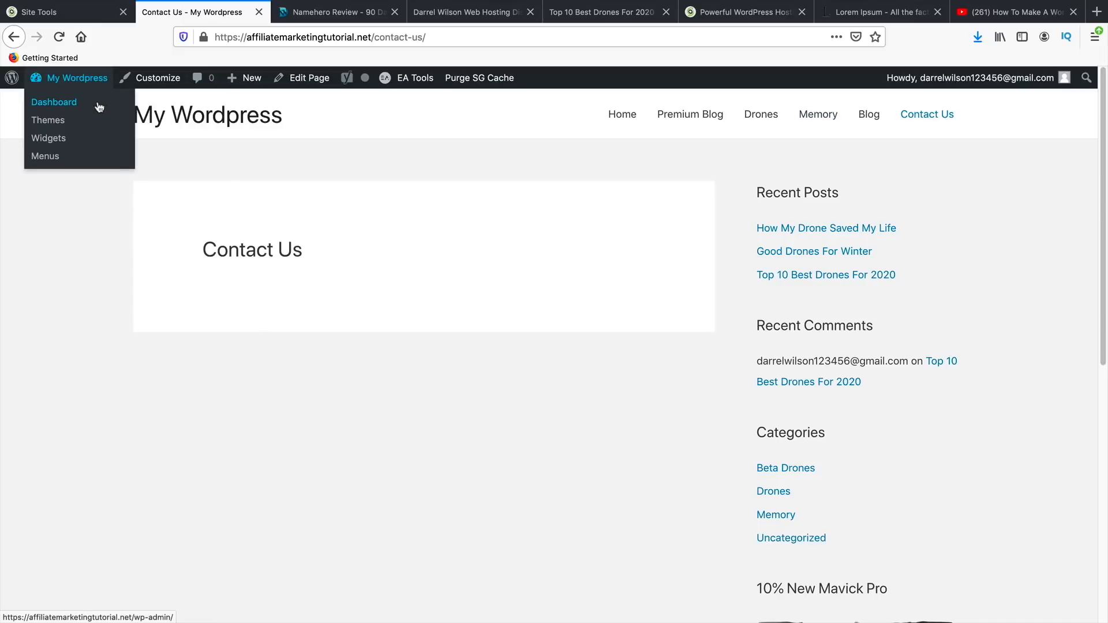
pyautogui.click(98, 105)
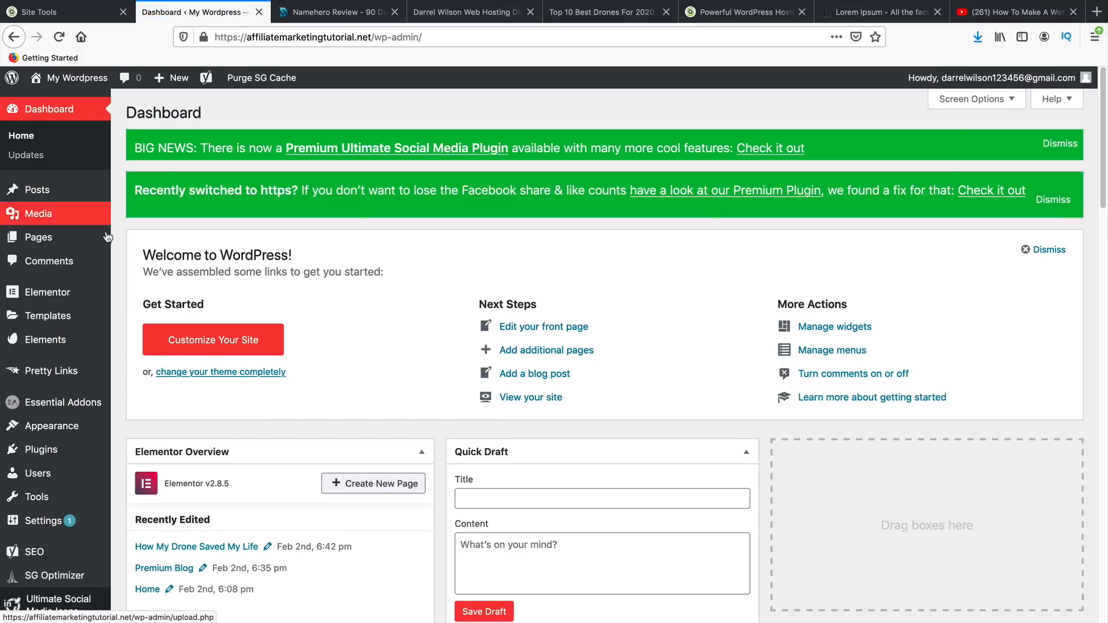
pyautogui.moveTo(82, 460)
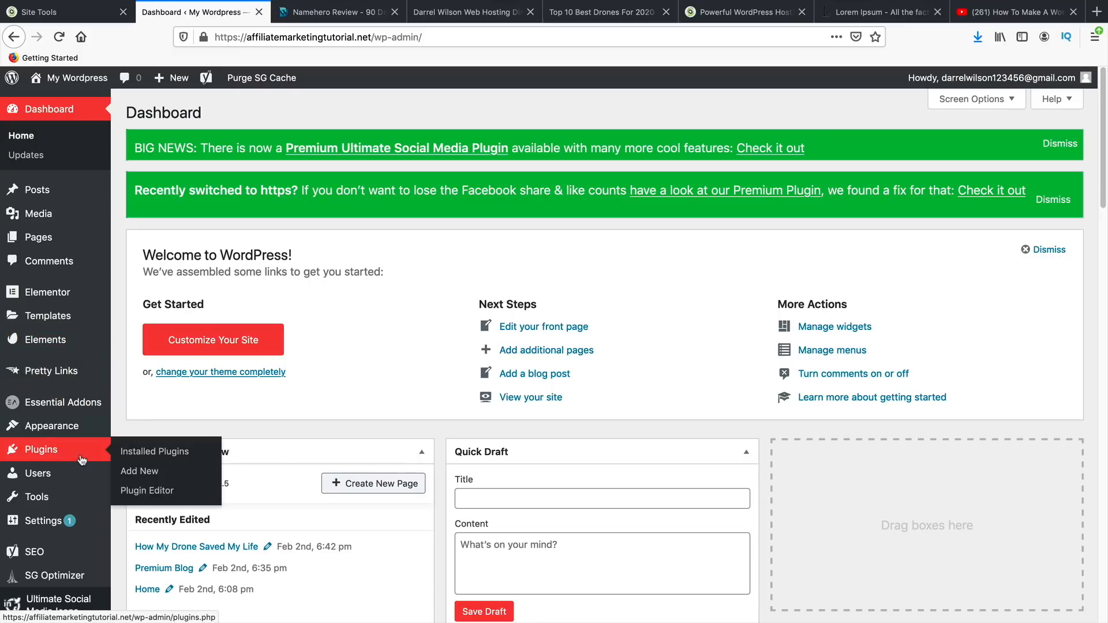
pyautogui.click(140, 473)
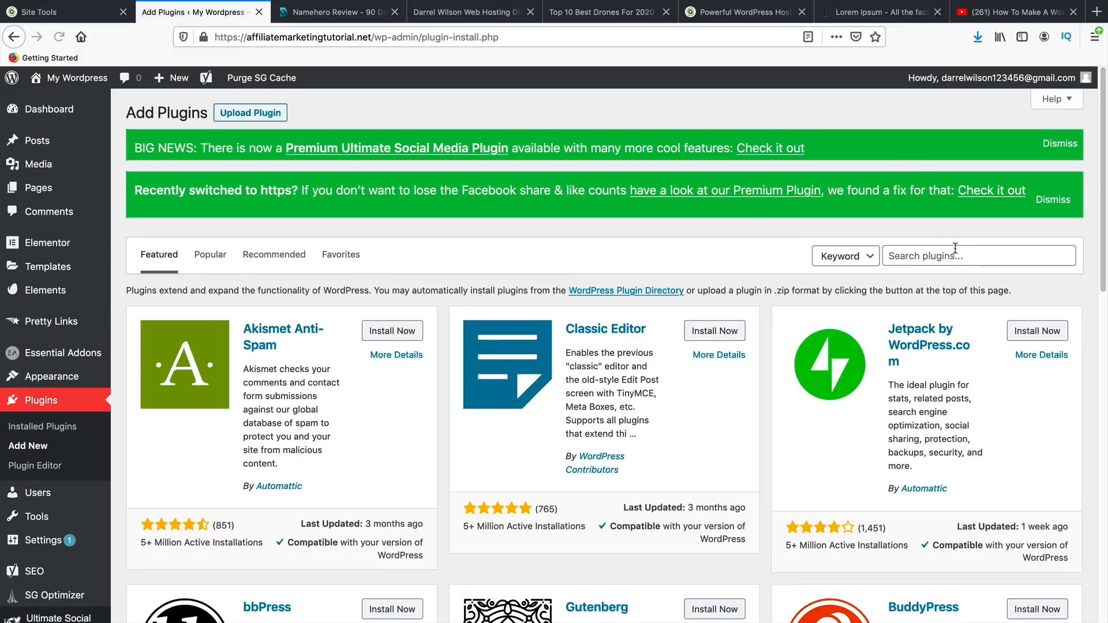
pyautogui.click(956, 254)
pyautogui.write('wp forms')
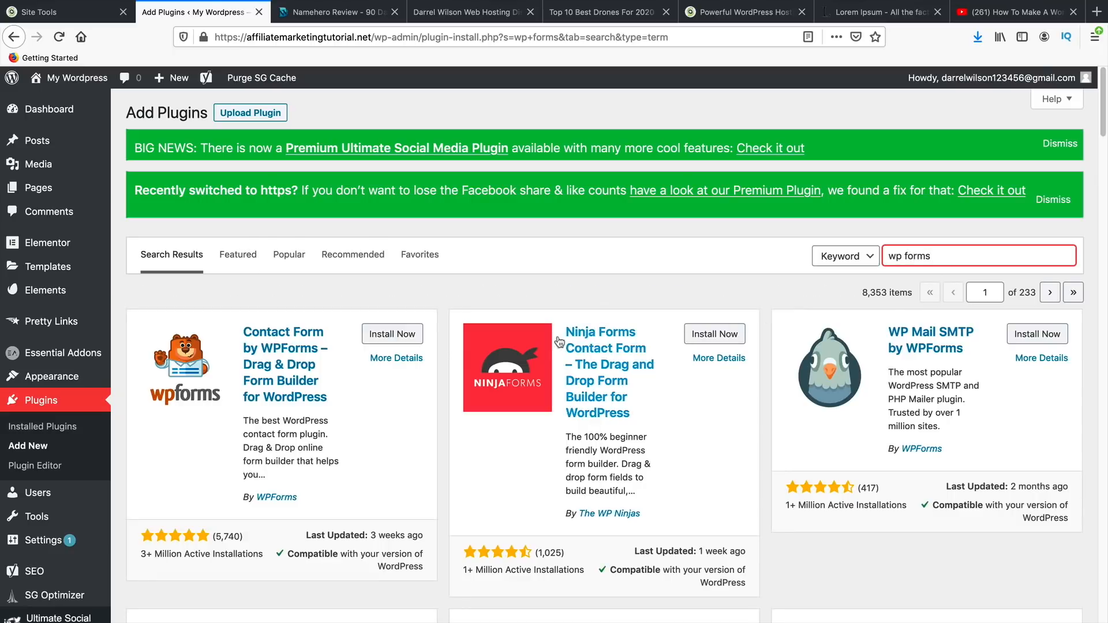
pyautogui.moveTo(211, 537); pyautogui.dragTo(172, 555)
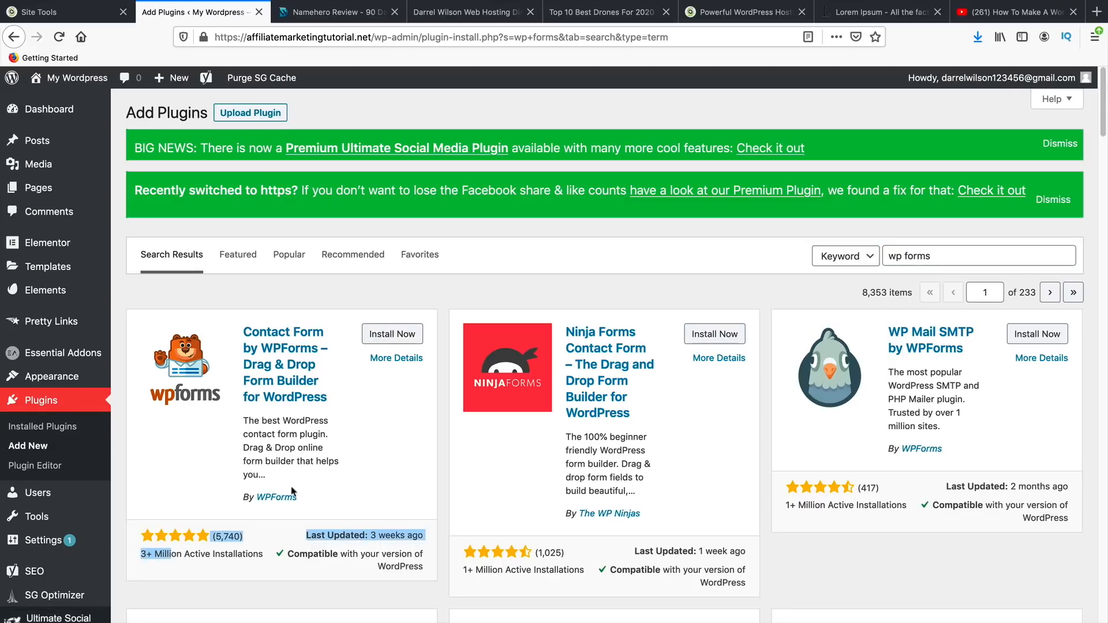
pyautogui.click(392, 334)
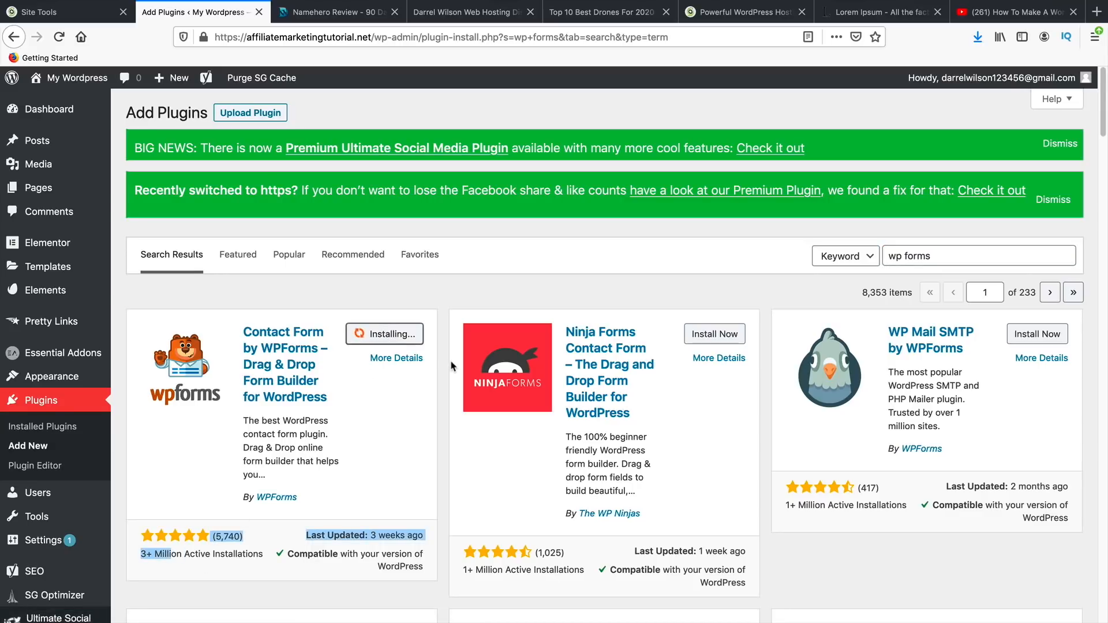
pyautogui.scroll(-1, 444, 359)
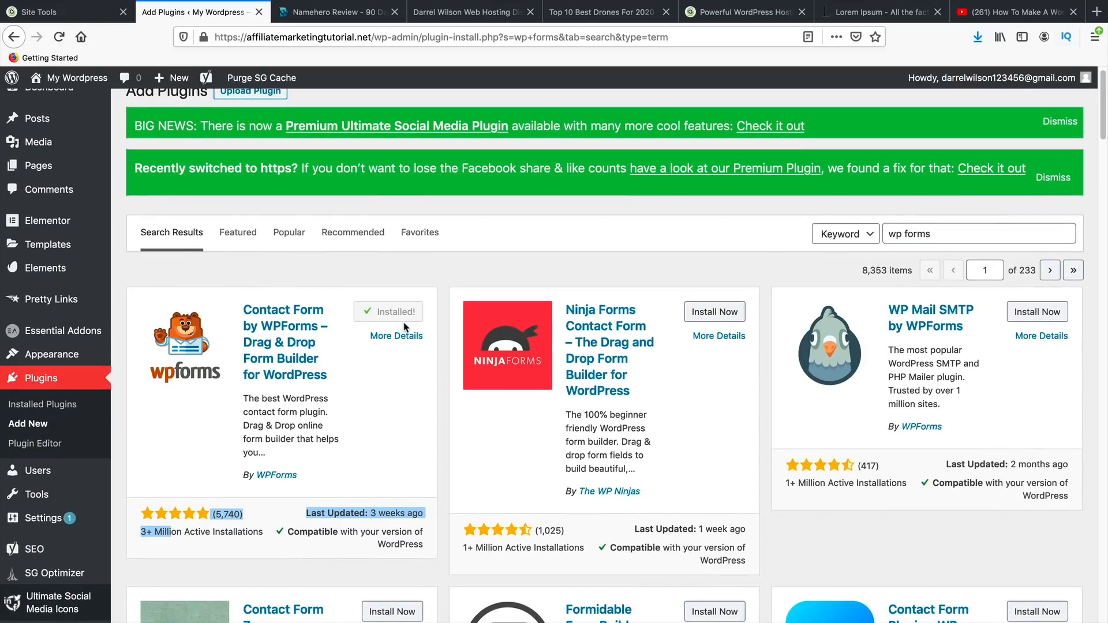
pyautogui.click(404, 314)
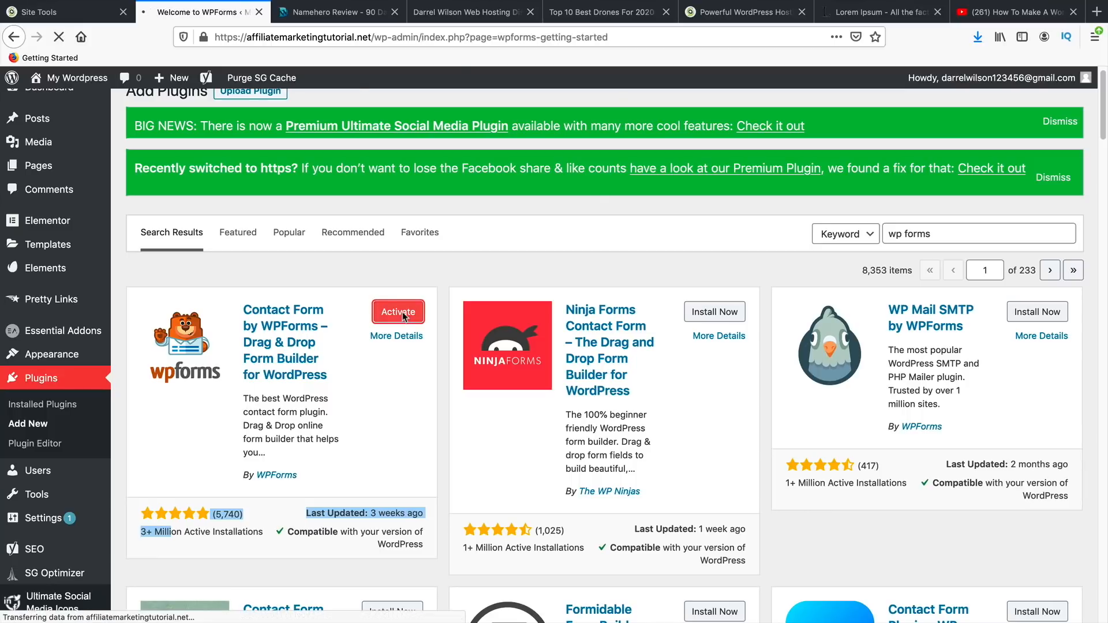
pyautogui.scroll(-4, 406, 316)
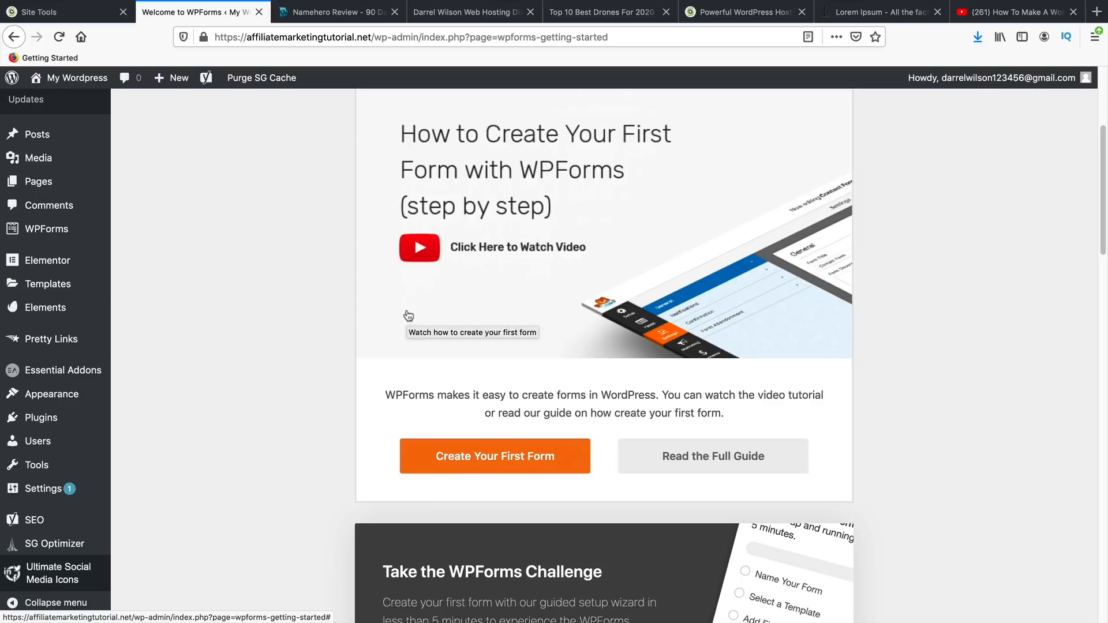
# - Build a form from the Simple Contact Form template, review its notifications, save, and close the builder
pyautogui.click(482, 456)
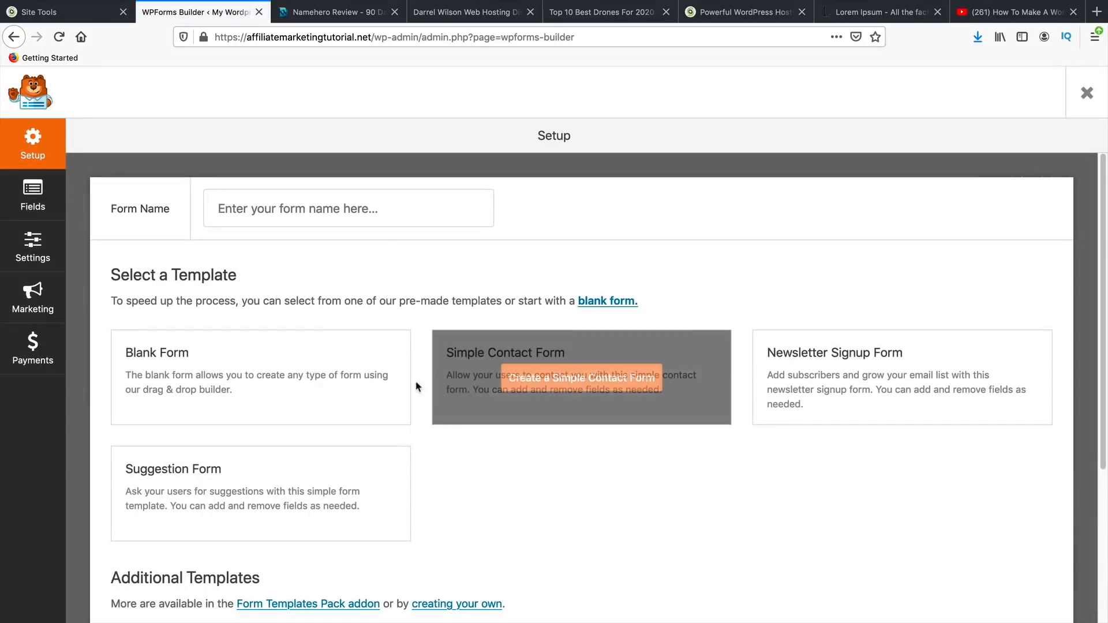
pyautogui.click(339, 202)
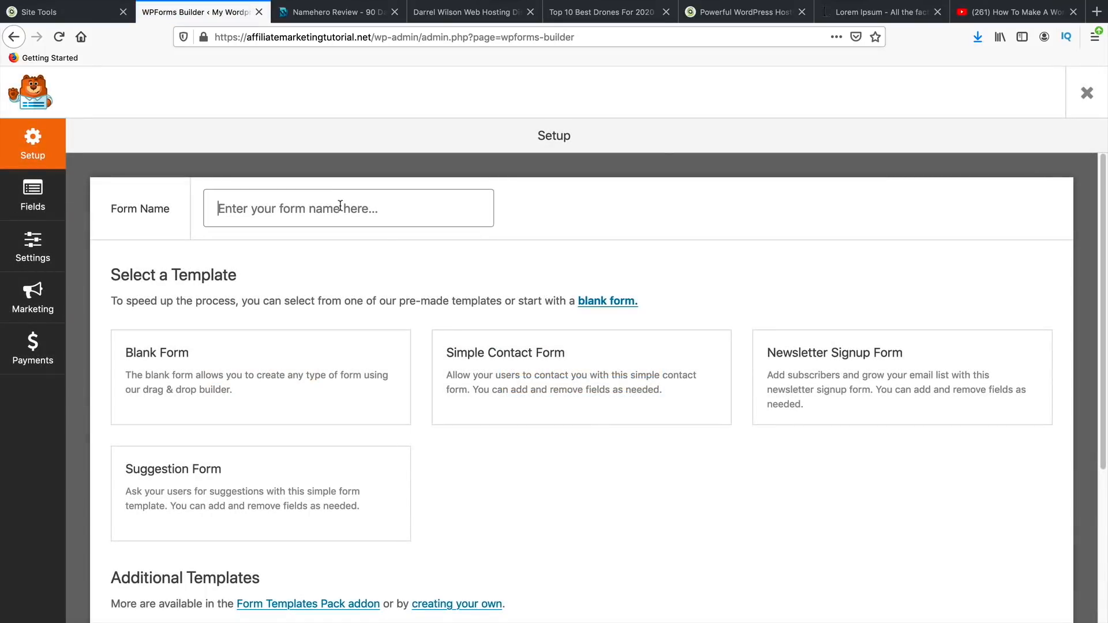
pyautogui.click(524, 374)
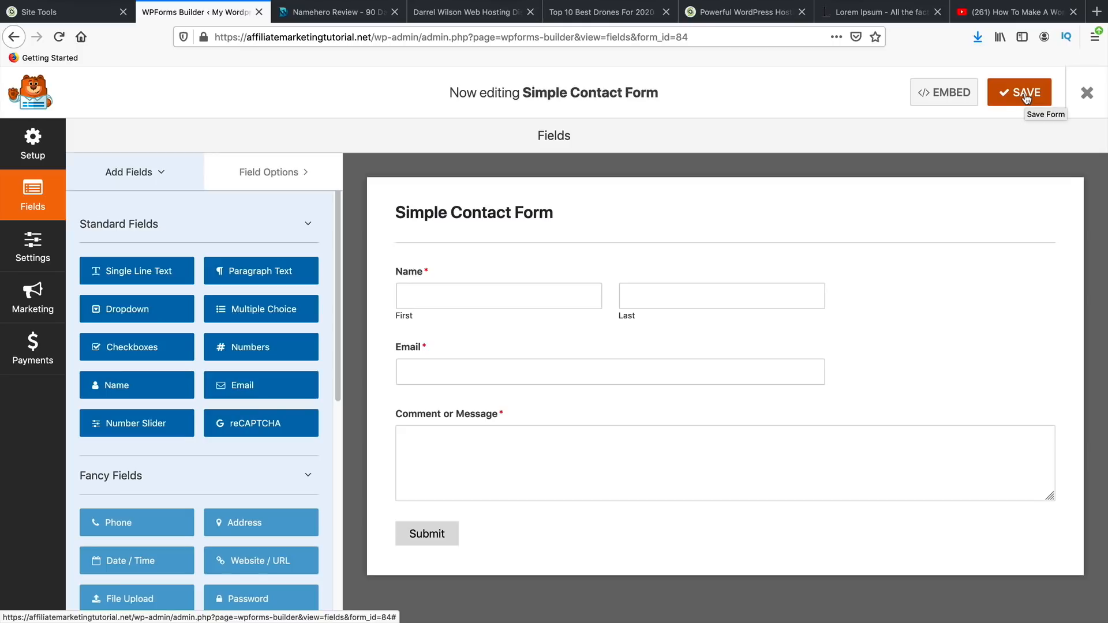
pyautogui.click(33, 248)
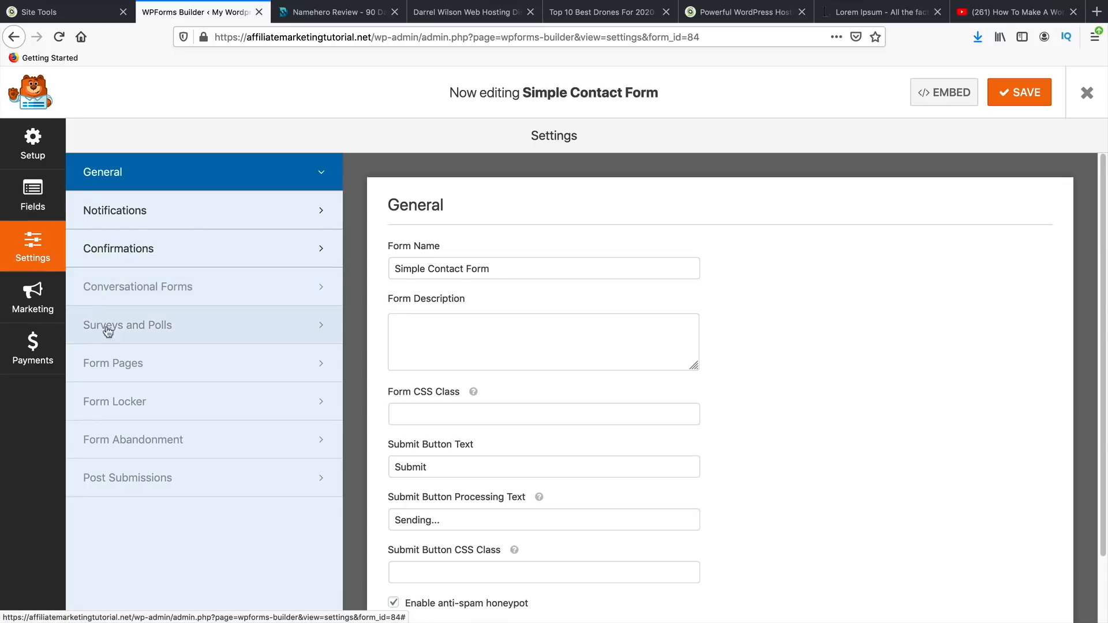
pyautogui.click(170, 220)
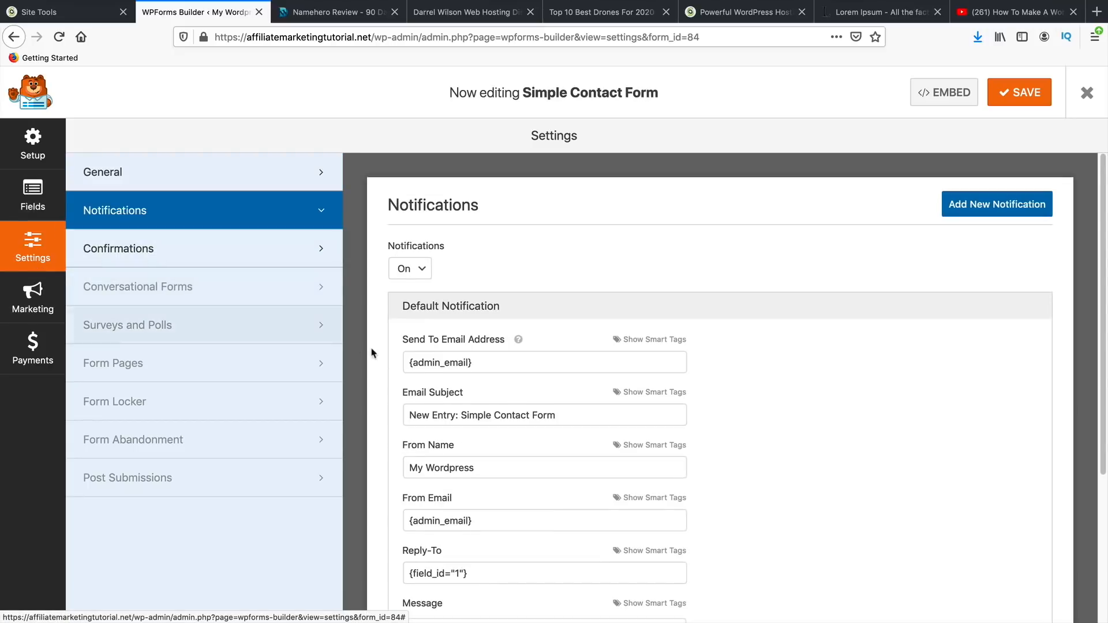
pyautogui.moveTo(482, 362); pyautogui.dragTo(404, 350)
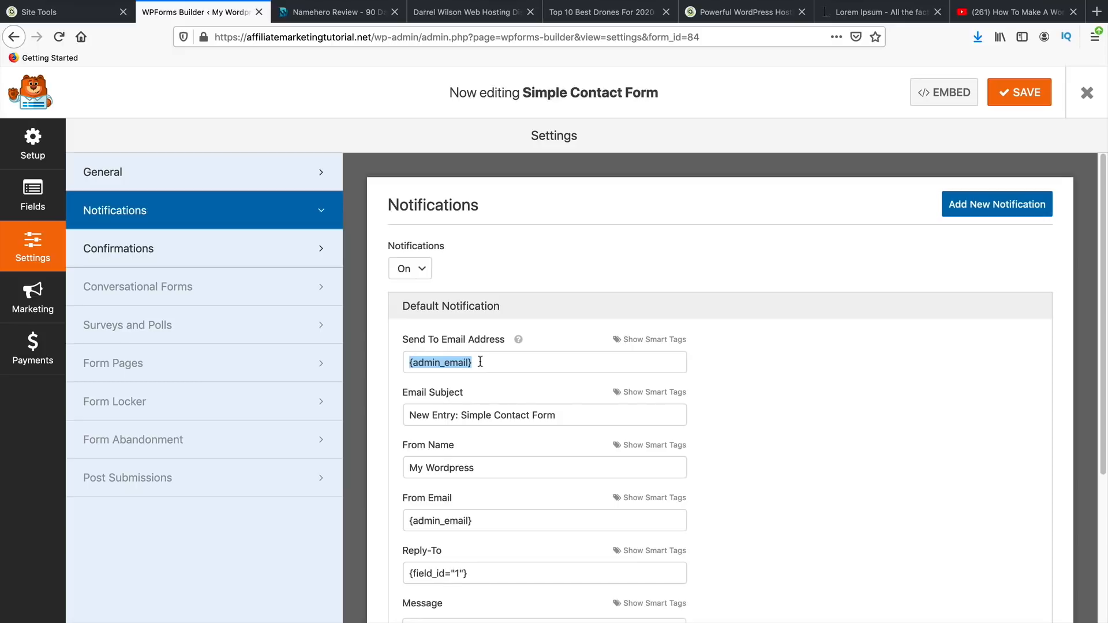
pyautogui.click(1021, 90)
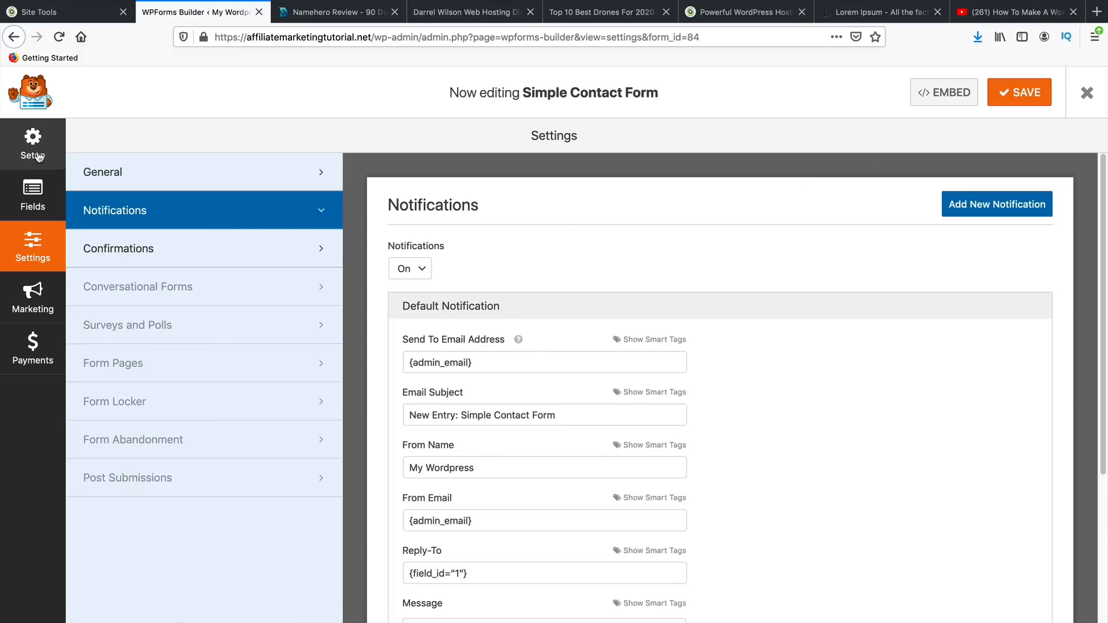
pyautogui.click(38, 157)
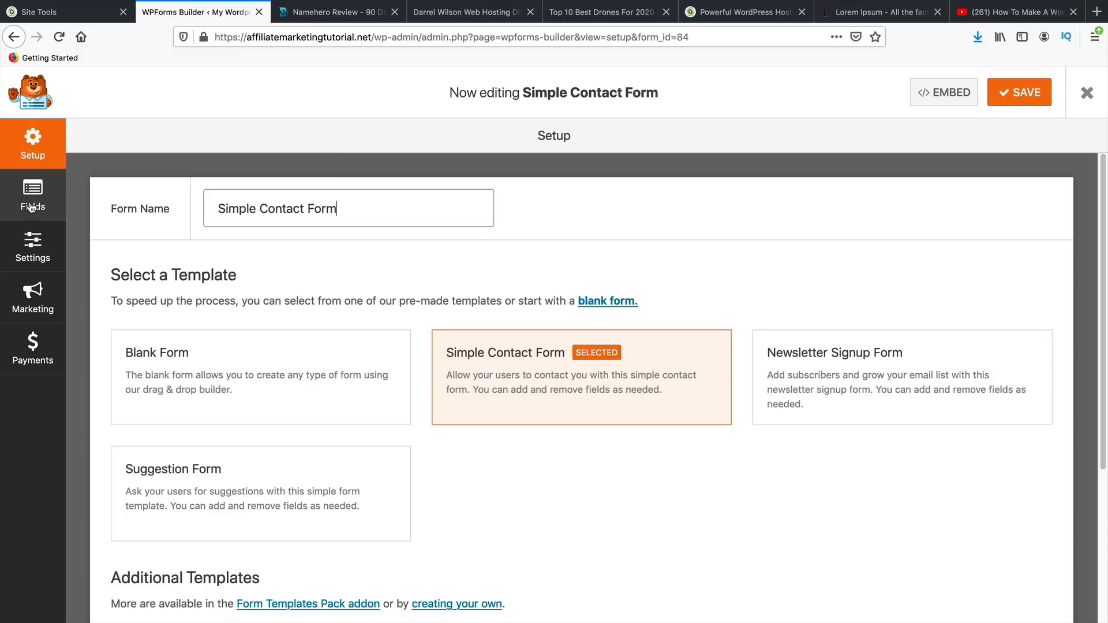
pyautogui.scroll(-3, 172, 375)
pyautogui.scroll(3, 171, 392)
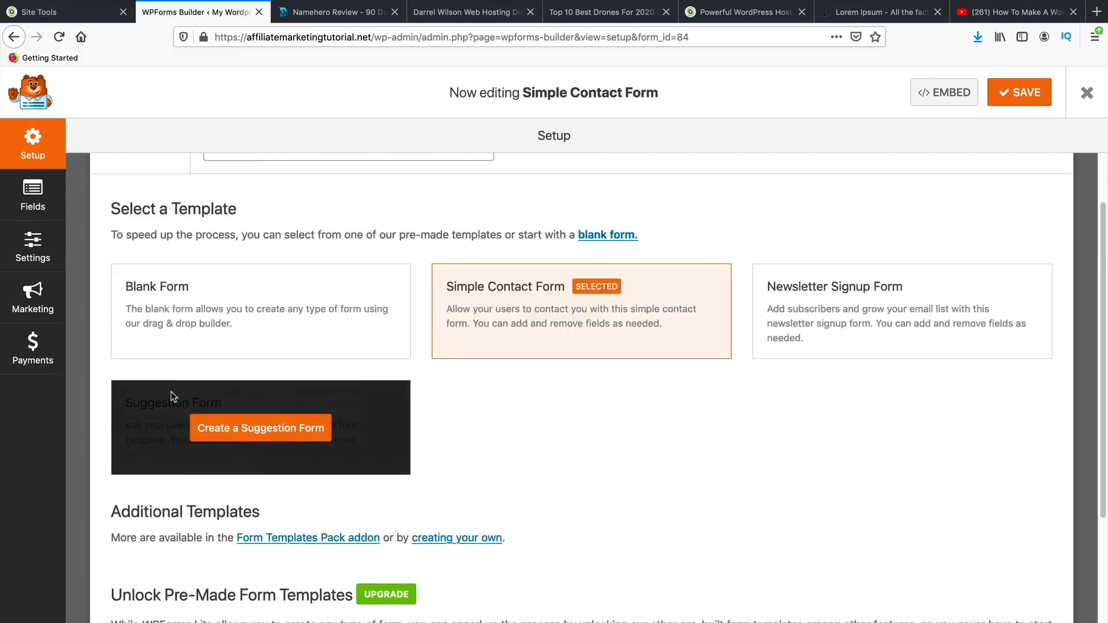
pyautogui.click(1086, 93)
# - Copy the [wpforms id="84"] shortcode, paste it into the Contact Us page, and update it
pyautogui.tripleClick(897, 309)
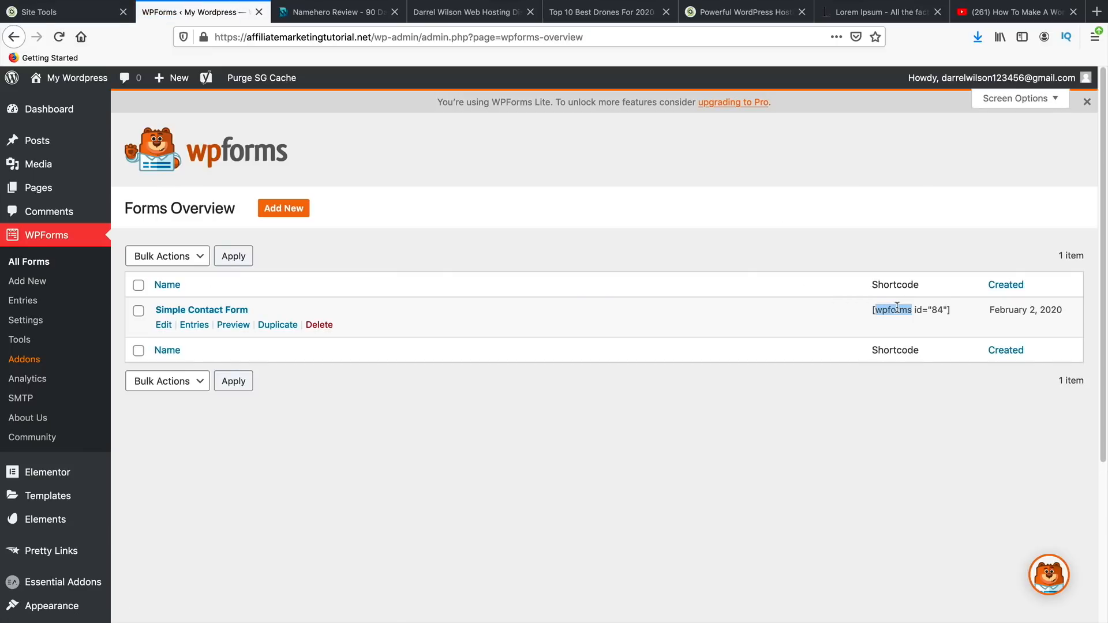
pyautogui.rightClick(897, 309)
pyautogui.click(884, 310)
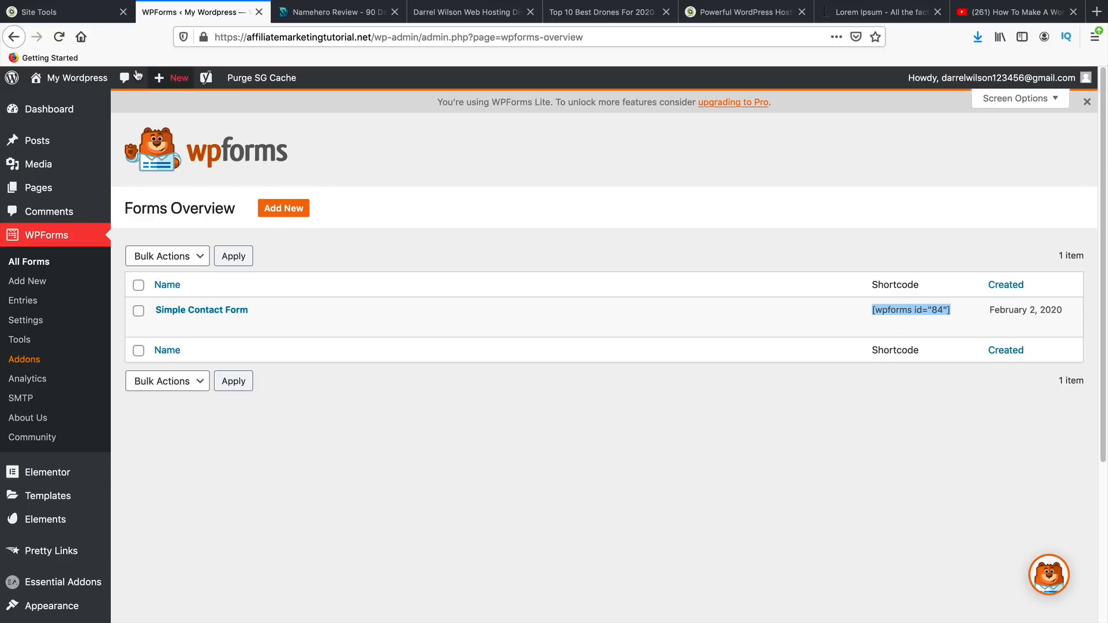
pyautogui.moveTo(70, 78)
pyautogui.click(62, 102)
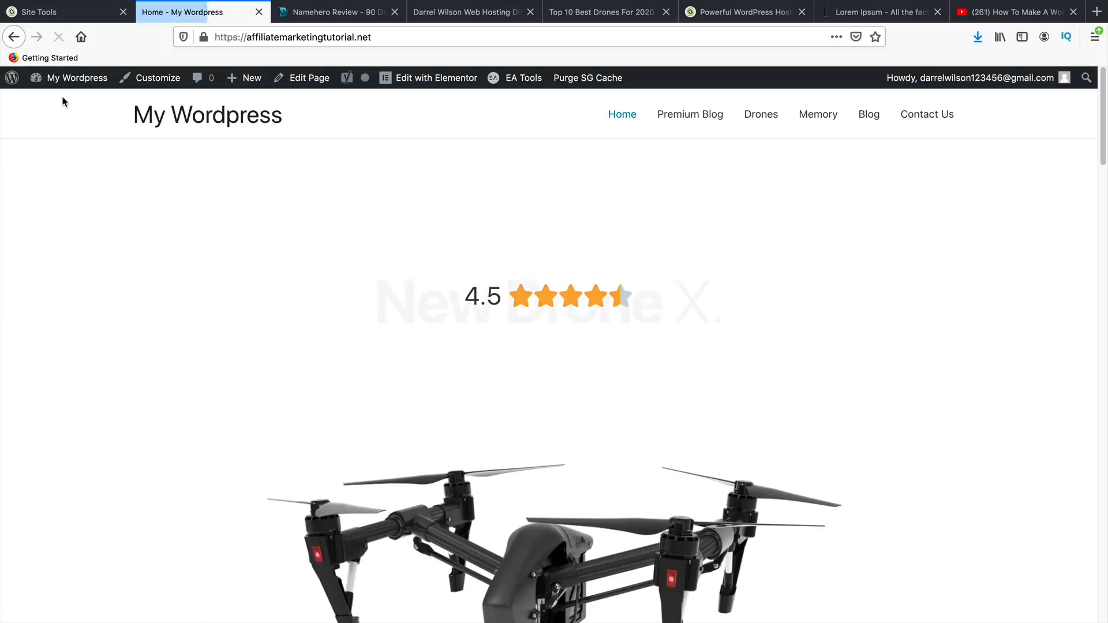
pyautogui.click(911, 119)
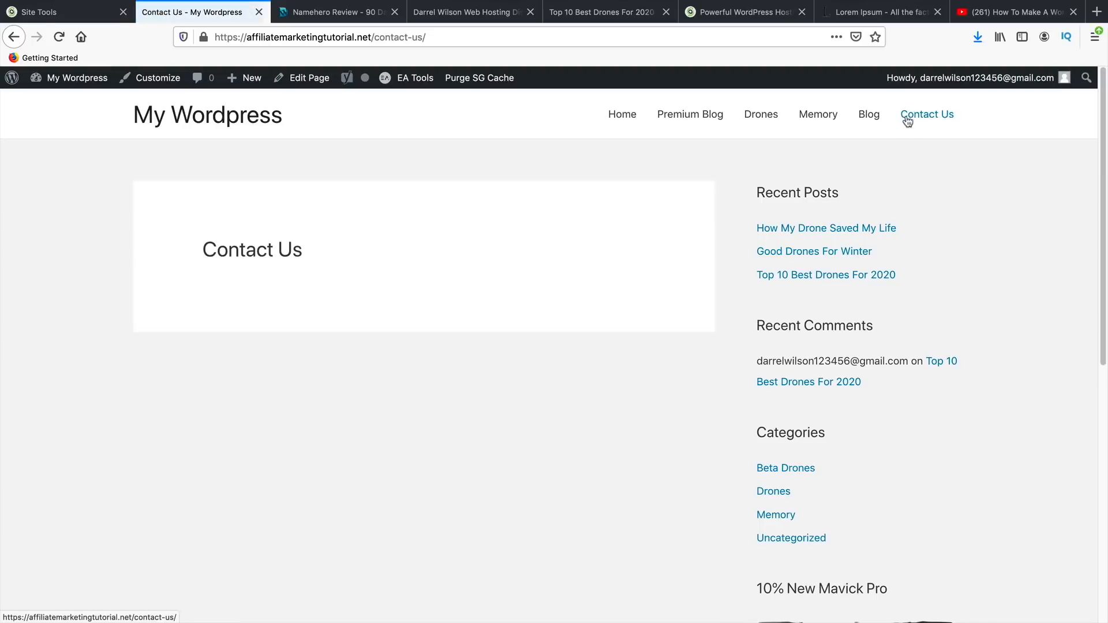
pyautogui.click(318, 81)
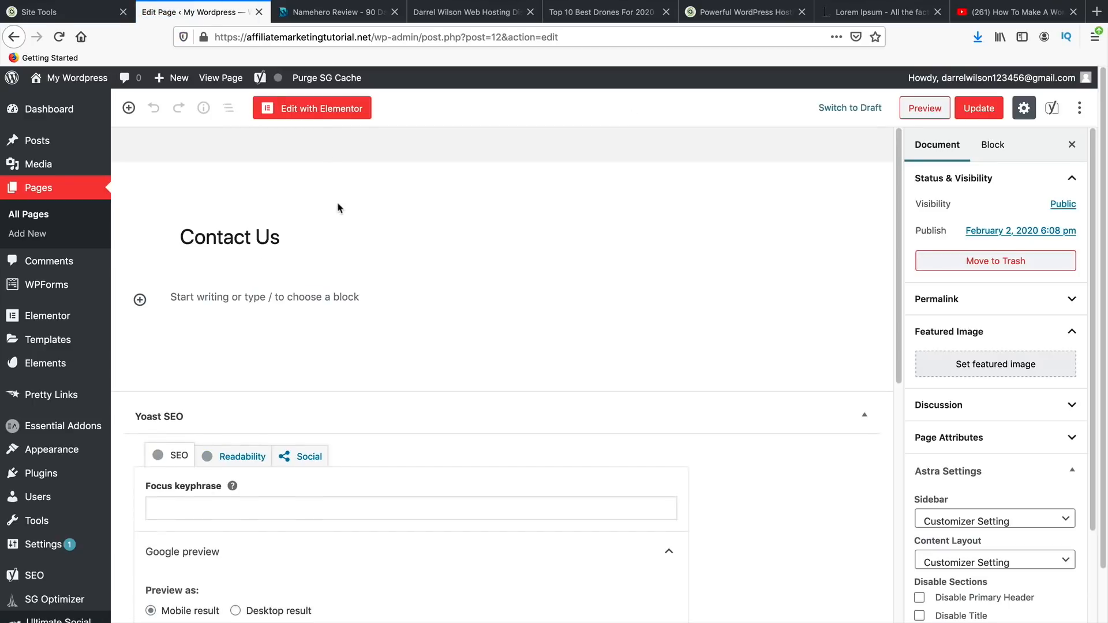
pyautogui.rightClick(226, 298)
pyautogui.click(257, 354)
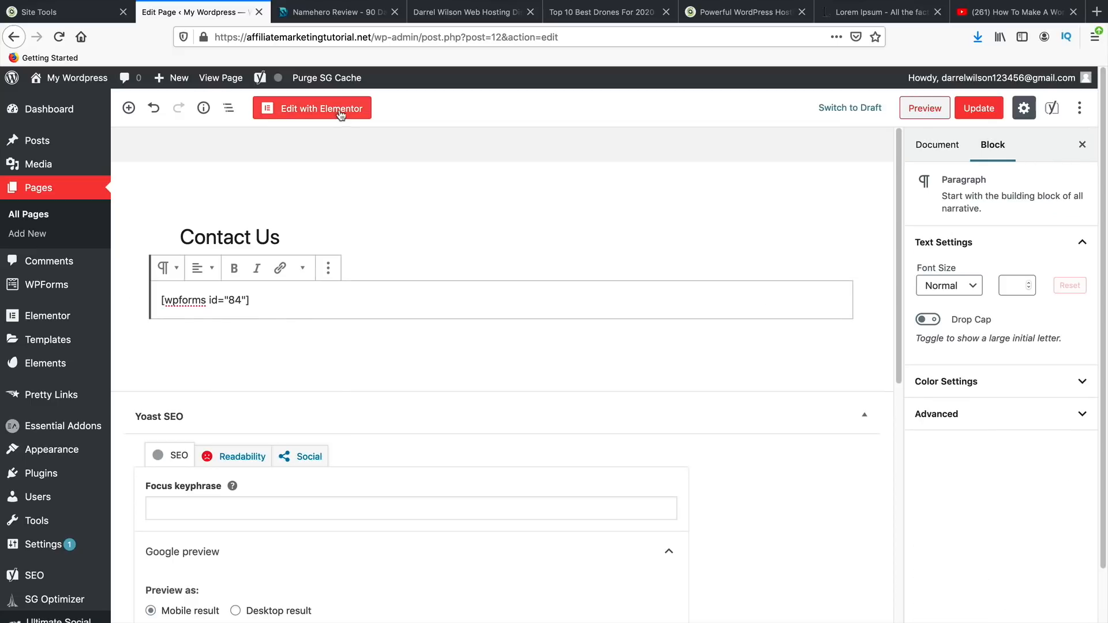
pyautogui.click(981, 109)
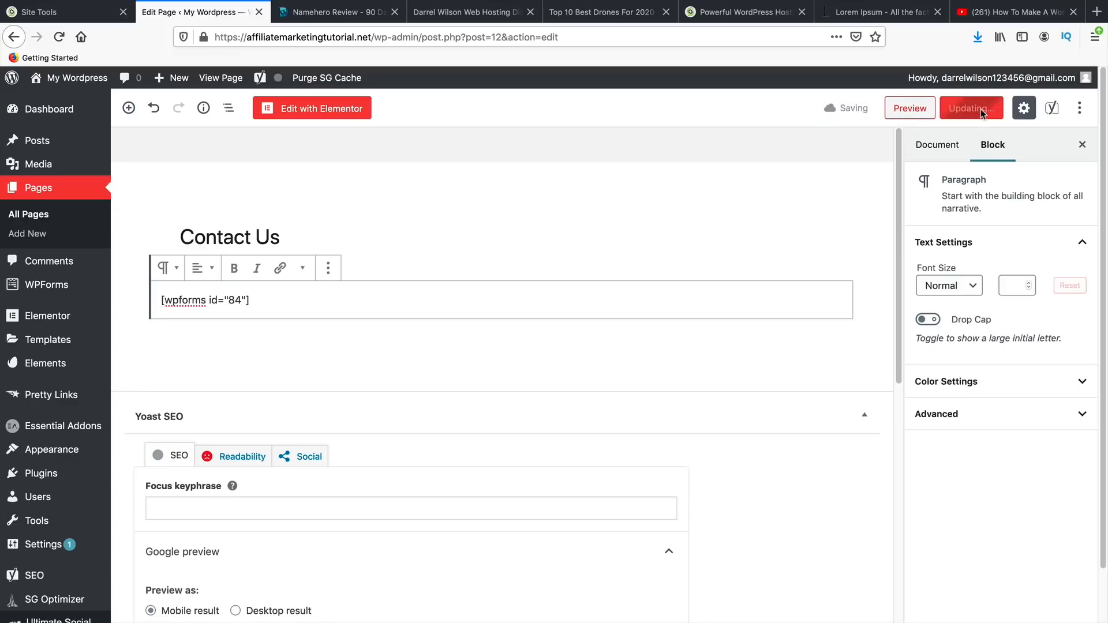
pyautogui.click(227, 79)
# - Test the live Contact Us form's name, email and message fields, then return to Home
pyautogui.click(282, 310)
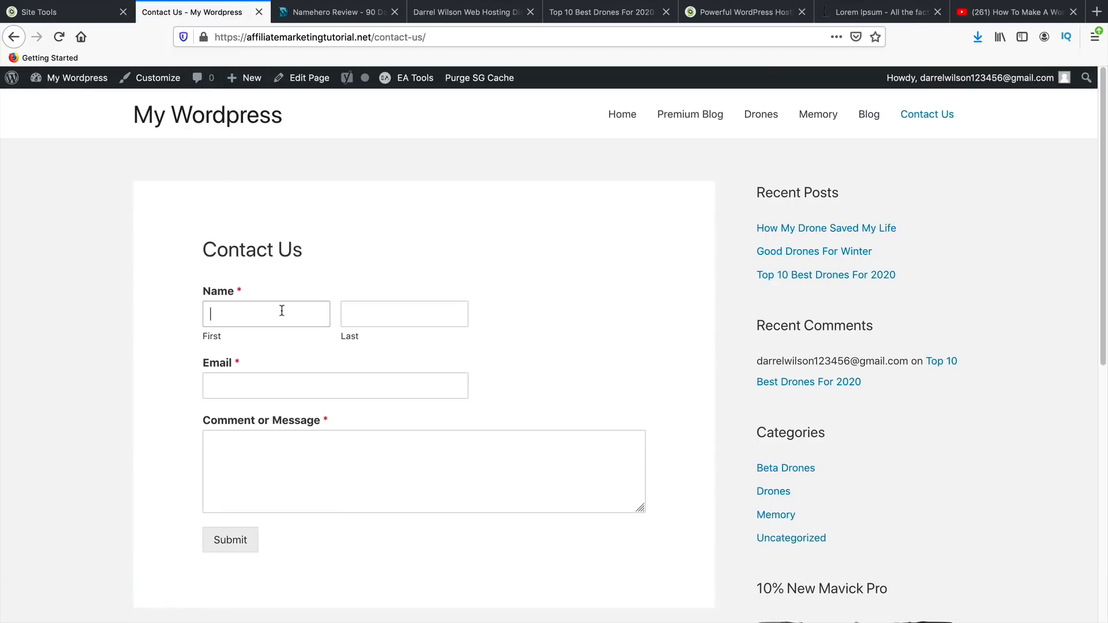
pyautogui.click(372, 316)
pyautogui.click(304, 382)
pyautogui.click(332, 470)
pyautogui.click(334, 391)
pyautogui.click(287, 312)
pyautogui.click(620, 116)
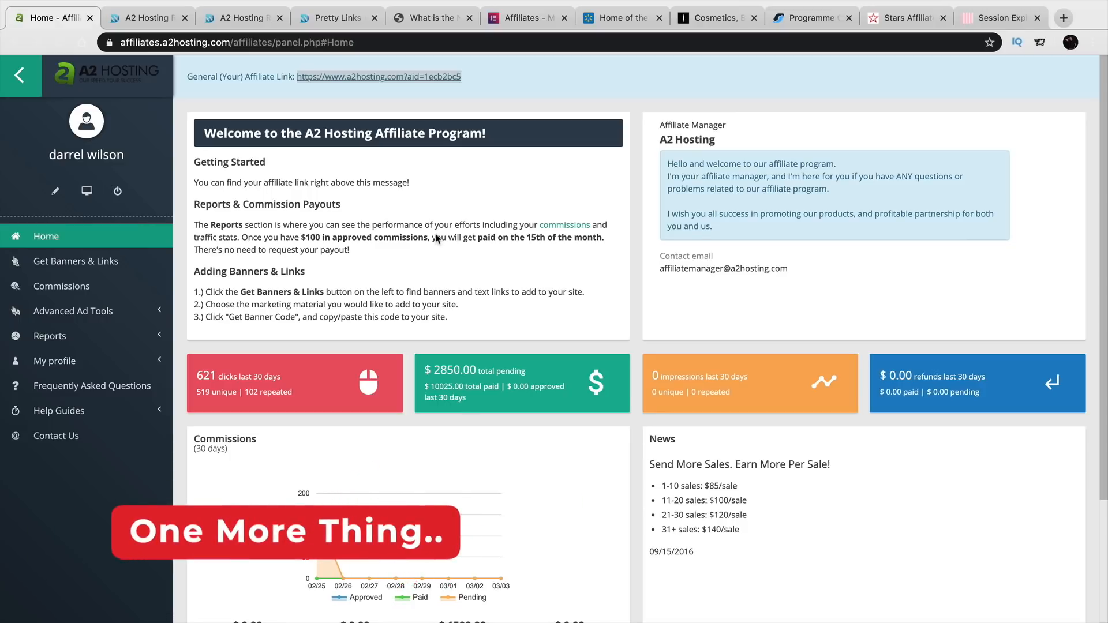
pyautogui.click(592, 22)
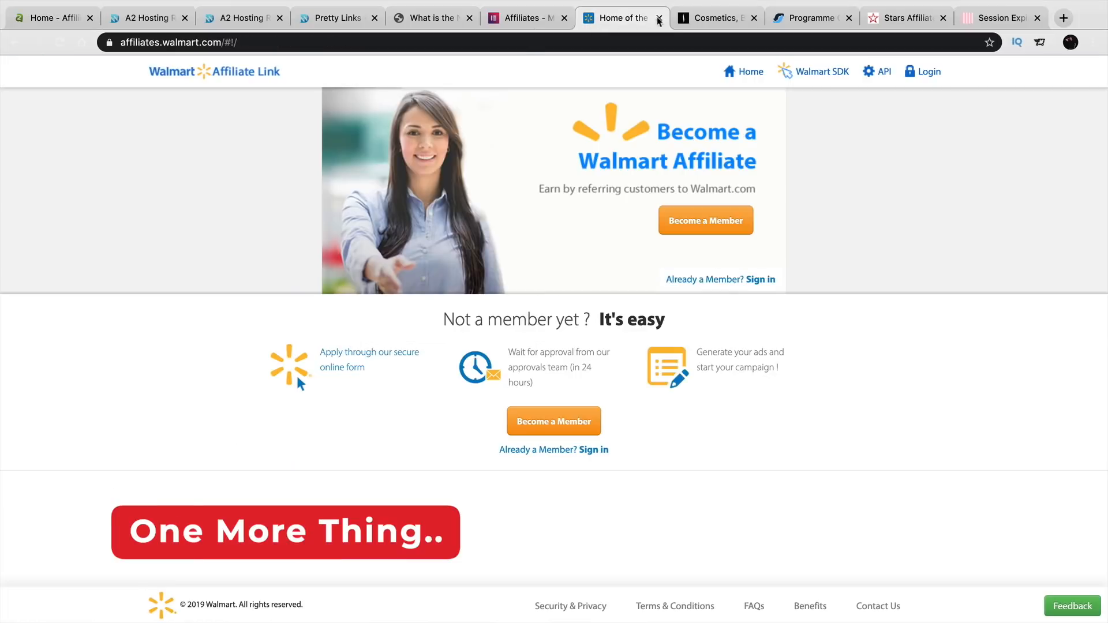
pyautogui.click(705, 19)
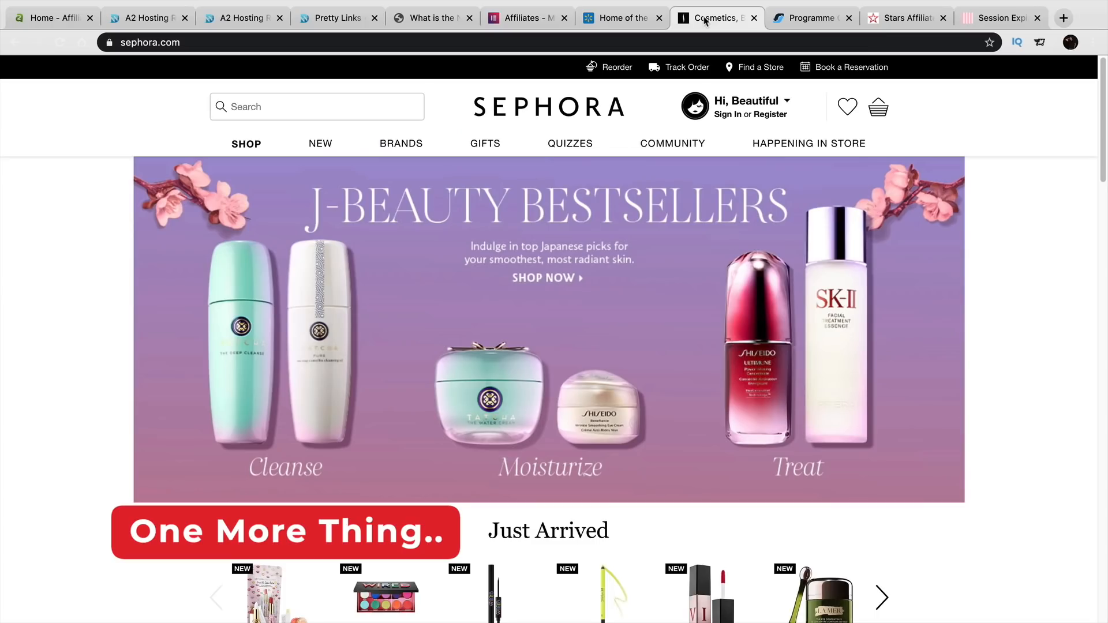
pyautogui.click(794, 20)
pyautogui.click(924, 20)
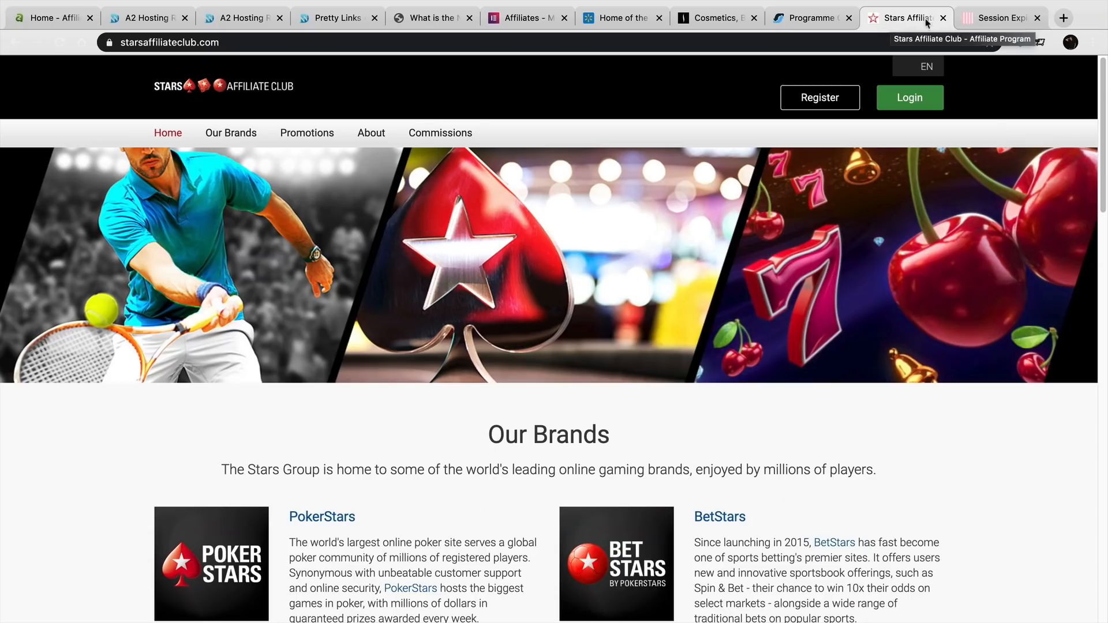
pyautogui.click(993, 22)
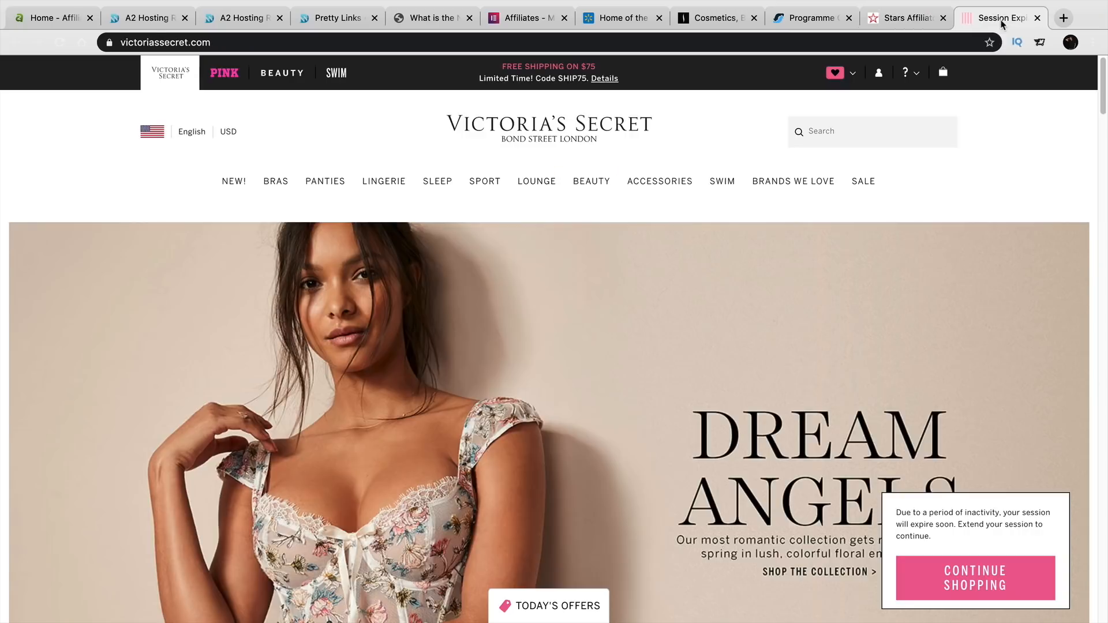
pyautogui.click(904, 23)
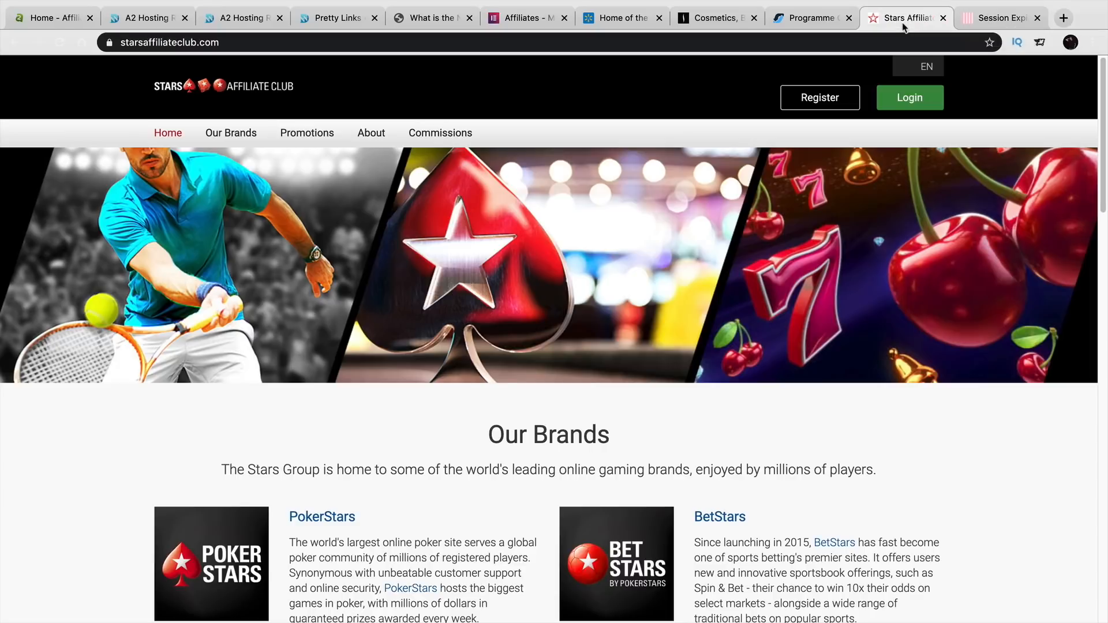
pyautogui.click(799, 21)
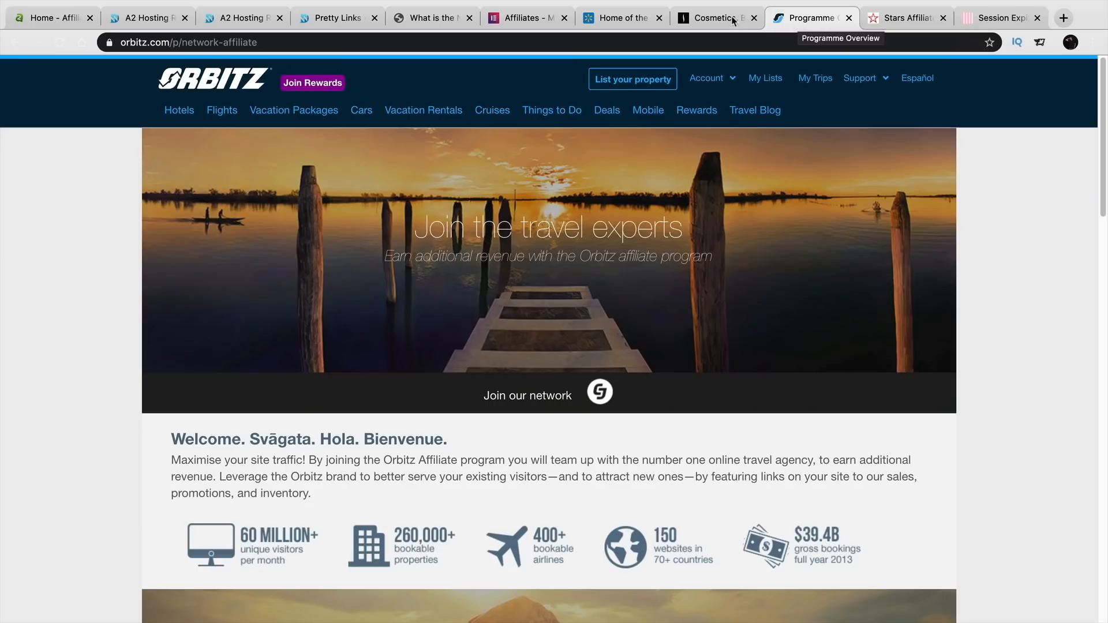
pyautogui.click(713, 21)
pyautogui.click(628, 22)
pyautogui.click(495, 22)
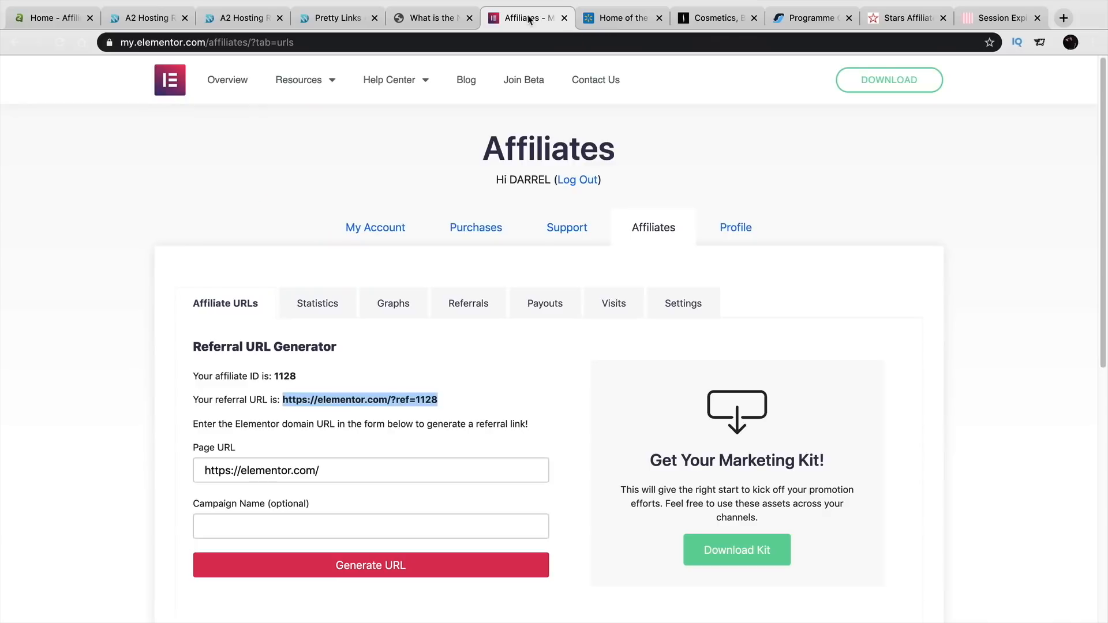
pyautogui.click(602, 22)
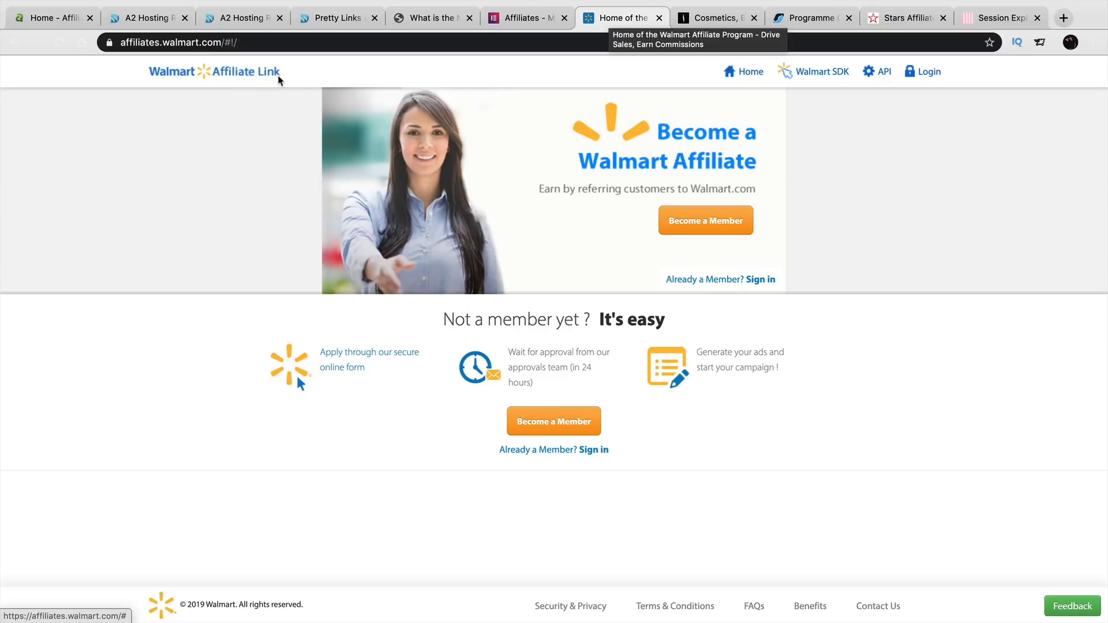
pyautogui.click(75, 26)
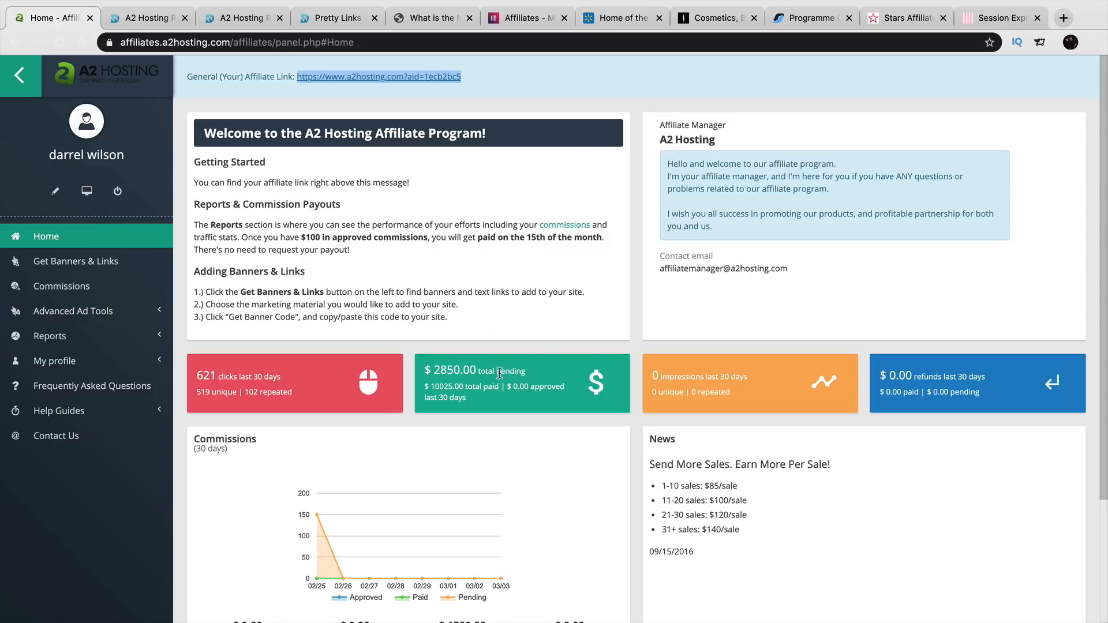
# - Highlight the 2850.00 pending total and paid earnings lines, then copy the general affiliate link
pyautogui.moveTo(524, 372); pyautogui.dragTo(431, 368)
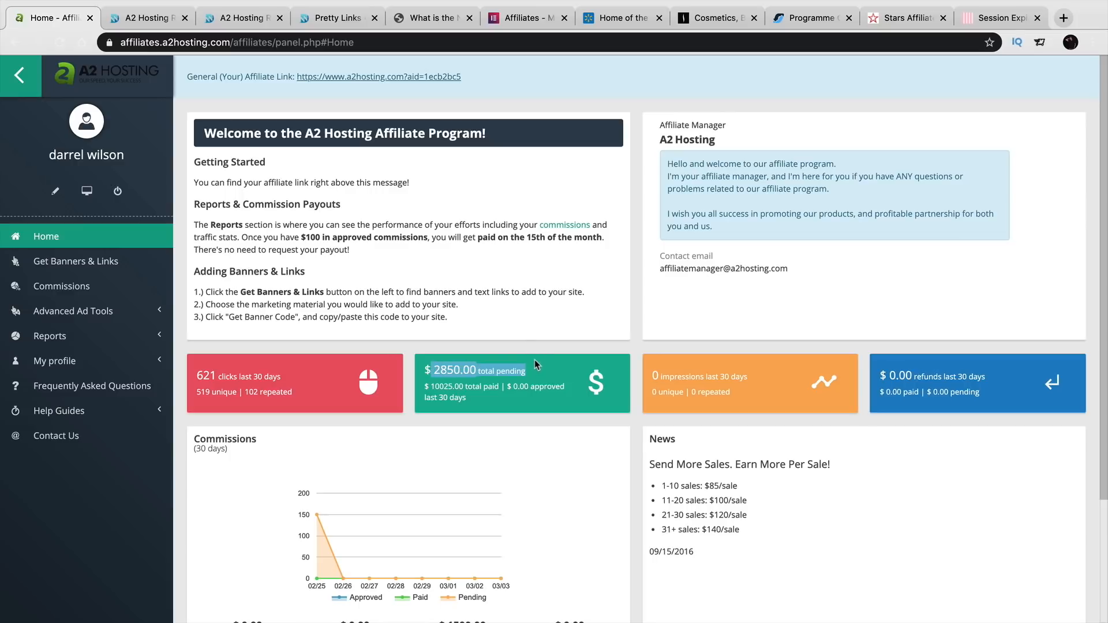
pyautogui.moveTo(474, 401); pyautogui.dragTo(431, 387)
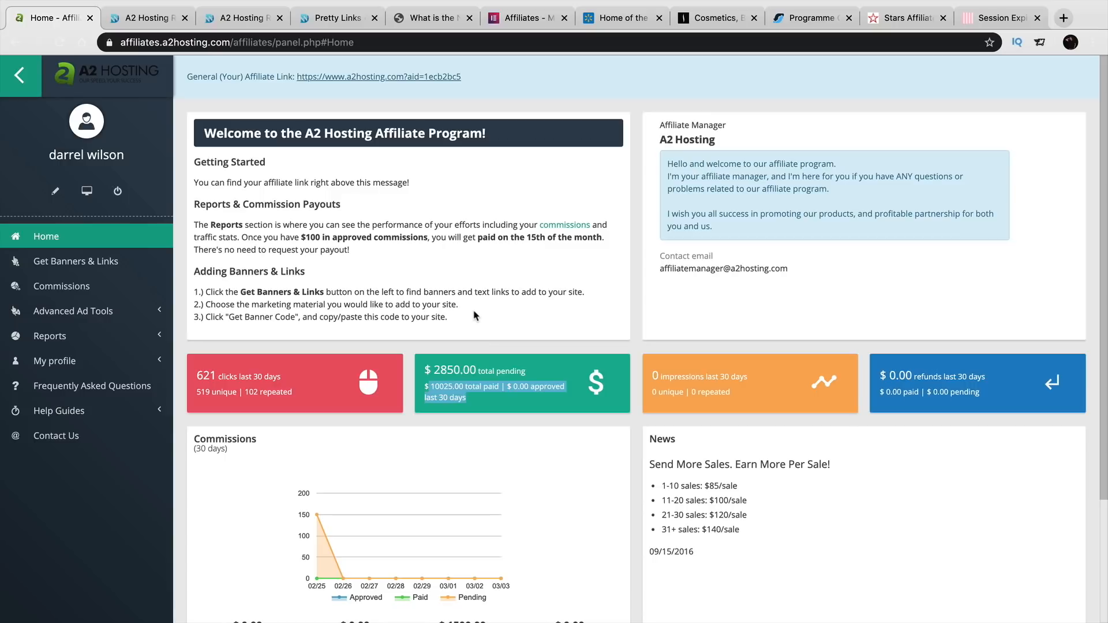
pyautogui.moveTo(471, 77); pyautogui.dragTo(295, 74)
pyautogui.rightClick(309, 75)
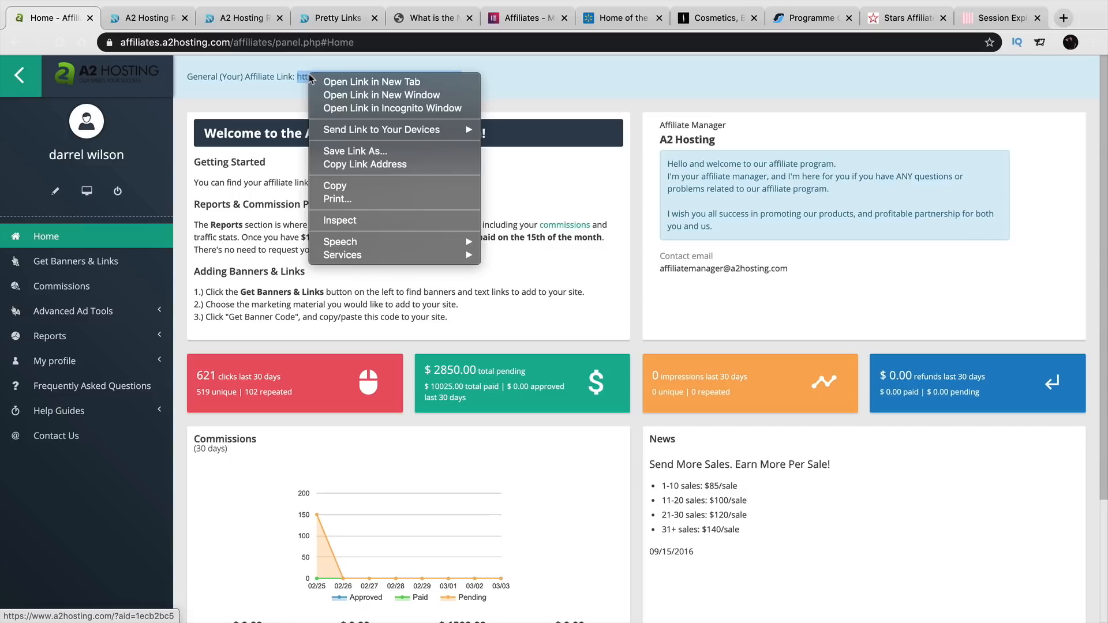
pyautogui.click(350, 186)
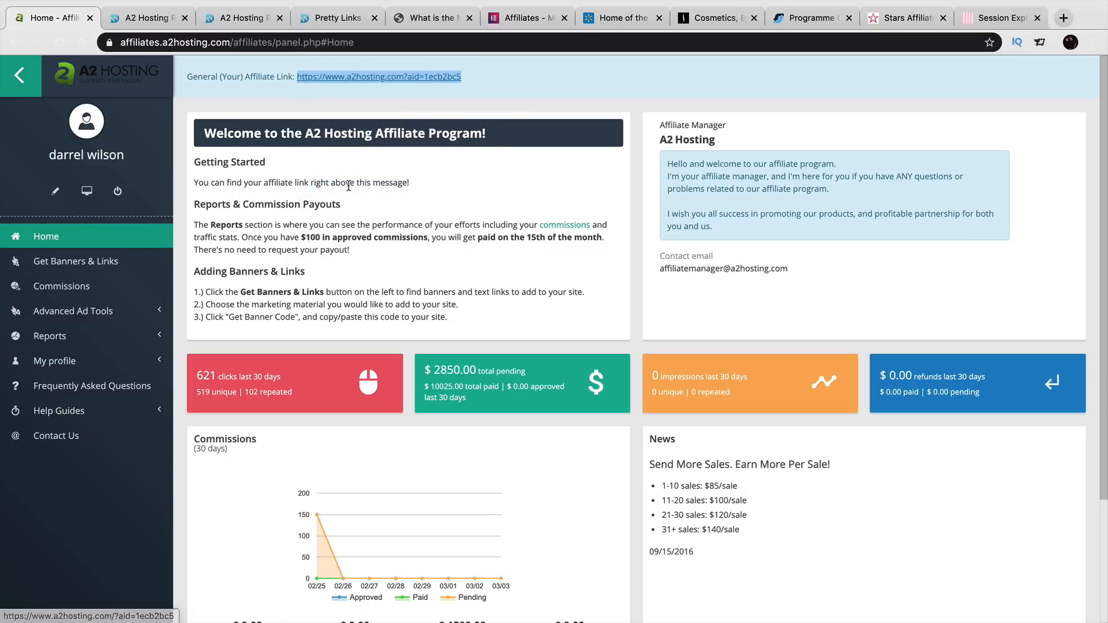
# - View Sephora's affiliates page from its footer, then return to the A2 Hosting Review post
pyautogui.click(623, 18)
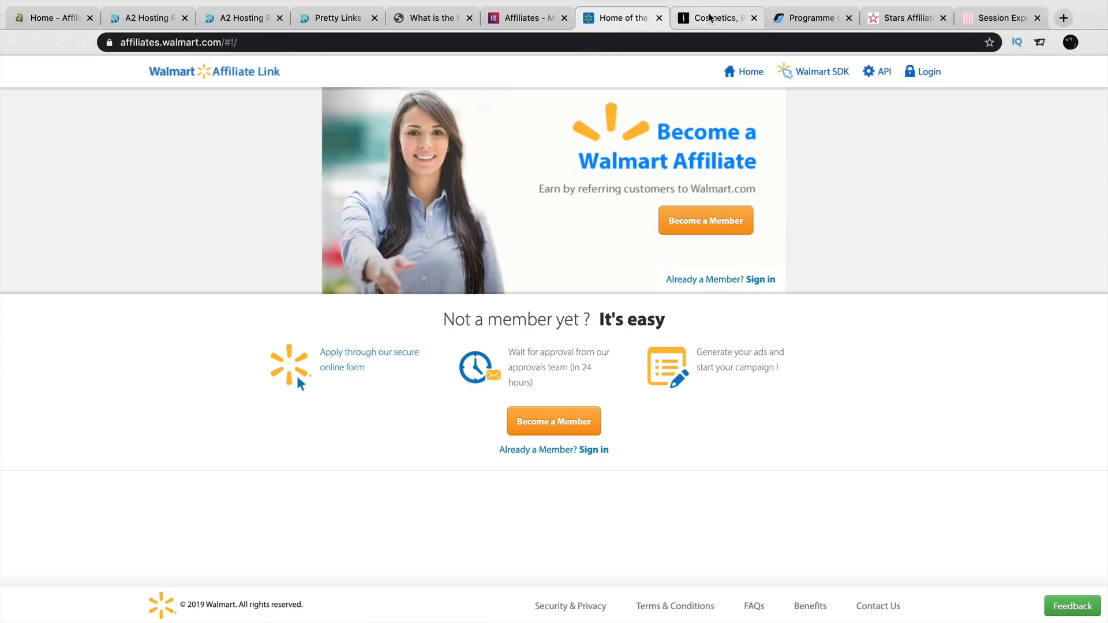
pyautogui.click(709, 18)
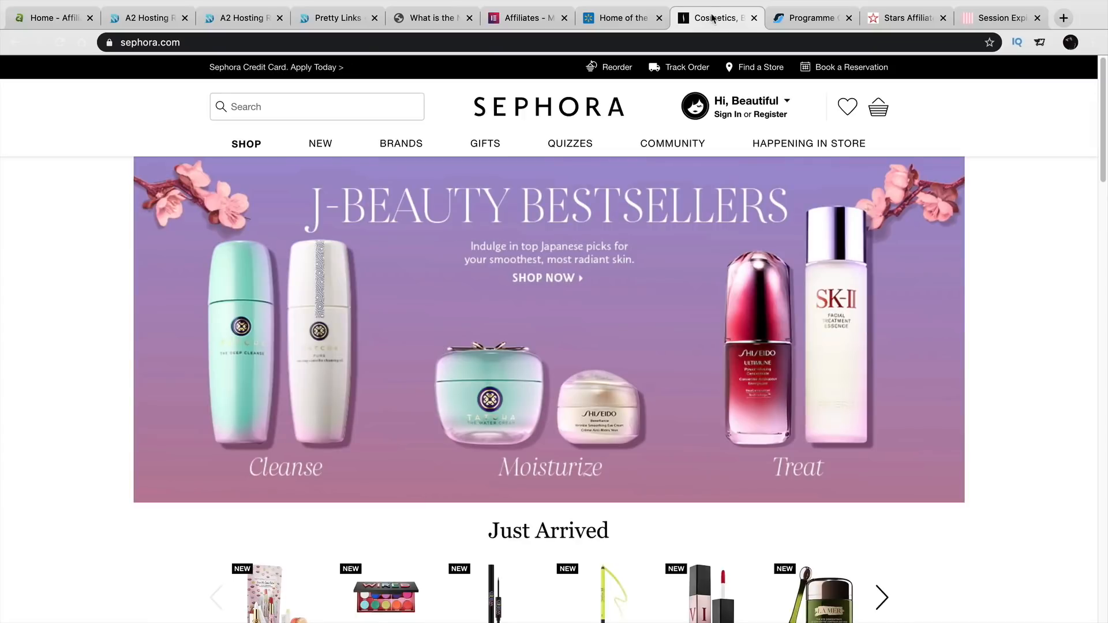
pyautogui.scroll(-20, 629, 196)
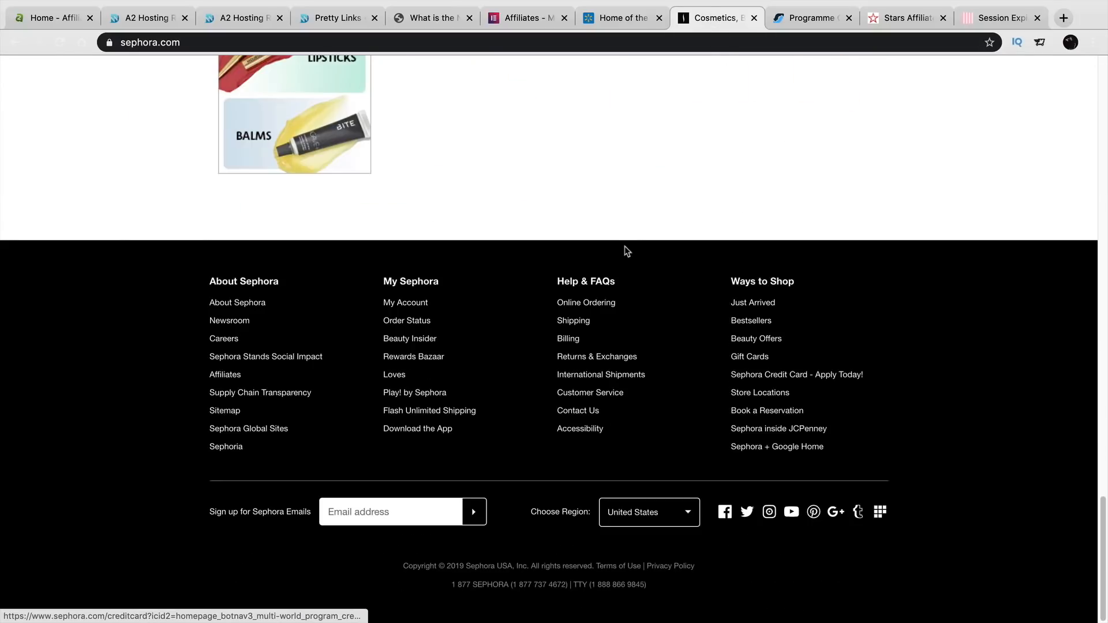
pyautogui.click(233, 377)
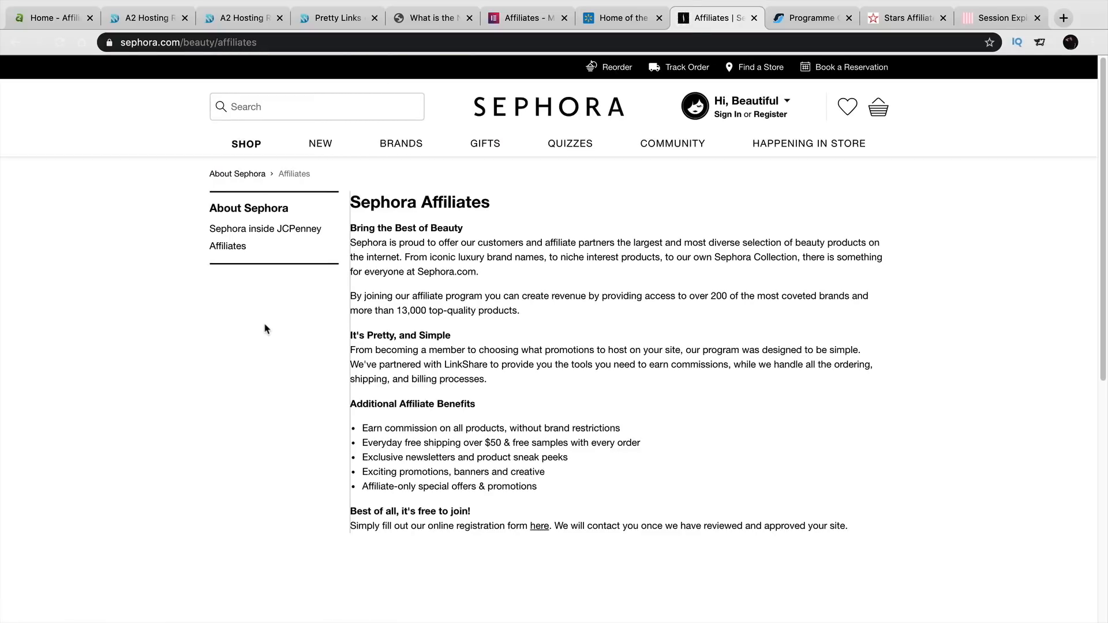
pyautogui.click(154, 18)
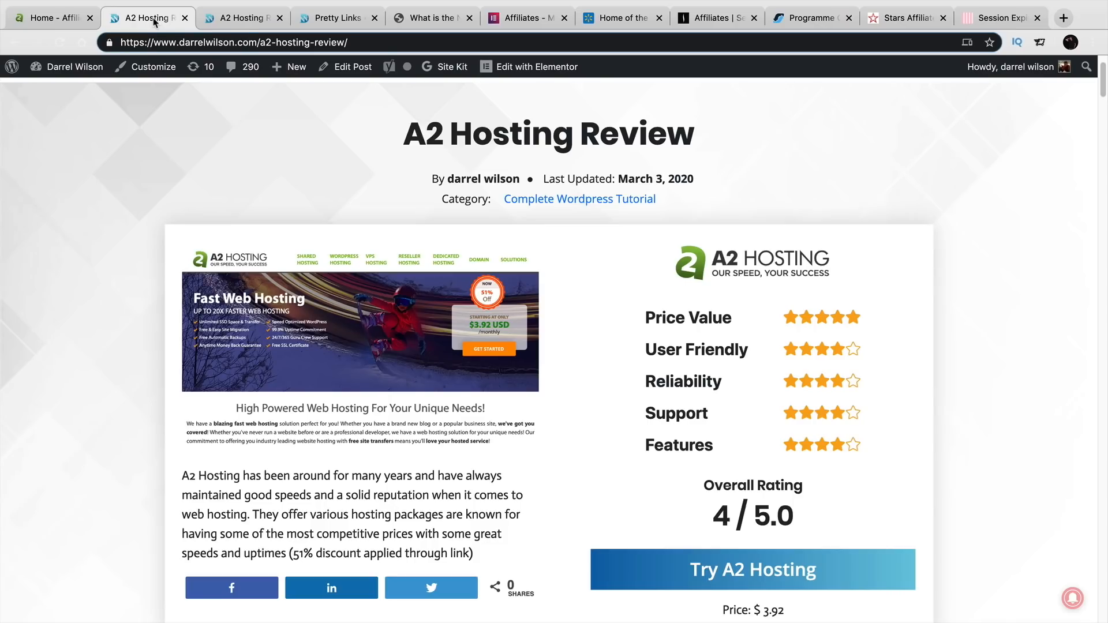
# - Sort the 231 Pretty Links by clicks, most first, and scroll through the list
pyautogui.click(322, 19)
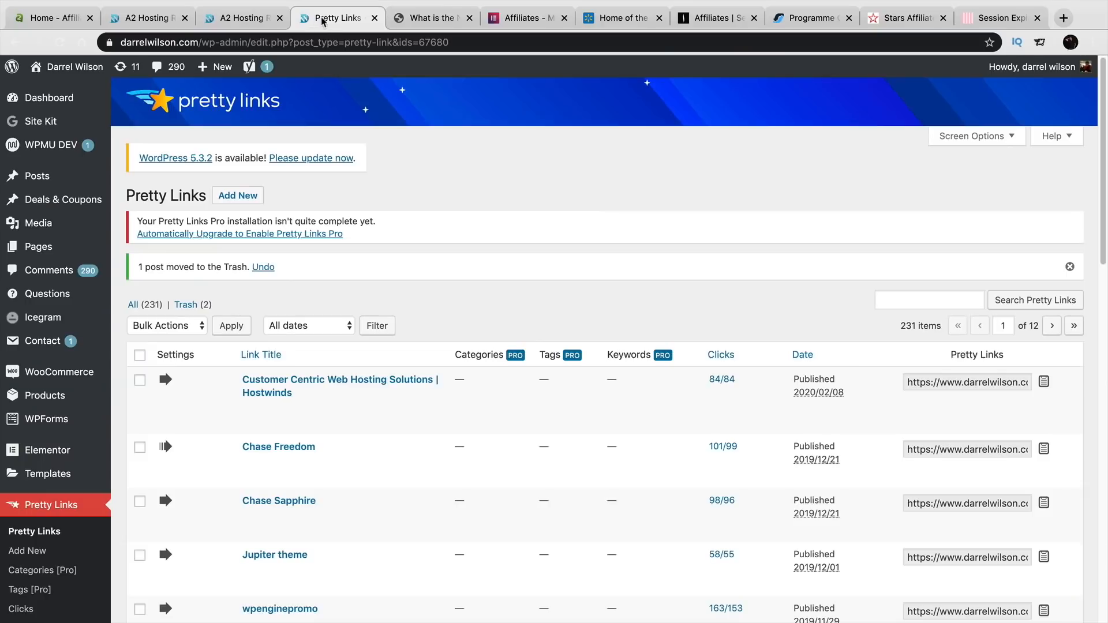
pyautogui.scroll(-1, 289, 122)
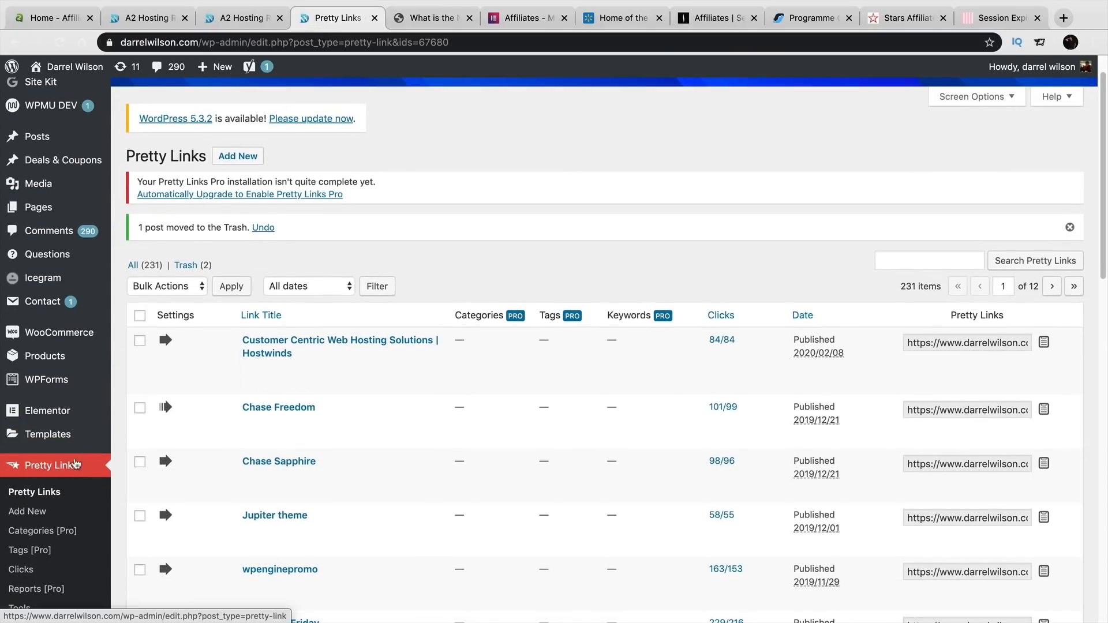
pyautogui.scroll(-2, 179, 356)
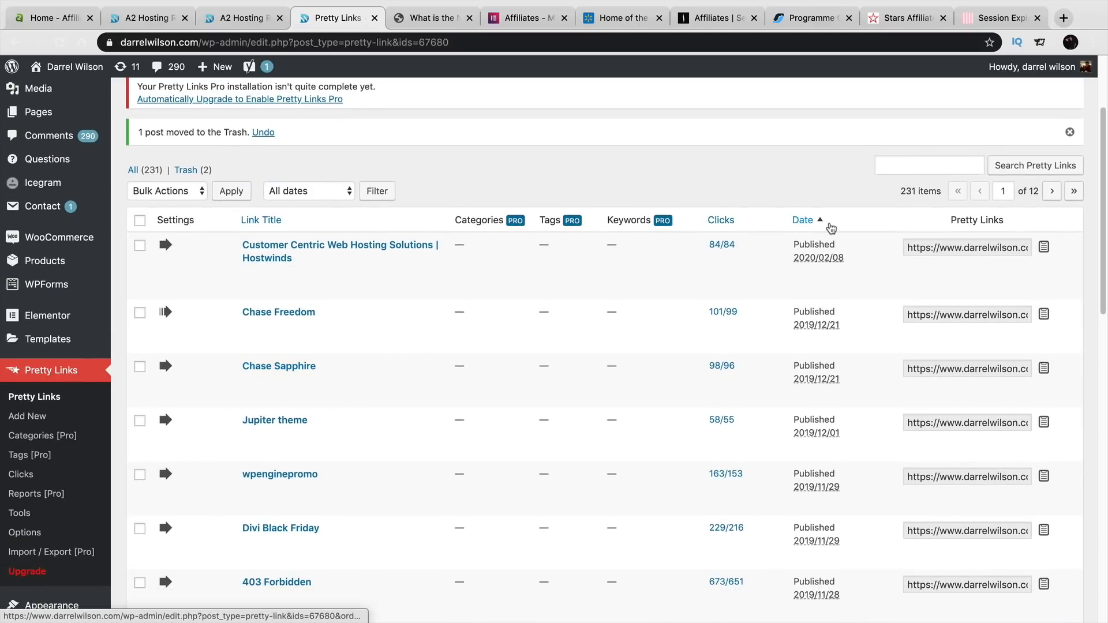
pyautogui.click(739, 224)
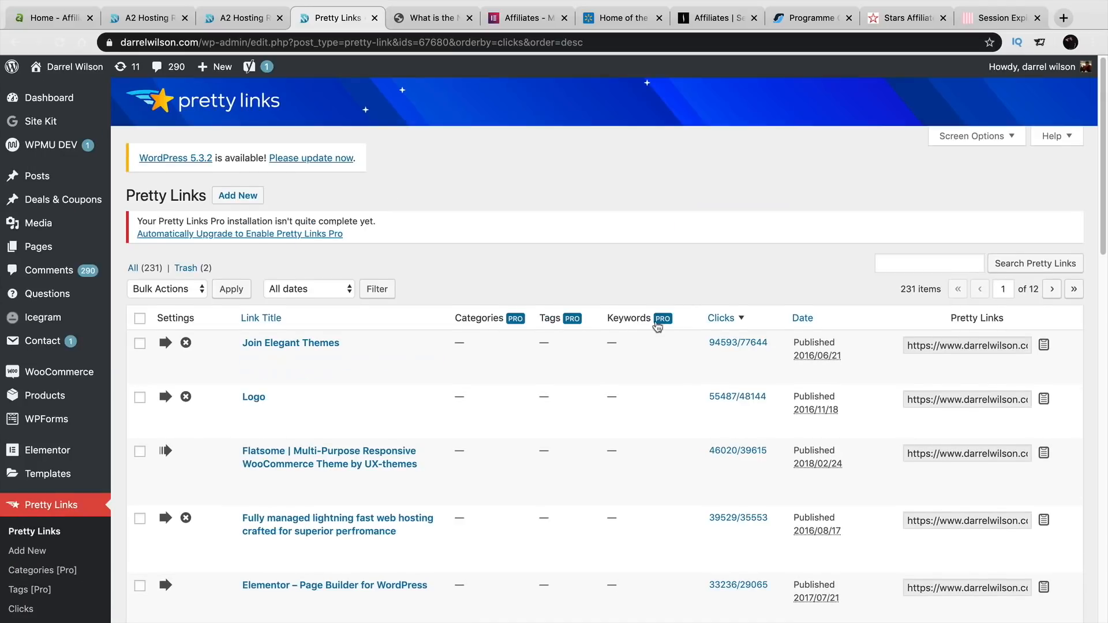
pyautogui.scroll(-1, 656, 292)
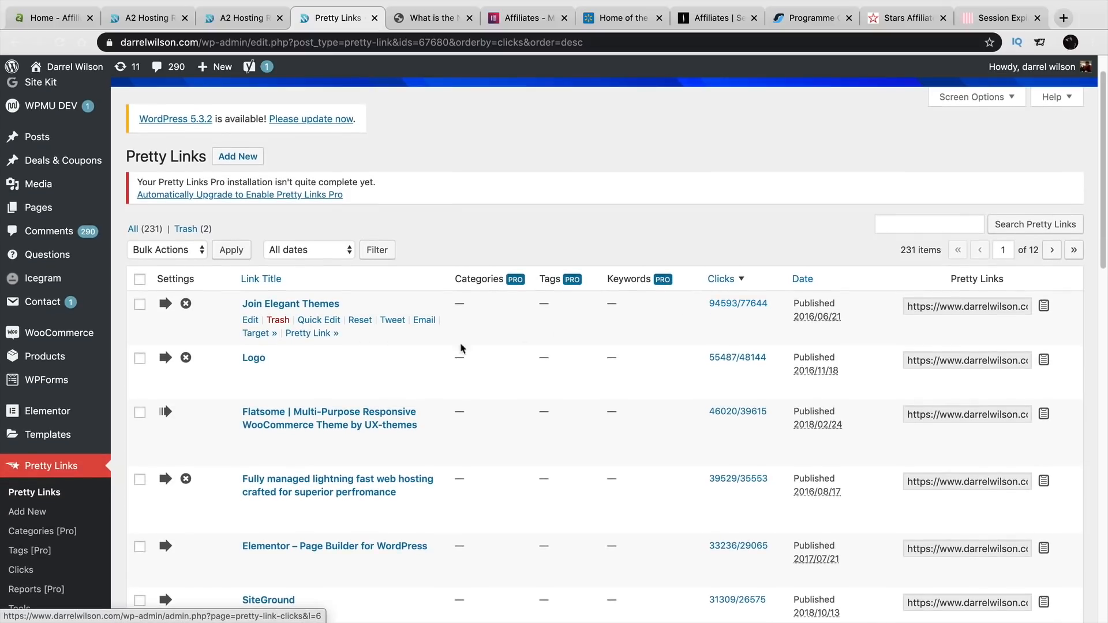
pyautogui.scroll(-1, 312, 390)
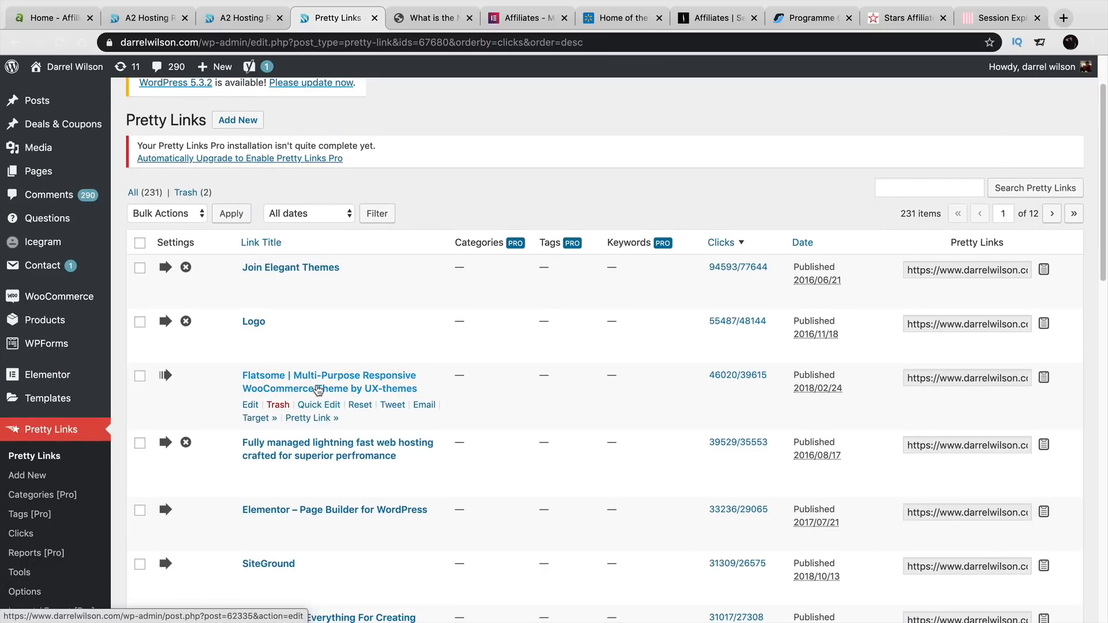
pyautogui.scroll(-2, 321, 384)
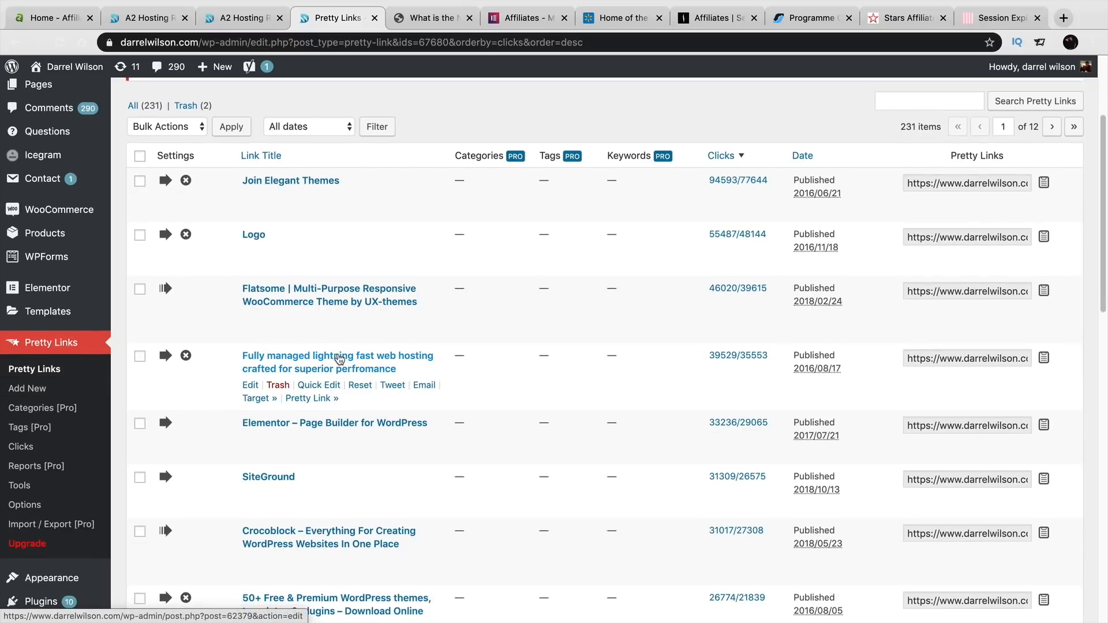
pyautogui.scroll(-1, 338, 352)
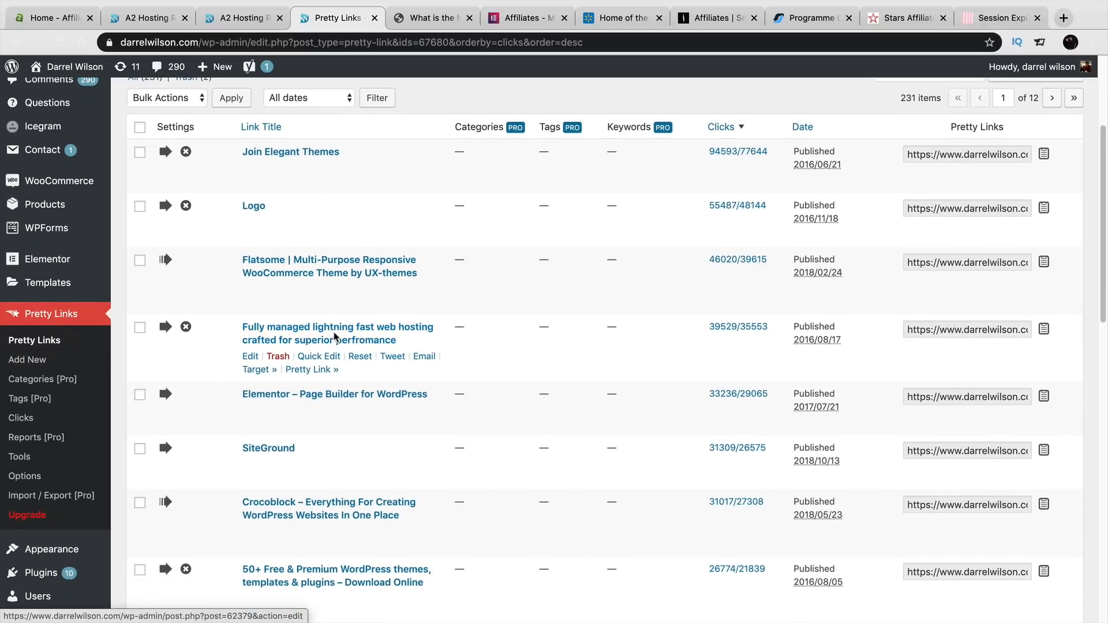
pyautogui.scroll(-1, 335, 337)
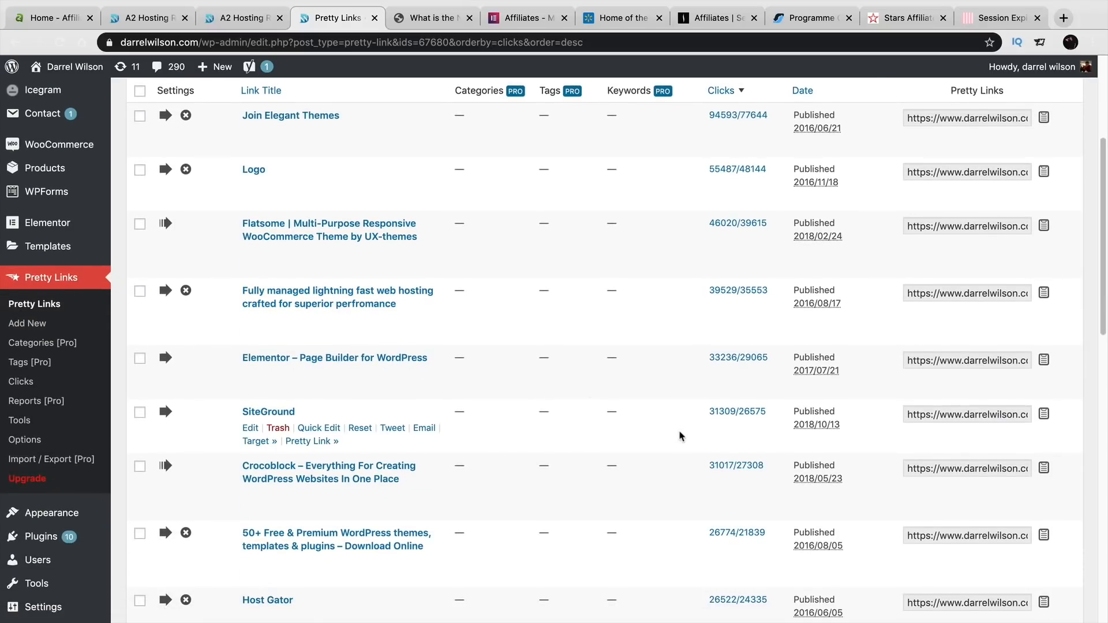
pyautogui.scroll(6, 681, 437)
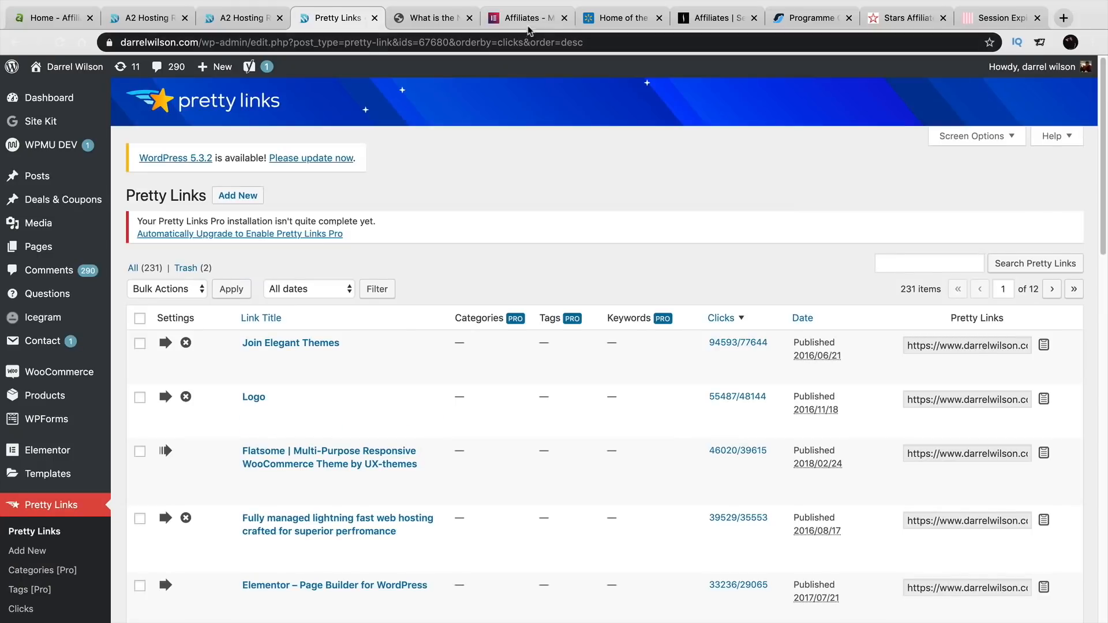
# - Add a new Pretty Link titled 'A2 Hosting Affiliate Link' targeting the pasted A2 Hosting affiliate URL
pyautogui.click(240, 202)
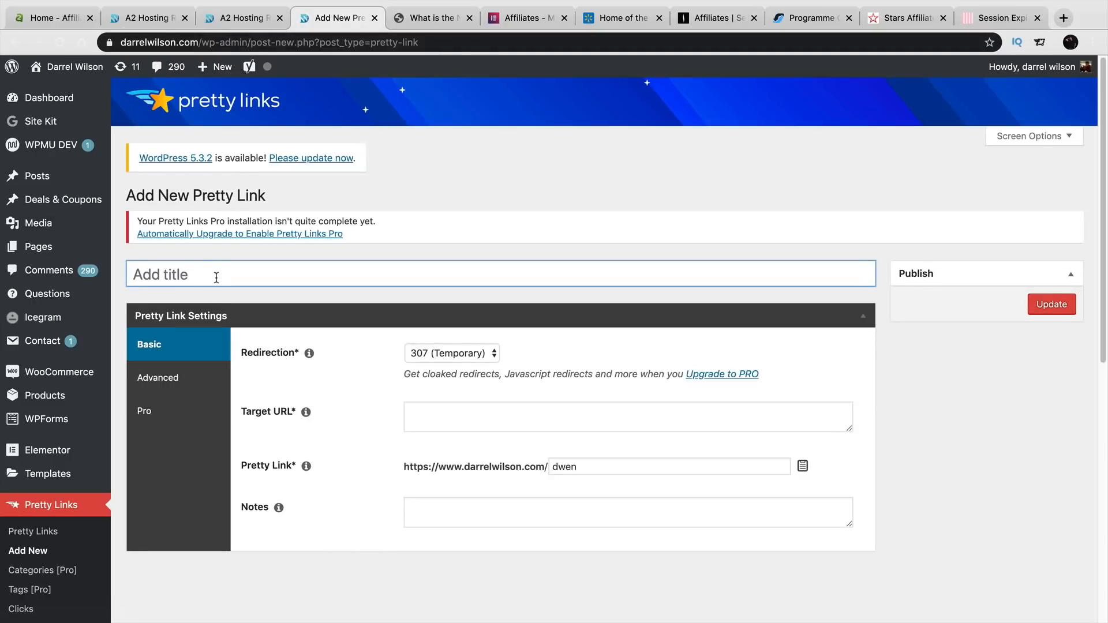
pyautogui.write('A2 Hosting Aff')
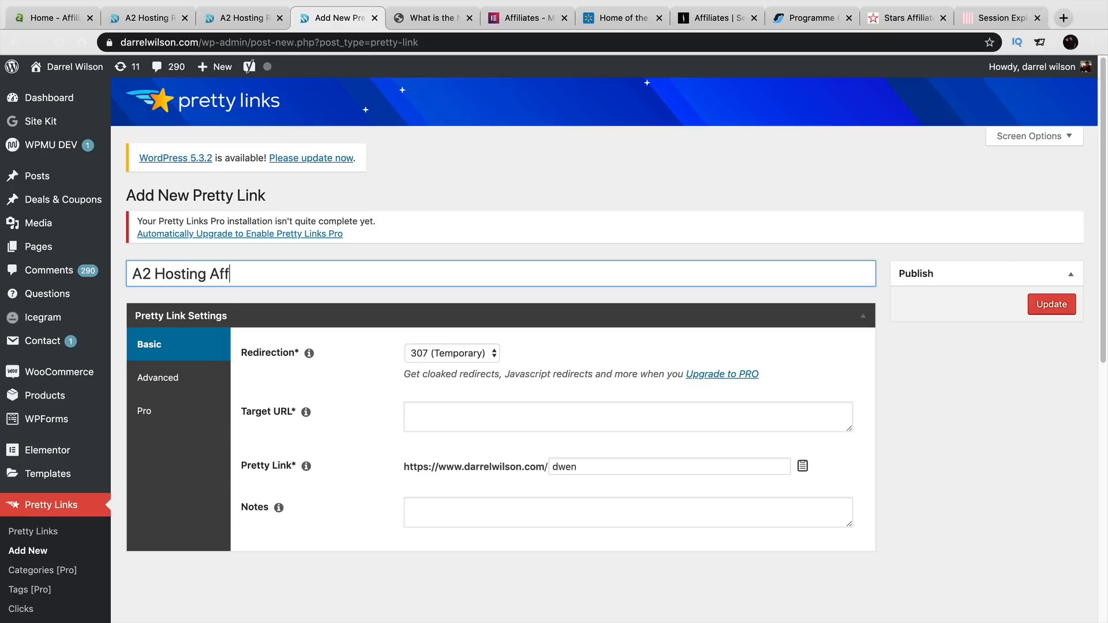
pyautogui.write('iliate Link')
pyautogui.press('Tab')
pyautogui.press('Tab')
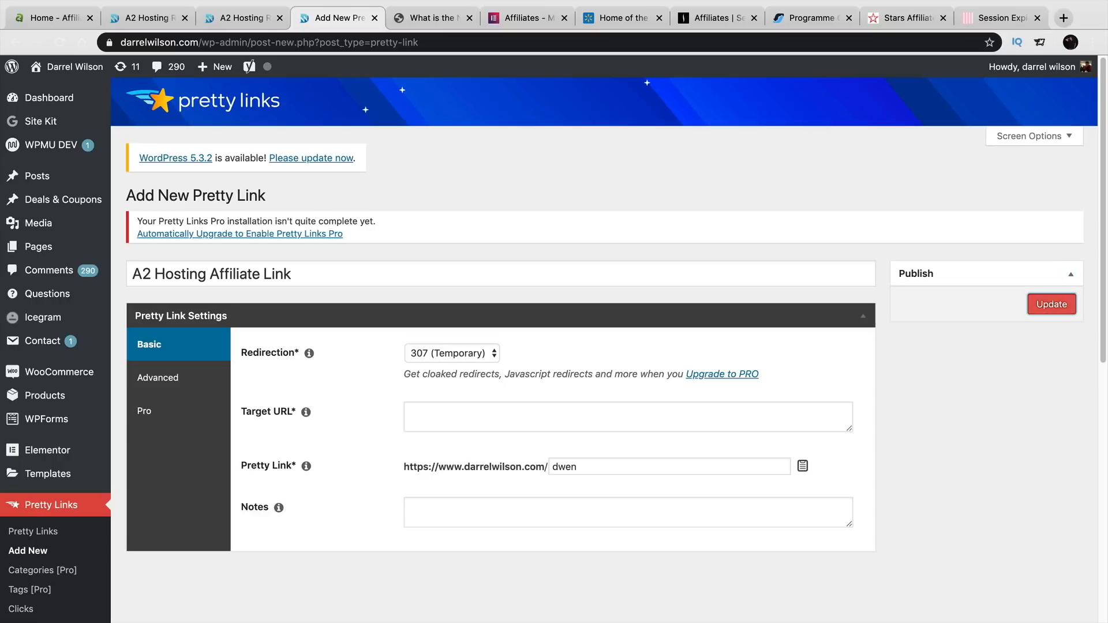
pyautogui.click(462, 404)
pyautogui.rightClick(428, 409)
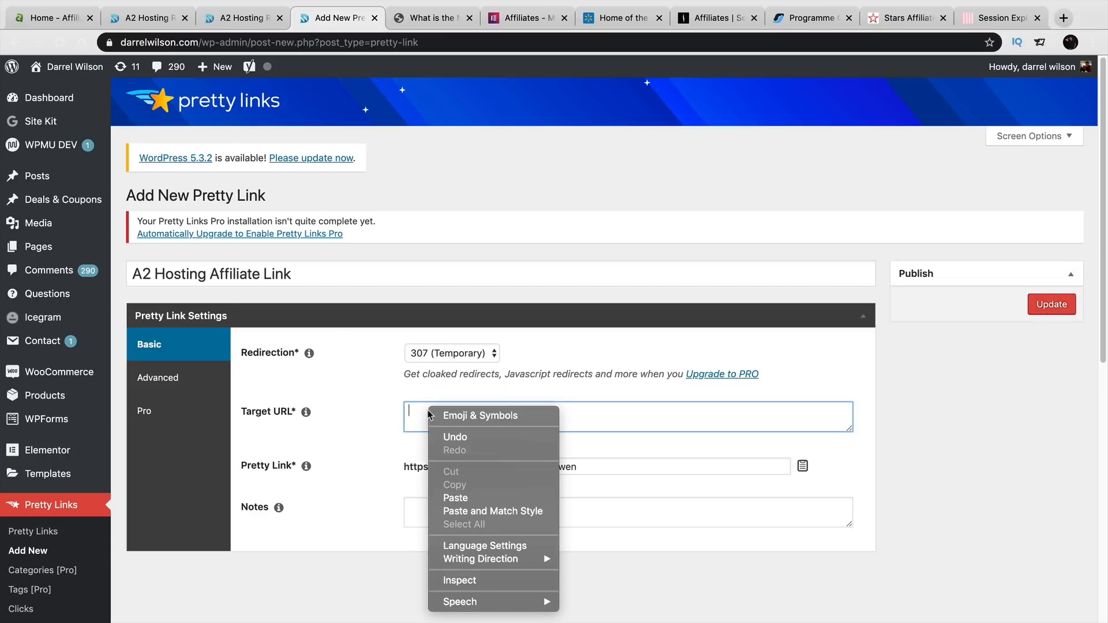
pyautogui.click(461, 498)
# - Set 301 (Permanent) redirection and the slug to a2hostinglink, then save the link
pyautogui.click(469, 354)
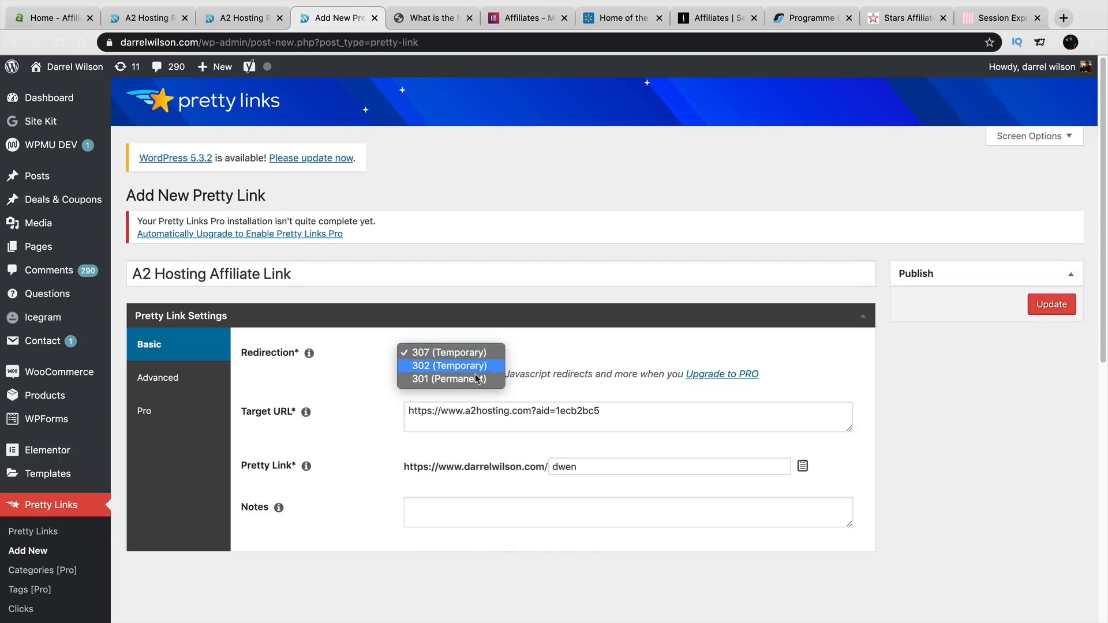
pyautogui.click(453, 378)
pyautogui.doubleClick(564, 466)
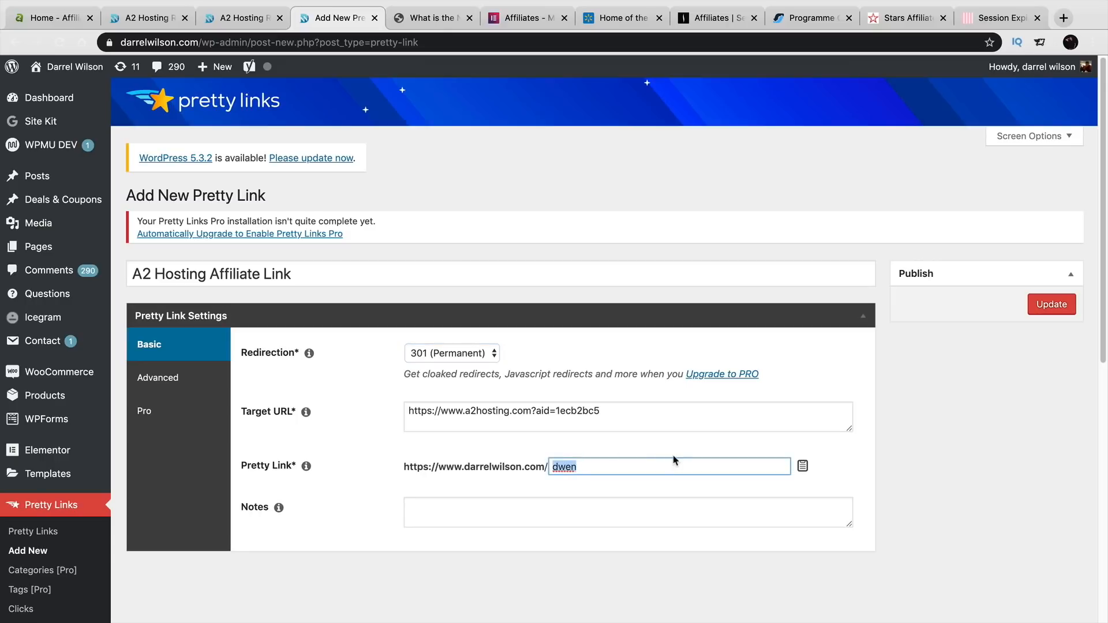
pyautogui.write('a2hostinglink')
pyautogui.click(1058, 307)
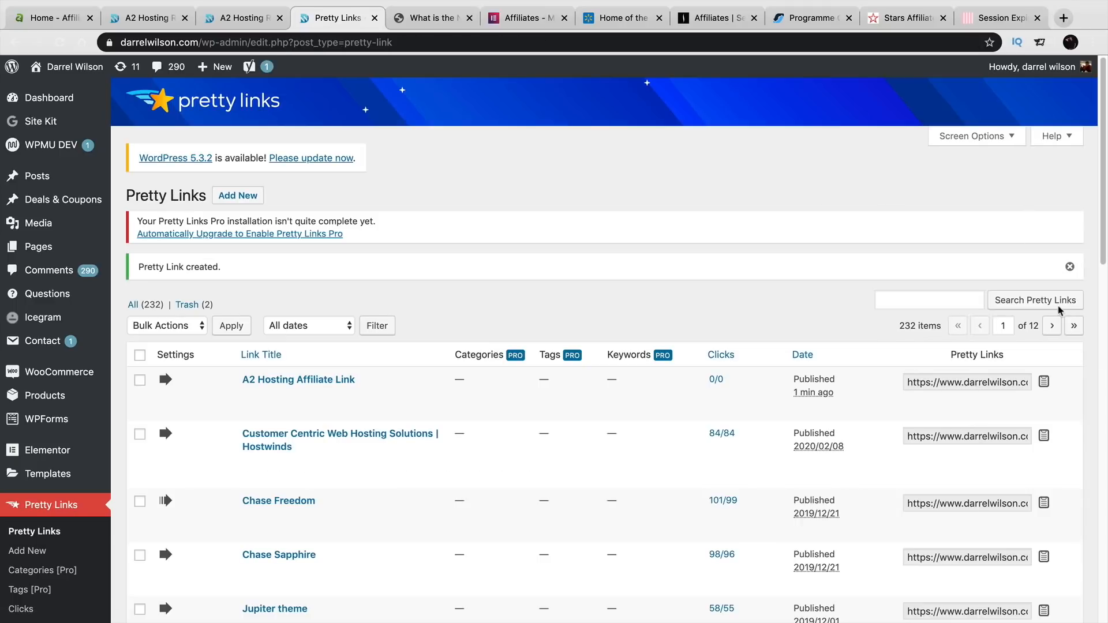
# - Open the a2hostinglink short URL in a new tab to confirm it reaches the A2 Hosting homepage
pyautogui.click(943, 381)
pyautogui.rightClick(942, 381)
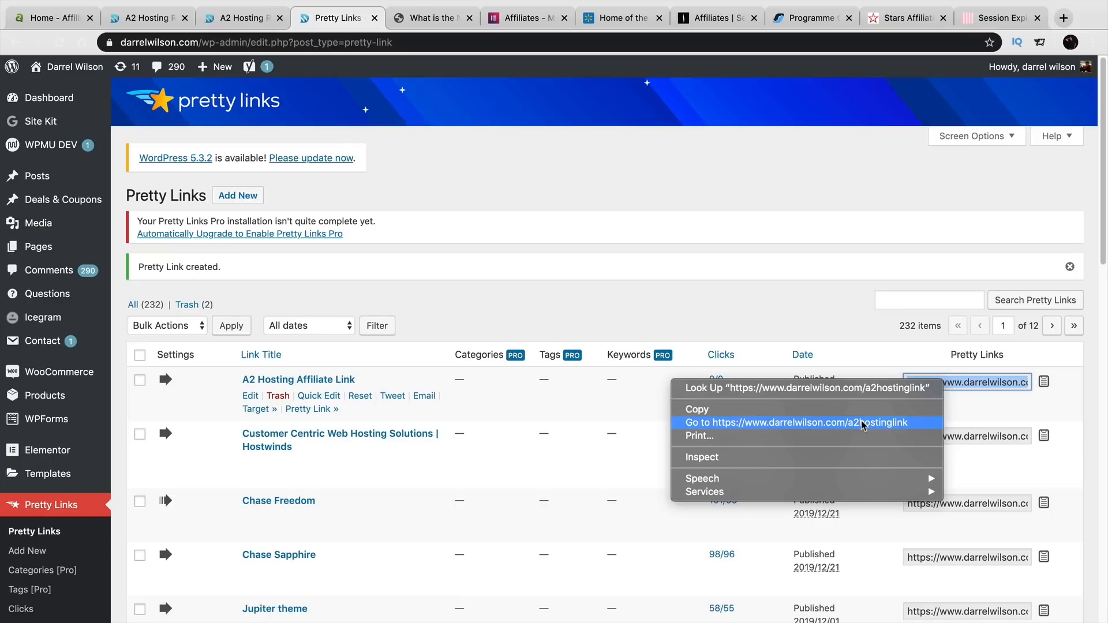
pyautogui.click(781, 423)
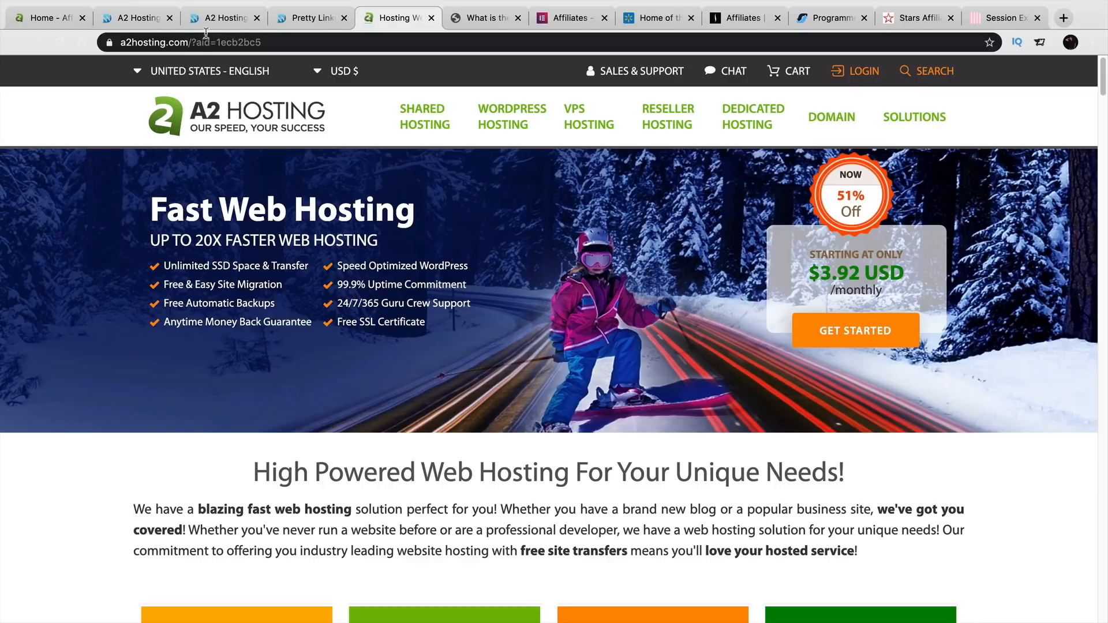
pyautogui.click(218, 21)
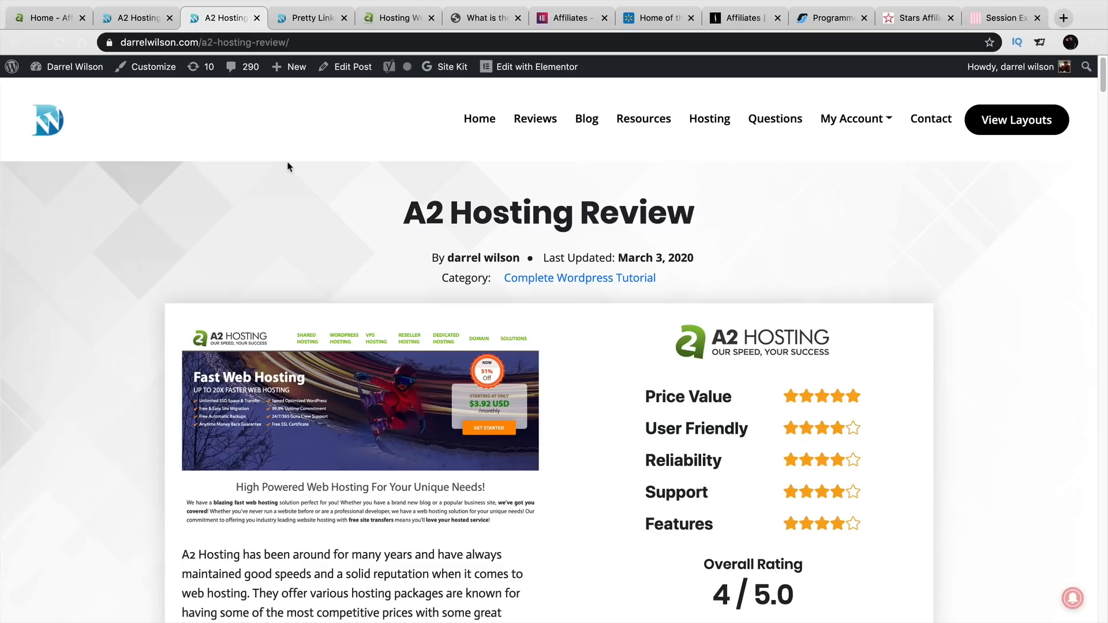
pyautogui.scroll(-1, 289, 167)
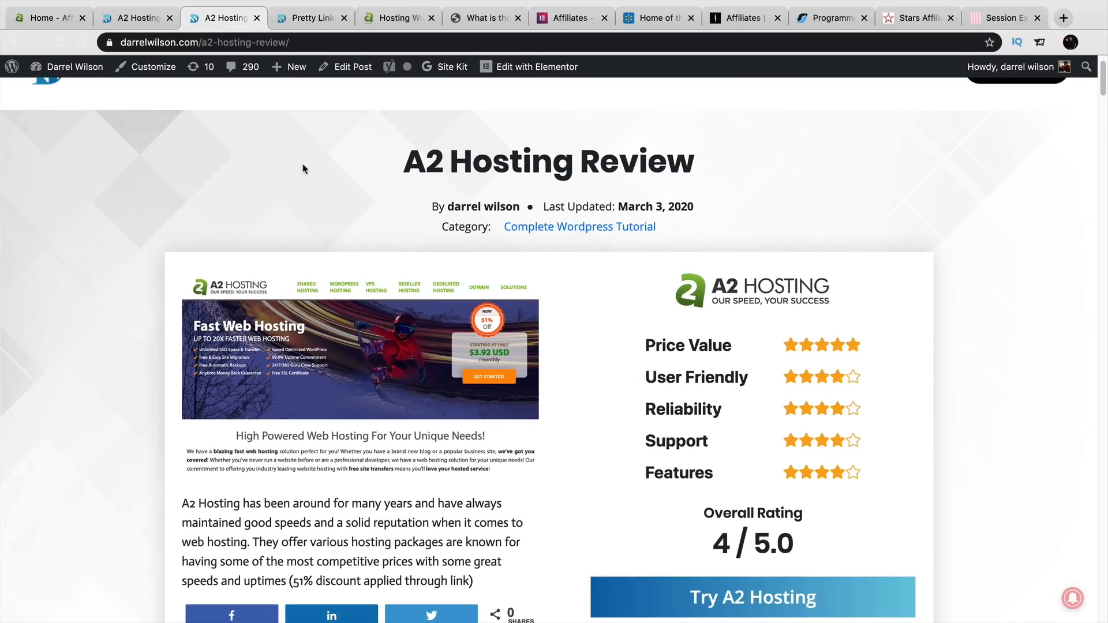
# - From the live A2 Hosting Review page, use Edit Post to load it in the editor
pyautogui.scroll(-7, 305, 168)
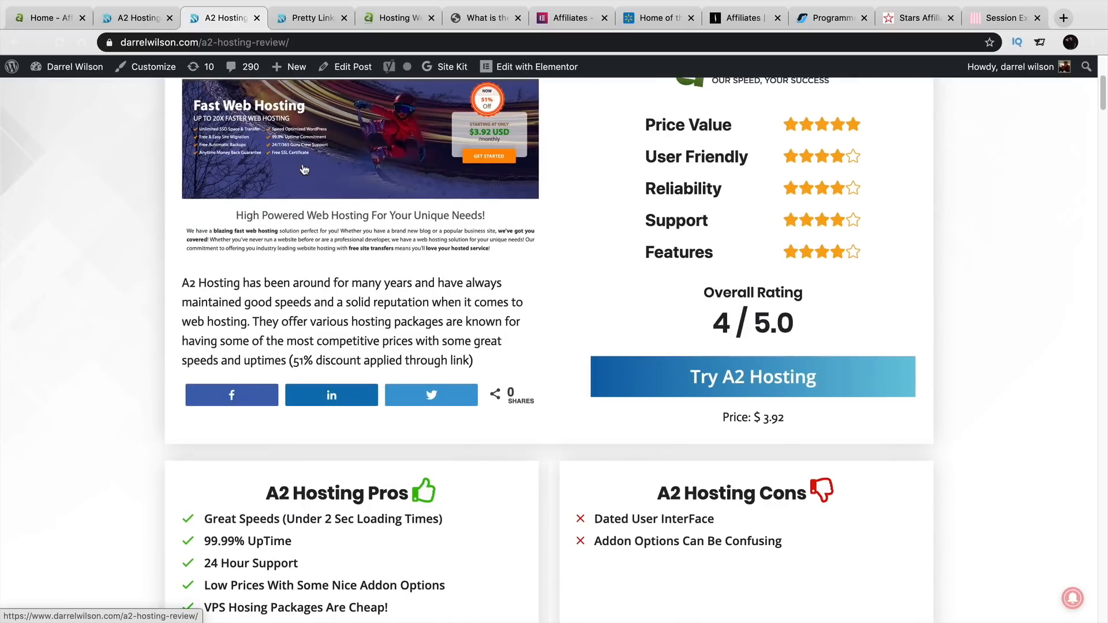
pyautogui.scroll(-1, 723, 332)
pyautogui.scroll(-7, 707, 320)
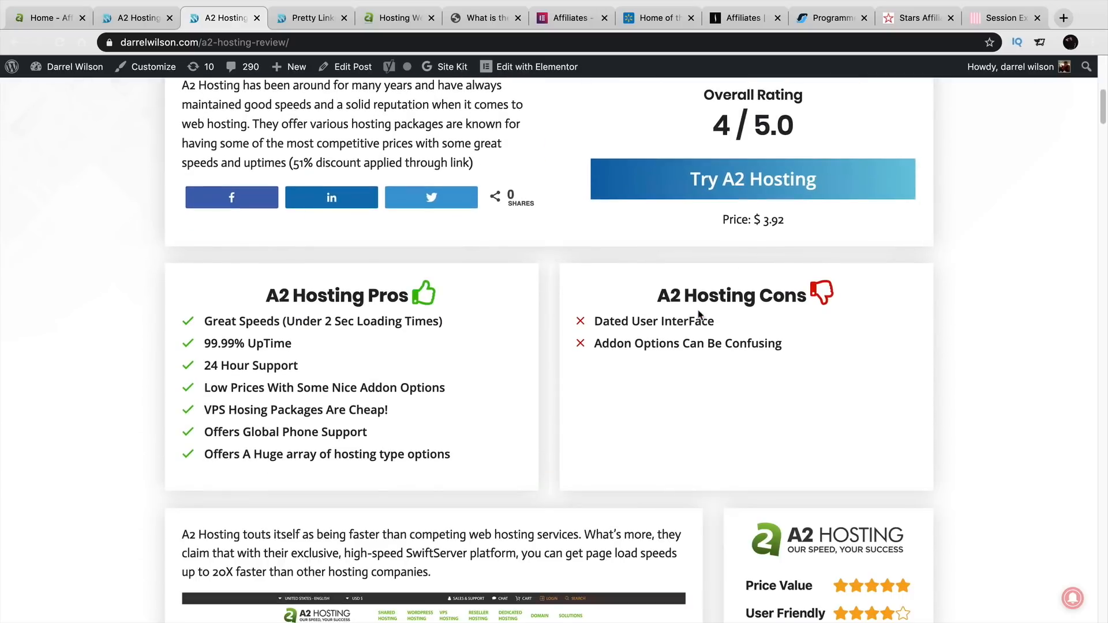
pyautogui.scroll(9, 698, 315)
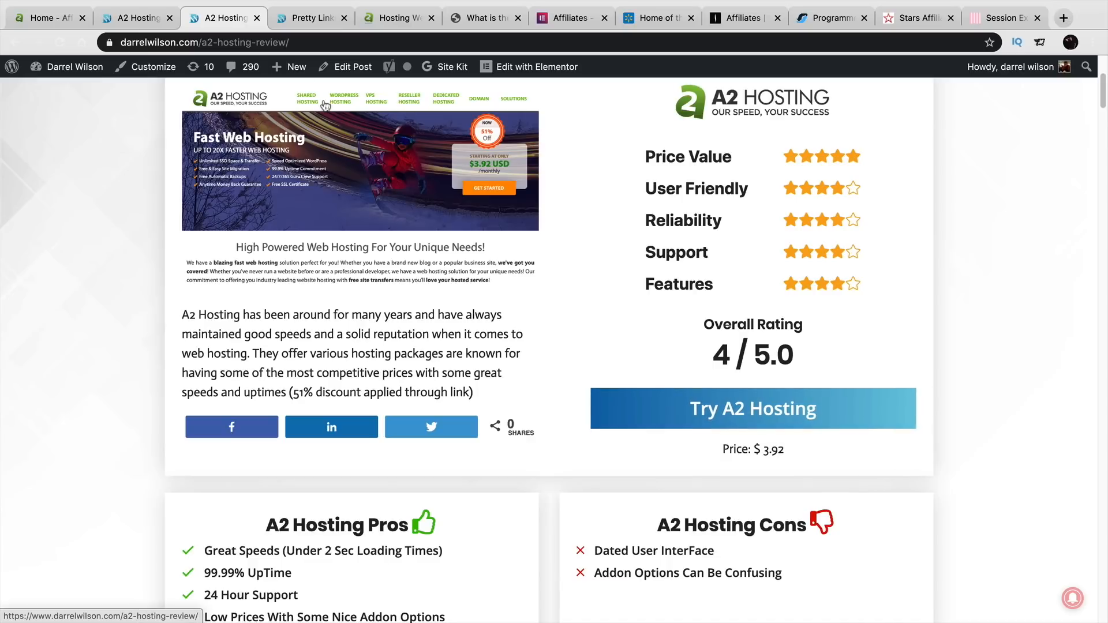
pyautogui.click(124, 19)
pyautogui.click(307, 20)
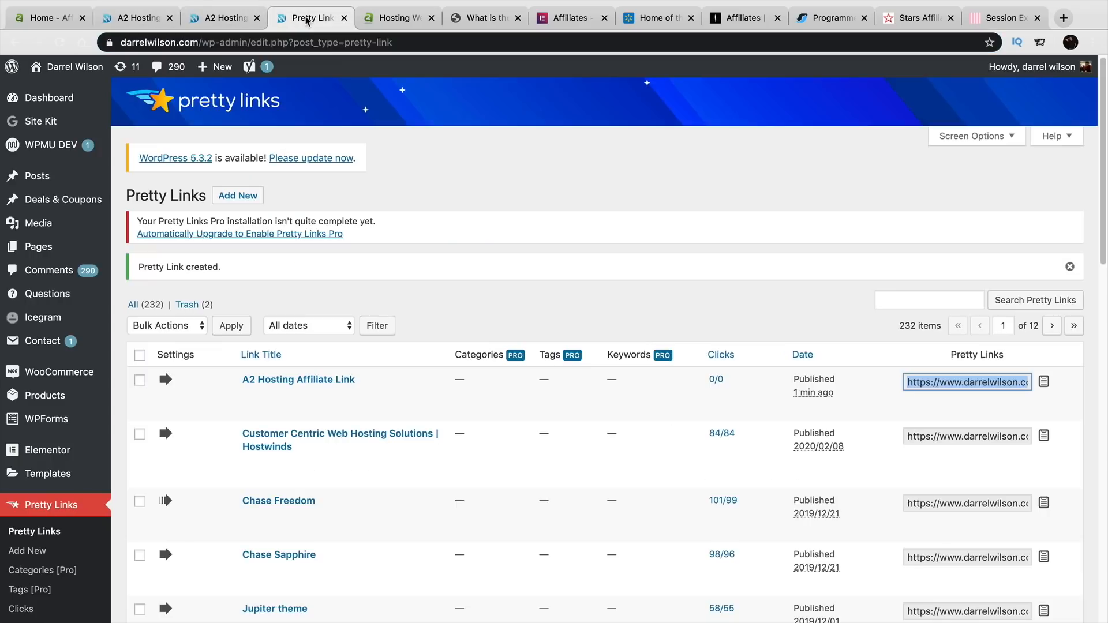
pyautogui.click(231, 20)
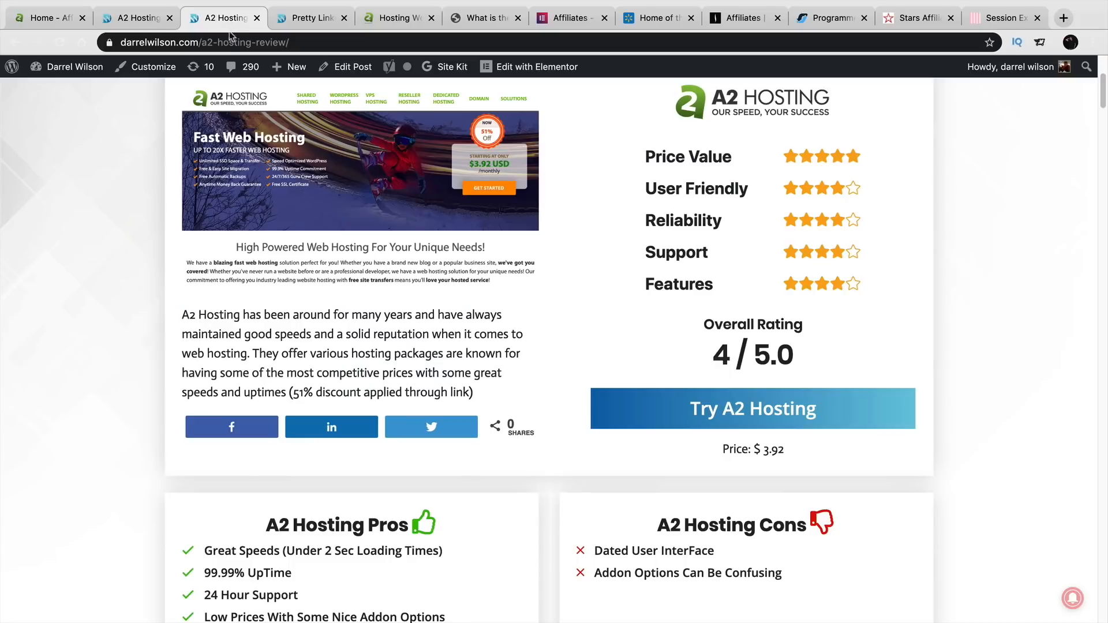
pyautogui.click(373, 74)
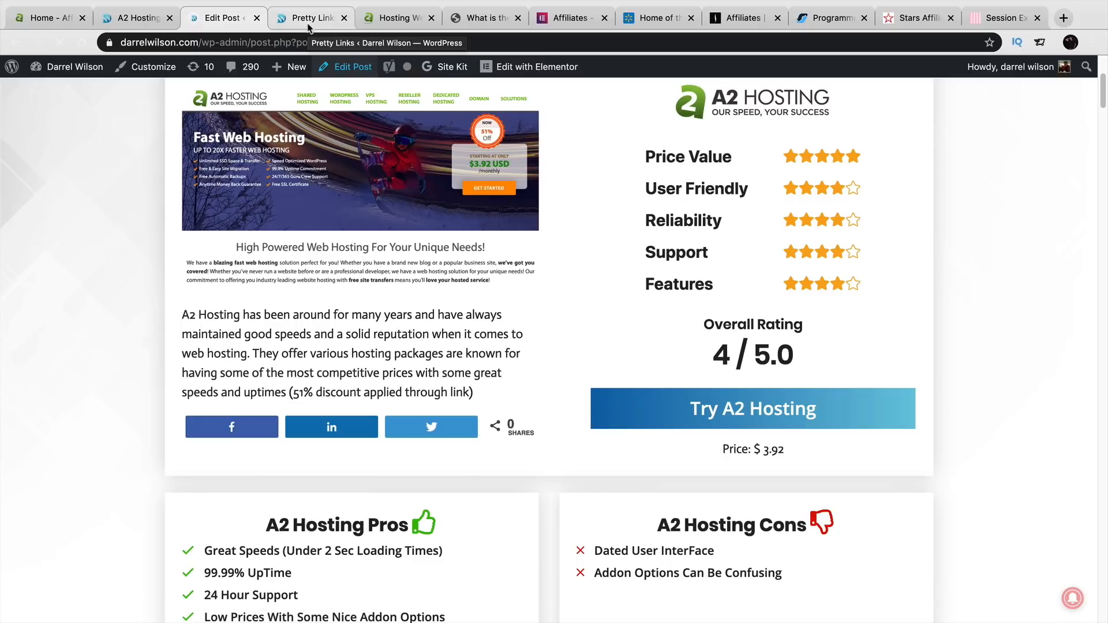
# - Select the 'Is A2 Hosting Fast?' heading and link it to the pasted a2hosting.com affiliate address
pyautogui.scroll(-3, 791, 181)
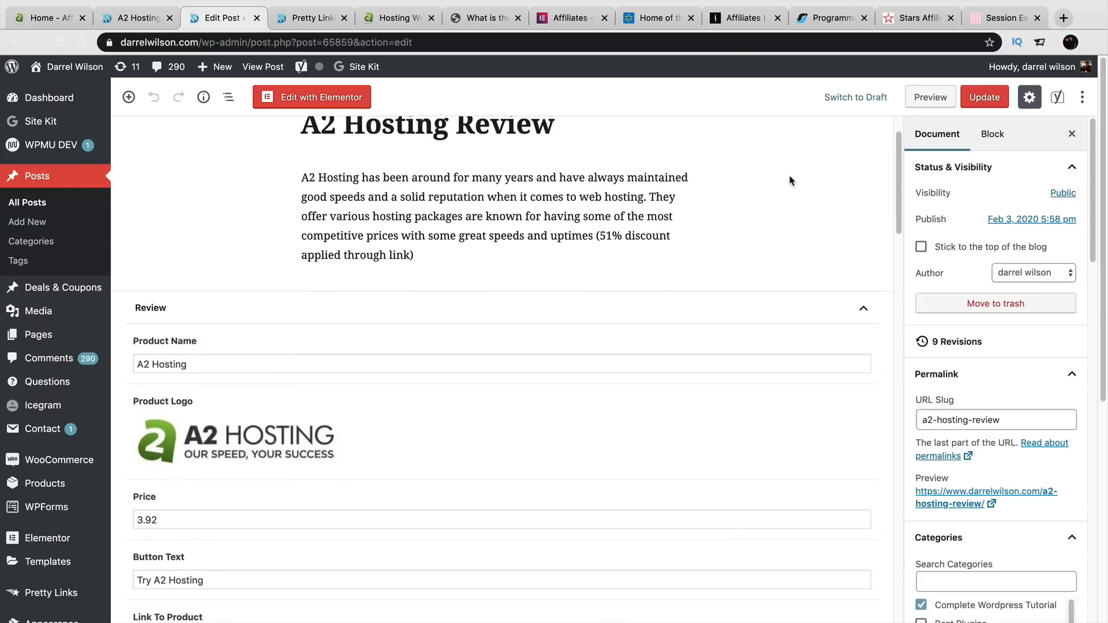
pyautogui.scroll(-12, 788, 183)
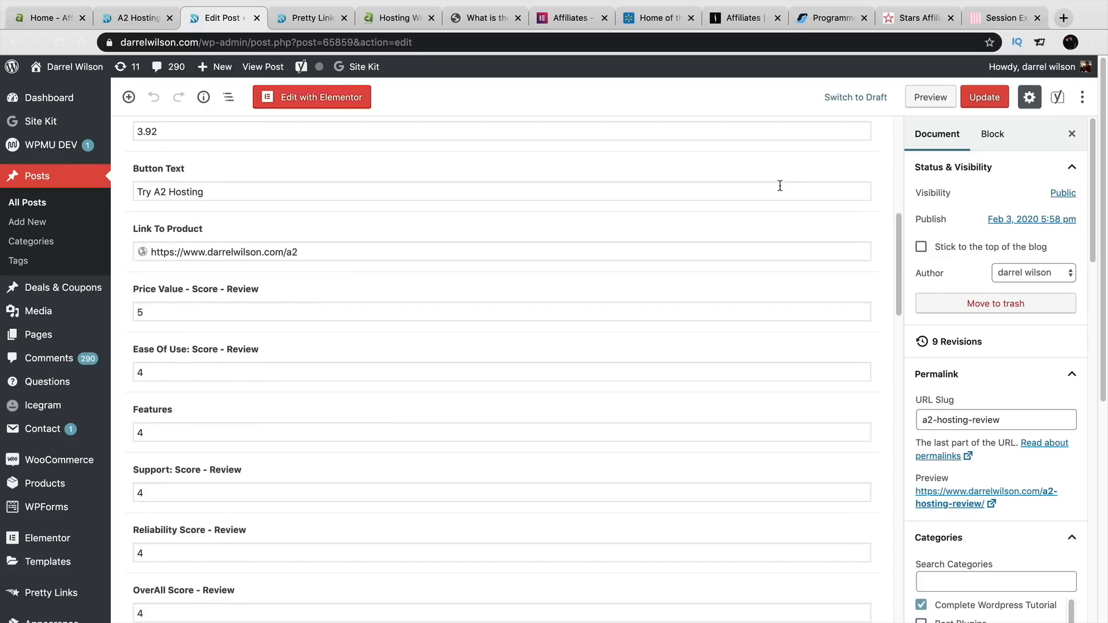
pyautogui.scroll(-12, 762, 191)
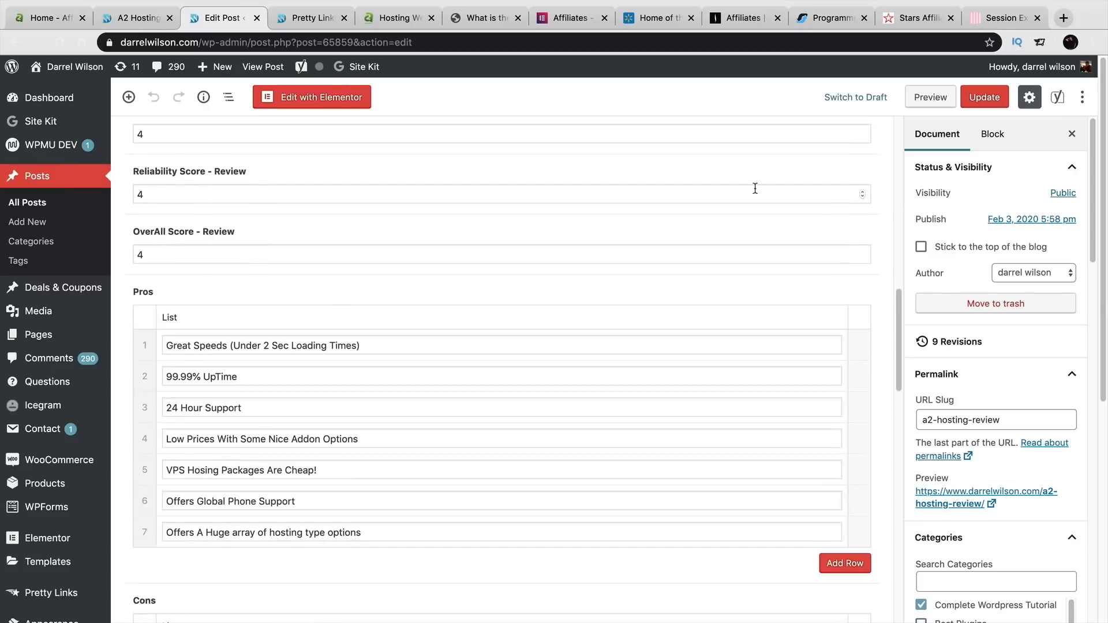
pyautogui.scroll(-20, 750, 192)
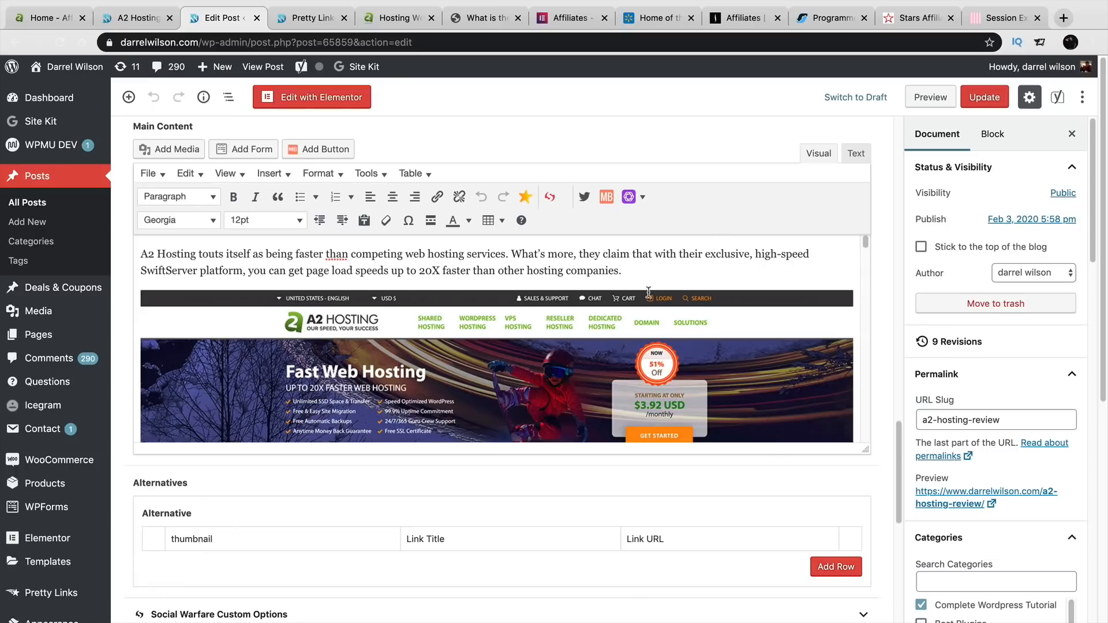
pyautogui.moveTo(866, 452); pyautogui.dragTo(866, 618)
pyautogui.scroll(-4, 299, 445)
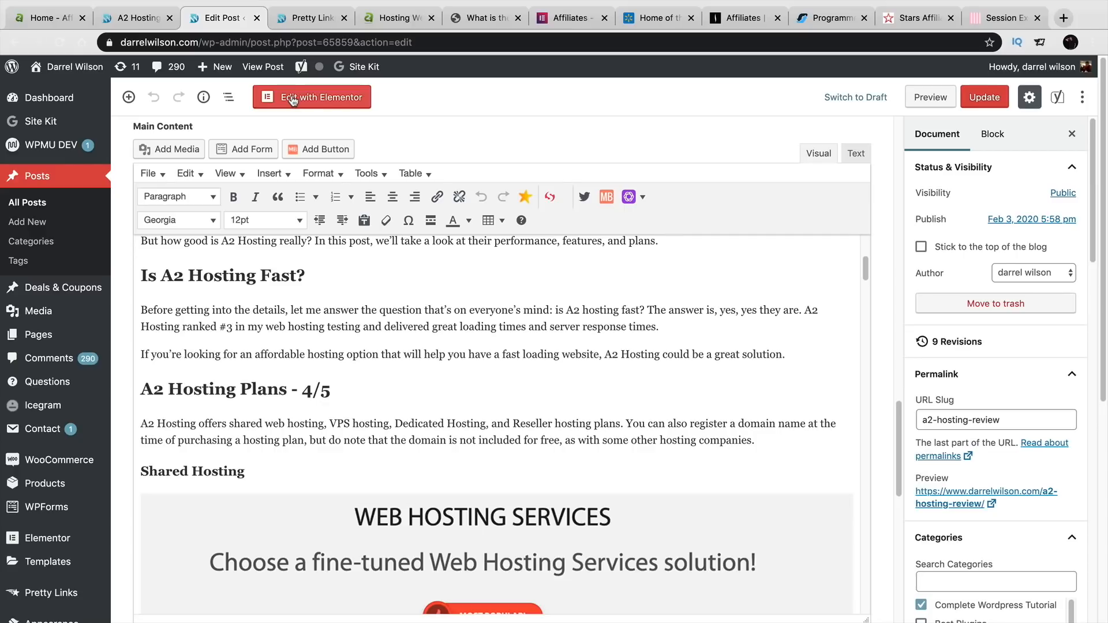
pyautogui.moveTo(322, 276); pyautogui.dragTo(135, 275)
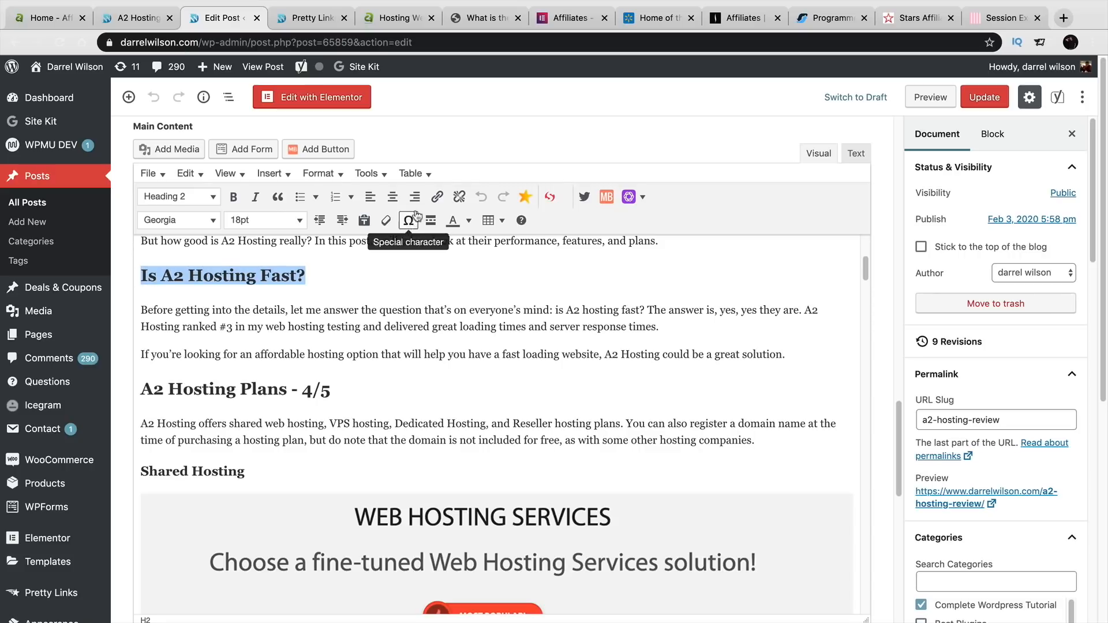
pyautogui.click(437, 198)
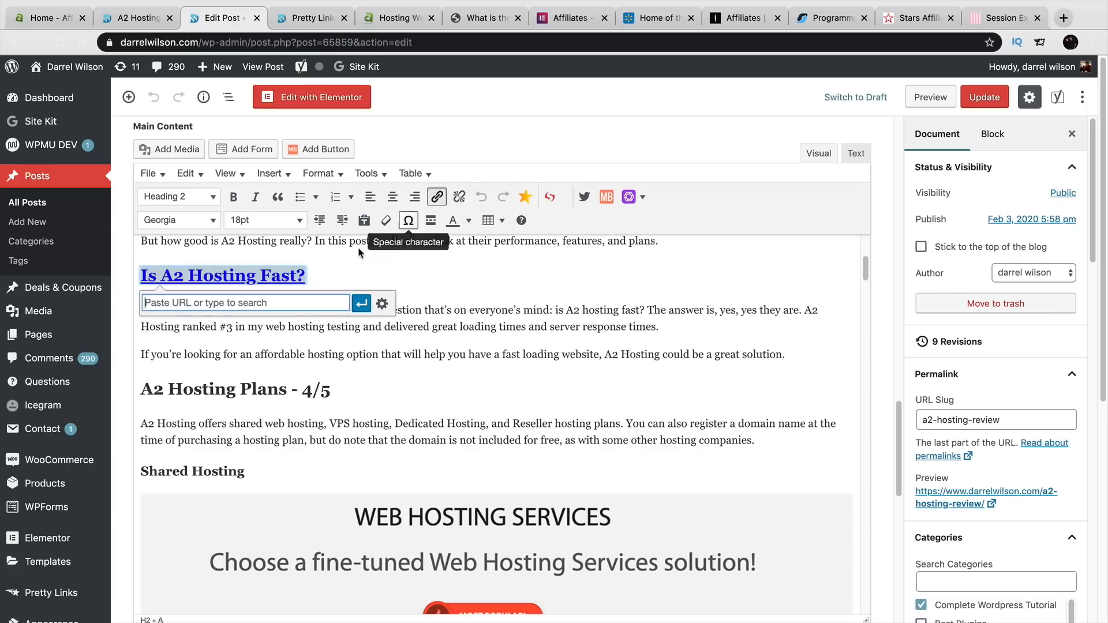
pyautogui.rightClick(225, 301)
pyautogui.click(258, 392)
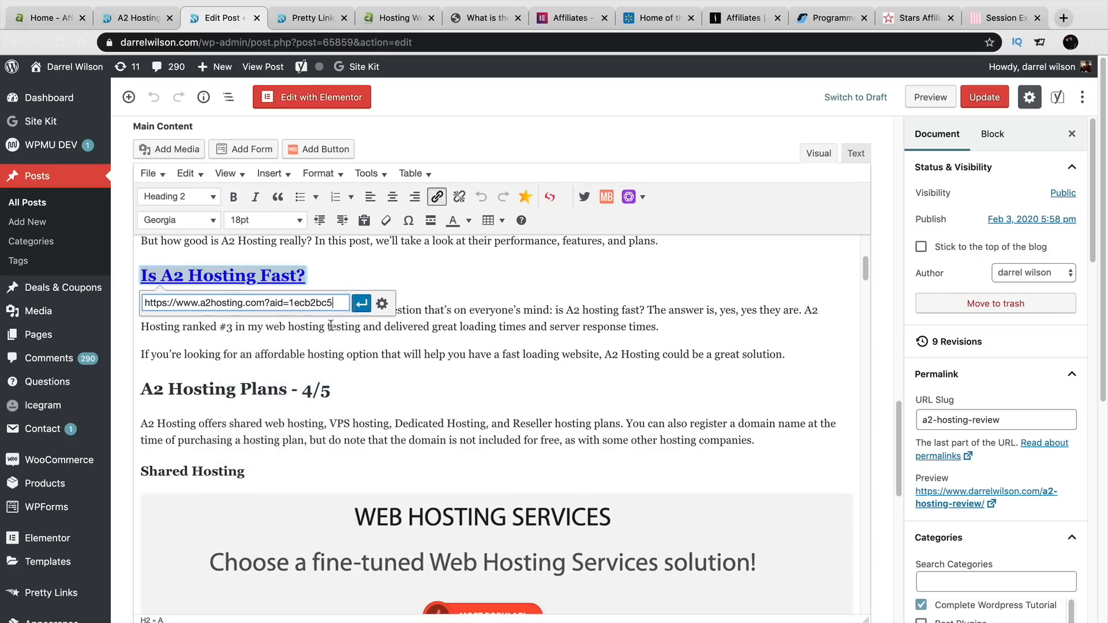
pyautogui.click(361, 303)
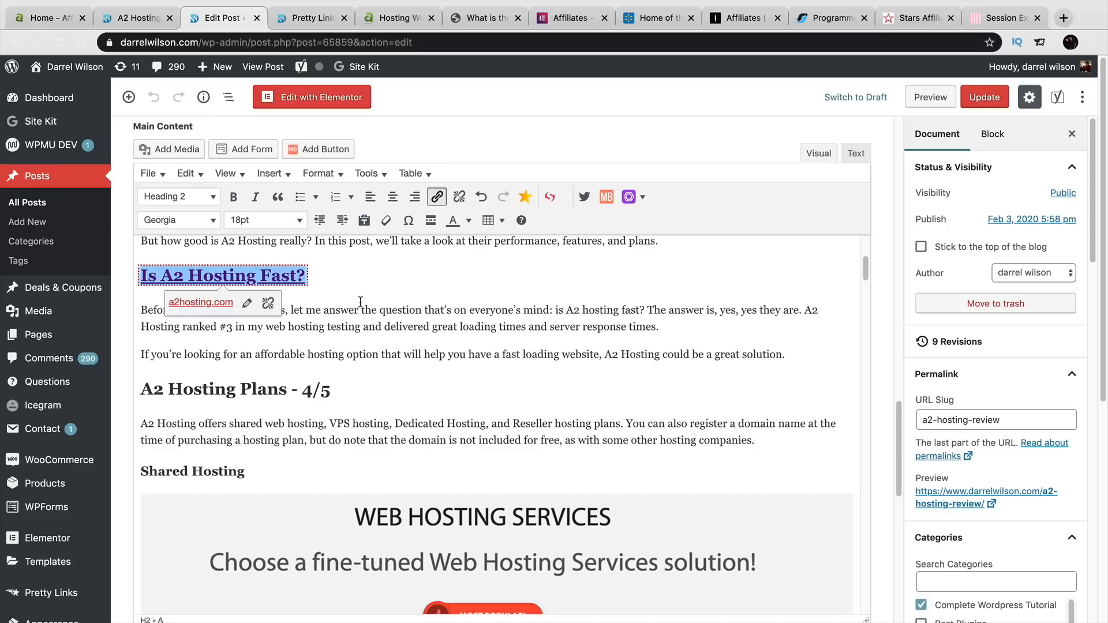
# - Test the heading's link on the A2 Hosting site, then return to the post editor
pyautogui.click(215, 303)
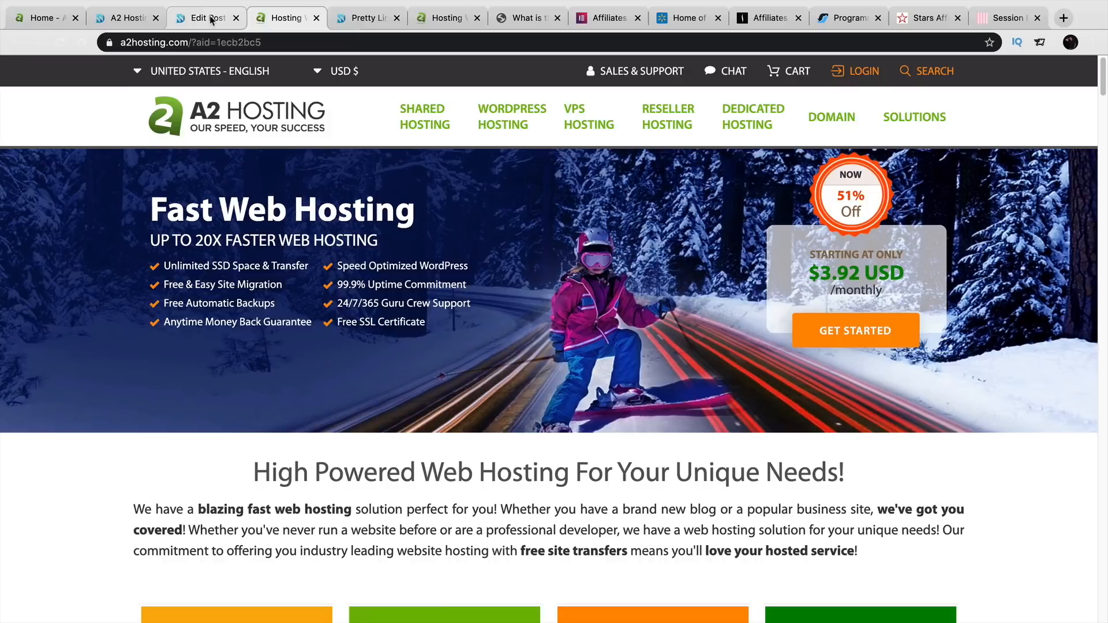
pyautogui.click(208, 18)
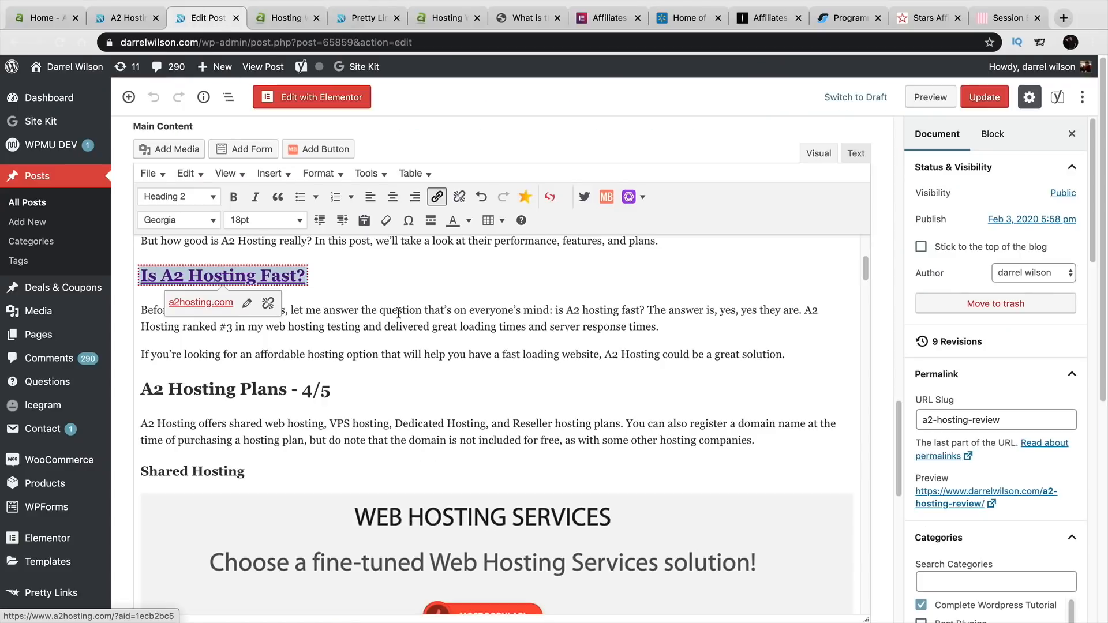
pyautogui.scroll(5, 404, 317)
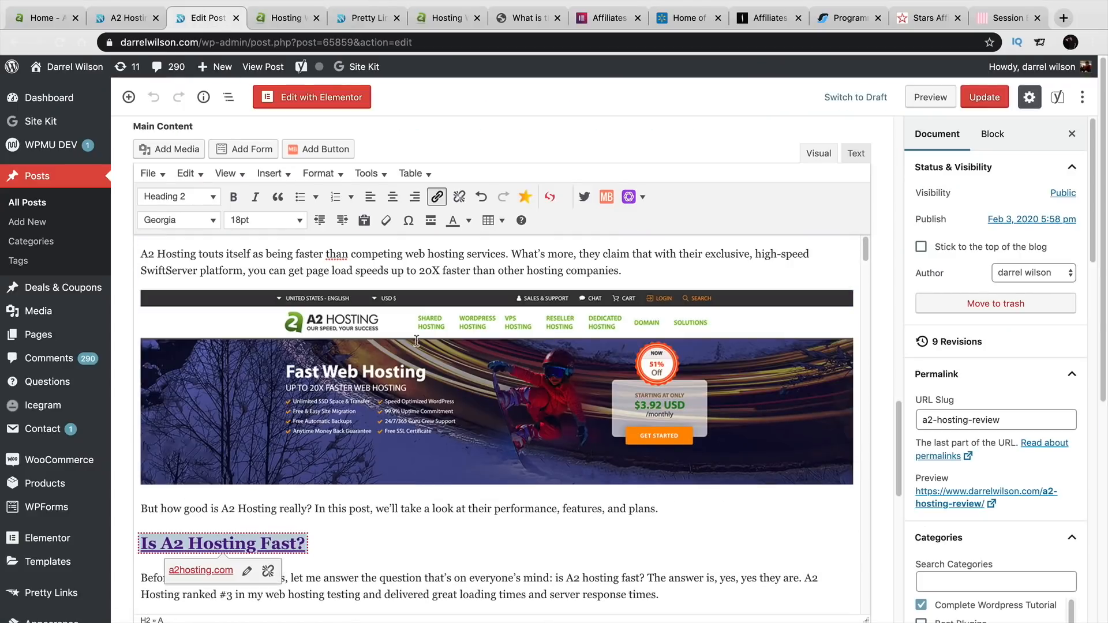
pyautogui.scroll(15, 404, 330)
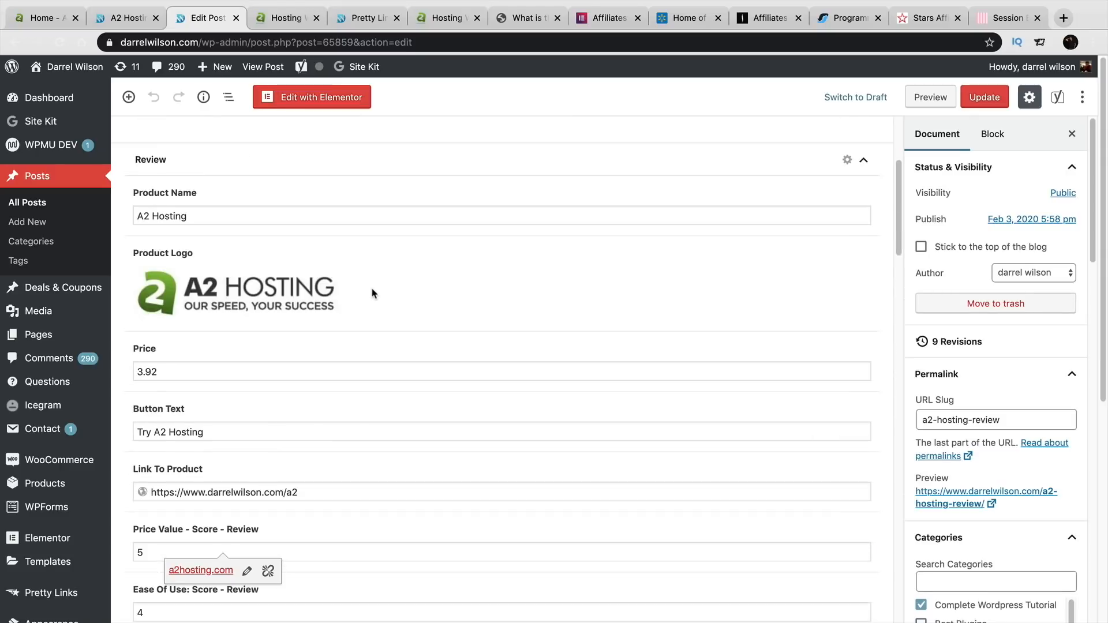
pyautogui.scroll(1, 373, 293)
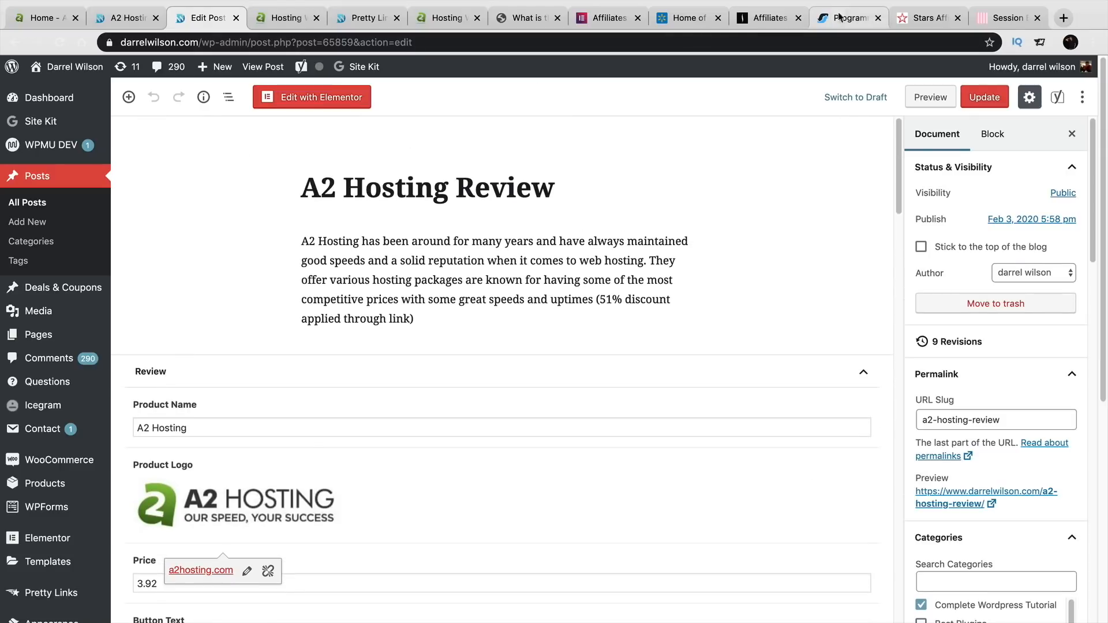
# - Flip through the Stars Affiliate Club, Orbitz, Sephora, Walmart and Nike affiliate program pages
pyautogui.click(914, 19)
pyautogui.click(849, 22)
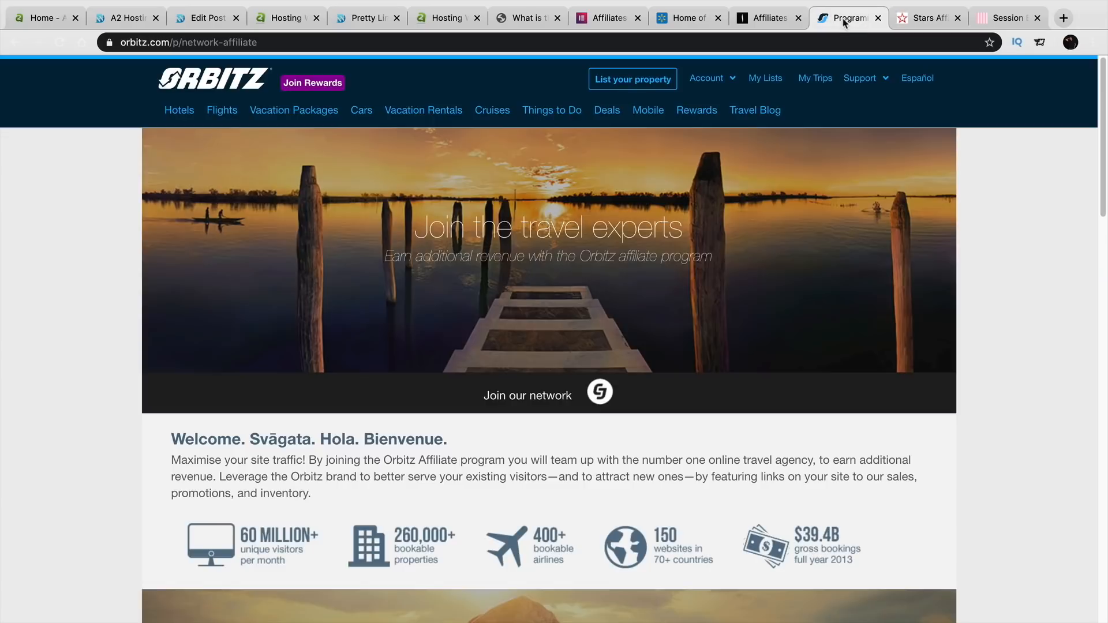
pyautogui.click(776, 22)
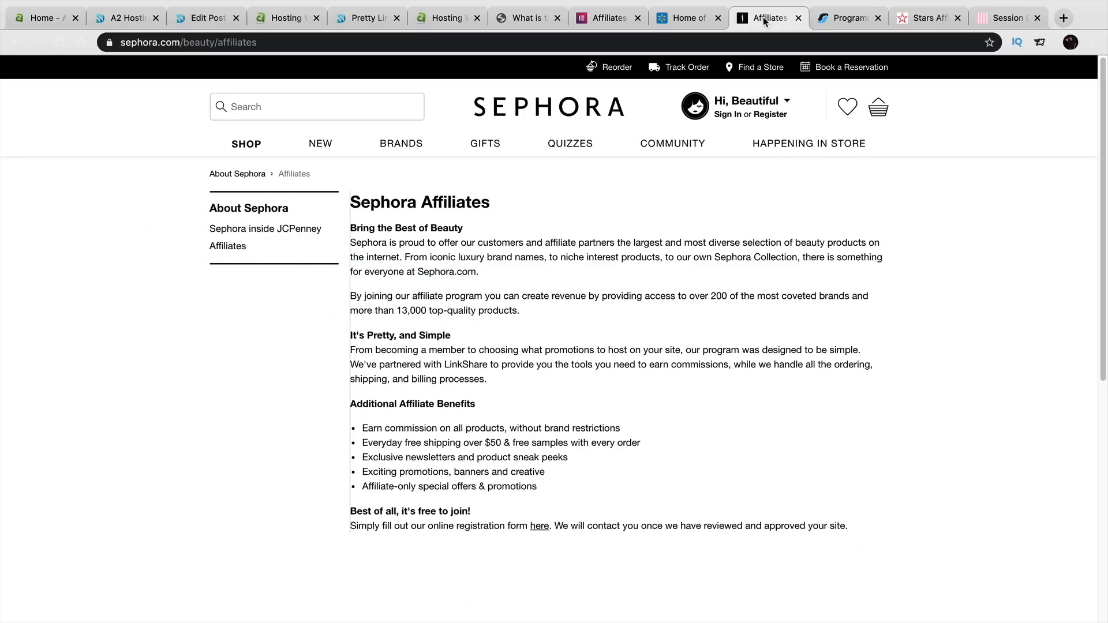
pyautogui.click(686, 21)
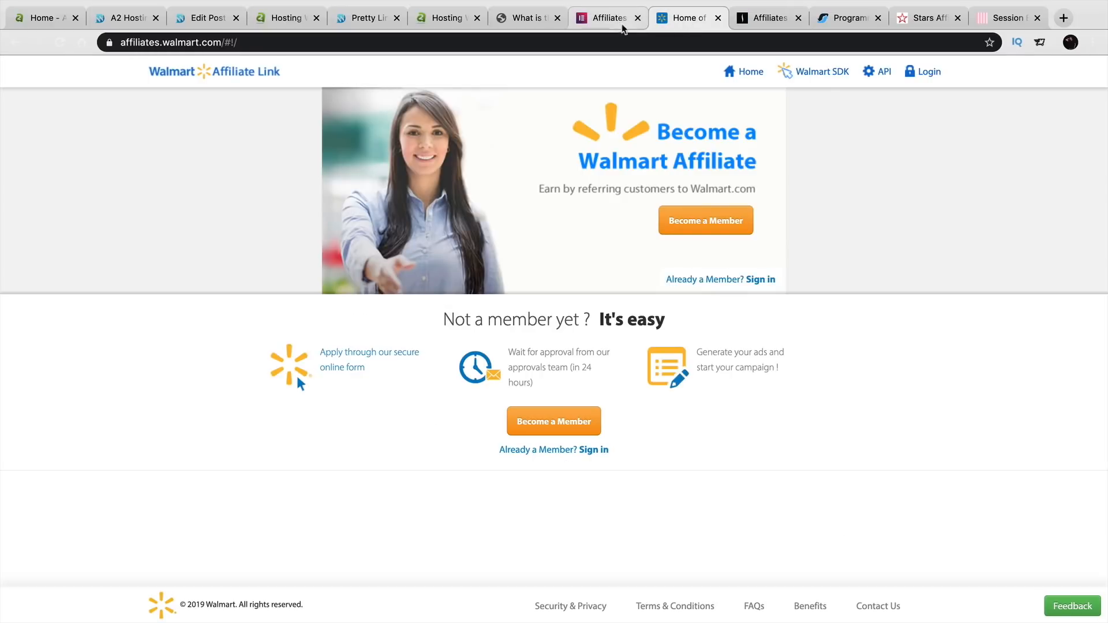
pyautogui.click(531, 20)
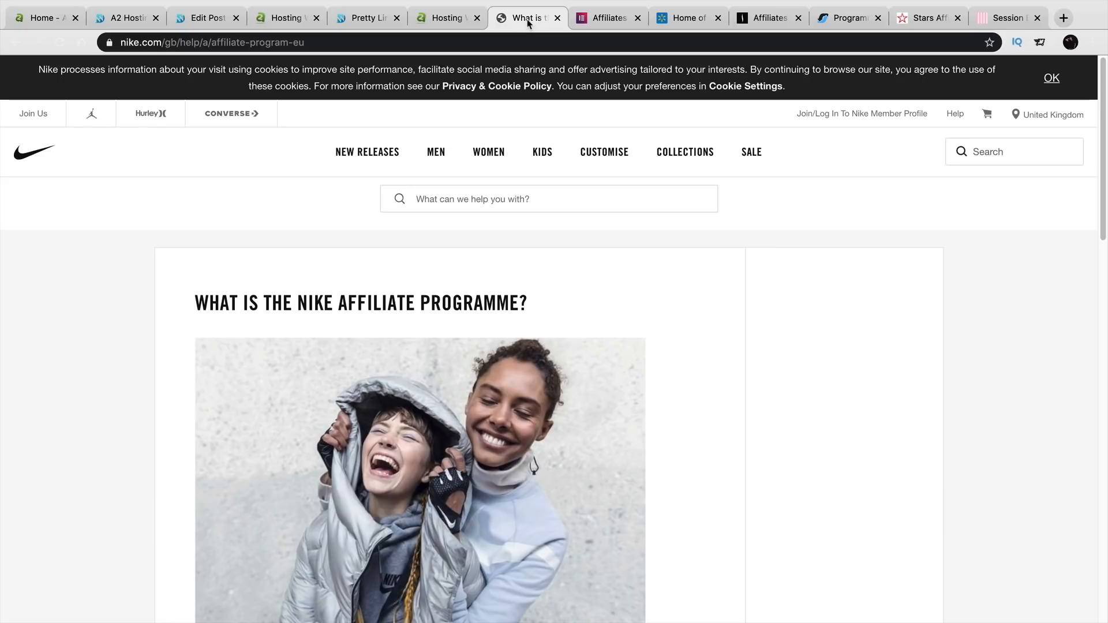
# - Check the Pretty Links list for the new link, then switch to the A2 Hosting affiliate panel tab
pyautogui.click(363, 17)
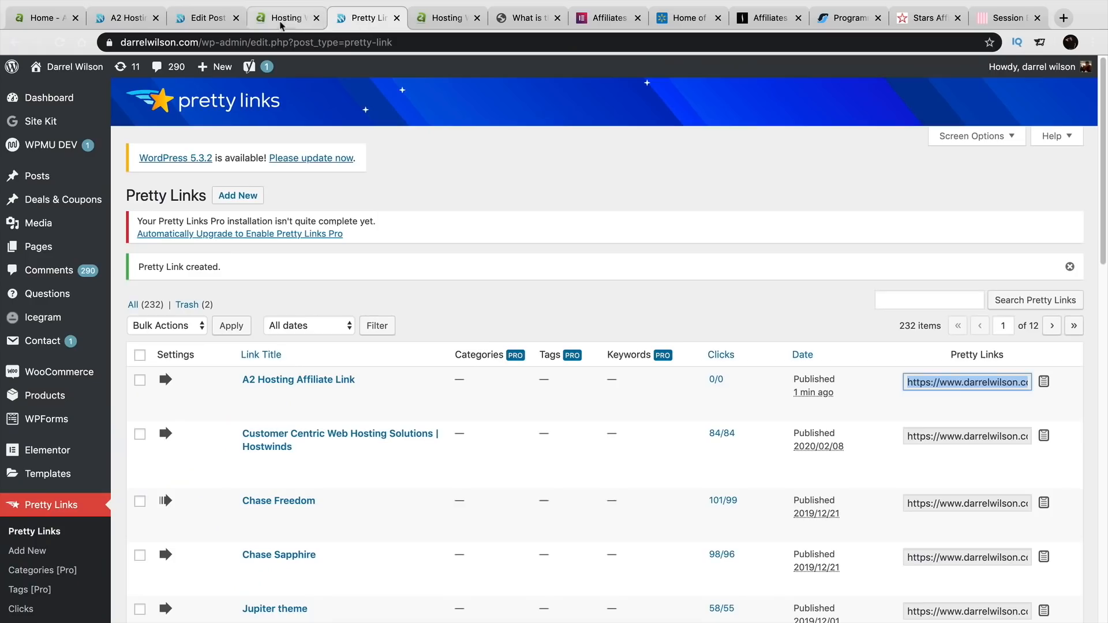
pyautogui.click(44, 18)
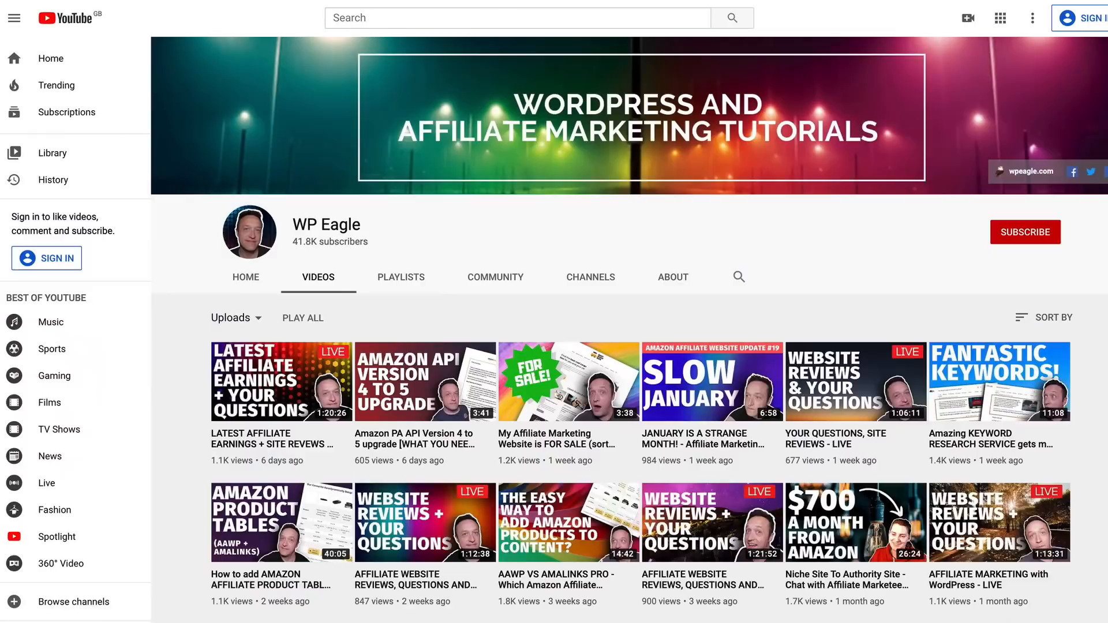
# - Scroll through the WP Eagle videos and the 32-video 'My Amazon Affiliate Marketing Journey' playlist
pyautogui.scroll(-4, 855, 245)
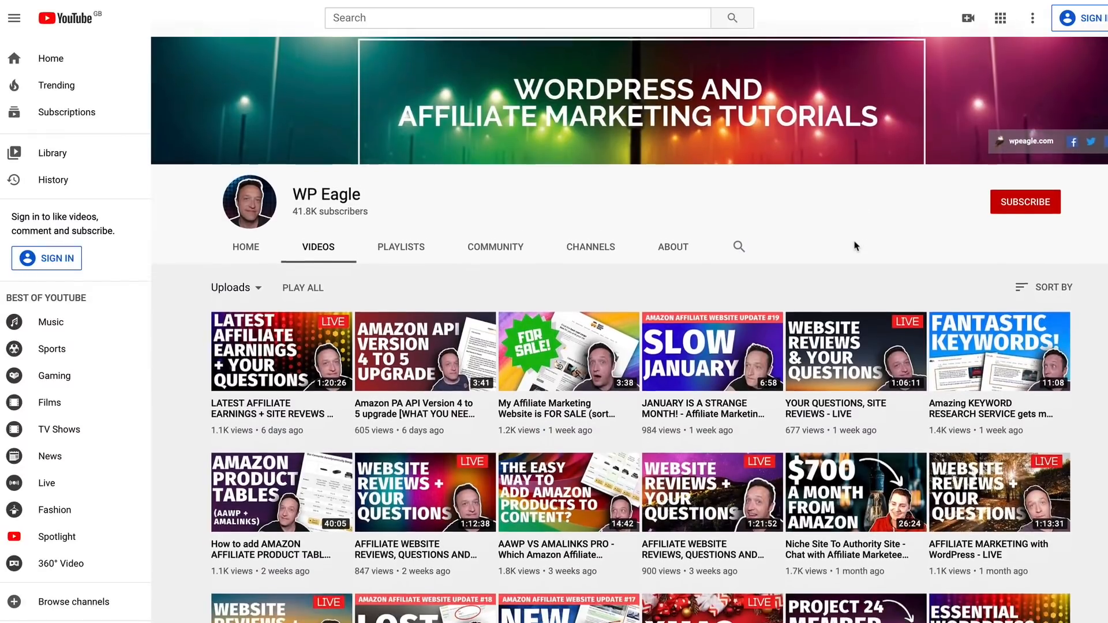
pyautogui.scroll(-5, 855, 246)
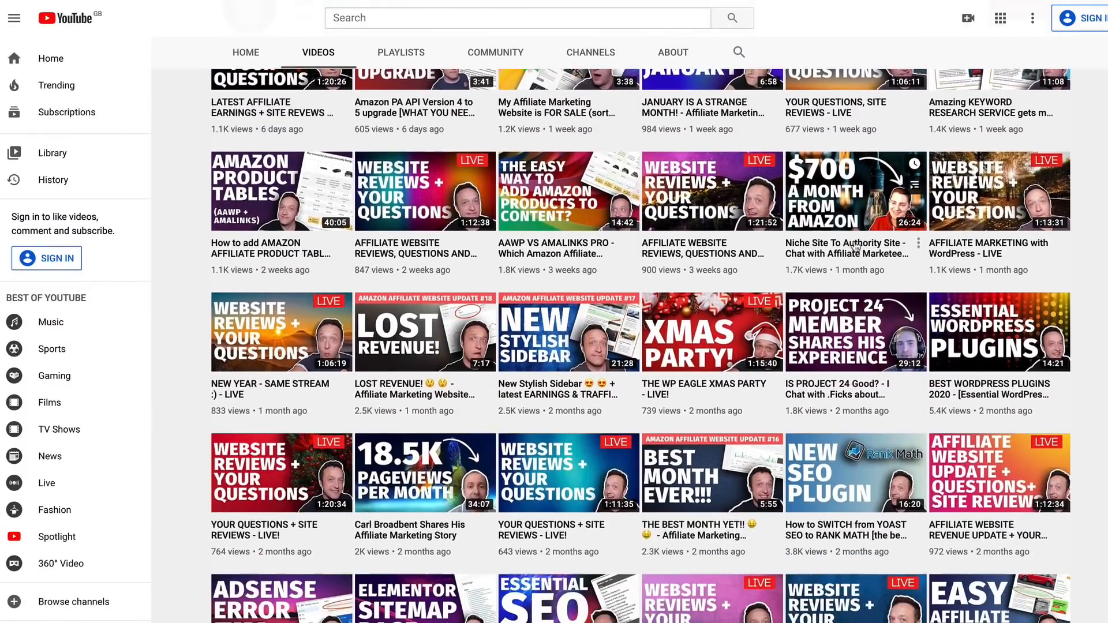
pyautogui.scroll(-2, 855, 246)
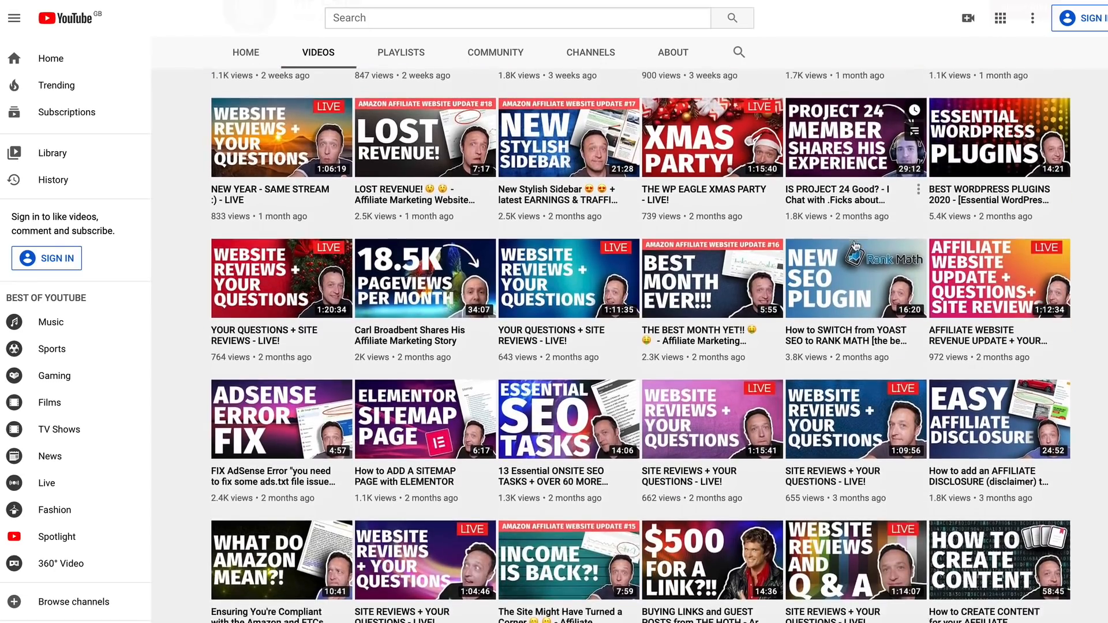
pyautogui.scroll(-4, 855, 246)
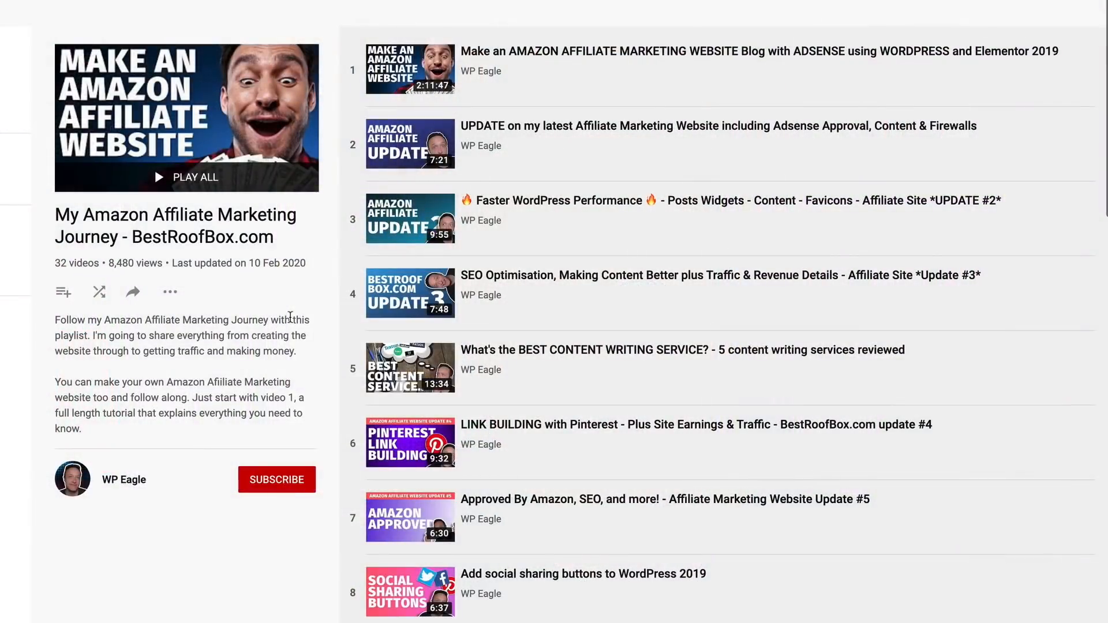
pyautogui.scroll(-3, 291, 316)
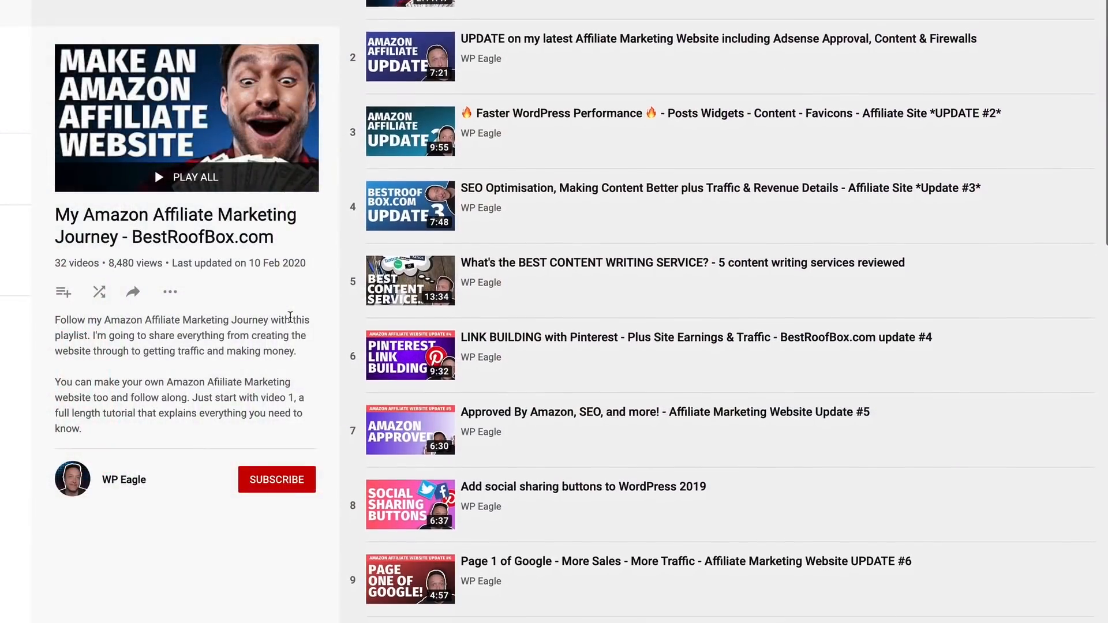
pyautogui.scroll(-3, 291, 317)
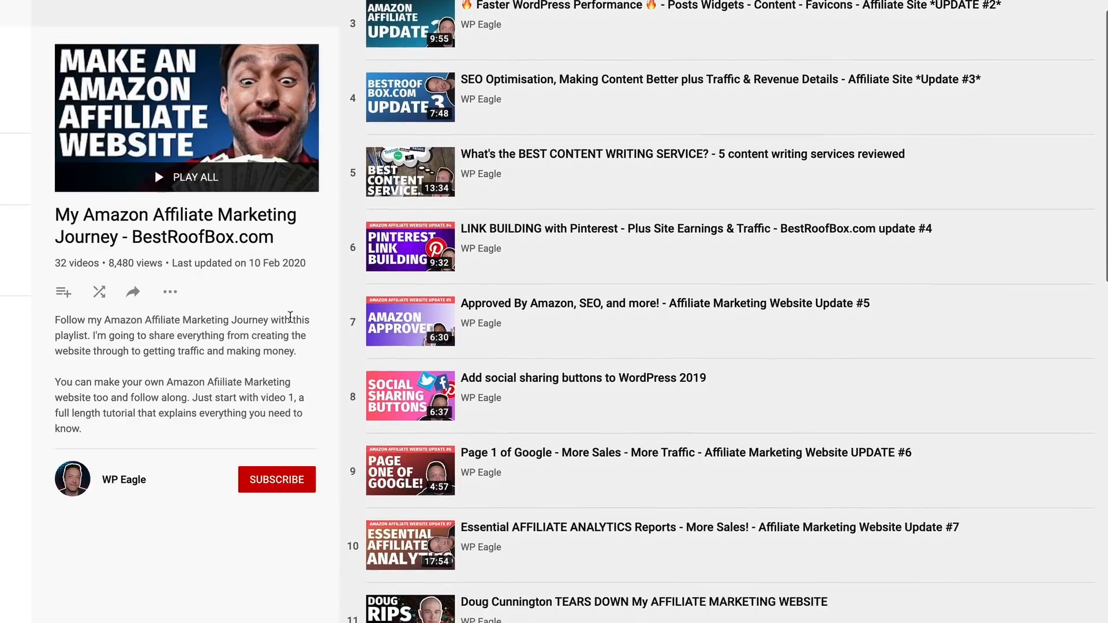
pyautogui.scroll(-4, 291, 316)
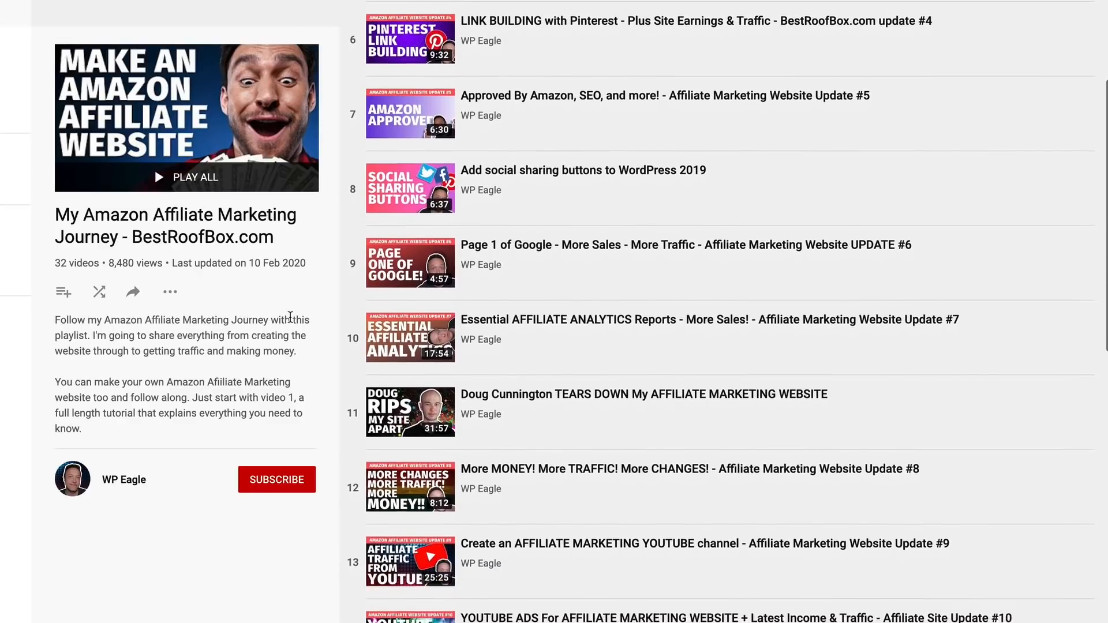
pyautogui.scroll(-1, 290, 316)
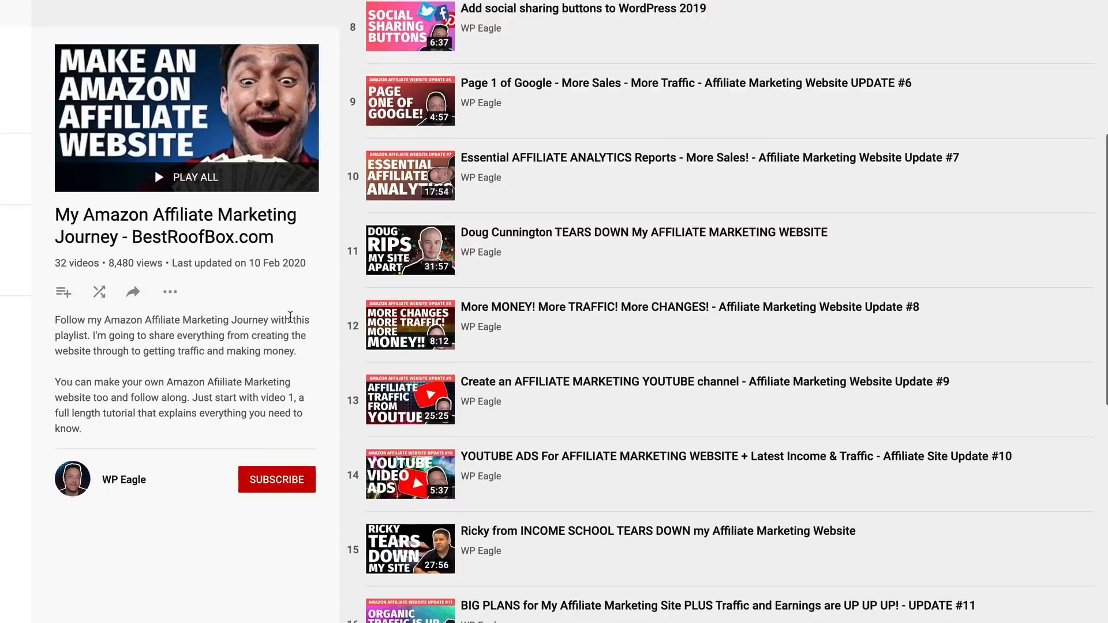
pyautogui.scroll(-3, 291, 316)
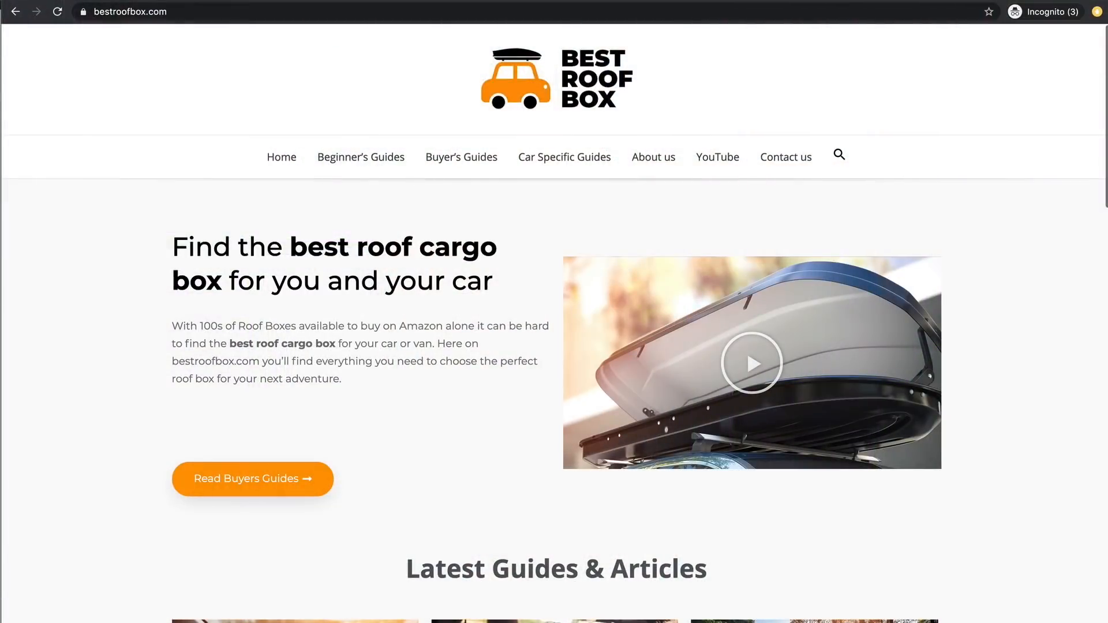
# - Scroll the bestroofbox.com homepage down to its Latest Guides & Articles section
pyautogui.scroll(-7, 1060, 166)
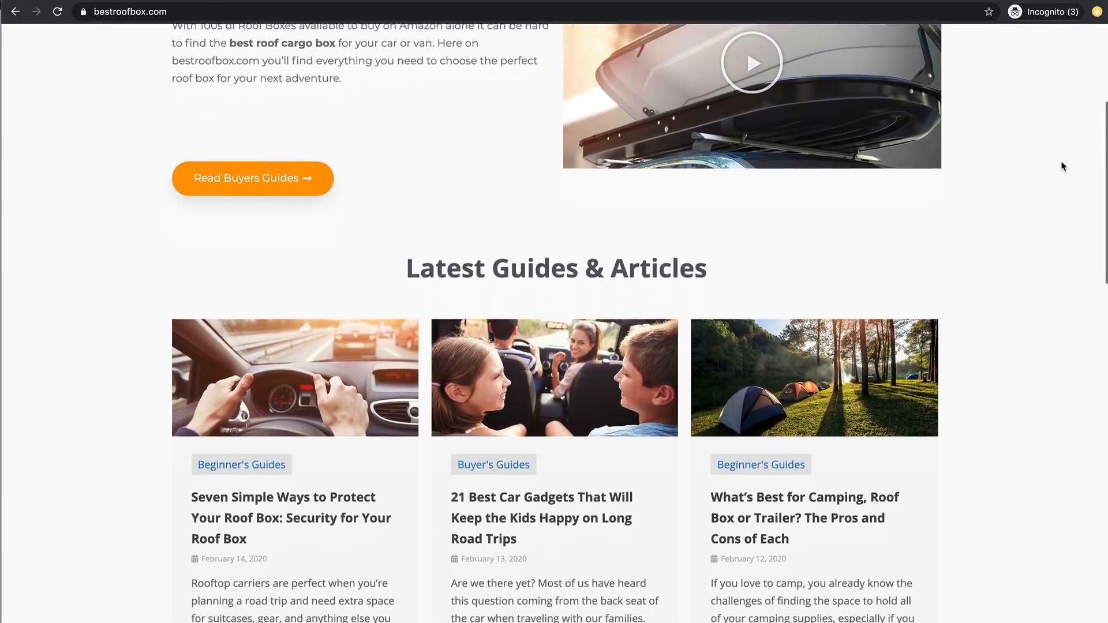
pyautogui.scroll(-7, 1063, 166)
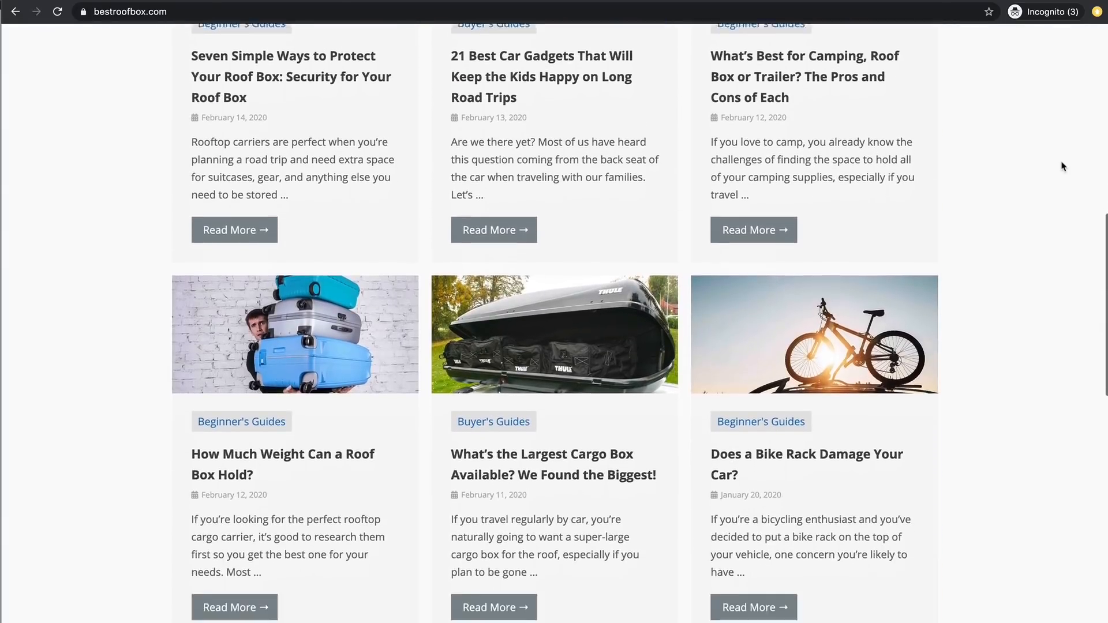
pyautogui.scroll(-8, 1064, 166)
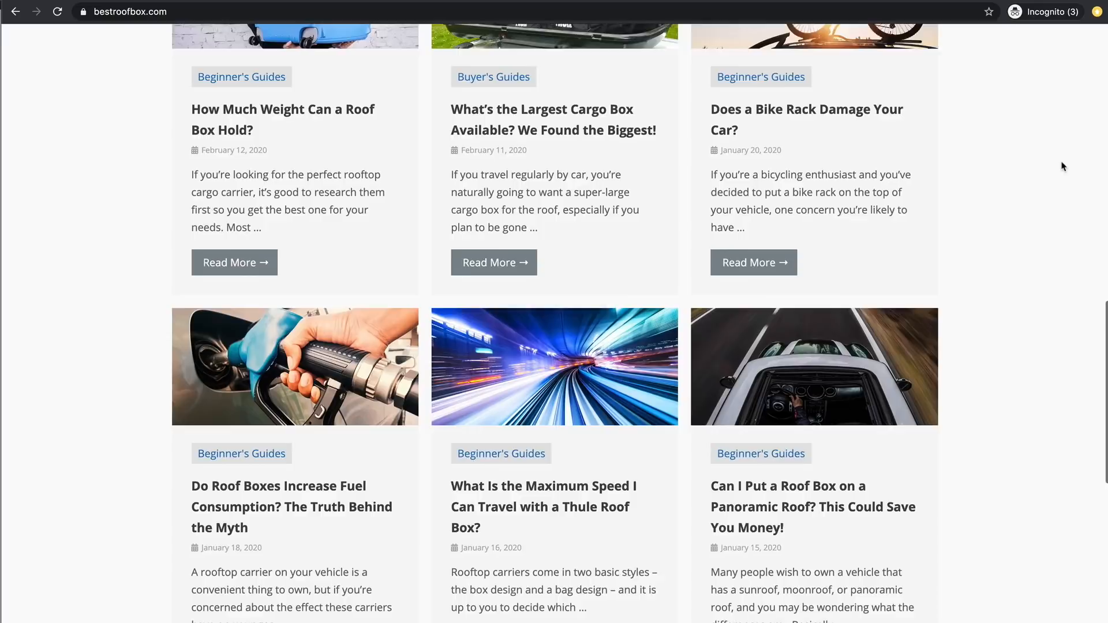
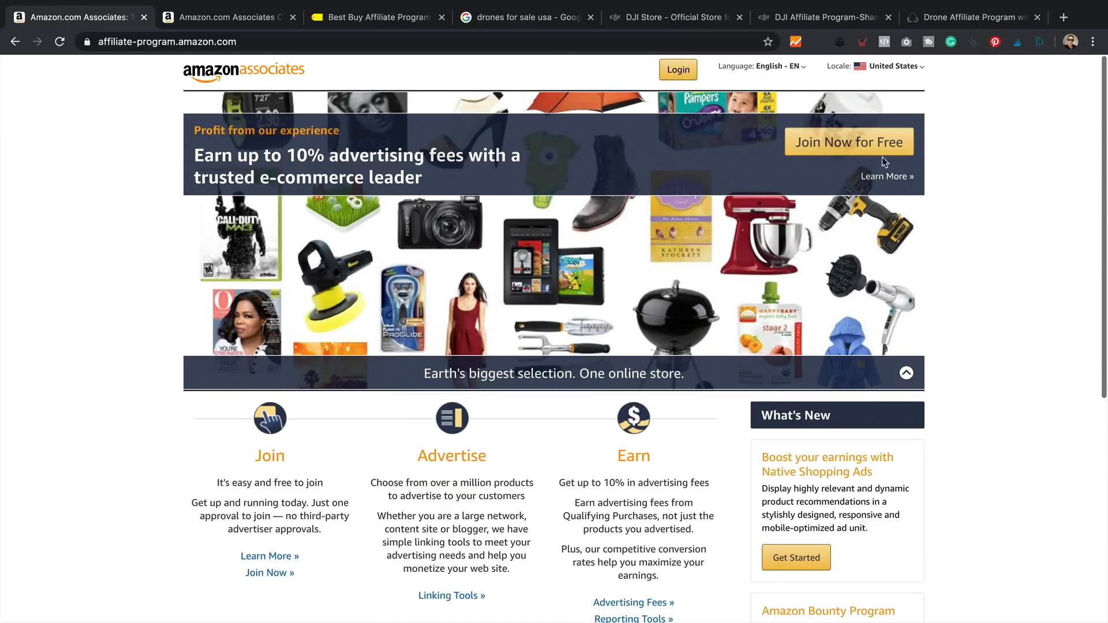
# - Start joining Amazon Associates, then scroll the Best Buy store down to its footer Partnerships links
pyautogui.click(868, 146)
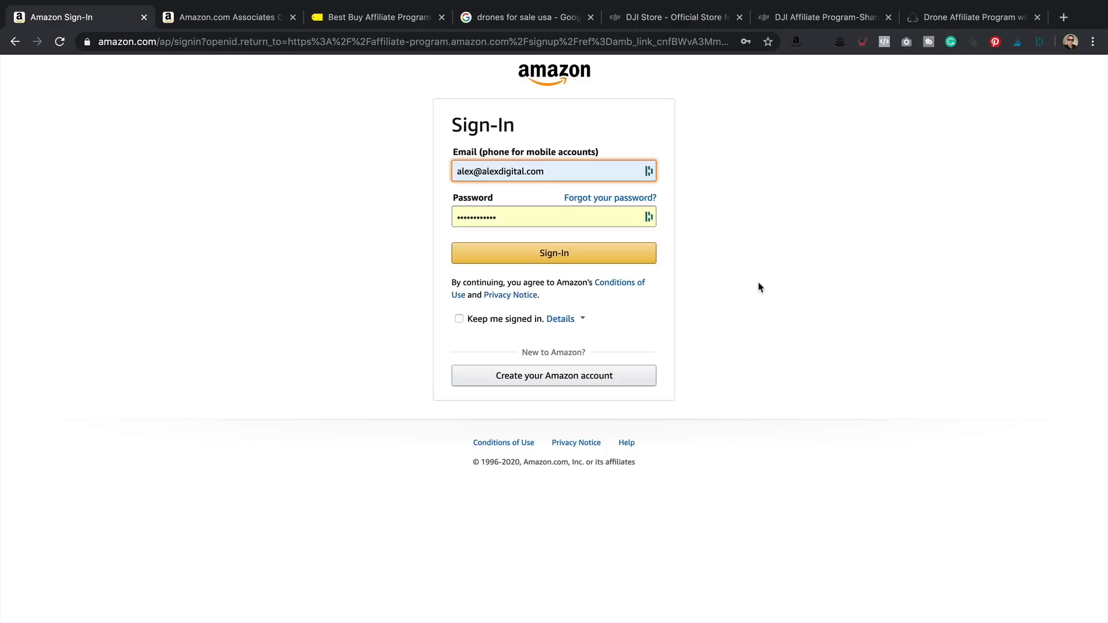
pyautogui.click(398, 23)
pyautogui.scroll(-10, 584, 284)
pyautogui.scroll(-15, 584, 284)
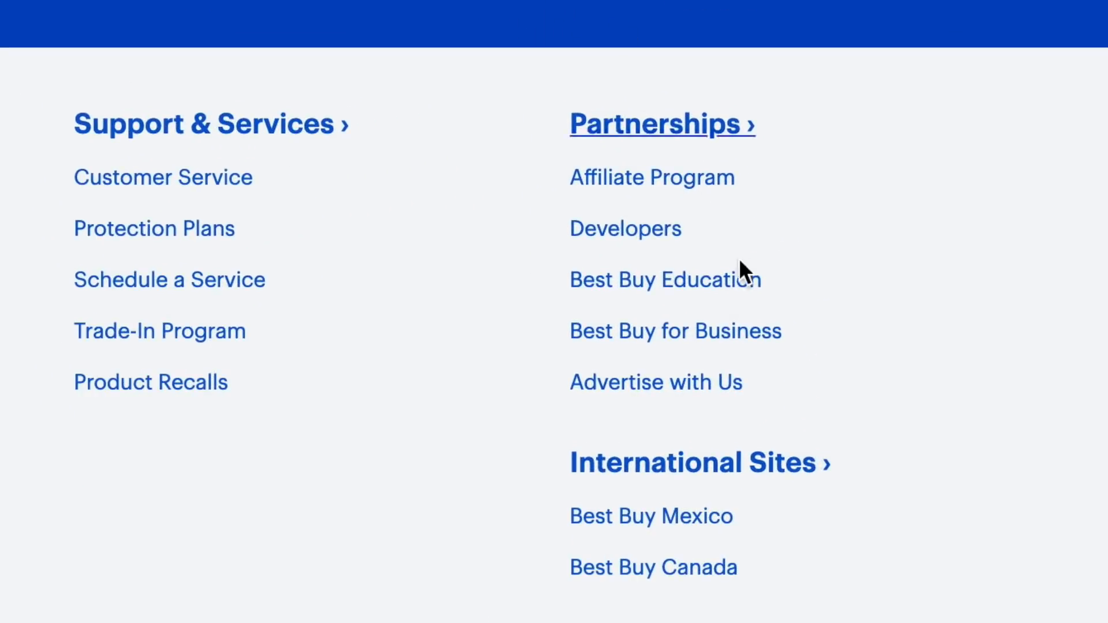
# - Look over Best Buy's Affiliate Program page
pyautogui.click(665, 185)
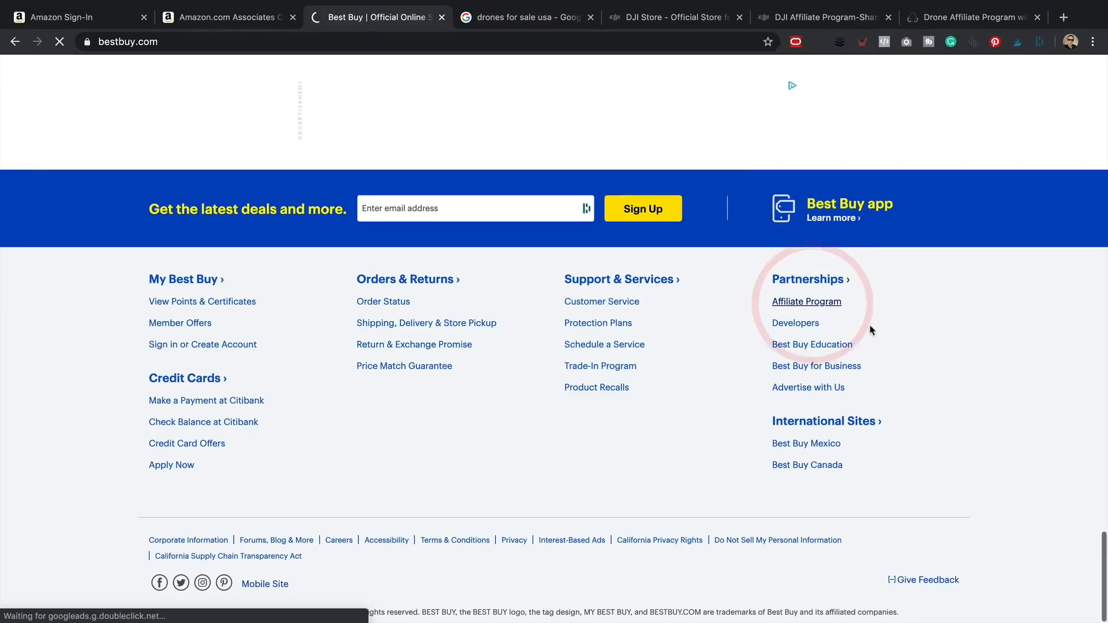
pyautogui.scroll(-3, 275, 348)
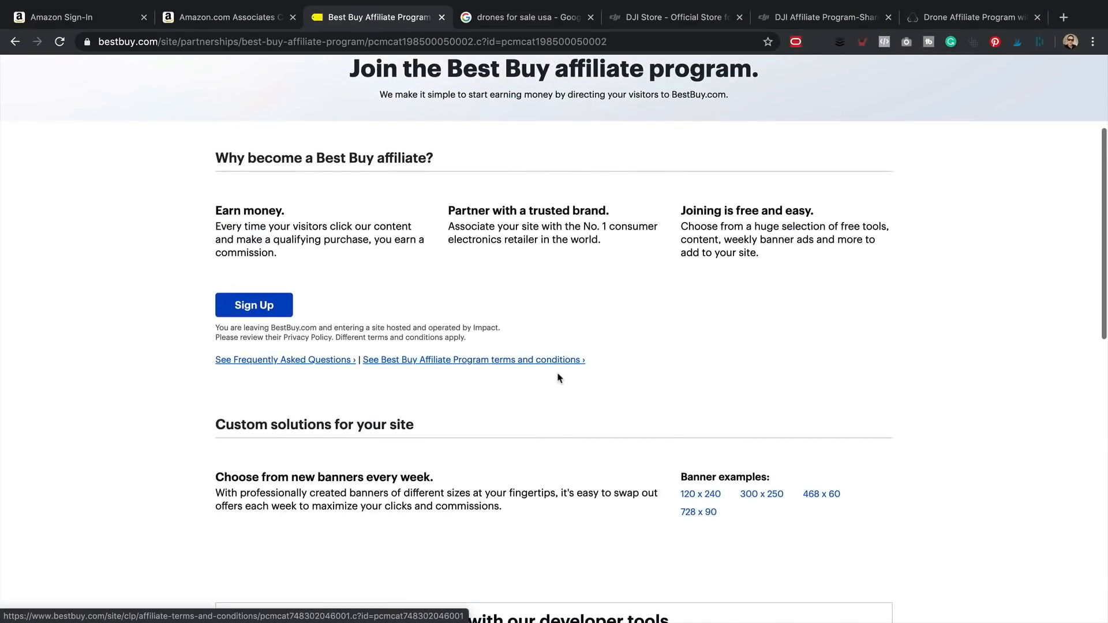
pyautogui.scroll(3, 575, 365)
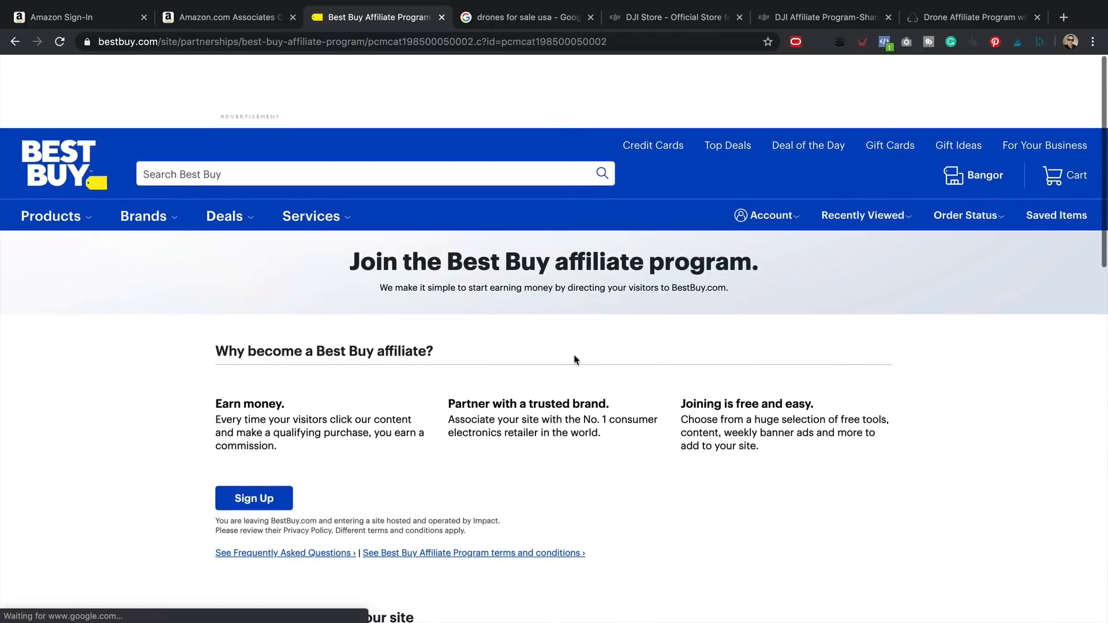
# - From the 'drones for sale usa' results, open the DJI Store and its DJI Affiliate Program page
pyautogui.click(528, 17)
pyautogui.scroll(15, 474, 163)
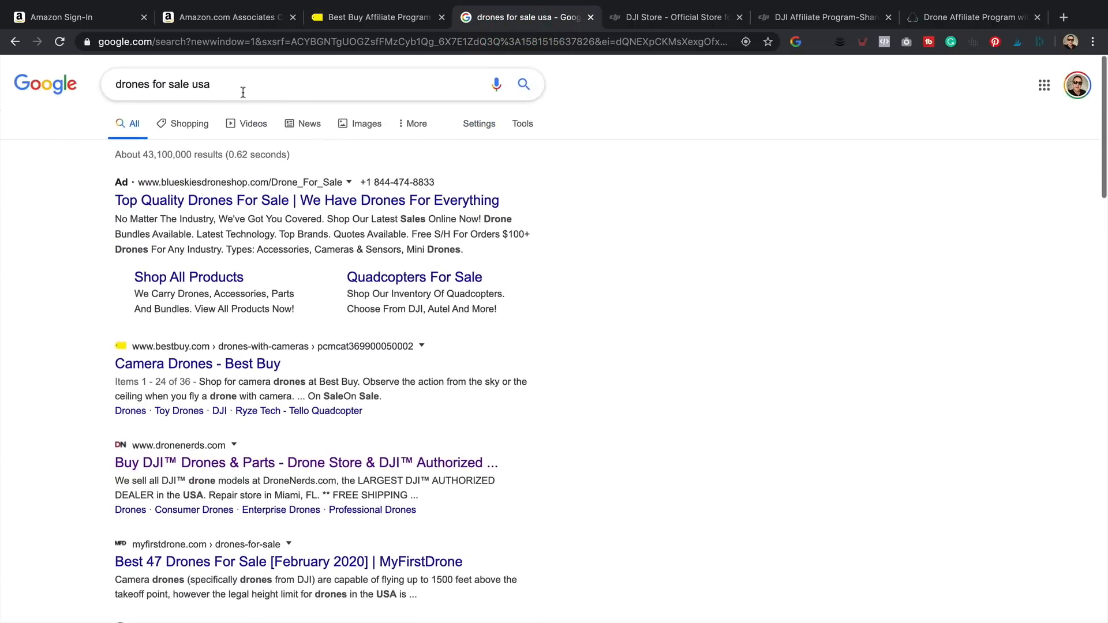
pyautogui.scroll(-15, 465, 231)
pyautogui.scroll(-4, 468, 231)
pyautogui.scroll(4, 364, 346)
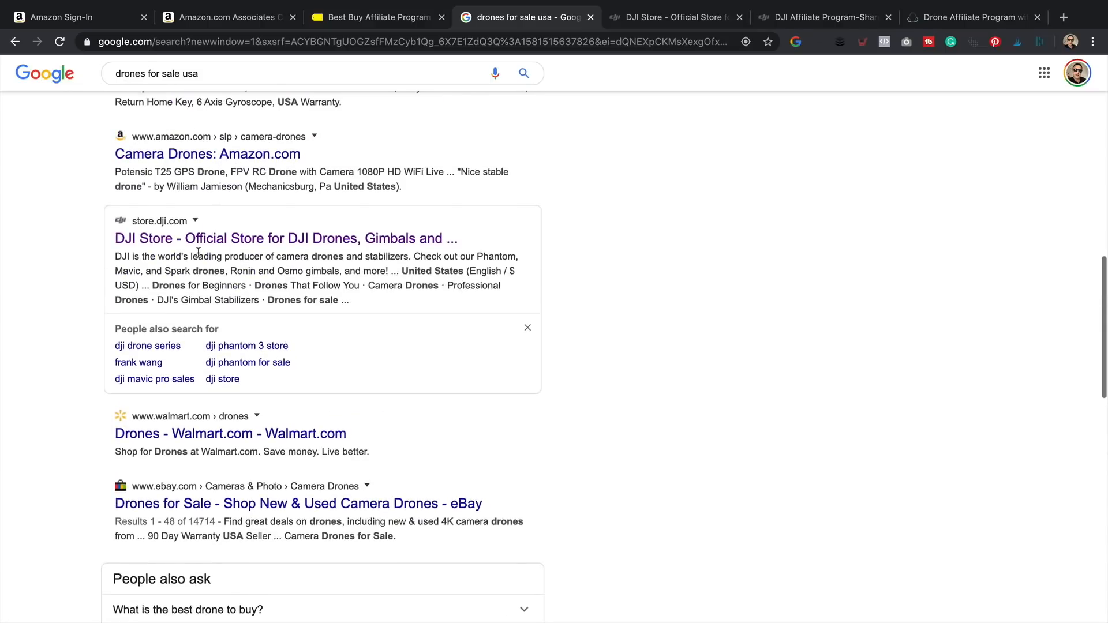
pyautogui.click(199, 239)
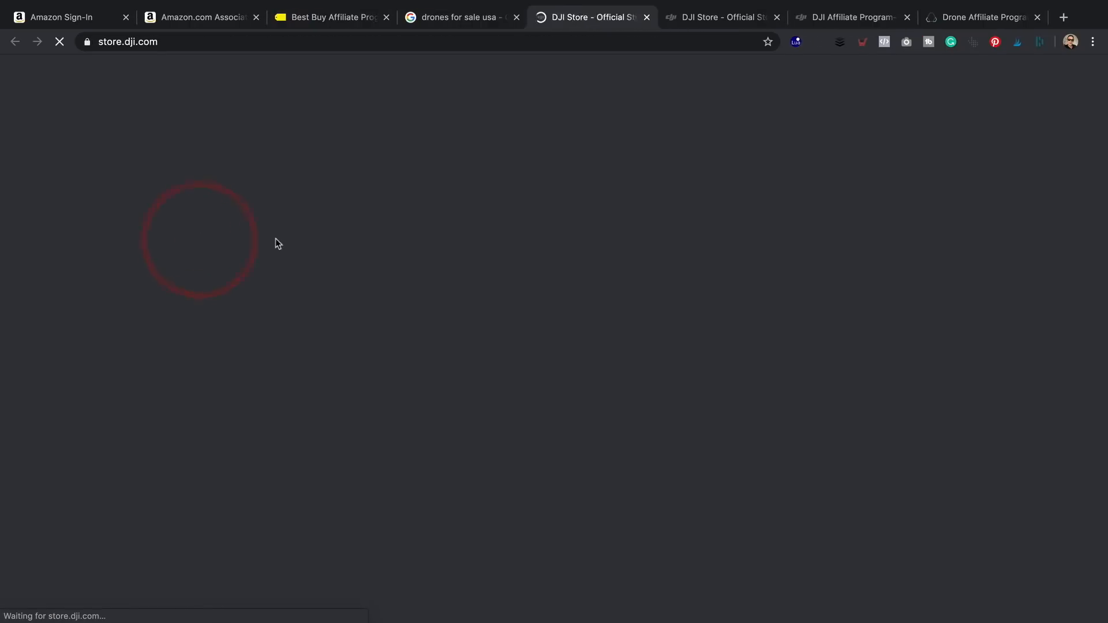
pyautogui.scroll(-5, 520, 298)
pyautogui.scroll(-20, 520, 299)
pyautogui.scroll(-15, 504, 311)
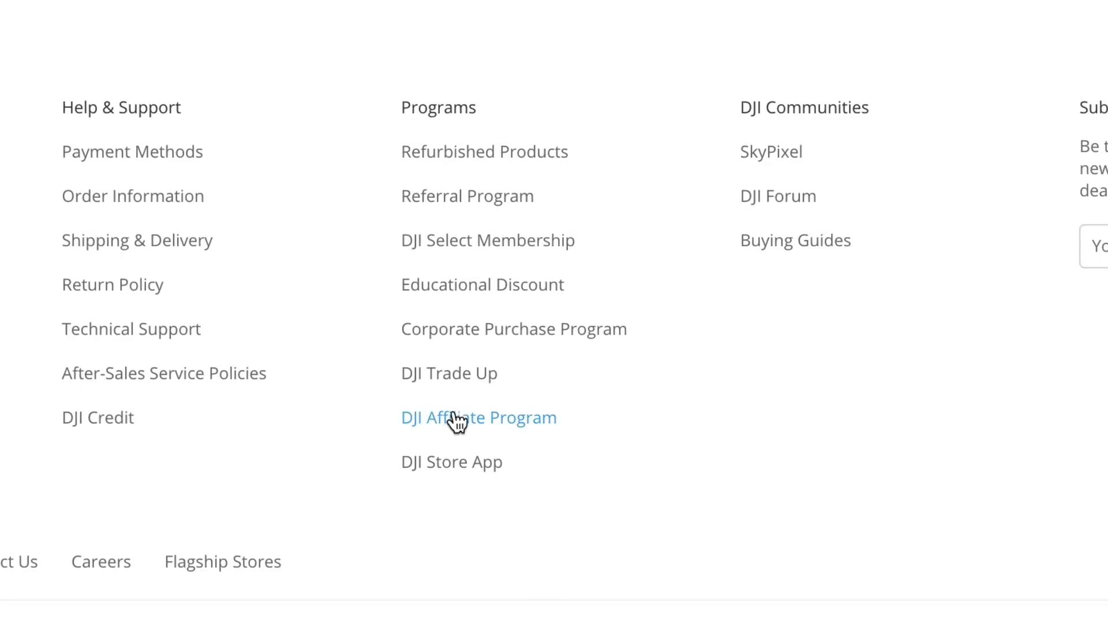
pyautogui.click(515, 428)
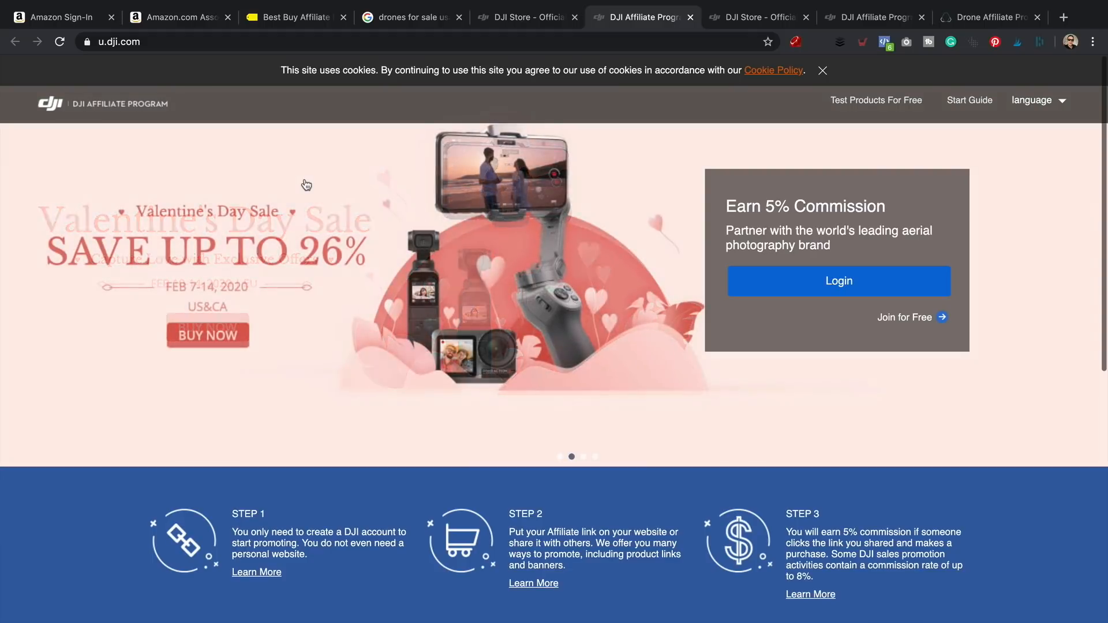
# - Highlight the ABJ Drone Academy page's 40% to 70% commission heading, then clear the selection
pyautogui.click(957, 14)
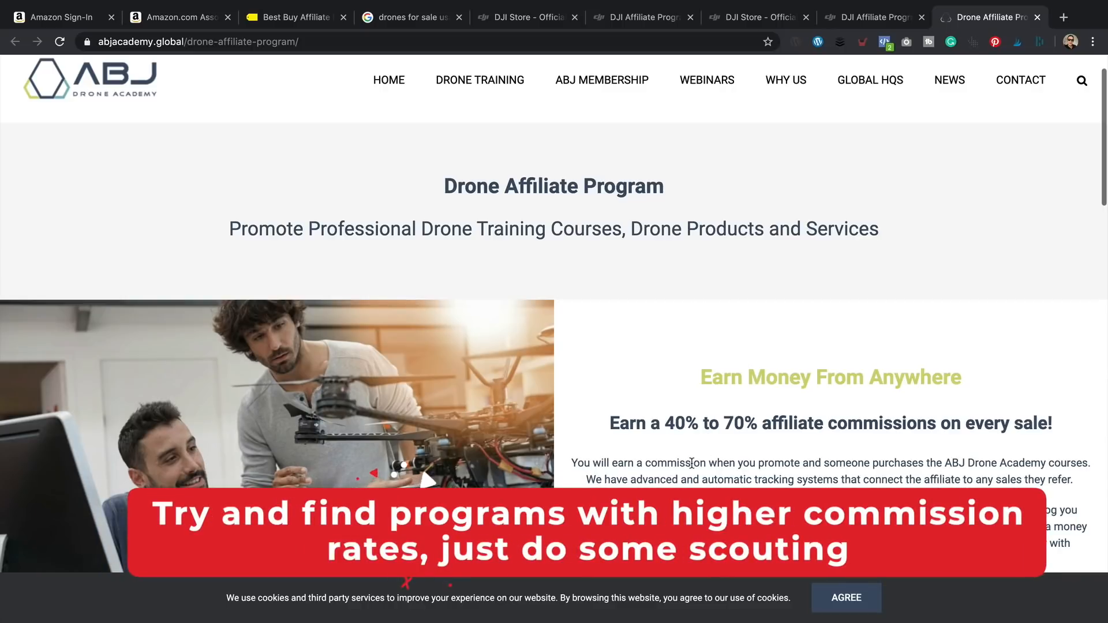
pyautogui.moveTo(619, 424); pyautogui.dragTo(850, 430)
pyautogui.moveTo(917, 445); pyautogui.dragTo(912, 455)
pyautogui.click(869, 456)
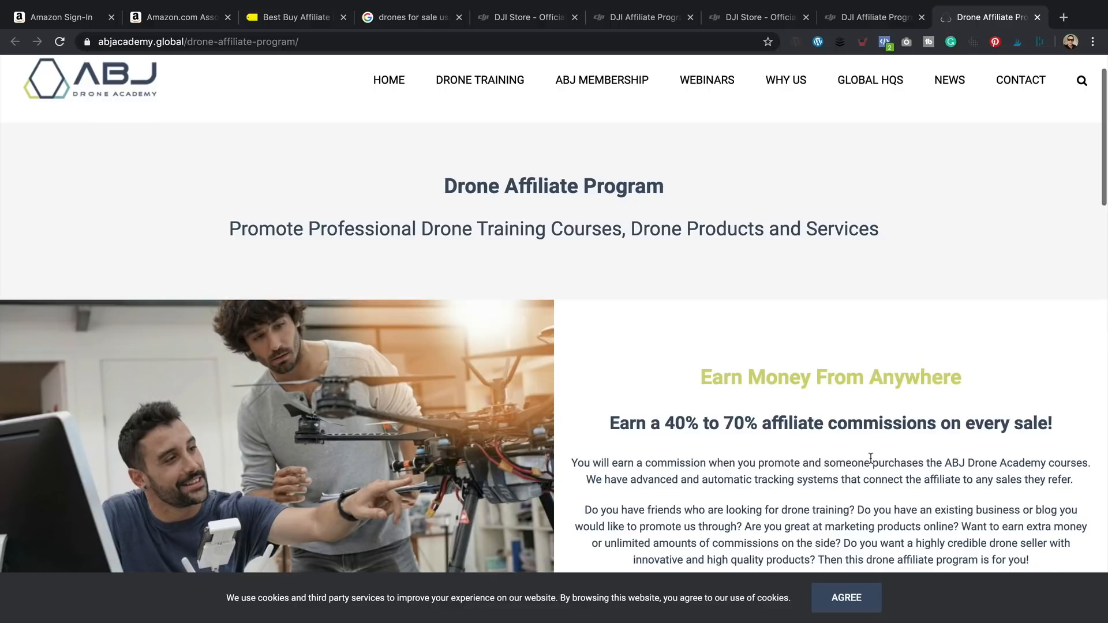
pyautogui.scroll(1, 870, 458)
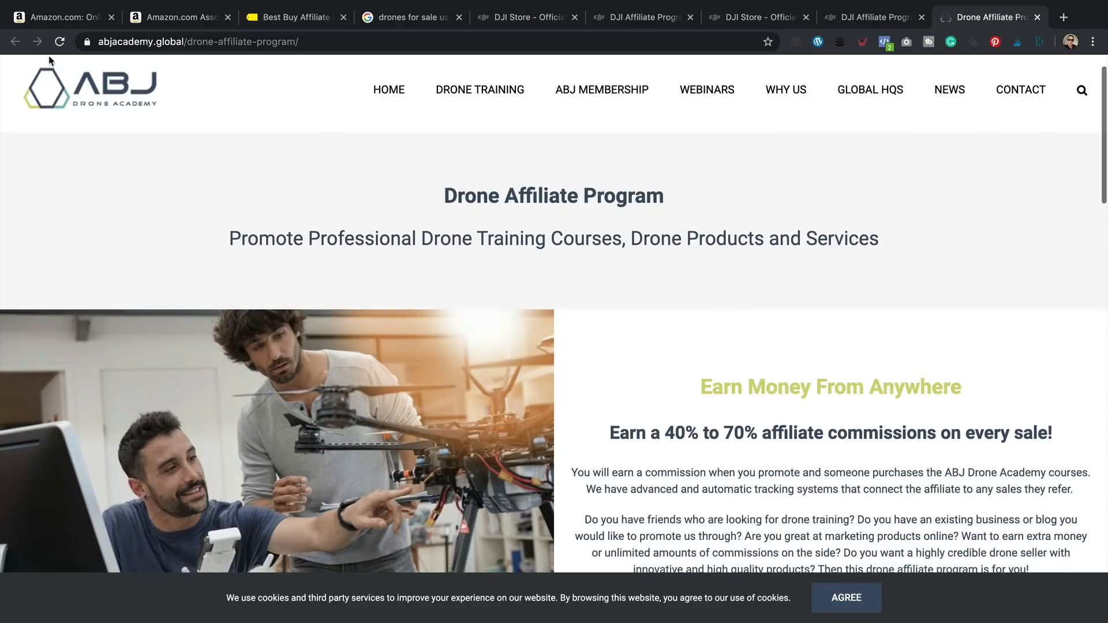
# - Close all tabs right of Amazon and open the Holy Stone HS100 drone from Recently viewed
pyautogui.click(46, 17)
pyautogui.rightClick(56, 18)
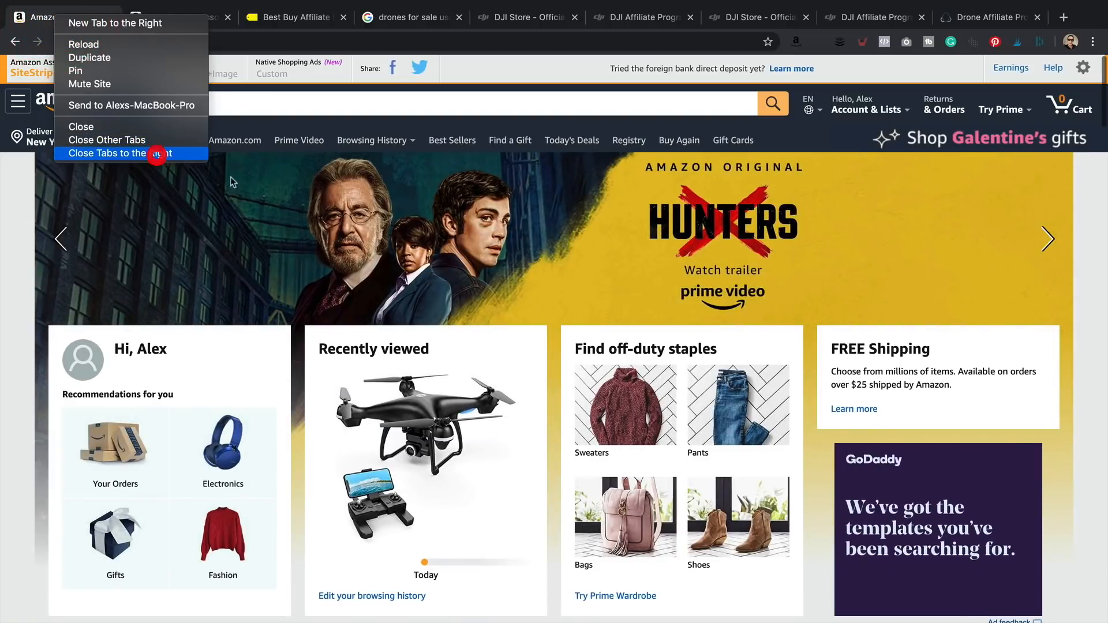
pyautogui.click(151, 153)
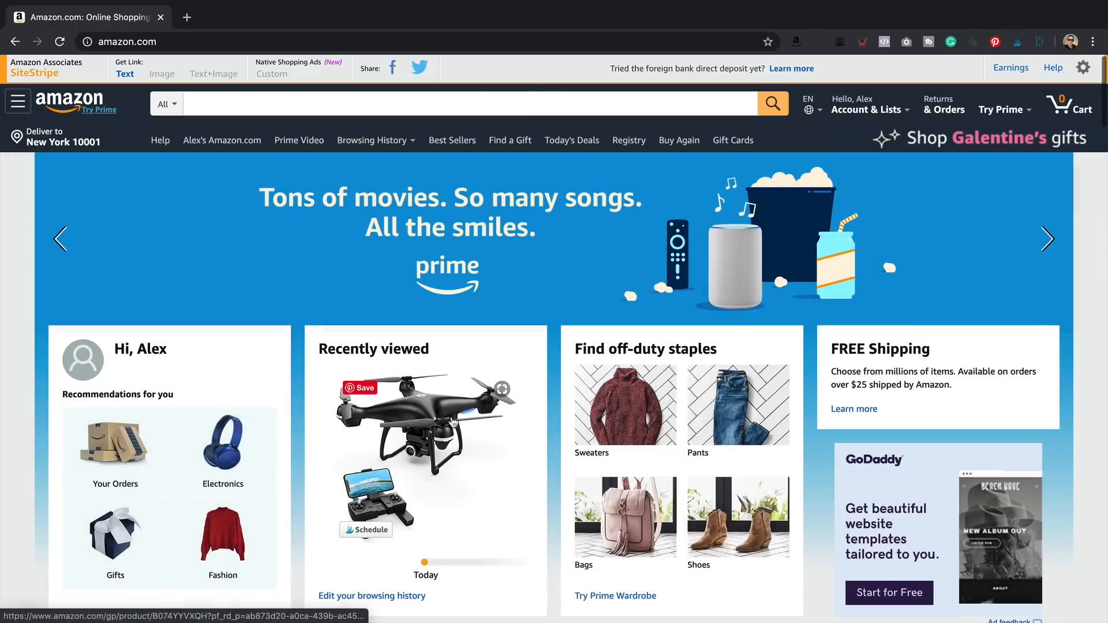
pyautogui.click(435, 423)
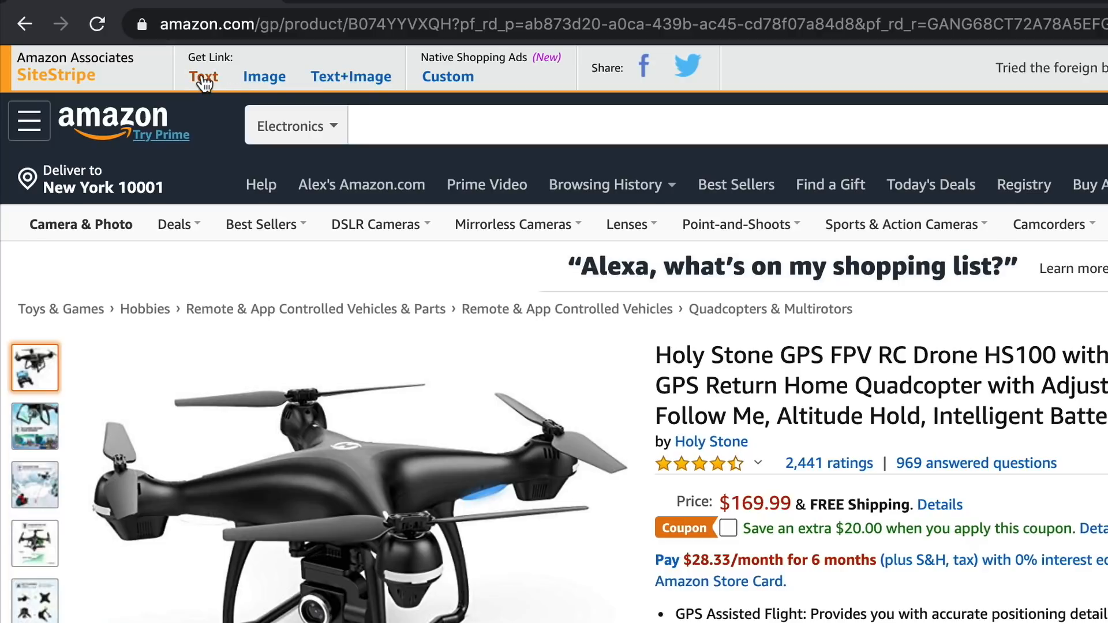
# - Generate a SiteStripe text link for the Holy Stone HS100 page, shown as the full URL
pyautogui.click(203, 81)
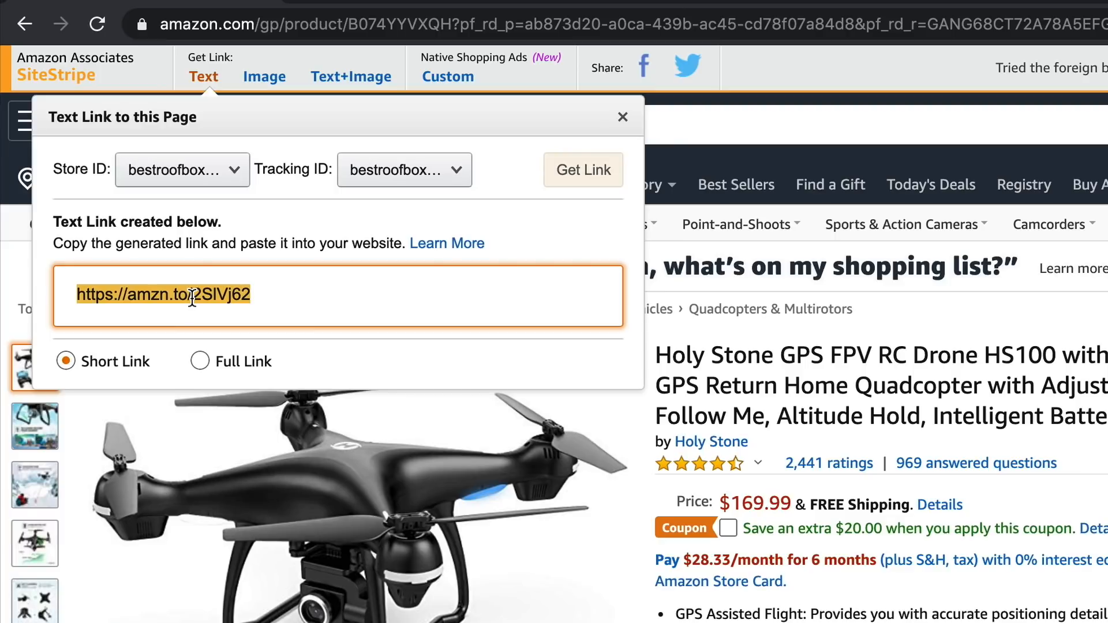
pyautogui.click(220, 362)
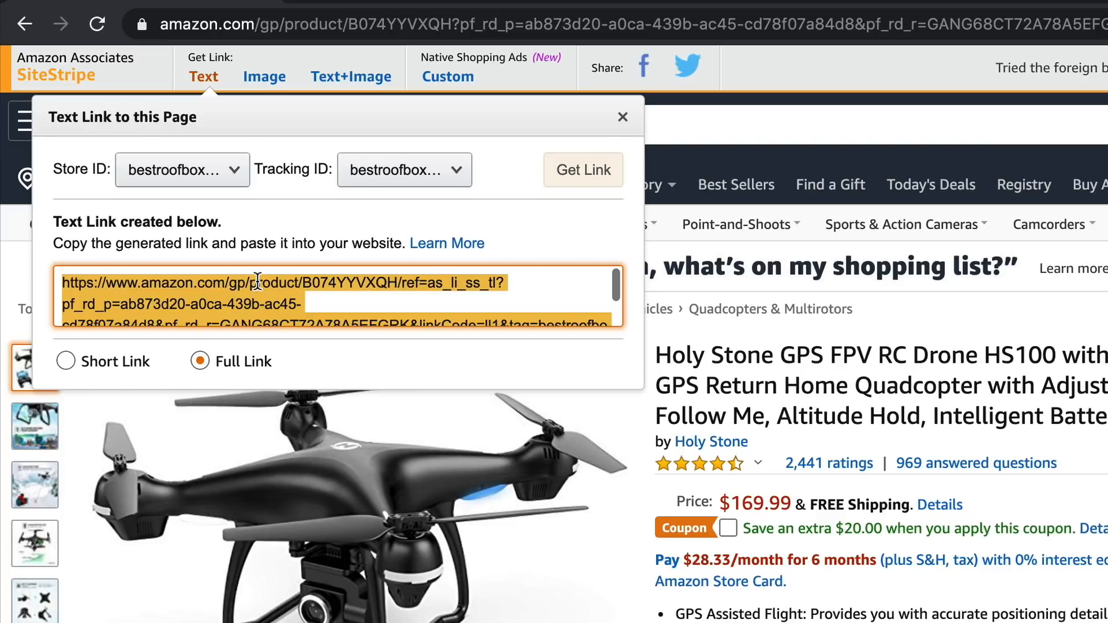
pyautogui.scroll(-2, 257, 283)
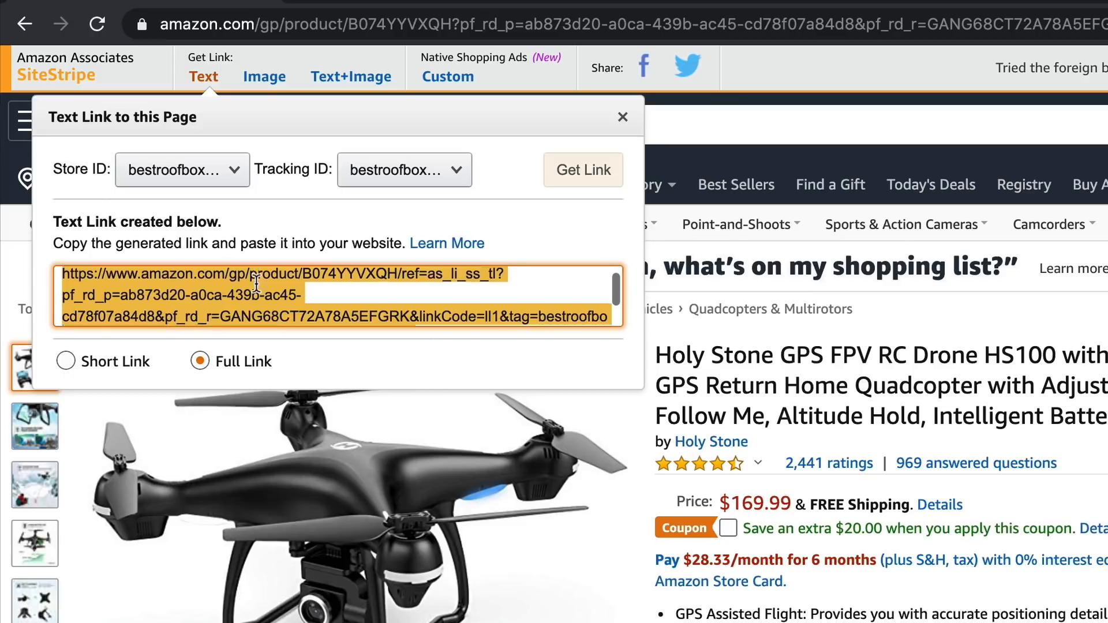
# - Switch SiteStripe to an image link for the Holy Stone drone at Large size
pyautogui.click(264, 78)
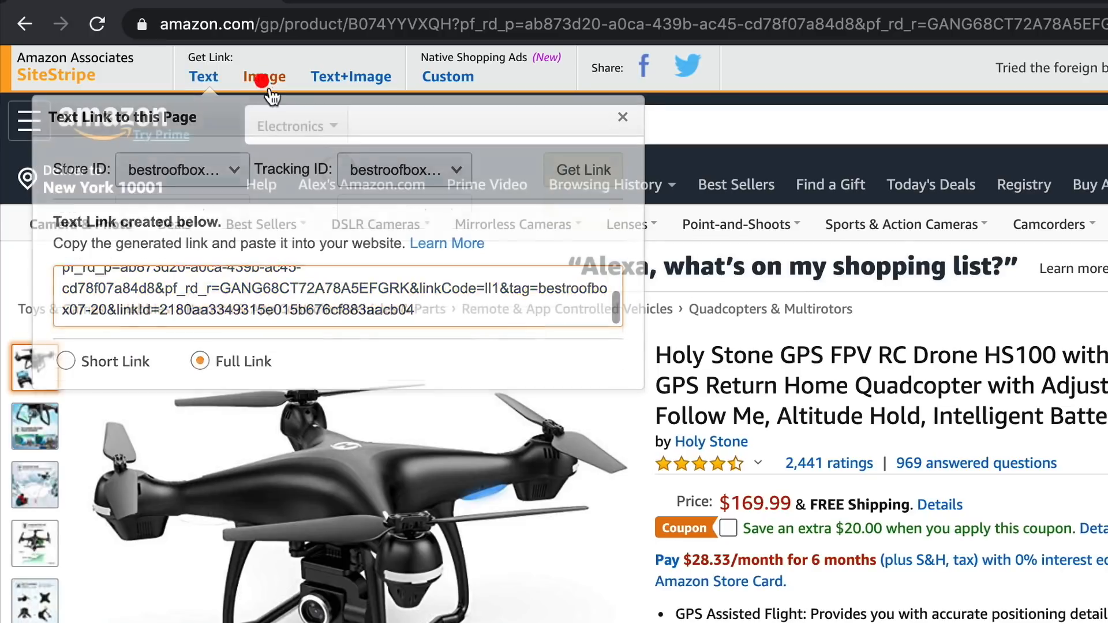
pyautogui.click(77, 322)
pyautogui.scroll(-5, 215, 300)
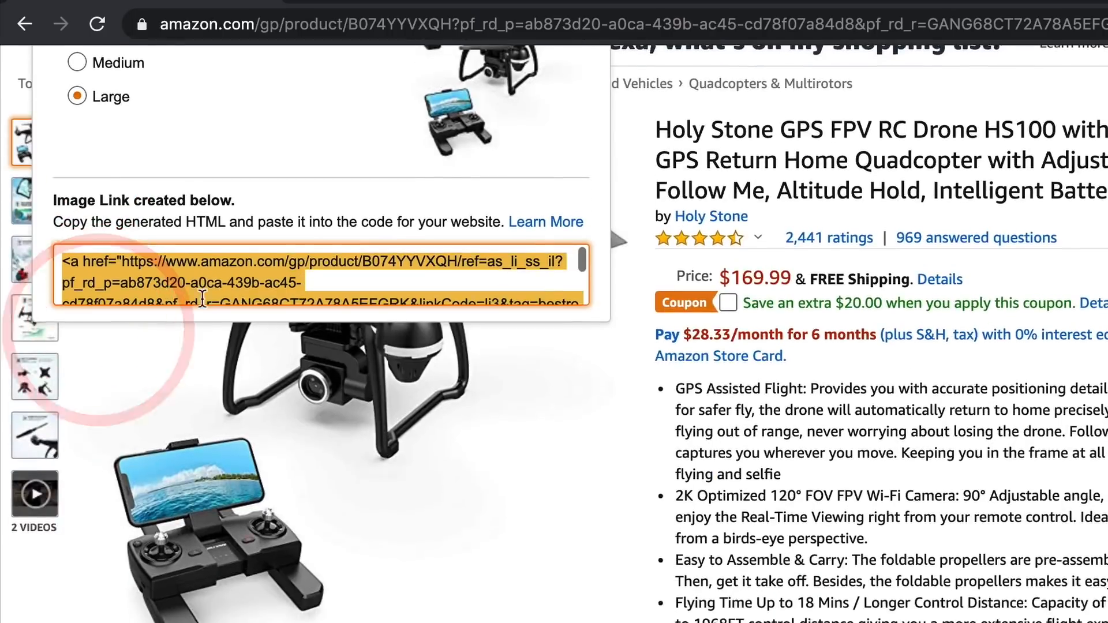
pyautogui.scroll(4, 196, 524)
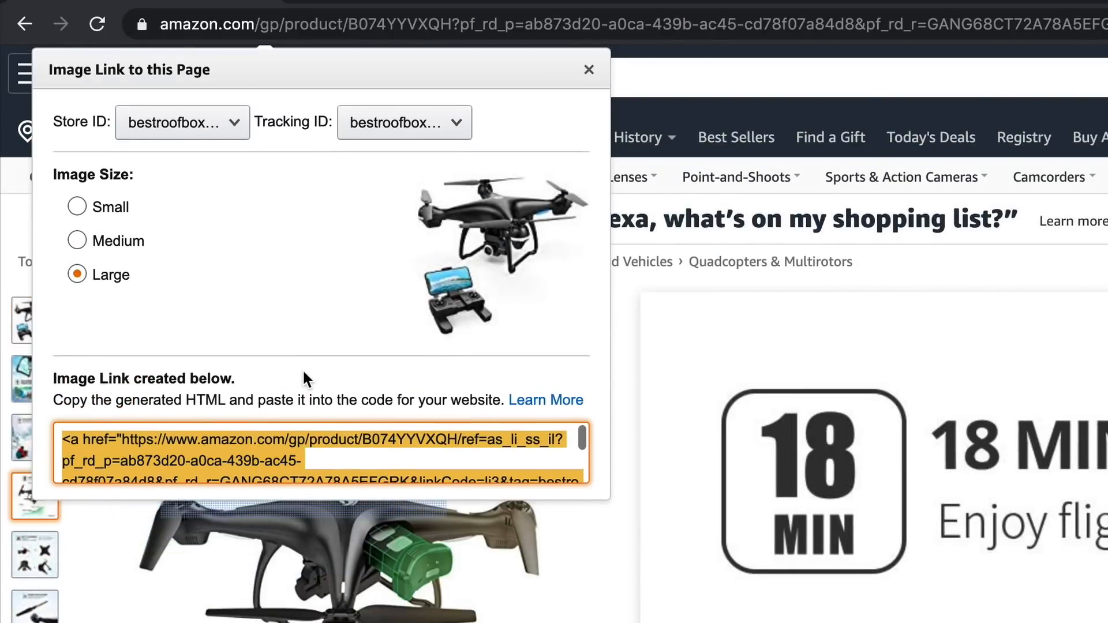
pyautogui.scroll(1, 304, 373)
pyautogui.scroll(-1, 306, 372)
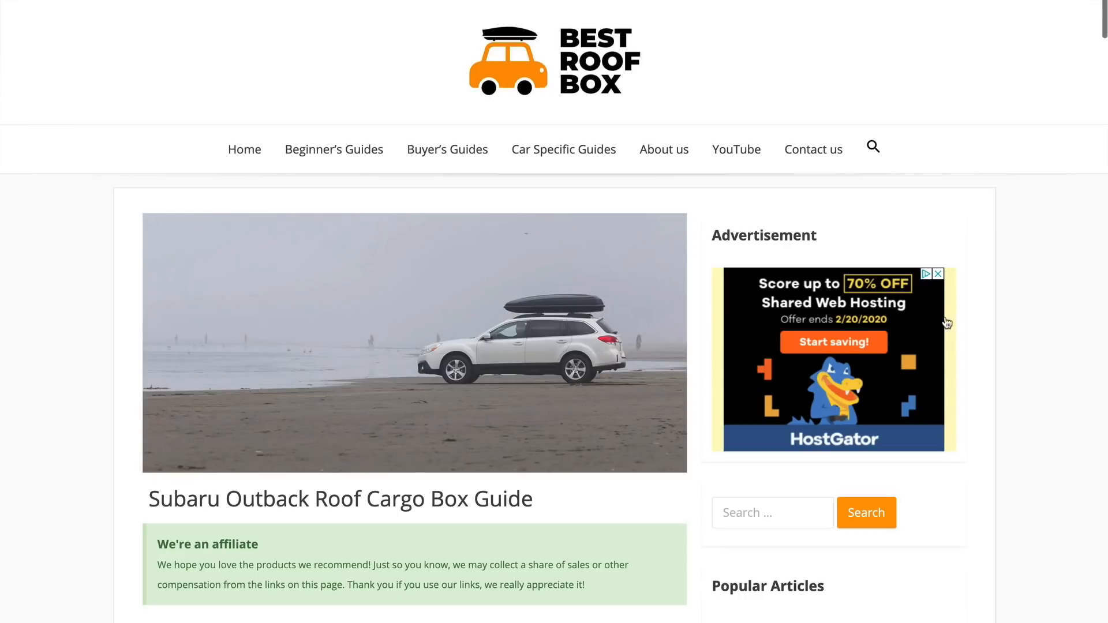
pyautogui.scroll(-2, 1025, 272)
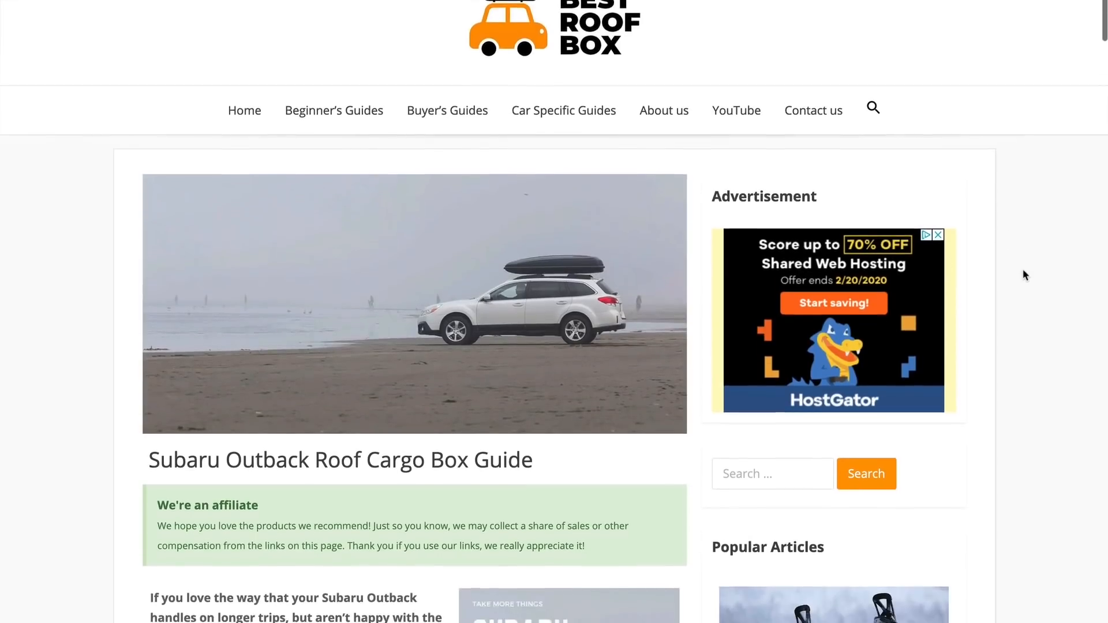
pyautogui.scroll(-4, 1023, 269)
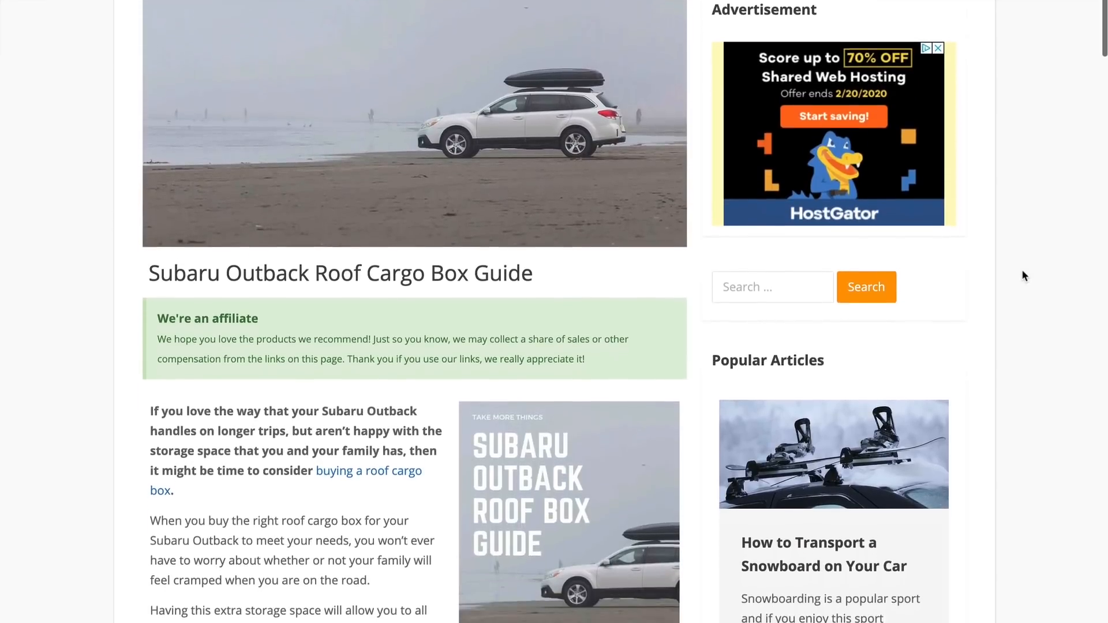
pyautogui.scroll(-2, 1023, 271)
pyautogui.scroll(-4, 1022, 271)
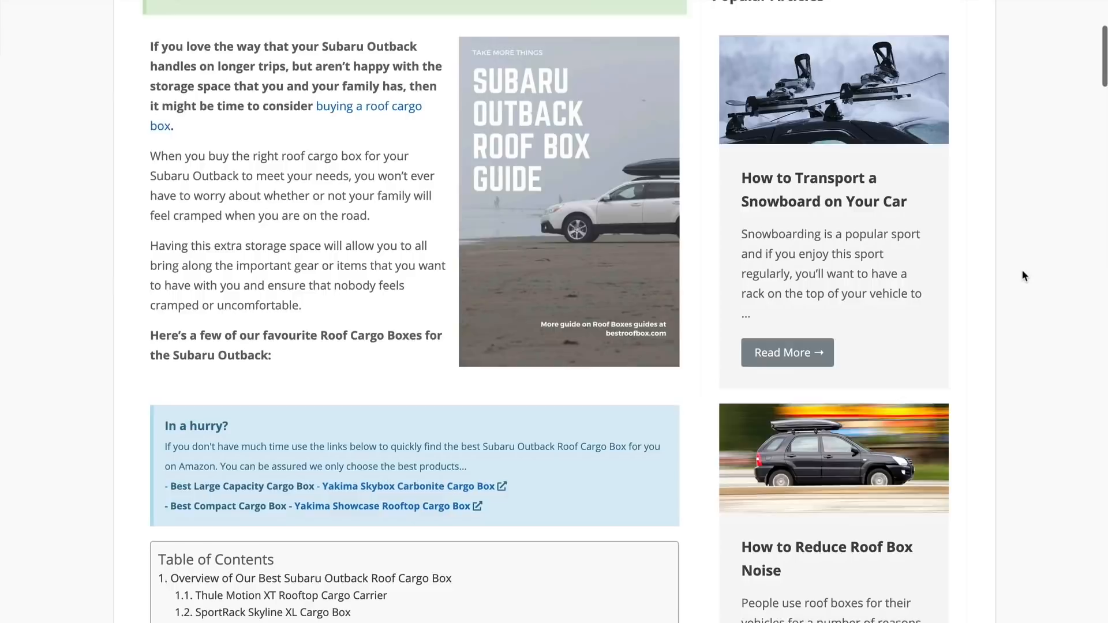
pyautogui.scroll(-2, 1022, 269)
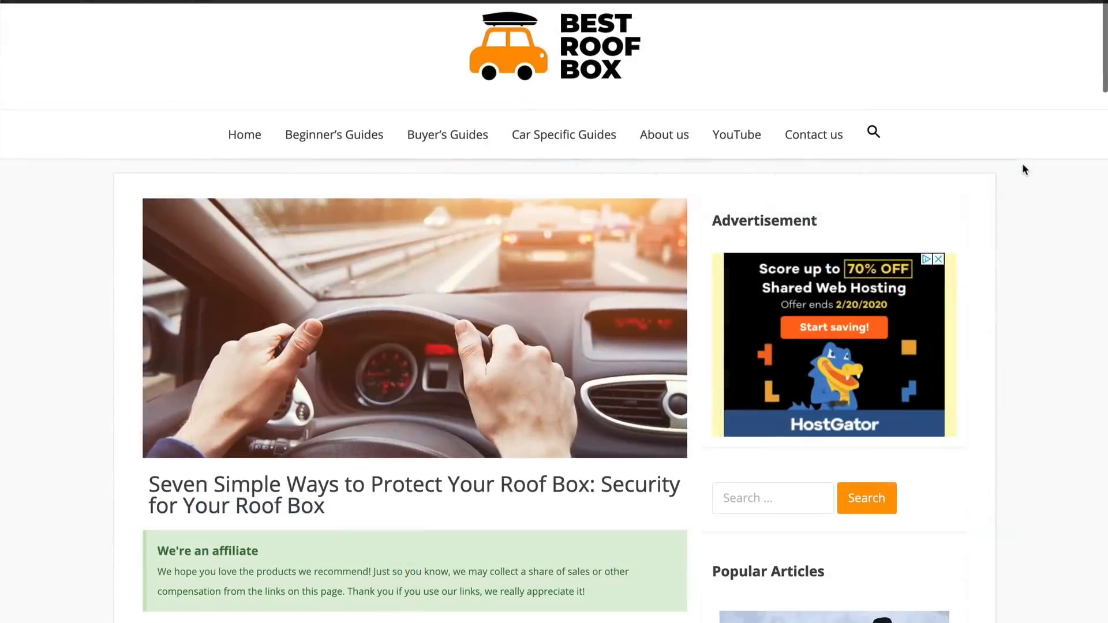
# - Scroll through the 'Seven Simple Ways to Protect Your Roof Box' article's seven rules to Related Posts
pyautogui.scroll(-1, 1023, 170)
pyautogui.scroll(-2, 1024, 170)
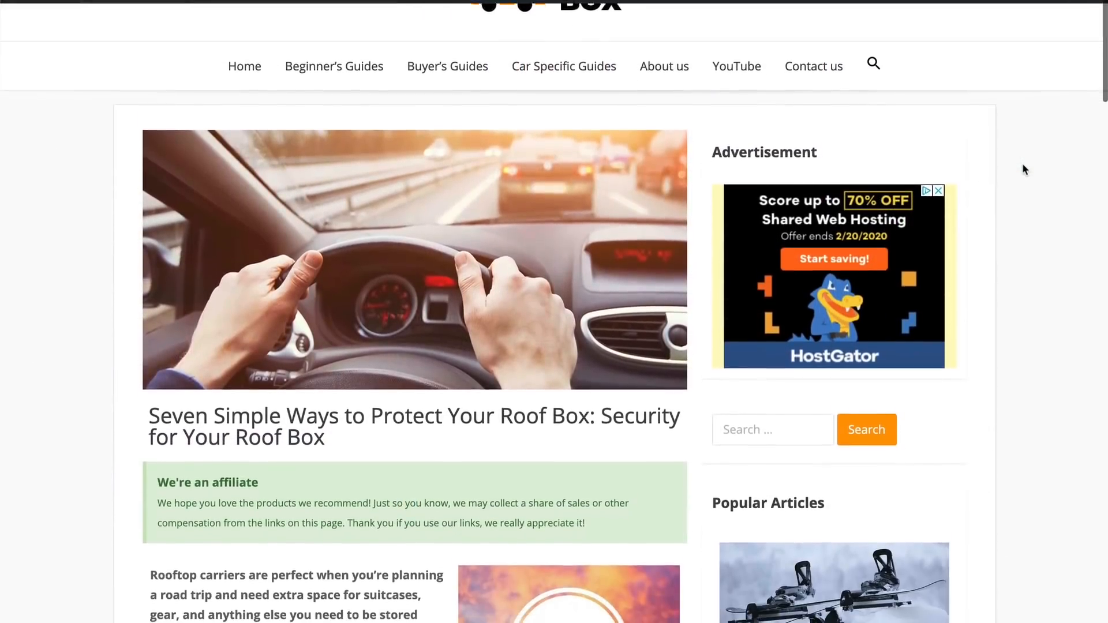
pyautogui.scroll(-4, 1024, 169)
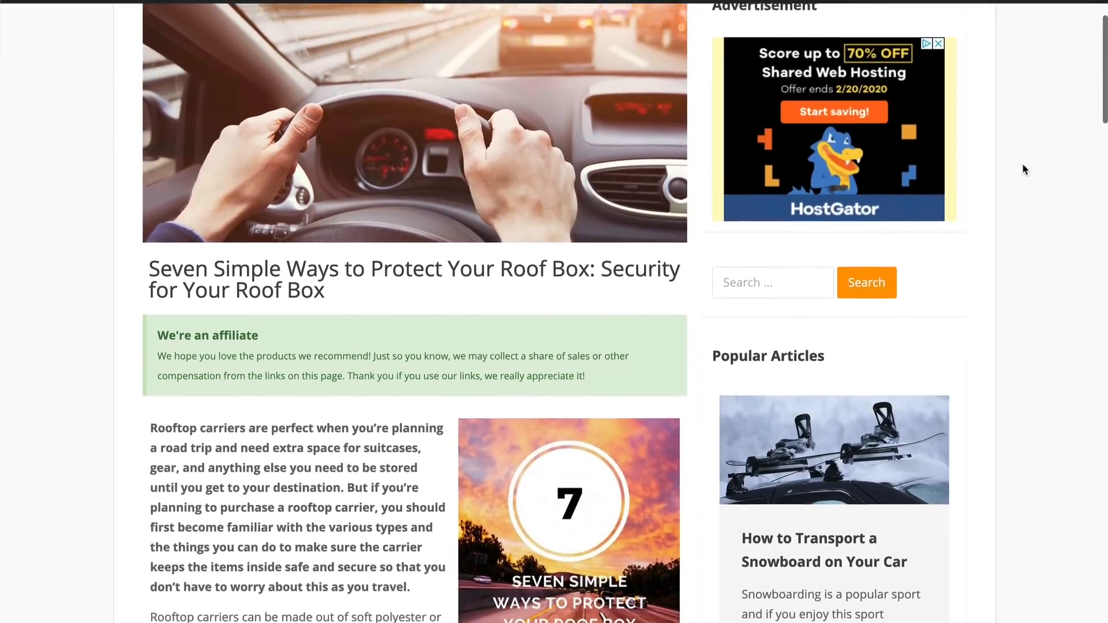
pyautogui.scroll(-2, 1023, 167)
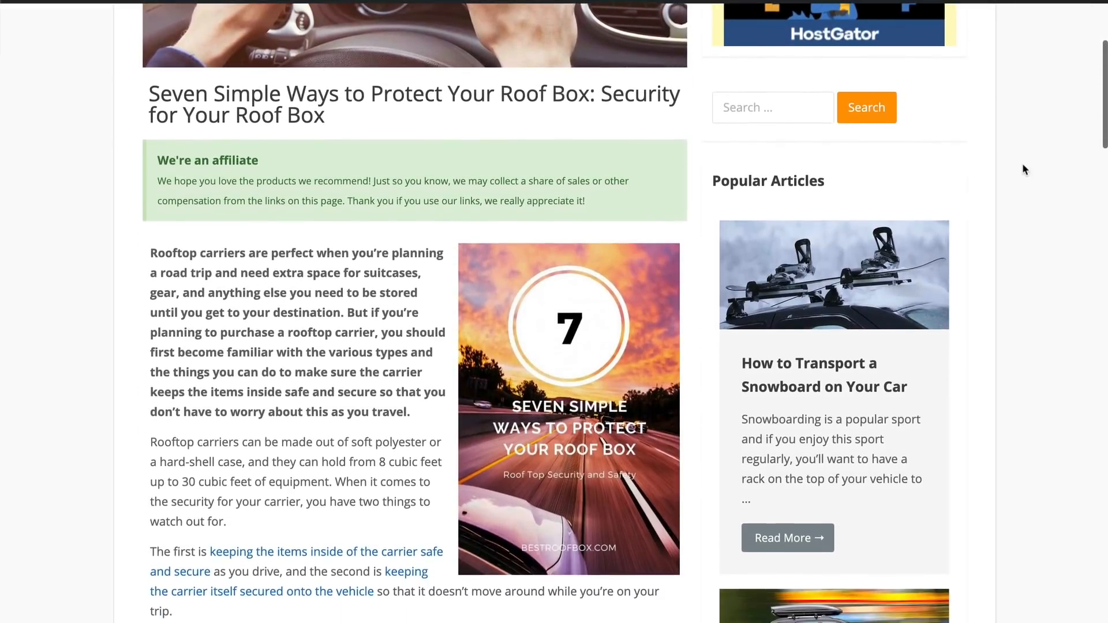
pyautogui.scroll(-2, 1024, 168)
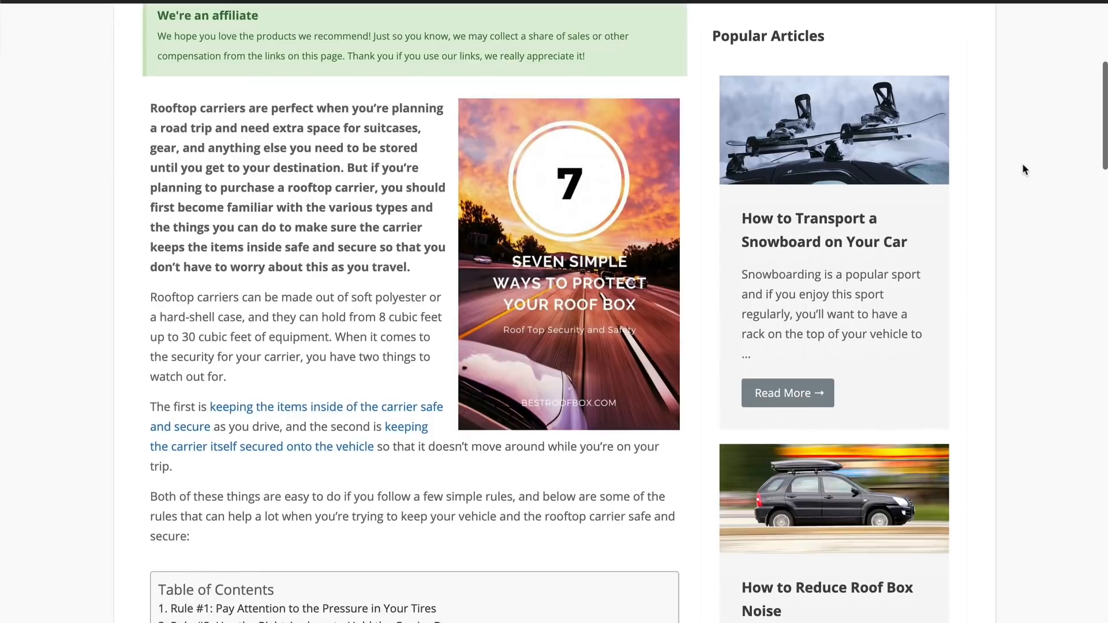
pyautogui.scroll(-3, 1023, 167)
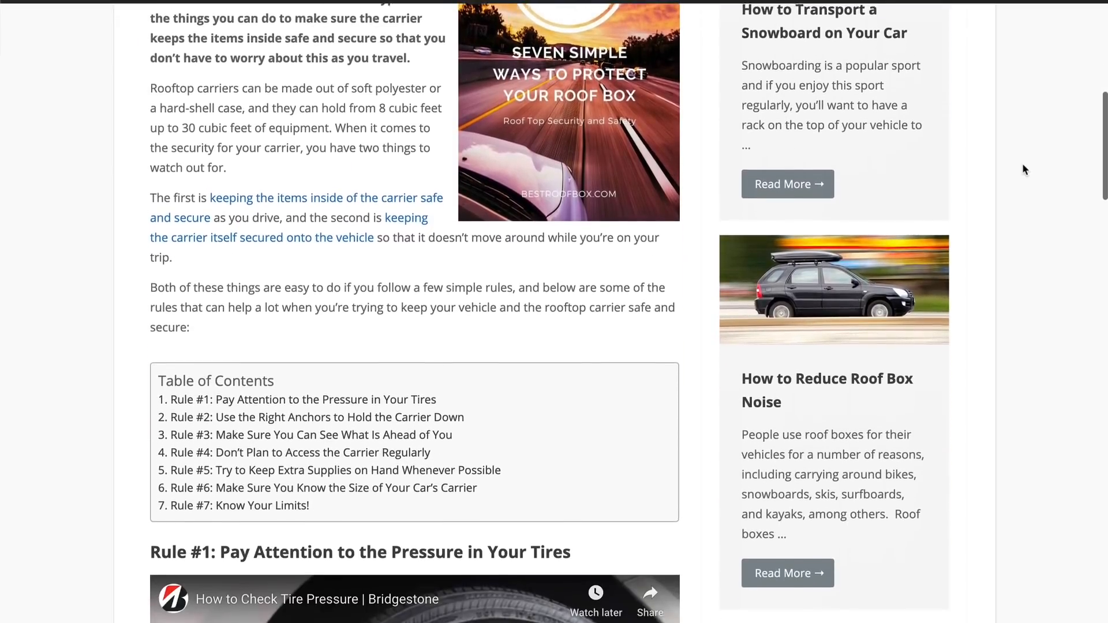
pyautogui.scroll(-3, 1023, 164)
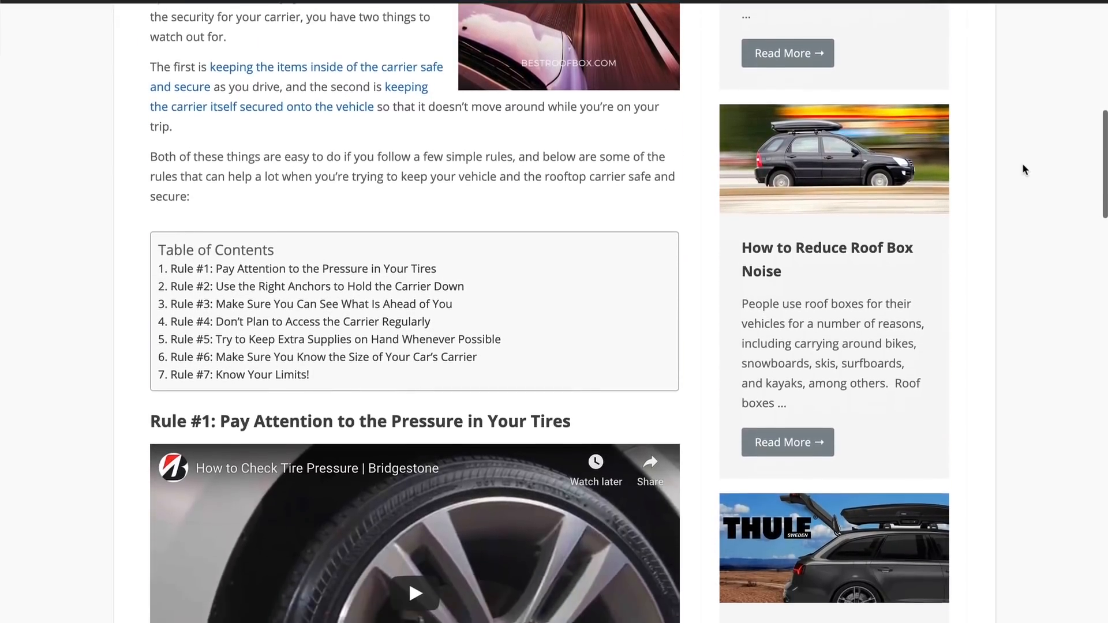
pyautogui.scroll(-5, 1024, 170)
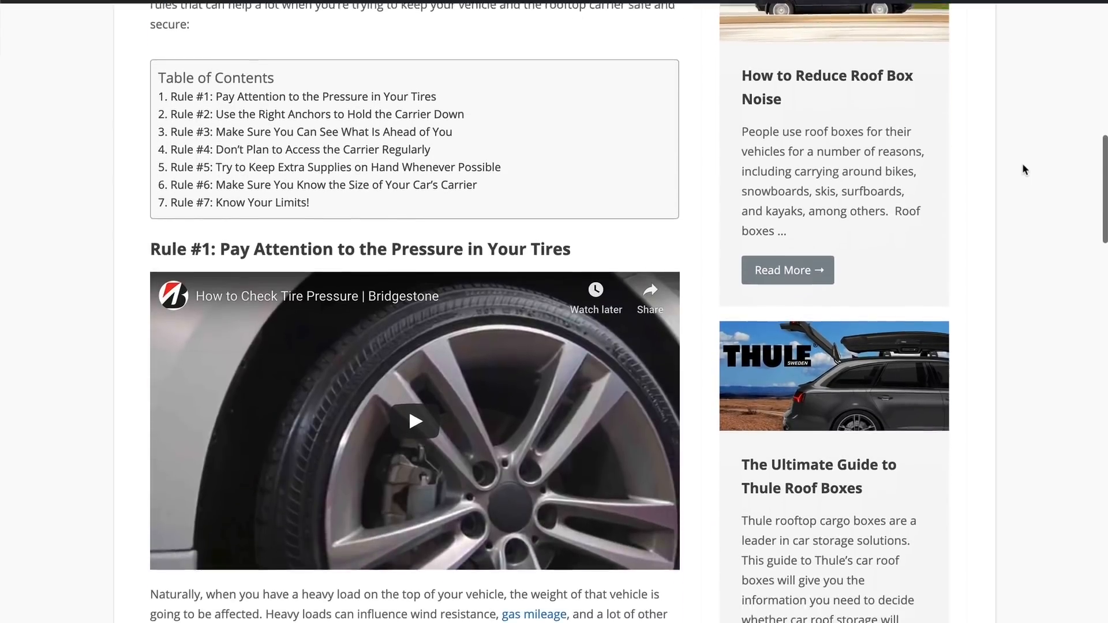
pyautogui.scroll(-2, 1023, 169)
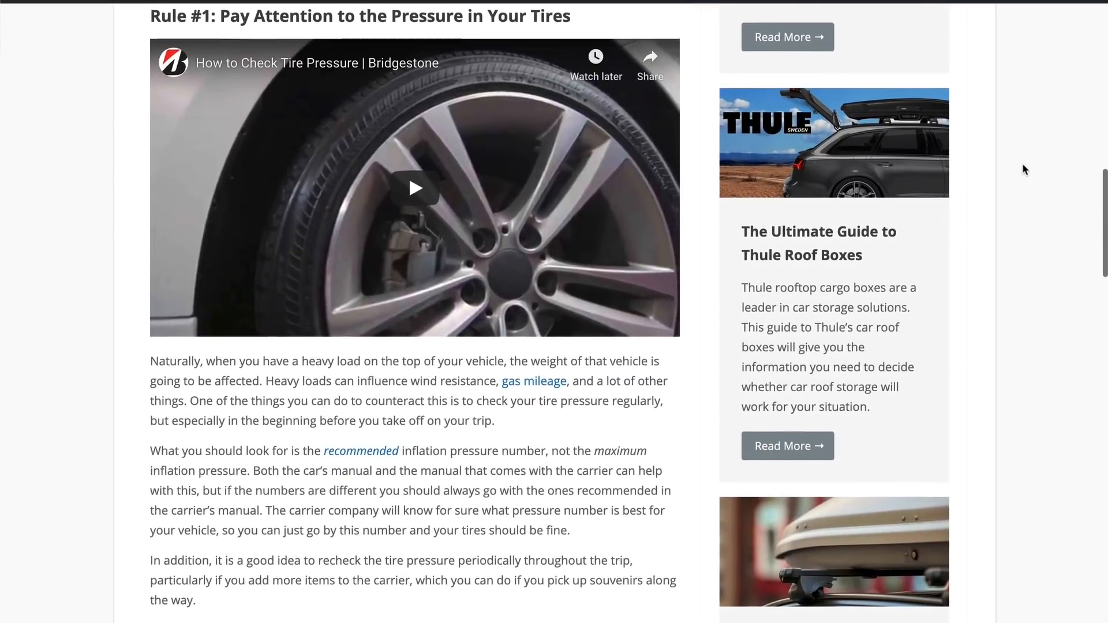
pyautogui.scroll(-1, 1023, 169)
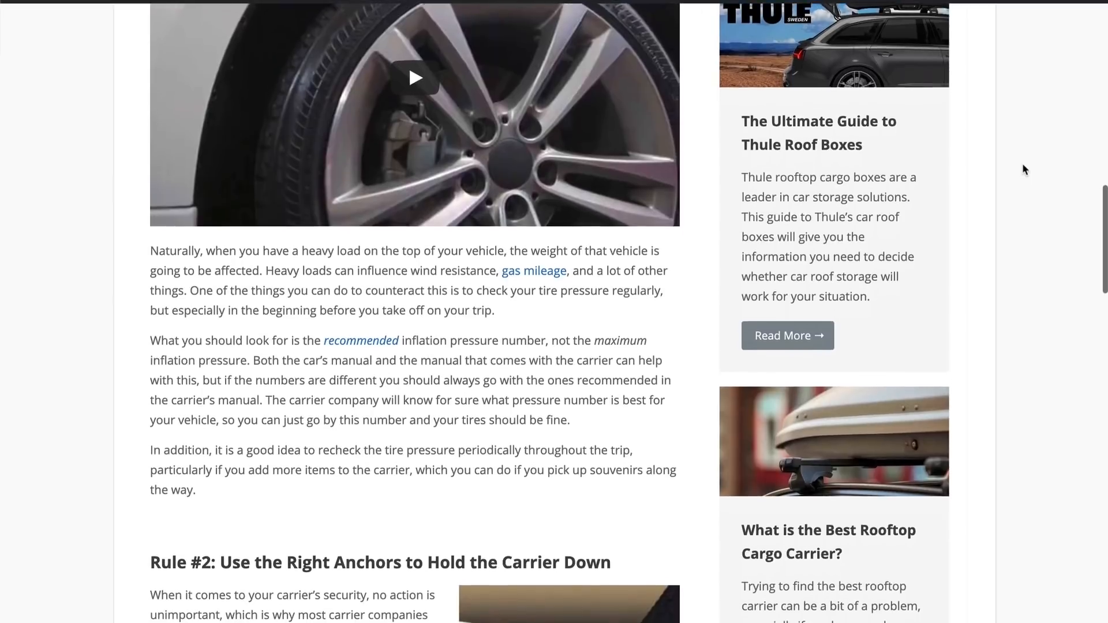
pyautogui.scroll(-3, 1023, 164)
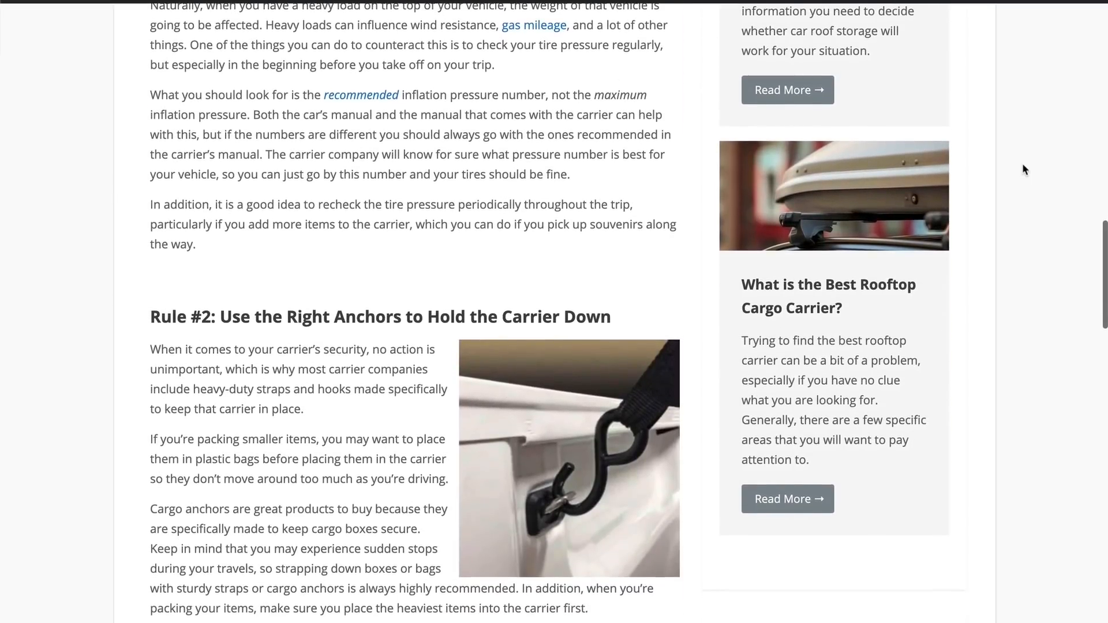
pyautogui.scroll(-1, 1023, 165)
pyautogui.scroll(-1, 1023, 164)
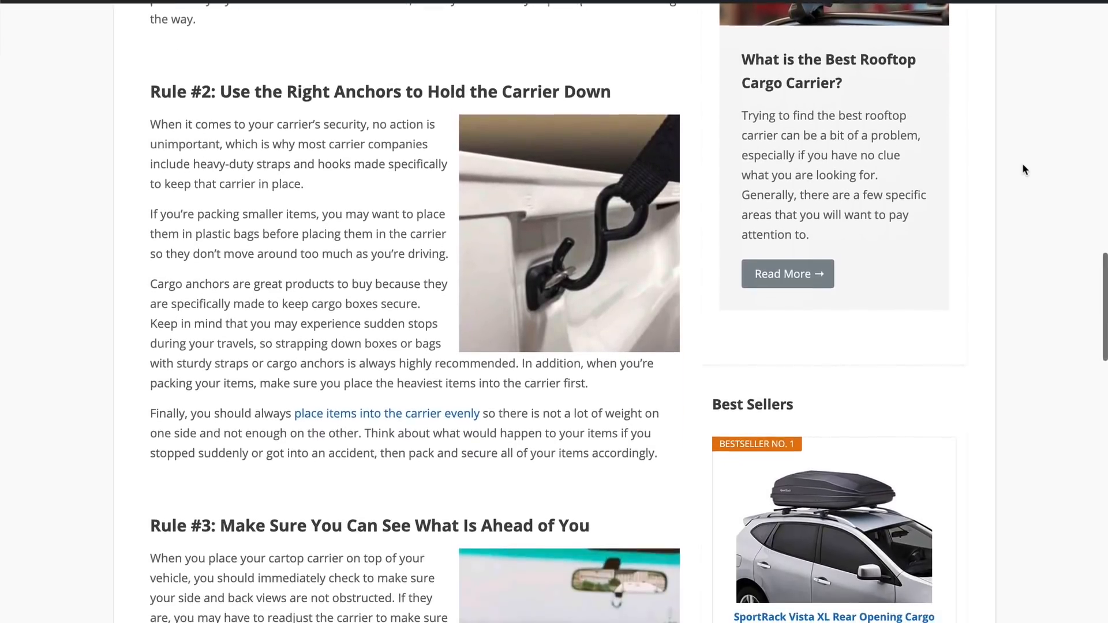
pyautogui.scroll(-3, 1022, 167)
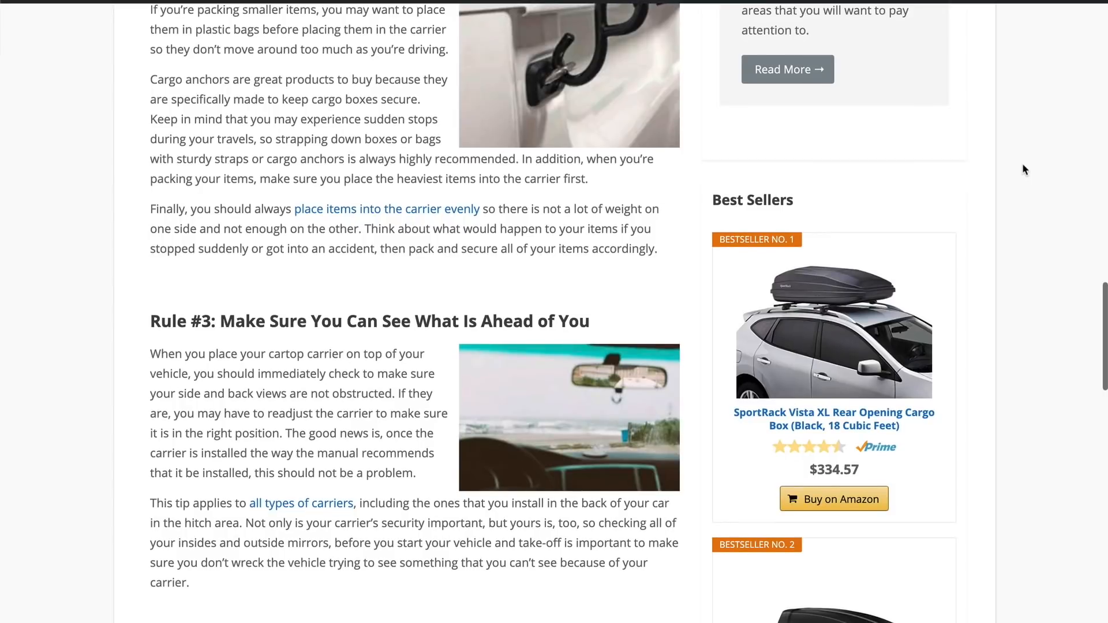
pyautogui.scroll(-4, 1023, 168)
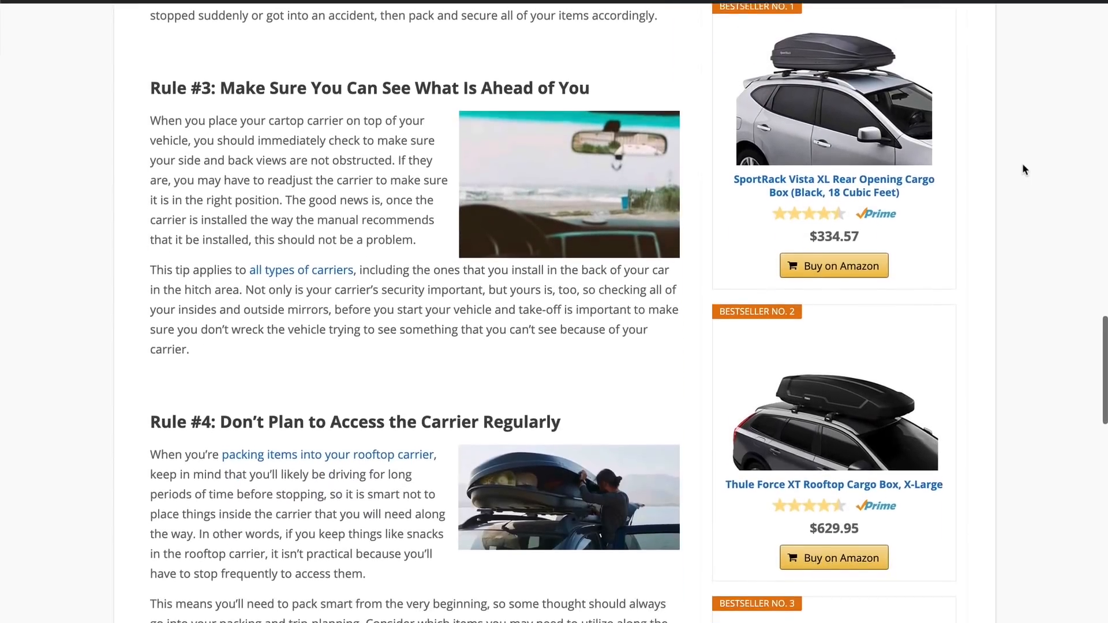
pyautogui.scroll(-1, 1023, 168)
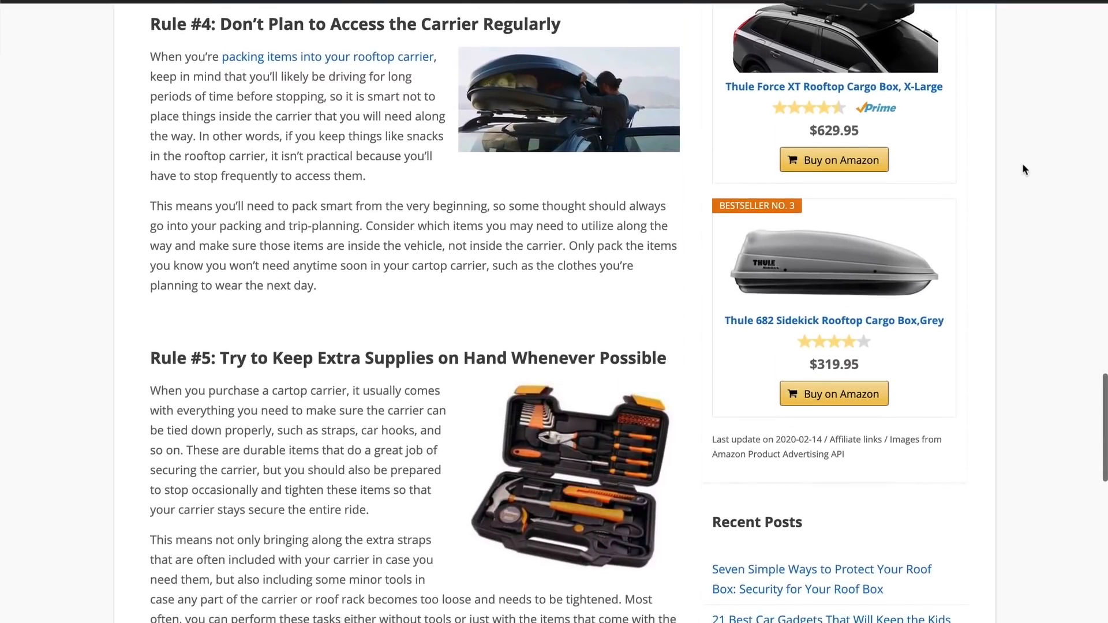
pyautogui.scroll(-1, 1023, 168)
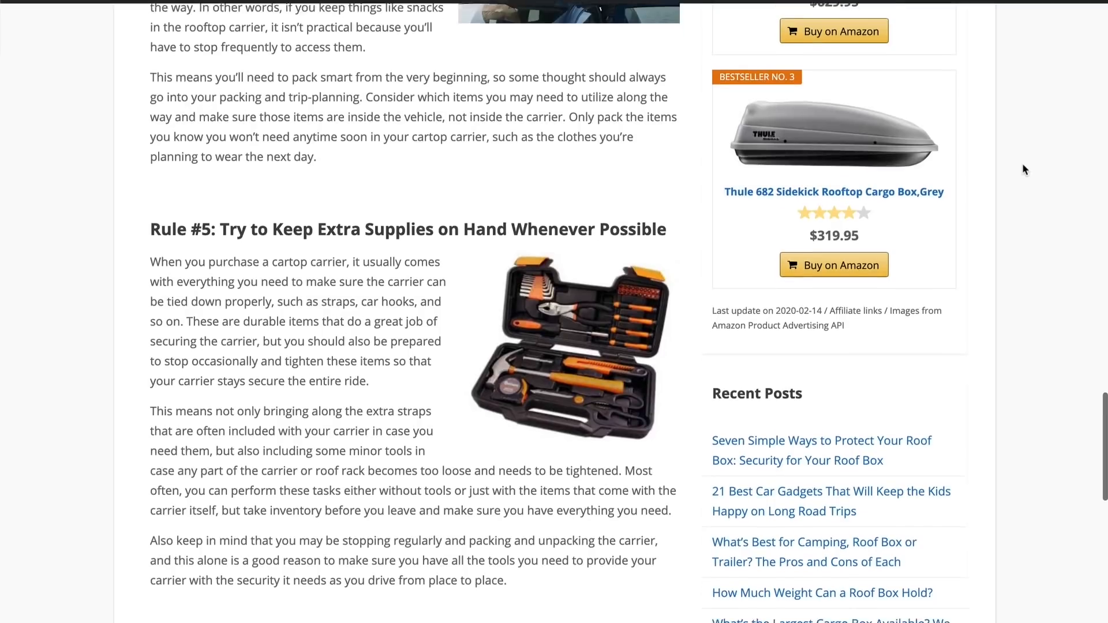
pyautogui.scroll(-3, 1023, 170)
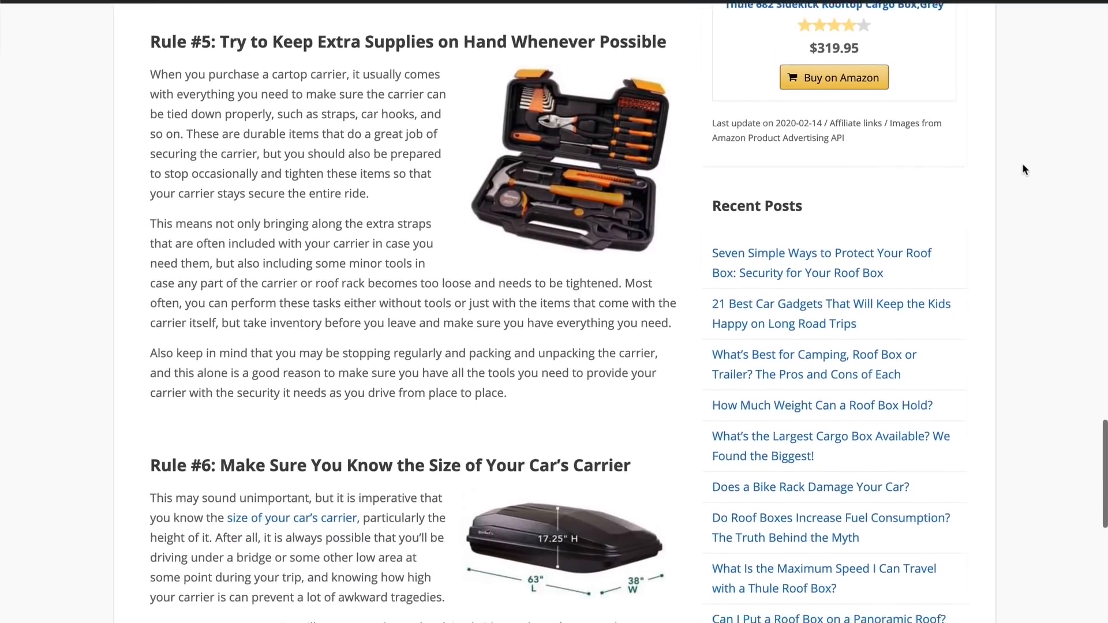
pyautogui.scroll(-3, 1023, 169)
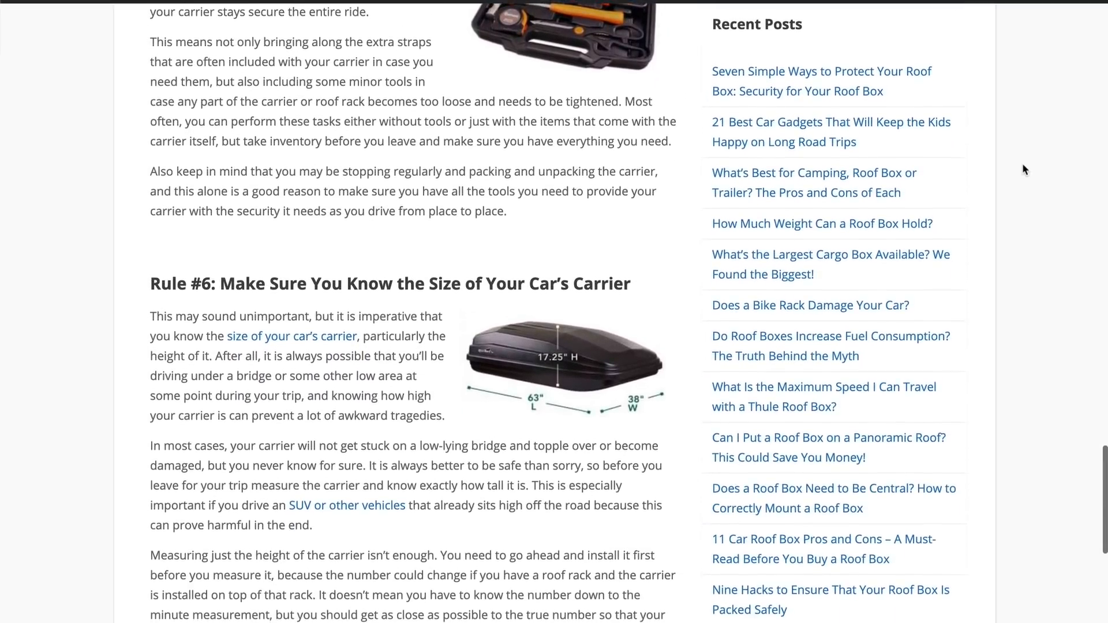
pyautogui.scroll(-4, 1023, 169)
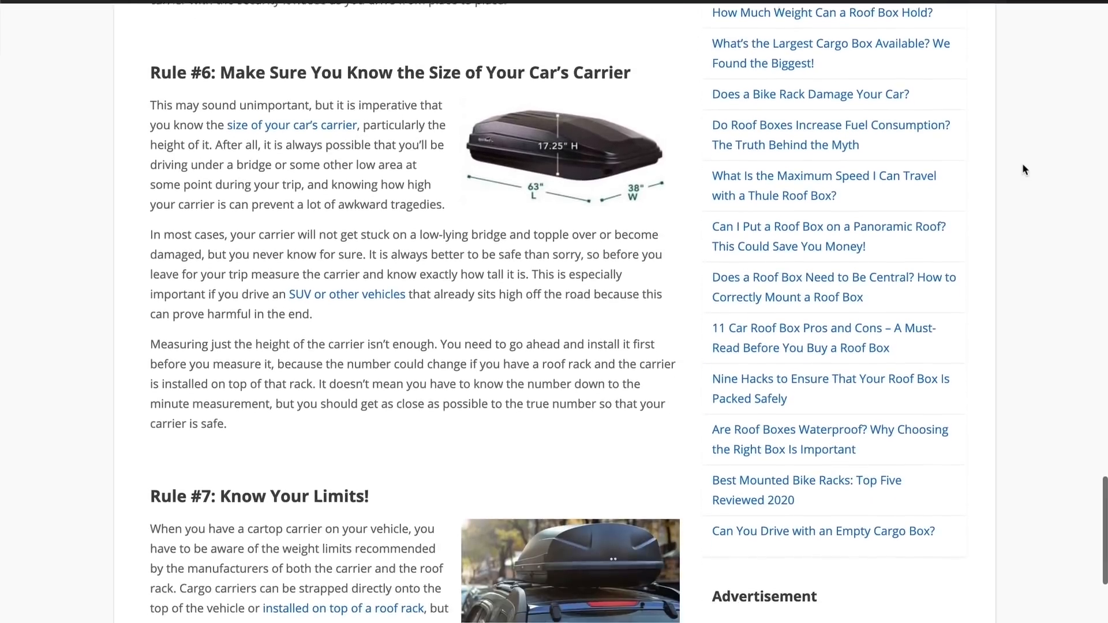
pyautogui.scroll(-2, 1024, 164)
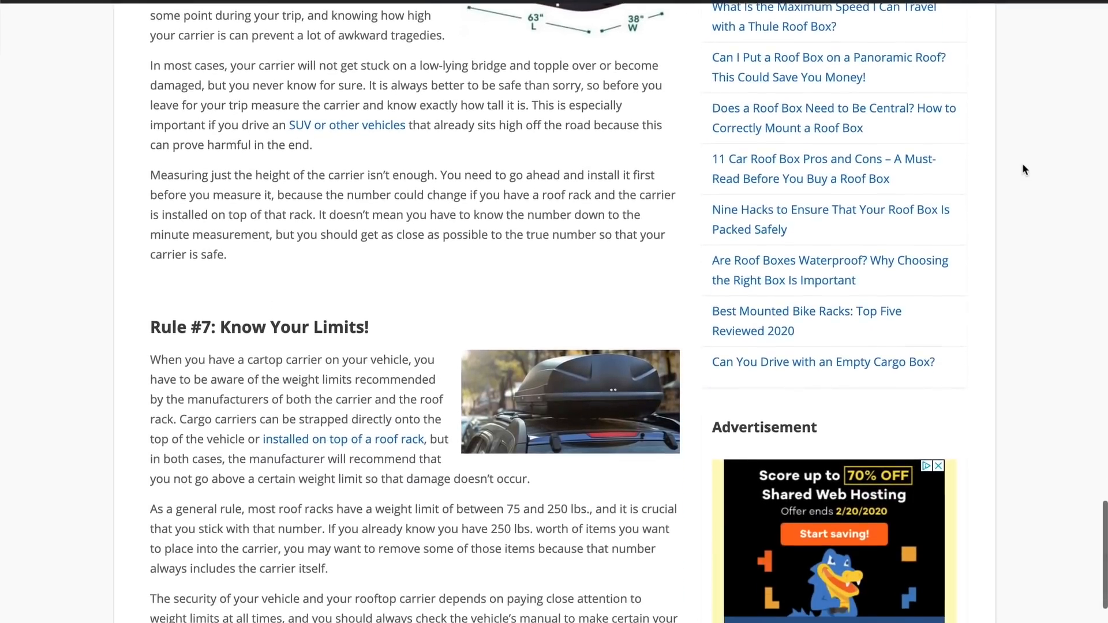
pyautogui.scroll(-5, 1023, 165)
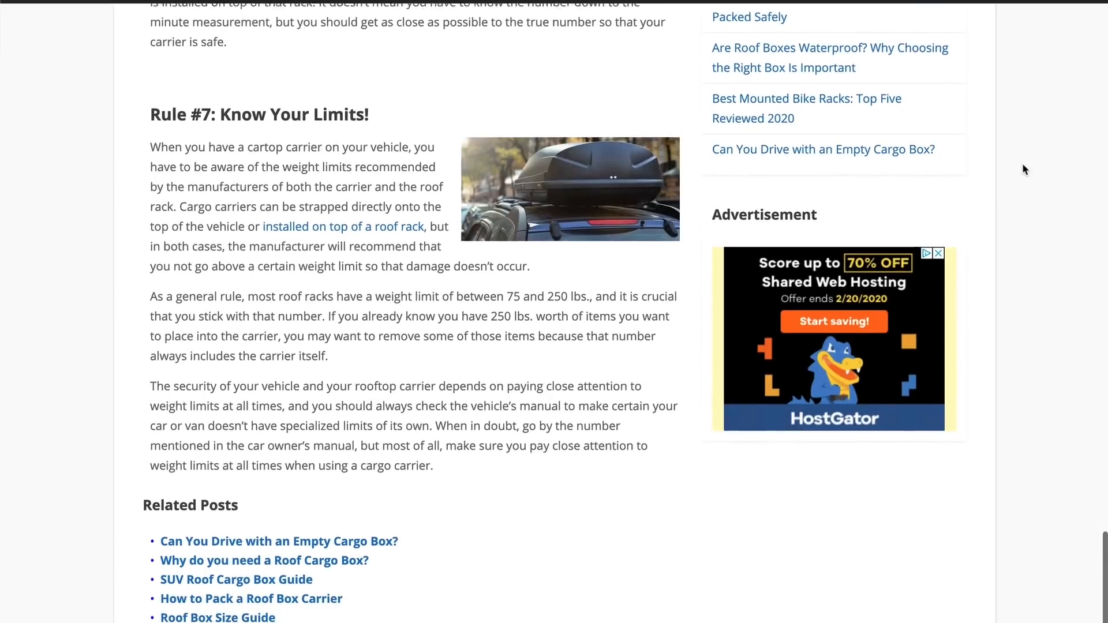
pyautogui.scroll(-3, 1023, 165)
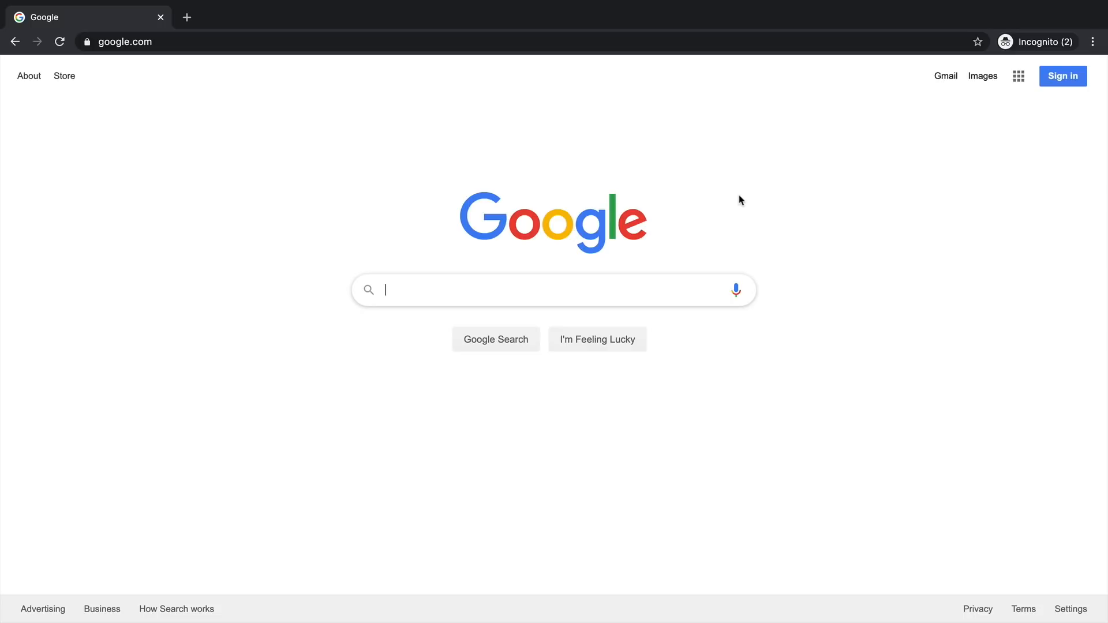
# - Go to amazon.com
pyautogui.click(151, 40)
pyautogui.write('amazon.com')
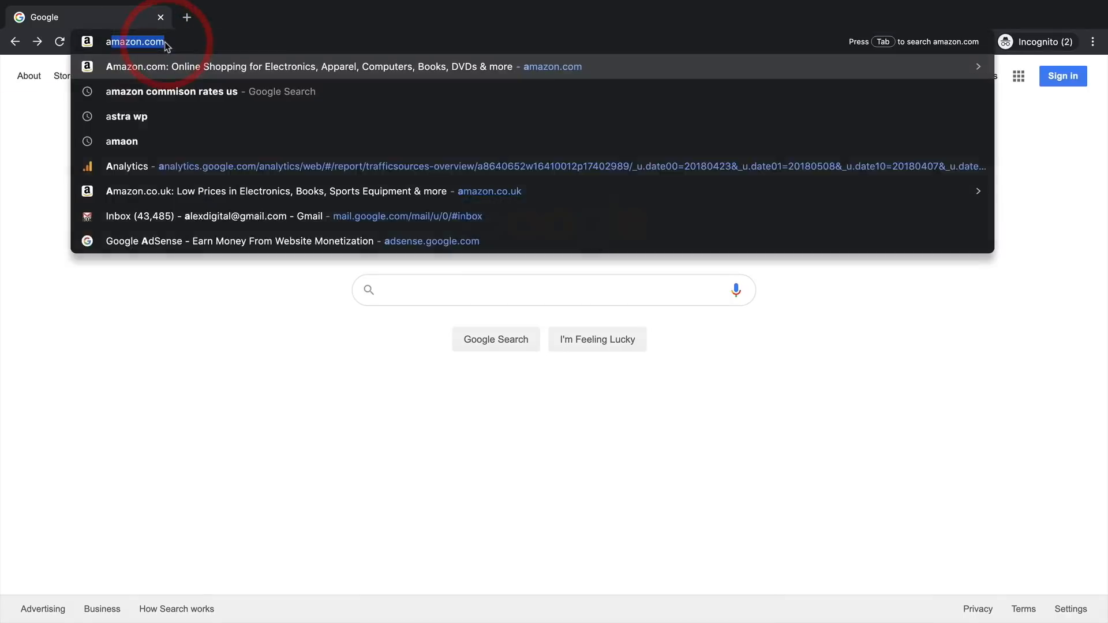
pyautogui.press('Return')
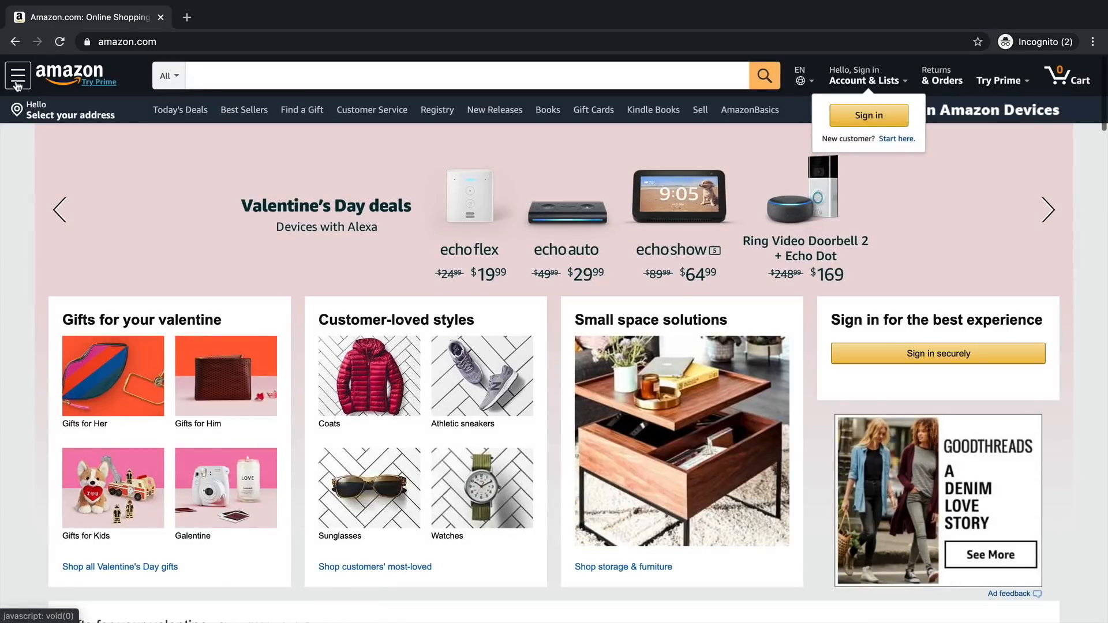
# - Through the store directory under Sports & Outdoors, open the All Outdoor Recreation category page
pyautogui.click(17, 85)
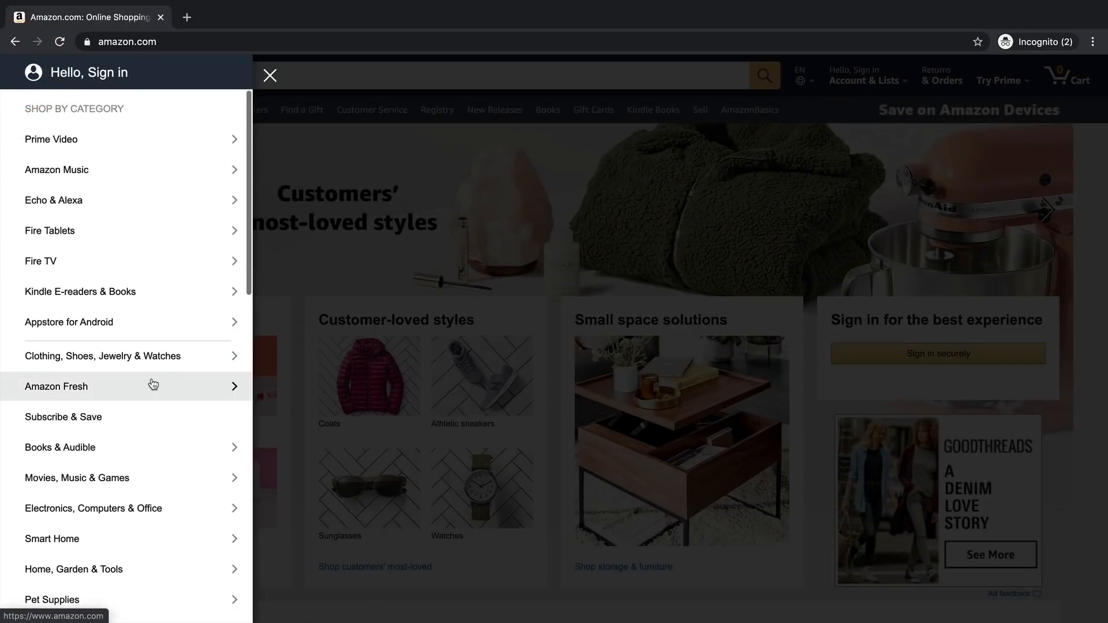
pyautogui.scroll(-15, 154, 384)
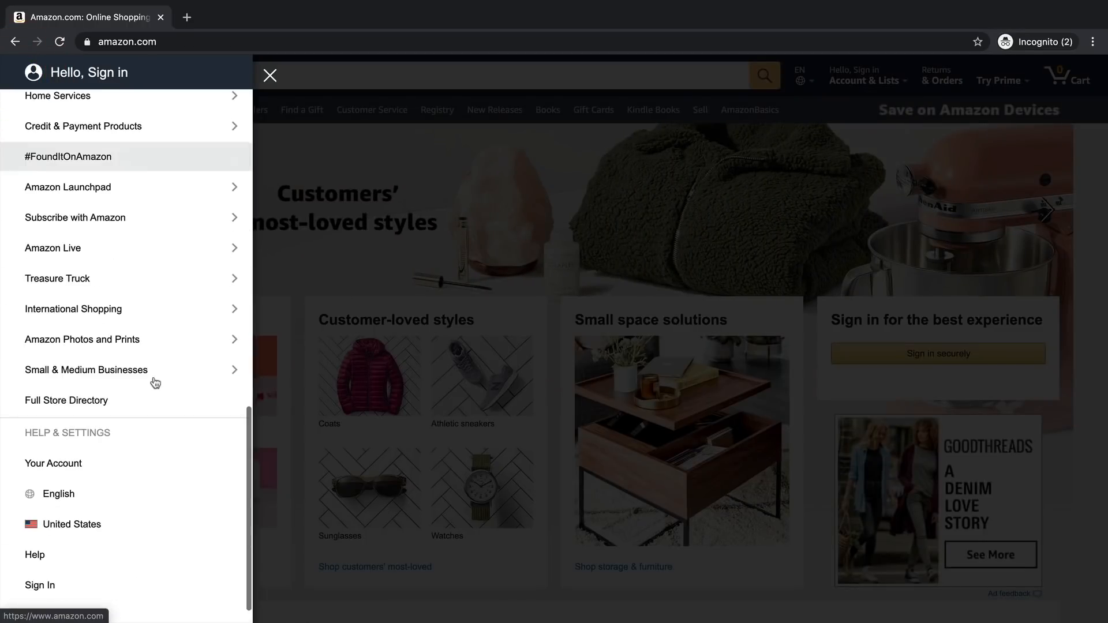
pyautogui.click(148, 402)
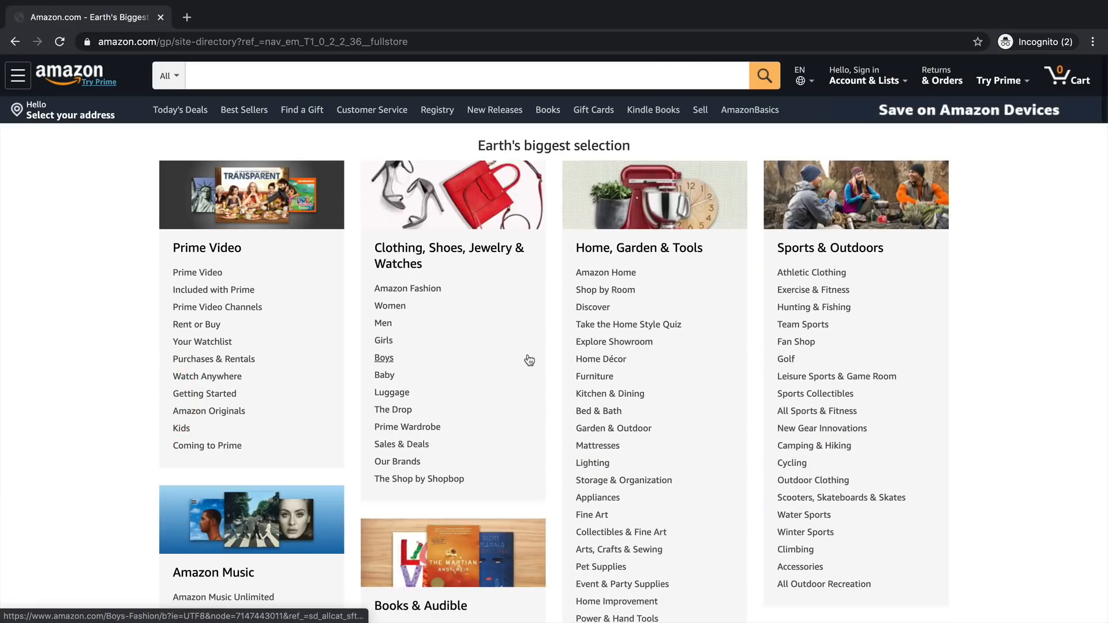
pyautogui.scroll(-2, 635, 317)
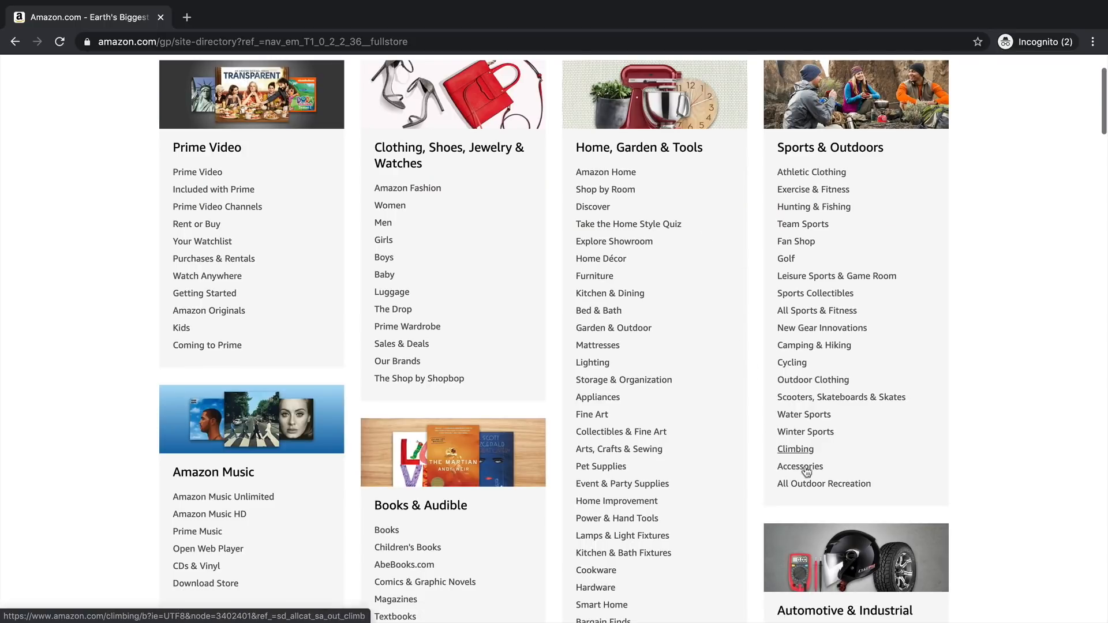
pyautogui.click(820, 483)
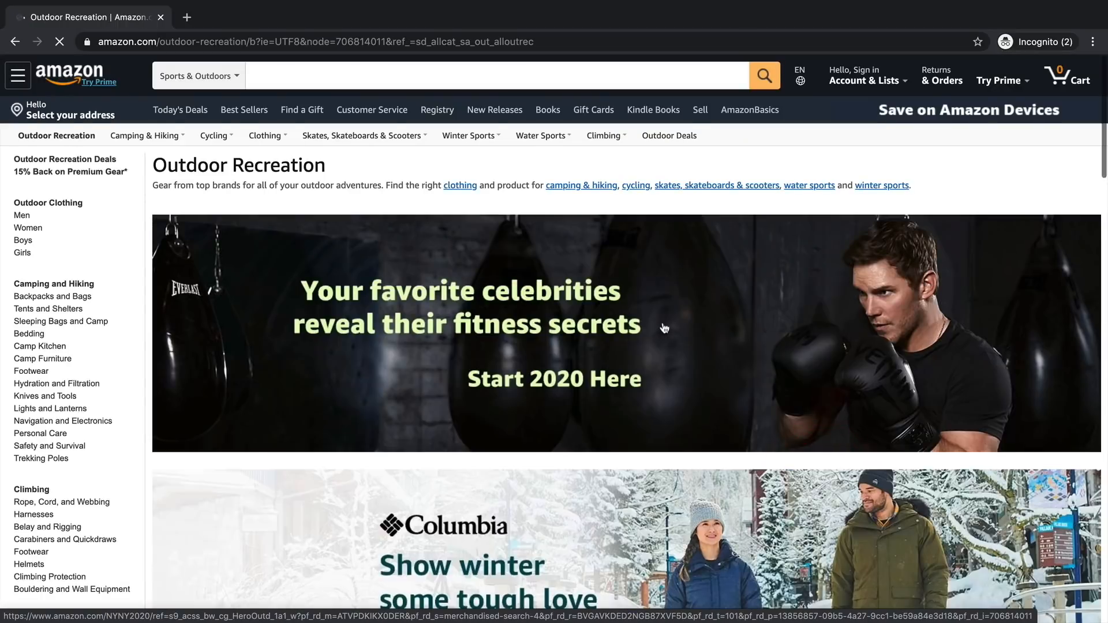
pyautogui.scroll(-5, 664, 328)
pyautogui.scroll(-2, 665, 328)
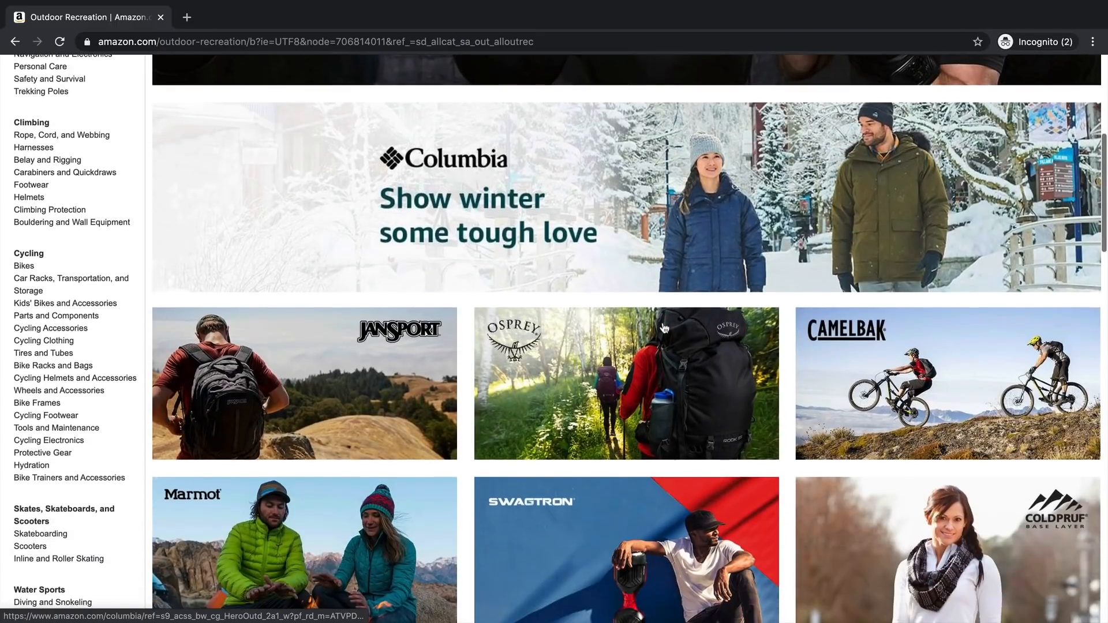
pyautogui.scroll(5, 665, 329)
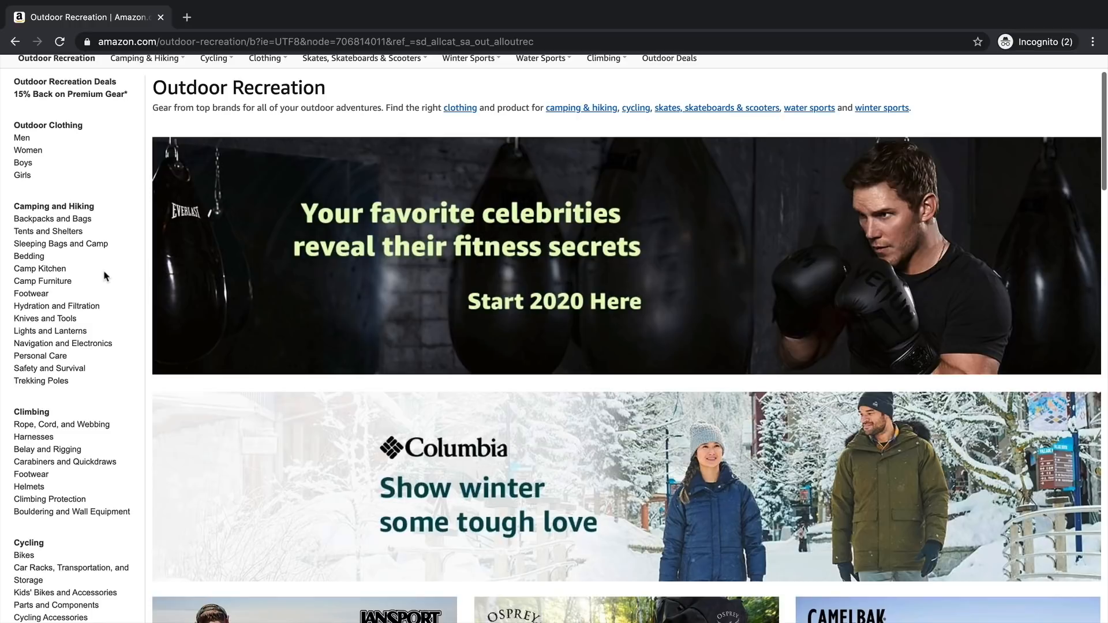
# - Browse Amazon's Safety and Survival and Camping & Hiking categories
pyautogui.click(65, 372)
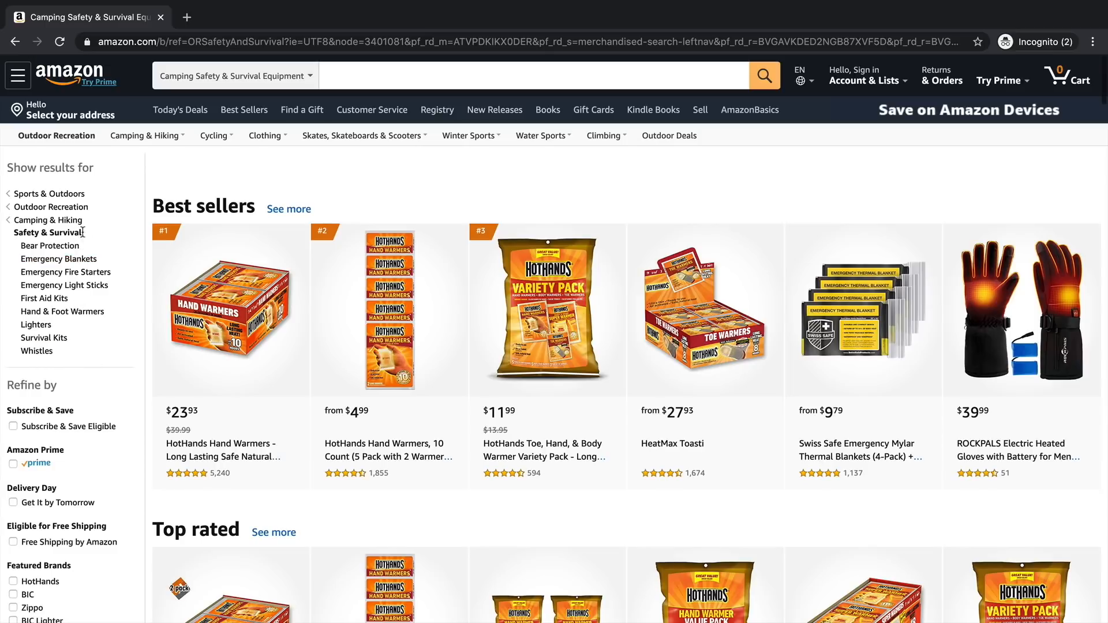
pyautogui.moveTo(87, 238); pyautogui.dragTo(2, 234)
pyautogui.click(46, 220)
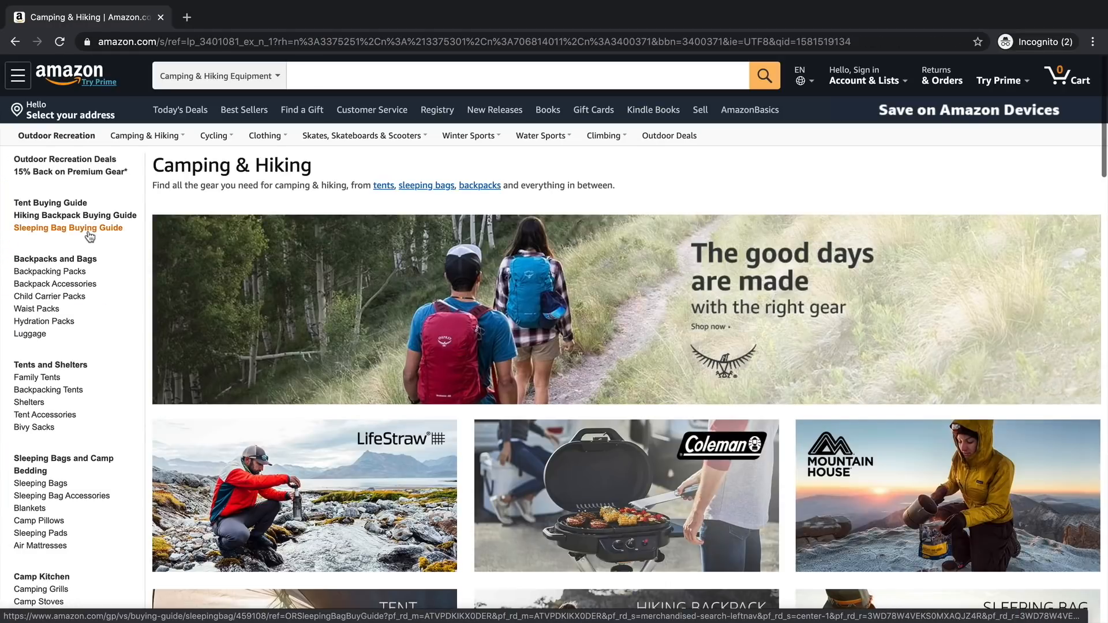
pyautogui.scroll(-1, 110, 245)
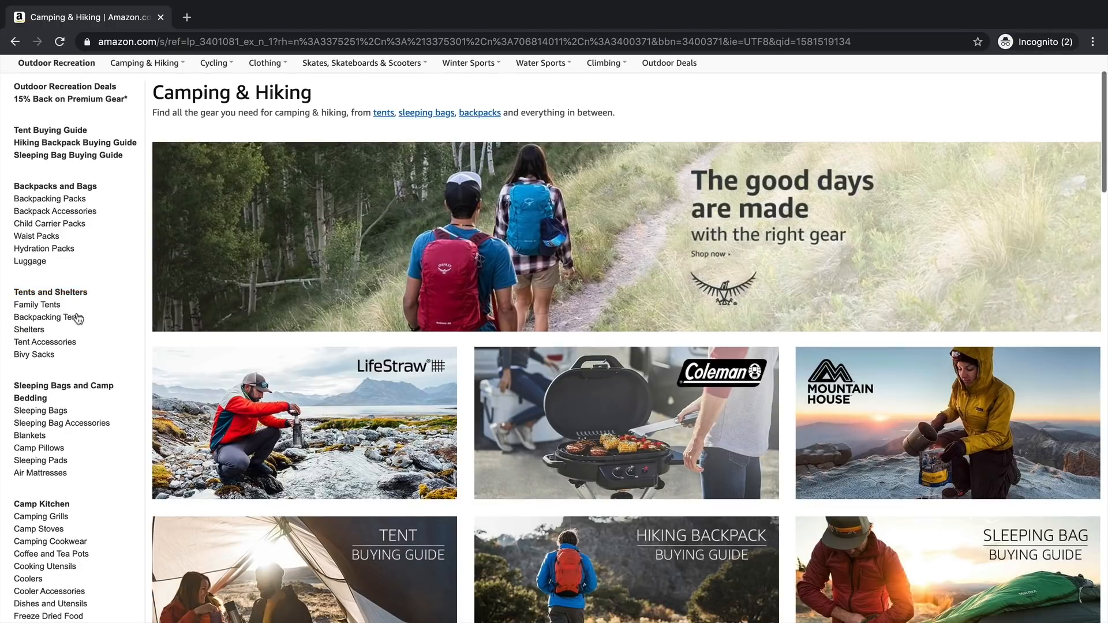
pyautogui.scroll(-1, 91, 293)
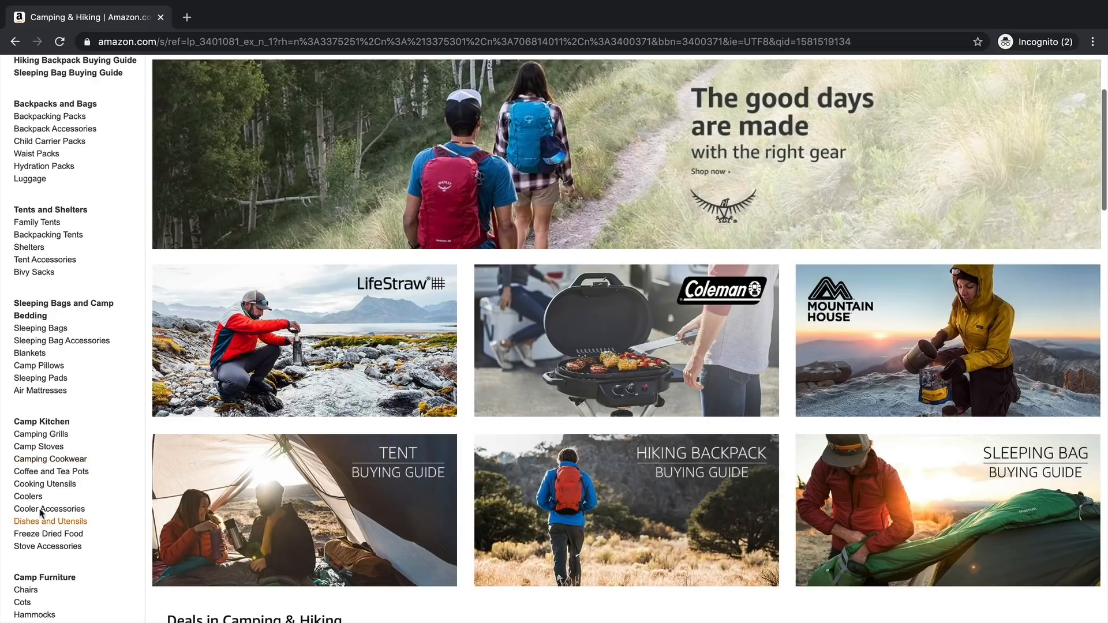
pyautogui.scroll(-2, 106, 416)
pyautogui.scroll(-3, 107, 422)
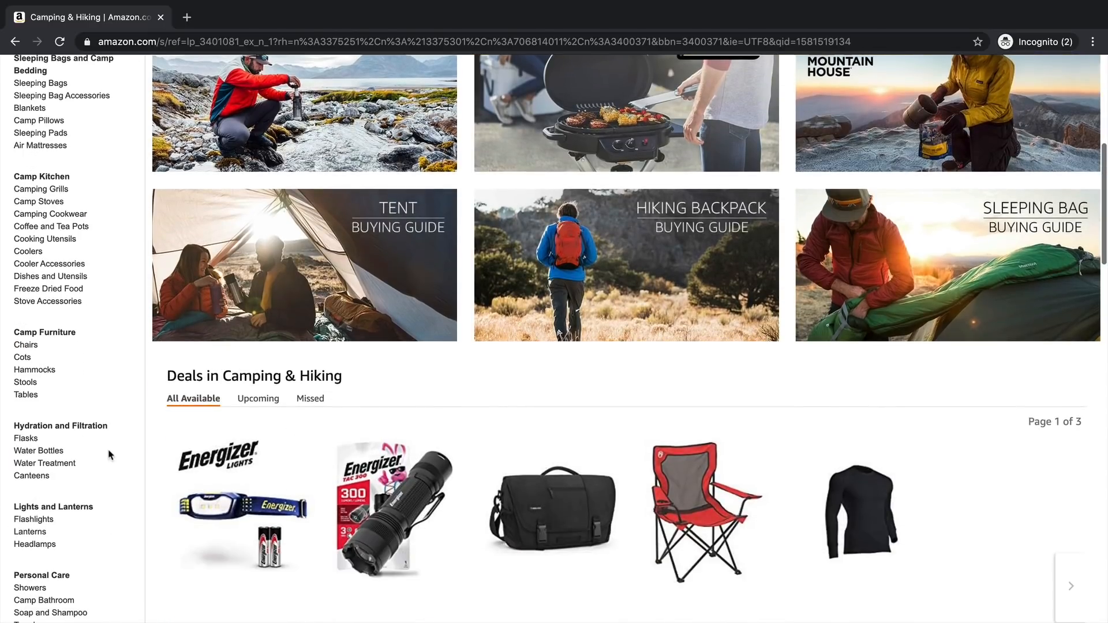
# - Open Hydration and Filtration and the CamelBak Eddy bottle, then go back to the site directory
pyautogui.click(88, 426)
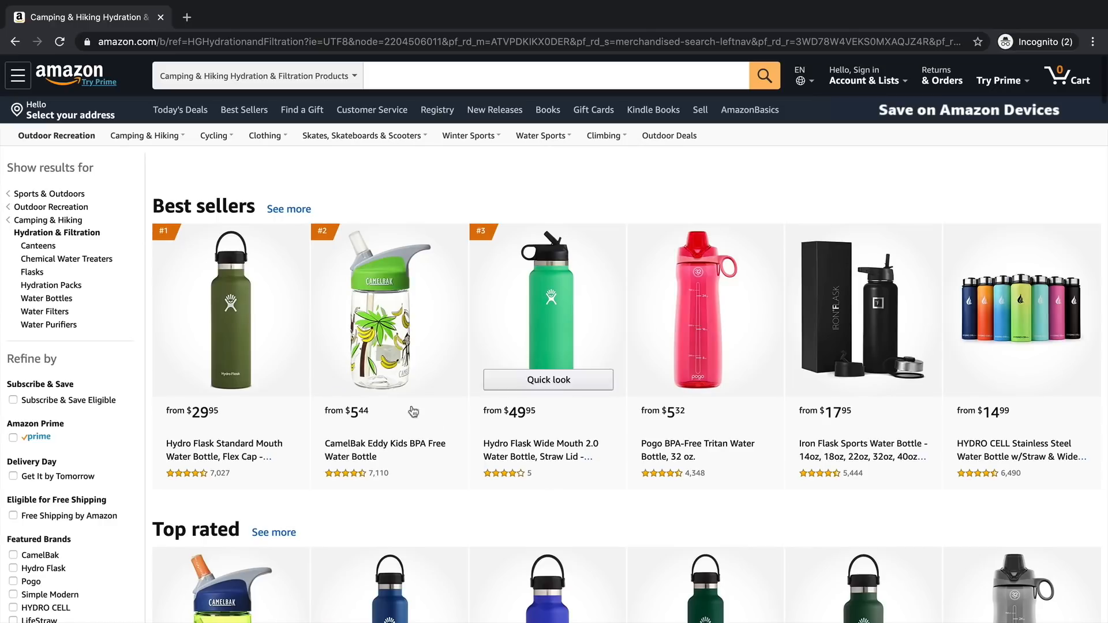
pyautogui.click(327, 414)
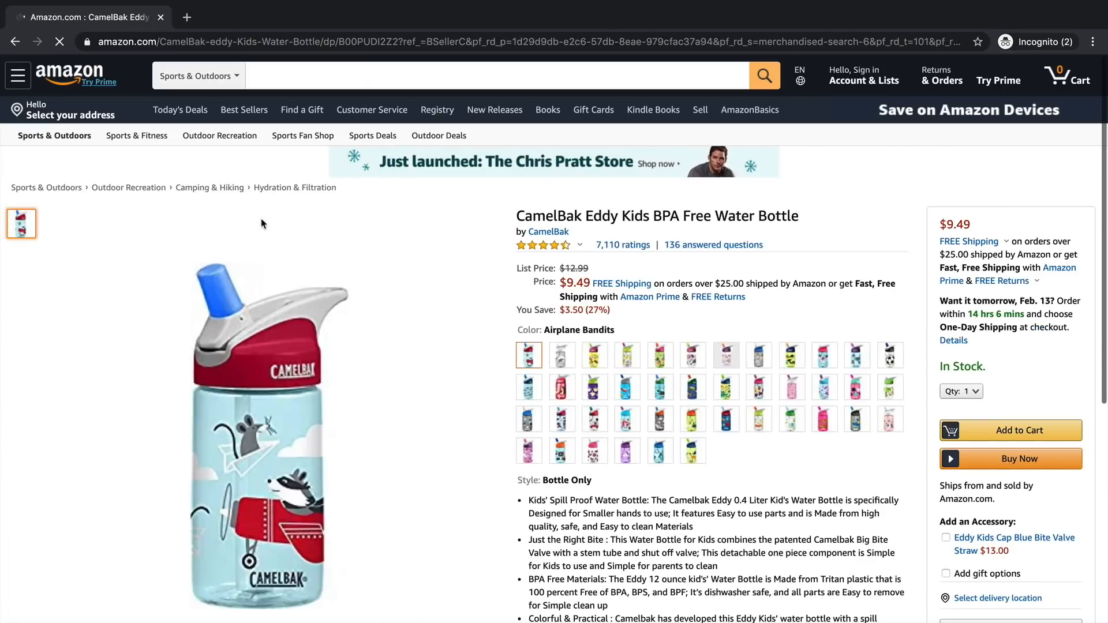
pyautogui.click(15, 41)
pyautogui.click(16, 44)
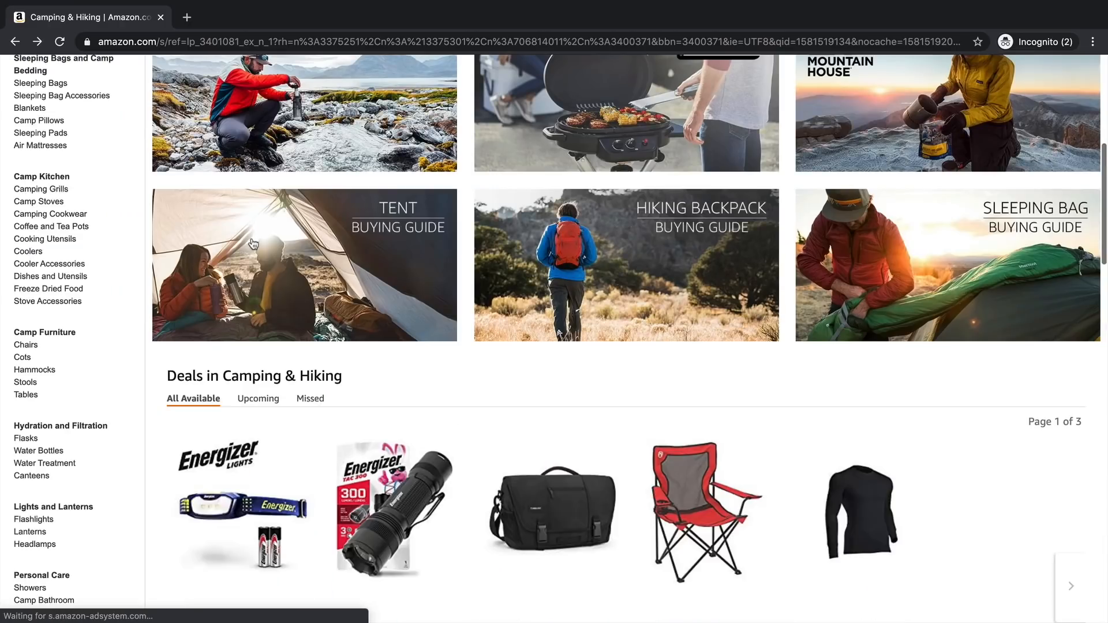
pyautogui.scroll(-5, 190, 254)
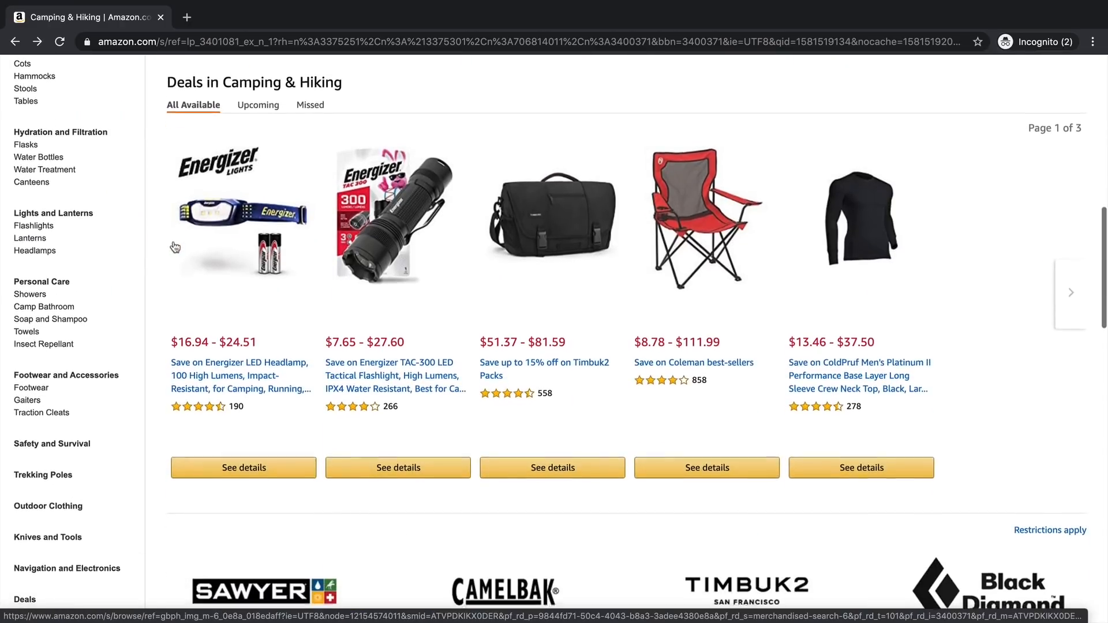
pyautogui.scroll(12, 173, 249)
pyautogui.click(13, 40)
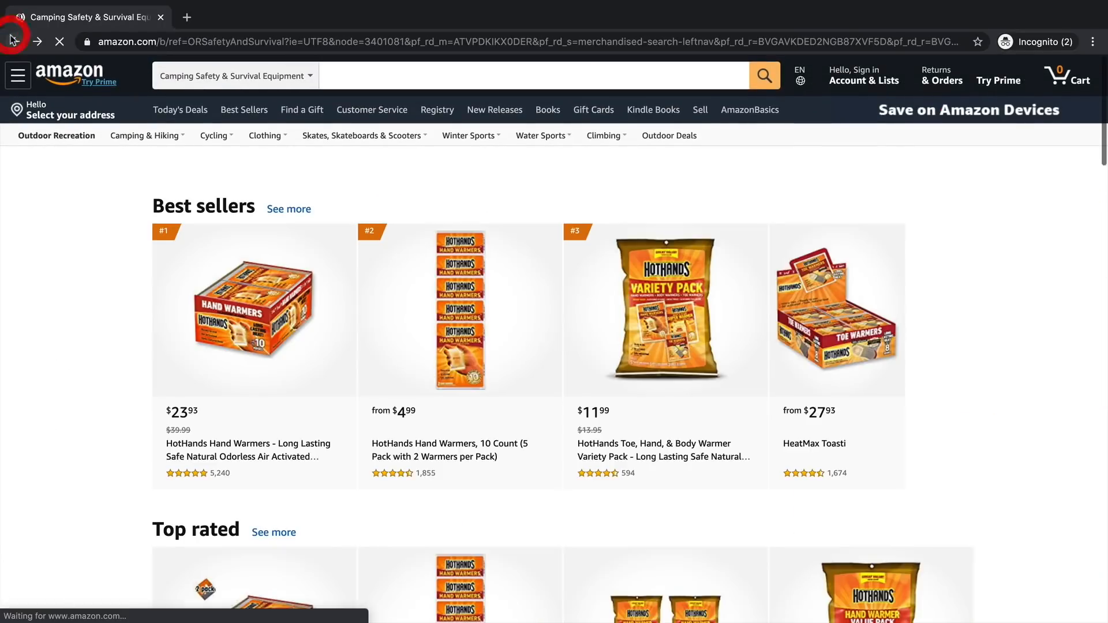
pyautogui.click(14, 42)
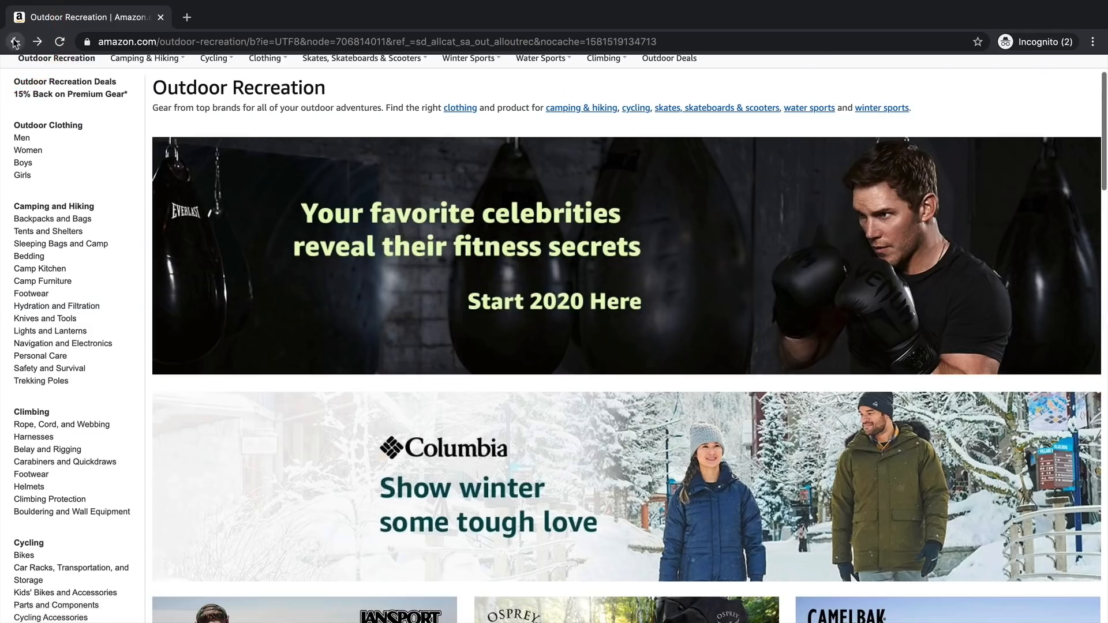
pyautogui.click(14, 42)
pyautogui.scroll(-8, 635, 422)
pyautogui.scroll(-1, 600, 421)
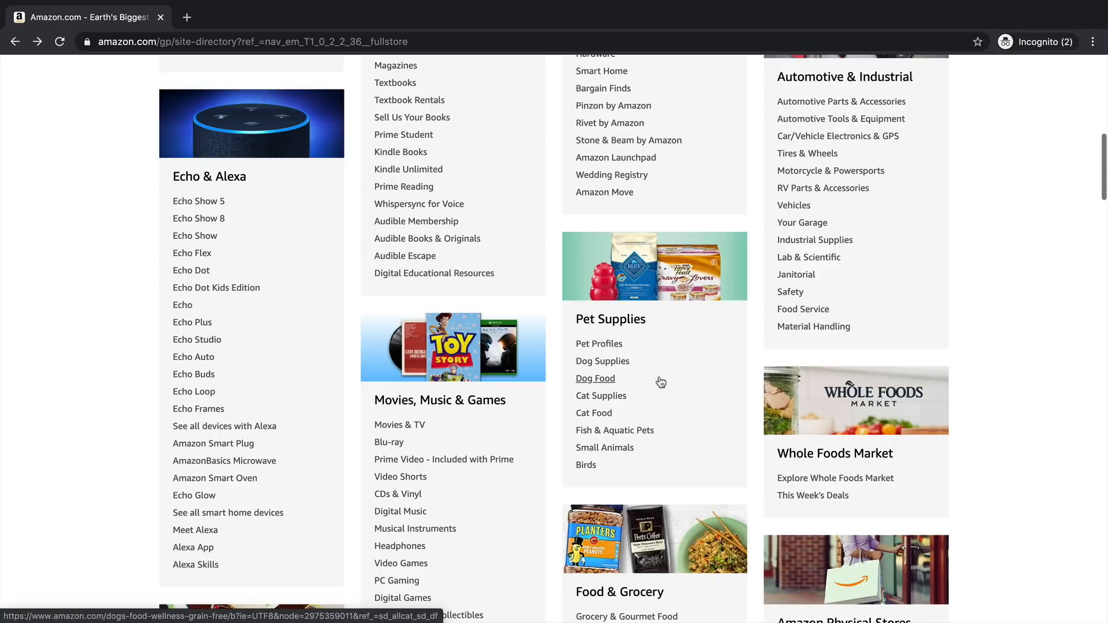
pyautogui.click(343, 46)
# - Search 'wikipedia hobbies' and open the List of hobbies article, scrolling to its Indoor and Outdoor lists
pyautogui.write('wiki')
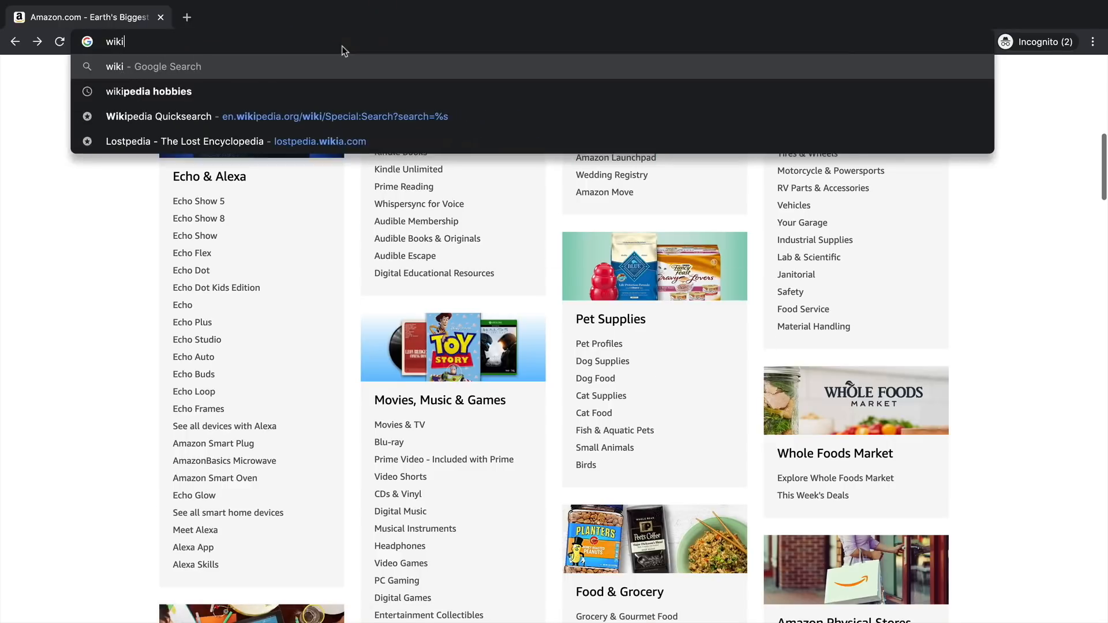
pyautogui.write('pedia hobbies')
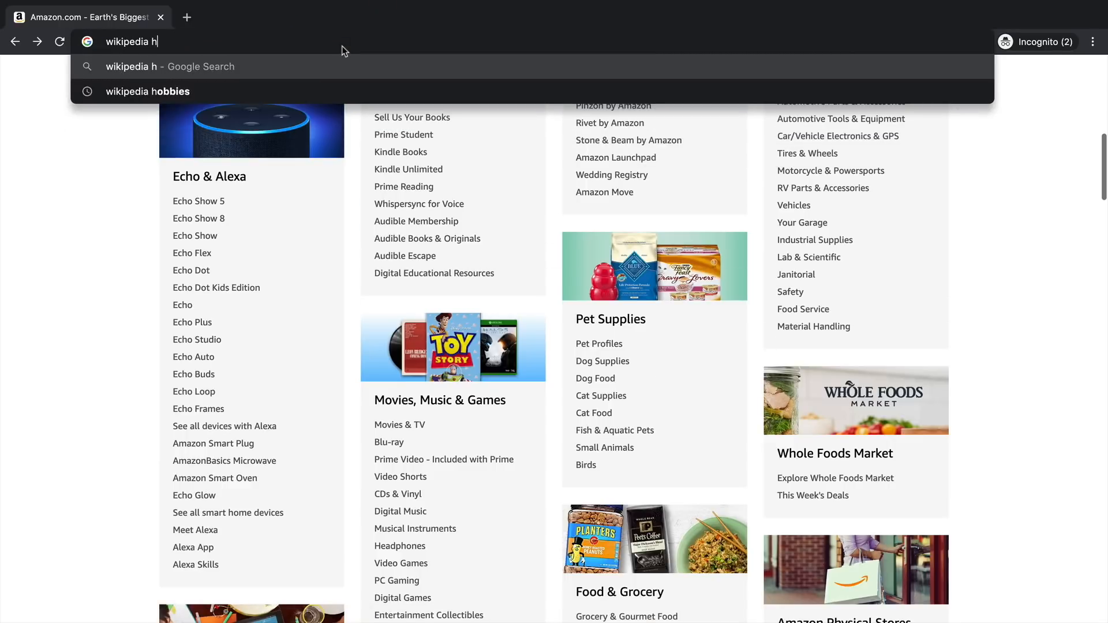
pyautogui.press('Return')
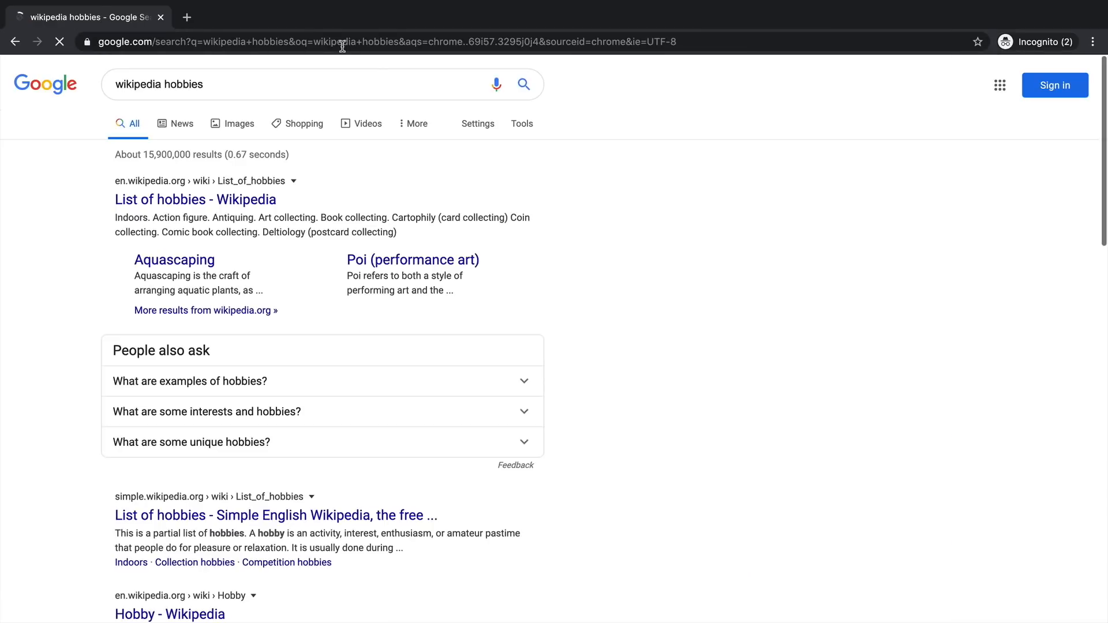
pyautogui.click(196, 198)
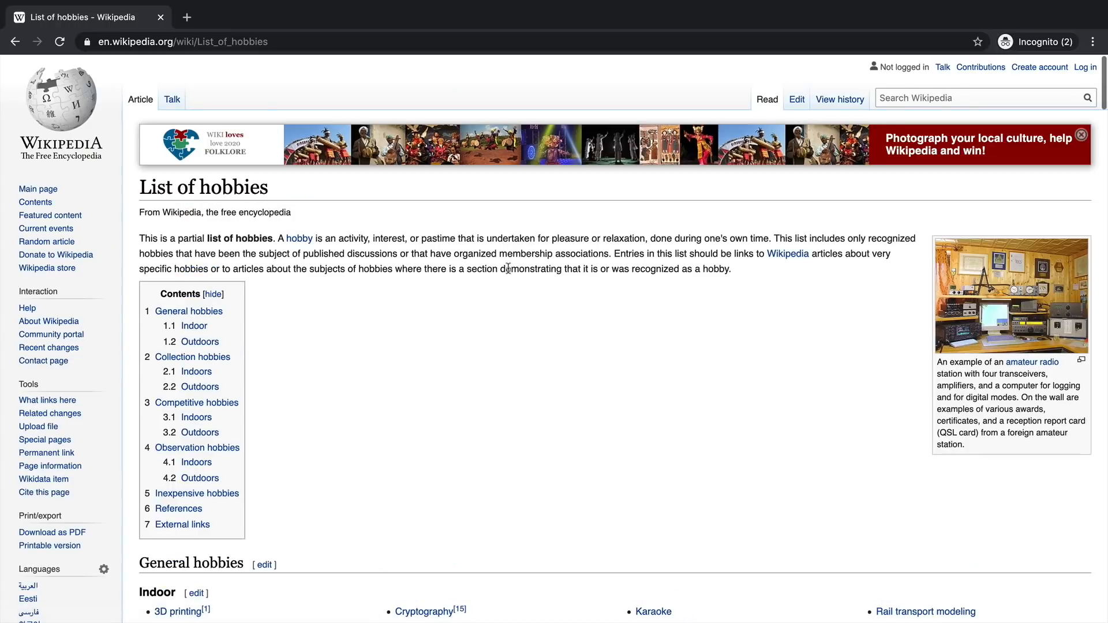
pyautogui.scroll(-10, 540, 310)
pyautogui.scroll(-1, 540, 310)
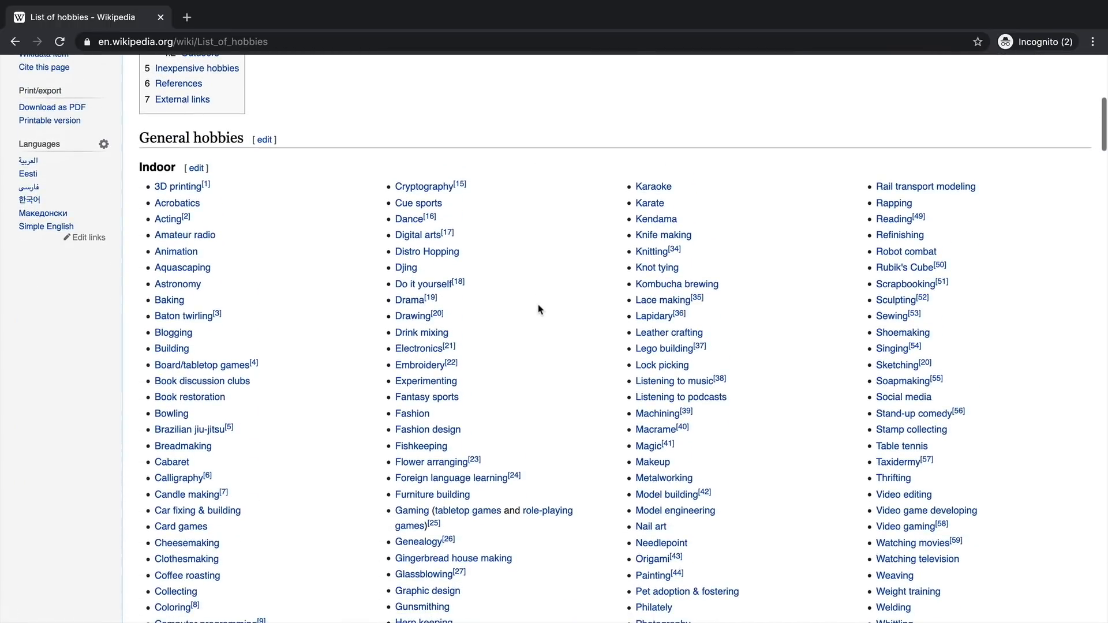
pyautogui.scroll(-3, 540, 310)
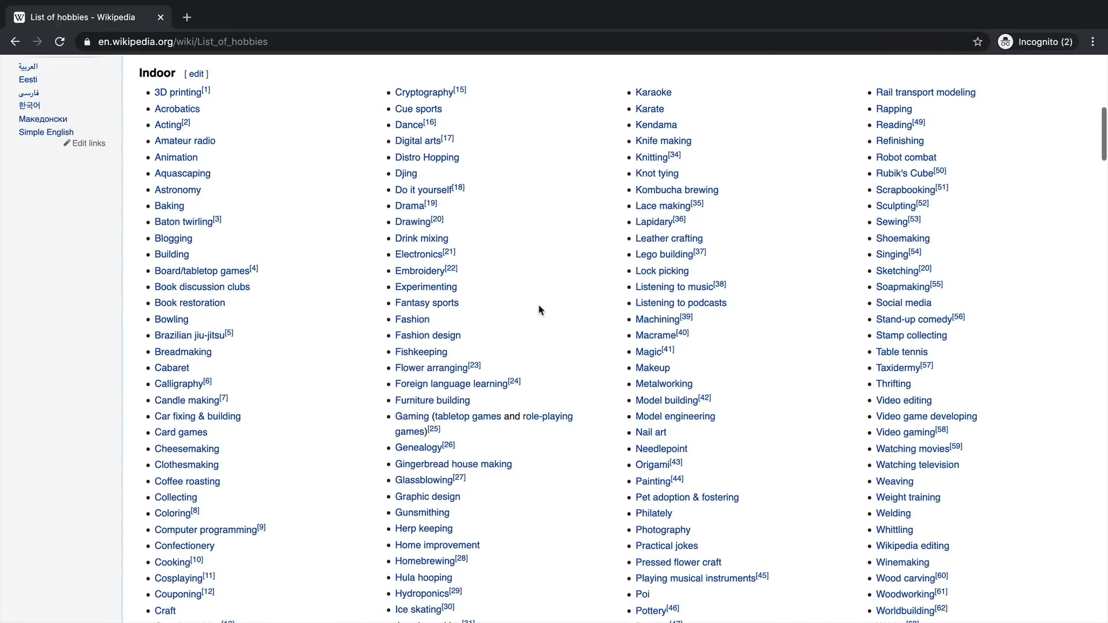
pyautogui.scroll(-6, 540, 310)
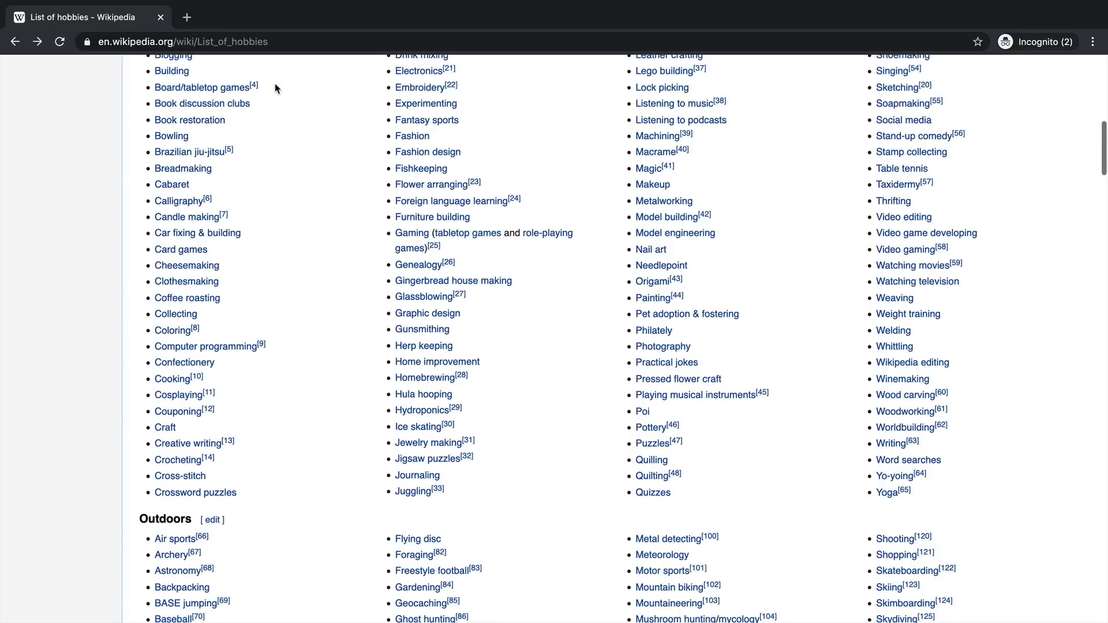
pyautogui.click(281, 38)
# - Load the Google home page by entering google in the address bar
pyautogui.write('google.com')
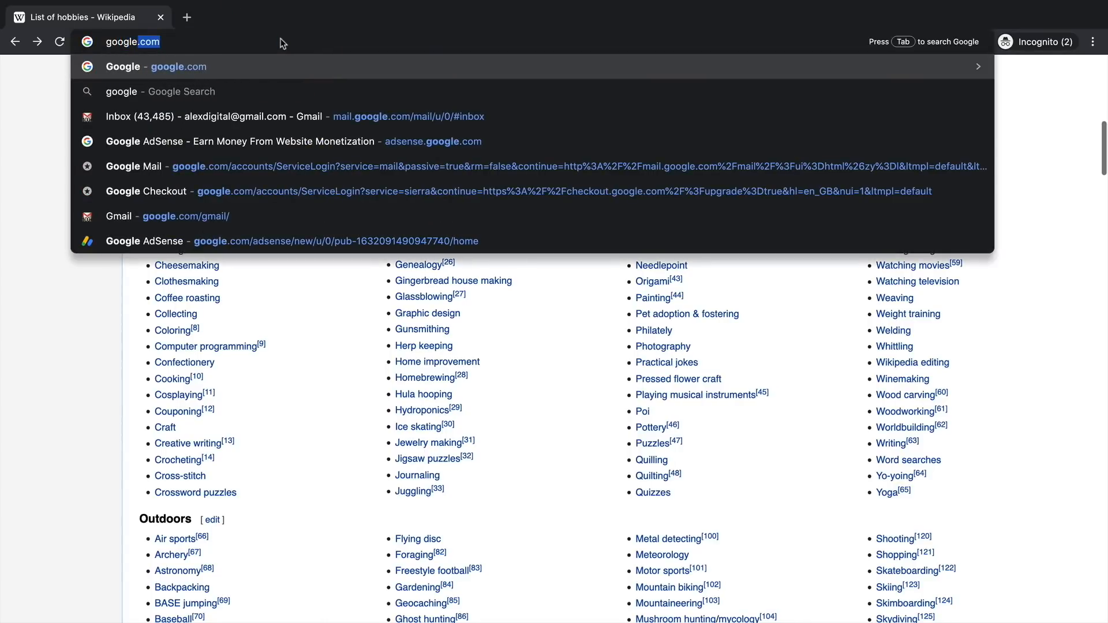
pyautogui.press('Return')
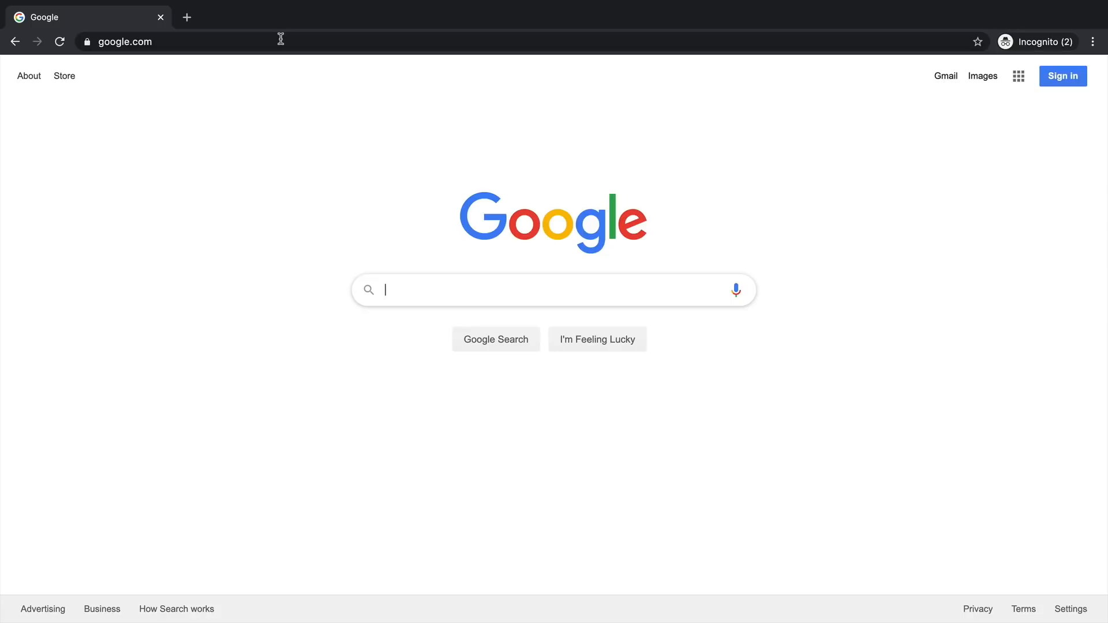
# - Type 'drone for' and try letters a–d, then pick the 'drone for deer scouting' suggestion
pyautogui.write('drone')
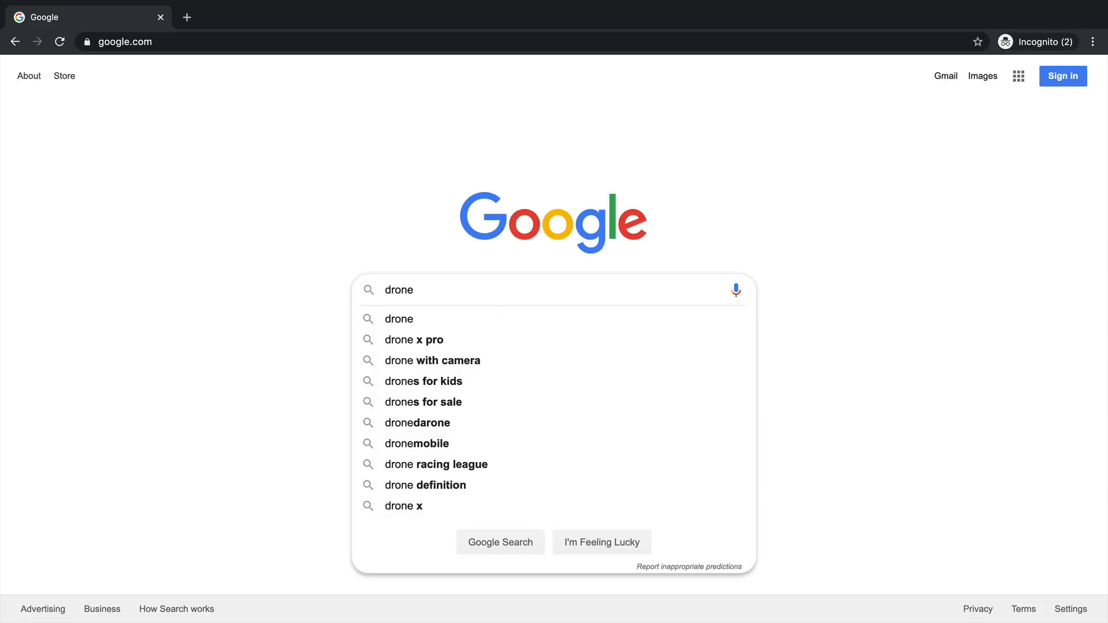
pyautogui.write('for')
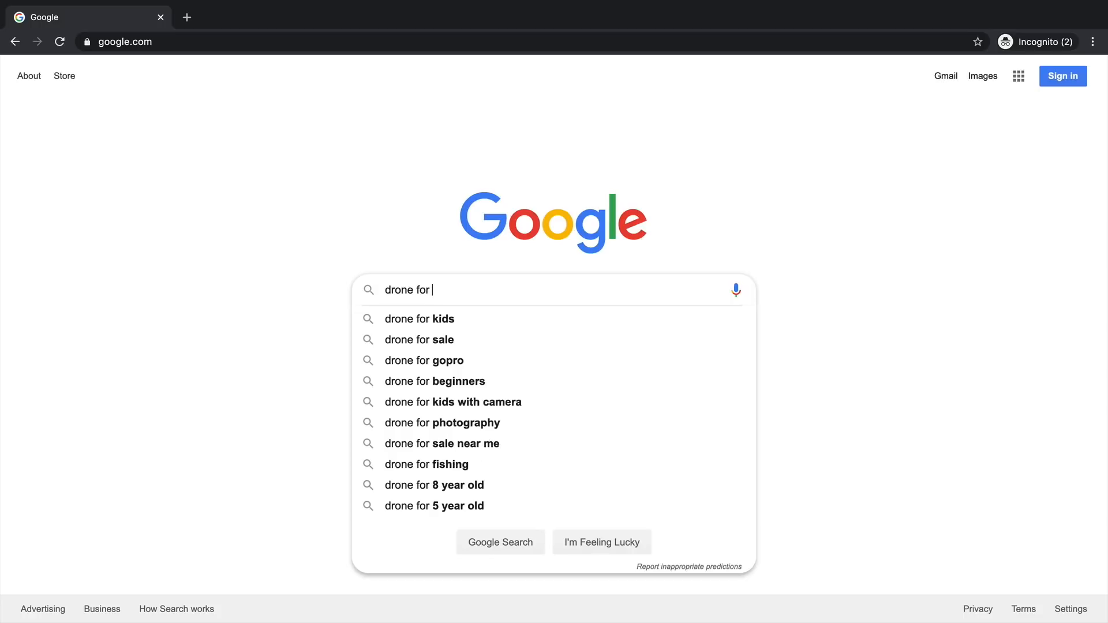
pyautogui.write('a')
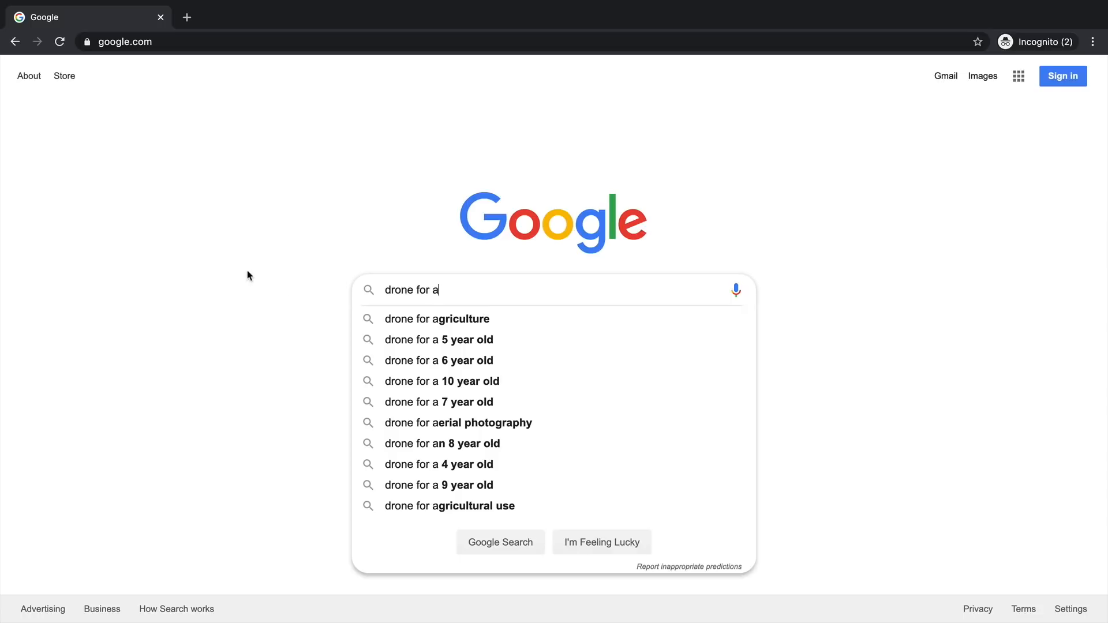
pyautogui.press('BackSpace')
pyautogui.write('b')
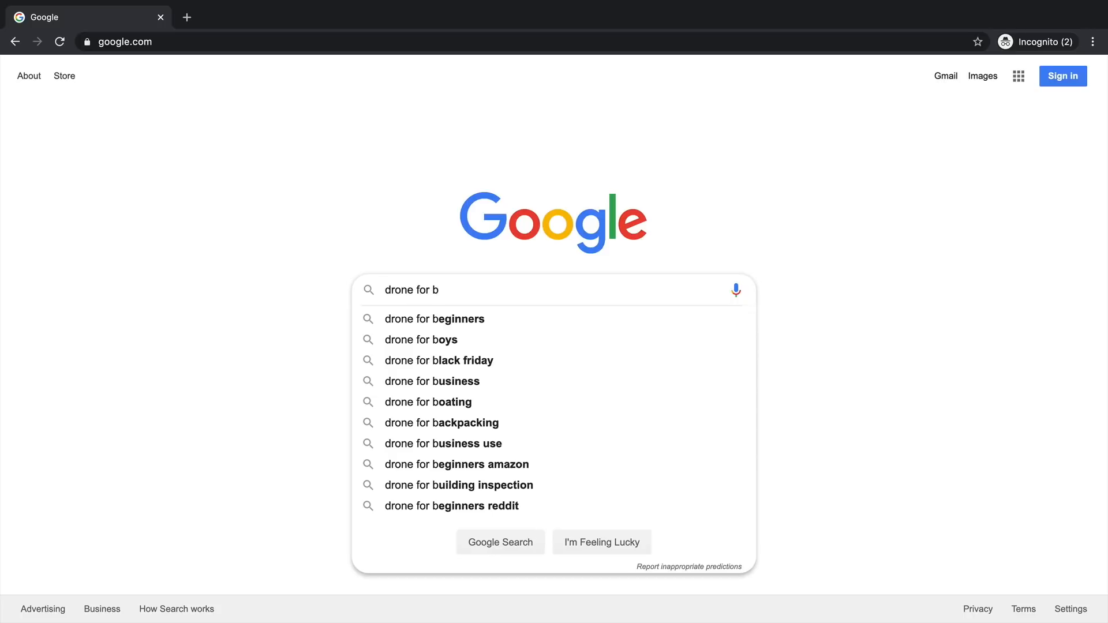
pyautogui.press('BackSpace')
pyautogui.write('c')
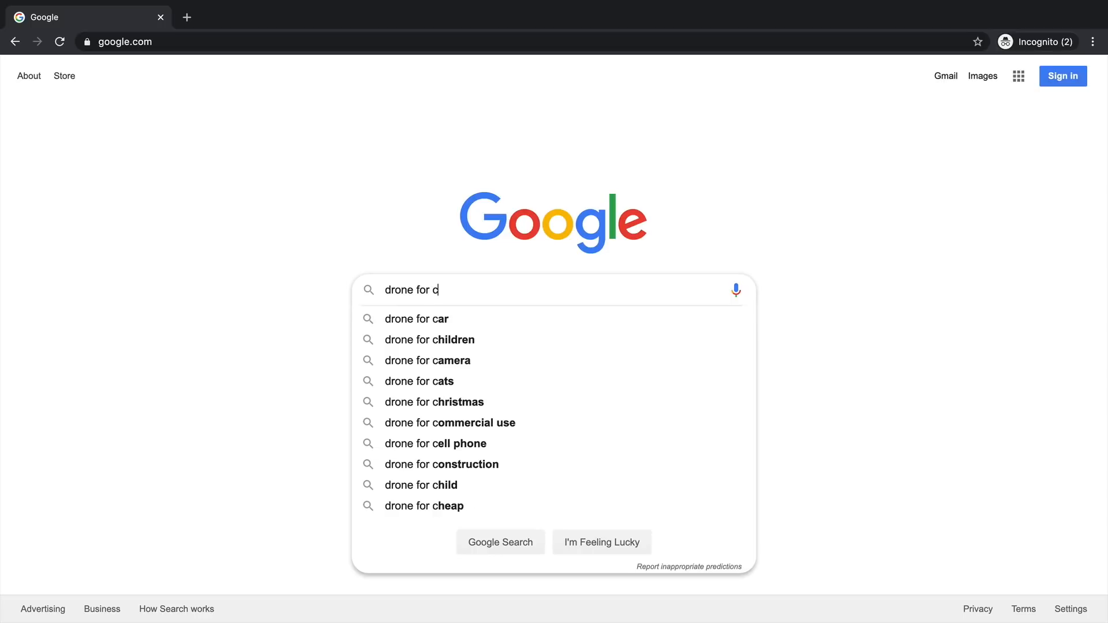
pyautogui.press('BackSpace')
pyautogui.write('d')
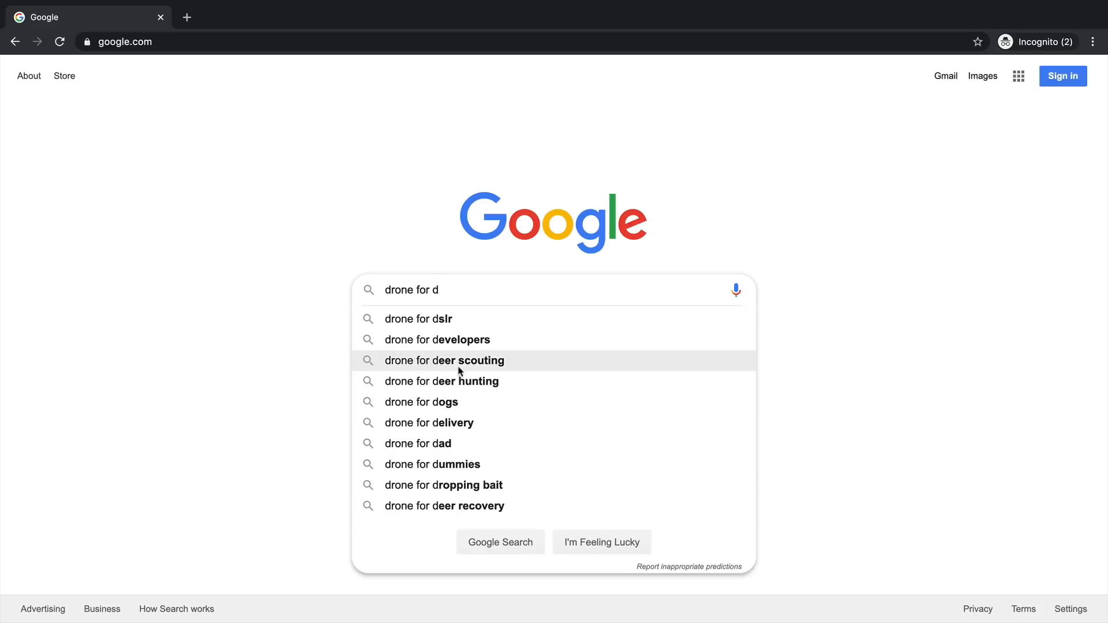
pyautogui.click(478, 366)
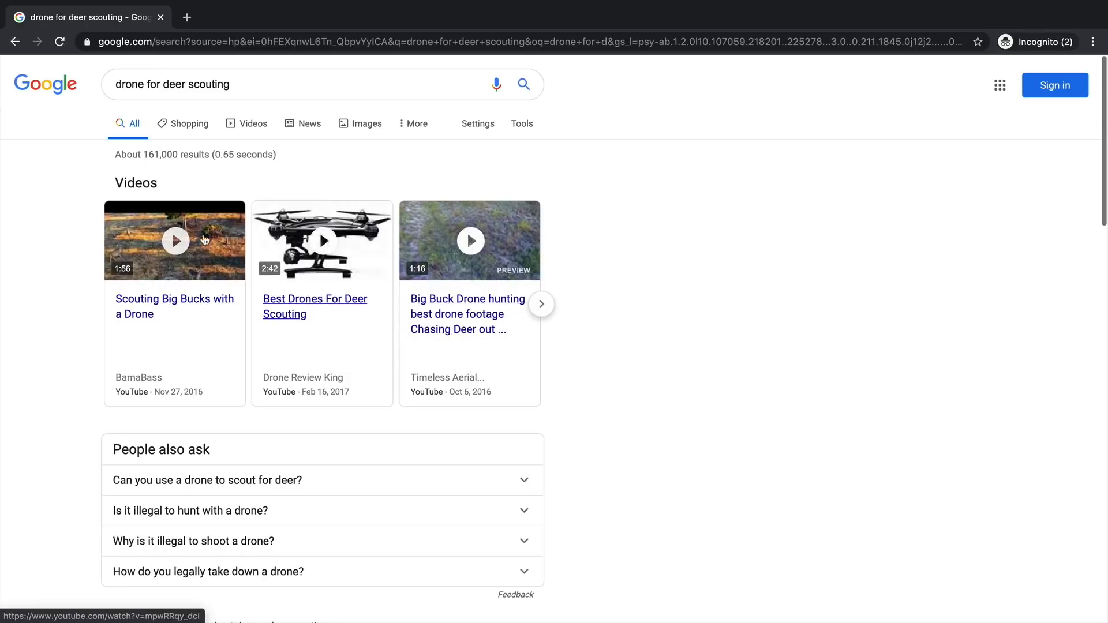
# - Scroll through the 'drone for deer scouting' search results
pyautogui.moveTo(518, 361)
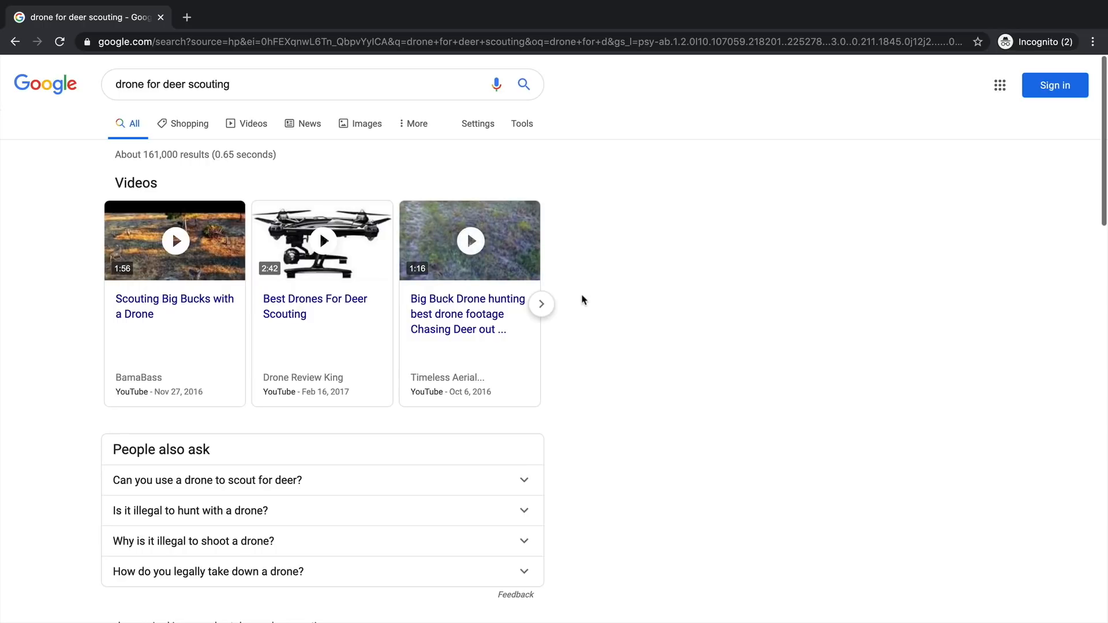
pyautogui.scroll(-5, 598, 243)
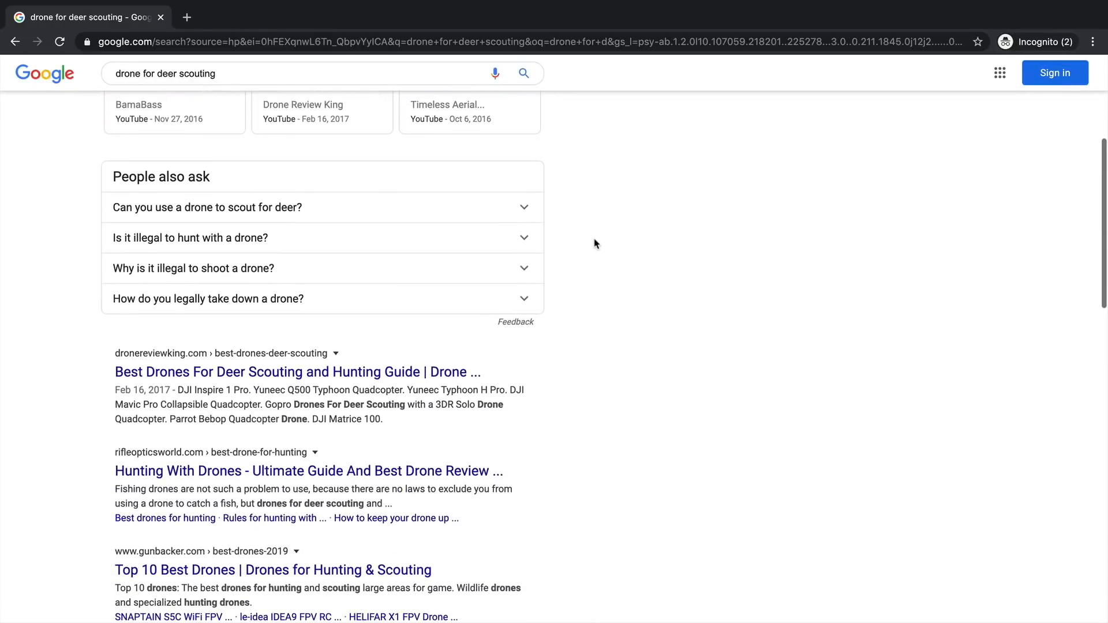
pyautogui.scroll(-1, 595, 242)
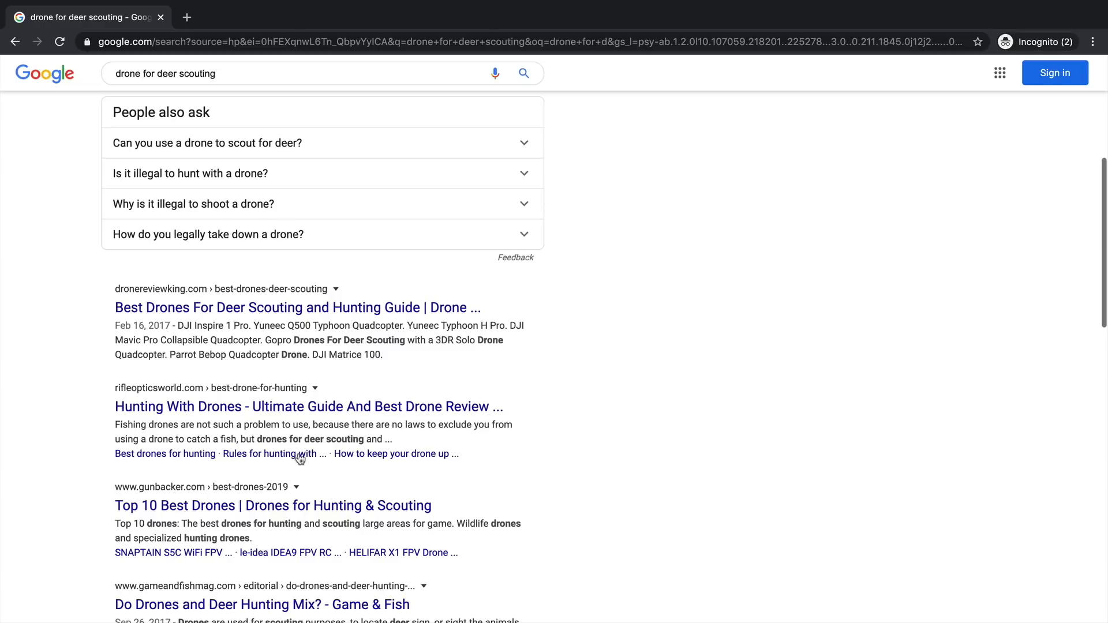
pyautogui.scroll(-2, 545, 494)
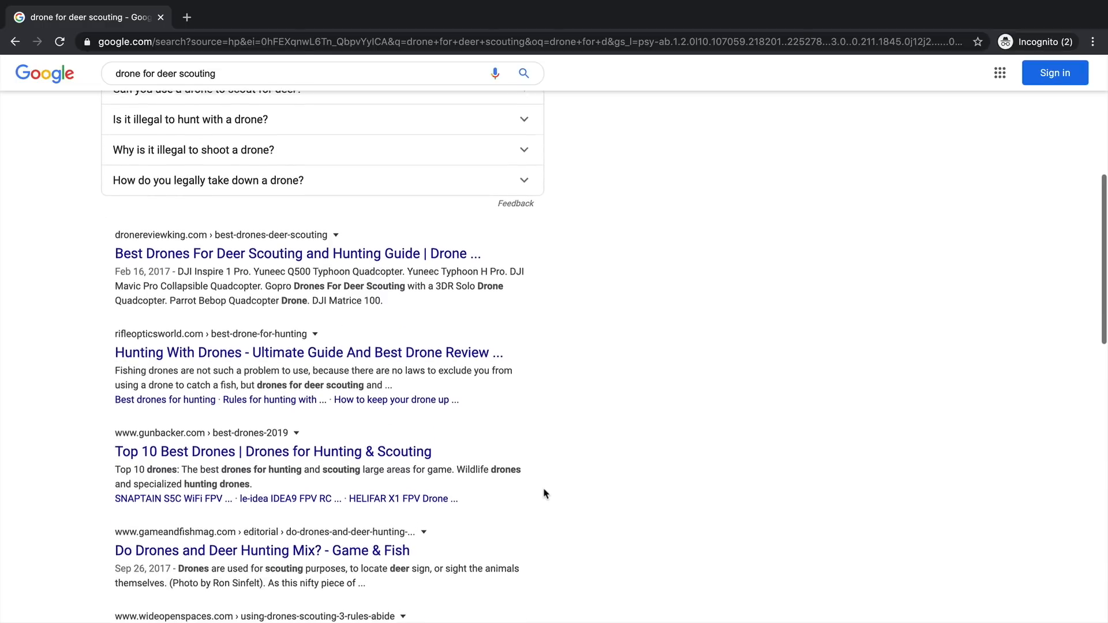
pyautogui.scroll(-1, 545, 493)
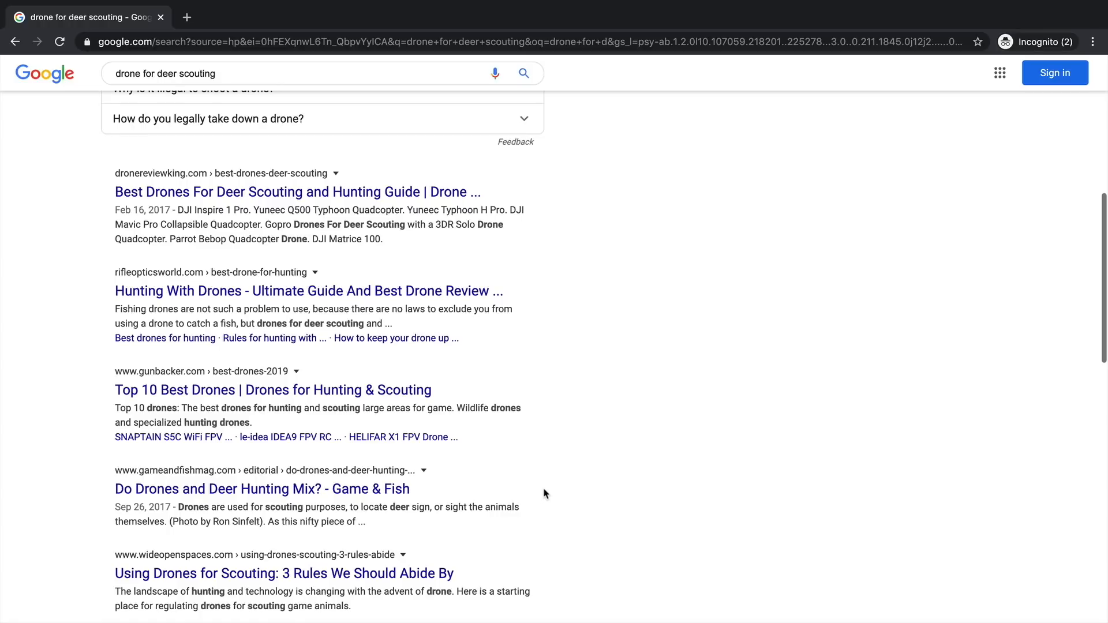
pyautogui.scroll(-4, 545, 494)
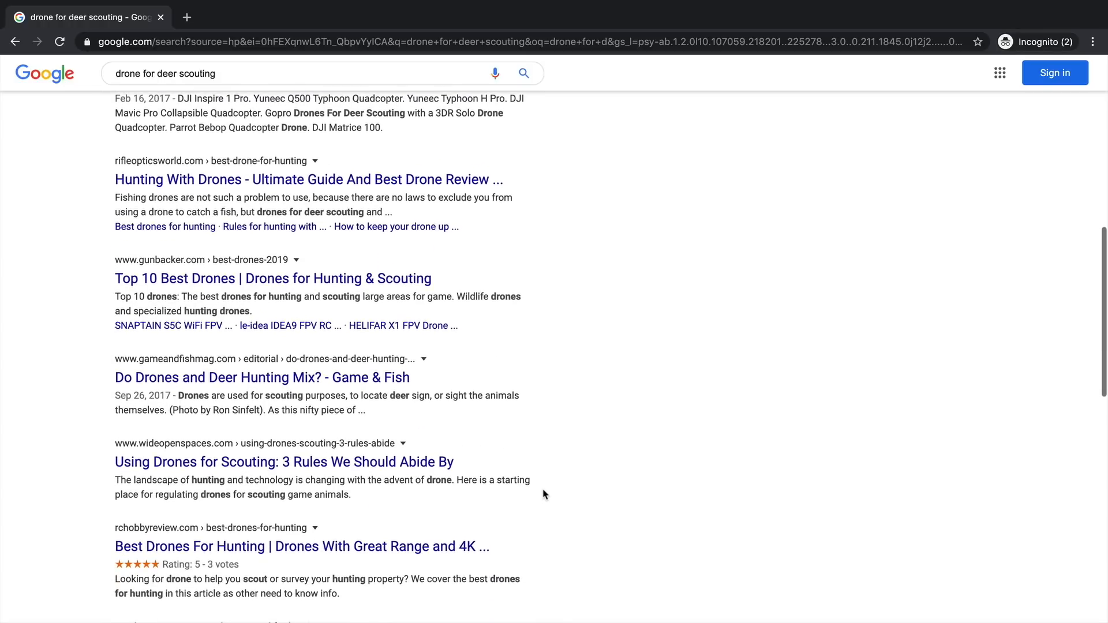
pyautogui.scroll(10, 543, 495)
pyautogui.scroll(-2, 544, 495)
pyautogui.scroll(-1, 543, 495)
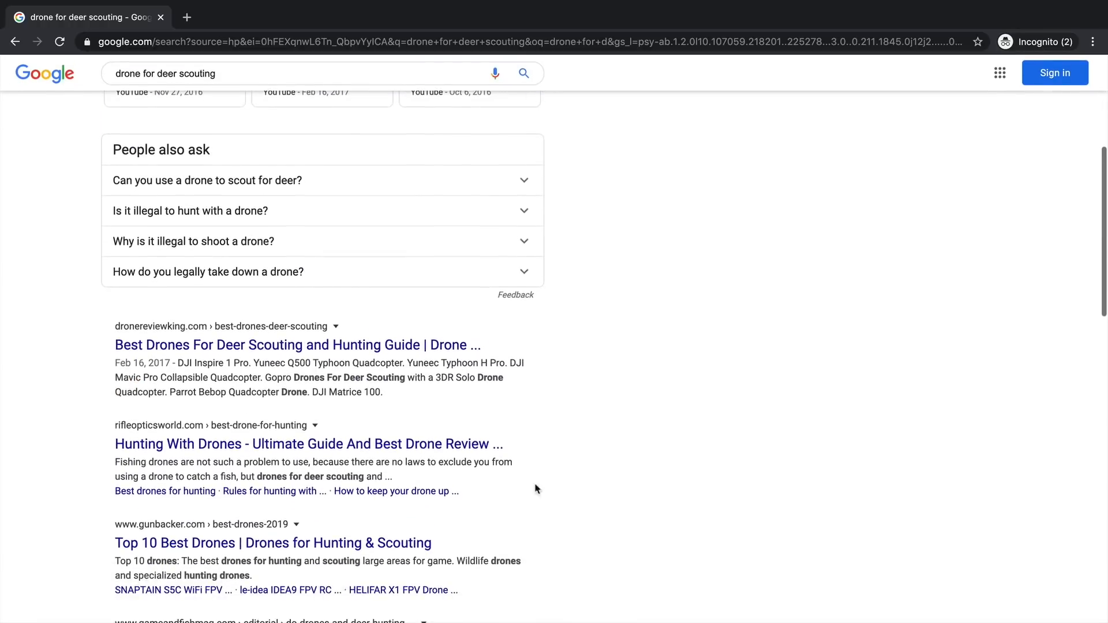
# - Open the dronereviewking.com guide to the best drones for deer scouting
pyautogui.moveTo(92, 340); pyautogui.dragTo(384, 394)
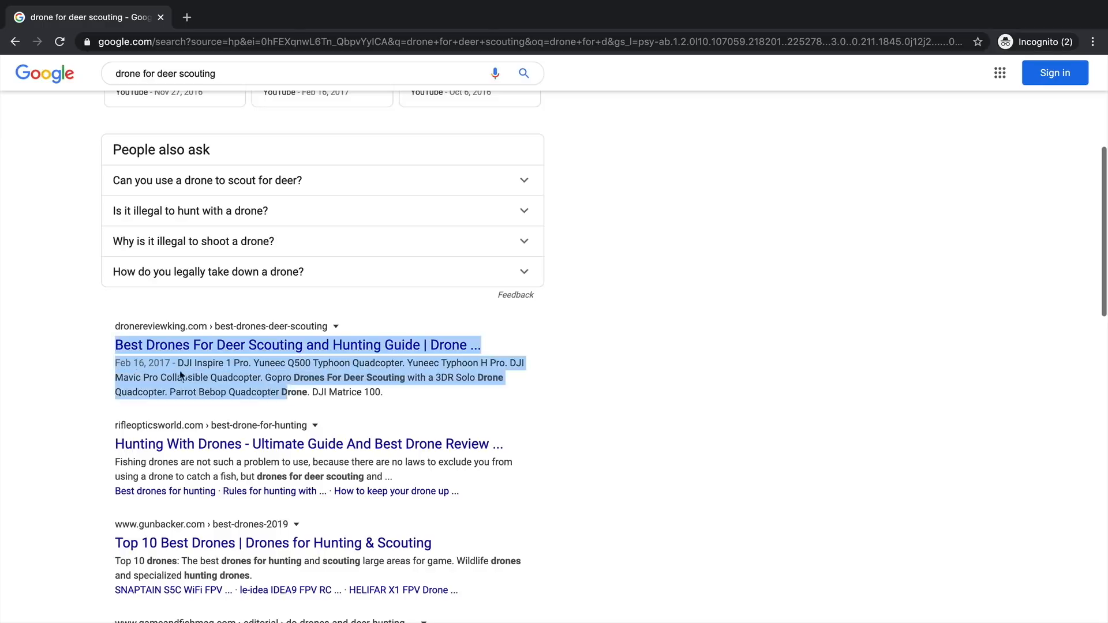
pyautogui.click(89, 344)
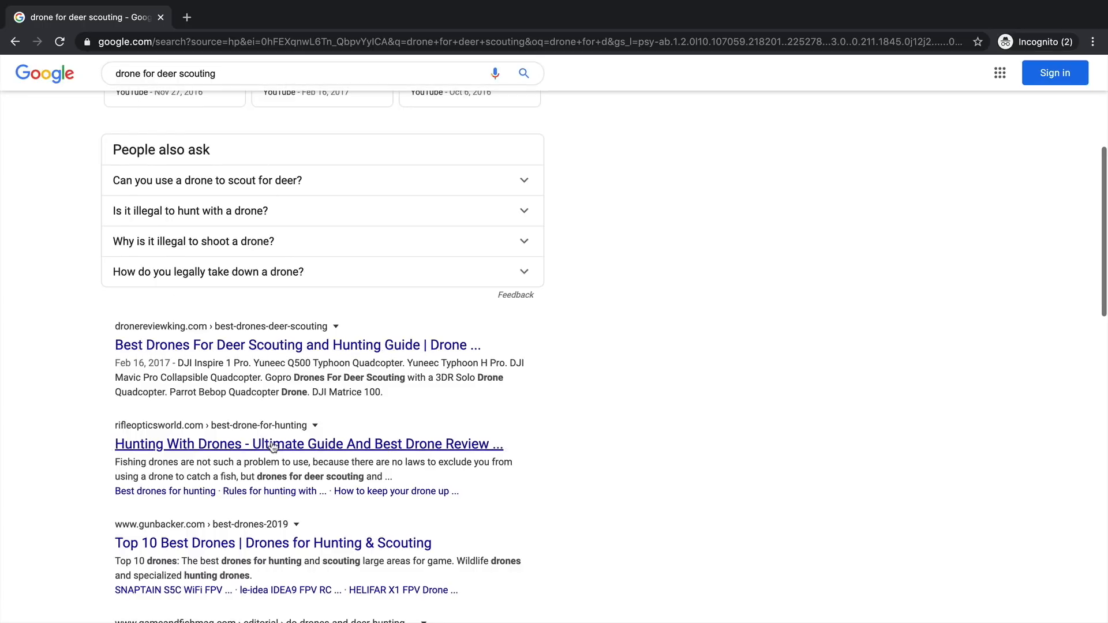
pyautogui.scroll(-2, 254, 407)
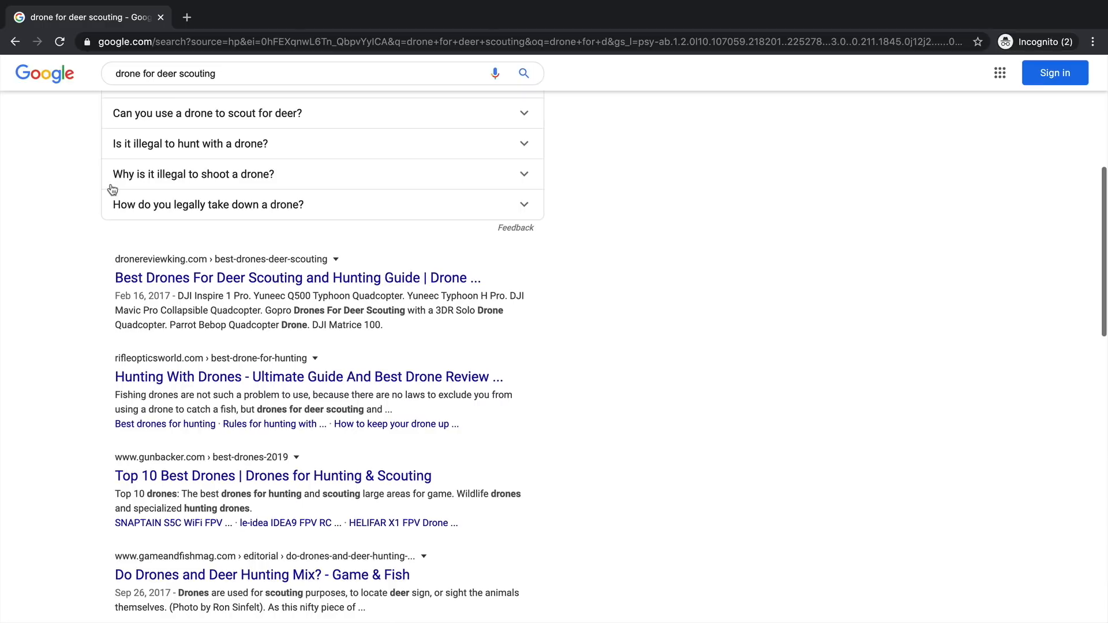
pyautogui.click(210, 282)
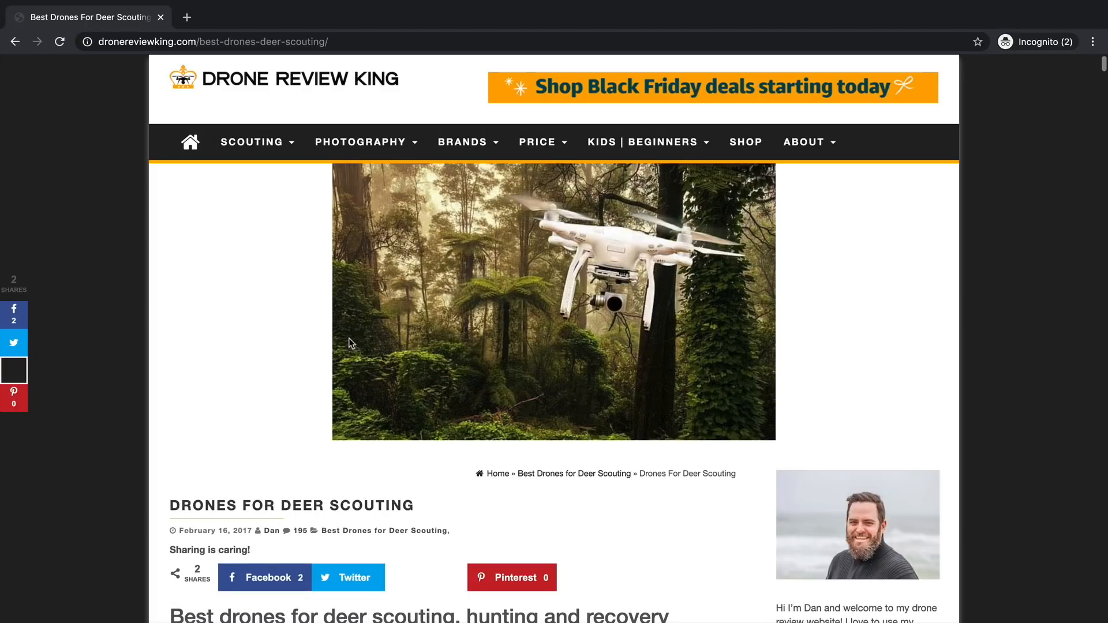
# - Read through the Drone Review King article's drone reviews by scrolling down and back
pyautogui.scroll(-4, 350, 341)
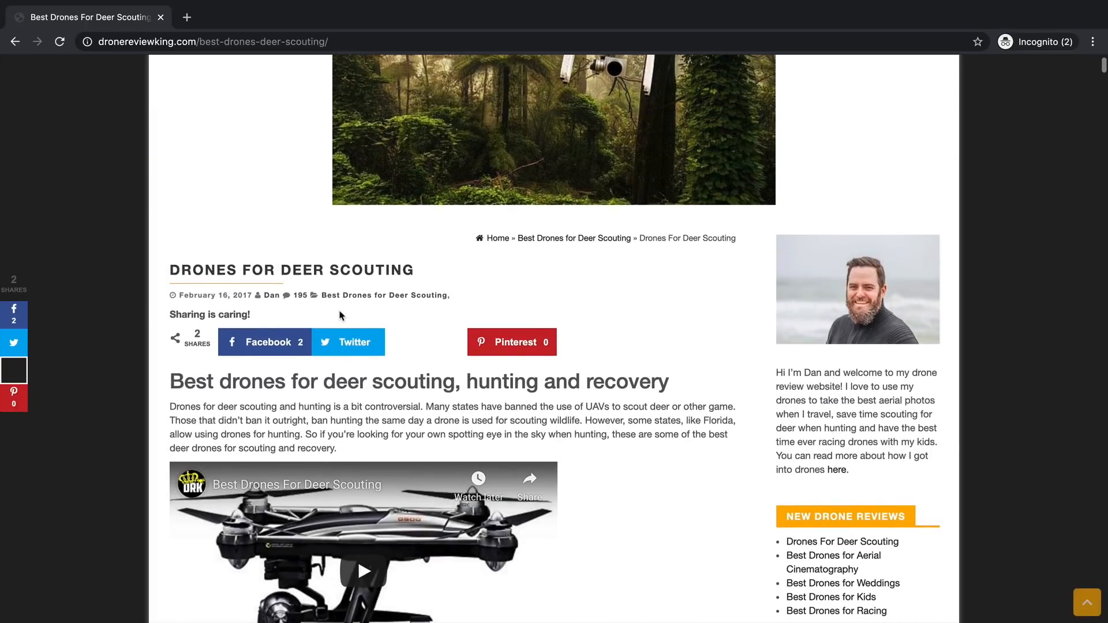
pyautogui.scroll(-13, 341, 315)
pyautogui.scroll(-15, 339, 312)
pyautogui.scroll(-19, 339, 312)
pyautogui.scroll(-20, 340, 313)
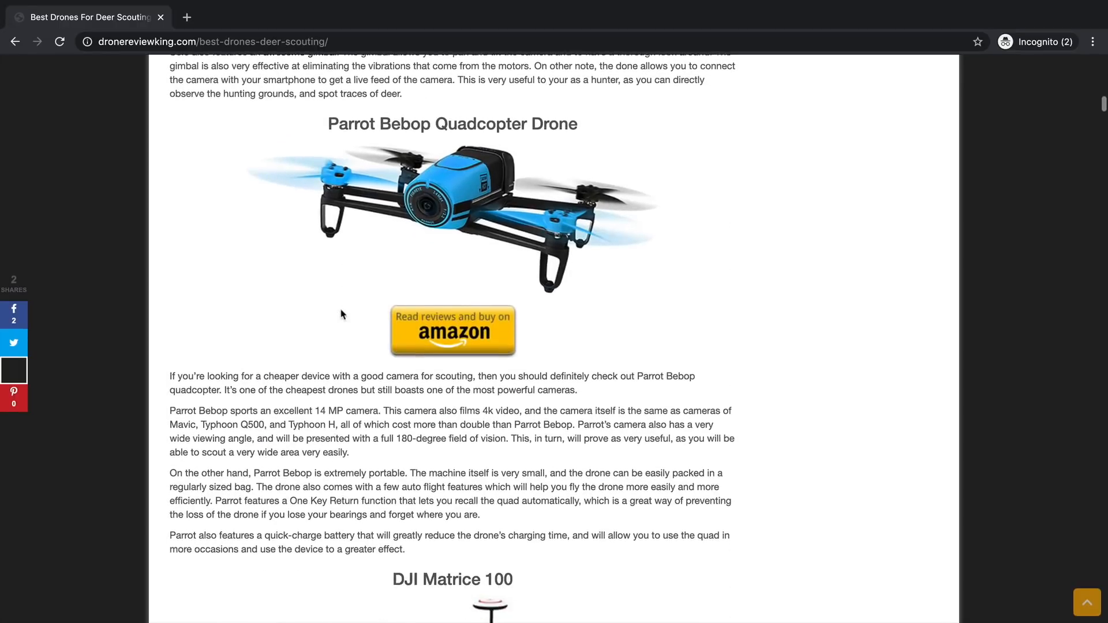
pyautogui.scroll(-4, 341, 314)
pyautogui.scroll(-18, 590, 322)
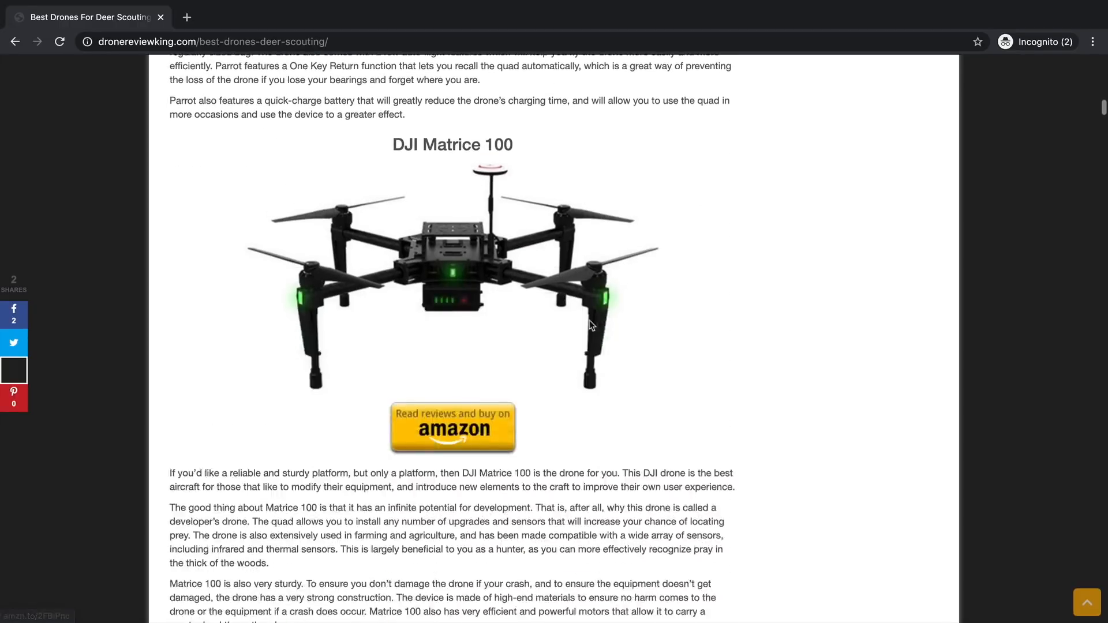
pyautogui.scroll(20, 589, 321)
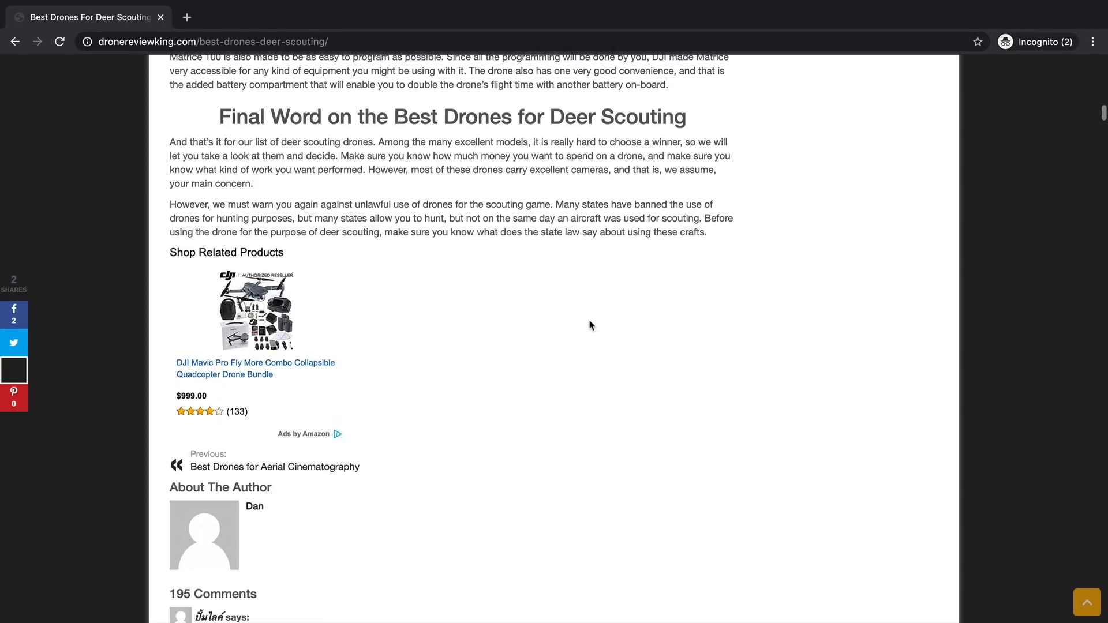
pyautogui.scroll(20, 592, 318)
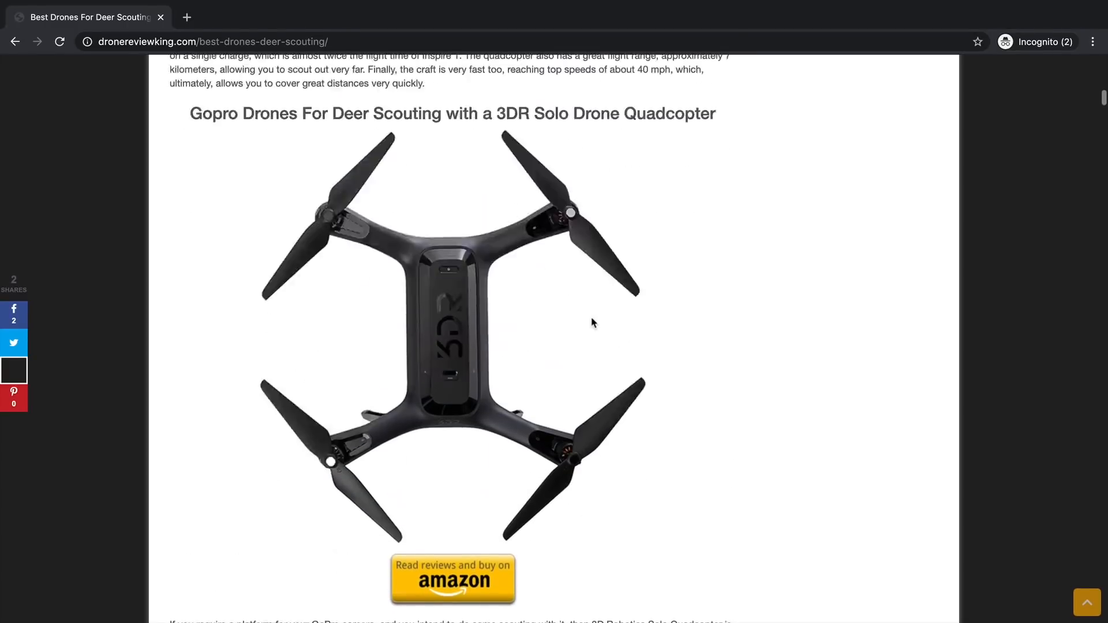
pyautogui.scroll(12, 603, 332)
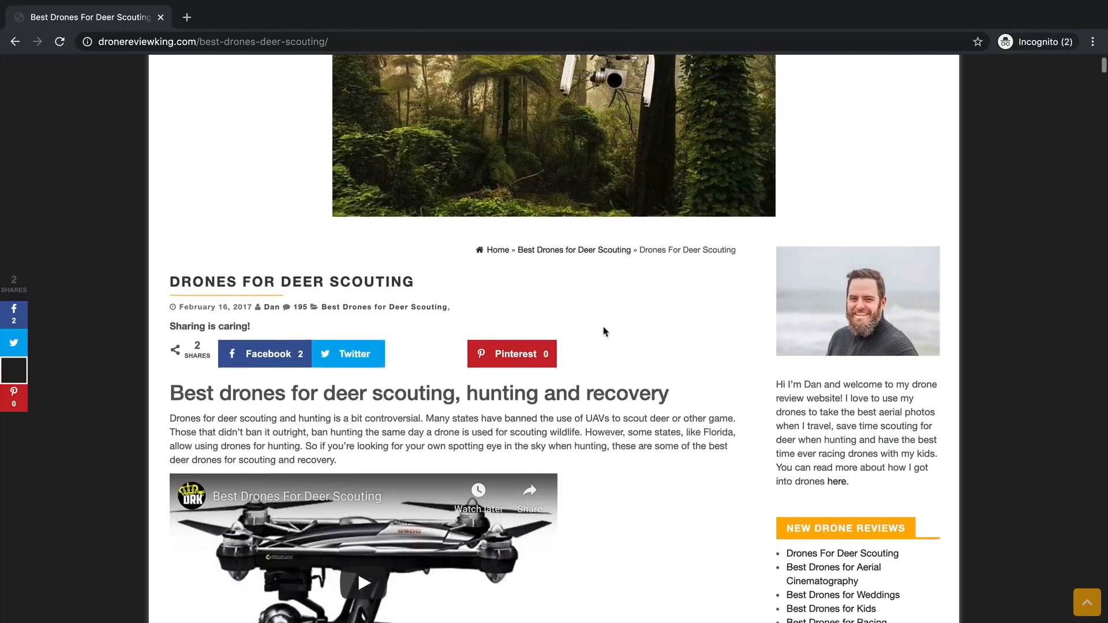
pyautogui.scroll(-3, 604, 341)
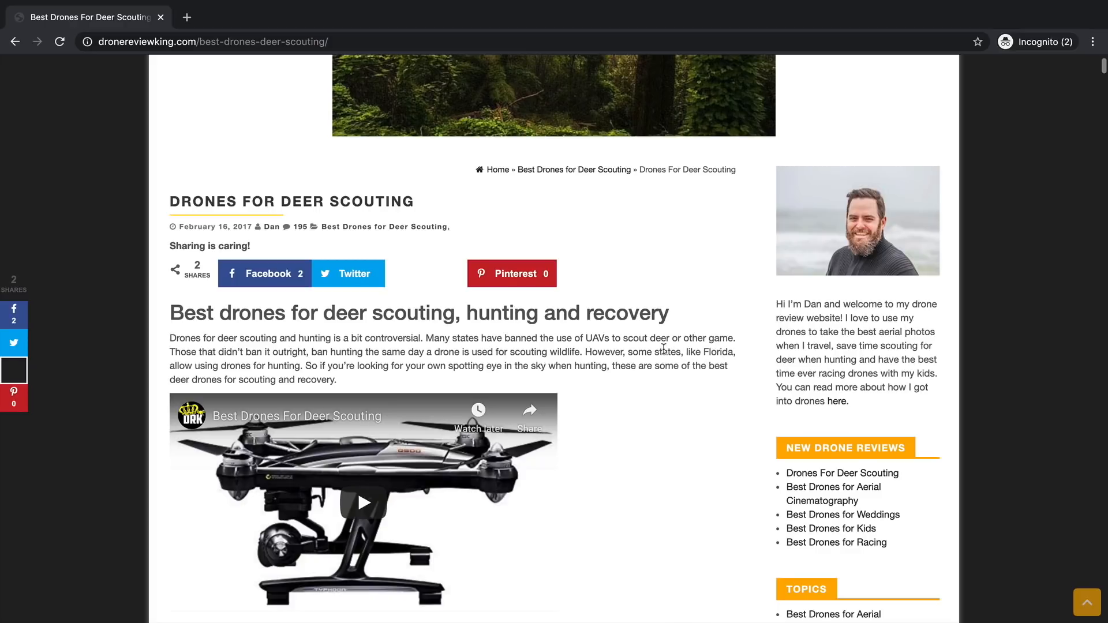
pyautogui.scroll(-5, 736, 336)
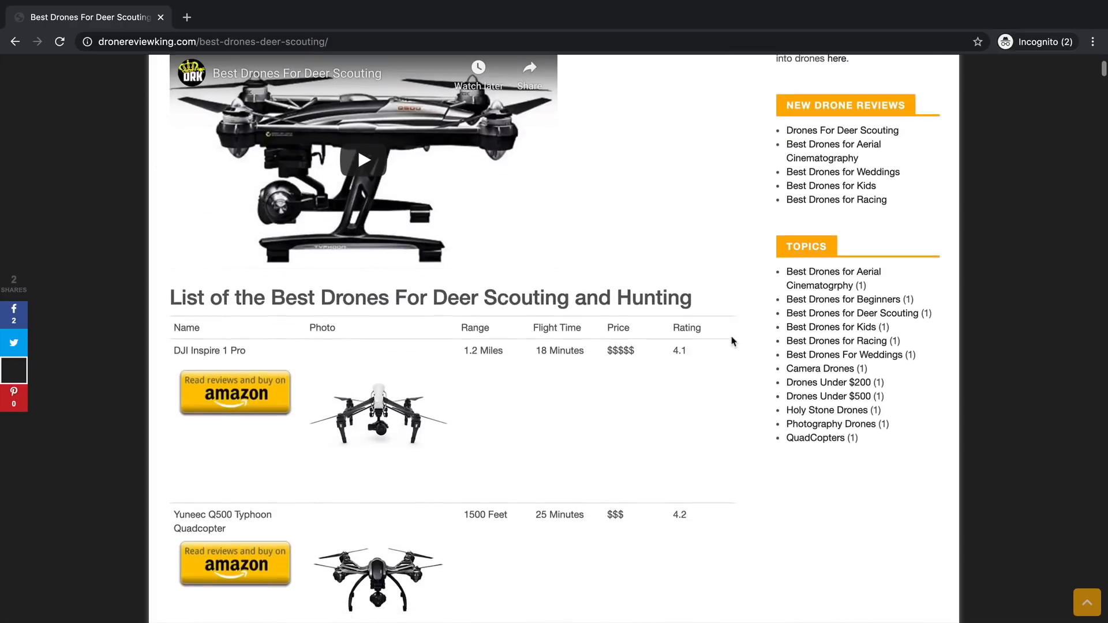
pyautogui.scroll(-1, 732, 342)
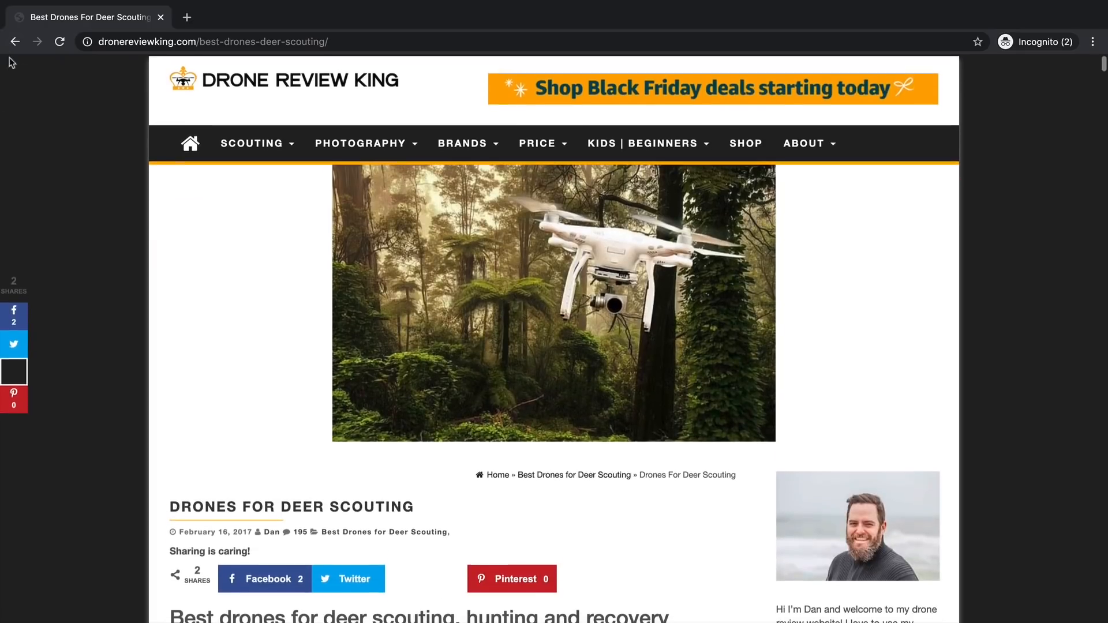
# - Return to the search results and change the query to just 'drone'
pyautogui.click(14, 41)
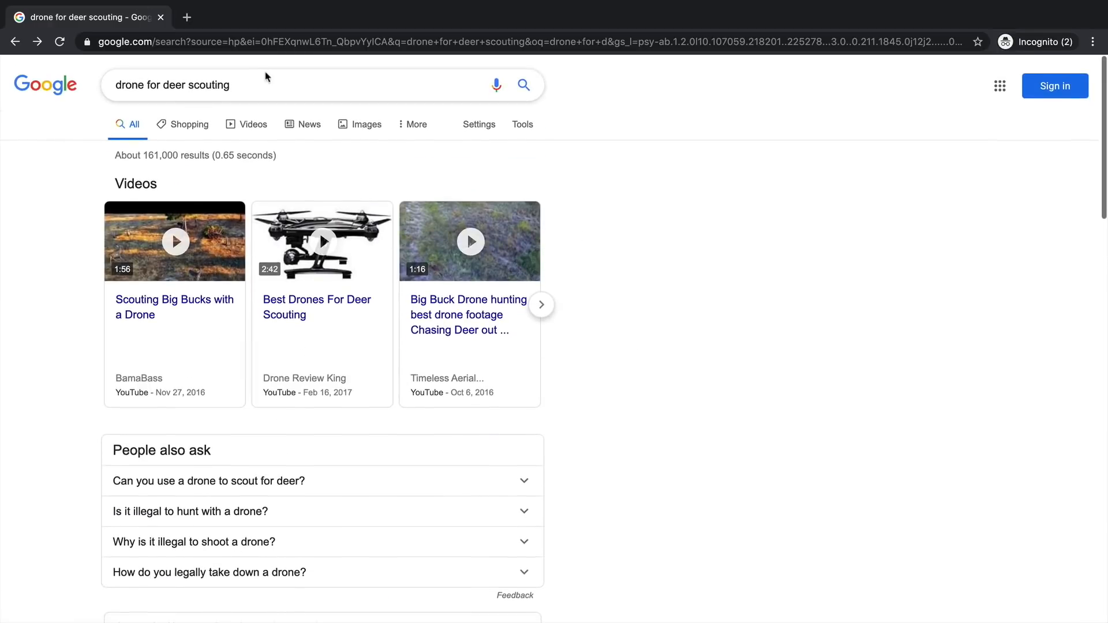
pyautogui.scroll(-4, 698, 237)
pyautogui.scroll(-1, 698, 238)
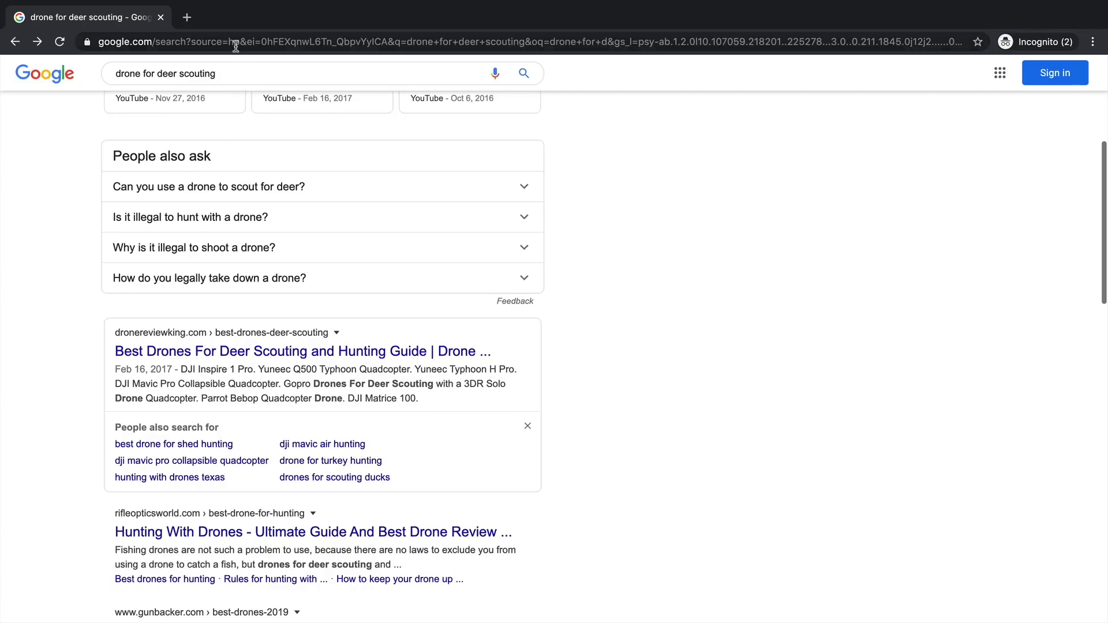
pyautogui.click(193, 74)
pyautogui.moveTo(193, 74); pyautogui.dragTo(139, 74)
pyautogui.press('BackSpace')
pyautogui.write('e')
pyautogui.press('Return')
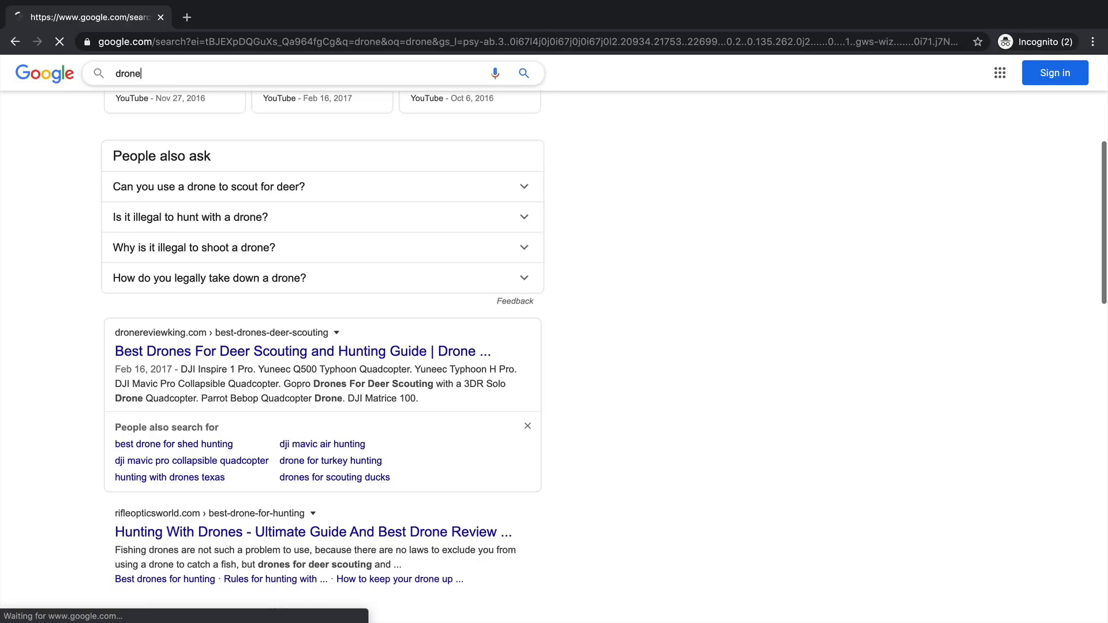
# - Expand and collapse the 'What is a drone camera?' answer, then add 'range' to the query
pyautogui.scroll(-2, 328, 322)
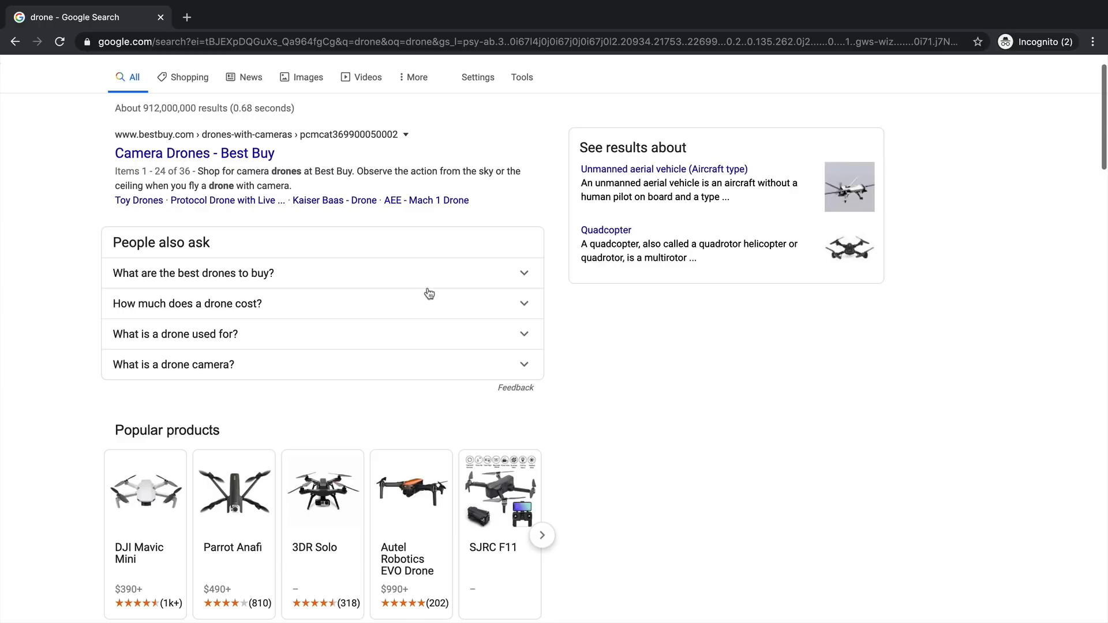
pyautogui.click(411, 365)
pyautogui.scroll(-3, 426, 371)
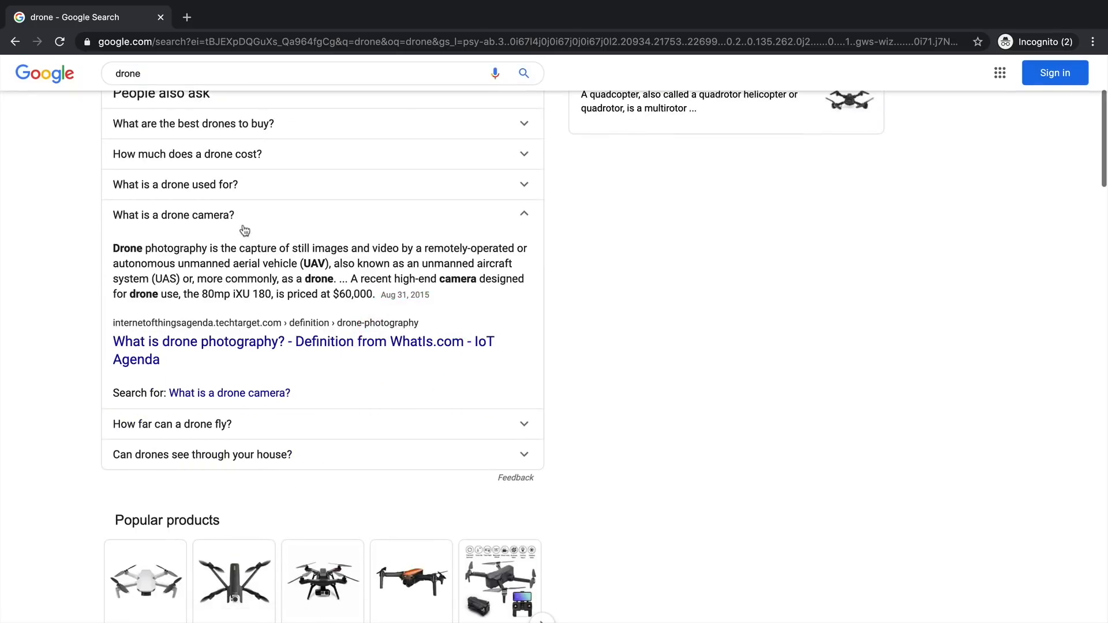
pyautogui.moveTo(252, 218); pyautogui.dragTo(107, 213)
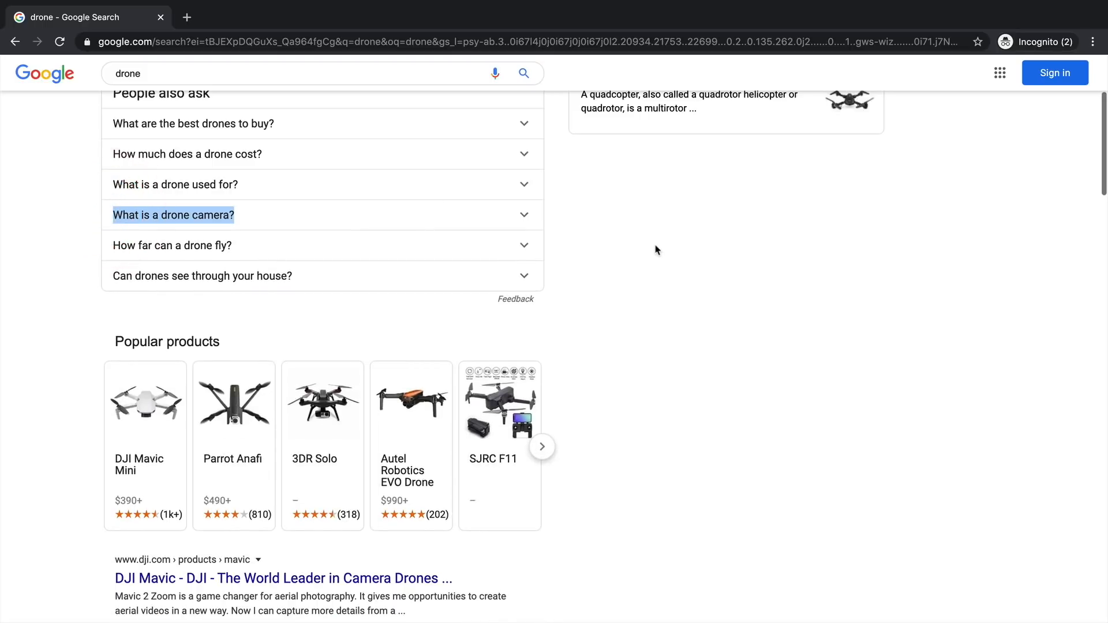
pyautogui.scroll(4, 635, 249)
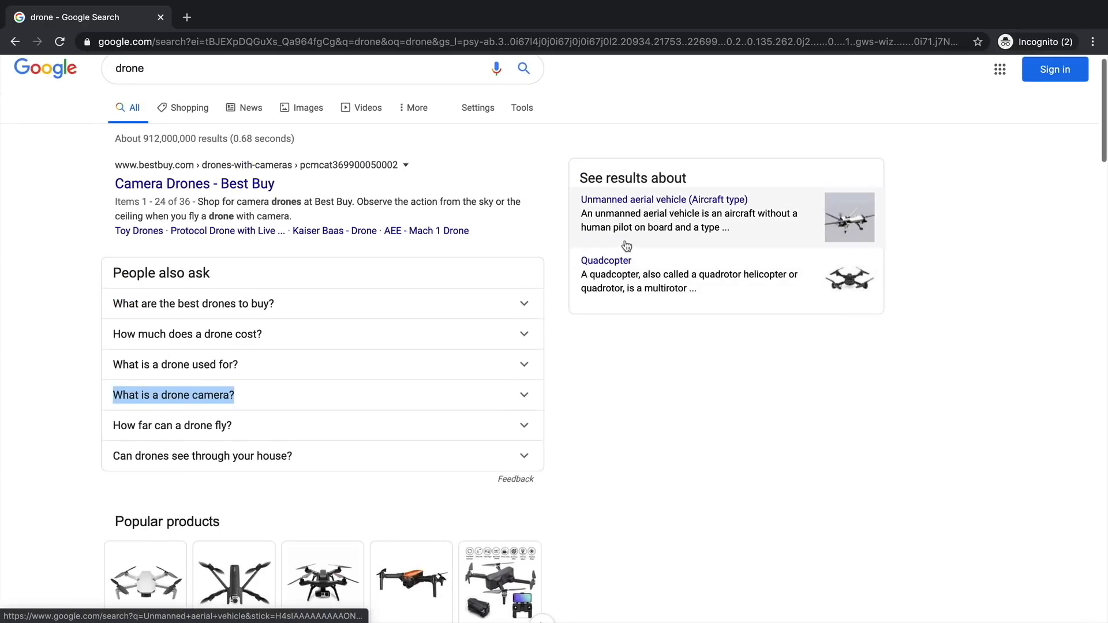
pyautogui.click(190, 94)
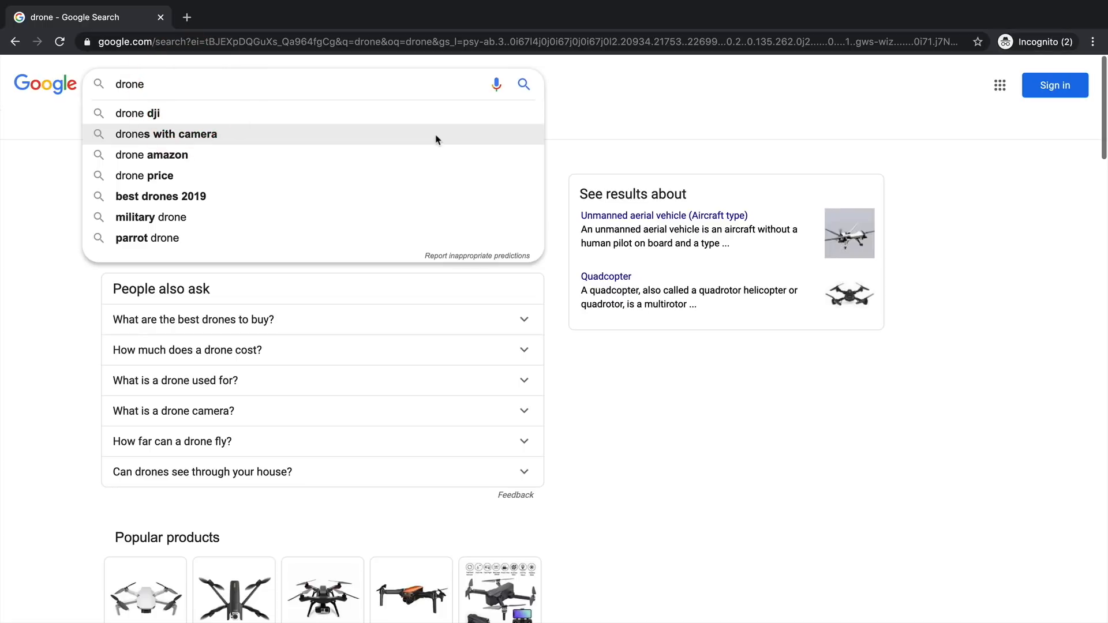
pyautogui.write('r')
pyautogui.write('ange')
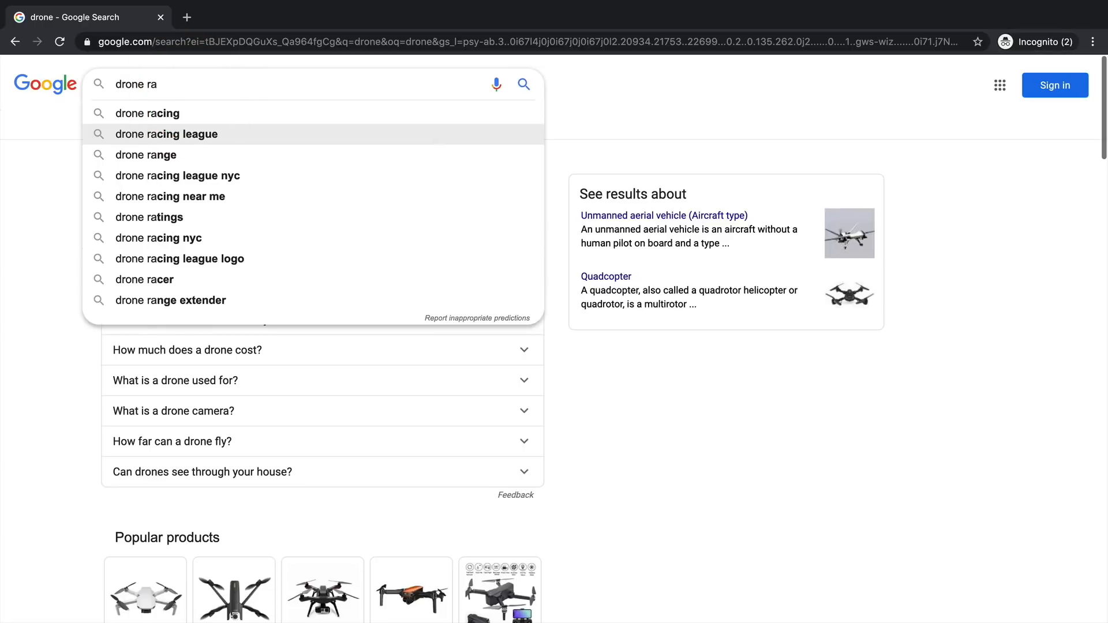
# - Submit the 'drone range' search and scroll down its results
pyautogui.press('Return')
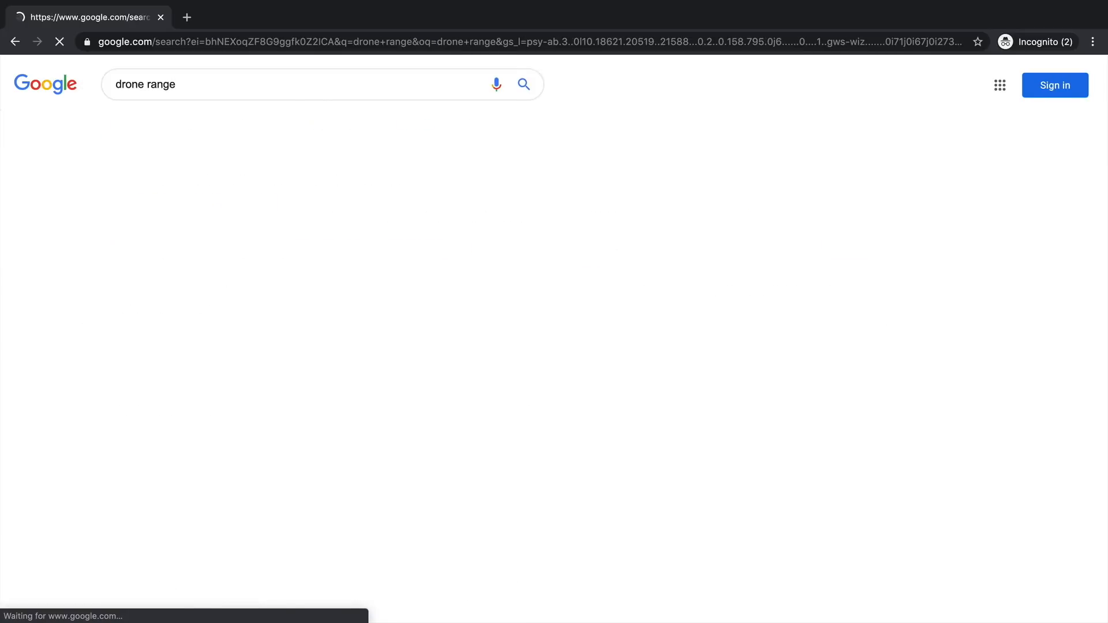
pyautogui.scroll(-5, 324, 453)
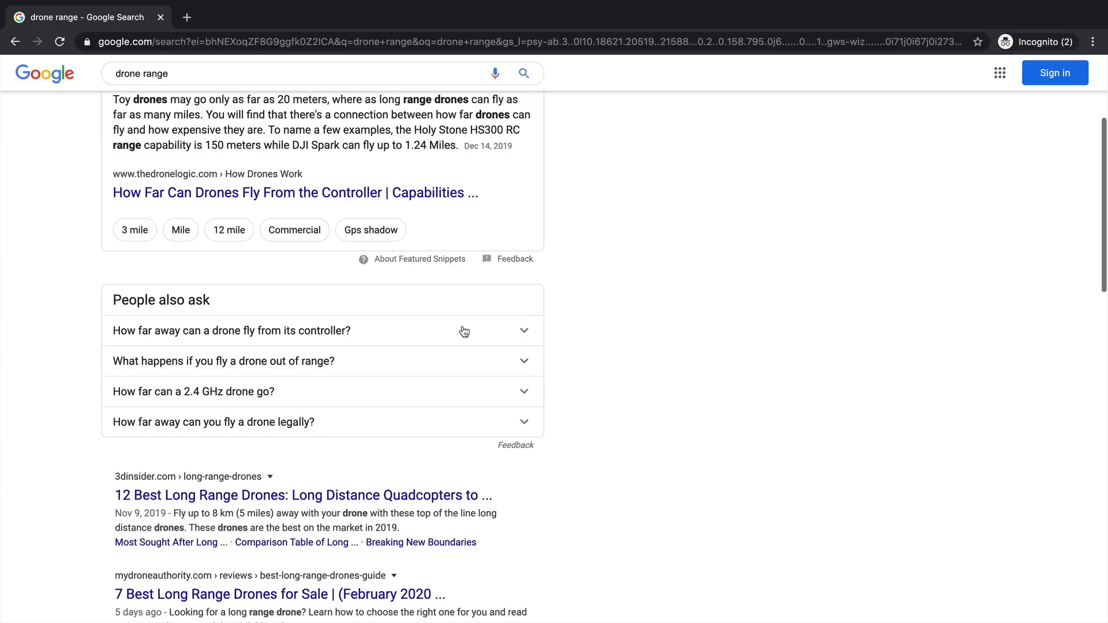
# - Expand the legal distance, public park, neighborhood and drone registration answers in People also ask
pyautogui.scroll(-2, 344, 362)
pyautogui.click(410, 369)
pyautogui.scroll(-5, 414, 356)
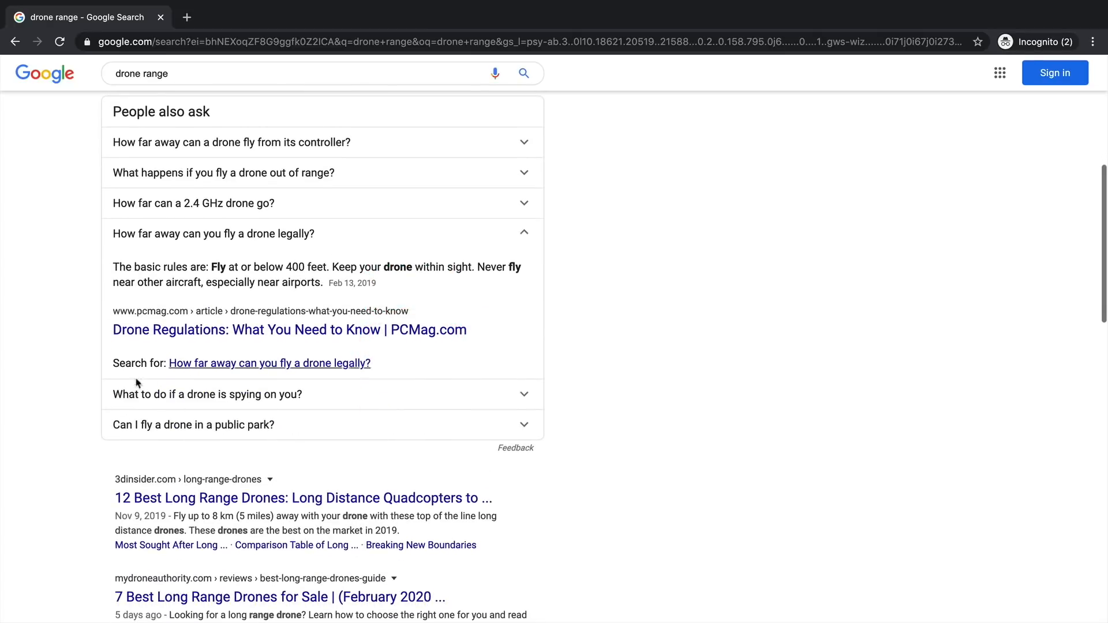
pyautogui.click(346, 427)
pyautogui.scroll(-8, 349, 427)
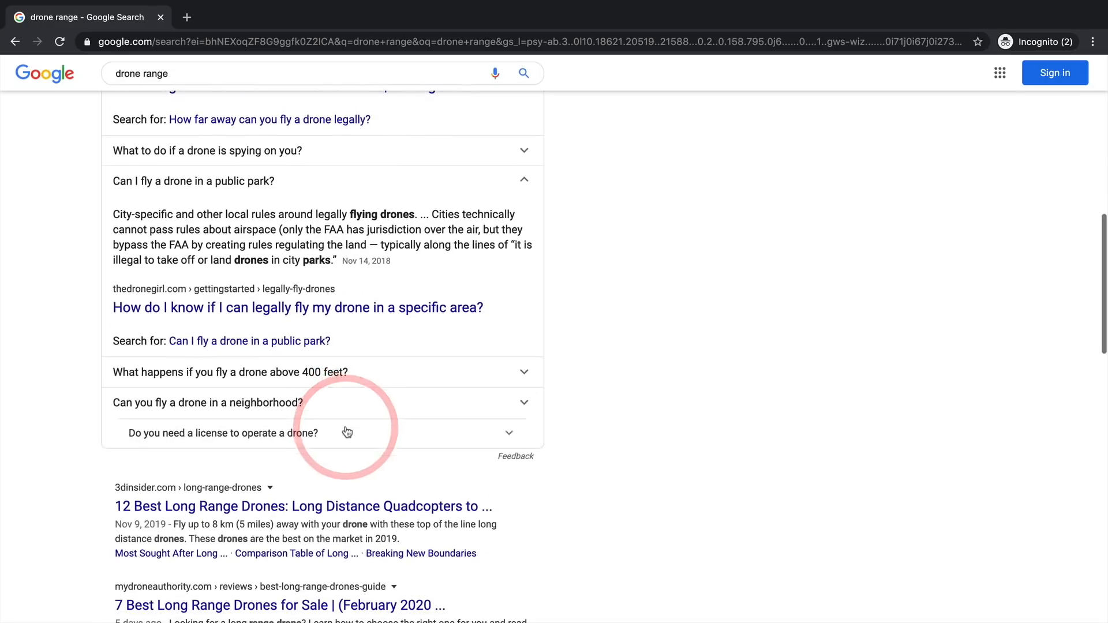
pyautogui.click(377, 404)
pyautogui.scroll(-7, 378, 407)
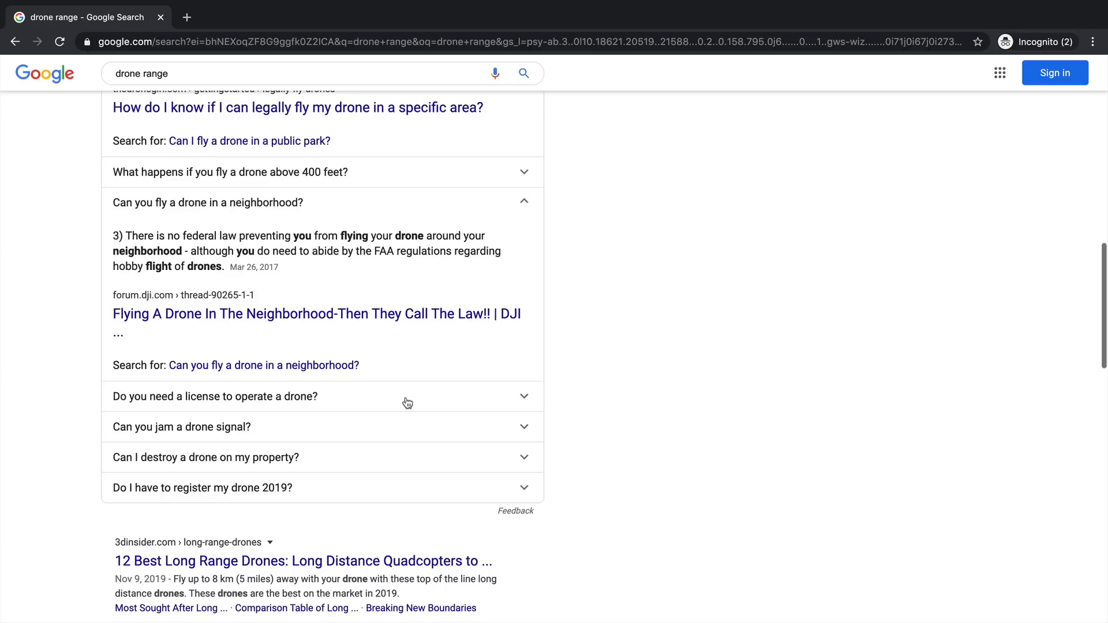
pyautogui.scroll(1, 428, 462)
pyautogui.click(443, 514)
# - Scroll to the related searches and open 'drone range comparison'
pyautogui.scroll(-5, 616, 440)
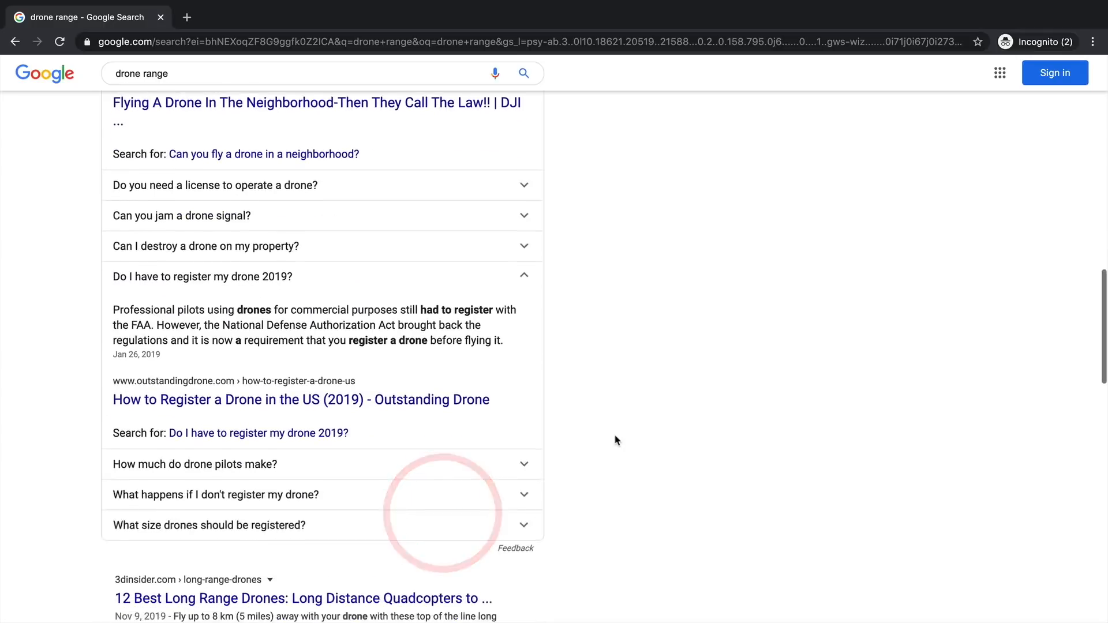
pyautogui.scroll(-1, 616, 437)
pyautogui.scroll(-2, 425, 373)
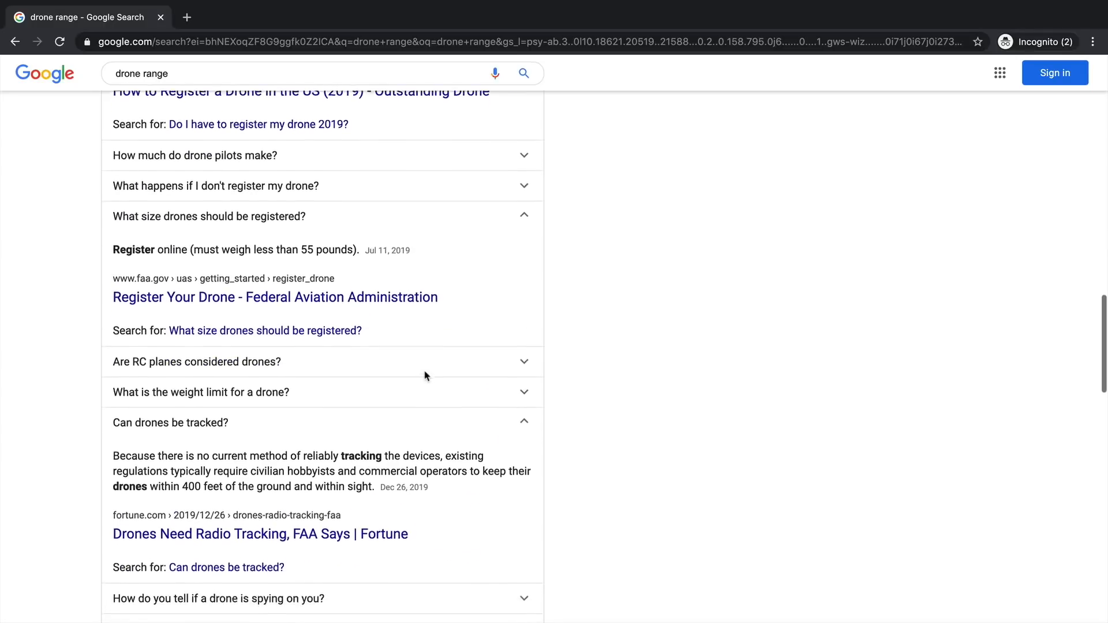
pyautogui.scroll(-4, 426, 375)
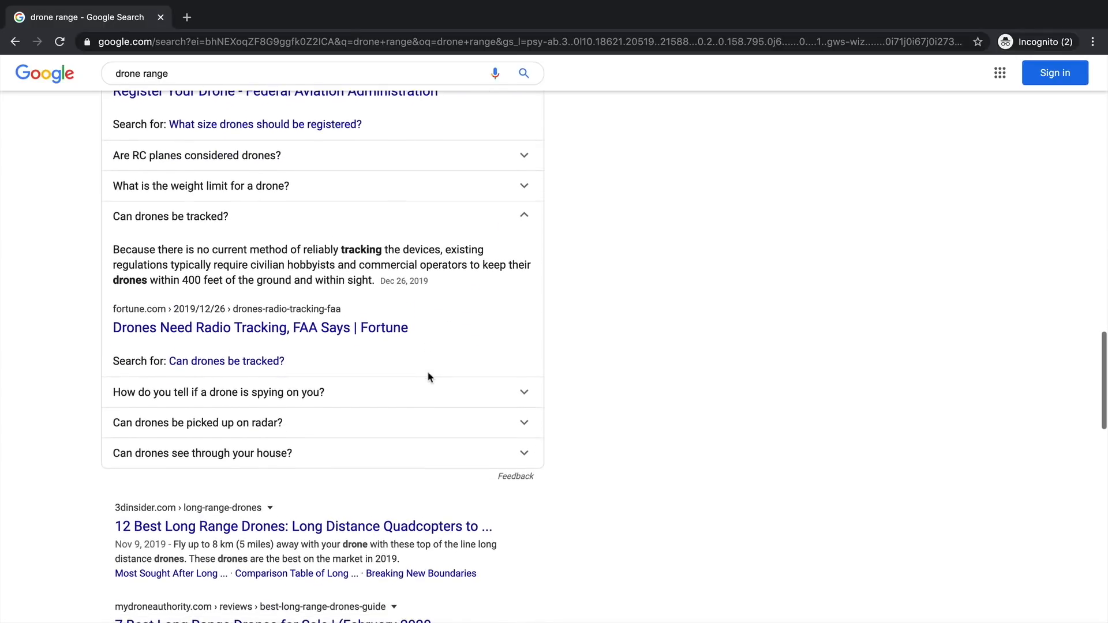
pyautogui.scroll(-15, 427, 377)
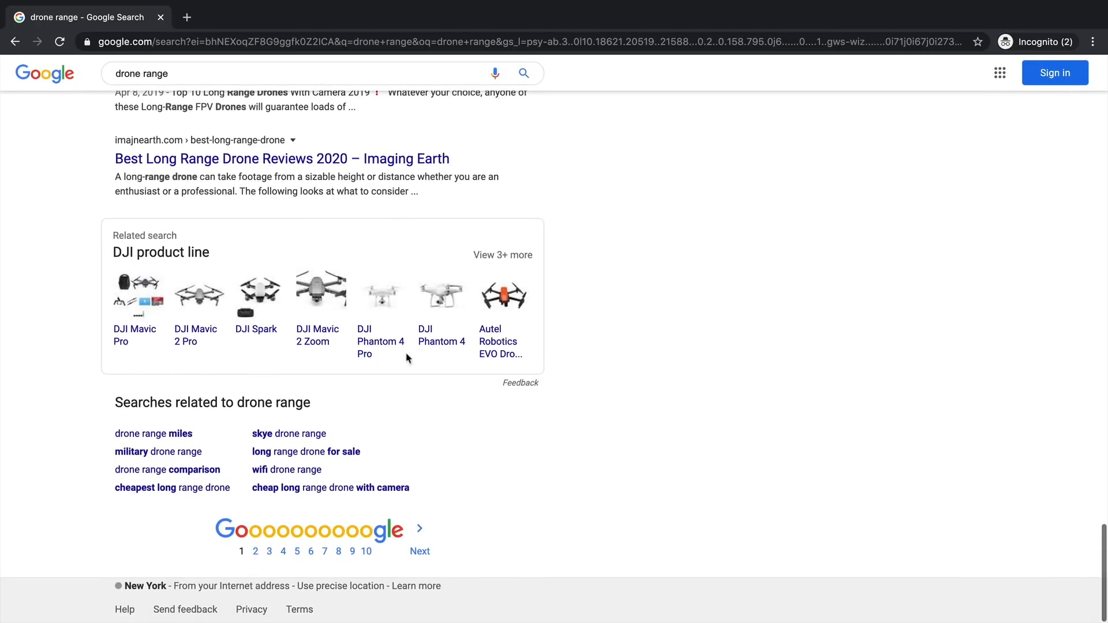
pyautogui.click(157, 469)
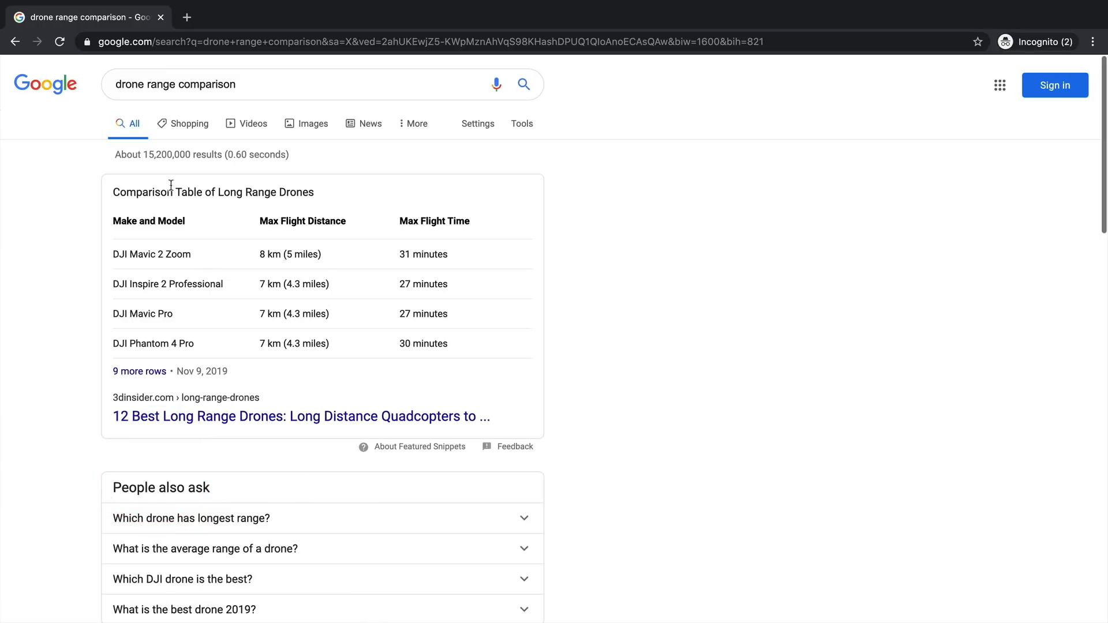
# - Expand the 'What is the best drone 2019?' answer in the drone range comparison results
pyautogui.scroll(-1, 276, 310)
pyautogui.scroll(-4, 276, 311)
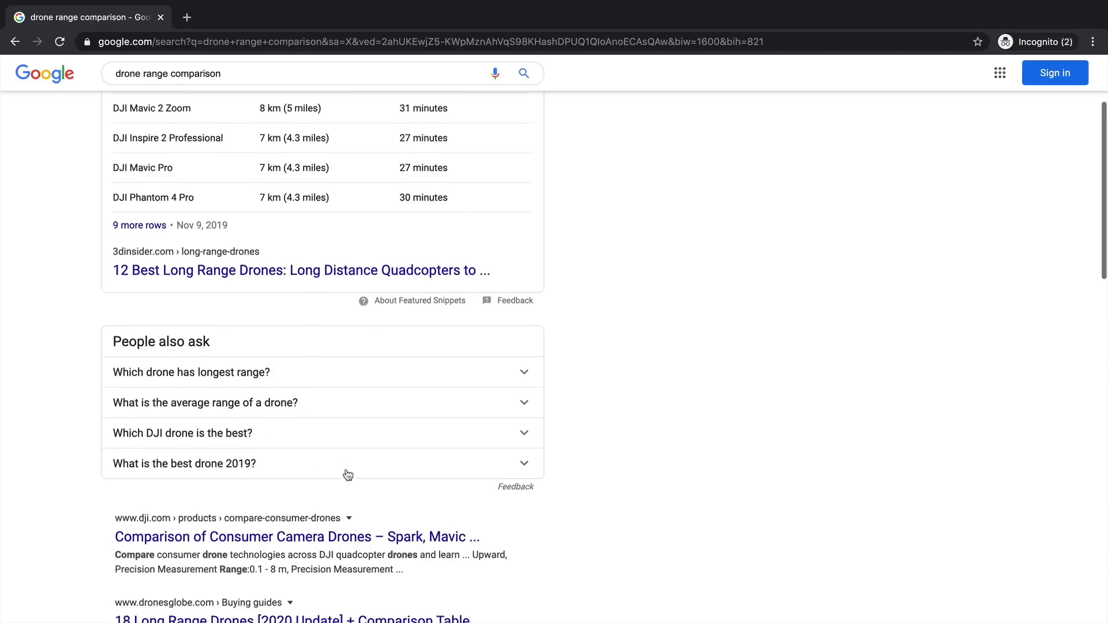
pyautogui.scroll(-2, 346, 475)
pyautogui.click(345, 376)
pyautogui.scroll(-3, 347, 381)
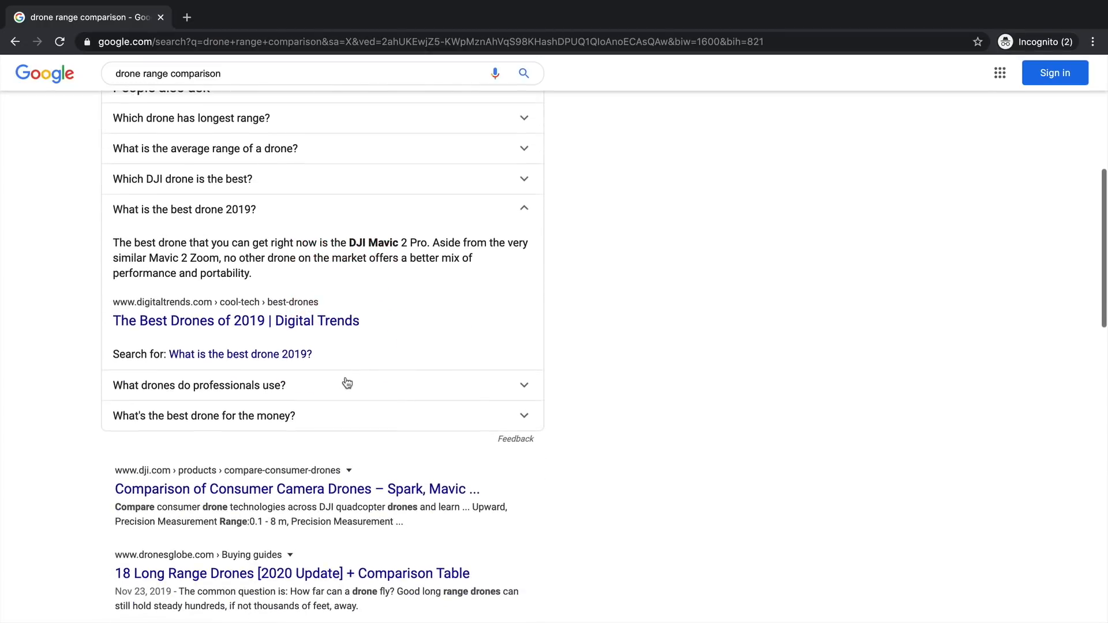
pyautogui.scroll(2, 241, 295)
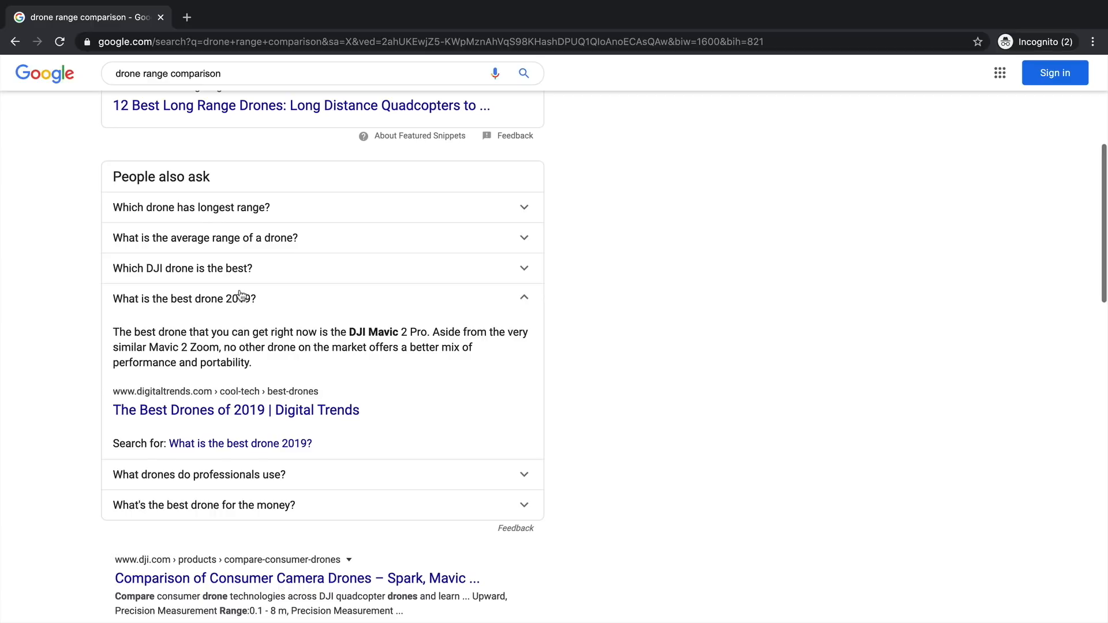
pyautogui.click(289, 40)
# - Look up keyword ideas for 'drone for' on keywordtool.io
pyautogui.write('key')
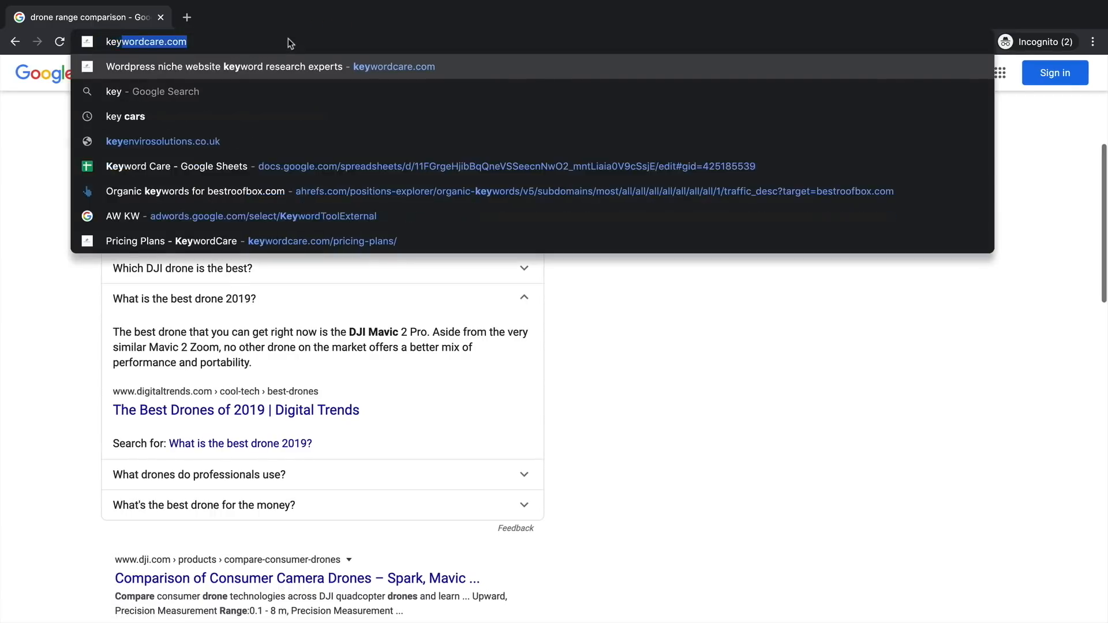
pyautogui.write('wordtool.io\\')
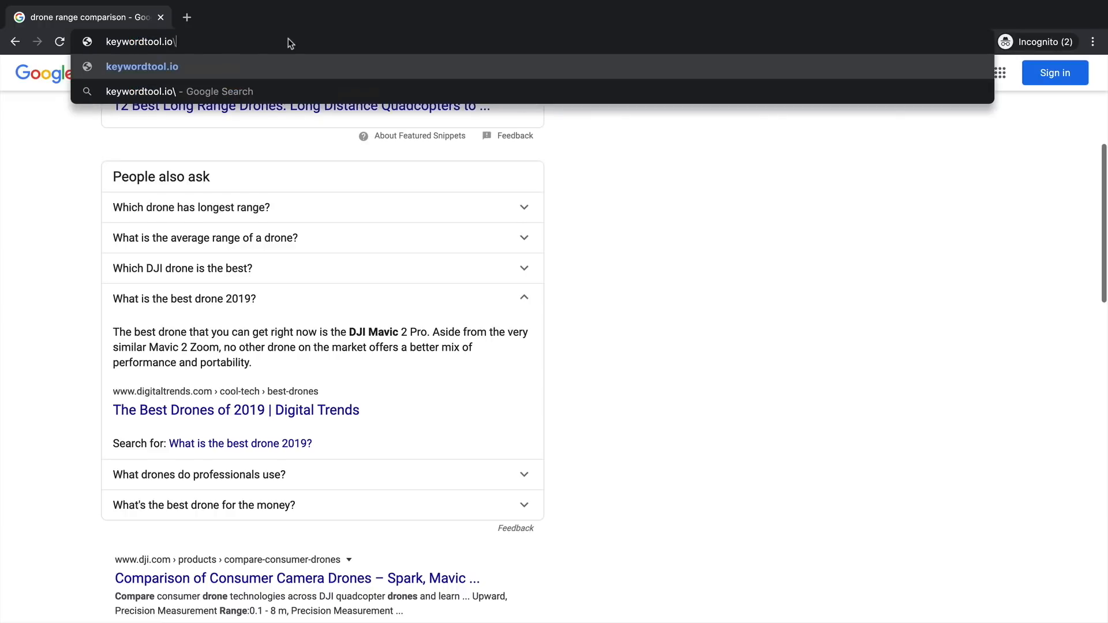
pyautogui.press('BackSpace')
pyautogui.press('Return')
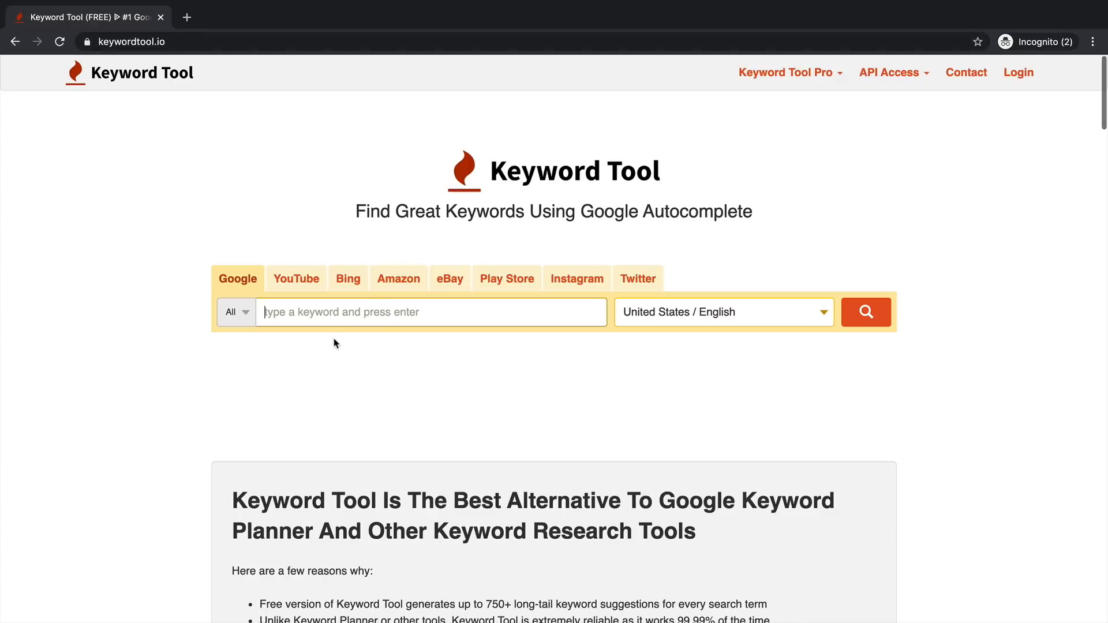
pyautogui.click(364, 304)
pyautogui.write('drone')
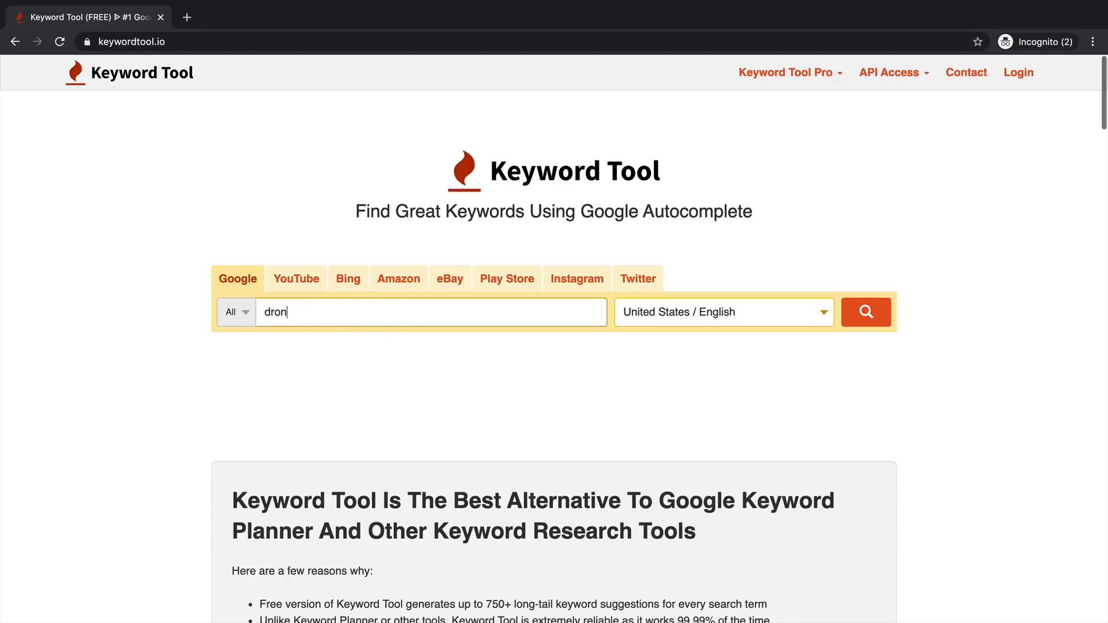
pyautogui.write(' for')
pyautogui.press('Return')
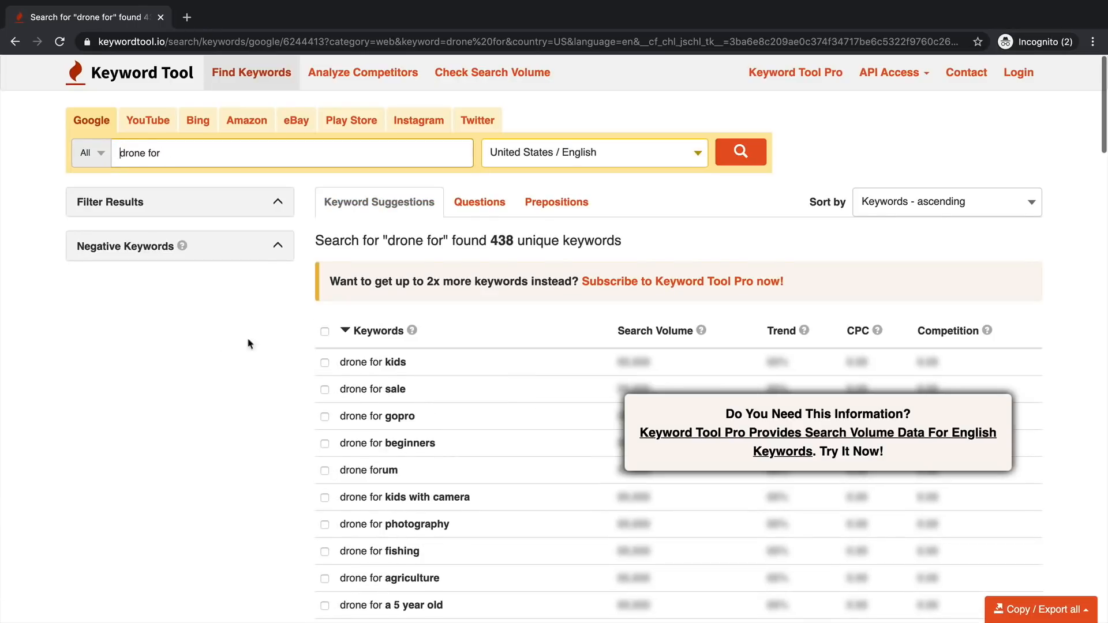
# - Select all 'drone for' keywords, check Copy/Export options, and view the Questions and Prepositions lists
pyautogui.scroll(-10, 364, 260)
pyautogui.scroll(-5, 433, 332)
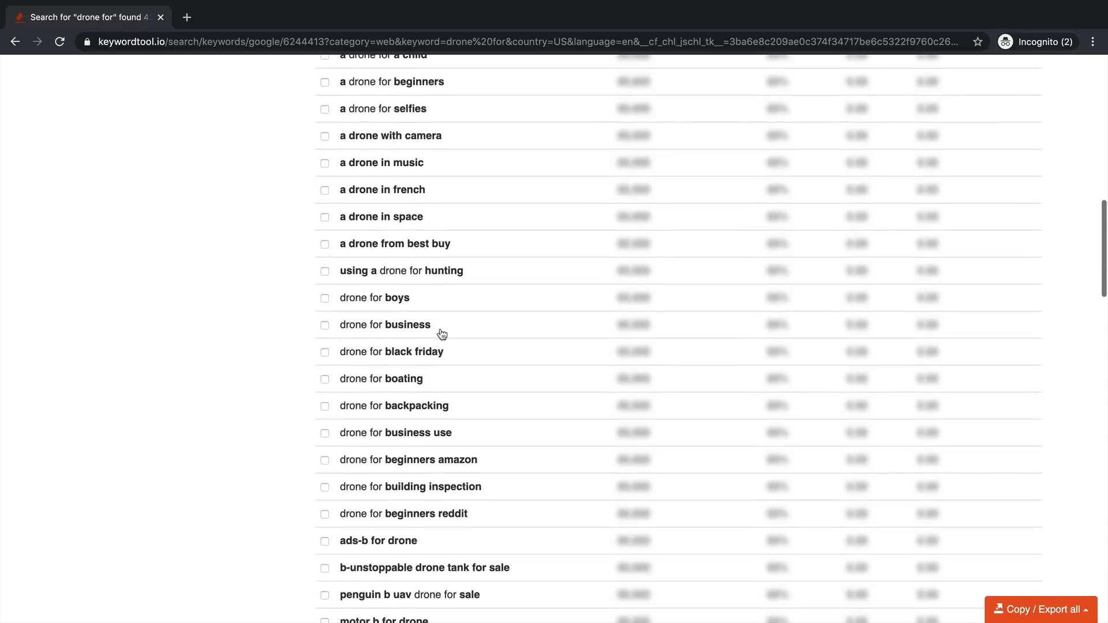
pyautogui.scroll(15, 443, 334)
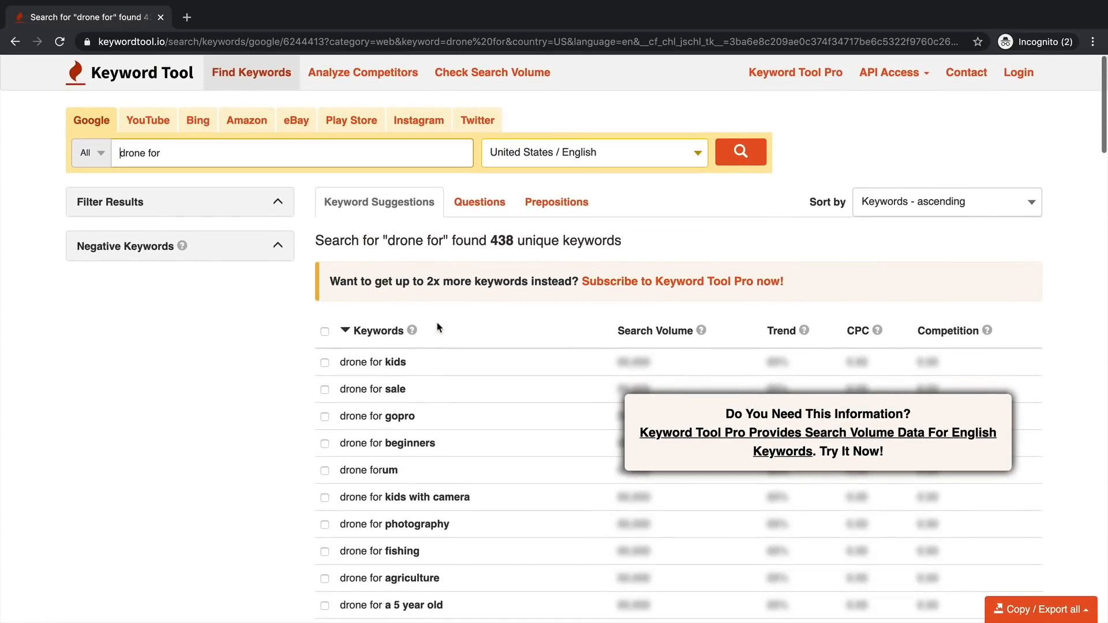
pyautogui.scroll(-8, 445, 303)
pyautogui.scroll(7, 446, 301)
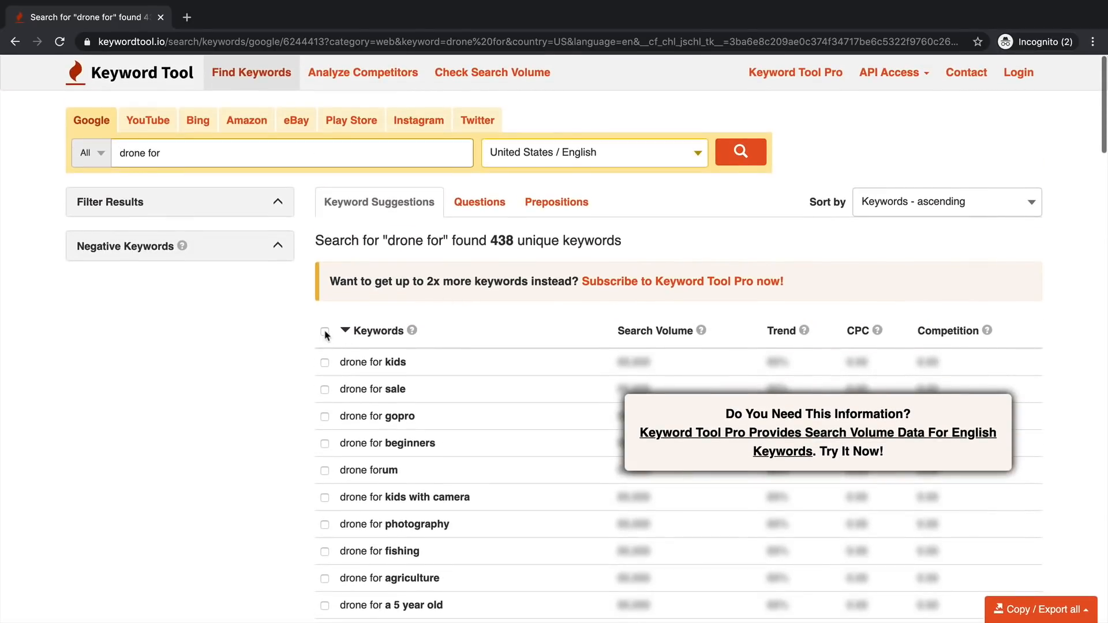
pyautogui.click(324, 330)
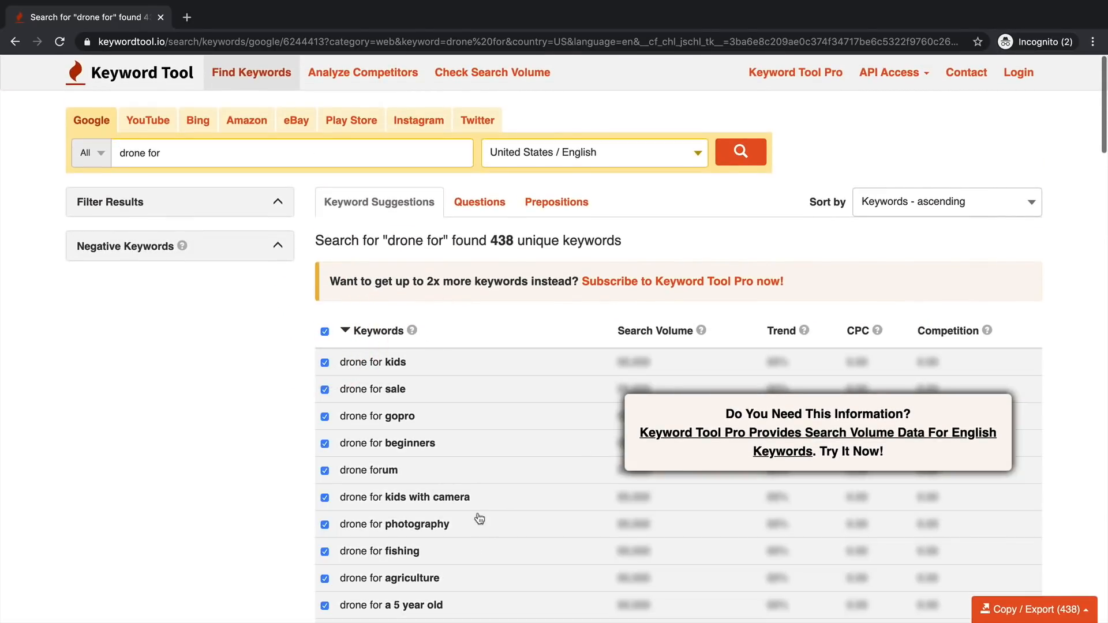
pyautogui.click(1019, 613)
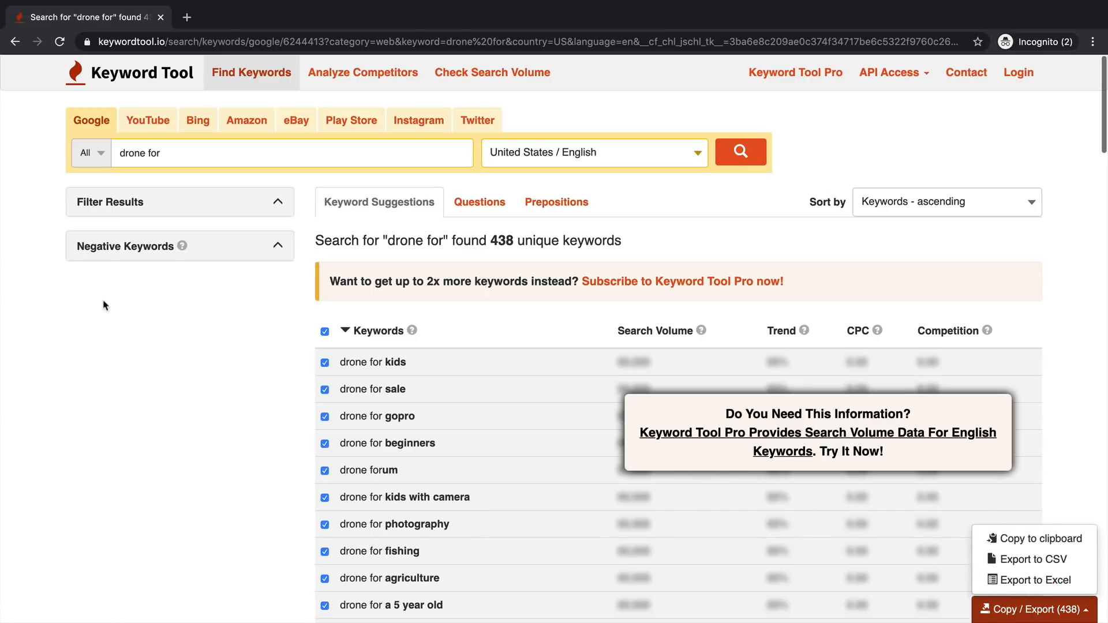
pyautogui.click(166, 312)
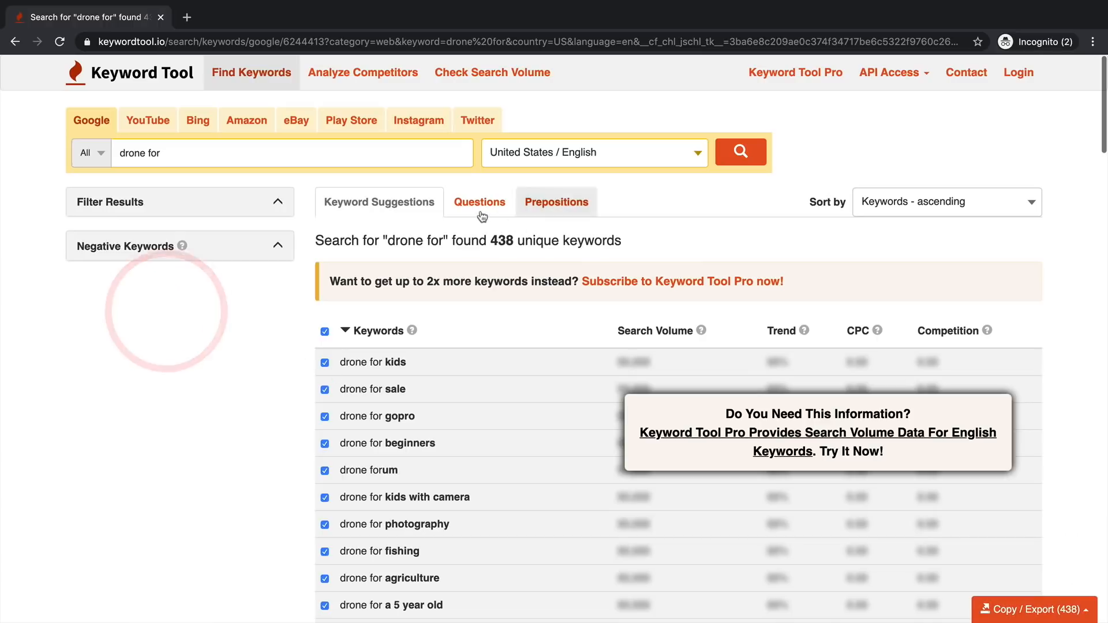
pyautogui.click(496, 217)
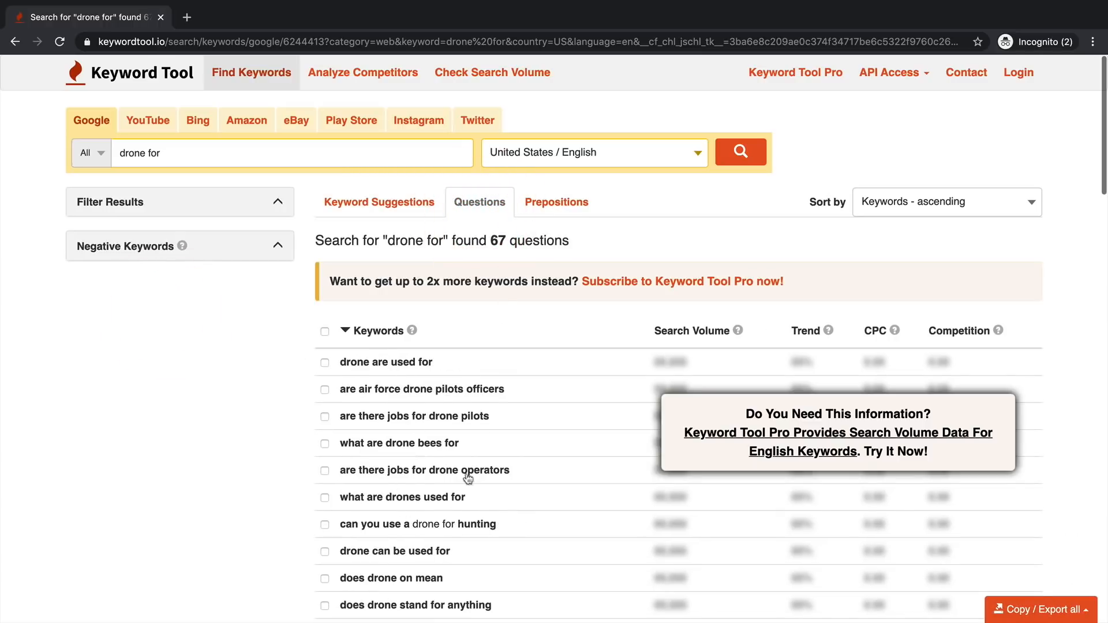
pyautogui.click(565, 202)
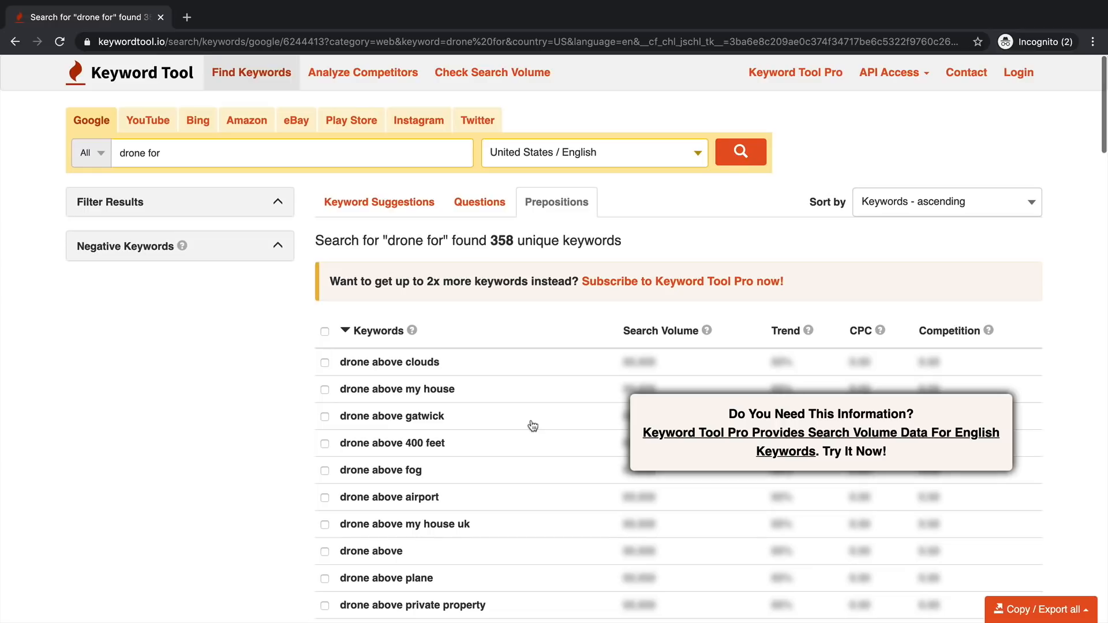
pyautogui.hotkey('alt', 'Tab')
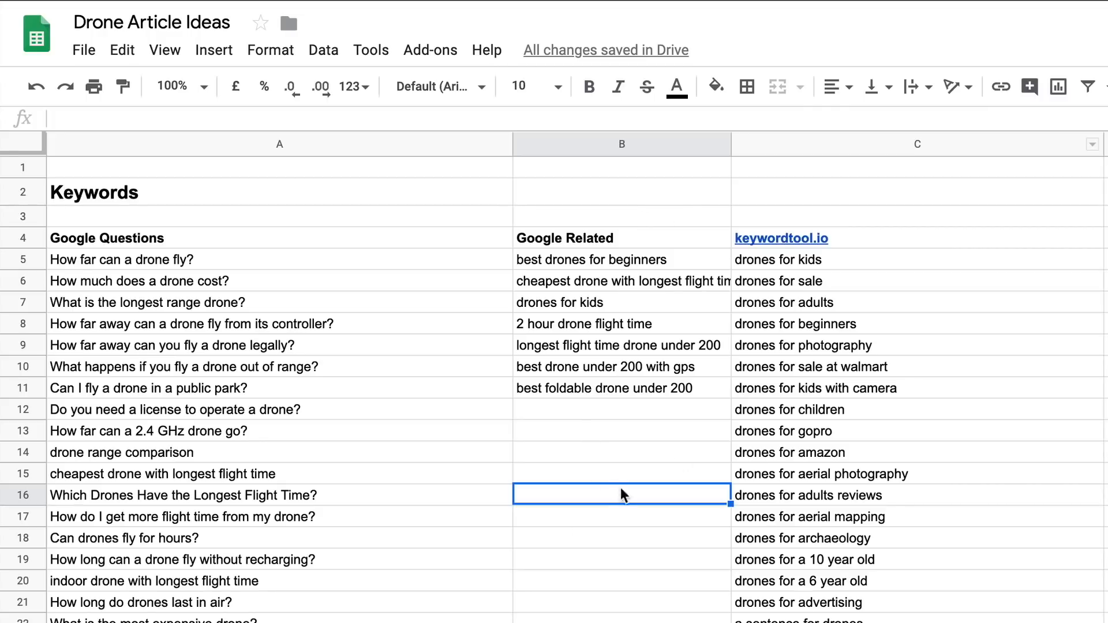
# - Select the 'How far can a drone fly?' question text on the Research sheet
pyautogui.click(783, 261)
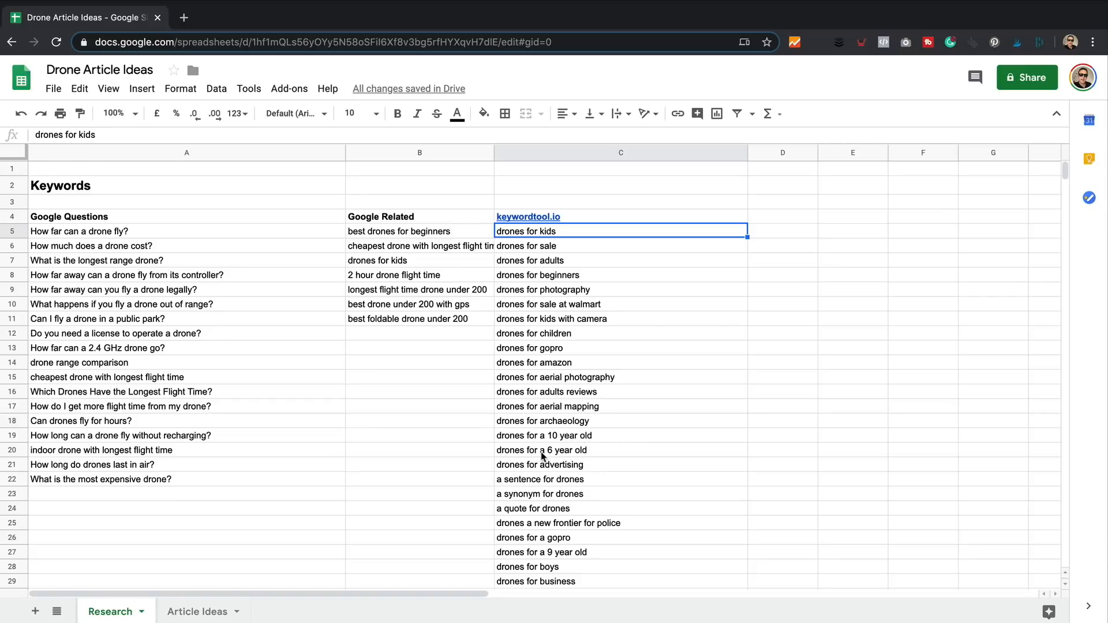
pyautogui.click(149, 238)
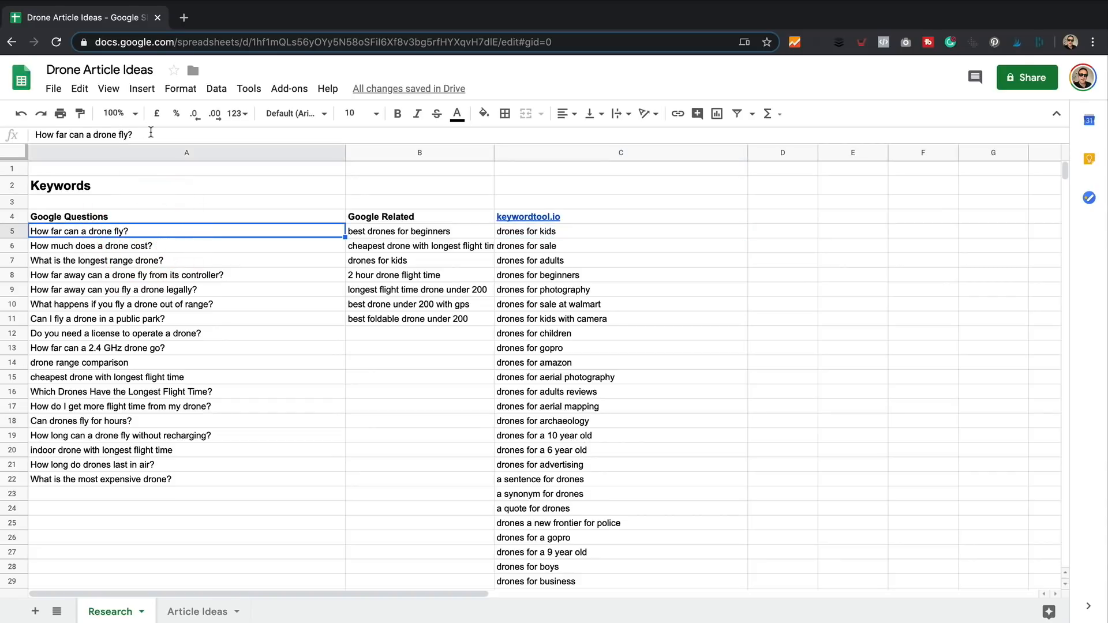
pyautogui.moveTo(149, 133); pyautogui.dragTo(28, 135)
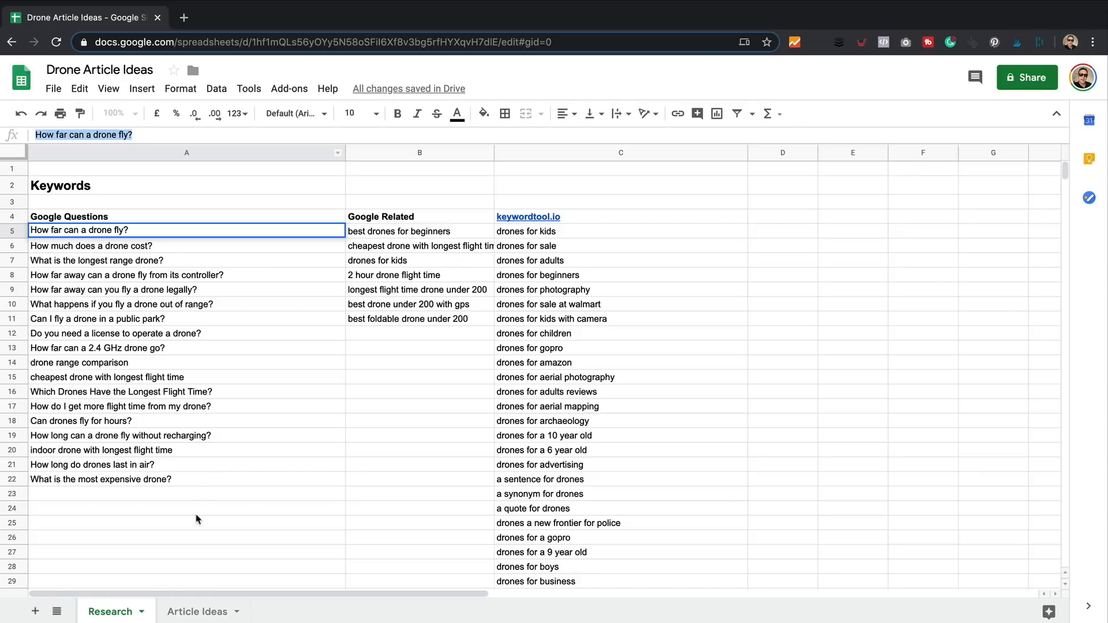
pyautogui.click(186, 606)
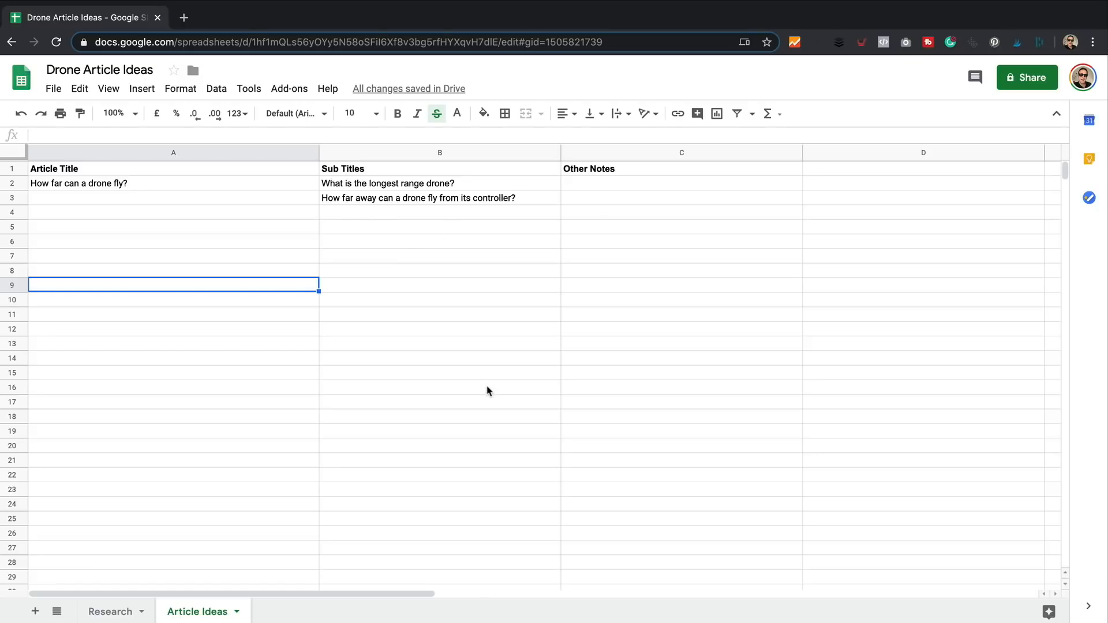
pyautogui.click(113, 617)
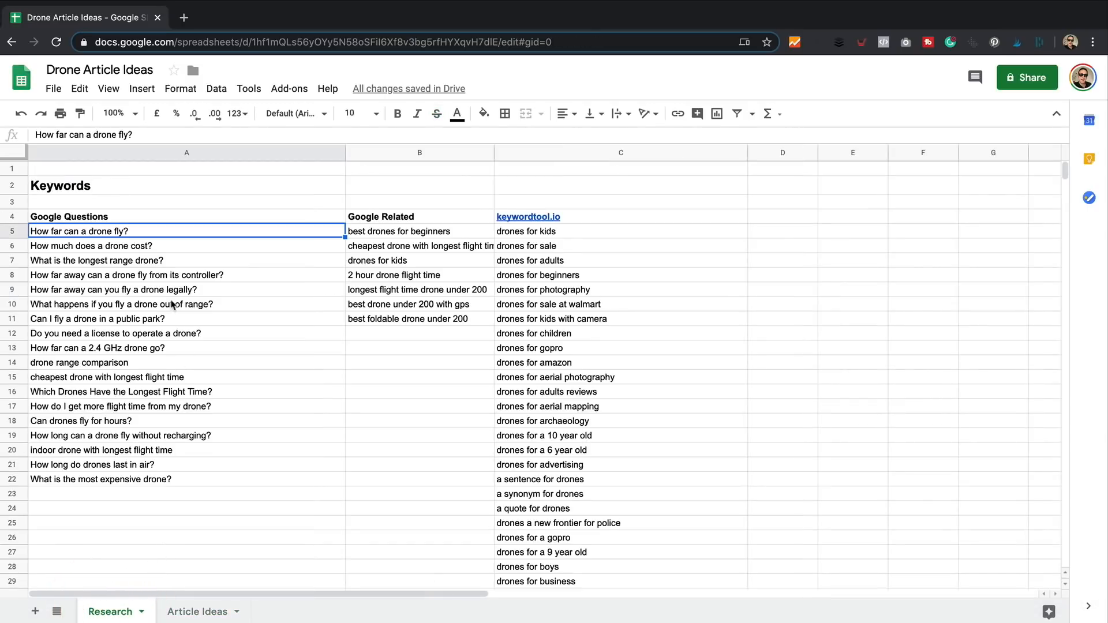
# - Copy 'What happens if you fly a drone out of range?' from A10 into Article Ideas B4
pyautogui.click(171, 305)
pyautogui.click(178, 134)
pyautogui.moveTo(217, 134); pyautogui.dragTo(32, 134)
pyautogui.hotkey('ctrl', 'c')
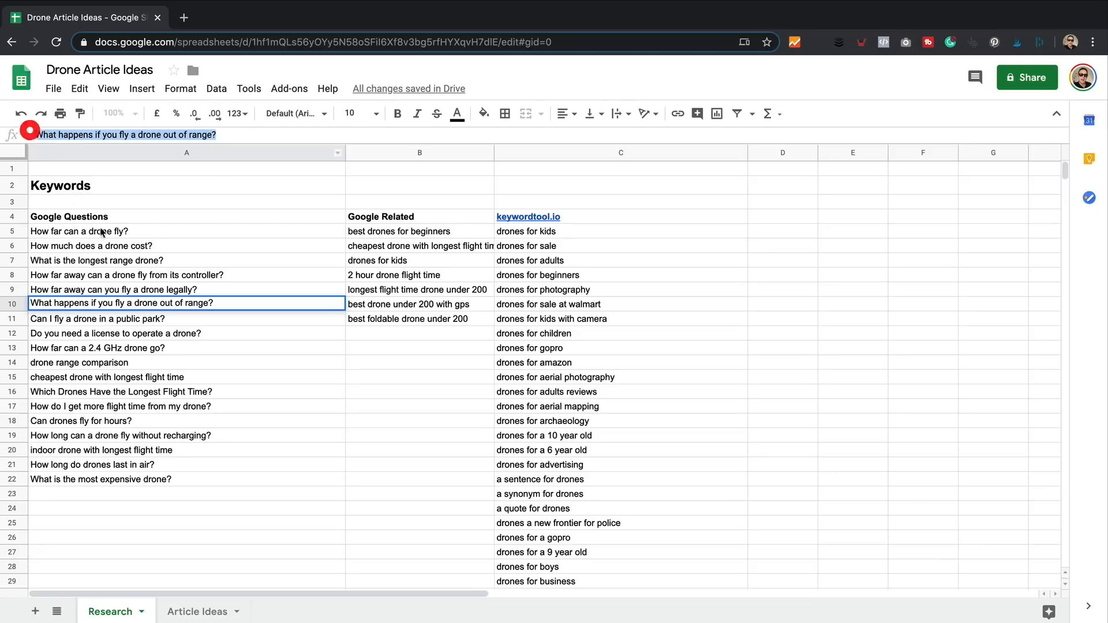
pyautogui.click(197, 612)
pyautogui.click(372, 213)
pyautogui.hotkey('ctrl', 'v')
pyautogui.click(424, 265)
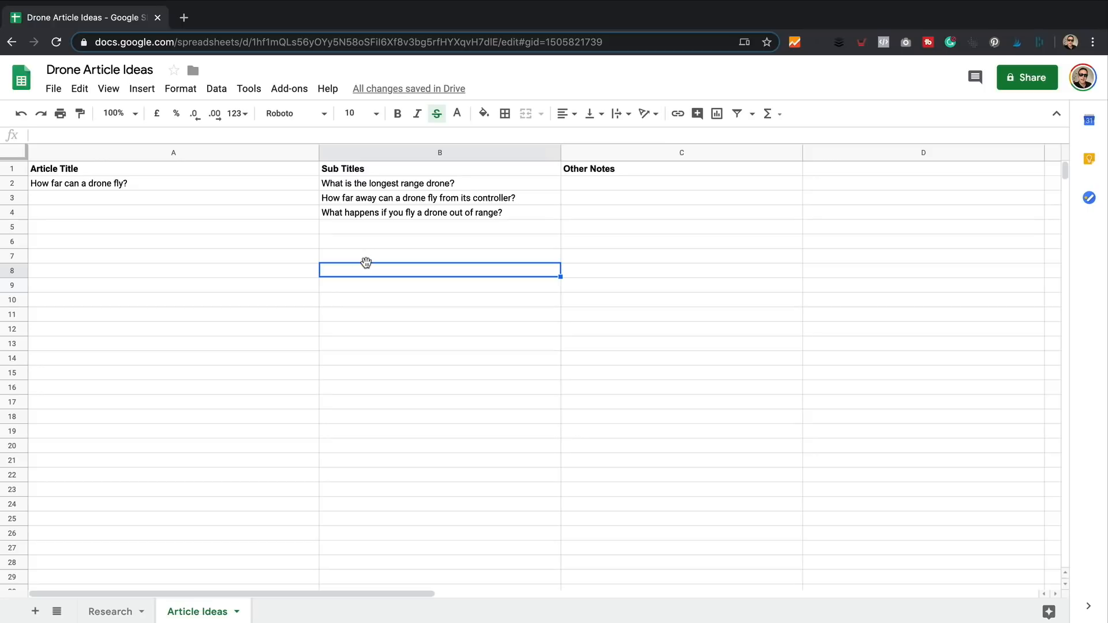
# - Go to textun.com in a new browser tab
pyautogui.press('super+t')
pyautogui.write('text')
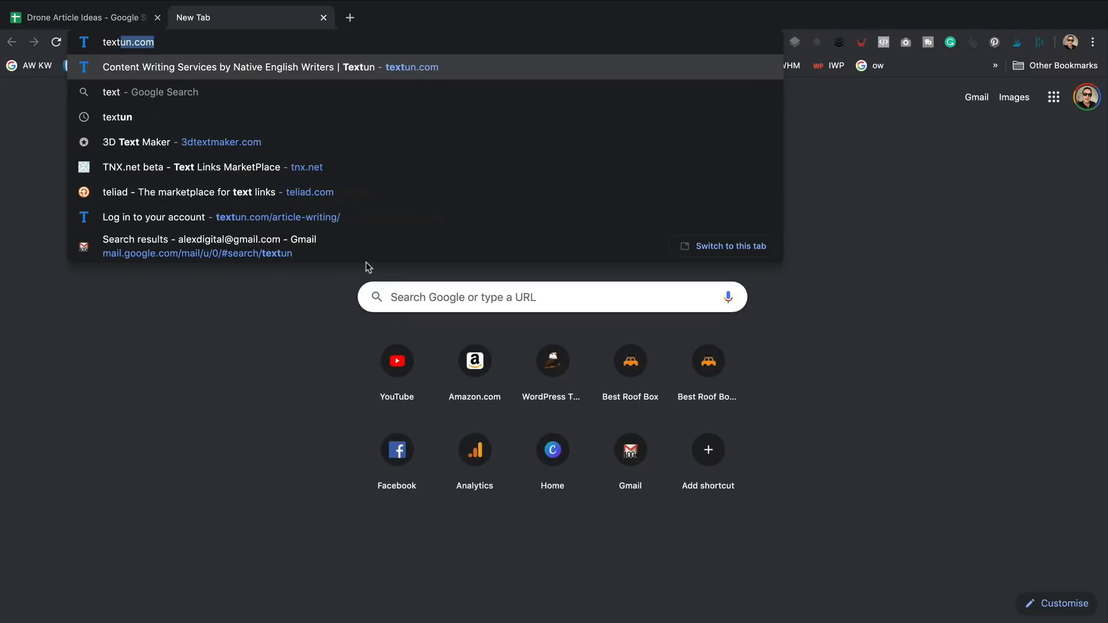
pyautogui.press('Return')
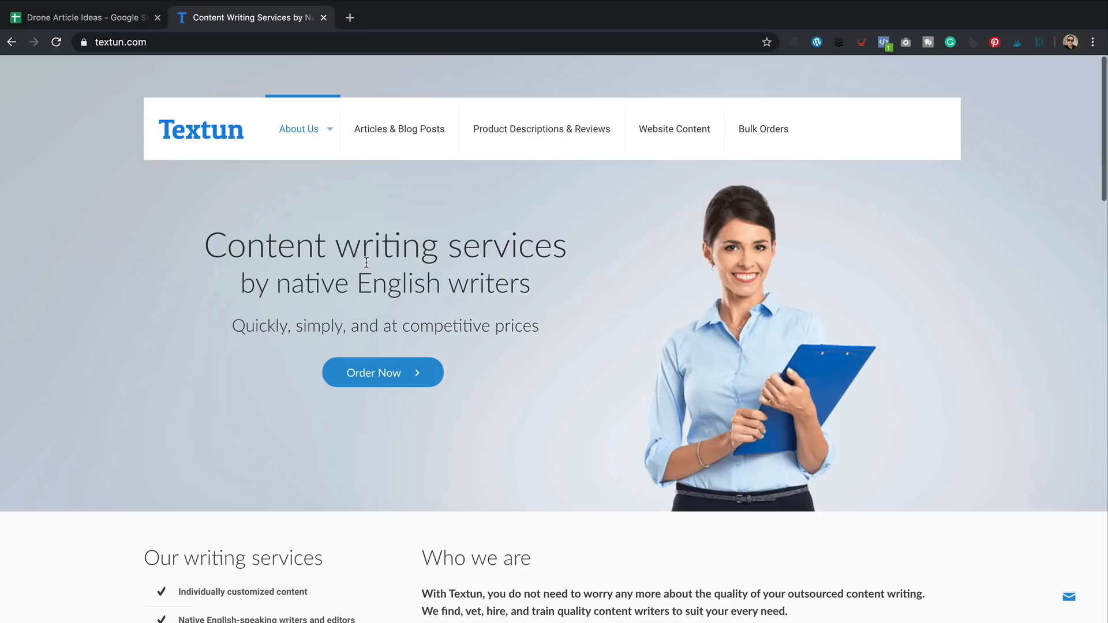
# - Enter 'Please link to relevant products on Amazon' as the general guideline for all articles
pyautogui.scroll(-8, 471, 252)
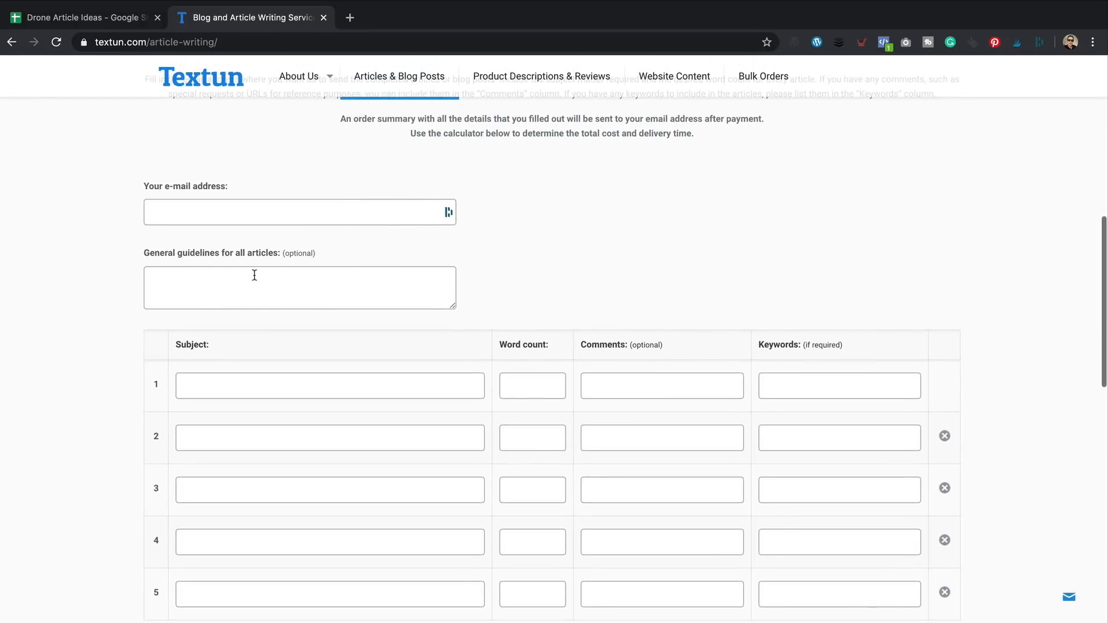
pyautogui.click(255, 275)
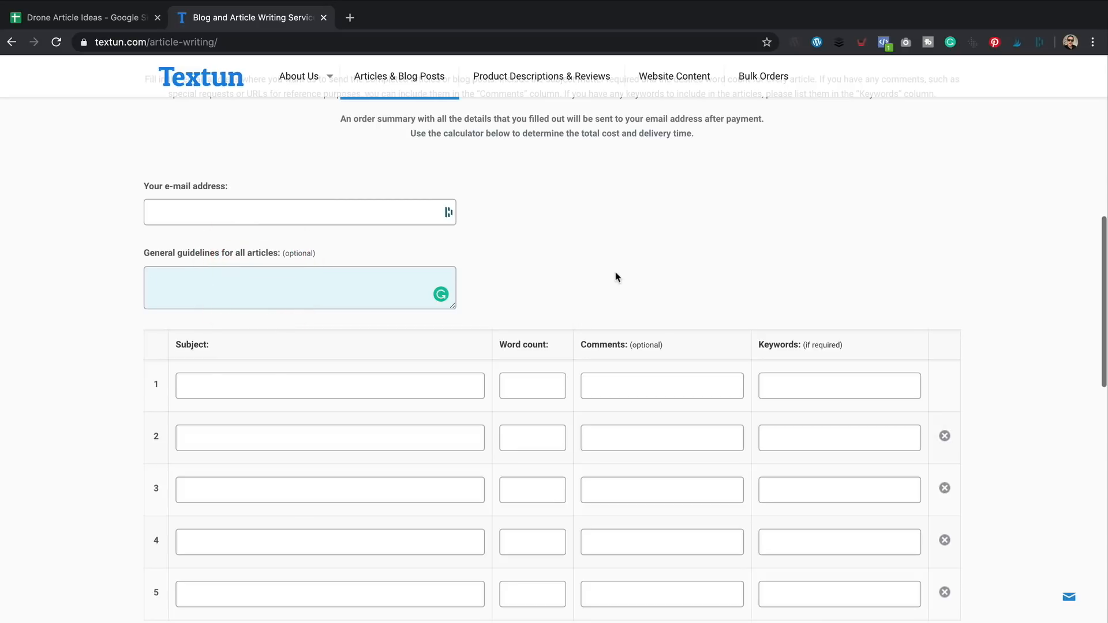
pyautogui.write('Please link to releva')
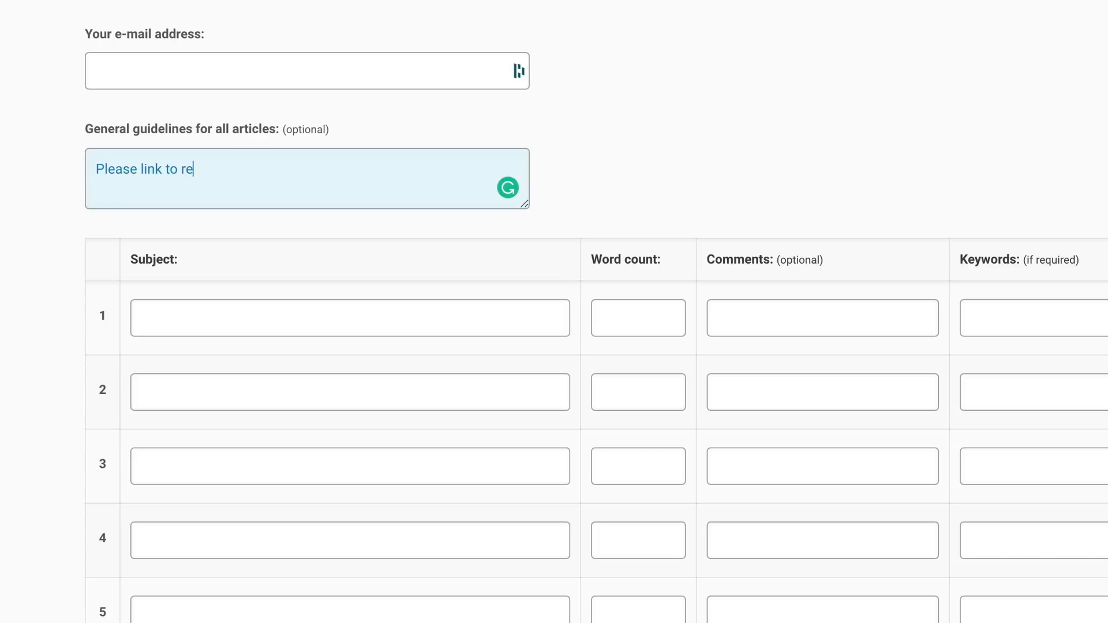
pyautogui.write('nt products on Amazon')
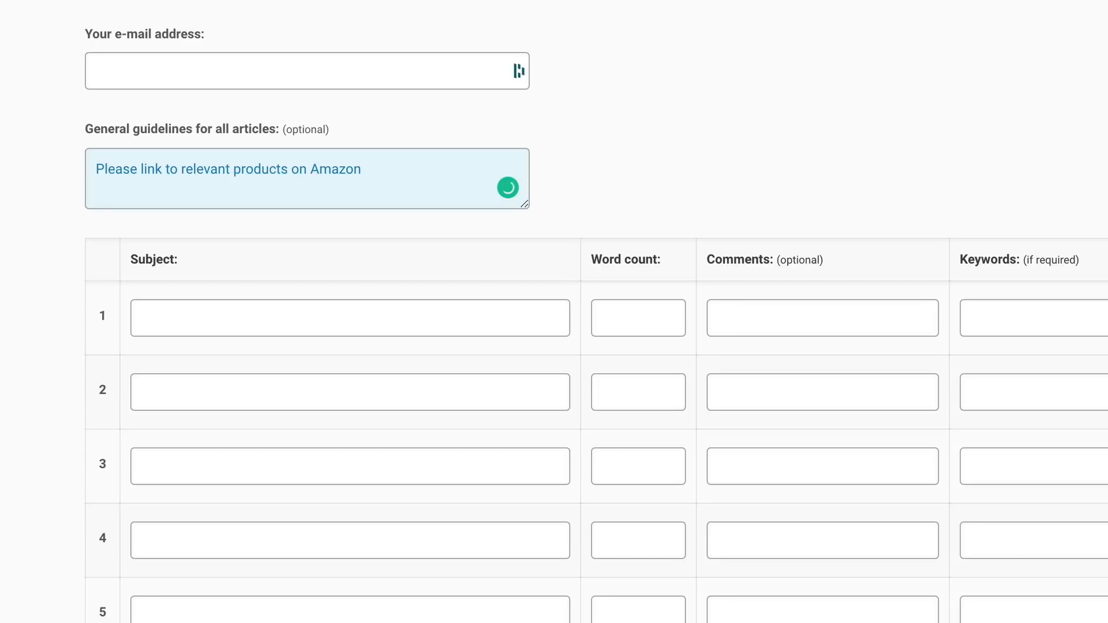
pyautogui.click(268, 324)
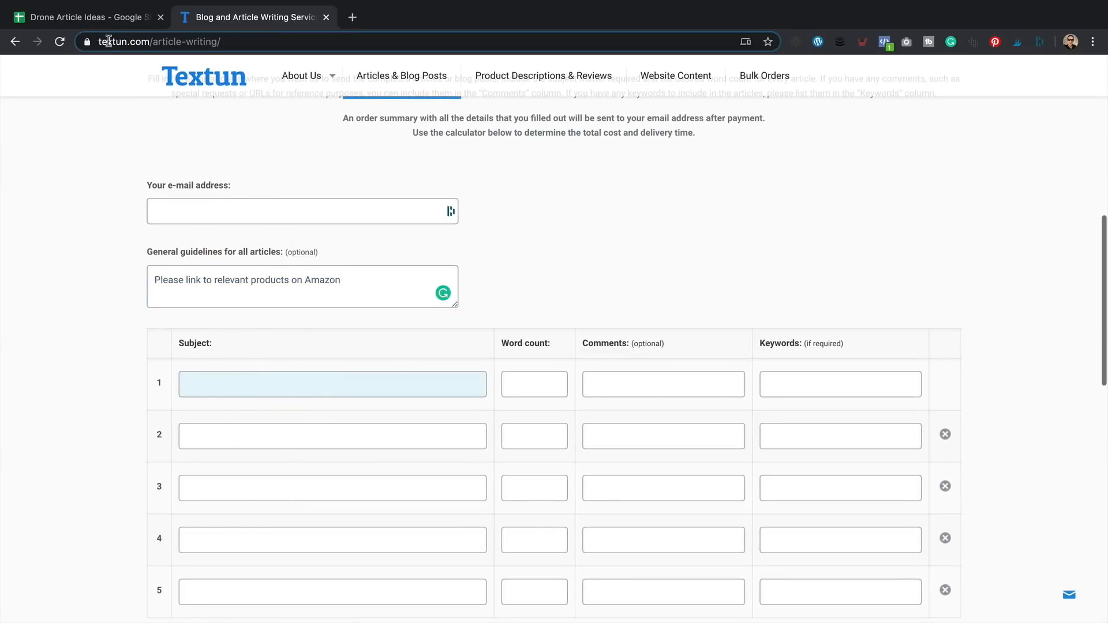
# - Copy 'Which Drones Have the Longest Flight Time?' from the spreadsheet into article 1's subject
pyautogui.click(81, 18)
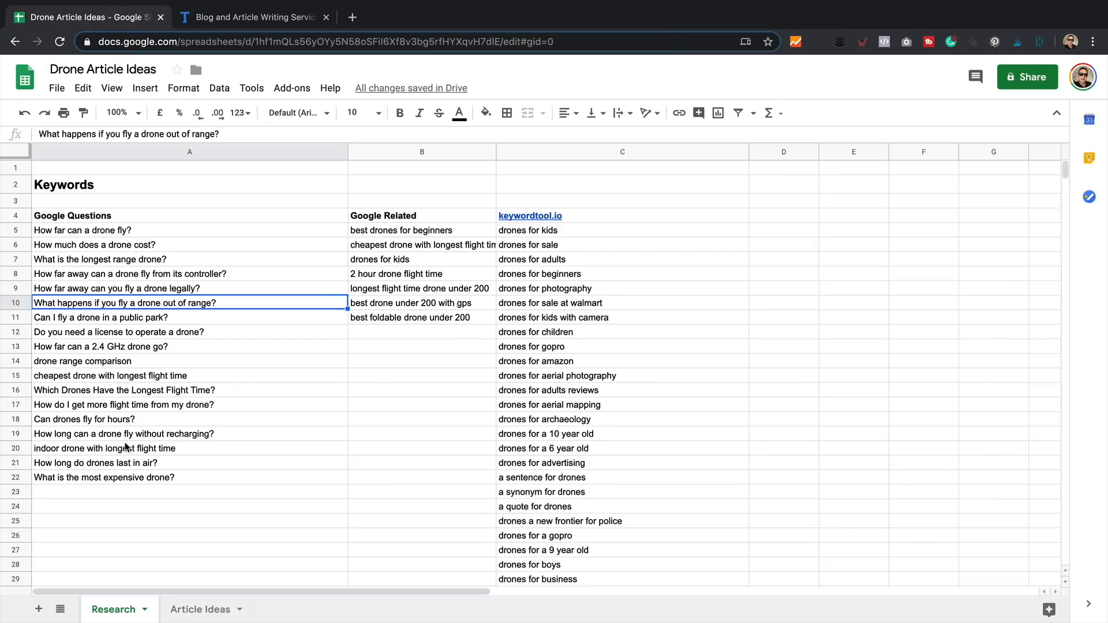
pyautogui.click(74, 405)
pyautogui.click(77, 390)
pyautogui.moveTo(228, 134); pyautogui.dragTo(17, 134)
pyautogui.hotkey('ctrl', 'c')
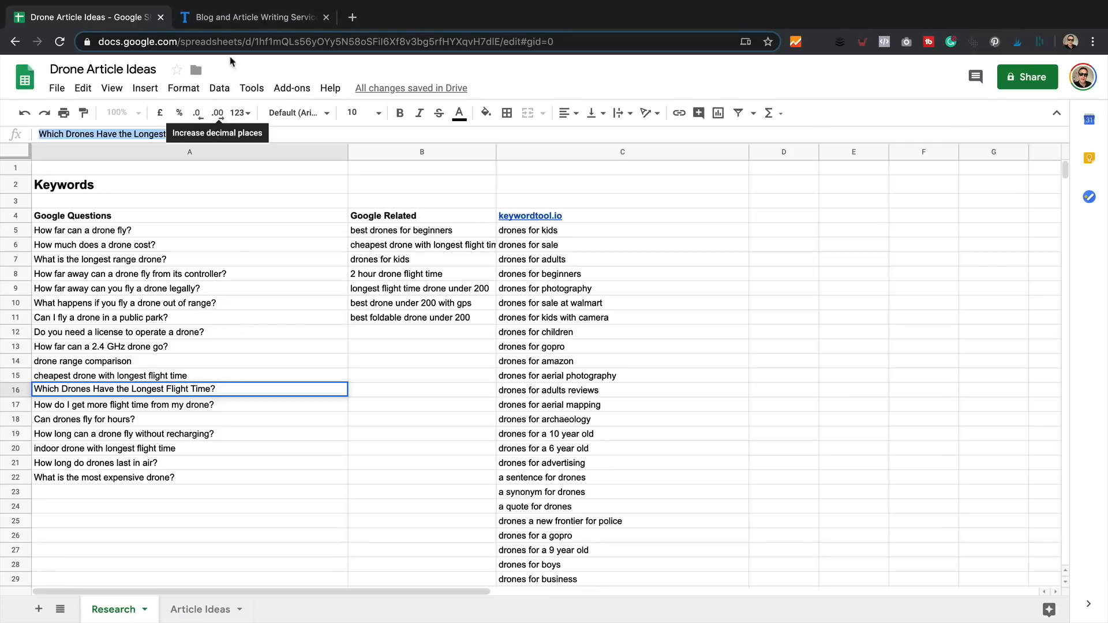
pyautogui.click(247, 17)
pyautogui.hotkey('ctrl', 'v')
# - Set article 1 to 1000 words with the keyword 'drones with the longest flight time'
pyautogui.click(532, 380)
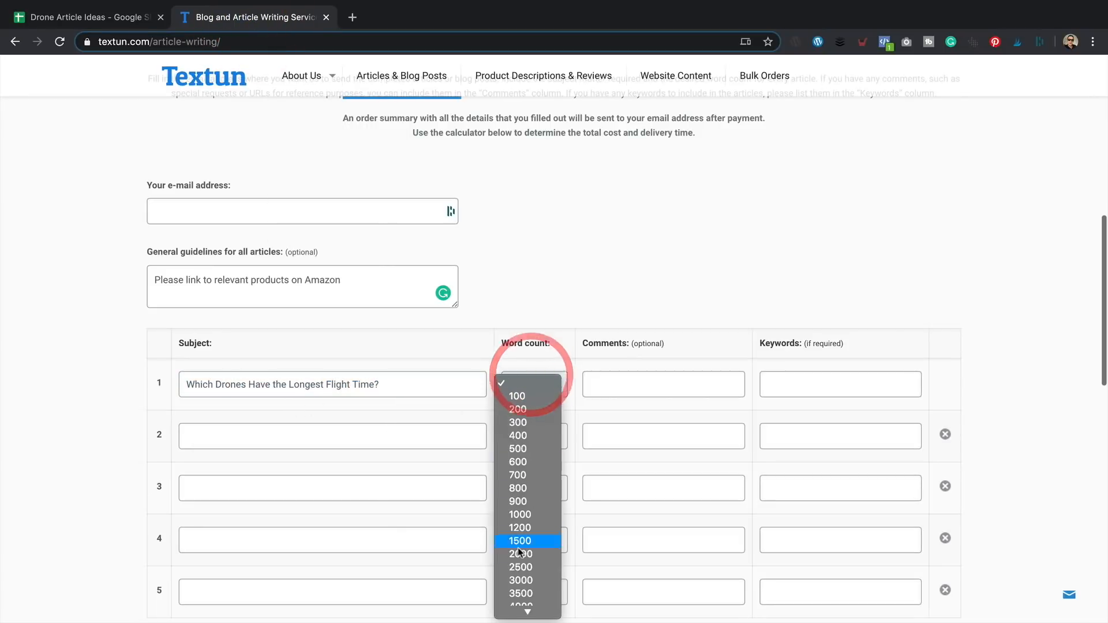
pyautogui.click(539, 516)
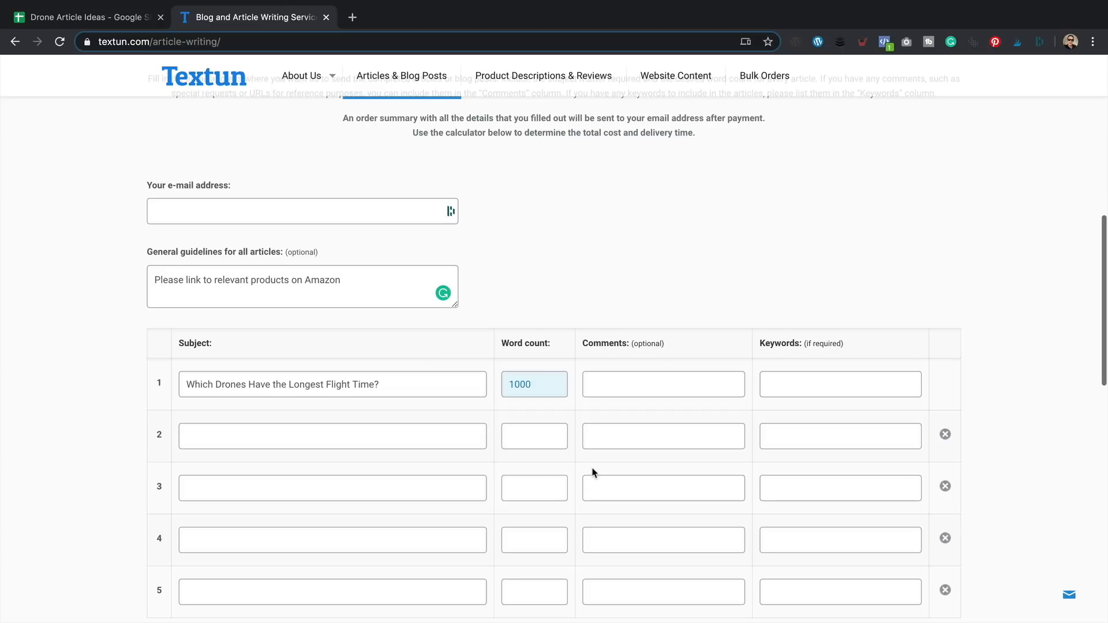
pyautogui.click(648, 391)
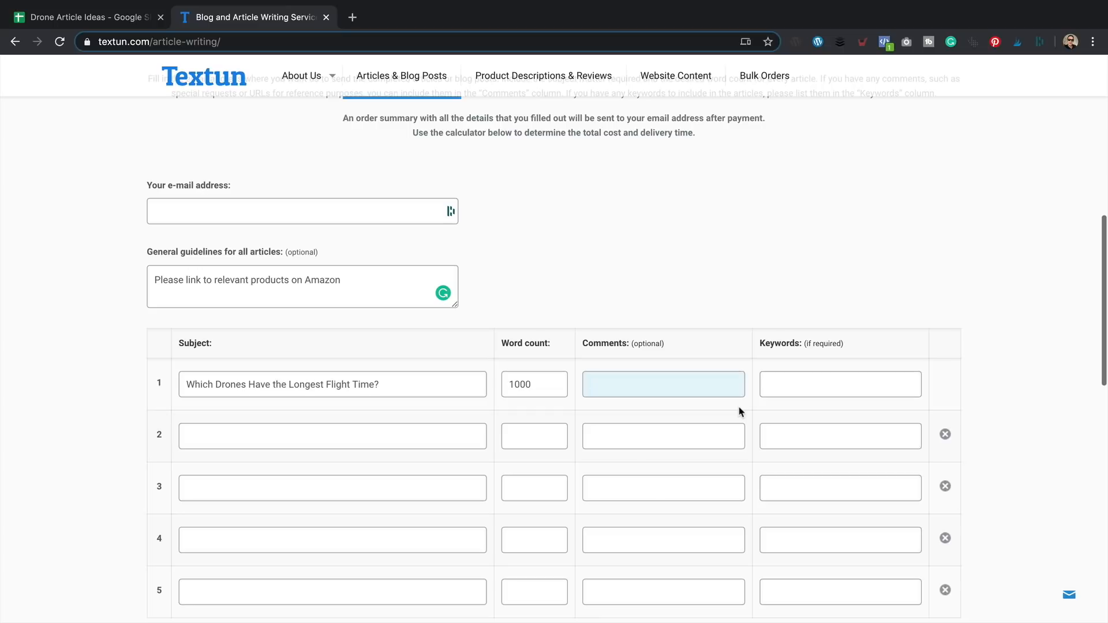
pyautogui.scroll(1, 741, 411)
pyautogui.click(755, 309)
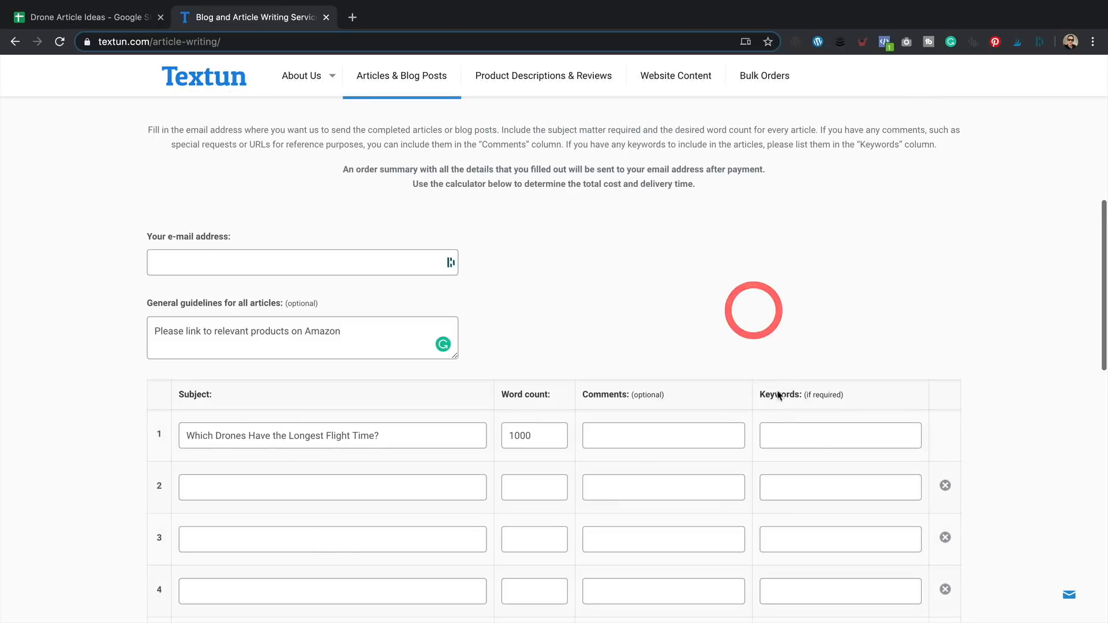
pyautogui.click(820, 436)
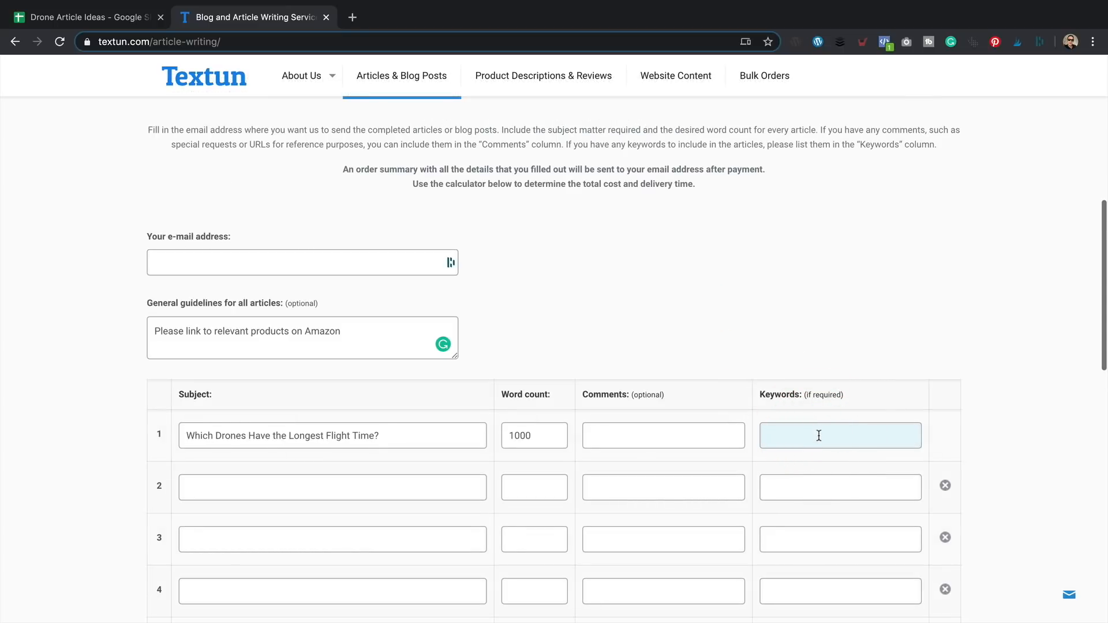
pyautogui.write('drones with the longest flight time')
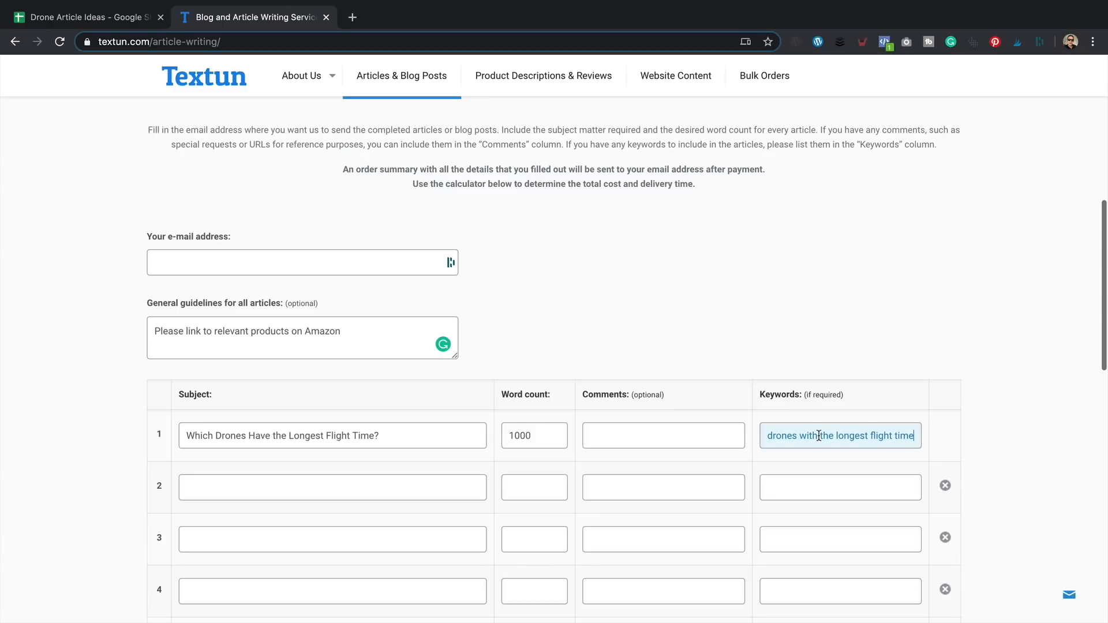
# - Review the Textun order total of $30.00 for 1,000 Standard Quality words, then bring up the Word article
pyautogui.scroll(-3, 775, 314)
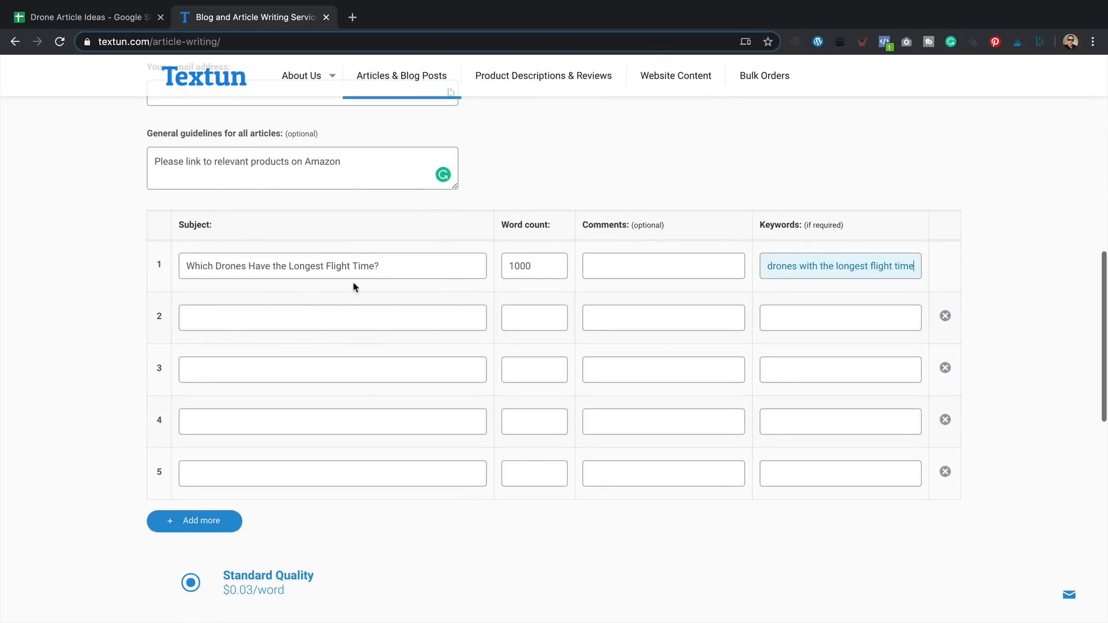
pyautogui.scroll(-3, 355, 291)
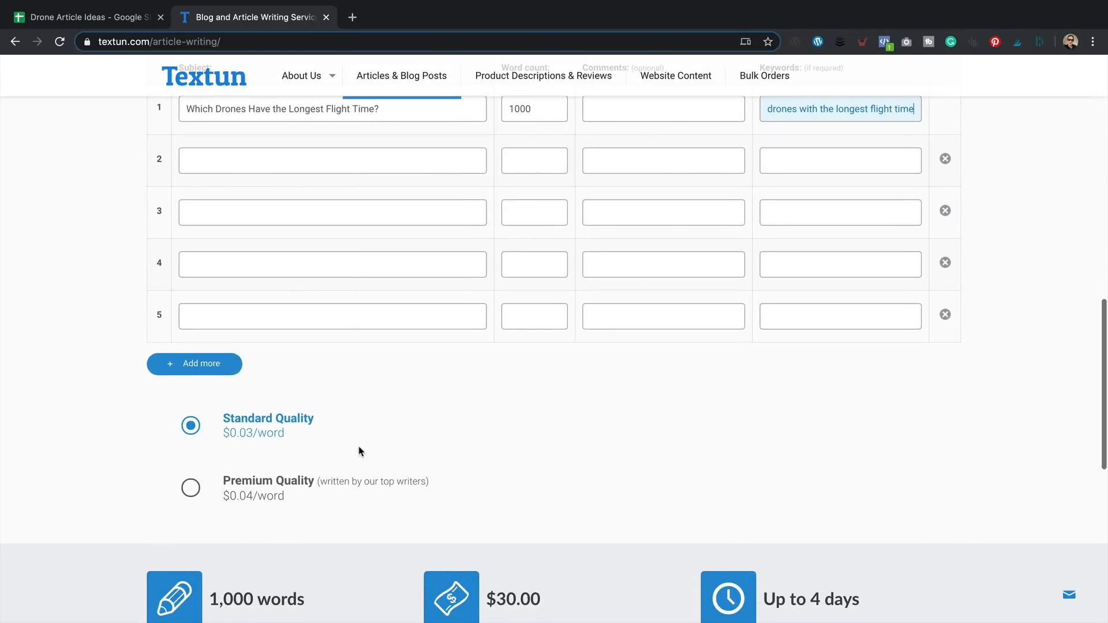
pyautogui.scroll(-1, 460, 399)
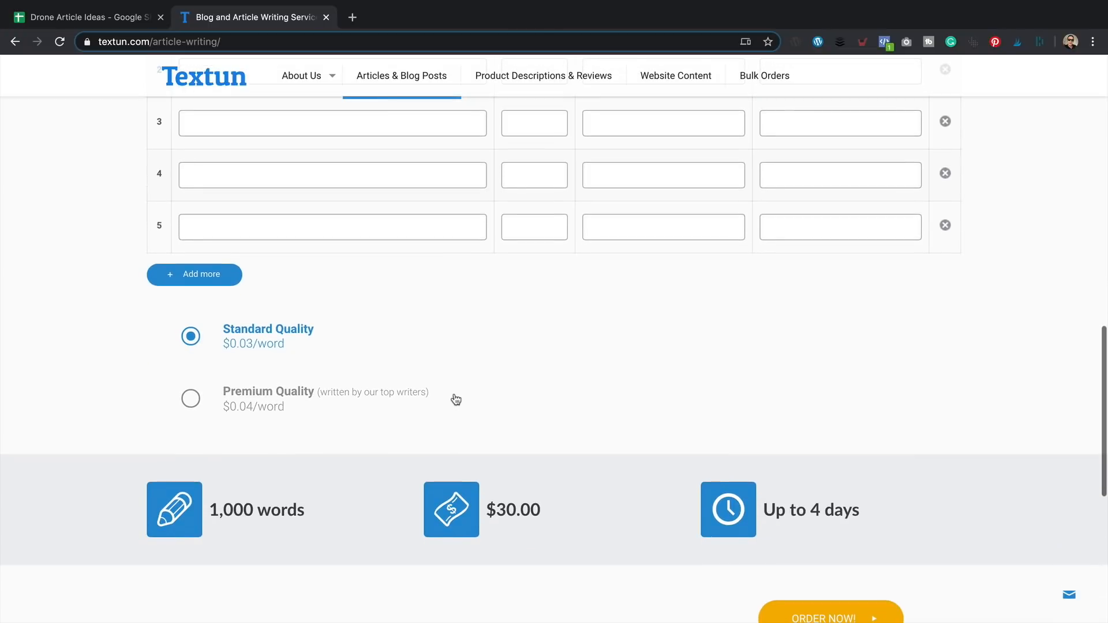
pyautogui.scroll(-2, 450, 396)
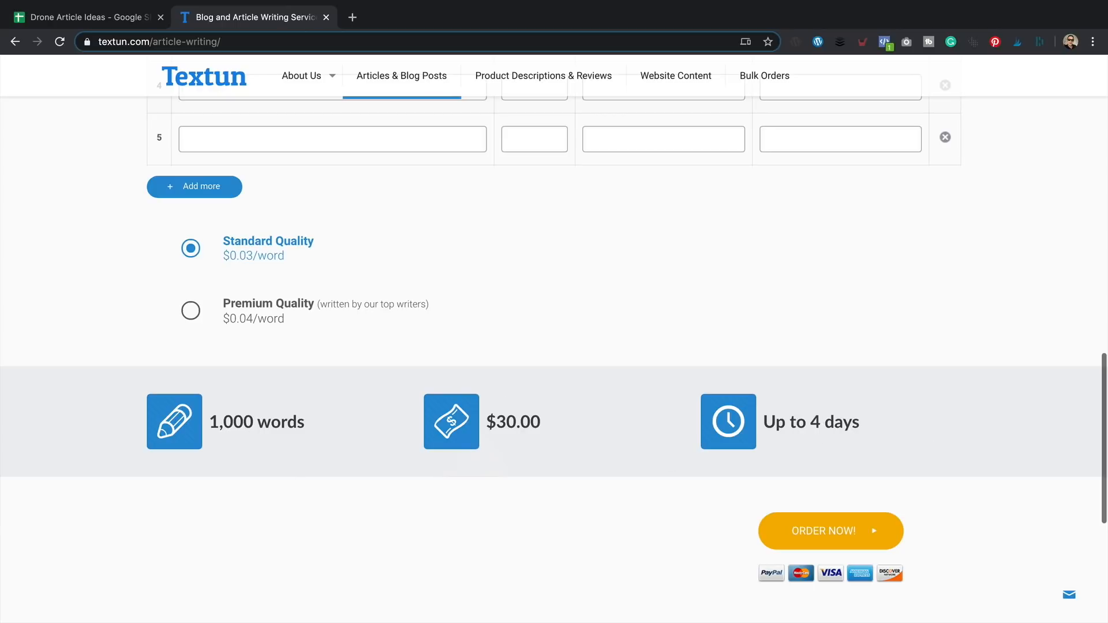
pyautogui.scroll(-1, 648, 431)
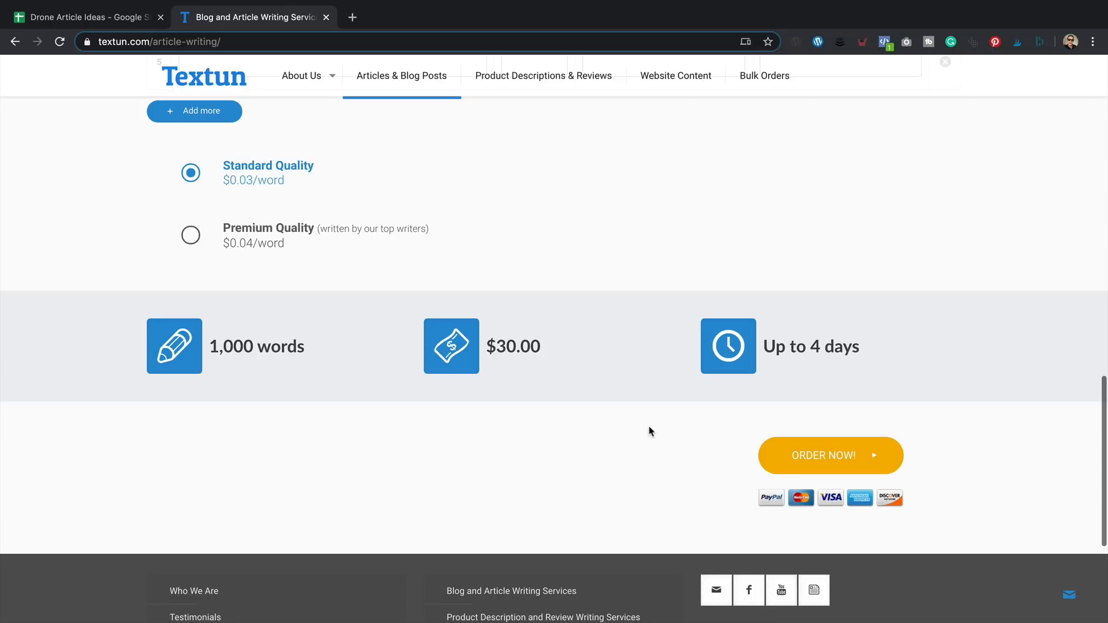
pyautogui.click(934, 312)
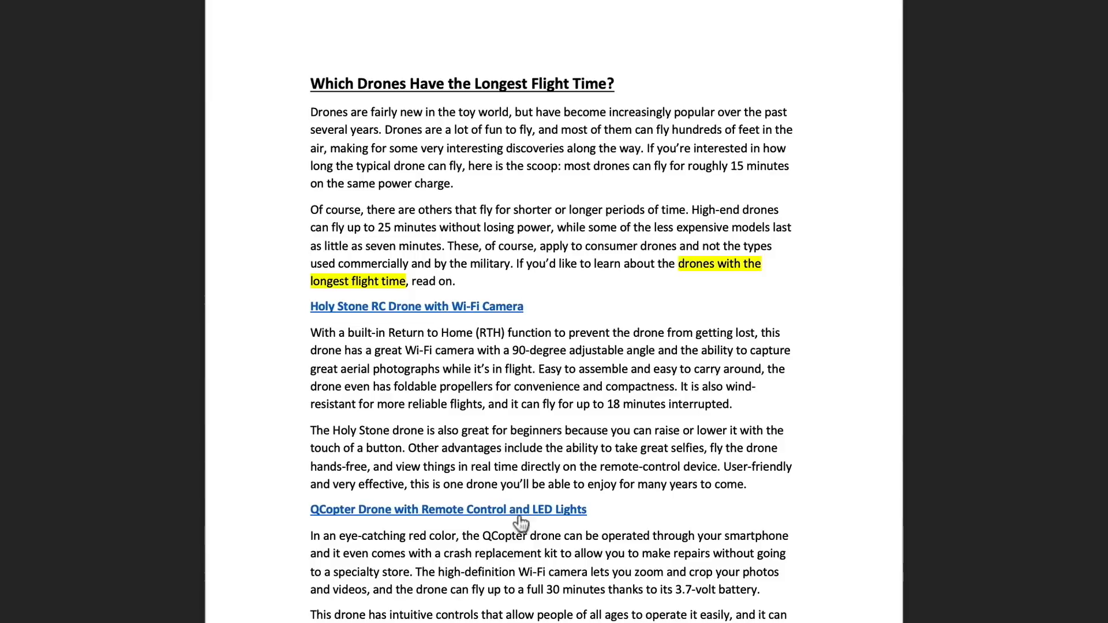
# - Skim the Word drone article's headings, then return to the WordPress homepage in Chrome
pyautogui.scroll(-5, 496, 474)
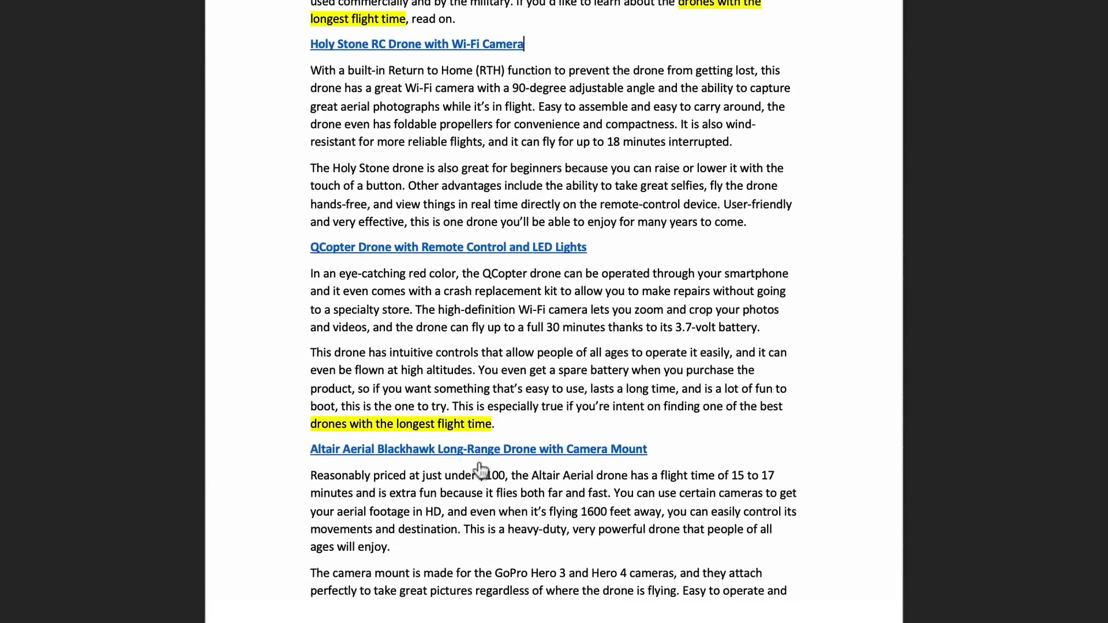
pyautogui.scroll(5, 482, 465)
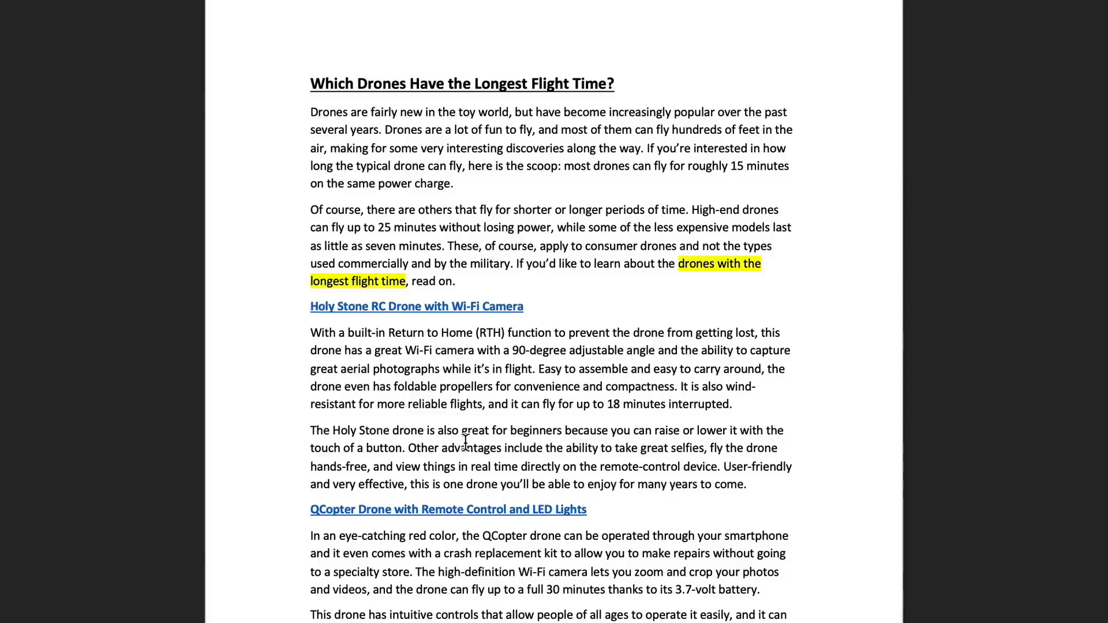
pyautogui.scroll(-15, 463, 444)
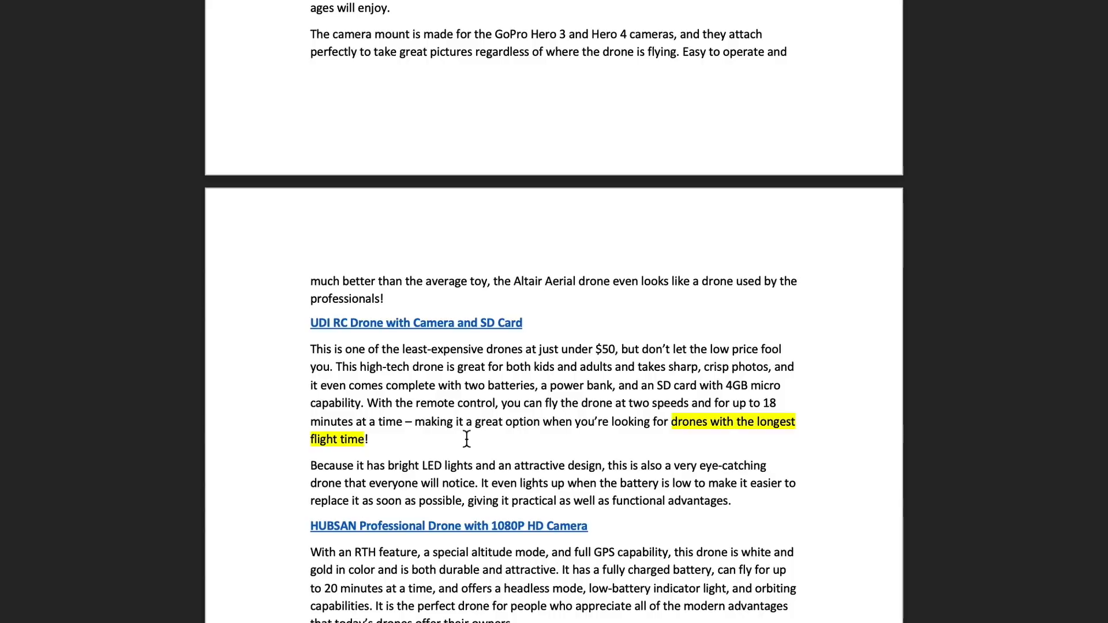
pyautogui.scroll(15, 467, 439)
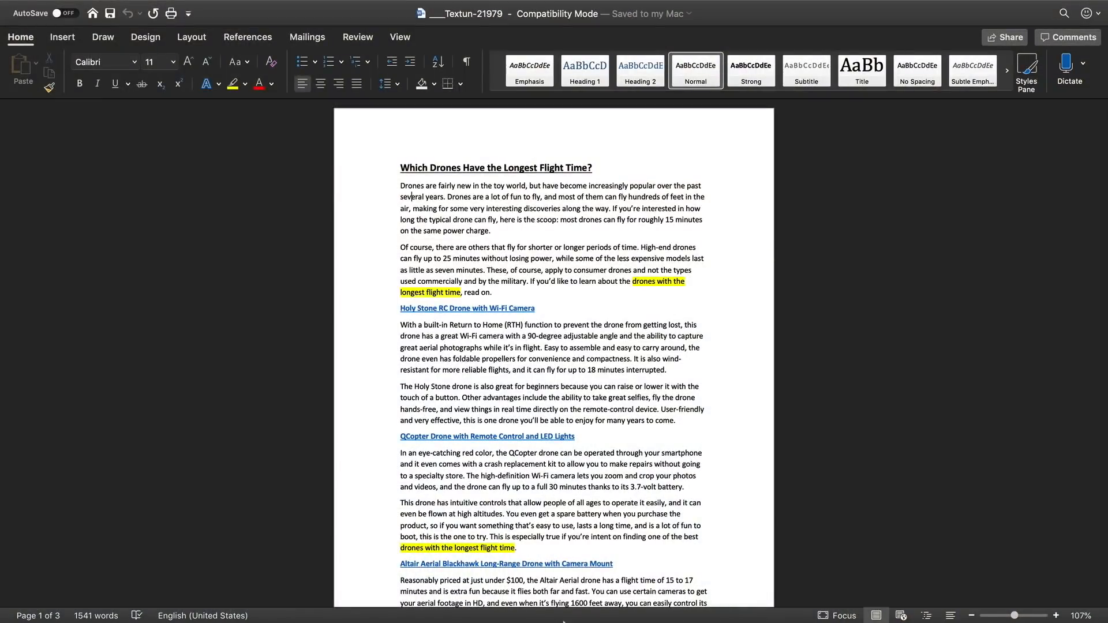
pyautogui.click(430, 612)
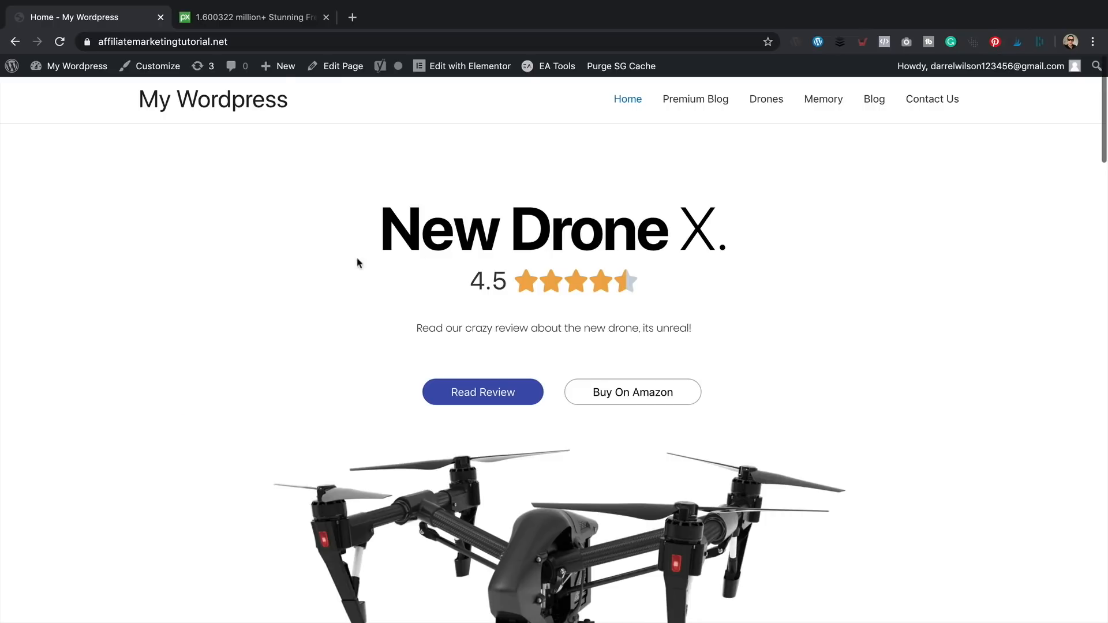
# - Search Pixabay for 'drone' images and browse the results
pyautogui.scroll(-10, 621, 223)
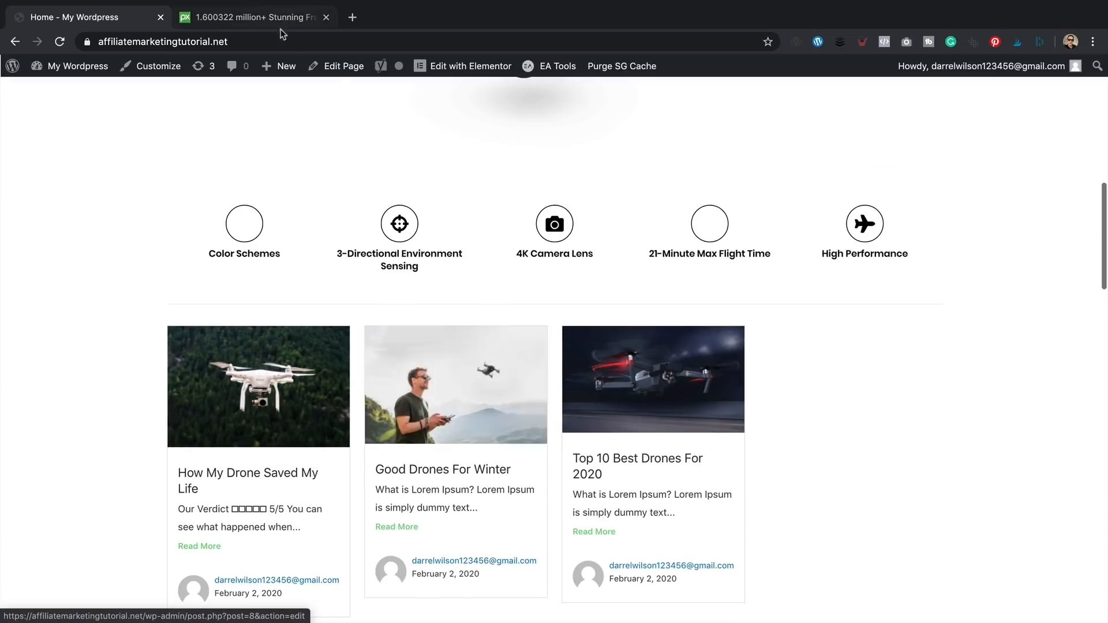
pyautogui.click(281, 19)
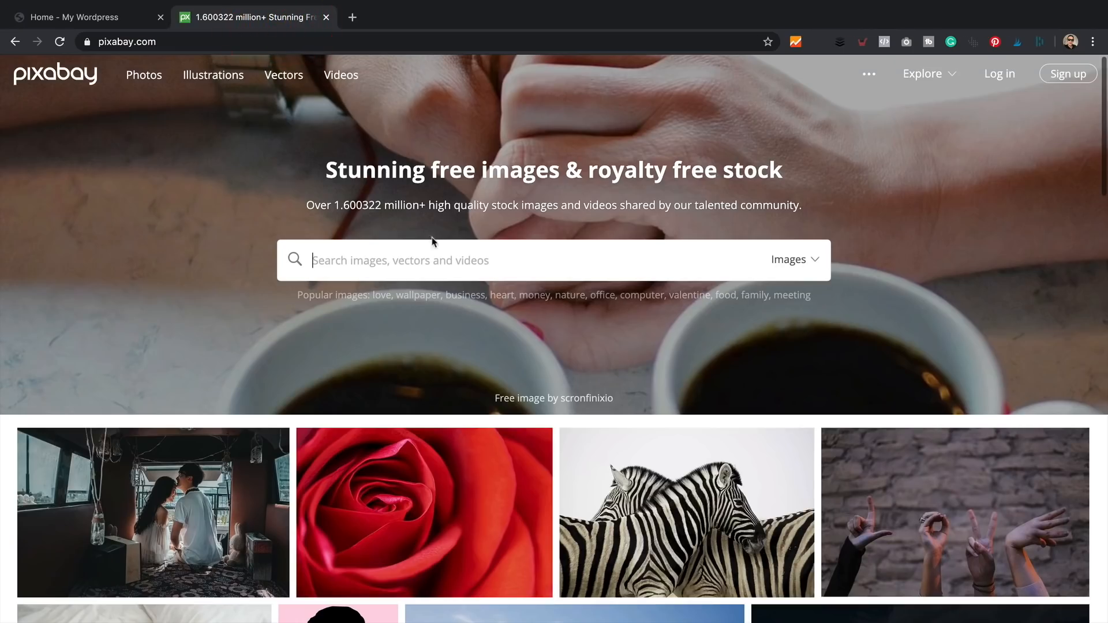
pyautogui.click(448, 259)
pyautogui.write('drone')
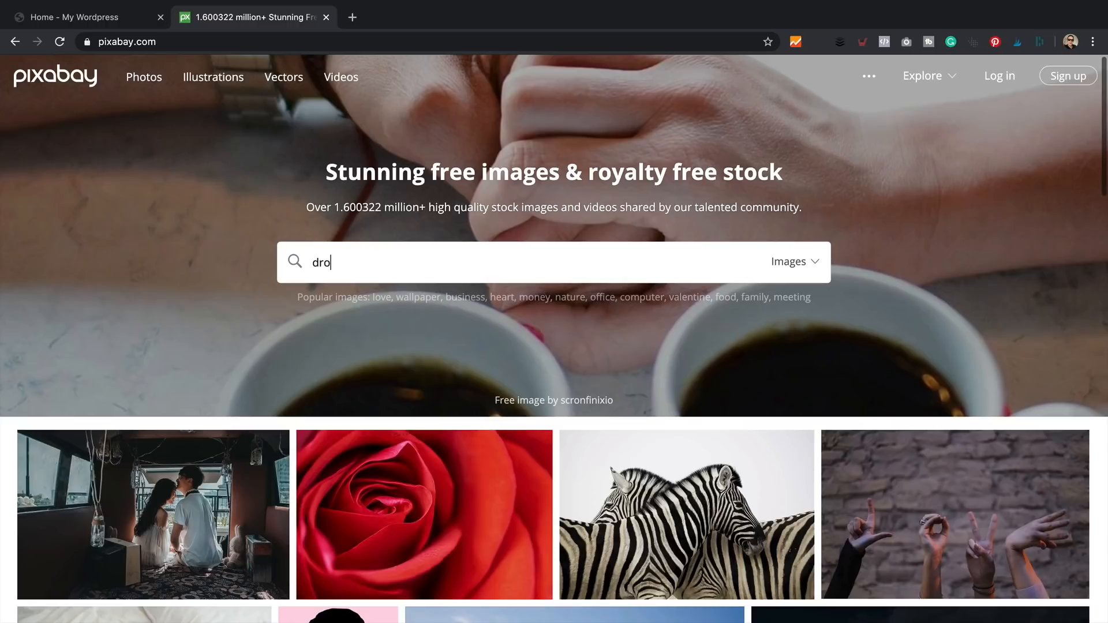
pyautogui.press('Return')
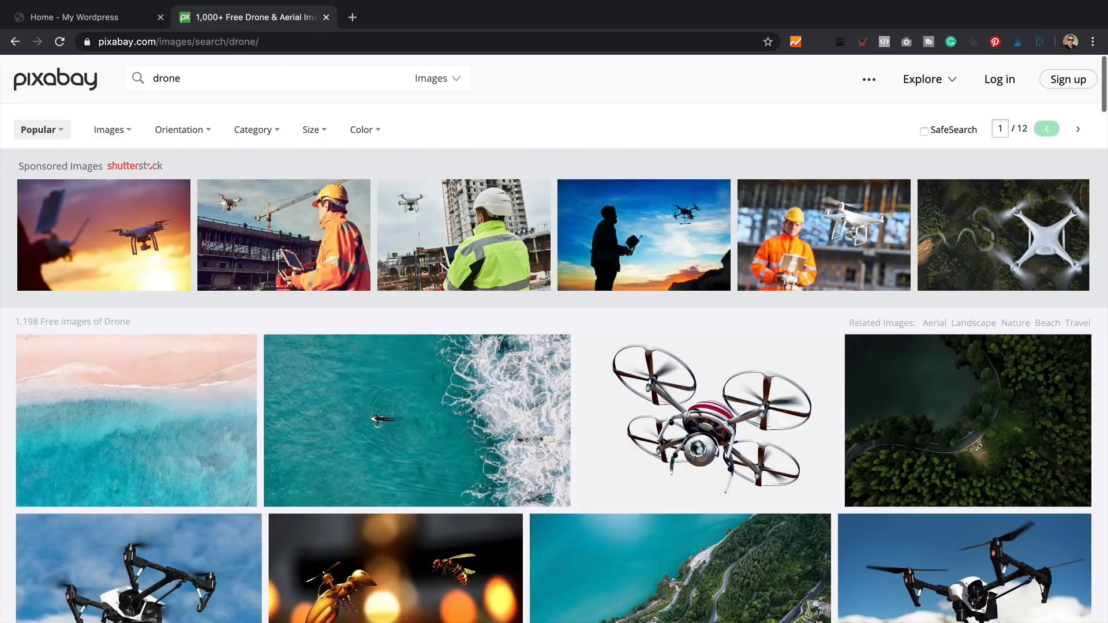
pyautogui.scroll(-4, 544, 271)
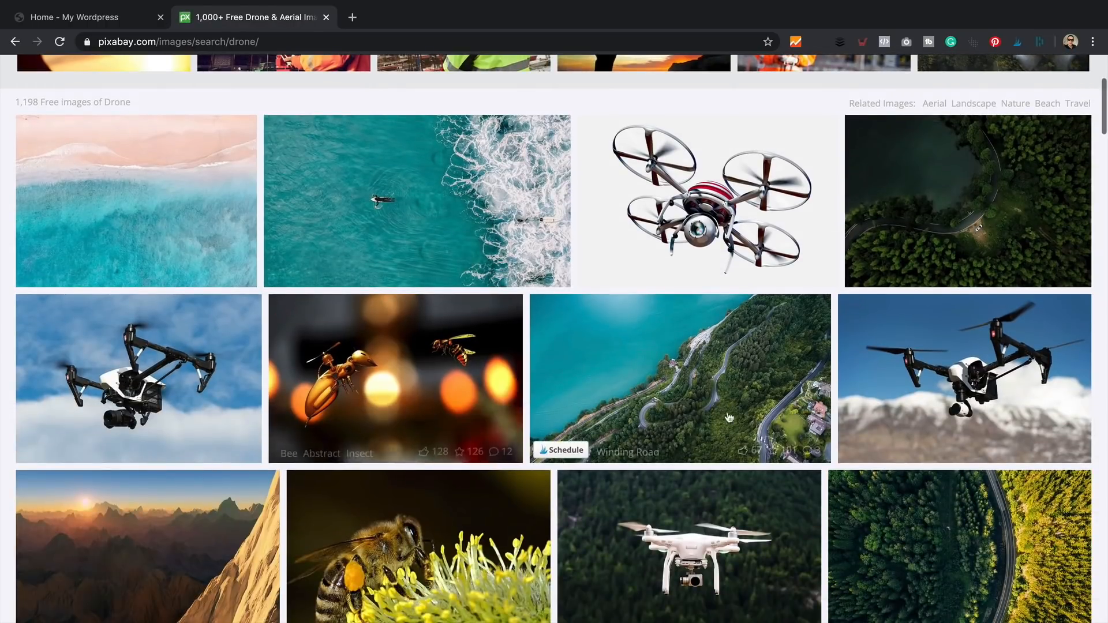
pyautogui.click(88, 18)
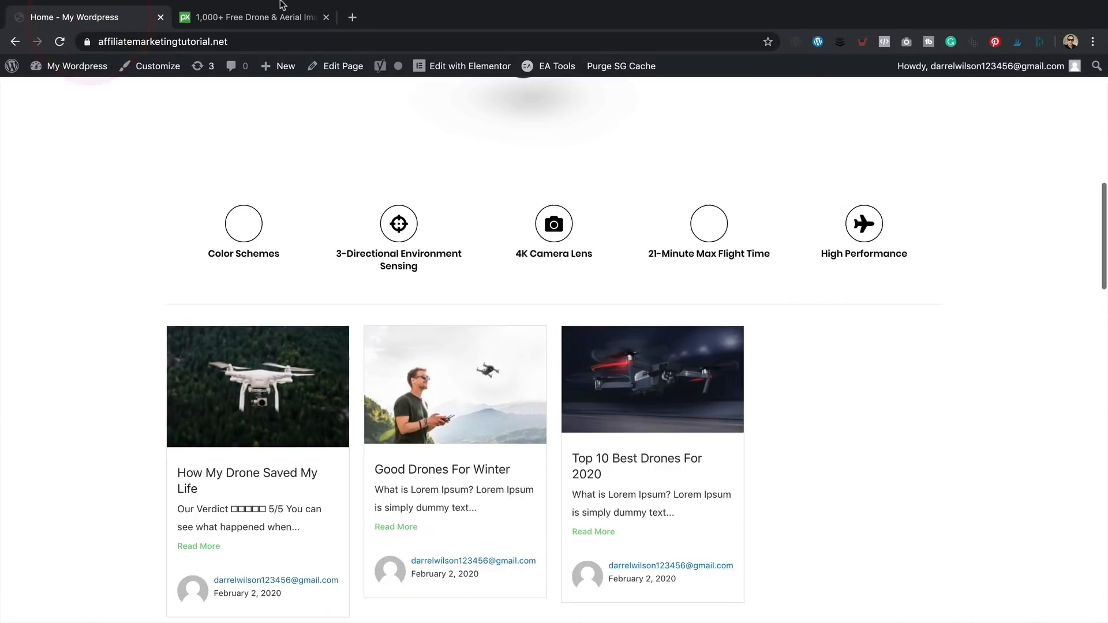
pyautogui.click(260, 16)
pyautogui.scroll(-2, 362, 425)
pyautogui.scroll(-1, 363, 425)
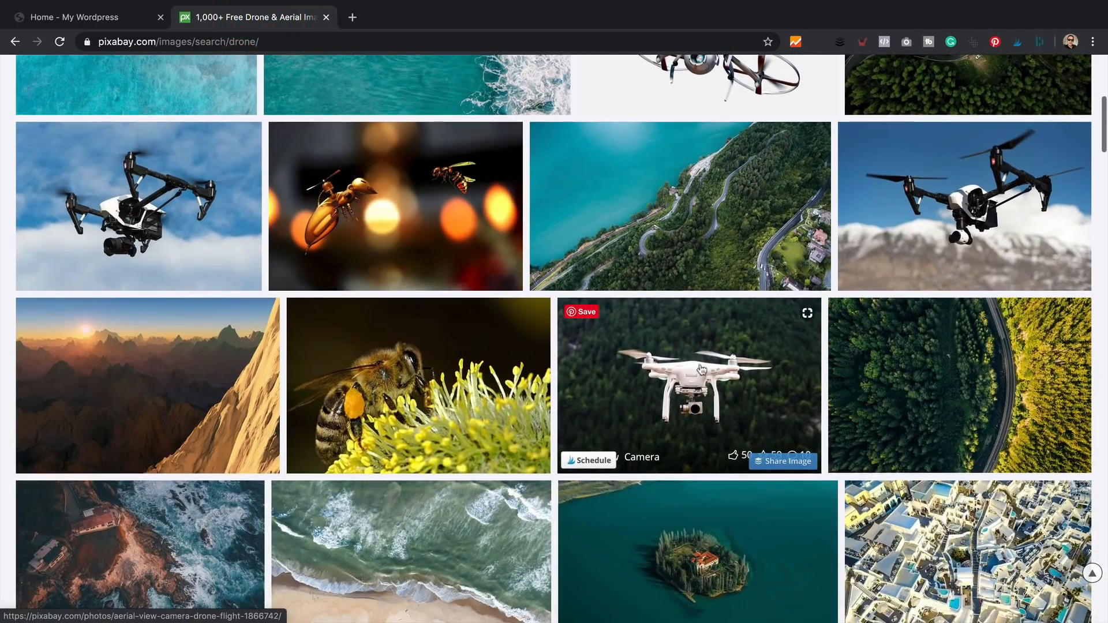
pyautogui.click(37, 17)
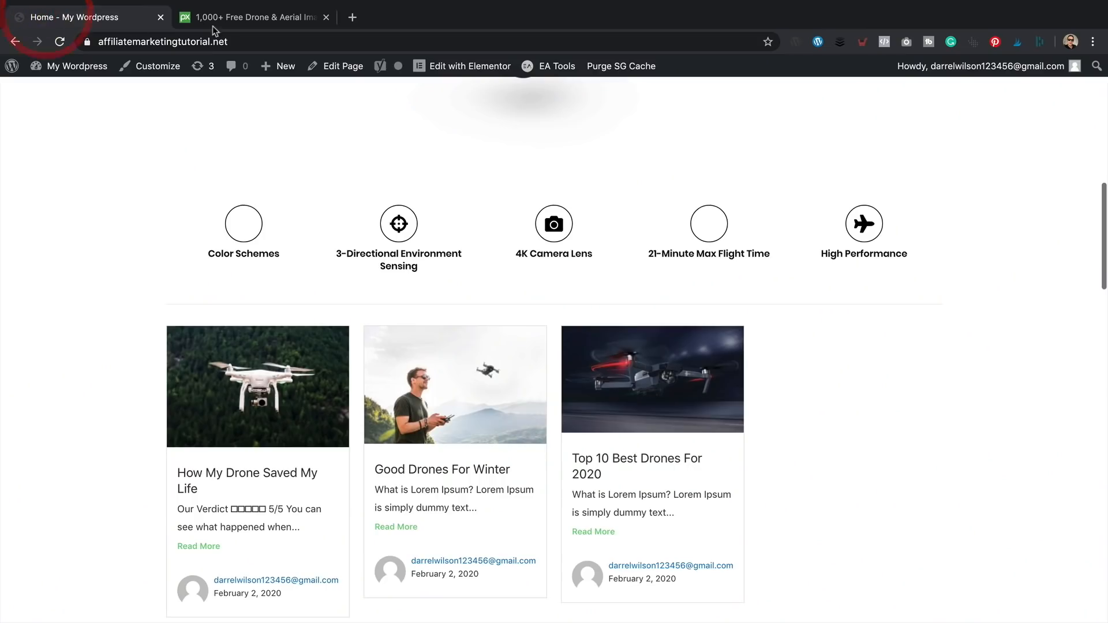
pyautogui.click(230, 18)
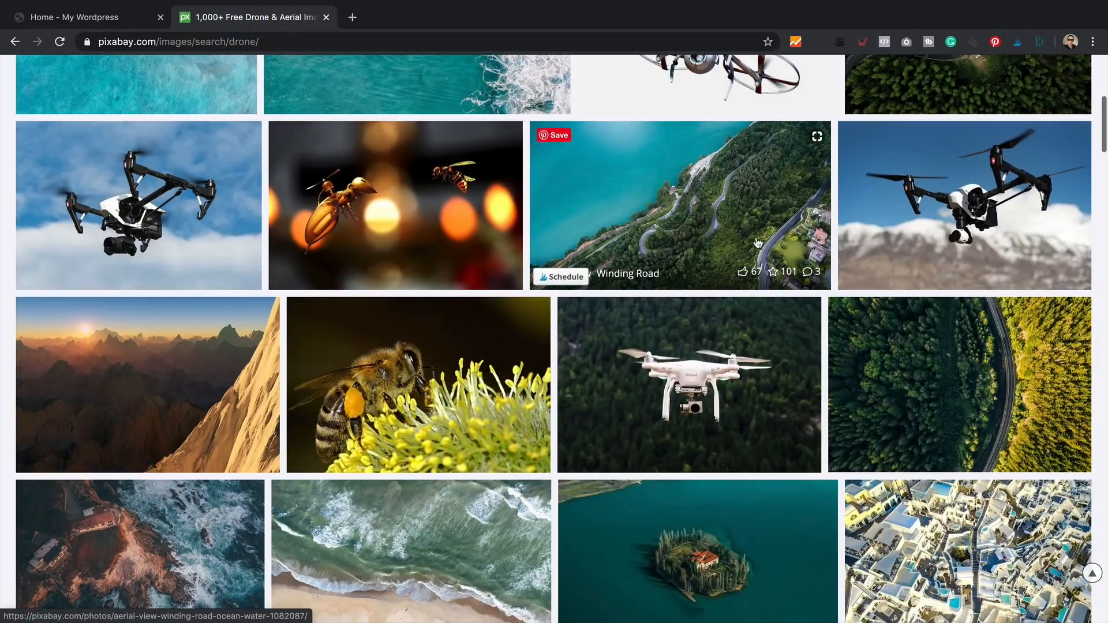
pyautogui.scroll(-5, 756, 242)
pyautogui.scroll(-2, 758, 242)
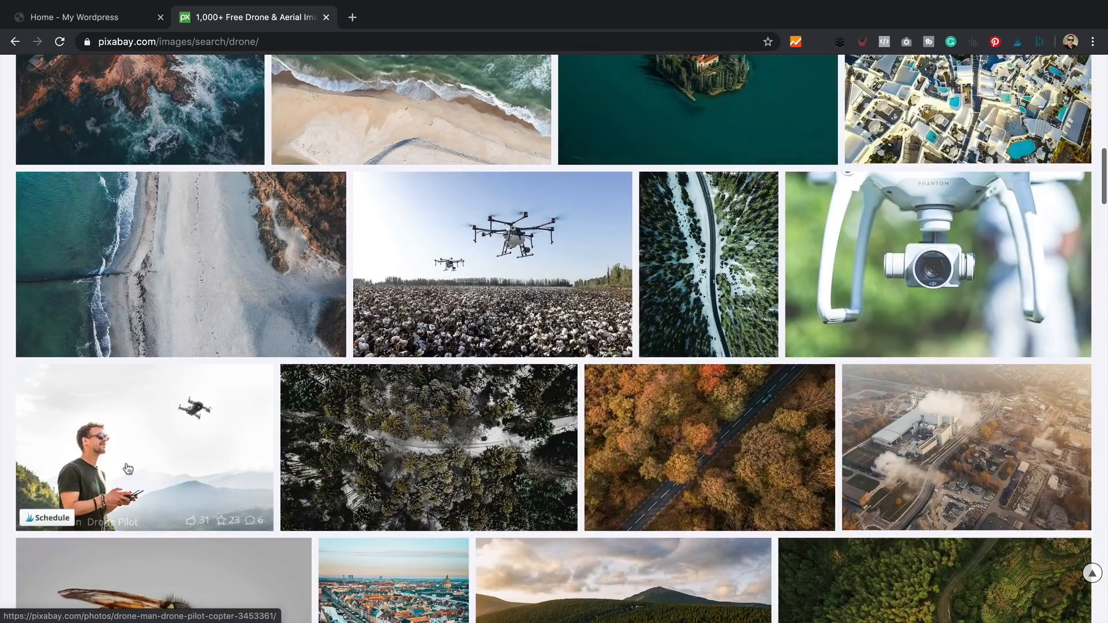
pyautogui.scroll(-4, 404, 346)
pyautogui.scroll(-4, 395, 367)
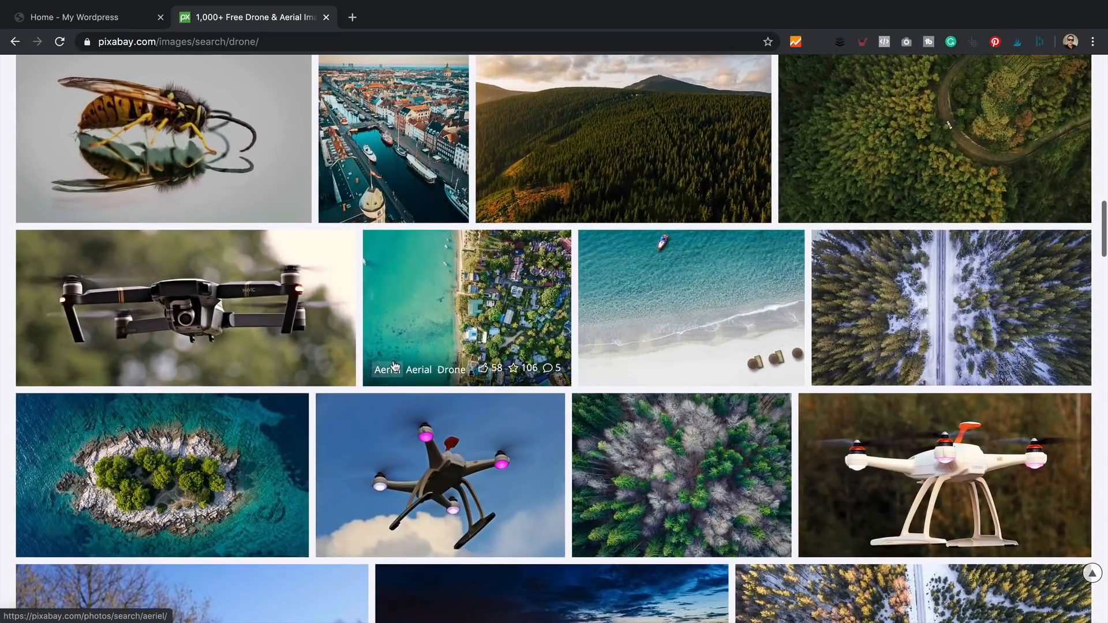
pyautogui.scroll(-2, 395, 367)
pyautogui.scroll(-4, 395, 366)
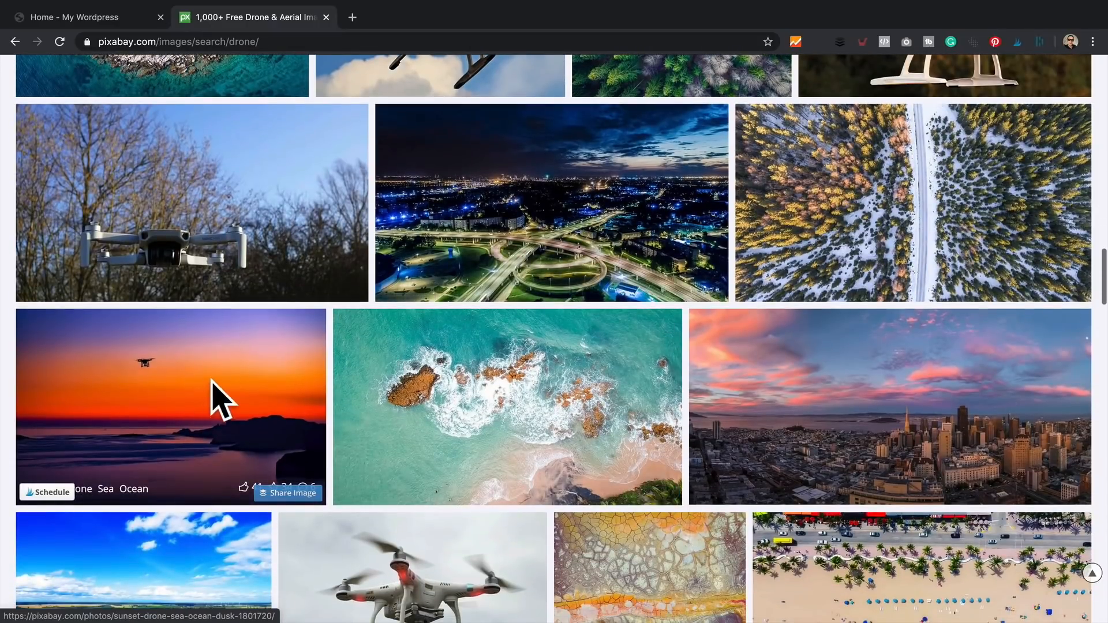
# - Download the sunset drone photo at 1280×811, saved as 'longest flight time drone'
pyautogui.click(198, 388)
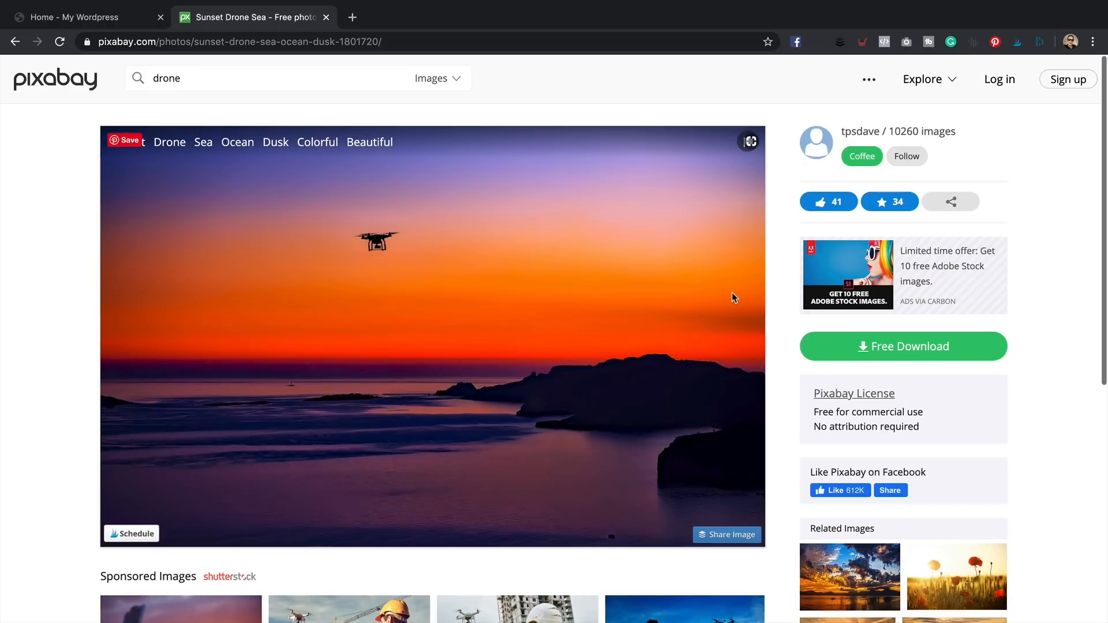
pyautogui.click(926, 349)
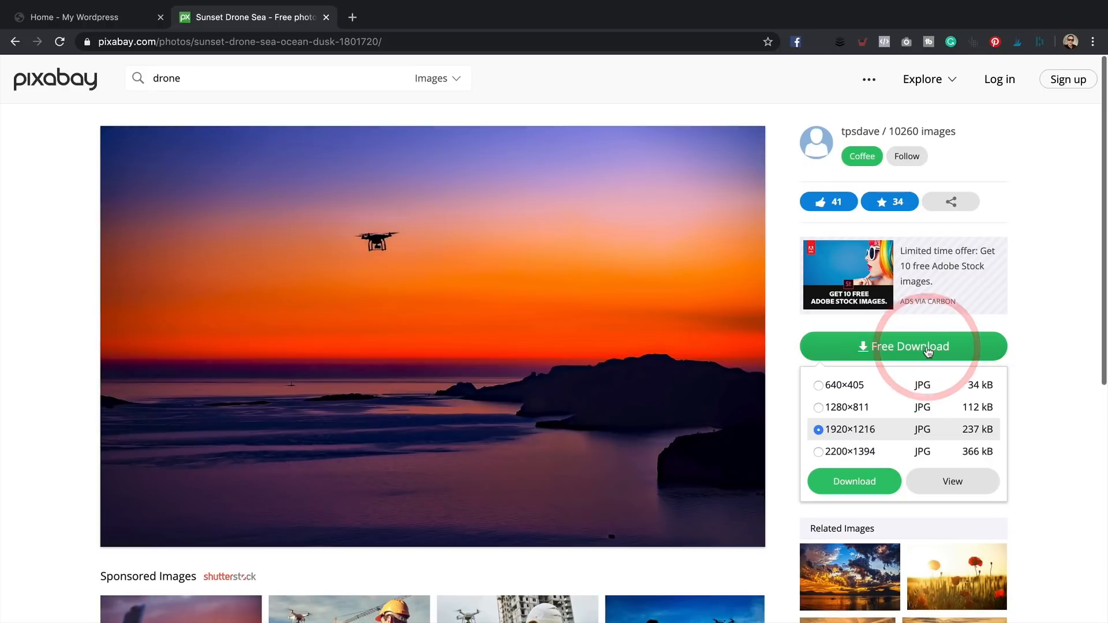
pyautogui.click(846, 407)
pyautogui.click(874, 480)
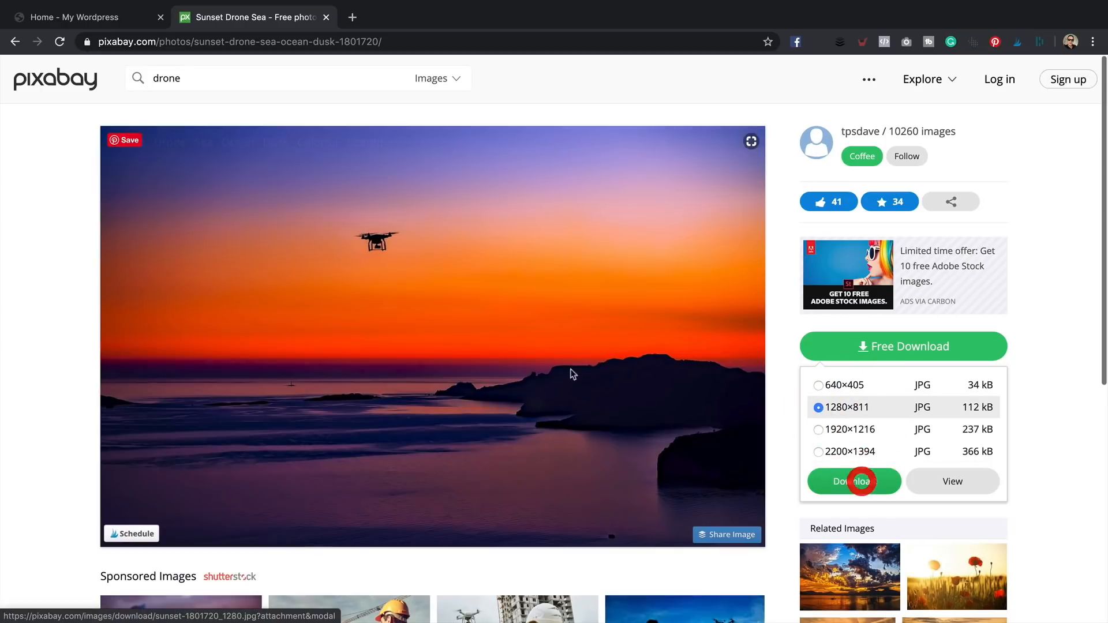
pyautogui.click(468, 360)
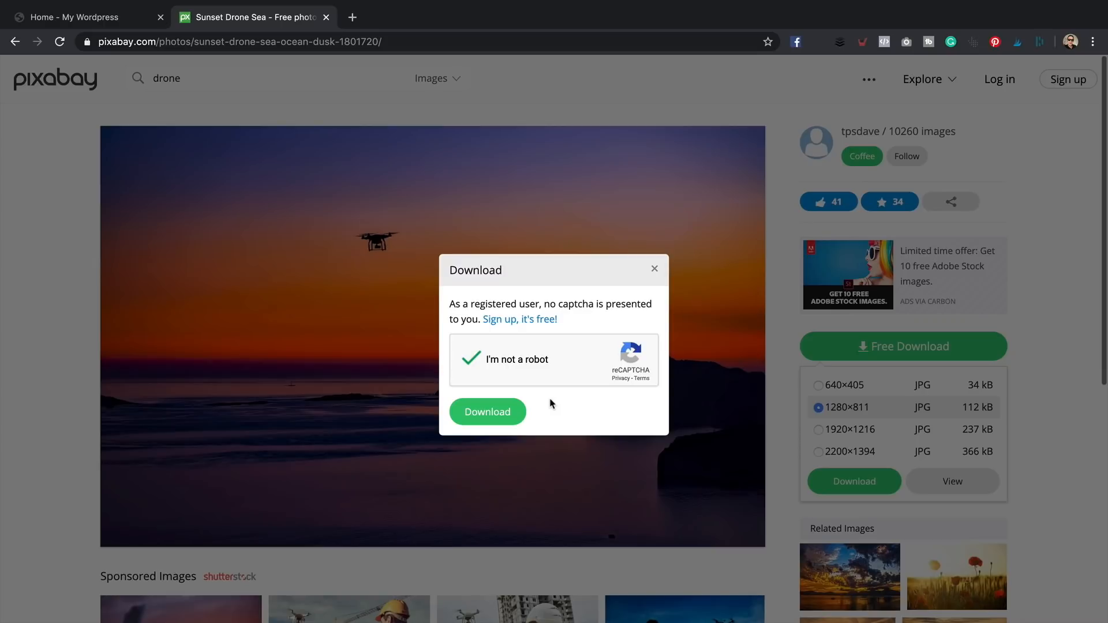
pyautogui.click(501, 410)
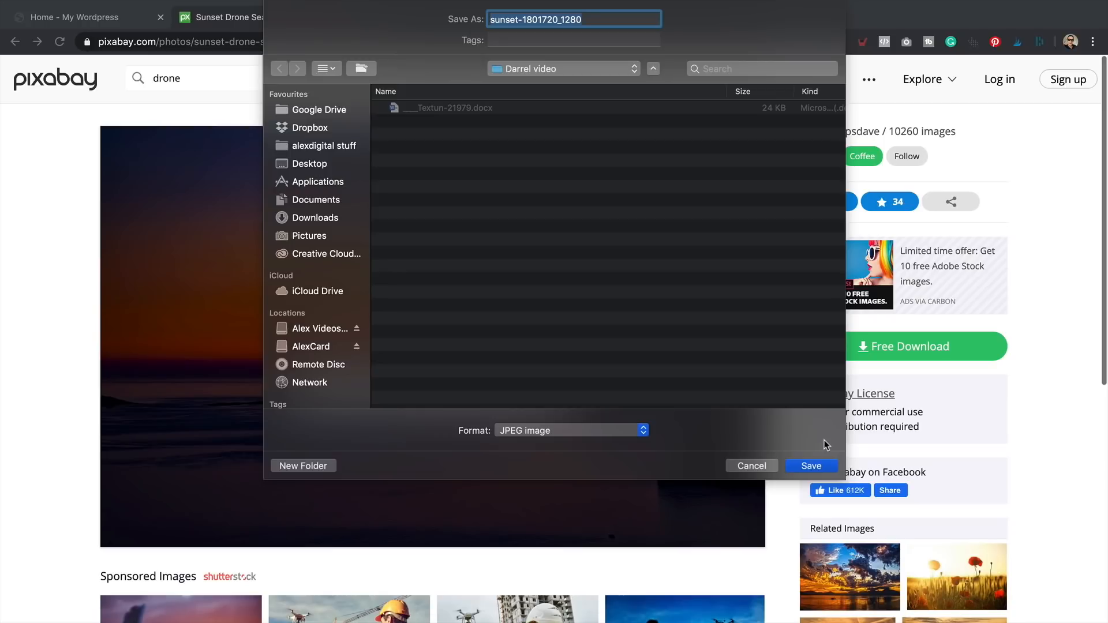
pyautogui.write('longe')
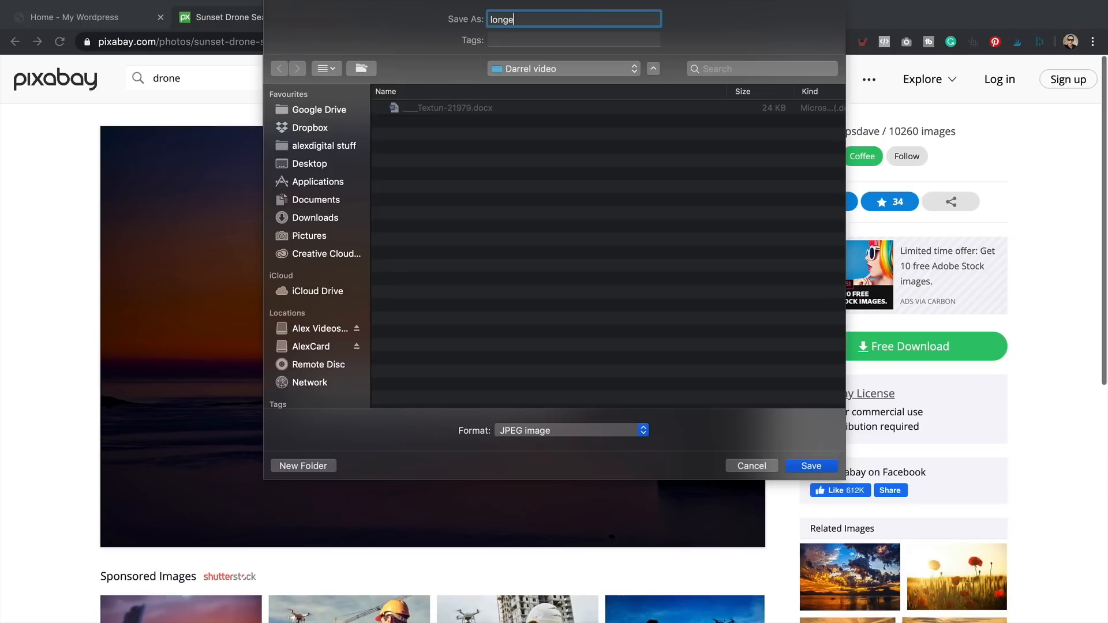
pyautogui.write('st flight time drone')
pyautogui.click(811, 466)
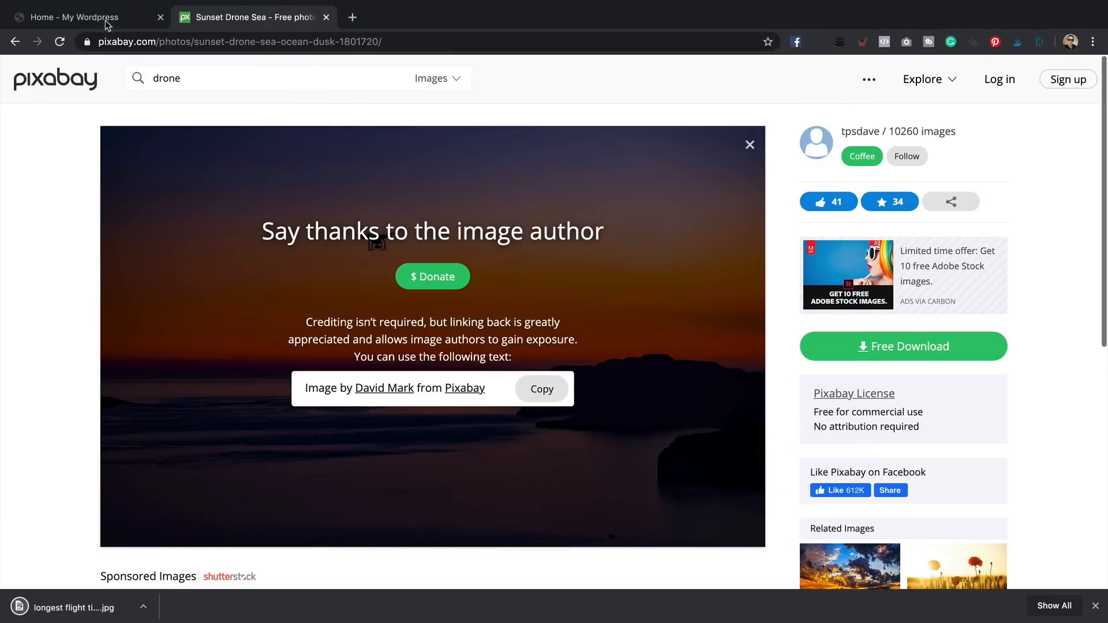
# - Start a new WordPress post from the admin bar's New menu
pyautogui.click(95, 18)
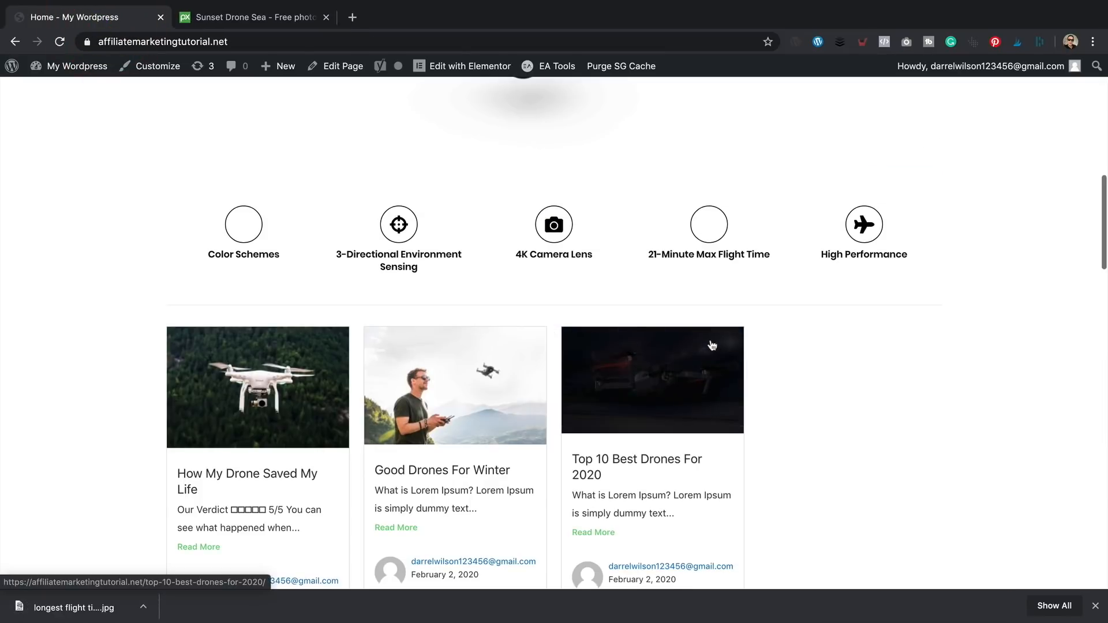
pyautogui.scroll(-1, 250, 96)
pyautogui.moveTo(293, 67)
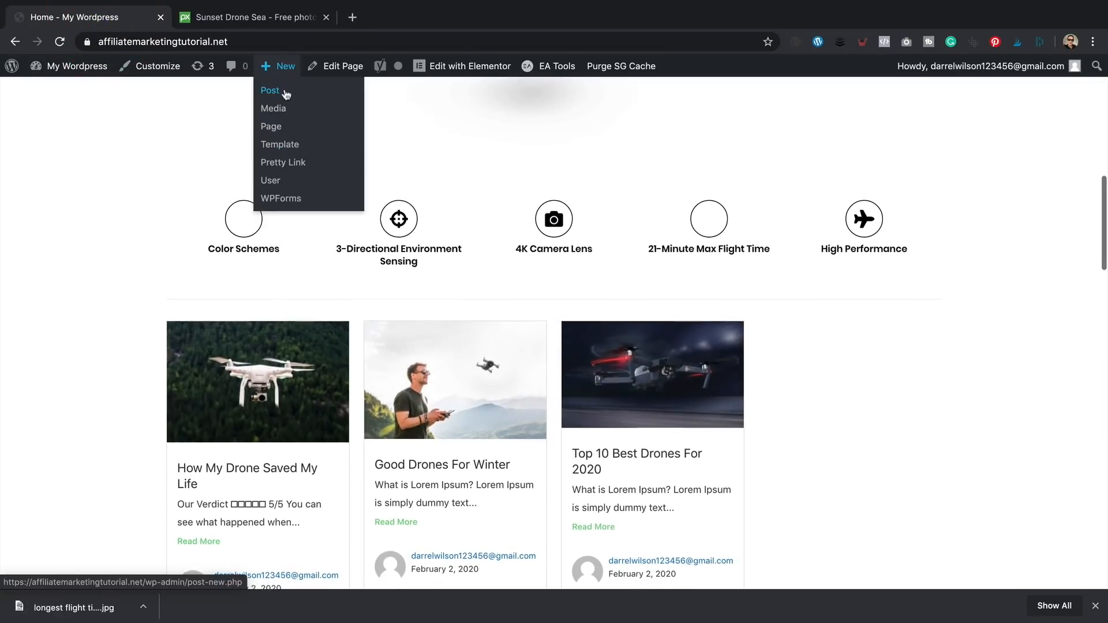
pyautogui.click(280, 86)
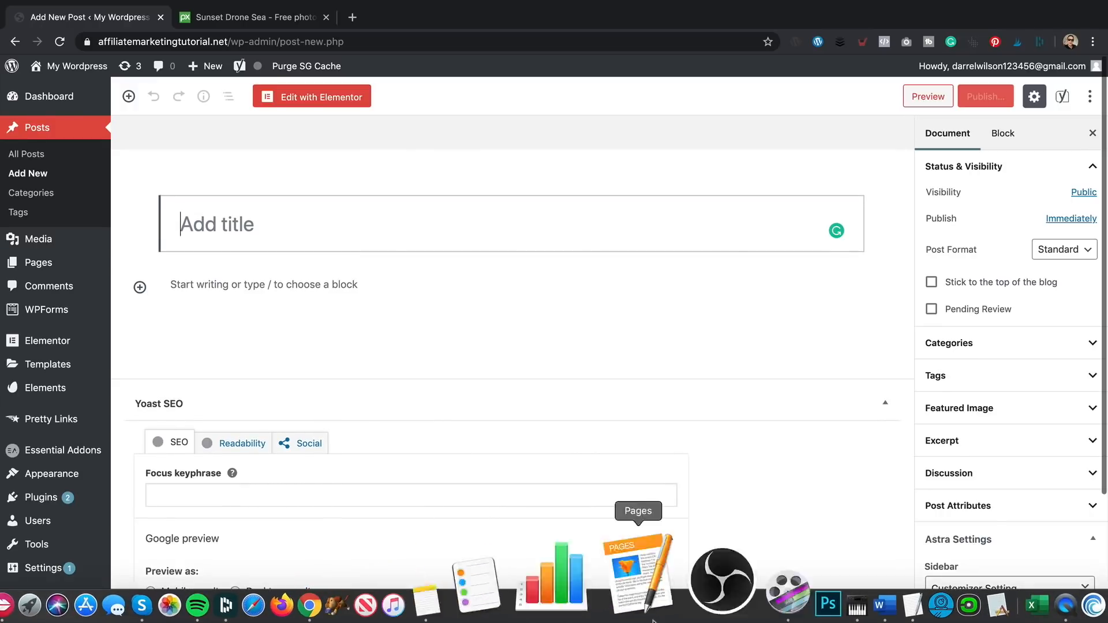
# - Copy the Word heading 'Which Drones Have the Longest Flight Time?' into the post title
pyautogui.click(768, 600)
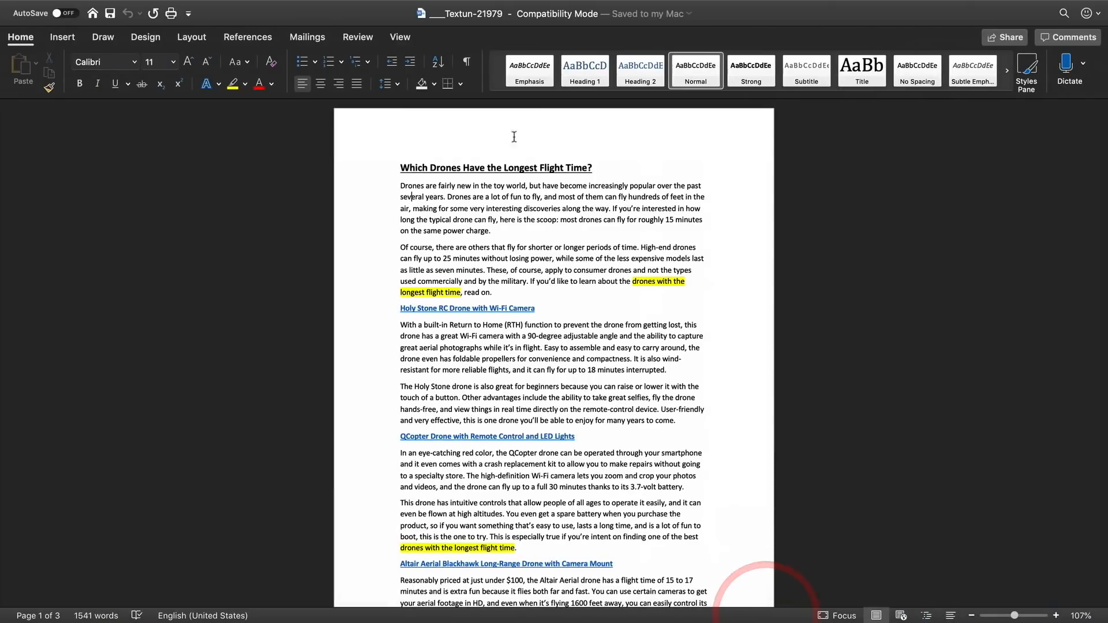
pyautogui.click(354, 168)
pyautogui.rightClick(453, 172)
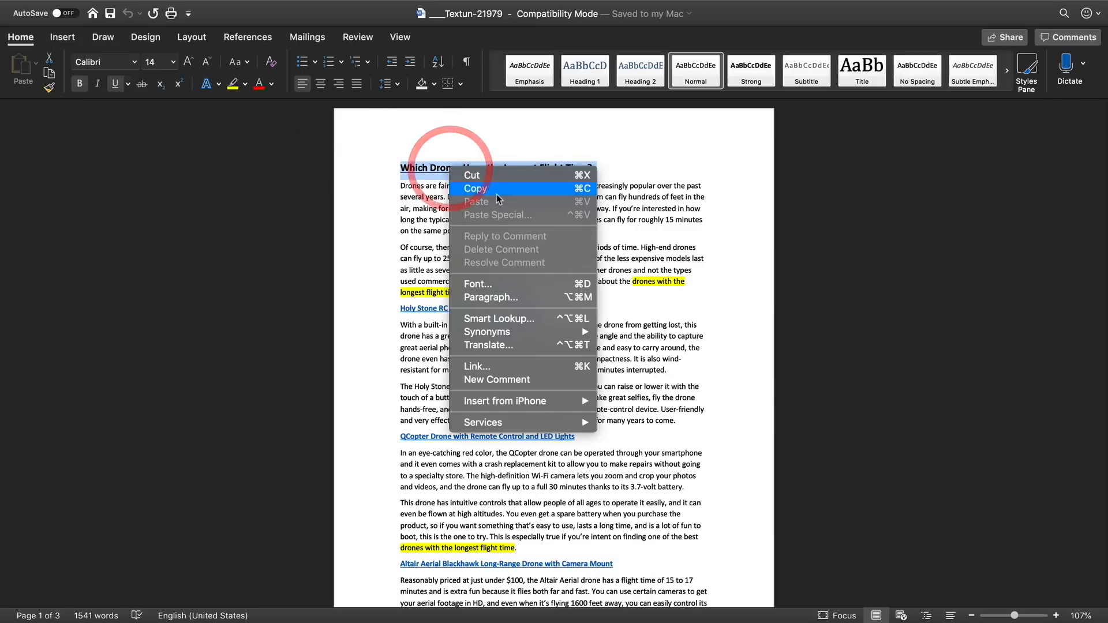
pyautogui.click(471, 188)
pyautogui.click(433, 619)
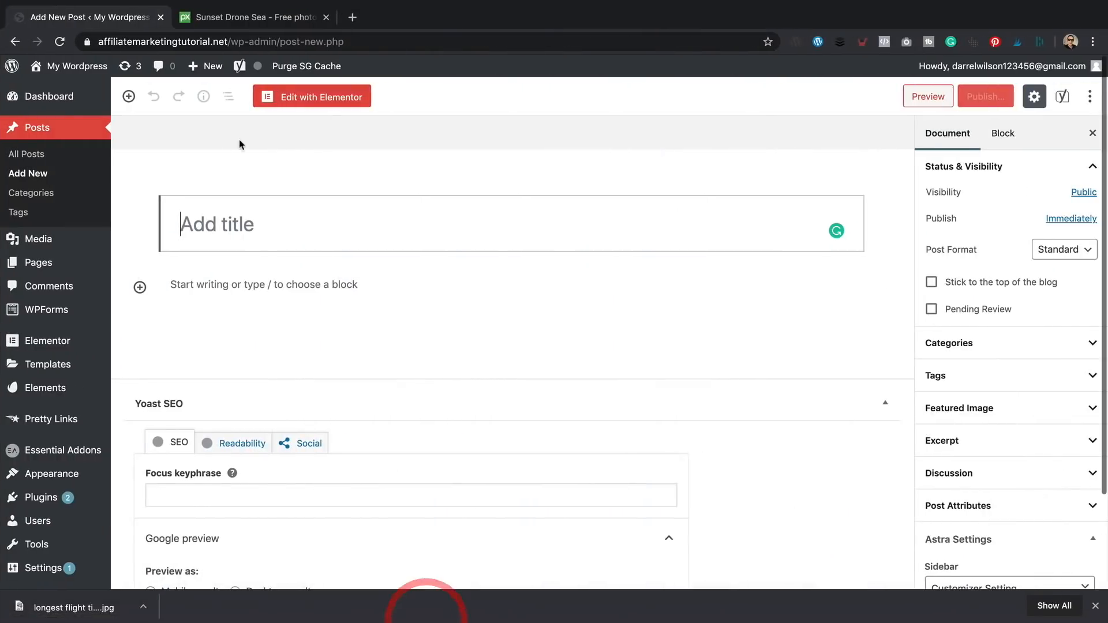
pyautogui.rightClick(272, 210)
pyautogui.click(328, 302)
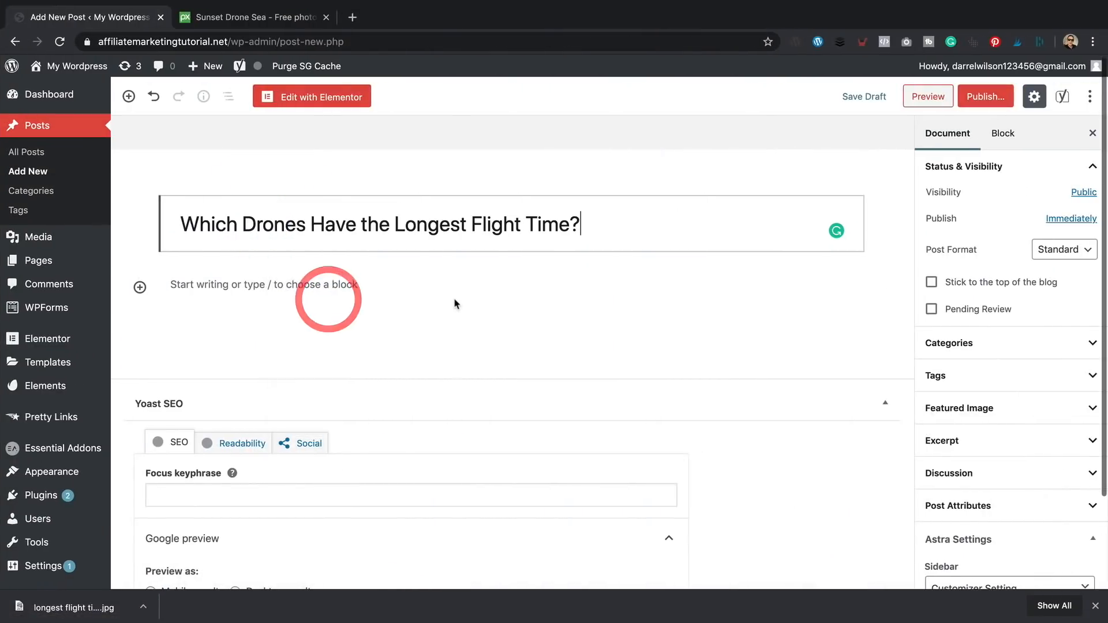
pyautogui.scroll(-1, 592, 314)
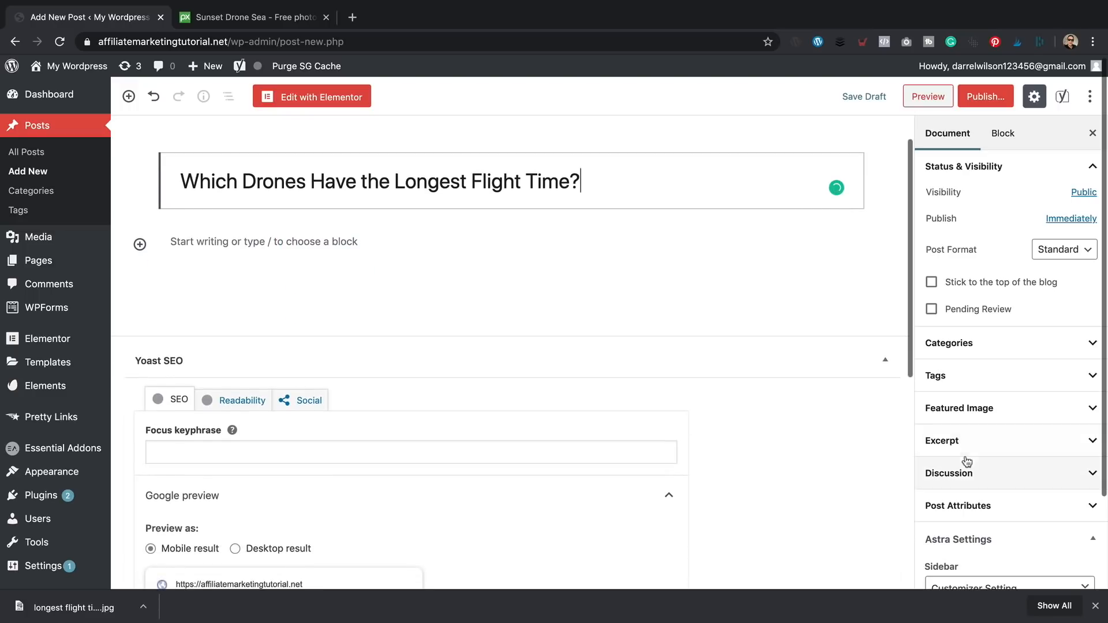
# - Upload the 'longest flight time drone' photo and set it as the featured image
pyautogui.click(1030, 407)
pyautogui.click(986, 435)
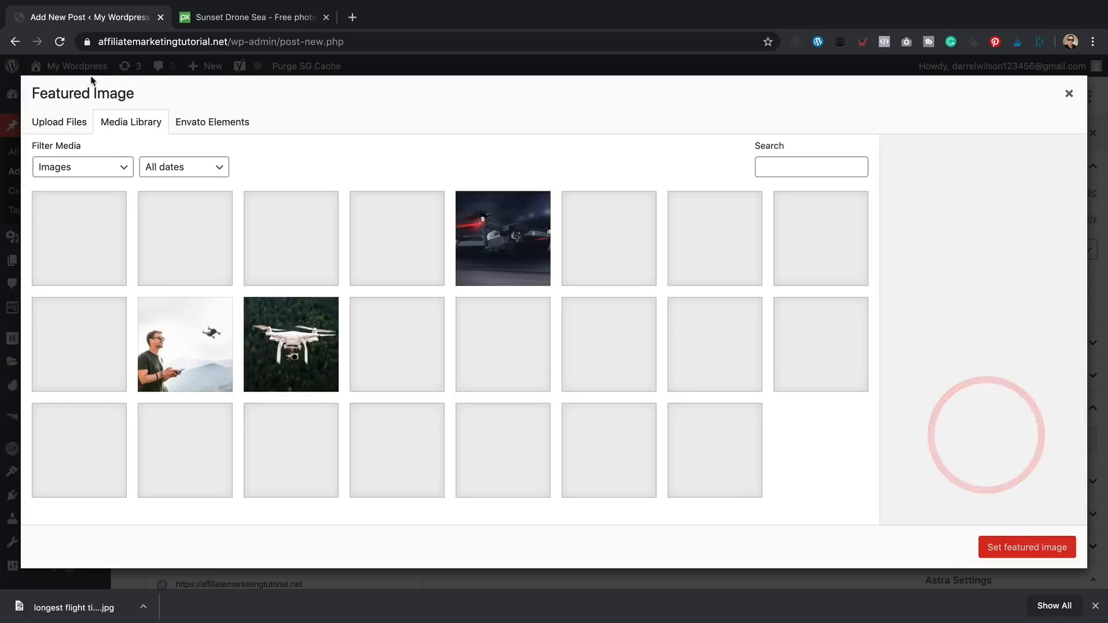
pyautogui.click(60, 122)
pyautogui.click(557, 329)
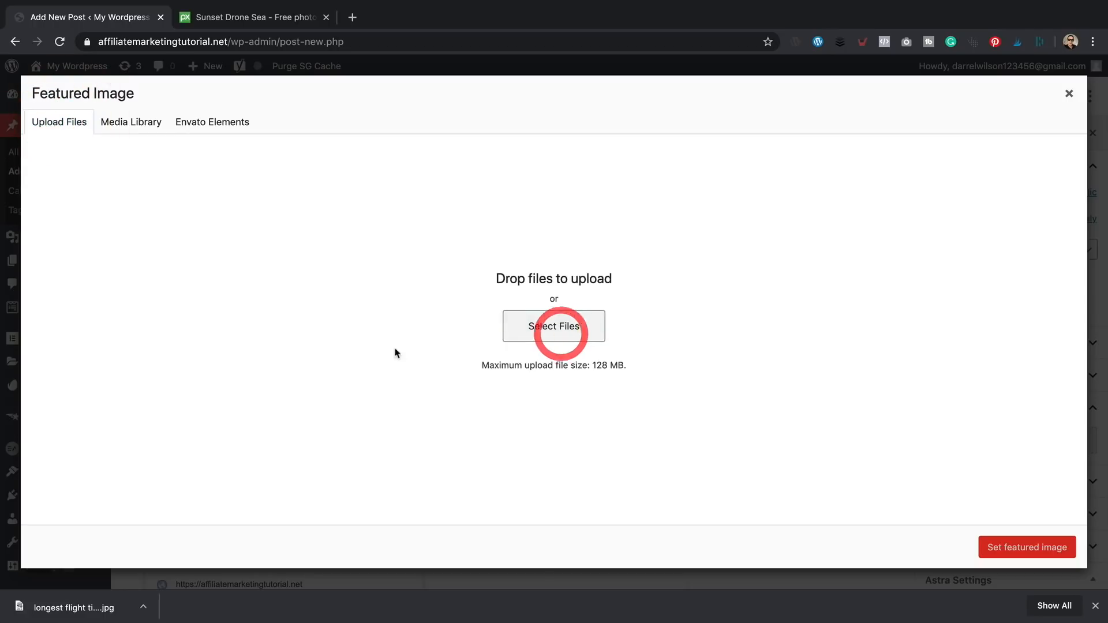
pyautogui.click(458, 52)
pyautogui.click(799, 309)
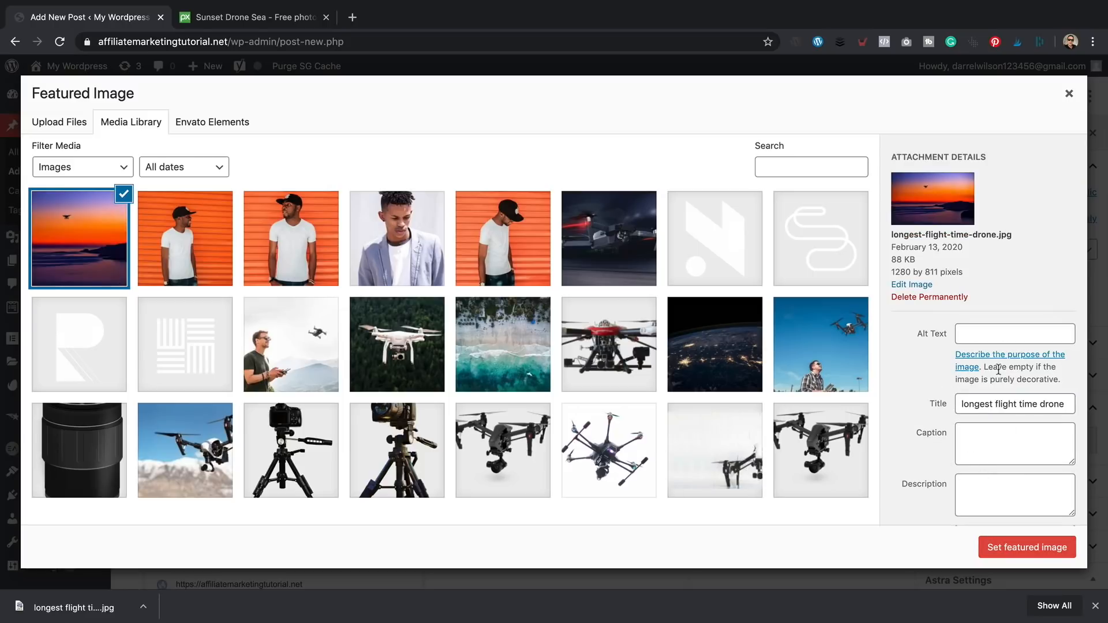
pyautogui.click(1018, 553)
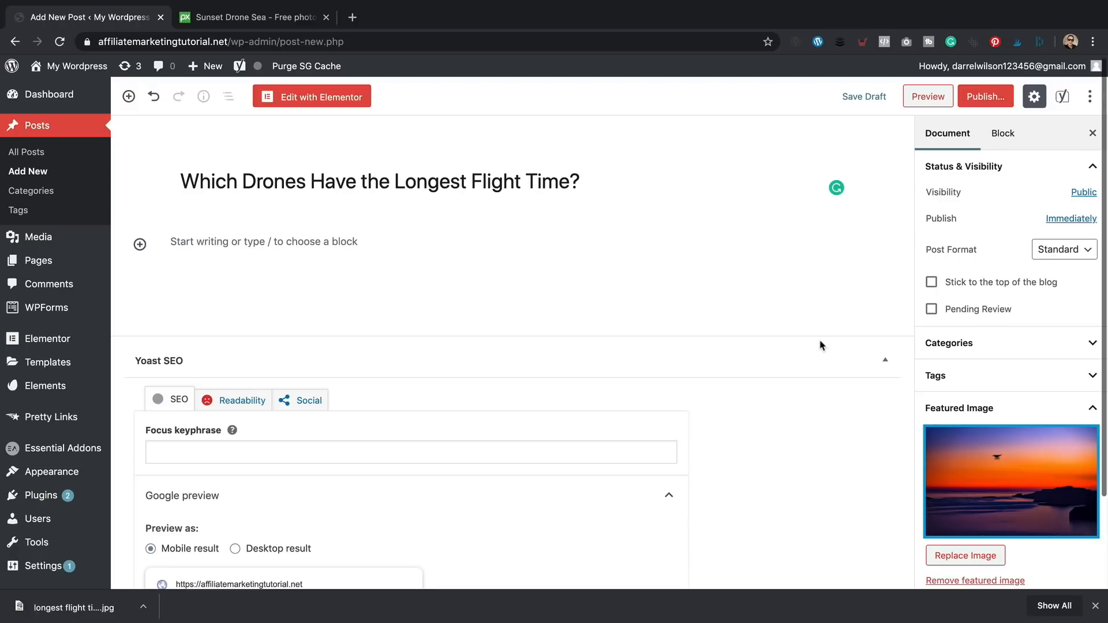
# - File the post under the Drones category
pyautogui.click(1066, 343)
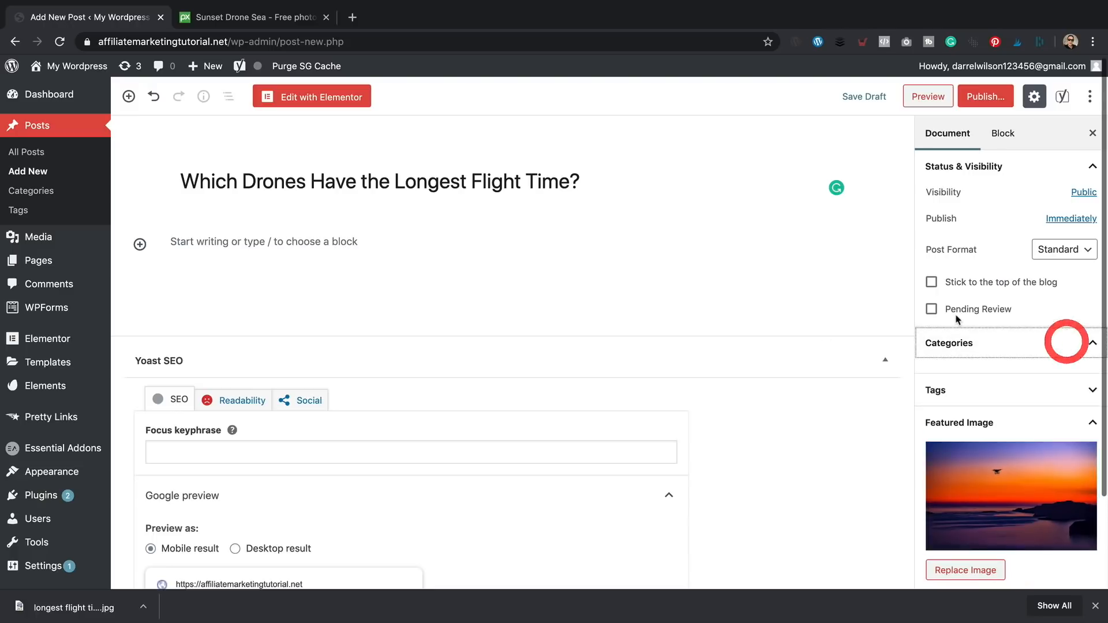
pyautogui.click(932, 388)
pyautogui.scroll(-1, 551, 233)
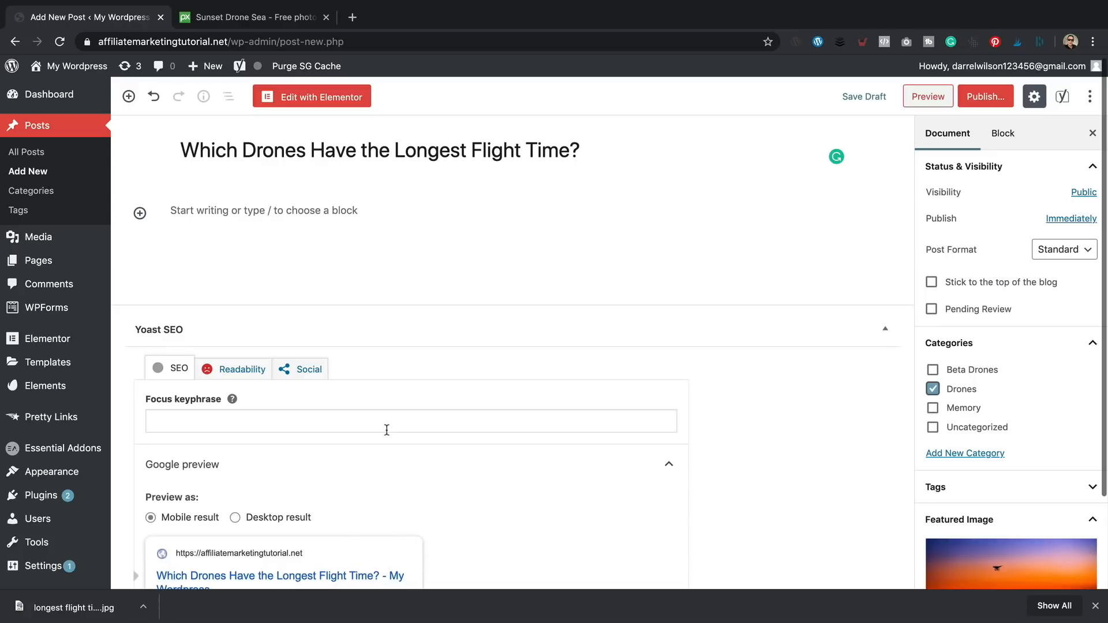
pyautogui.scroll(1, 407, 424)
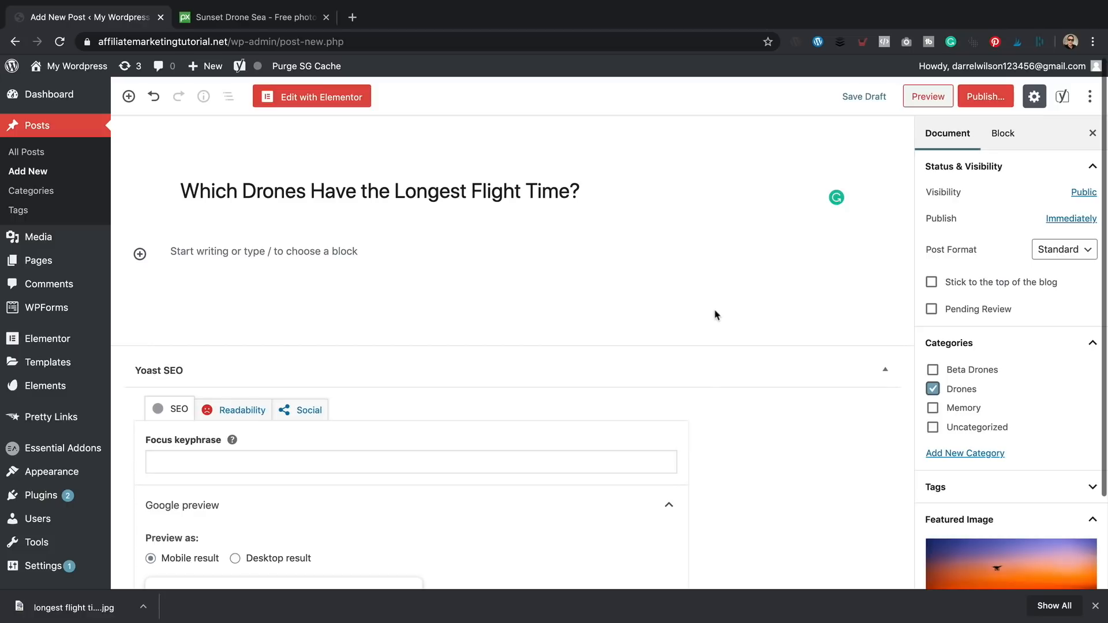
# - Publish the post and open it in the Elementor page builder
pyautogui.click(1001, 104)
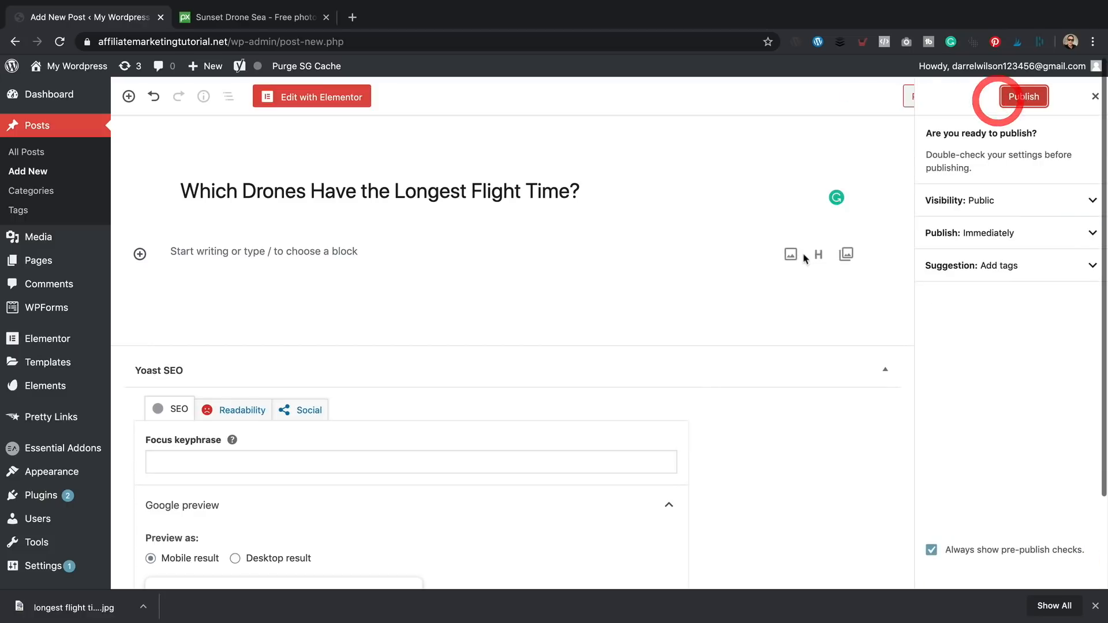
pyautogui.click(1024, 96)
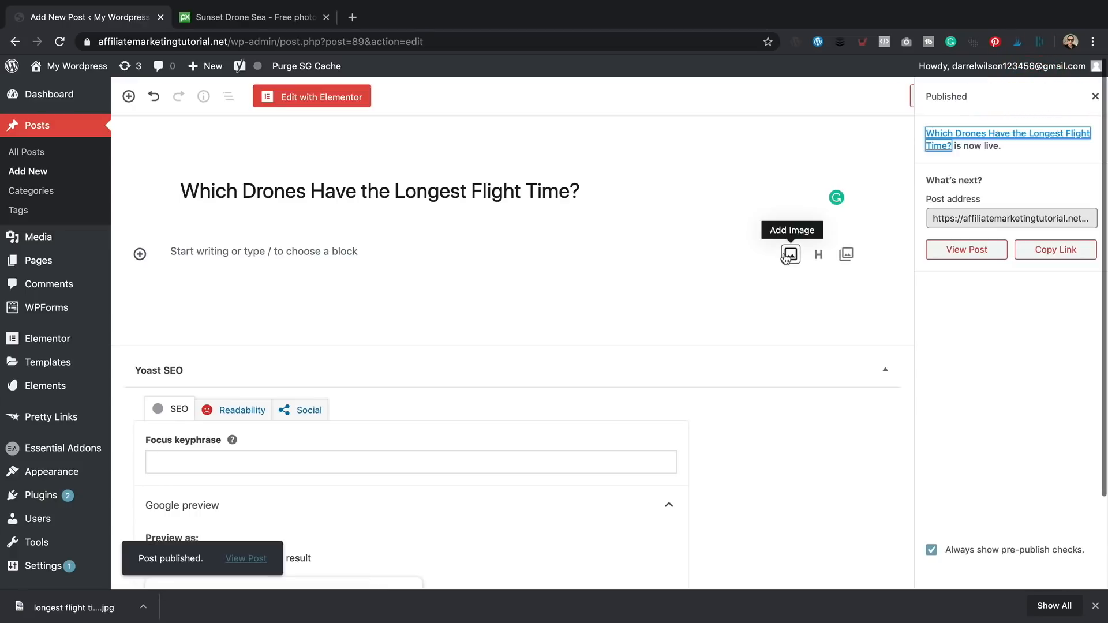
pyautogui.click(332, 104)
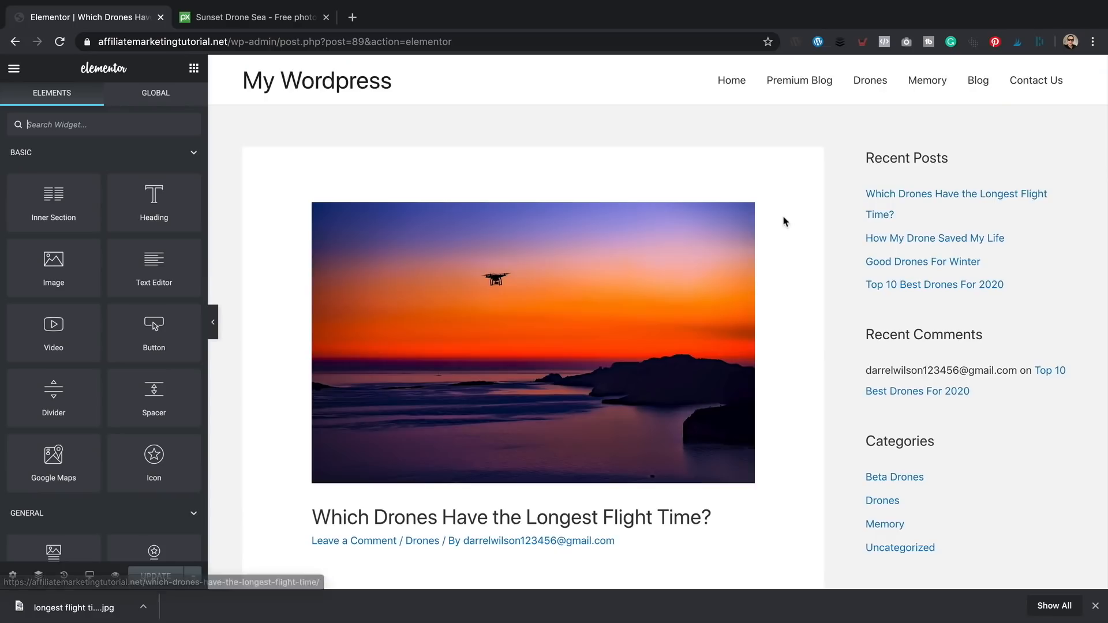
pyautogui.scroll(-3, 785, 221)
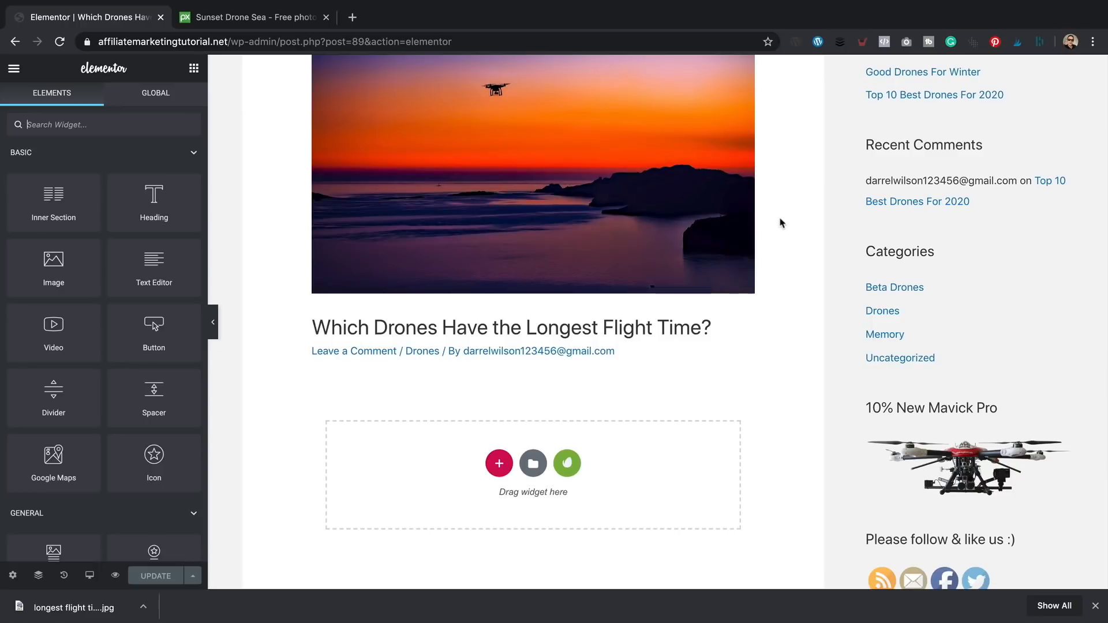
# - Paste the Word article's first two intro paragraphs into a new Text Editor widget
pyautogui.moveTo(589, 621)
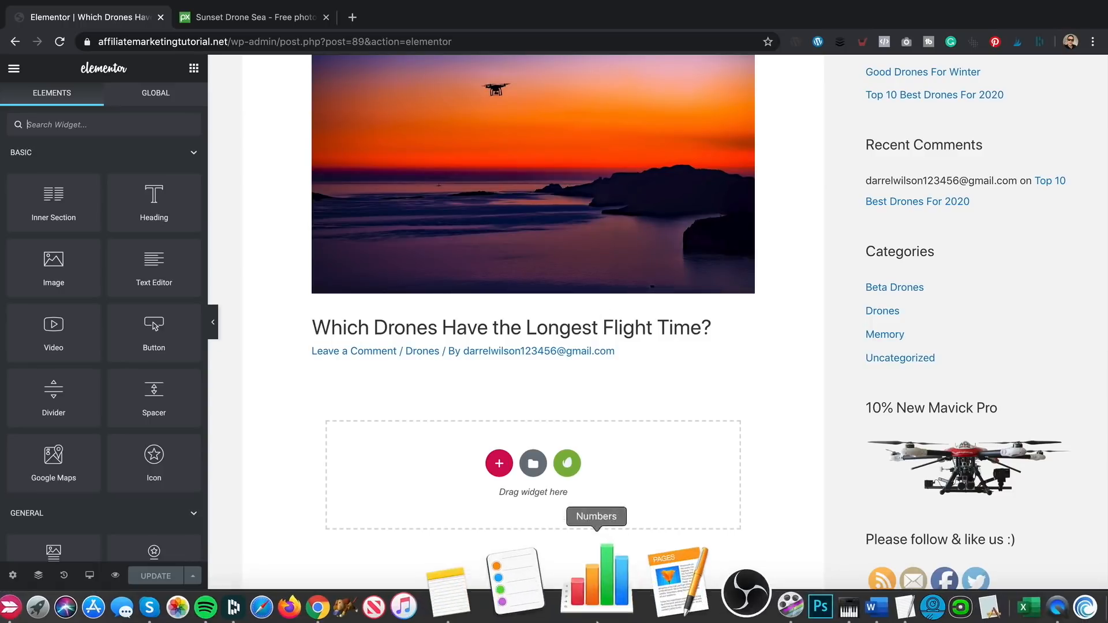
pyautogui.click(756, 601)
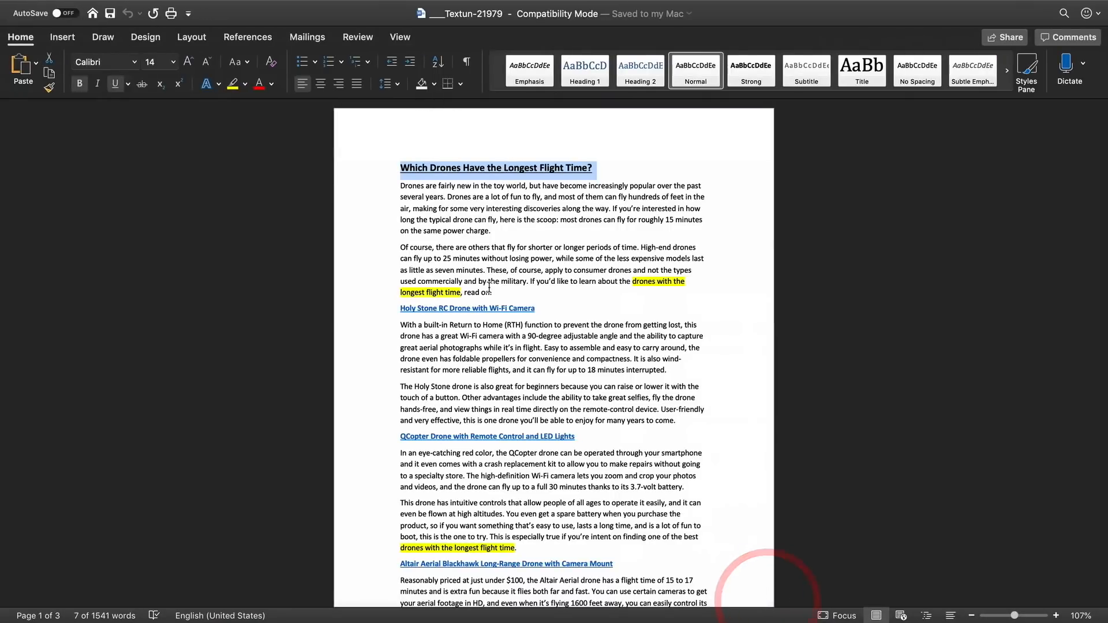
pyautogui.moveTo(520, 293); pyautogui.dragTo(397, 190)
pyautogui.hotkey('ctrl', 'c')
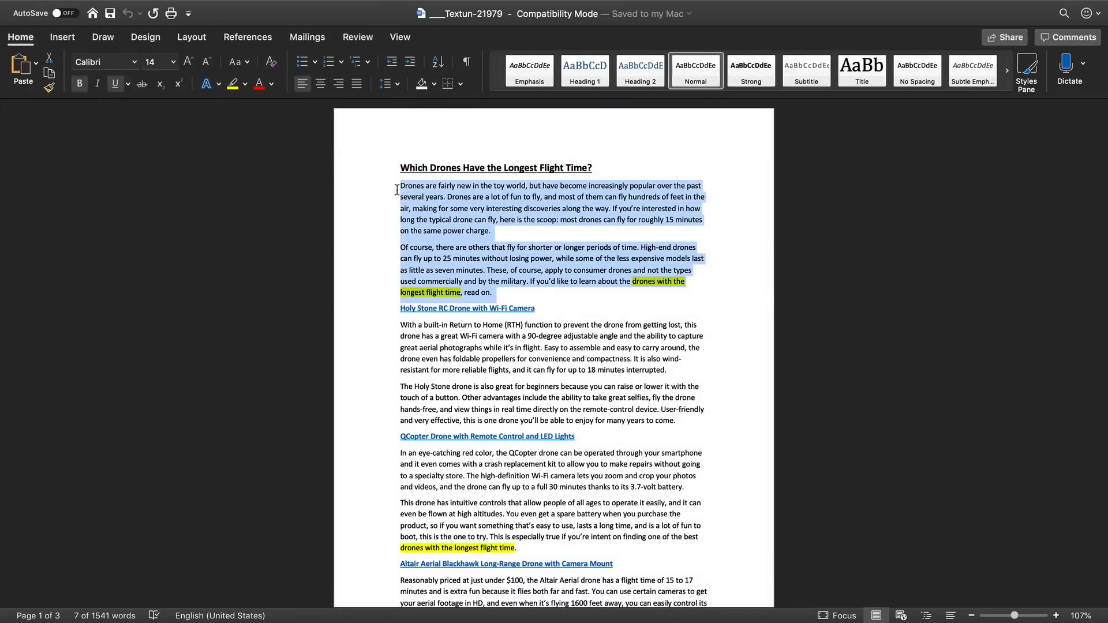
pyautogui.moveTo(398, 620)
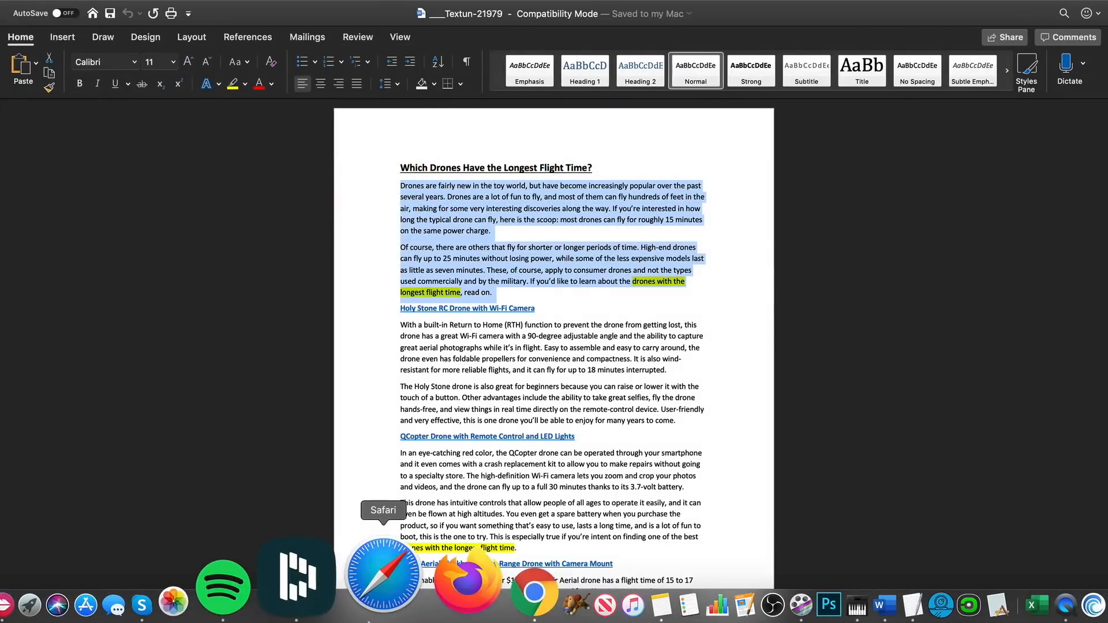
pyautogui.click(431, 591)
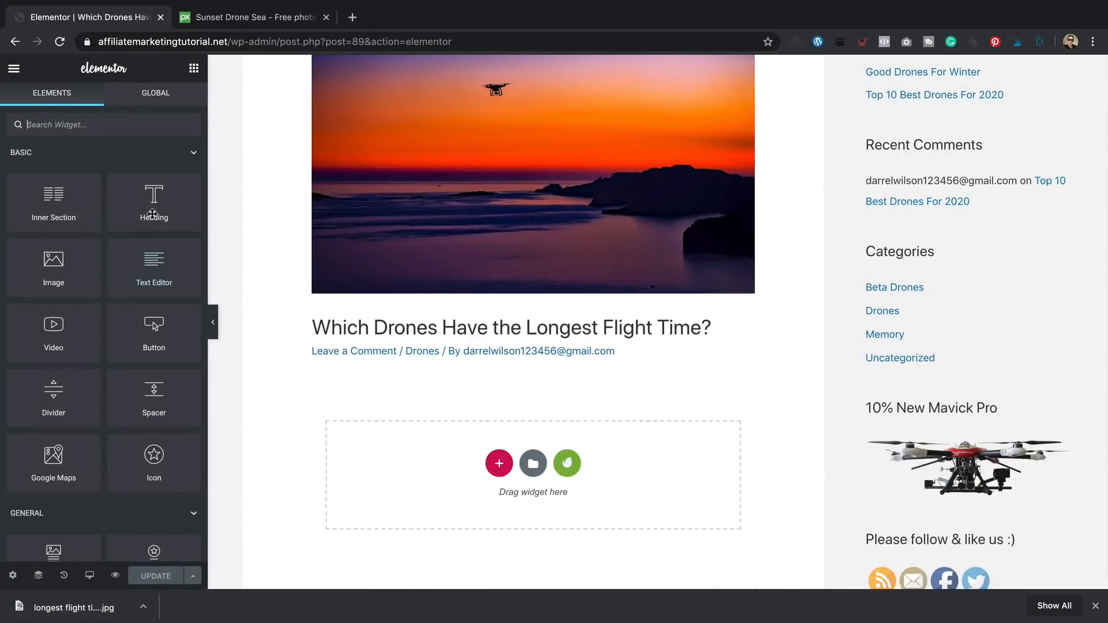
pyautogui.moveTo(155, 264); pyautogui.dragTo(415, 465)
pyautogui.click(520, 405)
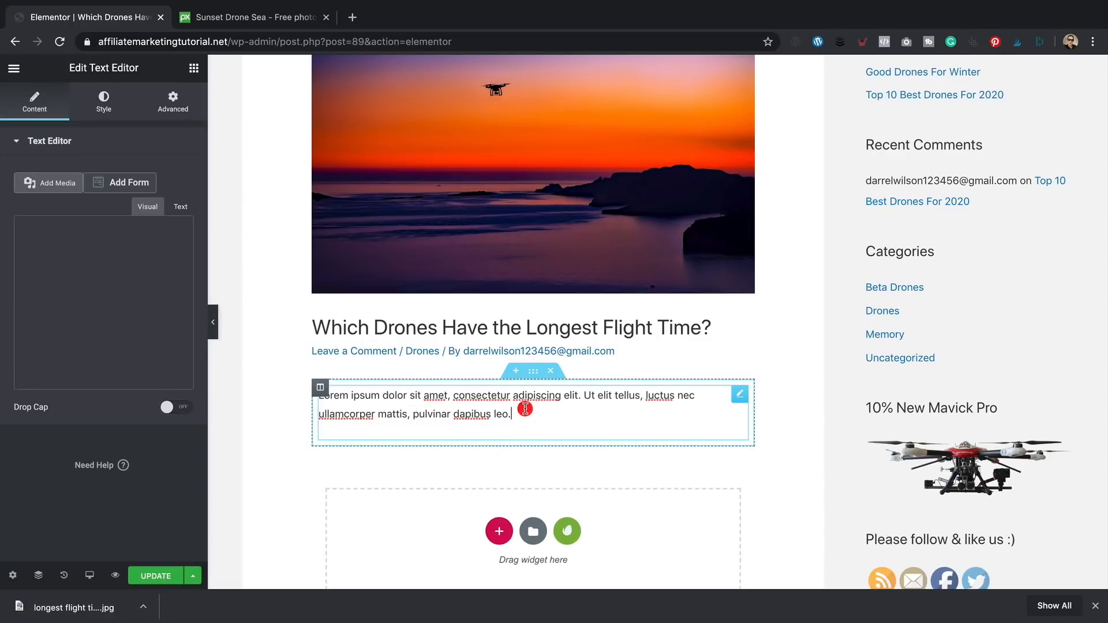
pyautogui.hotkey('ctrl', 'a')
pyautogui.click(116, 376)
pyautogui.hotkey('ctrl', 'a')
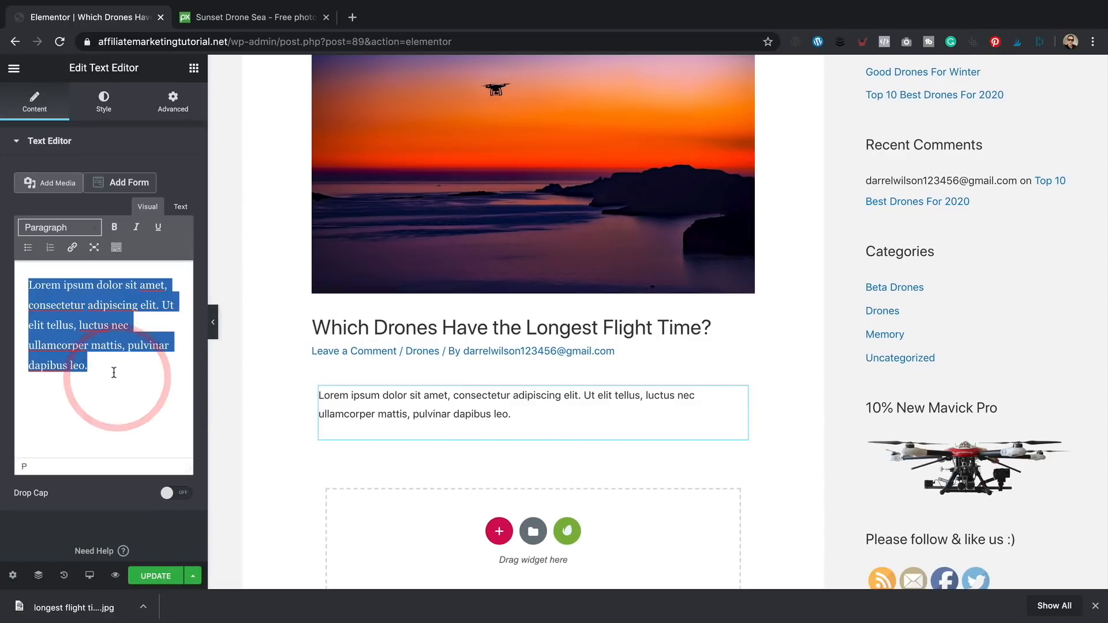
pyautogui.hotkey('ctrl', 'v')
# - Bold the sentence about high-end drones lasting 25 minutes versus seven for cheaper models
pyautogui.scroll(-2, 597, 377)
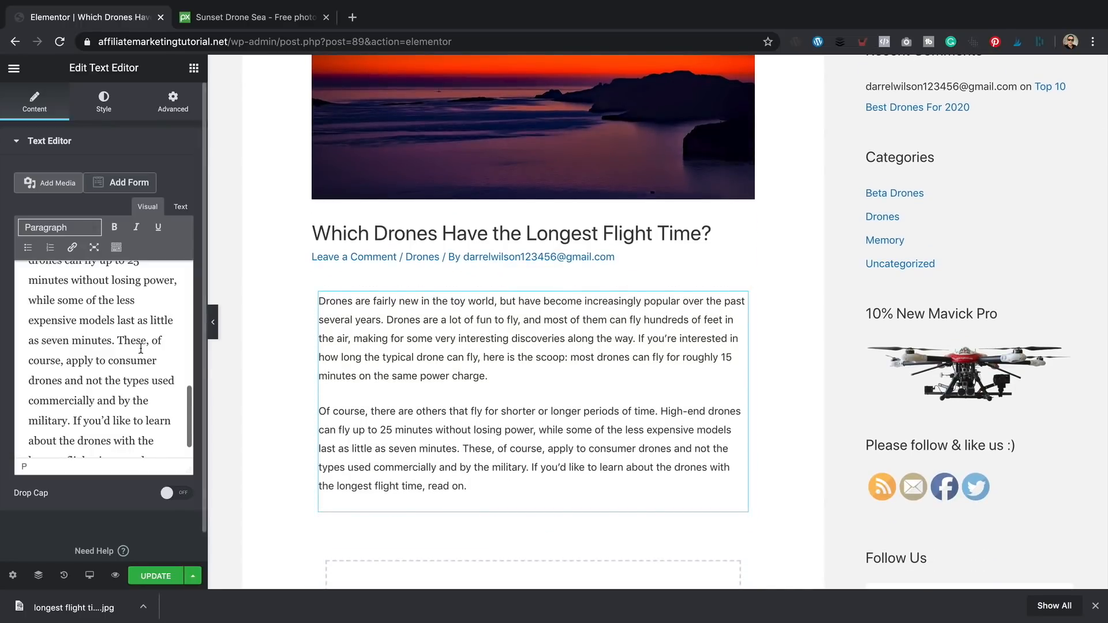
pyautogui.scroll(-2, 115, 358)
pyautogui.scroll(5, 116, 358)
pyautogui.scroll(-1, 462, 407)
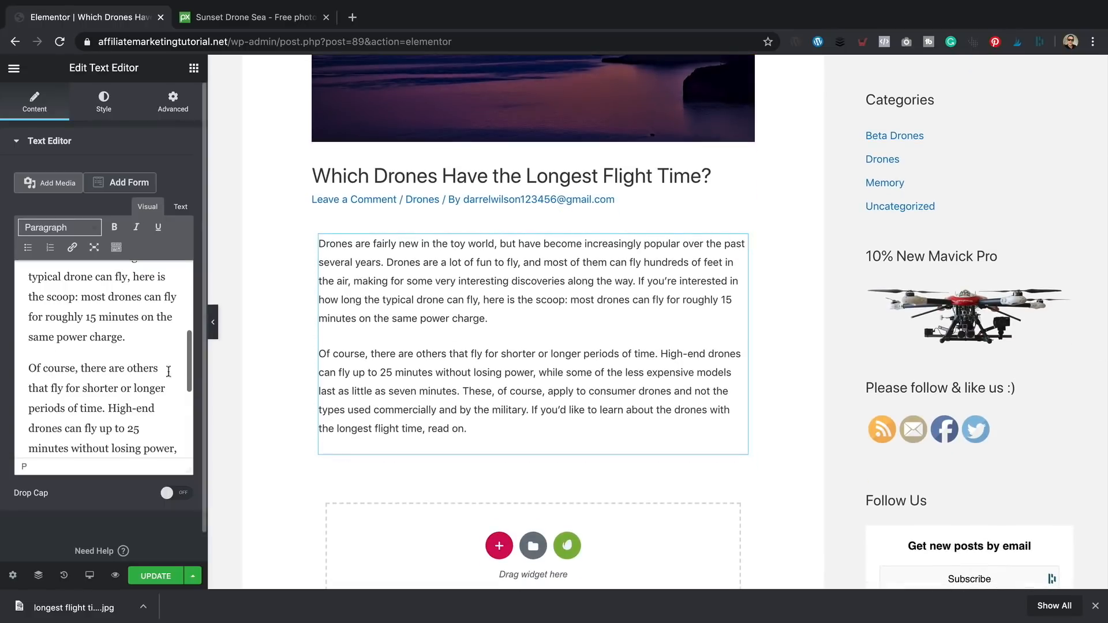
pyautogui.scroll(-1, 146, 385)
pyautogui.scroll(-1, 146, 385)
pyautogui.scroll(1, 146, 385)
pyautogui.moveTo(110, 369); pyautogui.dragTo(115, 315)
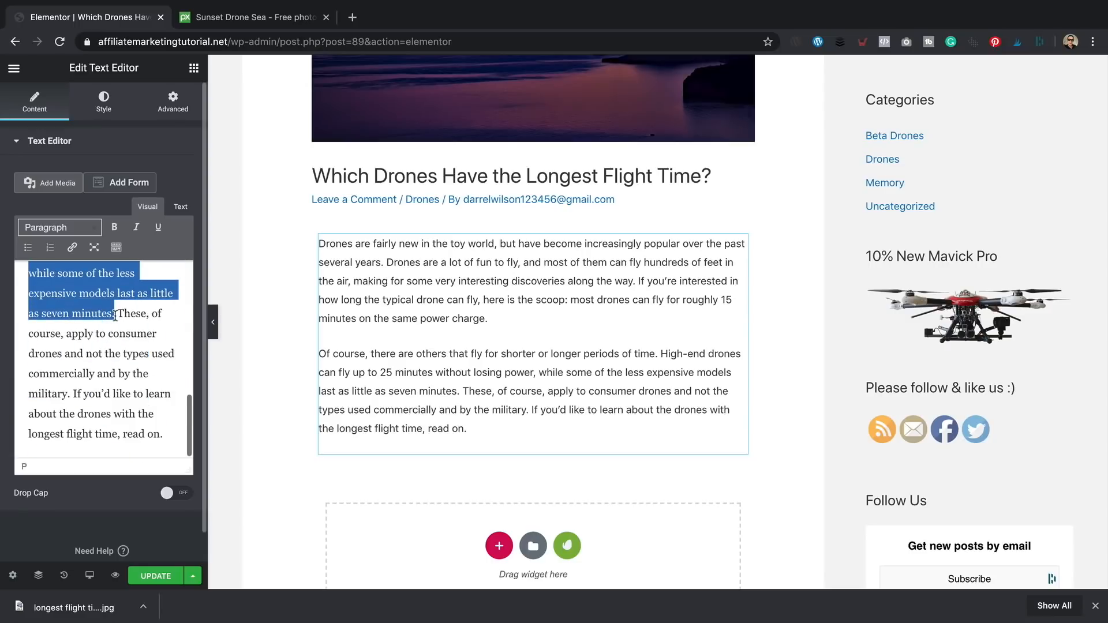
pyautogui.hotkey('ctrl', 'b')
pyautogui.scroll(-2, 537, 400)
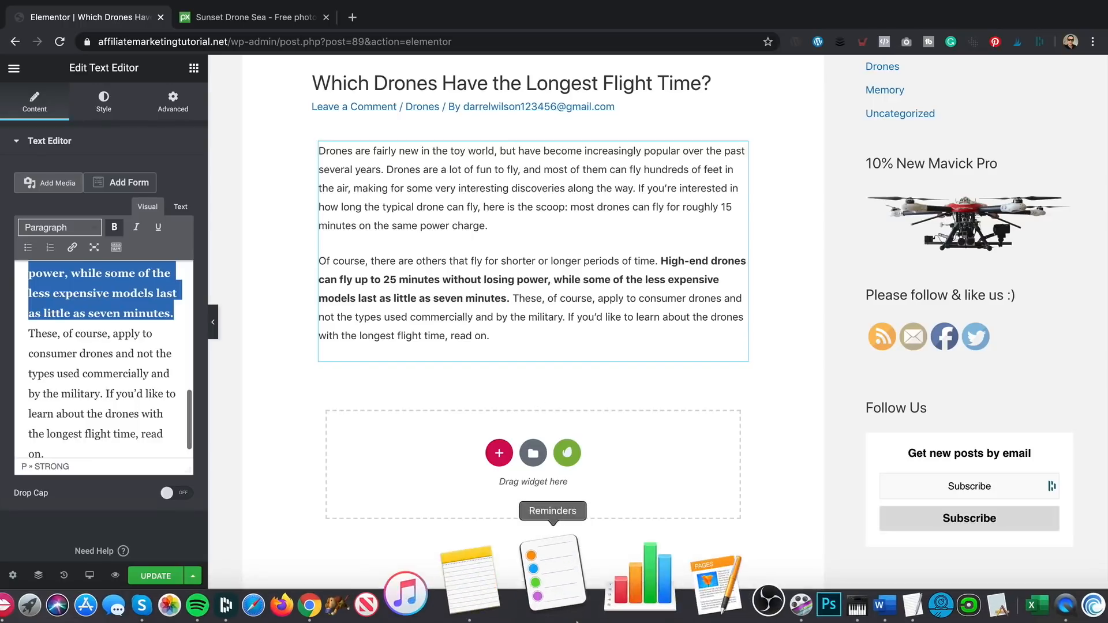
pyautogui.click(766, 563)
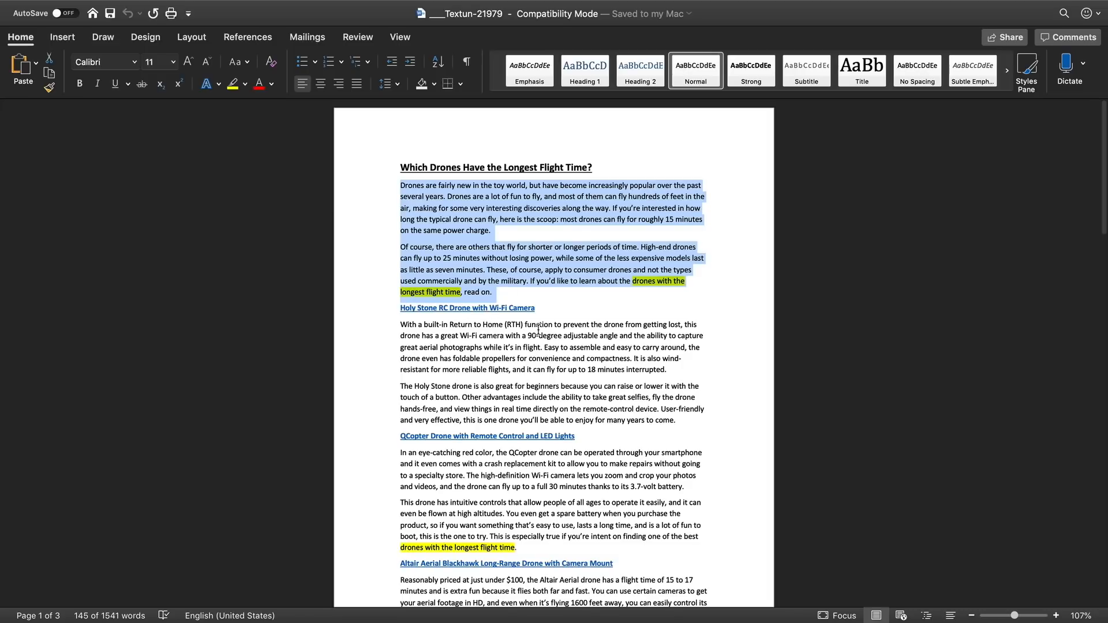
# - Add a Heading widget below the intro reading 'Holy Stone RC Drone with Wi-Fi Camera'
pyautogui.moveTo(678, 421); pyautogui.dragTo(430, 328)
pyautogui.click(445, 331)
pyautogui.moveTo(542, 311); pyautogui.dragTo(391, 305)
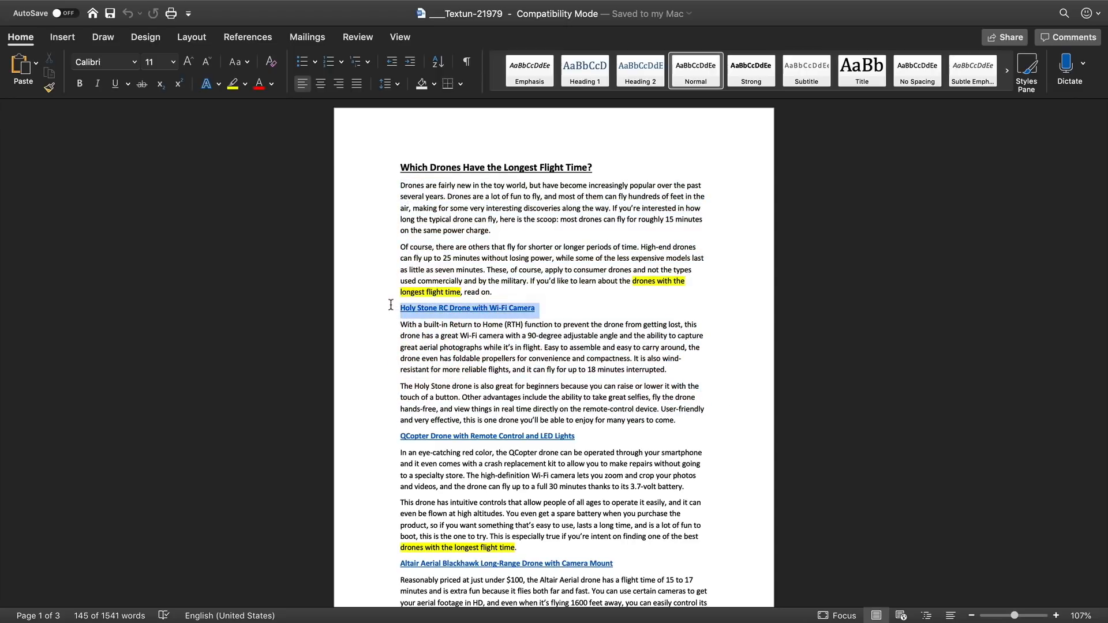
pyautogui.moveTo(442, 621)
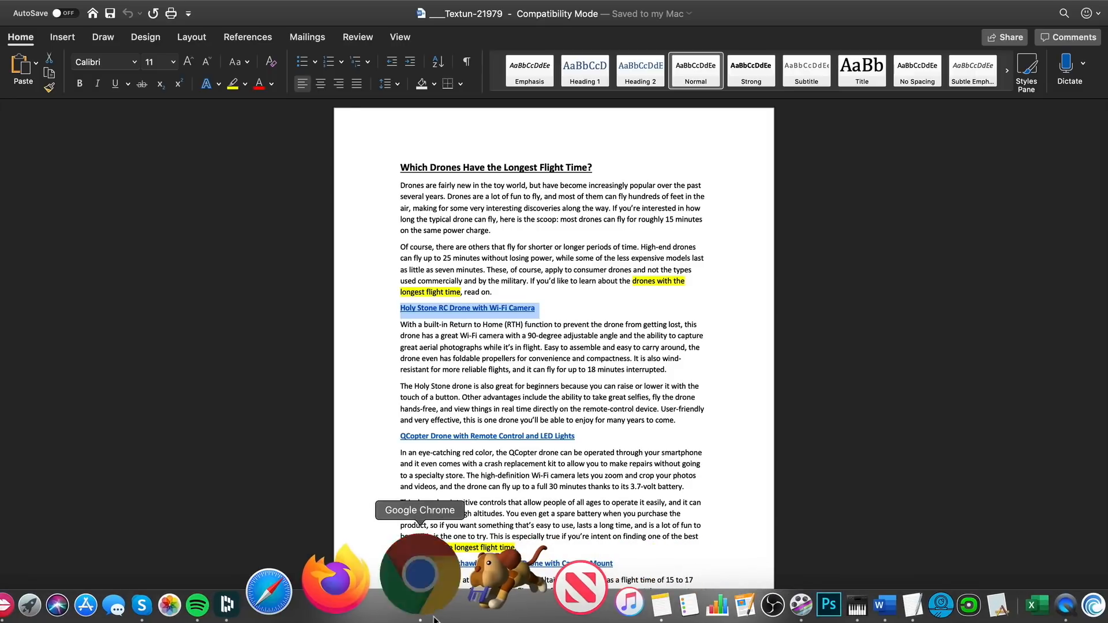
pyautogui.click(433, 610)
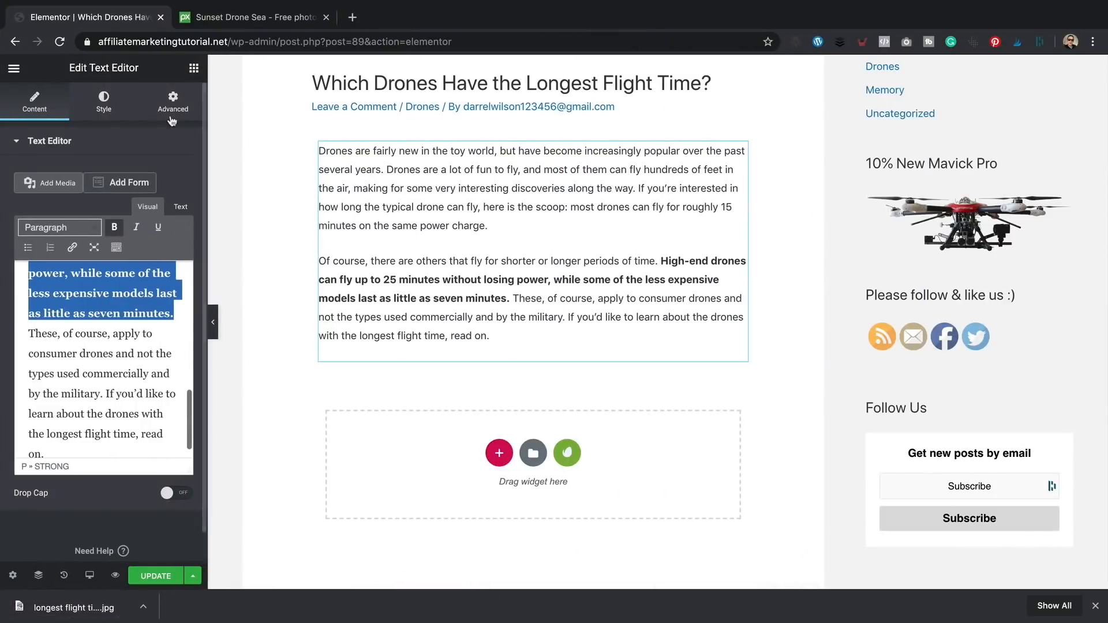
pyautogui.click(194, 68)
pyautogui.moveTo(162, 204); pyautogui.dragTo(374, 357)
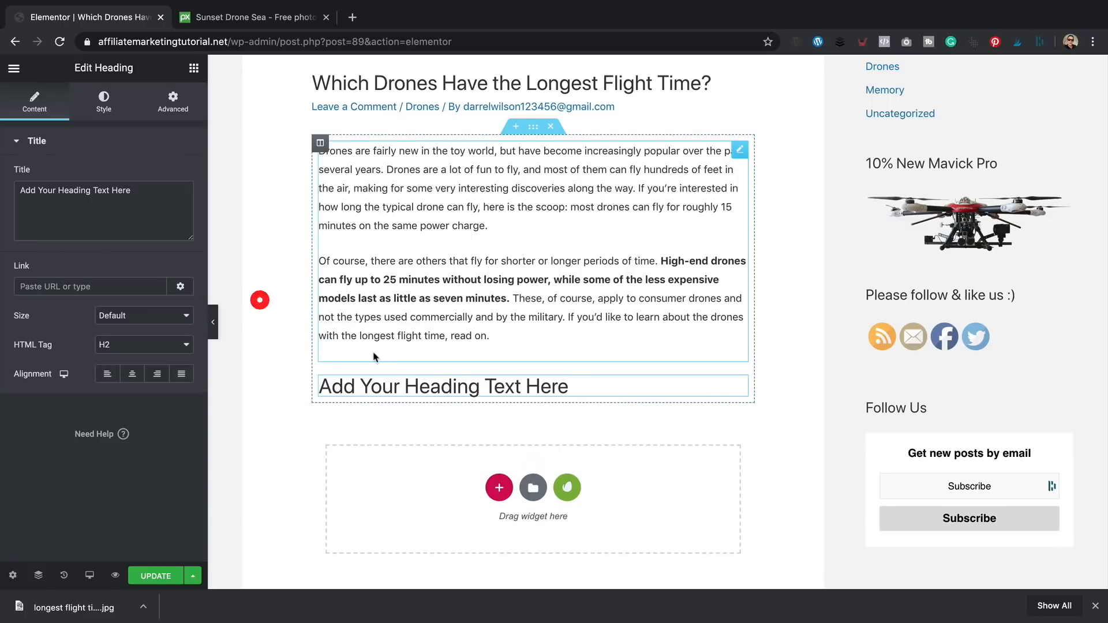
pyautogui.click(405, 381)
pyautogui.tripleClick(112, 192)
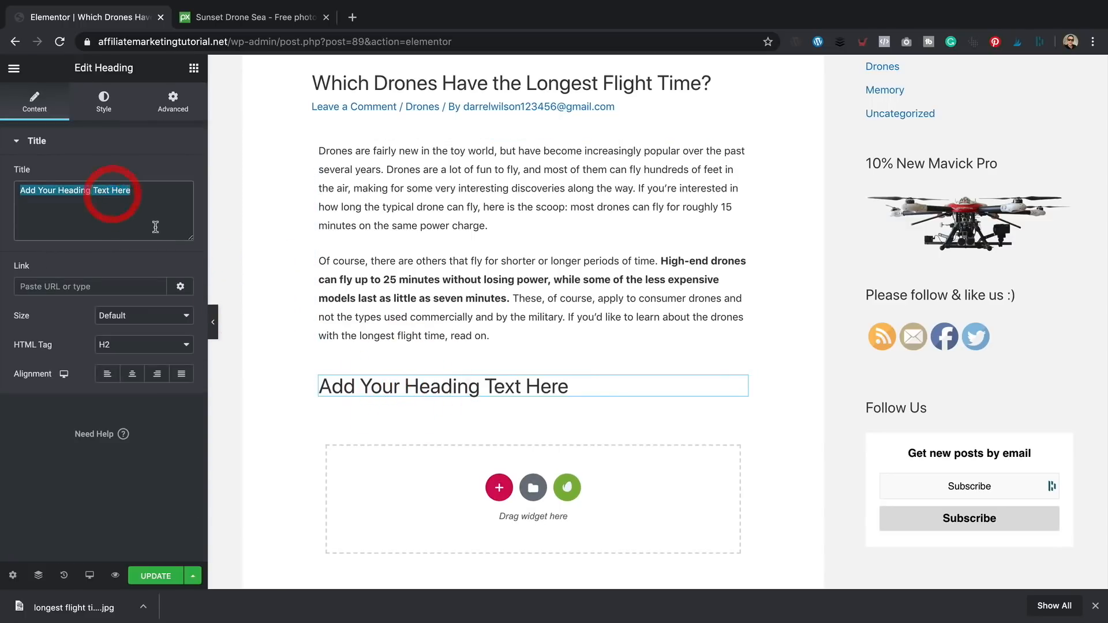
pyautogui.write('Holy Stone RC Drone with Wi-Fi Camera')
# - Set the heading to H2 at Medium size and add a Text Editor widget beneath it
pyautogui.click(169, 346)
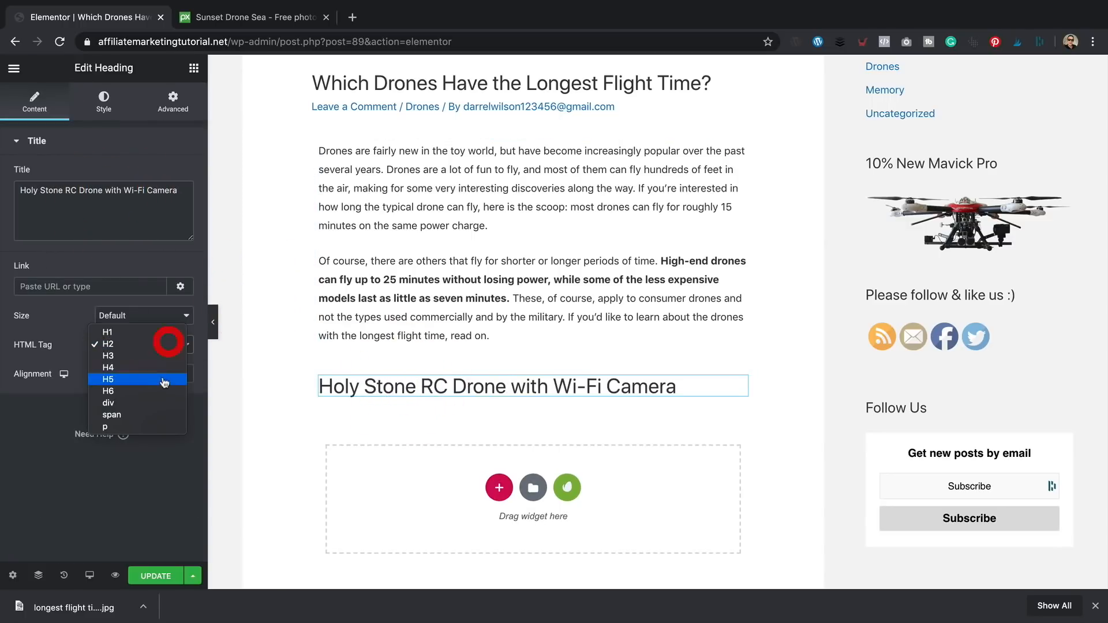
pyautogui.click(162, 354)
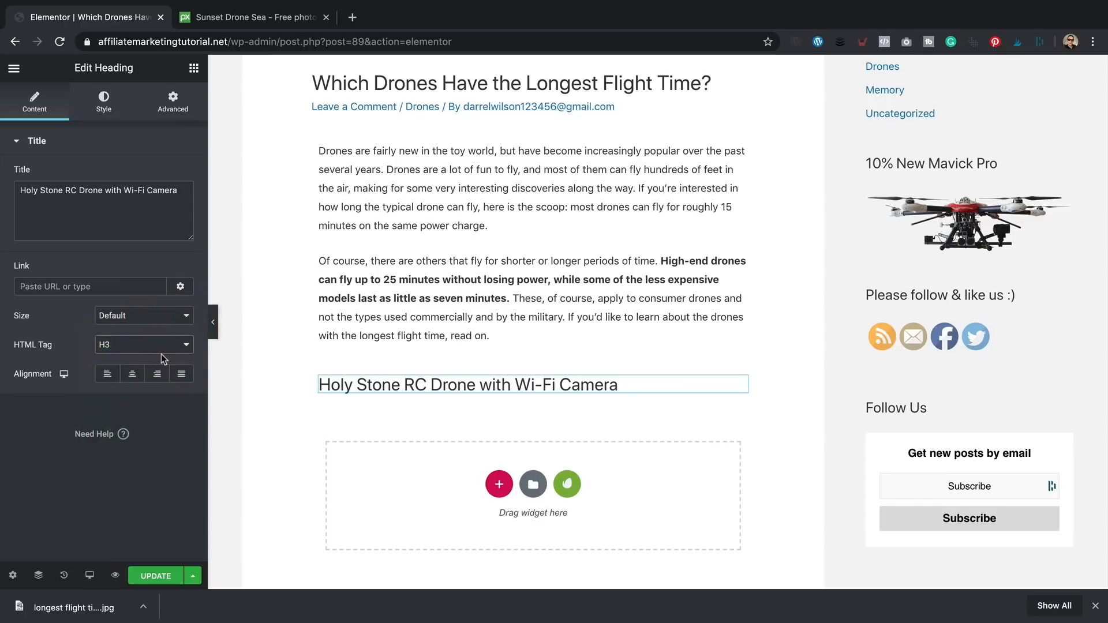
pyautogui.click(161, 352)
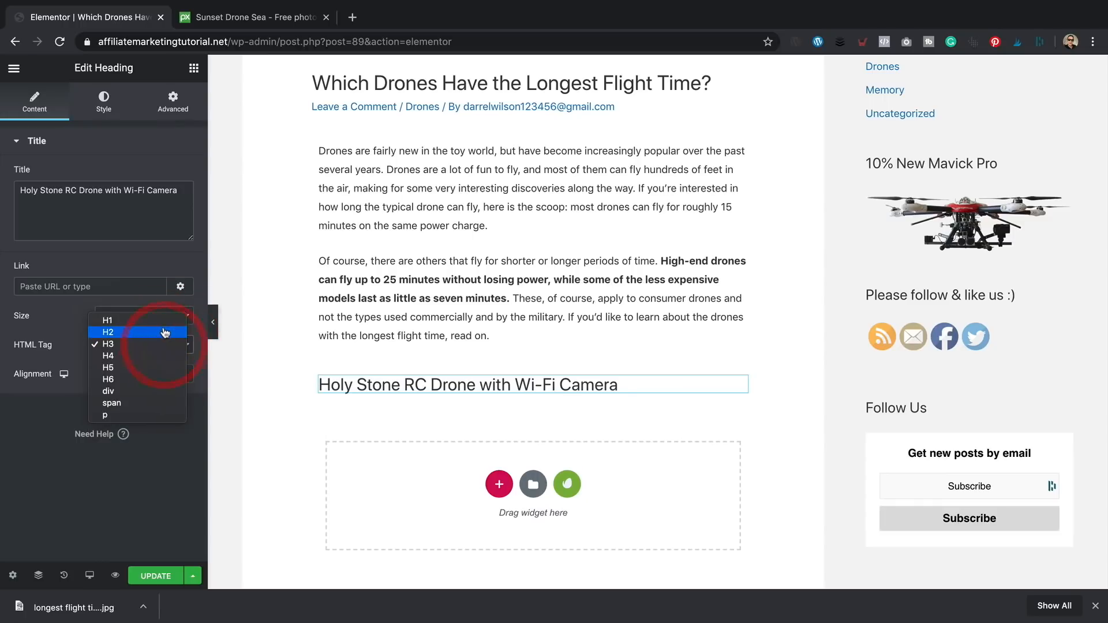
pyautogui.click(165, 325)
pyautogui.click(171, 317)
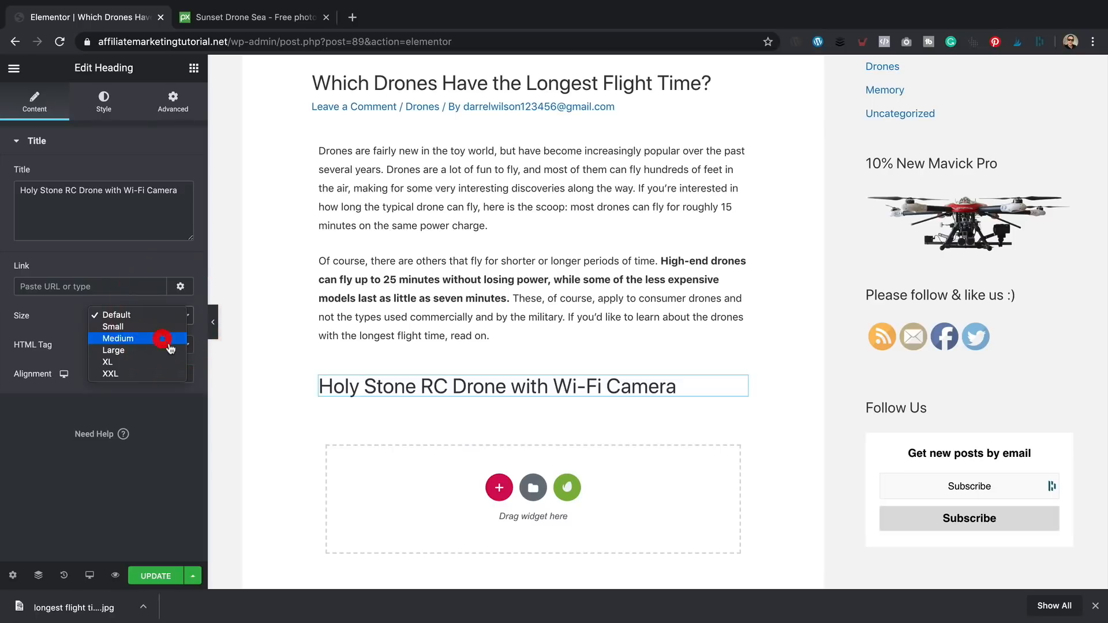
pyautogui.click(169, 347)
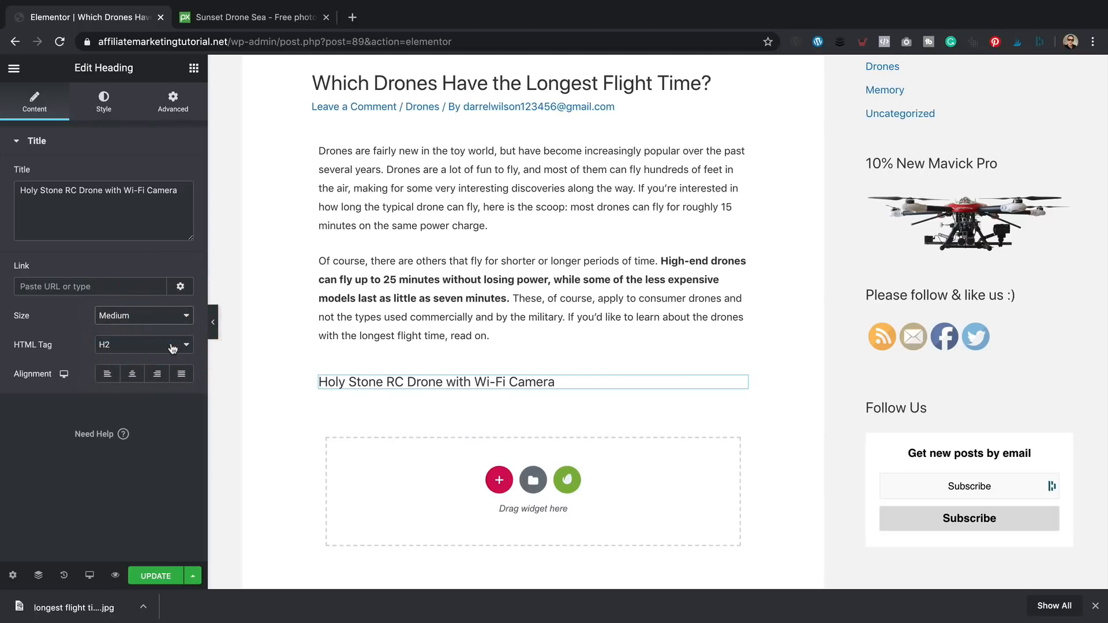
pyautogui.scroll(-1, 508, 346)
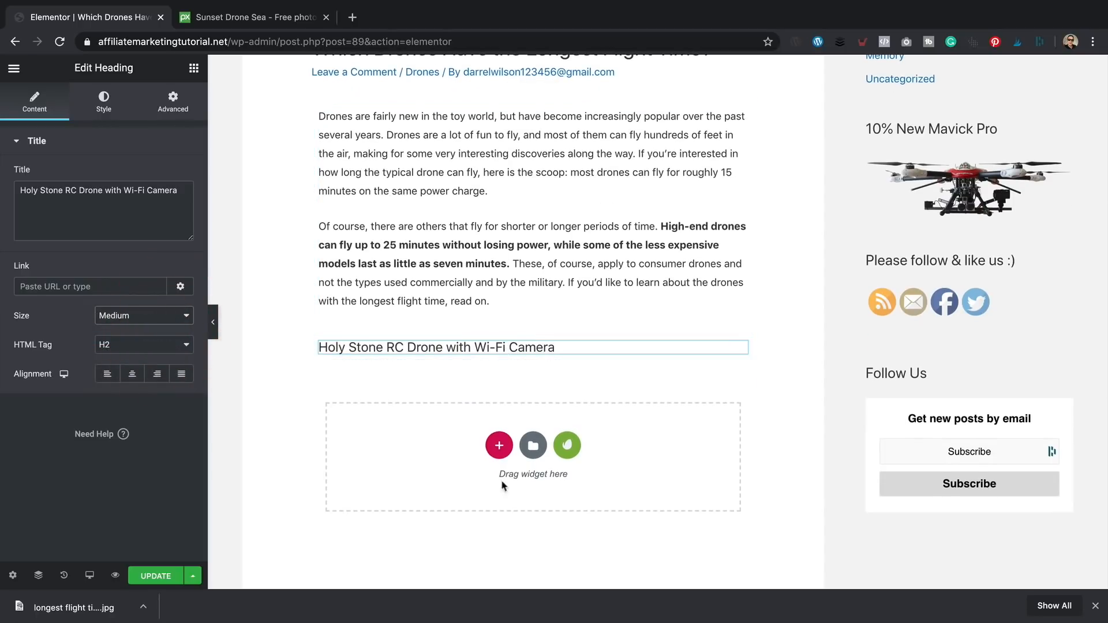
pyautogui.click(194, 67)
pyautogui.moveTo(154, 268); pyautogui.dragTo(352, 351)
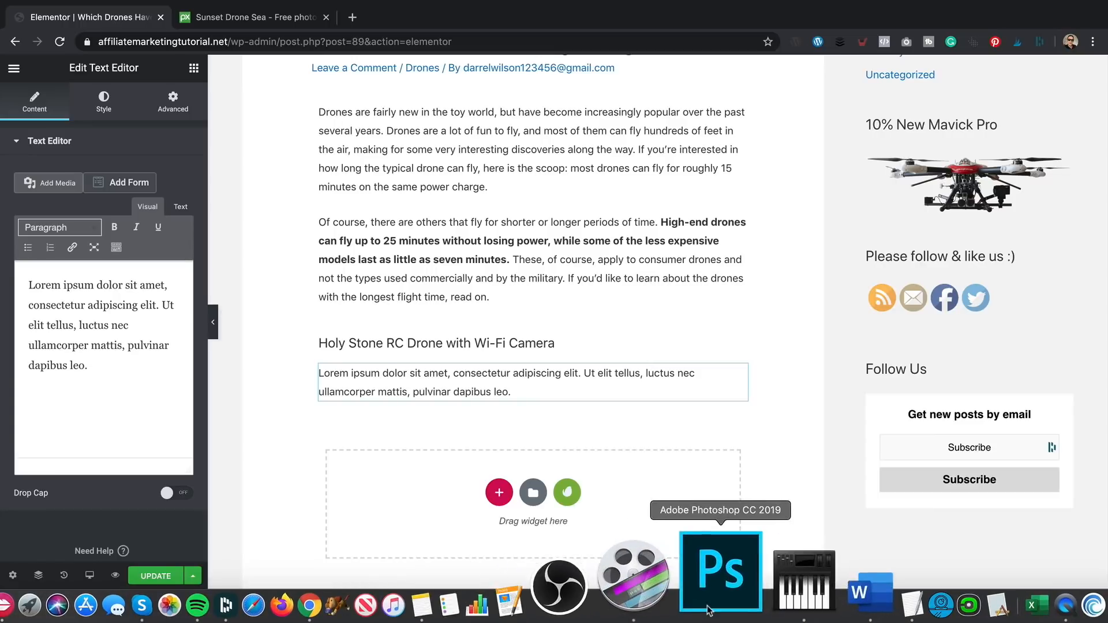
# - Replace the placeholder text with the two Holy Stone description paragraphs copied from Word
pyautogui.click(762, 604)
pyautogui.moveTo(710, 425); pyautogui.dragTo(392, 328)
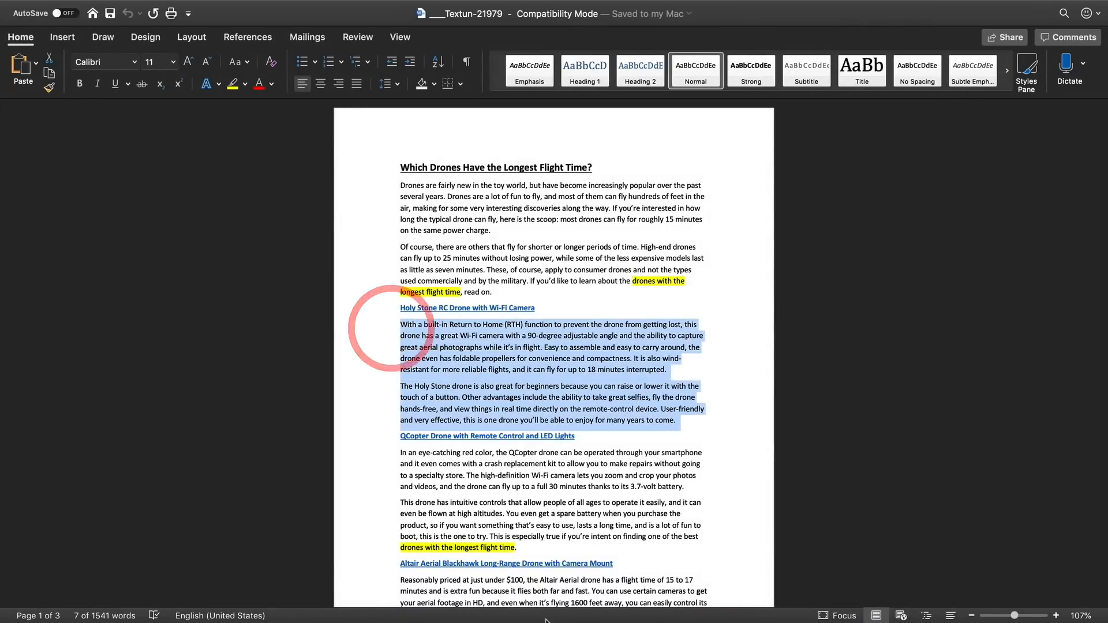
pyautogui.moveTo(519, 622)
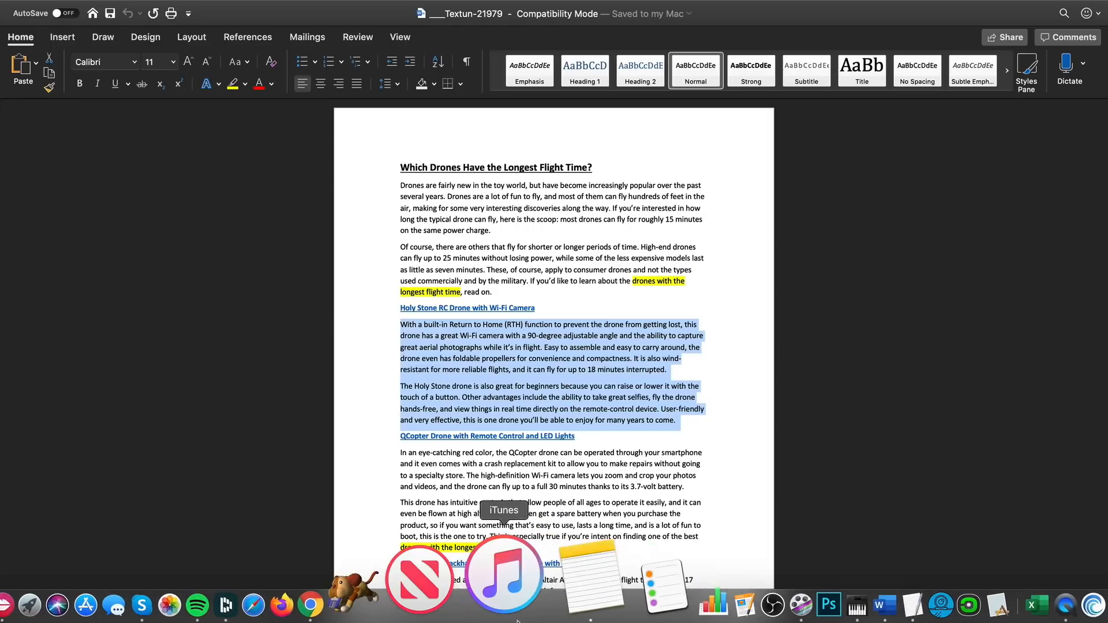
pyautogui.click(430, 603)
pyautogui.click(440, 376)
pyautogui.hotkey('ctrl', 'a')
pyautogui.write("With a built-in Return to Home (RTH) function to prevent the drone from getting lost, the drone has a great Wi-Fi camera with a 90-degree adjustable angle and the ability to capture great aerial photographs while it's in flight. Easy to assemble and easy to carry around, the drone even has foldable propellers for convenience and compactness. It is also wind-resistant for more reliable flights, and it can fly for up to 18 minutes interrupted. The Holy Stone drone is also great for beginners because you can raise or lower it with the touch of a button. Other advantages include the ability to take great selfies, fly the drone hands-free, and view things in real time directly on the remote-control device. User-friendly and very effective, this is one drone you'll be able to enjoy for many years to come.")
pyautogui.scroll(-3, 440, 376)
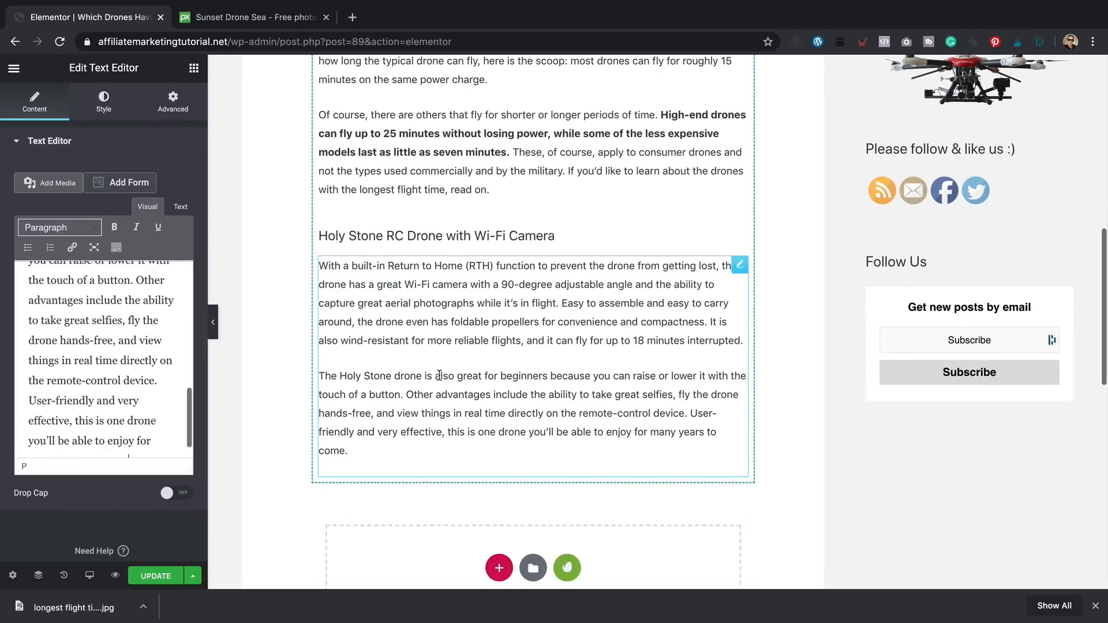
pyautogui.scroll(1, 440, 376)
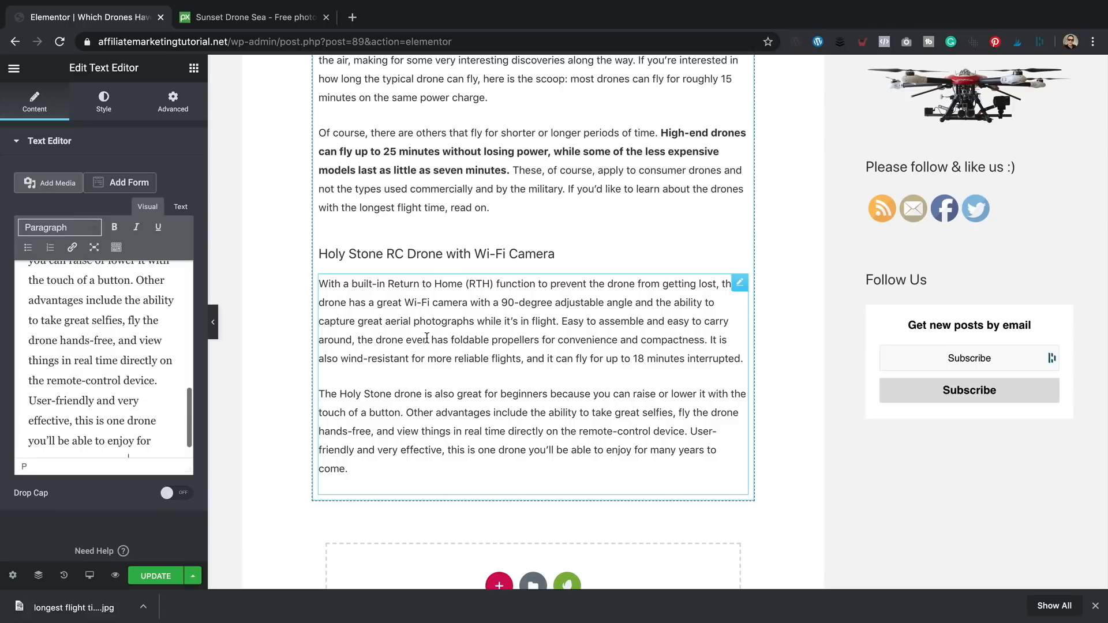
pyautogui.moveTo(832, 612)
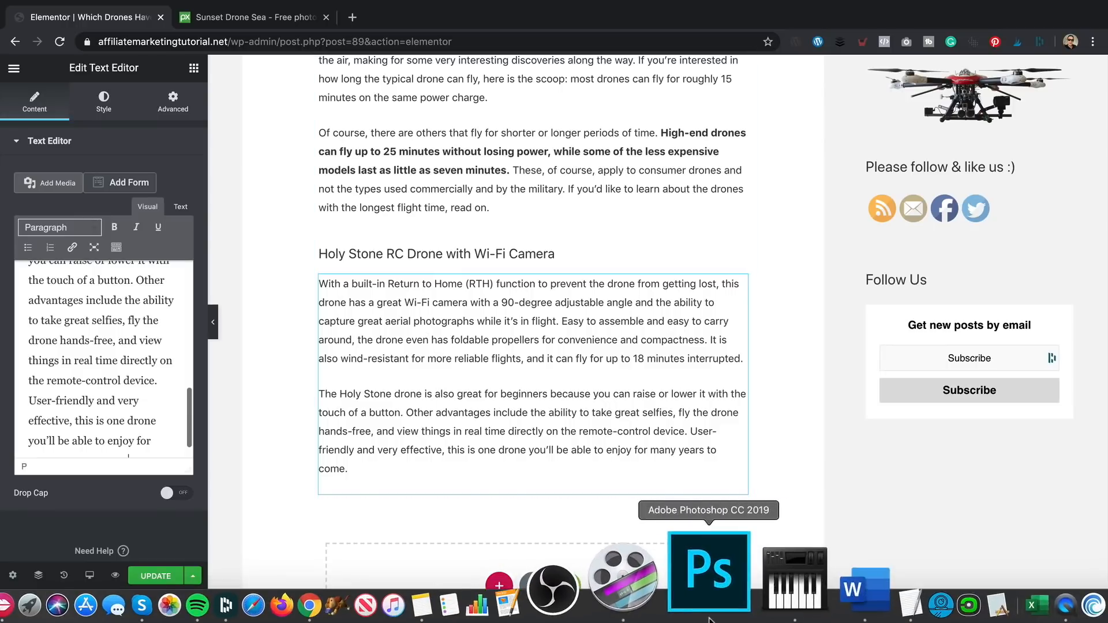
pyautogui.click(763, 609)
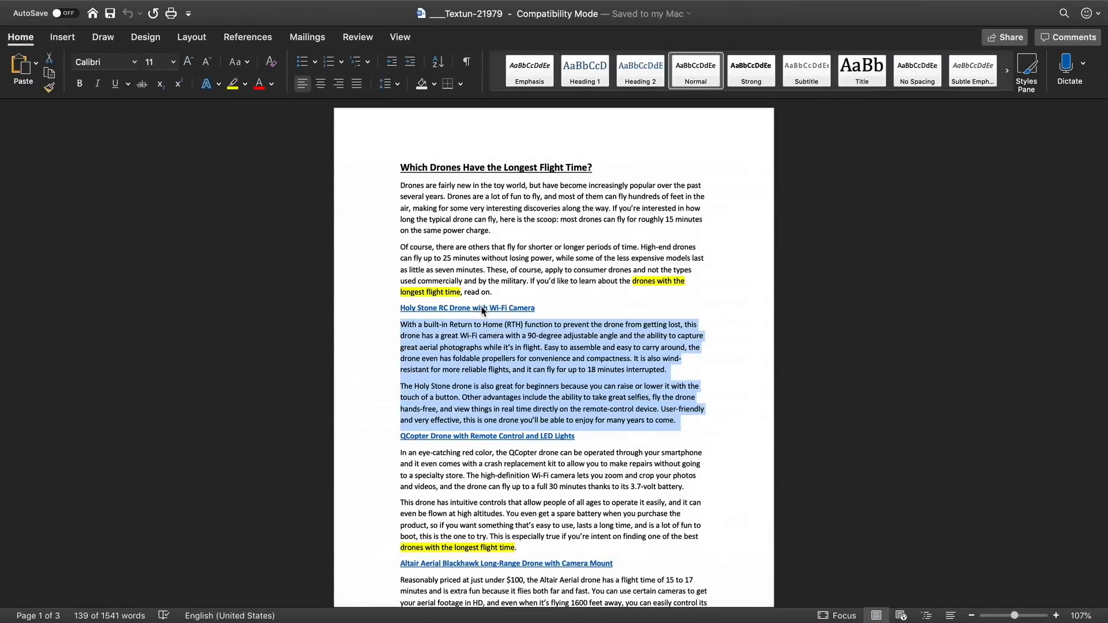
# - Copy the Large-size SiteStripe image-link code for the Holy Stone drone on Amazon
pyautogui.click(483, 310)
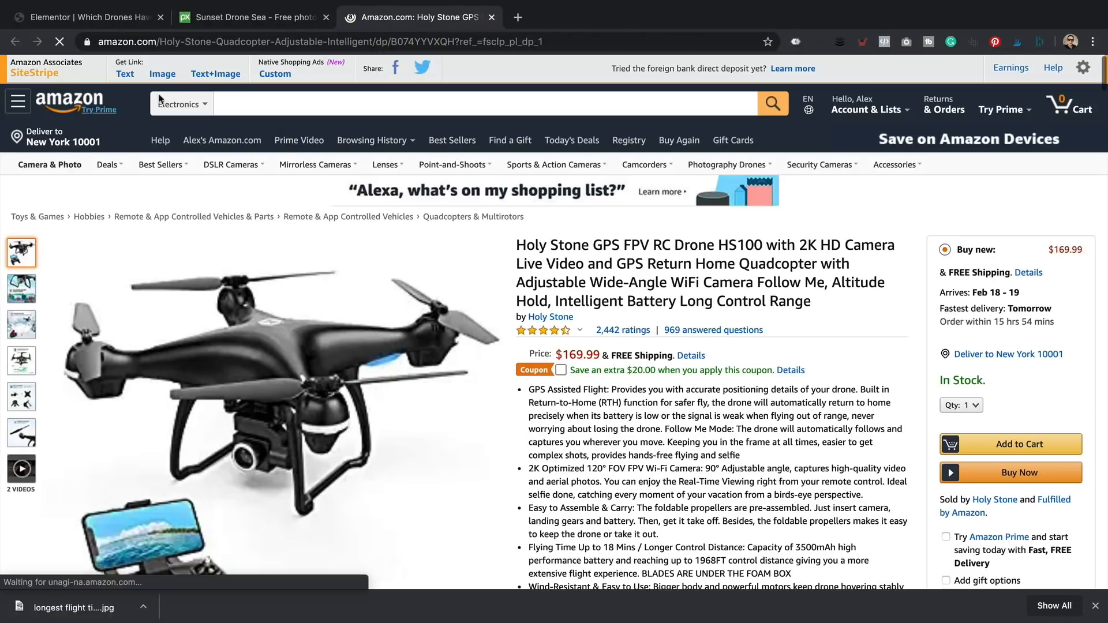
pyautogui.click(162, 74)
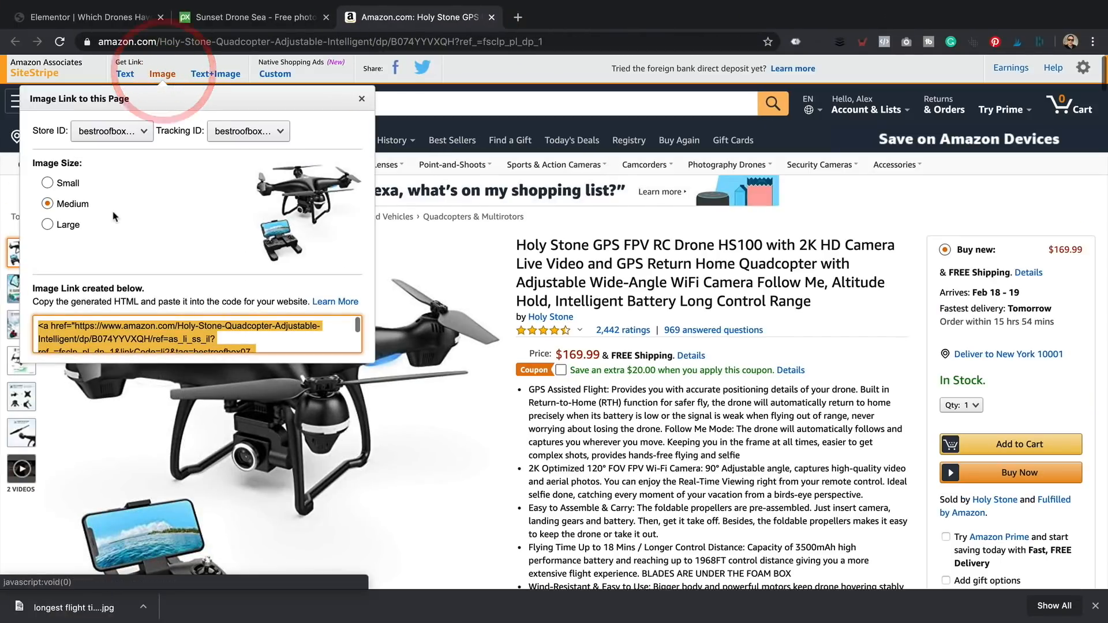
pyautogui.click(52, 224)
pyautogui.click(161, 333)
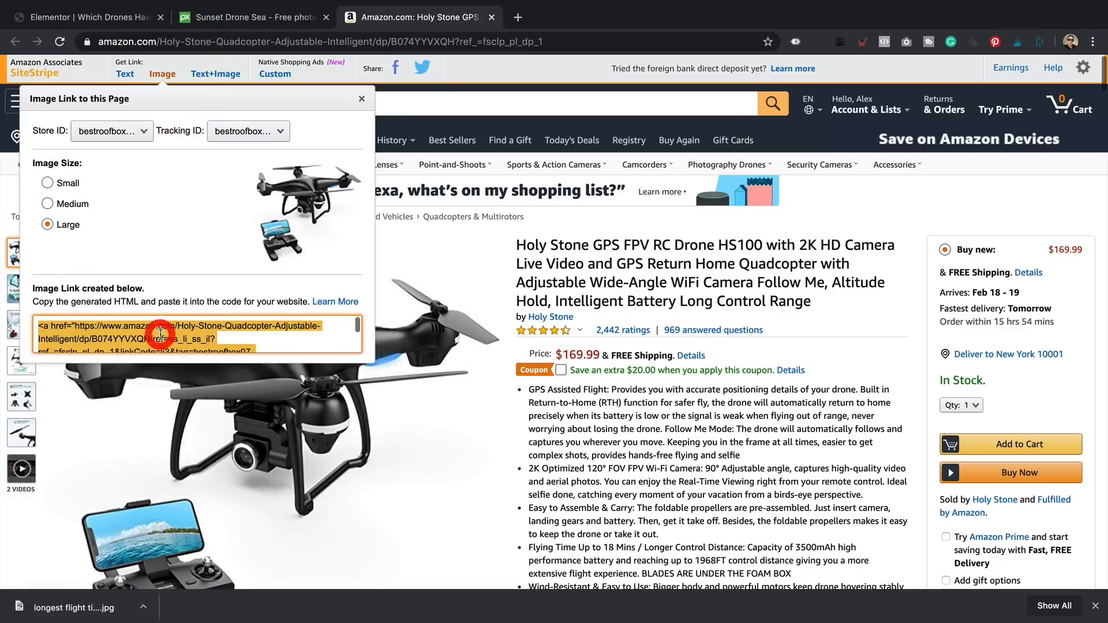
pyautogui.rightClick(160, 334)
pyautogui.click(209, 364)
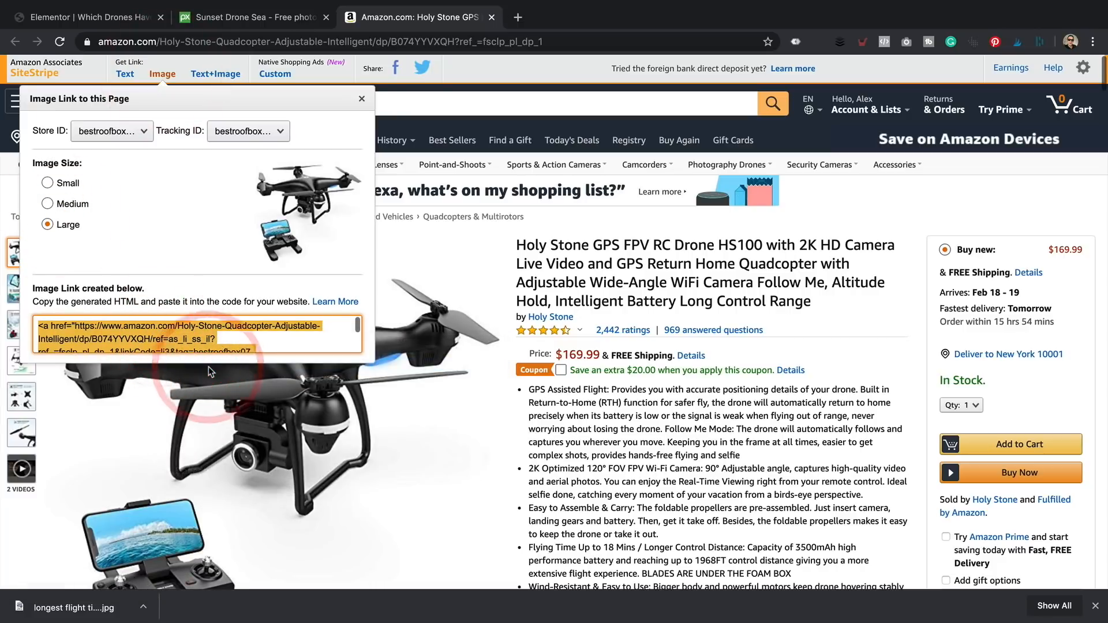
pyautogui.click(84, 17)
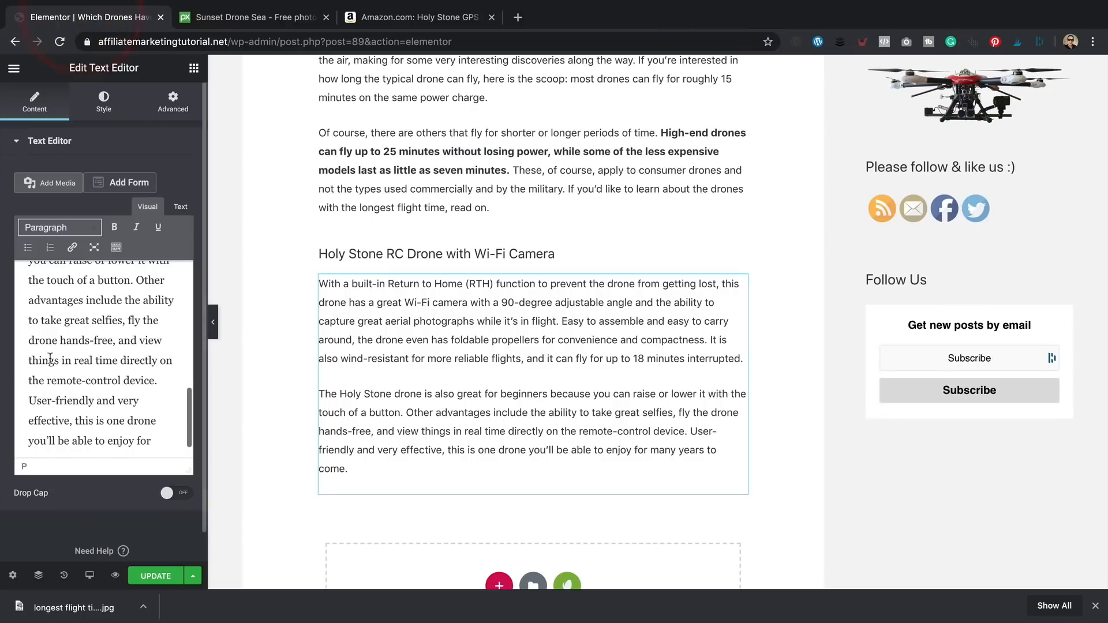
# - Paste the Amazon affiliate drone image code at the start of the Holy Stone text block
pyautogui.scroll(5, 65, 349)
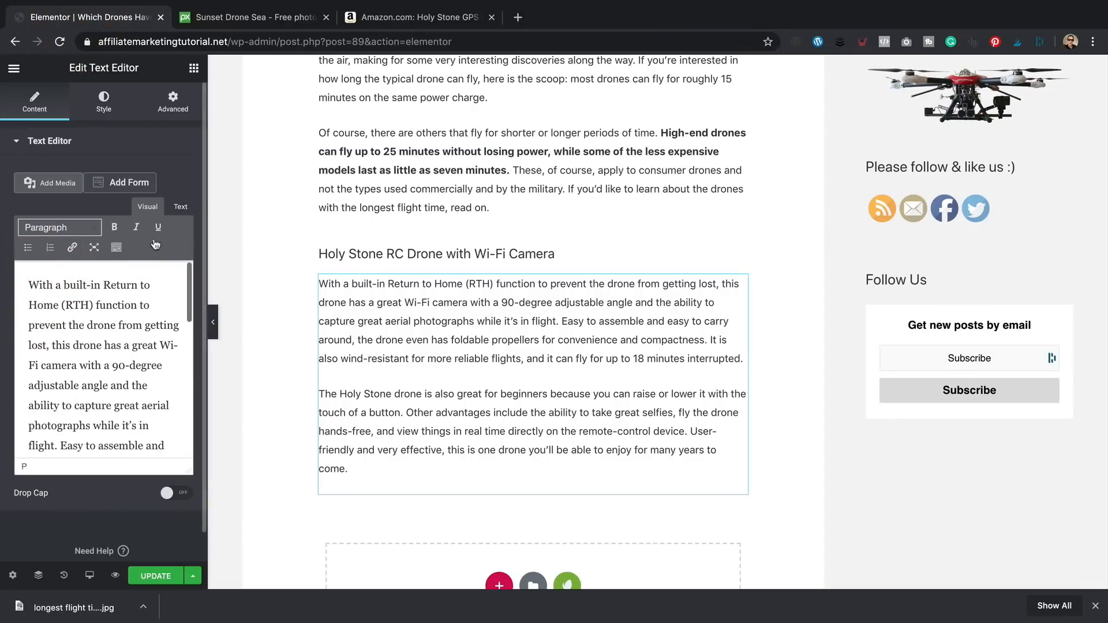
pyautogui.click(183, 207)
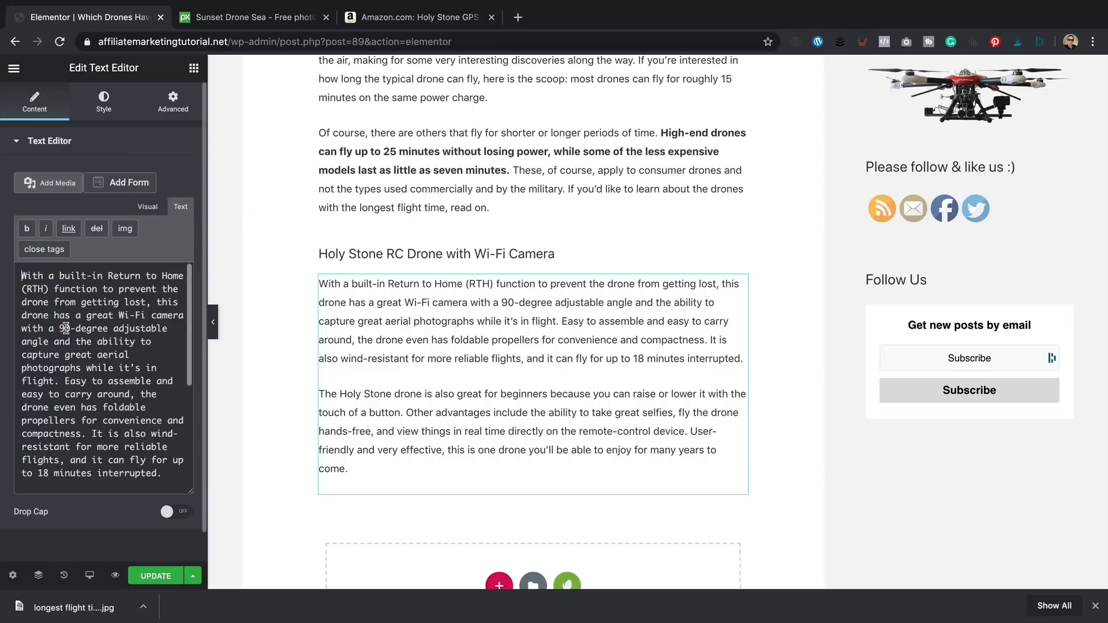
pyautogui.hotkey('ctrl', 'v')
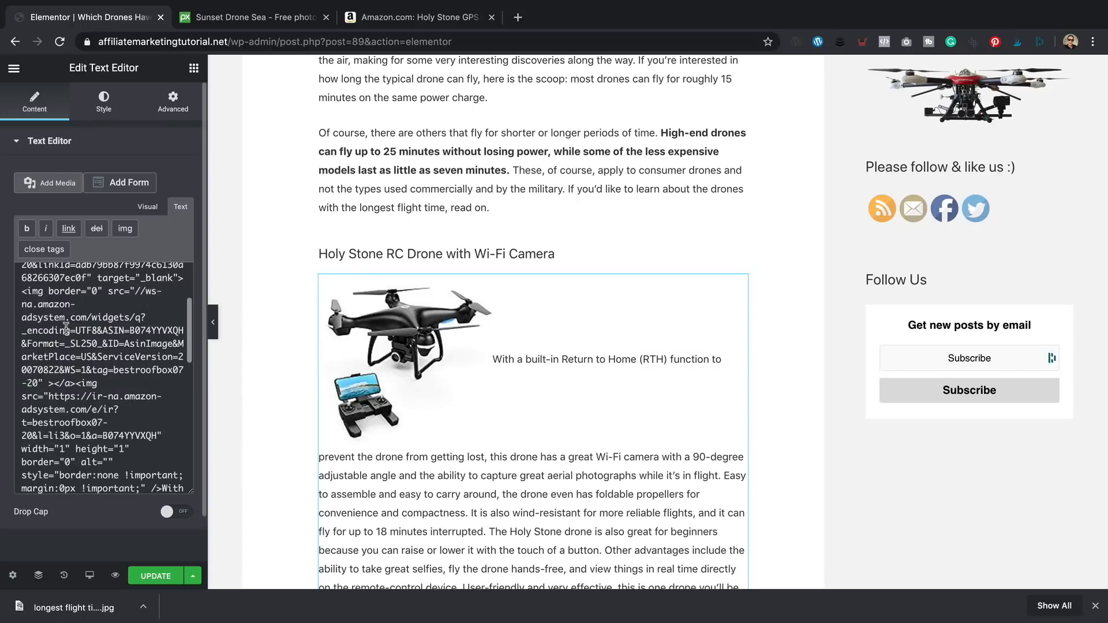
pyautogui.click(148, 207)
# - Right-align the Holy Stone drone image so the description wraps beside it
pyautogui.click(108, 340)
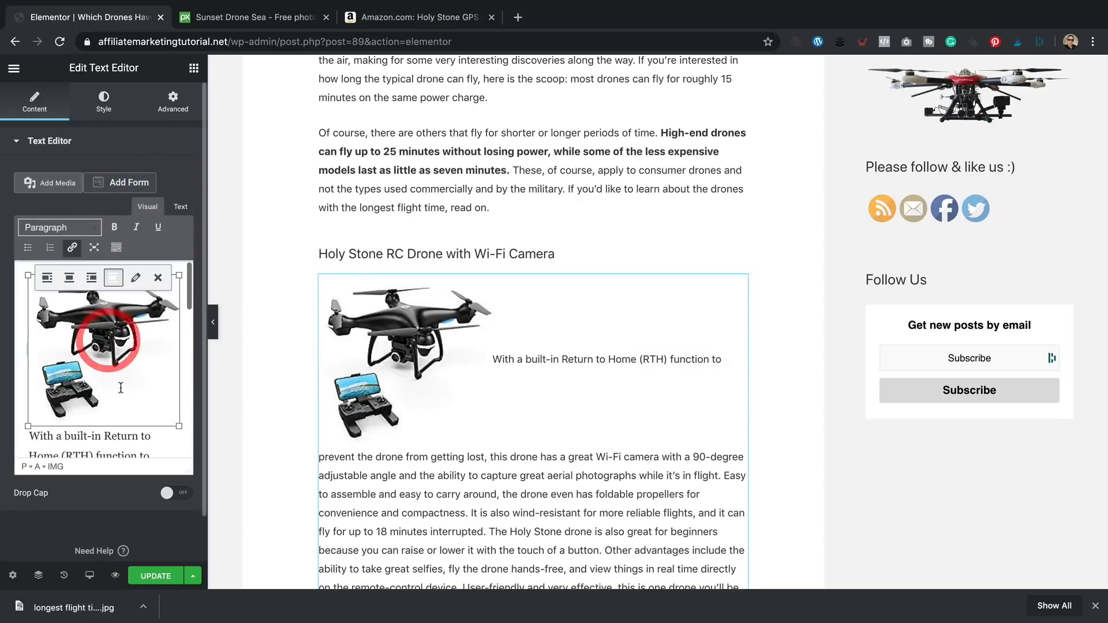
pyautogui.click(88, 275)
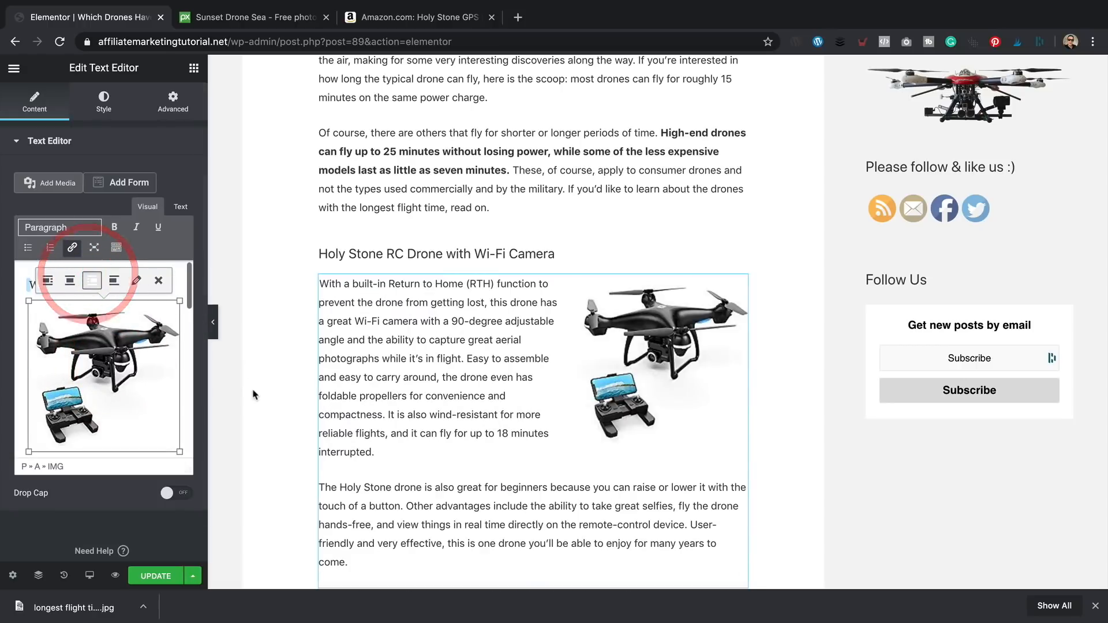
pyautogui.scroll(-1, 606, 266)
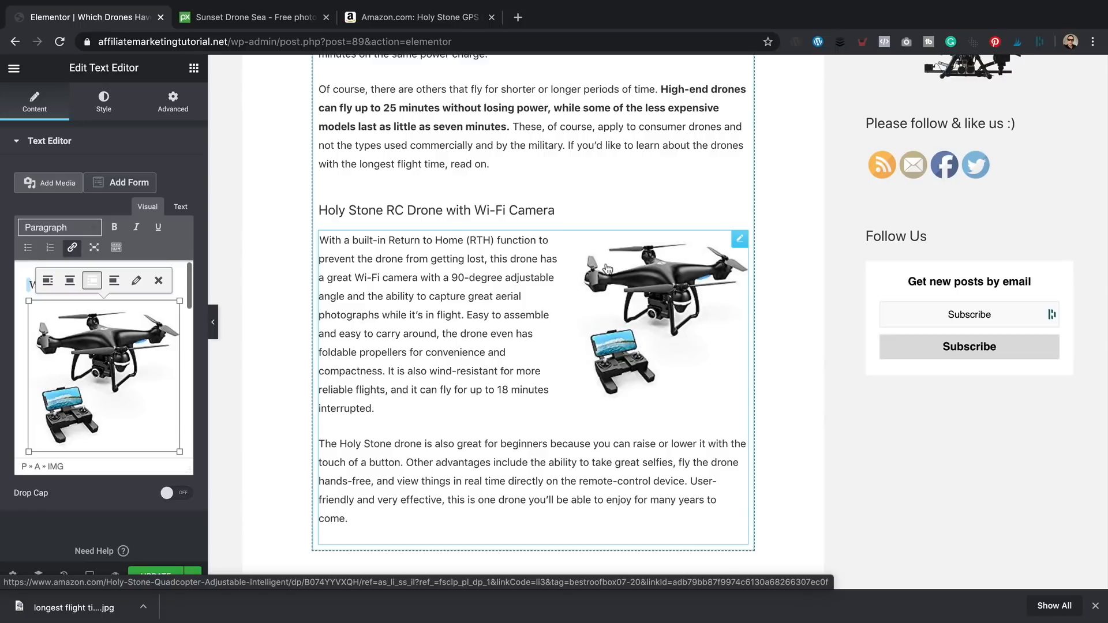
pyautogui.scroll(-2, 606, 269)
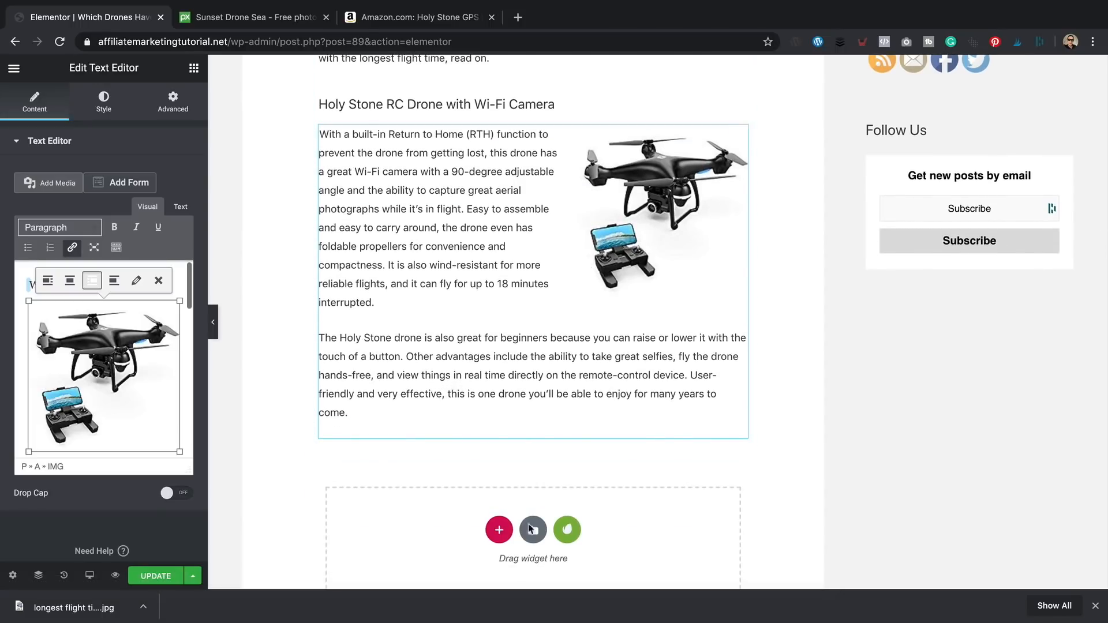
pyautogui.click(170, 110)
pyautogui.click(95, 101)
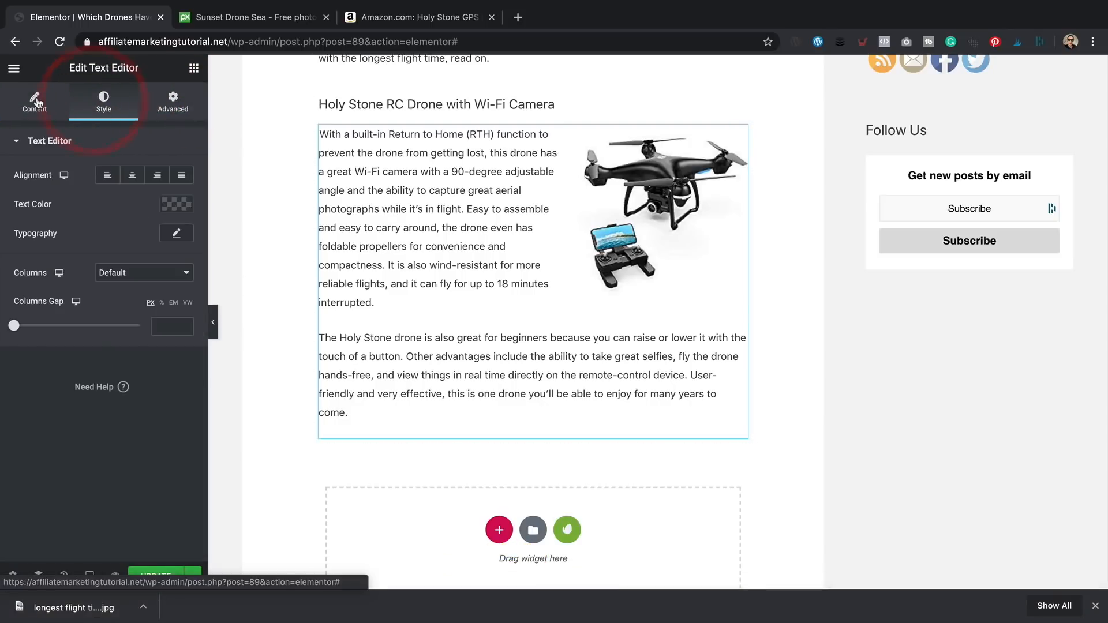
# - Add a Heading widget below the Holy Stone text and copy the QCopter title from the Word draft
pyautogui.click(195, 68)
pyautogui.moveTo(154, 202); pyautogui.dragTo(381, 416)
pyautogui.scroll(-1, 444, 442)
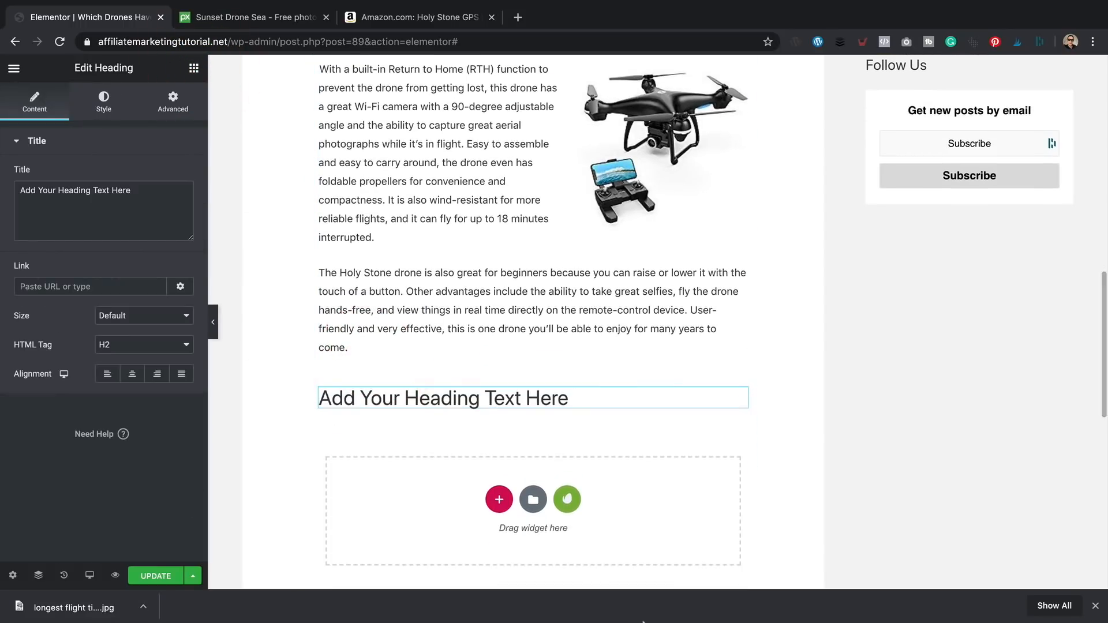
pyautogui.moveTo(671, 617)
pyautogui.click(768, 608)
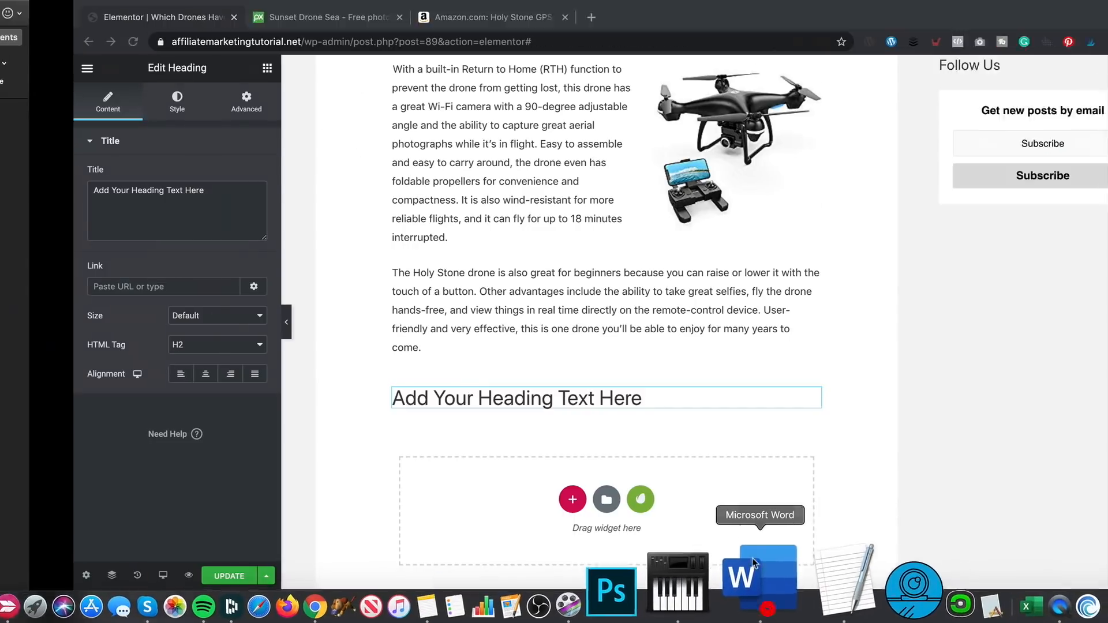
pyautogui.moveTo(585, 434); pyautogui.dragTo(390, 440)
pyautogui.scroll(-1, 421, 444)
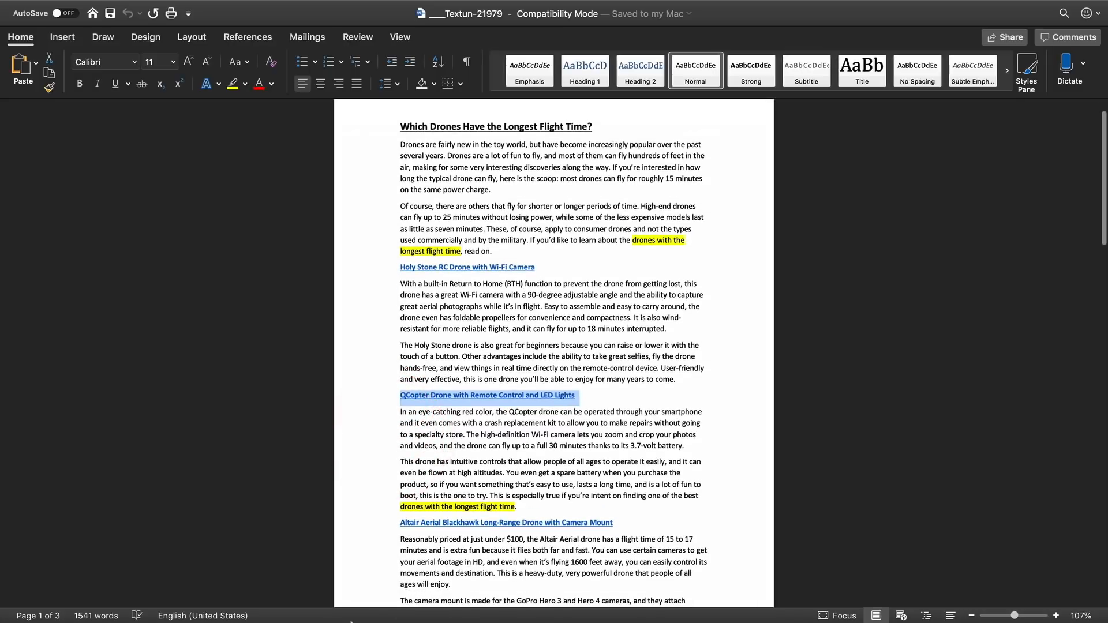
pyautogui.moveTo(355, 620)
pyautogui.click(424, 619)
# - Make the heading read 'QCopter Drone with Remote Control and LED Lights' at Medium size
pyautogui.click(151, 216)
pyautogui.hotkey('ctrl', 'a')
pyautogui.hotkey('ctrl', 'v')
pyautogui.click(165, 316)
pyautogui.click(163, 335)
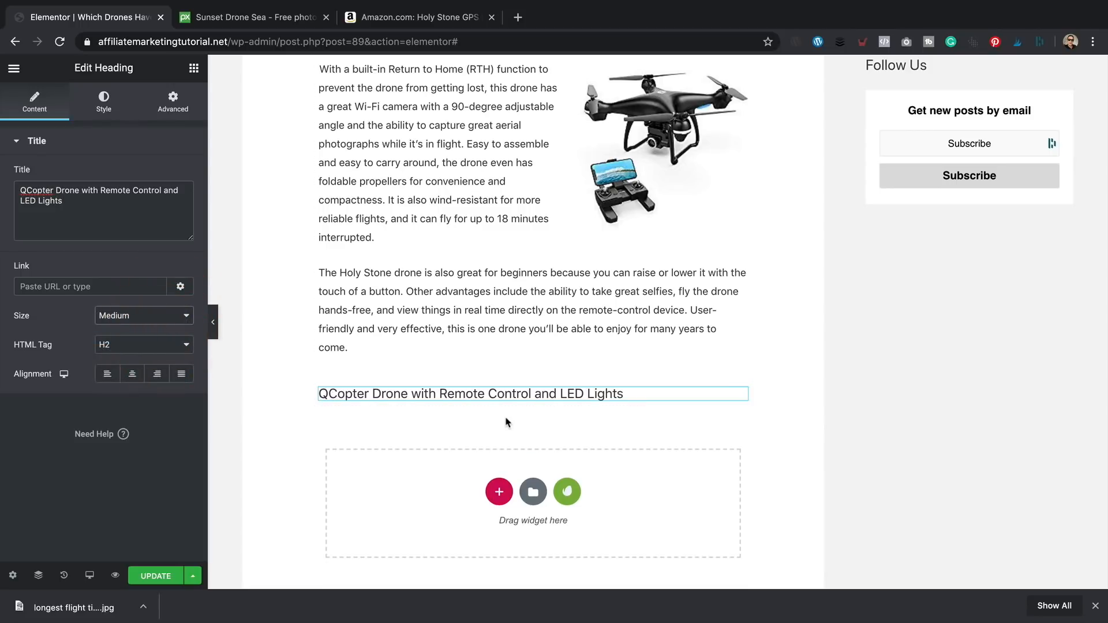
# - Add a Text Editor below the heading holding the two QCopter description paragraphs from Word
pyautogui.click(195, 70)
pyautogui.moveTo(154, 268); pyautogui.dragTo(376, 398)
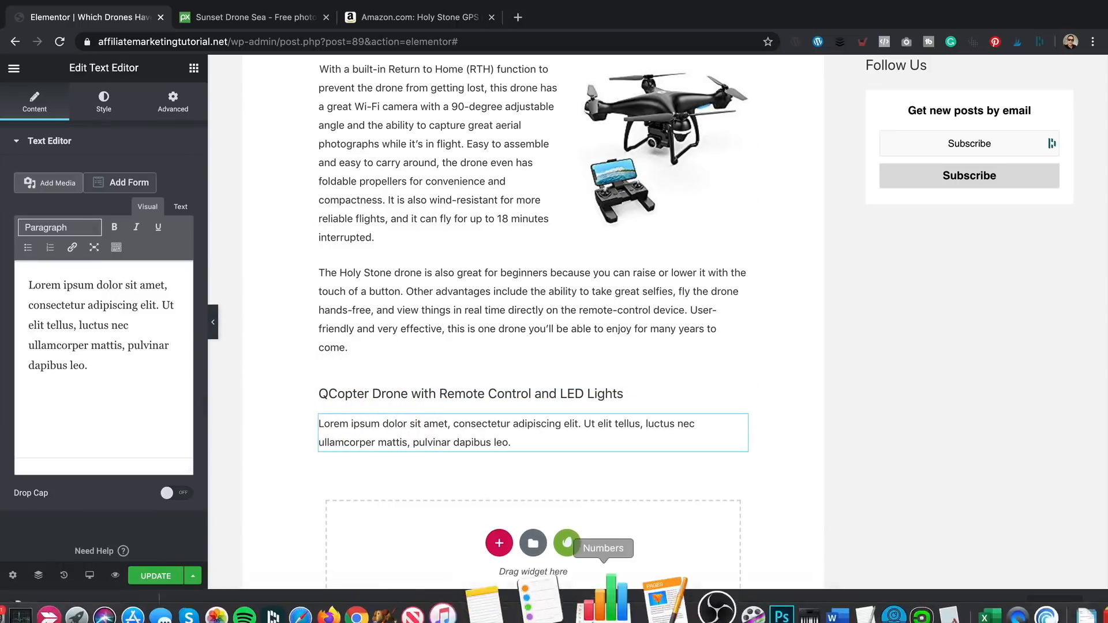
pyautogui.click(762, 597)
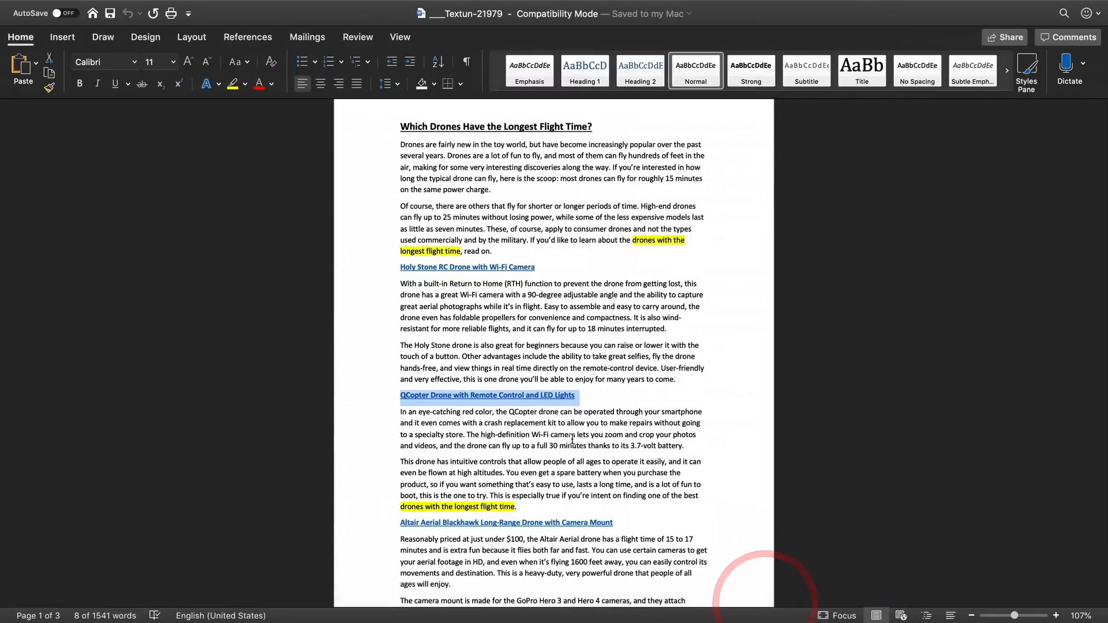
pyautogui.moveTo(703, 498); pyautogui.dragTo(400, 411)
pyautogui.hotkey('ctrl', 'c')
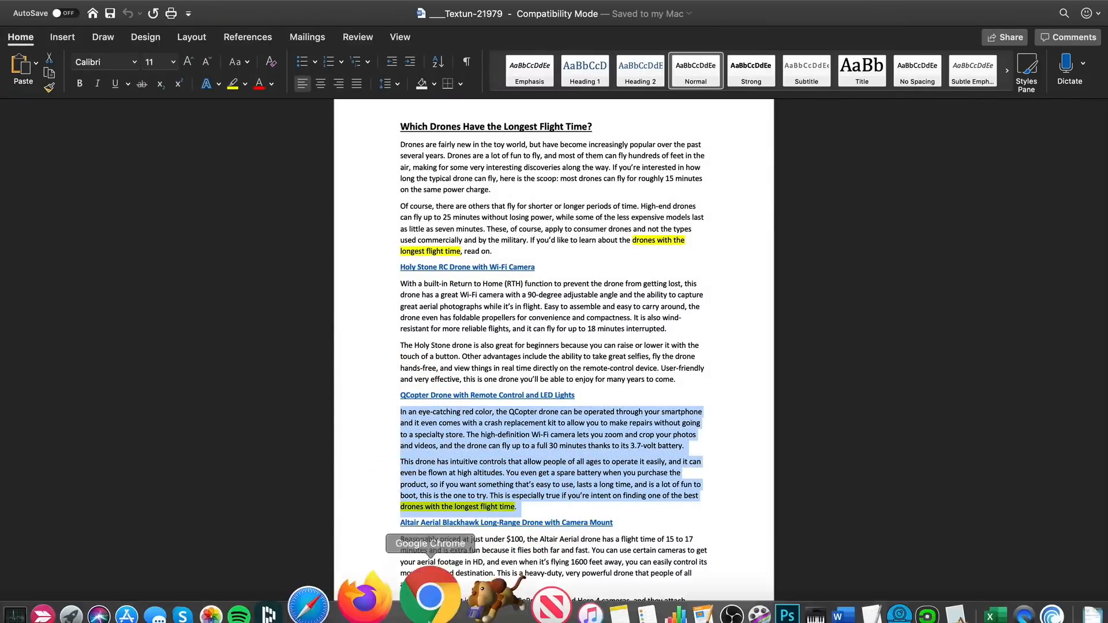
pyautogui.click(437, 621)
pyautogui.hotkey('ctrl', 'a')
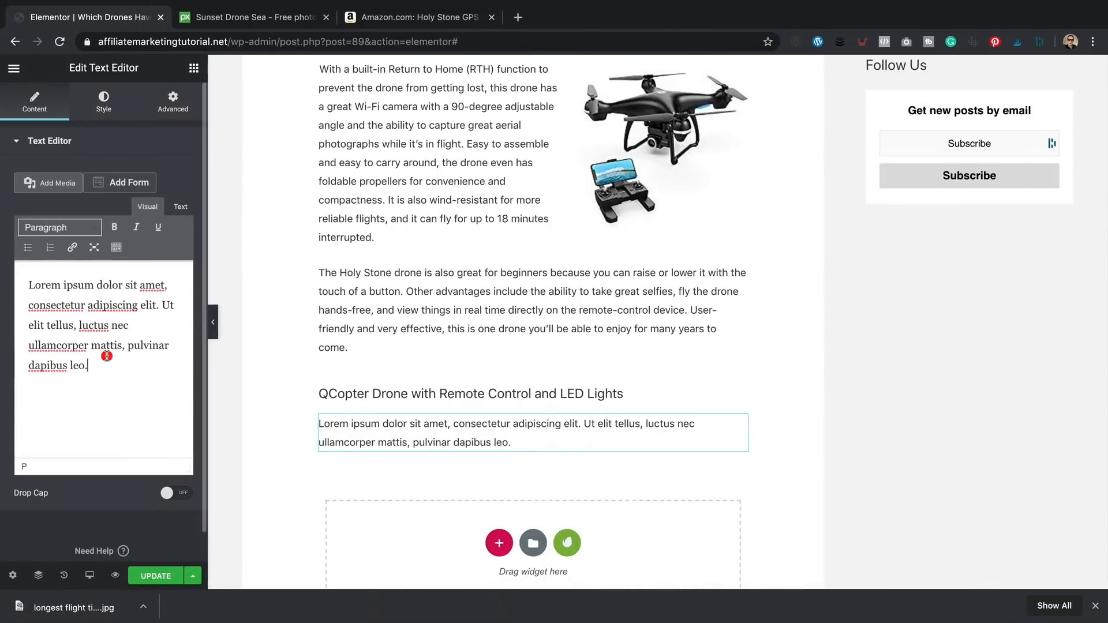
pyautogui.hotkey('ctrl', 'v')
pyautogui.scroll(-3, 409, 372)
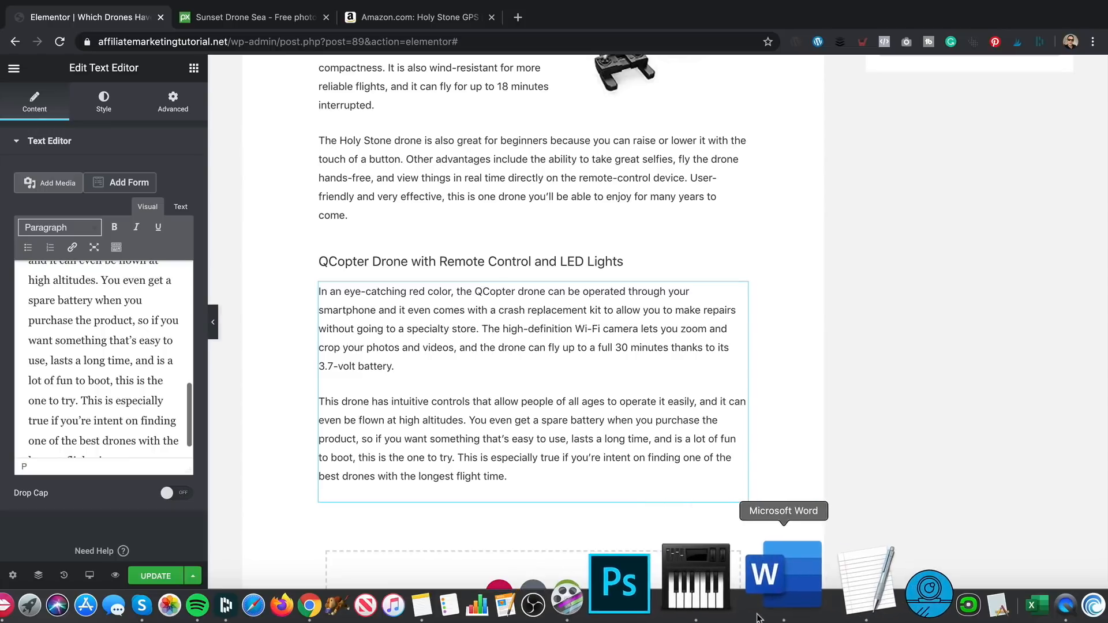
pyautogui.click(787, 528)
# - Copy the QCopter drone's Large SiteStripe image link HTML from its Amazon page
pyautogui.click(544, 395)
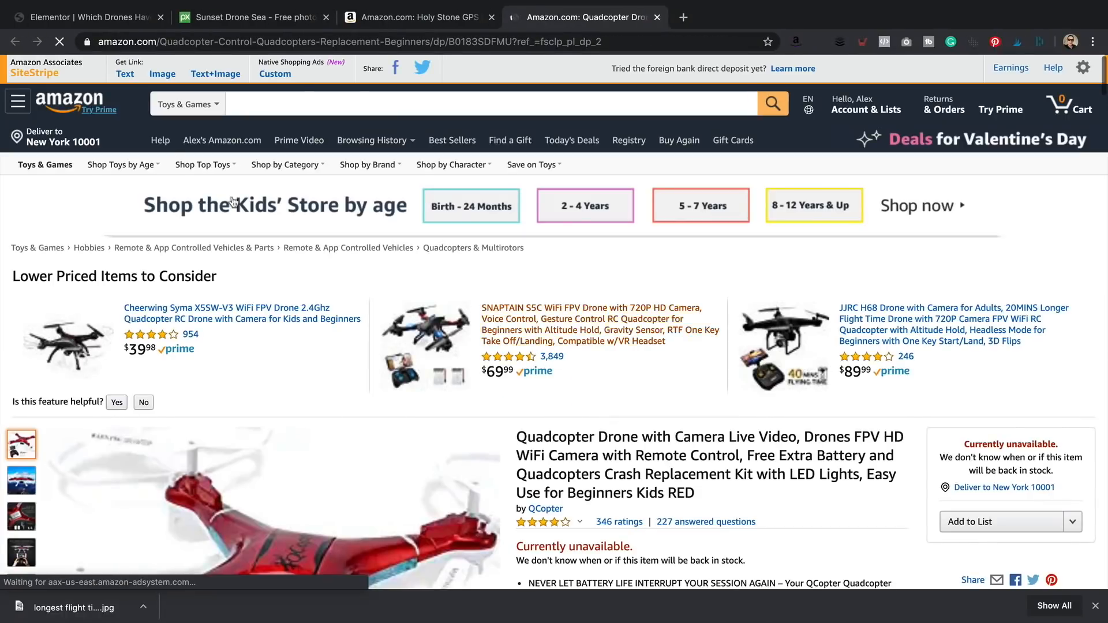
pyautogui.click(162, 74)
pyautogui.click(48, 225)
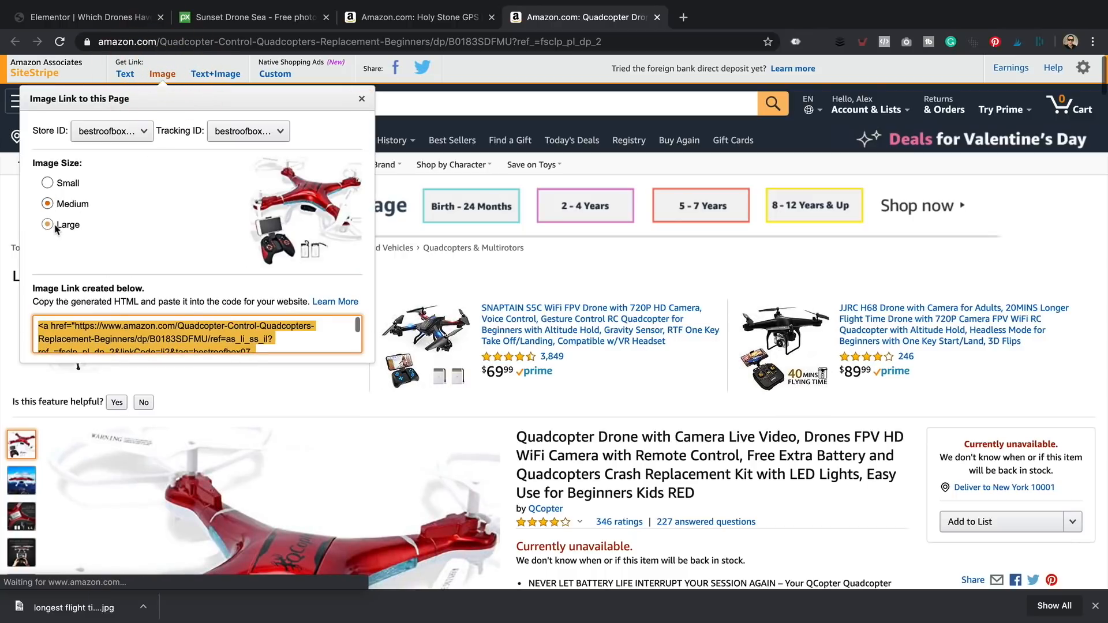
pyautogui.click(147, 339)
pyautogui.rightClick(147, 338)
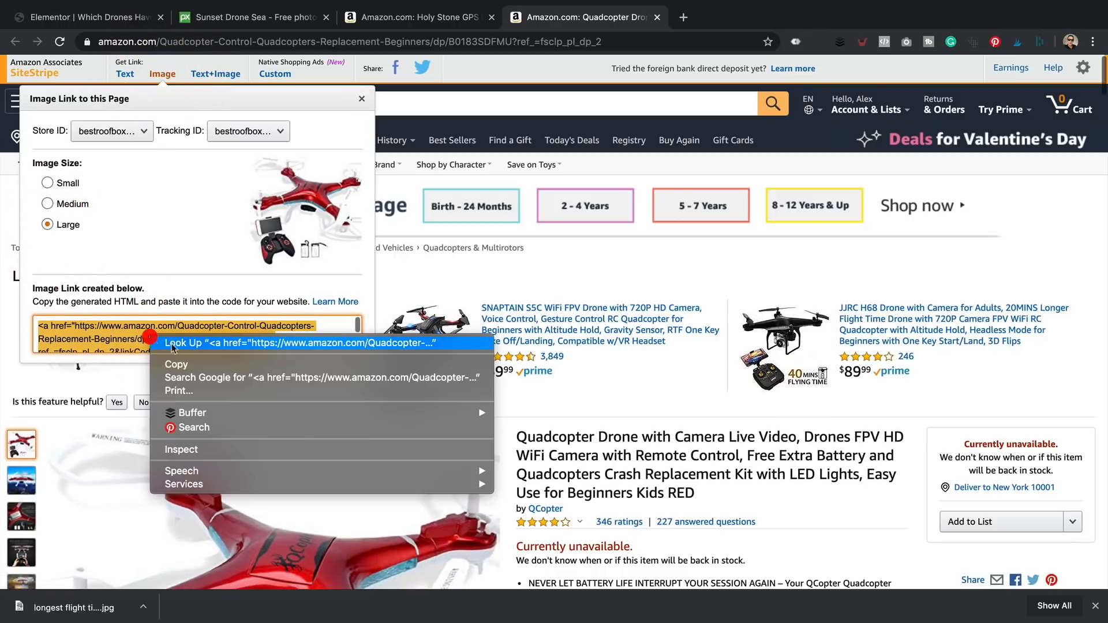
pyautogui.click(173, 360)
pyautogui.click(97, 10)
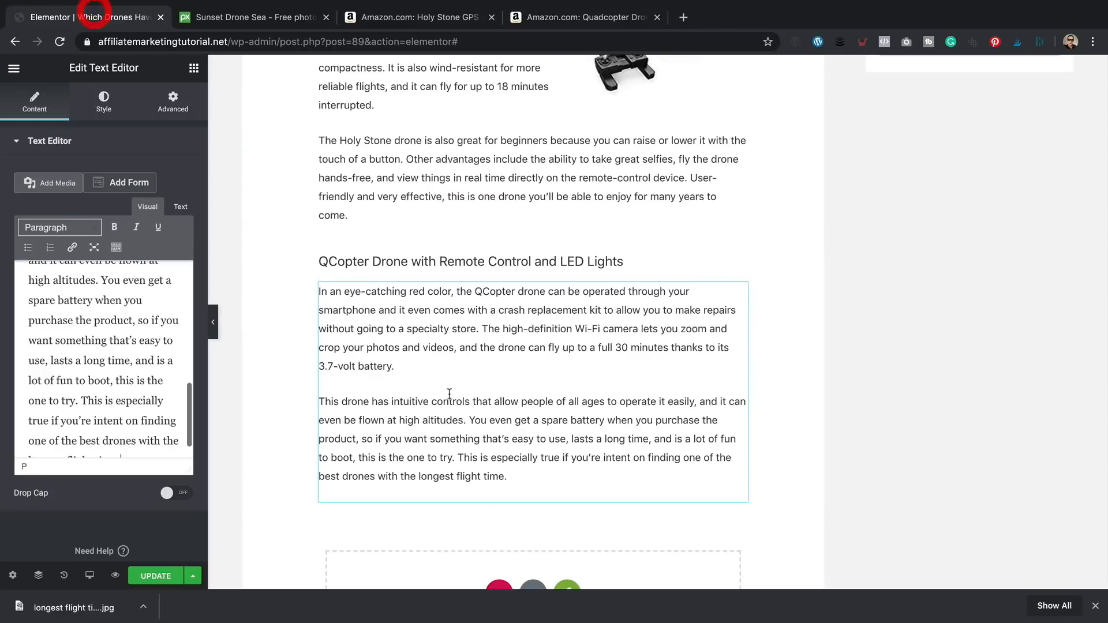
# - Paste the image HTML at the start of the QCopter text and right-align the red drone image
pyautogui.click(181, 206)
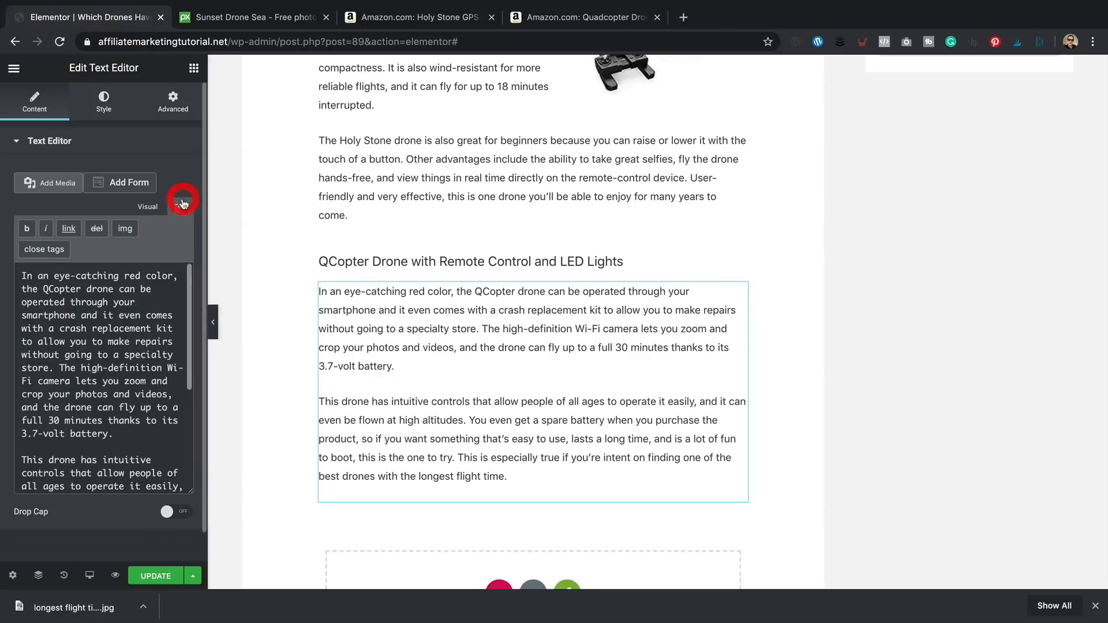
pyautogui.click(23, 275)
pyautogui.press('super+v')
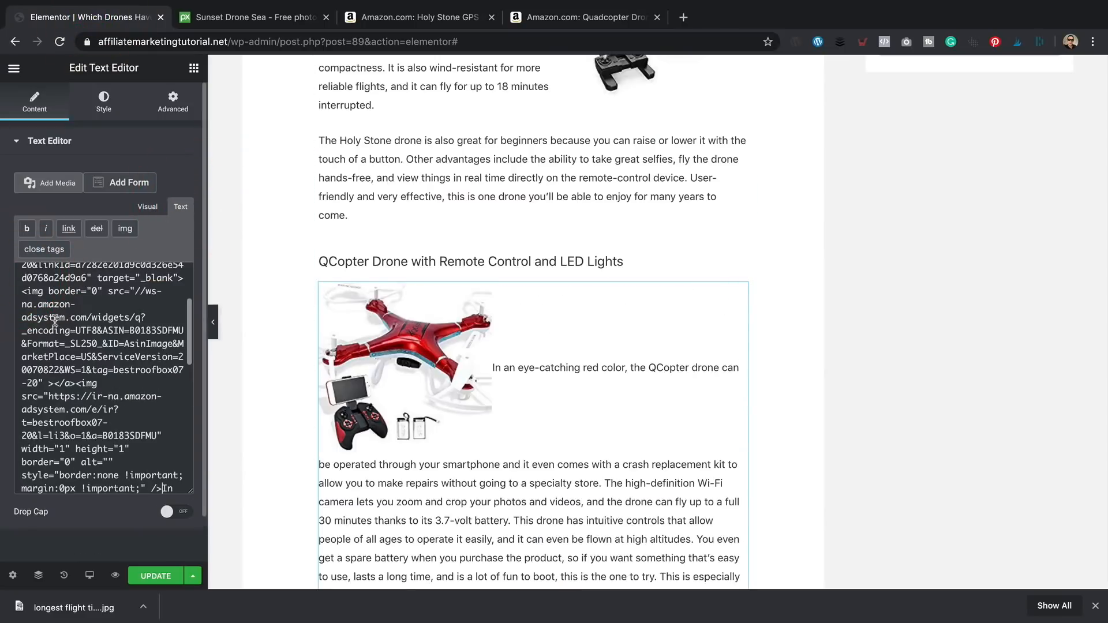
pyautogui.click(143, 209)
pyautogui.click(116, 324)
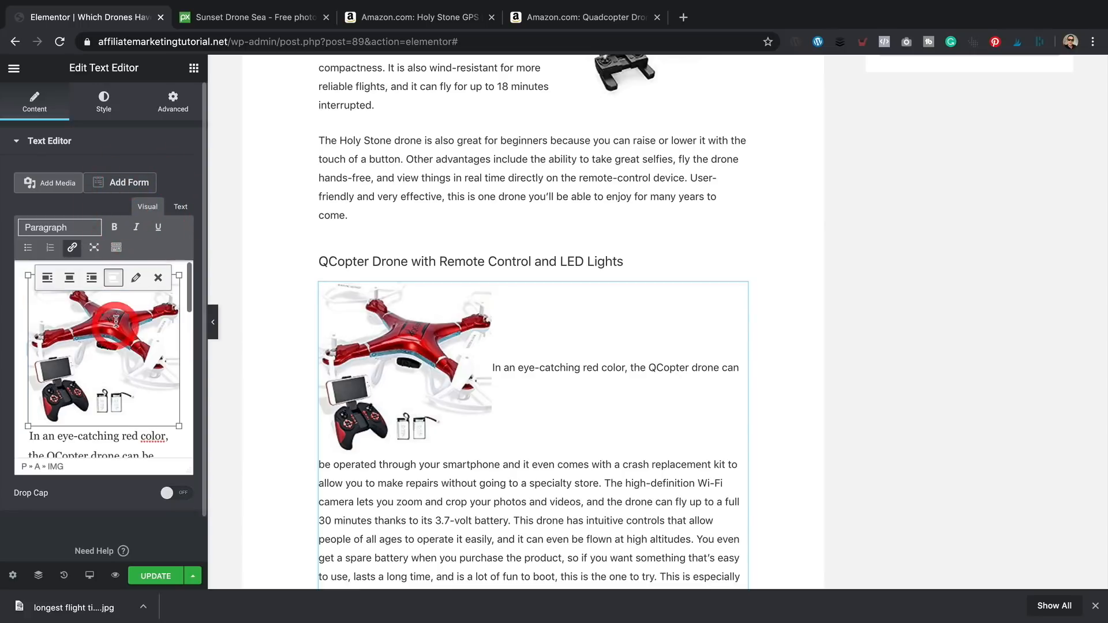
pyautogui.click(91, 278)
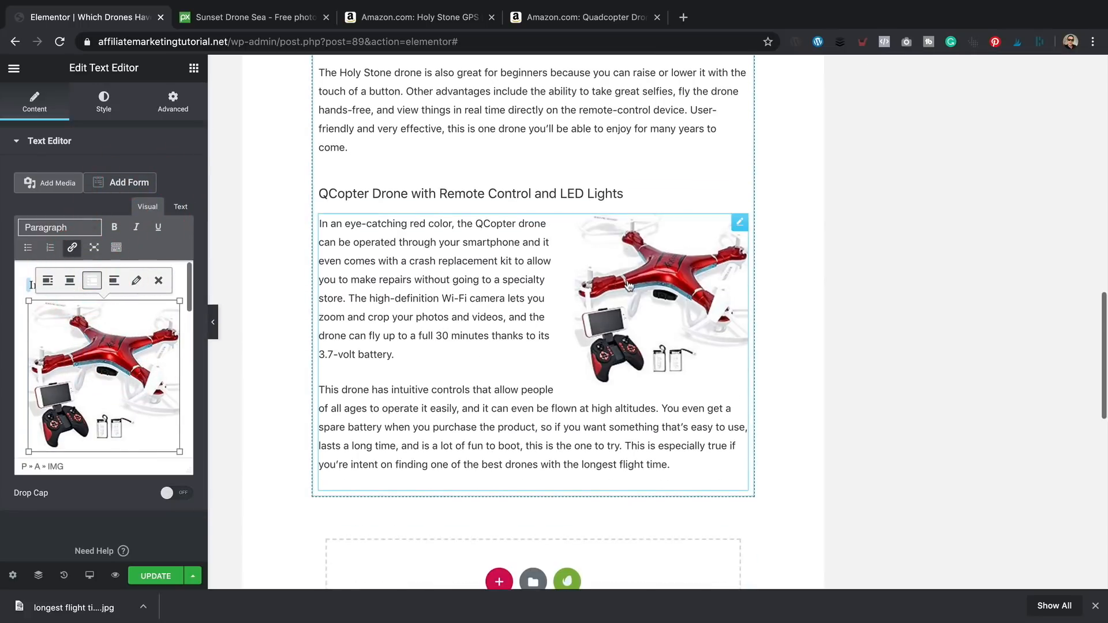
pyautogui.scroll(3, 627, 287)
pyautogui.scroll(2, 627, 287)
pyautogui.scroll(-4, 594, 298)
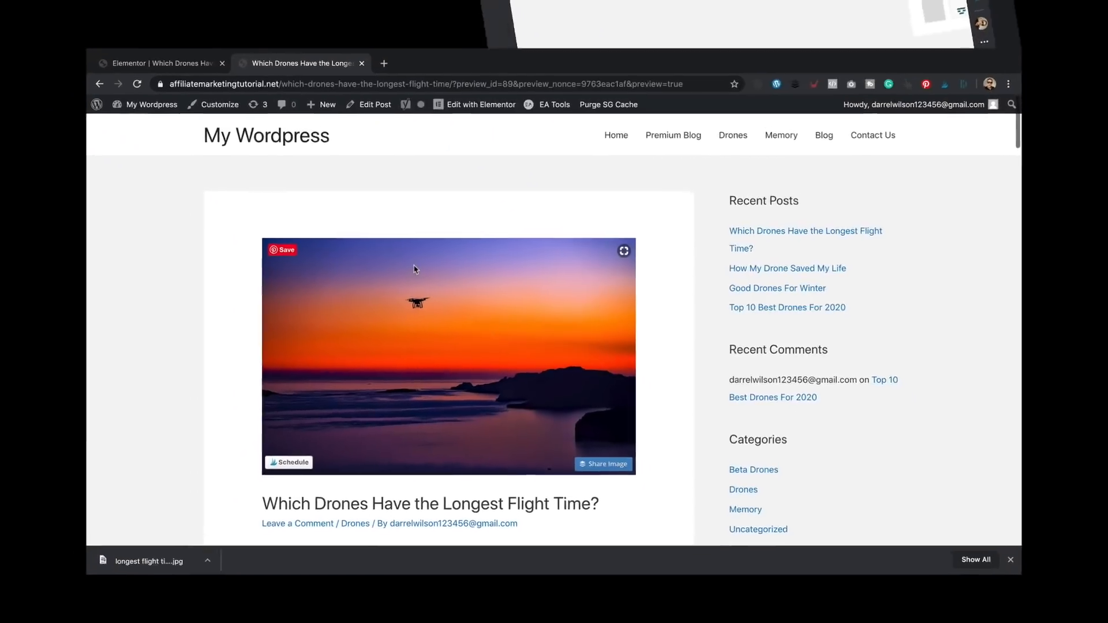
pyautogui.scroll(-10, 386, 255)
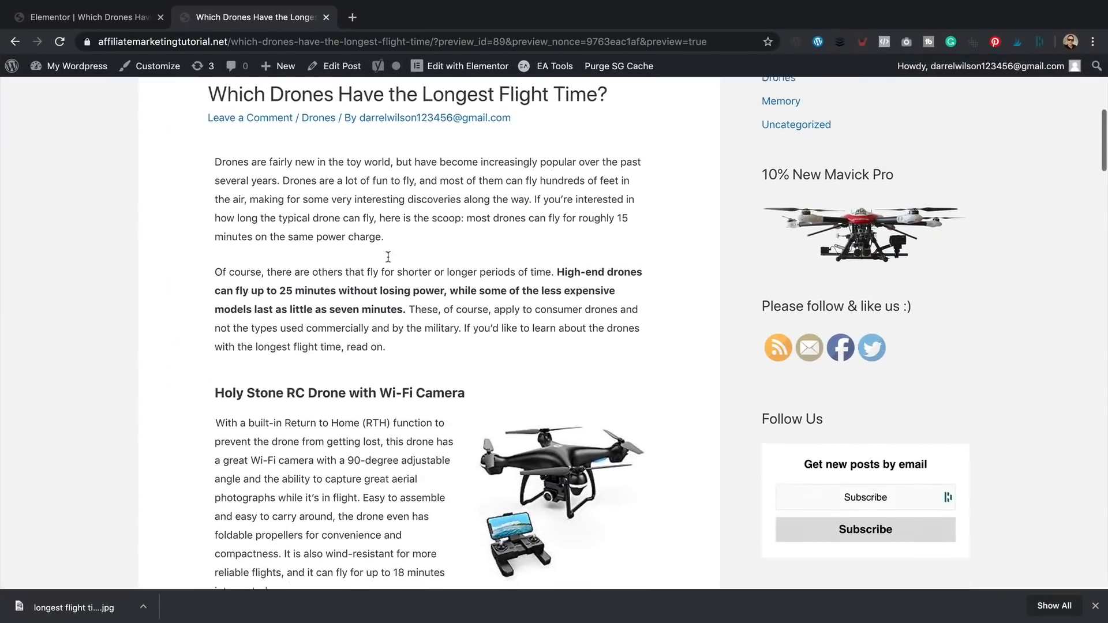
# - Review the post preview, then close it and return to the Elementor editor
pyautogui.scroll(-2, 388, 257)
pyautogui.scroll(-12, 566, 306)
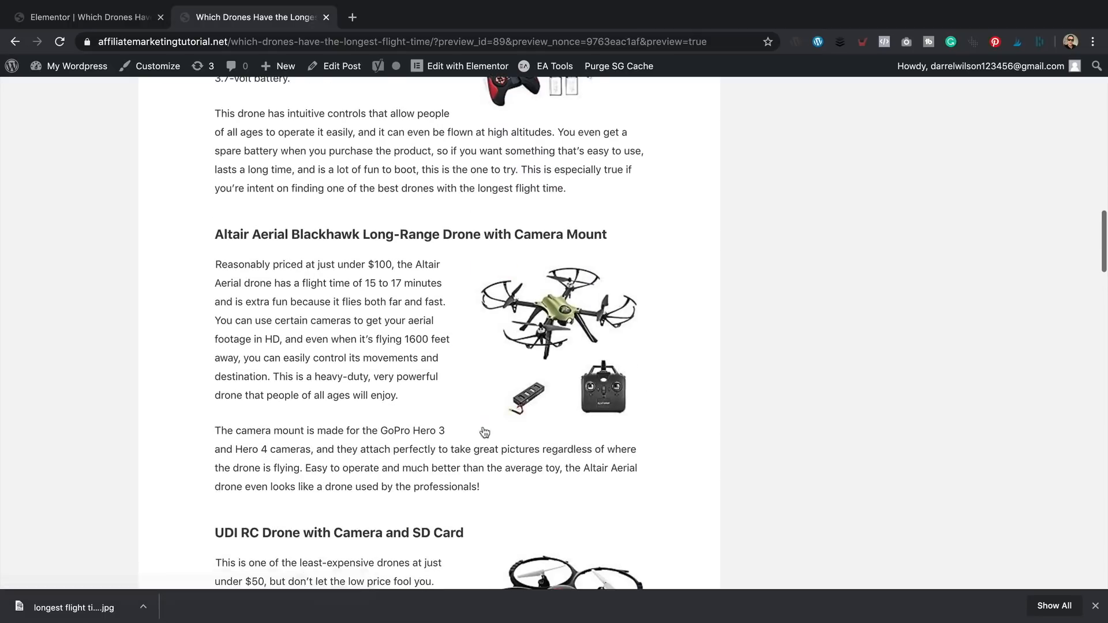
pyautogui.scroll(5, 261, 225)
pyautogui.moveTo(221, 224); pyautogui.dragTo(518, 224)
pyautogui.scroll(6, 462, 270)
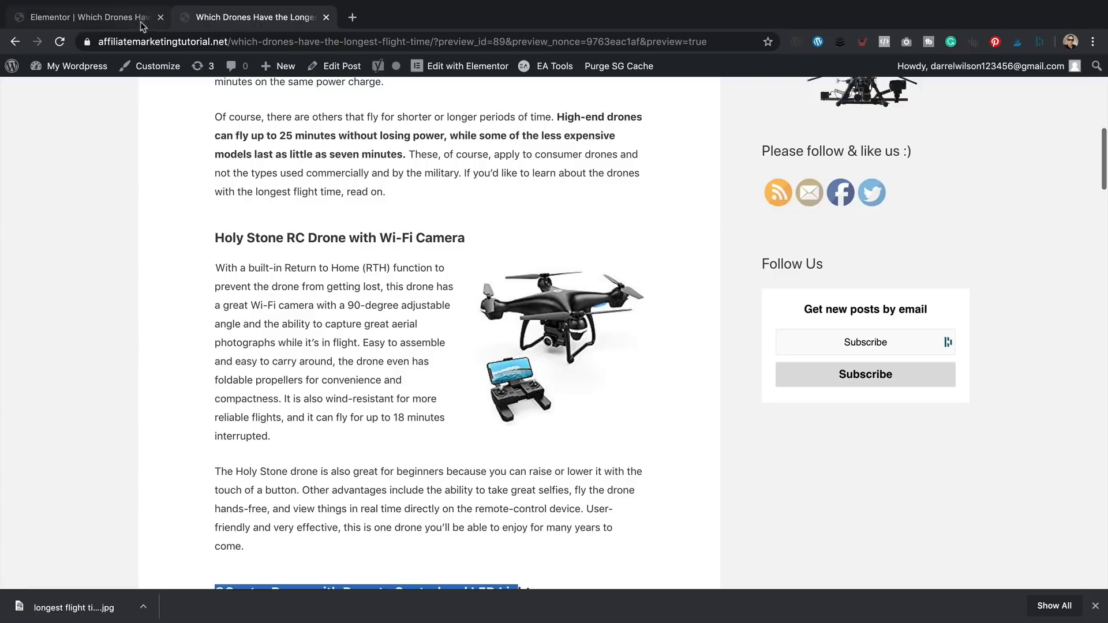
pyautogui.click(327, 18)
pyautogui.scroll(1, 404, 231)
# - Set the QCopter heading's typography weight to Bold
pyautogui.click(428, 200)
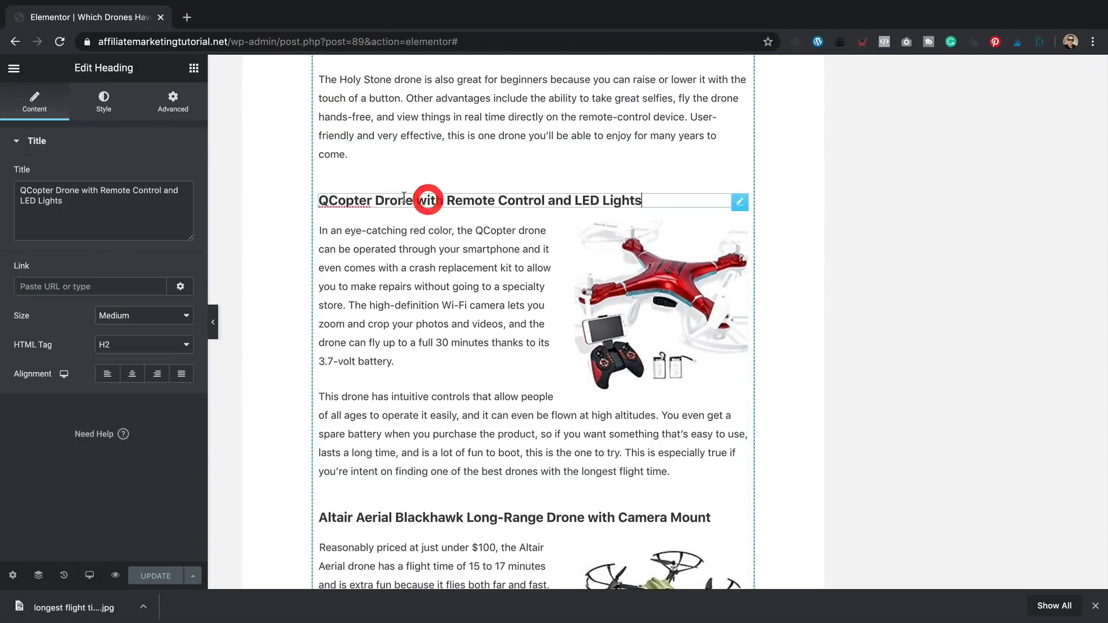
pyautogui.click(104, 101)
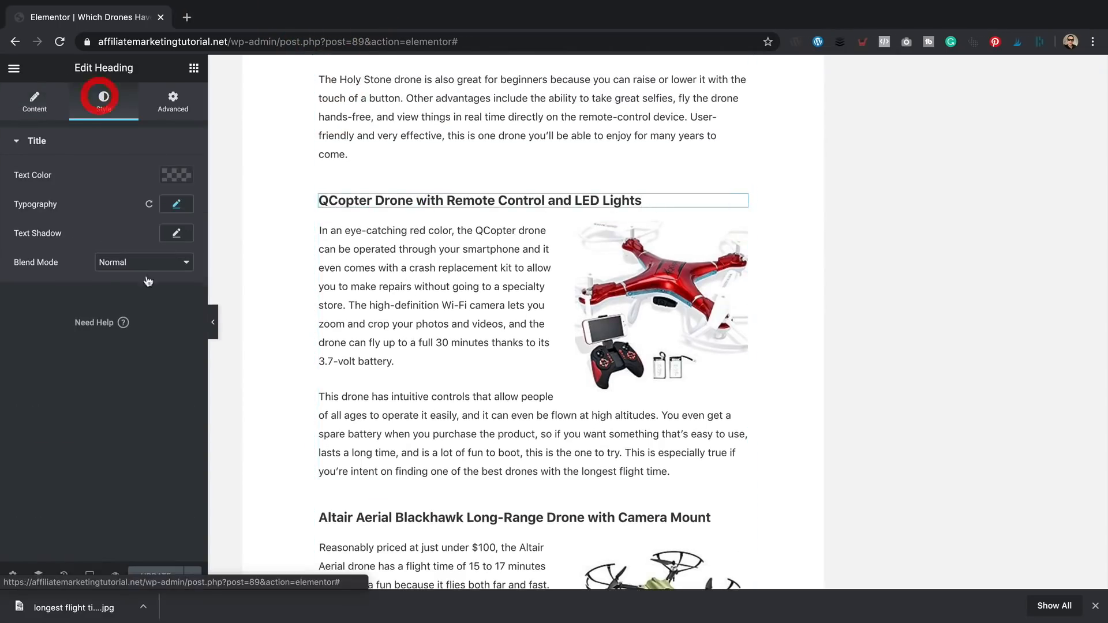
pyautogui.click(180, 205)
pyautogui.click(170, 325)
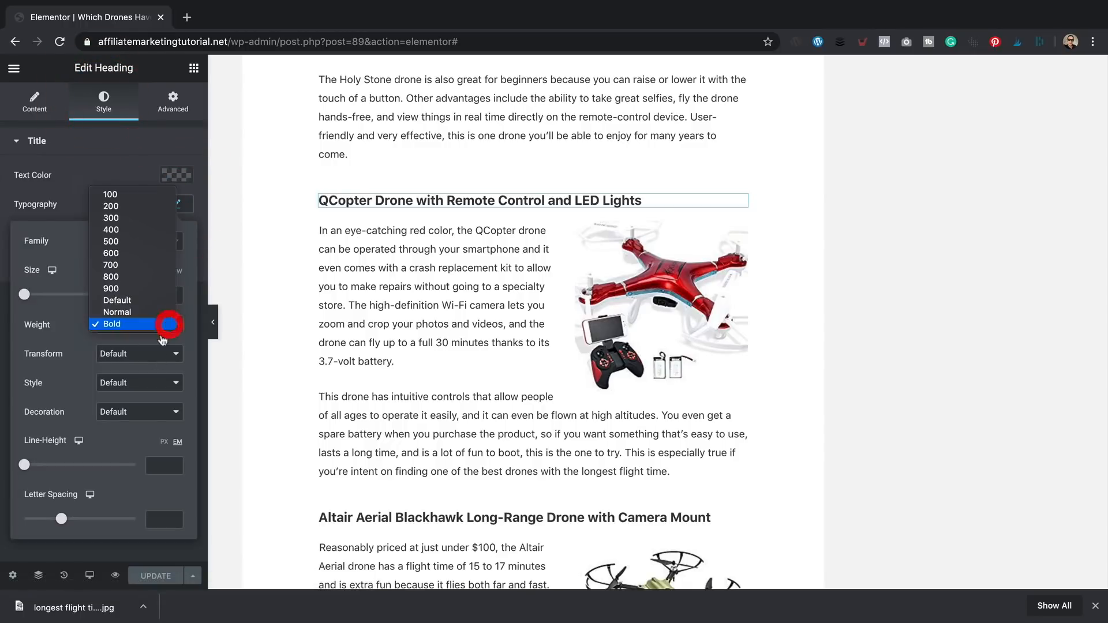
pyautogui.click(206, 182)
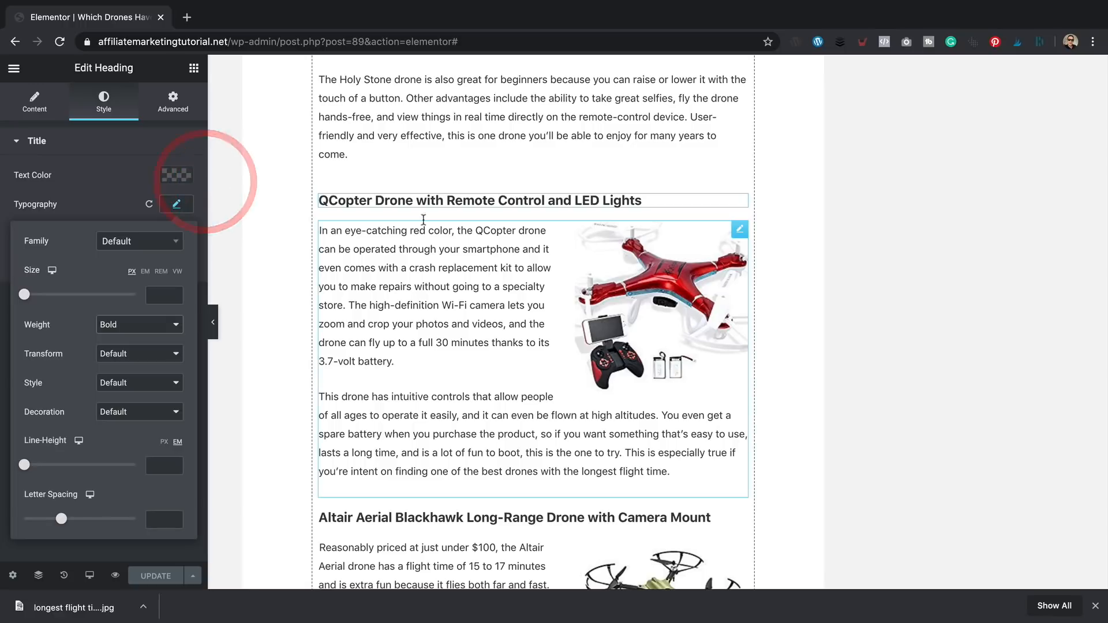
pyautogui.scroll(3, 468, 229)
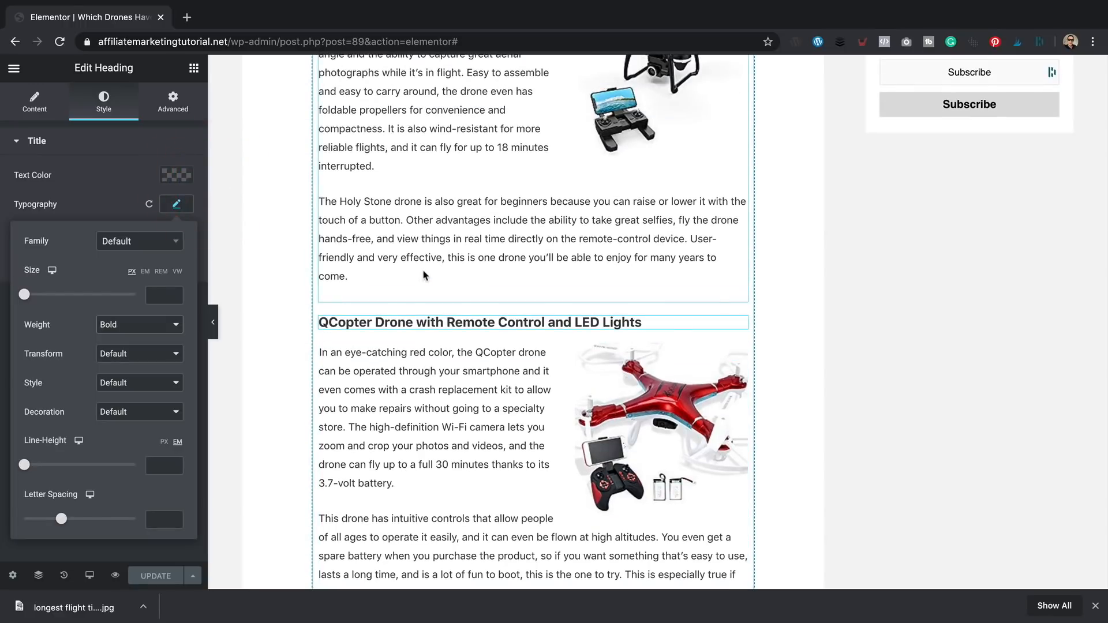
pyautogui.scroll(8, 424, 276)
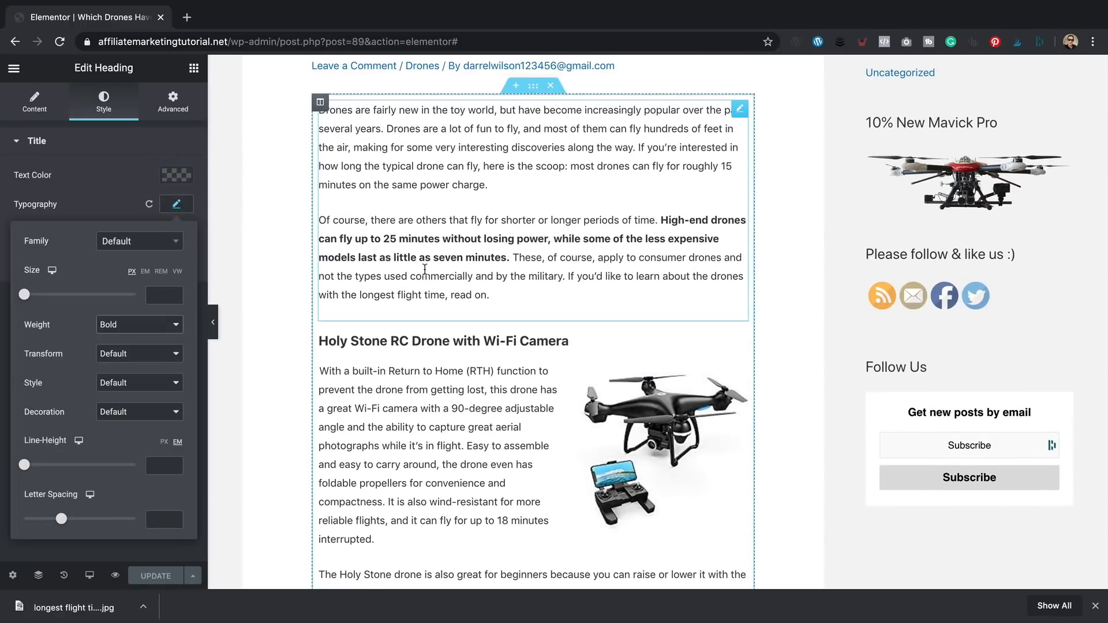
pyautogui.scroll(1, 425, 270)
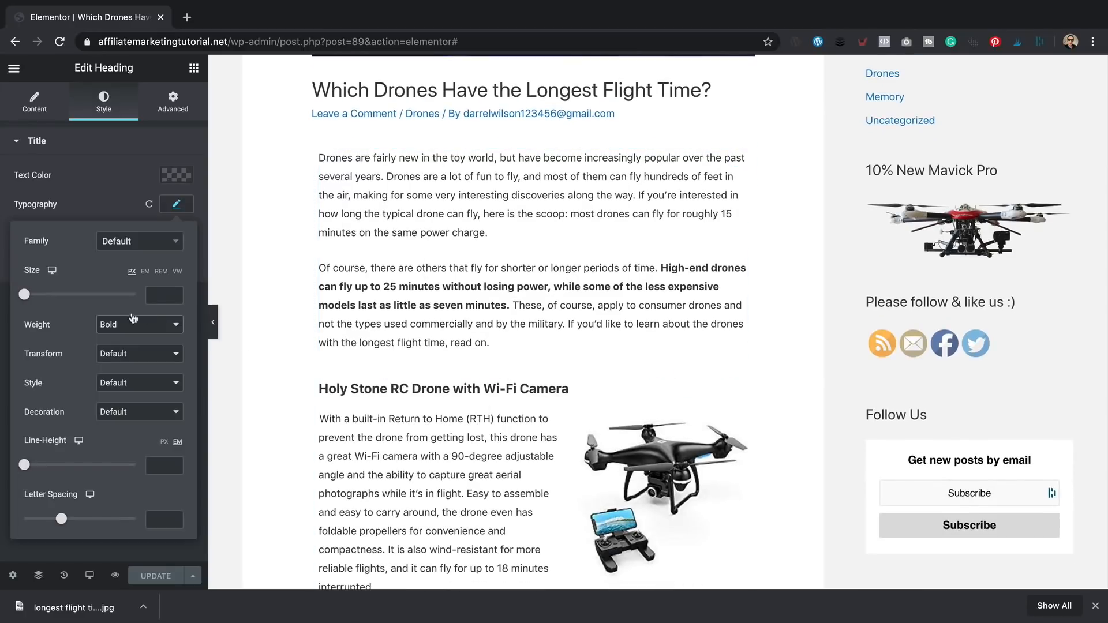
# - Place an EA Data Table above the Holy Stone heading and name the first column 'Image'
pyautogui.click(192, 69)
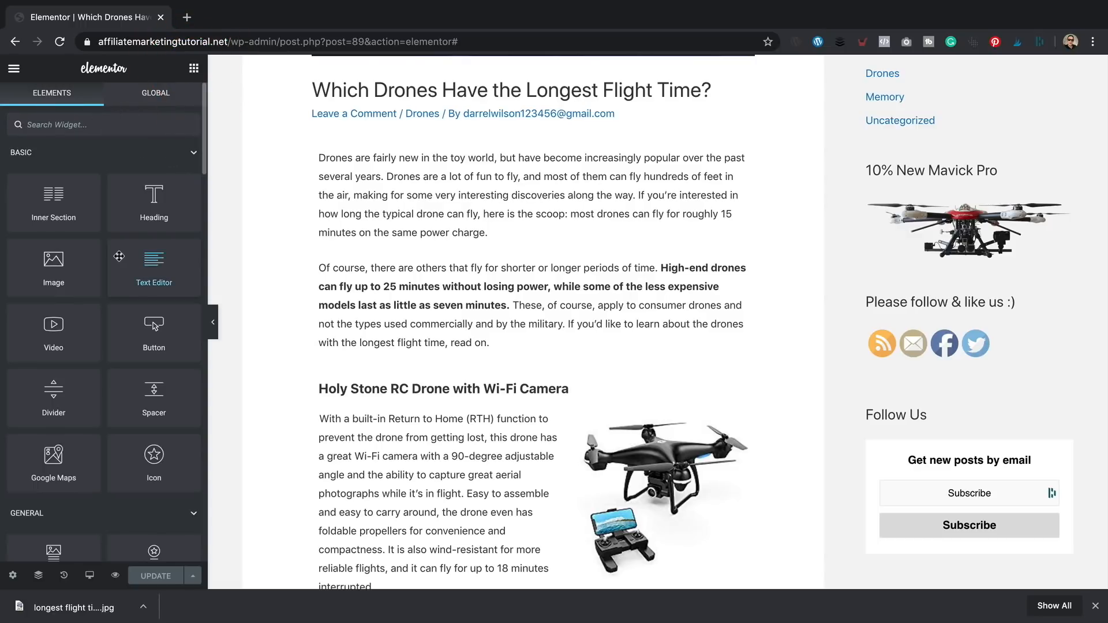
pyautogui.write('table')
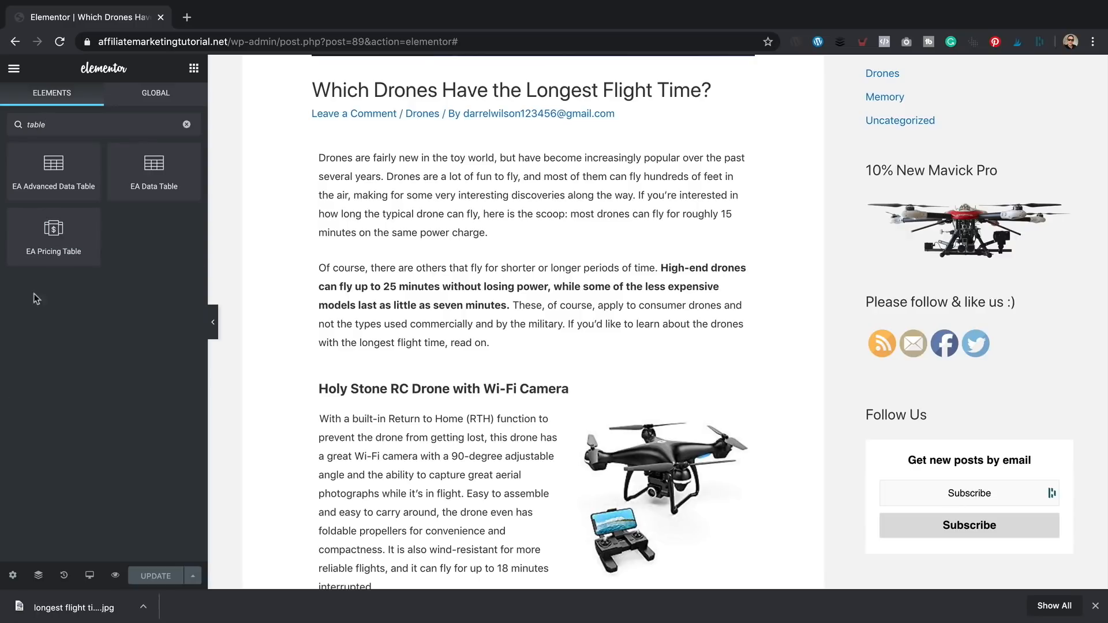
pyautogui.moveTo(168, 165); pyautogui.dragTo(433, 370)
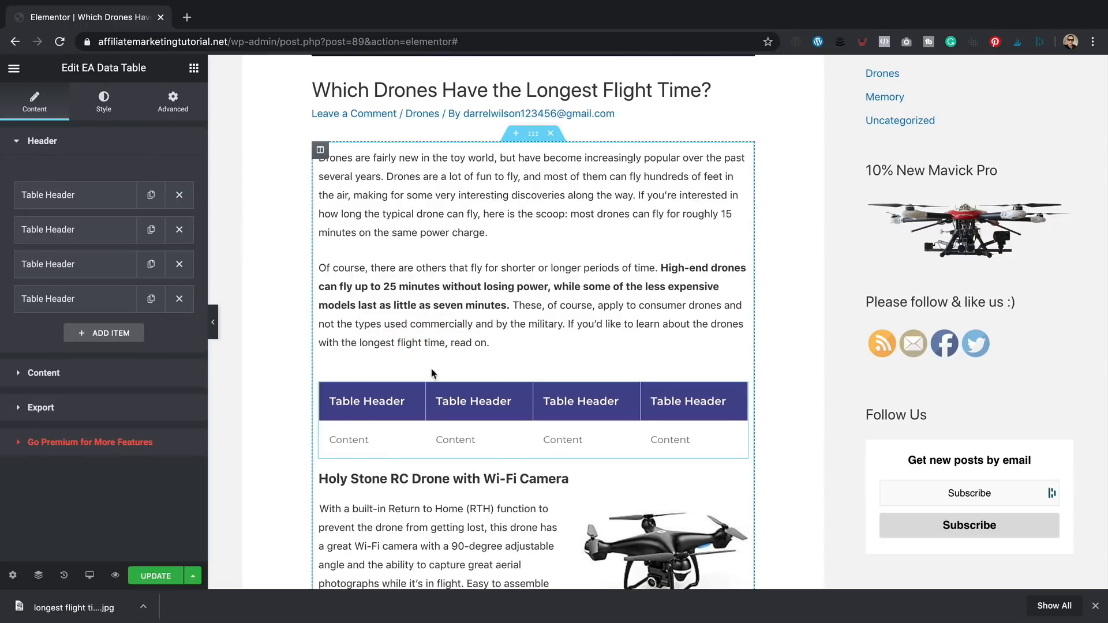
pyautogui.scroll(-2, 434, 374)
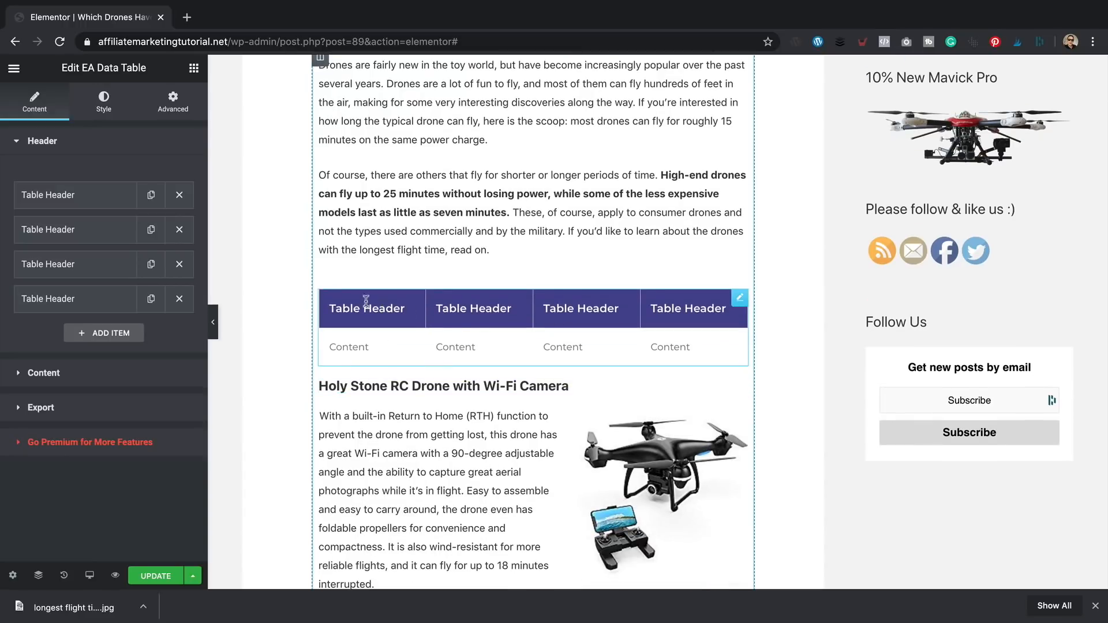
pyautogui.click(112, 193)
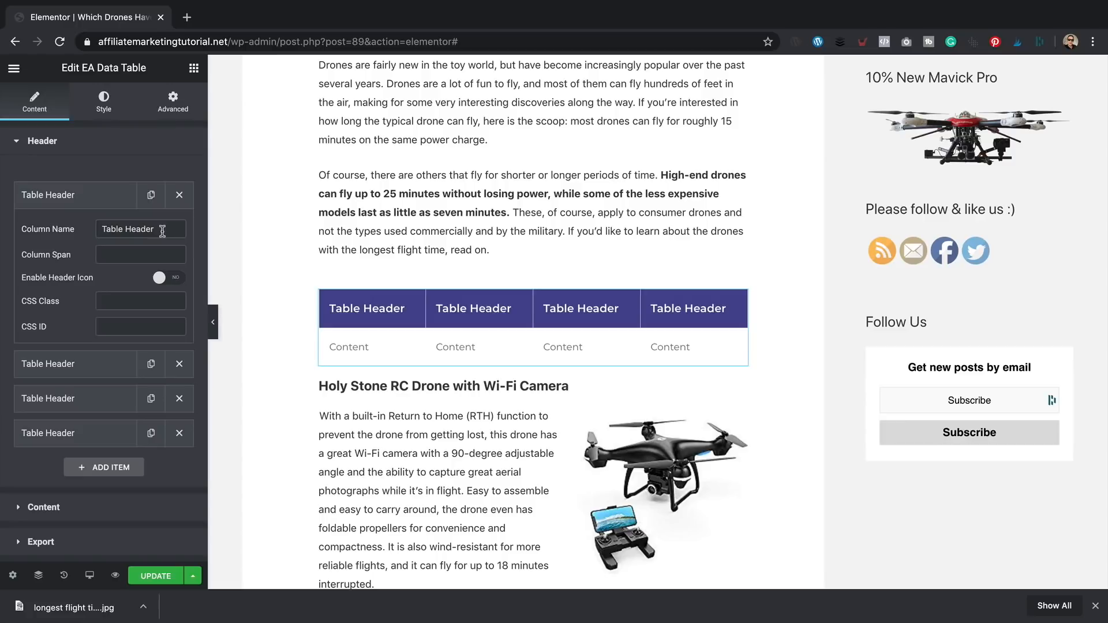
pyautogui.moveTo(162, 231); pyautogui.dragTo(90, 229)
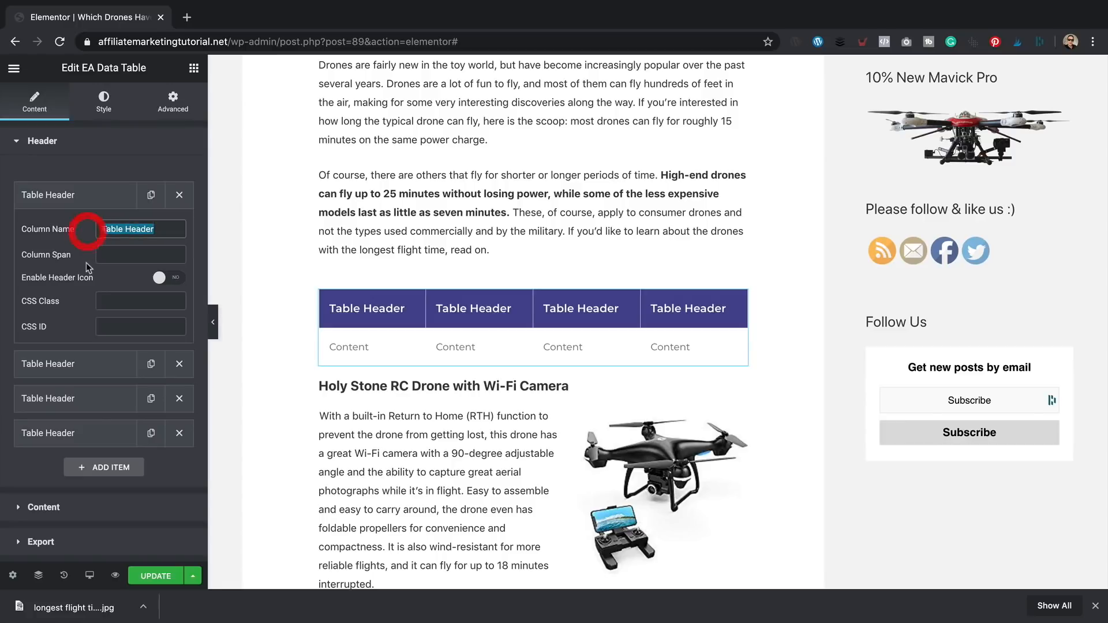
pyautogui.write('Image')
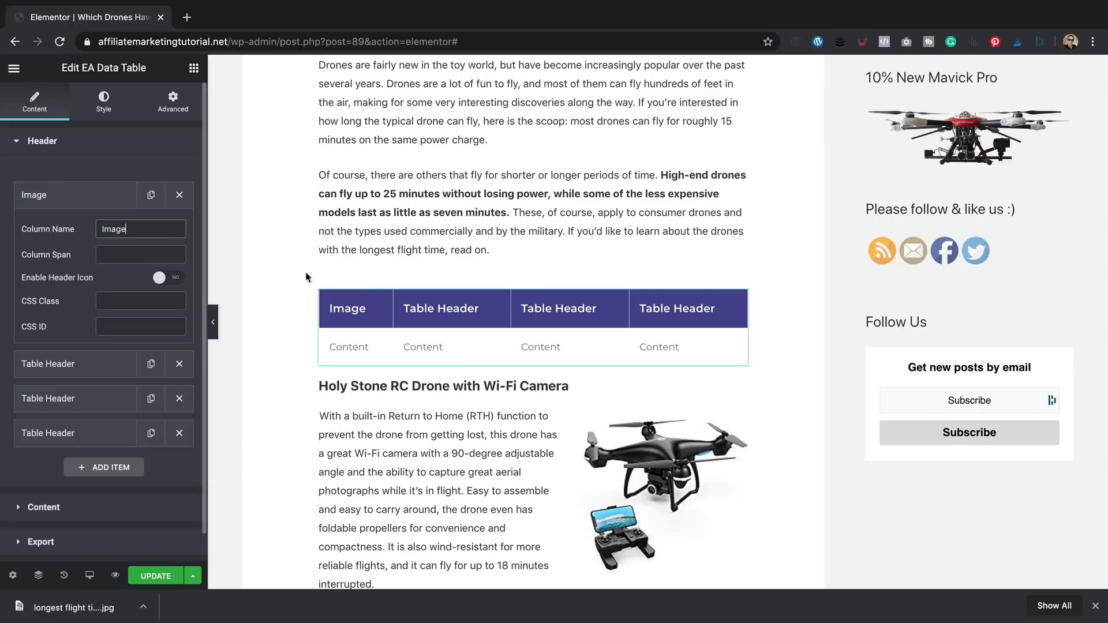
# - Rename the remaining headers Product, Flight Time and Link, and open the first body cell
pyautogui.click(449, 305)
pyautogui.click(89, 363)
pyautogui.click(96, 360)
pyautogui.click(98, 363)
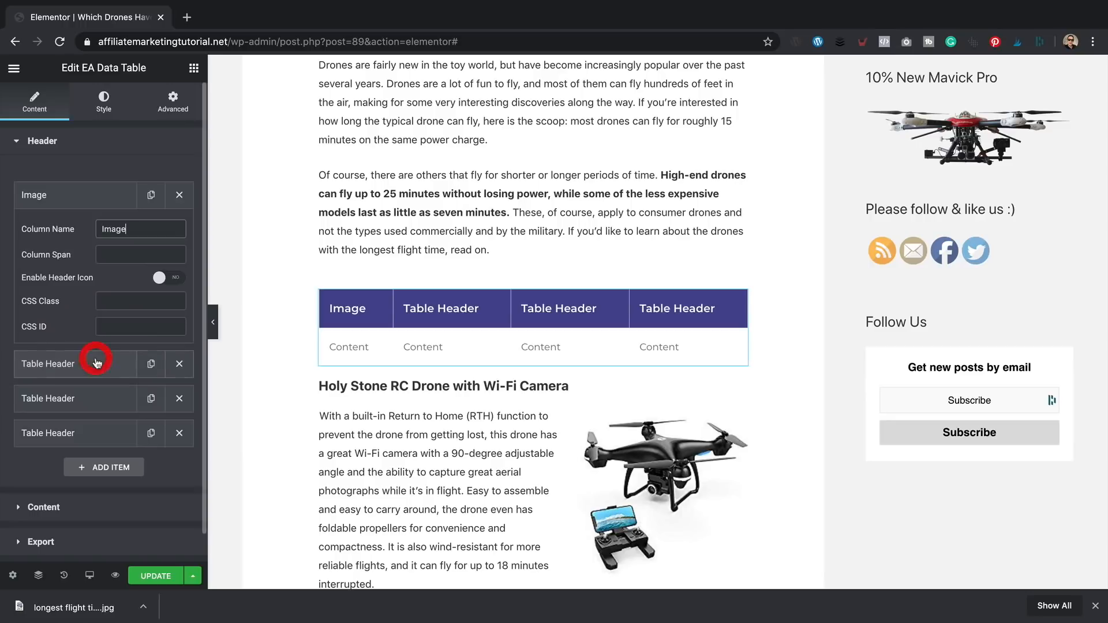
pyautogui.write('Product')
pyautogui.scroll(-1, 107, 379)
pyautogui.click(107, 378)
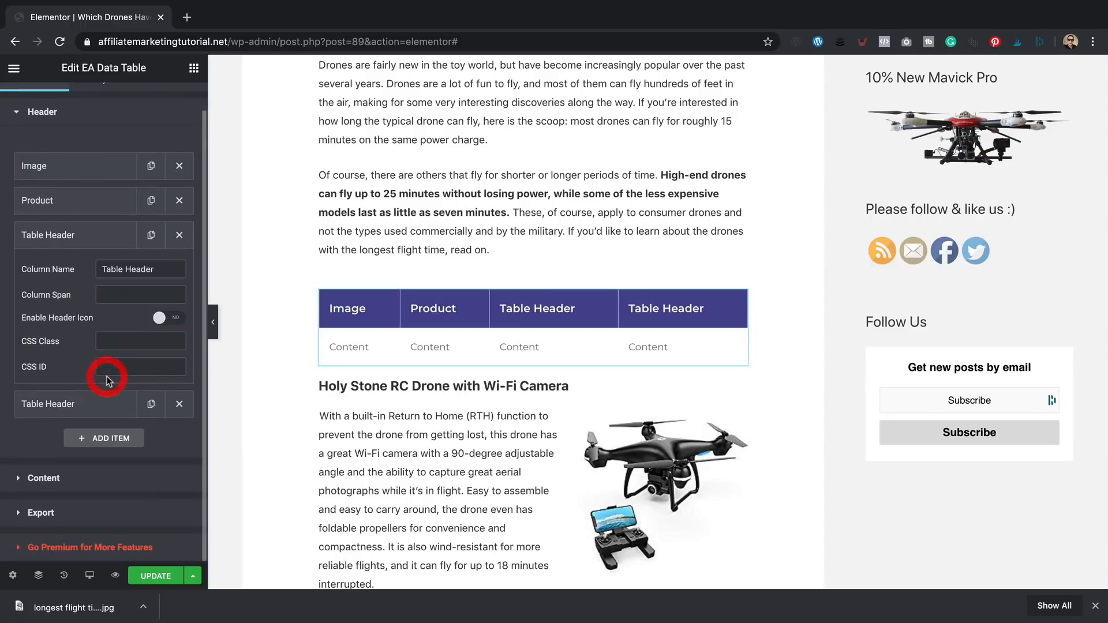
pyautogui.tripleClick(104, 269)
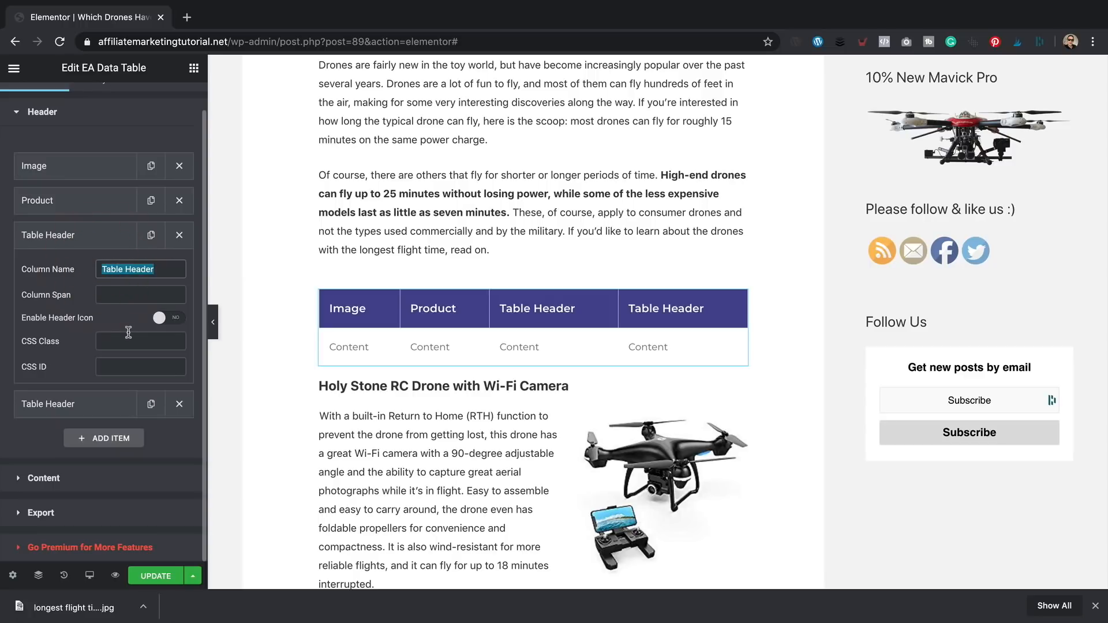
pyautogui.write('Flight Time')
pyautogui.click(110, 404)
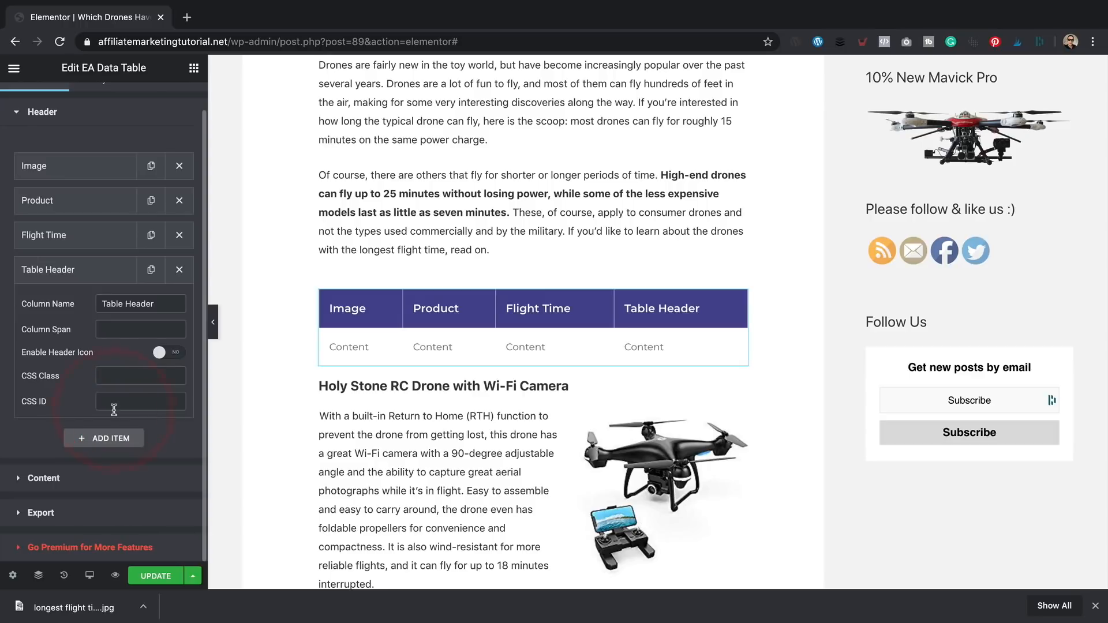
pyautogui.tripleClick(127, 304)
pyautogui.write('Link')
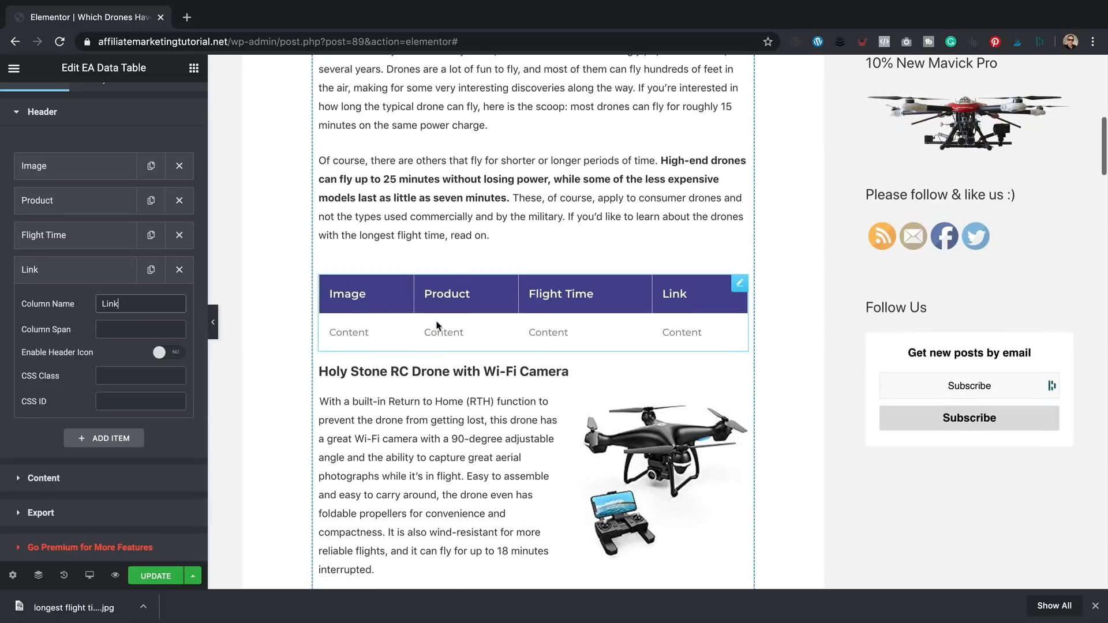
pyautogui.click(107, 484)
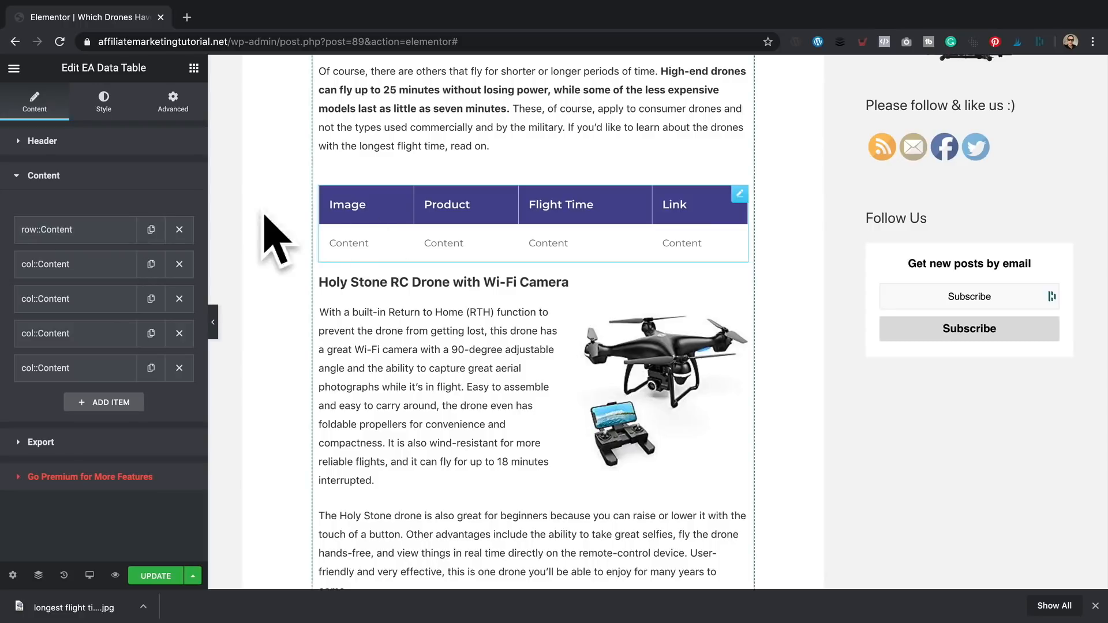
pyautogui.click(94, 274)
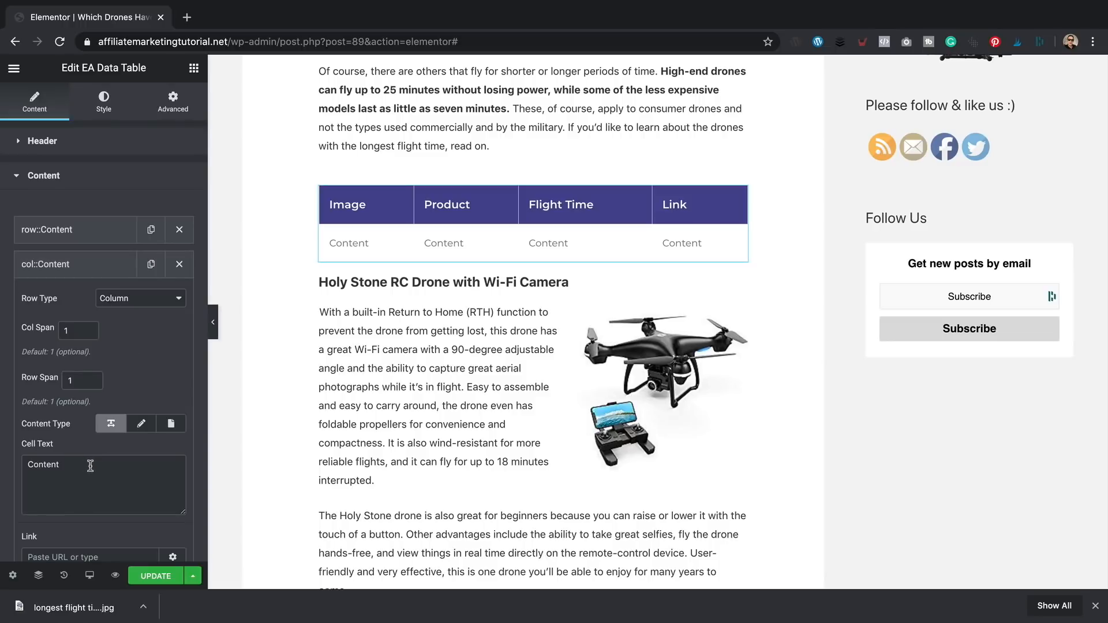
# - Paste the Holy Stone drone's large Amazon image link code into the table's first cell
pyautogui.moveTo(506, 621)
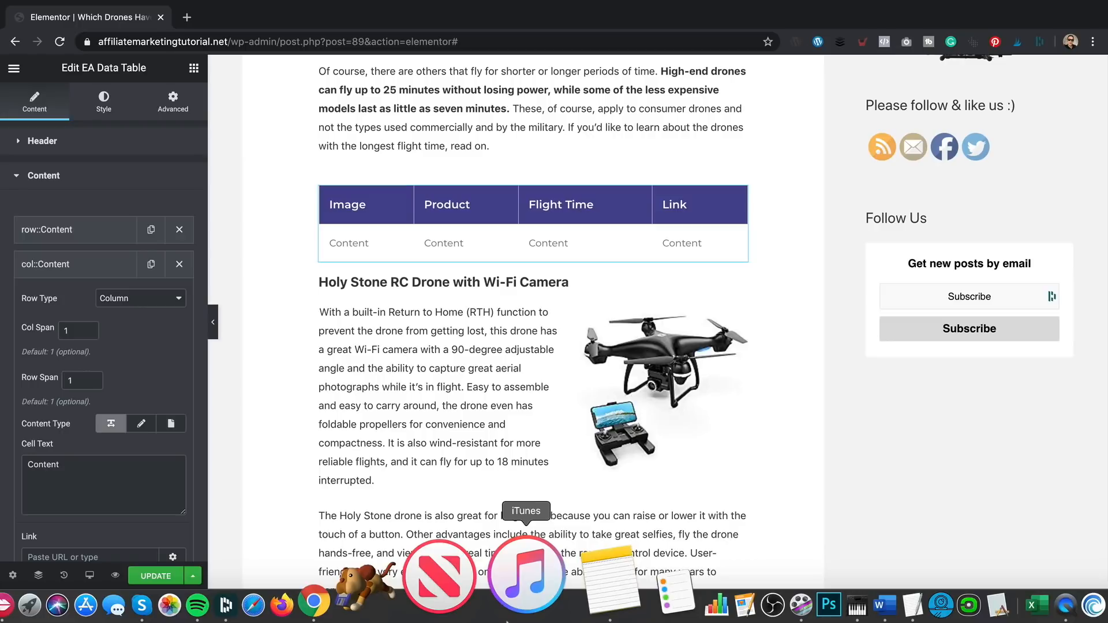
pyautogui.click(765, 577)
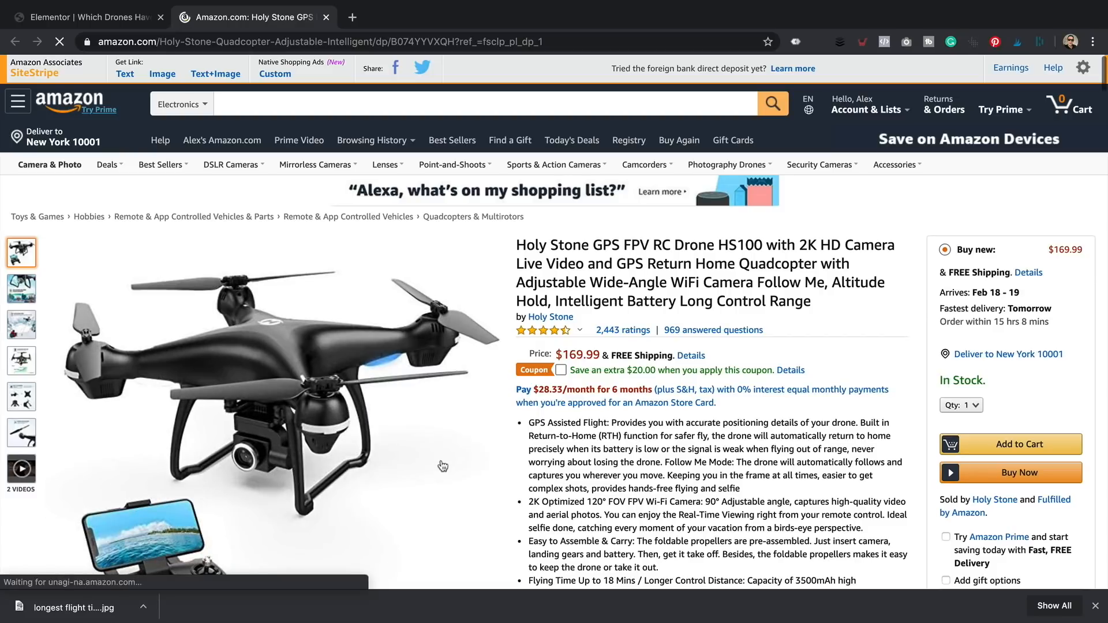
pyautogui.click(162, 74)
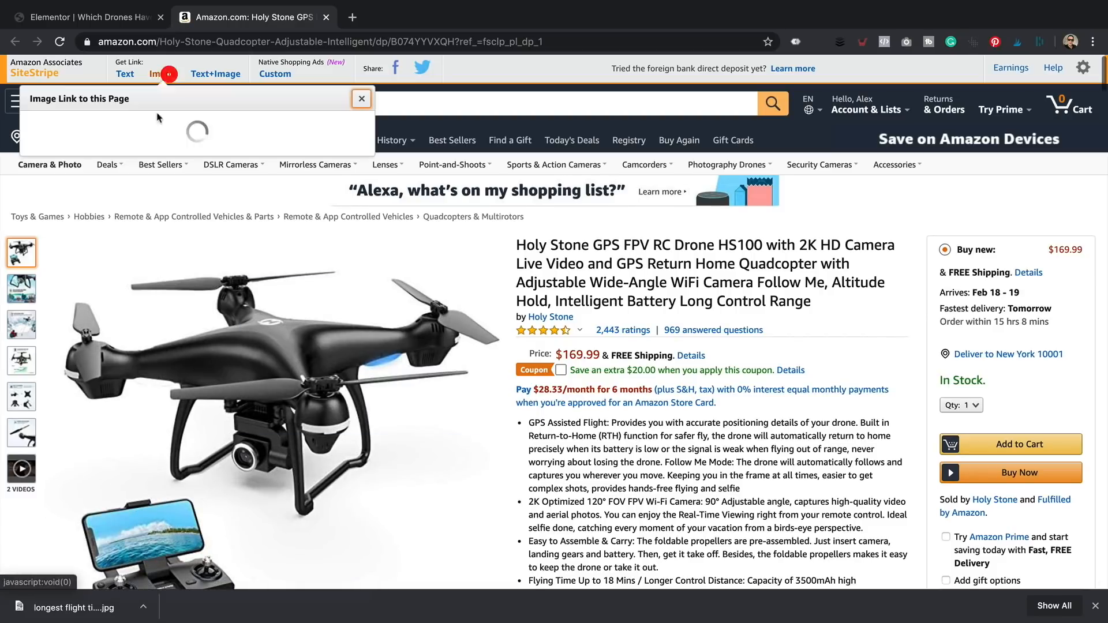
pyautogui.click(68, 226)
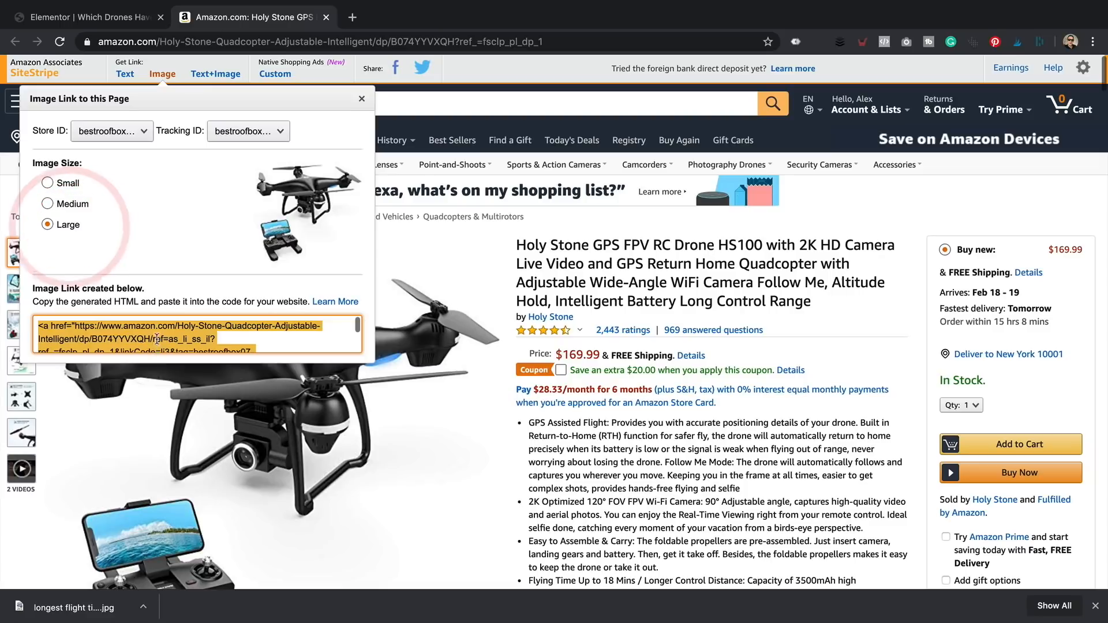
pyautogui.rightClick(155, 340)
pyautogui.click(219, 369)
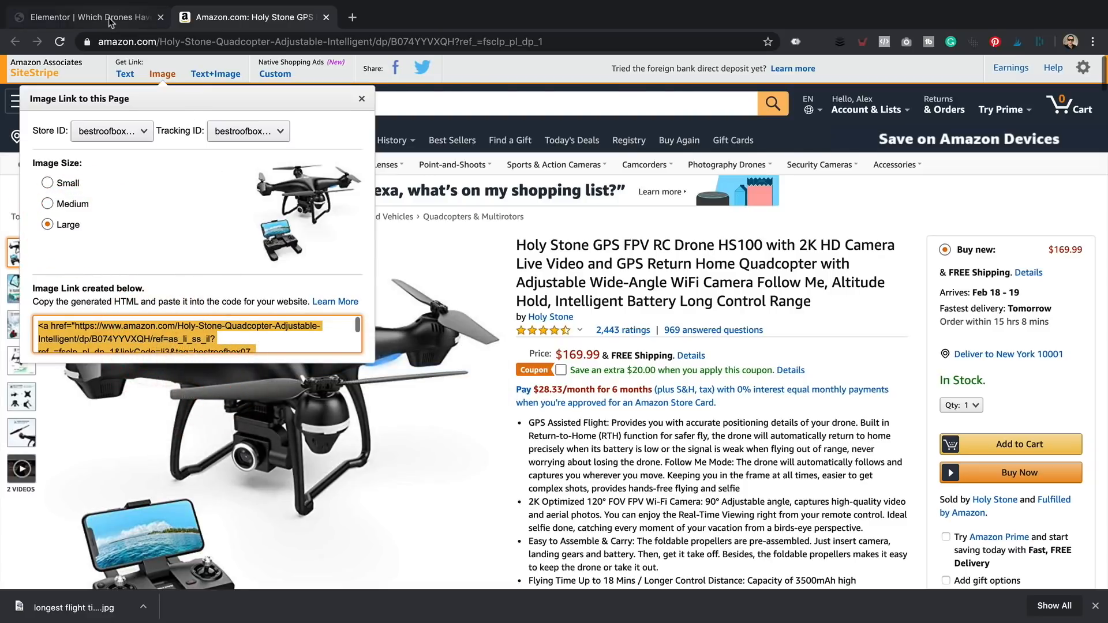
pyautogui.click(124, 18)
pyautogui.doubleClick(43, 465)
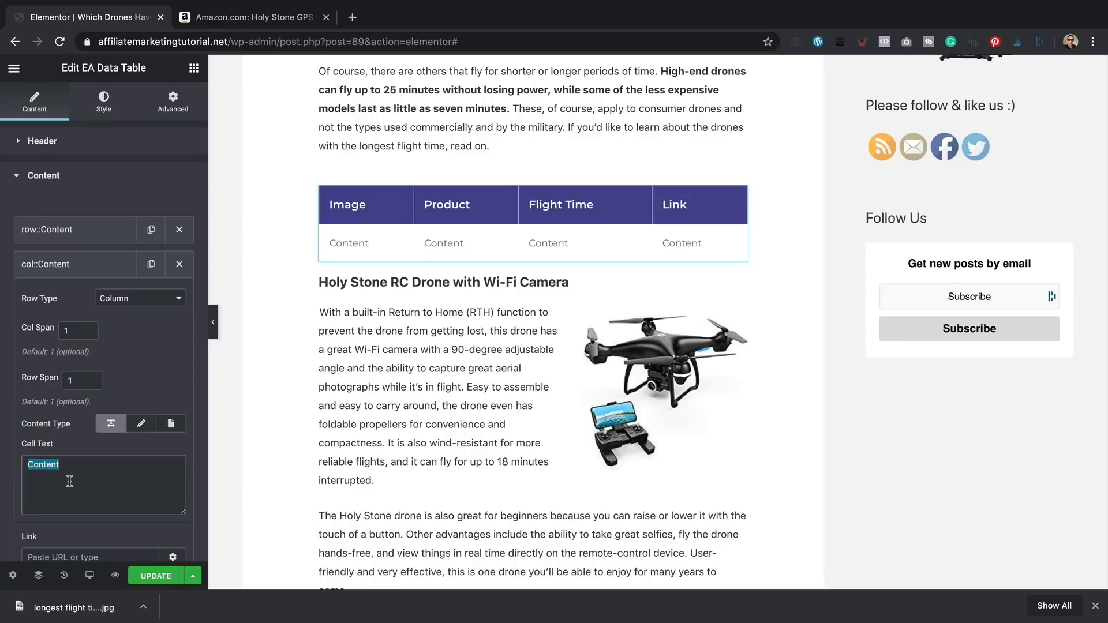
pyautogui.hotkey('ctrl', 'v')
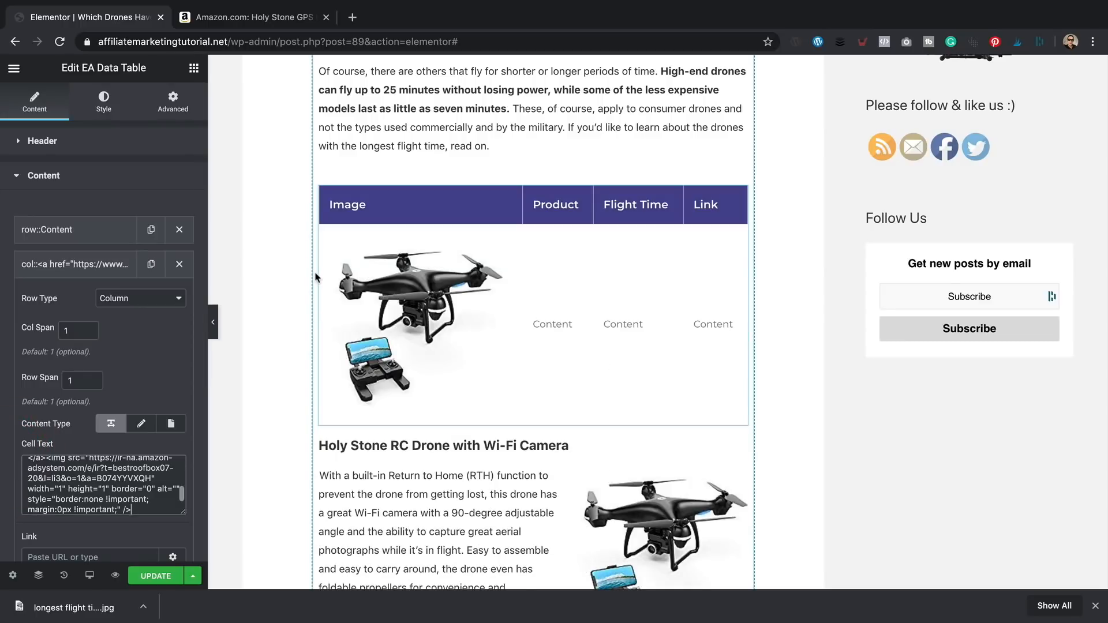
# - Replace the first cell's code with the Small-size Holy Stone image link HTML
pyautogui.click(243, 21)
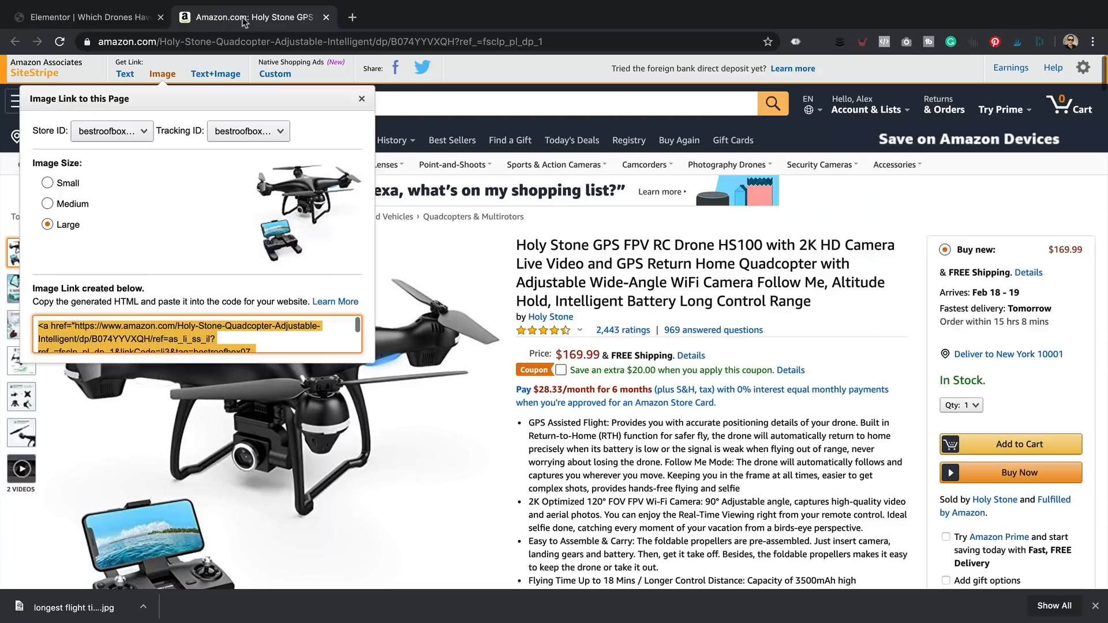
pyautogui.click(66, 183)
pyautogui.click(200, 339)
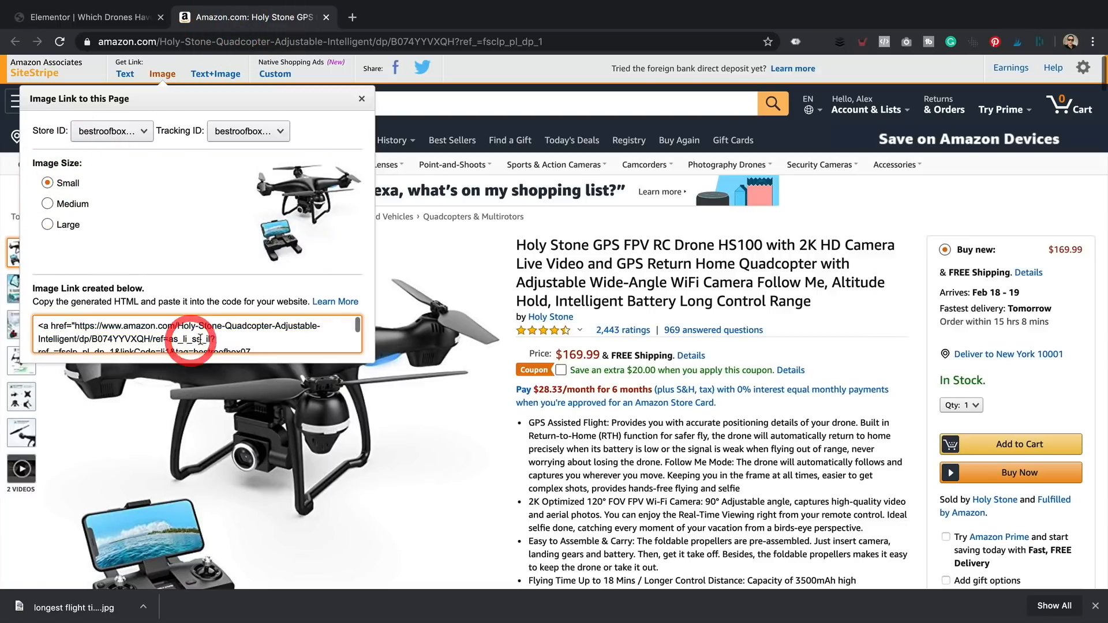
pyautogui.hotkey('ctrl', 'c')
pyautogui.click(112, 17)
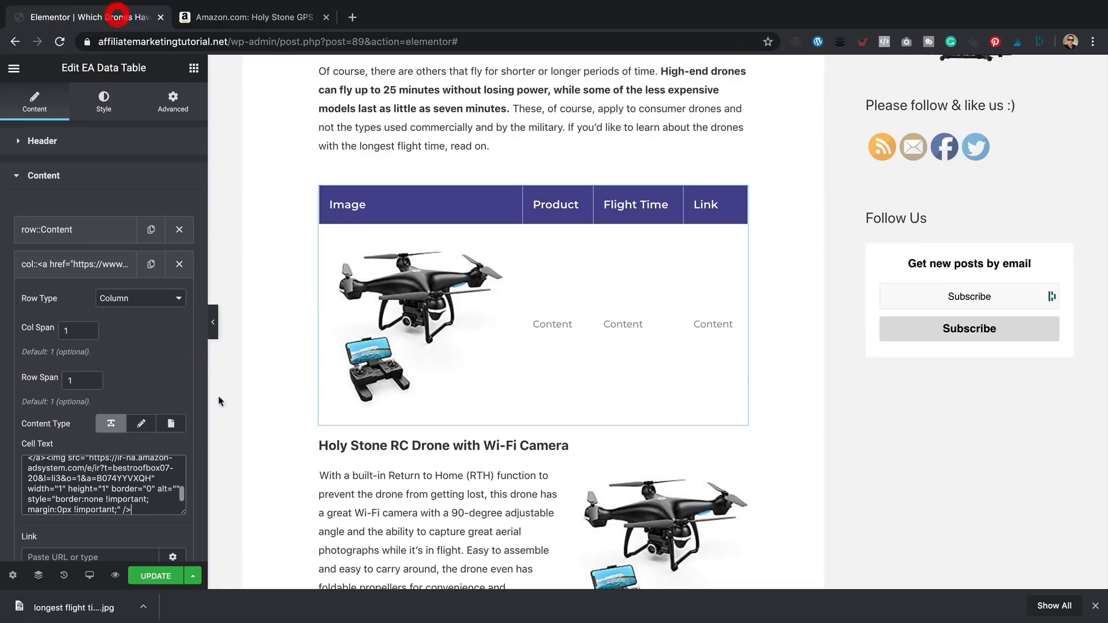
pyautogui.click(139, 478)
pyautogui.press('super+a')
pyautogui.press('super+v')
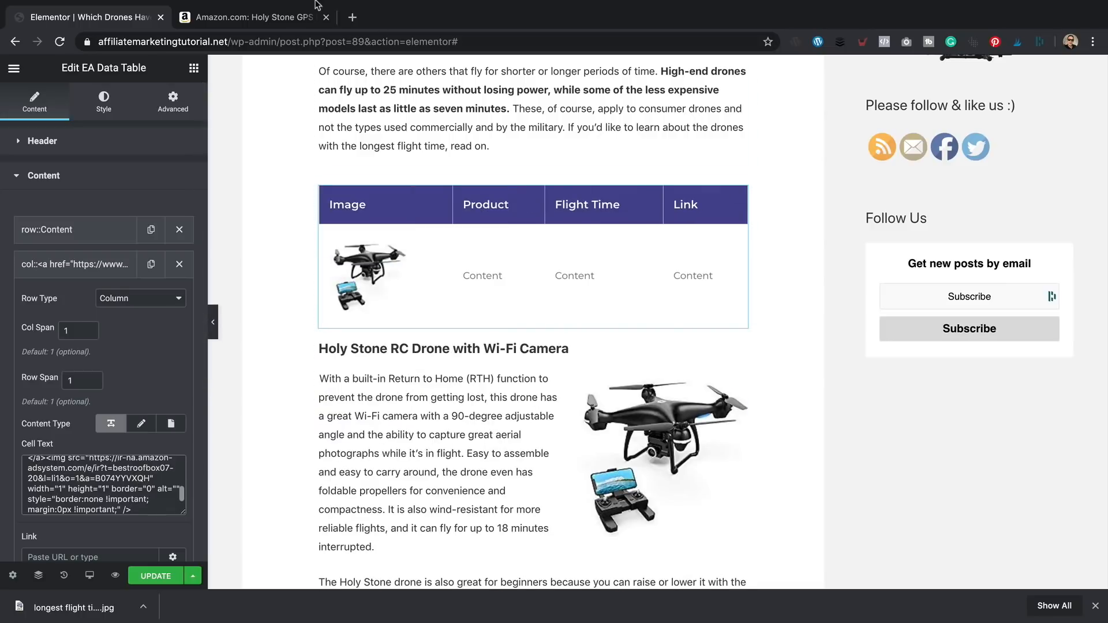
pyautogui.click(237, 17)
pyautogui.click(458, 249)
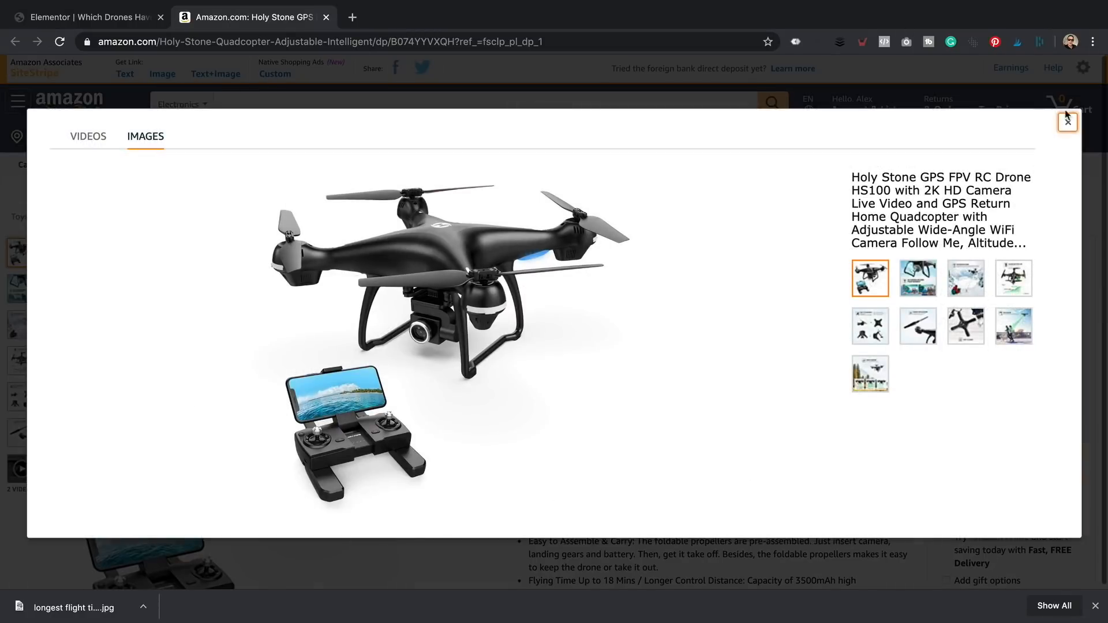
# - Fill the Product cell with the drone's Amazon name, Holy Stone GPS FPV RC Drone HS100
pyautogui.click(1068, 120)
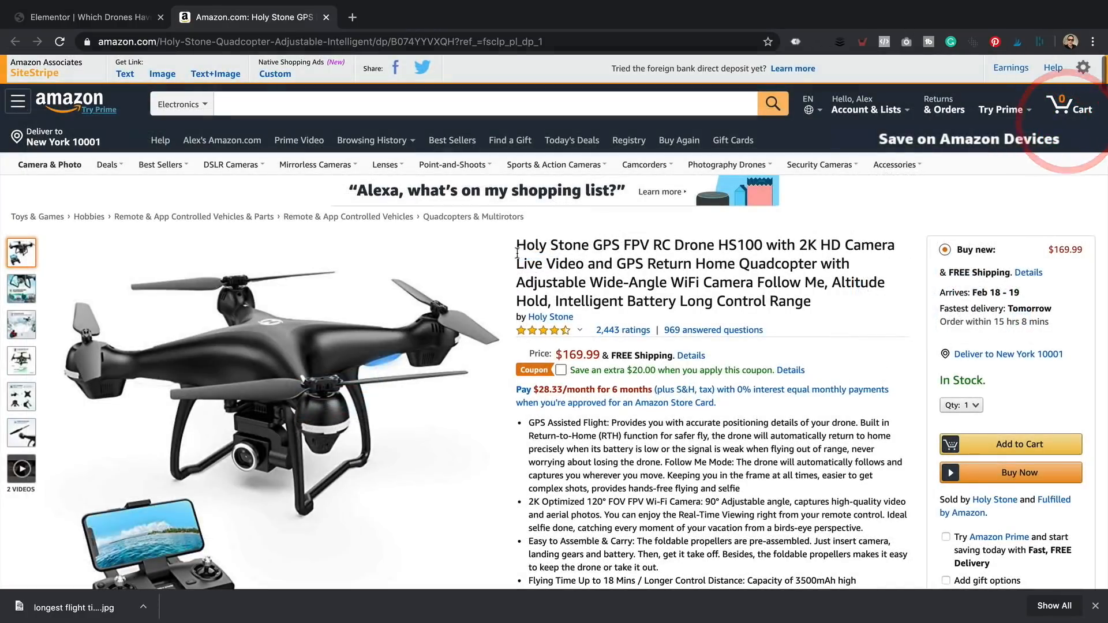
pyautogui.moveTo(517, 246); pyautogui.dragTo(762, 244)
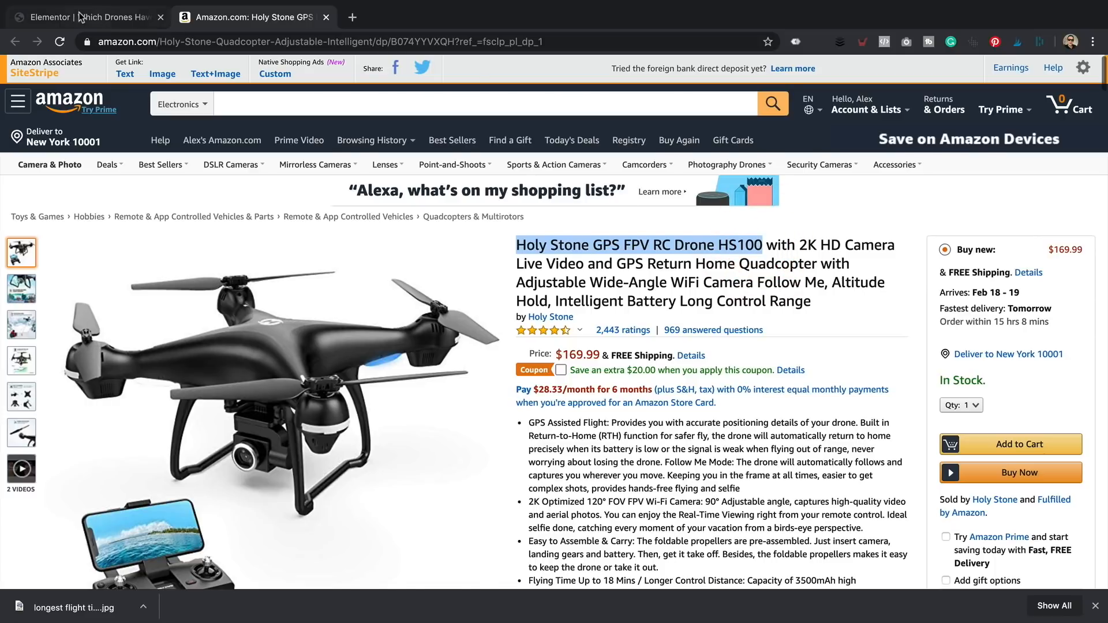
pyautogui.click(81, 17)
pyautogui.scroll(-3, 136, 338)
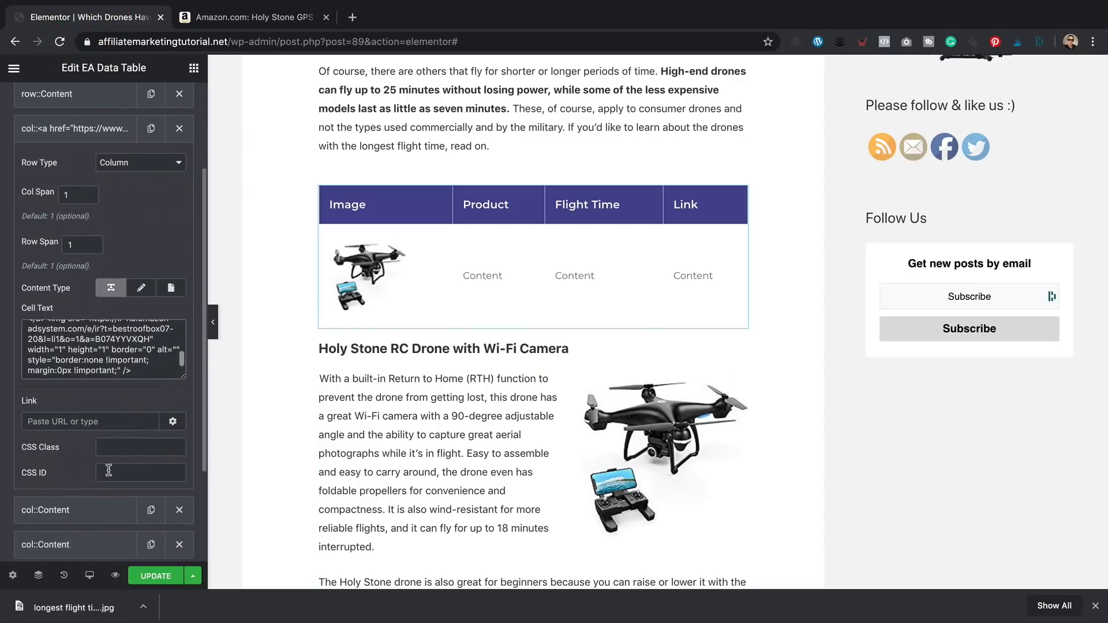
pyautogui.scroll(-2, 89, 485)
pyautogui.click(81, 448)
pyautogui.click(103, 312)
pyautogui.hotkey('ctrl', 'a')
pyautogui.hotkey('ctrl', 'v')
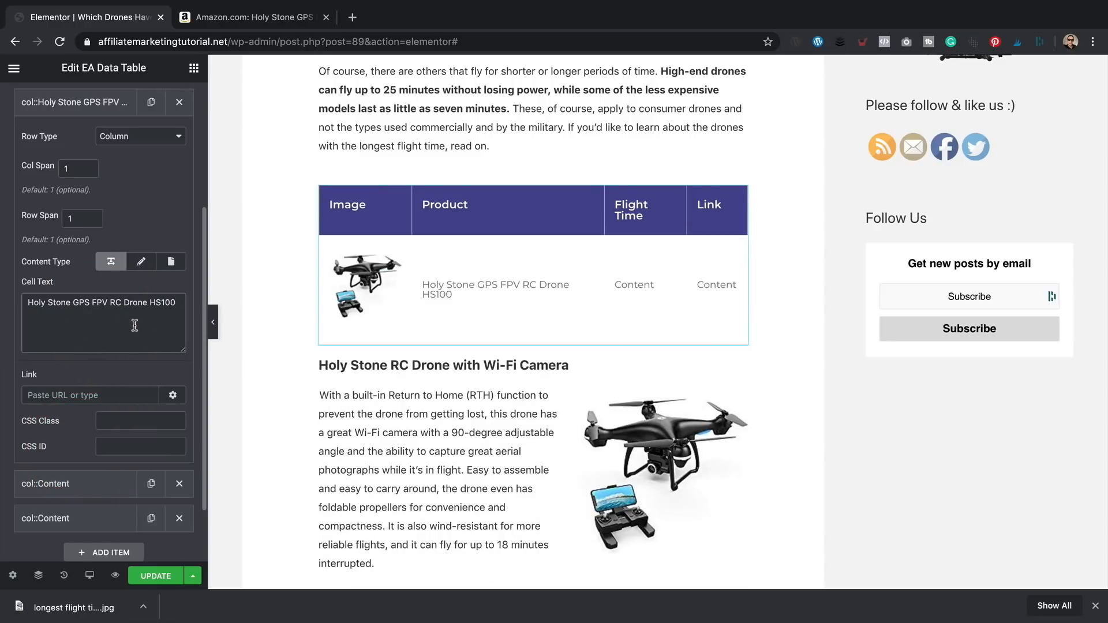
# - Set the Flight Time cell text to '18 Minutes'
pyautogui.scroll(-1, 479, 399)
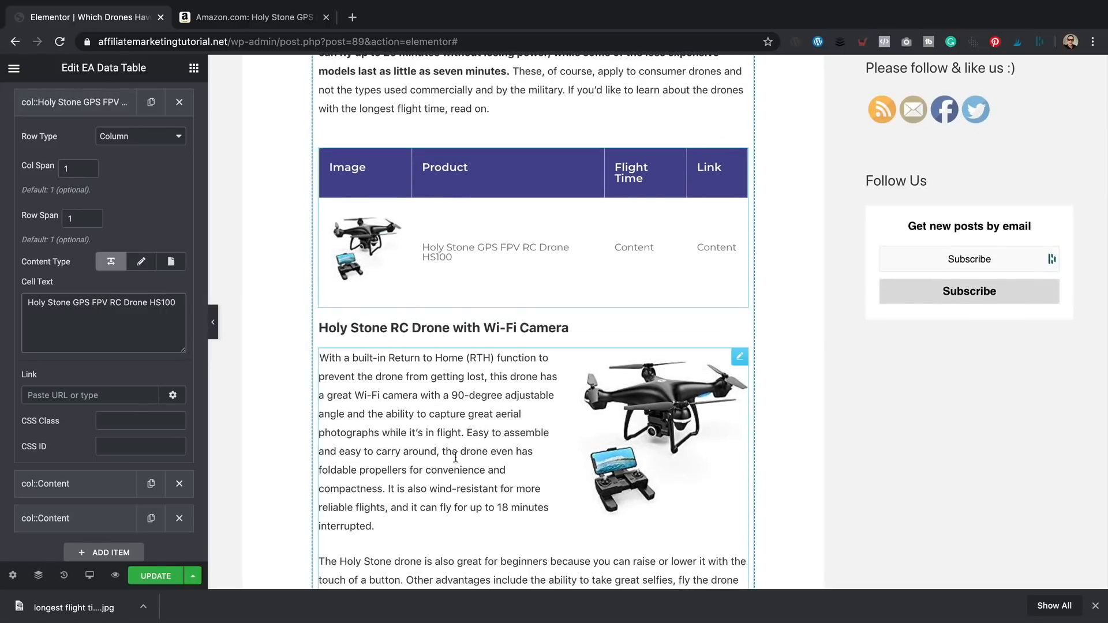
pyautogui.scroll(-3, 507, 488)
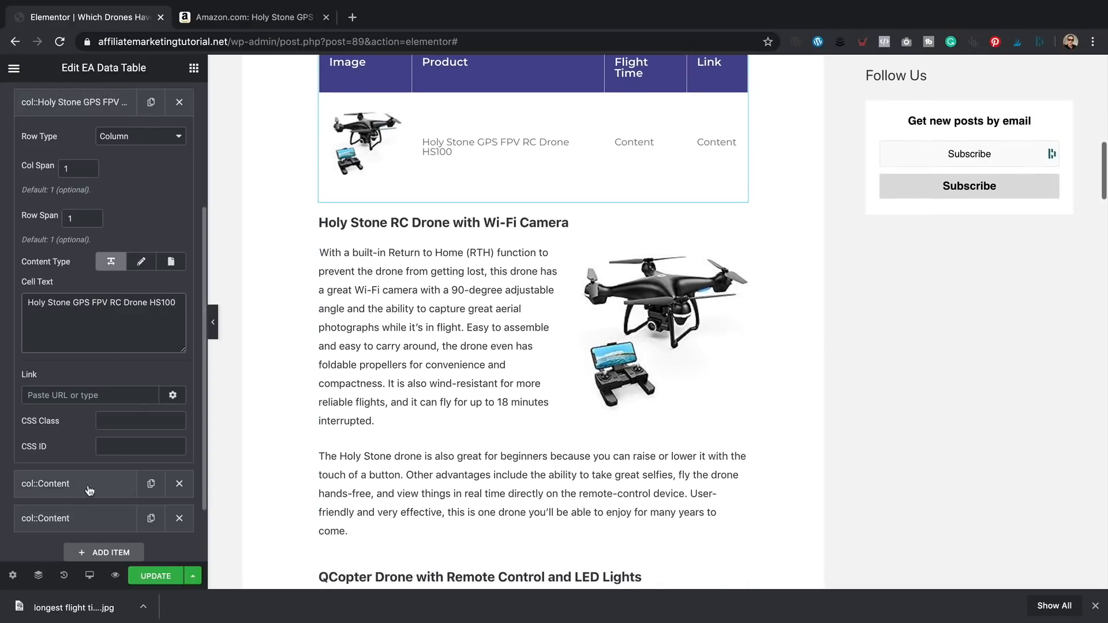
pyautogui.click(87, 485)
pyautogui.click(98, 355)
pyautogui.hotkey('ctrl', 'a')
pyautogui.write('1')
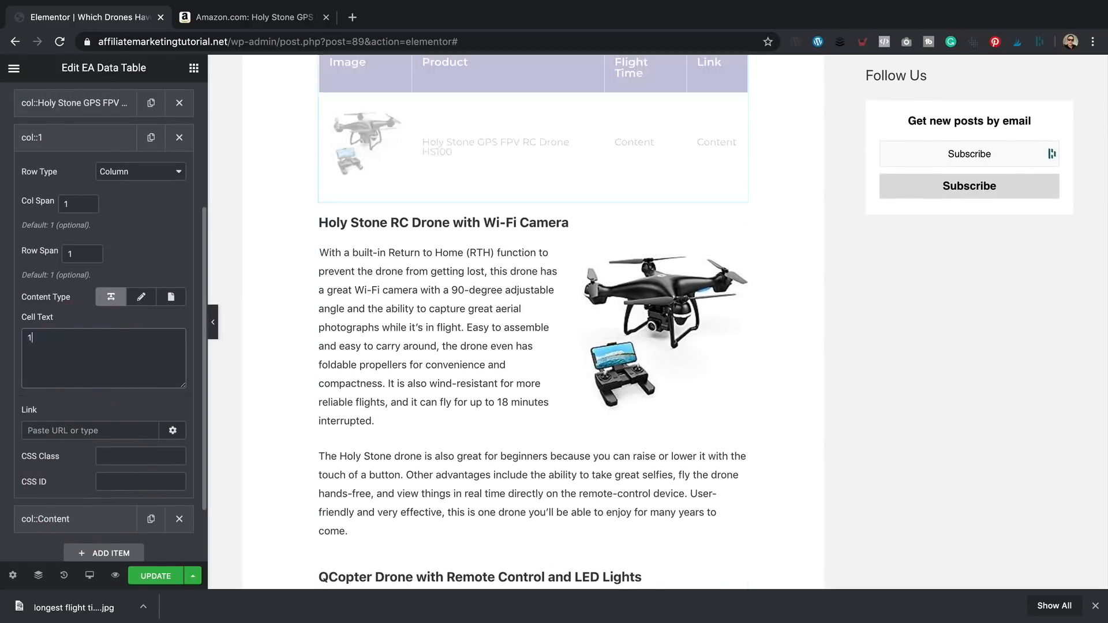
pyautogui.write('18 Minutes')
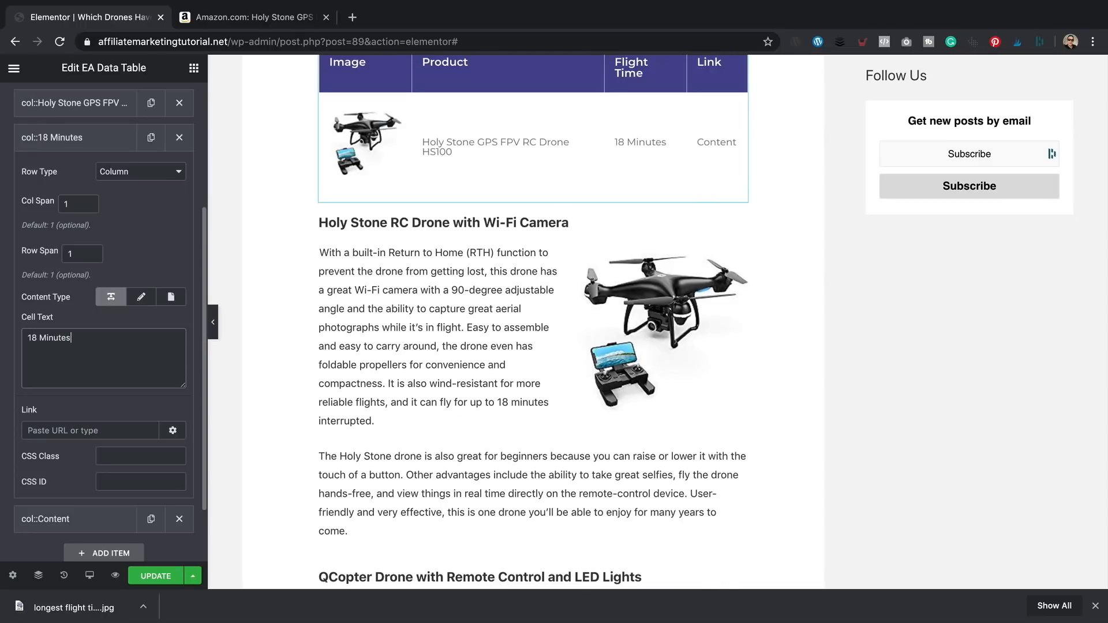
# - Set the Link cell text to 'View on Amazon'
pyautogui.scroll(2, 597, 273)
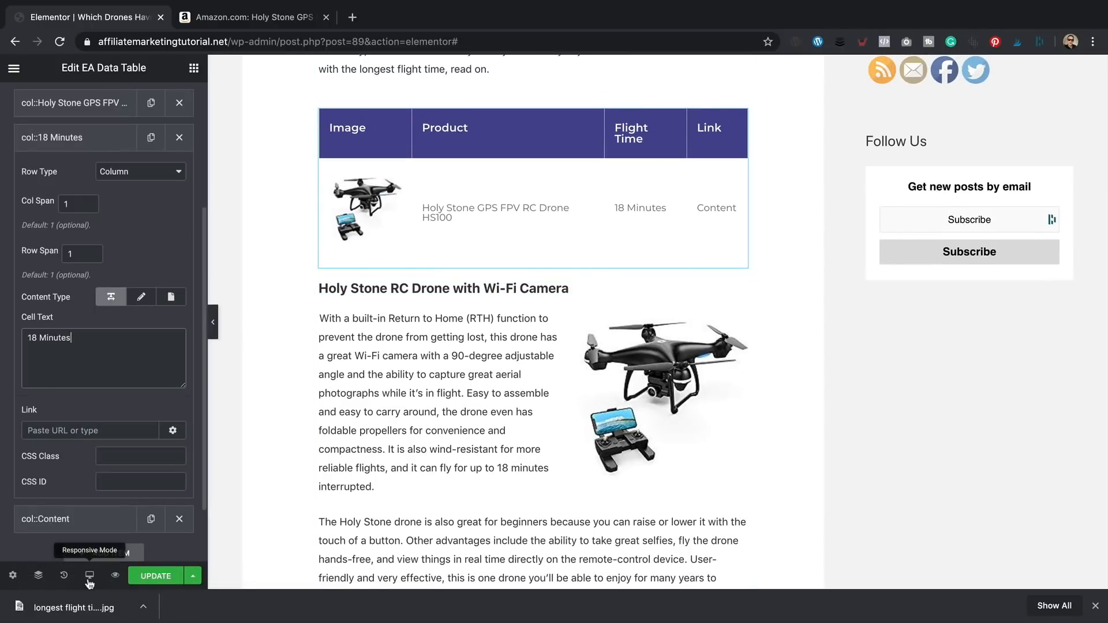
pyautogui.click(99, 525)
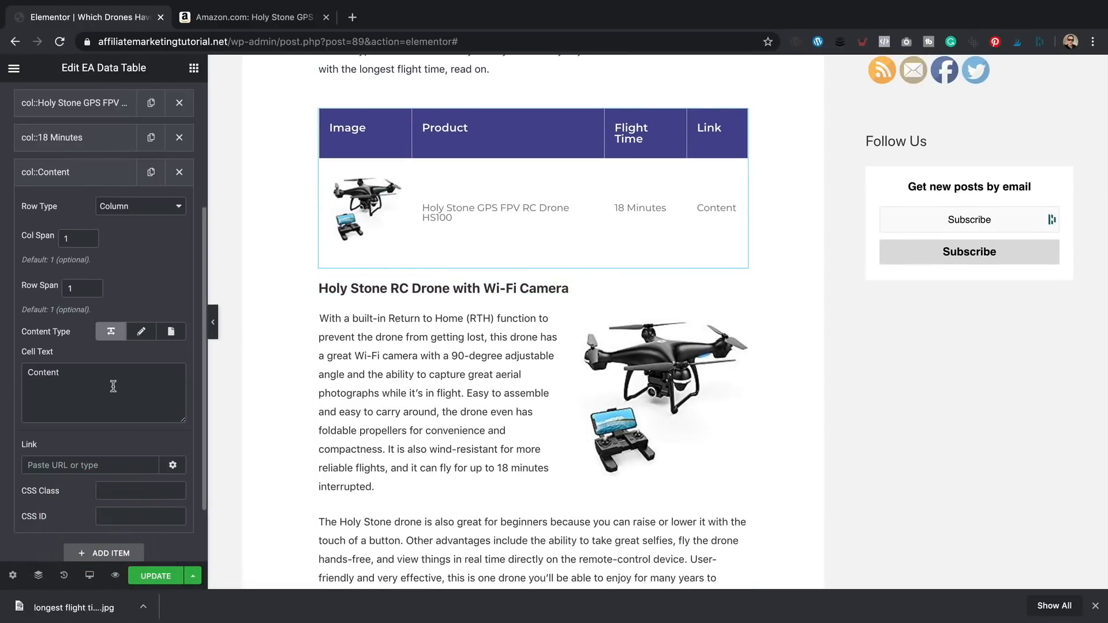
pyautogui.scroll(1, 113, 386)
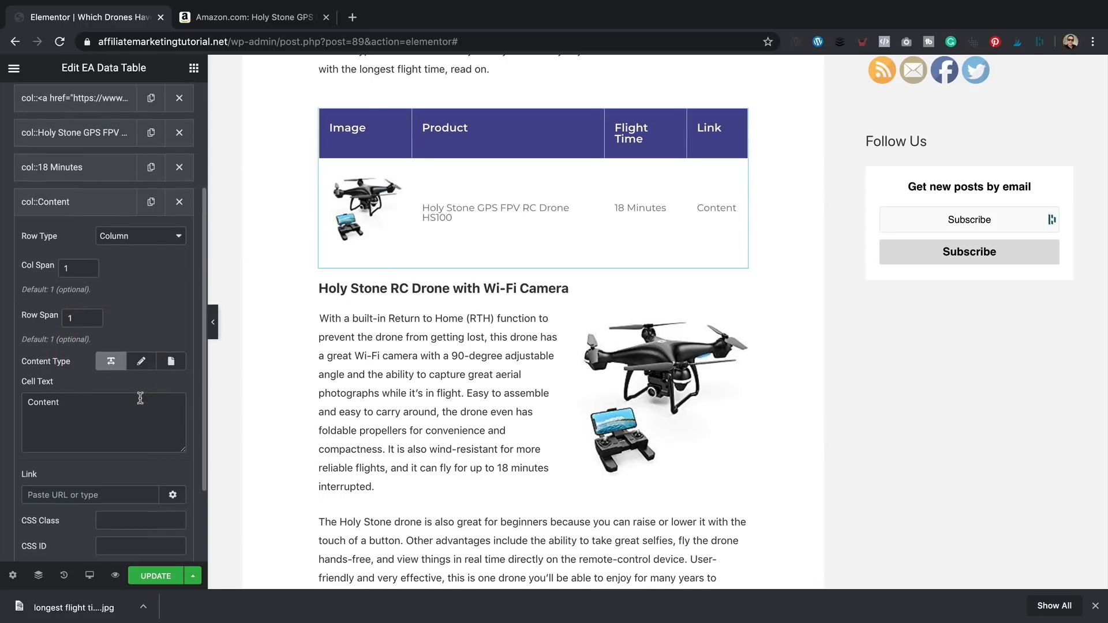
pyautogui.moveTo(116, 416); pyautogui.dragTo(1, 401)
pyautogui.write('View ')
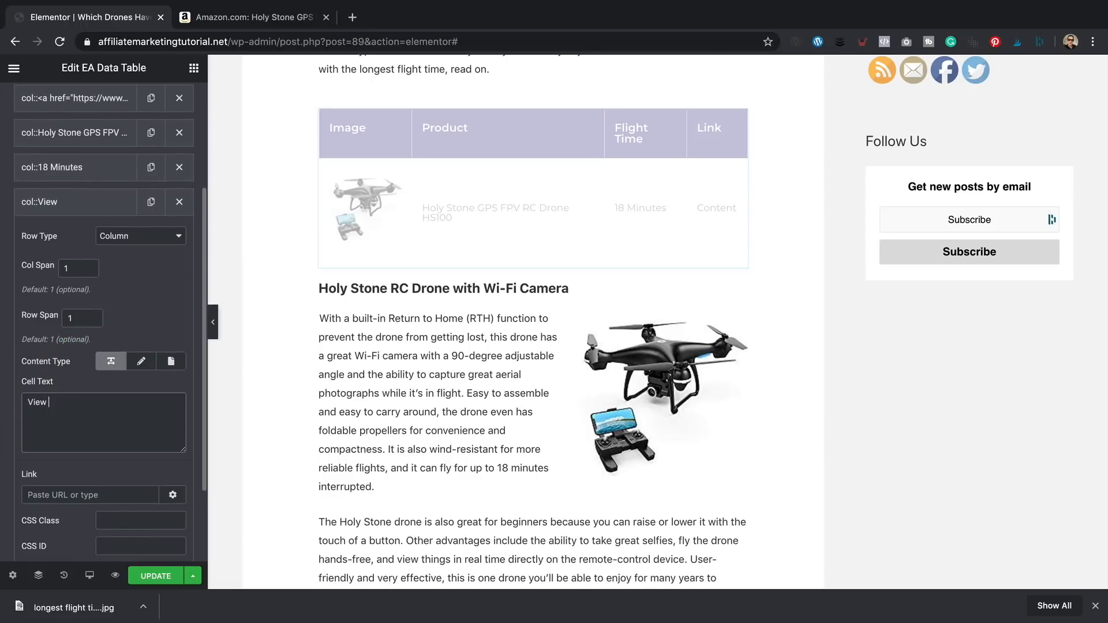
pyautogui.write('on Amazon')
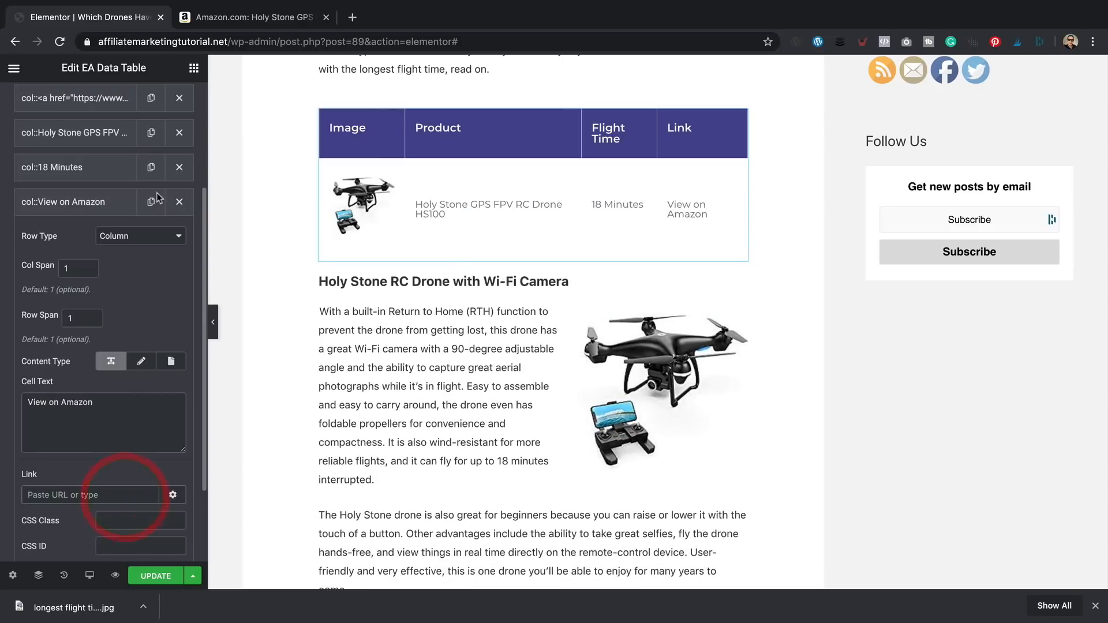
pyautogui.click(243, 17)
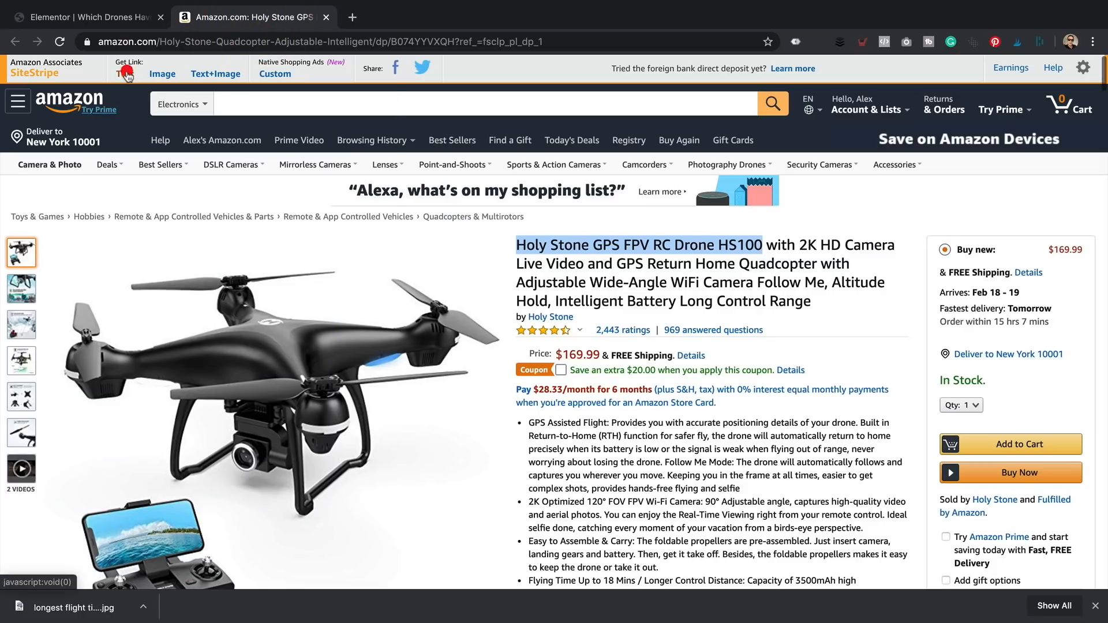
# - Link the 'View on Amazon' cell to the drone's full SiteStripe affiliate URL, then open a new tab
pyautogui.click(125, 74)
pyautogui.click(130, 249)
pyautogui.click(166, 213)
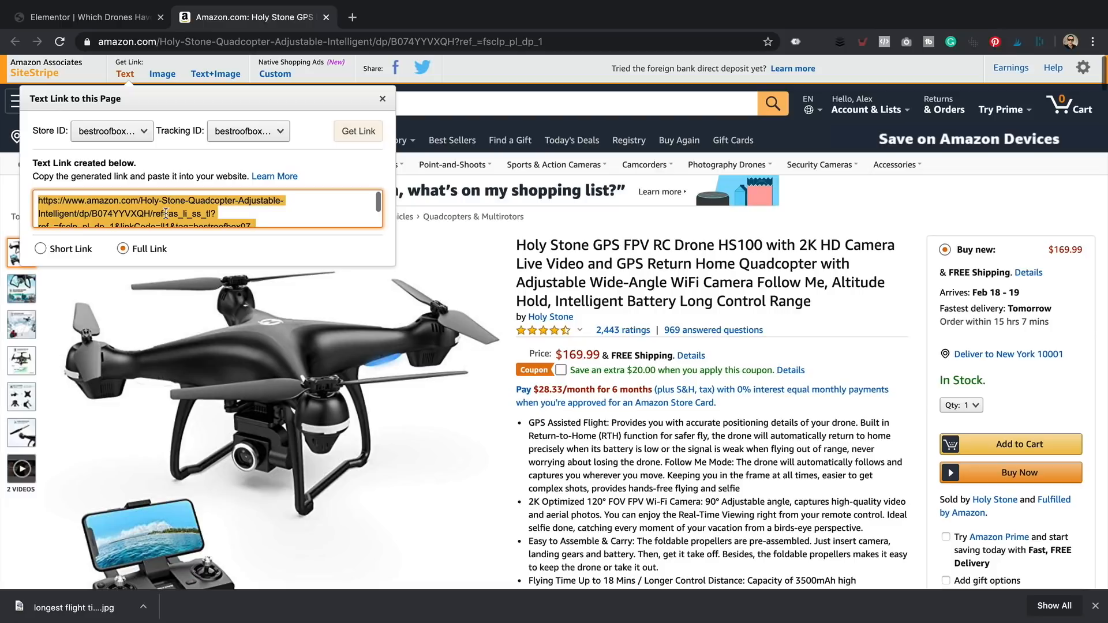
pyautogui.click(108, 19)
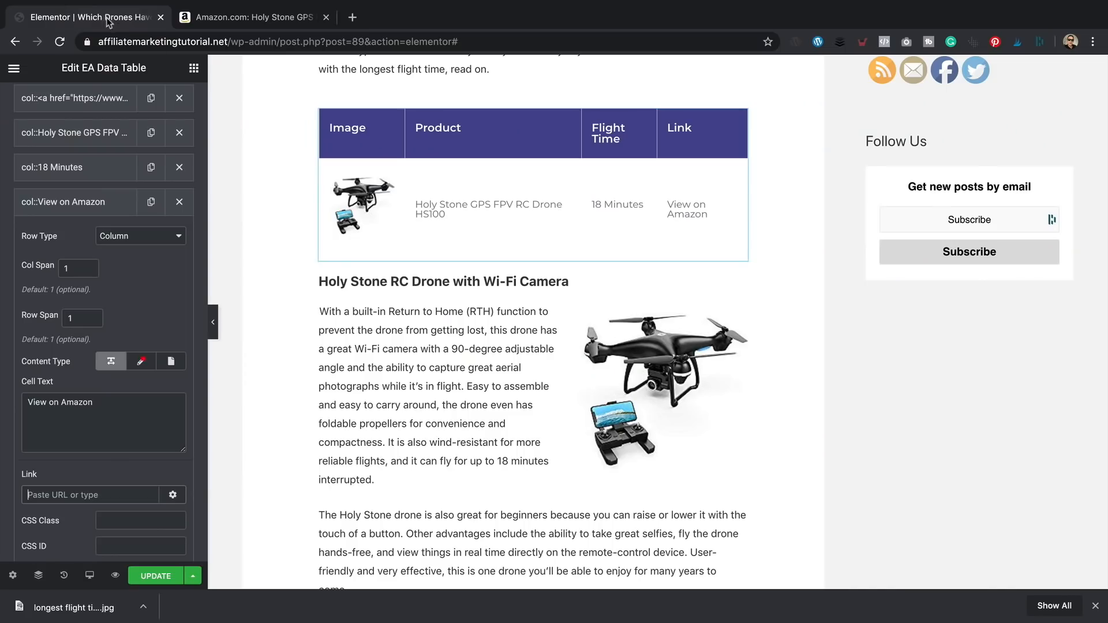
pyautogui.click(123, 492)
pyautogui.press('super+v')
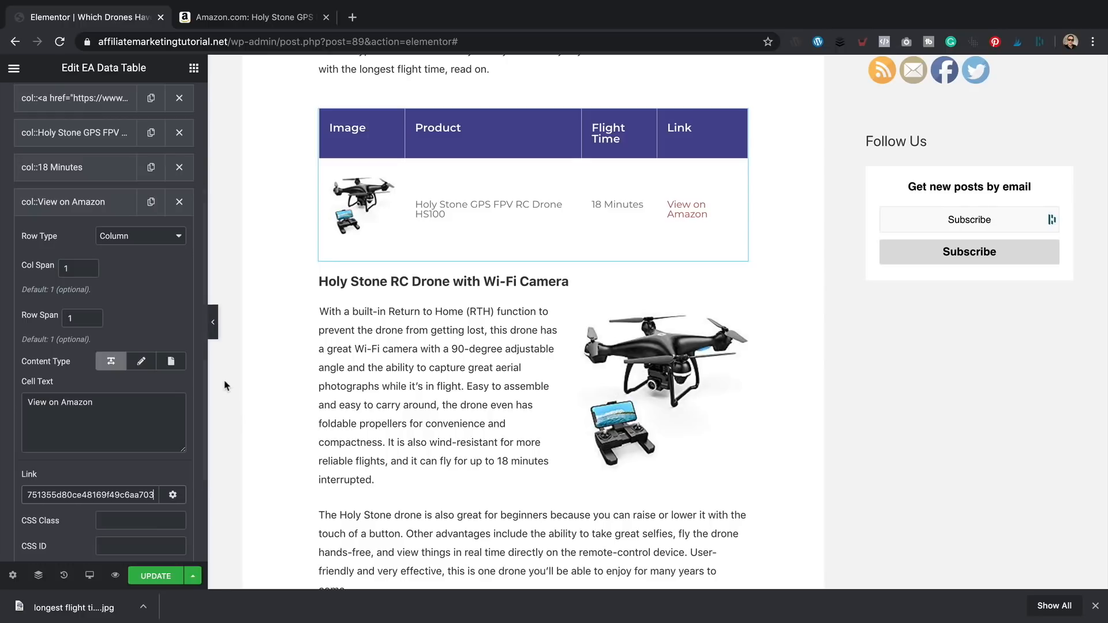
pyautogui.scroll(15, 256, 382)
pyautogui.scroll(-15, 292, 369)
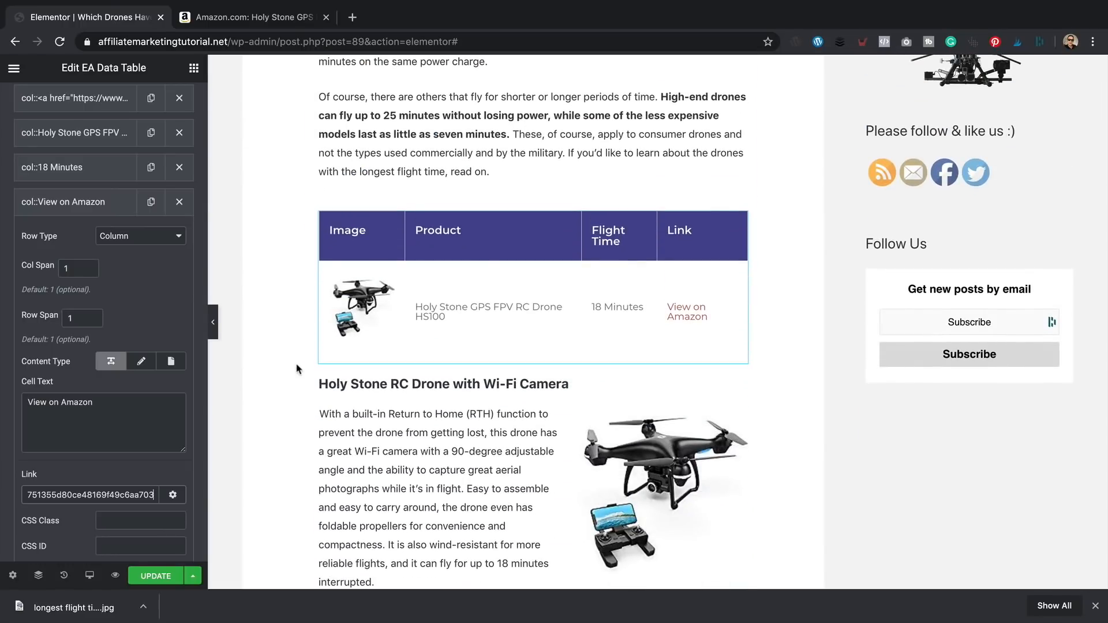
pyautogui.press('super+t')
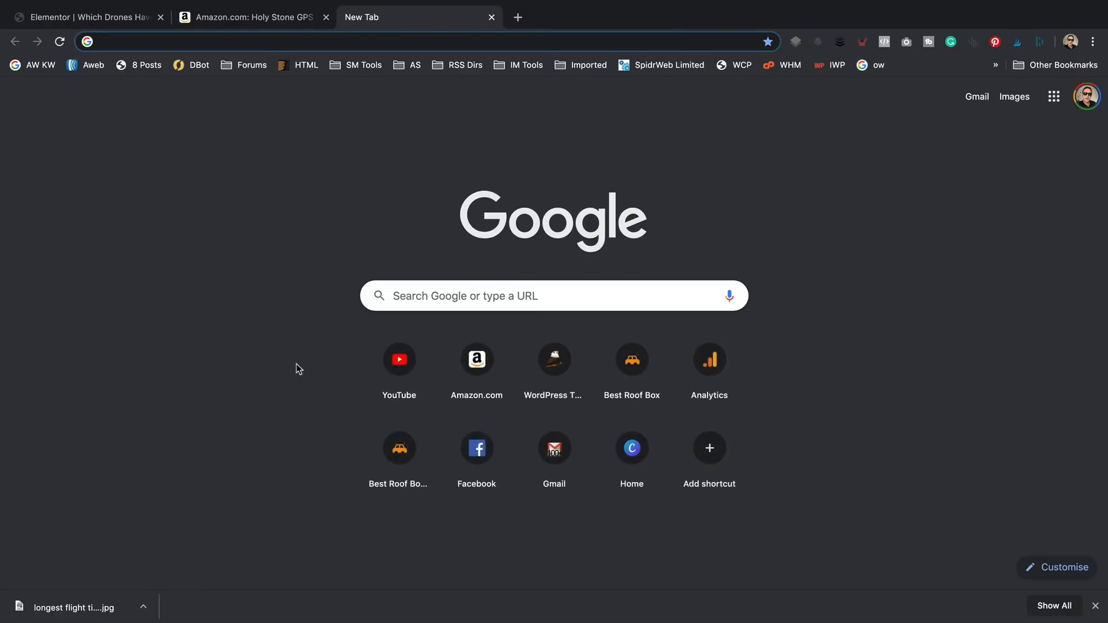
# - Go to the site's wp-admin dashboard and start adding a new Pretty Link
pyautogui.write('affil')
pyautogui.press('Down')
pyautogui.press('Down')
pyautogui.press('Down')
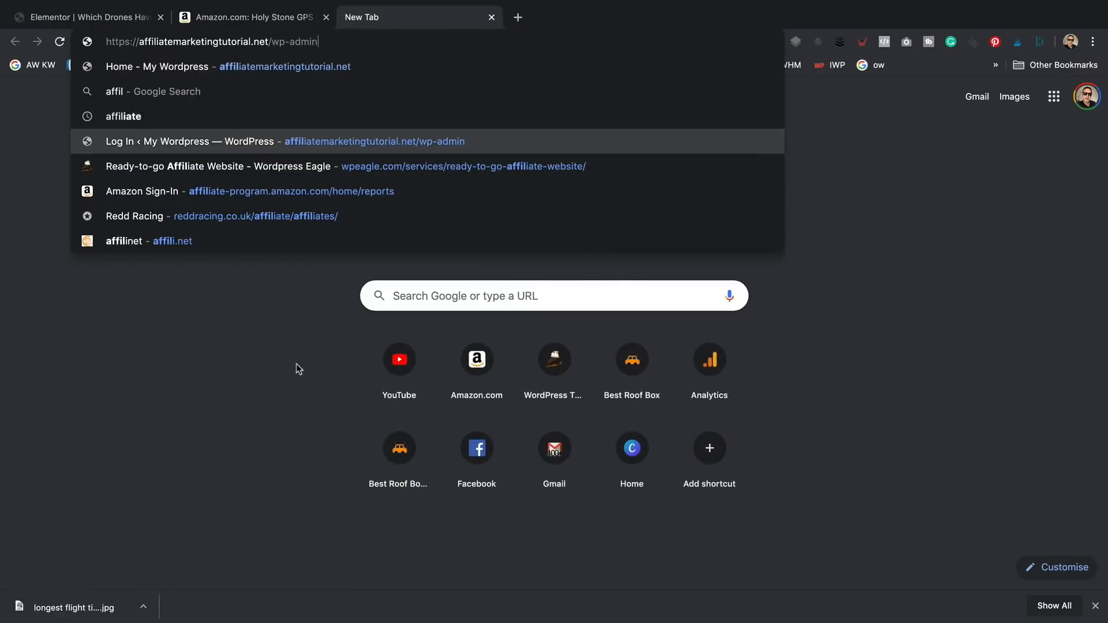
pyautogui.press('Return')
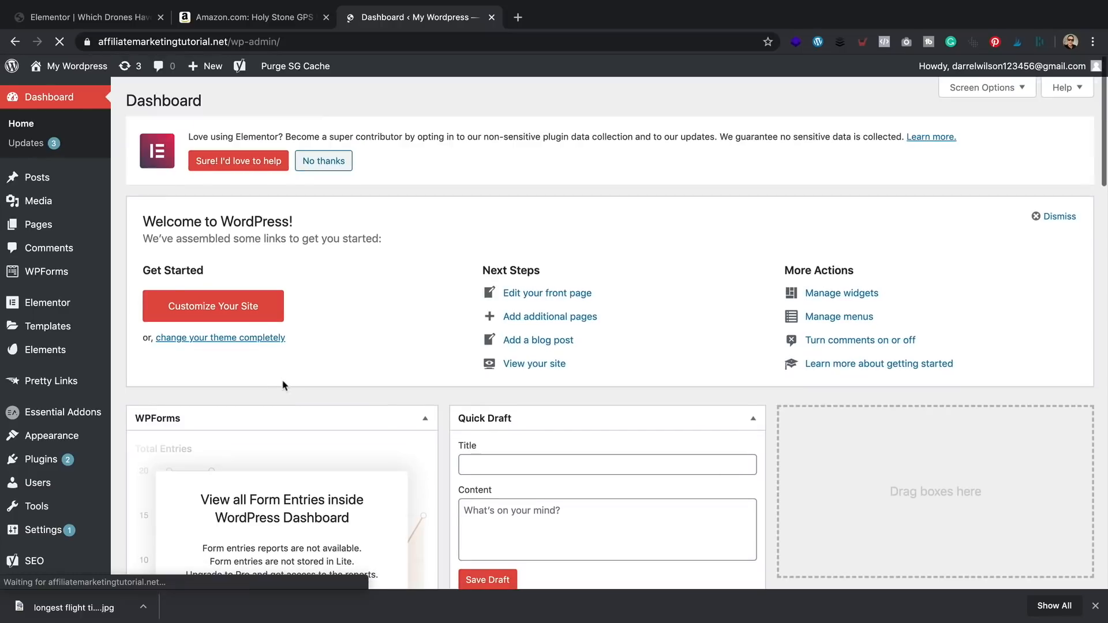
pyautogui.moveTo(81, 377)
pyautogui.click(129, 374)
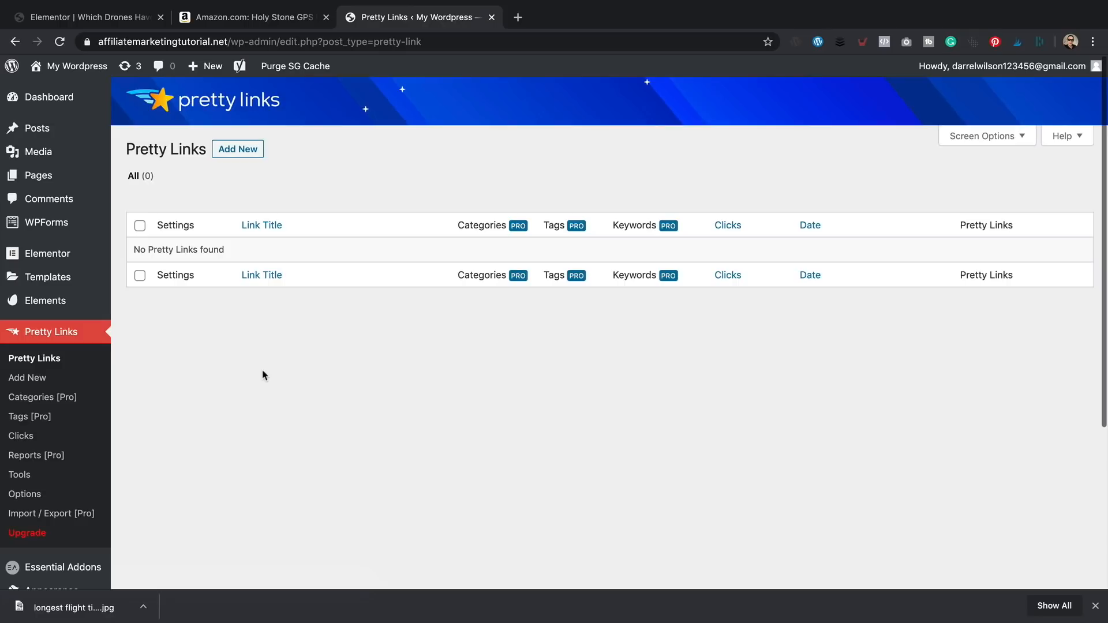
pyautogui.click(244, 152)
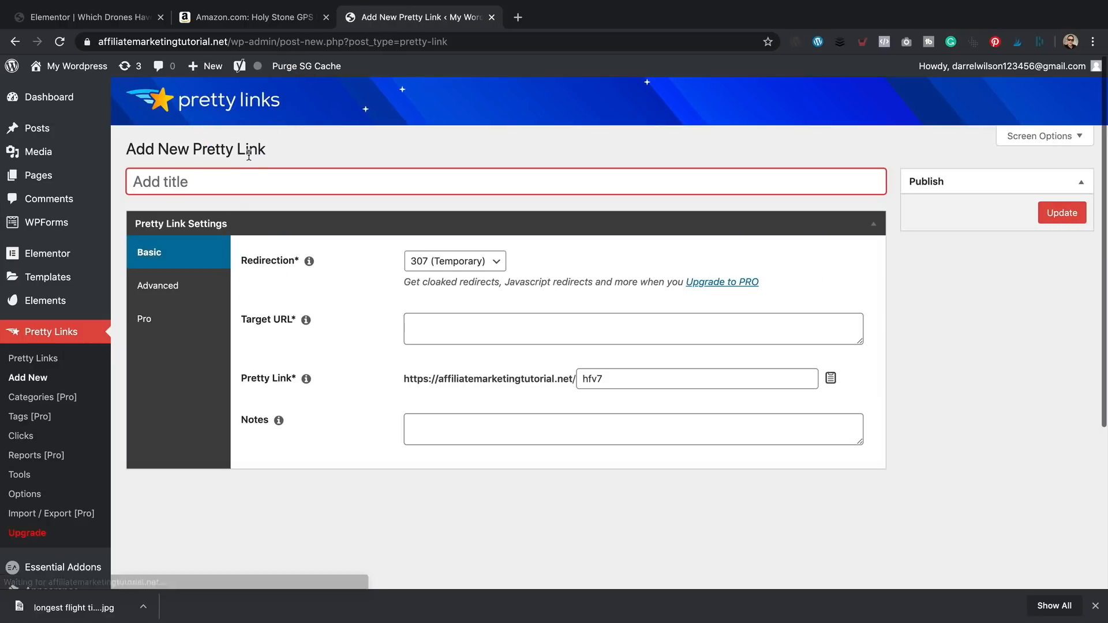
# - Title the link 'The Best Drone', paste the Amazon affiliate URL as target, and set slug 'bestdrone'
pyautogui.write('The B')
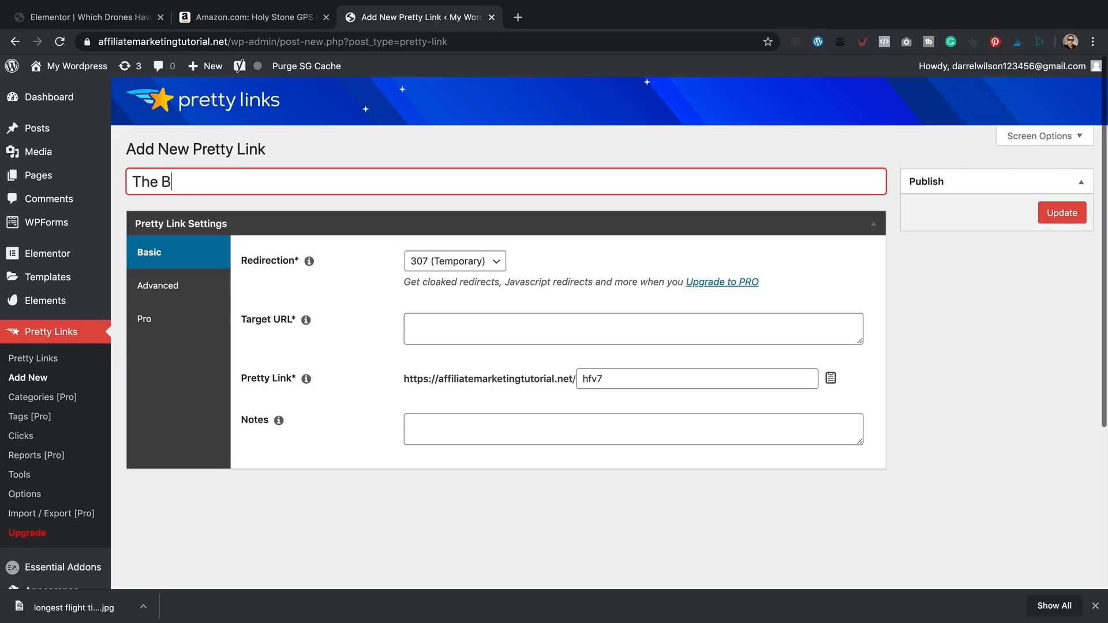
pyautogui.write('est Drone')
pyautogui.press('Tab')
pyautogui.click(557, 327)
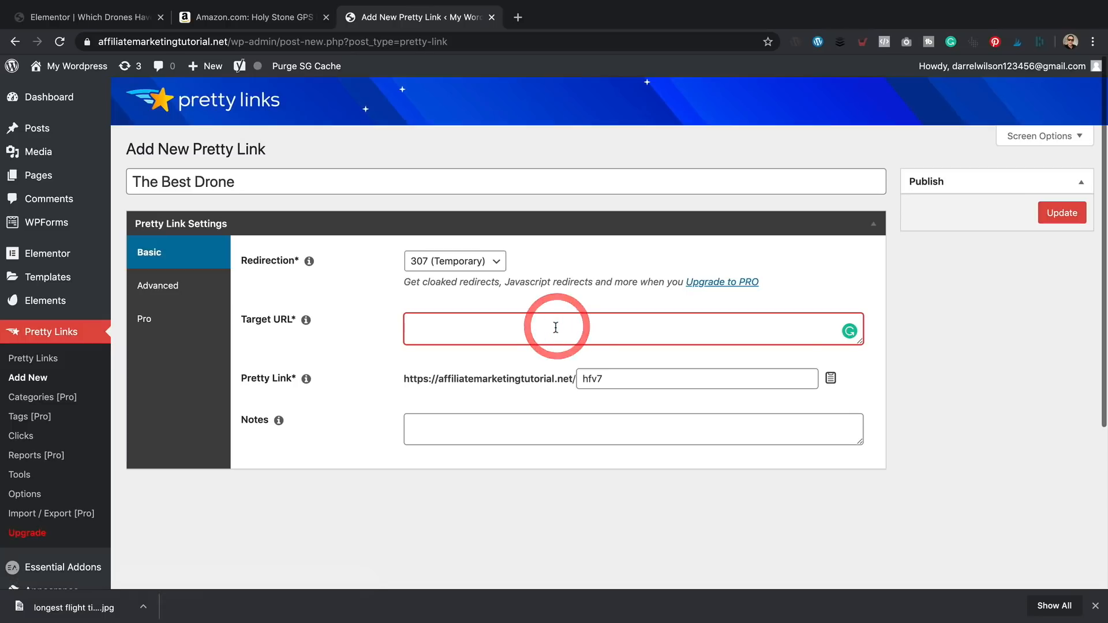
pyautogui.write('https://www.amazon.com/Holy-Stone-Quadcopter-Adjustable-Intelligent/dp/B074YYVXQH/ref=as_li_ss_tl?ref_=fsclp_pl_dp_1&linkCode=ll1&tag=bestroofbox07-20&linkId=c2b034751355d80ce48169f49c6aa703')
pyautogui.doubleClick(634, 378)
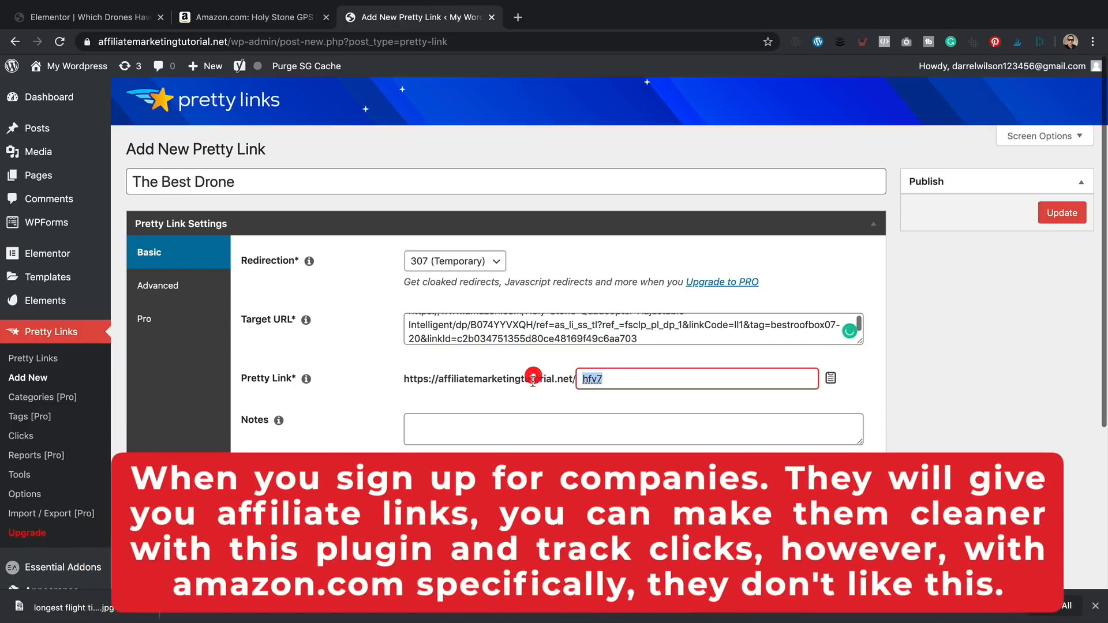
pyautogui.write('bestdrone')
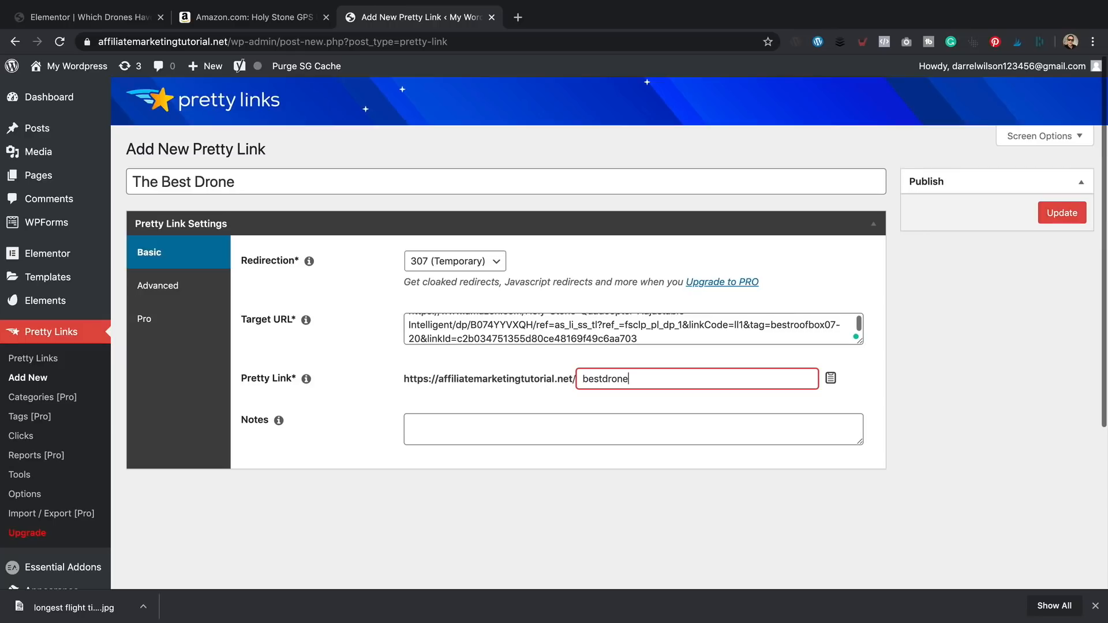
pyautogui.click(492, 16)
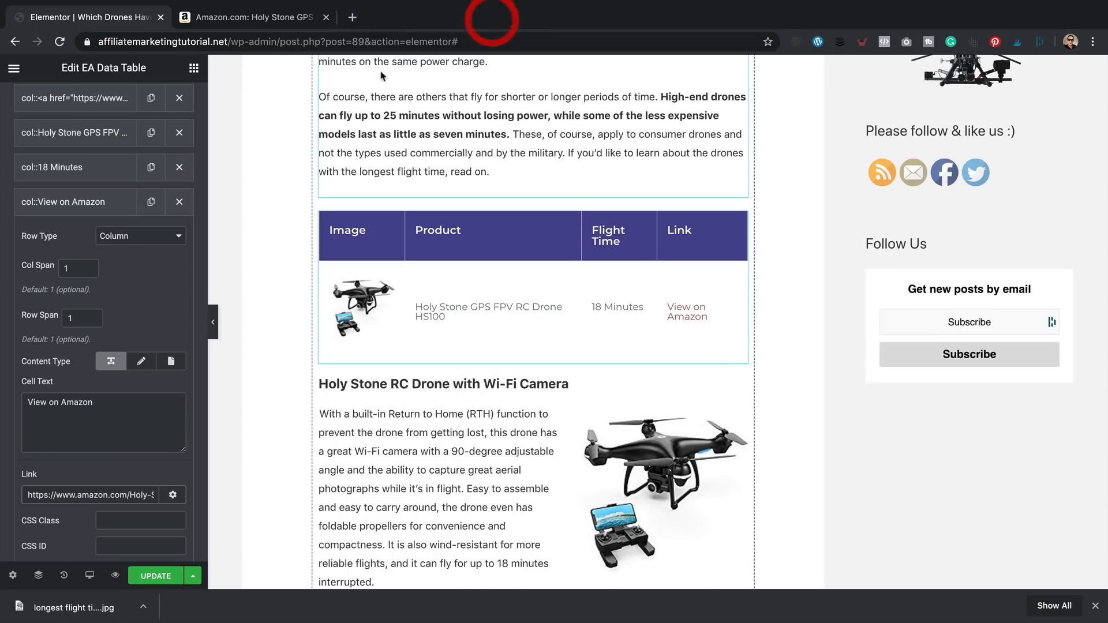
pyautogui.scroll(-1, 391, 75)
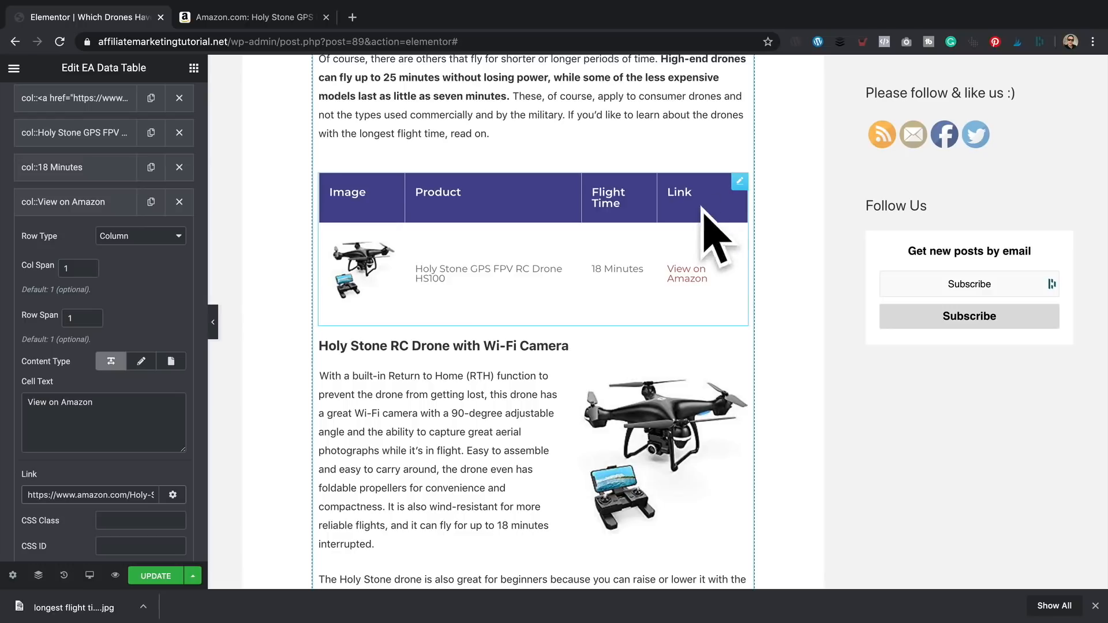
pyautogui.scroll(-2, 681, 220)
pyautogui.scroll(-1, 658, 210)
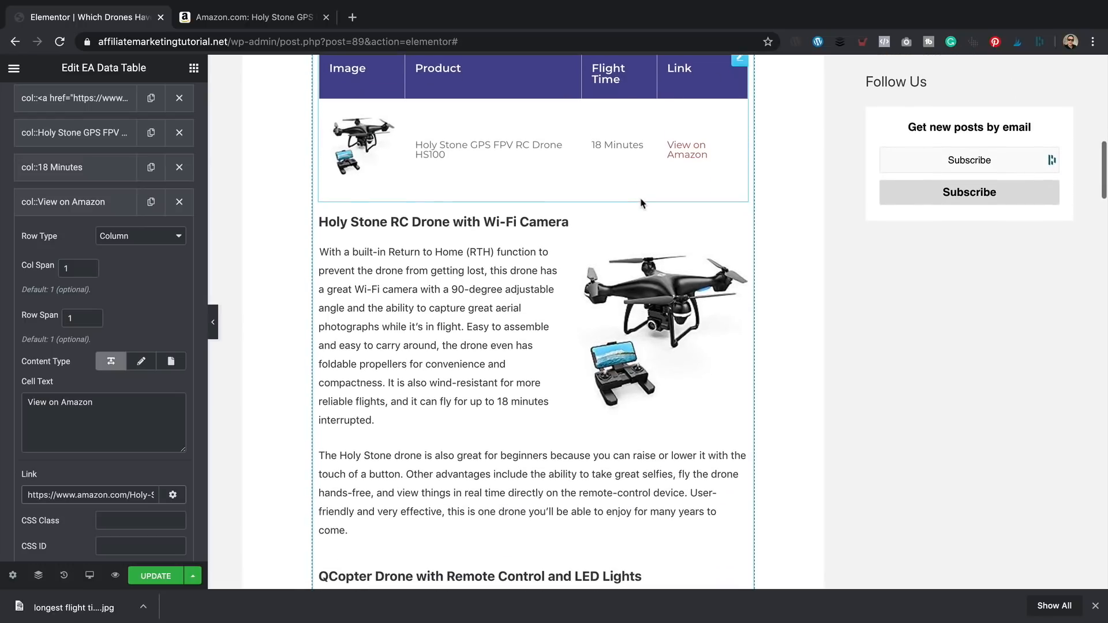
pyautogui.scroll(1, 545, 128)
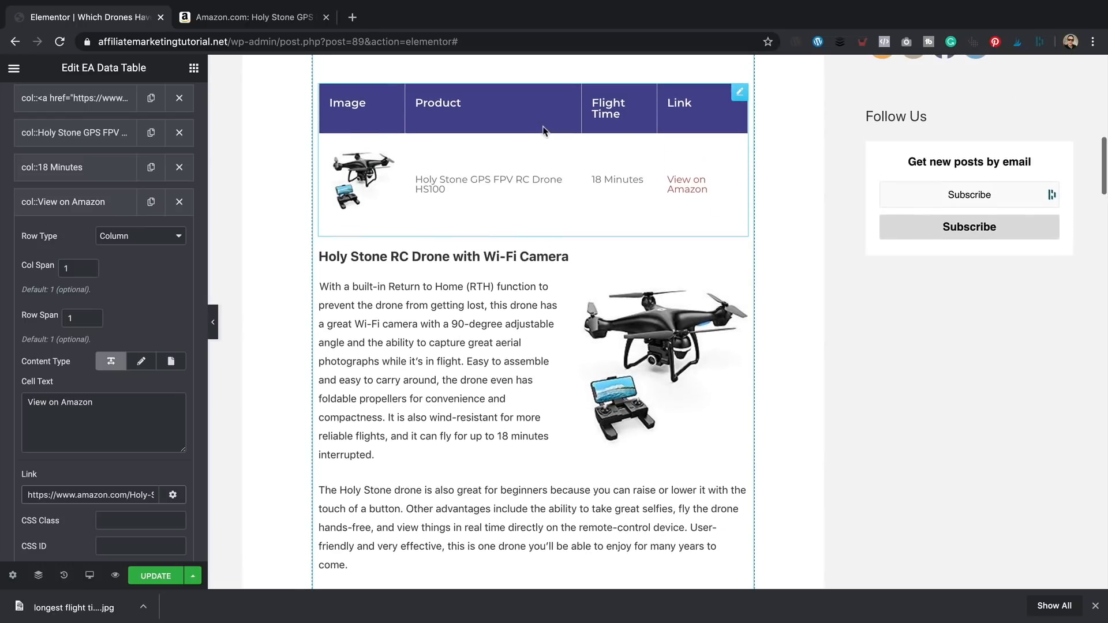
pyautogui.scroll(-2, 547, 138)
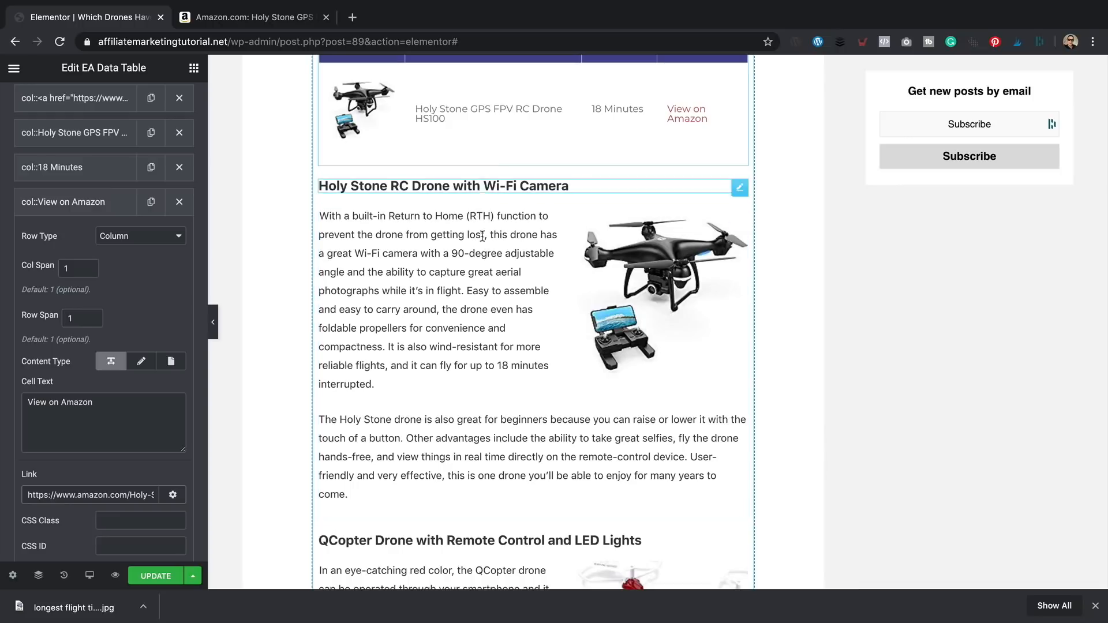
pyautogui.scroll(-2, 522, 401)
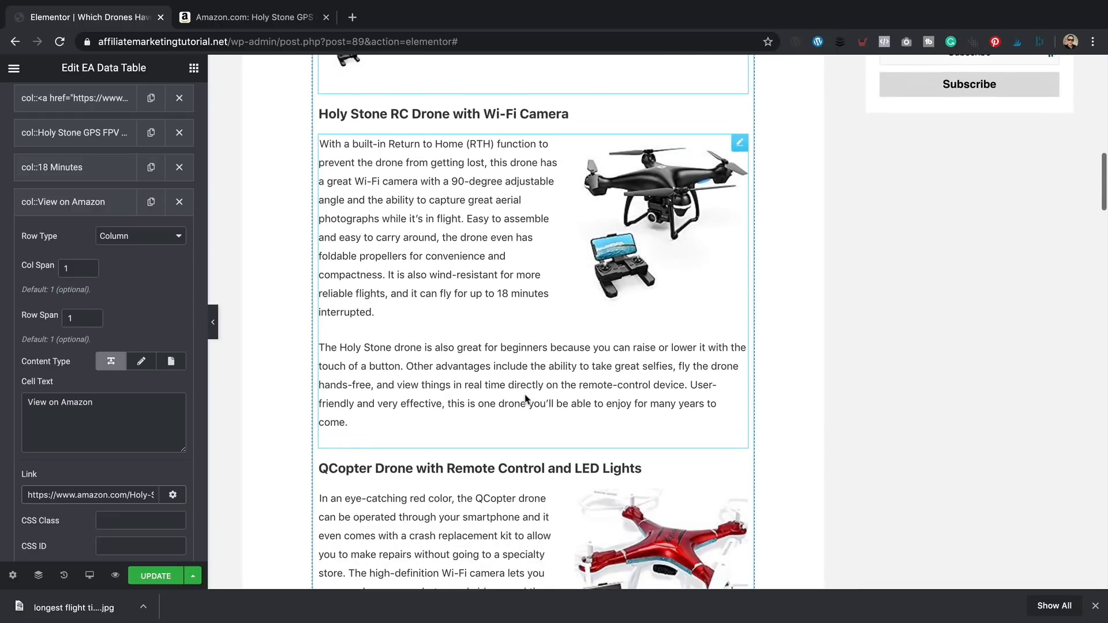
pyautogui.scroll(1, 504, 346)
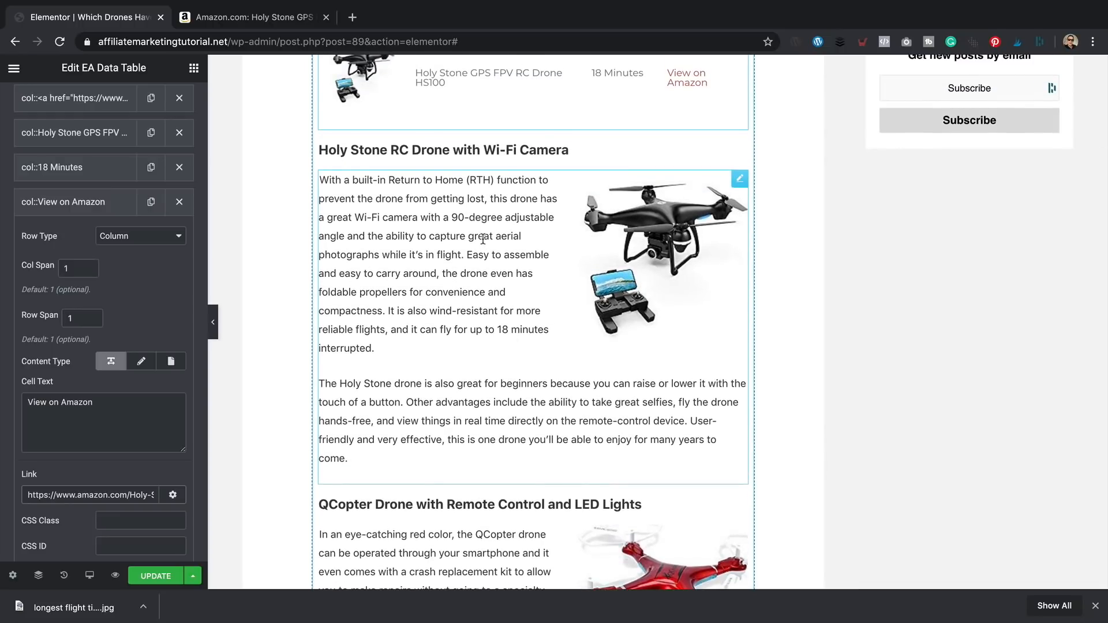
# - Add a Button widget below the Holy Stone RC Drone description
pyautogui.click(193, 68)
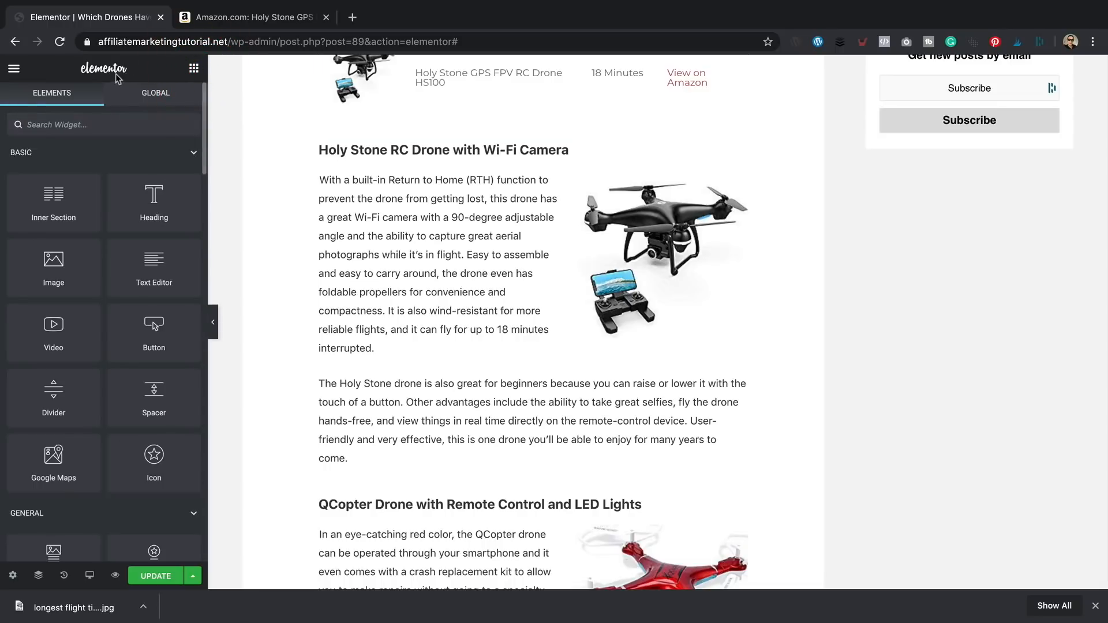
pyautogui.write('button')
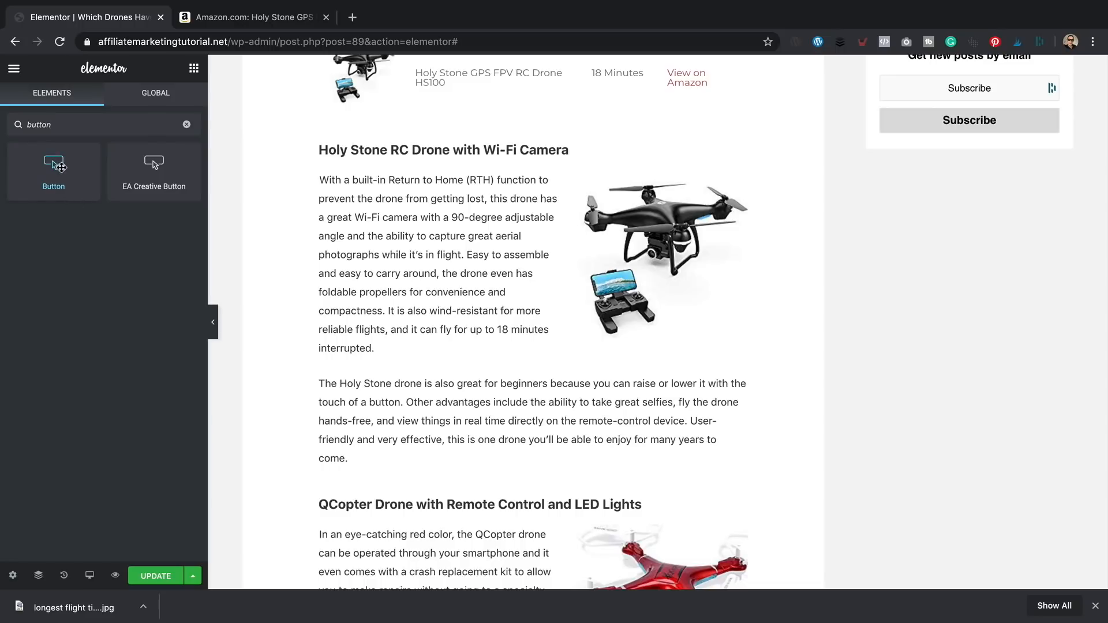
pyautogui.moveTo(60, 166); pyautogui.dragTo(469, 479)
pyautogui.scroll(-2, 468, 378)
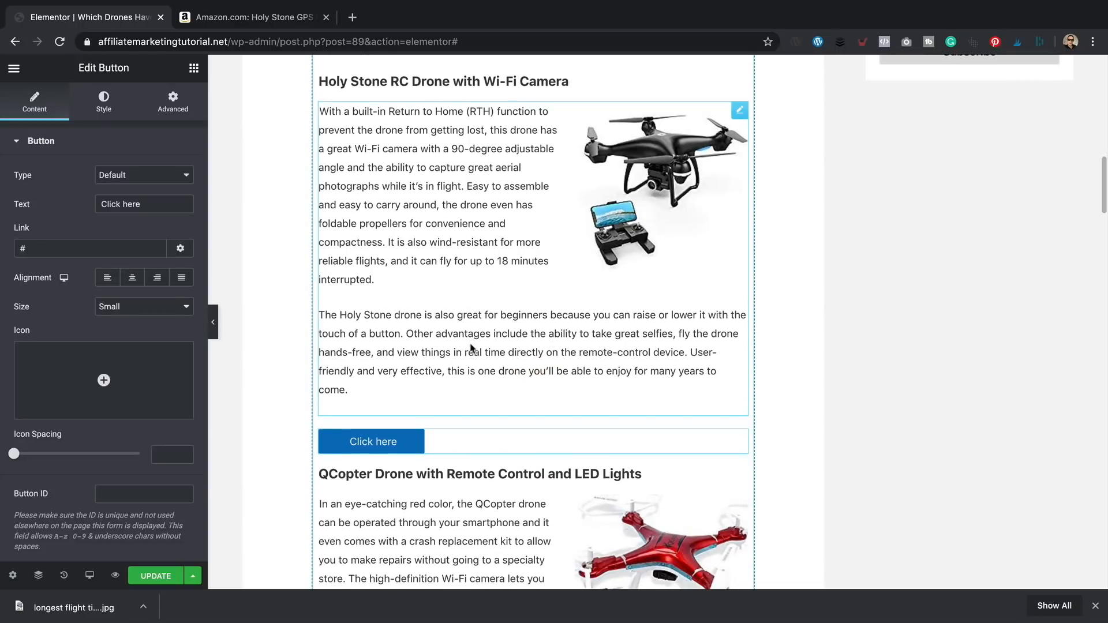
# - Link the button to the Amazon product URL and label it 'View the'
pyautogui.click(37, 247)
pyautogui.hotkey('ctrl', 'v')
pyautogui.click(72, 207)
pyautogui.write('View ')
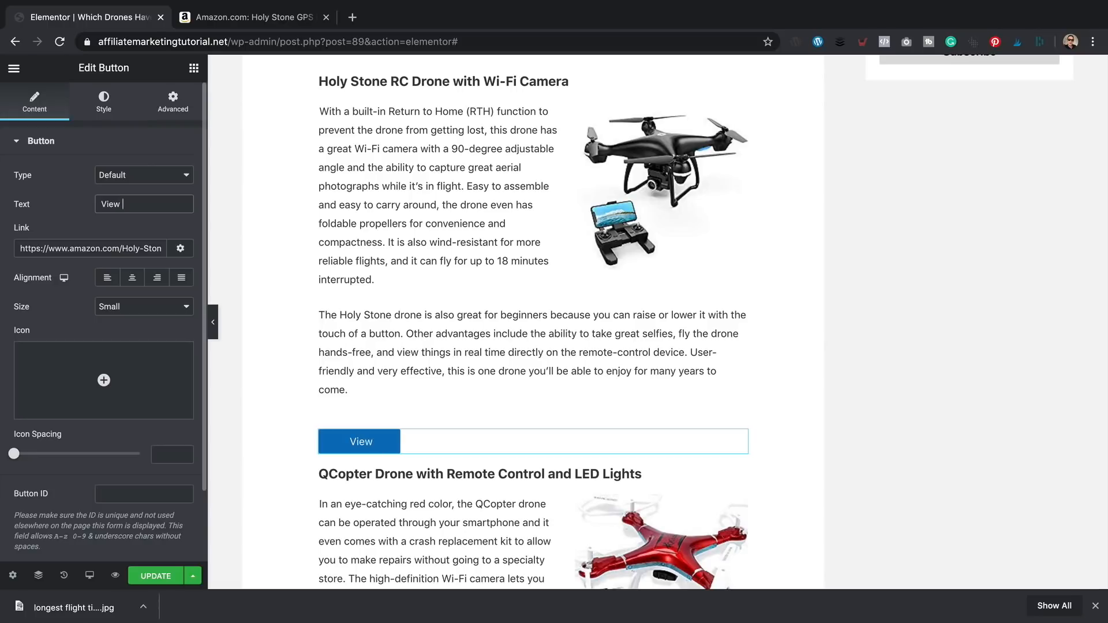
pyautogui.write('the')
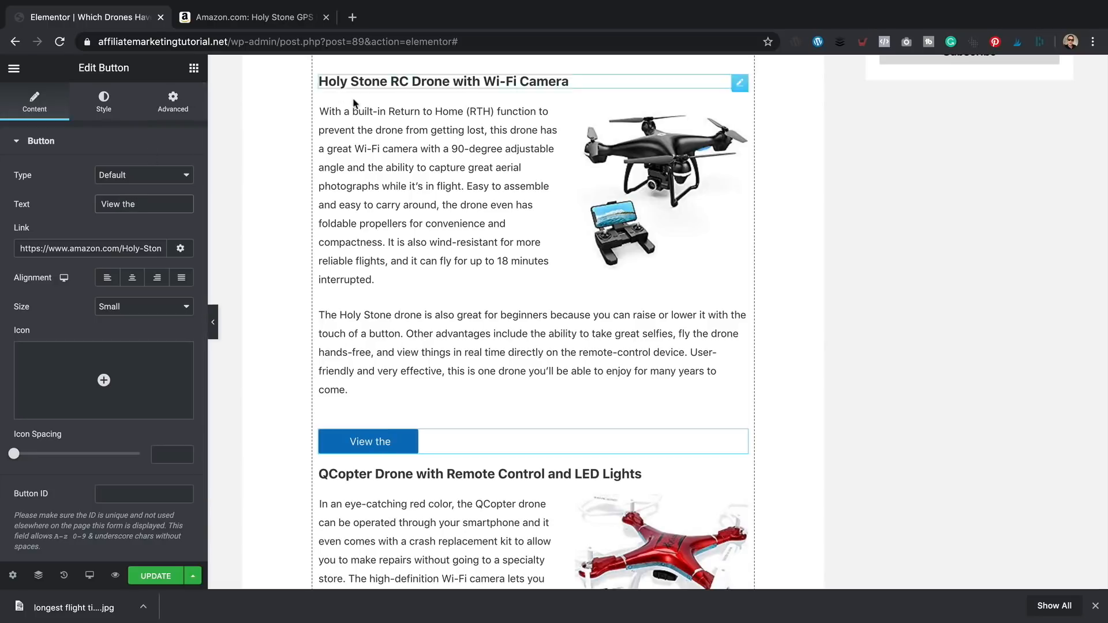
# - Attempt to paste the Holy Stone product name into the button label, undoing the mistaken link paste
pyautogui.moveTo(455, 81); pyautogui.dragTo(319, 84)
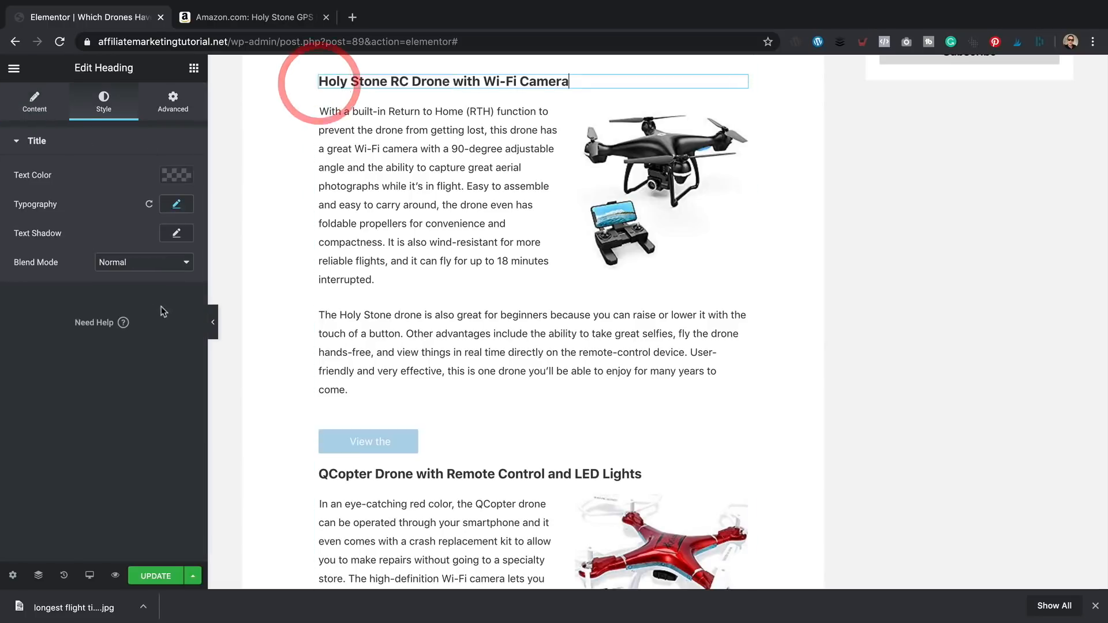
pyautogui.click(401, 440)
pyautogui.click(148, 205)
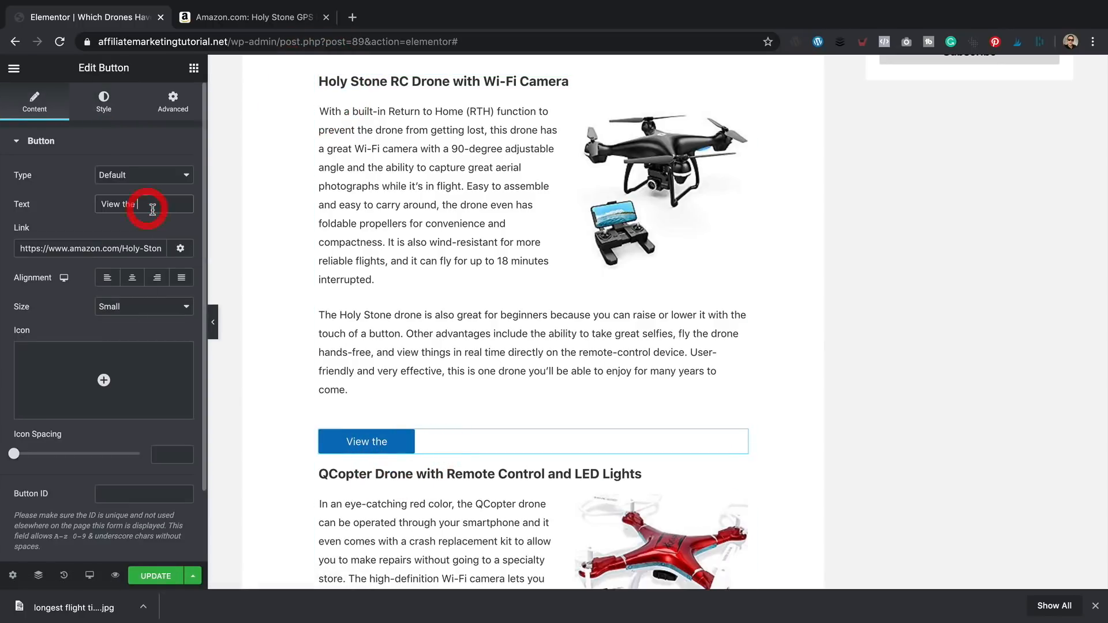
pyautogui.write('https://www.amazon.com/Holy-Stone-Quadcopter-Adjustable-Intelligent/dp/B074YYVXQH/ref=as_li_ss_tl?ref_=fsclp_pl_dp_1&linkCode=ll1&tag=bestroofbox07-20&linkId=c2b034751355d80ce48169f49c6aa703')
pyautogui.hotkey('ctrl', 'z')
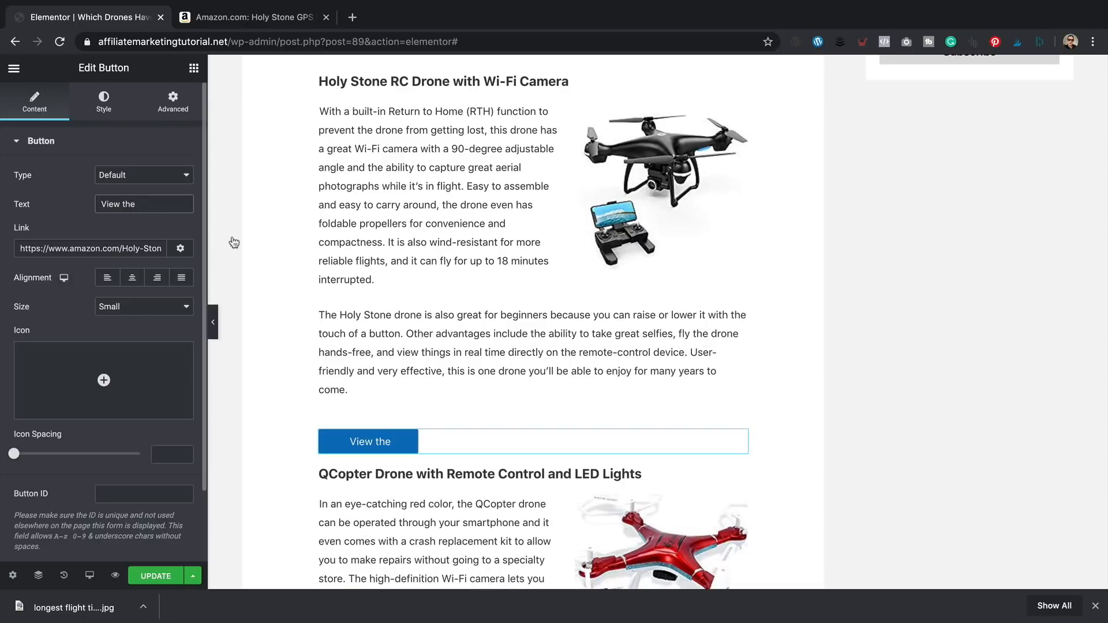
# - Copy 'Holy Stone RC Drone' from the heading title and append it plus ' on Amazon' to the label
pyautogui.click(372, 81)
pyautogui.moveTo(450, 82); pyautogui.dragTo(314, 80)
pyautogui.click(36, 102)
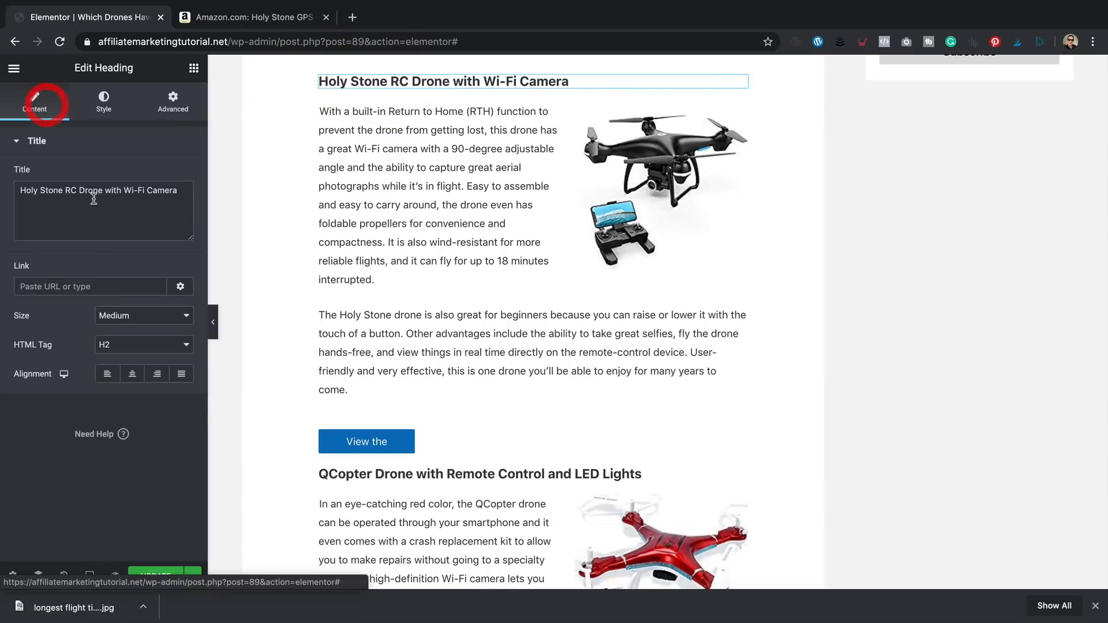
pyautogui.moveTo(103, 191)
pyautogui.mouseDown()
pyautogui.moveTo(22, 191)
pyautogui.moveTo(101, 193)
pyautogui.mouseUp()
pyautogui.hotkey('ctrl', 'c')
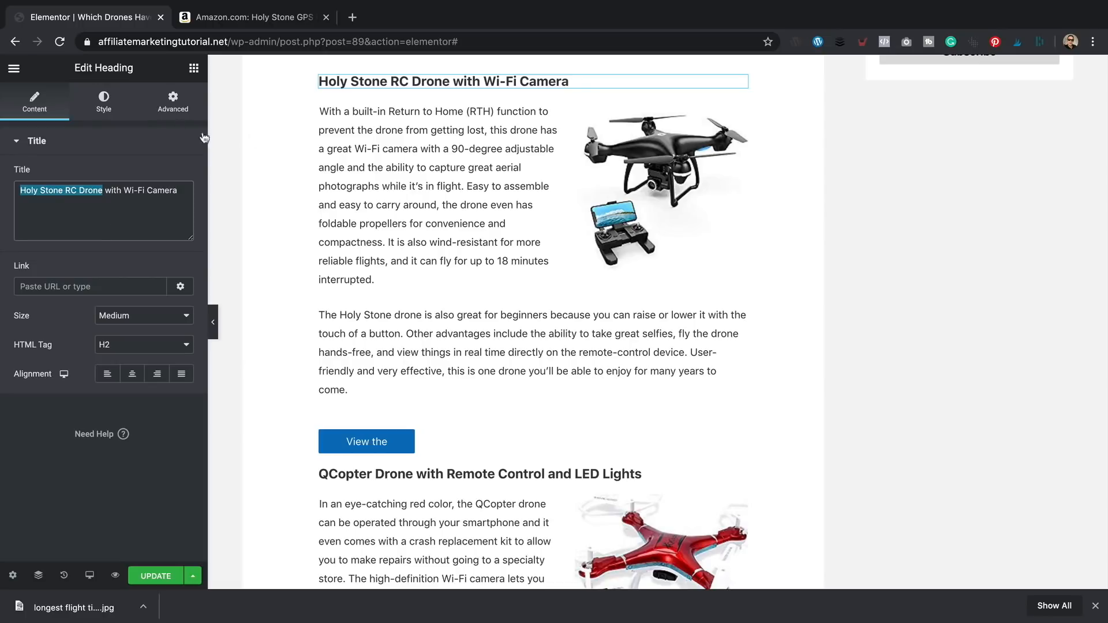
pyautogui.click(401, 442)
pyautogui.click(153, 204)
pyautogui.hotkey('ctrl', 'v')
pyautogui.write('on Amazon')
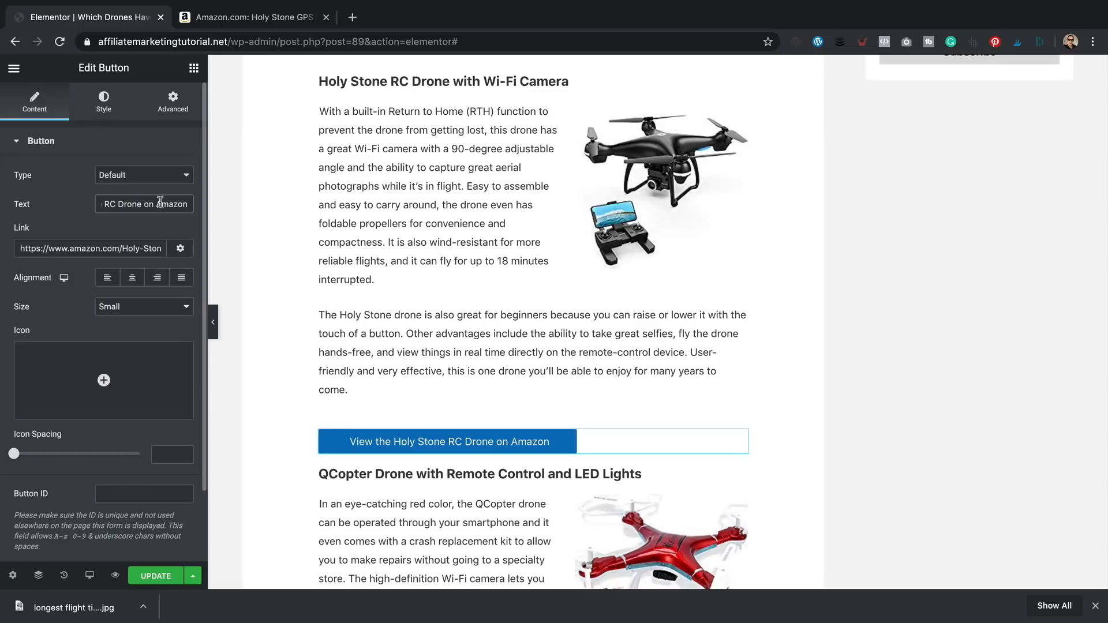
pyautogui.moveTo(120, 363)
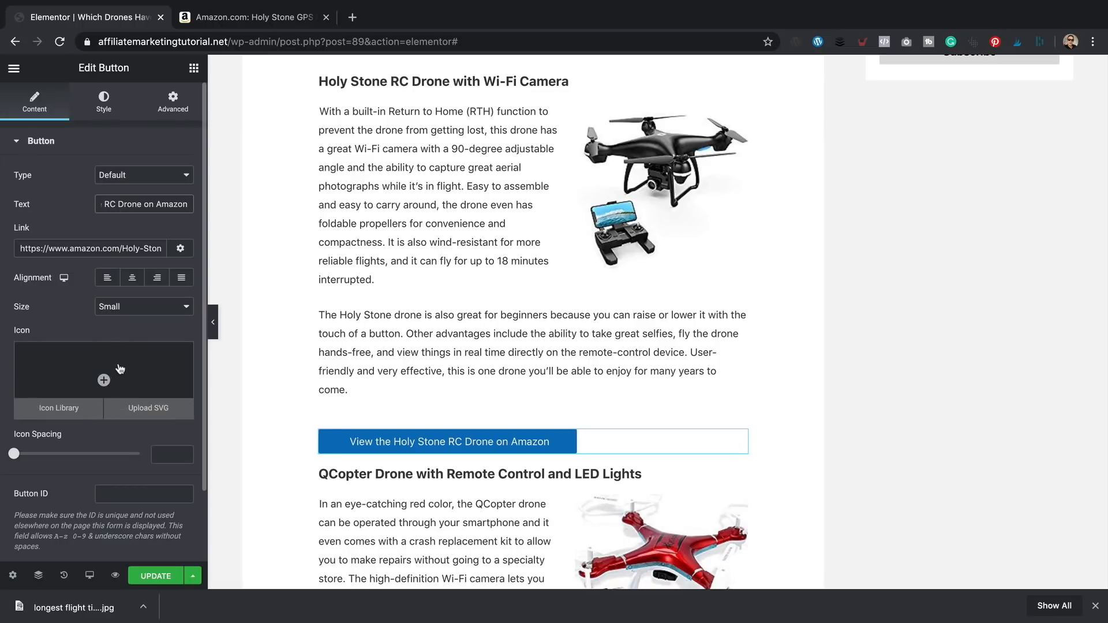
pyautogui.click(105, 380)
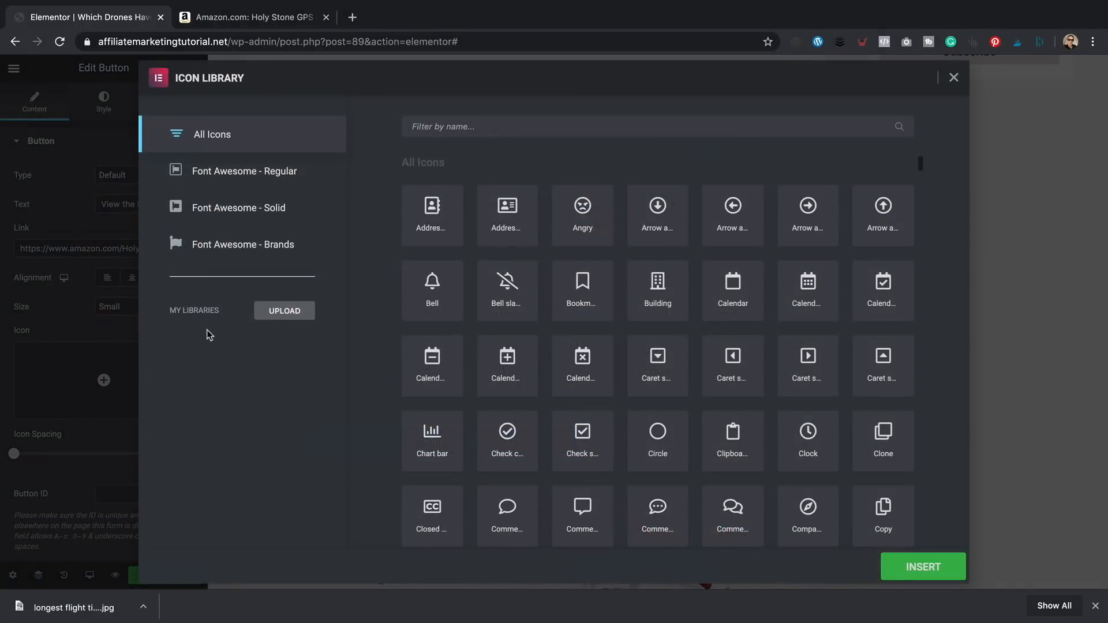
pyautogui.click(514, 125)
pyautogui.write('amazon')
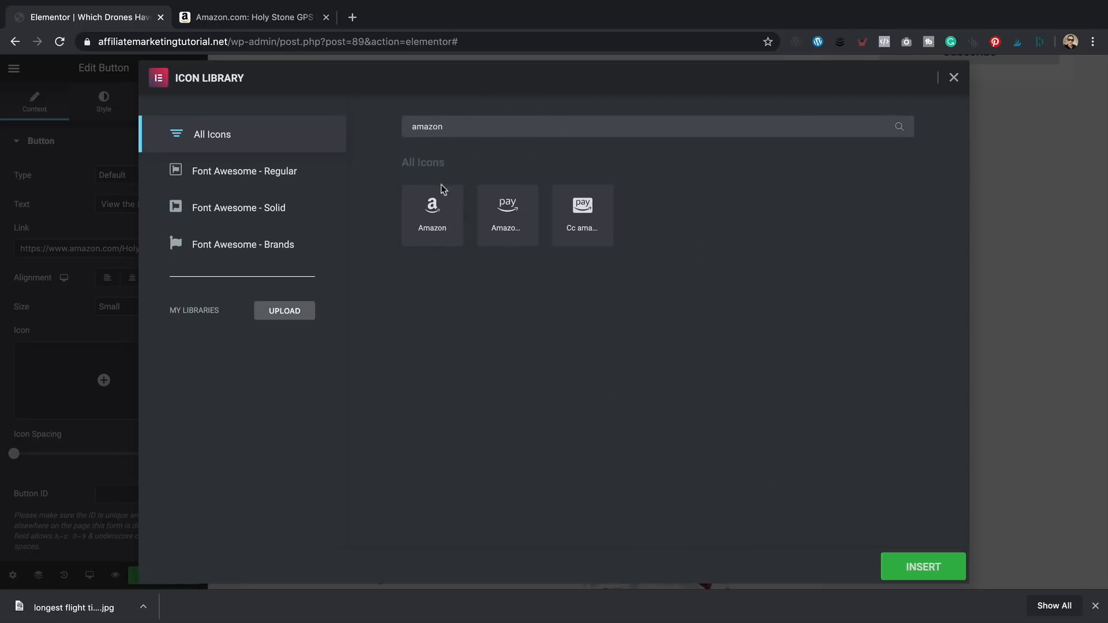
pyautogui.click(444, 211)
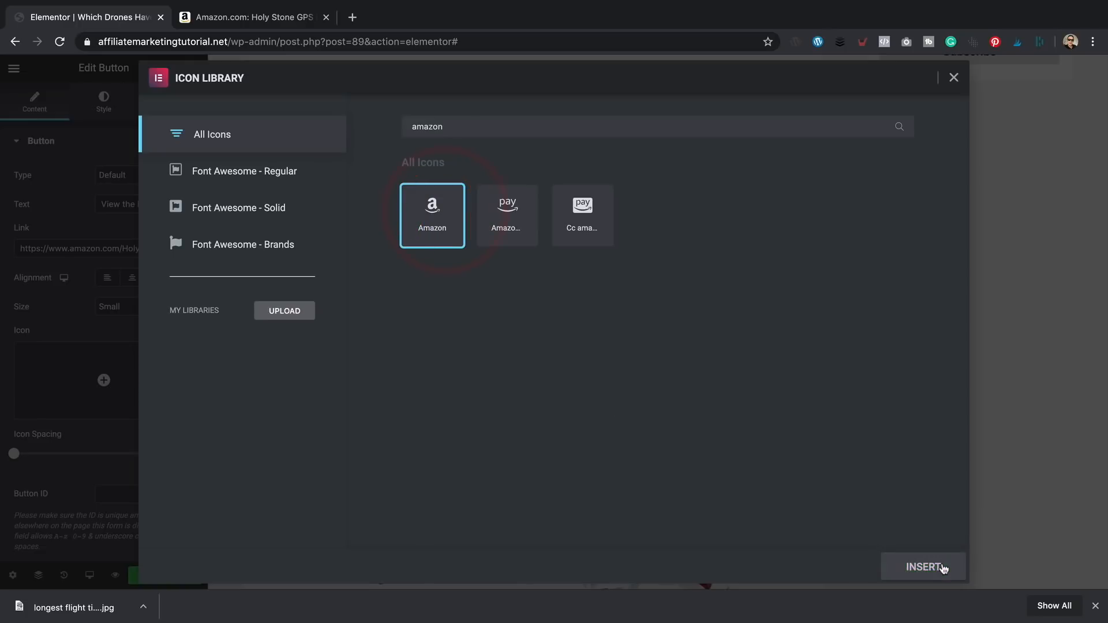
pyautogui.click(933, 565)
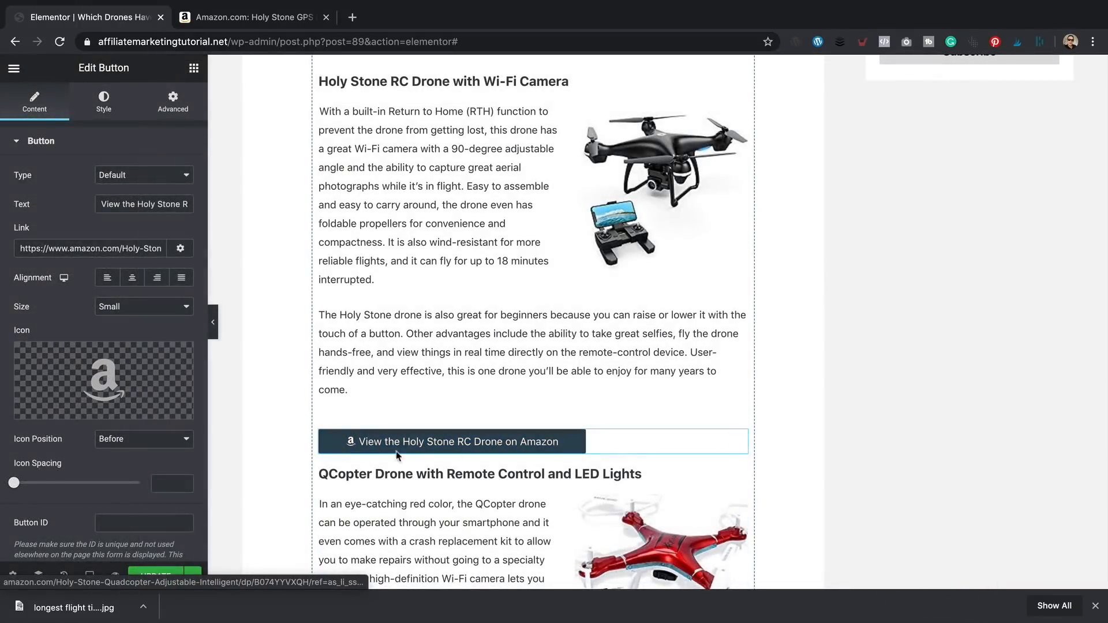
pyautogui.moveTo(166, 387)
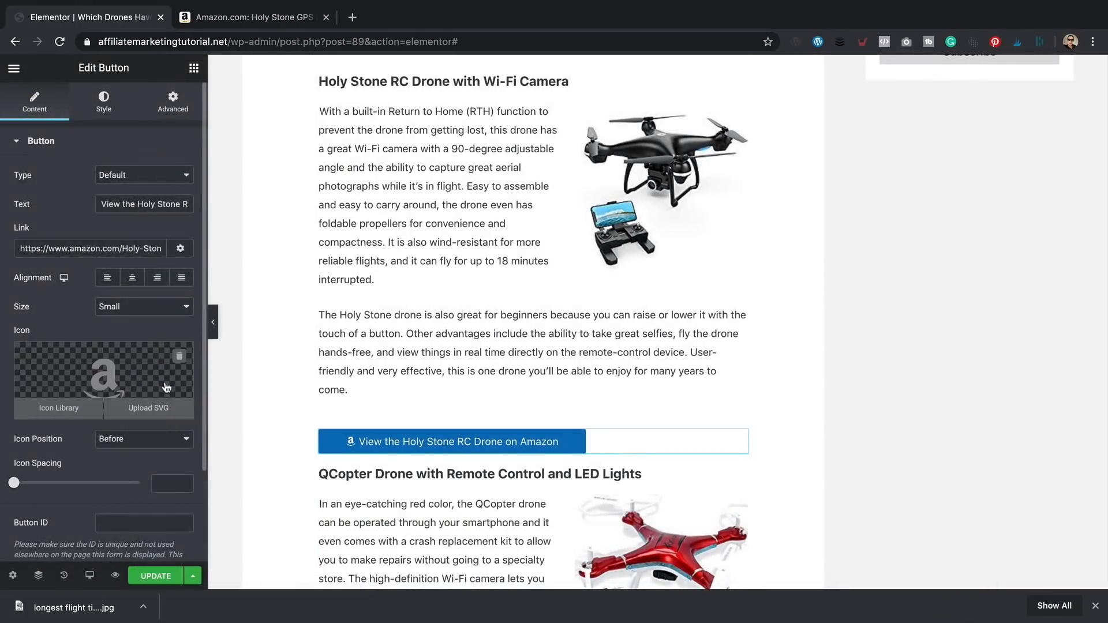
pyautogui.click(179, 357)
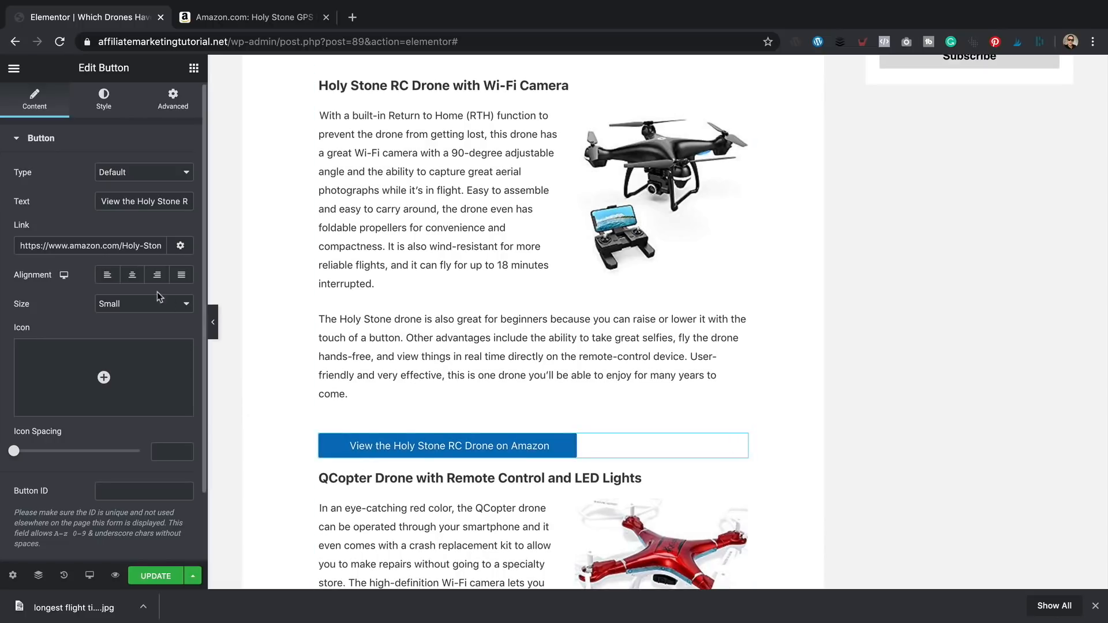
# - Center the Holy Stone button and insert an external-link icon from the icon library
pyautogui.click(133, 274)
pyautogui.scroll(-1, 488, 335)
pyautogui.click(104, 377)
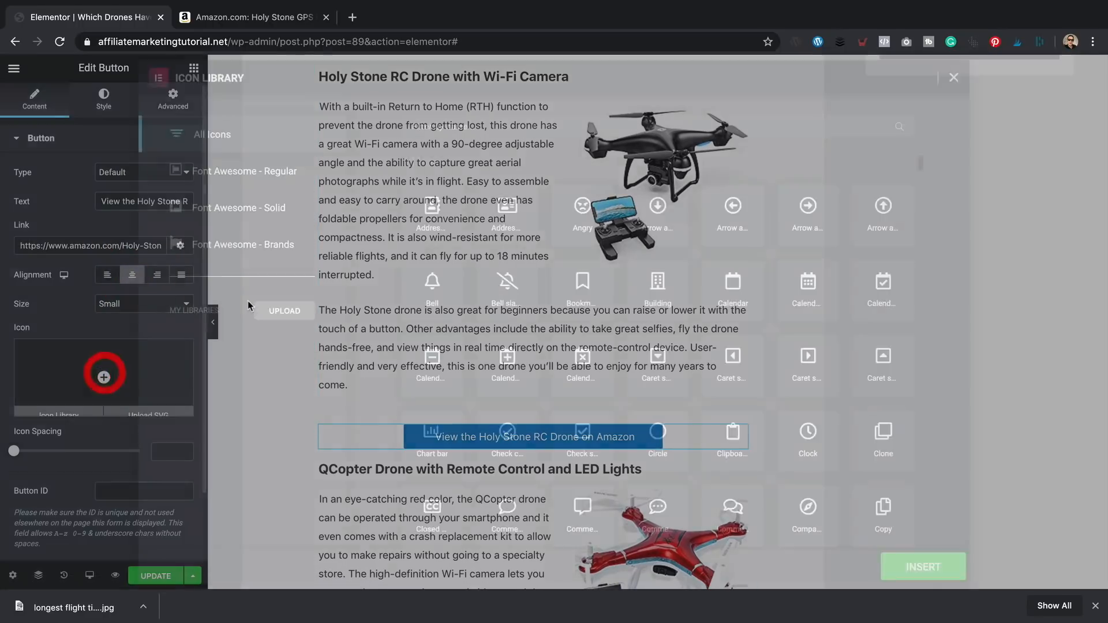
pyautogui.click(514, 118)
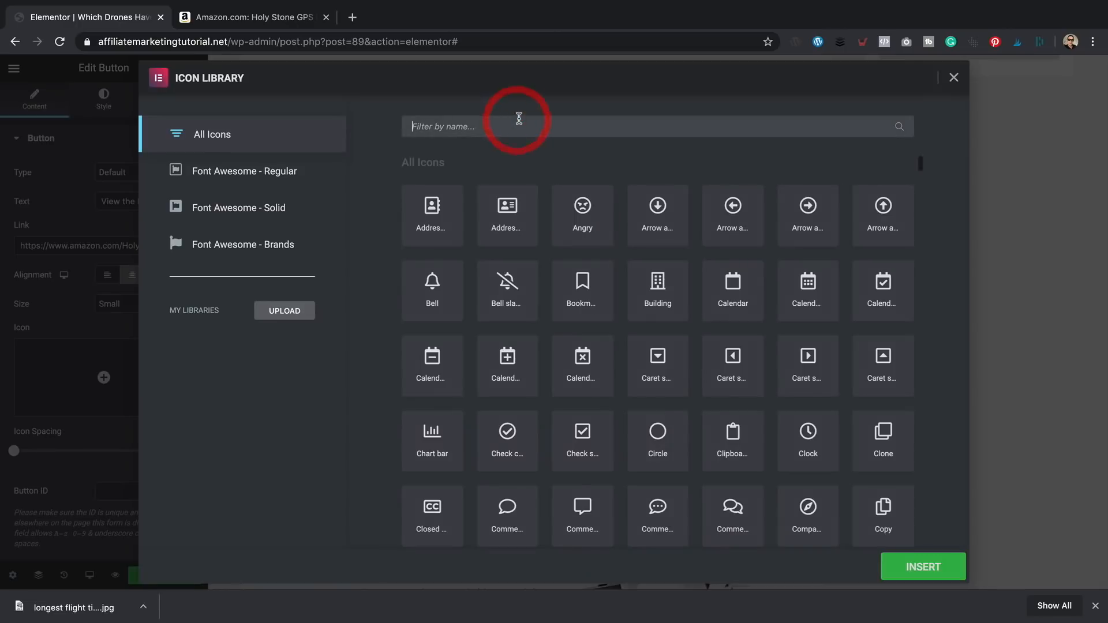
pyautogui.write('link')
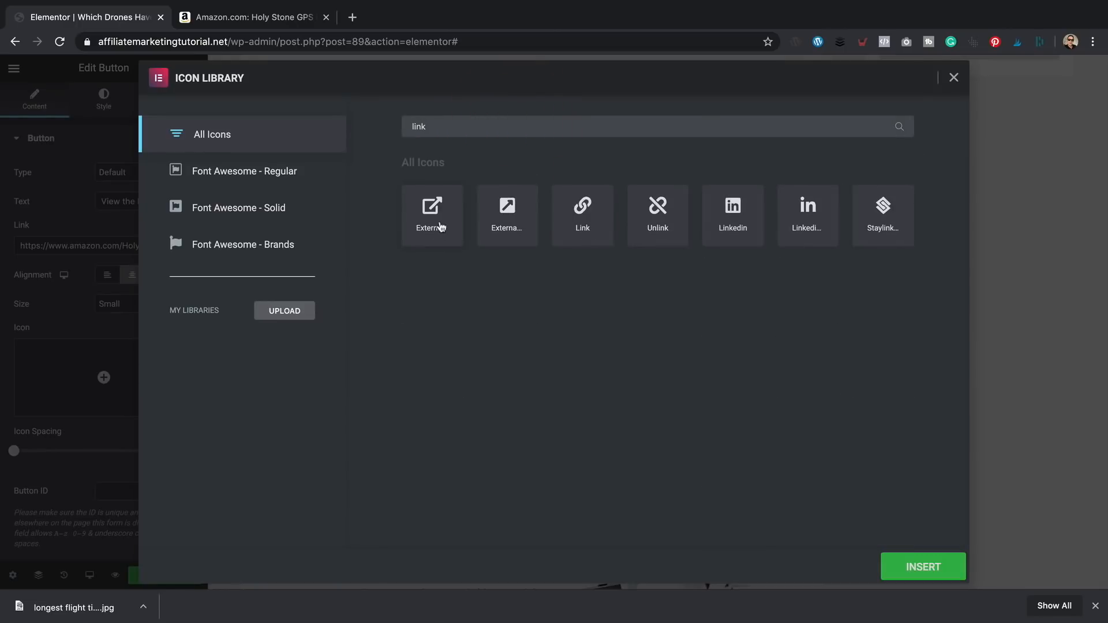
pyautogui.doubleClick(430, 219)
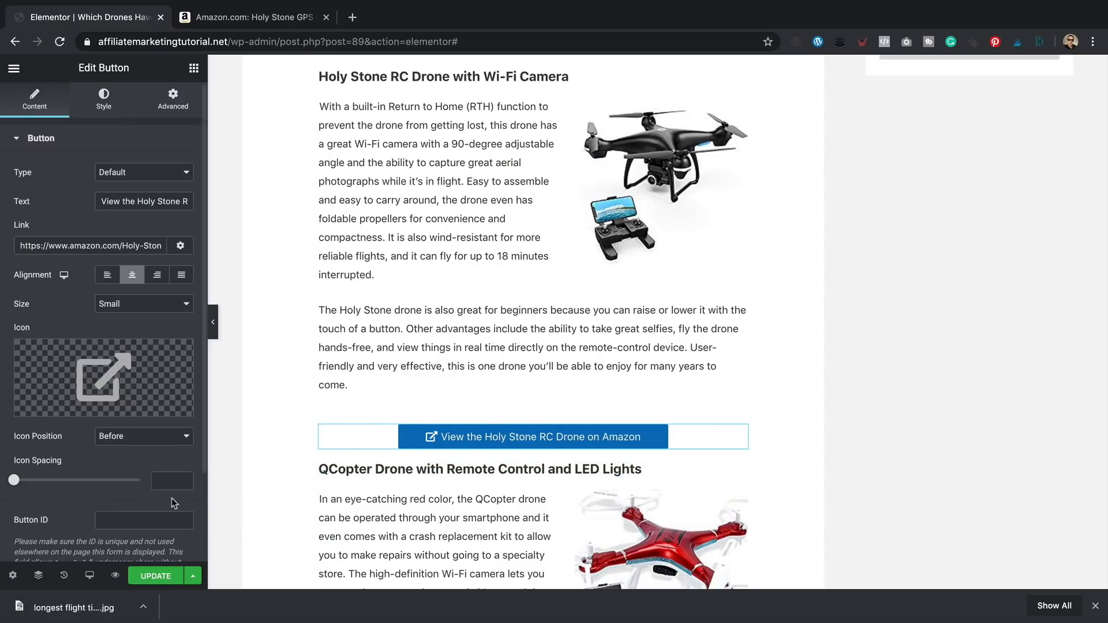
# - Place the icon after the label and make the Amazon link open in a new window
pyautogui.click(141, 441)
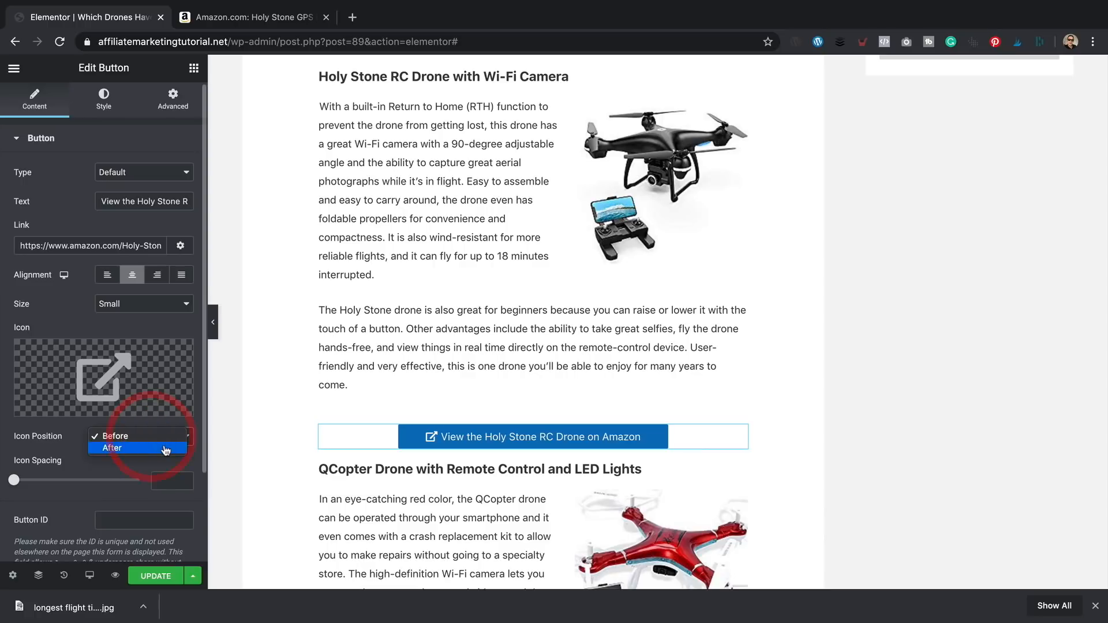
pyautogui.click(167, 449)
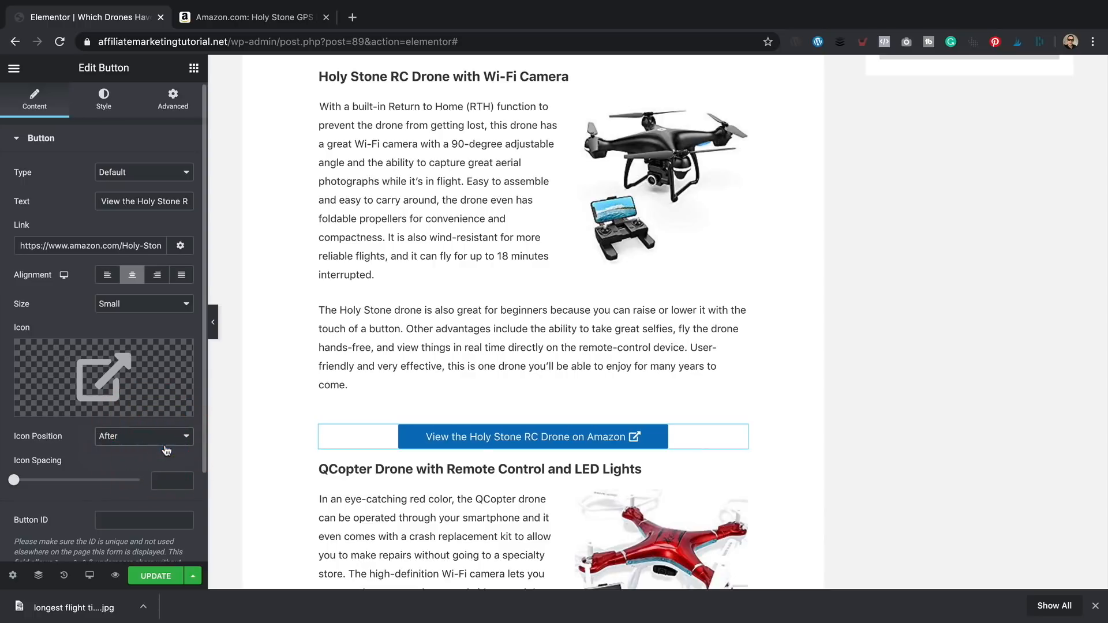
pyautogui.click(183, 246)
pyautogui.click(64, 267)
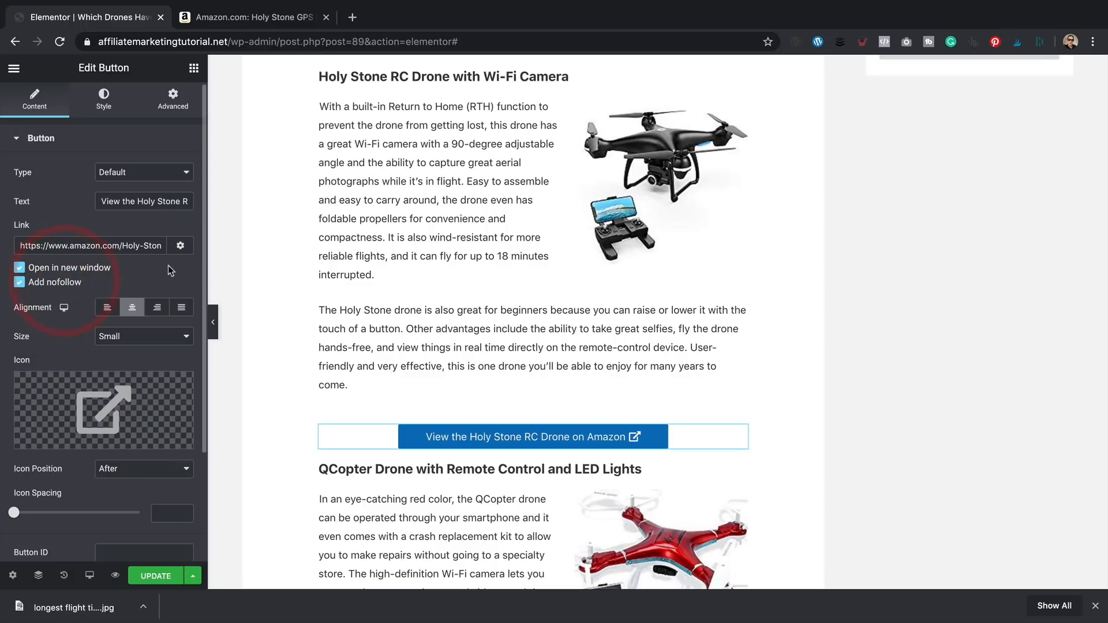
# - In the comparison data table, duplicate the row entry and image cell, moving both copies to the end
pyautogui.scroll(2, 393, 291)
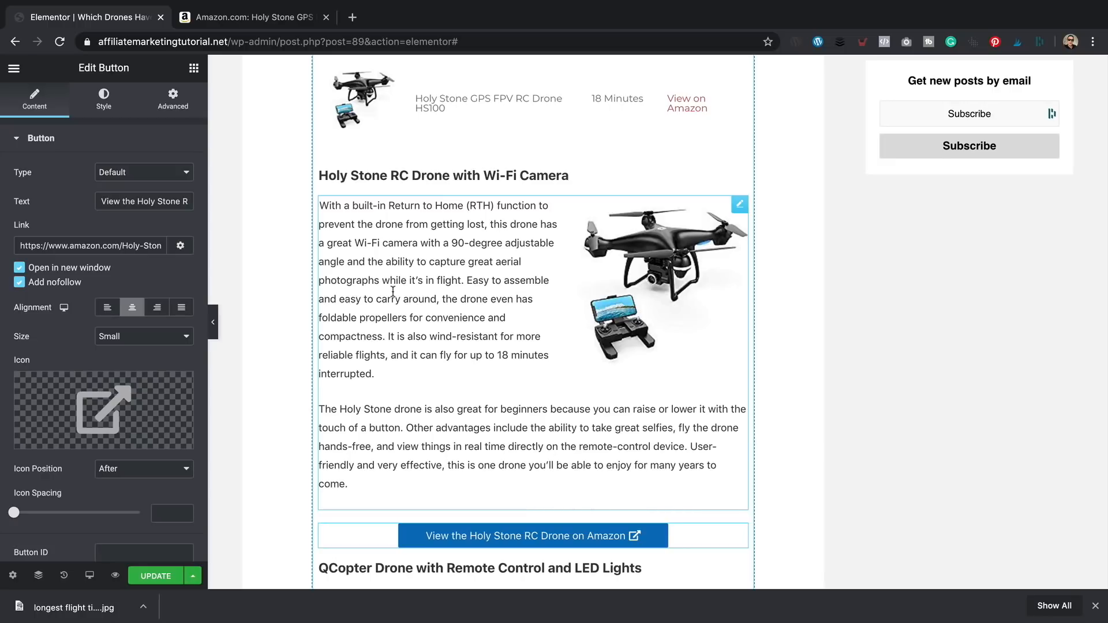
pyautogui.scroll(2, 393, 292)
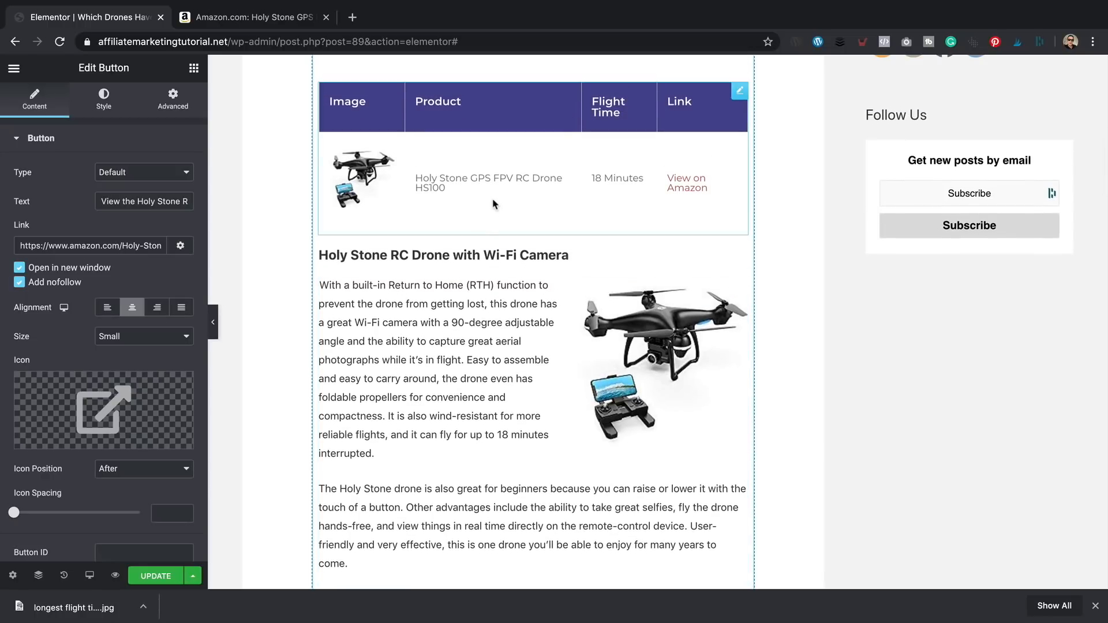
pyautogui.click(473, 199)
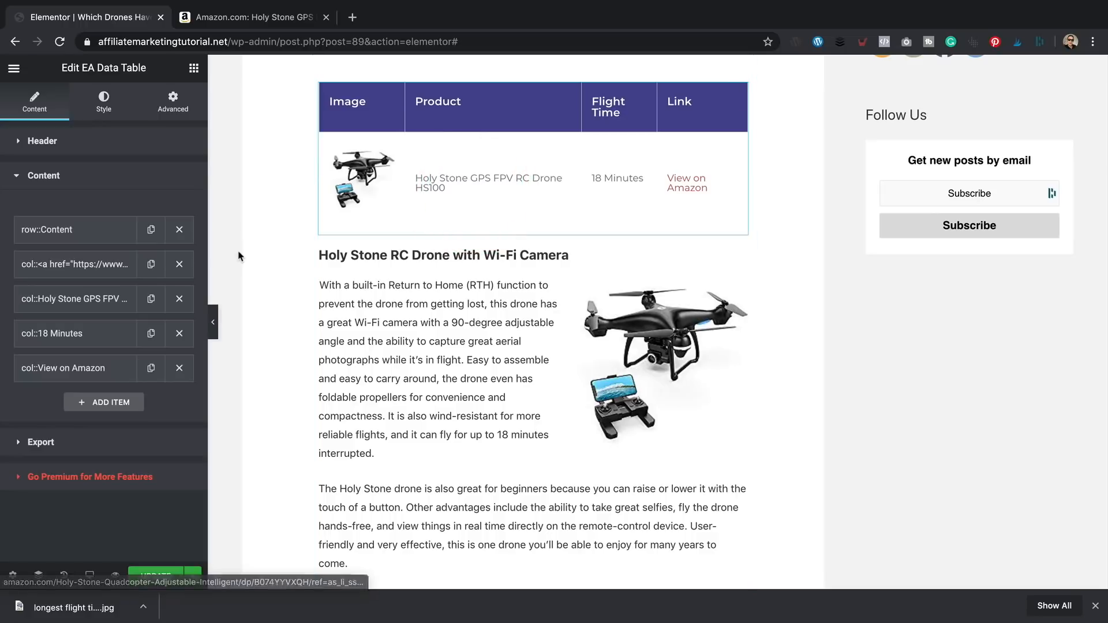
pyautogui.click(151, 229)
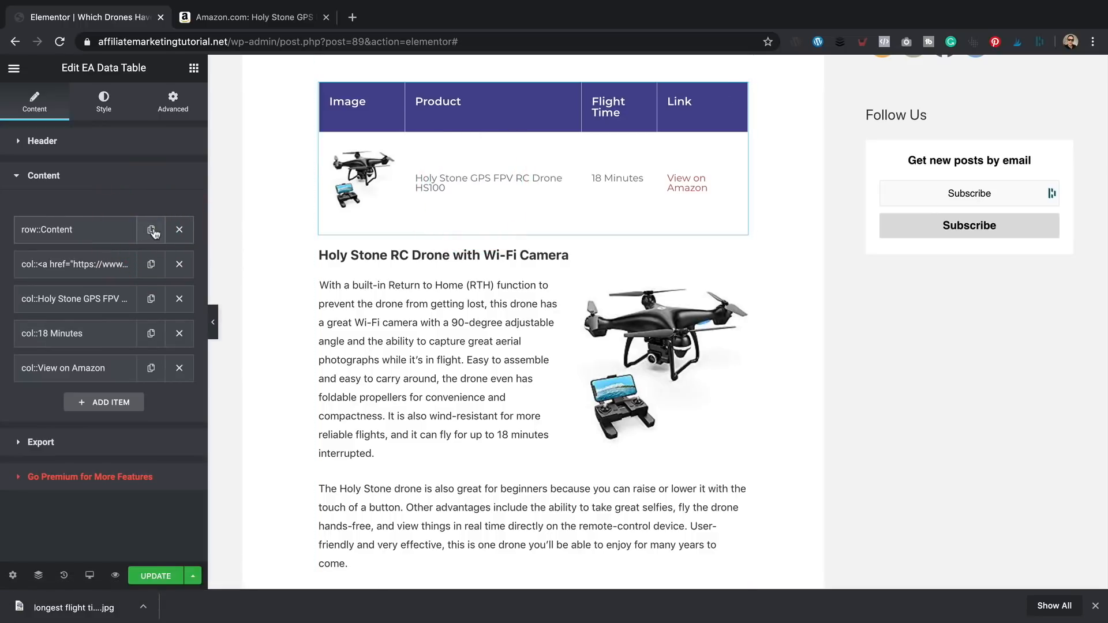
pyautogui.click(151, 230)
pyautogui.moveTo(91, 274); pyautogui.dragTo(86, 405)
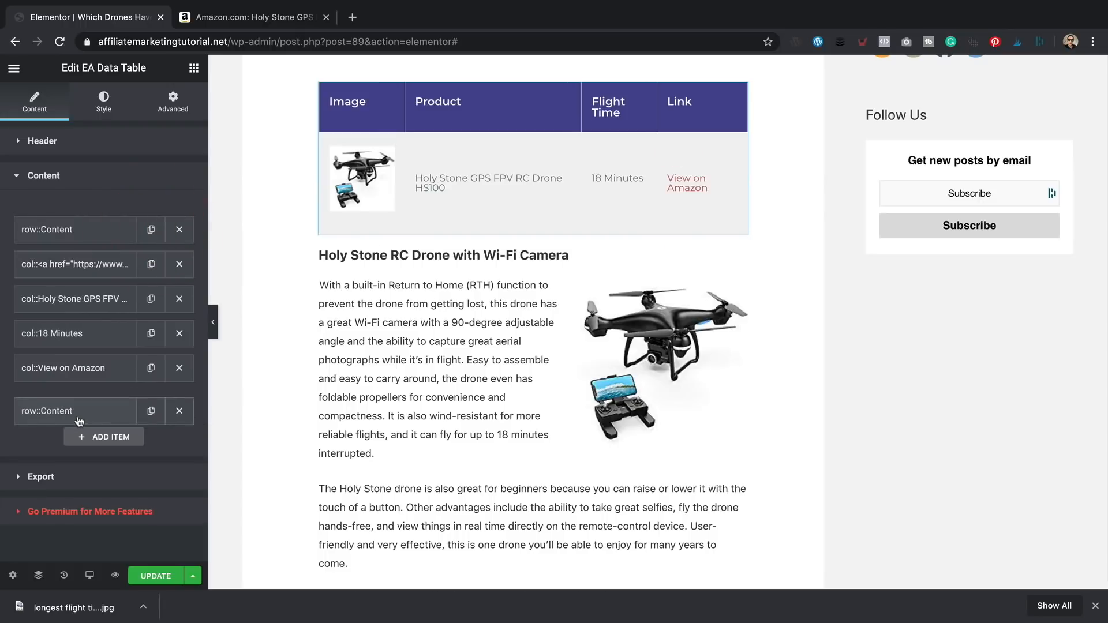
pyautogui.click(154, 265)
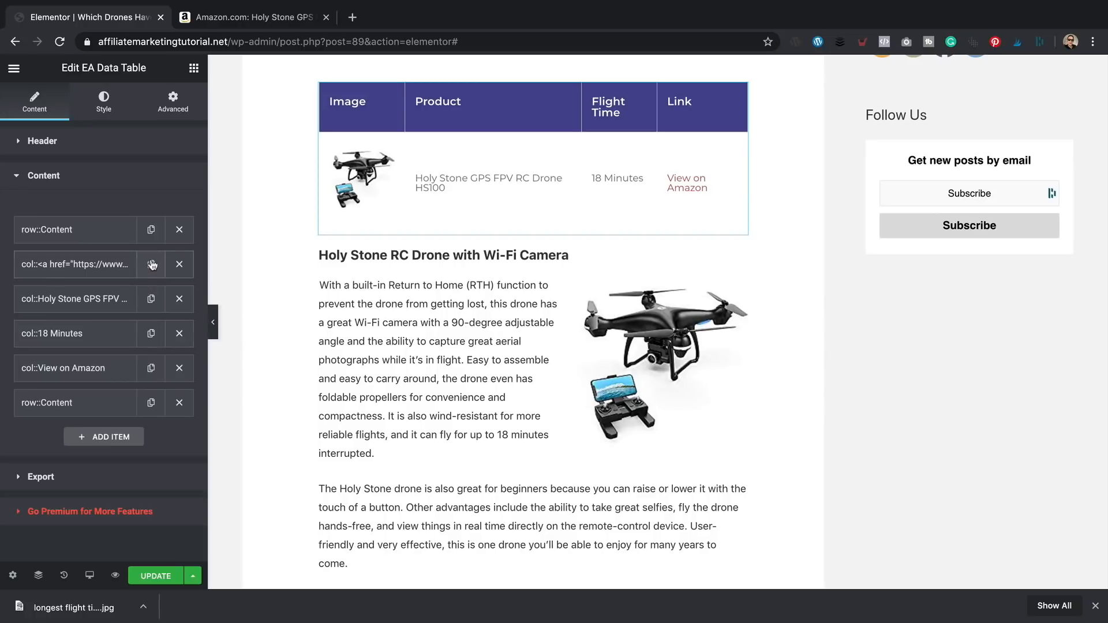
pyautogui.click(152, 265)
pyautogui.moveTo(90, 303); pyautogui.dragTo(73, 434)
# - Duplicate the HS100 name, '18 Minutes' and 'View on Amazon' cells, moving each copy to the end
pyautogui.click(151, 299)
pyautogui.moveTo(87, 333); pyautogui.dragTo(84, 477)
pyautogui.click(151, 333)
pyautogui.moveTo(87, 368); pyautogui.dragTo(81, 511)
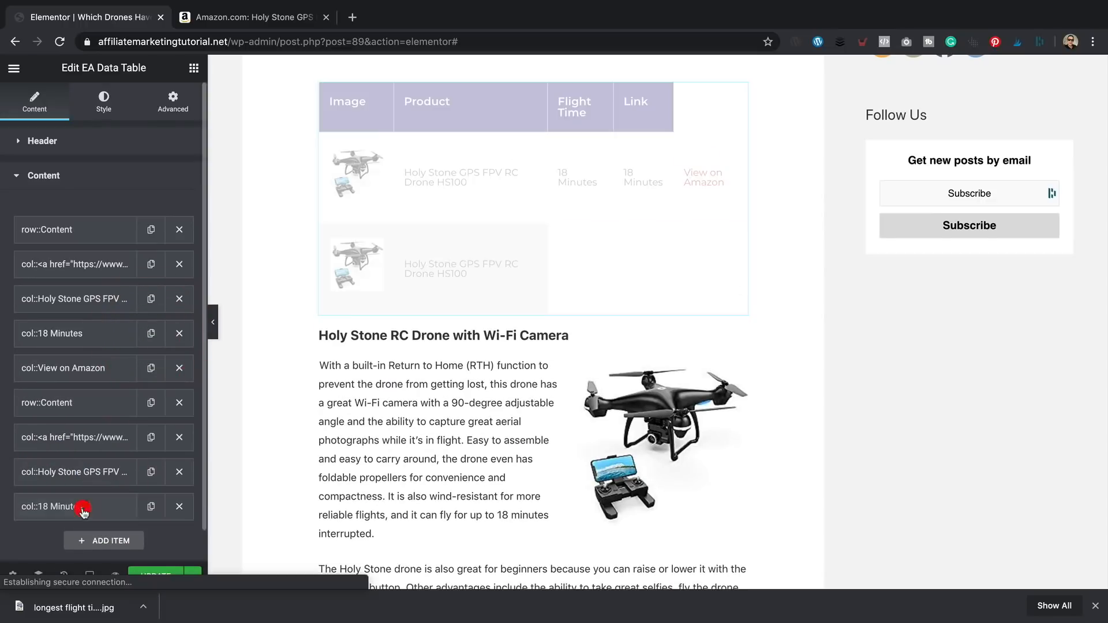
pyautogui.click(151, 368)
pyautogui.moveTo(87, 402); pyautogui.dragTo(100, 543)
pyautogui.scroll(-2, 134, 448)
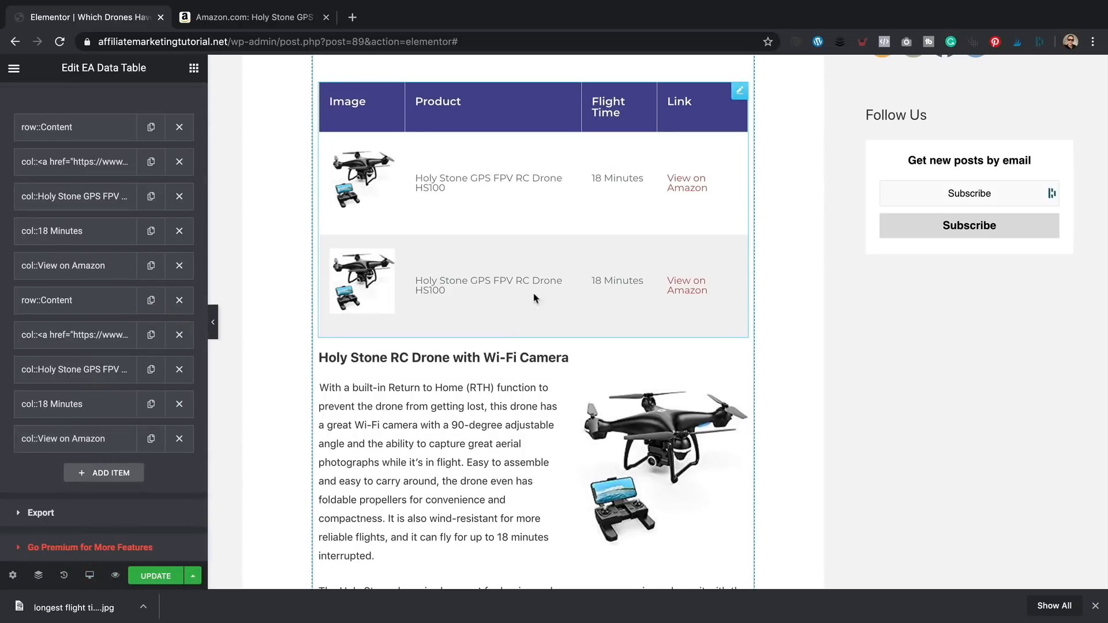
pyautogui.scroll(3, 196, 317)
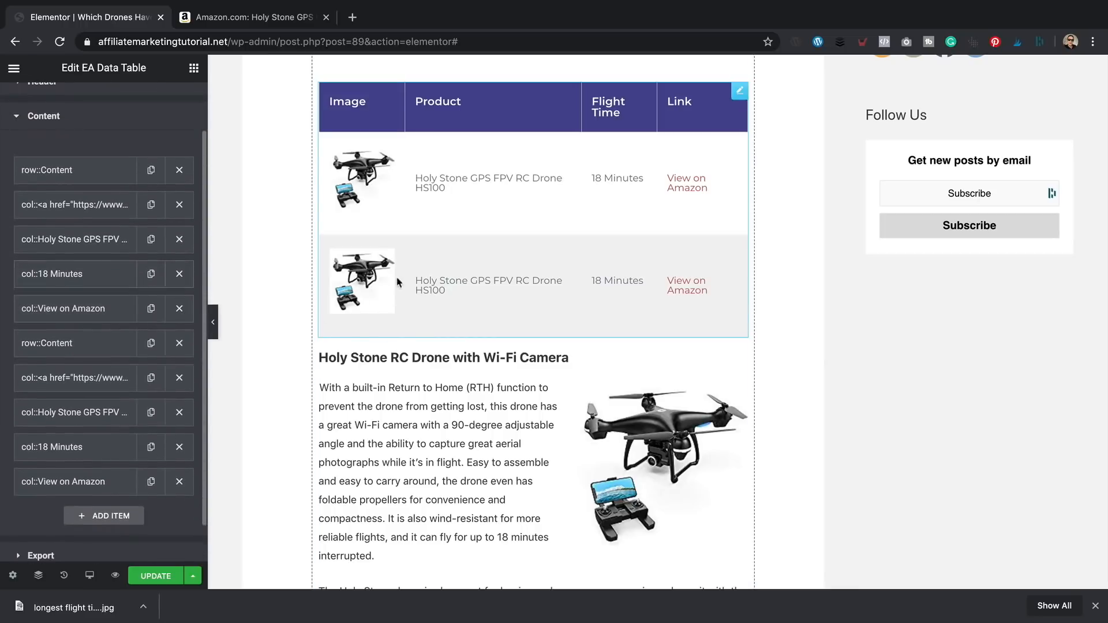
pyautogui.scroll(1, 98, 336)
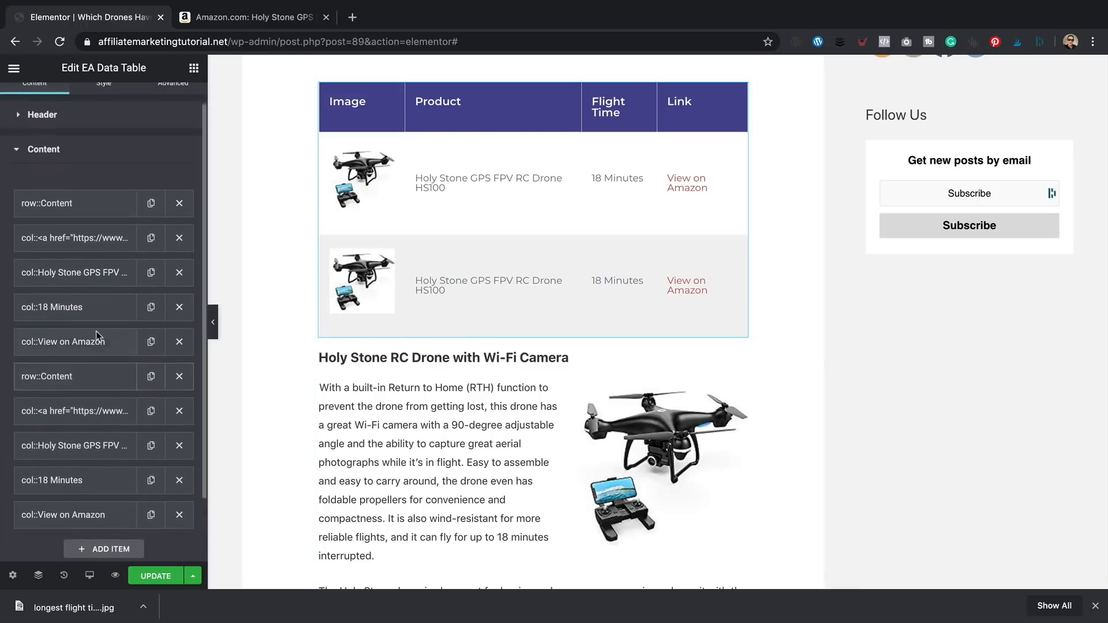
pyautogui.scroll(2, 98, 336)
# - Set the table's even-row background colour to white under Content Style
pyautogui.click(106, 103)
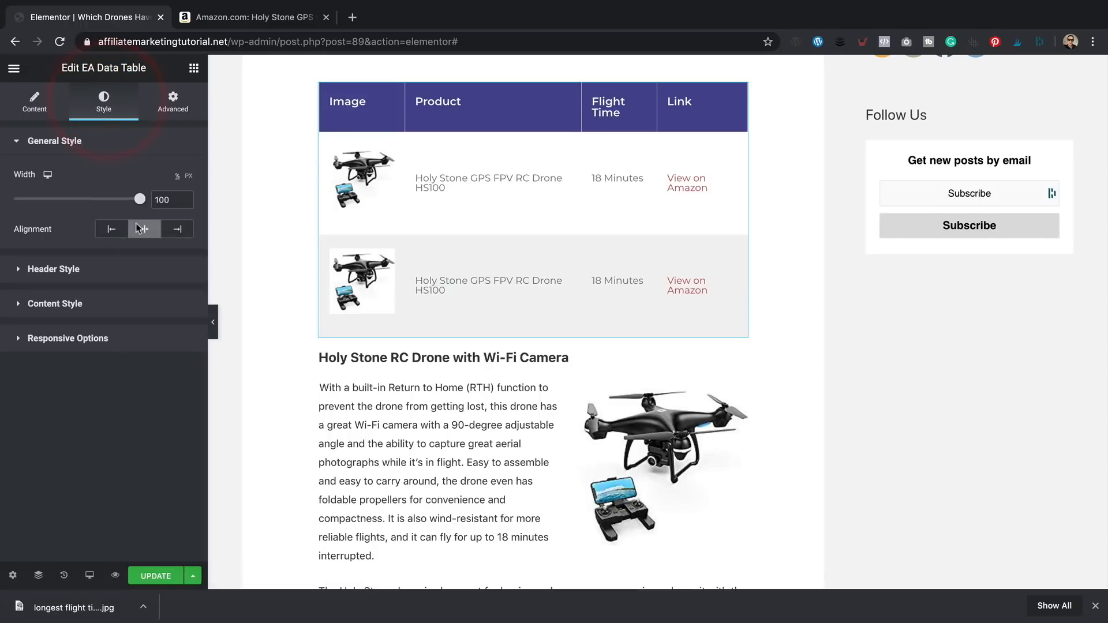
pyautogui.click(82, 305)
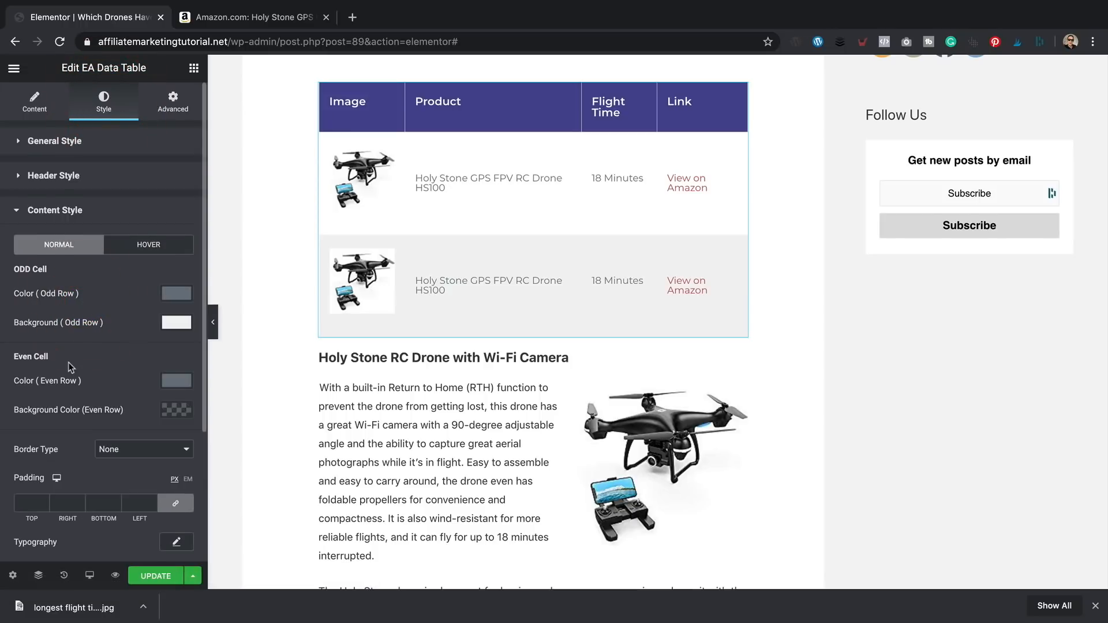
pyautogui.scroll(-1, 70, 368)
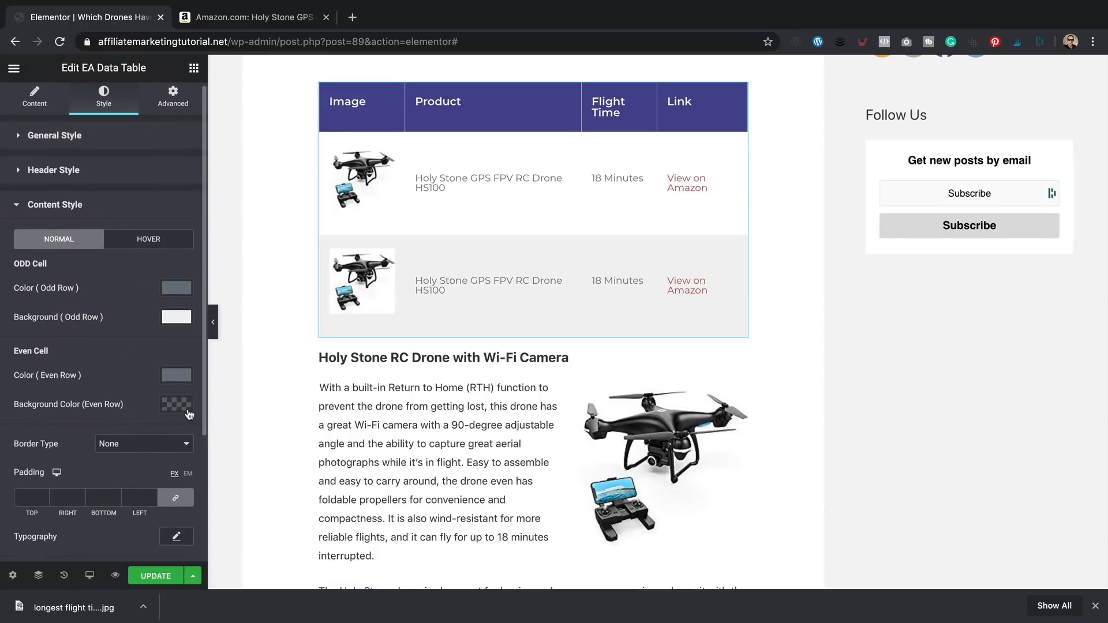
pyautogui.click(176, 404)
pyautogui.click(35, 223)
pyautogui.moveTo(18, 204)
pyautogui.mouseDown()
pyautogui.moveTo(12, 196)
pyautogui.moveTo(40, 235)
pyautogui.moveTo(99, 265)
pyautogui.moveTo(22, 211)
pyautogui.mouseUp()
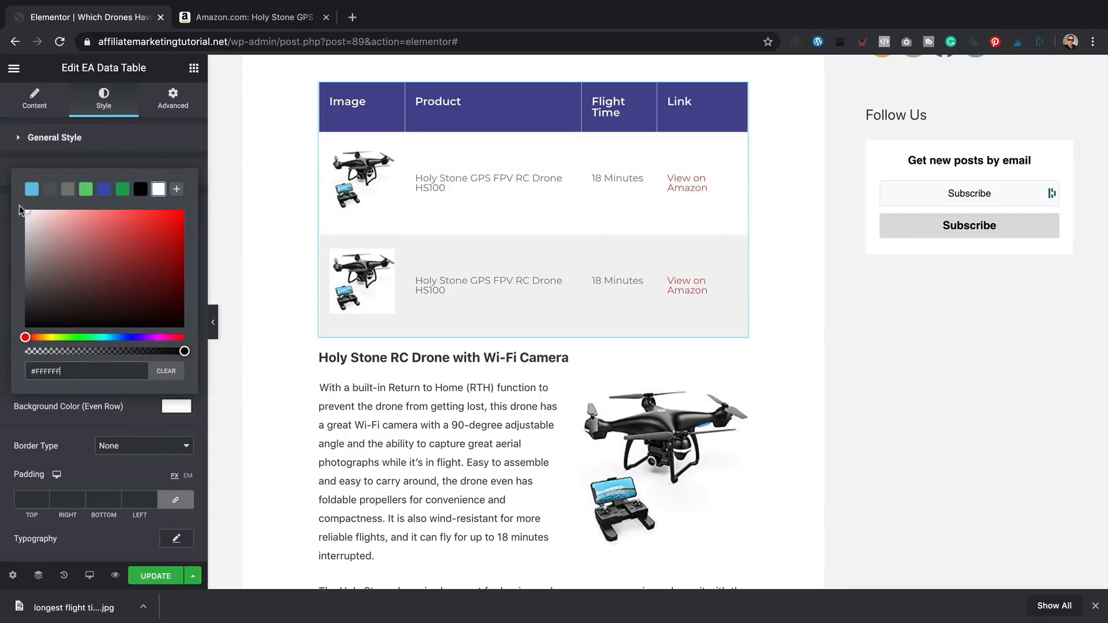
pyautogui.click(159, 407)
# - Set the odd-row background to white and clear the odd-row text colour
pyautogui.scroll(-1, 161, 427)
pyautogui.click(176, 310)
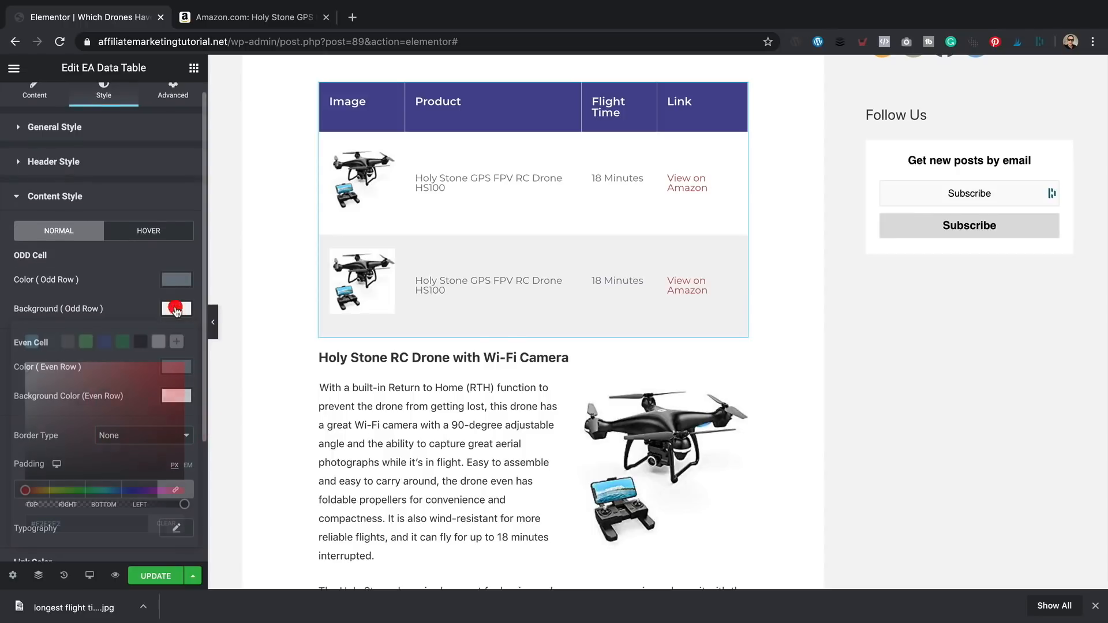
pyautogui.click(161, 292)
pyautogui.click(176, 279)
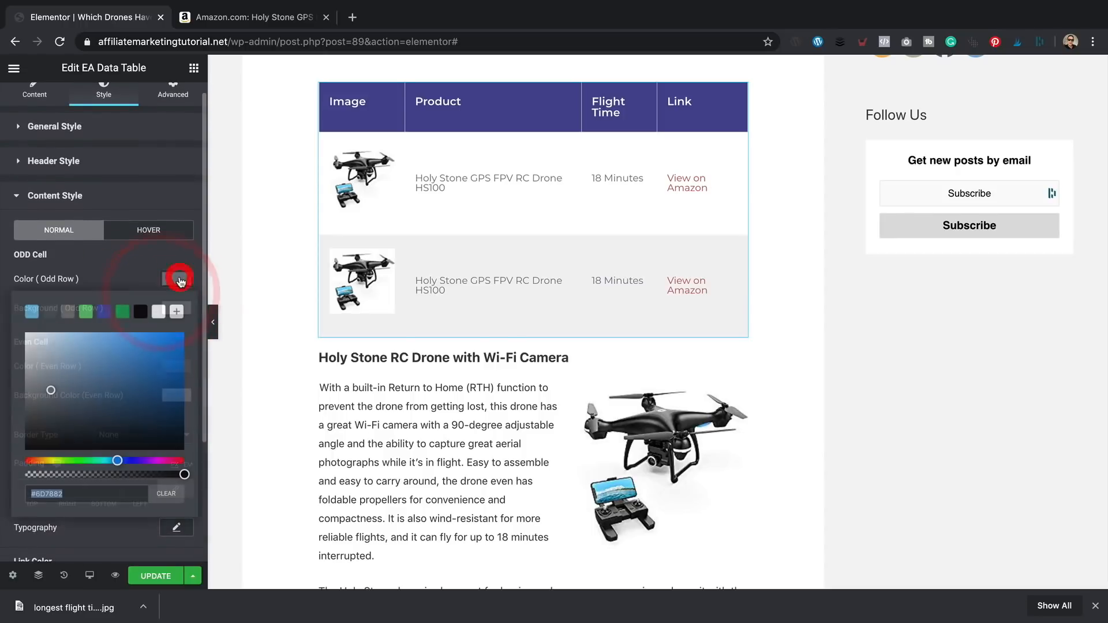
pyautogui.moveTo(74, 368)
pyautogui.mouseDown()
pyautogui.moveTo(7, 331)
pyautogui.moveTo(79, 377)
pyautogui.mouseUp()
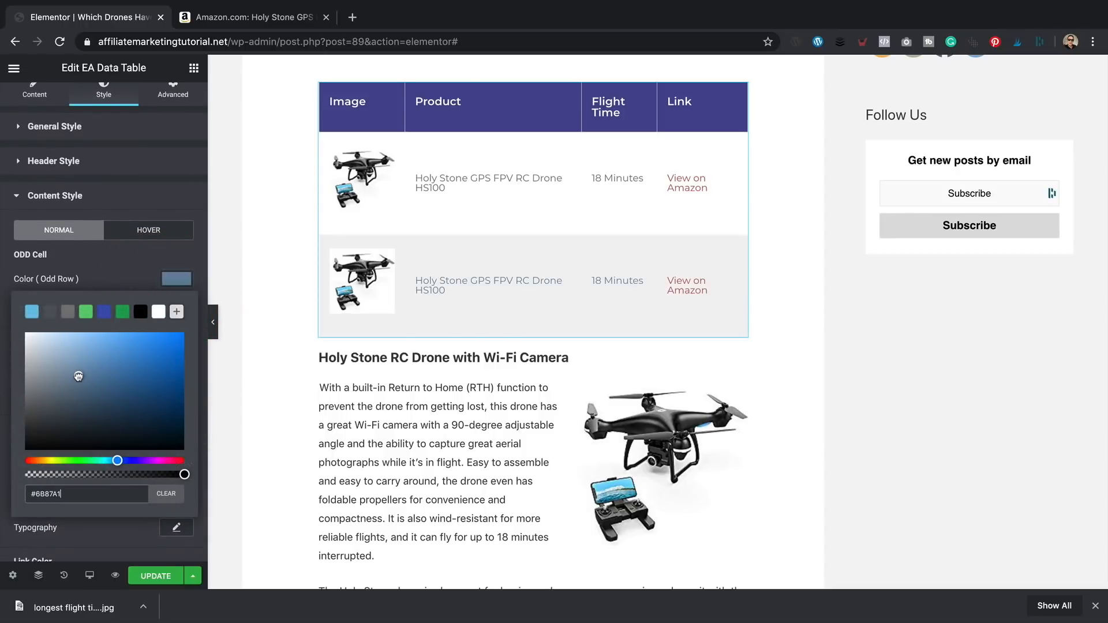
pyautogui.click(166, 494)
pyautogui.click(176, 308)
pyautogui.click(129, 416)
pyautogui.moveTo(129, 416); pyautogui.dragTo(19, 362)
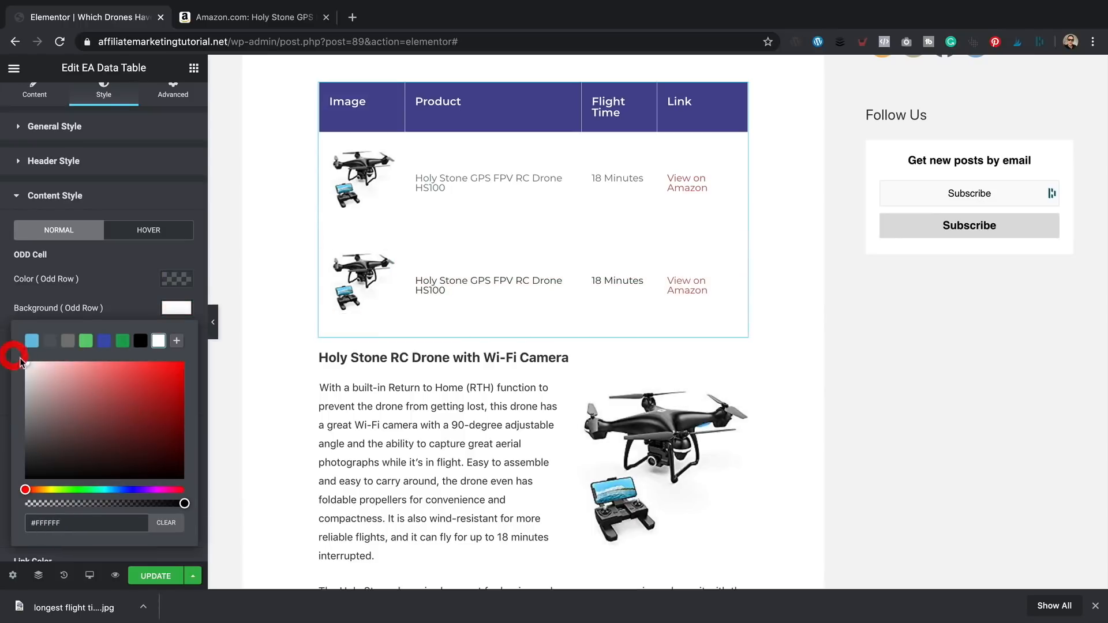
pyautogui.click(136, 283)
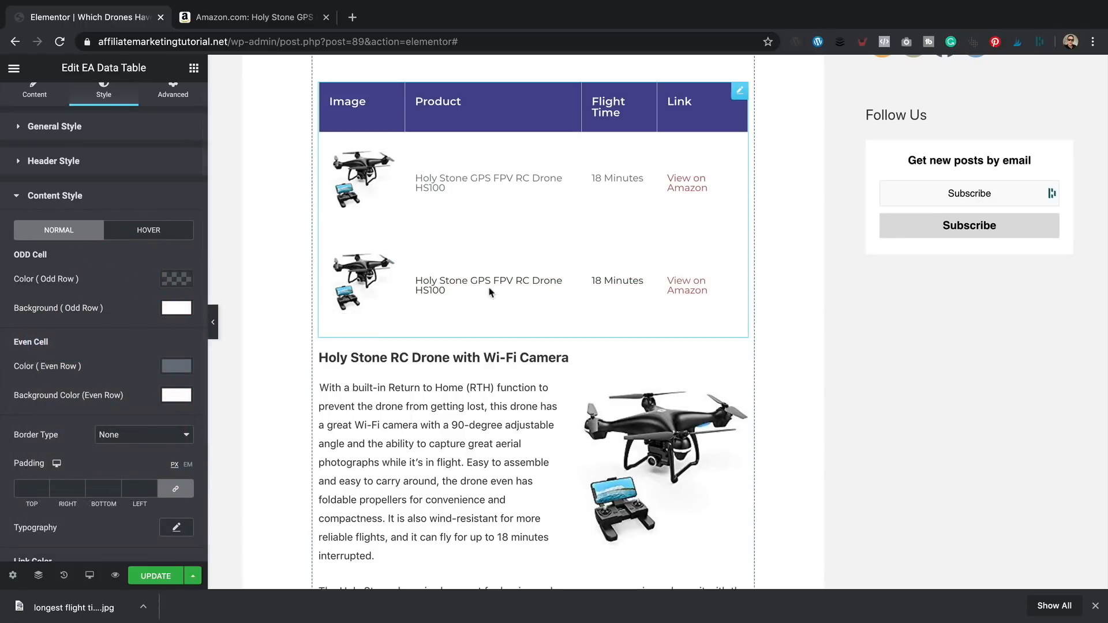
# - Check the even-row text colour and adjust the odd-row text colour value
pyautogui.click(169, 367)
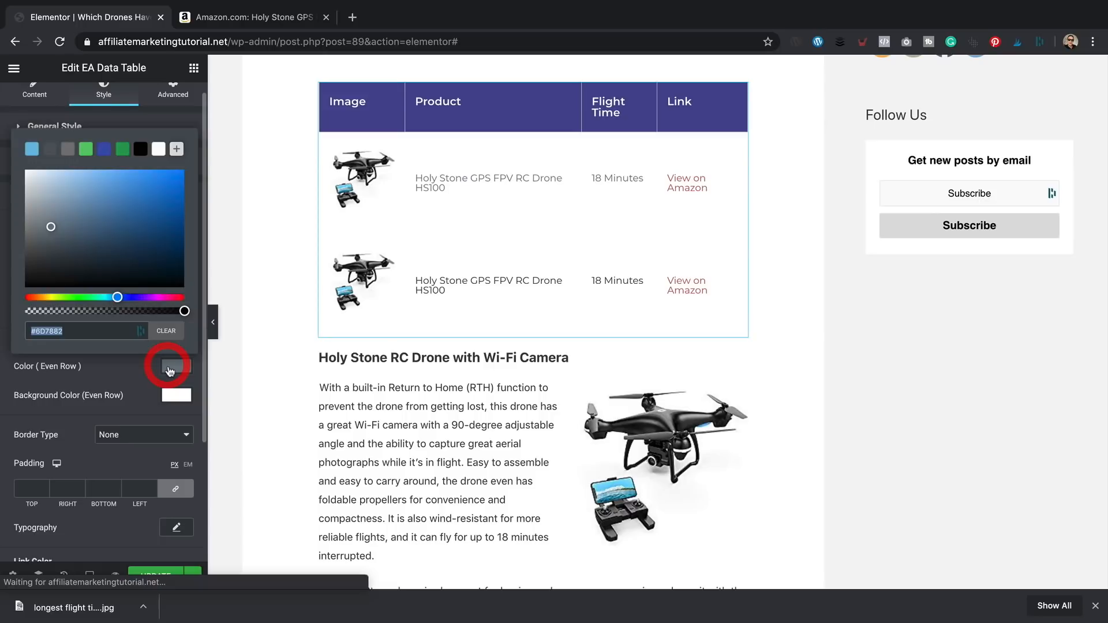
pyautogui.click(79, 330)
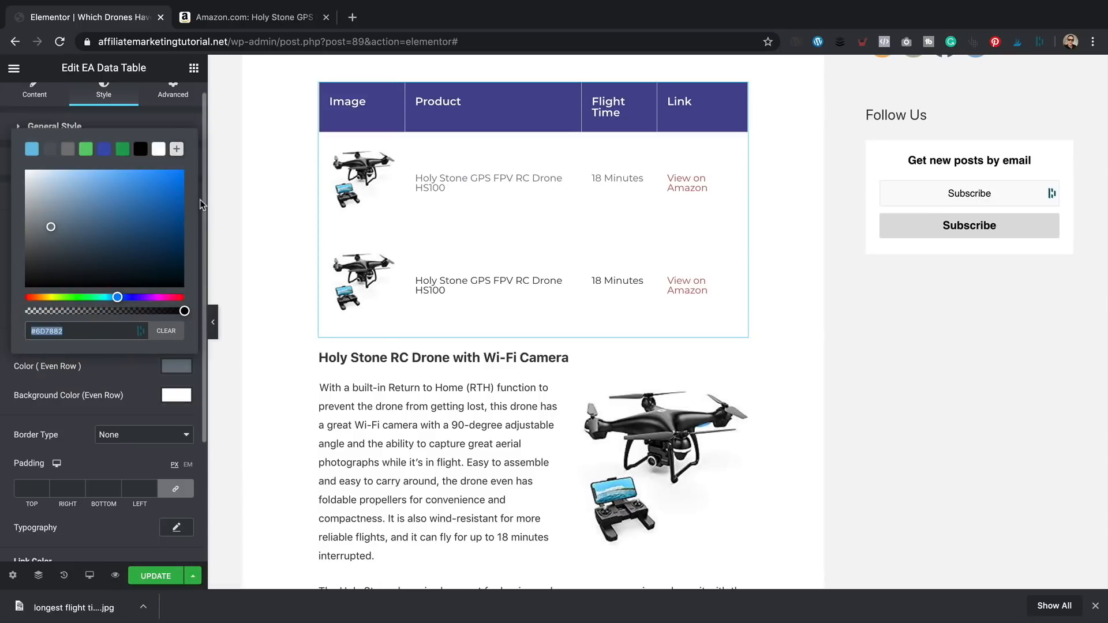
pyautogui.click(136, 387)
pyautogui.click(180, 279)
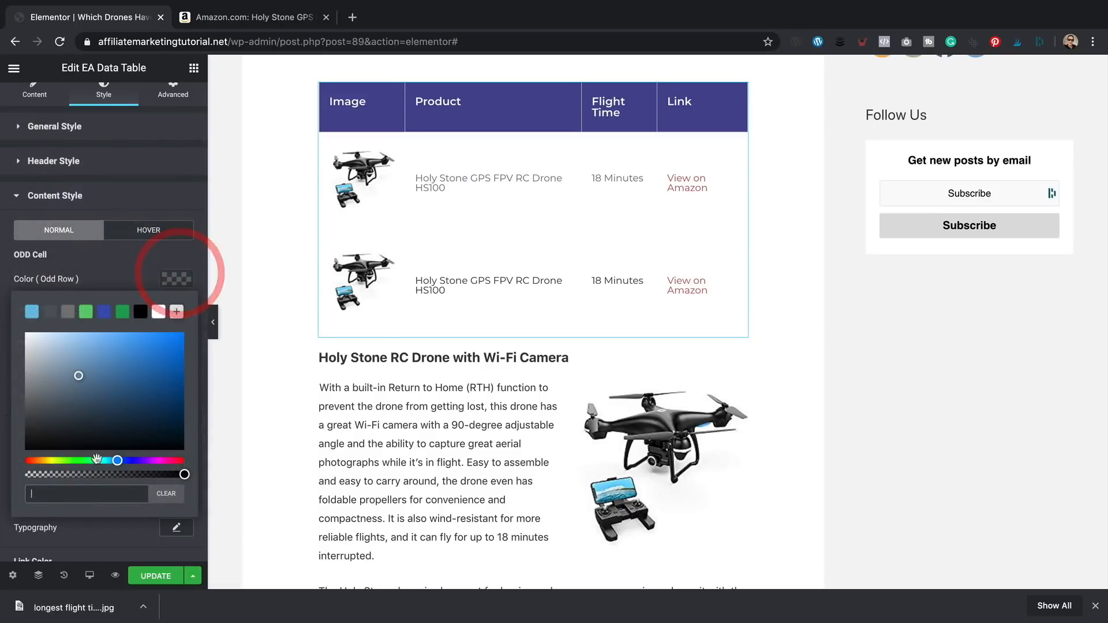
pyautogui.click(104, 495)
pyautogui.click(167, 259)
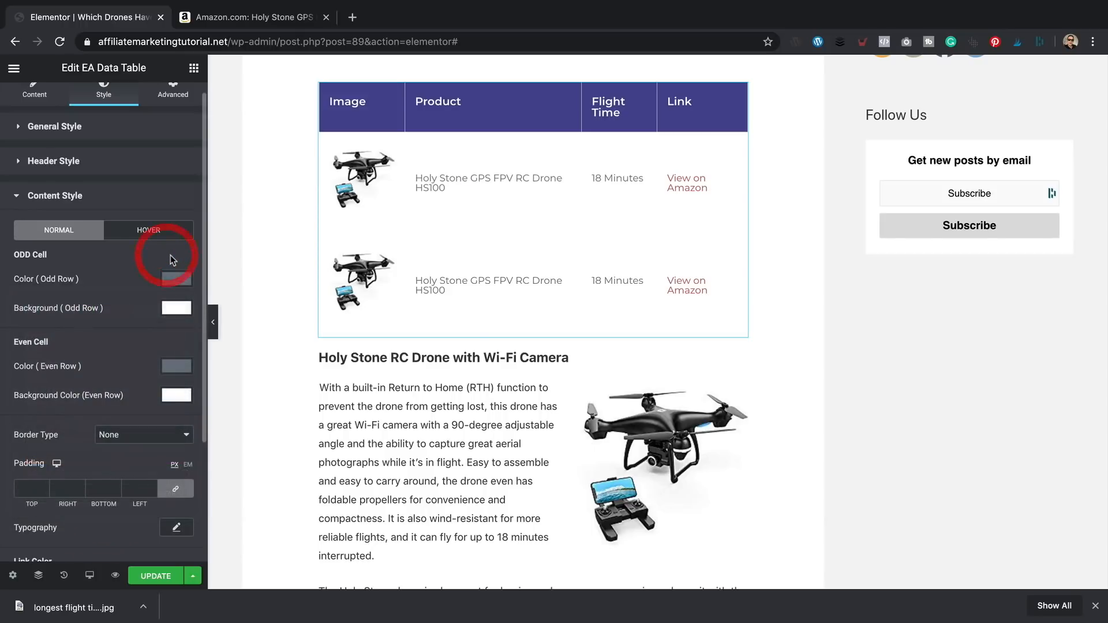
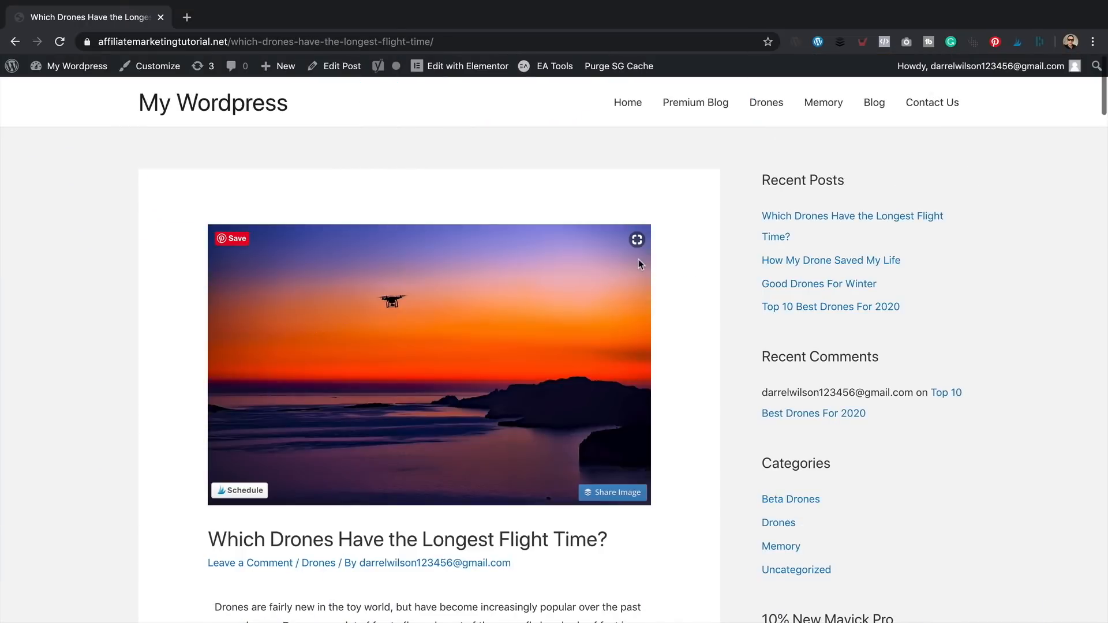
# - Scroll through the live drone post to review the comparison table
pyautogui.scroll(-5, 663, 242)
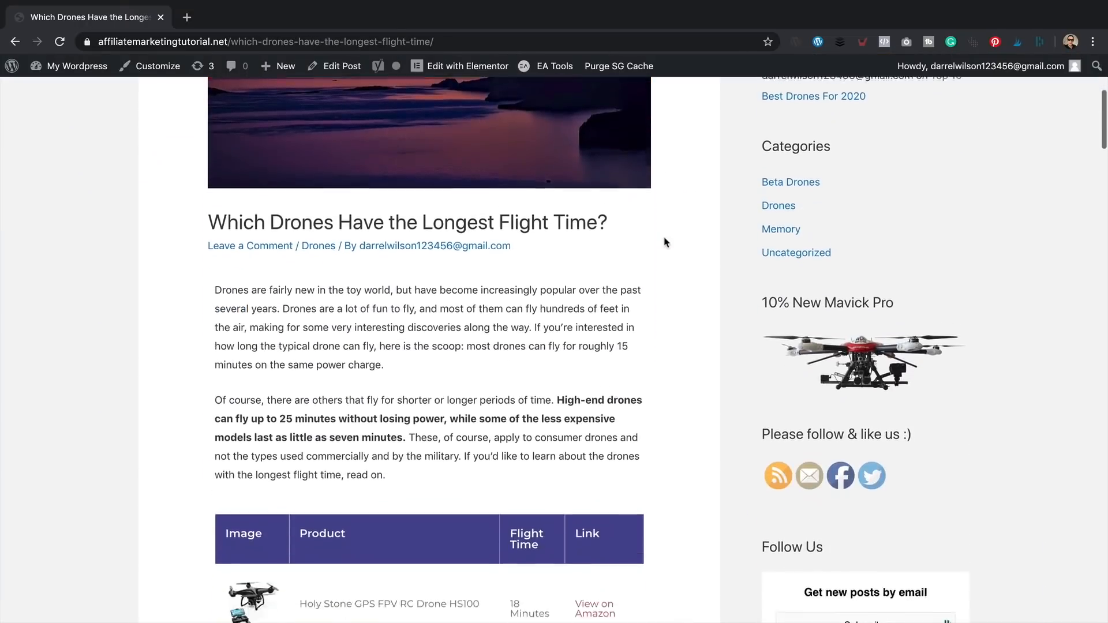
pyautogui.scroll(-5, 666, 242)
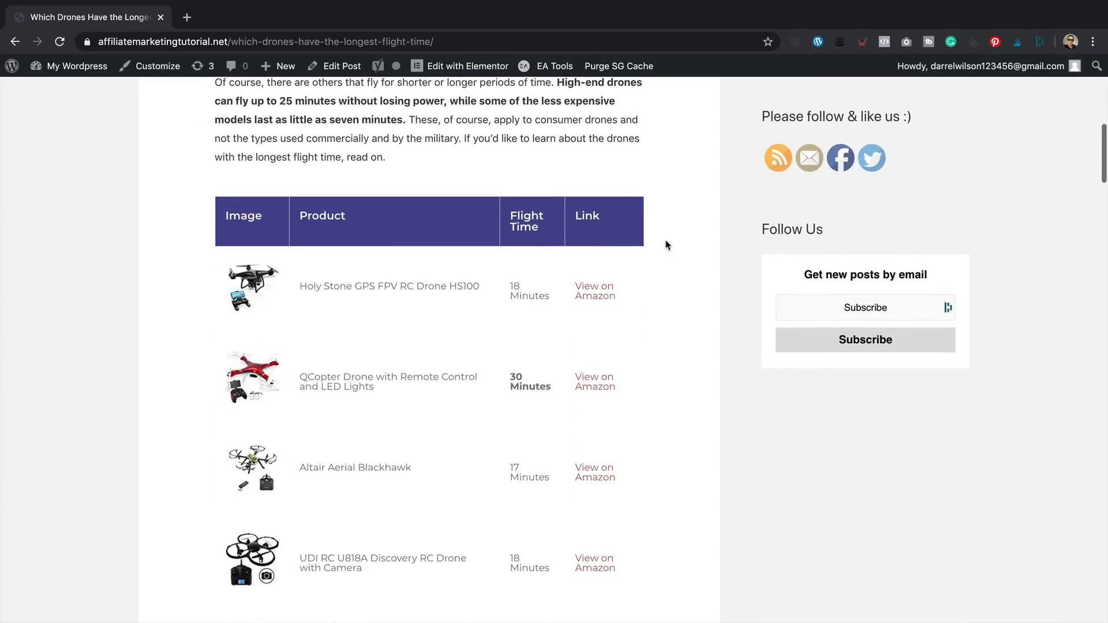
pyautogui.scroll(-2, 665, 245)
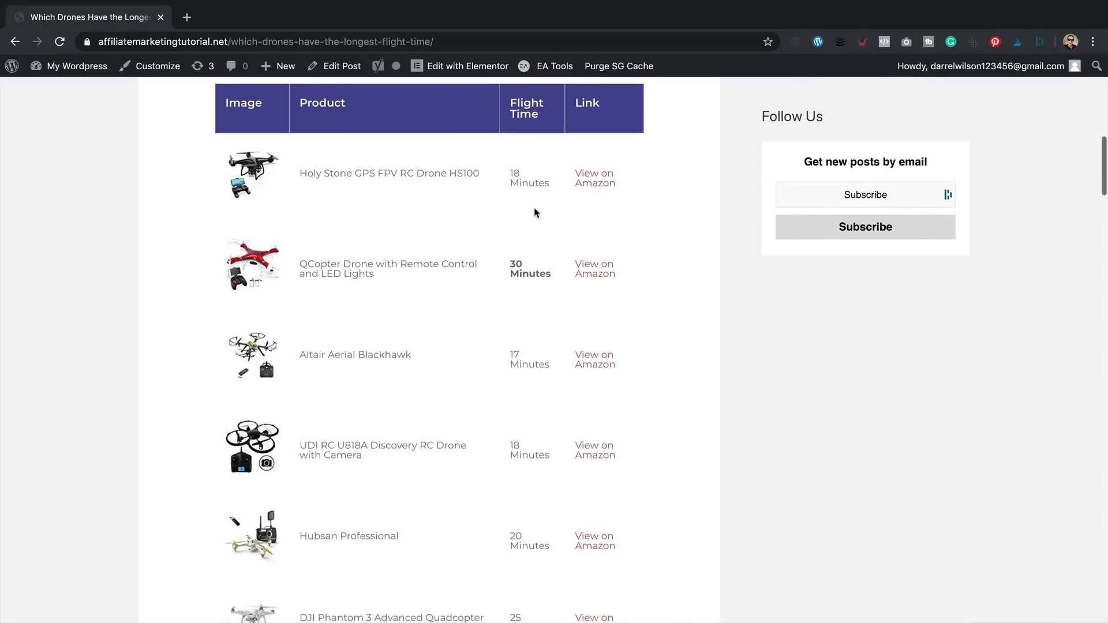
pyautogui.scroll(-5, 532, 214)
pyautogui.scroll(5, 531, 213)
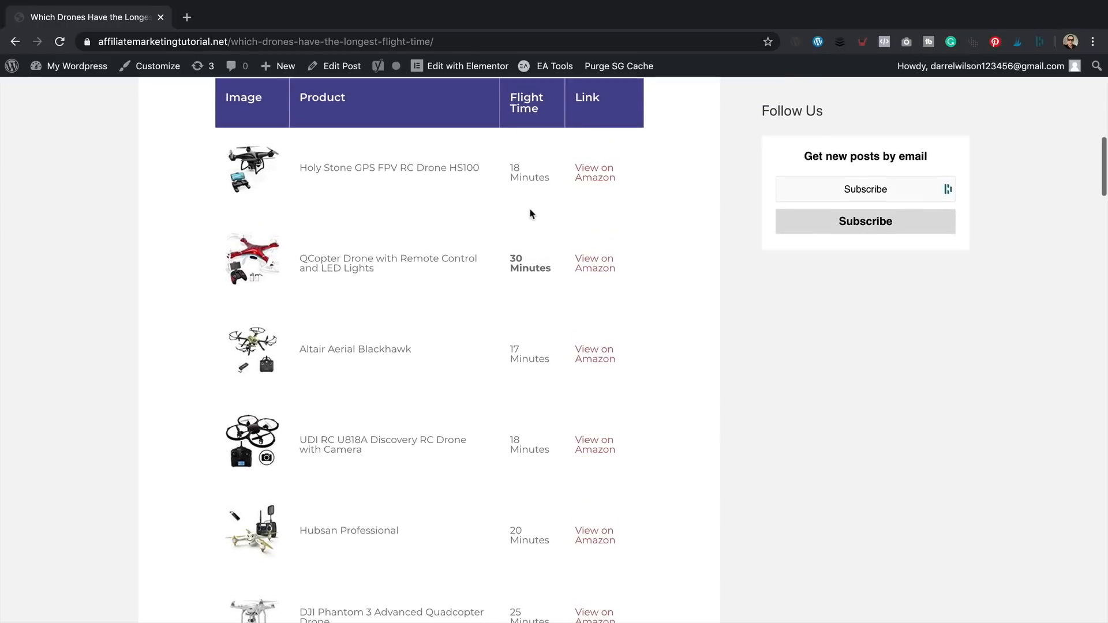
pyautogui.scroll(2, 531, 213)
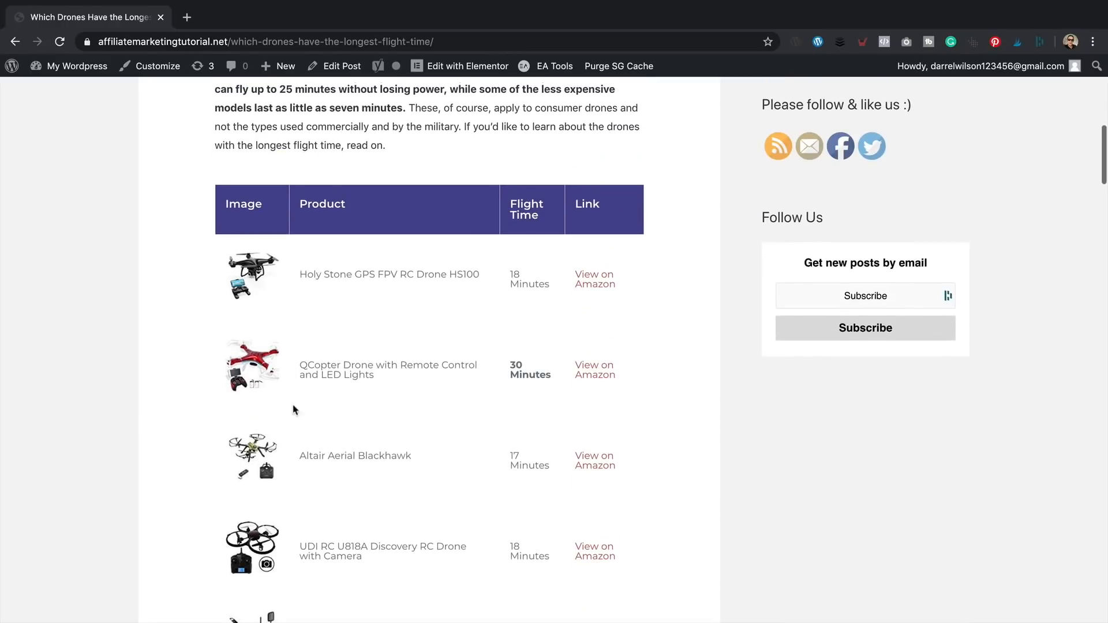
pyautogui.scroll(-3, 329, 267)
pyautogui.scroll(2, 292, 140)
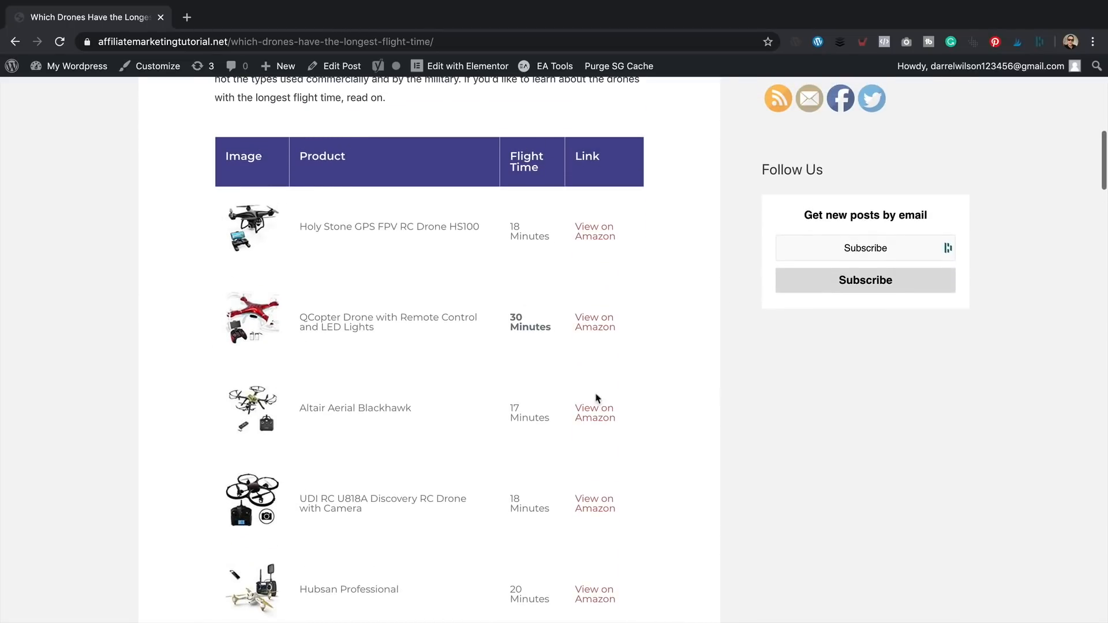
pyautogui.scroll(-15, 571, 224)
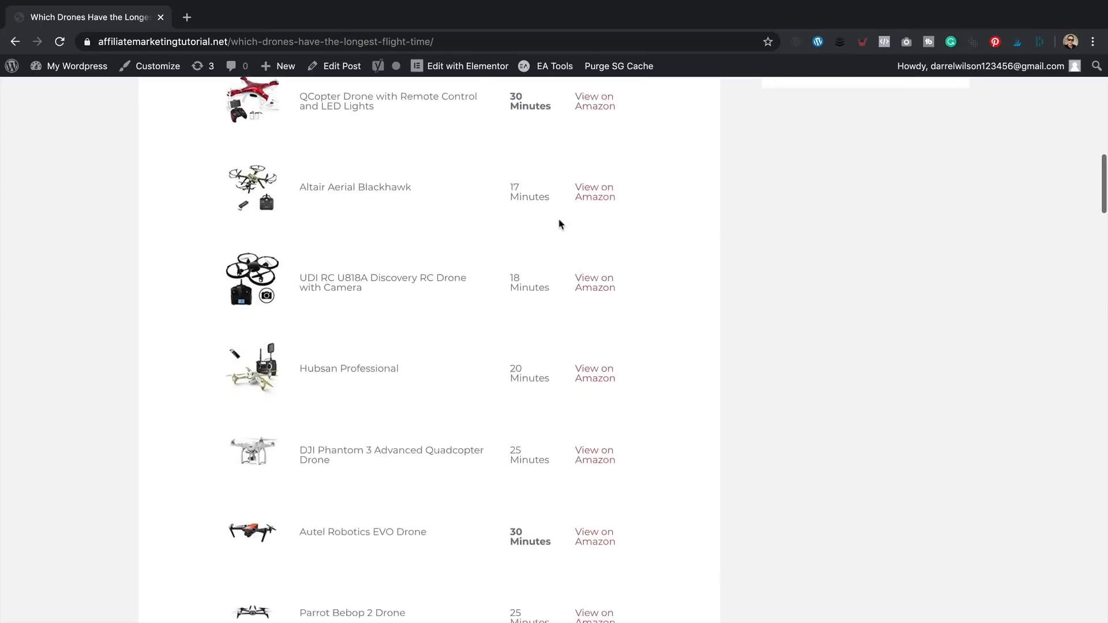
pyautogui.scroll(-8, 495, 324)
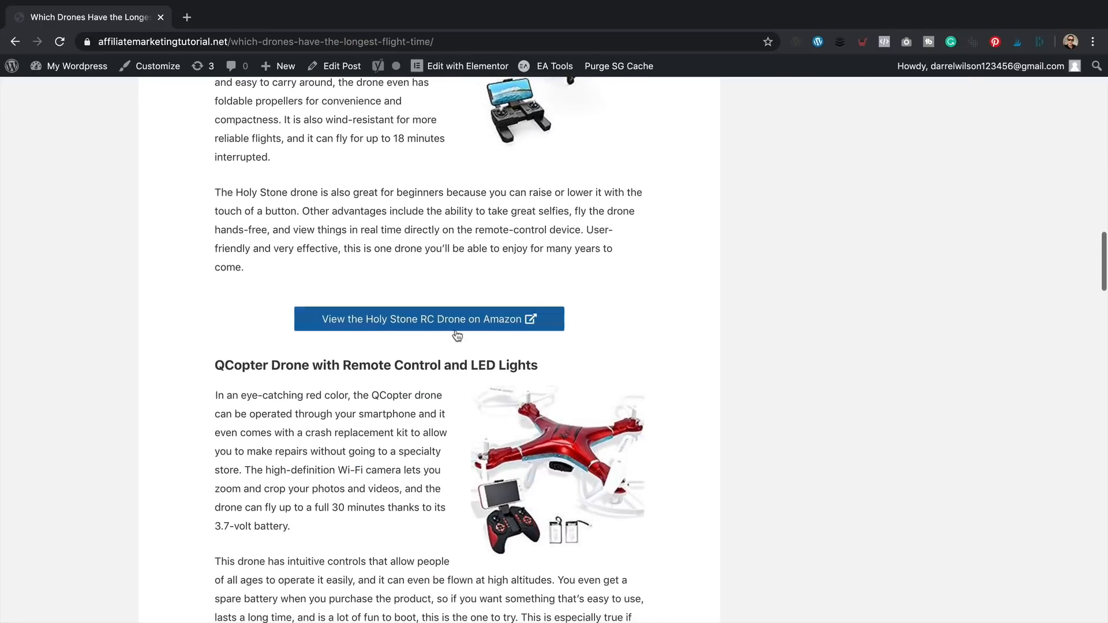
pyautogui.scroll(20, 495, 311)
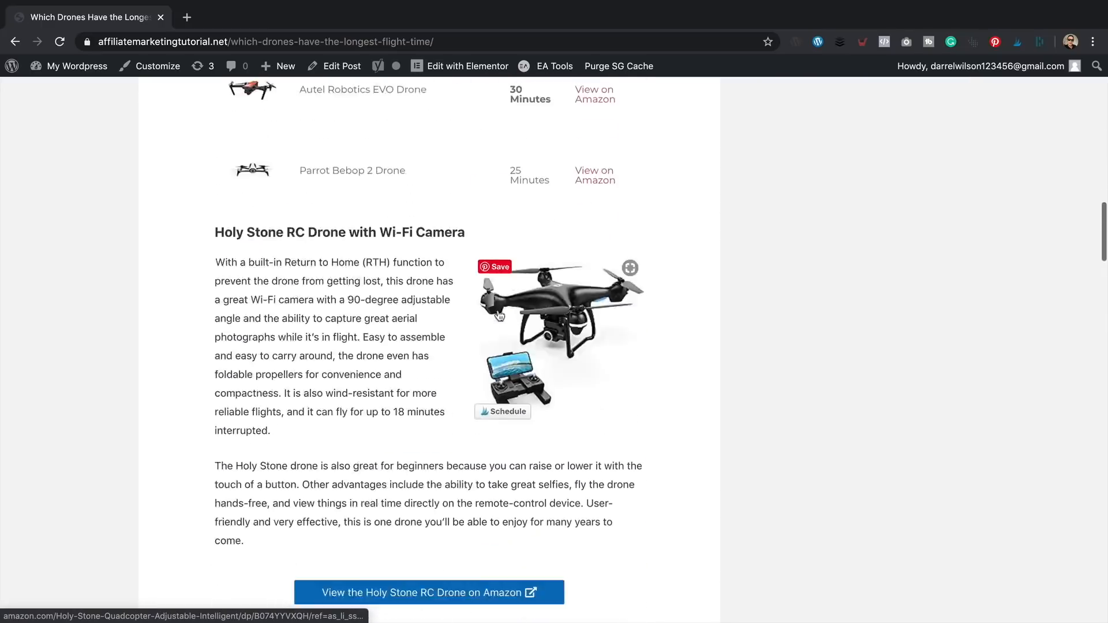
pyautogui.scroll(2, 535, 325)
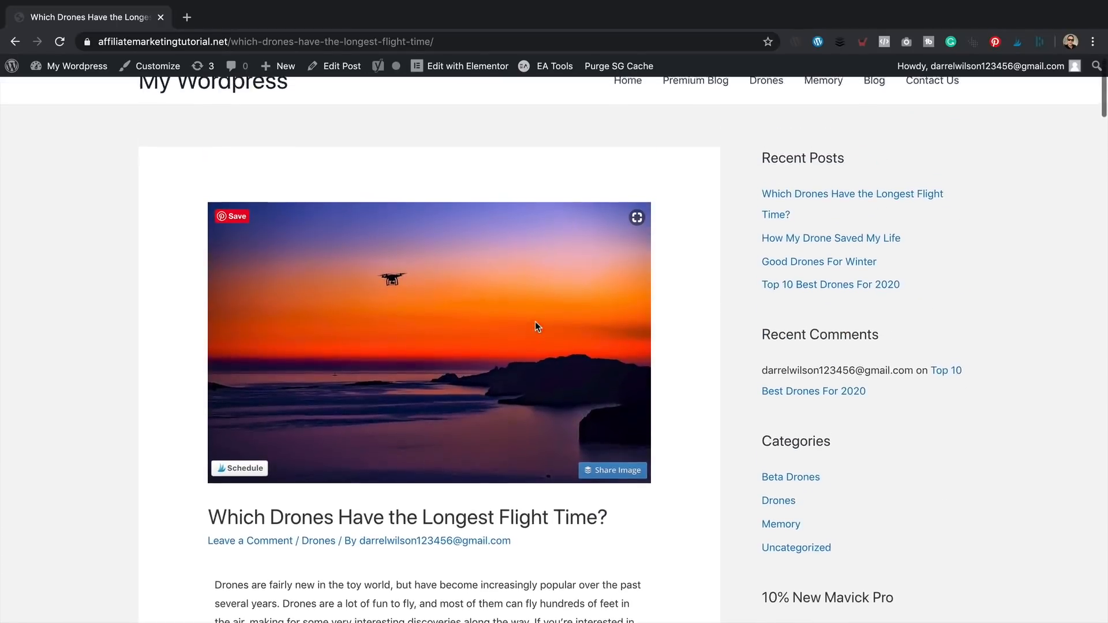
pyautogui.scroll(-4, 535, 325)
pyautogui.scroll(1, 536, 323)
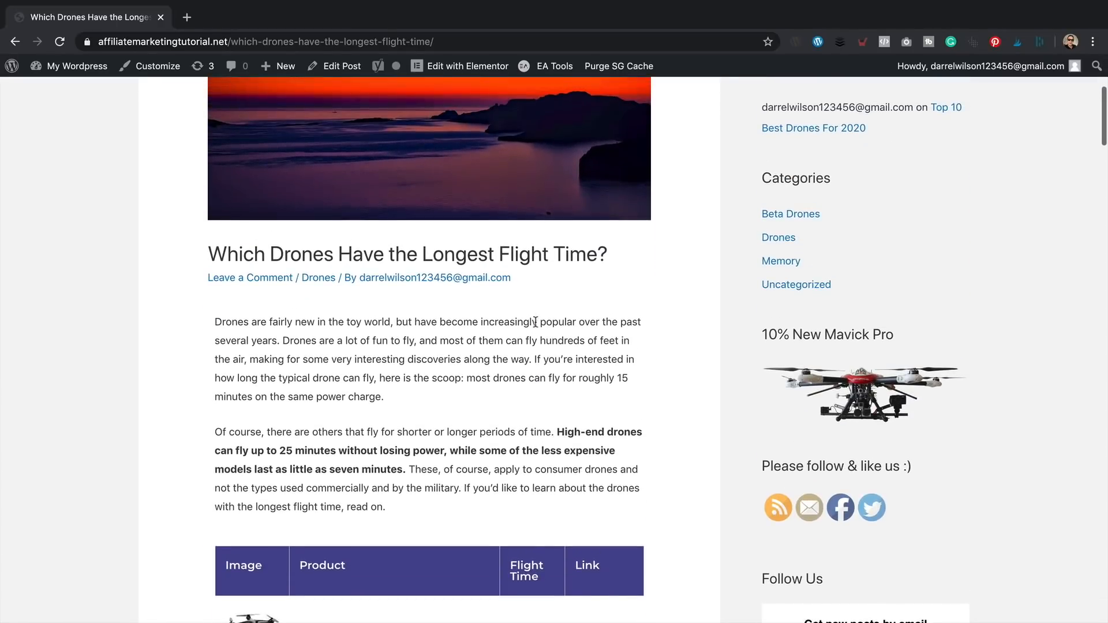
# - Purge the SG cache, reload the post, and reopen it with Edit with Elementor
pyautogui.click(635, 66)
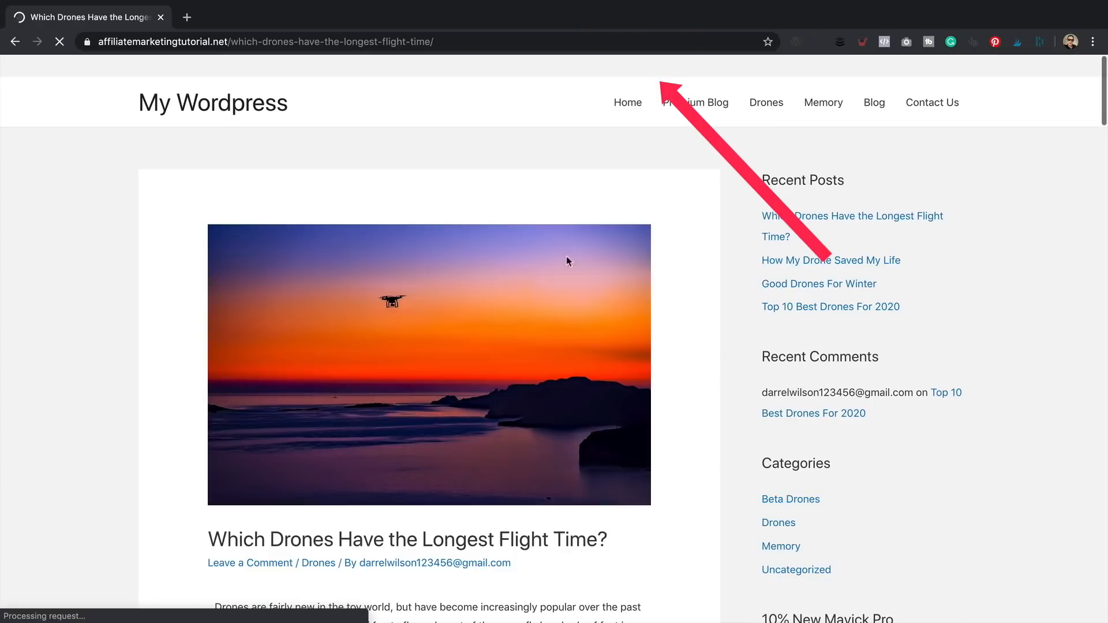
pyautogui.scroll(-9, 500, 280)
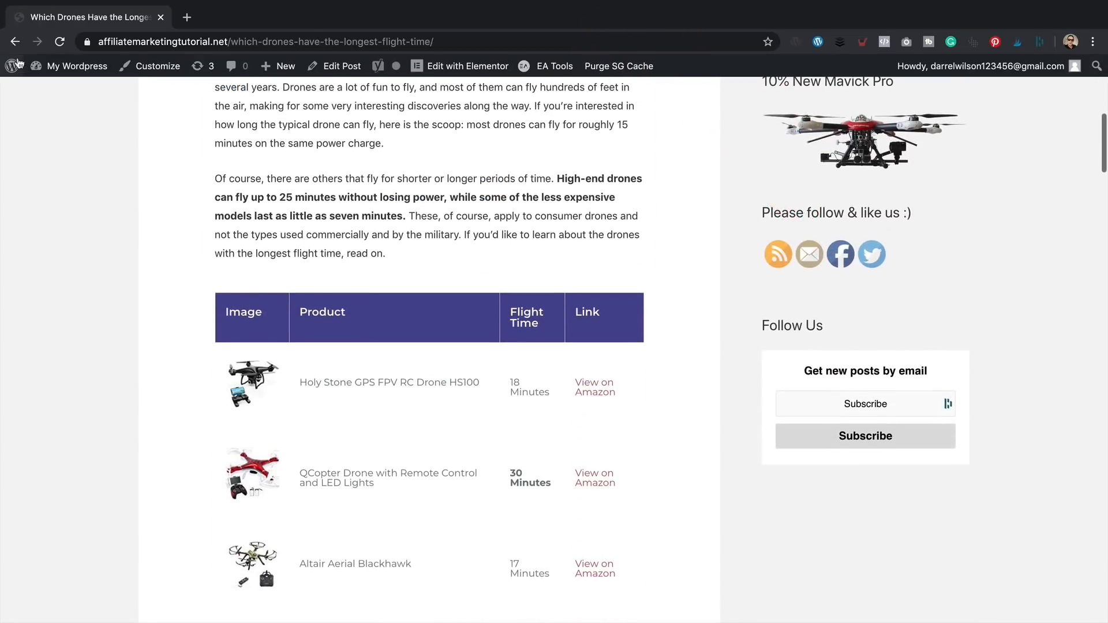
pyautogui.click(59, 42)
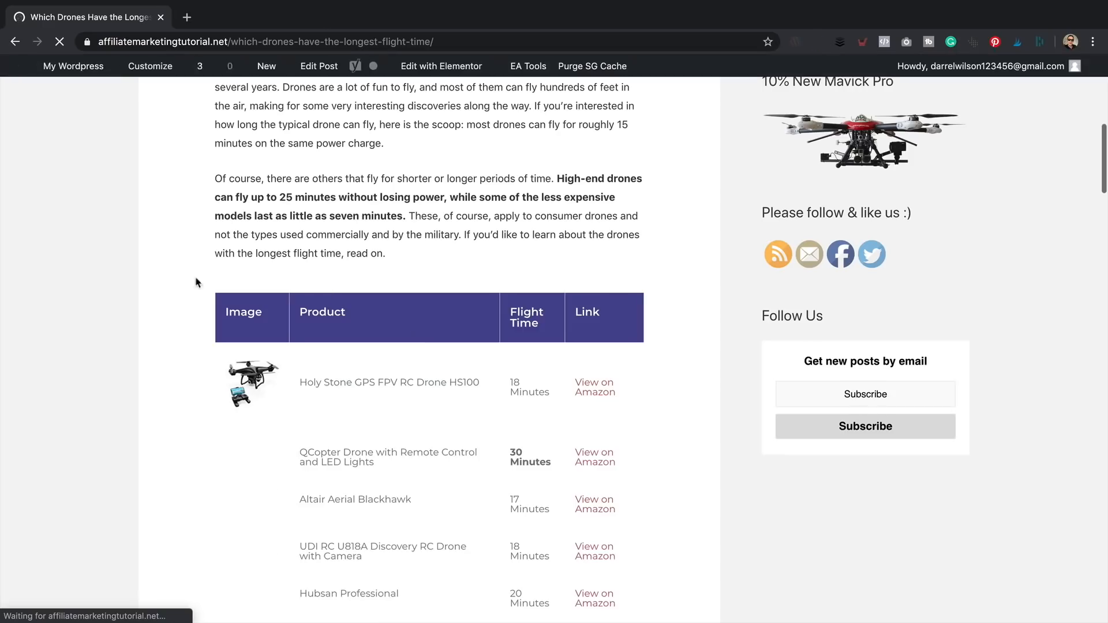
pyautogui.scroll(9, 394, 380)
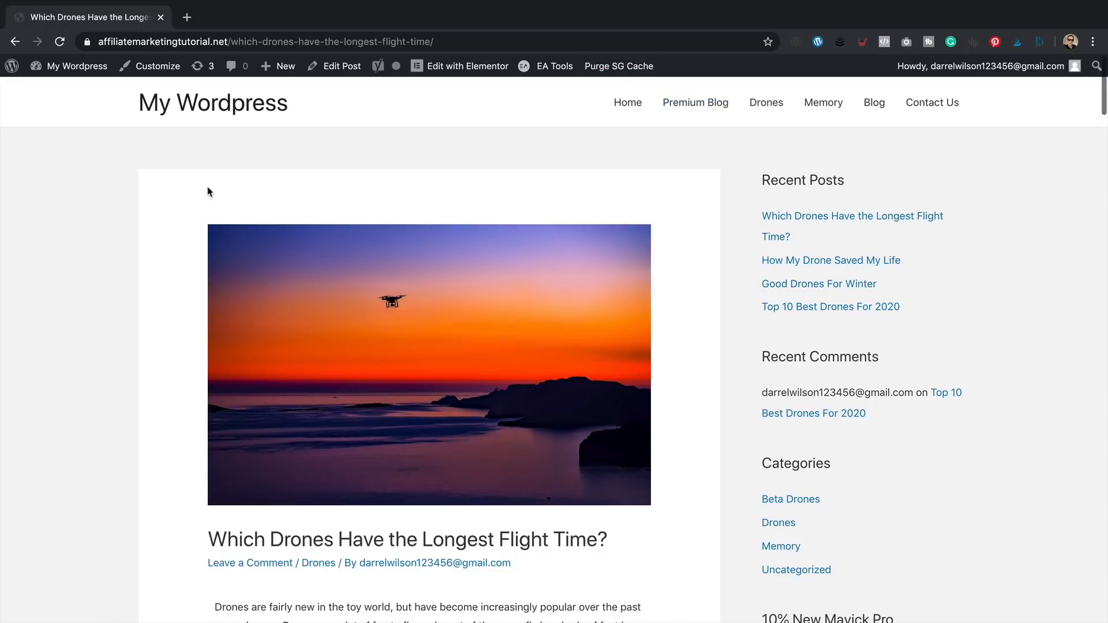
pyautogui.click(479, 65)
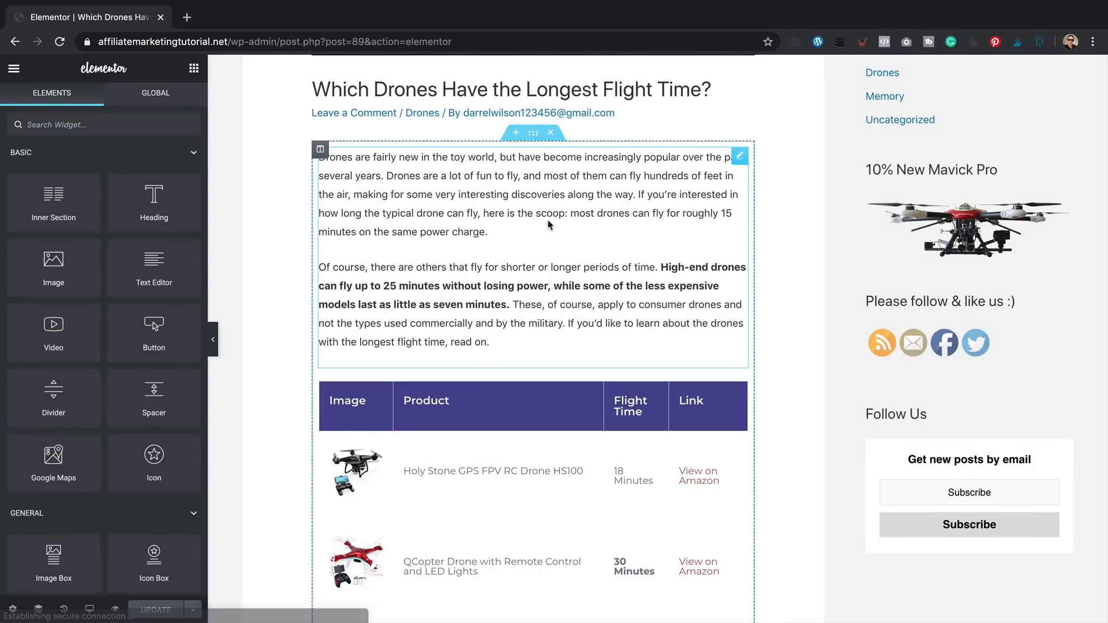
# - Open the data table's Content entries and inspect the View on Amazon cell's link options
pyautogui.scroll(-3, 549, 224)
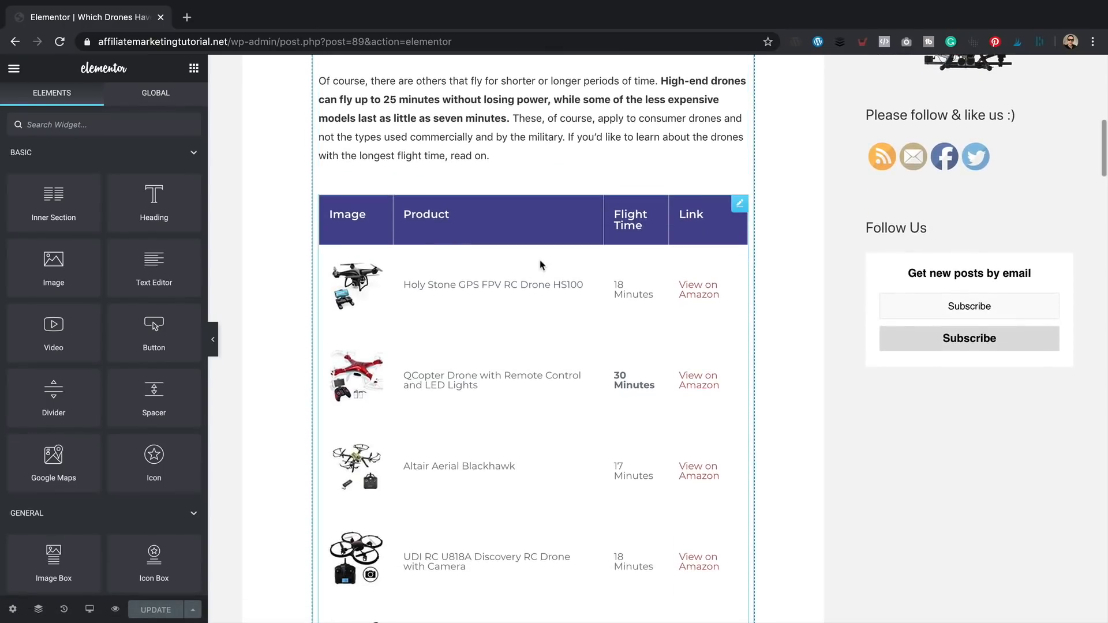
pyautogui.scroll(-2, 542, 267)
pyautogui.click(526, 253)
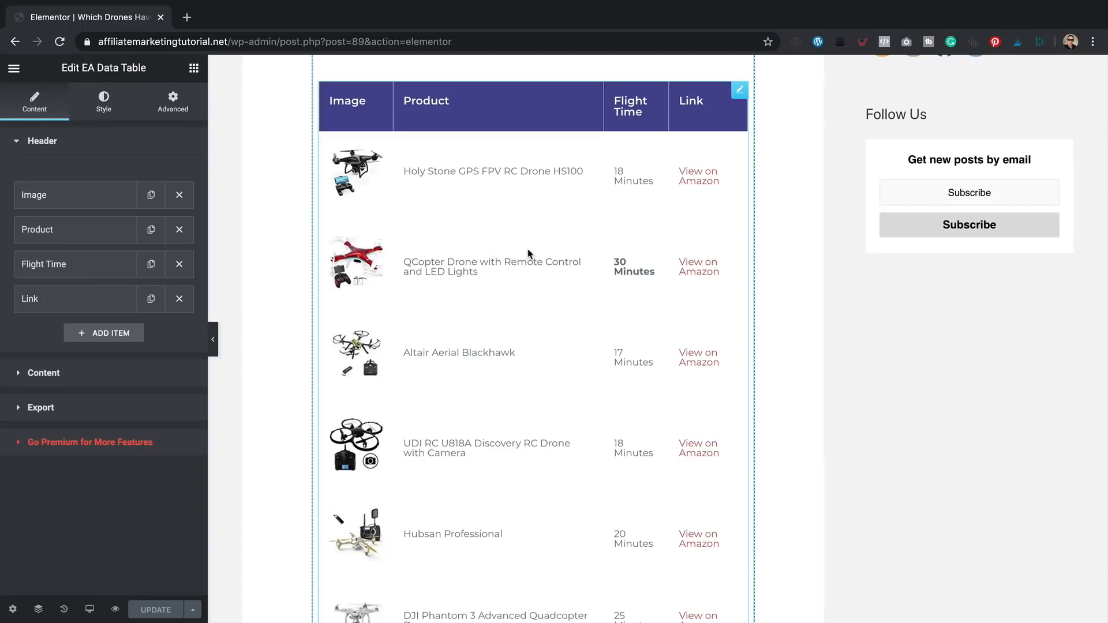
pyautogui.click(79, 373)
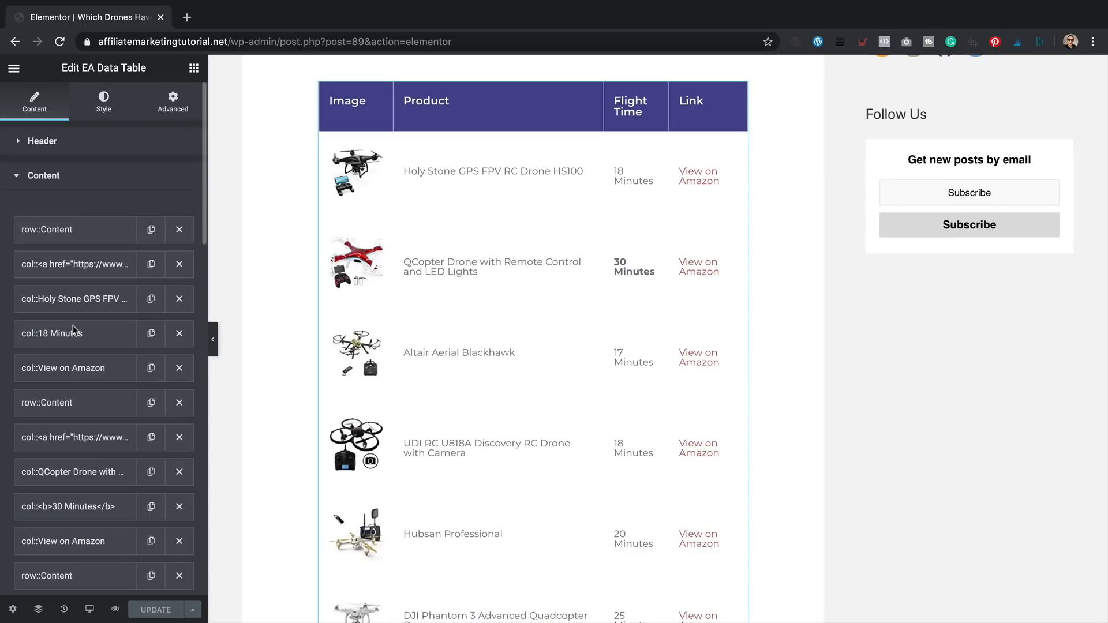
pyautogui.click(87, 369)
pyautogui.scroll(-3, 127, 439)
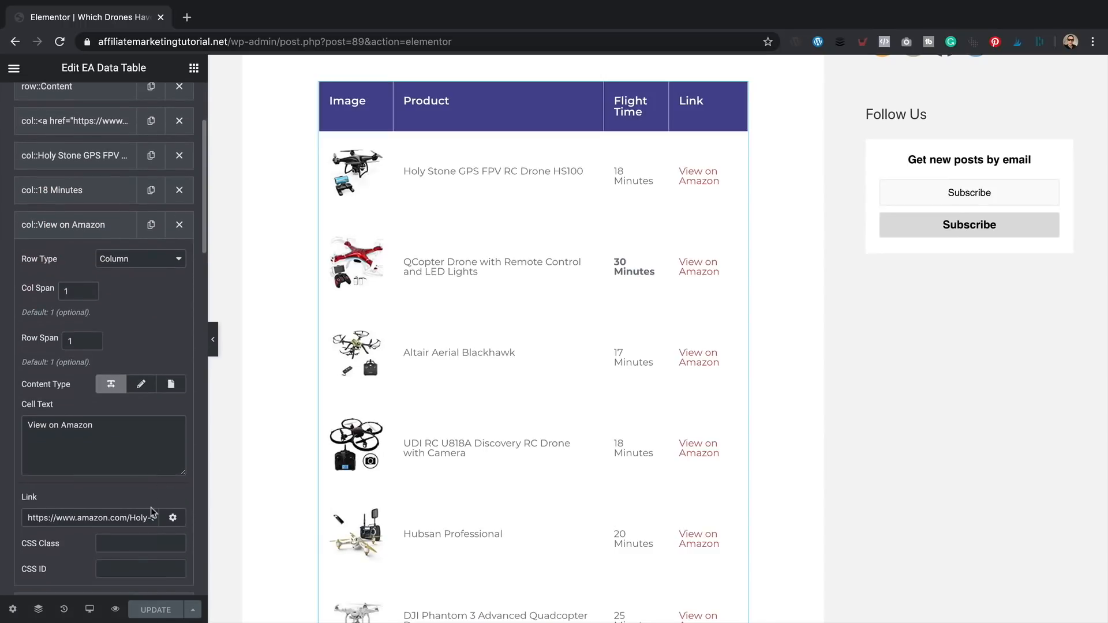
pyautogui.click(174, 520)
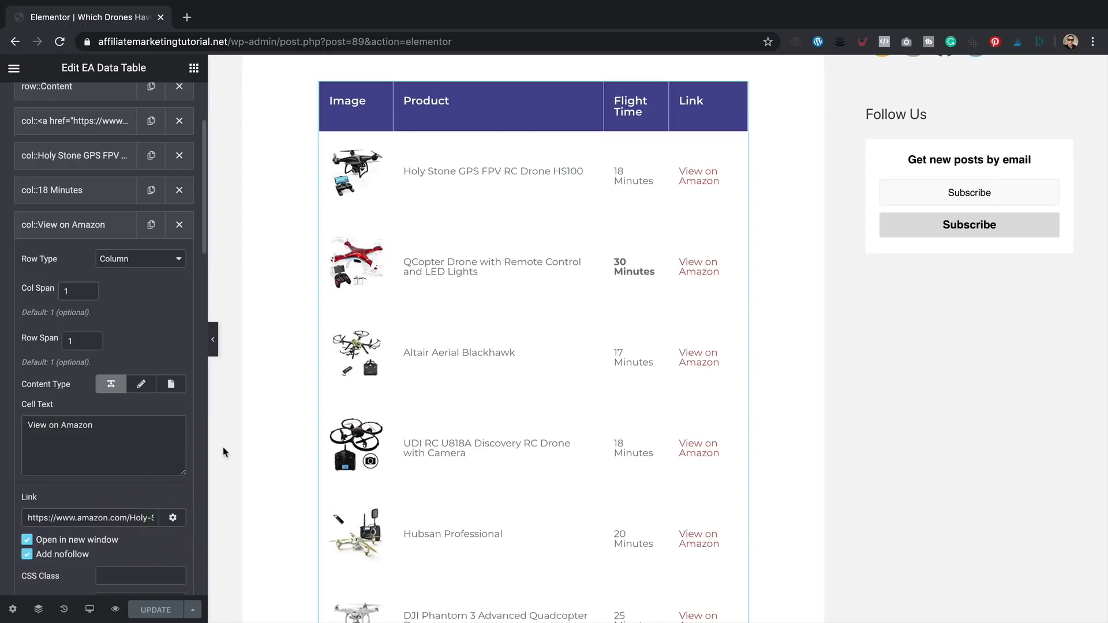
pyautogui.click(87, 227)
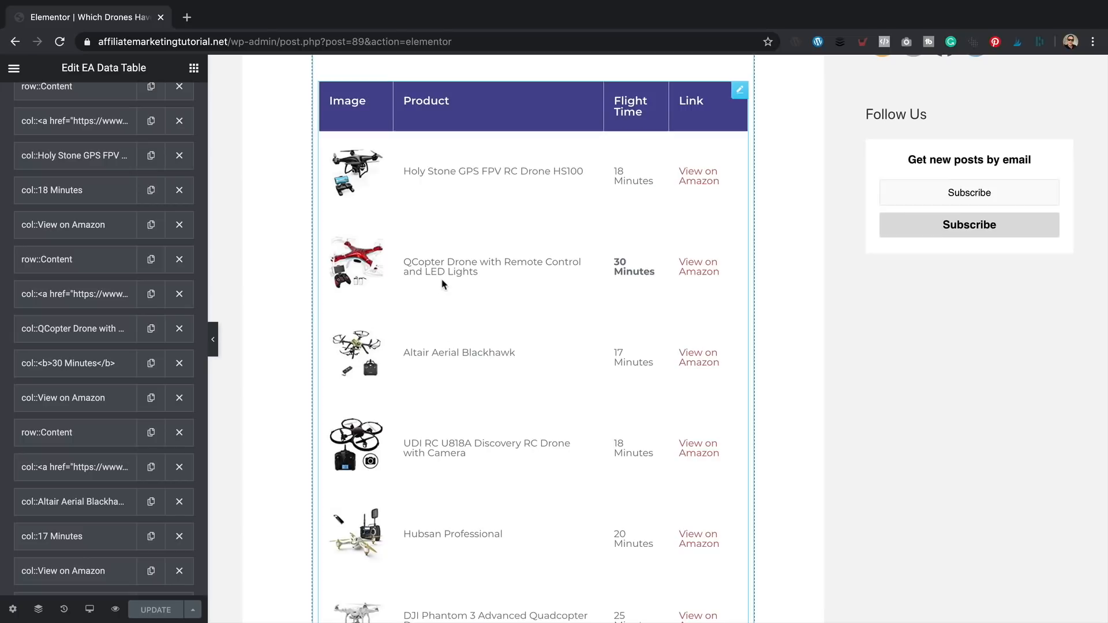
# - Open the bold '30 Minutes' QCopter flight-time cell's settings
pyautogui.scroll(-4, 627, 265)
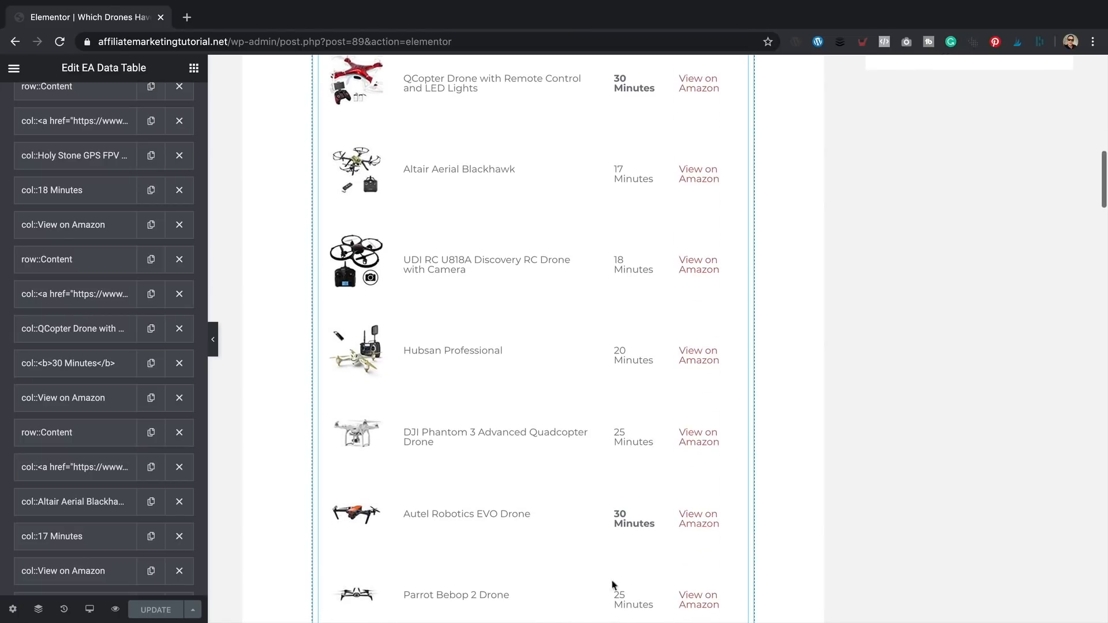
pyautogui.scroll(1, 634, 524)
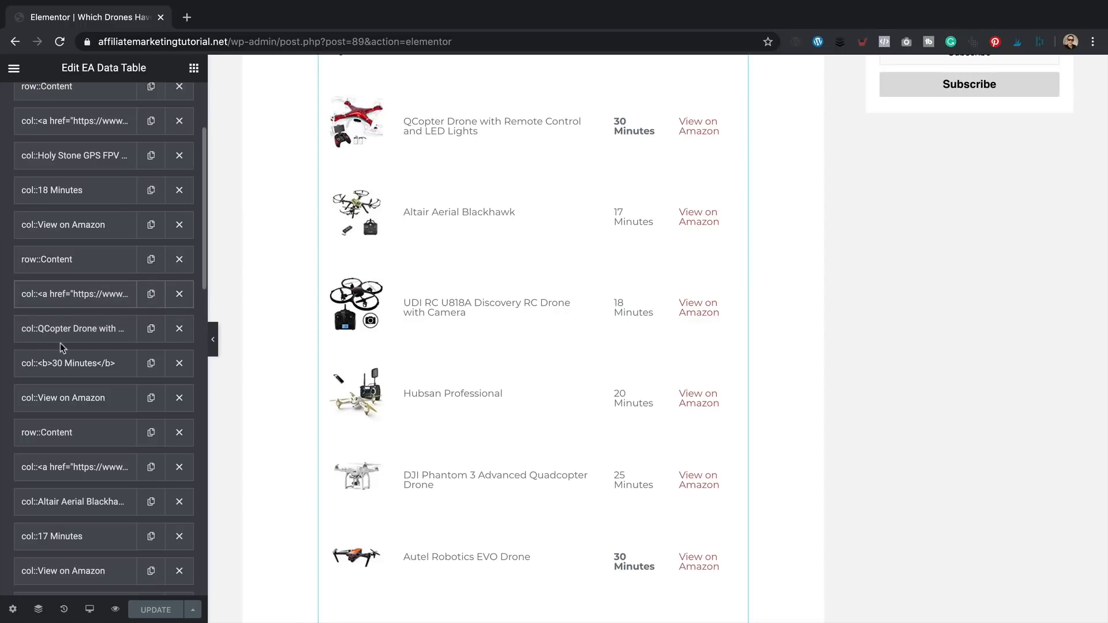
pyautogui.click(86, 372)
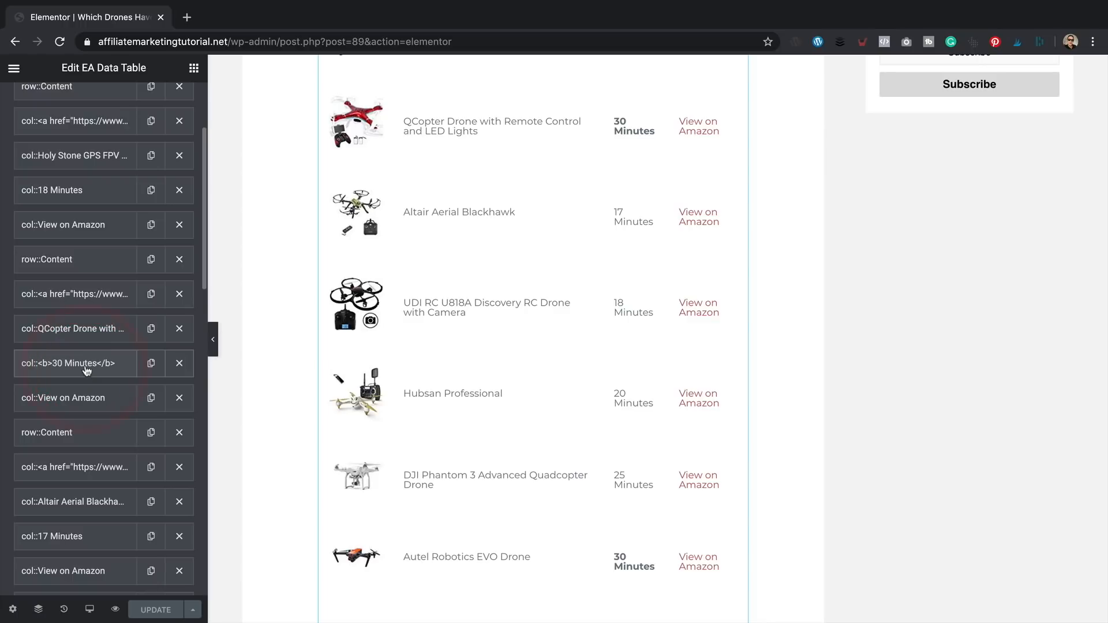
pyautogui.click(84, 361)
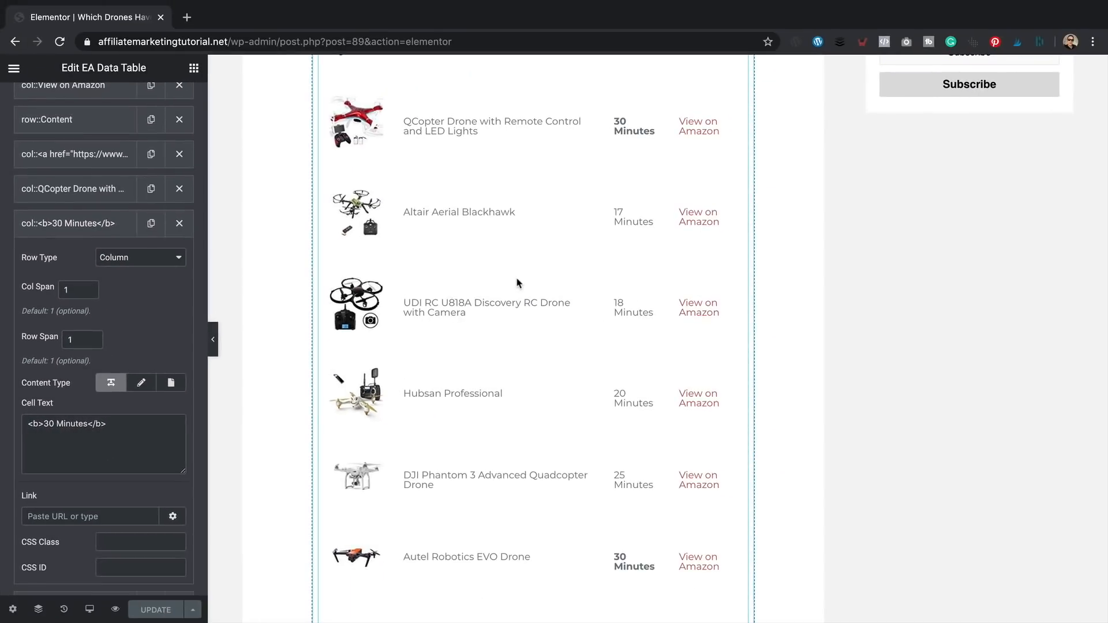
pyautogui.scroll(2, 518, 283)
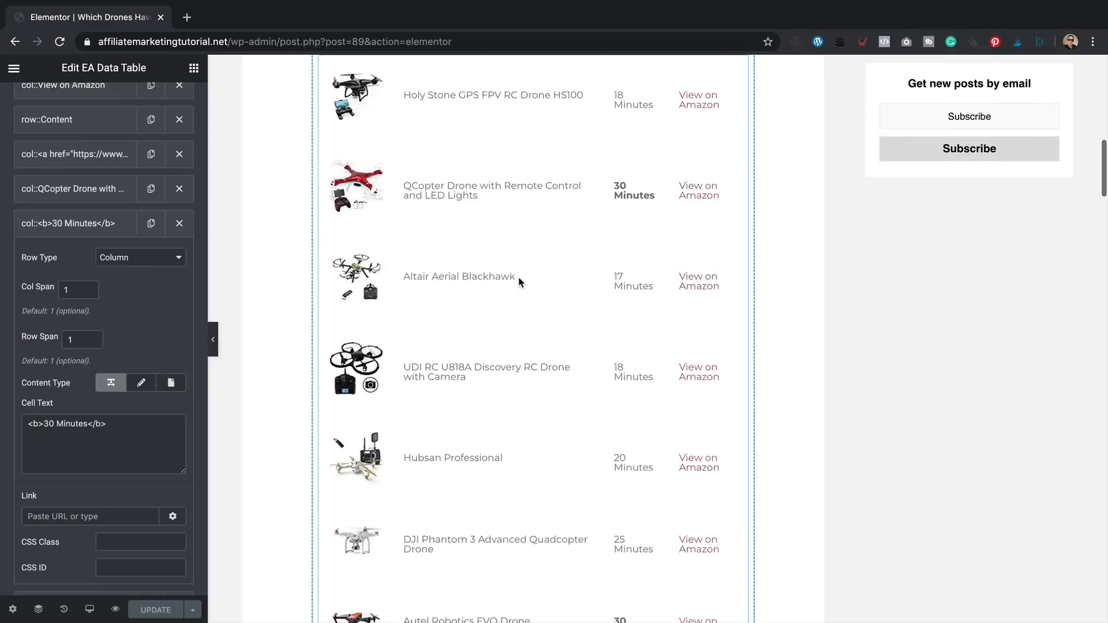
pyautogui.scroll(-7, 522, 280)
pyautogui.scroll(6, 523, 282)
pyautogui.scroll(3, 521, 280)
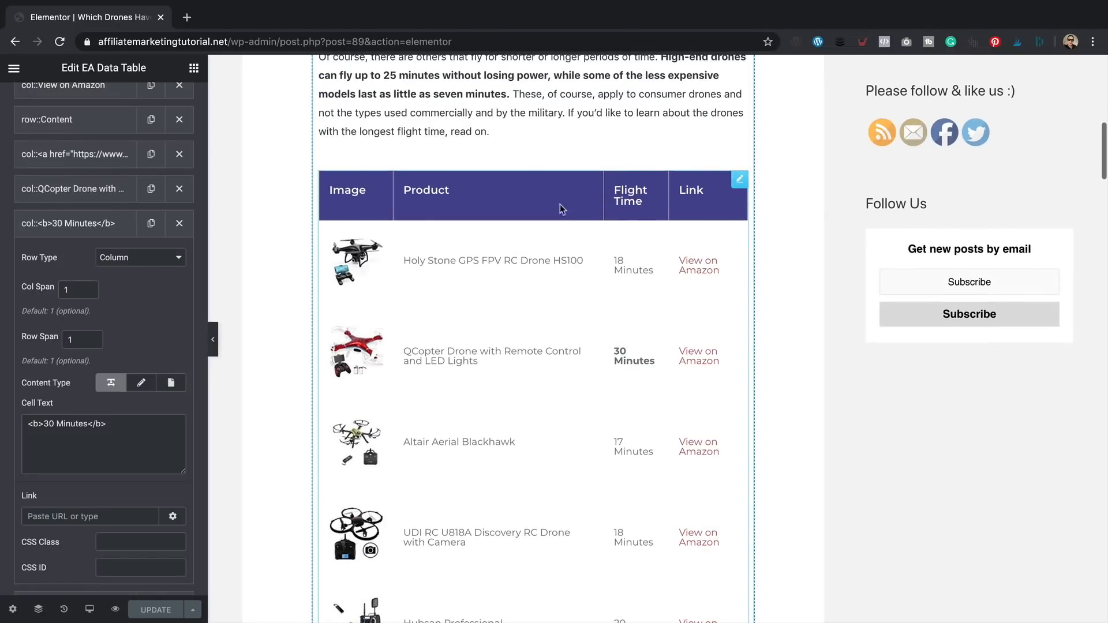
pyautogui.scroll(5, 70, 222)
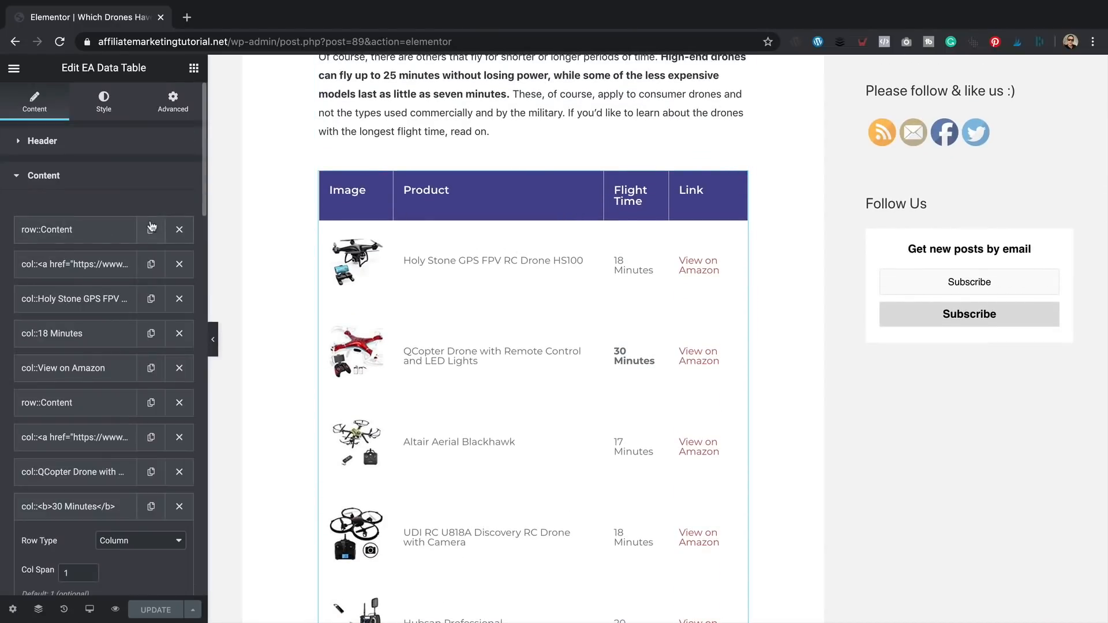
# - Set the table Header Style background colour to the dark green preset #23A455
pyautogui.click(101, 104)
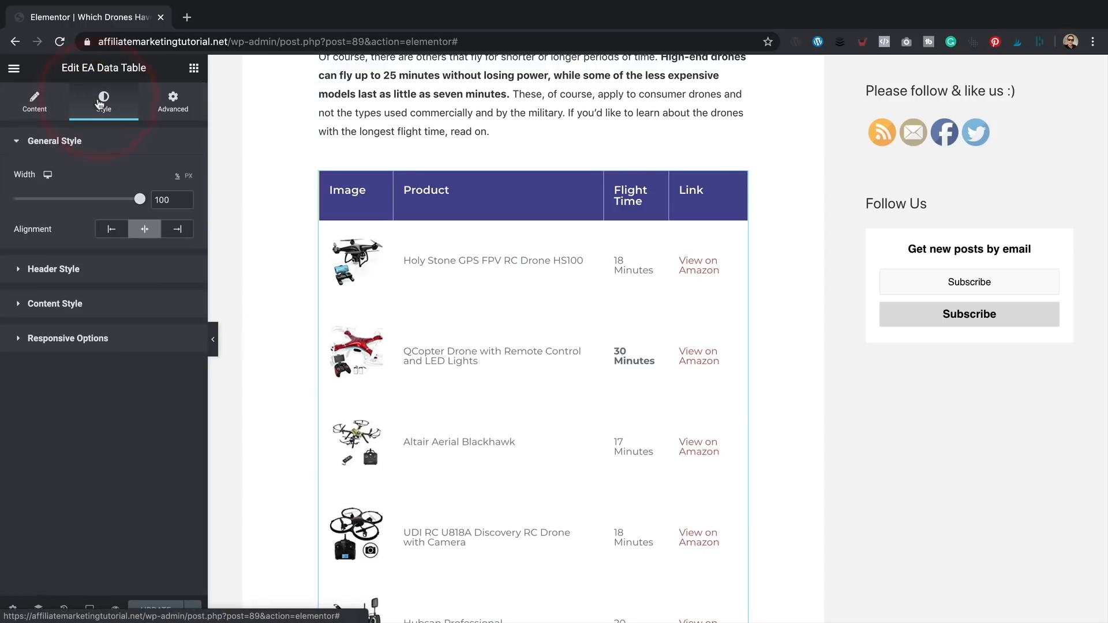
pyautogui.click(101, 269)
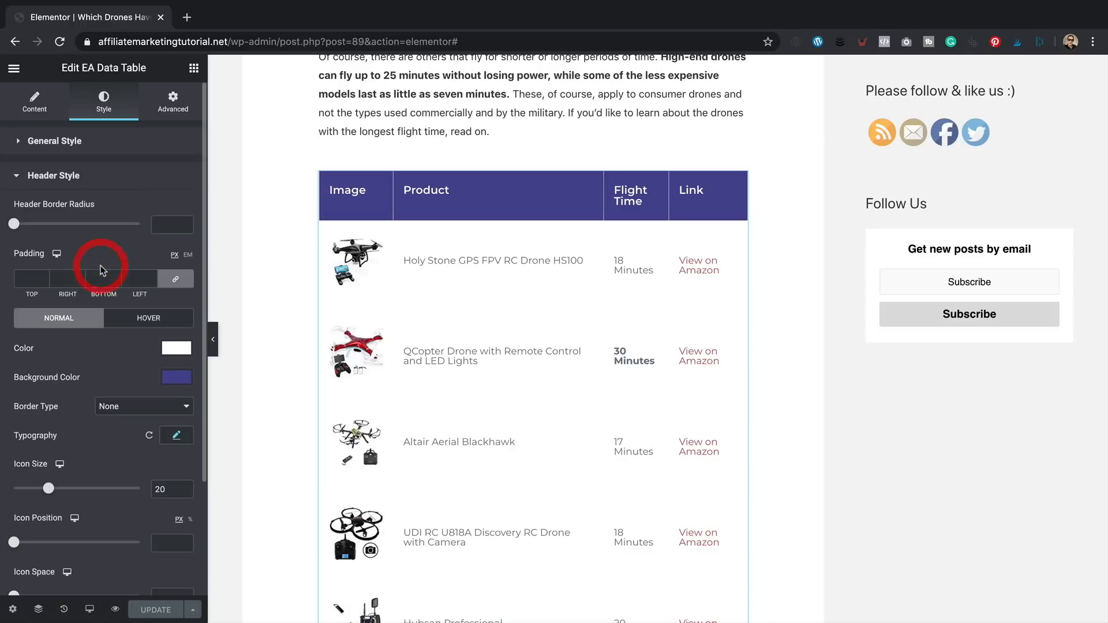
pyautogui.scroll(10, 567, 272)
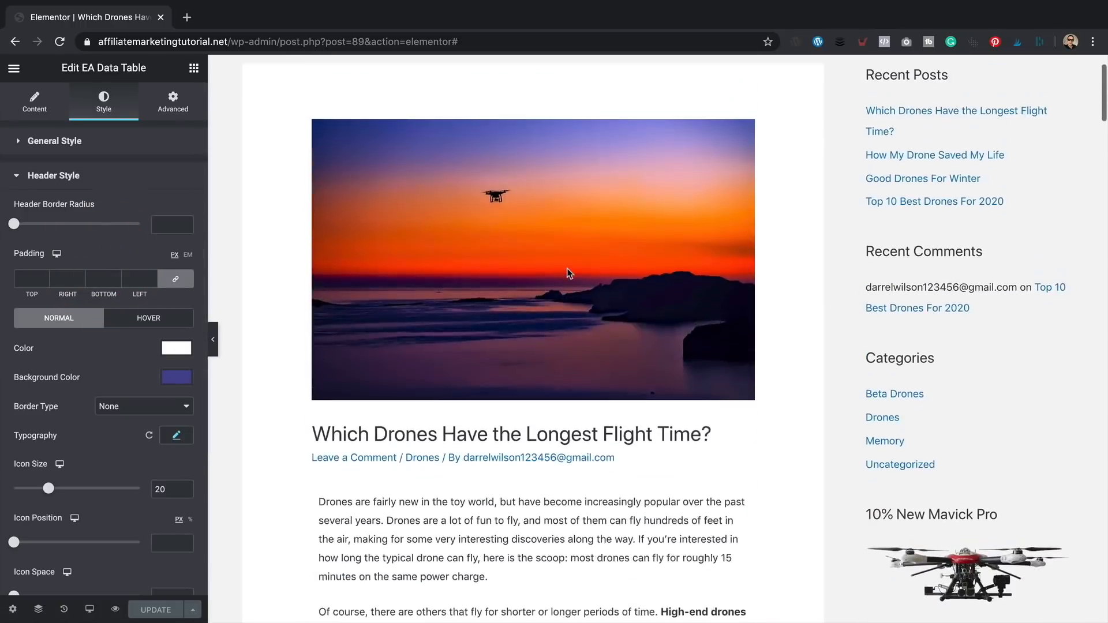
pyautogui.scroll(-9, 568, 270)
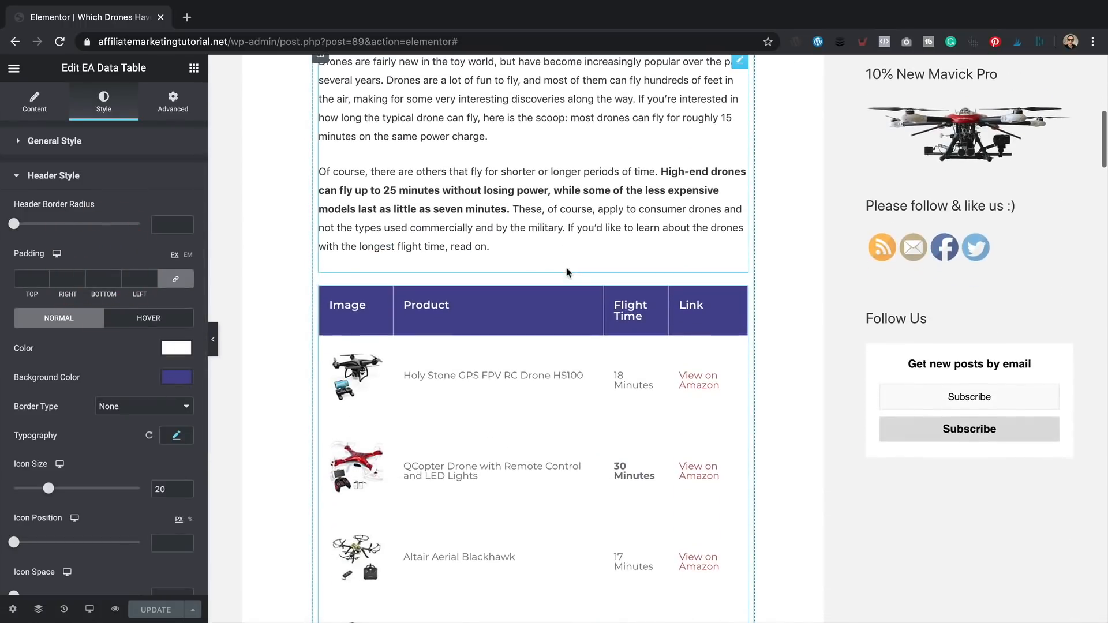
pyautogui.click(176, 377)
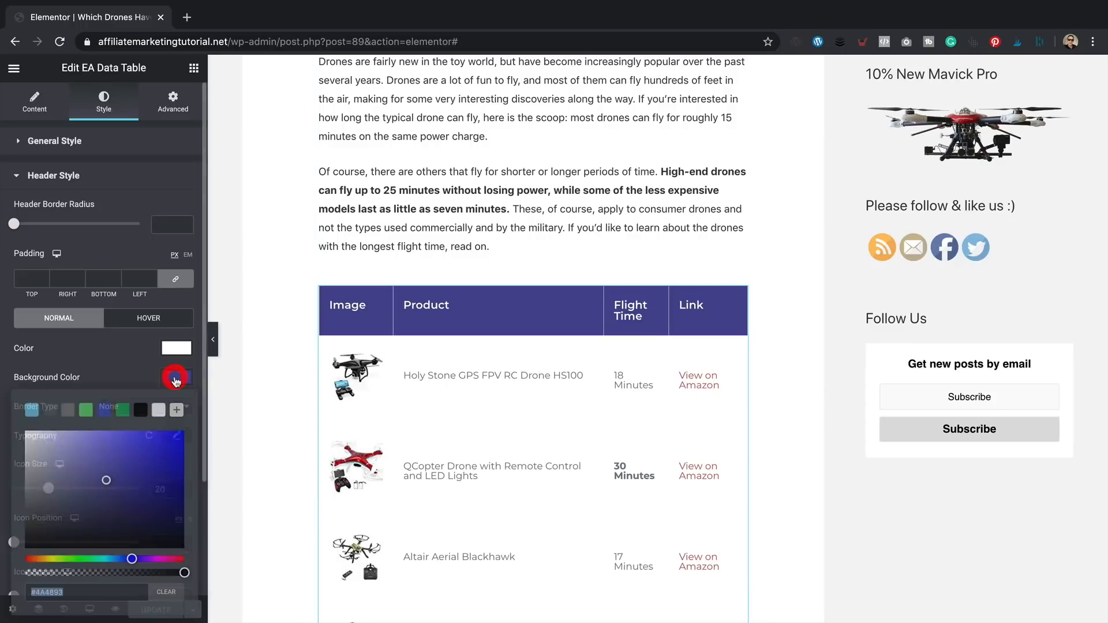
pyautogui.write('#424242')
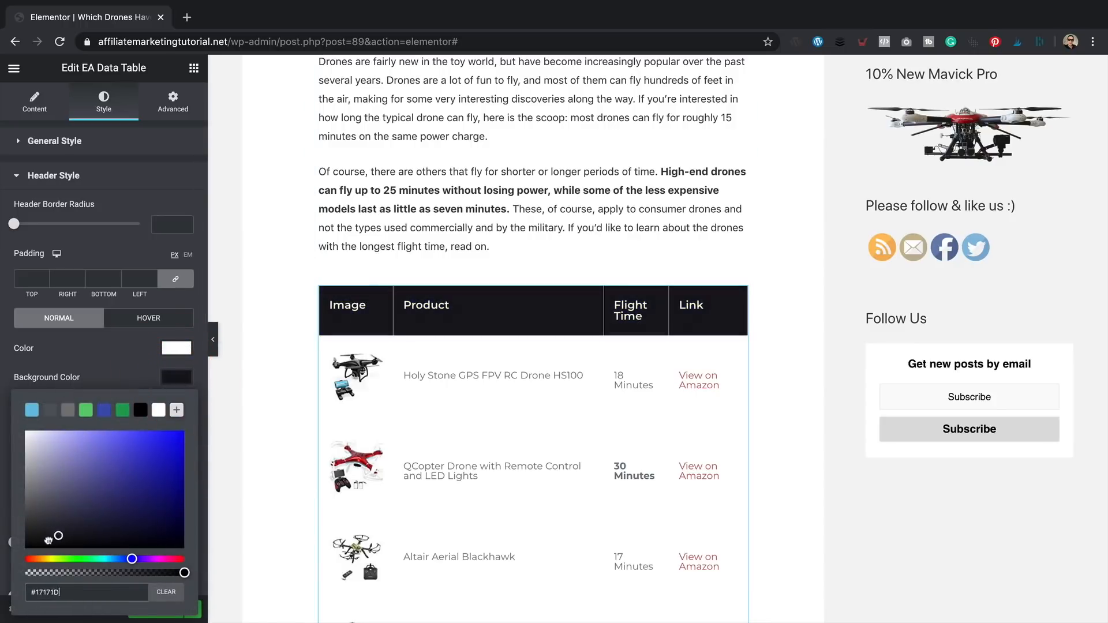
pyautogui.moveTo(26, 500); pyautogui.dragTo(63, 447)
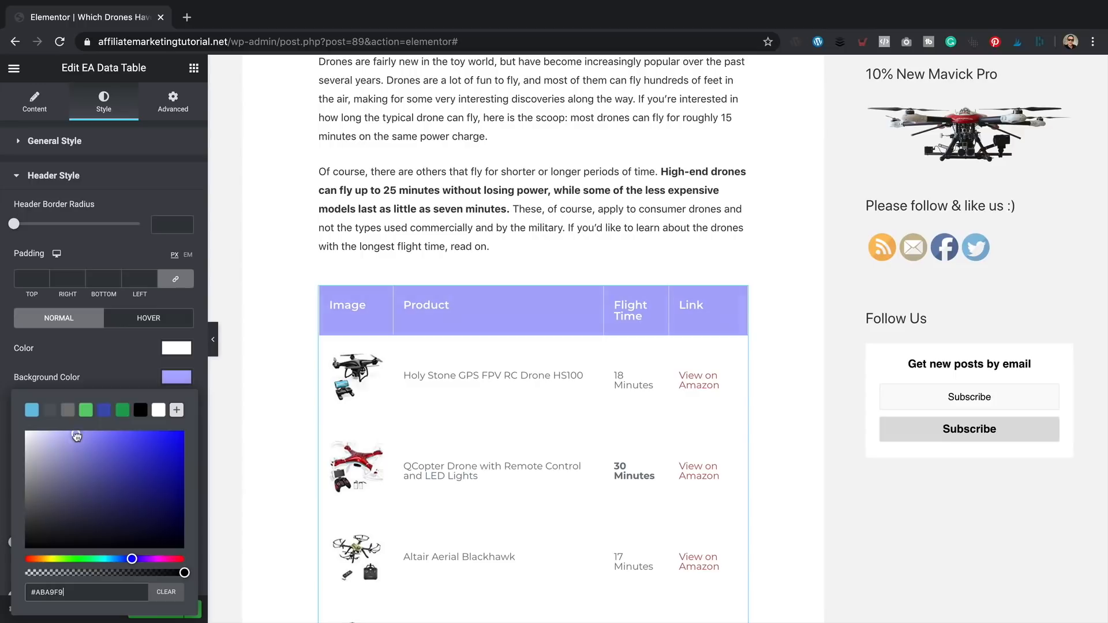
pyautogui.click(32, 410)
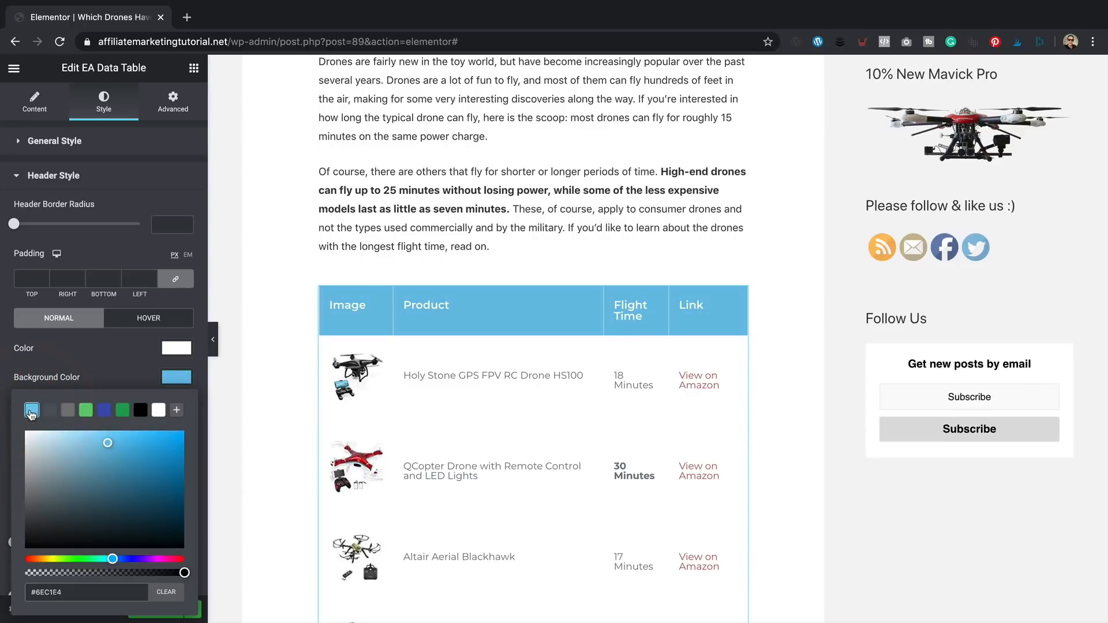
pyautogui.click(107, 411)
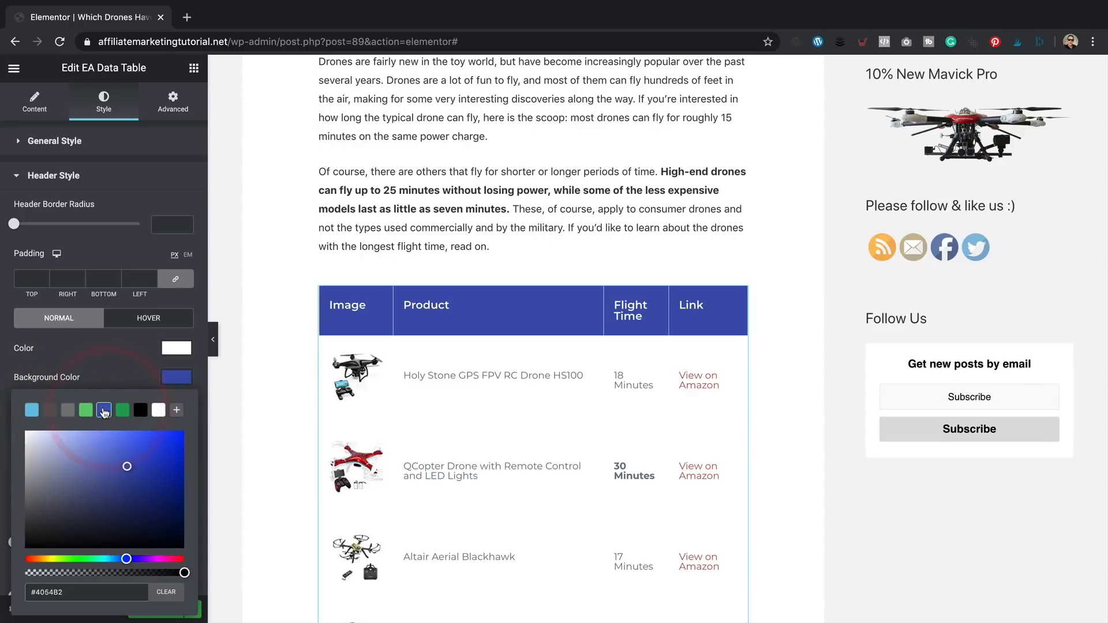
pyautogui.click(86, 410)
pyautogui.click(122, 410)
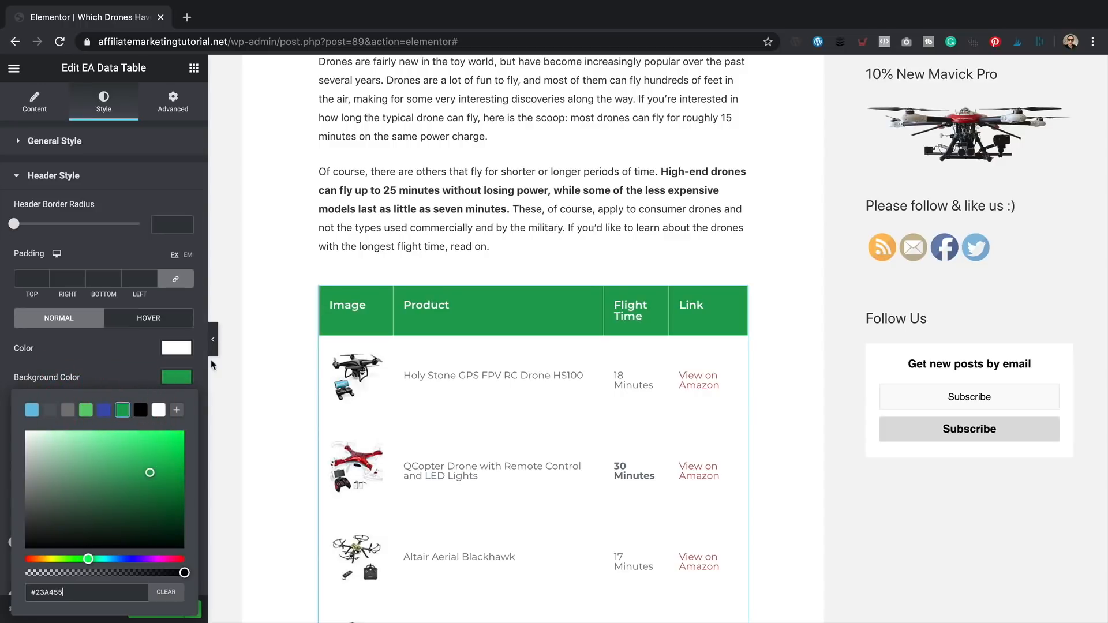
pyautogui.scroll(-1, 192, 355)
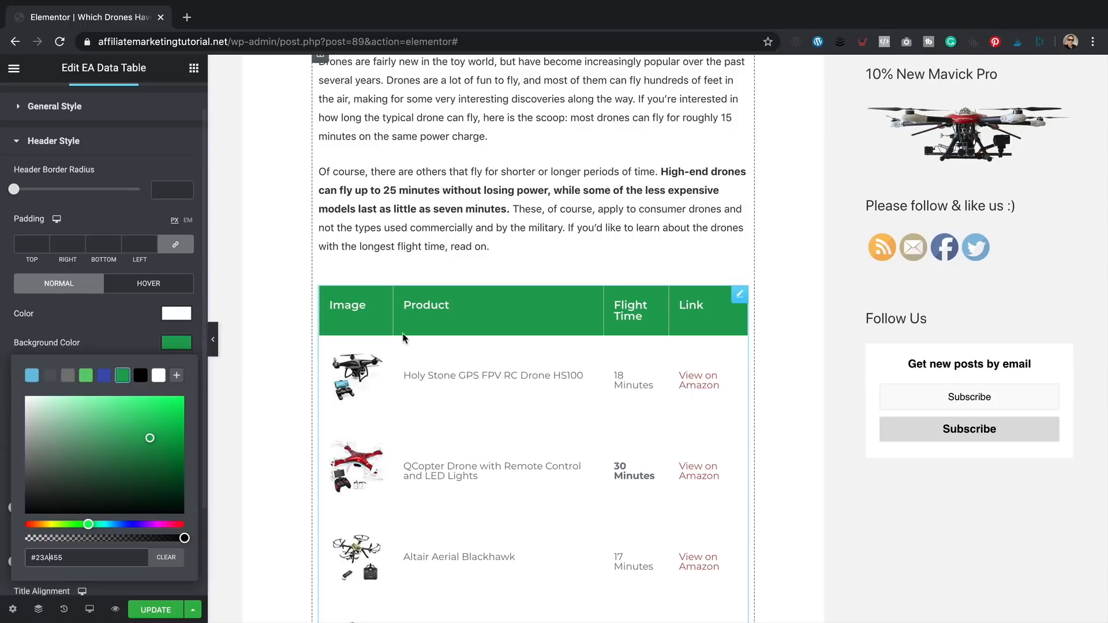
pyautogui.scroll(-2, 410, 338)
pyautogui.scroll(-5, 410, 338)
pyautogui.scroll(1, 410, 338)
pyautogui.scroll(-2, 90, 308)
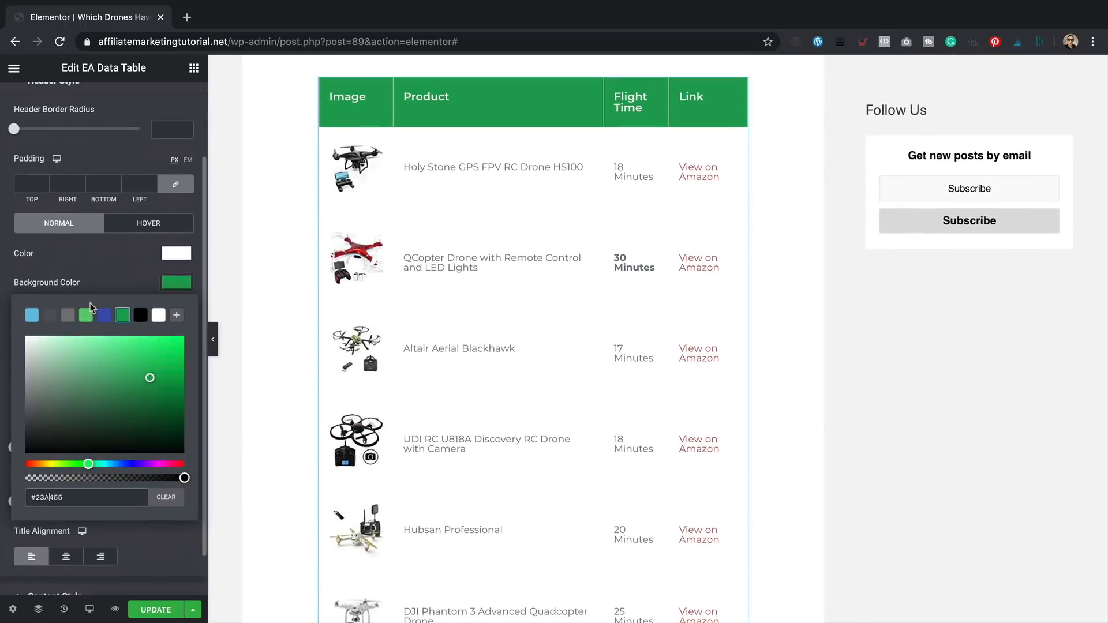
pyautogui.click(115, 266)
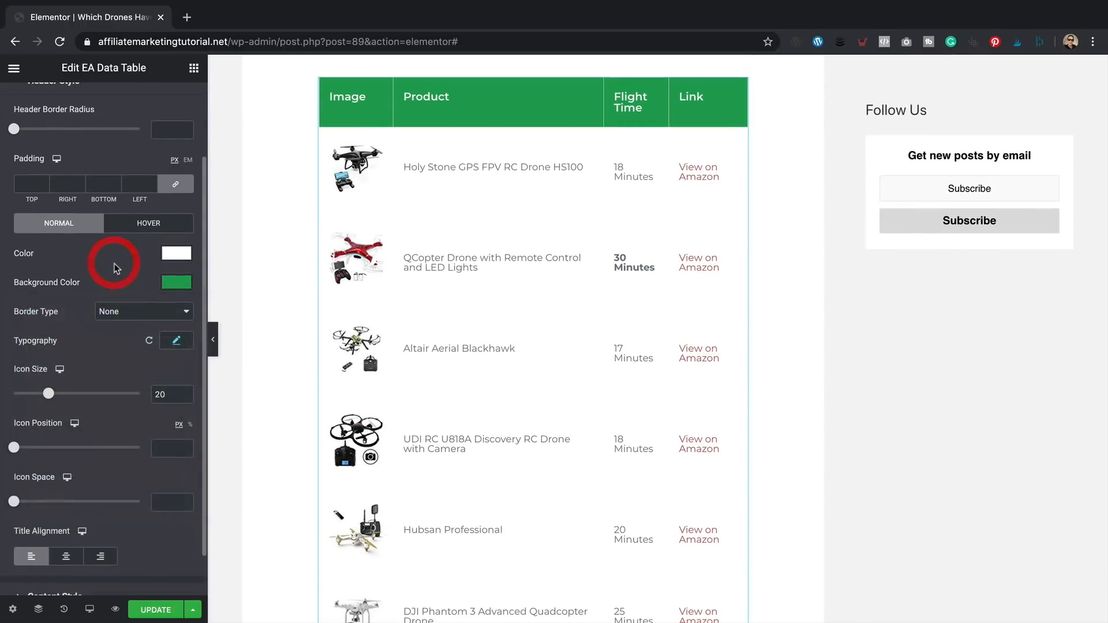
# - Set the header typography weight to Normal, clear its size, and keep the Default font family
pyautogui.click(177, 344)
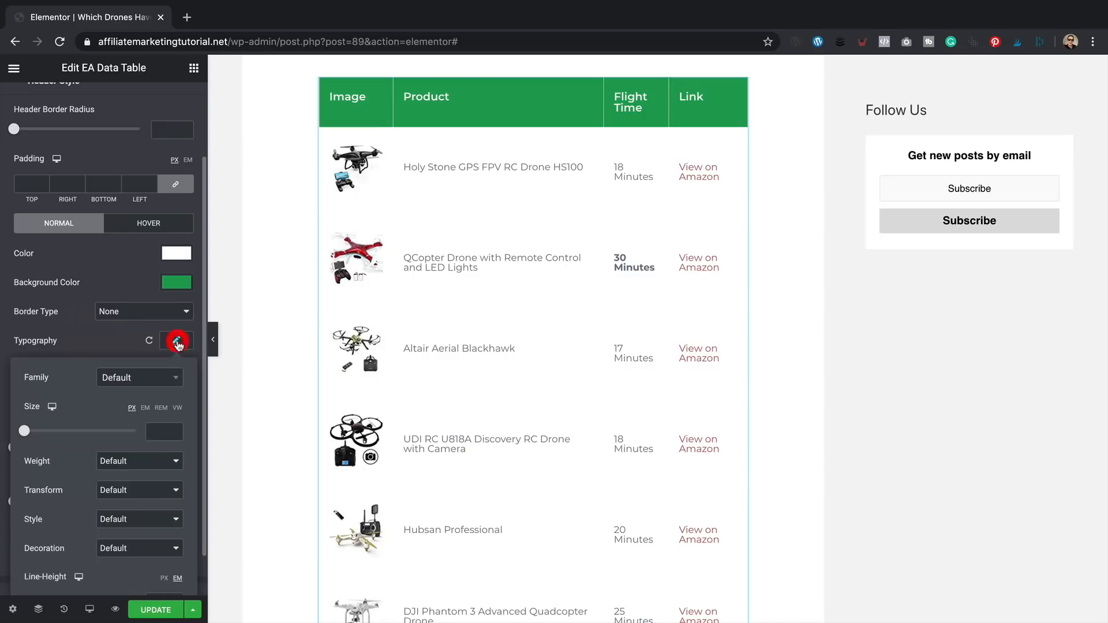
pyautogui.click(161, 461)
pyautogui.click(155, 472)
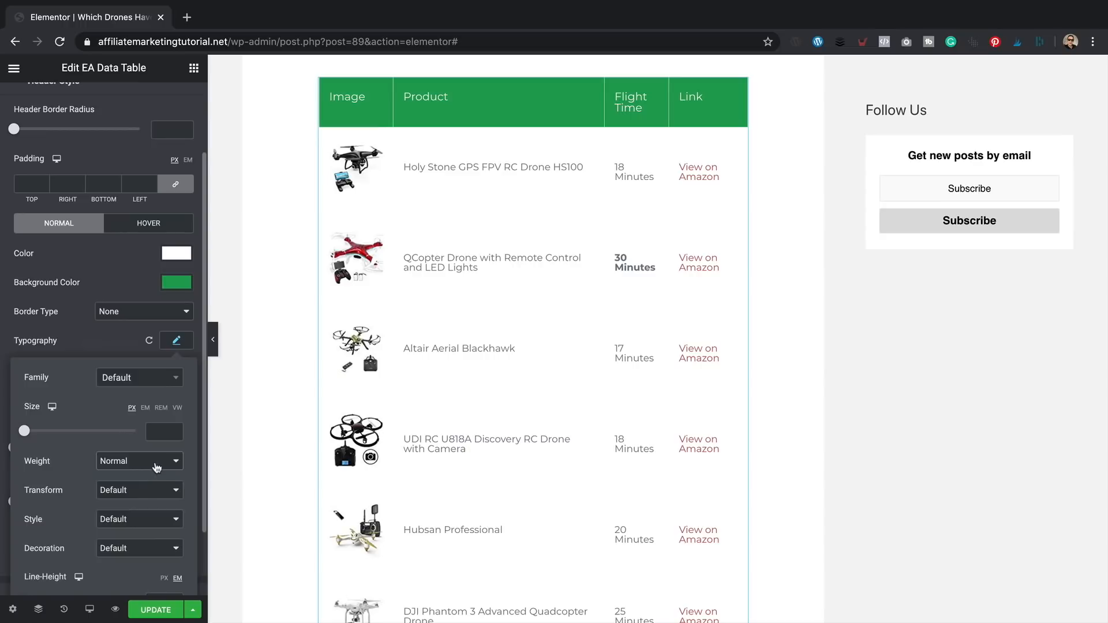
pyautogui.moveTo(16, 432); pyautogui.dragTo(33, 435)
pyautogui.moveTo(162, 432); pyautogui.dragTo(129, 435)
pyautogui.press('BackSpace')
pyautogui.click(152, 380)
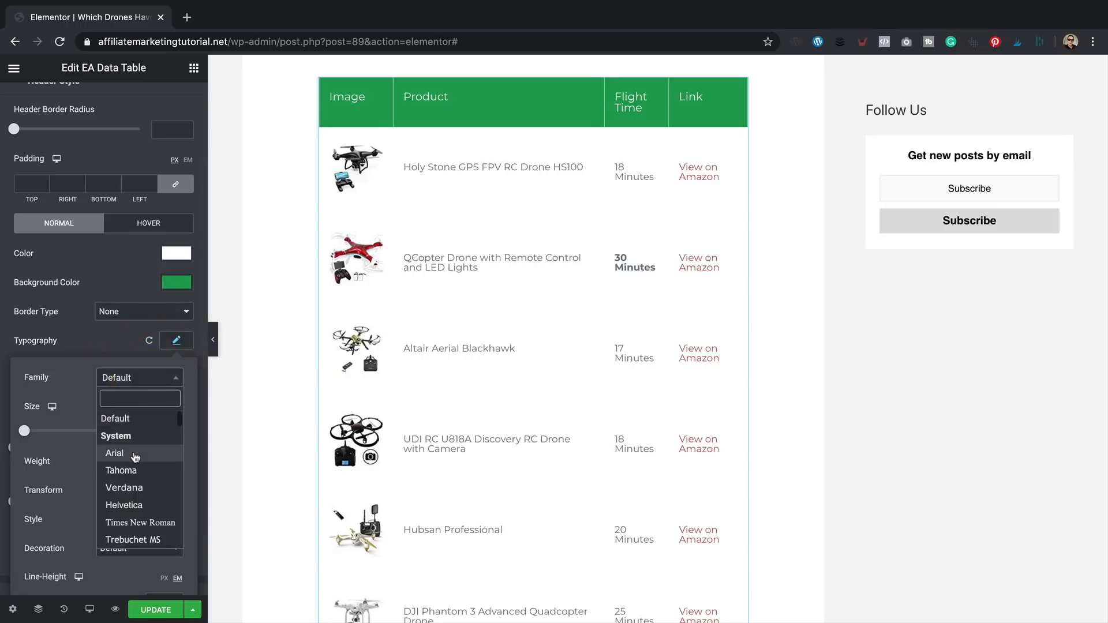
pyautogui.click(135, 456)
pyautogui.click(159, 383)
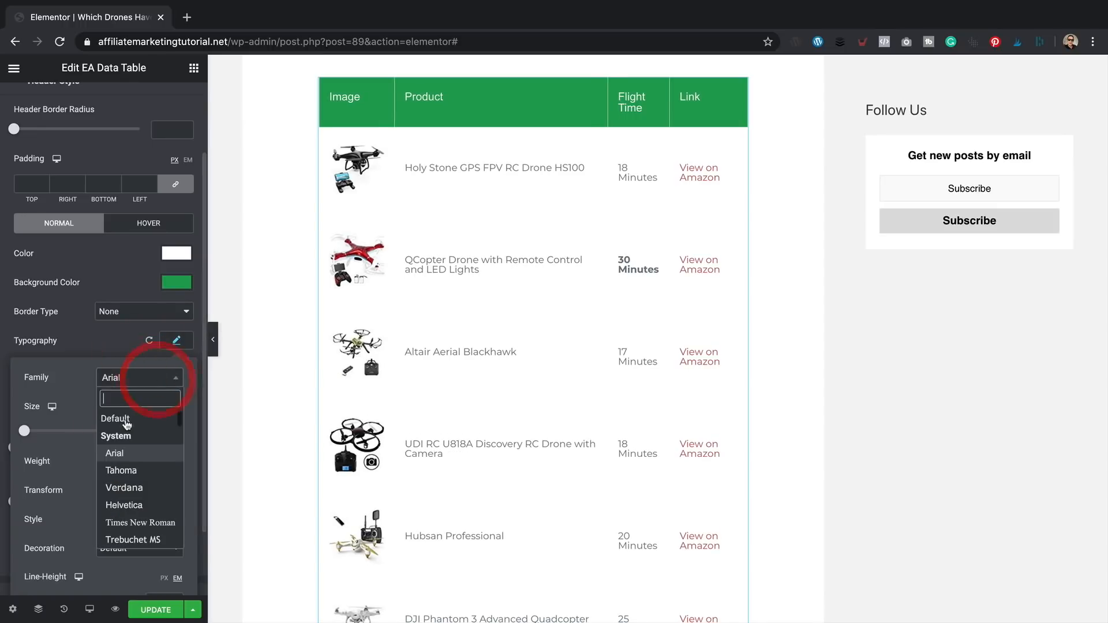
pyautogui.click(127, 424)
pyautogui.scroll(-3, 110, 404)
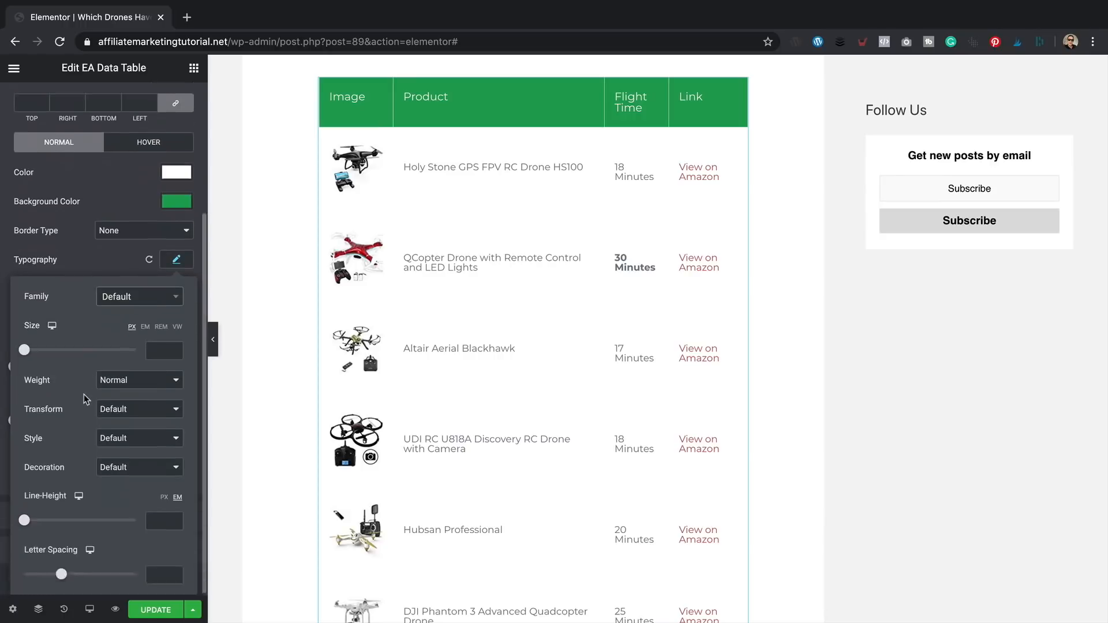
pyautogui.click(113, 400)
pyautogui.click(101, 572)
# - Give the table cells a solid light grey border of width 1
pyautogui.scroll(-4, 139, 349)
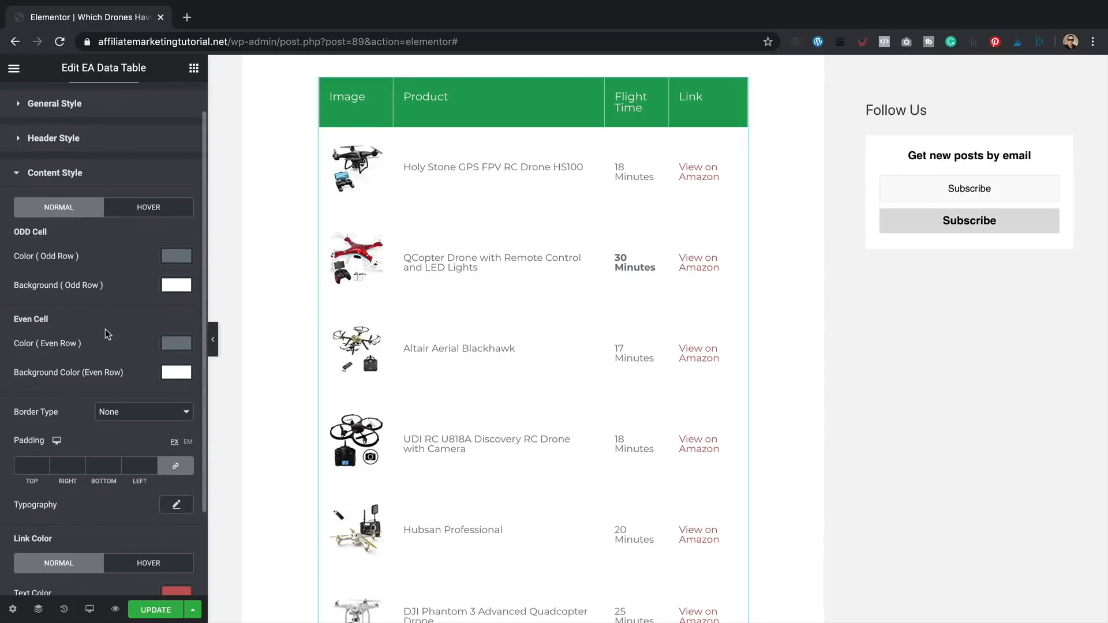
pyautogui.click(138, 349)
pyautogui.click(149, 350)
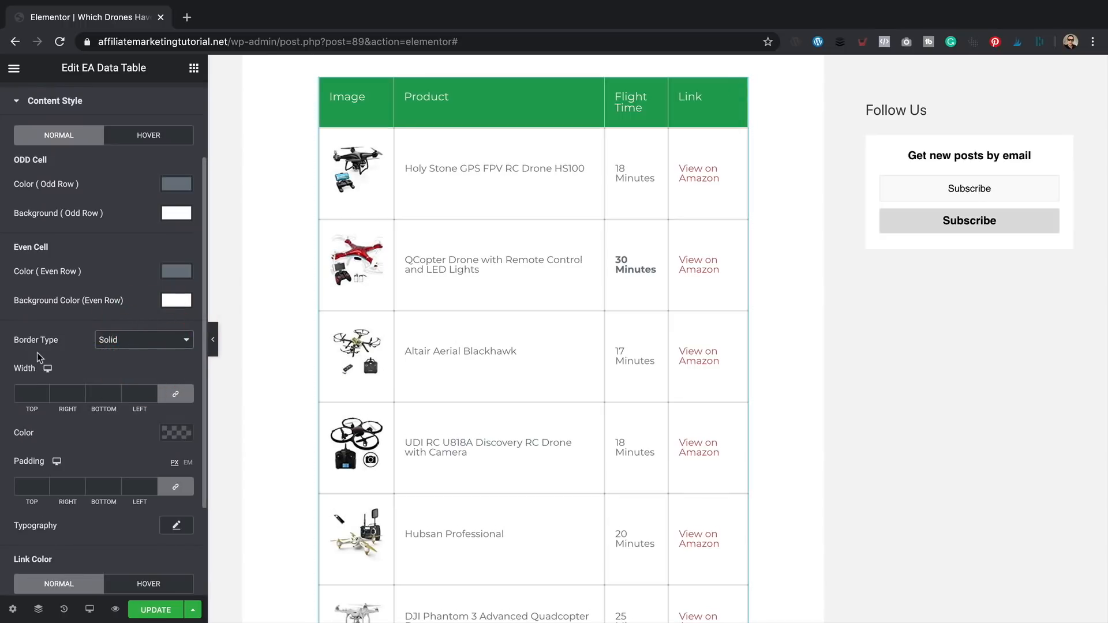
pyautogui.click(176, 433)
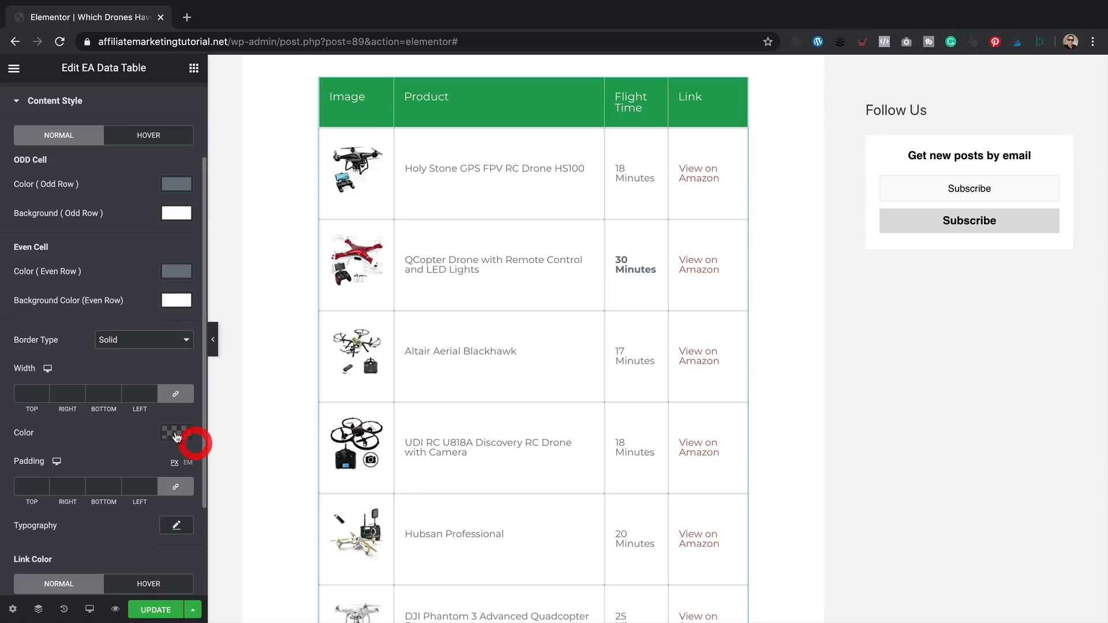
pyautogui.moveTo(35, 341); pyautogui.dragTo(25, 258)
pyautogui.click(134, 179)
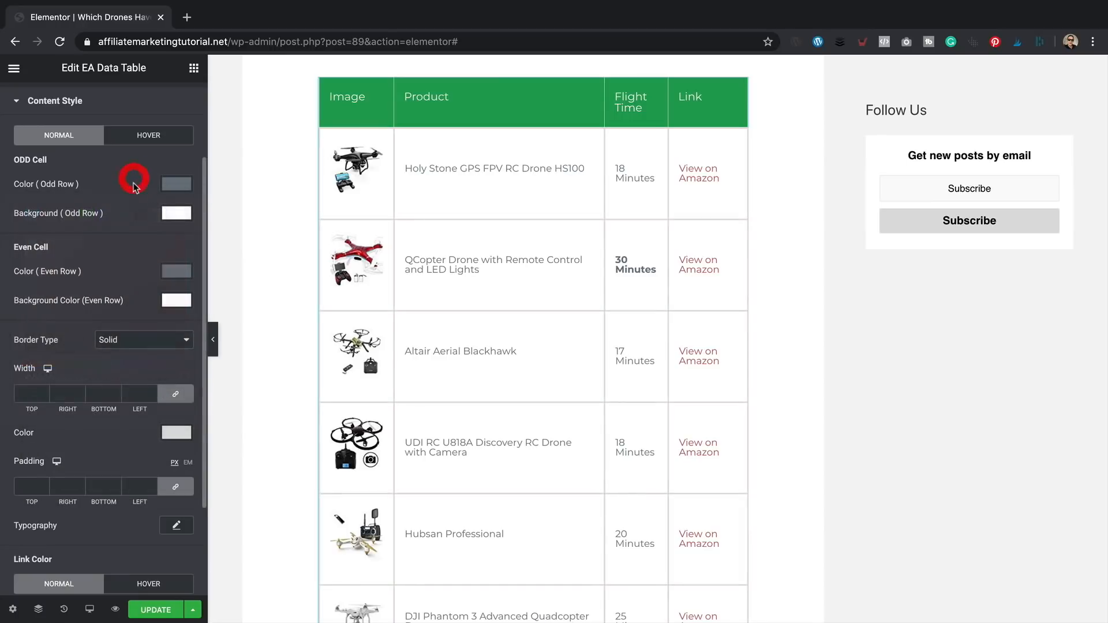
pyautogui.click(26, 394)
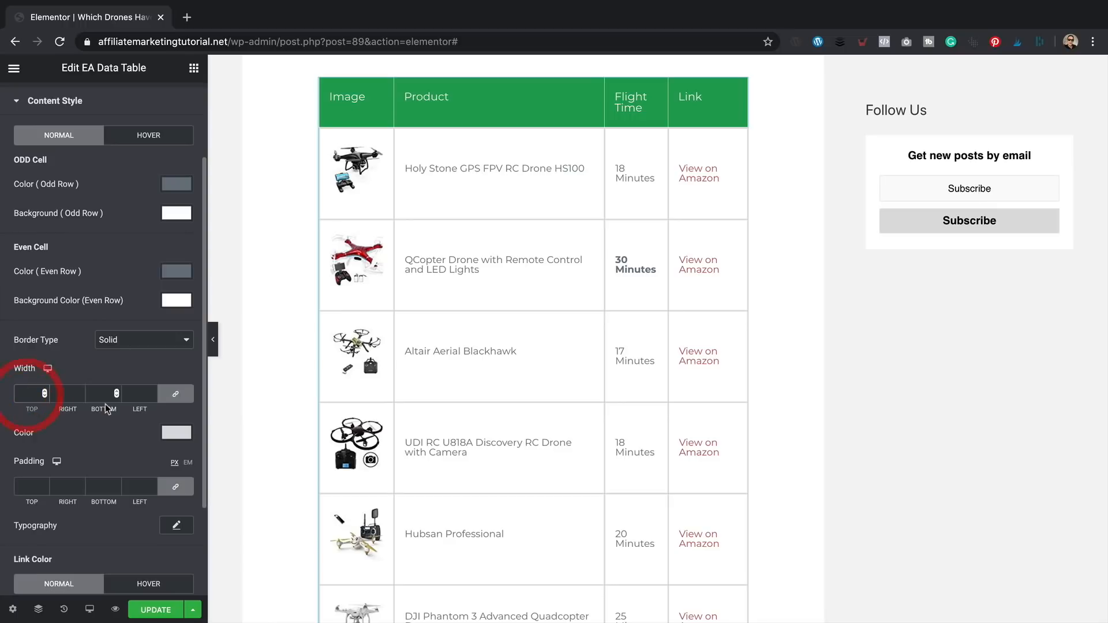
pyautogui.write('1')
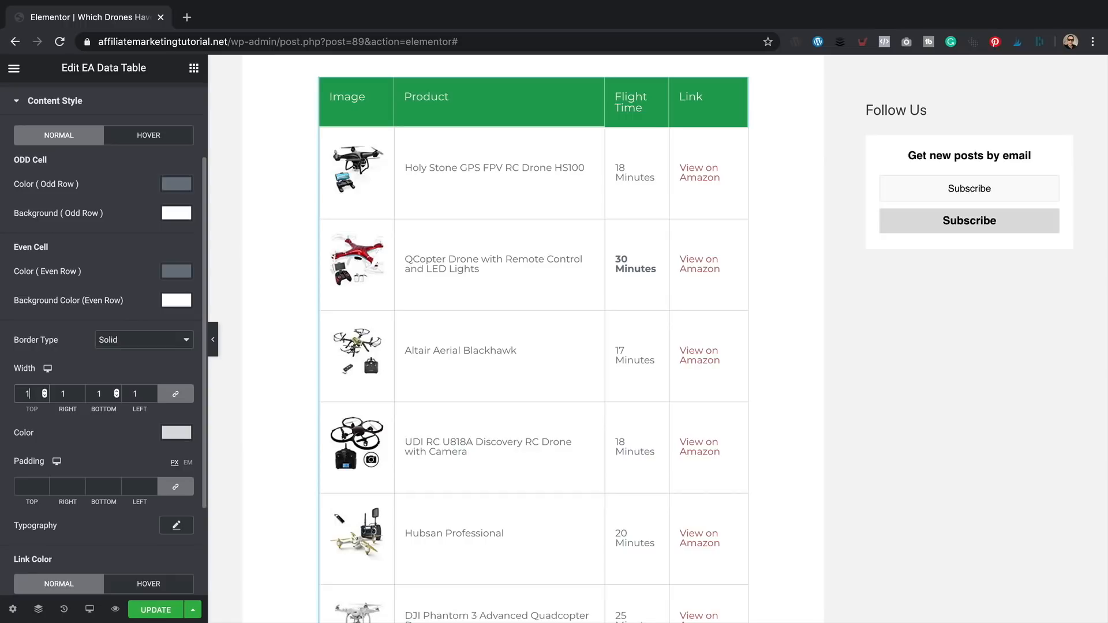
# - Save the post with Update
pyautogui.scroll(-2, 104, 462)
pyautogui.click(156, 610)
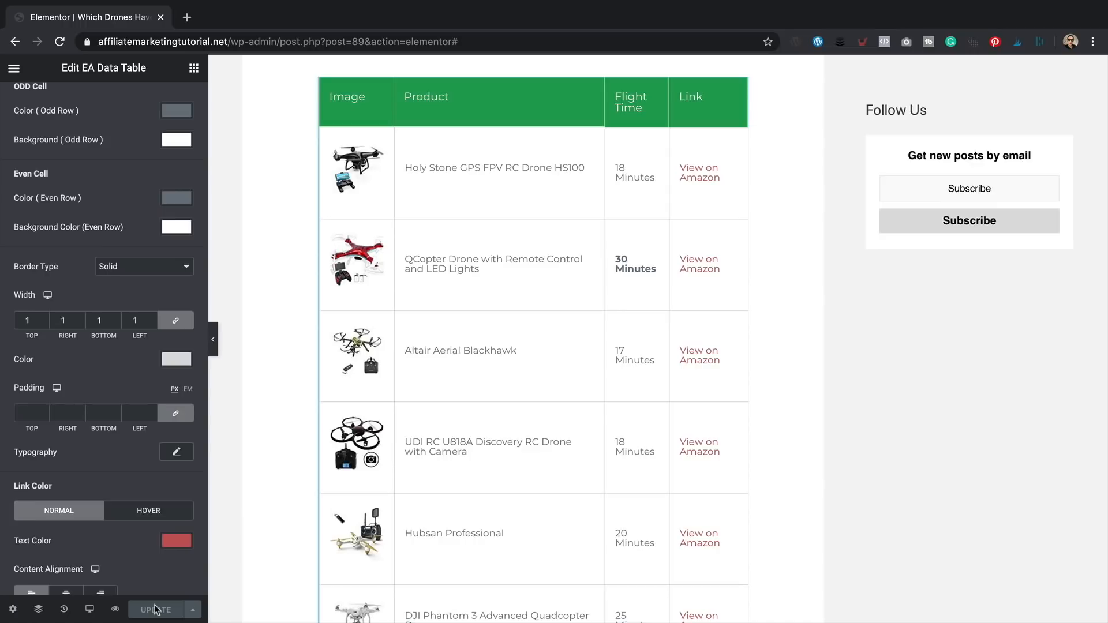
pyautogui.click(14, 68)
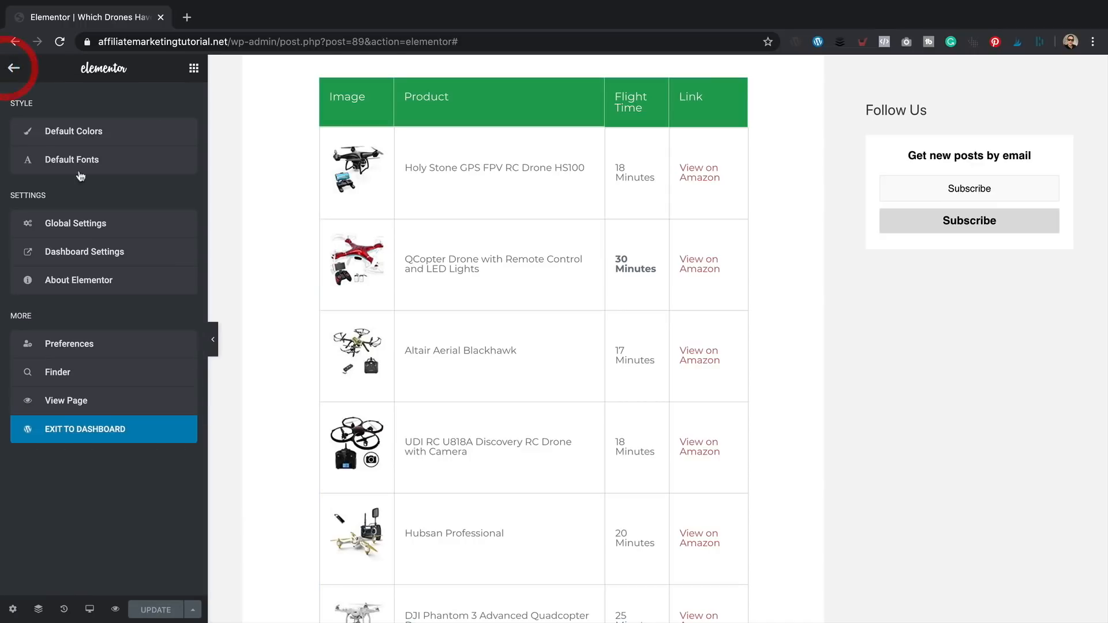
# - View the live post to check the green-header bordered table, then reopen it in Elementor
pyautogui.click(86, 401)
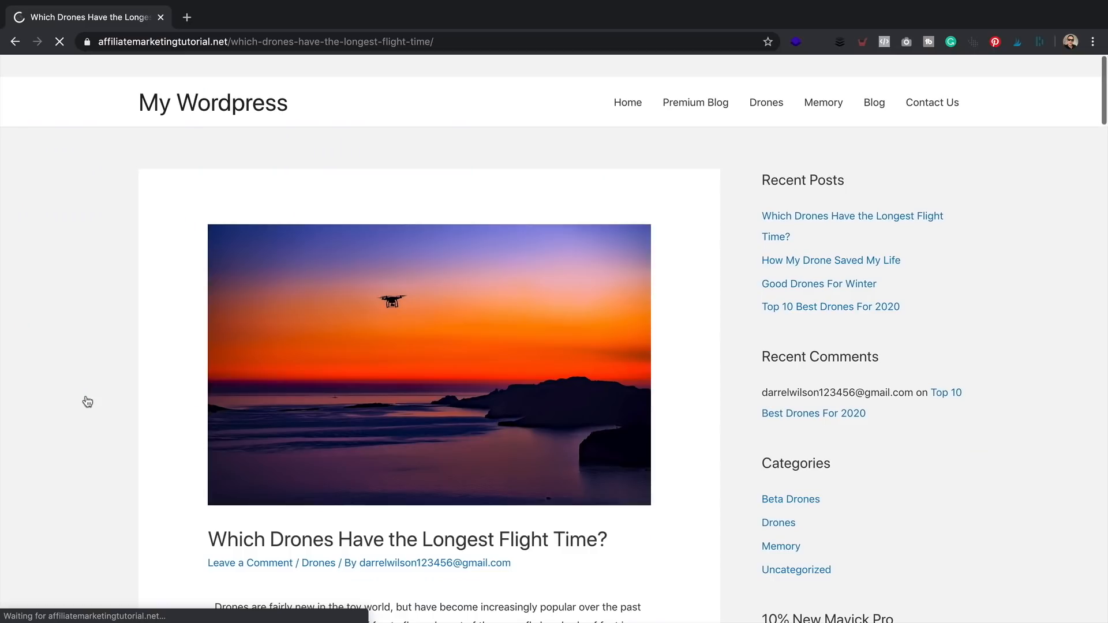
pyautogui.scroll(-8, 569, 149)
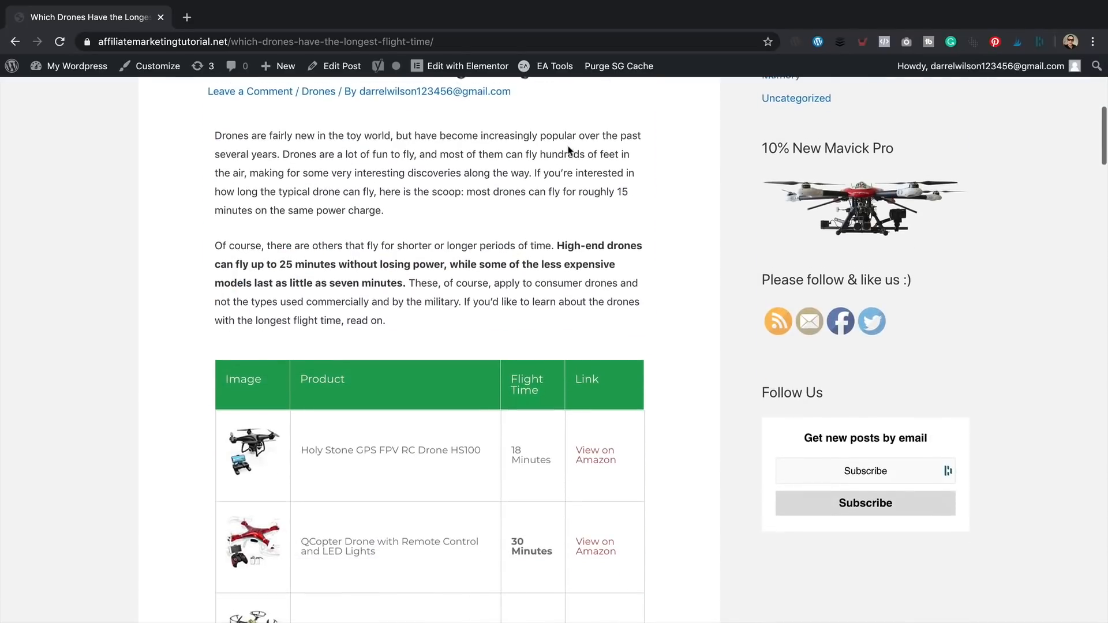
pyautogui.scroll(-4, 569, 150)
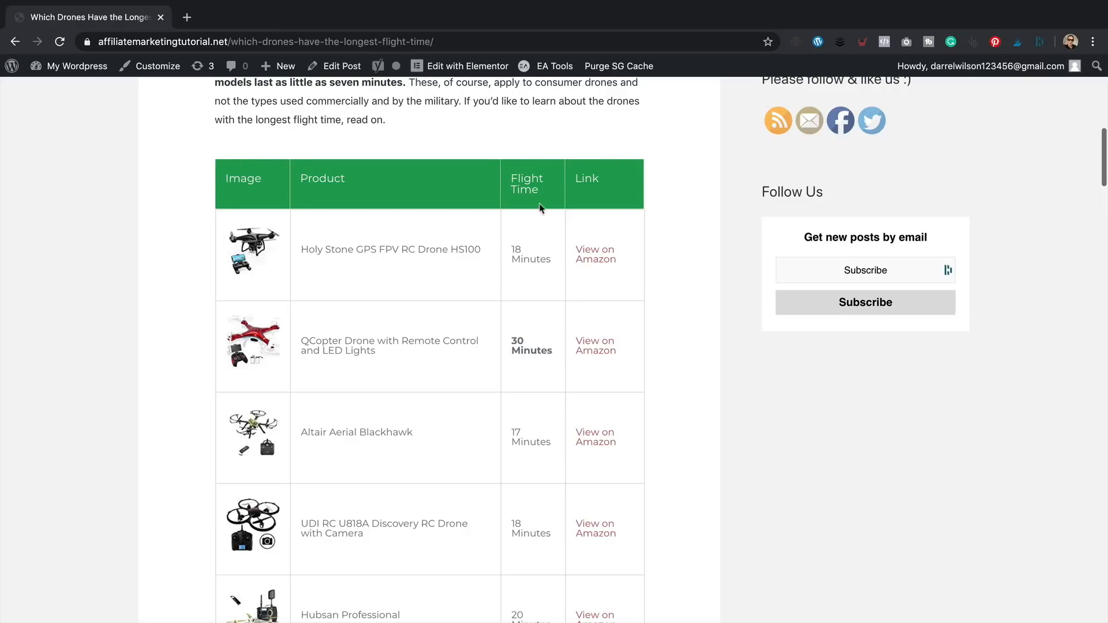
pyautogui.click(465, 66)
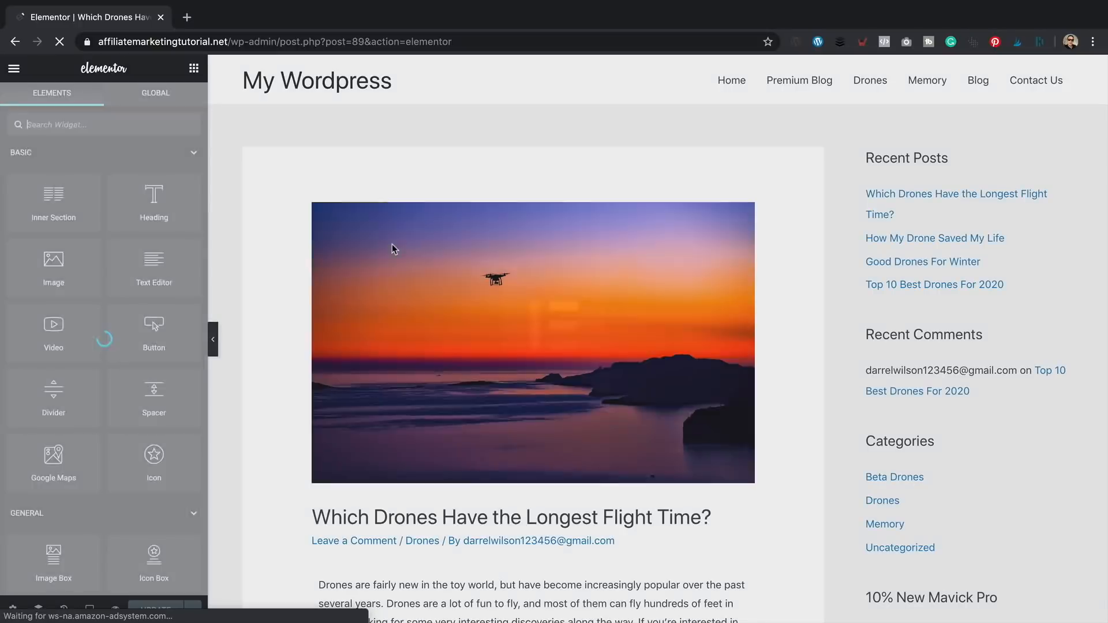
# - Set the drone table's Header Style border type to Solid
pyautogui.scroll(-3, 514, 366)
pyautogui.scroll(-4, 514, 365)
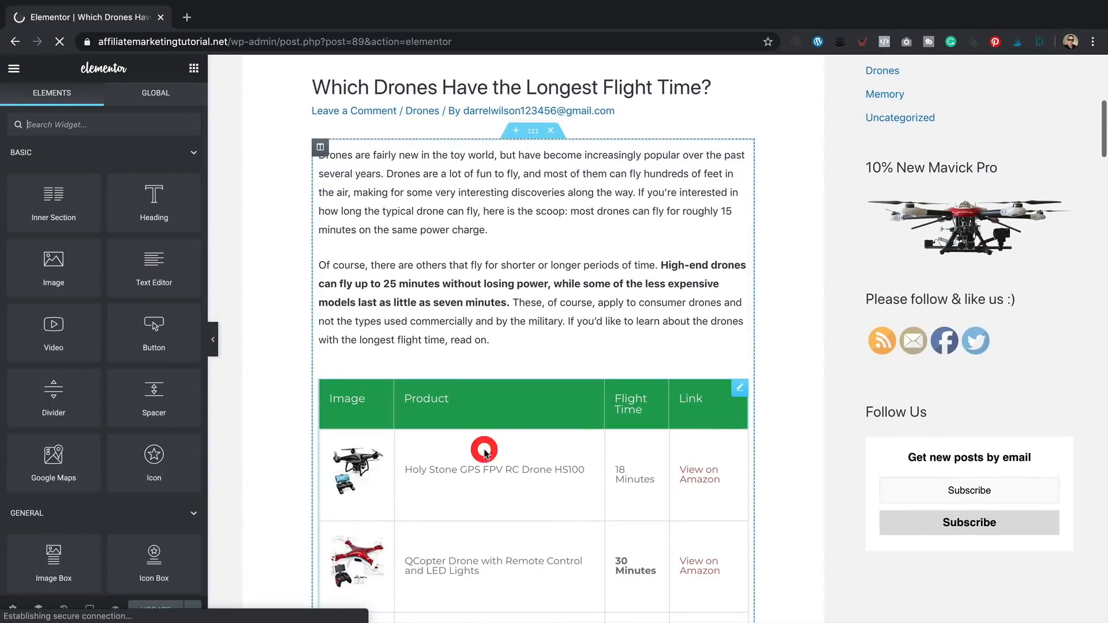
pyautogui.click(485, 462)
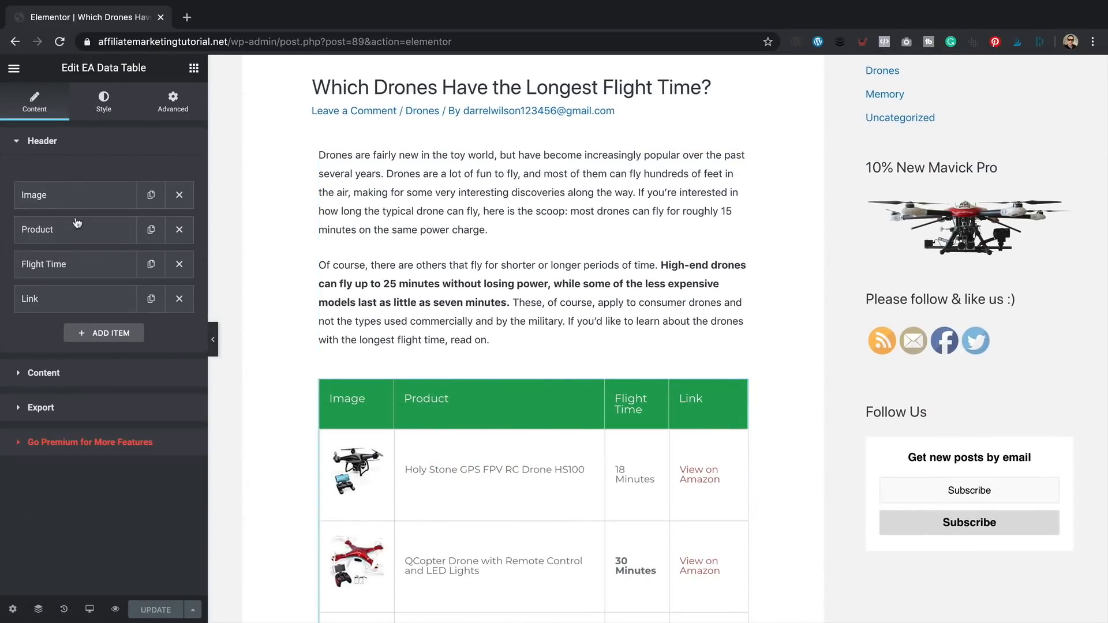
pyautogui.click(104, 101)
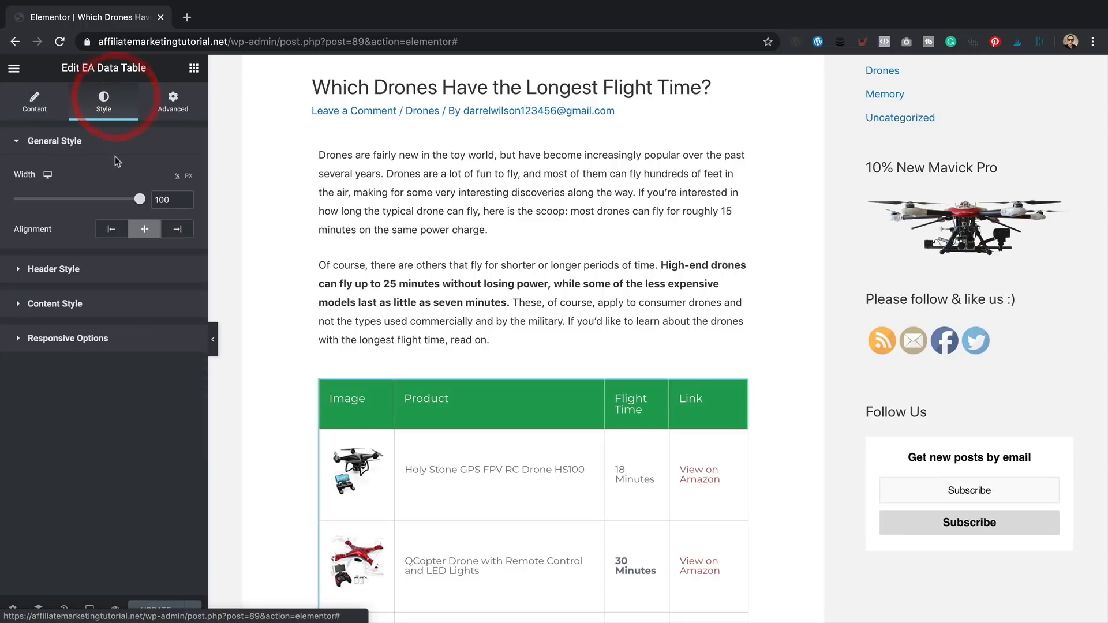
pyautogui.click(61, 270)
pyautogui.click(139, 373)
pyautogui.click(132, 384)
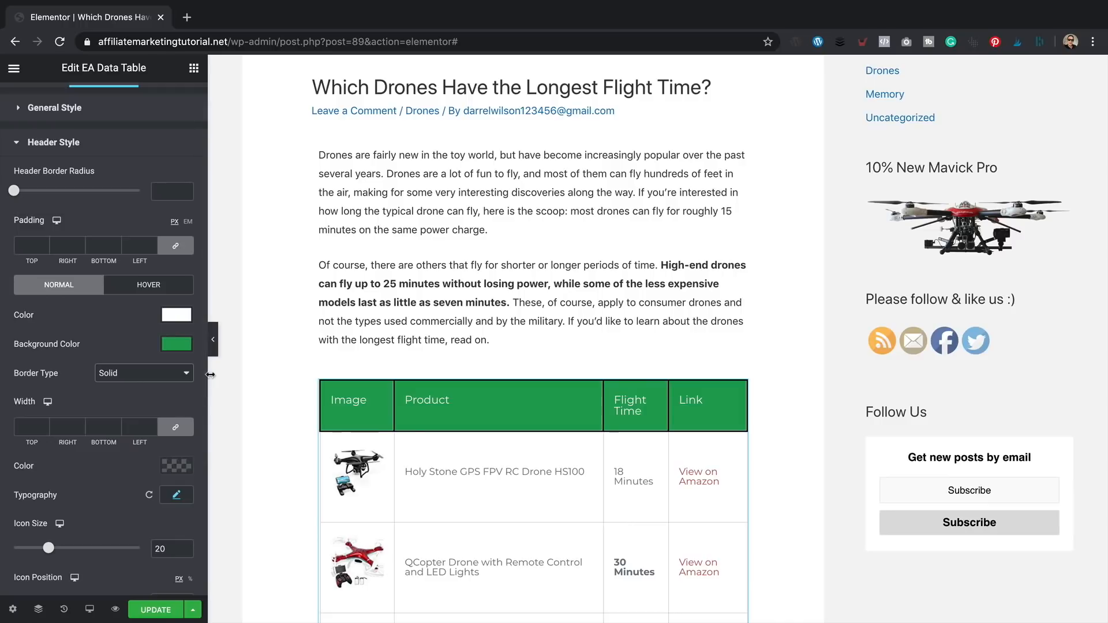
pyautogui.scroll(-4, 94, 423)
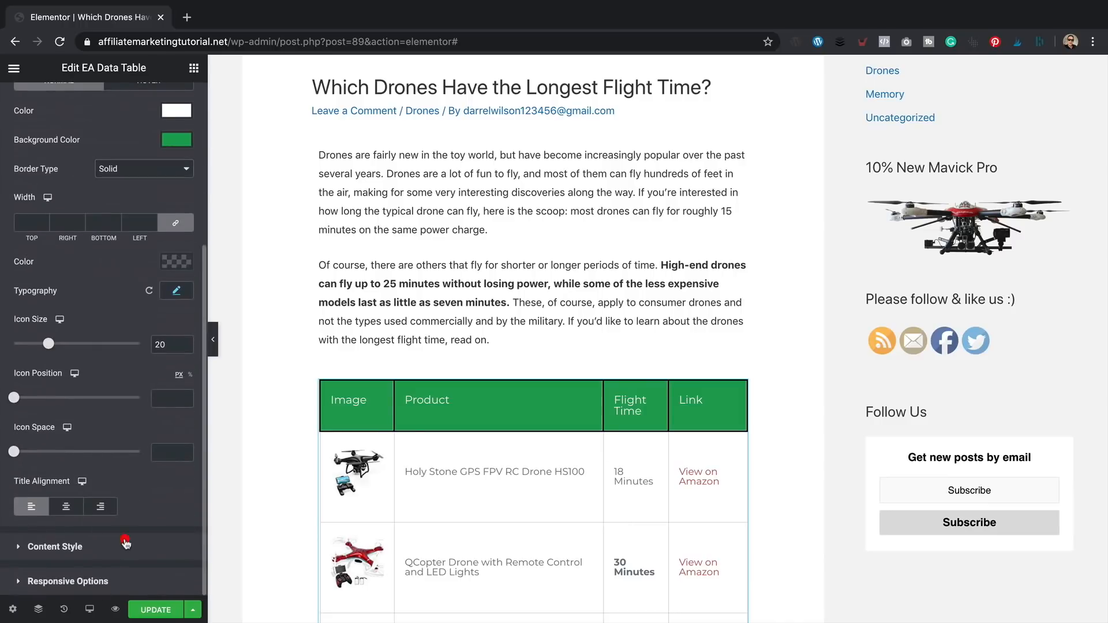
# - Copy #DDDDDD from the cell border colour and paste it as the header border colour
pyautogui.click(127, 546)
pyautogui.click(117, 410)
pyautogui.scroll(1, 116, 410)
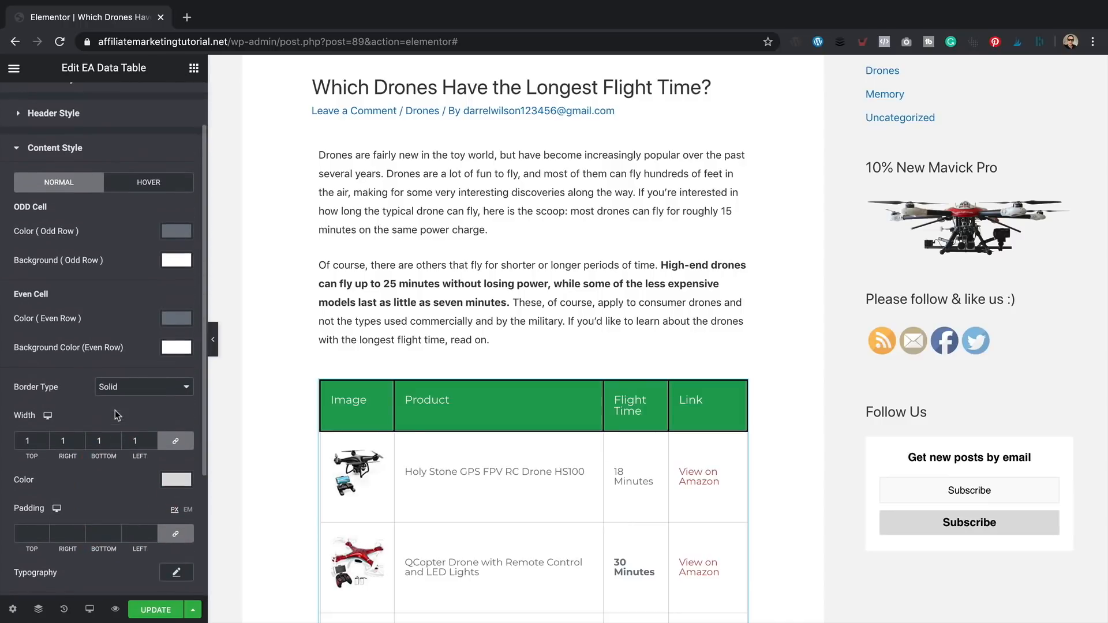
pyautogui.click(167, 481)
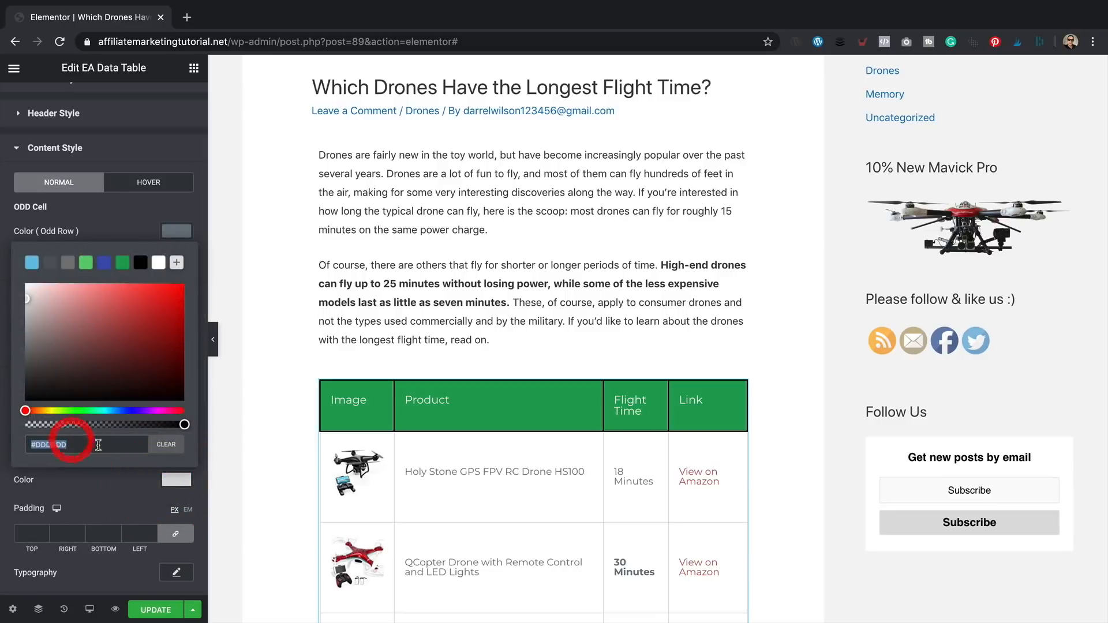
pyautogui.rightClick(45, 446)
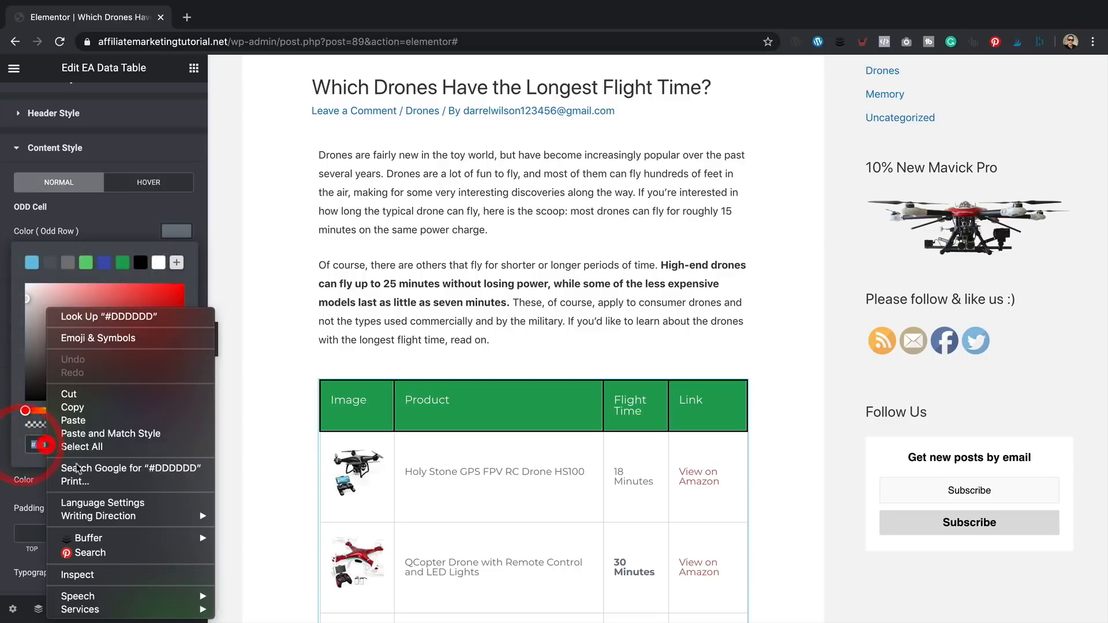
pyautogui.click(116, 407)
pyautogui.click(99, 210)
pyautogui.click(105, 115)
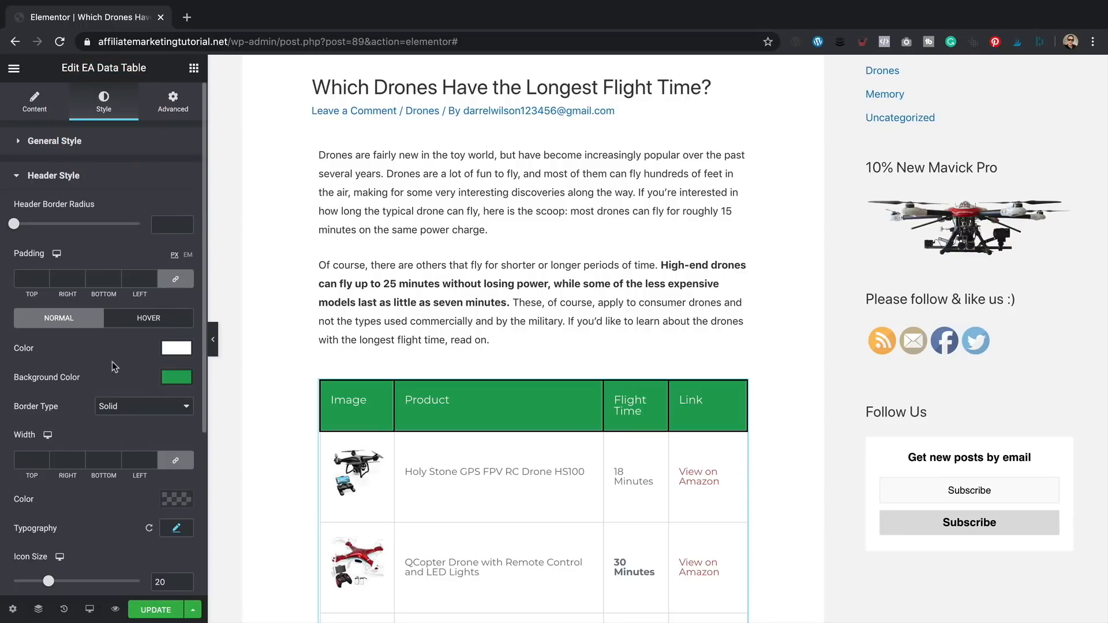
pyautogui.click(168, 497)
pyautogui.rightClick(52, 463)
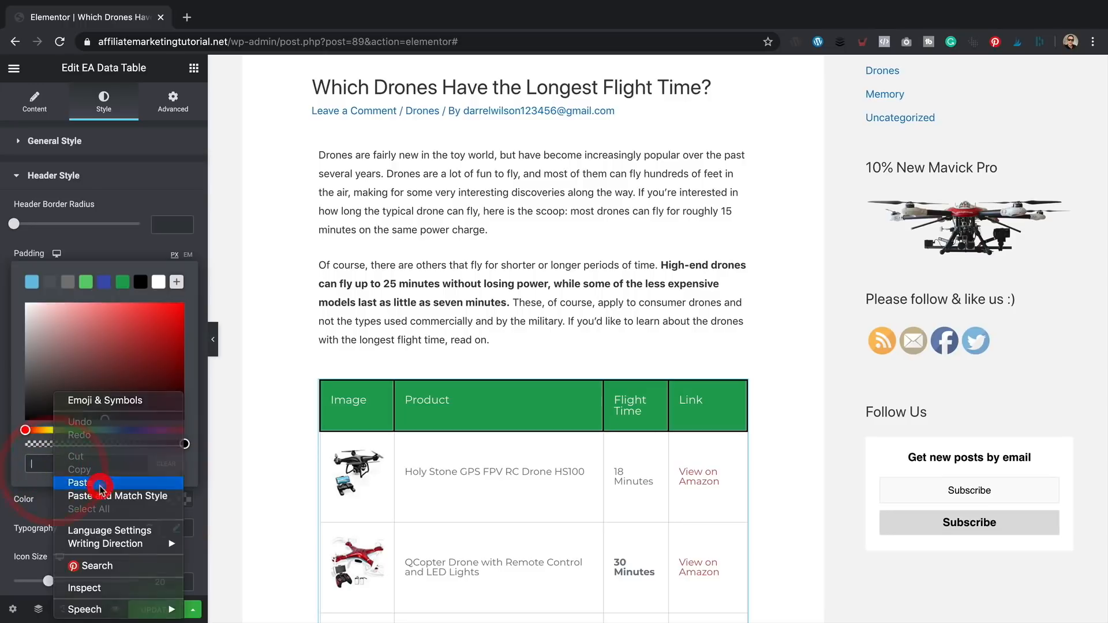
pyautogui.click(99, 488)
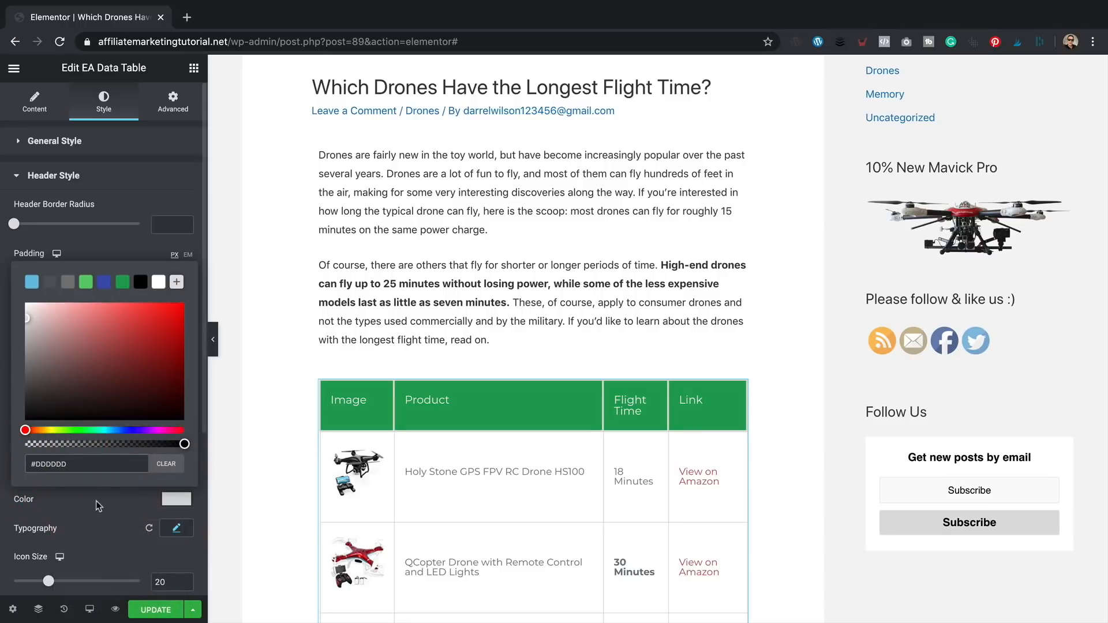
pyautogui.click(100, 506)
# - Set the header border width to 1, save, and view the live page
pyautogui.click(30, 461)
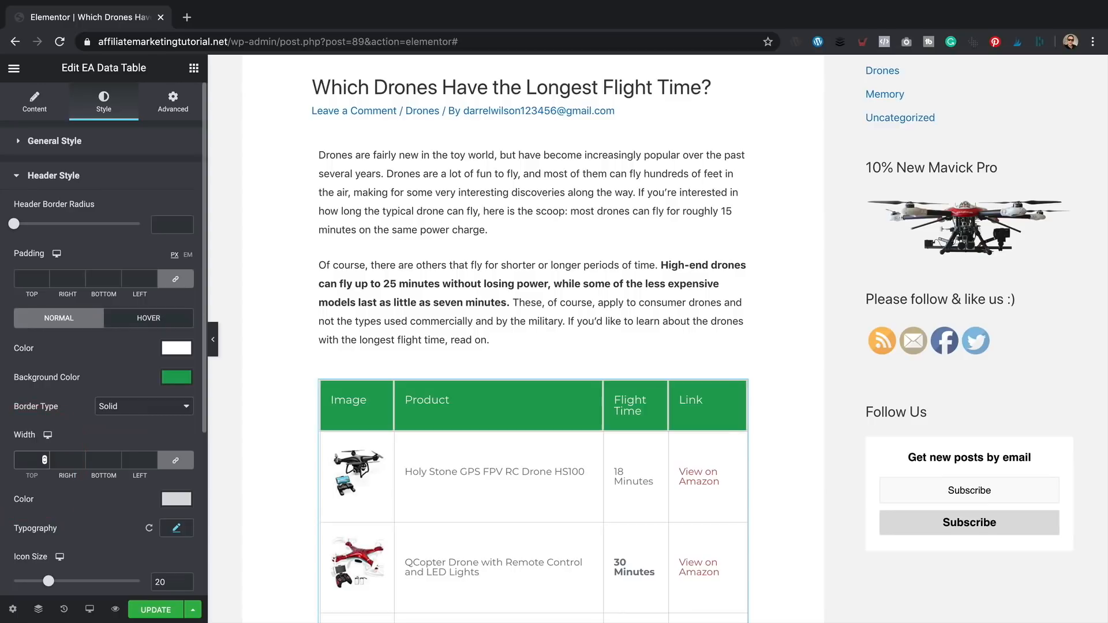
pyautogui.write('1')
pyautogui.click(145, 608)
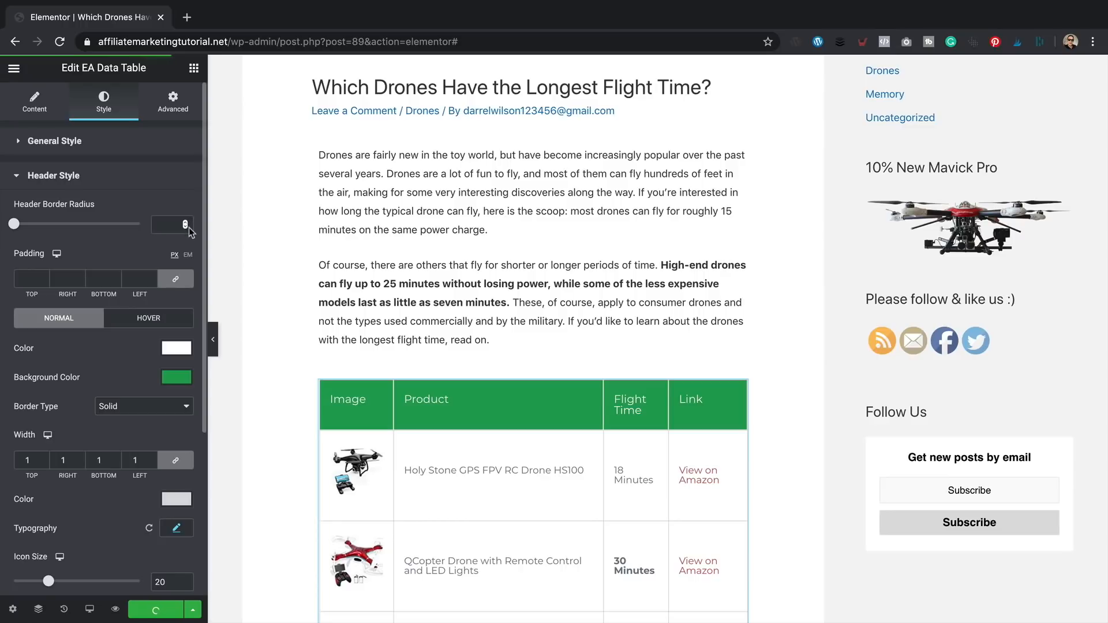
pyautogui.click(14, 68)
pyautogui.click(97, 399)
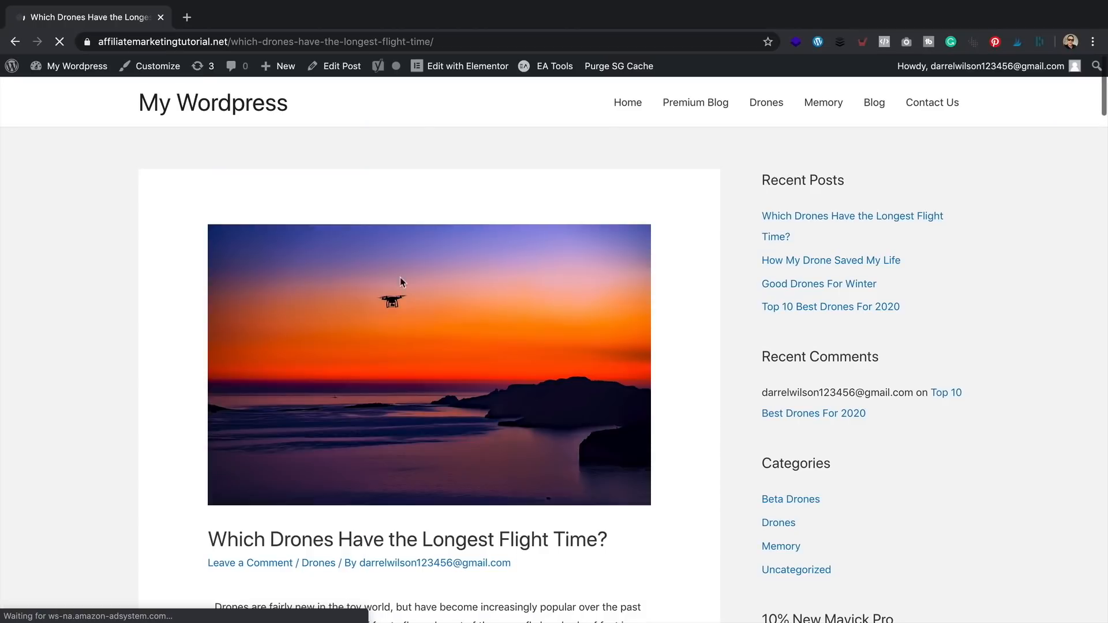
# - Scroll through the live post's bordered green-header table, then return to Edit with Elementor
pyautogui.scroll(-4, 693, 196)
pyautogui.scroll(-3, 667, 200)
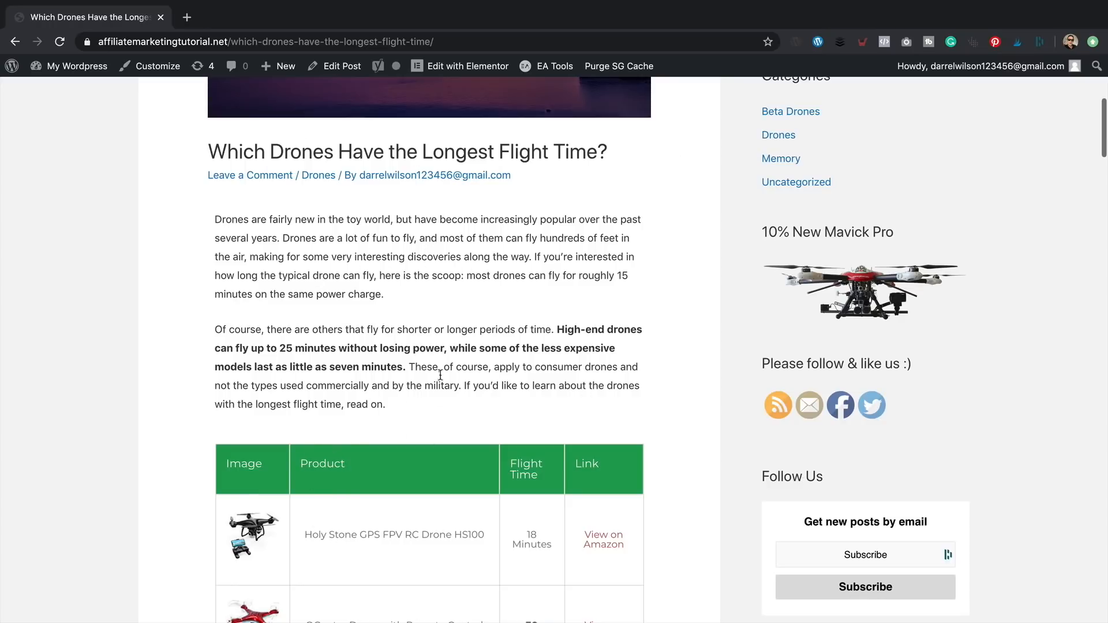
pyautogui.scroll(-1, 438, 289)
pyautogui.scroll(1, 451, 231)
pyautogui.click(469, 66)
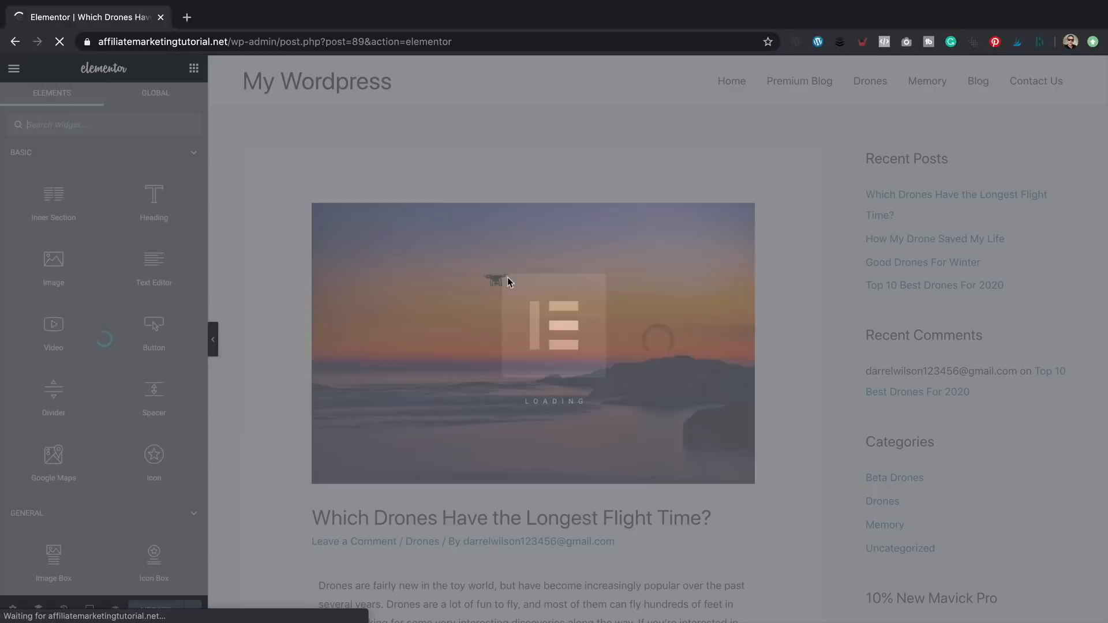
# - Add an Alert widget above the text with the pasted disclaimer and title 'We're an affiliate'
pyautogui.scroll(-3, 523, 324)
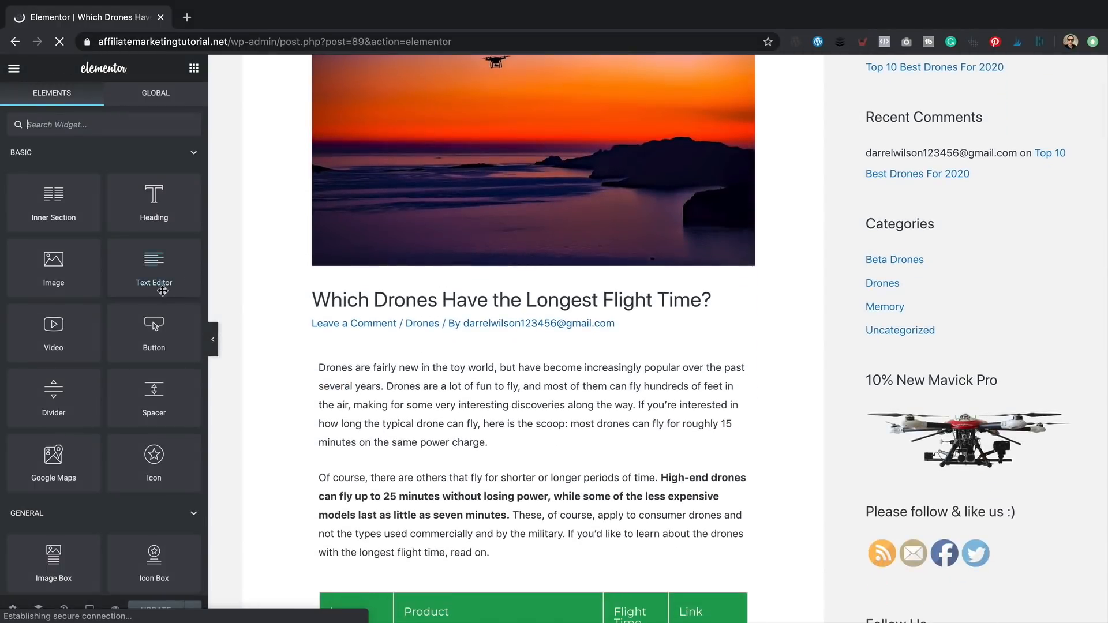
pyautogui.scroll(-6, 162, 294)
pyautogui.scroll(-6, 163, 295)
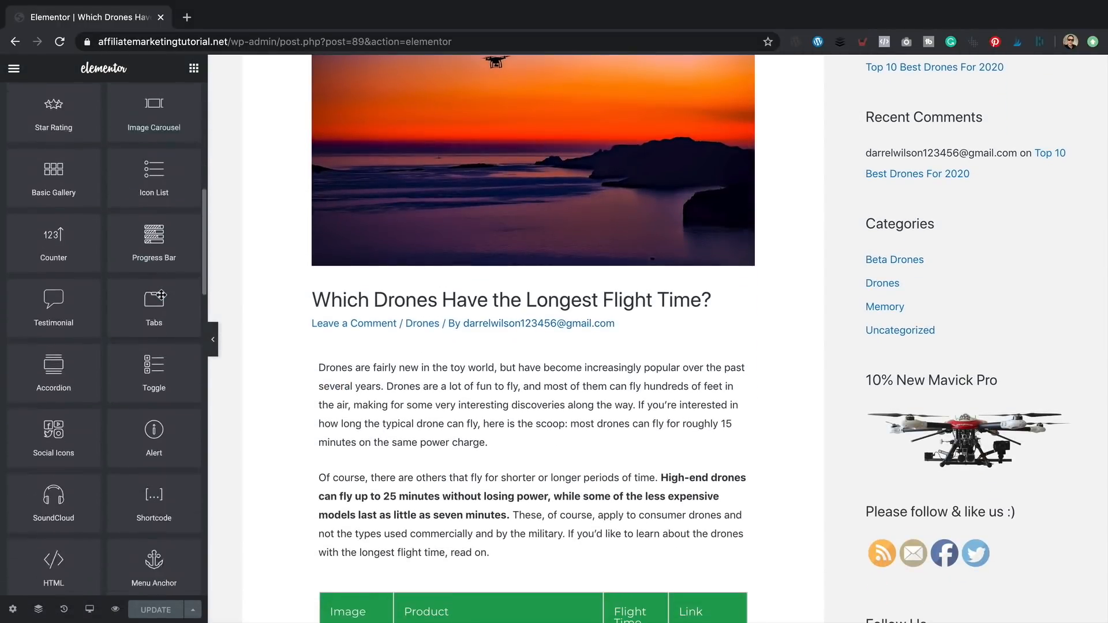
pyautogui.moveTo(162, 295); pyautogui.dragTo(520, 364)
pyautogui.click(127, 278)
pyautogui.hotkey('ctrl', 'a')
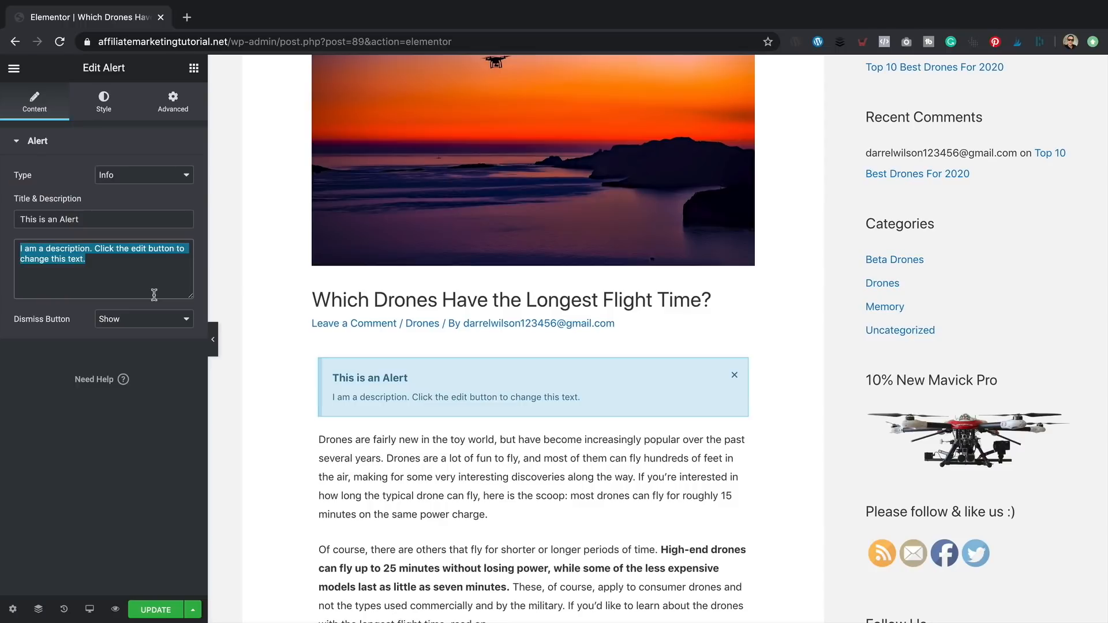
pyautogui.hotkey('ctrl', 'v')
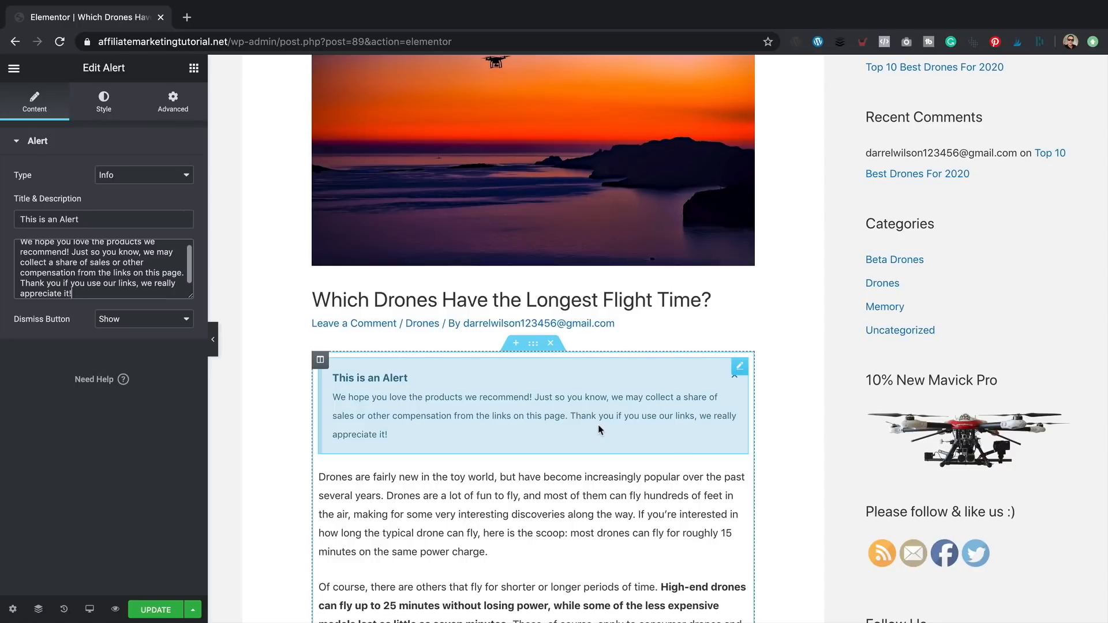
pyautogui.moveTo(123, 219); pyautogui.dragTo(14, 218)
pyautogui.write("We're")
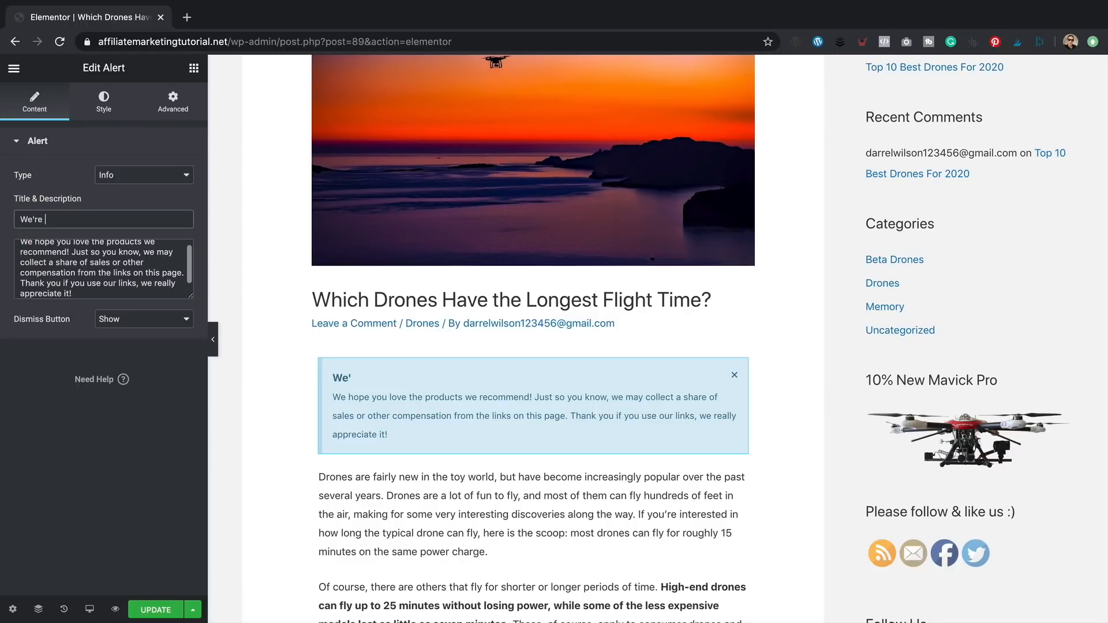
pyautogui.write(' an affiliate')
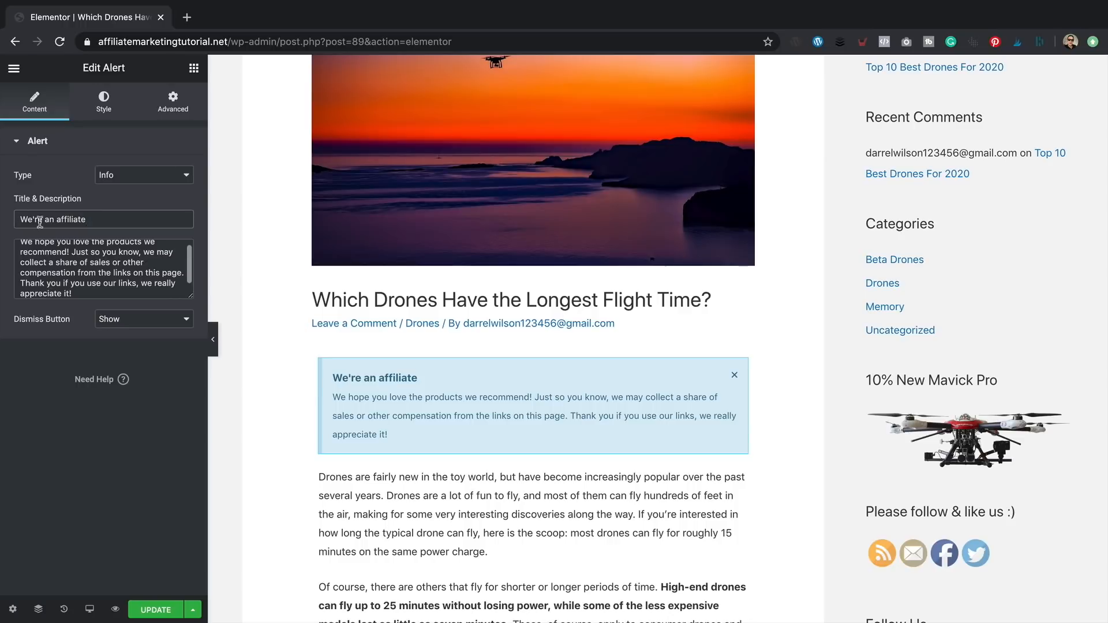
# - Set the alert type to Success, hide its dismiss button, and update the post
pyautogui.click(177, 177)
pyautogui.click(165, 186)
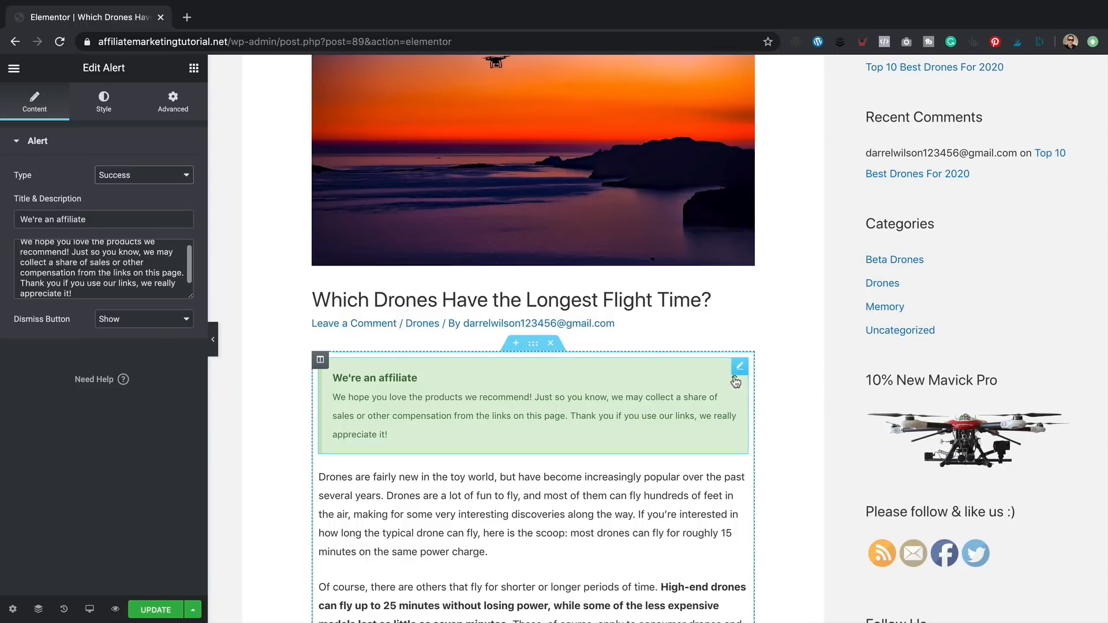
pyautogui.click(174, 320)
pyautogui.click(144, 330)
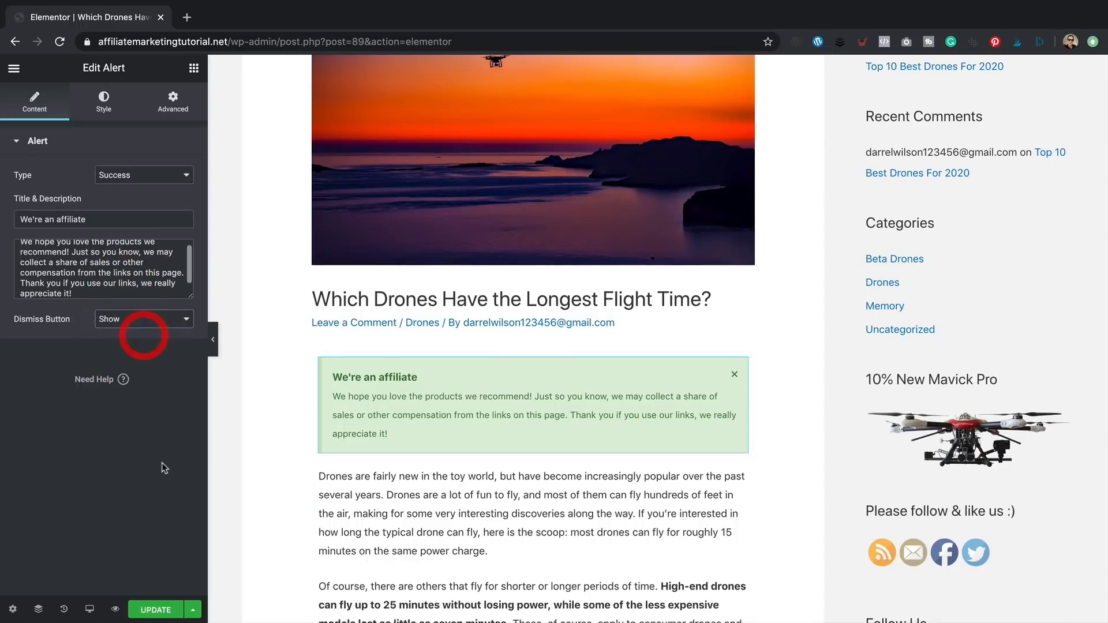
pyautogui.click(157, 617)
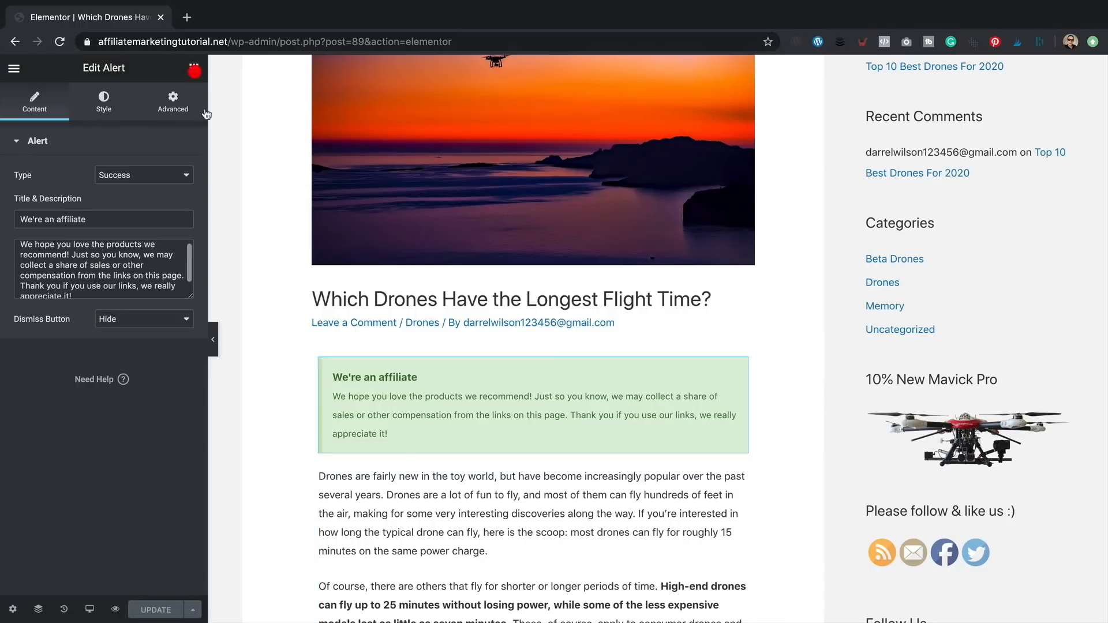
pyautogui.click(194, 69)
# - Add a Heading widget above the affiliate box titled 'Drones with long flight time - buyers guide'
pyautogui.moveTo(171, 213); pyautogui.dragTo(426, 362)
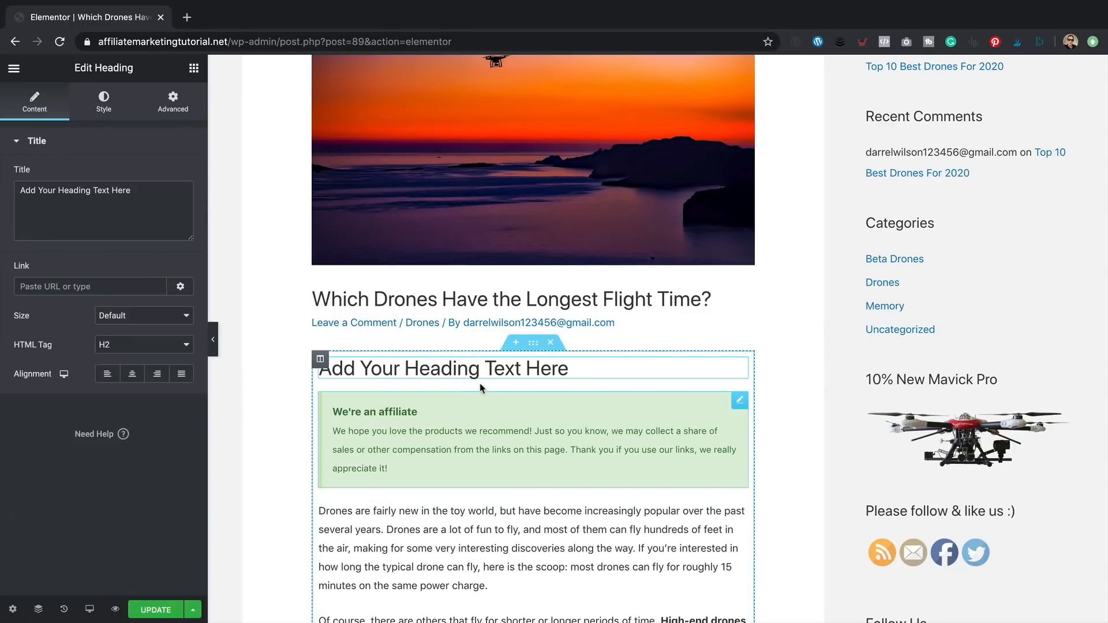
pyautogui.click(490, 368)
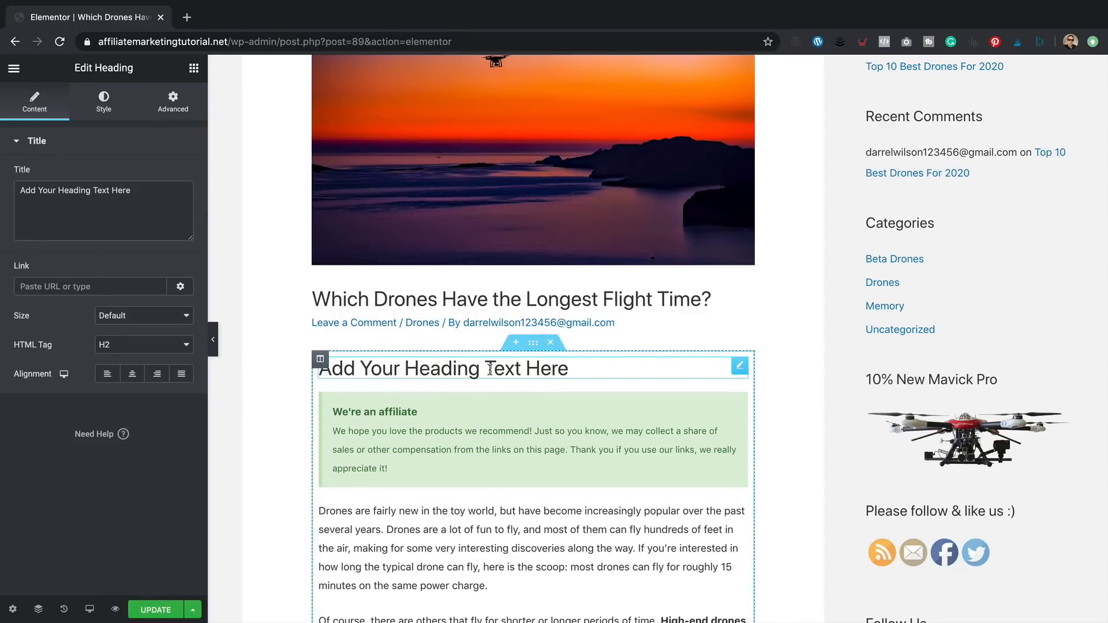
pyautogui.tripleClick(164, 202)
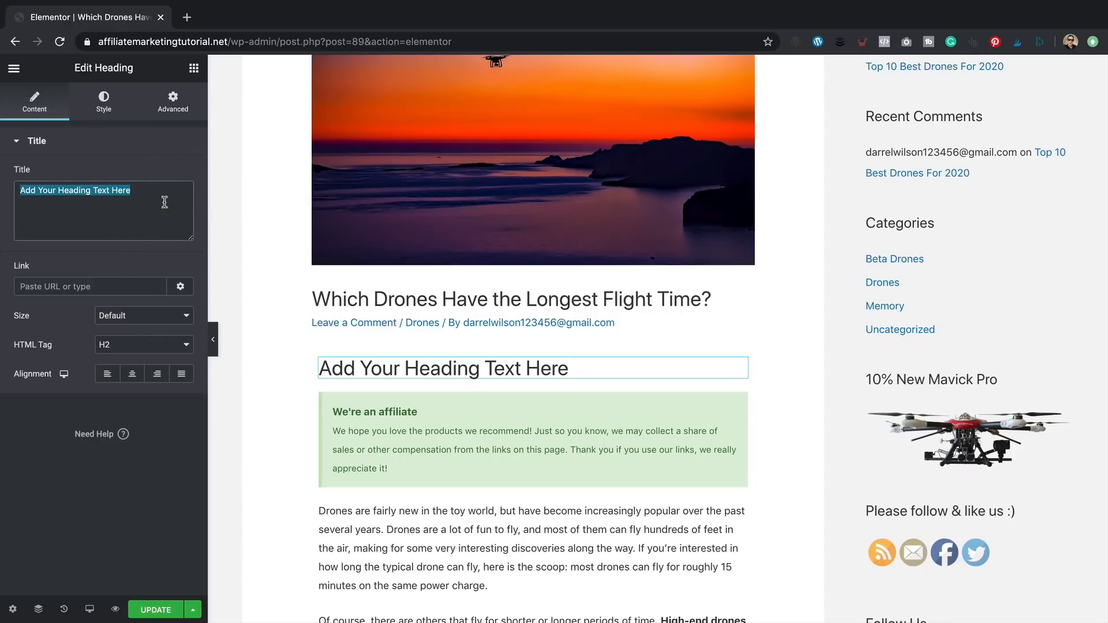
pyautogui.write('Drone')
pyautogui.write('s with th')
pyautogui.write('long flight')
pyautogui.write(' time')
pyautogui.write(' - buyers')
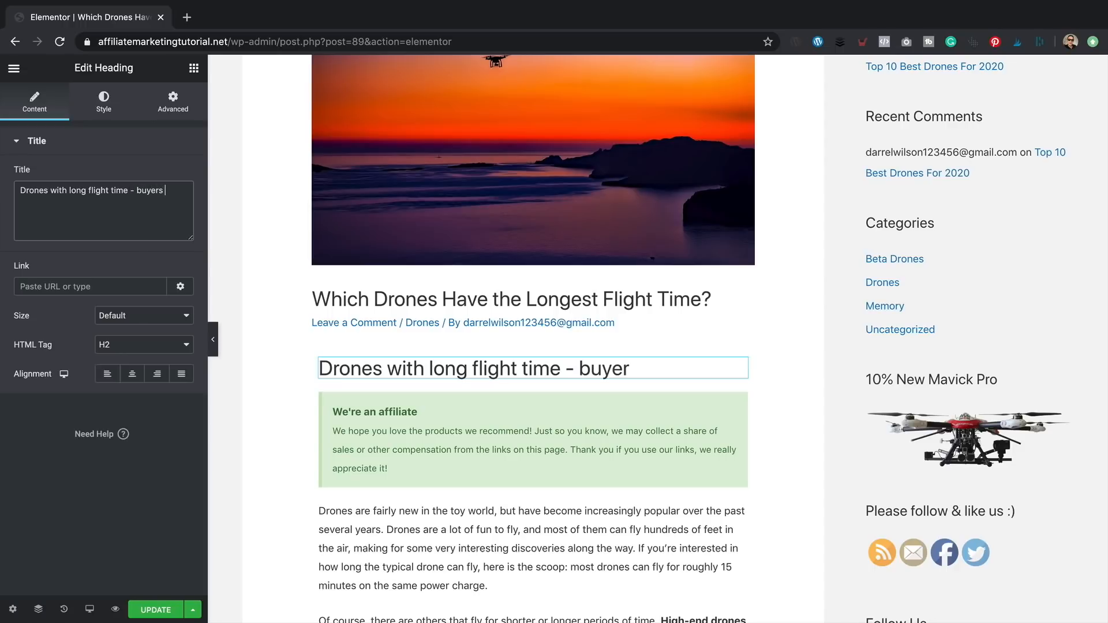
pyautogui.write(' guide')
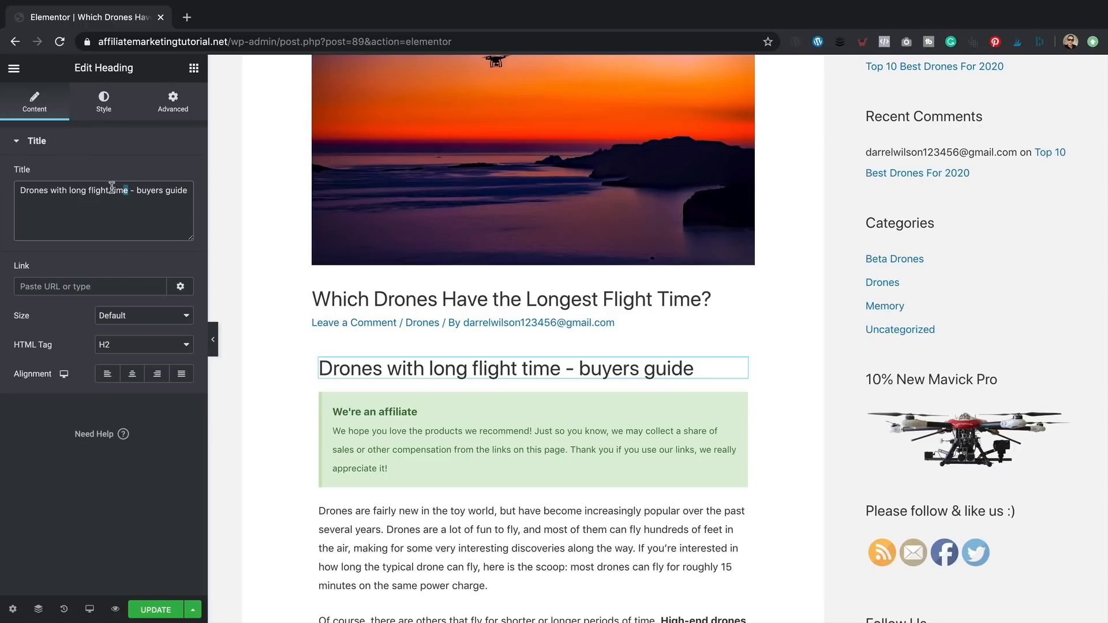
pyautogui.moveTo(128, 191); pyautogui.dragTo(20, 191)
pyautogui.click(123, 211)
# - Set the heading size to Medium
pyautogui.click(153, 317)
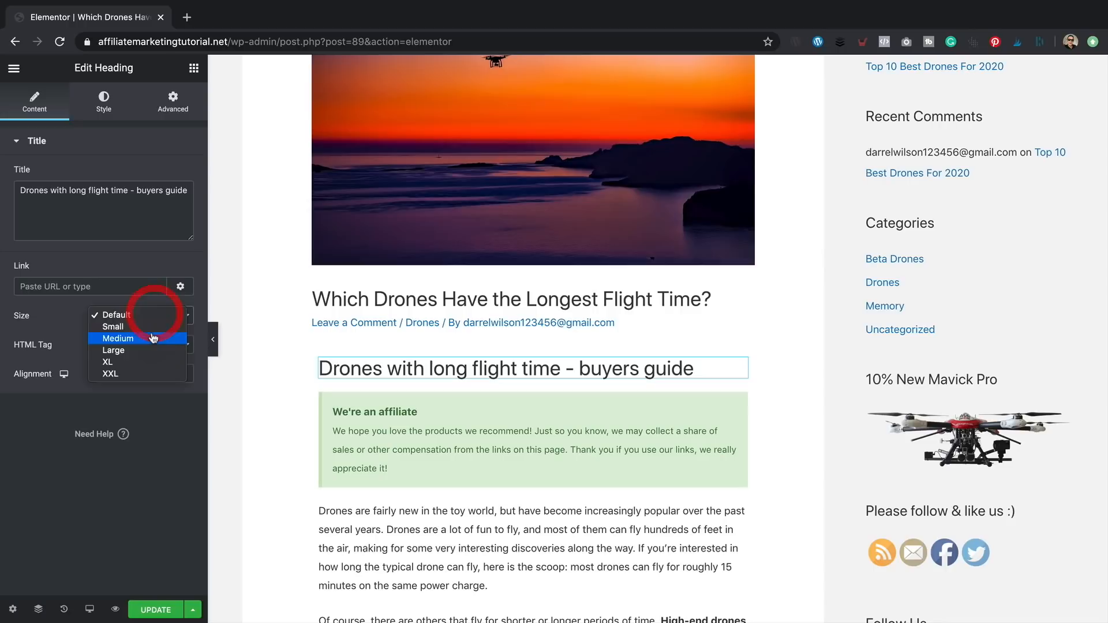
pyautogui.click(154, 339)
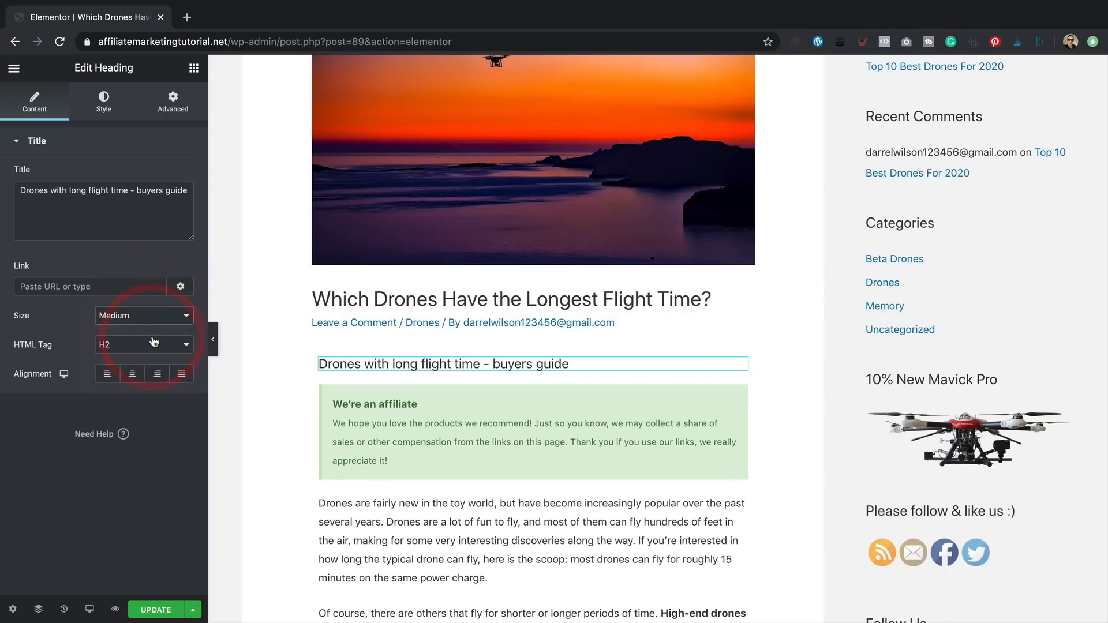
pyautogui.scroll(-7, 425, 359)
pyautogui.scroll(-15, 424, 366)
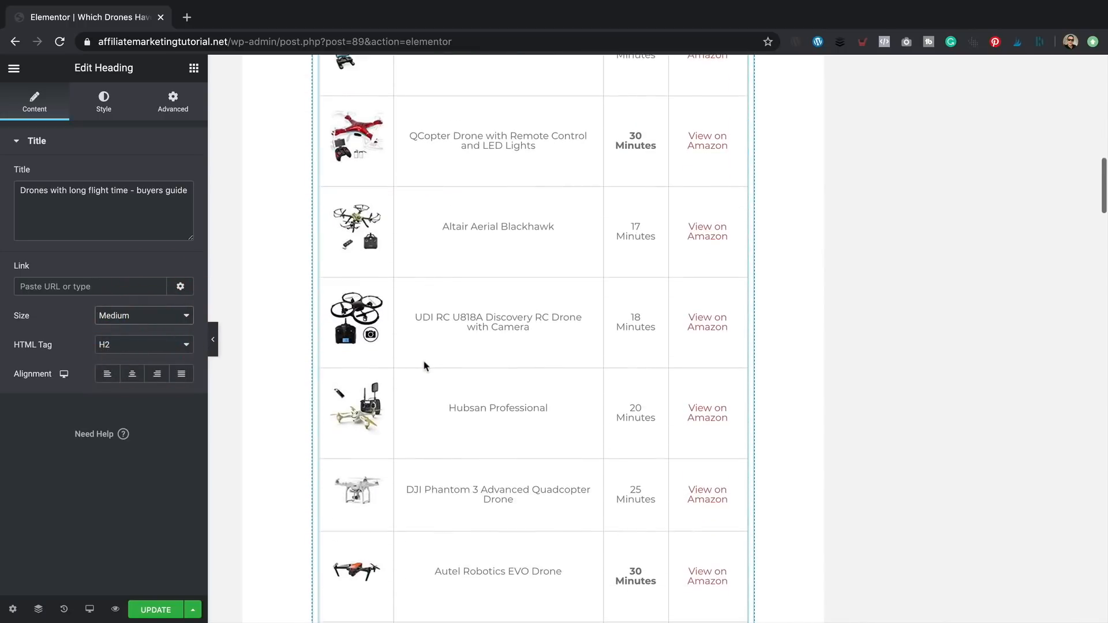
pyautogui.scroll(20, 346, 225)
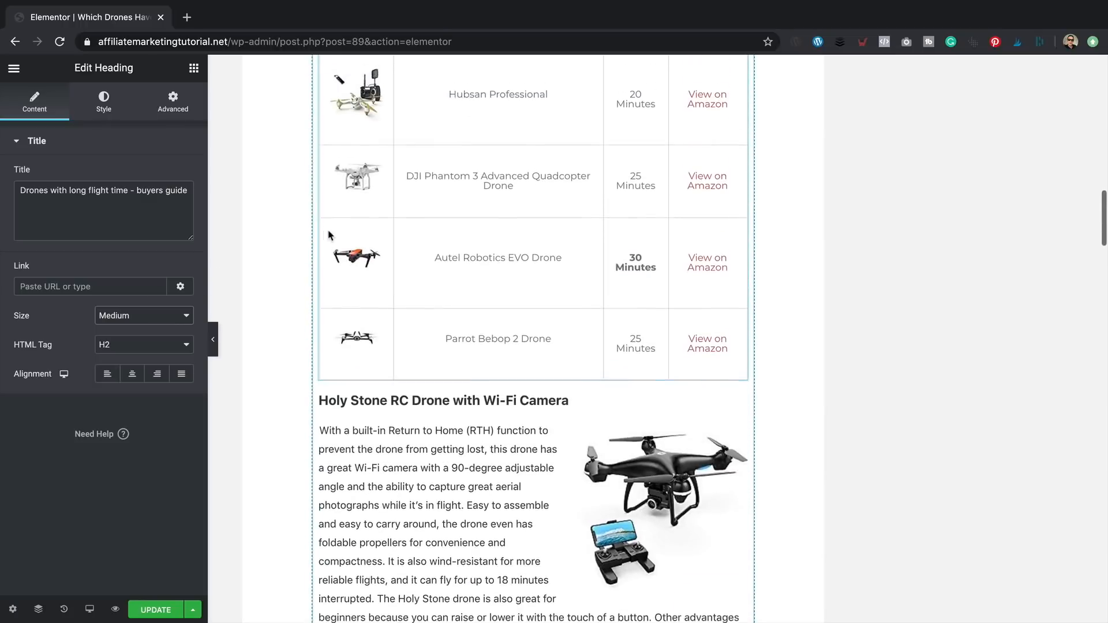
pyautogui.scroll(-2, 420, 331)
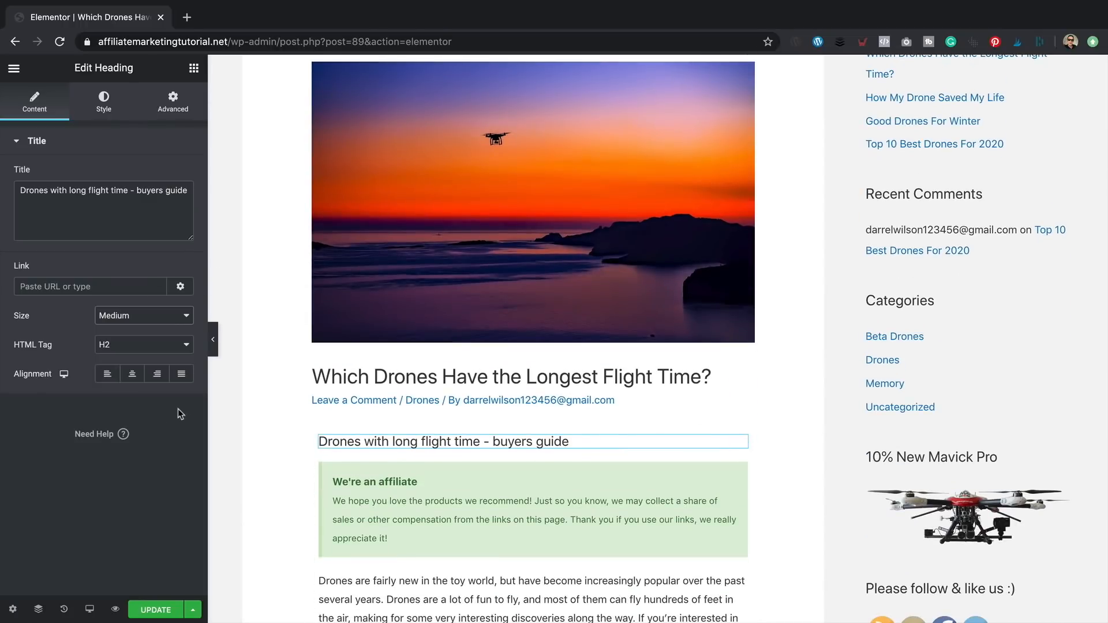
# - Set the heading's typography weight to Bold
pyautogui.click(105, 104)
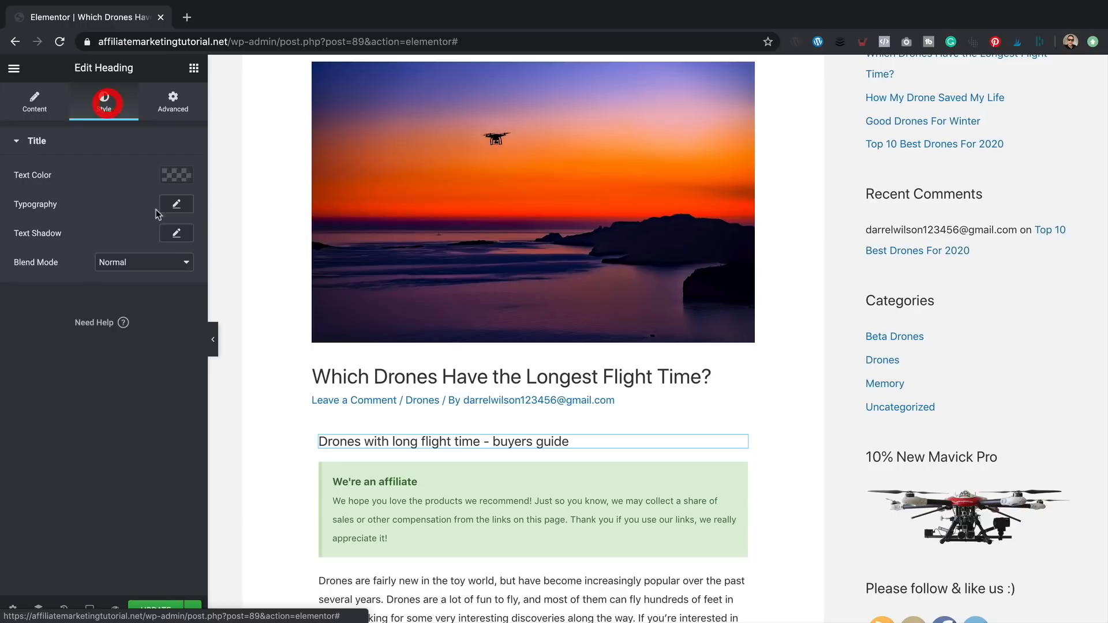
pyautogui.click(178, 207)
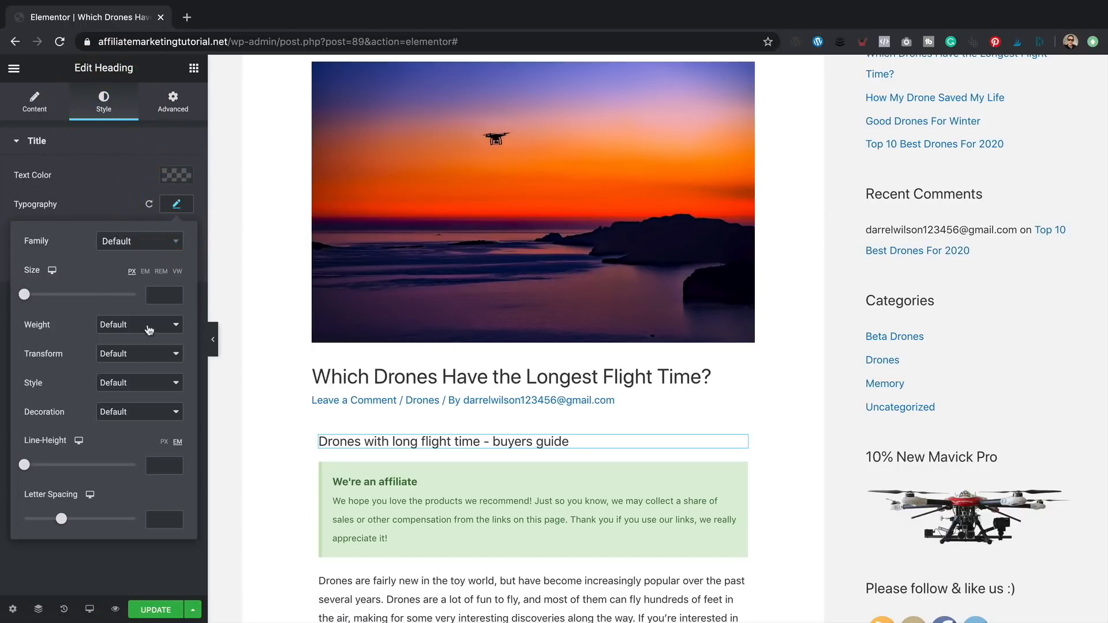
pyautogui.click(147, 323)
pyautogui.click(148, 348)
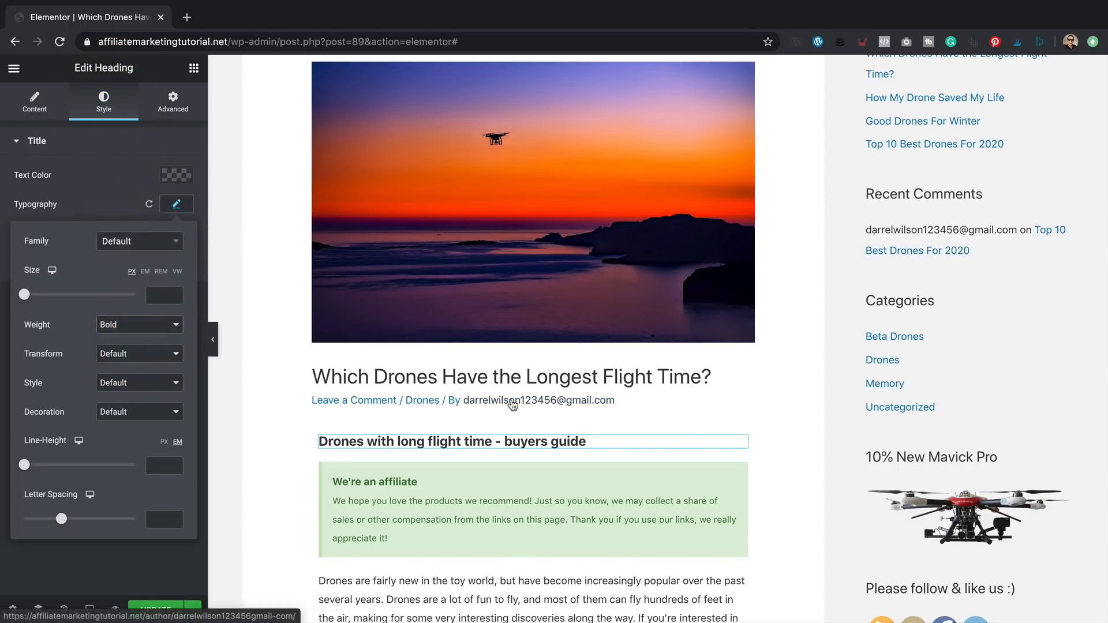
pyautogui.scroll(-2, 505, 404)
pyautogui.click(427, 302)
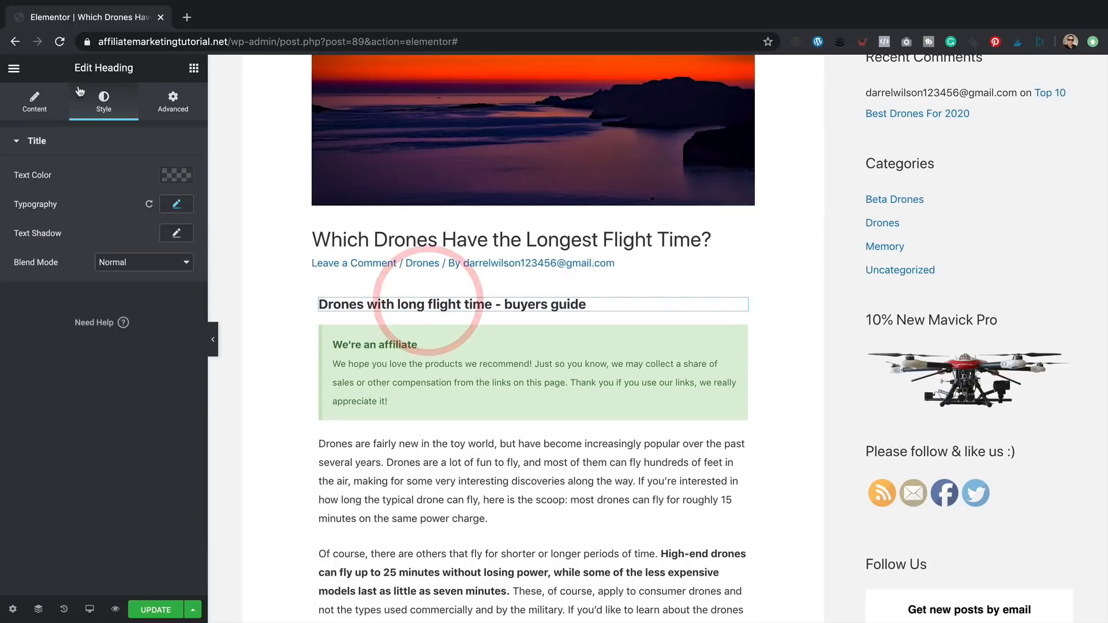
pyautogui.click(35, 102)
pyautogui.click(130, 190)
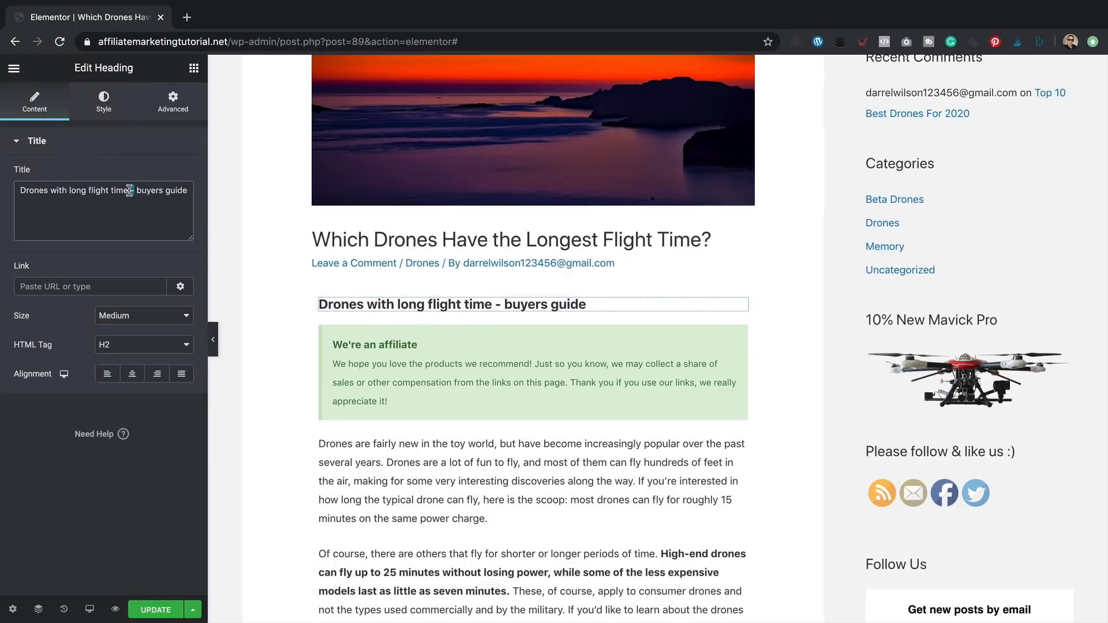
# - Duplicate the buyers guide heading and move the copy just above the product table
pyautogui.scroll(1, 396, 354)
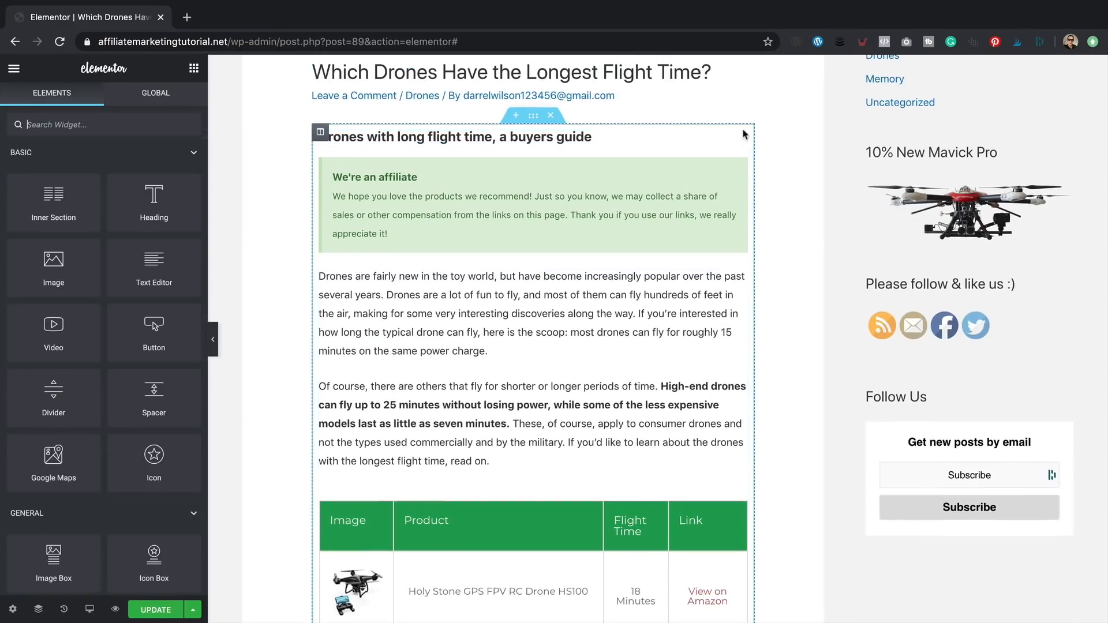
pyautogui.rightClick(743, 134)
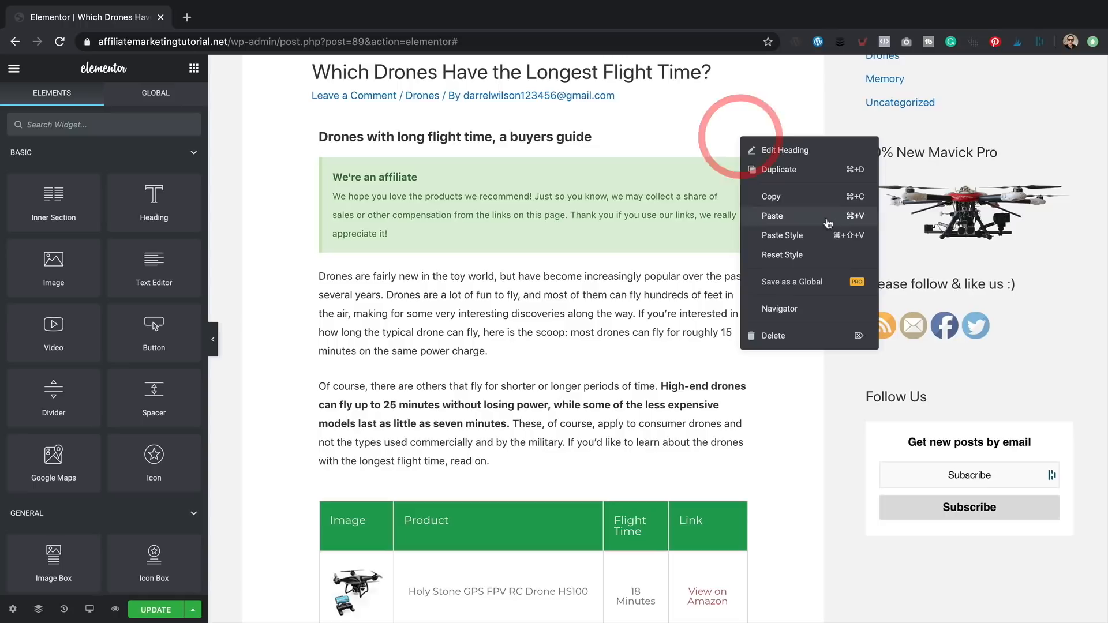
pyautogui.click(765, 93)
pyautogui.moveTo(724, 166); pyautogui.dragTo(518, 488)
# - Retitle the copied heading 'Overview of featured drones' and update the post
pyautogui.tripleClick(168, 183)
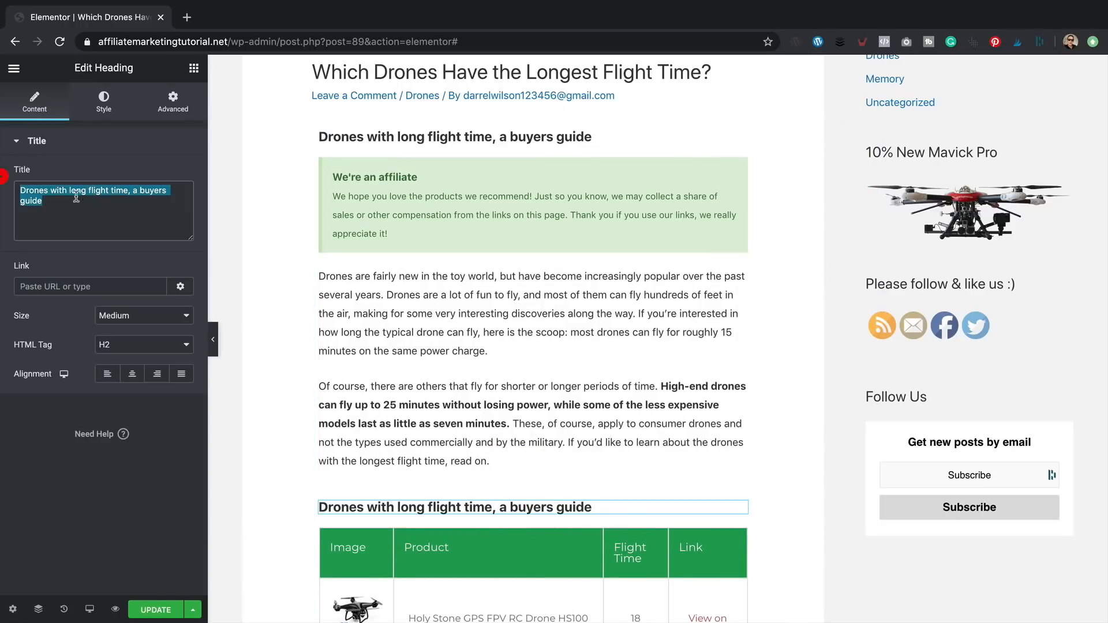
pyautogui.write('Overview of ')
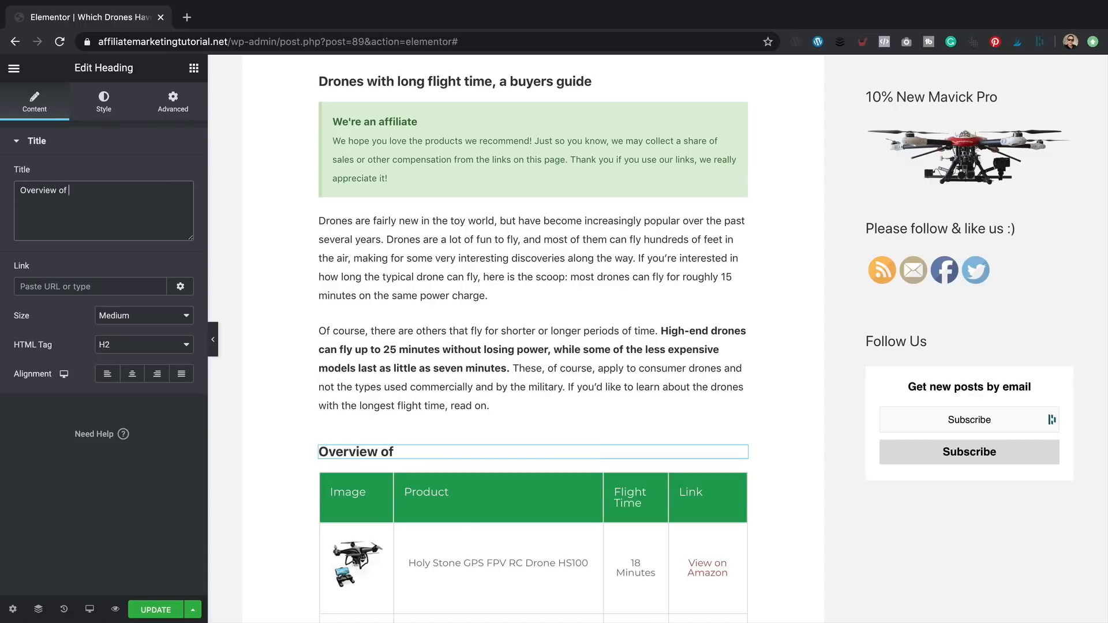
pyautogui.write('featured drones')
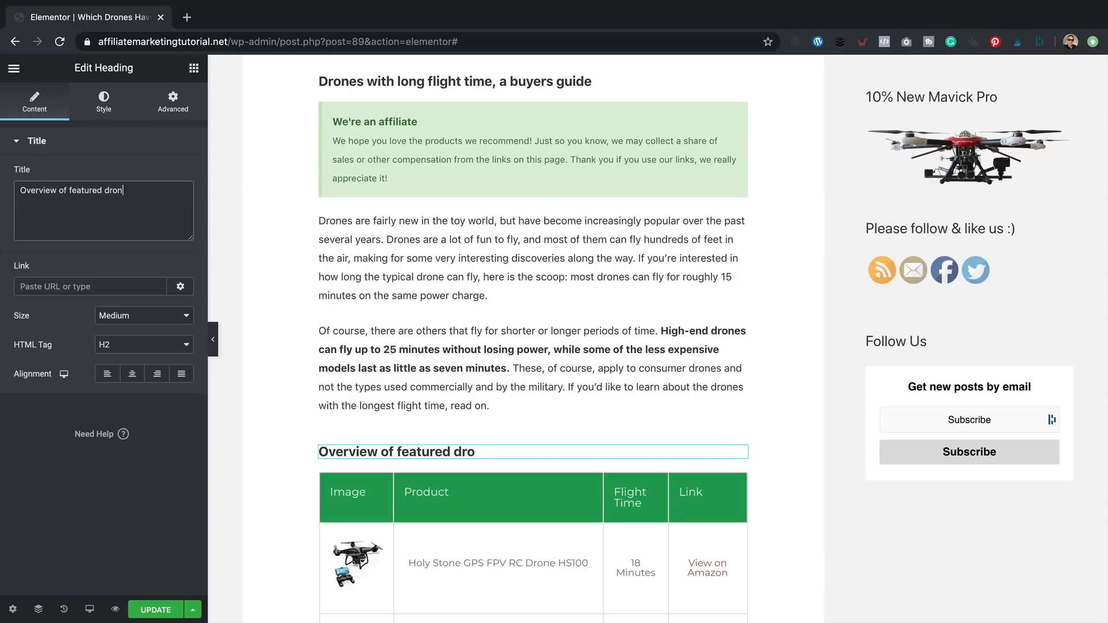
pyautogui.click(157, 610)
pyautogui.scroll(5, 826, 436)
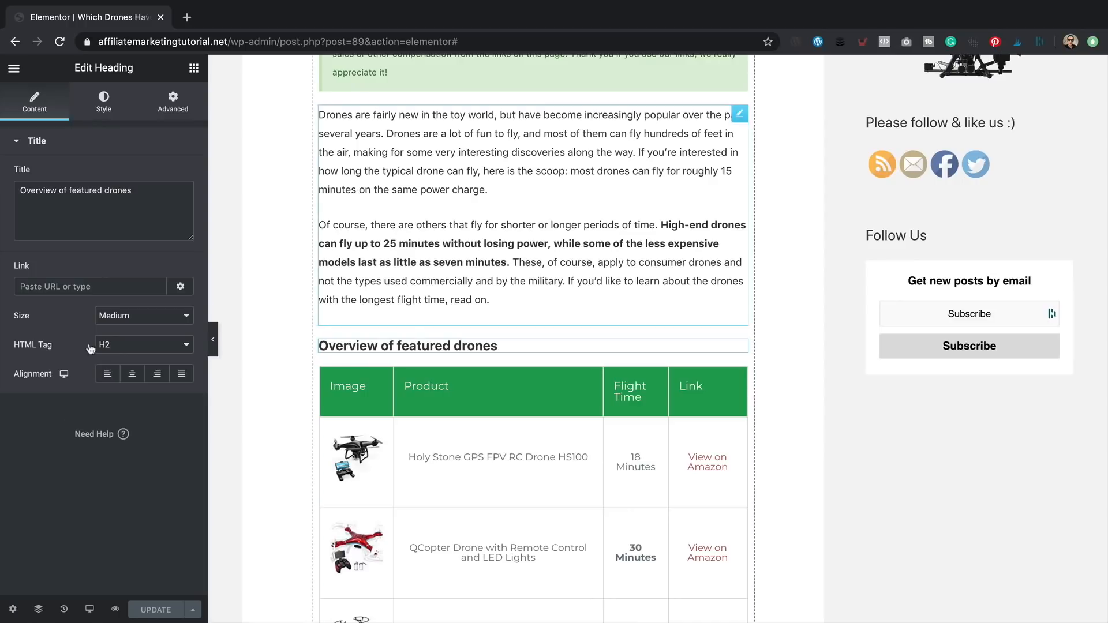
# - Switch the editor preview to Mobile and scroll through the post
pyautogui.click(91, 611)
pyautogui.click(81, 574)
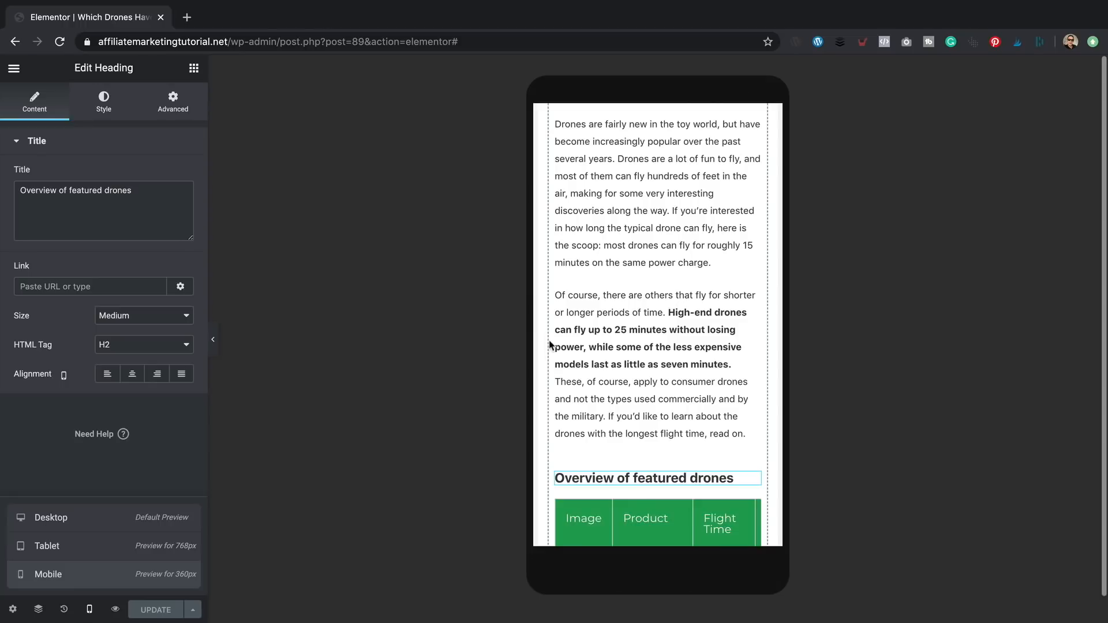
pyautogui.scroll(-5, 684, 288)
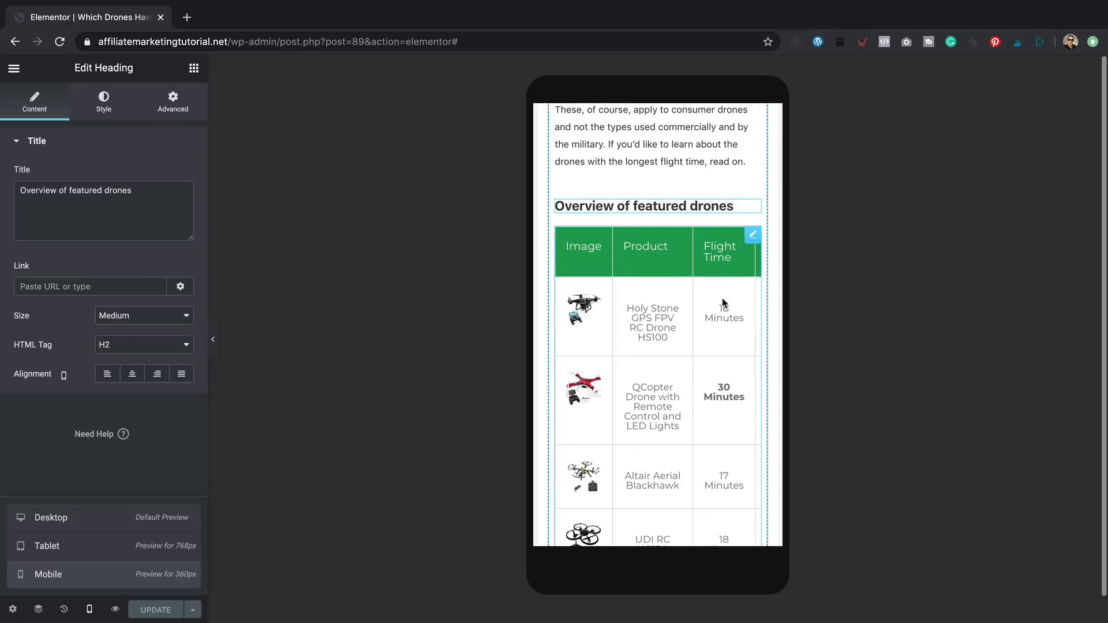
pyautogui.scroll(-6, 676, 337)
pyautogui.scroll(-6, 677, 339)
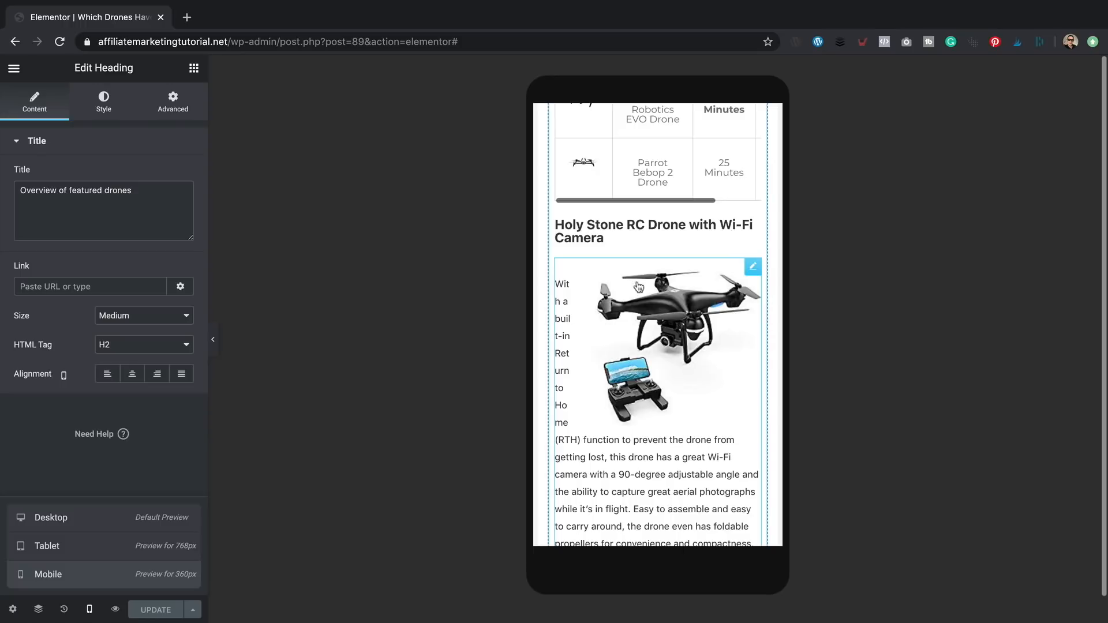
pyautogui.scroll(-3, 646, 289)
pyautogui.scroll(-10, 649, 280)
pyautogui.scroll(2, 649, 280)
pyautogui.scroll(-3, 649, 280)
pyautogui.scroll(15, 650, 280)
pyautogui.scroll(-2, 647, 275)
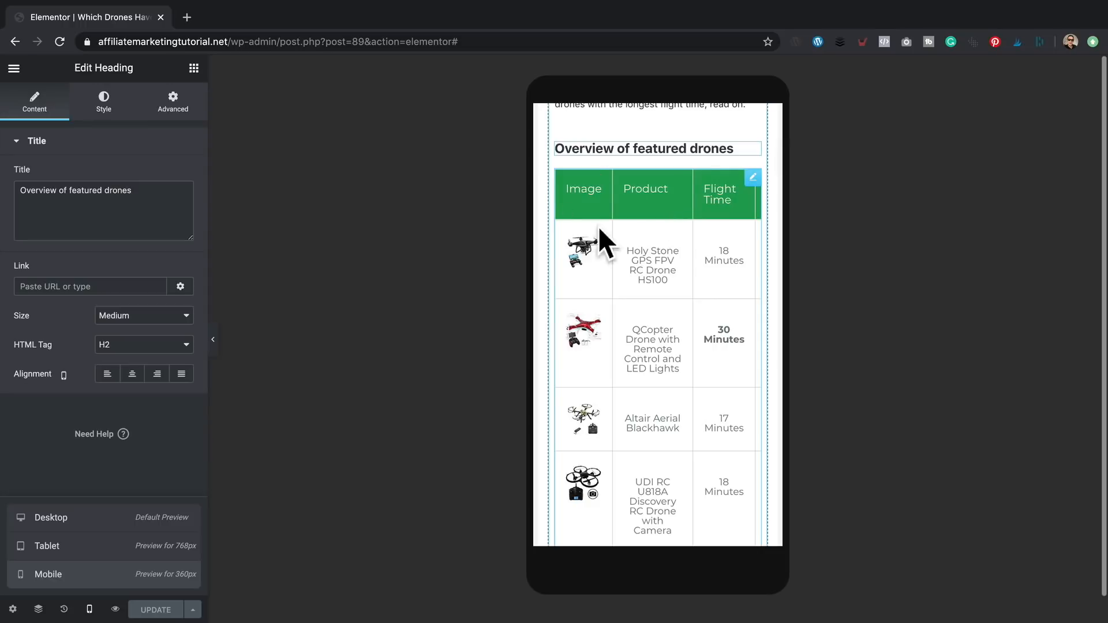
# - Select the drone comparison table to open its Edit EA Data Table settings
pyautogui.click(703, 192)
pyautogui.click(673, 195)
pyautogui.click(683, 198)
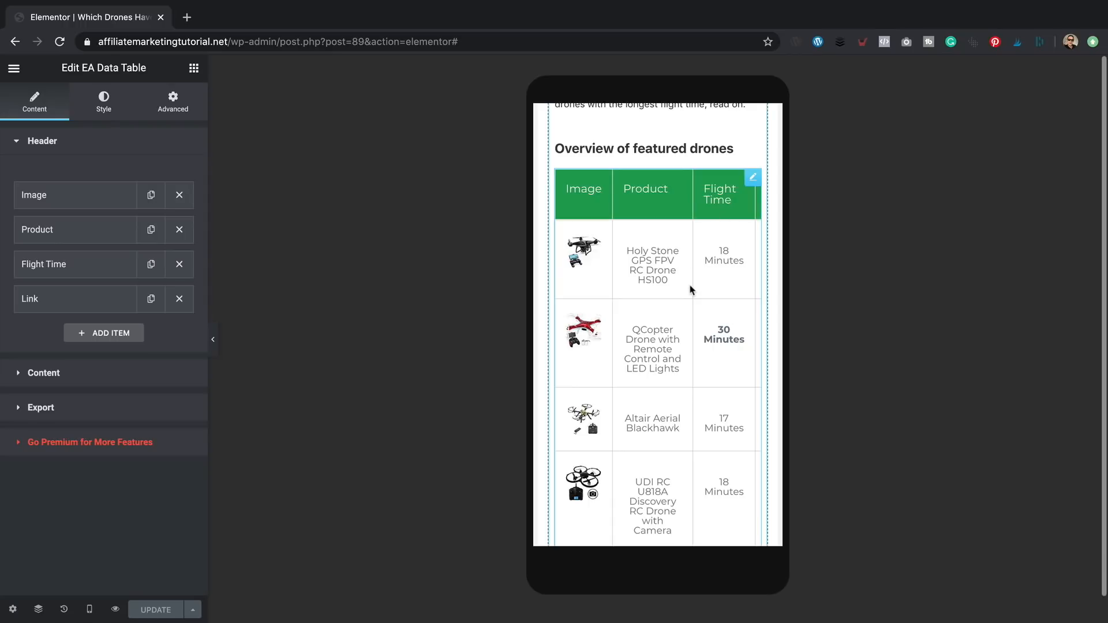
# - In the table's Style tab, try the stacked mobile layout, then turn it back off
pyautogui.click(113, 105)
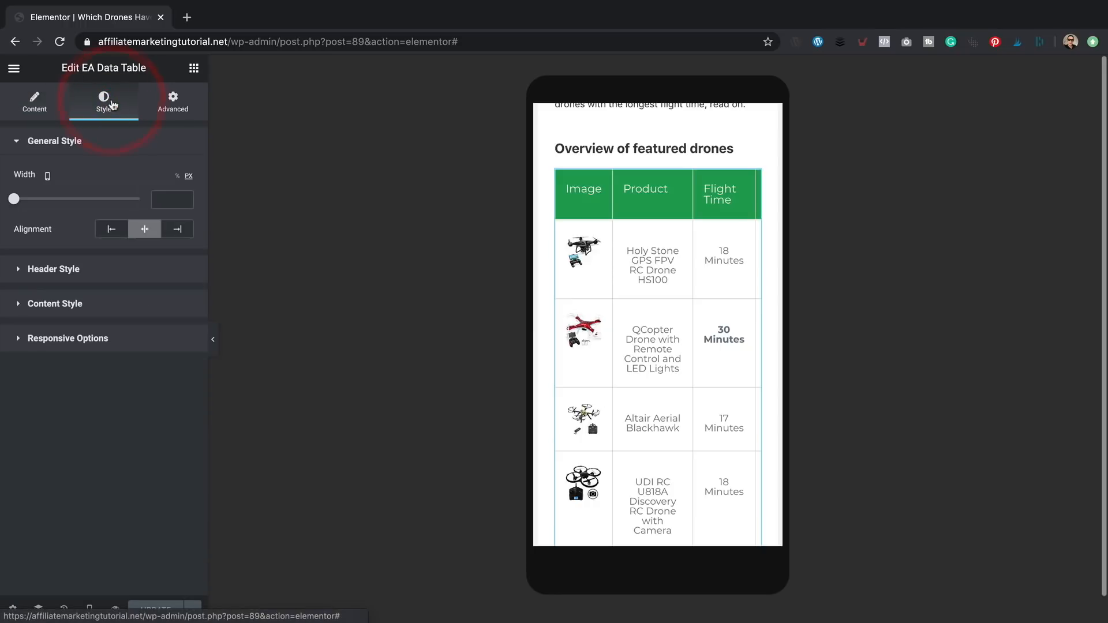
pyautogui.click(129, 349)
pyautogui.click(171, 278)
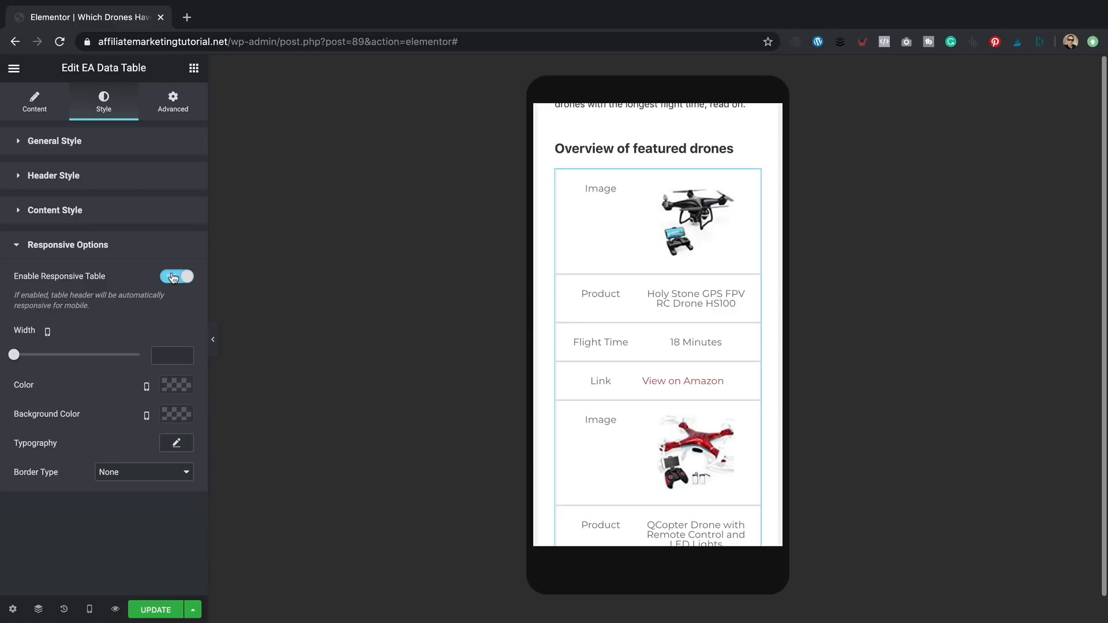
pyautogui.click(172, 277)
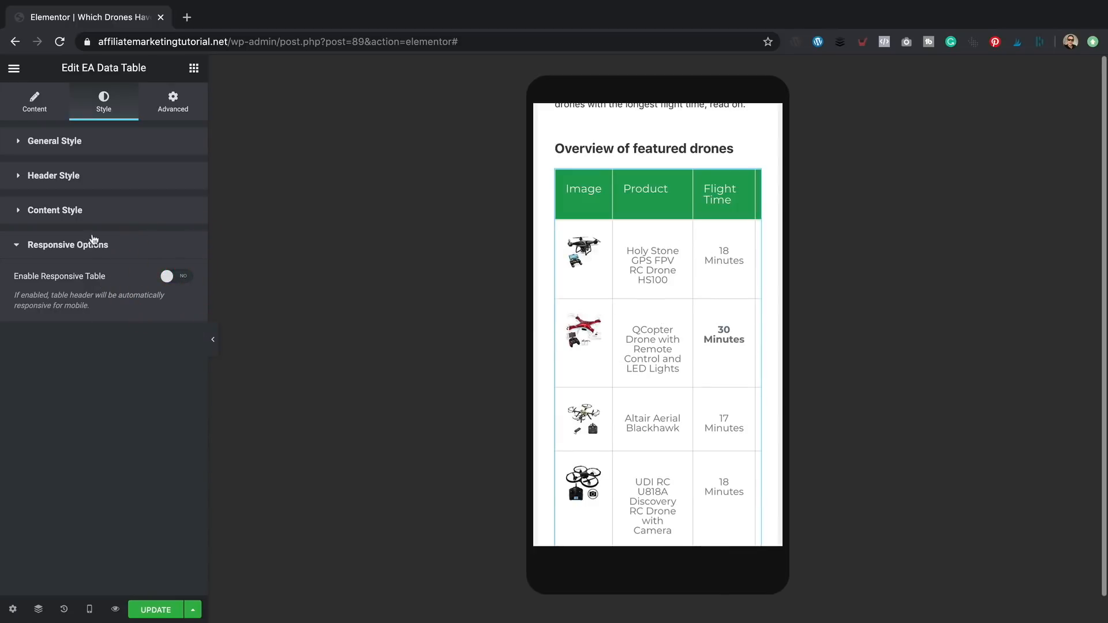
# - Set the table header text to 0.4 em and Bold
pyautogui.click(104, 177)
pyautogui.click(176, 528)
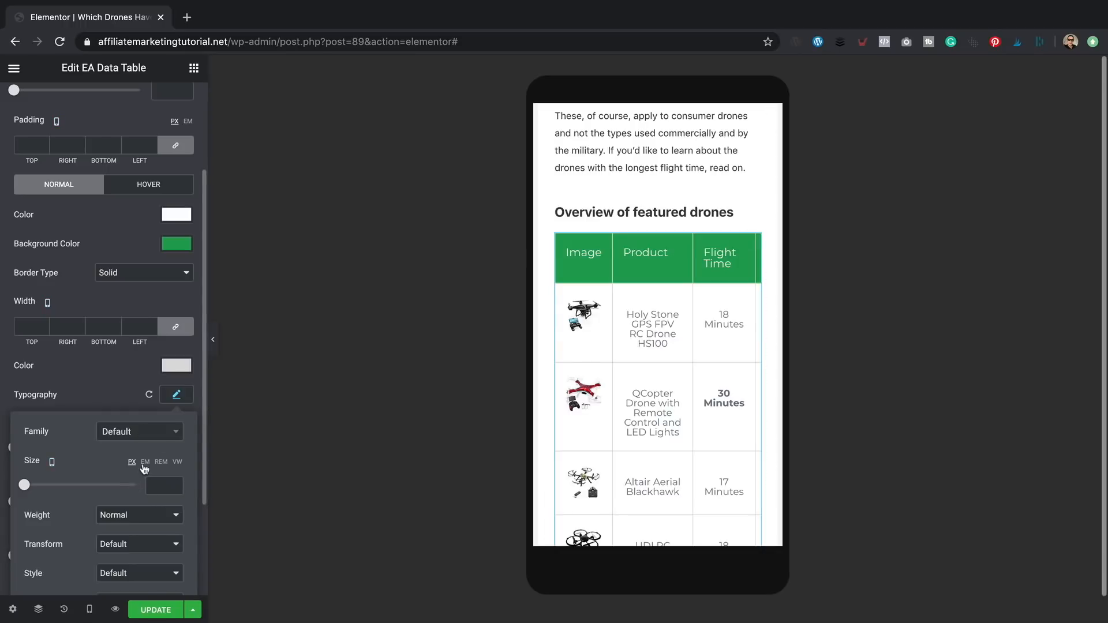
pyautogui.click(146, 463)
pyautogui.moveTo(24, 486); pyautogui.dragTo(33, 489)
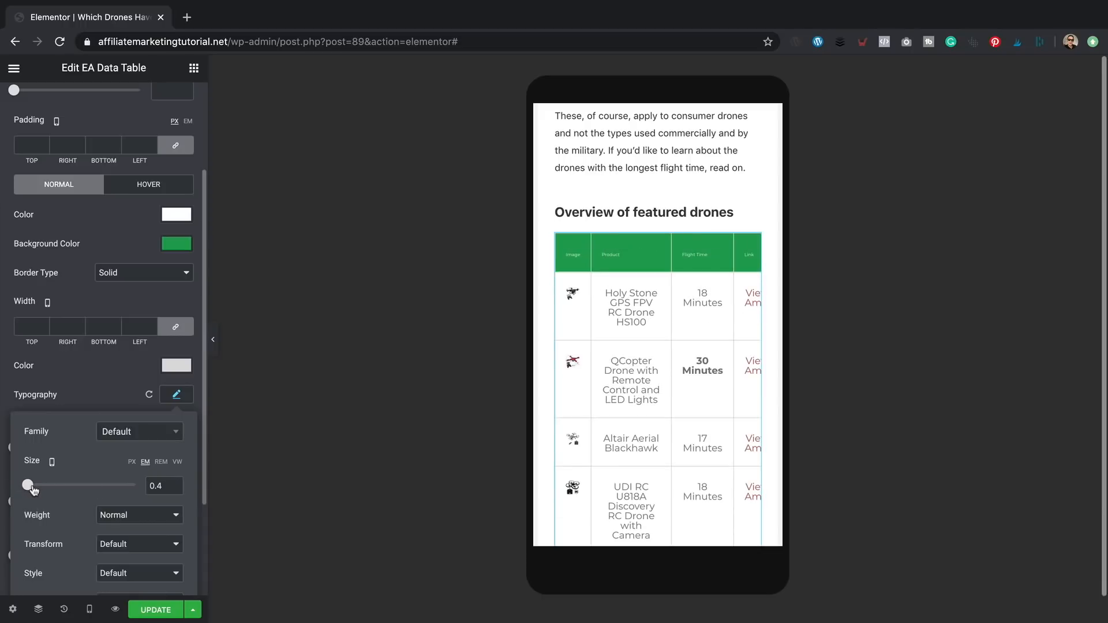
pyautogui.click(160, 516)
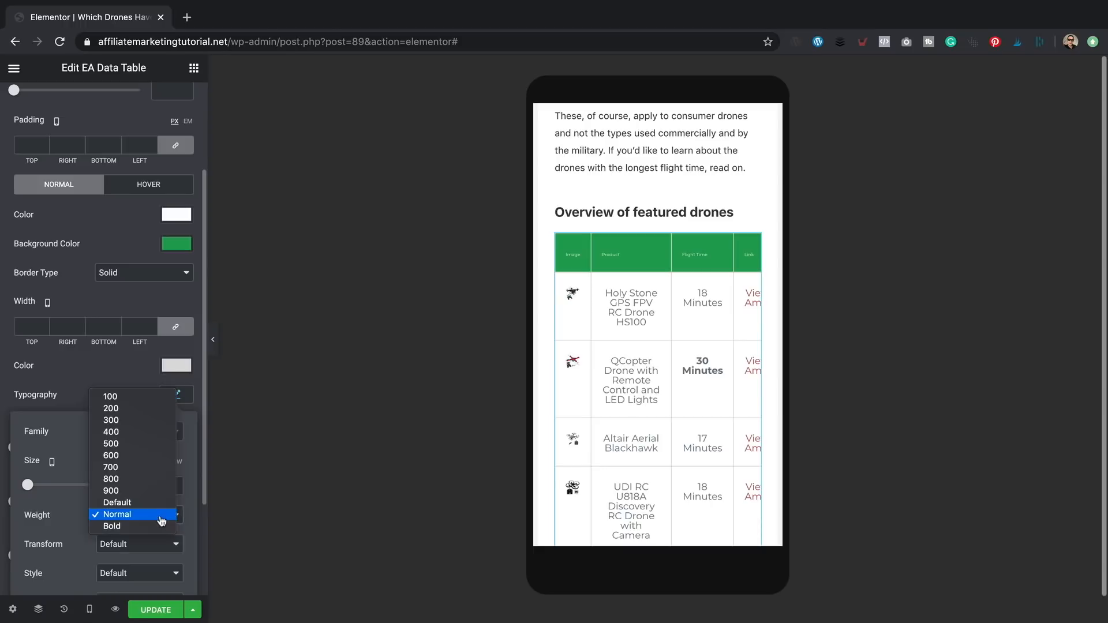
pyautogui.click(155, 526)
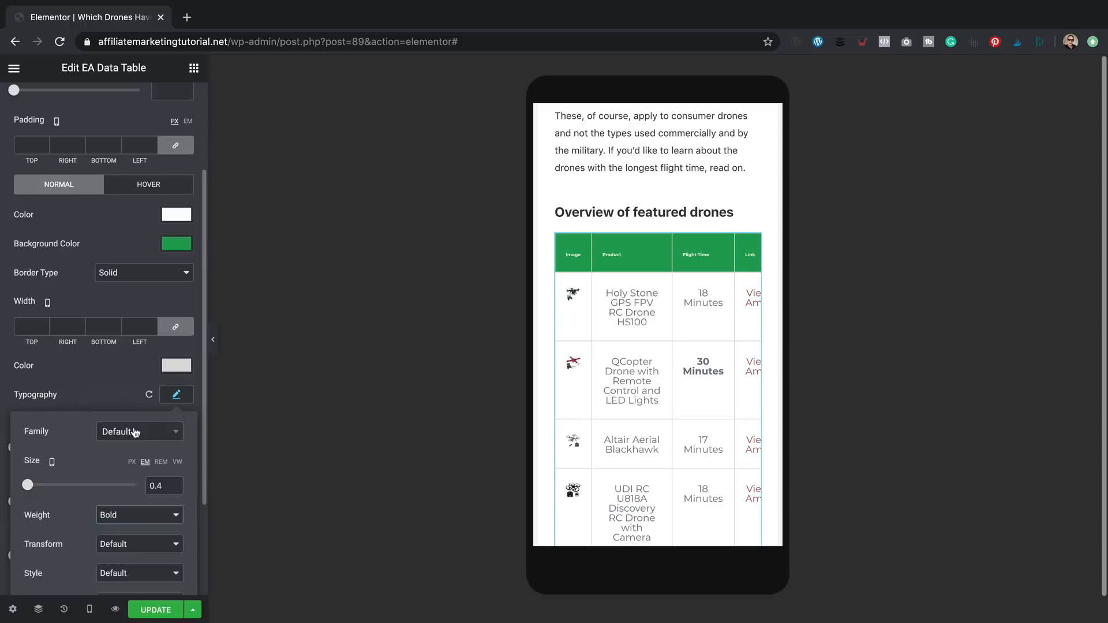
pyautogui.click(105, 387)
pyautogui.scroll(-1, 105, 389)
pyautogui.scroll(5, 106, 389)
pyautogui.click(17, 176)
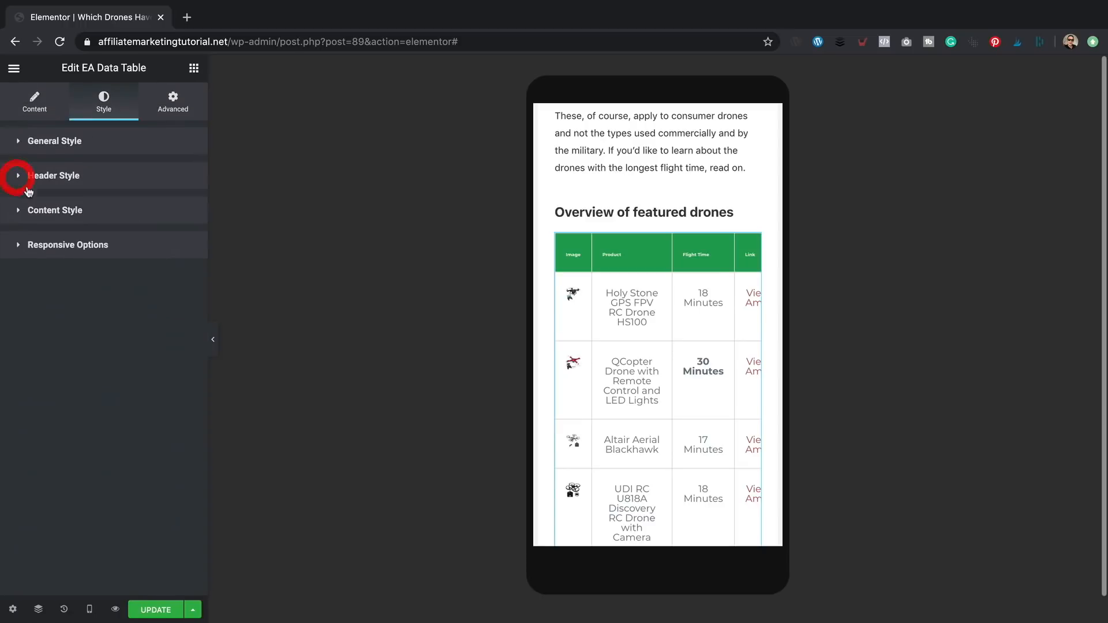
# - Set the table body text size to 0.7 em
pyautogui.click(40, 211)
pyautogui.scroll(-4, 132, 335)
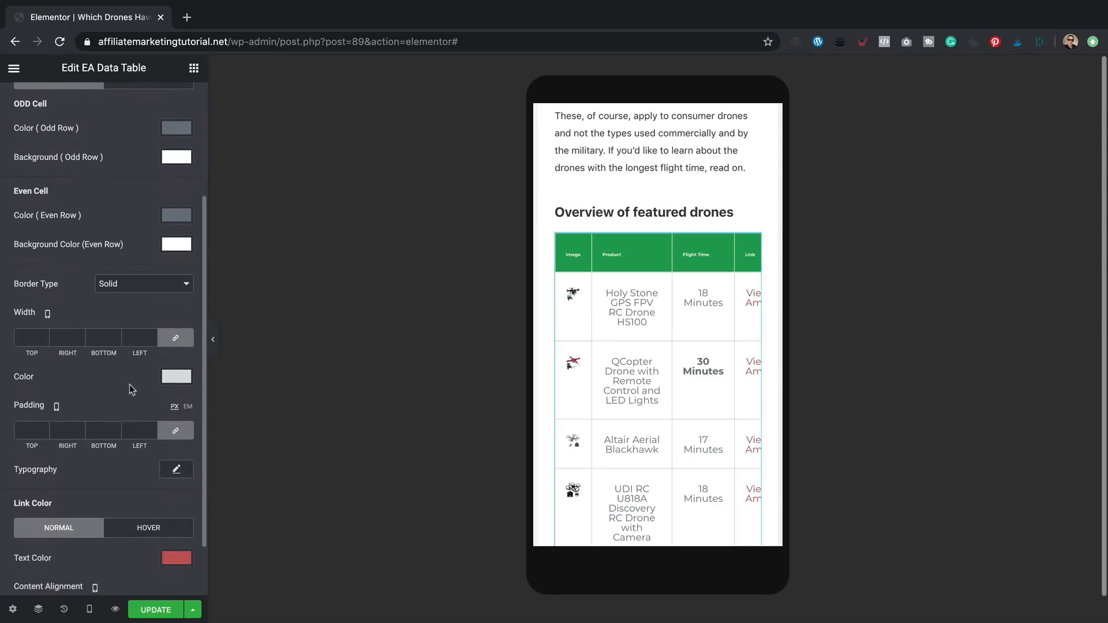
pyautogui.click(176, 469)
pyautogui.scroll(-3, 121, 459)
pyautogui.click(145, 407)
pyautogui.moveTo(24, 430); pyautogui.dragTo(31, 431)
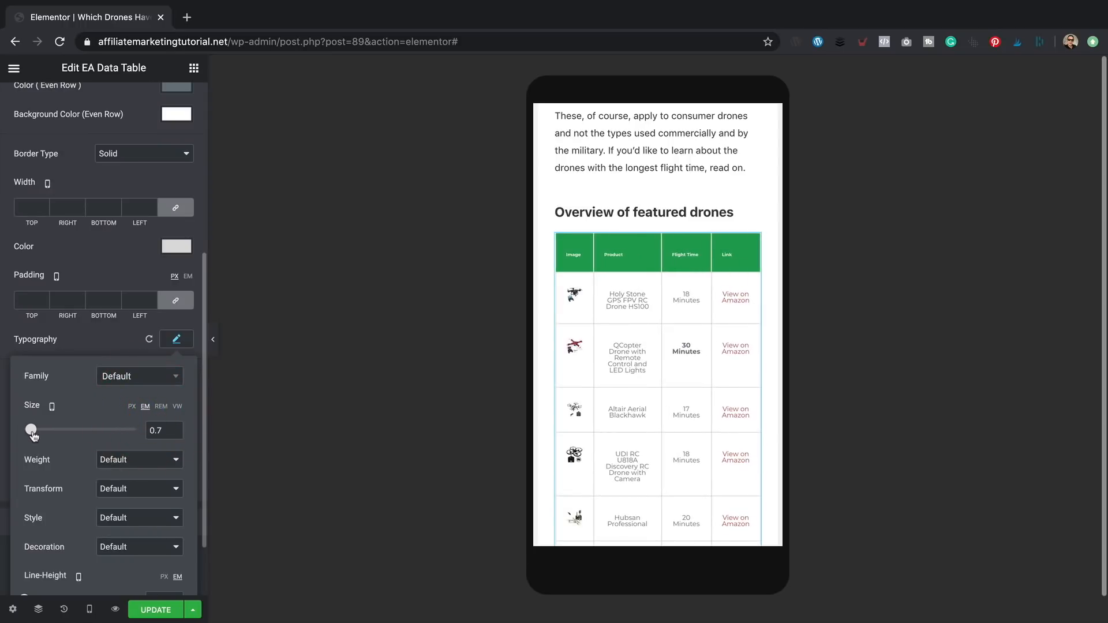
pyautogui.scroll(-2, 581, 240)
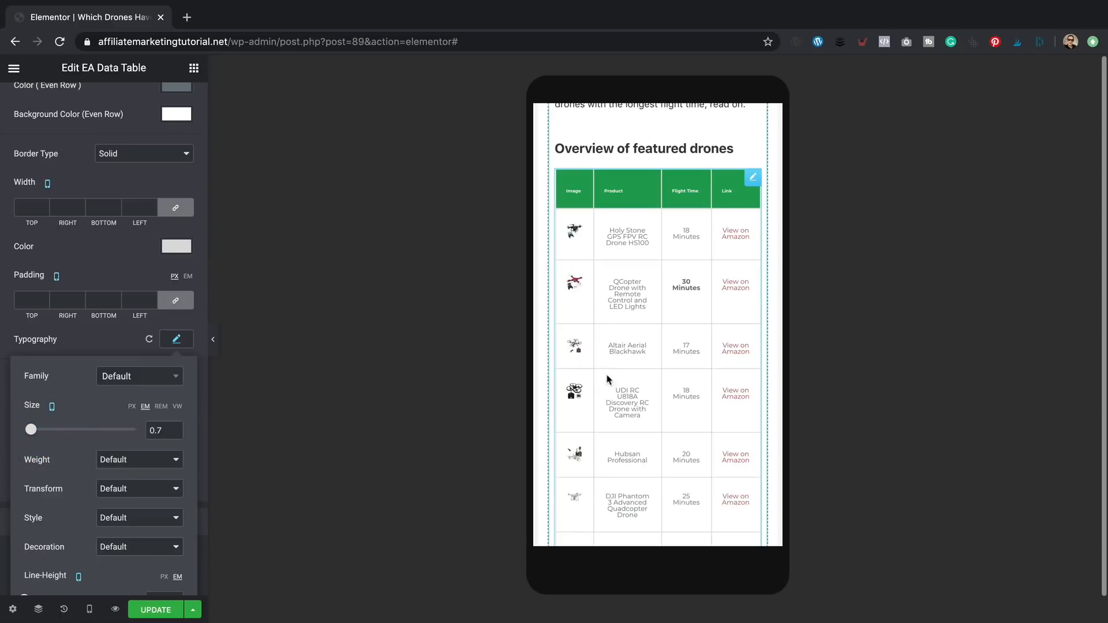
pyautogui.scroll(-5, 639, 254)
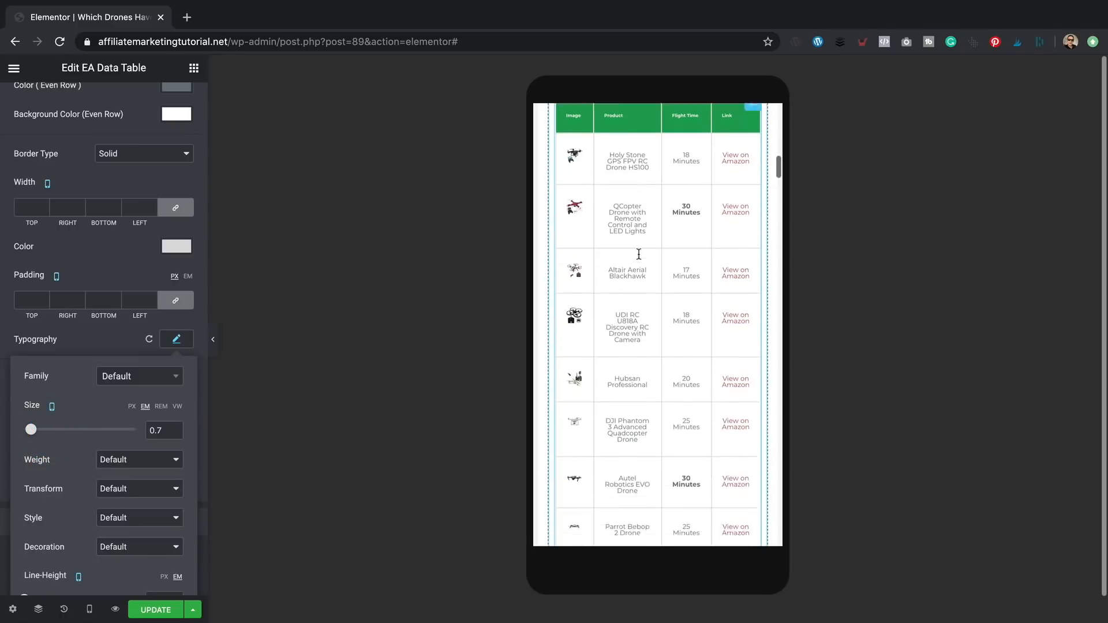
pyautogui.scroll(-8, 639, 254)
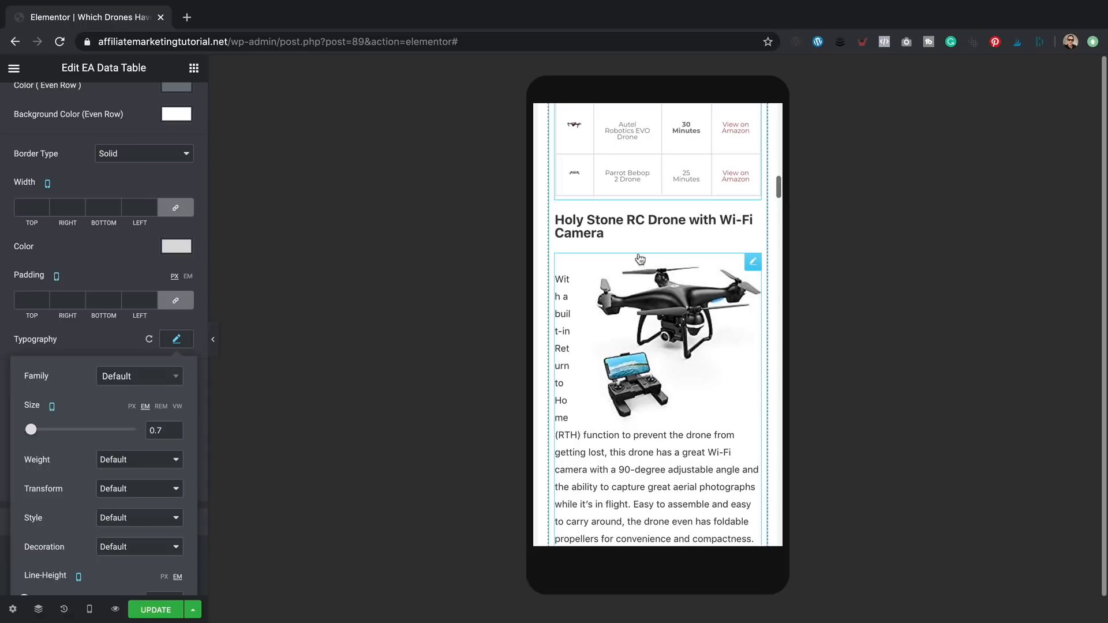
# - In the Holy Stone Text Editor's HTML, change the image code _SL250_ to _SL300_
pyautogui.click(638, 321)
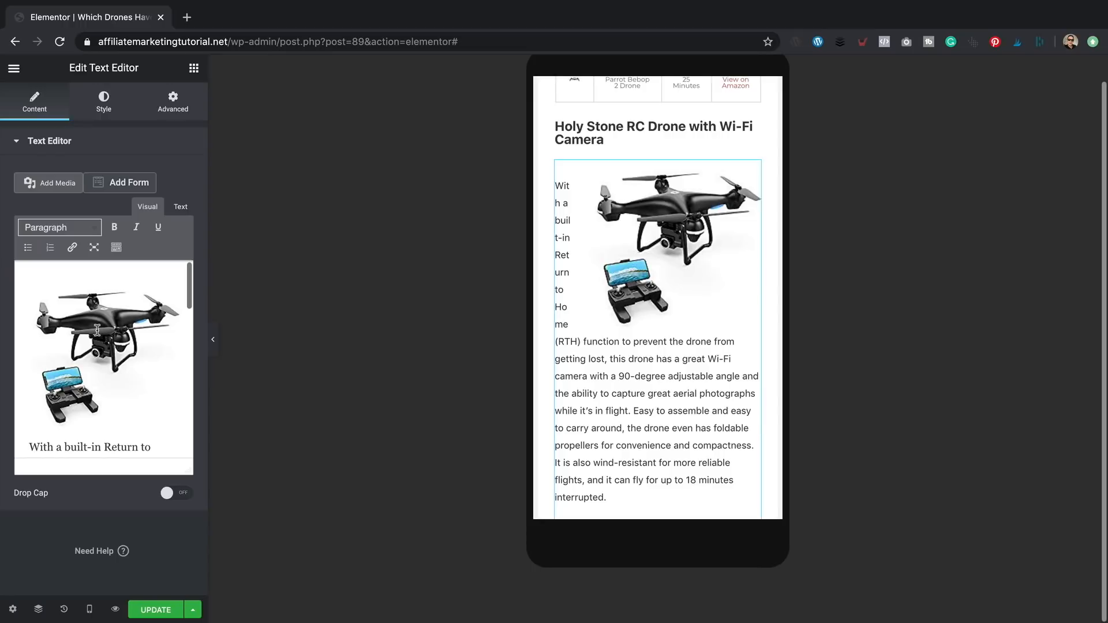
pyautogui.click(179, 211)
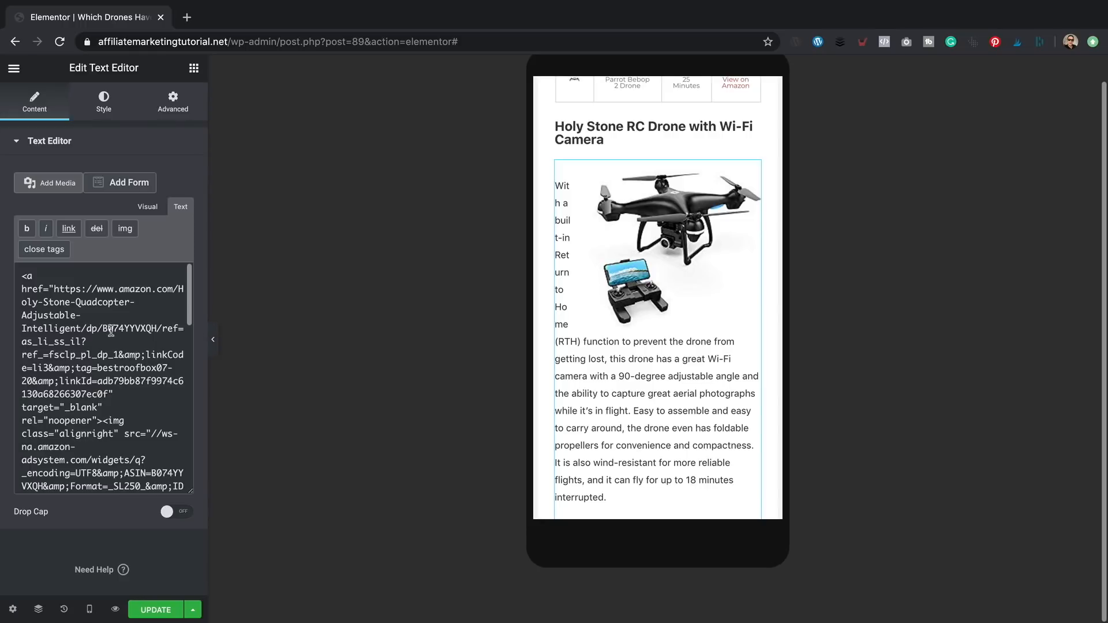
pyautogui.scroll(-3, 106, 330)
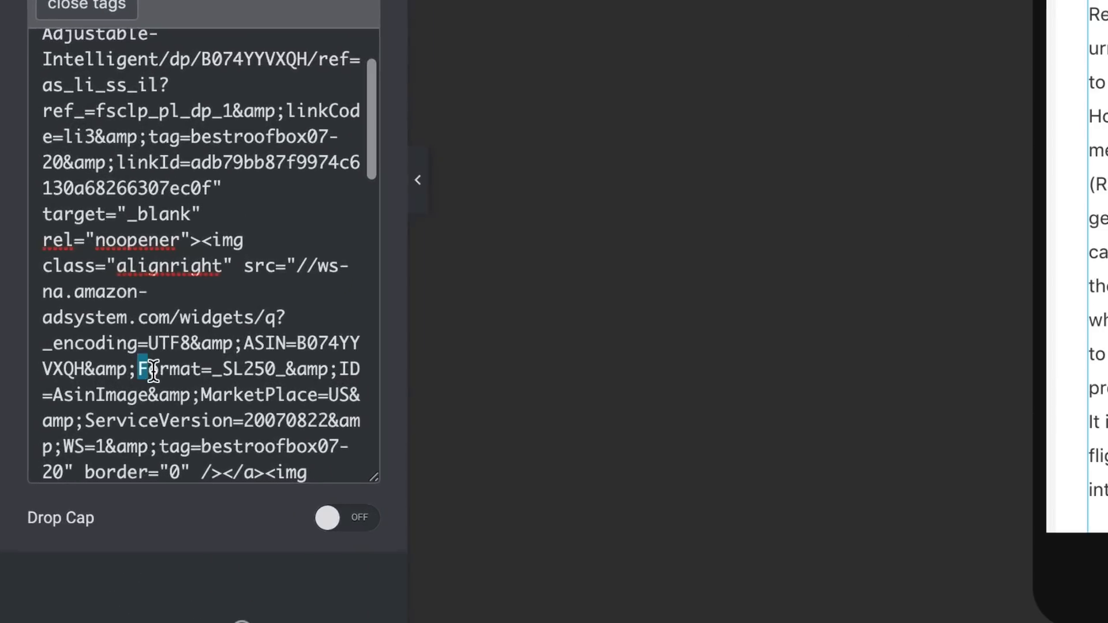
pyautogui.moveTo(71, 436); pyautogui.dragTo(111, 440)
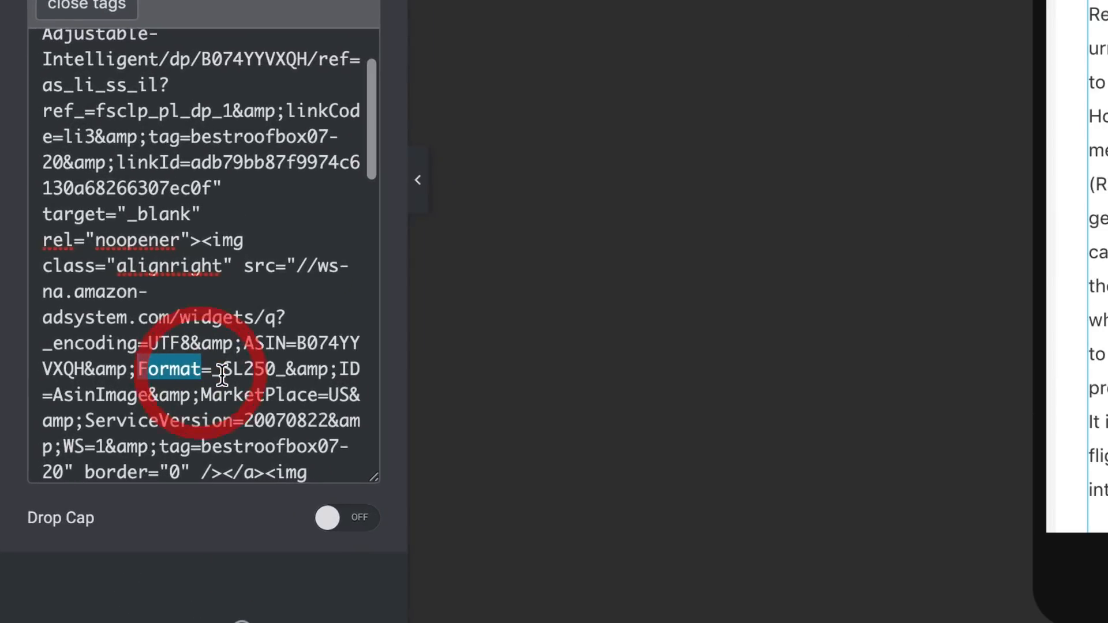
pyautogui.moveTo(275, 369); pyautogui.dragTo(244, 369)
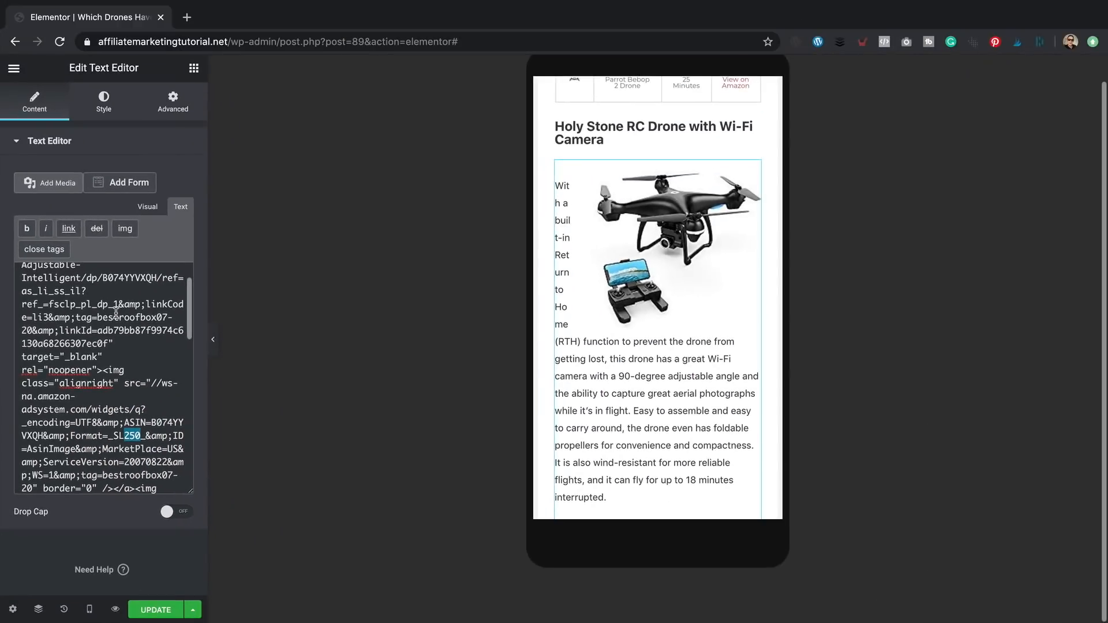
pyautogui.write('300')
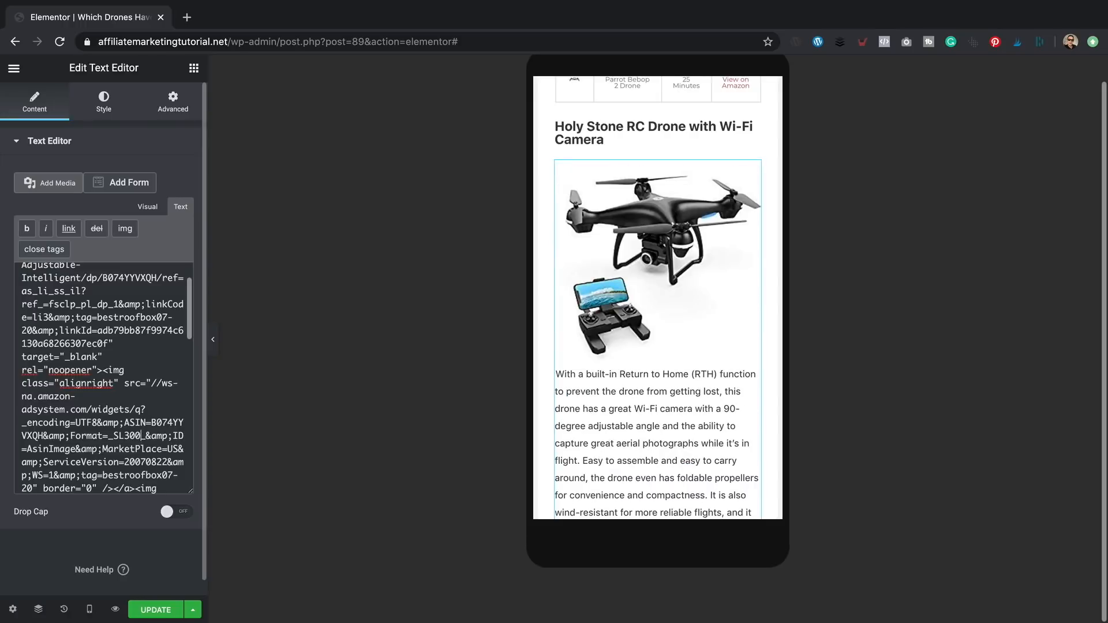
# - Switch the preview to Desktop and scroll down to the Holy Stone and QCopter sections
pyautogui.click(89, 610)
pyautogui.click(86, 520)
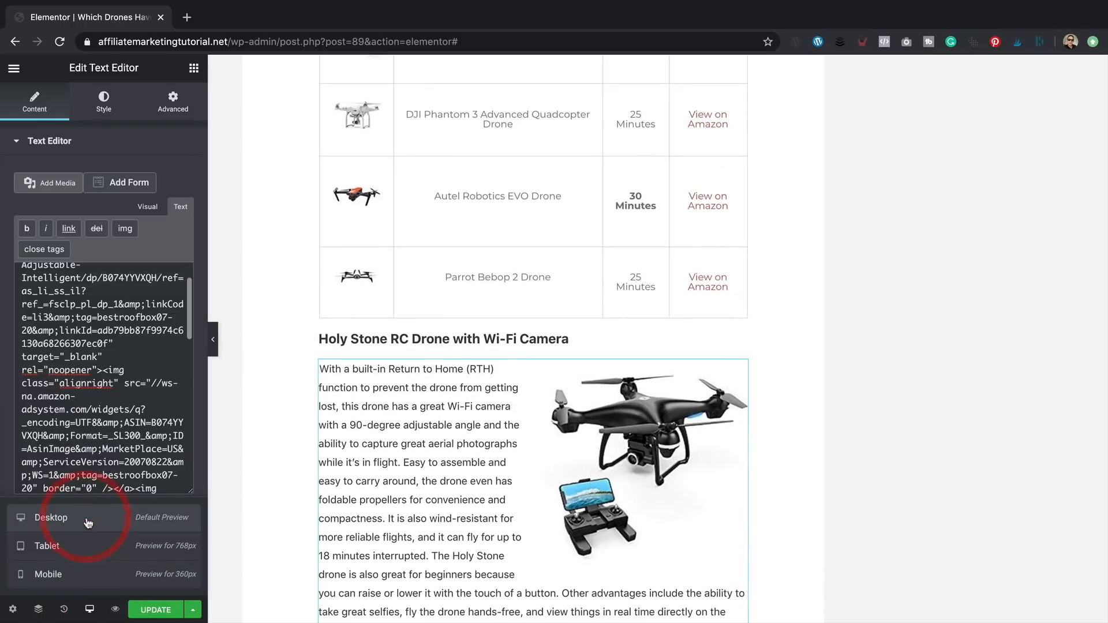
pyautogui.scroll(-4, 447, 407)
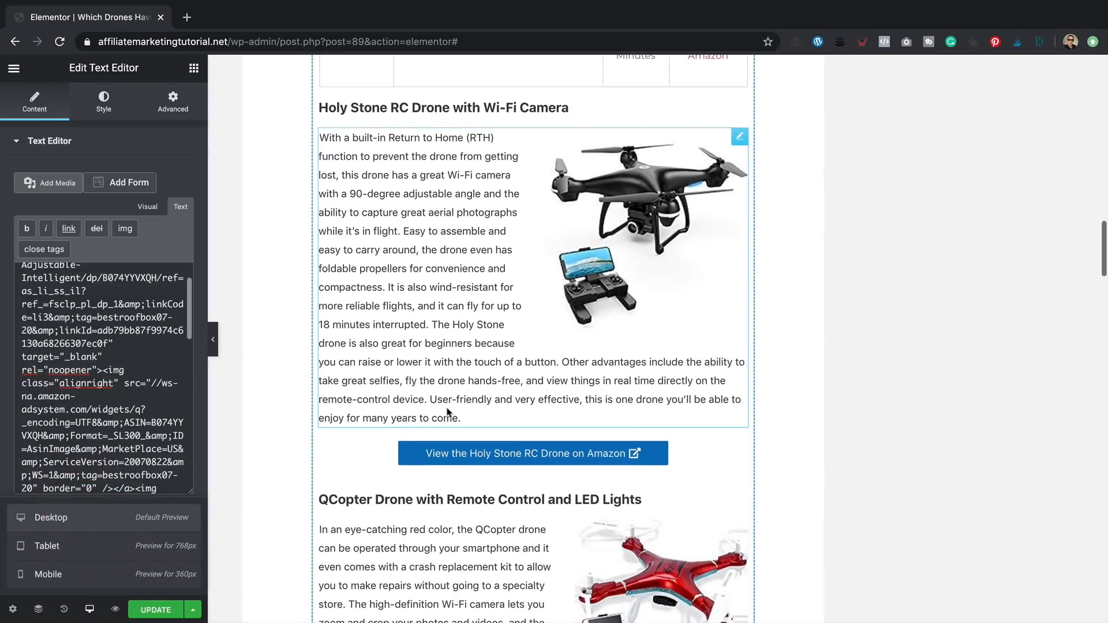
pyautogui.scroll(-6, 450, 367)
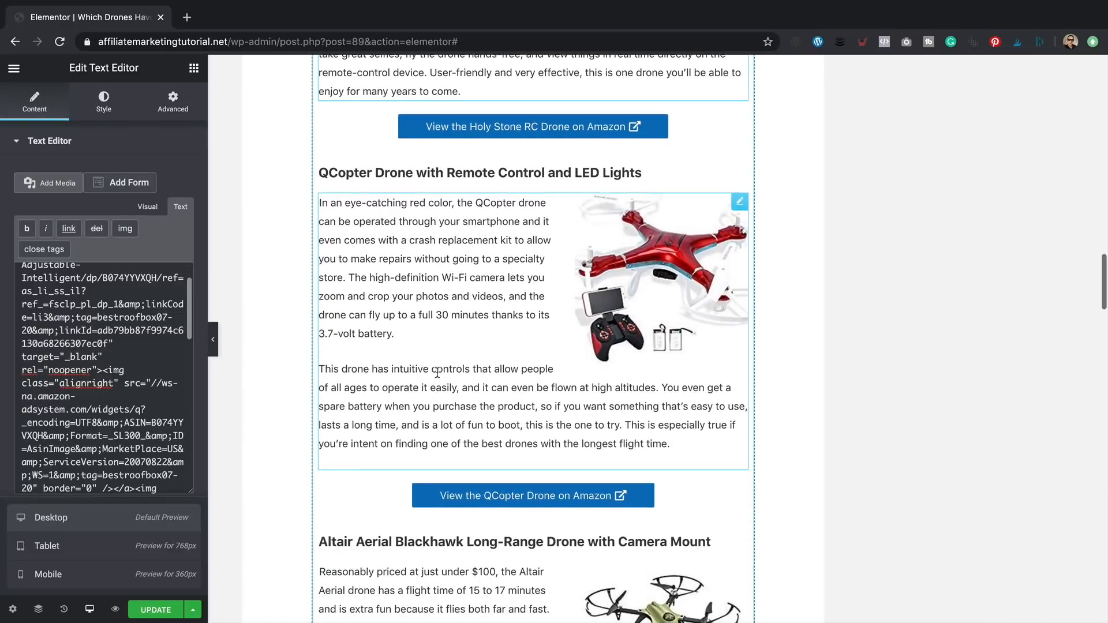
pyautogui.click(90, 609)
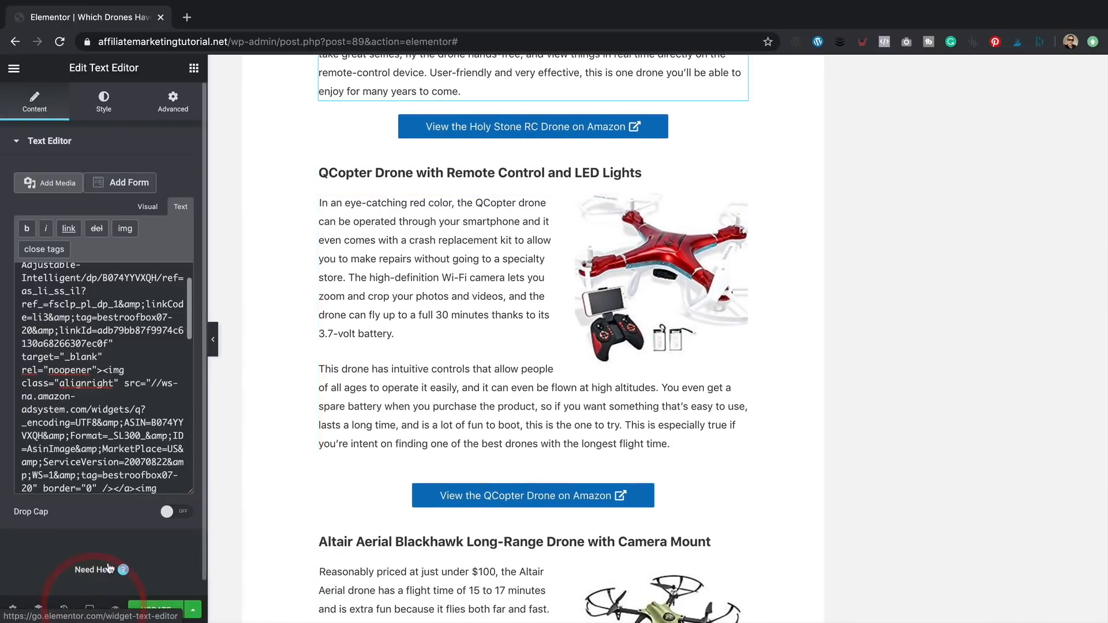
pyautogui.click(90, 609)
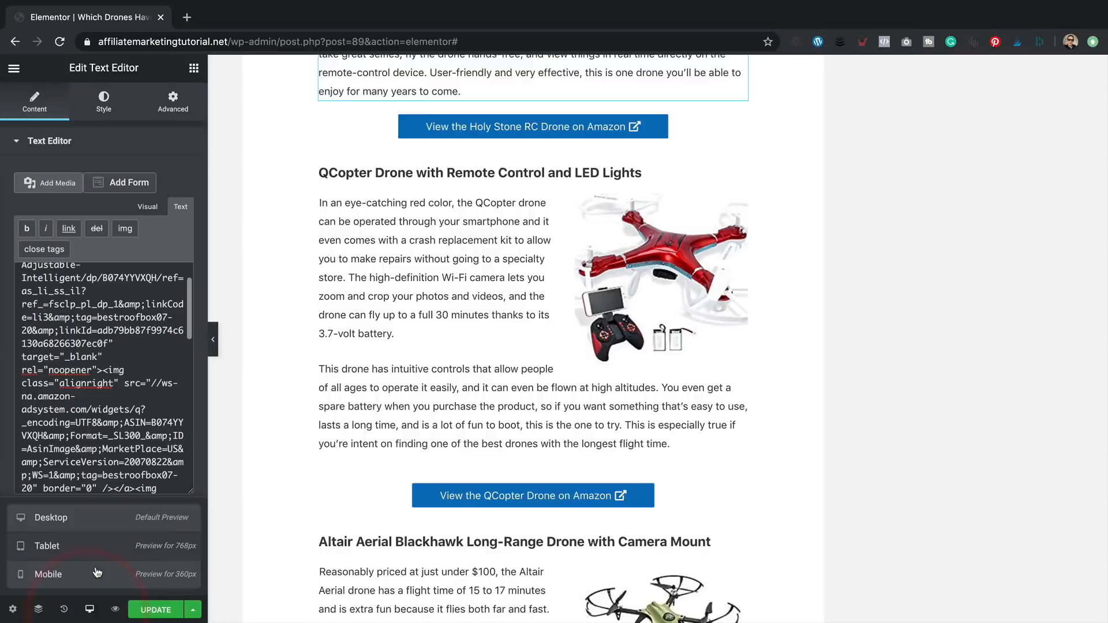
# - In mobile preview, change the QCopter image code from _SL250_ to _SL3000_
pyautogui.click(96, 572)
pyautogui.scroll(10, 656, 505)
pyautogui.scroll(-12, 657, 411)
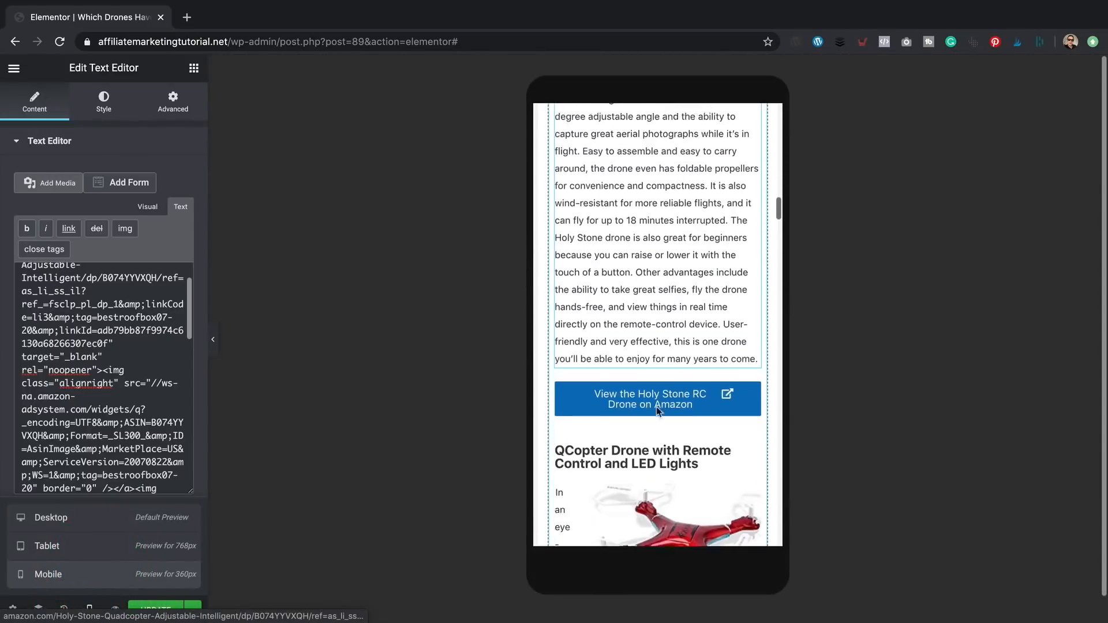
pyautogui.click(669, 295)
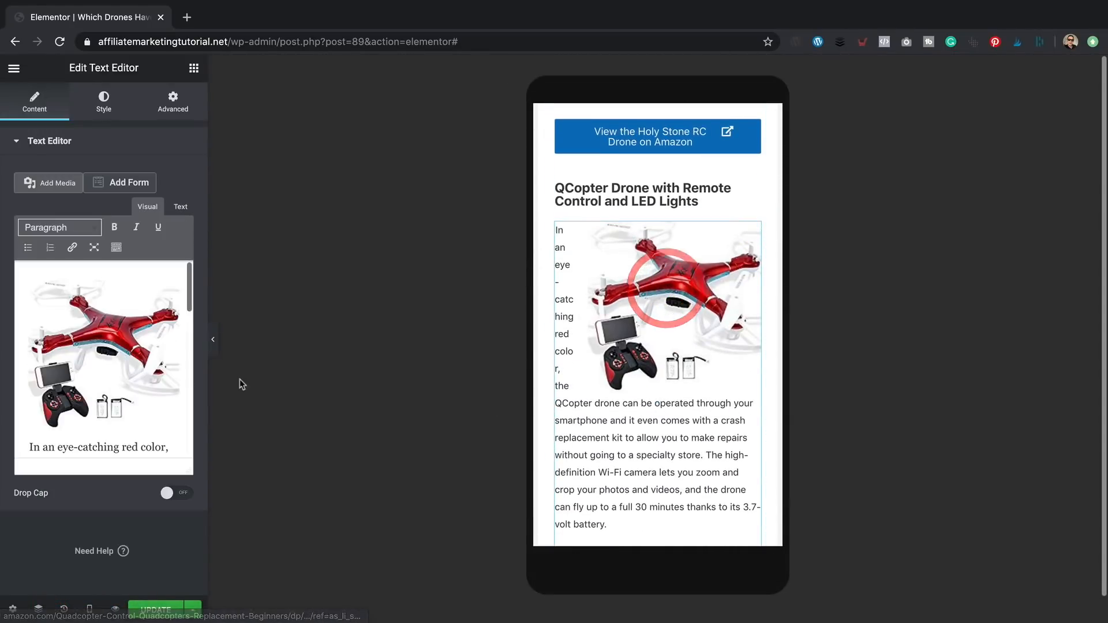
pyautogui.click(186, 210)
pyautogui.scroll(-3, 126, 401)
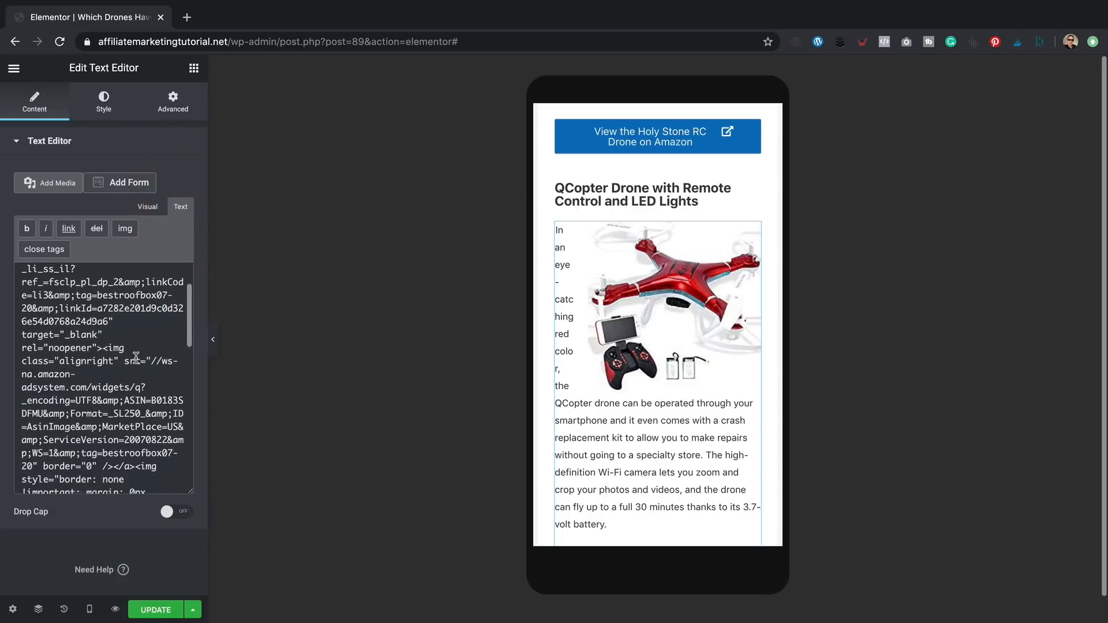
pyautogui.click(141, 411)
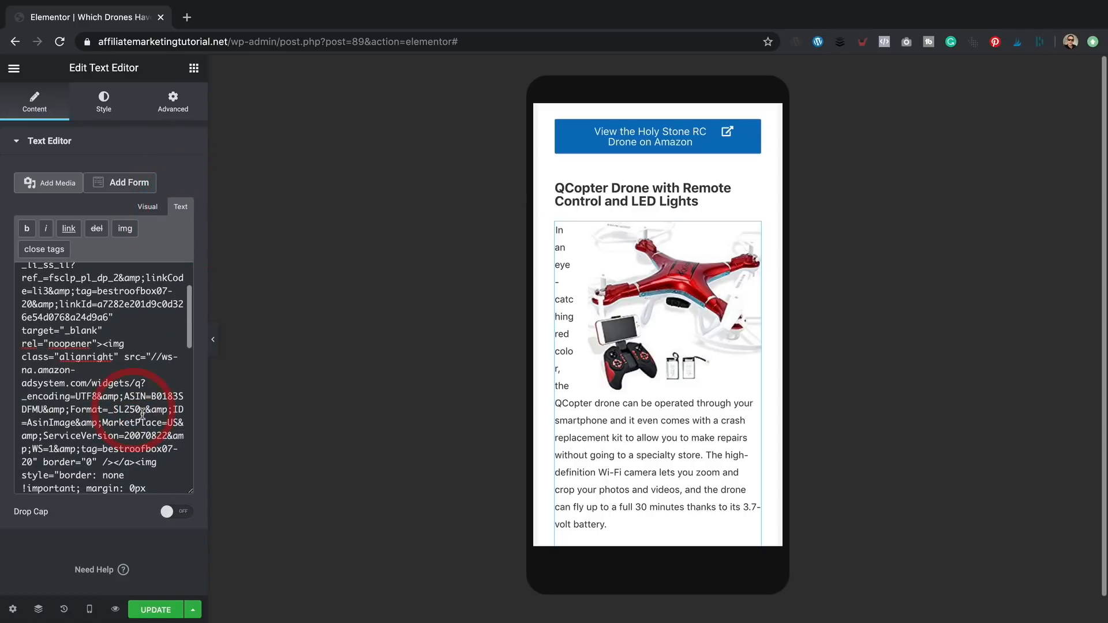
pyautogui.press('BackSpace')
pyautogui.press('BackSpace')
pyautogui.press('BackSpace')
pyautogui.write('3000')
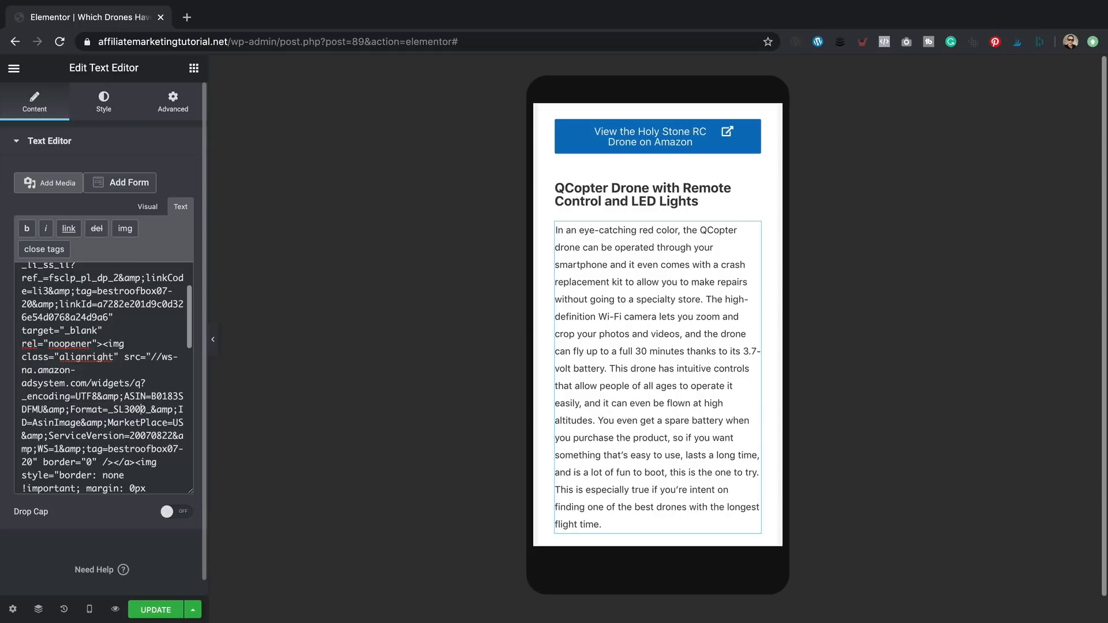
# - Change the next drone image's size code to _SL300_ and update the post
pyautogui.scroll(-10, 668, 364)
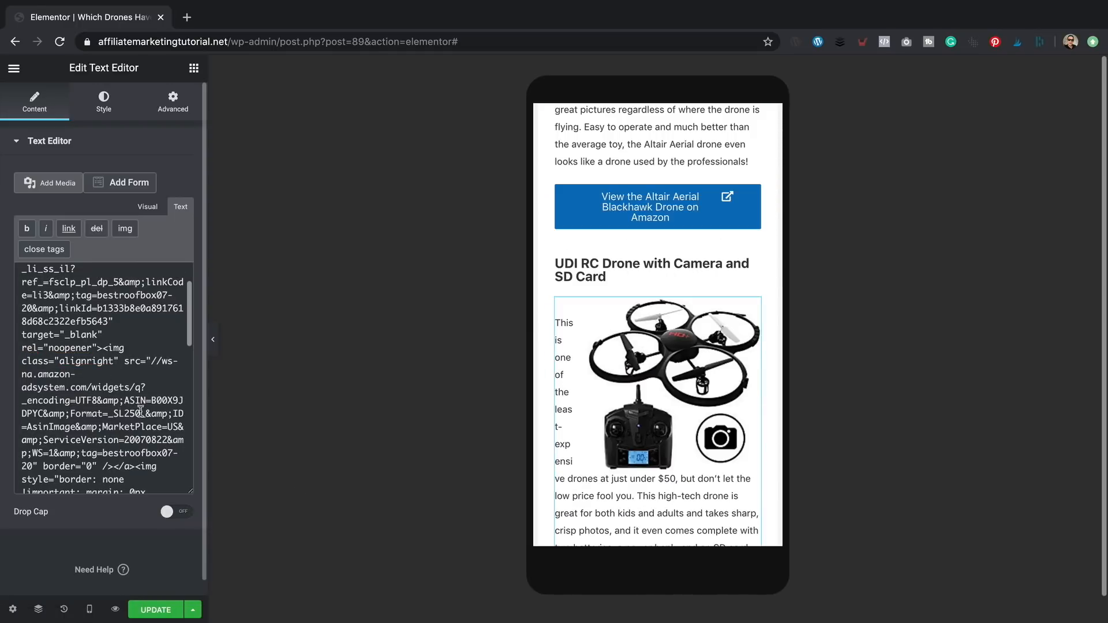
pyautogui.press('BackSpace')
pyautogui.press('BackSpace')
pyautogui.write('300_&amp;ID')
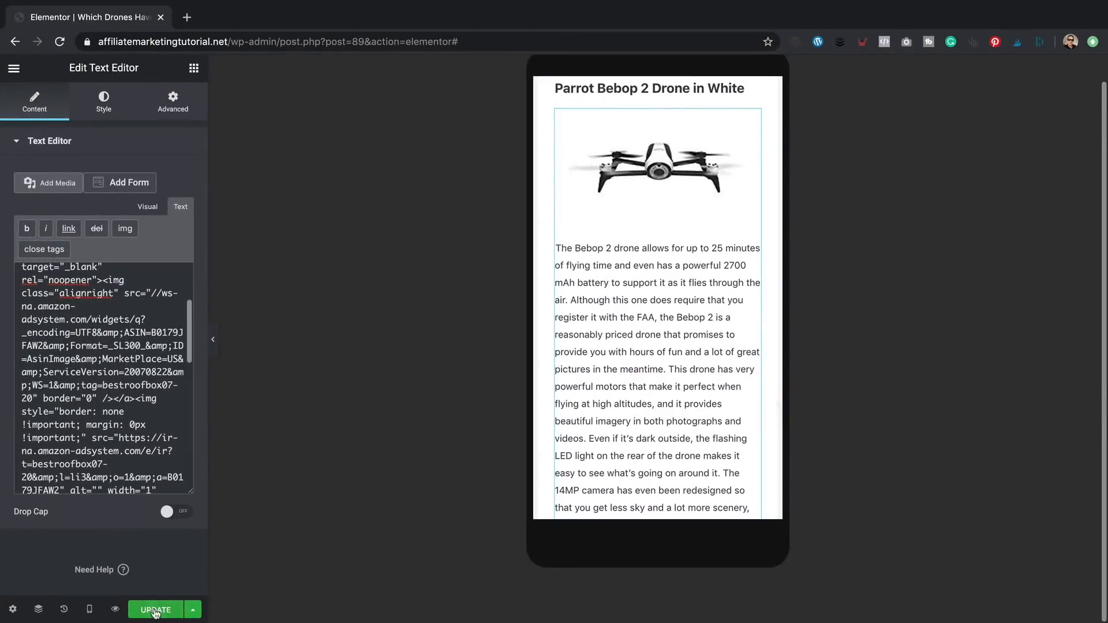
pyautogui.click(156, 611)
pyautogui.scroll(10, 691, 279)
pyautogui.scroll(15, 691, 279)
pyautogui.scroll(15, 678, 294)
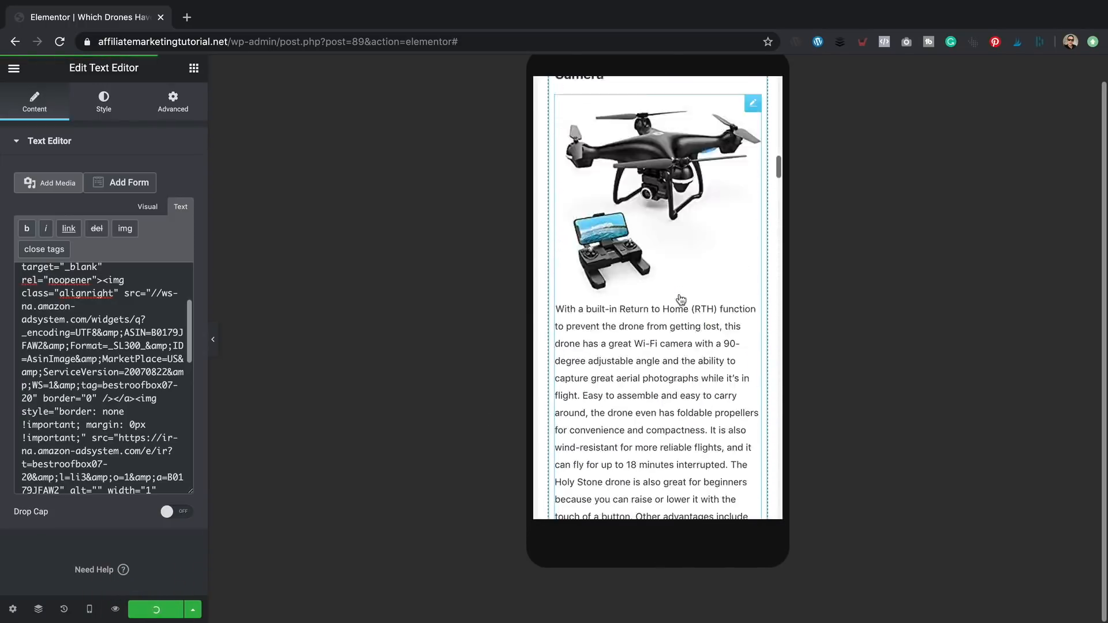
# - Switch the preview back to Desktop width
pyautogui.click(90, 609)
pyautogui.click(108, 516)
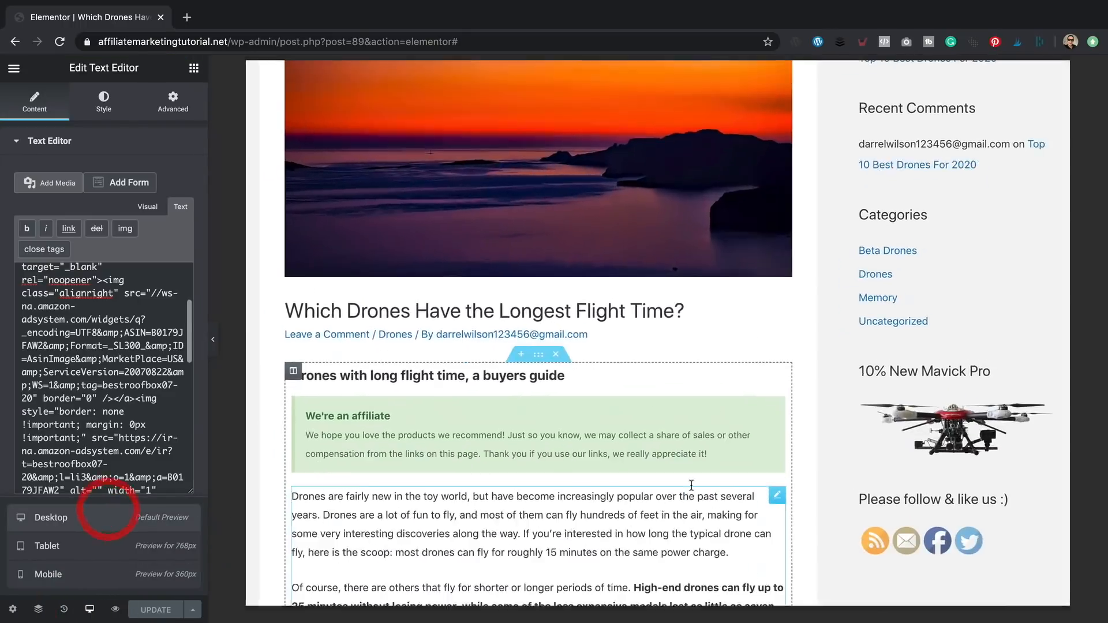
pyautogui.scroll(-20, 662, 509)
pyautogui.scroll(20, 717, 311)
pyautogui.scroll(5, 795, 339)
pyautogui.scroll(-10, 796, 340)
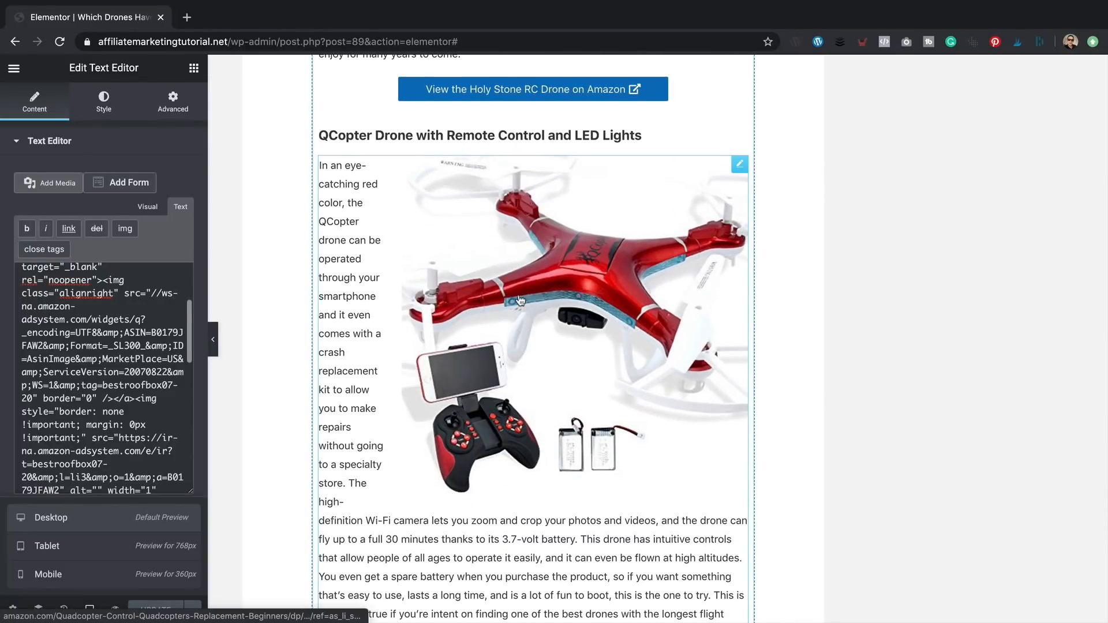
# - Remove the extra zero so the QCopter image code reads _SL300_
pyautogui.click(520, 299)
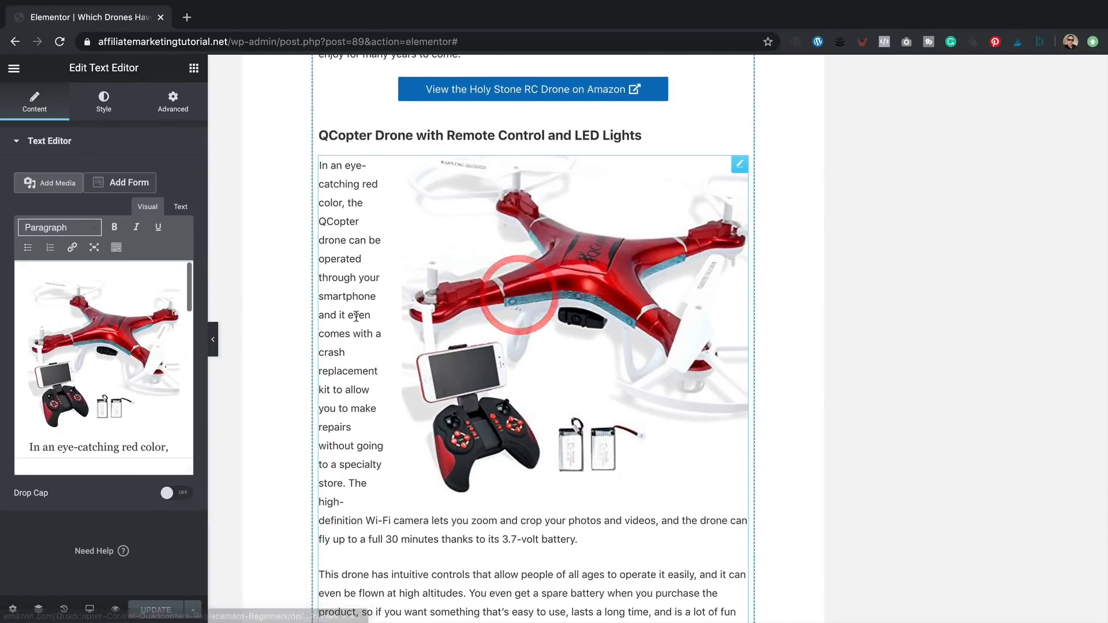
pyautogui.click(180, 206)
pyautogui.scroll(-4, 104, 361)
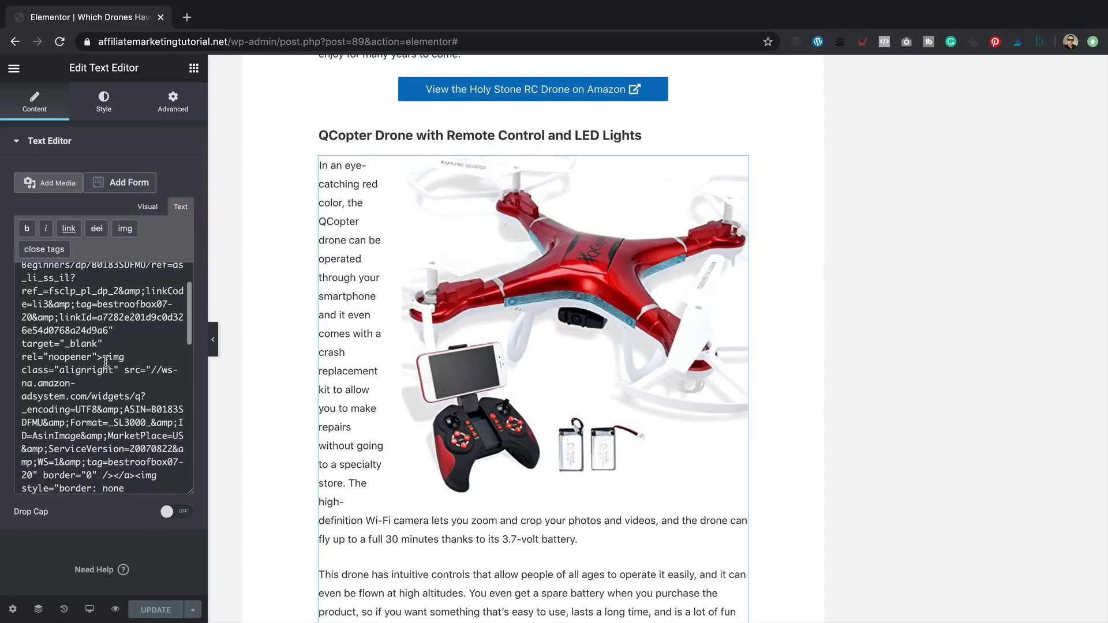
pyautogui.moveTo(135, 379); pyautogui.dragTo(145, 380)
pyautogui.press('BackSpace')
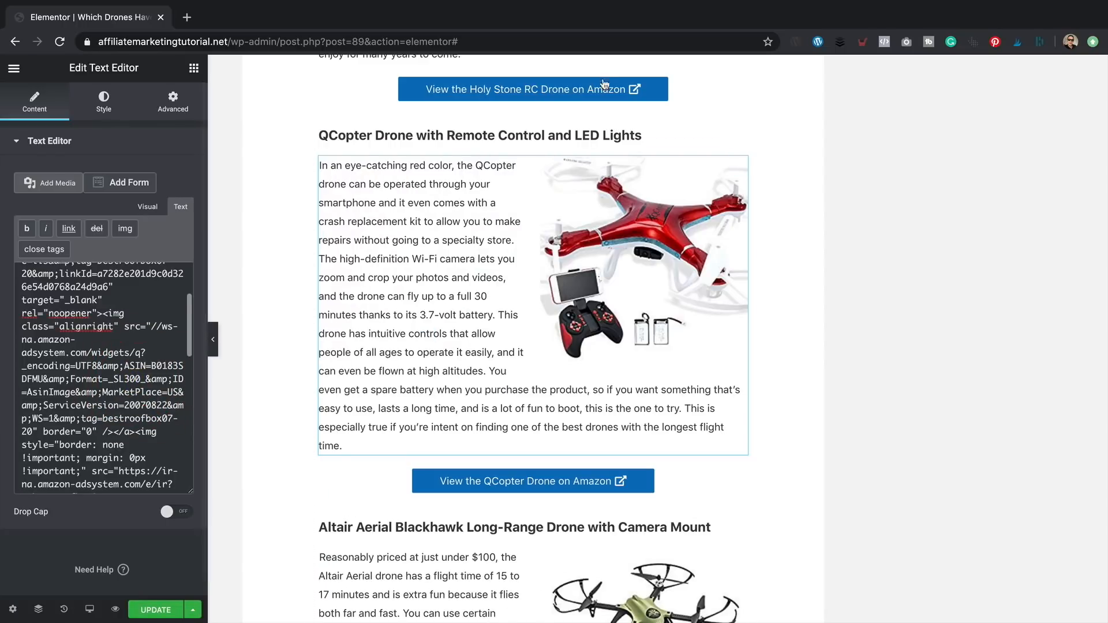
pyautogui.scroll(20, 599, 356)
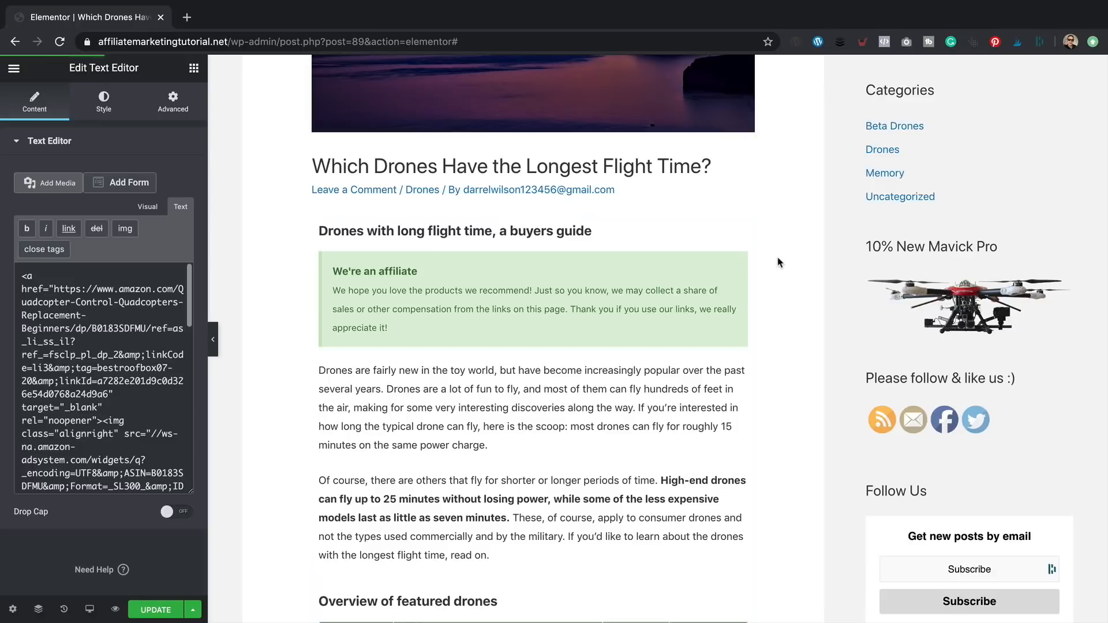
# - Open the How My Drone Saved My Life post in a new tab with Elementor
pyautogui.scroll(5, 775, 264)
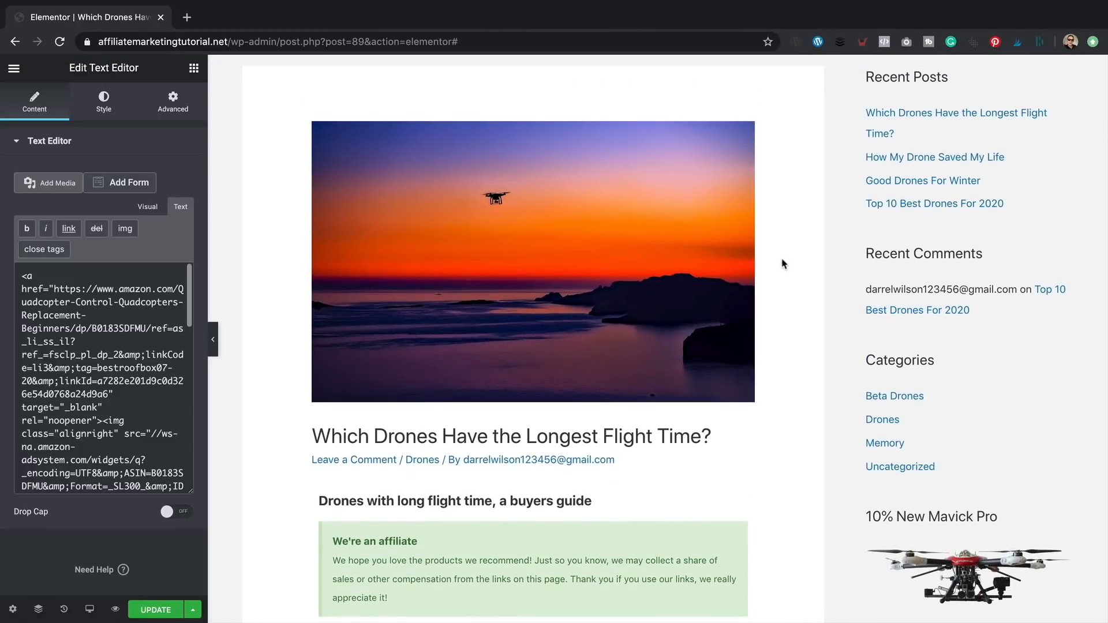
pyautogui.rightClick(902, 165)
pyautogui.click(847, 163)
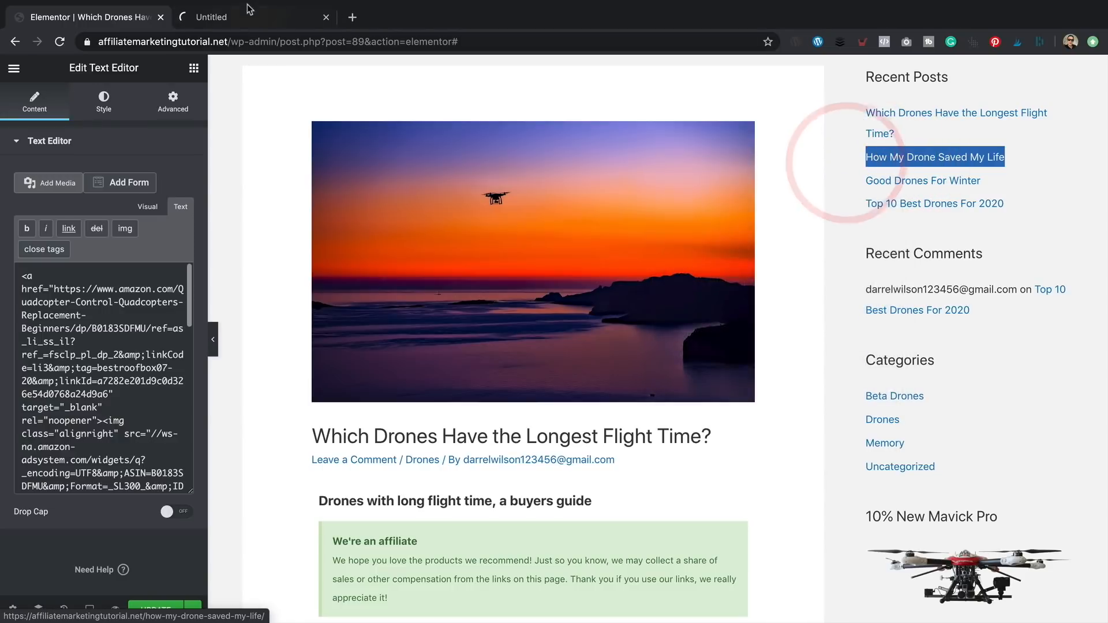
pyautogui.click(249, 9)
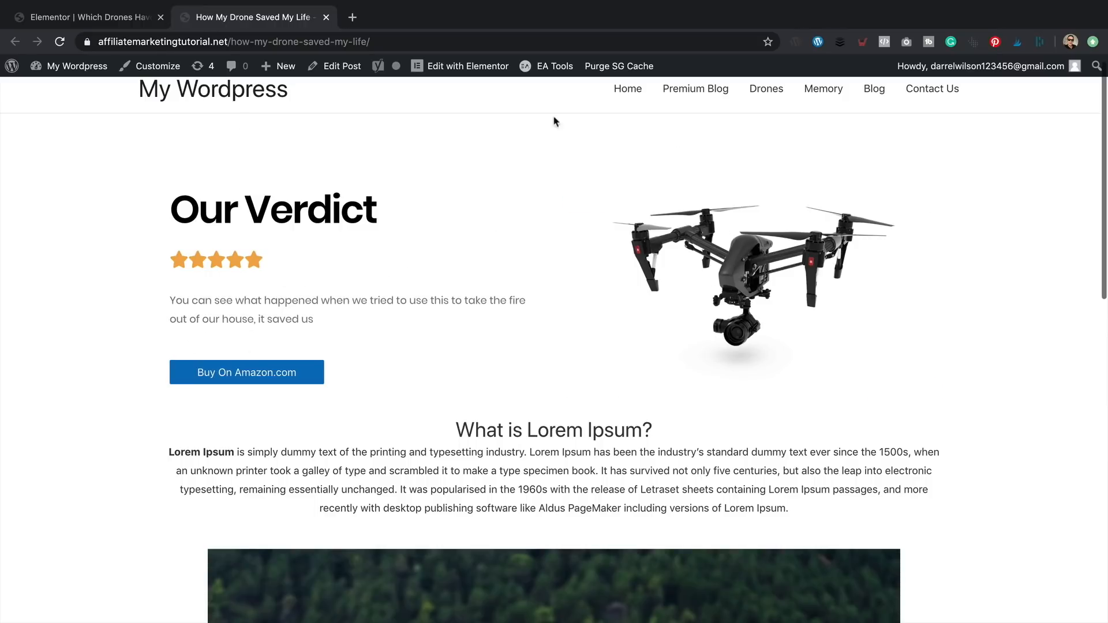
pyautogui.click(443, 66)
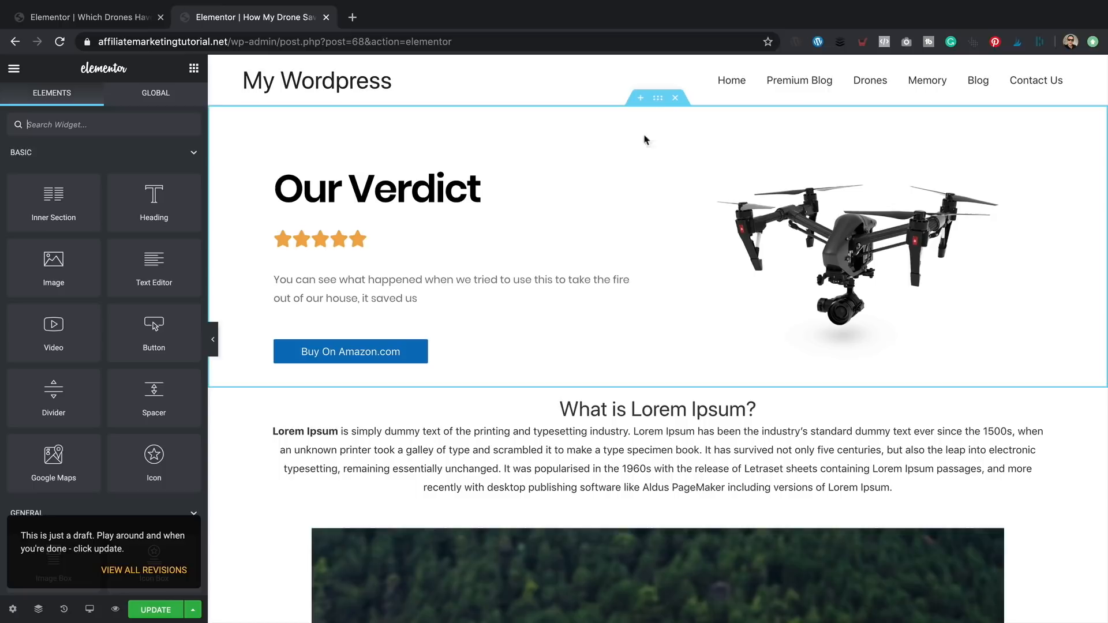
# - Save the Our Verdict section as template 'Editors Pick' and close that tab
pyautogui.rightClick(659, 101)
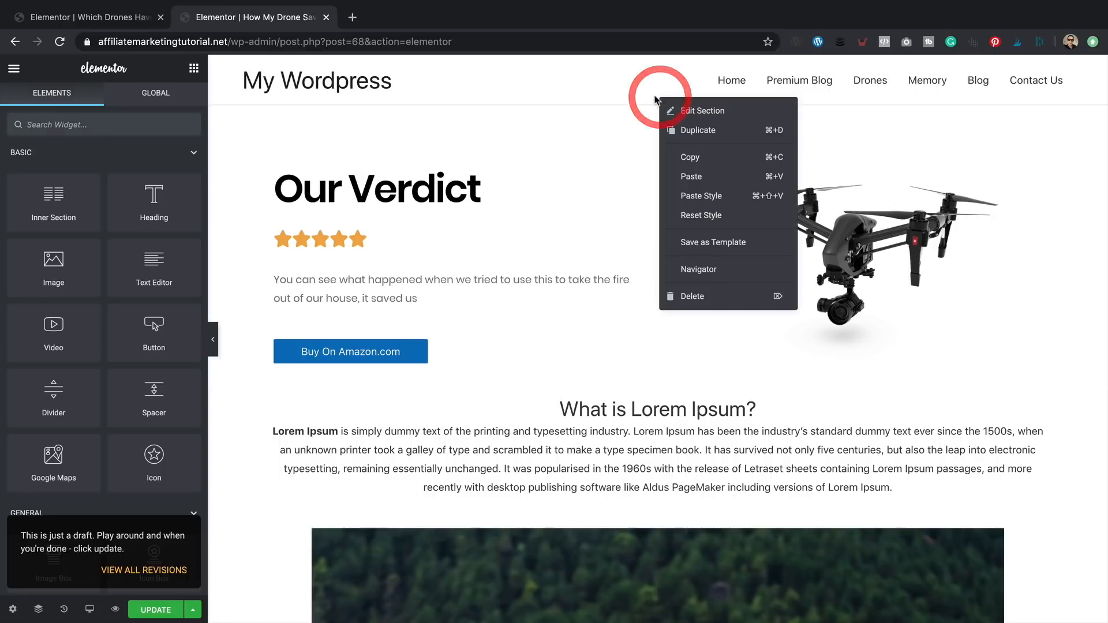
pyautogui.click(732, 243)
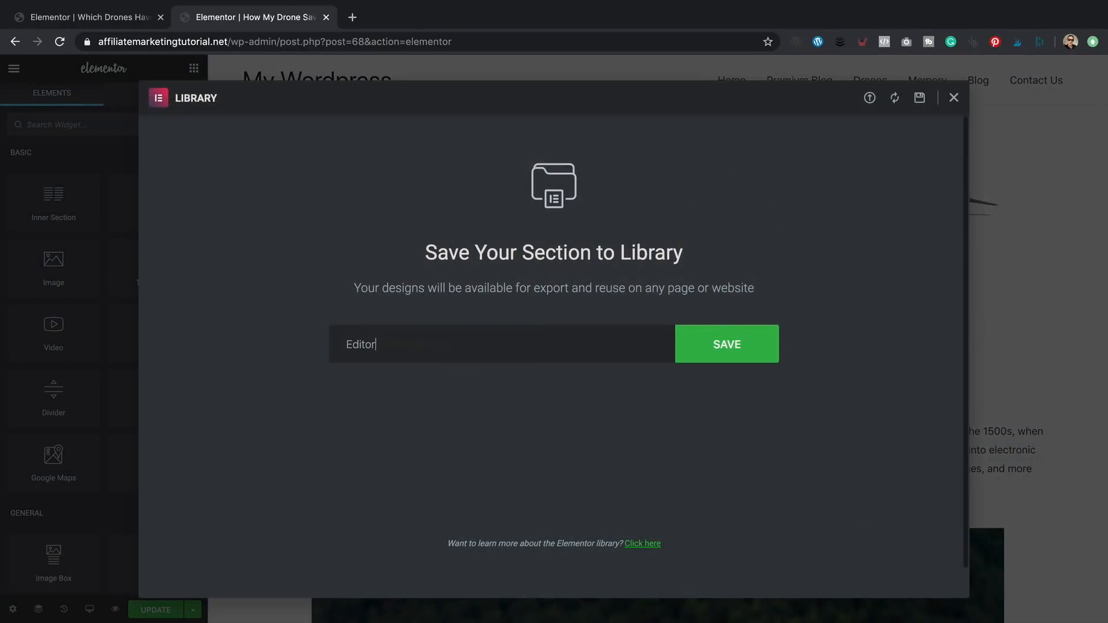
pyautogui.click(741, 350)
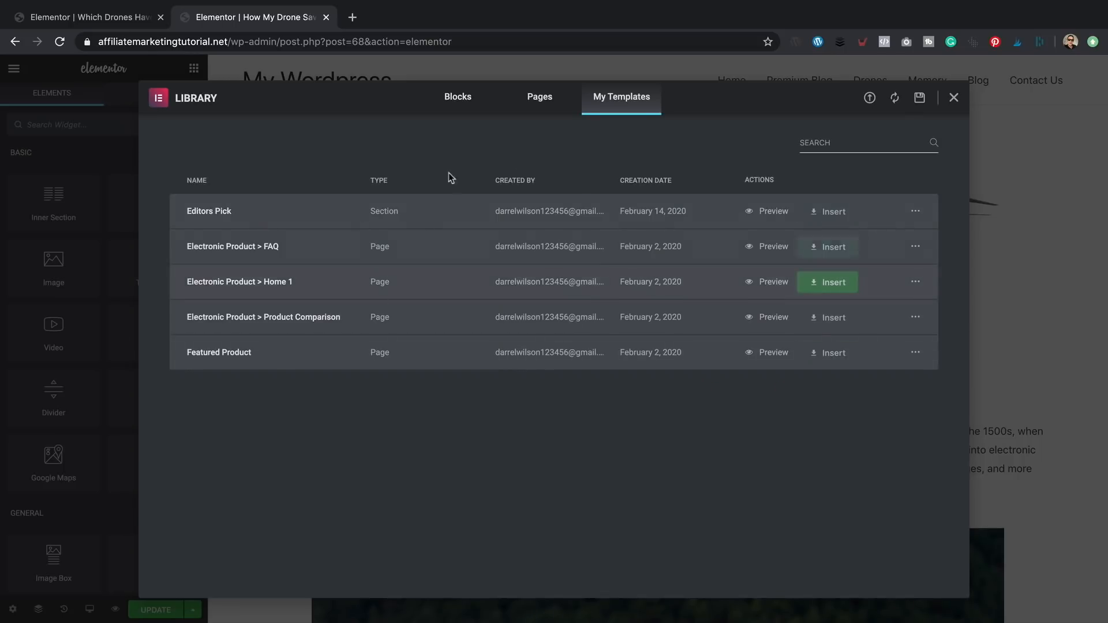
pyautogui.click(955, 99)
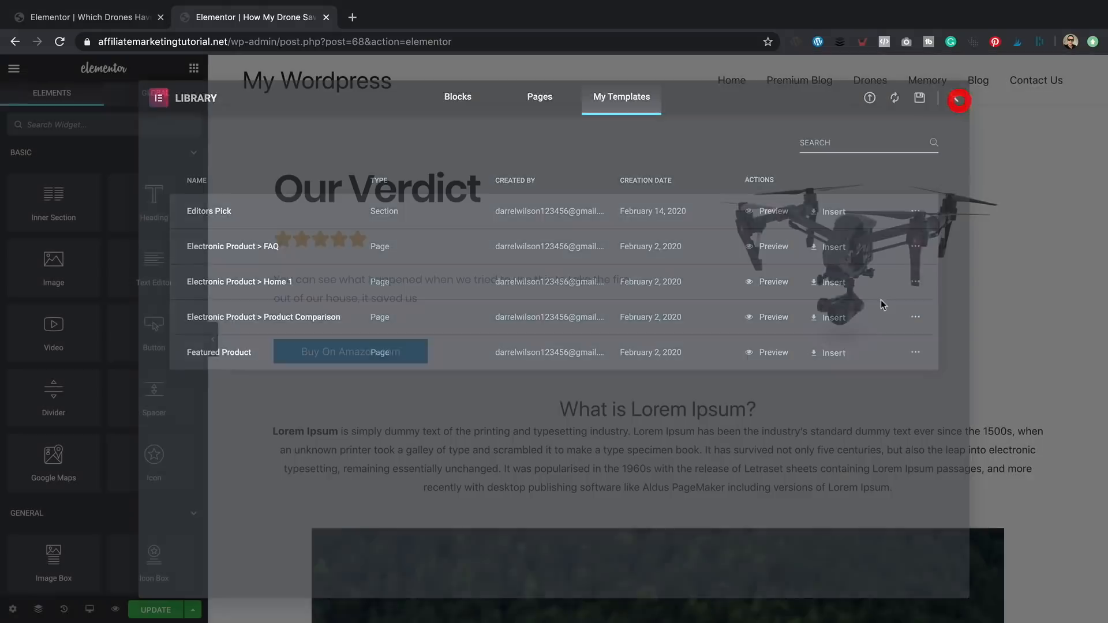
pyautogui.click(327, 16)
# - Reload the drone post editor
pyautogui.scroll(-3, 647, 237)
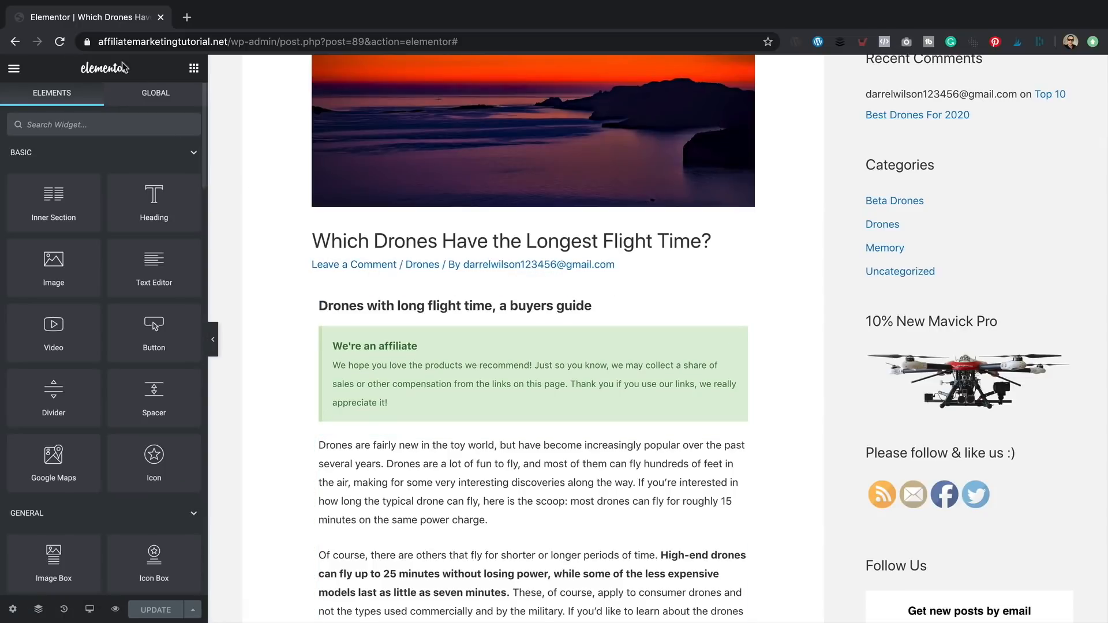
pyautogui.click(59, 41)
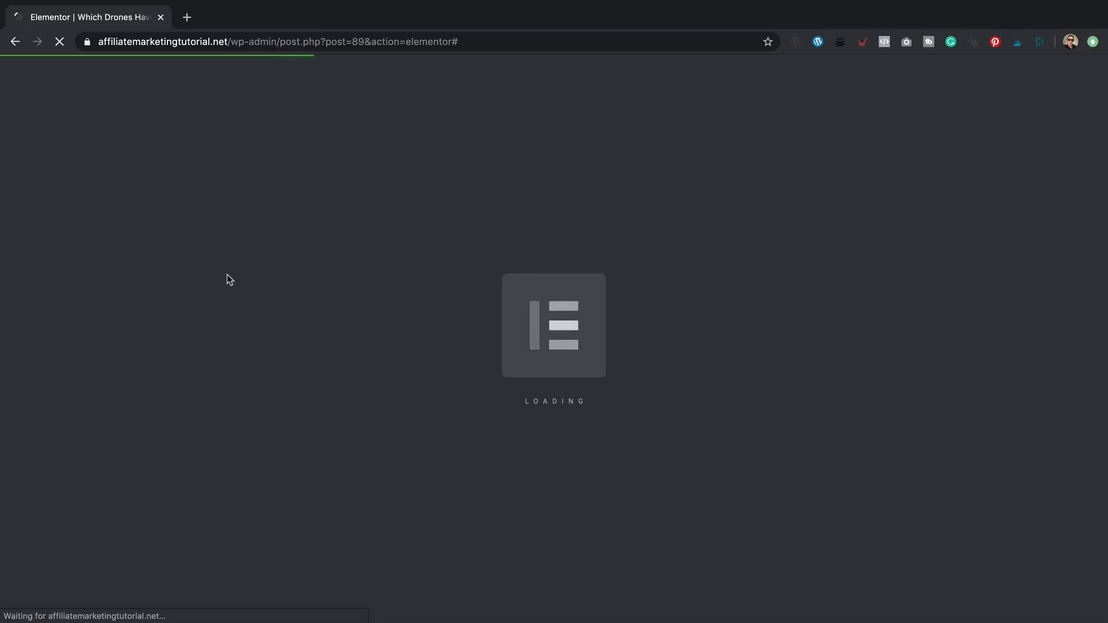
pyautogui.scroll(-2, 505, 328)
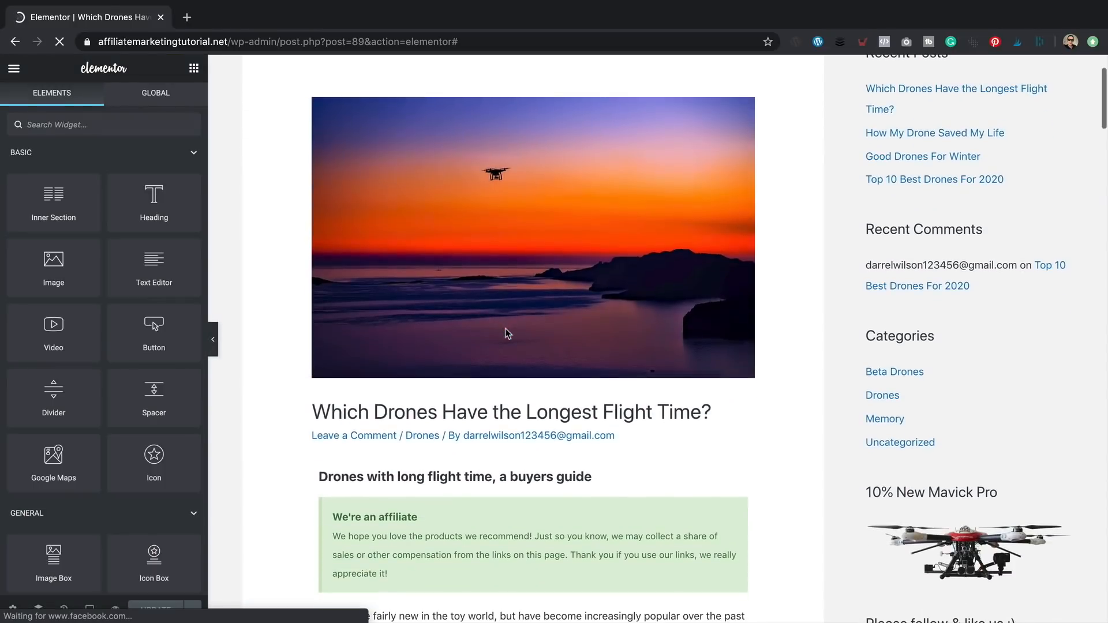
pyautogui.scroll(-3, 507, 332)
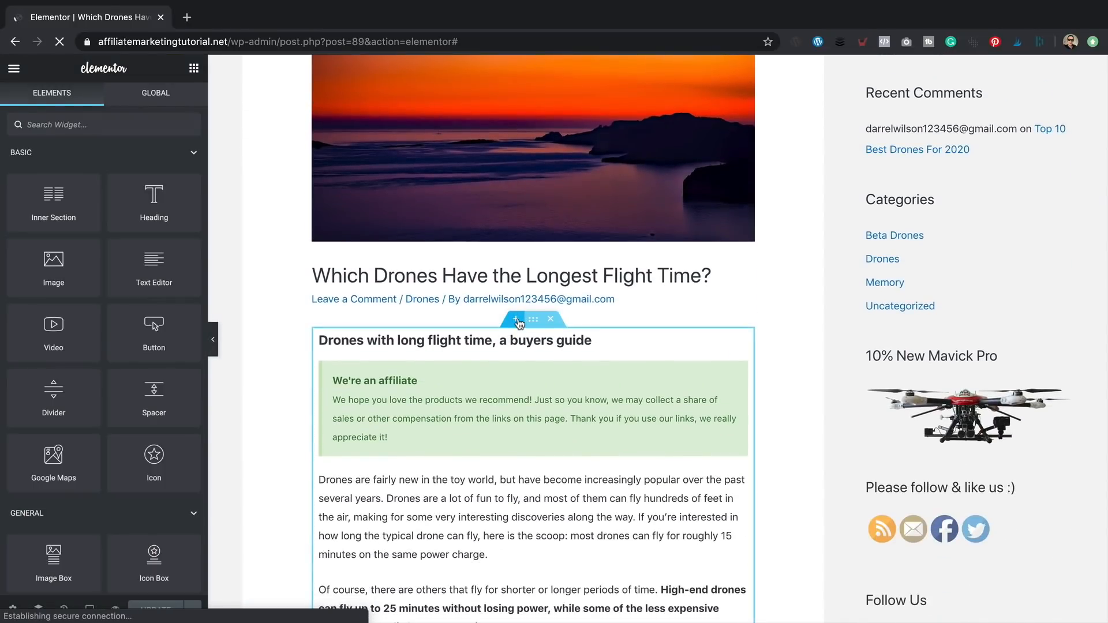
# - Insert the Editors Pick template from My Templates into a new top section, skipping document settings
pyautogui.click(516, 320)
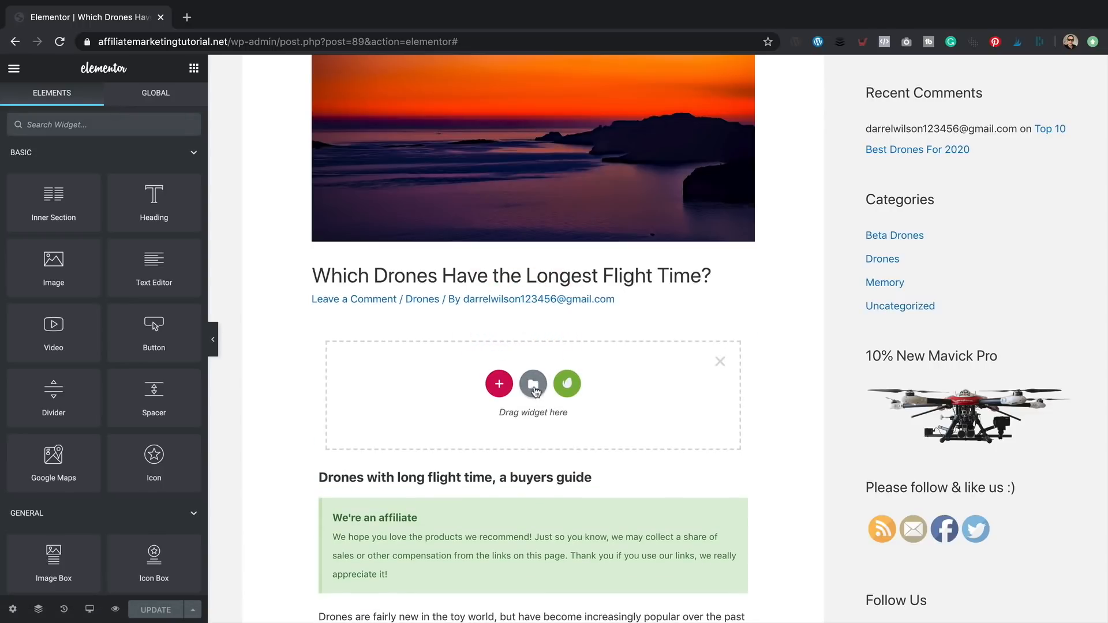
pyautogui.click(534, 385)
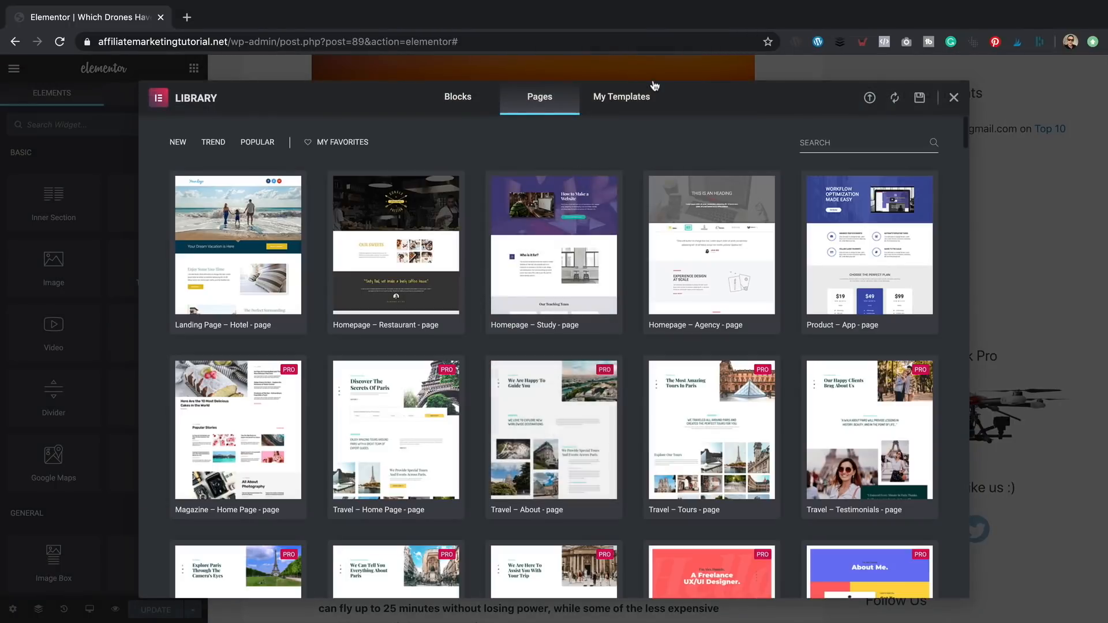
pyautogui.click(621, 96)
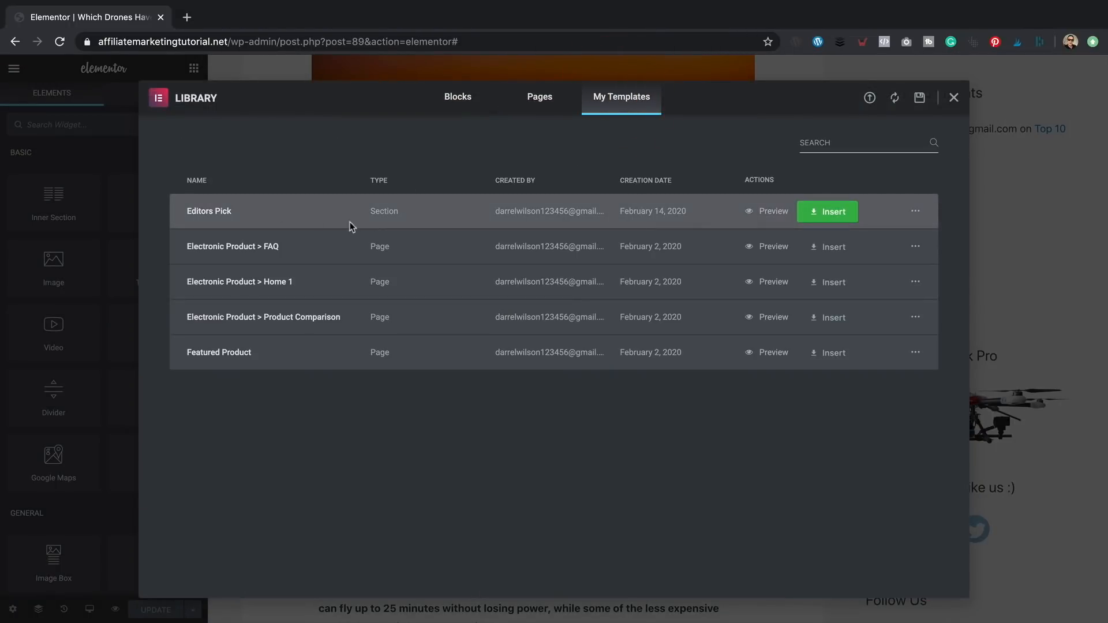
pyautogui.click(833, 211)
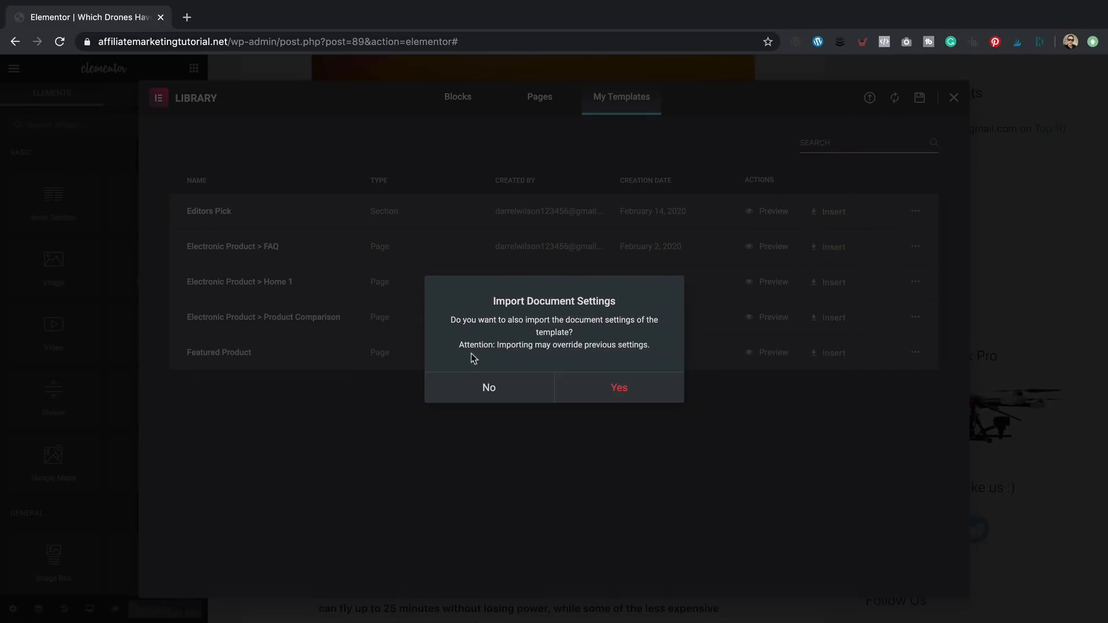
pyautogui.click(505, 388)
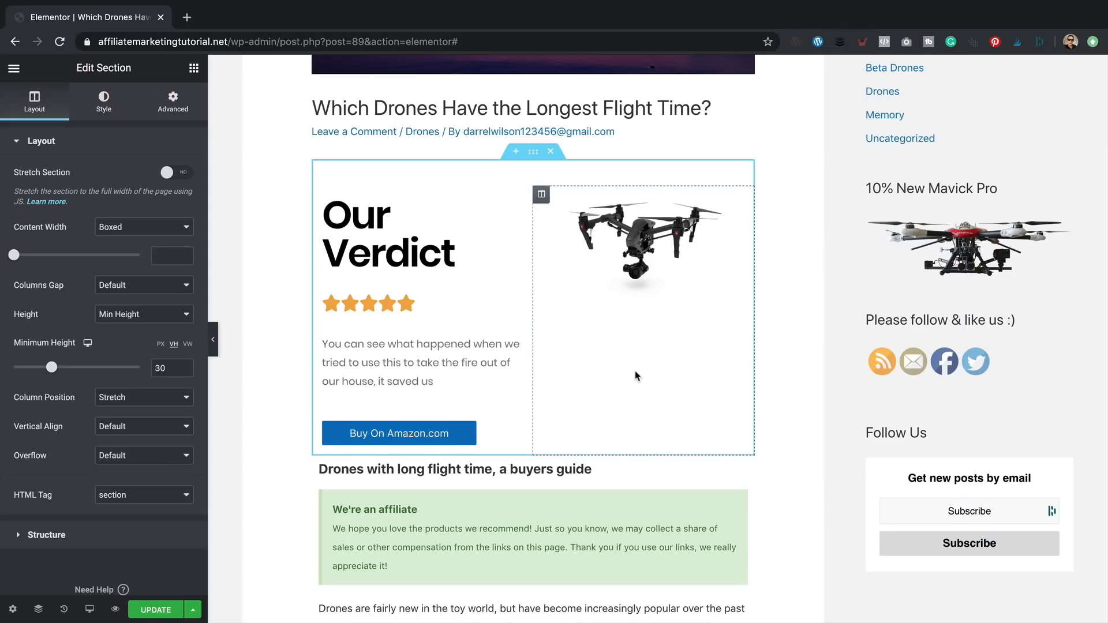
# - Retitle the Our Verdict heading for the Editors Pick box, correcting the typos
pyautogui.click(429, 248)
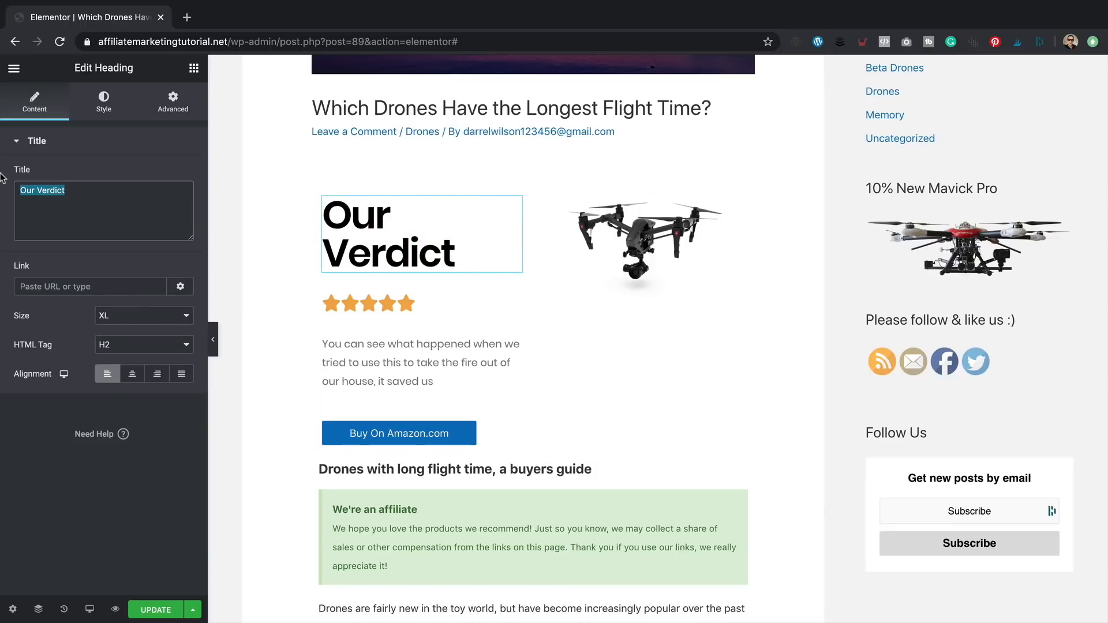
pyautogui.write('Edito')
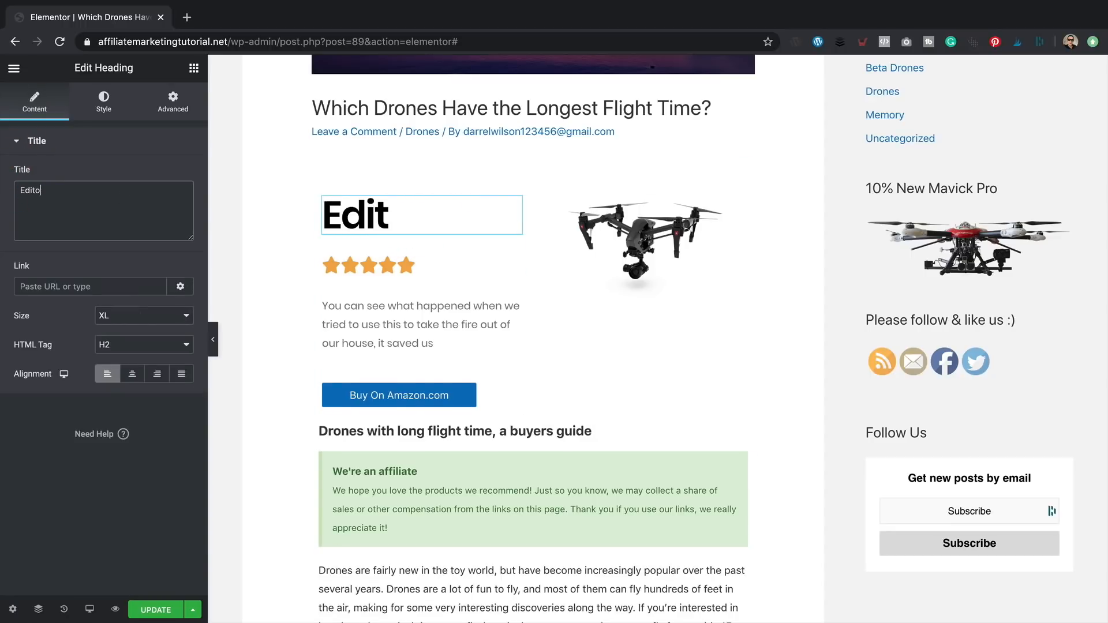
pyautogui.write('rs Choi')
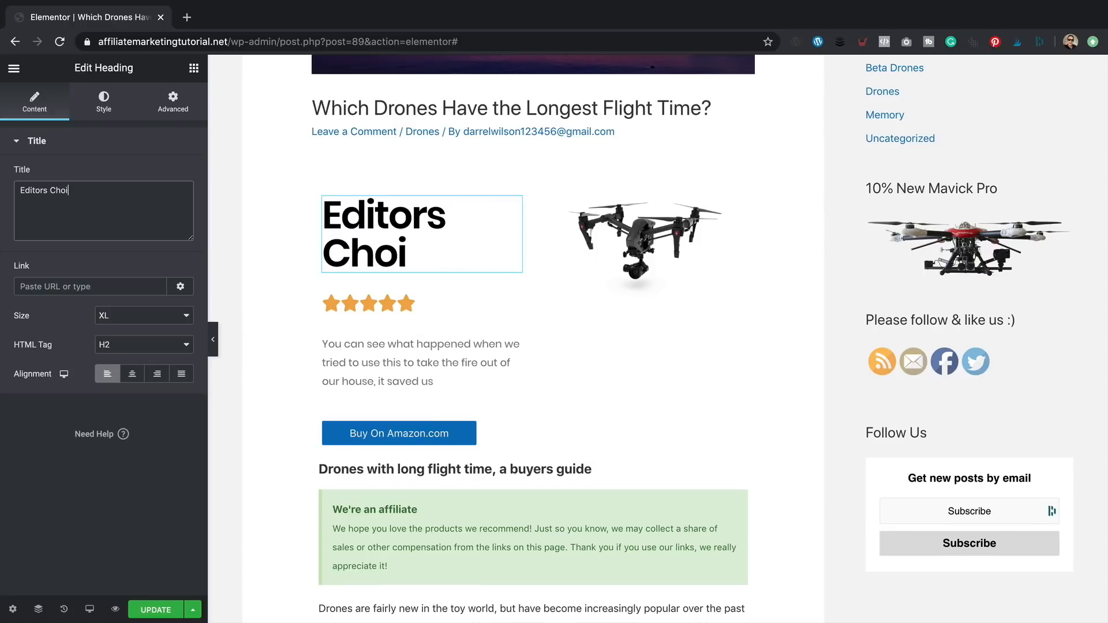
pyautogui.press('BackSpace')
pyautogui.write('ce')
pyautogui.press('BackSpace')
pyautogui.press('BackSpace')
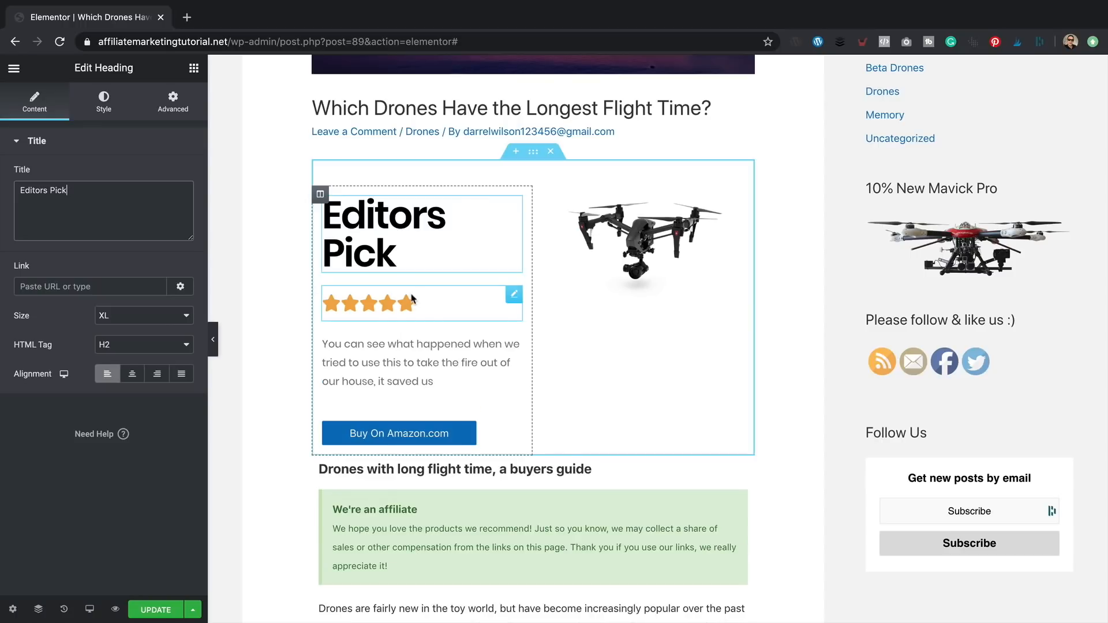
# - Label the star rating 'Our Rating'
pyautogui.click(424, 305)
pyautogui.click(427, 306)
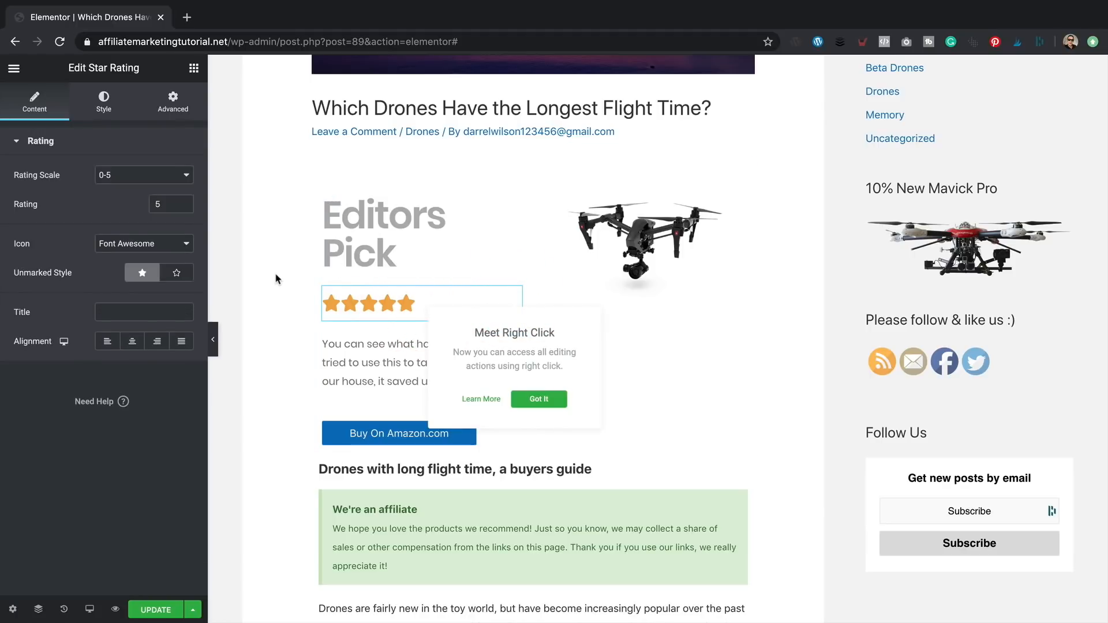
pyautogui.click(555, 398)
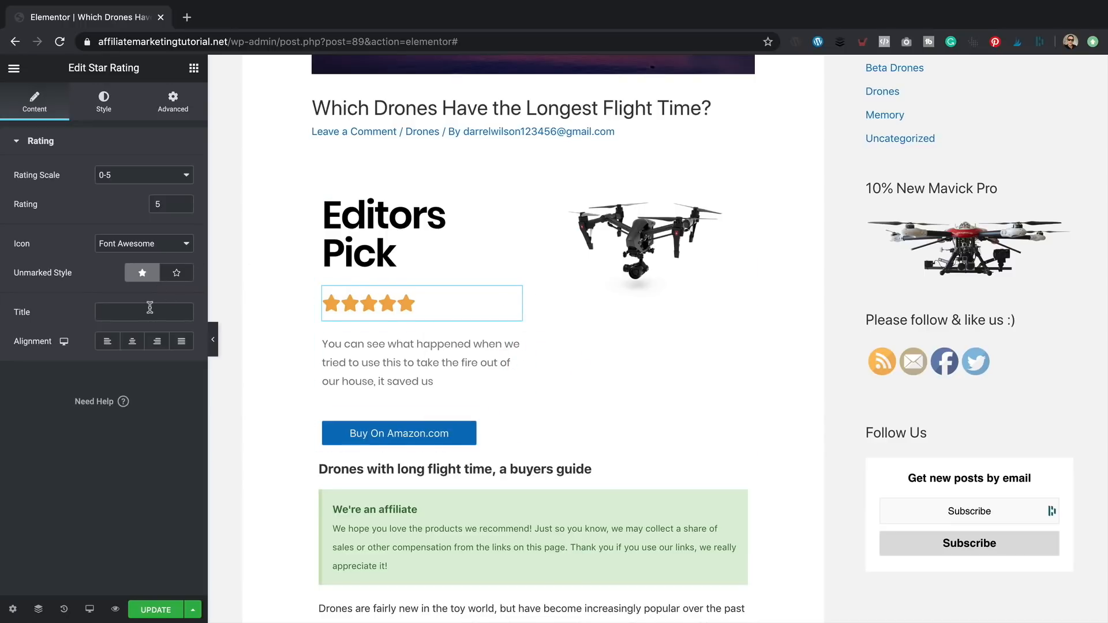
pyautogui.write('Our Rating')
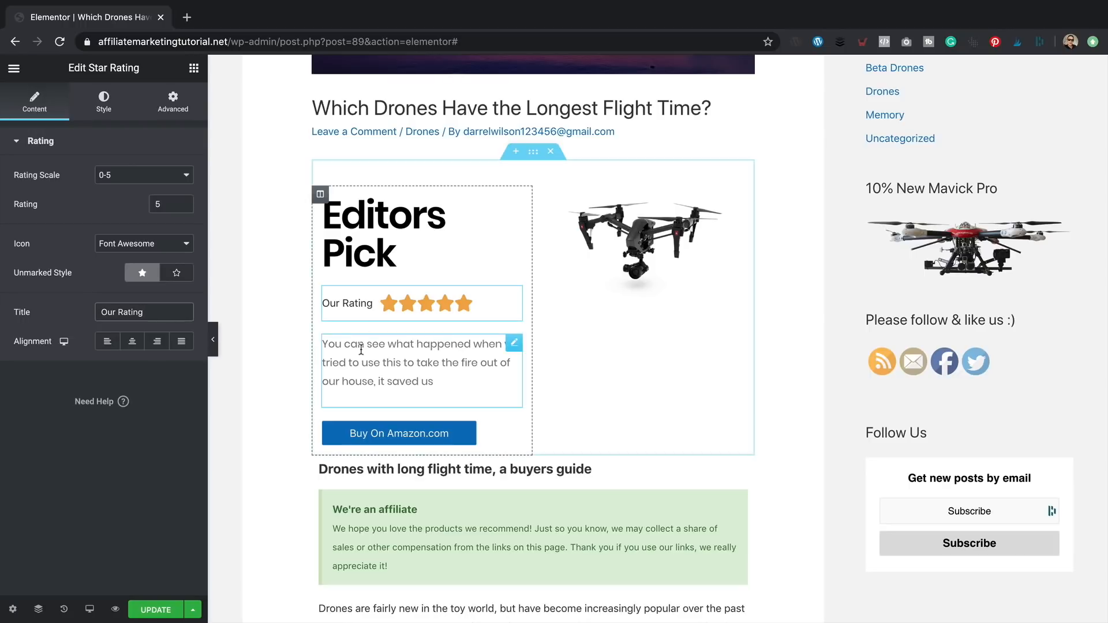
pyautogui.click(398, 354)
pyautogui.scroll(-5, 542, 350)
pyautogui.scroll(-15, 543, 350)
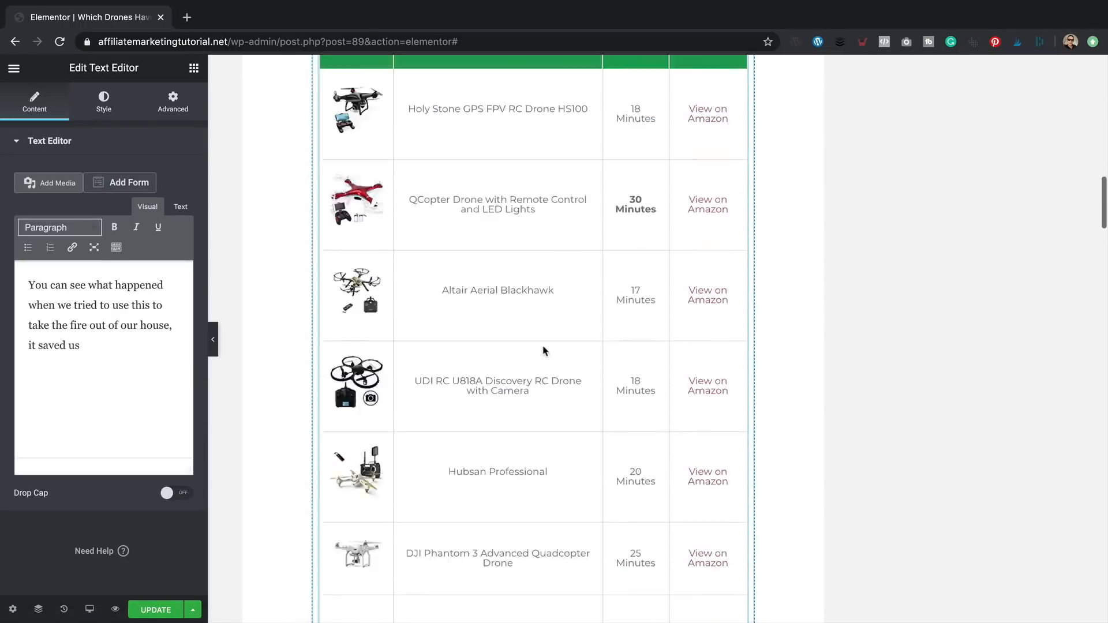
pyautogui.scroll(3, 470, 287)
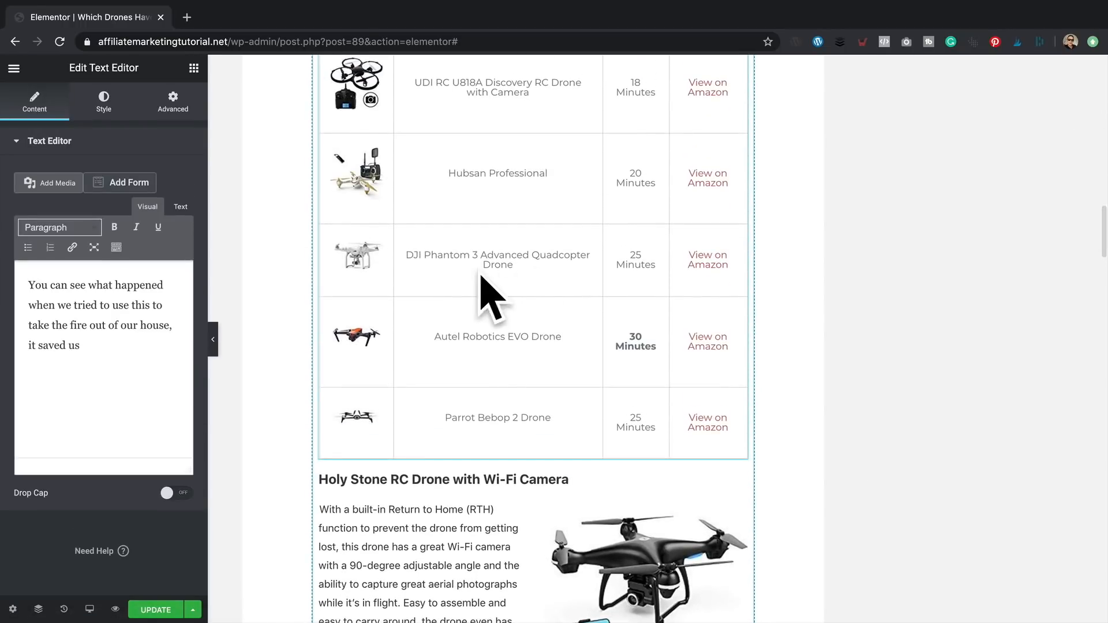
pyautogui.scroll(15, 638, 280)
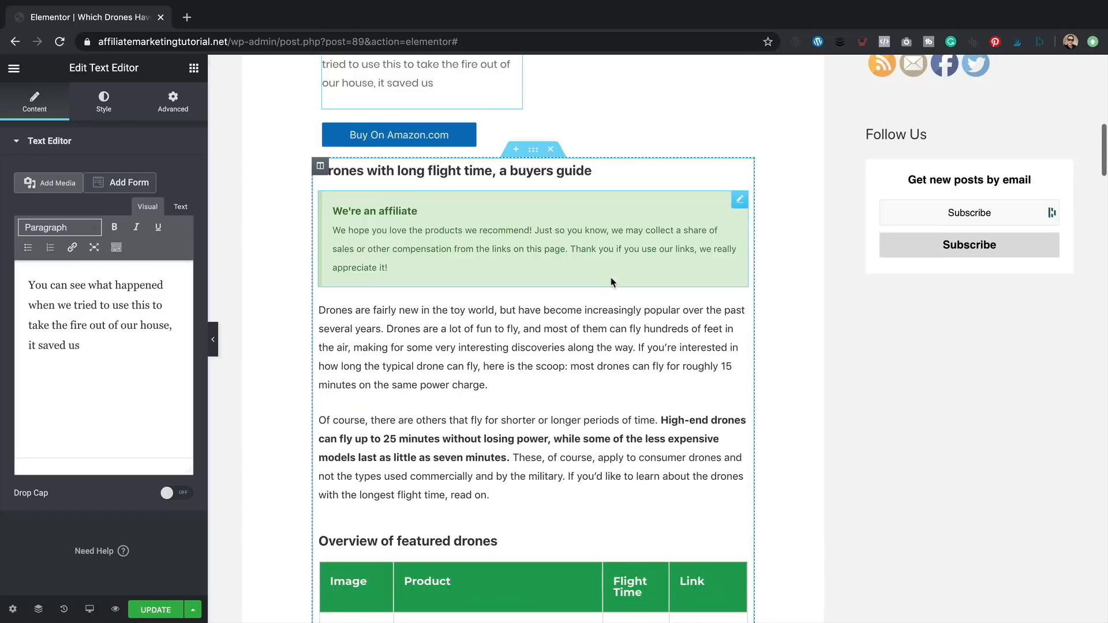
pyautogui.scroll(2, 632, 167)
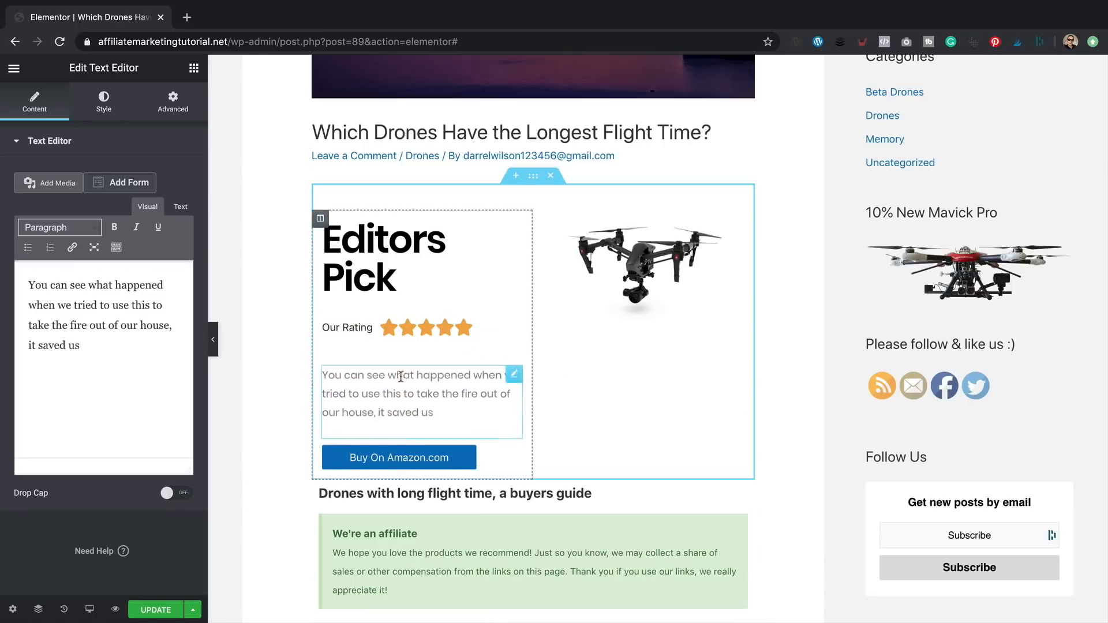
# - Add a Heading widget above the description containing 'DJI Advanced Quadcopter Phantom 3 Drone'
pyautogui.click(194, 67)
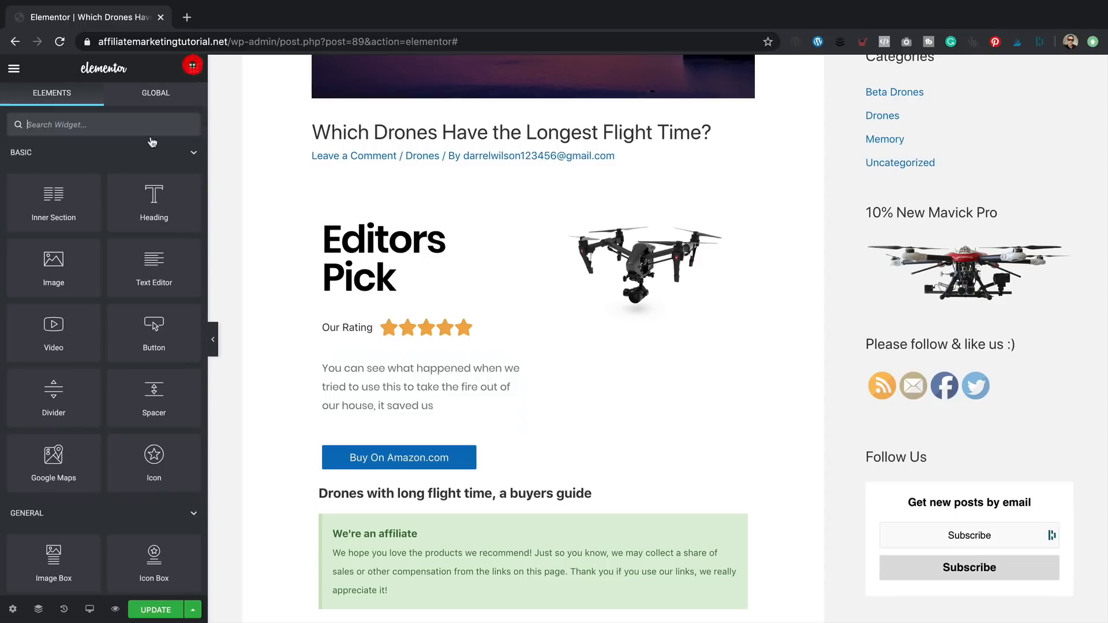
pyautogui.moveTo(163, 219); pyautogui.dragTo(405, 392)
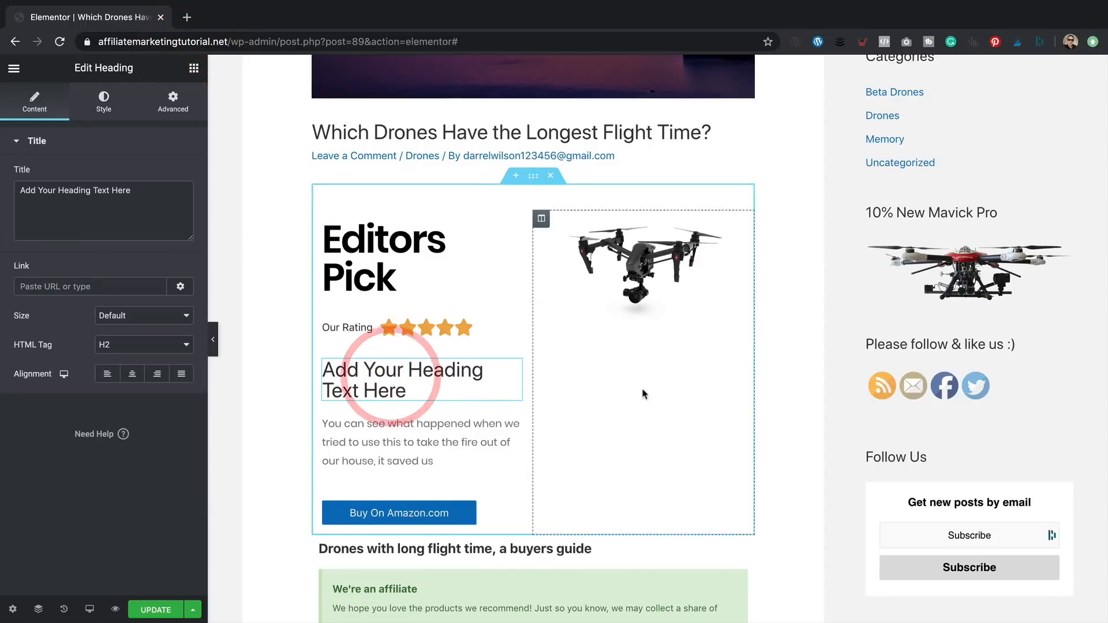
pyautogui.scroll(-20, 557, 389)
pyautogui.scroll(-12, 555, 397)
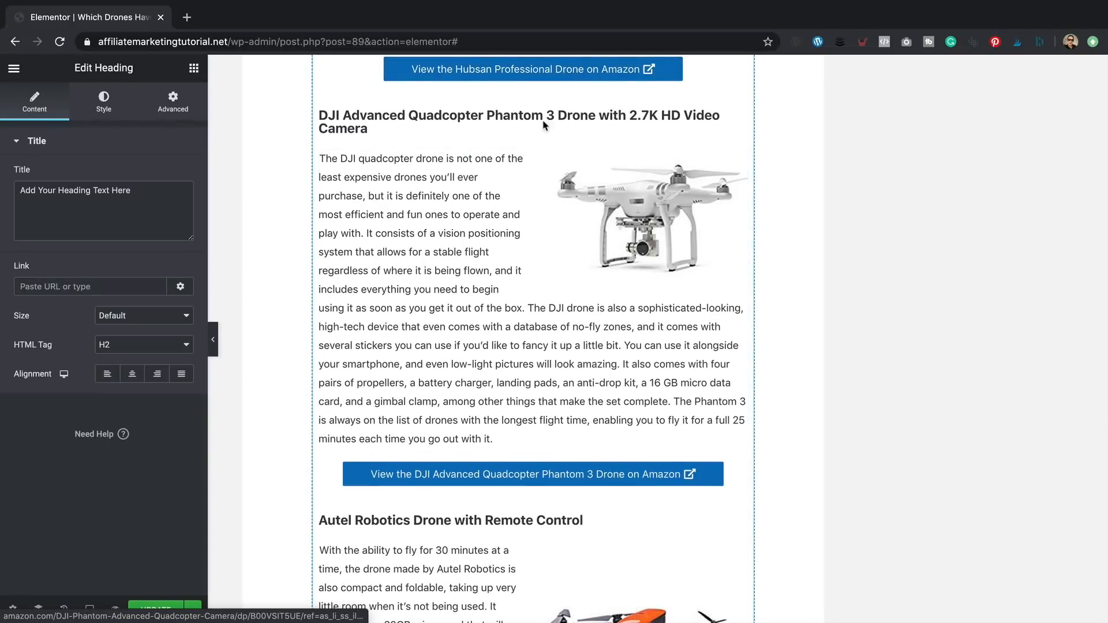
pyautogui.click(423, 122)
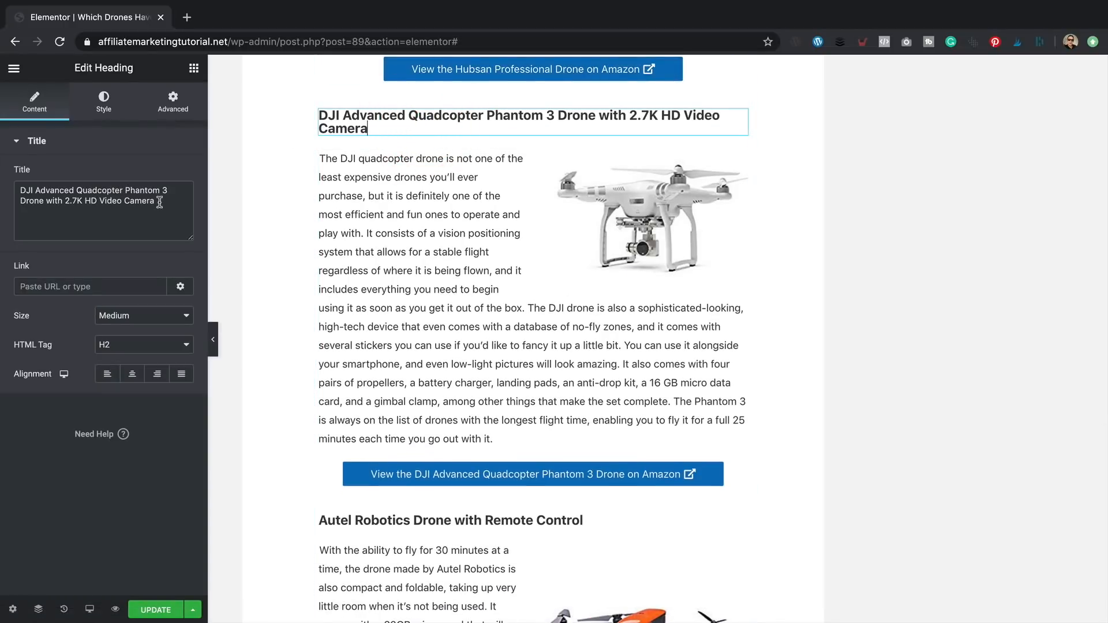
pyautogui.moveTo(17, 188); pyautogui.dragTo(126, 196)
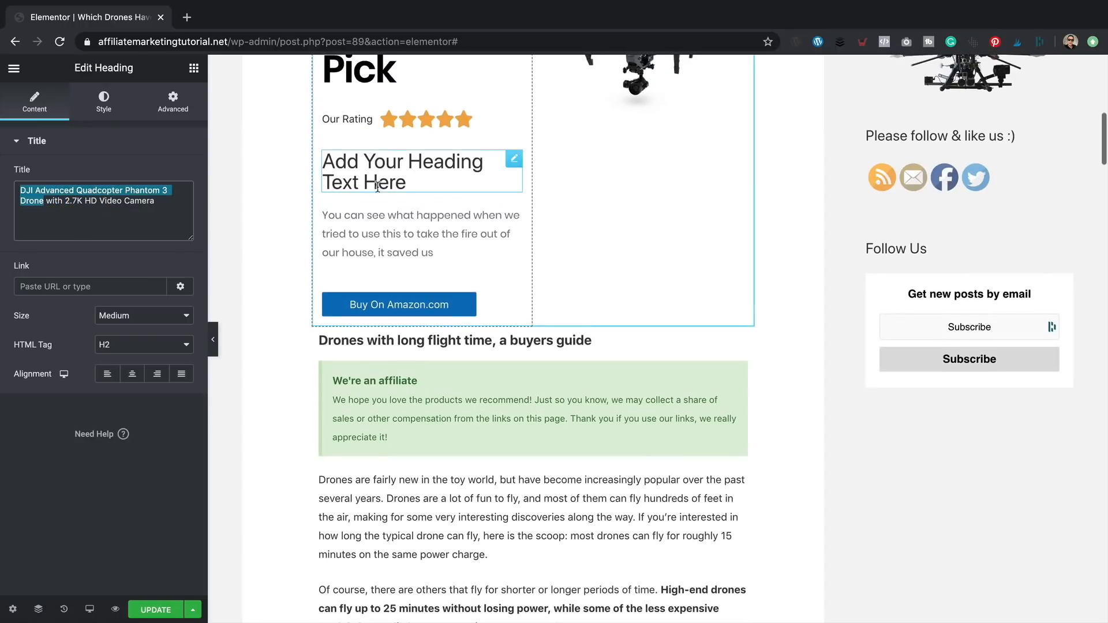
pyautogui.click(360, 181)
pyautogui.tripleClick(143, 202)
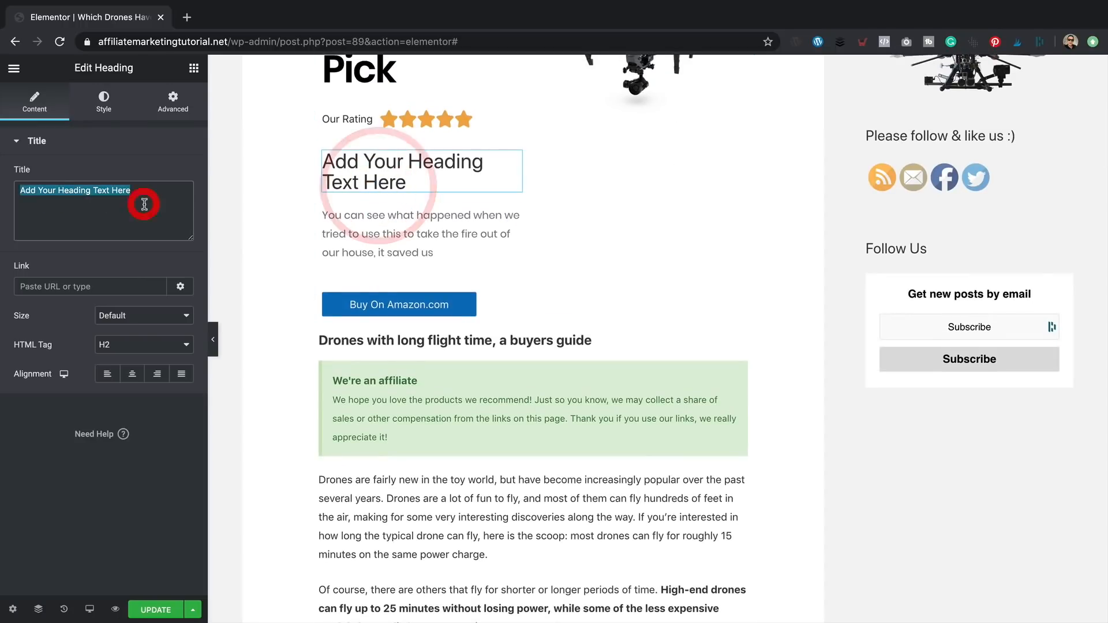
pyautogui.write('DJI Advanced Quadcopter Phantom 3 Drone')
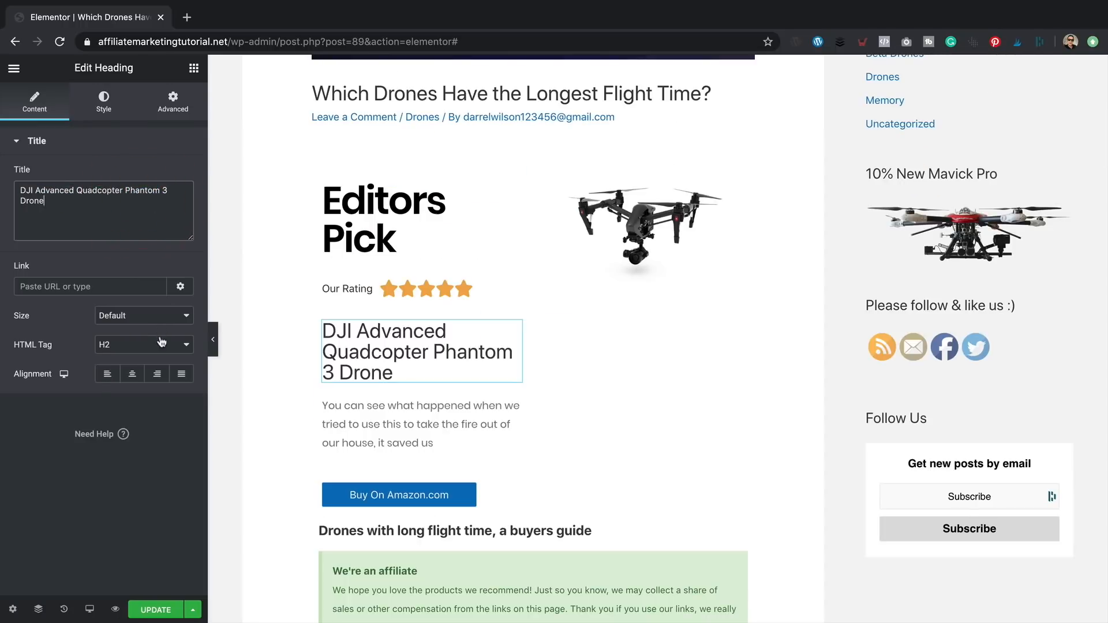
# - Make the heading size Medium and weight Bold, and move Buy On Amazon under the drone image
pyautogui.click(161, 342)
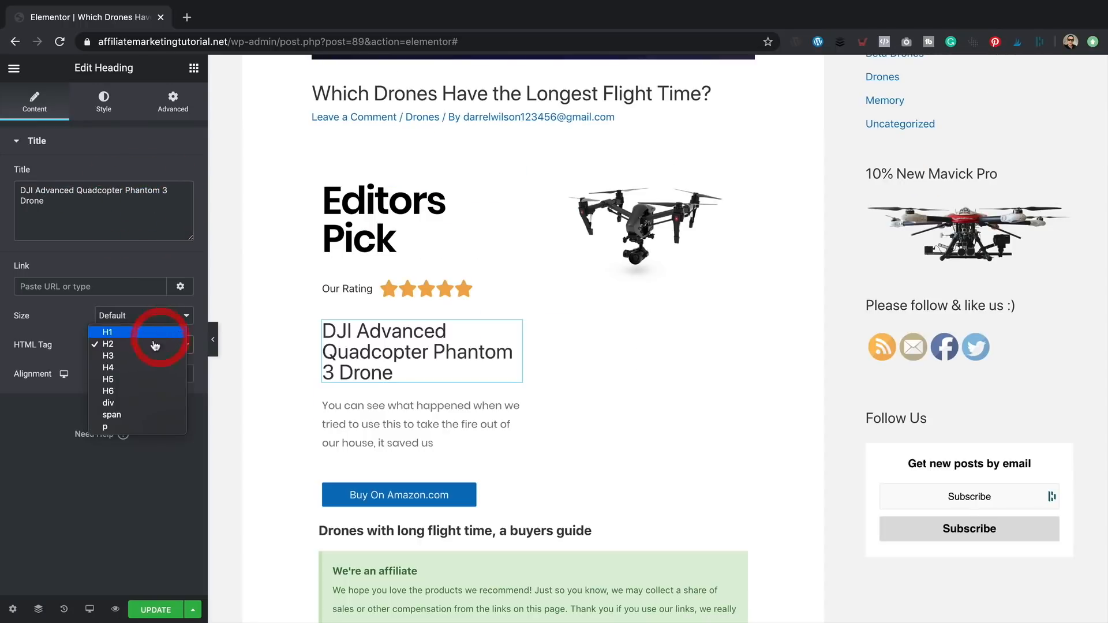
pyautogui.click(153, 315)
pyautogui.click(153, 315)
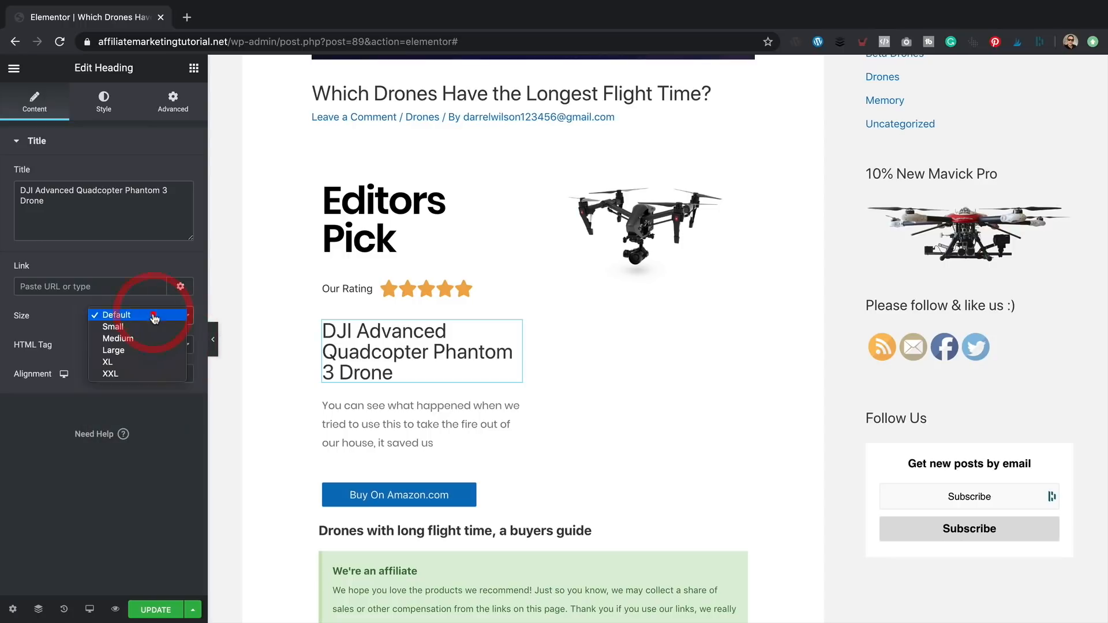
pyautogui.click(143, 329)
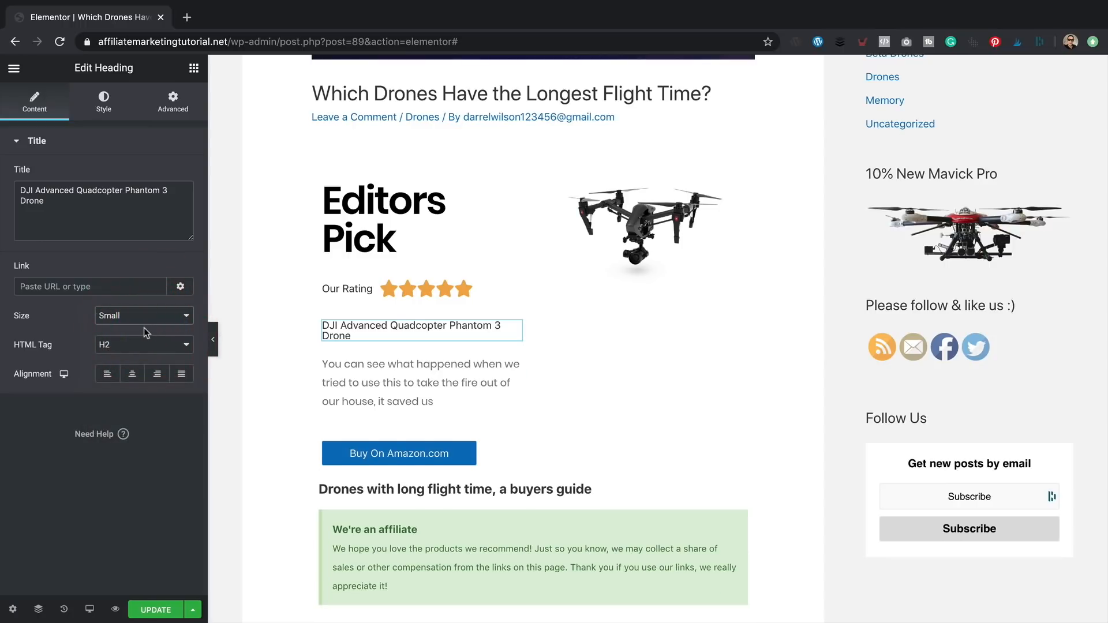
pyautogui.click(154, 323)
pyautogui.click(151, 324)
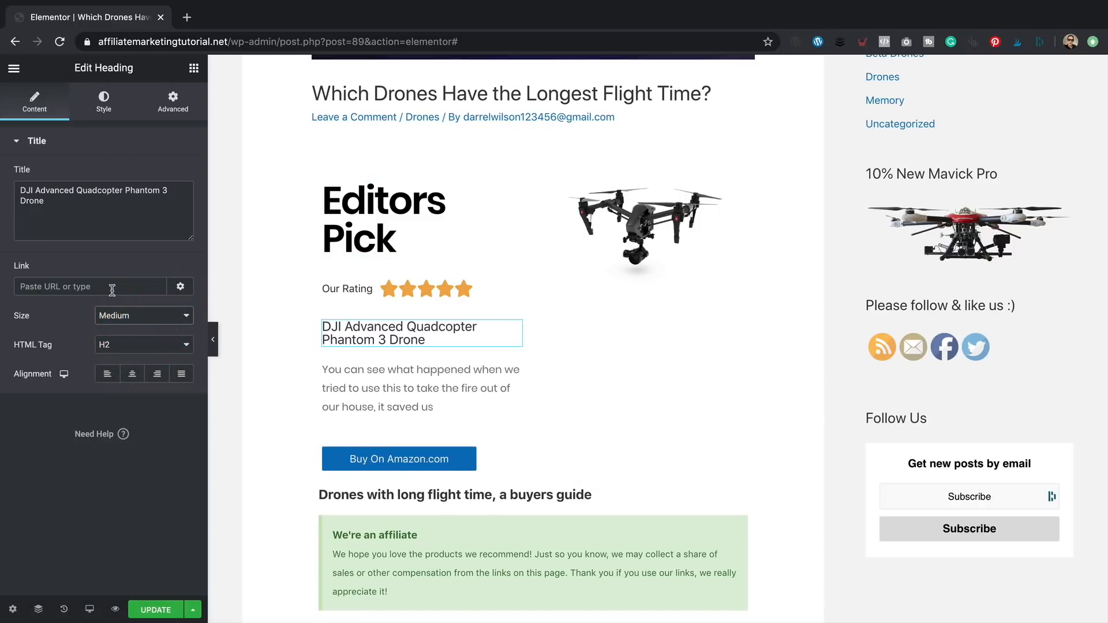
pyautogui.click(123, 104)
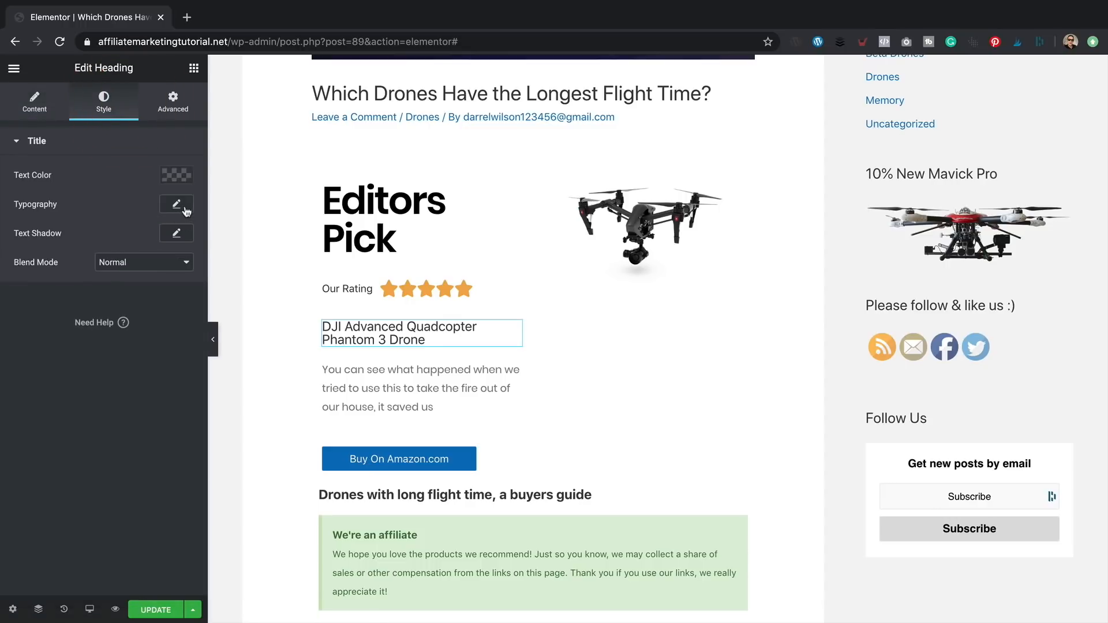
pyautogui.click(176, 204)
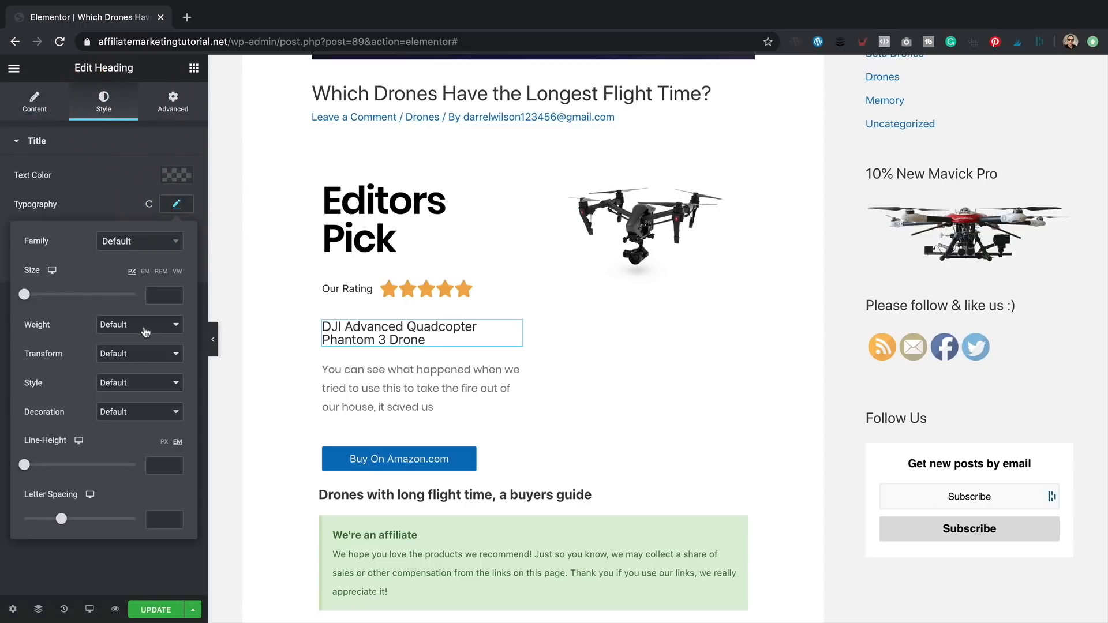
pyautogui.click(142, 326)
pyautogui.click(144, 348)
pyautogui.moveTo(488, 455); pyautogui.dragTo(639, 320)
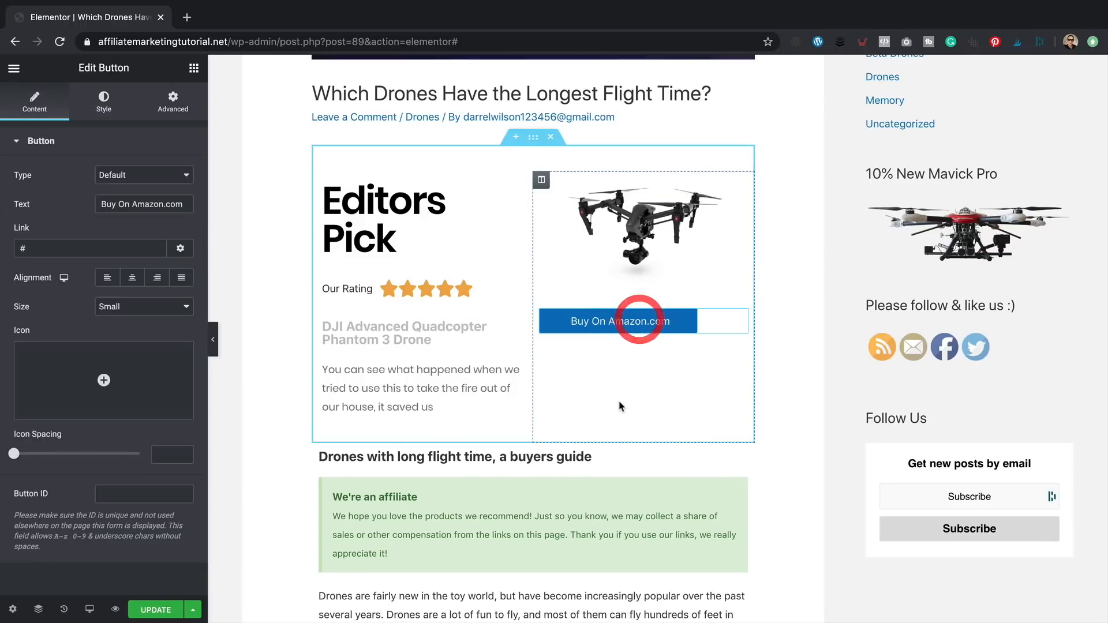
# - Replace the description with 'A fantastic drone with 25 minutes flight time' and fix 'miniutes'
pyautogui.click(404, 384)
pyautogui.press('super+a')
pyautogui.write('A')
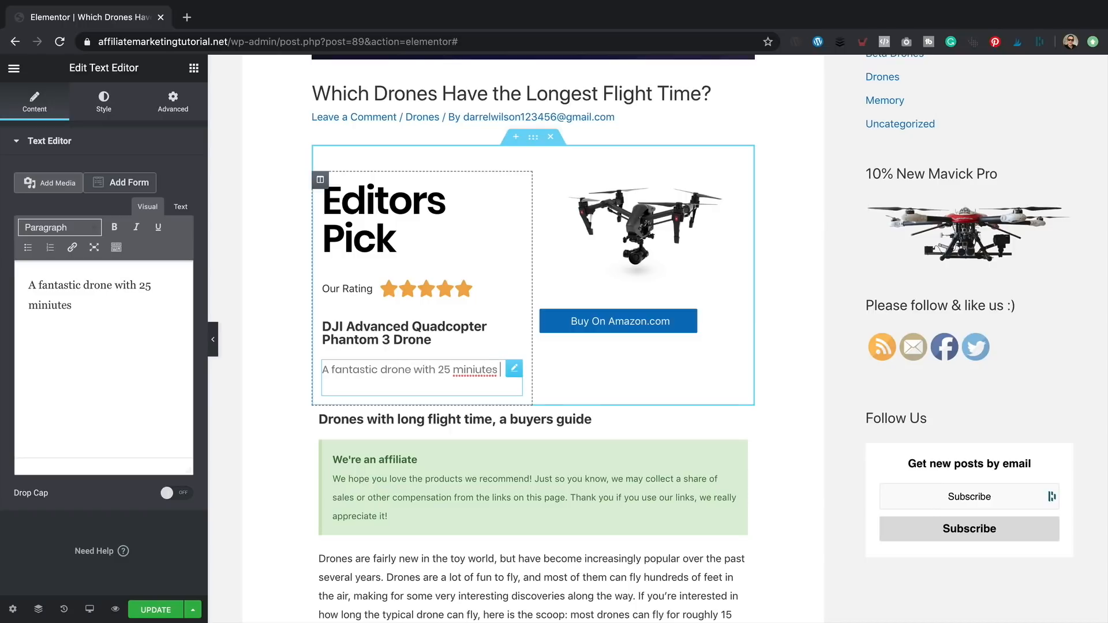
pyautogui.write('ht time')
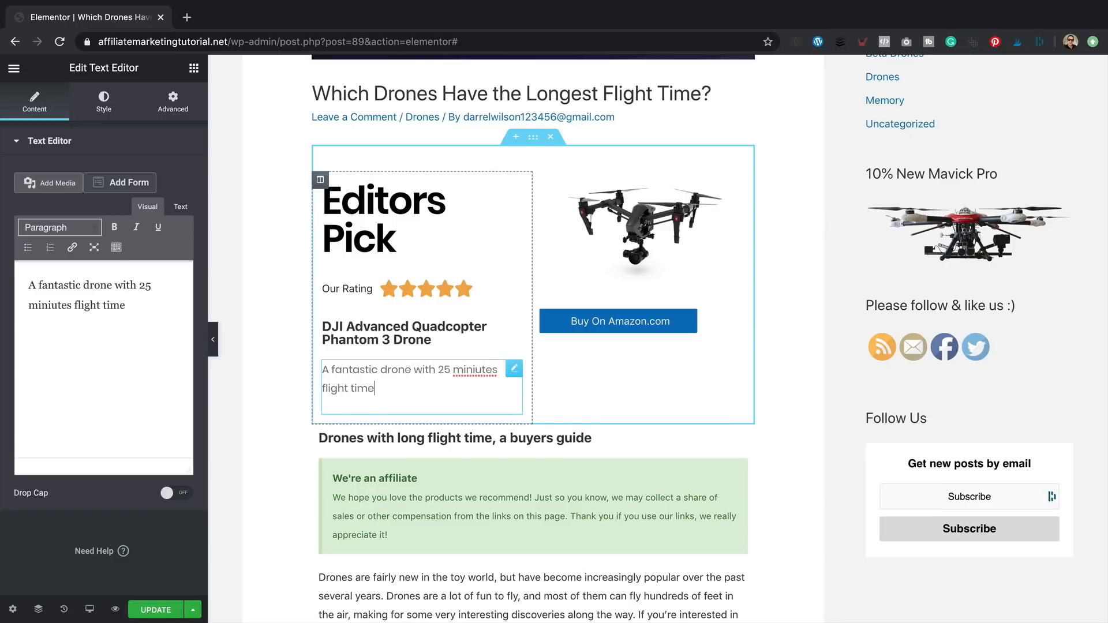
pyautogui.rightClick(472, 369)
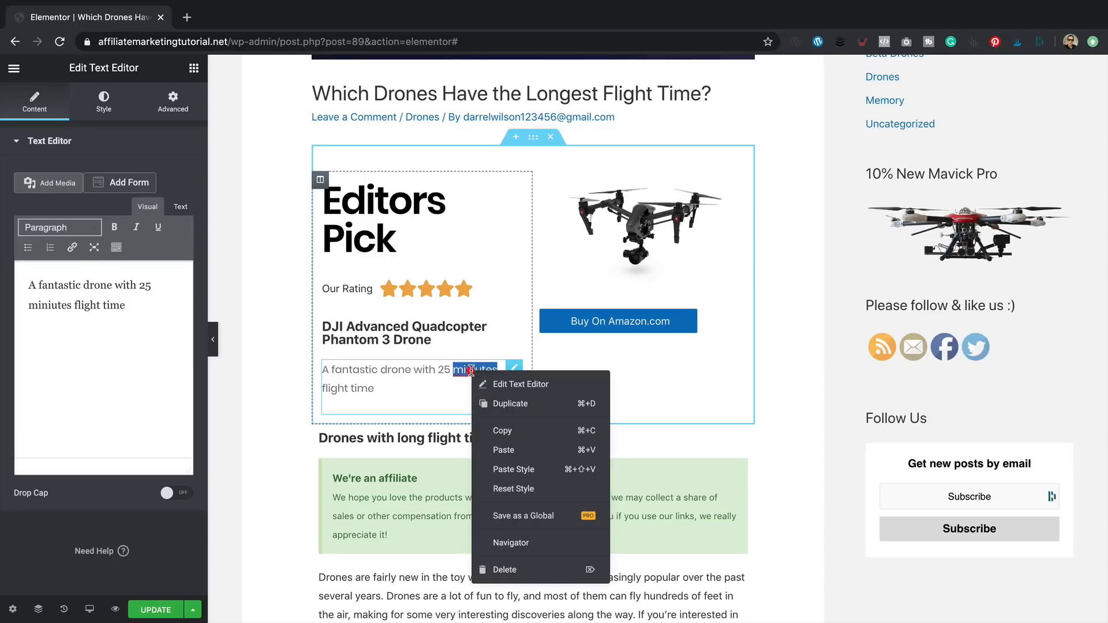
pyautogui.click(474, 371)
pyautogui.click(475, 371)
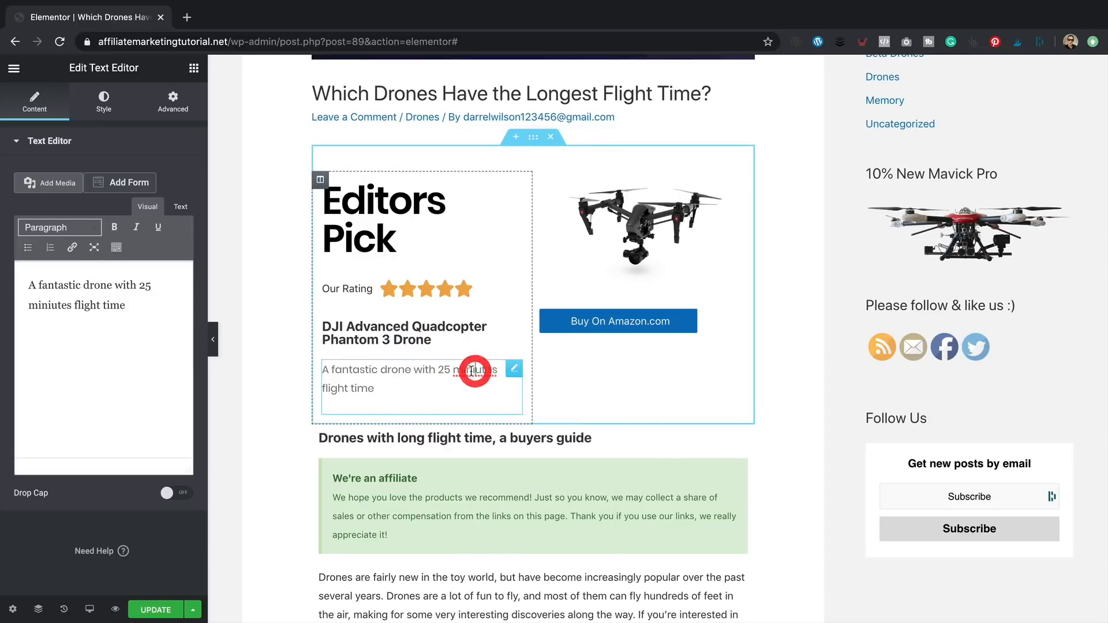
pyautogui.click(54, 309)
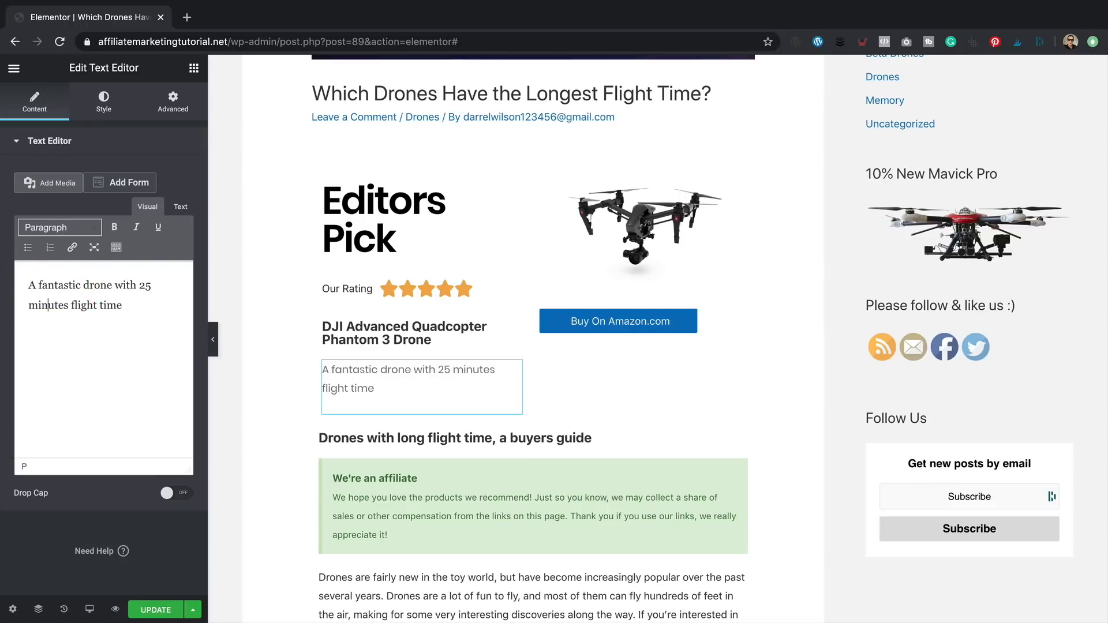
# - Add the closing period and order title, Our Rating stars, then description in the left column
pyautogui.moveTo(511, 370); pyautogui.dragTo(631, 267)
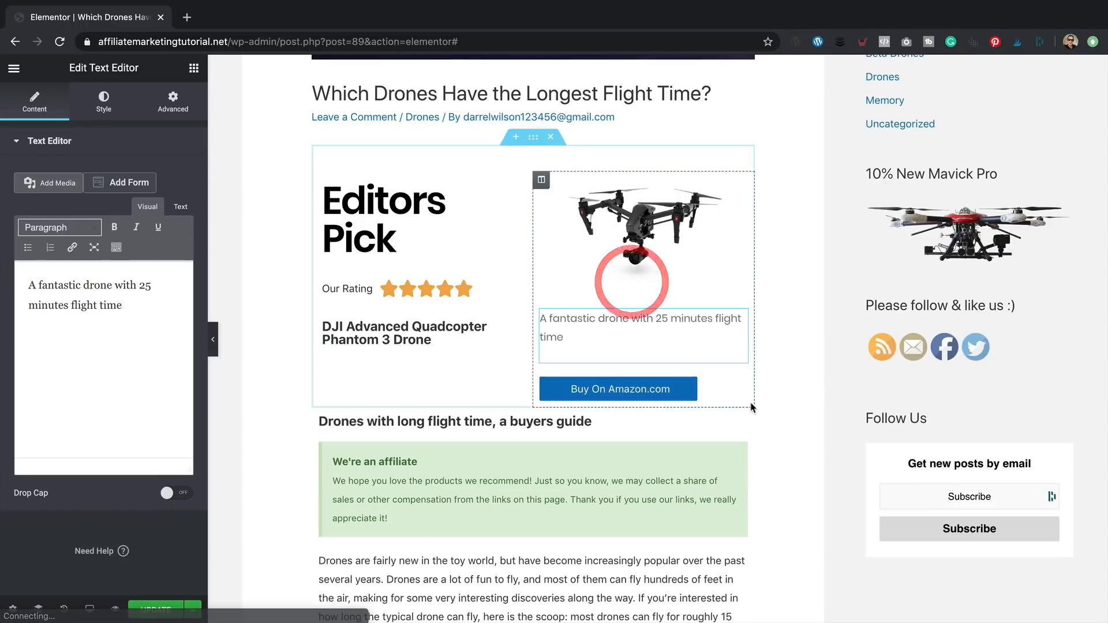
pyautogui.click(797, 366)
pyautogui.moveTo(743, 321); pyautogui.dragTo(366, 348)
pyautogui.click(139, 304)
pyautogui.write('.')
pyautogui.moveTo(404, 288); pyautogui.dragTo(625, 291)
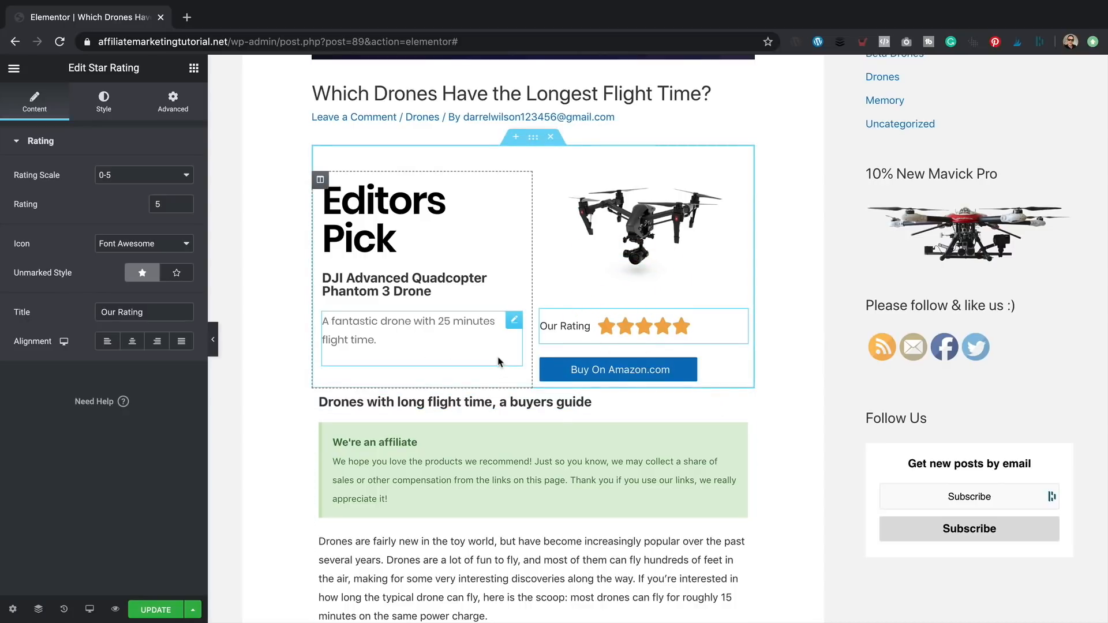
pyautogui.moveTo(719, 315); pyautogui.dragTo(294, 306)
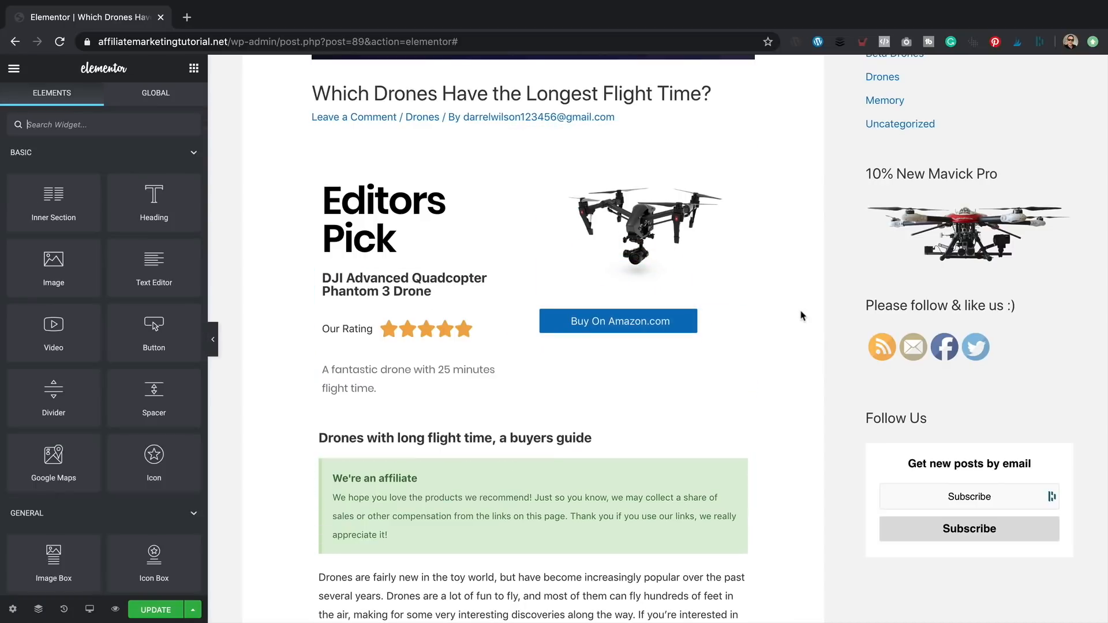
# - Delete the drone image and add a Text Editor block above the Buy button
pyautogui.click(635, 217)
pyautogui.rightClick(738, 188)
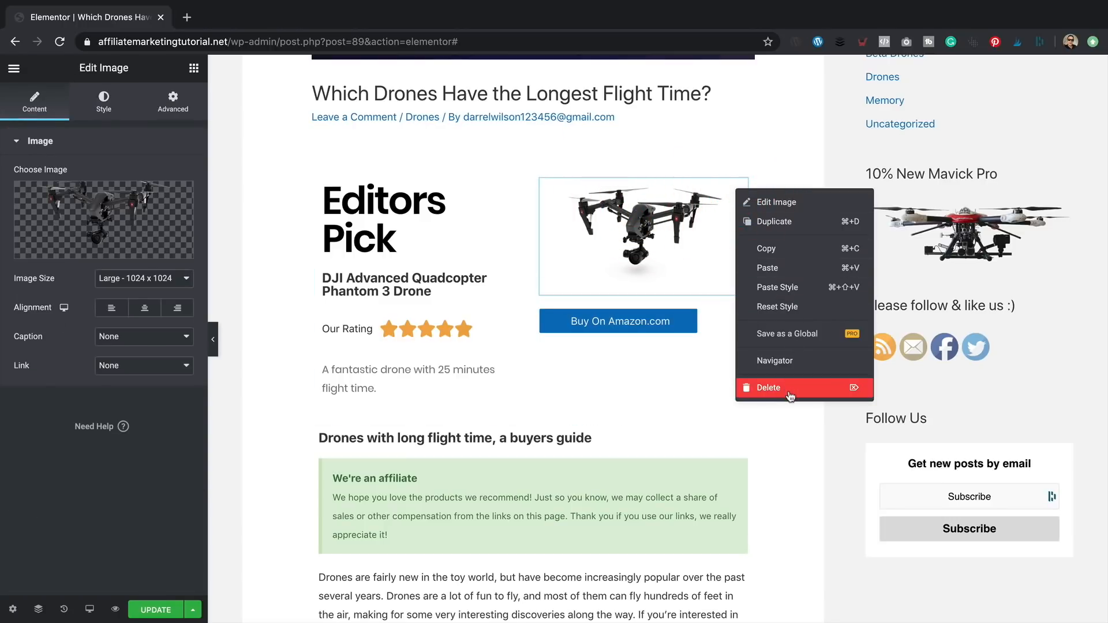
pyautogui.click(790, 391)
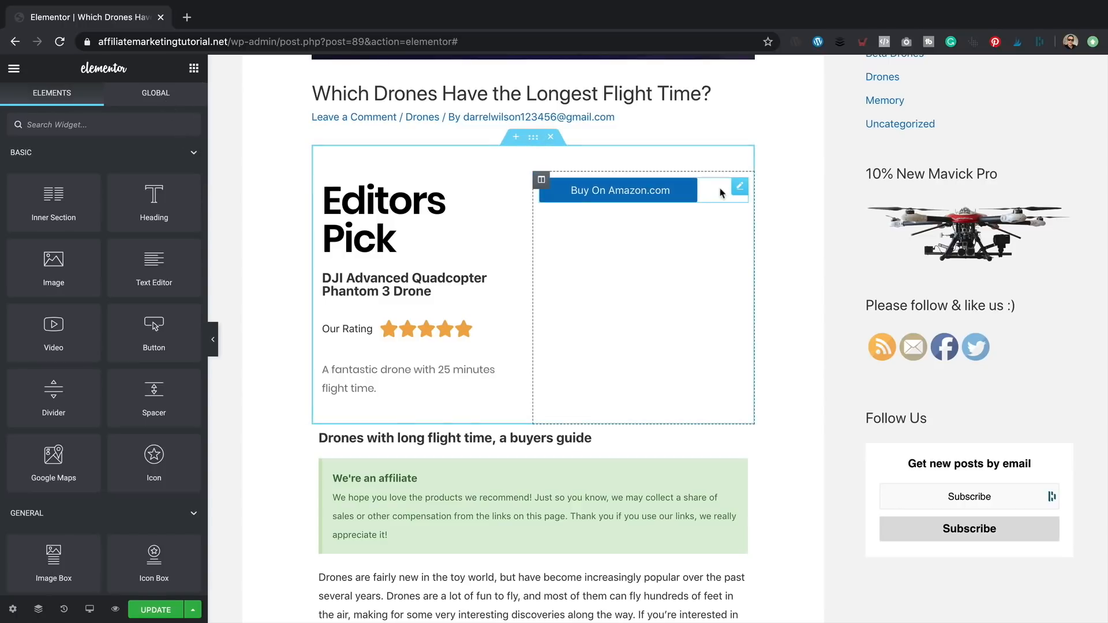
pyautogui.moveTo(162, 264); pyautogui.dragTo(604, 185)
# - Copy the Amazon image-link HTML from the DJI Phantom 3 review text's code view
pyautogui.scroll(-20, 525, 385)
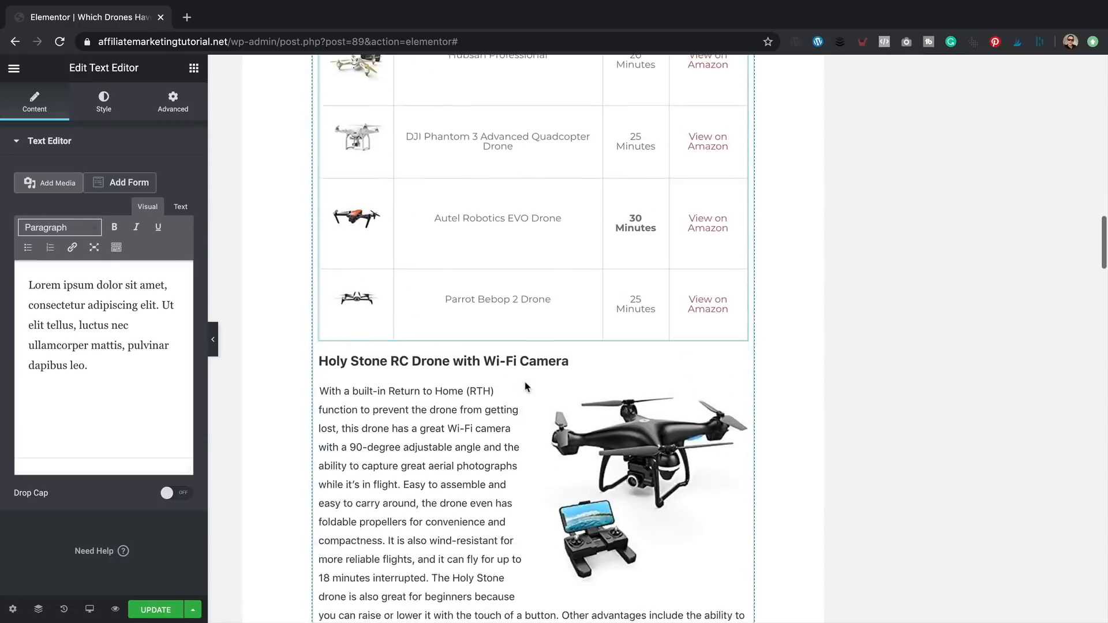
pyautogui.scroll(-5, 549, 396)
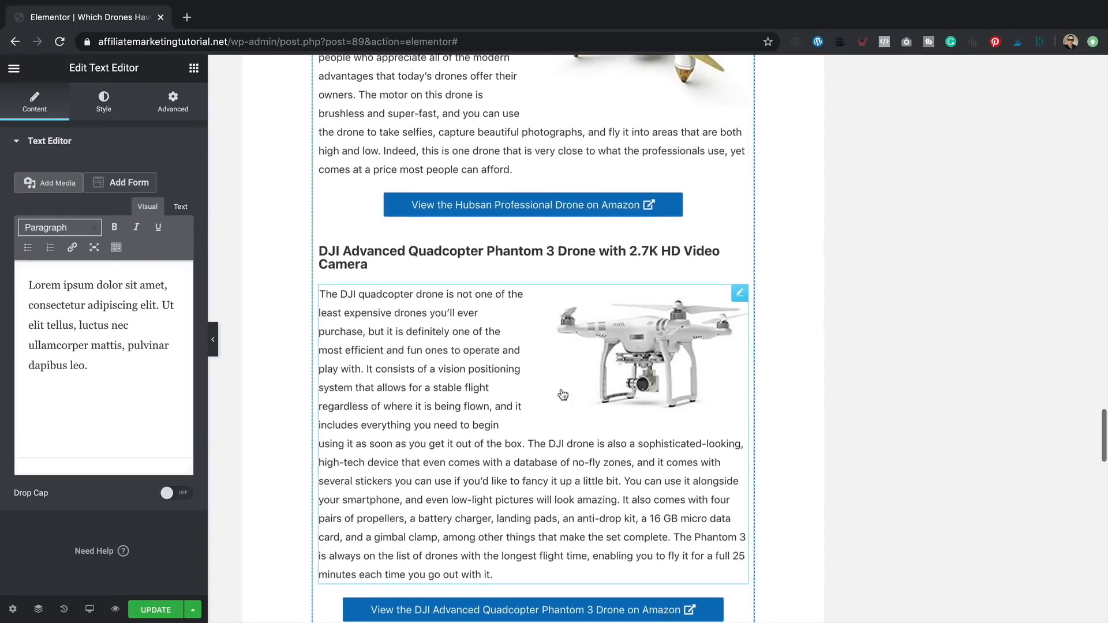
pyautogui.scroll(1, 549, 396)
pyautogui.click(668, 376)
pyautogui.click(180, 208)
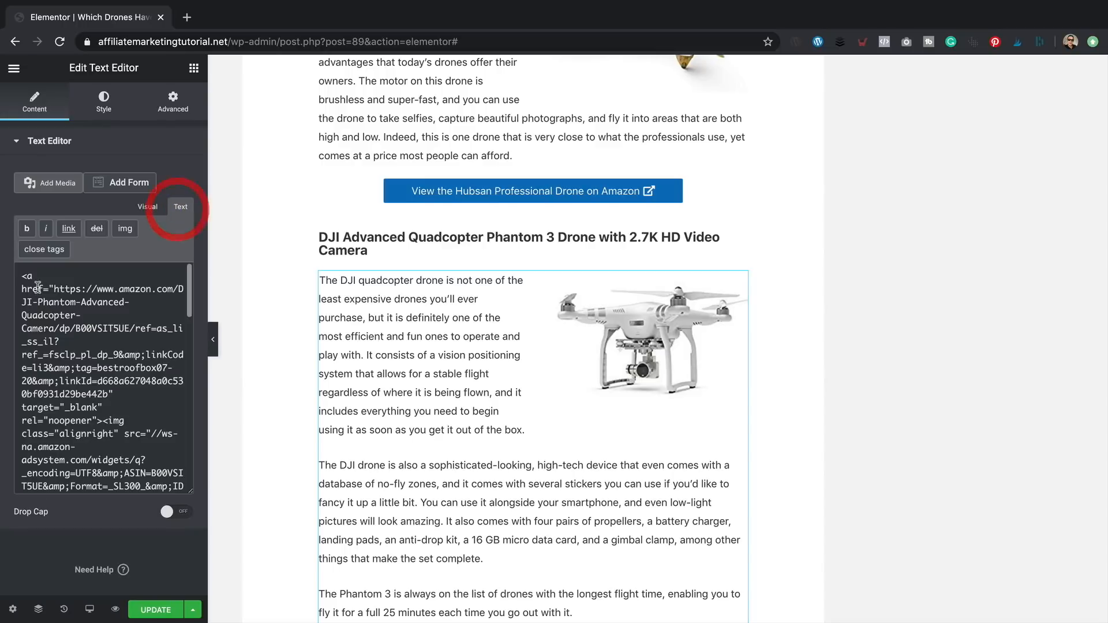
pyautogui.moveTo(22, 271); pyautogui.dragTo(152, 391)
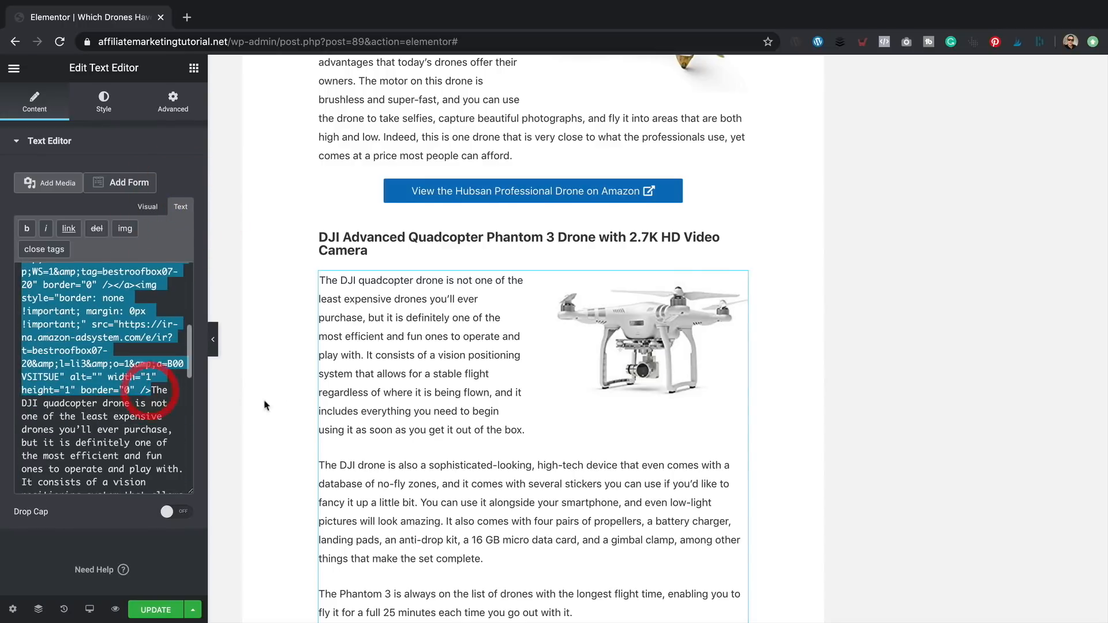
# - Replace the new block's Lorem ipsum with the pasted Amazon image-link code
pyautogui.scroll(20, 526, 416)
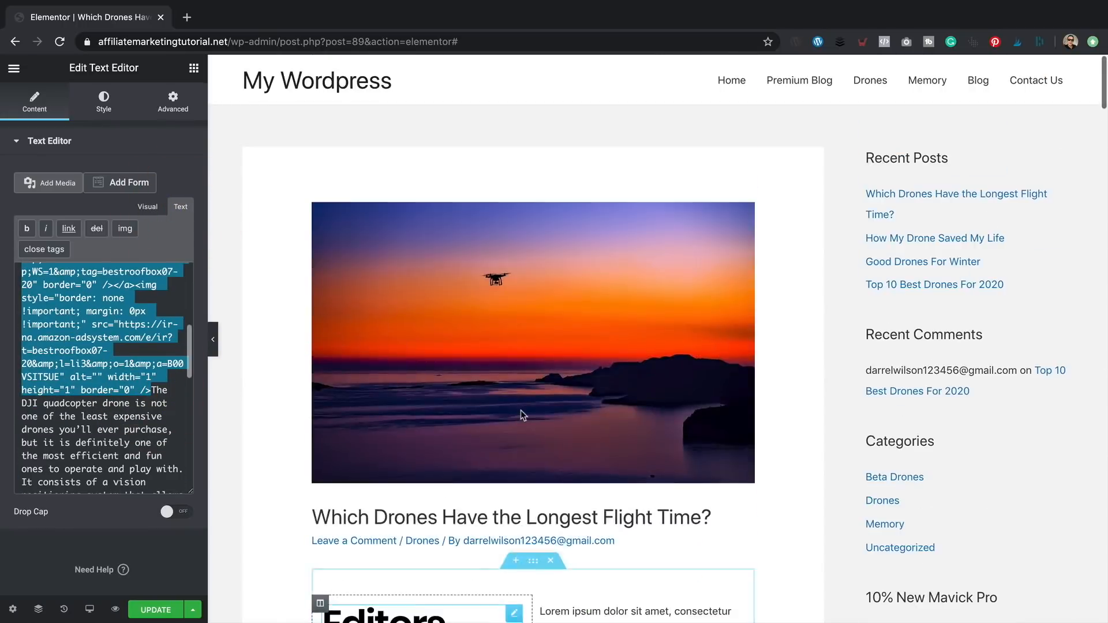
pyautogui.scroll(-15, 523, 414)
pyautogui.scroll(10, 548, 369)
pyautogui.click(590, 320)
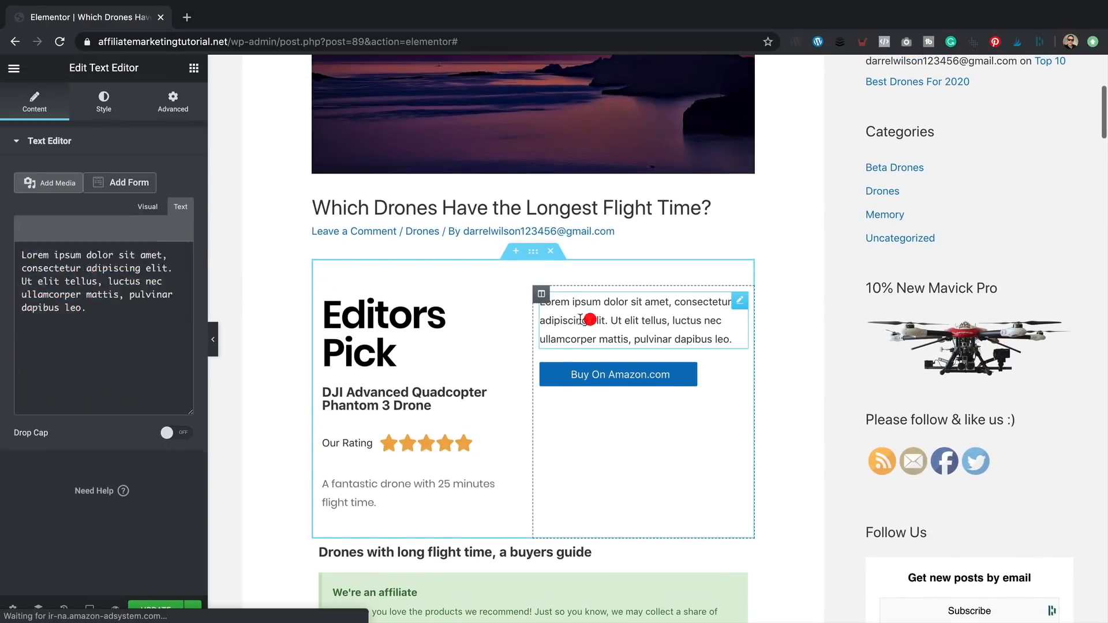
pyautogui.click(181, 207)
pyautogui.tripleClick(103, 315)
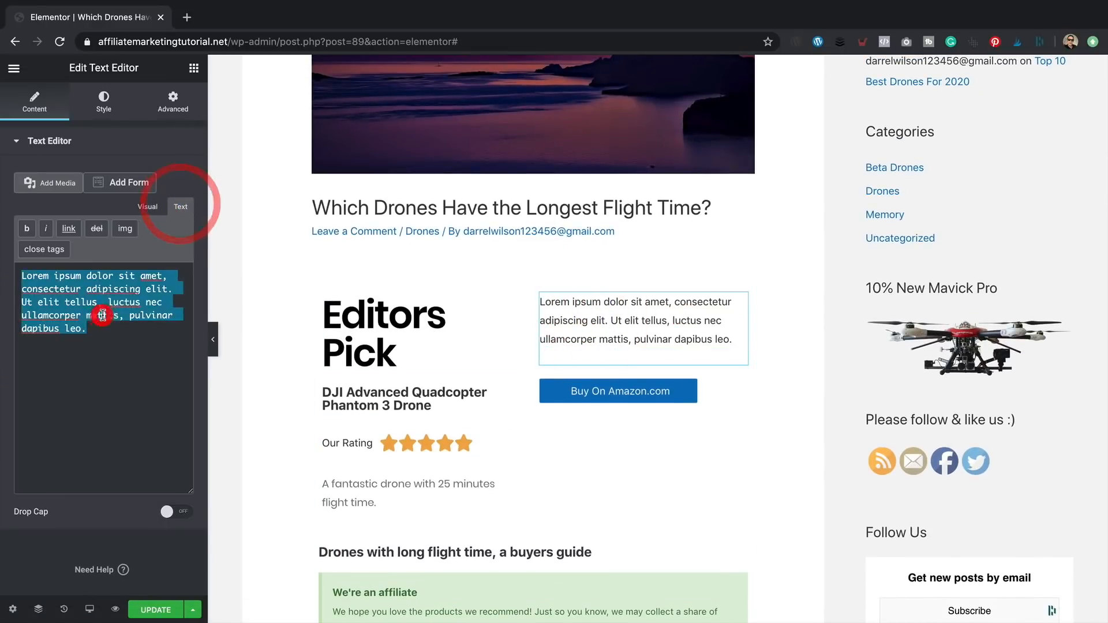
pyautogui.hotkey('ctrl', 'v')
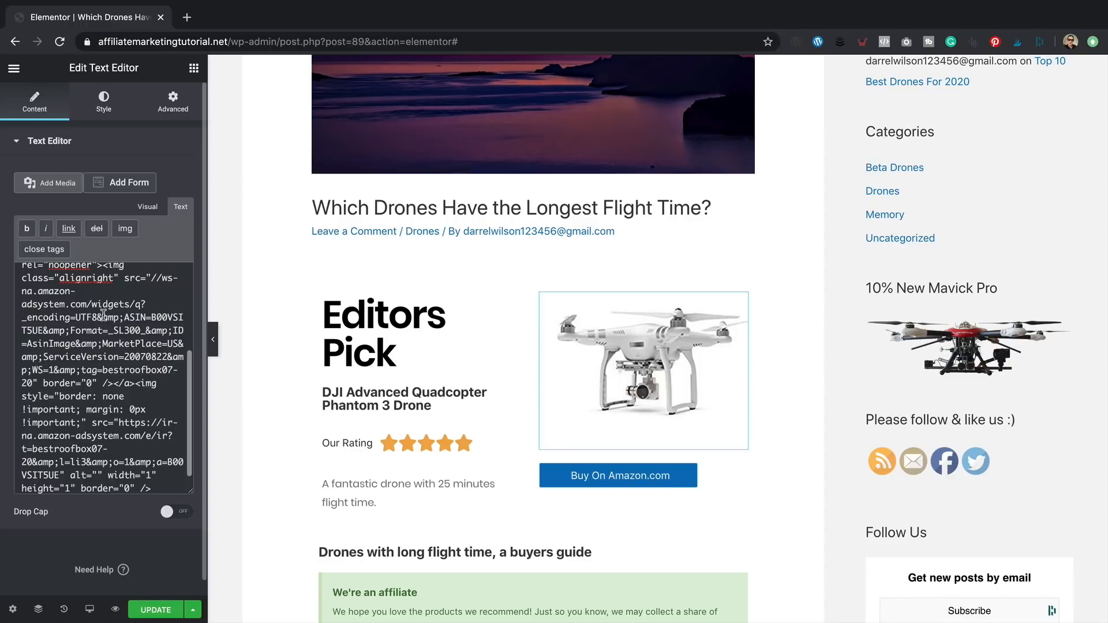
pyautogui.scroll(-2, 803, 377)
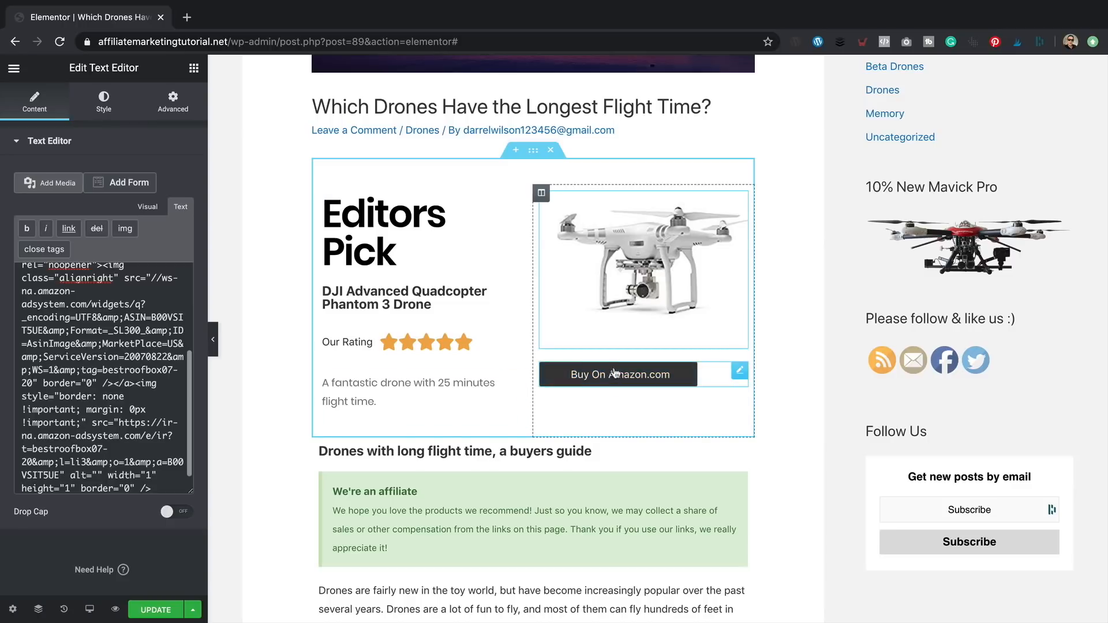
# - Insert a Spacer of 10 above Buy On Amazon and set the button's alignment to Center
pyautogui.click(191, 68)
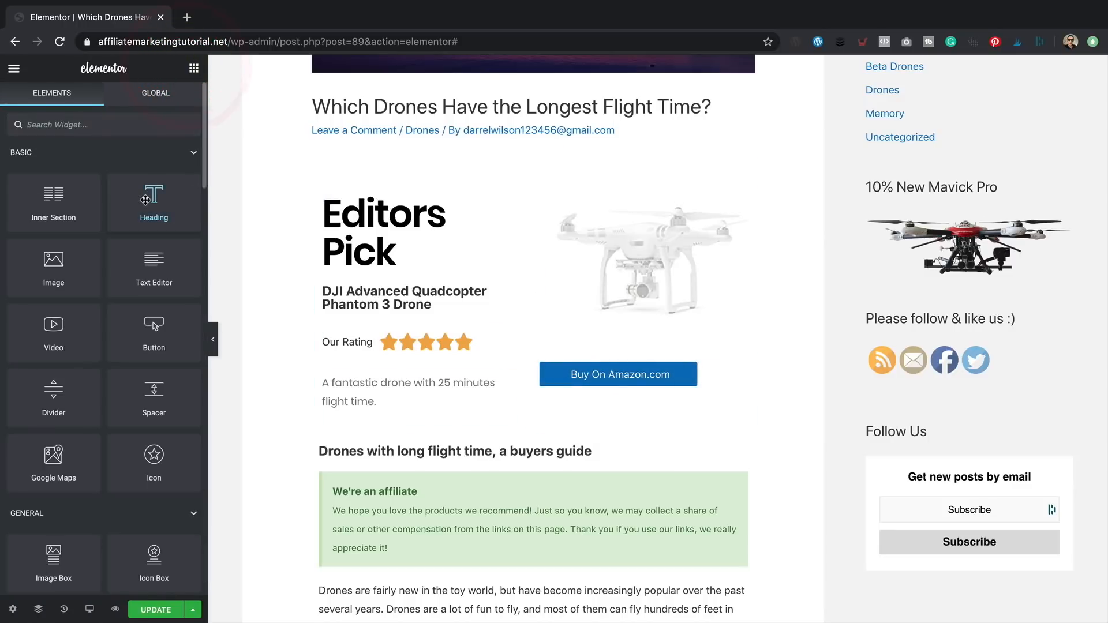
pyautogui.moveTo(234, 408); pyautogui.dragTo(626, 341)
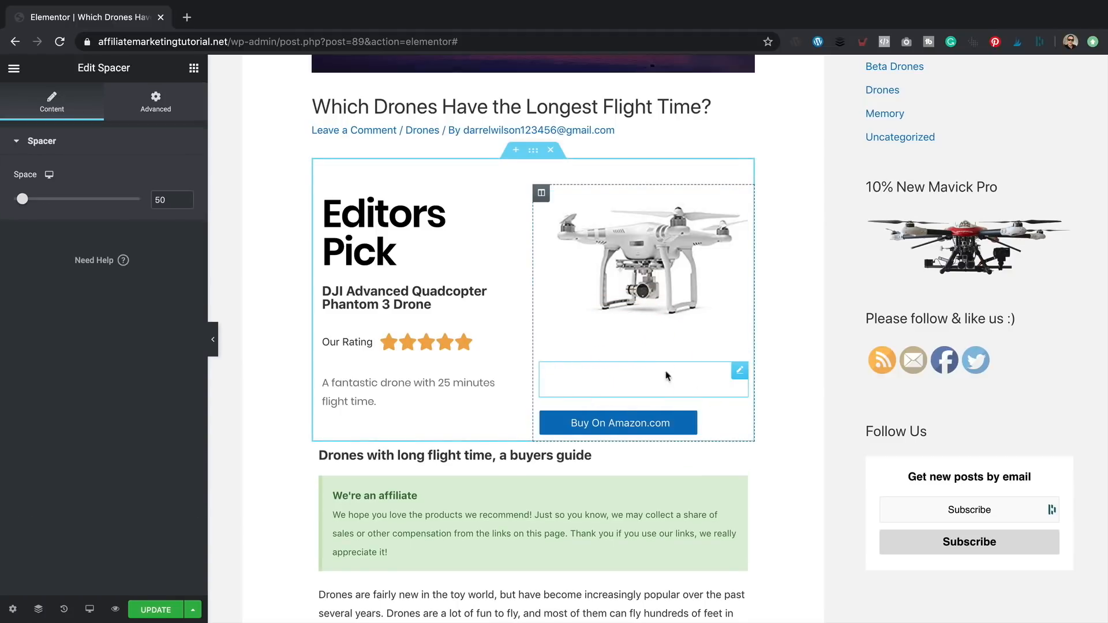
pyautogui.moveTo(23, 202); pyautogui.dragTo(14, 203)
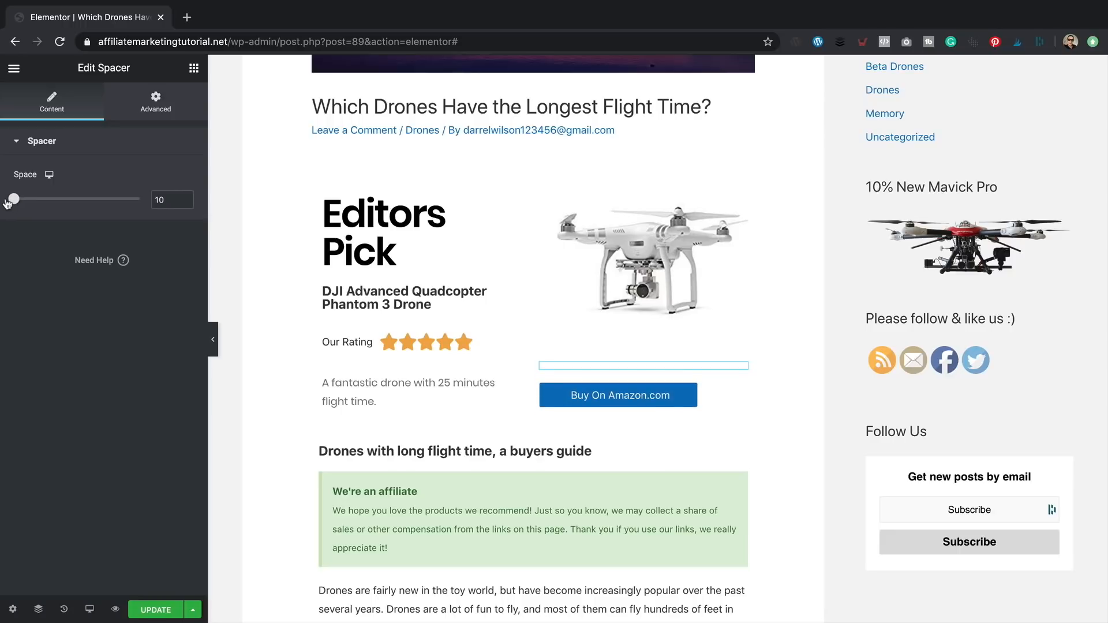
pyautogui.click(81, 330)
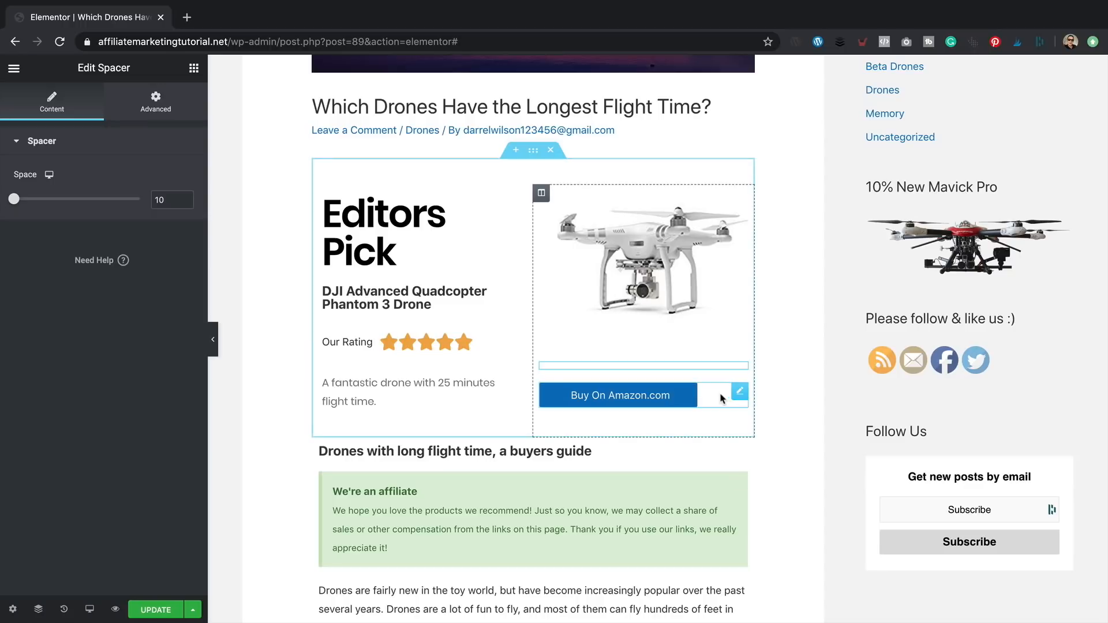
pyautogui.click(741, 393)
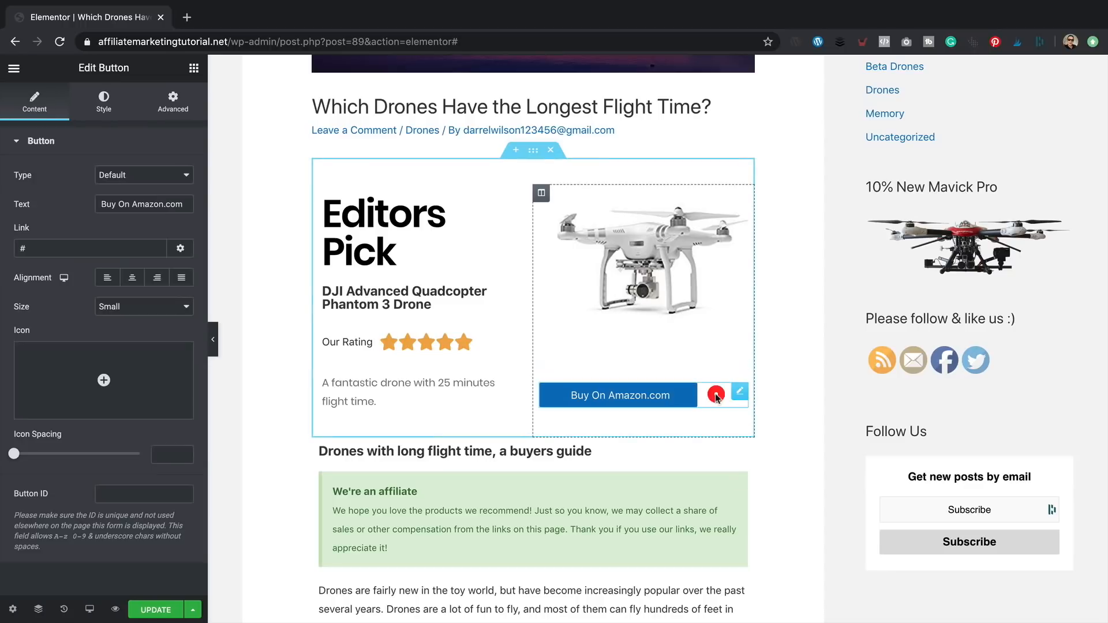
pyautogui.click(134, 279)
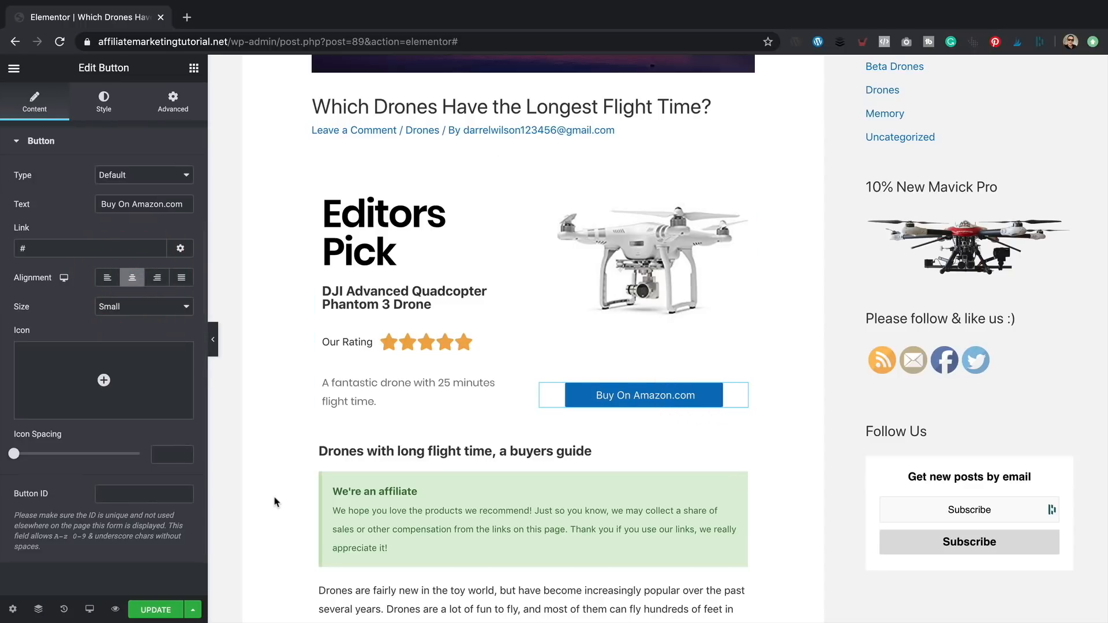
# - Copy the Amazon link URL from the DJI Phantom button's settings
pyautogui.scroll(-2, 801, 205)
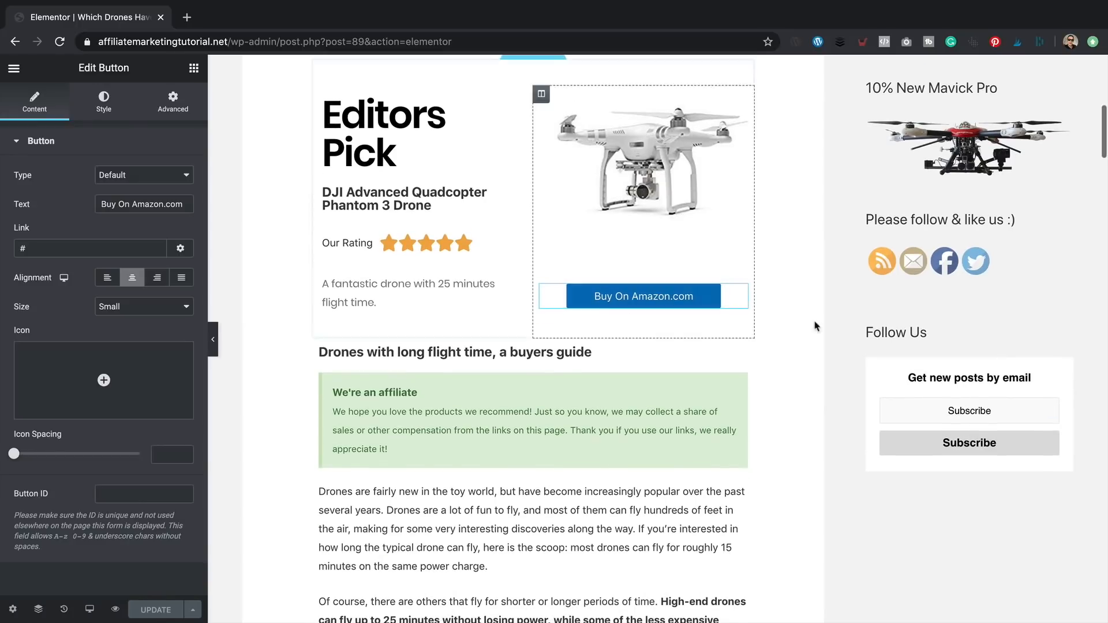
pyautogui.scroll(-10, 693, 312)
pyautogui.scroll(-12, 692, 312)
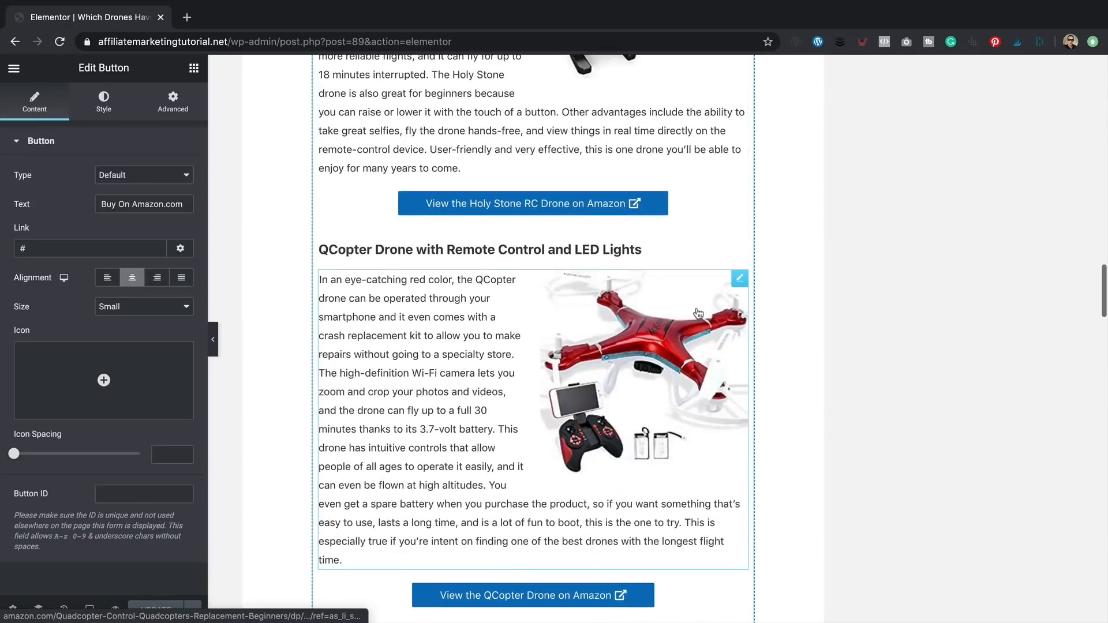
pyautogui.scroll(-15, 696, 315)
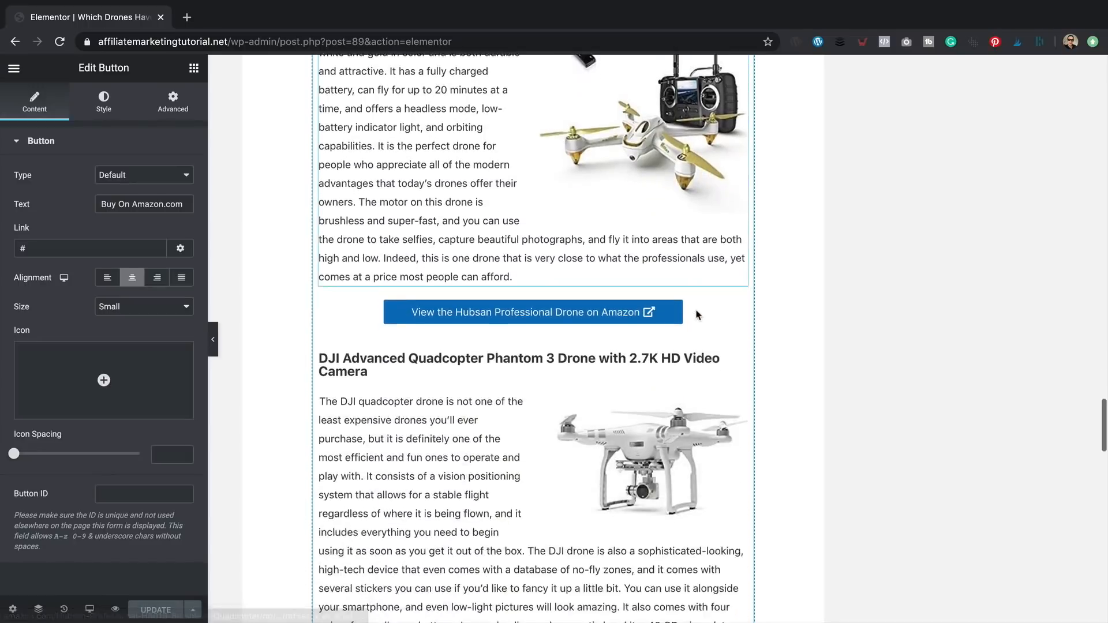
pyautogui.click(643, 399)
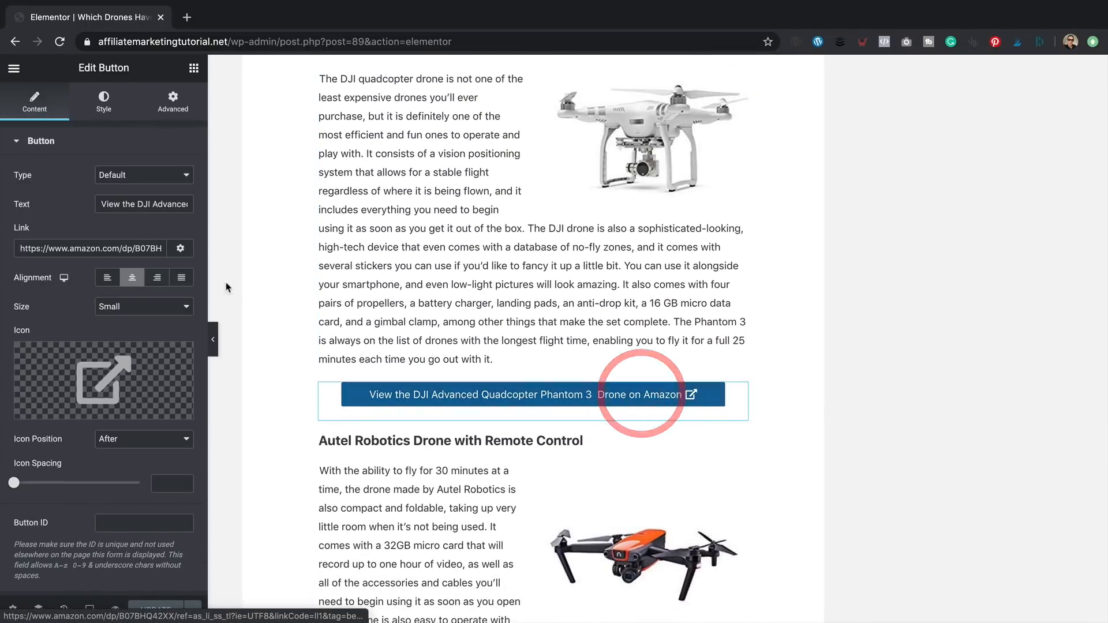
pyautogui.click(138, 250)
pyautogui.press('super+a')
pyautogui.press('super+c')
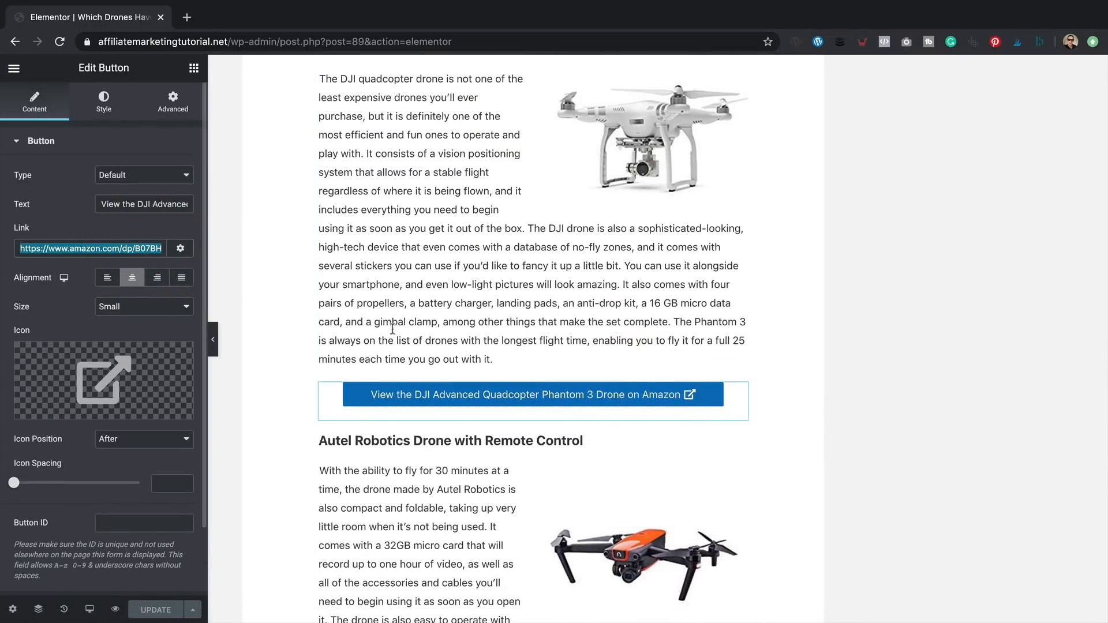
# - Paste that link into Buy On Amazon's Link, opening in a new window with nofollow
pyautogui.scroll(20, 330, 319)
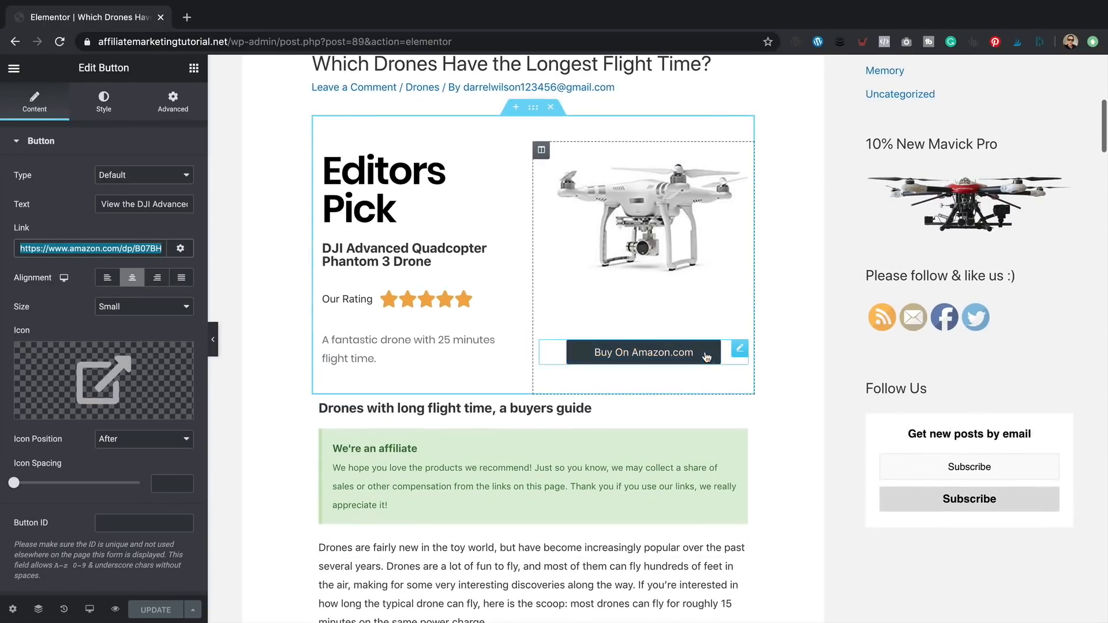
pyautogui.click(707, 357)
pyautogui.click(107, 247)
pyautogui.press('super+v')
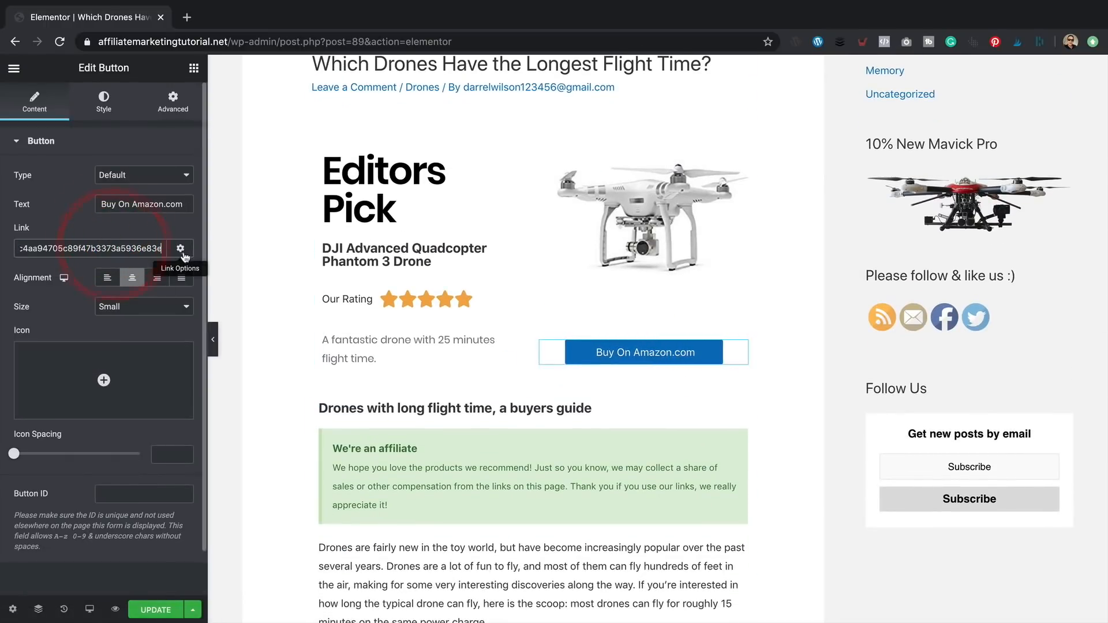
pyautogui.click(181, 250)
pyautogui.moveTo(121, 448)
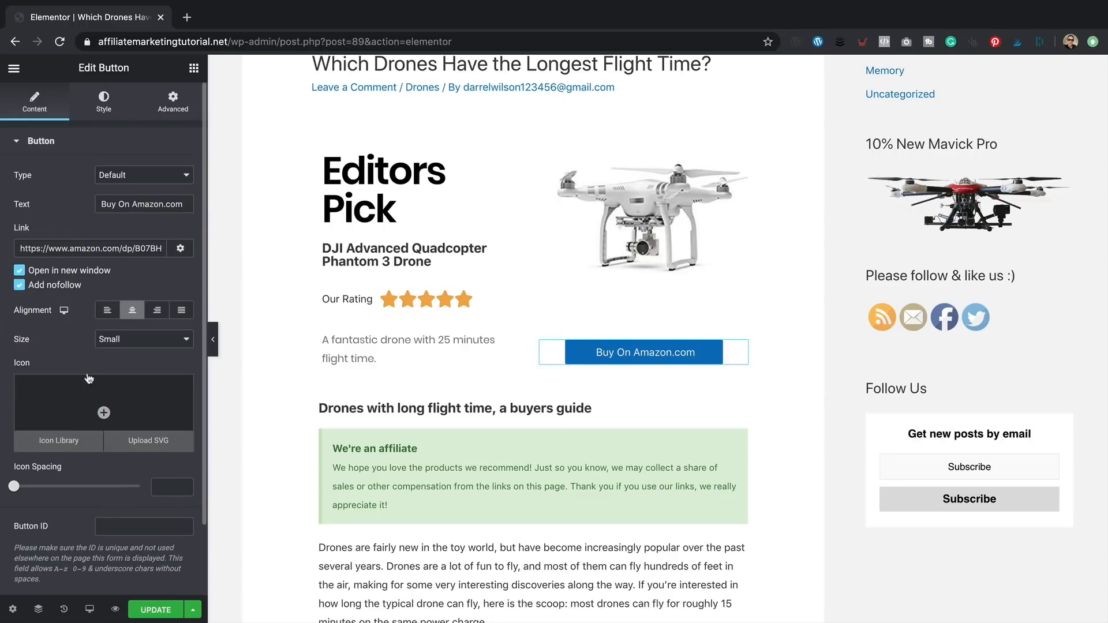
pyautogui.click(104, 412)
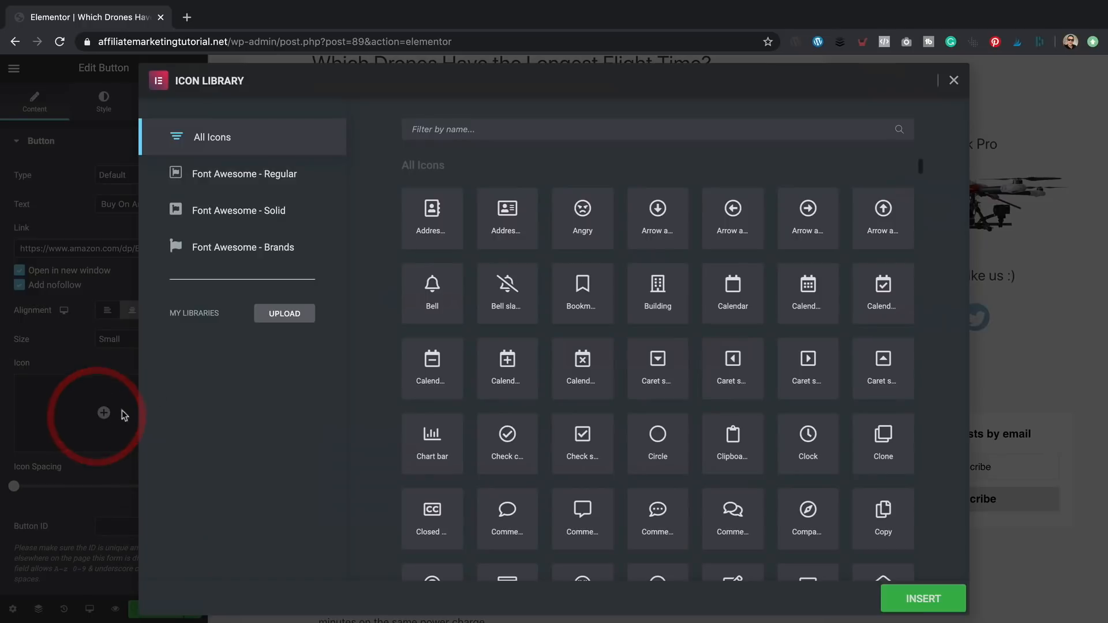
# - Insert the external-link icon found by searching 'link', and set Icon Position to After
pyautogui.click(505, 131)
pyautogui.write('link')
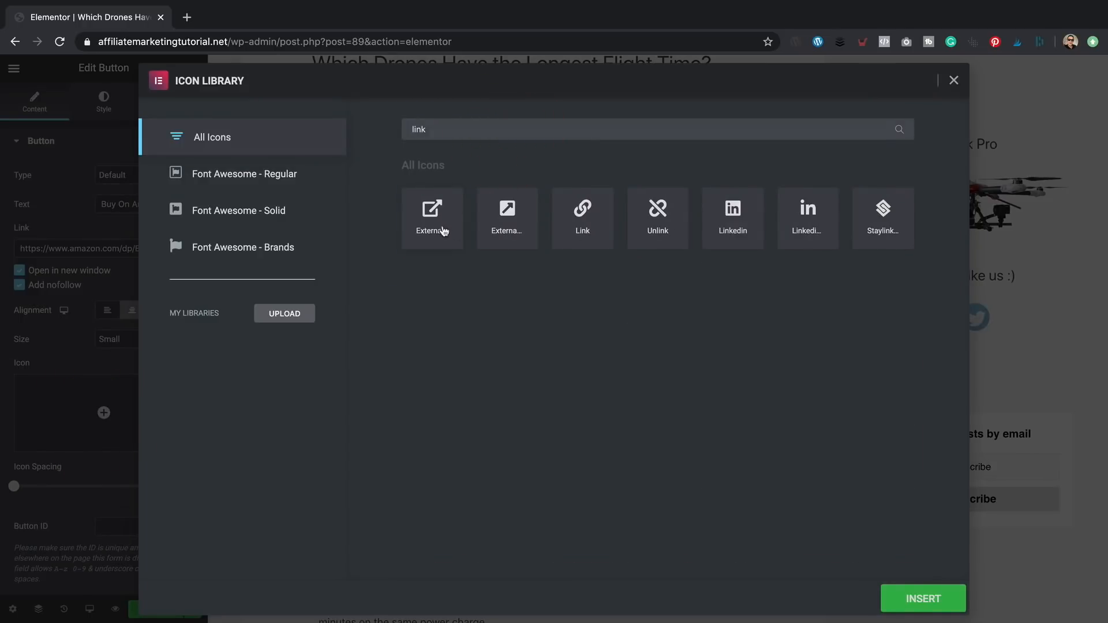
pyautogui.click(444, 232)
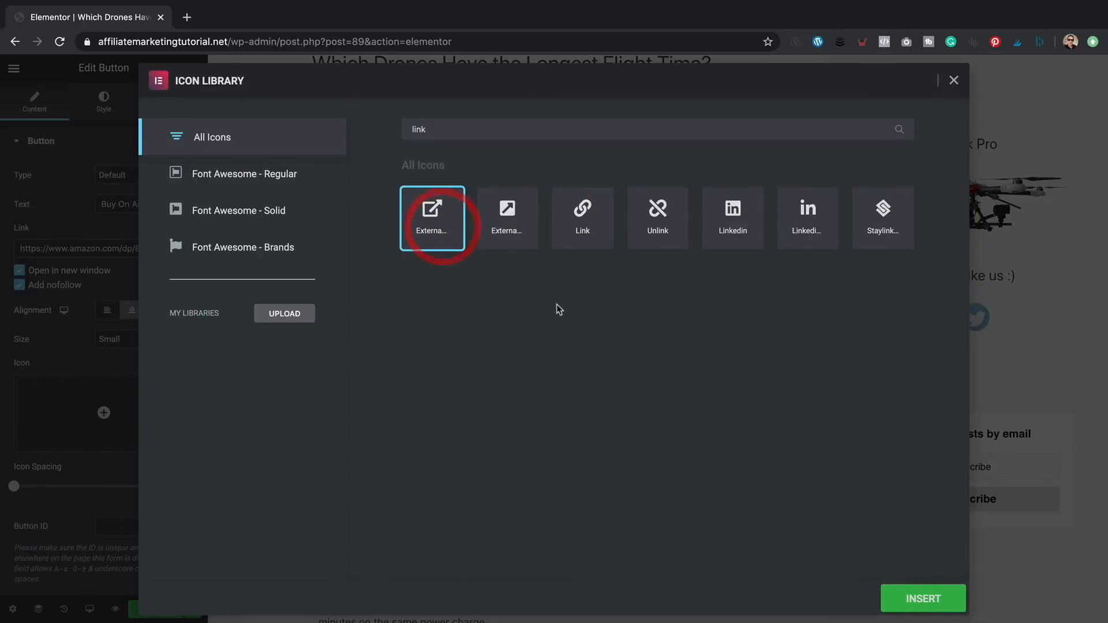
pyautogui.click(923, 600)
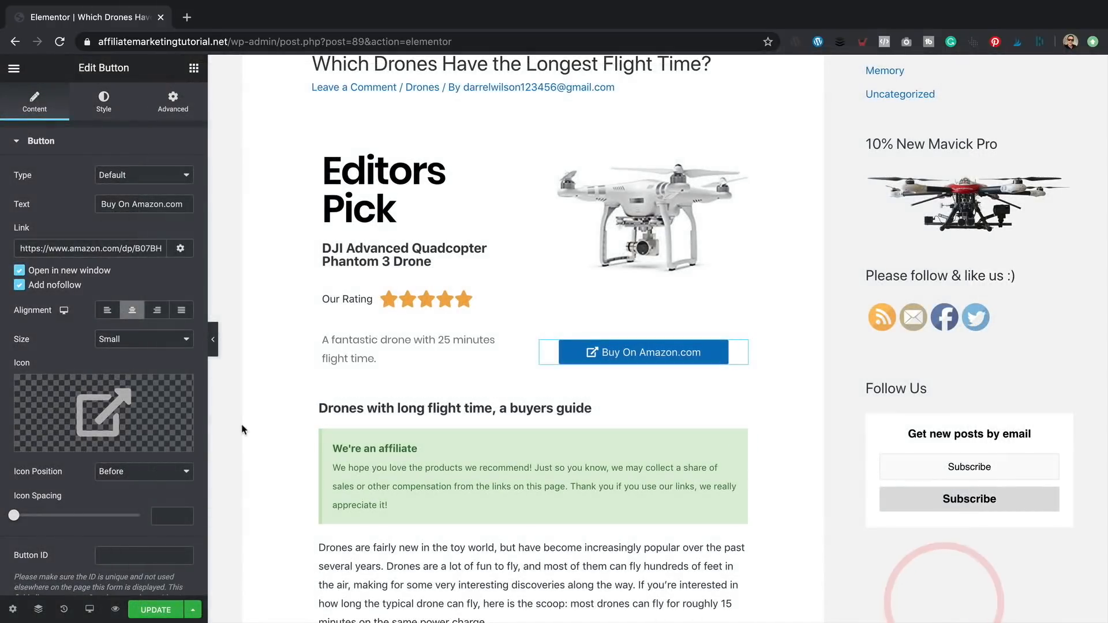
pyautogui.click(163, 472)
pyautogui.click(163, 479)
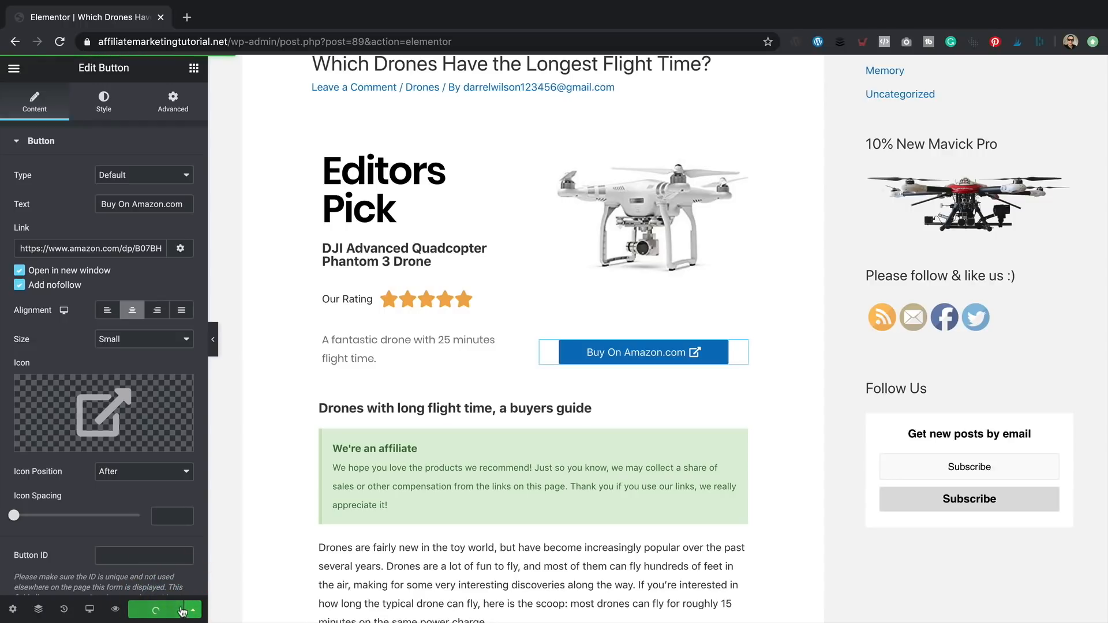
pyautogui.click(89, 609)
# - Preview the page at mobile width
pyautogui.click(101, 574)
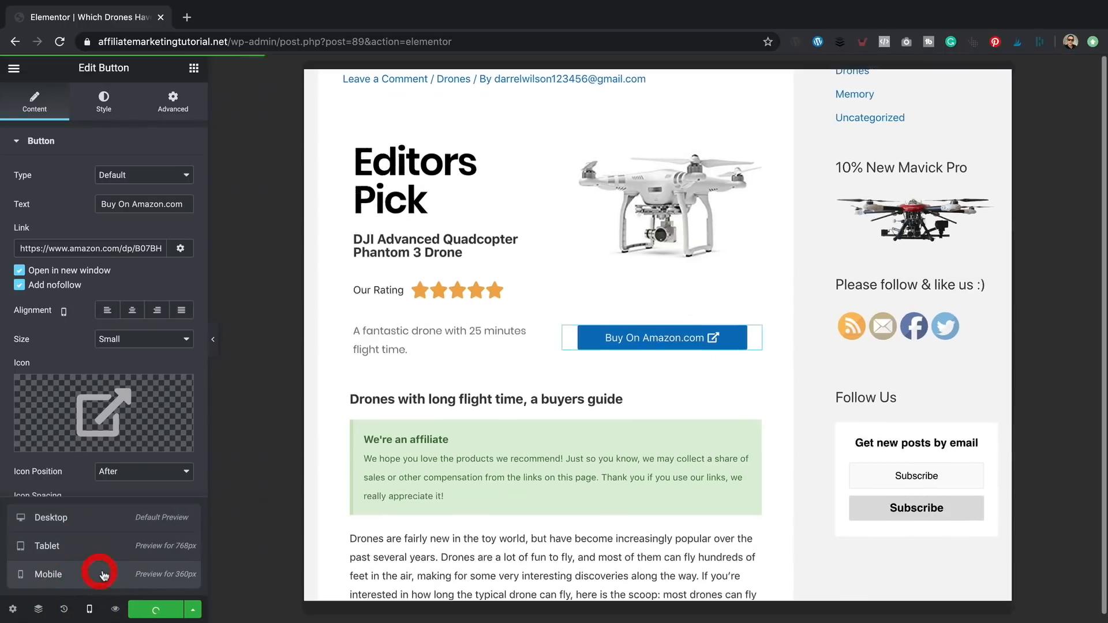
pyautogui.scroll(5, 754, 241)
pyautogui.scroll(-10, 748, 244)
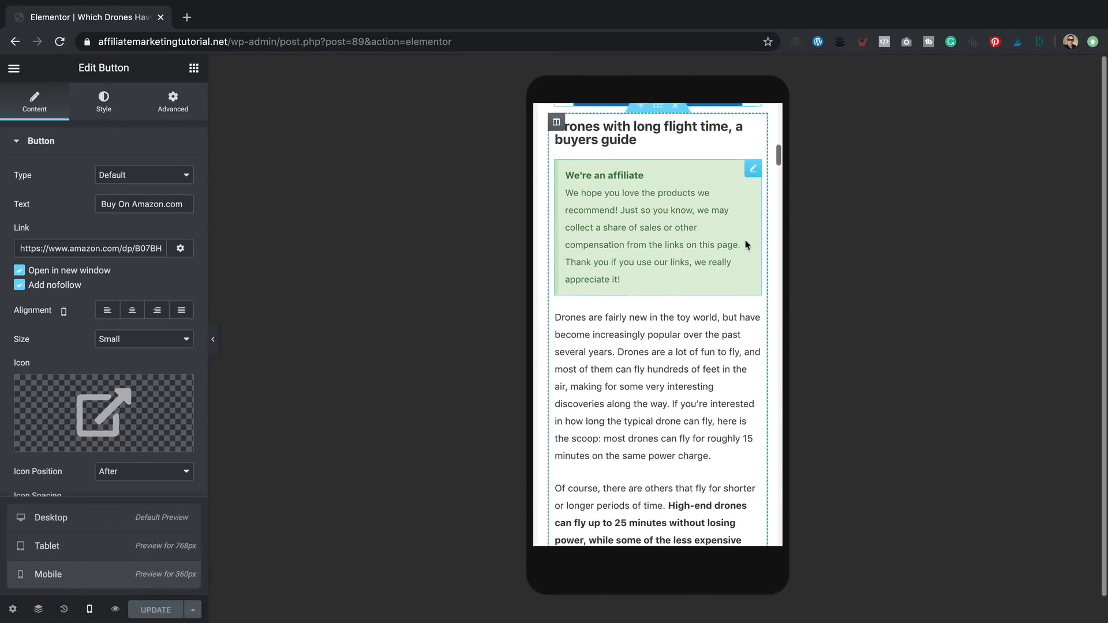
# - View the live post to check the Amazon button, then go to Edit Post
pyautogui.click(10, 67)
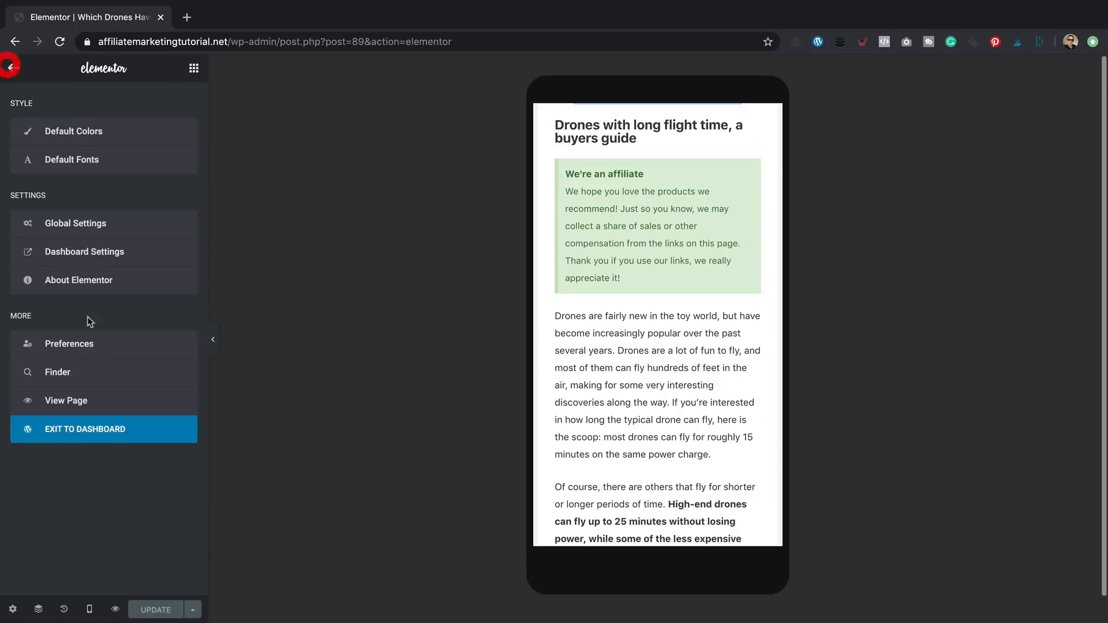
pyautogui.click(82, 400)
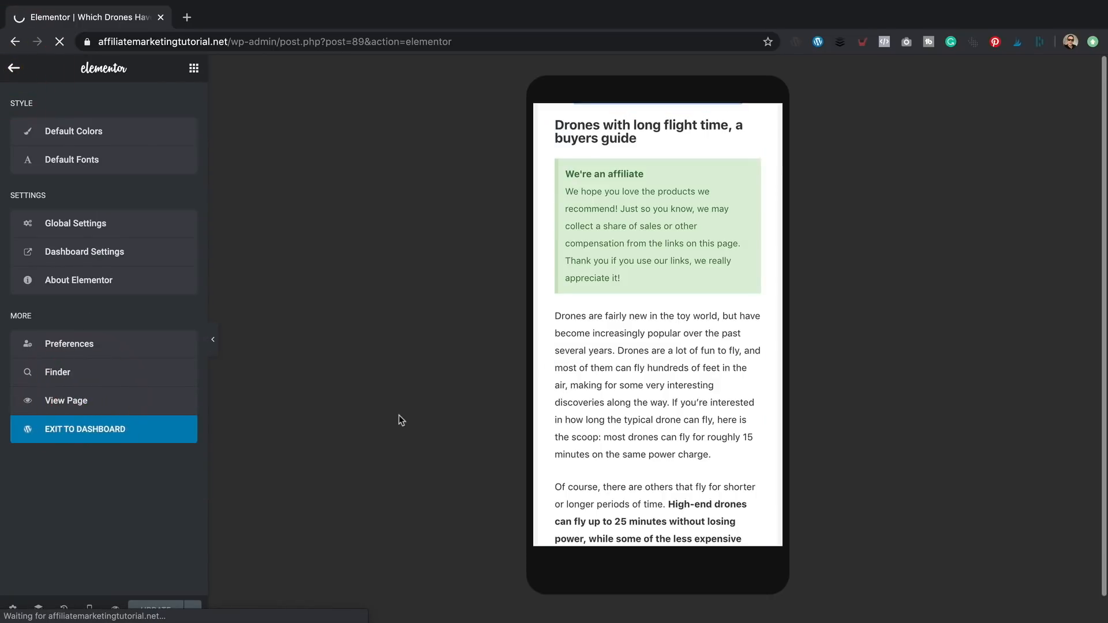
pyautogui.scroll(-5, 545, 282)
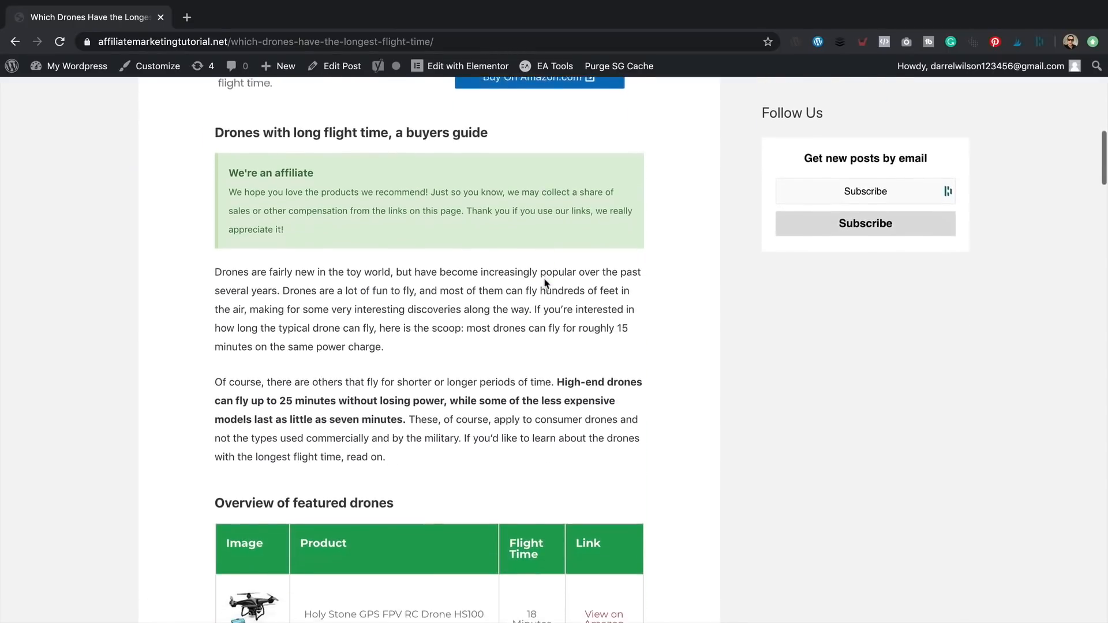
pyautogui.scroll(-3, 546, 283)
pyautogui.scroll(3, 784, 105)
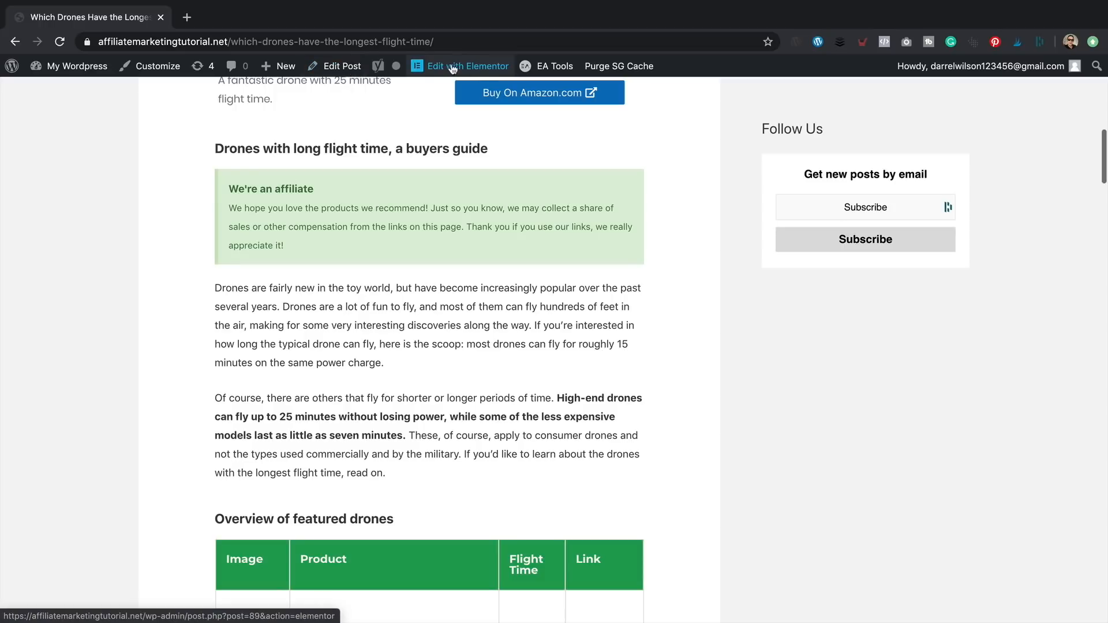
pyautogui.click(343, 67)
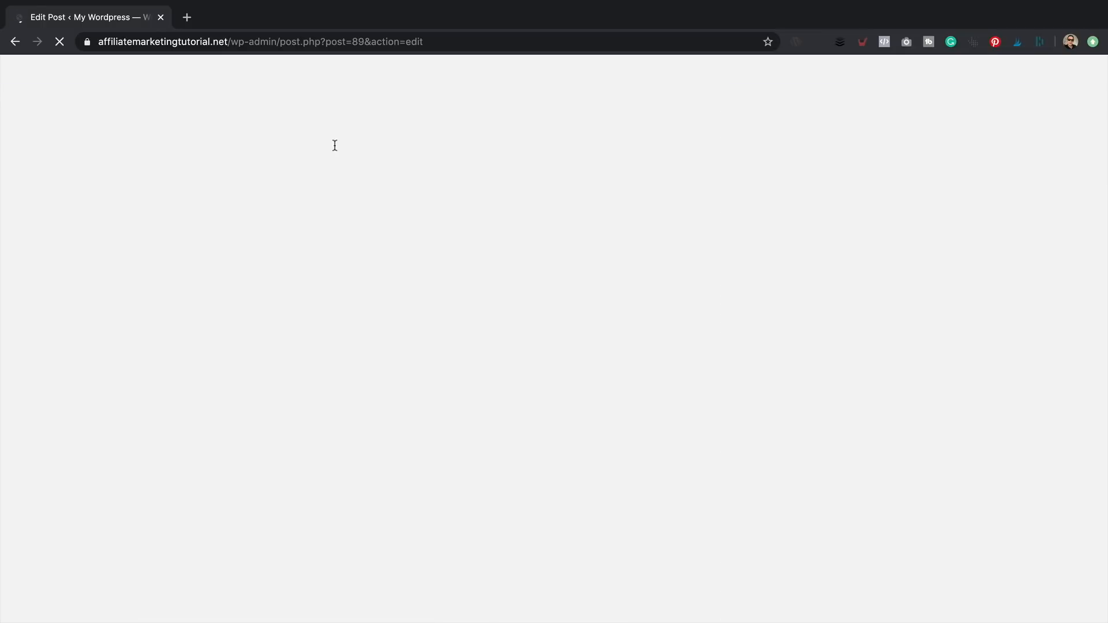
# - Enter 'Which Drones Have the longest flight time?' as Yoast focus keyphrase and review its four problems
pyautogui.scroll(-5, 718, 226)
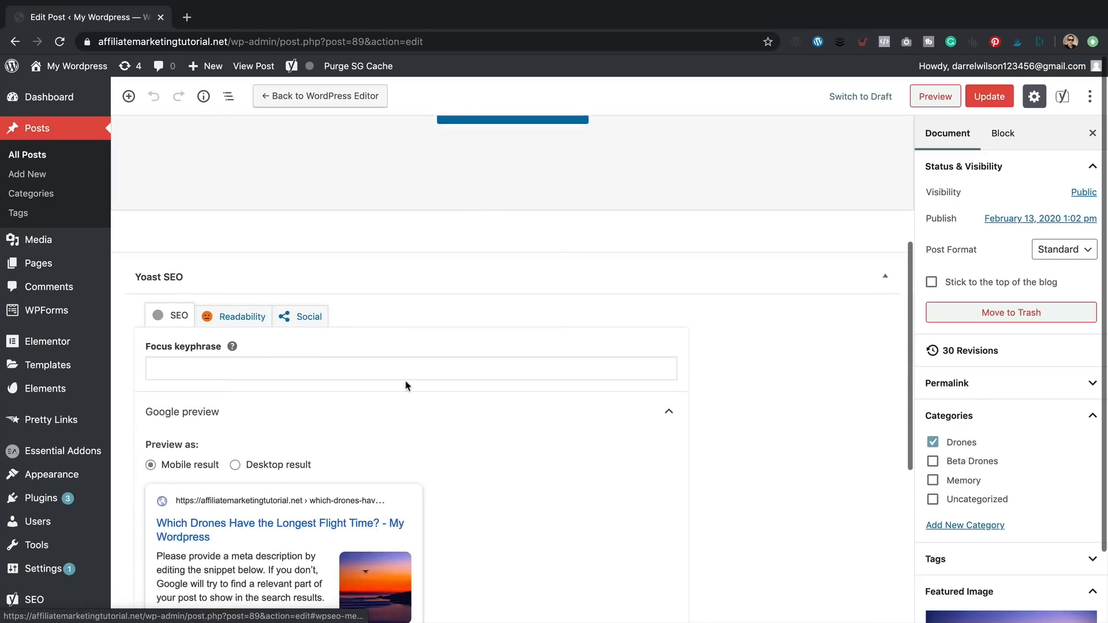
pyautogui.scroll(-2, 348, 384)
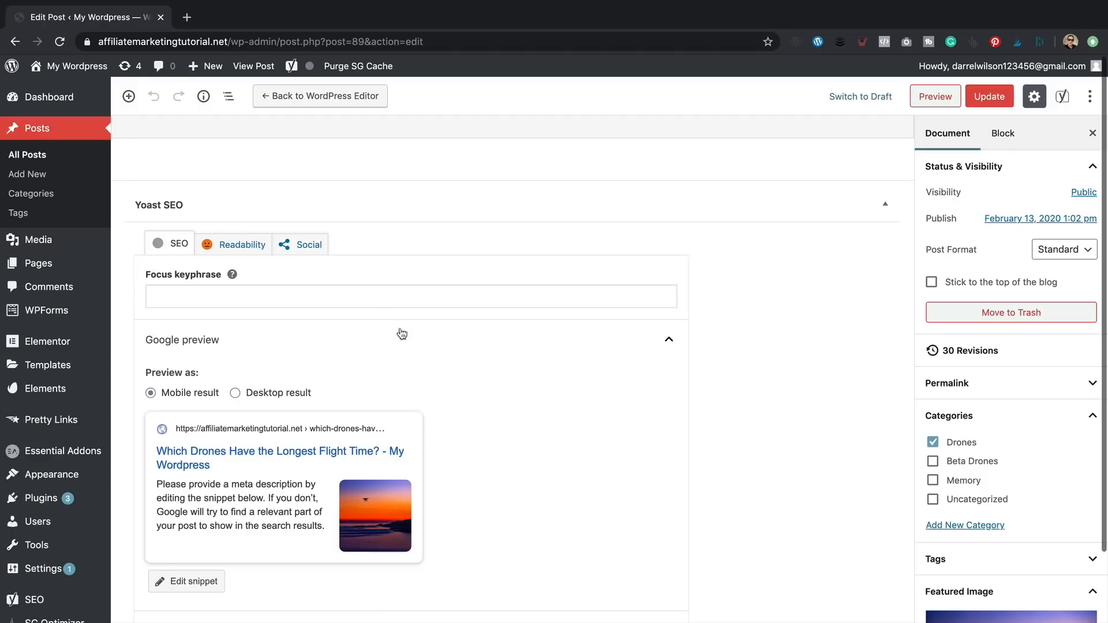
pyautogui.click(360, 295)
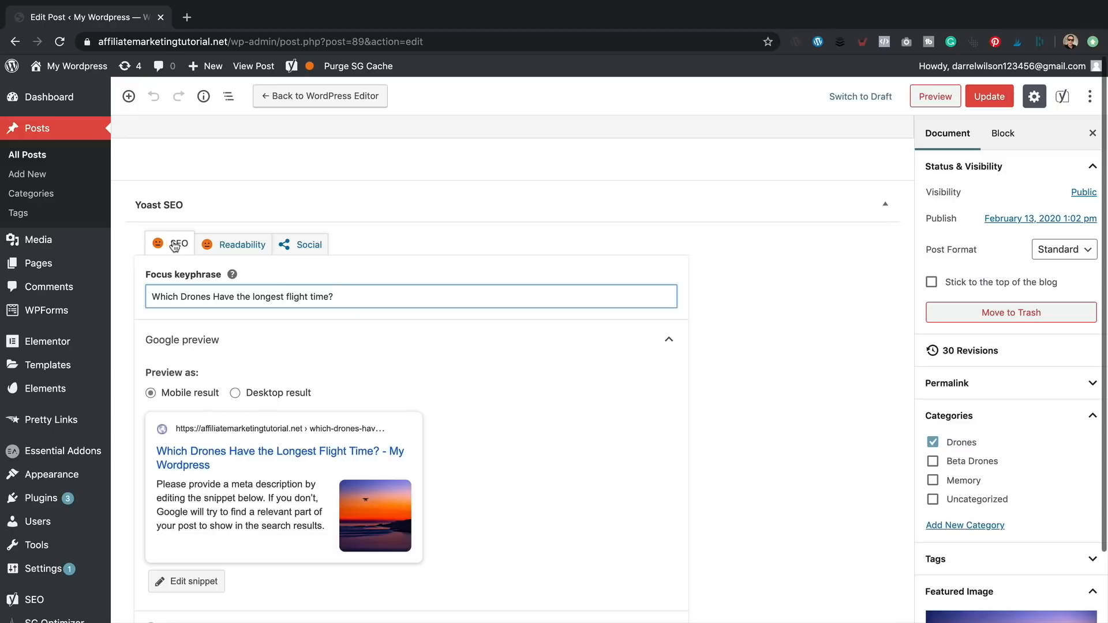
pyautogui.scroll(-4, 674, 386)
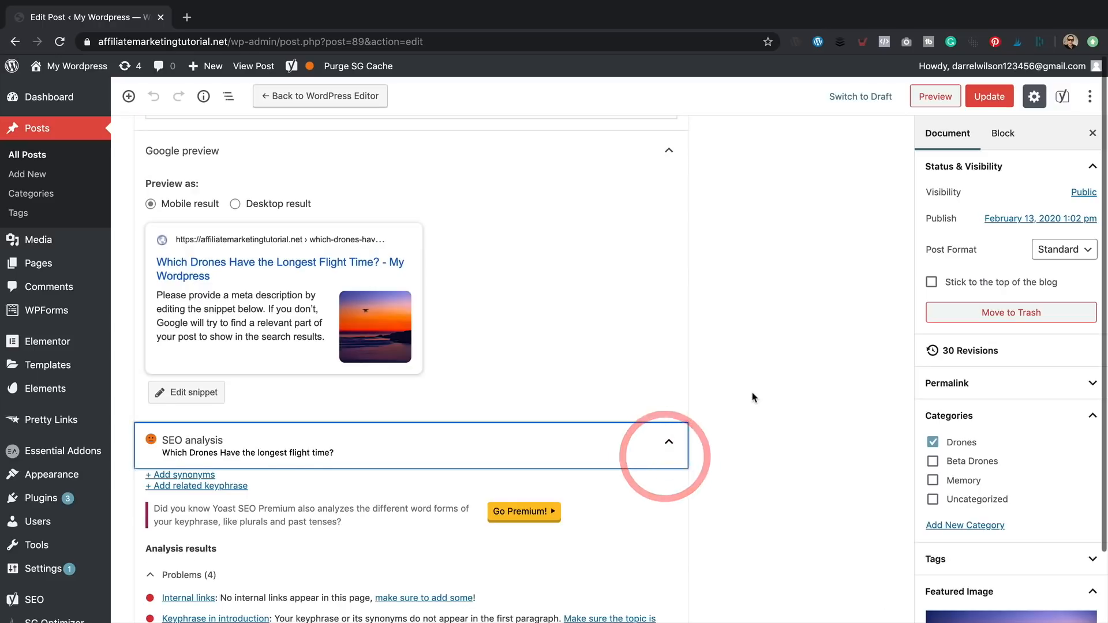
pyautogui.scroll(-3, 756, 399)
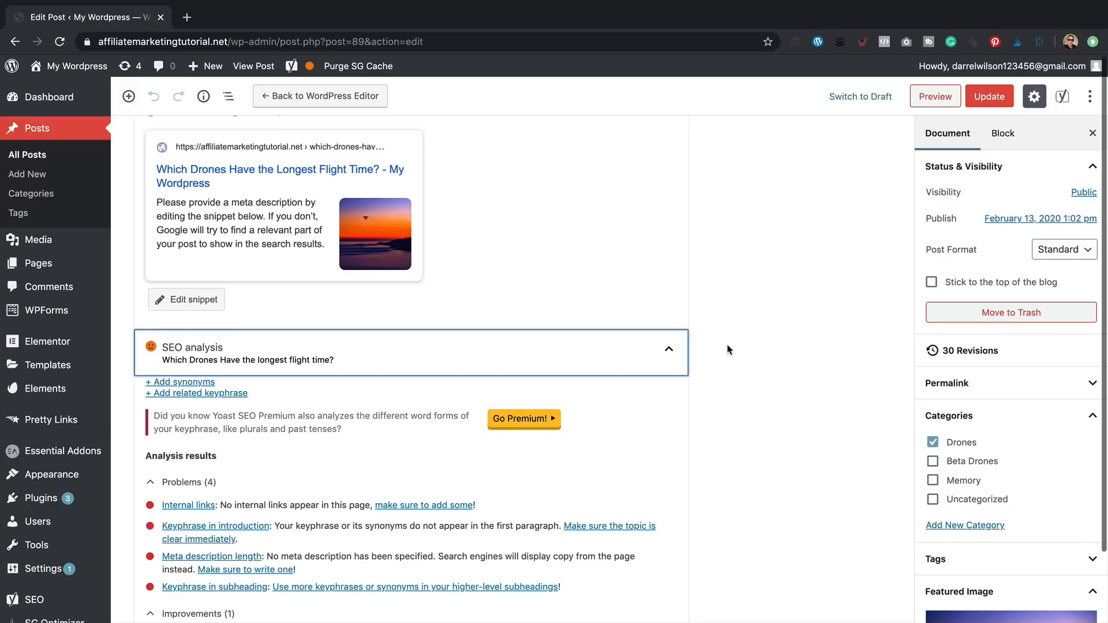
pyautogui.scroll(2, 728, 349)
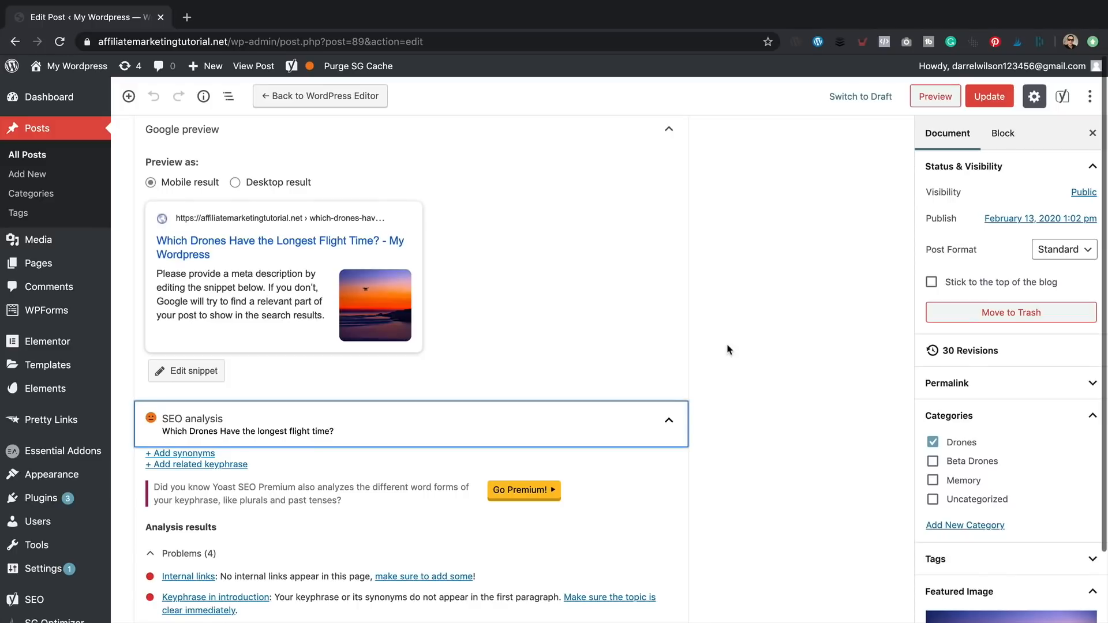
pyautogui.scroll(-2, 728, 349)
pyautogui.scroll(1, 729, 350)
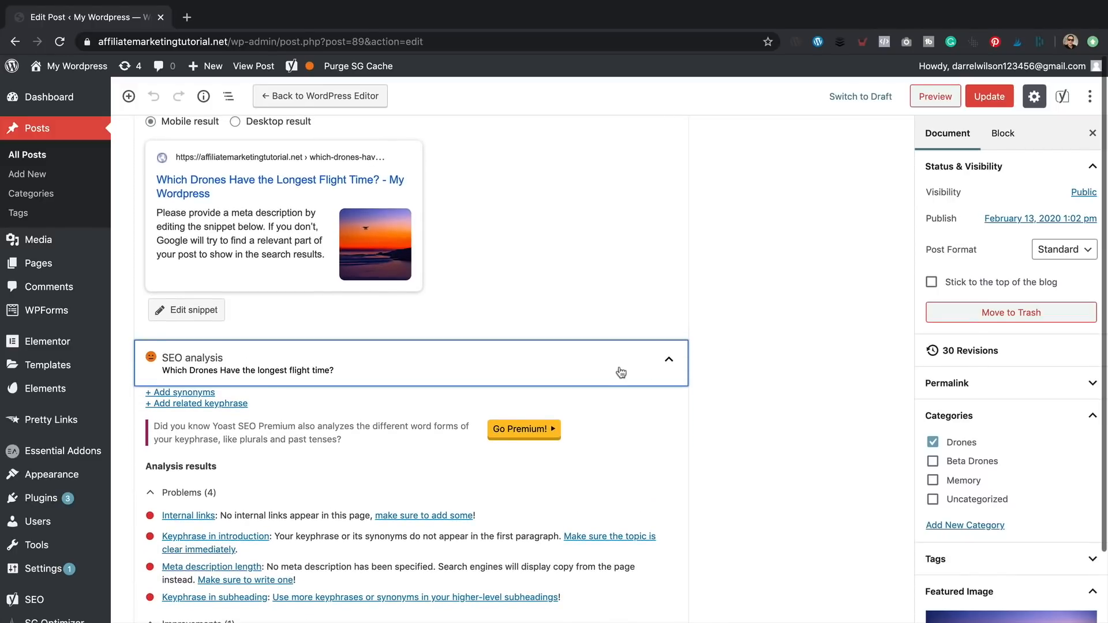
# - Write a meta description about searching for longest-flight-time drones and the buyers guide, fixing typos
pyautogui.click(244, 236)
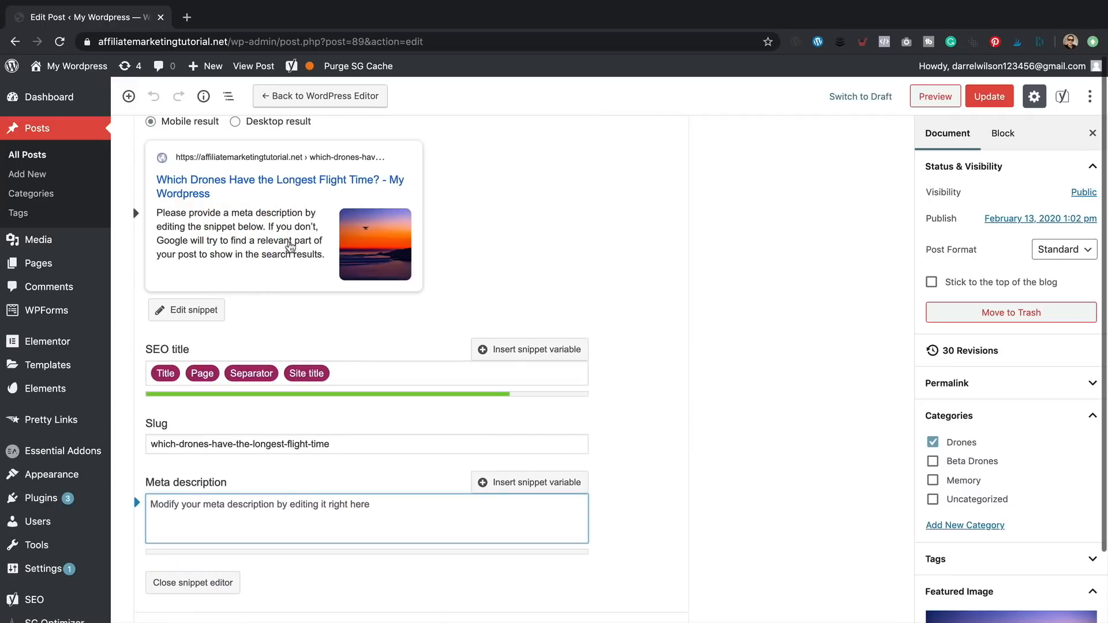
pyautogui.write('Which Dro')
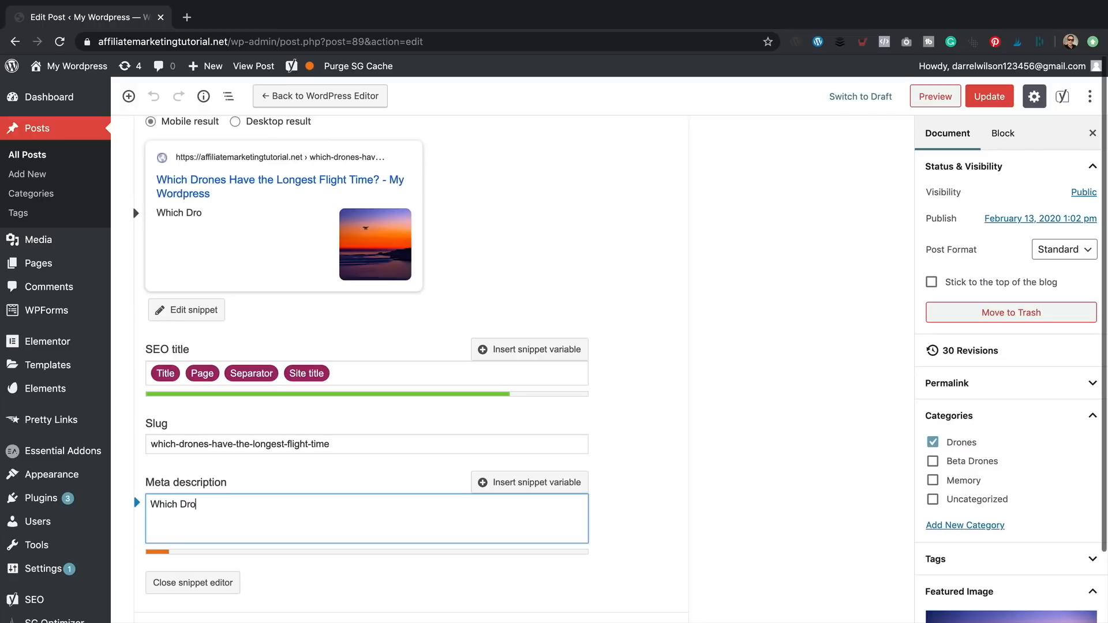
pyautogui.write('nes Have The')
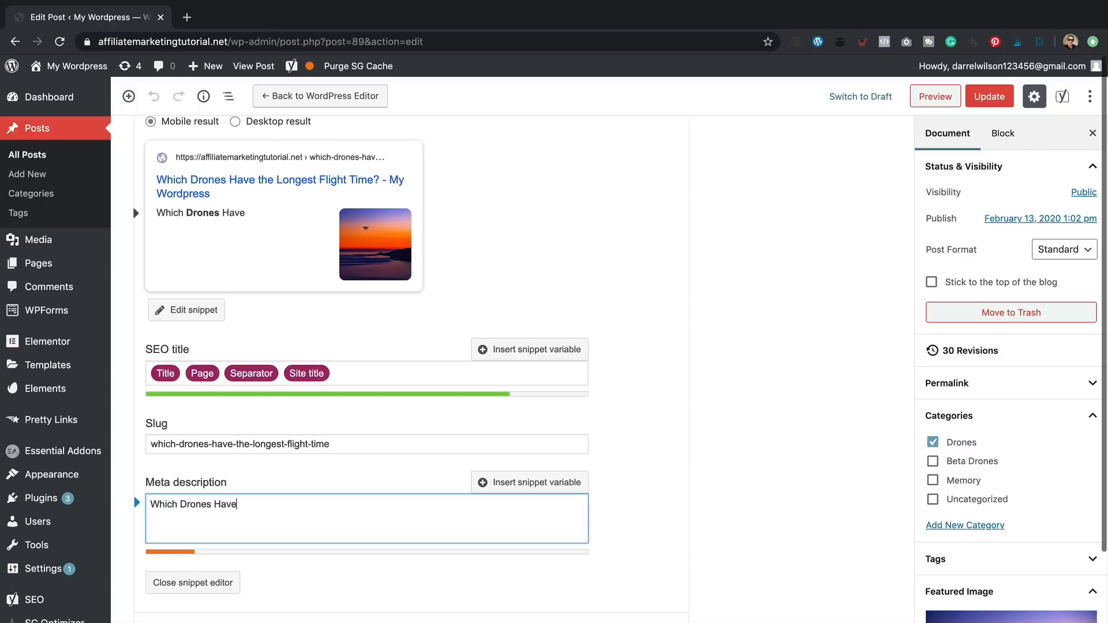
pyautogui.press('BackSpace')
pyautogui.press('BackSpace')
pyautogui.press('BackSpace')
pyautogui.press('BackSpace')
pyautogui.press('BackSpace')
pyautogui.press('BackSpace')
pyautogui.press('BackSpace')
pyautogui.press('BackSpace')
pyautogui.write('have the lo')
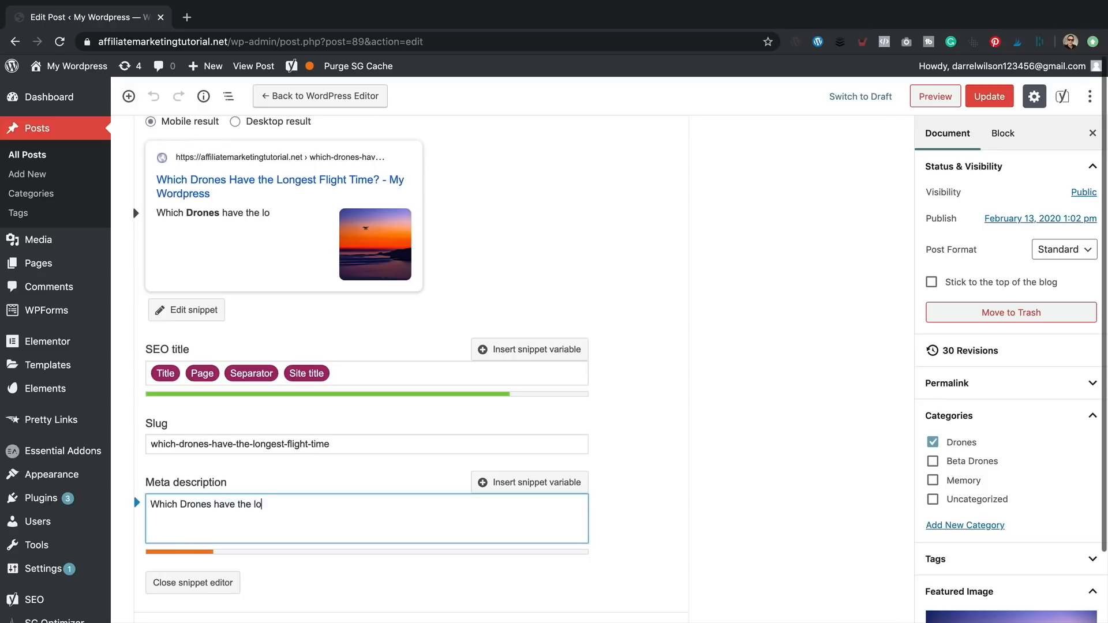
pyautogui.write('ngest flight tim')
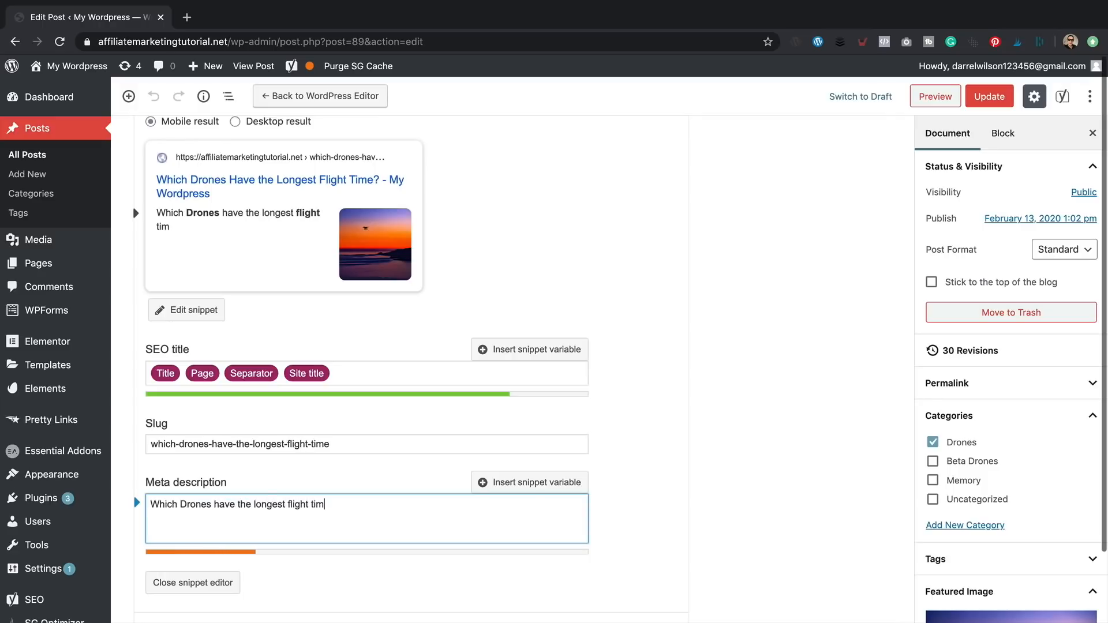
pyautogui.write("e? We've searcjed")
pyautogui.press('BackSpace')
pyautogui.press('BackSpace')
pyautogui.press('BackSpace')
pyautogui.write('hed ')
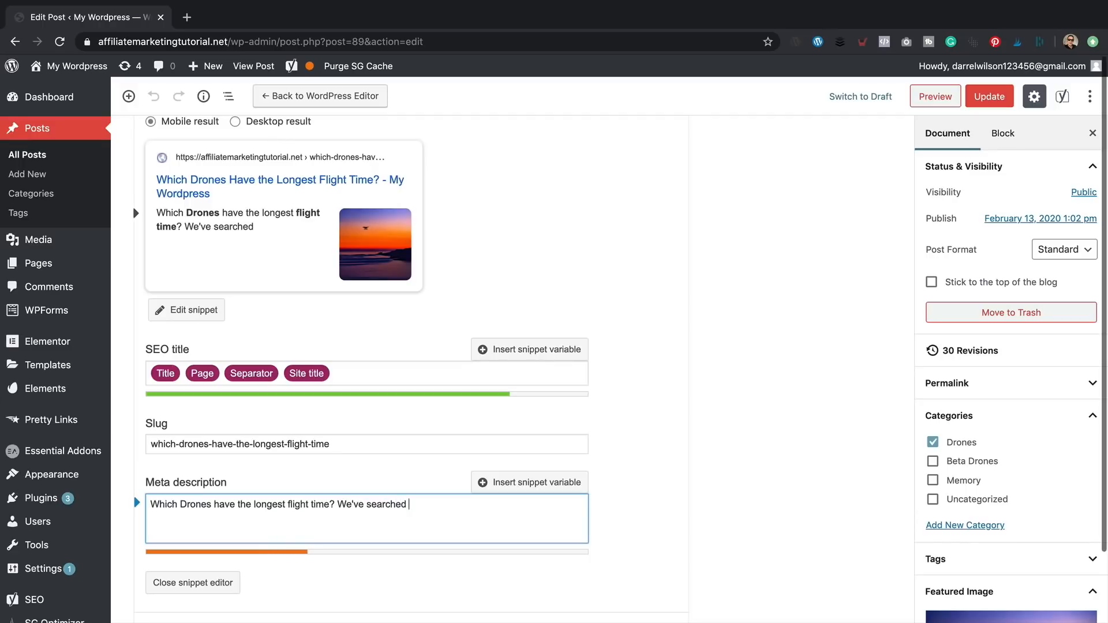
pyautogui.write('for the best d')
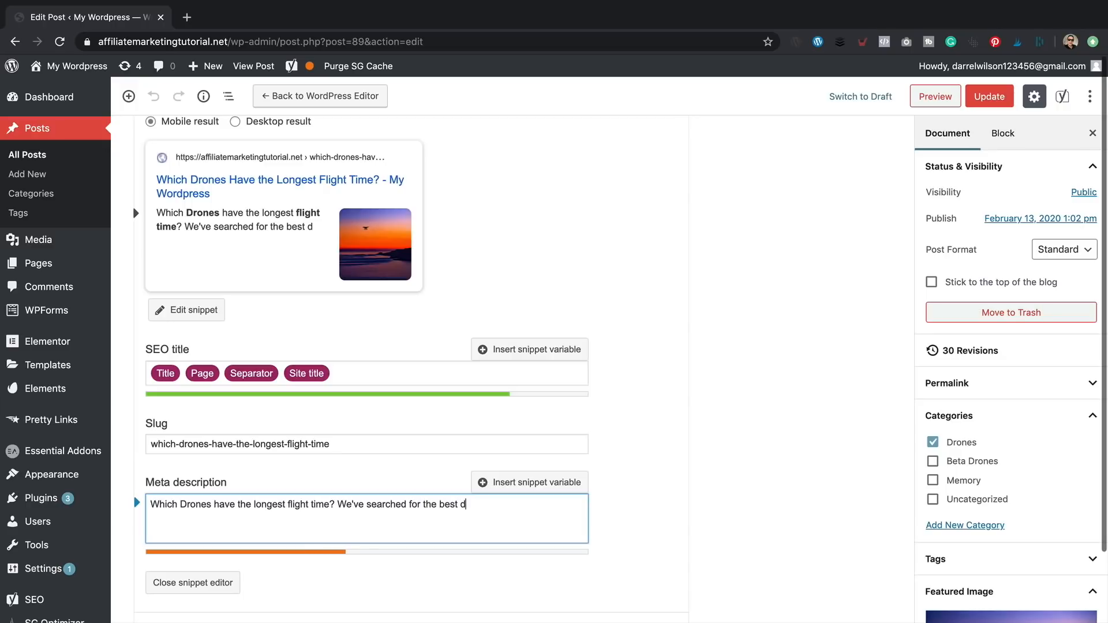
pyautogui.write('rones with')
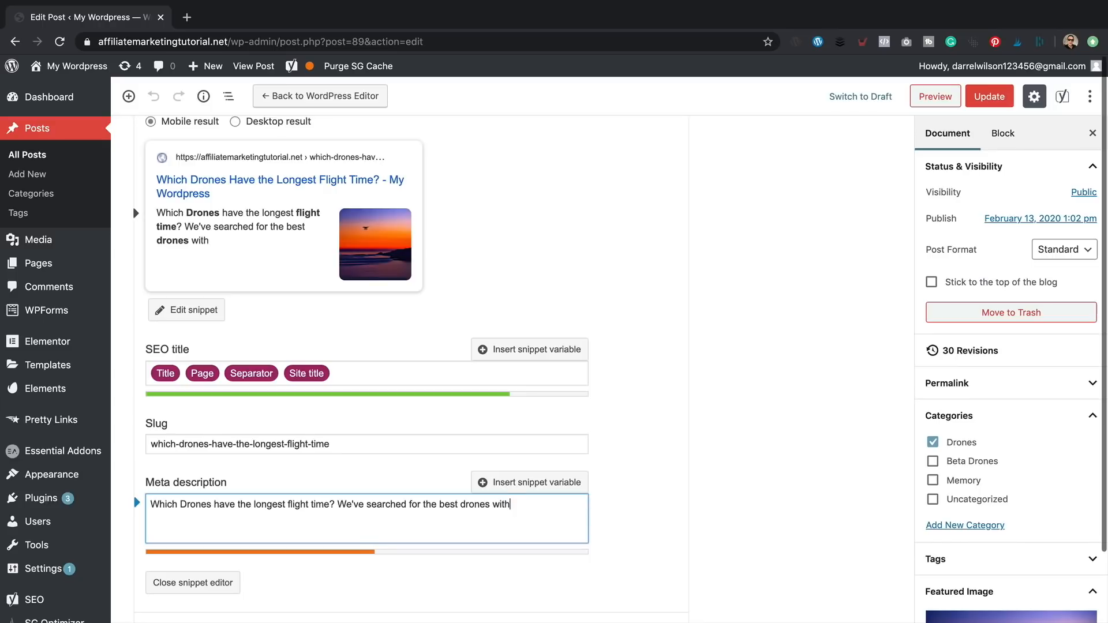
pyautogui.write(' the longest flight time')
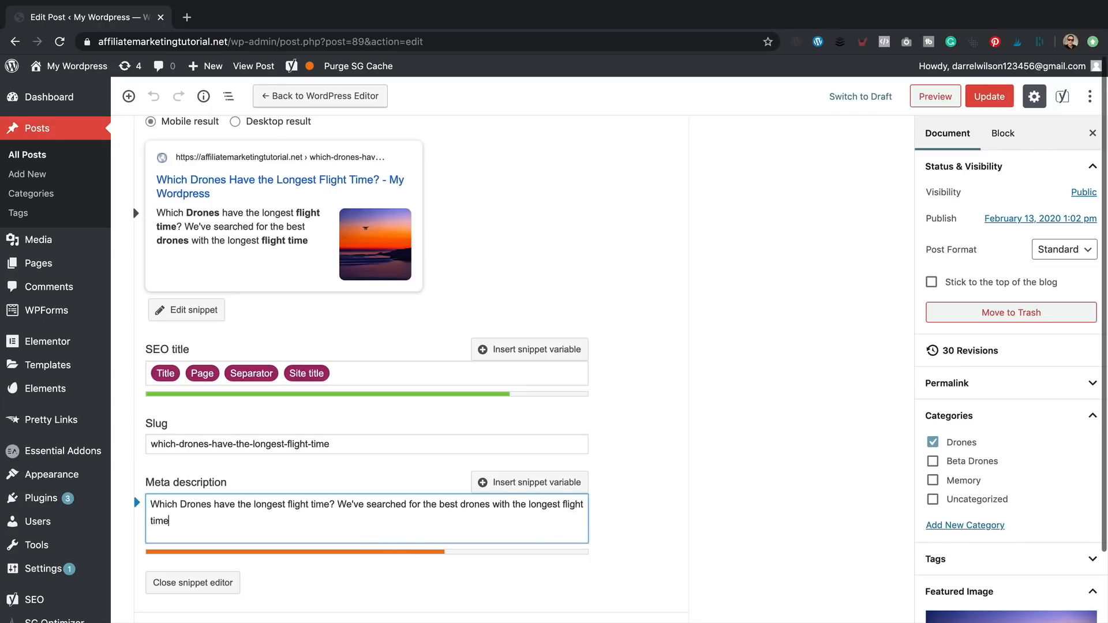
pyautogui.write('. Our bu')
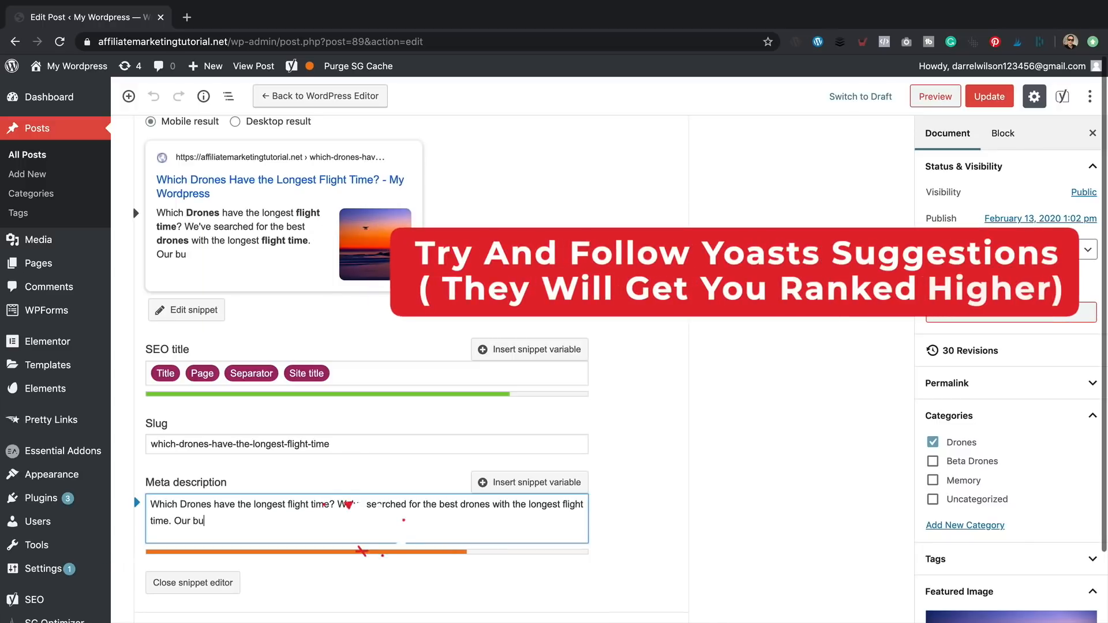
pyautogui.write('yers guide m')
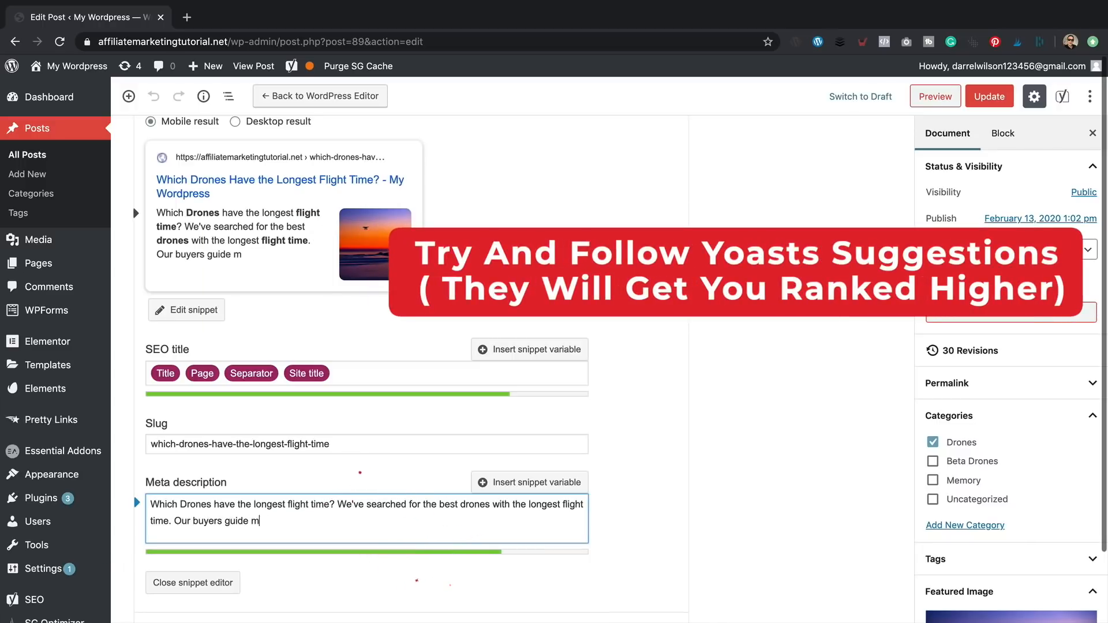
pyautogui.write('akes findi')
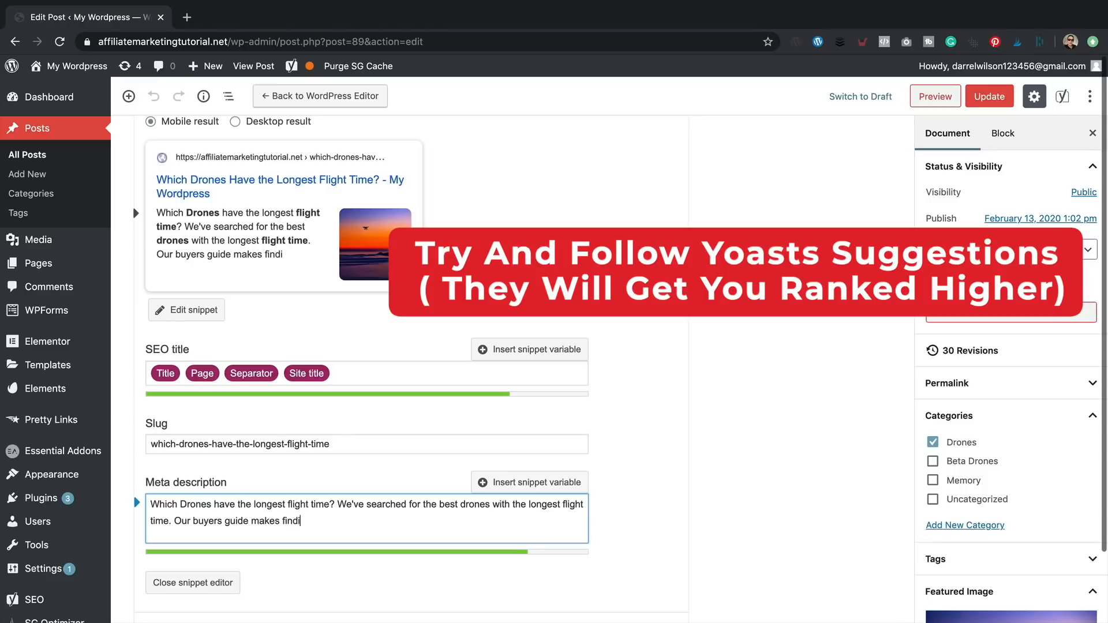
pyautogui.write('ng the perfect')
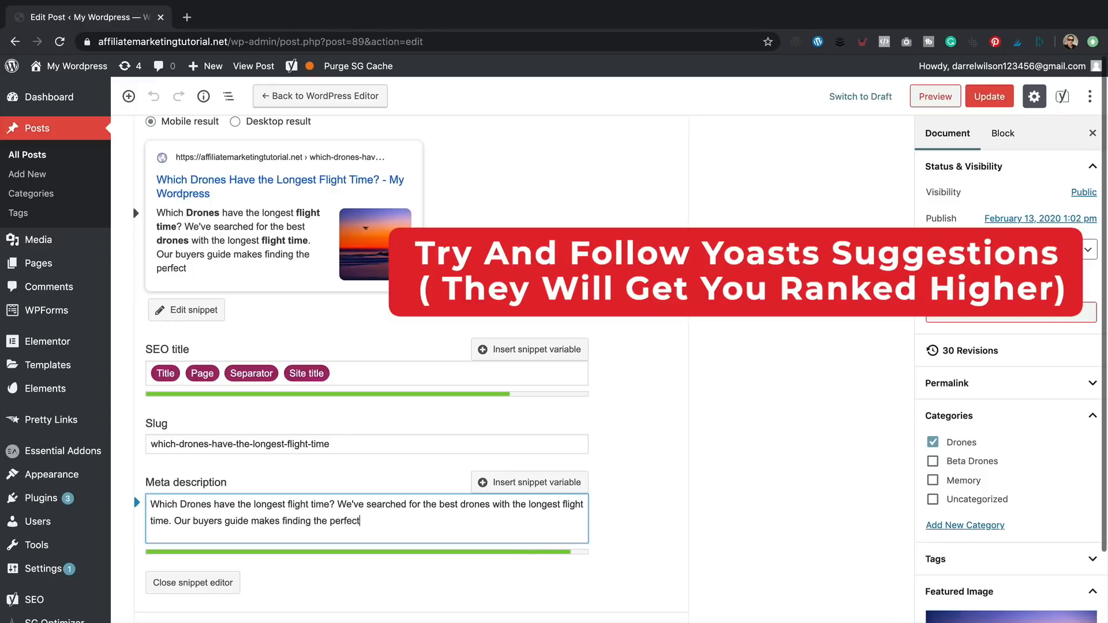
pyautogui.write(' drone fory ou ')
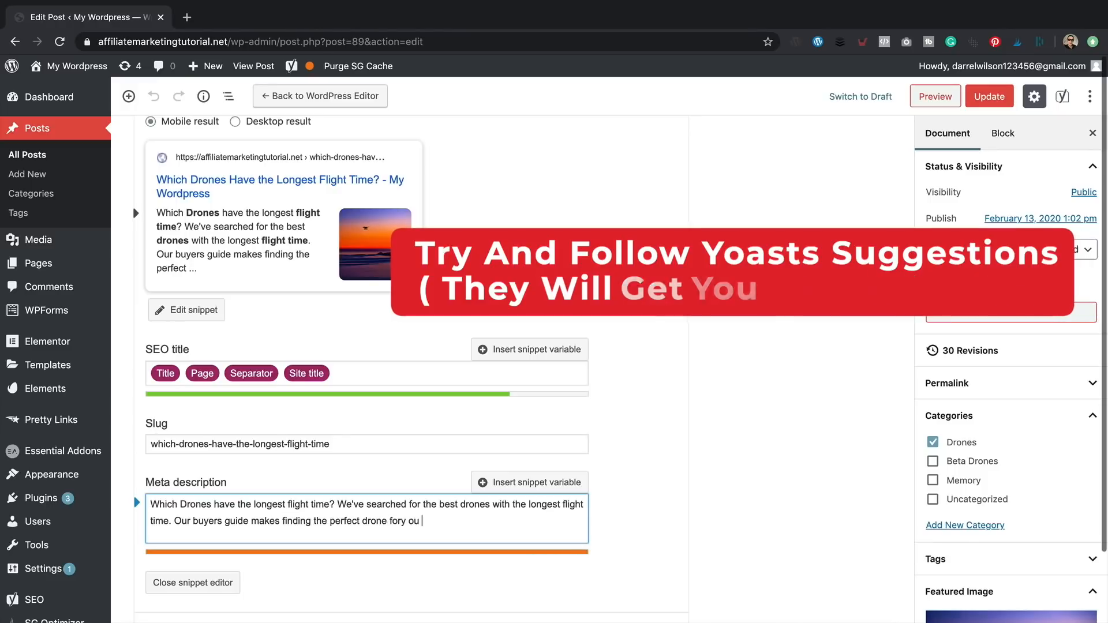
pyautogui.write('easy.')
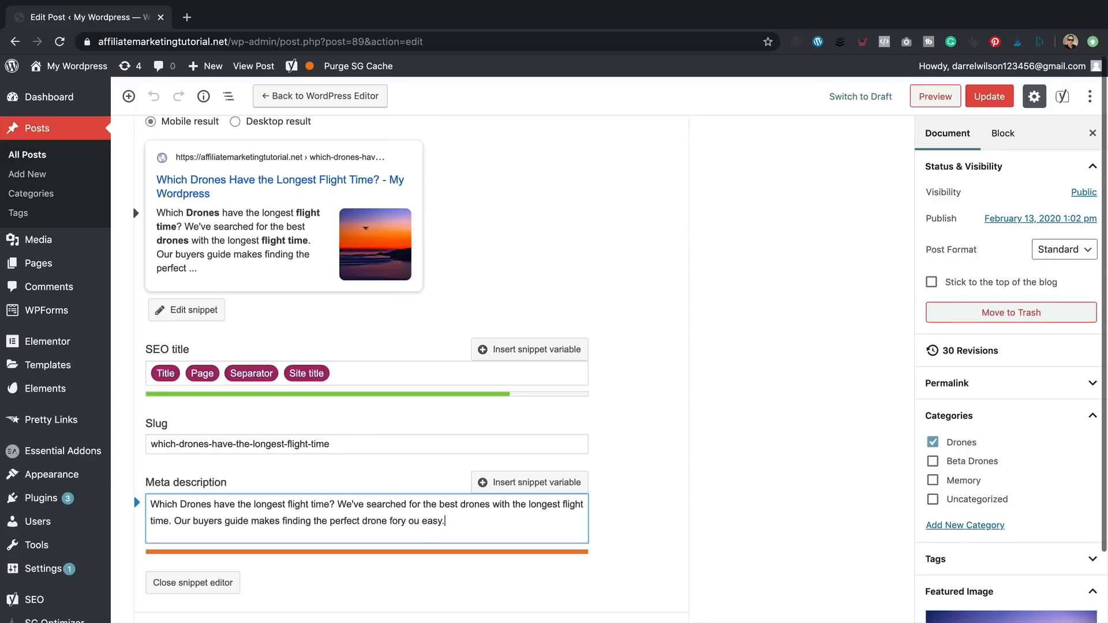
pyautogui.press('BackSpace')
pyautogui.press('Left')
# - Open the published post and scroll through its Editors Pick box and overview table
pyautogui.scroll(10, 426, 389)
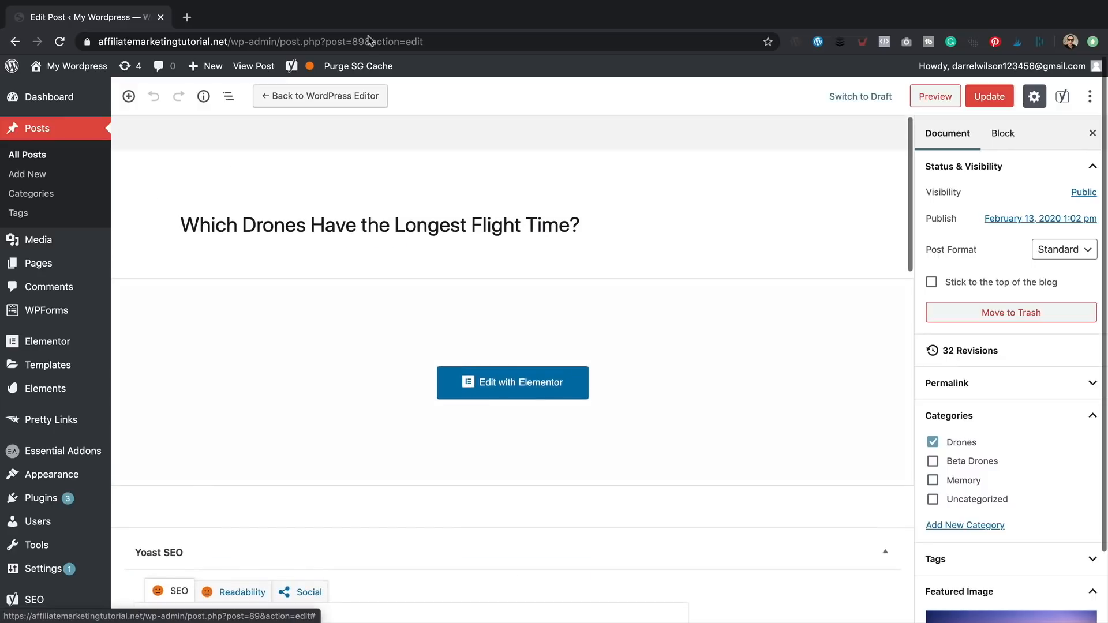
pyautogui.click(257, 66)
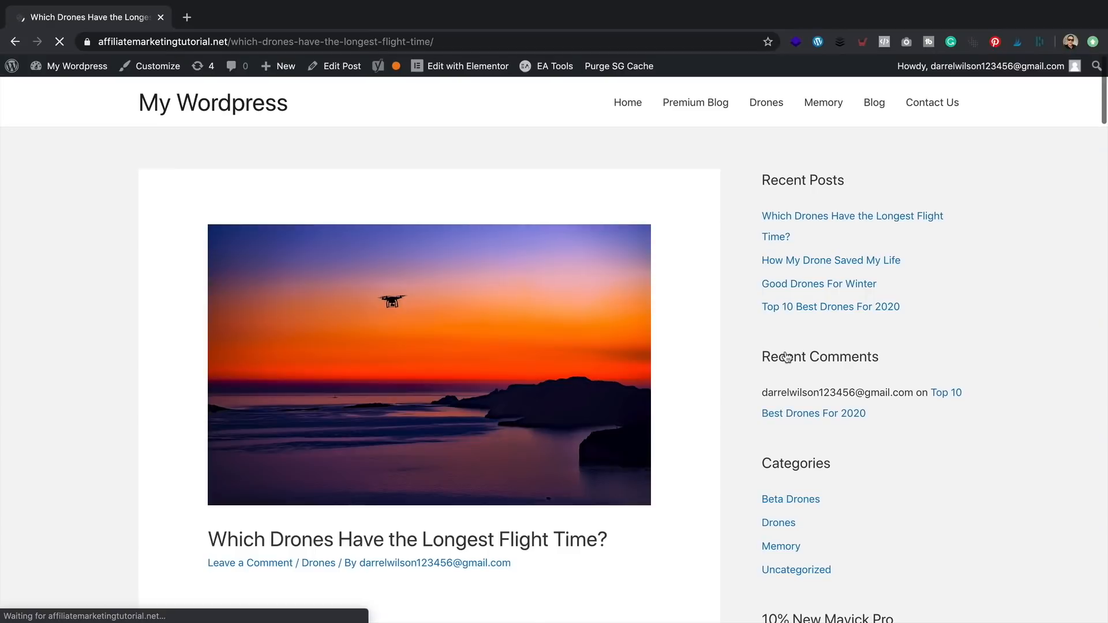
pyautogui.scroll(-8, 566, 211)
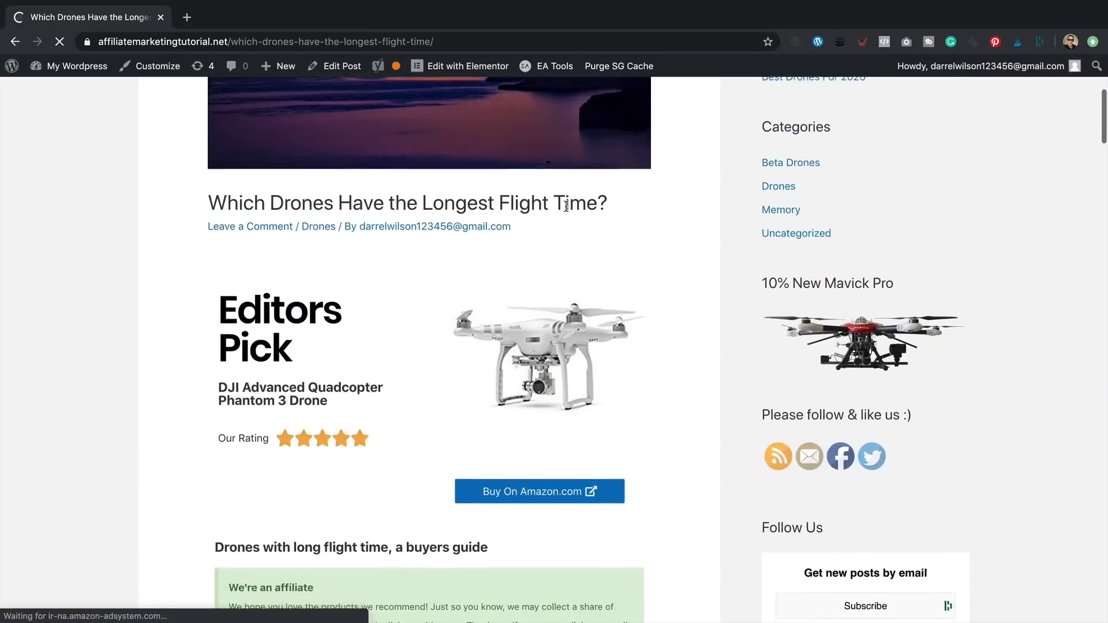
pyautogui.scroll(-12, 566, 216)
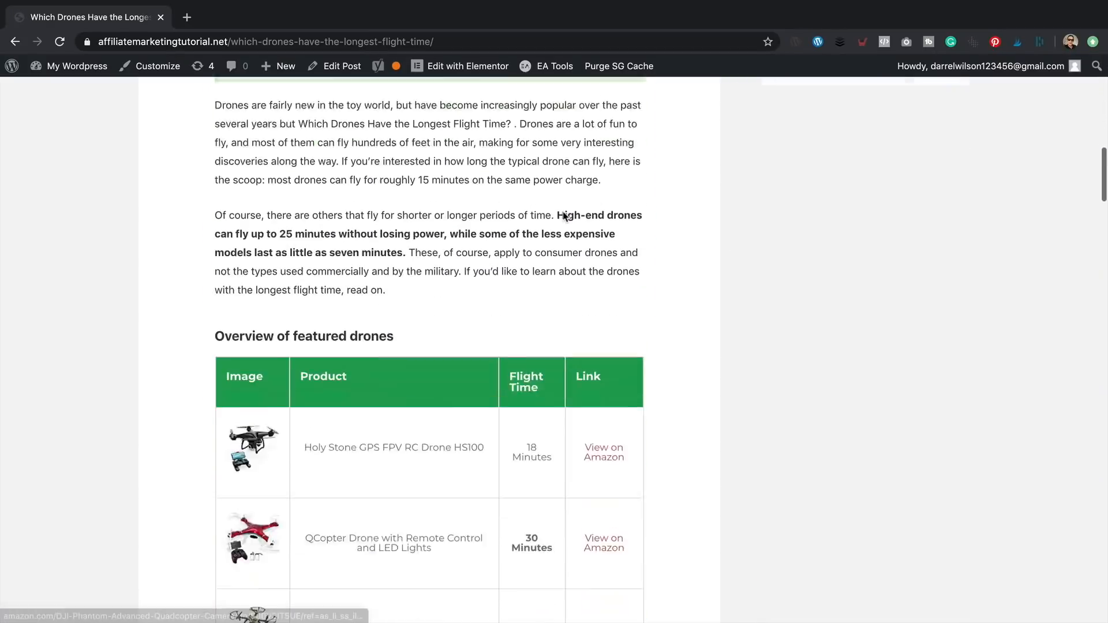
pyautogui.scroll(20, 564, 216)
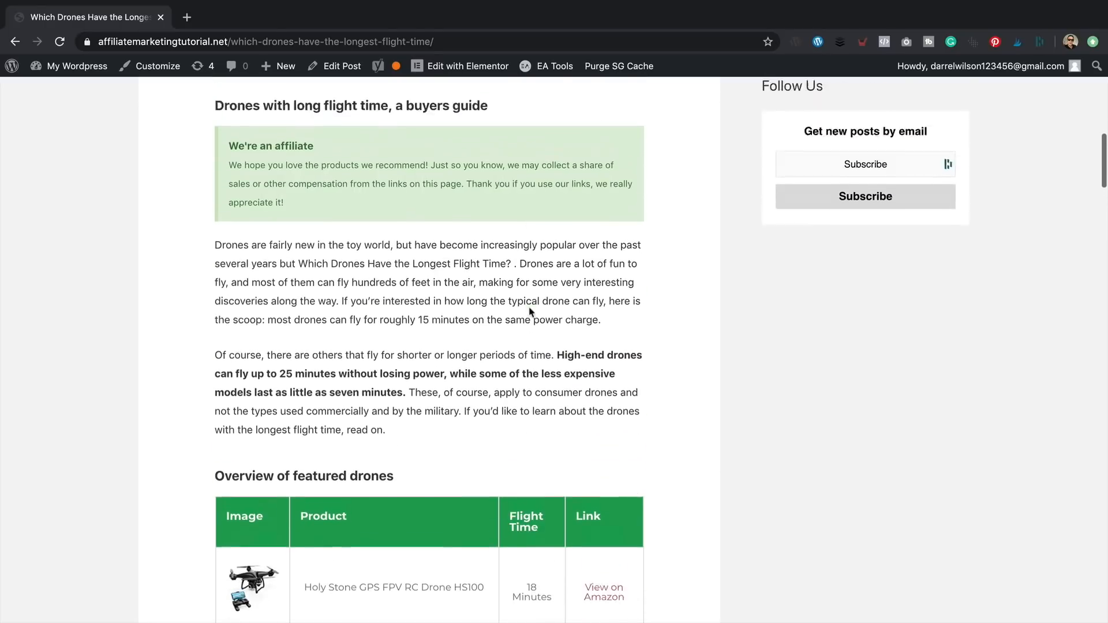
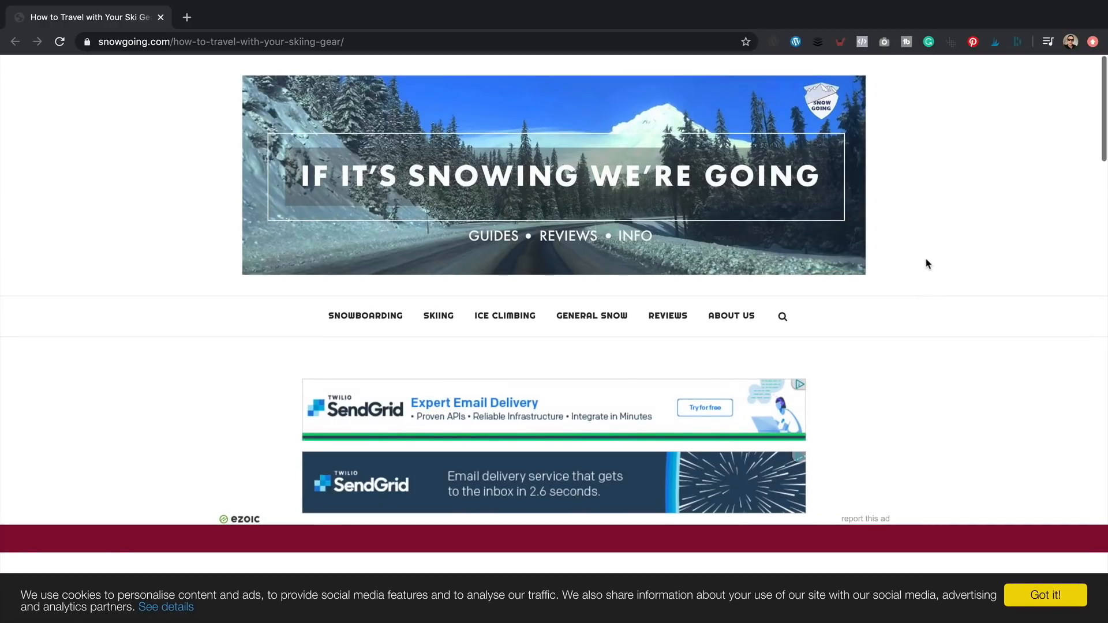
# - Scroll down the ski gear travel article and open its linked roof box buyers guide
pyautogui.scroll(-3, 926, 264)
pyautogui.scroll(-3, 926, 264)
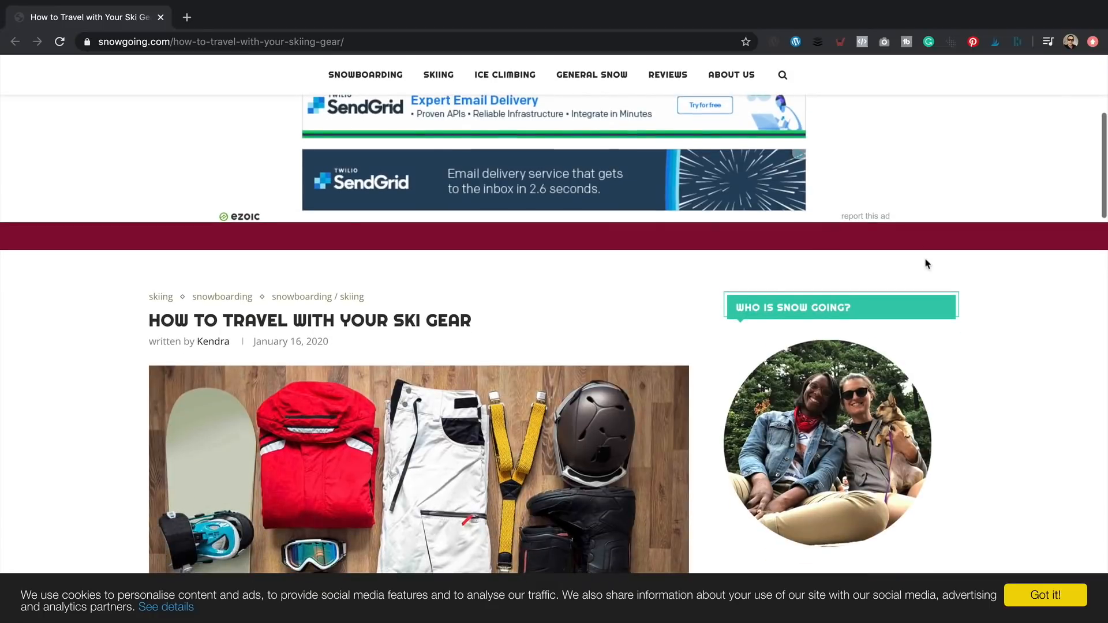
pyautogui.scroll(-1, 976, 383)
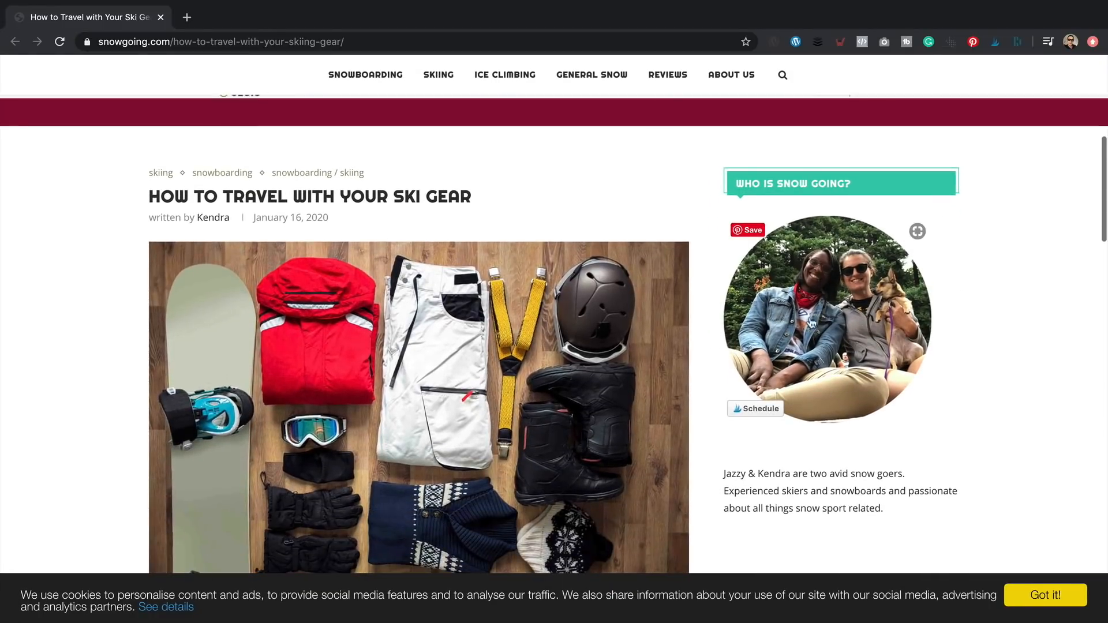
pyautogui.scroll(-1, 935, 356)
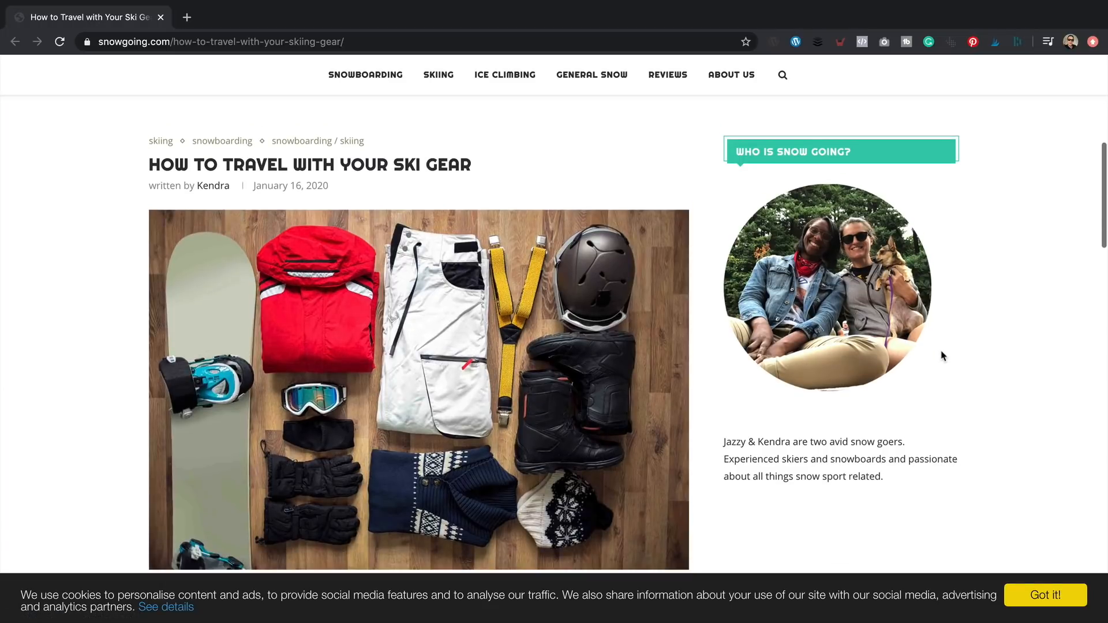
pyautogui.scroll(-1, 944, 356)
pyautogui.scroll(-5, 303, 157)
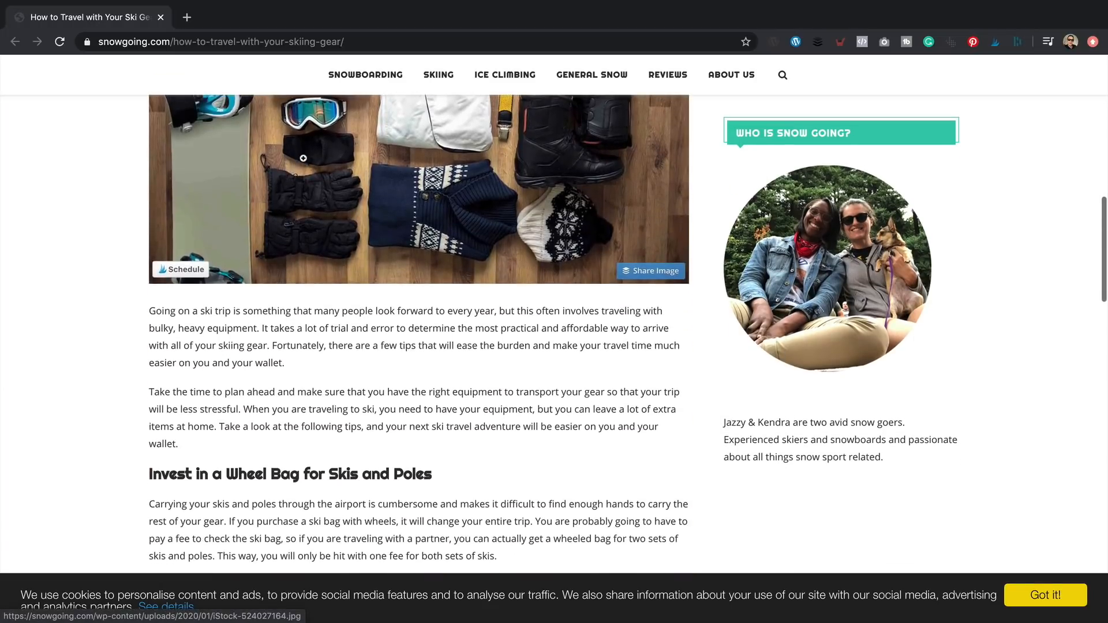
pyautogui.scroll(6, 396, 335)
pyautogui.scroll(-6, 395, 335)
pyautogui.scroll(-5, 415, 341)
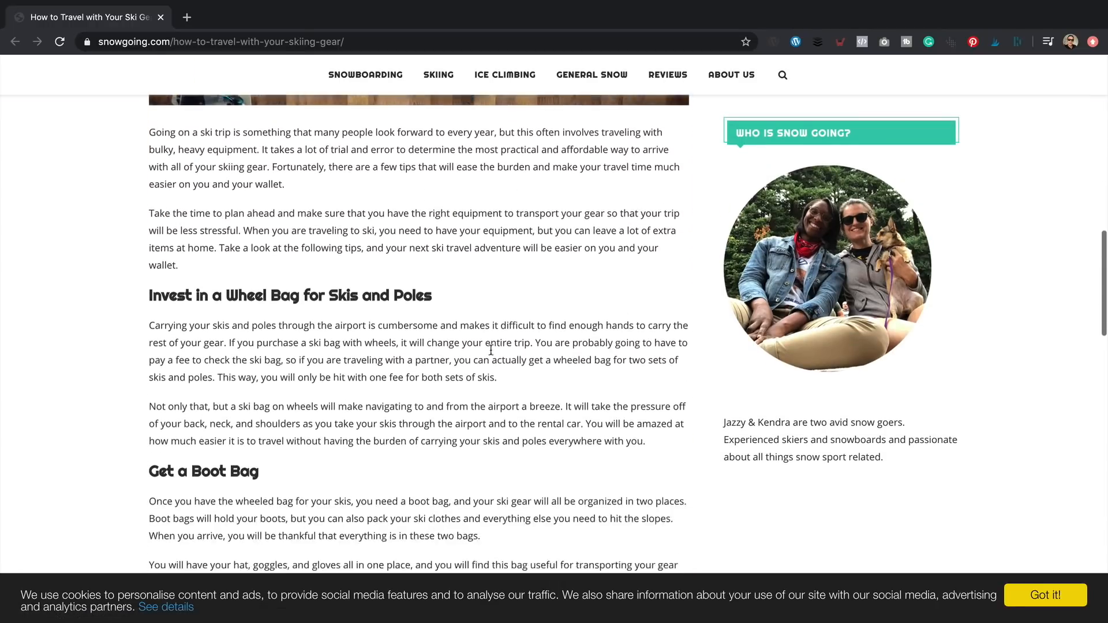
pyautogui.scroll(-2, 544, 369)
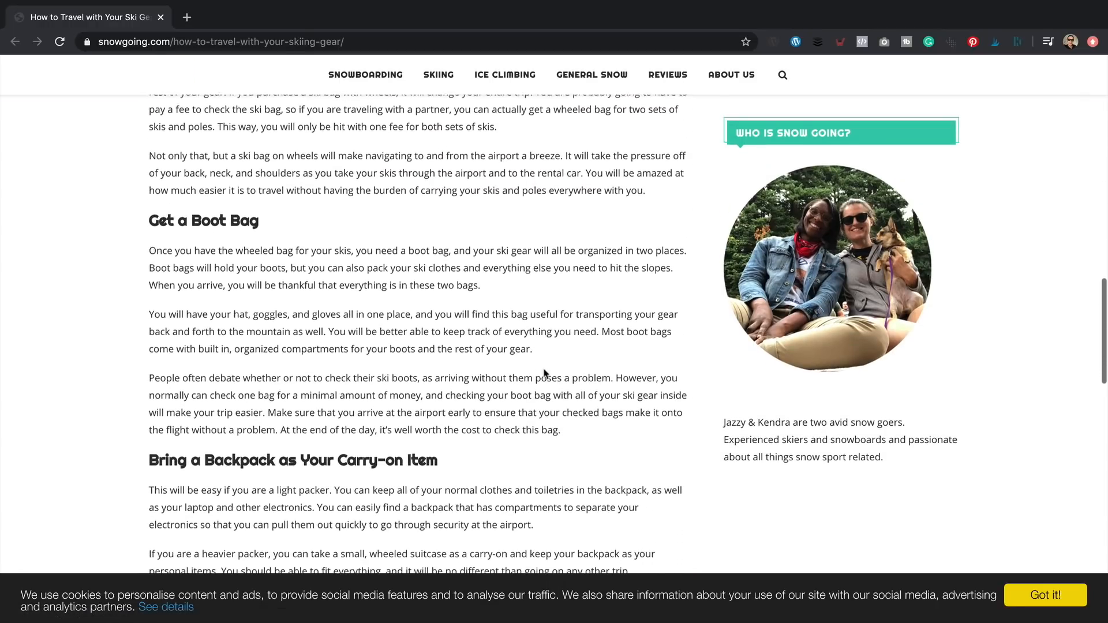
pyautogui.scroll(-3, 532, 373)
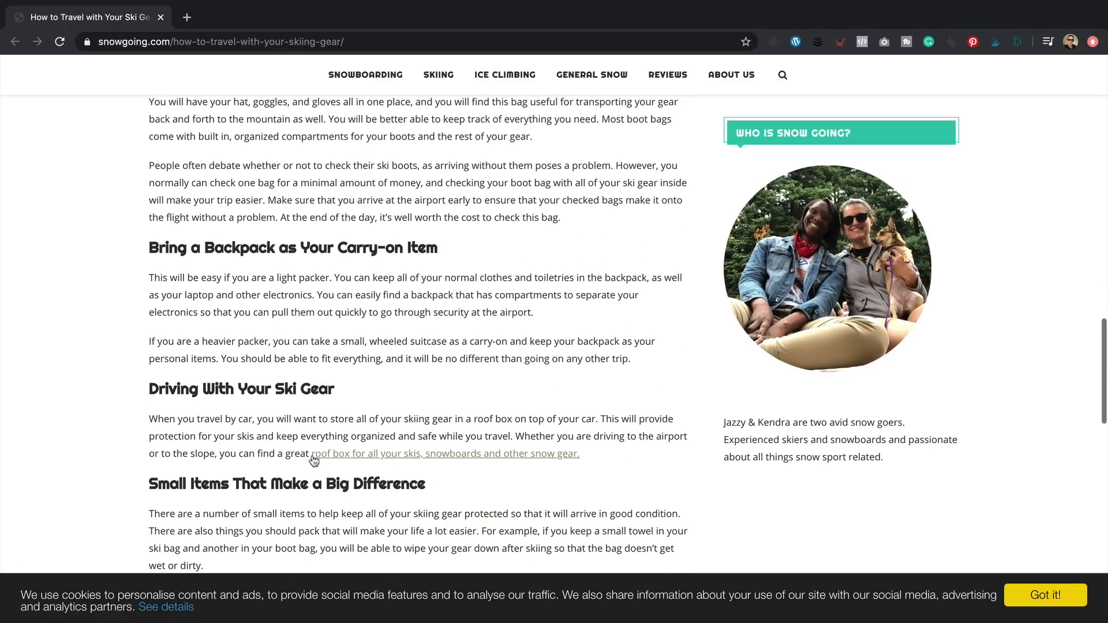
pyautogui.scroll(-1, 307, 378)
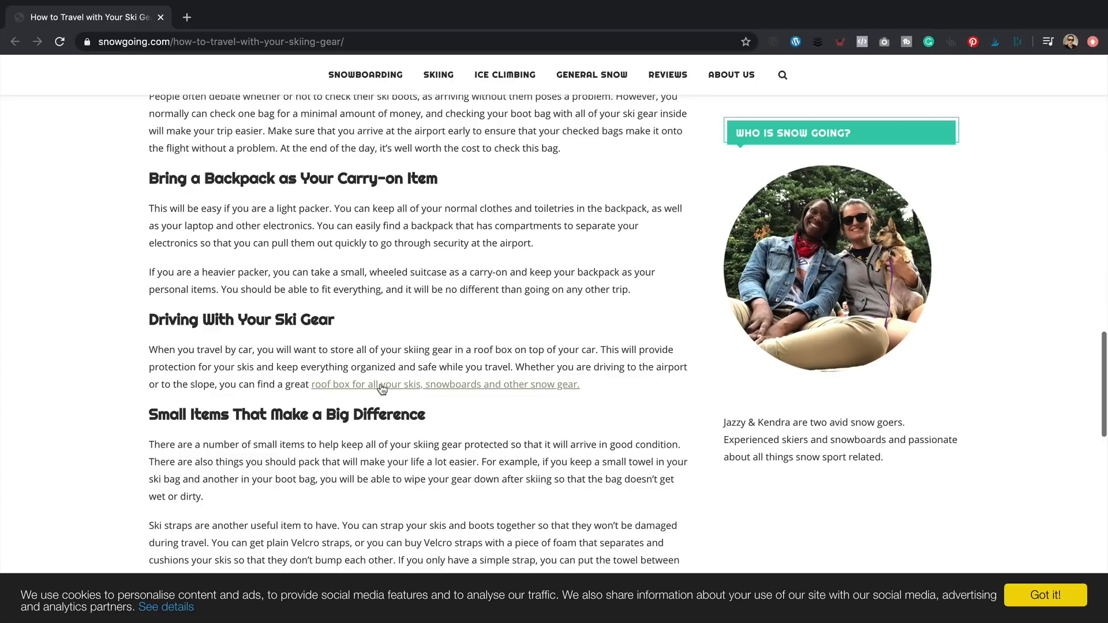
pyautogui.click(384, 389)
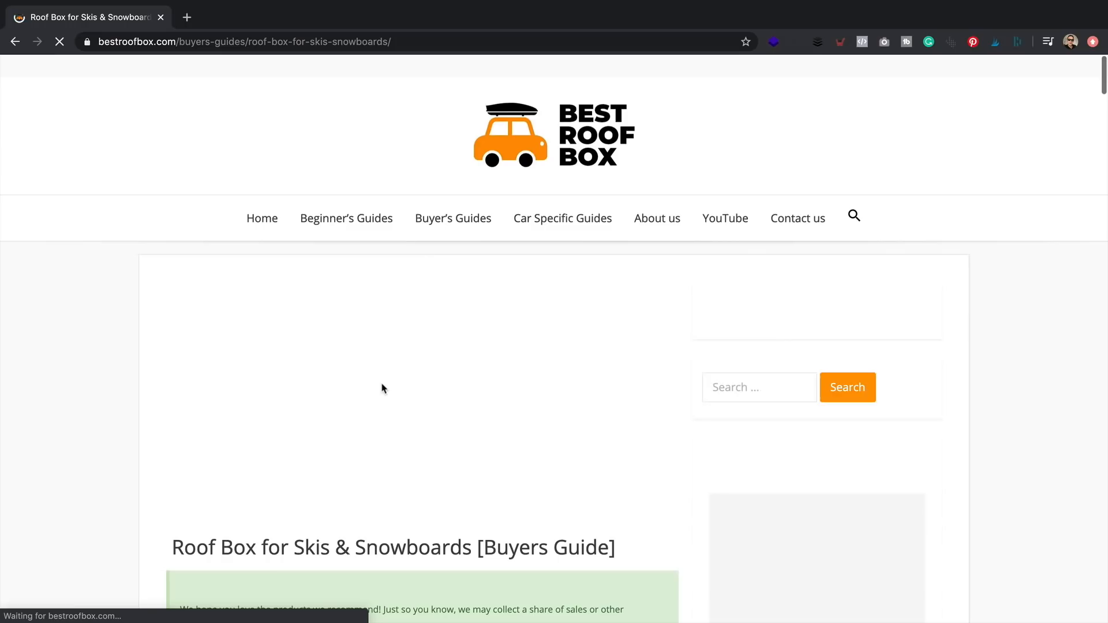
# - Glance over the roof box buyers guide, then return to the ski gear travel article
pyautogui.scroll(-2, 680, 446)
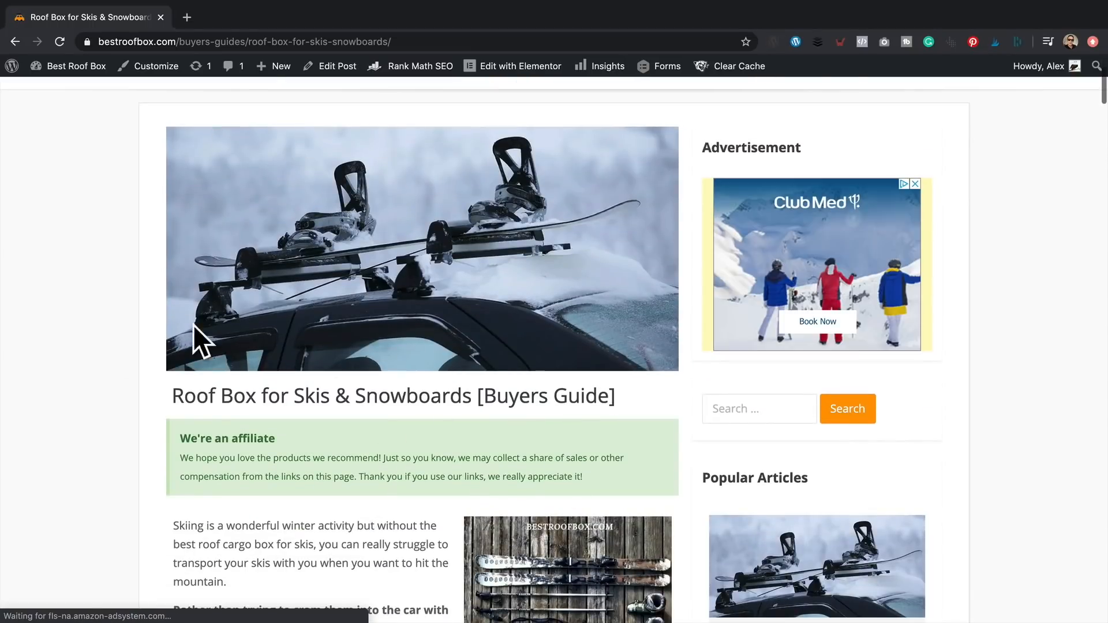
pyautogui.scroll(1, 176, 346)
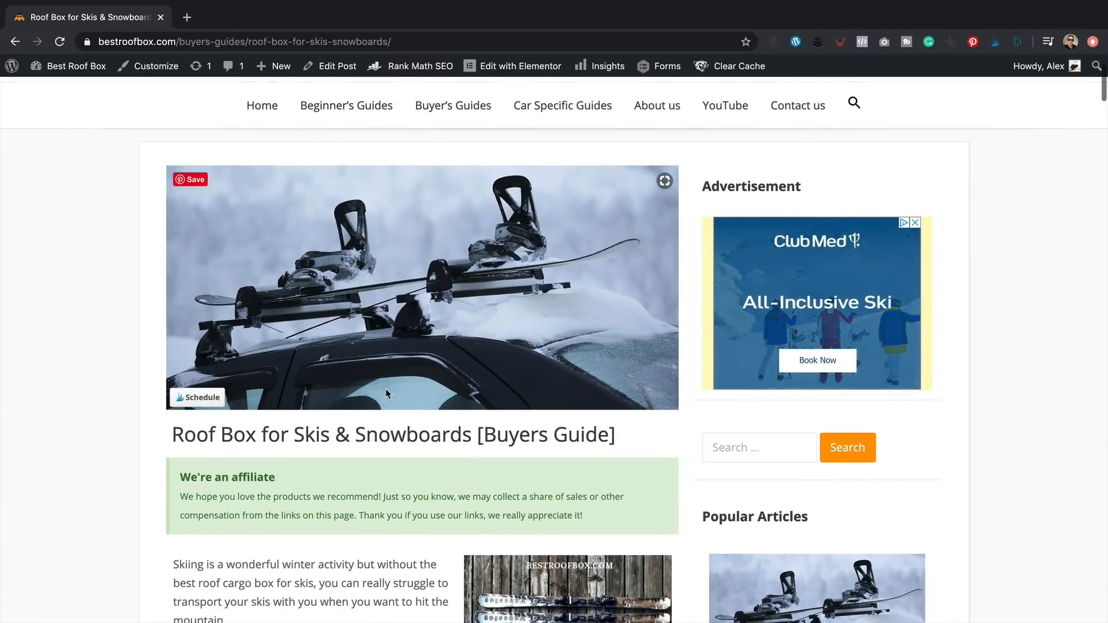
pyautogui.scroll(2, 156, 173)
pyautogui.click(16, 40)
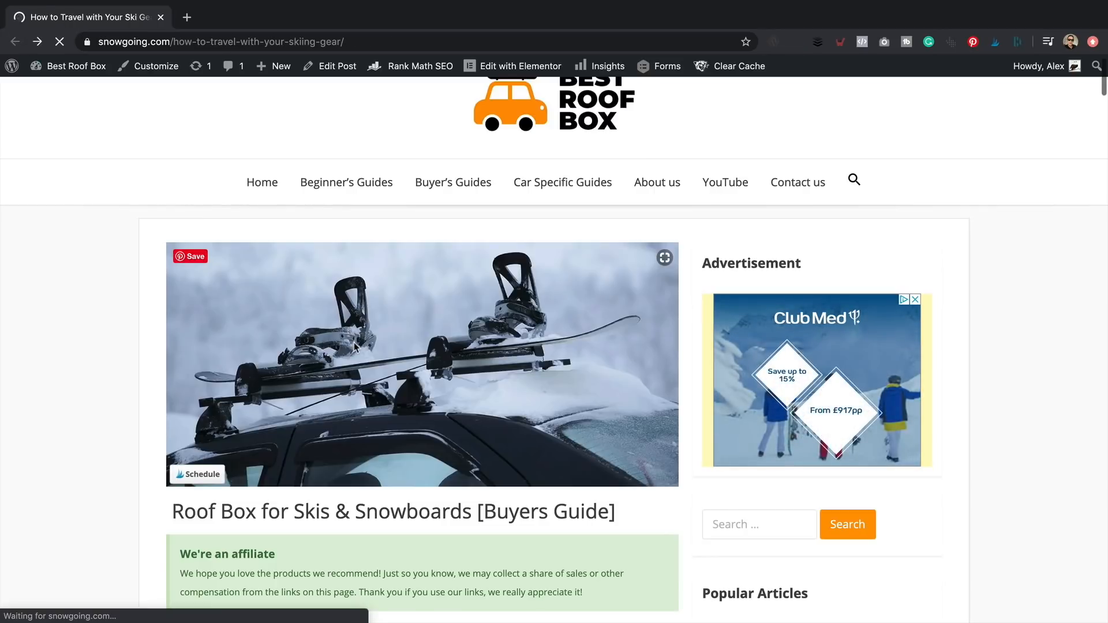
# - Go from the Roof Cargo Box Beginners Guides board to the 'Does a roof box need to be central?' pin's bestroofbox.com article
pyautogui.scroll(10, 444, 324)
pyautogui.scroll(8, 446, 326)
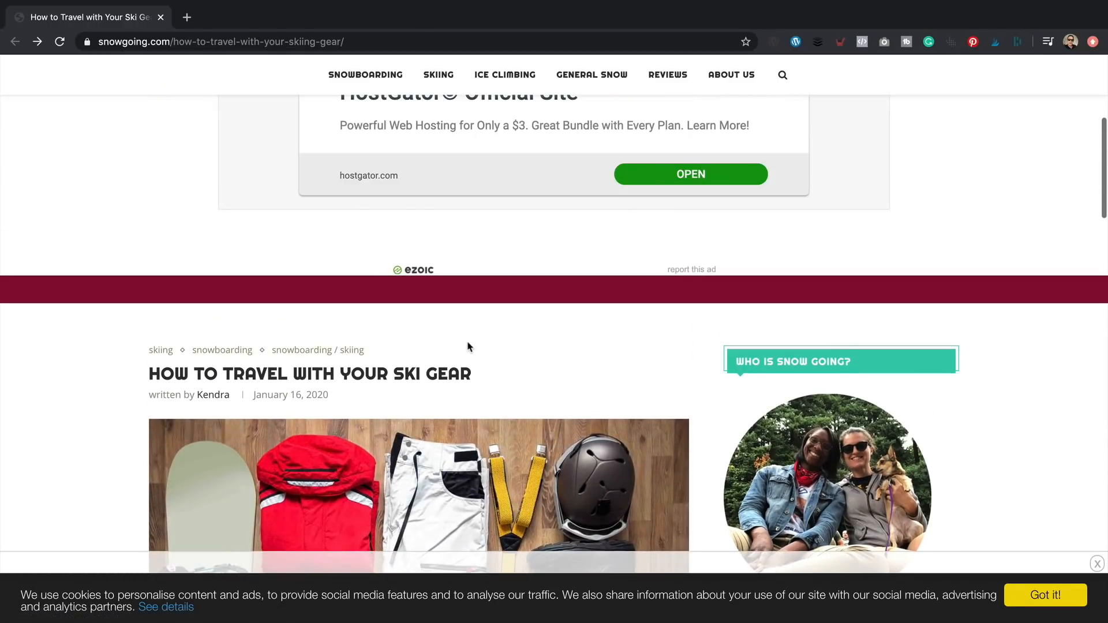
pyautogui.scroll(4, 468, 347)
pyautogui.scroll(-7, 469, 343)
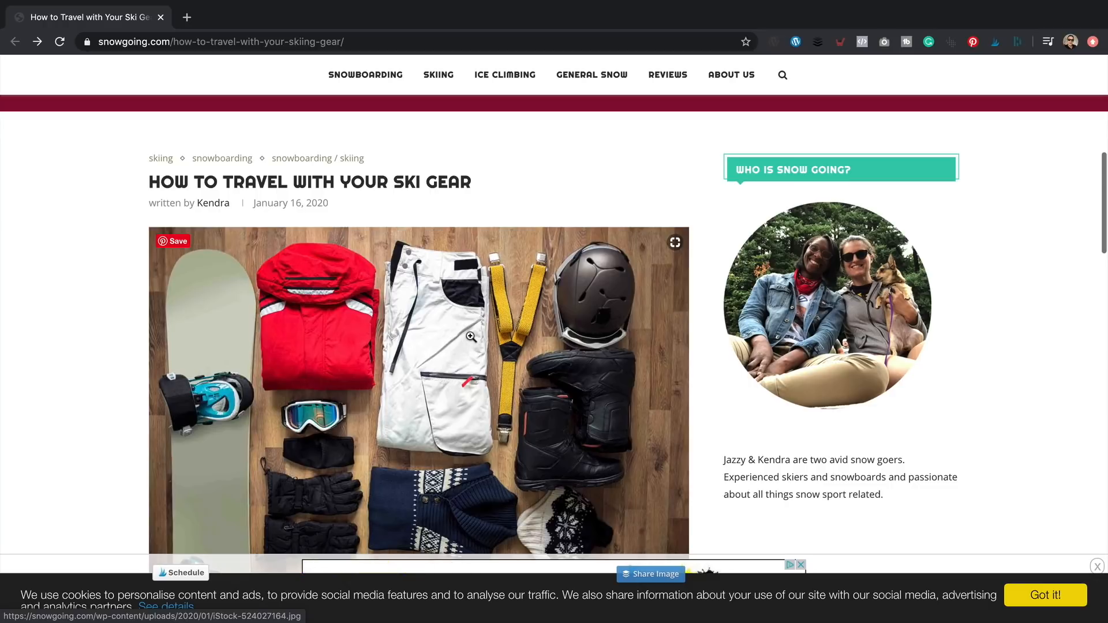
pyautogui.scroll(-8, 467, 343)
pyautogui.scroll(-7, 469, 345)
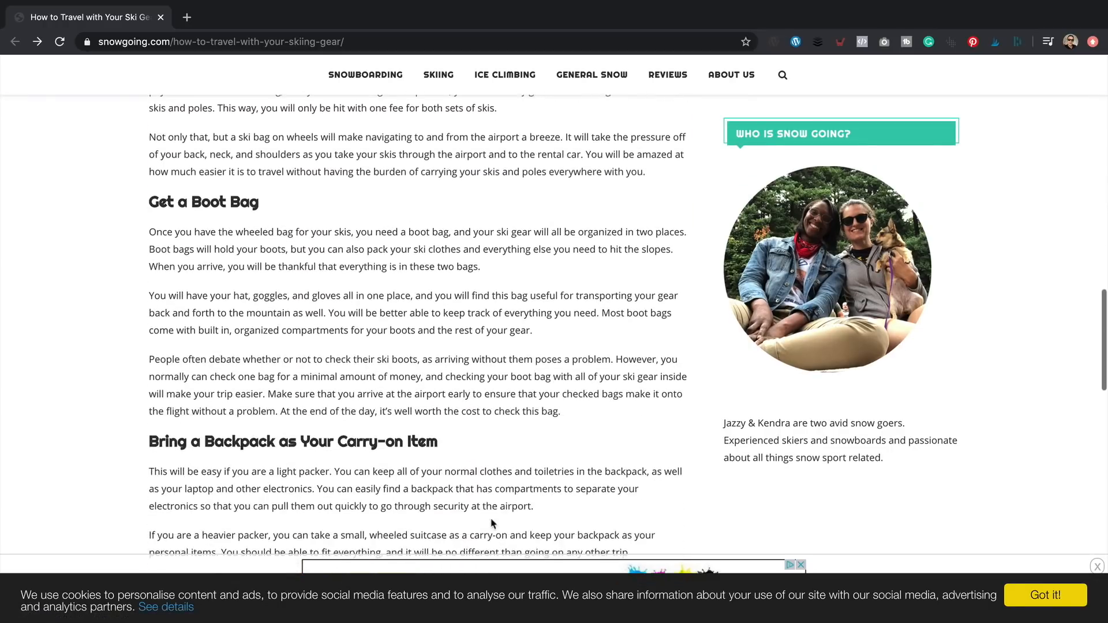
pyautogui.scroll(-1, 508, 454)
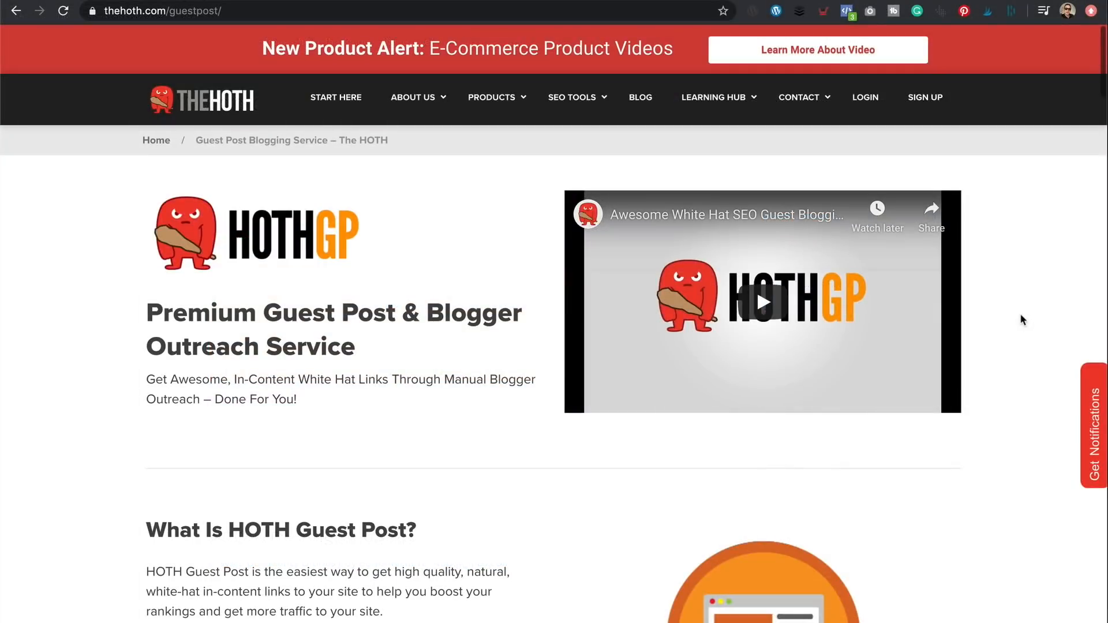
pyautogui.scroll(-3, 1023, 320)
pyautogui.scroll(-8, 1021, 319)
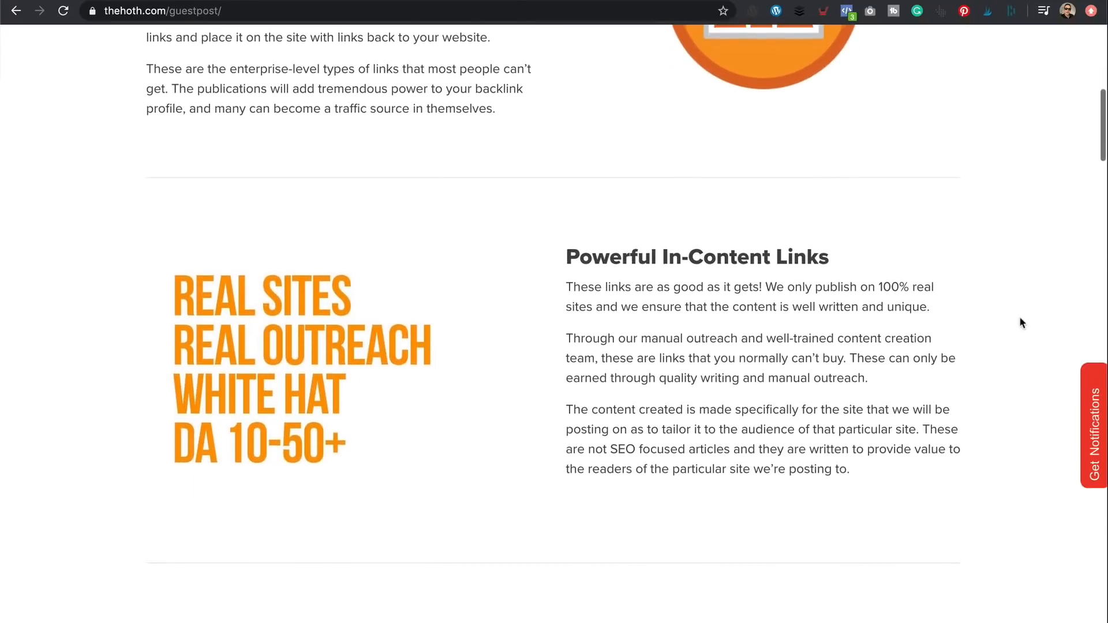
pyautogui.scroll(-5, 1021, 318)
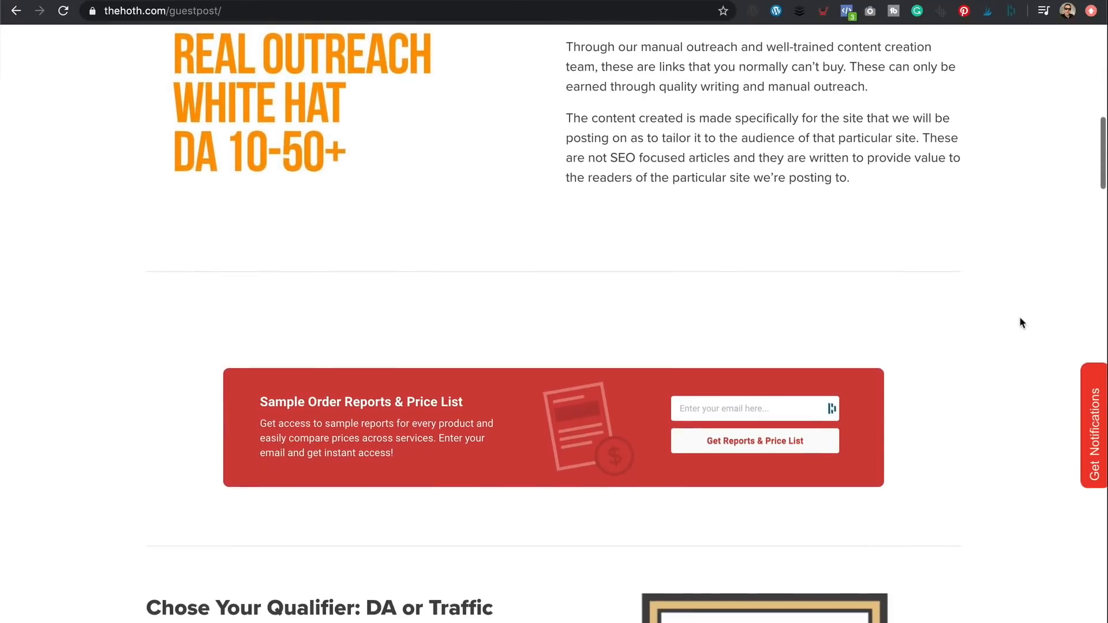
pyautogui.scroll(-5, 1020, 319)
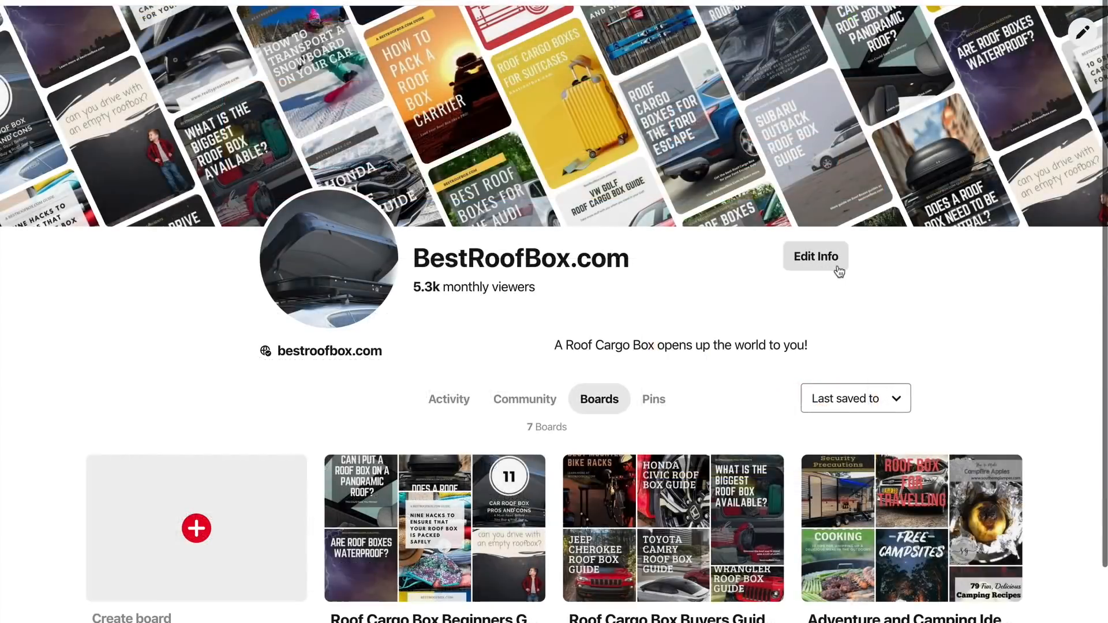
pyautogui.click(480, 606)
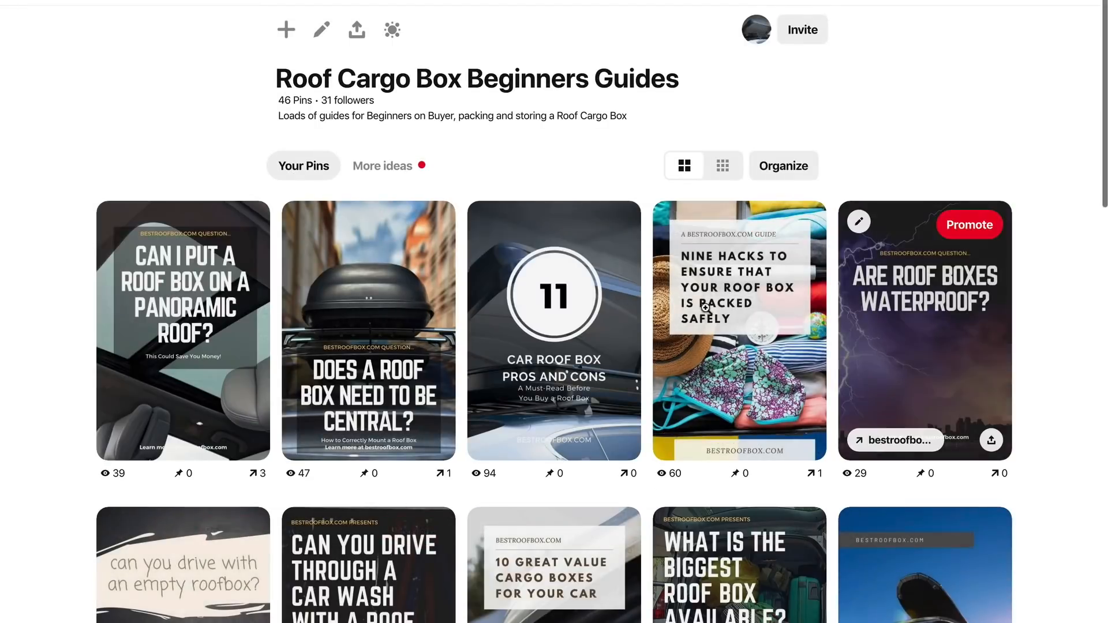
pyautogui.scroll(-2, 687, 453)
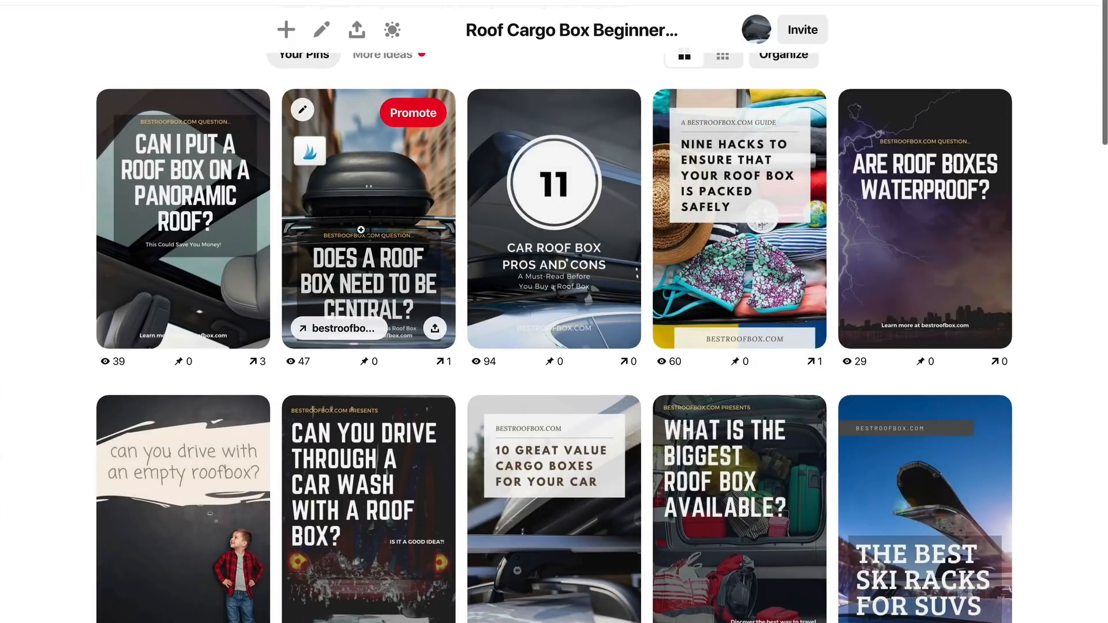
pyautogui.click(362, 233)
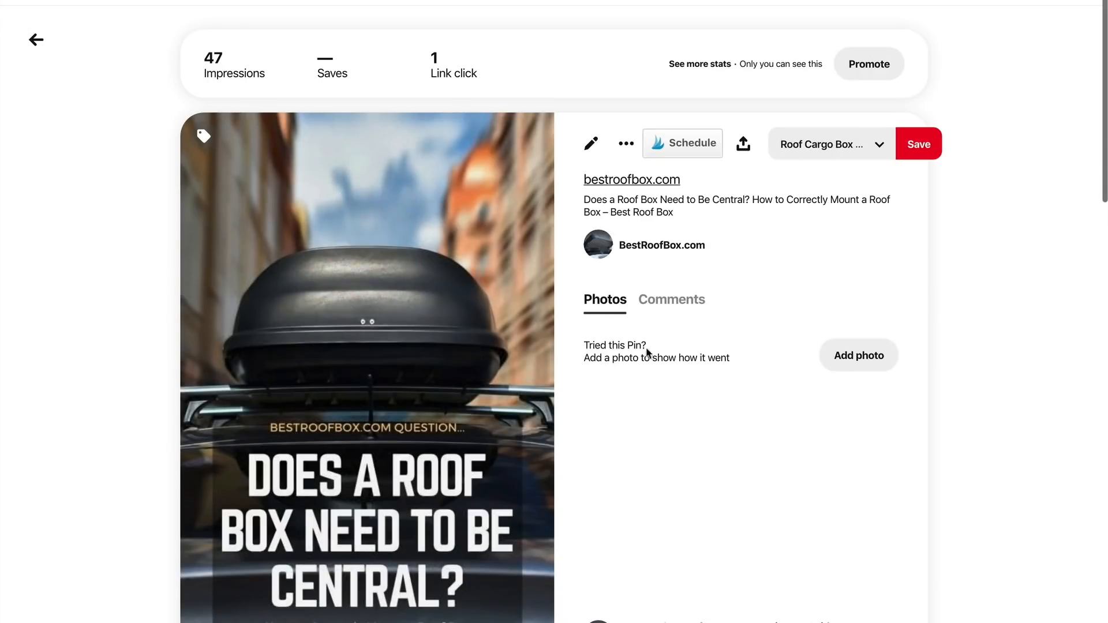
pyautogui.click(364, 393)
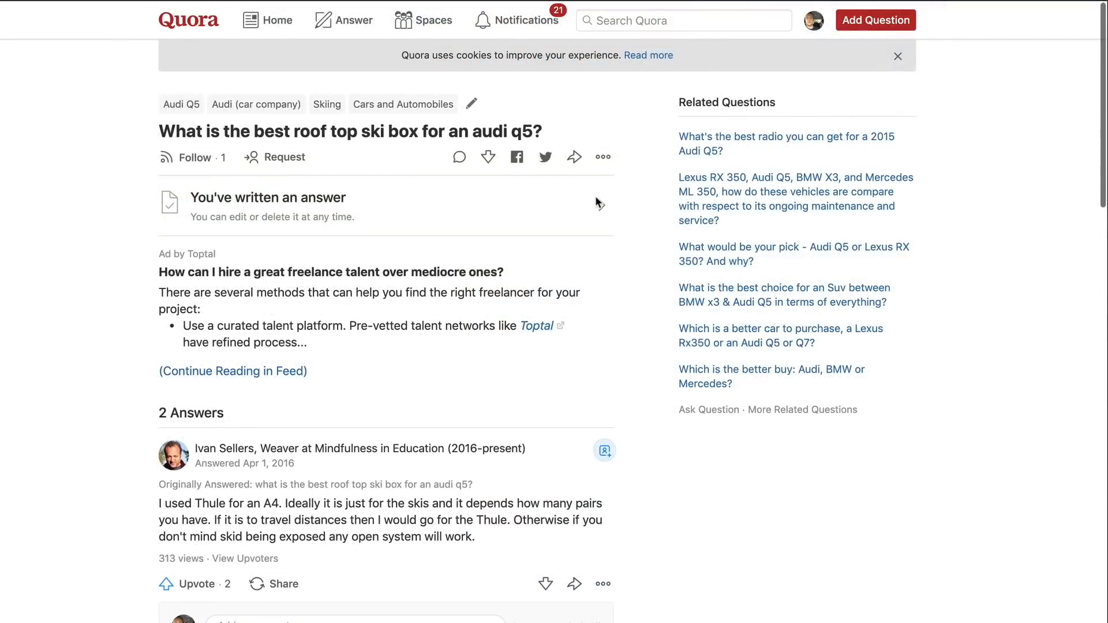
pyautogui.scroll(-5, 598, 203)
pyautogui.scroll(-7, 595, 205)
pyautogui.scroll(-3, 595, 203)
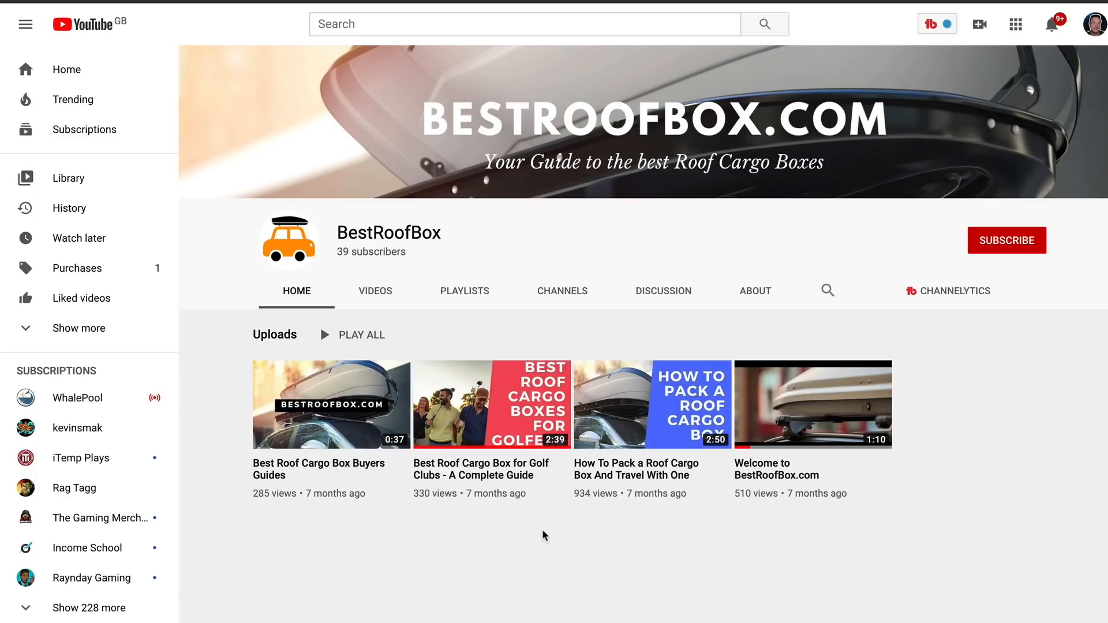
# - Play the first upload, 'Best Roof Cargo Box Buyers Guides', from the BestRoofBox channel Home tab
pyautogui.click(318, 469)
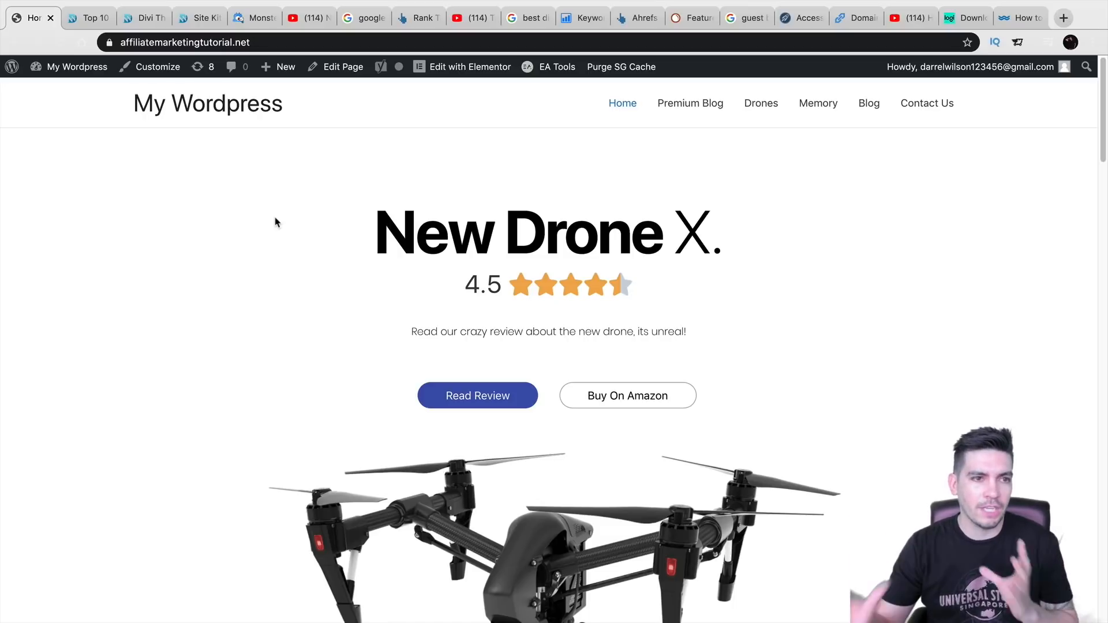
# - Read the Top 10 Best Ecommerce Themes post from its intro down to Flatsome's View Theme button
pyautogui.click(92, 14)
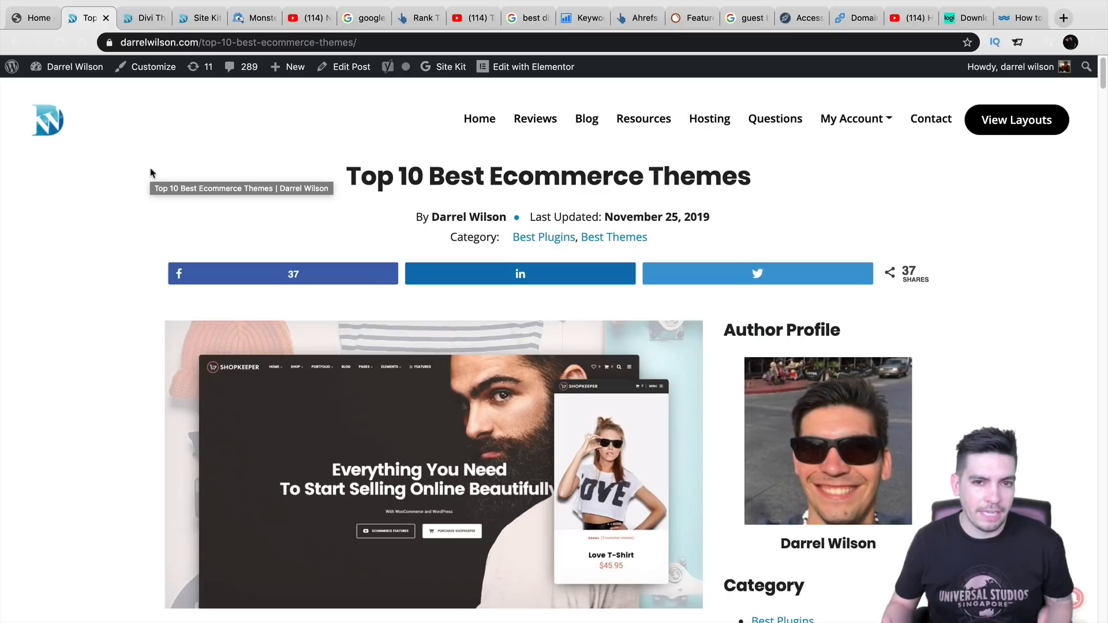
pyautogui.scroll(-3, 147, 355)
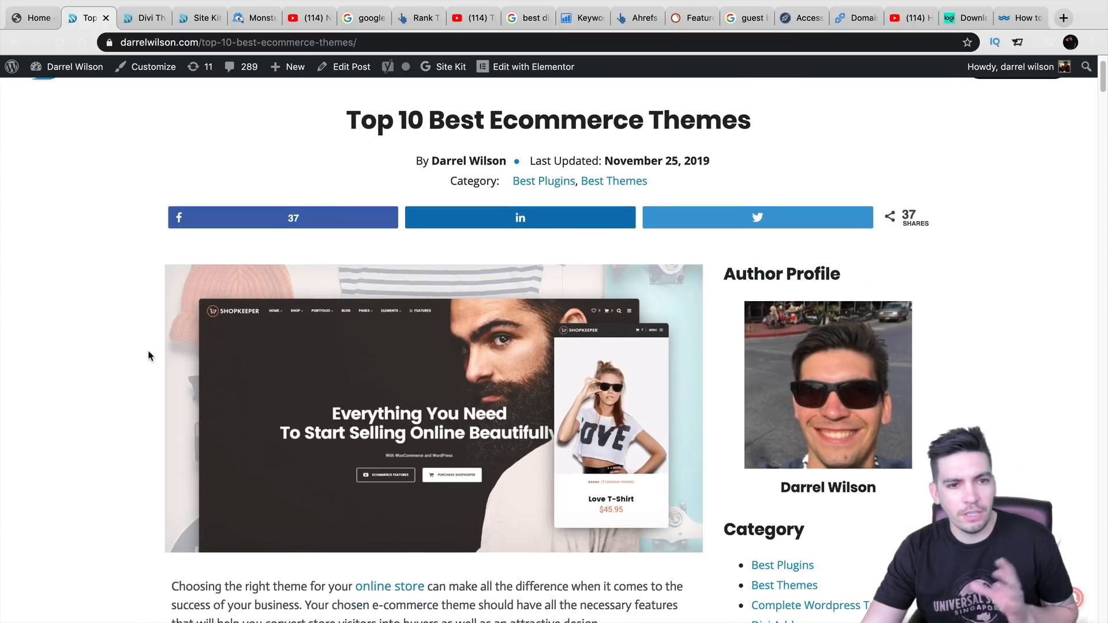
pyautogui.scroll(-5, 147, 358)
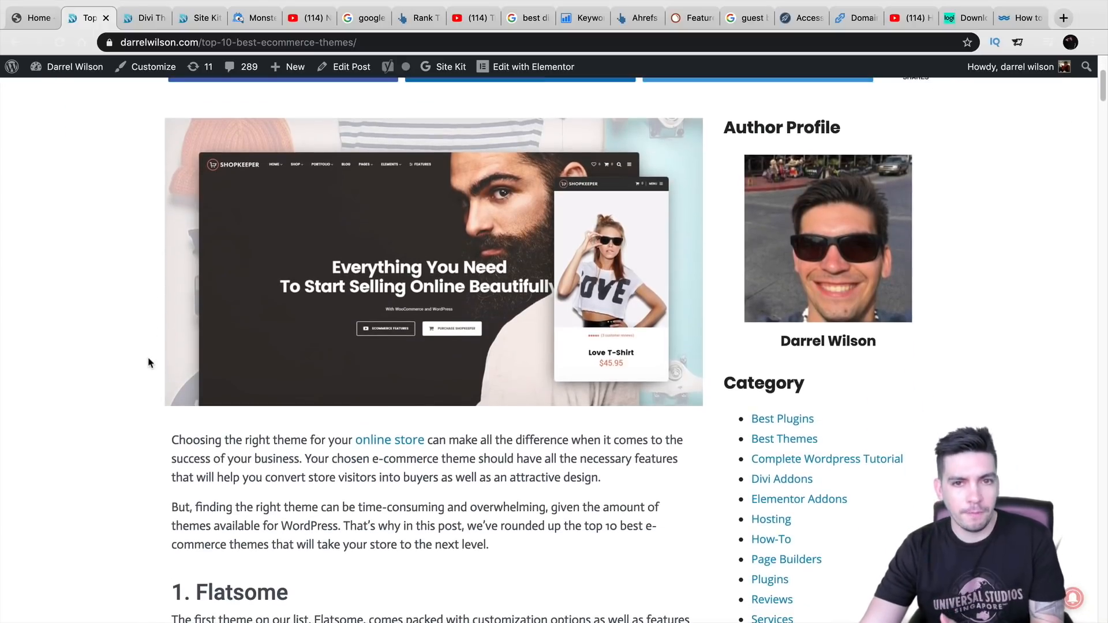
pyautogui.scroll(-5, 148, 363)
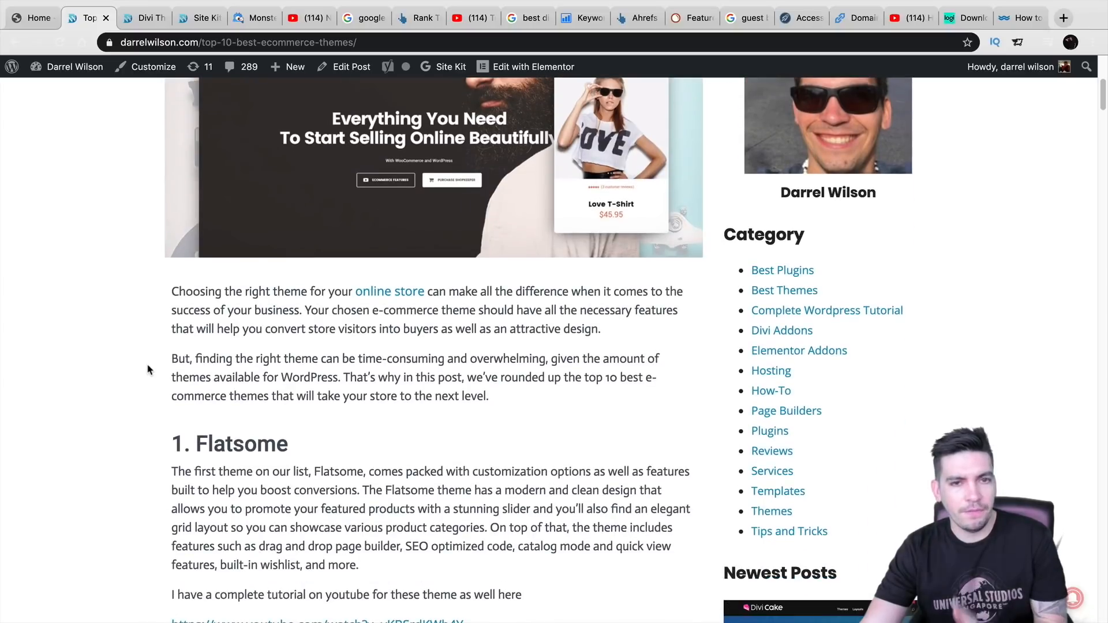
pyautogui.scroll(-1, 148, 372)
pyautogui.scroll(5, 147, 370)
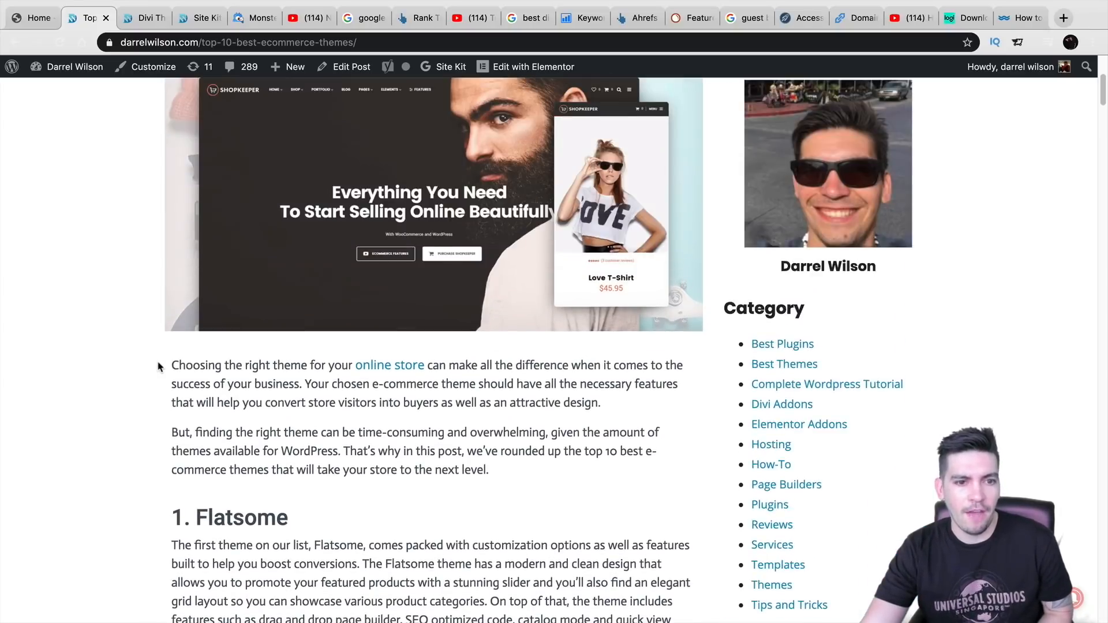
pyautogui.scroll(-3, 171, 369)
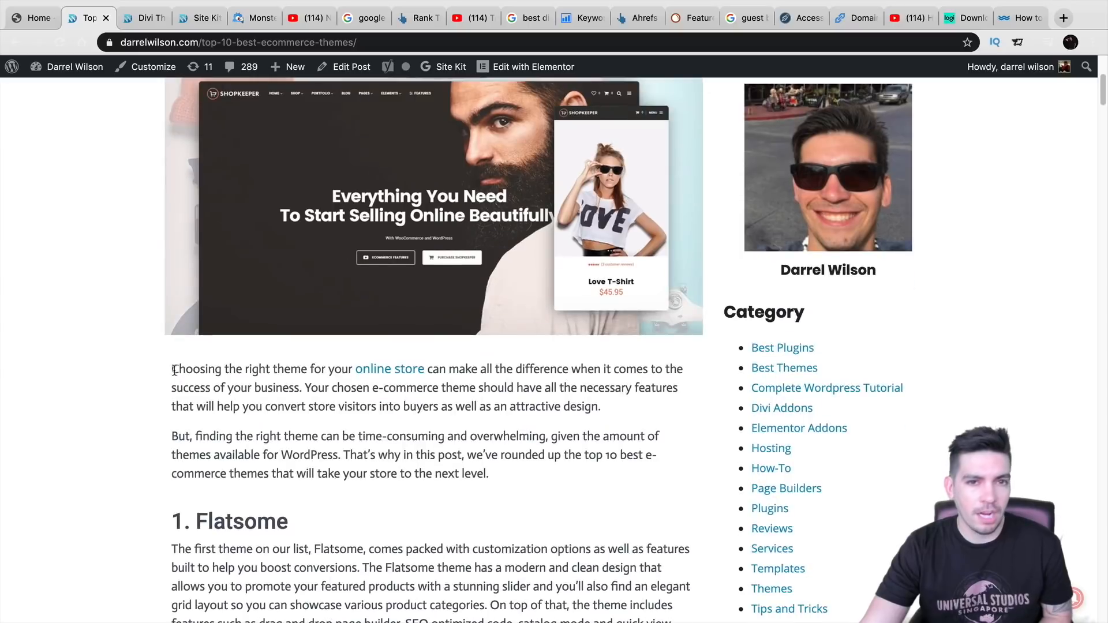
pyautogui.moveTo(291, 433); pyautogui.dragTo(172, 434)
pyautogui.scroll(-5, 264, 327)
pyautogui.scroll(-10, 263, 327)
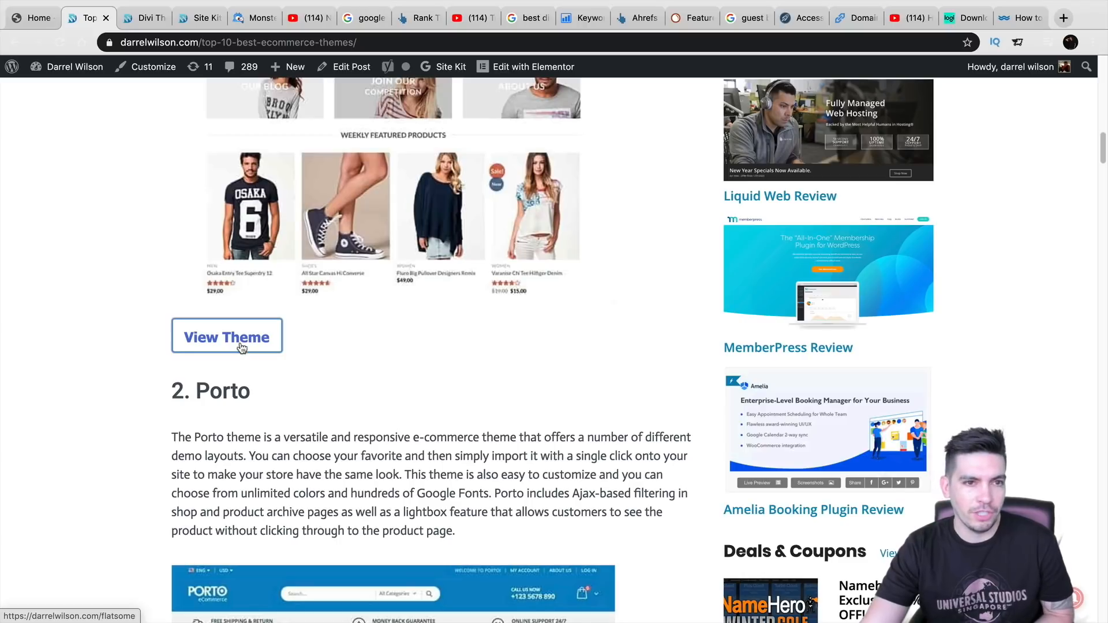
pyautogui.click(242, 347)
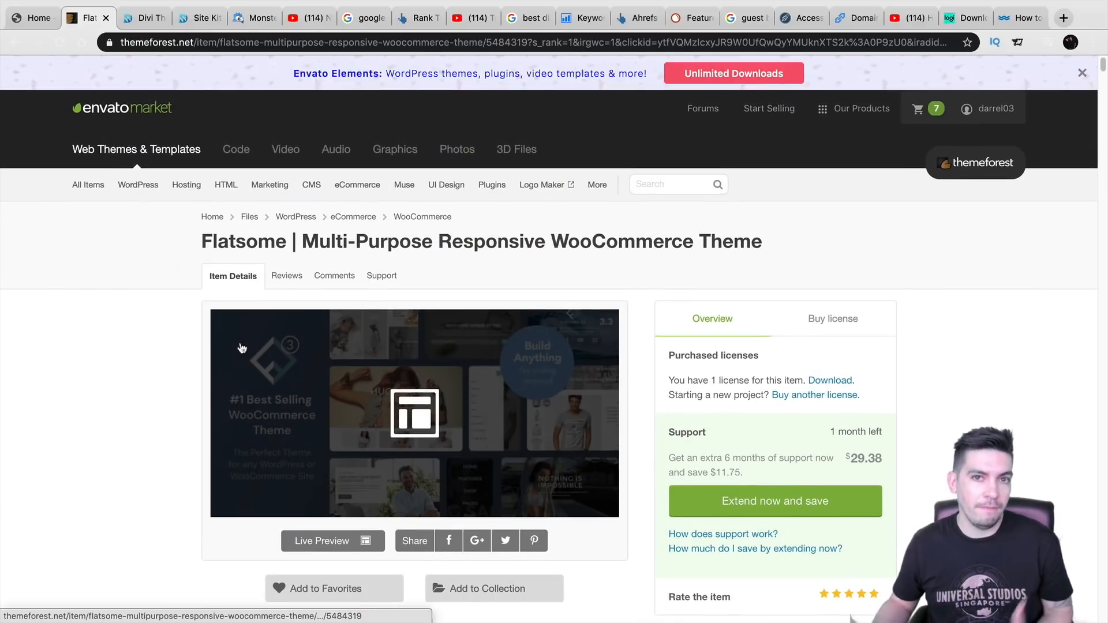
pyautogui.click(15, 42)
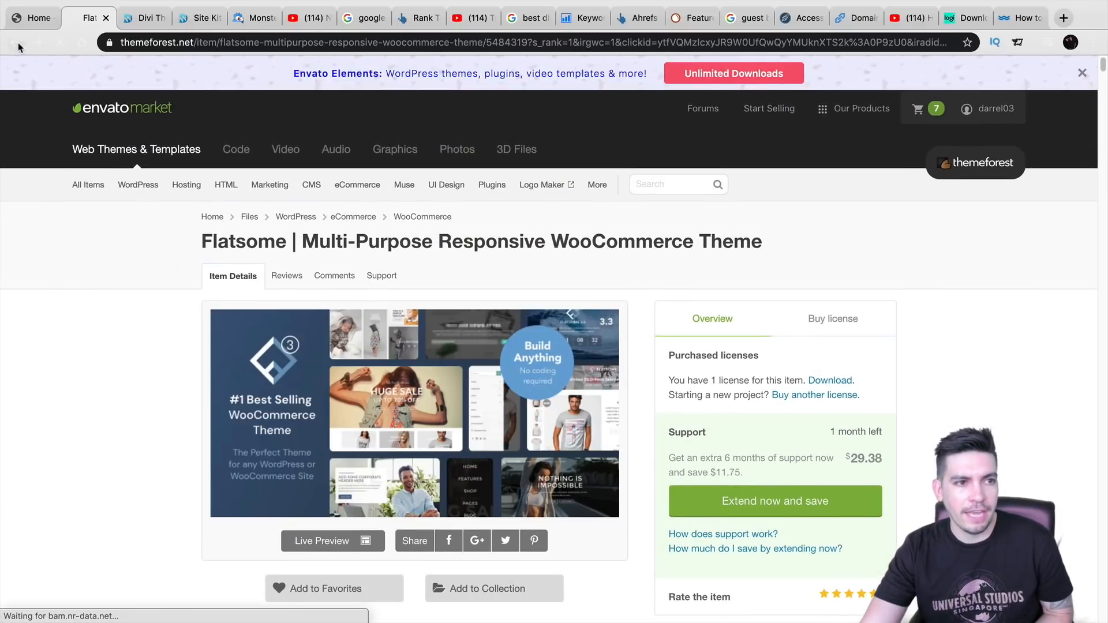
pyautogui.moveTo(138, 184)
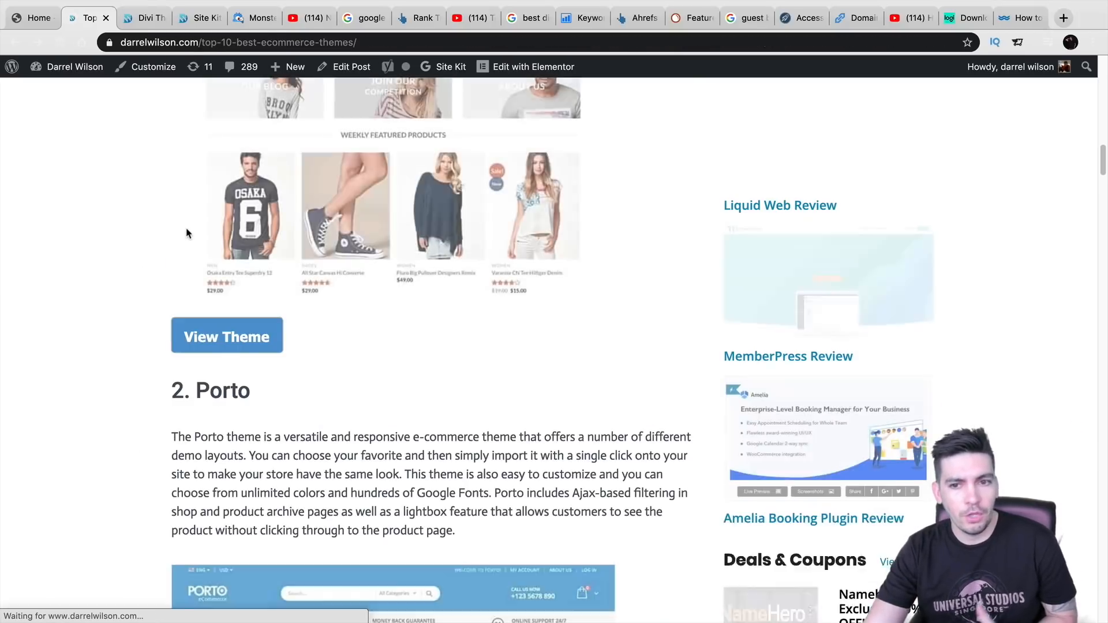
pyautogui.scroll(-3, 231, 335)
pyautogui.scroll(10, 273, 380)
pyautogui.scroll(7, 273, 379)
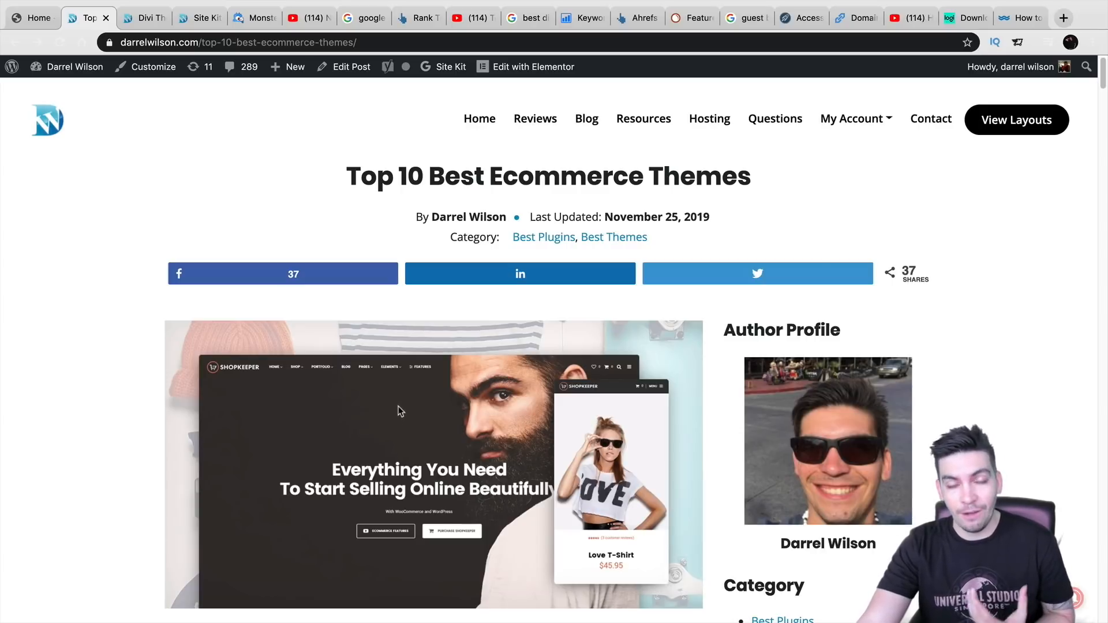
pyautogui.scroll(-3, 420, 404)
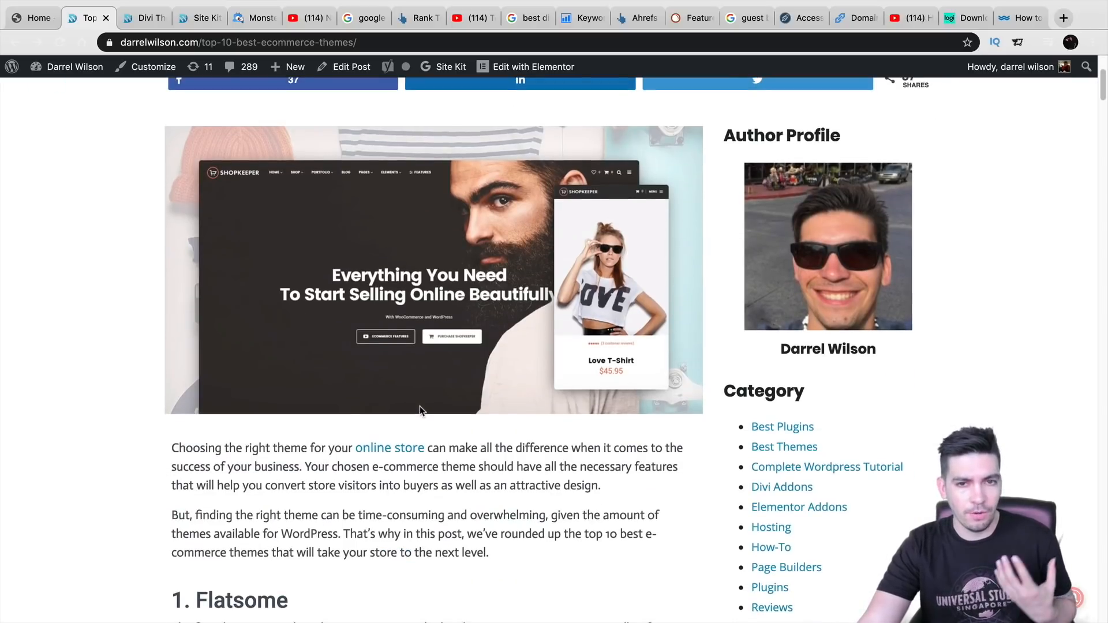
pyautogui.scroll(-2, 420, 410)
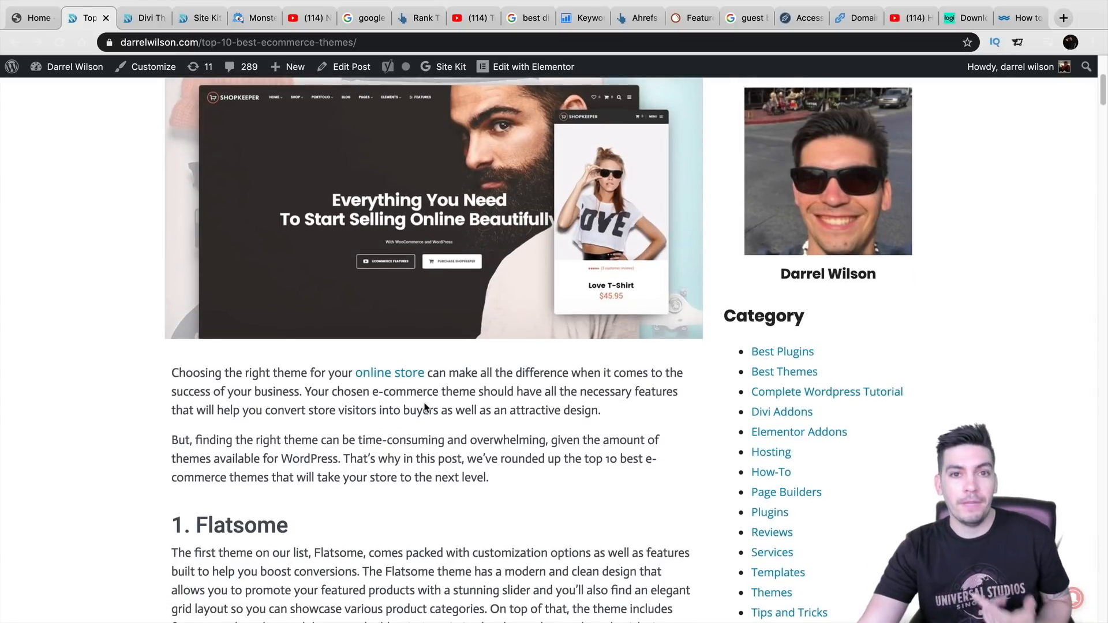
pyautogui.scroll(-7, 426, 413)
pyautogui.scroll(10, 422, 423)
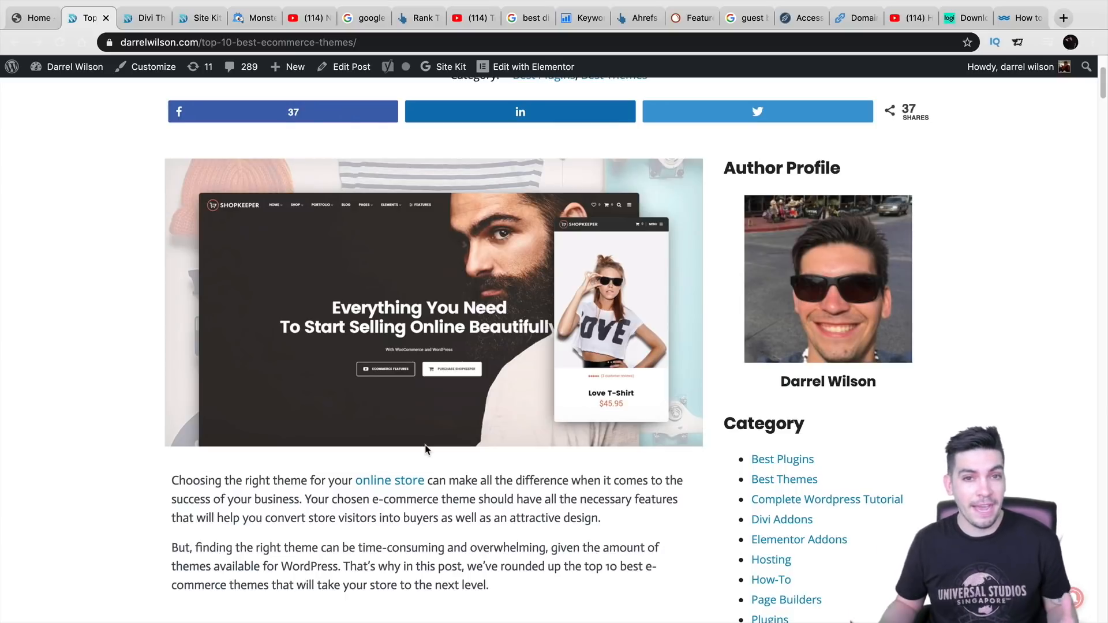
pyautogui.scroll(3, 431, 449)
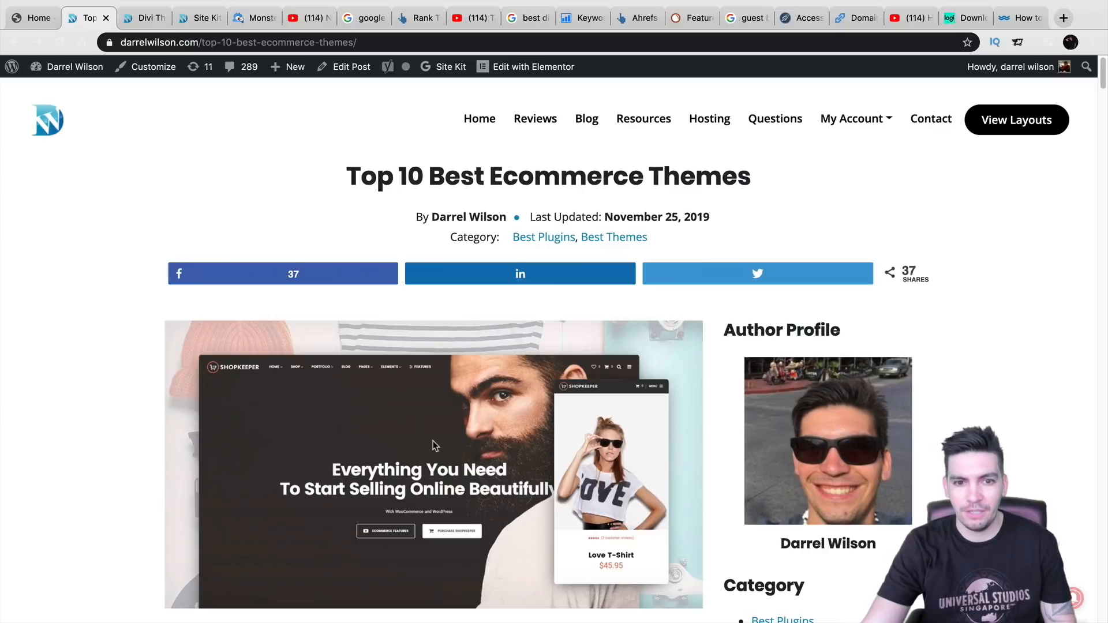
pyautogui.scroll(-4, 427, 425)
pyautogui.scroll(-15, 426, 425)
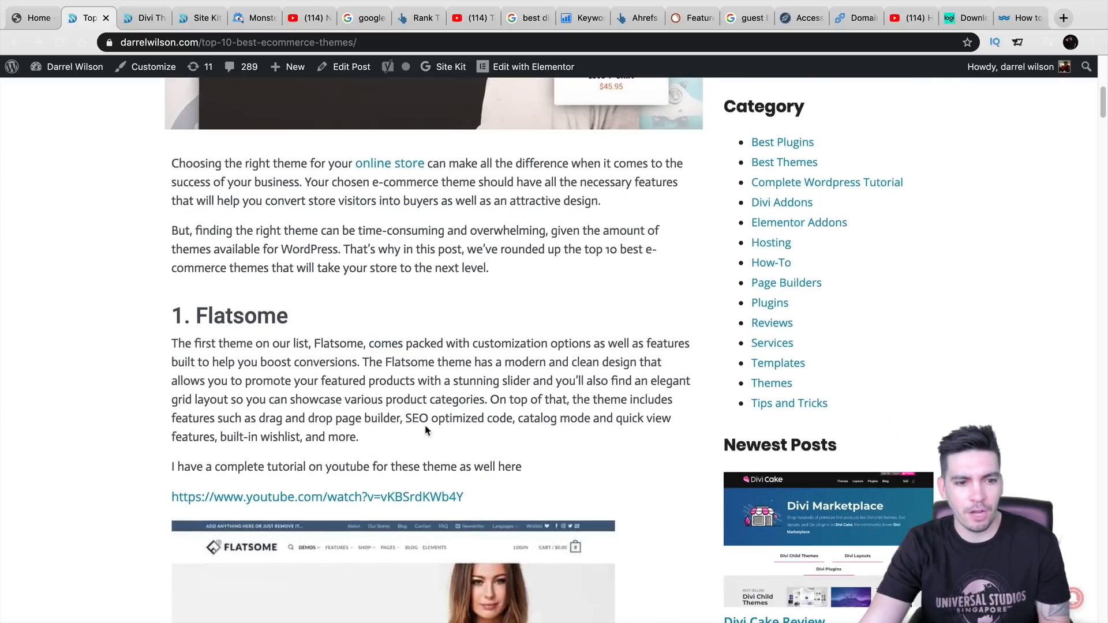
pyautogui.scroll(-7, 425, 429)
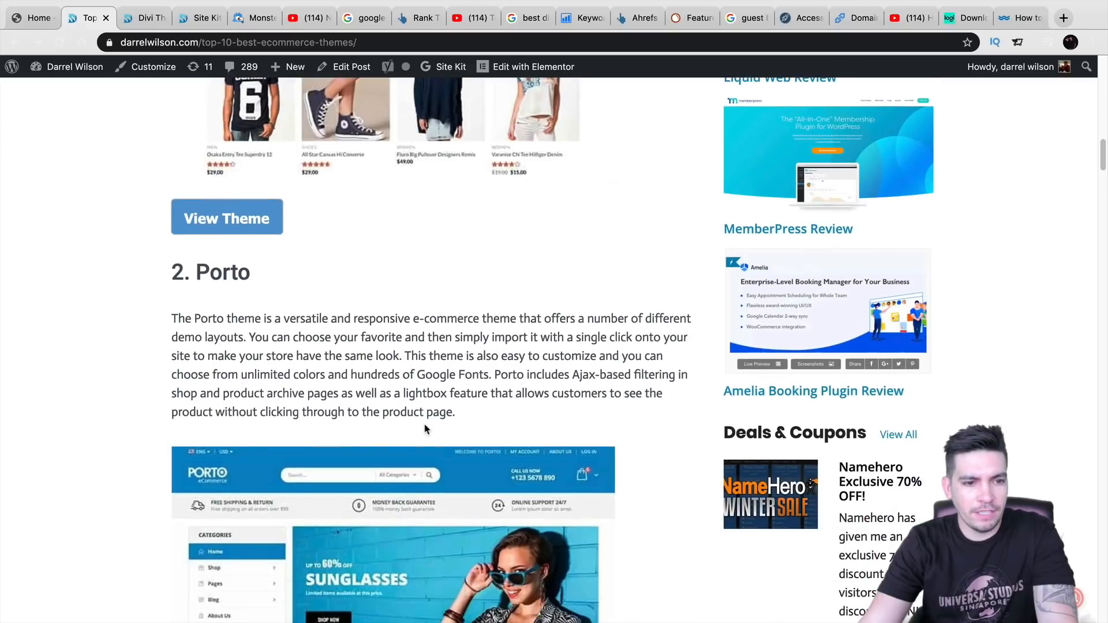
pyautogui.scroll(-6, 425, 439)
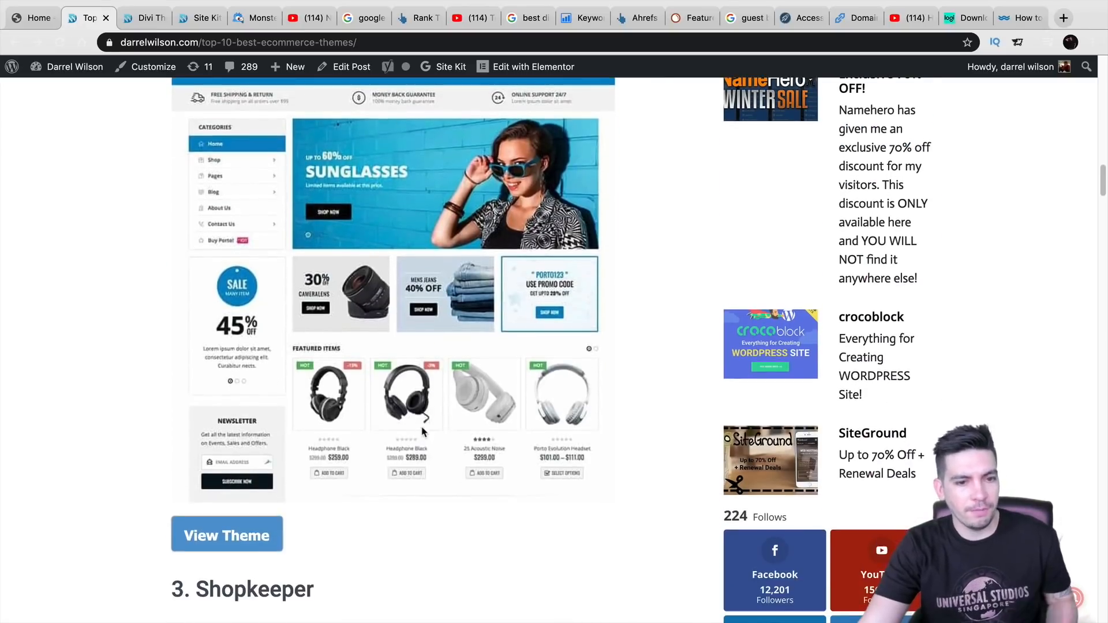
pyautogui.scroll(-2, 277, 326)
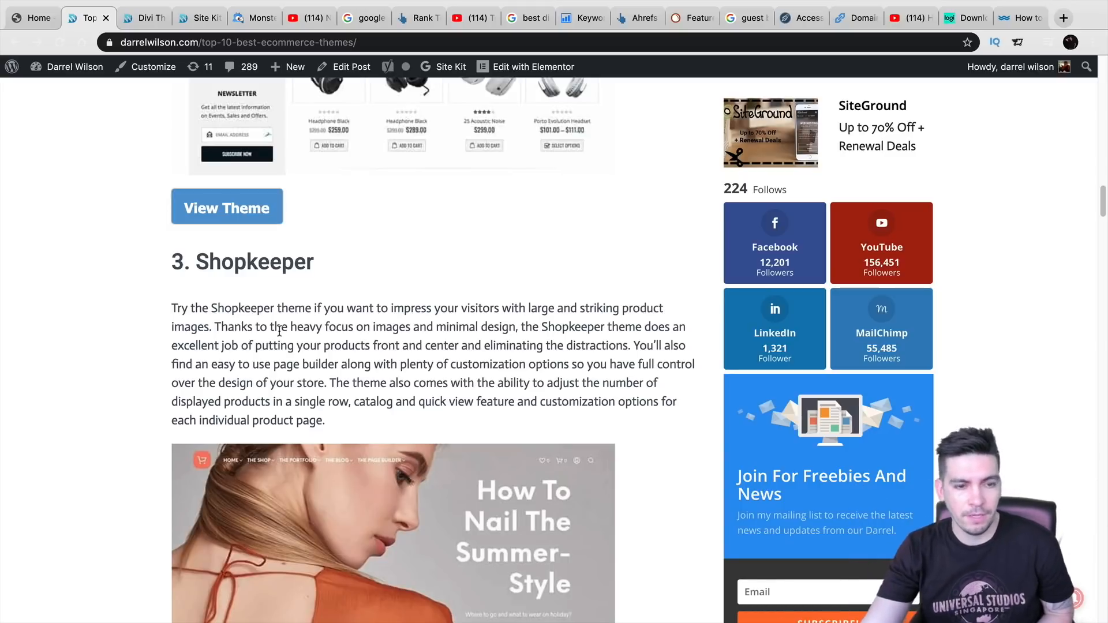
pyautogui.scroll(-8, 280, 332)
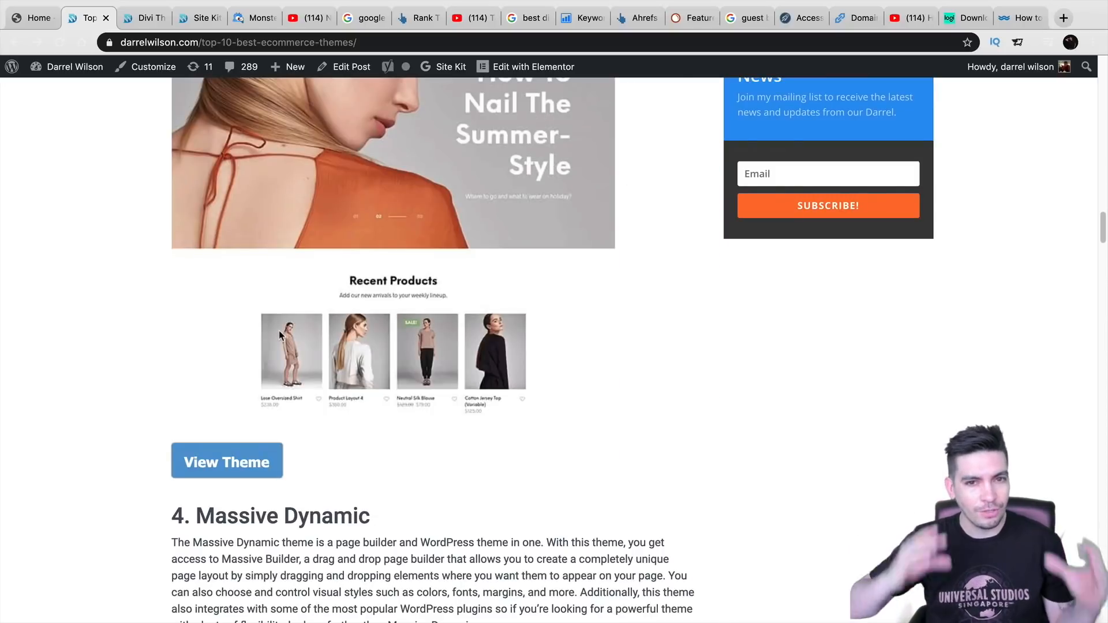
pyautogui.scroll(-5, 283, 340)
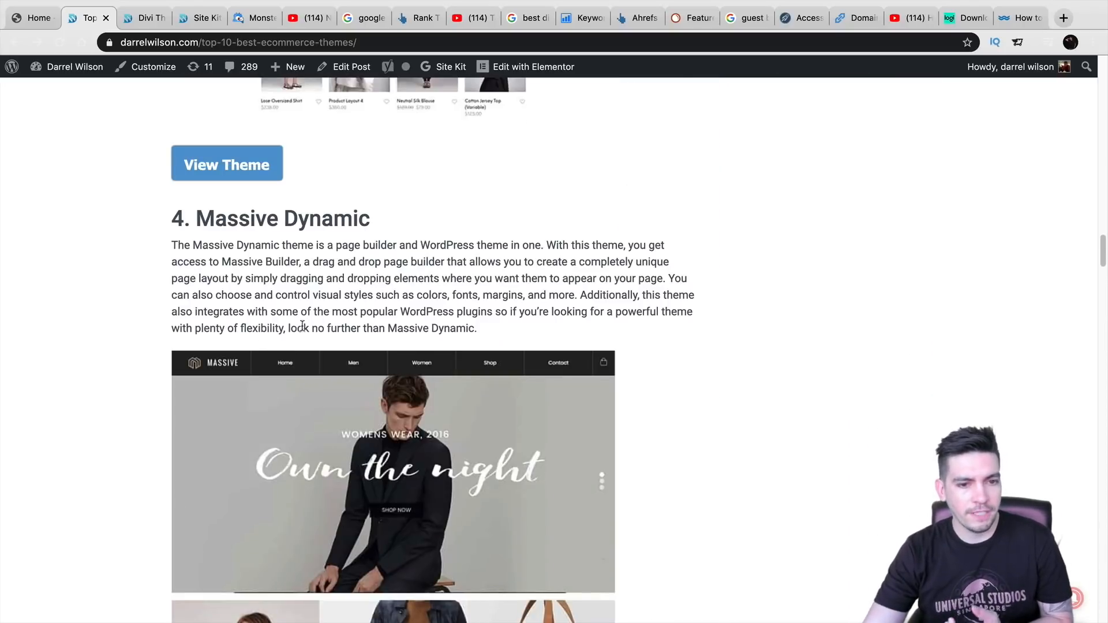
pyautogui.doubleClick(430, 245)
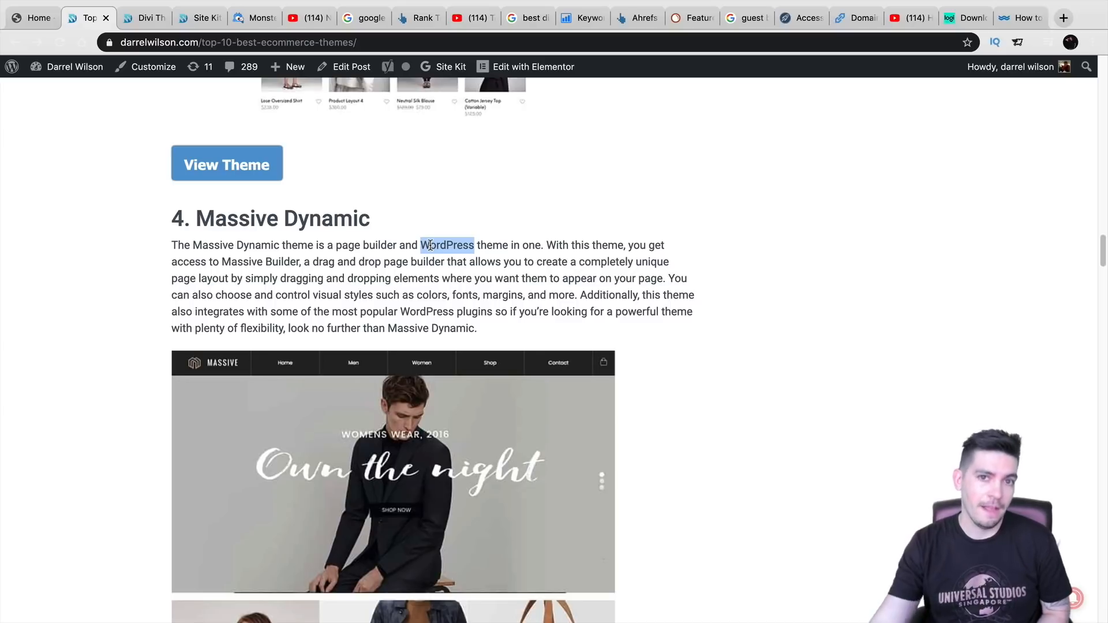
pyautogui.scroll(-5, 412, 292)
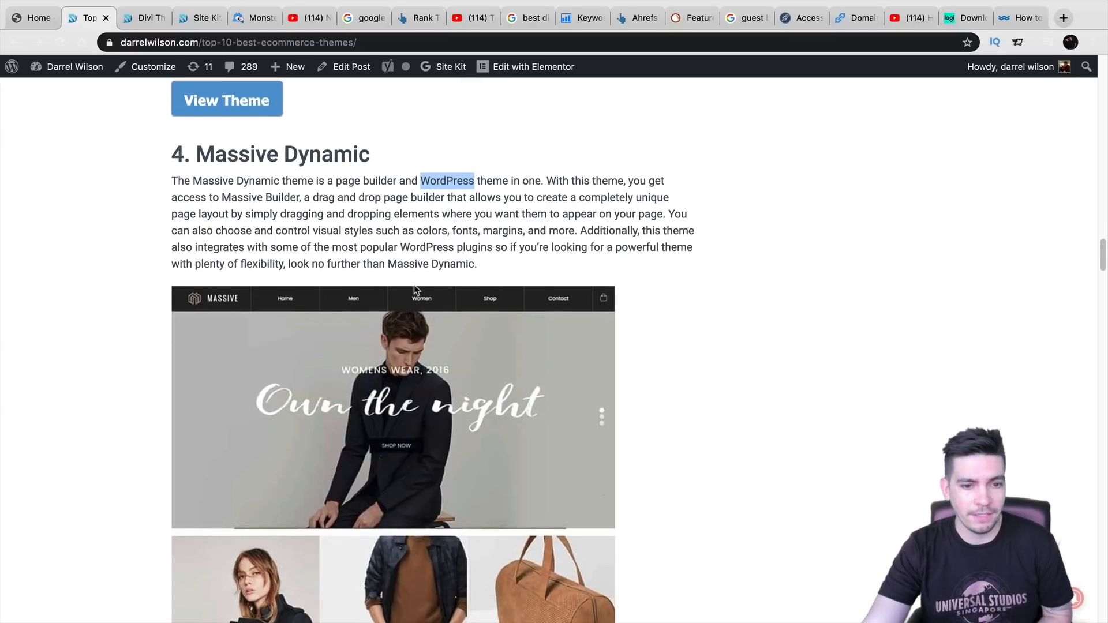
pyautogui.scroll(-10, 410, 292)
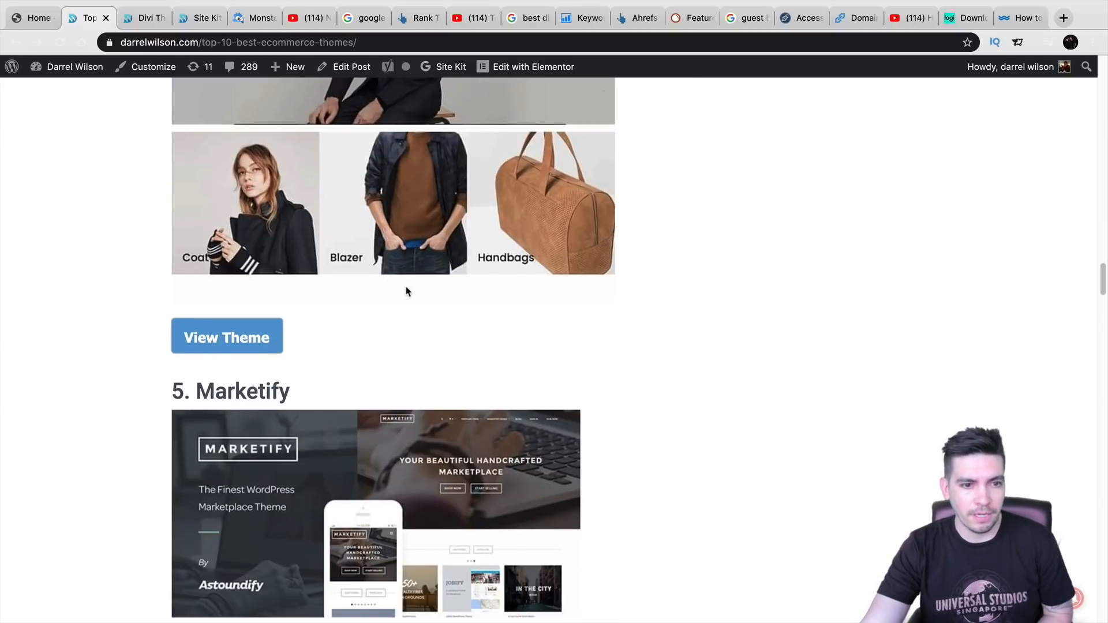
pyautogui.scroll(-4, 398, 306)
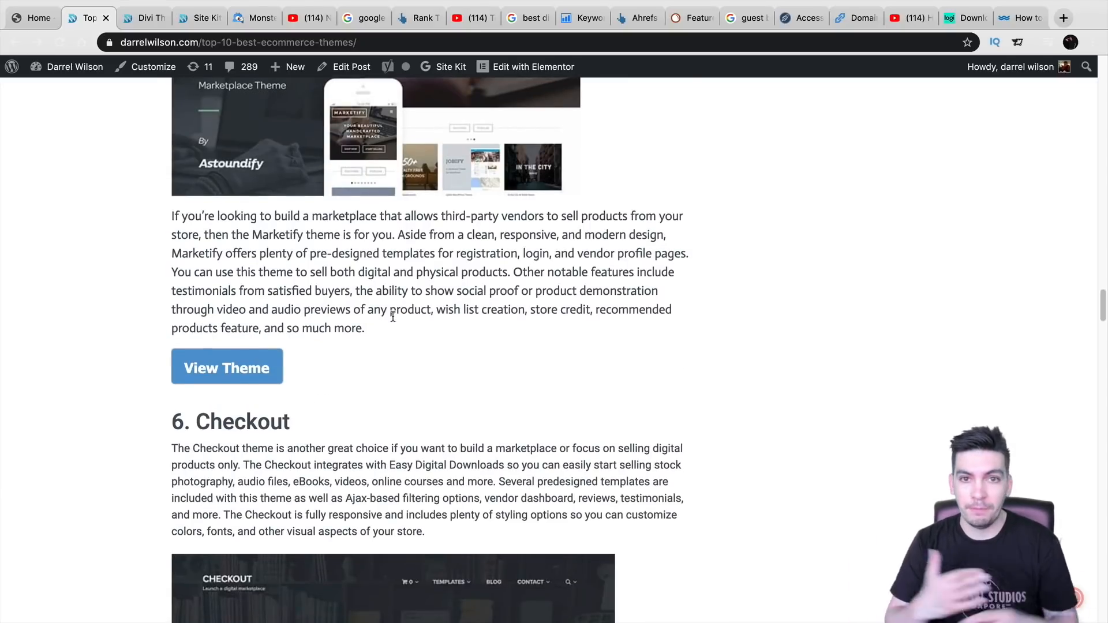
pyautogui.scroll(-2, 423, 316)
pyautogui.scroll(-5, 423, 329)
pyautogui.scroll(-10, 425, 324)
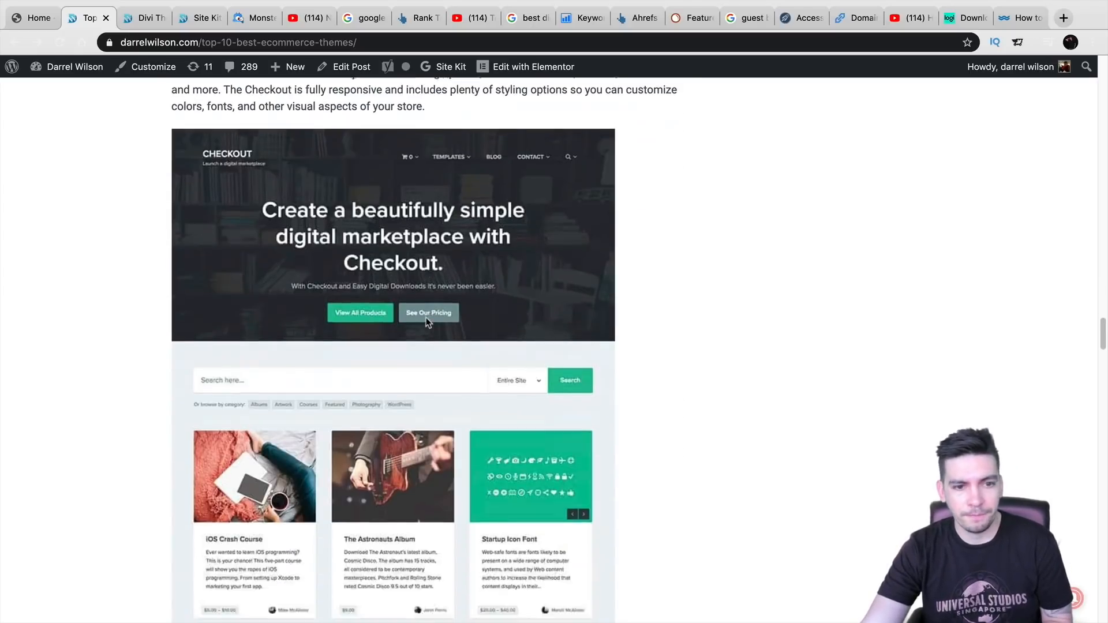
pyautogui.scroll(-11, 426, 321)
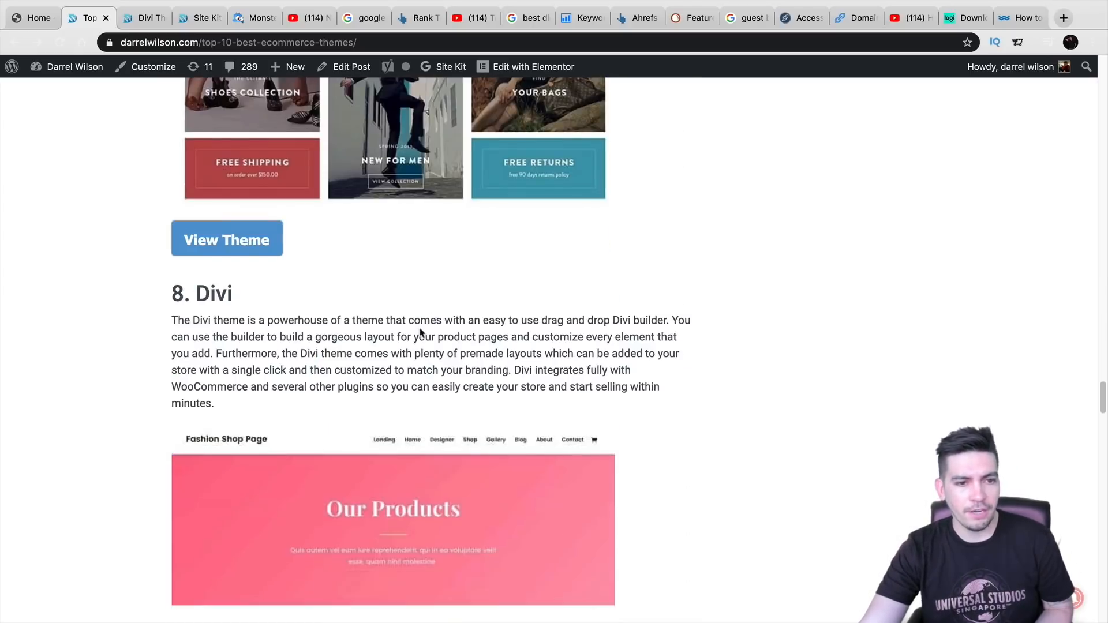
pyautogui.scroll(-16, 420, 329)
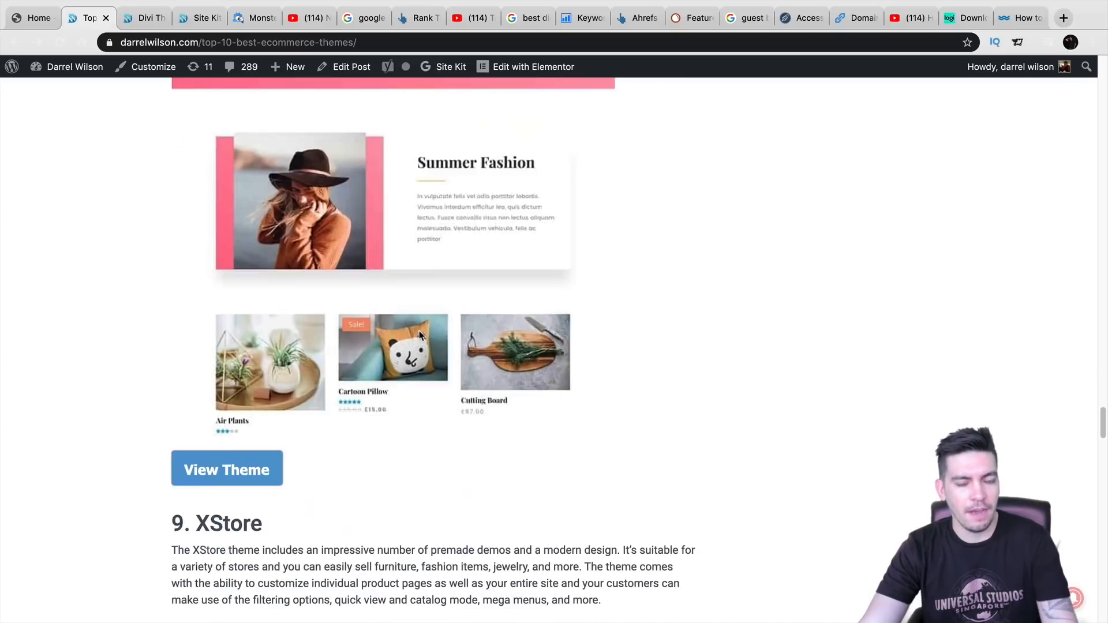
pyautogui.scroll(-15, 420, 332)
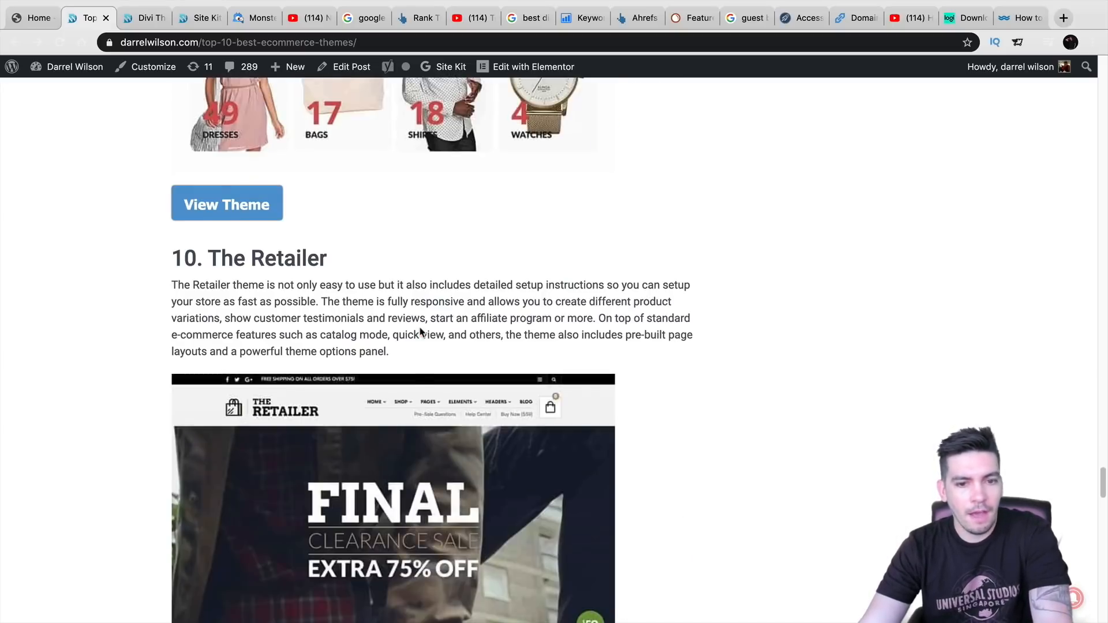
pyautogui.scroll(-5, 419, 336)
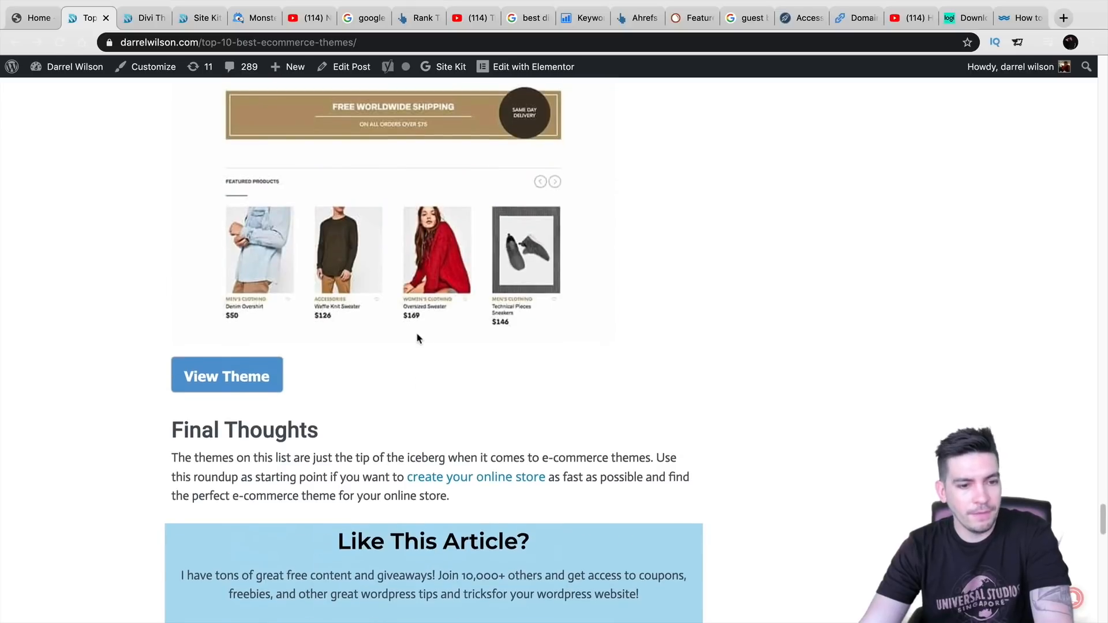
pyautogui.scroll(-5, 417, 335)
# - Highlight the 'Like This Article?' heading, focus the newsletter email field, then scroll back toward the intro
pyautogui.moveTo(350, 254); pyautogui.dragTo(542, 258)
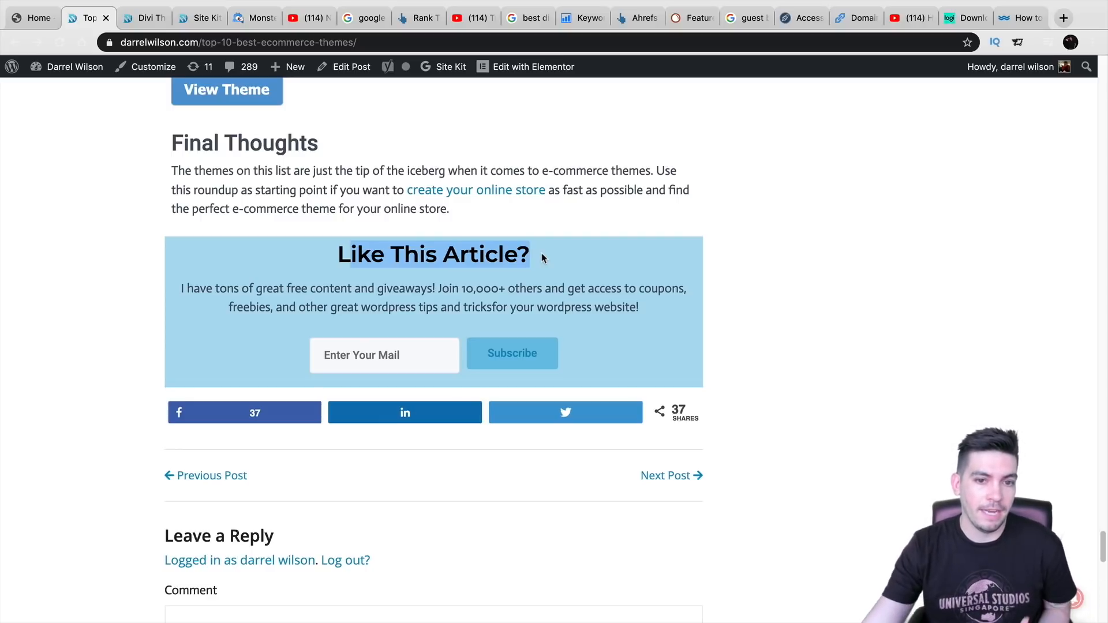
pyautogui.click(417, 353)
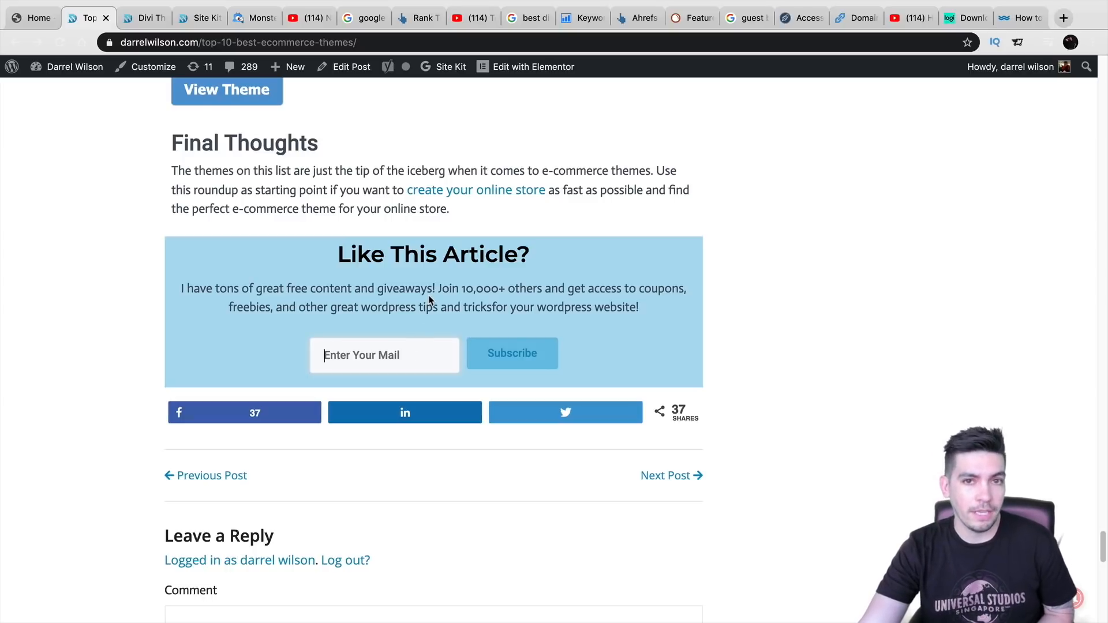
pyautogui.scroll(15, 498, 352)
pyautogui.scroll(15, 496, 394)
pyautogui.scroll(20, 509, 421)
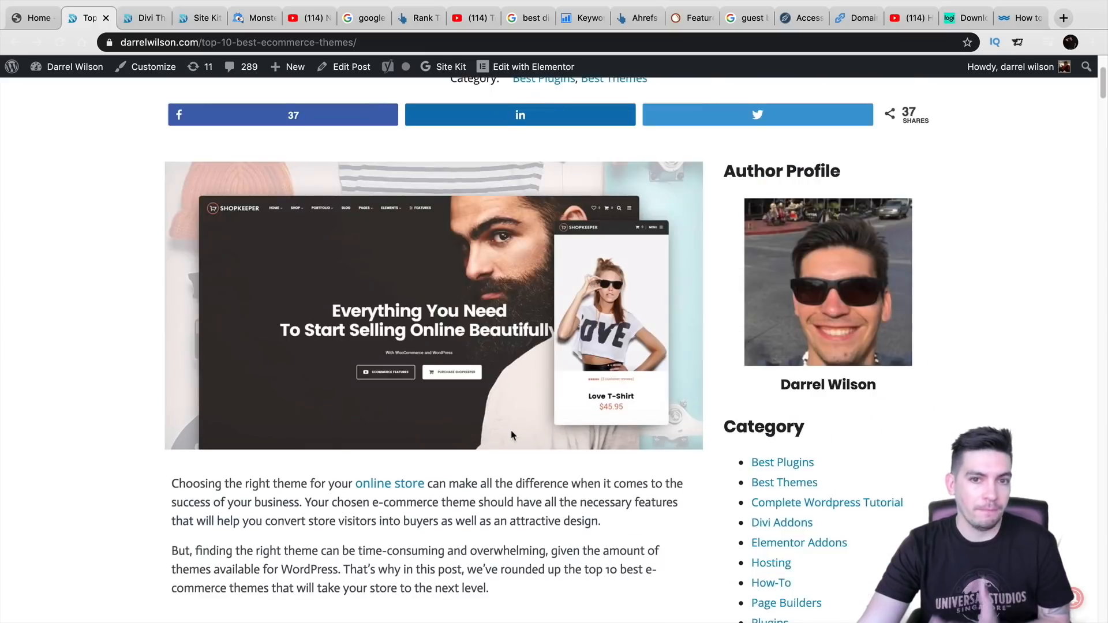
pyautogui.scroll(3, 511, 435)
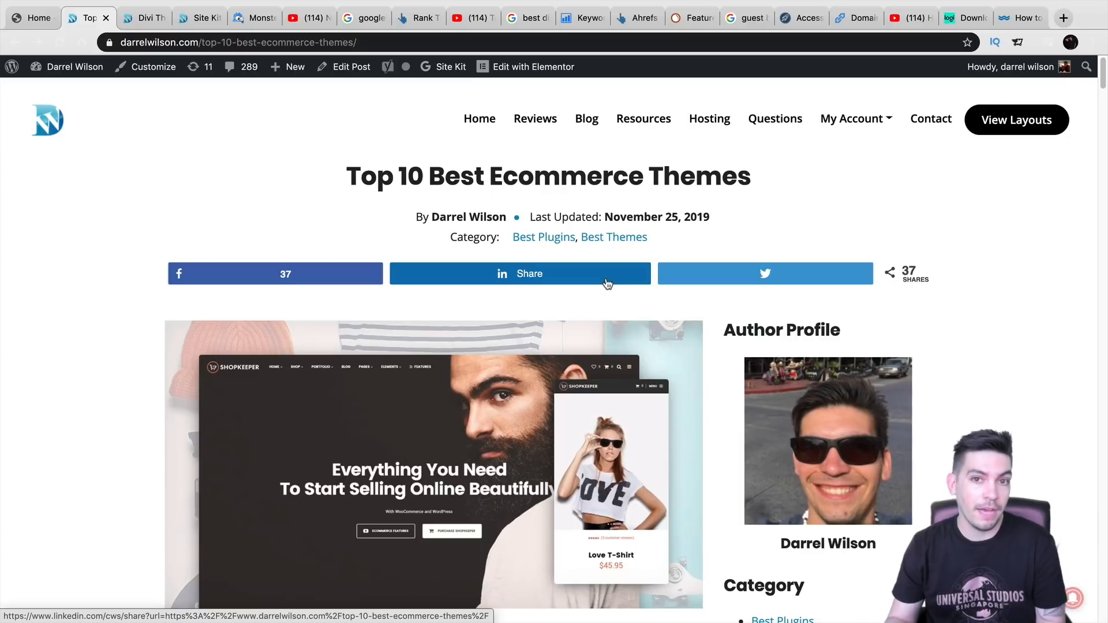
pyautogui.scroll(-5, 600, 289)
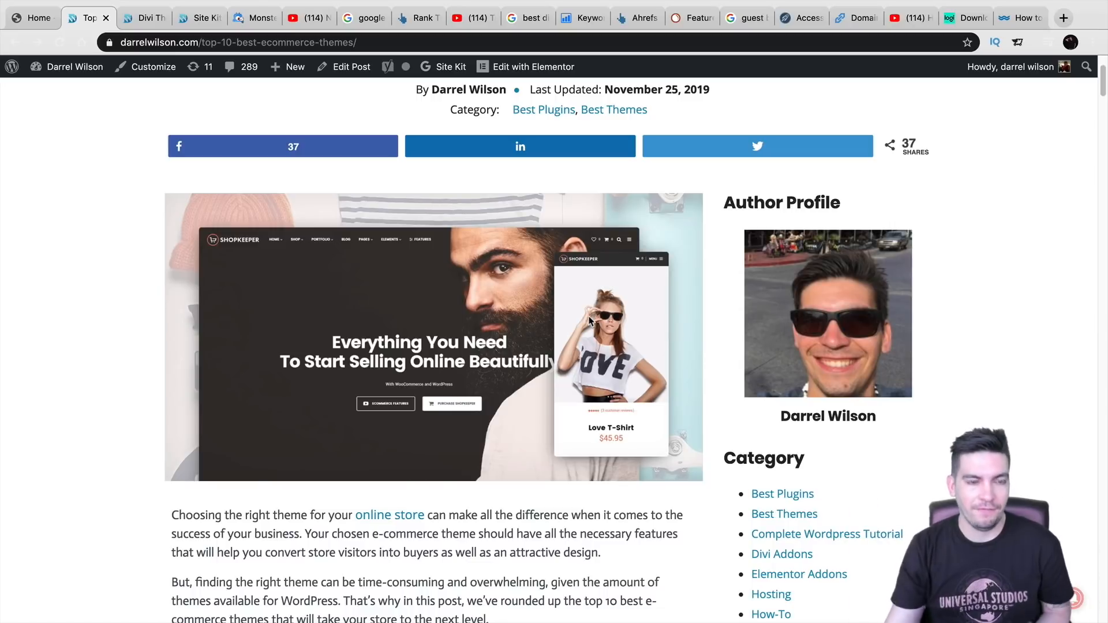
# - Compare the two post tabs, then select the Divi Theme Review title and its 4.7 / 5.0 rating
pyautogui.click(141, 19)
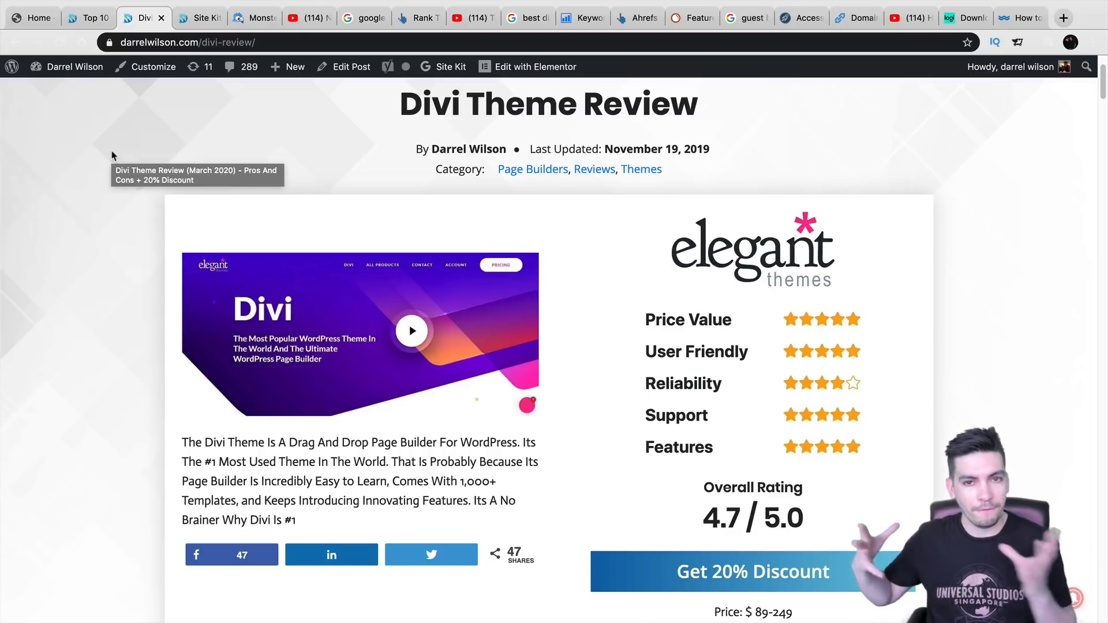
pyautogui.click(94, 18)
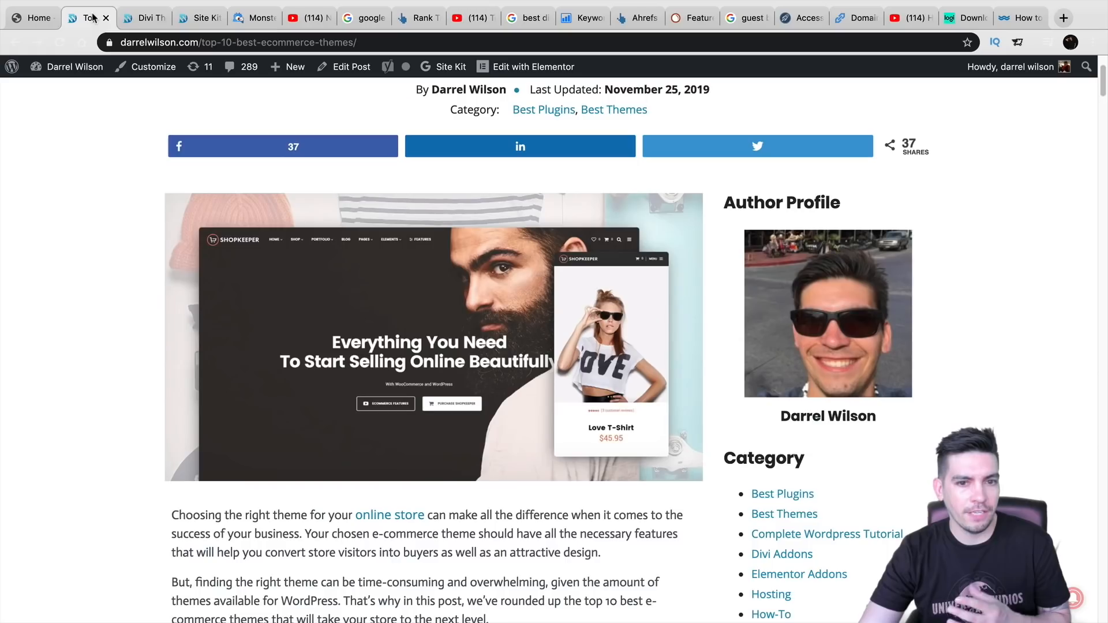
pyautogui.scroll(2, 120, 249)
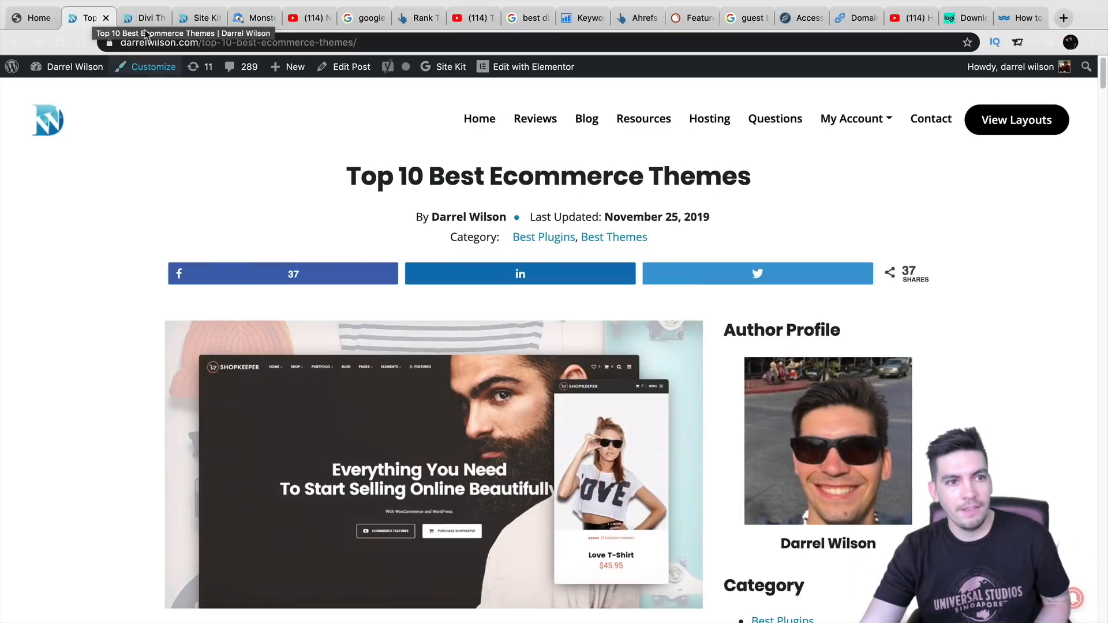
pyautogui.click(144, 18)
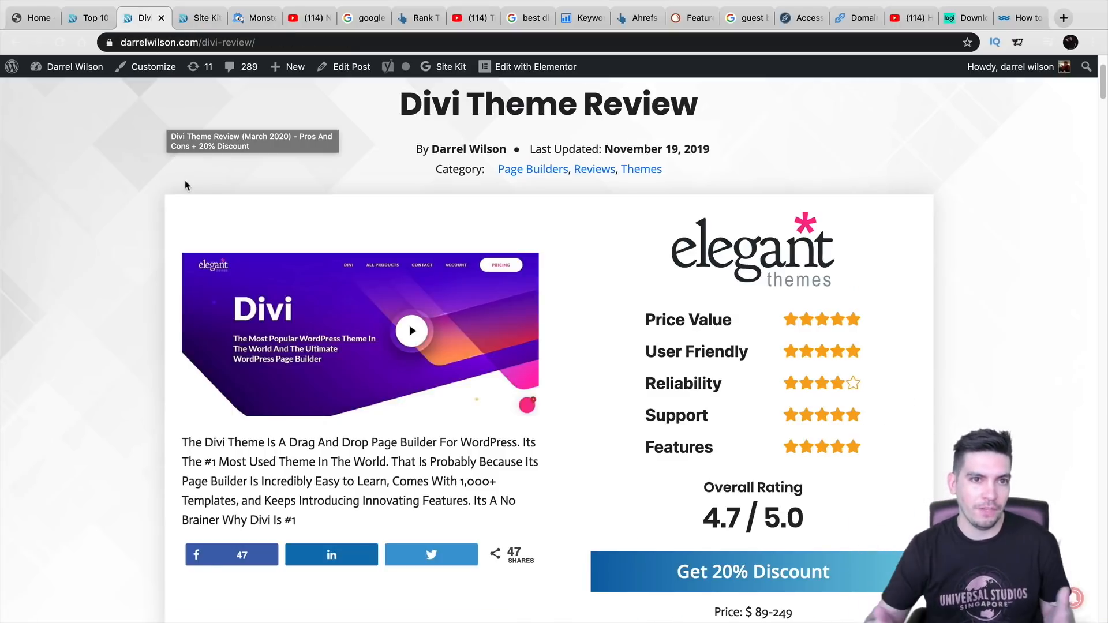
pyautogui.moveTo(404, 107); pyautogui.dragTo(672, 115)
pyautogui.scroll(-3, 677, 234)
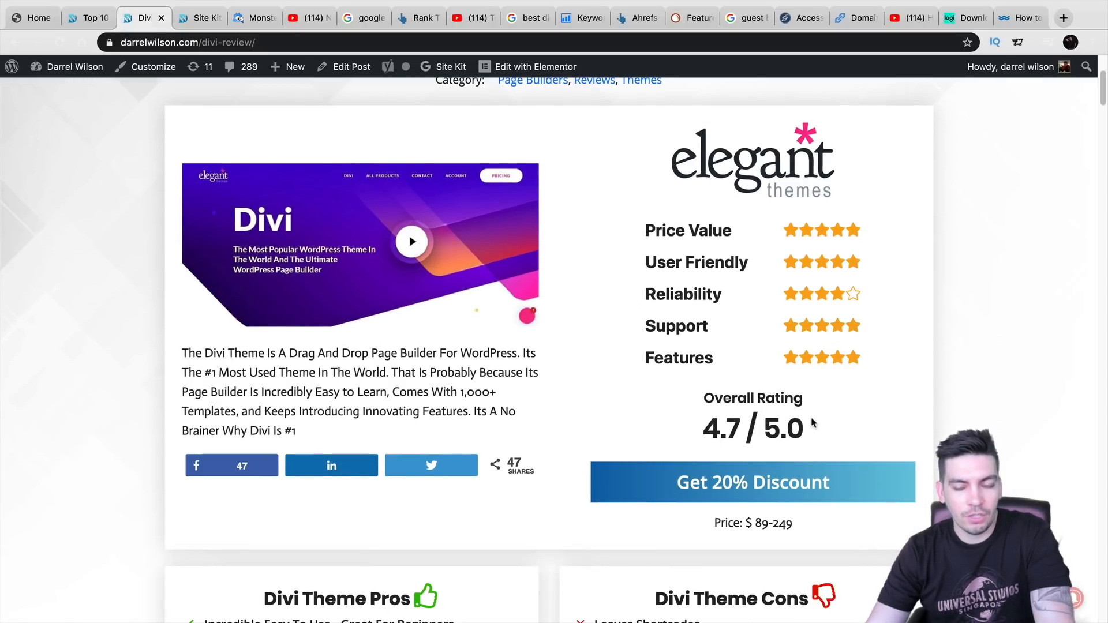
pyautogui.moveTo(814, 422); pyautogui.dragTo(700, 430)
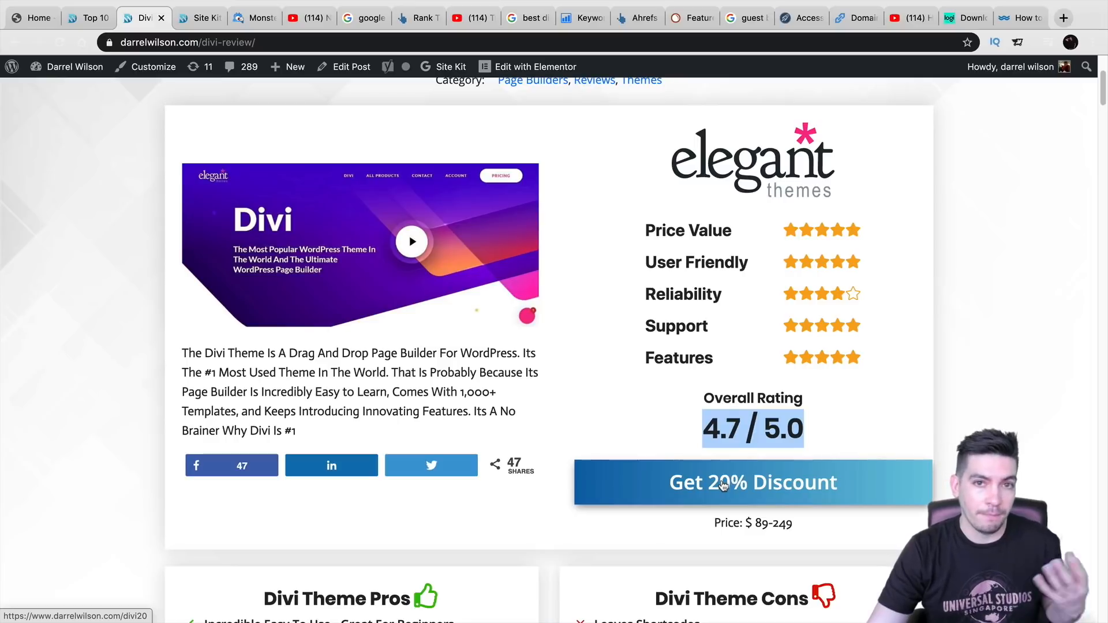
# - Read the Divi review down through Pros and Cons to the Pricing section
pyautogui.scroll(1, 583, 450)
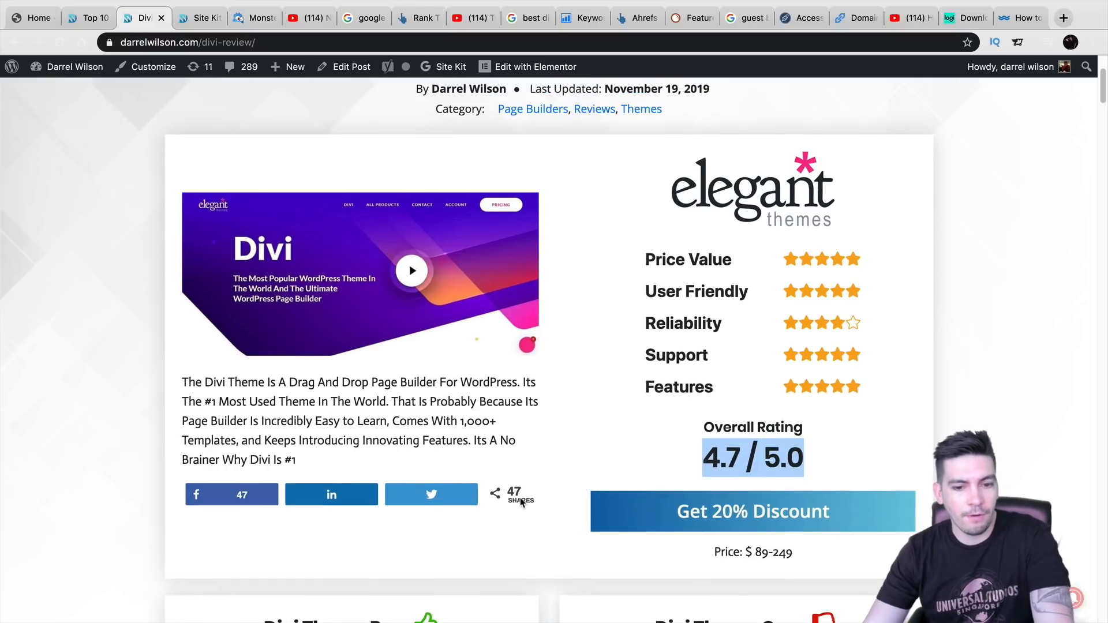
pyautogui.scroll(-10, 521, 490)
pyautogui.scroll(-6, 471, 358)
pyautogui.scroll(-1, 475, 358)
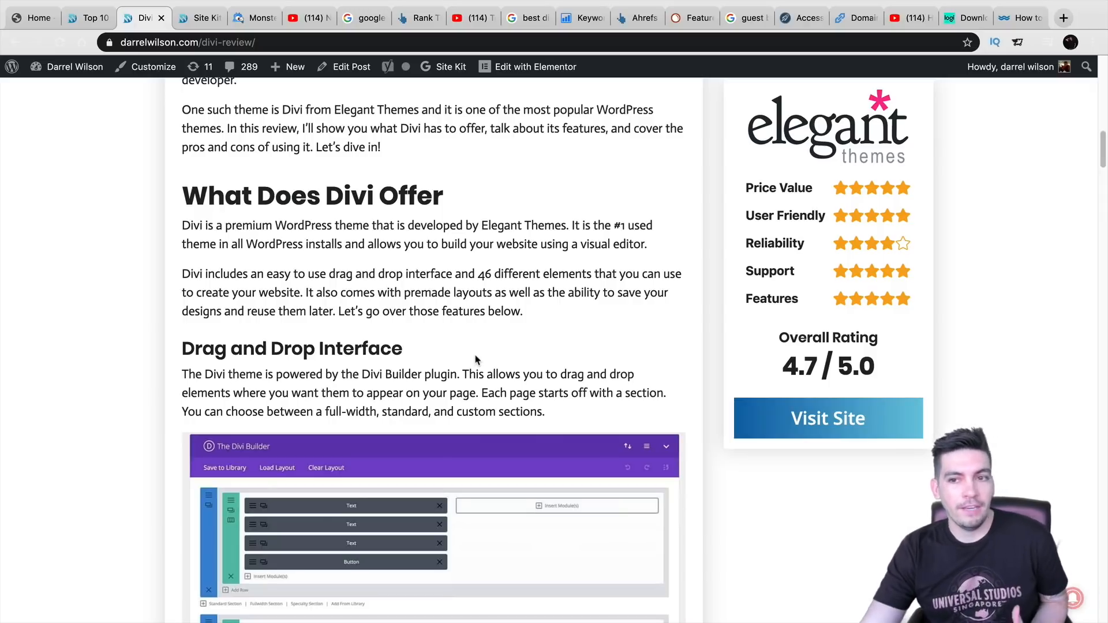
pyautogui.scroll(-4, 477, 360)
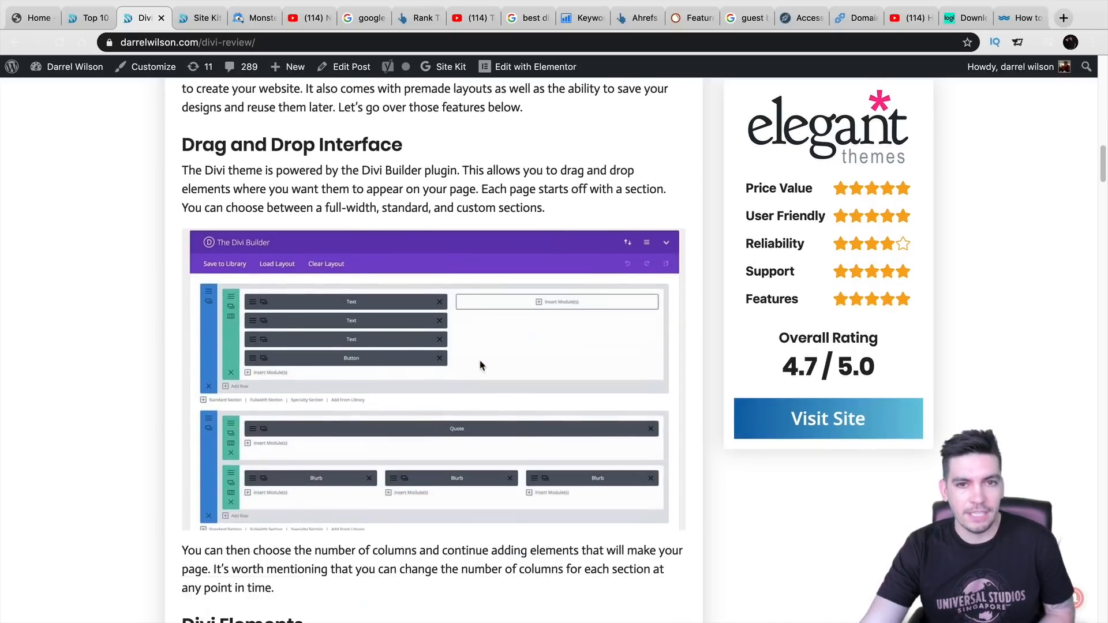
pyautogui.scroll(-4, 481, 365)
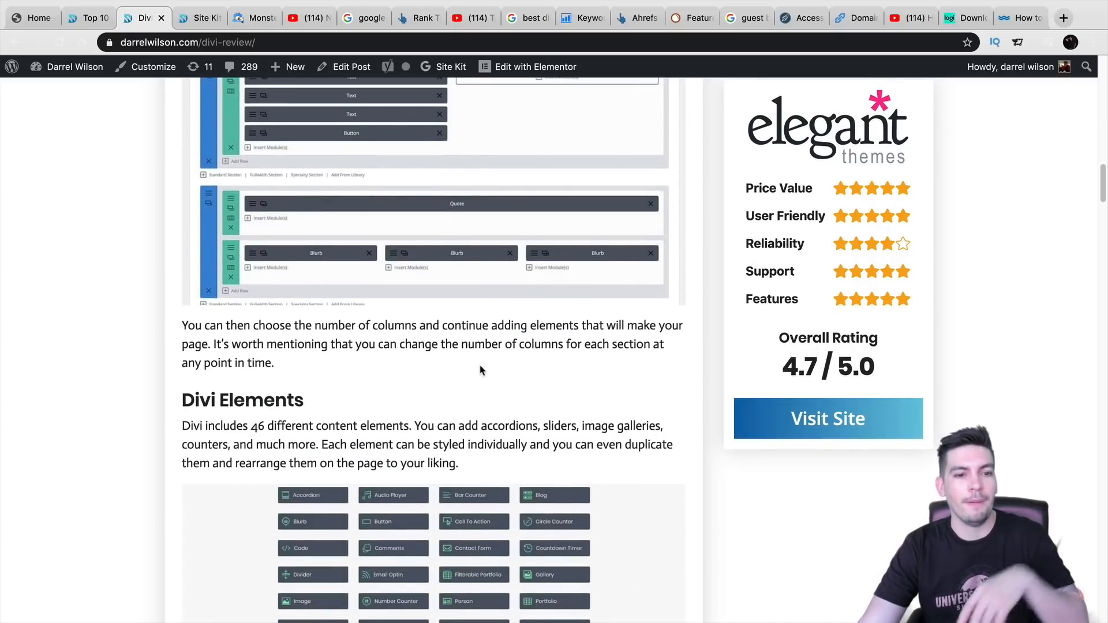
pyautogui.scroll(-3, 481, 370)
pyautogui.scroll(-18, 481, 367)
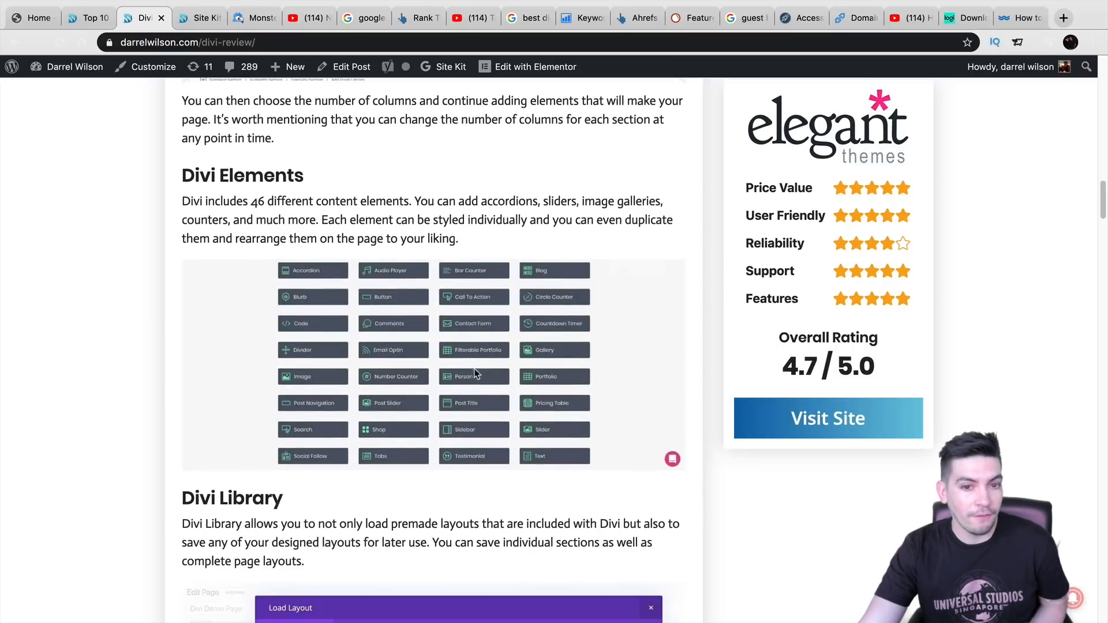
pyautogui.scroll(-15, 472, 369)
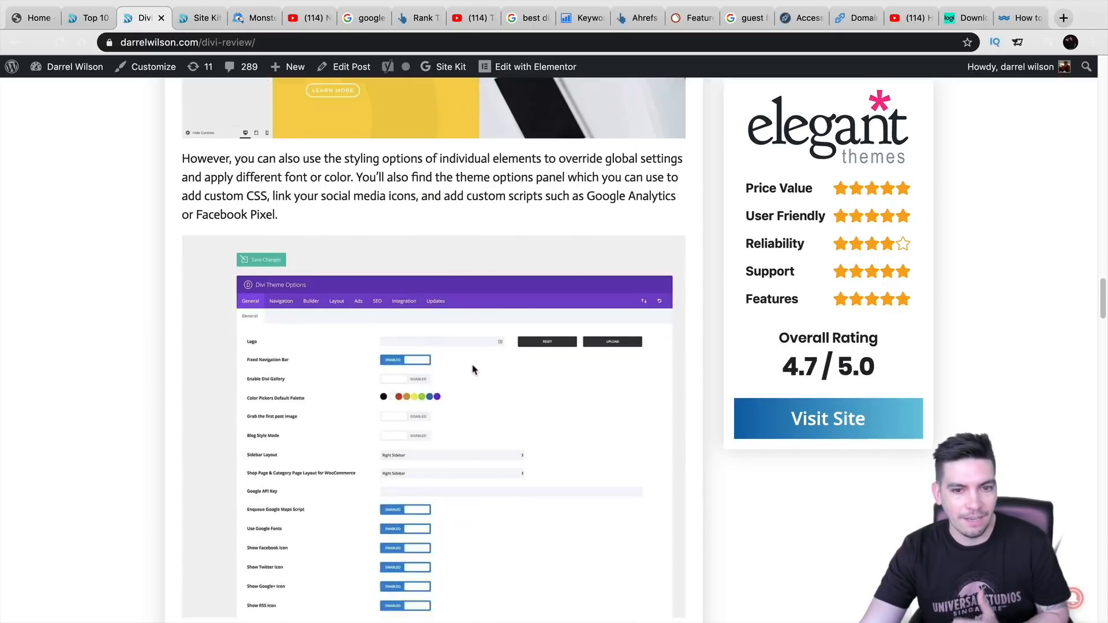
pyautogui.scroll(1, 471, 368)
pyautogui.scroll(-5, 466, 362)
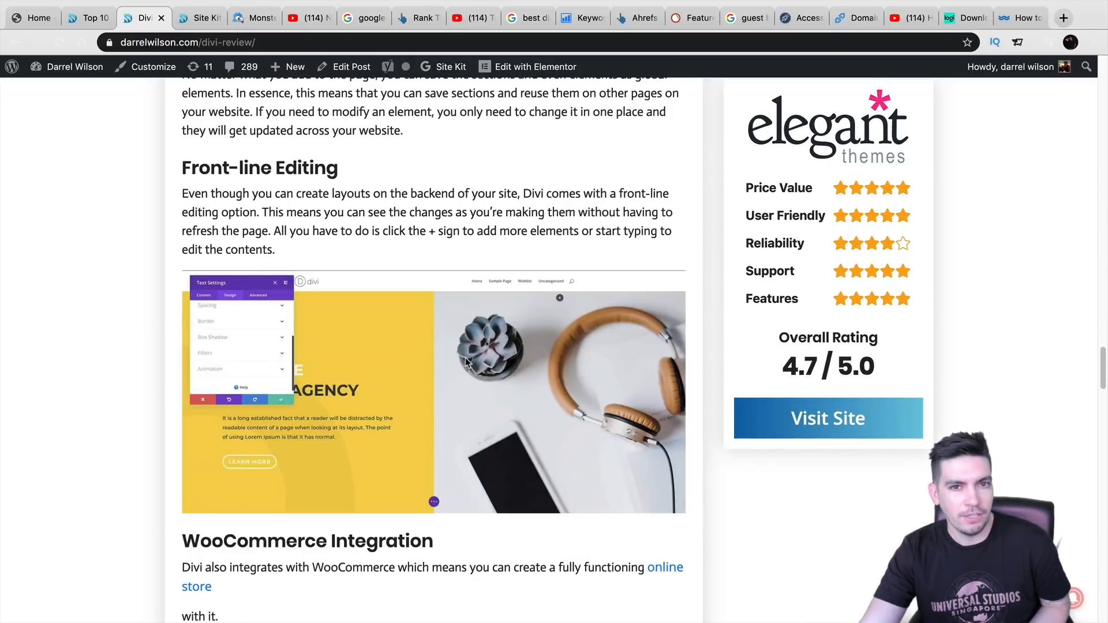
pyautogui.scroll(-5, 468, 362)
pyautogui.scroll(-1, 468, 361)
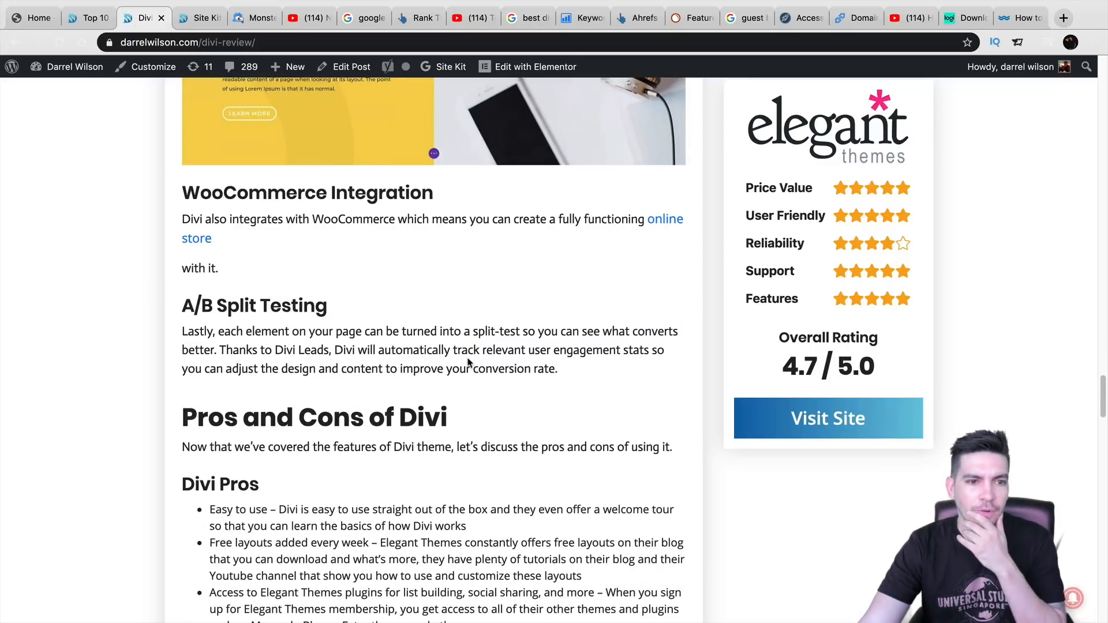
pyautogui.scroll(-5, 469, 363)
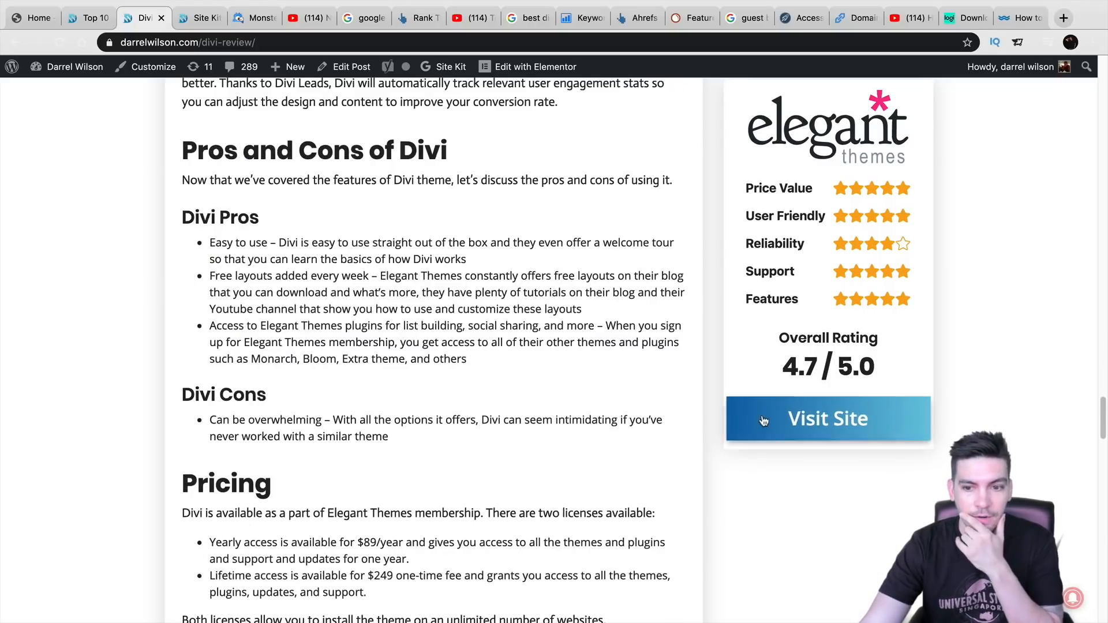
# - Open the Elegant Themes offer in a new tab, then Google-search the 'Divi Theme Review' title
pyautogui.click(764, 420)
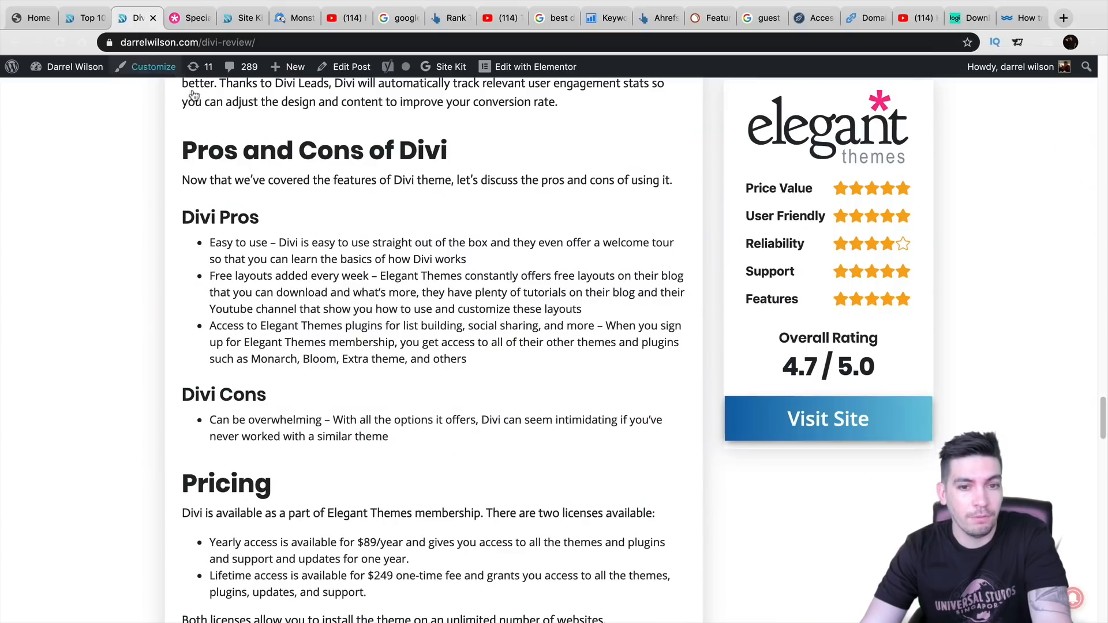
pyautogui.scroll(8, 370, 306)
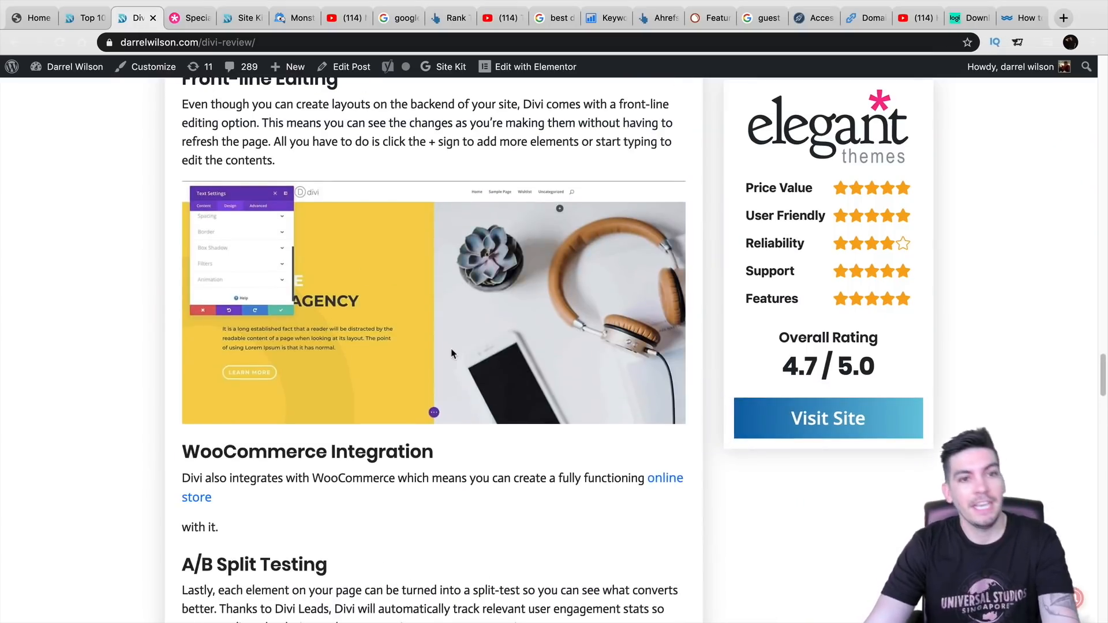
pyautogui.scroll(15, 462, 355)
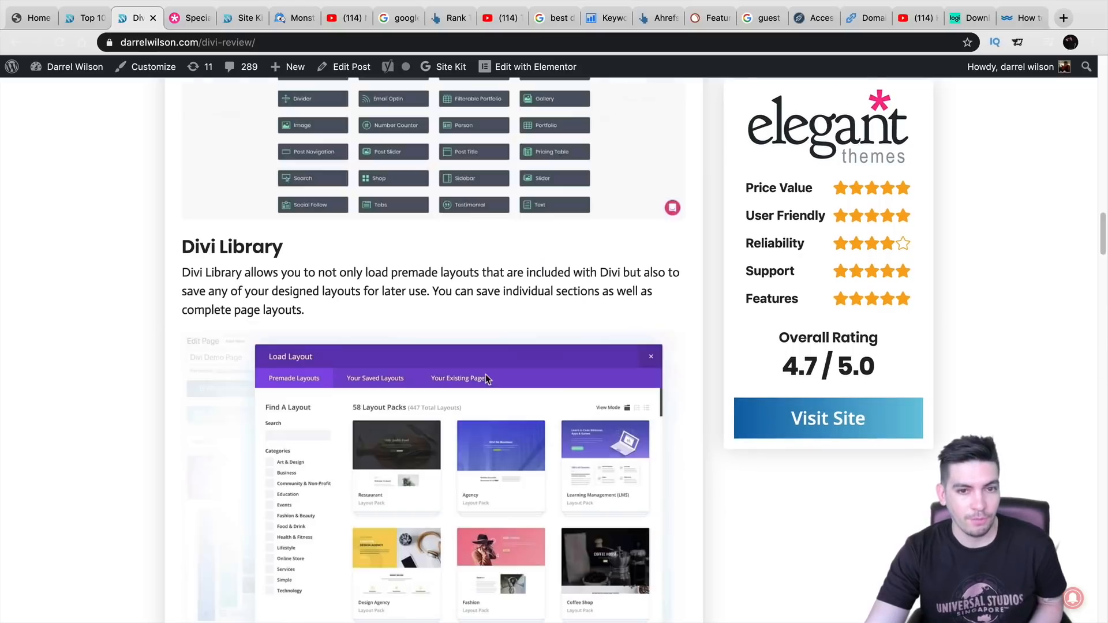
pyautogui.scroll(15, 493, 392)
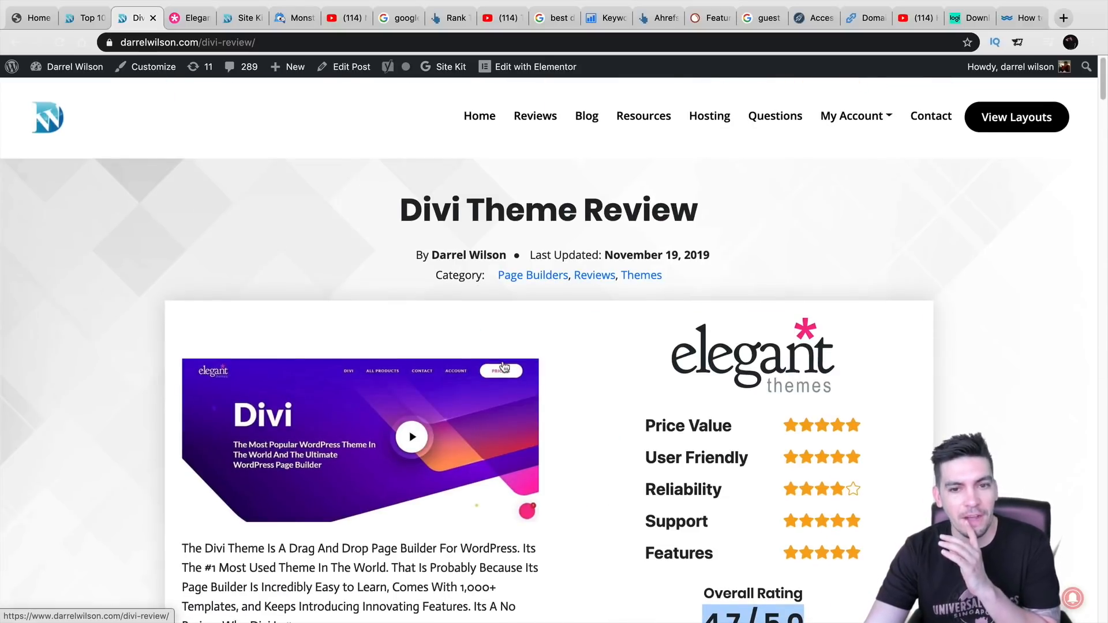
pyautogui.tripleClick(563, 185)
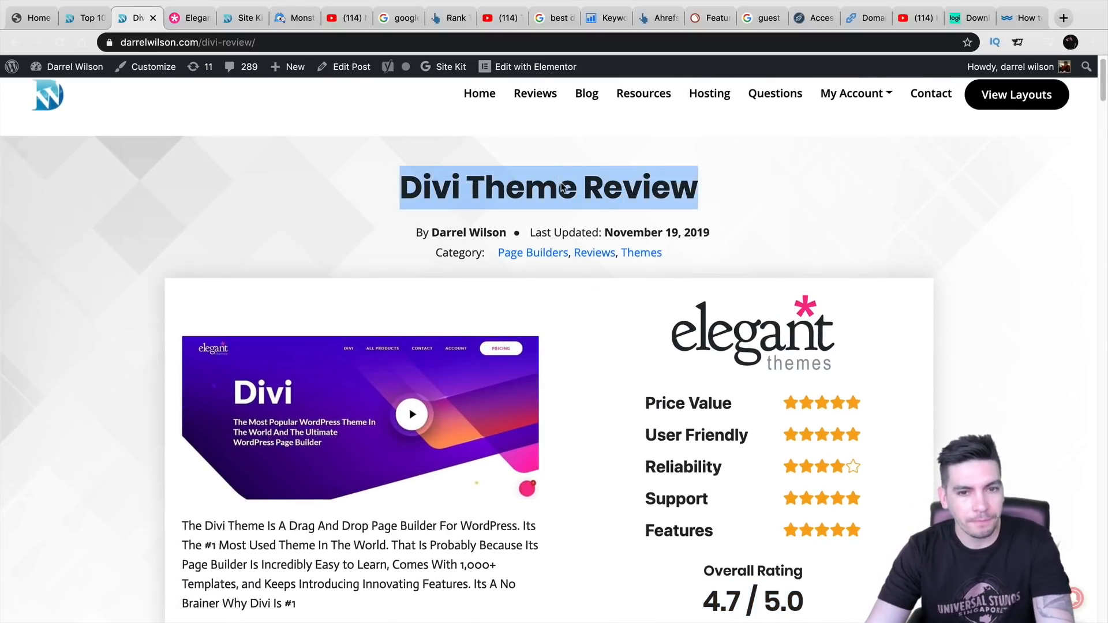
pyautogui.rightClick(563, 183)
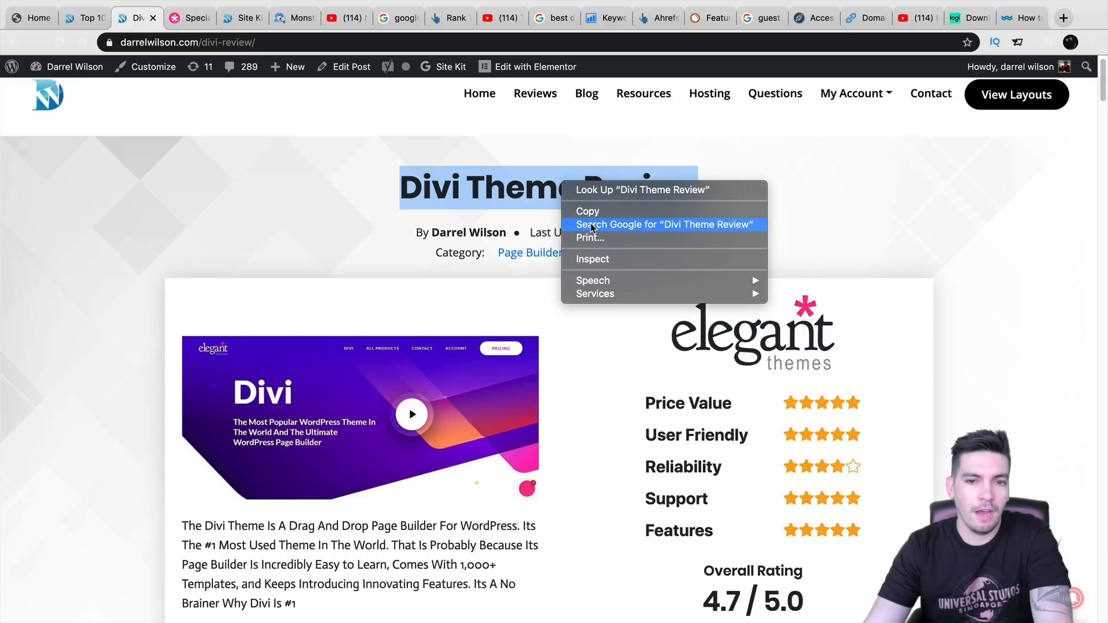
pyautogui.click(592, 226)
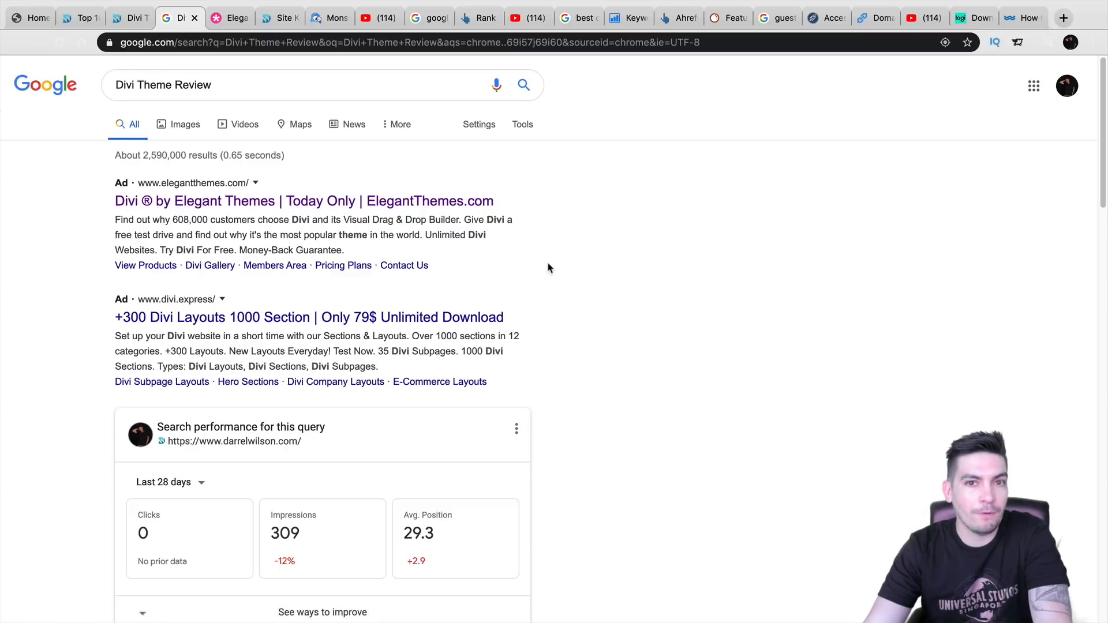
# - Page through the 'Divi Theme Review' Google results to page 4, reviewing the competing review articles
pyautogui.scroll(-15, 548, 268)
pyautogui.scroll(-5, 549, 268)
pyautogui.scroll(-6, 549, 268)
pyautogui.click(254, 558)
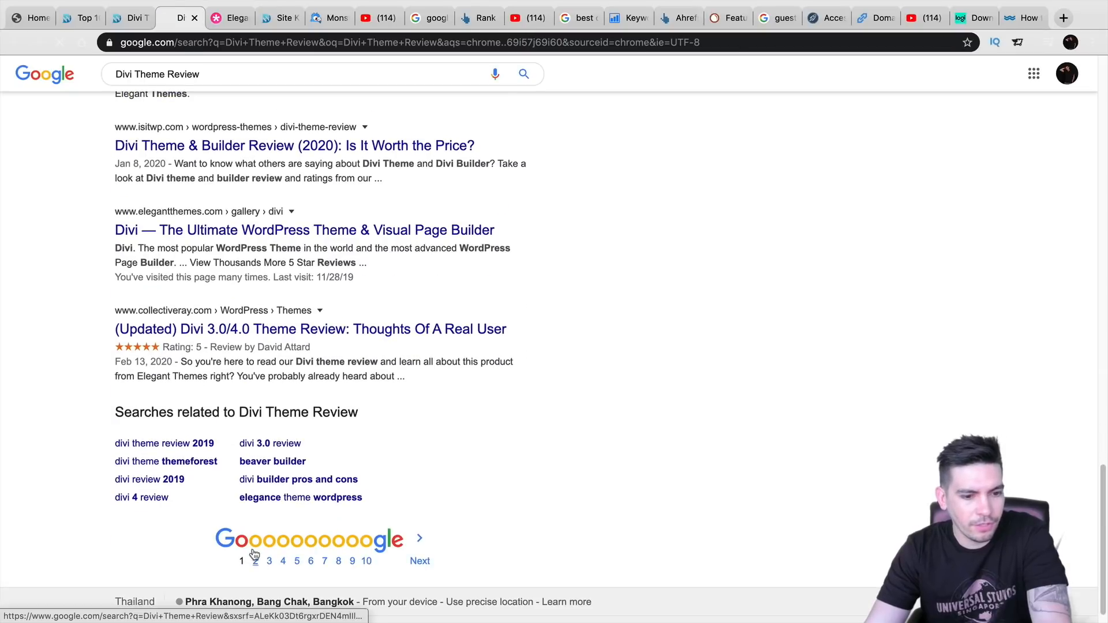
pyautogui.scroll(-1, 510, 401)
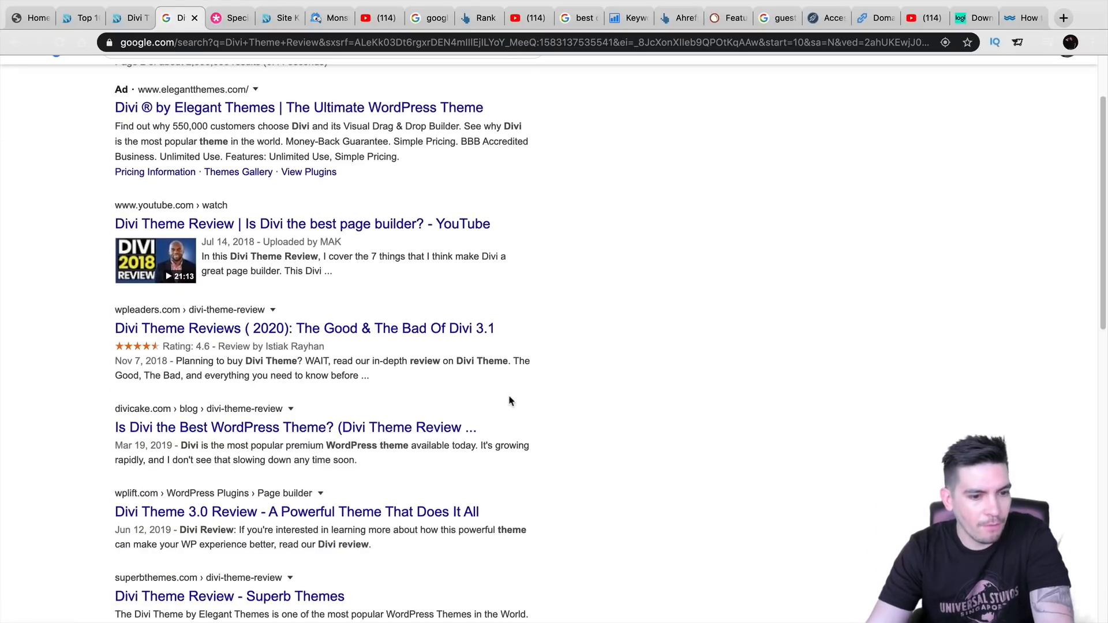
pyautogui.scroll(-10, 509, 401)
pyautogui.scroll(-5, 509, 401)
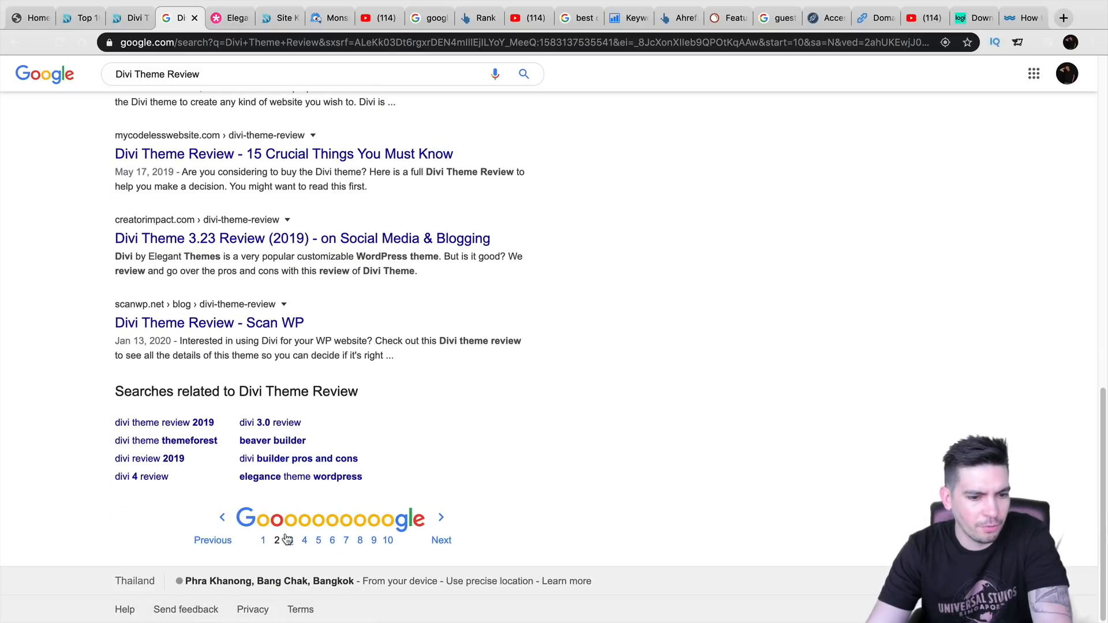
pyautogui.click(287, 540)
pyautogui.scroll(-3, 404, 451)
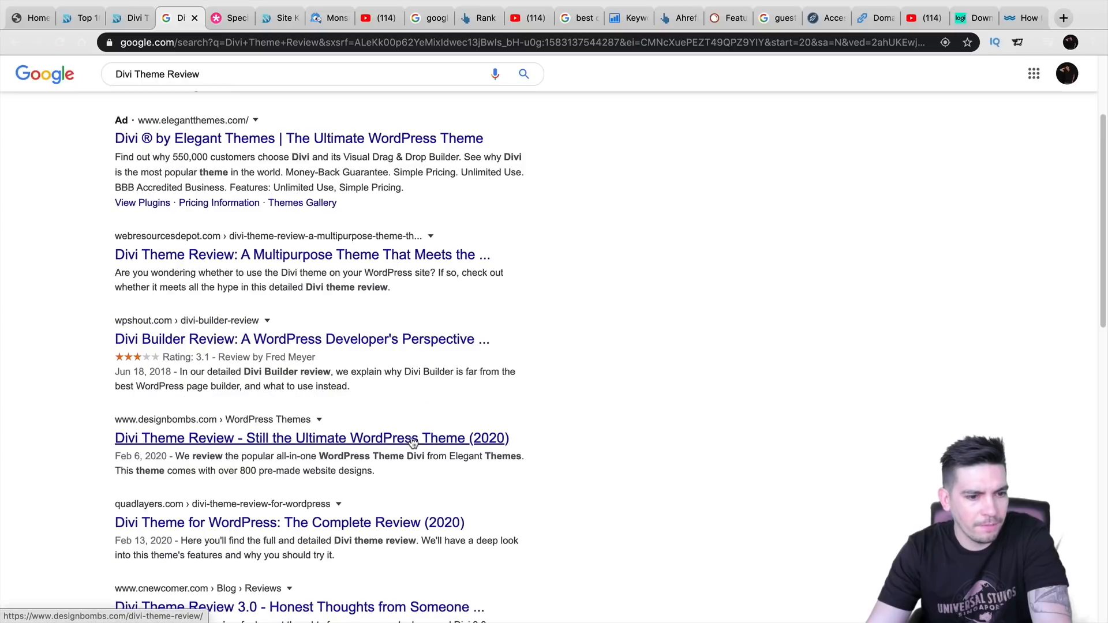
pyautogui.scroll(-15, 413, 443)
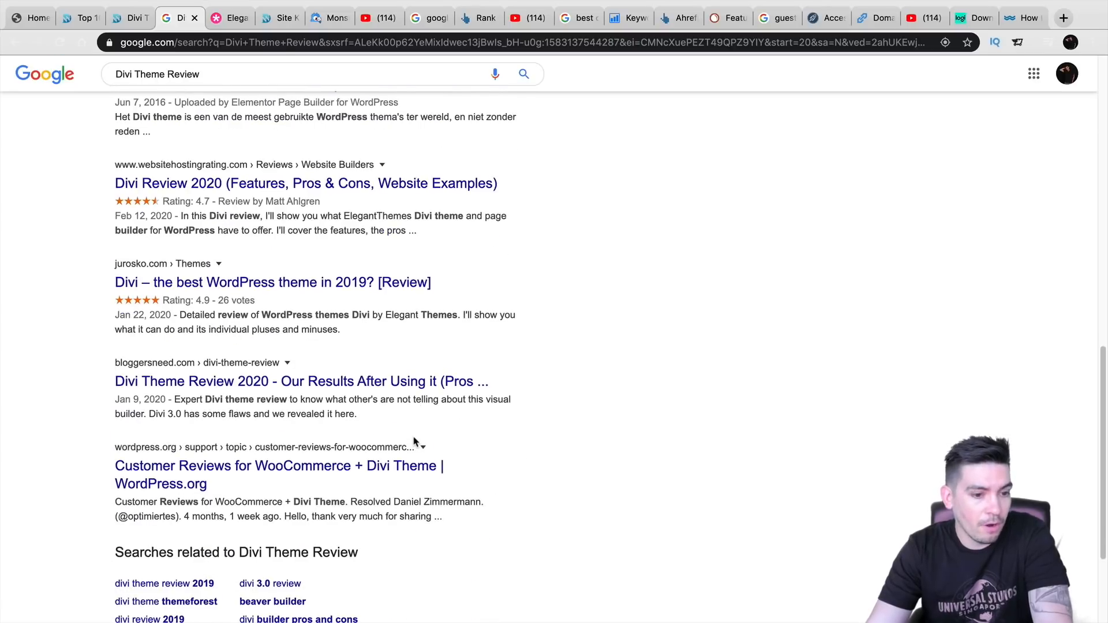
pyautogui.scroll(-2, 413, 443)
pyautogui.scroll(-3, 416, 446)
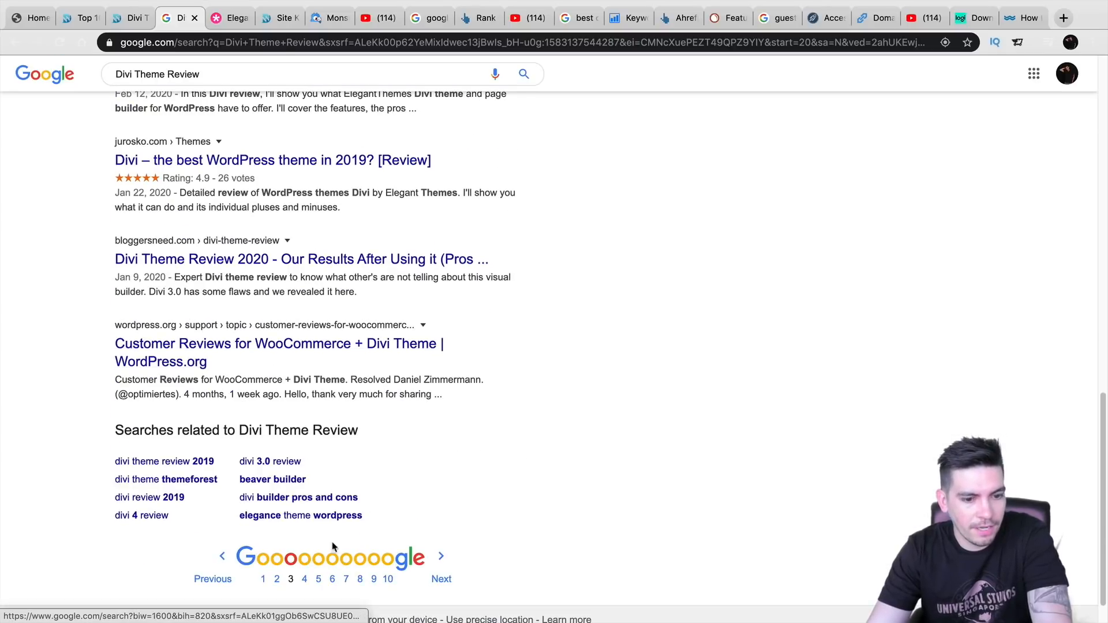
pyautogui.click(306, 571)
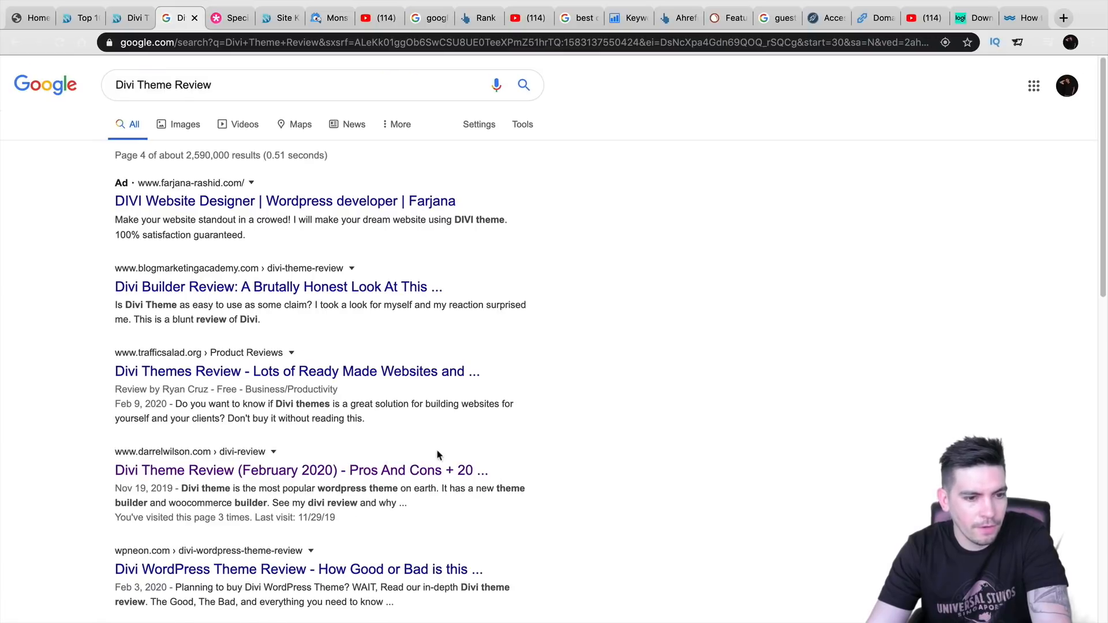
pyautogui.scroll(-1, 439, 455)
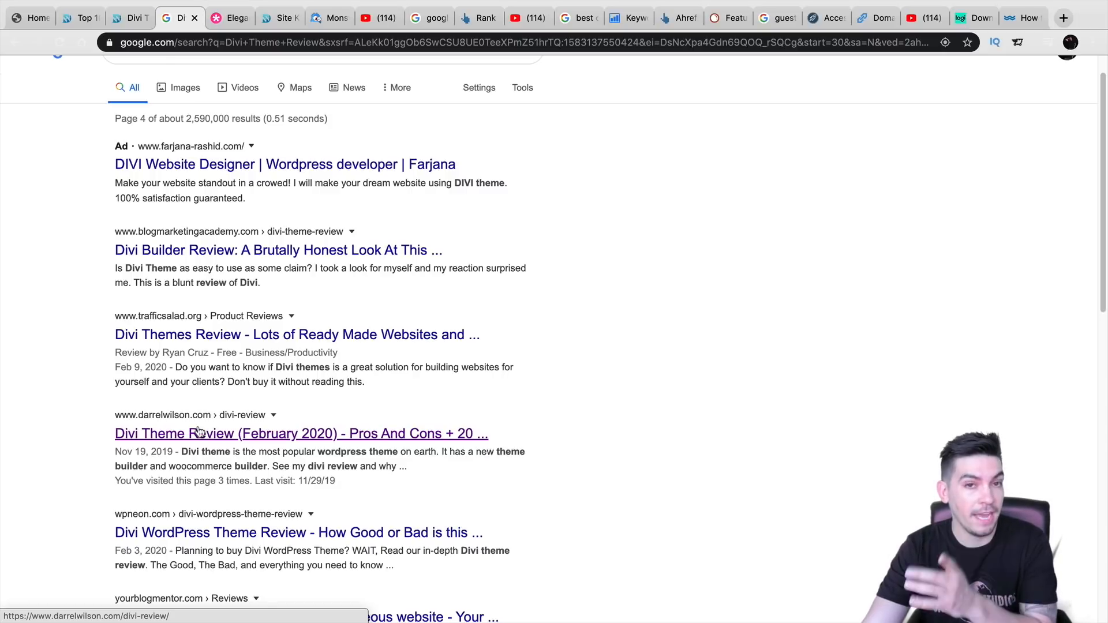
# - Close the Elegant Themes discount page and scroll through the Site Kit Analytics audience cards
pyautogui.click(241, 19)
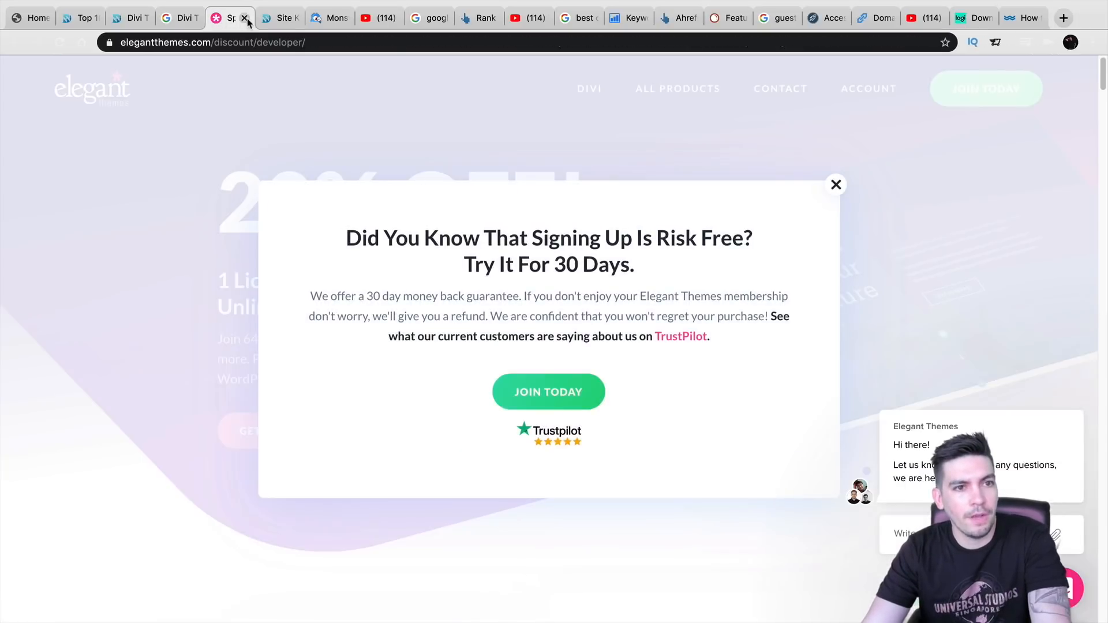
pyautogui.click(245, 18)
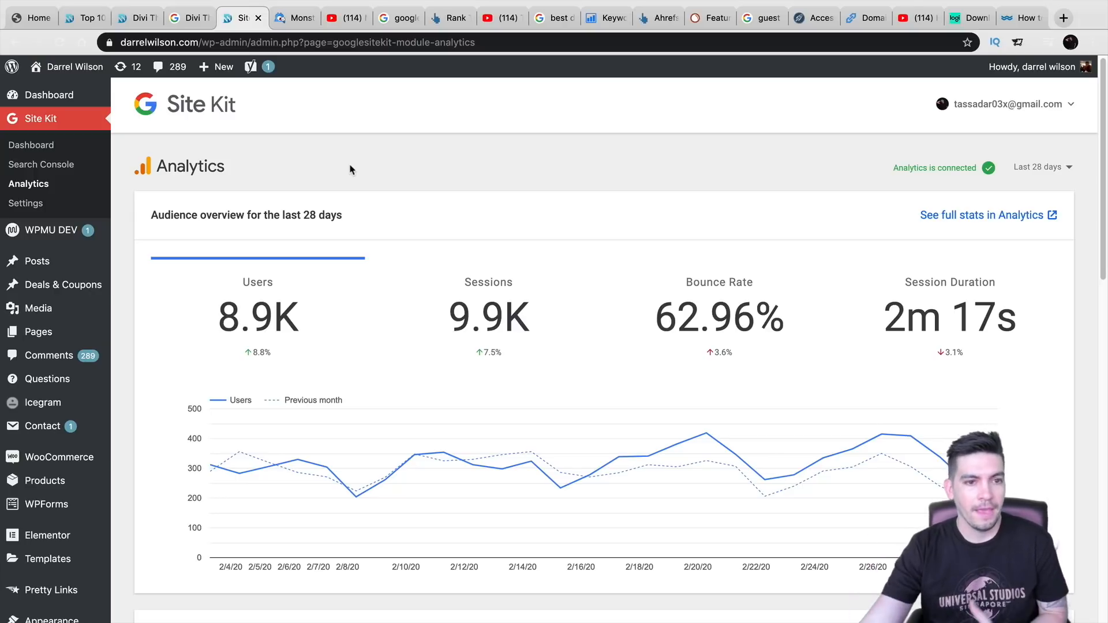
pyautogui.scroll(-1, 358, 226)
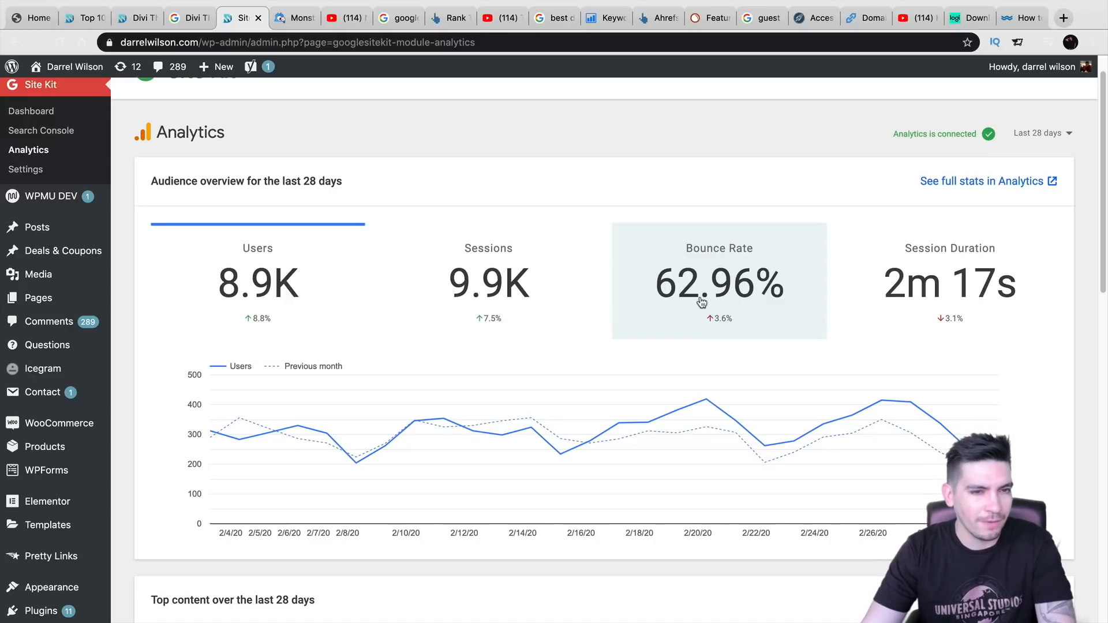
pyautogui.scroll(-1, 702, 303)
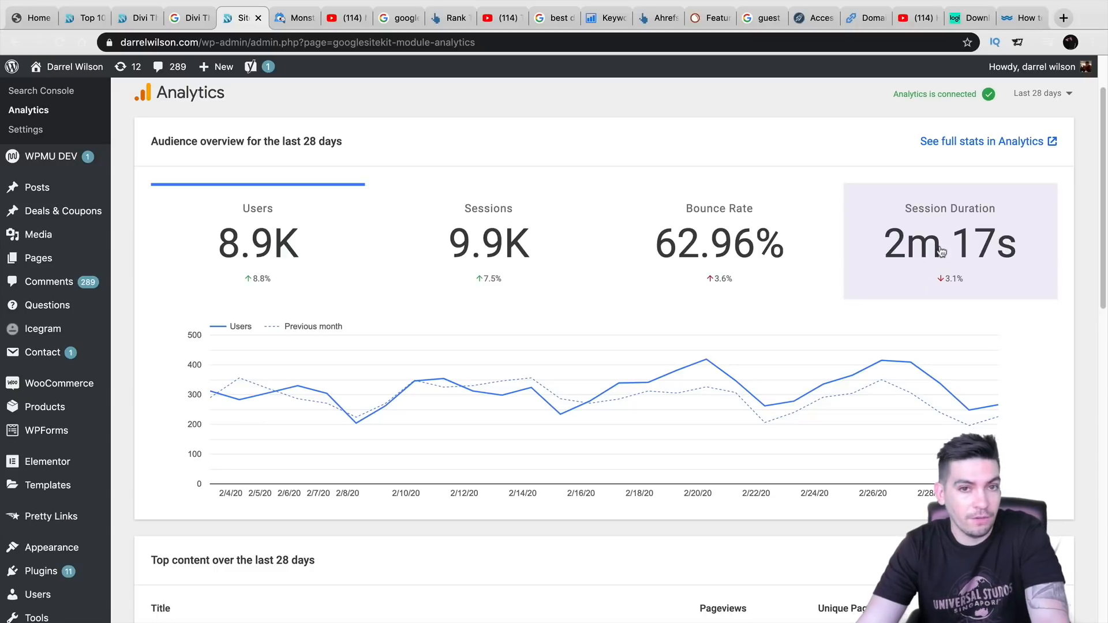
pyautogui.scroll(-1, 934, 257)
pyautogui.scroll(-10, 926, 258)
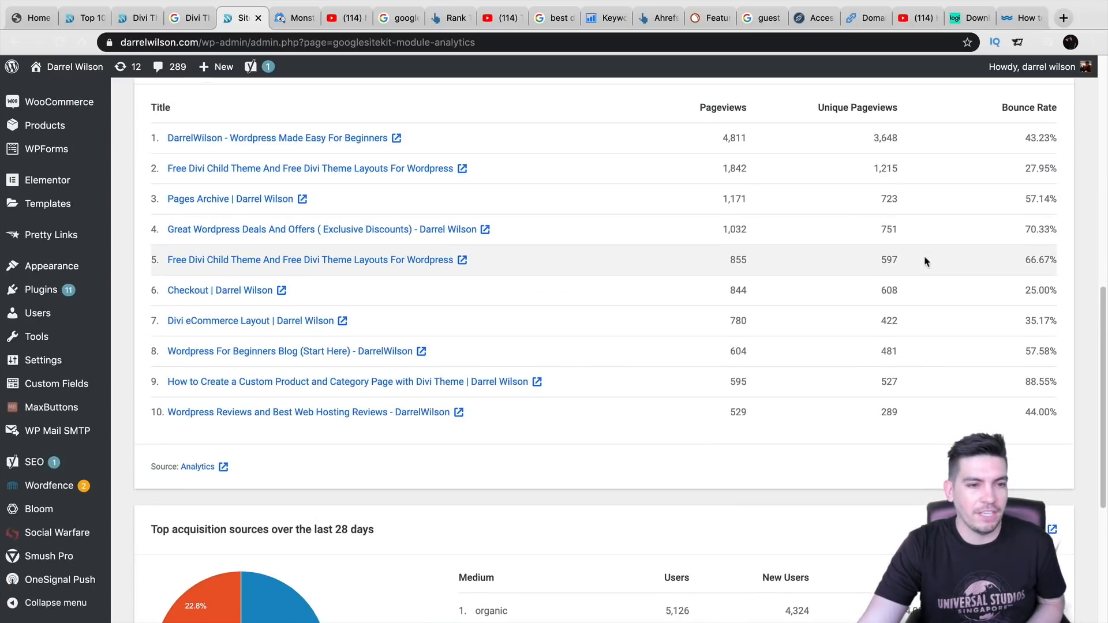
pyautogui.scroll(1, 693, 254)
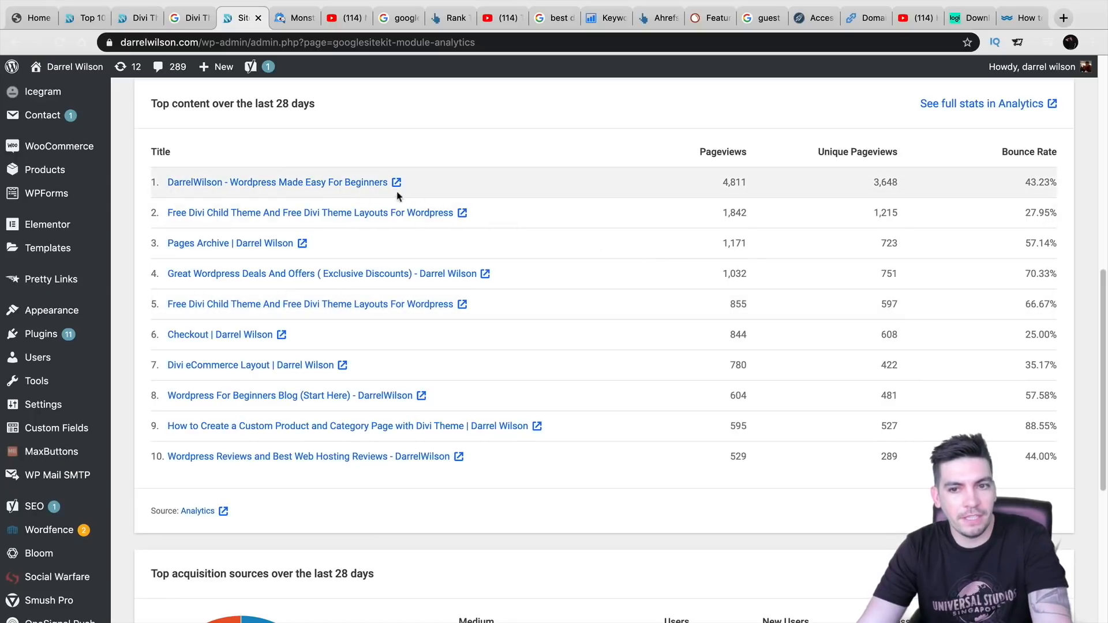
# - In Top content, mark the top post's 4,811 pageviews and 43.23% bounce rate, and the second post's 27.95%
pyautogui.moveTo(753, 182); pyautogui.dragTo(718, 182)
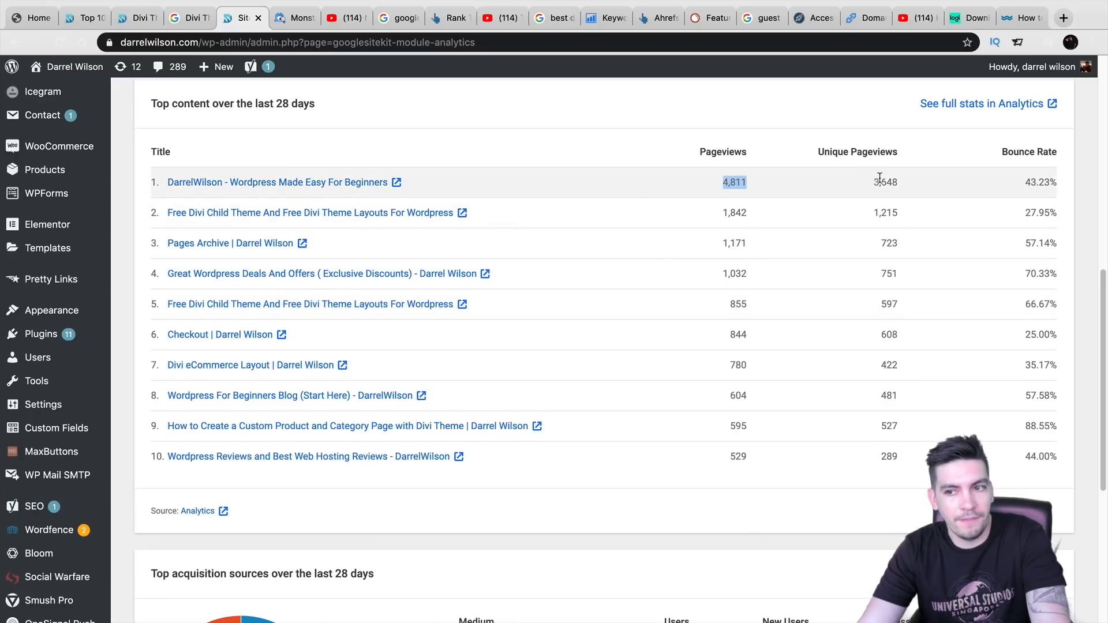
pyautogui.tripleClick(1028, 180)
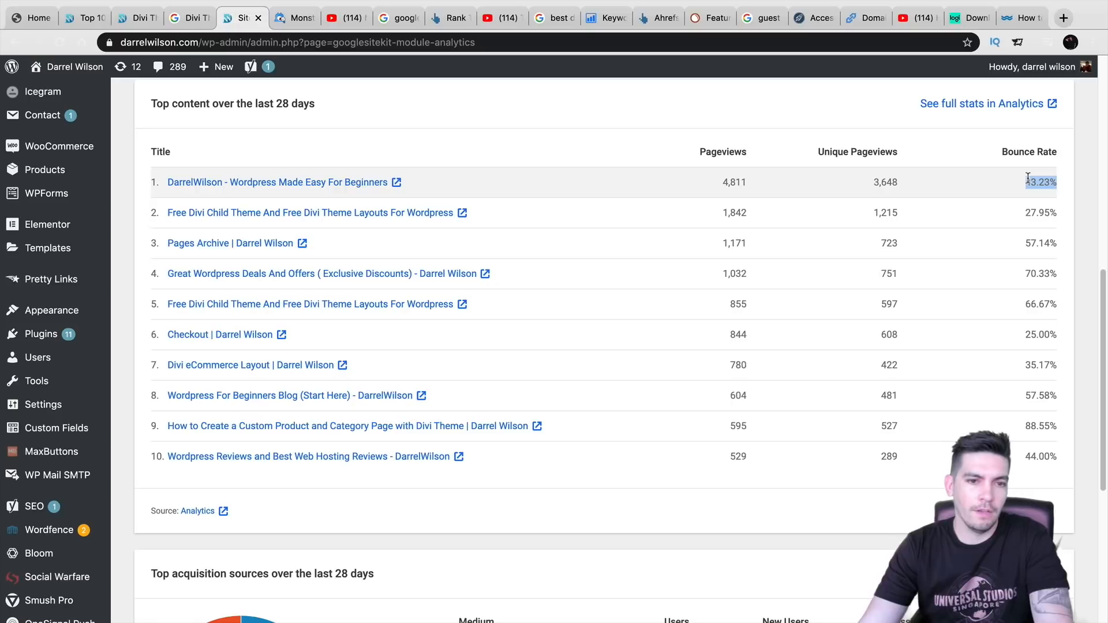
pyautogui.moveTo(1050, 212); pyautogui.dragTo(1025, 213)
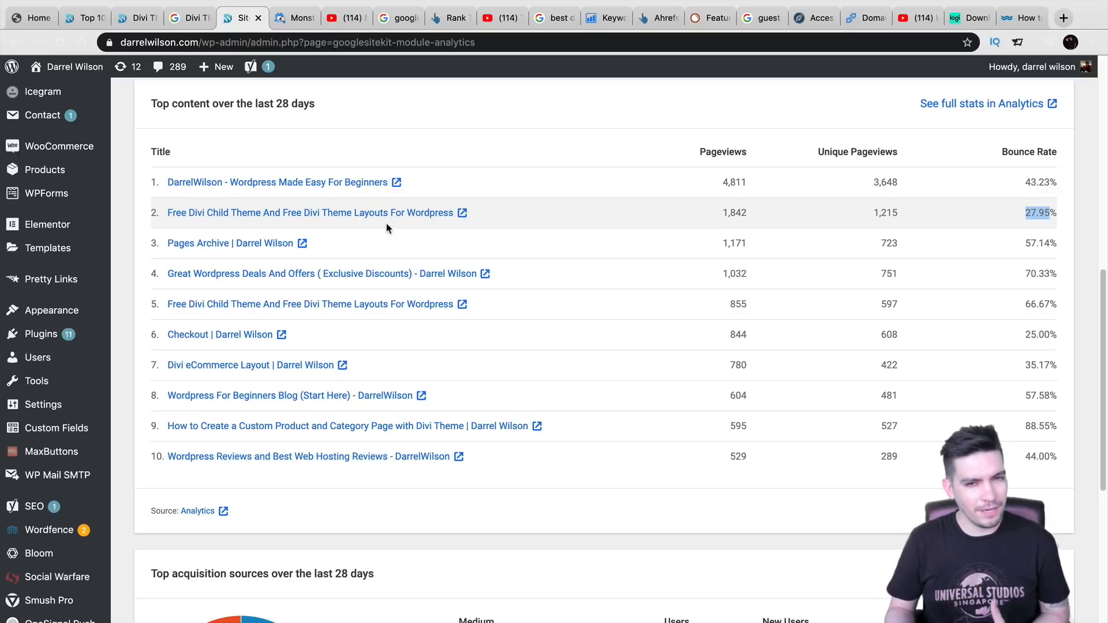
pyautogui.scroll(-6, 398, 230)
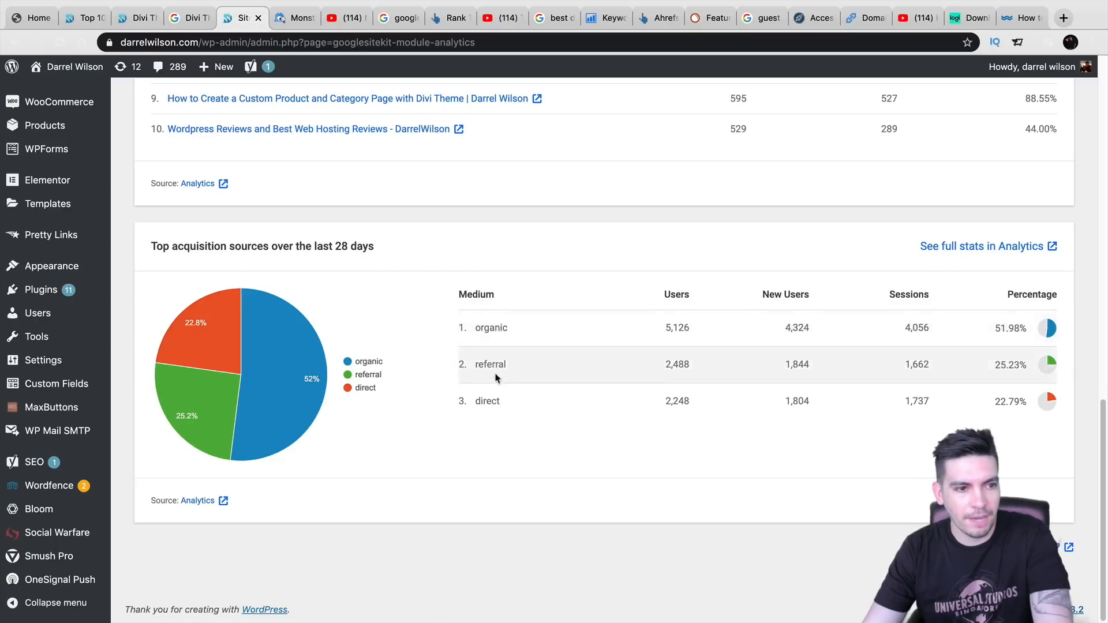
pyautogui.scroll(7, 496, 393)
pyautogui.scroll(8, 499, 410)
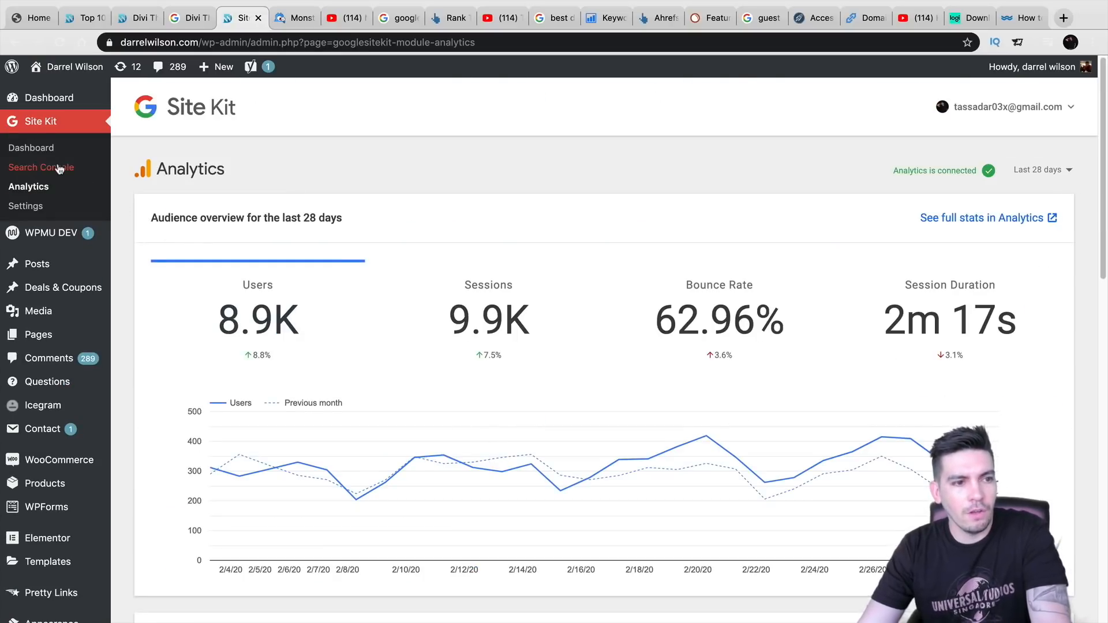
# - Look over the Site Kit dashboard, then go to Plugins > Add New
pyautogui.click(45, 153)
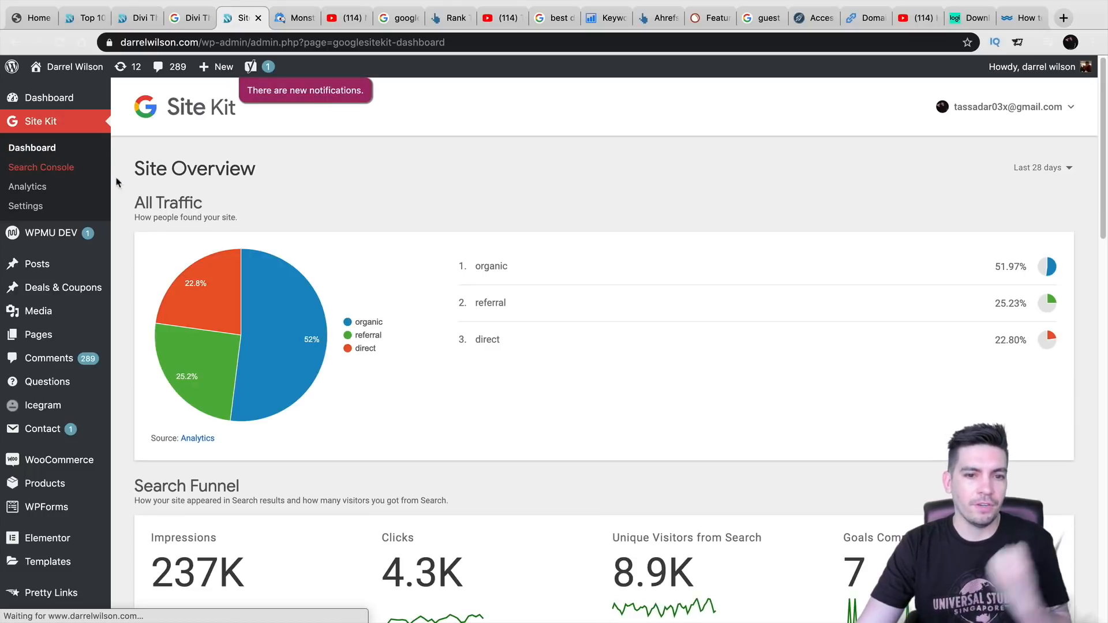
pyautogui.scroll(-4, 293, 262)
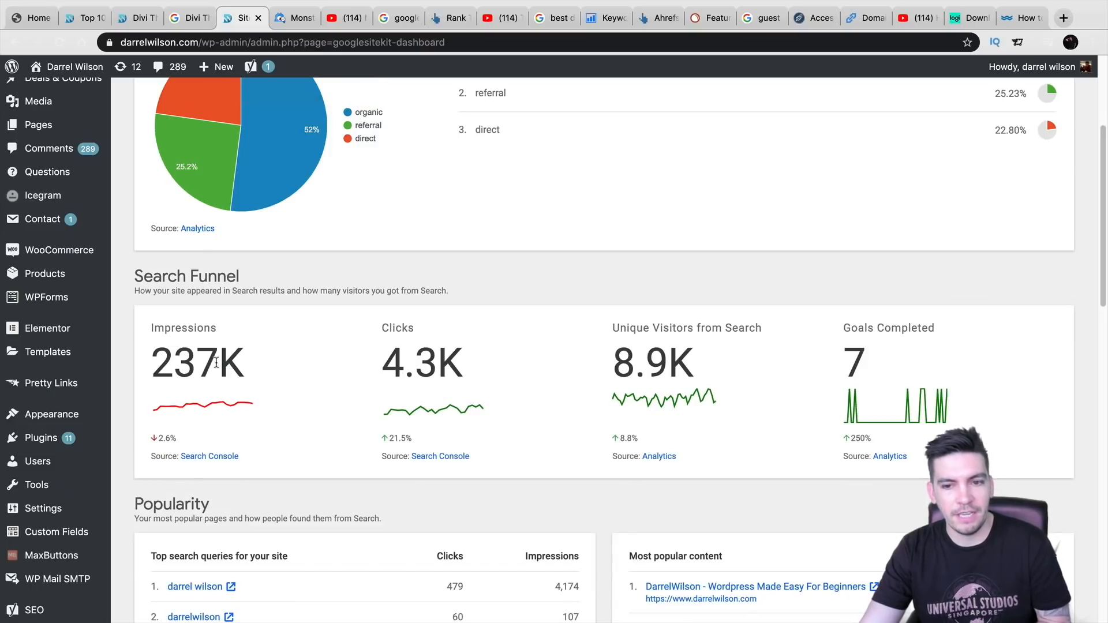
pyautogui.scroll(4, 700, 360)
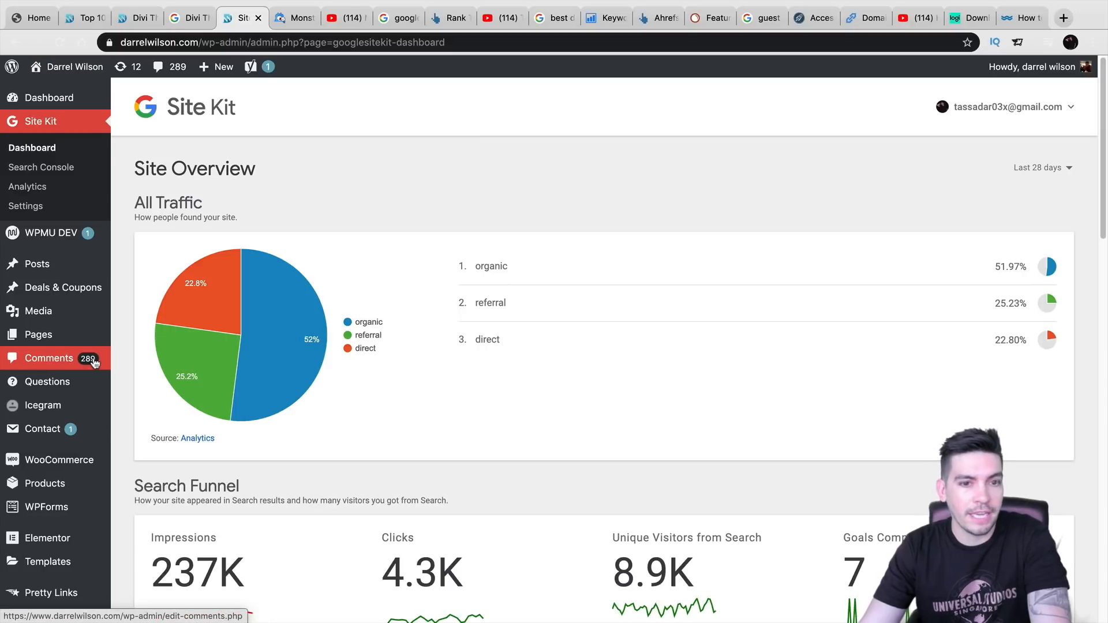
pyautogui.scroll(-5, 57, 430)
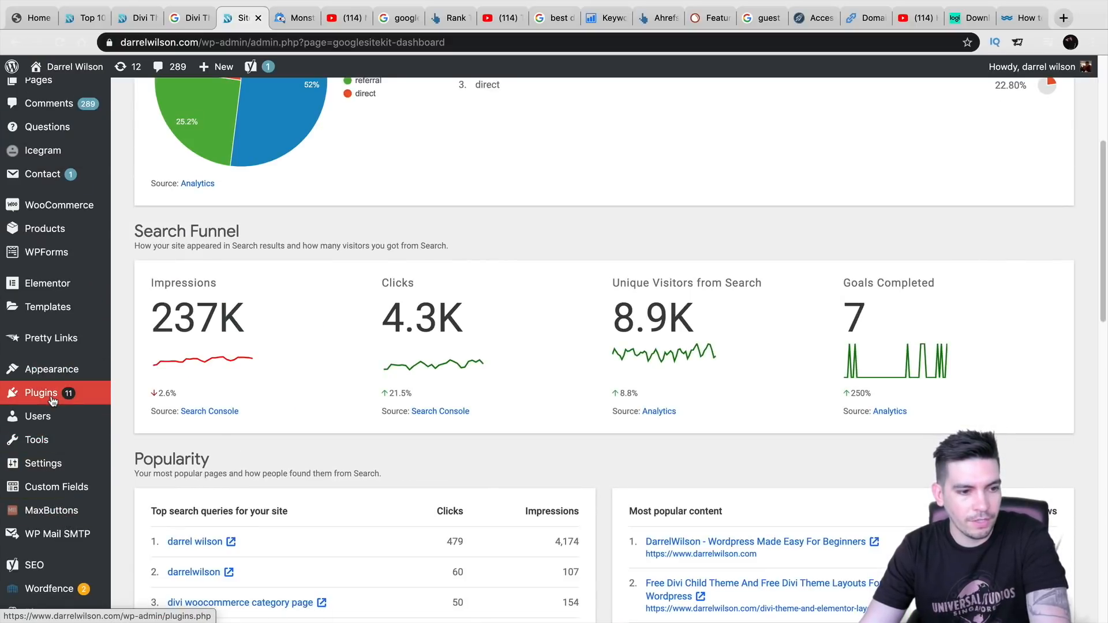
pyautogui.moveTo(52, 401)
pyautogui.click(155, 415)
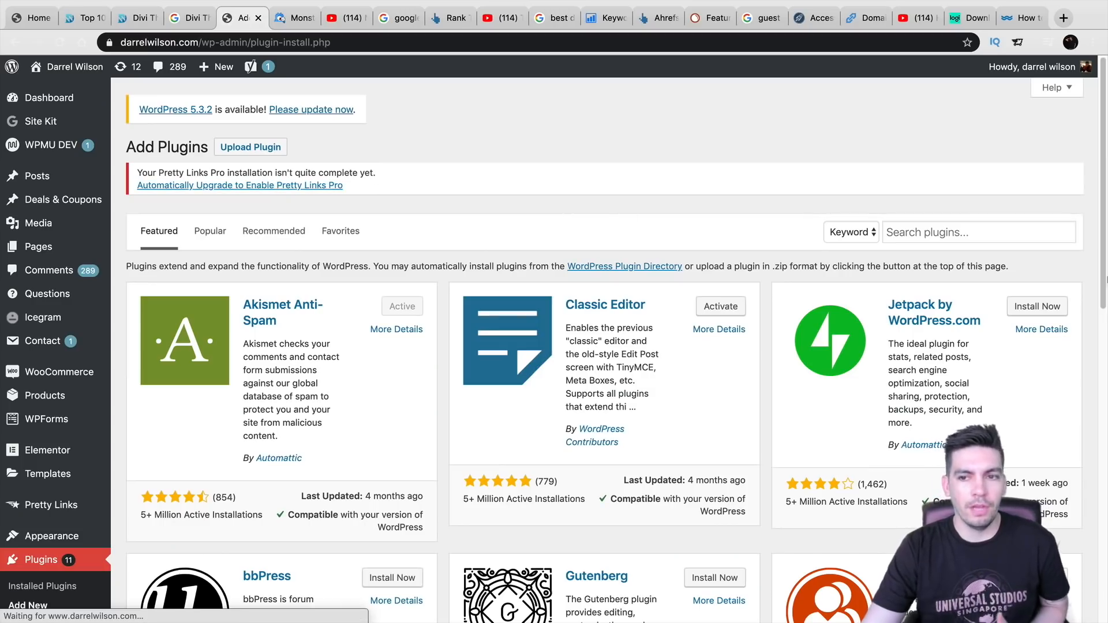
# - Search plugins for 'google site kit' to confirm Site Kit by Google is active, then go to the Yoast tutorial video
pyautogui.click(962, 233)
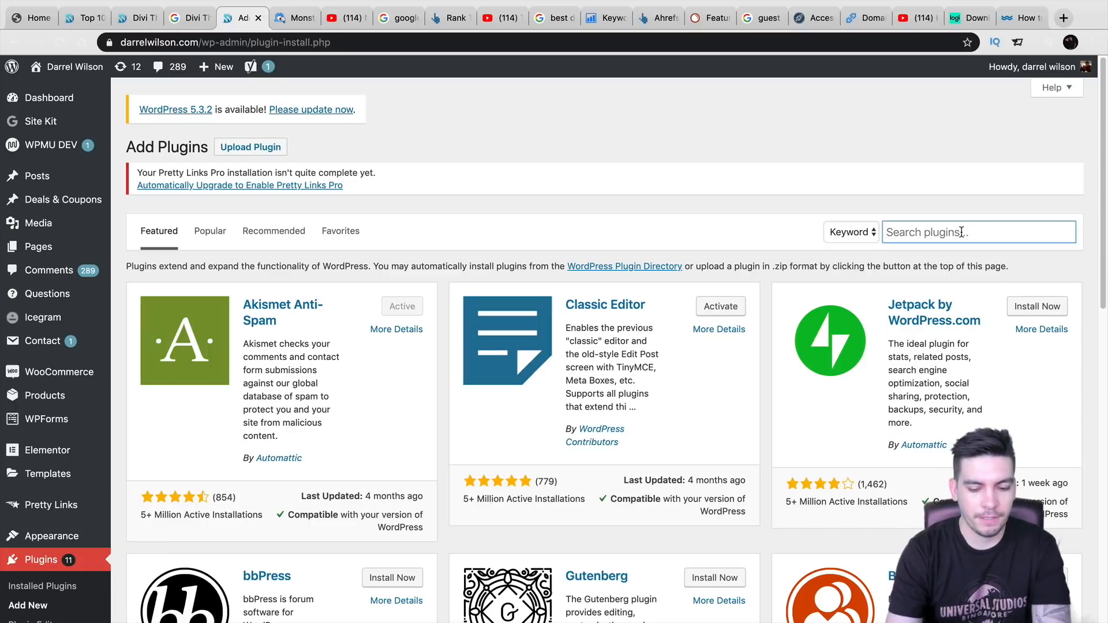
pyautogui.write('google site kit')
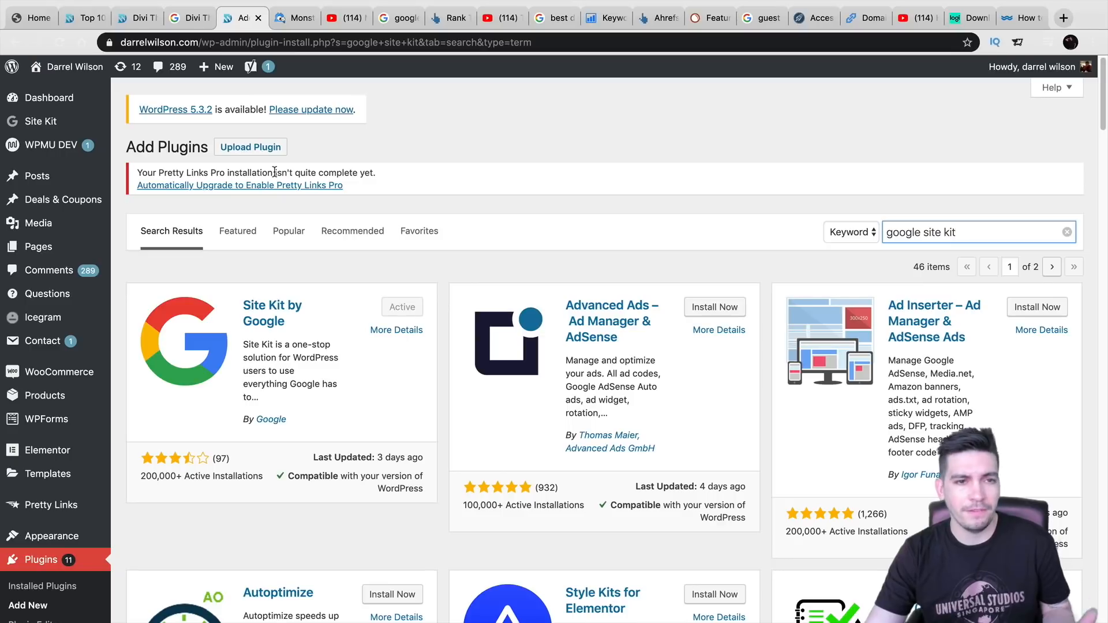
pyautogui.moveTo(69, 153)
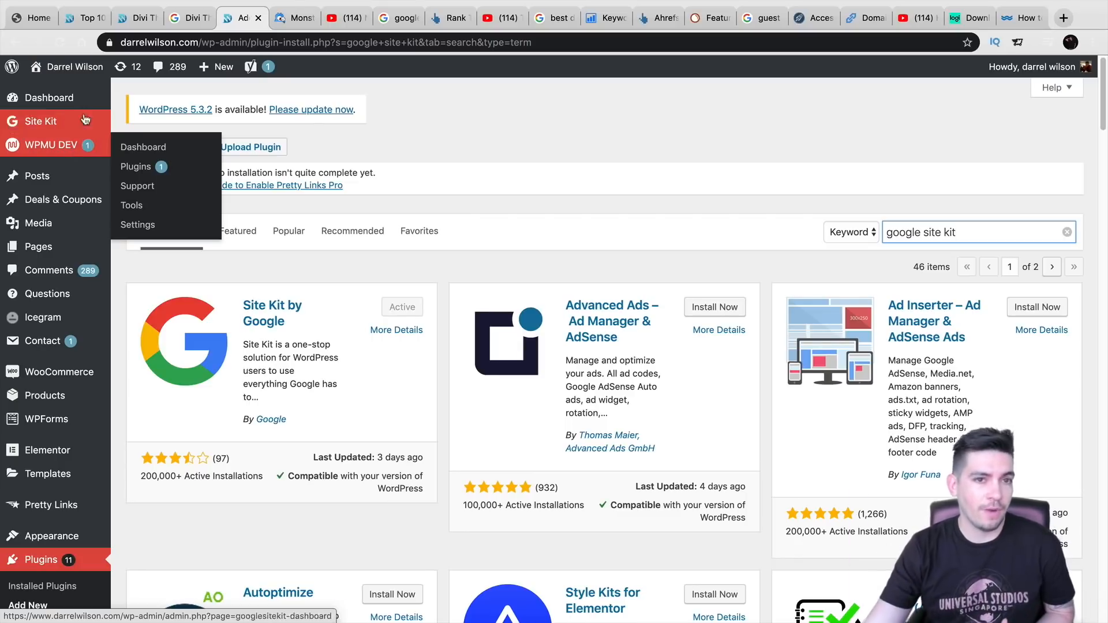
pyautogui.click(345, 17)
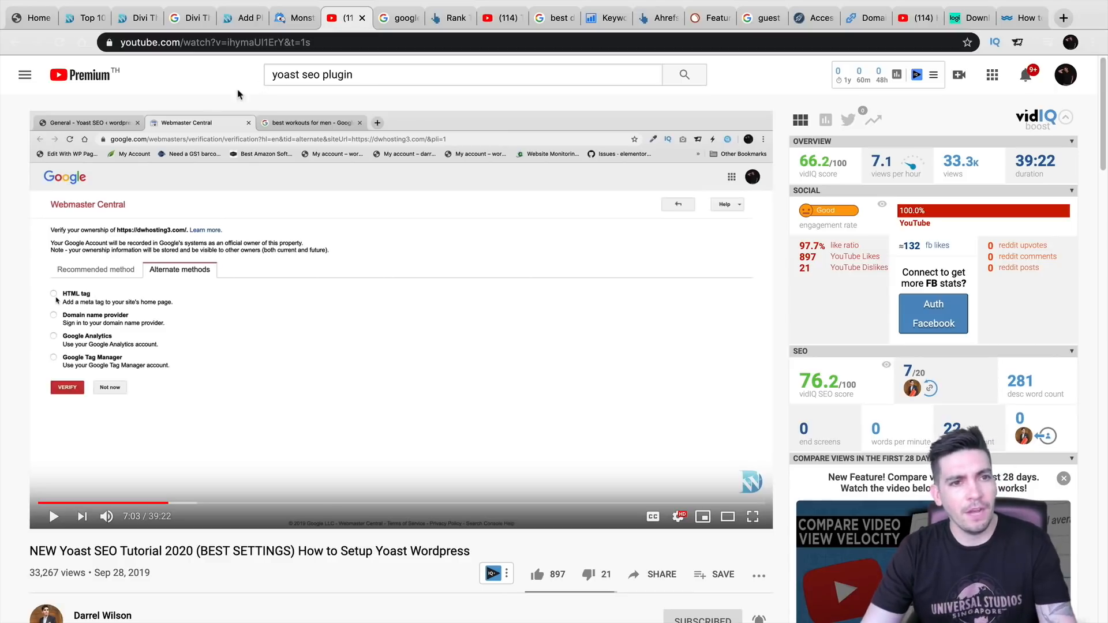
# - Bring up the MonsterInsights homepage and browse its sample Analytics Overview (225,156 sessions, 277,025 pageviews)
pyautogui.click(300, 20)
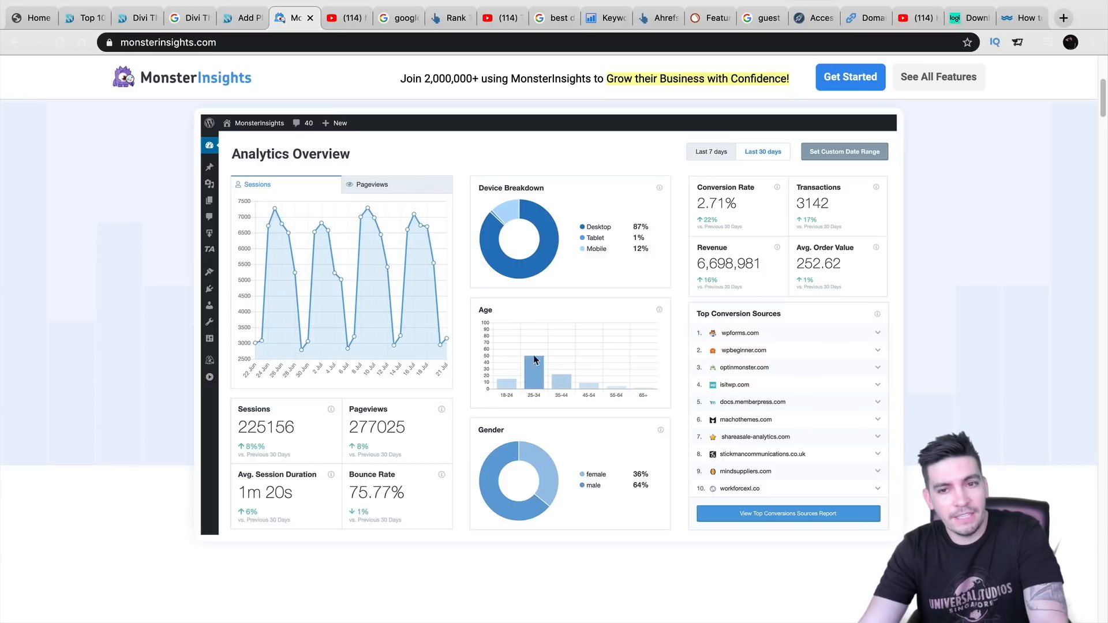
pyautogui.scroll(-3, 544, 358)
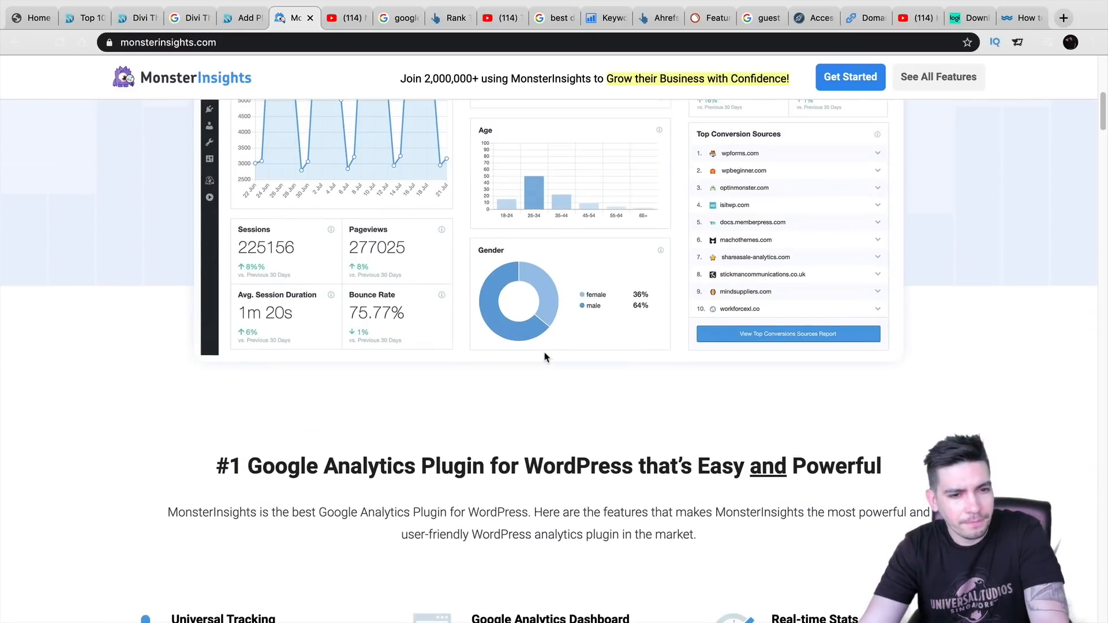
pyautogui.scroll(2, 546, 358)
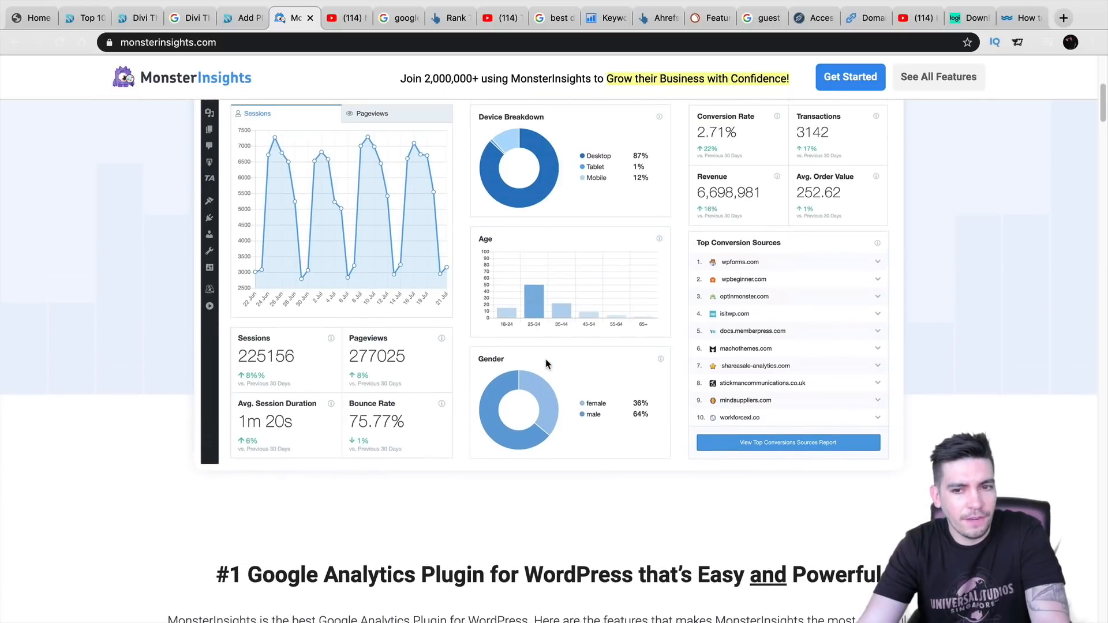
pyautogui.scroll(1, 546, 364)
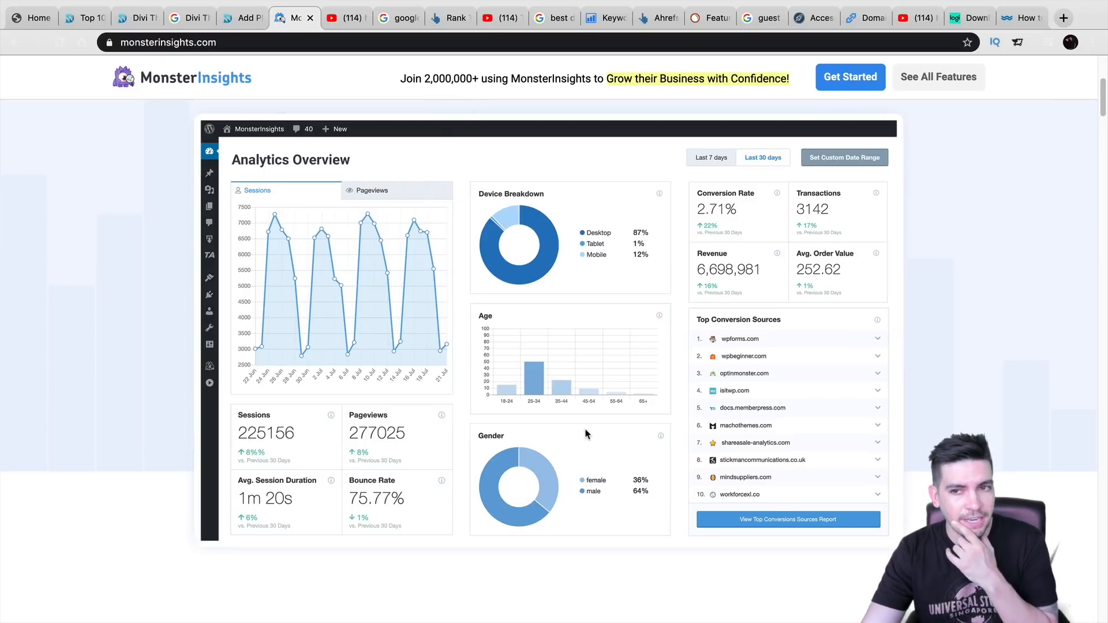
pyautogui.scroll(5, 587, 428)
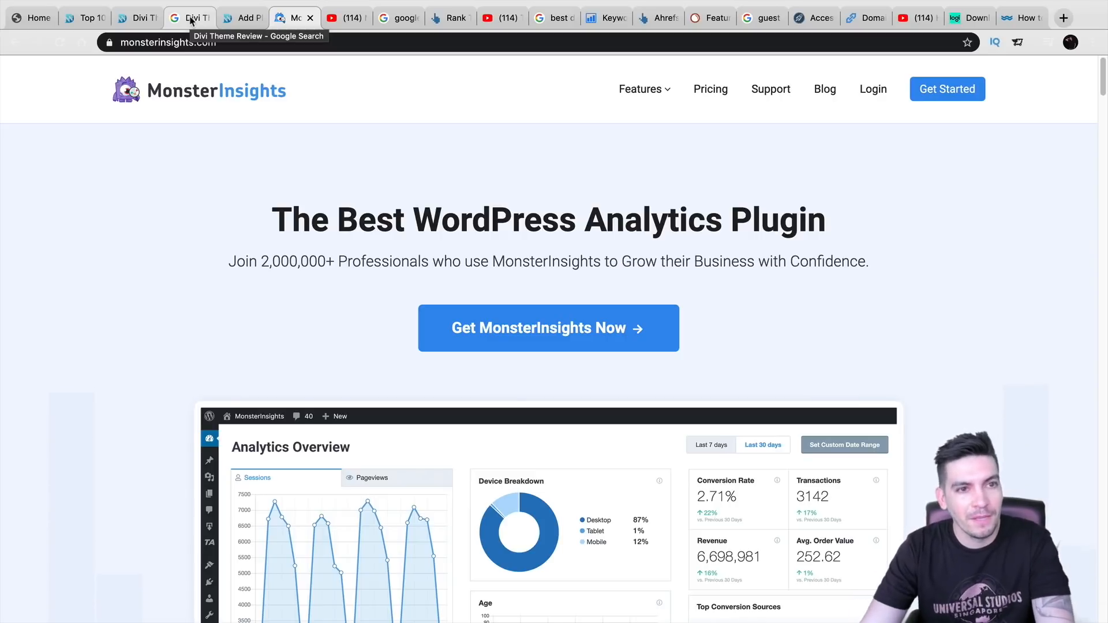
# - Cycle past the Divi Theme Review and google analytics tabs to the Ahrefs Rank Tracker page
pyautogui.click(190, 20)
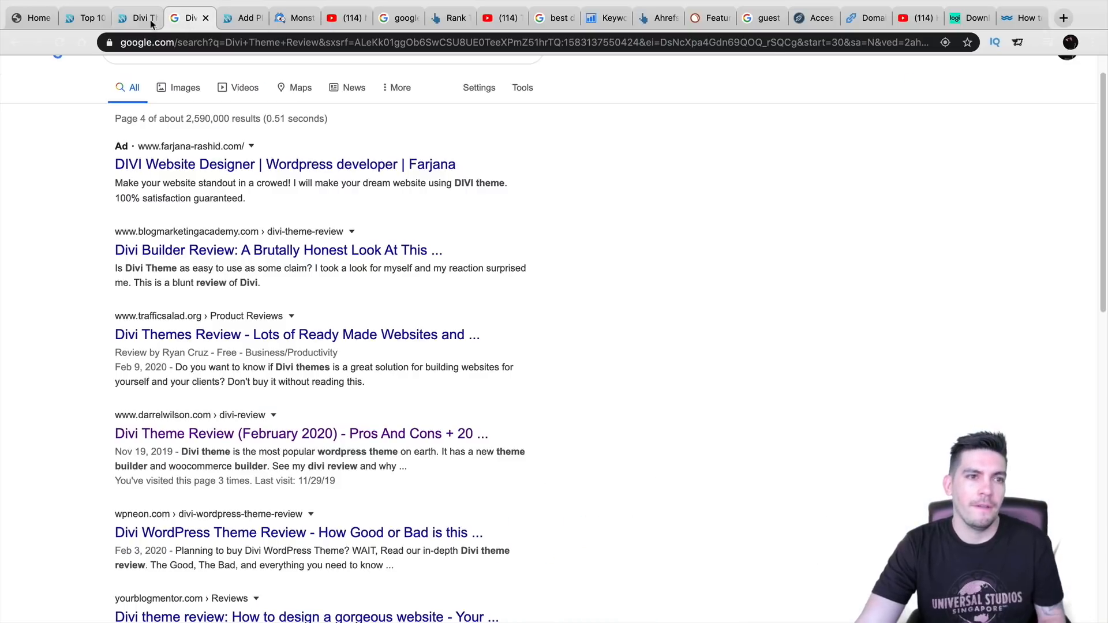
pyautogui.click(139, 21)
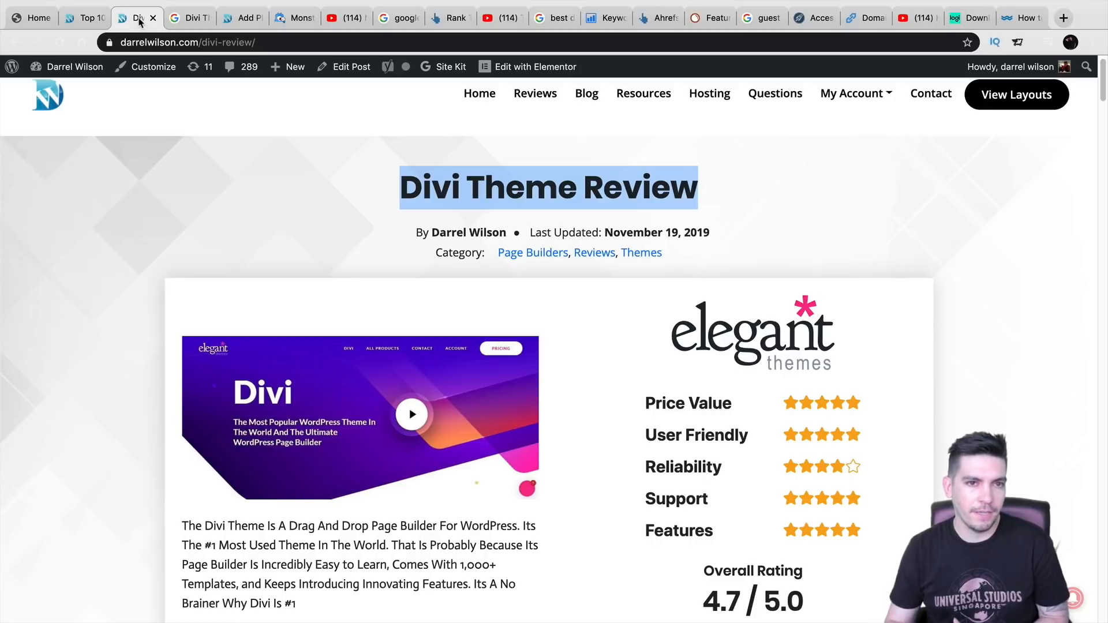
pyautogui.click(392, 19)
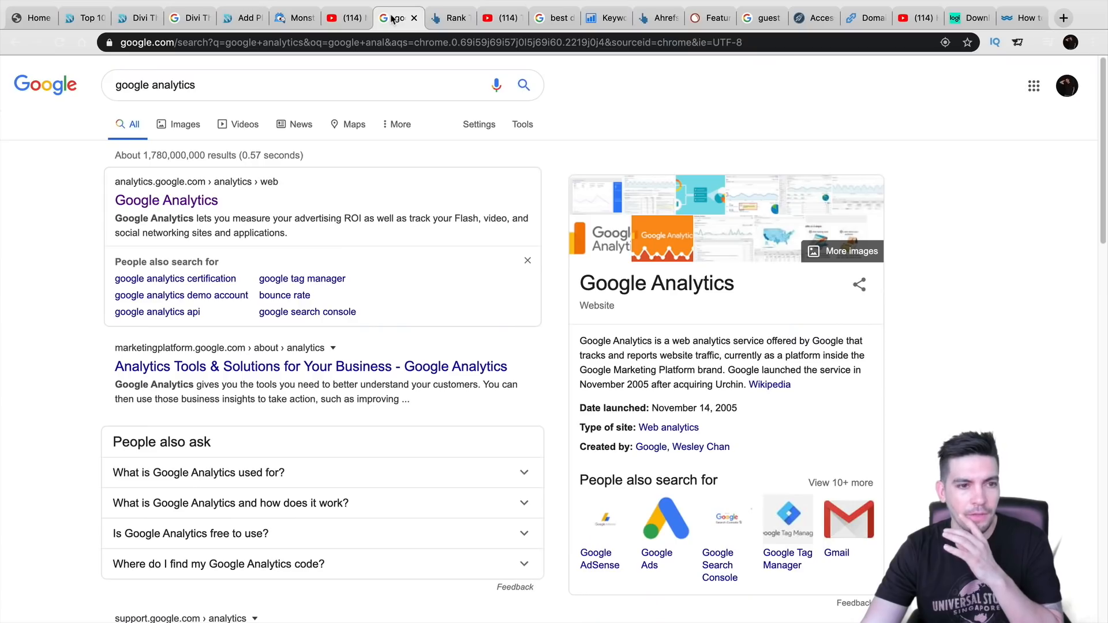
pyautogui.click(450, 18)
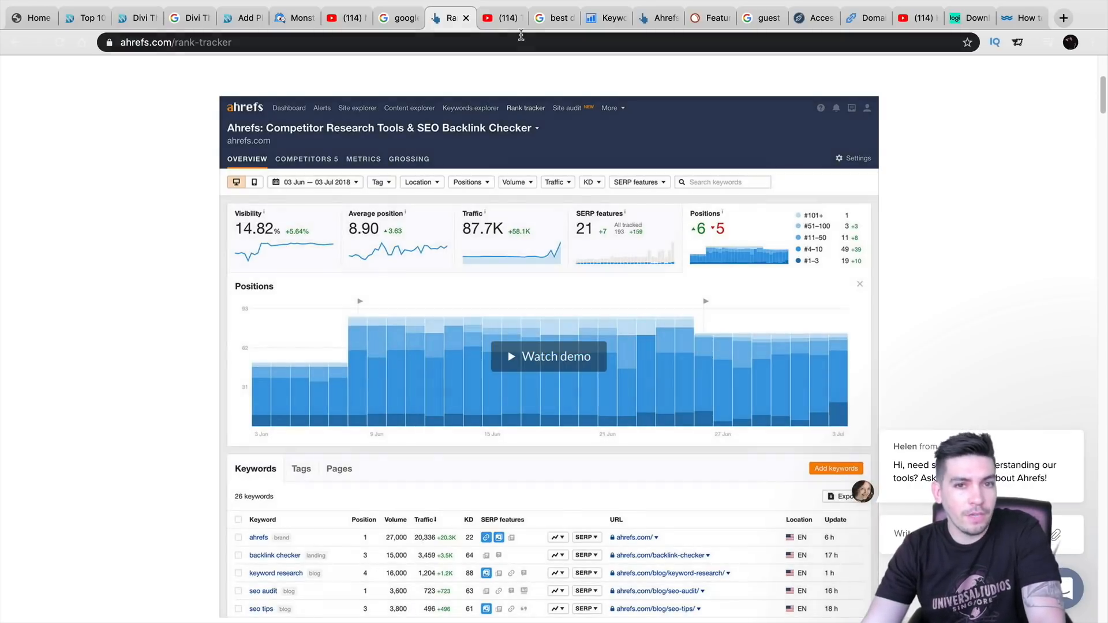
# - Return to Ahrefs Rank Tracker and scroll its demo dashboard of 26 tracked keywords
pyautogui.moveTo(607, 17); pyautogui.dragTo(501, 16)
pyautogui.click(450, 17)
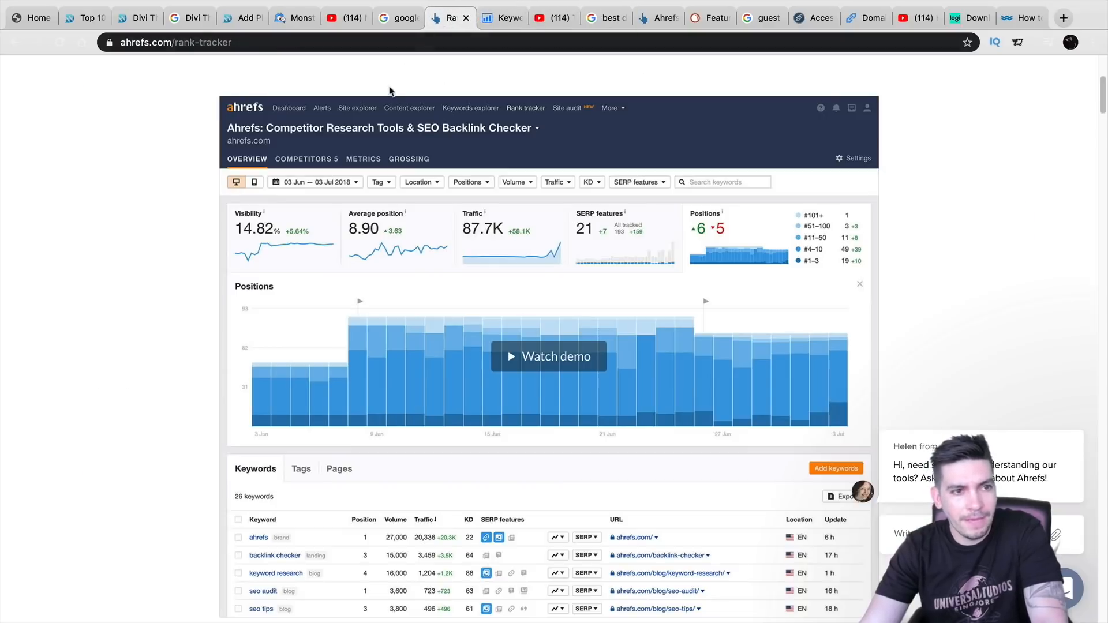
pyautogui.scroll(4, 478, 361)
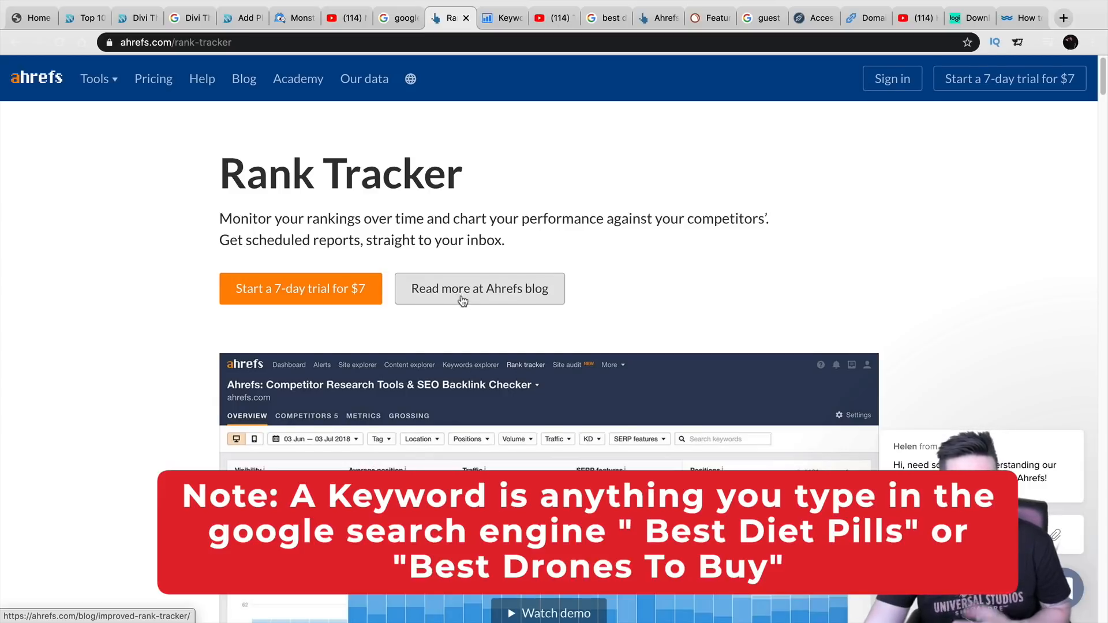
pyautogui.scroll(-5, 461, 297)
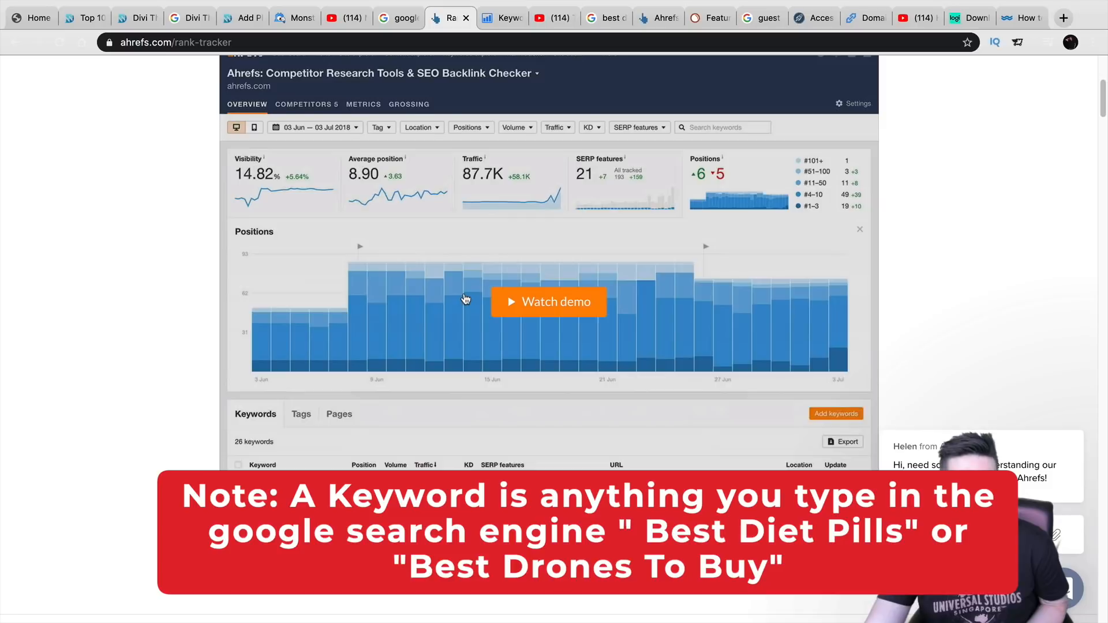
pyautogui.scroll(1, 464, 303)
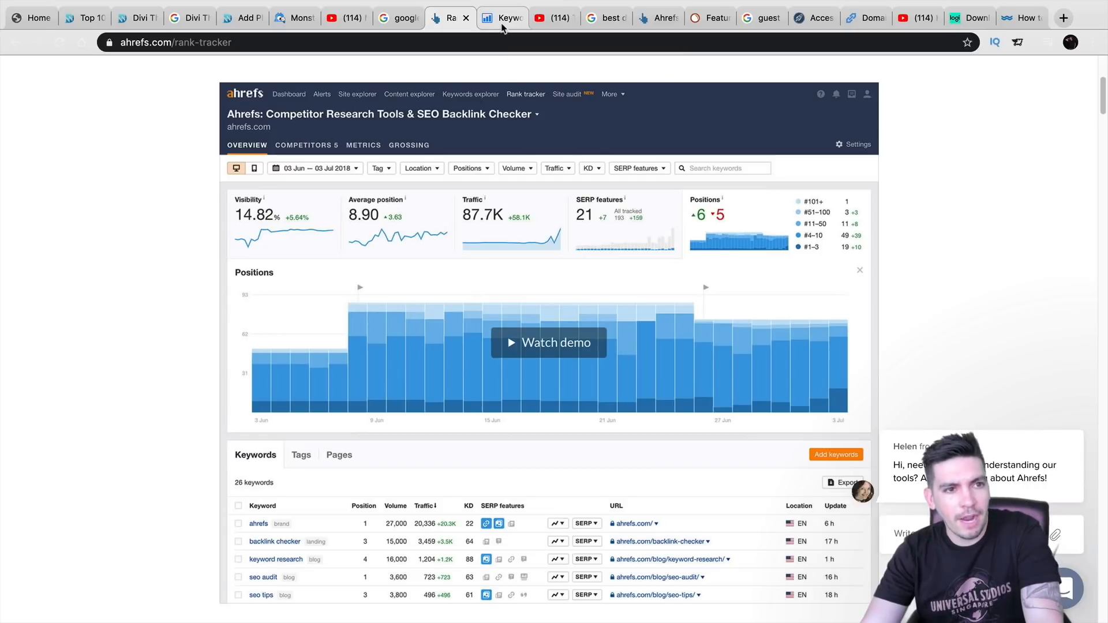
# - Open SE Ranking's Keyword Rank Tracker page and scroll through its feature sections
pyautogui.click(502, 20)
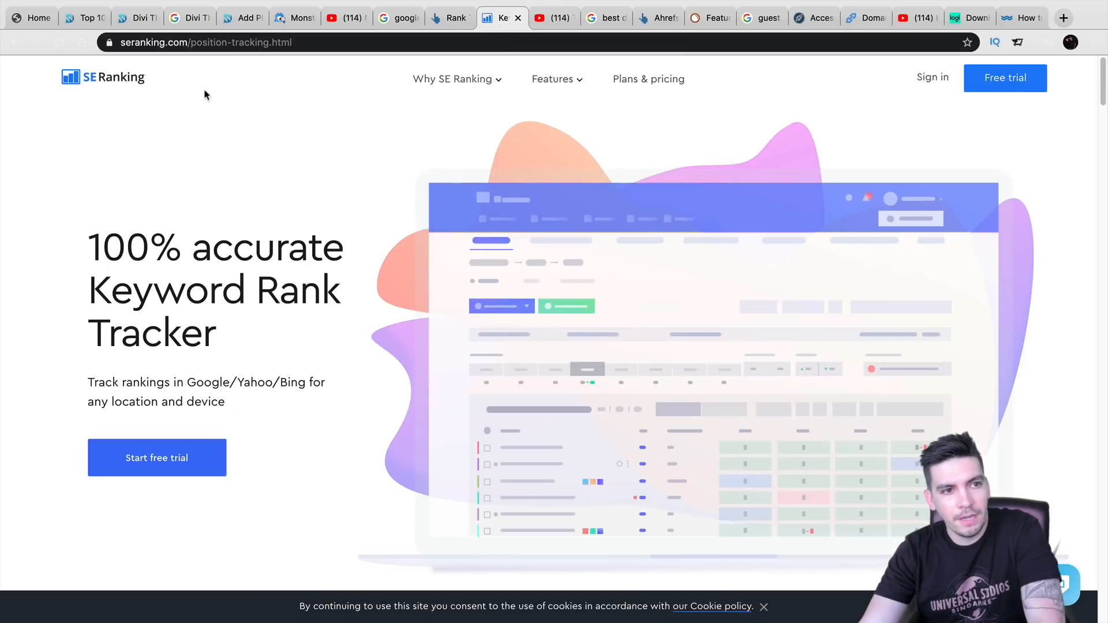
pyautogui.scroll(-9, 387, 214)
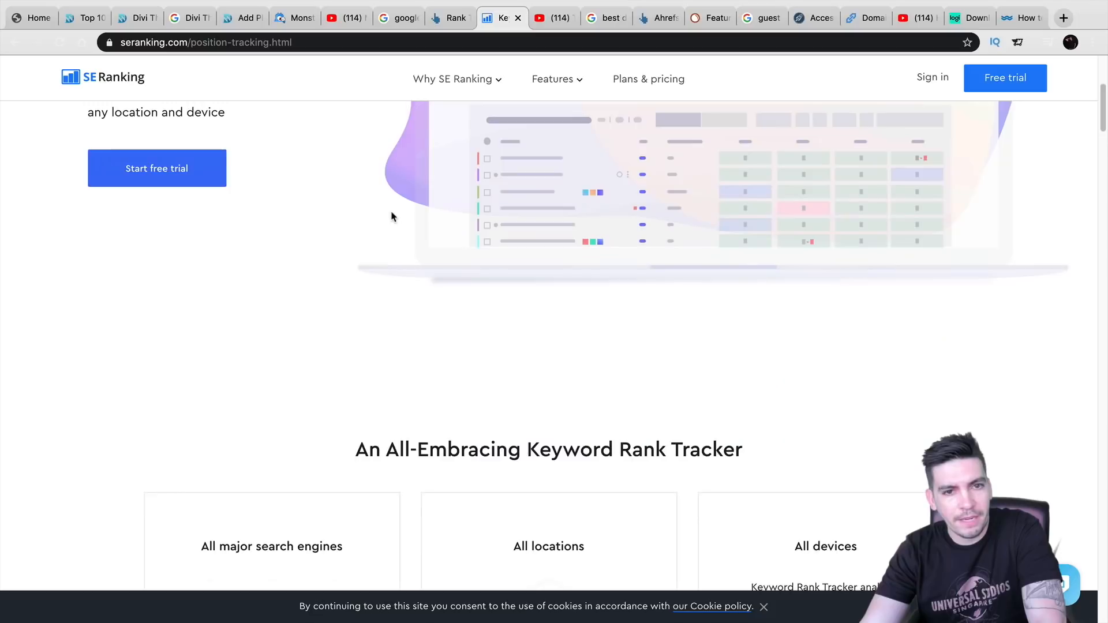
pyautogui.scroll(-10, 392, 216)
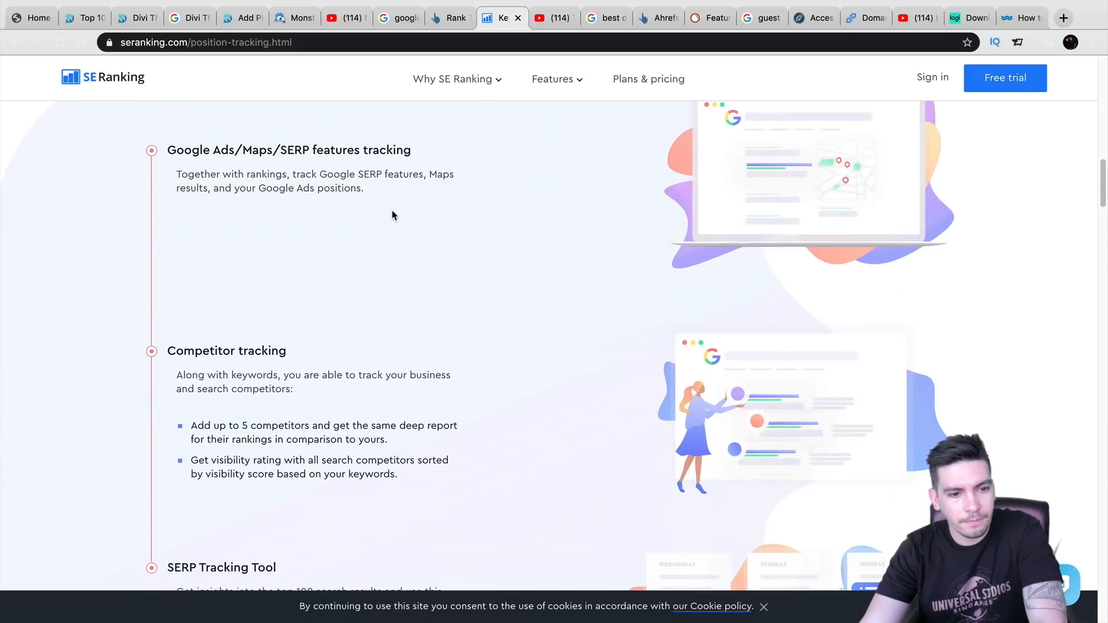
pyautogui.scroll(1, 392, 217)
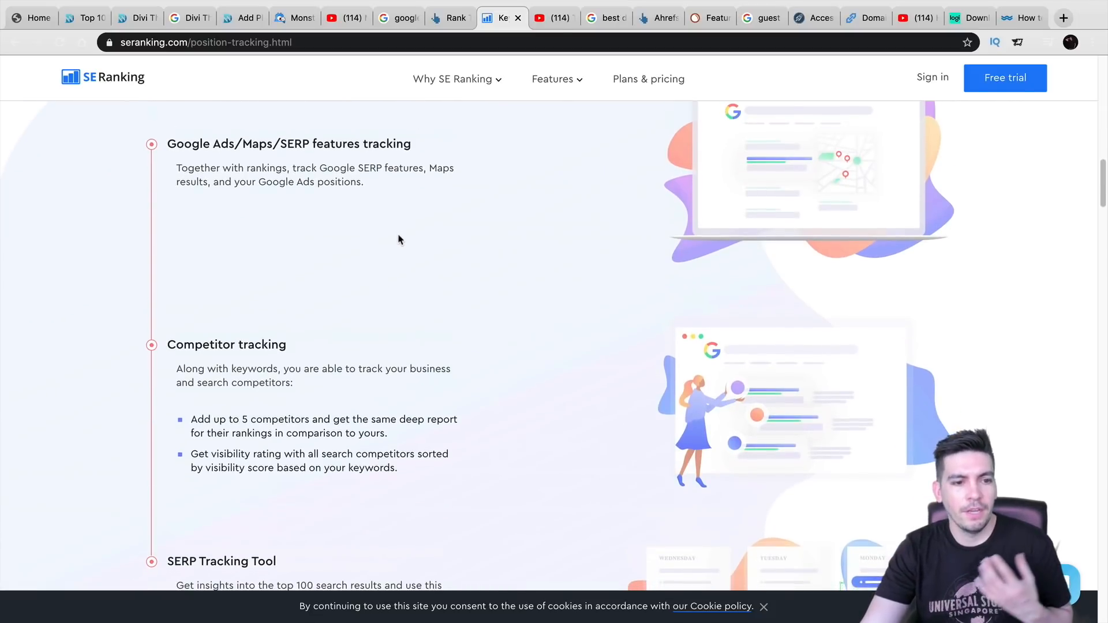
pyautogui.scroll(-6, 402, 241)
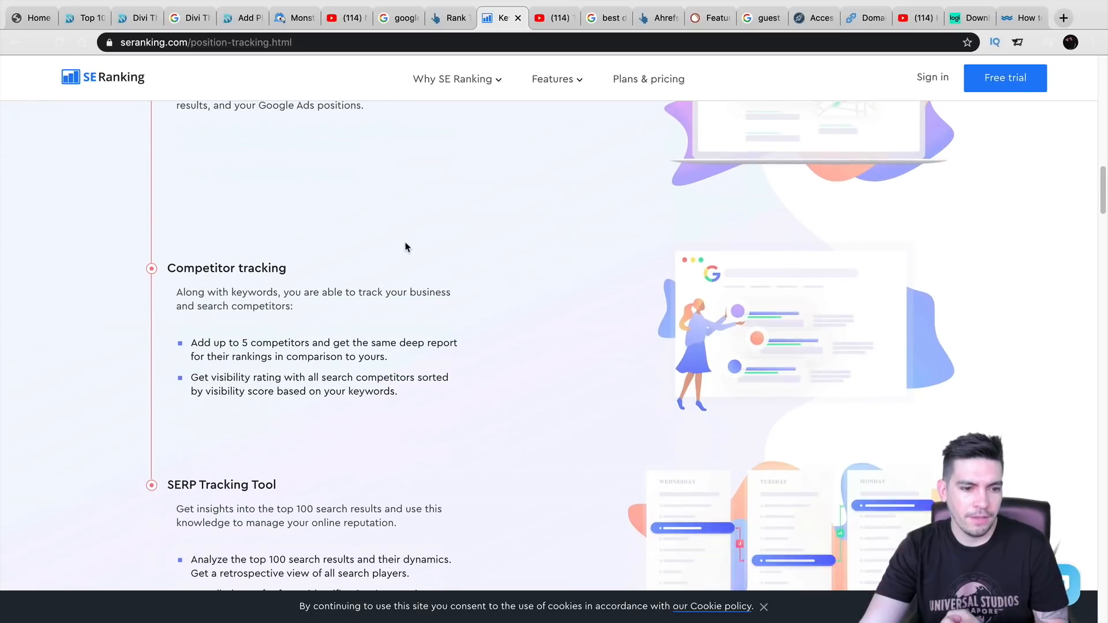
pyautogui.scroll(-9, 406, 245)
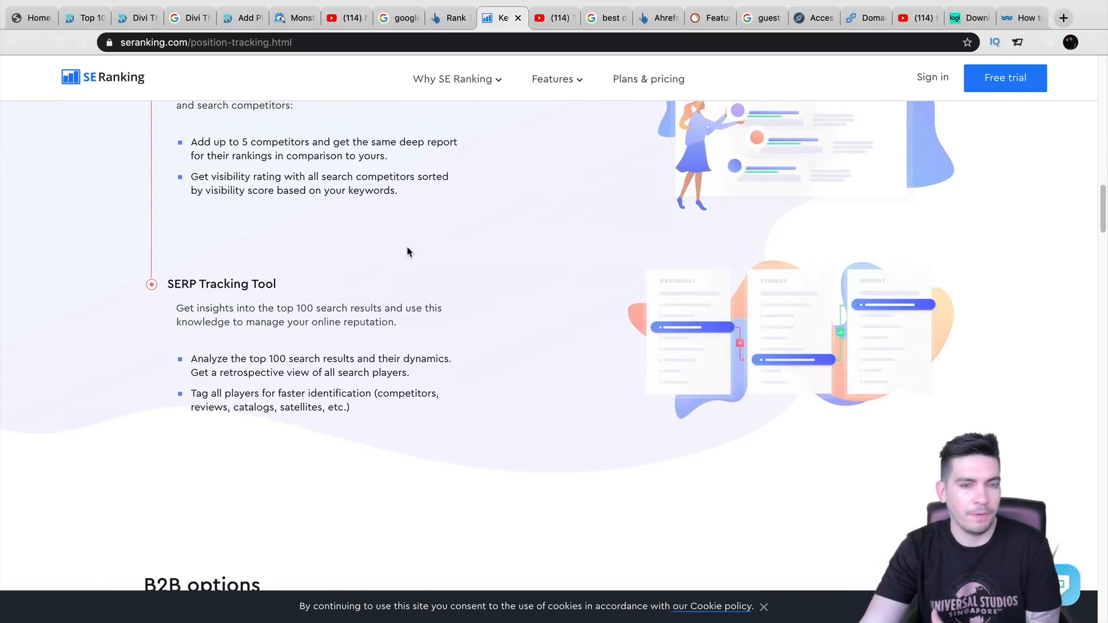
pyautogui.scroll(-9, 407, 250)
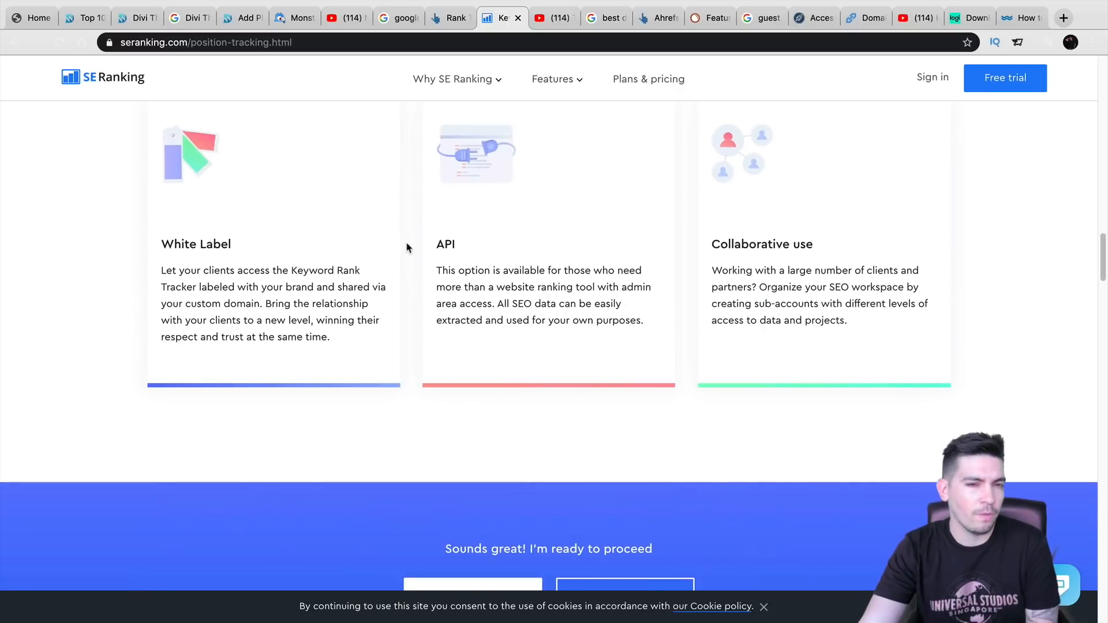
pyautogui.scroll(20, 408, 249)
# - Highlight the Competitor tracking heading and return to the top of the page
pyautogui.moveTo(333, 257); pyautogui.dragTo(166, 258)
pyautogui.tripleClick(188, 252)
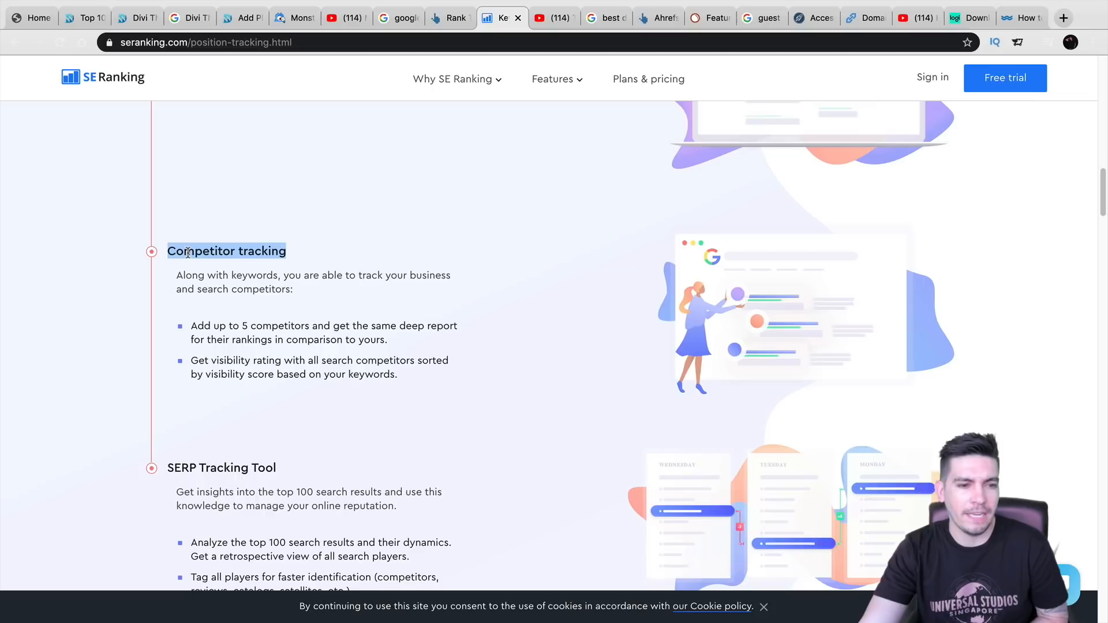
pyautogui.scroll(20, 271, 324)
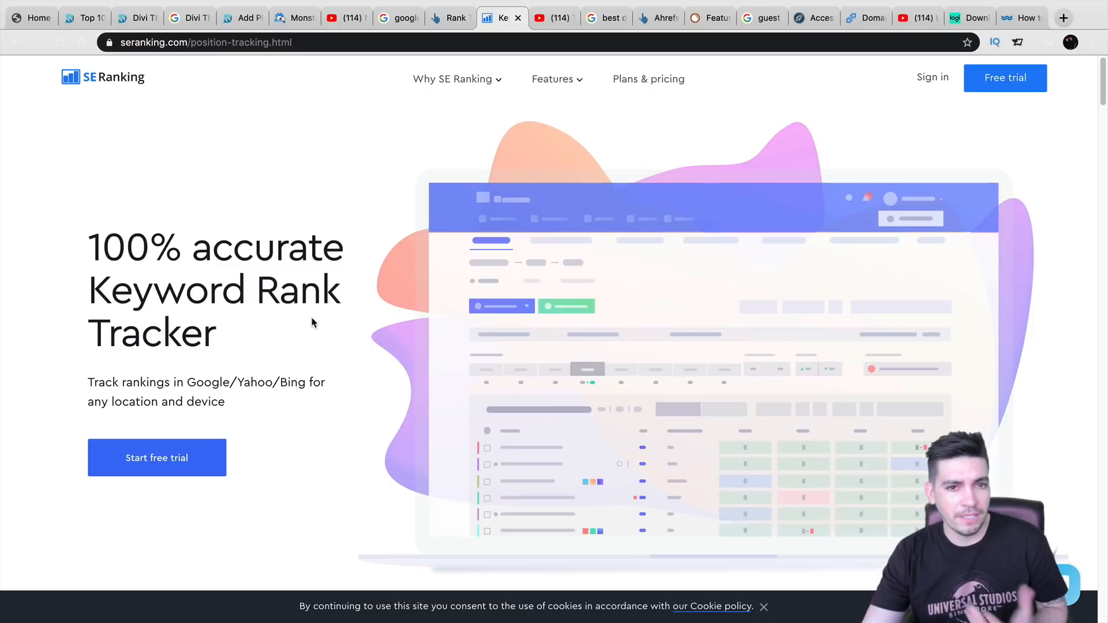
pyautogui.click(399, 17)
# - Search Google for 'best diet pills' using the autocomplete suggestion
pyautogui.tripleClick(328, 85)
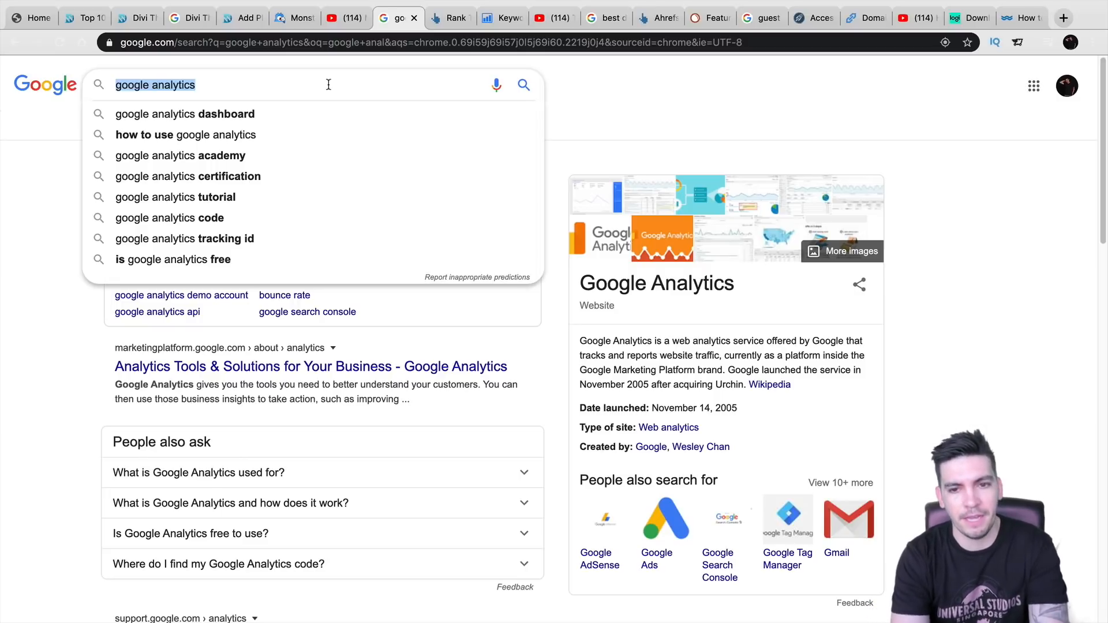
pyautogui.write('best diet')
pyautogui.press('Down')
pyautogui.press('Return')
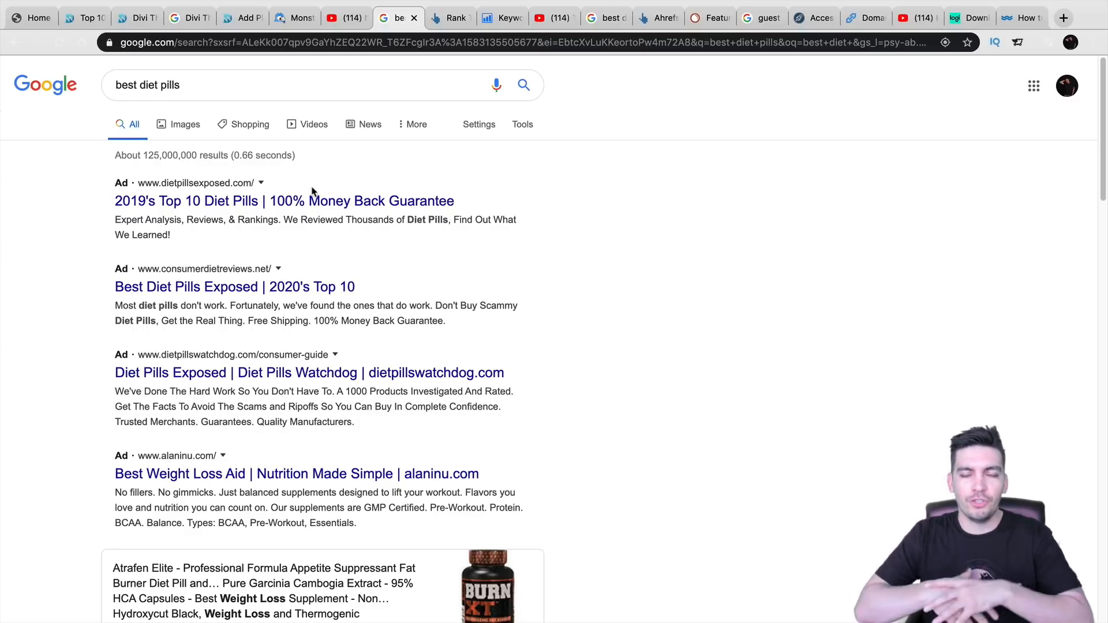
# - Scroll through the ad-heavy best diet pills results and select the query text
pyautogui.scroll(-5, 340, 248)
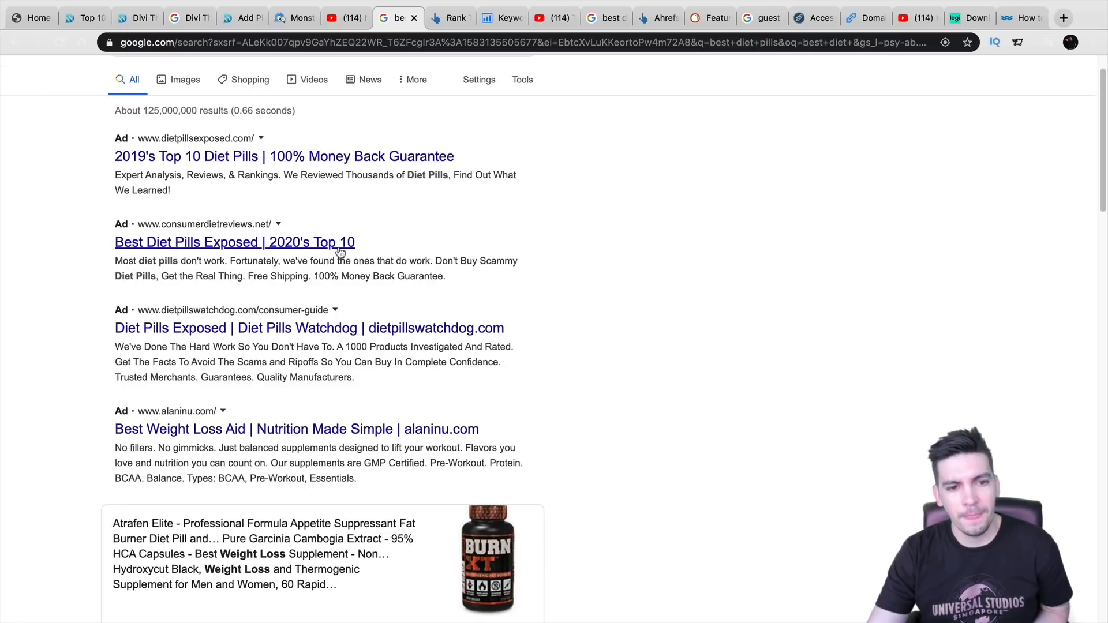
pyautogui.scroll(-11, 345, 247)
pyautogui.scroll(15, 347, 245)
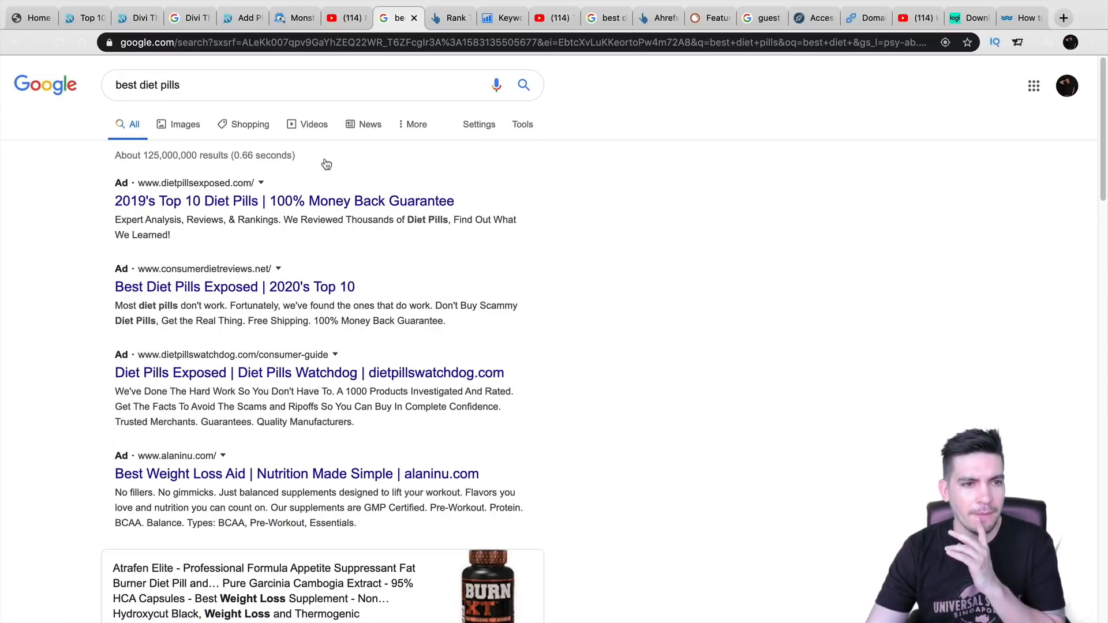
pyautogui.moveTo(200, 86); pyautogui.dragTo(118, 85)
pyautogui.scroll(-20, 52, 273)
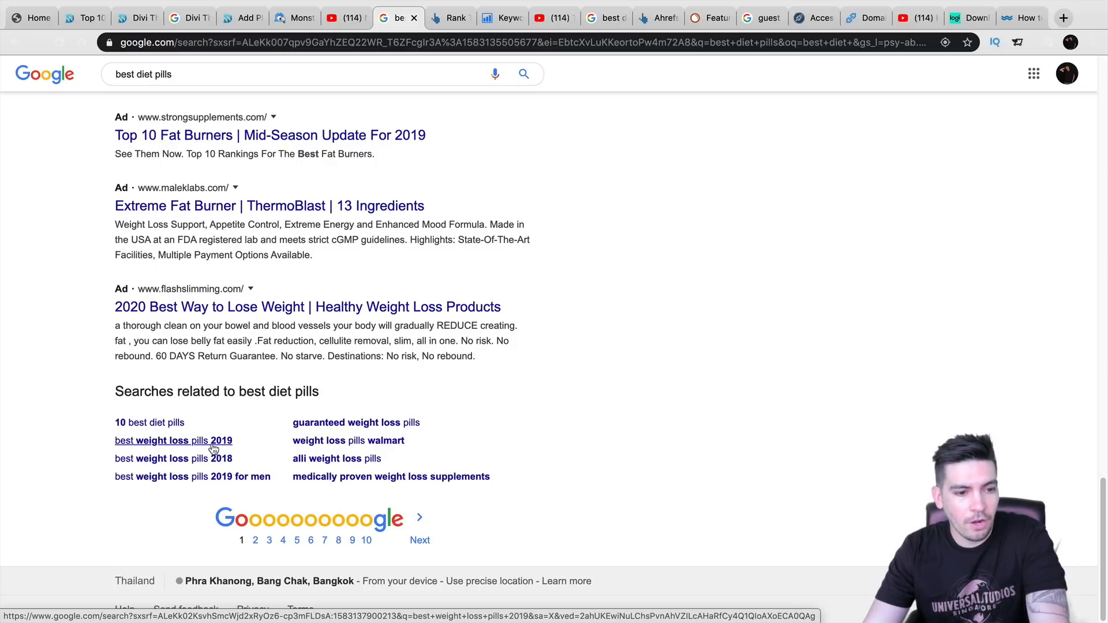
# - Follow the related search 'guaranteed weight loss pills' and scroll through its results
pyautogui.click(349, 425)
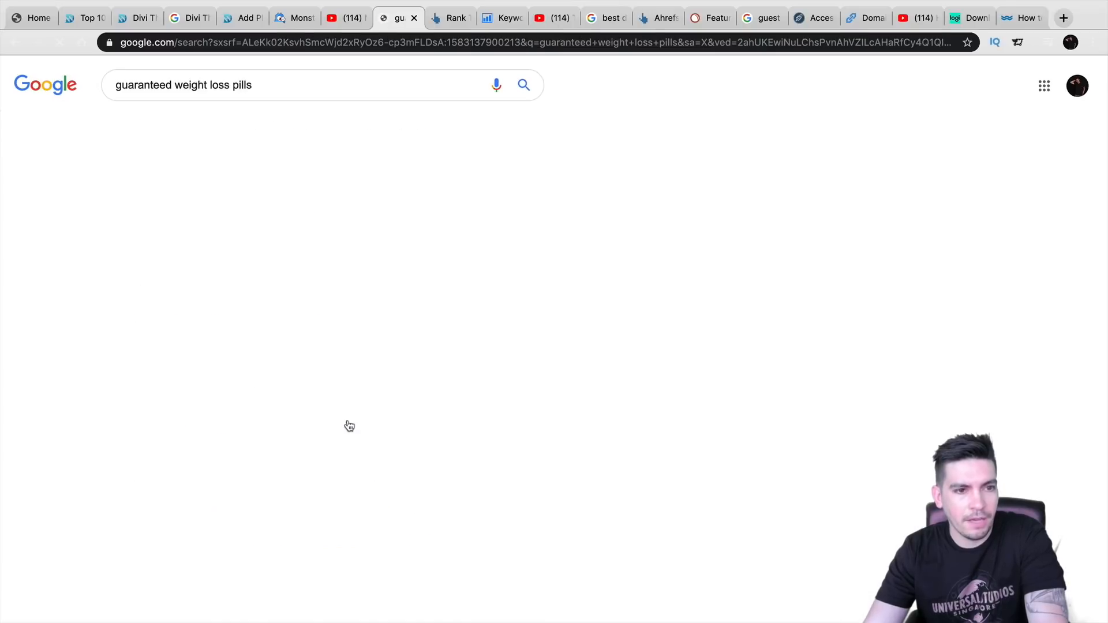
pyautogui.scroll(-10, 348, 426)
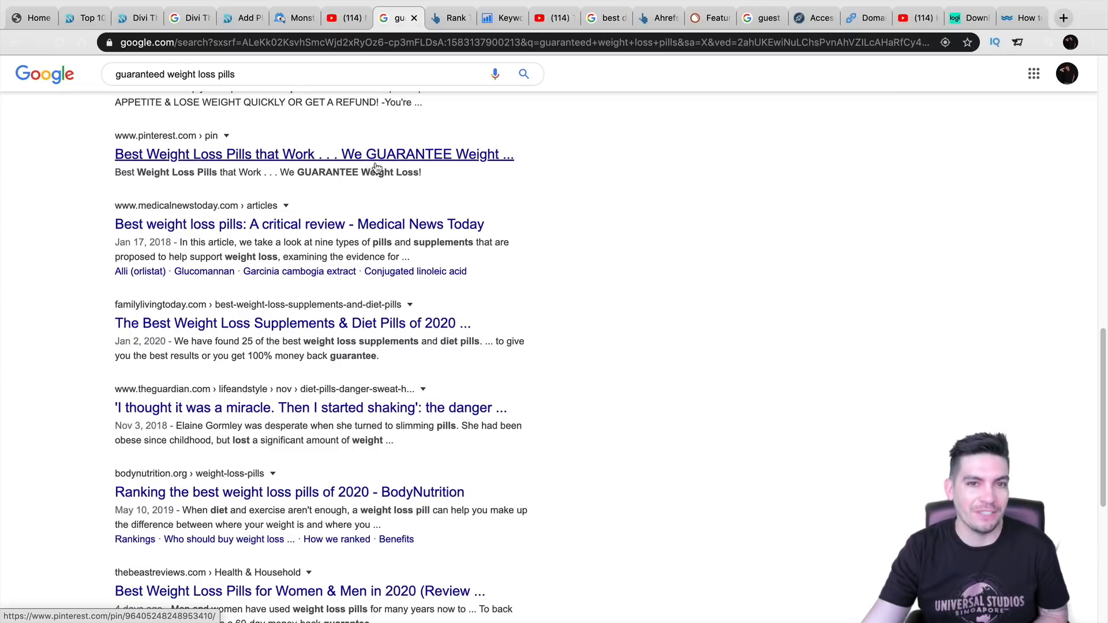
pyautogui.scroll(-1, 434, 342)
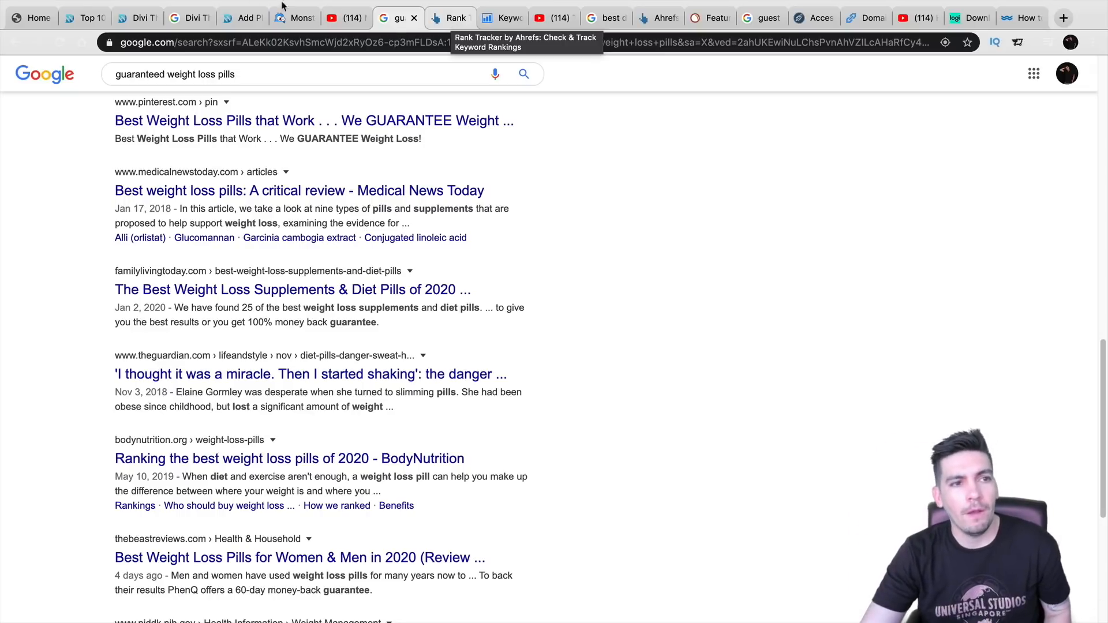
# - Read the Divi Theme Review down through its Drag and Drop Interface and Divi Elements sections
pyautogui.click(51, 19)
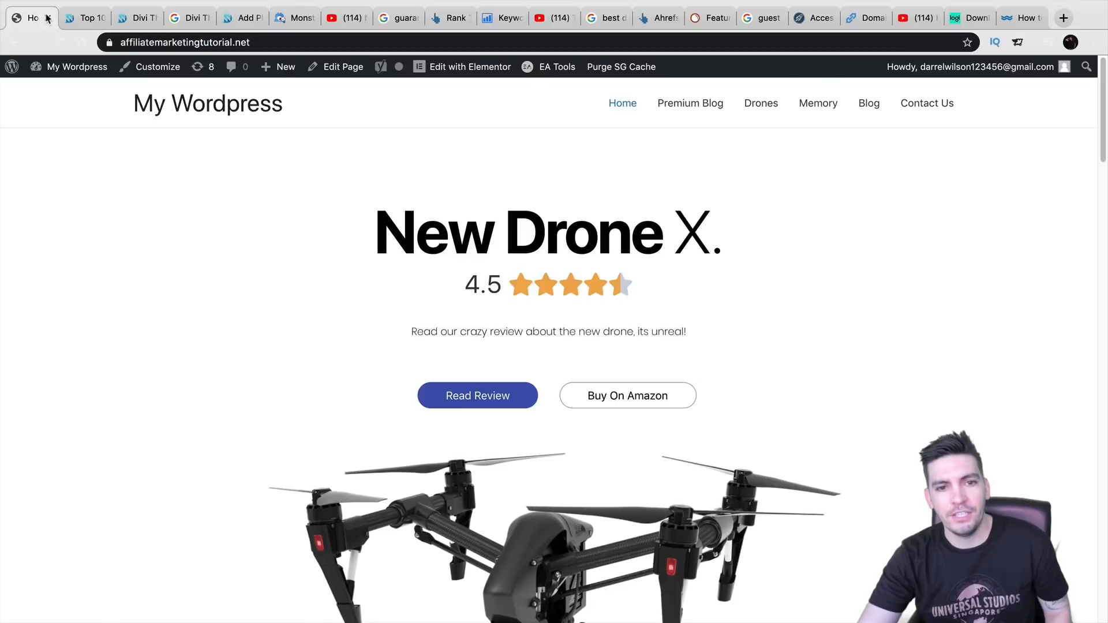
pyautogui.click(142, 22)
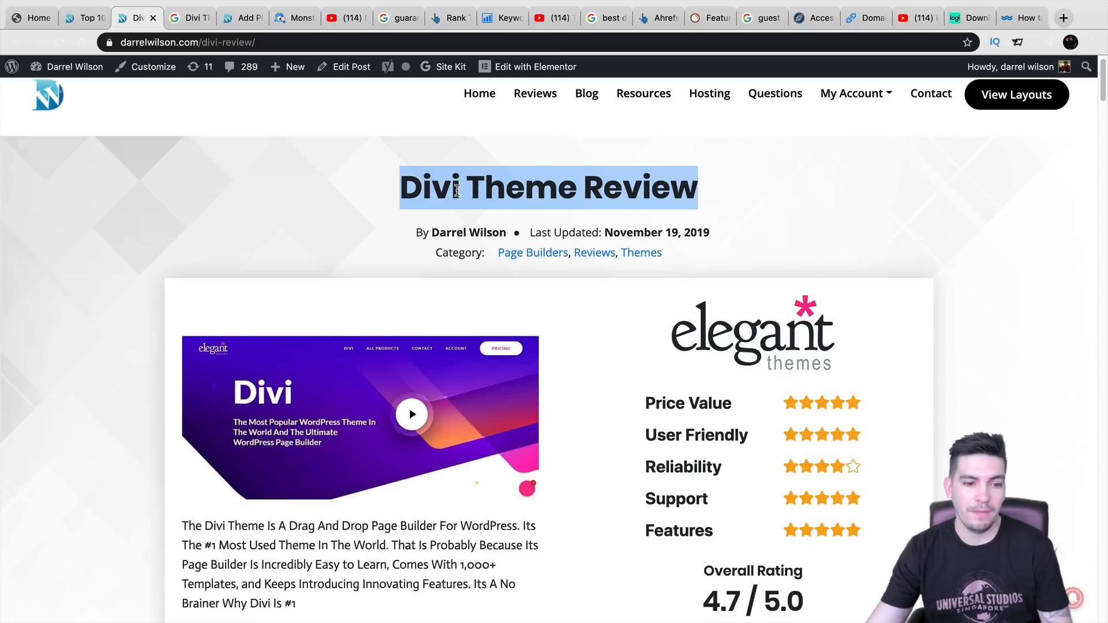
pyautogui.scroll(-15, 457, 190)
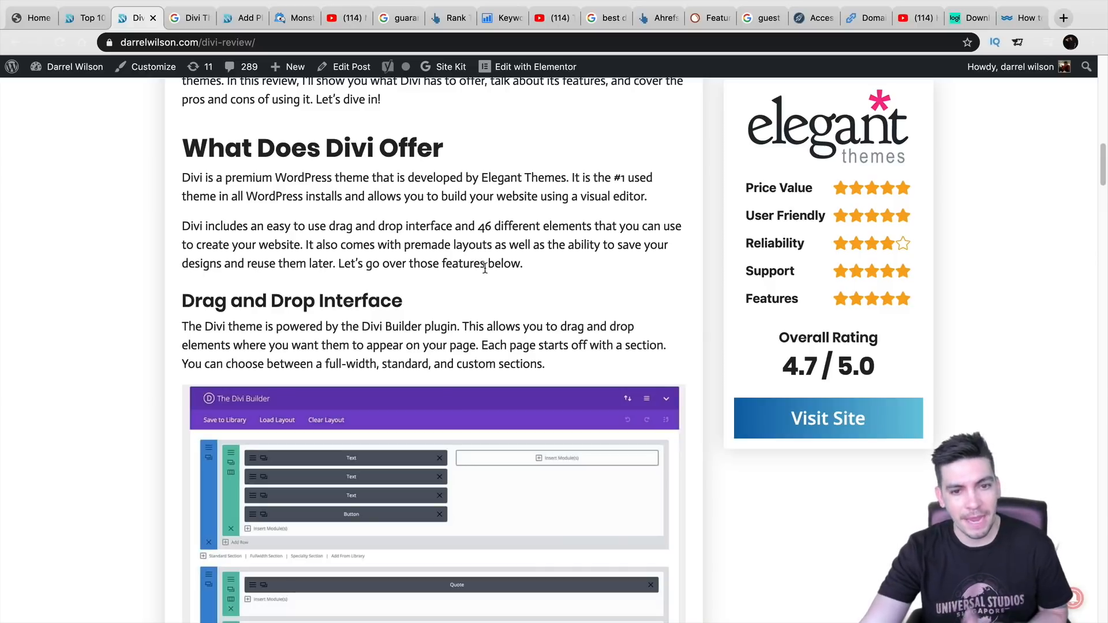
pyautogui.scroll(1, 495, 262)
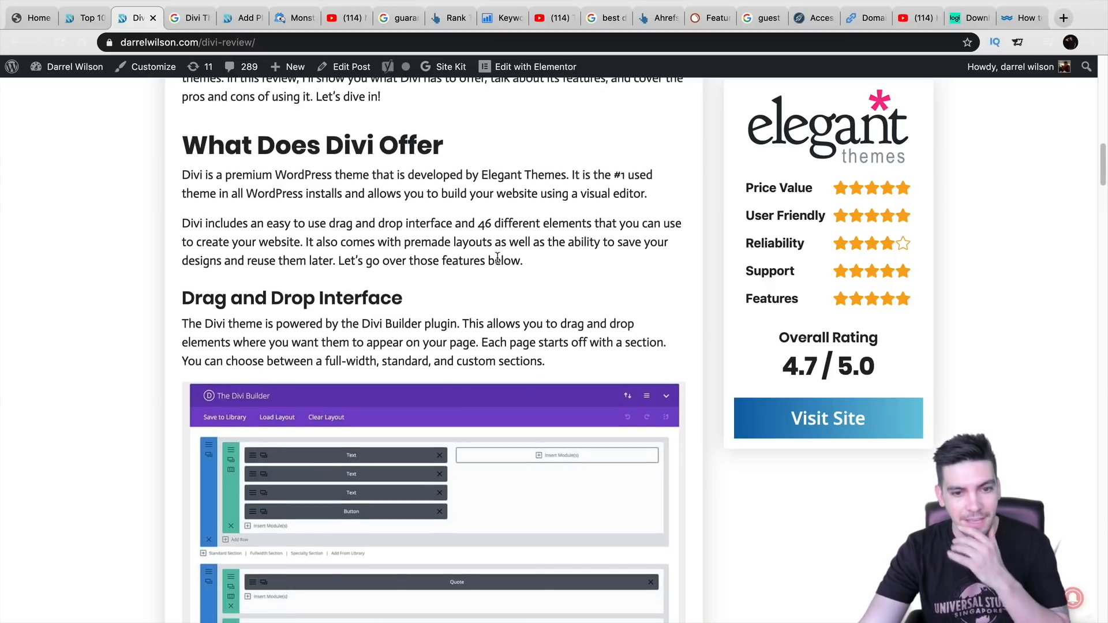
pyautogui.scroll(-3, 502, 260)
pyautogui.scroll(-5, 506, 259)
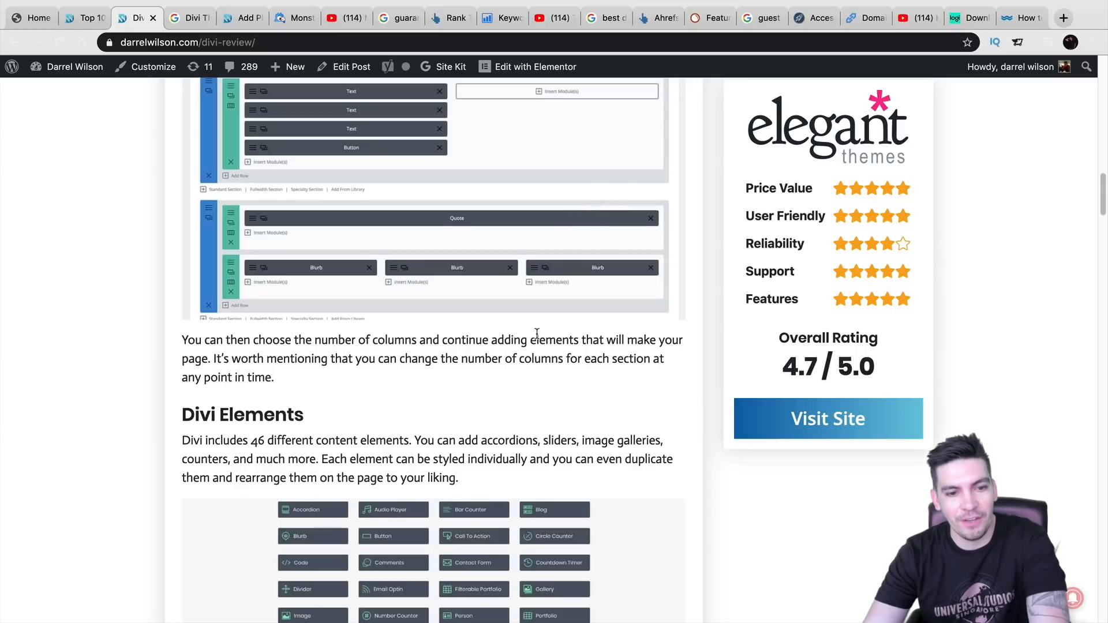
pyautogui.scroll(-3, 537, 333)
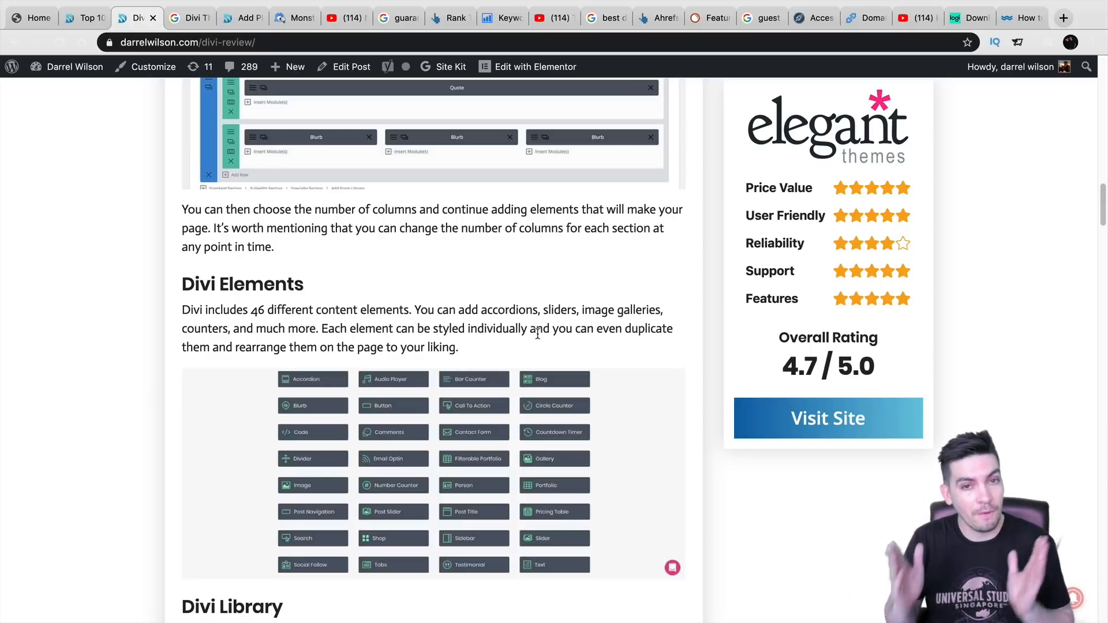
# - Glance at SEMrush Keyword Manager, then bring up the Google guest blogging results
pyautogui.click(711, 16)
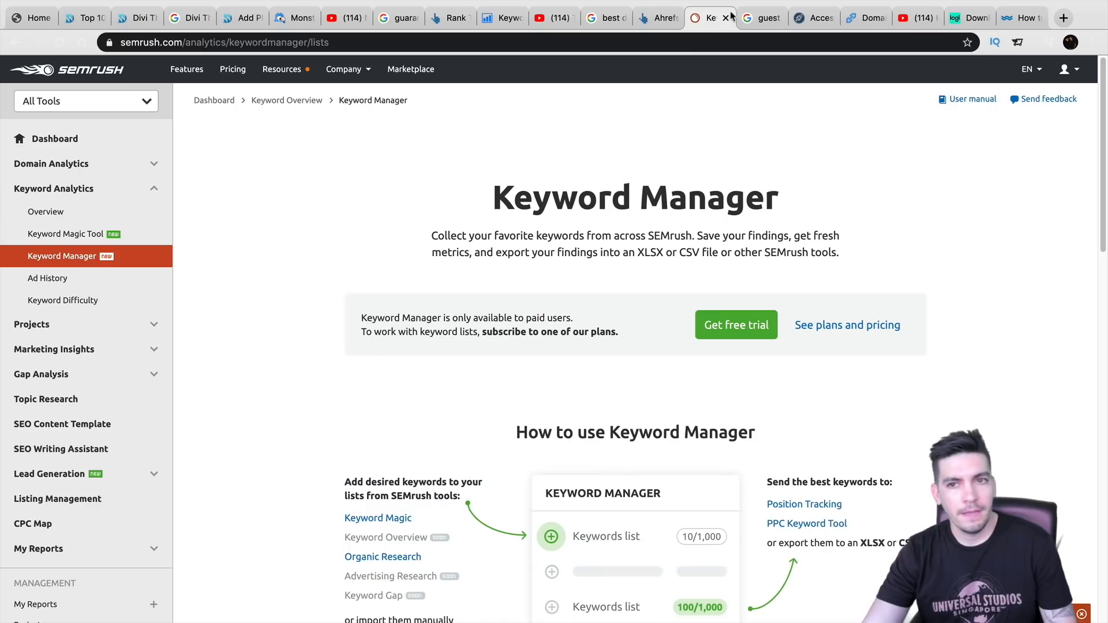
pyautogui.click(763, 16)
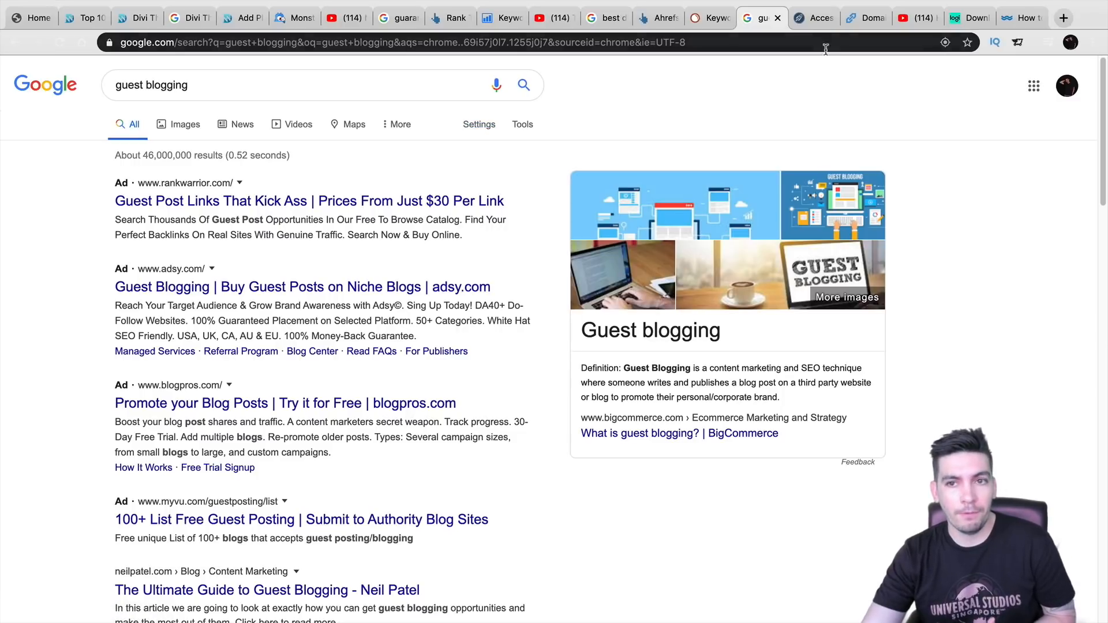
# - Search Google for 'elegant themes blog posts' in a fresh browser tab
pyautogui.scroll(-4, 394, 338)
pyautogui.scroll(4, 395, 338)
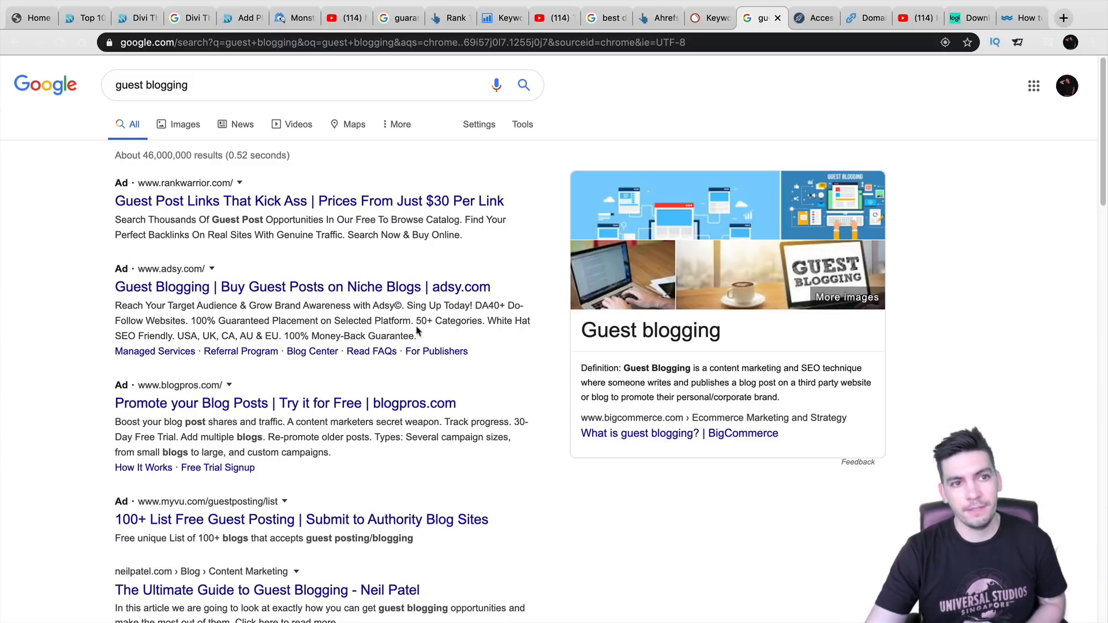
pyautogui.click(1064, 18)
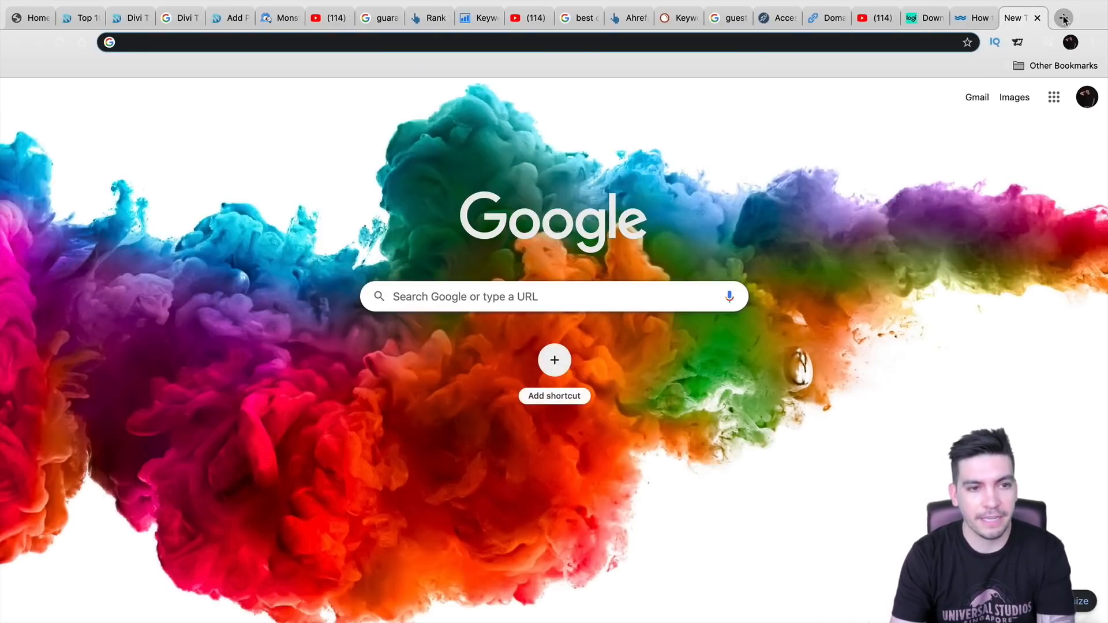
pyautogui.write('elegant ')
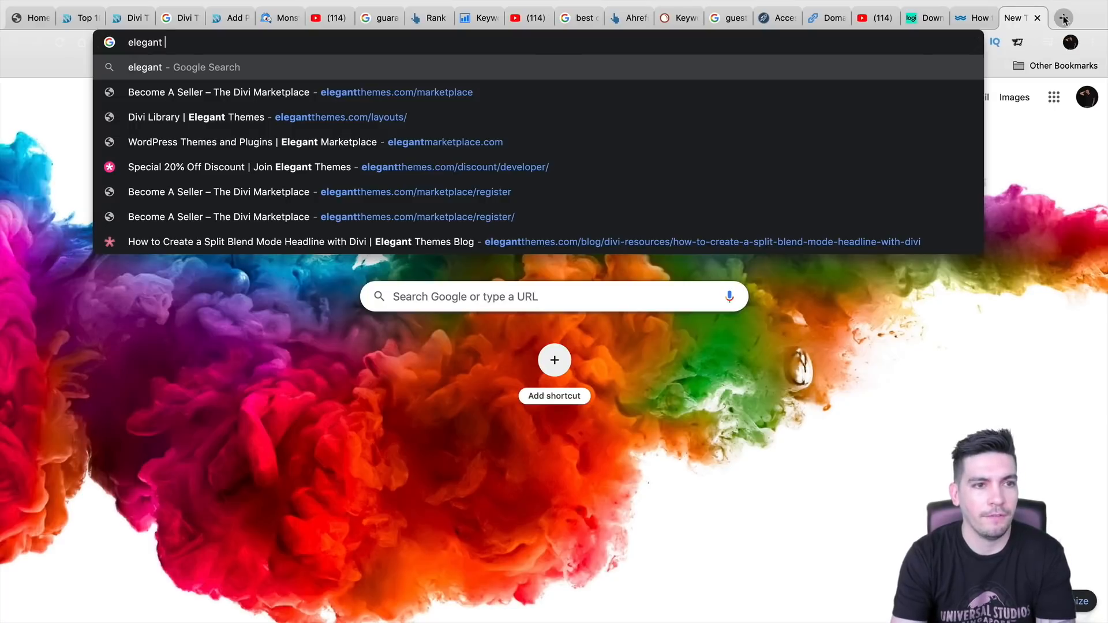
pyautogui.write('themes ')
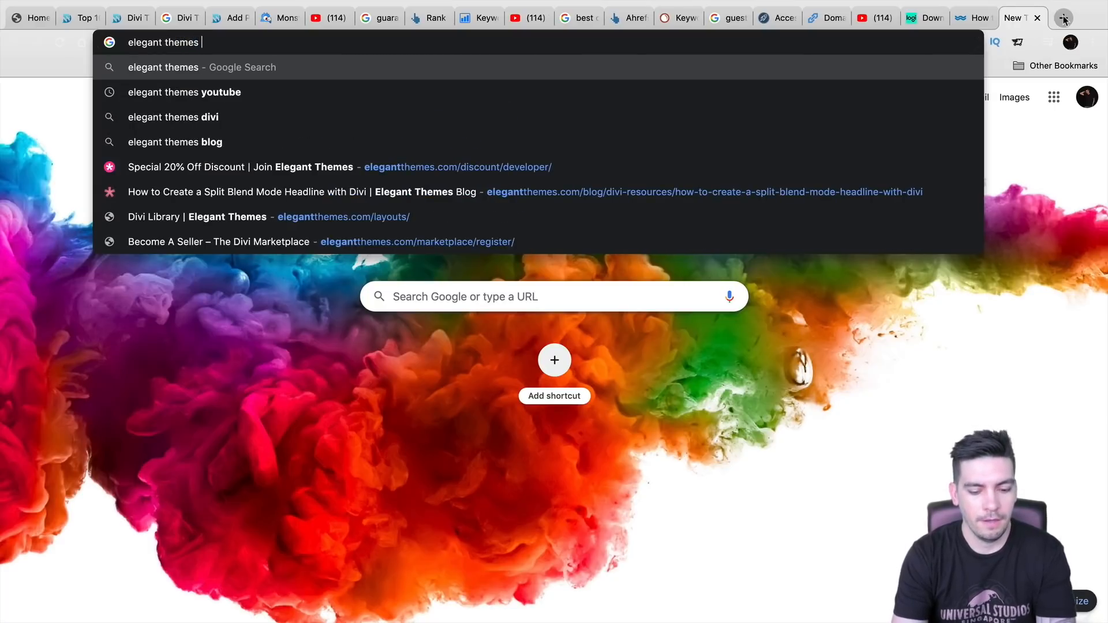
pyautogui.write('blog posts')
pyautogui.press('Return')
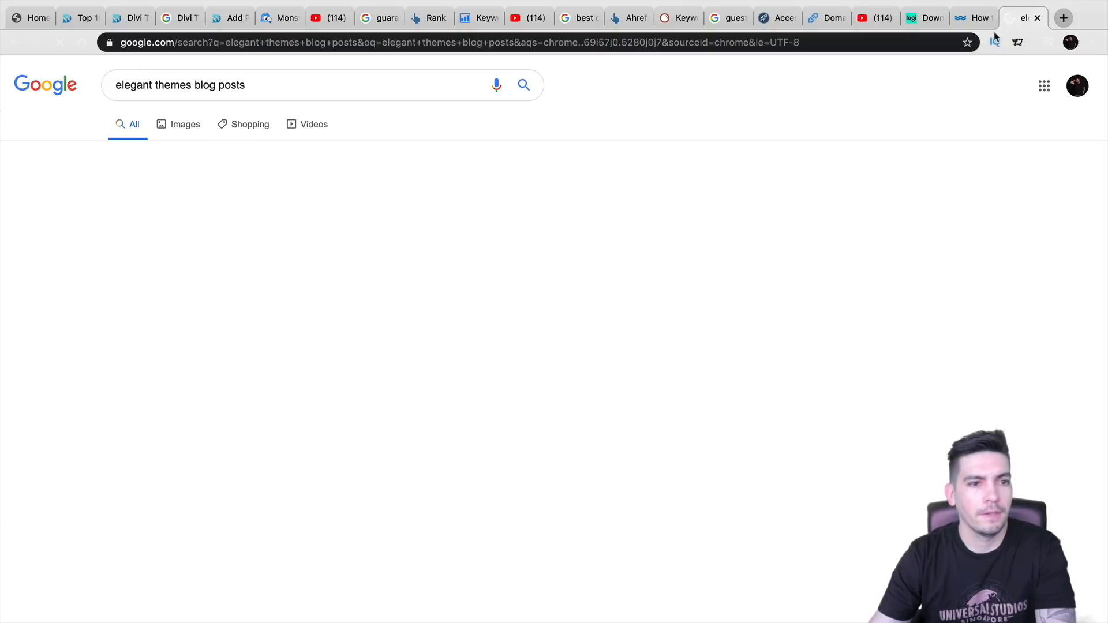
# - Open the Elegant Themes Blog and its Divi Meetup Network Community Update: February 2020 post
pyautogui.click(181, 200)
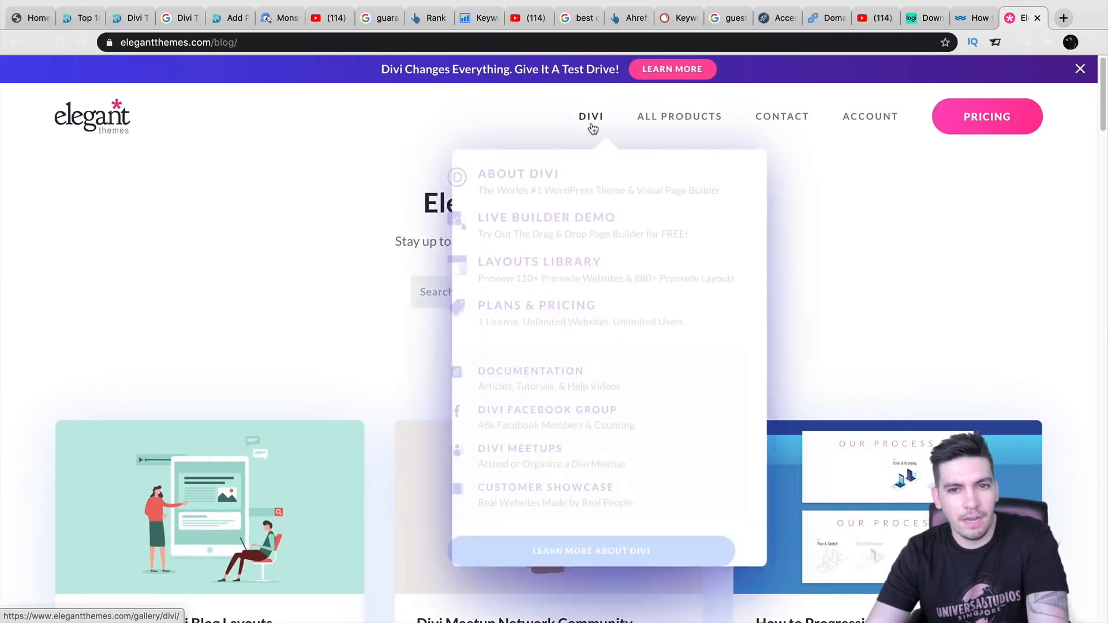
pyautogui.scroll(-5, 279, 298)
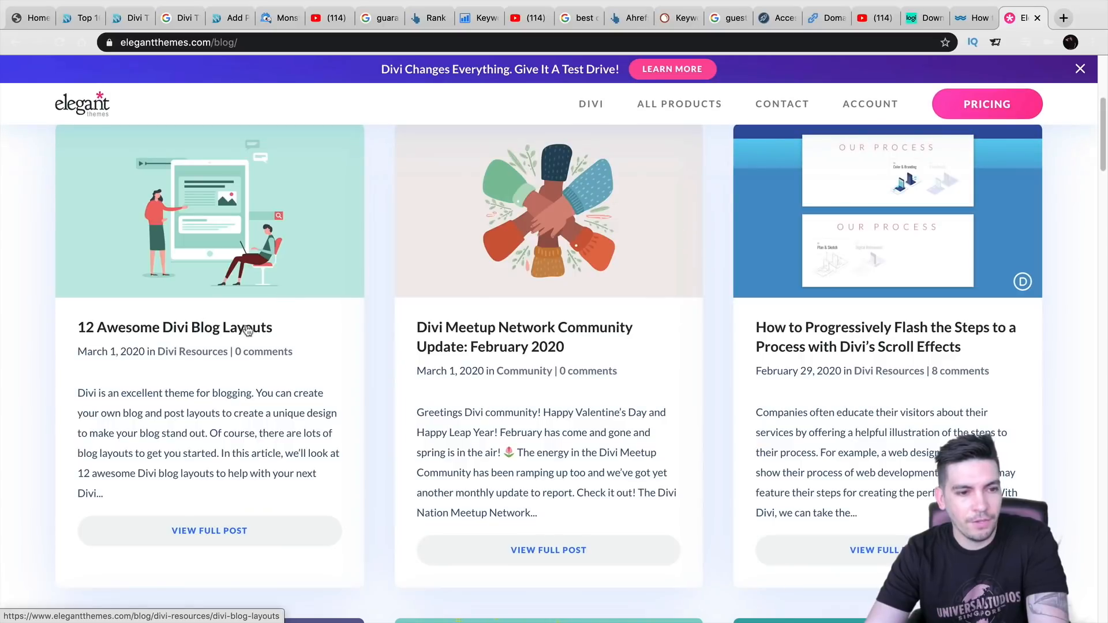
pyautogui.click(564, 254)
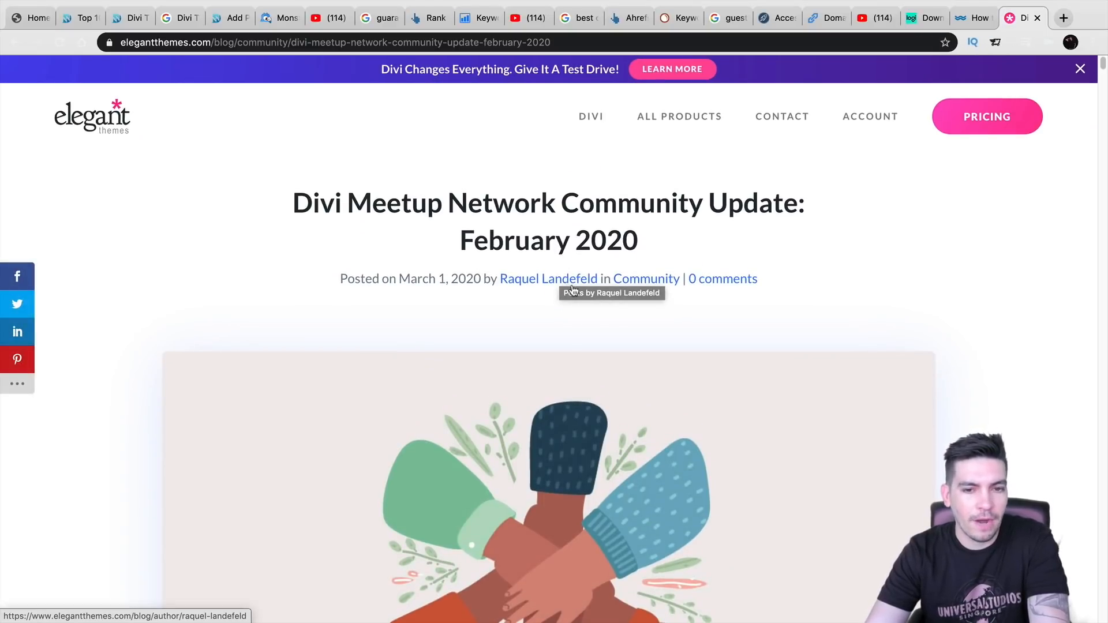
pyautogui.scroll(-10, 566, 285)
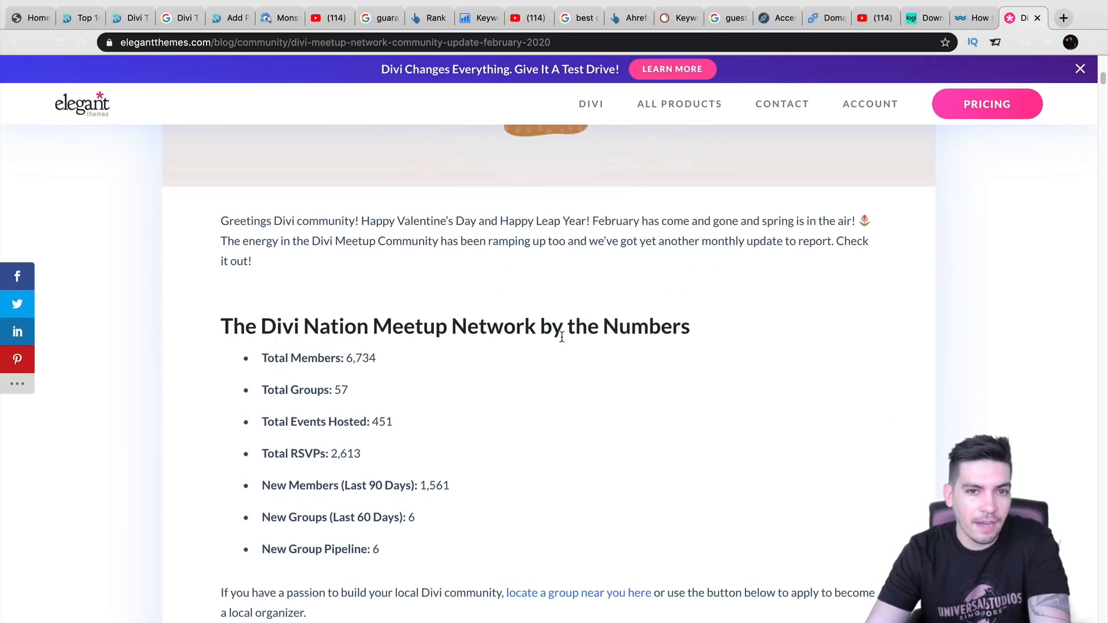
pyautogui.scroll(10, 569, 335)
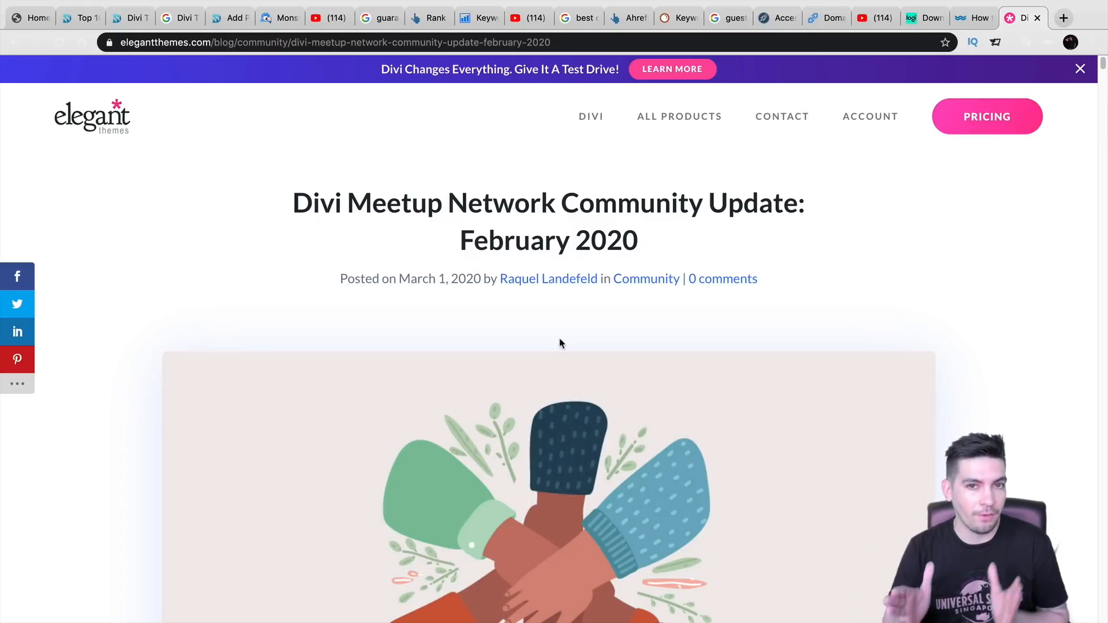
# - Read through the Divi Meetup post, then return to the guest blogging results
pyautogui.scroll(-10, 563, 346)
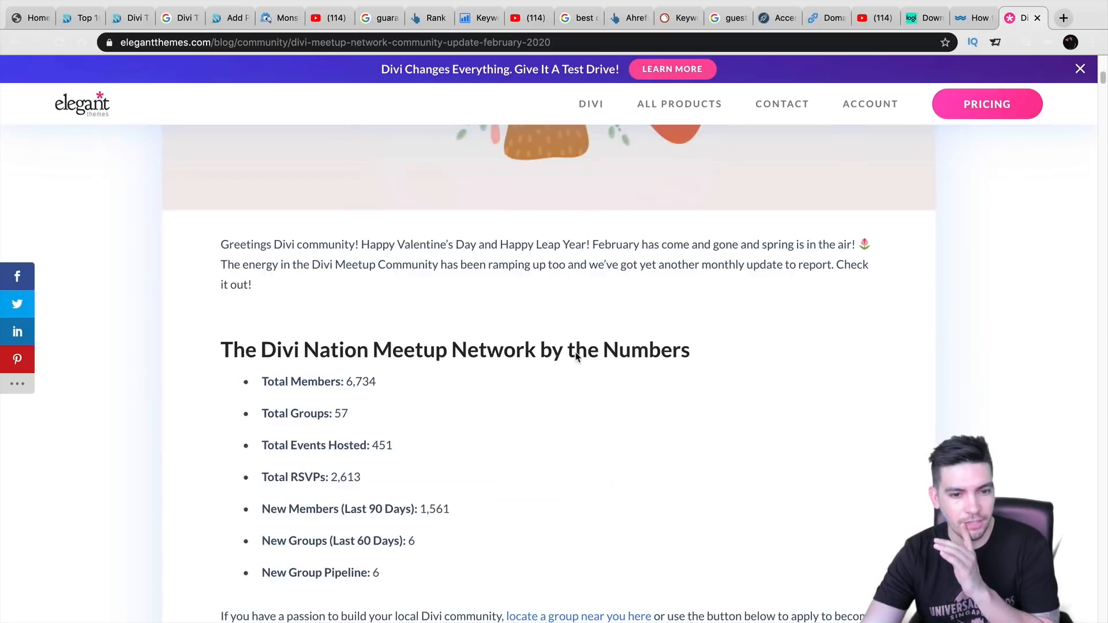
pyautogui.scroll(-15, 576, 357)
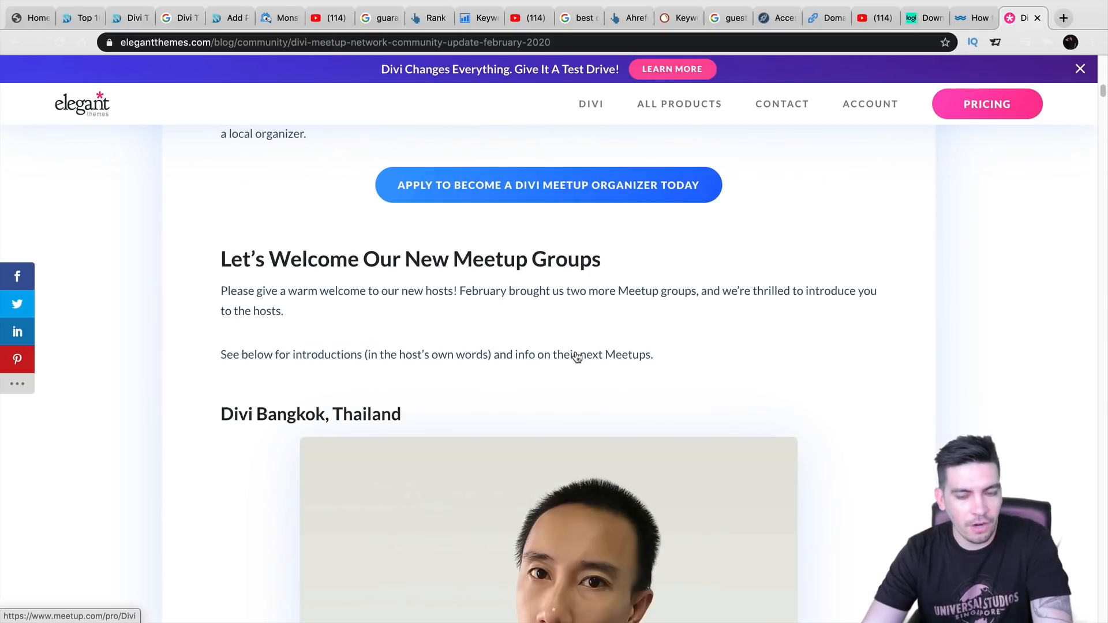
pyautogui.scroll(-14, 587, 374)
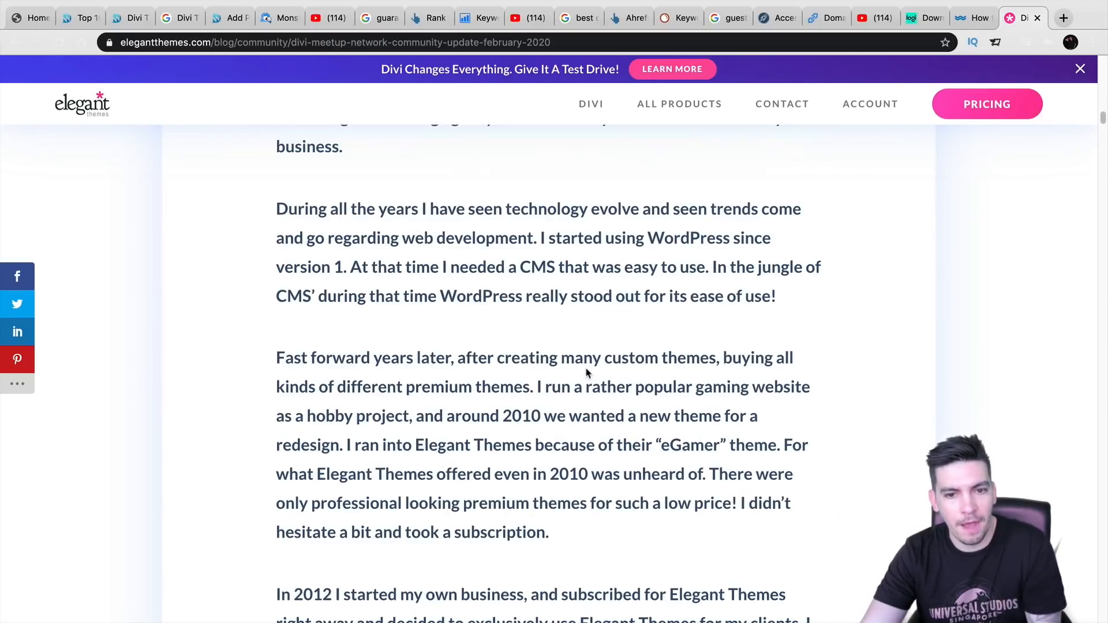
pyautogui.scroll(-5, 586, 376)
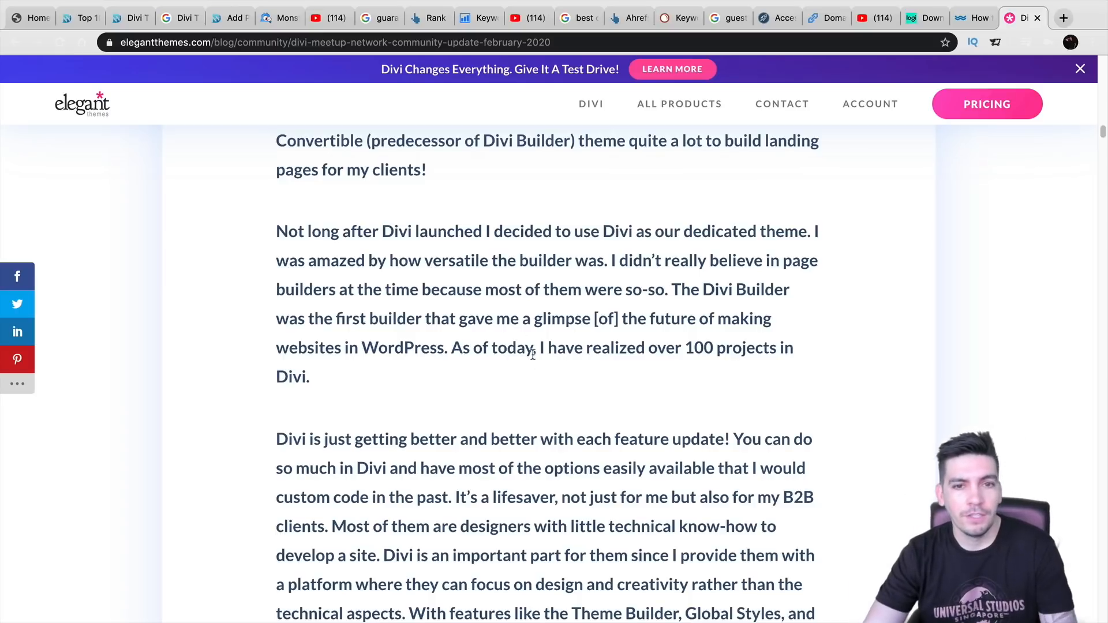
pyautogui.scroll(15, 575, 294)
pyautogui.scroll(15, 645, 473)
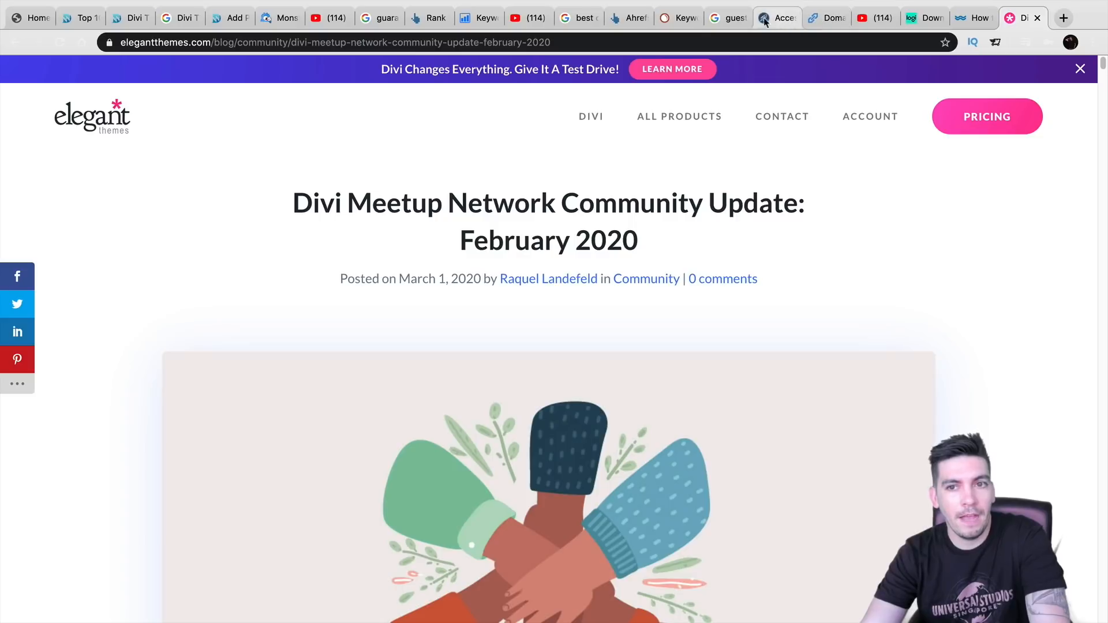
pyautogui.click(726, 21)
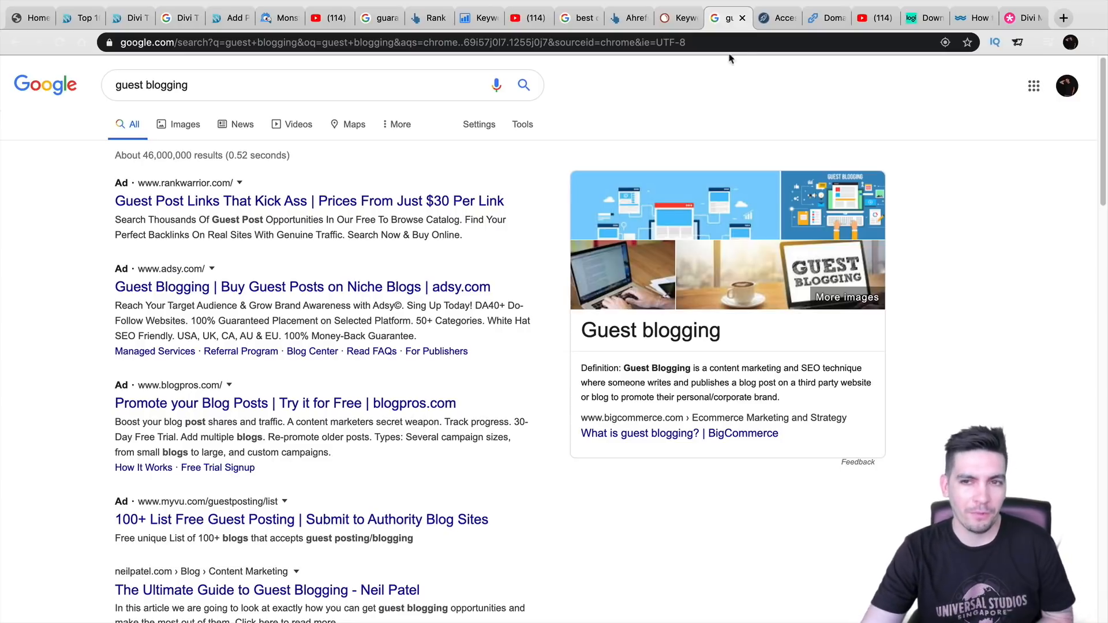
# - Switch from the guest blogging results to the Accessily marketplace tab
pyautogui.click(778, 18)
# - Browse the Accessily site cards and highlight Healthline's 89/100 authority score
pyautogui.scroll(3, 612, 182)
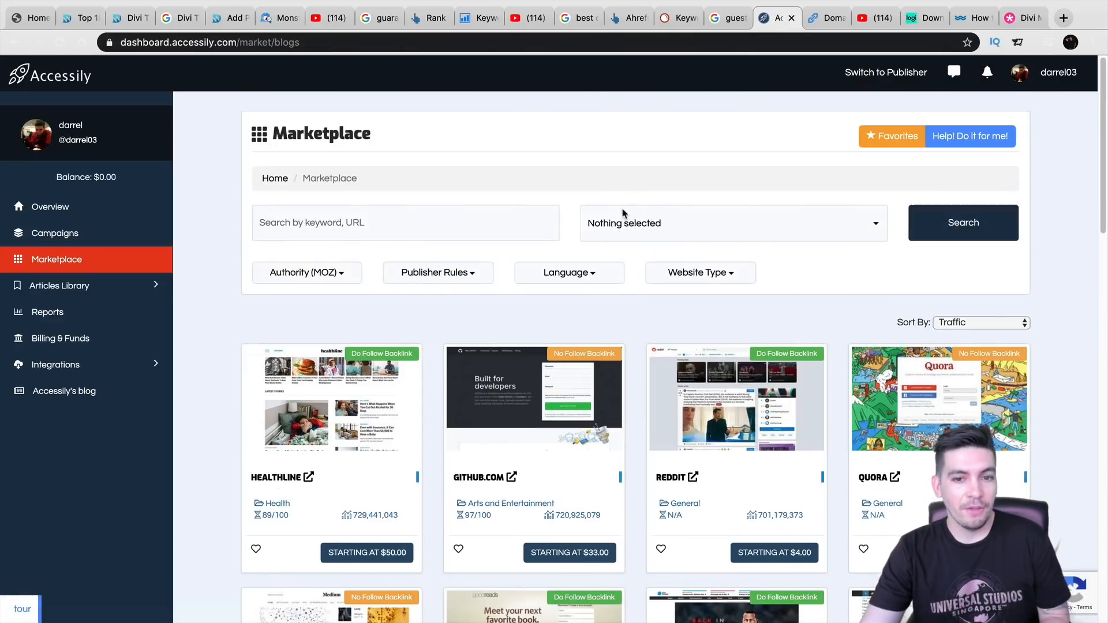
pyautogui.scroll(-3, 613, 291)
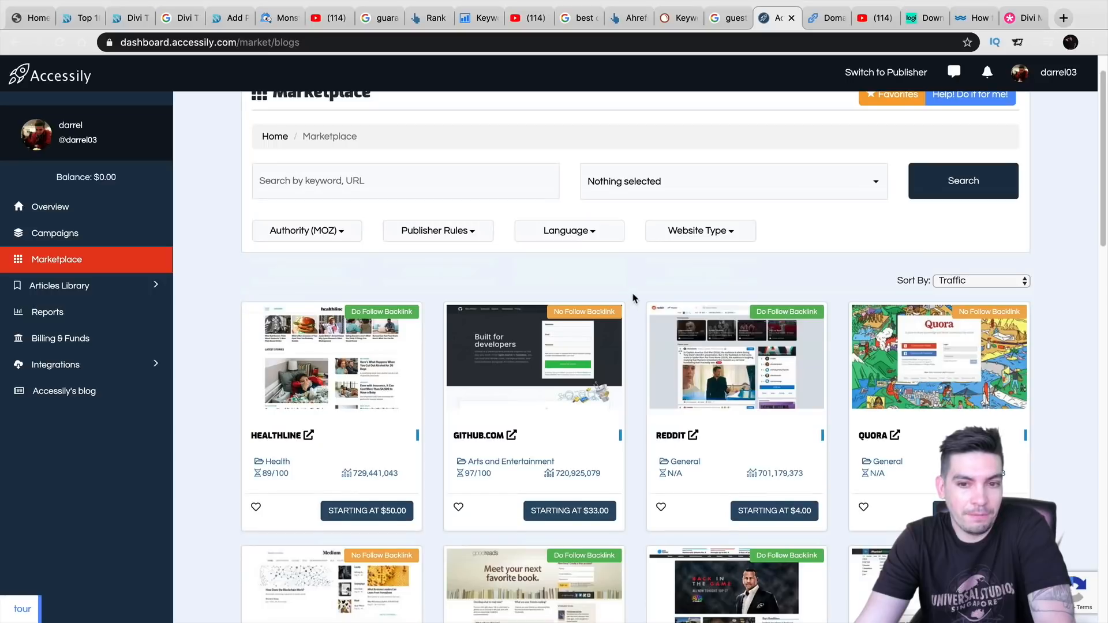
pyautogui.scroll(-2, 637, 296)
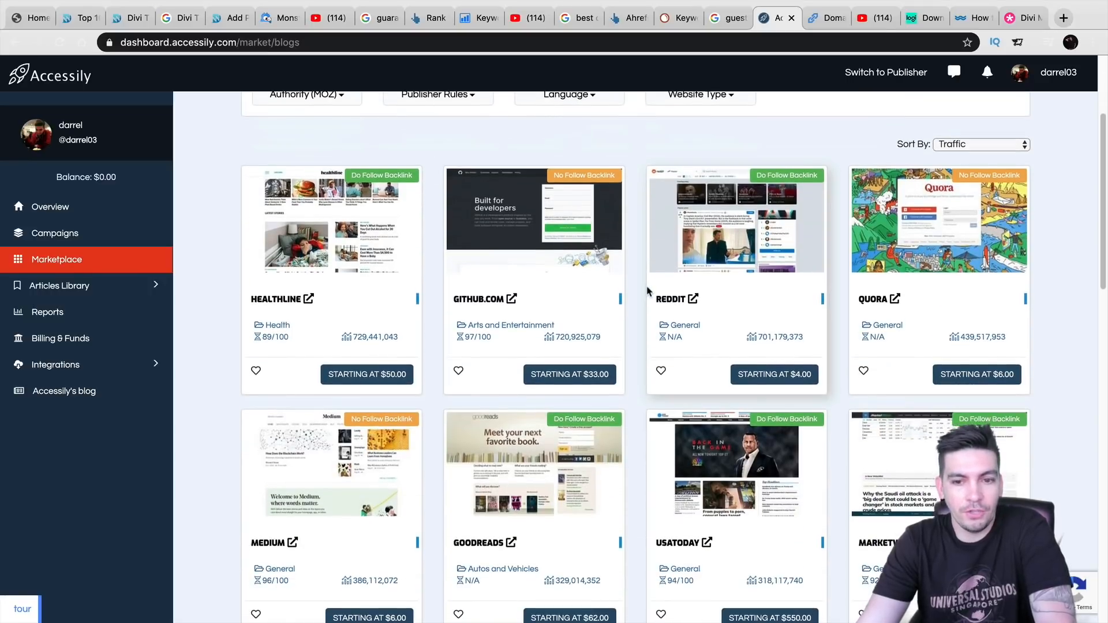
pyautogui.scroll(-1, 629, 294)
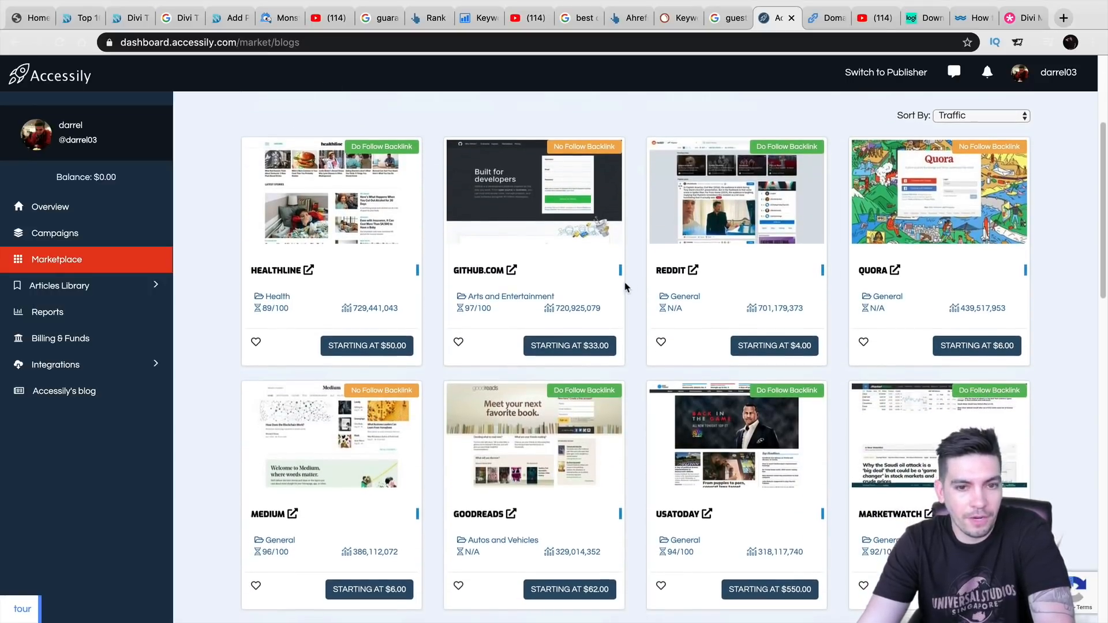
pyautogui.scroll(-1, 630, 295)
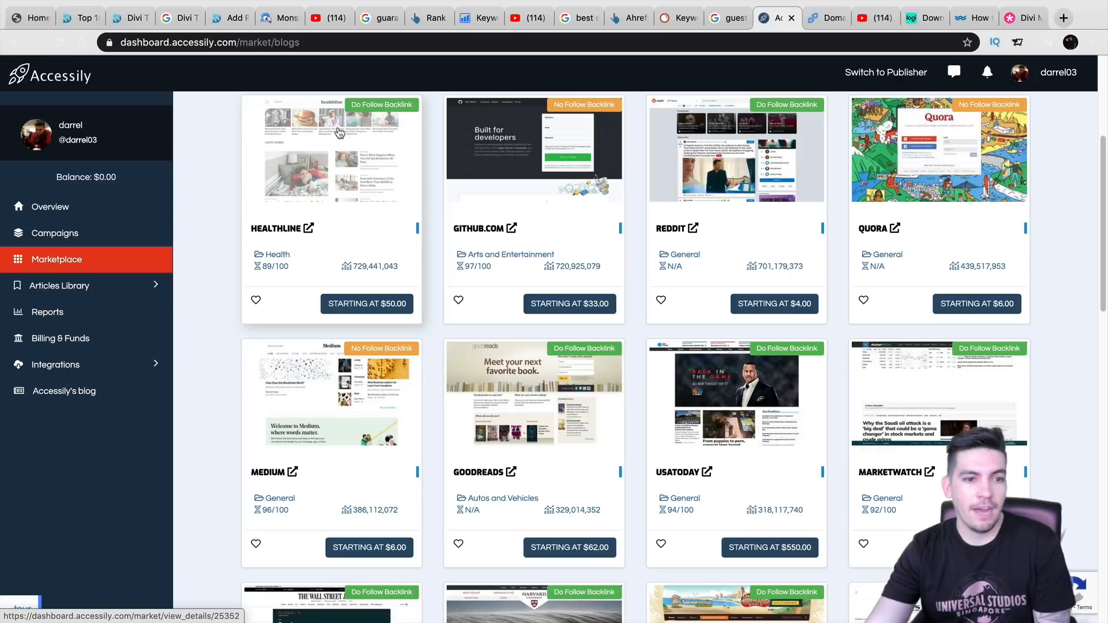
pyautogui.moveTo(271, 266); pyautogui.dragTo(253, 272)
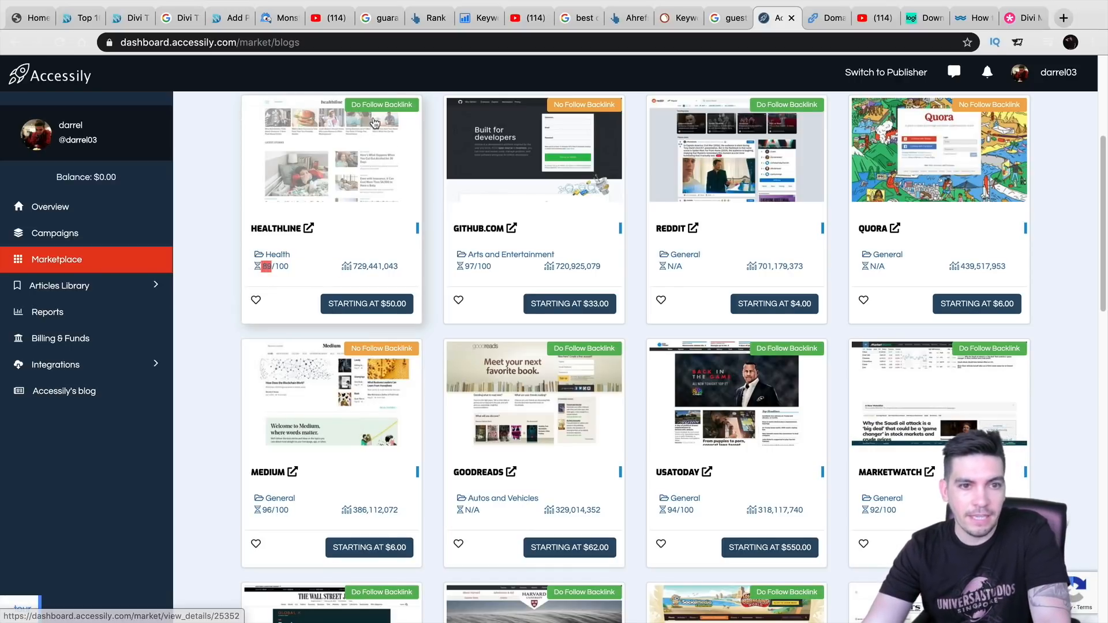
pyautogui.click(243, 270)
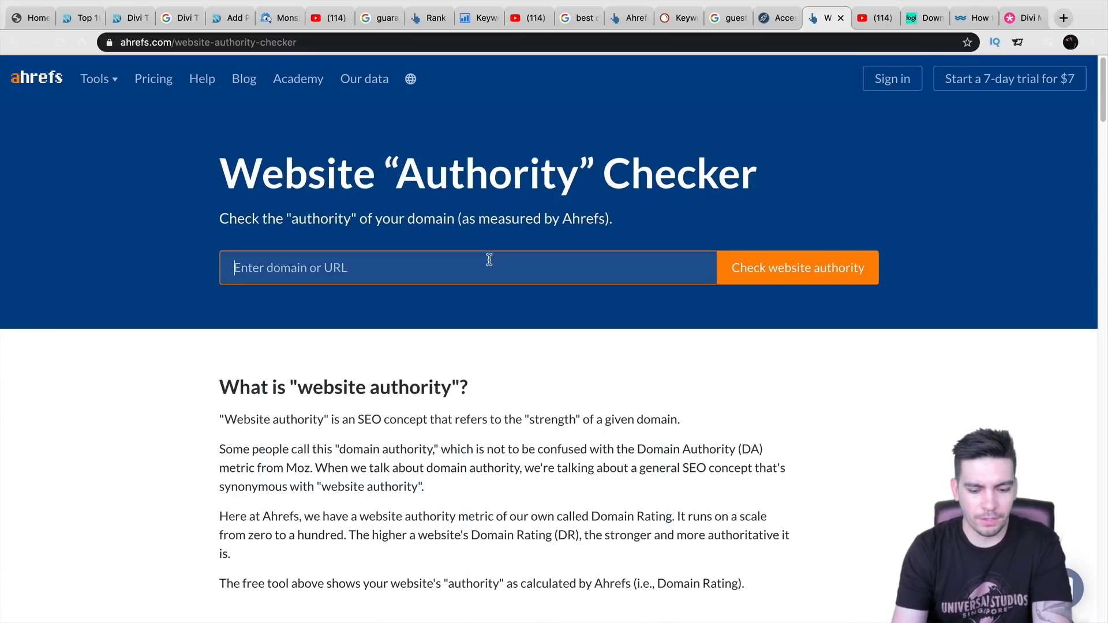
# - Check amazon.com's authority in Ahrefs (Domain Rating 96), then return to Accessily
pyautogui.write('amazon.com')
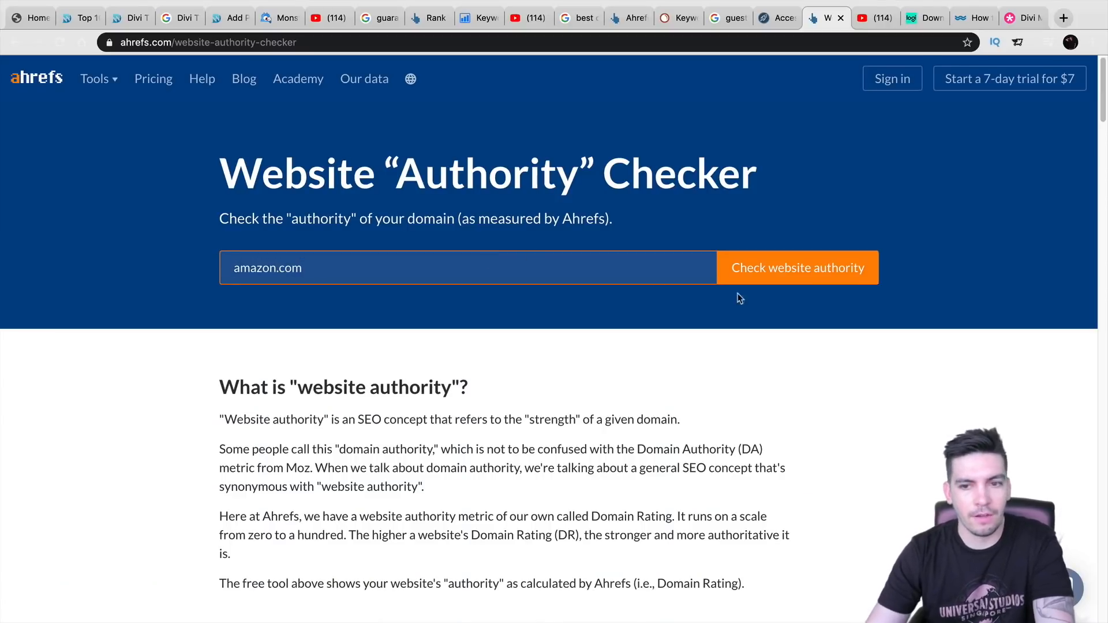
pyautogui.click(866, 275)
pyautogui.click(736, 224)
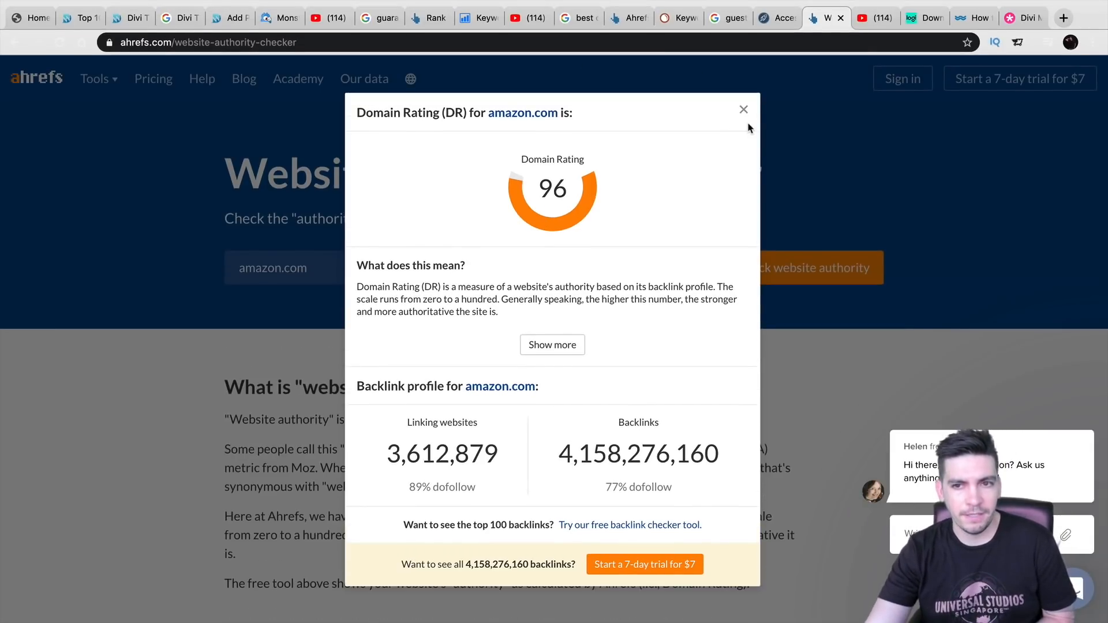
pyautogui.click(743, 111)
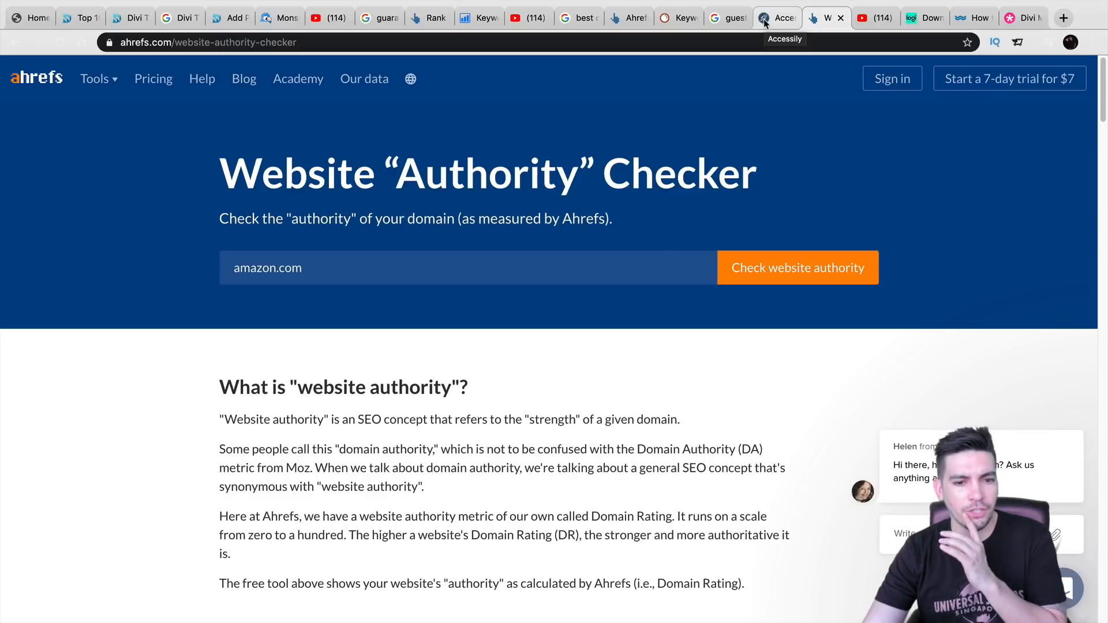
pyautogui.click(765, 22)
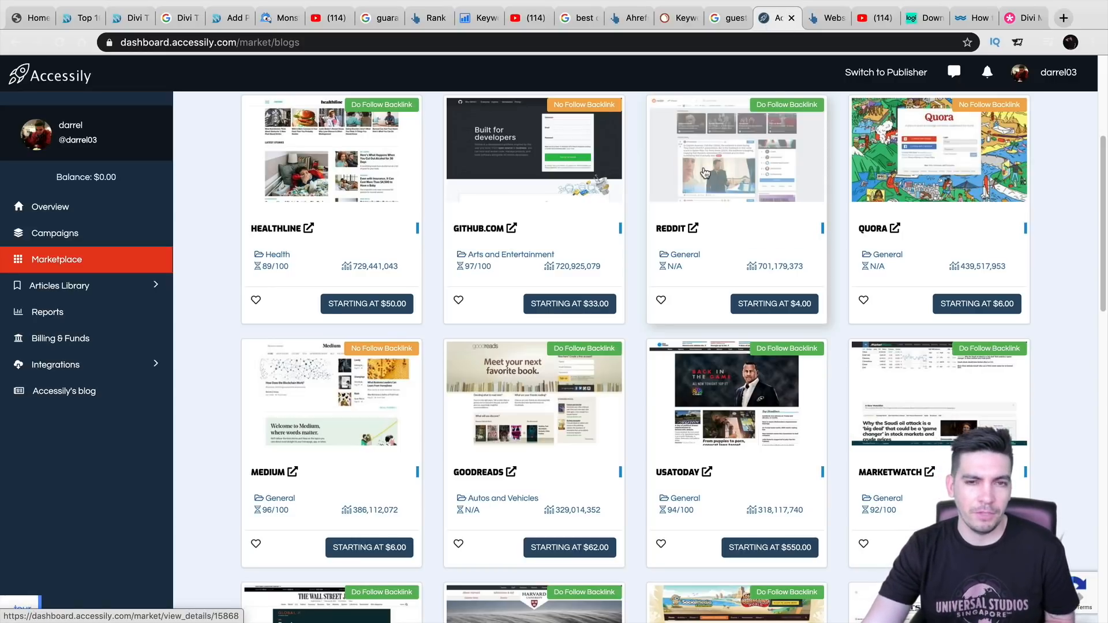
# - Move through the Website Authority Checker to the 'How To Get More Traffic To Your Website' video
pyautogui.click(828, 21)
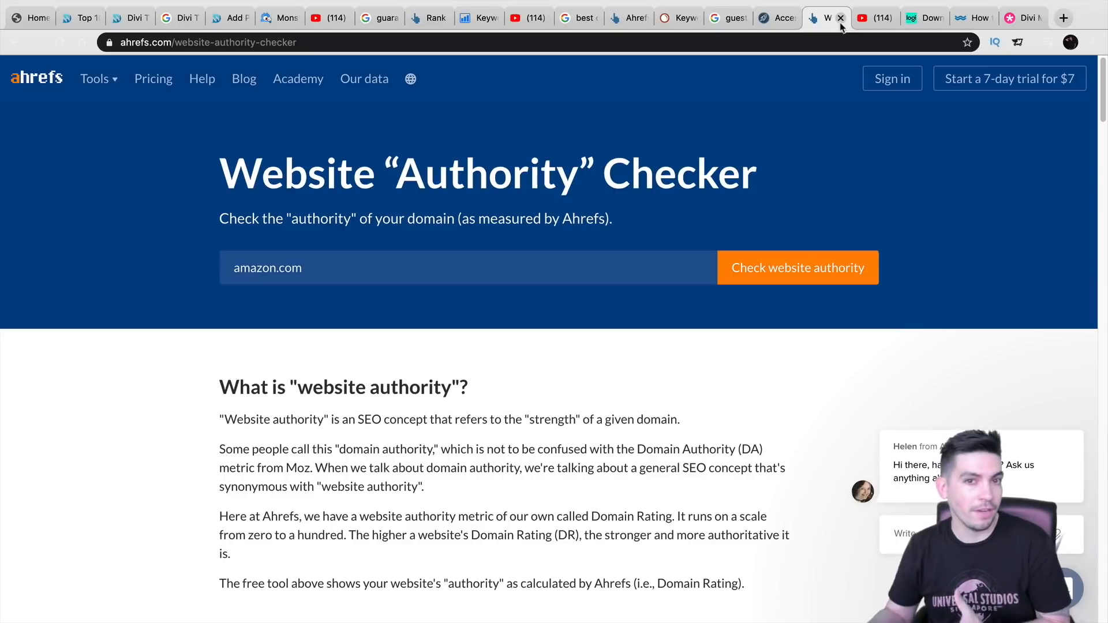
pyautogui.click(873, 20)
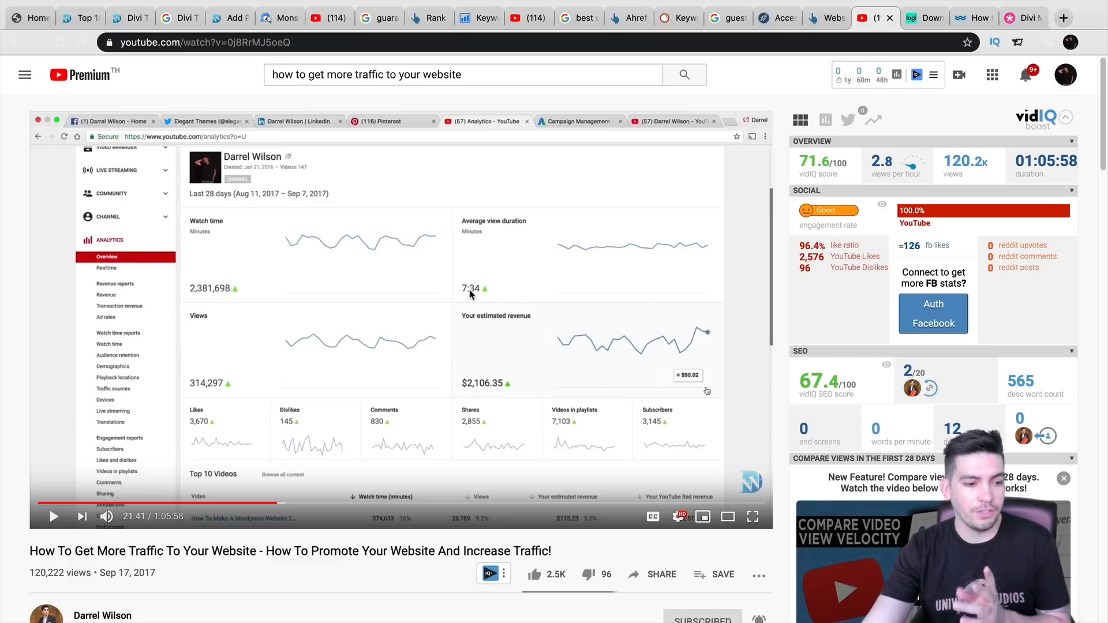
# - Skip the traffic tutorial ahead through 32, 36:12, 37:58 and 39:28 to about 41:55
pyautogui.scroll(-1, 386, 347)
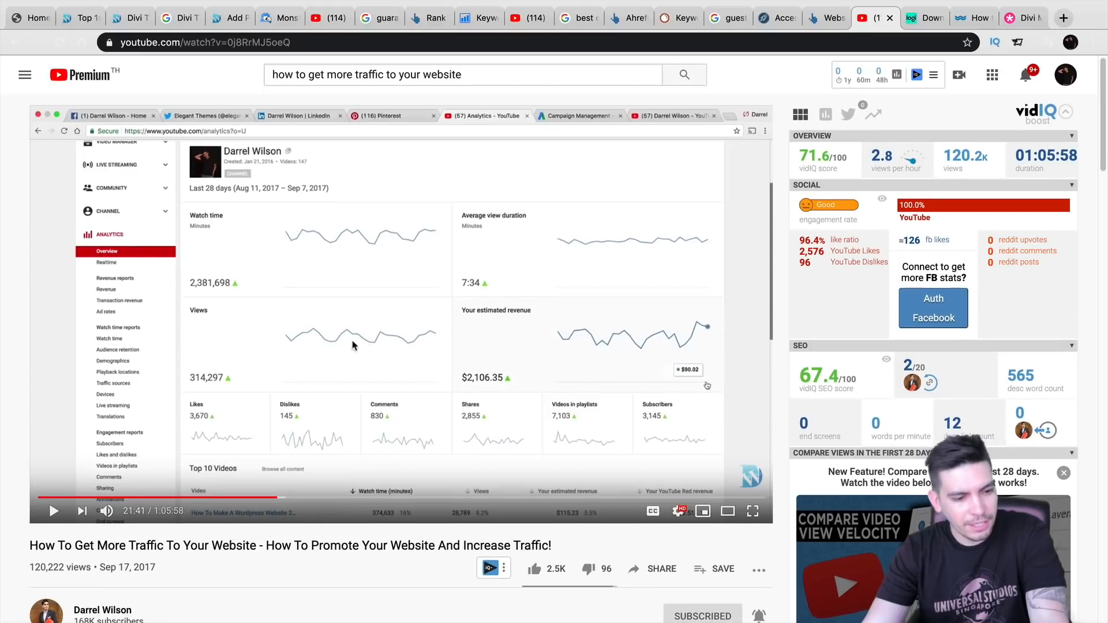
pyautogui.scroll(-4, 358, 340)
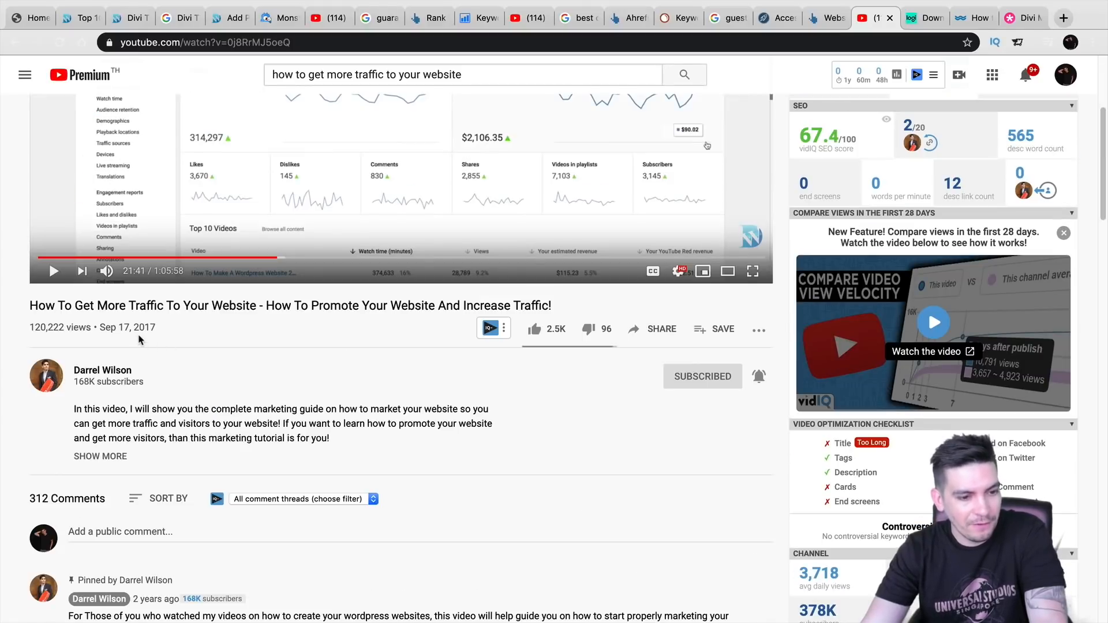
pyautogui.scroll(4, 181, 345)
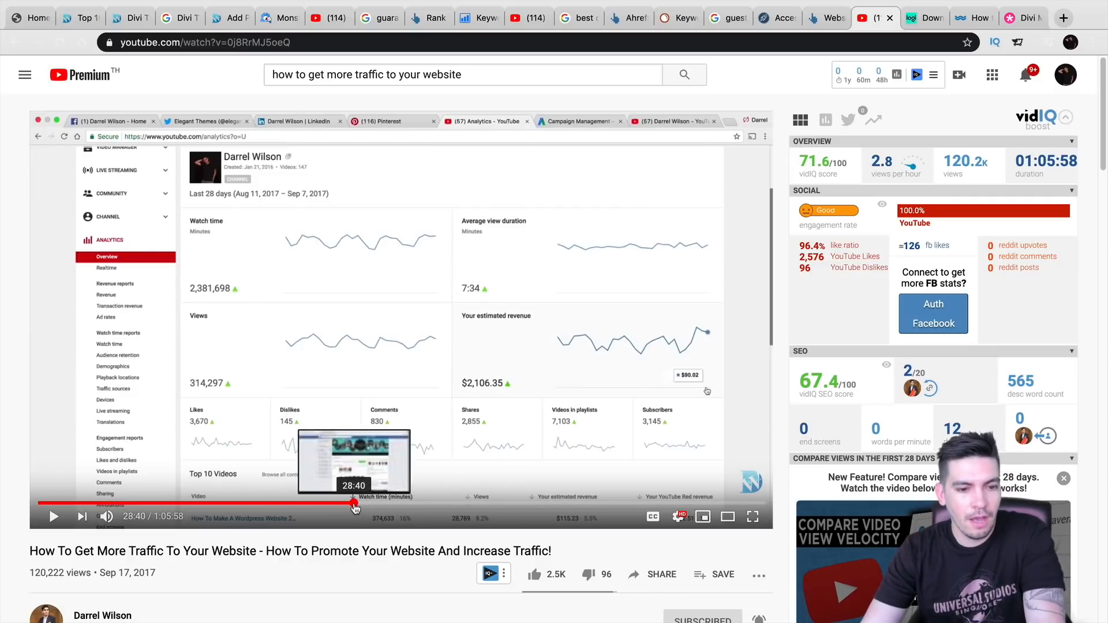
pyautogui.moveTo(362, 511); pyautogui.dragTo(415, 505)
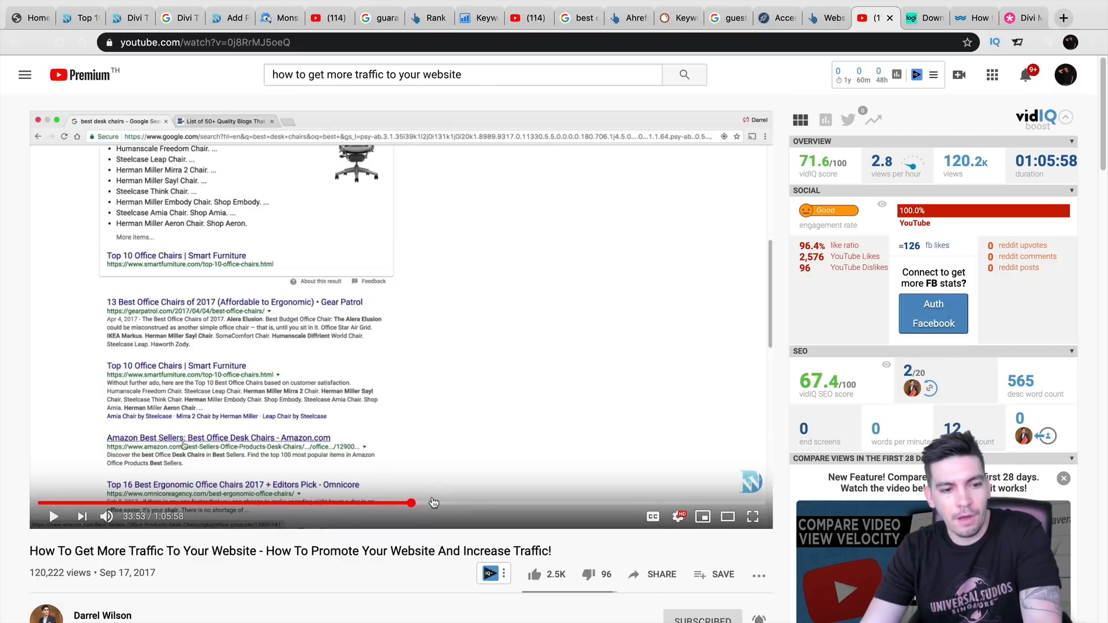
pyautogui.click(437, 505)
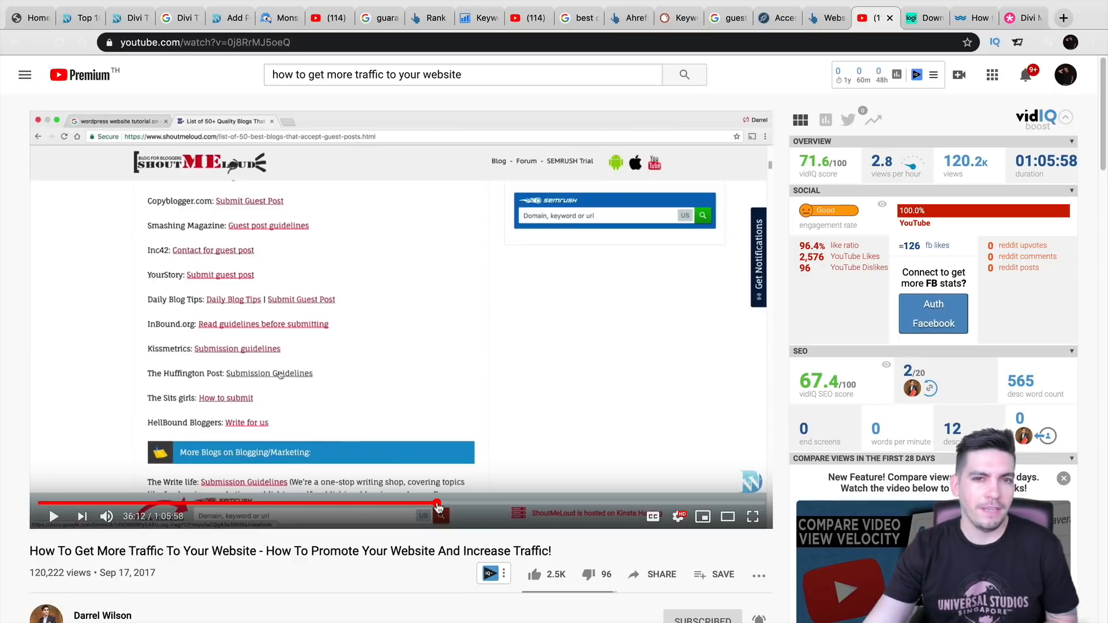
pyautogui.click(457, 505)
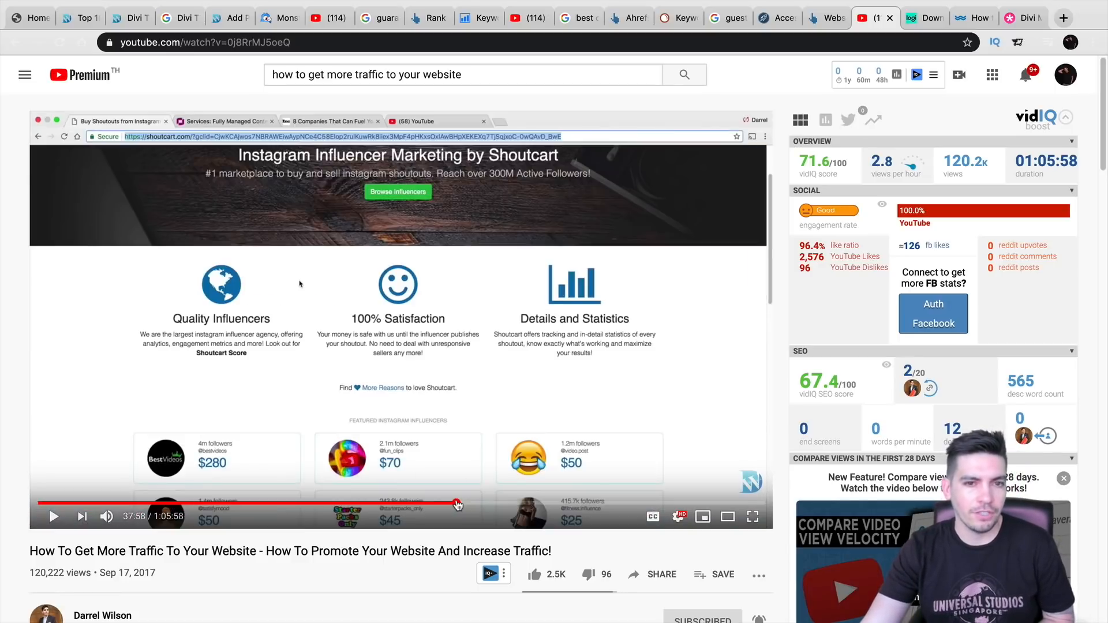
pyautogui.click(473, 505)
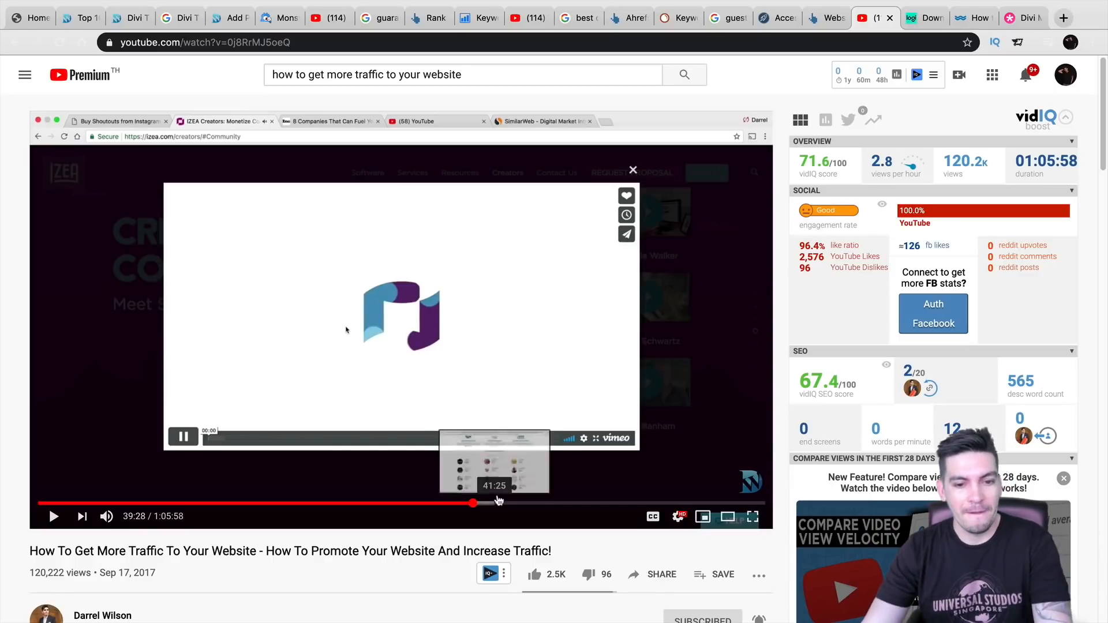
pyautogui.click(501, 503)
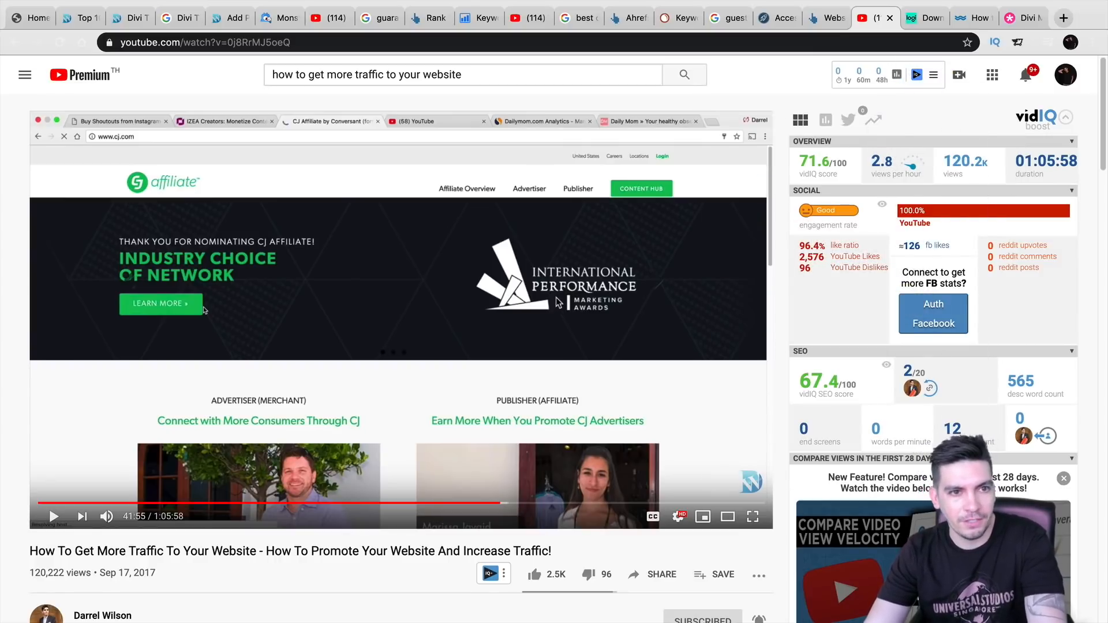
# - Search Google for 'empire flippers' from another tab's address bar
pyautogui.click(927, 21)
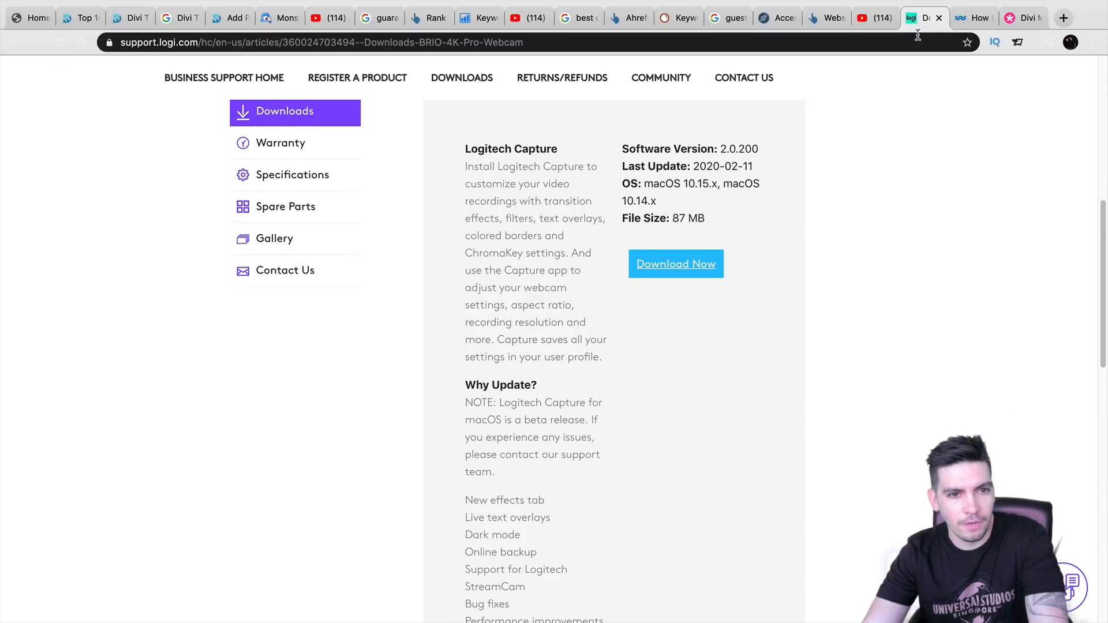
pyautogui.click(889, 38)
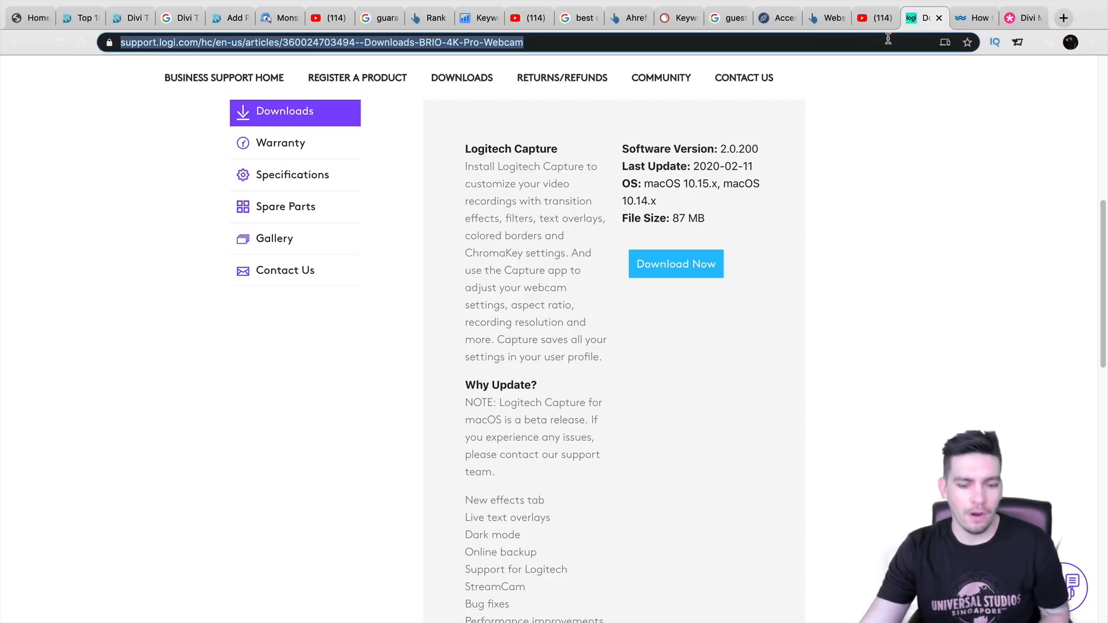
pyautogui.write('empire')
pyautogui.press('Down')
pyautogui.press('Return')
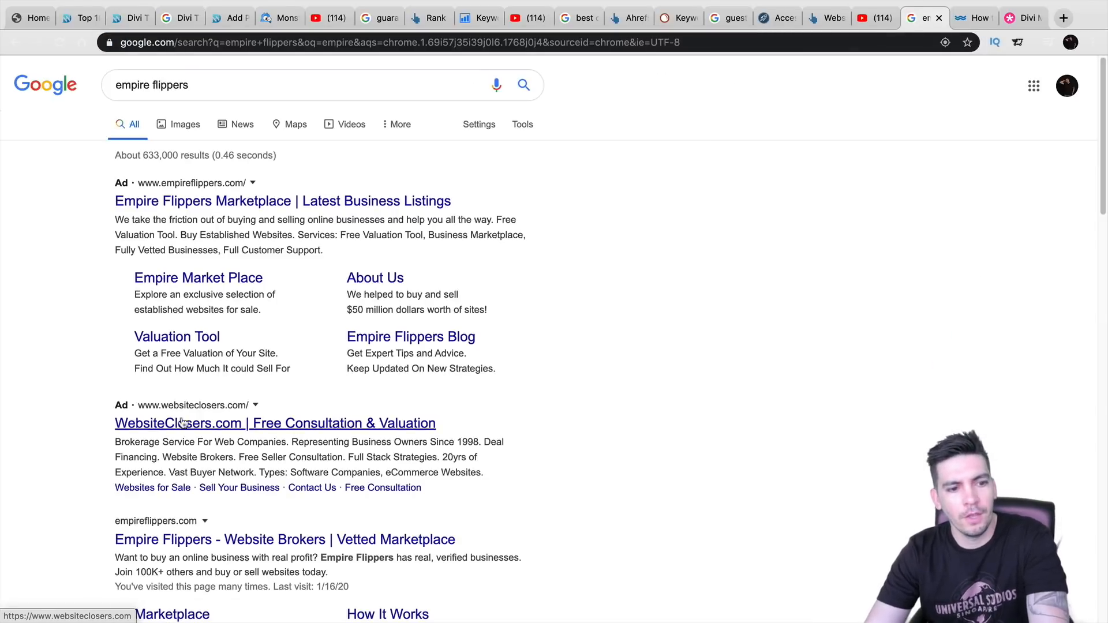
# - Open the organic 'Empire Flippers - Website Brokers | Vetted Marketplace' result
pyautogui.click(211, 542)
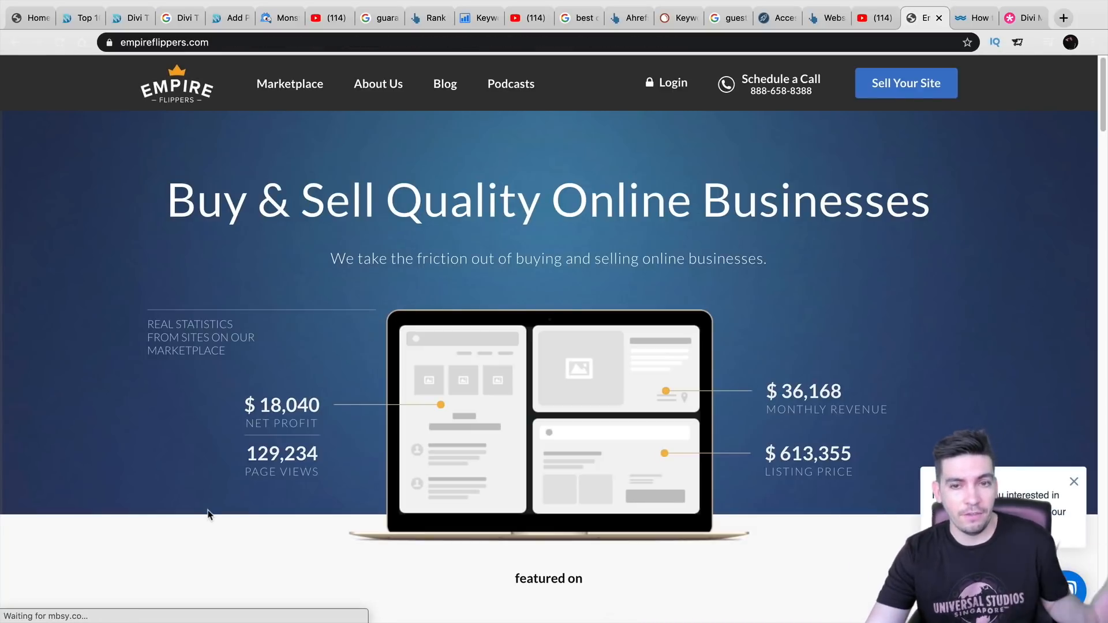
# - Filter the Empire Flippers marketplace to Amazon Associates listings, closing the chat popup
pyautogui.click(278, 86)
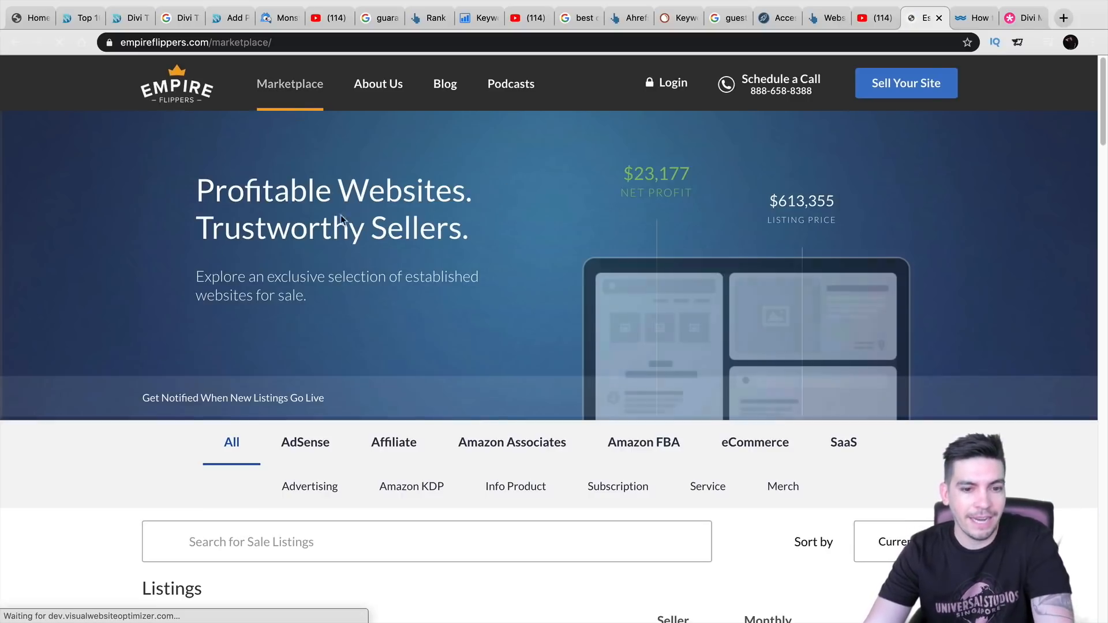
pyautogui.click(518, 454)
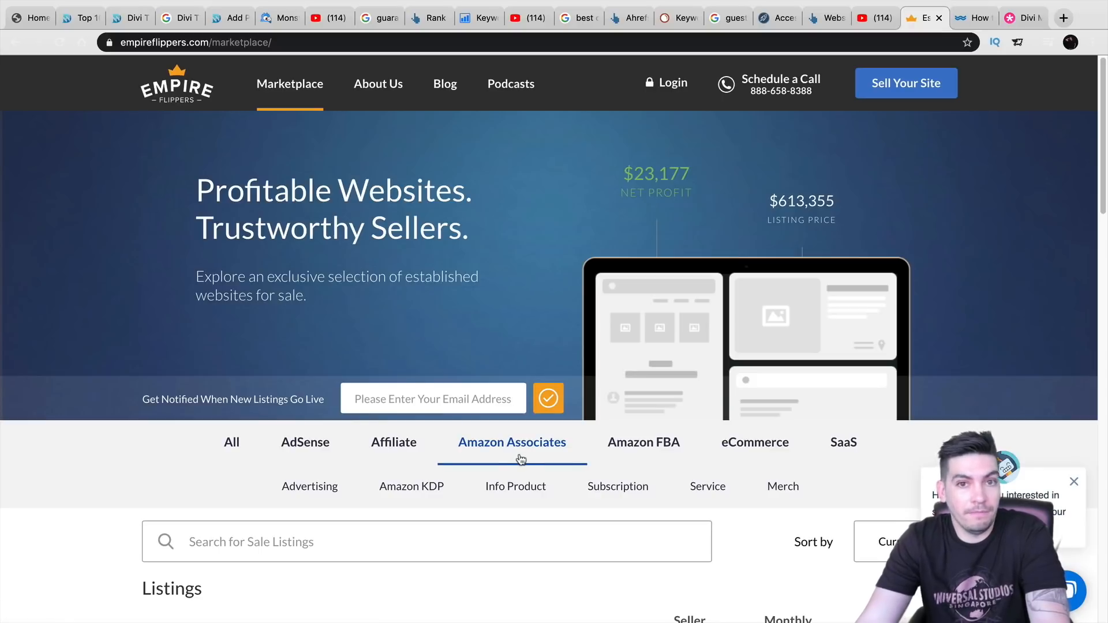
pyautogui.scroll(-5, 521, 459)
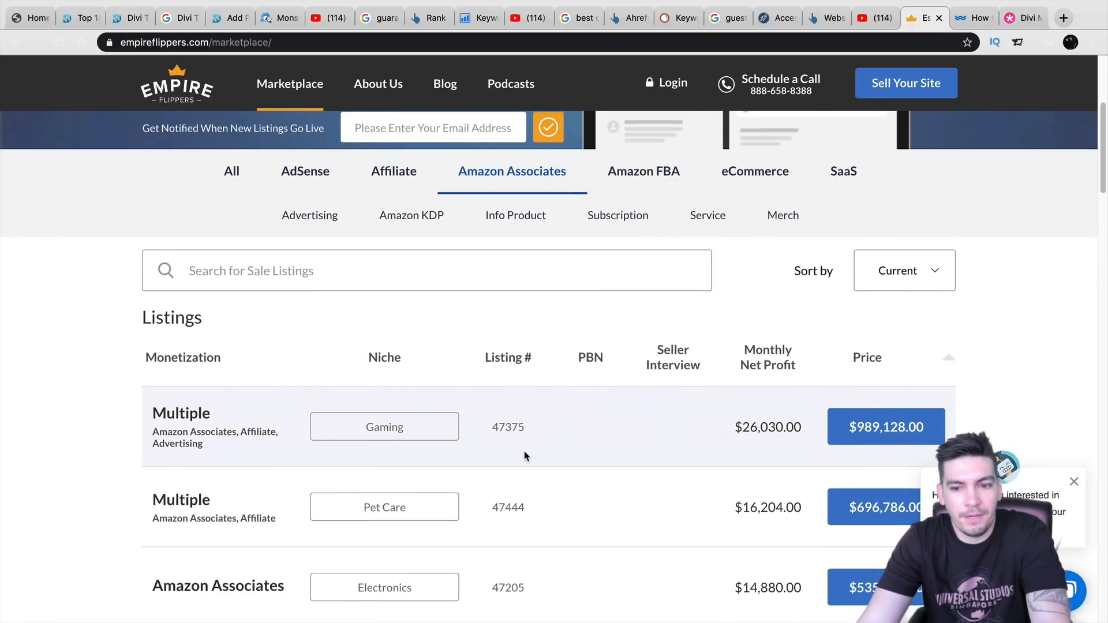
pyautogui.scroll(-3, 525, 456)
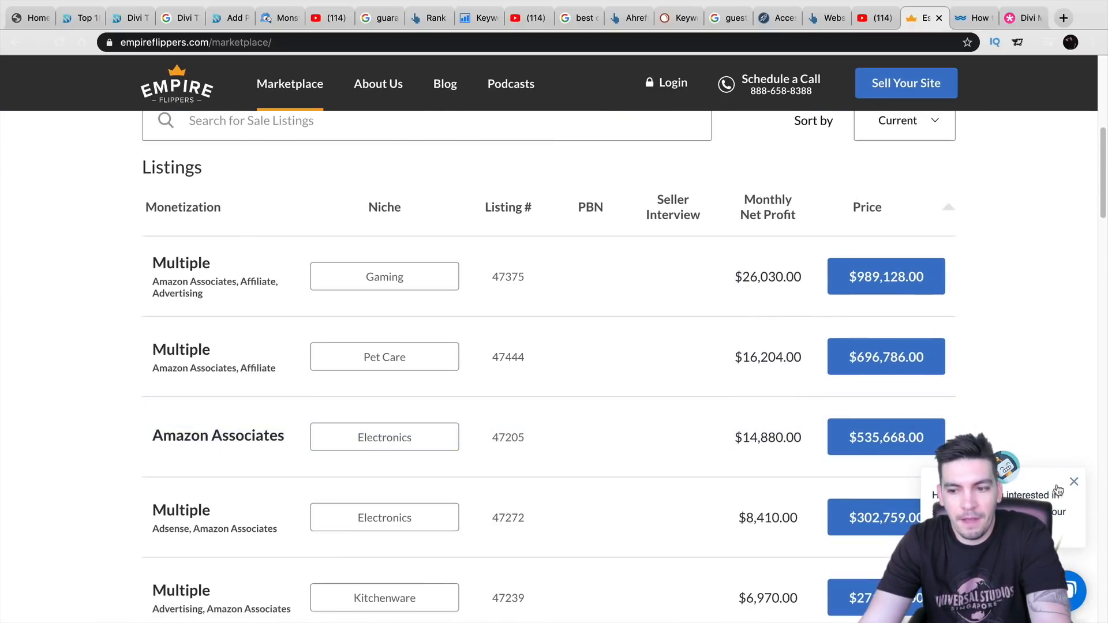
pyautogui.click(1072, 482)
pyautogui.scroll(-4, 656, 416)
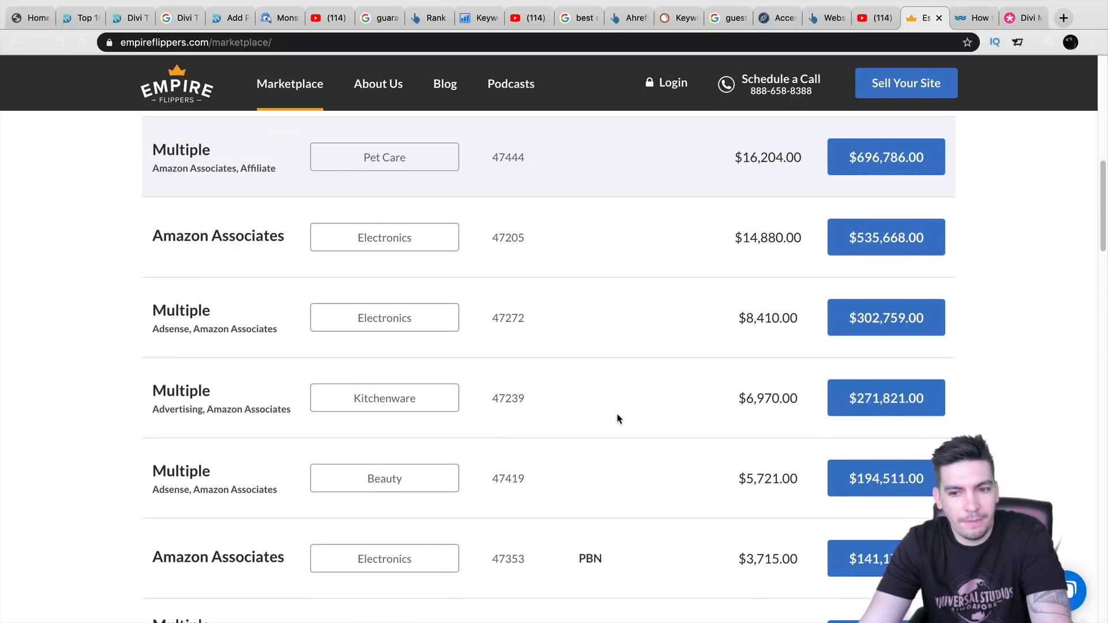
pyautogui.scroll(-1, 618, 418)
pyautogui.scroll(-4, 633, 408)
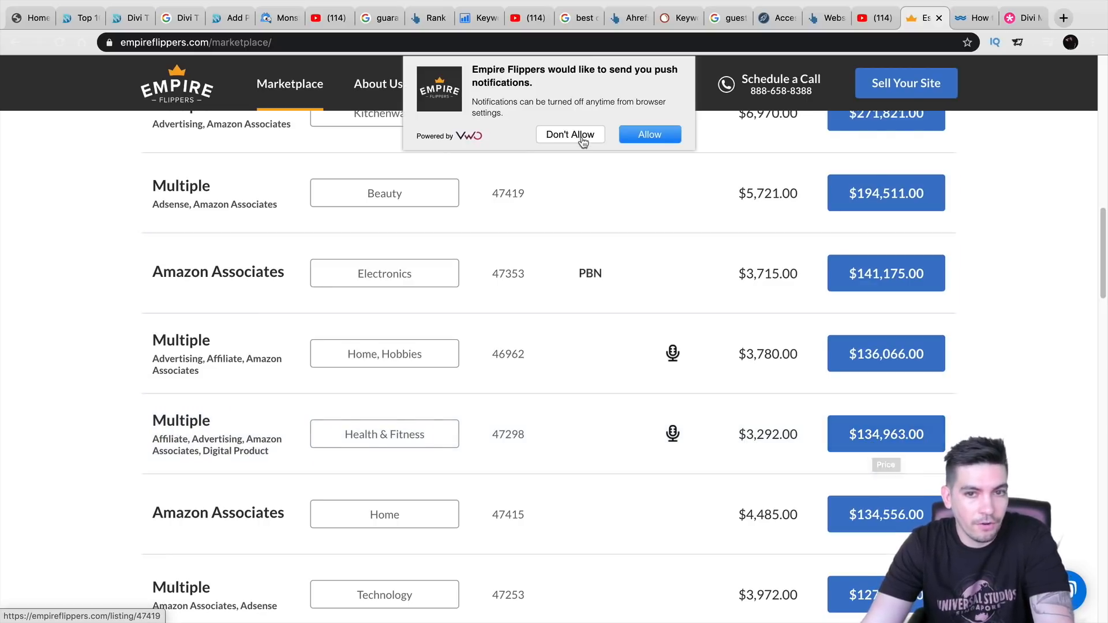
# - Decline push notifications, review the Amazon listings, and return to the WordPress drone site
pyautogui.click(582, 139)
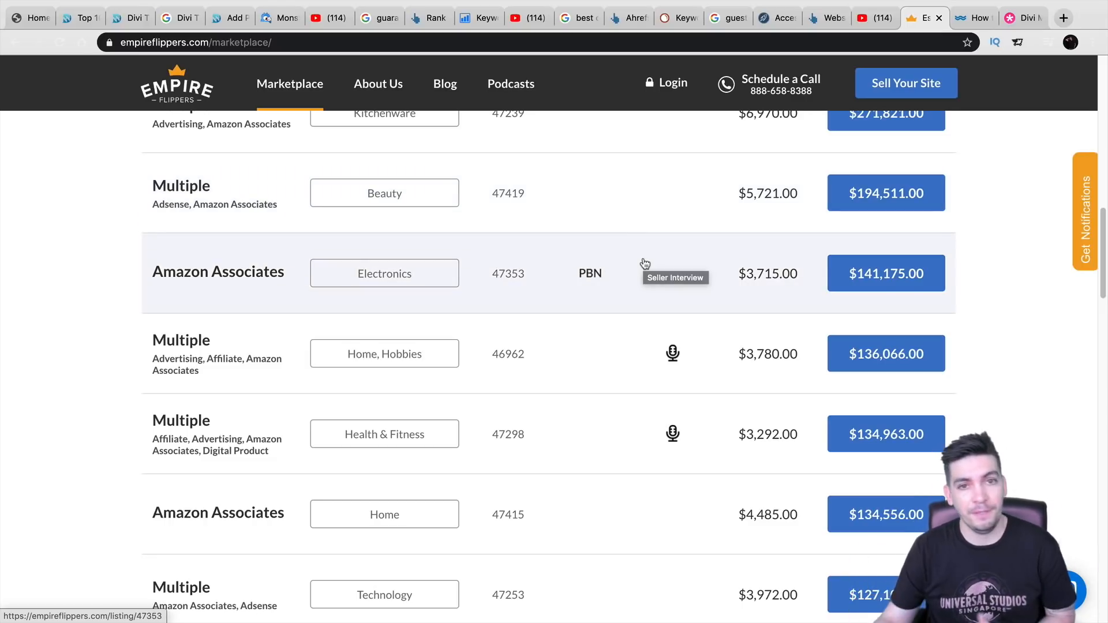
pyautogui.scroll(-3, 635, 281)
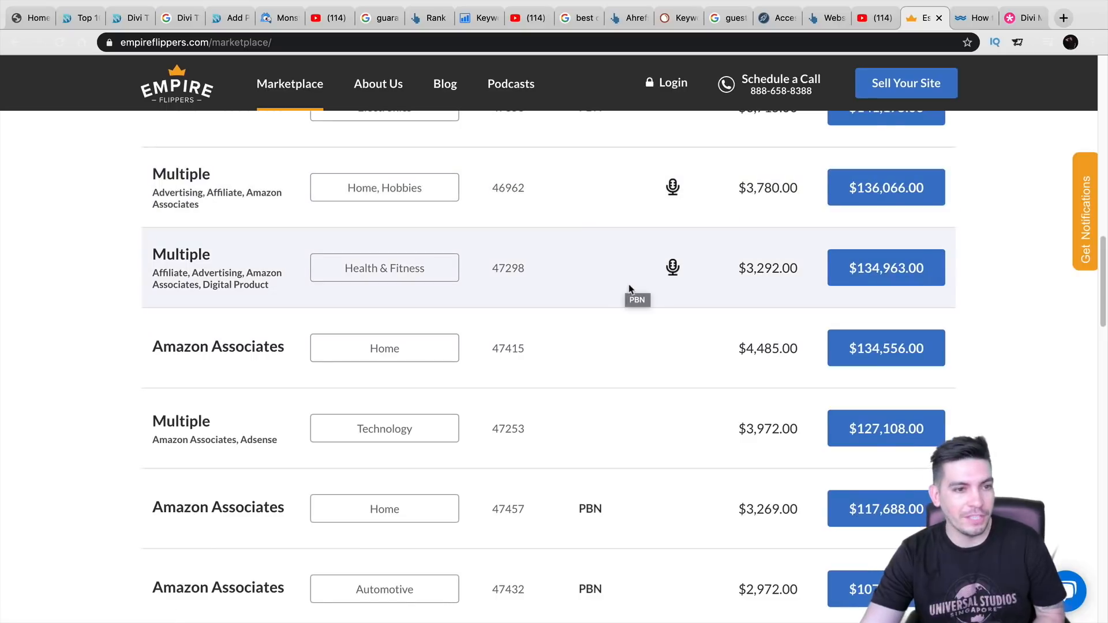
pyautogui.scroll(-4, 633, 323)
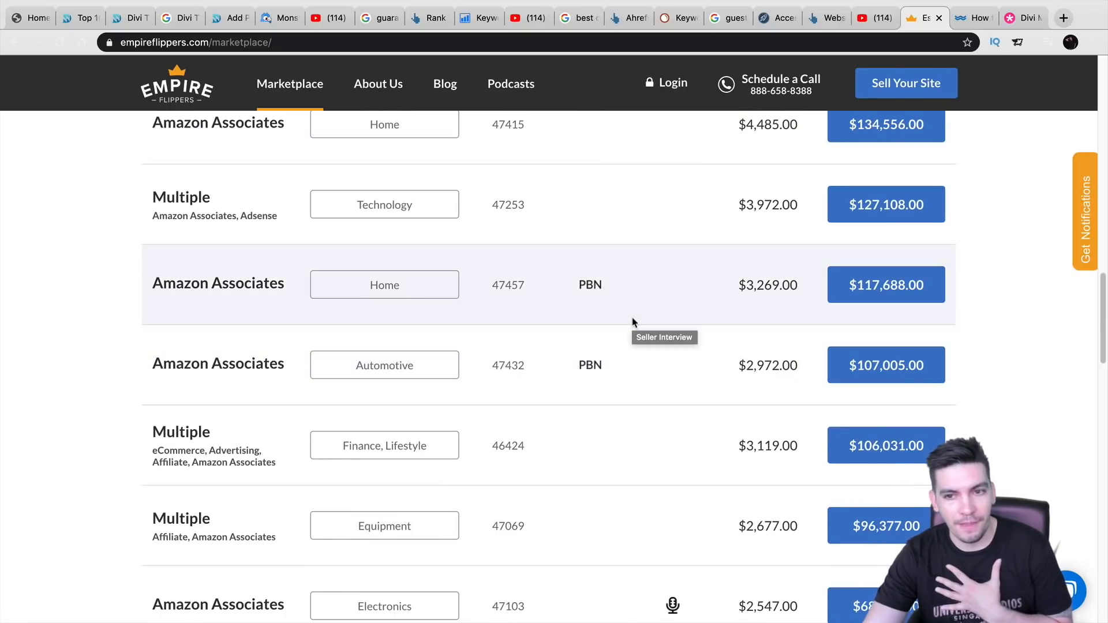
pyautogui.scroll(-5, 628, 289)
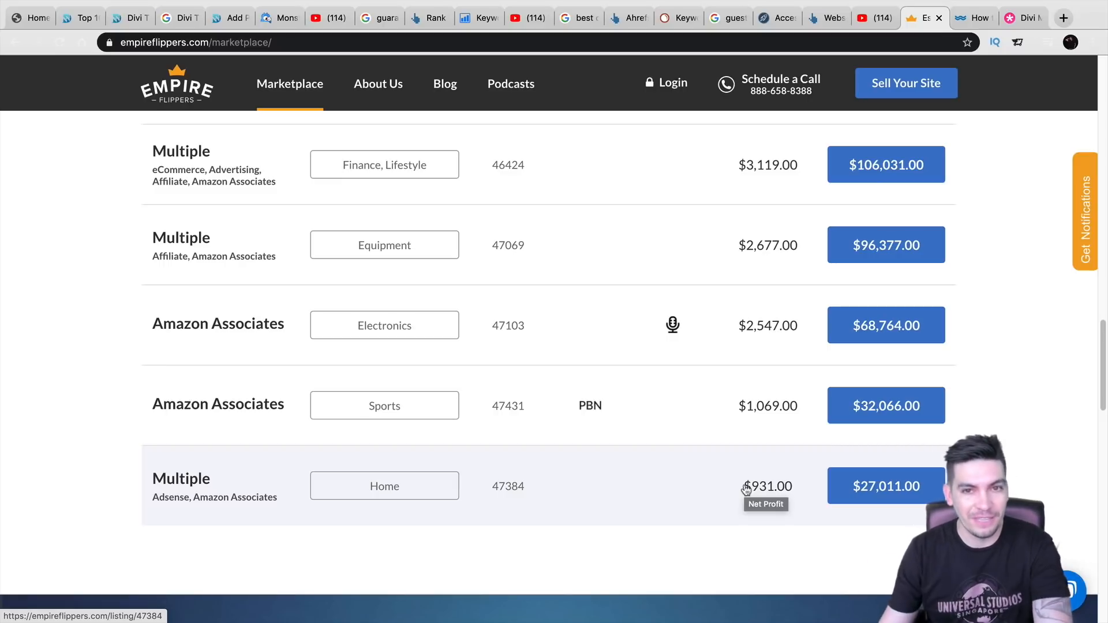
pyautogui.scroll(3, 742, 530)
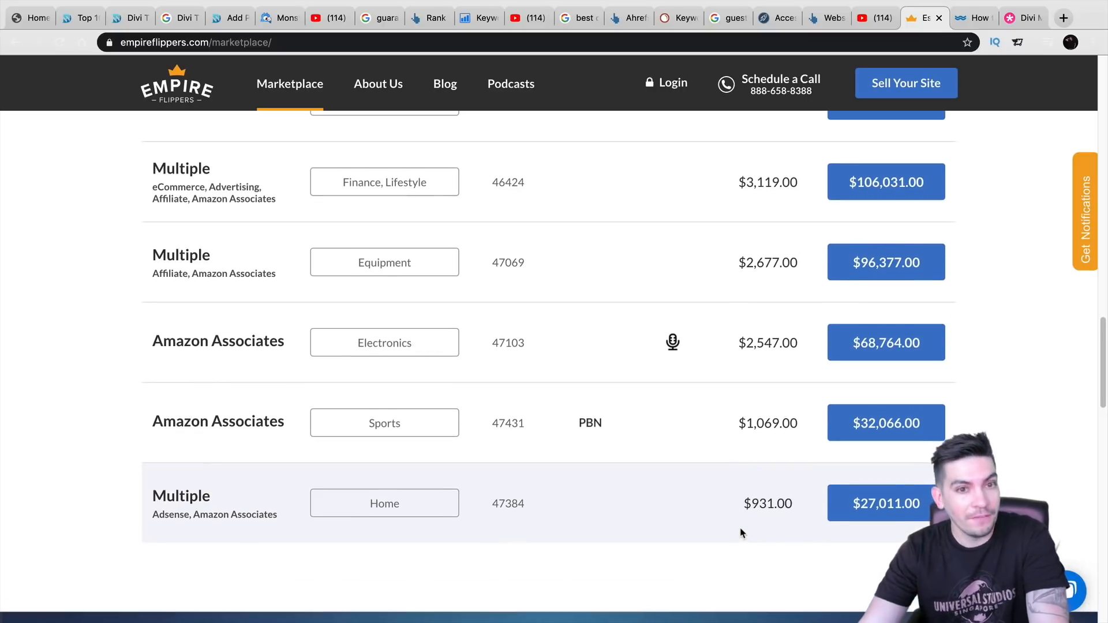
pyautogui.scroll(3, 745, 531)
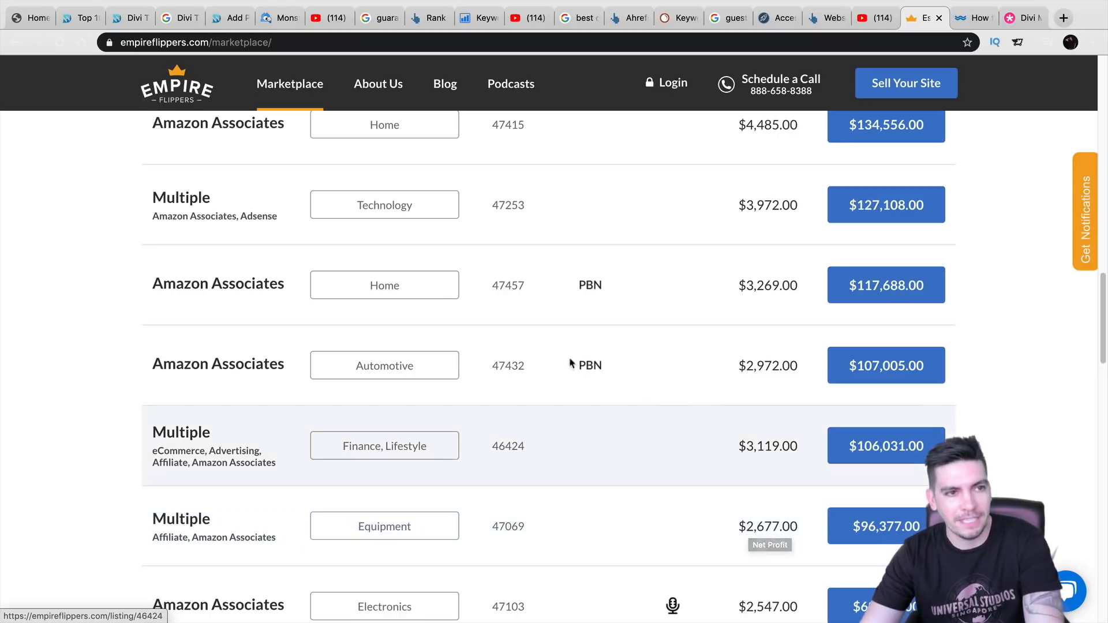
pyautogui.click(26, 18)
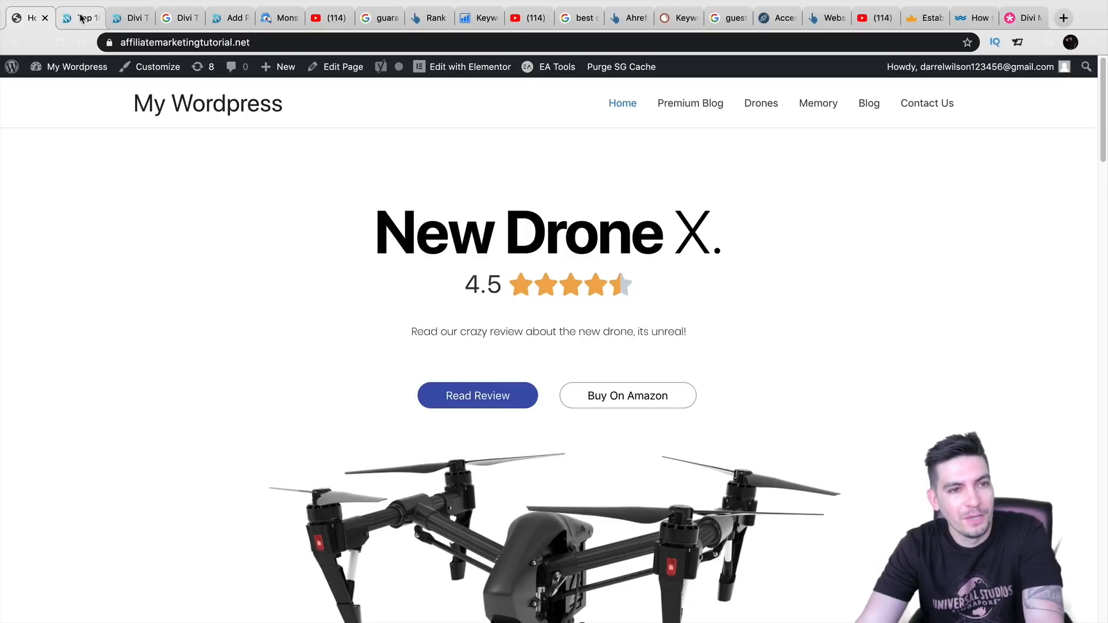
pyautogui.click(81, 19)
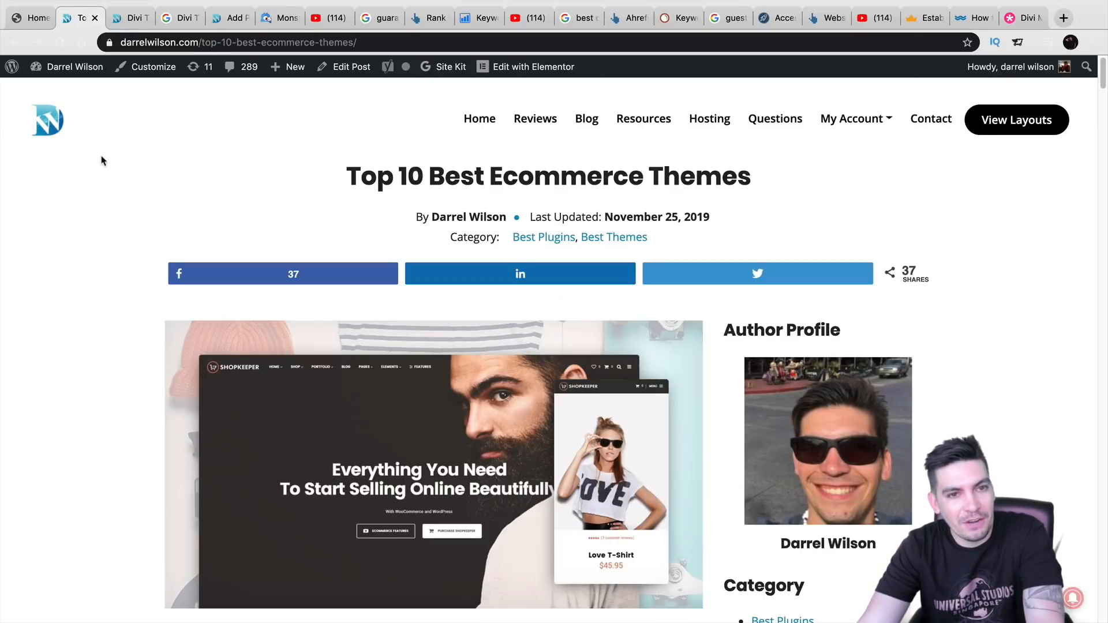
pyautogui.scroll(-1, 116, 168)
pyautogui.scroll(1, 122, 169)
pyautogui.hotkey('ctrl', 'shift', 'Tab')
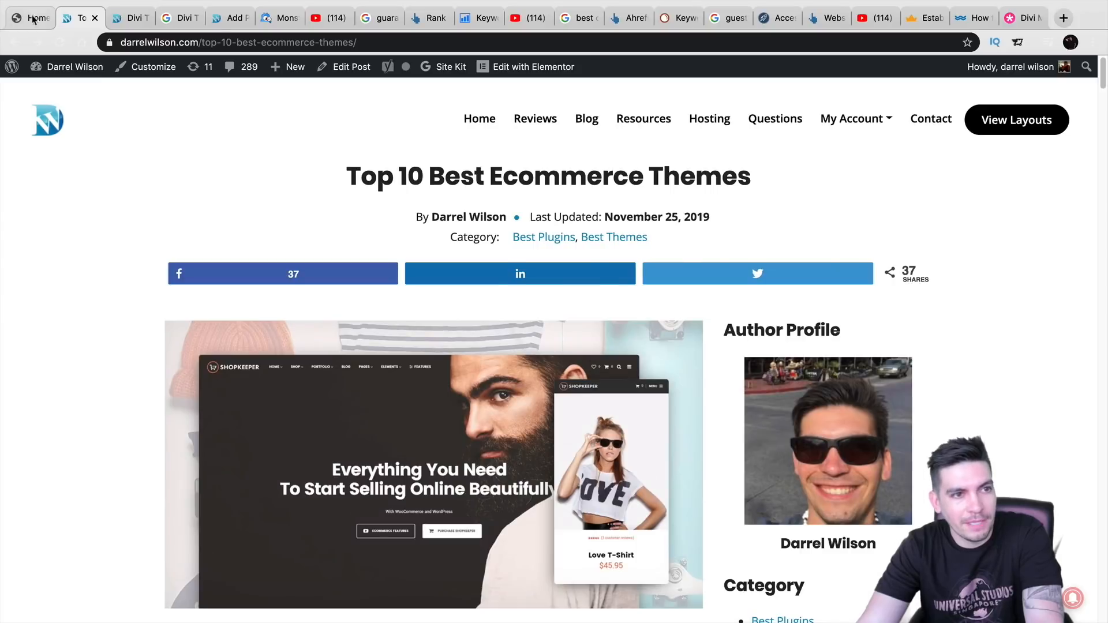